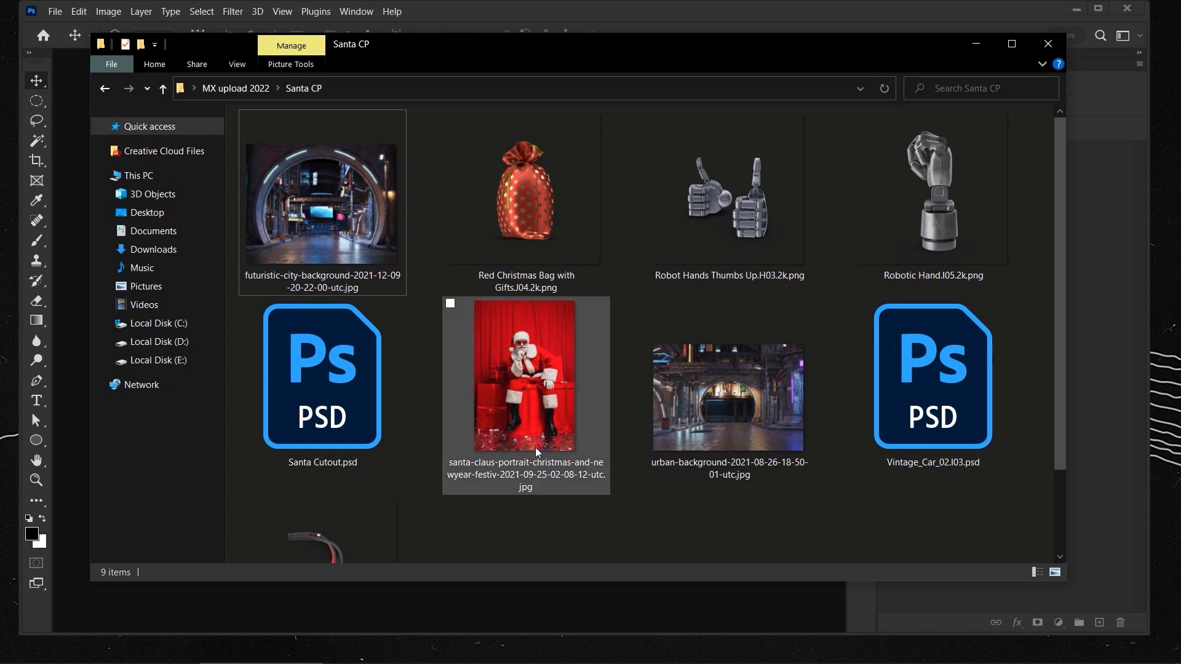
pyautogui.scroll(-2, 589, 427)
pyautogui.scroll(2, 584, 429)
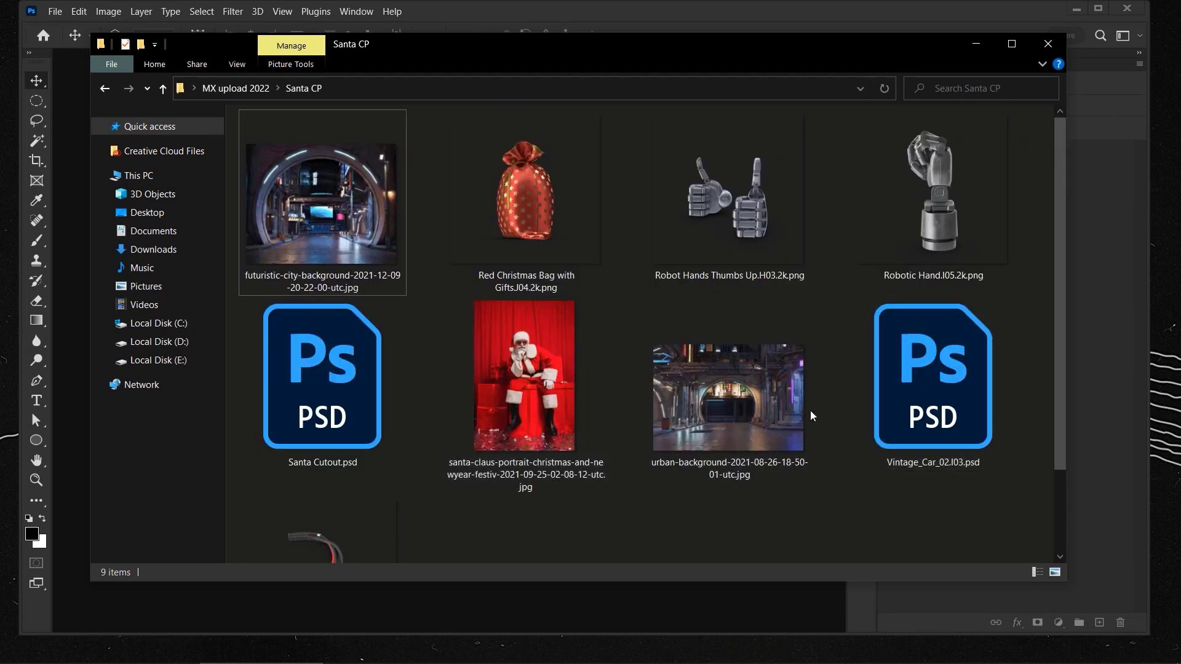
pyautogui.doubleClick(699, 374)
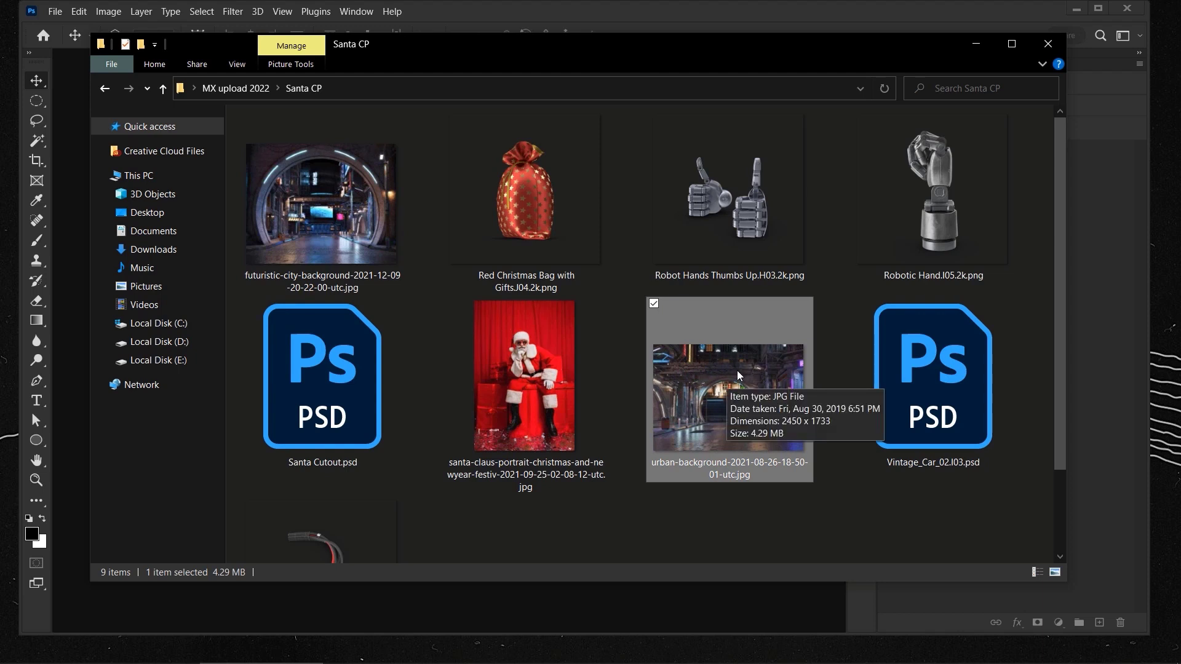
pyautogui.keyDown('ctrl'); pyautogui.click(317, 205); pyautogui.keyUp('ctrl')
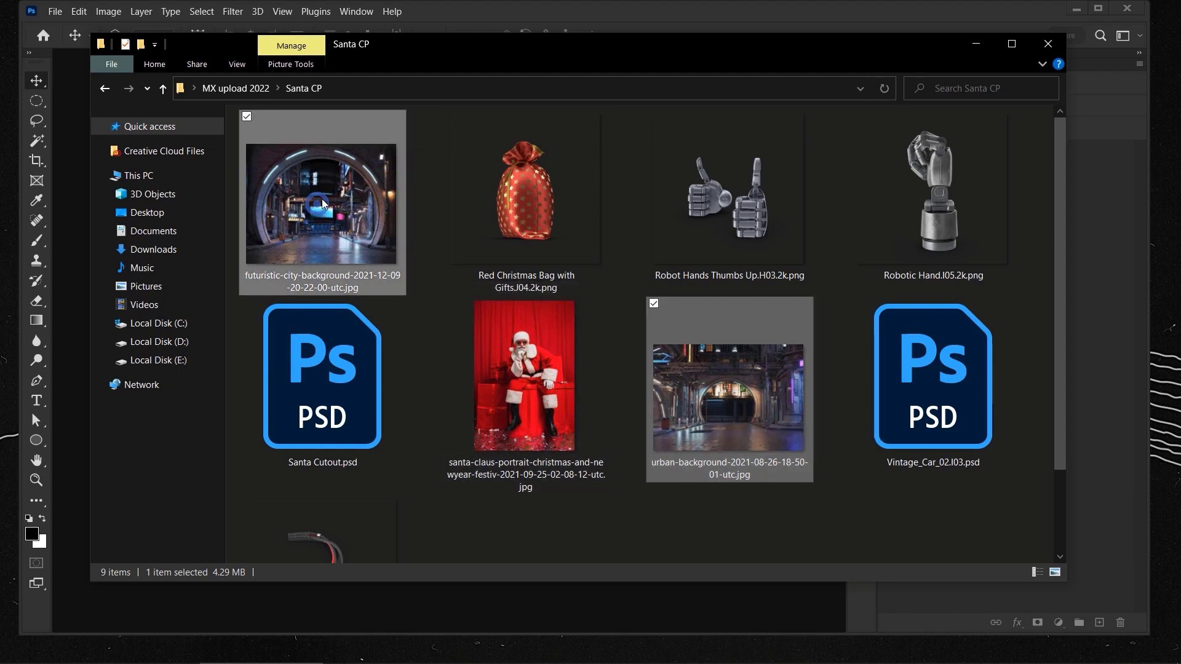
pyautogui.click(719, 536)
pyautogui.click(727, 429)
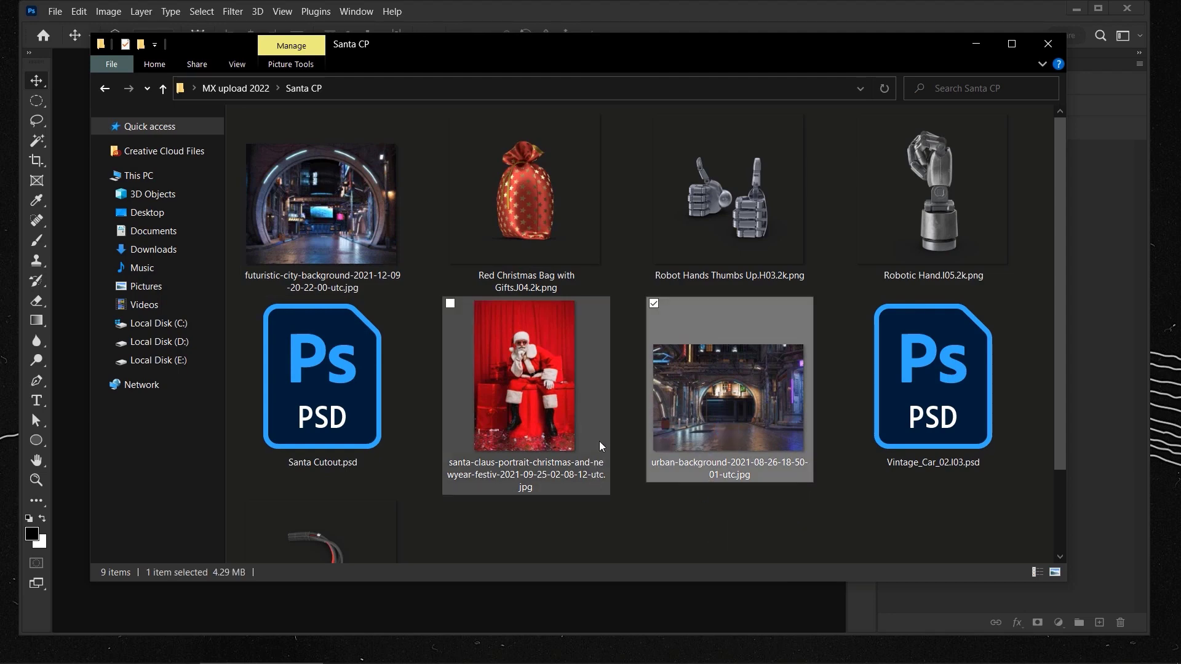
pyautogui.scroll(-2, 635, 385)
pyautogui.scroll(2, 672, 478)
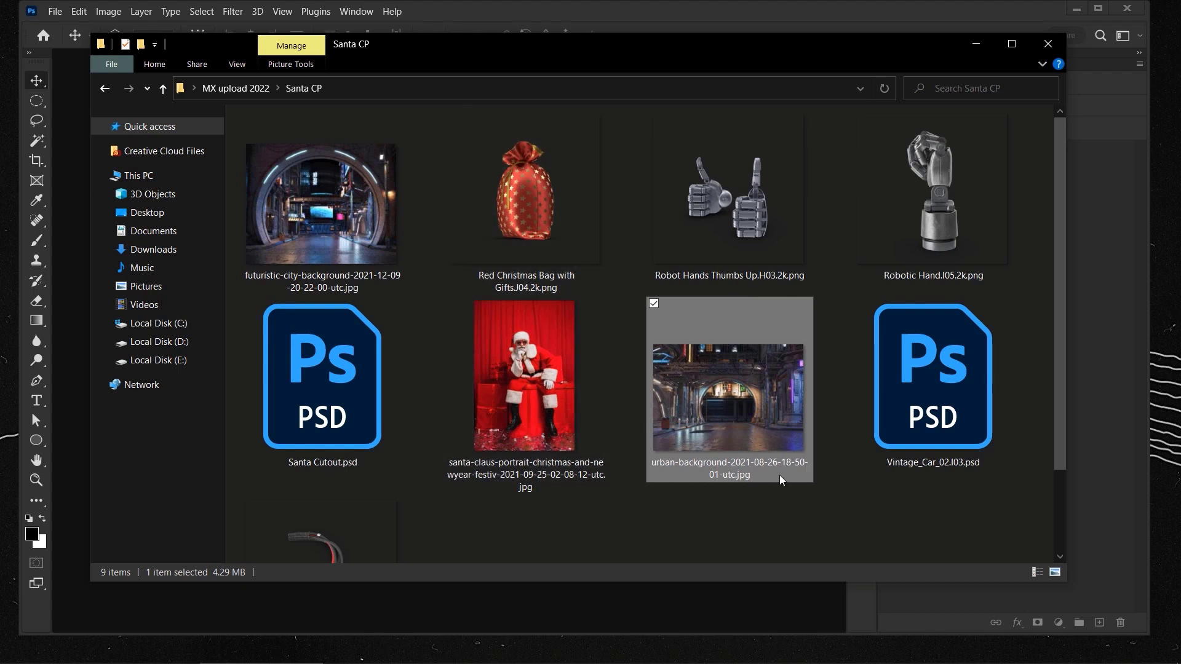
pyautogui.moveTo(721, 394); pyautogui.dragTo(622, 601)
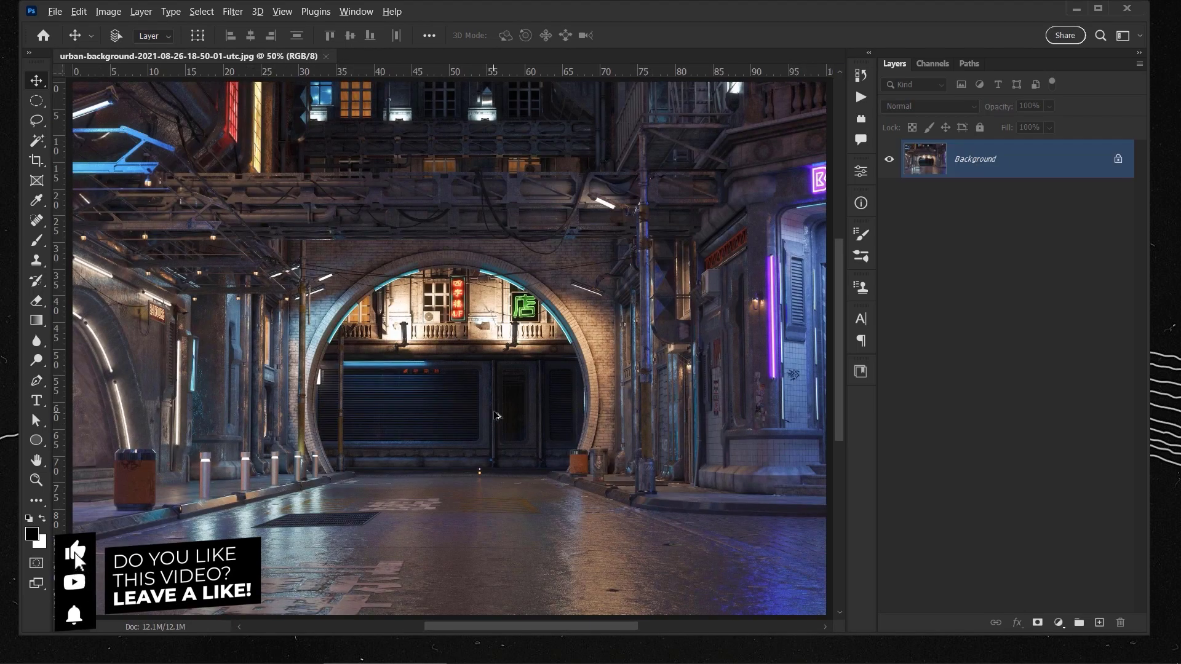
# - Examine the urban street image up close, focusing on the round archway and the surrounding buildings
pyautogui.scroll(-3, 535, 487)
pyautogui.scroll(3, 444, 358)
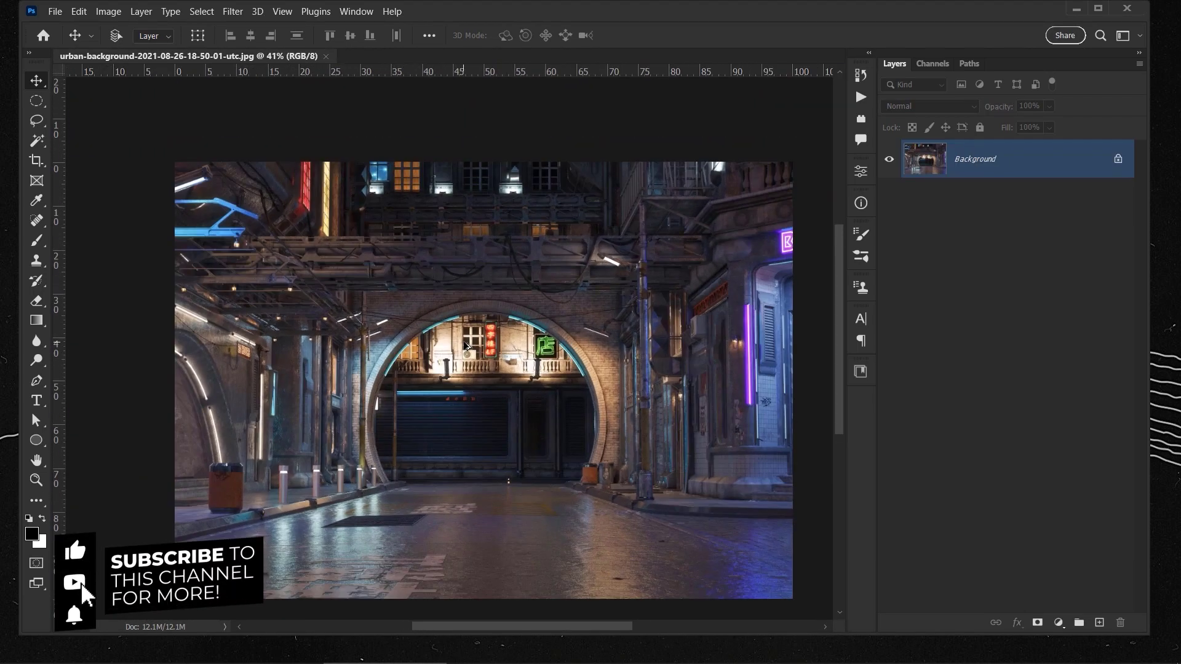
pyautogui.scroll(-5, 426, 313)
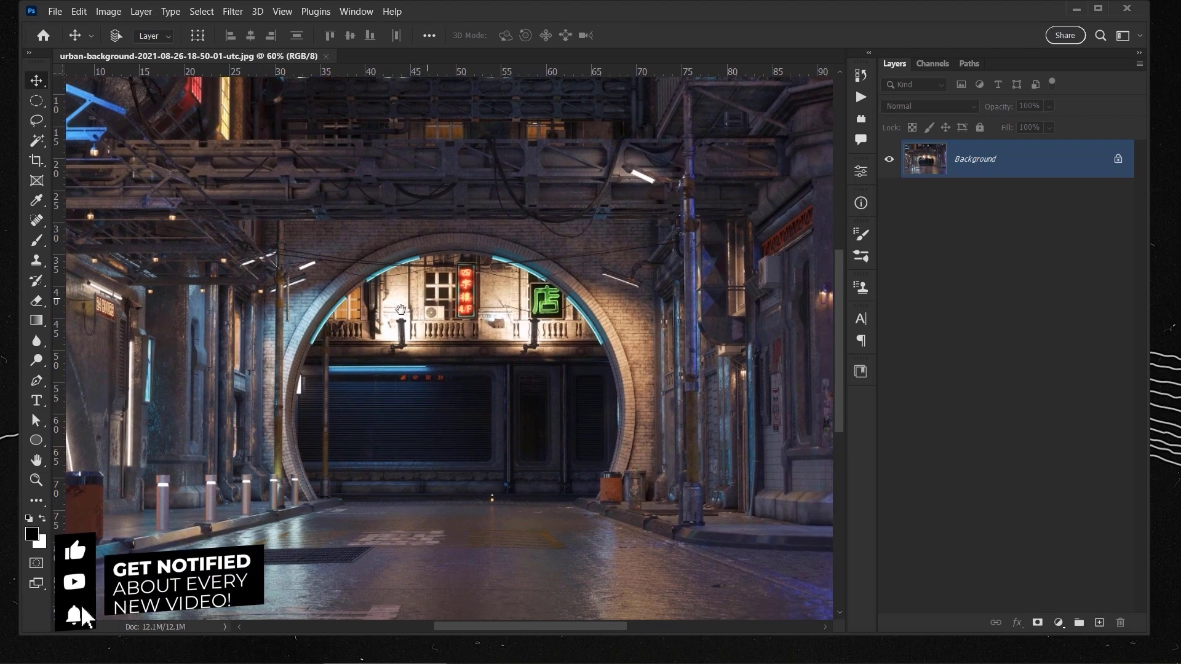
pyautogui.scroll(3, 234, 344)
pyautogui.scroll(2, 234, 344)
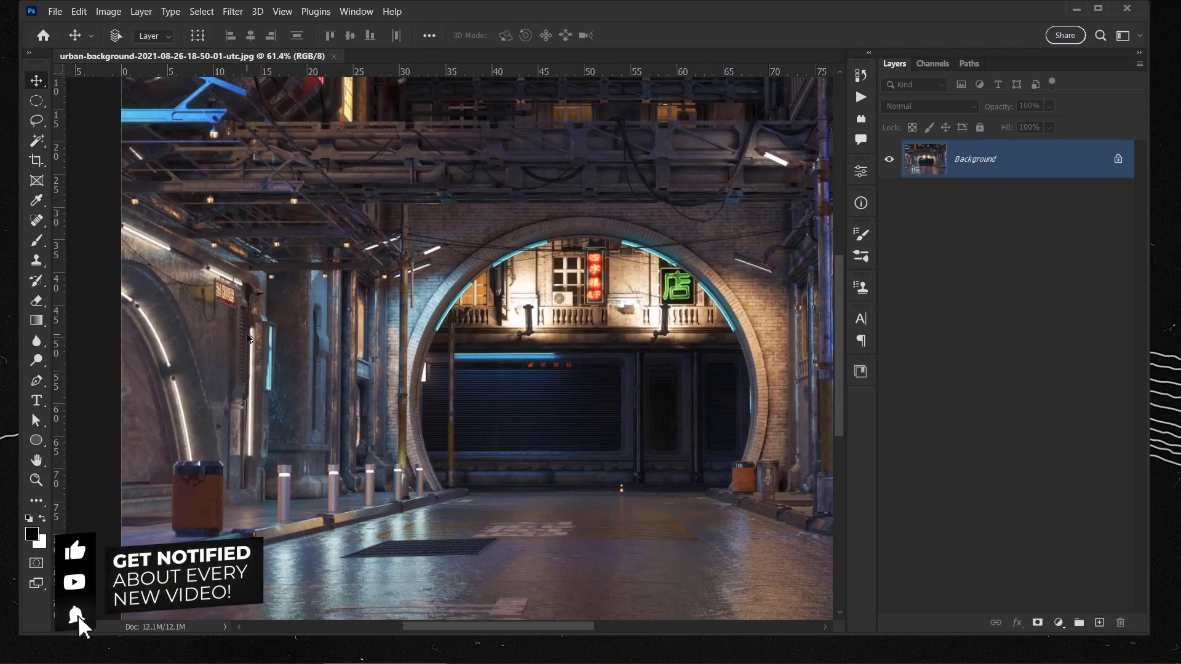
pyautogui.scroll(-2, 461, 190)
pyautogui.moveTo(462, 190); pyautogui.dragTo(456, 259)
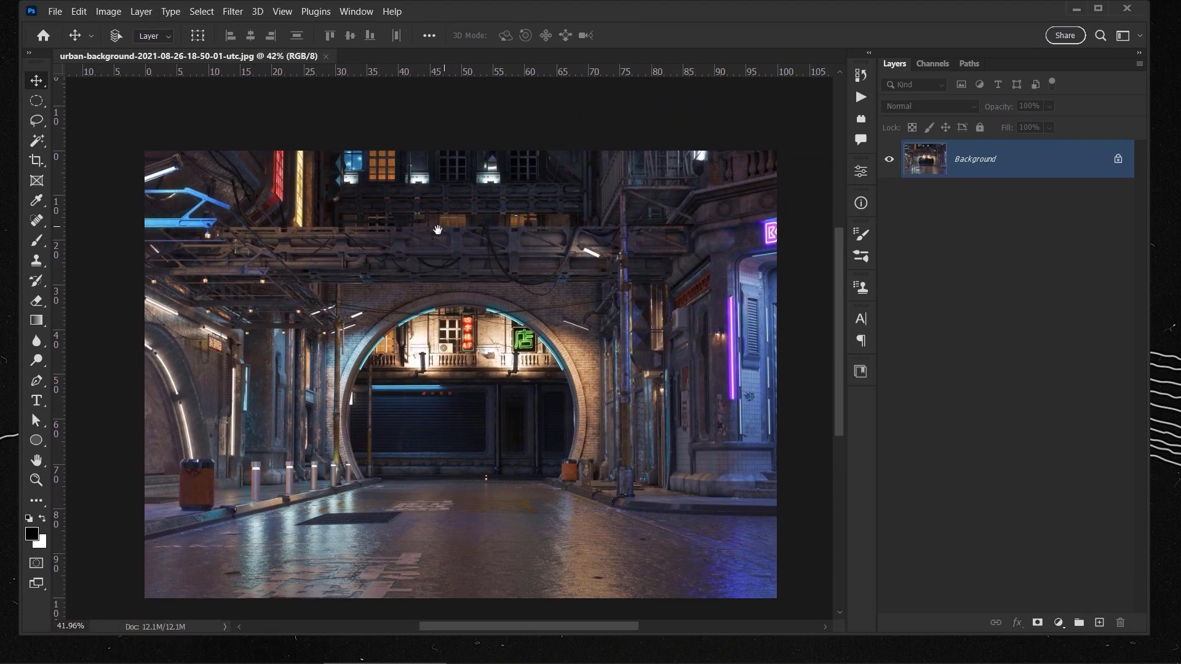
pyautogui.scroll(3, 457, 259)
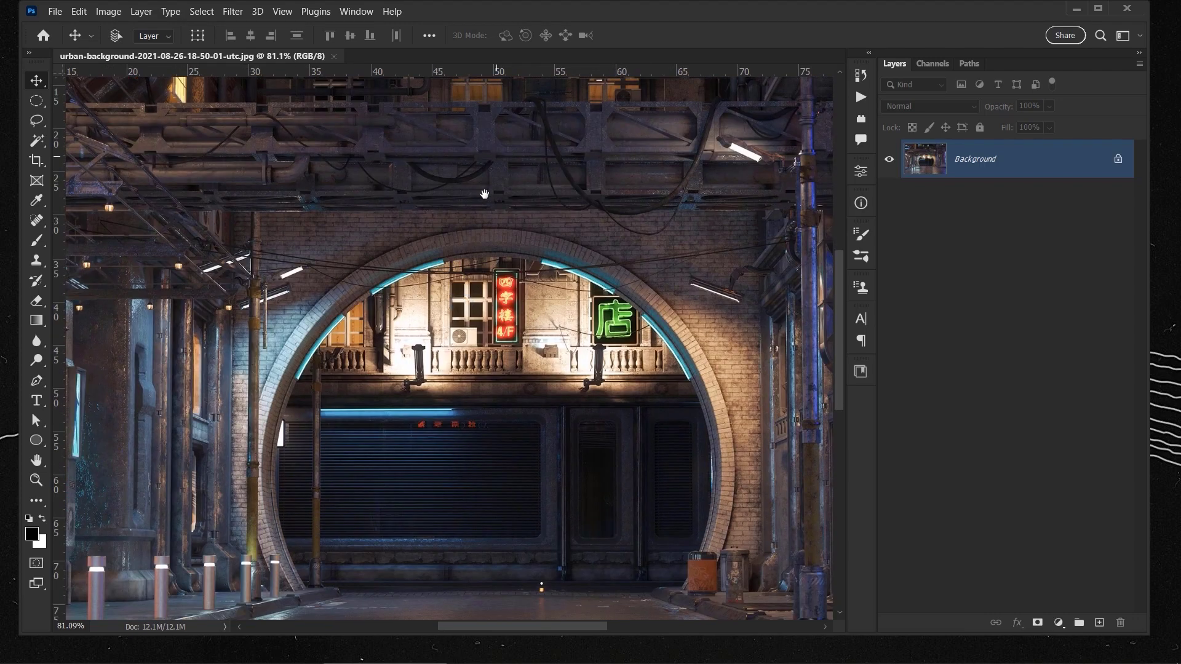
pyautogui.moveTo(485, 195); pyautogui.dragTo(469, 206)
pyautogui.moveTo(527, 276); pyautogui.dragTo(541, 242)
pyautogui.scroll(-2, 429, 264)
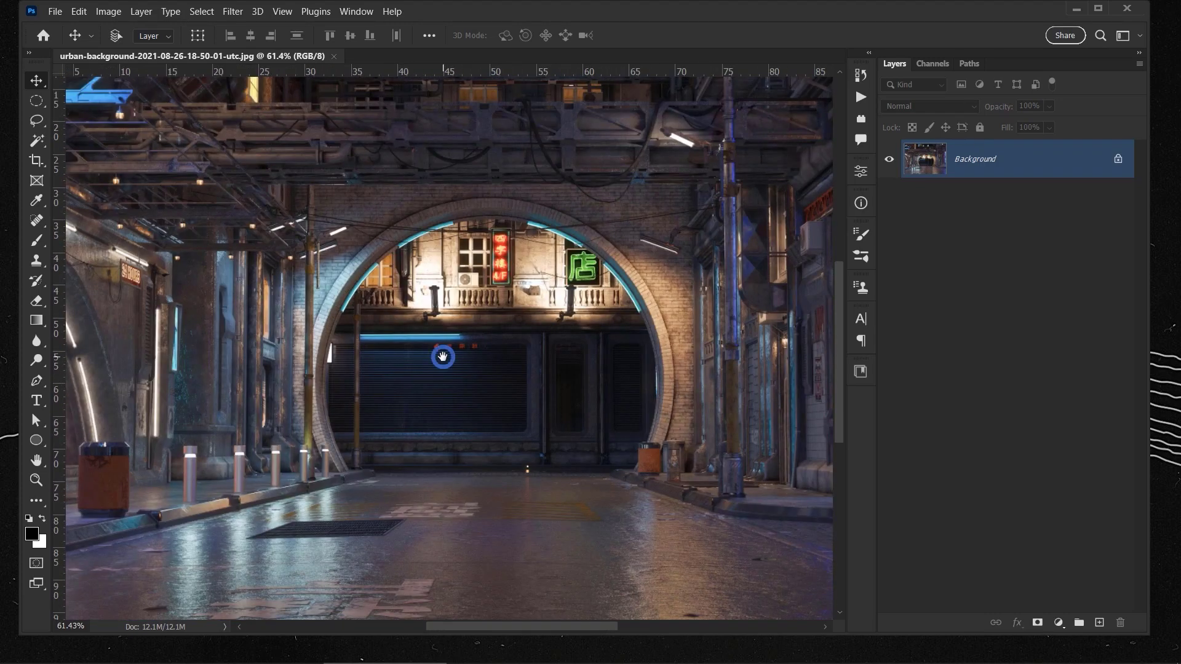
pyautogui.moveTo(443, 356); pyautogui.dragTo(457, 355)
pyautogui.scroll(-1, 472, 259)
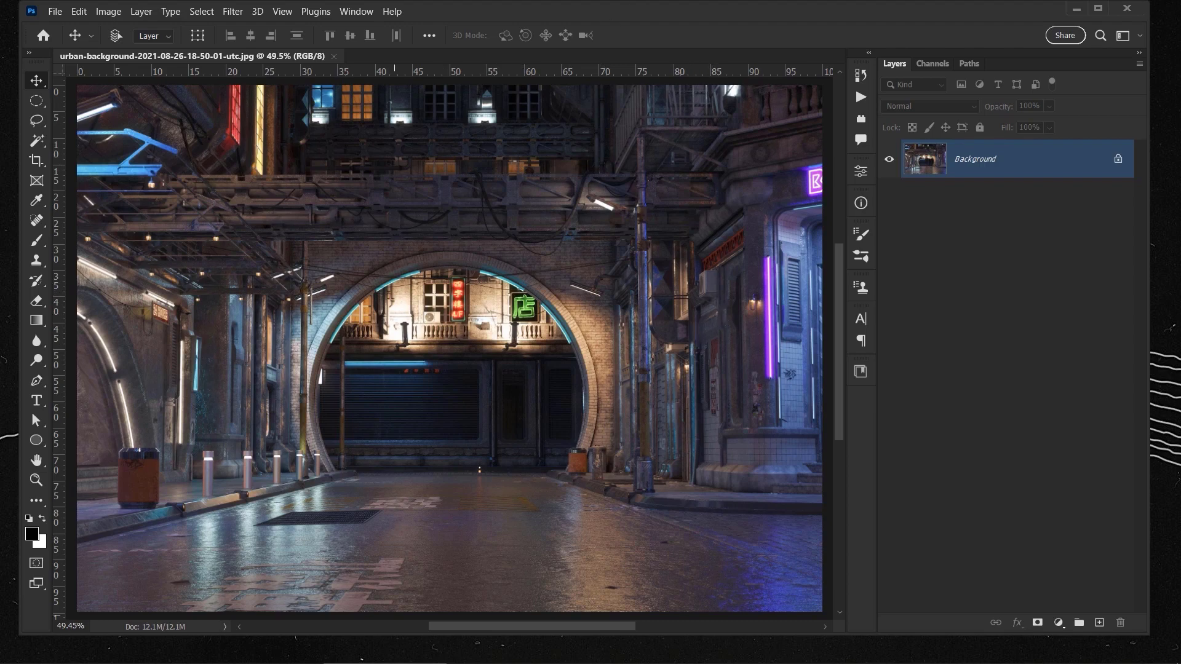
# - Place the futuristic-city-background image into the street document, scale it to 48.90%, and move it over the round archway
pyautogui.click(258, 649)
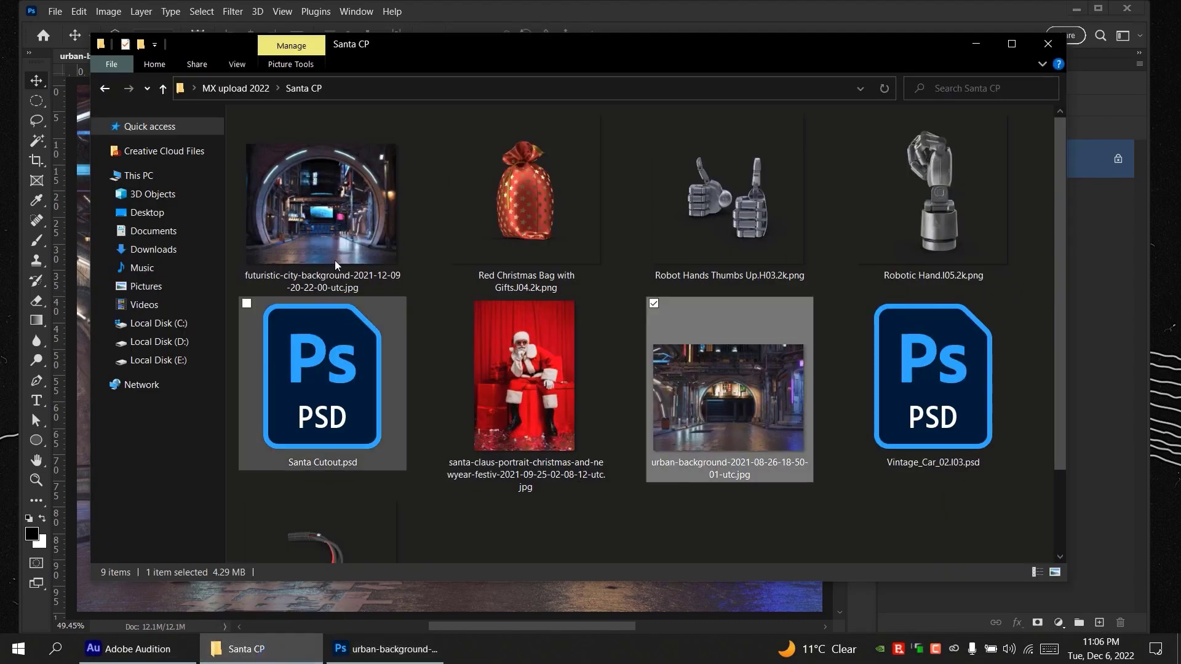
pyautogui.moveTo(336, 266); pyautogui.dragTo(450, 607)
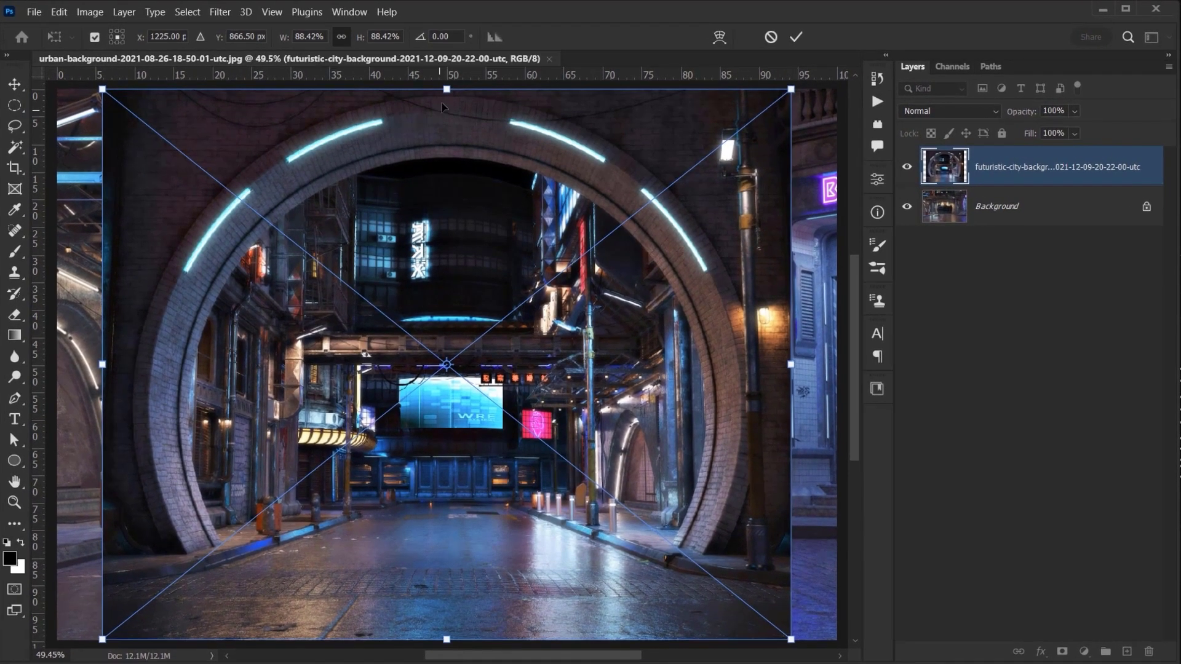
pyautogui.moveTo(446, 90); pyautogui.dragTo(446, 335)
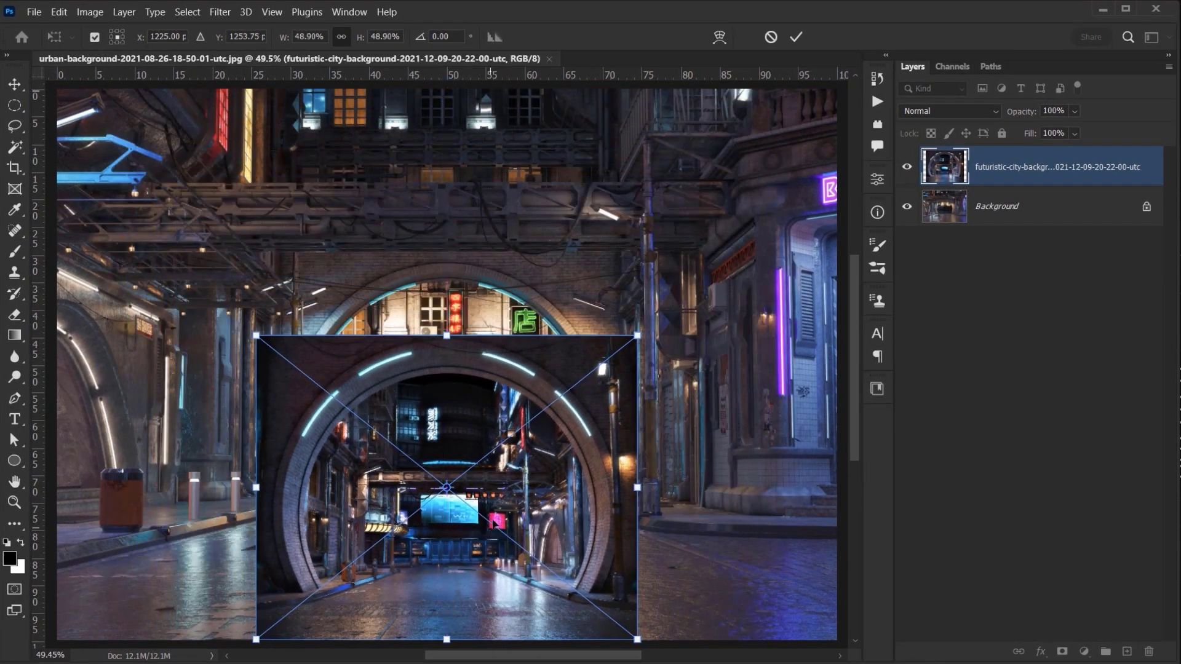
pyautogui.moveTo(494, 520); pyautogui.dragTo(494, 430)
pyautogui.scroll(3, 465, 348)
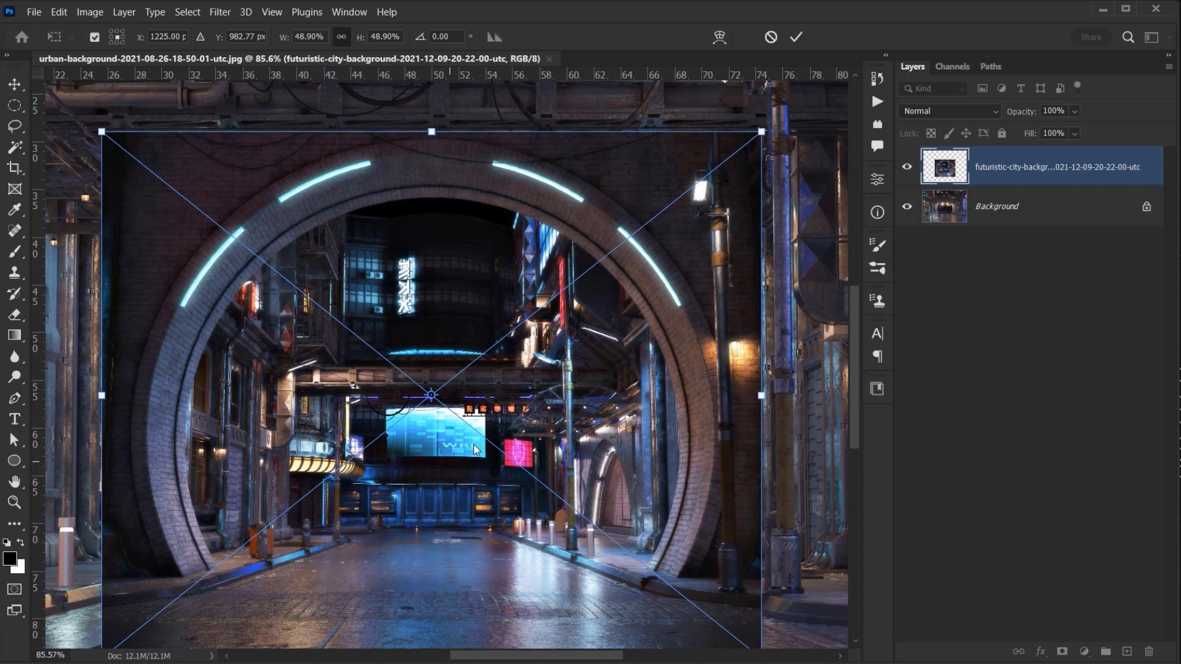
pyautogui.scroll(-4, 435, 426)
pyautogui.moveTo(380, 432); pyautogui.dragTo(394, 431)
pyautogui.scroll(2, 449, 319)
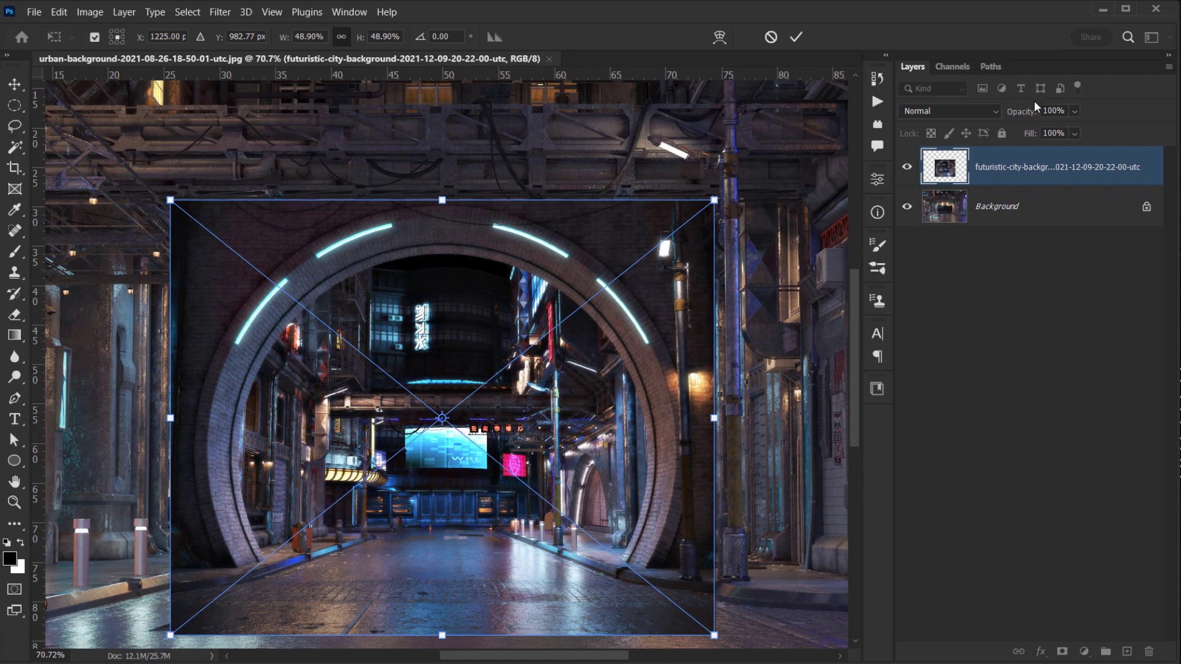
# - Lower the futuristic city layer's opacity to 46% and scale it to 47.92% so its arch lines up with the street's archway
pyautogui.moveTo(1025, 117); pyautogui.dragTo(982, 120)
pyautogui.moveTo(650, 484); pyautogui.dragTo(650, 480)
pyautogui.moveTo(449, 639); pyautogui.dragTo(448, 635)
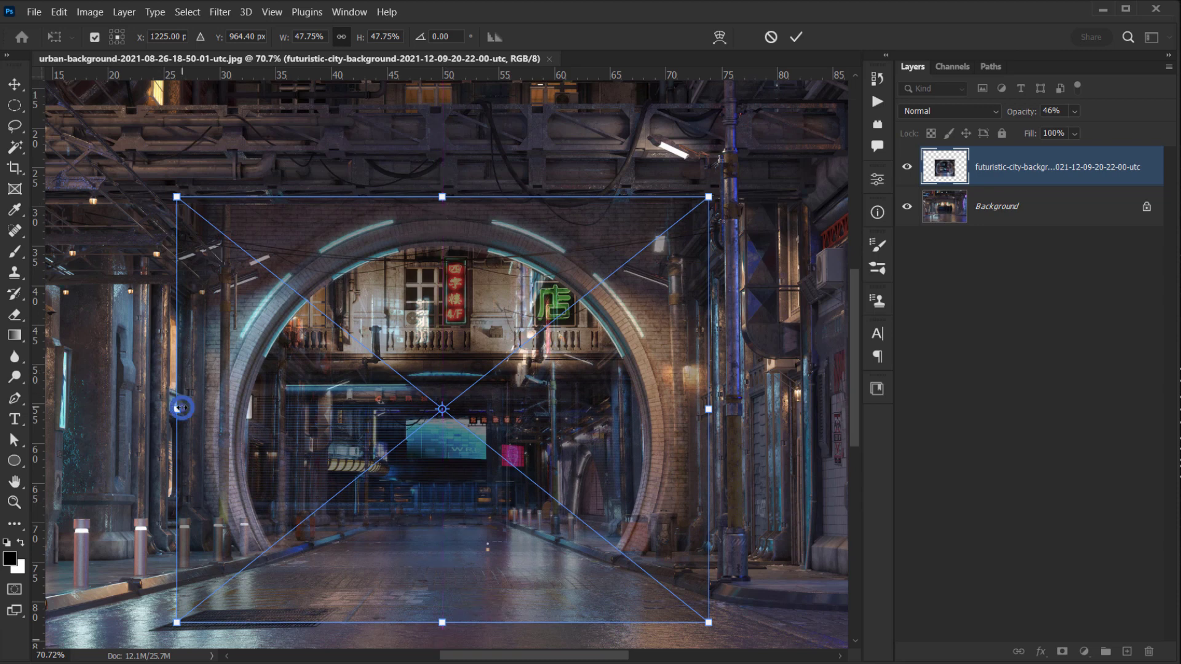
pyautogui.moveTo(177, 409)
pyautogui.mouseDown()
pyautogui.moveTo(196, 408)
pyautogui.moveTo(183, 408)
pyautogui.mouseUp()
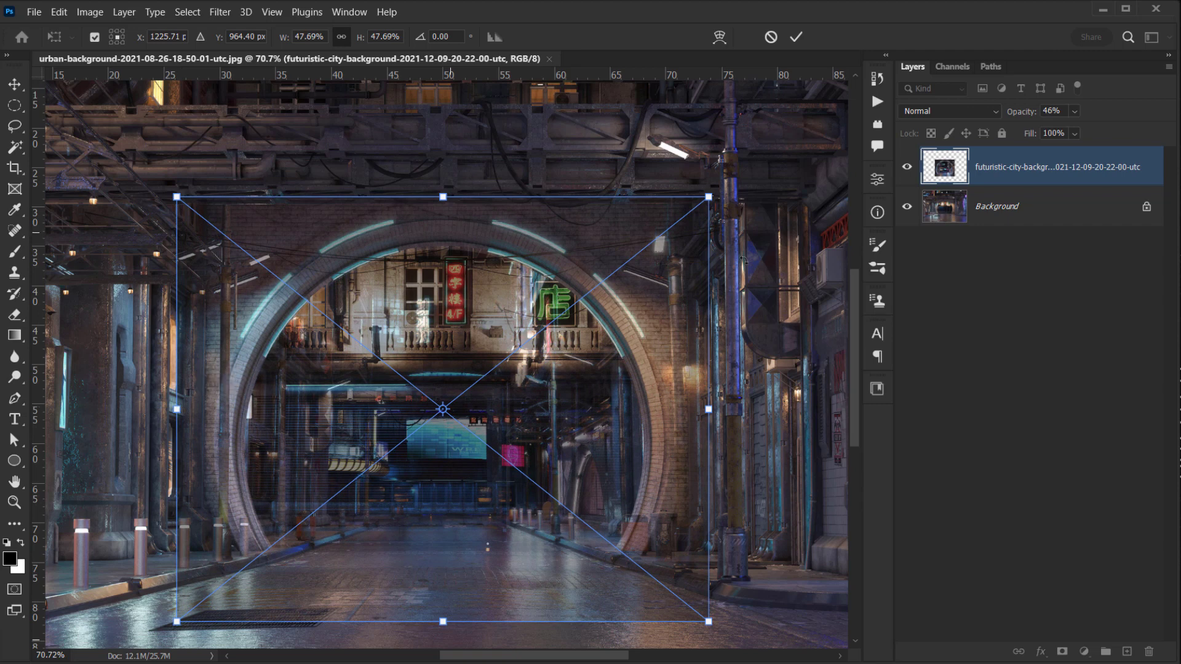
pyautogui.moveTo(712, 195); pyautogui.dragTo(716, 192)
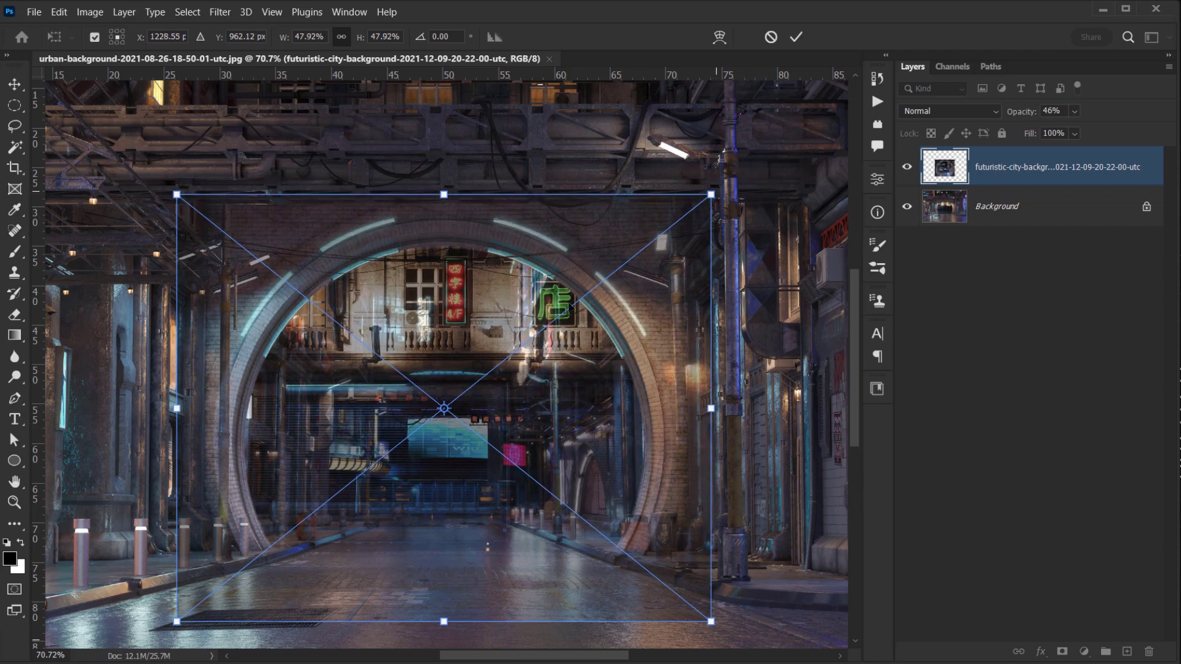
pyautogui.click(795, 37)
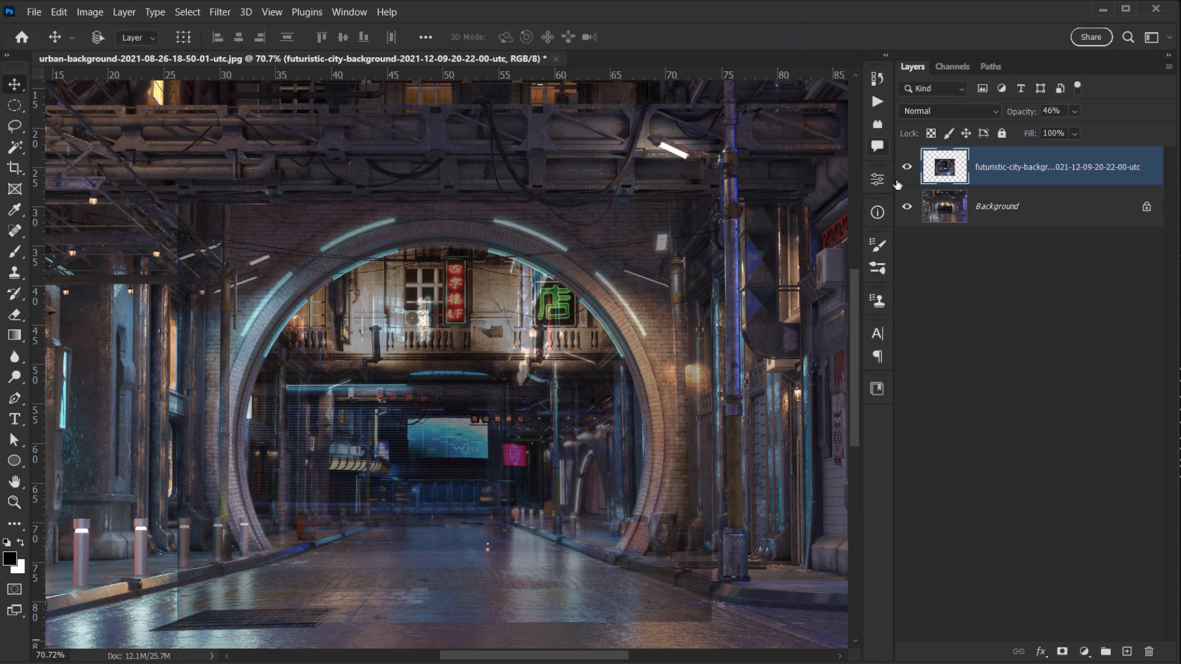
# - Set the futuristic city layer's opacity to 100% and add a white layer mask to it
pyautogui.moveTo(1019, 113); pyautogui.dragTo(1053, 113)
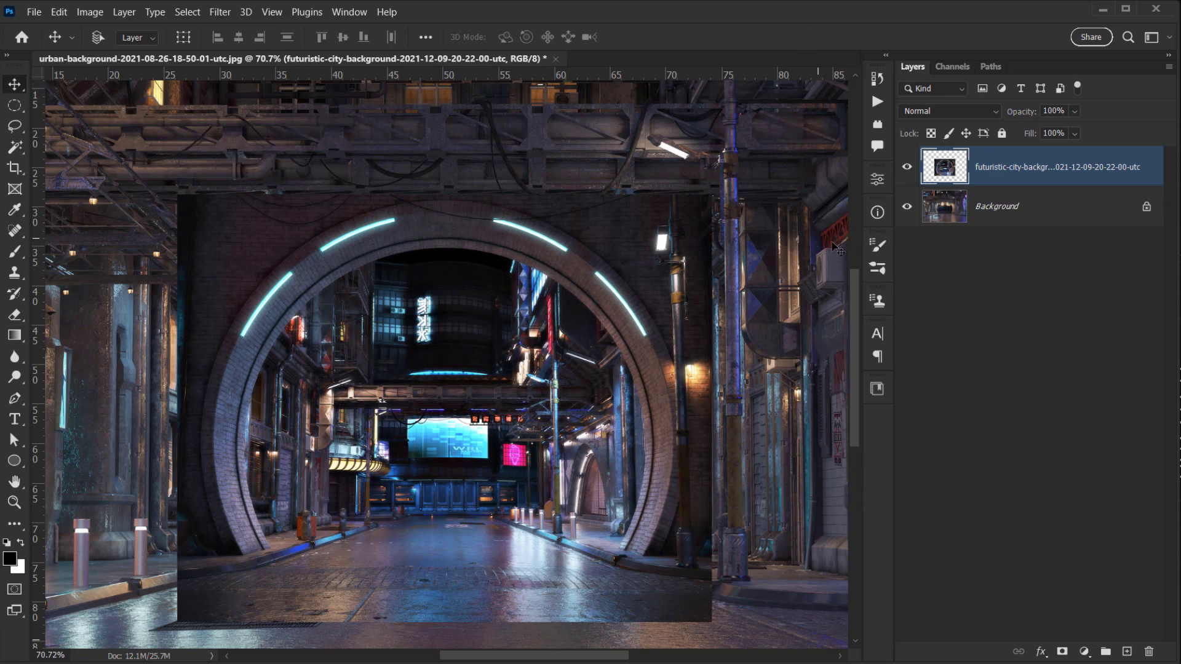
pyautogui.click(1061, 651)
pyautogui.moveTo(392, 340); pyautogui.dragTo(443, 358)
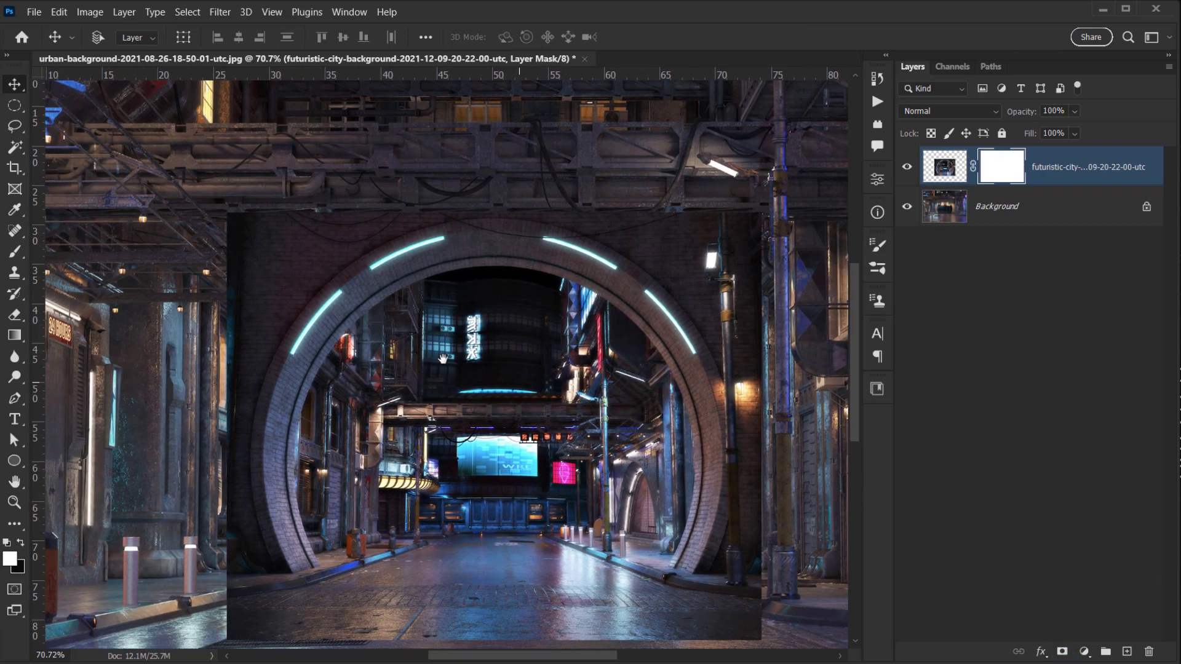
# - Paint black on the city layer's mask with a soft 153 px brush to blend its left edge and adjoining corners
pyautogui.press('b')
pyautogui.moveTo(271, 257); pyautogui.dragTo(306, 259)
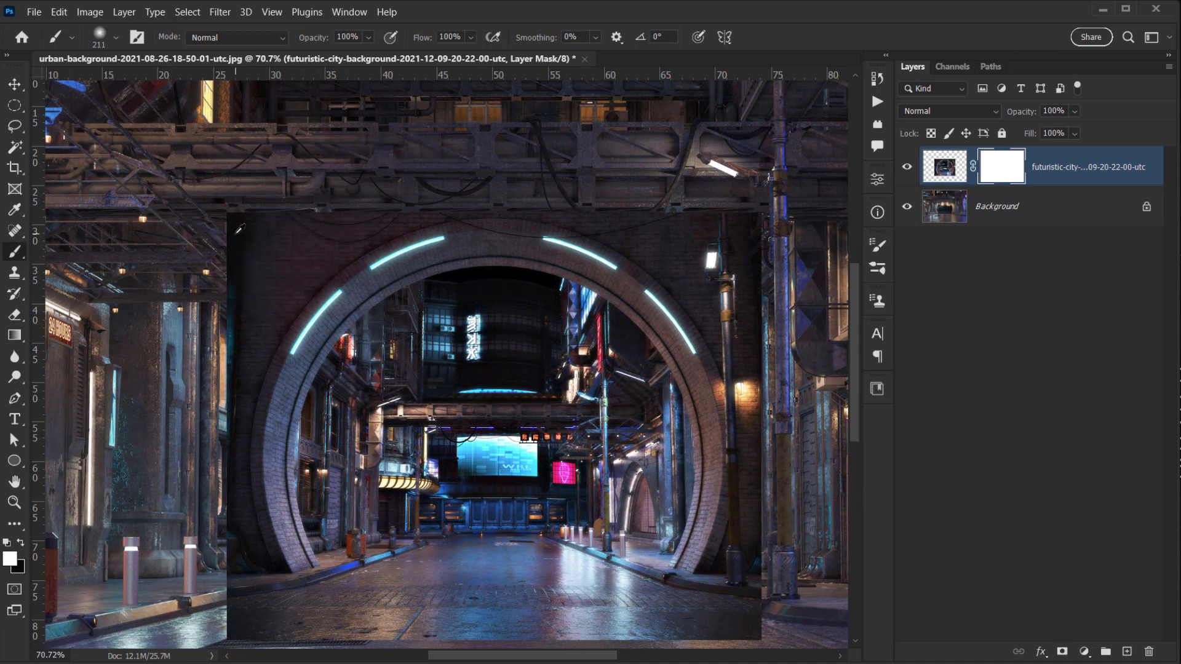
pyautogui.scroll(3, 246, 224)
pyautogui.moveTo(354, 177); pyautogui.dragTo(231, 197)
pyautogui.press('x')
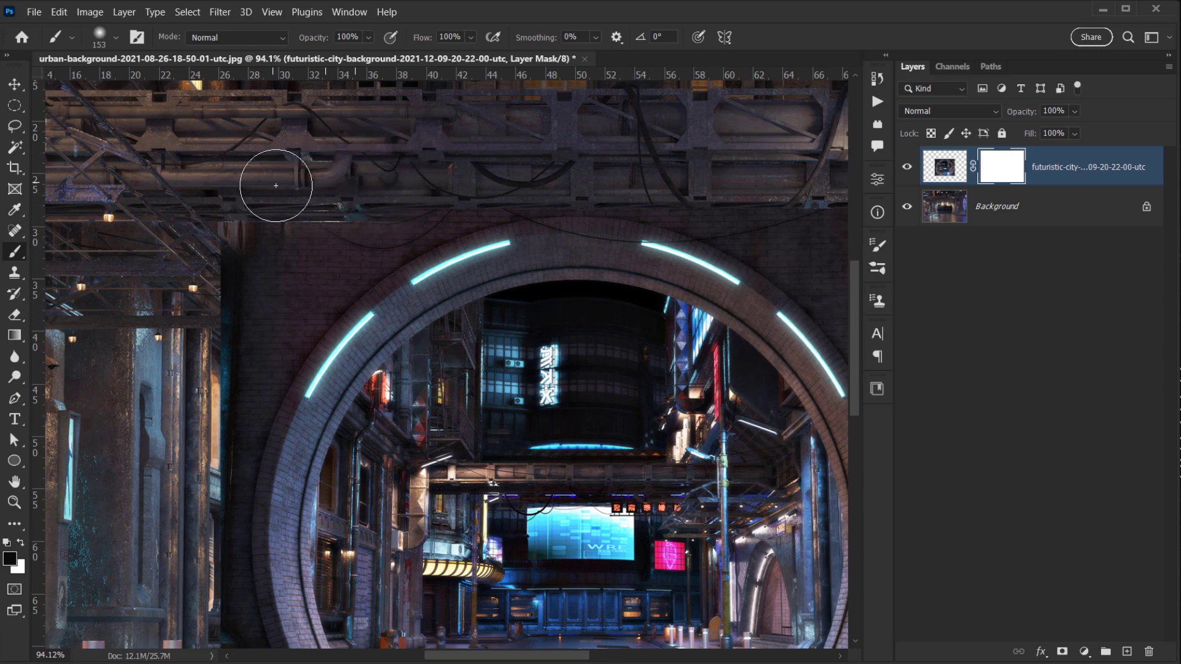
pyautogui.moveTo(213, 253)
pyautogui.mouseDown()
pyautogui.moveTo(237, 361)
pyautogui.moveTo(212, 460)
pyautogui.moveTo(209, 519)
pyautogui.moveTo(225, 568)
pyautogui.moveTo(223, 514)
pyautogui.moveTo(214, 521)
pyautogui.moveTo(223, 512)
pyautogui.moveTo(229, 556)
pyautogui.moveTo(279, 591)
pyautogui.moveTo(294, 580)
pyautogui.moveTo(356, 589)
pyautogui.moveTo(372, 574)
pyautogui.moveTo(401, 575)
pyautogui.moveTo(395, 588)
pyautogui.moveTo(617, 608)
pyautogui.mouseUp()
pyautogui.moveTo(638, 569)
pyautogui.mouseDown()
pyautogui.moveTo(527, 525)
pyautogui.moveTo(414, 454)
pyautogui.mouseUp()
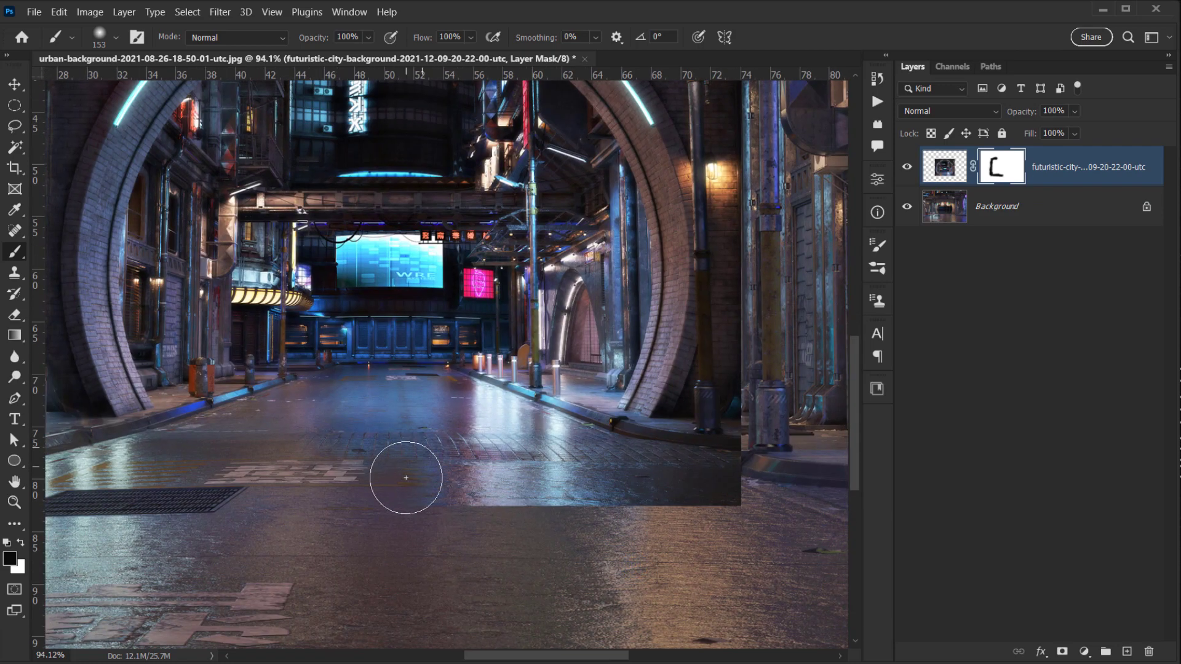
# - Enlarge the brush to 244 px and mask out the city layer's hard edges along the lower road and right side
pyautogui.keyDown('alt'); pyautogui.rightClick(392, 487); pyautogui.keyUp('alt')
pyautogui.moveTo(564, 509)
pyautogui.mouseDown()
pyautogui.moveTo(774, 524)
pyautogui.moveTo(765, 494)
pyautogui.moveTo(785, 459)
pyautogui.moveTo(795, 361)
pyautogui.moveTo(806, 355)
pyautogui.moveTo(794, 234)
pyautogui.moveTo(755, 372)
pyautogui.mouseUp()
pyautogui.keyDown('alt'); pyautogui.rightClick(749, 364); pyautogui.keyUp('alt')
pyautogui.moveTo(768, 224)
pyautogui.mouseDown()
pyautogui.moveTo(790, 326)
pyautogui.moveTo(824, 360)
pyautogui.mouseUp()
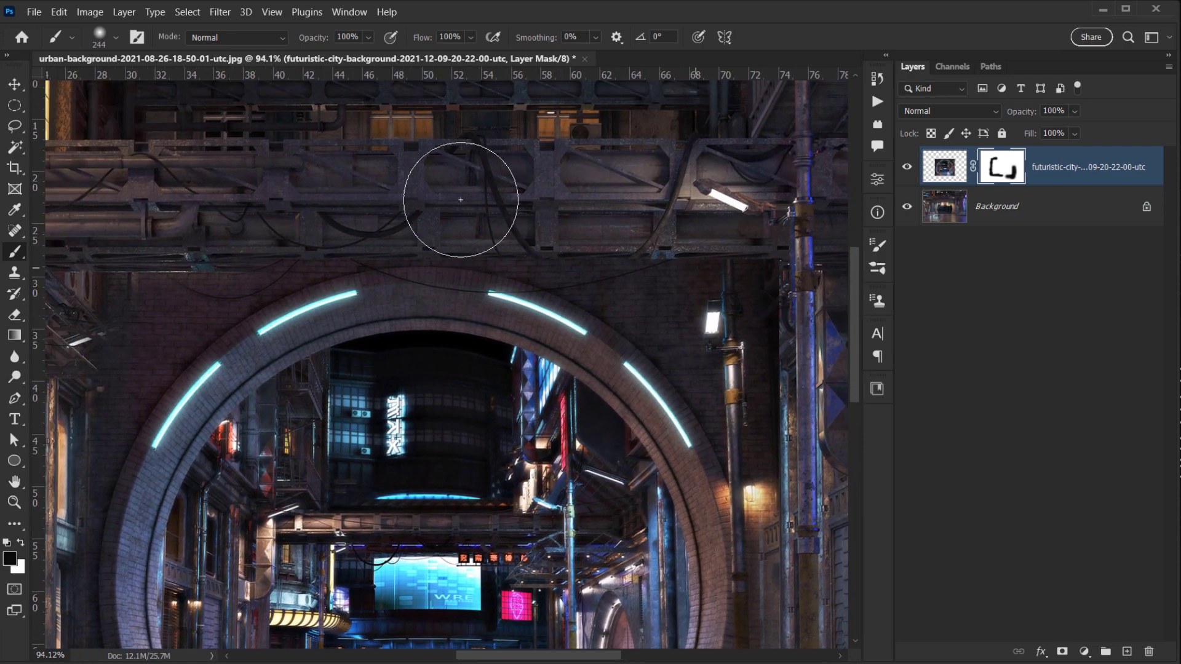
# - Mask out the city layer's top edge beneath the steel bridge with a 142 px black brush
pyautogui.keyDown('alt'); pyautogui.rightClick(446, 193); pyautogui.keyUp('alt')
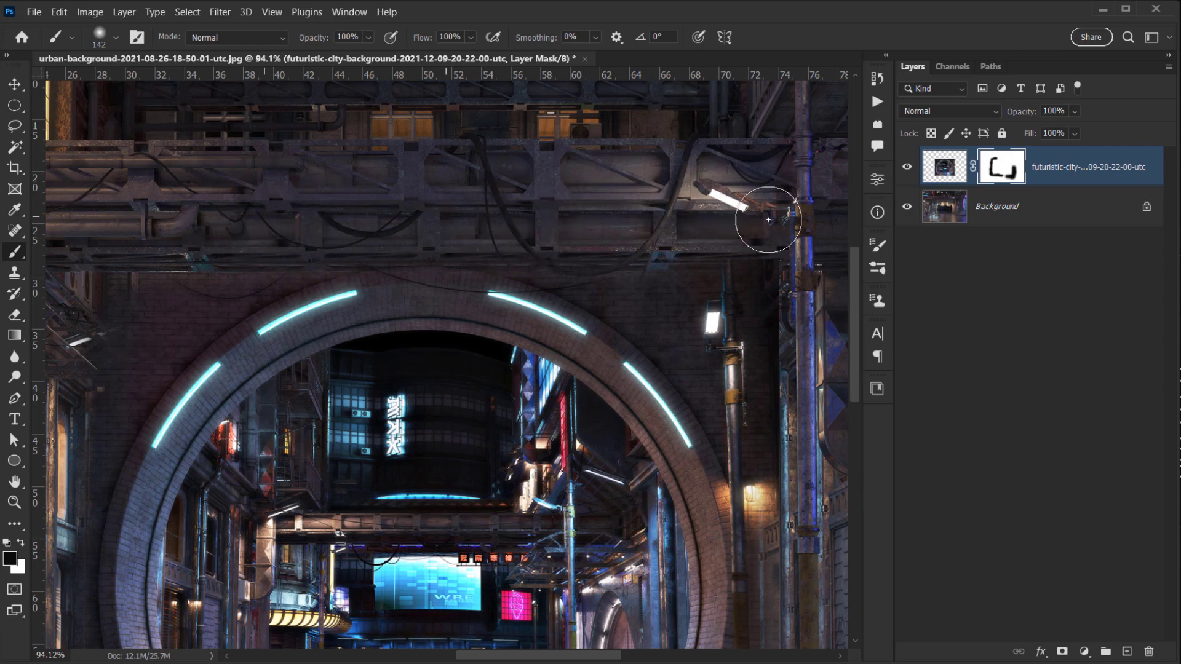
pyautogui.moveTo(702, 227)
pyautogui.mouseDown()
pyautogui.moveTo(591, 226)
pyautogui.moveTo(705, 219)
pyautogui.mouseUp()
pyautogui.scroll(3, 705, 218)
pyautogui.scroll(5, 705, 219)
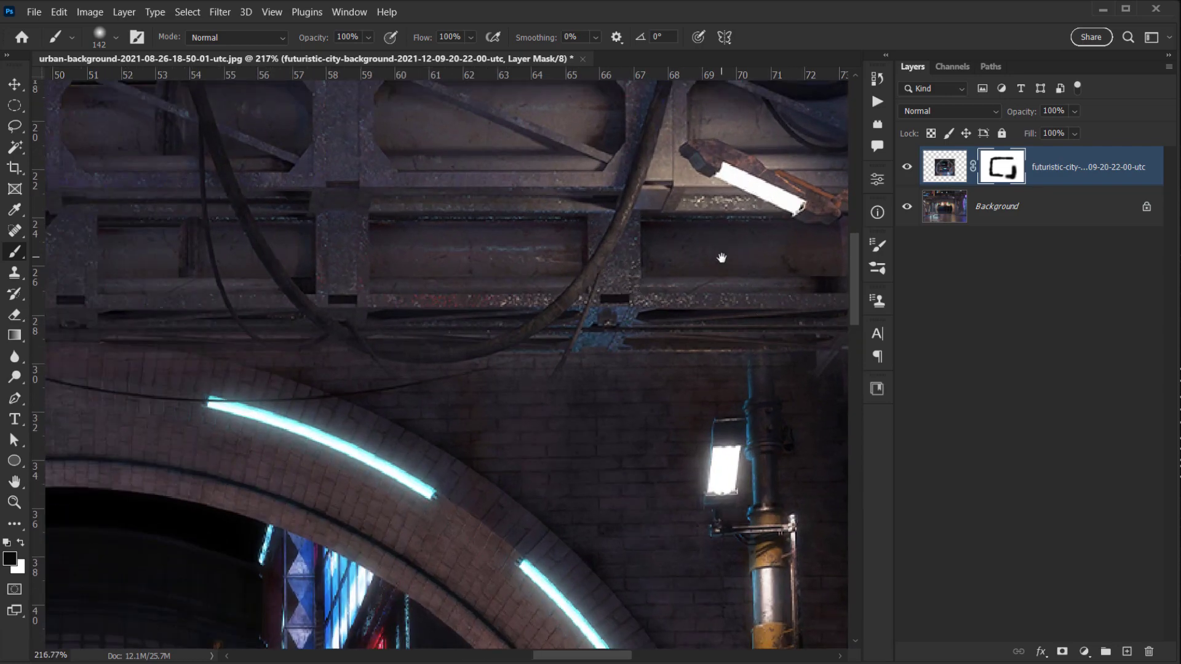
pyautogui.moveTo(722, 258); pyautogui.dragTo(525, 192)
pyautogui.moveTo(567, 275); pyautogui.dragTo(481, 299)
# - Paint white on the city layer's mask with a 3 px brush to restore the thin cable beneath the bridge
pyautogui.press('x')
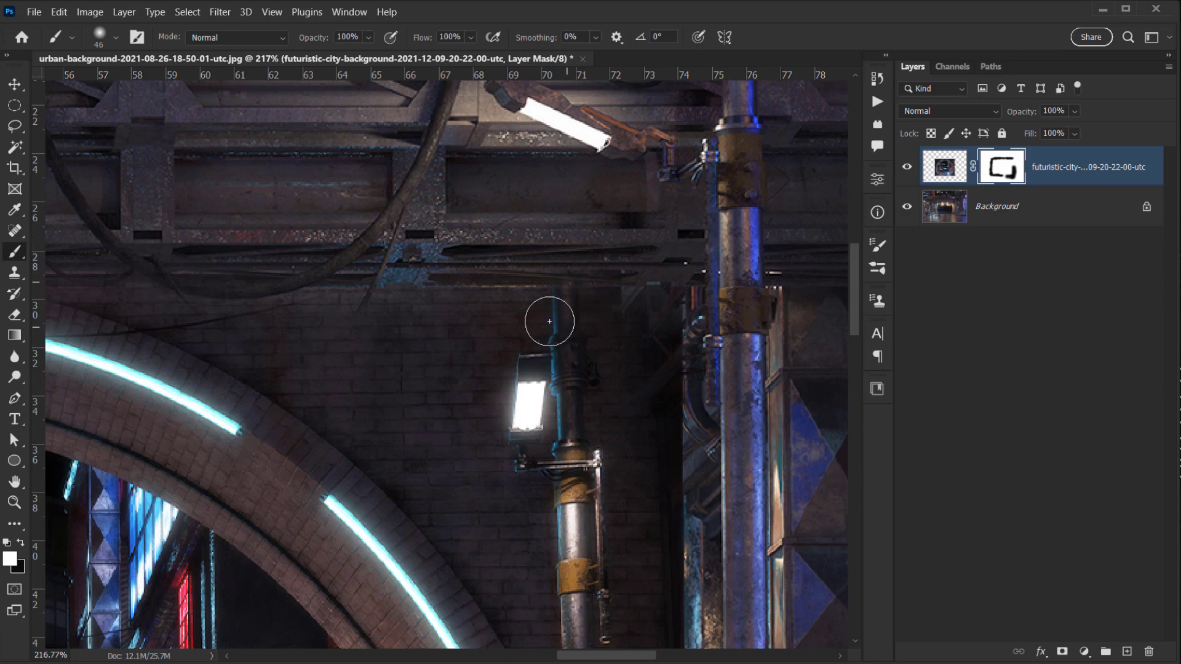
pyautogui.moveTo(479, 330); pyautogui.dragTo(572, 451)
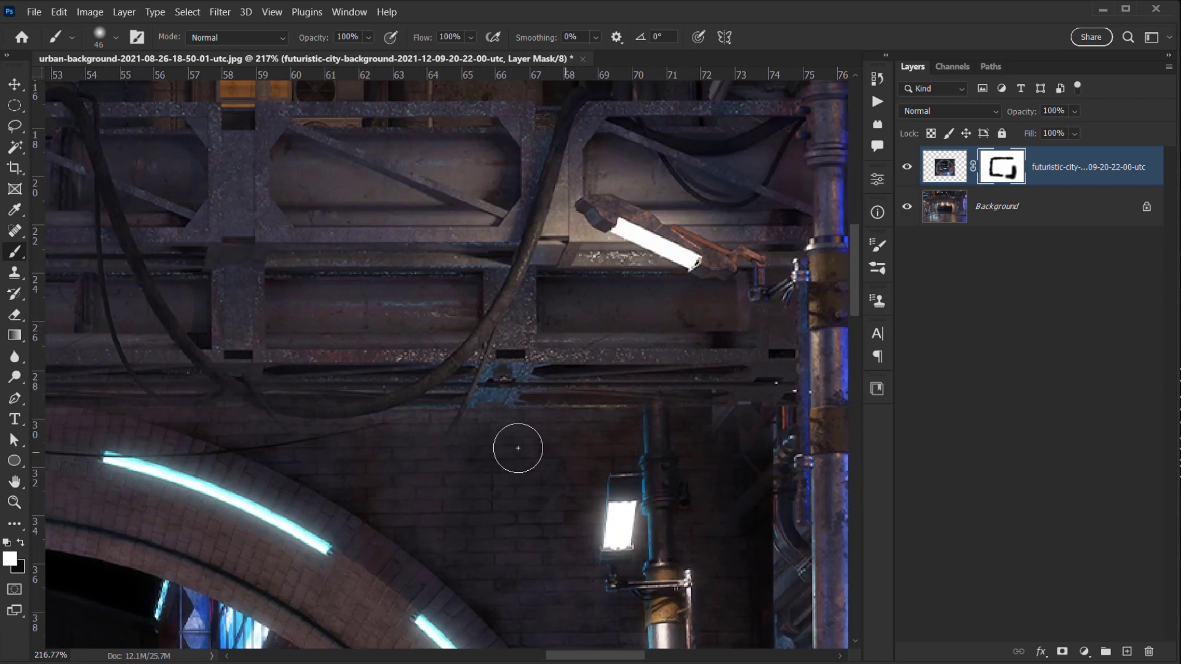
pyautogui.scroll(5, 475, 436)
pyautogui.scroll(4, 353, 421)
pyautogui.moveTo(384, 448); pyautogui.dragTo(317, 476)
pyautogui.moveTo(394, 445)
pyautogui.mouseDown()
pyautogui.moveTo(524, 284)
pyautogui.moveTo(525, 327)
pyautogui.mouseUp()
pyautogui.moveTo(578, 287); pyautogui.dragTo(569, 295)
pyautogui.moveTo(503, 254); pyautogui.dragTo(442, 262)
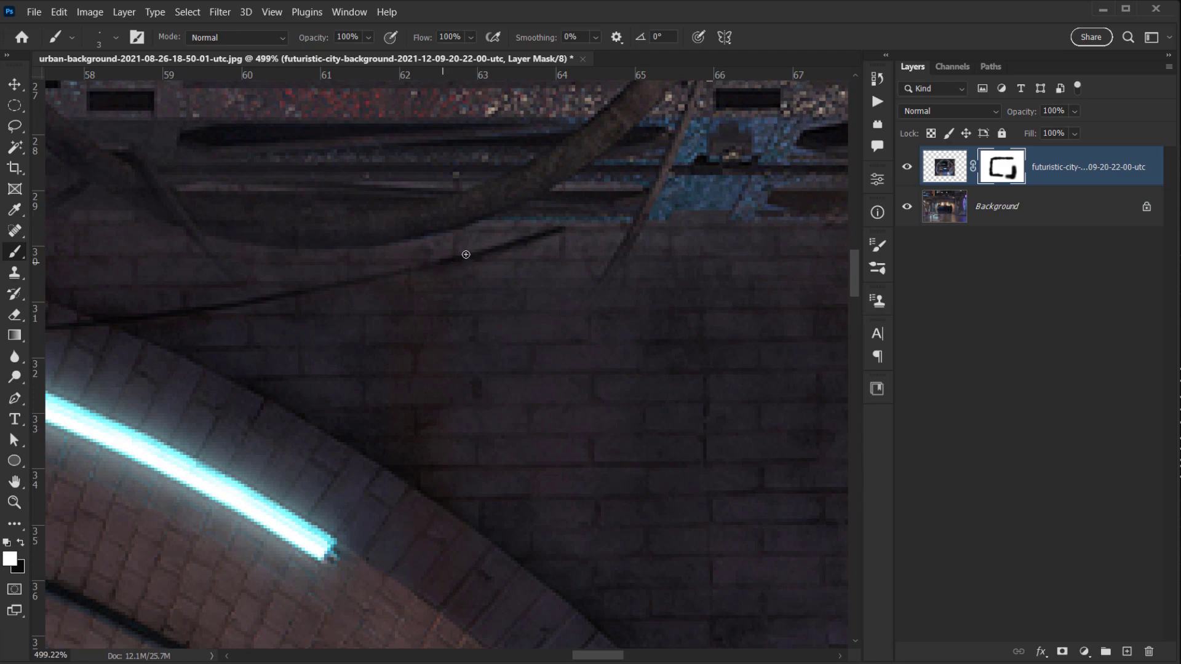
# - Continue restoring the thin cable in white leftward along its curve, down to the arch's brick rim
pyautogui.moveTo(214, 321); pyautogui.dragTo(325, 310)
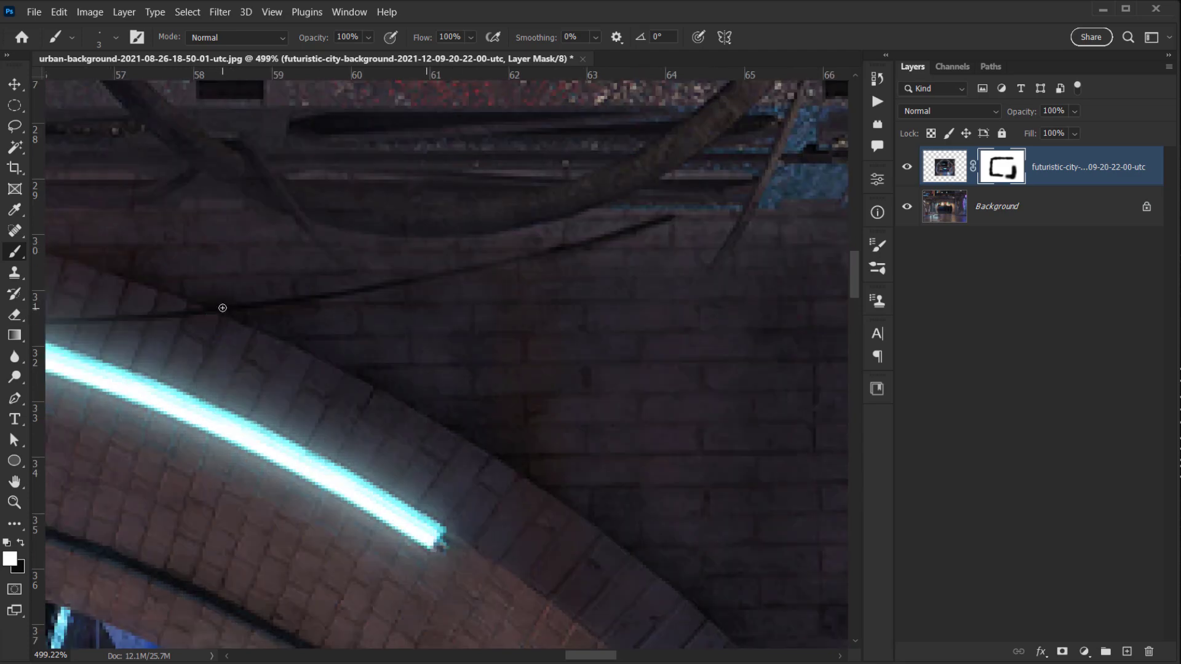
pyautogui.moveTo(437, 293); pyautogui.dragTo(121, 364)
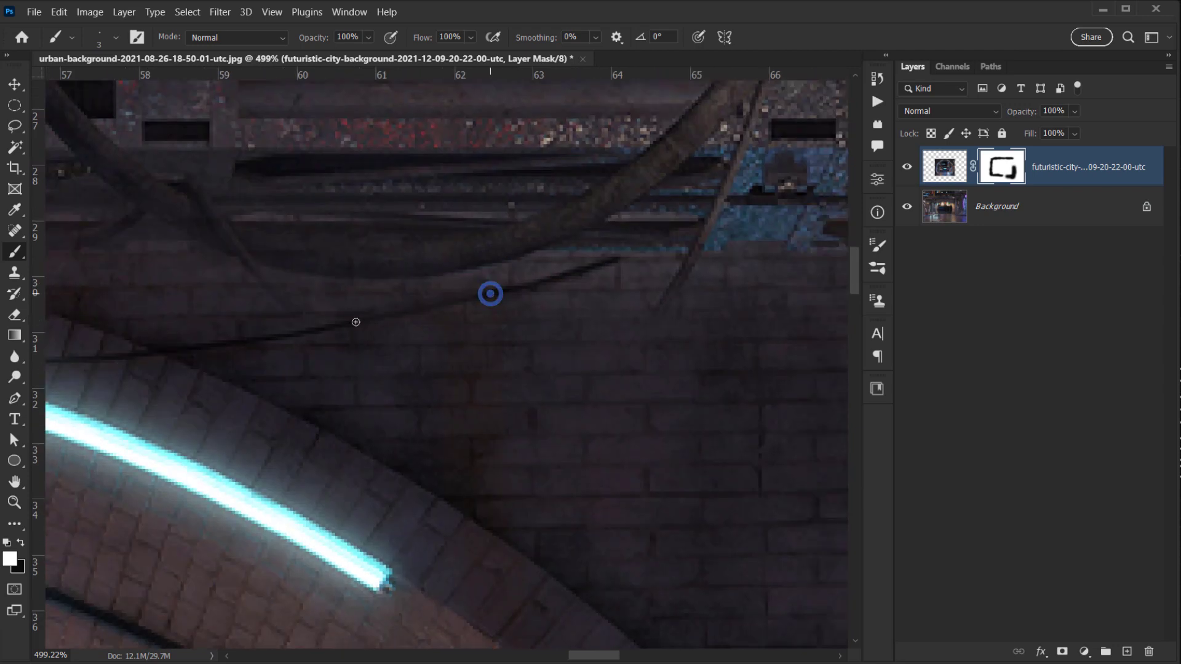
pyautogui.click(355, 321)
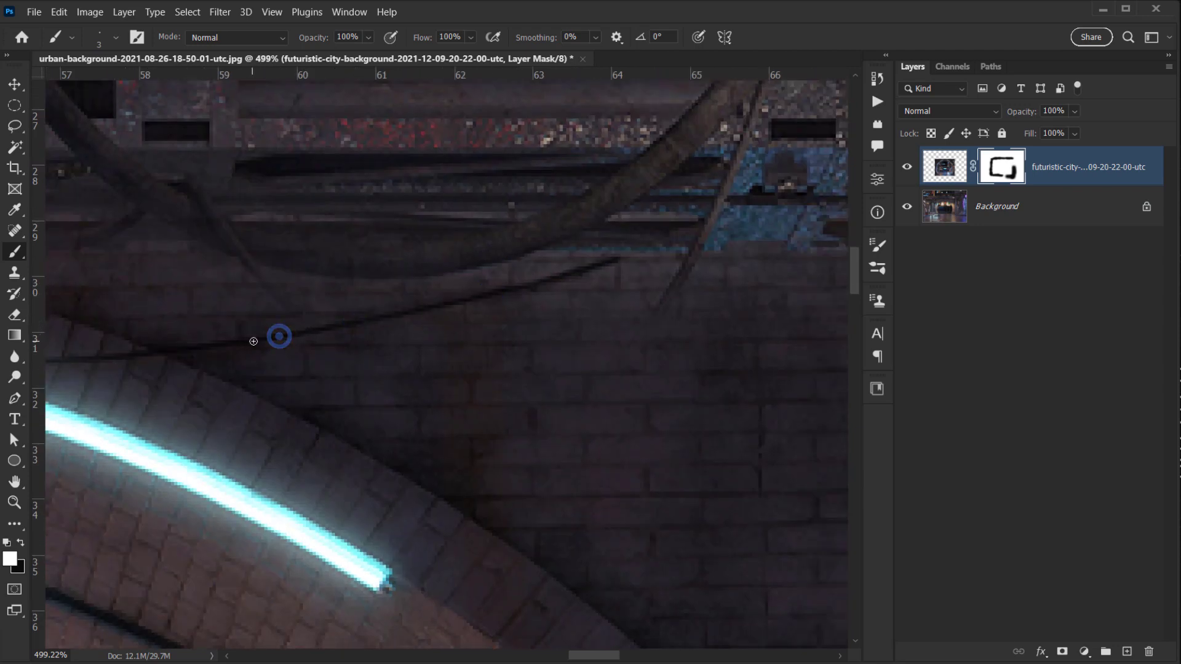
pyautogui.press('x')
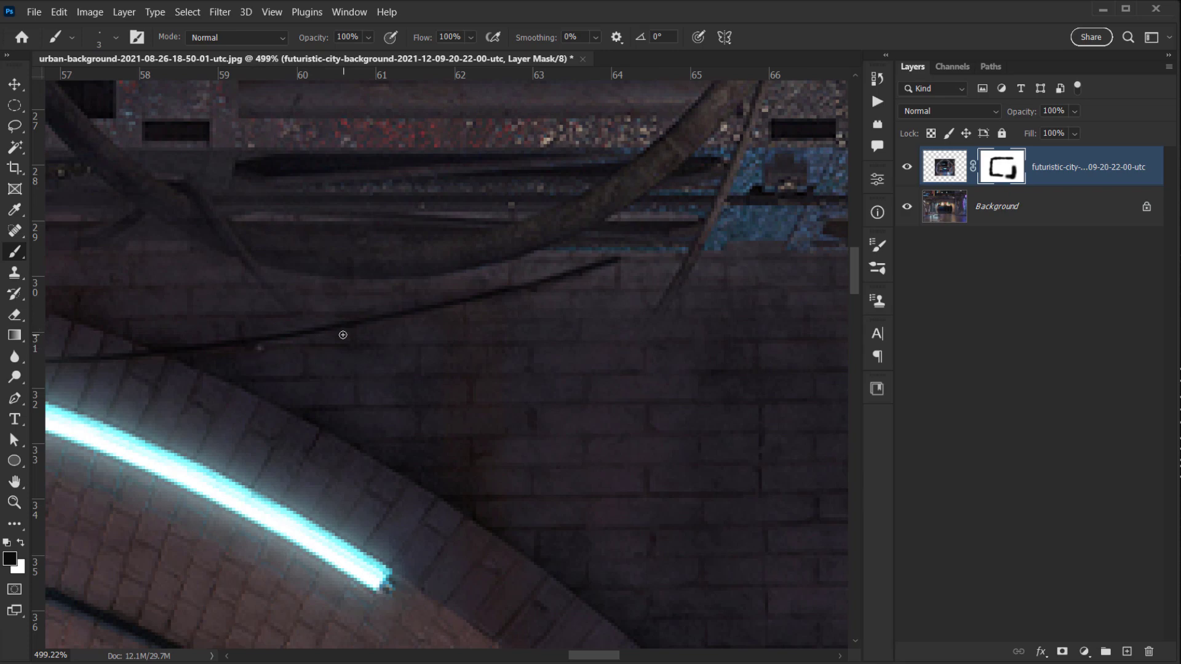
pyautogui.scroll(-4, 375, 318)
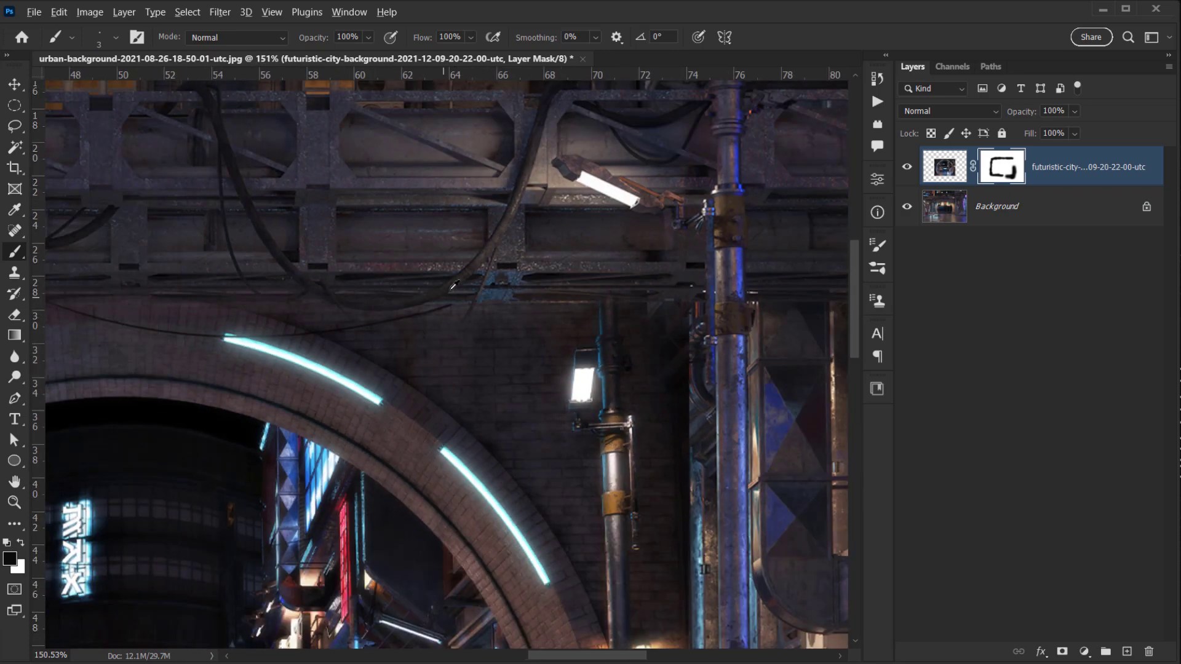
# - Touch up the thin cable's right end on the mask, extending it in white until it meets the bridge's lower edge
pyautogui.scroll(5, 454, 284)
pyautogui.moveTo(420, 340); pyautogui.dragTo(407, 339)
pyautogui.click(417, 338)
pyautogui.click(479, 298)
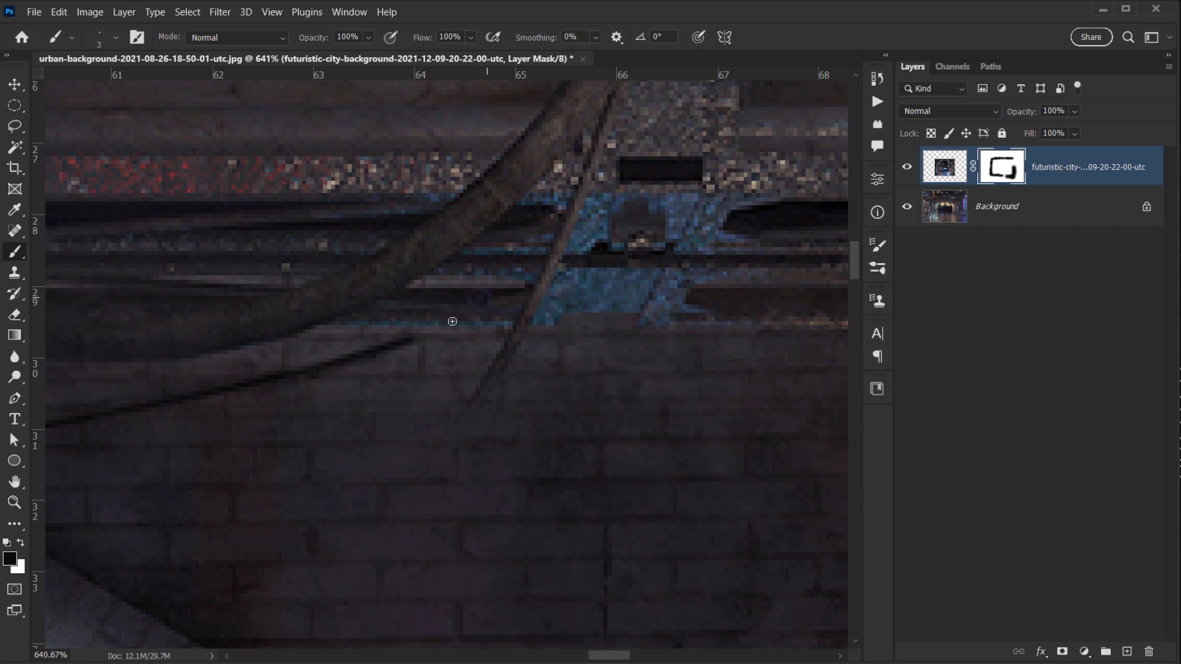
pyautogui.click(402, 342)
pyautogui.press('x')
pyautogui.moveTo(379, 350); pyautogui.dragTo(486, 300)
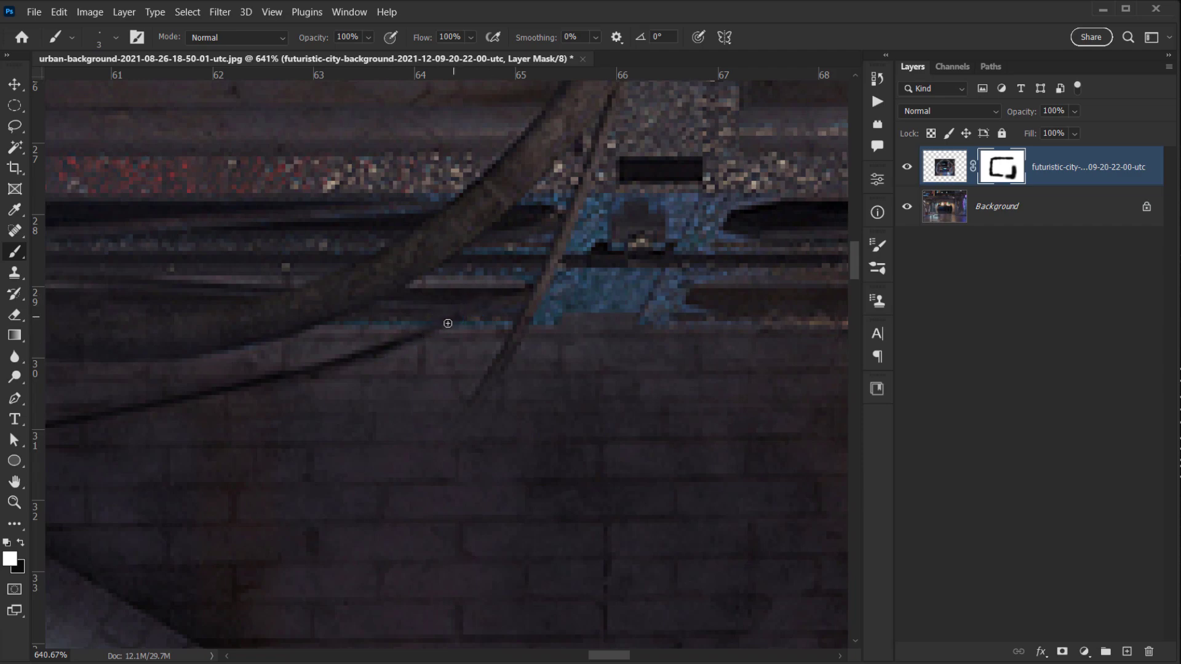
pyautogui.scroll(-10, 447, 323)
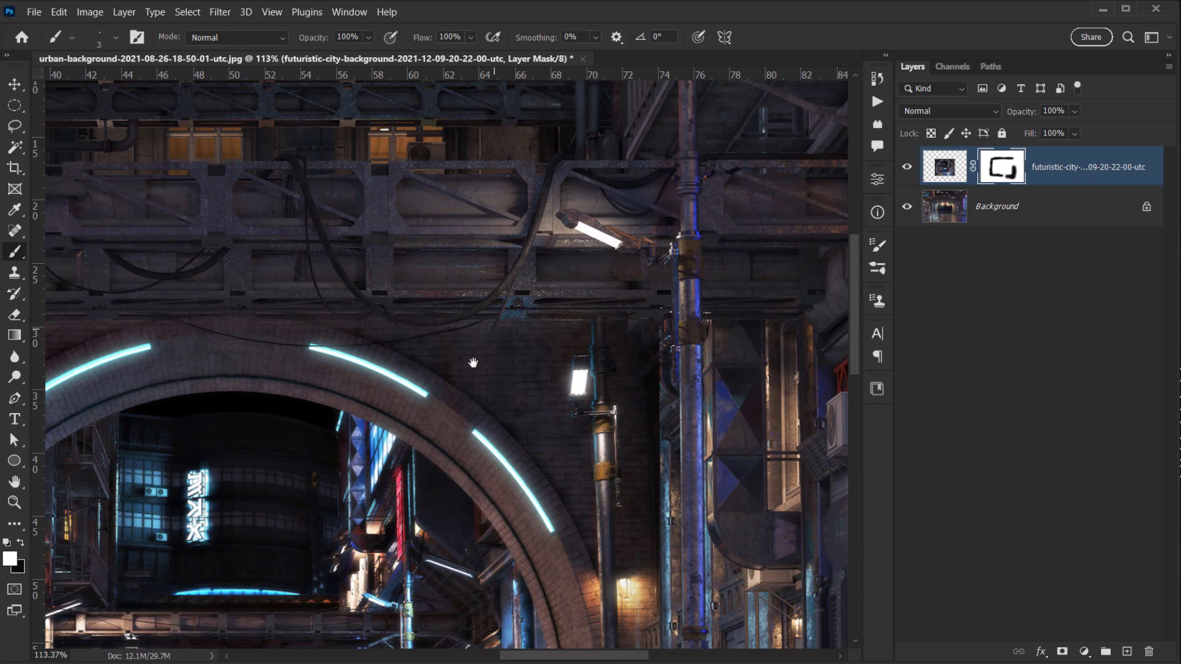
# - Paint white on the mask with a 61 px brush to restore the dark pipe's base beside the arch's right foot
pyautogui.moveTo(487, 357); pyautogui.dragTo(382, 148)
pyautogui.moveTo(470, 448); pyautogui.dragTo(437, 228)
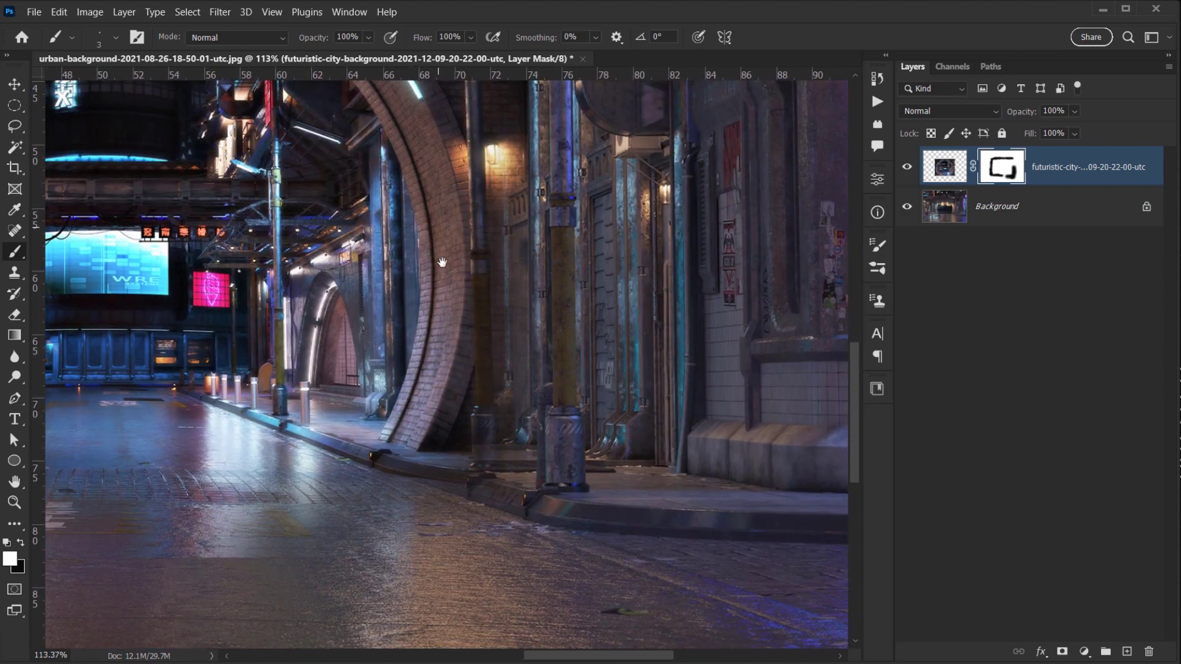
pyautogui.scroll(5, 544, 463)
pyautogui.moveTo(404, 458)
pyautogui.mouseDown()
pyautogui.moveTo(483, 467)
pyautogui.moveTo(454, 469)
pyautogui.mouseUp()
pyautogui.press('x')
pyautogui.moveTo(374, 415)
pyautogui.mouseDown()
pyautogui.moveTo(443, 443)
pyautogui.moveTo(435, 467)
pyautogui.moveTo(351, 485)
pyautogui.moveTo(409, 483)
pyautogui.moveTo(464, 449)
pyautogui.moveTo(468, 468)
pyautogui.mouseUp()
pyautogui.press('x')
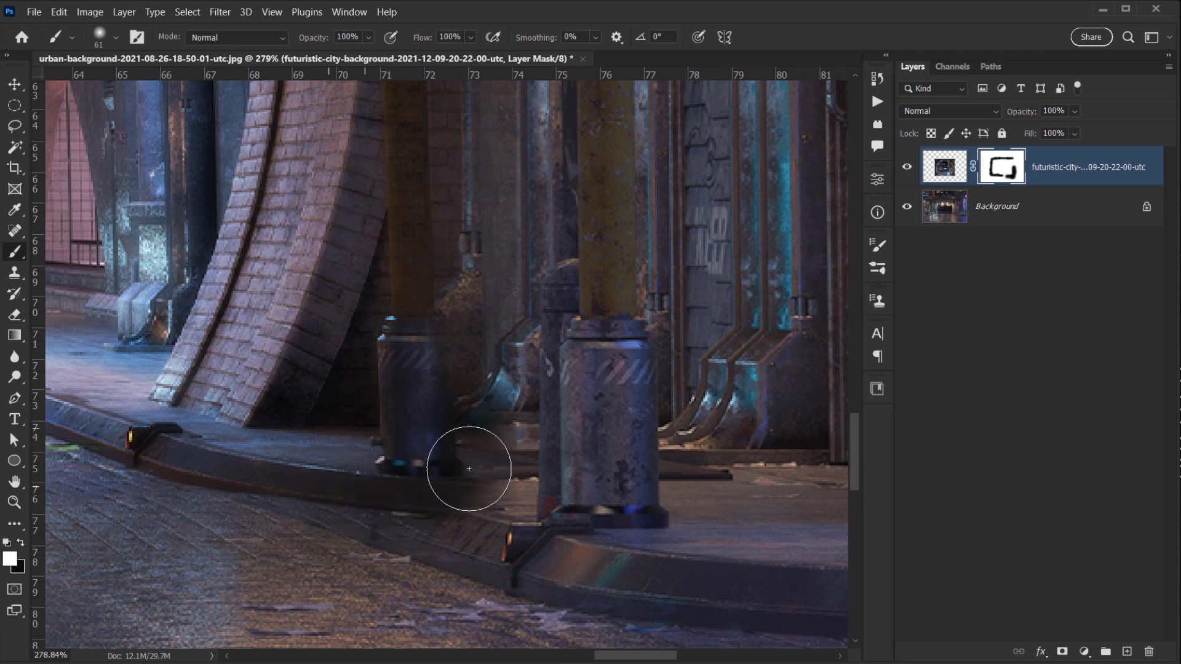
# - Paint black on the mask along the curb below the dark pipe to bring back the background's segmented curb
pyautogui.press('x')
pyautogui.moveTo(501, 553)
pyautogui.mouseDown()
pyautogui.moveTo(339, 536)
pyautogui.moveTo(188, 494)
pyautogui.moveTo(237, 497)
pyautogui.mouseUp()
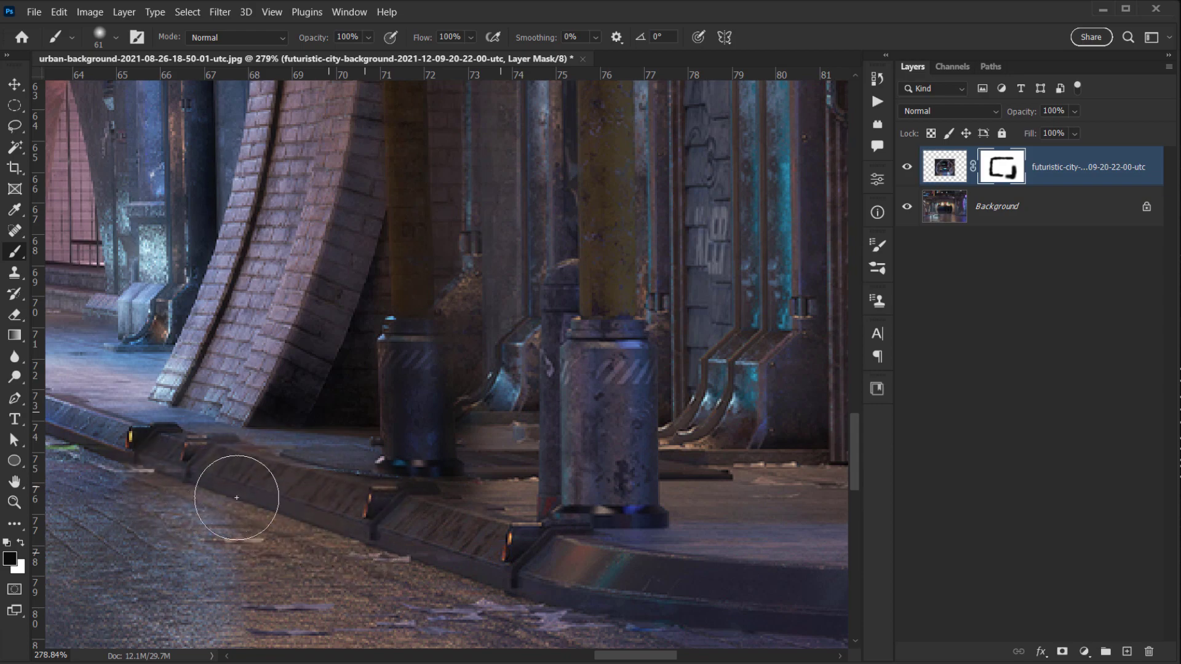
pyautogui.scroll(-5, 276, 487)
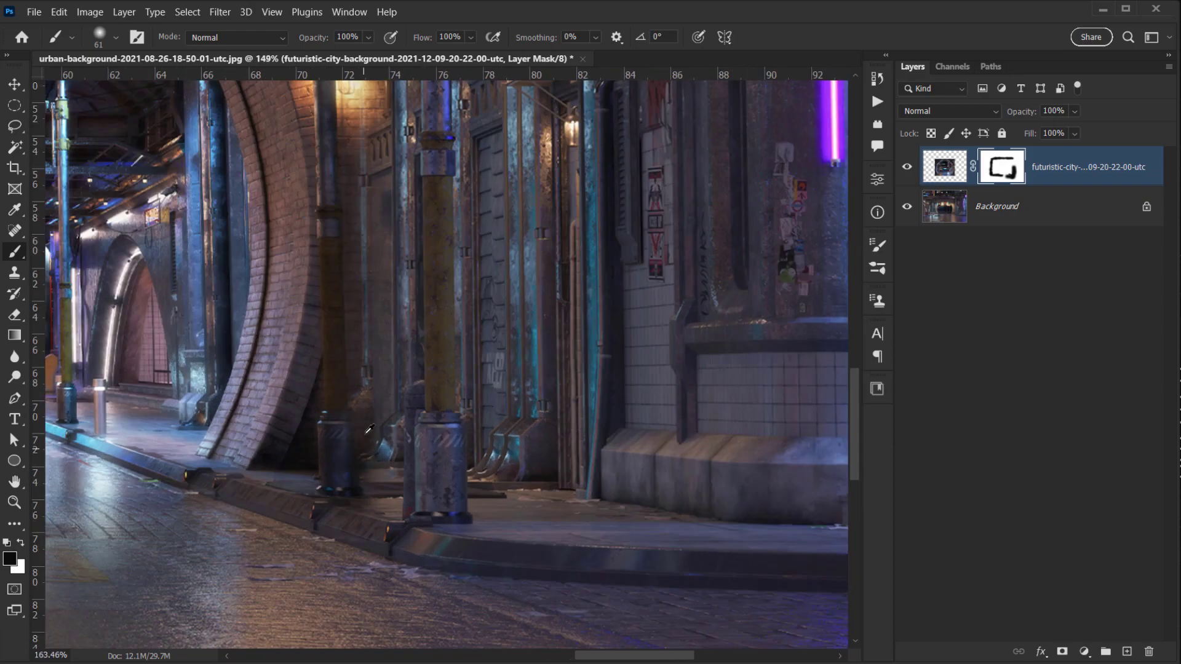
# - Restore the dark vertical pipe to the right of the arch along its length with a 29 px white brush
pyautogui.scroll(5, 369, 428)
pyautogui.press('x')
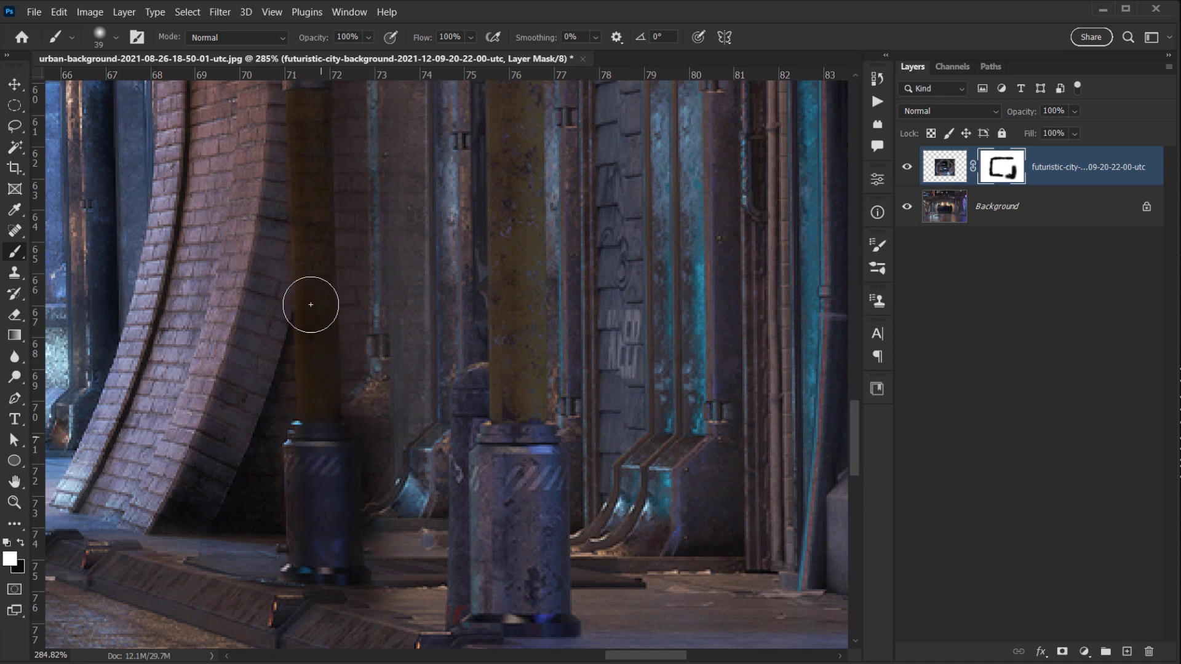
pyautogui.moveTo(314, 270); pyautogui.dragTo(356, 487)
pyautogui.click(362, 589)
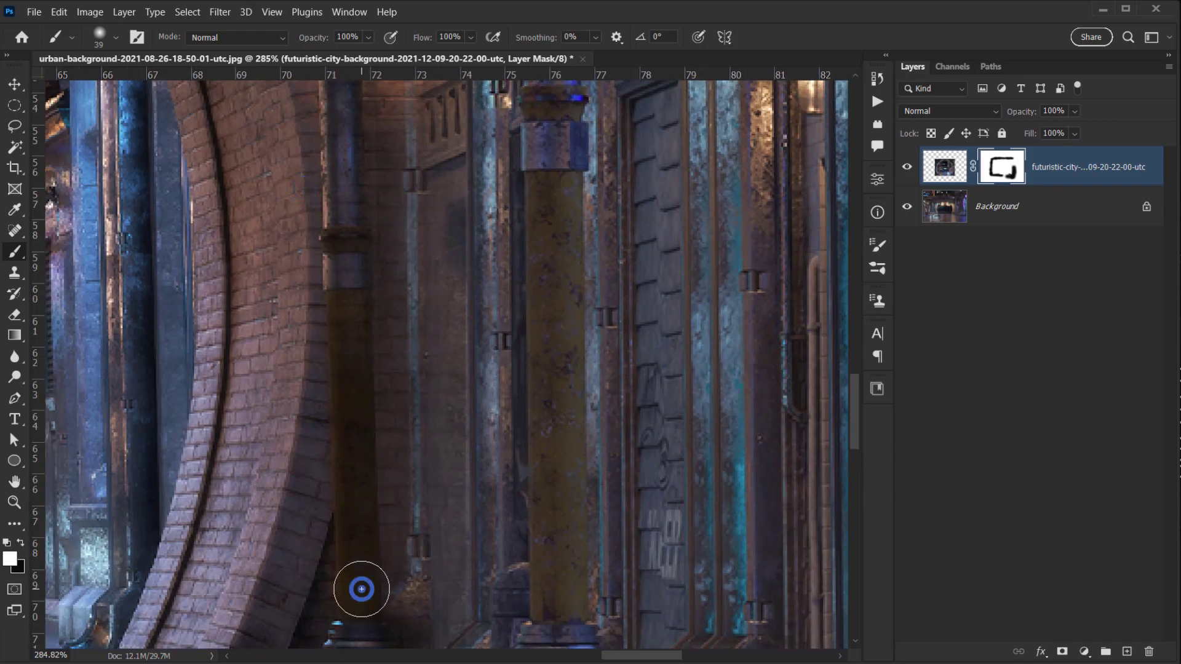
pyautogui.keyDown('shift'); pyautogui.click(347, 145); pyautogui.keyUp('shift')
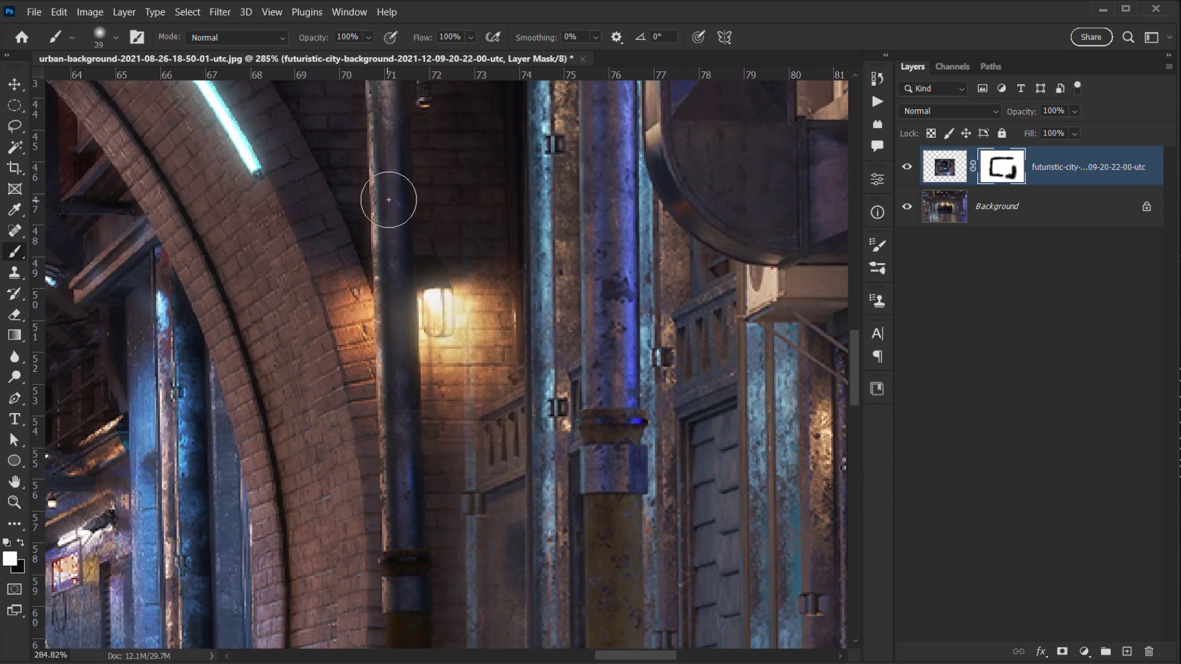
pyautogui.moveTo(386, 193); pyautogui.dragTo(453, 530)
pyautogui.scroll(-8, 454, 295)
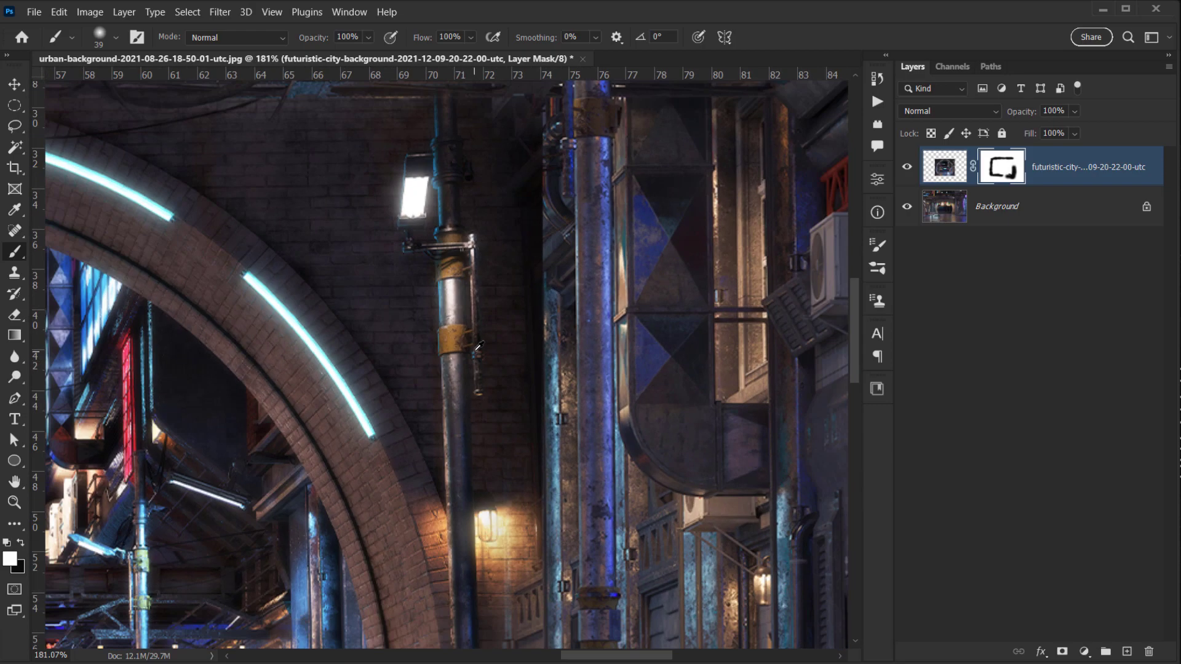
# - Paint white on the mask with the 29 px brush around the bollard near the arch's left foot
pyautogui.moveTo(337, 475); pyautogui.dragTo(668, 398)
pyautogui.scroll(6, 289, 554)
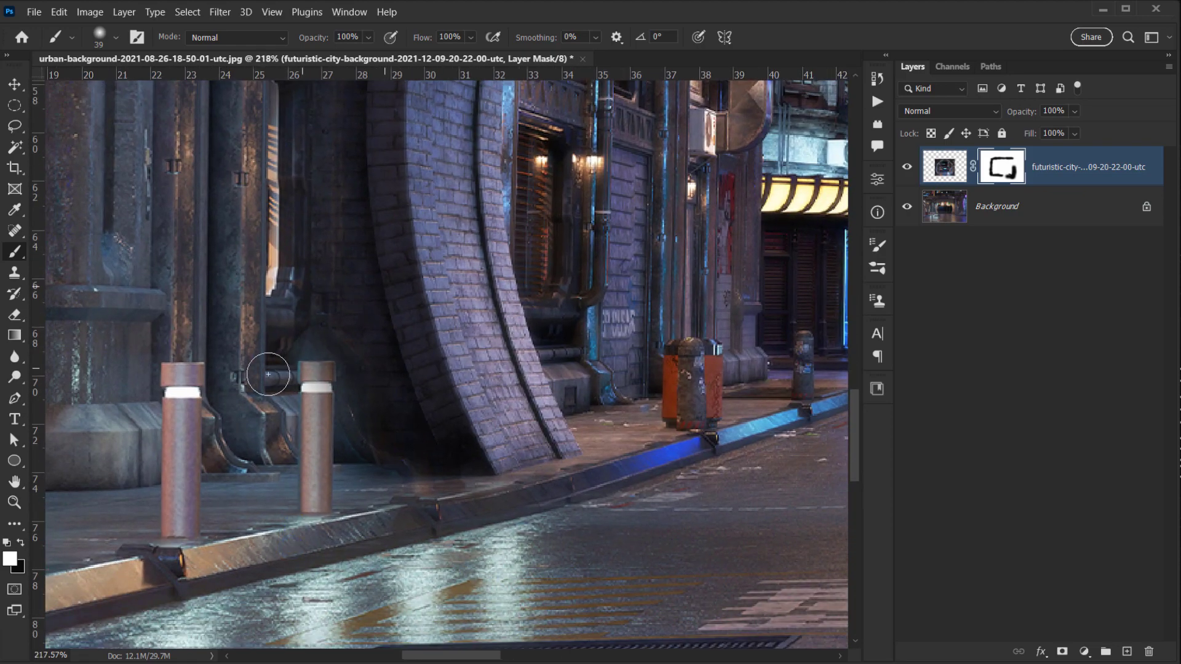
pyautogui.moveTo(268, 374)
pyautogui.mouseDown()
pyautogui.moveTo(321, 366)
pyautogui.moveTo(318, 388)
pyautogui.moveTo(306, 350)
pyautogui.moveTo(323, 357)
pyautogui.moveTo(317, 393)
pyautogui.mouseUp()
pyautogui.press('x')
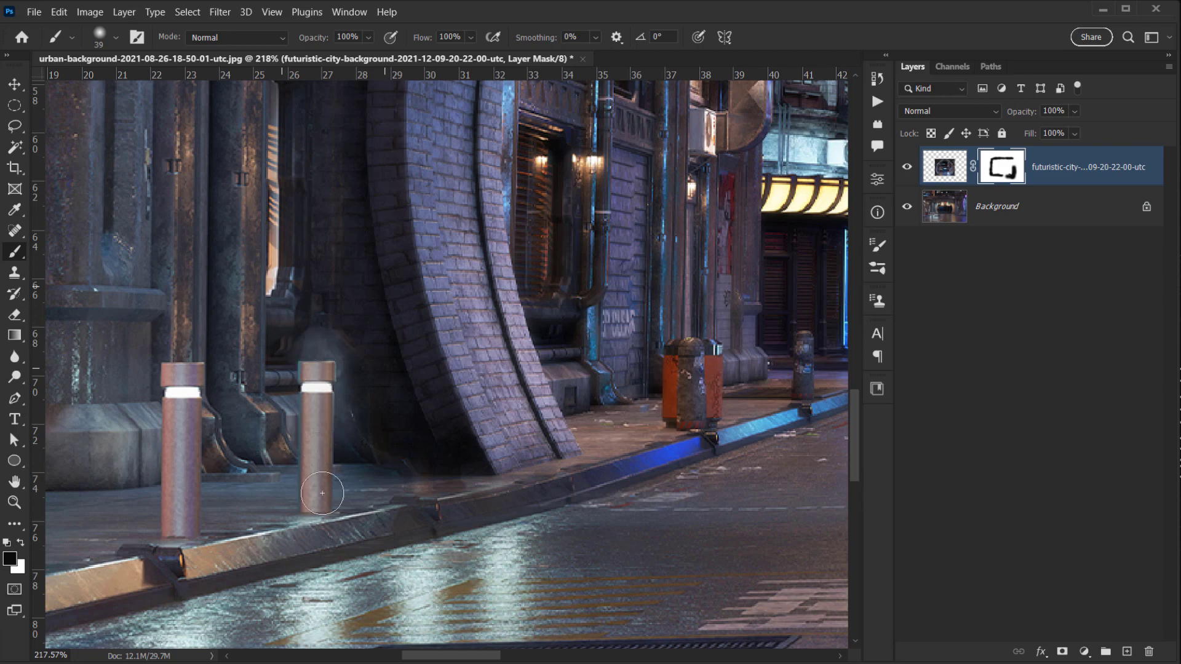
# - Reveal the background bollard beside the arch's left foot with a 63 px black brush, and refine its right side at 22 px
pyautogui.keyDown('alt'); pyautogui.rightClick(379, 502); pyautogui.keyUp('alt')
pyautogui.moveTo(399, 490)
pyautogui.mouseDown()
pyautogui.moveTo(403, 390)
pyautogui.moveTo(415, 395)
pyautogui.moveTo(410, 436)
pyautogui.moveTo(424, 434)
pyautogui.moveTo(422, 387)
pyautogui.moveTo(418, 507)
pyautogui.moveTo(430, 436)
pyautogui.mouseUp()
pyautogui.scroll(3, 434, 433)
pyautogui.keyDown('alt'); pyautogui.rightClick(431, 430); pyautogui.keyUp('alt')
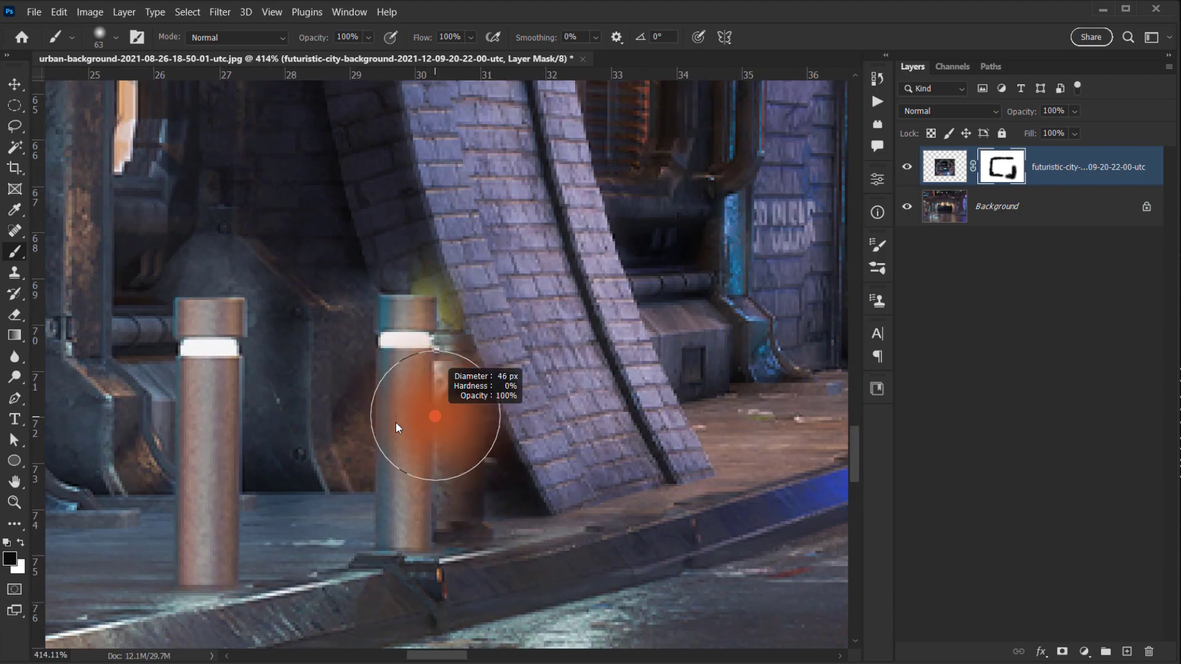
pyautogui.click(441, 368)
pyautogui.moveTo(449, 357)
pyautogui.mouseDown()
pyautogui.moveTo(451, 477)
pyautogui.moveTo(464, 506)
pyautogui.mouseUp()
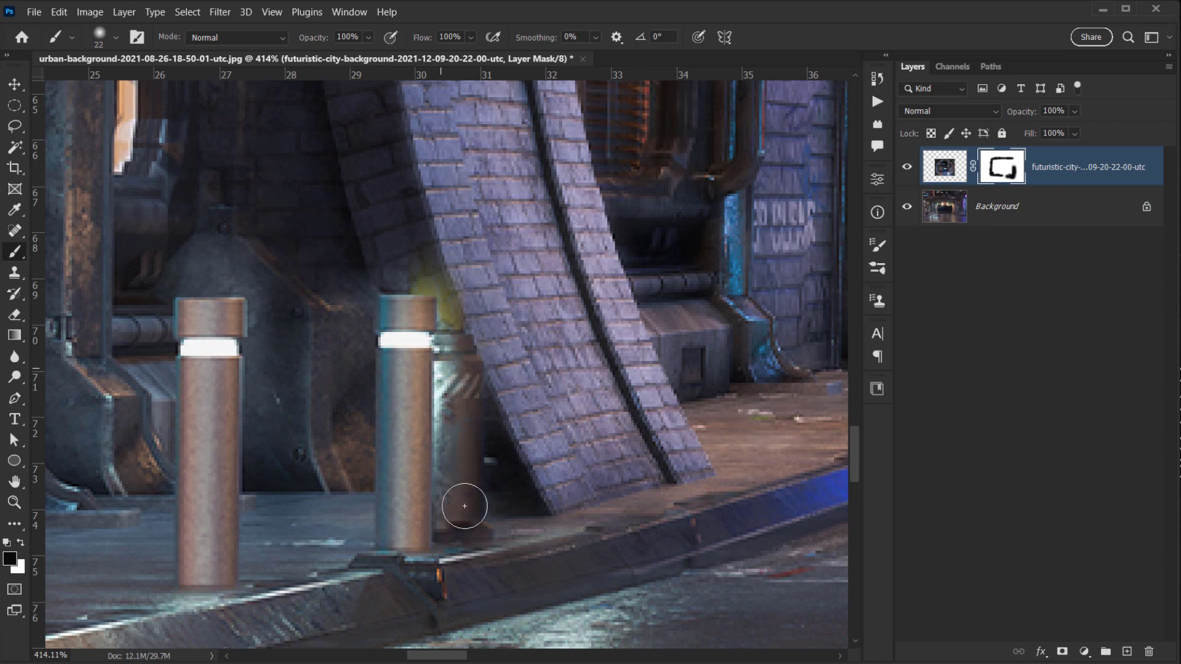
# - Restore the dark edge of the arch's left foot with the 22 px white brush, and undo the stray stroke on the bollard
pyautogui.press('x')
pyautogui.moveTo(503, 411)
pyautogui.mouseDown()
pyautogui.moveTo(526, 497)
pyautogui.moveTo(515, 509)
pyautogui.moveTo(511, 468)
pyautogui.moveTo(504, 512)
pyautogui.mouseUp()
pyautogui.click(409, 329)
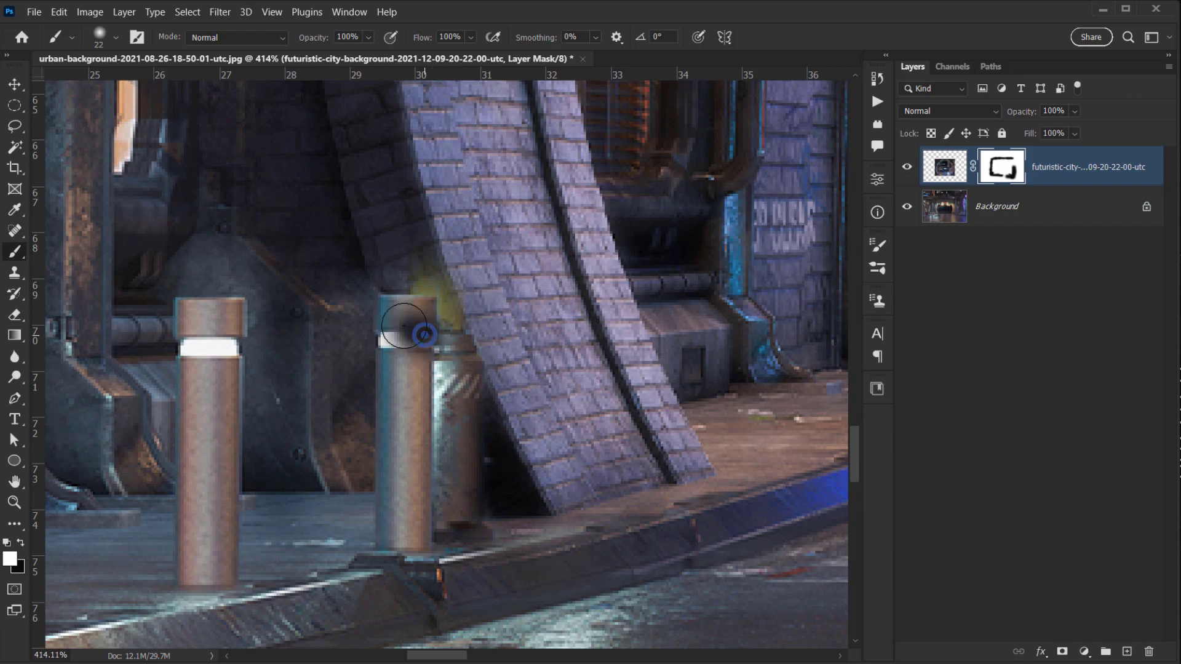
pyautogui.hotkey('ctrl', 'z')
pyautogui.press('x')
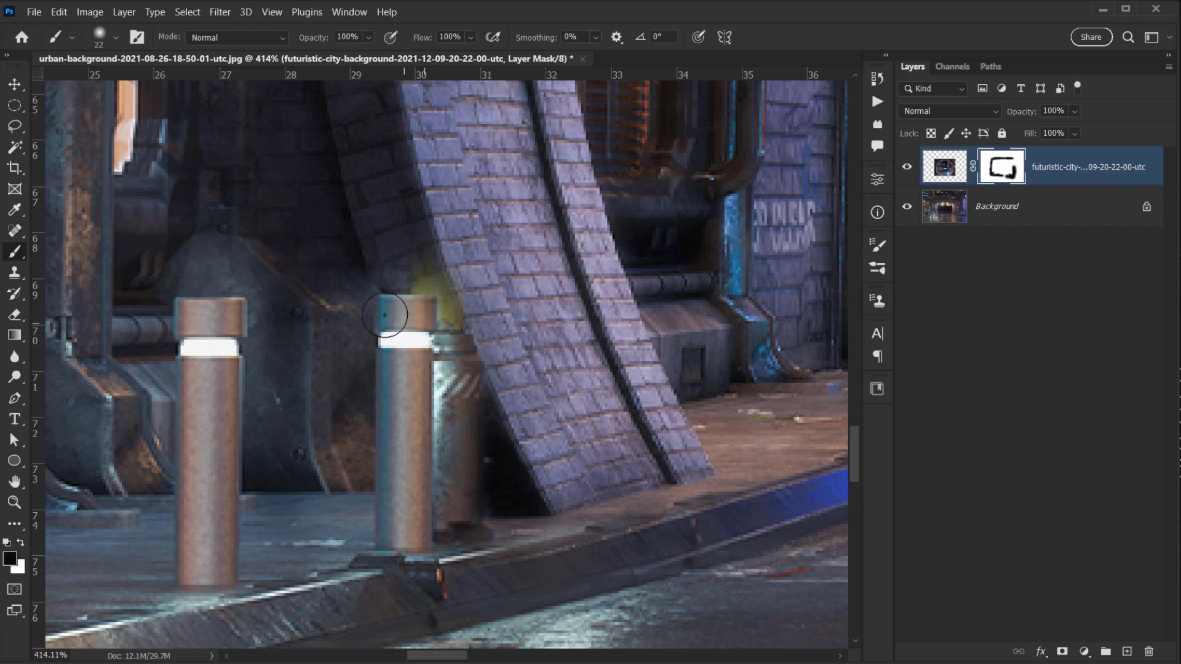
# - Hide and show the futuristic city layer to compare the blended scene with the original background
pyautogui.scroll(-10, 371, 363)
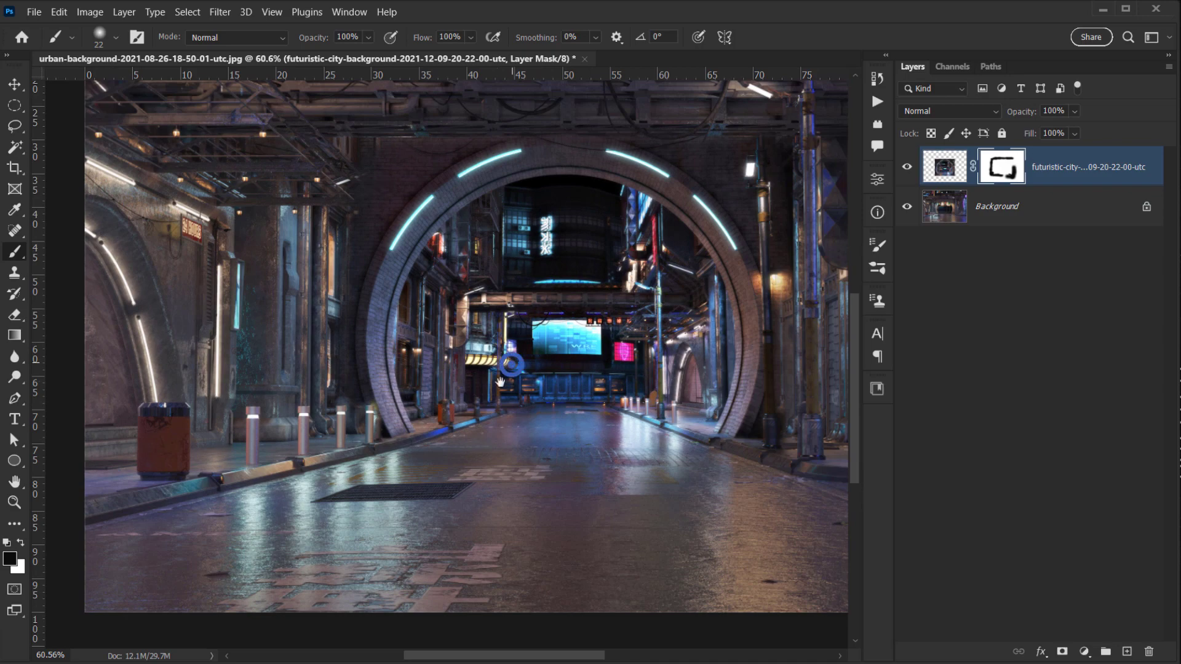
pyautogui.moveTo(504, 357); pyautogui.dragTo(471, 386)
pyautogui.scroll(-3, 842, 258)
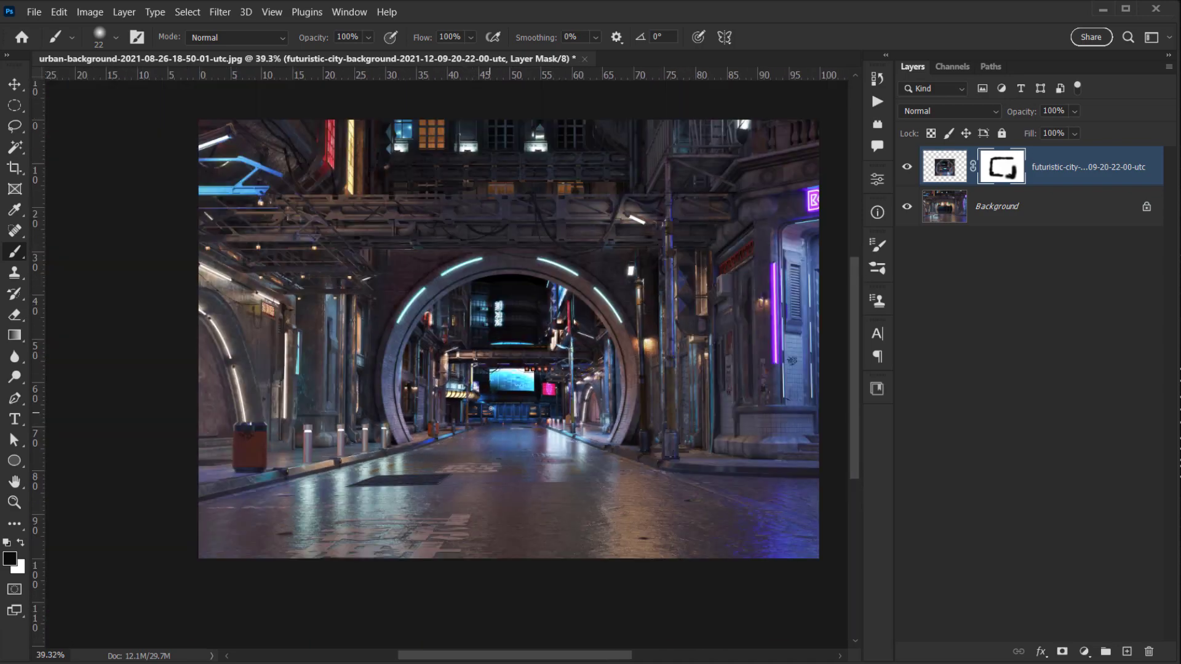
pyautogui.scroll(5, 842, 259)
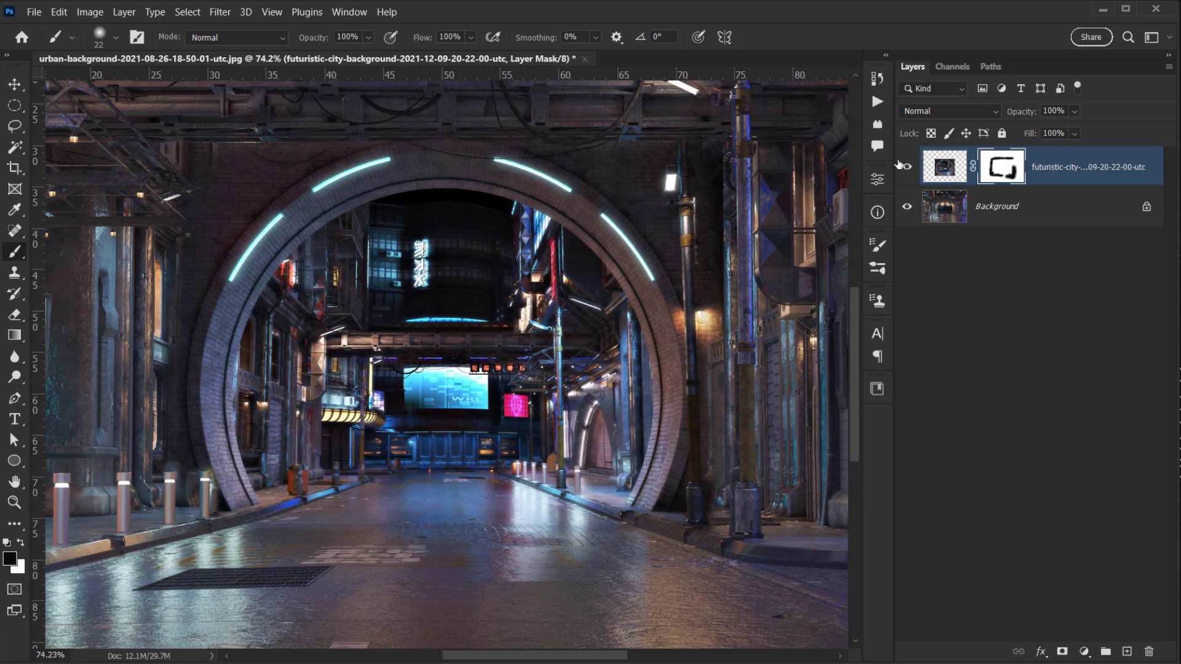
pyautogui.click(906, 166)
pyautogui.click(907, 166)
pyautogui.click(906, 166)
pyautogui.click(906, 166)
# - Paint black on the mask with a 158 px soft brush to blend the city layer's hard edge on the road
pyautogui.moveTo(593, 385); pyautogui.dragTo(540, 230)
pyautogui.moveTo(469, 361); pyautogui.dragTo(511, 361)
pyautogui.press('x')
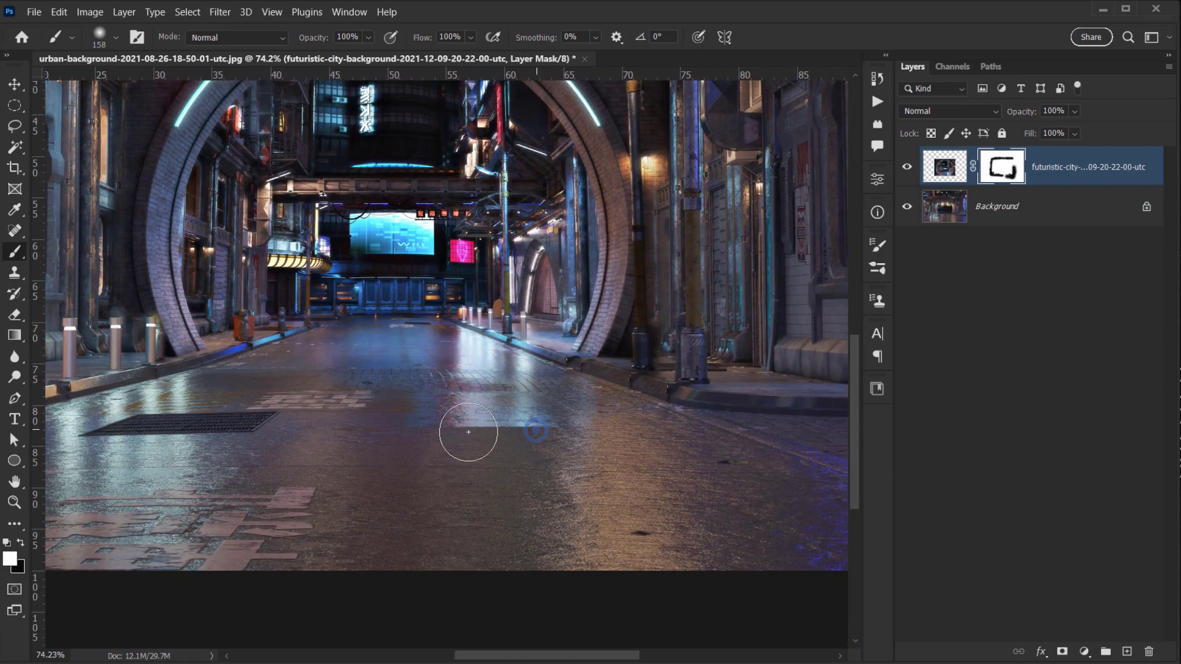
pyautogui.press('x')
pyautogui.moveTo(566, 427)
pyautogui.mouseDown()
pyautogui.moveTo(528, 450)
pyautogui.moveTo(411, 444)
pyautogui.moveTo(583, 457)
pyautogui.moveTo(503, 432)
pyautogui.moveTo(280, 455)
pyautogui.moveTo(396, 452)
pyautogui.moveTo(450, 440)
pyautogui.moveTo(511, 404)
pyautogui.moveTo(471, 488)
pyautogui.mouseUp()
pyautogui.scroll(-4, 564, 406)
pyautogui.scroll(2, 467, 294)
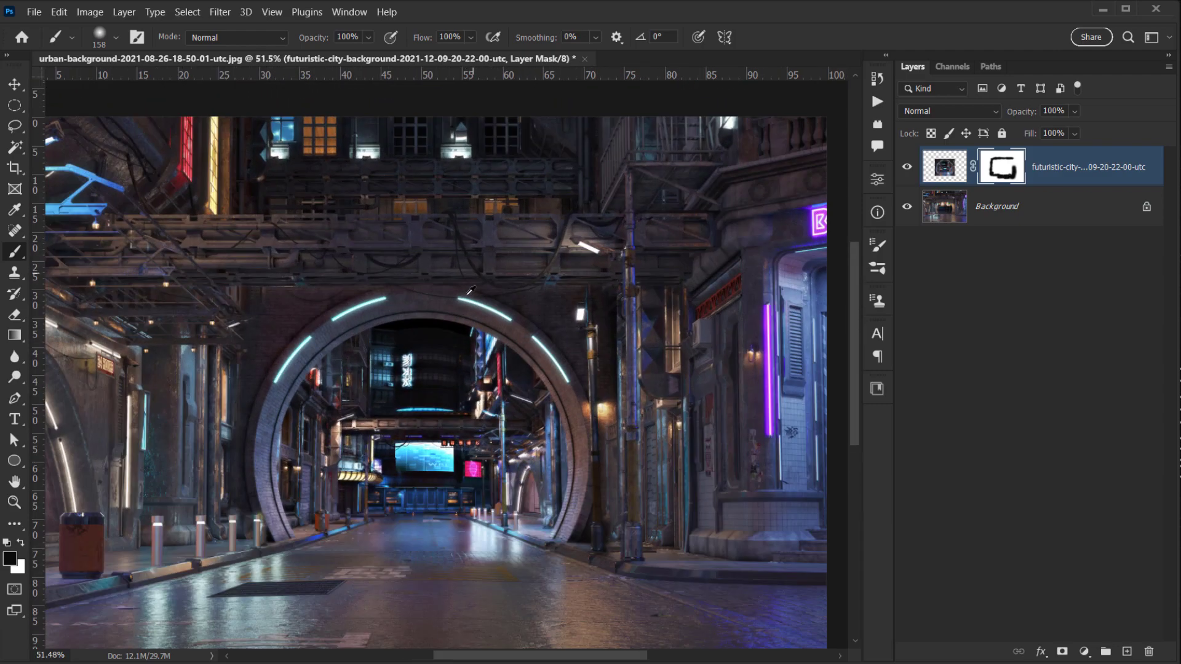
pyautogui.scroll(3, 465, 308)
pyautogui.moveTo(420, 385); pyautogui.dragTo(458, 390)
pyautogui.scroll(-6, 447, 389)
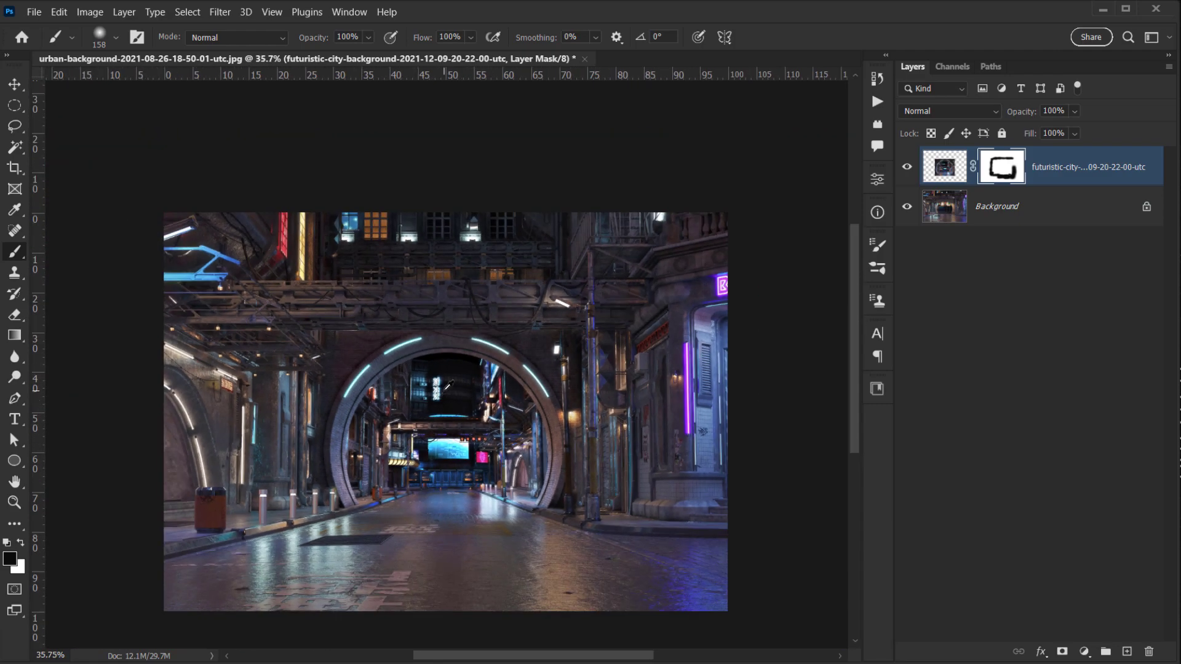
pyautogui.scroll(-2, 448, 386)
pyautogui.hotkey('ctrl', '0')
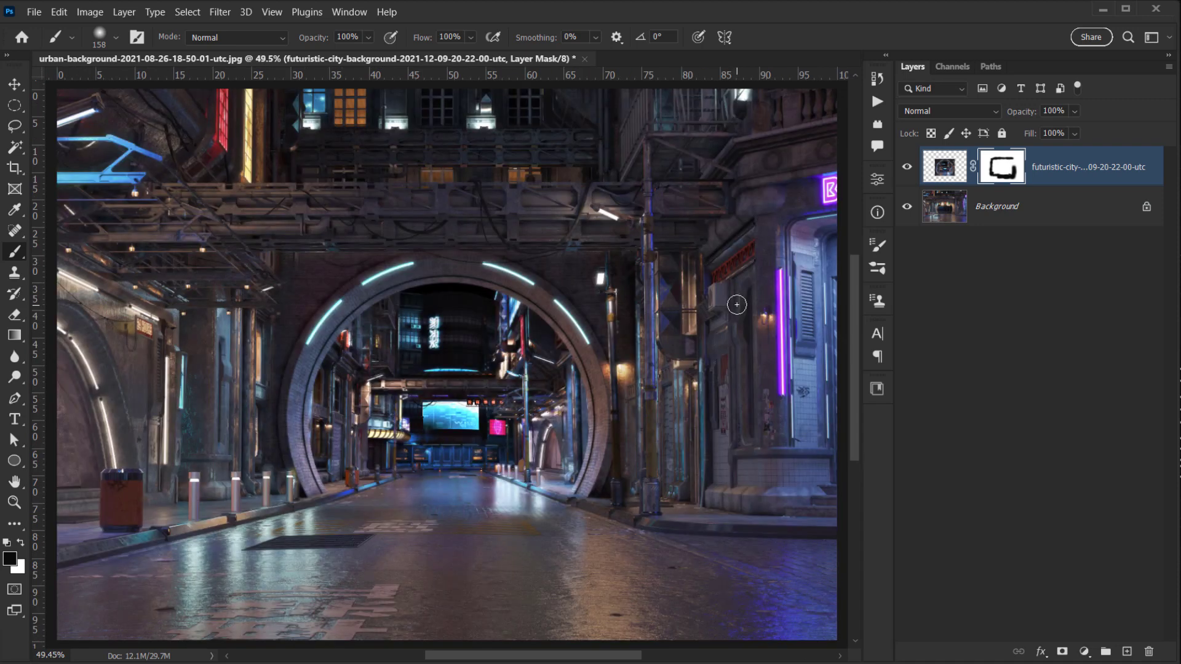
# - Convert the locked Background into a regular layer
pyautogui.click(1074, 214)
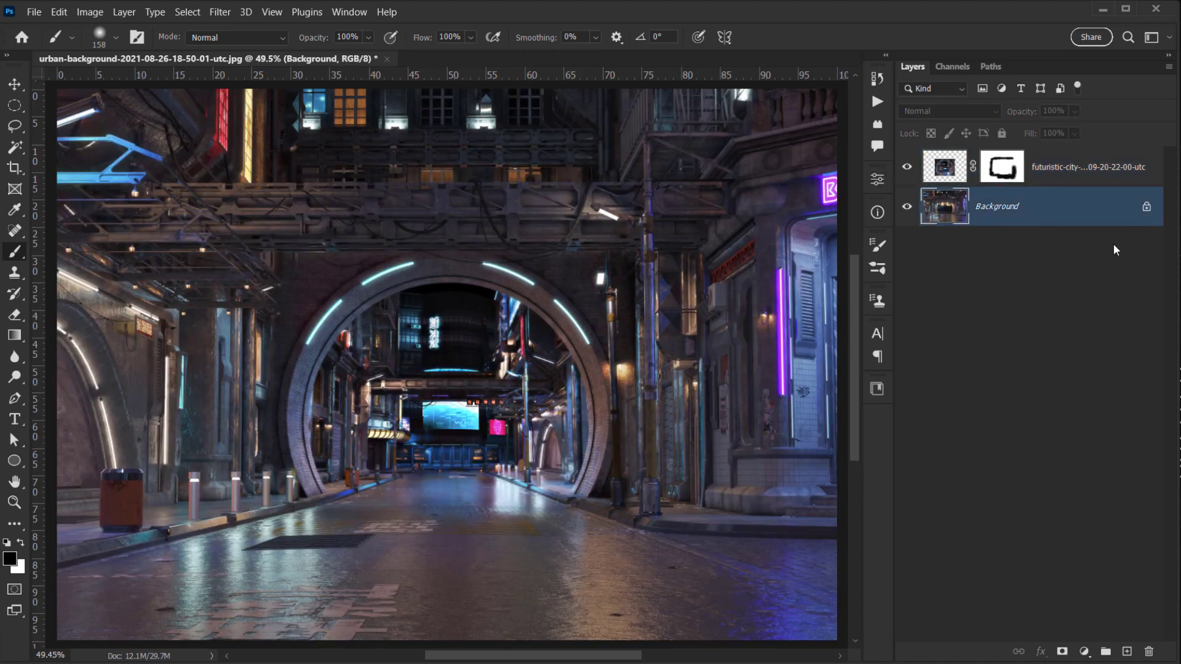
pyautogui.keyDown('alt'); pyautogui.doubleClick(1041, 212); pyautogui.keyUp('alt')
# - Group the futuristic city layer with Layer 0 and name the group BG
pyautogui.keyDown('shift'); pyautogui.click(1066, 175); pyautogui.keyUp('shift')
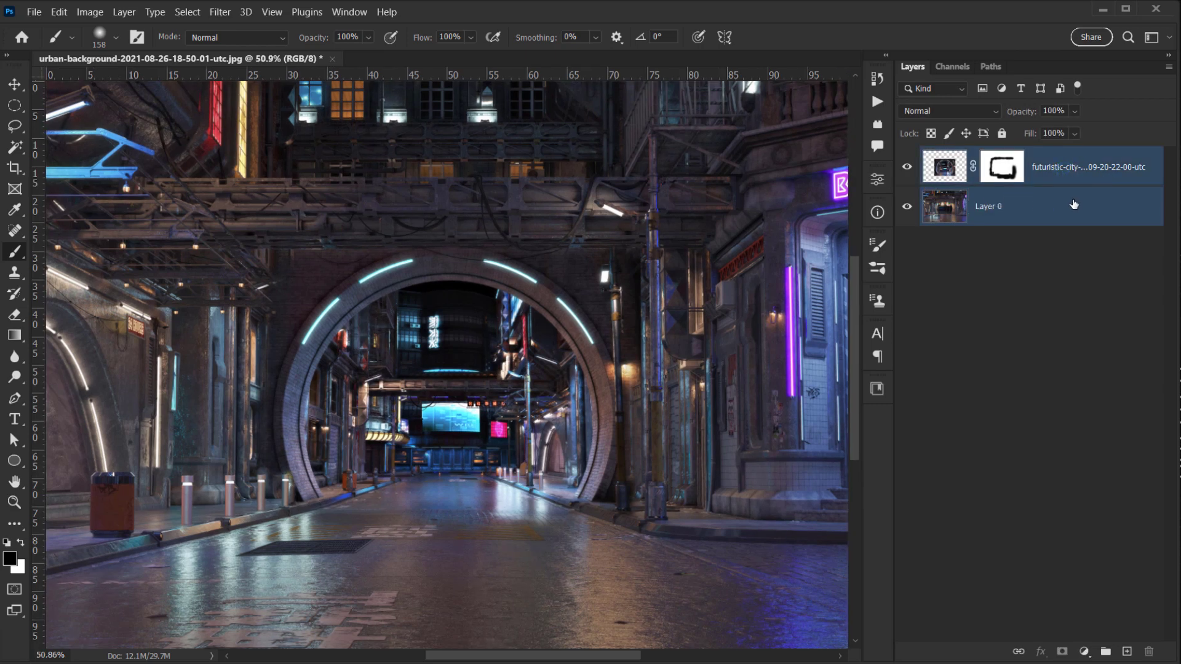
pyautogui.hotkey('ctrl', 'g')
pyautogui.doubleClick(968, 157)
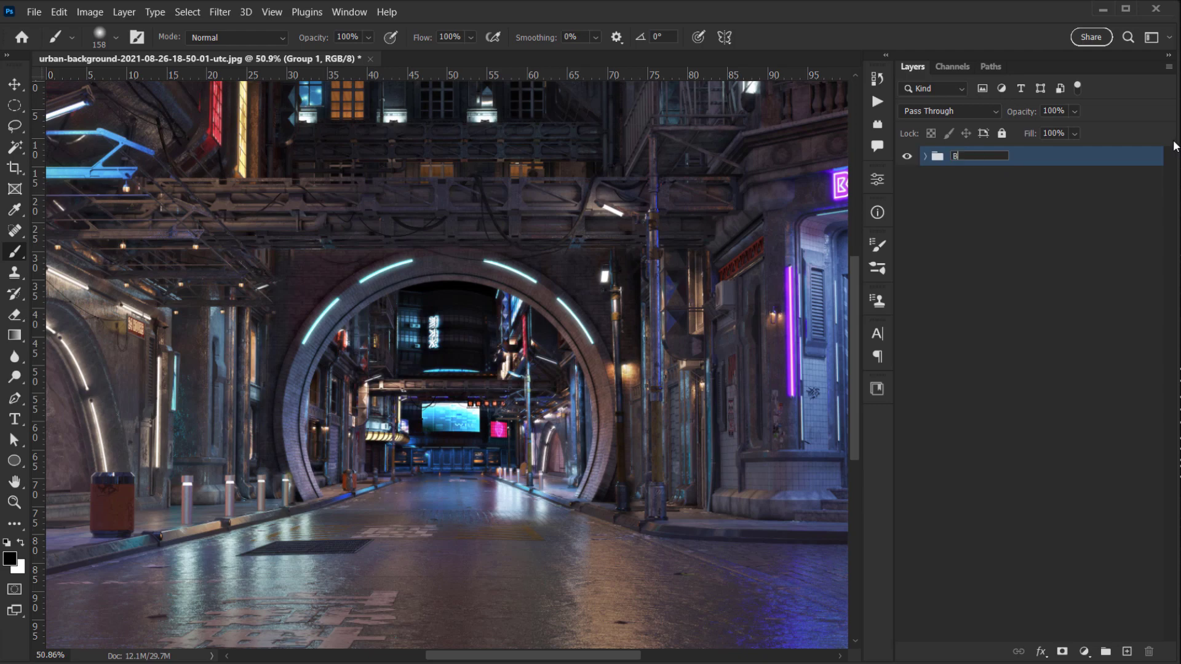
pyautogui.press('Return')
# - Open Vintage_Car_02.I03.psd from the Santa CP folder
pyautogui.scroll(-5, 370, 487)
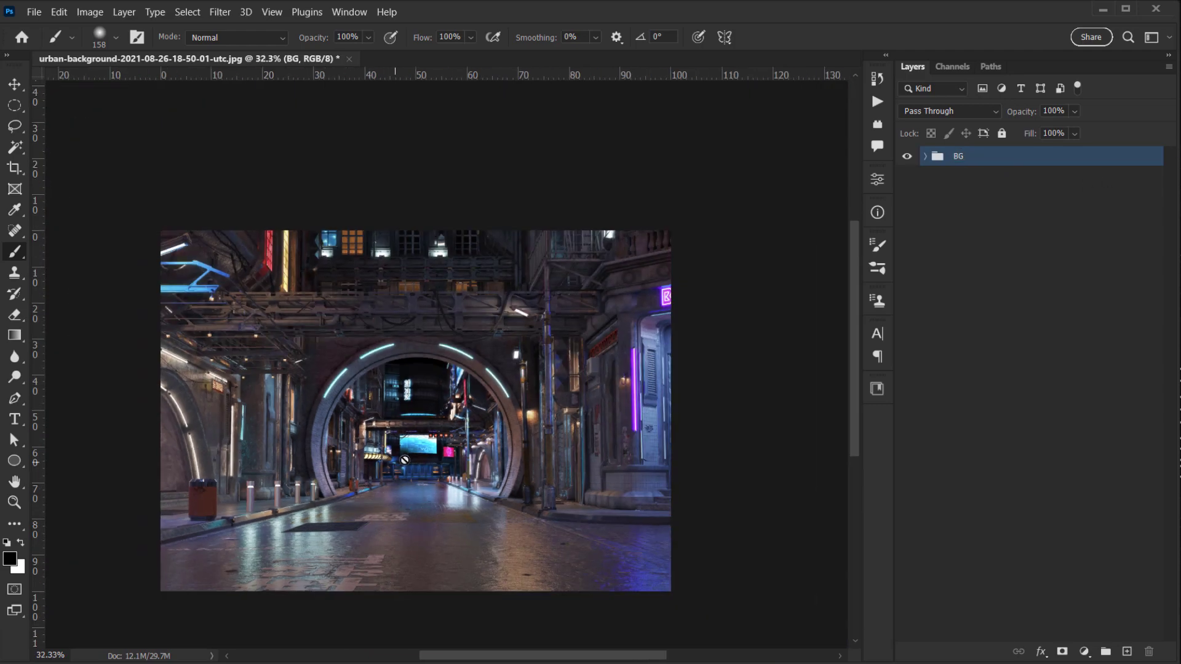
pyautogui.moveTo(407, 458); pyautogui.dragTo(444, 360)
pyautogui.scroll(4, 410, 461)
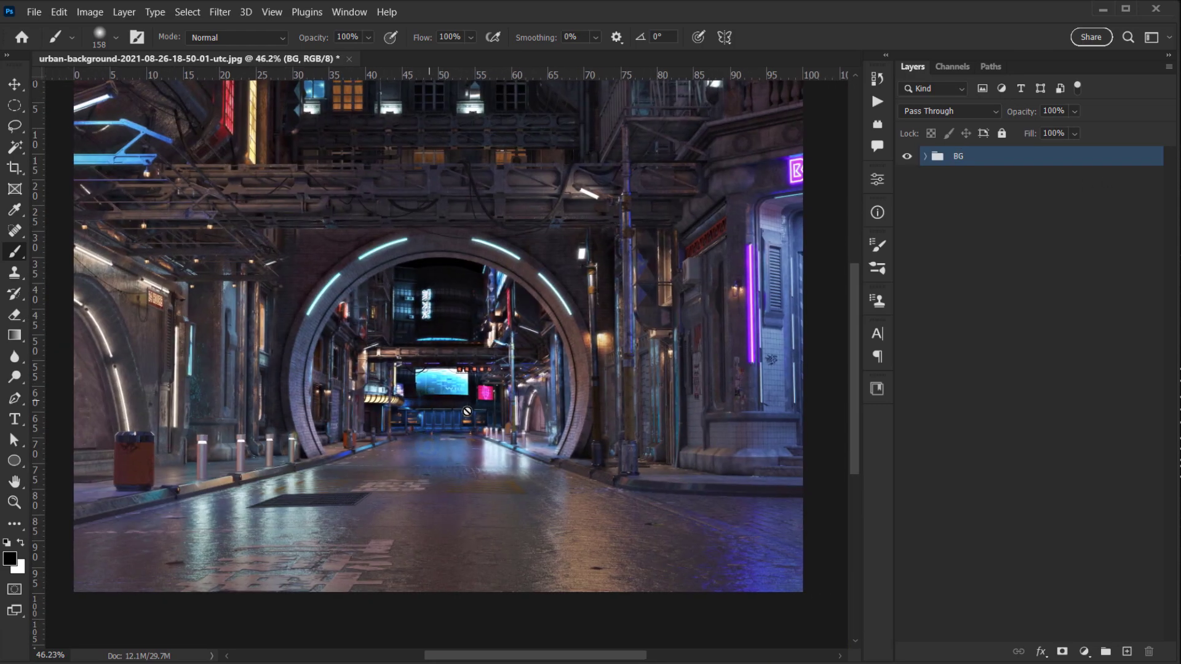
pyautogui.scroll(2, 398, 464)
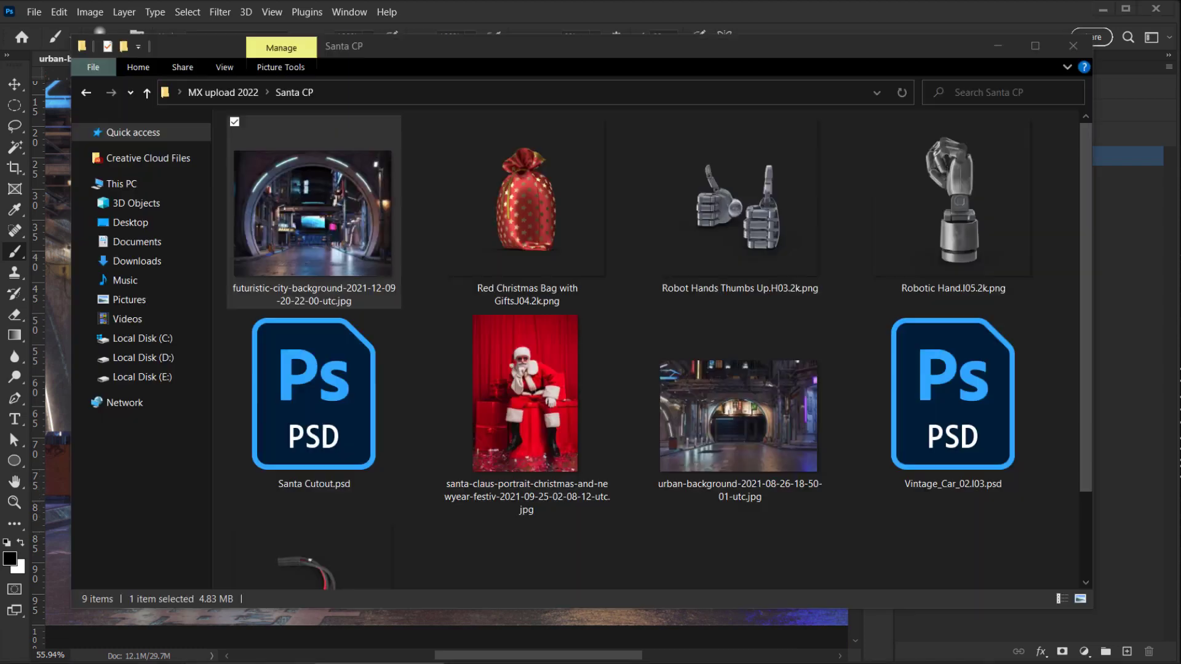
pyautogui.click(251, 663)
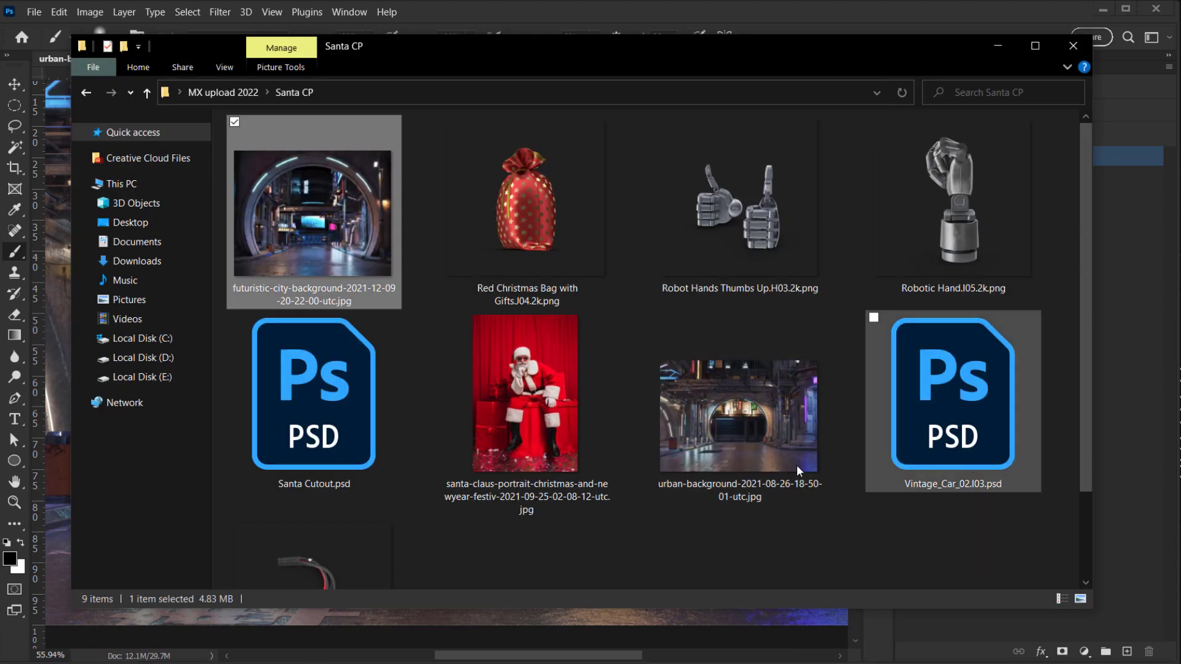
pyautogui.doubleClick(934, 423)
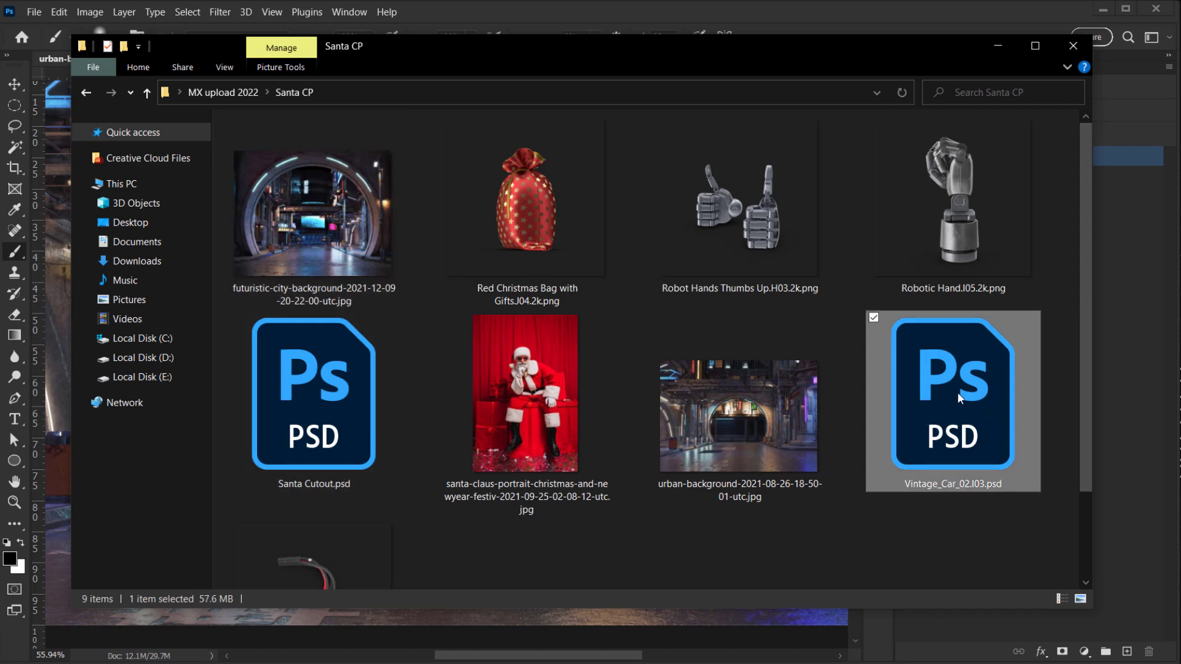
pyautogui.doubleClick(947, 379)
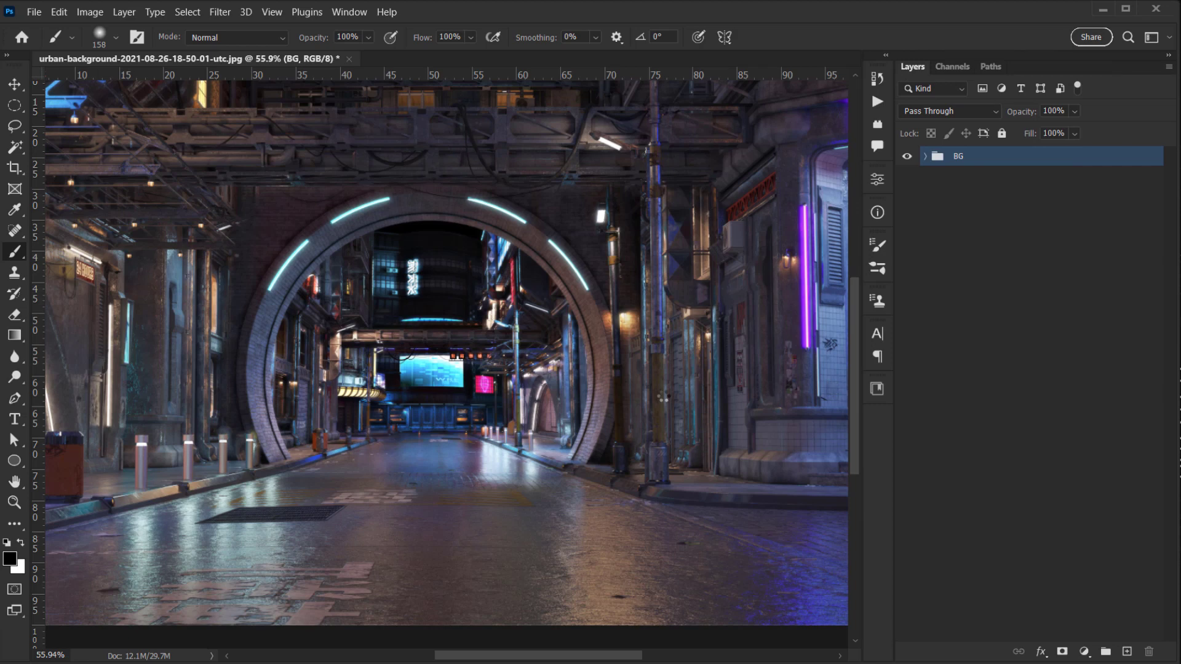
# - Hide the white Background layer in the vintage car file to isolate the car on transparency
pyautogui.scroll(-3, 429, 425)
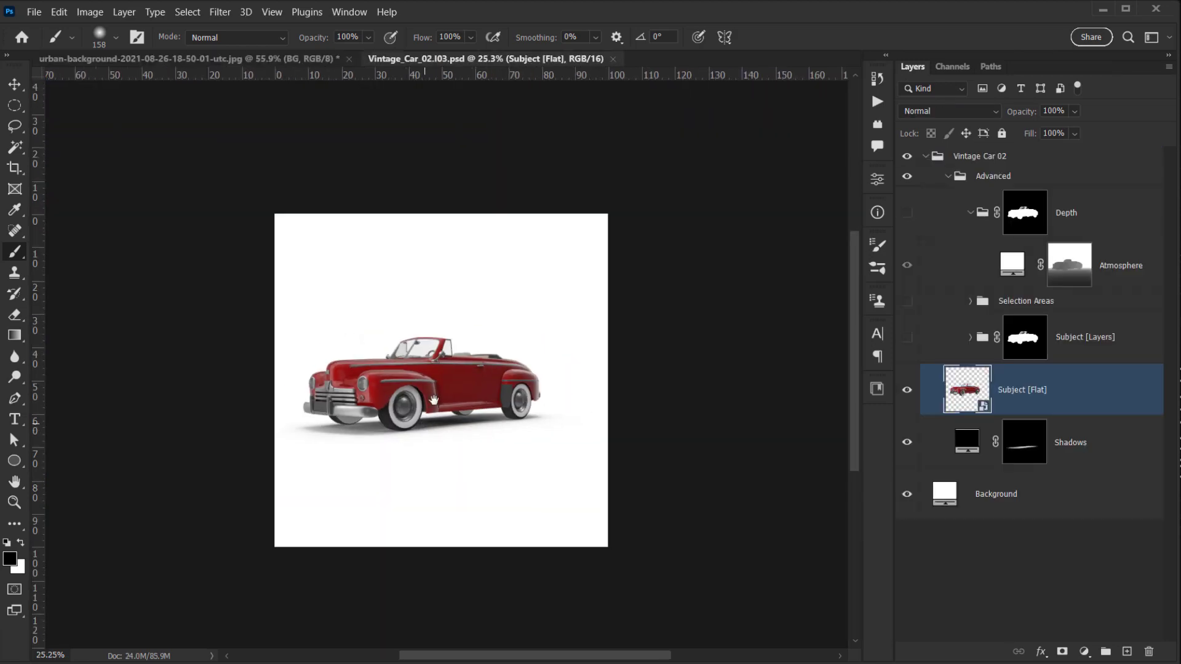
pyautogui.moveTo(443, 379); pyautogui.dragTo(410, 437)
pyautogui.scroll(6, 349, 433)
pyautogui.click(912, 502)
pyautogui.scroll(4, 348, 451)
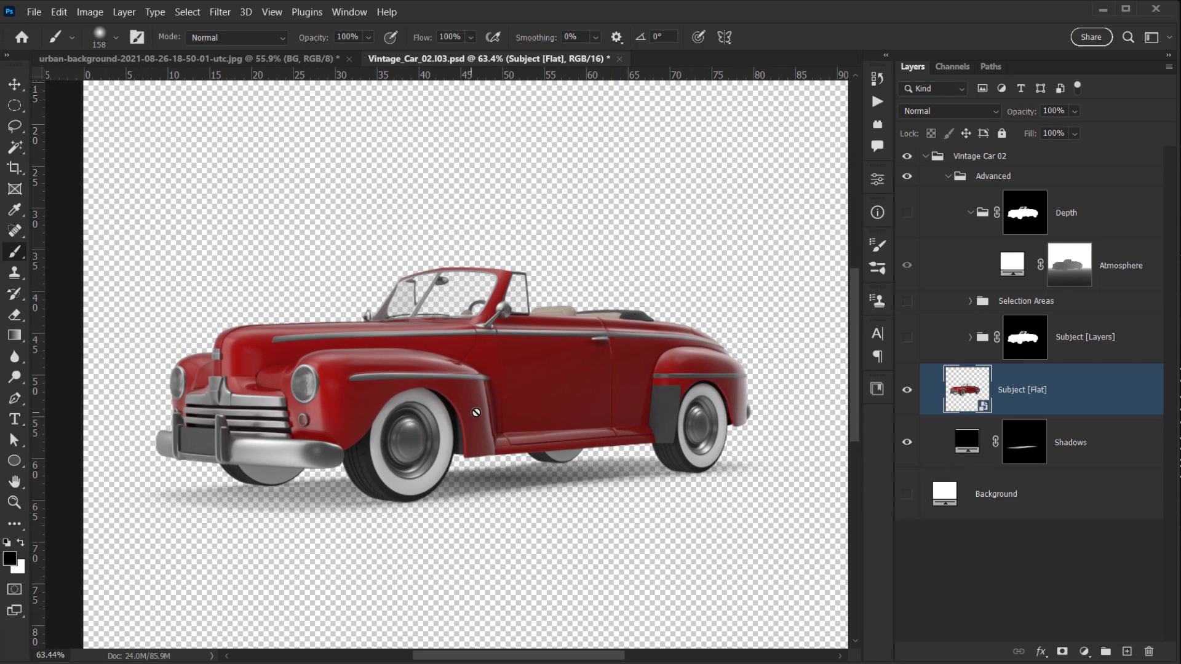
pyautogui.scroll(-3, 476, 412)
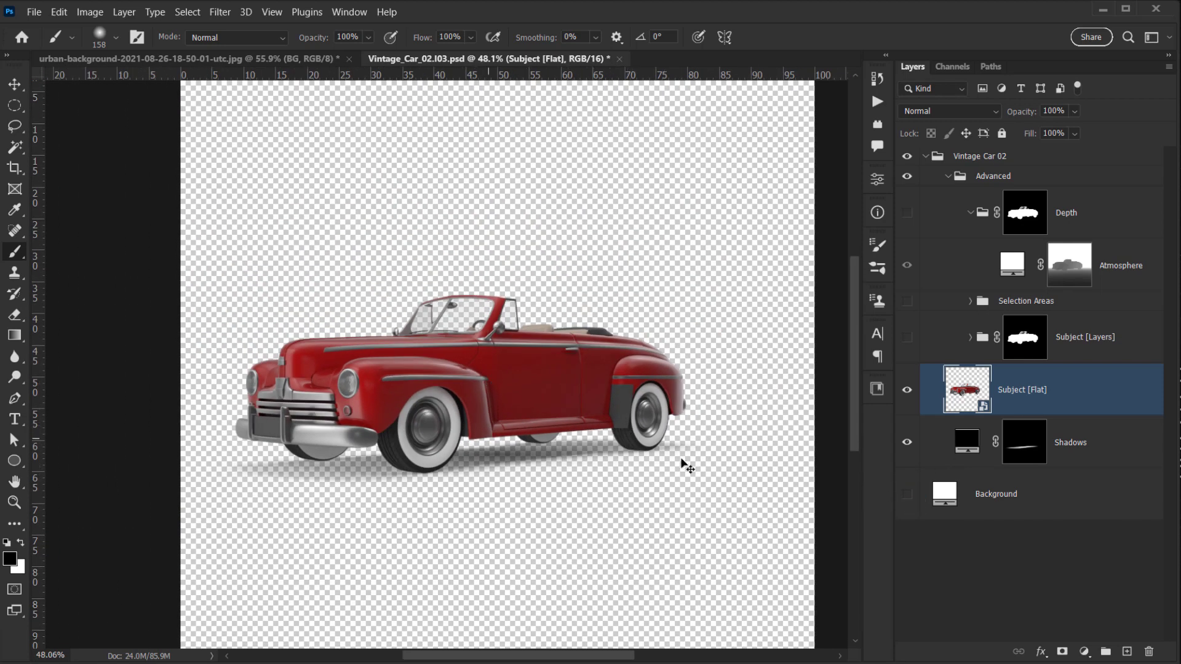
# - Hide and show the Shadows layer to check the shadow beneath the car
pyautogui.click(908, 444)
pyautogui.click(908, 444)
pyautogui.click(908, 442)
pyautogui.click(909, 442)
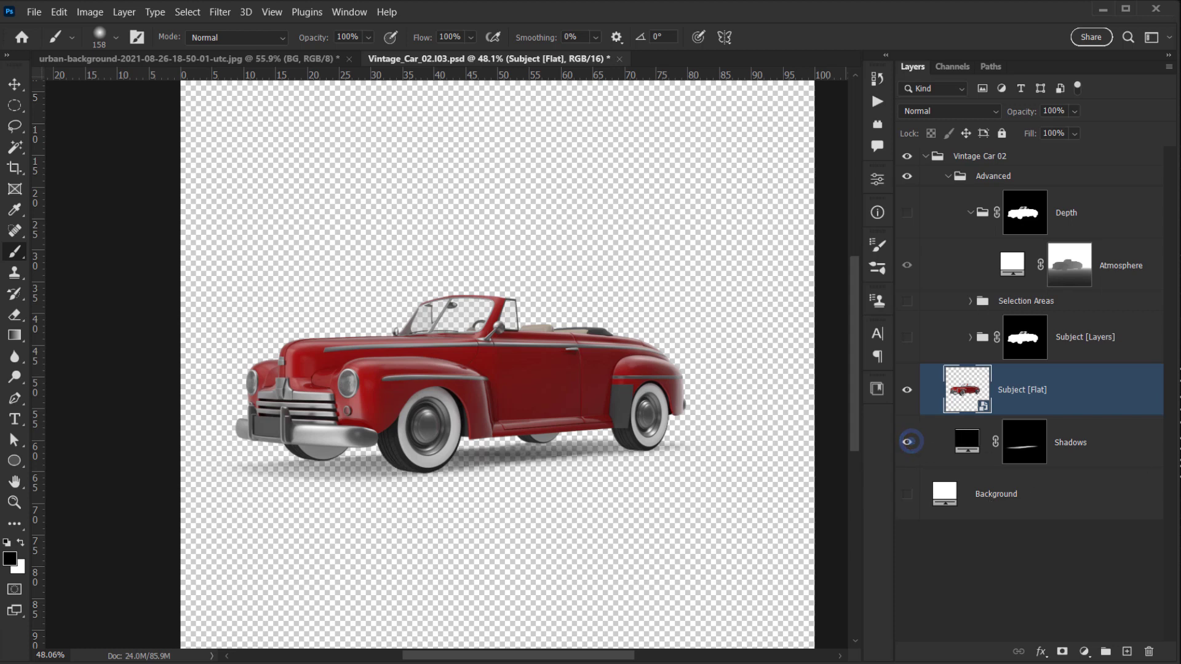
# - Copy the Subject [Flat] and Shadows layers together from the car file into the urban background document
pyautogui.click(1088, 444)
pyautogui.keyDown('shift'); pyautogui.click(1089, 407); pyautogui.keyUp('shift')
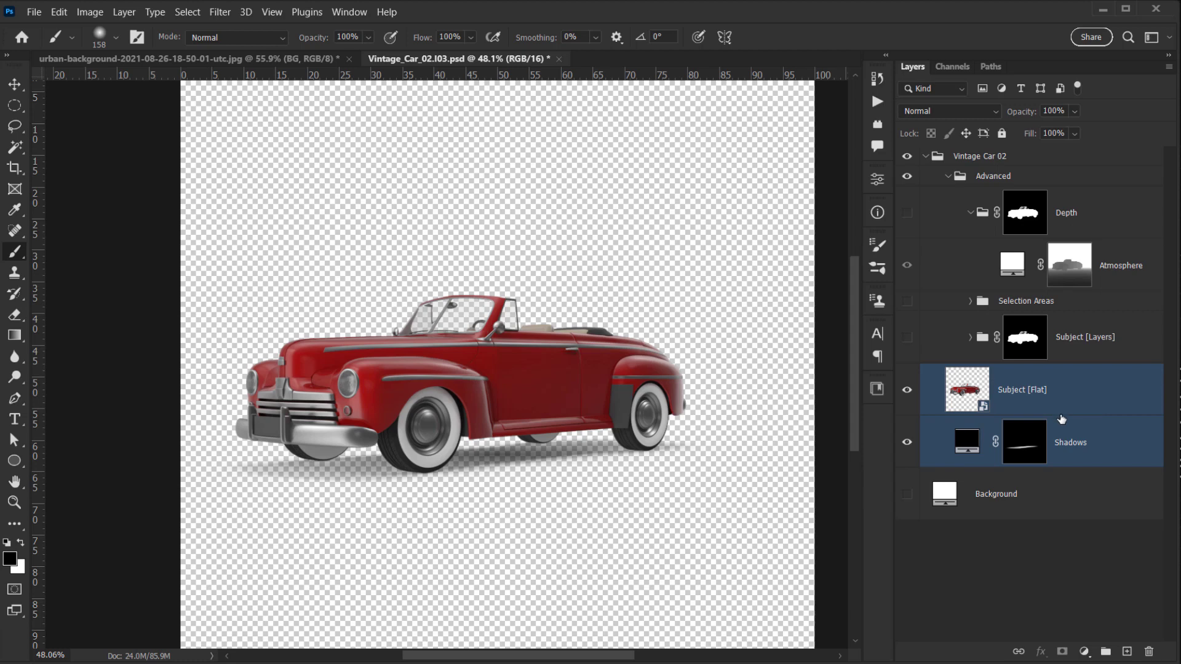
pyautogui.press('v')
pyautogui.moveTo(578, 384); pyautogui.dragTo(295, 64)
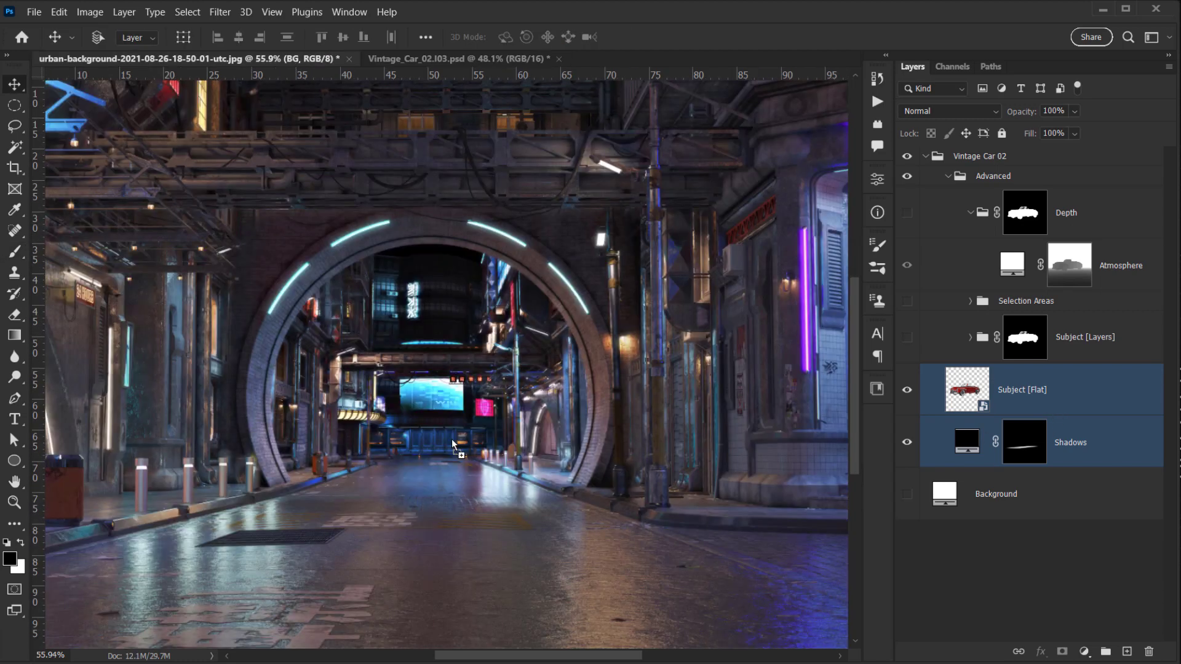
pyautogui.moveTo(453, 444); pyautogui.dragTo(455, 446)
pyautogui.click(602, 277)
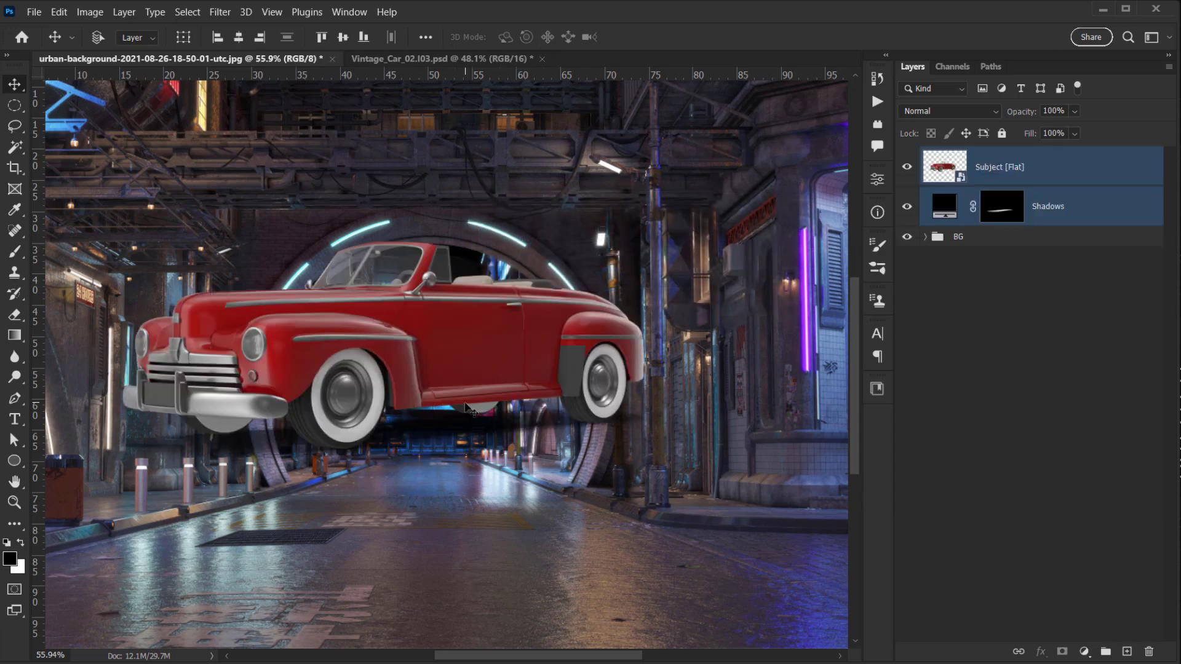
# - Move the car and its shadow down onto the road in front of the archway and scale them to 126.34%
pyautogui.scroll(-3, 465, 404)
pyautogui.moveTo(461, 355); pyautogui.dragTo(447, 483)
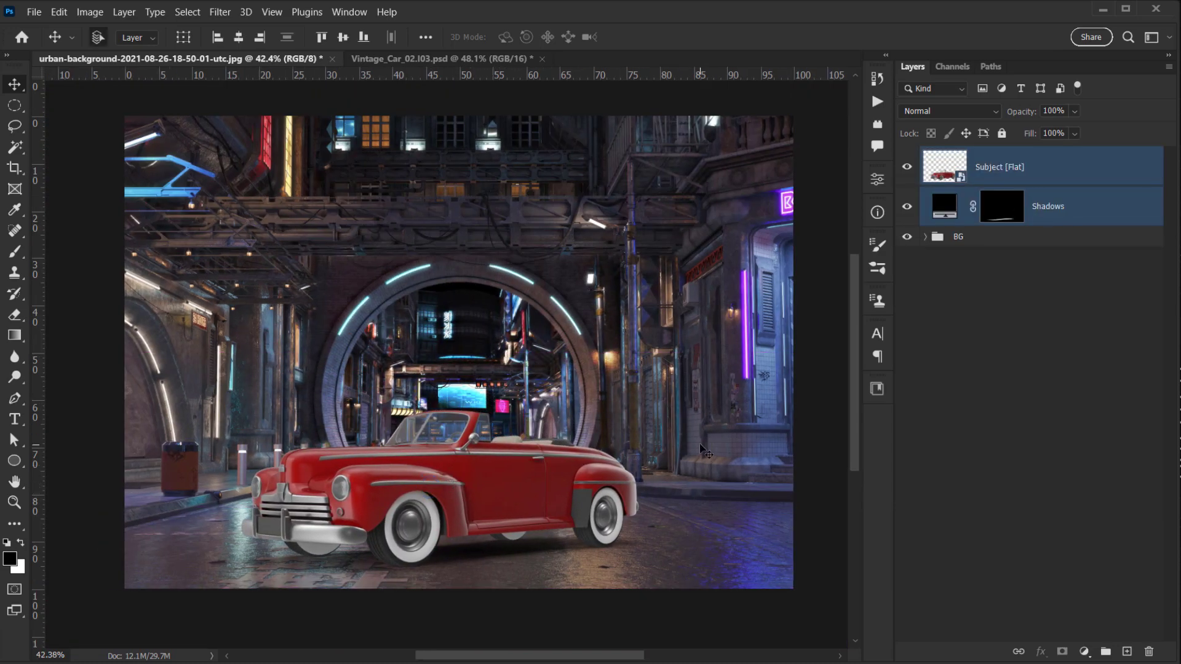
pyautogui.hotkey('ctrl', 't')
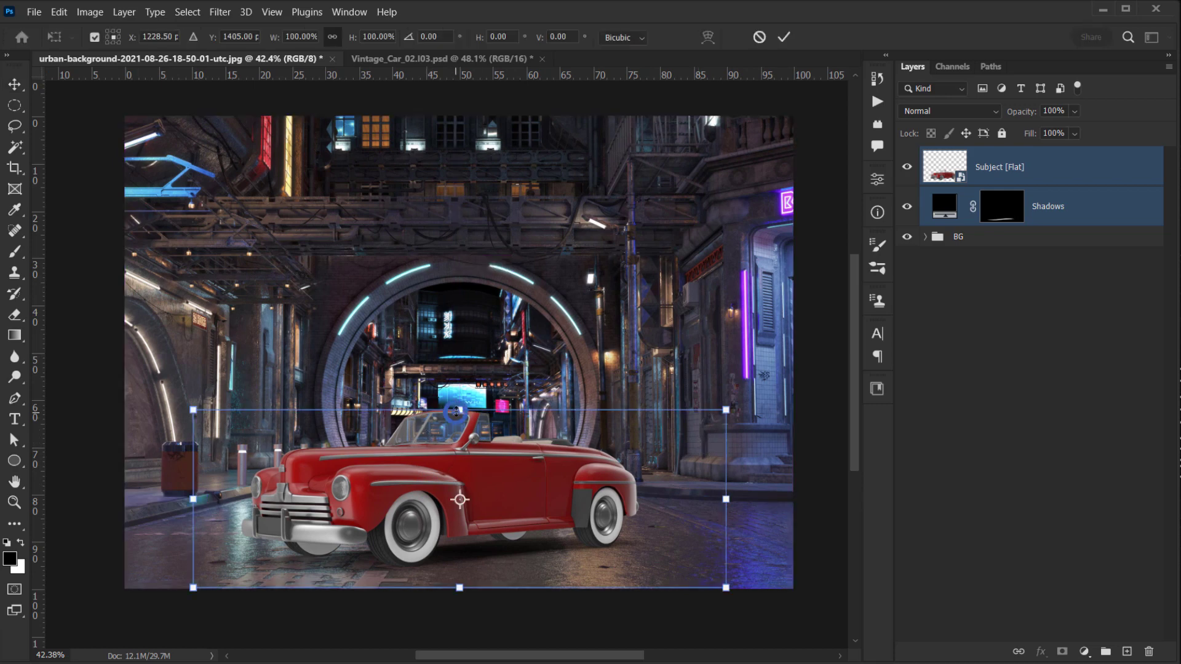
pyautogui.moveTo(456, 410); pyautogui.dragTo(455, 352)
pyautogui.moveTo(490, 504); pyautogui.dragTo(522, 520)
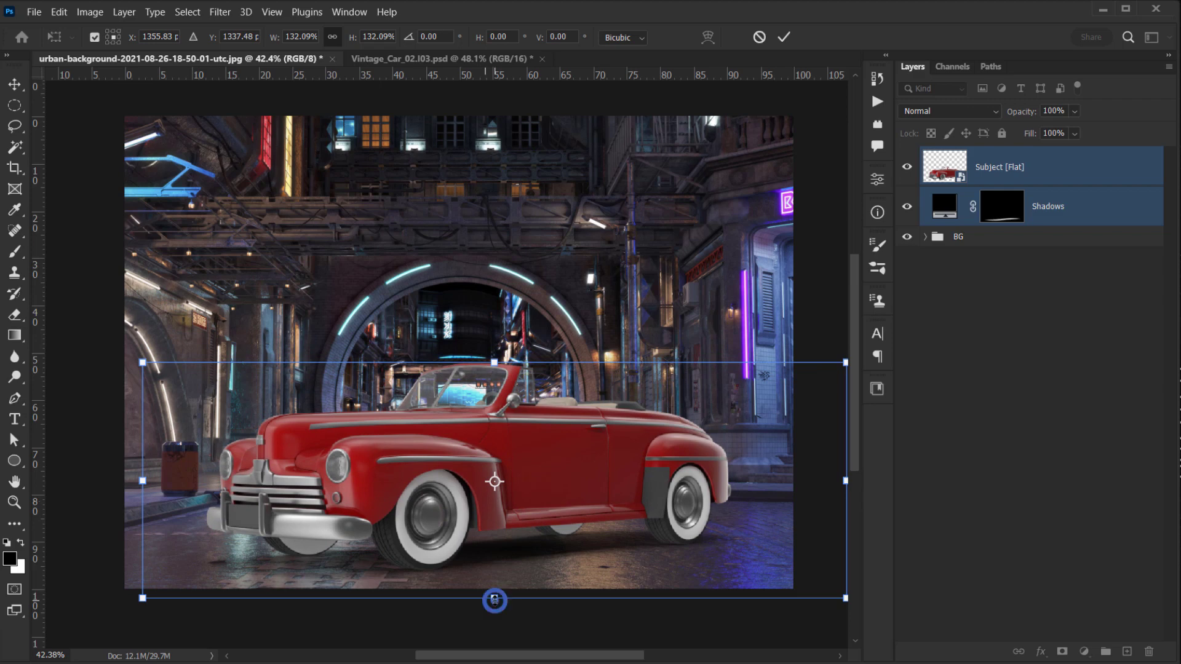
pyautogui.moveTo(494, 600); pyautogui.dragTo(494, 587)
pyautogui.moveTo(542, 519); pyautogui.dragTo(506, 545)
pyautogui.moveTo(433, 559); pyautogui.dragTo(437, 544)
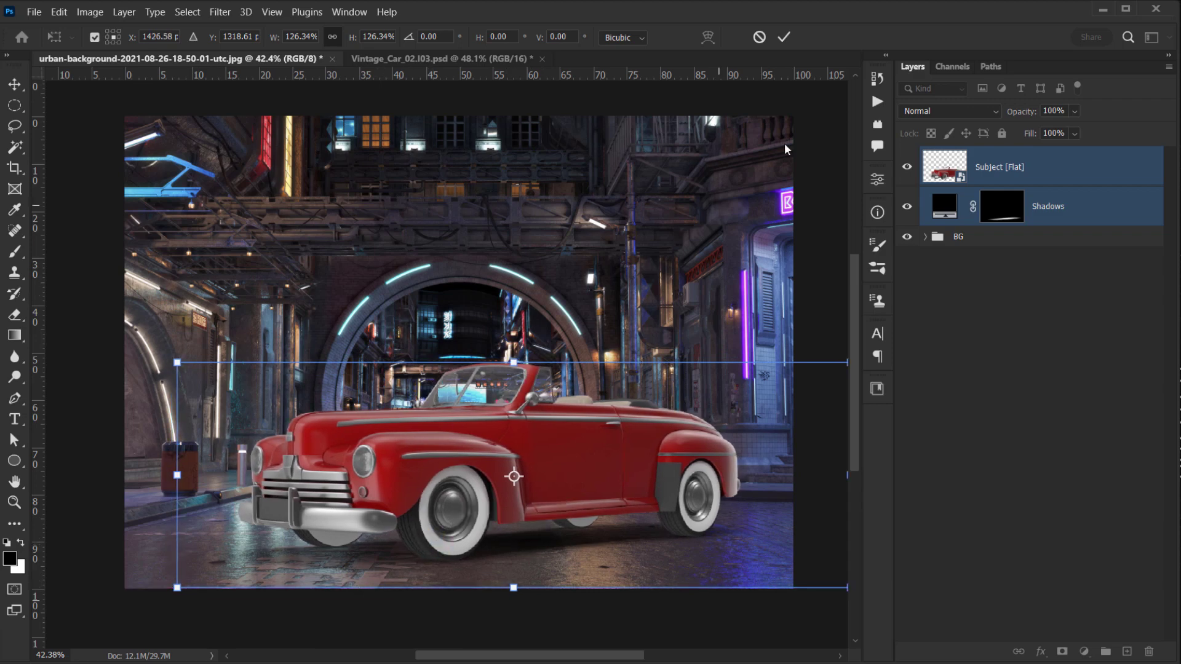
pyautogui.click(787, 40)
# - Examine the car's size and placement in the street scene, both as a whole and up close
pyautogui.scroll(-4, 528, 374)
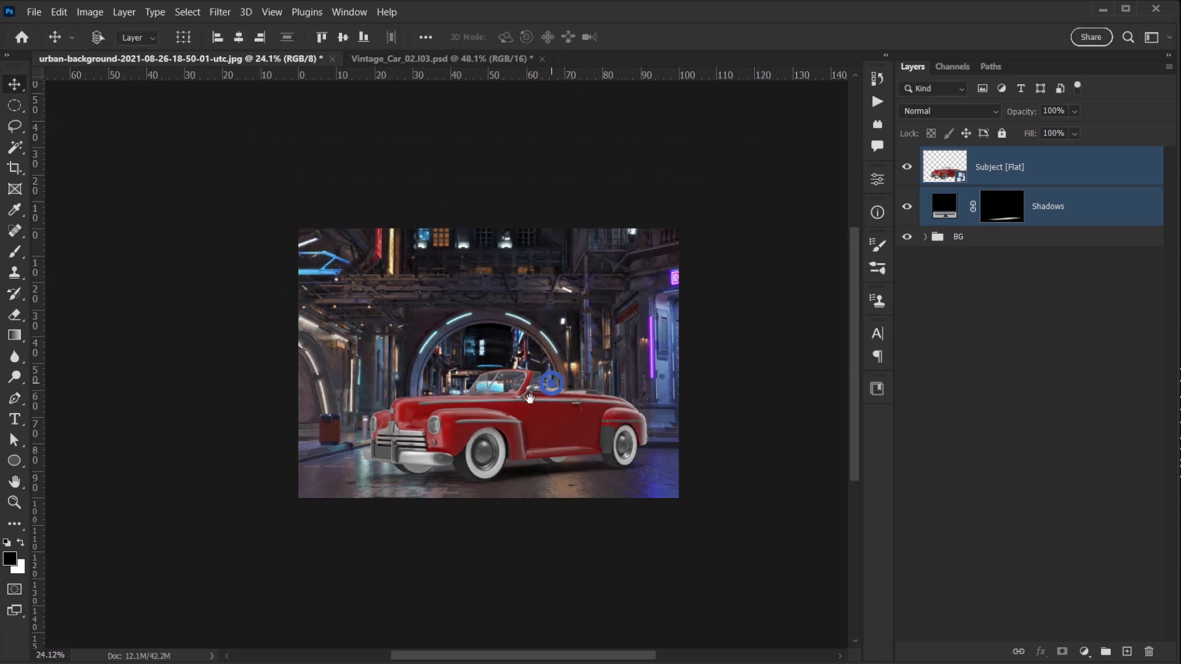
pyautogui.moveTo(533, 394); pyautogui.dragTo(461, 415)
pyautogui.scroll(4, 461, 415)
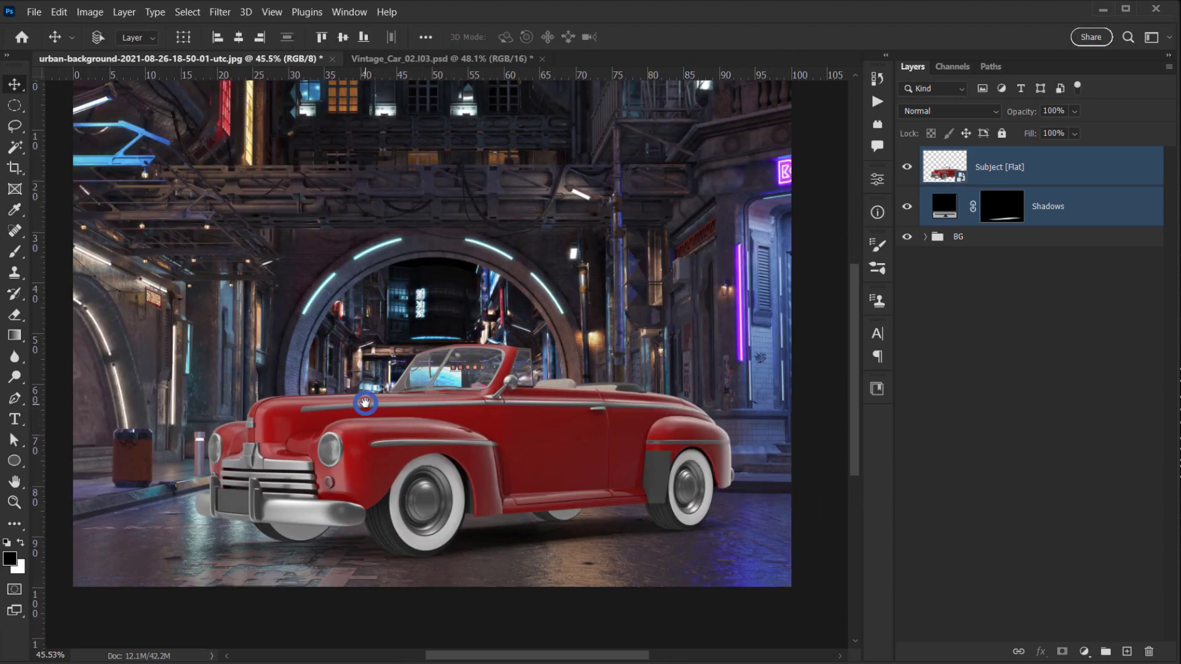
pyautogui.moveTo(365, 403); pyautogui.dragTo(335, 401)
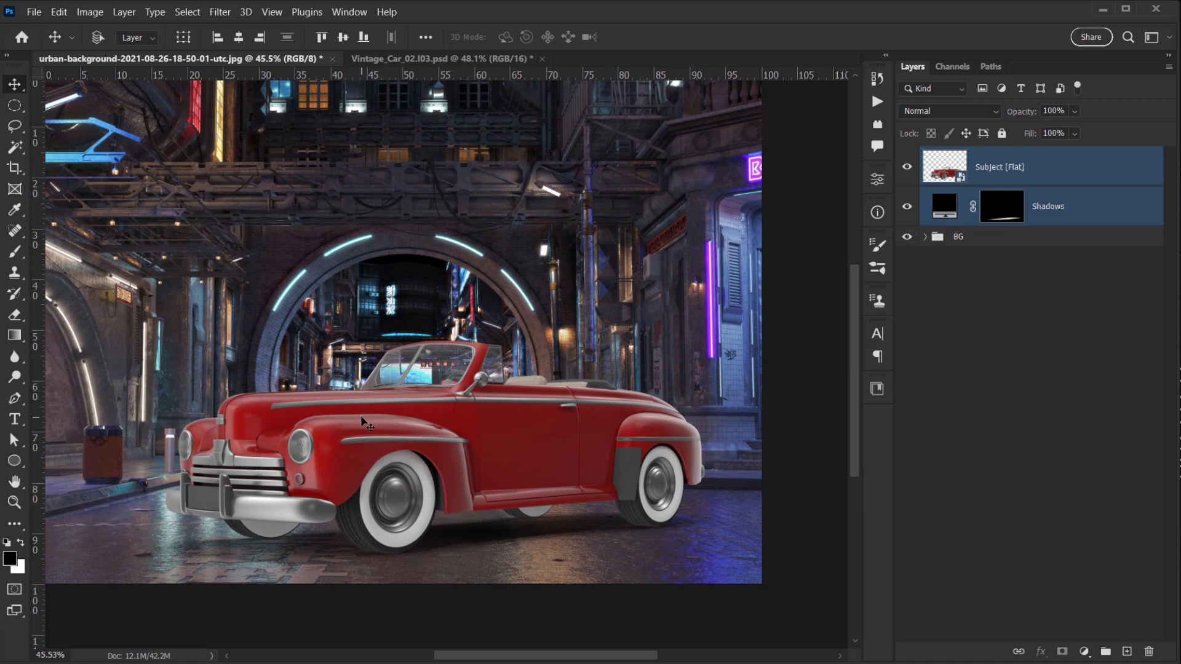
pyautogui.scroll(2, 442, 389)
pyautogui.moveTo(409, 421); pyautogui.dragTo(425, 365)
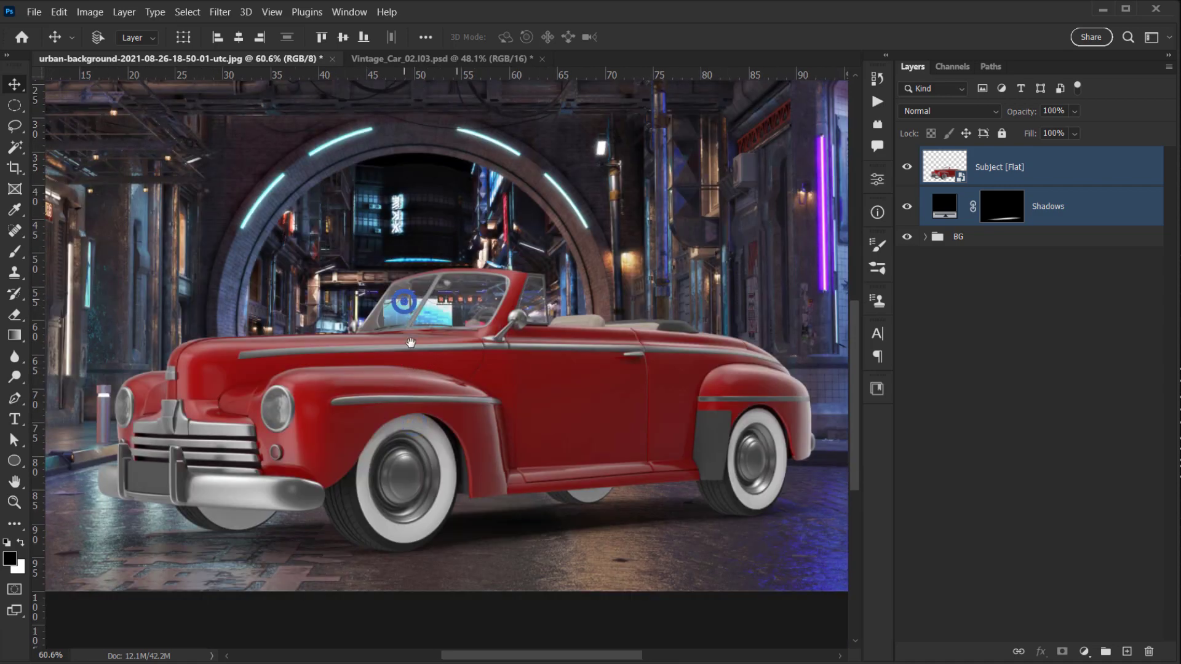
pyautogui.moveTo(404, 302); pyautogui.dragTo(413, 349)
pyautogui.moveTo(352, 381); pyautogui.dragTo(326, 378)
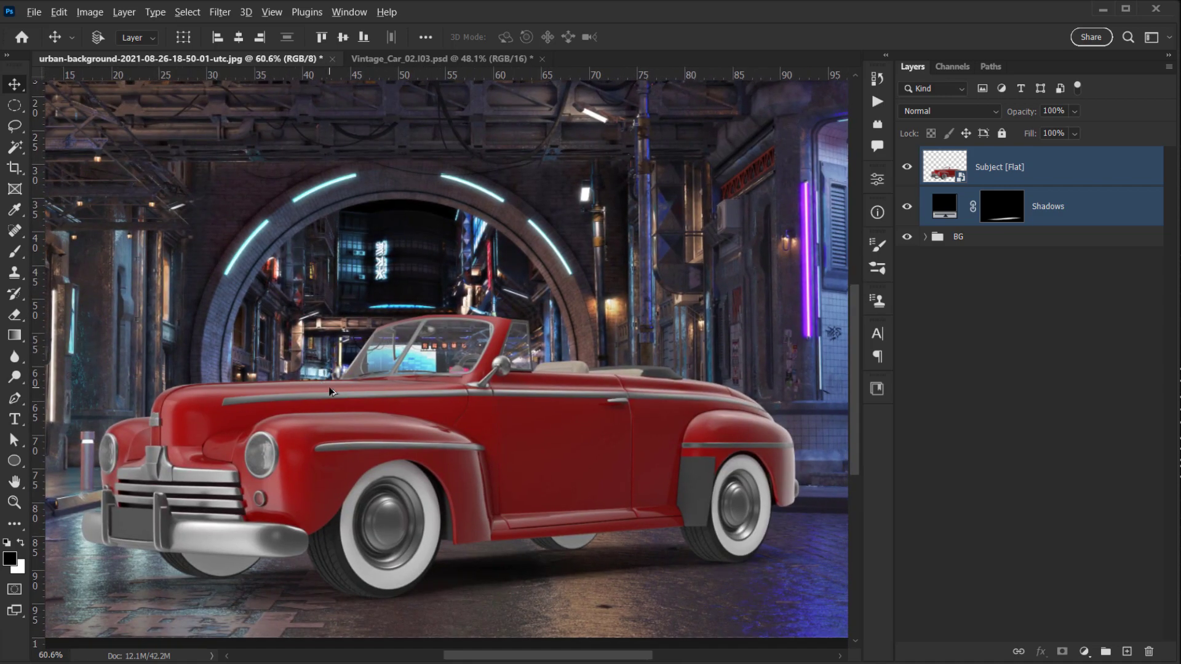
pyautogui.scroll(-3, 383, 399)
pyautogui.scroll(2, 426, 395)
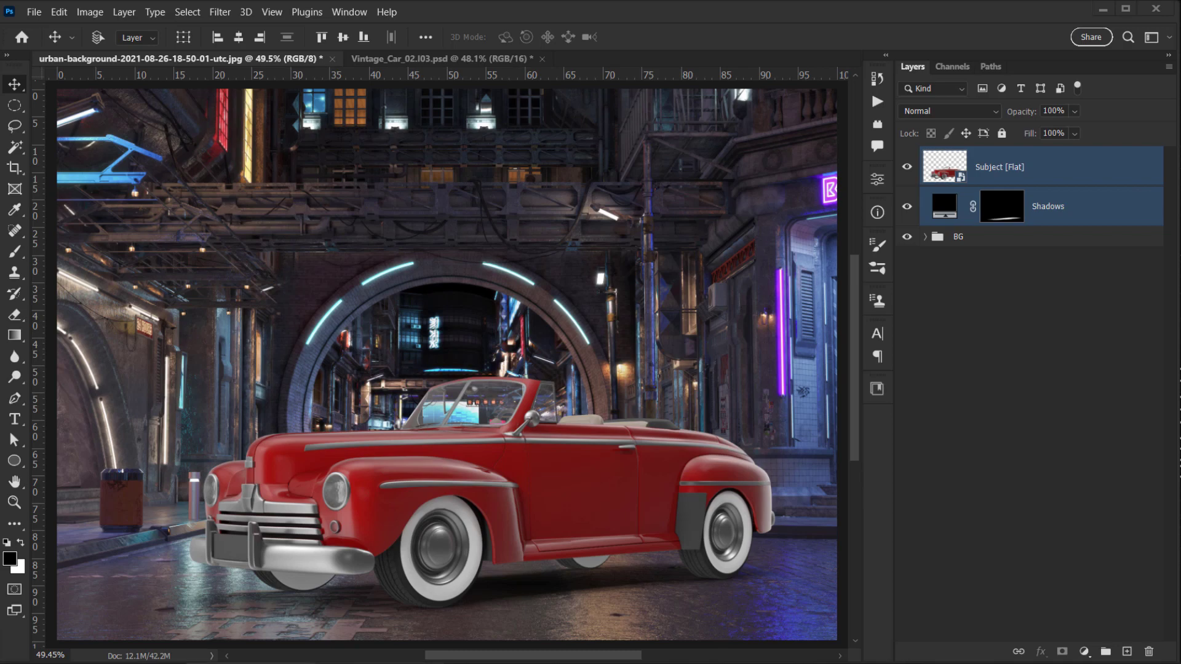
# - Preview the Santa Claus portrait photo in the Santa CP folder and close the preview
pyautogui.hotkey('alt', 'Tab')
pyautogui.click(526, 414)
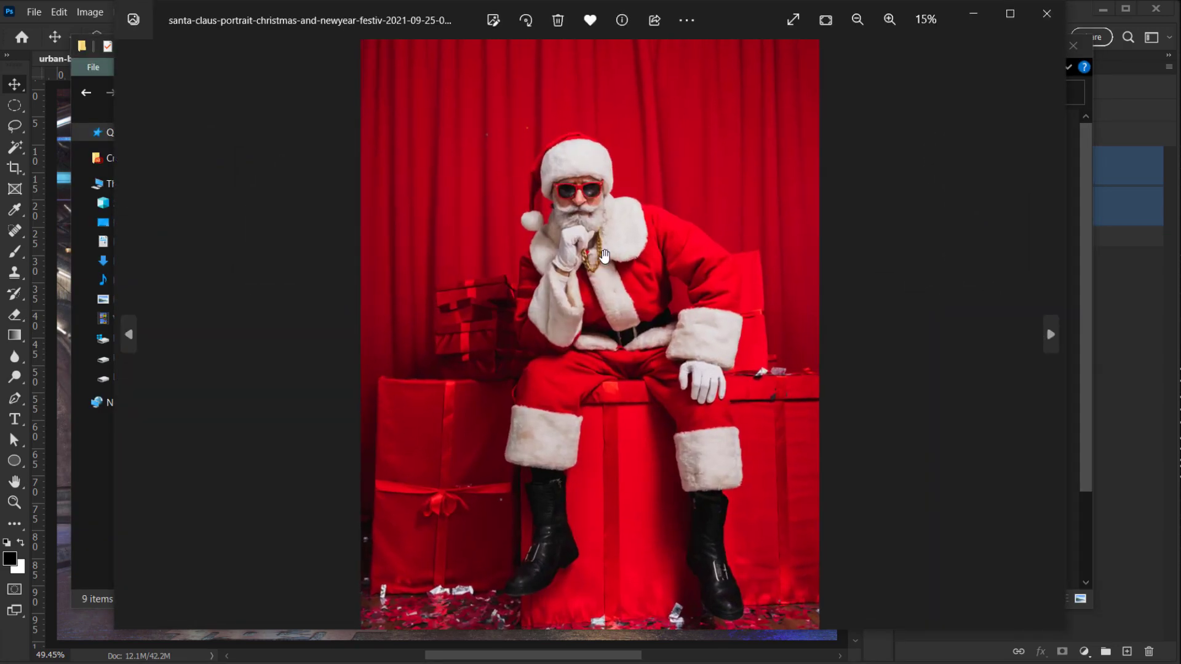
pyautogui.scroll(3, 604, 256)
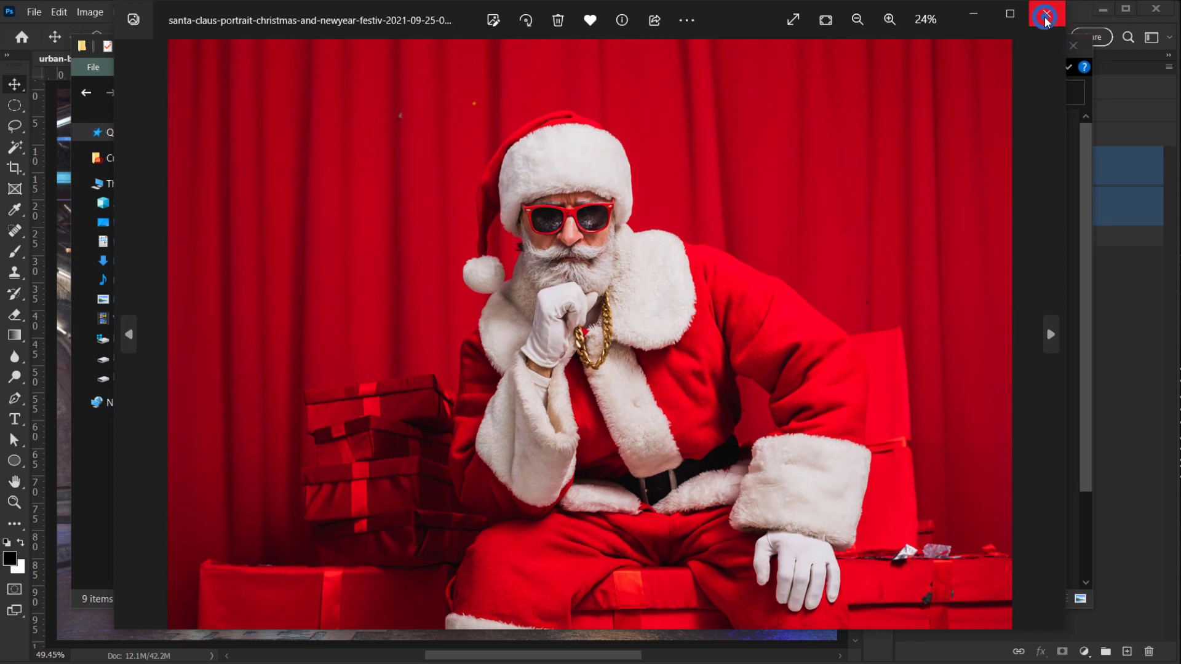
pyautogui.click(1046, 13)
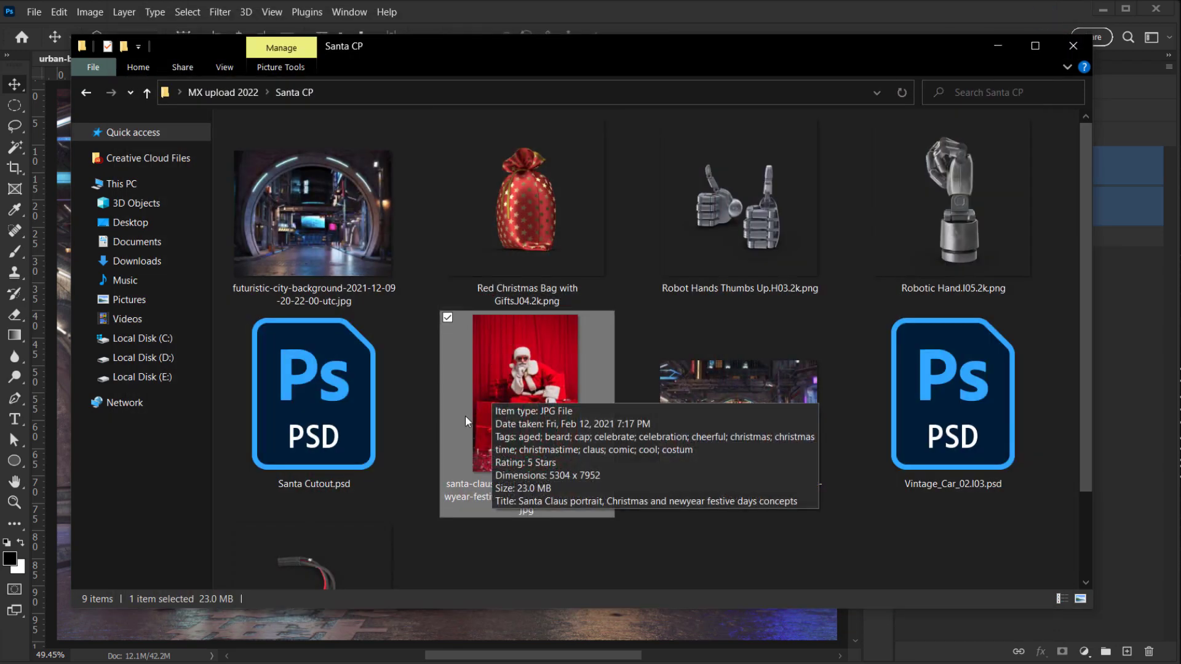
# - Open Santa Cutout.psd and toggle its layer mask off and on to compare the cutout with the original photo
pyautogui.click(345, 413)
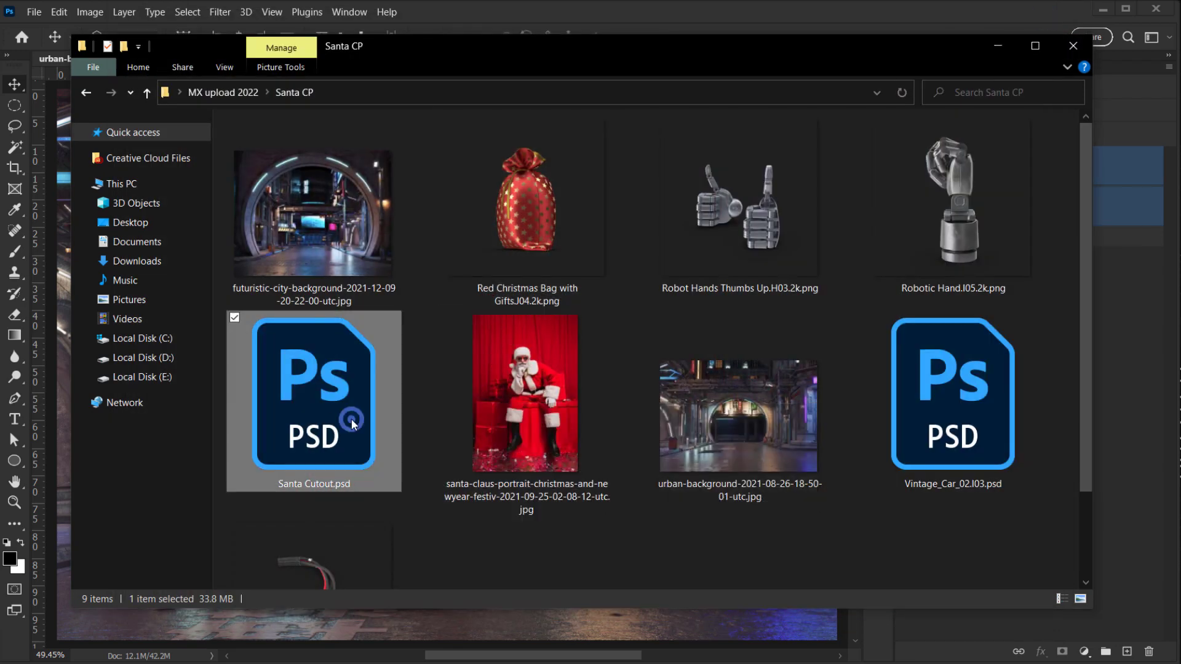
pyautogui.doubleClick(316, 431)
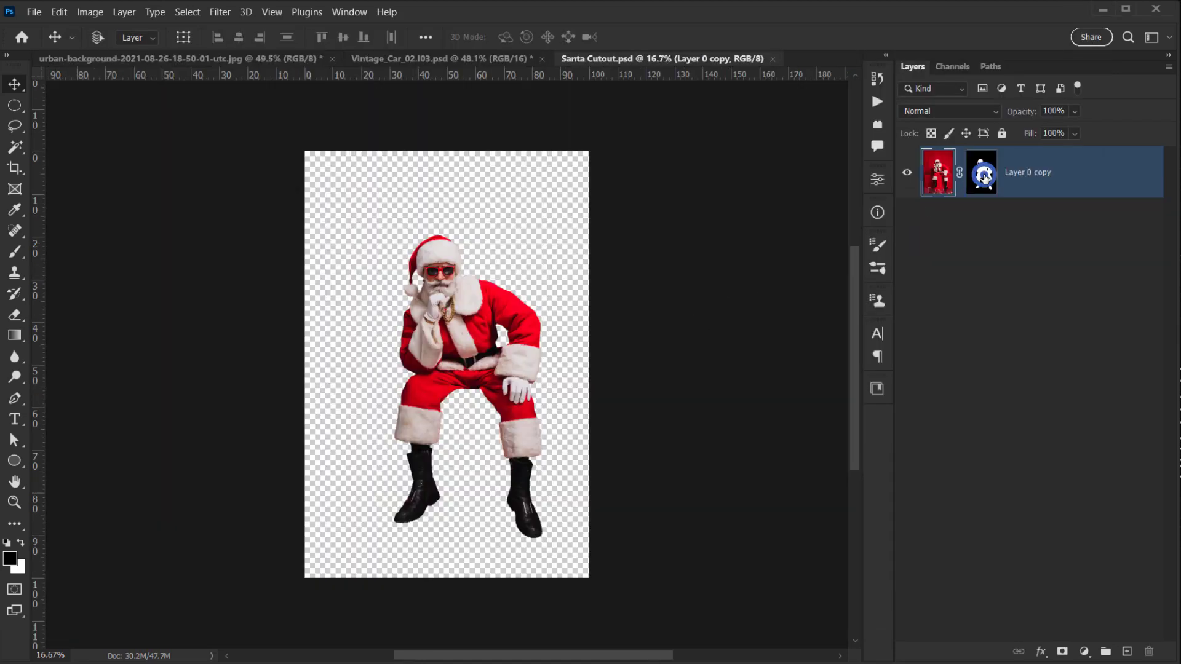
pyautogui.keyDown('shift'); pyautogui.click(984, 177); pyautogui.keyUp('shift')
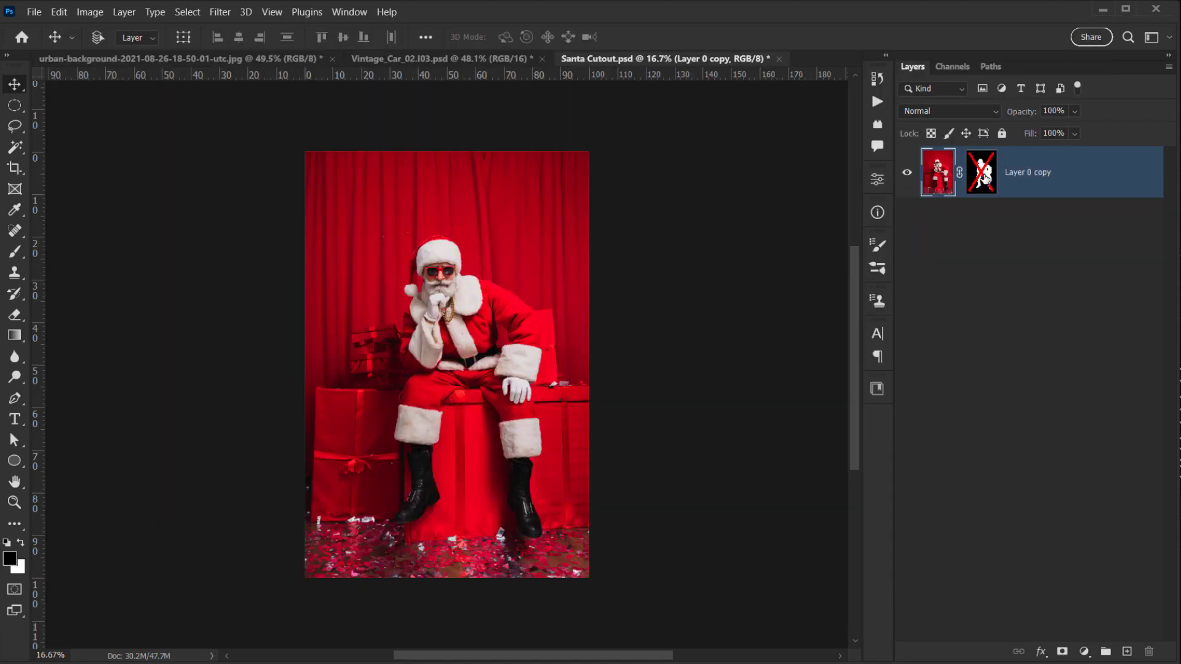
pyautogui.keyDown('shift'); pyautogui.click(984, 176); pyautogui.keyUp('shift')
# - Display Main Path and Path 2 together to inspect the outlines used for the Santa cutout
pyautogui.scroll(5, 484, 314)
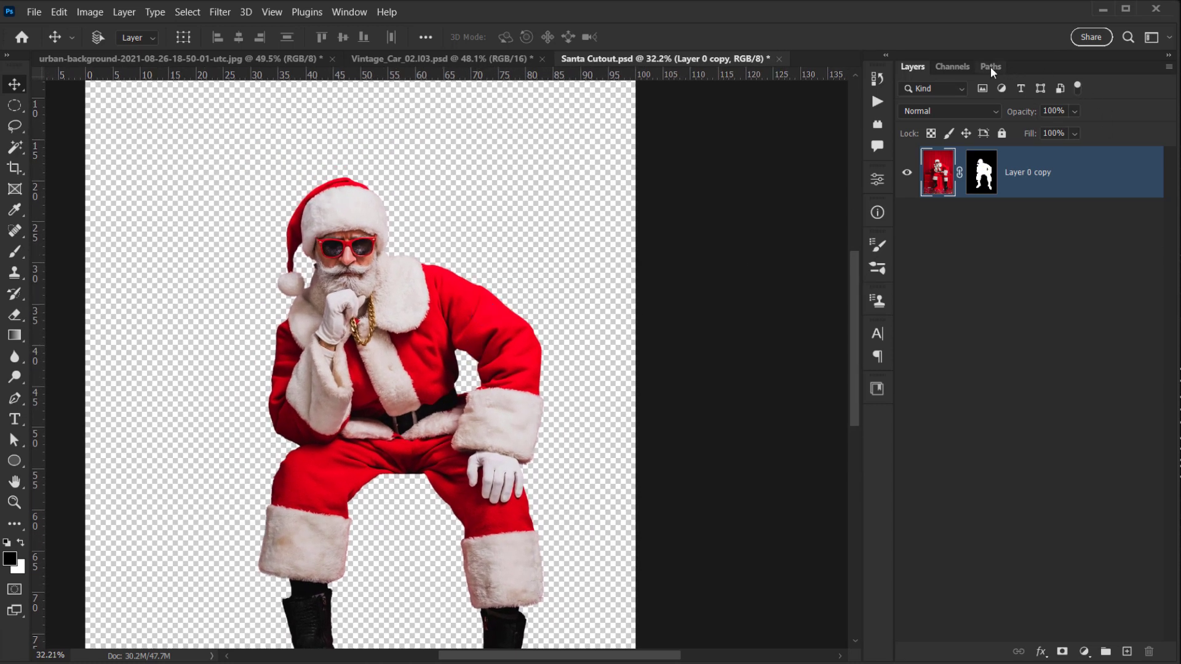
pyautogui.click(990, 67)
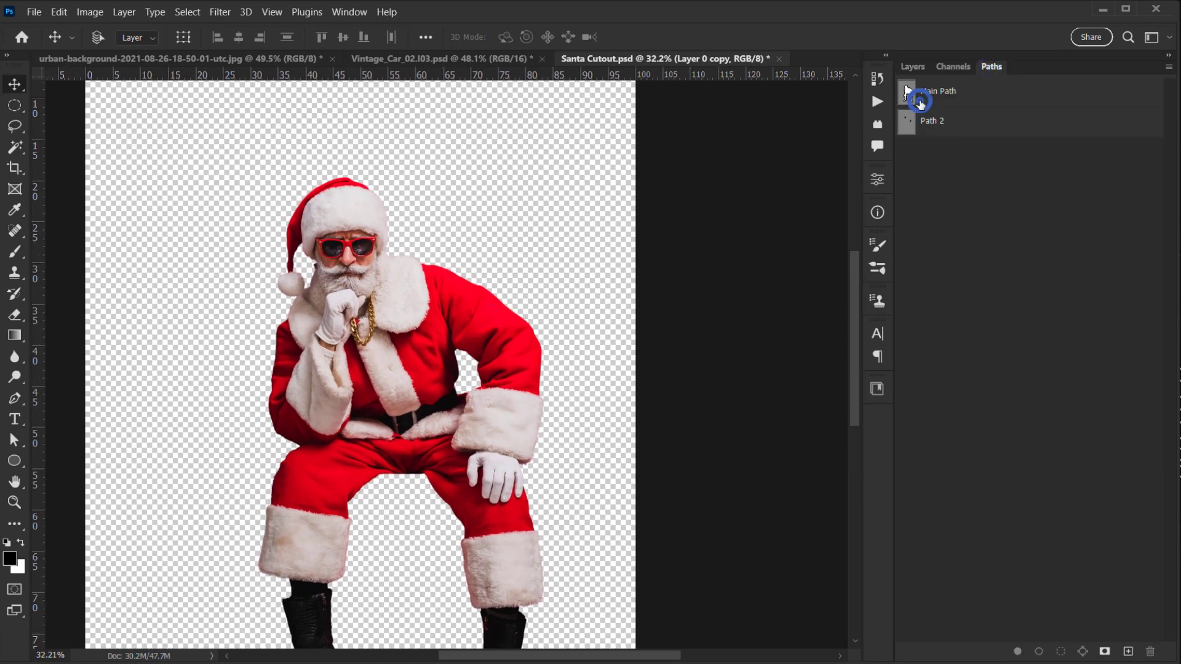
pyautogui.click(920, 104)
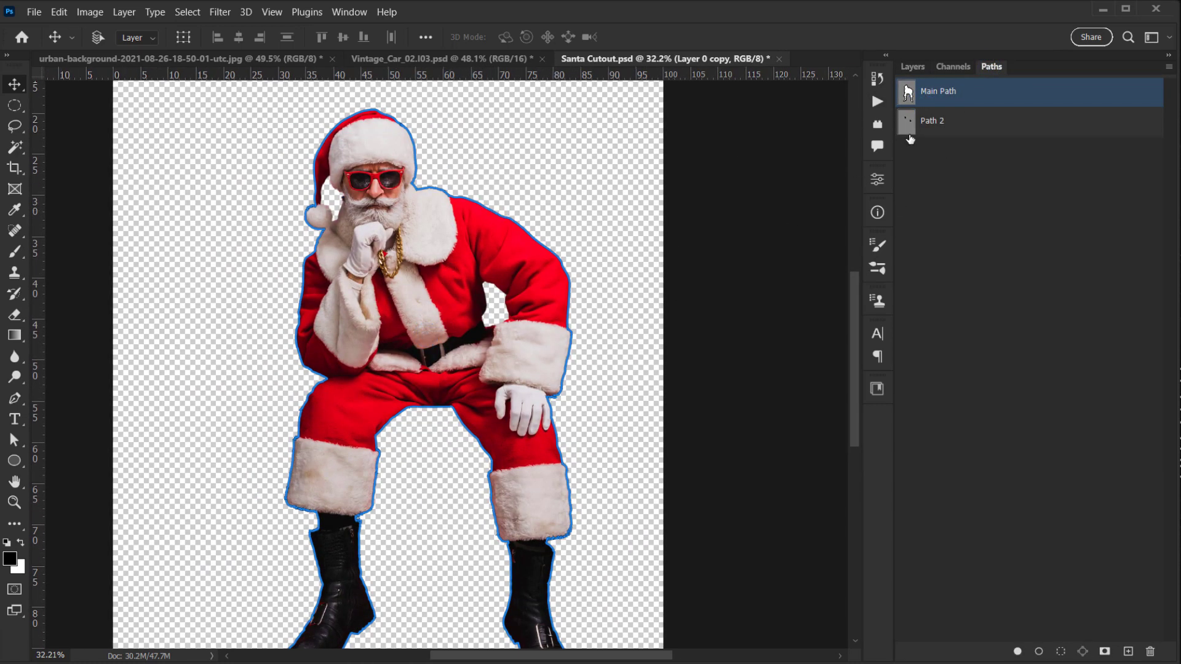
pyautogui.keyDown('shift'); pyautogui.click(956, 124); pyautogui.keyUp('shift')
pyautogui.scroll(2, 455, 291)
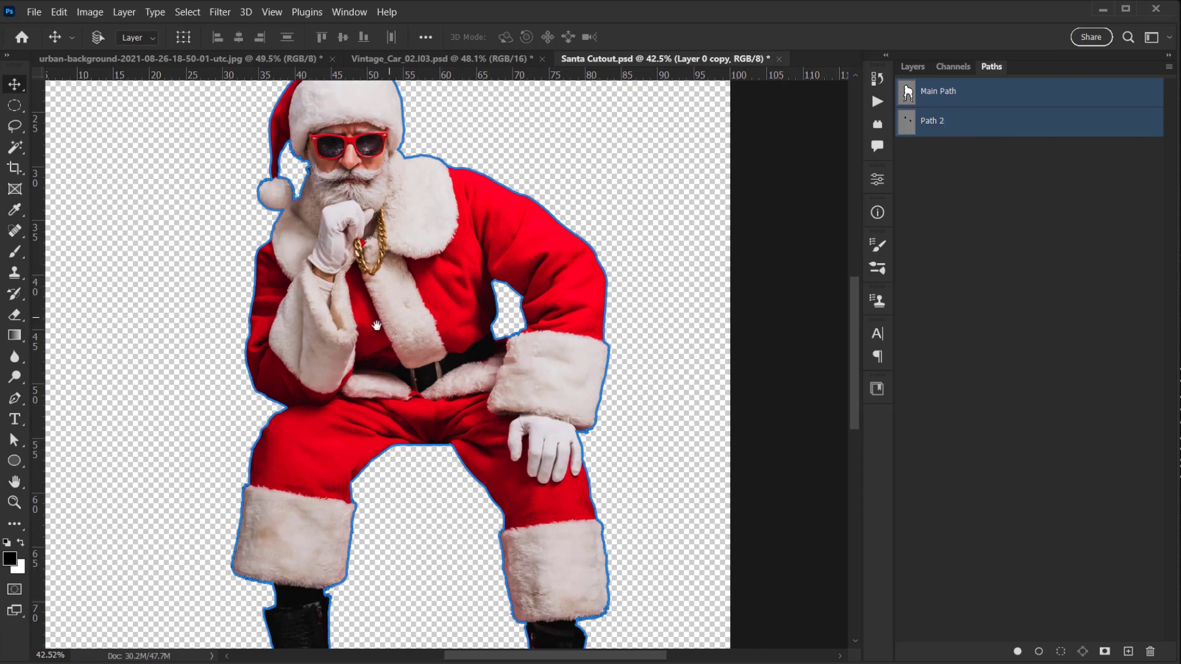
# - Hide both path outlines around the Santa cutout and return to the document's layers
pyautogui.moveTo(382, 324); pyautogui.dragTo(338, 221)
pyautogui.scroll(-3, 339, 222)
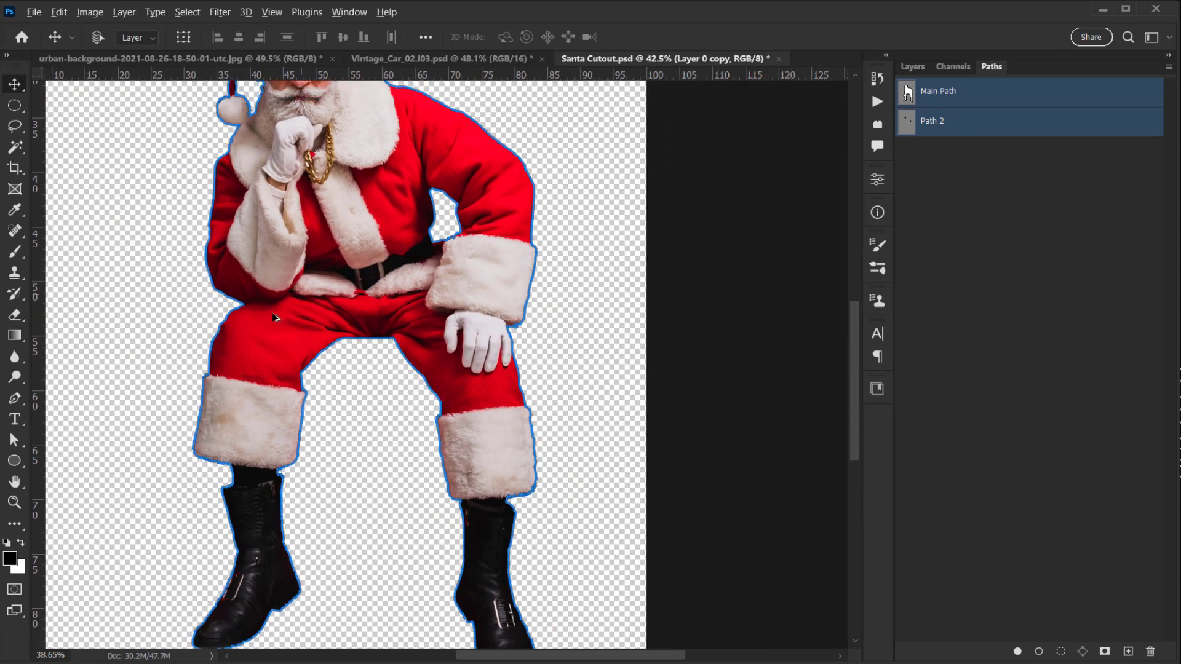
pyautogui.click(987, 95)
pyautogui.click(911, 67)
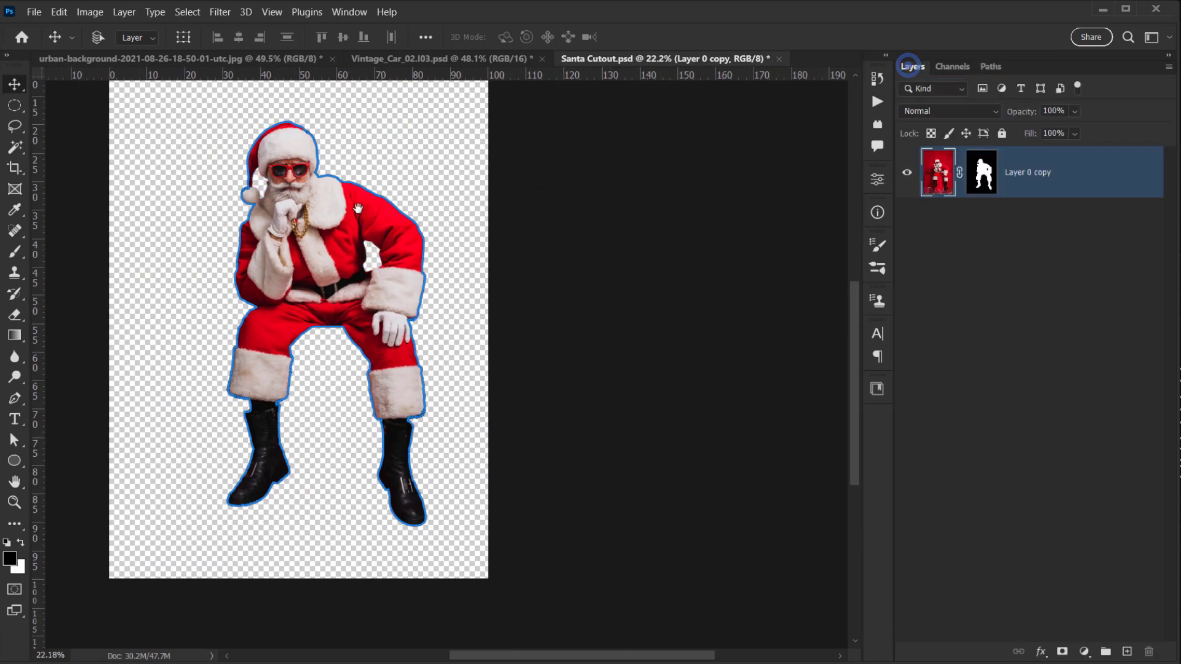
pyautogui.click(999, 66)
pyautogui.click(1009, 193)
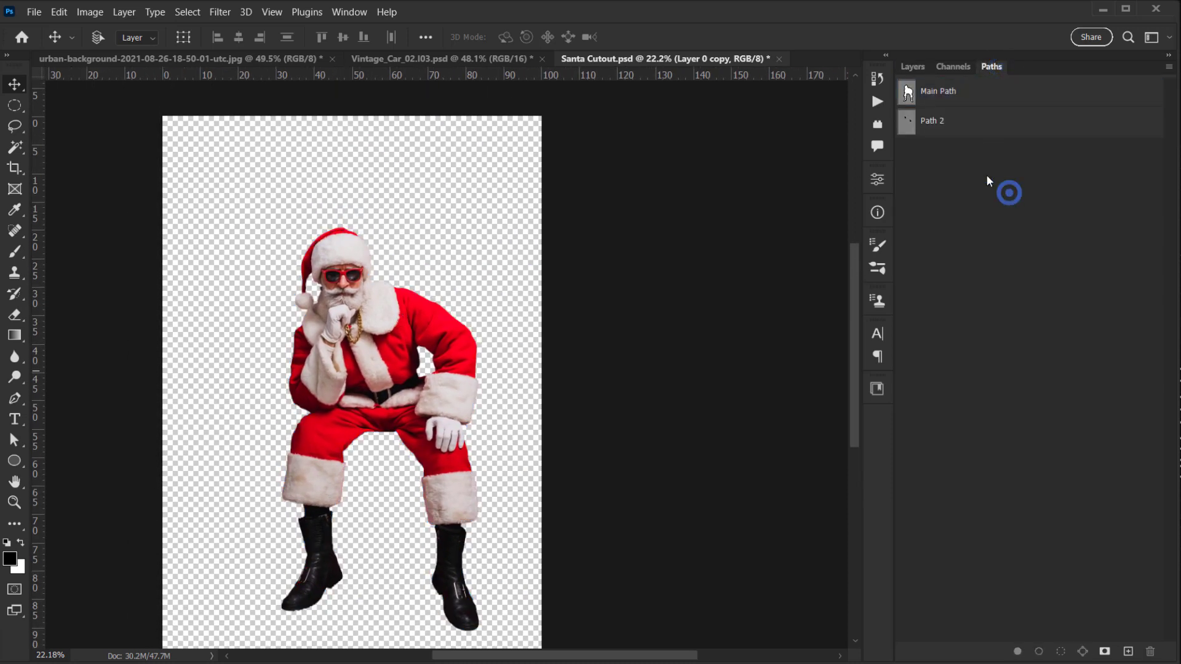
pyautogui.moveTo(390, 286)
pyautogui.mouseDown()
pyautogui.moveTo(445, 304)
pyautogui.moveTo(520, 287)
pyautogui.moveTo(390, 288)
pyautogui.mouseUp()
pyautogui.click(913, 68)
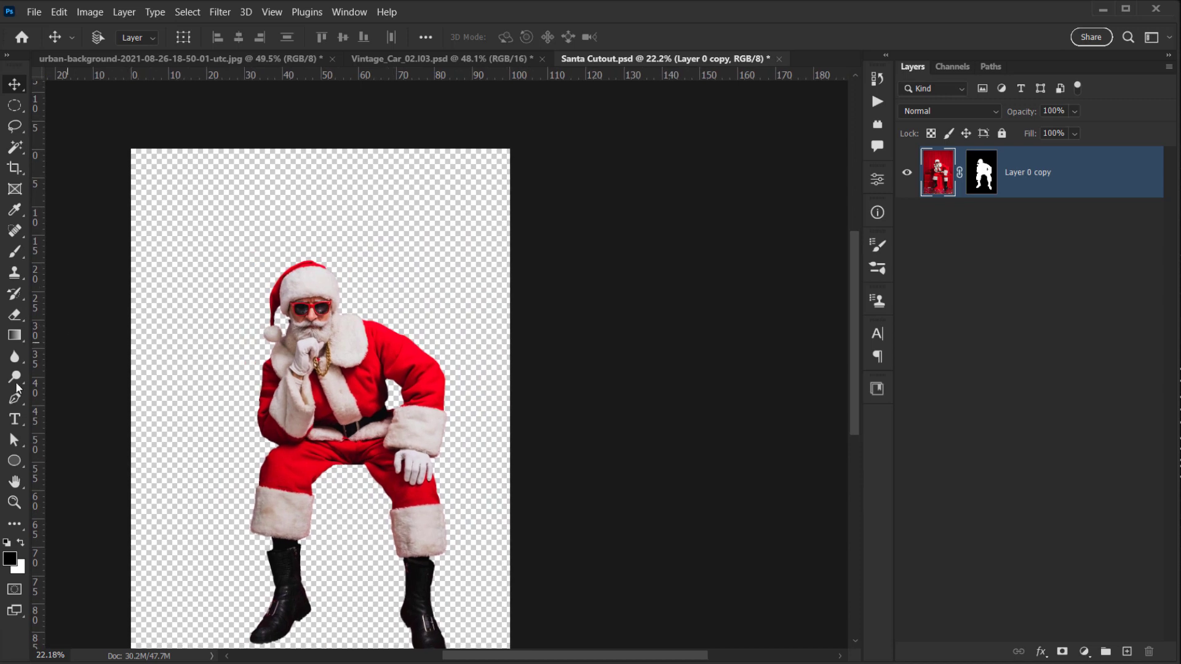
# - Examine the Santa cutout as a whole and up close, including the face, raised glove and gold chain
pyautogui.moveTo(301, 449); pyautogui.dragTo(386, 399)
pyautogui.moveTo(381, 496); pyautogui.dragTo(456, 433)
pyautogui.scroll(1, 456, 433)
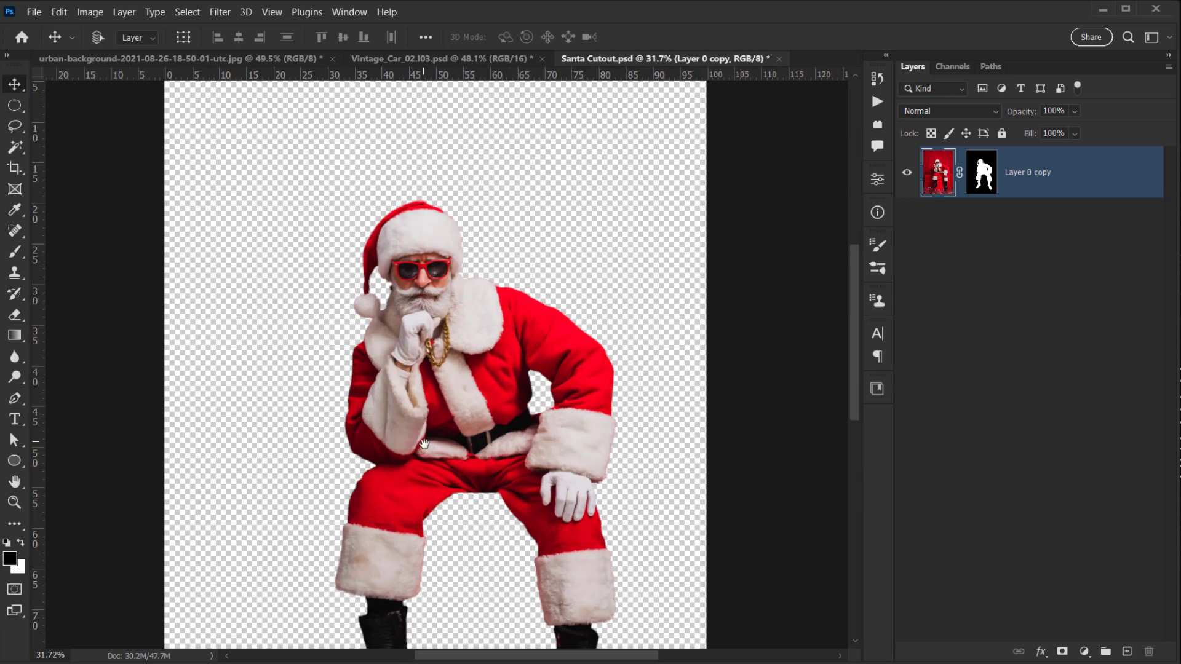
pyautogui.scroll(1, 430, 437)
pyautogui.scroll(6, 476, 395)
pyautogui.moveTo(525, 323); pyautogui.dragTo(440, 422)
pyautogui.scroll(-3, 467, 398)
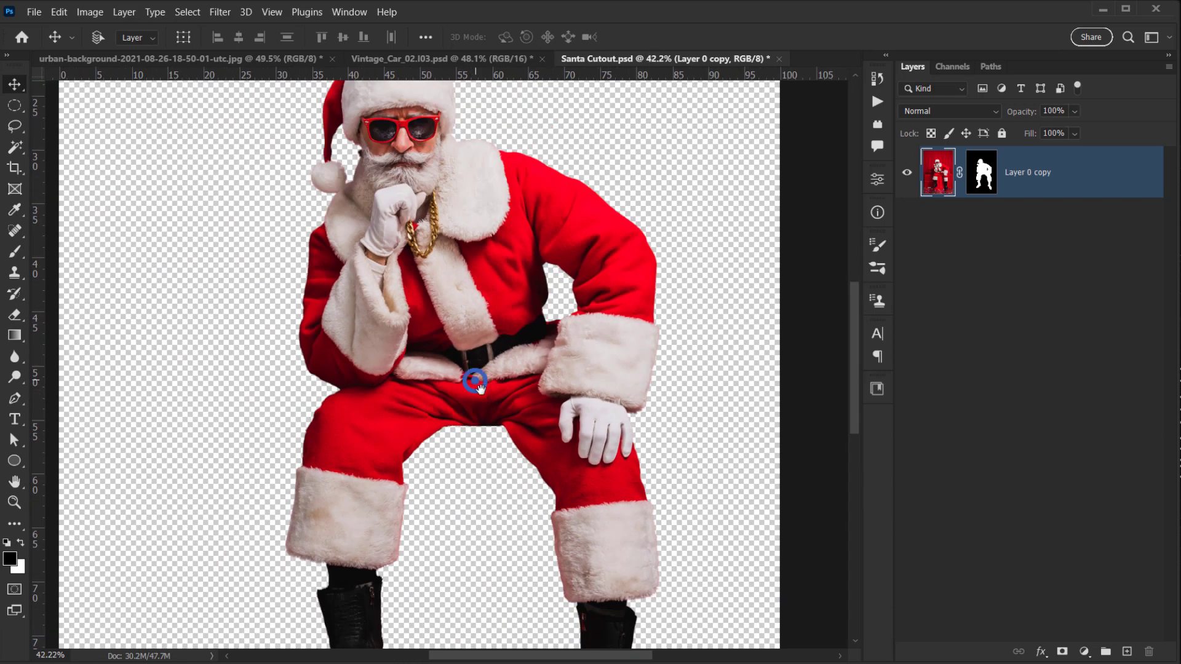
pyautogui.scroll(-4, 479, 387)
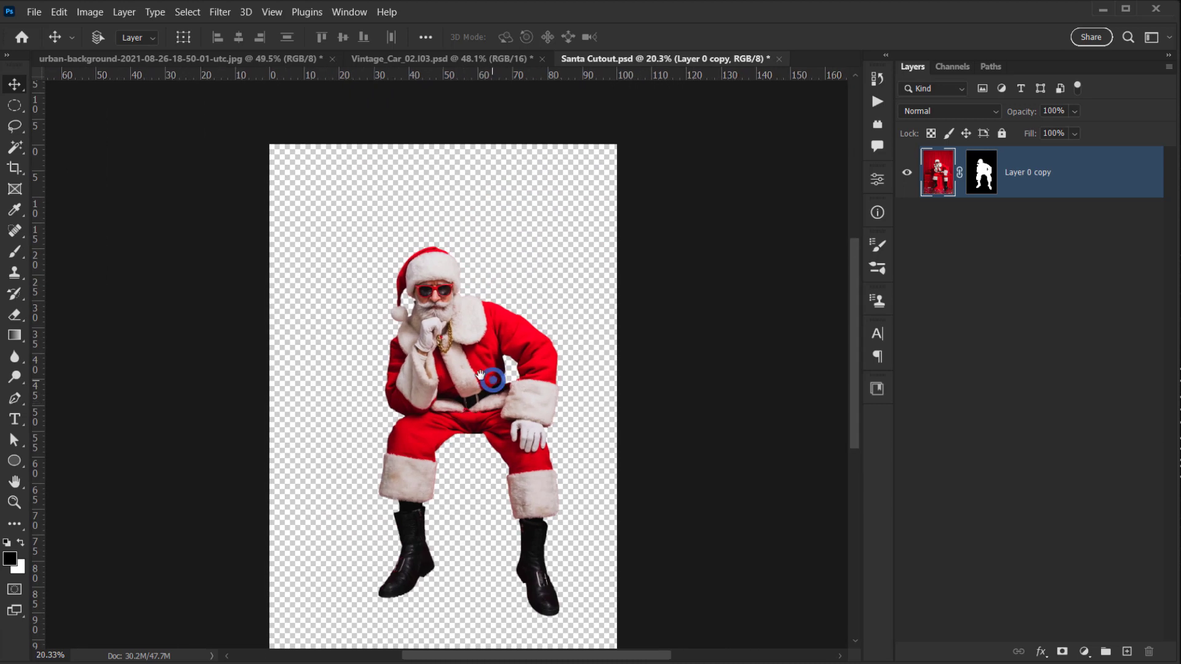
pyautogui.moveTo(480, 375); pyautogui.dragTo(462, 322)
pyautogui.scroll(3, 489, 393)
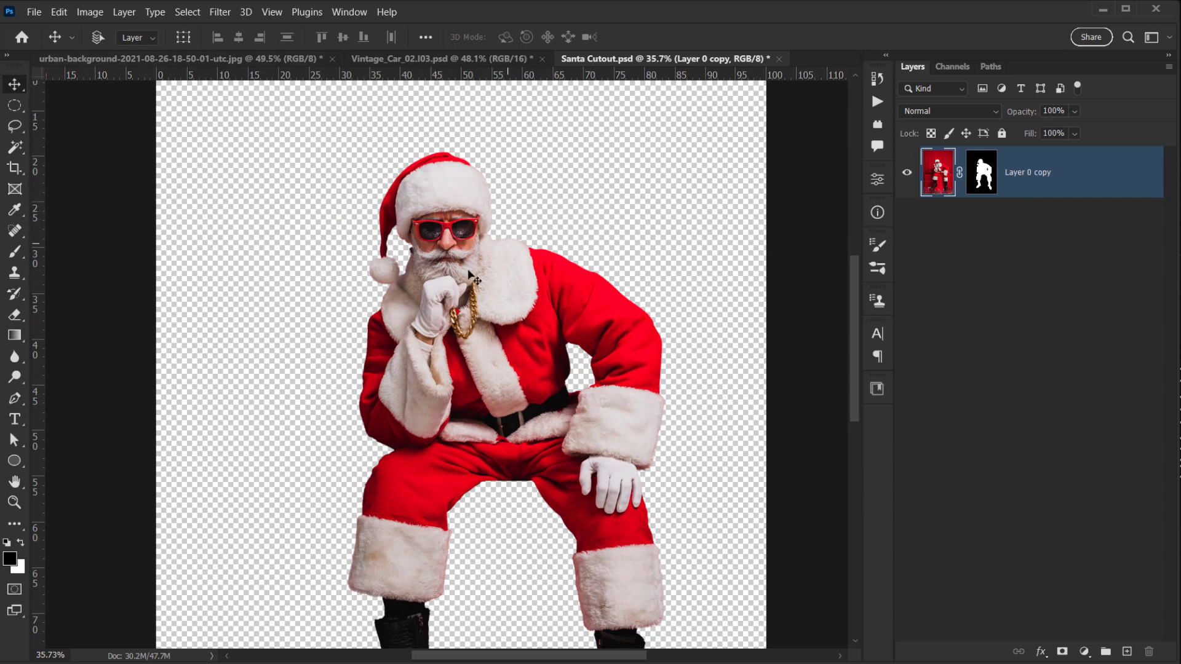
pyautogui.scroll(4, 472, 277)
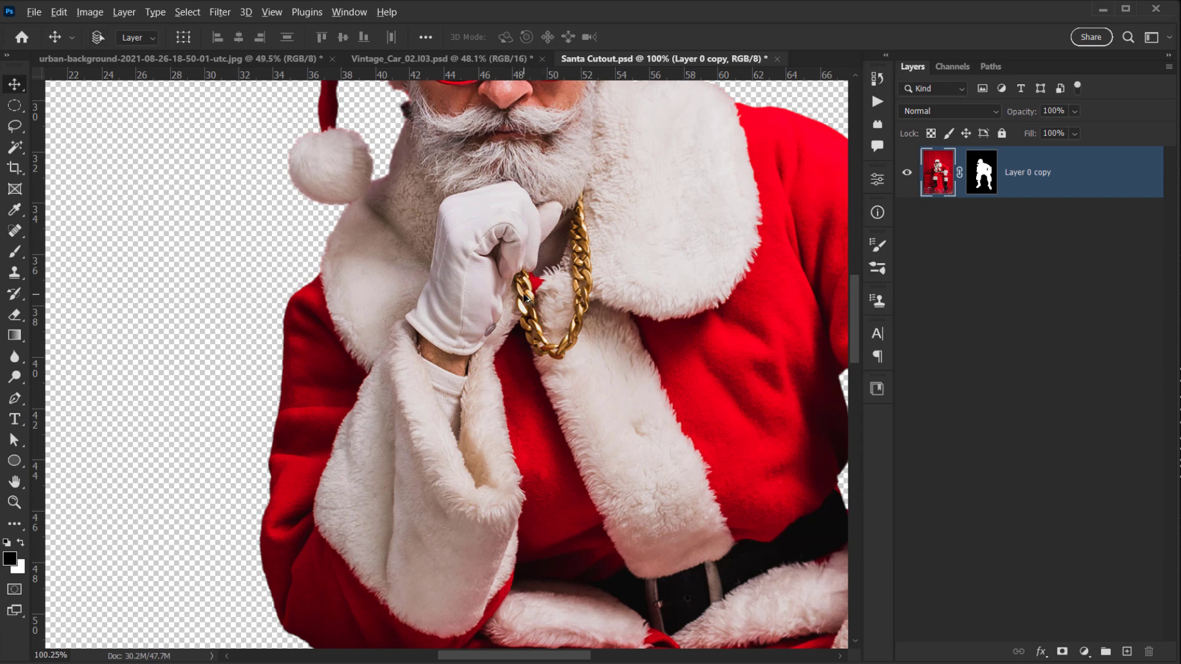
pyautogui.scroll(-3, 524, 299)
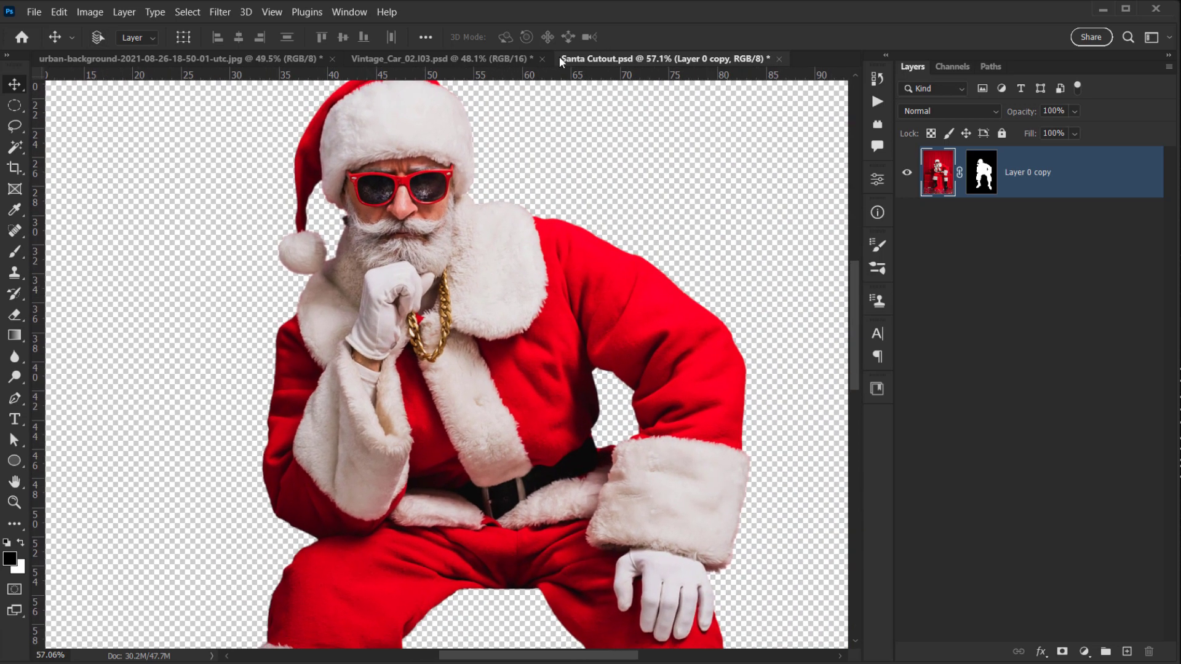
# - Close the Vintage_Car_02.I03.psd document, keeping Santa Cutout.psd open
pyautogui.click(545, 59)
pyautogui.click(629, 274)
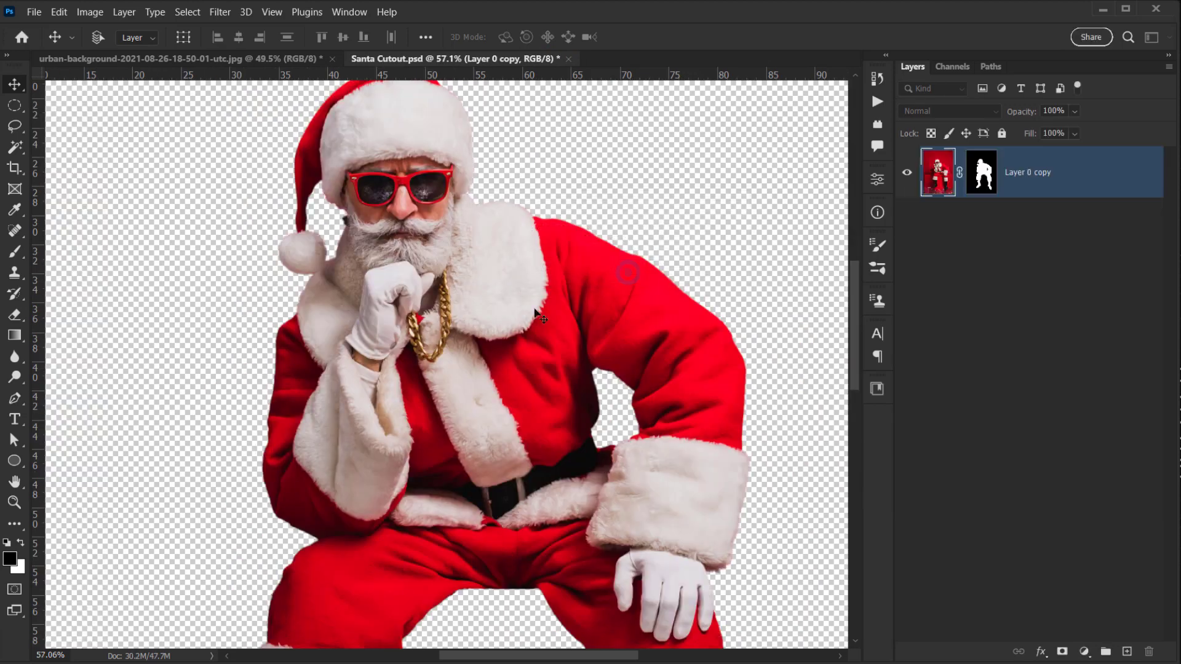
pyautogui.moveTo(416, 385); pyautogui.dragTo(455, 349)
pyautogui.scroll(-4, 455, 374)
pyautogui.moveTo(531, 344); pyautogui.dragTo(504, 218)
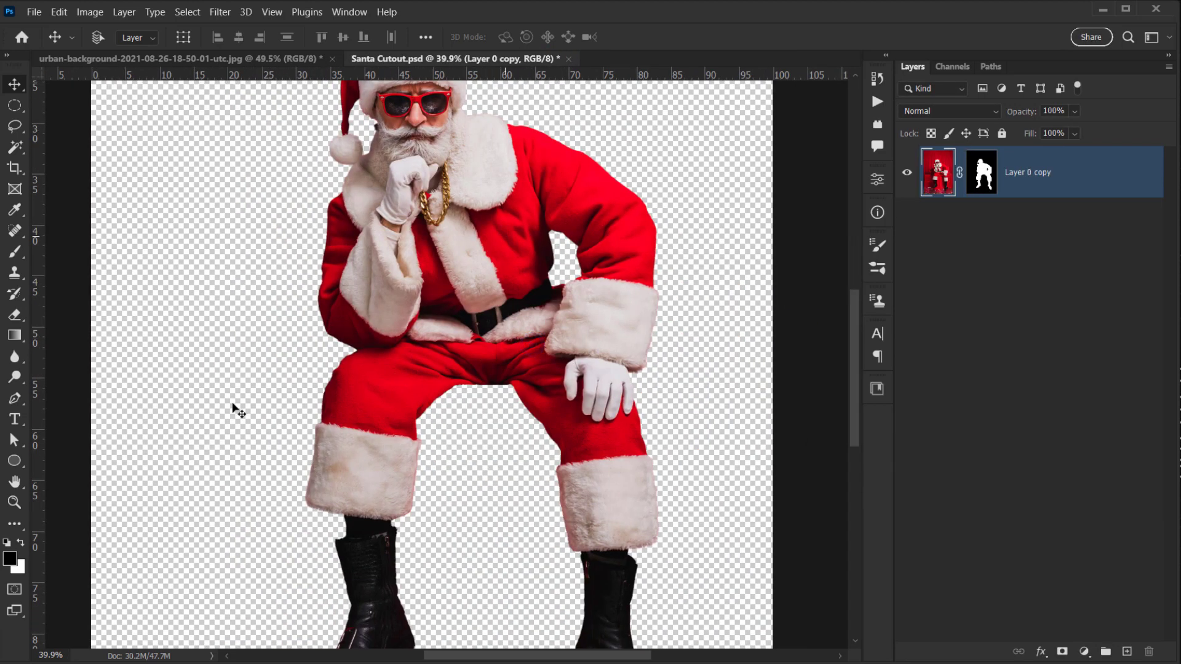
# - Place Robotic Hand.I05.2k.png and Robot Hands Thumbs Up.H03.2k.png from the Santa CP folder into Santa Cutout.psd
pyautogui.click(203, 663)
pyautogui.click(1009, 229)
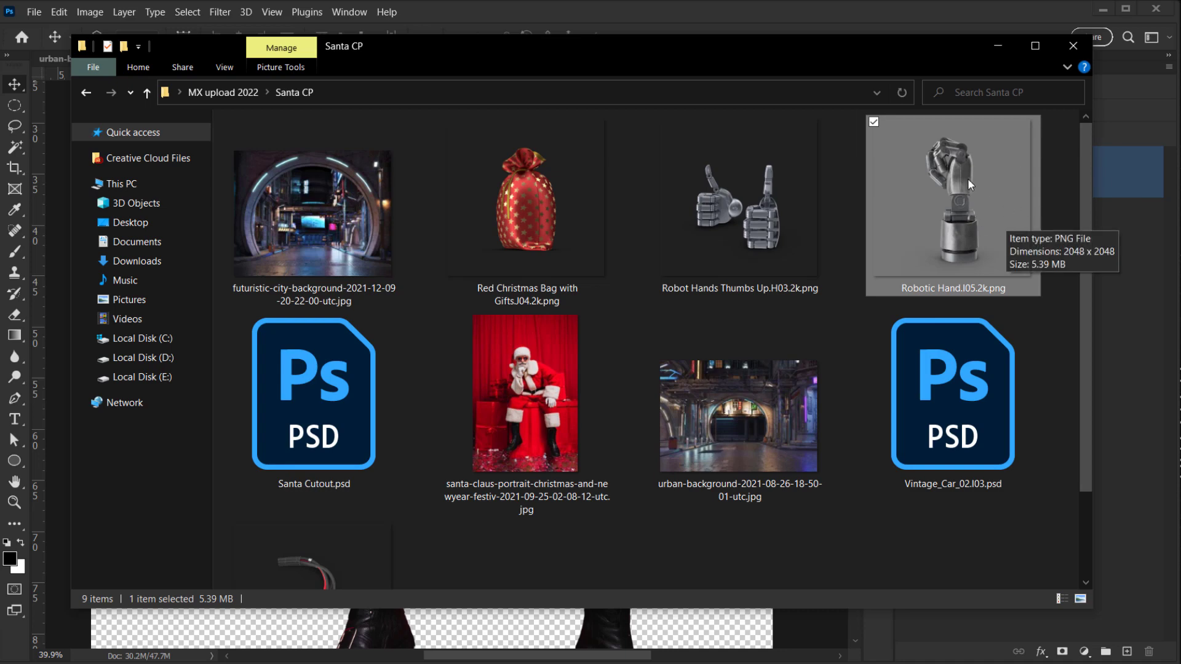
pyautogui.keyDown('ctrl'); pyautogui.click(754, 220); pyautogui.keyUp('ctrl')
pyautogui.moveTo(932, 208); pyautogui.dragTo(533, 640)
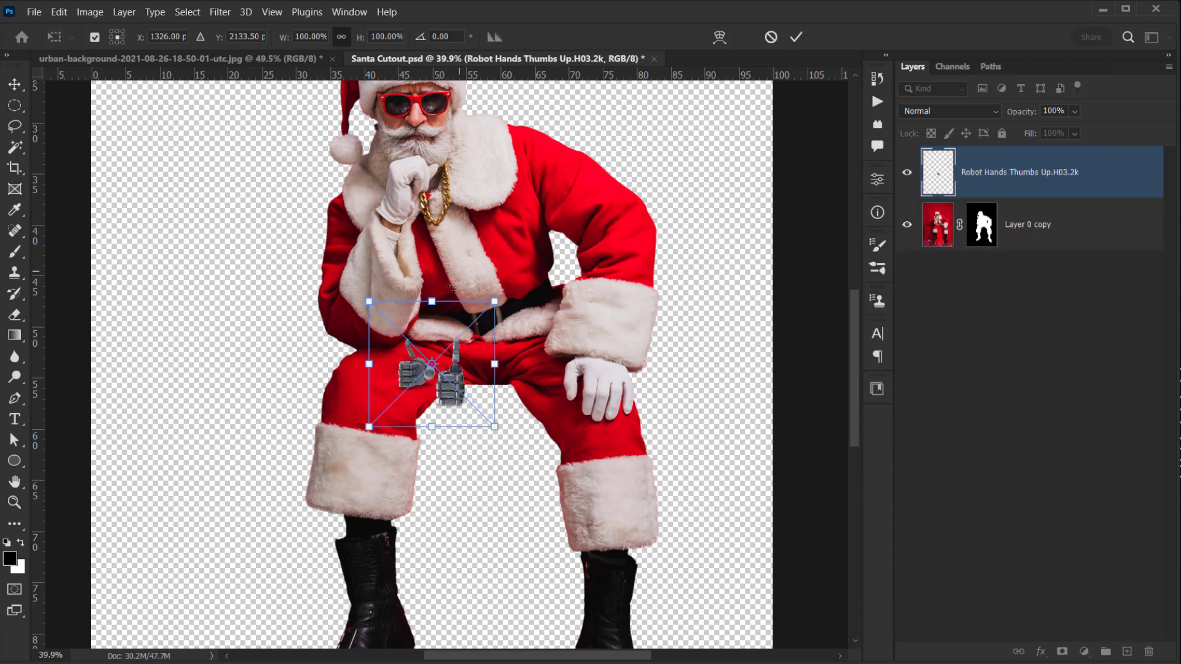
# - Enlarge the placed thumbs-up robot hands to about 202% and the single robotic hand to about 211%
pyautogui.moveTo(432, 300); pyautogui.dragTo(433, 177)
pyautogui.hotkey('ctrl', 'z')
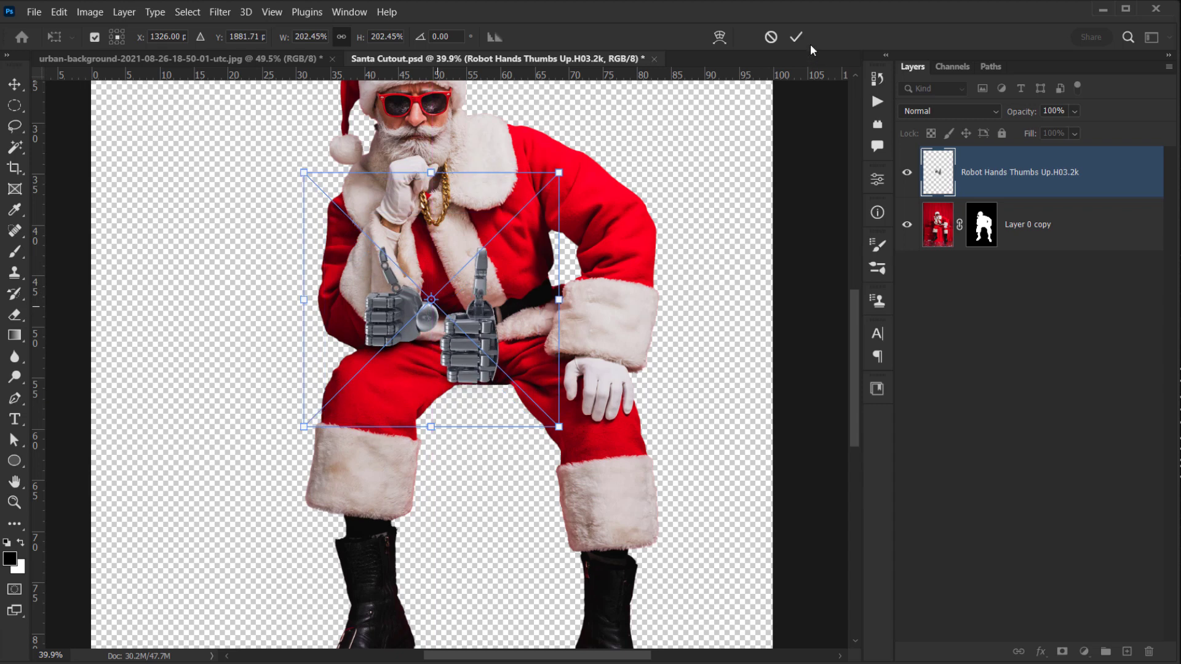
pyautogui.click(796, 37)
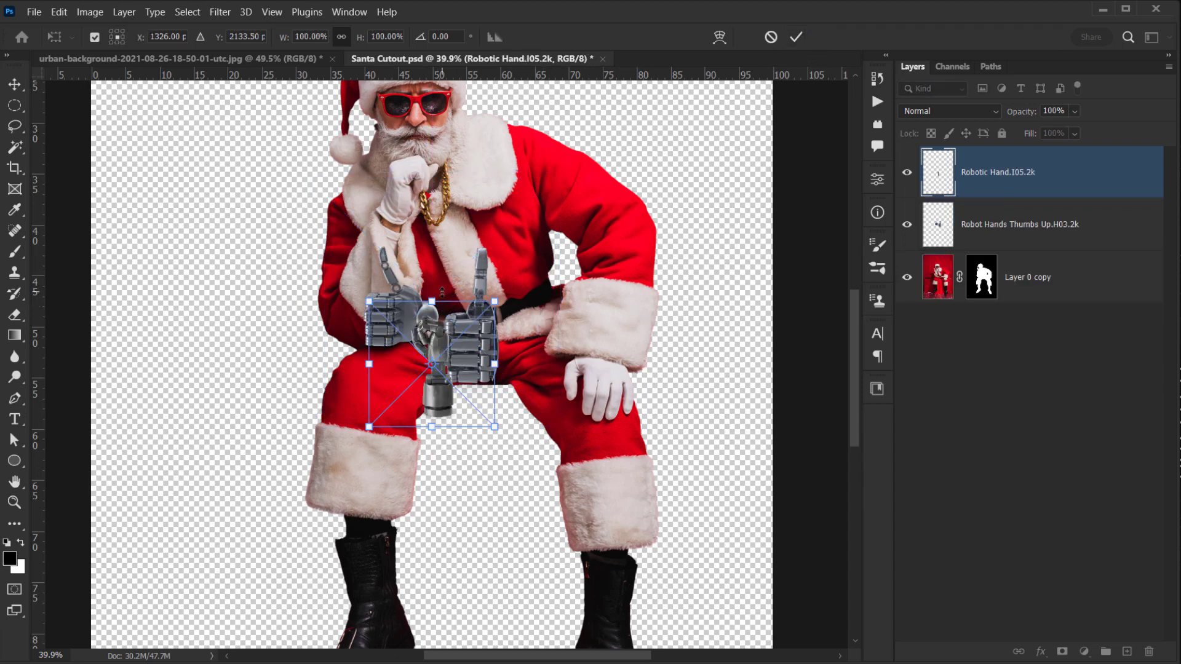
pyautogui.moveTo(442, 248); pyautogui.dragTo(449, 150)
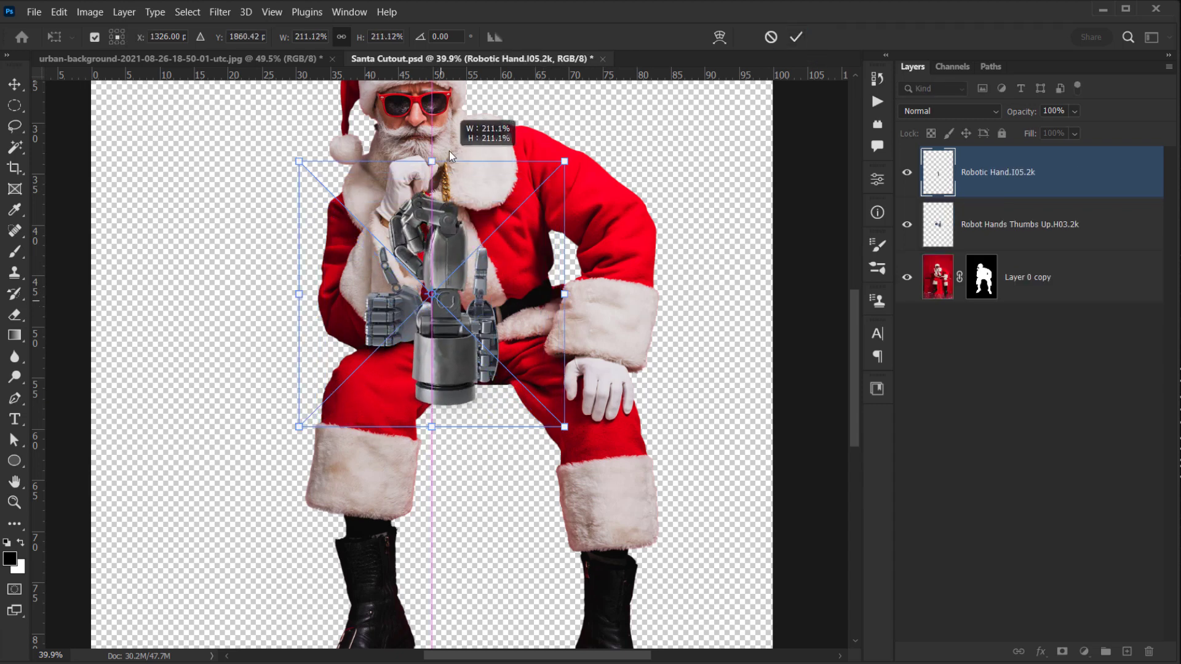
pyautogui.click(797, 37)
# - Hide the Robot Hands Thumbs Up layer and move the Robotic Hand layer directly above the Santa layer
pyautogui.click(908, 225)
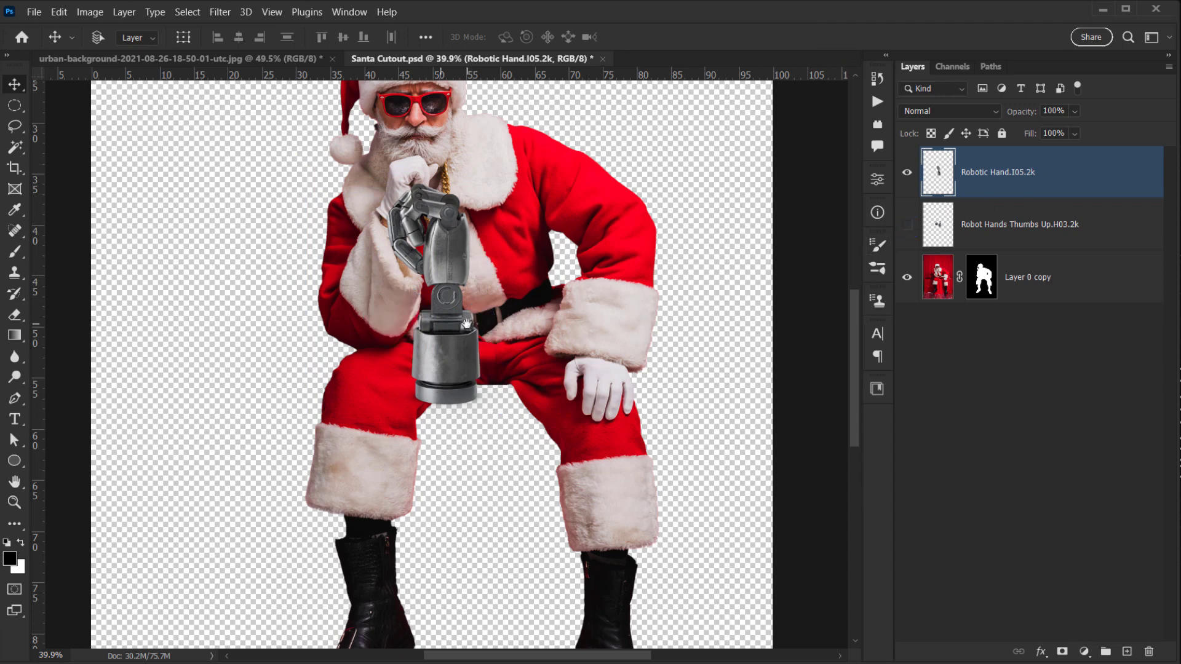
pyautogui.moveTo(467, 324); pyautogui.dragTo(480, 358)
pyautogui.moveTo(1005, 172); pyautogui.dragTo(997, 249)
pyautogui.moveTo(547, 341); pyautogui.dragTo(560, 375)
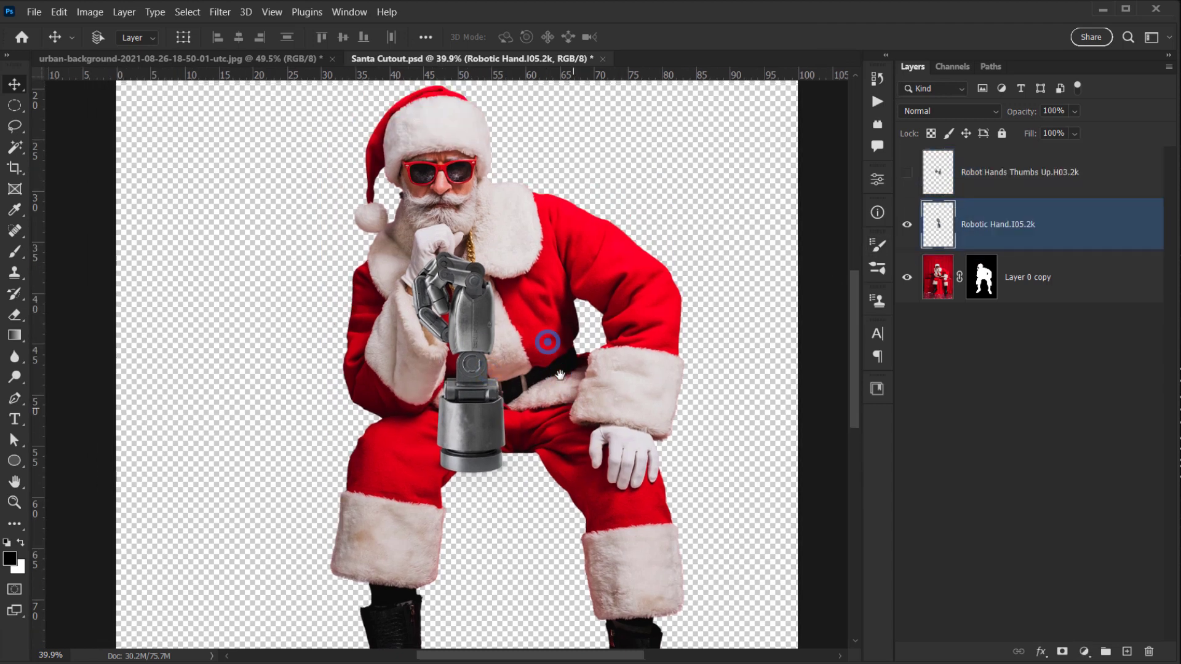
# - With Free Transform, flip the robotic hand horizontally and rotate it to about -169.8° over Santa's raised hand
pyautogui.hotkey('ctrl', 't')
pyautogui.moveTo(677, 278); pyautogui.dragTo(692, 329)
pyautogui.moveTo(480, 425); pyautogui.dragTo(436, 382)
pyautogui.rightClick(482, 314)
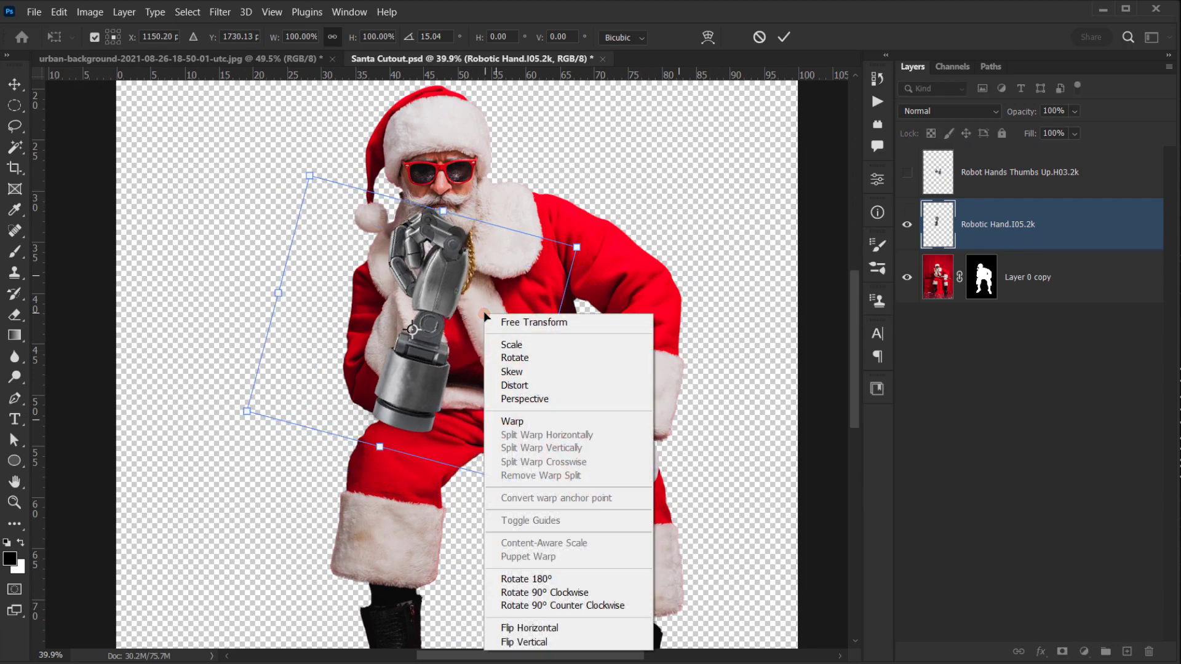
pyautogui.click(576, 628)
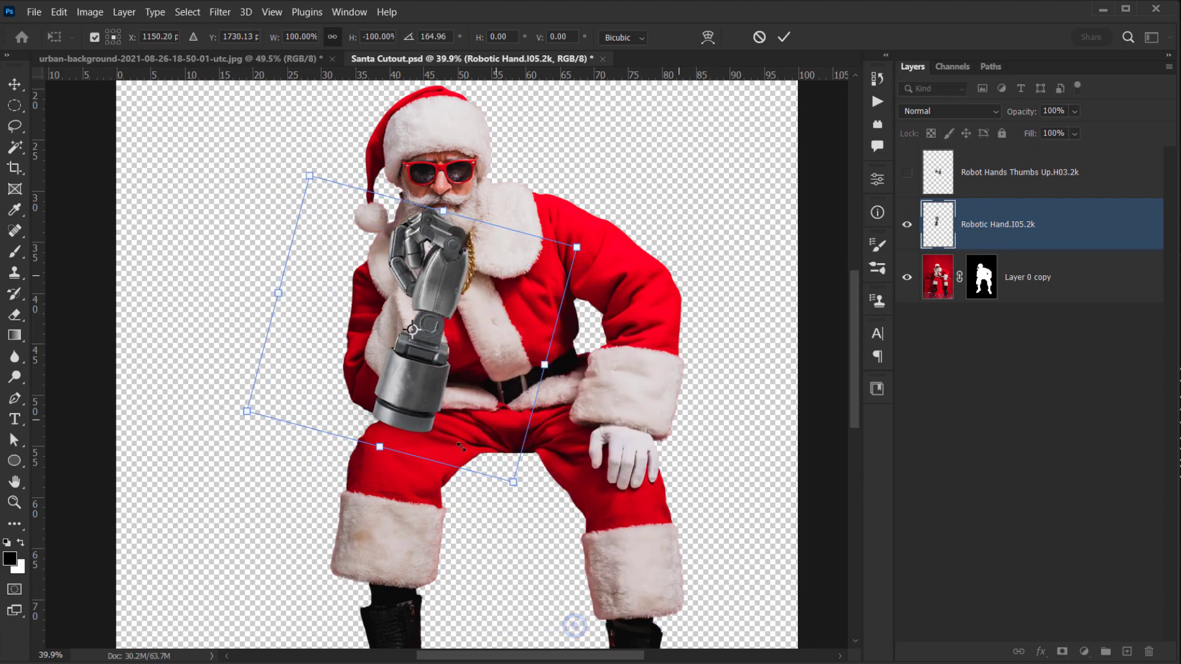
pyautogui.moveTo(634, 309); pyautogui.dragTo(621, 405)
# - Scale the robotic hand to about 61.5%, rotate it to about -176.4° and fit it over Santa's raised glove
pyautogui.scroll(5, 450, 274)
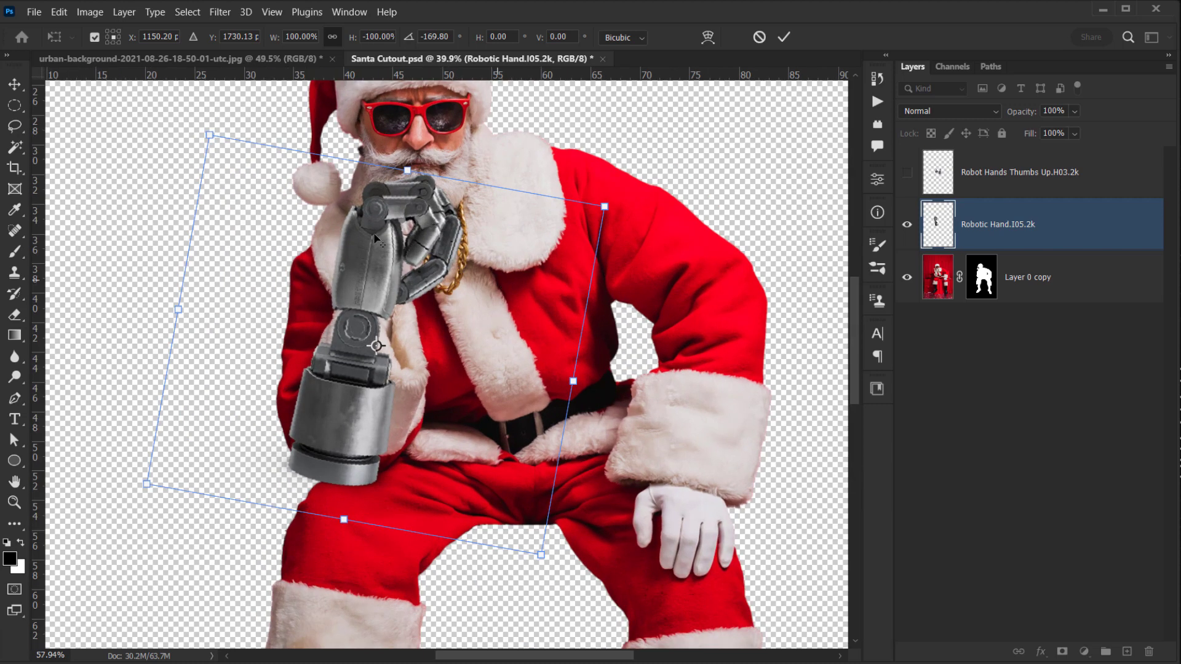
pyautogui.moveTo(416, 144); pyautogui.dragTo(403, 231)
pyautogui.moveTo(501, 198); pyautogui.dragTo(486, 132)
pyautogui.moveTo(399, 400); pyautogui.dragTo(444, 334)
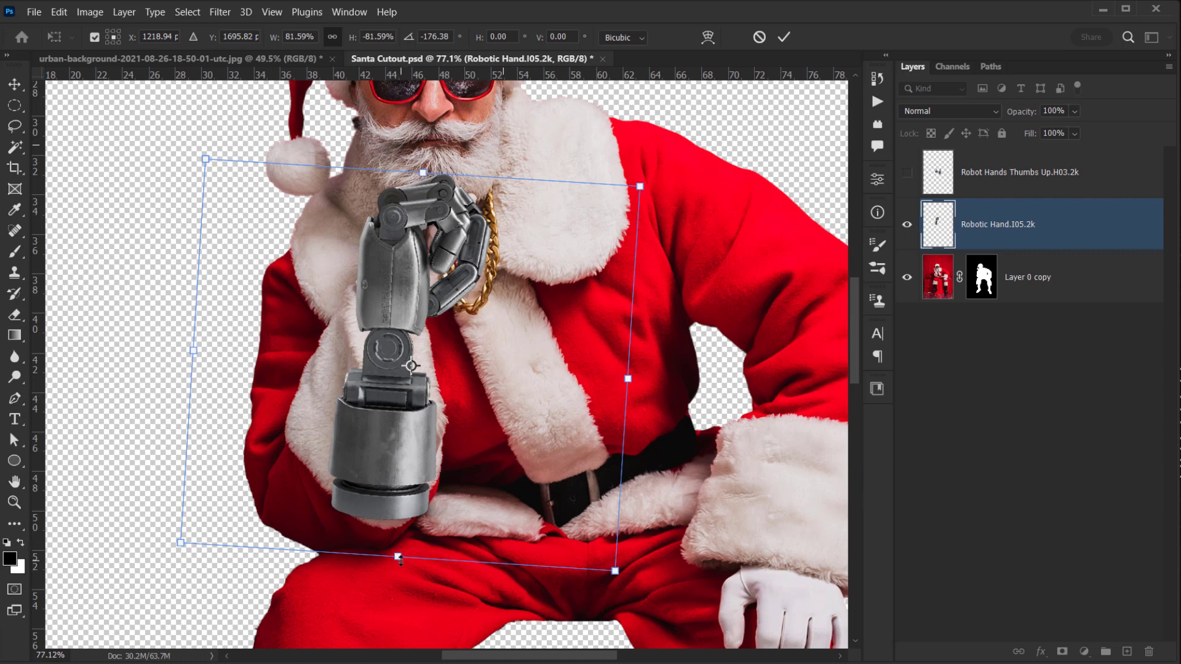
pyautogui.moveTo(398, 558); pyautogui.dragTo(404, 461)
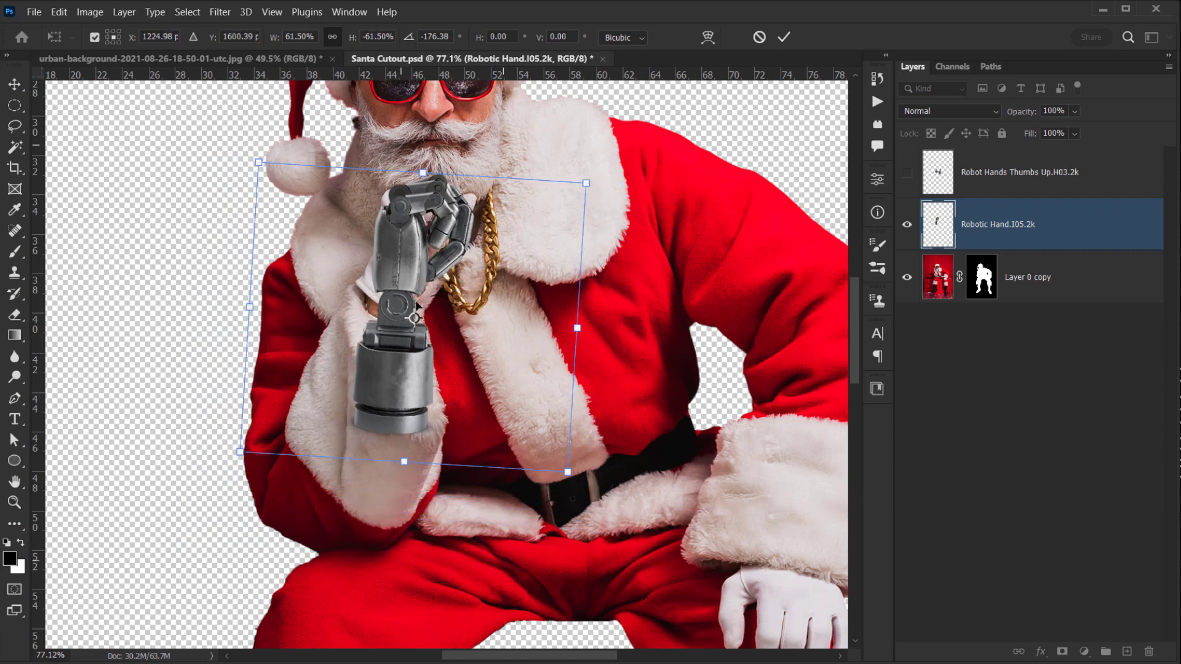
pyautogui.moveTo(416, 305); pyautogui.dragTo(412, 314)
# - Align the robotic knuckles with the glove underneath and enlarge the robotic hand slightly to about 62.3%
pyautogui.scroll(5, 409, 313)
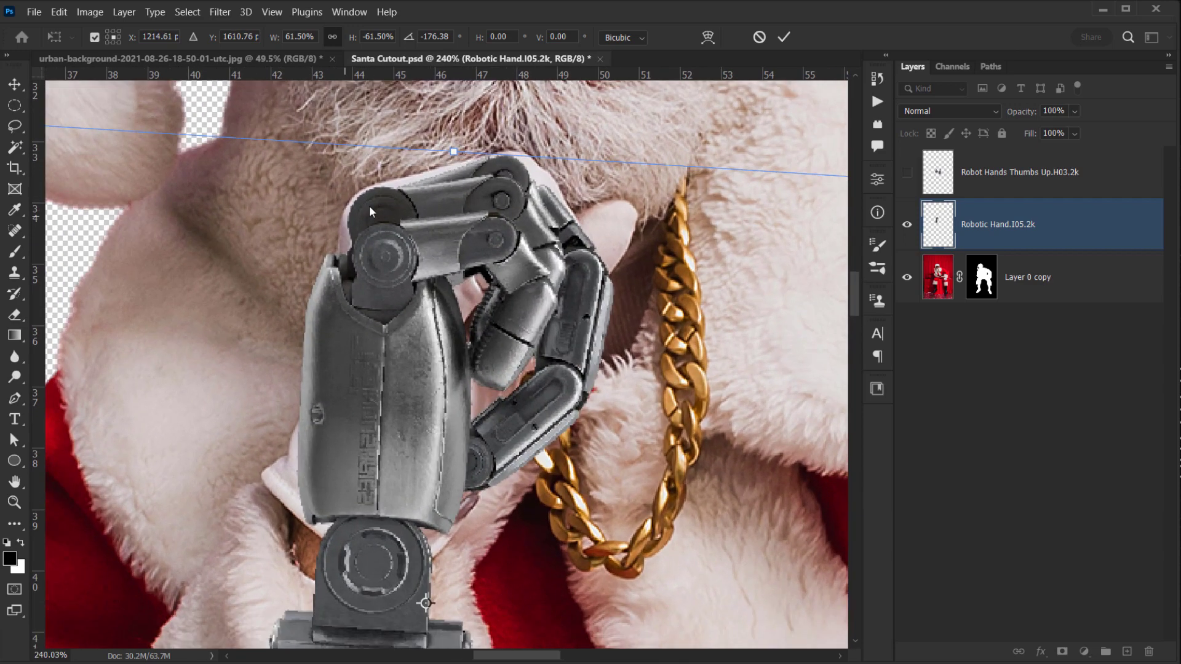
pyautogui.moveTo(391, 236); pyautogui.dragTo(384, 233)
pyautogui.moveTo(483, 209); pyautogui.dragTo(418, 184)
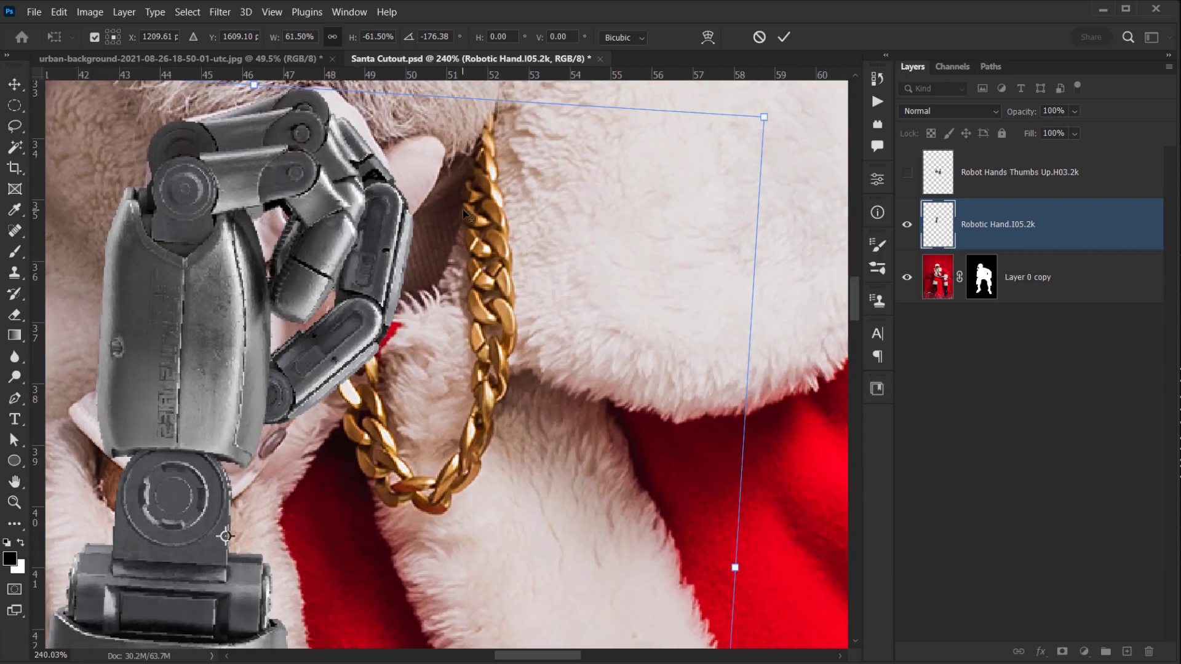
pyautogui.scroll(-5, 470, 219)
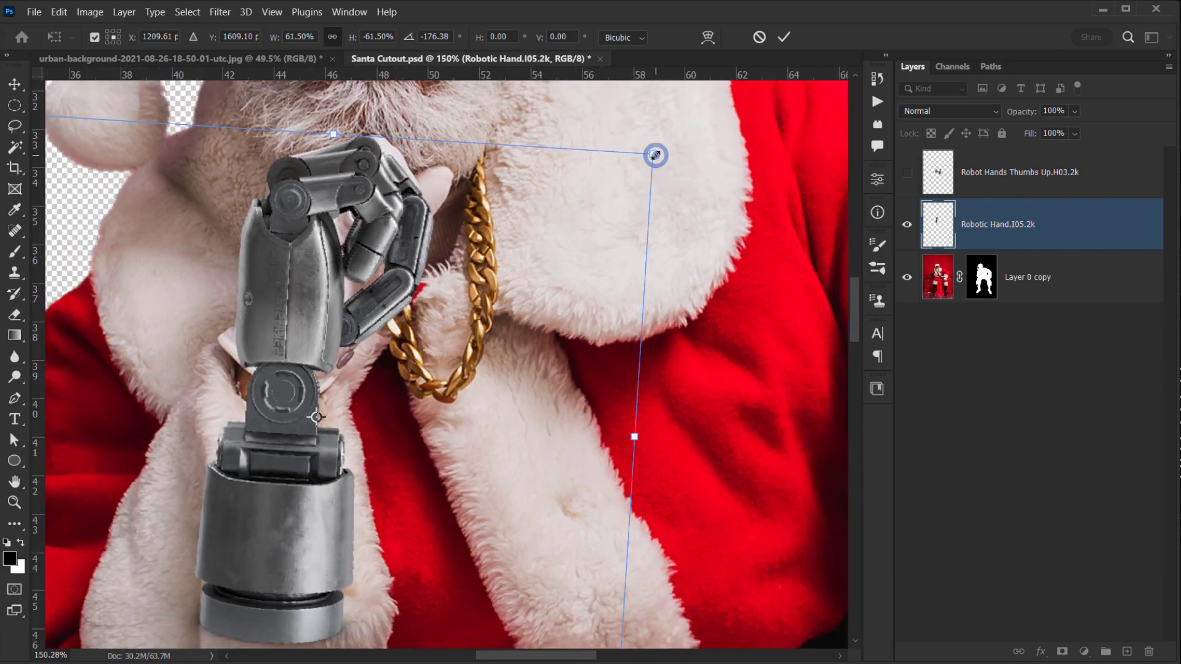
pyautogui.moveTo(655, 155); pyautogui.dragTo(662, 149)
pyautogui.moveTo(476, 254); pyautogui.dragTo(475, 269)
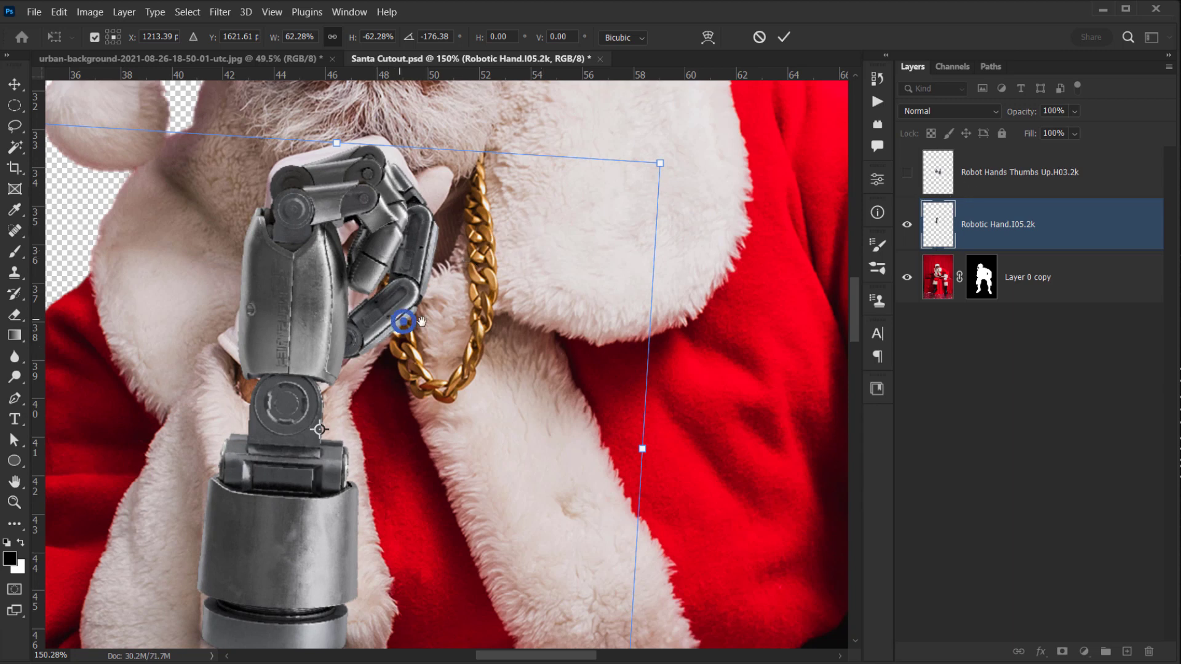
# - Rotate the robotic hand to about -168.3° and reposition it to follow Santa's wrist and forearm
pyautogui.moveTo(403, 322); pyautogui.dragTo(484, 268)
pyautogui.moveTo(554, 343); pyautogui.dragTo(524, 300)
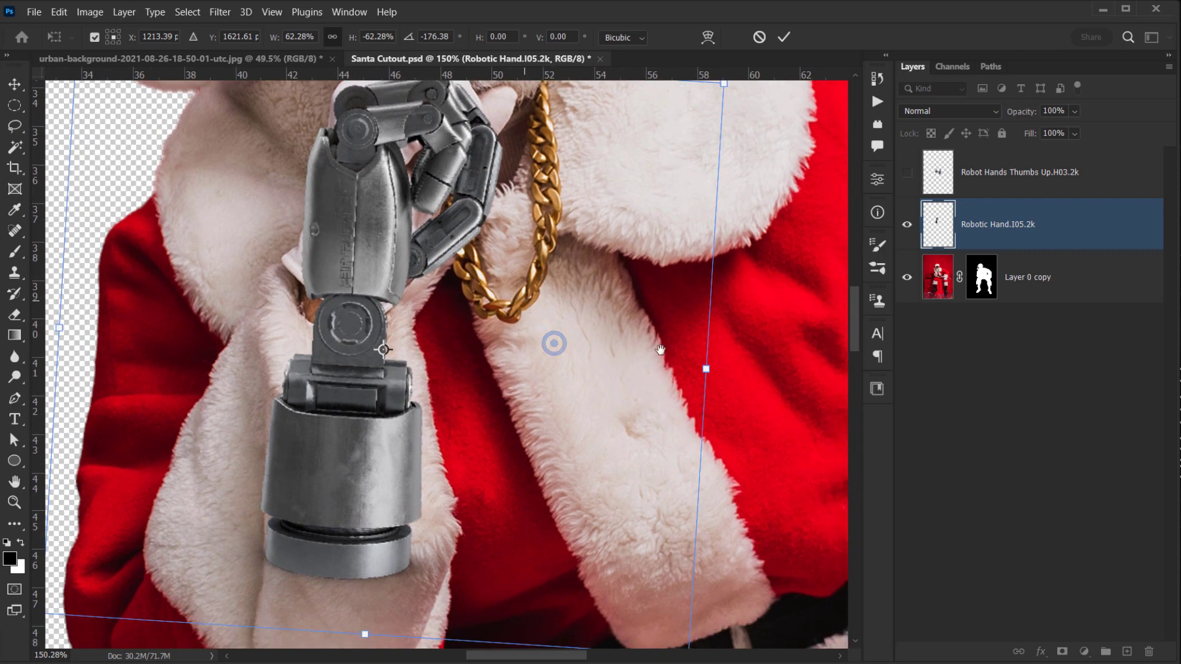
pyautogui.moveTo(660, 350); pyautogui.dragTo(556, 413)
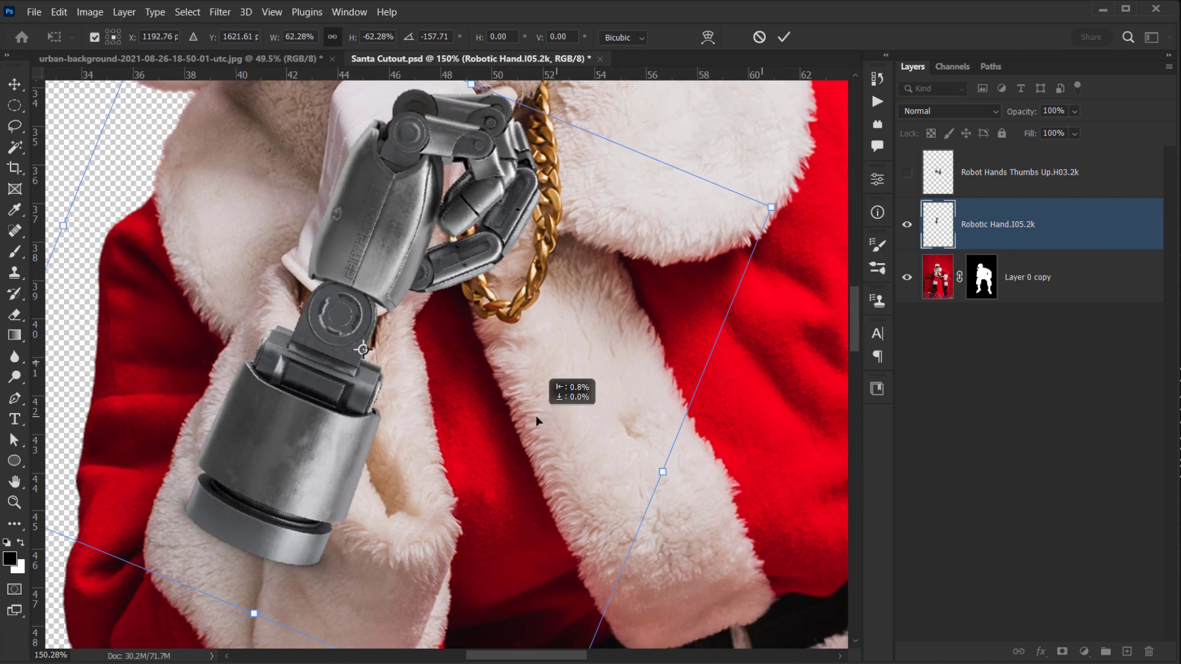
pyautogui.moveTo(807, 460); pyautogui.dragTo(805, 407)
pyautogui.moveTo(511, 397); pyautogui.dragTo(535, 447)
pyautogui.moveTo(527, 420); pyautogui.dragTo(522, 412)
pyautogui.moveTo(708, 147); pyautogui.dragTo(697, 120)
pyautogui.moveTo(525, 336)
pyautogui.mouseDown()
pyautogui.moveTo(541, 314)
pyautogui.moveTo(522, 340)
pyautogui.mouseUp()
pyautogui.moveTo(557, 361); pyautogui.dragTo(622, 253)
pyautogui.moveTo(461, 411); pyautogui.dragTo(490, 396)
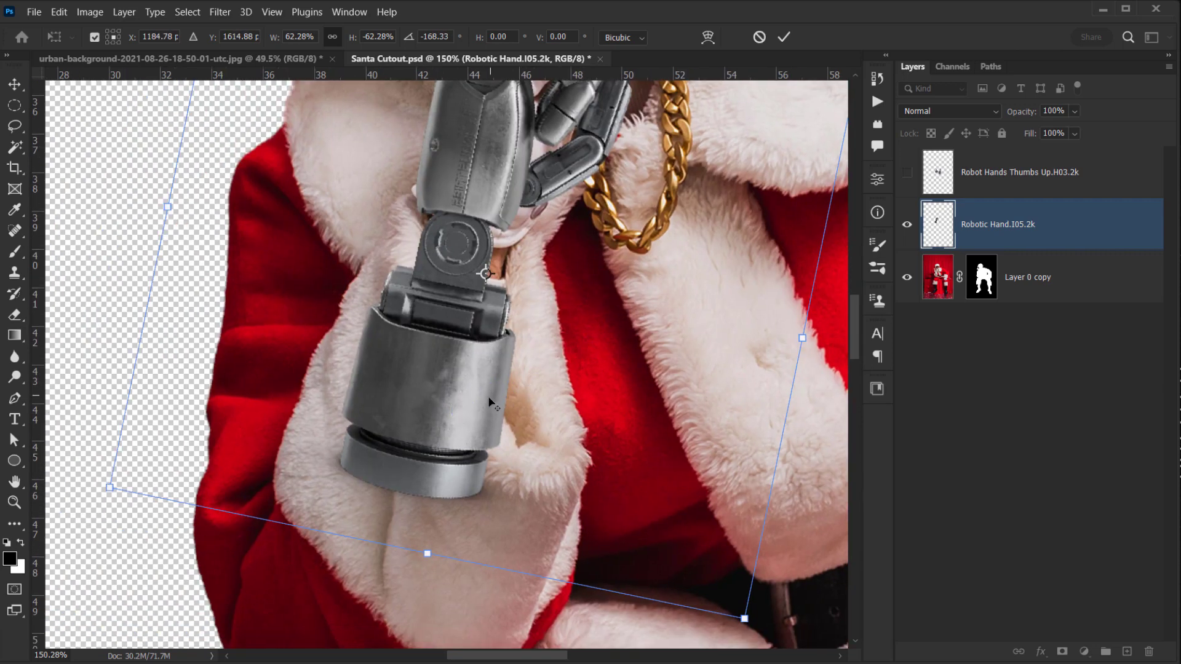
# - Enlarge the robotic hand to about 66.9% width and shift it back over Santa's white glove
pyautogui.scroll(-3, 490, 402)
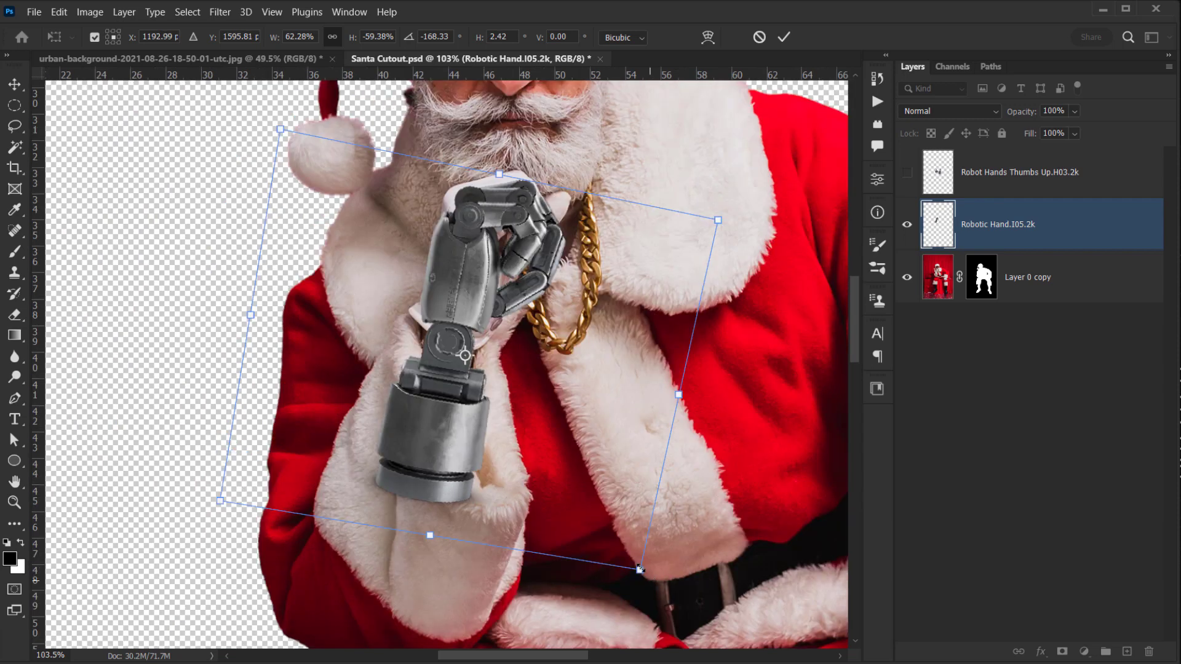
pyautogui.moveTo(639, 568); pyautogui.dragTo(665, 600)
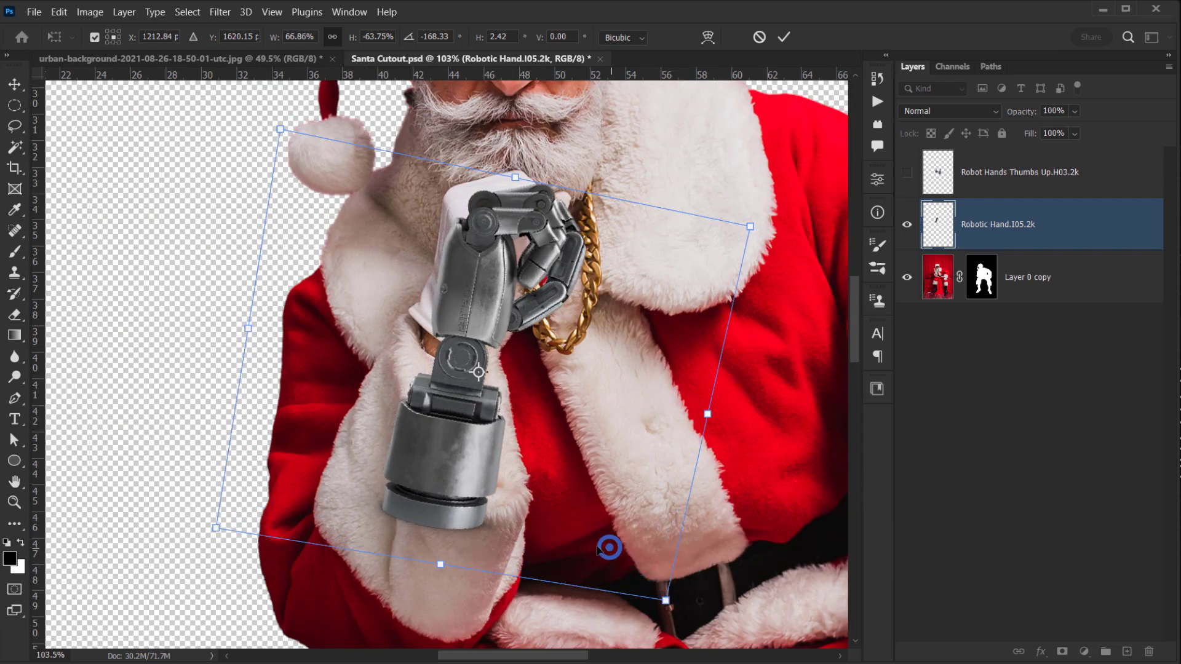
pyautogui.moveTo(608, 547); pyautogui.dragTo(589, 544)
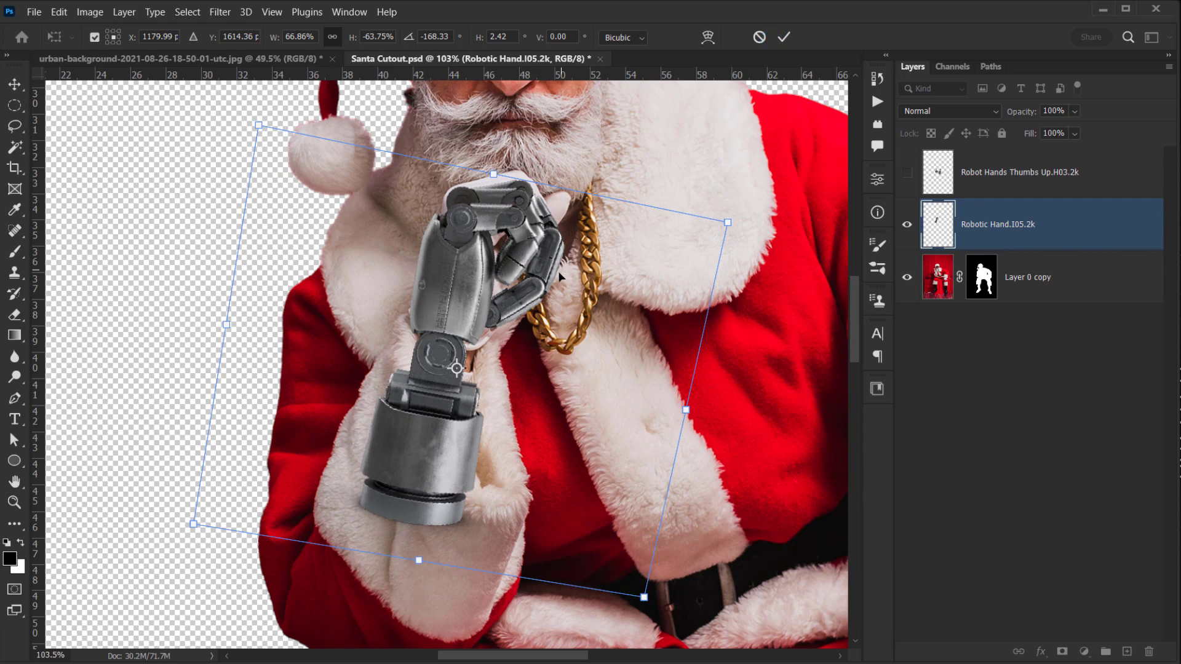
pyautogui.moveTo(591, 268); pyautogui.dragTo(576, 267)
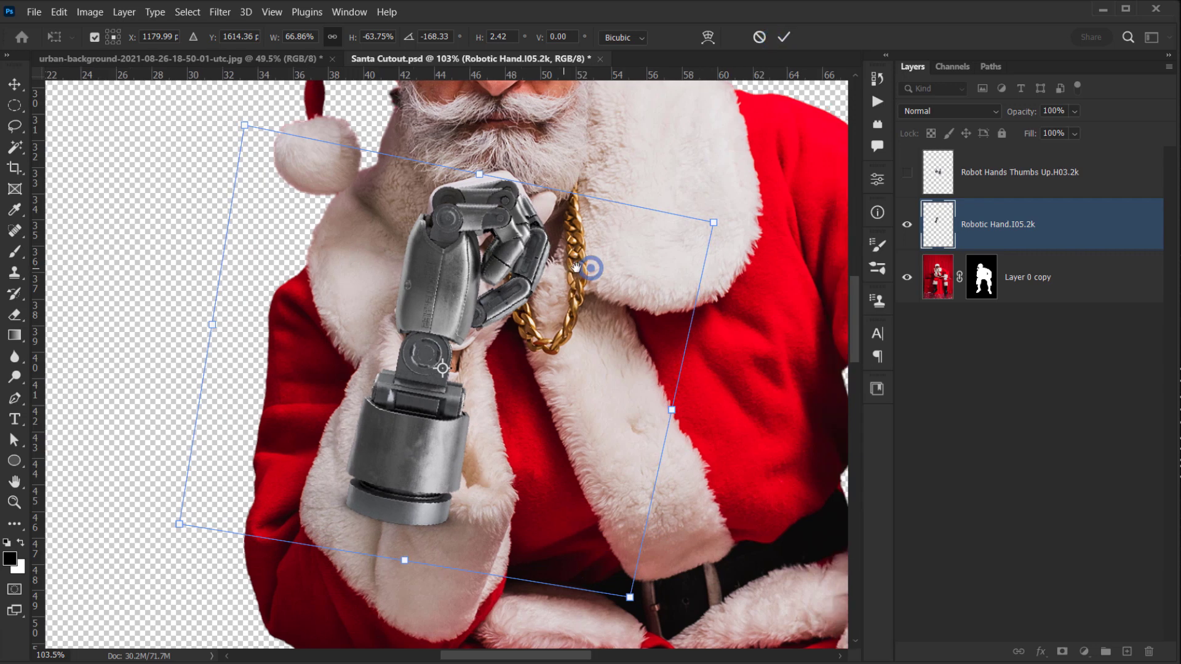
# - Apply the robotic hand's transformation and add a layer mask to the Robotic Hand.I05.2k layer
pyautogui.click(784, 35)
pyautogui.moveTo(547, 352); pyautogui.dragTo(550, 378)
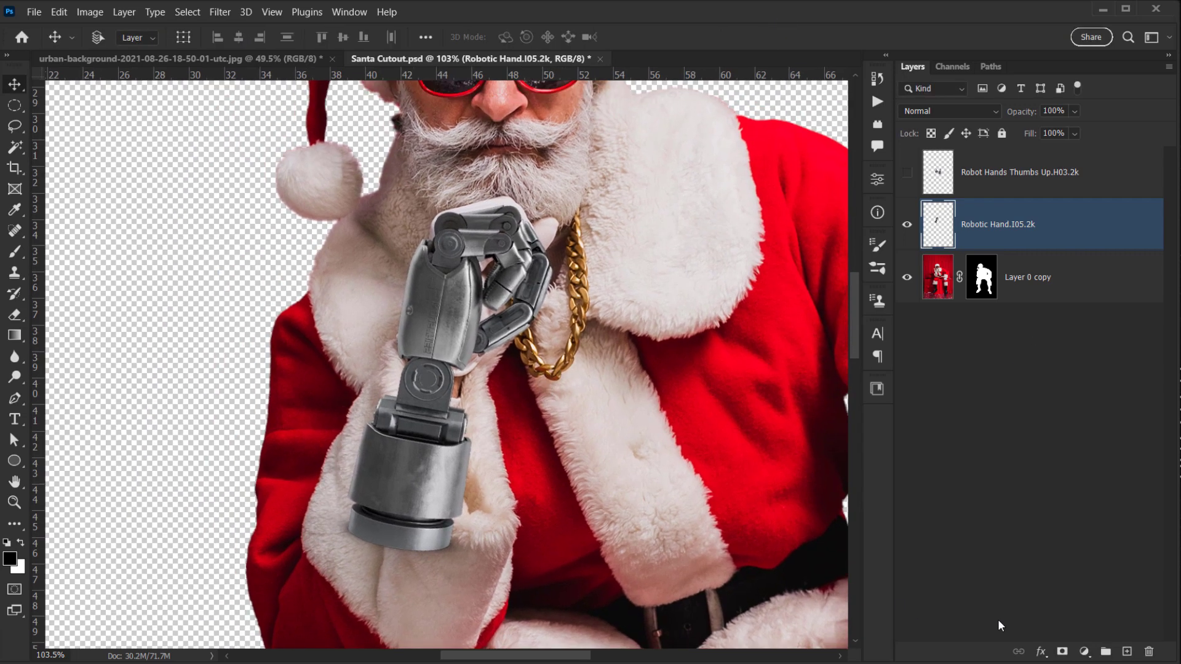
pyautogui.click(1062, 652)
pyautogui.click(982, 232)
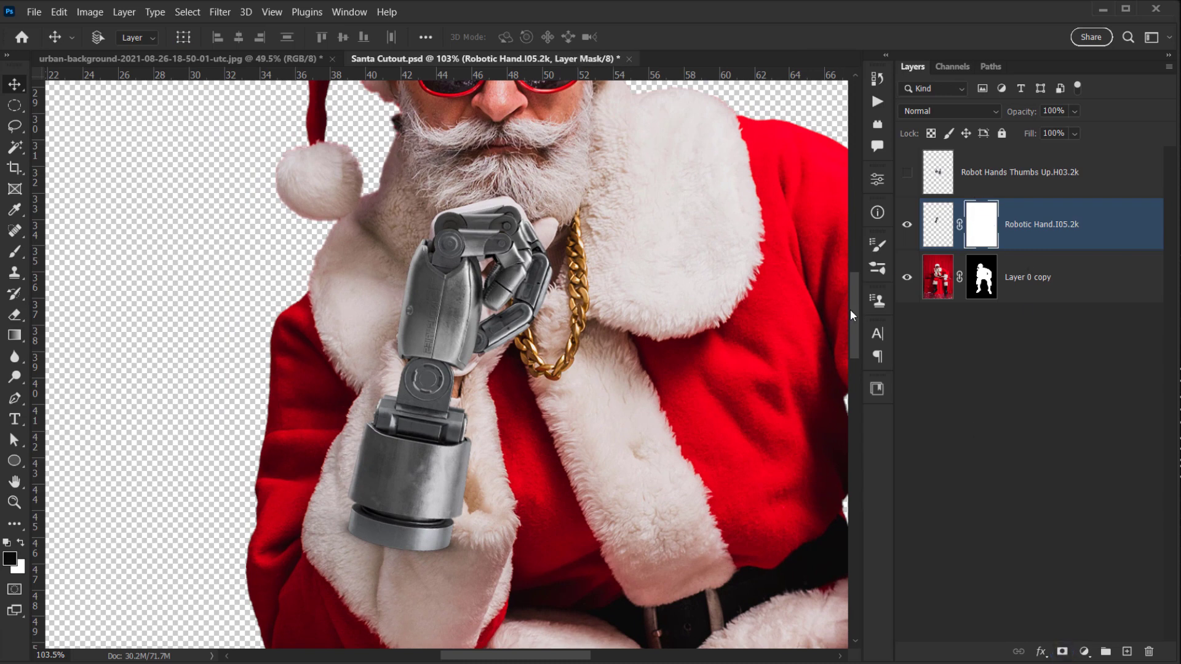
# - Paint black on the robotic hand's mask with a small hard brush of about 10 px along the outer finger's edge
pyautogui.press('b')
pyautogui.moveTo(565, 290)
pyautogui.mouseDown()
pyautogui.moveTo(528, 289)
pyautogui.moveTo(584, 378)
pyautogui.mouseUp()
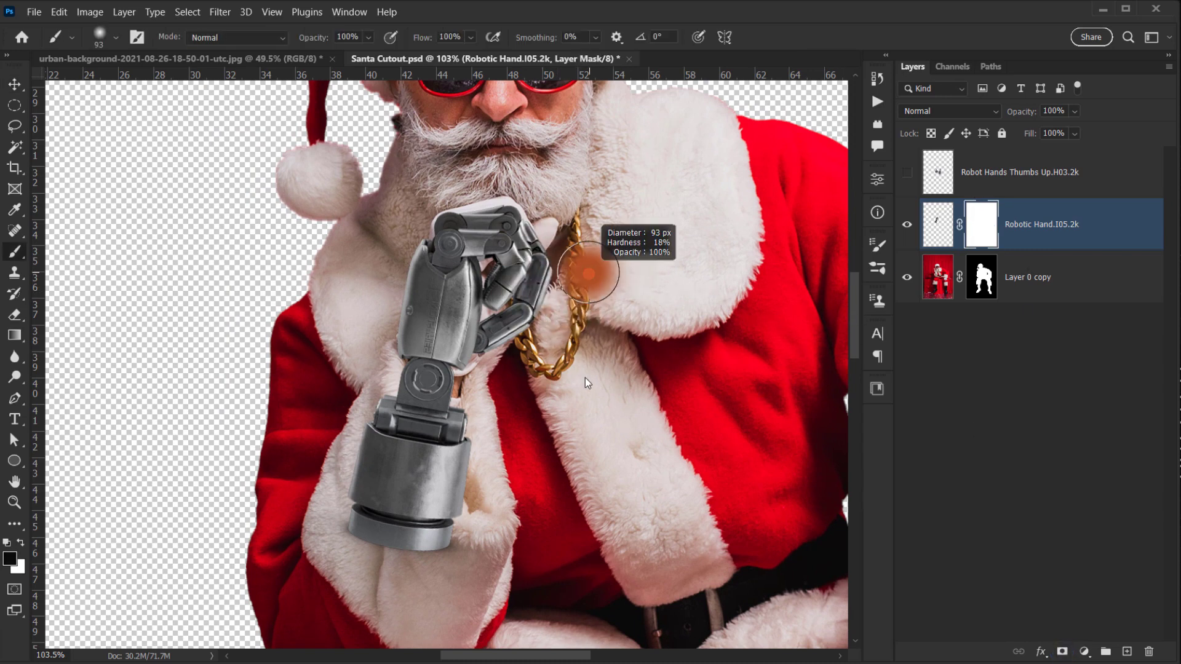
pyautogui.moveTo(610, 285); pyautogui.dragTo(595, 301)
pyautogui.scroll(7, 548, 218)
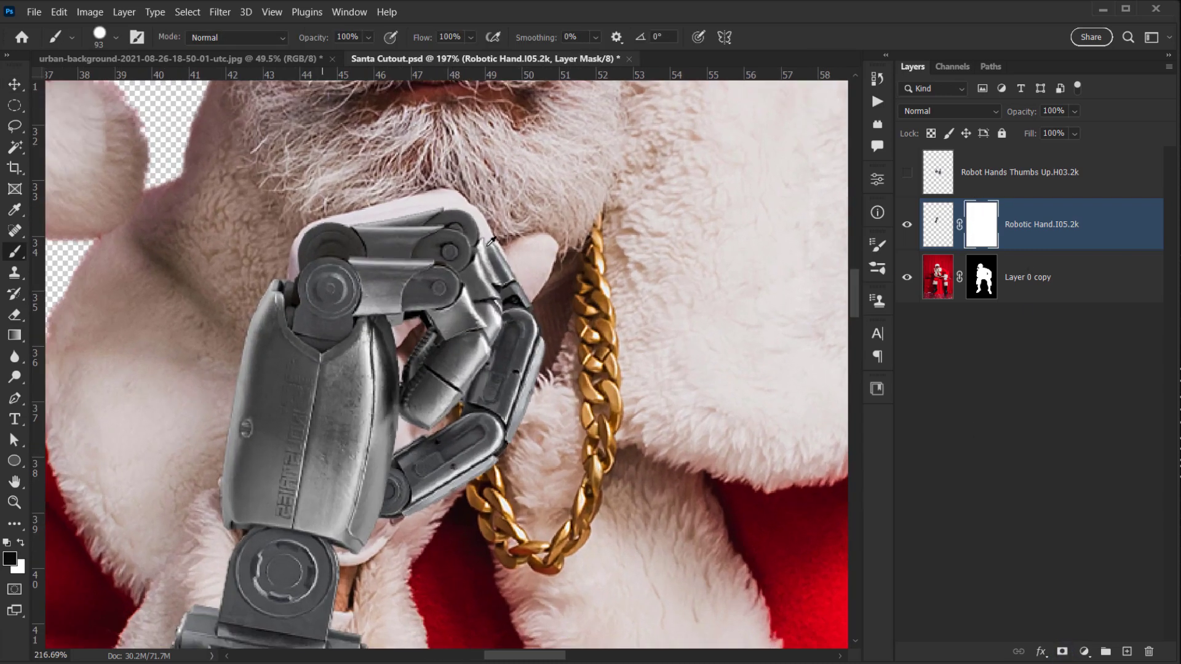
pyautogui.moveTo(550, 243)
pyautogui.mouseDown()
pyautogui.moveTo(447, 275)
pyautogui.moveTo(520, 479)
pyautogui.moveTo(537, 249)
pyautogui.moveTo(527, 272)
pyautogui.moveTo(545, 305)
pyautogui.moveTo(538, 299)
pyautogui.moveTo(542, 328)
pyautogui.moveTo(529, 323)
pyautogui.mouseUp()
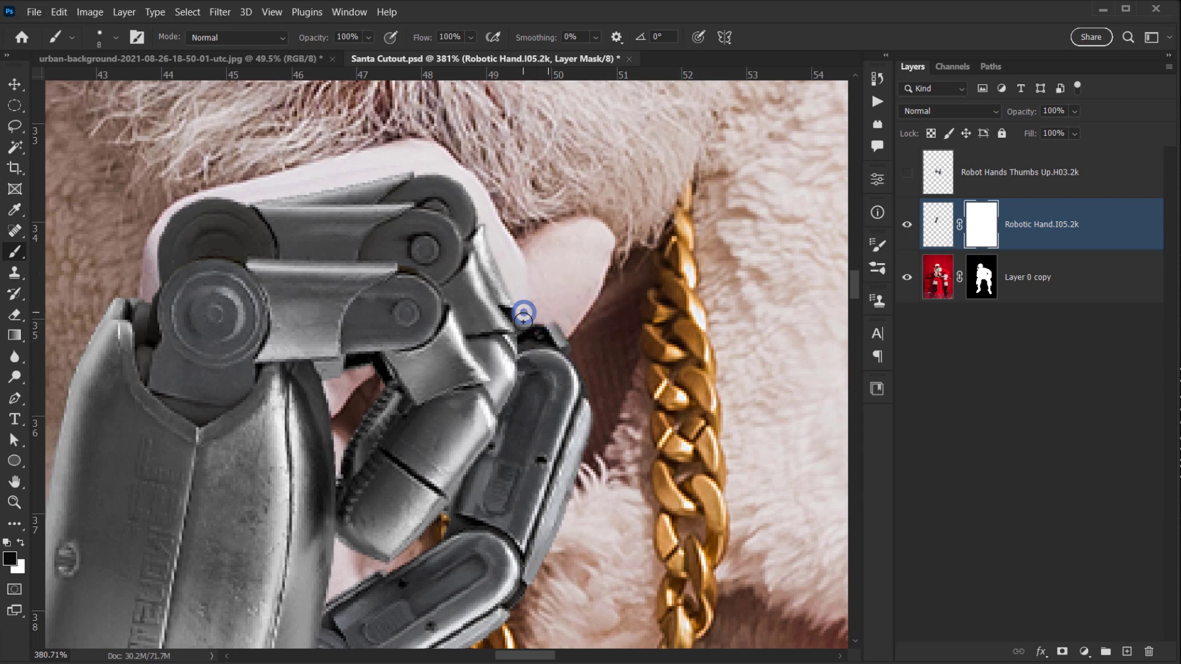
pyautogui.moveTo(527, 331)
pyautogui.mouseDown()
pyautogui.moveTo(526, 388)
pyautogui.moveTo(504, 429)
pyautogui.mouseUp()
pyautogui.moveTo(464, 501)
pyautogui.mouseDown()
pyautogui.moveTo(539, 398)
pyautogui.moveTo(554, 419)
pyautogui.mouseUp()
pyautogui.keyDown('shift'); pyautogui.click(535, 400); pyautogui.keyUp('shift')
pyautogui.keyDown('shift'); pyautogui.click(532, 426); pyautogui.keyUp('shift')
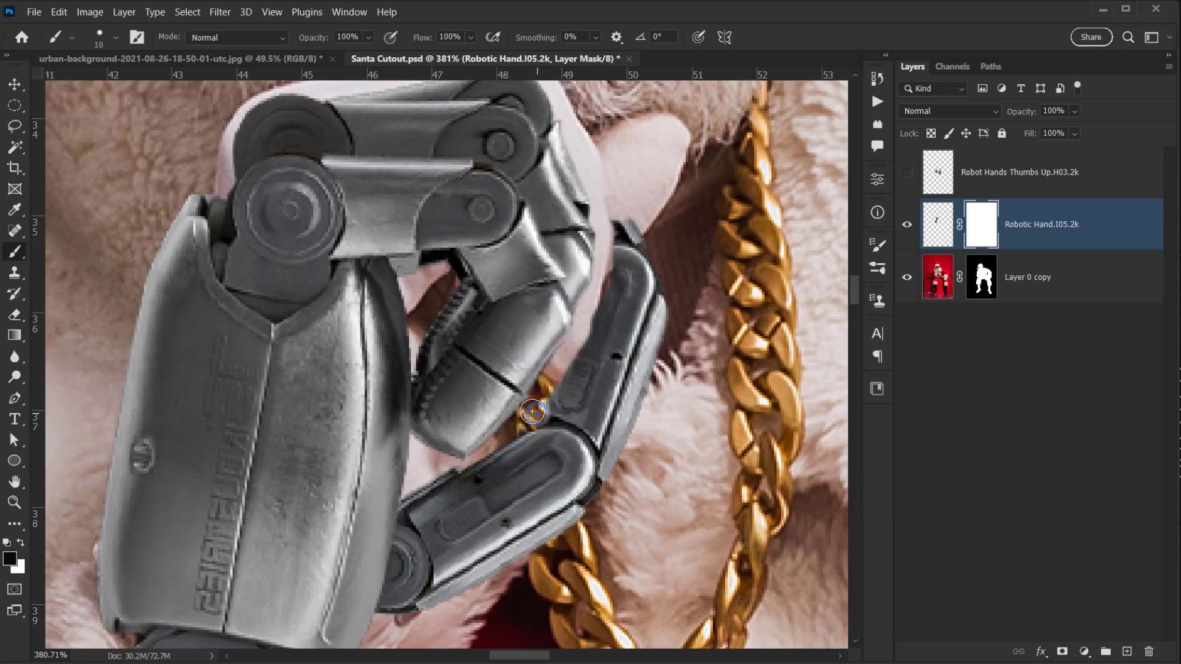
pyautogui.keyDown('shift'); pyautogui.click(409, 533); pyautogui.keyUp('shift')
# - Mask out the rest of the outer robotic finger with a brush of about 22 px and compare the layer's visibility
pyautogui.moveTo(435, 471); pyautogui.dragTo(522, 351)
pyautogui.moveTo(503, 446); pyautogui.dragTo(490, 474)
pyautogui.moveTo(515, 444); pyautogui.dragTo(529, 443)
pyautogui.moveTo(529, 443)
pyautogui.mouseDown()
pyautogui.moveTo(529, 485)
pyautogui.moveTo(658, 292)
pyautogui.moveTo(743, 207)
pyautogui.mouseUp()
pyautogui.moveTo(763, 157); pyautogui.dragTo(677, 340)
pyautogui.moveTo(667, 264)
pyautogui.mouseDown()
pyautogui.moveTo(655, 360)
pyautogui.moveTo(594, 468)
pyautogui.mouseUp()
pyautogui.moveTo(705, 409); pyautogui.dragTo(542, 405)
pyautogui.click(904, 225)
pyautogui.click(904, 226)
pyautogui.click(903, 221)
pyautogui.click(903, 221)
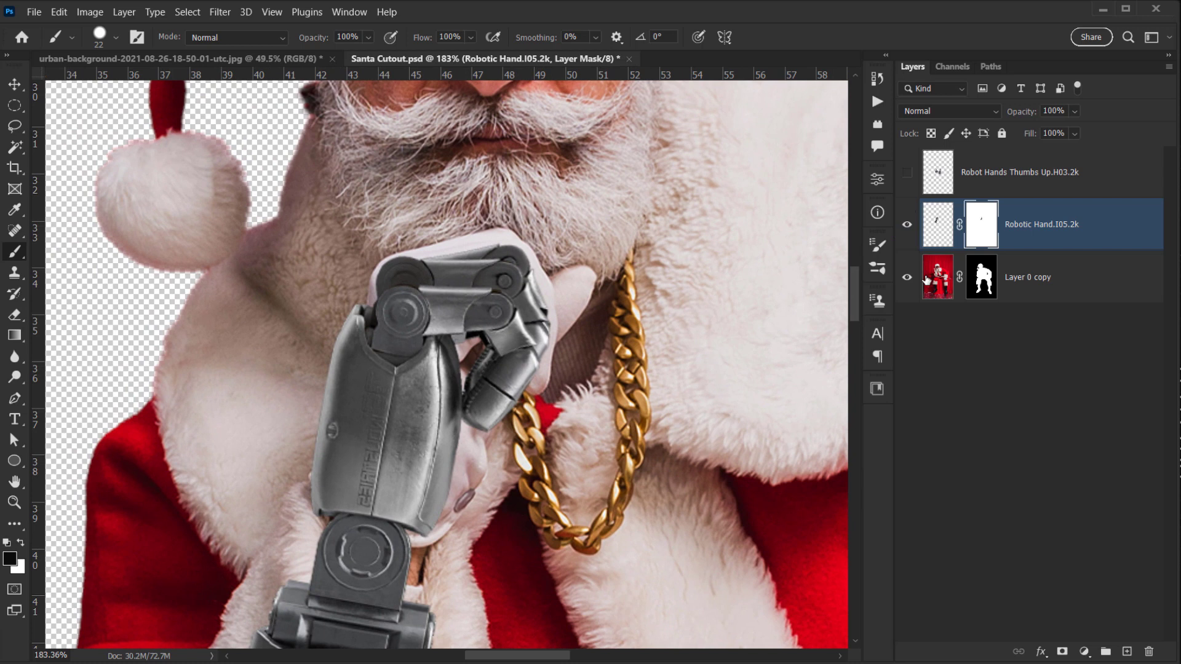
# - Duplicate the masked Robotic Hand.I05.2k layer beneath the original and target the copy's image rather than its mask
pyautogui.click(1050, 218)
pyautogui.moveTo(481, 335); pyautogui.dragTo(463, 342)
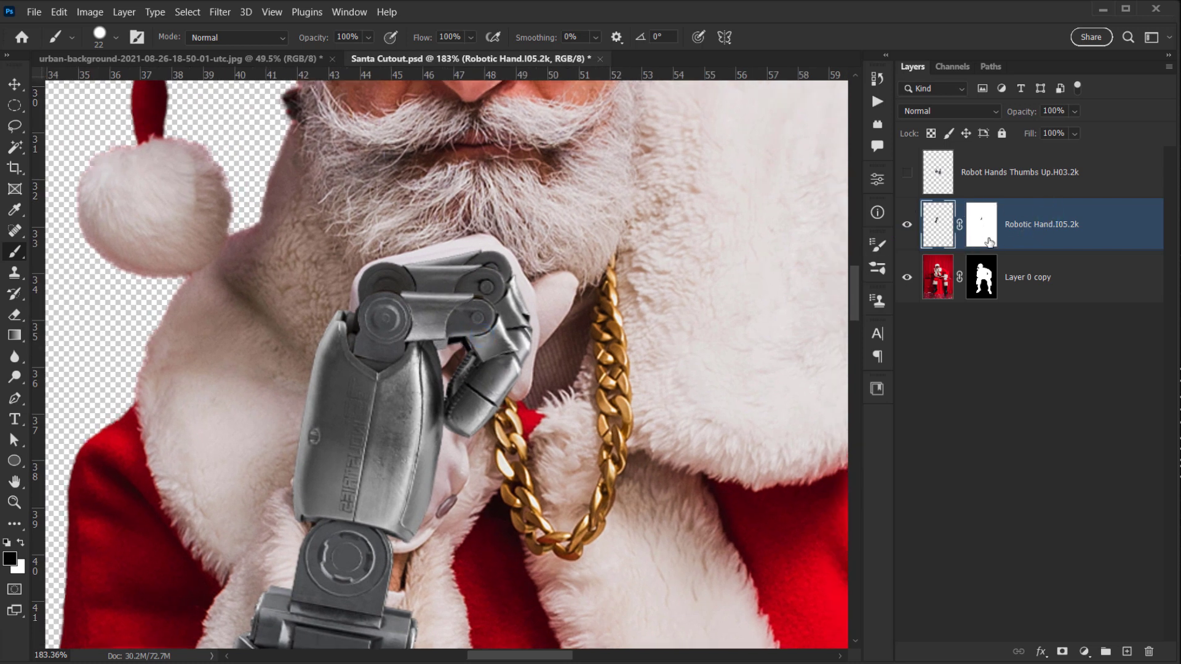
pyautogui.keyDown('alt'); pyautogui.moveTo(1050, 233); pyautogui.dragTo(1054, 256); pyautogui.keyUp('alt')
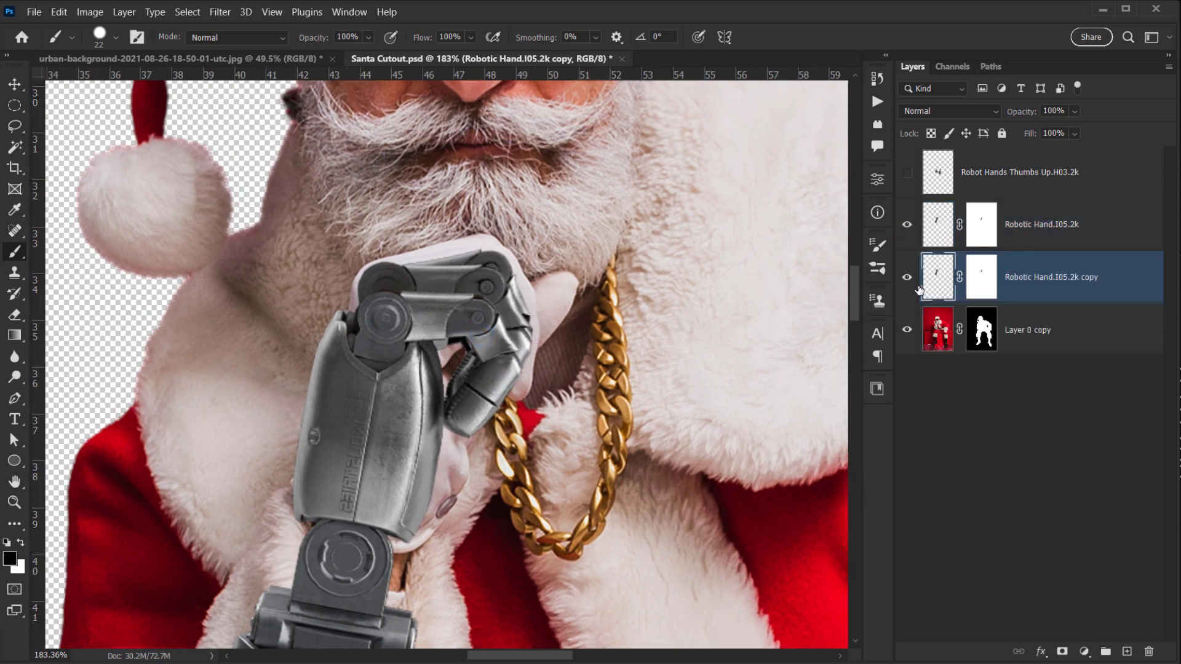
pyautogui.click(961, 279)
pyautogui.click(938, 281)
# - Rotate the duplicate hand to about -3.26° and shift it so an extra row of fingers shows behind the original
pyautogui.hotkey('ctrl', 't')
pyautogui.moveTo(750, 227); pyautogui.dragTo(738, 193)
pyautogui.moveTo(567, 395)
pyautogui.mouseDown()
pyautogui.moveTo(600, 394)
pyautogui.moveTo(587, 393)
pyautogui.mouseUp()
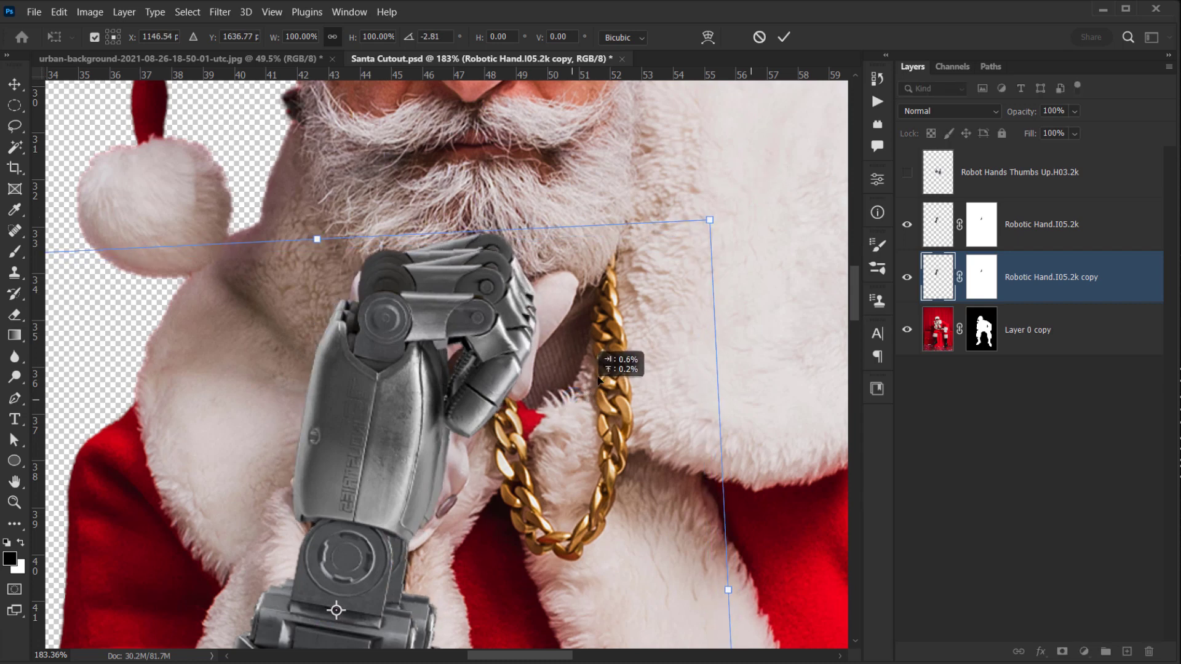
pyautogui.moveTo(811, 279); pyautogui.dragTo(815, 275)
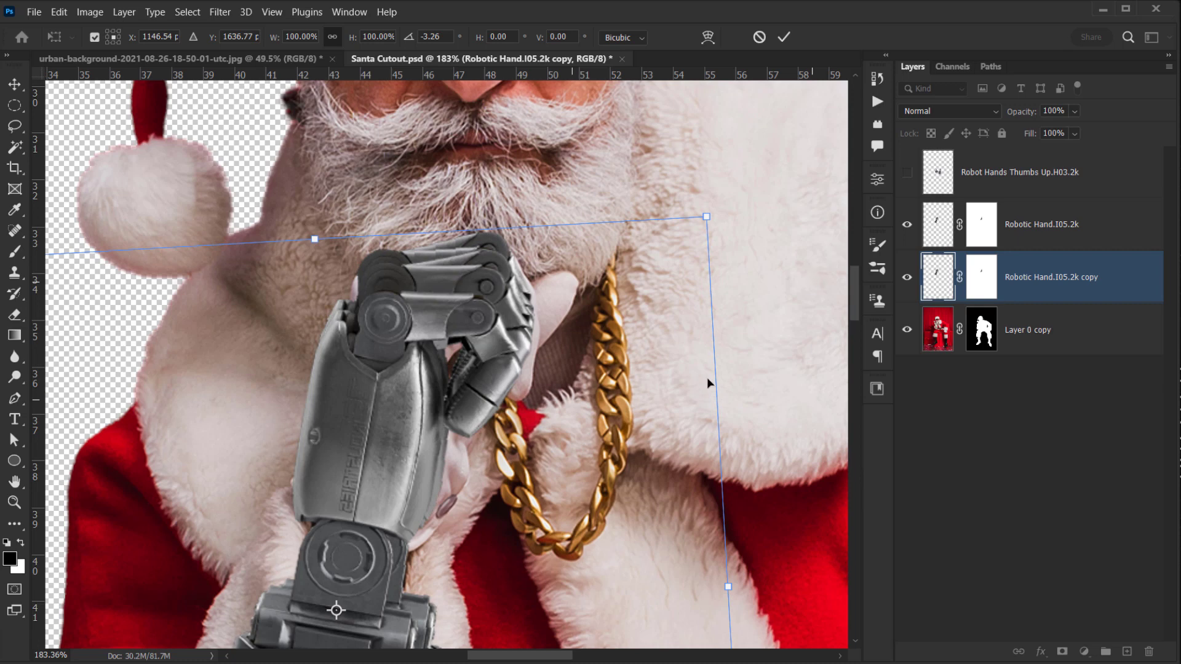
pyautogui.moveTo(692, 409); pyautogui.dragTo(660, 309)
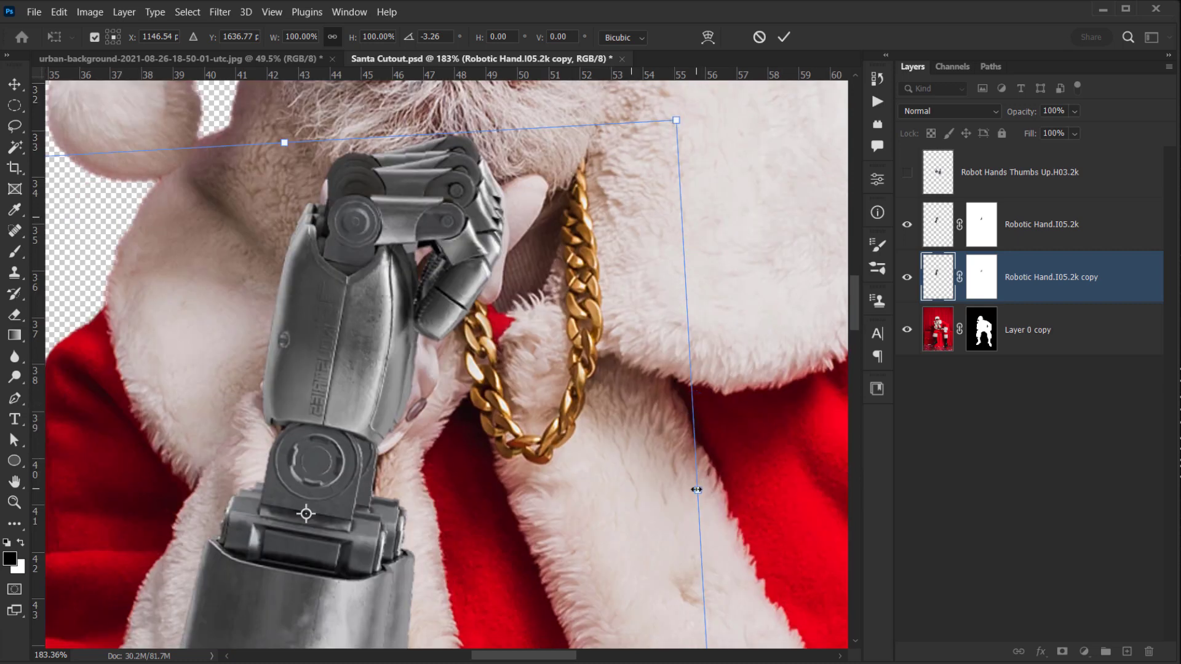
# - Enlarge the duplicate hand to about 102.19%, align it behind the original's knuckles and apply the transformation
pyautogui.moveTo(696, 490); pyautogui.dragTo(702, 486)
pyautogui.moveTo(541, 400); pyautogui.dragTo(548, 432)
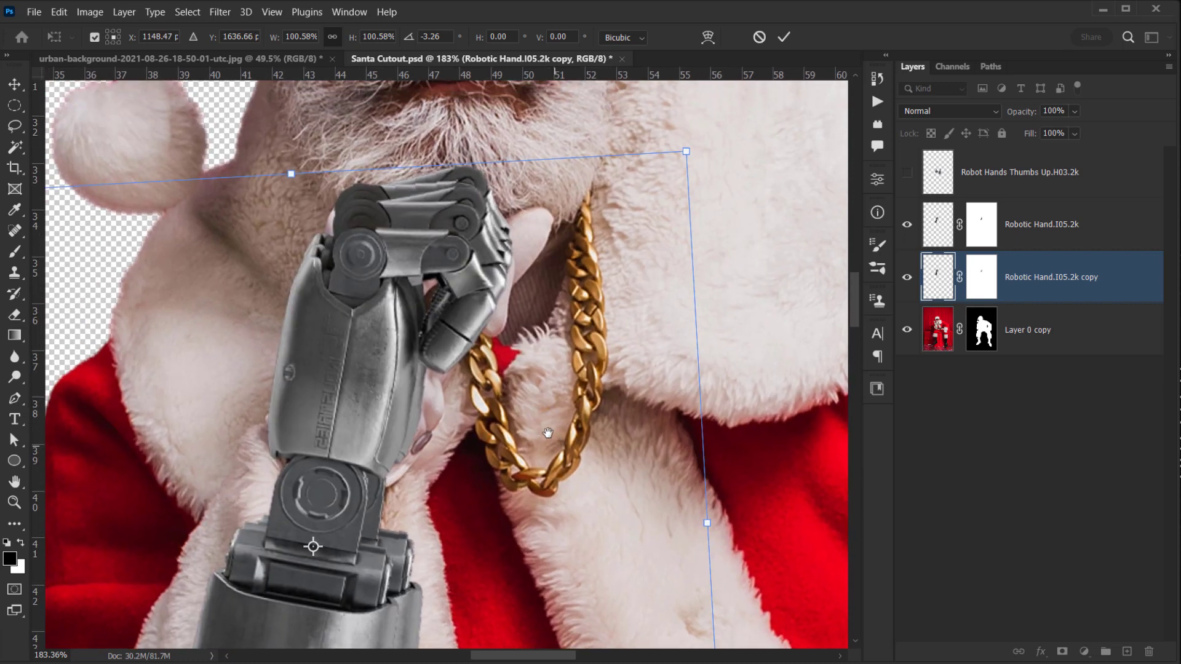
pyautogui.moveTo(389, 384); pyautogui.dragTo(607, 159)
pyautogui.scroll(-3, 508, 408)
pyautogui.moveTo(530, 566); pyautogui.dragTo(528, 572)
pyautogui.moveTo(598, 405); pyautogui.dragTo(598, 409)
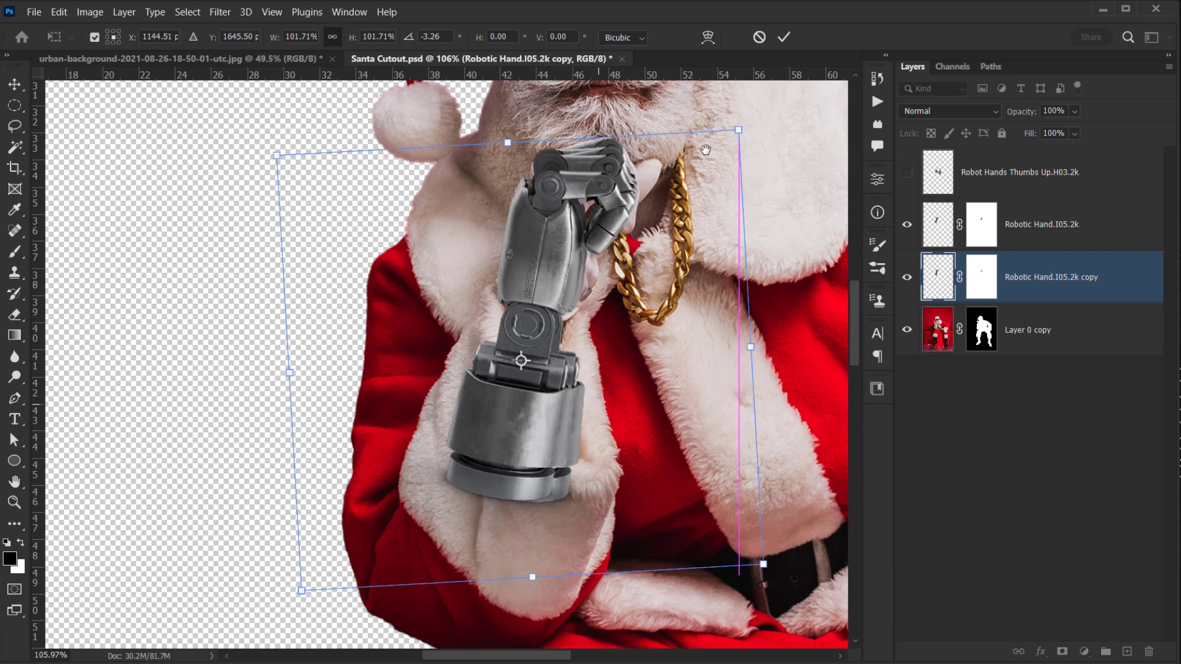
pyautogui.scroll(5, 708, 172)
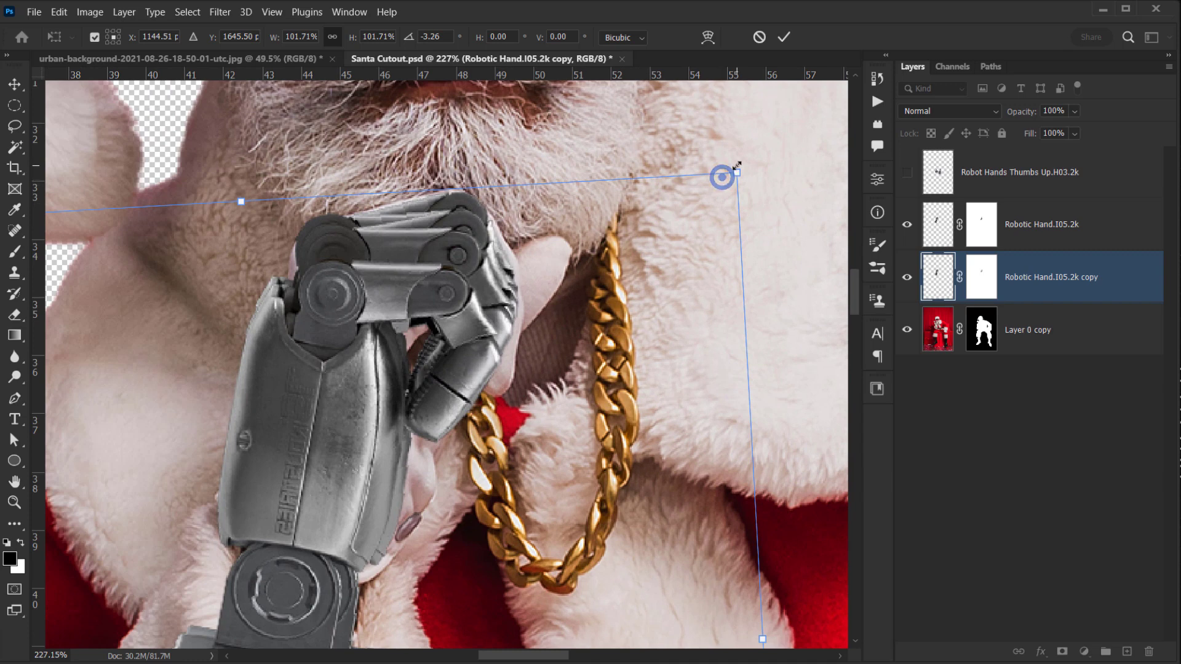
pyautogui.moveTo(736, 171); pyautogui.dragTo(737, 167)
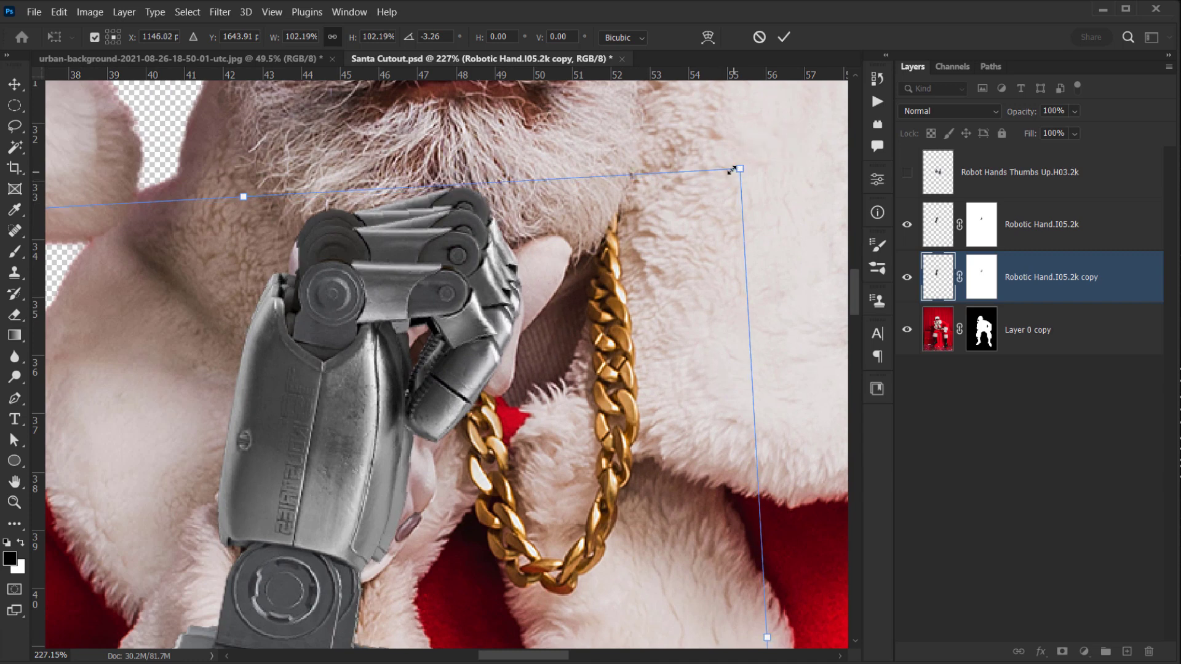
pyautogui.click(785, 36)
# - On the duplicate hand's layer mask, paint out the doubled metal edges along the wrist and forearm with a brush up to 60 px
pyautogui.moveTo(408, 330); pyautogui.dragTo(468, 319)
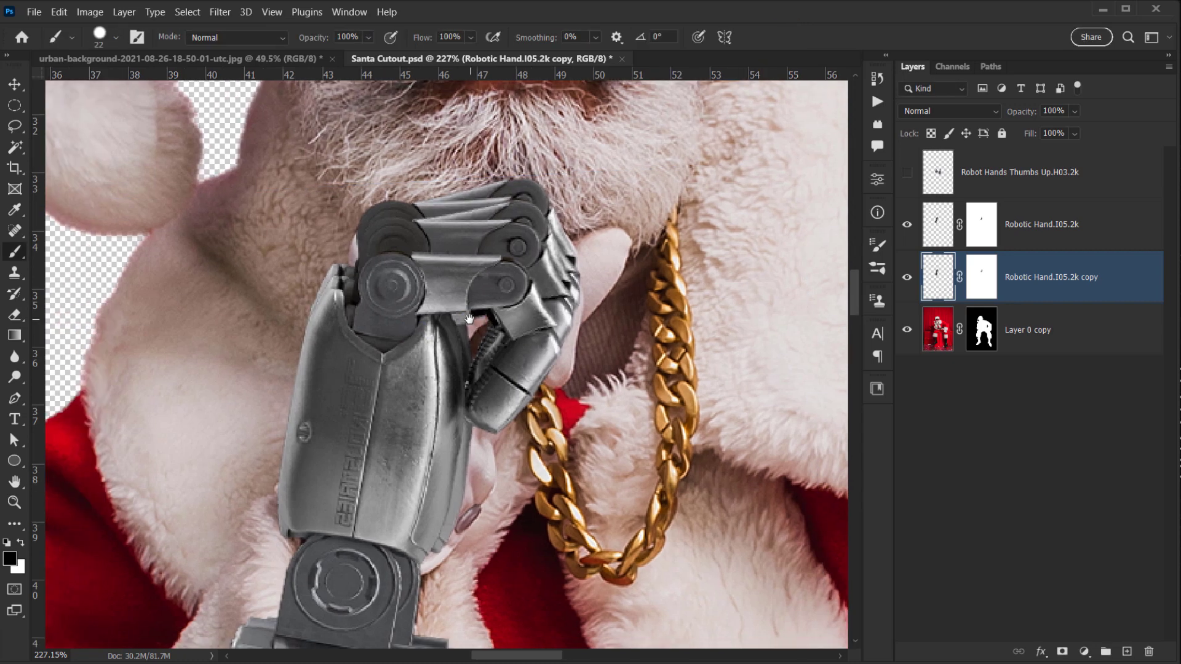
pyautogui.click(980, 267)
pyautogui.moveTo(308, 315); pyautogui.dragTo(332, 320)
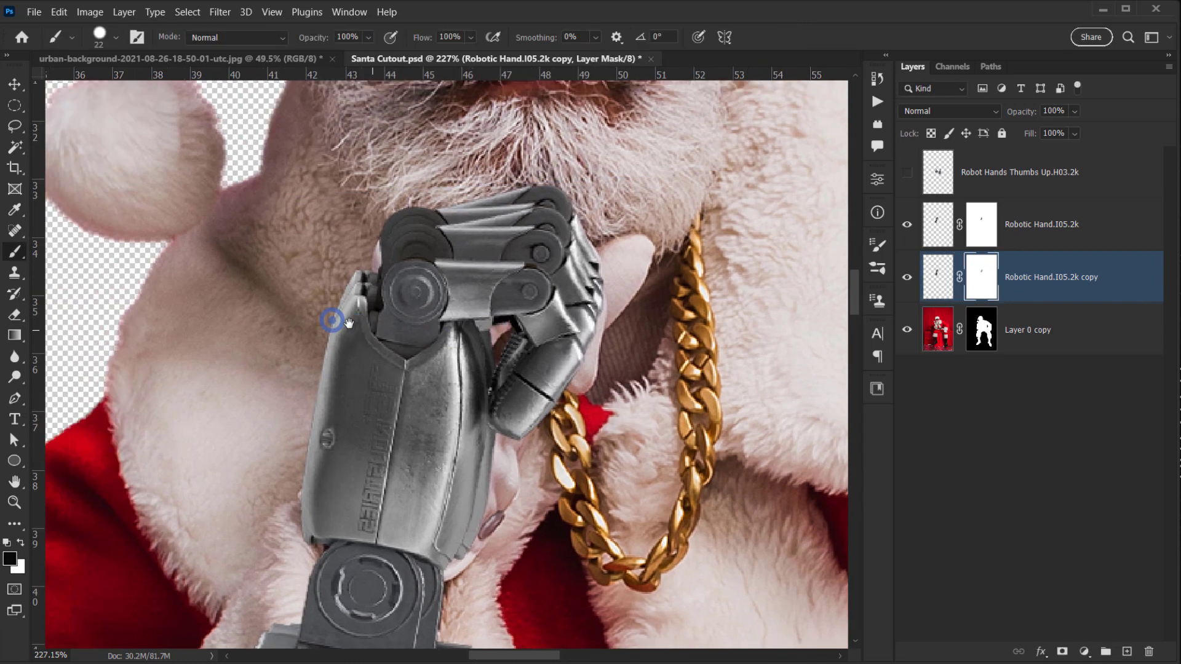
pyautogui.scroll(3, 499, 353)
pyautogui.moveTo(485, 344)
pyautogui.mouseDown()
pyautogui.moveTo(581, 334)
pyautogui.moveTo(565, 562)
pyautogui.moveTo(576, 166)
pyautogui.moveTo(519, 305)
pyautogui.mouseUp()
pyautogui.keyDown('alt'); pyautogui.rightClick(556, 346); pyautogui.keyUp('alt')
pyautogui.moveTo(568, 370)
pyautogui.mouseDown()
pyautogui.moveTo(584, 340)
pyautogui.moveTo(580, 425)
pyautogui.mouseUp()
pyautogui.moveTo(580, 421); pyautogui.dragTo(629, 423)
pyautogui.moveTo(576, 315)
pyautogui.mouseDown()
pyautogui.moveTo(604, 494)
pyautogui.moveTo(597, 581)
pyautogui.mouseUp()
pyautogui.moveTo(581, 549); pyautogui.dragTo(628, 206)
pyautogui.moveTo(609, 301); pyautogui.dragTo(551, 428)
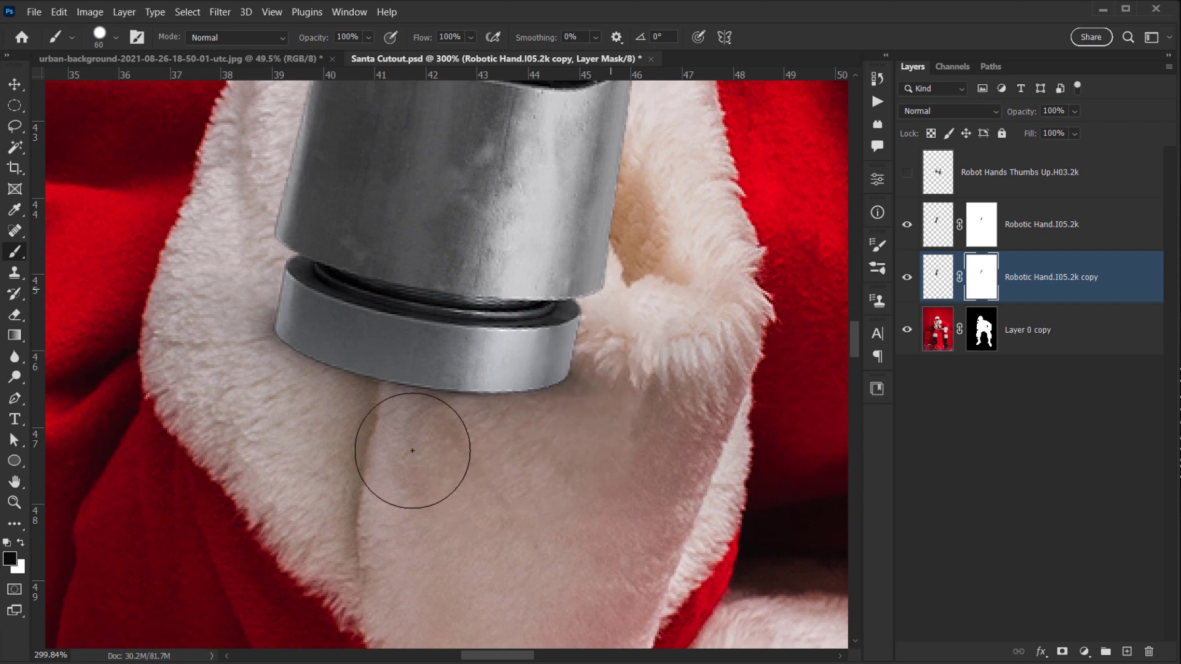
pyautogui.moveTo(522, 322); pyautogui.dragTo(513, 643)
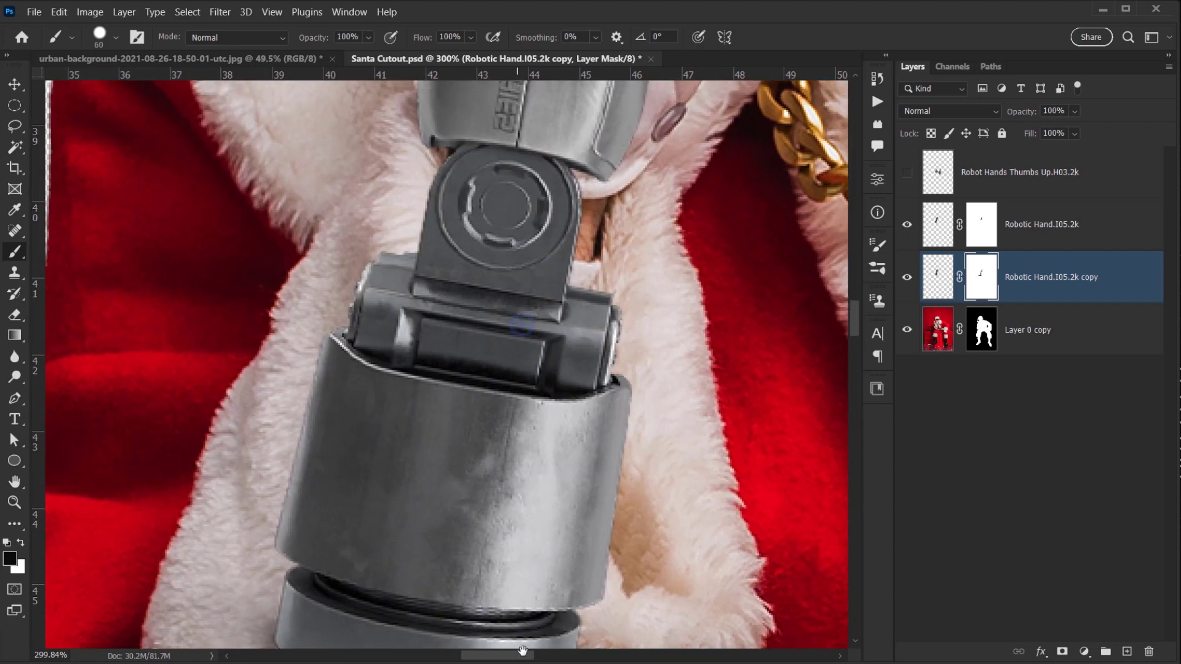
pyautogui.moveTo(488, 461); pyautogui.dragTo(509, 518)
# - Mask the duplicate's remaining edges beside the wrist joint and the back of the hand with a 38 px brush
pyautogui.keyDown('alt'); pyautogui.rightClick(393, 302); pyautogui.keyUp('alt')
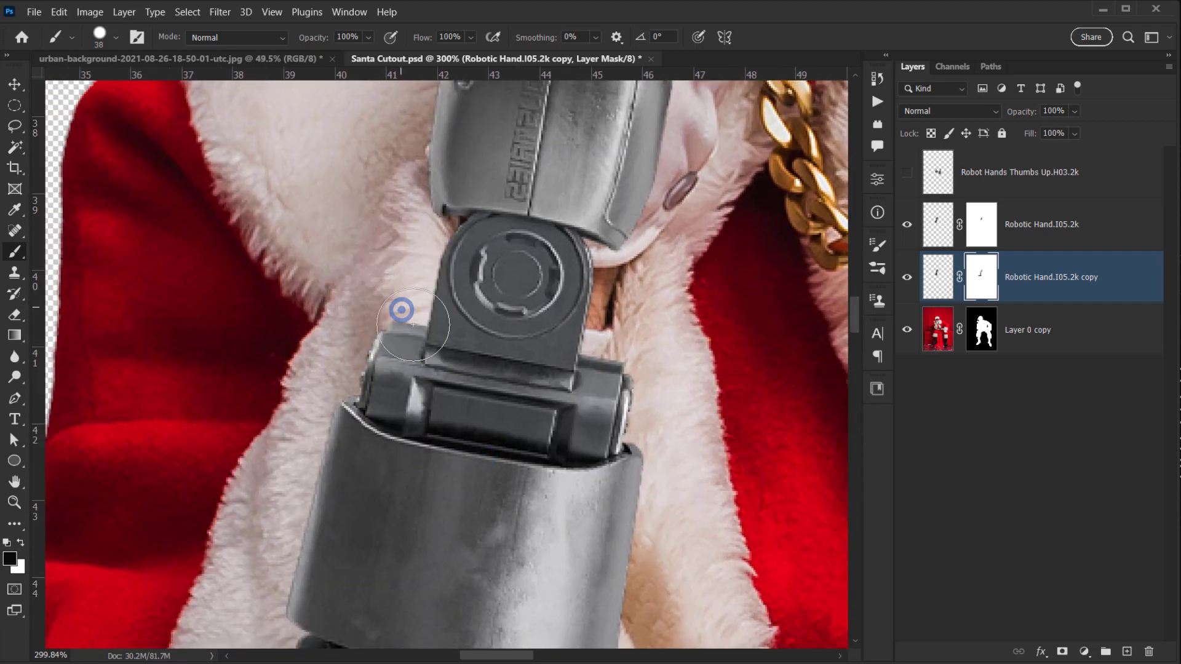
pyautogui.moveTo(398, 302); pyautogui.dragTo(423, 568)
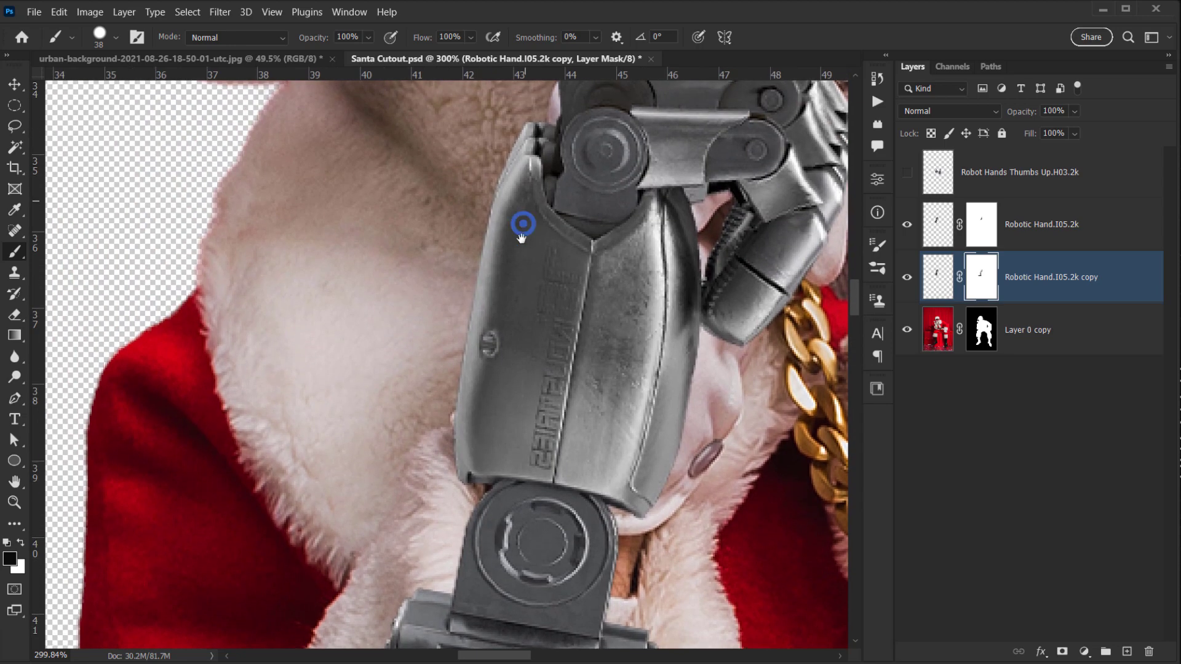
pyautogui.moveTo(522, 230); pyautogui.dragTo(479, 476)
pyautogui.moveTo(468, 389); pyautogui.dragTo(486, 396)
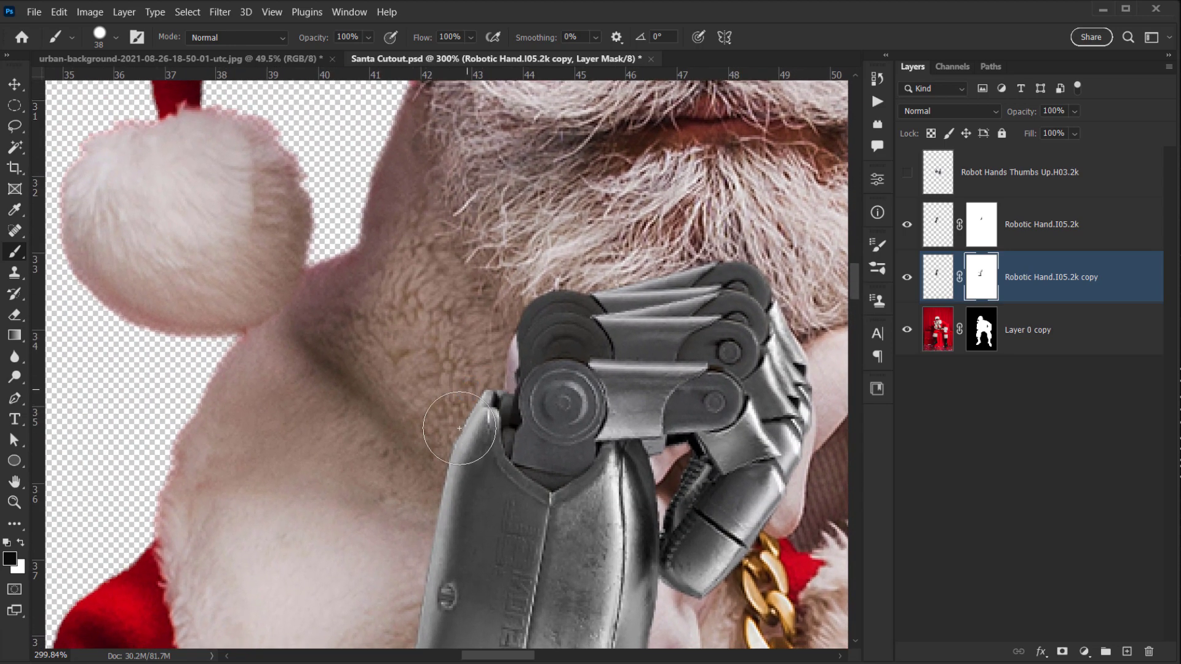
# - Paint white on the duplicate's mask with an 18 px brush around the knuckle joint and inspect the hand's edges
pyautogui.scroll(3, 515, 339)
pyautogui.keyDown('alt'); pyautogui.rightClick(552, 316); pyautogui.keyUp('alt')
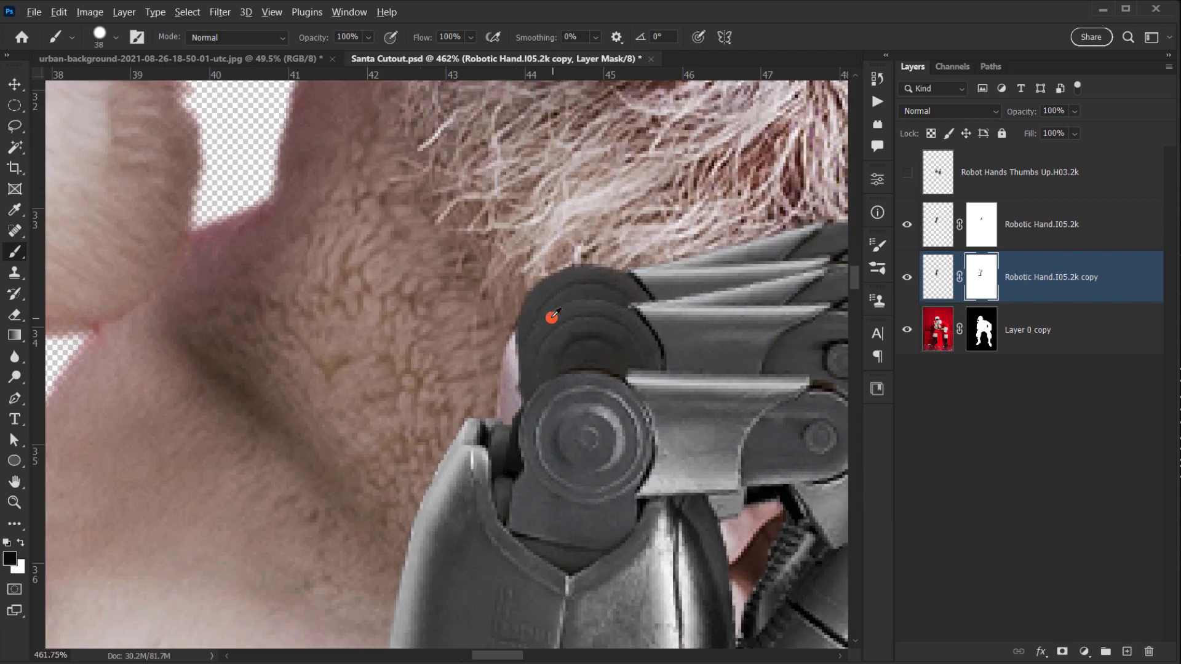
pyautogui.press('x')
pyautogui.moveTo(538, 322); pyautogui.dragTo(528, 401)
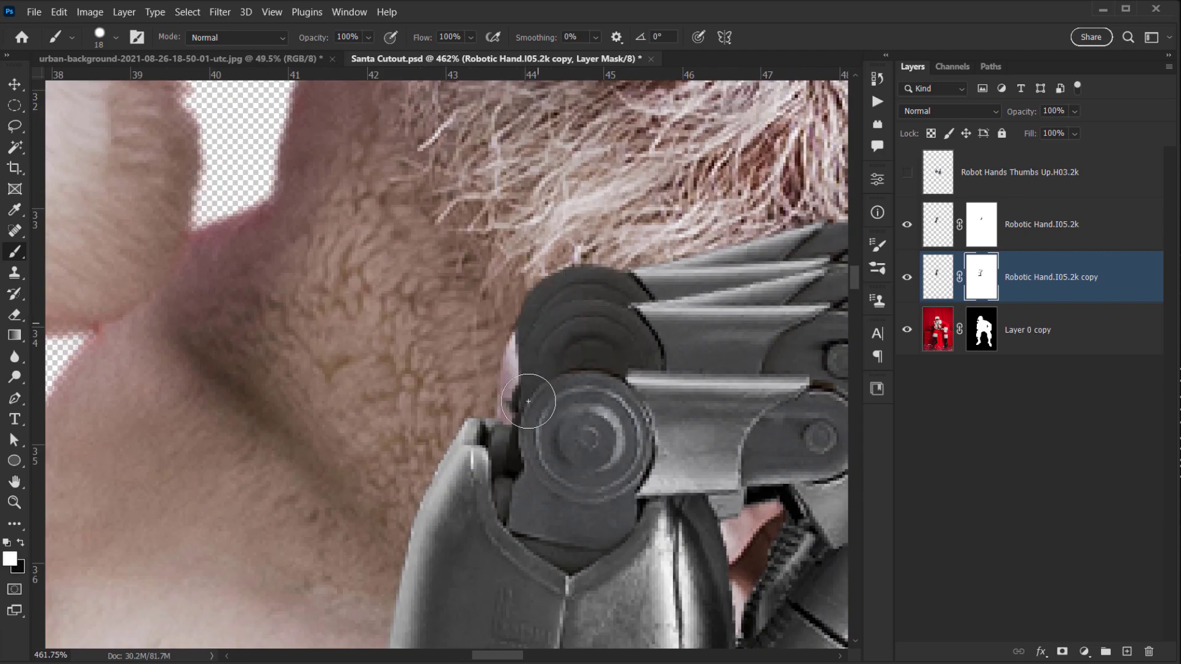
pyautogui.scroll(-10, 477, 415)
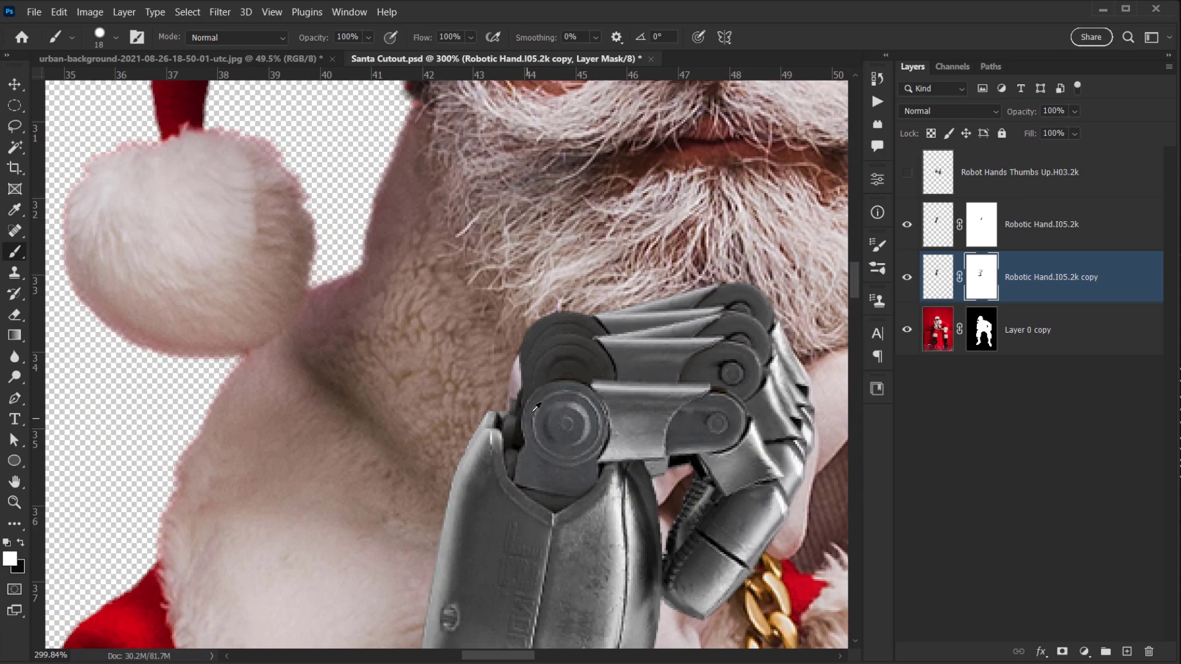
pyautogui.scroll(5, 589, 389)
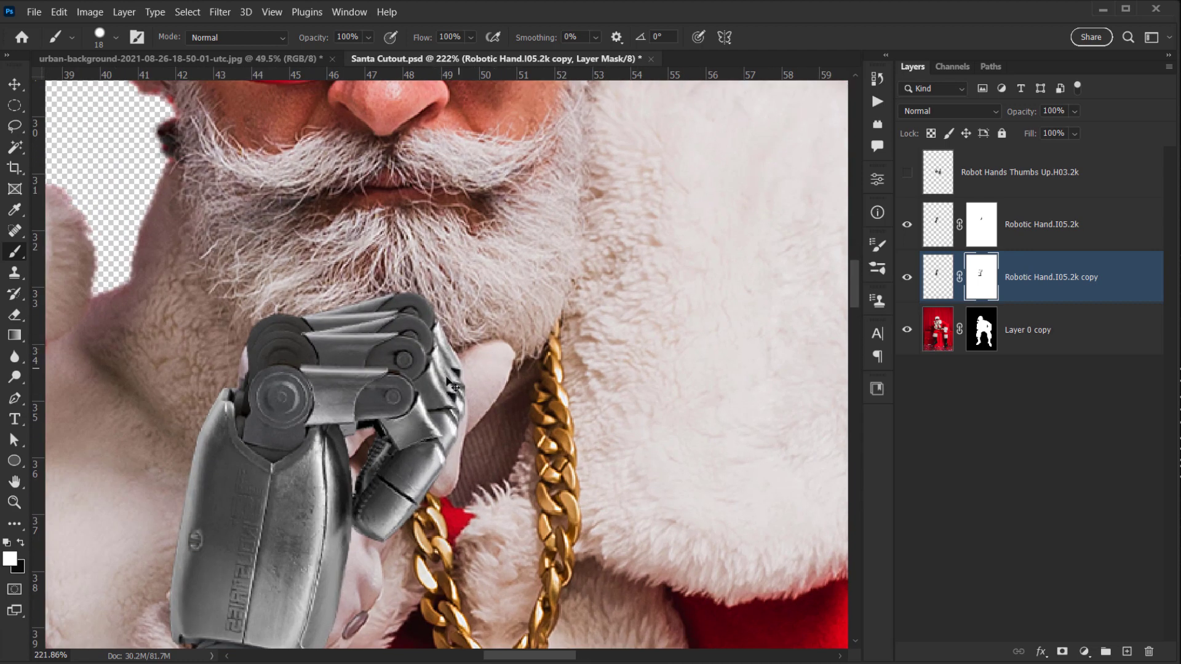
pyautogui.scroll(-3, 461, 440)
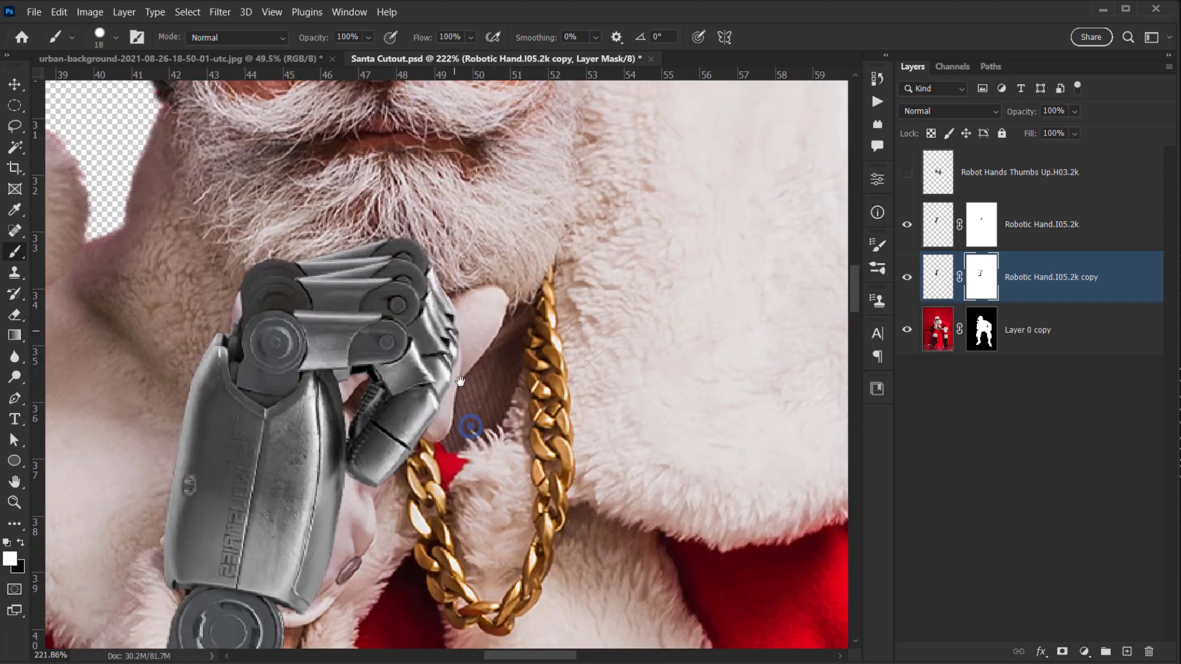
# - Show the Robot Hands Thumbs Up.H03.2k layer and scale the pair of hands up to about 144.45%
pyautogui.click(973, 171)
pyautogui.scroll(-5, 609, 325)
pyautogui.moveTo(597, 423); pyautogui.dragTo(547, 294)
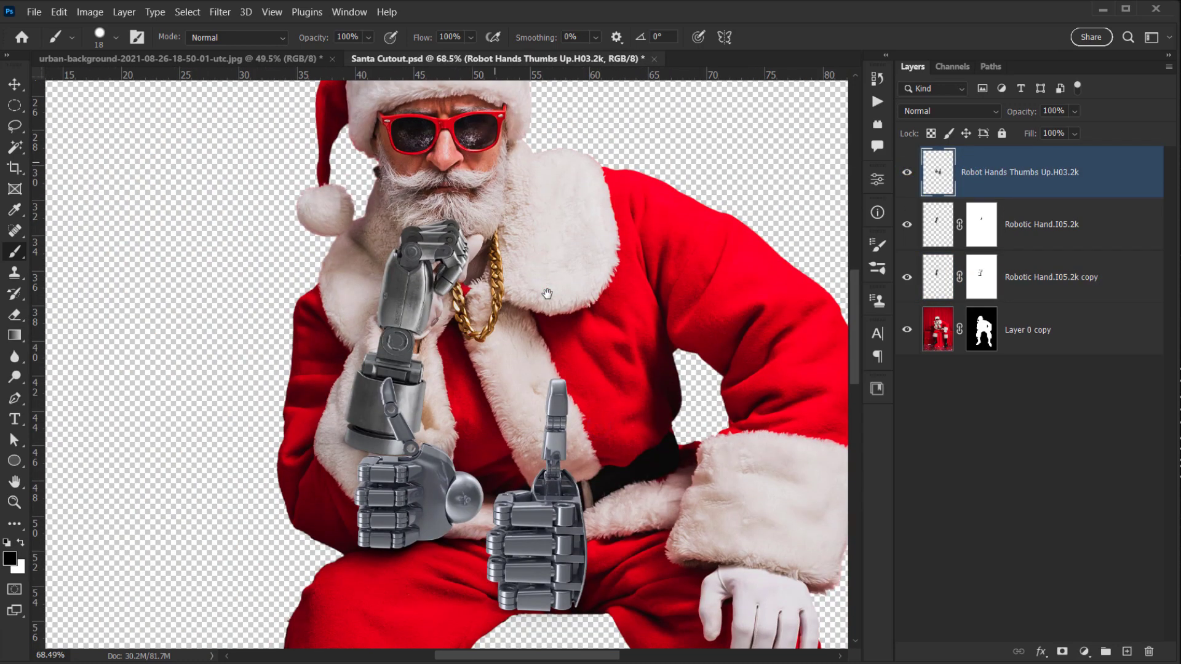
pyautogui.hotkey('ctrl', 't')
pyautogui.moveTo(480, 377); pyautogui.dragTo(484, 244)
pyautogui.moveTo(658, 364); pyautogui.dragTo(544, 381)
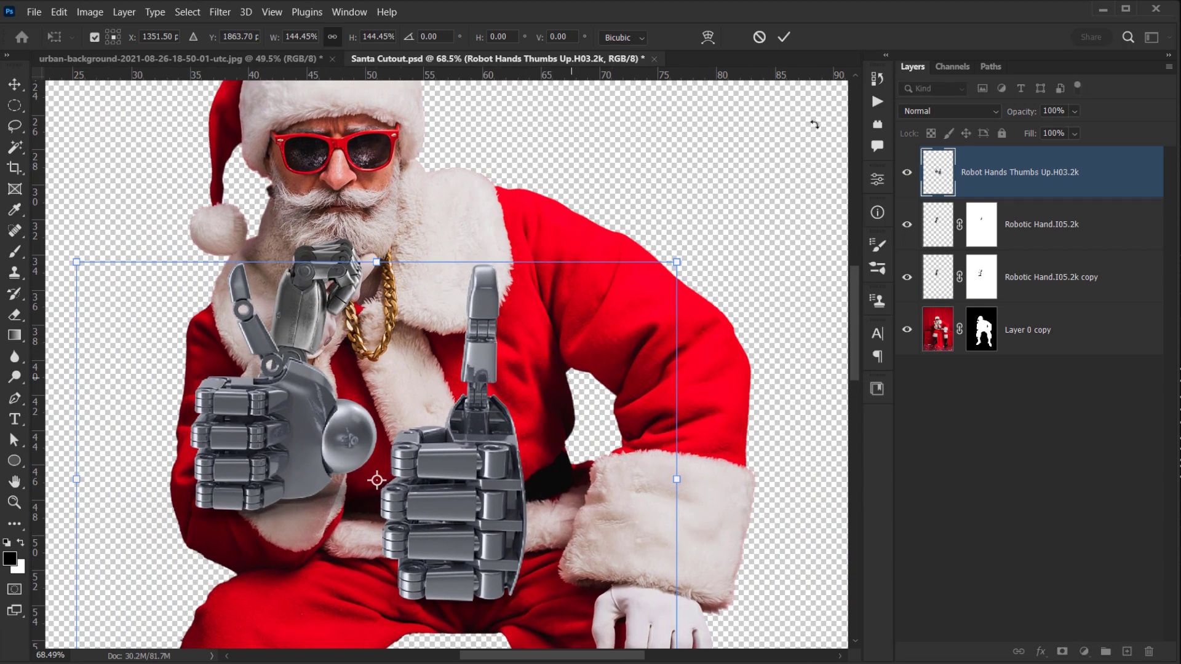
pyautogui.click(789, 36)
# - Draw a freehand Lasso selection around the upright thumb of the palm-side robotic hand beside Santa's belt
pyautogui.press('b')
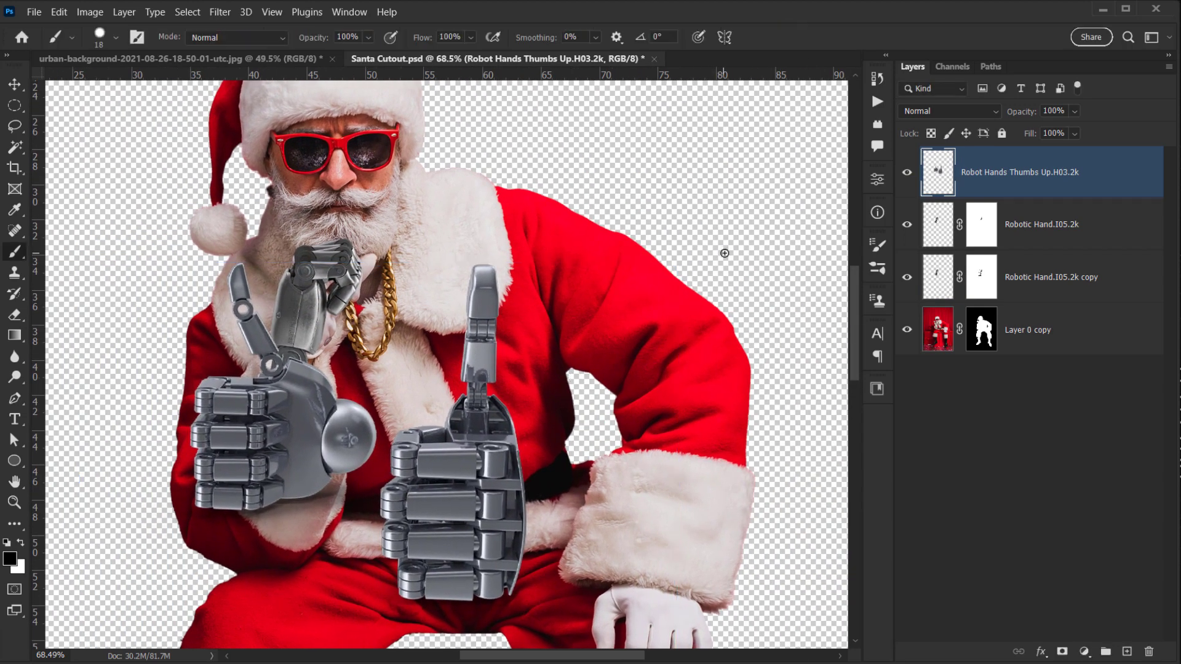
pyautogui.press('m')
pyautogui.scroll(3, 600, 267)
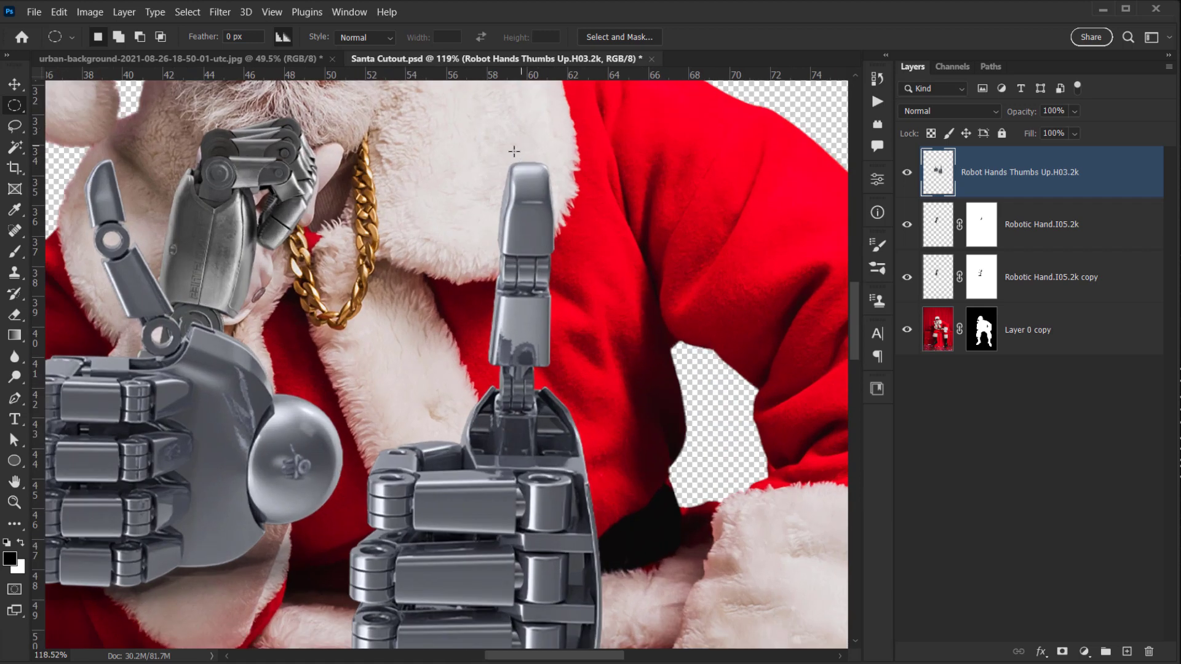
pyautogui.moveTo(545, 174); pyautogui.dragTo(552, 256)
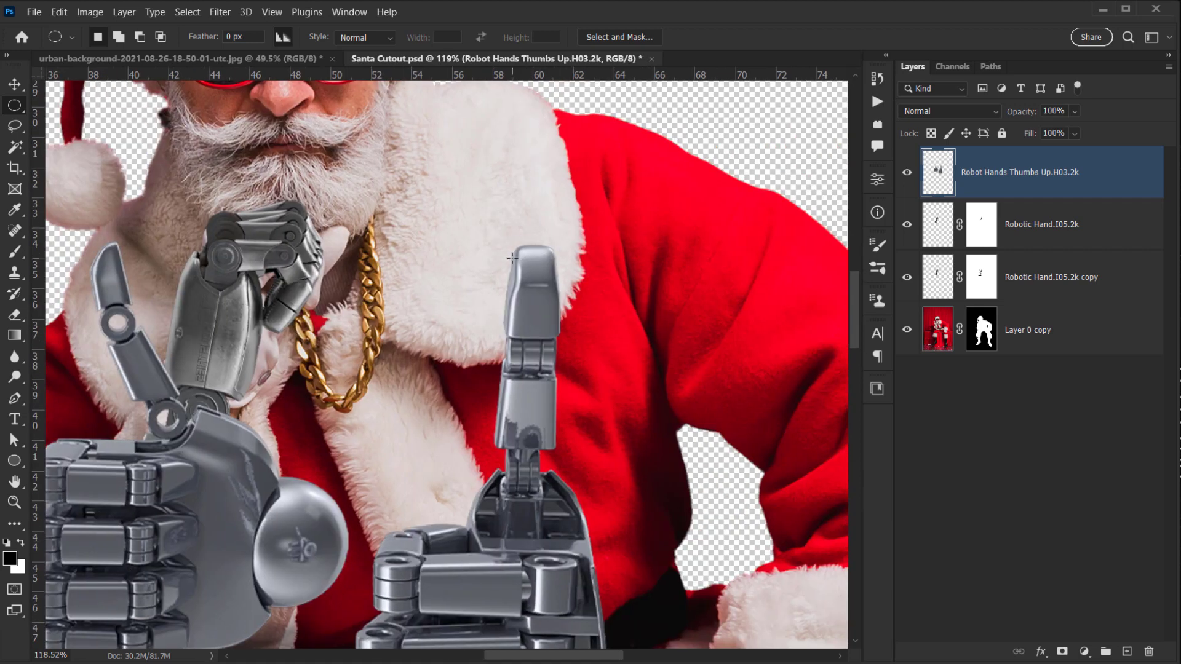
pyautogui.click(17, 125)
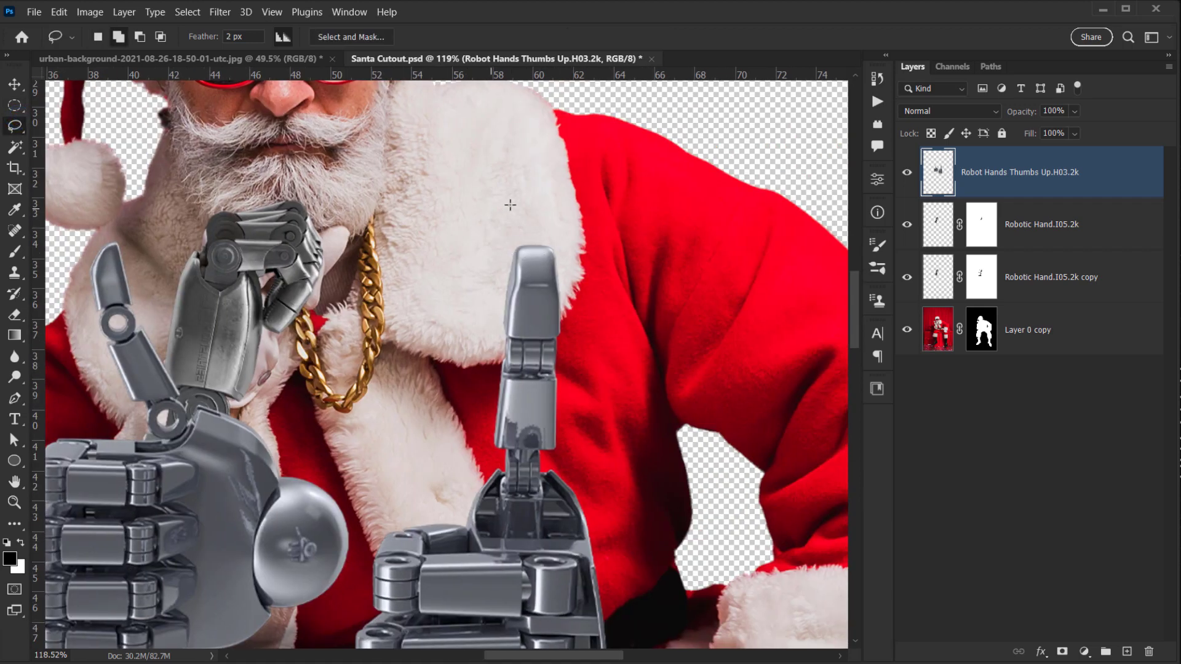
pyautogui.moveTo(498, 224); pyautogui.dragTo(461, 345)
pyautogui.moveTo(623, 426)
pyautogui.mouseDown()
pyautogui.moveTo(576, 233)
pyautogui.moveTo(522, 199)
pyautogui.moveTo(496, 217)
pyautogui.mouseUp()
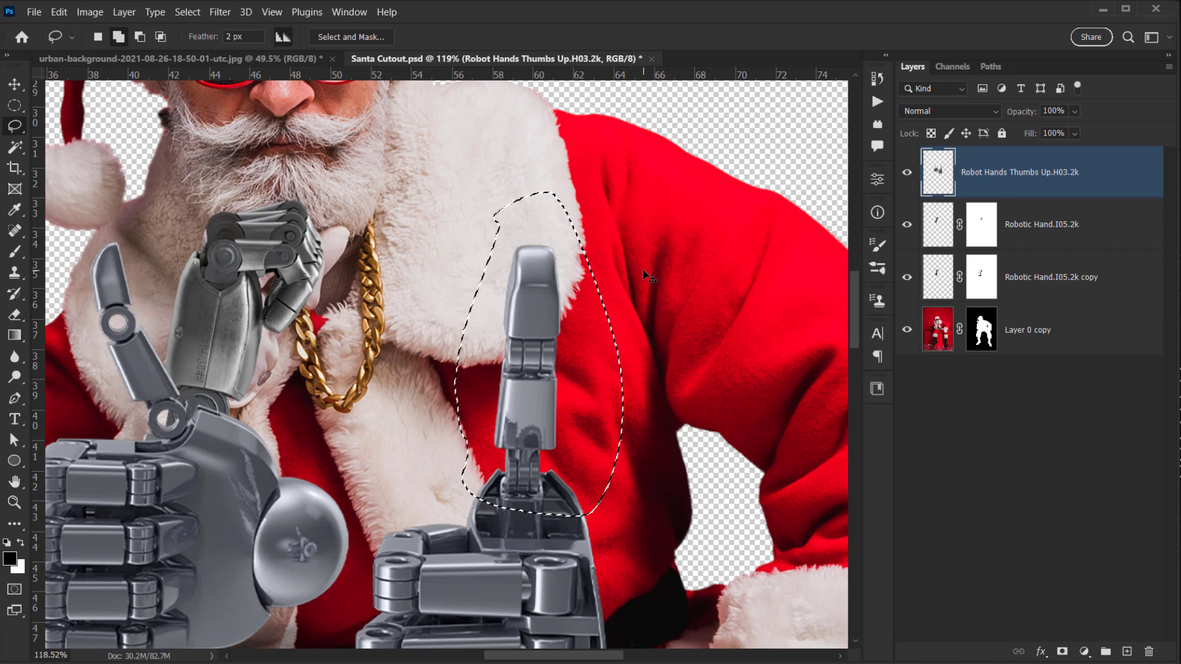
# - Copy the selected thumb onto its own layer and hide the Robot Hands Thumbs Up.H03.2k layer
pyautogui.hotkey('ctrl', 'j')
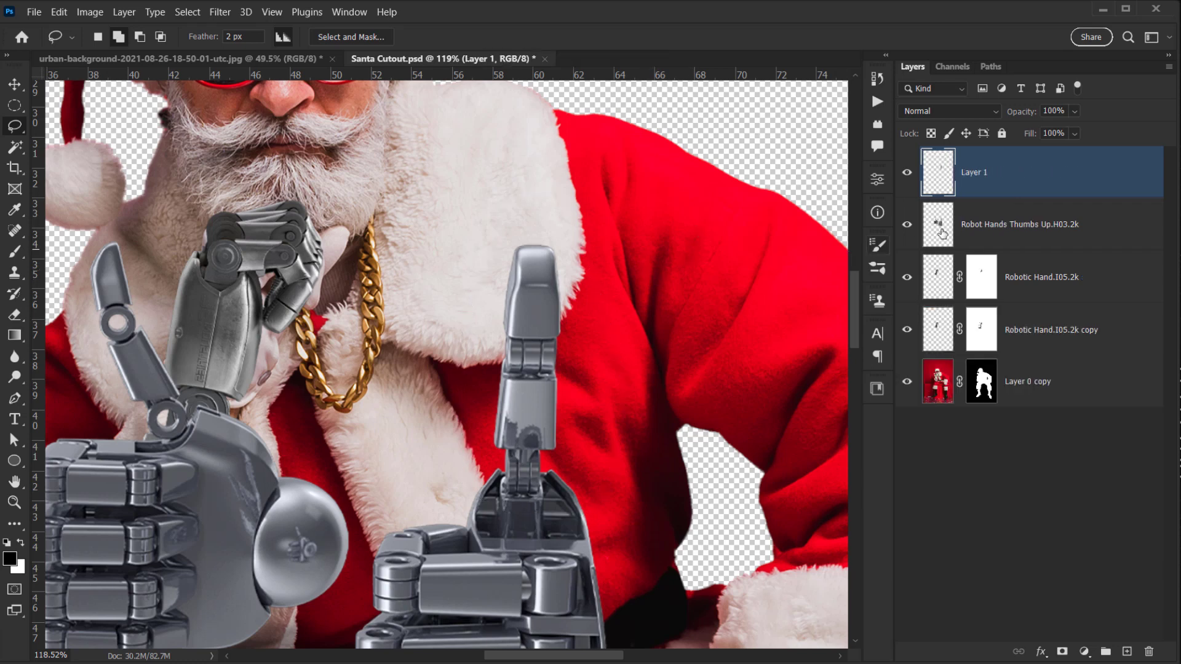
pyautogui.click(906, 224)
# - Move the thumb copy over the raised glove's thumb, rotate it to about 41.33° and scale it to about 49.05%
pyautogui.hotkey('ctrl', 't')
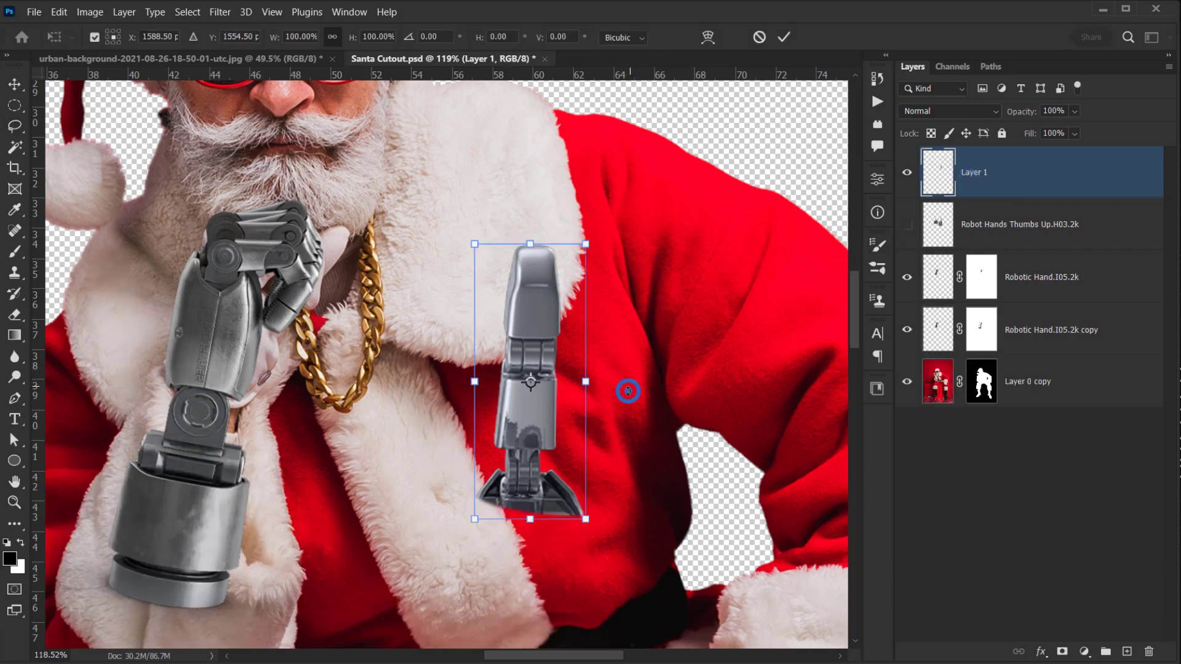
pyautogui.moveTo(627, 390); pyautogui.dragTo(315, 312)
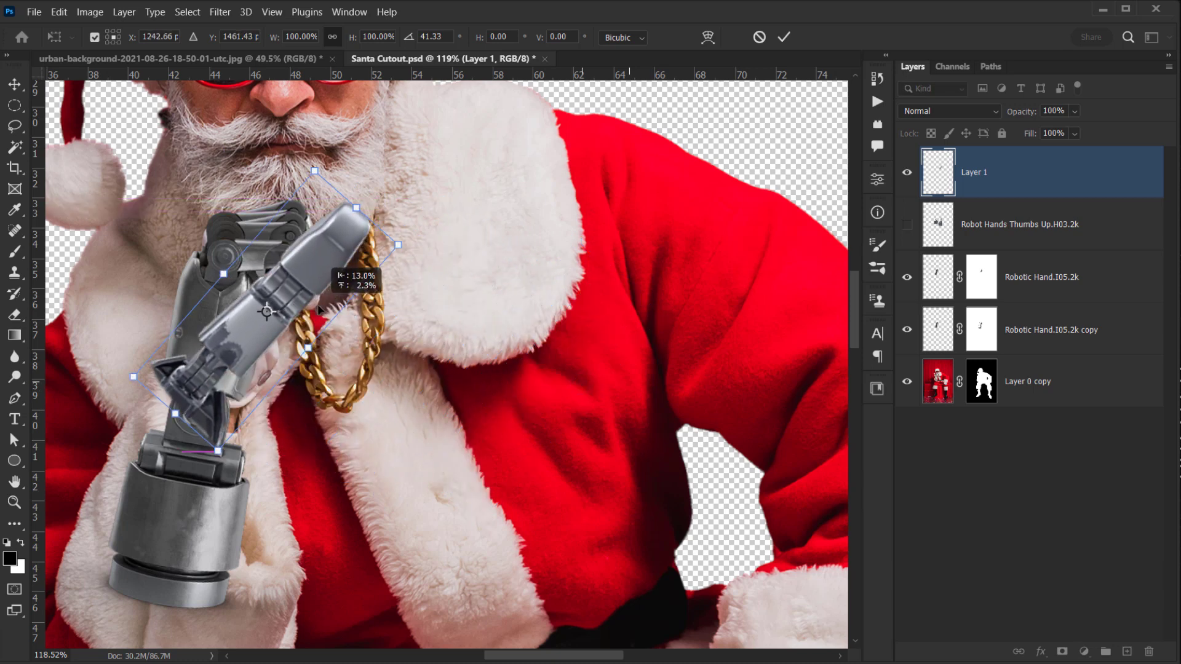
pyautogui.moveTo(305, 355); pyautogui.dragTo(374, 363)
pyautogui.scroll(5, 320, 276)
pyautogui.scroll(7, 319, 271)
pyautogui.moveTo(506, 280); pyautogui.dragTo(528, 268)
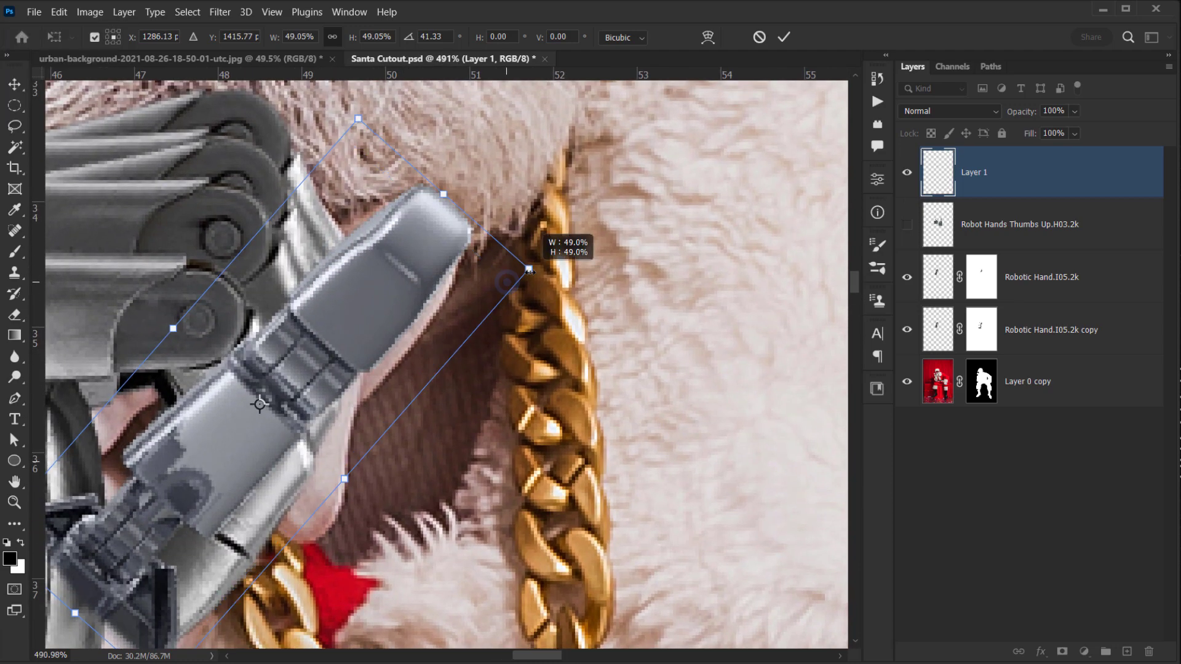
pyautogui.moveTo(396, 344); pyautogui.dragTo(400, 333)
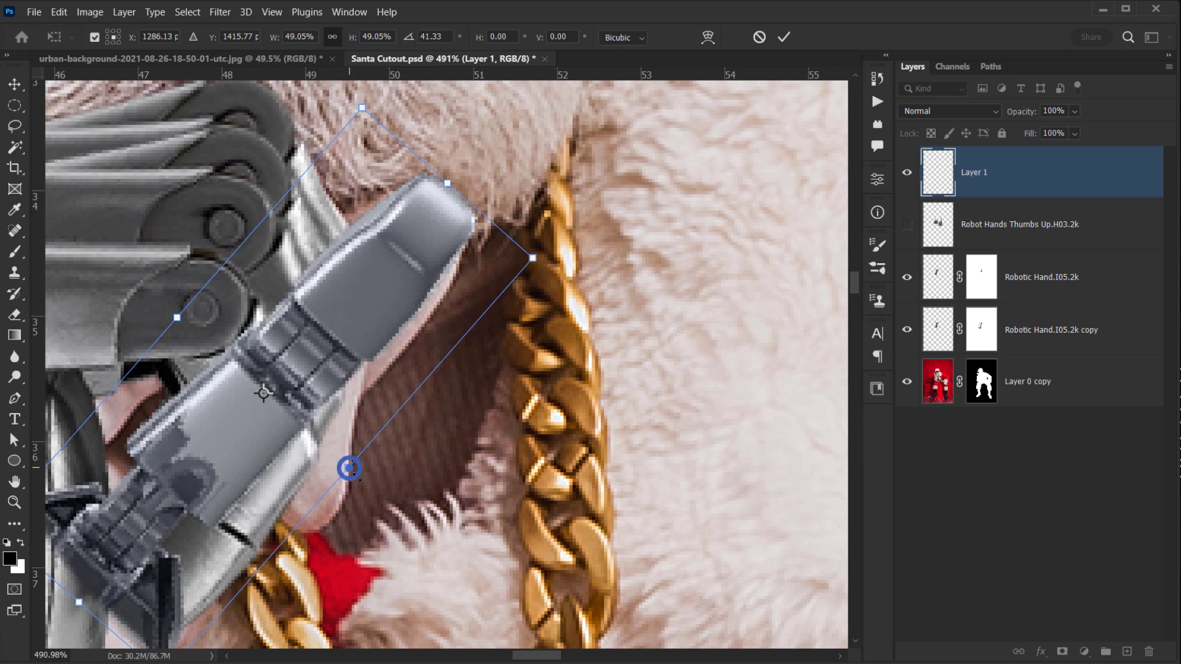
# - Stretch the thumb to about 54.52% wide by 49.88% high and rotate it to about 37.34° over the gloved thumb
pyautogui.moveTo(348, 469); pyautogui.dragTo(371, 478)
pyautogui.moveTo(559, 206); pyautogui.dragTo(560, 179)
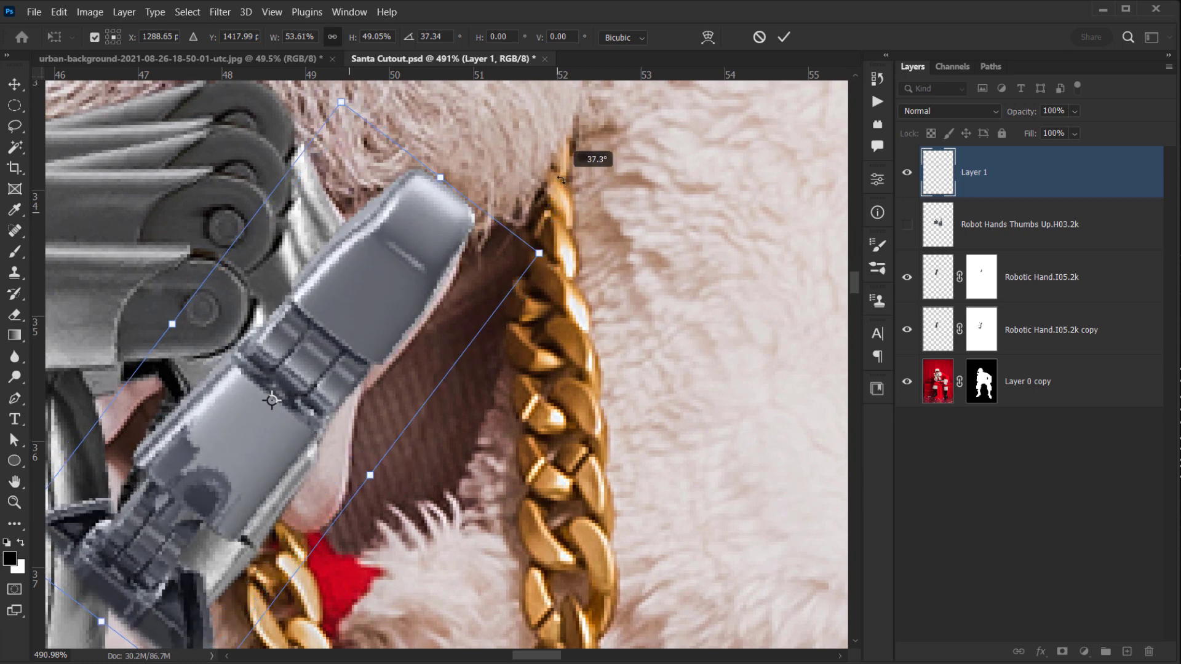
pyautogui.moveTo(442, 303); pyautogui.dragTo(444, 314)
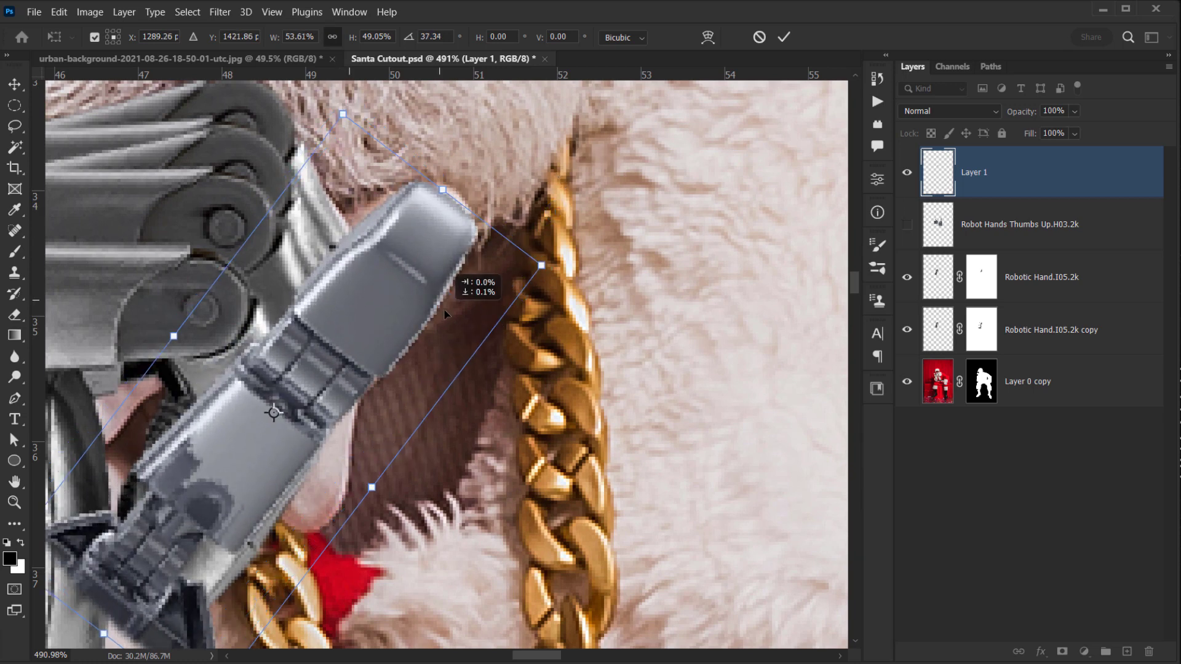
pyautogui.moveTo(446, 187); pyautogui.dragTo(448, 182)
pyautogui.scroll(-3, 413, 331)
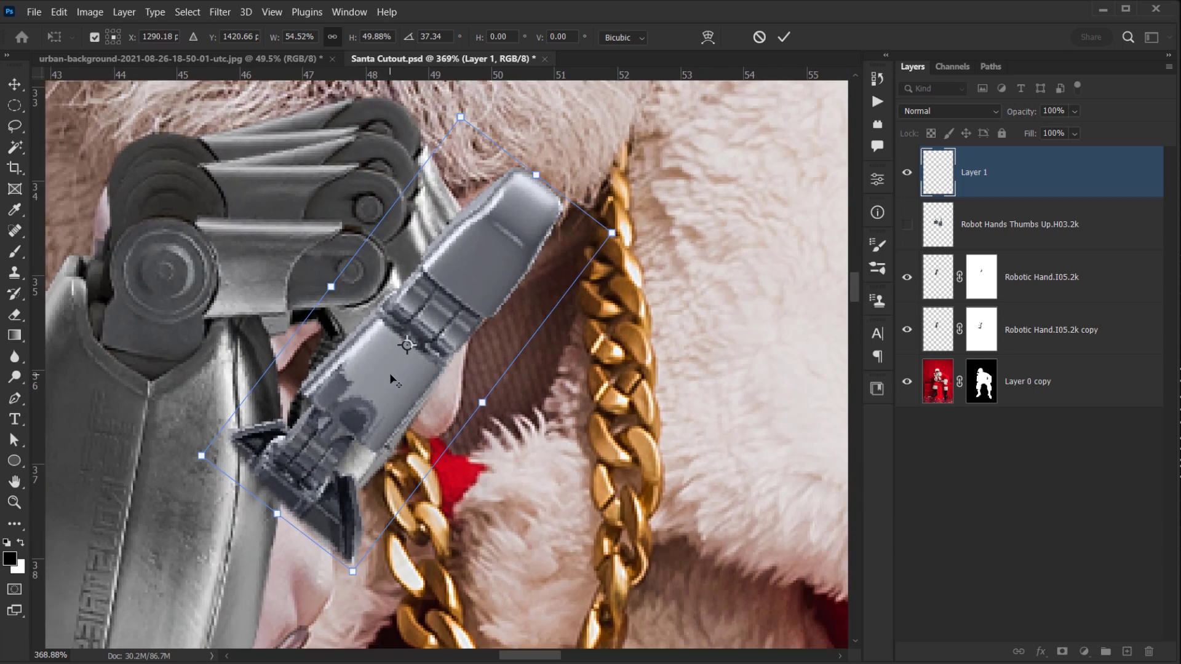
# - Rotate the thumb to about 42.17°, reposition it over the gloved thumb and apply the transform
pyautogui.moveTo(447, 519); pyautogui.dragTo(464, 500)
pyautogui.moveTo(372, 422); pyautogui.dragTo(354, 432)
pyautogui.moveTo(683, 281); pyautogui.dragTo(689, 318)
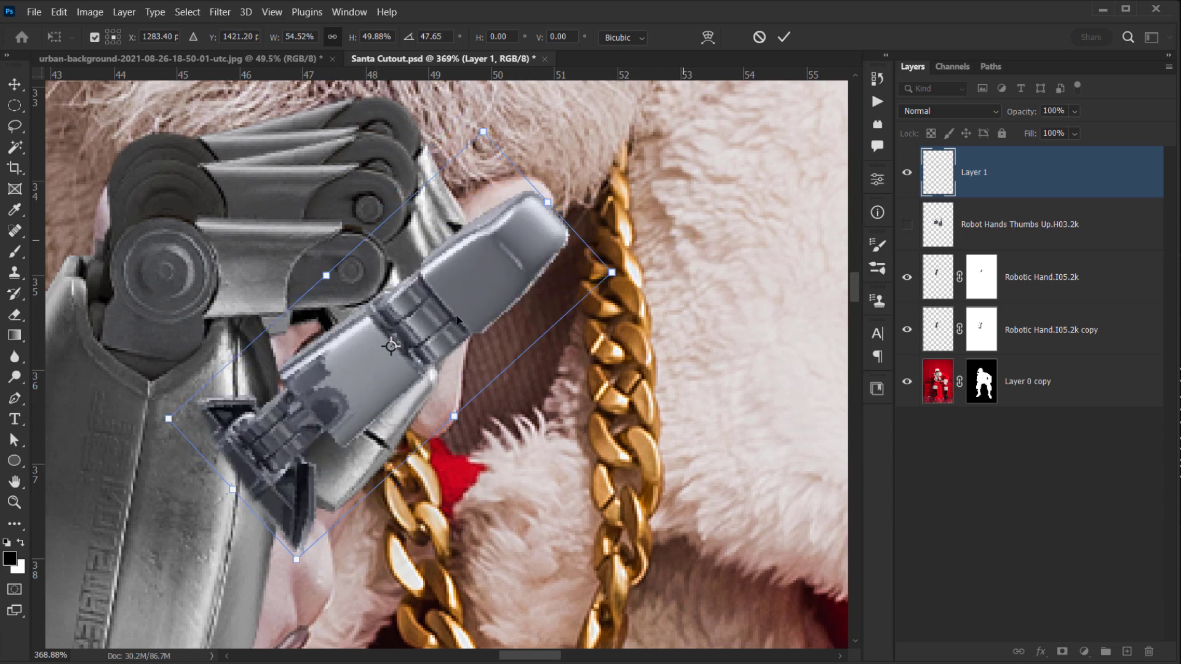
pyautogui.moveTo(438, 310); pyautogui.dragTo(439, 291)
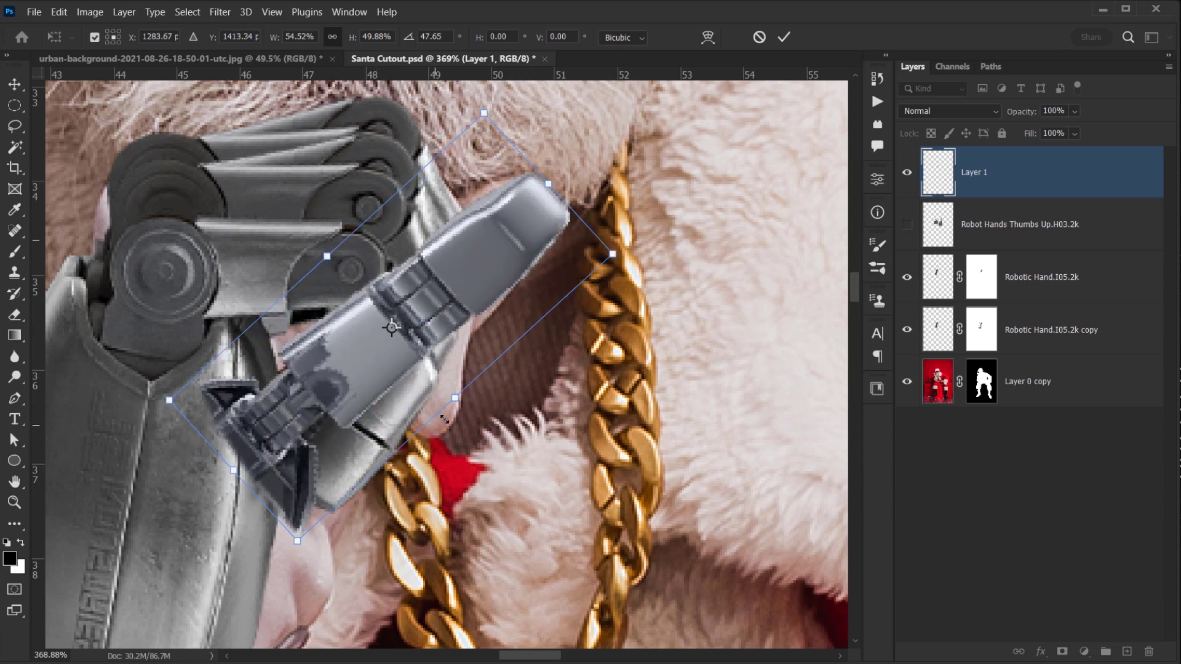
pyautogui.moveTo(770, 235); pyautogui.dragTo(516, 313)
pyautogui.moveTo(669, 204); pyautogui.dragTo(669, 195)
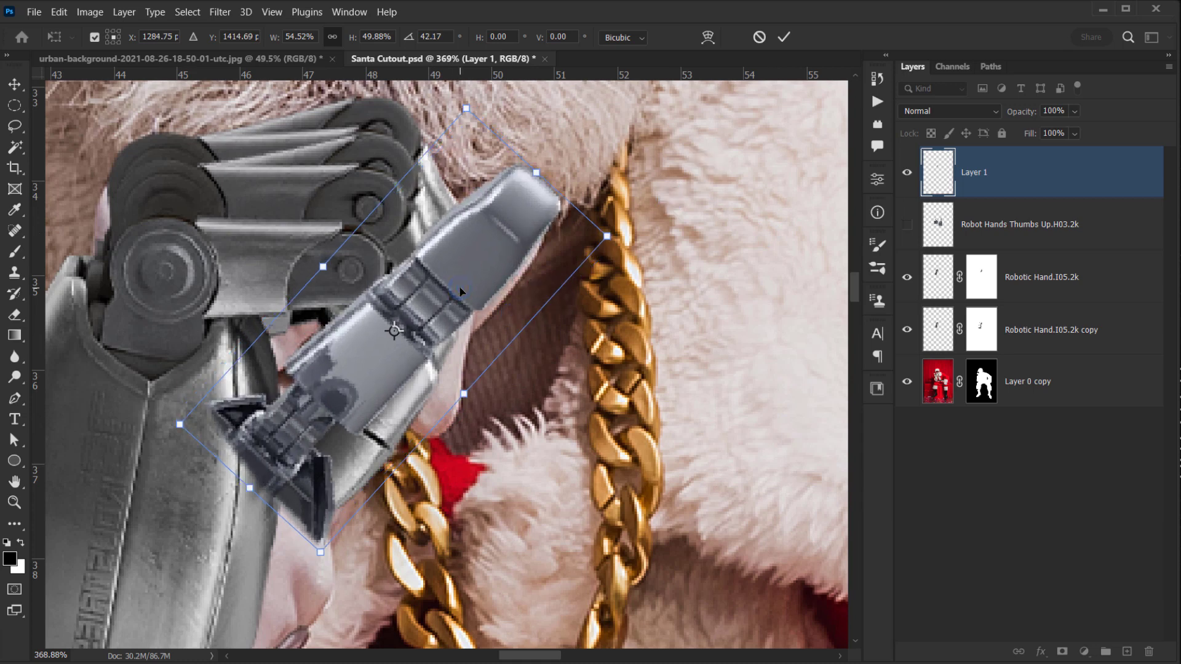
pyautogui.moveTo(459, 287); pyautogui.dragTo(460, 290)
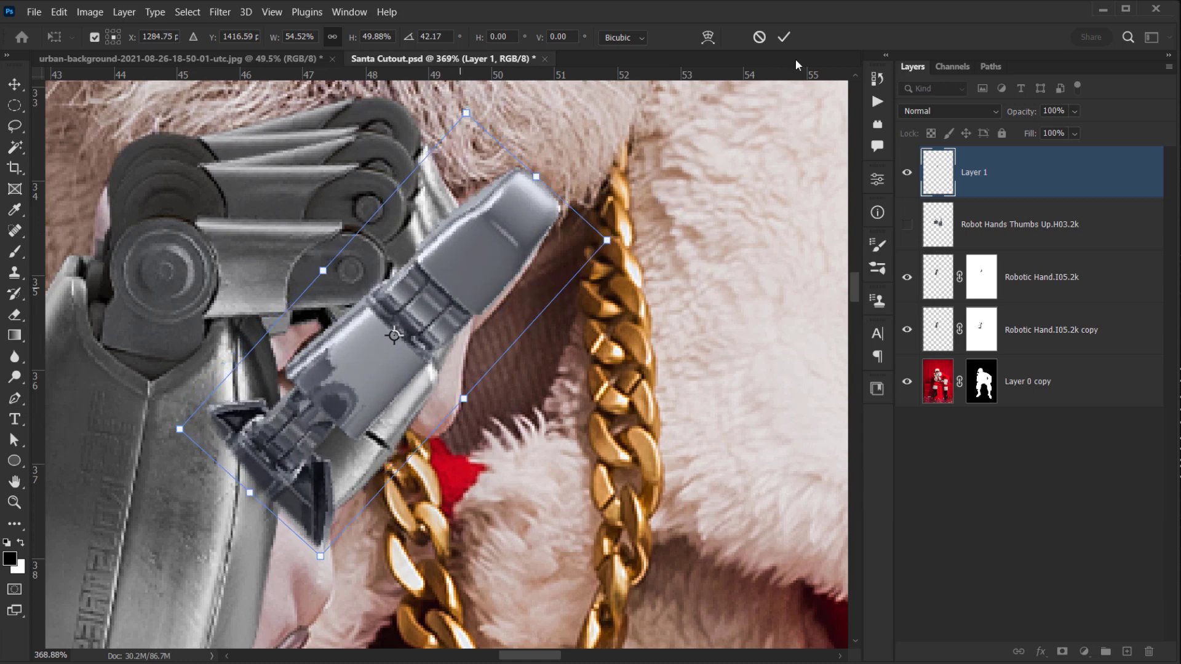
pyautogui.click(785, 38)
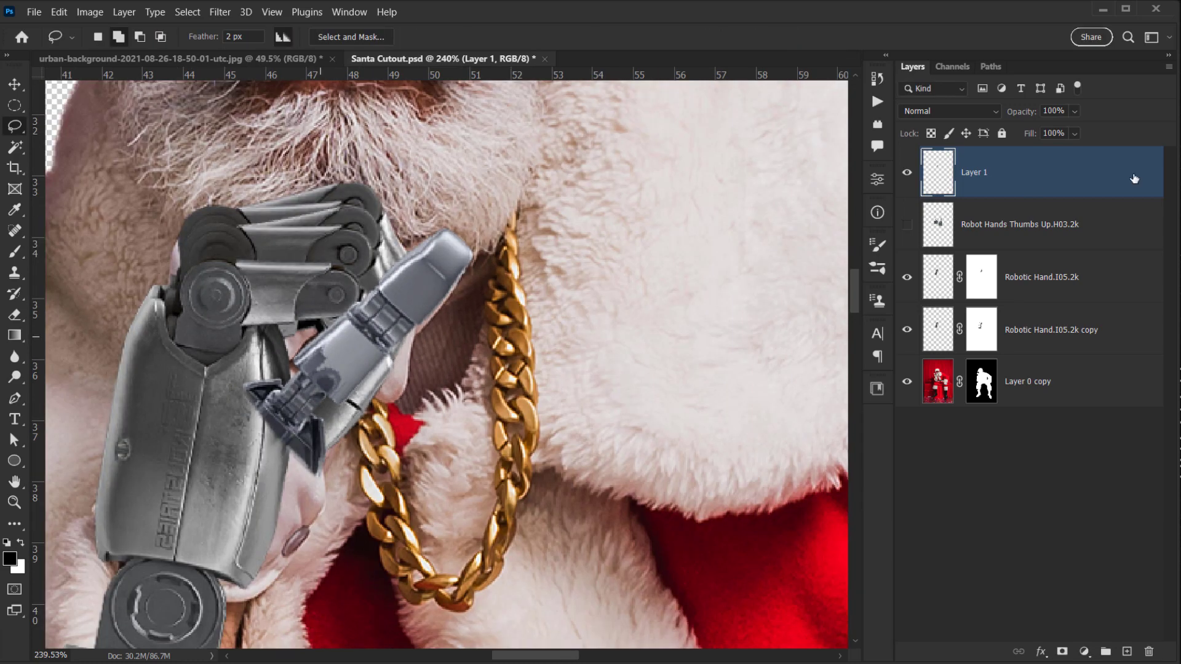
# - Move Layer 1 below the Robotic Hand.I05.2k copy layer so the thumb sits behind the robotic fingers
pyautogui.moveTo(1086, 179); pyautogui.dragTo(1058, 342)
pyautogui.scroll(3, 408, 332)
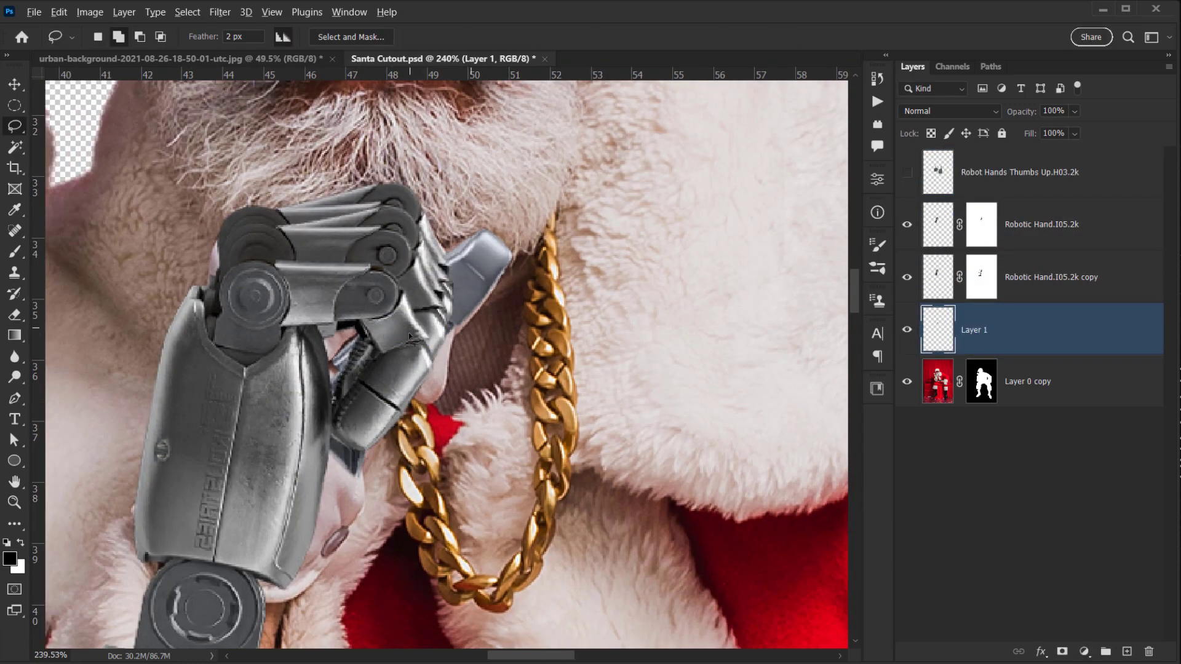
pyautogui.scroll(-6, 393, 353)
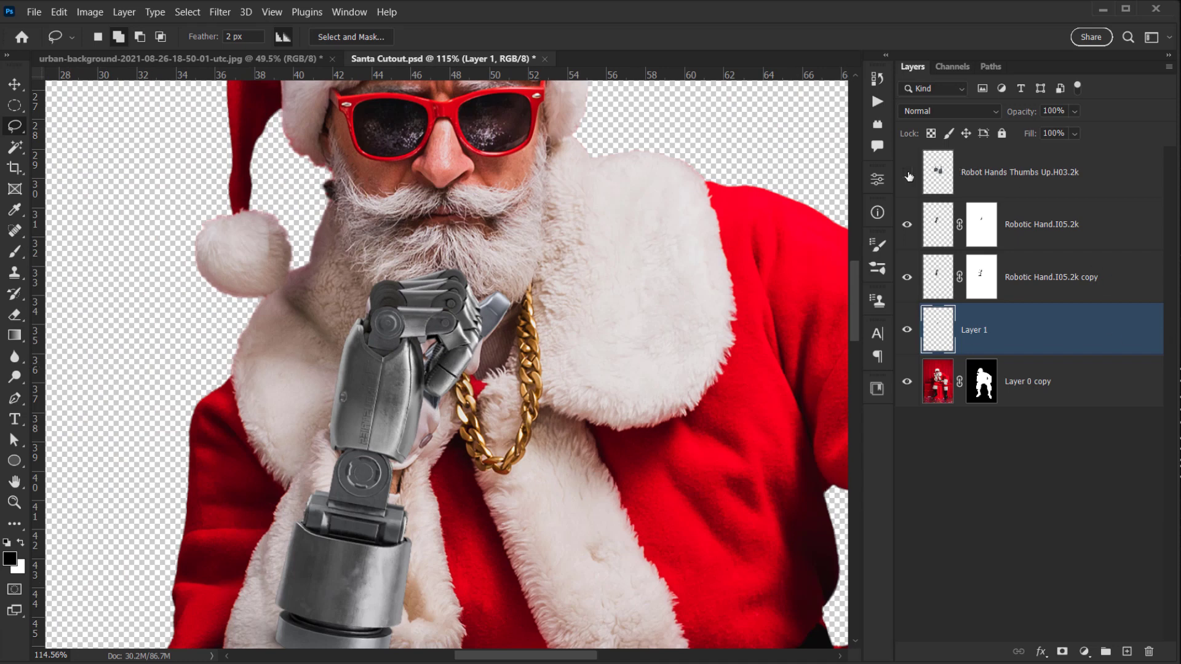
# - Show the Robot Hands Thumbs Up.H03.2k layer and lasso the thumb base and adjoining hand area beside the round joint
pyautogui.click(907, 174)
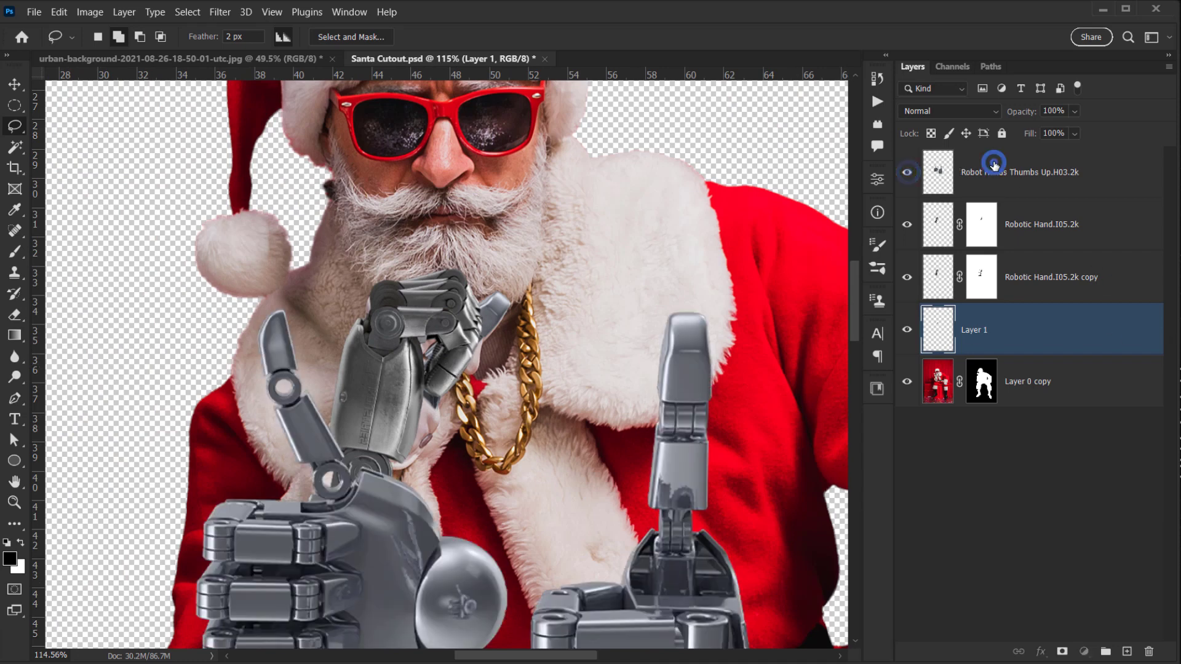
pyautogui.click(990, 169)
pyautogui.scroll(-5, 468, 259)
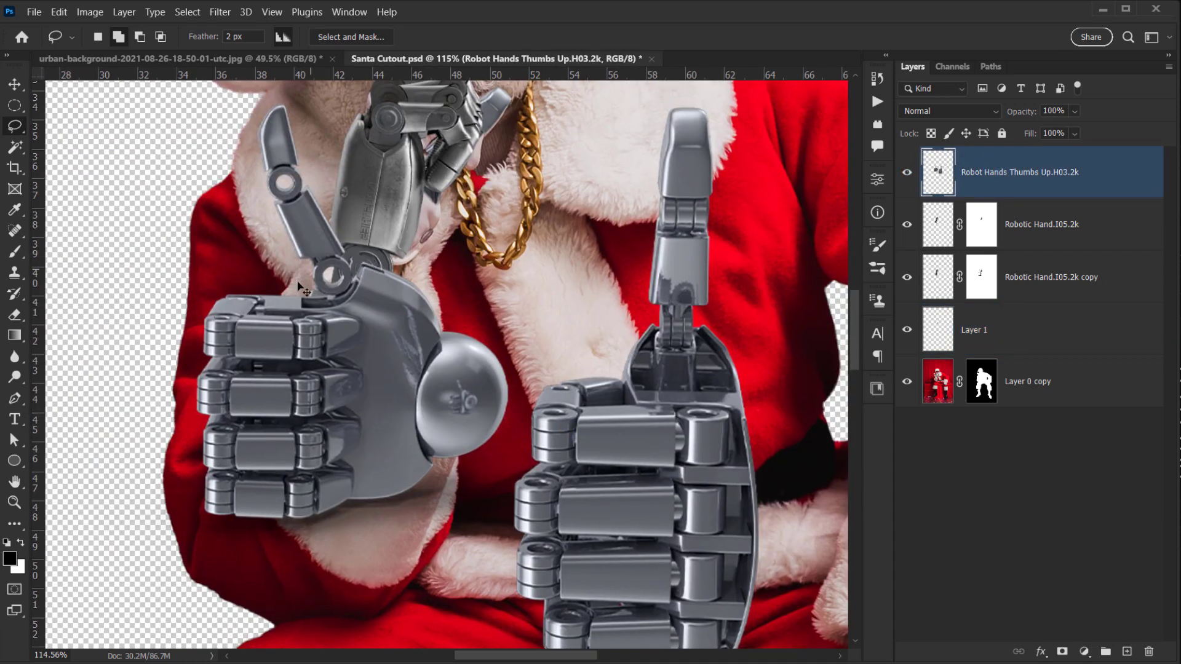
pyautogui.scroll(4, 354, 279)
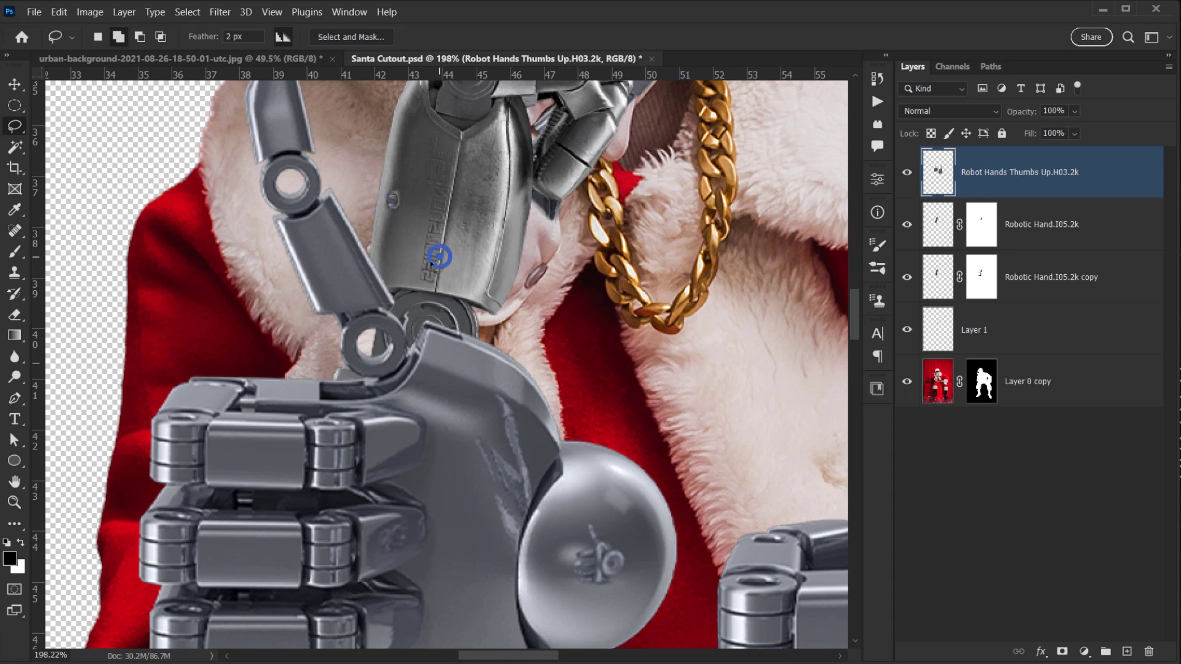
pyautogui.moveTo(440, 255)
pyautogui.mouseDown()
pyautogui.moveTo(290, 300)
pyautogui.moveTo(299, 363)
pyautogui.mouseUp()
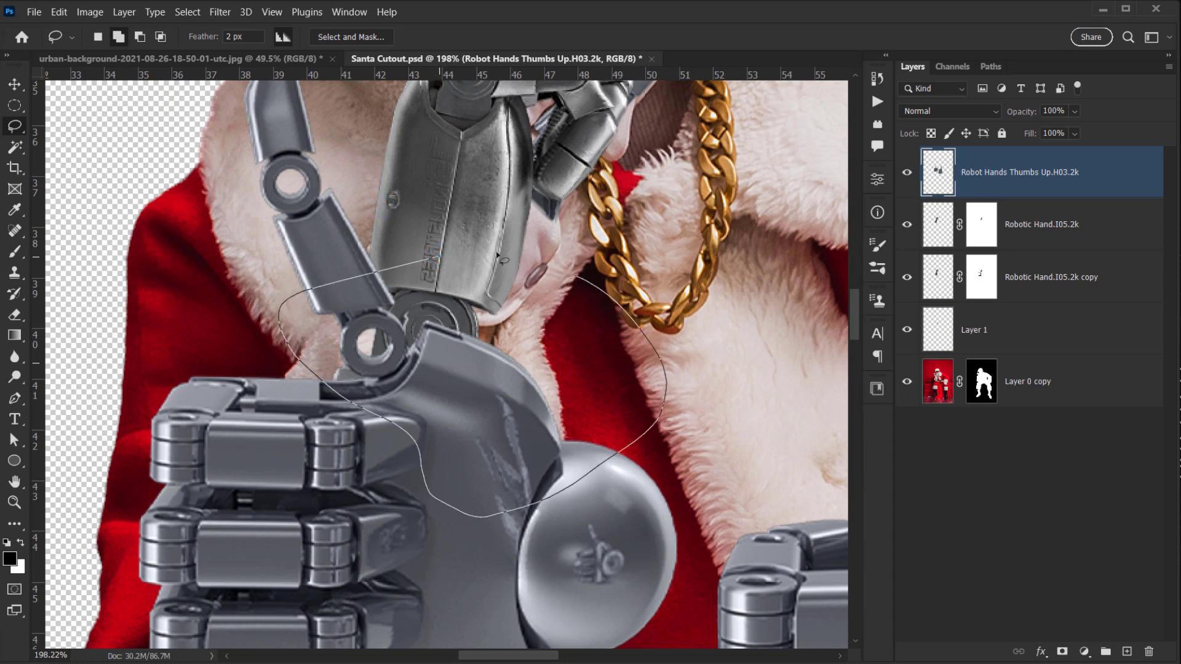
pyautogui.moveTo(423, 266); pyautogui.dragTo(426, 264)
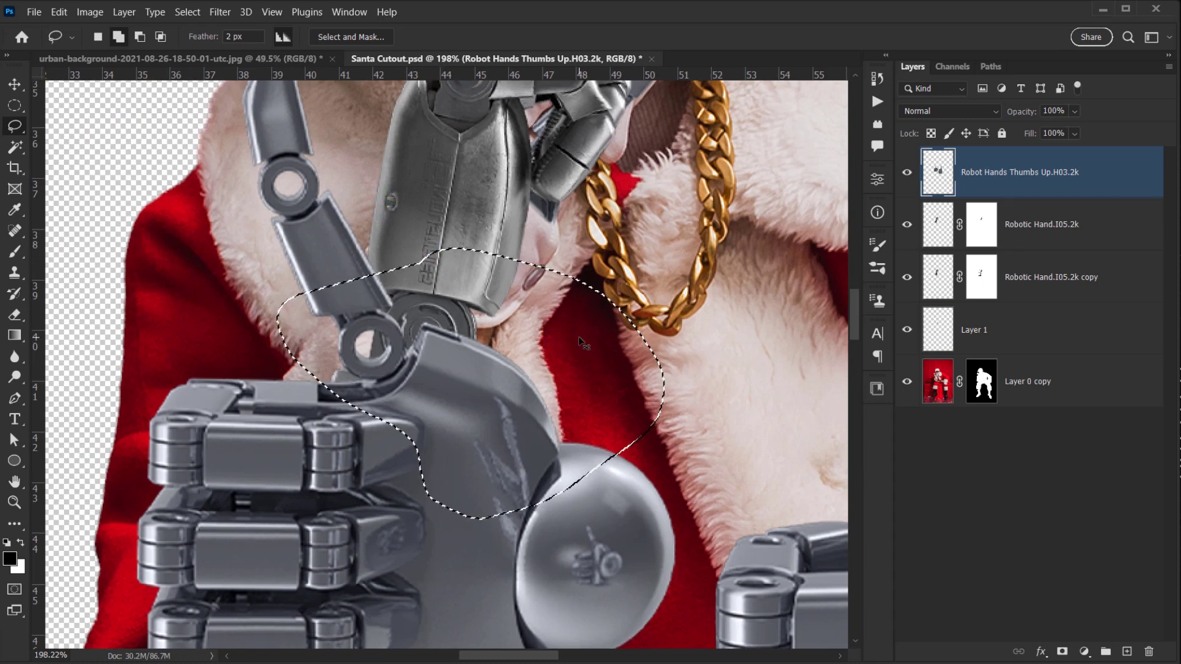
# - Copy the selected hand piece onto a new layer below Robotic Hand.I05.2k copy and hide the Robot Hands Thumbs Up.H03.2k layer
pyautogui.hotkey('ctrl', 'j')
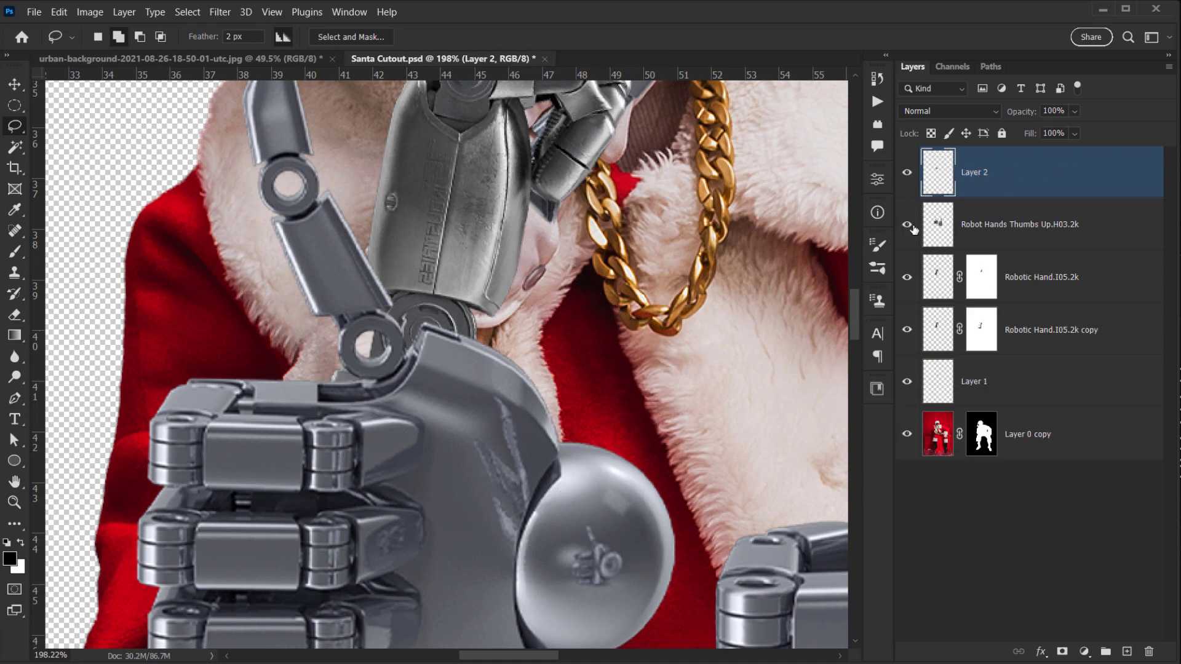
pyautogui.click(907, 224)
pyautogui.click(1044, 229)
pyautogui.moveTo(1002, 179); pyautogui.dragTo(1006, 363)
pyautogui.moveTo(633, 264); pyautogui.dragTo(585, 353)
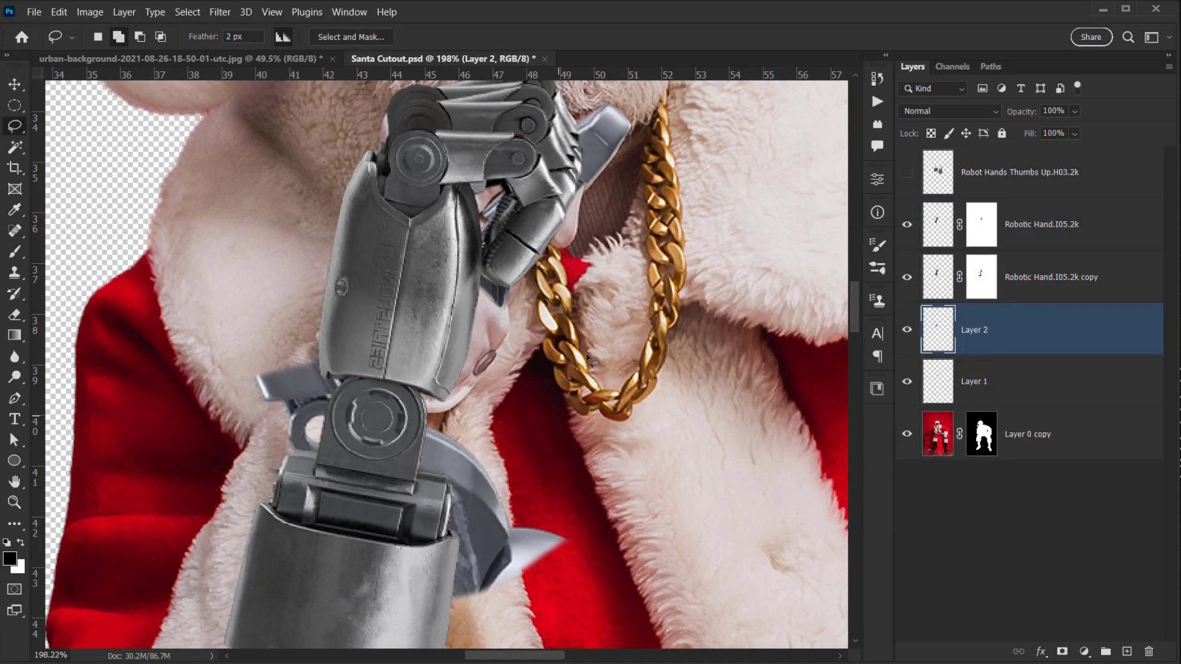
# - Transform Layer 2 behind the robotic palm, rotating it to about 98.86° and scaling it to about 89.70%, and apply
pyautogui.hotkey('ctrl', 't')
pyautogui.moveTo(642, 313); pyautogui.dragTo(473, 533)
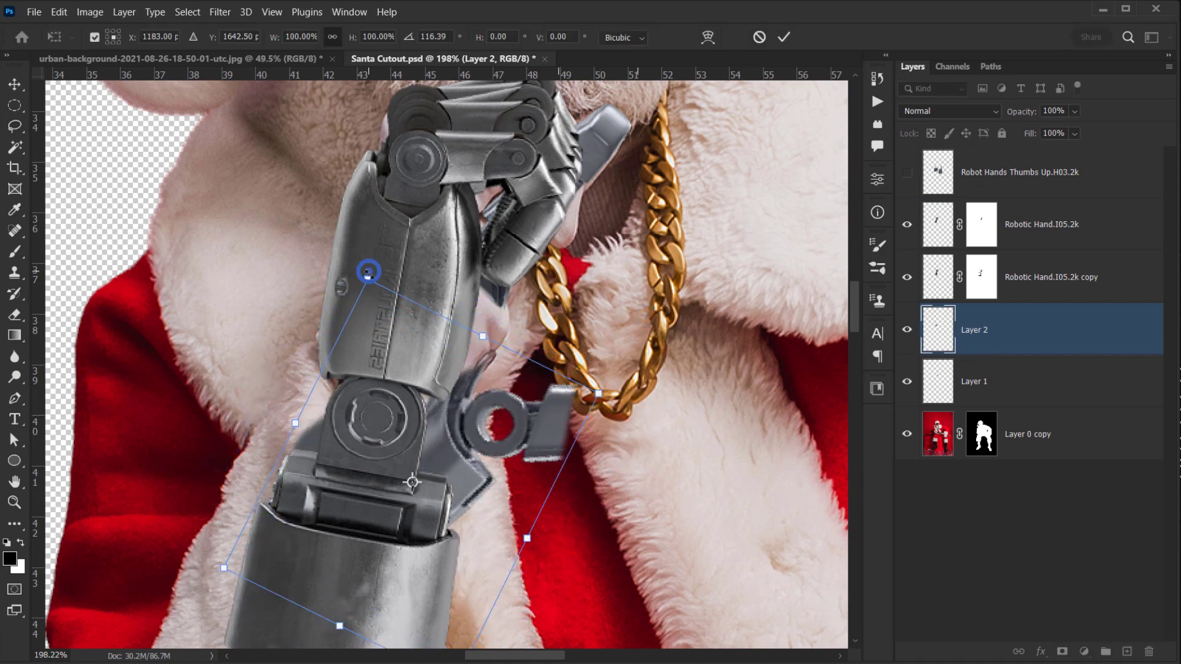
pyautogui.moveTo(368, 272); pyautogui.dragTo(391, 387)
pyautogui.moveTo(483, 520); pyautogui.dragTo(504, 246)
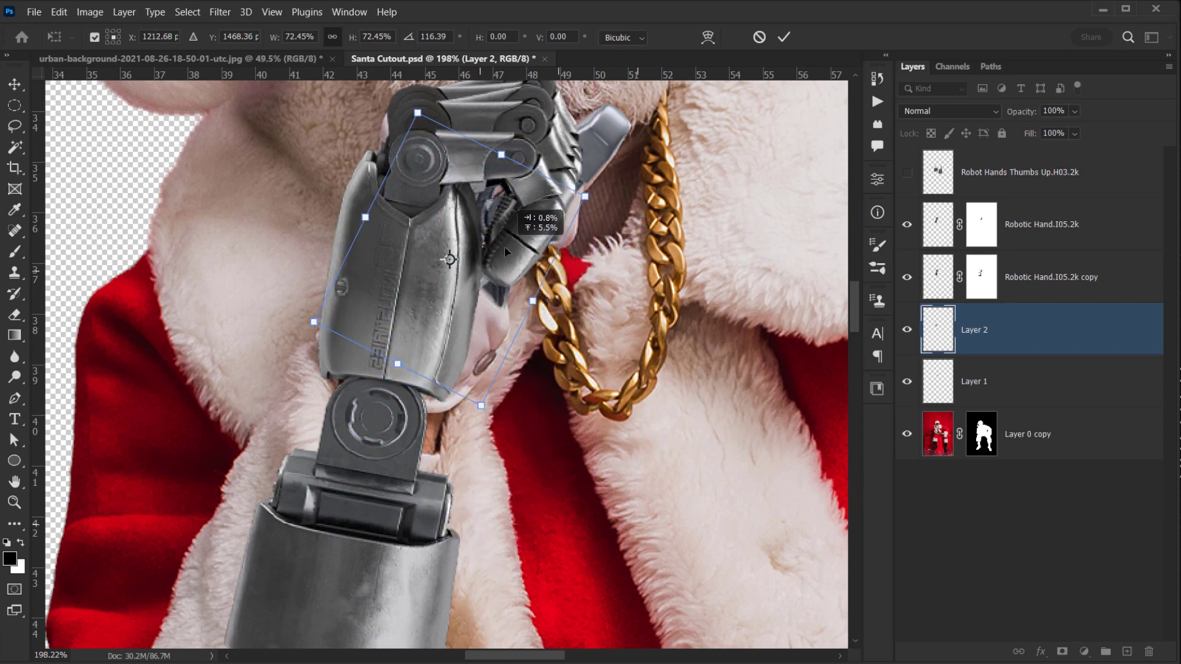
pyautogui.moveTo(662, 134); pyautogui.dragTo(638, 72)
pyautogui.moveTo(479, 327)
pyautogui.mouseDown()
pyautogui.moveTo(499, 355)
pyautogui.moveTo(491, 346)
pyautogui.mouseUp()
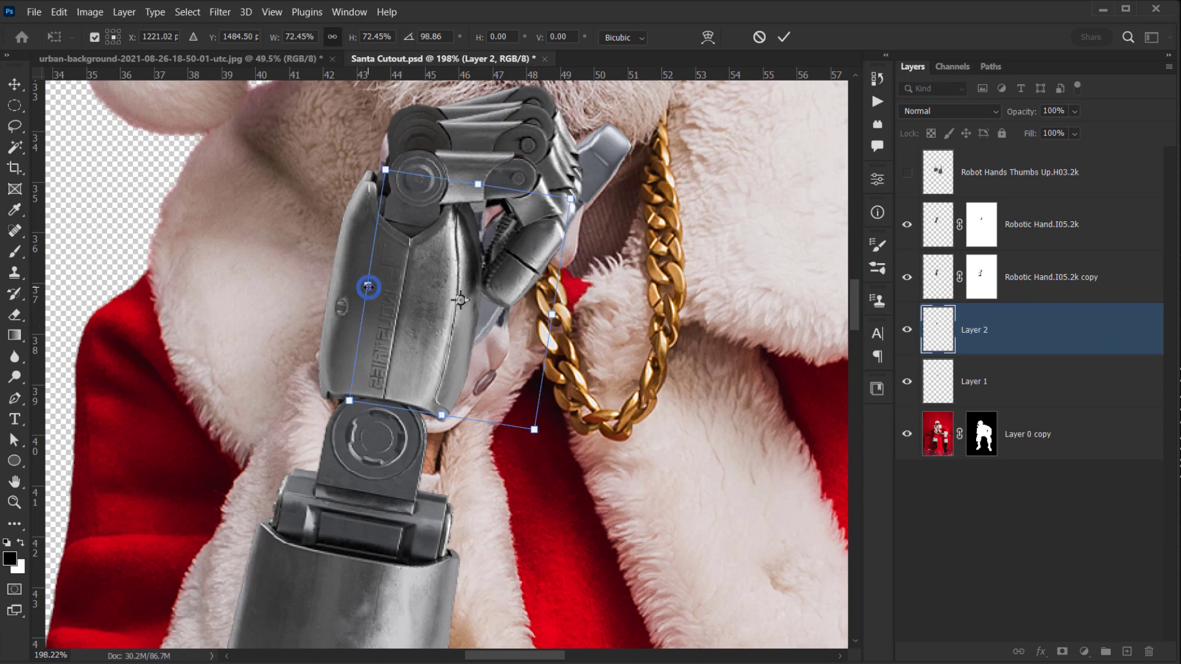
pyautogui.moveTo(368, 286); pyautogui.dragTo(320, 280)
pyautogui.moveTo(527, 277); pyautogui.dragTo(529, 300)
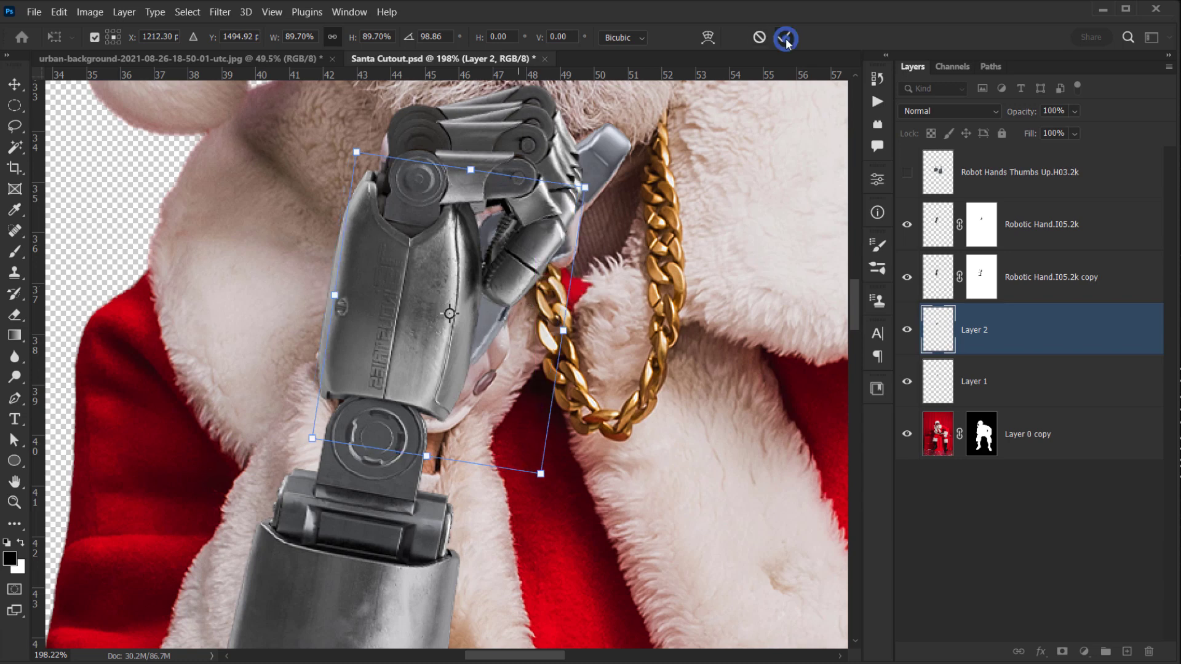
pyautogui.click(784, 39)
# - Move Layer 2 below Layer 1 and check how the thumb base sits behind the robotic hand
pyautogui.moveTo(1006, 335); pyautogui.dragTo(1002, 394)
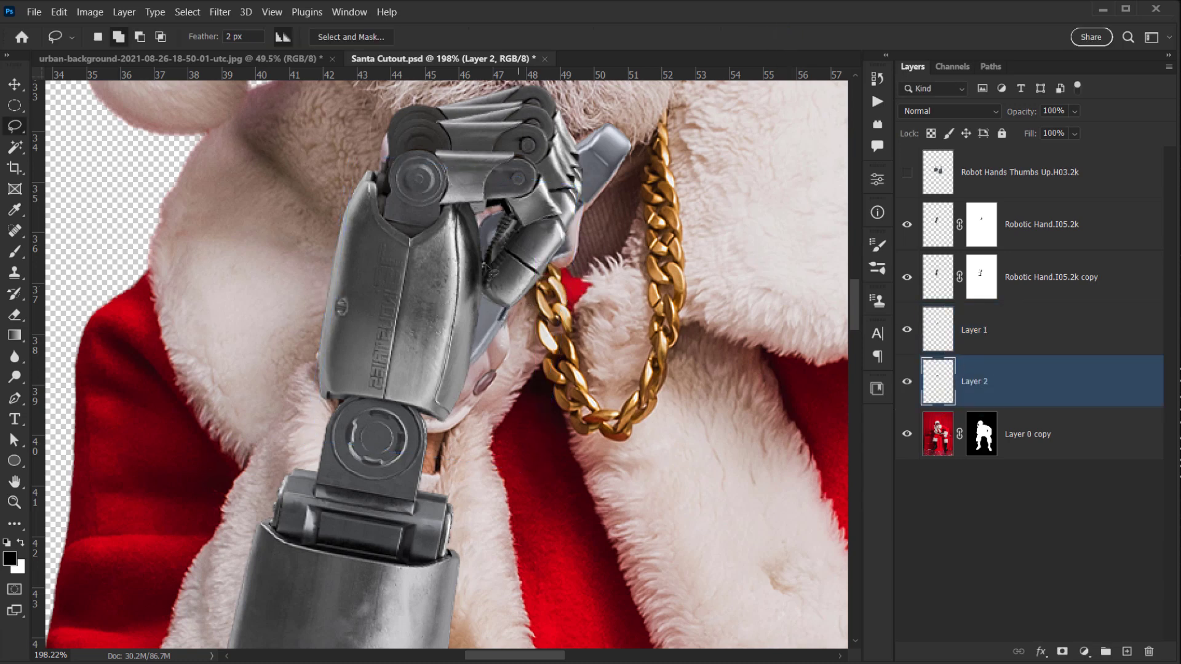
pyautogui.scroll(5, 558, 251)
pyautogui.scroll(-6, 557, 250)
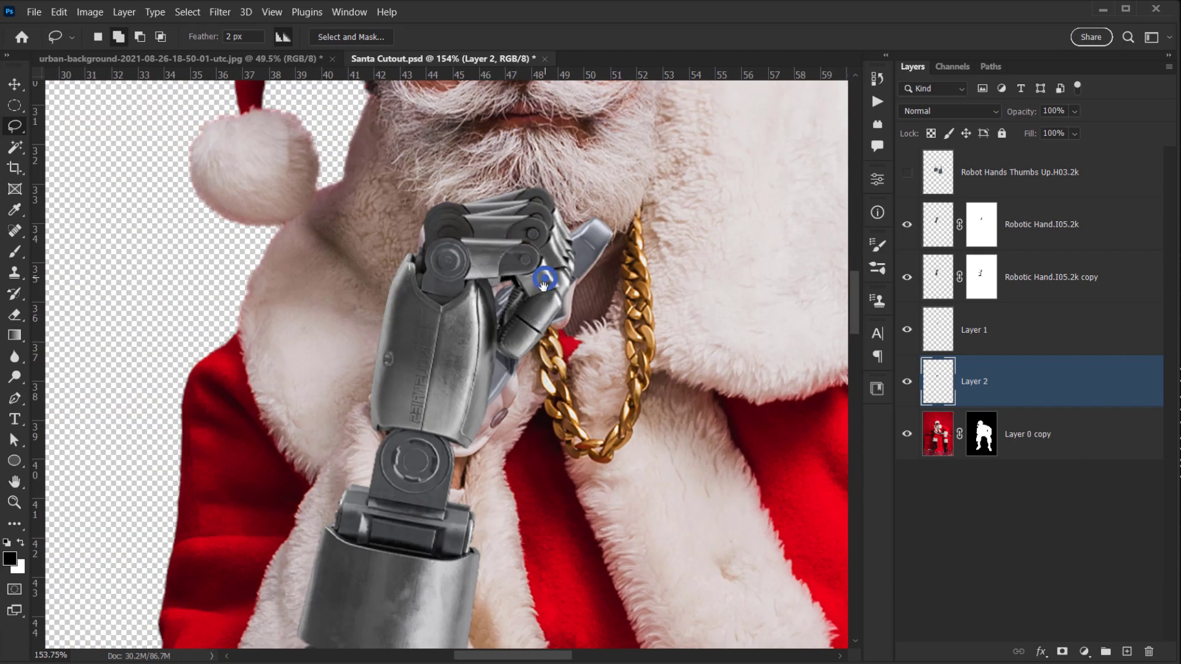
pyautogui.moveTo(545, 278); pyautogui.dragTo(540, 293)
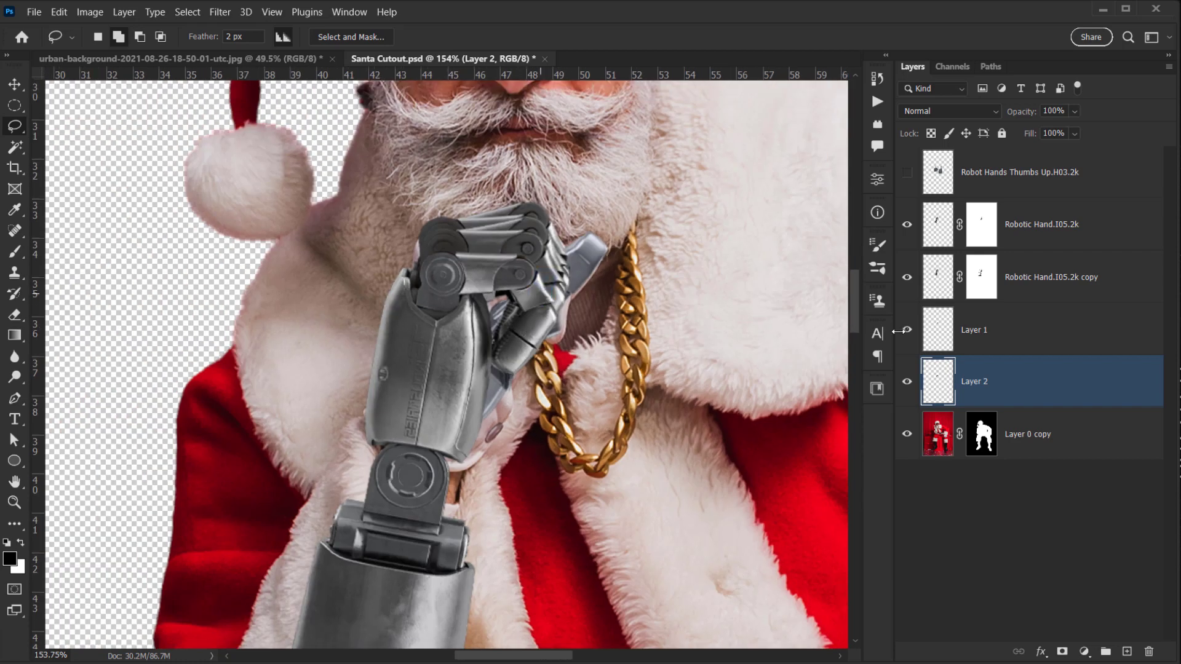
# - Hide the Robotic Hand.I05.2k layer and its copy to expose the thumb pieces over the glove
pyautogui.click(907, 277)
pyautogui.click(906, 224)
pyautogui.scroll(3, 519, 329)
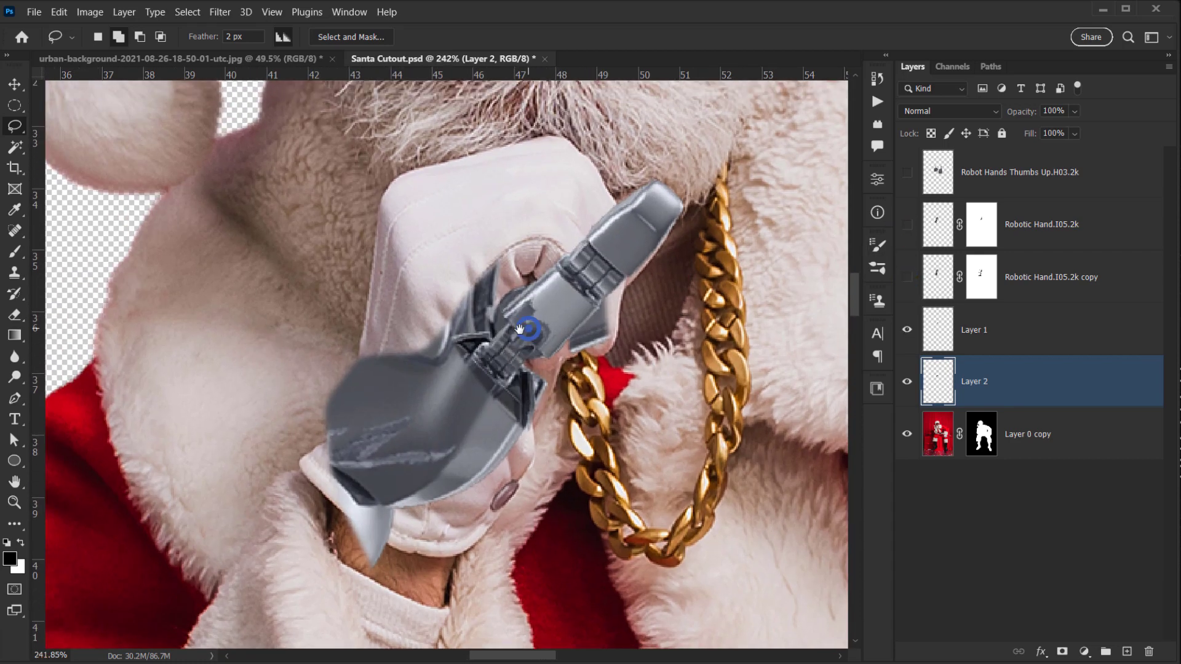
# - Scale Layer 2 to about 89.21%, rotate it about 8.69° and align it with the thumb's lower joint, applying the transform
pyautogui.hotkey('ctrl', 't')
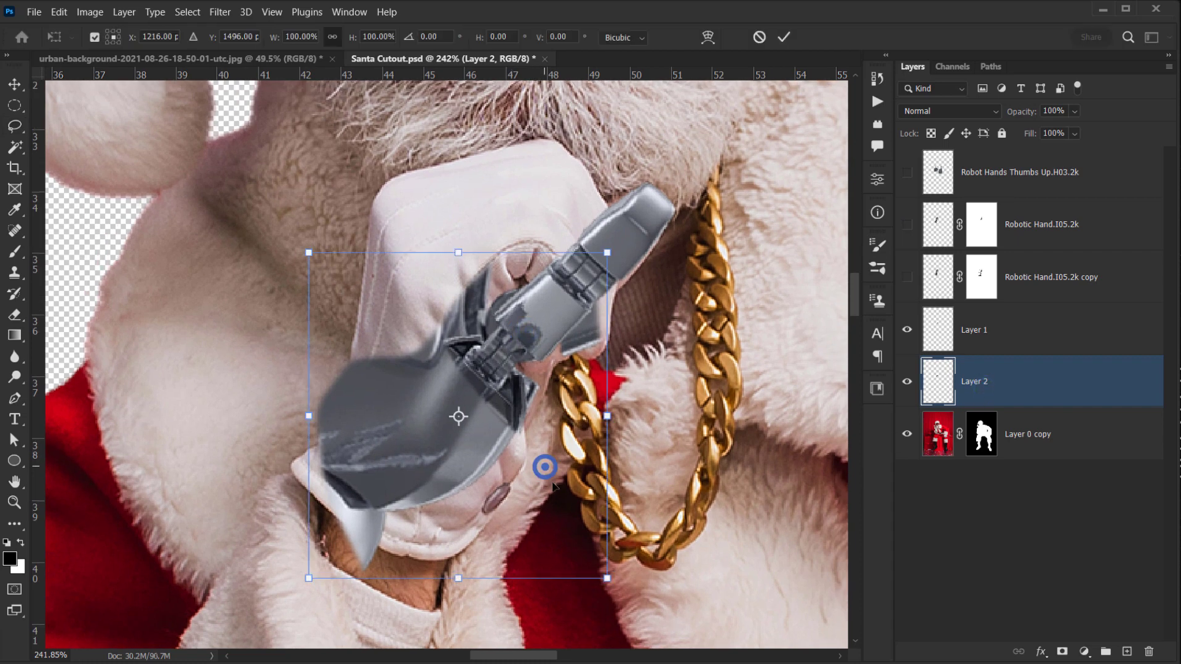
pyautogui.moveTo(541, 470); pyautogui.dragTo(523, 498)
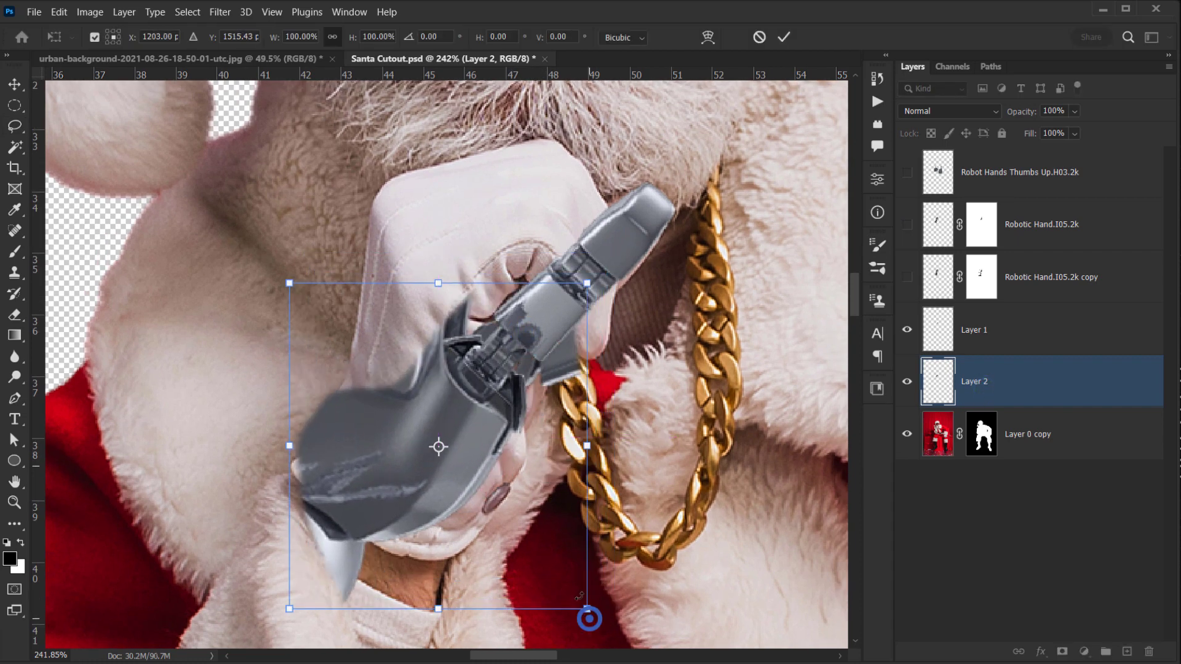
pyautogui.moveTo(588, 617); pyautogui.dragTo(564, 559)
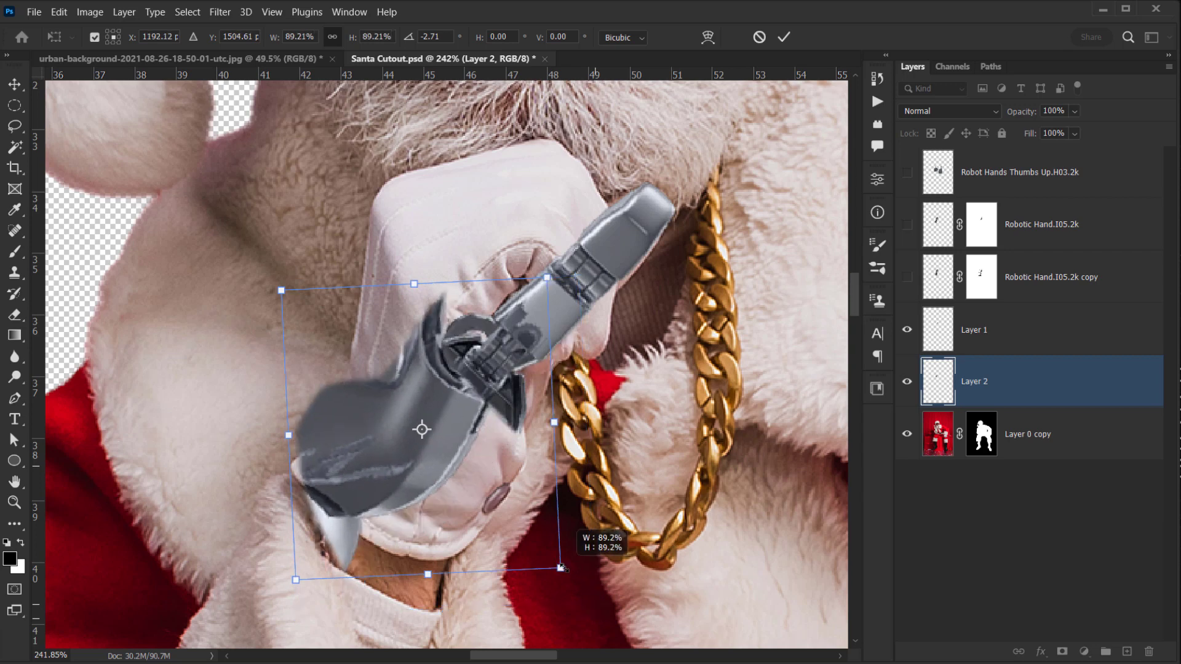
pyautogui.moveTo(628, 434); pyautogui.dragTo(633, 489)
pyautogui.moveTo(537, 483)
pyautogui.mouseDown()
pyautogui.moveTo(550, 485)
pyautogui.moveTo(541, 484)
pyautogui.mouseUp()
pyautogui.click(783, 37)
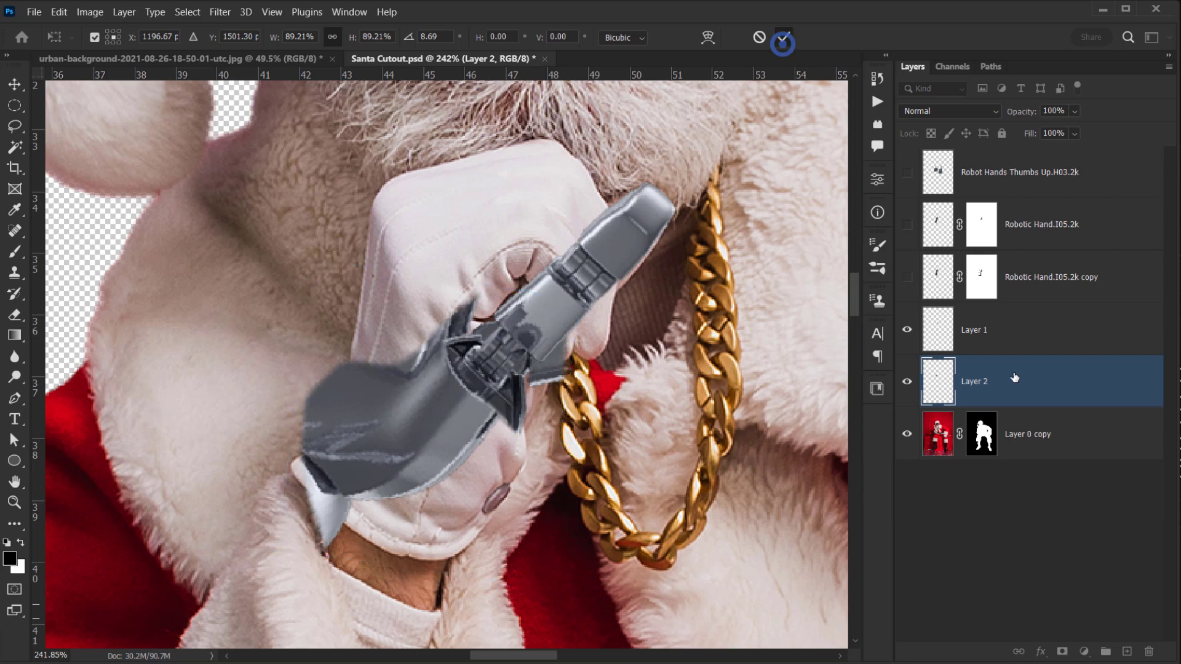
# - Add a layer mask to Layer 1 and paint out the dark spur below the thumb's lower joint in black
pyautogui.press('l')
pyautogui.keyDown('shift'); pyautogui.click(1003, 338); pyautogui.keyUp('shift')
pyautogui.click(1025, 346)
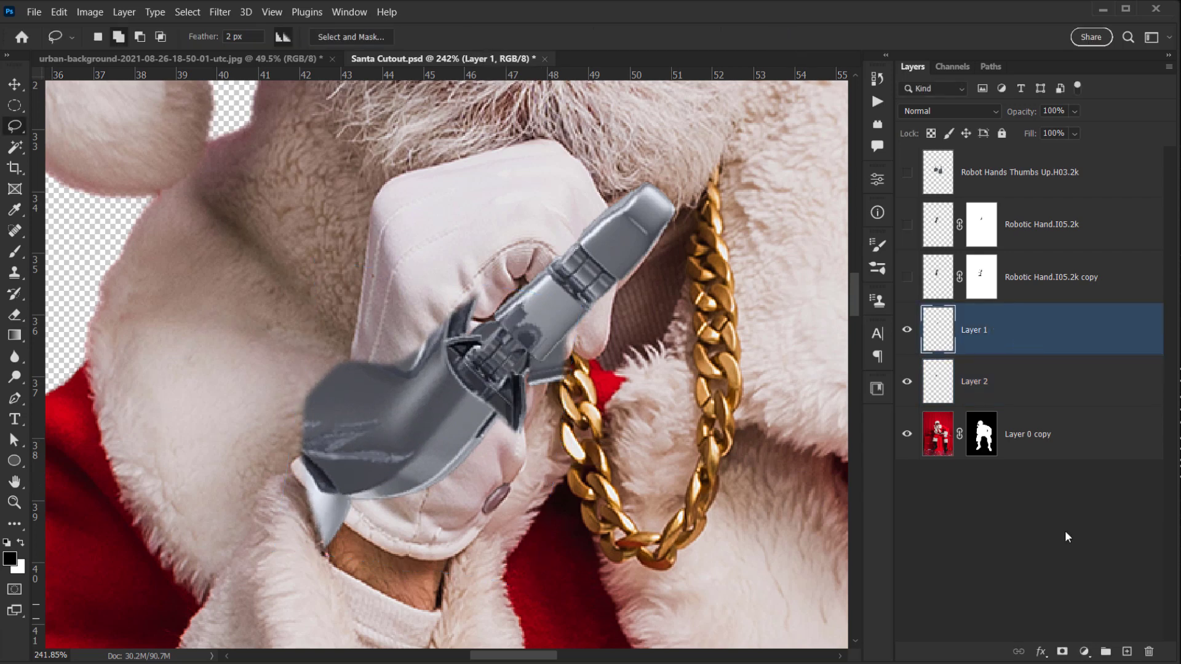
pyautogui.click(1069, 653)
pyautogui.click(909, 329)
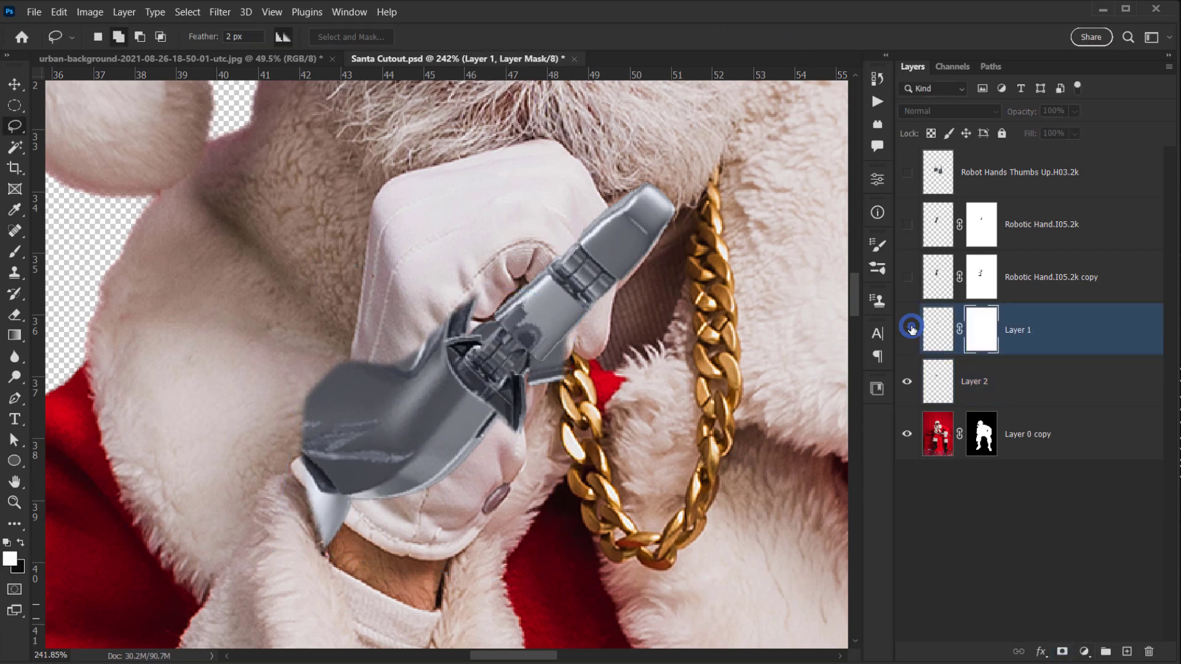
pyautogui.click(909, 330)
pyautogui.click(984, 327)
pyautogui.press('b')
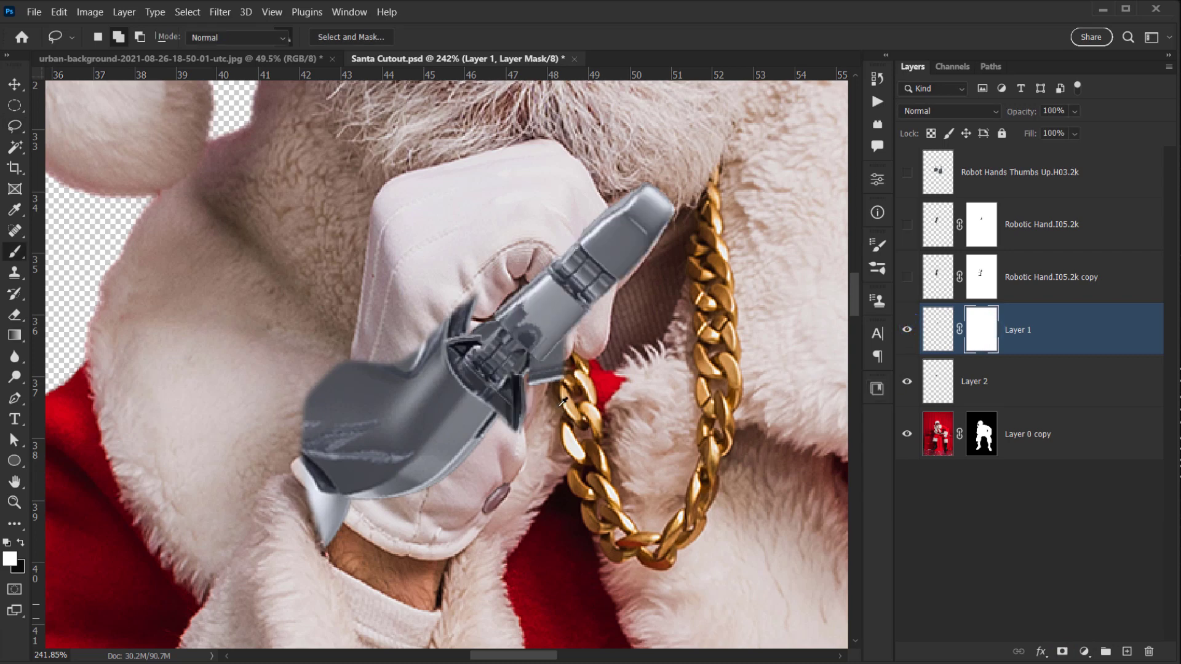
pyautogui.moveTo(589, 406)
pyautogui.mouseDown()
pyautogui.moveTo(609, 407)
pyautogui.moveTo(523, 408)
pyautogui.moveTo(514, 434)
pyautogui.mouseUp()
pyautogui.press('x')
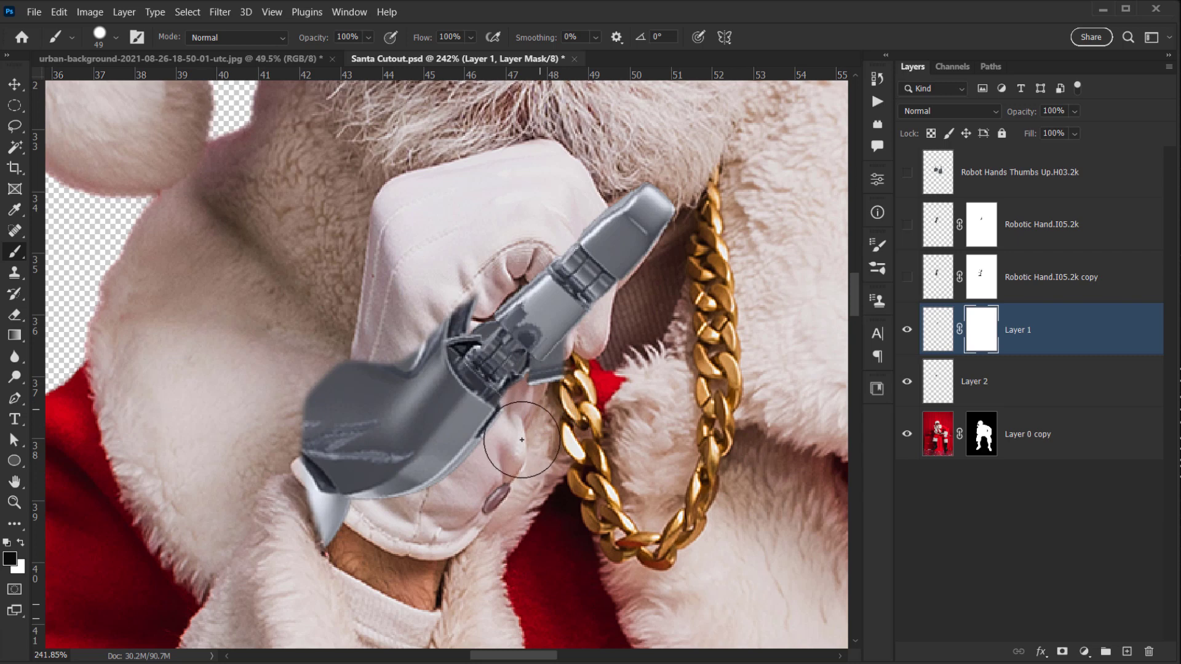
# - Mask out Layer 2's protruding edge beside the gold chain and show the Robotic Hand.I05.2k layer and its copy
pyautogui.click(1043, 382)
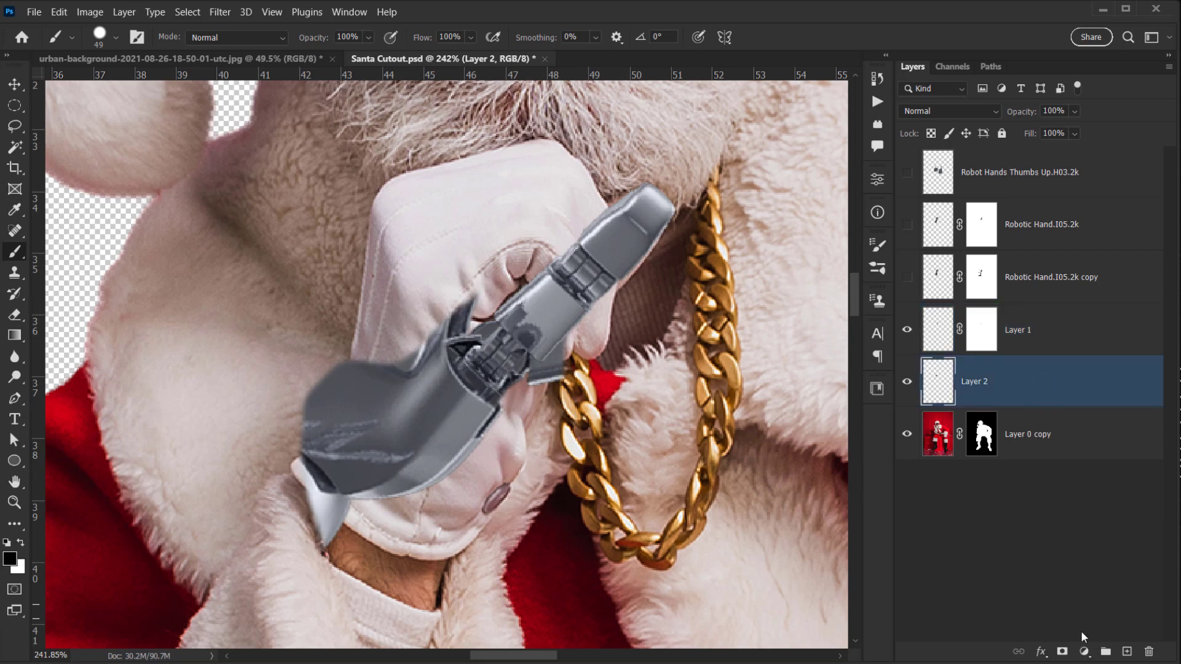
pyautogui.click(1062, 651)
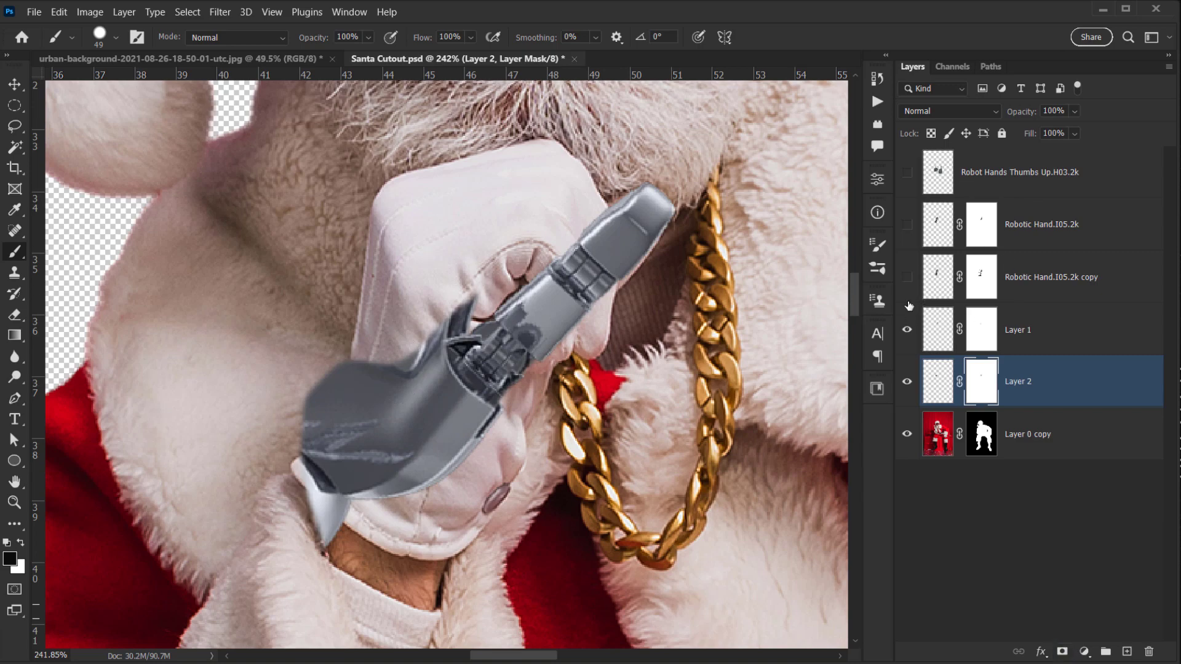
pyautogui.click(906, 277)
pyautogui.click(907, 224)
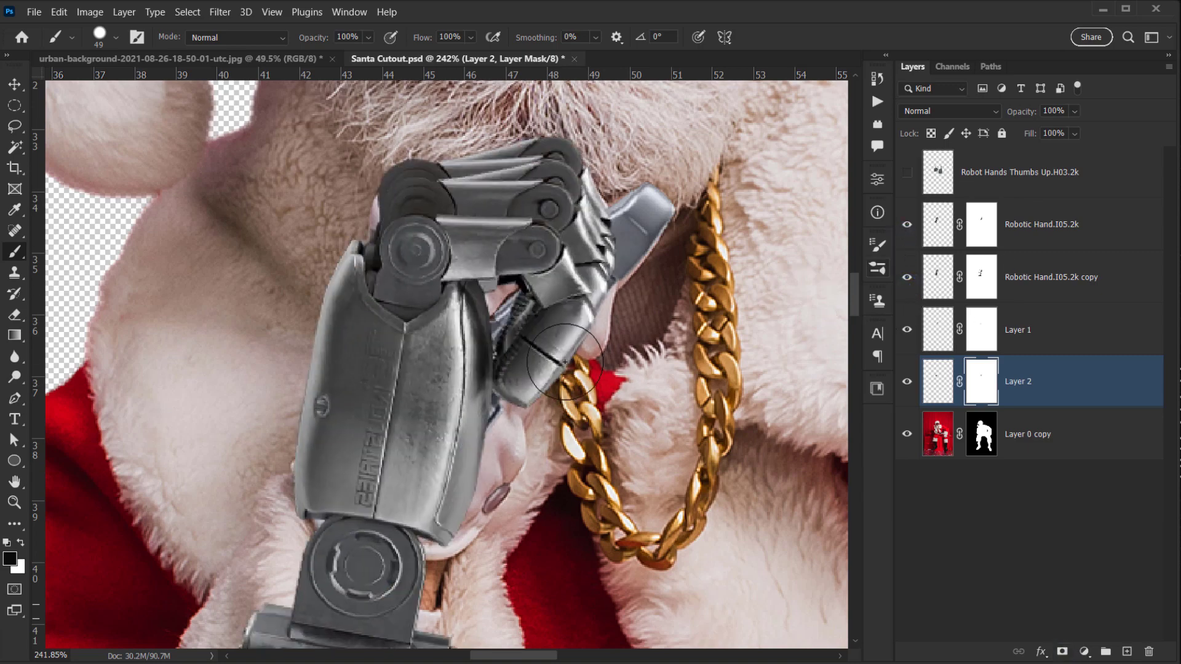
# - Toggle the visibility of Layer 2 and Layer 1 to examine what each thumb piece contributes behind the robotic hand
pyautogui.scroll(-2, 578, 354)
pyautogui.scroll(4, 578, 353)
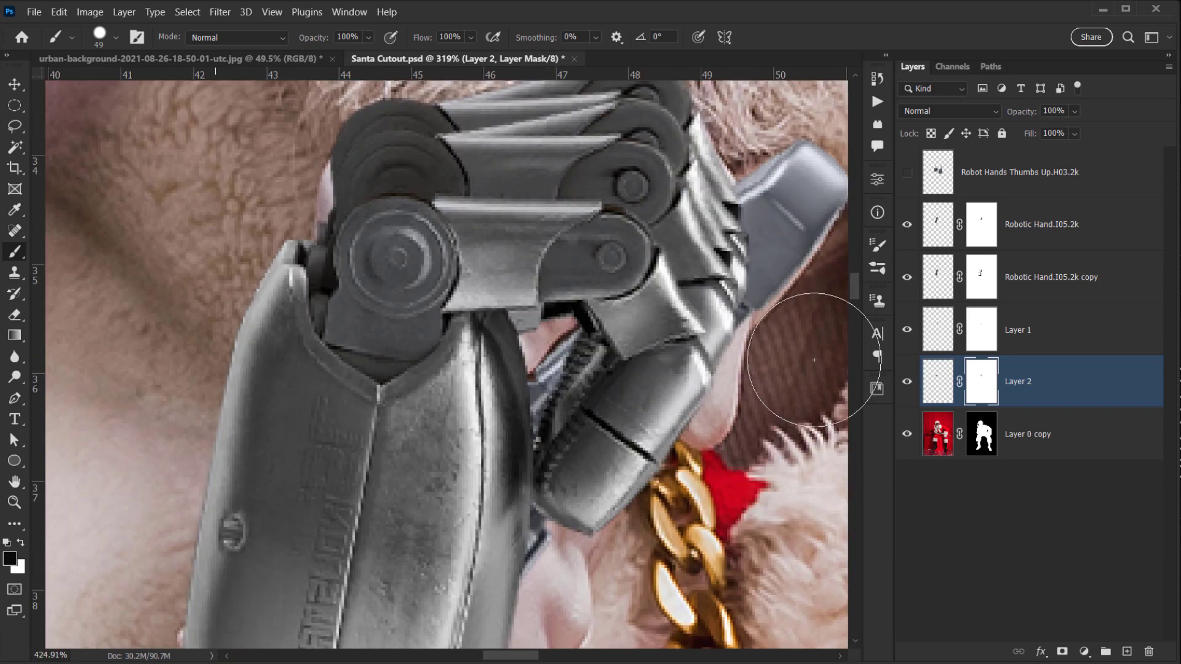
pyautogui.click(906, 381)
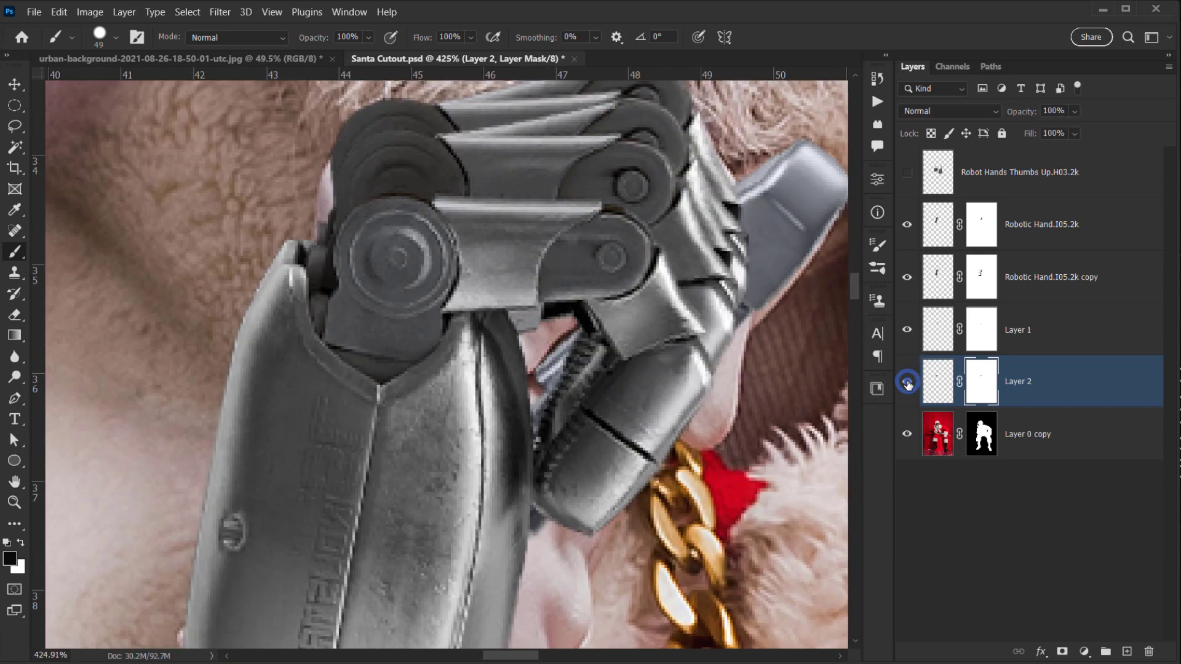
pyautogui.click(906, 381)
pyautogui.click(908, 332)
pyautogui.click(907, 332)
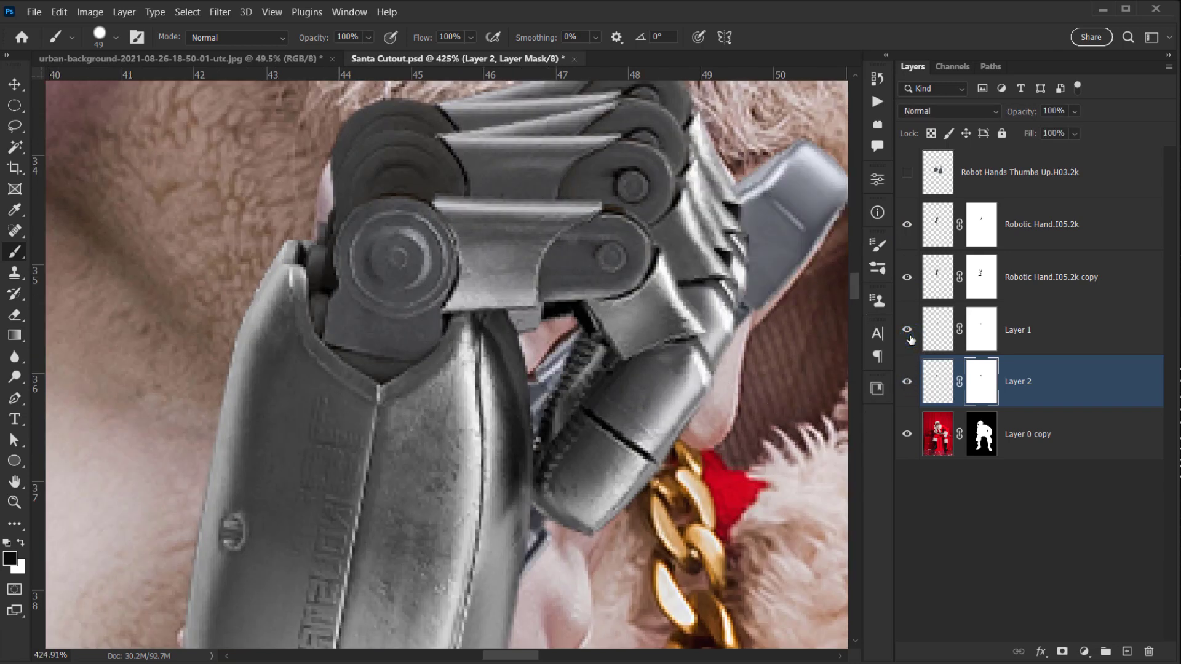
pyautogui.click(907, 332)
pyautogui.click(907, 332)
pyautogui.scroll(-5, 503, 411)
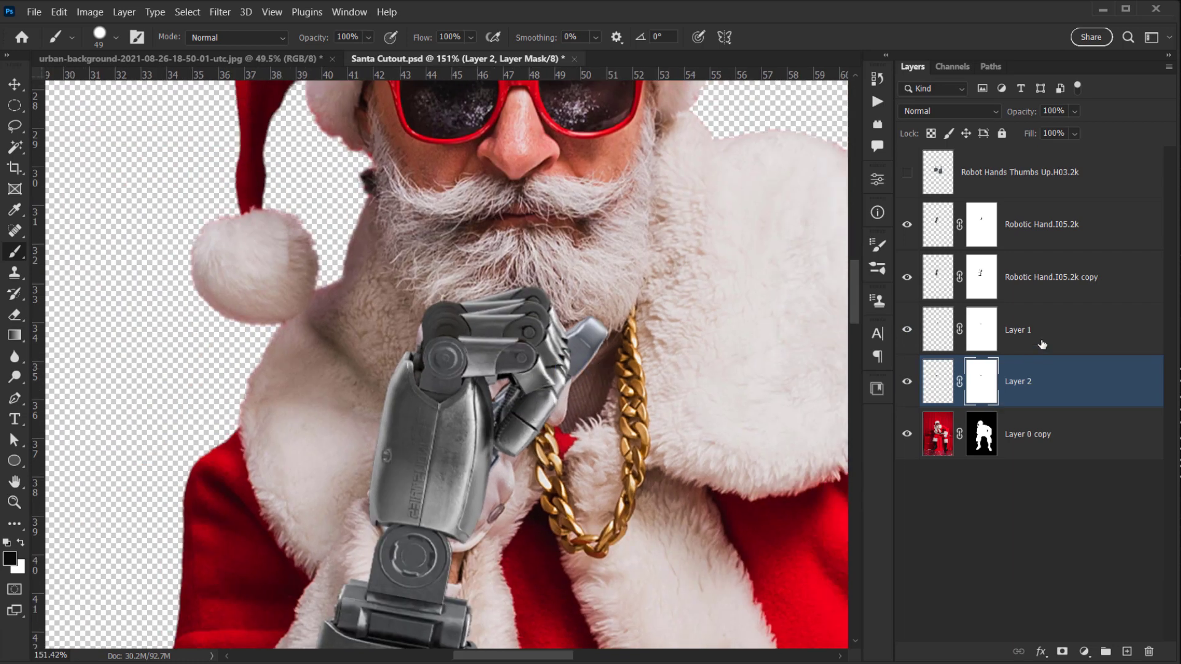
# - Merge Layer 1 and Layer 2 into a single thumb layer
pyautogui.keyDown('shift'); pyautogui.click(1042, 344); pyautogui.keyUp('shift')
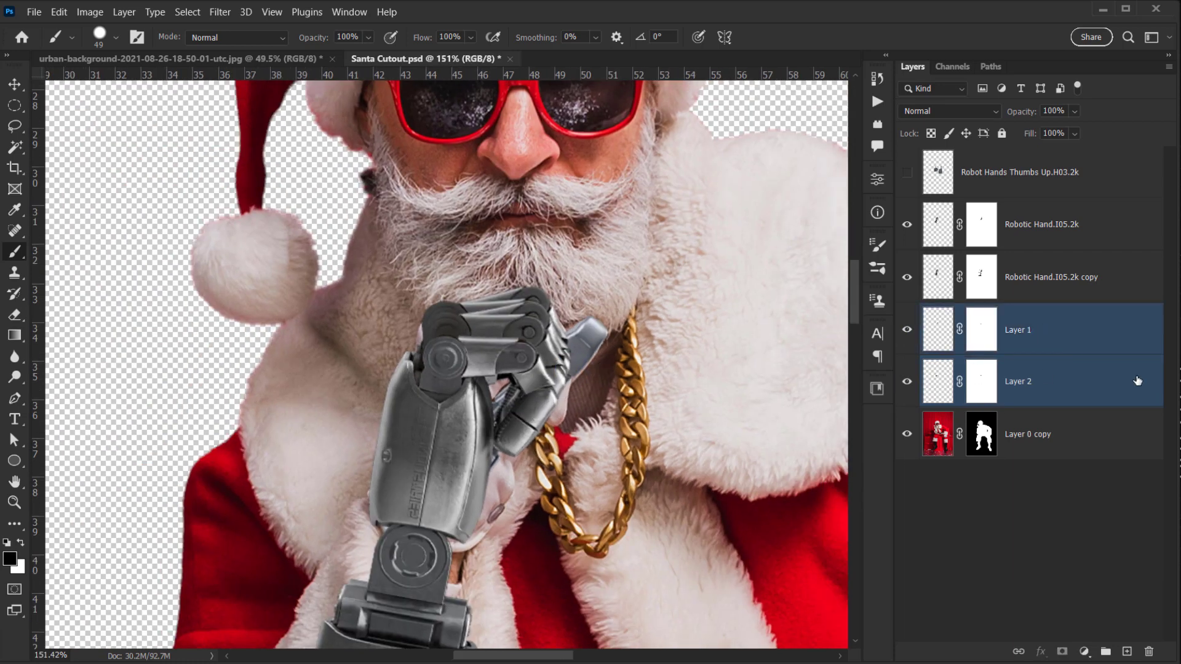
pyautogui.moveTo(564, 432); pyautogui.dragTo(543, 423)
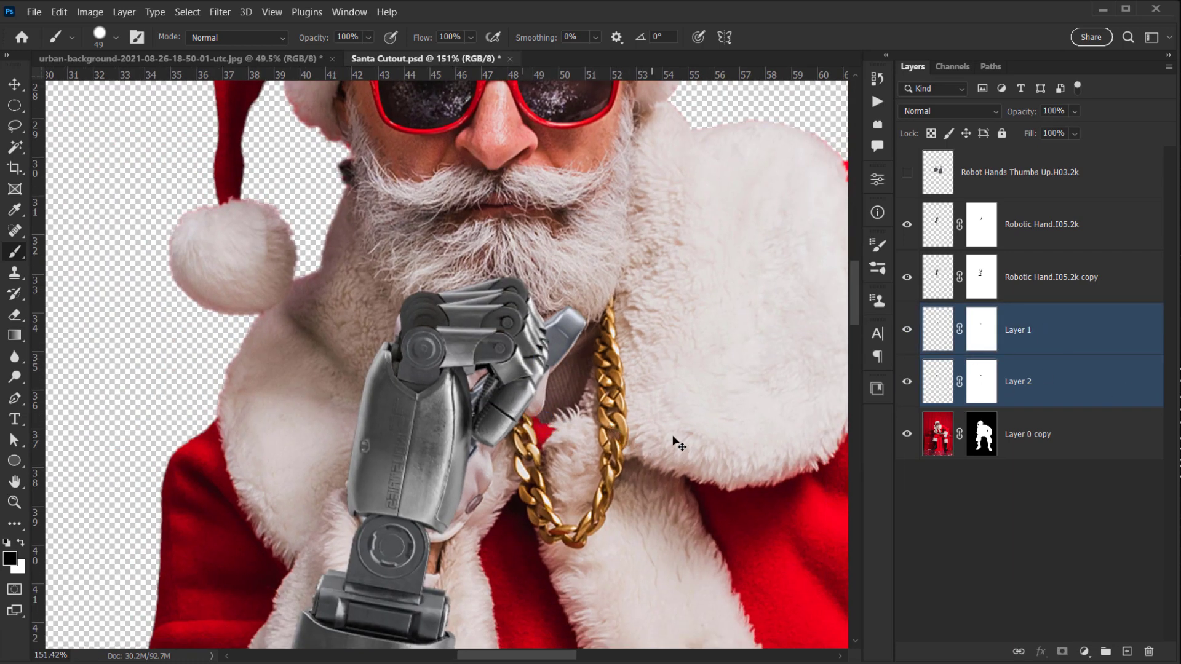
pyautogui.hotkey('ctrl', 'e')
# - Darken the merged thumb layer with Levels, setting the black input level to 32
pyautogui.scroll(2, 482, 406)
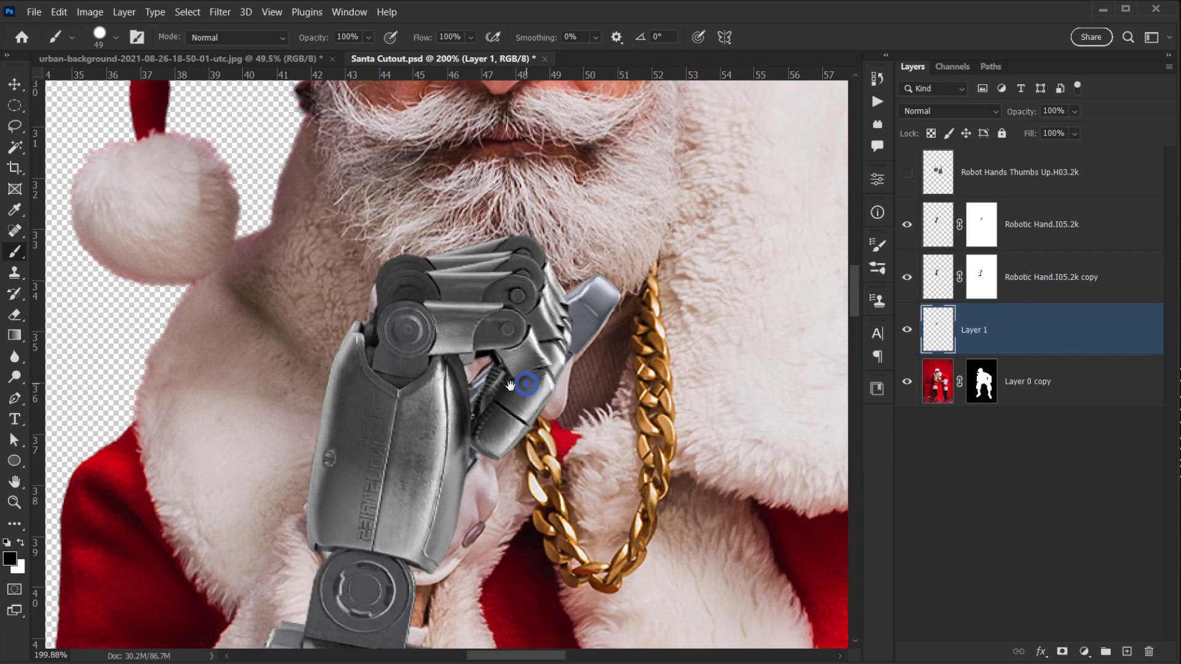
pyautogui.scroll(2, 511, 385)
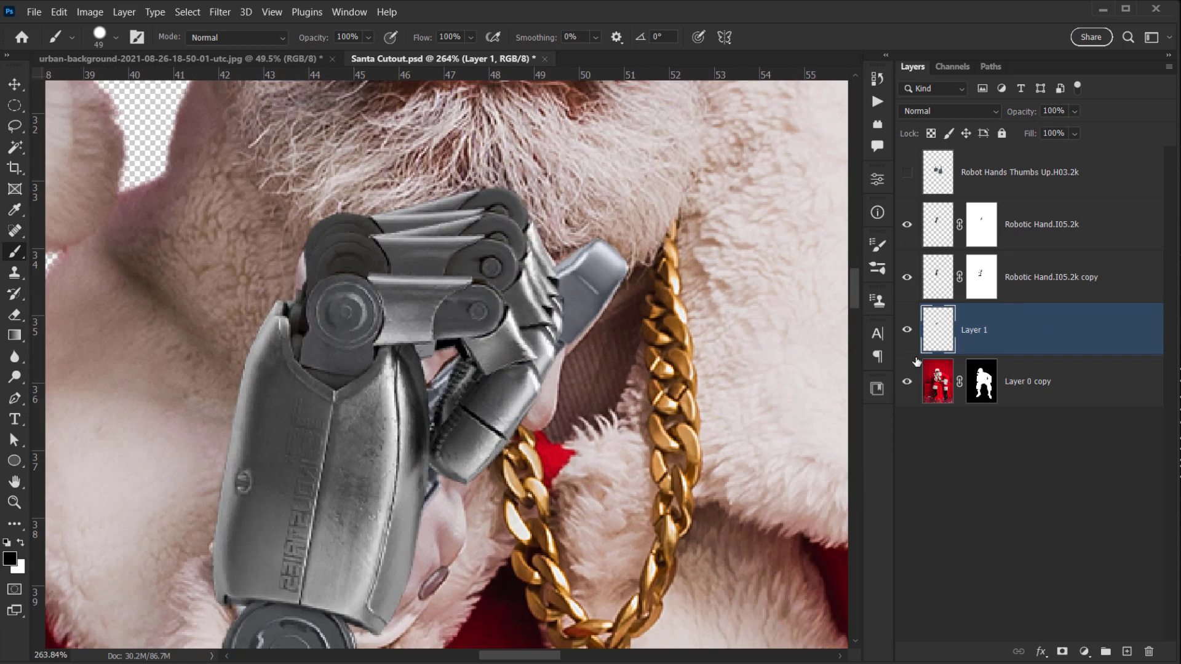
pyautogui.hotkey('ctrl', 'l')
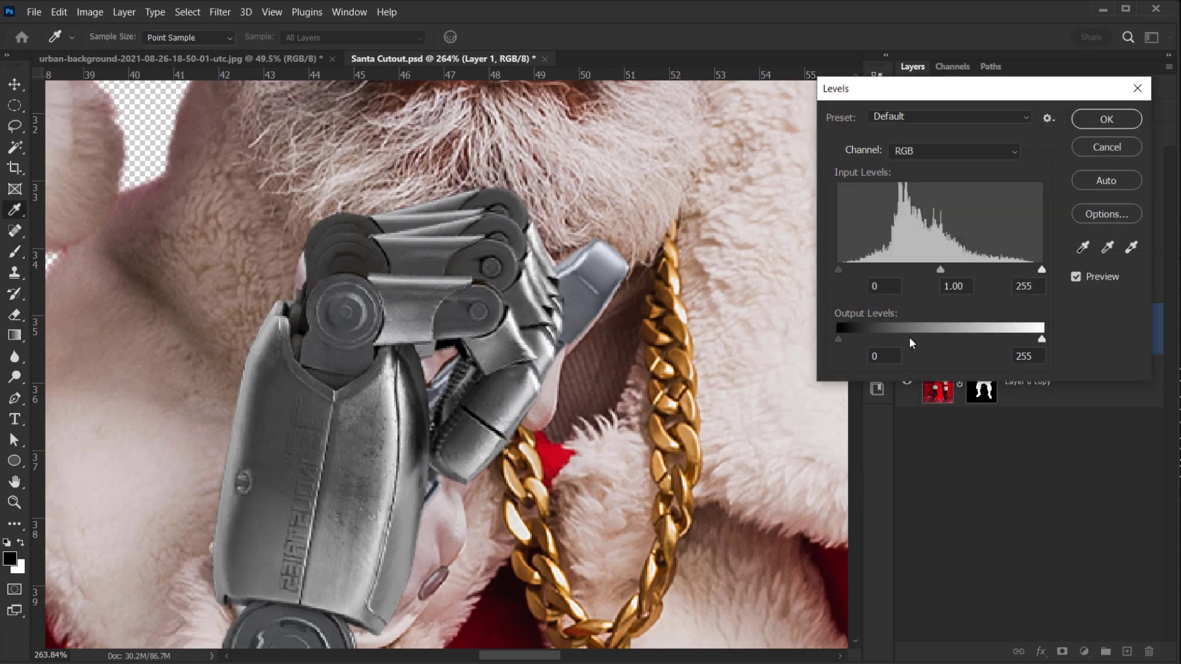
pyautogui.moveTo(840, 268); pyautogui.dragTo(865, 269)
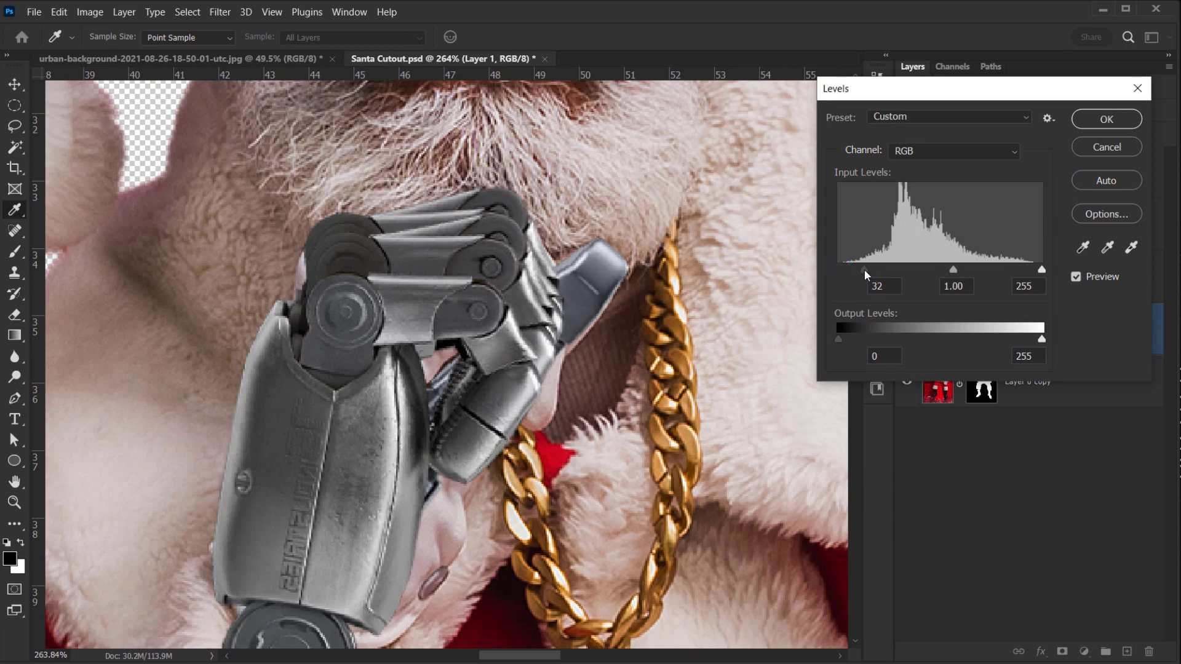
pyautogui.click(1098, 123)
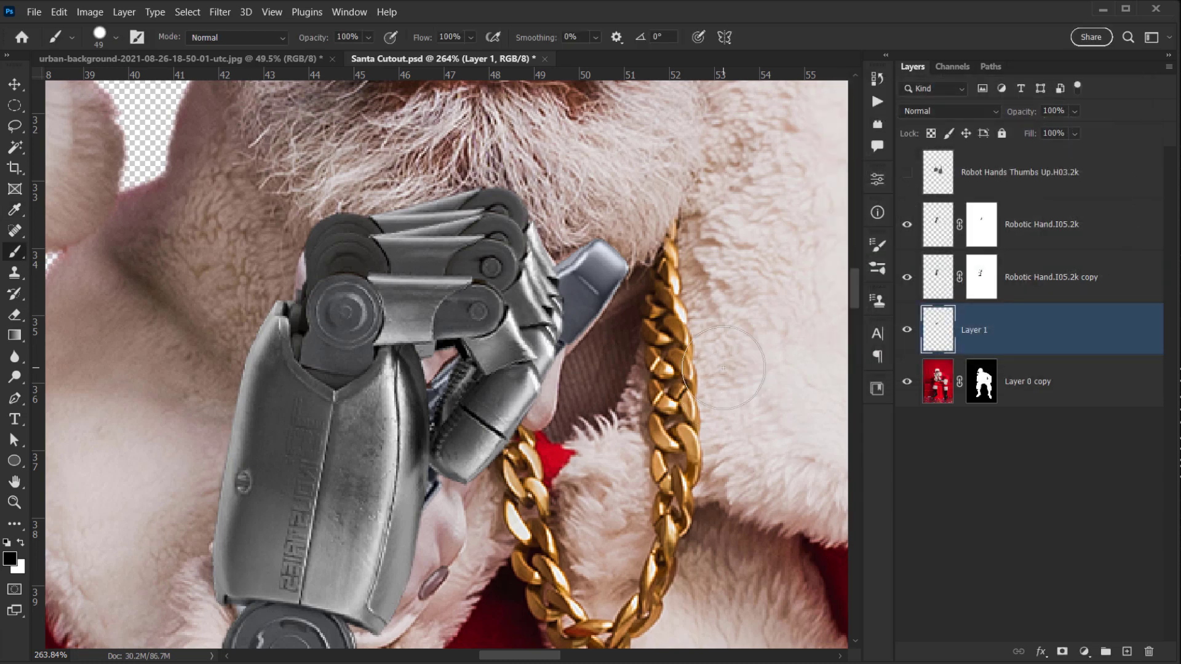
# - Apply Hue/Saturation to the thumb layer with saturation about -36 and lightness -24 to match the robotic hand
pyautogui.hotkey('ctrl', 'u')
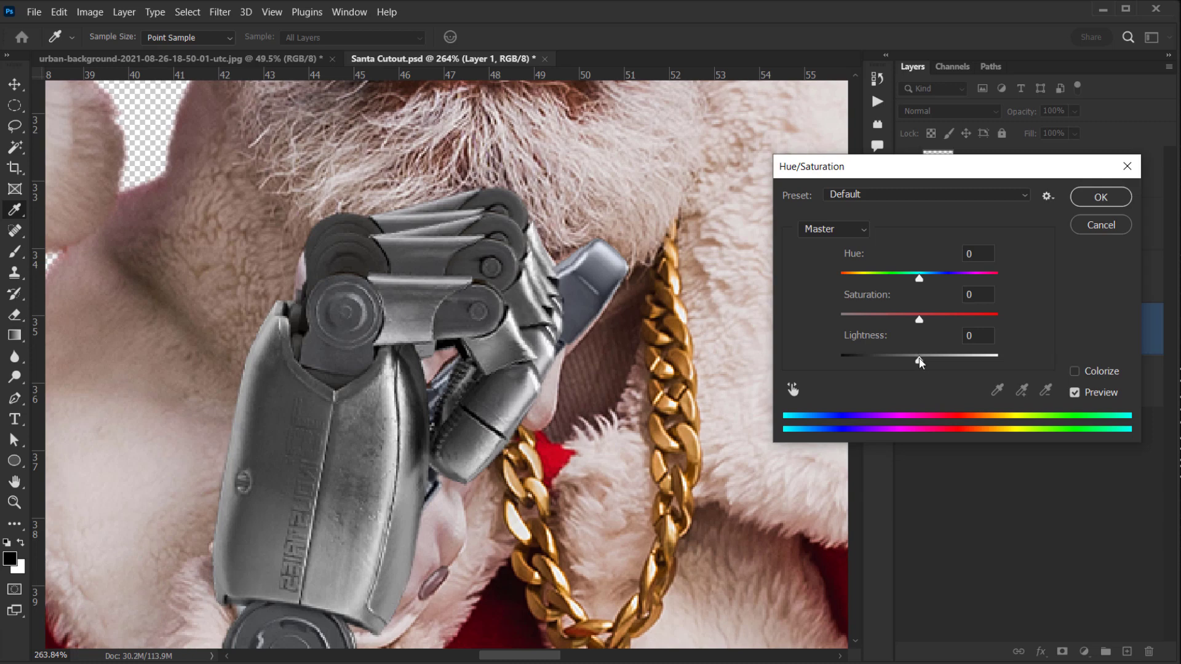
pyautogui.moveTo(919, 364); pyautogui.dragTo(899, 363)
pyautogui.moveTo(917, 316); pyautogui.dragTo(885, 335)
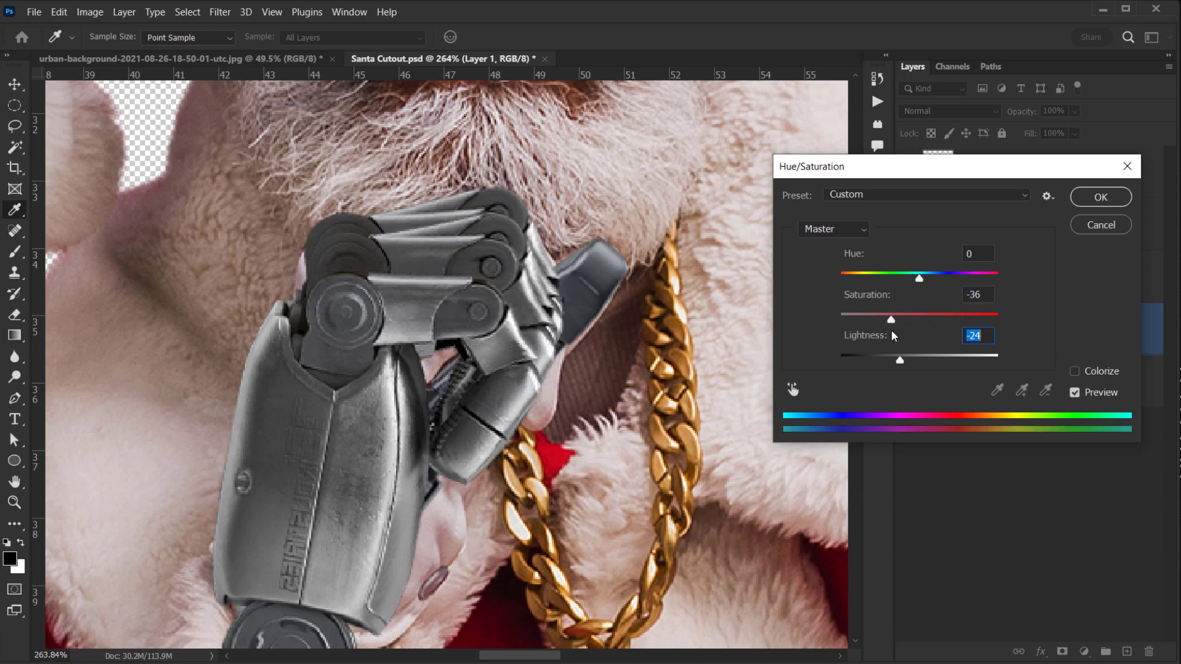
pyautogui.hotkey('shift', 'Tab')
pyautogui.click(1085, 198)
pyautogui.press('b')
# - Merge the thumb layer with the Robotic Hand.I05.2k layer and its copy
pyautogui.scroll(-6, 390, 402)
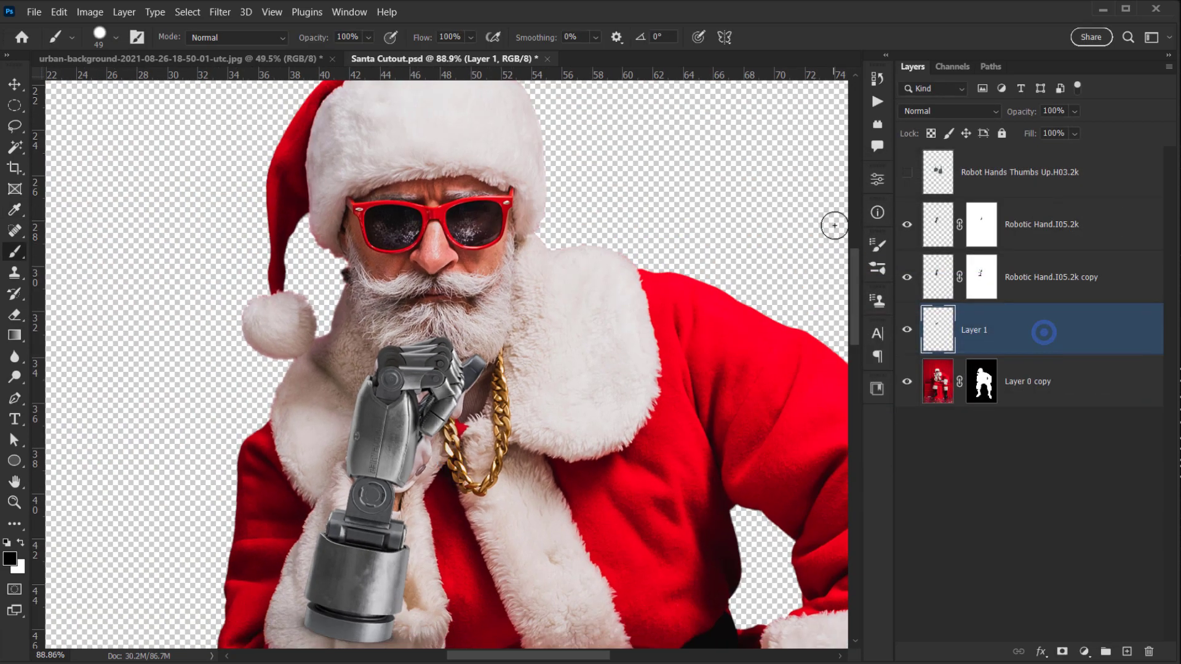
pyautogui.scroll(3, 486, 446)
pyautogui.moveTo(490, 448); pyautogui.dragTo(415, 412)
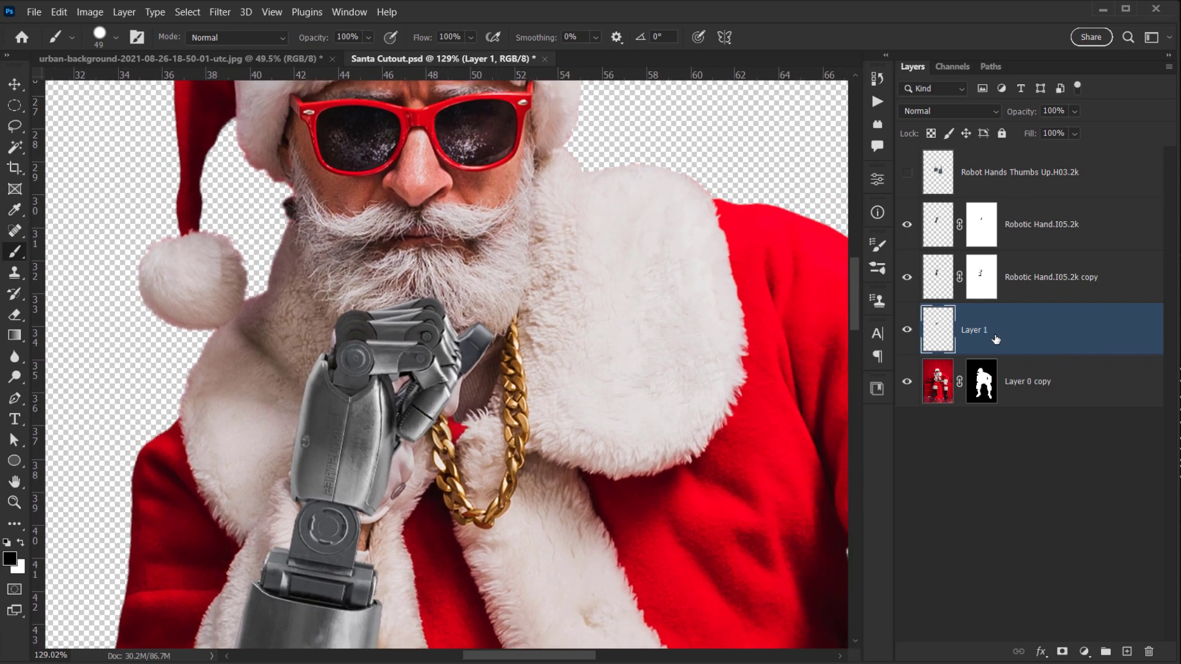
pyautogui.keyDown('shift'); pyautogui.click(1042, 232); pyautogui.keyUp('shift')
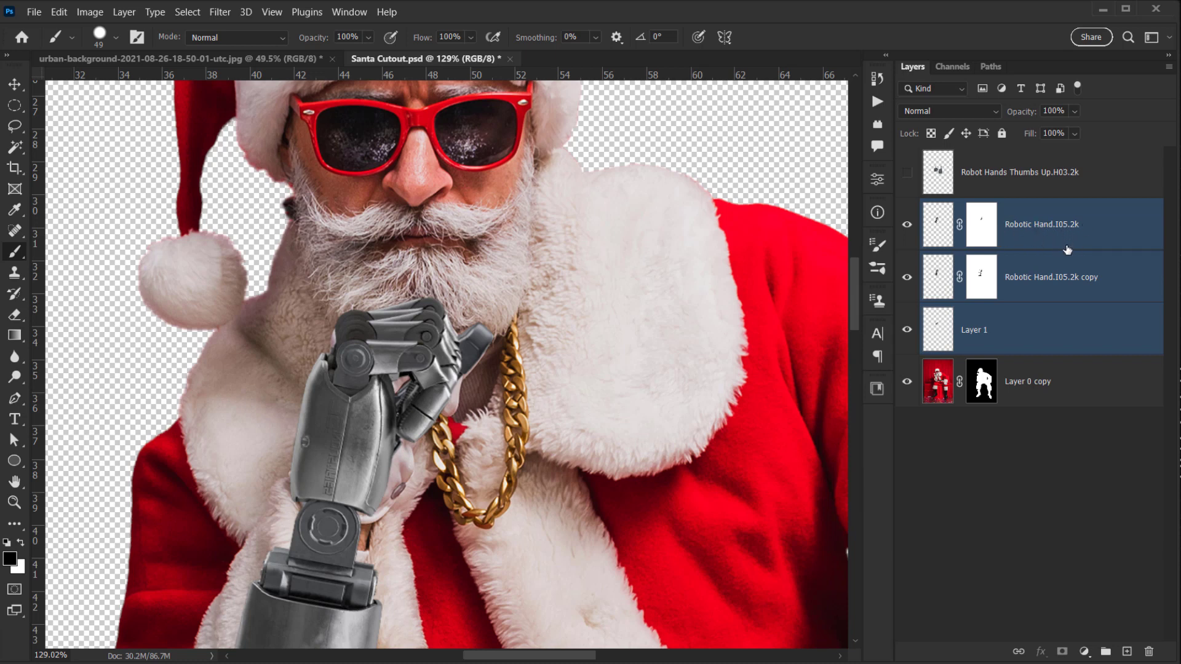
pyautogui.hotkey('ctrl', 'e')
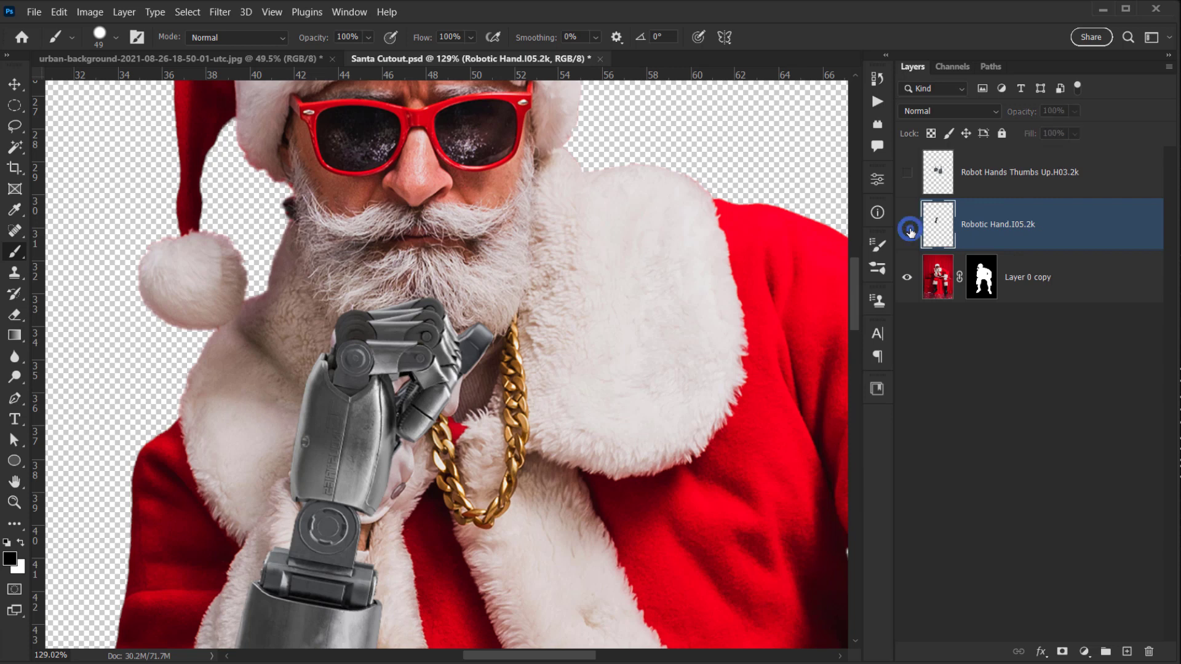
# - Toggle the merged robotic hand's visibility and examine how well it covers the white glove and wrist
pyautogui.click(908, 227)
pyautogui.click(907, 227)
pyautogui.click(907, 226)
pyautogui.click(908, 226)
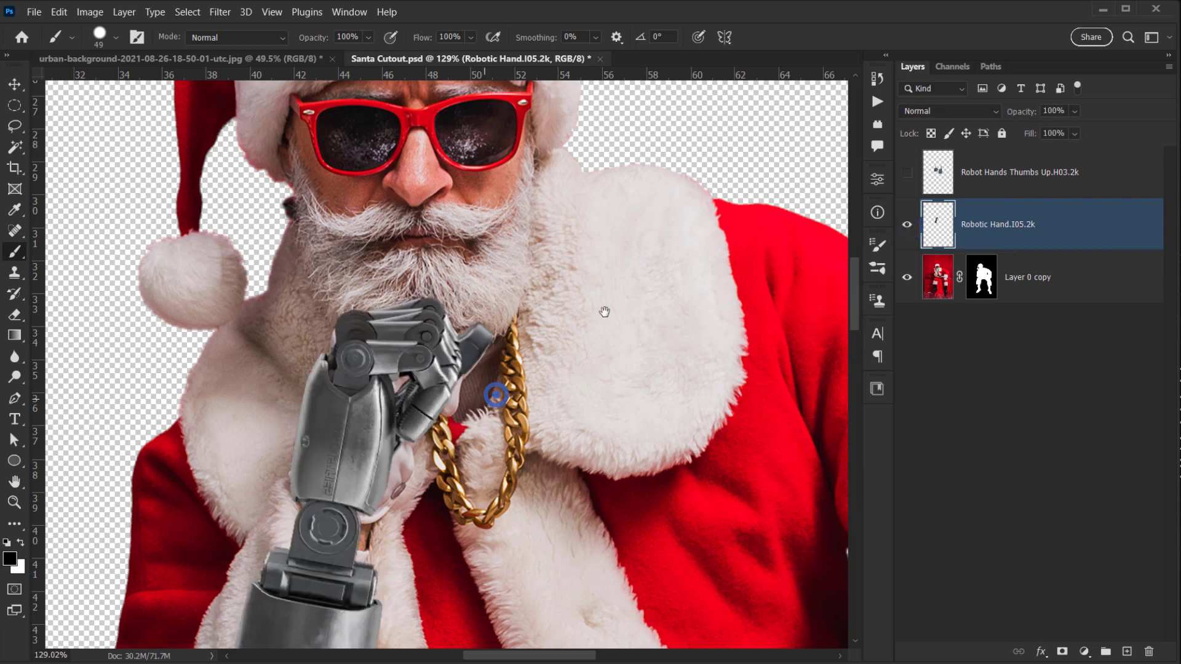
pyautogui.moveTo(492, 395); pyautogui.dragTo(609, 305)
pyautogui.scroll(-3, 609, 306)
pyautogui.scroll(2, 527, 408)
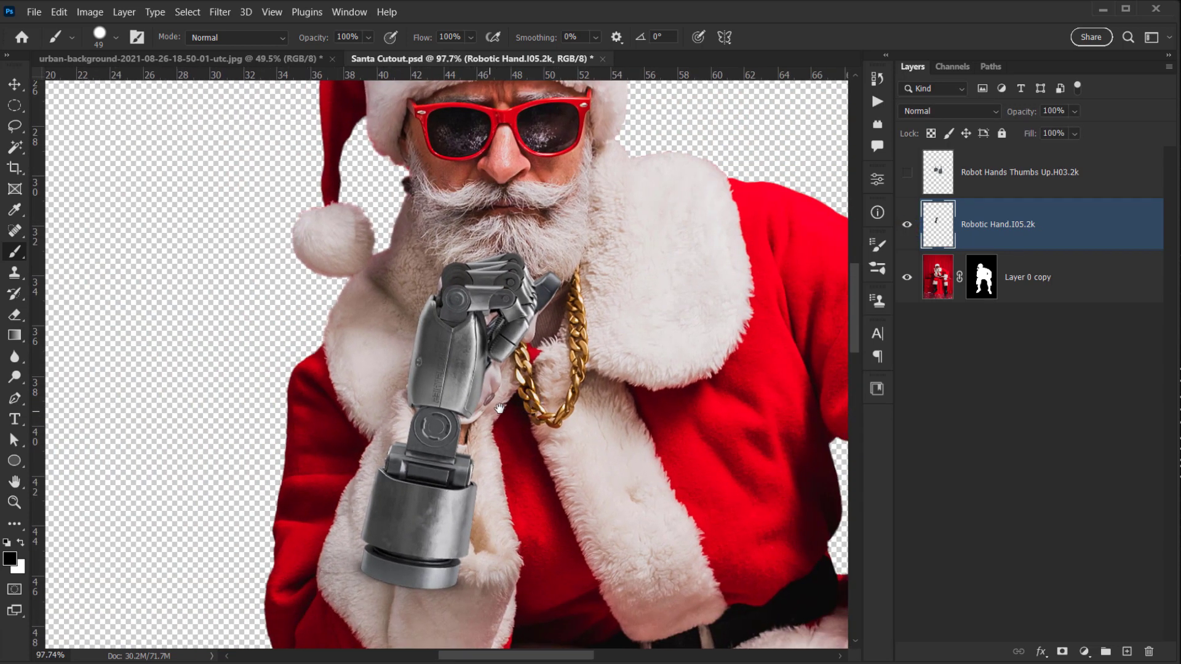
pyautogui.scroll(2, 476, 401)
pyautogui.scroll(2, 495, 399)
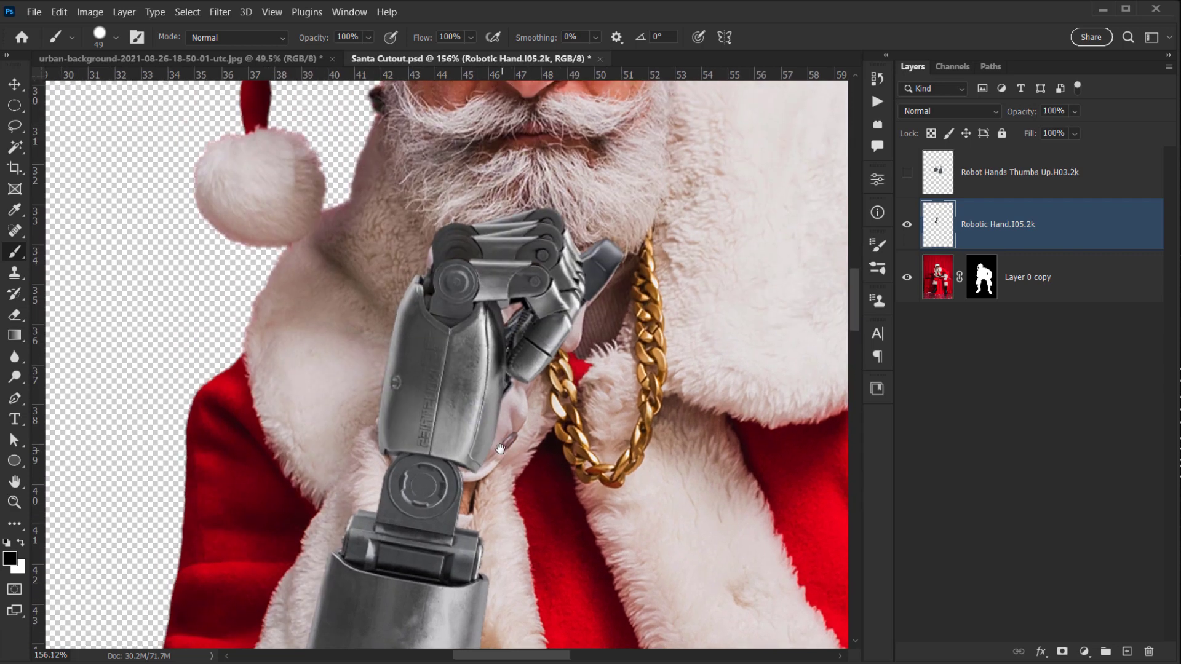
pyautogui.scroll(-3, 499, 418)
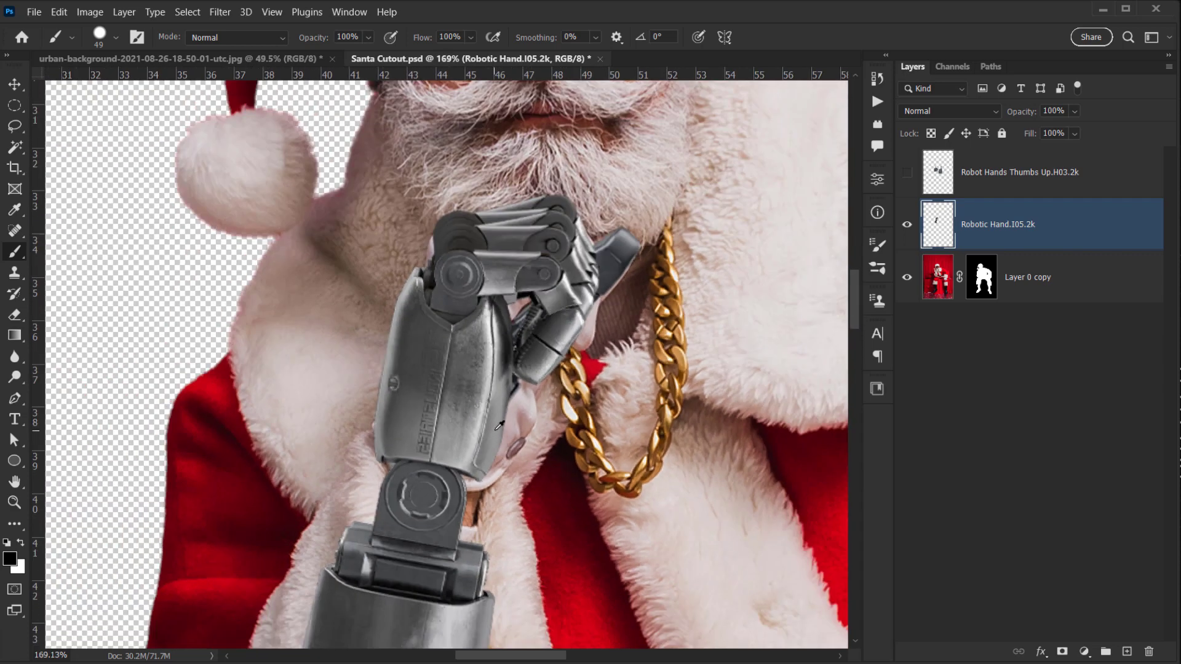
# - Free-transform the robotic hand over the white glove, scaling it to 103.24% and rotating it -2.41°
pyautogui.hotkey('ctrl', 't')
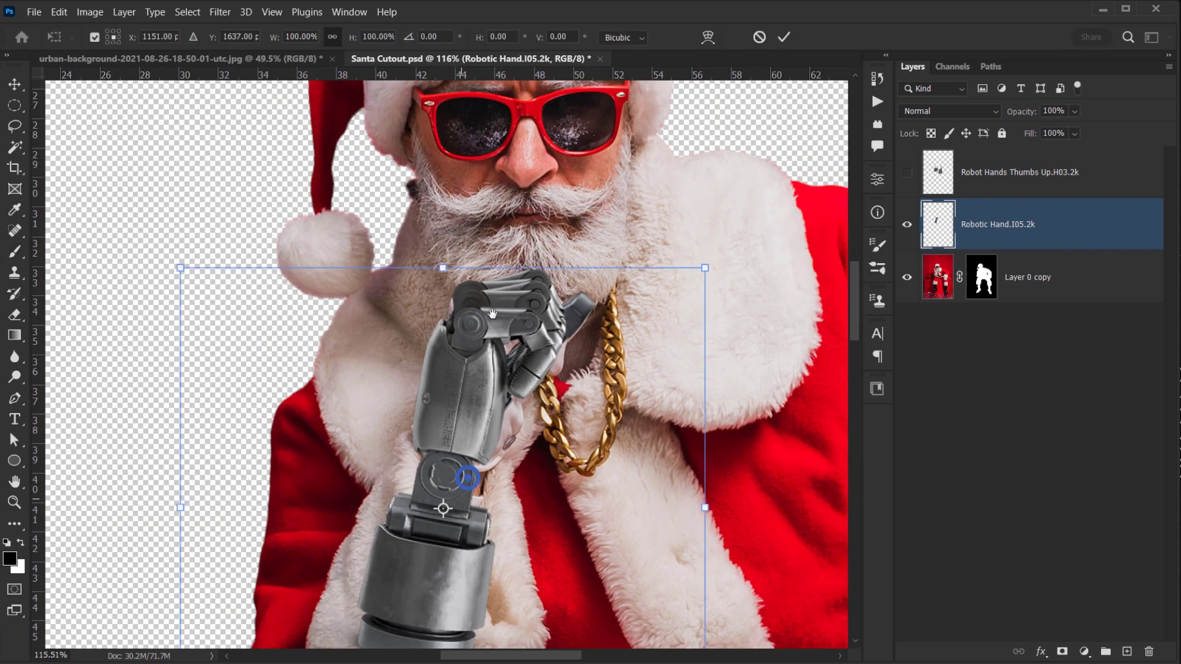
pyautogui.moveTo(457, 509); pyautogui.dragTo(443, 355)
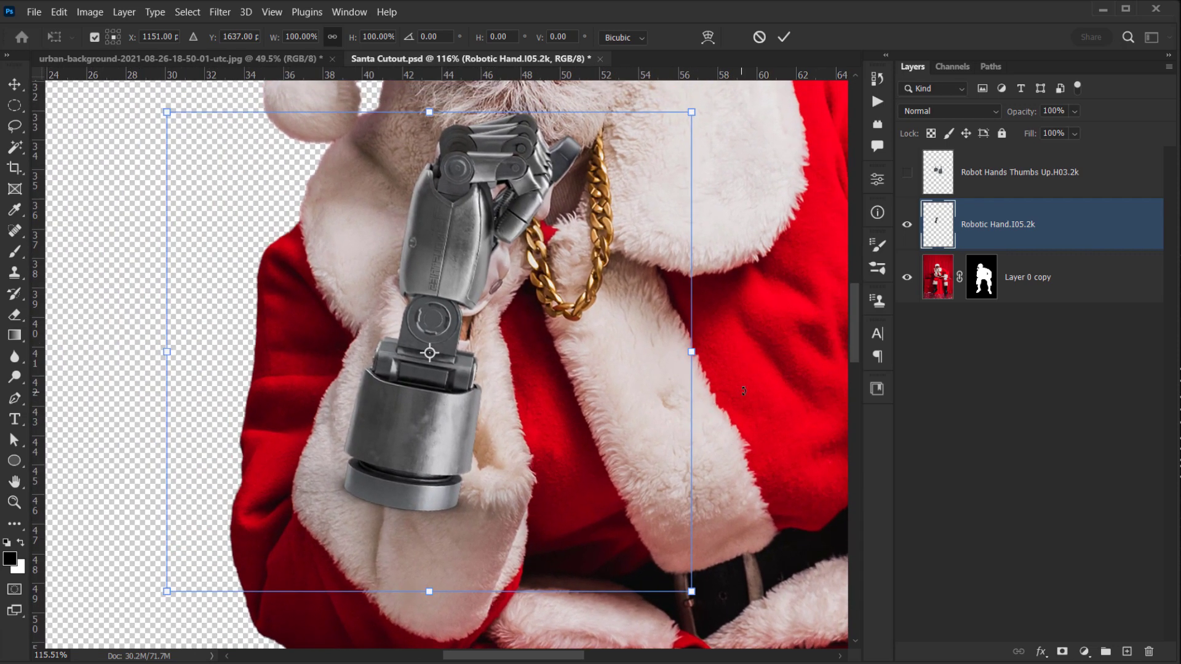
pyautogui.moveTo(743, 391); pyautogui.dragTo(751, 405)
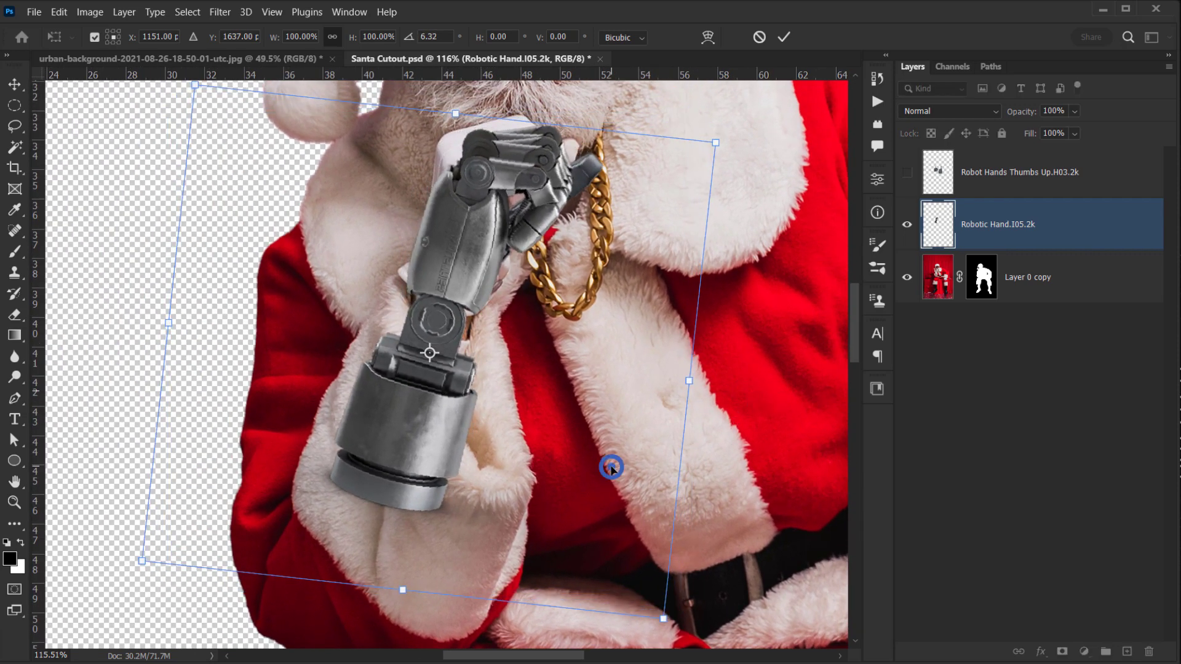
pyautogui.moveTo(611, 466)
pyautogui.mouseDown()
pyautogui.moveTo(585, 466)
pyautogui.moveTo(600, 459)
pyautogui.mouseUp()
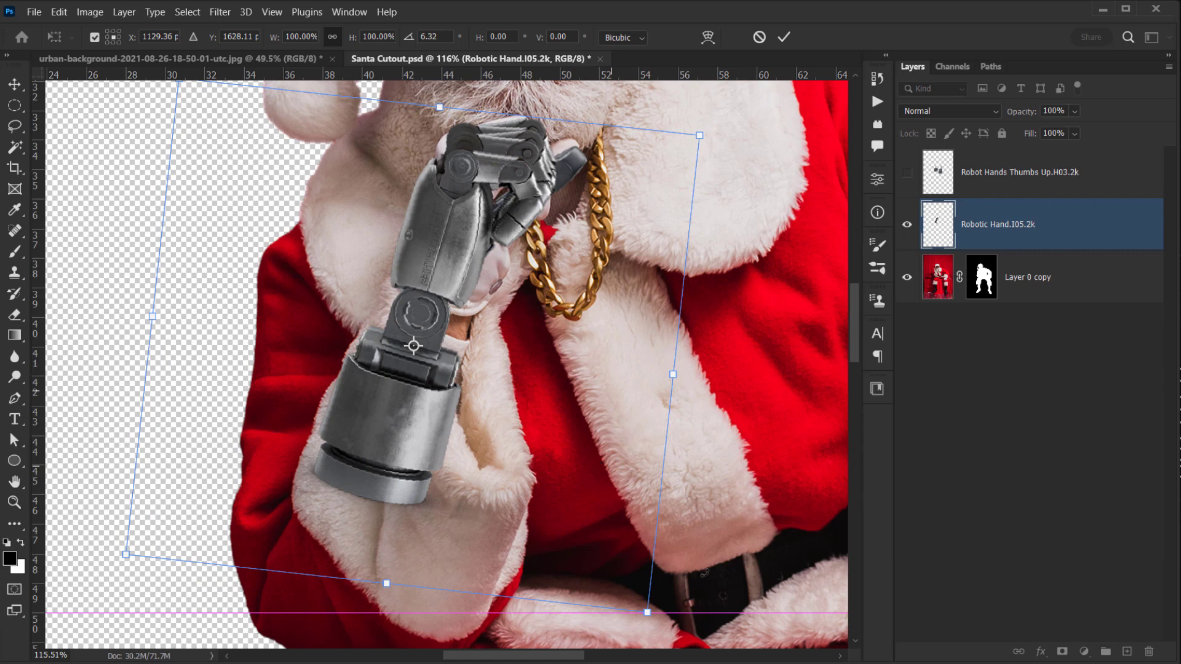
pyautogui.moveTo(649, 613)
pyautogui.mouseDown()
pyautogui.moveTo(667, 608)
pyautogui.moveTo(656, 621)
pyautogui.mouseUp()
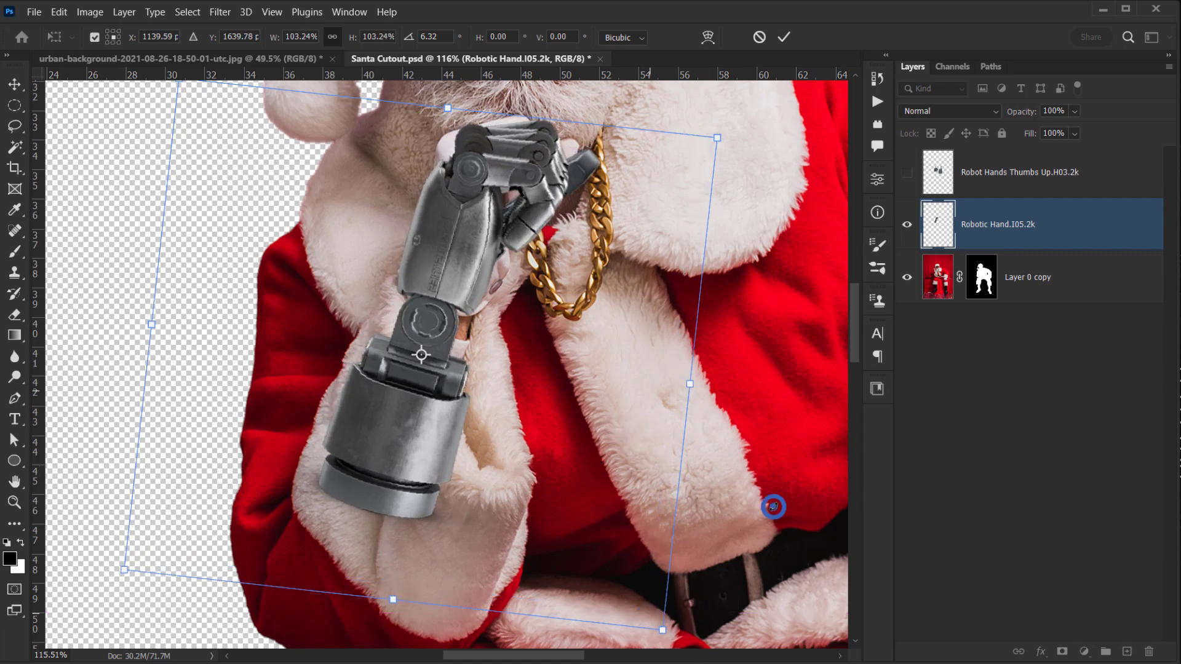
pyautogui.moveTo(772, 501); pyautogui.dragTo(784, 467)
pyautogui.moveTo(589, 523); pyautogui.dragTo(586, 525)
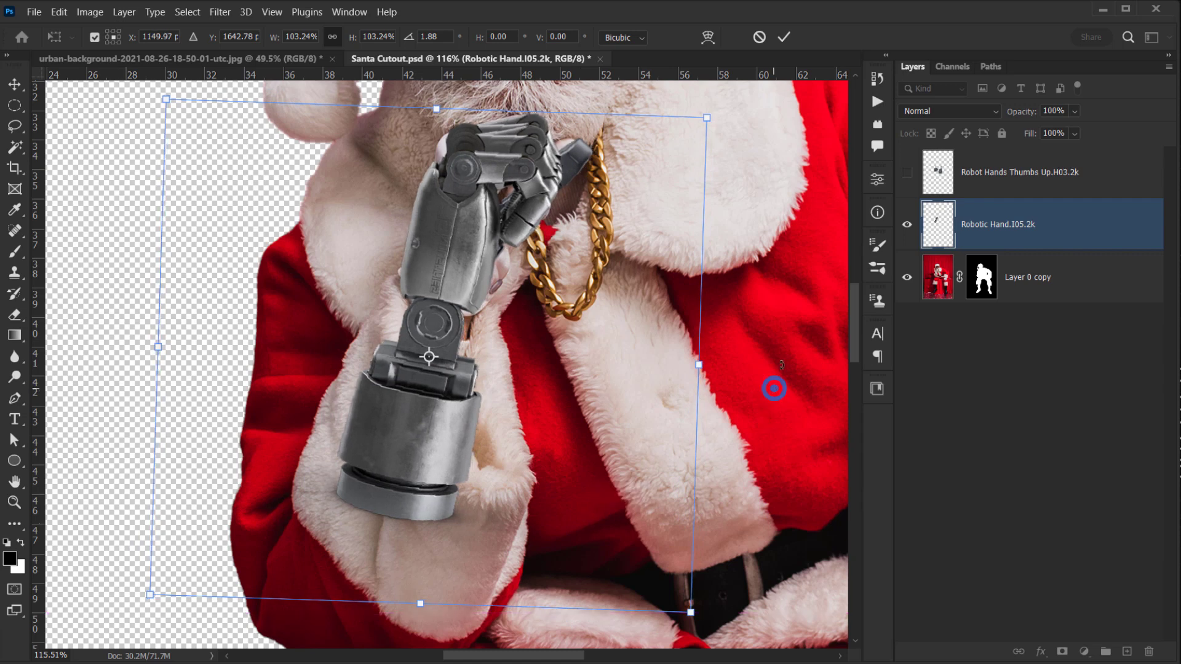
pyautogui.moveTo(768, 391); pyautogui.dragTo(795, 342)
pyautogui.moveTo(614, 465); pyautogui.dragTo(618, 469)
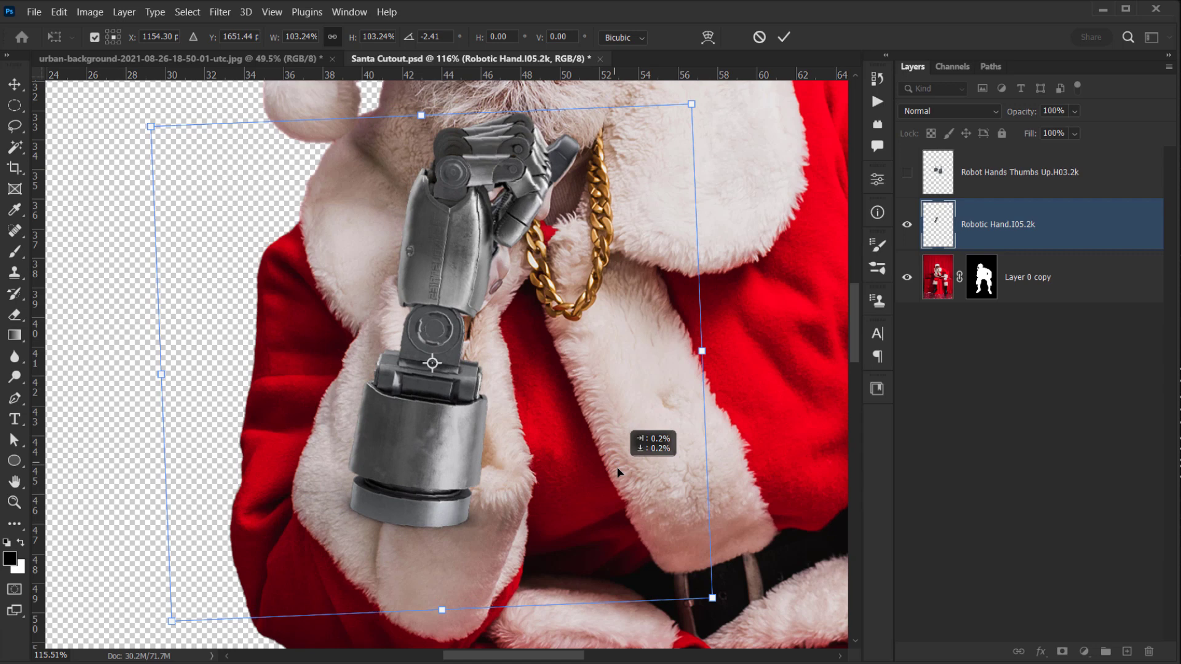
pyautogui.click(781, 39)
# - Toggle the robotic hand layer's visibility and examine how the thumb and palm line up with the glove underneath
pyautogui.scroll(4, 586, 191)
pyautogui.click(906, 224)
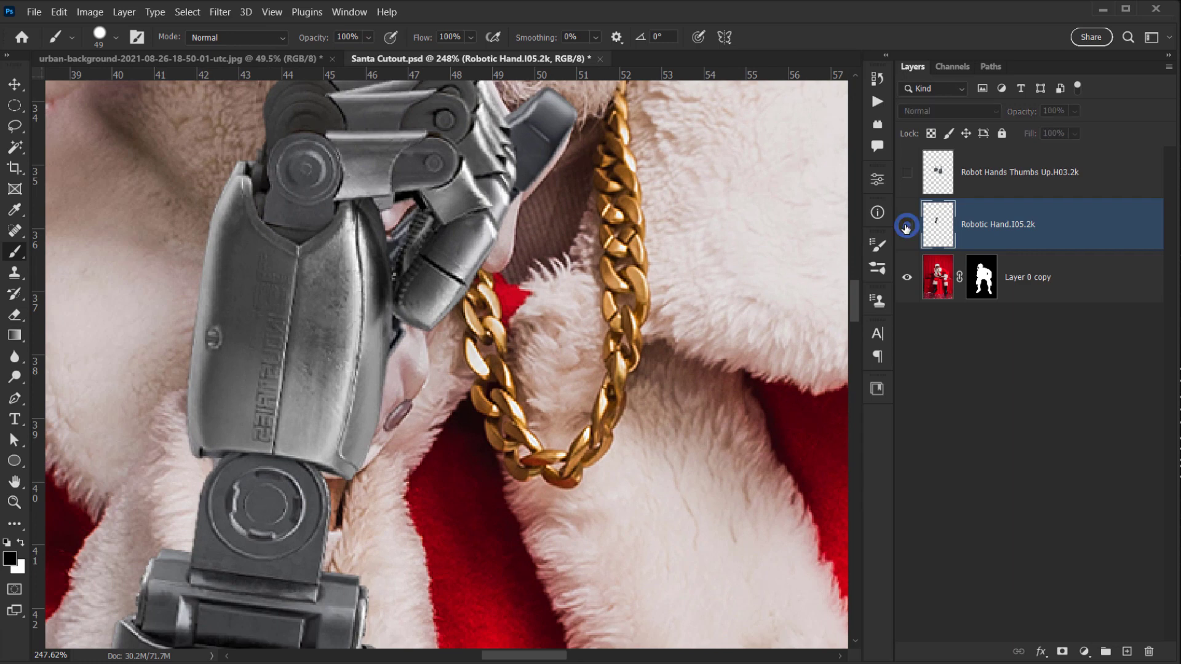
pyautogui.click(906, 225)
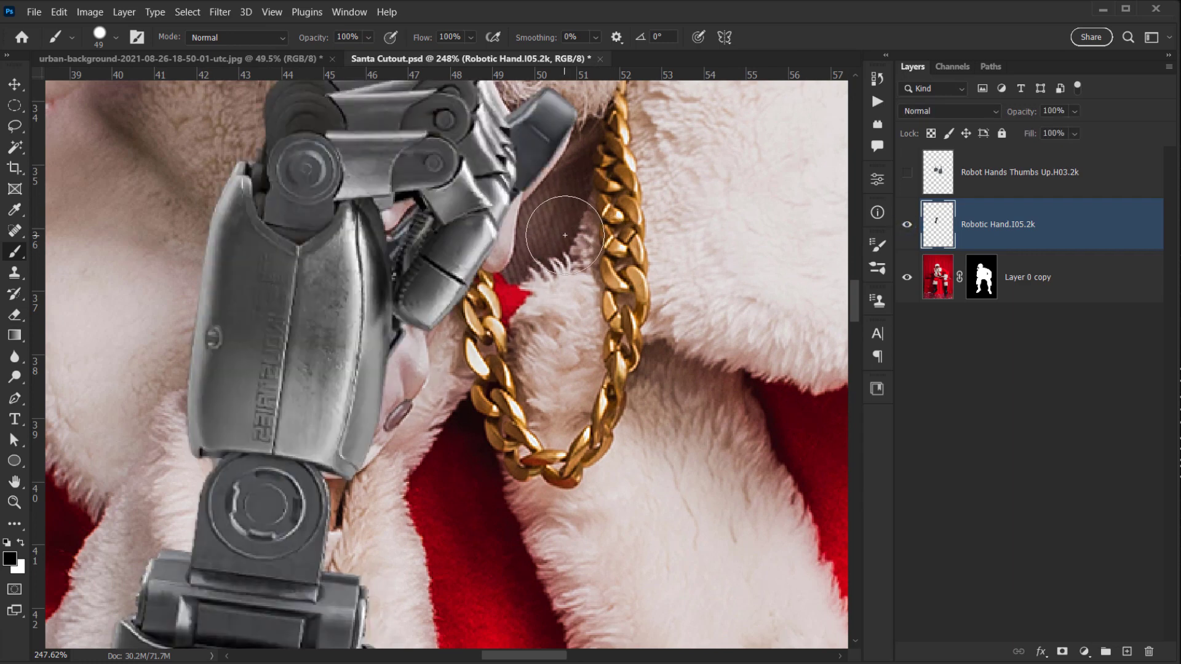
pyautogui.click(906, 226)
pyautogui.click(906, 226)
pyautogui.scroll(2, 575, 267)
pyautogui.press('e')
pyautogui.moveTo(567, 258); pyautogui.dragTo(552, 258)
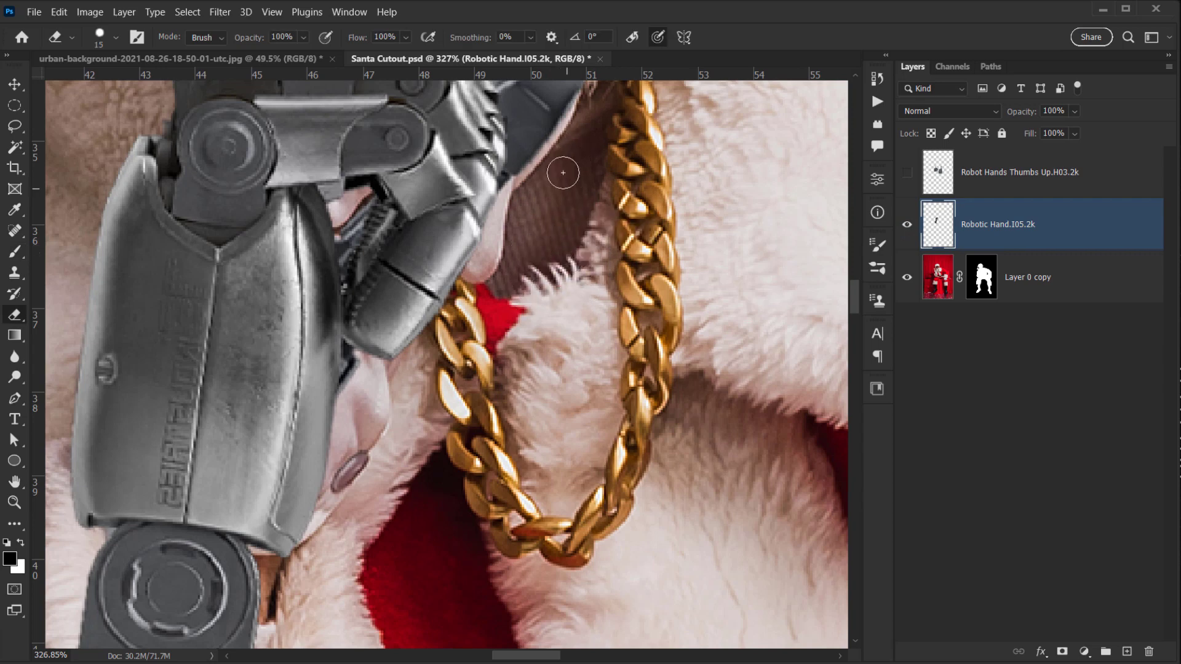
pyautogui.scroll(-5, 550, 312)
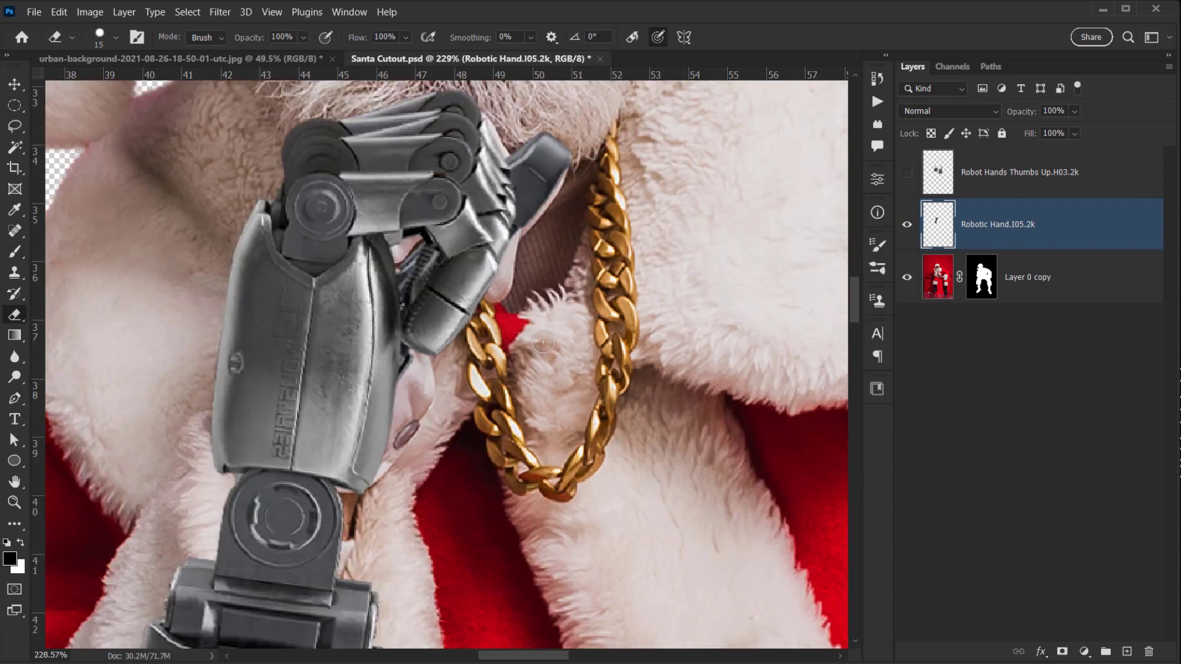
pyautogui.scroll(5, 551, 335)
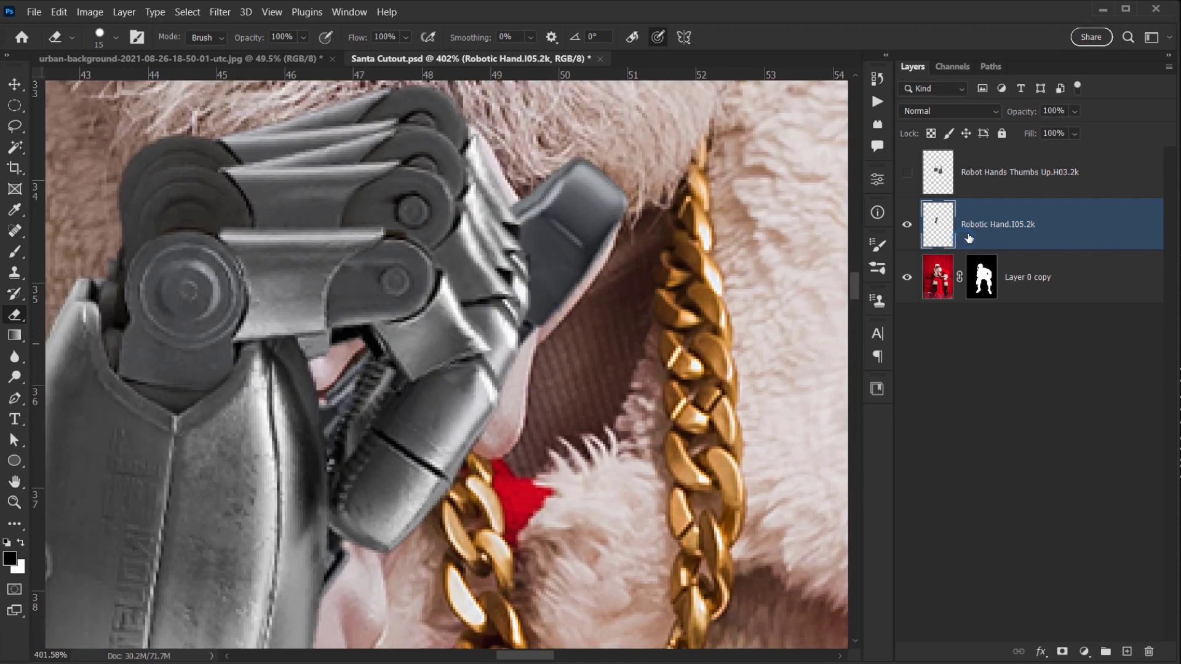
# - Free-transform the robotic hand again, scaling it to 100.56% and nudging it slightly over the glove
pyautogui.hotkey('ctrl', 't')
pyautogui.scroll(-4, 568, 407)
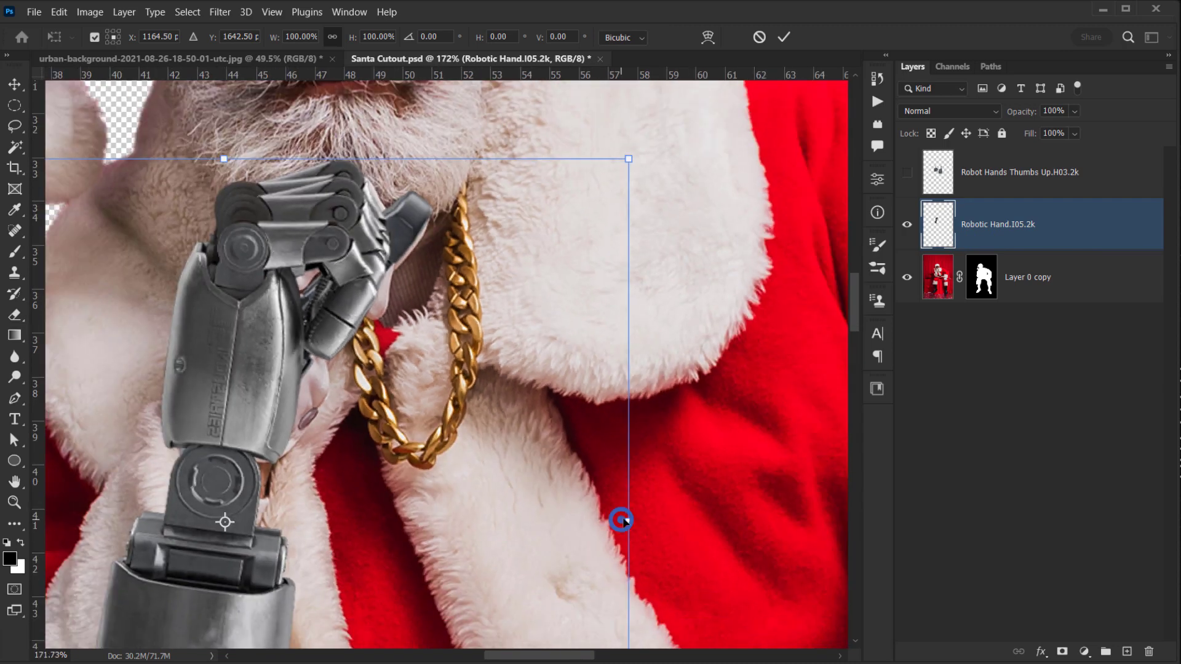
pyautogui.moveTo(621, 520); pyautogui.dragTo(635, 521)
pyautogui.moveTo(502, 462); pyautogui.dragTo(500, 466)
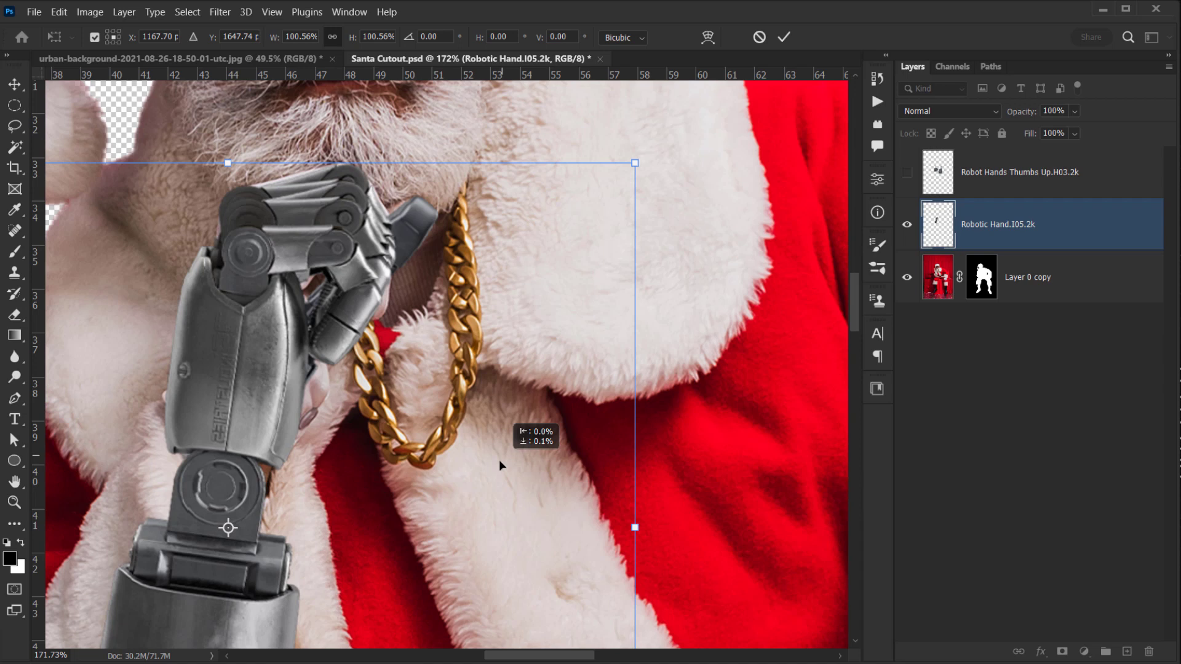
pyautogui.moveTo(352, 465); pyautogui.dragTo(380, 451)
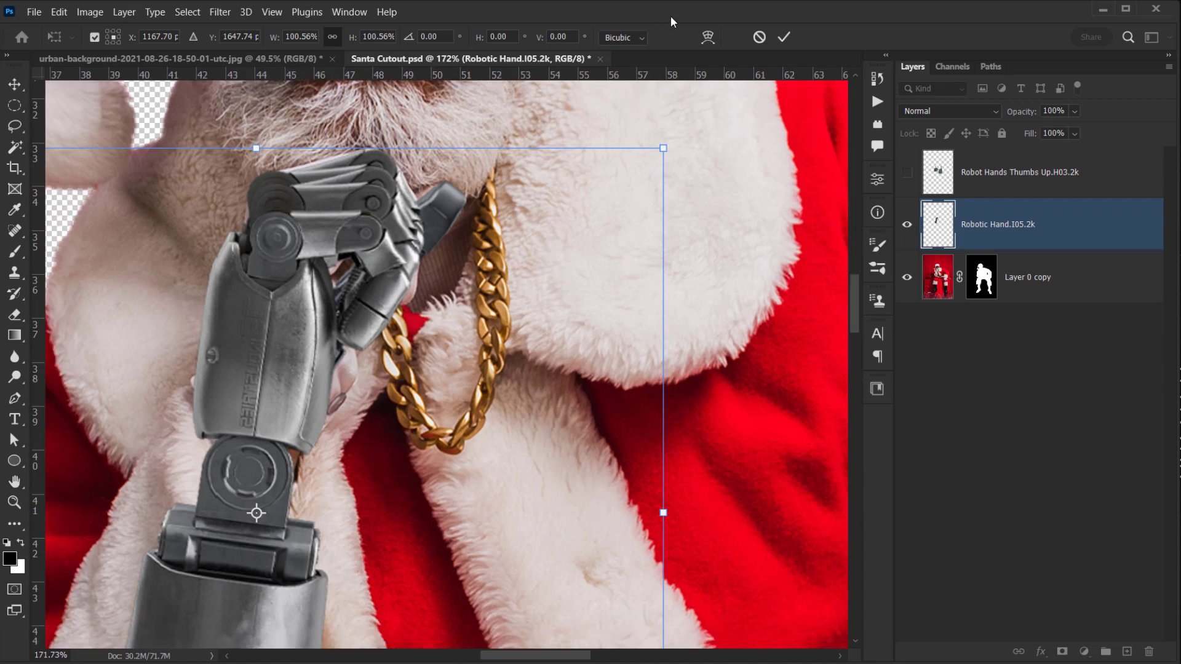
pyautogui.click(783, 38)
# - Add a white layer mask to the Robotic Hand.I05.2k layer
pyautogui.press('e')
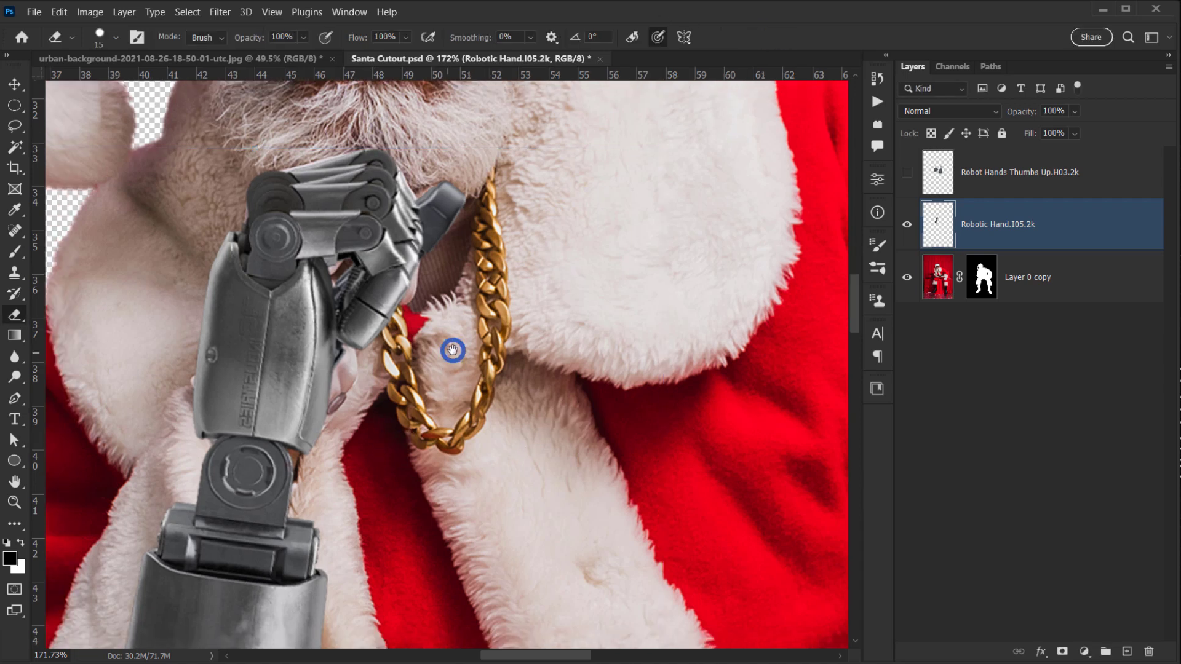
pyautogui.moveTo(451, 348)
pyautogui.mouseDown()
pyautogui.moveTo(551, 313)
pyautogui.moveTo(570, 268)
pyautogui.mouseUp()
pyautogui.click(1042, 653)
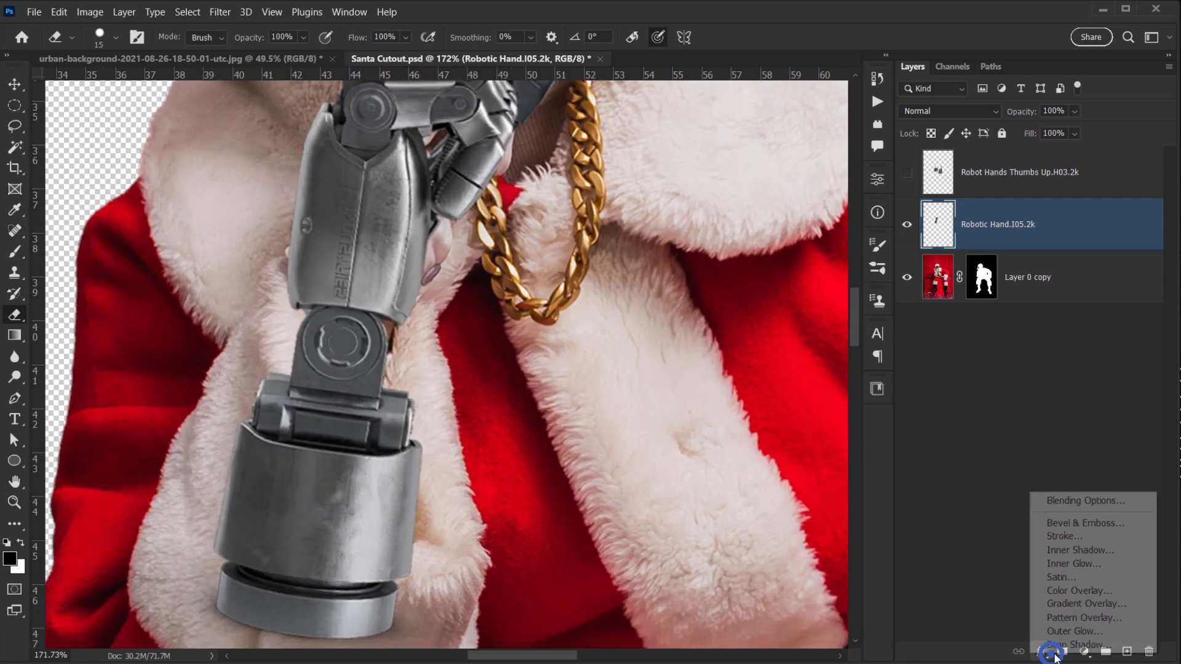
pyautogui.click(968, 630)
pyautogui.click(1067, 653)
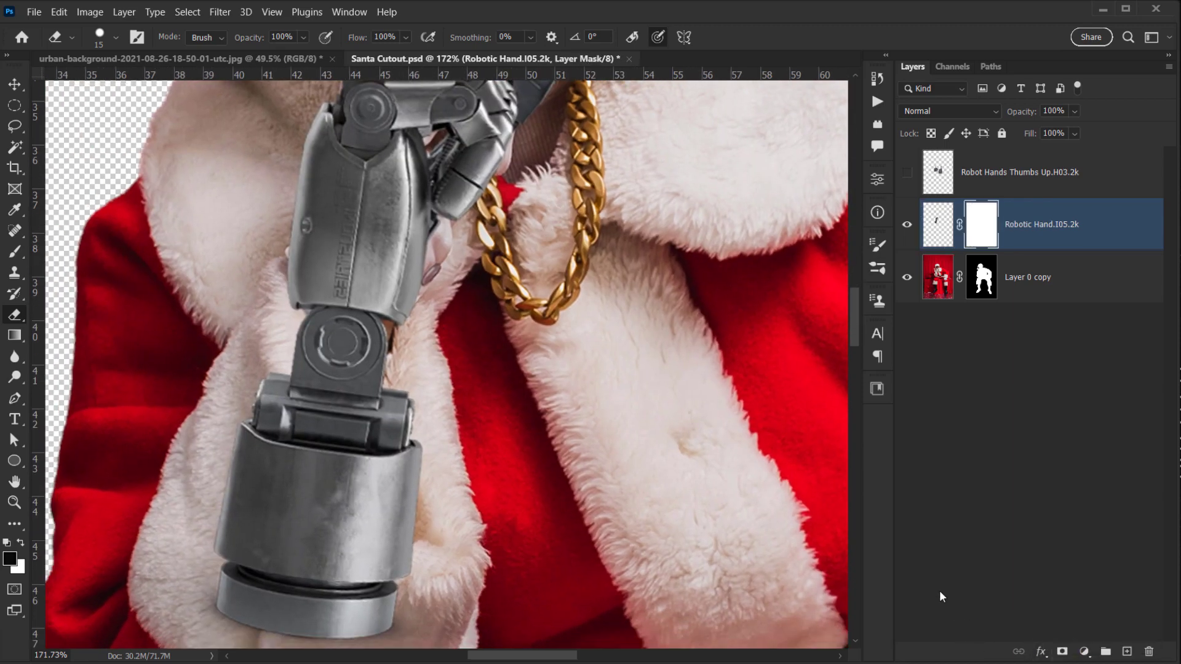
# - Paint black on the robotic hand's mask with a large brush to hide the forearm overlapping the fur cuff
pyautogui.press('b')
pyautogui.moveTo(346, 399); pyautogui.dragTo(369, 404)
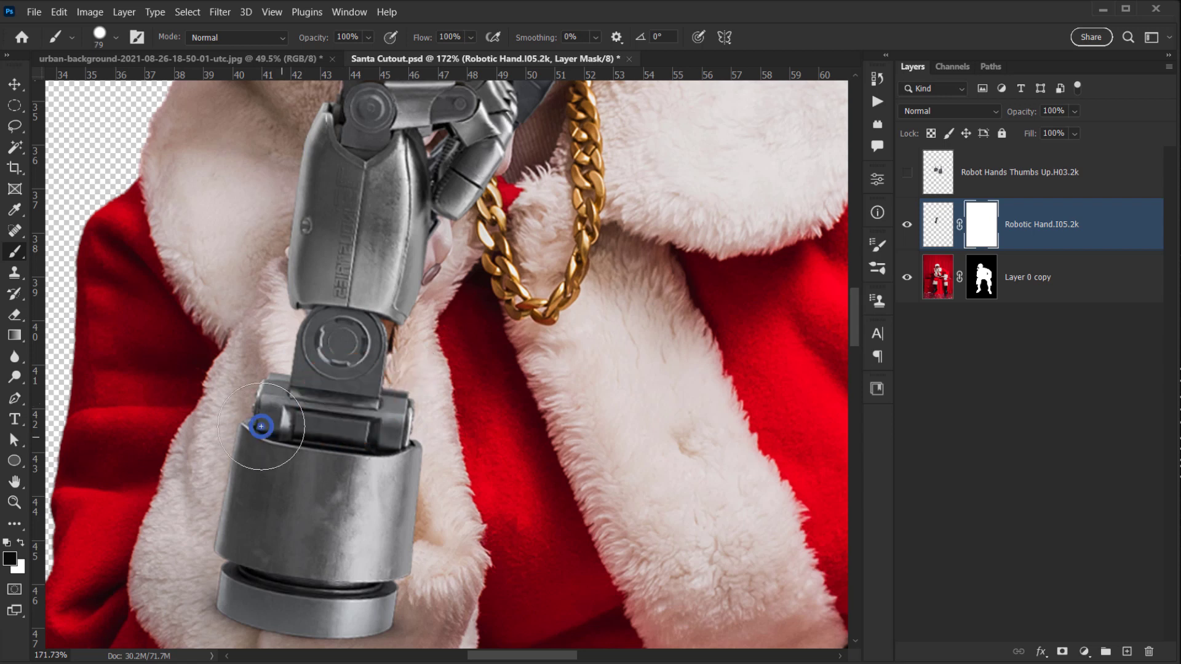
pyautogui.moveTo(261, 427)
pyautogui.mouseDown()
pyautogui.moveTo(267, 447)
pyautogui.moveTo(295, 350)
pyautogui.moveTo(305, 382)
pyautogui.moveTo(289, 350)
pyautogui.moveTo(273, 352)
pyautogui.moveTo(301, 553)
pyautogui.moveTo(351, 468)
pyautogui.moveTo(393, 554)
pyautogui.moveTo(320, 553)
pyautogui.moveTo(246, 603)
pyautogui.moveTo(394, 634)
pyautogui.moveTo(246, 523)
pyautogui.moveTo(197, 562)
pyautogui.moveTo(274, 347)
pyautogui.moveTo(300, 390)
pyautogui.mouseUp()
pyautogui.moveTo(275, 382)
pyautogui.mouseDown()
pyautogui.moveTo(358, 514)
pyautogui.moveTo(459, 492)
pyautogui.mouseUp()
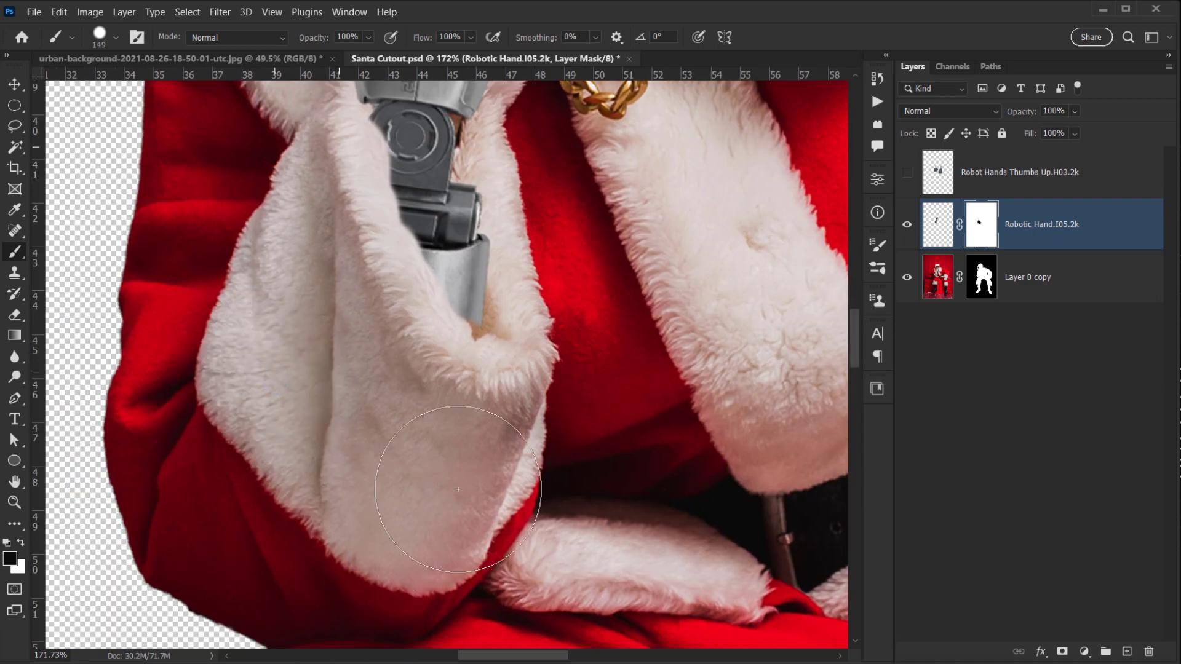
pyautogui.moveTo(447, 426); pyautogui.dragTo(439, 498)
pyautogui.moveTo(462, 379); pyautogui.dragTo(376, 389)
# - Refine the mask along the cuff's inner edge with a smaller brush, hiding excess metal and restoring the round wrist joint
pyautogui.scroll(4, 462, 369)
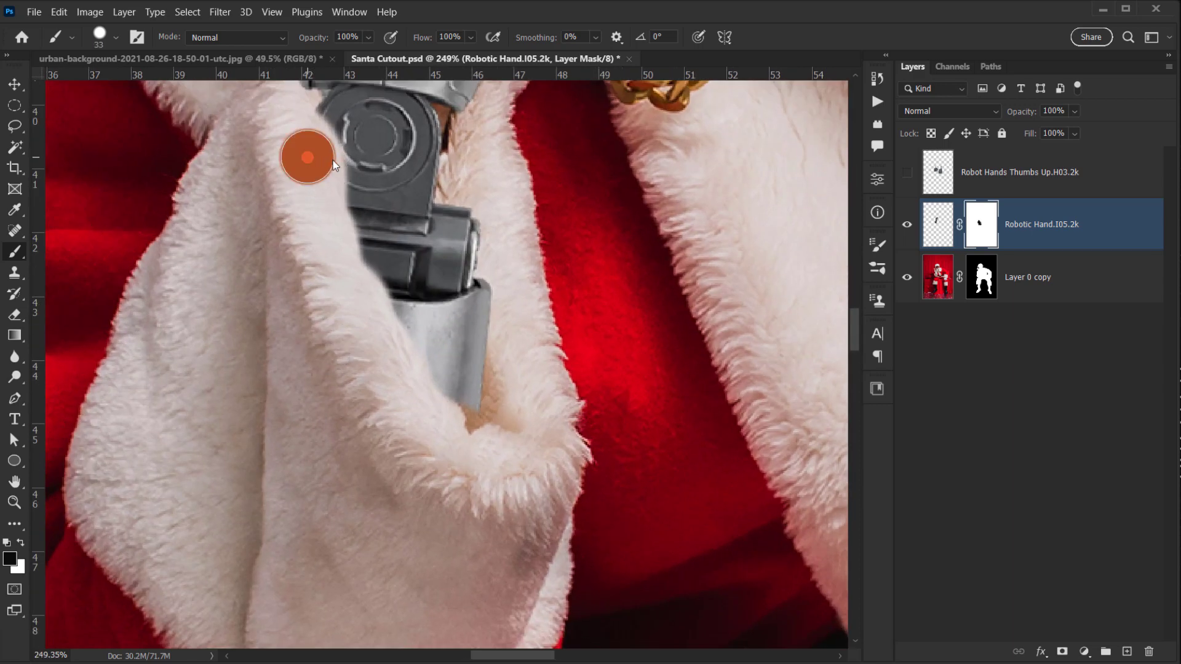
pyautogui.moveTo(333, 165)
pyautogui.mouseDown()
pyautogui.moveTo(359, 293)
pyautogui.moveTo(449, 460)
pyautogui.moveTo(380, 352)
pyautogui.moveTo(335, 214)
pyautogui.moveTo(360, 352)
pyautogui.moveTo(386, 365)
pyautogui.moveTo(376, 343)
pyautogui.moveTo(409, 345)
pyautogui.moveTo(411, 305)
pyautogui.moveTo(434, 372)
pyautogui.mouseUp()
pyautogui.press('x')
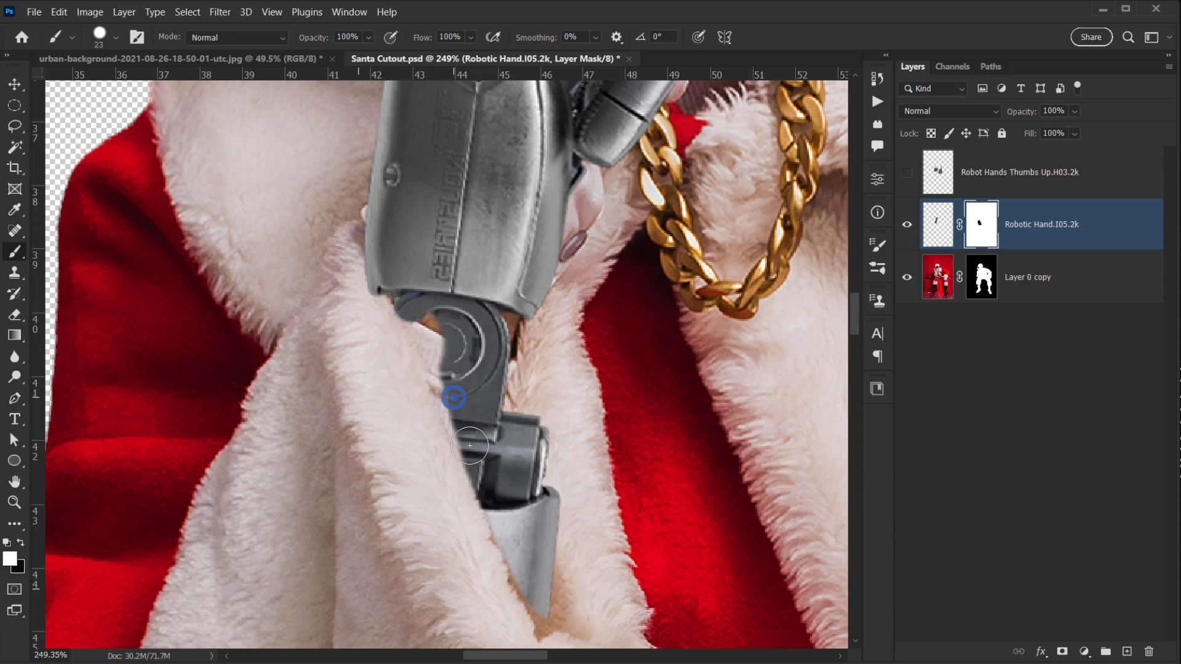
pyautogui.moveTo(469, 445)
pyautogui.mouseDown()
pyautogui.moveTo(493, 460)
pyautogui.moveTo(447, 332)
pyautogui.mouseUp()
pyautogui.moveTo(472, 383); pyautogui.dragTo(485, 387)
# - Refine the mask where the forearm enters the cuff's lower opening, alternating black and white with a tiny brush
pyautogui.moveTo(476, 432)
pyautogui.mouseDown()
pyautogui.moveTo(452, 442)
pyautogui.moveTo(462, 463)
pyautogui.mouseUp()
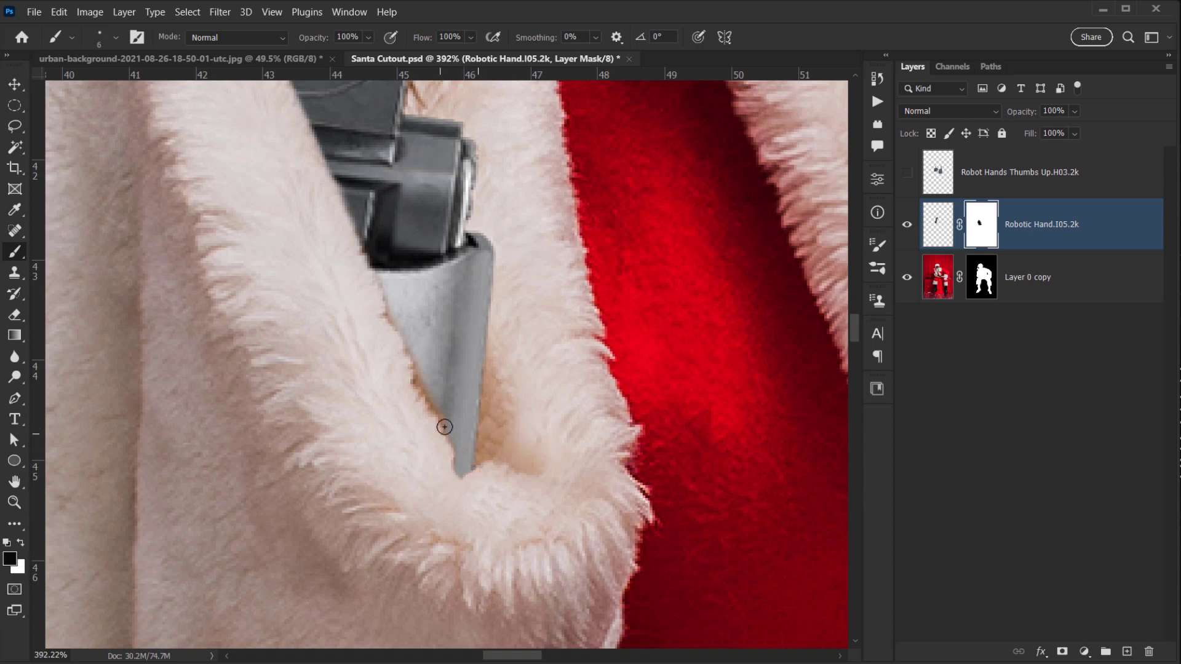
pyautogui.moveTo(457, 433)
pyautogui.mouseDown()
pyautogui.moveTo(464, 448)
pyautogui.moveTo(451, 412)
pyautogui.moveTo(459, 430)
pyautogui.mouseUp()
pyautogui.press('x')
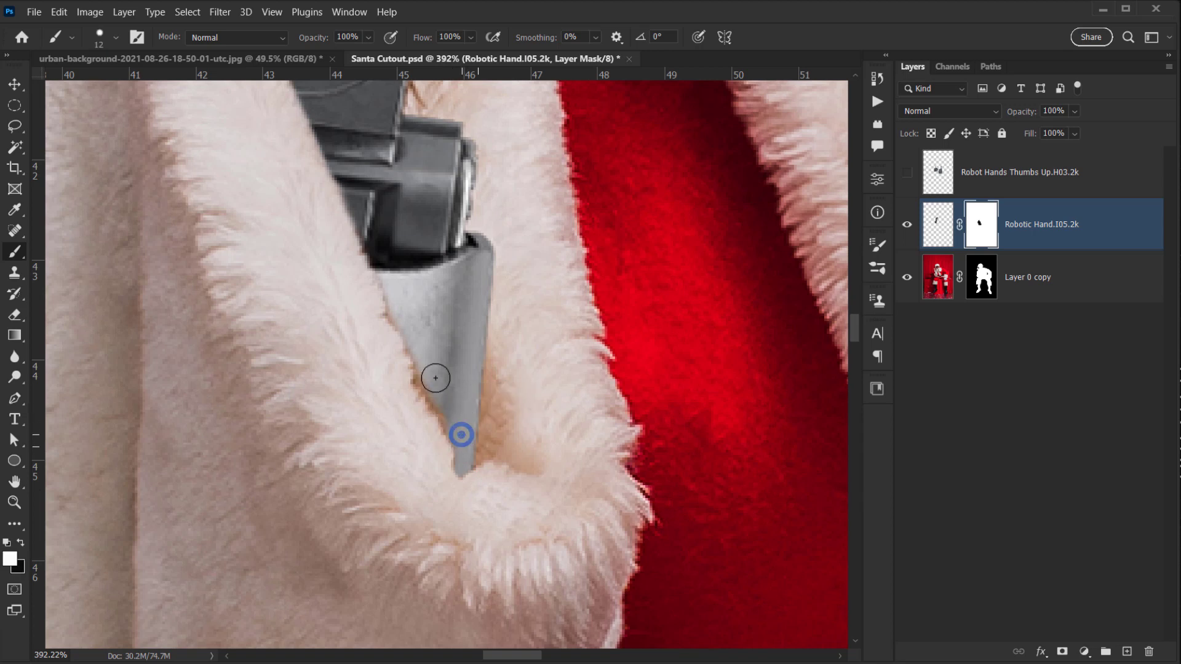
pyautogui.moveTo(435, 377)
pyautogui.mouseDown()
pyautogui.moveTo(435, 390)
pyautogui.moveTo(394, 301)
pyautogui.mouseUp()
pyautogui.click(392, 285)
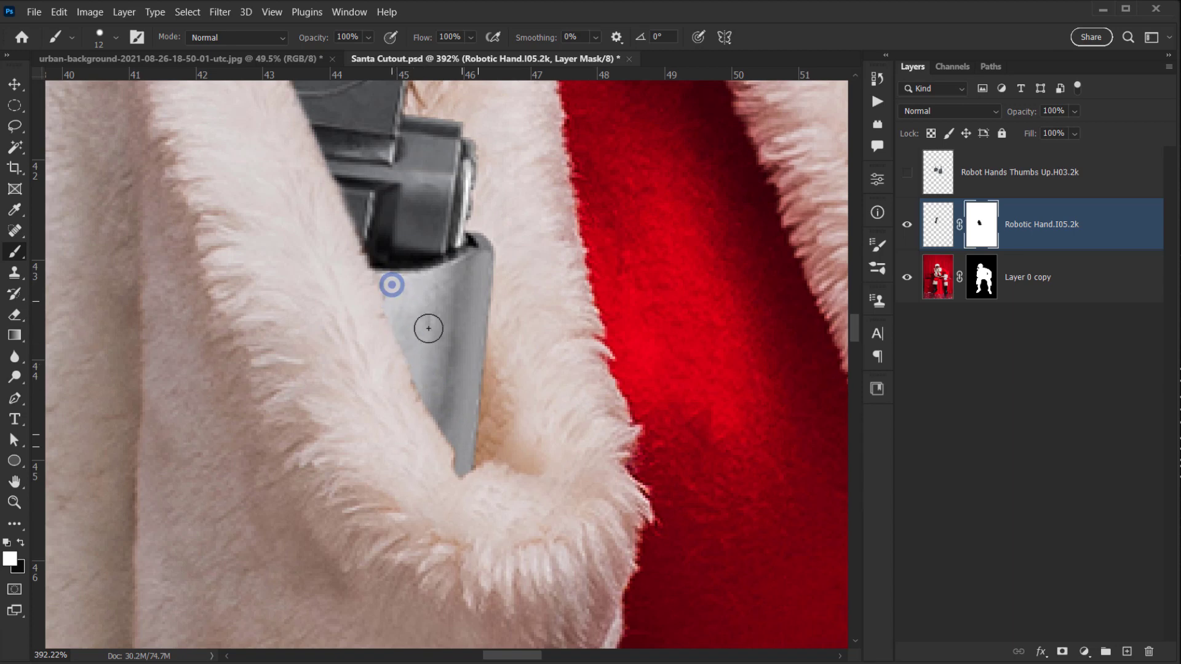
pyautogui.scroll(-5, 439, 349)
pyautogui.scroll(5, 433, 370)
pyautogui.keyDown('alt'); pyautogui.rightClick(401, 375); pyautogui.keyUp('alt')
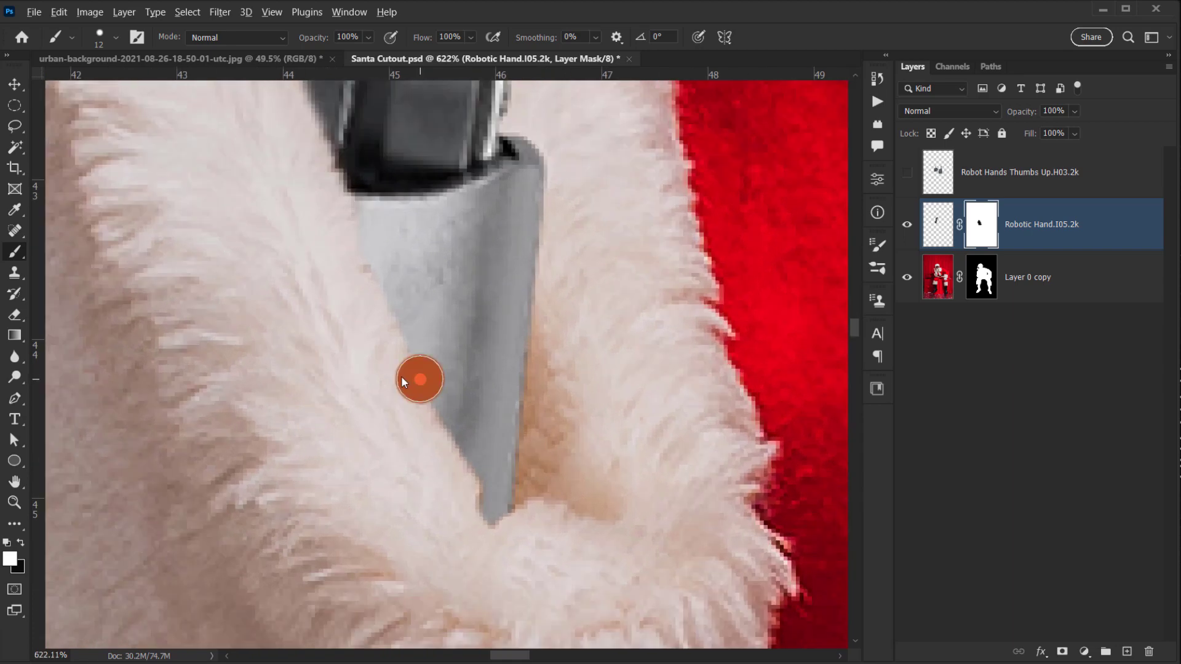
pyautogui.click(419, 374)
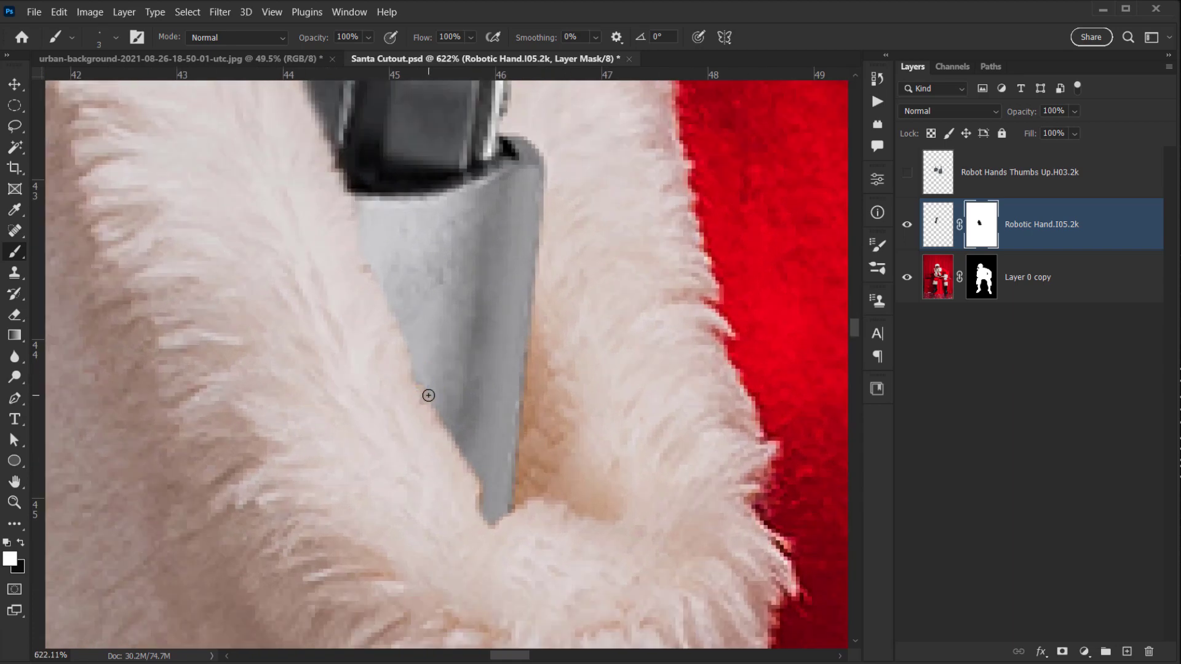
# - Examine the masked robotic hand at full-figure and close-up scale, checking the cuff edge, wrist and remaining visible glove
pyautogui.scroll(-5, 461, 403)
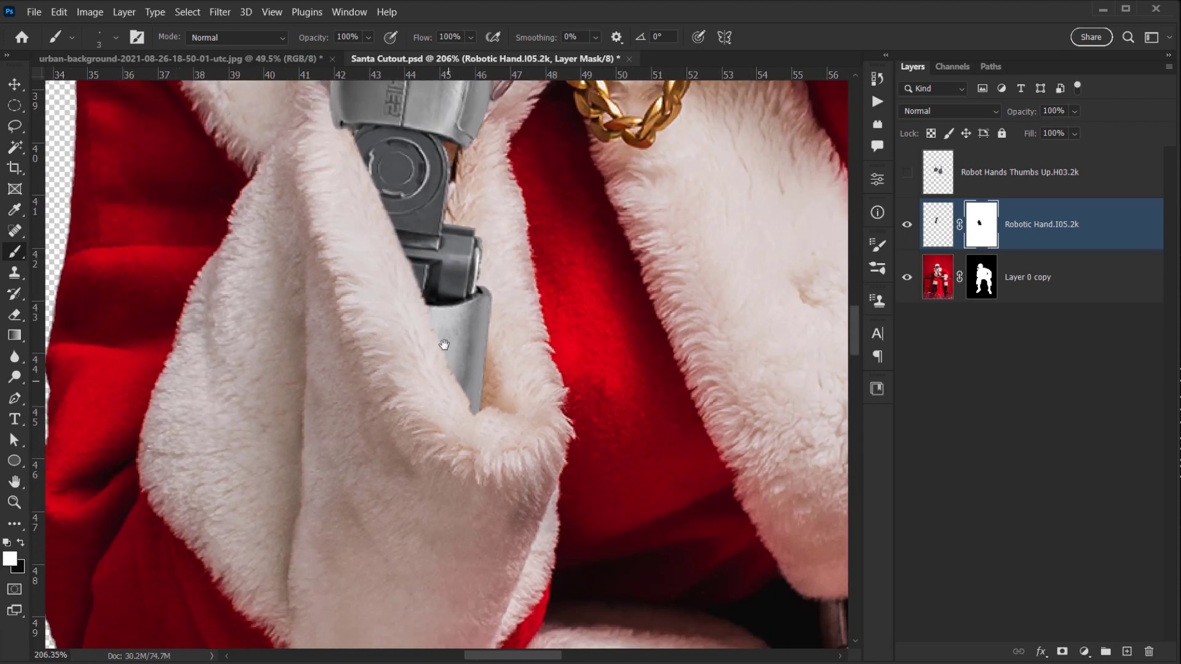
pyautogui.click(443, 331)
pyautogui.moveTo(445, 518); pyautogui.dragTo(462, 589)
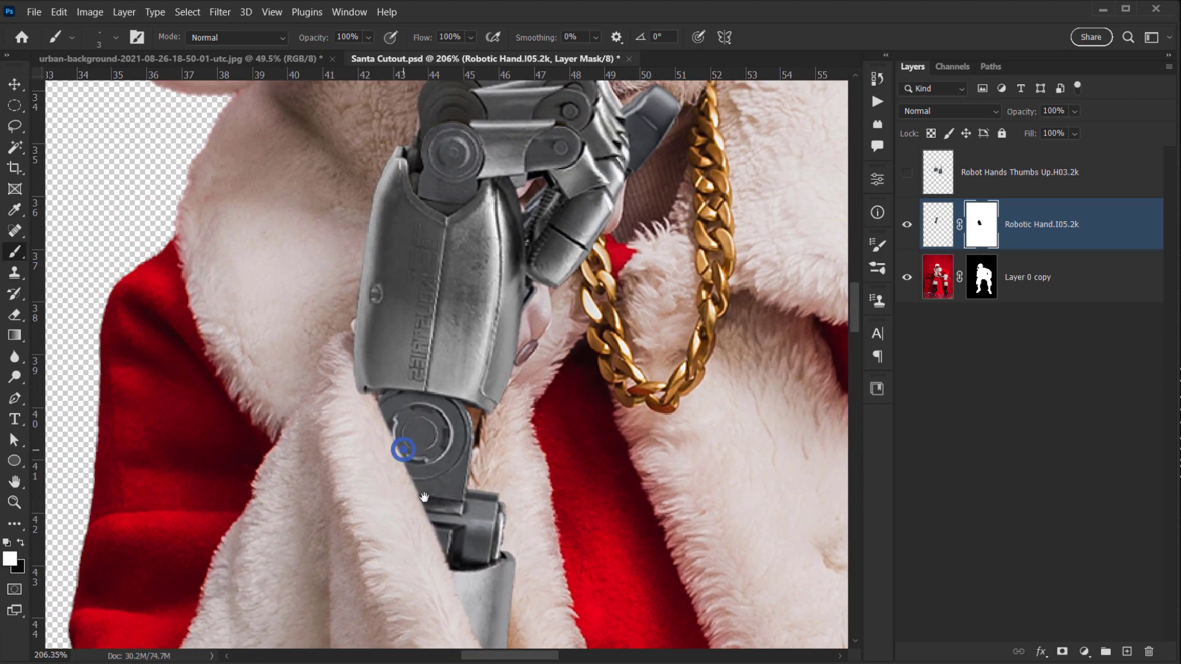
pyautogui.moveTo(403, 450); pyautogui.dragTo(427, 508)
pyautogui.scroll(-2, 419, 447)
pyautogui.scroll(-3, 424, 441)
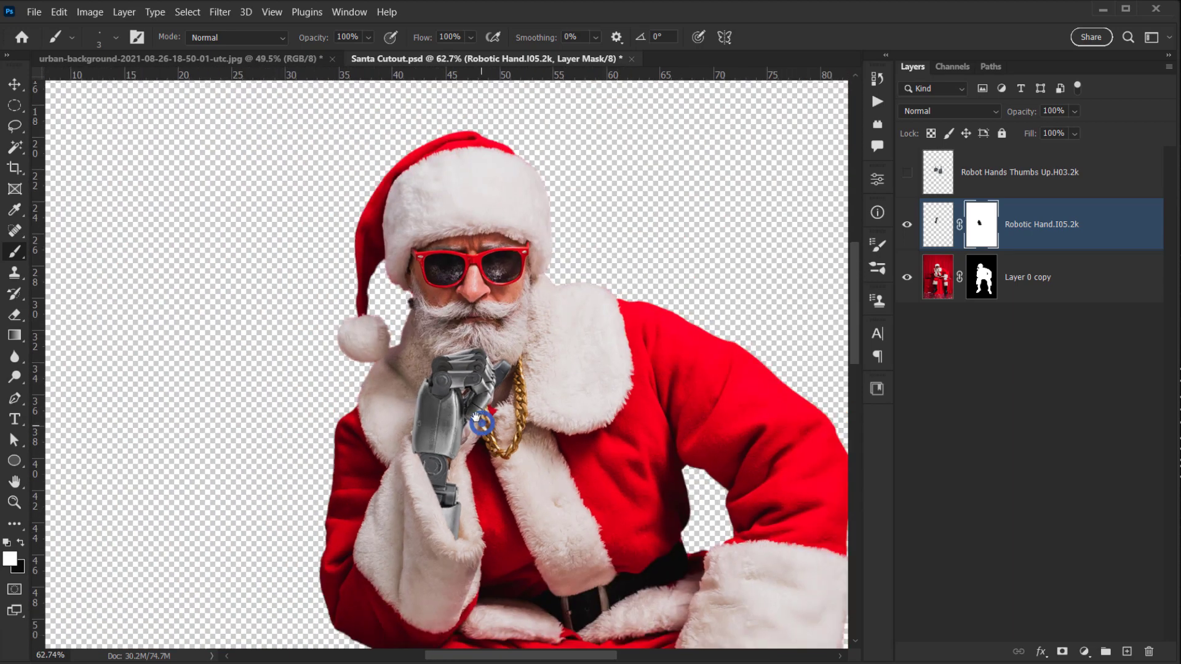
pyautogui.moveTo(477, 420); pyautogui.dragTo(484, 378)
pyautogui.scroll(3, 478, 424)
pyautogui.scroll(4, 466, 439)
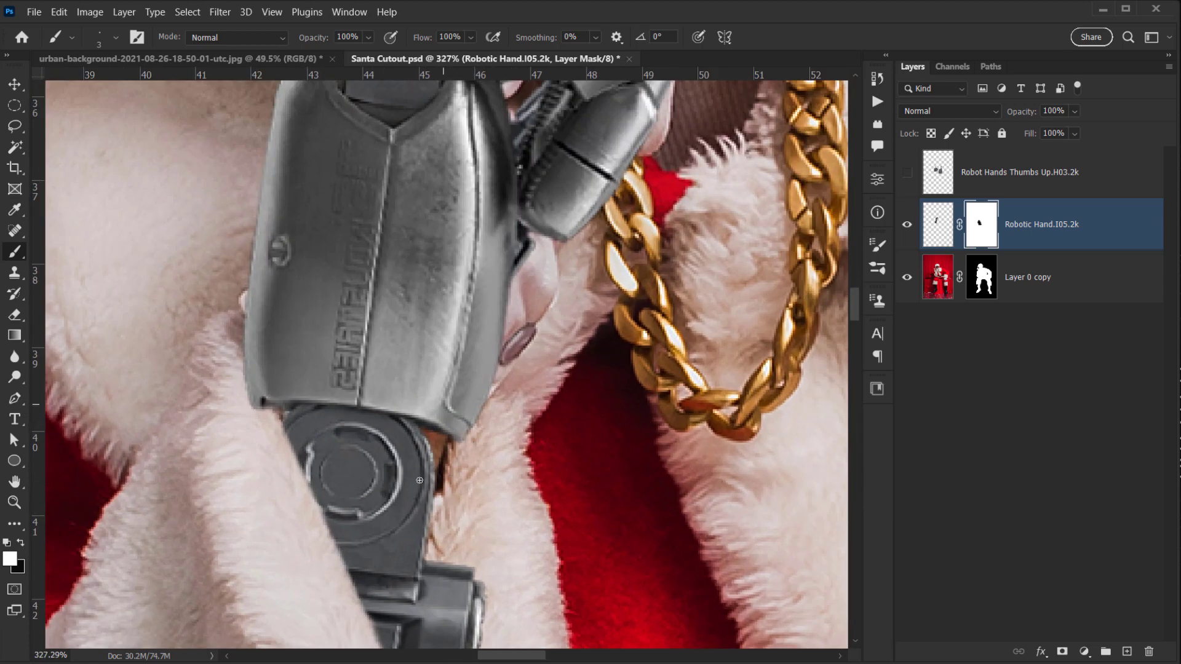
pyautogui.moveTo(379, 394); pyautogui.dragTo(428, 559)
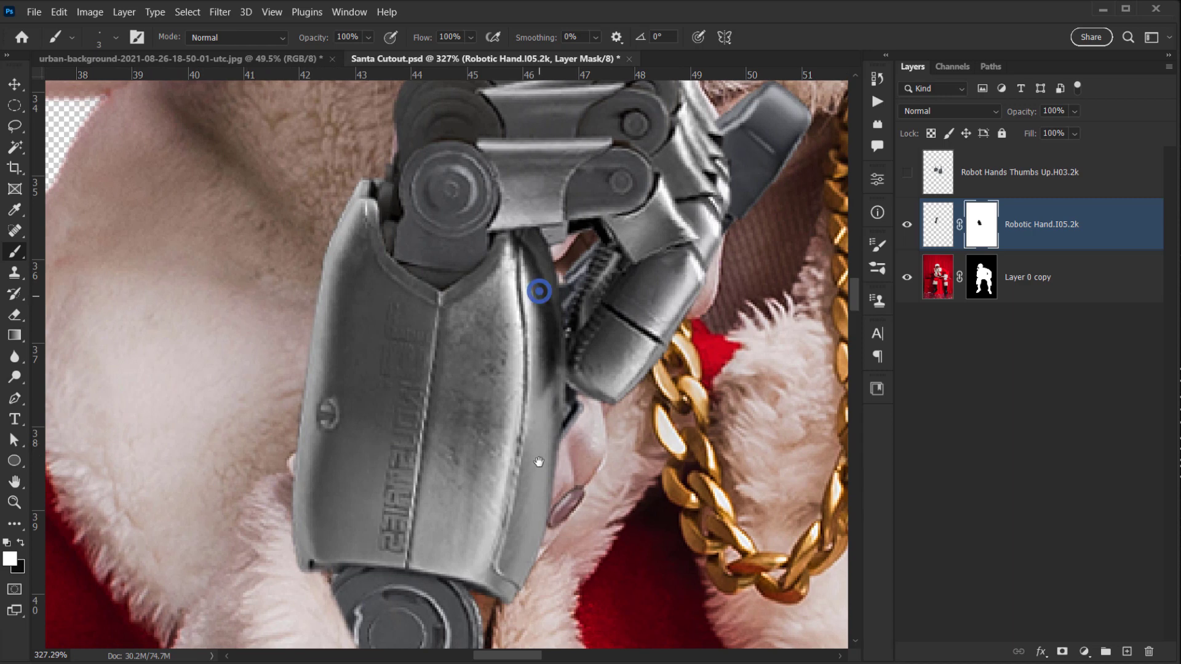
pyautogui.moveTo(540, 291); pyautogui.dragTo(460, 530)
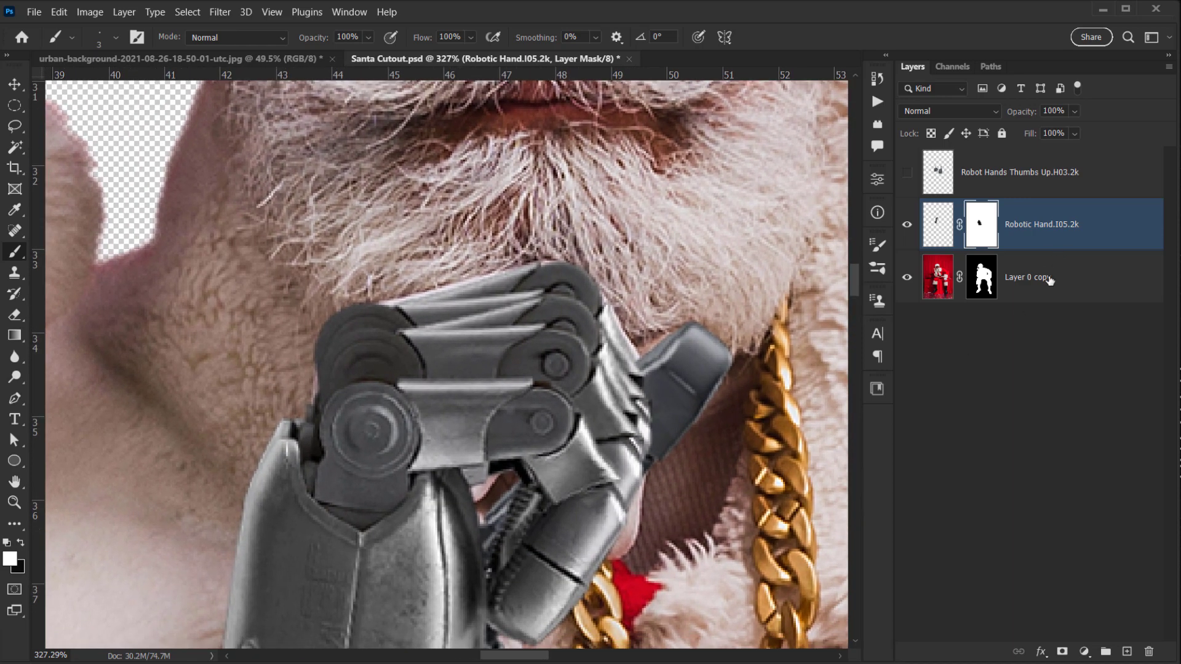
# - Add an empty layer directly above Layer 0 copy and rename Layer 0 copy as Santa
pyautogui.click(1048, 278)
pyautogui.click(1127, 654)
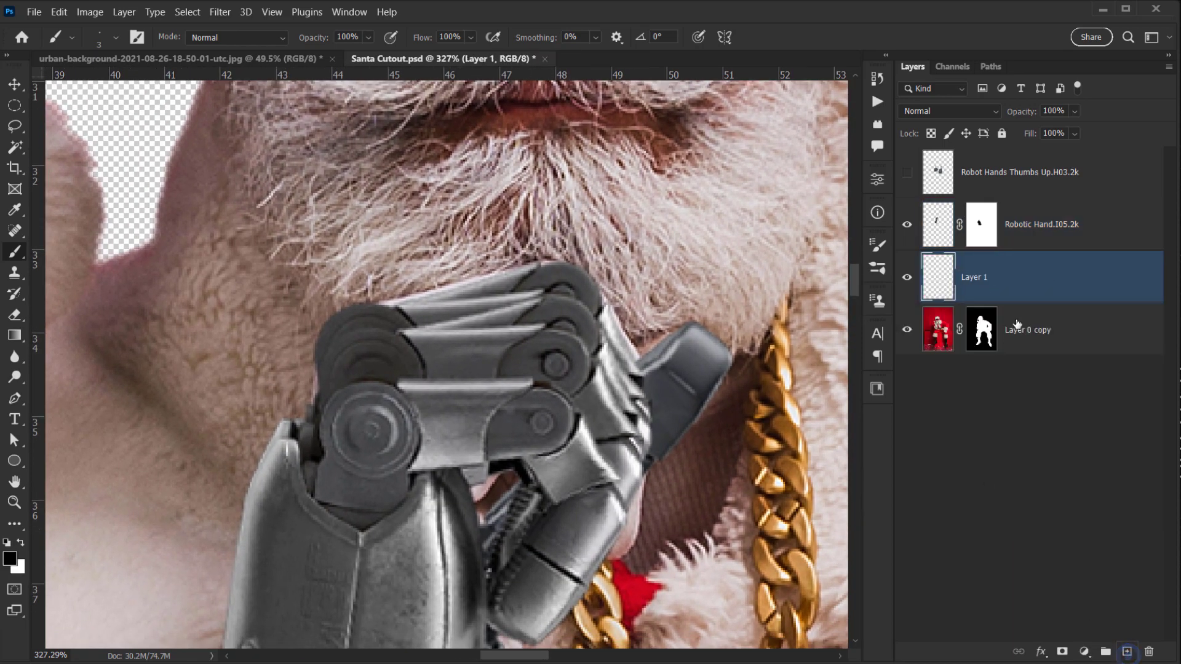
pyautogui.click(1030, 332)
pyautogui.doubleClick(1050, 329)
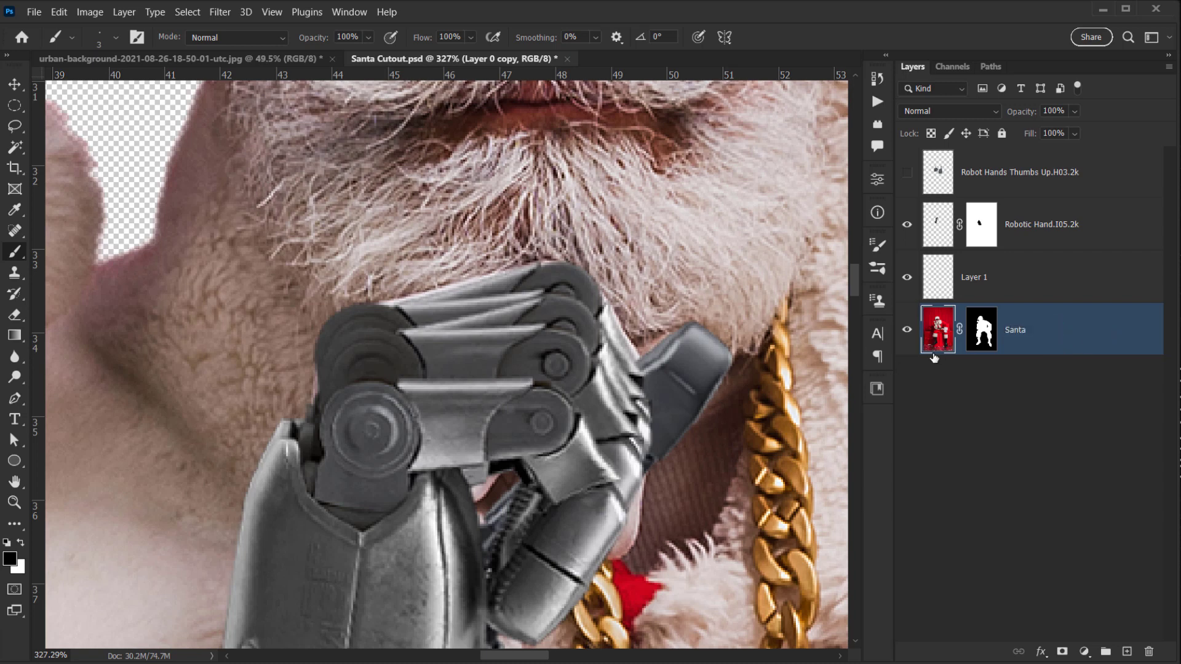
# - Rename the empty layer above Santa as Clone
pyautogui.click(981, 281)
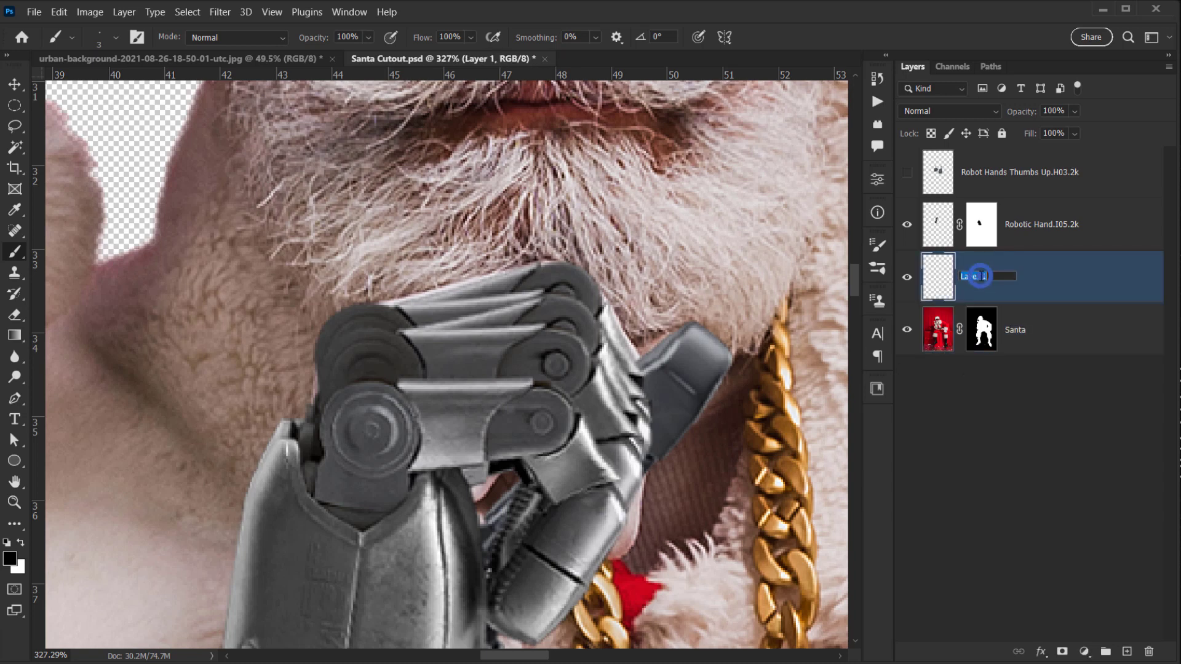
pyautogui.write('Clone')
pyautogui.press('Return')
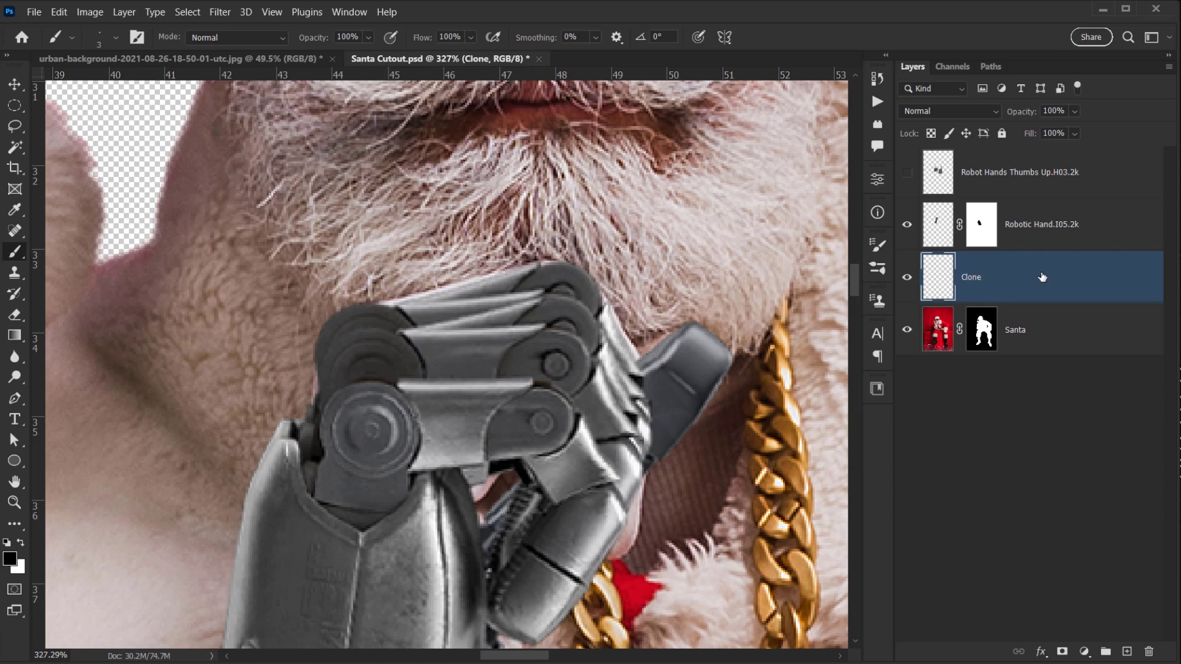
# - Use the Clone Stamp on the Clone layer to cover the glove remnants above the metal fingers with beard hair
pyautogui.press('s')
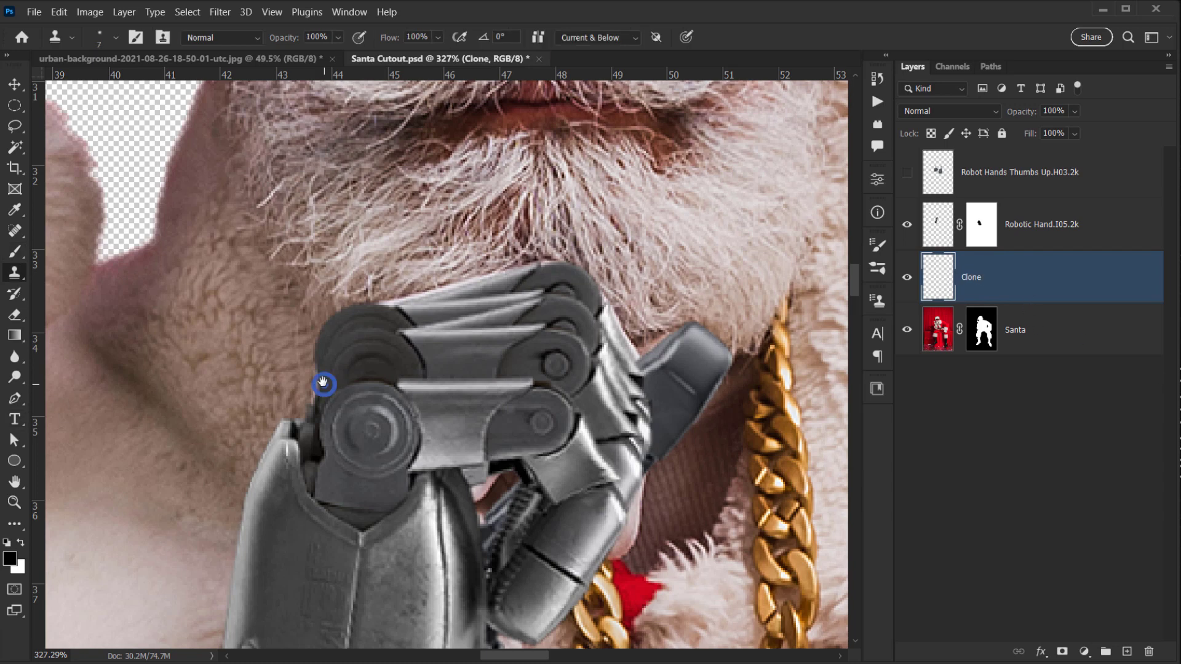
pyautogui.moveTo(323, 384); pyautogui.dragTo(281, 335)
pyautogui.moveTo(400, 284); pyautogui.dragTo(385, 366)
pyautogui.scroll(1, 398, 289)
pyautogui.scroll(2, 397, 289)
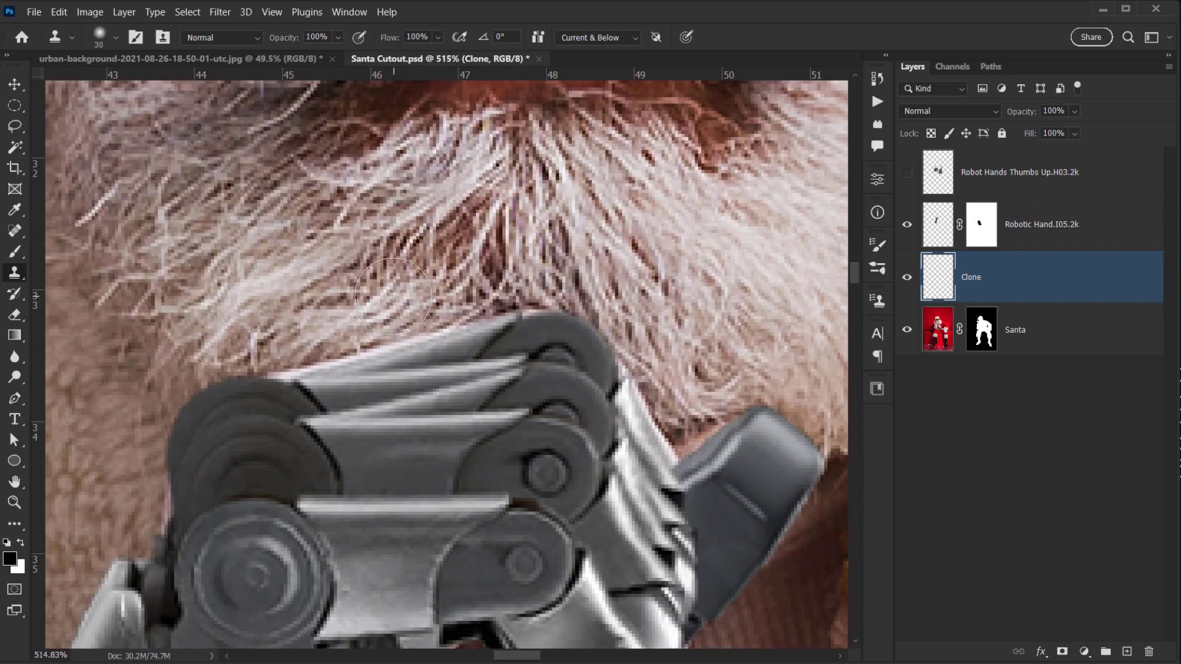
pyautogui.moveTo(393, 292); pyautogui.dragTo(362, 304)
pyautogui.moveTo(392, 343)
pyautogui.mouseDown()
pyautogui.moveTo(419, 344)
pyautogui.moveTo(284, 374)
pyautogui.mouseUp()
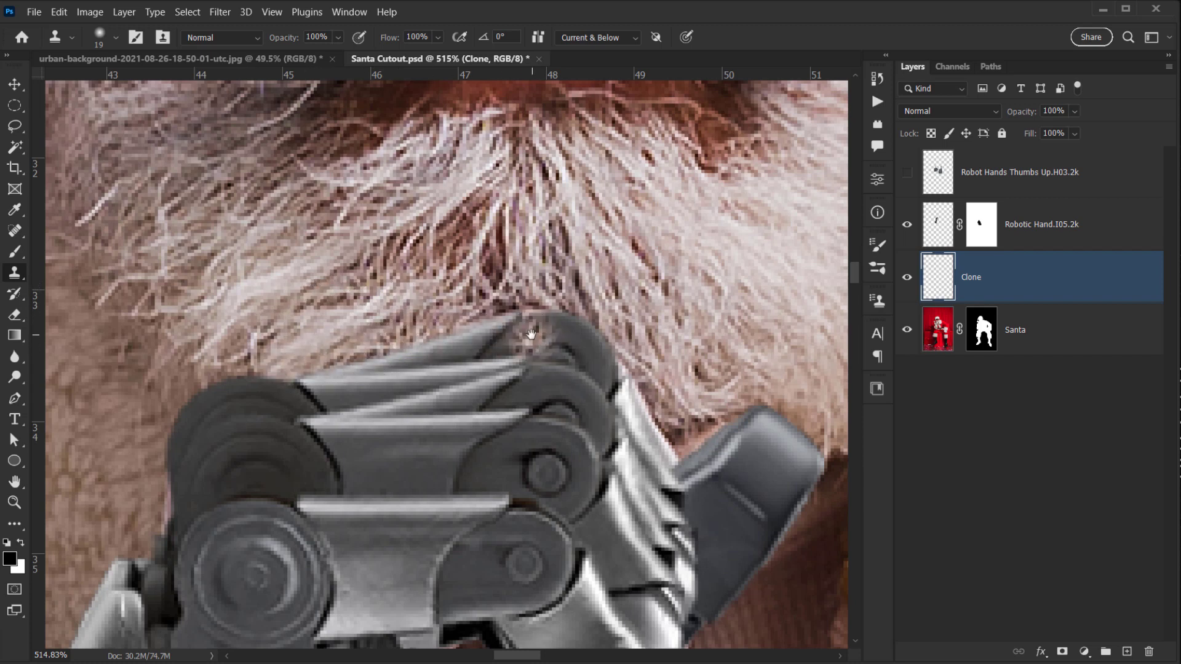
pyautogui.moveTo(530, 336); pyautogui.dragTo(251, 233)
pyautogui.moveTo(359, 280)
pyautogui.mouseDown()
pyautogui.moveTo(382, 336)
pyautogui.moveTo(374, 358)
pyautogui.moveTo(401, 347)
pyautogui.mouseUp()
pyautogui.keyDown('alt'); pyautogui.click(370, 274); pyautogui.keyUp('alt')
pyautogui.moveTo(401, 330)
pyautogui.mouseDown()
pyautogui.moveTo(380, 349)
pyautogui.moveTo(456, 427)
pyautogui.mouseUp()
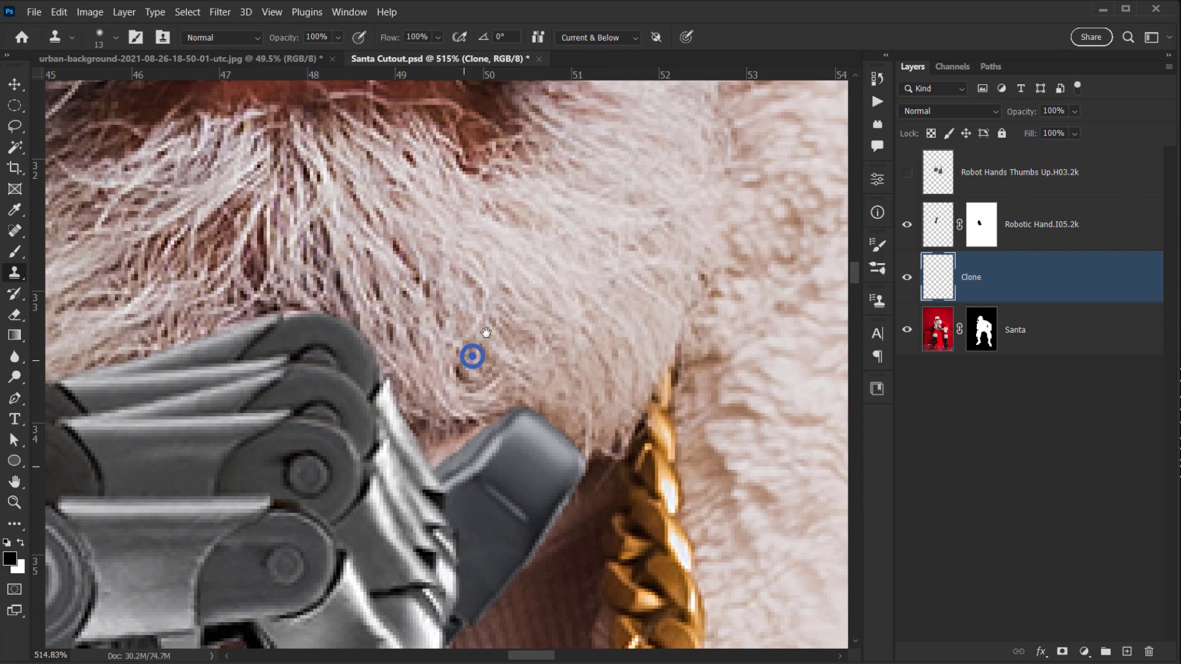
# - Clone the brown knit fabric over the pale glove edge along the robotic thumb's lower side
pyautogui.scroll(3, 578, 308)
pyautogui.scroll(1, 579, 308)
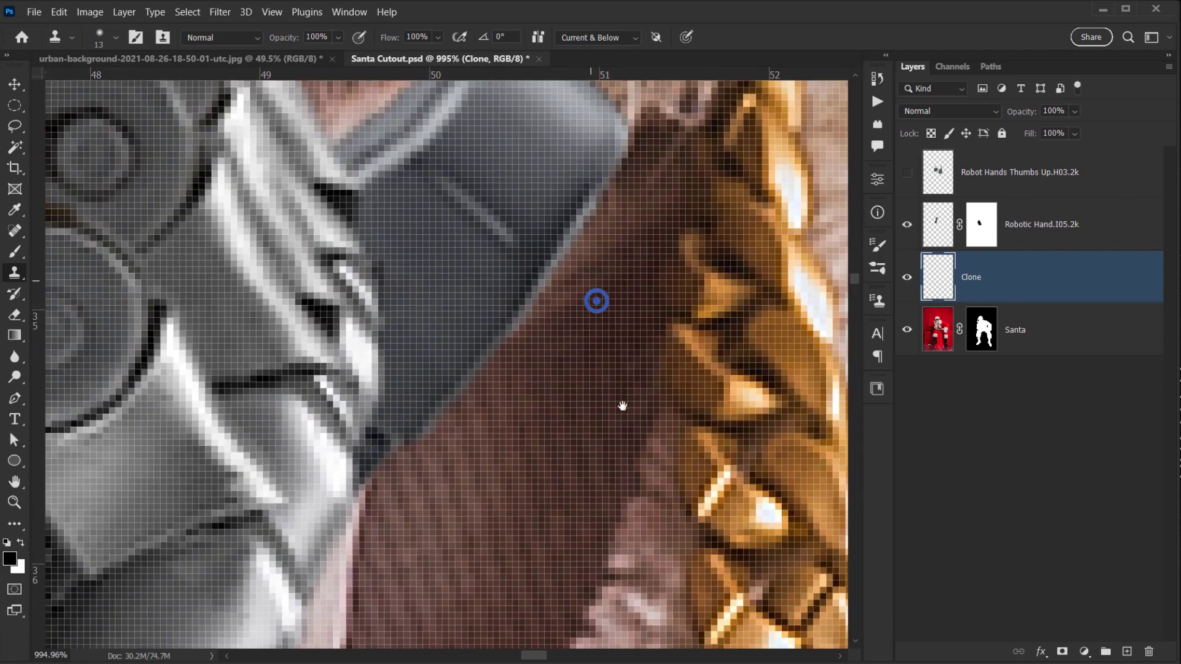
pyautogui.moveTo(596, 301); pyautogui.dragTo(660, 622)
pyautogui.keyDown('alt'); pyautogui.click(450, 299); pyautogui.keyUp('alt')
pyautogui.moveTo(435, 376)
pyautogui.mouseDown()
pyautogui.moveTo(449, 395)
pyautogui.moveTo(396, 428)
pyautogui.mouseUp()
pyautogui.scroll(-12, 433, 372)
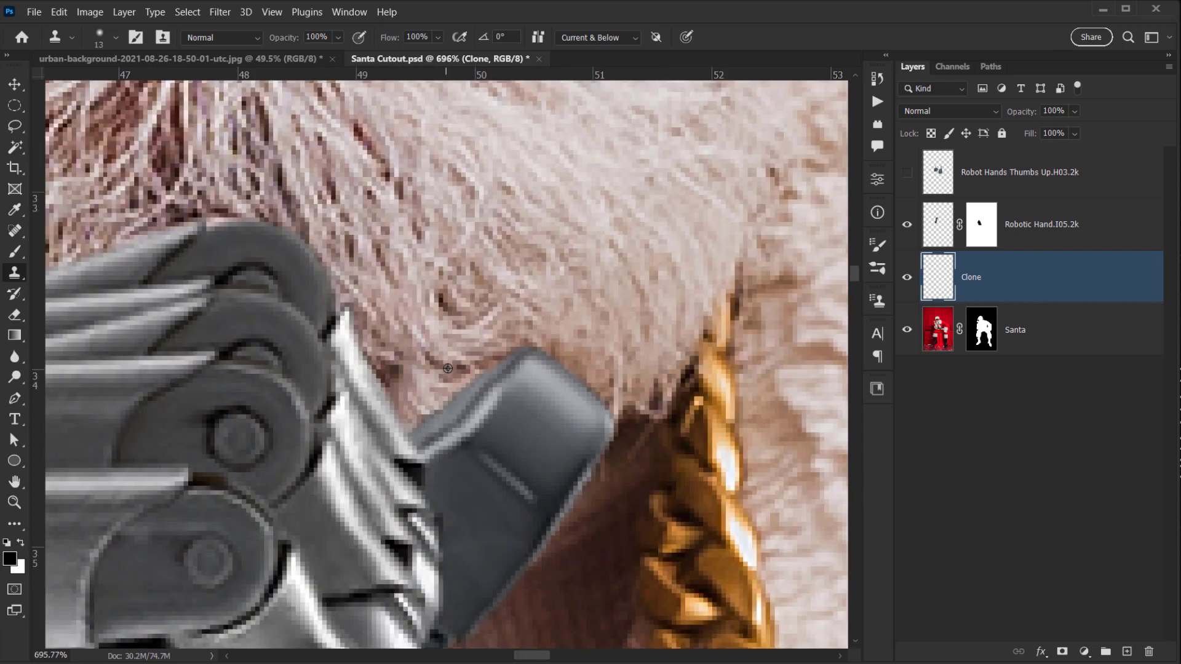
# - Clone beard hair over the glove remnant in the gap between the metal knuckles and the thumb
pyautogui.scroll(7, 452, 377)
pyautogui.keyDown('alt'); pyautogui.rightClick(434, 347); pyautogui.keyUp('alt')
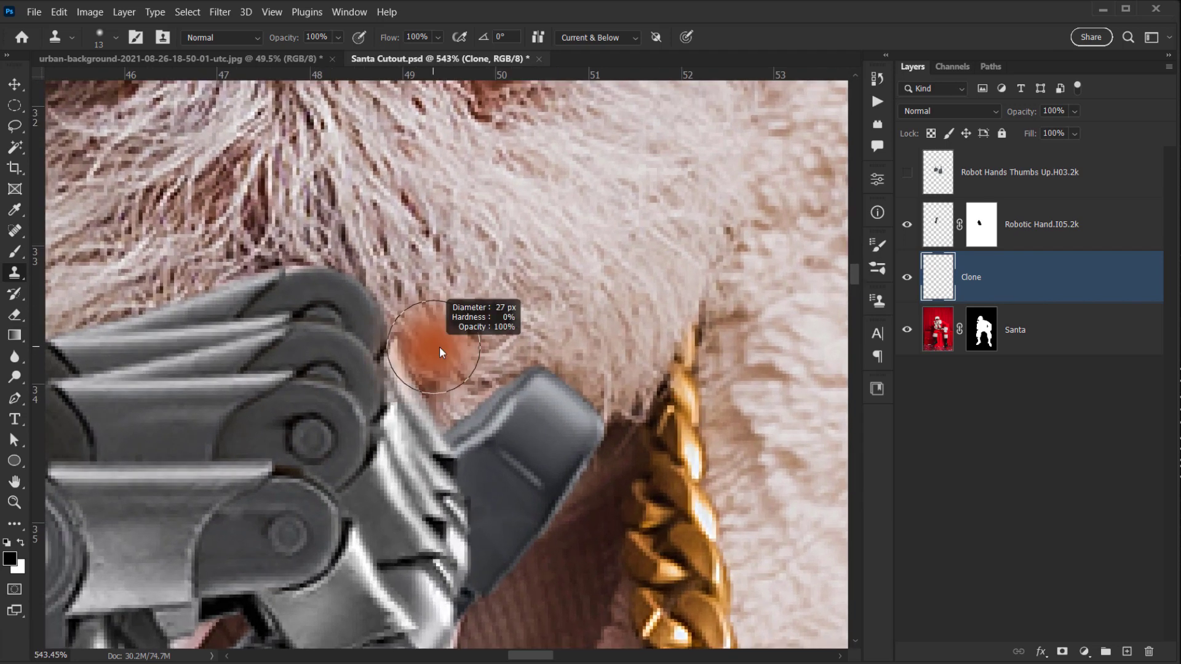
pyautogui.keyDown('alt'); pyautogui.click(398, 301); pyautogui.keyUp('alt')
pyautogui.moveTo(416, 370)
pyautogui.mouseDown()
pyautogui.moveTo(430, 410)
pyautogui.moveTo(527, 365)
pyautogui.moveTo(539, 304)
pyautogui.moveTo(525, 243)
pyautogui.mouseUp()
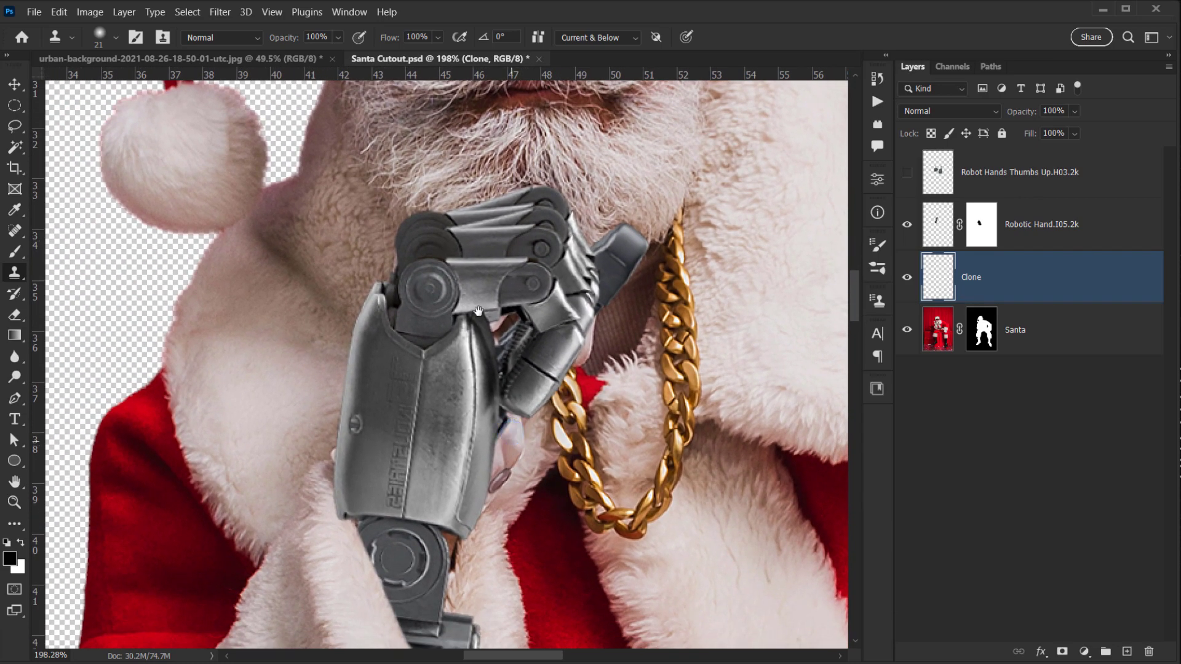
# - Clone white fur over the glove and shadow remnants beside the round wrist joint, between the metal forearm and the cuff
pyautogui.moveTo(506, 444); pyautogui.dragTo(453, 229)
pyautogui.moveTo(394, 373)
pyautogui.mouseDown()
pyautogui.moveTo(447, 374)
pyautogui.moveTo(415, 342)
pyautogui.mouseUp()
pyautogui.keyDown('alt'); pyautogui.click(441, 344); pyautogui.keyUp('alt')
pyautogui.moveTo(387, 386)
pyautogui.mouseDown()
pyautogui.moveTo(381, 261)
pyautogui.moveTo(360, 248)
pyautogui.mouseUp()
pyautogui.keyDown('alt'); pyautogui.click(442, 383); pyautogui.keyUp('alt')
pyautogui.keyDown('alt'); pyautogui.click(444, 370); pyautogui.keyUp('alt')
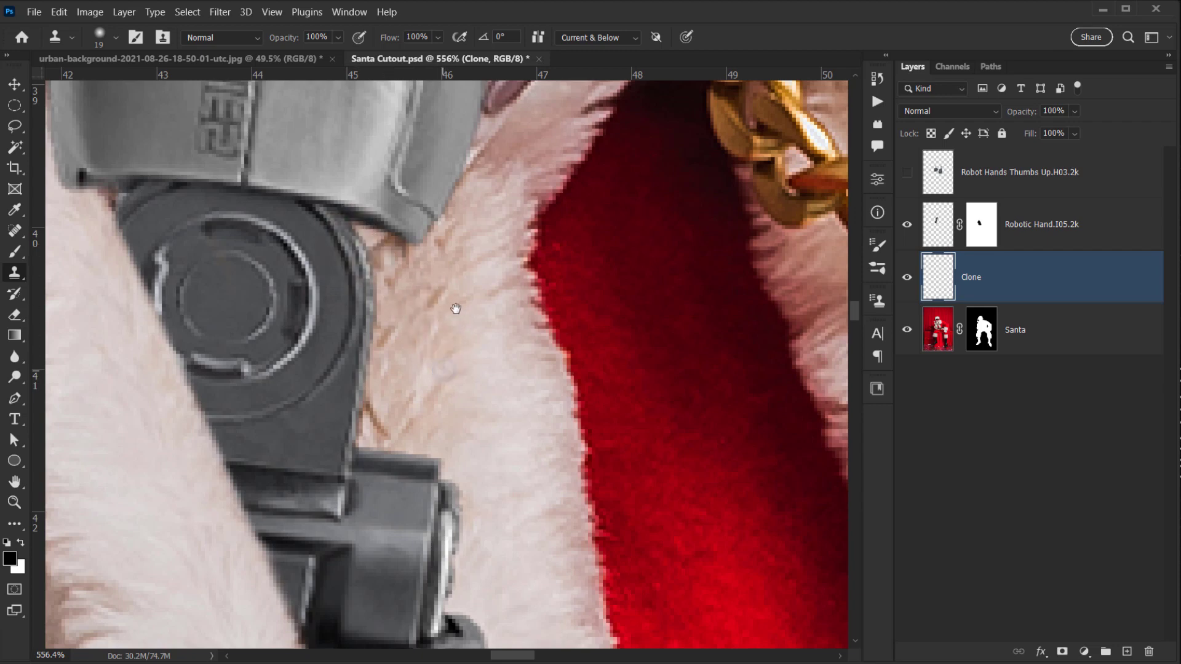
pyautogui.scroll(-2, 455, 308)
pyautogui.scroll(-2, 430, 363)
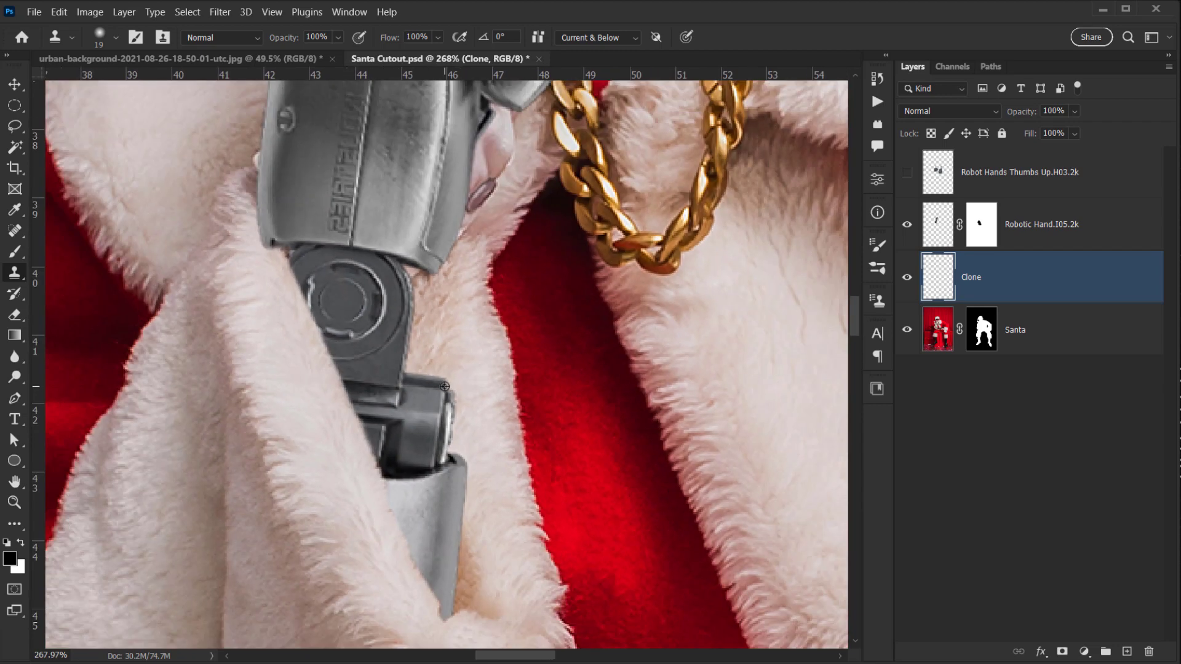
# - Clone collar fur over the small glove bump protruding from the metal forearm's outer edge, using a small brush
pyautogui.scroll(-3, 445, 386)
pyautogui.scroll(2, 351, 353)
pyautogui.scroll(2, 372, 339)
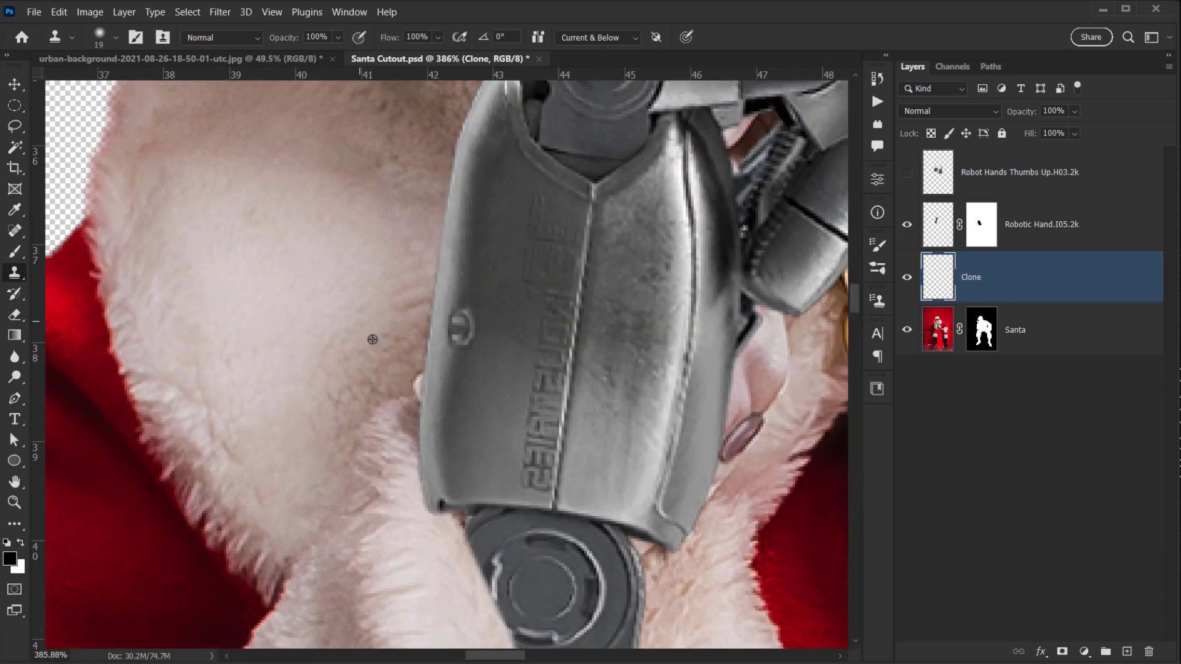
pyautogui.scroll(3, 373, 340)
pyautogui.moveTo(395, 343); pyautogui.dragTo(383, 353)
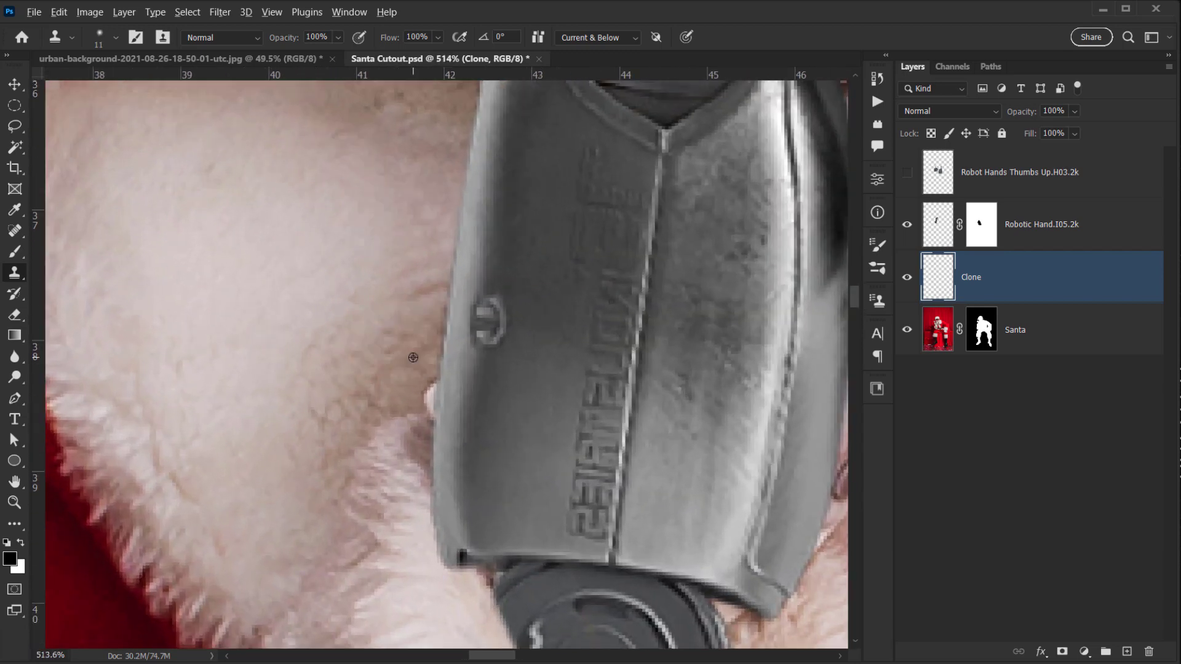
pyautogui.click(429, 393)
pyautogui.moveTo(418, 447)
pyautogui.mouseDown()
pyautogui.moveTo(445, 418)
pyautogui.moveTo(435, 396)
pyautogui.mouseUp()
pyautogui.scroll(-5, 460, 389)
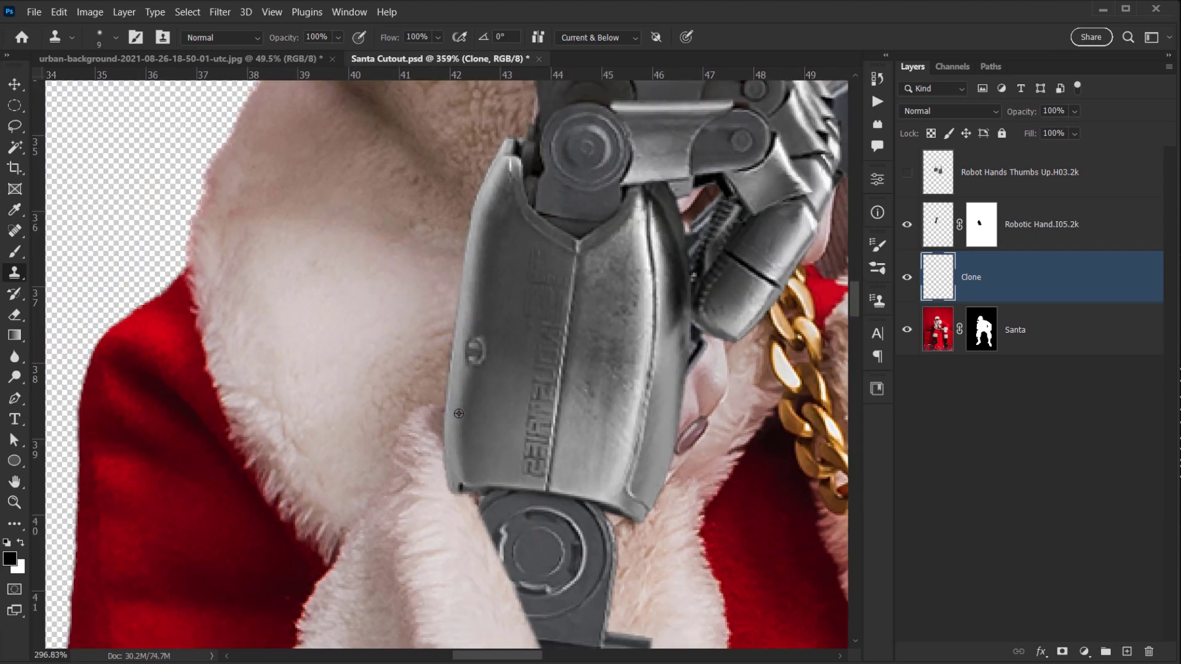
# - Clone nearby fur over the remaining original finger between the metal forearm and the gold chain
pyautogui.moveTo(511, 408); pyautogui.dragTo(323, 270)
pyautogui.scroll(3, 438, 245)
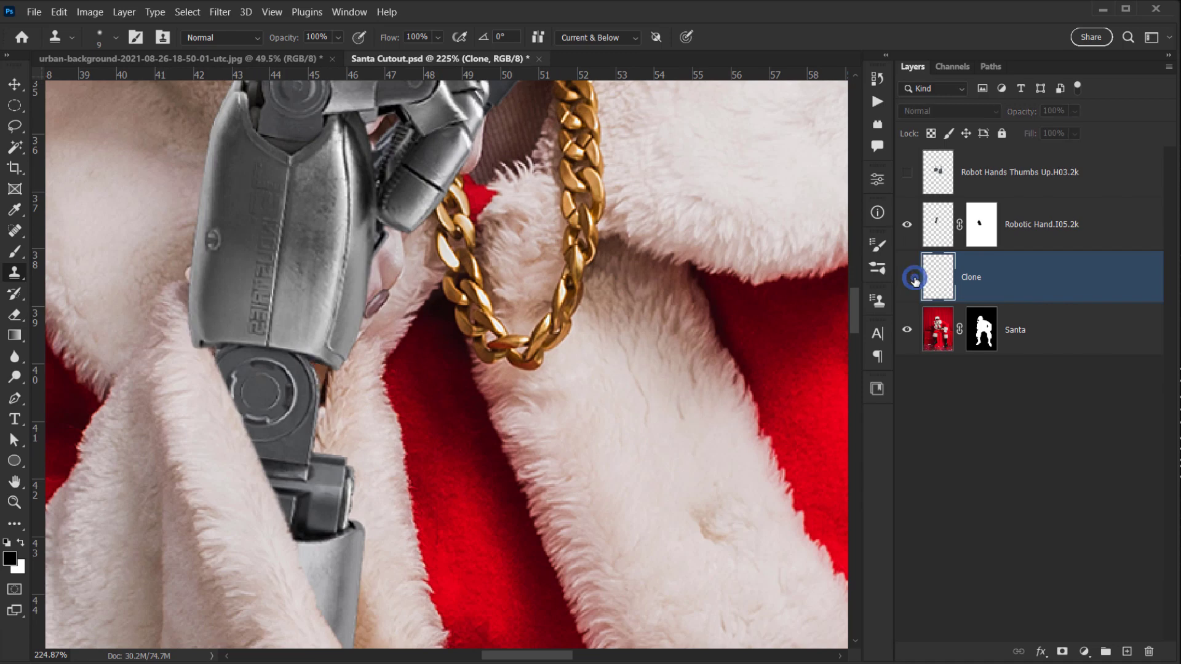
pyautogui.scroll(5, 424, 310)
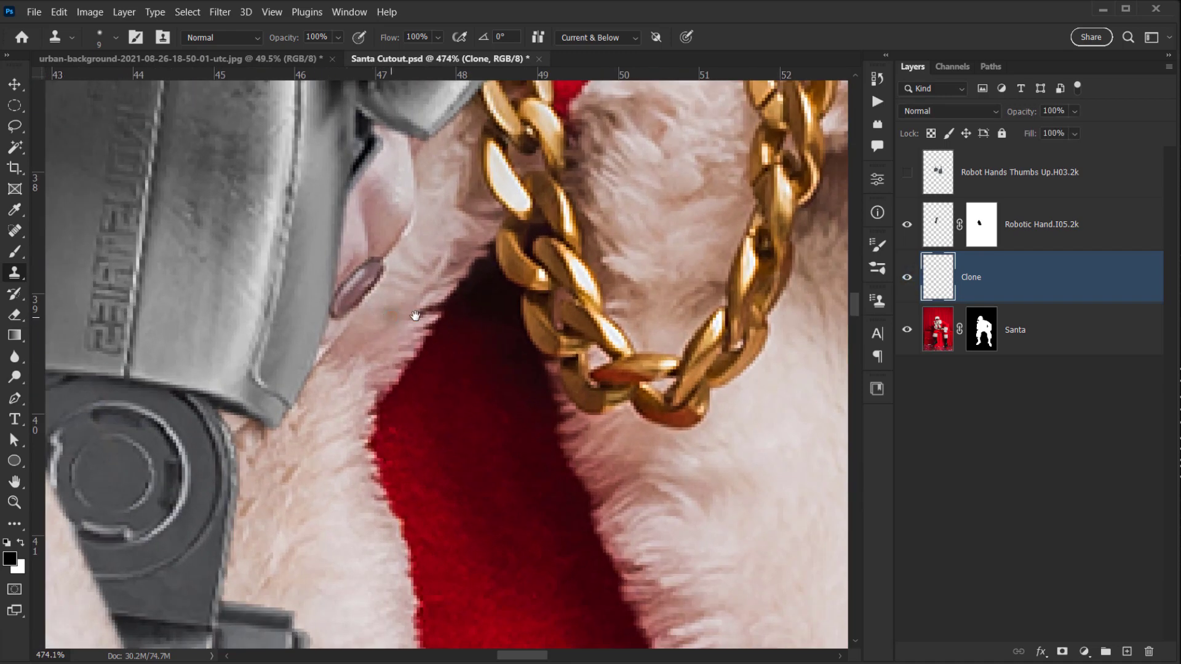
pyautogui.moveTo(390, 314)
pyautogui.mouseDown()
pyautogui.moveTo(410, 318)
pyautogui.moveTo(360, 310)
pyautogui.moveTo(353, 296)
pyautogui.moveTo(323, 352)
pyautogui.mouseUp()
pyautogui.keyDown('alt'); pyautogui.click(388, 319); pyautogui.keyUp('alt')
pyautogui.keyDown('alt'); pyautogui.click(388, 293); pyautogui.keyUp('alt')
pyautogui.moveTo(364, 273)
pyautogui.mouseDown()
pyautogui.moveTo(330, 266)
pyautogui.moveTo(371, 245)
pyautogui.moveTo(390, 211)
pyautogui.moveTo(369, 197)
pyautogui.moveTo(363, 209)
pyautogui.moveTo(400, 197)
pyautogui.moveTo(391, 148)
pyautogui.mouseUp()
pyautogui.keyDown('alt'); pyautogui.click(347, 341); pyautogui.keyUp('alt')
pyautogui.keyDown('alt'); pyautogui.click(388, 324); pyautogui.keyUp('alt')
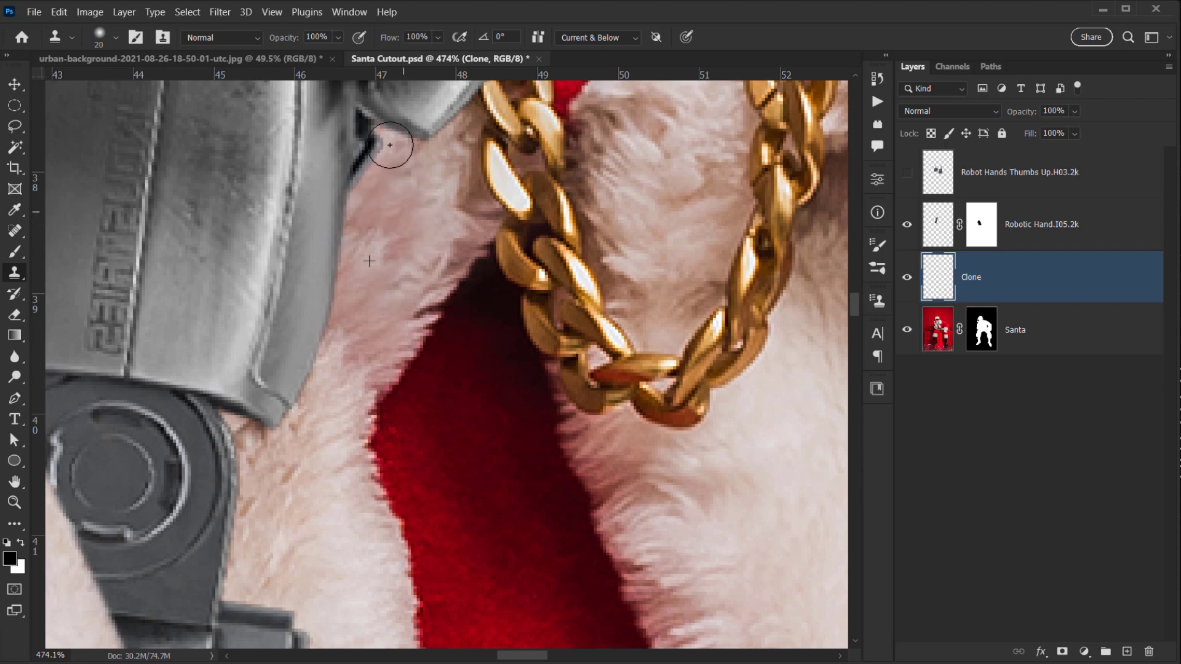
pyautogui.scroll(-5, 403, 215)
pyautogui.moveTo(408, 209); pyautogui.dragTo(401, 257)
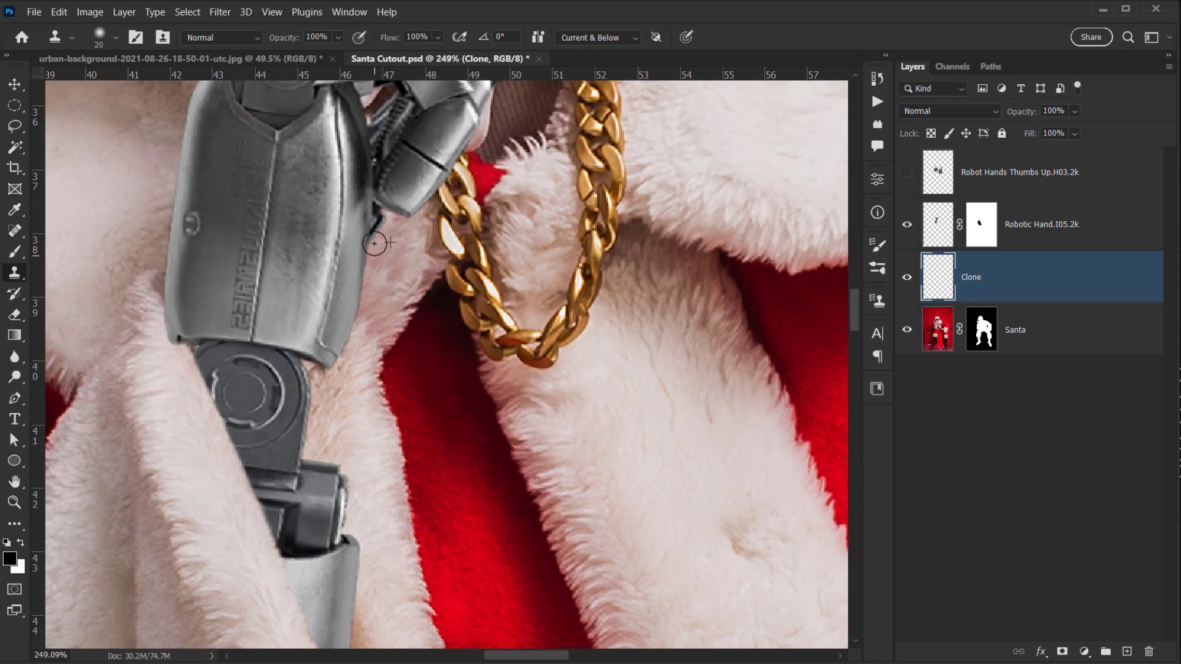
# - Clone the brown knit over the pink glove sliver beside the lower metal finger, above the red fabric
pyautogui.scroll(-8, 396, 281)
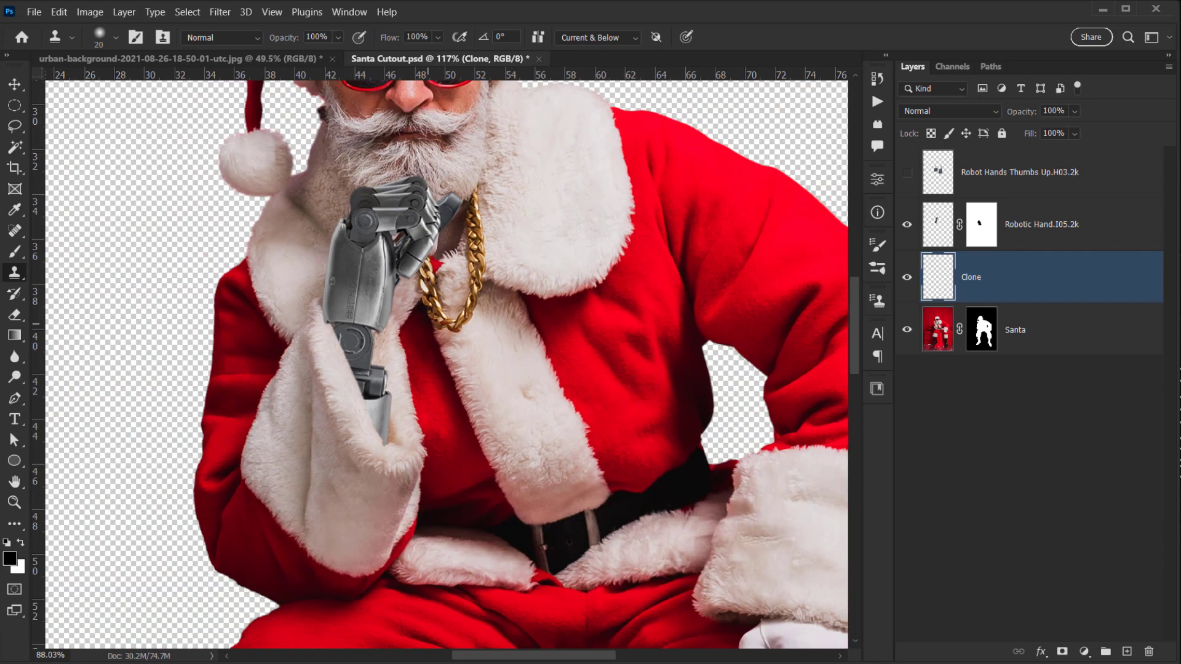
pyautogui.scroll(15, 448, 276)
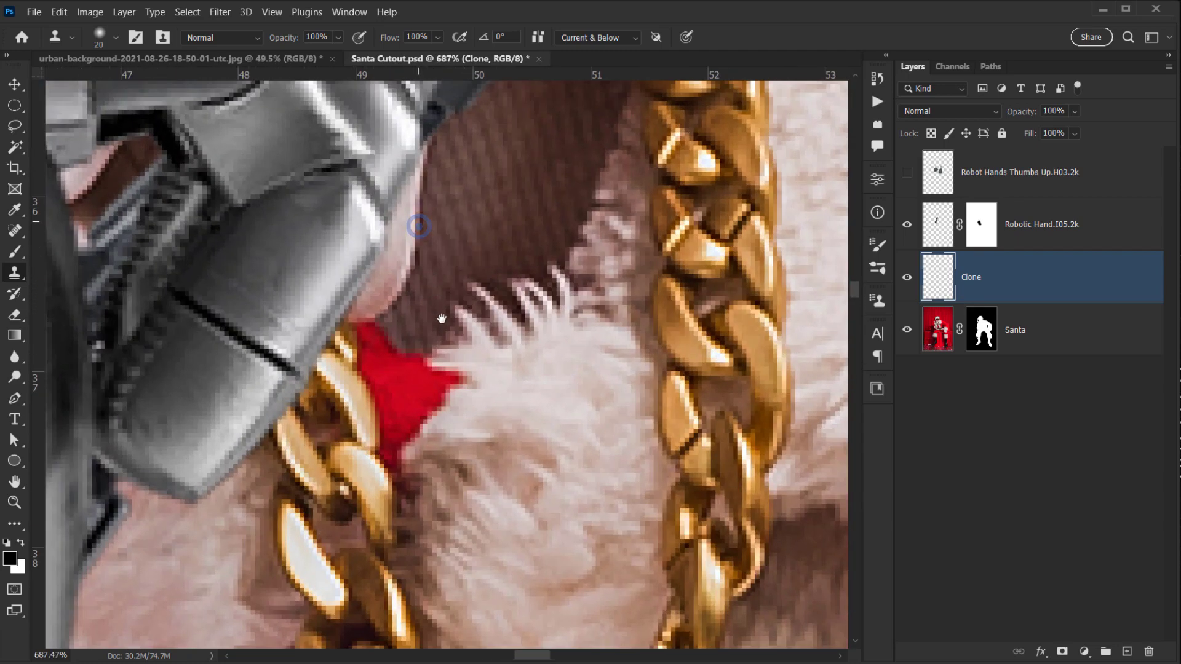
pyautogui.moveTo(419, 226)
pyautogui.mouseDown()
pyautogui.moveTo(443, 323)
pyautogui.moveTo(446, 301)
pyautogui.mouseUp()
pyautogui.keyDown('alt'); pyautogui.click(478, 348); pyautogui.keyUp('alt')
pyautogui.moveTo(442, 362)
pyautogui.mouseDown()
pyautogui.moveTo(436, 290)
pyautogui.moveTo(453, 256)
pyautogui.mouseUp()
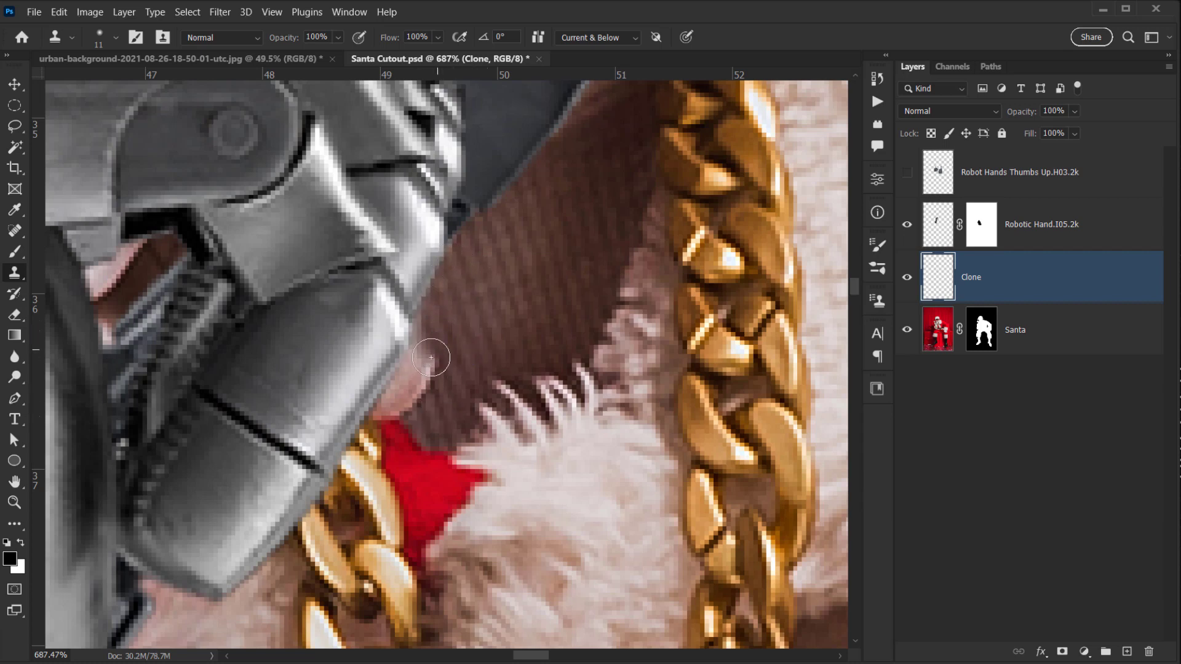
pyautogui.moveTo(430, 351)
pyautogui.mouseDown()
pyautogui.moveTo(413, 387)
pyautogui.moveTo(389, 398)
pyautogui.moveTo(404, 353)
pyautogui.mouseUp()
pyautogui.keyDown('alt'); pyautogui.click(478, 301); pyautogui.keyUp('alt')
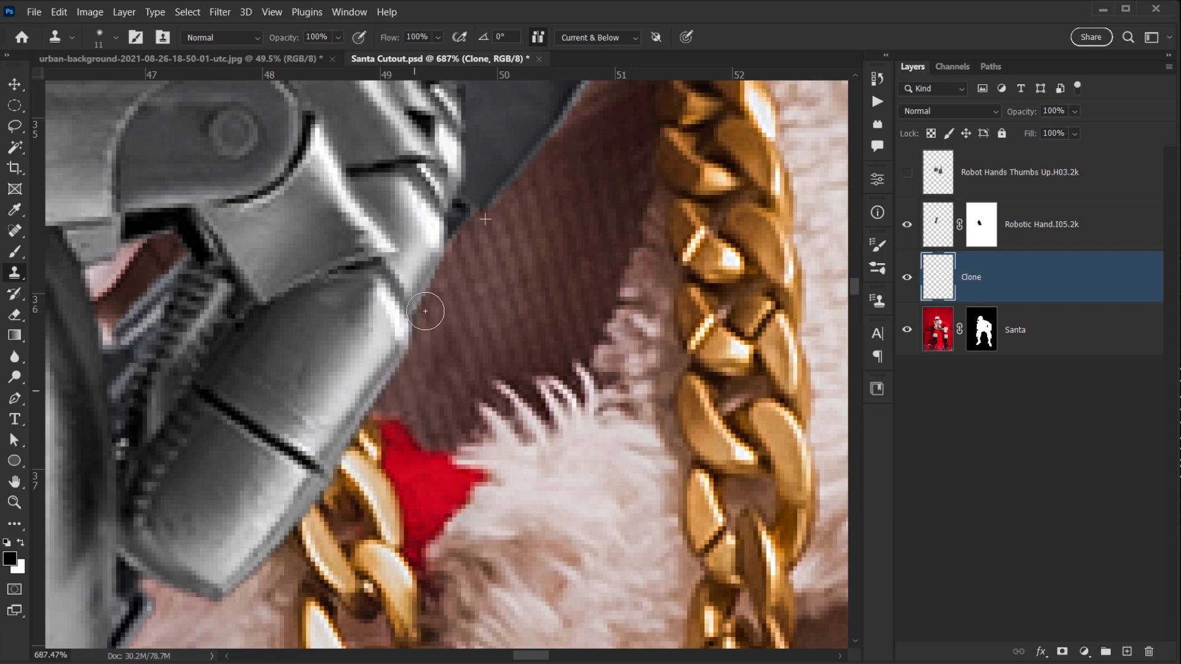
# - Touch up the corner where the knit meets the red fabric with a 5 px Clone Stamp brush
pyautogui.scroll(2, 500, 351)
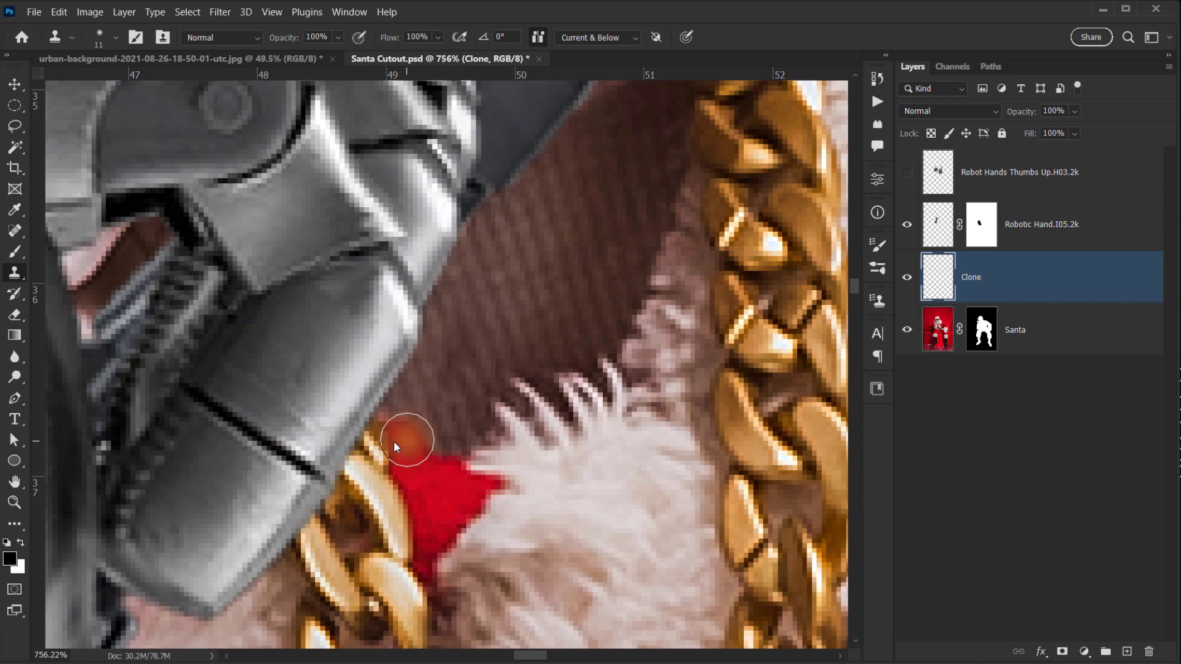
pyautogui.keyDown('alt'); pyautogui.rightClick(393, 440); pyautogui.keyUp('alt')
pyautogui.keyDown('alt'); pyautogui.click(409, 440); pyautogui.keyUp('alt')
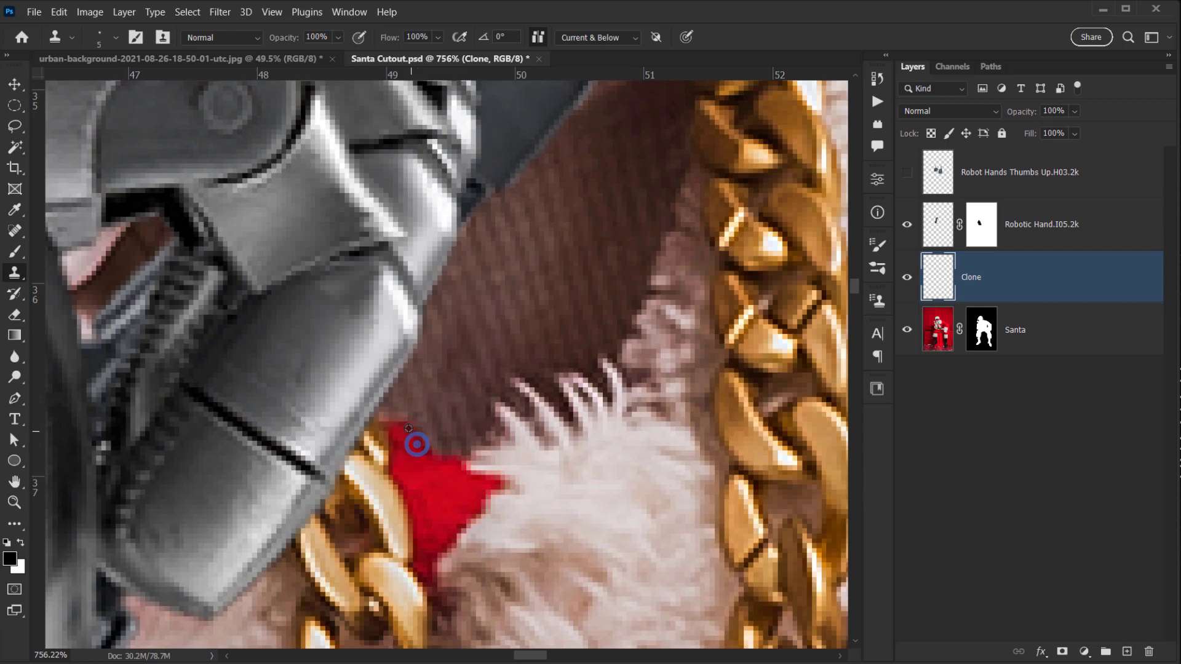
pyautogui.moveTo(385, 428); pyautogui.dragTo(386, 417)
# - Blend the cloned knit texture beside the metal finger, resampling nearby fabric with a 14 px brush
pyautogui.scroll(-10, 371, 401)
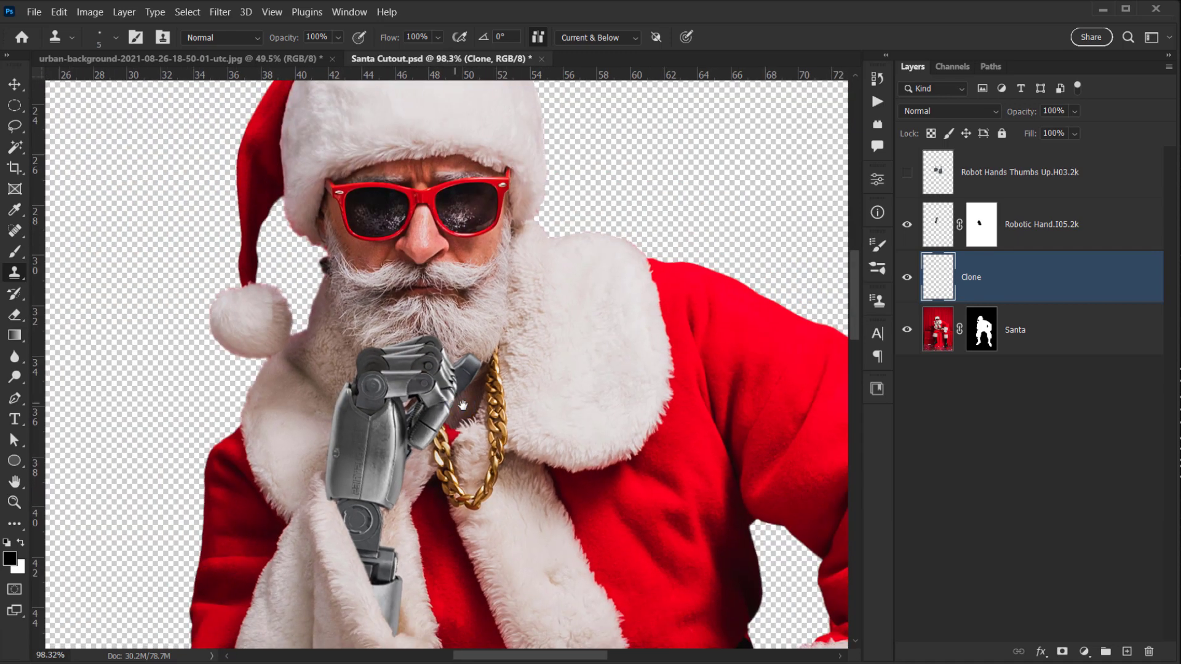
pyautogui.scroll(8, 463, 405)
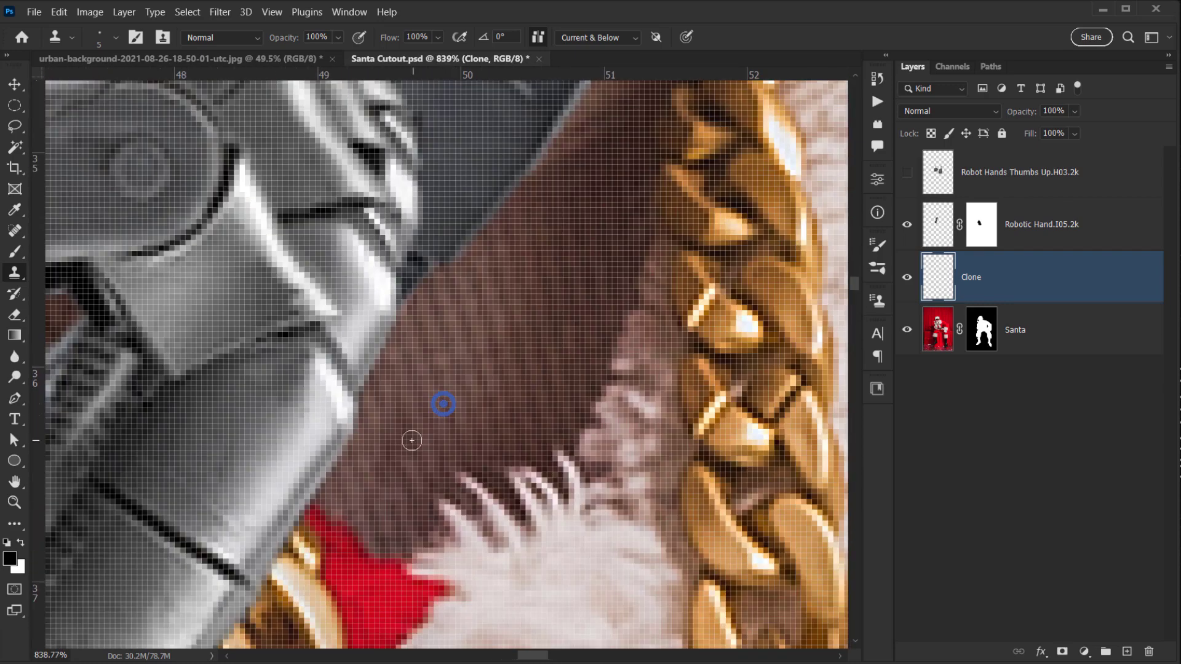
pyautogui.keyDown('alt'); pyautogui.click(405, 433); pyautogui.keyUp('alt')
pyautogui.scroll(-2, 409, 445)
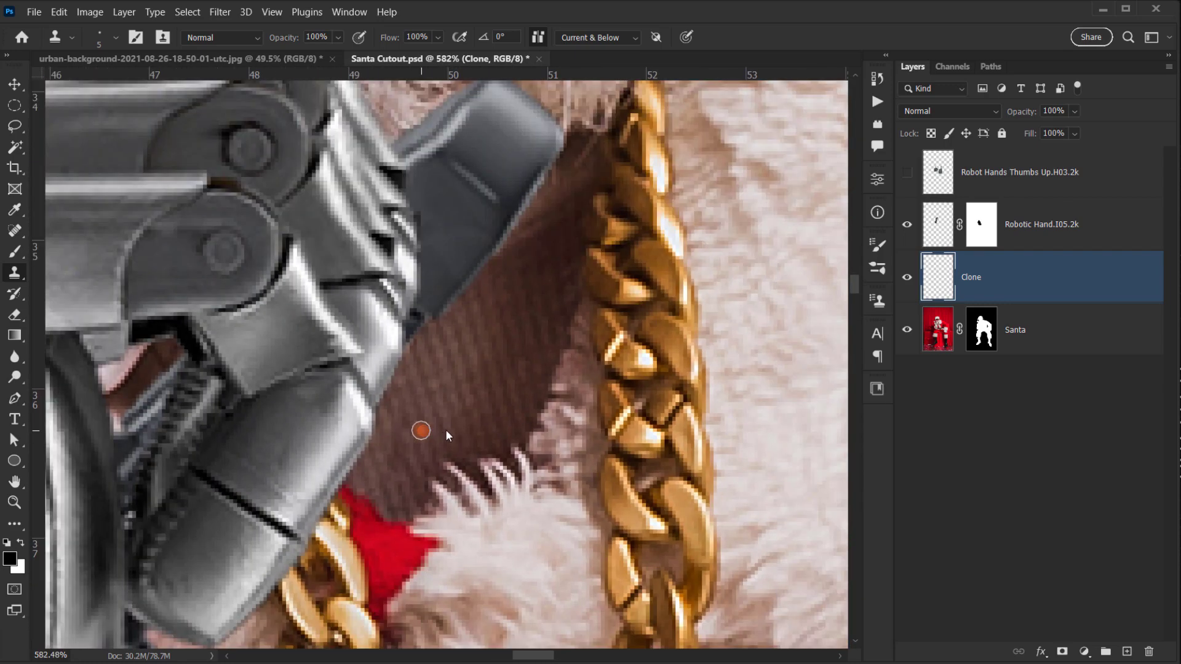
pyautogui.moveTo(421, 427); pyautogui.dragTo(437, 423)
pyautogui.scroll(-2, 400, 449)
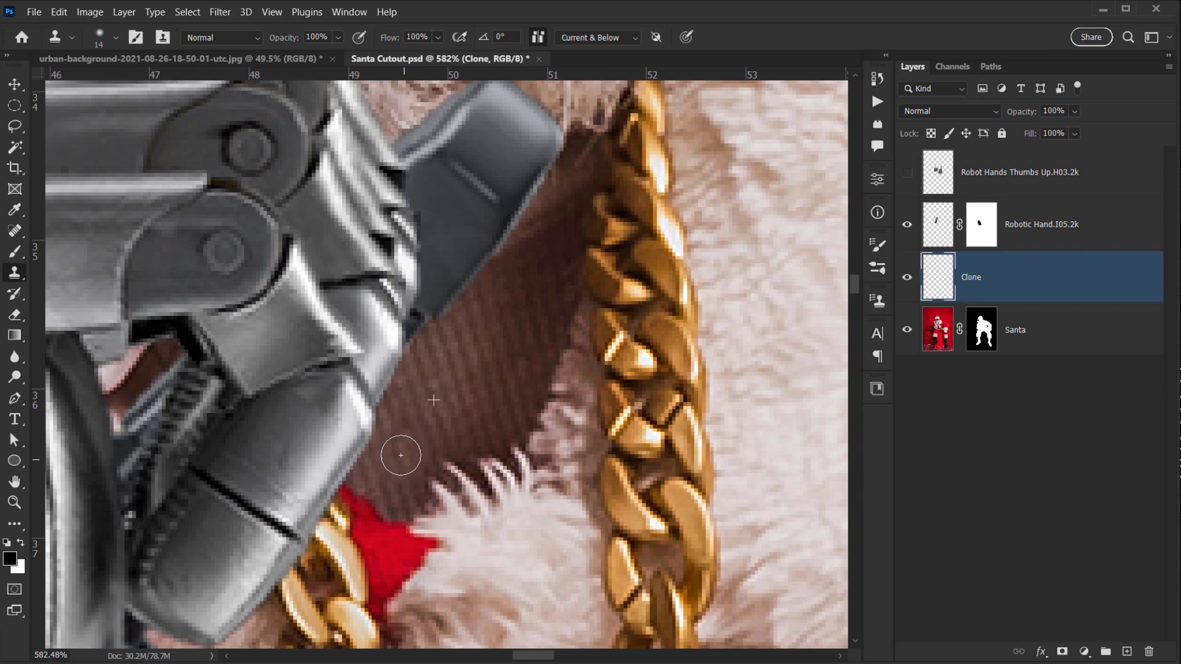
# - Clone fur into the small gap between the forearm plate's lower corner and the wrist joint with a 7 px brush
pyautogui.scroll(-4, 430, 433)
pyautogui.scroll(-4, 452, 422)
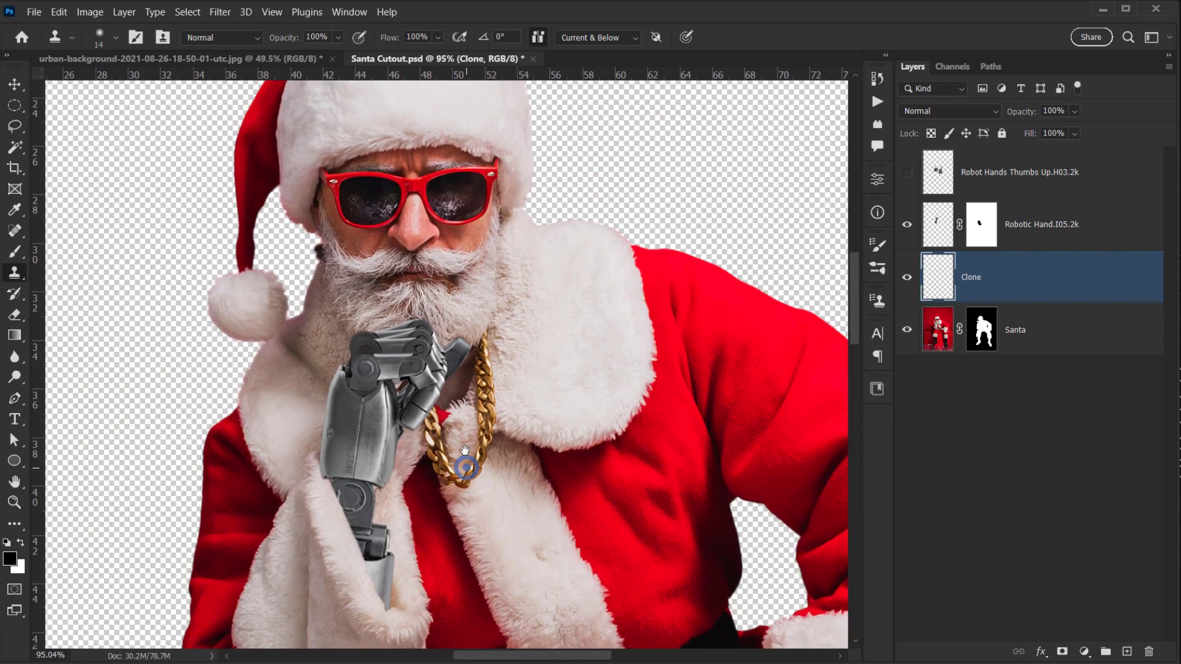
pyautogui.scroll(4, 461, 458)
pyautogui.scroll(5, 390, 442)
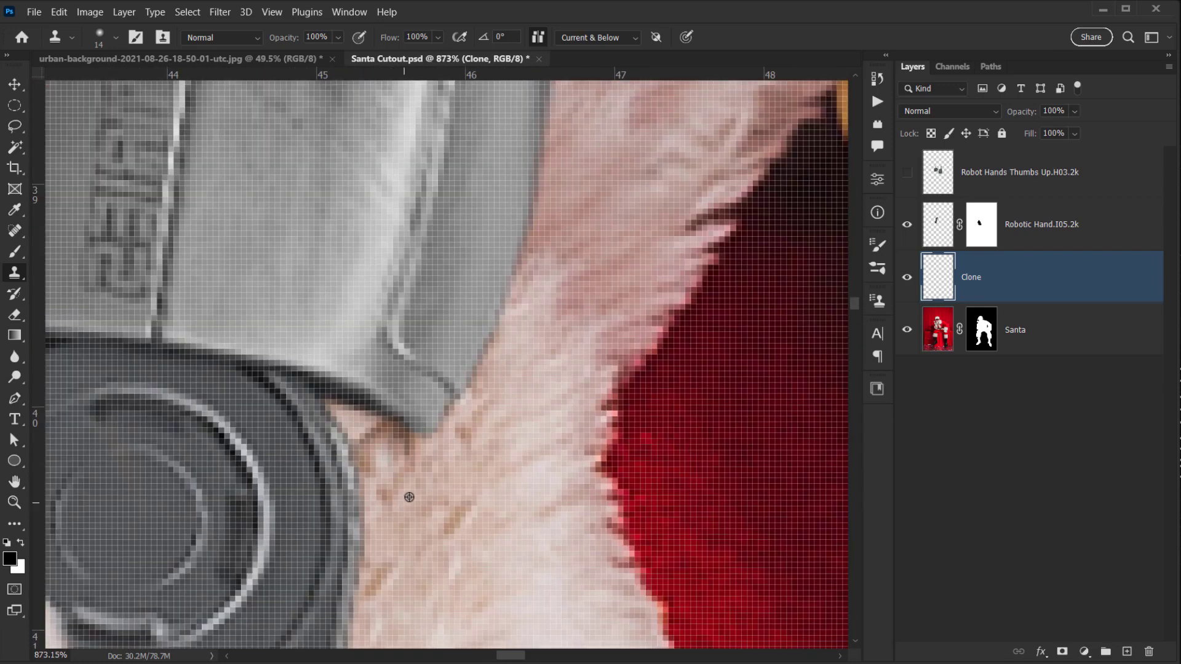
pyautogui.moveTo(406, 496)
pyautogui.mouseDown()
pyautogui.moveTo(383, 503)
pyautogui.moveTo(393, 506)
pyautogui.moveTo(372, 448)
pyautogui.moveTo(356, 422)
pyautogui.moveTo(334, 415)
pyautogui.mouseUp()
pyautogui.scroll(-5, 403, 479)
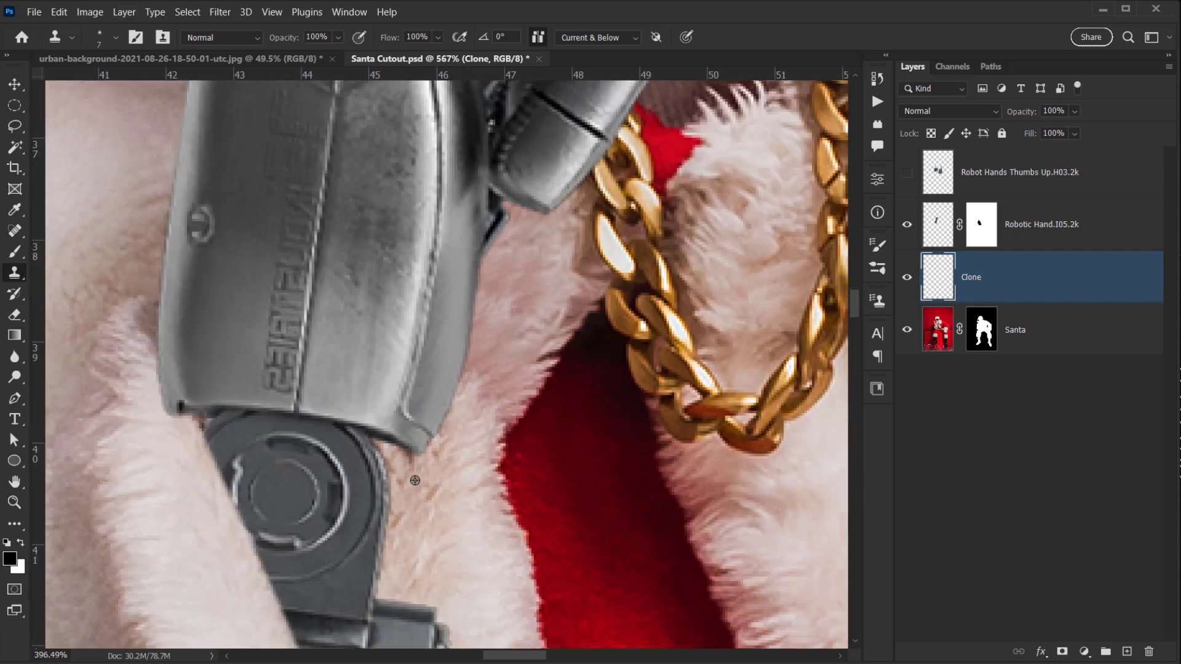
pyautogui.scroll(-3, 434, 481)
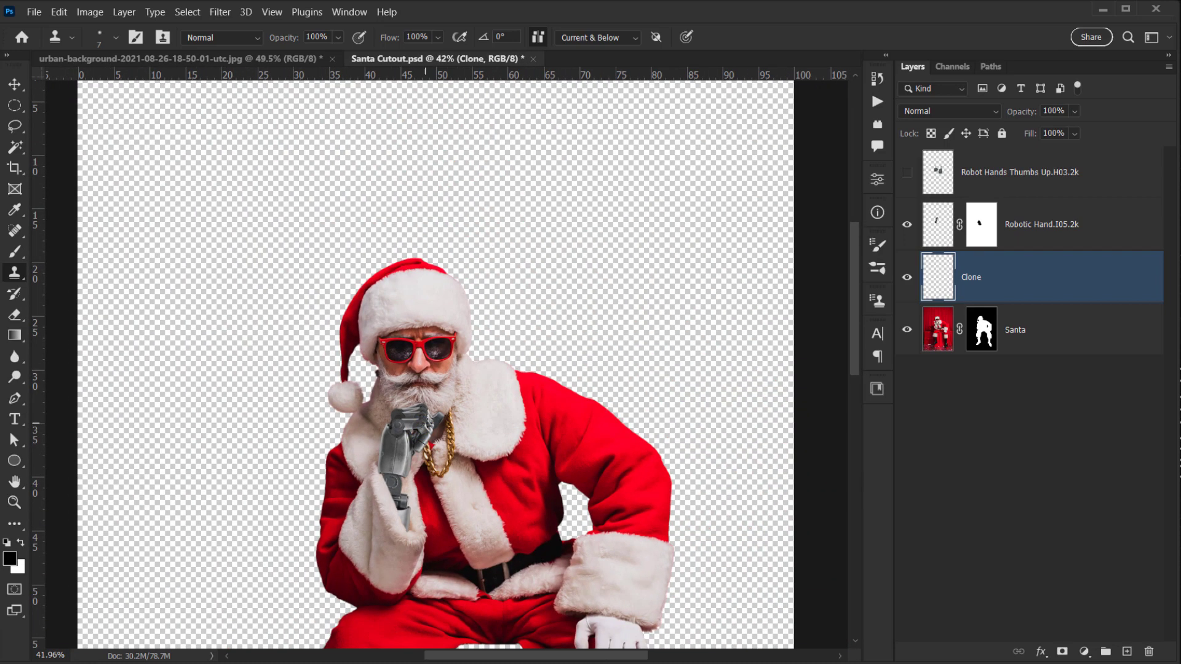
# - Compare the area around the thumb by toggling the visibility of the Clone and Robotic Hand layers, checking for leftover glove
pyautogui.scroll(7, 425, 430)
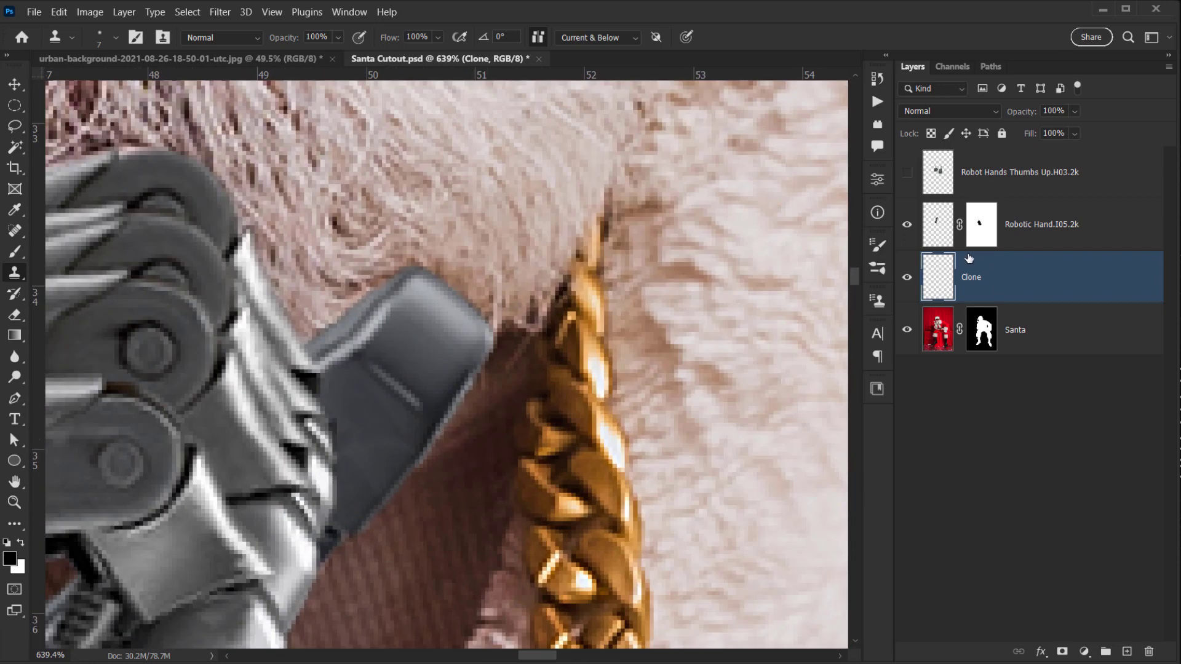
pyautogui.click(906, 277)
pyautogui.click(902, 228)
pyautogui.click(903, 228)
pyautogui.click(903, 227)
pyautogui.click(903, 227)
pyautogui.scroll(-2, 305, 364)
pyautogui.moveTo(415, 336); pyautogui.dragTo(458, 336)
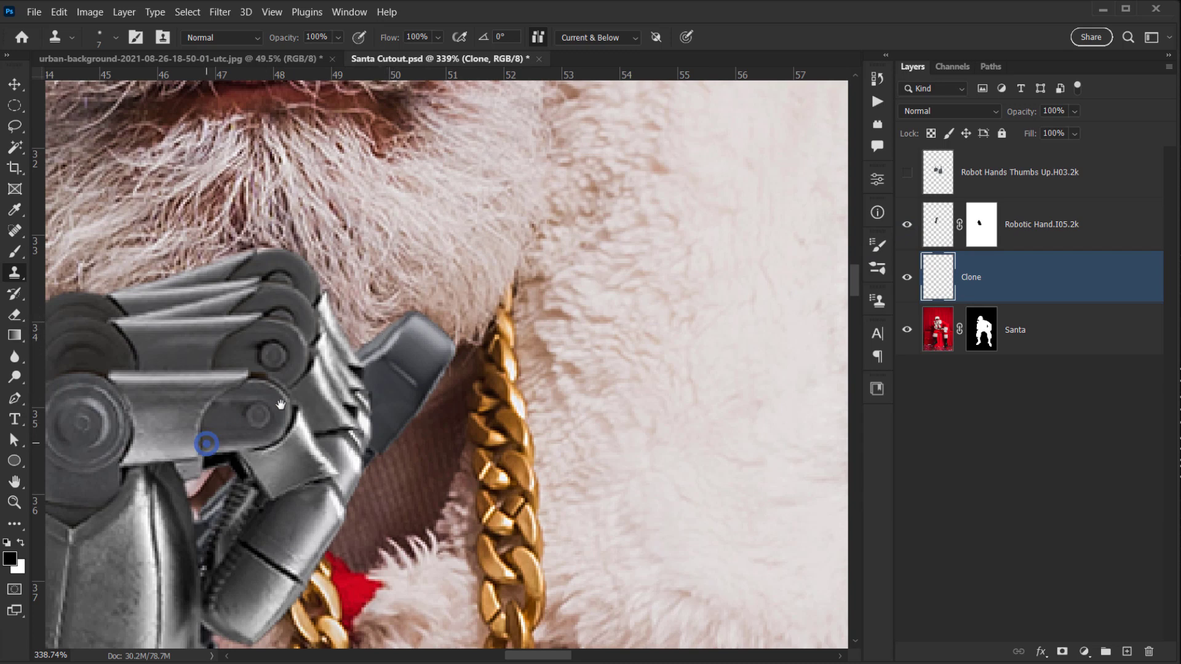
# - Clone fur over the leftover pink glove edge behind the knuckle joint above the forearm plate, enlarging the brush to 11 px
pyautogui.moveTo(281, 404); pyautogui.dragTo(434, 324)
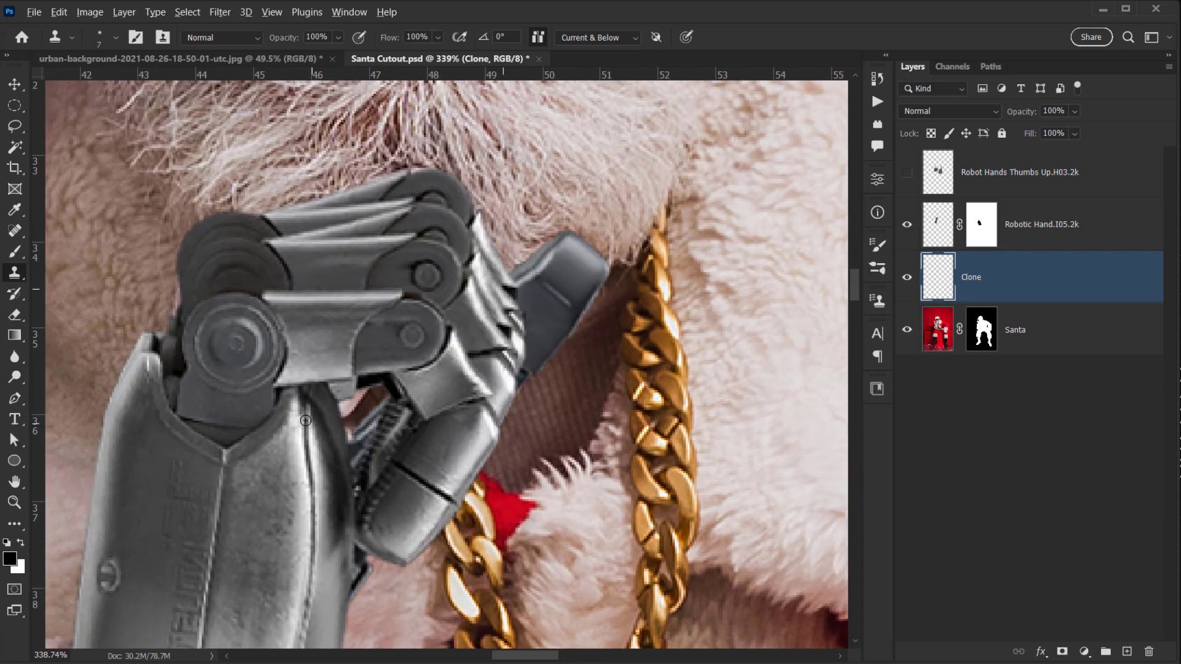
pyautogui.moveTo(236, 383); pyautogui.dragTo(331, 395)
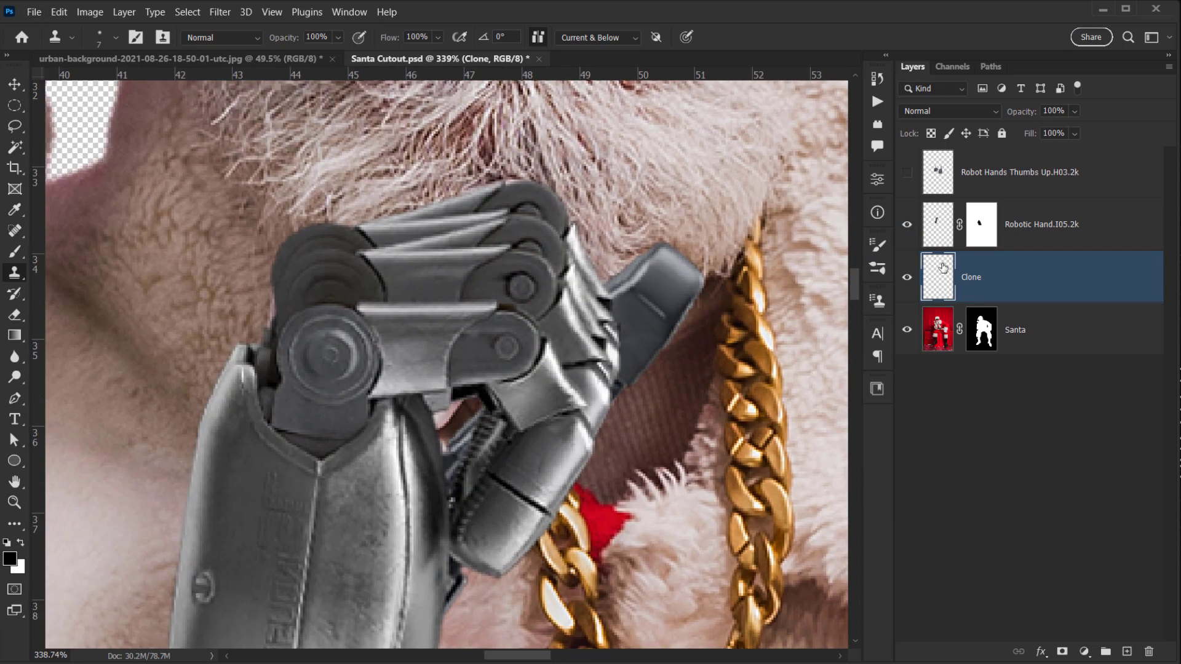
pyautogui.click(906, 225)
pyautogui.click(905, 225)
pyautogui.scroll(3, 314, 288)
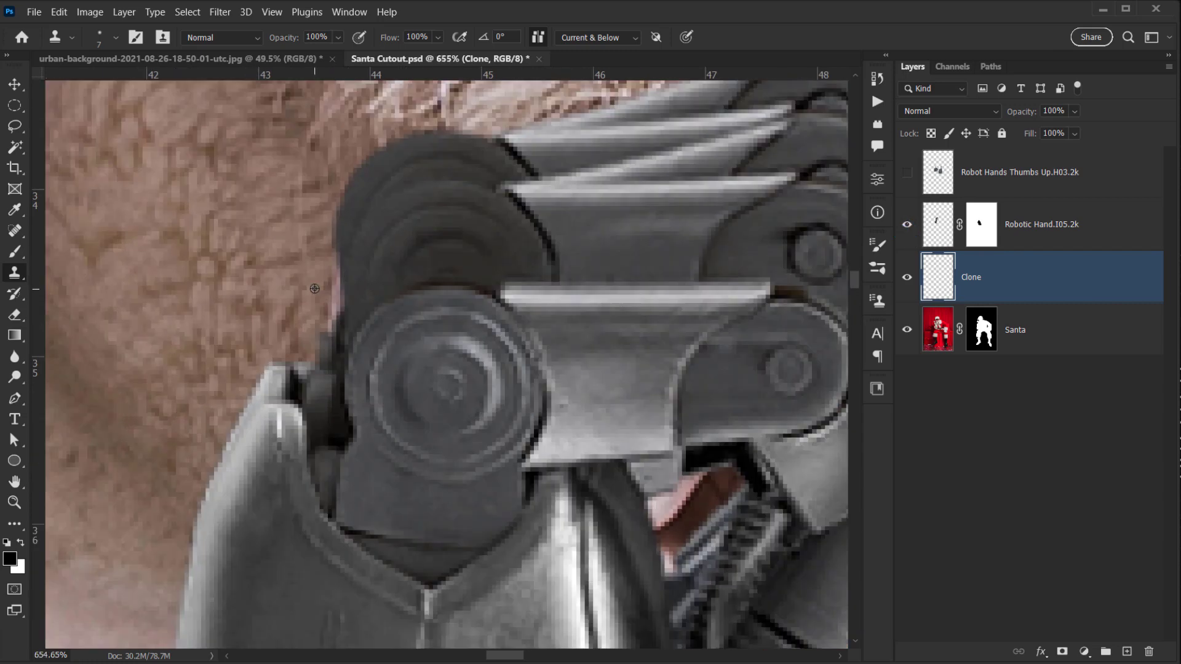
pyautogui.moveTo(326, 287)
pyautogui.mouseDown()
pyautogui.moveTo(322, 344)
pyautogui.moveTo(321, 326)
pyautogui.mouseUp()
pyautogui.keyDown('alt'); pyautogui.click(296, 287); pyautogui.keyUp('alt')
pyautogui.scroll(-6, 329, 337)
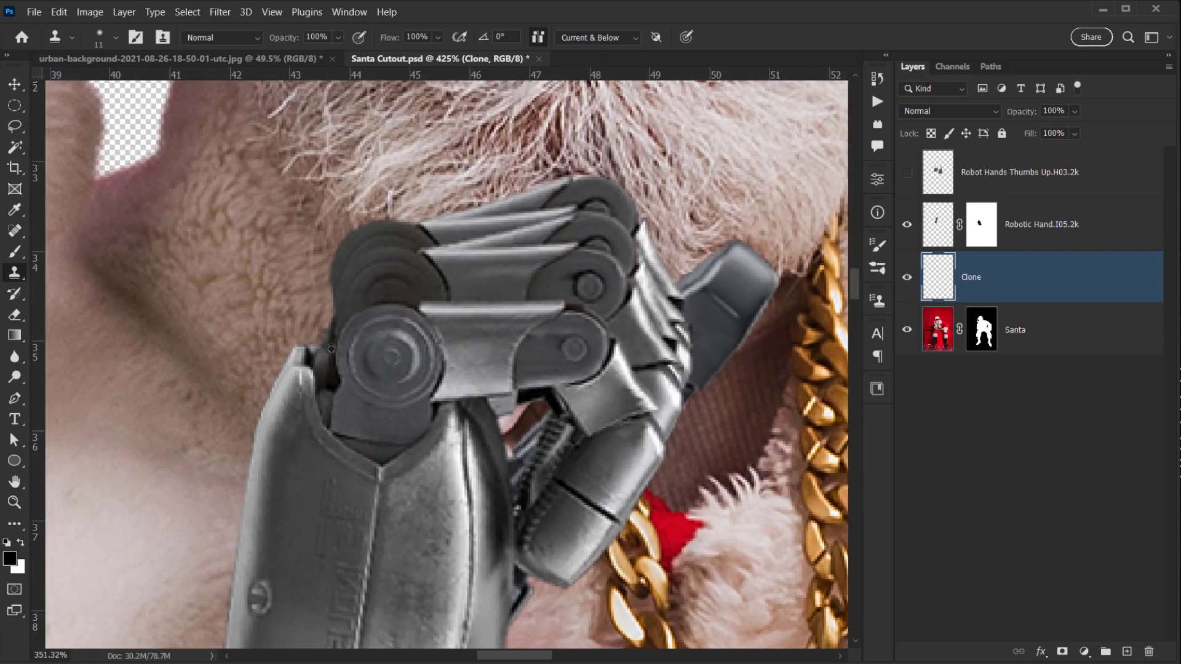
pyautogui.scroll(5, 332, 345)
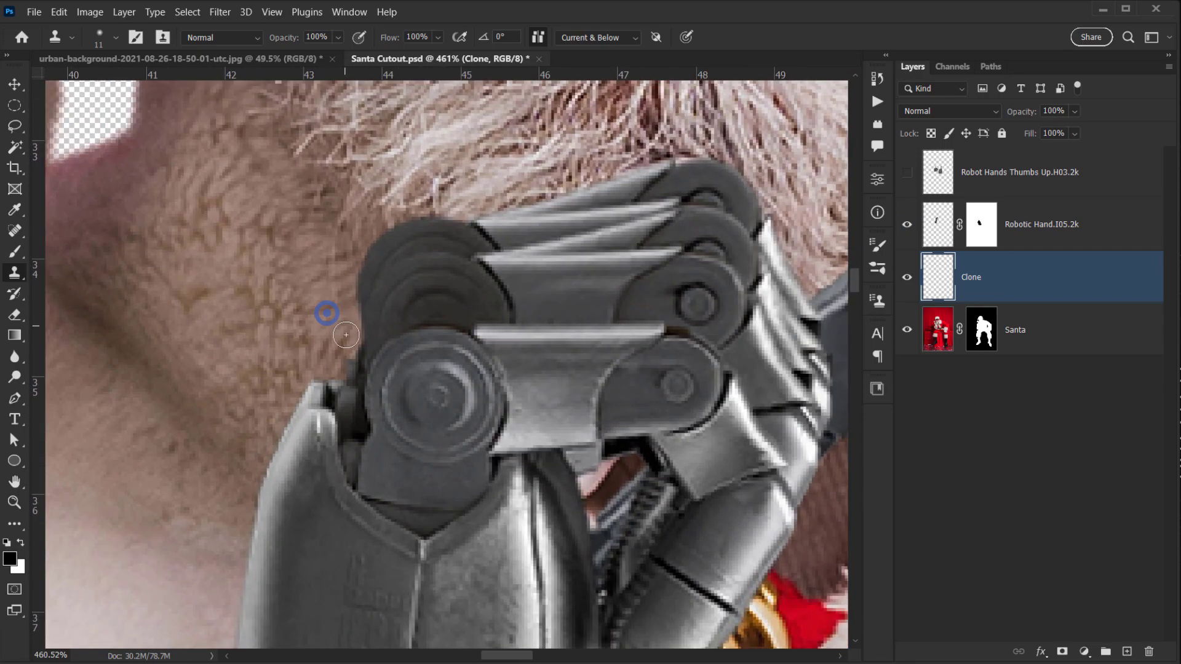
pyautogui.moveTo(351, 349); pyautogui.dragTo(354, 361)
pyautogui.scroll(-5, 359, 365)
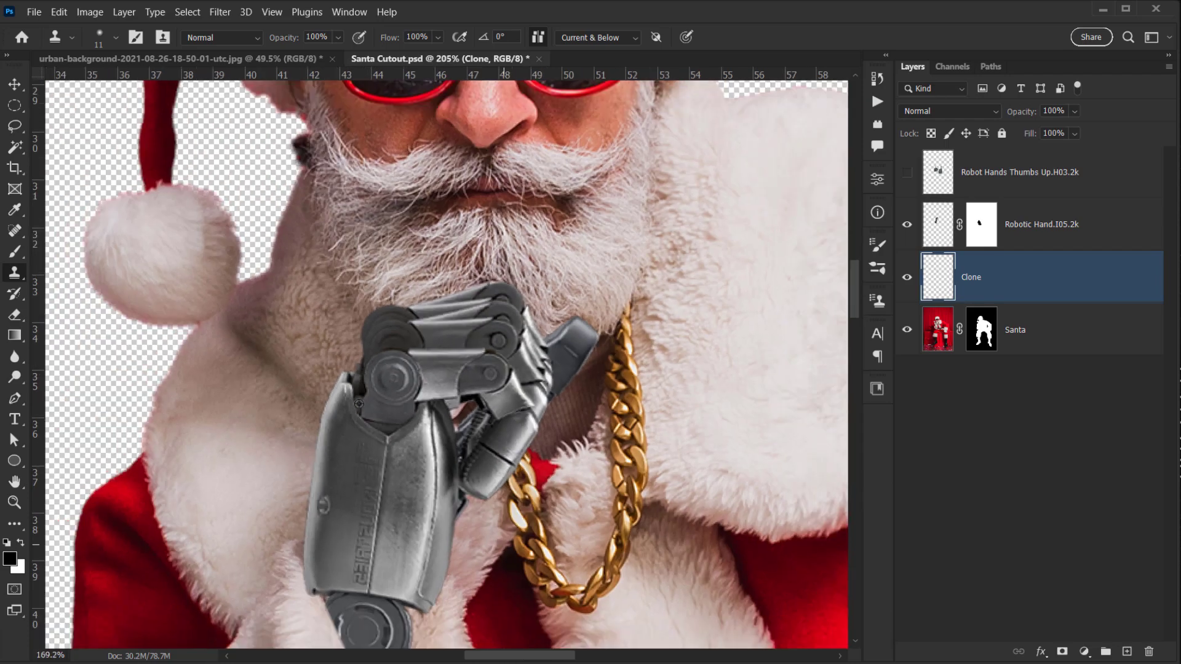
# - Inspect the robotic hand and wrist at several zoom levels for cloning flaws and missing contact shadows
pyautogui.scroll(-3, 359, 404)
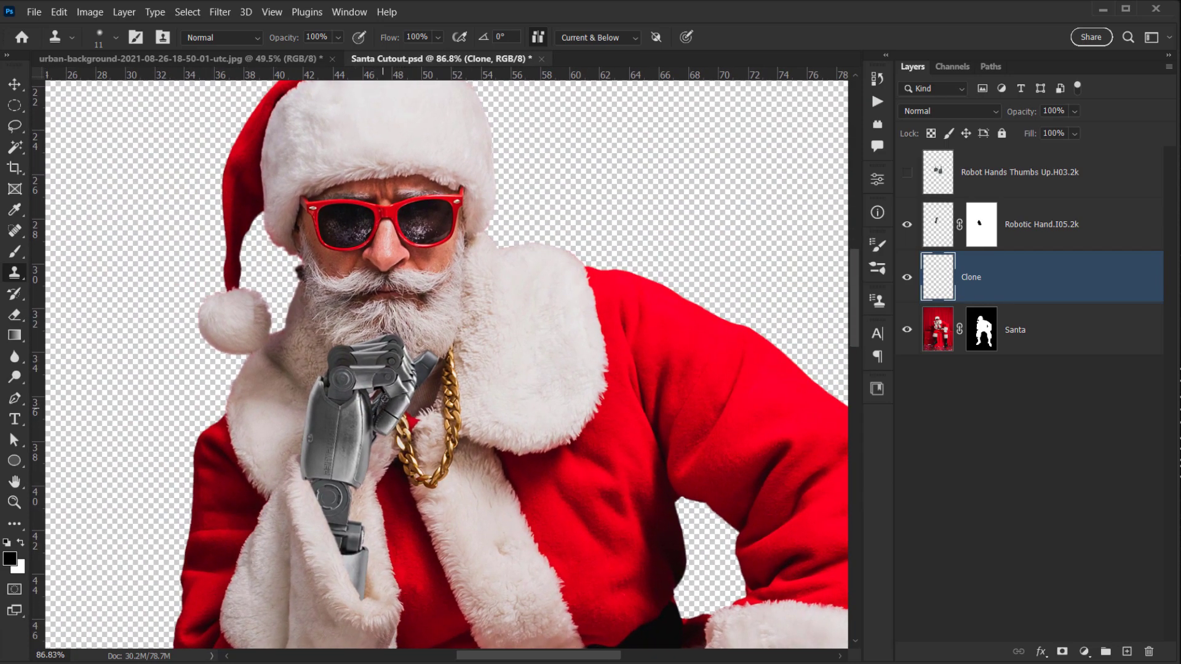
pyautogui.scroll(6, 384, 398)
pyautogui.scroll(-9, 367, 408)
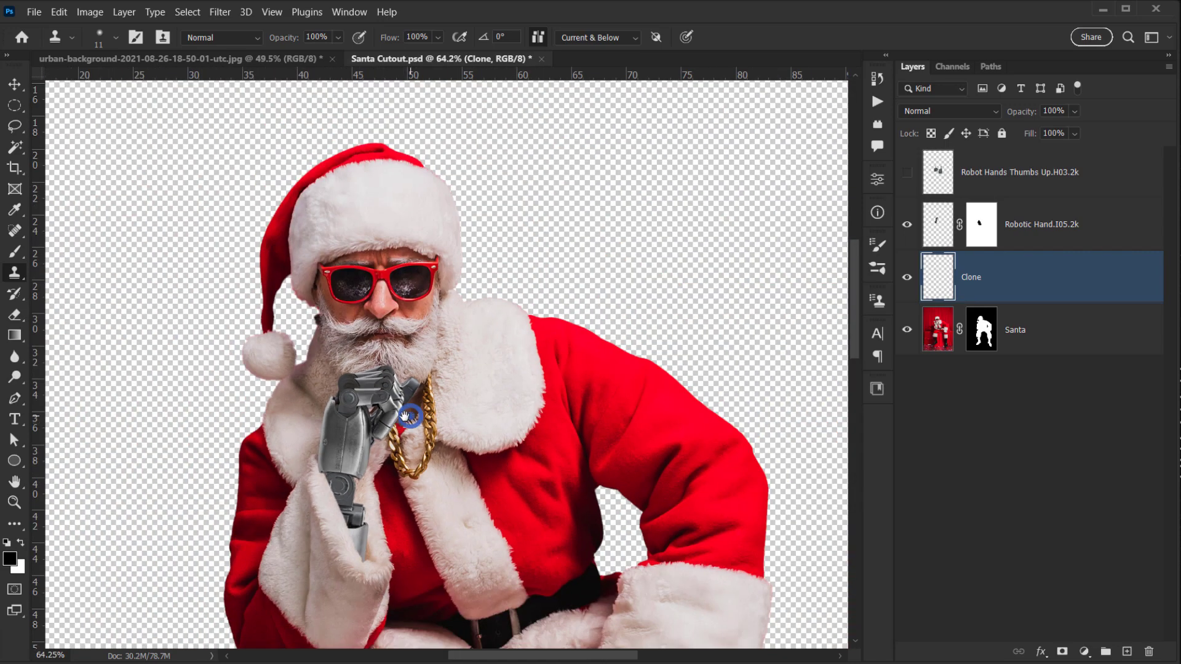
pyautogui.moveTo(410, 417); pyautogui.dragTo(404, 417)
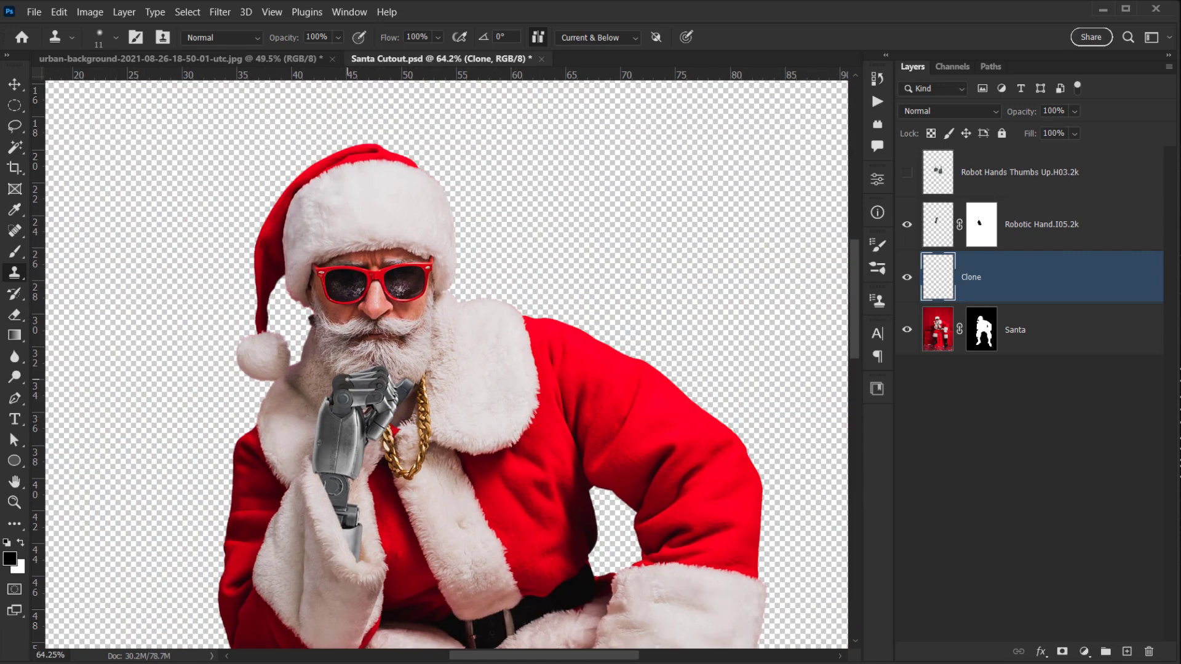
pyautogui.scroll(4, 347, 398)
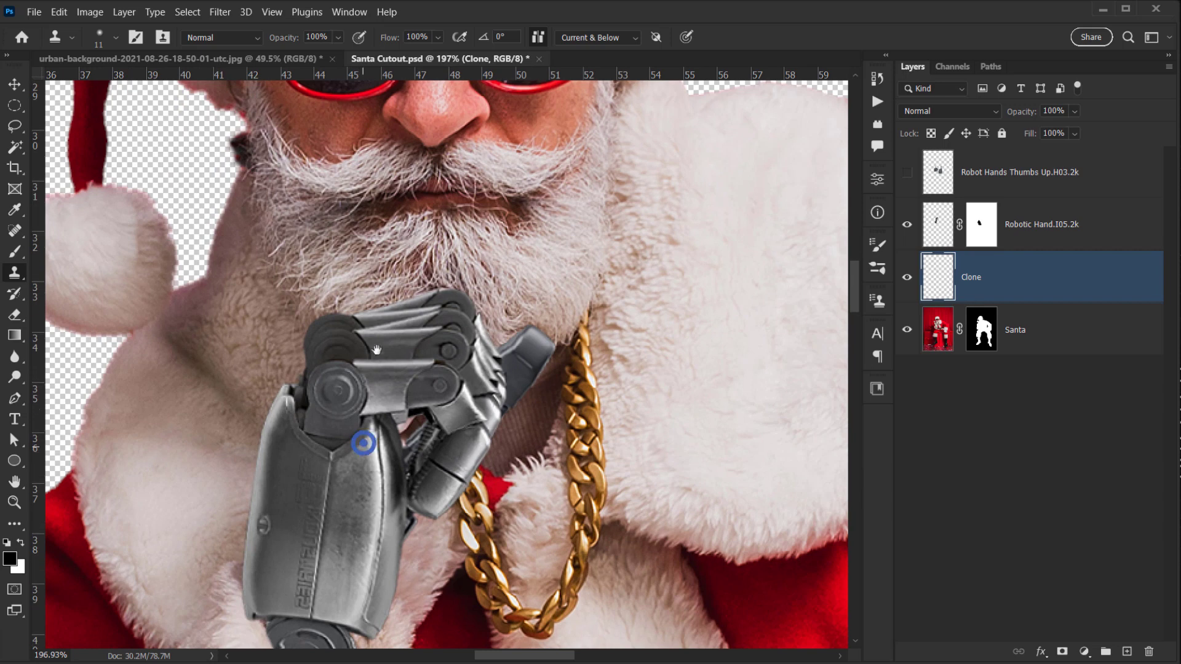
pyautogui.moveTo(363, 447); pyautogui.dragTo(370, 107)
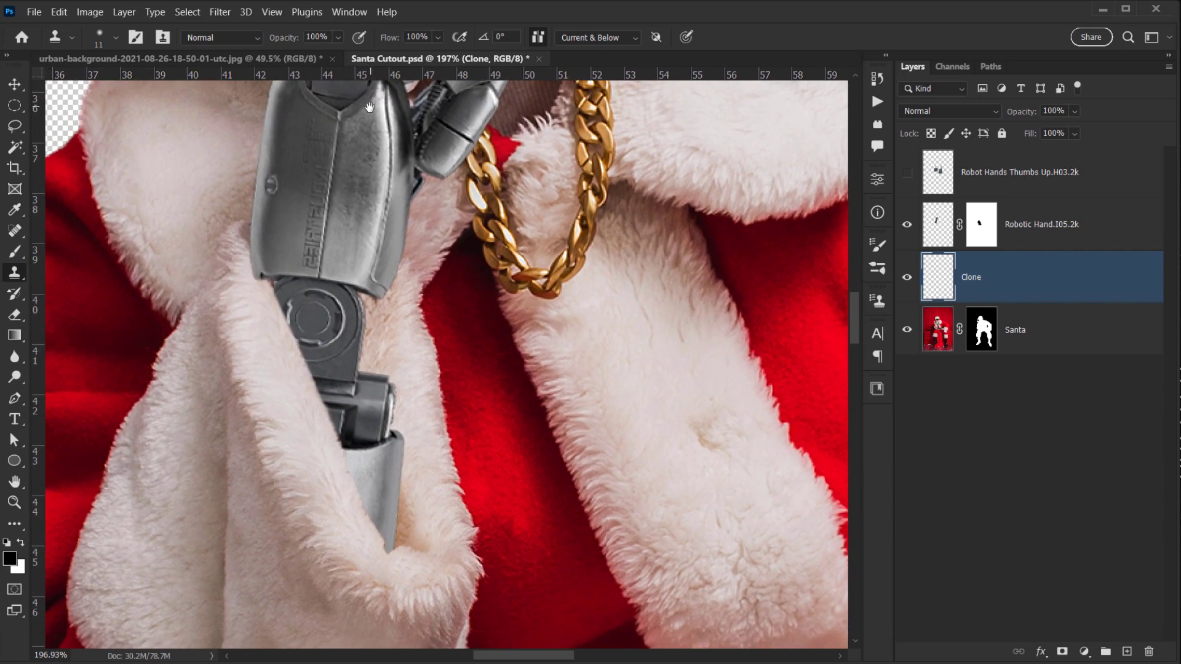
pyautogui.moveTo(332, 350); pyautogui.dragTo(334, 352)
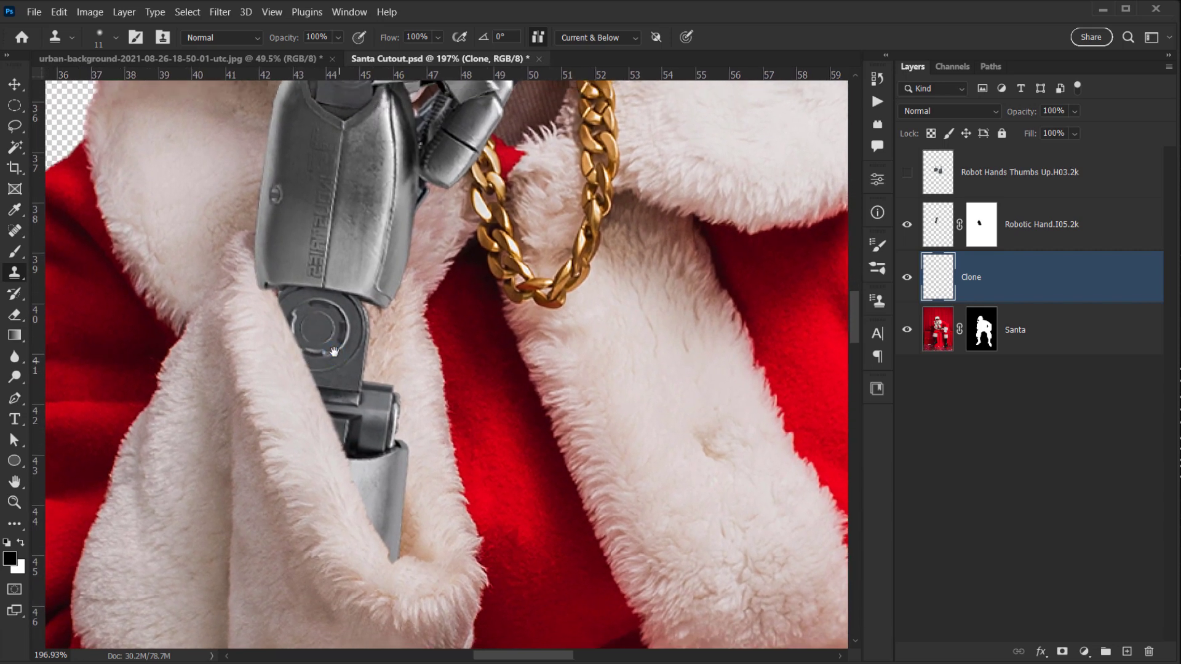
# - Create a new layer named Shadows directly above the Clone layer and switch to the Brush tool
pyautogui.press('b')
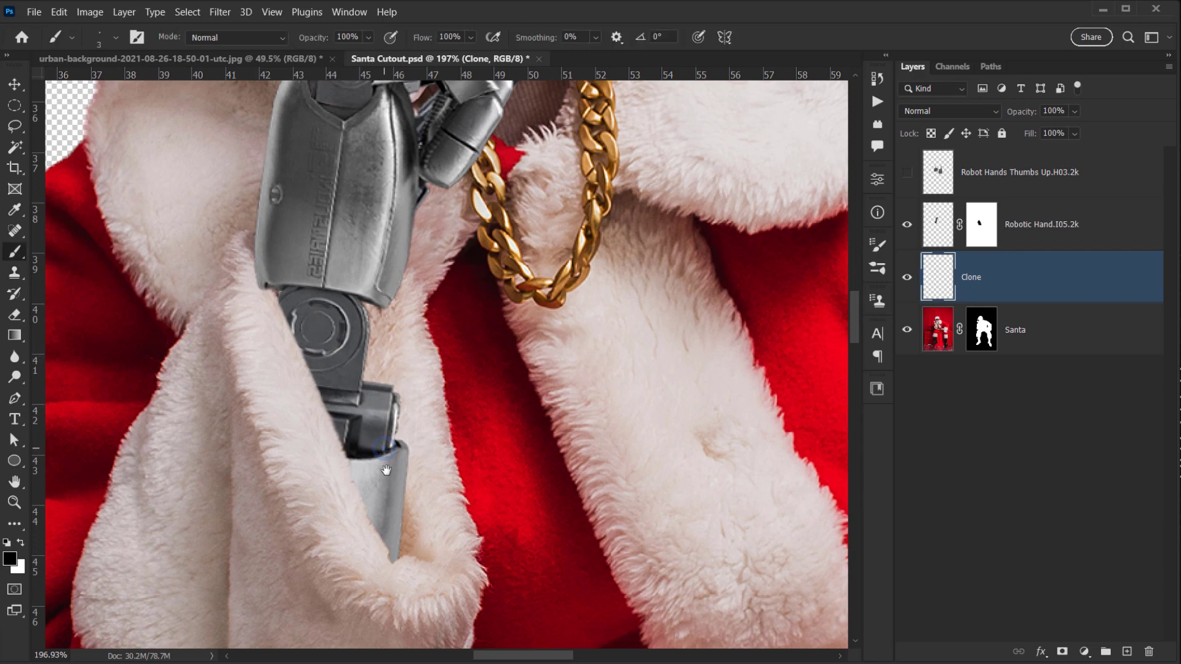
pyautogui.moveTo(386, 470); pyautogui.dragTo(384, 536)
pyautogui.moveTo(529, 117); pyautogui.dragTo(430, 258)
pyautogui.scroll(5, 424, 240)
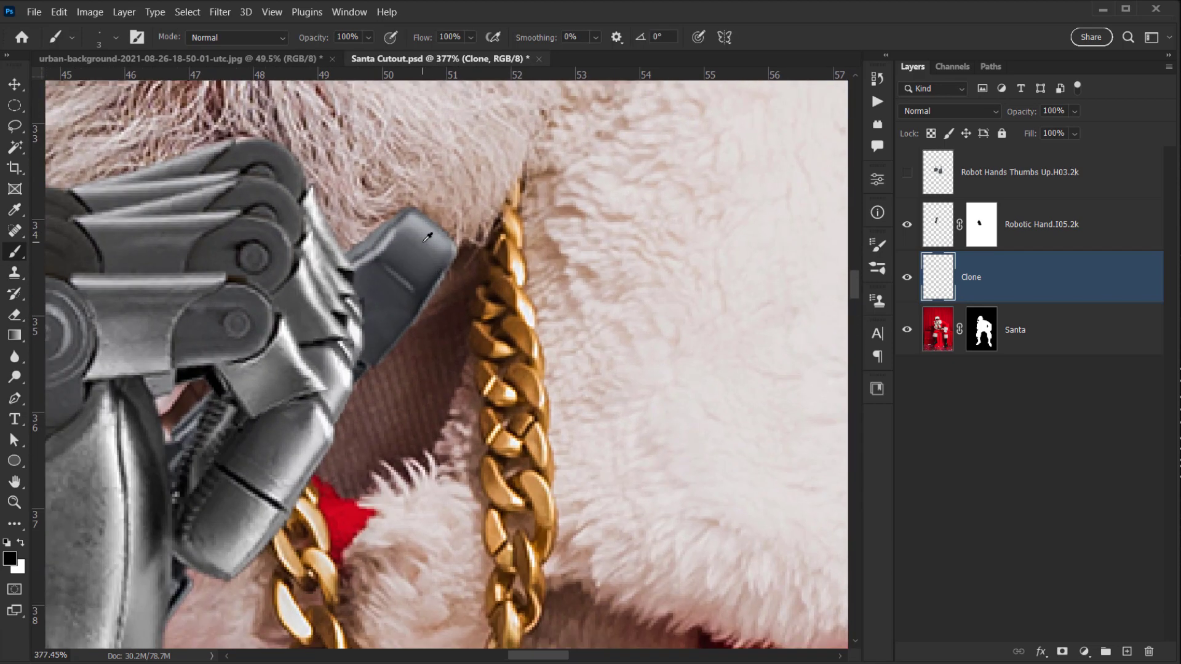
pyautogui.scroll(2, 427, 237)
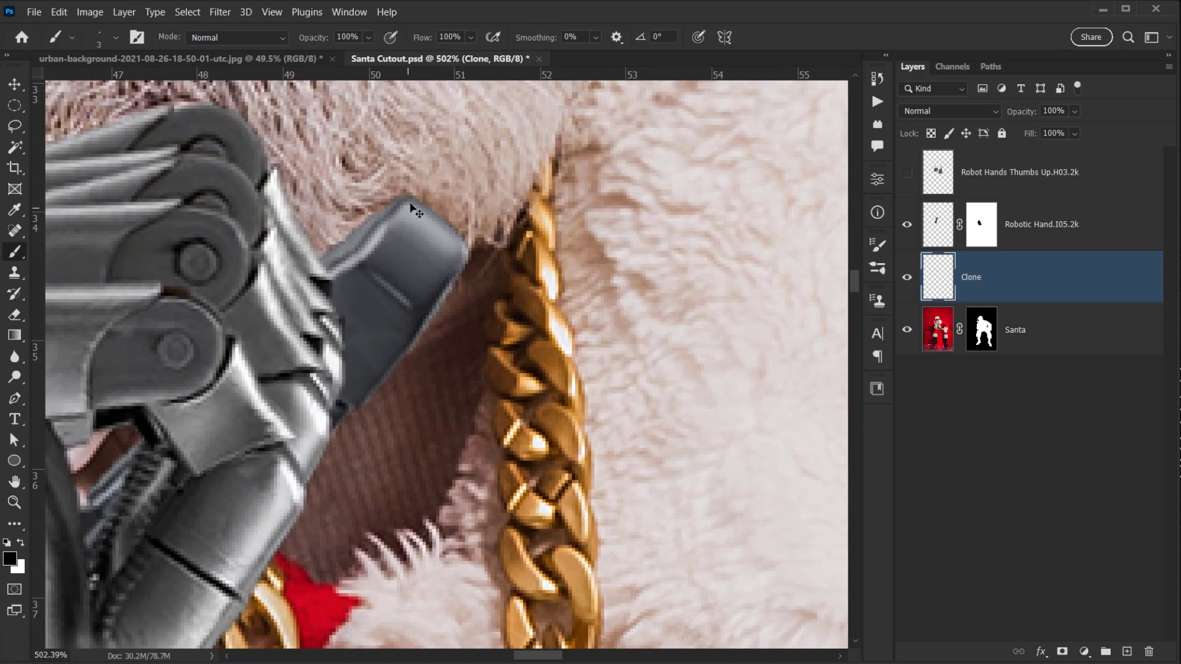
pyautogui.click(1020, 234)
pyautogui.click(1002, 294)
pyautogui.click(1127, 650)
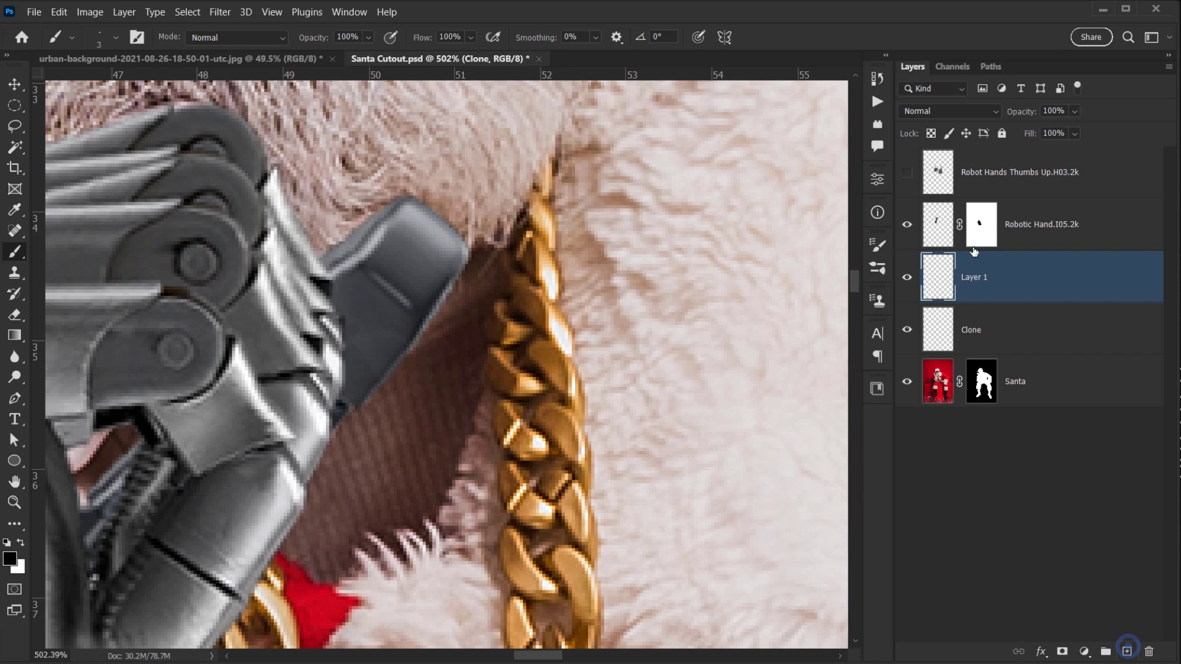
pyautogui.doubleClick(979, 282)
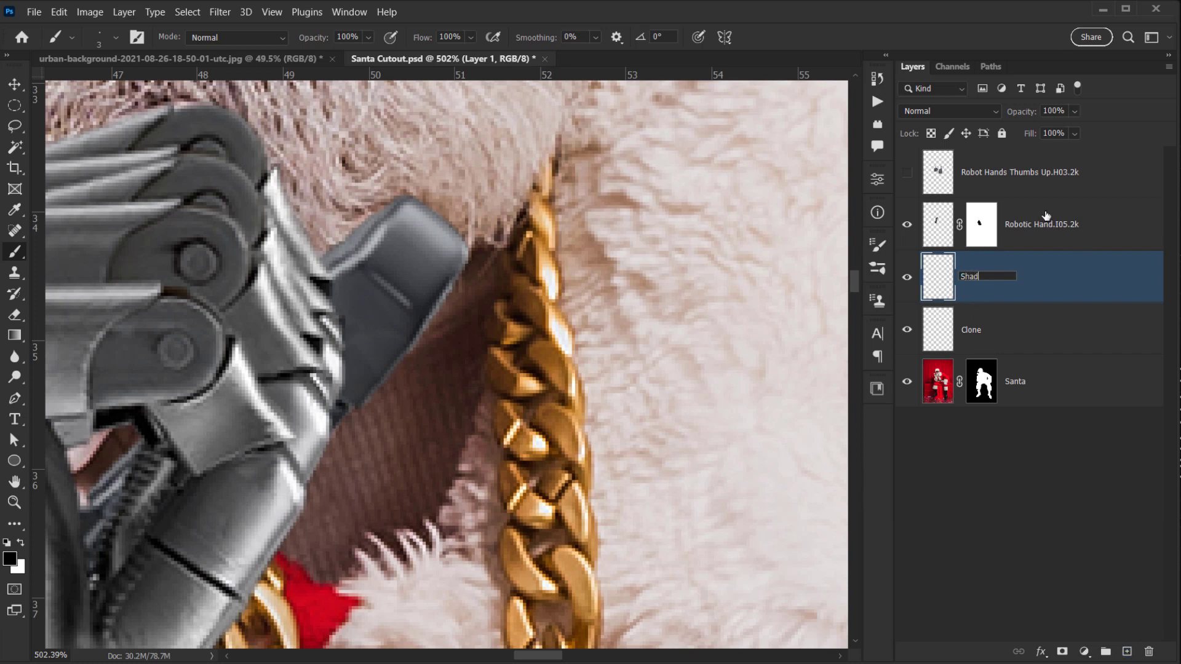
pyautogui.press('Return')
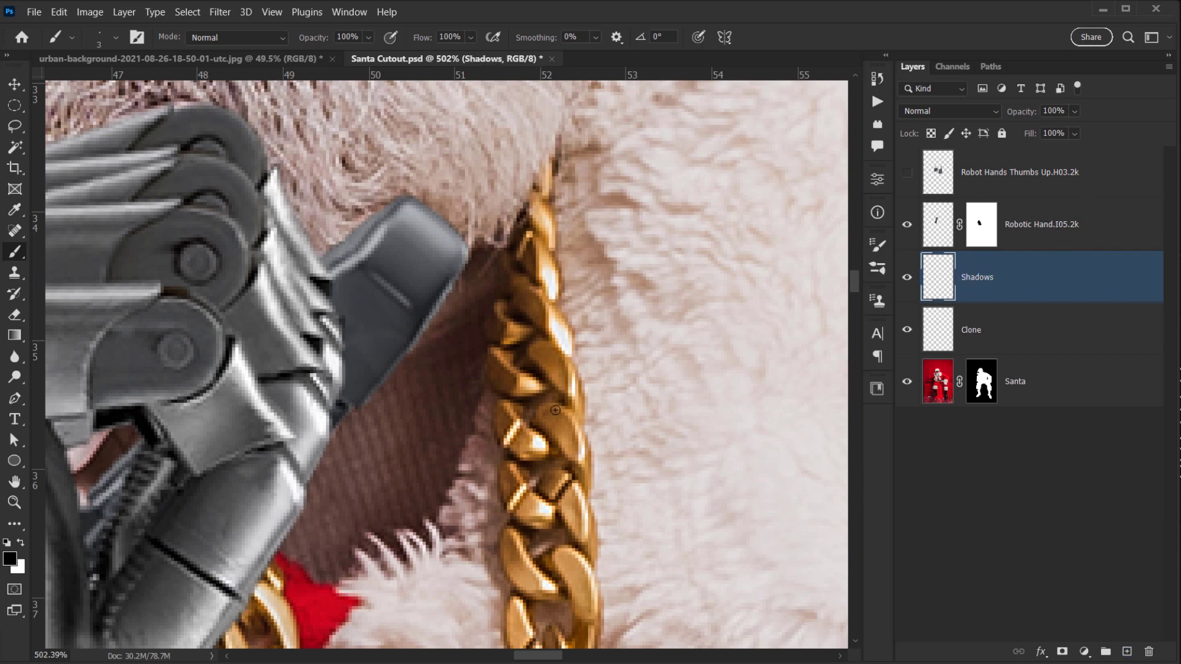
# - Sample the brown shadow tone beneath the beard beside the original glove's thumb, temporarily hiding the Clone and Robotic Hand layers
pyautogui.moveTo(359, 311); pyautogui.dragTo(397, 314)
pyautogui.moveTo(394, 261)
pyautogui.mouseDown()
pyautogui.moveTo(393, 369)
pyautogui.moveTo(386, 314)
pyautogui.mouseUp()
pyautogui.click(905, 328)
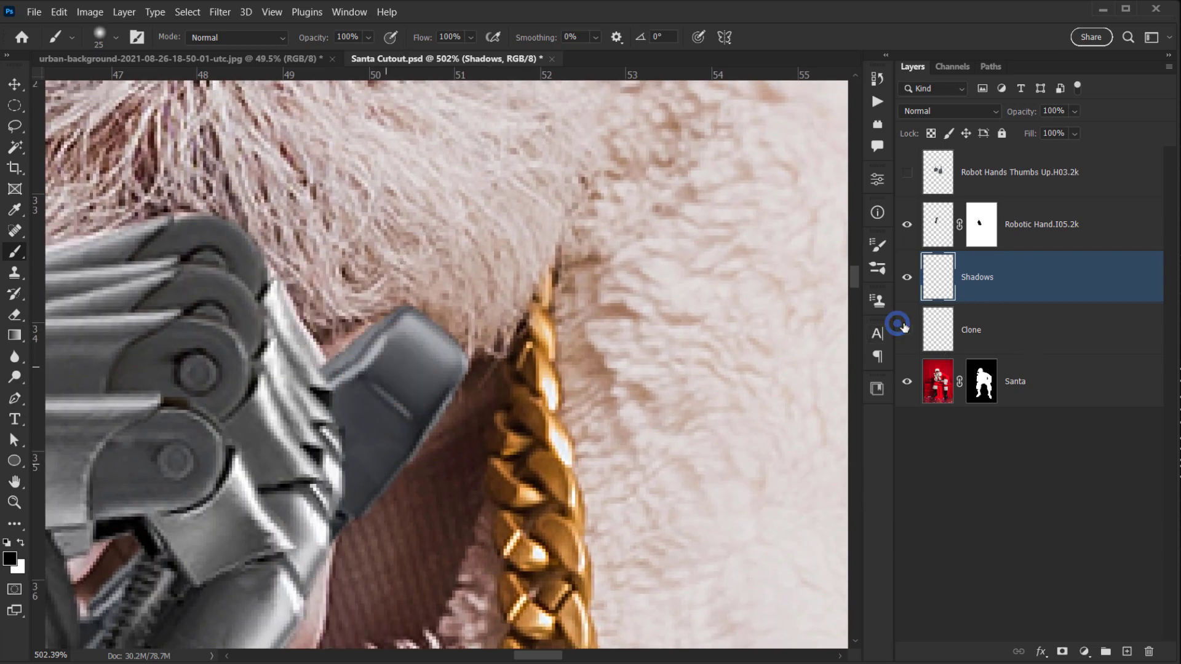
pyautogui.click(906, 226)
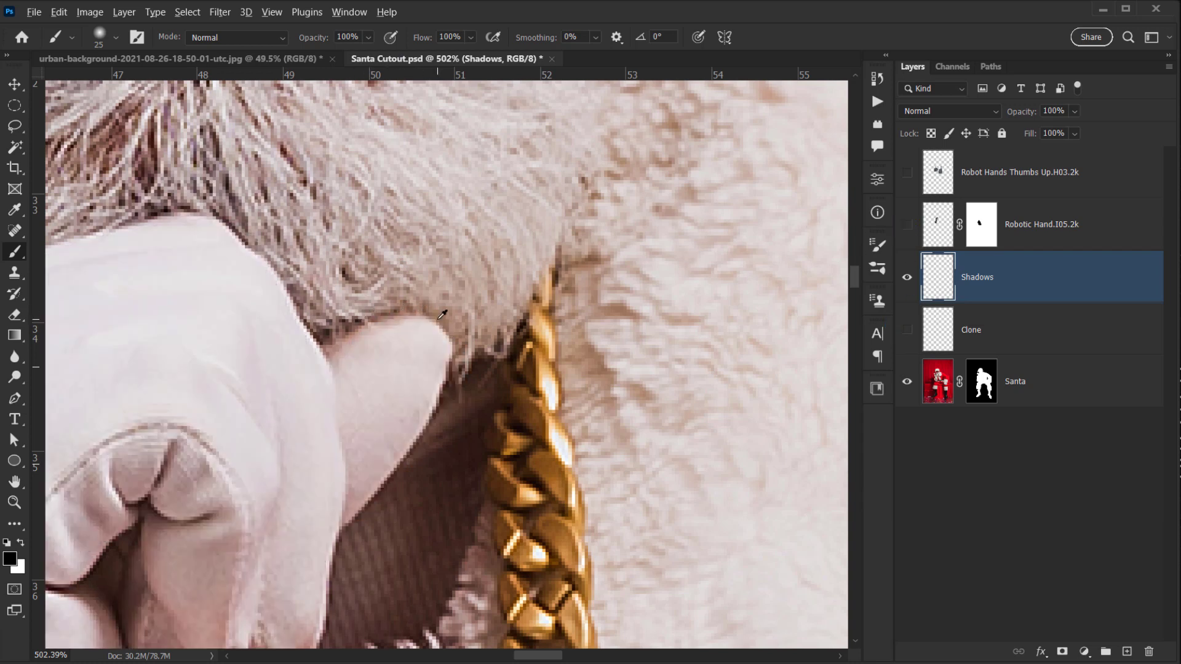
pyautogui.keyDown('alt'); pyautogui.click(445, 314); pyautogui.keyUp('alt')
pyautogui.keyDown('alt'); pyautogui.click(376, 318); pyautogui.keyUp('alt')
pyautogui.click(906, 330)
pyautogui.click(906, 228)
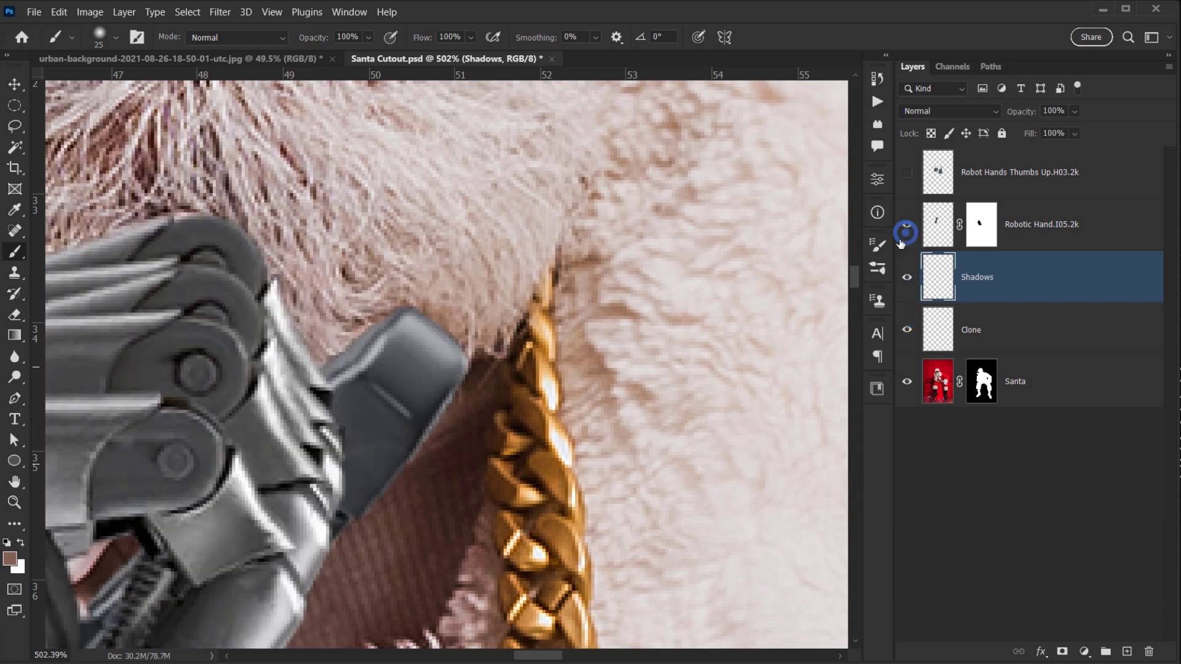
# - Paint soft brown contact shadows on the beard along the metal thumb and knuckles, using 12 px and 26 px brushes
pyautogui.moveTo(329, 352)
pyautogui.mouseDown()
pyautogui.moveTo(369, 342)
pyautogui.moveTo(356, 342)
pyautogui.moveTo(387, 343)
pyautogui.moveTo(332, 383)
pyautogui.moveTo(292, 324)
pyautogui.mouseUp()
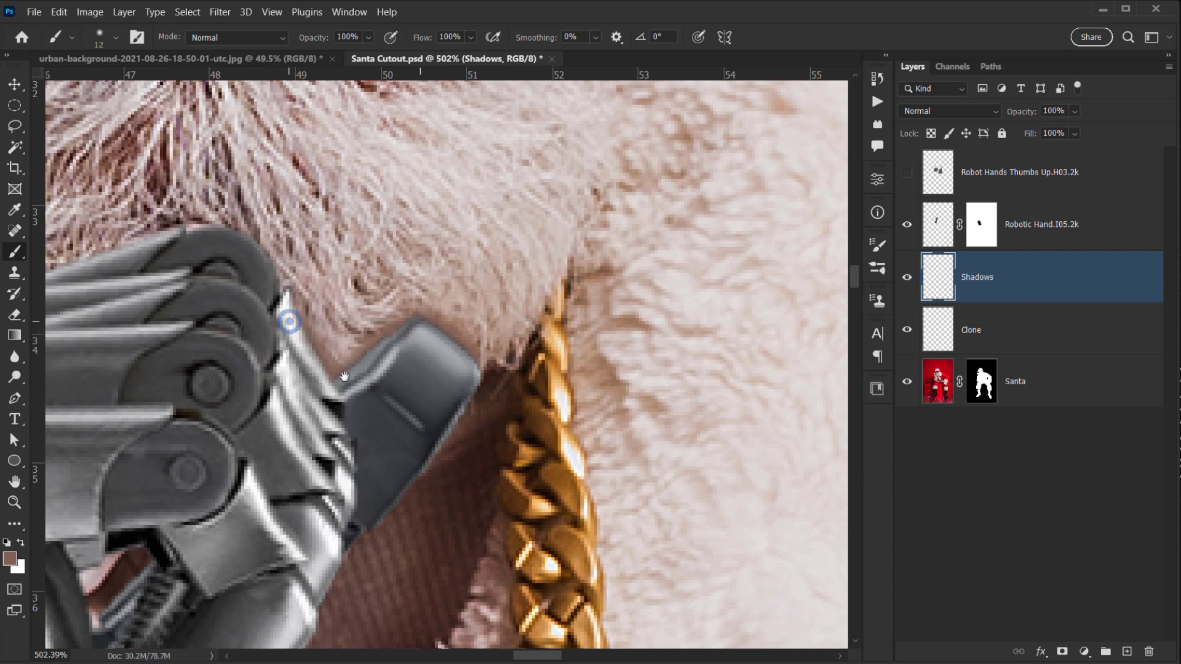
pyautogui.moveTo(272, 311); pyautogui.dragTo(344, 377)
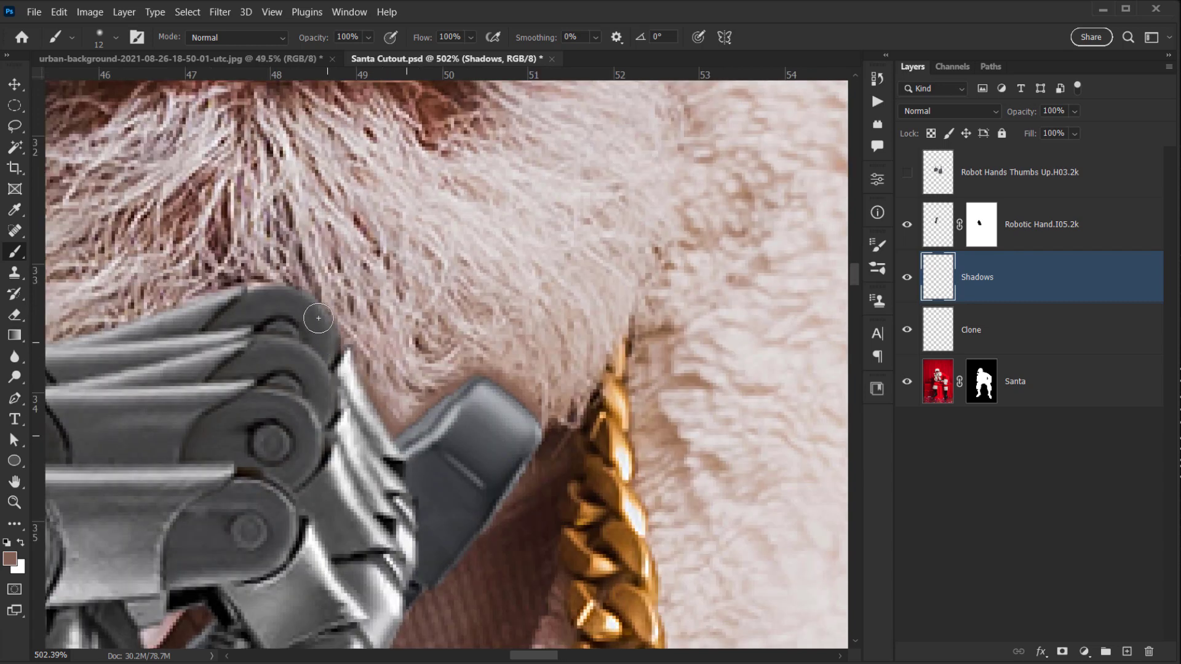
pyautogui.moveTo(289, 299)
pyautogui.mouseDown()
pyautogui.moveTo(258, 292)
pyautogui.moveTo(157, 314)
pyautogui.moveTo(65, 359)
pyautogui.moveTo(250, 327)
pyautogui.moveTo(276, 337)
pyautogui.moveTo(298, 321)
pyautogui.mouseUp()
pyautogui.moveTo(376, 278)
pyautogui.mouseDown()
pyautogui.moveTo(389, 278)
pyautogui.moveTo(224, 345)
pyautogui.moveTo(102, 362)
pyautogui.mouseUp()
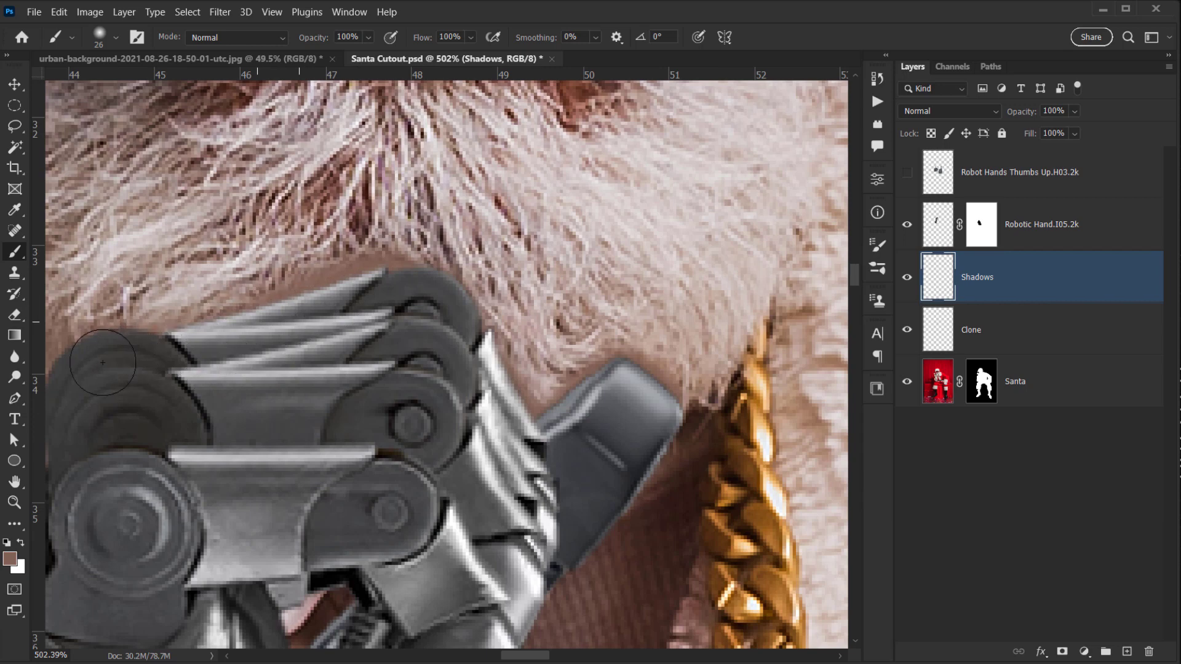
pyautogui.moveTo(222, 357)
pyautogui.mouseDown()
pyautogui.moveTo(283, 324)
pyautogui.moveTo(314, 201)
pyautogui.mouseUp()
# - Paint soft contact shadows on the sleeve fur along the robotic wrist joints with a 23 px brush, undoing a misplaced stroke
pyautogui.moveTo(427, 434)
pyautogui.mouseDown()
pyautogui.moveTo(377, 470)
pyautogui.moveTo(399, 558)
pyautogui.moveTo(447, 144)
pyautogui.mouseUp()
pyautogui.scroll(-3, 438, 522)
pyautogui.scroll(-5, 439, 522)
pyautogui.keyDown('alt'); pyautogui.rightClick(381, 345); pyautogui.keyUp('alt')
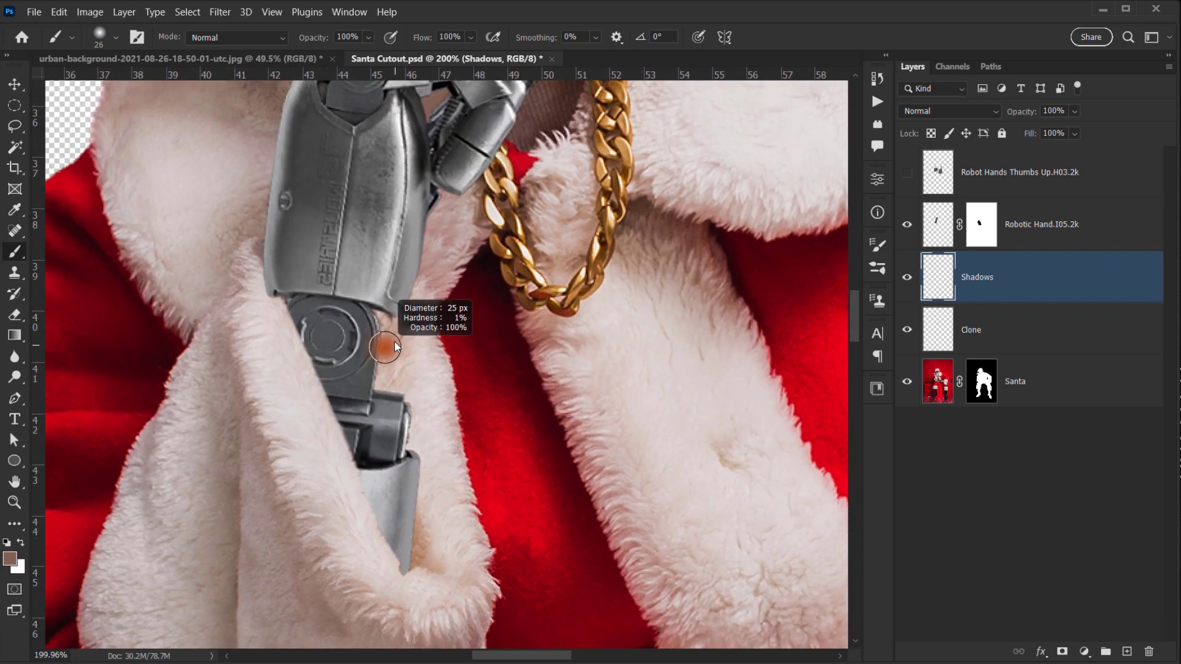
pyautogui.scroll(4, 402, 383)
pyautogui.moveTo(368, 409)
pyautogui.mouseDown()
pyautogui.moveTo(408, 442)
pyautogui.moveTo(397, 484)
pyautogui.moveTo(419, 526)
pyautogui.moveTo(421, 631)
pyautogui.moveTo(423, 593)
pyautogui.mouseUp()
pyautogui.moveTo(409, 362)
pyautogui.mouseDown()
pyautogui.moveTo(410, 313)
pyautogui.moveTo(400, 421)
pyautogui.moveTo(440, 414)
pyautogui.moveTo(445, 430)
pyautogui.moveTo(405, 400)
pyautogui.moveTo(408, 253)
pyautogui.moveTo(395, 175)
pyautogui.mouseUp()
pyautogui.hotkey('ctrl', 'z')
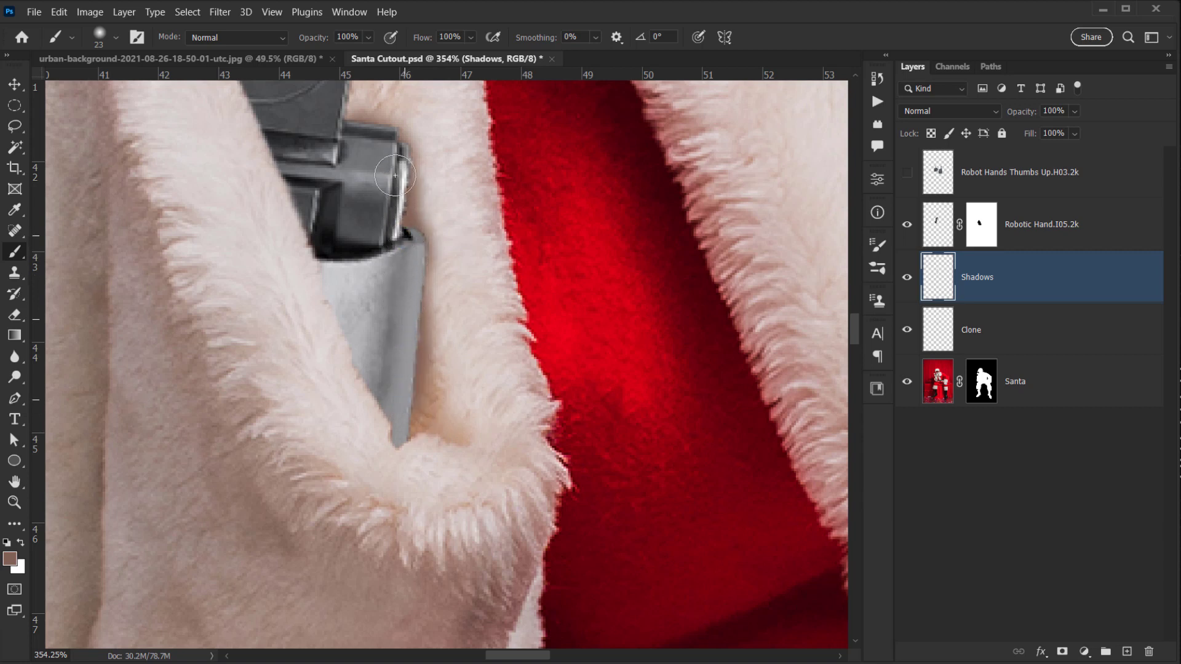
pyautogui.scroll(5, 392, 338)
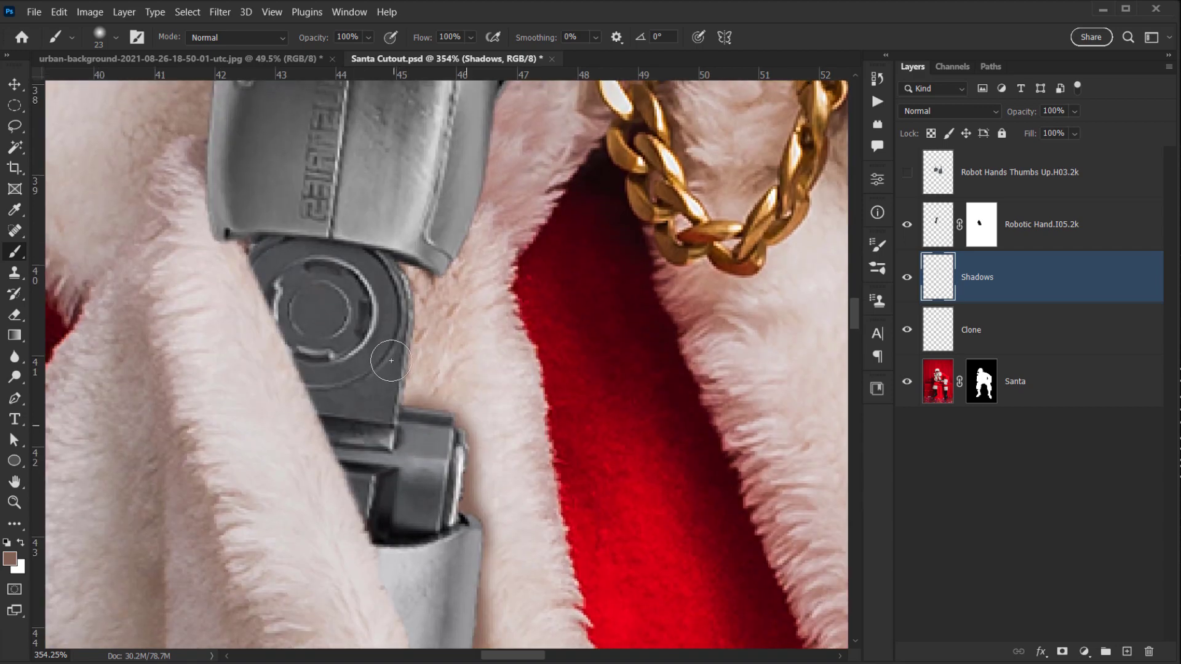
pyautogui.moveTo(386, 279)
pyautogui.mouseDown()
pyautogui.moveTo(400, 308)
pyautogui.moveTo(390, 404)
pyautogui.mouseUp()
pyautogui.scroll(-5, 444, 381)
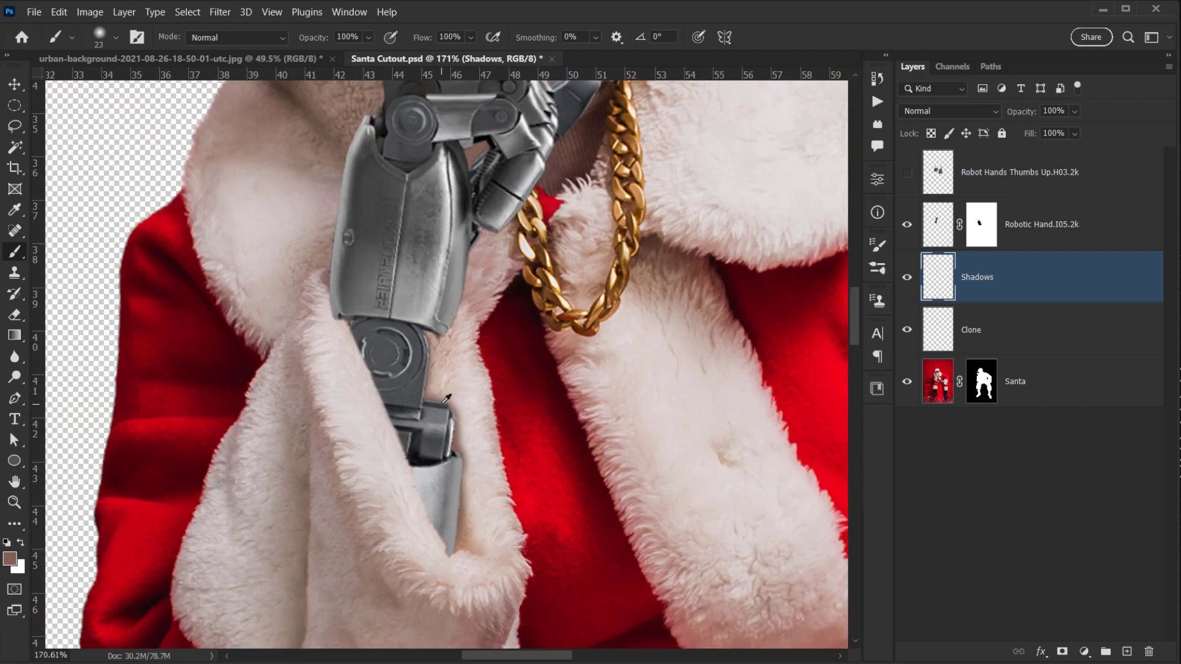
# - Set the Shadows layer to Multiply and split its Underlying Layer white Blend If slider to 152 / 255
pyautogui.click(970, 108)
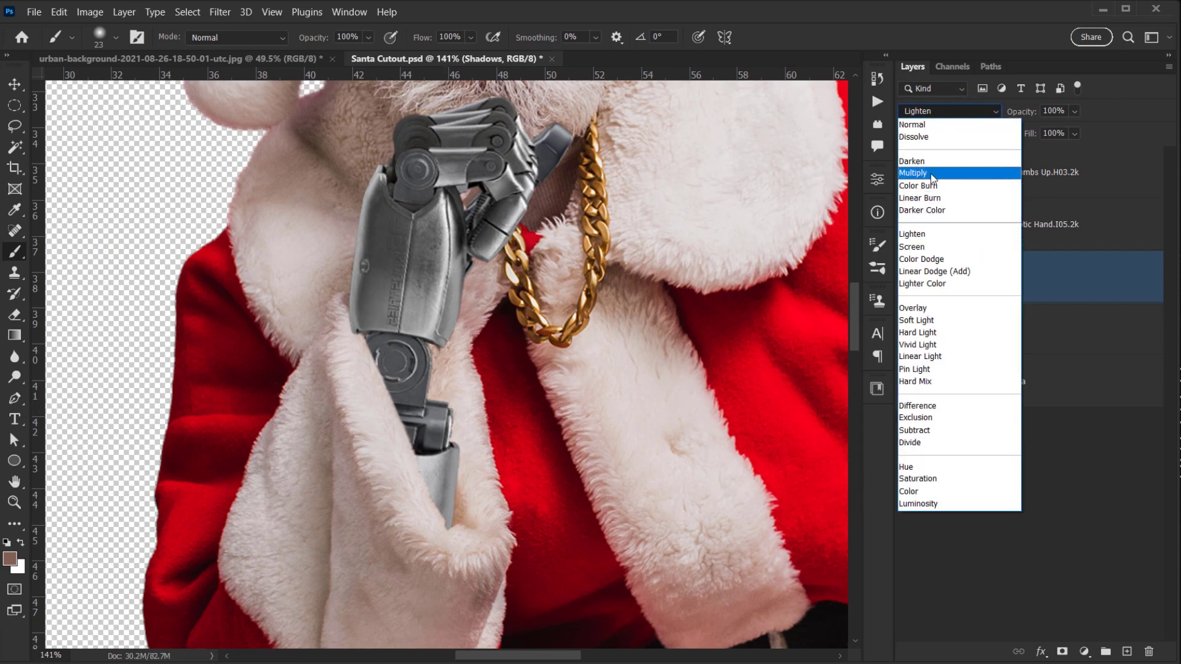
pyautogui.click(928, 174)
pyautogui.moveTo(517, 356); pyautogui.dragTo(446, 471)
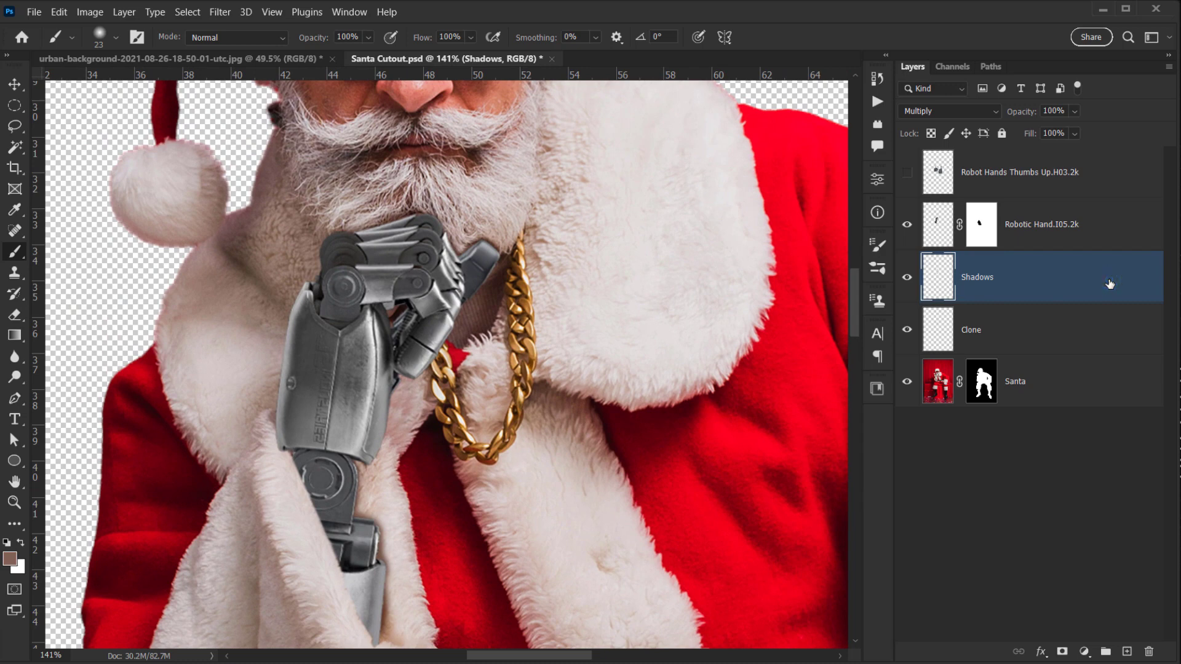
pyautogui.doubleClick(1110, 283)
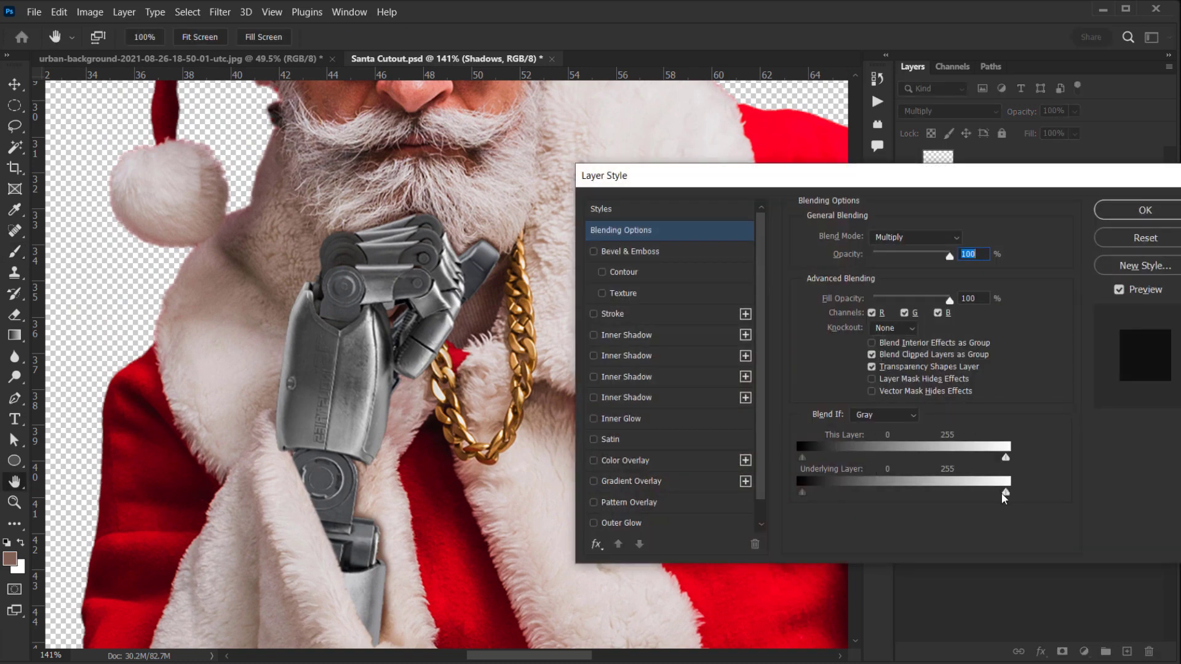
pyautogui.moveTo(1003, 496); pyautogui.dragTo(946, 495)
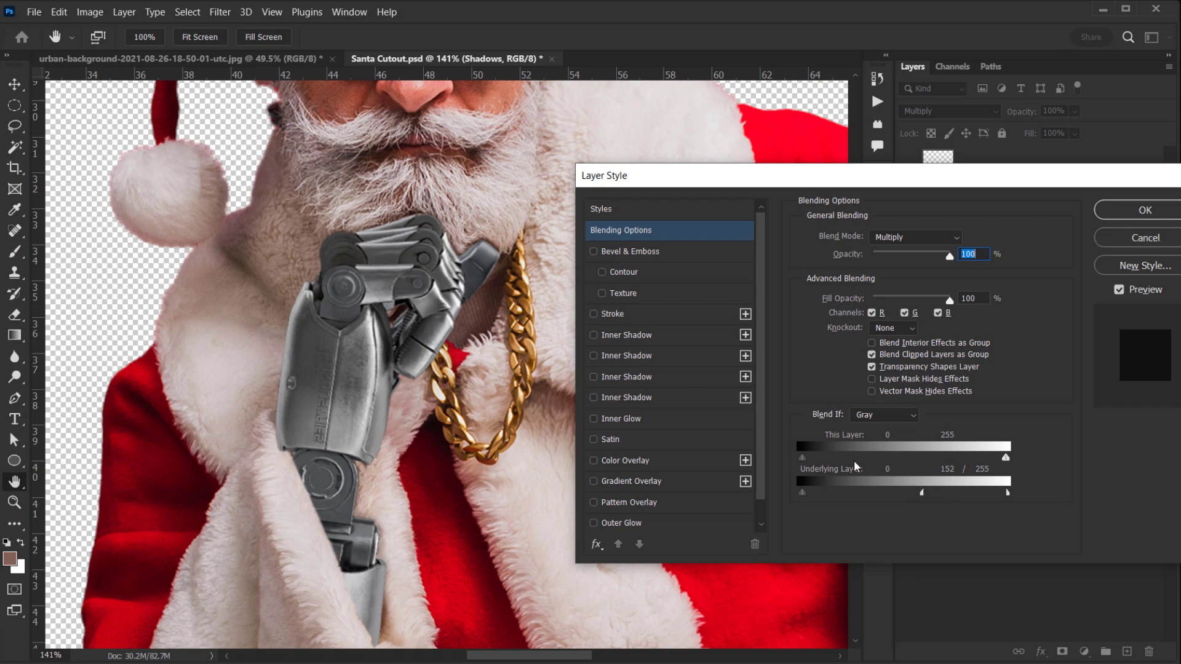
pyautogui.click(1145, 209)
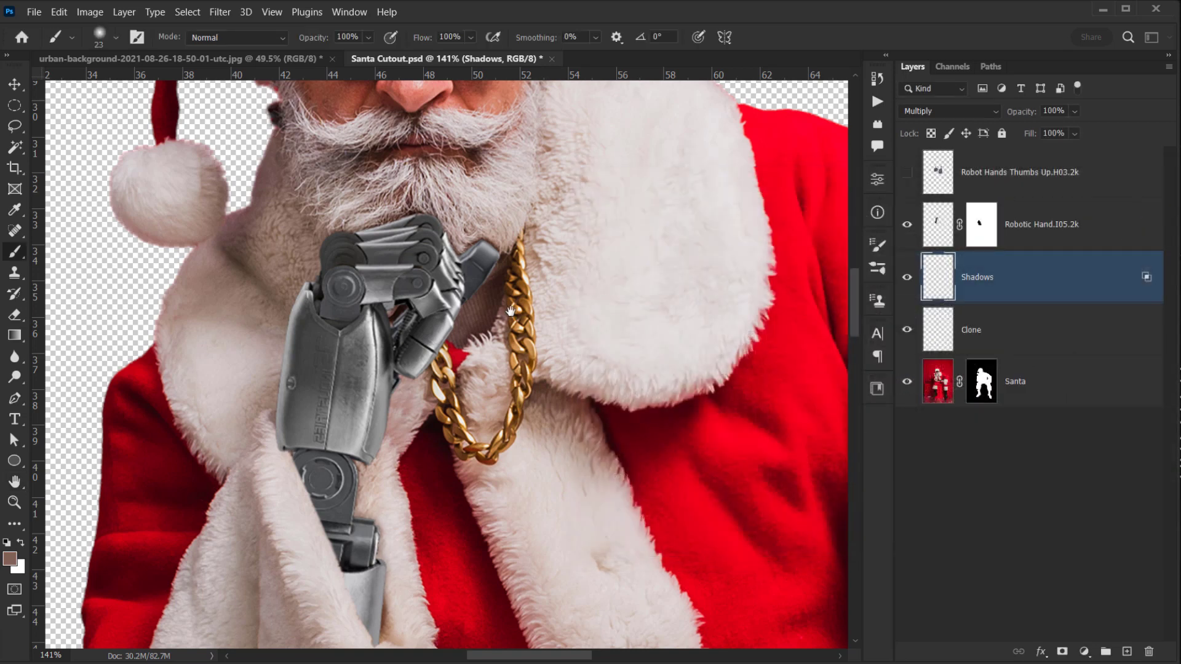
pyautogui.moveTo(511, 311); pyautogui.dragTo(536, 309)
pyautogui.scroll(-2, 567, 315)
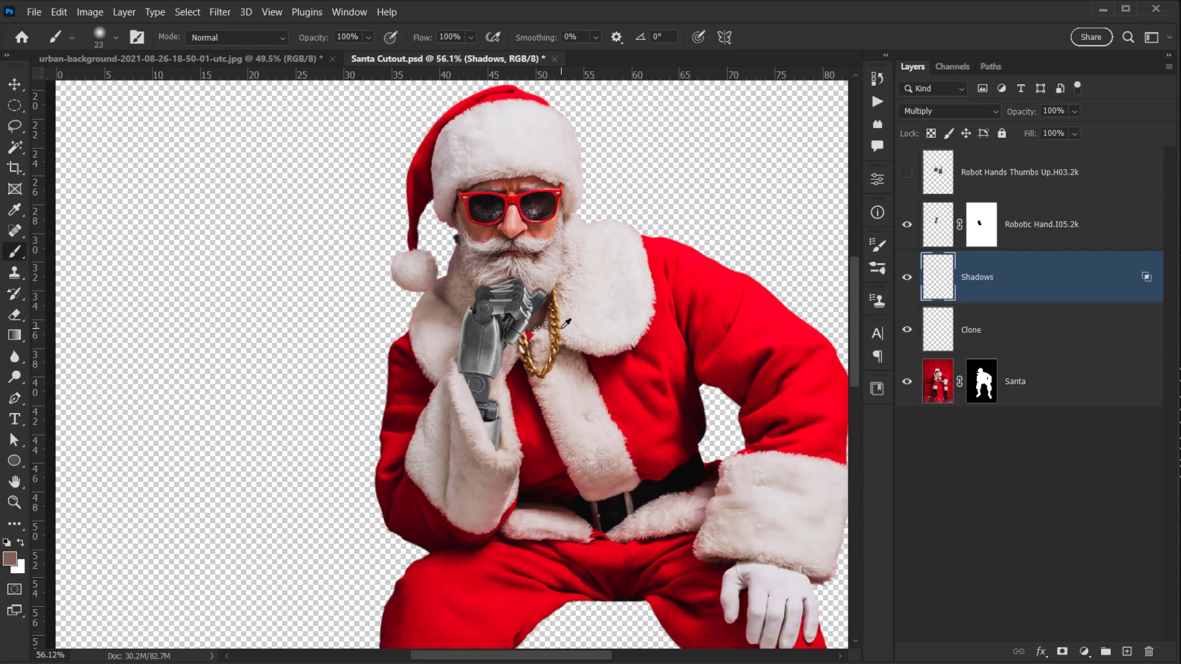
pyautogui.scroll(8, 527, 271)
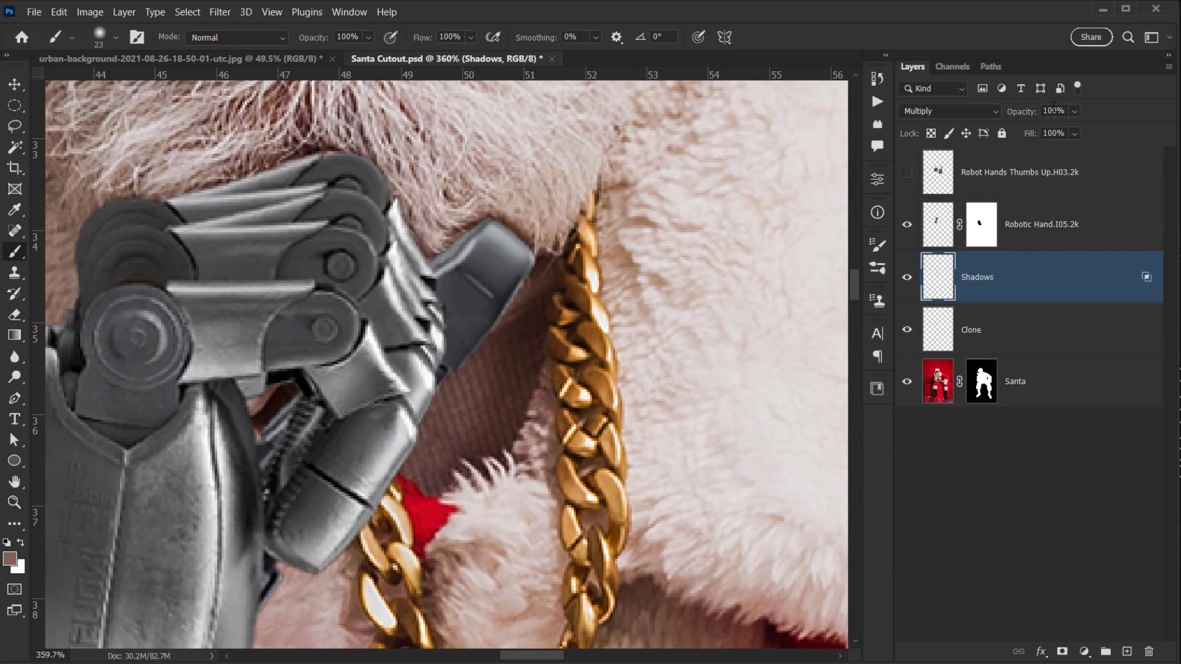
# - Lower the Shadows layer's opacity to 73% and check the contact shadows on the whole figure
pyautogui.moveTo(1026, 111); pyautogui.dragTo(1007, 118)
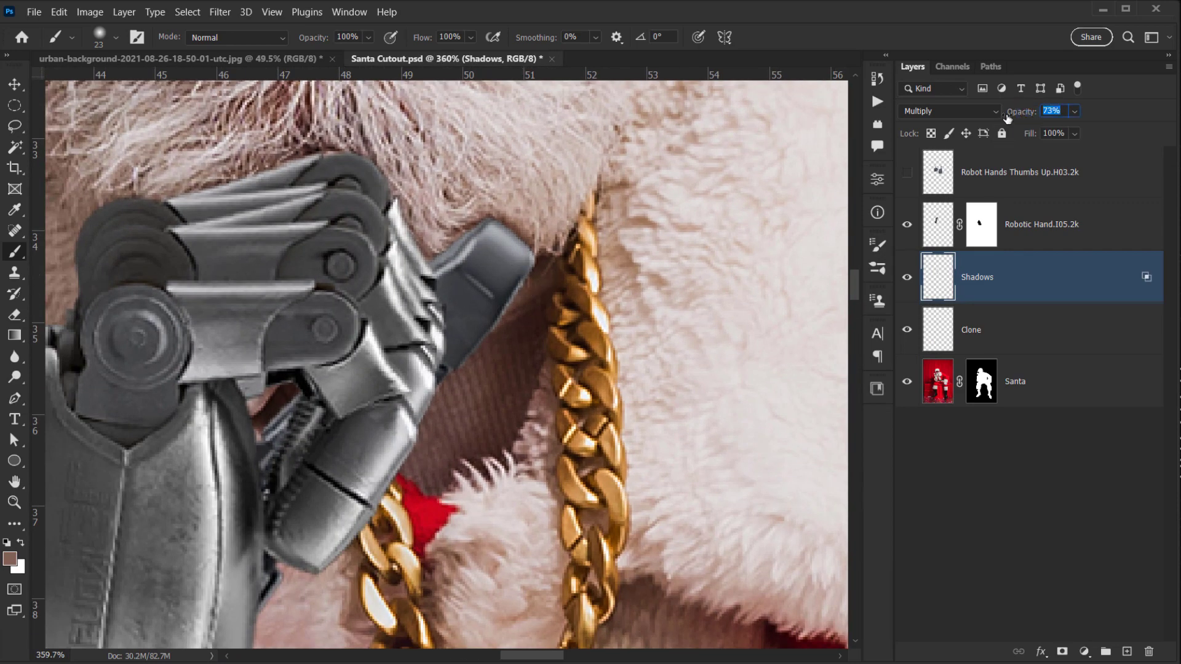
pyautogui.scroll(-4, 485, 348)
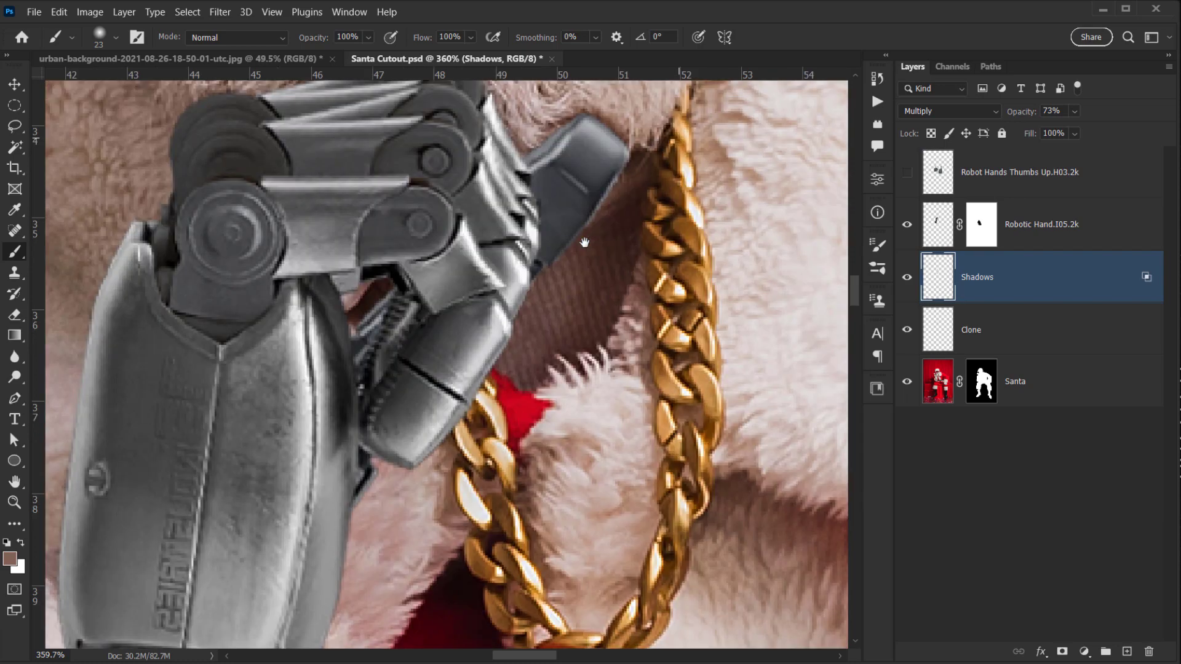
pyautogui.scroll(-6, 481, 356)
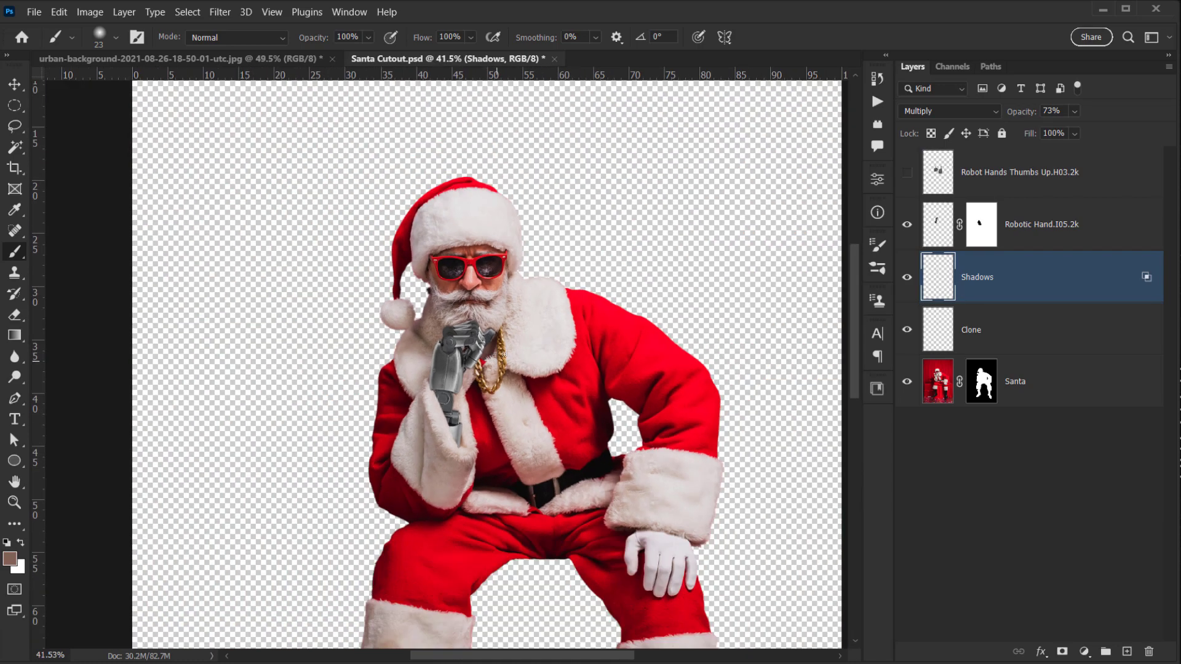
pyautogui.moveTo(514, 337); pyautogui.dragTo(495, 339)
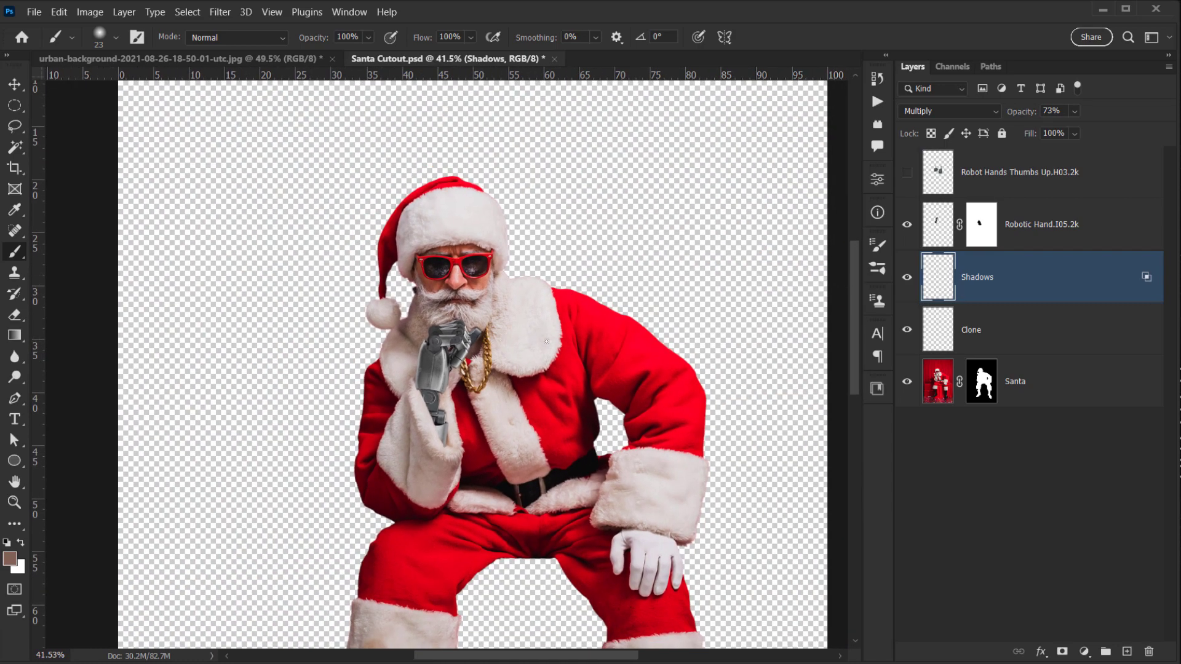
pyautogui.scroll(6, 467, 394)
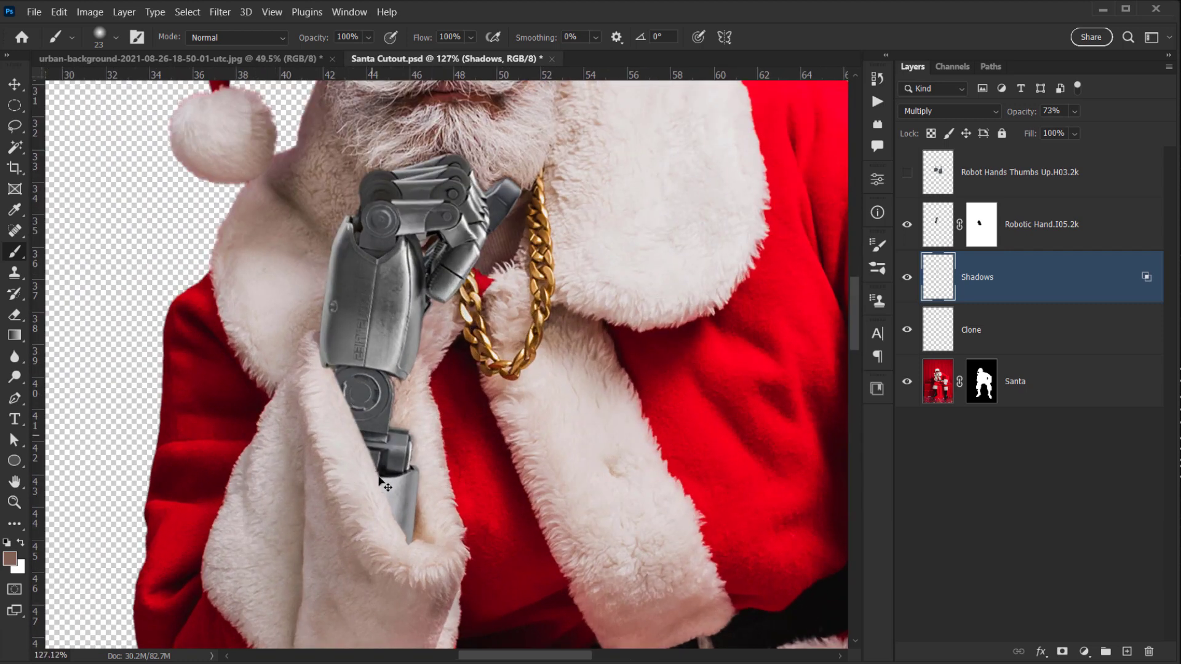
# - Add a new layer named Shadow above the Robotic Hand layer and clip it to that layer
pyautogui.click(1048, 245)
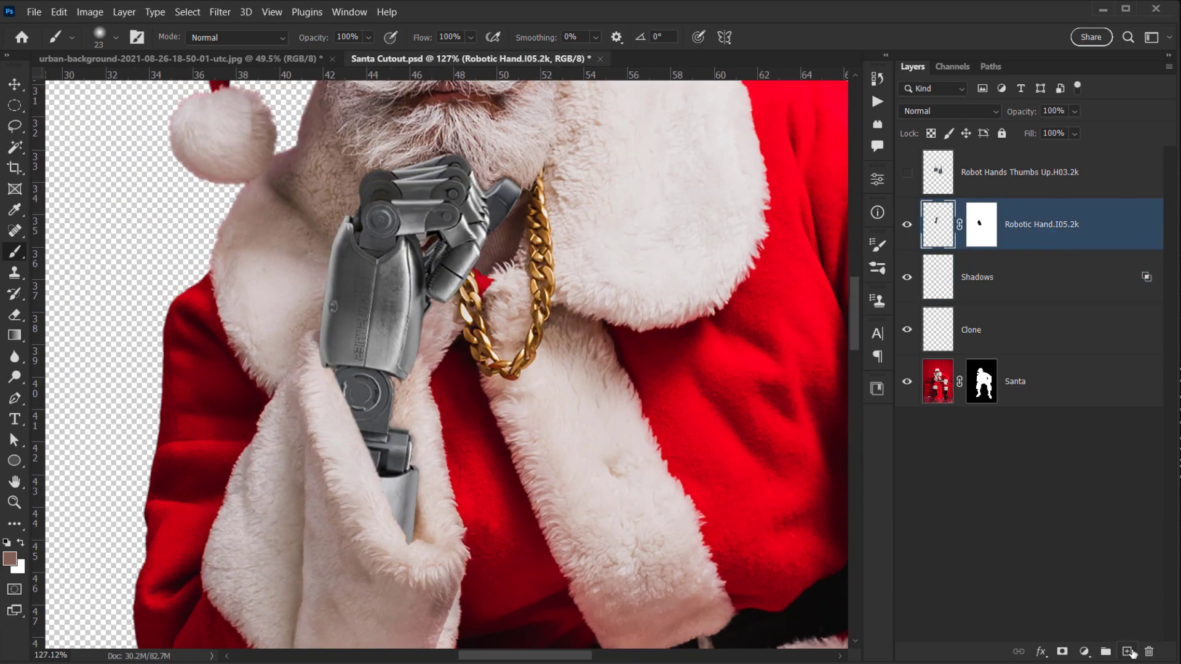
pyautogui.click(1128, 652)
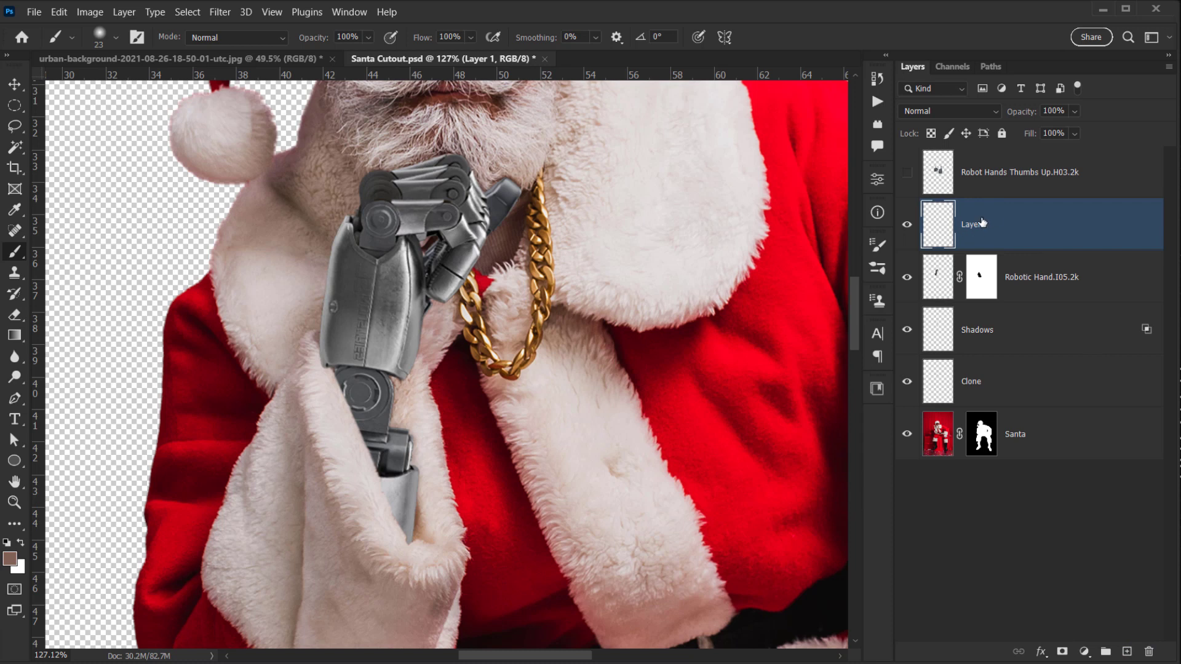
pyautogui.click(982, 222)
pyautogui.doubleClick(981, 223)
pyautogui.press('Return')
pyautogui.keyDown('alt'); pyautogui.click(1077, 245); pyautogui.keyUp('alt')
# - Sample a dark grey from the metal wrist joint and paint soft shading along the forearm's sleeve edge with a 63 px brush, undoing one stroke
pyautogui.moveTo(373, 390); pyautogui.dragTo(438, 340)
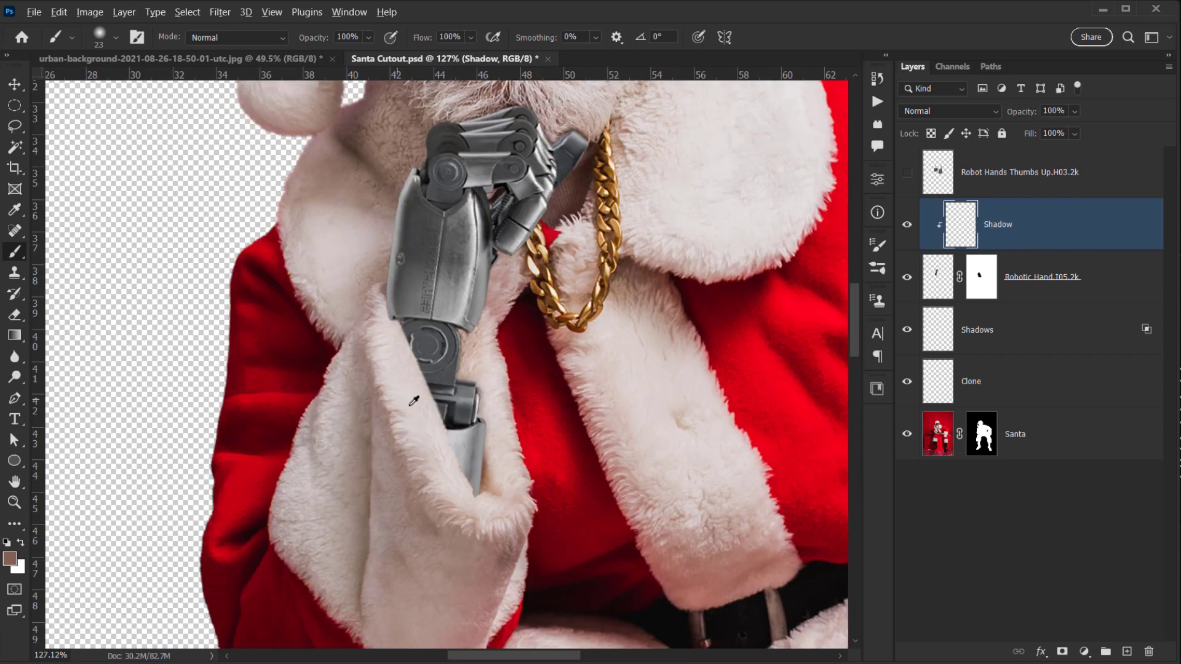
pyautogui.scroll(3, 466, 428)
pyautogui.keyDown('alt'); pyautogui.click(486, 464); pyautogui.keyUp('alt')
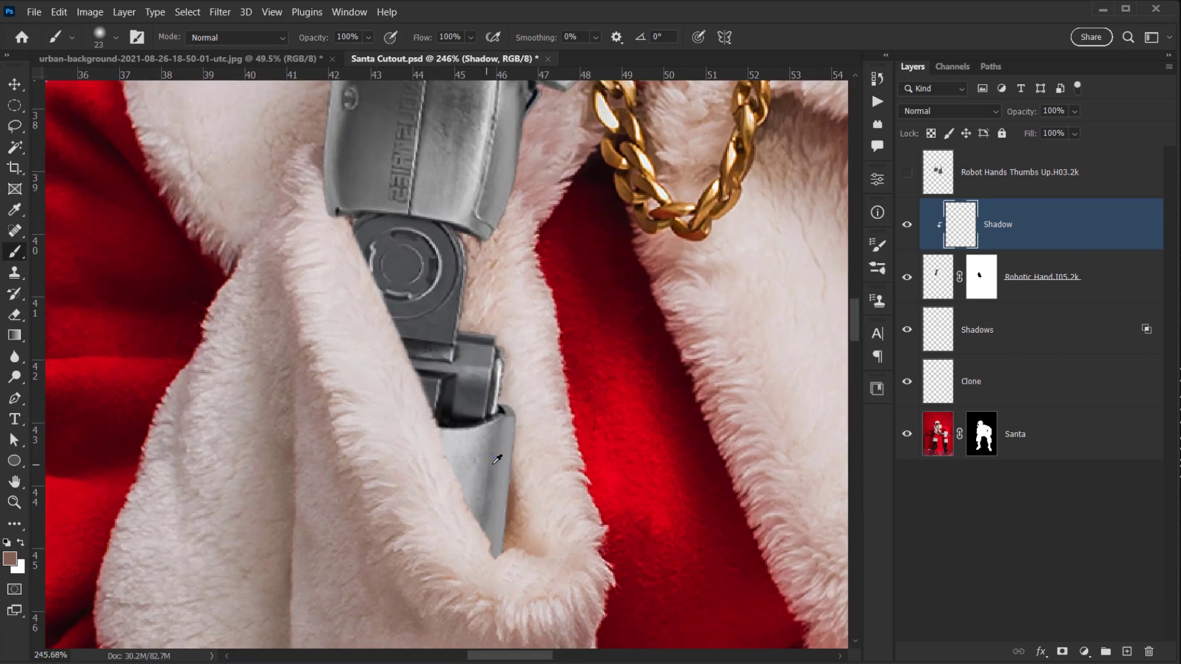
pyautogui.keyDown('alt'); pyautogui.click(452, 384); pyautogui.keyUp('alt')
pyautogui.keyDown('alt'); pyautogui.click(470, 380); pyautogui.keyUp('alt')
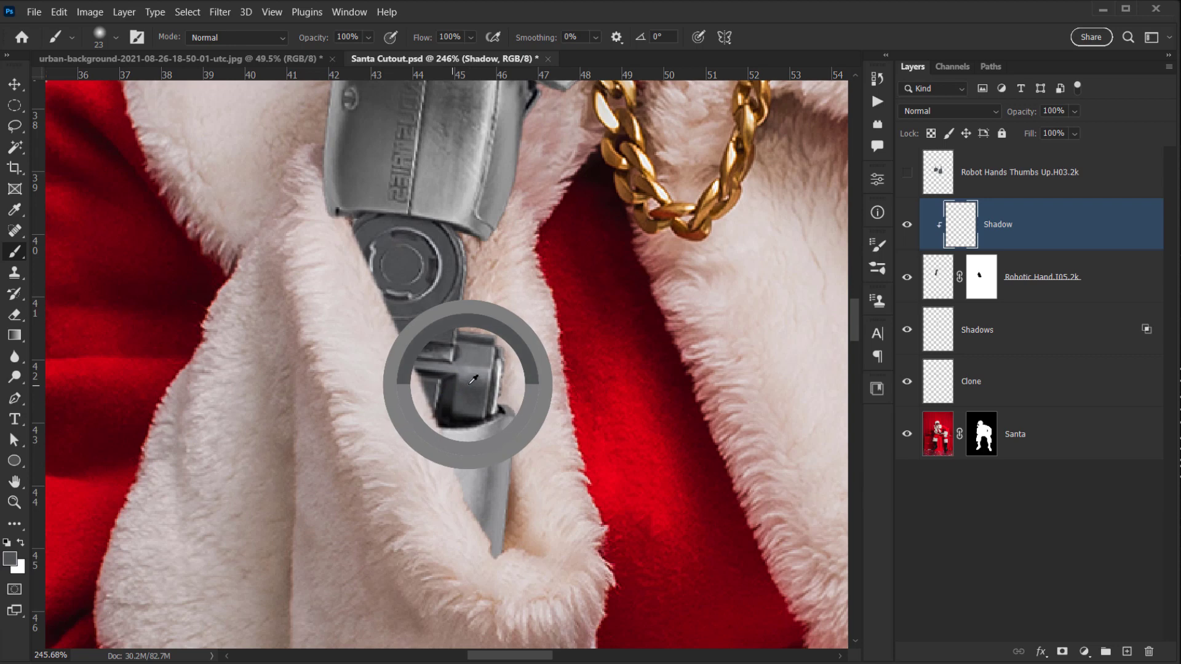
pyautogui.moveTo(498, 389); pyautogui.dragTo(486, 369)
pyautogui.moveTo(341, 262)
pyautogui.mouseDown()
pyautogui.moveTo(425, 482)
pyautogui.moveTo(470, 563)
pyautogui.moveTo(526, 565)
pyautogui.mouseUp()
pyautogui.hotkey('ctrl', 'z')
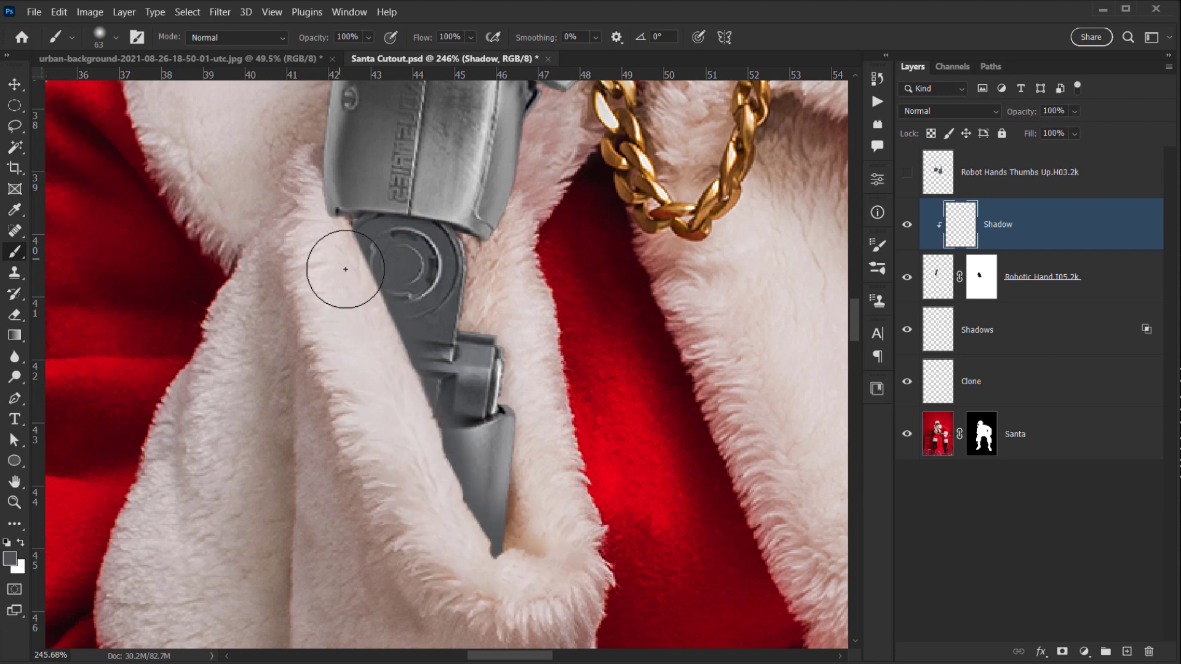
pyautogui.click(351, 256)
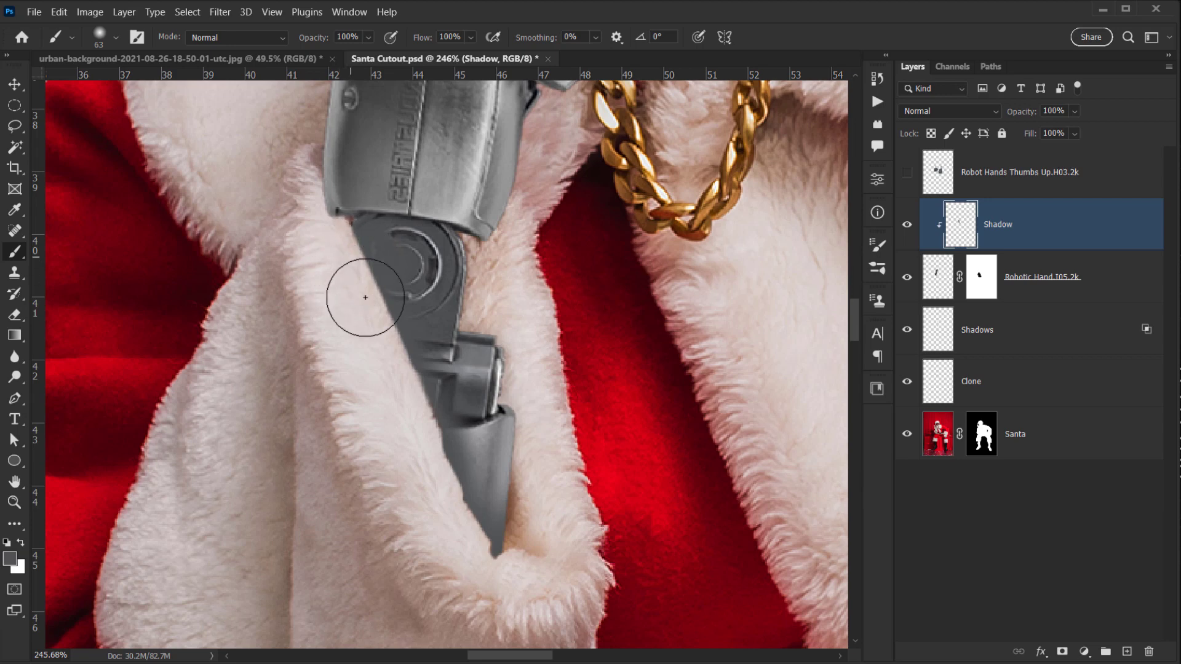
# - Set the clipped Shadow layer to Multiply and split its Underlying Layer white Blend If slider to 62 / 216
pyautogui.click(947, 111)
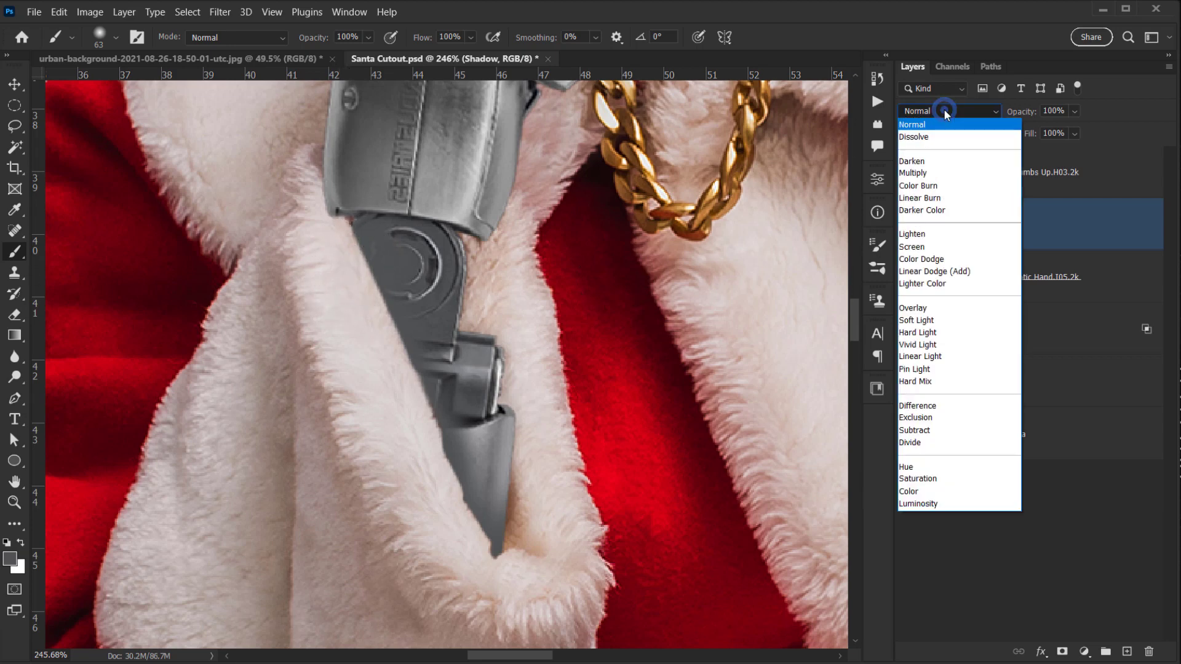
pyautogui.click(946, 174)
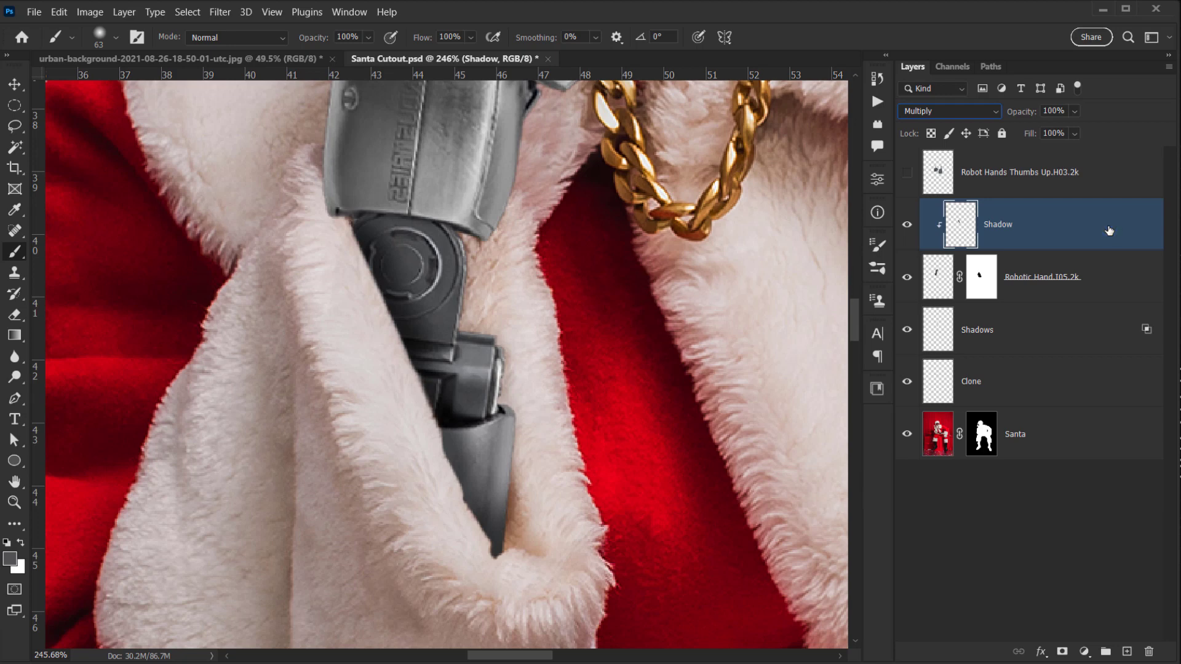
pyautogui.doubleClick(1108, 231)
pyautogui.moveTo(1003, 493); pyautogui.dragTo(859, 498)
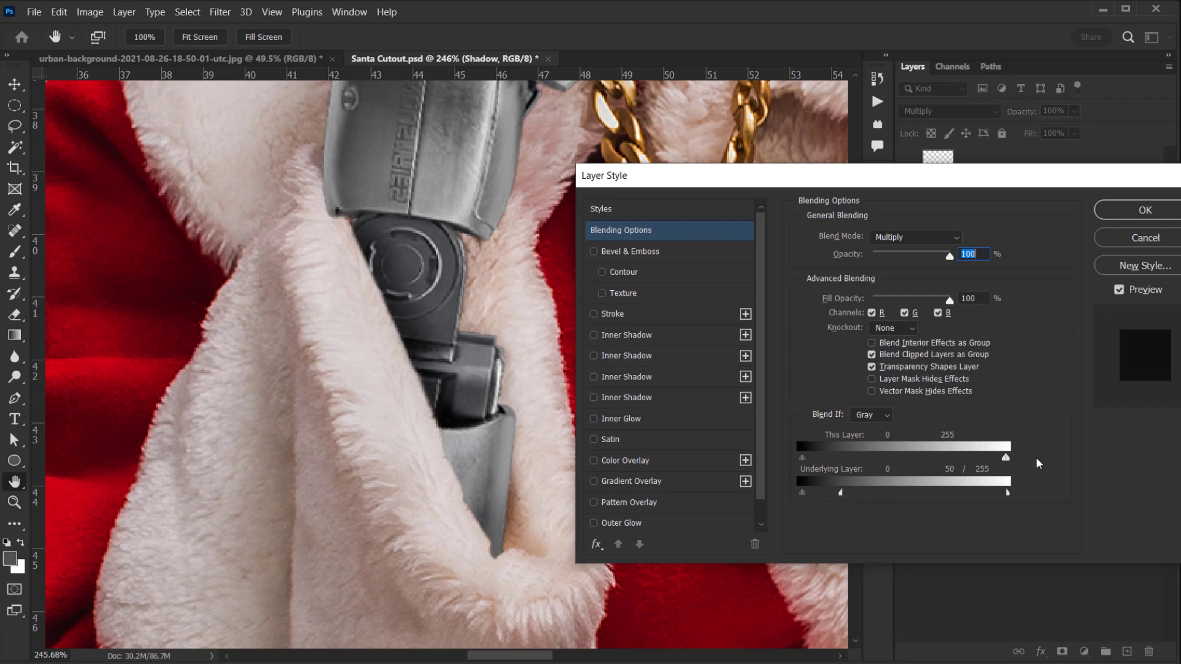
pyautogui.moveTo(1007, 493); pyautogui.dragTo(976, 492)
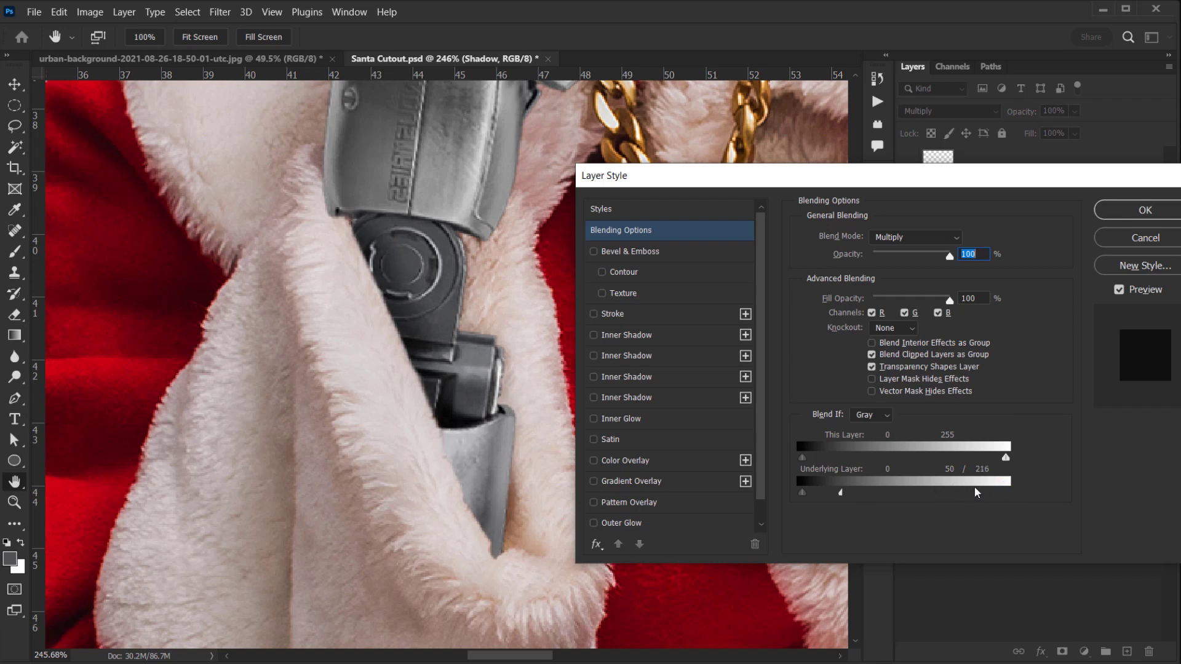
pyautogui.moveTo(844, 498); pyautogui.dragTo(819, 495)
pyautogui.click(1135, 211)
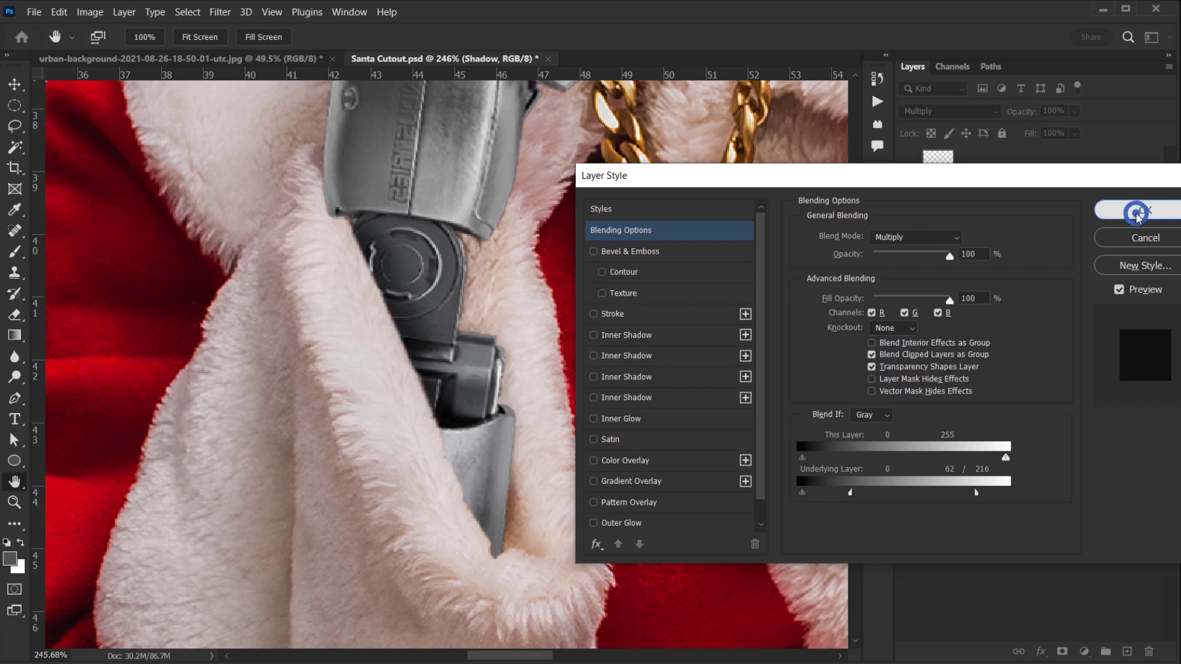
# - Compare the forearm with and without the clipped Shadow layer, and lower that layer's opacity to 59%
pyautogui.click(912, 233)
pyautogui.click(912, 233)
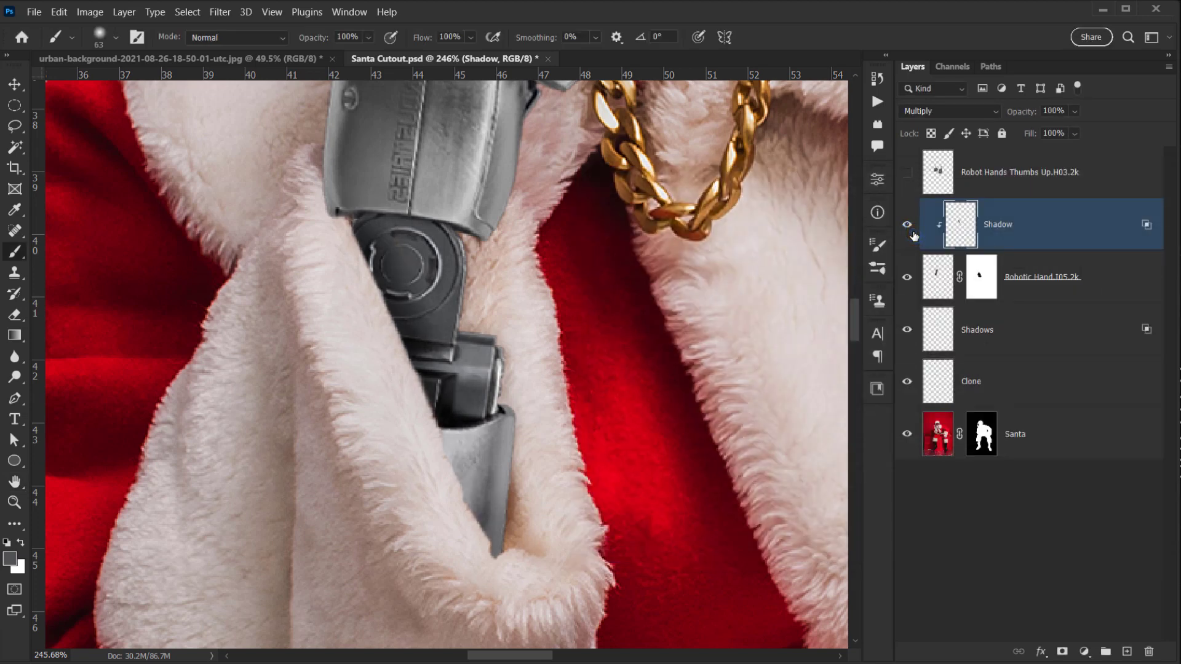
pyautogui.click(912, 233)
pyautogui.click(912, 233)
pyautogui.moveTo(1033, 115); pyautogui.dragTo(990, 119)
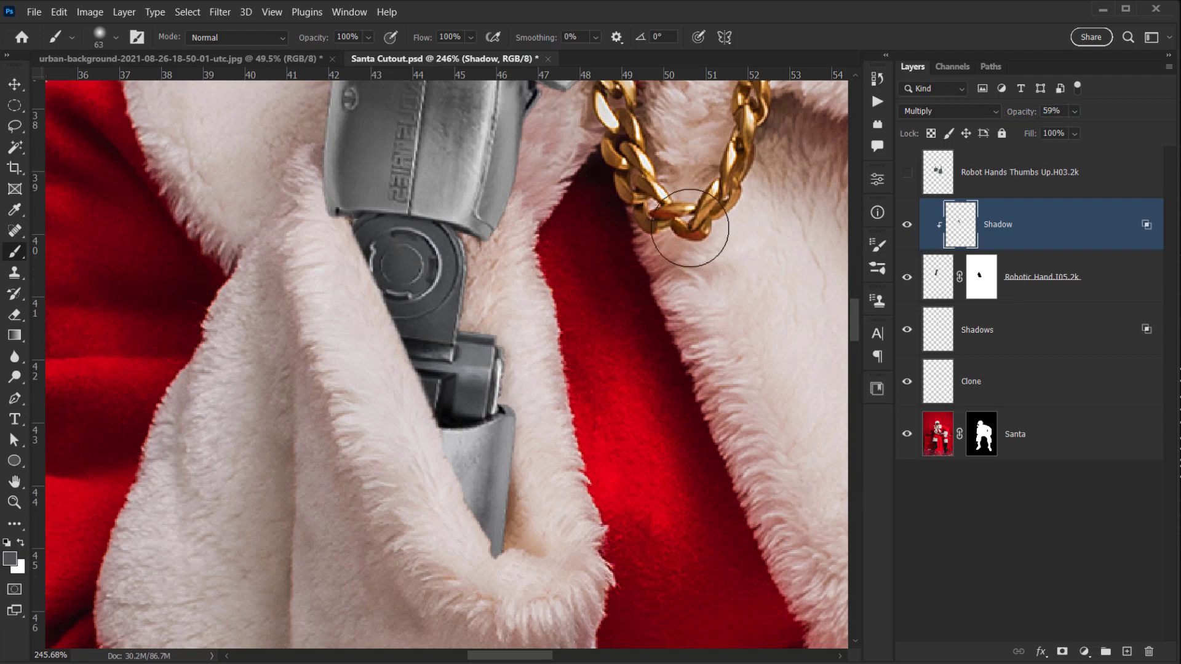
# - Examine the whole figure with the clipped Shadow layer hidden and shown to judge the forearm shading
pyautogui.scroll(-10, 540, 295)
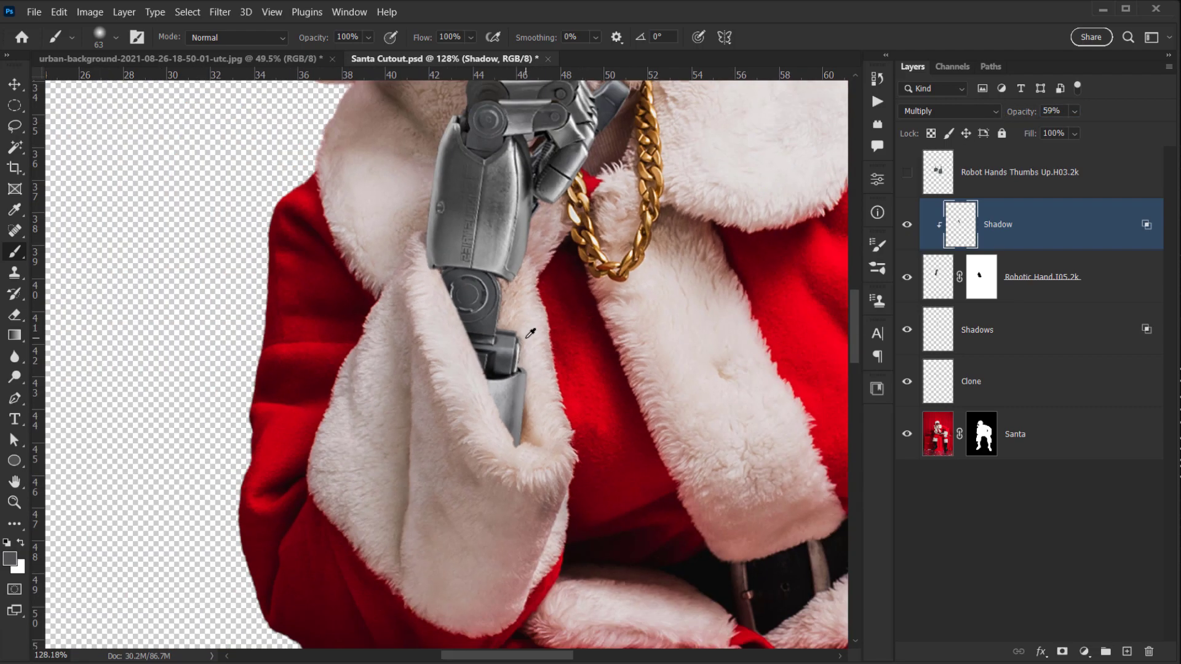
pyautogui.scroll(2, 527, 330)
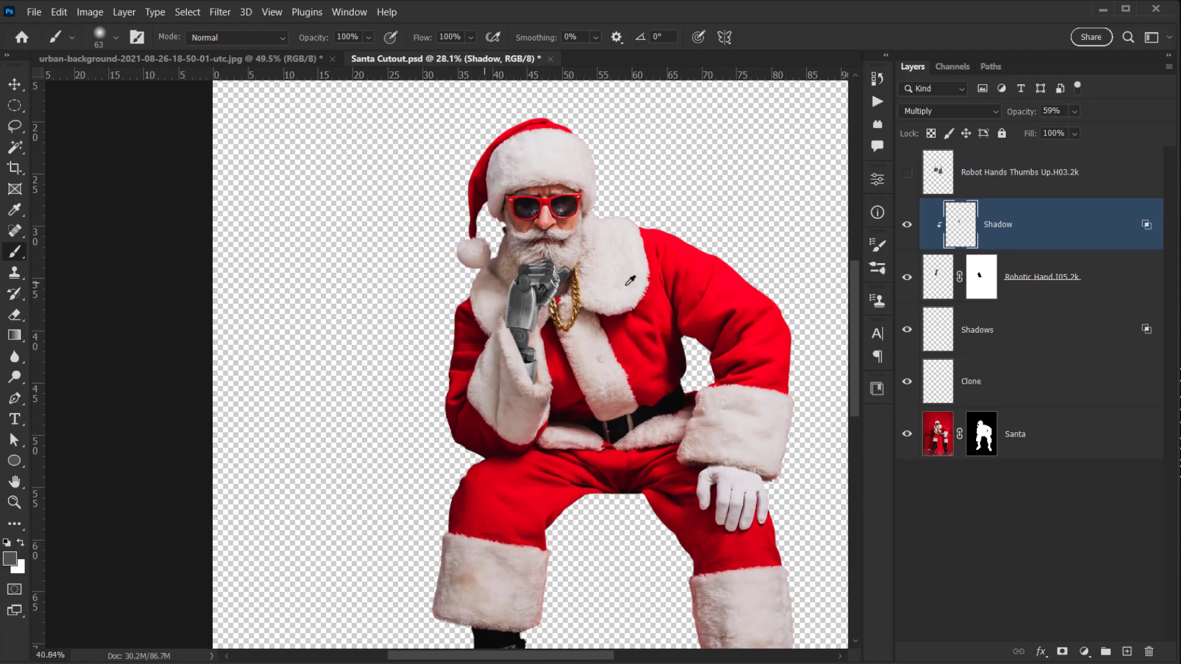
pyautogui.click(909, 226)
pyautogui.click(909, 226)
pyautogui.click(909, 226)
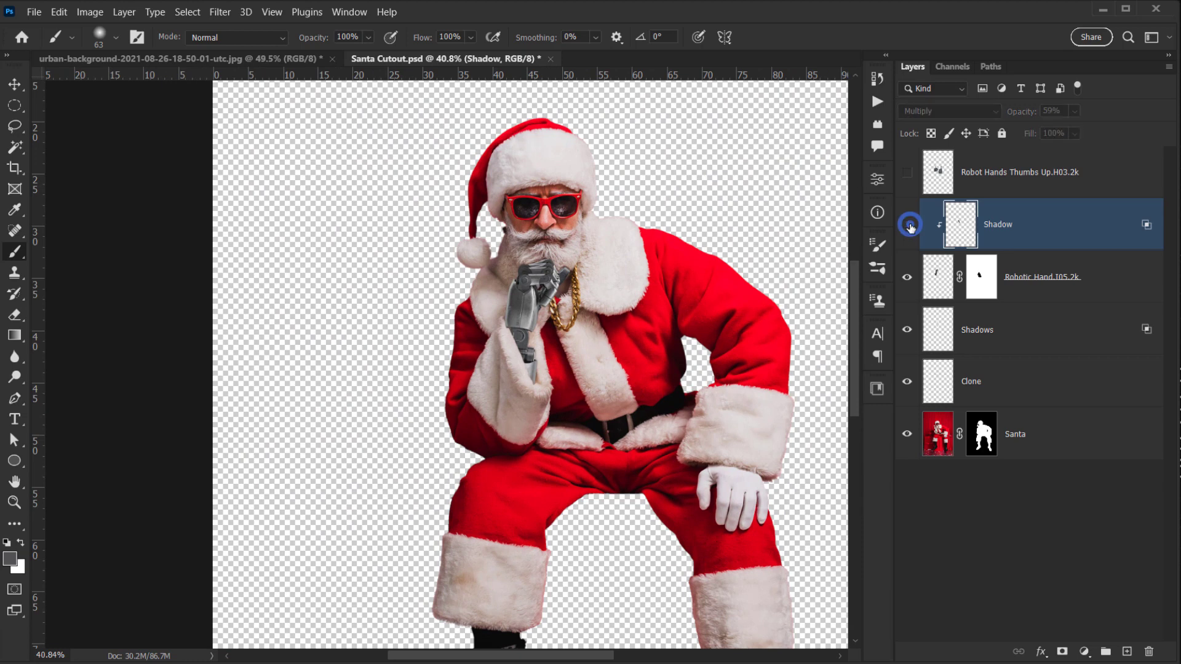
pyautogui.click(909, 226)
pyautogui.scroll(6, 520, 320)
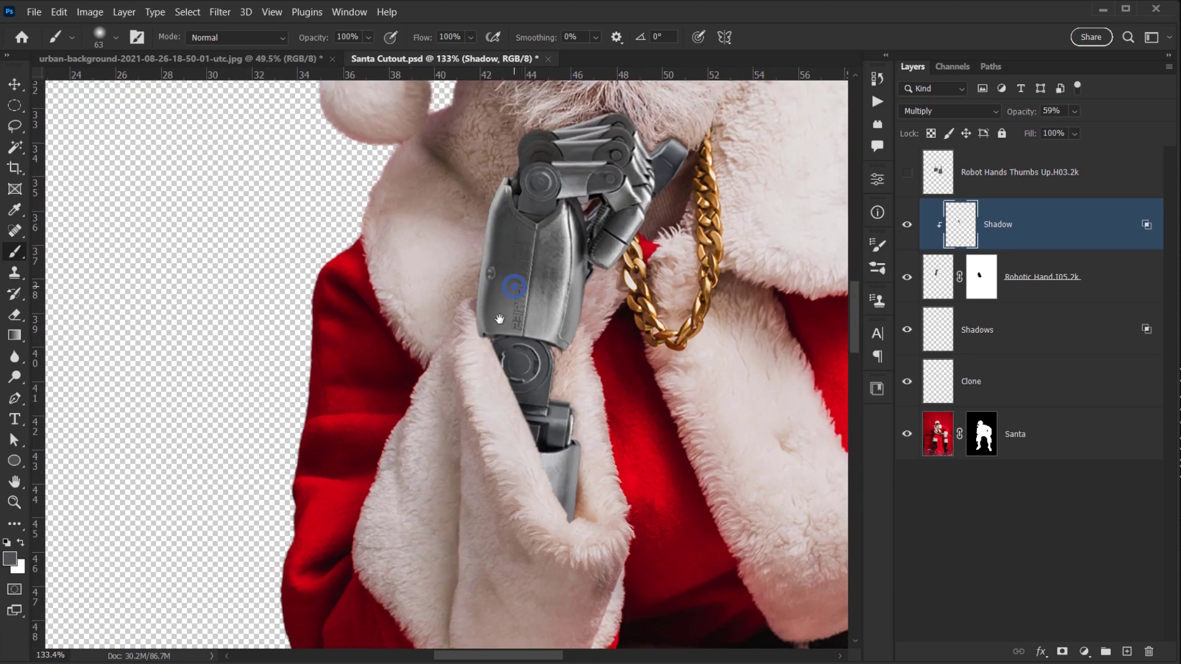
# - On the Shadows layer, paint a fine contact shadow on the fur at the forearm plate's lower corner with a 5 px brush
pyautogui.scroll(-1, 499, 326)
pyautogui.scroll(8, 495, 338)
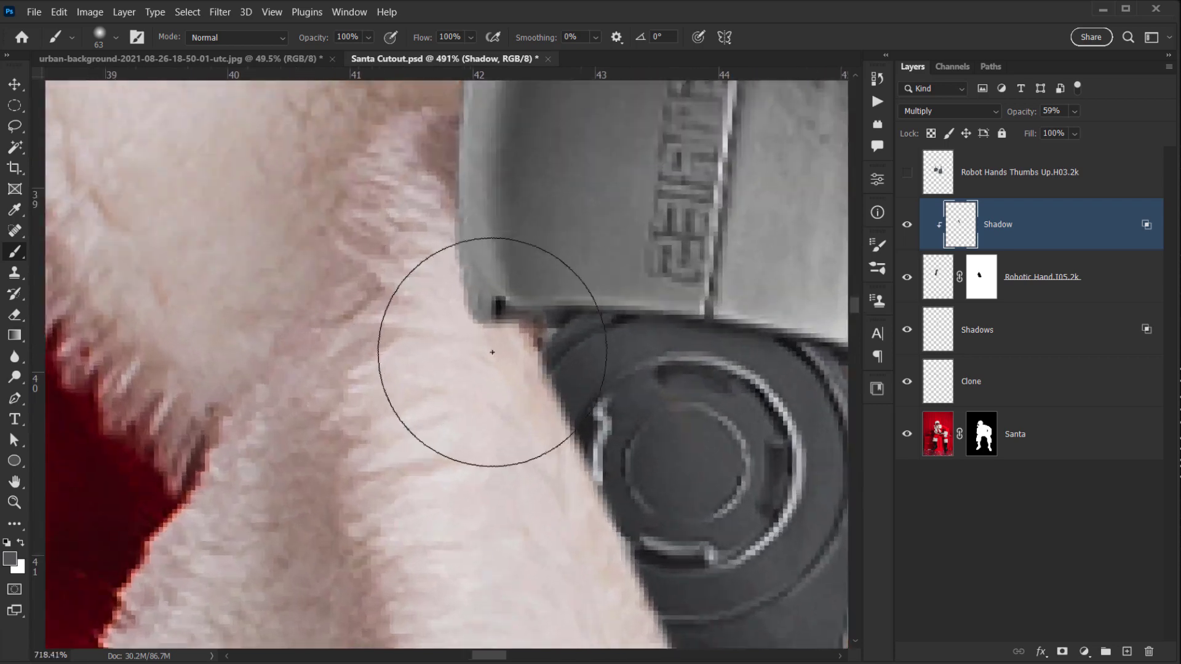
pyautogui.keyDown('alt'); pyautogui.moveTo(494, 329); pyautogui.dragTo(449, 347); pyautogui.keyUp('alt')
pyautogui.keyDown('alt'); pyautogui.moveTo(363, 382); pyautogui.dragTo(332, 382); pyautogui.keyUp('alt')
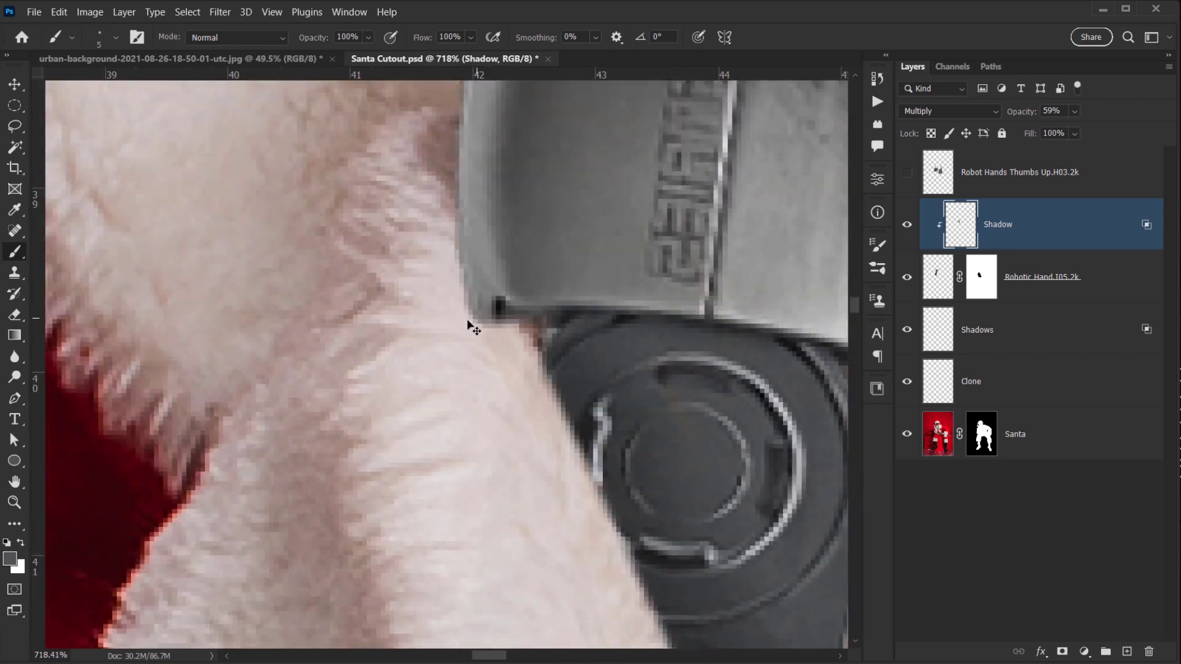
pyautogui.click(1010, 330)
pyautogui.scroll(4, 479, 333)
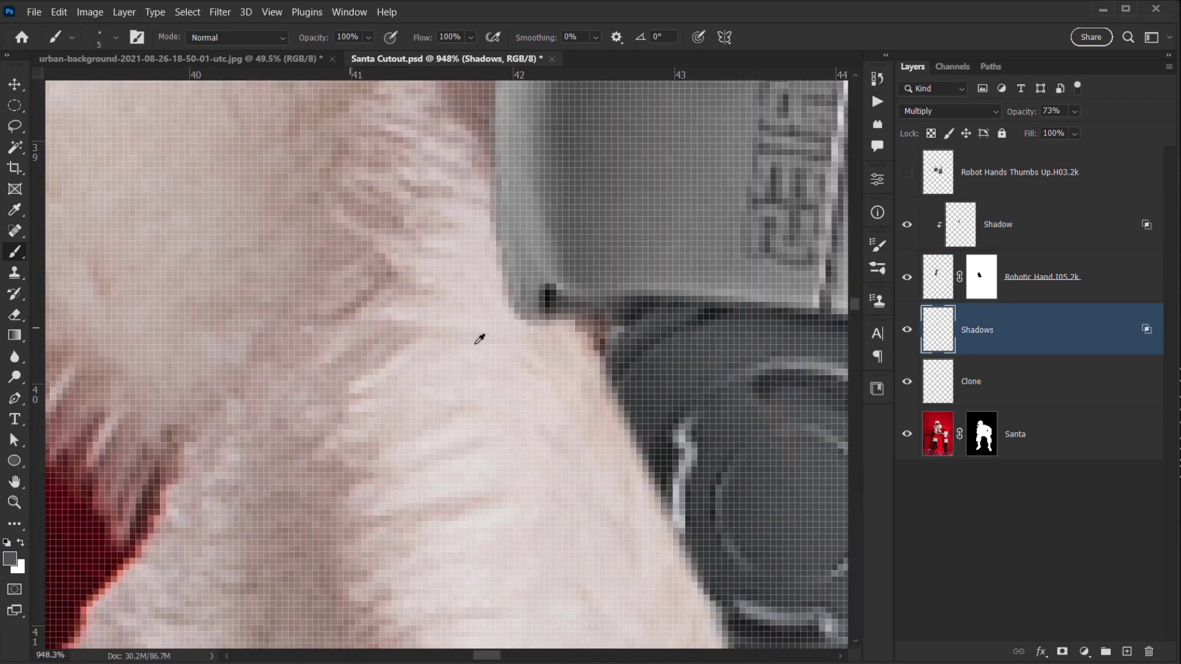
pyautogui.moveTo(485, 321); pyautogui.dragTo(530, 350)
pyautogui.scroll(-4, 577, 398)
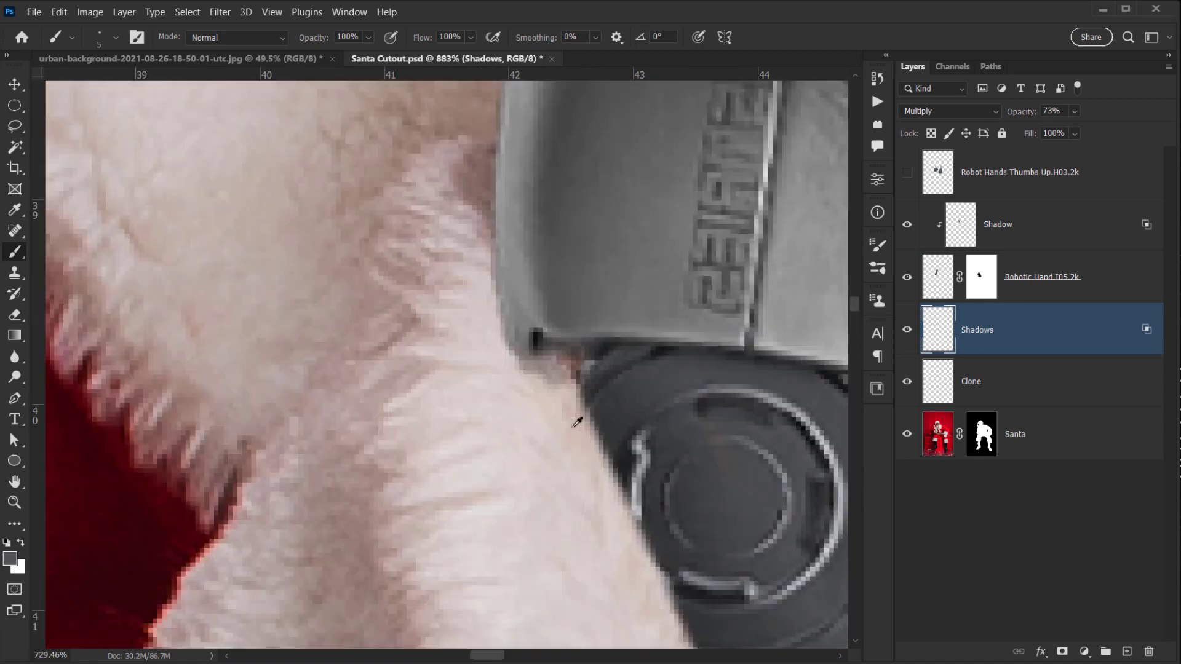
# - Extend the shadow on the fur along the edge of the forearm plate and wrist joint with a 13 px brush
pyautogui.moveTo(568, 391)
pyautogui.mouseDown()
pyautogui.moveTo(581, 391)
pyautogui.moveTo(556, 373)
pyautogui.moveTo(566, 387)
pyautogui.mouseUp()
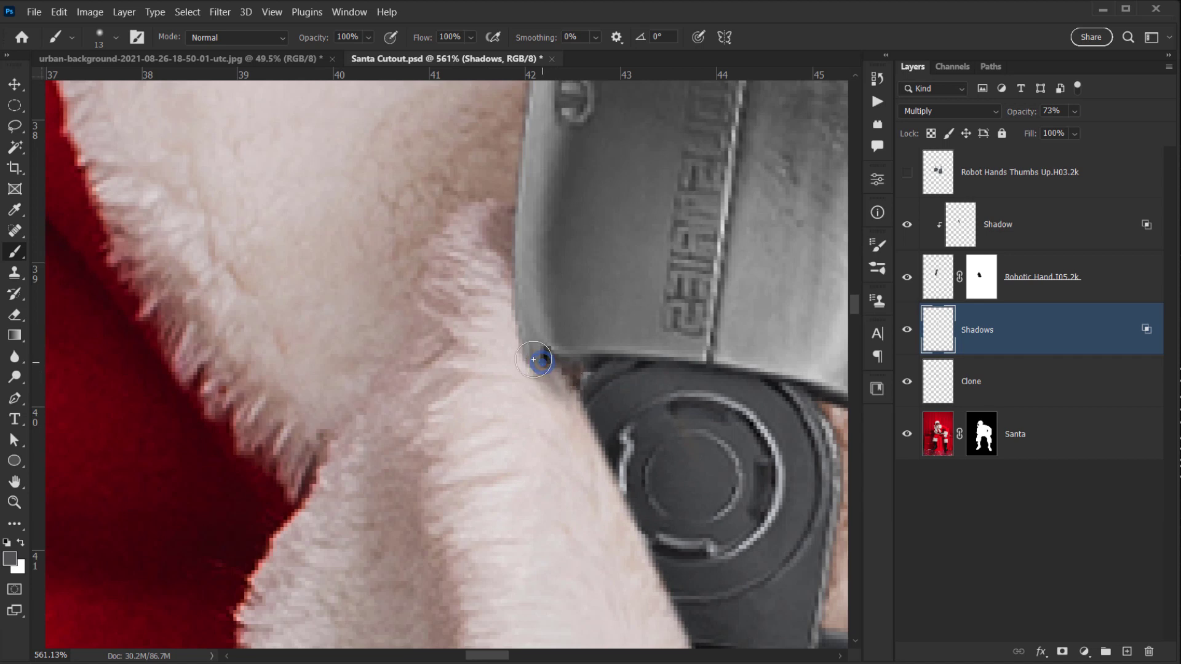
pyautogui.moveTo(527, 332)
pyautogui.mouseDown()
pyautogui.moveTo(526, 297)
pyautogui.moveTo(539, 372)
pyautogui.moveTo(604, 415)
pyautogui.mouseUp()
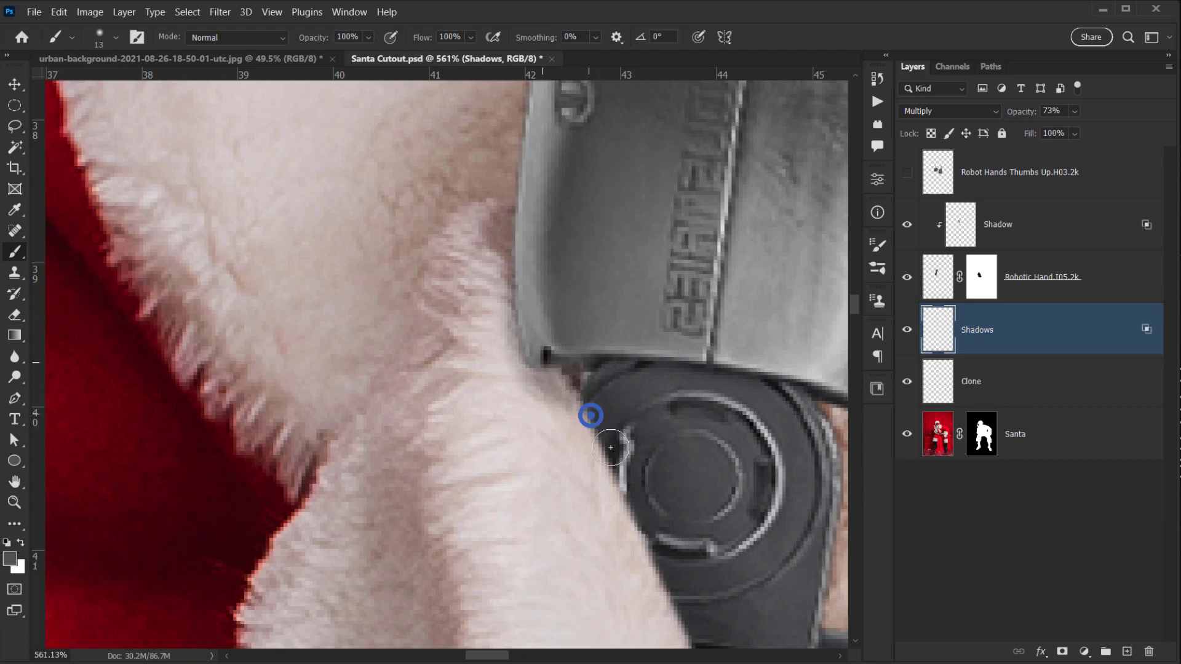
pyautogui.scroll(-3, 624, 406)
pyautogui.scroll(-8, 630, 406)
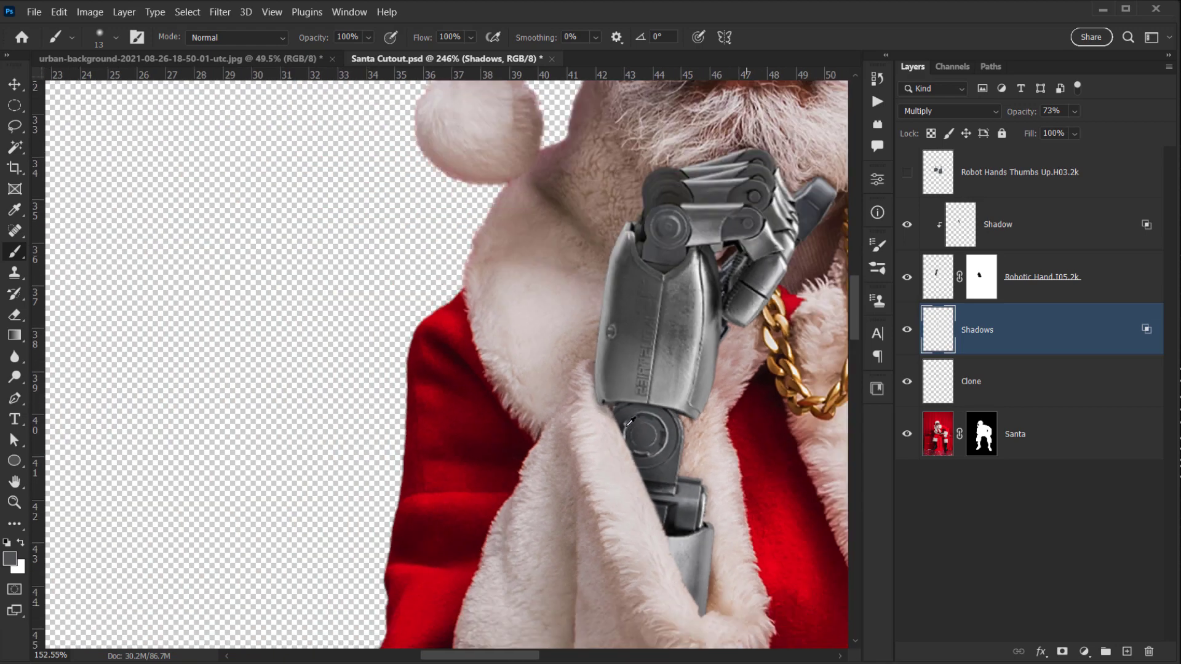
pyautogui.hscroll(3, 493, 410)
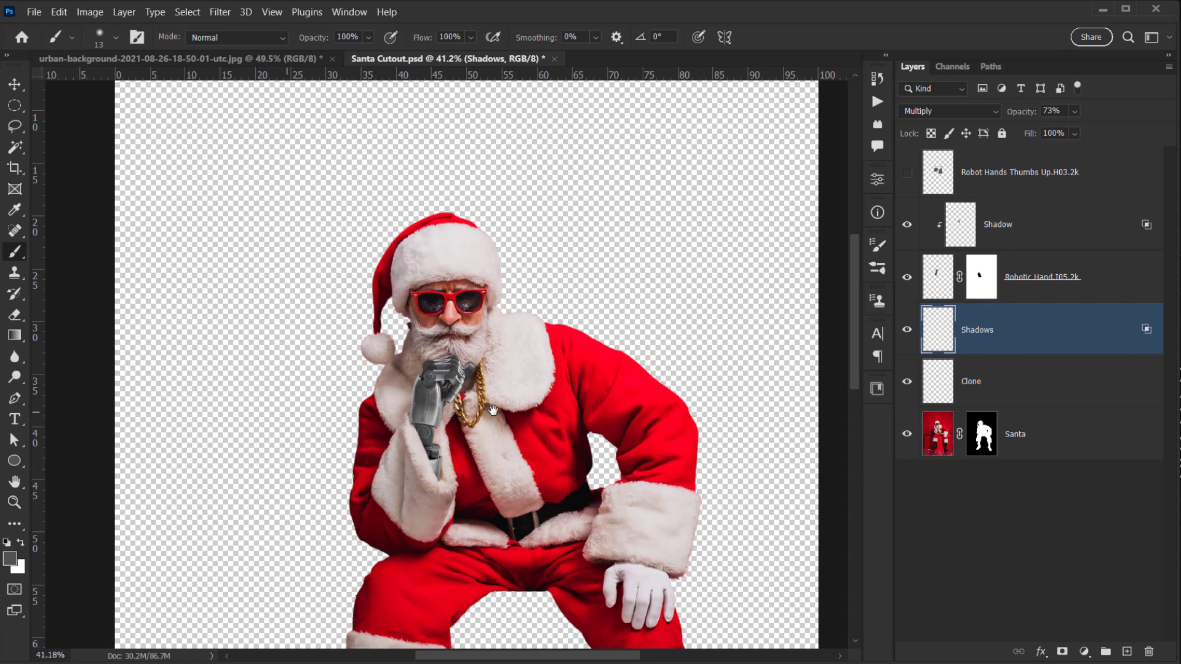
pyautogui.scroll(-2, 762, 283)
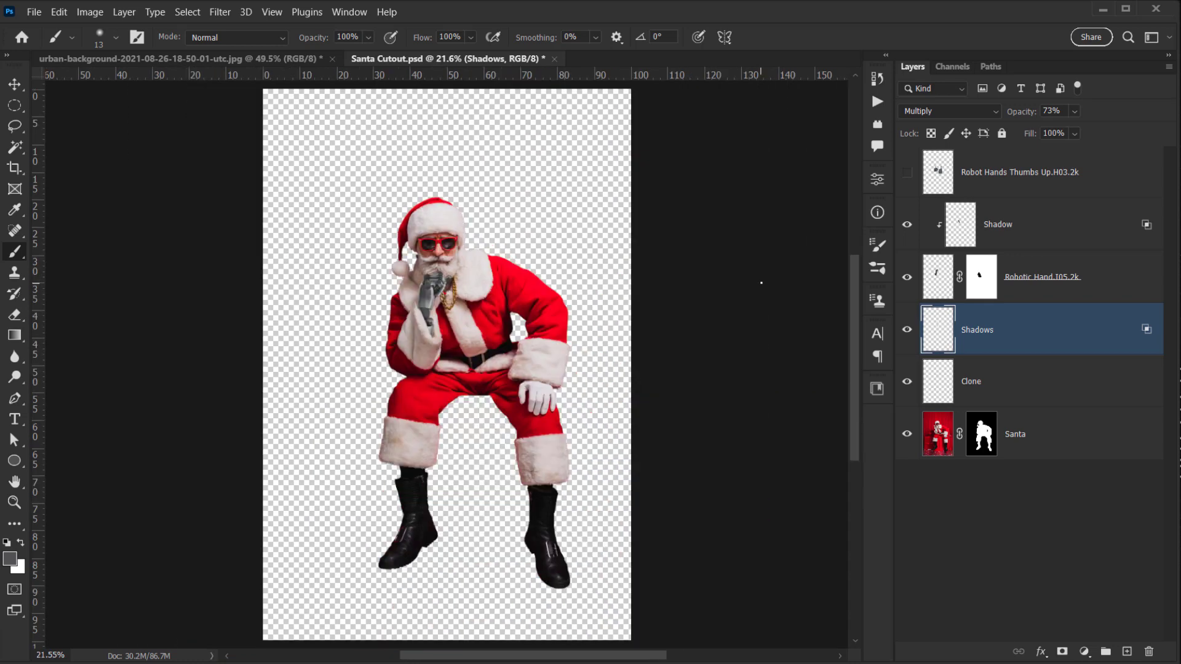
# - Add a new empty layer directly above the Shadows layer for the gap between the robotic forearm and fingers
pyautogui.scroll(6, 449, 294)
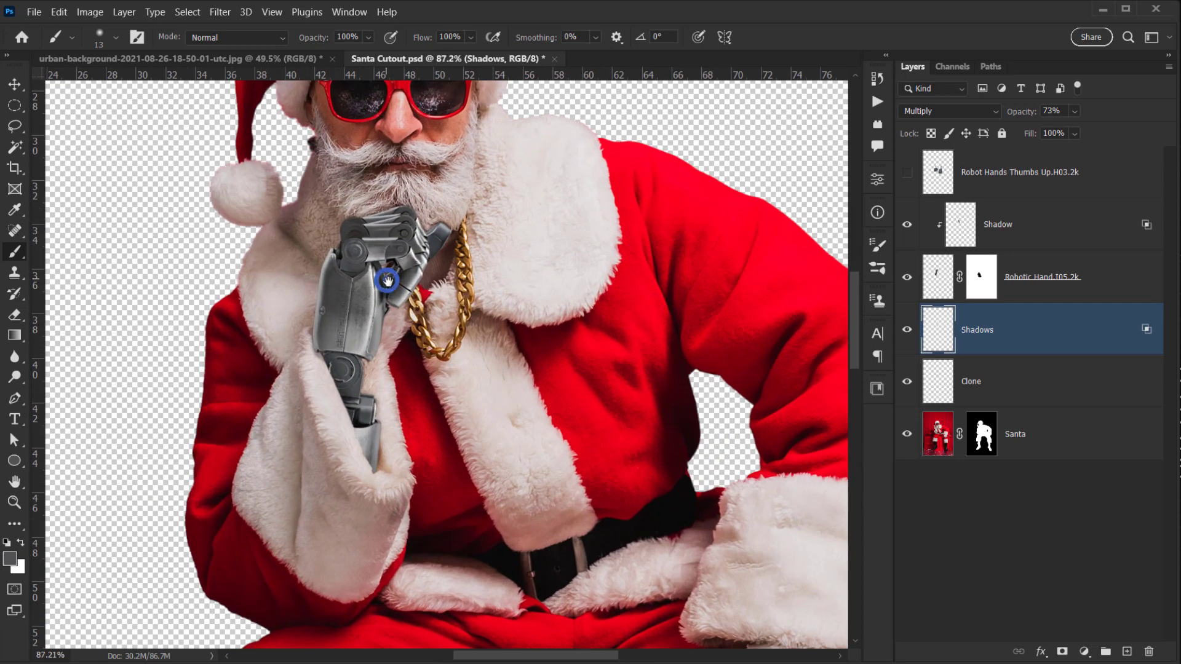
pyautogui.scroll(4, 401, 309)
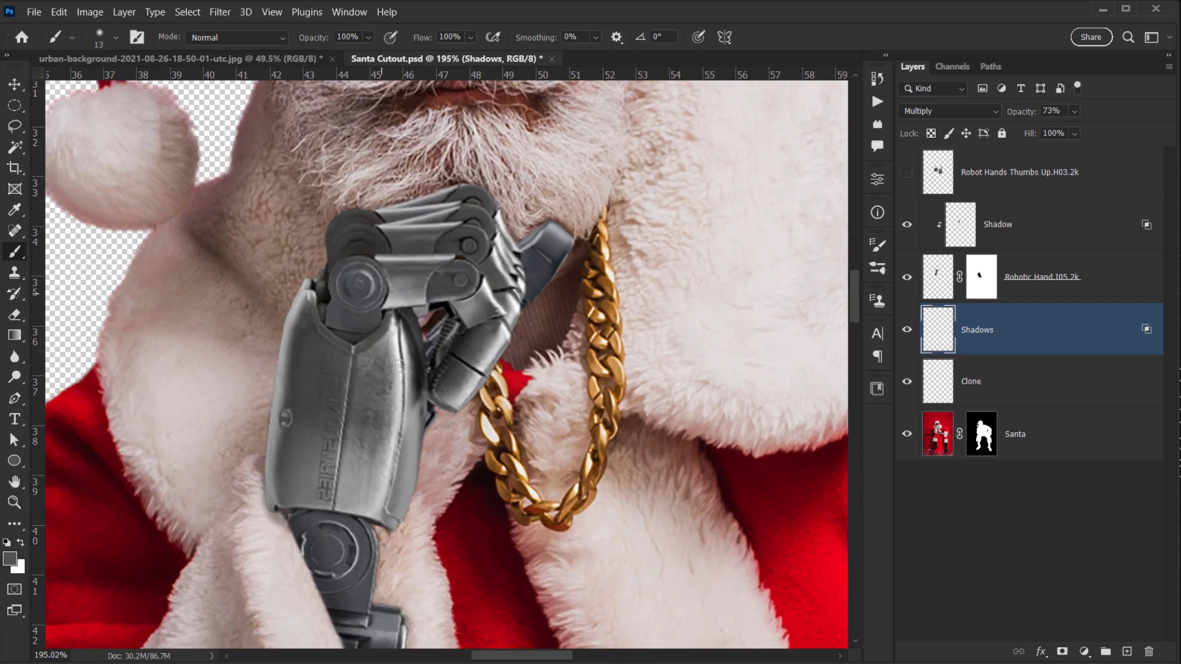
pyautogui.moveTo(400, 343); pyautogui.dragTo(388, 286)
pyautogui.scroll(3, 423, 259)
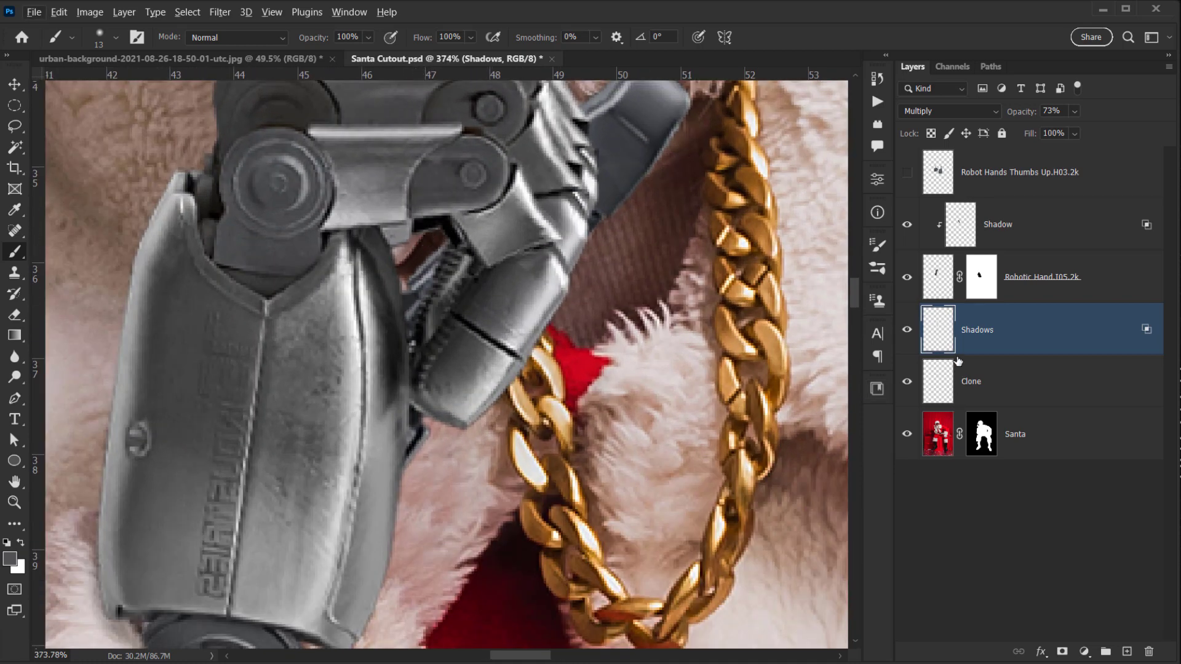
pyautogui.click(1126, 651)
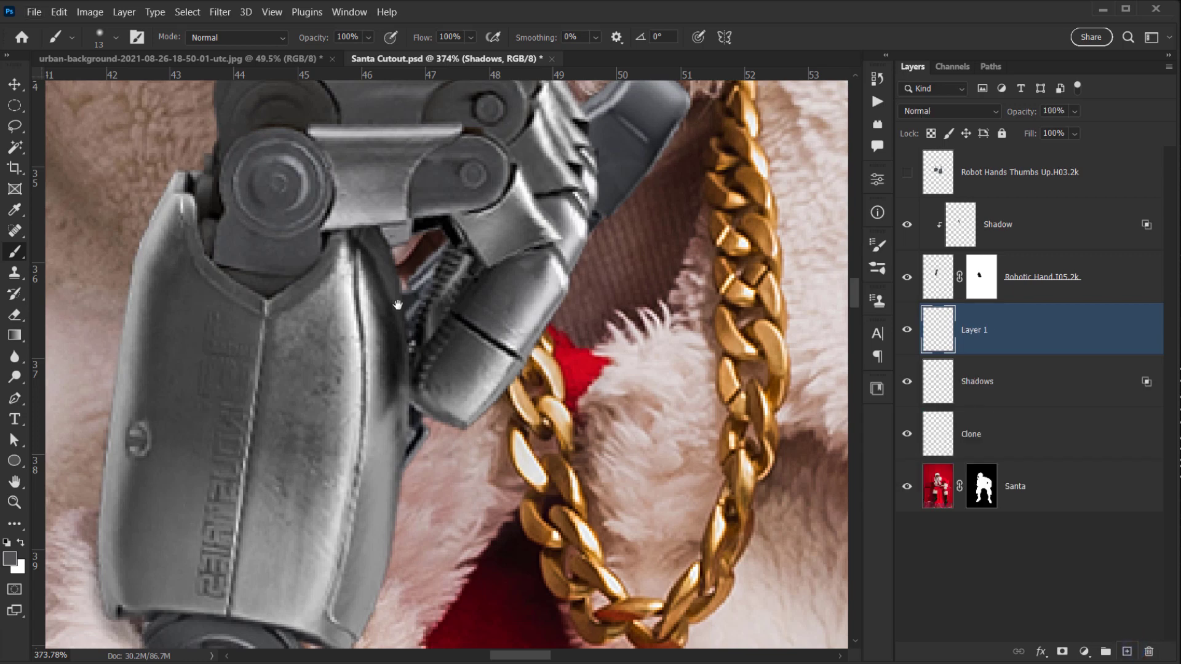
pyautogui.moveTo(364, 295)
pyautogui.mouseDown()
pyautogui.moveTo(415, 359)
pyautogui.moveTo(509, 350)
pyautogui.moveTo(464, 294)
pyautogui.moveTo(438, 315)
pyautogui.moveTo(451, 327)
pyautogui.mouseUp()
# - Paint grey over the gap behind the robotic fingers on Layer 1 with a 35 px brush and set its blend mode to Multiply
pyautogui.click(1004, 385)
pyautogui.scroll(2, 482, 362)
pyautogui.click(963, 117)
pyautogui.click(962, 114)
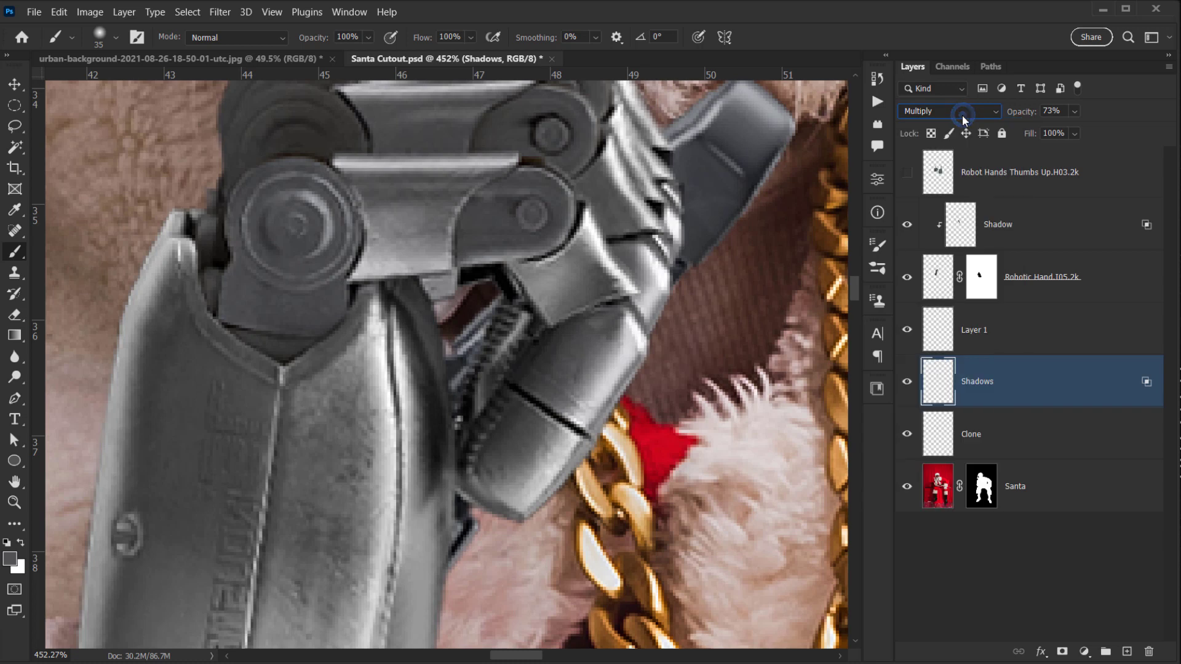
pyautogui.click(1015, 331)
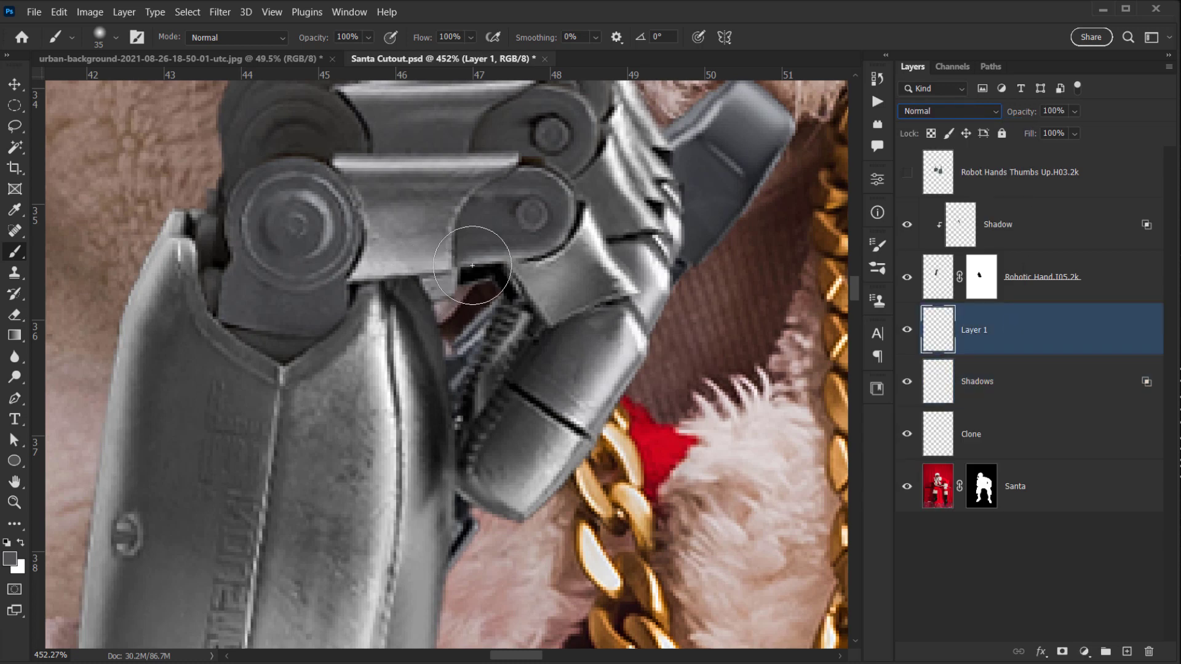
pyautogui.moveTo(453, 271)
pyautogui.mouseDown()
pyautogui.moveTo(438, 297)
pyautogui.moveTo(436, 318)
pyautogui.moveTo(480, 304)
pyautogui.mouseUp()
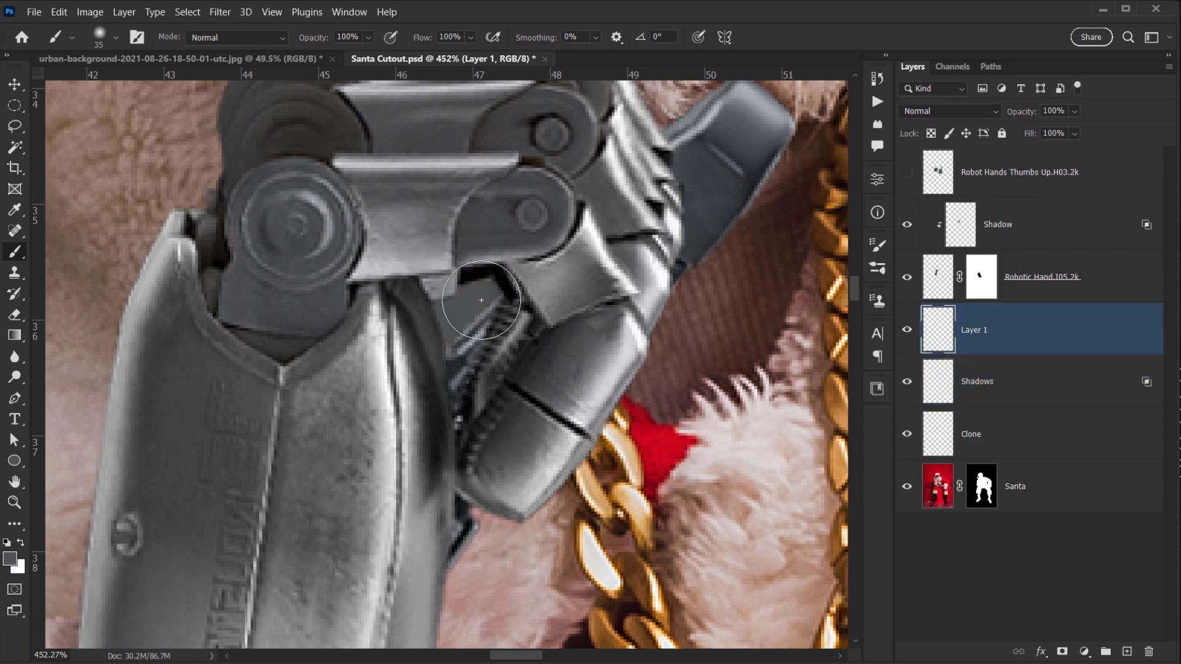
pyautogui.click(949, 114)
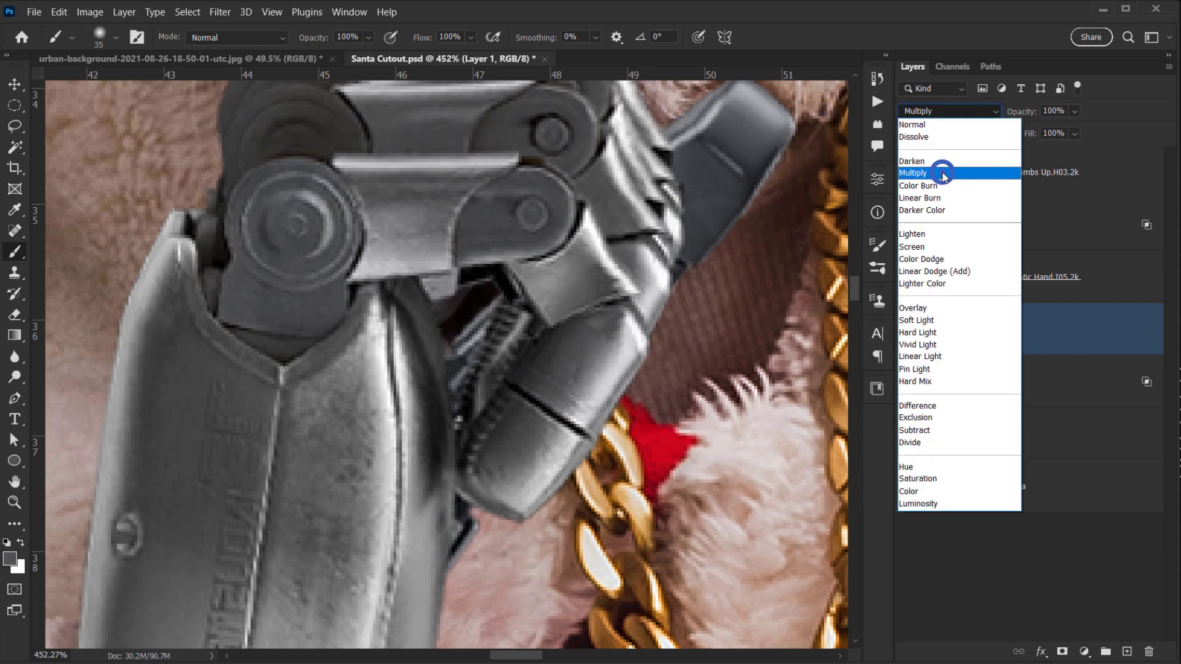
pyautogui.click(941, 174)
# - Adjust the opacity of Layer 1, which holds the shadow behind the robotic fingers
pyautogui.scroll(-4, 558, 290)
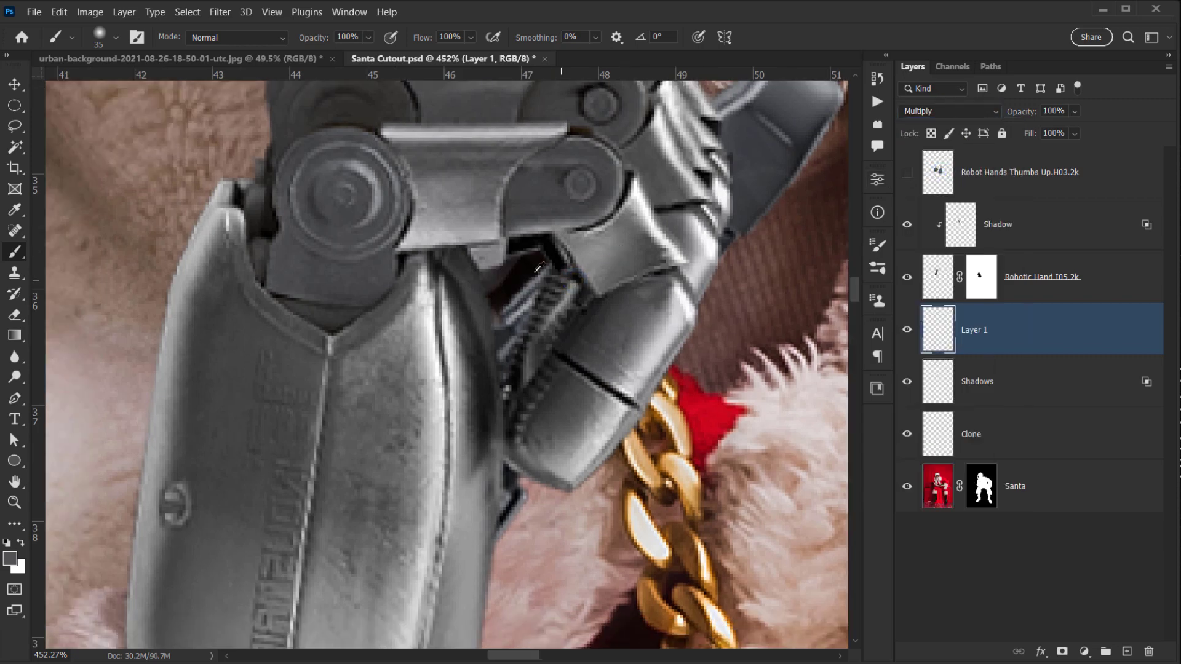
pyautogui.scroll(-2, 555, 248)
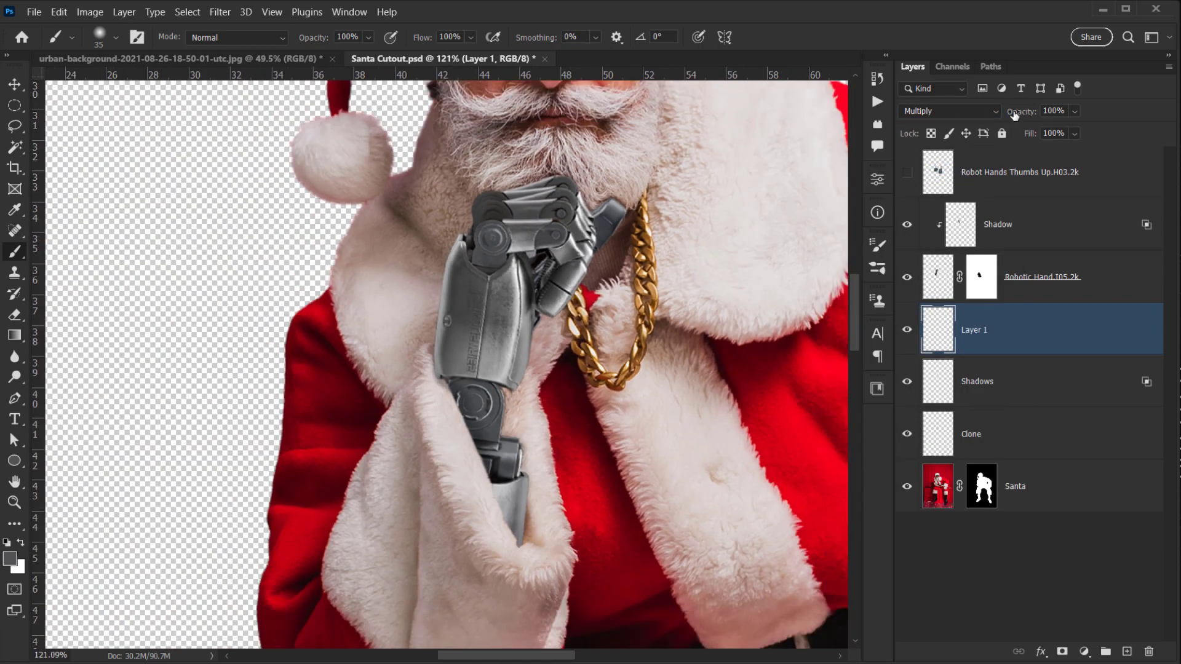
pyautogui.moveTo(1030, 117); pyautogui.dragTo(1014, 118)
pyautogui.moveTo(511, 323); pyautogui.dragTo(506, 341)
# - Add a new layer above the Shadow layer, paint grey over the gap between forearm and fingers, and set it to Multiply
pyautogui.click(1036, 240)
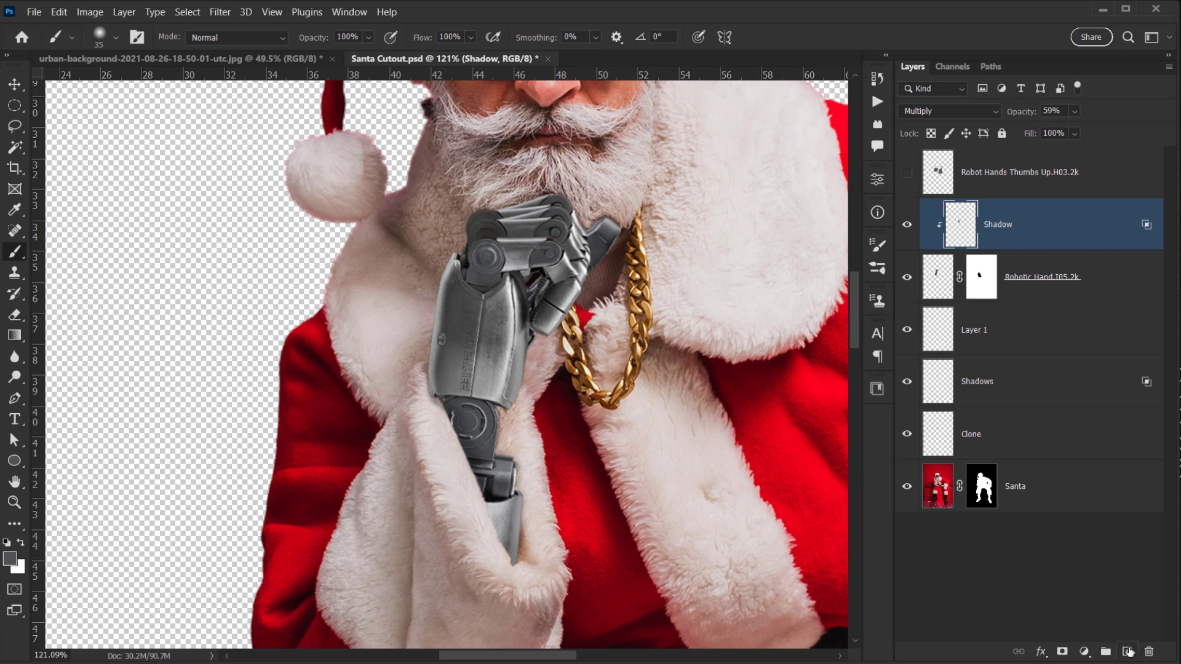
pyautogui.click(1127, 651)
pyautogui.scroll(5, 535, 281)
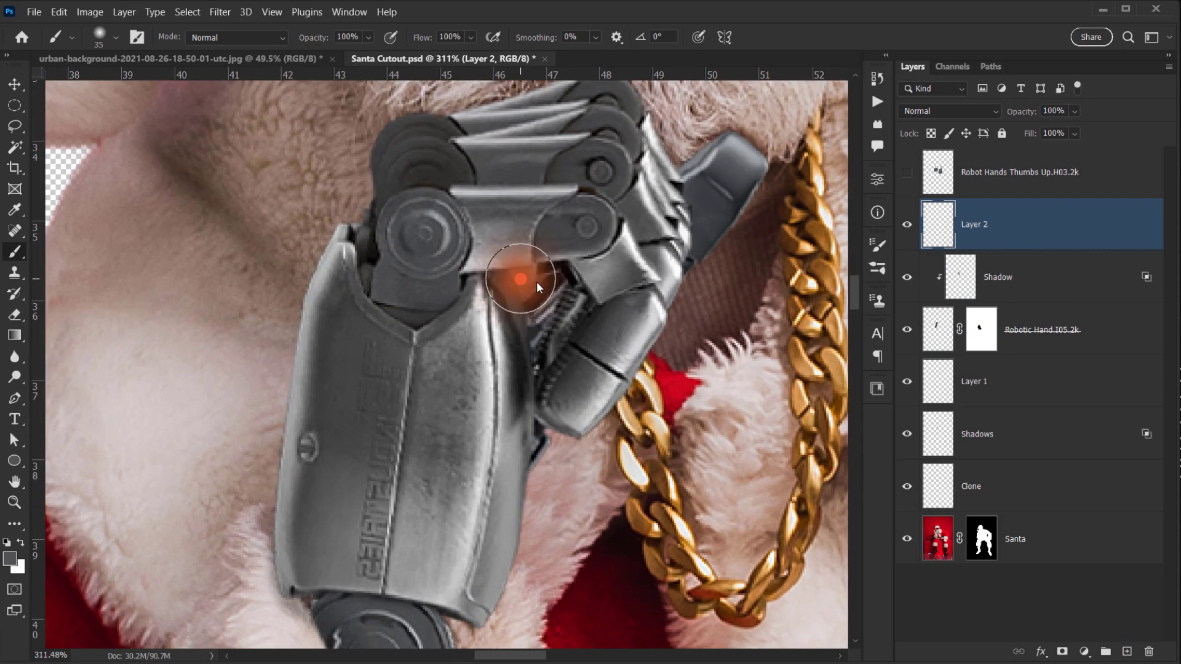
pyautogui.moveTo(536, 289)
pyautogui.mouseDown()
pyautogui.moveTo(519, 271)
pyautogui.moveTo(524, 303)
pyautogui.moveTo(551, 285)
pyautogui.moveTo(522, 279)
pyautogui.moveTo(529, 357)
pyautogui.mouseUp()
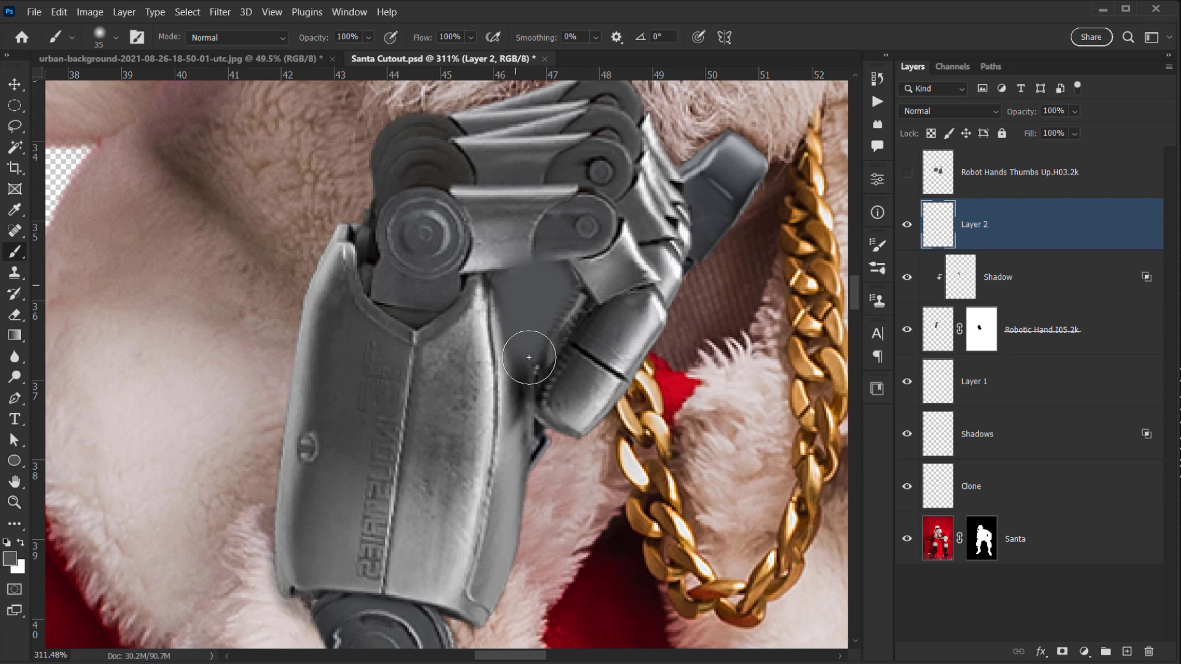
pyautogui.click(952, 112)
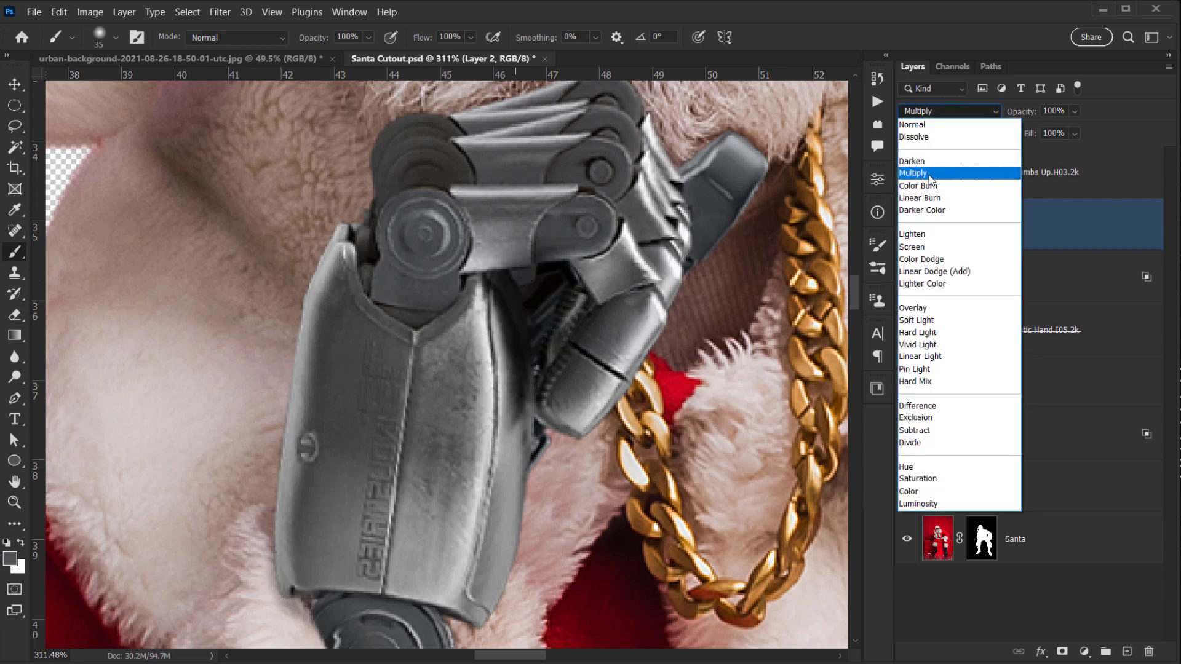
pyautogui.click(930, 178)
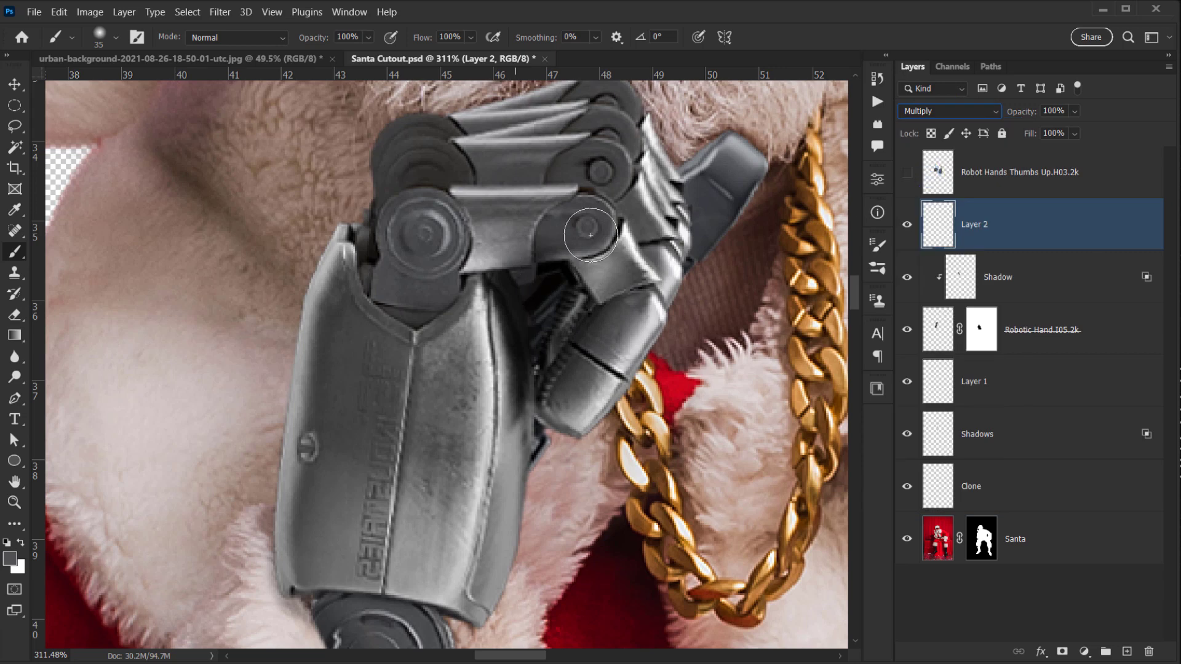
pyautogui.moveTo(560, 226)
pyautogui.mouseDown()
pyautogui.moveTo(531, 227)
pyautogui.moveTo(554, 248)
pyautogui.moveTo(505, 257)
pyautogui.mouseUp()
pyautogui.hotkey('ctrl', 'z')
pyautogui.press('e')
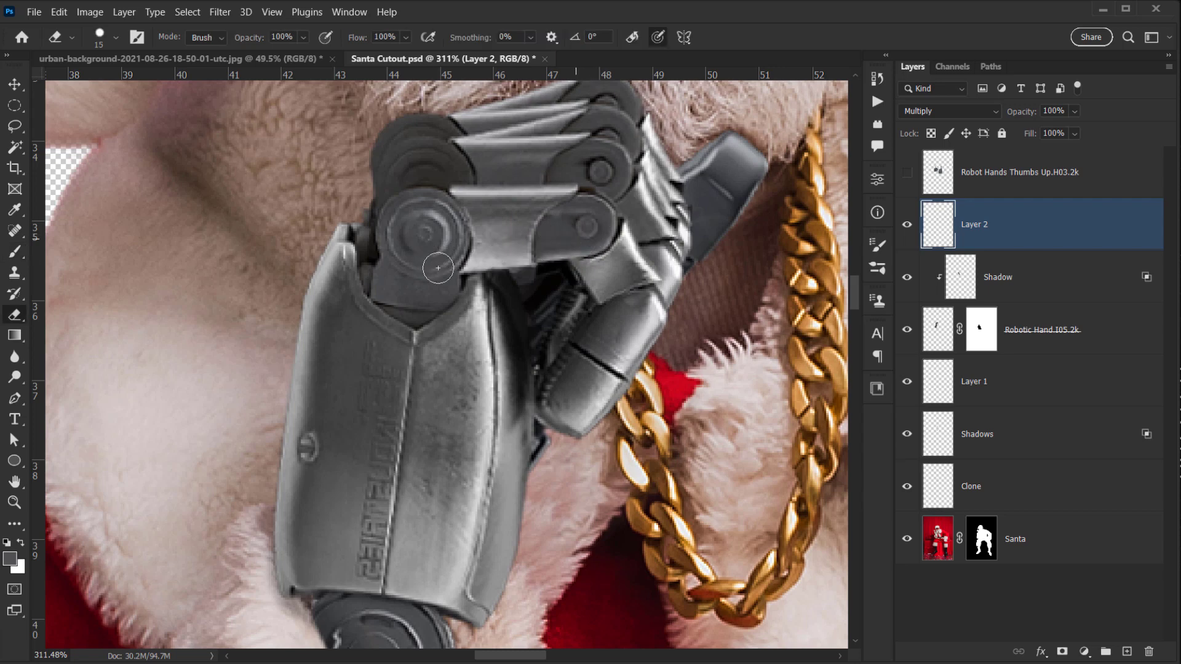
# - Compare the hand with Layer 2 hidden and shown, and set that layer's opacity to 74%
pyautogui.click(908, 226)
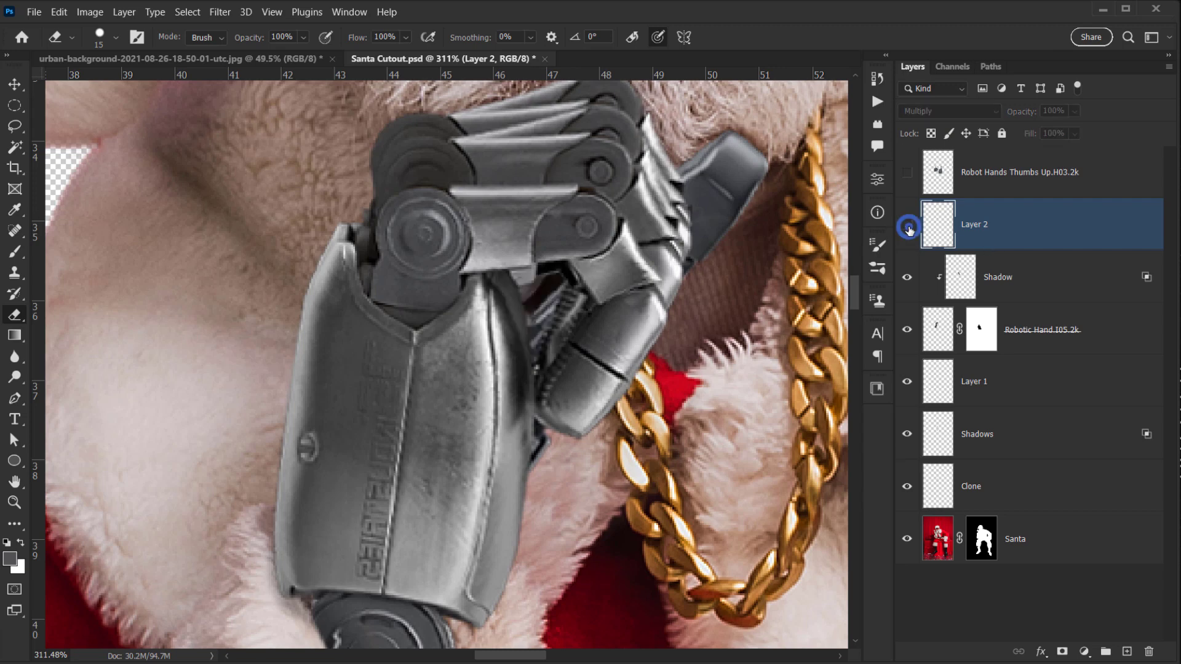
pyautogui.click(907, 225)
pyautogui.moveTo(1022, 117); pyautogui.dragTo(1012, 118)
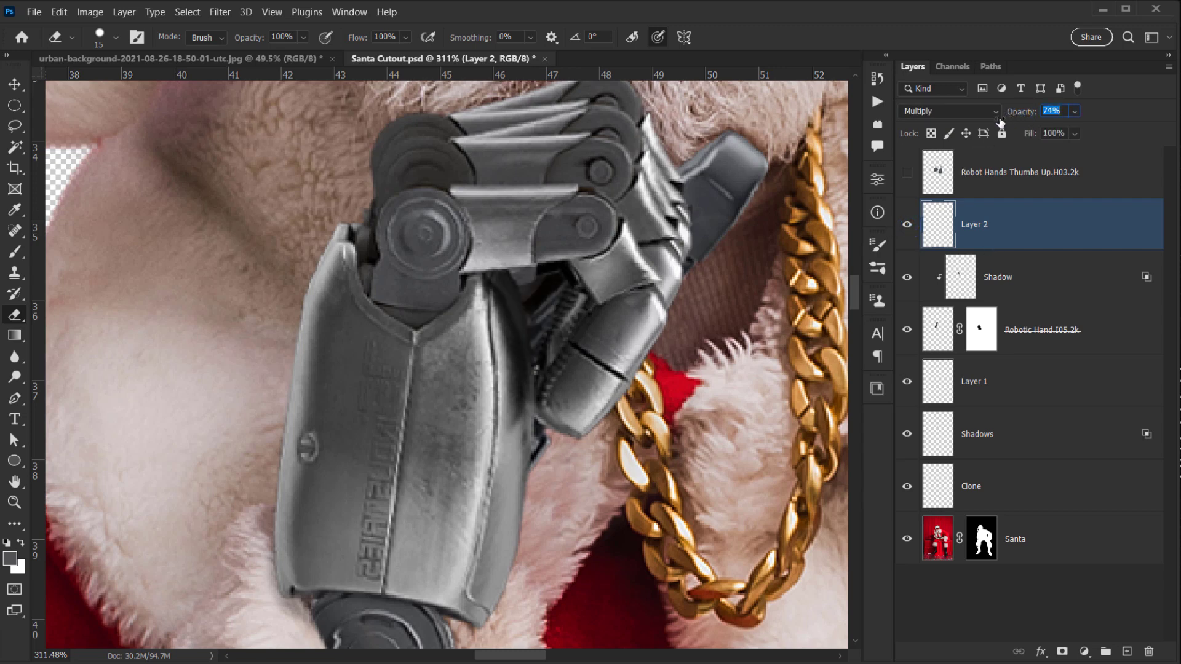
# - Delete the hidden Robot Hands Thumbs Up.H03.2k layer
pyautogui.scroll(-5, 556, 251)
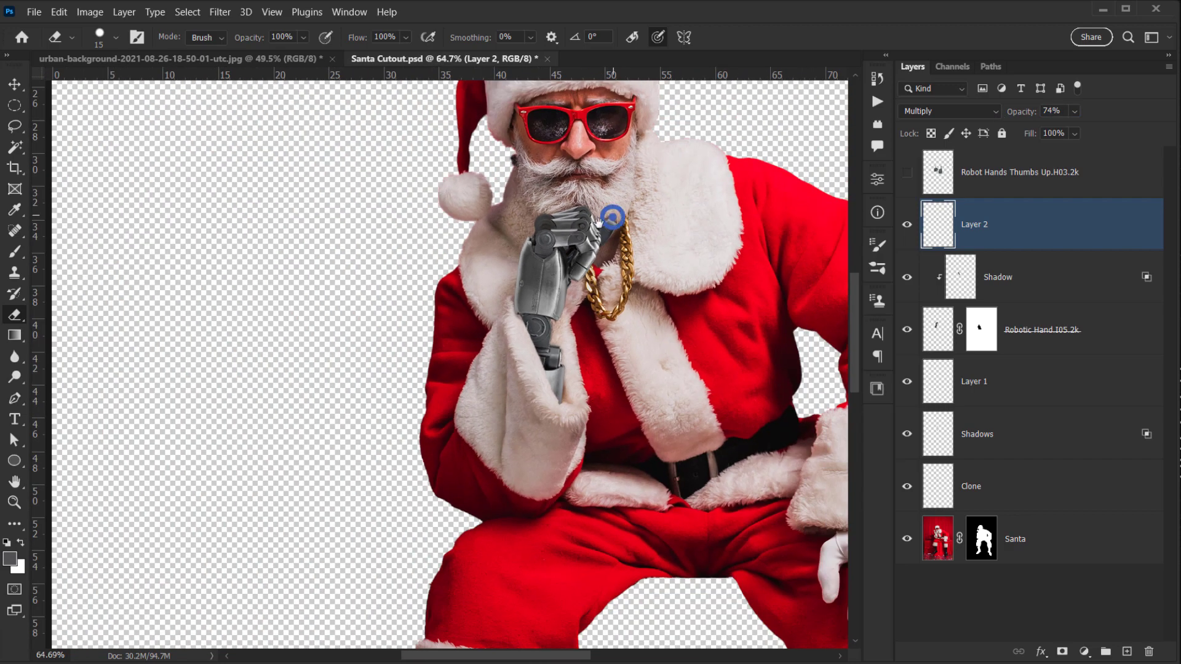
pyautogui.moveTo(569, 231); pyautogui.dragTo(560, 237)
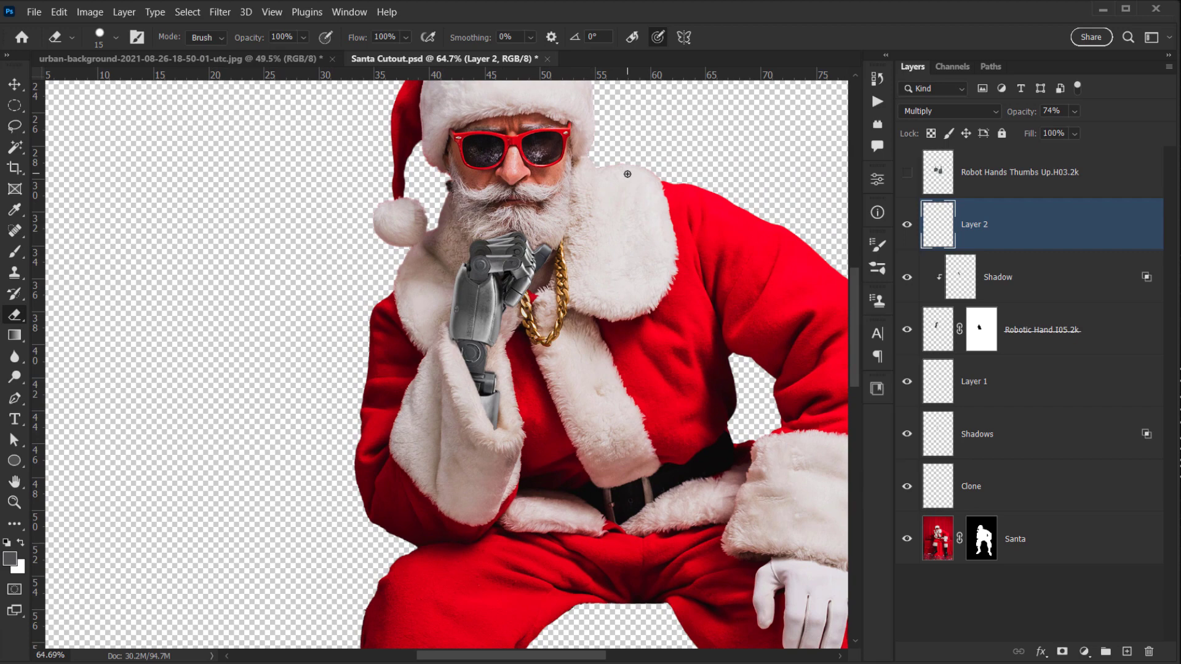
pyautogui.scroll(5, 553, 246)
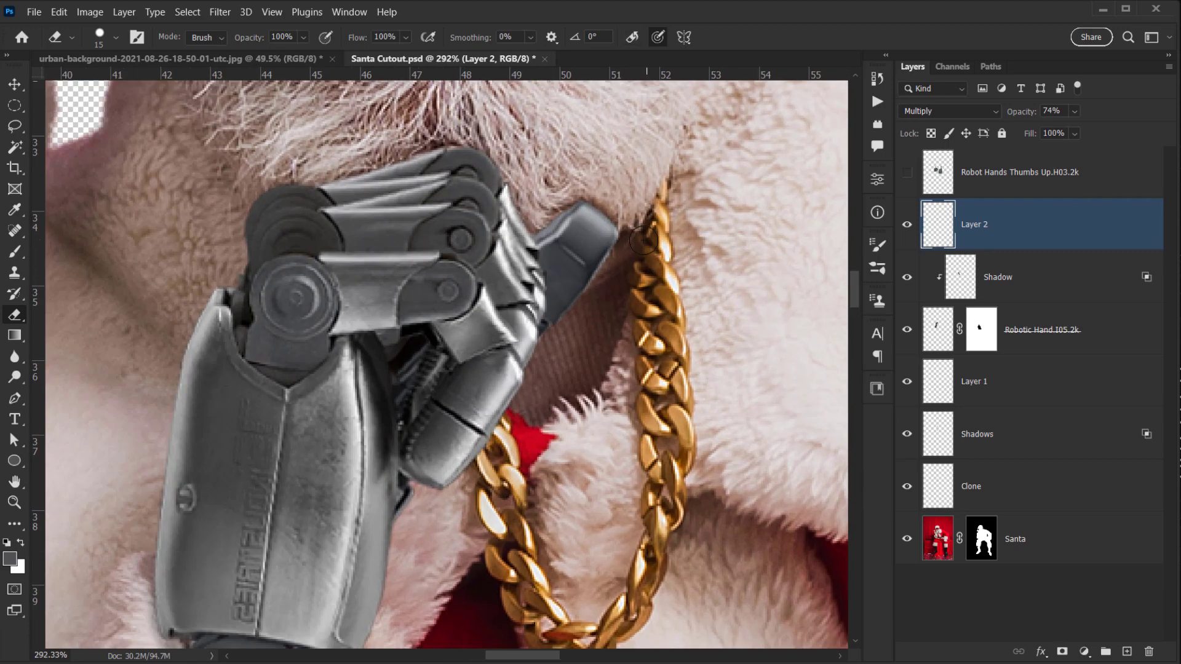
pyautogui.moveTo(598, 222); pyautogui.dragTo(577, 220)
pyautogui.scroll(-5, 575, 220)
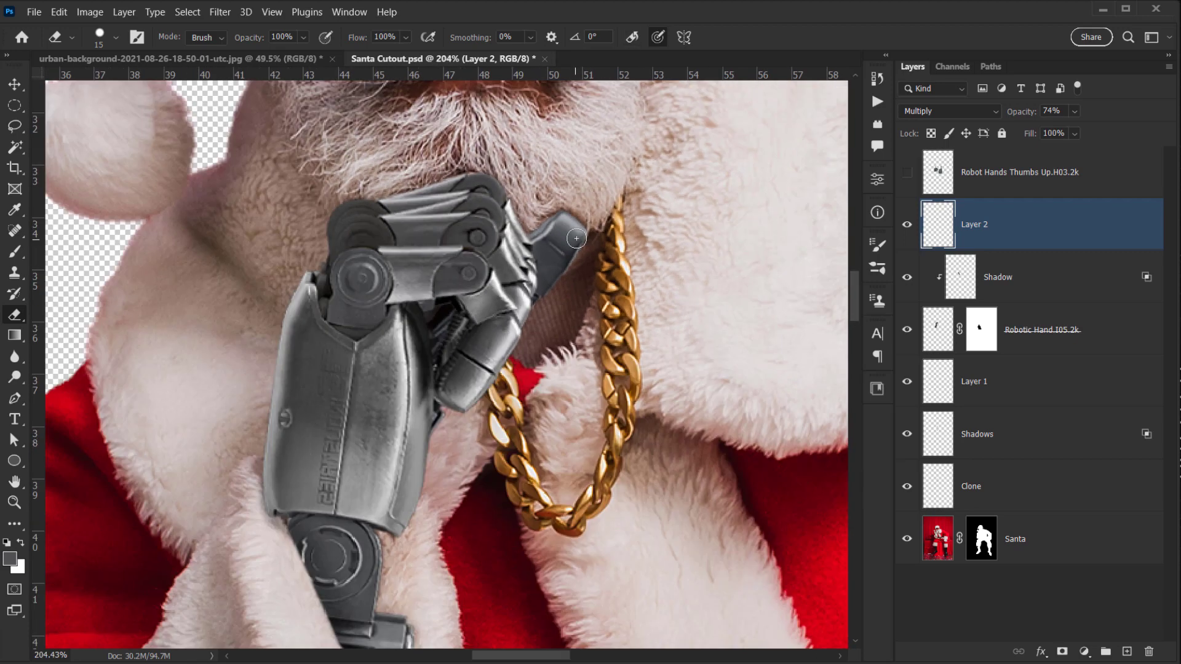
pyautogui.hotkey('ctrl', '0')
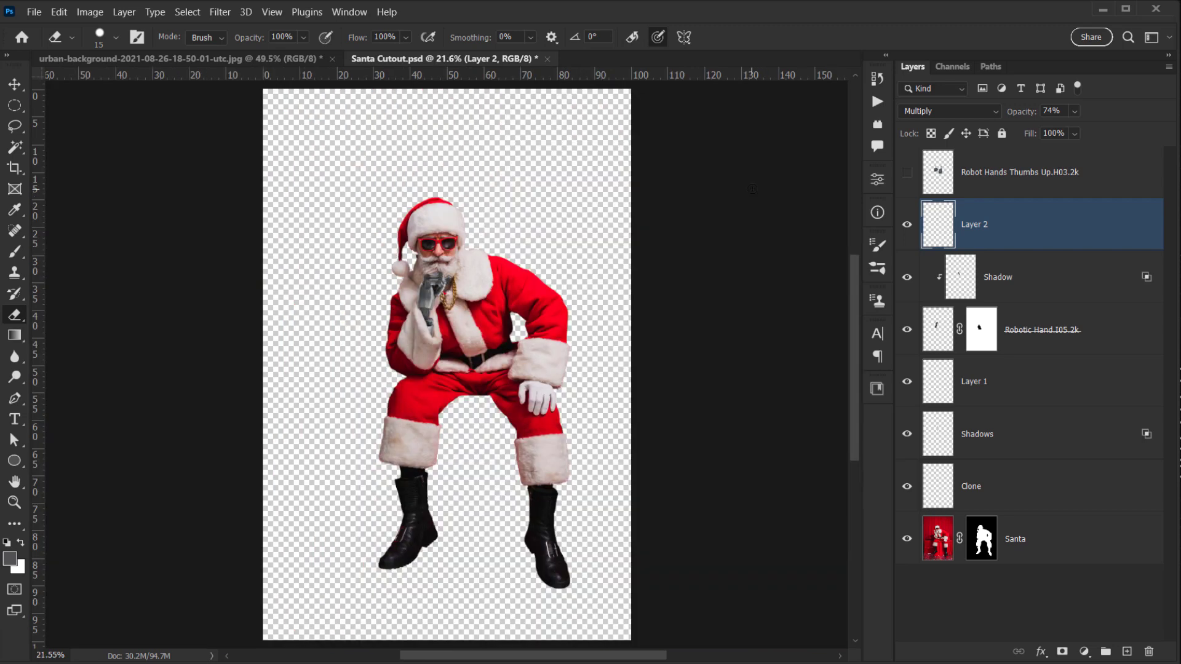
pyautogui.click(1010, 191)
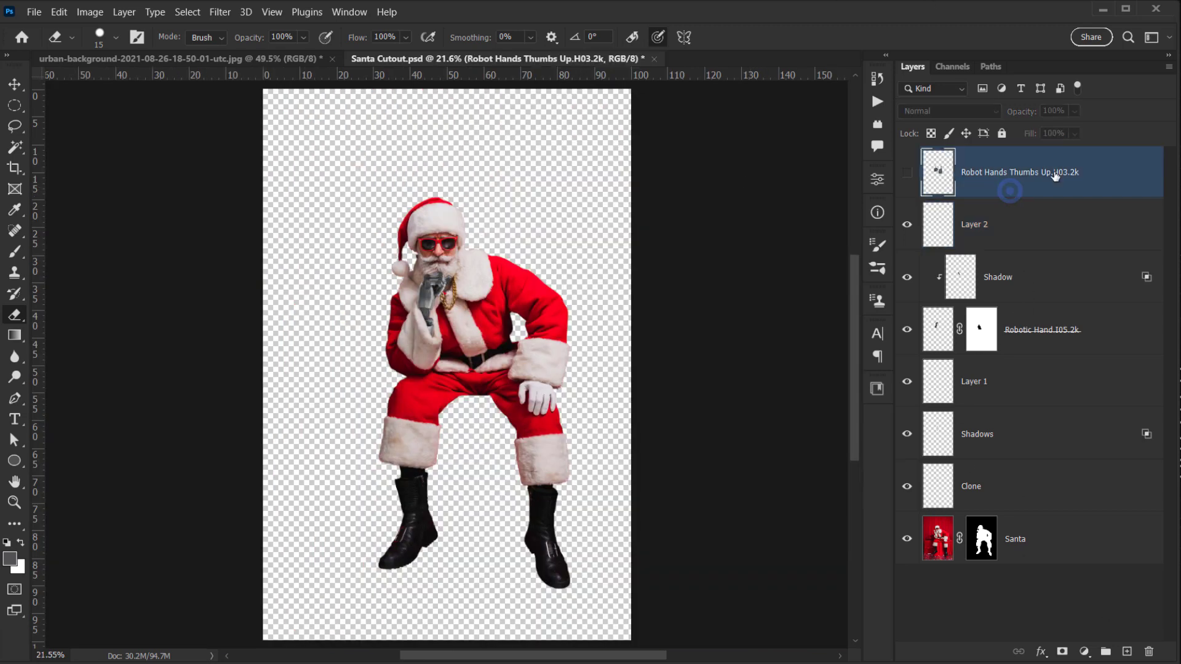
pyautogui.moveTo(1057, 181); pyautogui.dragTo(1148, 651)
pyautogui.scroll(3, 424, 326)
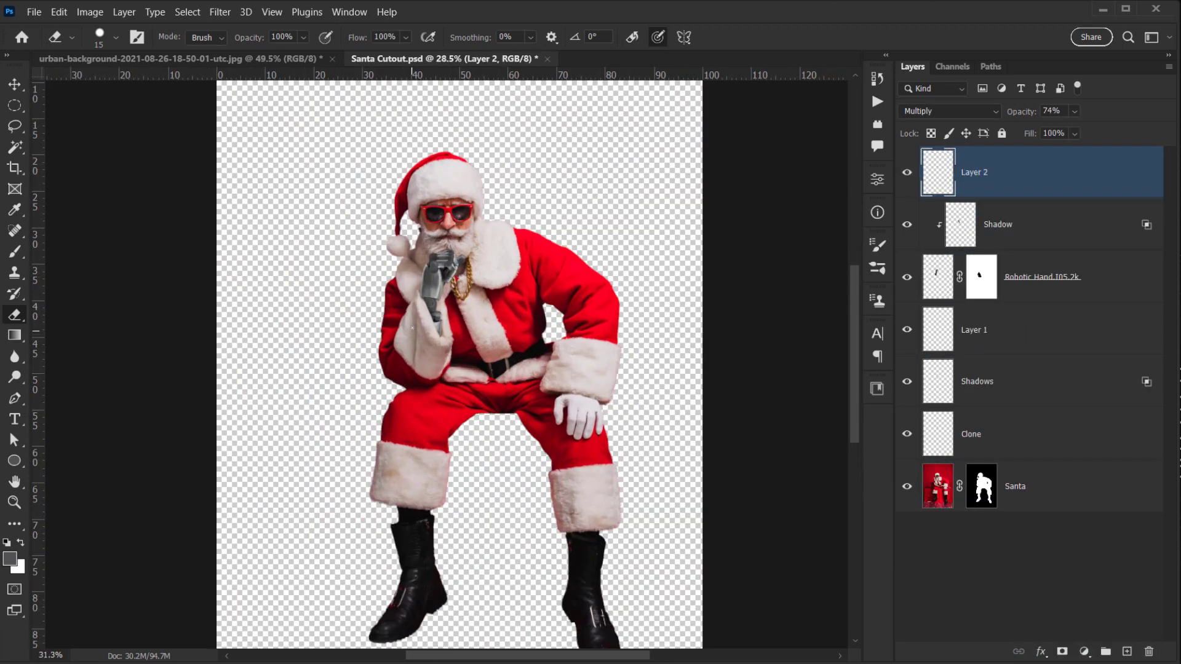
pyautogui.moveTo(463, 247); pyautogui.dragTo(410, 275)
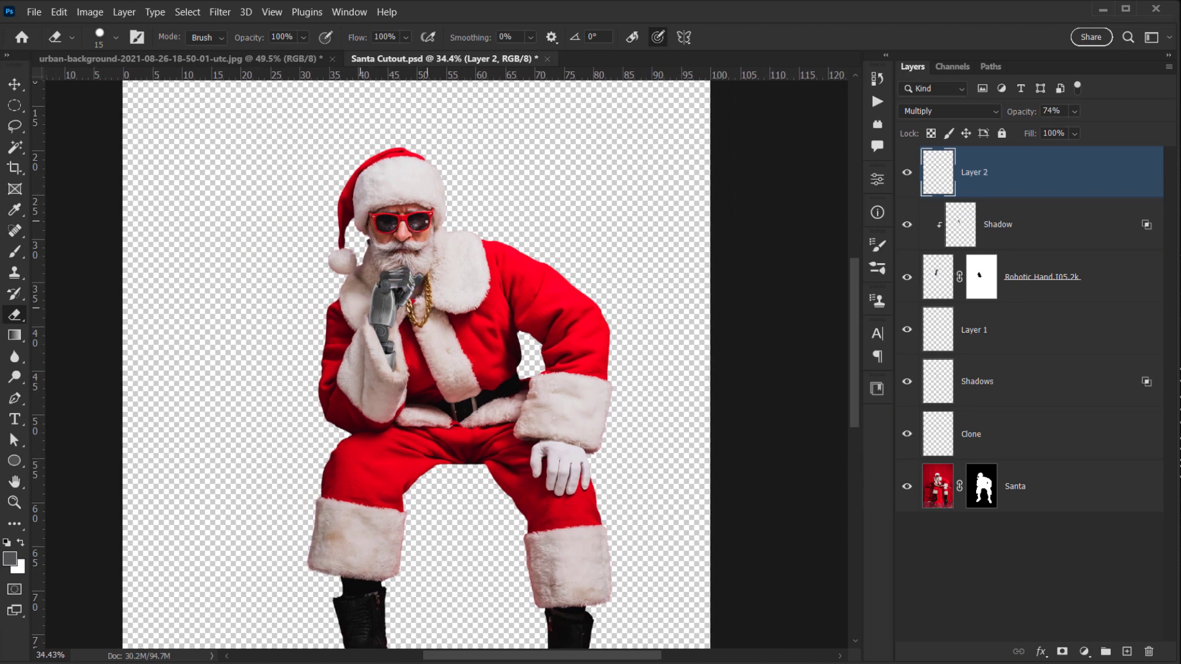
# - Save the Santa Cutout.psd document
pyautogui.hotkey('ctrl', '0')
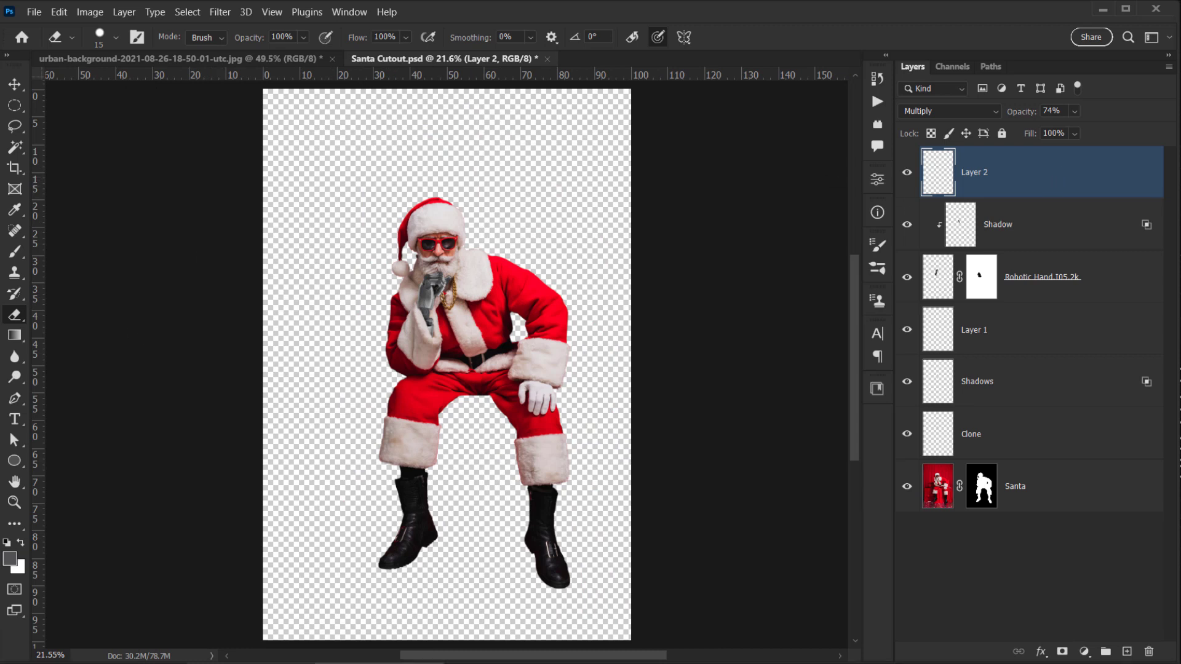
pyautogui.hotkey('alt', 'Tab')
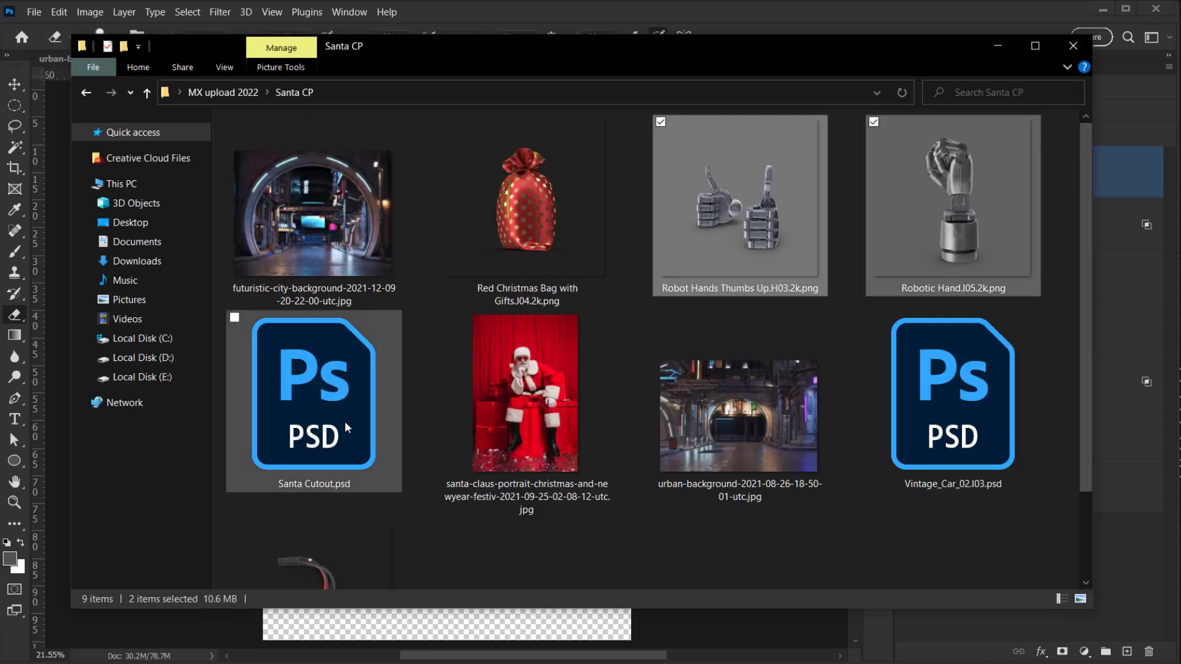
pyautogui.doubleClick(323, 446)
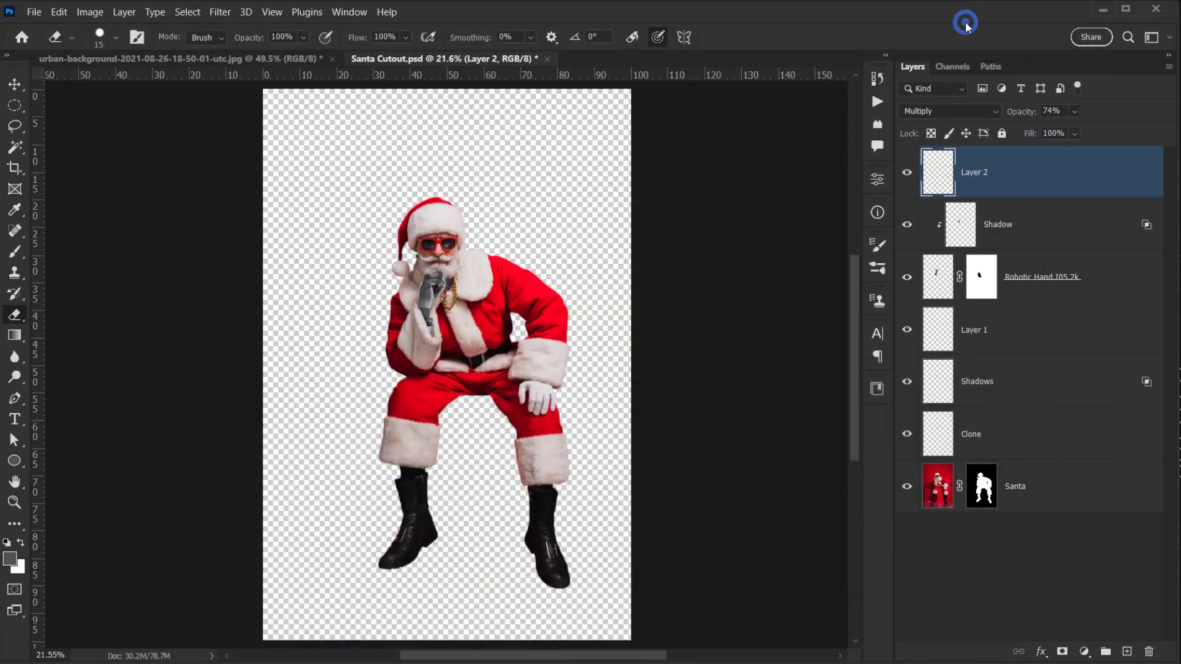
pyautogui.hotkey('ctrl', 's')
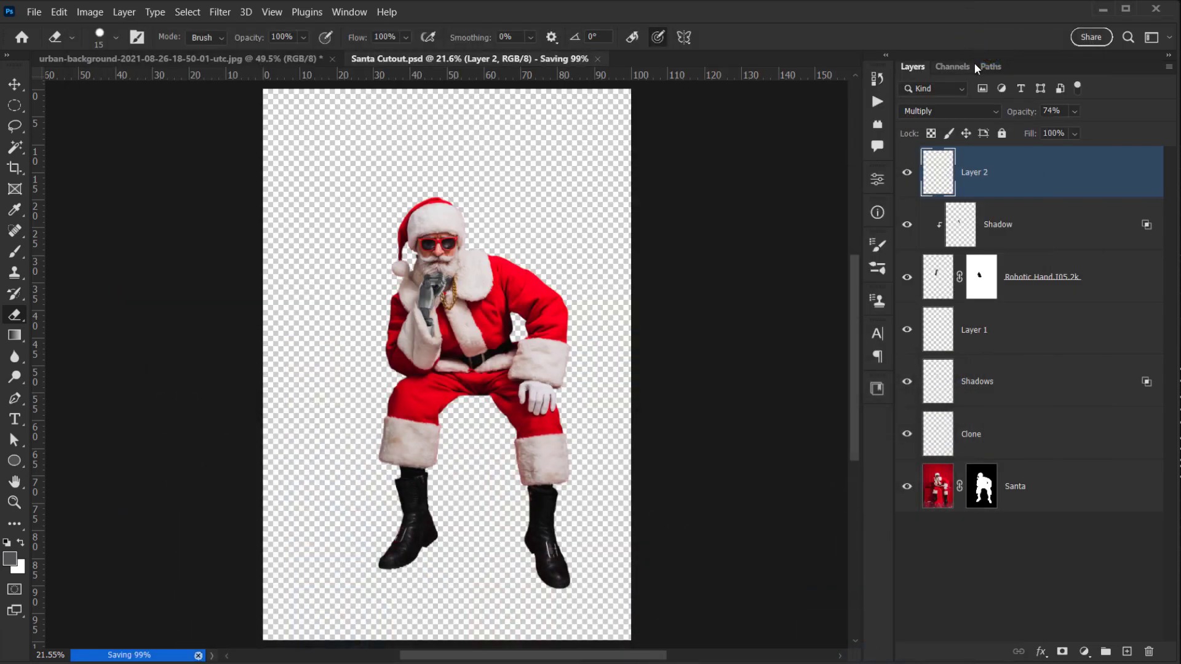
# - Stamp all visible layers into a new merged layer on top of the stack and rename it Santa
pyautogui.scroll(2, 509, 291)
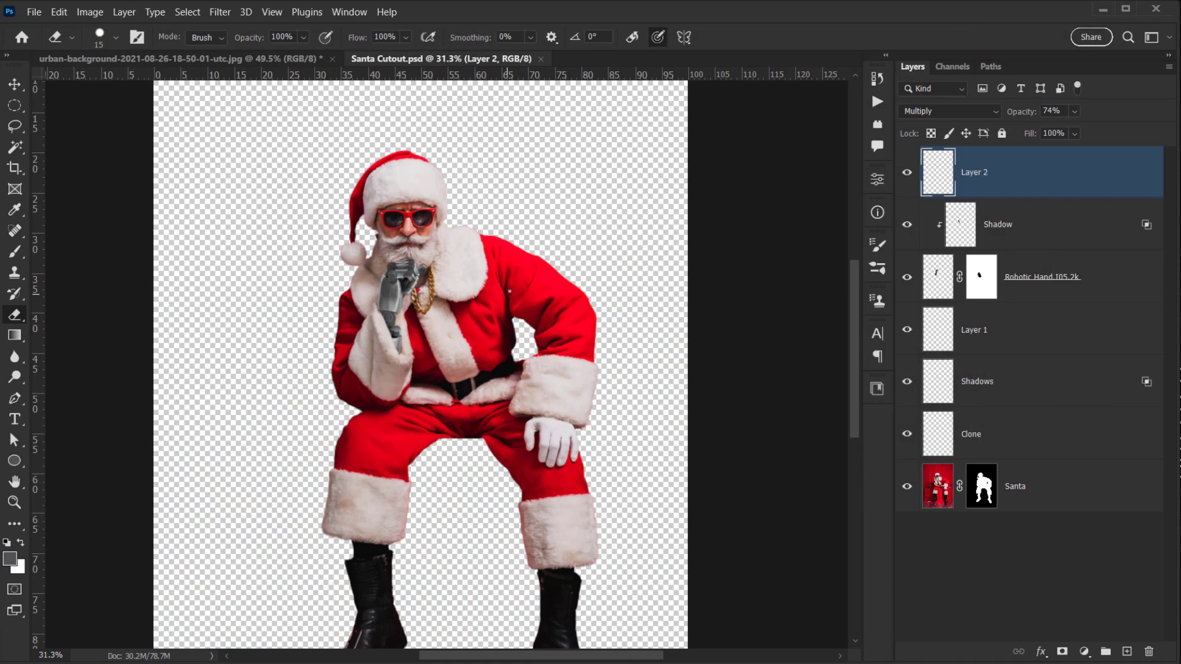
pyautogui.moveTo(501, 269); pyautogui.dragTo(477, 277)
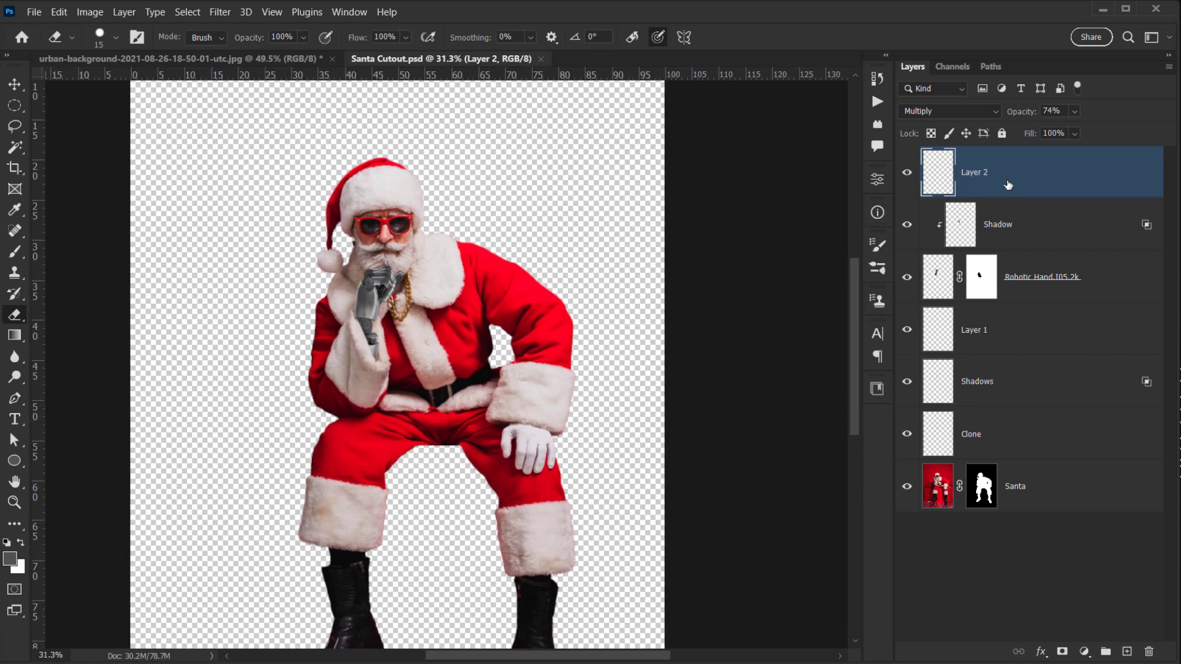
pyautogui.hotkey('ctrl', 'shift', 'alt', 'e')
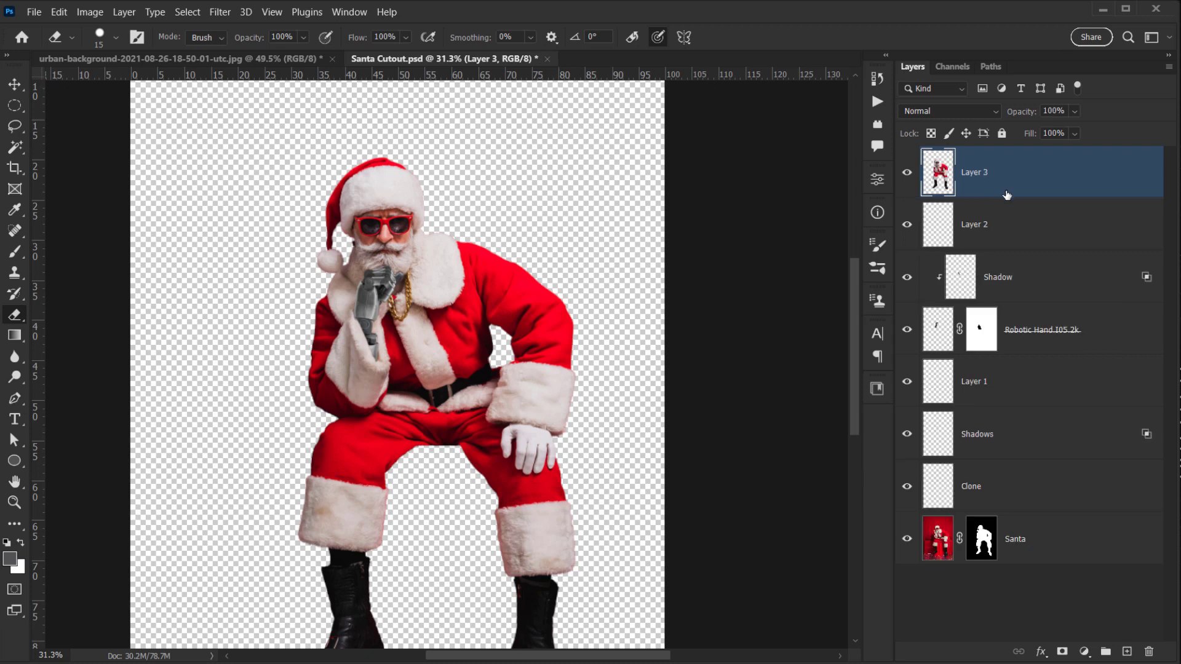
pyautogui.moveTo(527, 253); pyautogui.dragTo(573, 219)
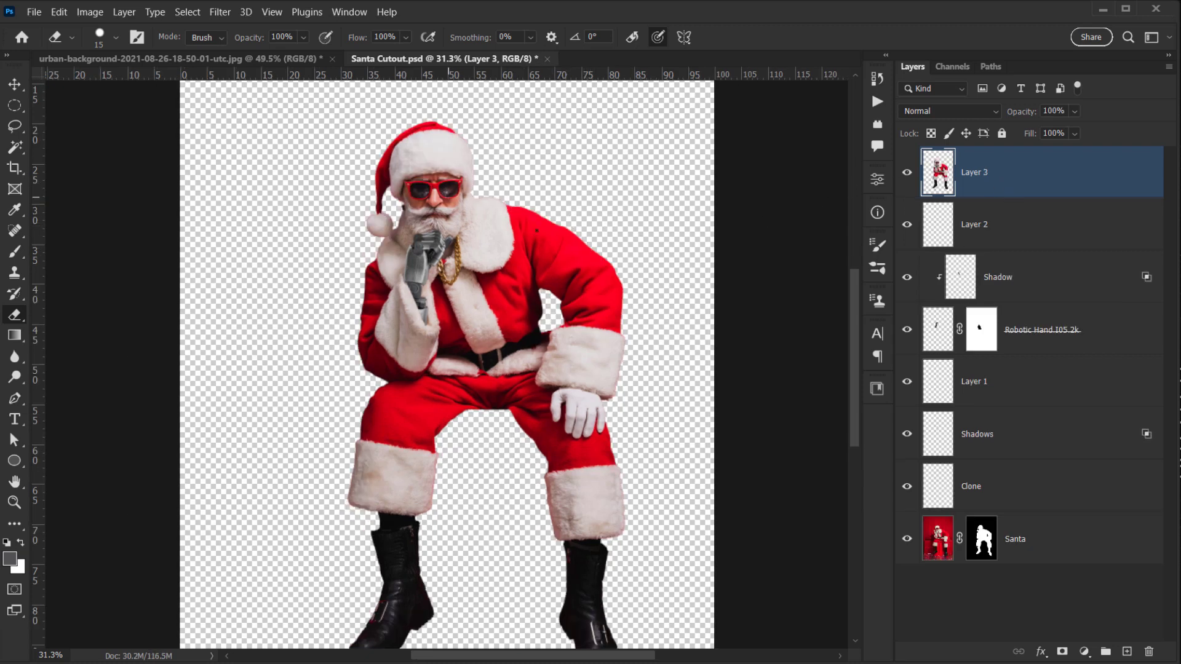
pyautogui.click(914, 174)
pyautogui.click(914, 174)
pyautogui.doubleClick(975, 174)
pyautogui.write('Santa')
pyautogui.press('Return')
# - Copy the merged Santa layer into the urban background document with the car
pyautogui.press('v')
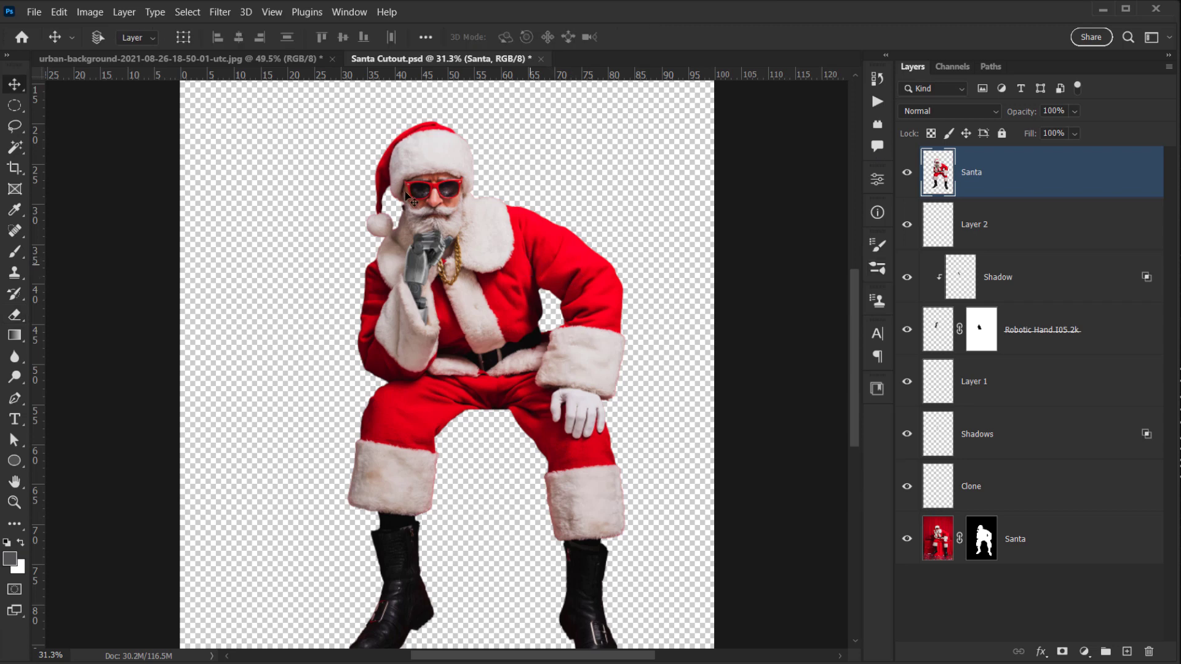
pyautogui.moveTo(406, 195); pyautogui.dragTo(282, 56)
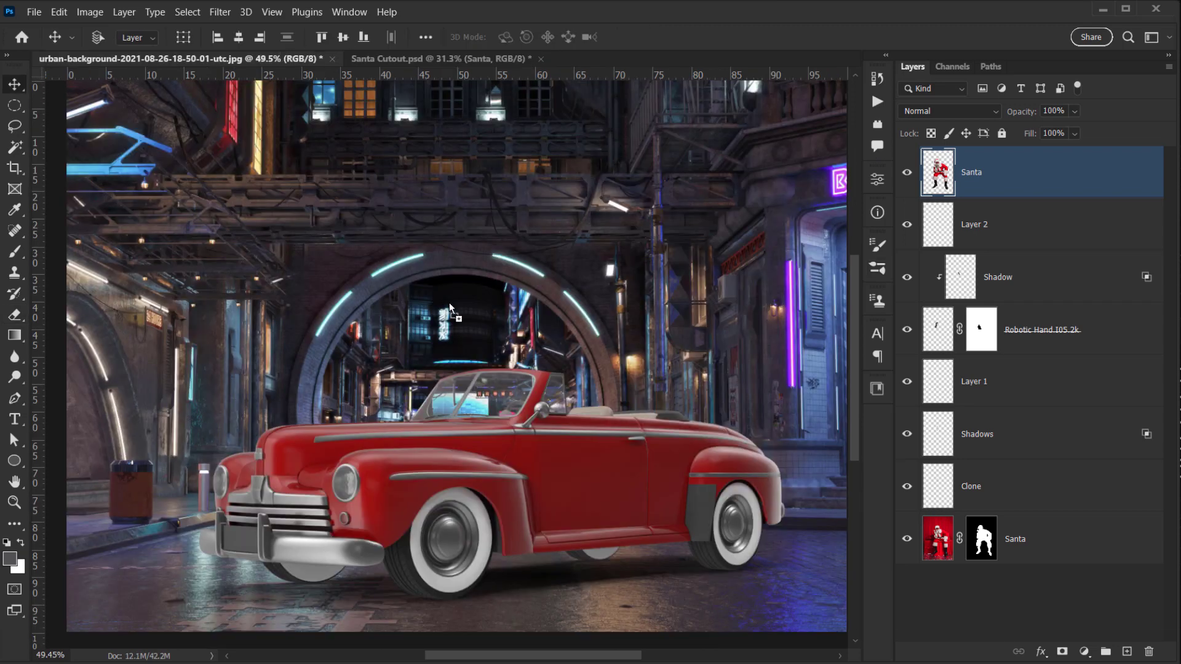
pyautogui.moveTo(466, 335); pyautogui.dragTo(466, 334)
pyautogui.scroll(-3, 495, 314)
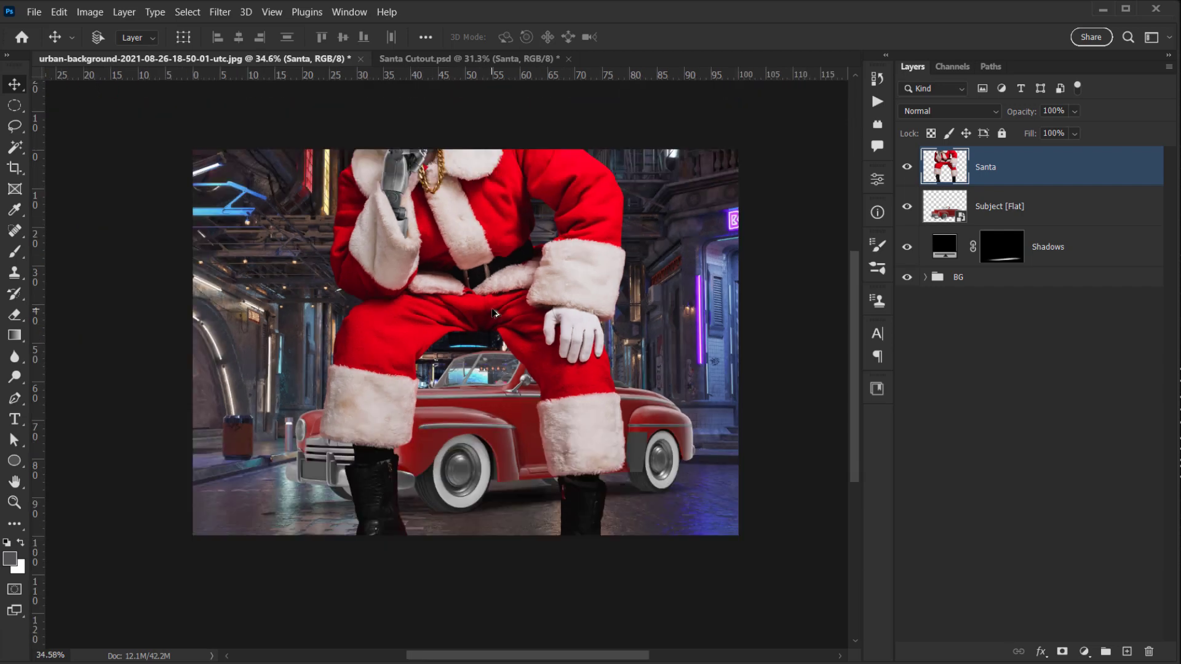
pyautogui.moveTo(520, 247); pyautogui.dragTo(507, 280)
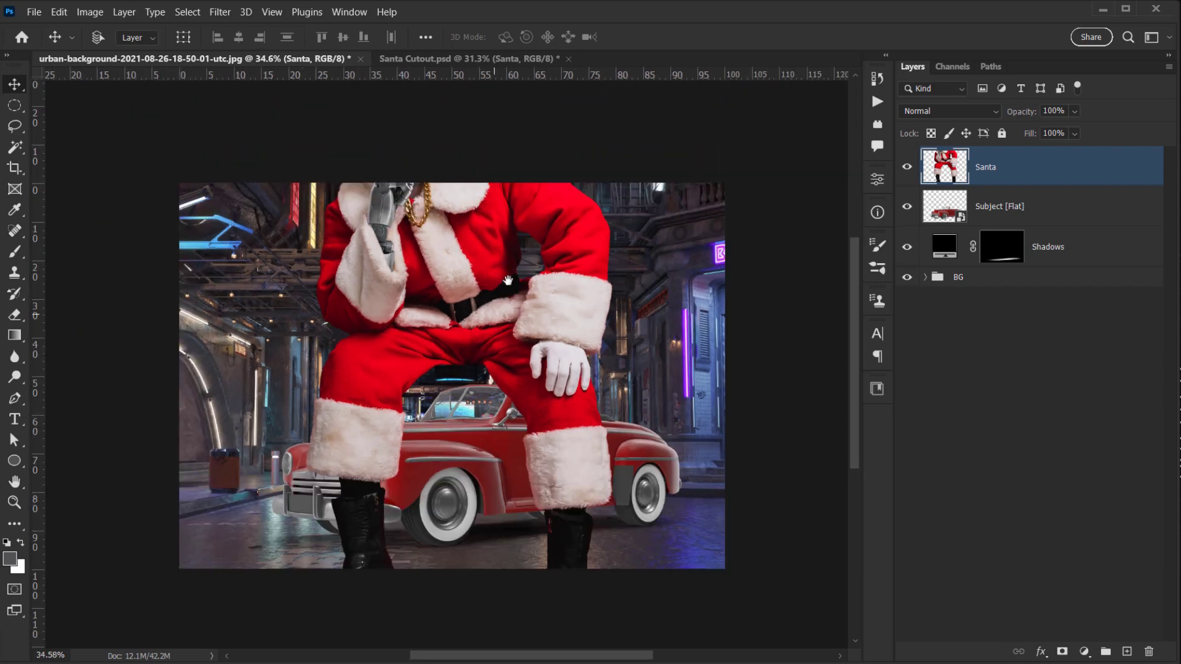
# - Convert the Santa layer to a smart object and scale it proportionally to 34%
pyautogui.rightClick(1036, 167)
pyautogui.click(886, 240)
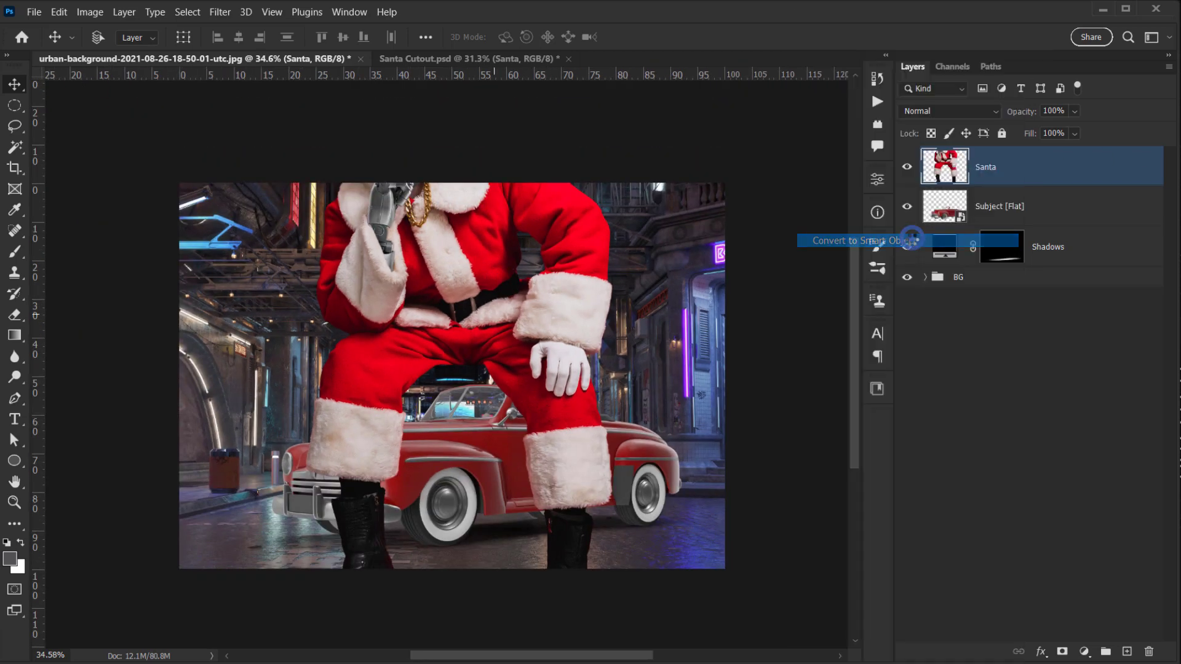
pyautogui.hotkey('ctrl', 't')
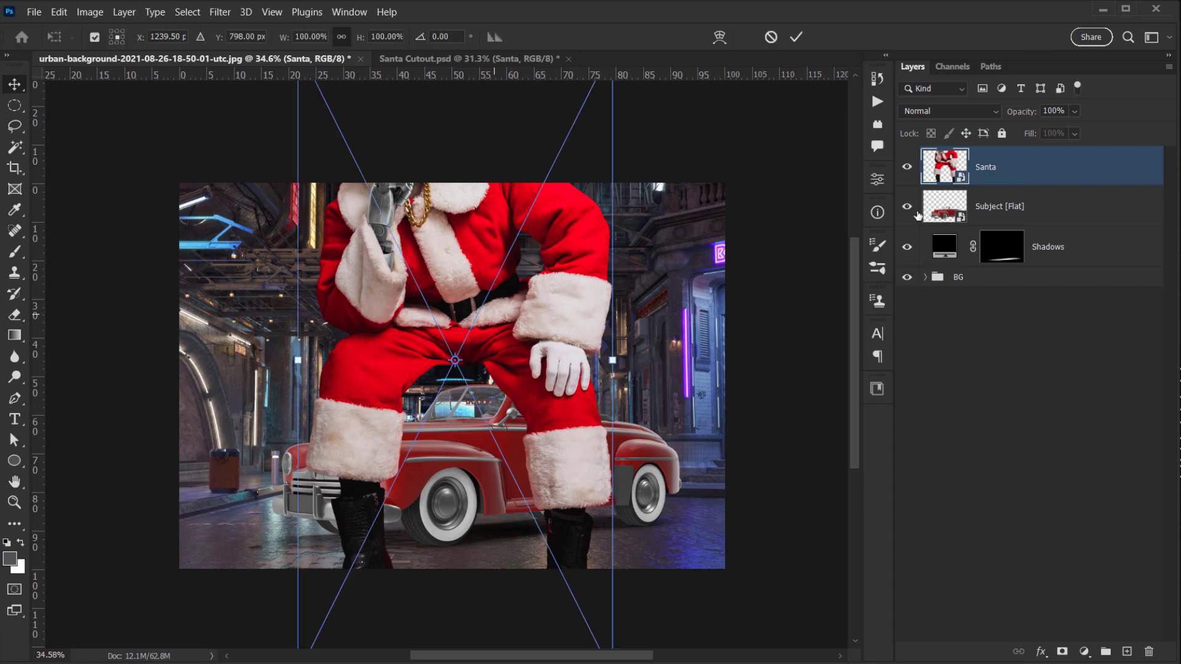
pyautogui.moveTo(361, 38); pyautogui.dragTo(329, 38)
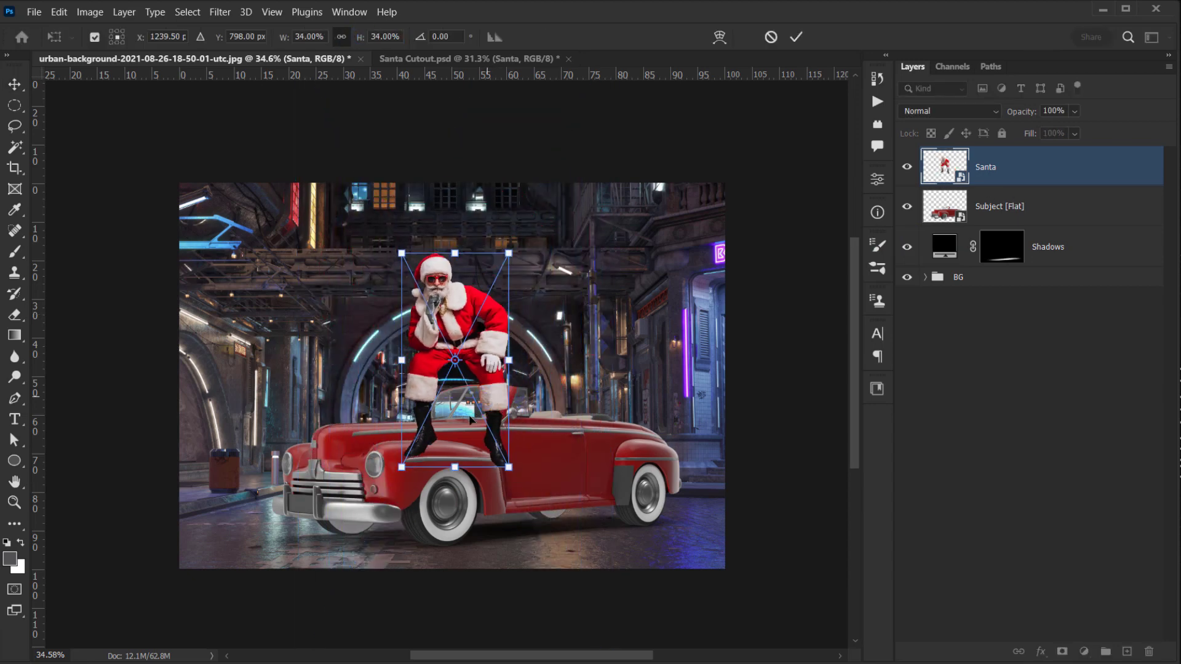
# - Seat Santa on the front fender of the car and reduce his size to about 29.35%
pyautogui.moveTo(469, 420); pyautogui.dragTo(437, 492)
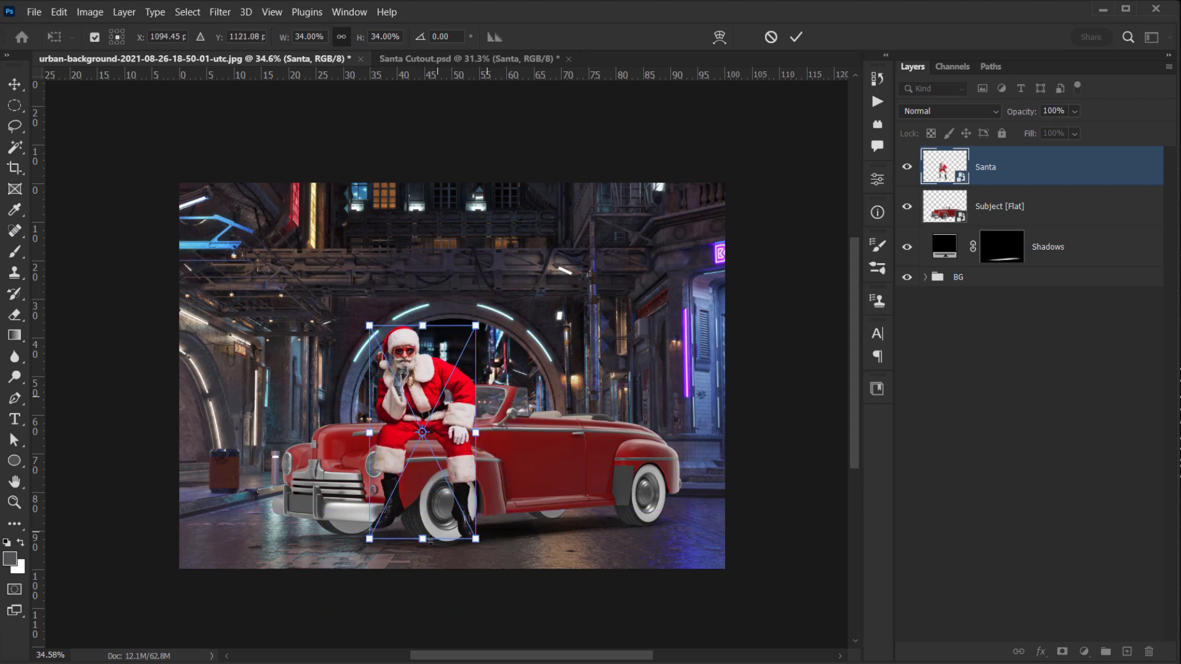
pyautogui.moveTo(427, 541); pyautogui.dragTo(423, 497)
pyautogui.click(434, 458)
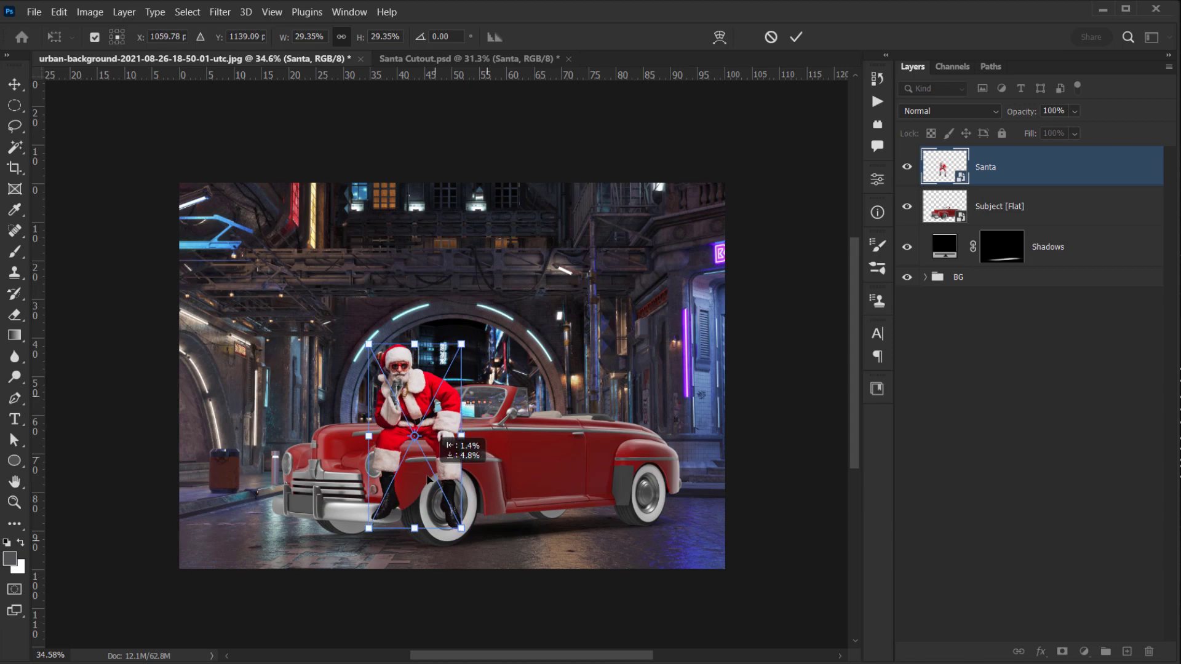
pyautogui.scroll(2, 434, 475)
pyautogui.scroll(3, 437, 471)
pyautogui.hotkey('alt', 'space')
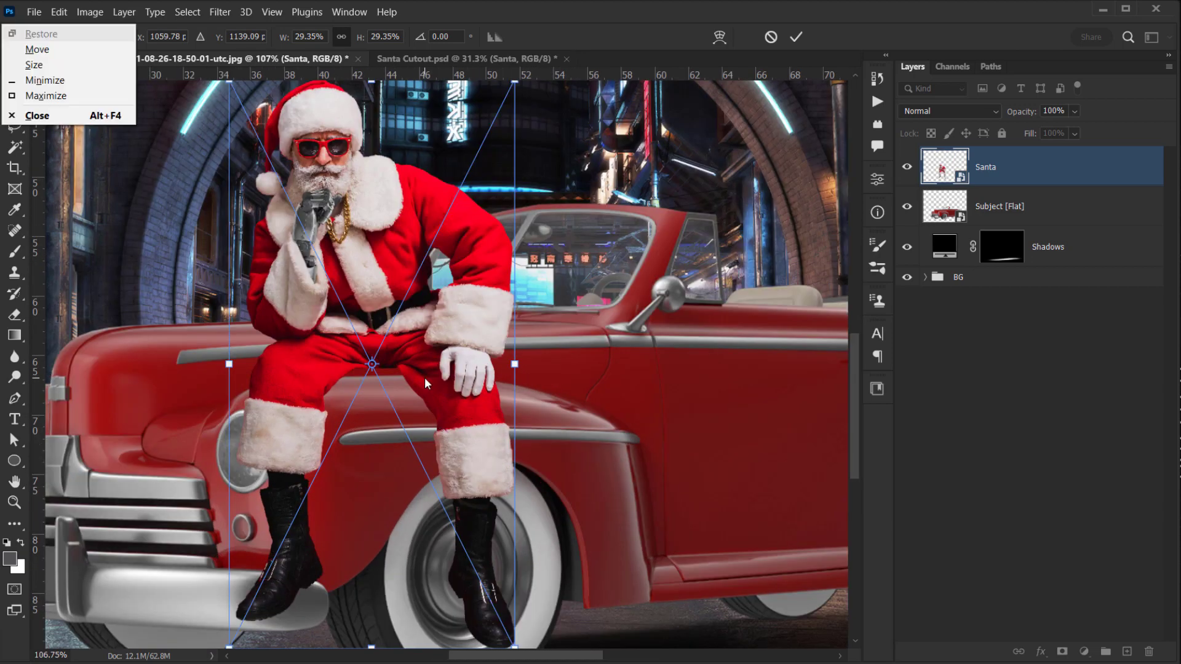
pyautogui.press('Escape')
pyautogui.moveTo(411, 377); pyautogui.dragTo(505, 411)
pyautogui.scroll(-5, 505, 409)
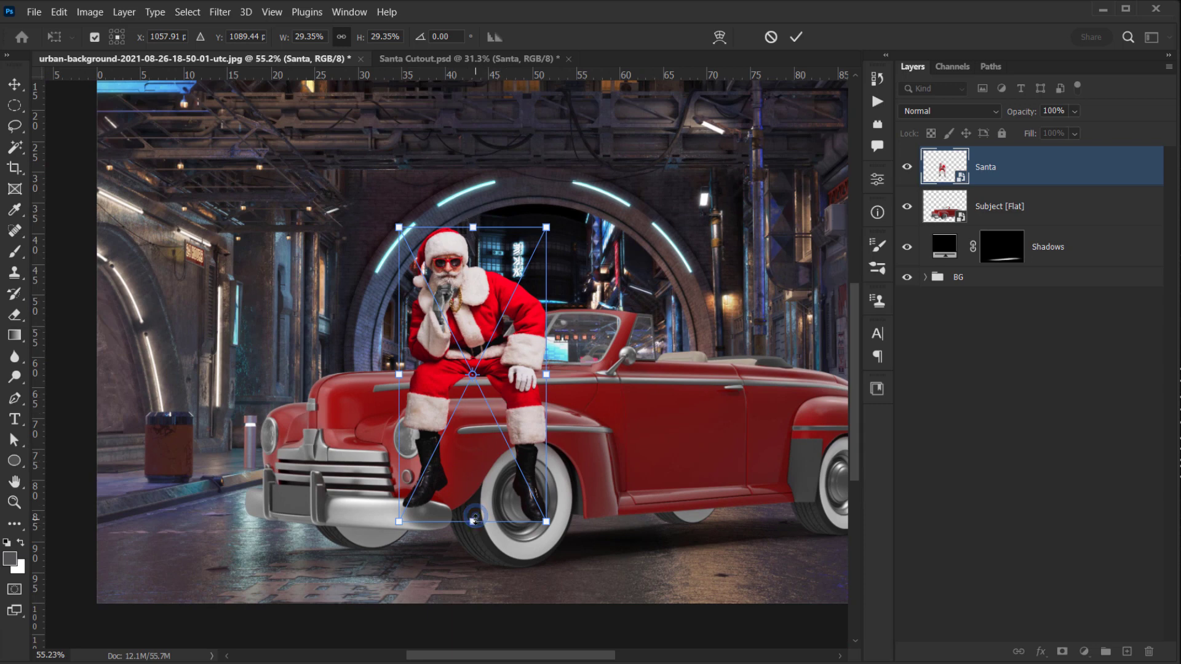
# - Scale Santa down to about 28.14% and nudge him slightly down and left on the car, to about X 1050.67, Y 1086.87 px
pyautogui.moveTo(473, 521); pyautogui.dragTo(473, 509)
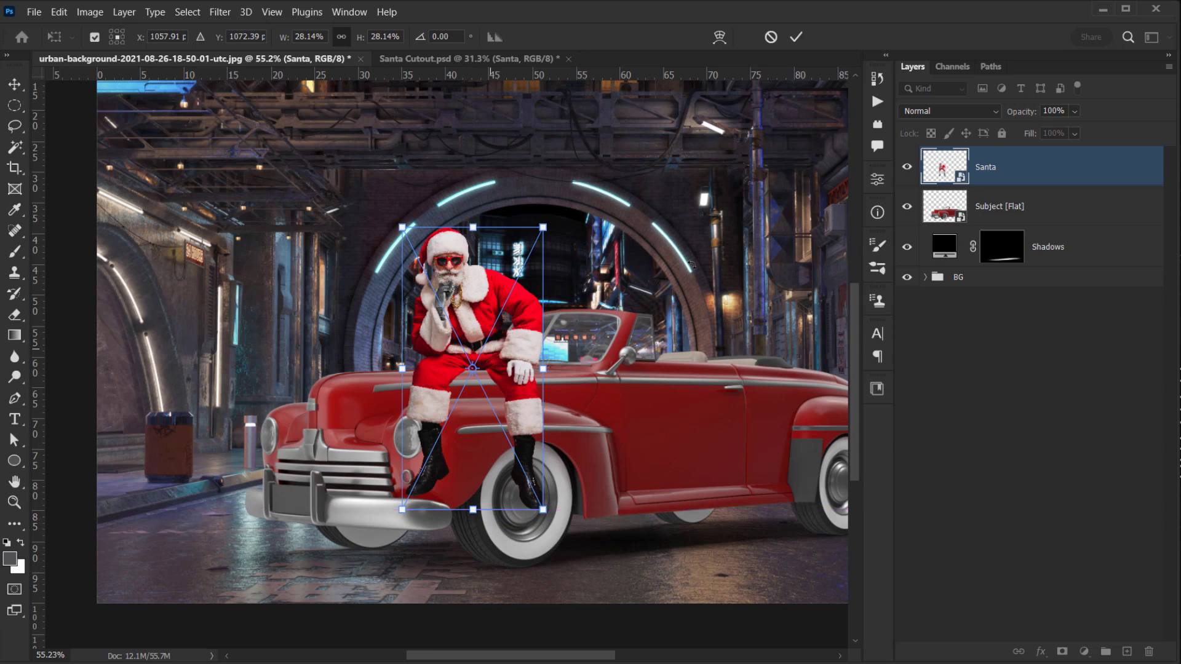
pyautogui.press('Down')
pyautogui.press('Down')
pyautogui.press('Down')
pyautogui.press('Down')
pyautogui.press('Down')
pyautogui.press('Down')
pyautogui.press('Down')
pyautogui.press('Down')
pyautogui.press('Down')
pyautogui.press('Down')
pyautogui.press('Down')
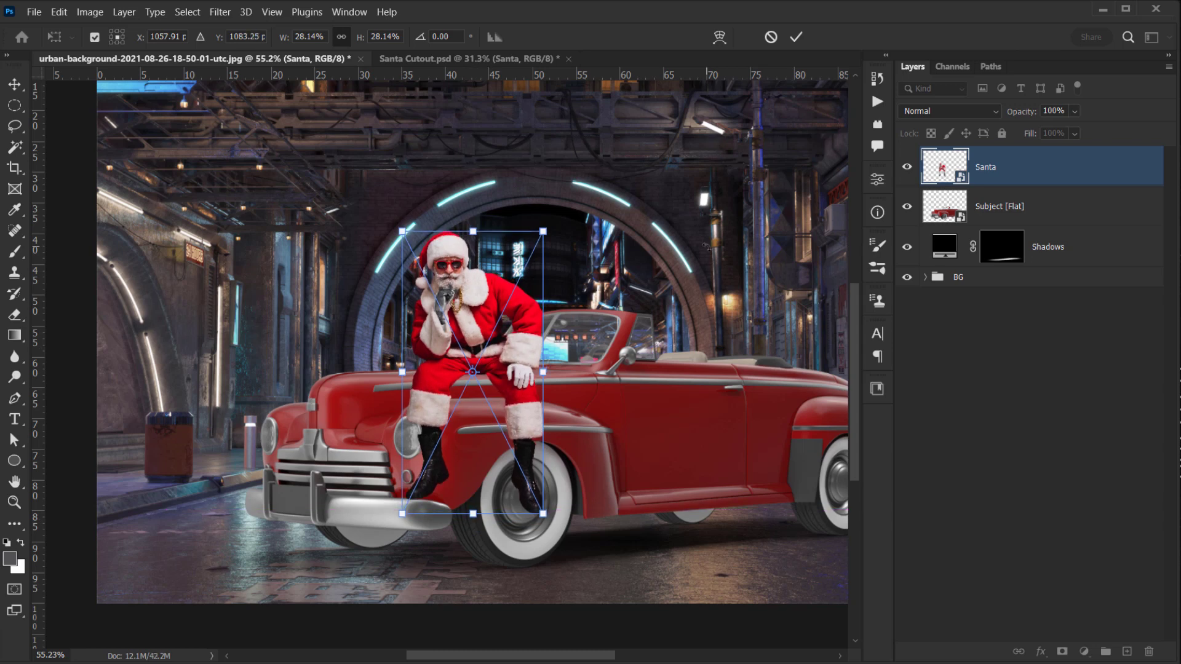
pyautogui.press('Down')
pyautogui.press('Down')
pyautogui.press('Left')
pyautogui.press('Left')
pyautogui.press('Left')
pyautogui.press('Left')
pyautogui.press('Left')
pyautogui.press('Left')
pyautogui.press('Left')
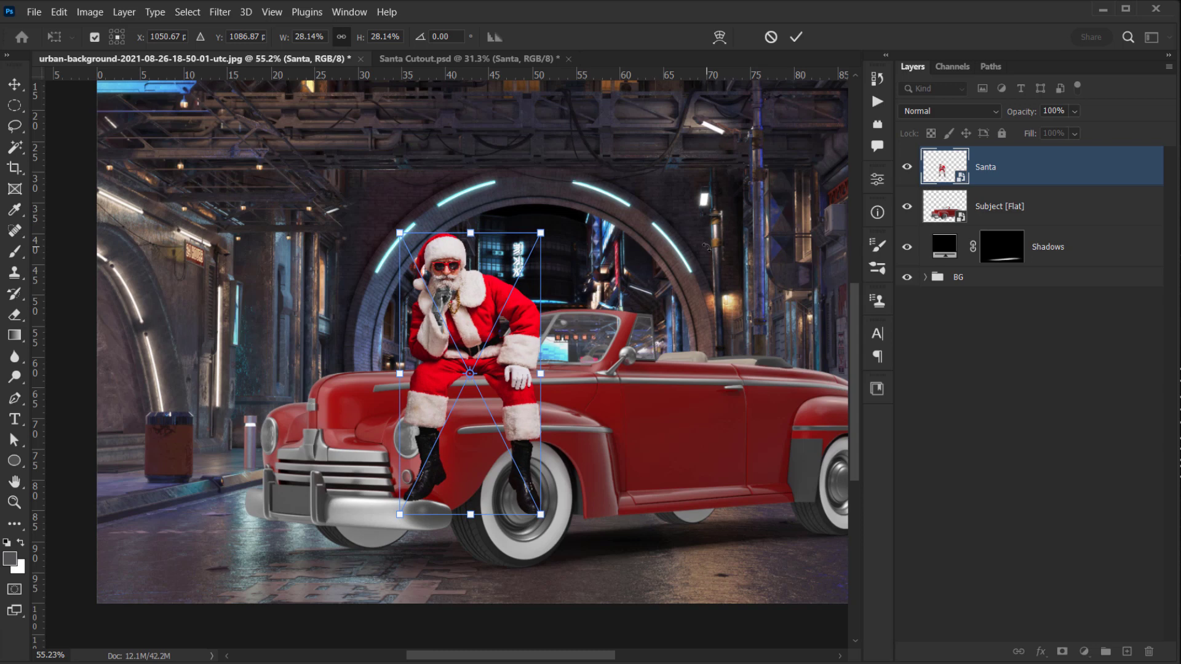
pyautogui.press('Return')
# - Close the Santa Cutout document and return to the urban background composite
pyautogui.scroll(-5, 563, 471)
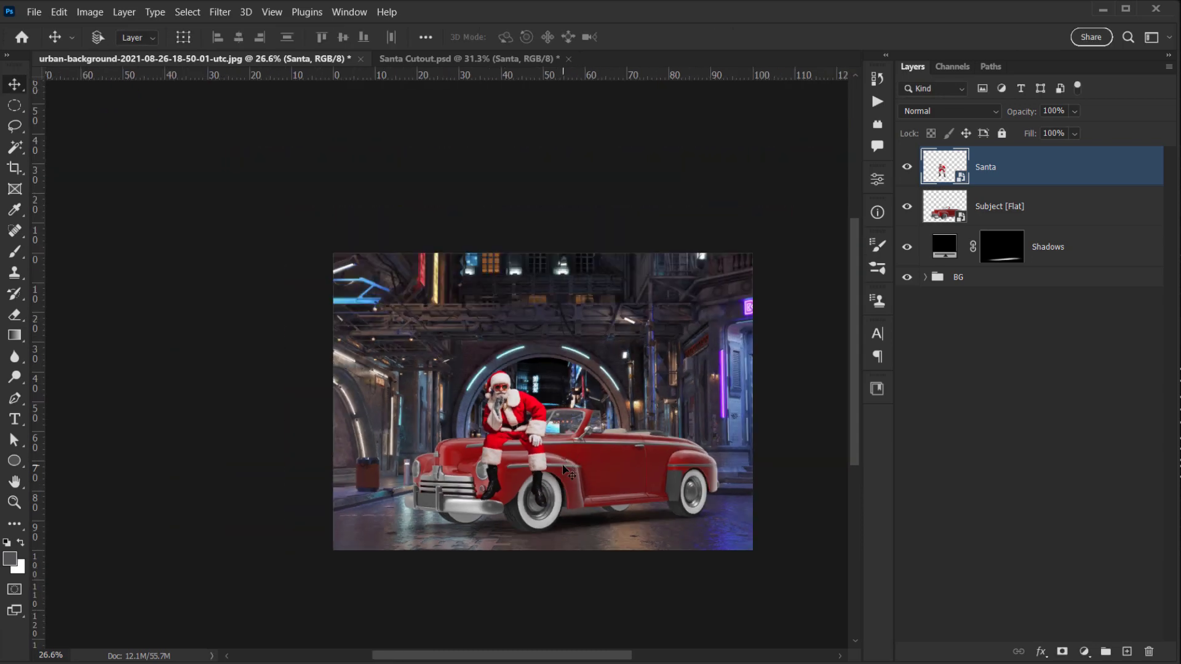
pyautogui.hotkey('ctrl', '0')
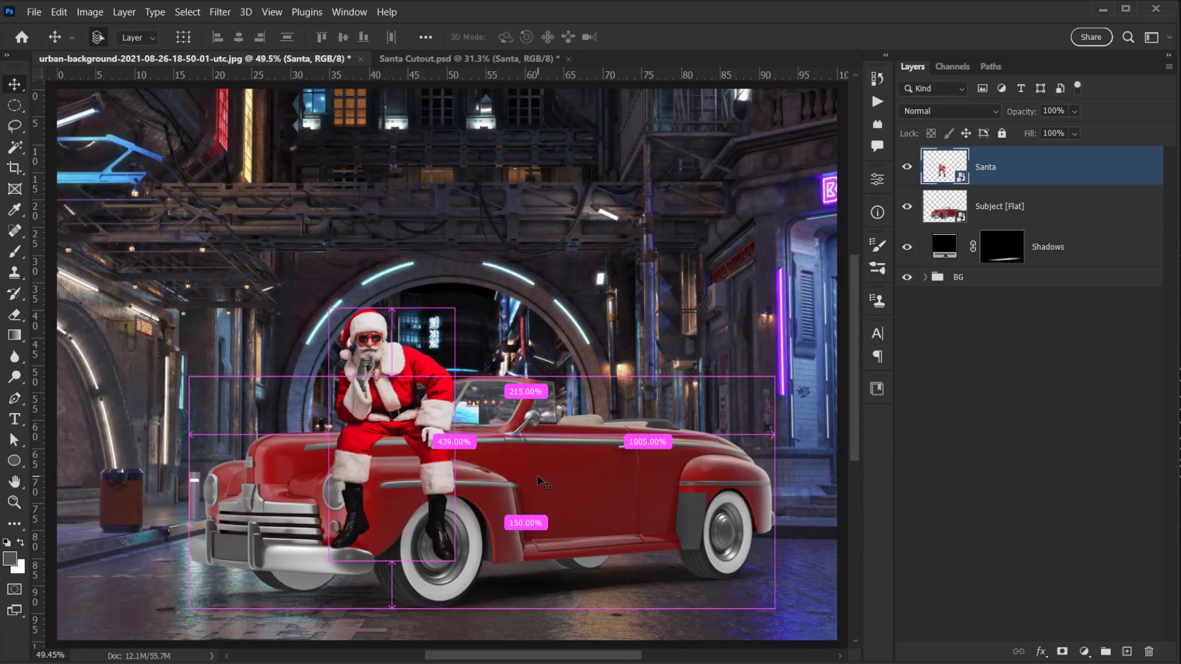
pyautogui.click(569, 59)
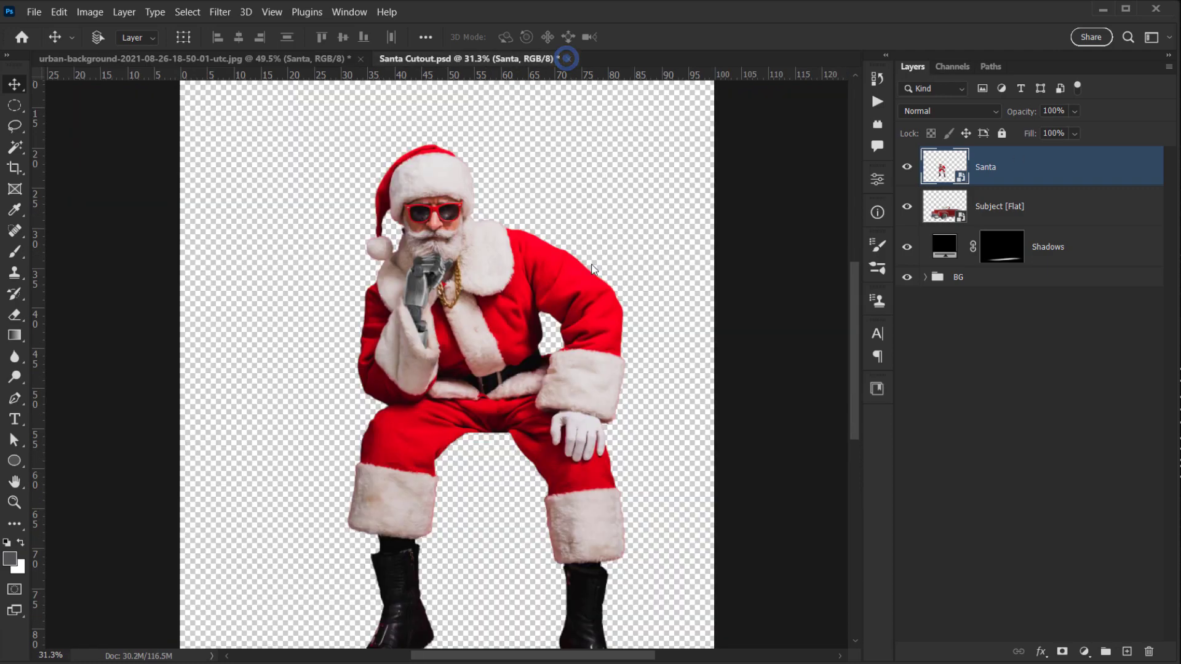
pyautogui.click(542, 266)
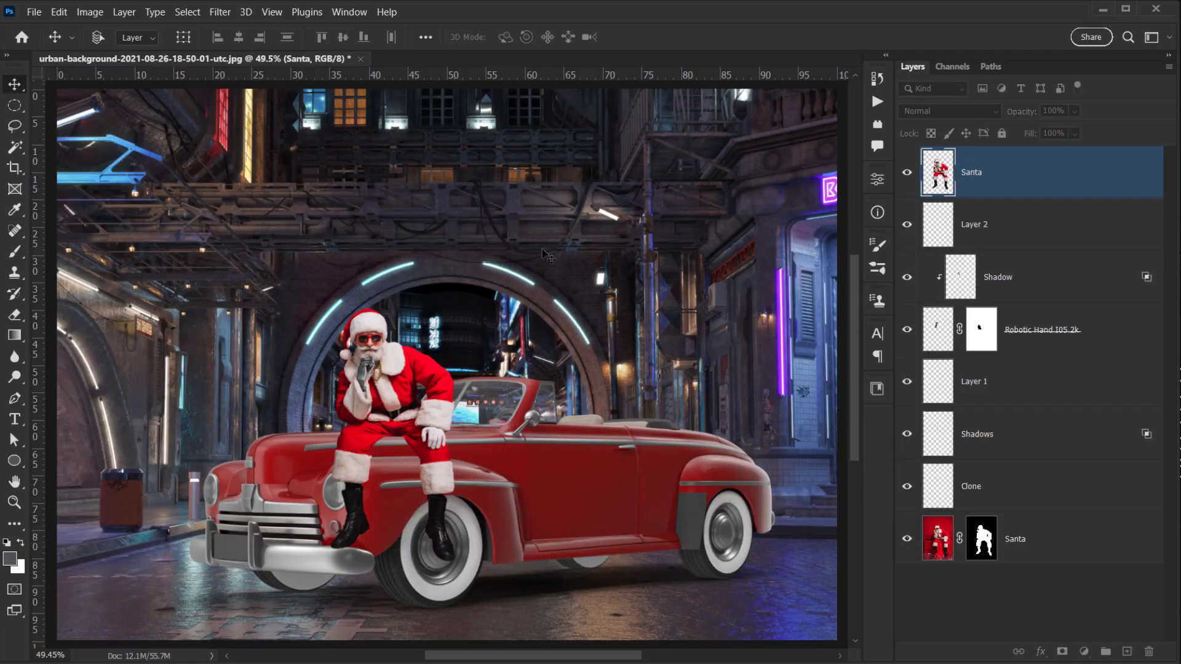
# - Examine Santa's placement on the car and the surrounding scene, both up close and at full view
pyautogui.scroll(2, 461, 312)
pyautogui.hotkey('ctrl', '0')
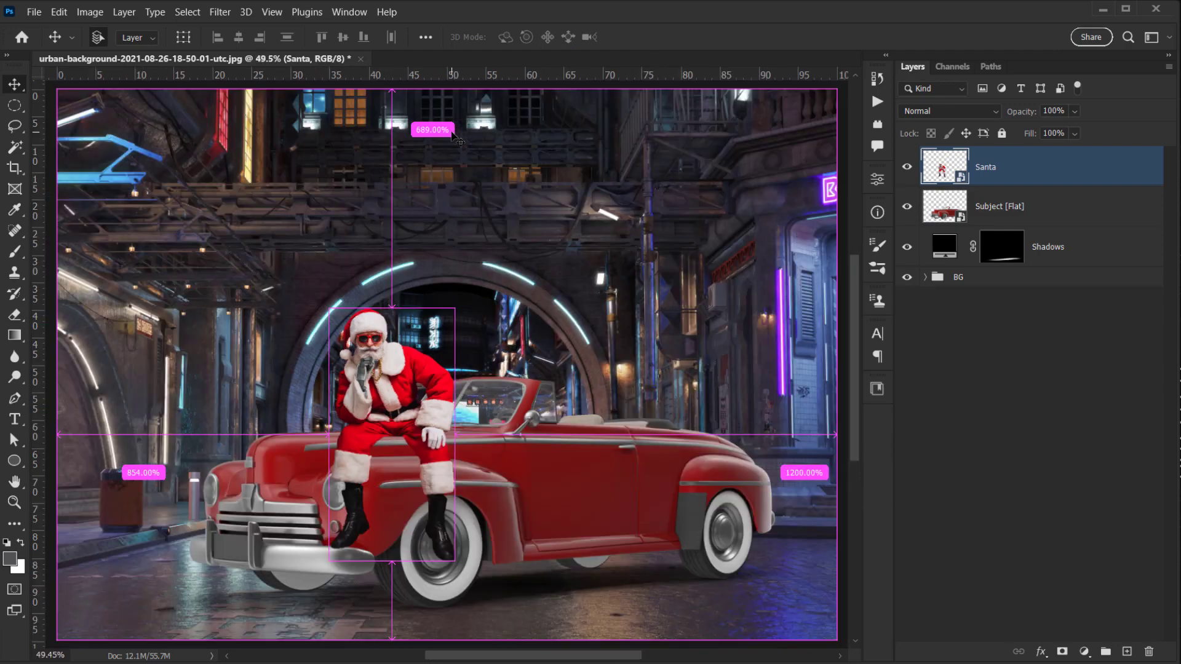
pyautogui.scroll(1, 409, 351)
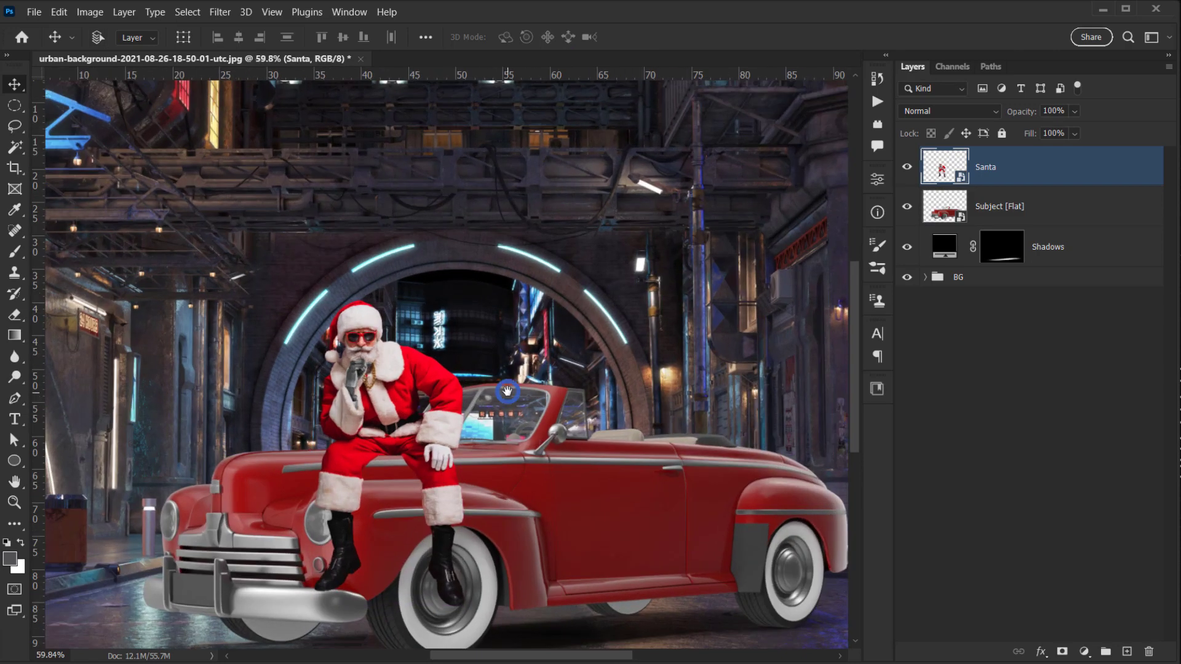
pyautogui.moveTo(504, 388); pyautogui.dragTo(503, 372)
pyautogui.scroll(-3, 456, 404)
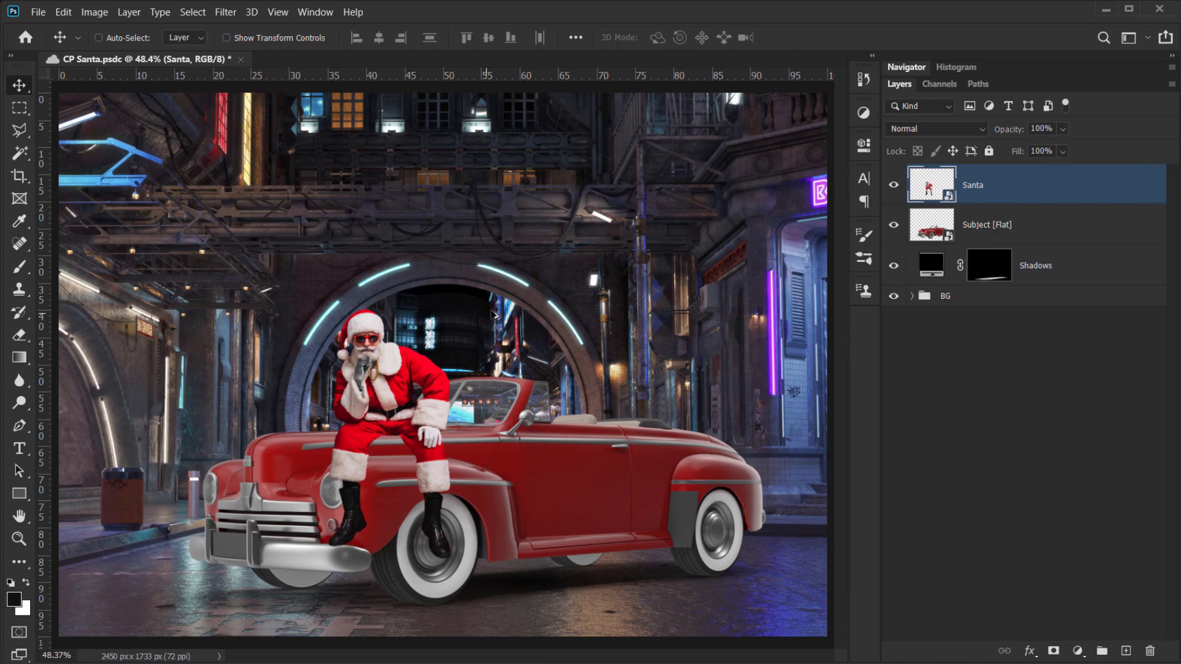
pyautogui.scroll(4, 514, 321)
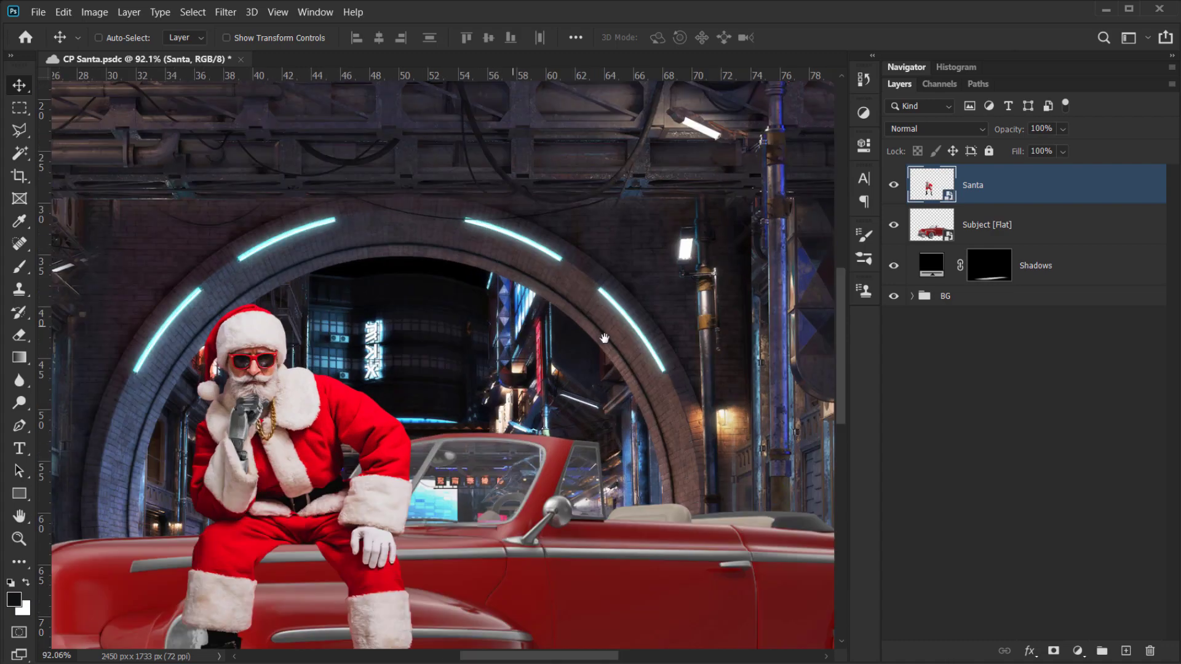
pyautogui.scroll(-2, 511, 413)
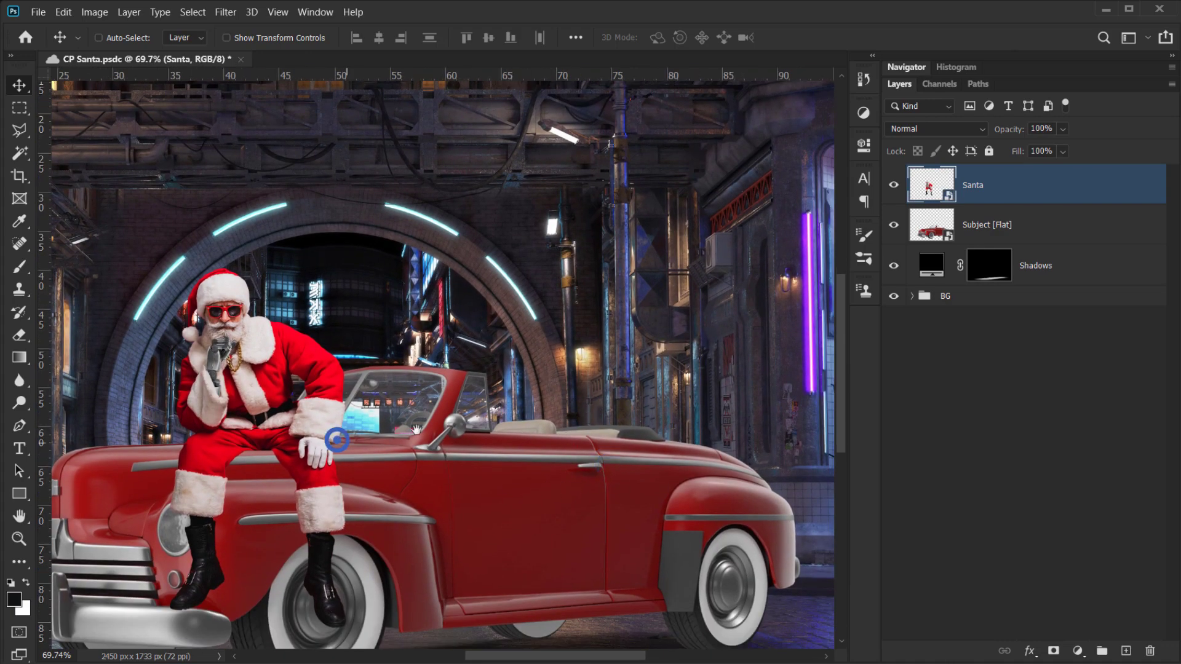
pyautogui.moveTo(296, 439); pyautogui.dragTo(369, 411)
pyautogui.scroll(-1, 484, 357)
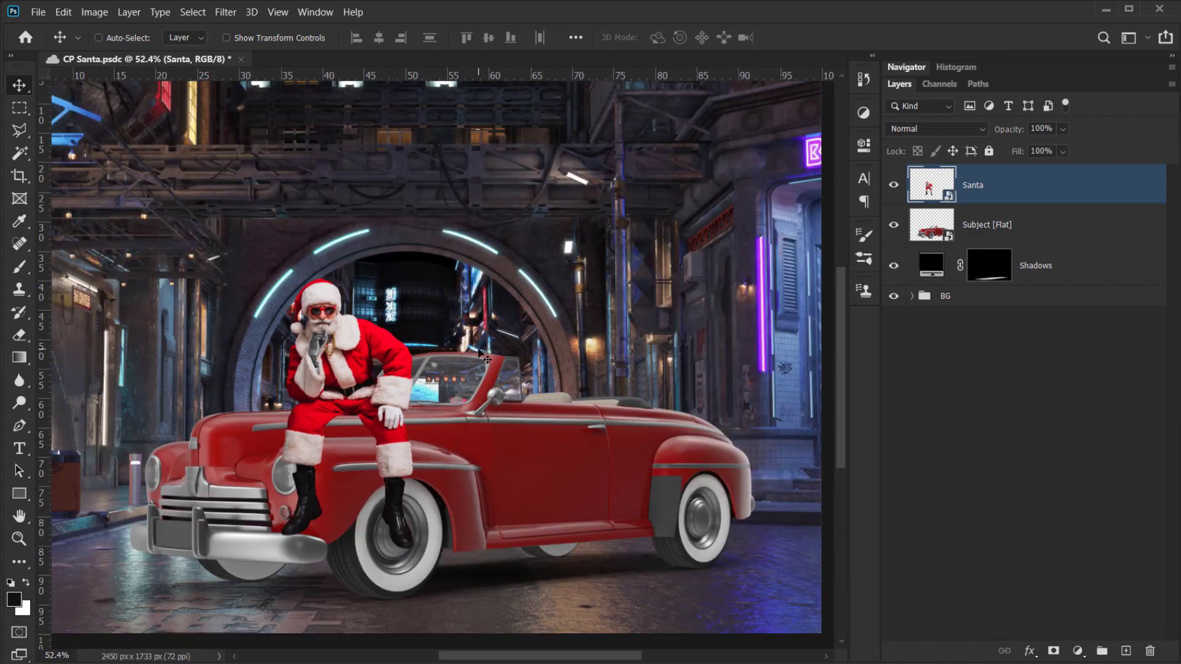
pyautogui.press('ctrl')
pyautogui.scroll(-1, 484, 357)
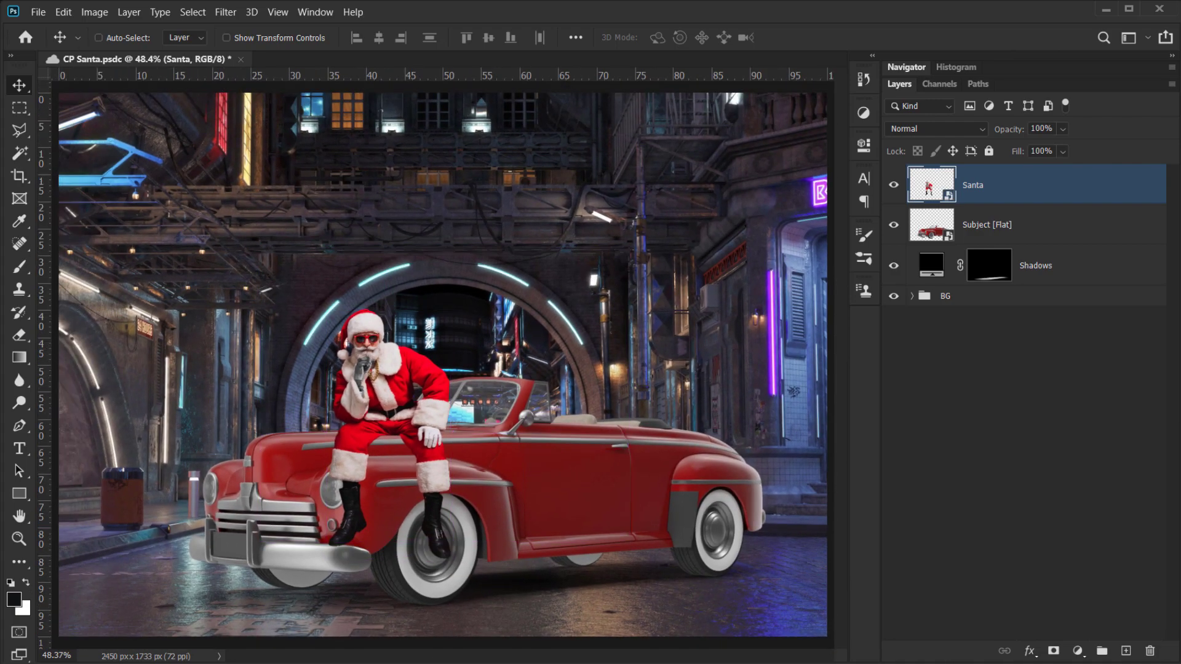
# - Place the Red Christmas Bag with Gifts image from the Santa CP folder into the composite and move it over the car's rear half
pyautogui.hotkey('alt', 'Tab')
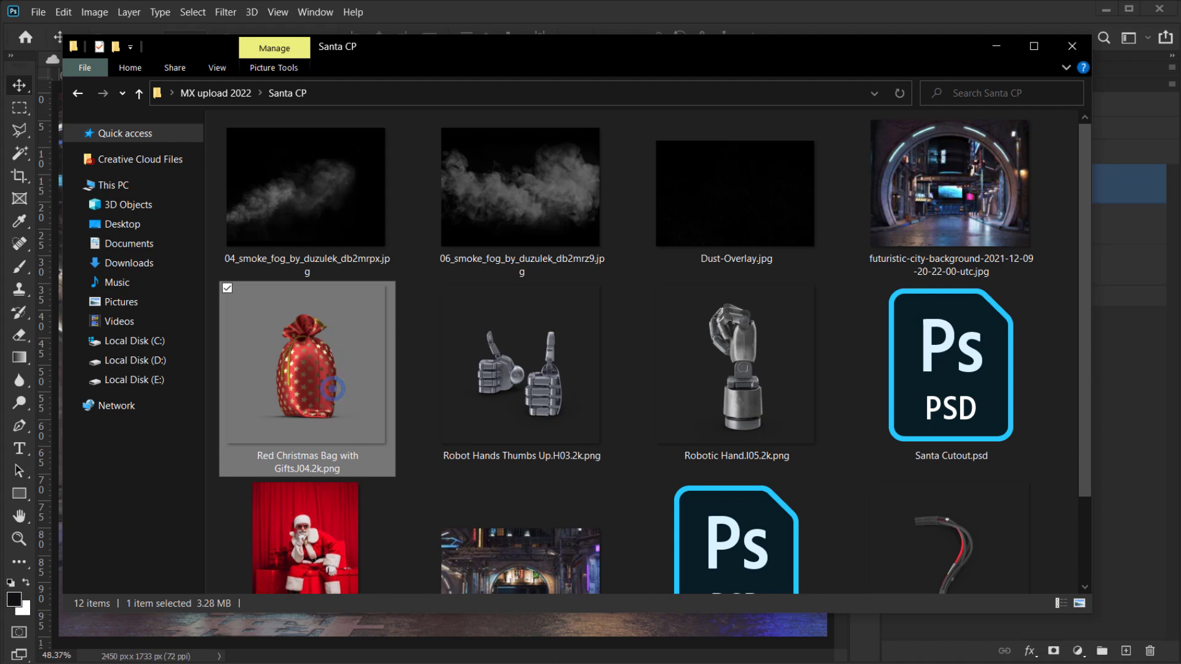
pyautogui.moveTo(337, 387); pyautogui.dragTo(736, 624)
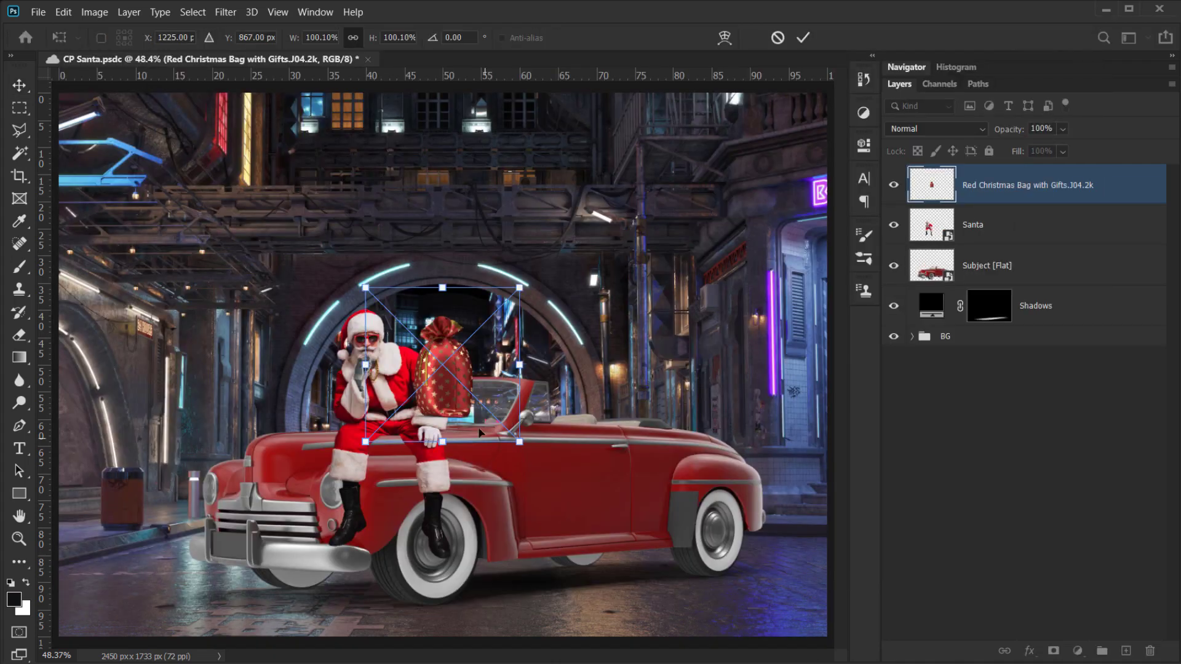
pyautogui.moveTo(523, 397); pyautogui.dragTo(656, 425)
# - Rotate the gift bag to 19.10°, scale it to 102.79% and position it over the car's back seat
pyautogui.scroll(9, 646, 449)
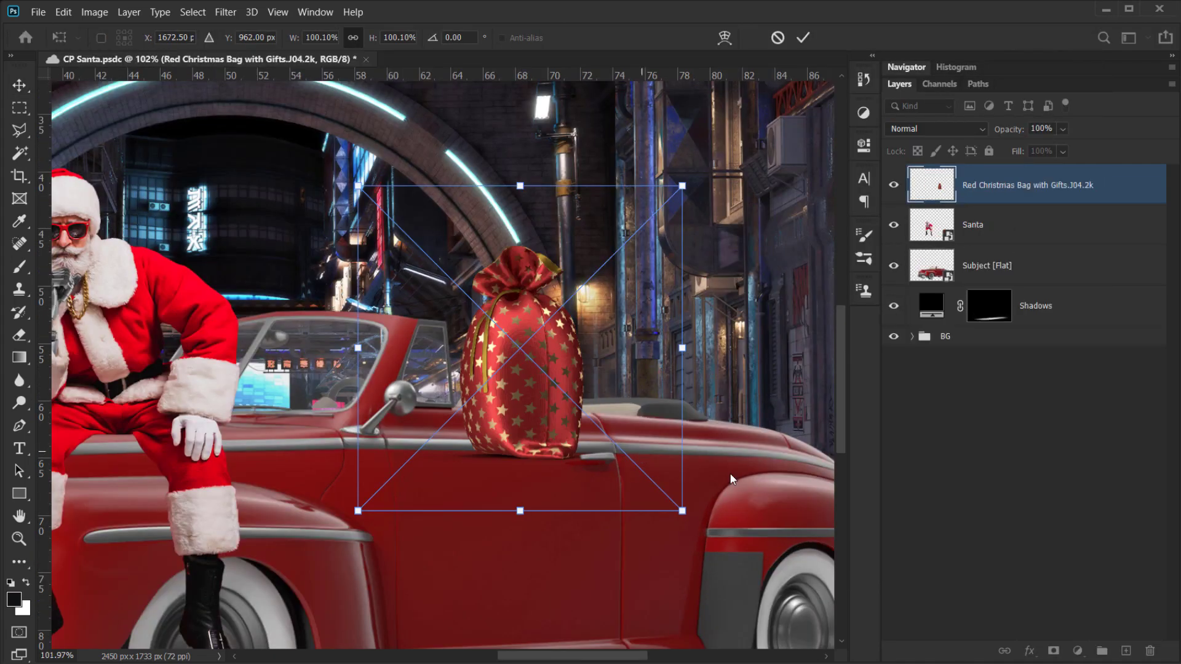
pyautogui.moveTo(754, 498); pyautogui.dragTo(692, 565)
pyautogui.moveTo(568, 397); pyautogui.dragTo(623, 460)
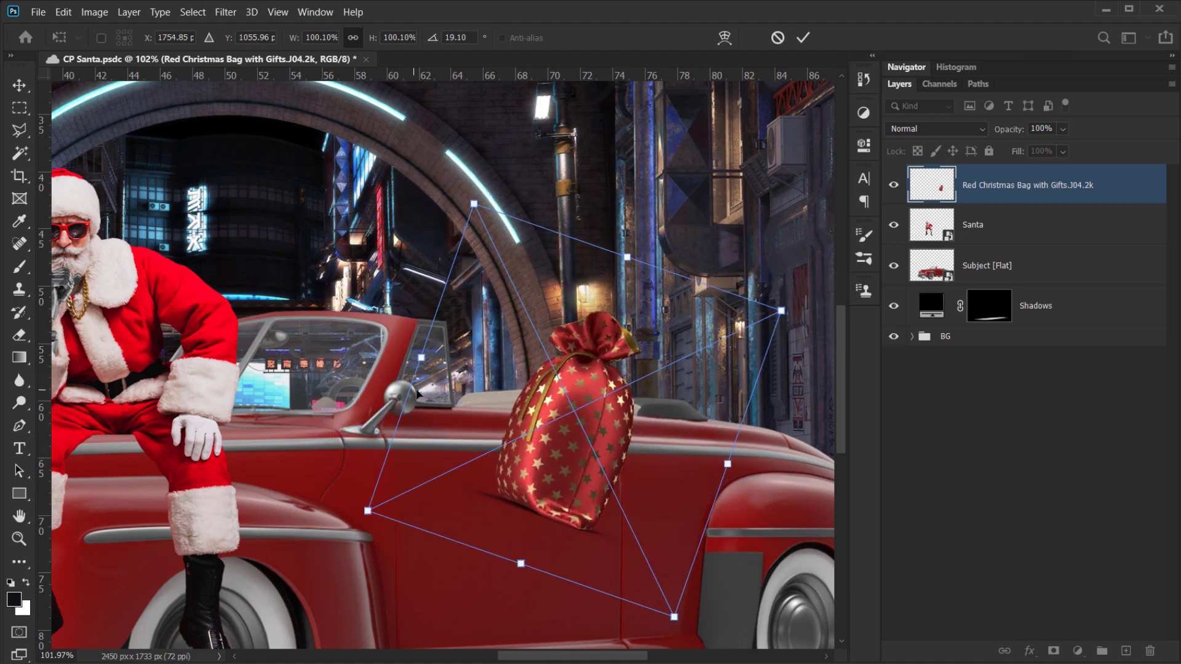
pyautogui.moveTo(422, 362); pyautogui.dragTo(412, 355)
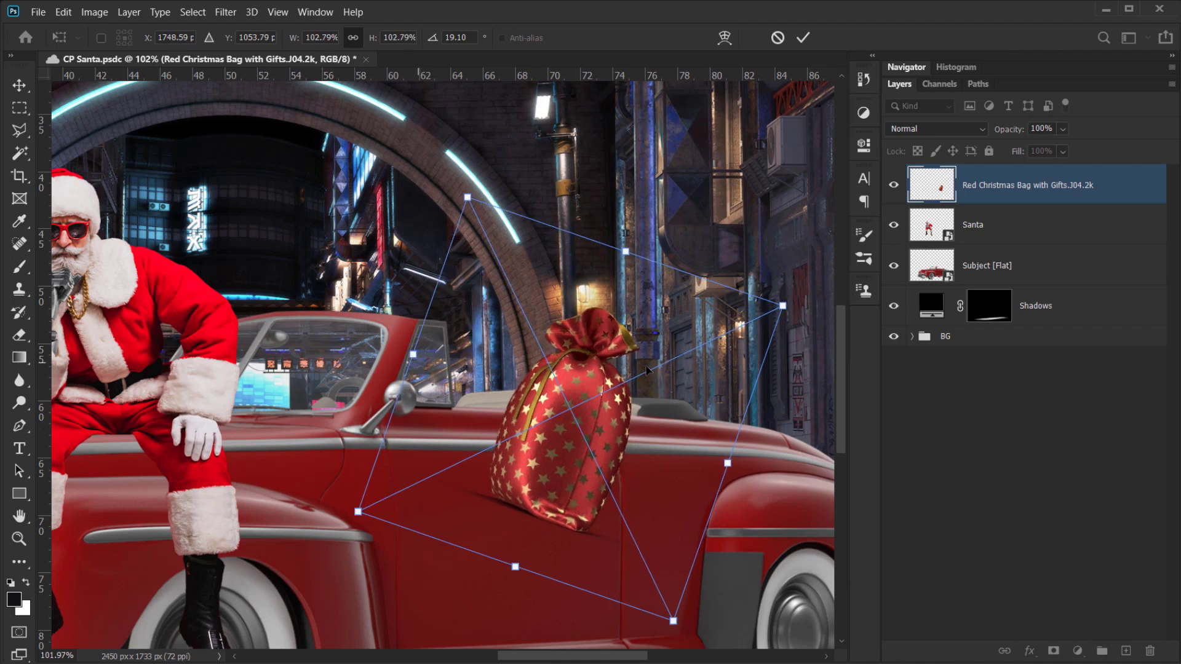
pyautogui.moveTo(689, 429); pyautogui.dragTo(688, 432)
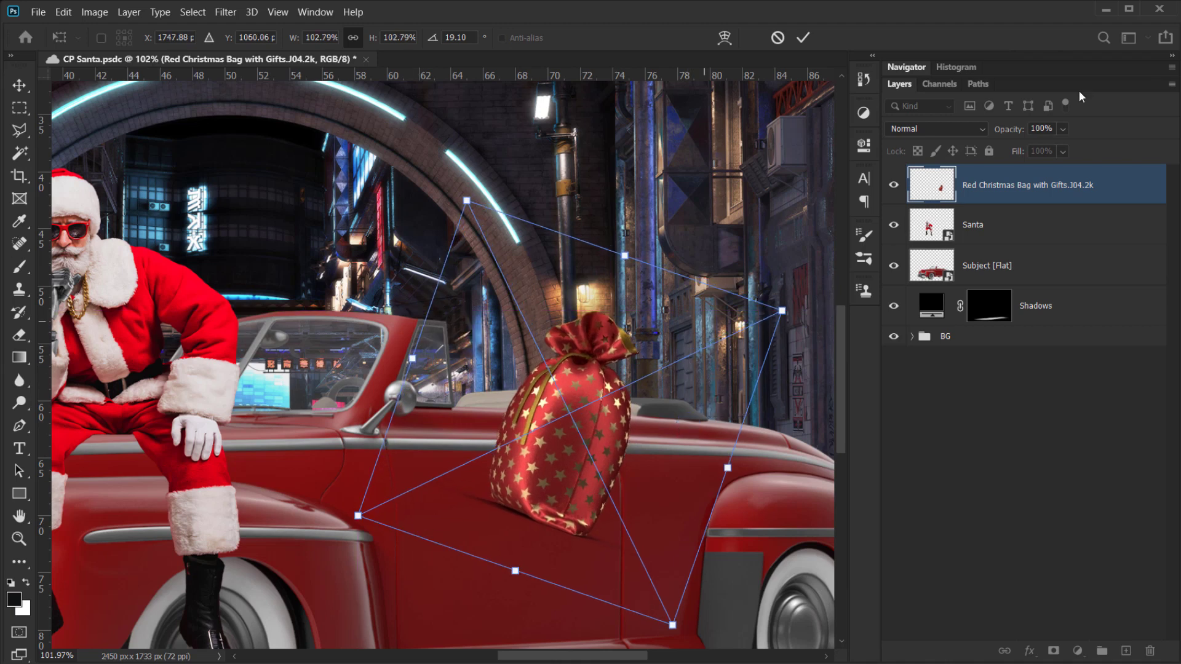
# - Fade the bag to about 49% opacity, refine its placement with a rotation of 20.76°, and restore its opacity to 100%
pyautogui.moveTo(1017, 131); pyautogui.dragTo(977, 141)
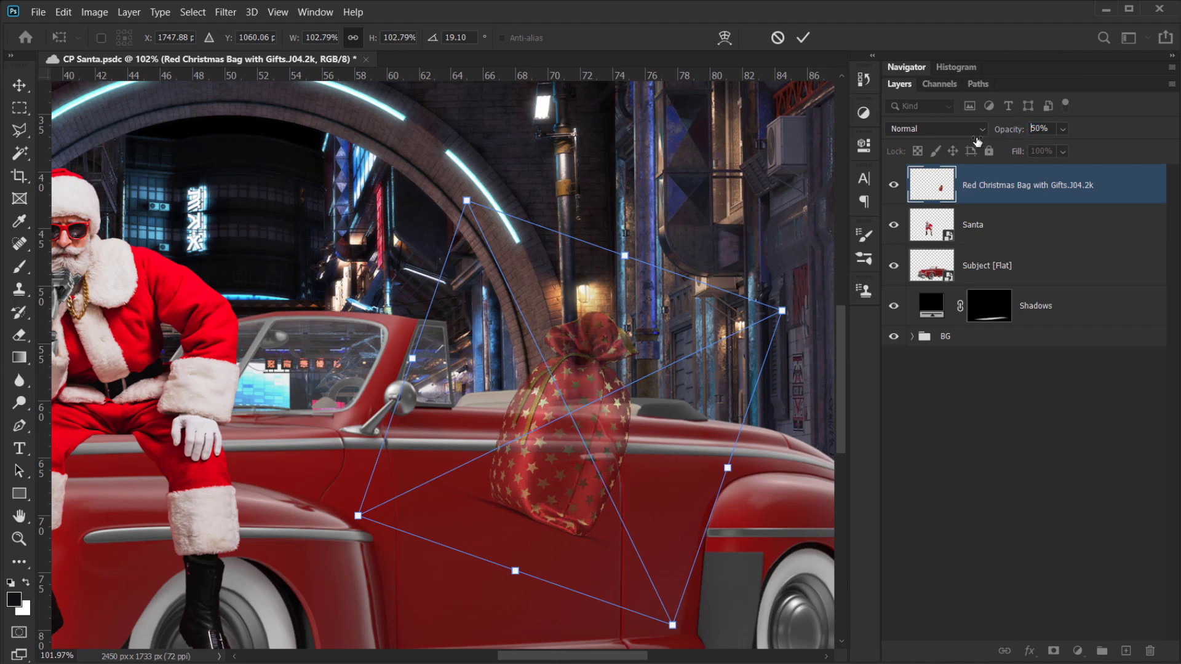
pyautogui.moveTo(821, 242); pyautogui.dragTo(827, 251)
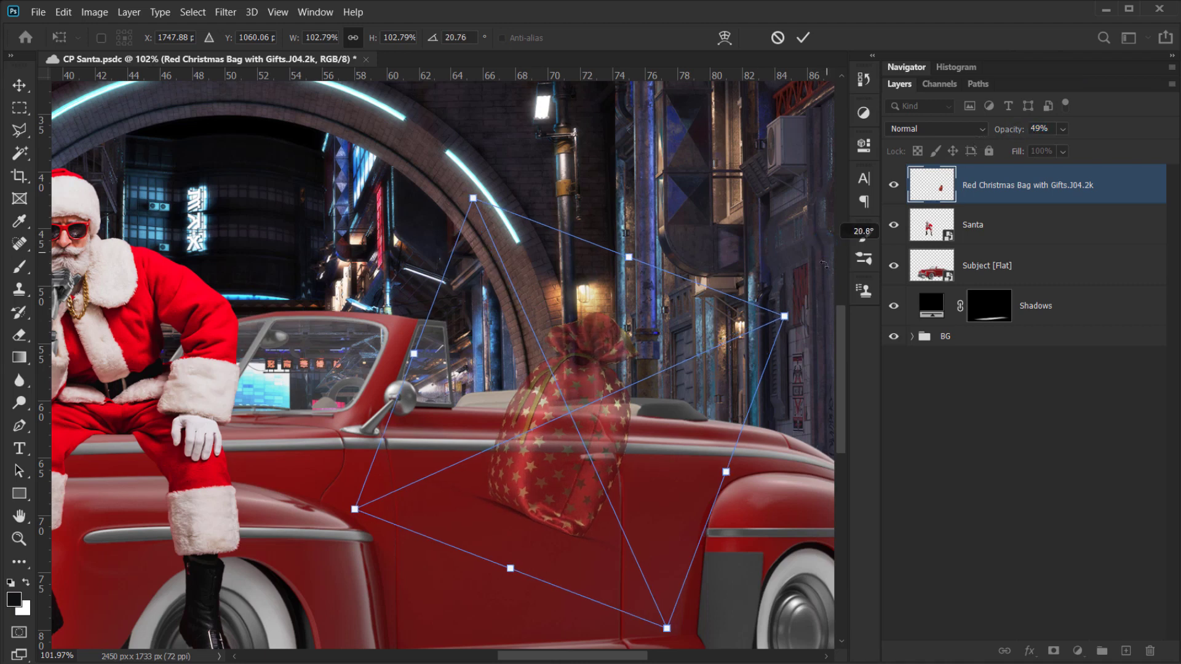
pyautogui.moveTo(654, 437); pyautogui.dragTo(657, 440)
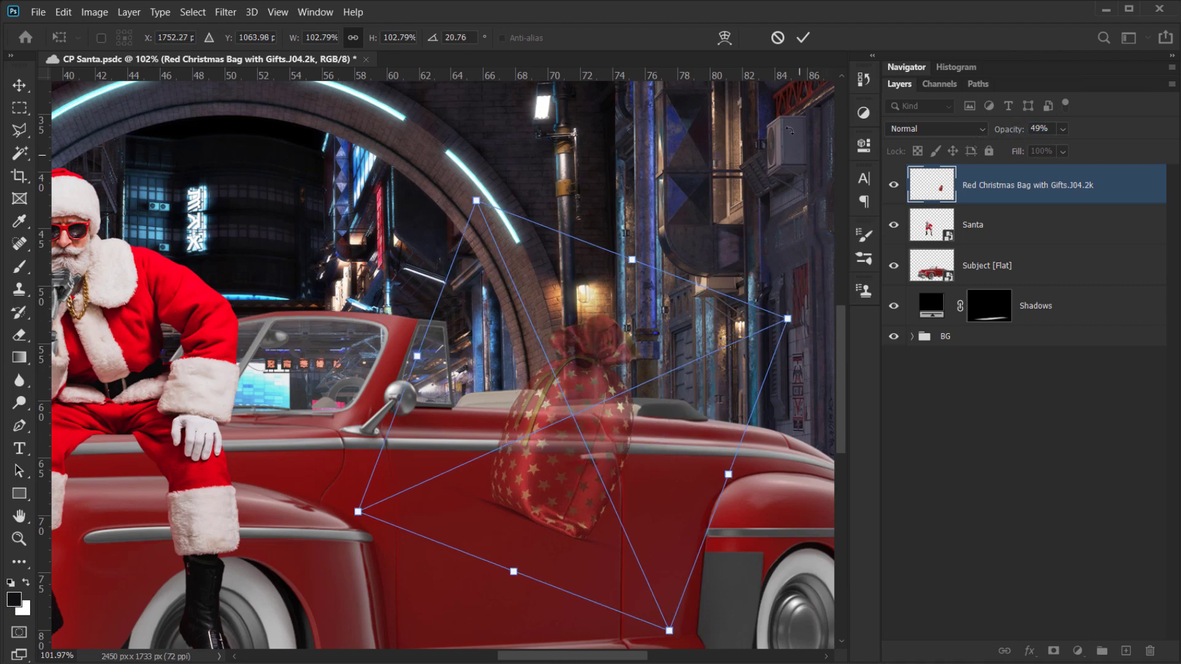
pyautogui.click(802, 37)
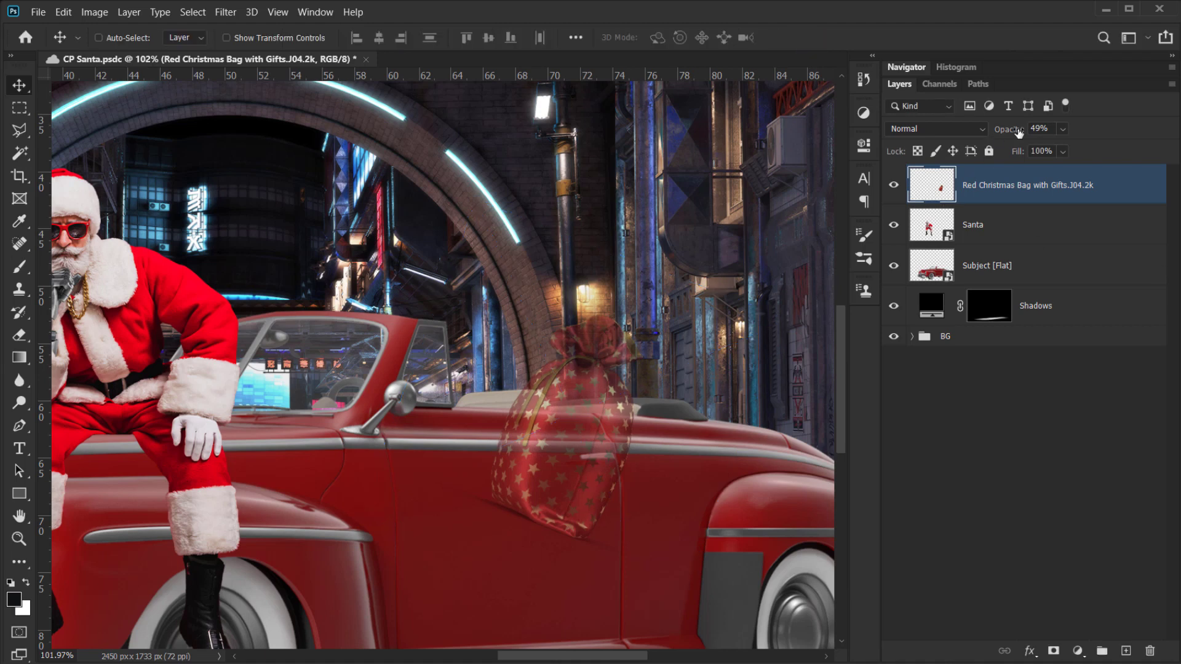
pyautogui.moveTo(1011, 130); pyautogui.dragTo(1059, 129)
# - Convert the Red Christmas Bag layer to a smart object and add a layer mask to it
pyautogui.moveTo(605, 388); pyautogui.dragTo(470, 351)
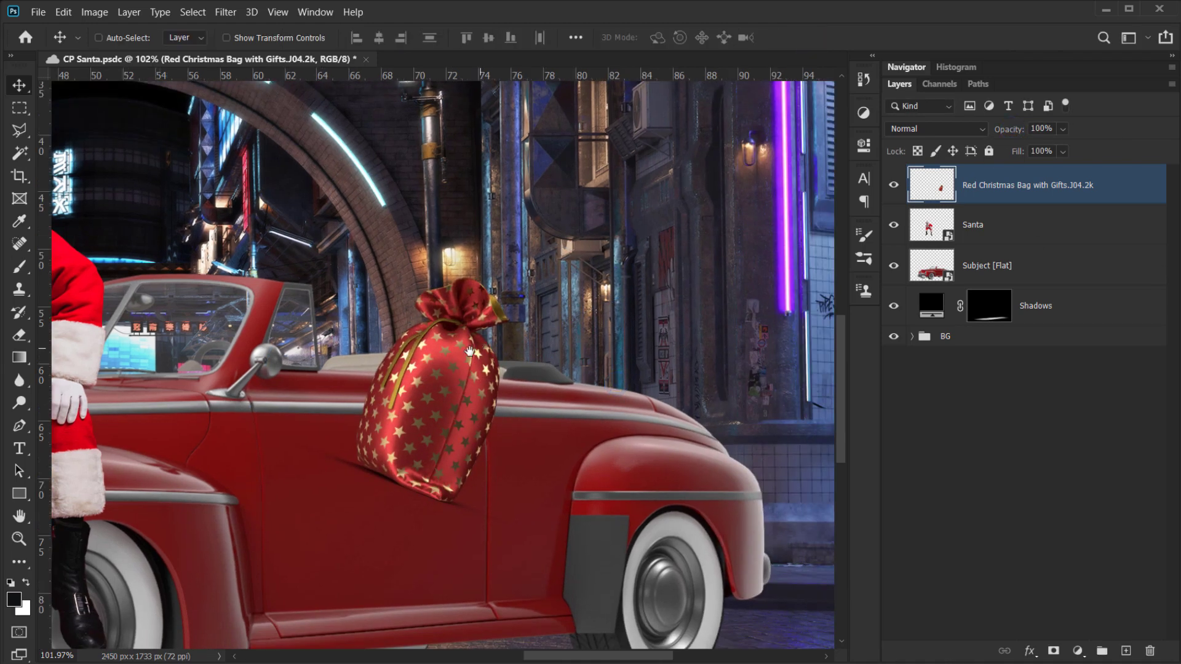
pyautogui.rightClick(1047, 198)
pyautogui.click(879, 239)
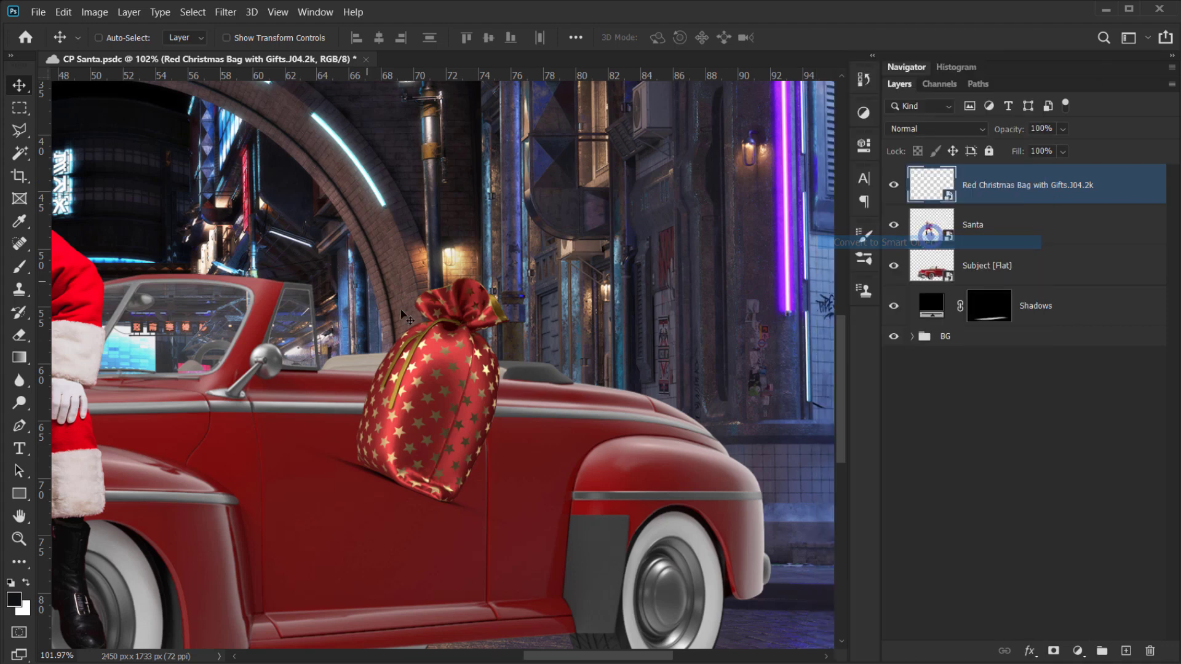
pyautogui.moveTo(480, 367); pyautogui.dragTo(592, 342)
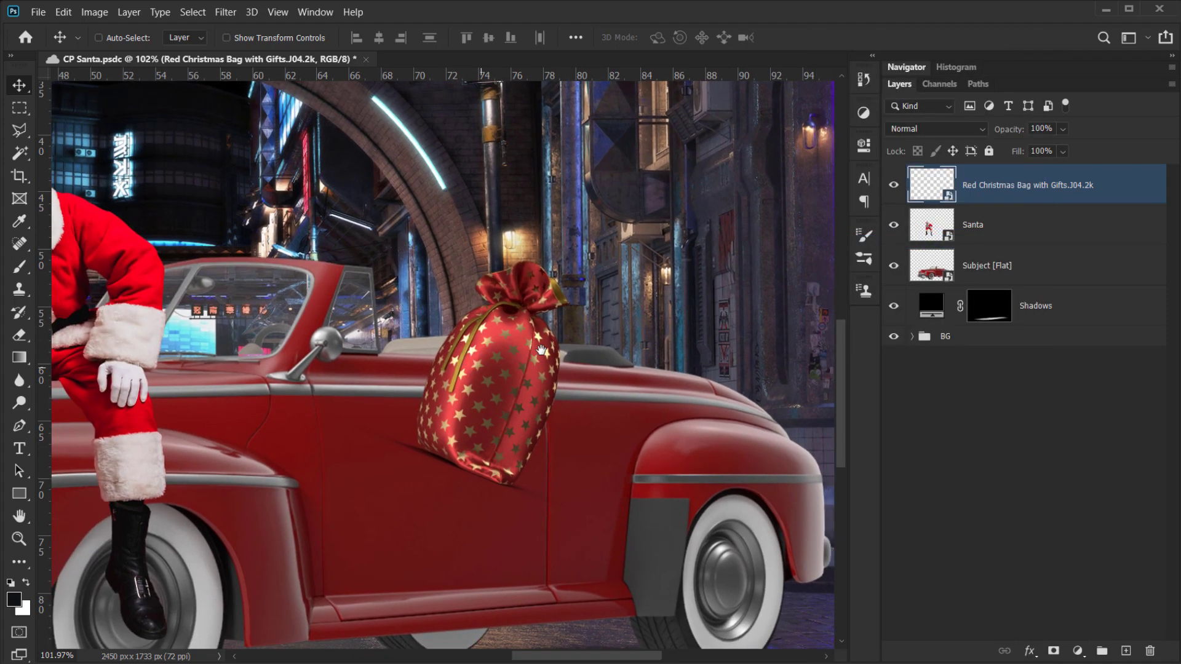
pyautogui.click(1053, 651)
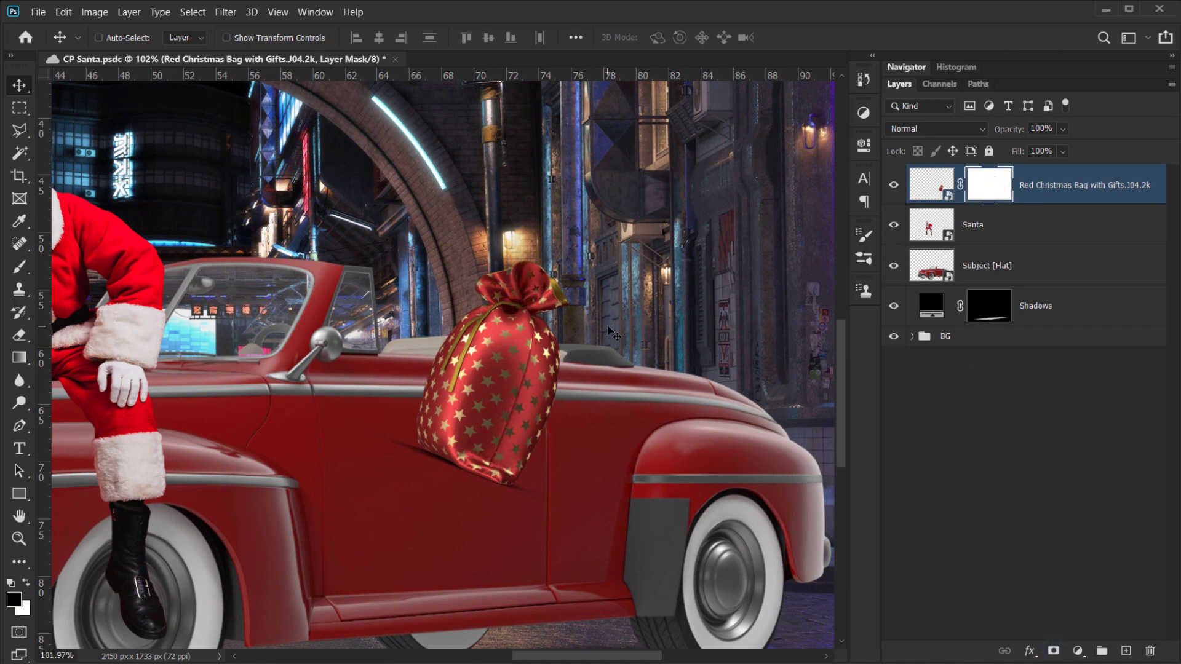
# - Mask out the lower part of the bag over the car door and seat with a hard-edged black brush of about 110 px
pyautogui.press('b')
pyautogui.moveTo(492, 323); pyautogui.dragTo(511, 320)
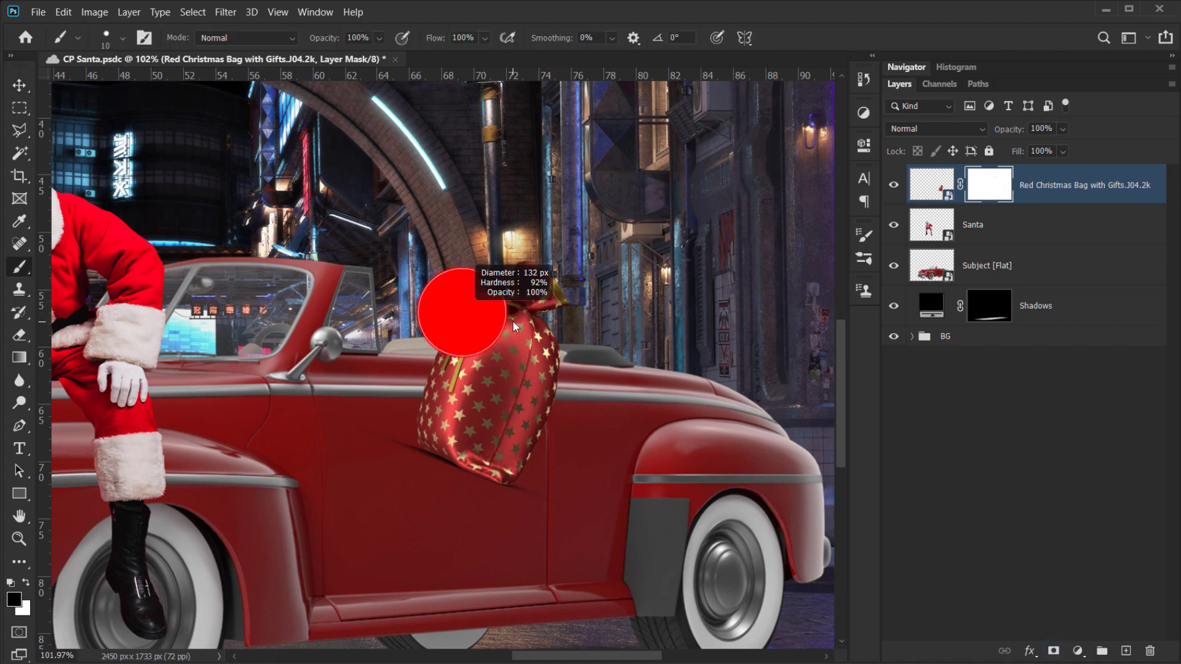
pyautogui.rightClick(411, 323)
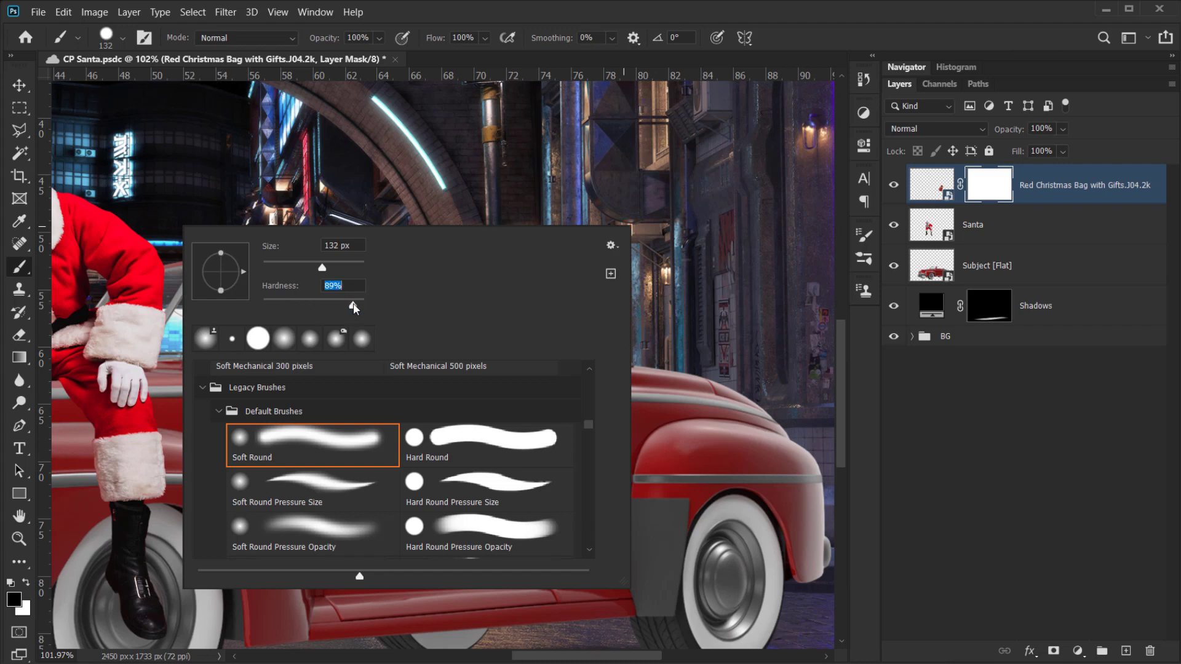
pyautogui.click(327, 43)
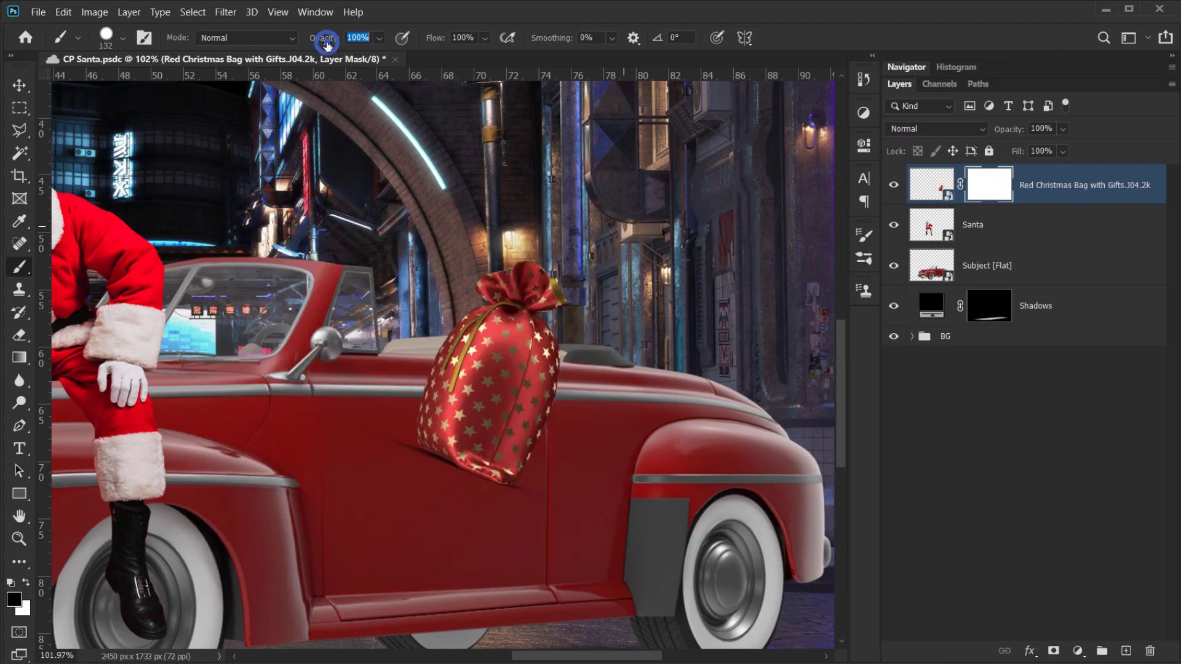
pyautogui.click(451, 43)
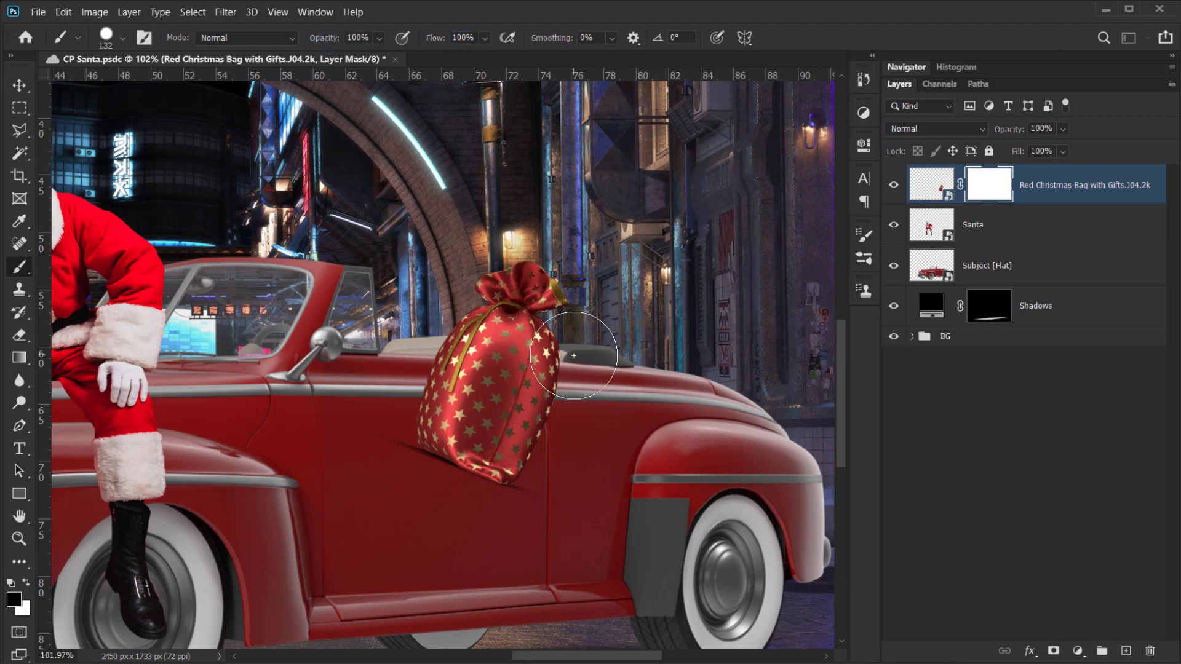
pyautogui.moveTo(572, 353); pyautogui.dragTo(550, 345)
pyautogui.scroll(4, 488, 403)
pyautogui.moveTo(506, 403); pyautogui.dragTo(491, 405)
pyautogui.click(604, 394)
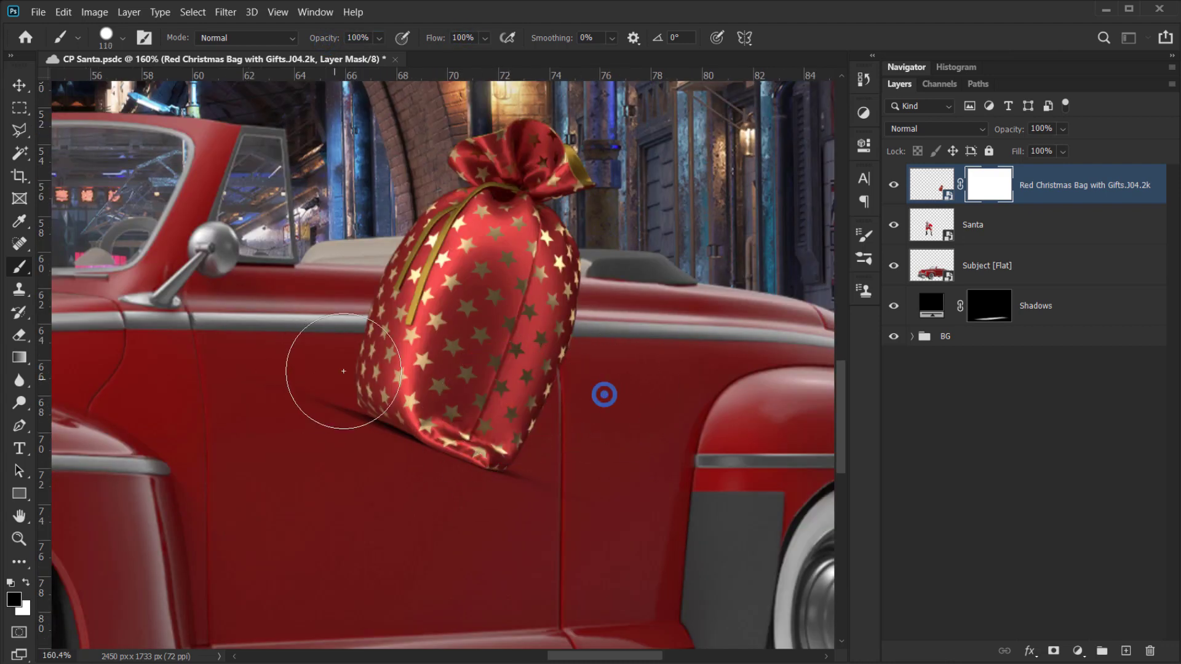
pyautogui.moveTo(343, 371); pyautogui.dragTo(585, 364)
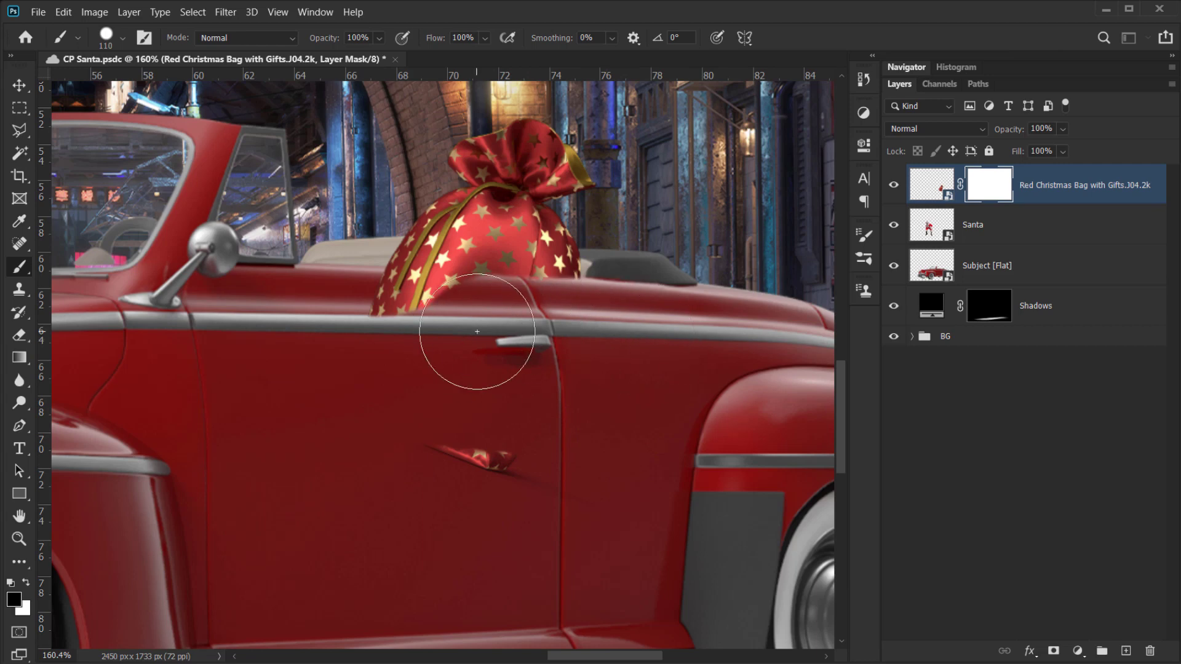
pyautogui.moveTo(400, 279)
pyautogui.mouseDown()
pyautogui.moveTo(419, 294)
pyautogui.moveTo(405, 320)
pyautogui.mouseUp()
# - Refine the bag's mask along the seat edge and the top of the car body using a black brush of about 10 px
pyautogui.scroll(8, 414, 261)
pyautogui.moveTo(478, 200)
pyautogui.mouseDown()
pyautogui.moveTo(371, 203)
pyautogui.moveTo(434, 306)
pyautogui.moveTo(400, 285)
pyautogui.moveTo(353, 302)
pyautogui.moveTo(410, 298)
pyautogui.moveTo(361, 303)
pyautogui.moveTo(403, 302)
pyautogui.moveTo(366, 303)
pyautogui.moveTo(450, 324)
pyautogui.moveTo(478, 365)
pyautogui.moveTo(481, 398)
pyautogui.moveTo(496, 349)
pyautogui.moveTo(480, 312)
pyautogui.mouseUp()
pyautogui.press('x')
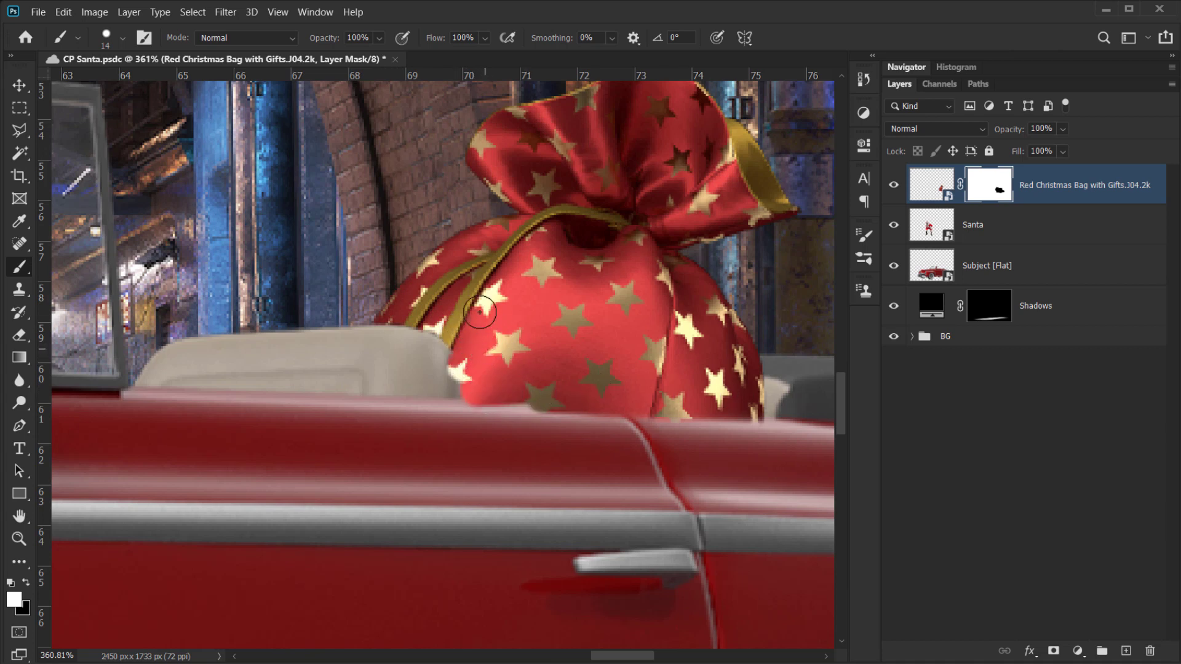
pyautogui.scroll(3, 395, 363)
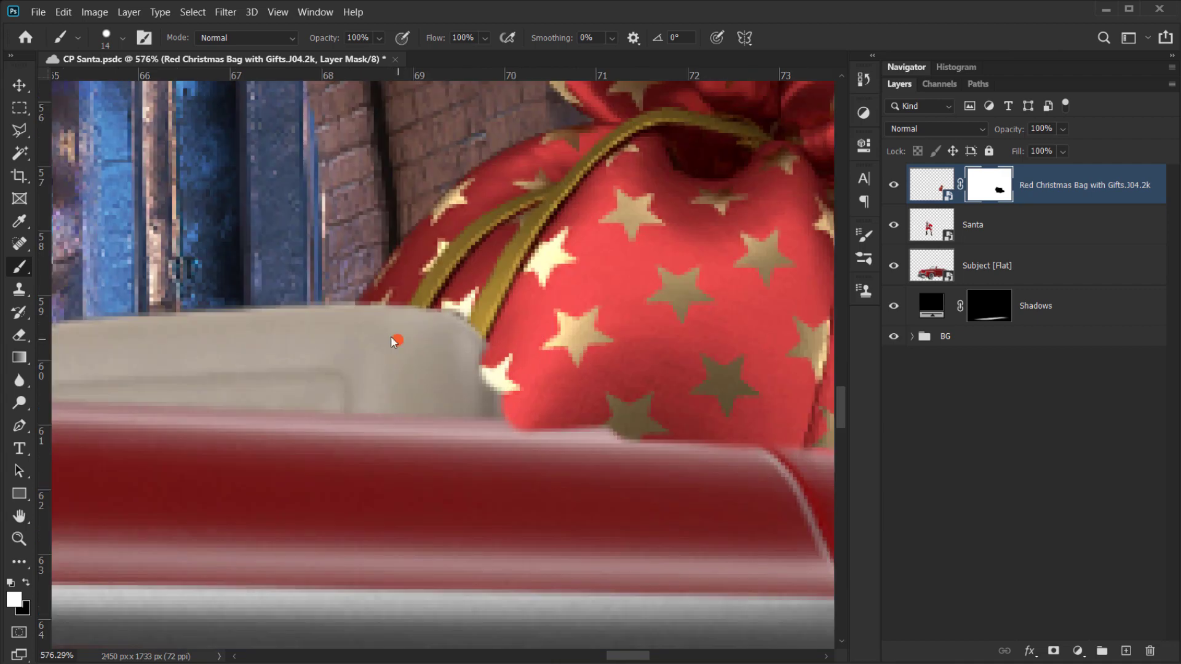
pyautogui.press('[')
pyautogui.press('x')
pyautogui.moveTo(360, 320)
pyautogui.mouseDown()
pyautogui.moveTo(450, 335)
pyautogui.moveTo(477, 407)
pyautogui.moveTo(472, 351)
pyautogui.moveTo(475, 412)
pyautogui.moveTo(257, 307)
pyautogui.mouseUp()
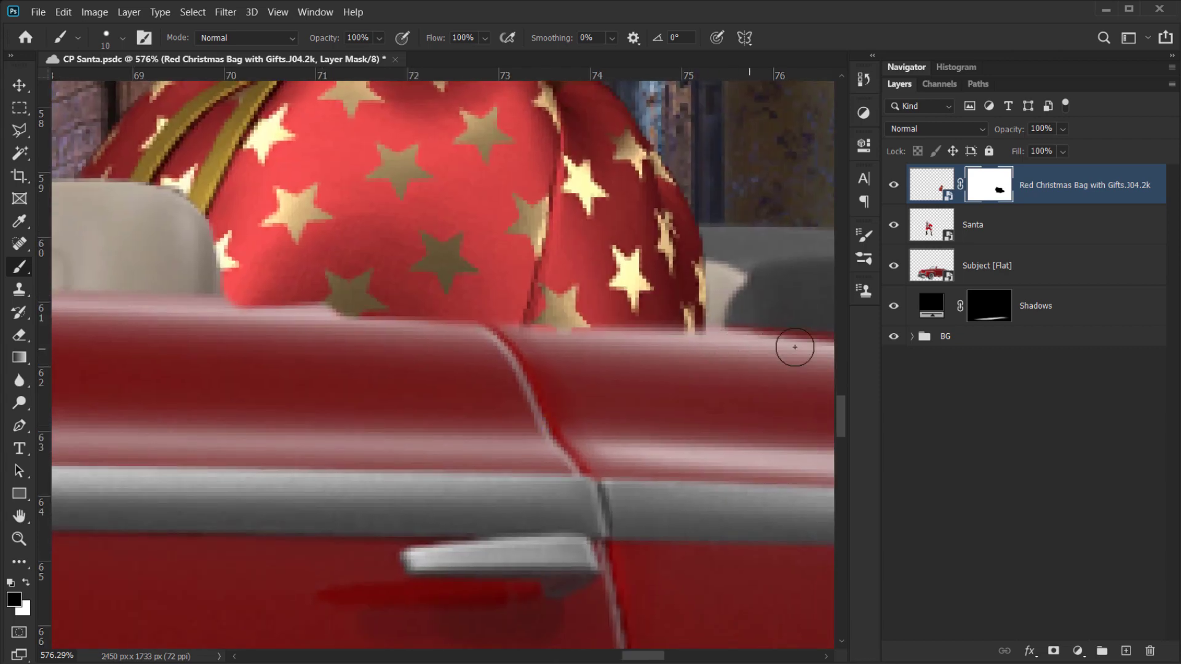
pyautogui.moveTo(764, 341)
pyautogui.mouseDown()
pyautogui.moveTo(680, 367)
pyautogui.moveTo(387, 335)
pyautogui.moveTo(254, 335)
pyautogui.mouseUp()
# - Paint the bag's lower edge back in where it meets the car body, using white and reducing the brush to 4 px
pyautogui.press('x')
pyautogui.click(252, 292)
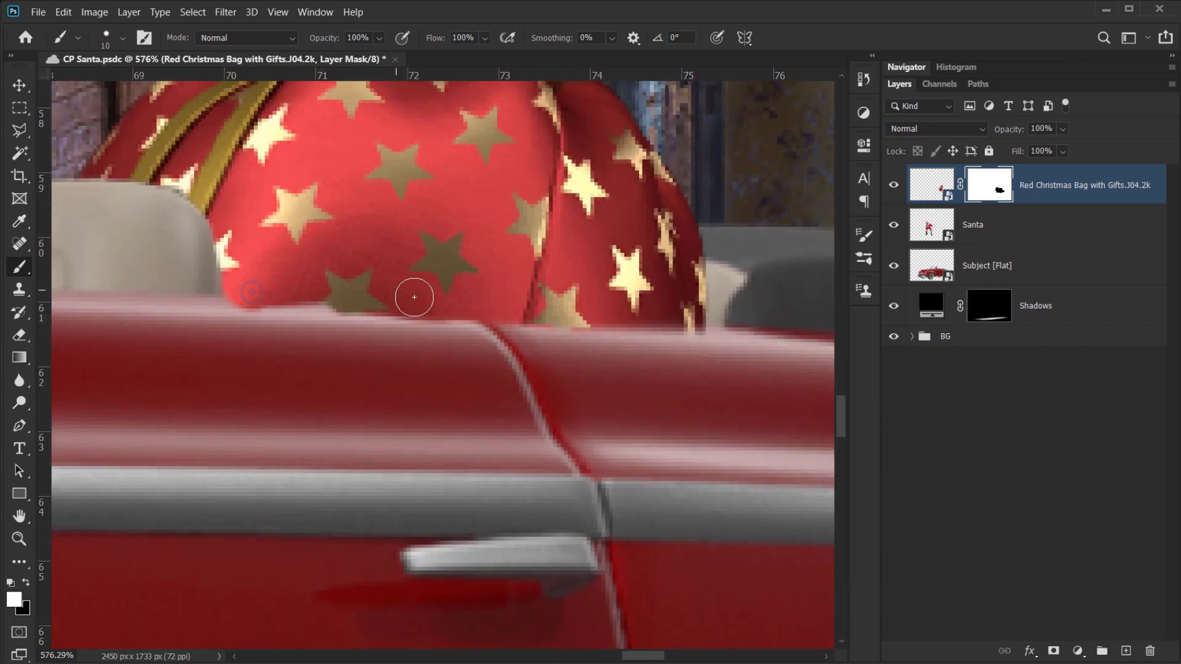
pyautogui.moveTo(515, 303)
pyautogui.mouseDown()
pyautogui.moveTo(704, 306)
pyautogui.moveTo(554, 305)
pyautogui.mouseUp()
pyautogui.moveTo(460, 296); pyautogui.dragTo(667, 354)
pyautogui.moveTo(496, 346); pyautogui.dragTo(449, 348)
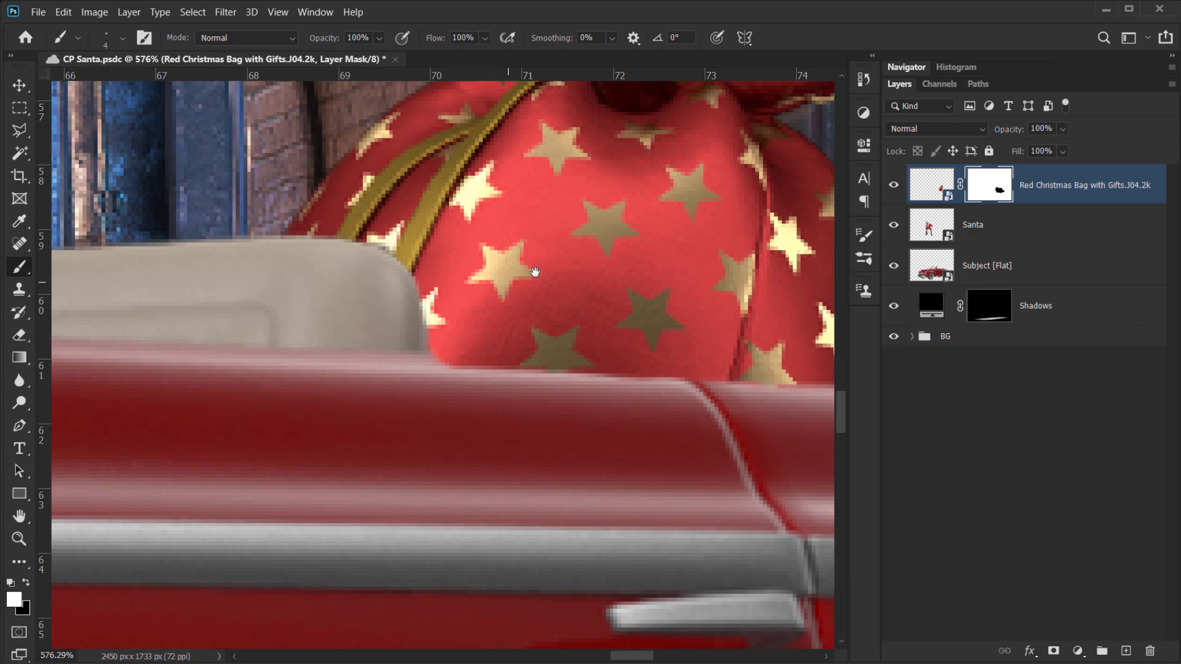
# - Hide and show the gift bag layer to compare the car with and without it
pyautogui.moveTo(560, 261)
pyautogui.mouseDown()
pyautogui.moveTo(430, 294)
pyautogui.moveTo(482, 342)
pyautogui.moveTo(475, 372)
pyautogui.moveTo(352, 370)
pyautogui.mouseUp()
pyautogui.scroll(-8, 430, 295)
pyautogui.scroll(4, 493, 398)
pyautogui.click(893, 184)
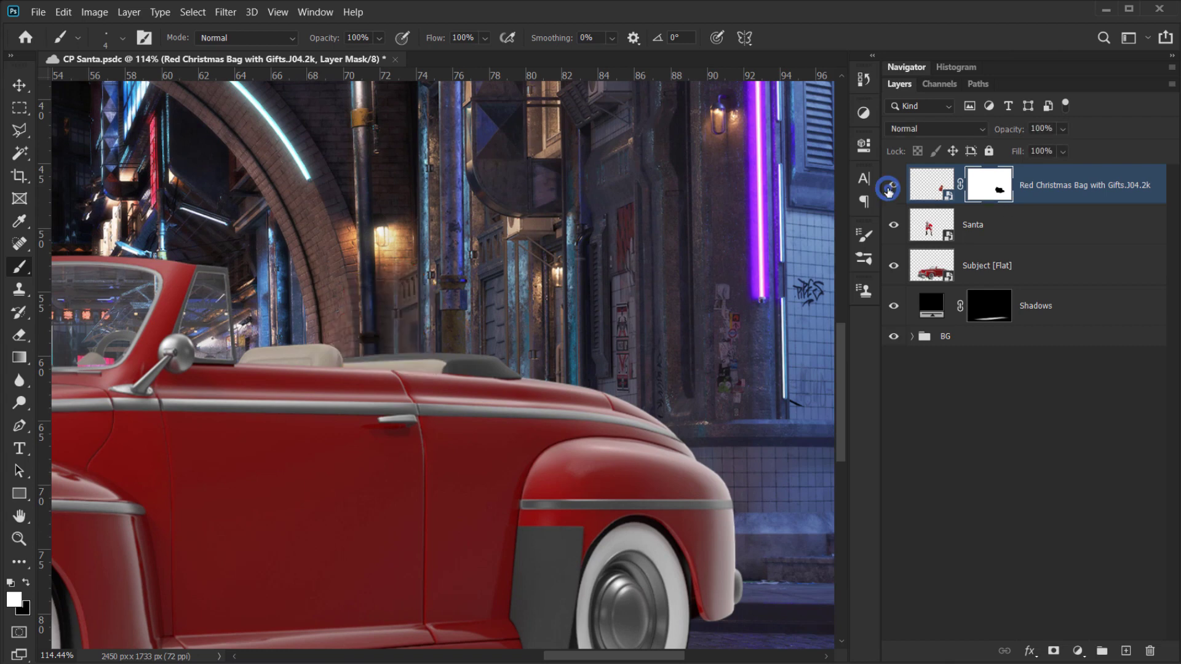
pyautogui.click(893, 184)
# - Examine how the gift bag and Santa sit in the whole composite, both up close and at full view
pyautogui.moveTo(456, 300); pyautogui.dragTo(527, 300)
pyautogui.scroll(-4, 469, 324)
pyautogui.moveTo(370, 319); pyautogui.dragTo(551, 329)
pyautogui.scroll(-2, 579, 329)
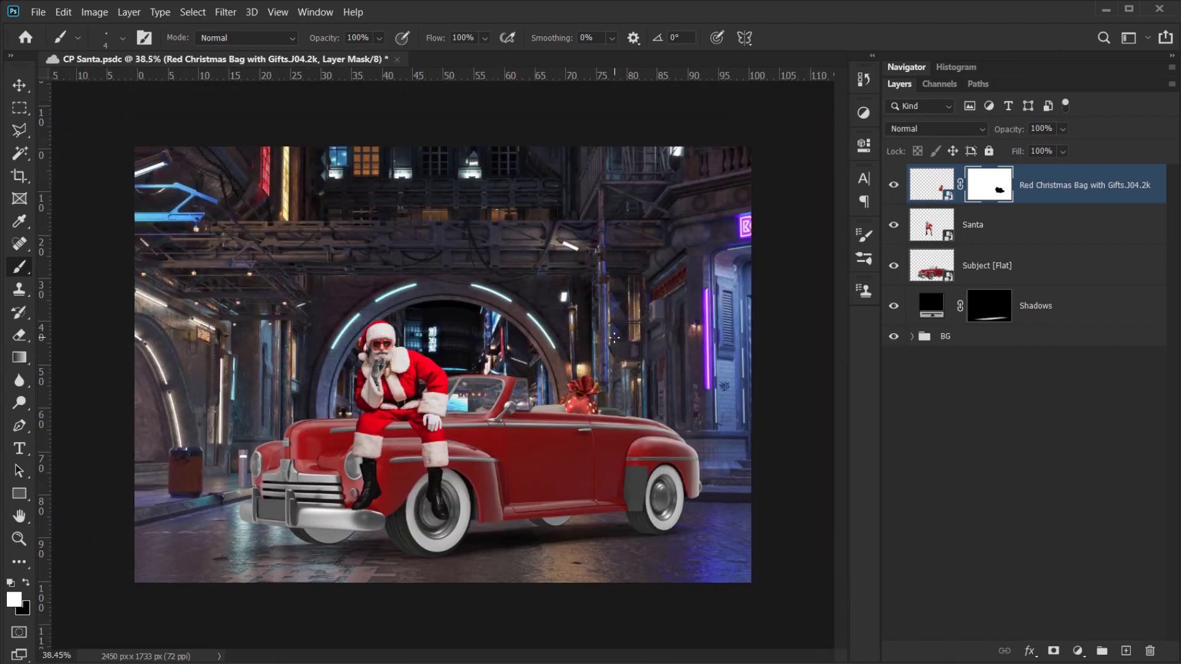
pyautogui.scroll(2, 475, 143)
pyautogui.scroll(2, 354, 280)
pyautogui.moveTo(536, 380); pyautogui.dragTo(562, 298)
pyautogui.scroll(-2, 562, 298)
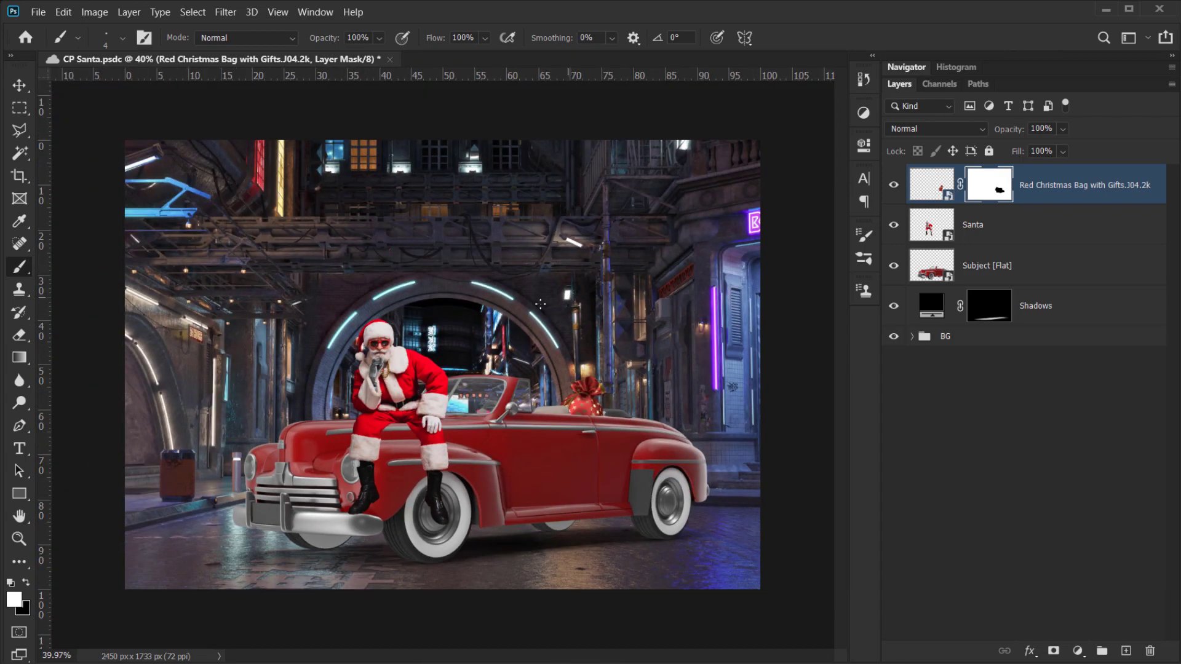
pyautogui.scroll(1, 497, 310)
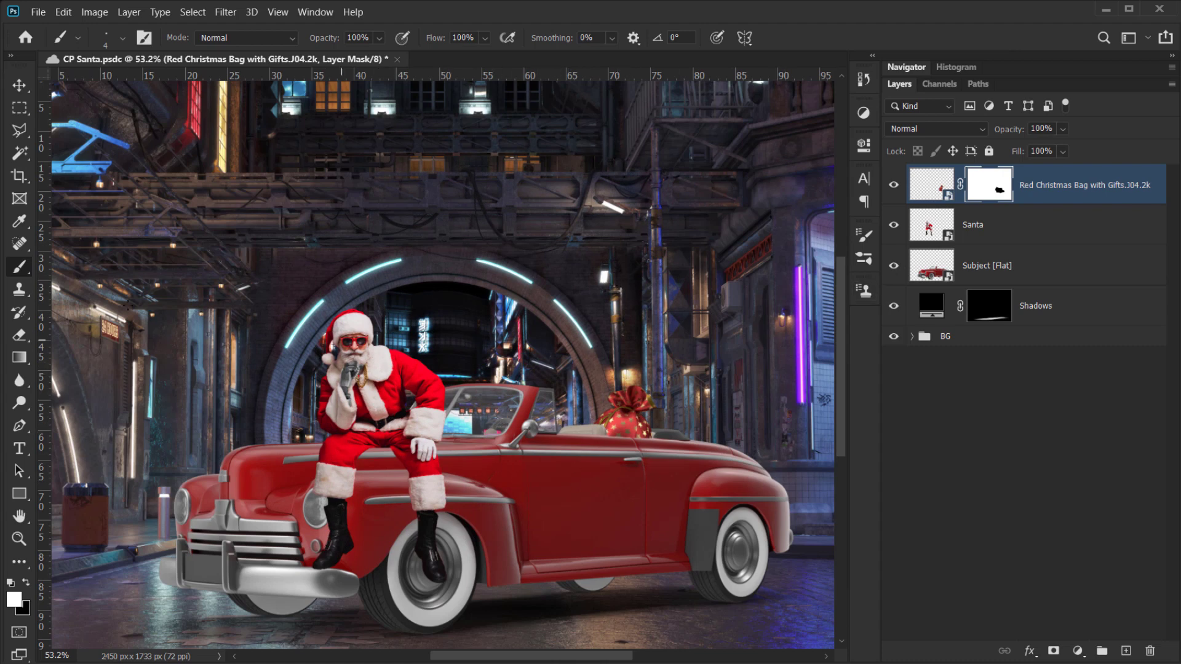
pyautogui.moveTo(399, 400); pyautogui.dragTo(437, 376)
pyautogui.scroll(-1, 463, 302)
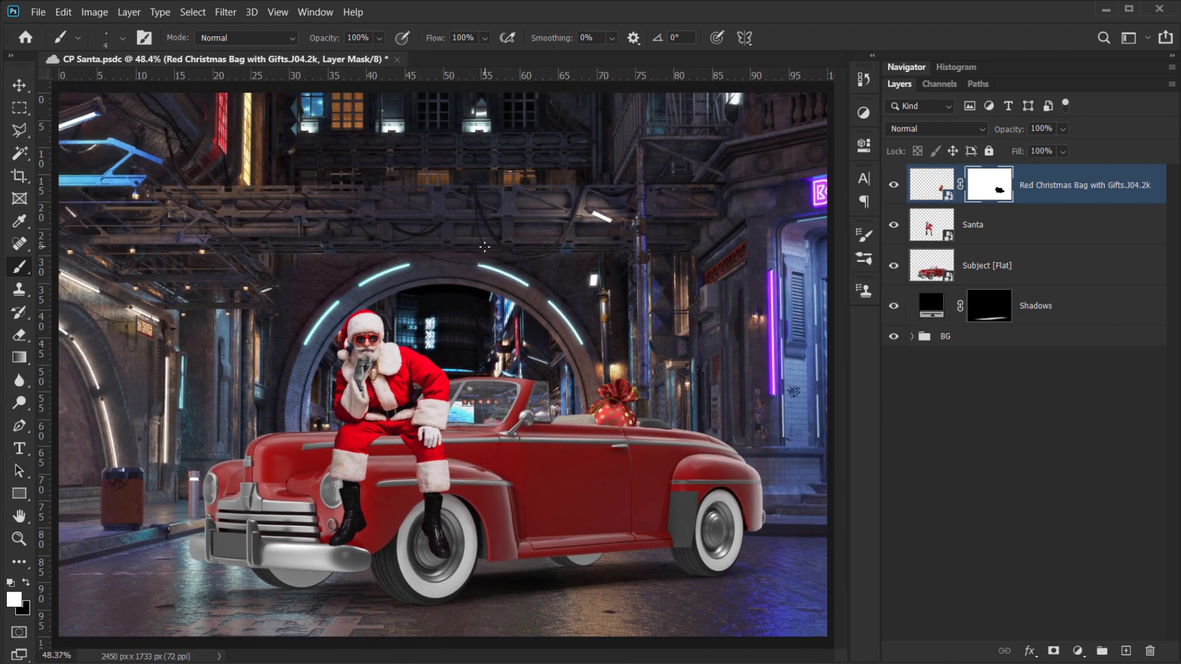
pyautogui.scroll(2, 545, 351)
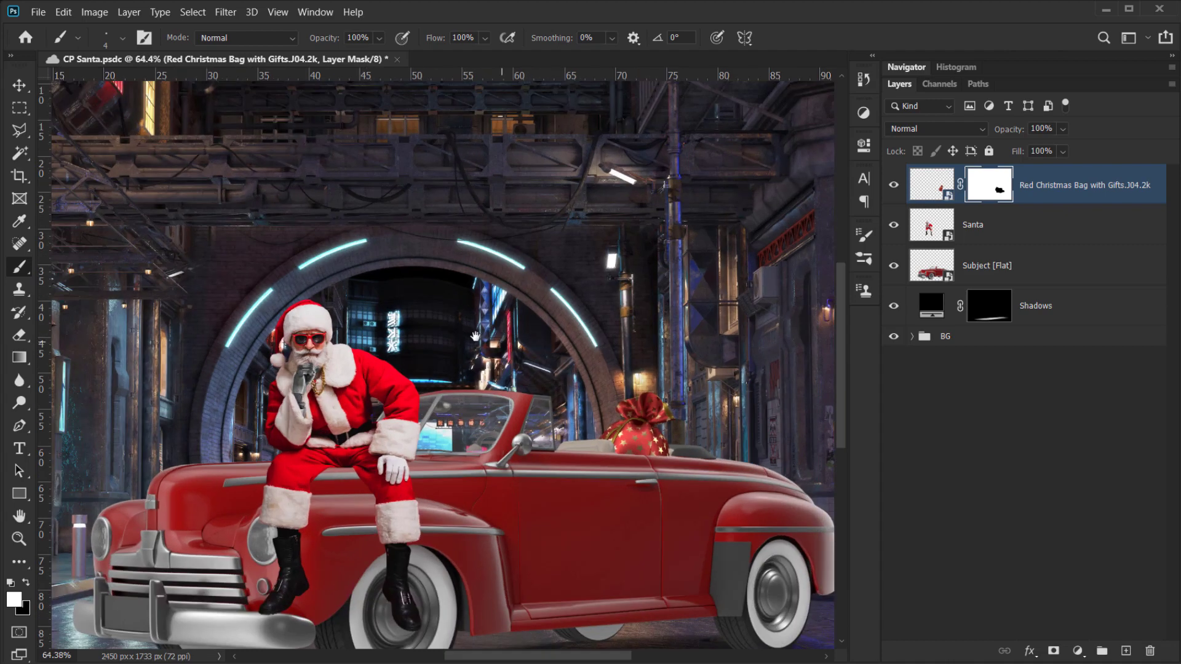
pyautogui.moveTo(475, 337); pyautogui.dragTo(476, 337)
pyautogui.hotkey('ctrl', '0')
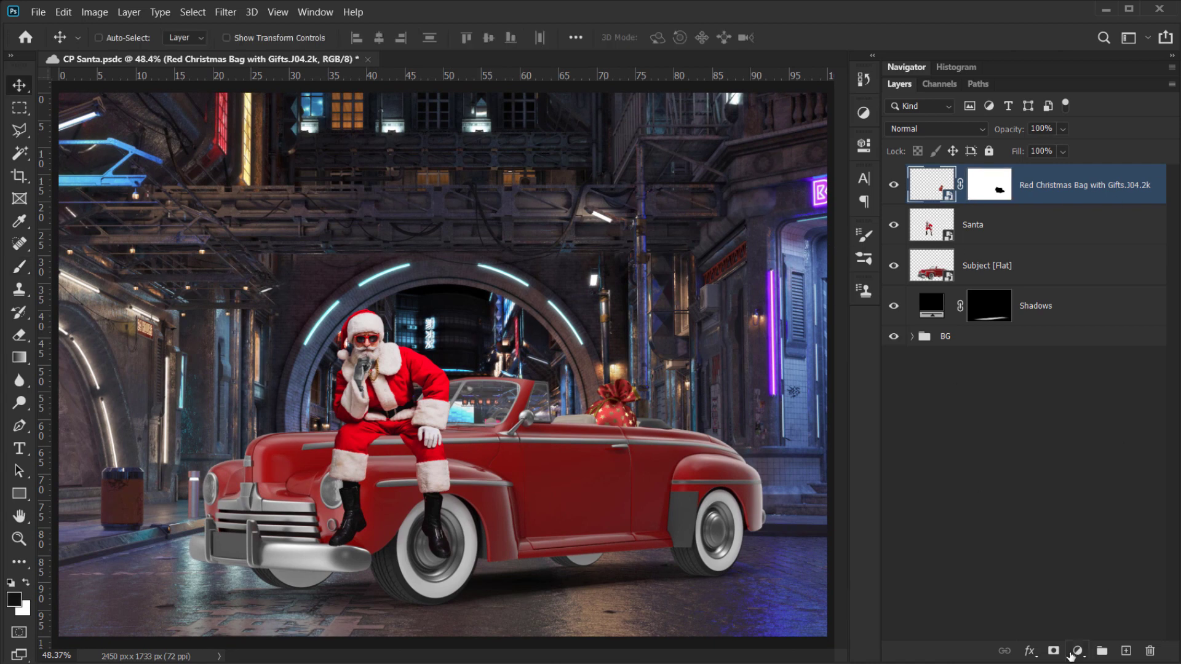
# - Add a Selective Color adjustment layer above the gift bag layer and set its method to Absolute
pyautogui.click(1071, 655)
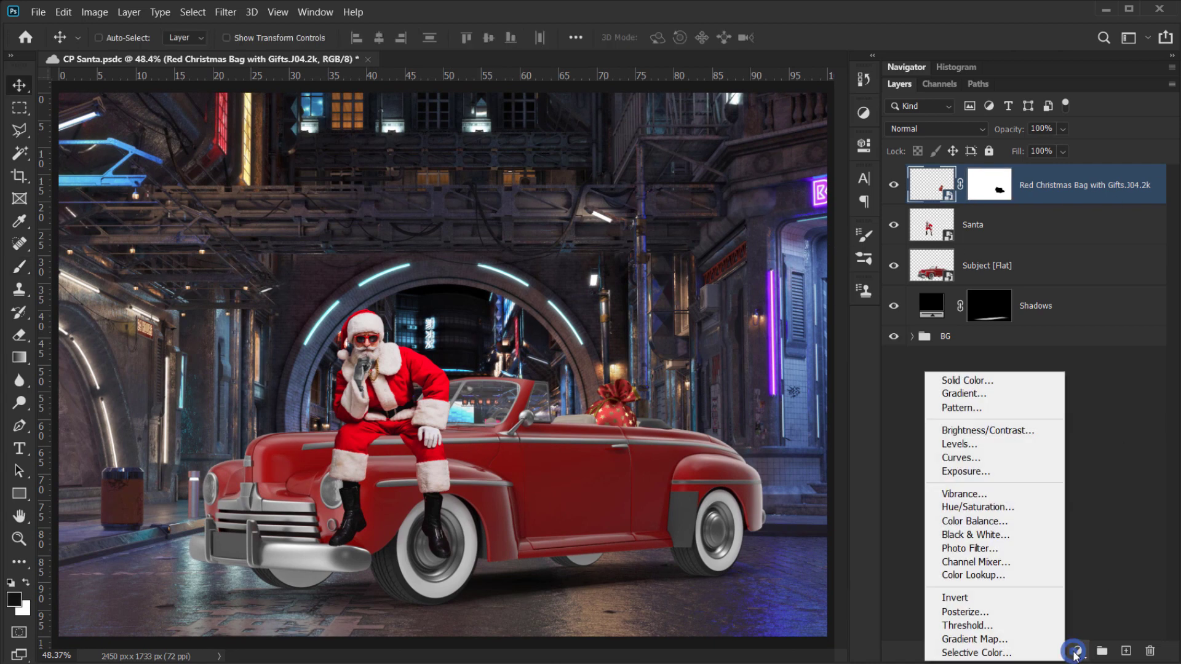
pyautogui.click(978, 653)
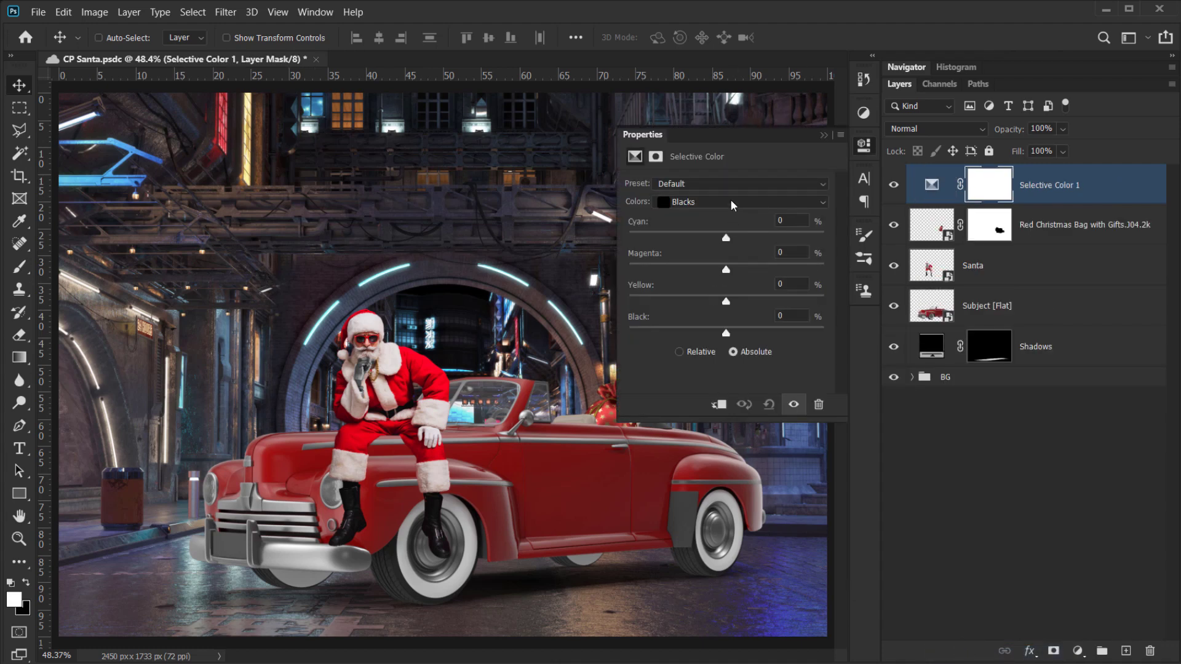
pyautogui.click(689, 355)
pyautogui.click(733, 352)
# - Set the cyan, magenta, yellow and black amounts of the Reds to -100%
pyautogui.click(715, 201)
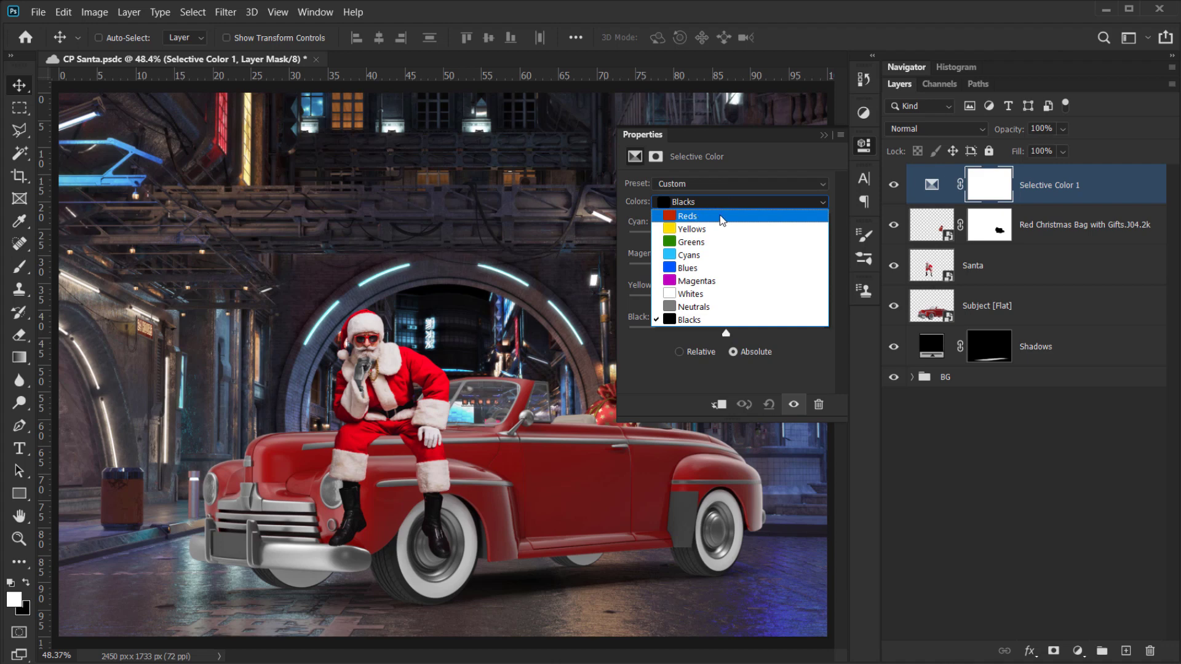
pyautogui.click(721, 218)
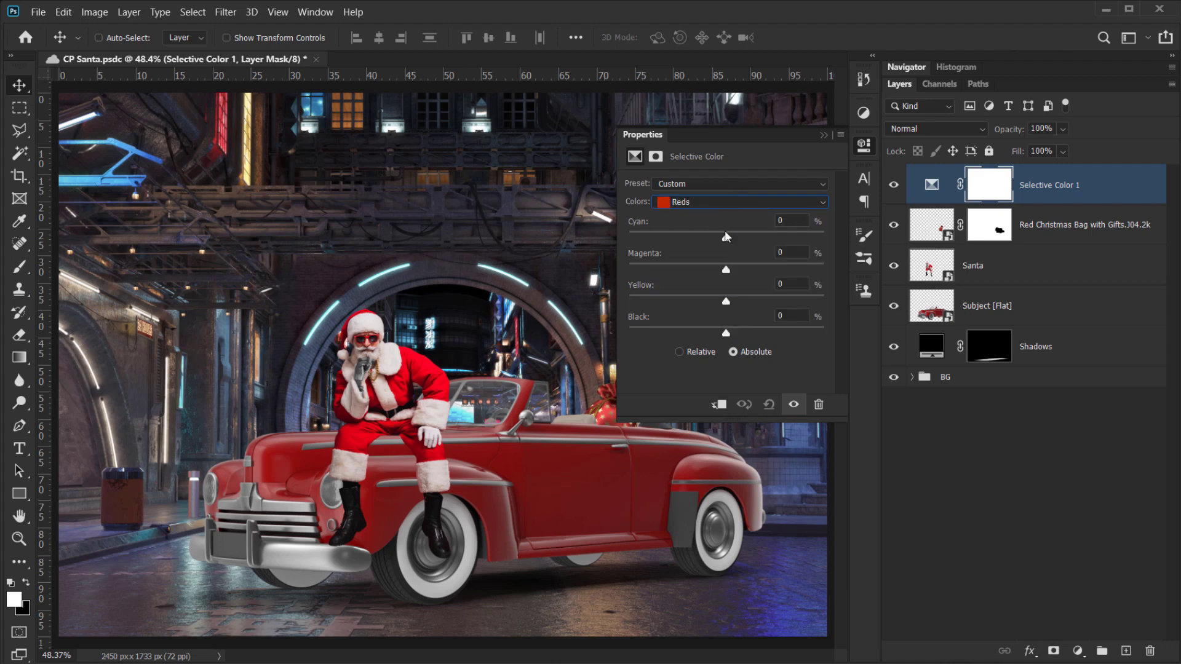
pyautogui.moveTo(727, 238); pyautogui.dragTo(610, 253)
pyautogui.moveTo(725, 269); pyautogui.dragTo(629, 270)
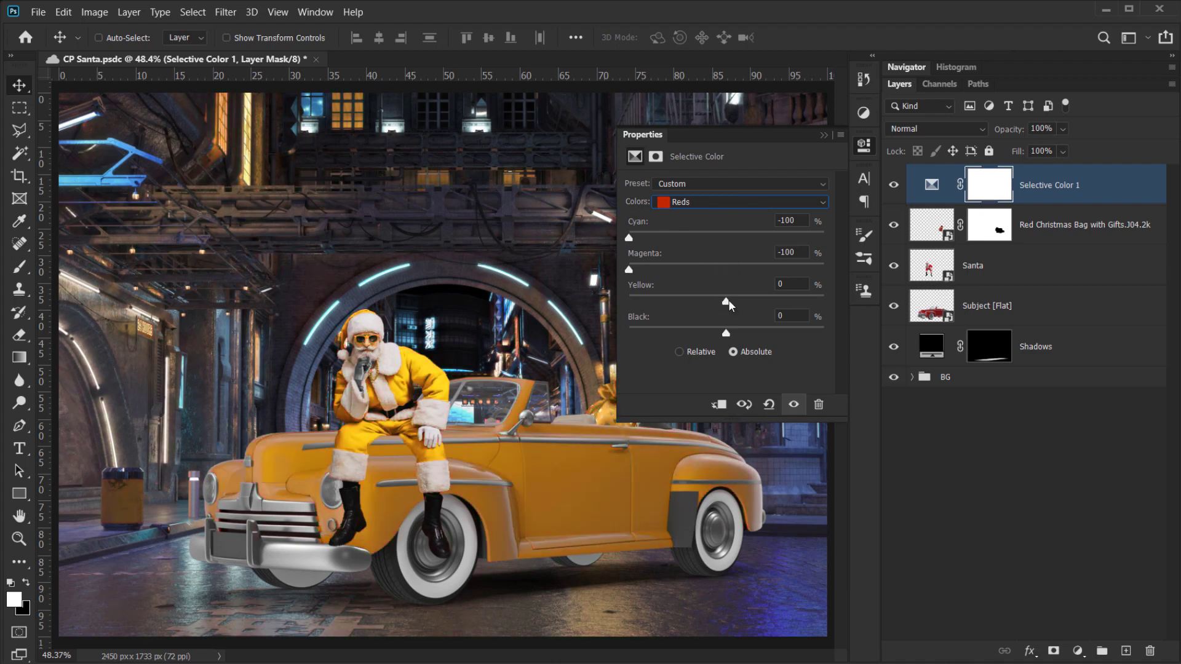
pyautogui.moveTo(728, 301); pyautogui.dragTo(628, 301)
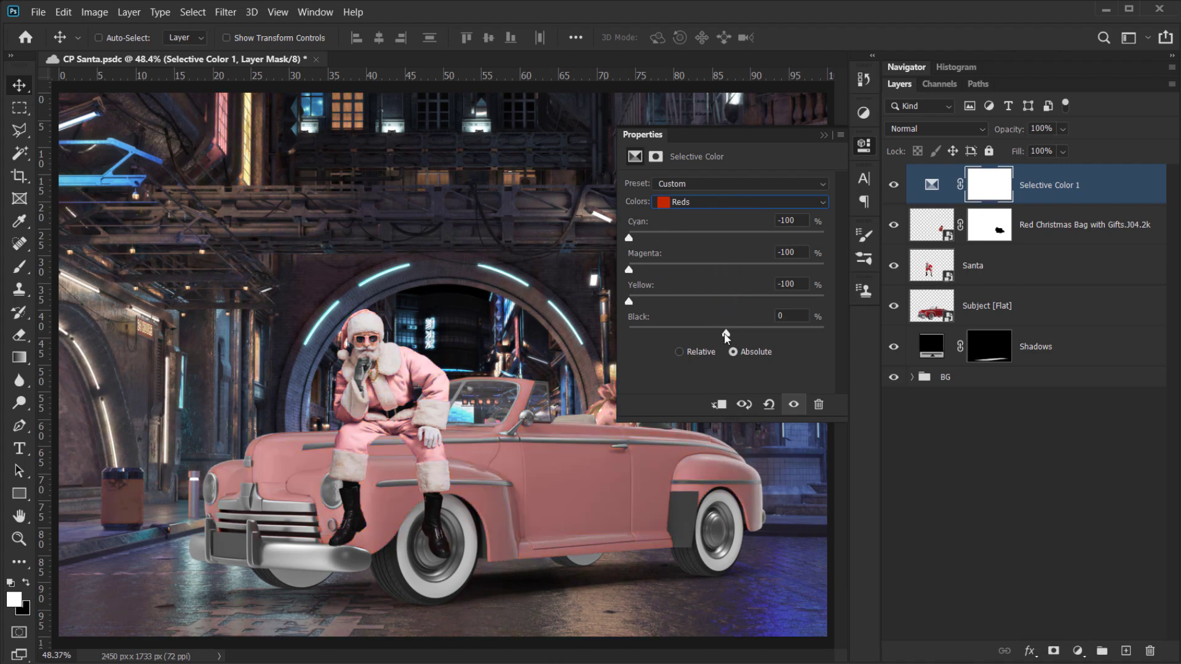
pyautogui.moveTo(726, 332); pyautogui.dragTo(628, 332)
# - Set the cyan, magenta, yellow and black amounts of the Yellows to -100%
pyautogui.click(727, 200)
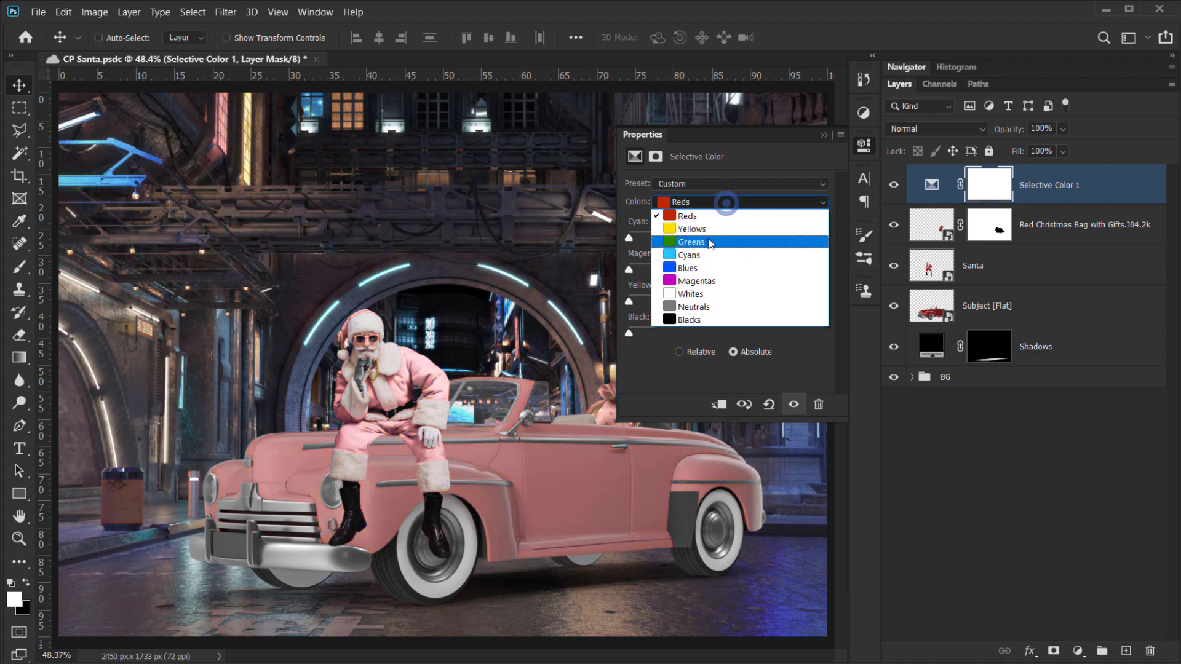
pyautogui.click(729, 237)
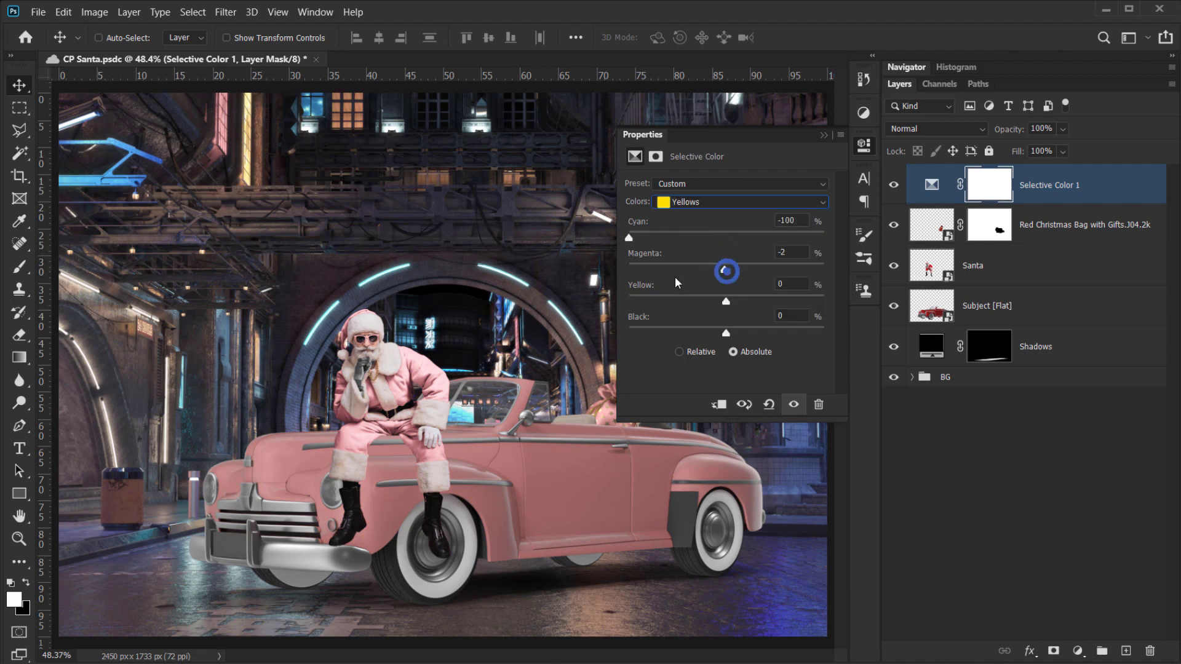
pyautogui.moveTo(675, 281); pyautogui.dragTo(628, 269)
pyautogui.moveTo(726, 302); pyautogui.dragTo(628, 301)
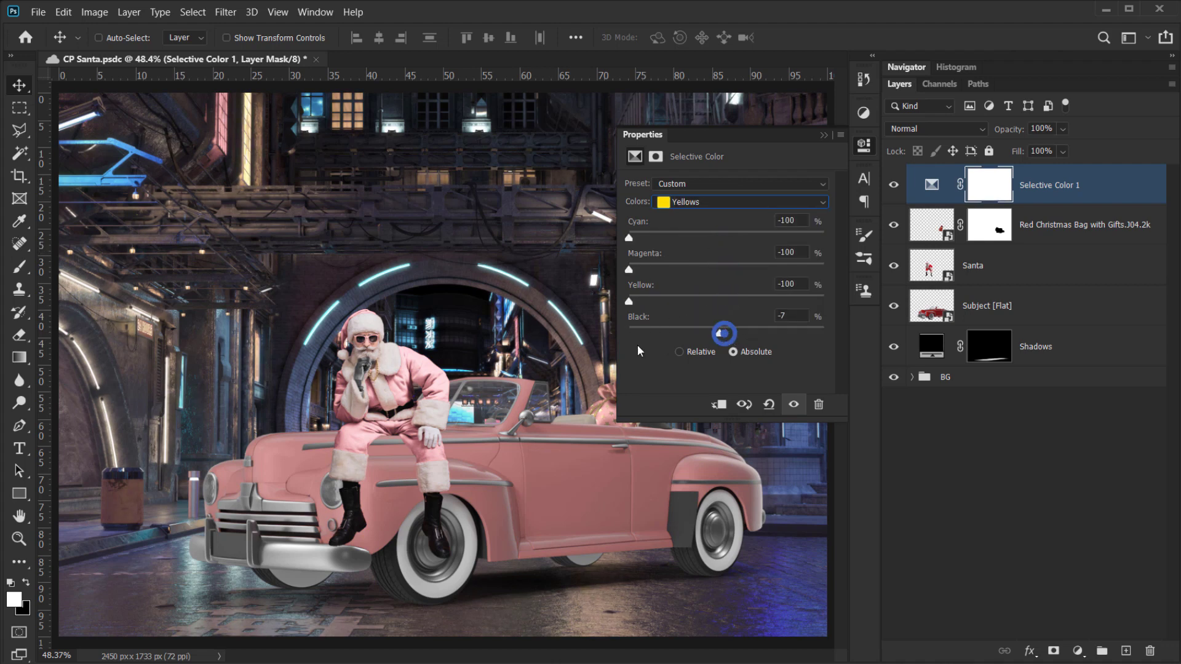
# - Set the cyan, magenta, yellow and black amounts of the Greens to -100%
pyautogui.click(717, 200)
pyautogui.click(704, 241)
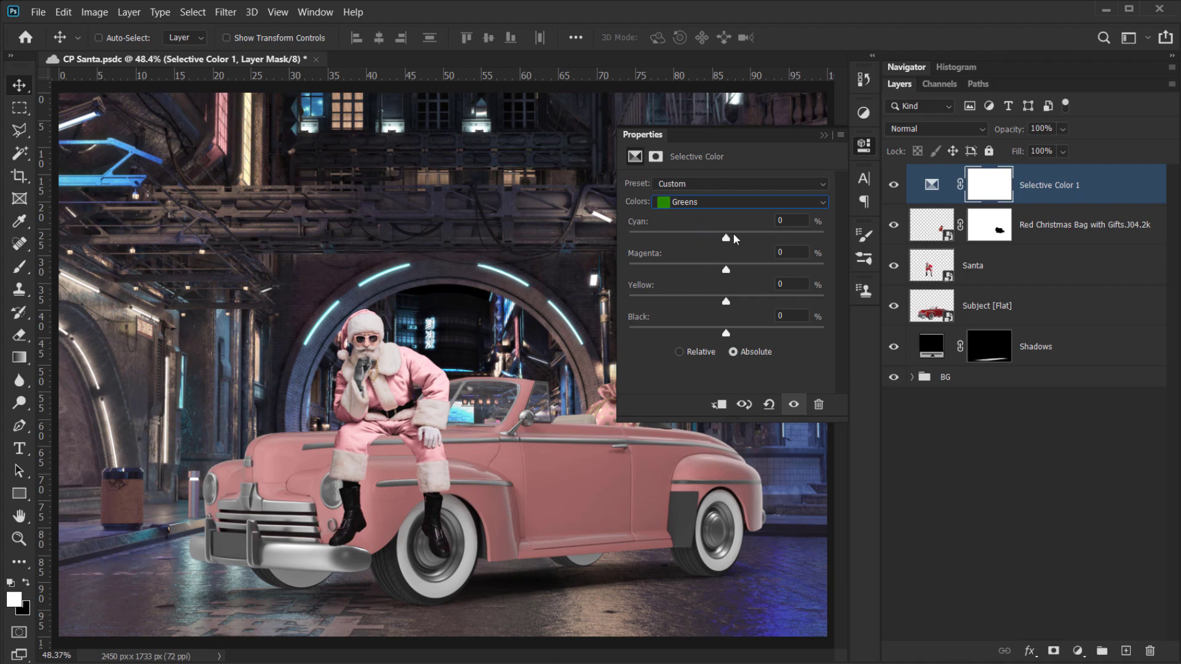
pyautogui.moveTo(730, 238); pyautogui.dragTo(628, 238)
pyautogui.moveTo(726, 270); pyautogui.dragTo(628, 269)
pyautogui.moveTo(705, 305); pyautogui.dragTo(629, 301)
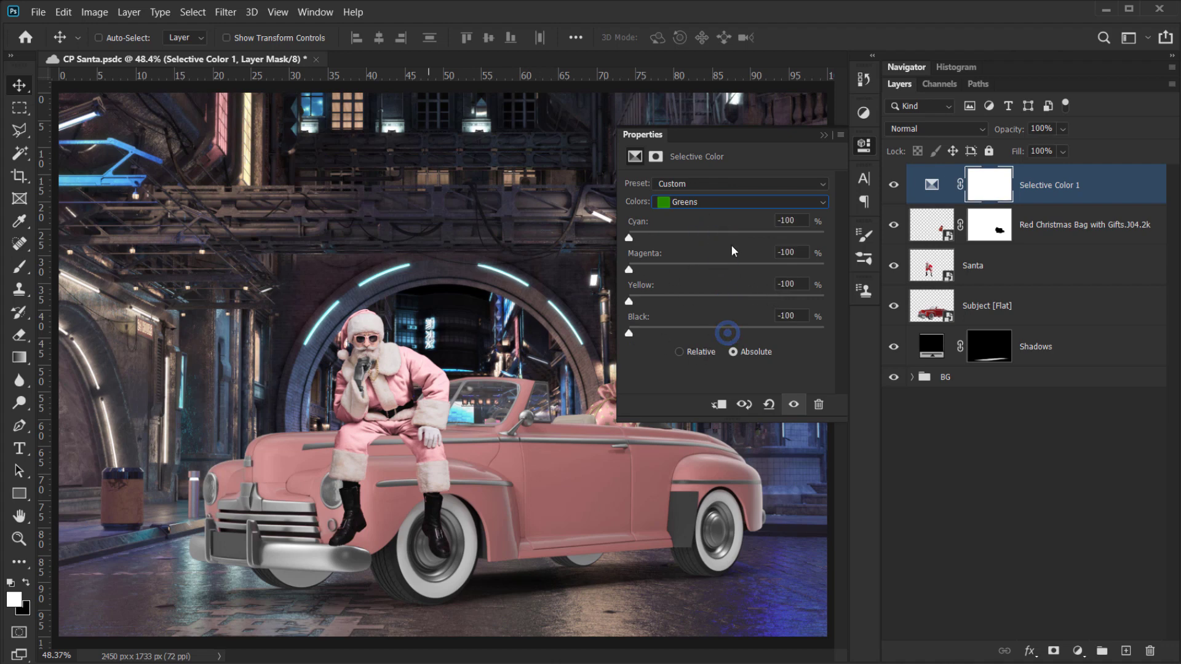
# - Set the cyan, magenta, yellow and black amounts of the Cyans to -100%
pyautogui.click(727, 202)
pyautogui.click(693, 255)
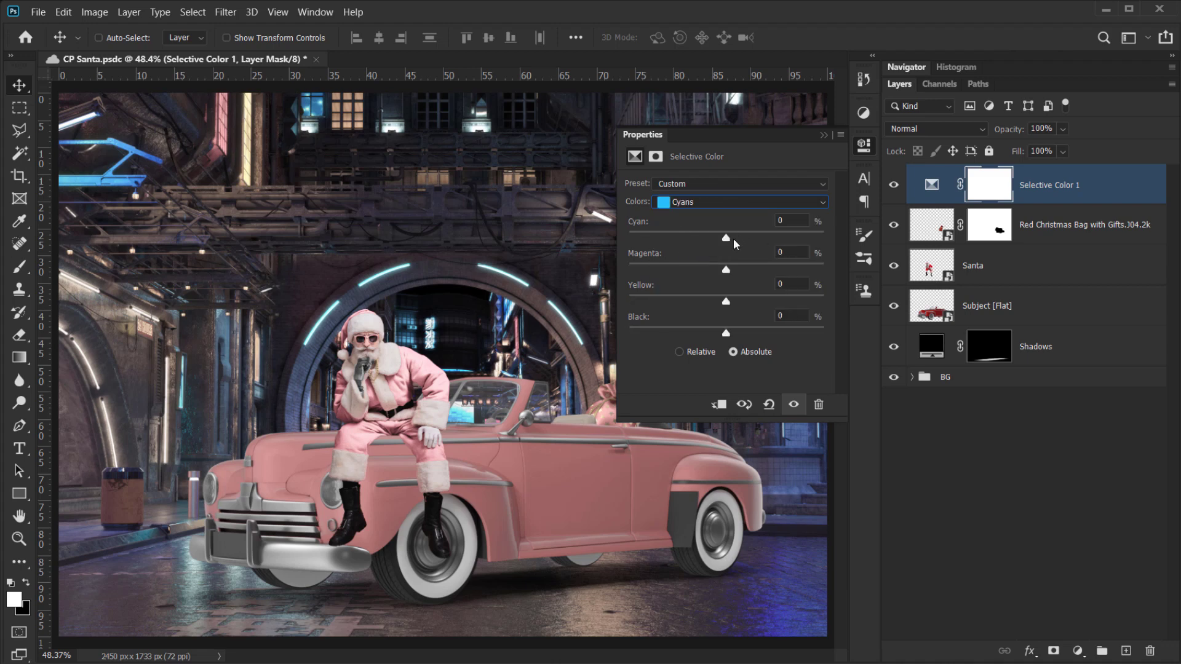
pyautogui.moveTo(730, 238); pyautogui.dragTo(629, 238)
pyautogui.moveTo(727, 270); pyautogui.dragTo(629, 269)
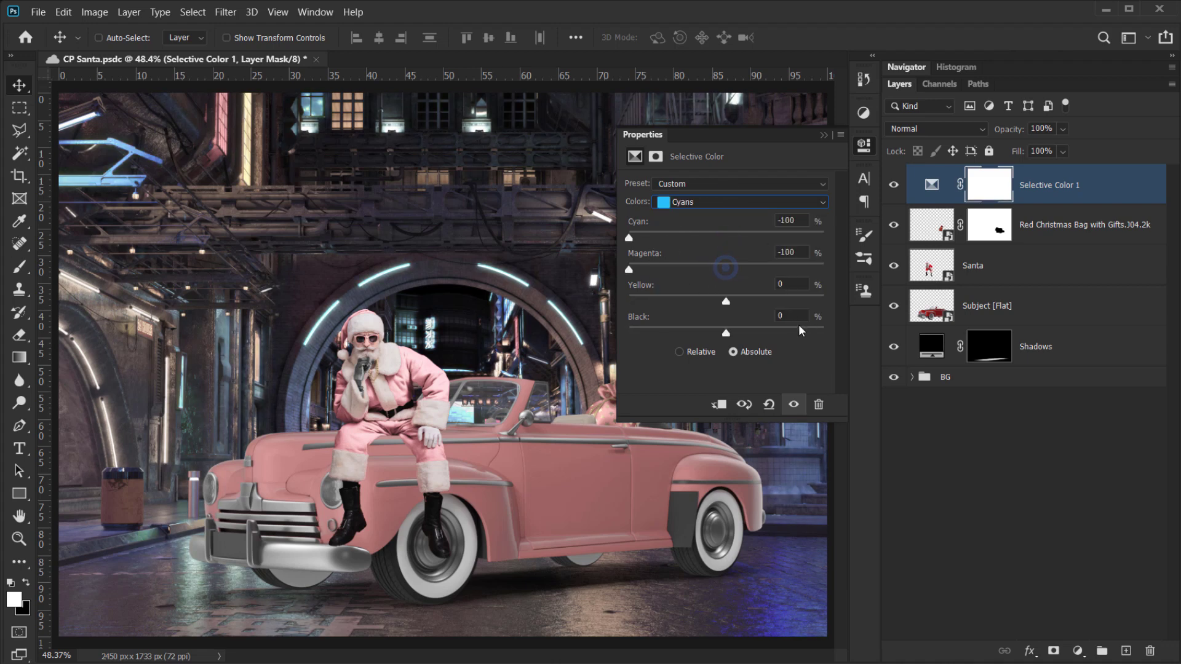
pyautogui.moveTo(725, 301); pyautogui.dragTo(629, 301)
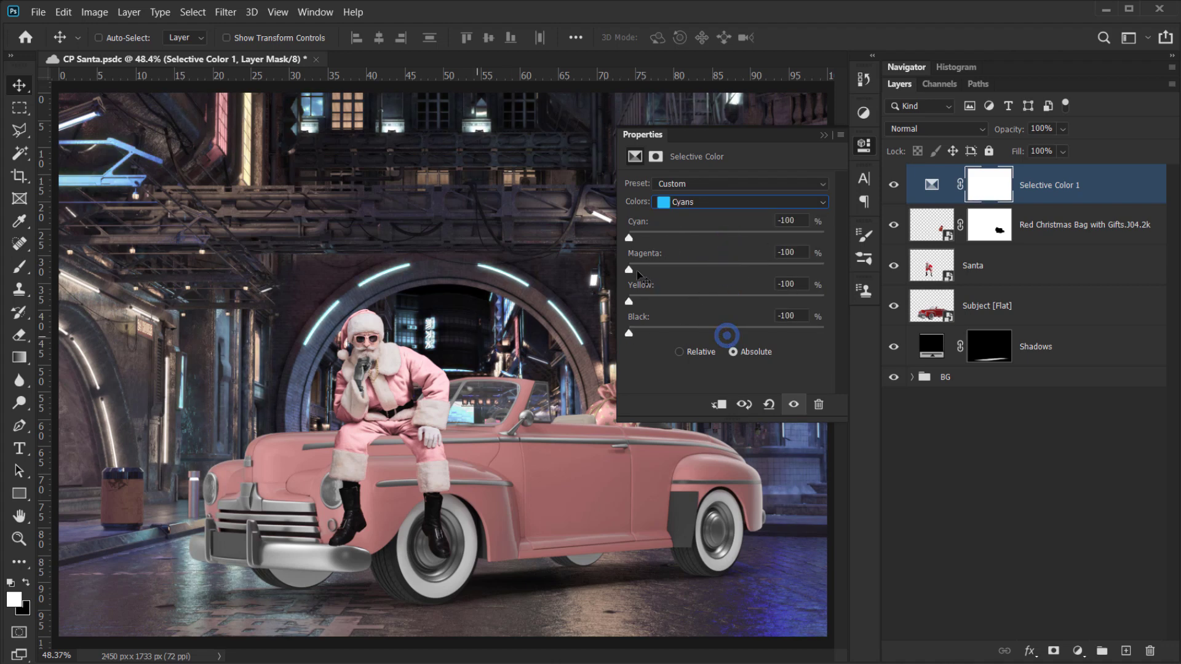
# - Set the cyan, magenta, yellow and black amounts of the Blues to -100%
pyautogui.click(706, 201)
pyautogui.click(693, 263)
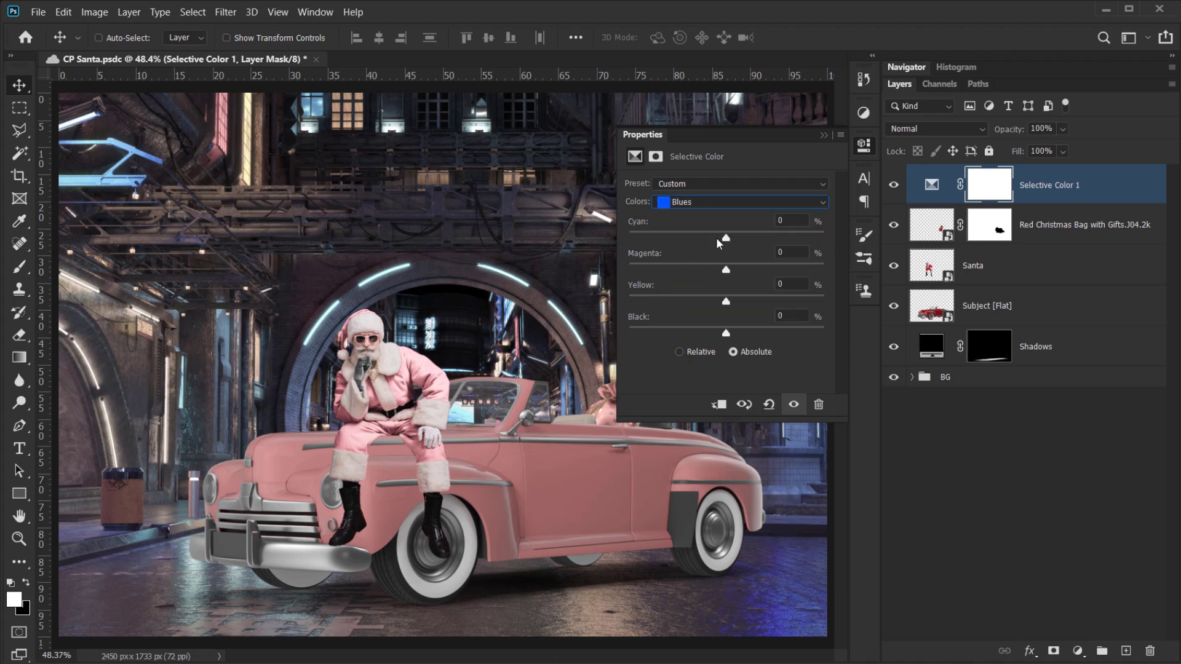
pyautogui.moveTo(725, 238); pyautogui.dragTo(629, 237)
pyautogui.moveTo(725, 269); pyautogui.dragTo(628, 269)
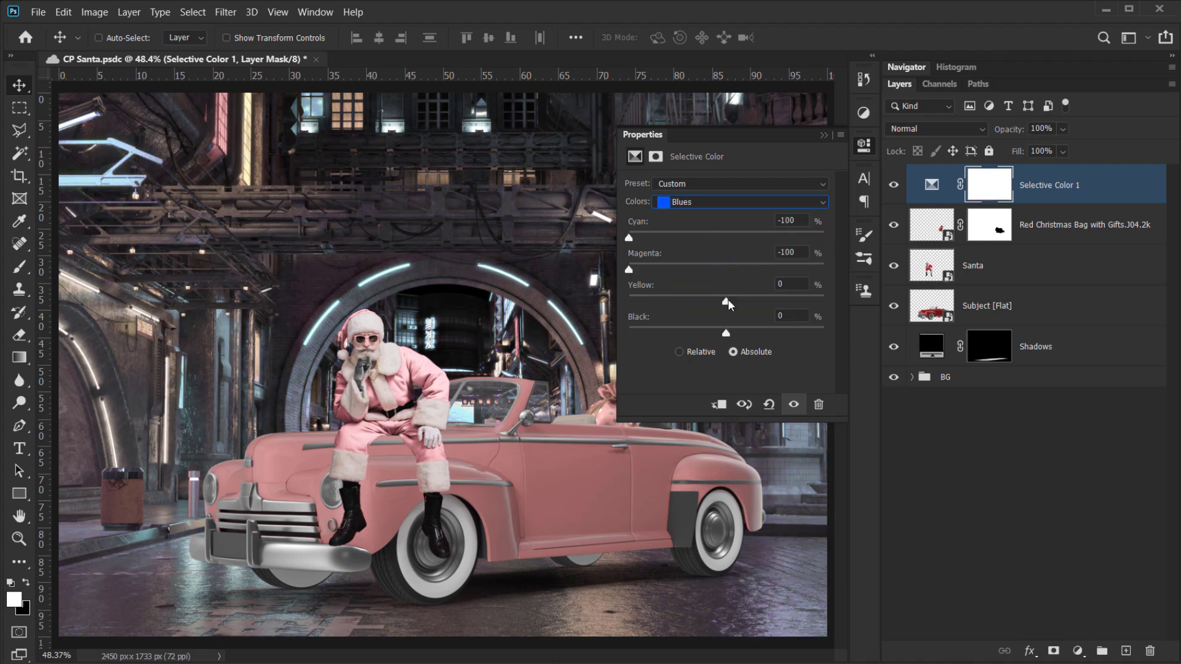
pyautogui.moveTo(725, 301); pyautogui.dragTo(629, 302)
pyautogui.moveTo(725, 333); pyautogui.dragTo(628, 332)
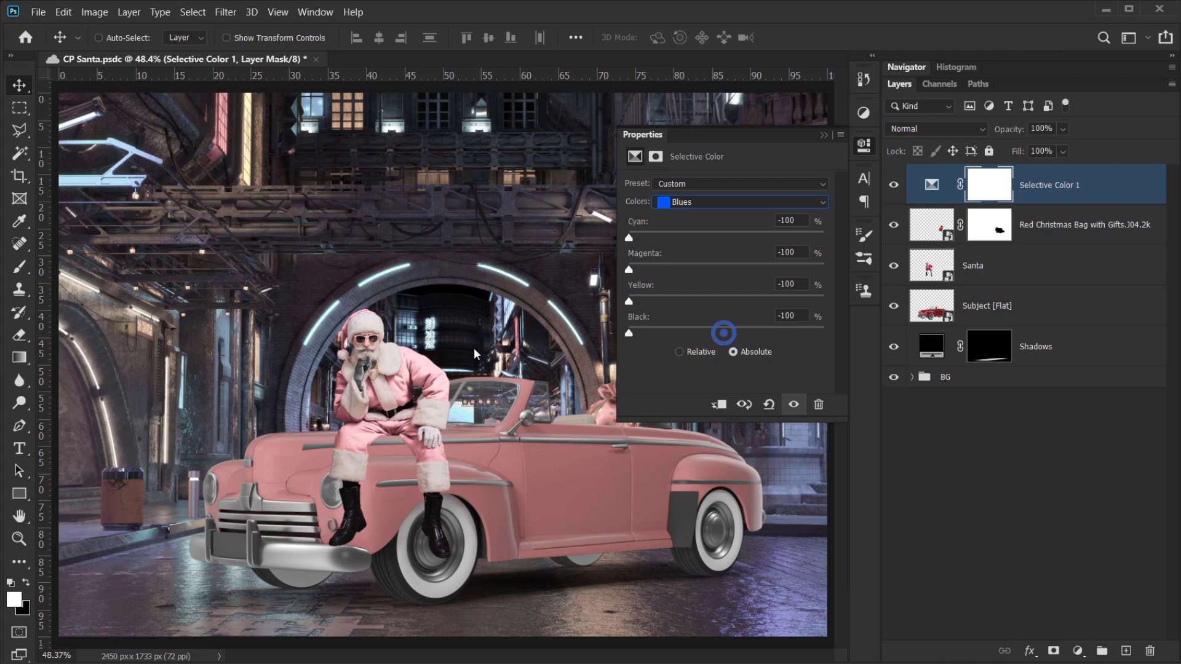
# - Set the cyan, magenta, yellow and black amounts of the Magentas to -100%
pyautogui.click(729, 203)
pyautogui.click(719, 276)
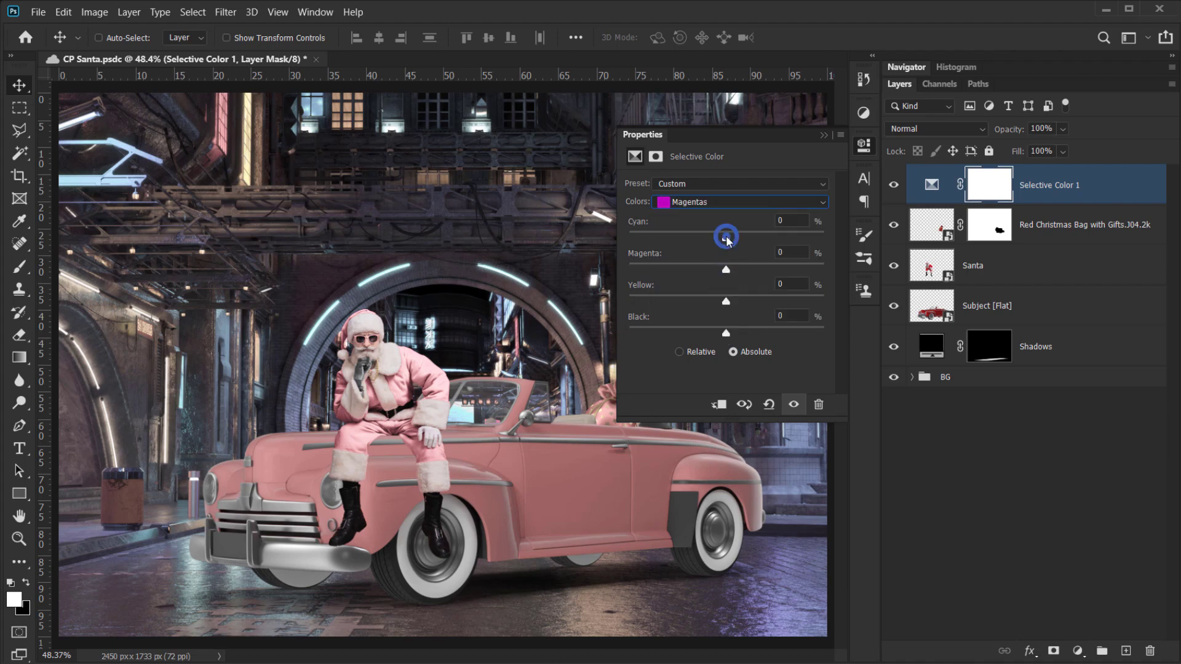
pyautogui.moveTo(725, 238); pyautogui.dragTo(629, 238)
pyautogui.moveTo(726, 270); pyautogui.dragTo(628, 269)
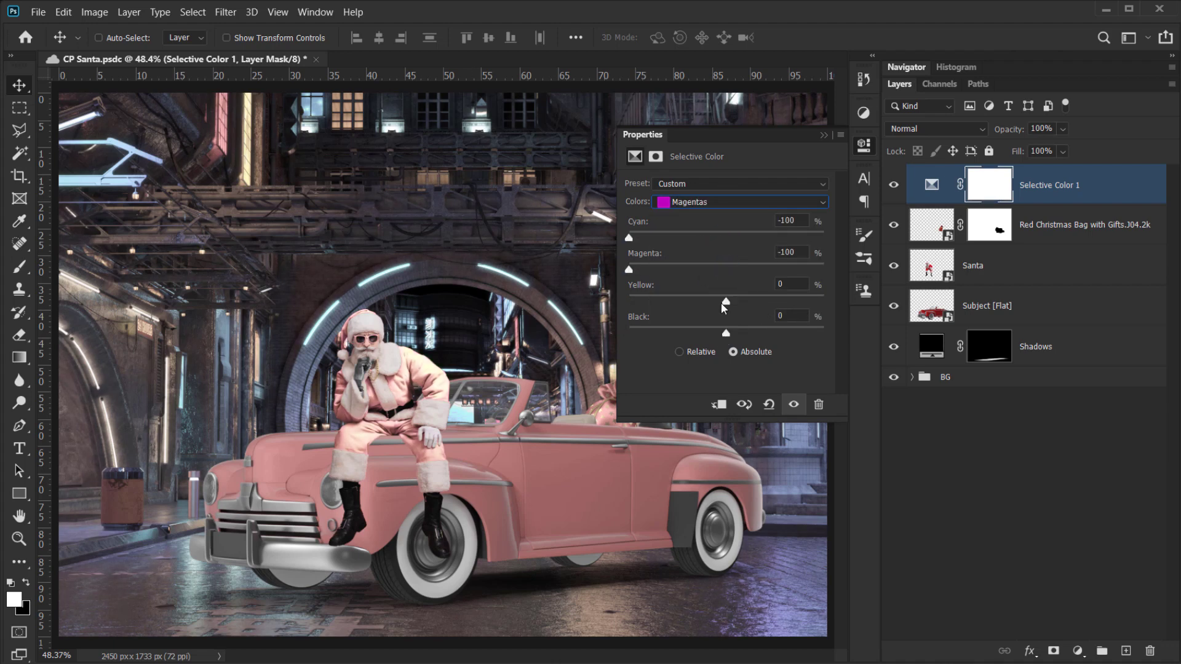
pyautogui.moveTo(725, 302); pyautogui.dragTo(628, 302)
pyautogui.moveTo(728, 335); pyautogui.dragTo(628, 334)
# - Set the cyan, magenta, yellow and black amounts of the Whites to +100%
pyautogui.click(694, 202)
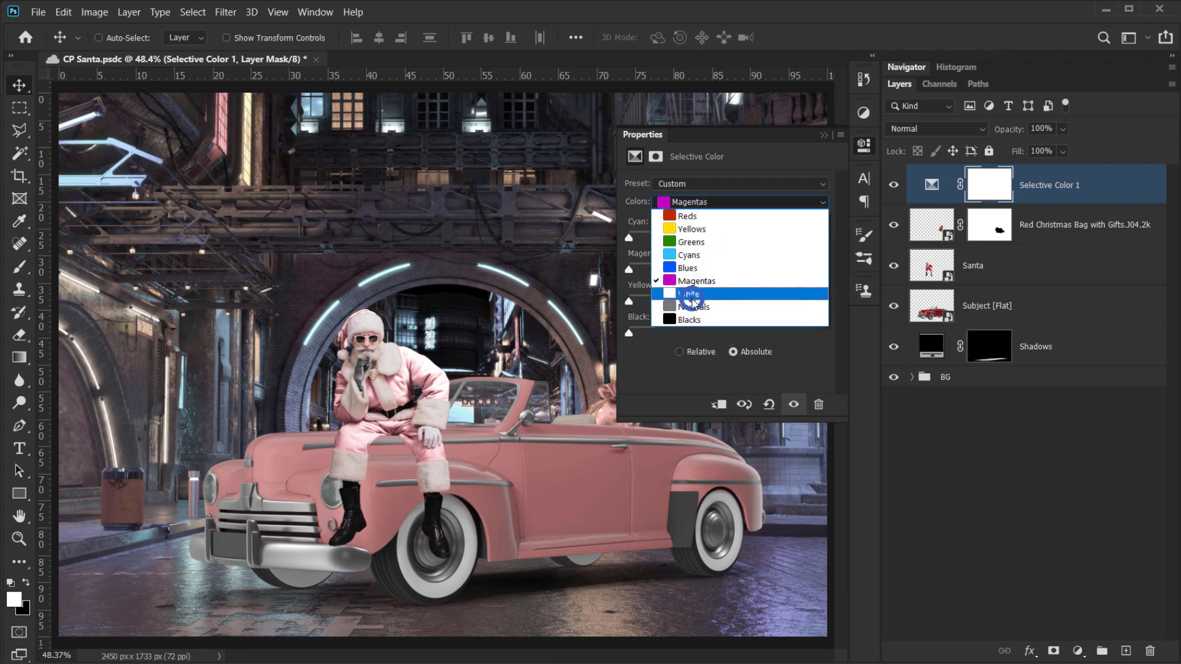
pyautogui.click(690, 294)
pyautogui.moveTo(727, 238); pyautogui.dragTo(824, 239)
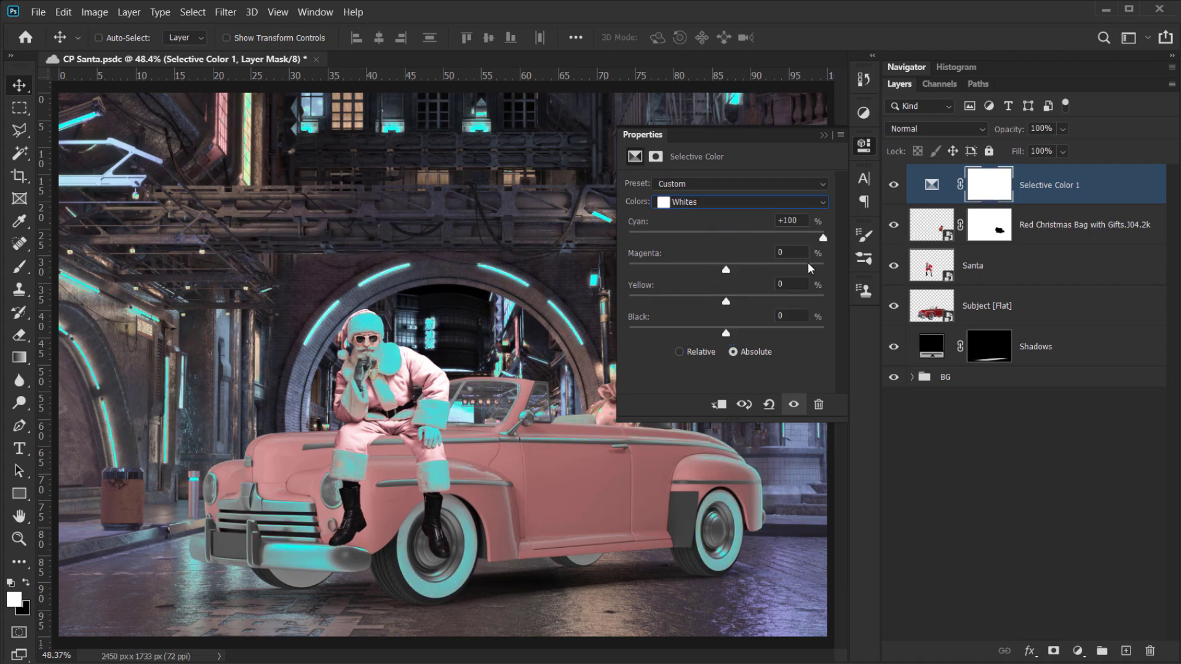
pyautogui.moveTo(727, 270); pyautogui.dragTo(824, 269)
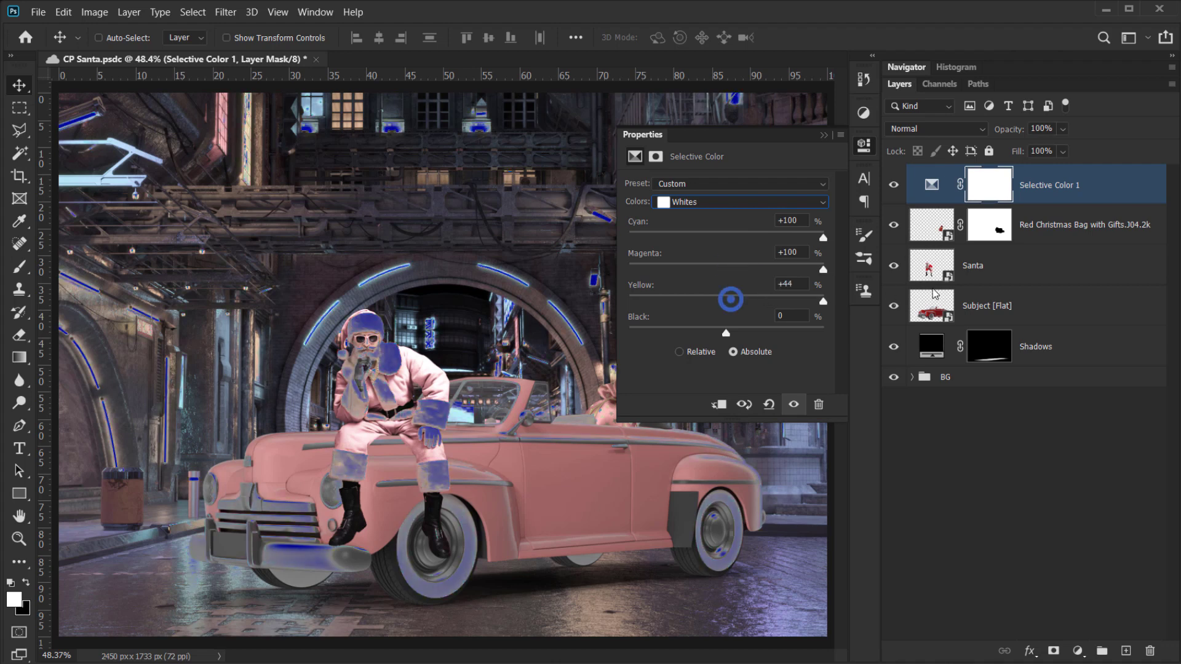
pyautogui.moveTo(727, 301); pyautogui.dragTo(824, 301)
pyautogui.moveTo(723, 329); pyautogui.dragTo(872, 330)
# - Set the cyan, magenta, yellow and black amounts of the Neutrals to +100%
pyautogui.click(714, 202)
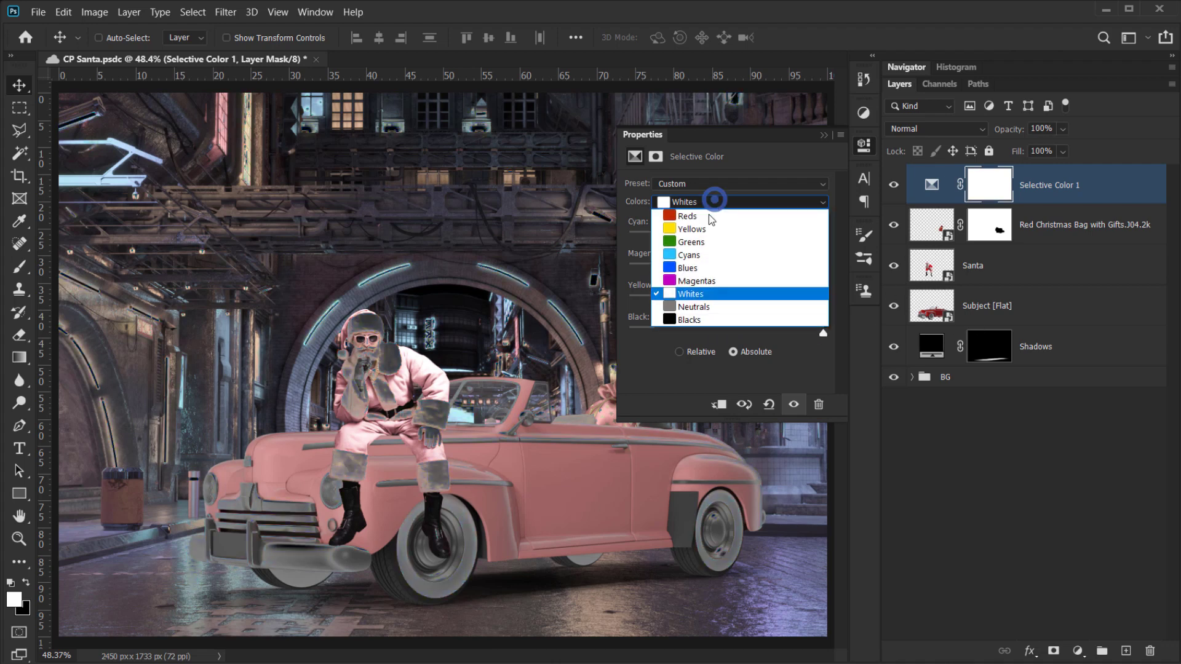
pyautogui.click(698, 308)
pyautogui.moveTo(726, 238); pyautogui.dragTo(824, 238)
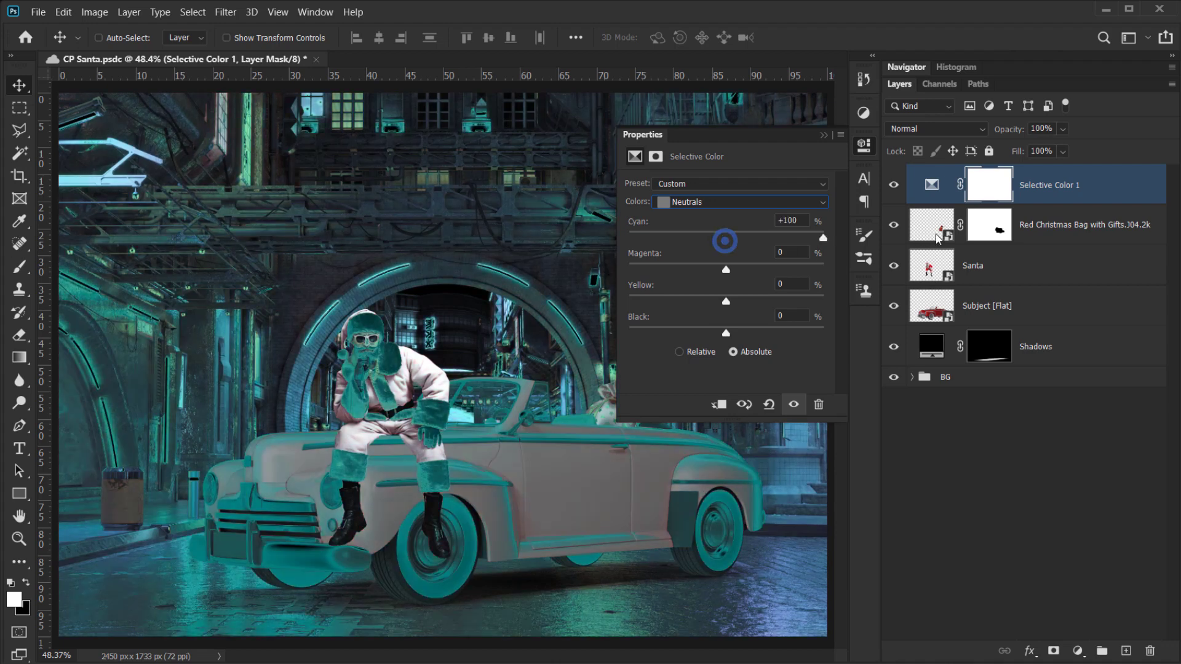
pyautogui.moveTo(727, 269); pyautogui.dragTo(939, 262)
pyautogui.moveTo(726, 301); pyautogui.dragTo(824, 302)
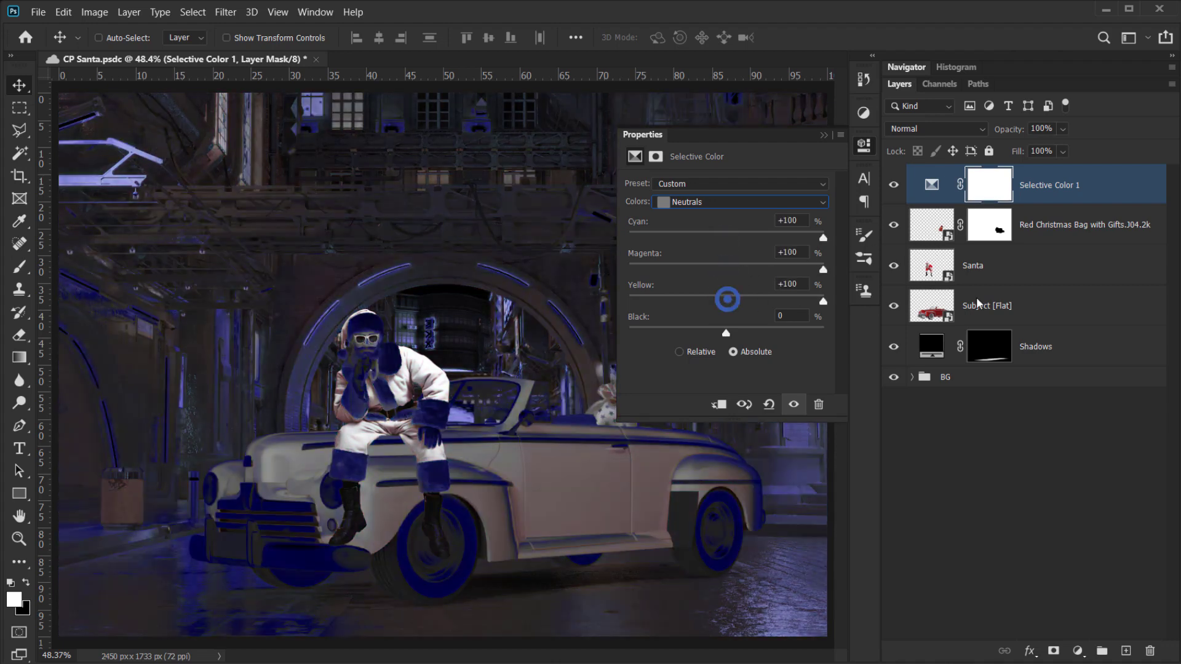
pyautogui.moveTo(726, 335); pyautogui.dragTo(870, 330)
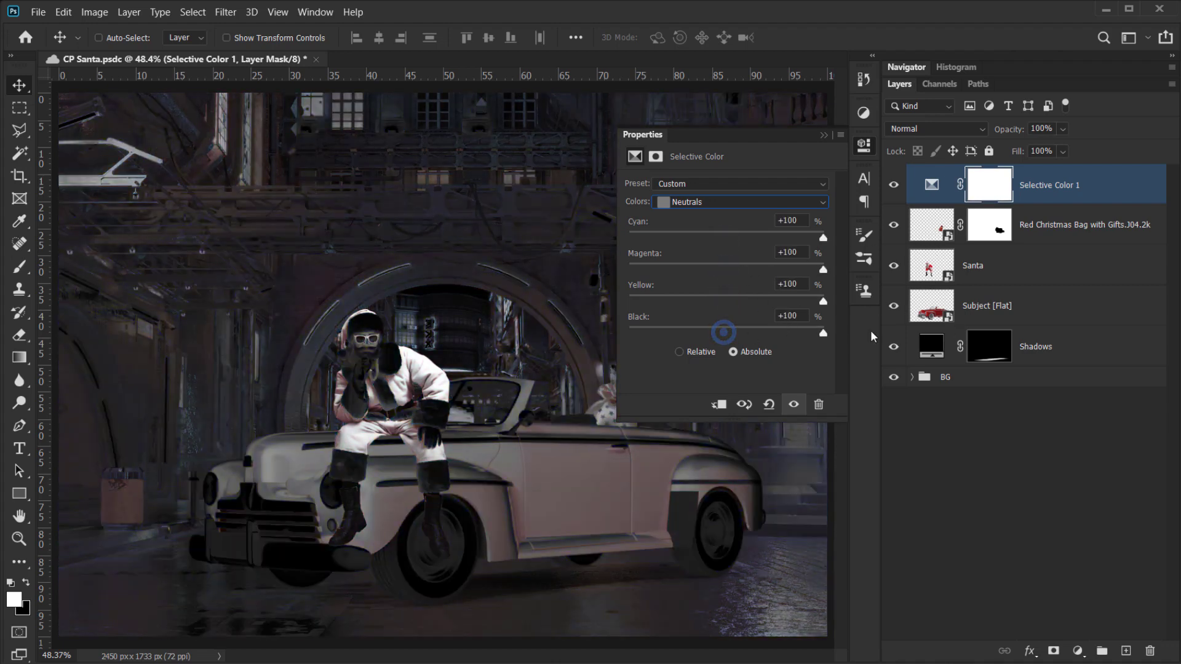
# - Set the cyan, magenta, yellow and black amounts of the Blacks to +100%
pyautogui.click(735, 203)
pyautogui.click(682, 320)
pyautogui.moveTo(726, 238); pyautogui.dragTo(827, 238)
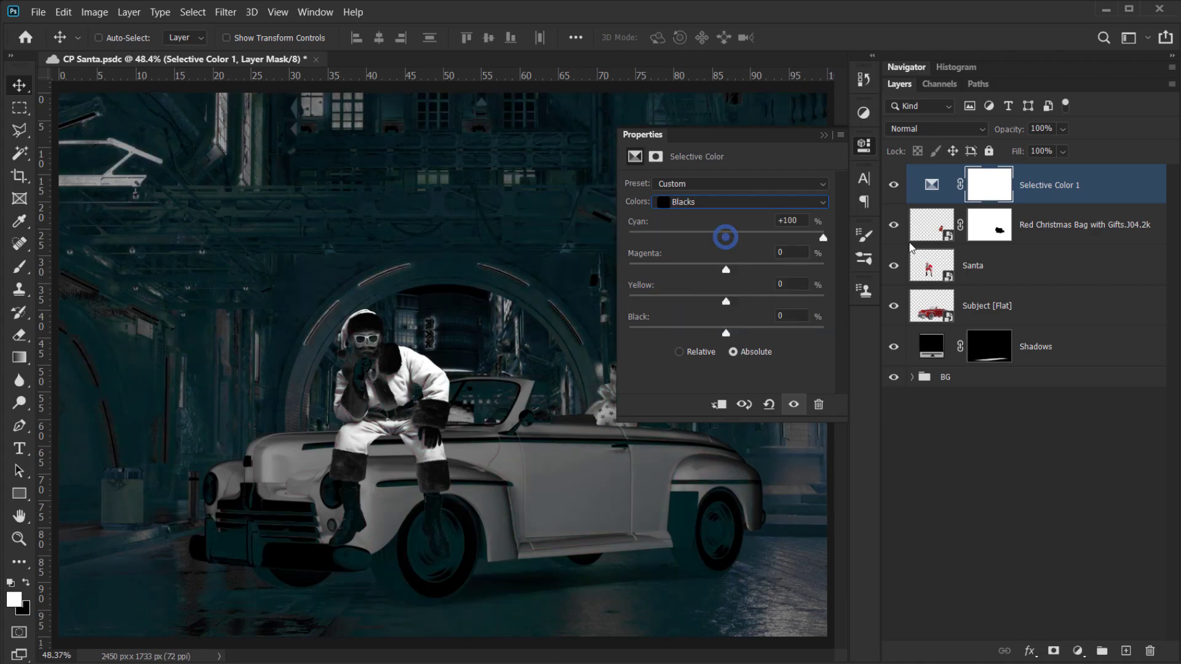
pyautogui.moveTo(724, 269); pyautogui.dragTo(904, 272)
pyautogui.moveTo(725, 301); pyautogui.dragTo(825, 301)
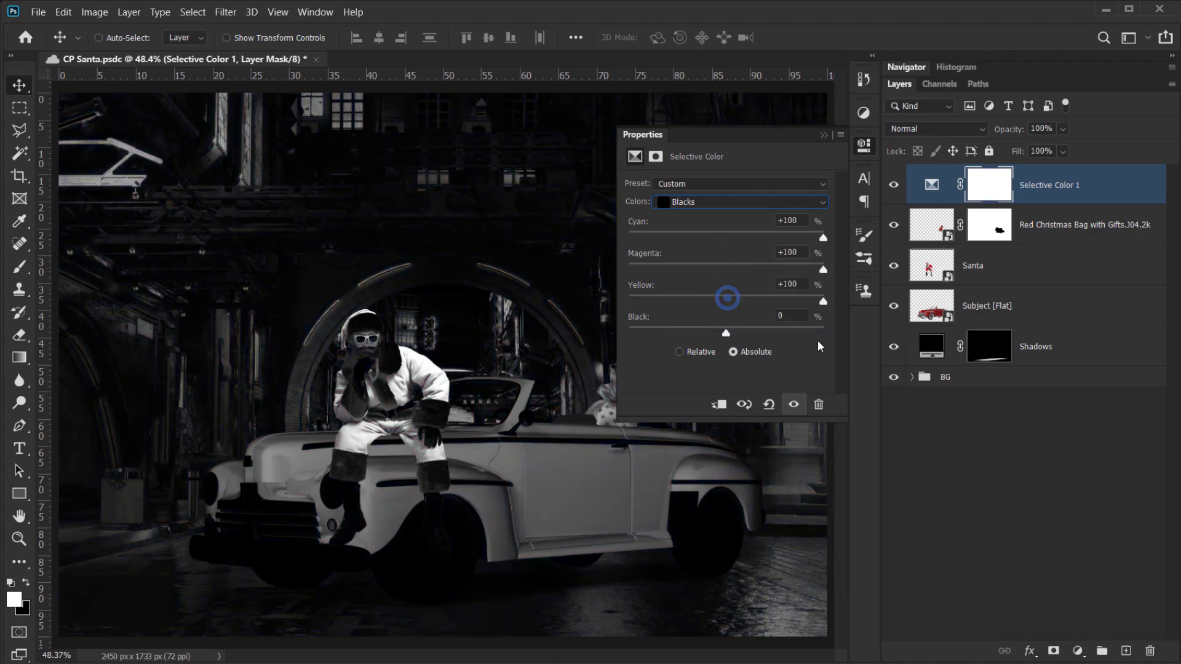
pyautogui.moveTo(727, 333); pyautogui.dragTo(979, 337)
# - Hide and show the Selective Color layer to compare the composite with and without it, and reopen its settings
pyautogui.click(900, 184)
pyautogui.click(900, 186)
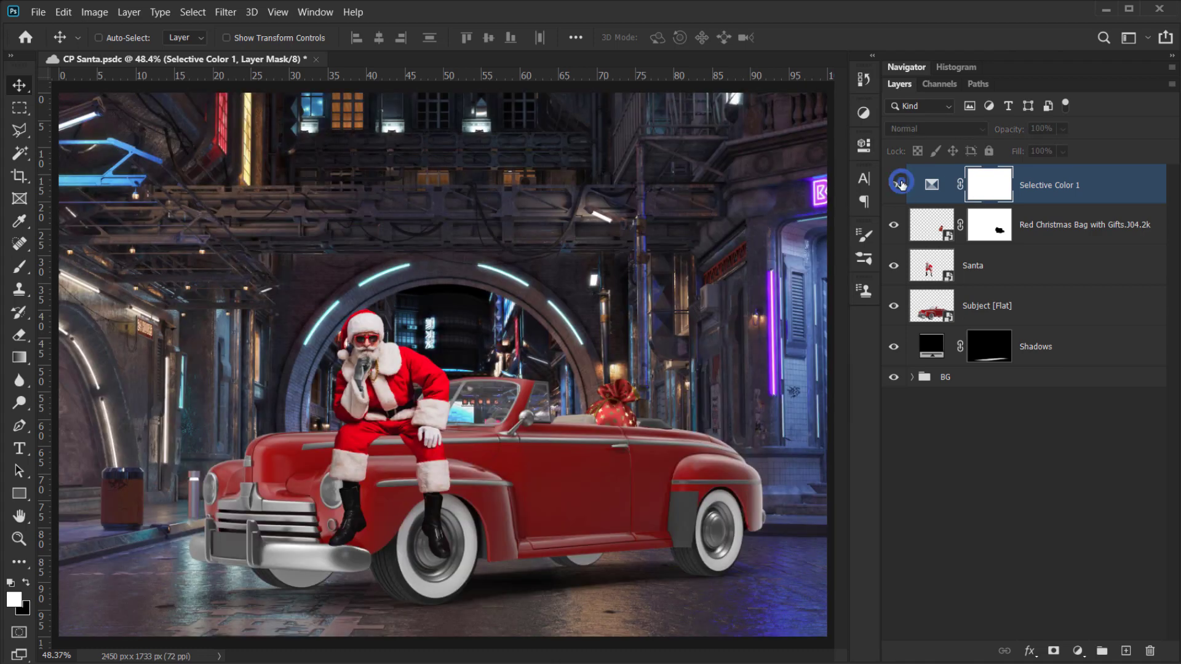
pyautogui.click(899, 186)
pyautogui.click(898, 187)
pyautogui.click(897, 186)
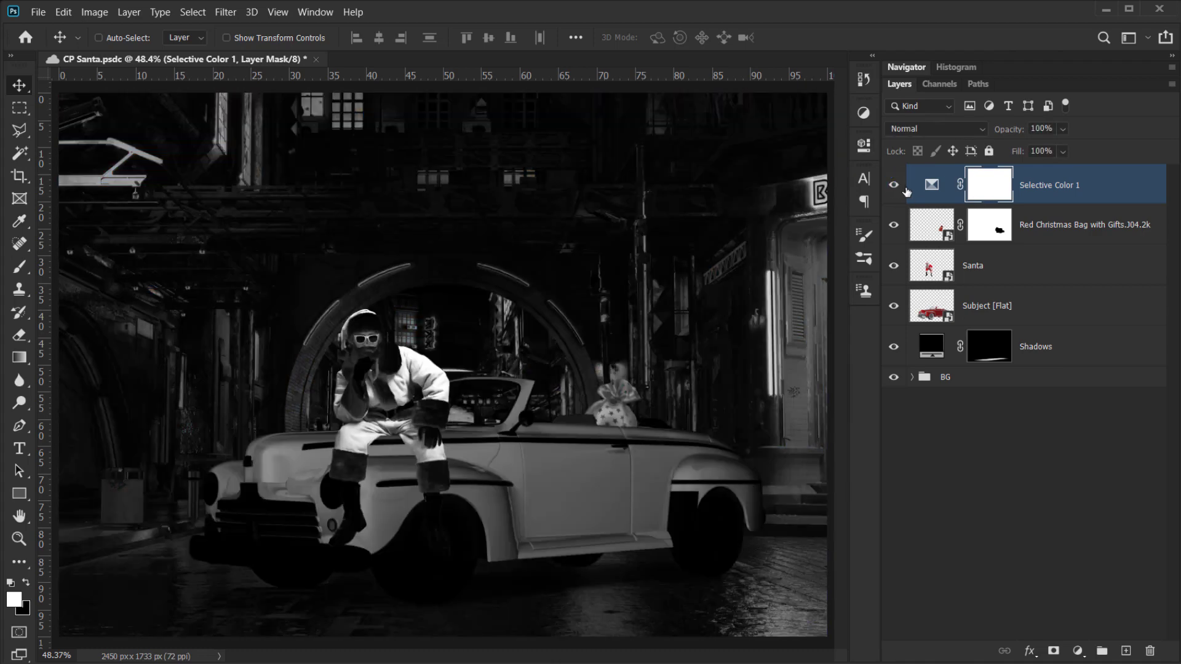
pyautogui.doubleClick(932, 184)
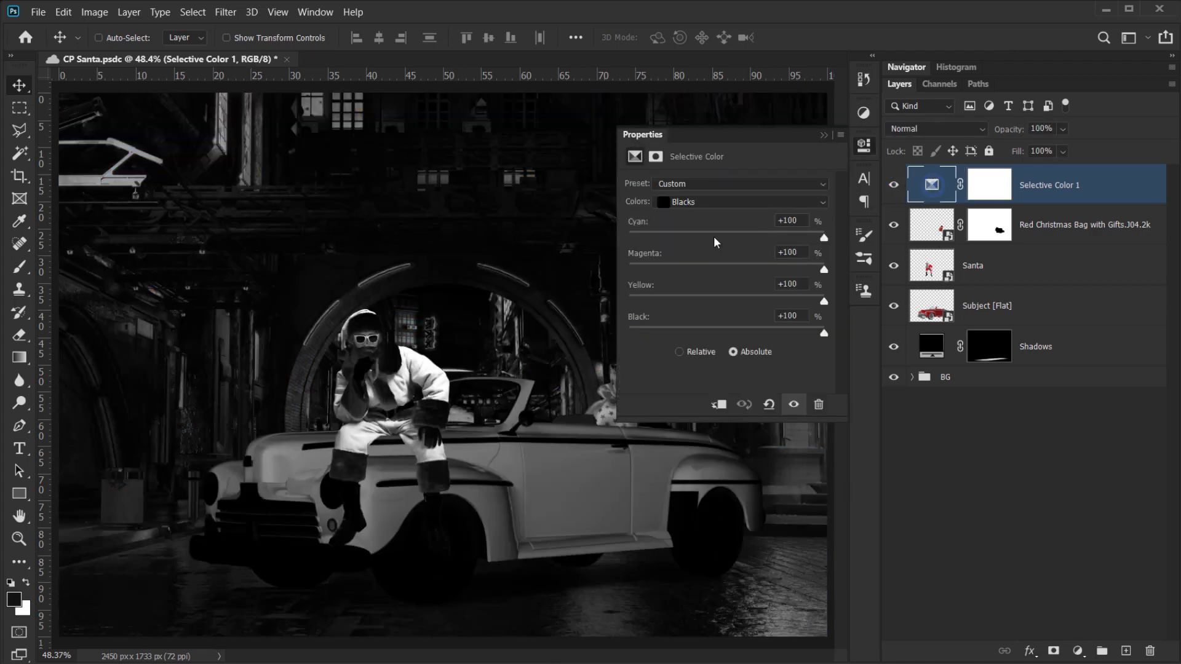
pyautogui.click(839, 136)
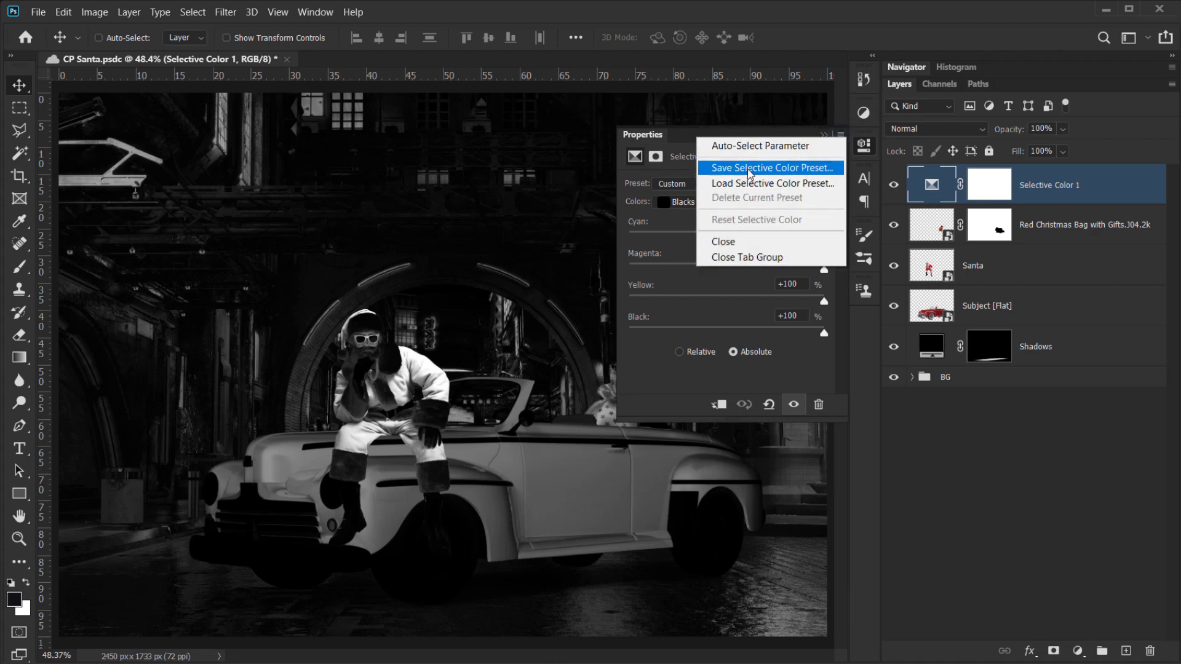
pyautogui.click(805, 167)
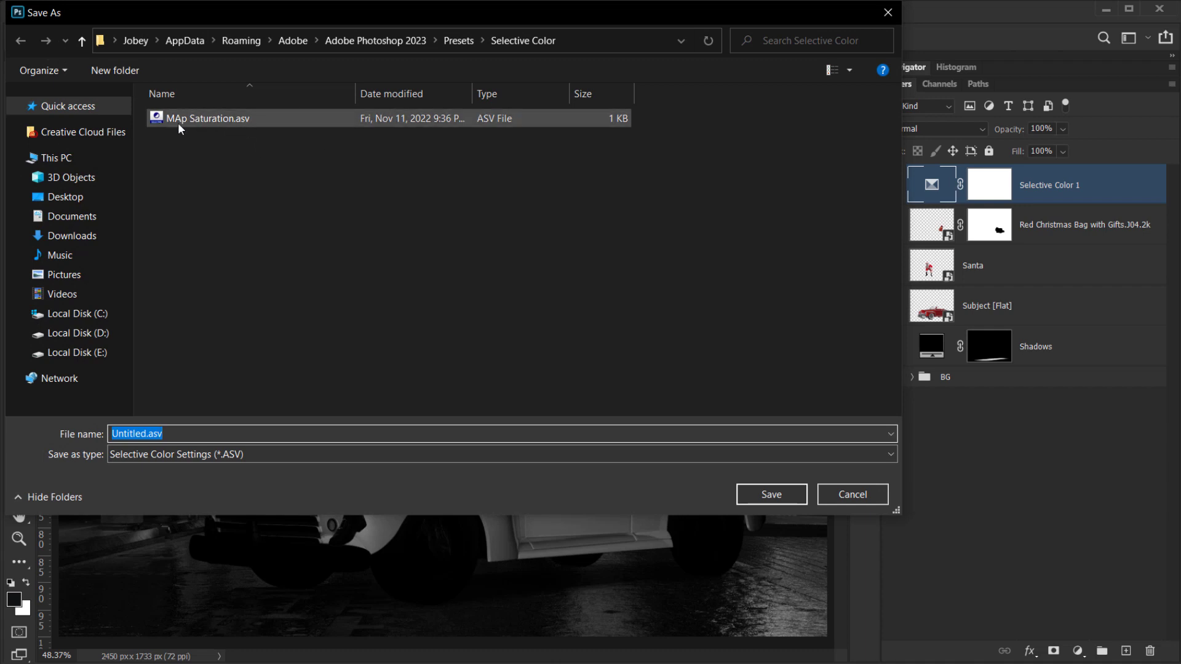
pyautogui.click(869, 494)
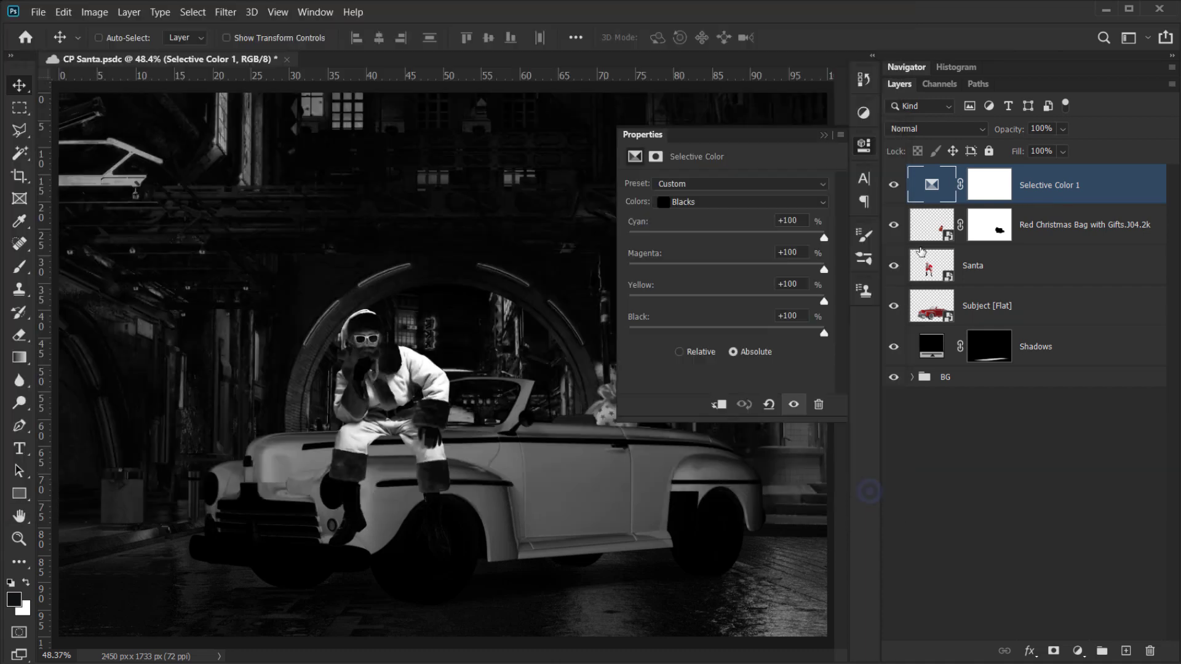
# - Apply the saved MAp Saturation preset to the Selective Color adjustment
pyautogui.click(719, 185)
pyautogui.click(724, 224)
pyautogui.click(706, 184)
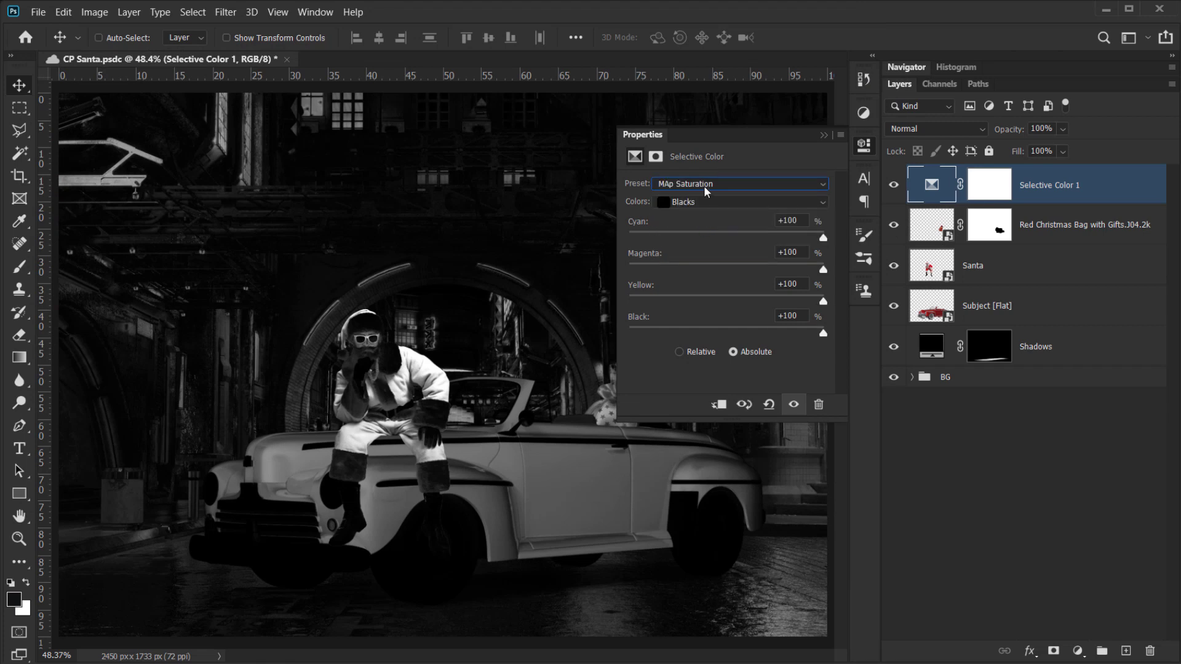
# - Close the Selective Color settings and toggle that layer's visibility to compare the saturation map with the full-color composite
pyautogui.click(697, 223)
pyautogui.click(820, 136)
pyautogui.click(895, 185)
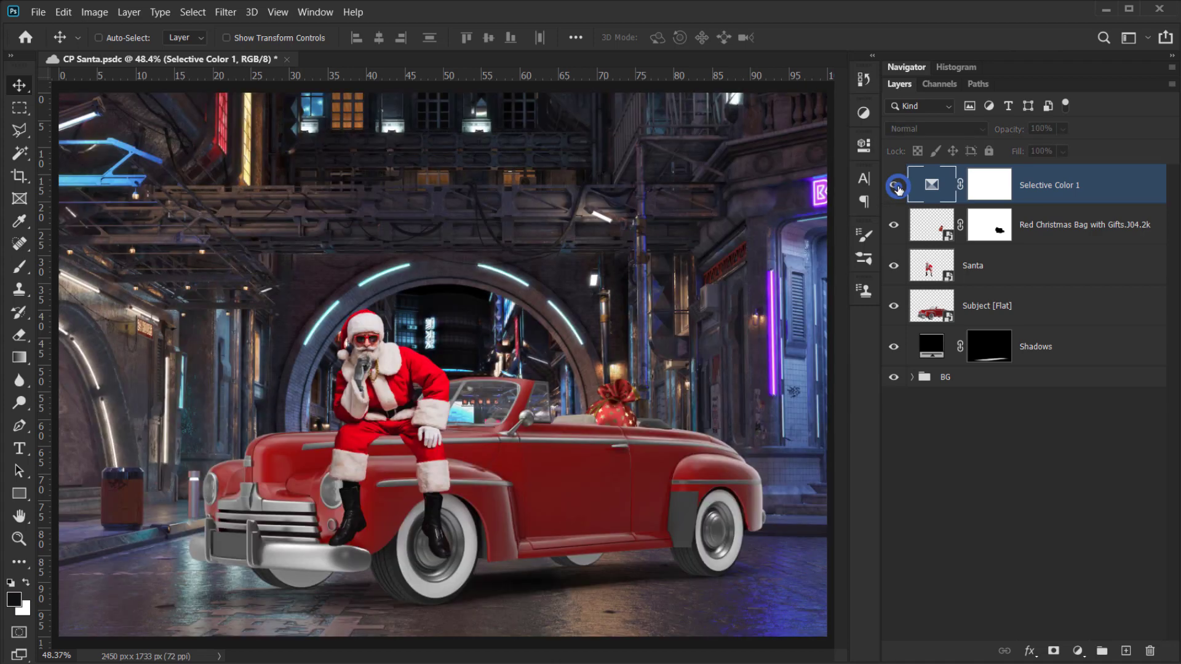
pyautogui.click(894, 186)
pyautogui.scroll(-3, 763, 306)
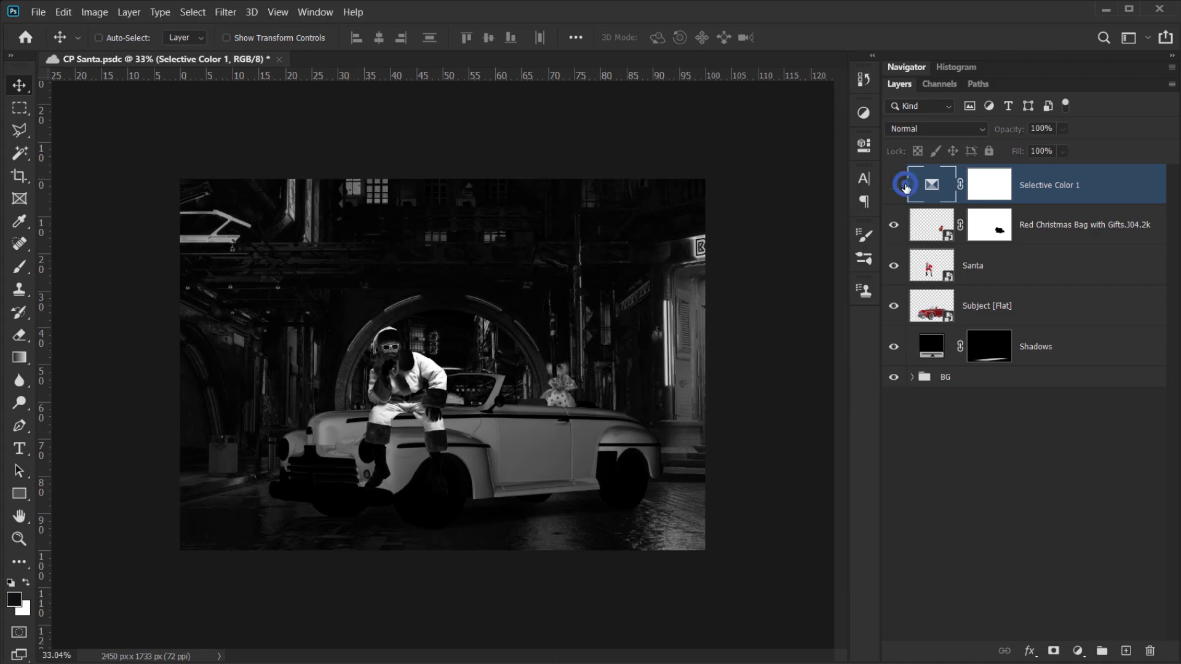
pyautogui.click(893, 185)
pyautogui.click(894, 185)
pyautogui.scroll(3, 396, 420)
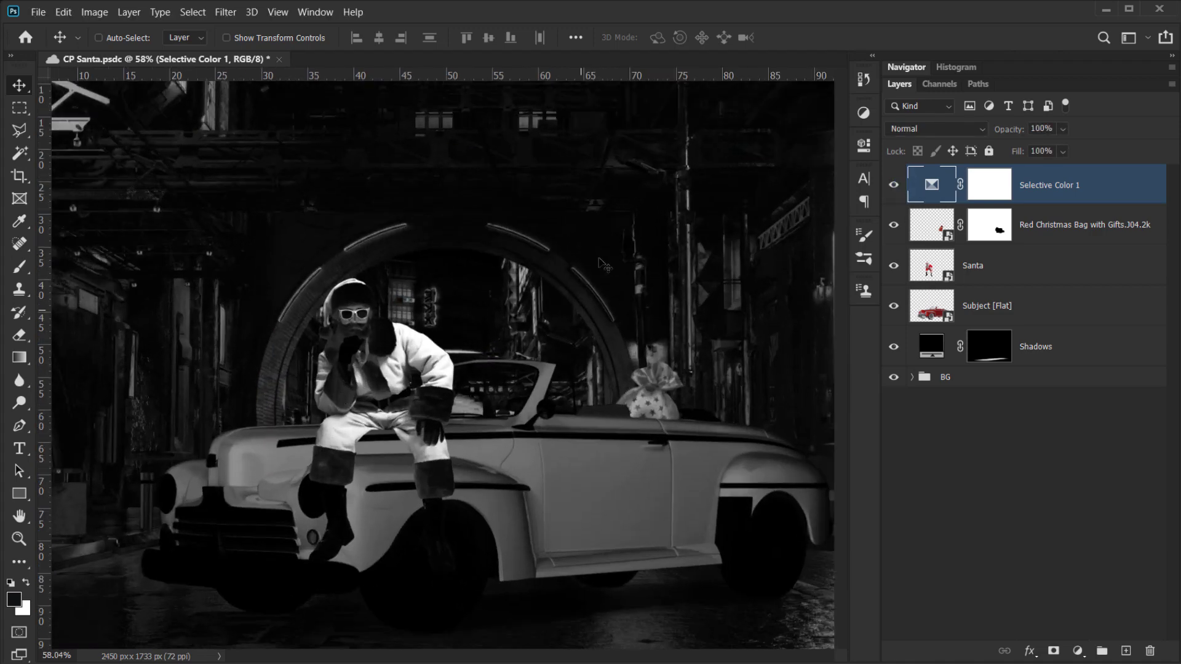
# - Examine the saturation map across Santa, the car, the gift bag and the background to compare their brightness
pyautogui.scroll(-2, 499, 338)
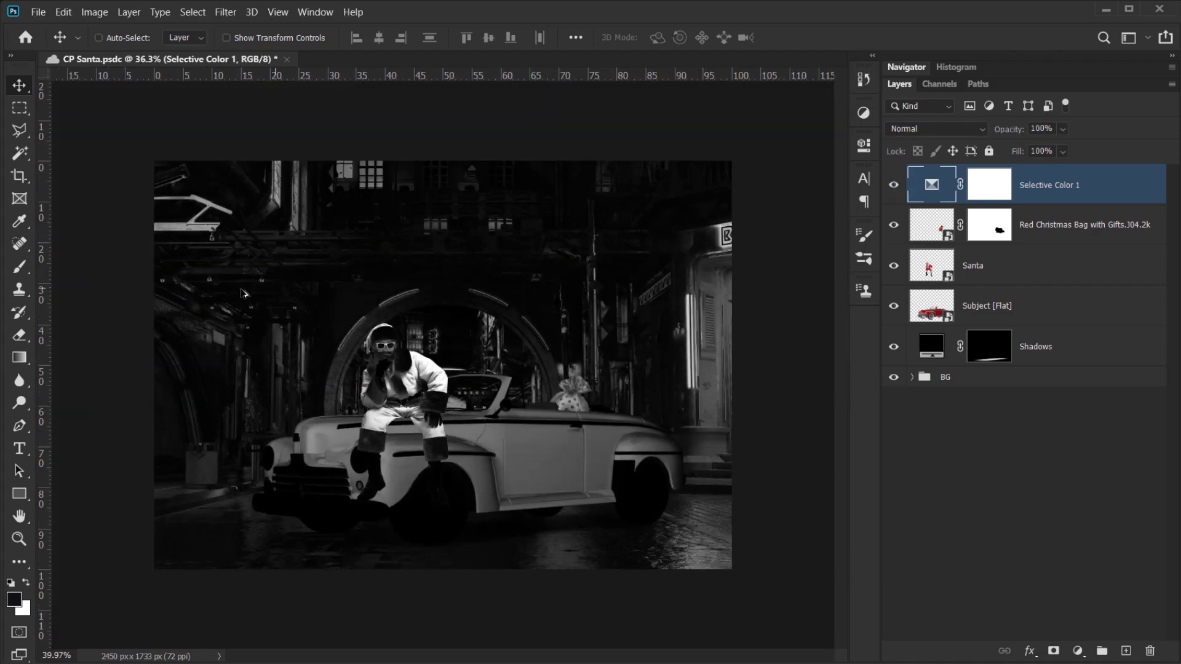
pyautogui.scroll(1, 246, 294)
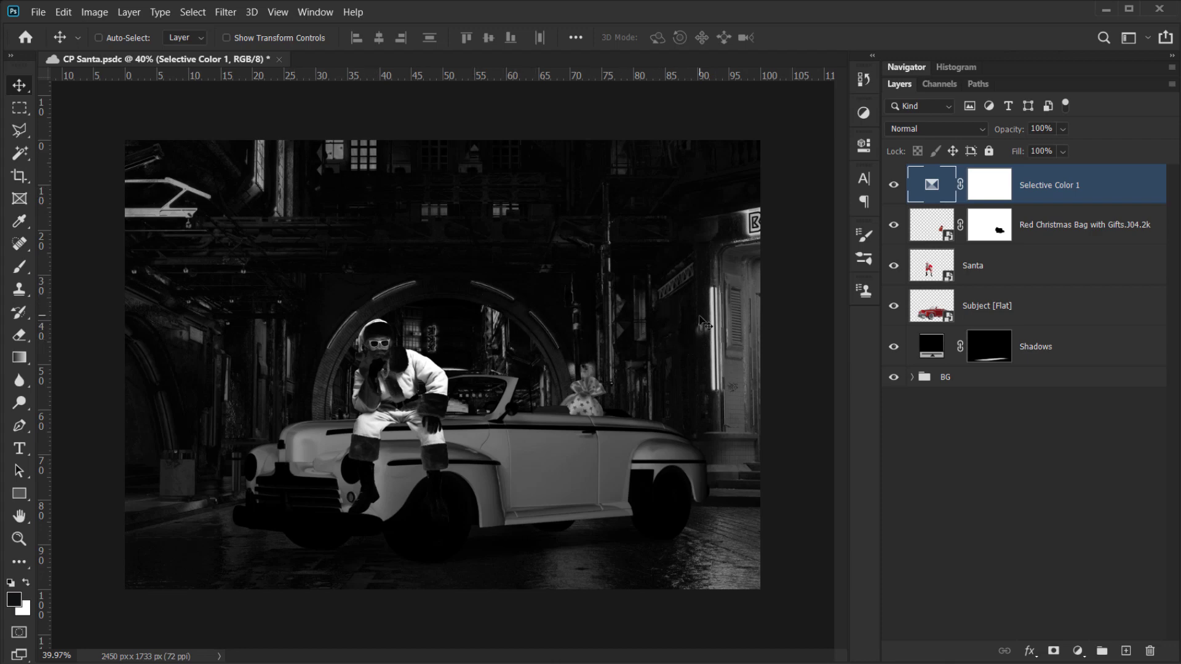
pyautogui.scroll(-2, 599, 429)
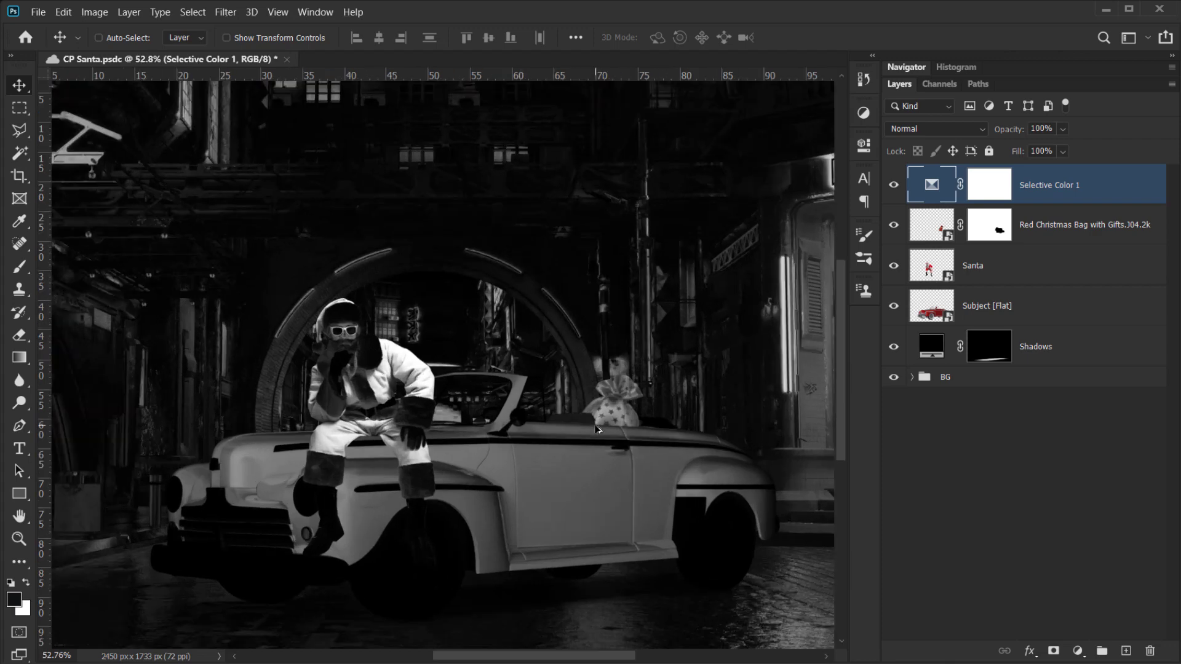
pyautogui.scroll(3, 422, 383)
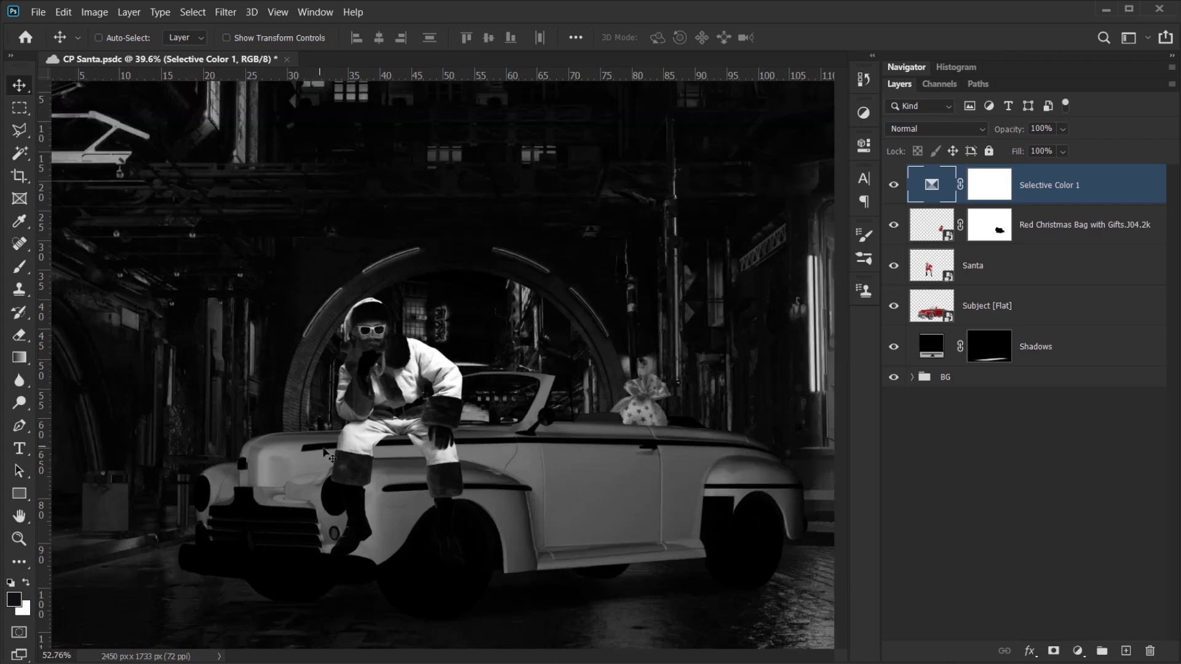
pyautogui.moveTo(514, 416); pyautogui.dragTo(536, 452)
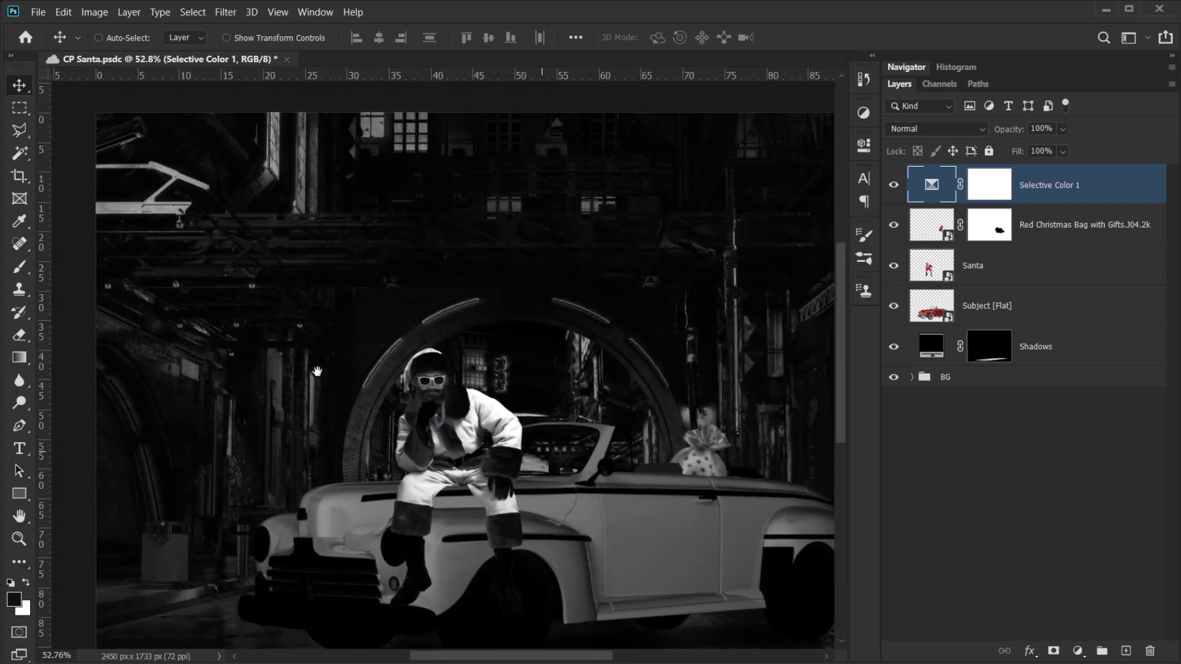
pyautogui.moveTo(509, 383); pyautogui.dragTo(522, 377)
pyautogui.hotkey('ctrl', 'r')
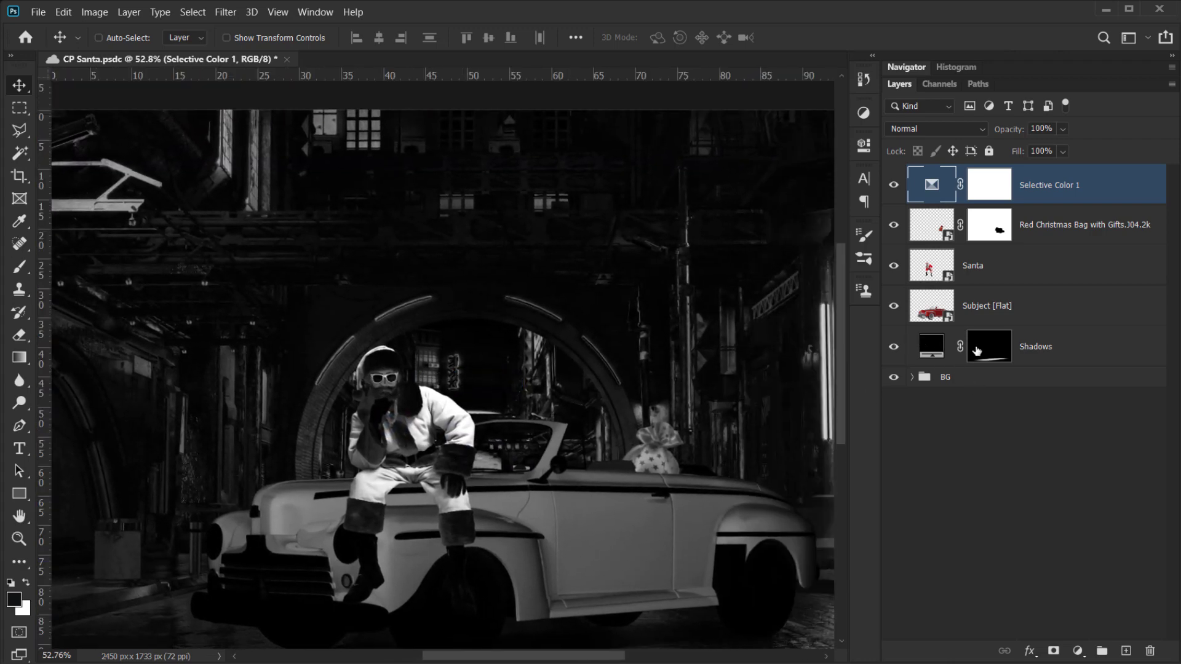
# - Check the Subject [Flat] car layer by hiding and showing it, and add a Hue/Saturation adjustment clipped to it
pyautogui.click(1000, 307)
pyautogui.click(896, 302)
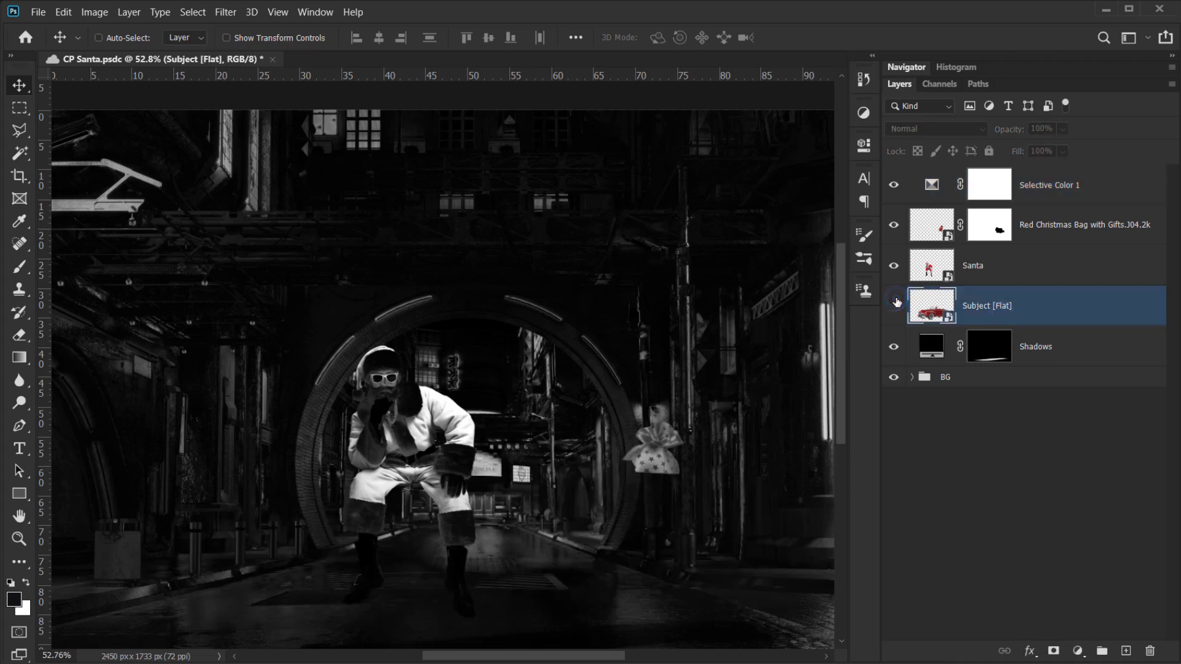
pyautogui.click(896, 301)
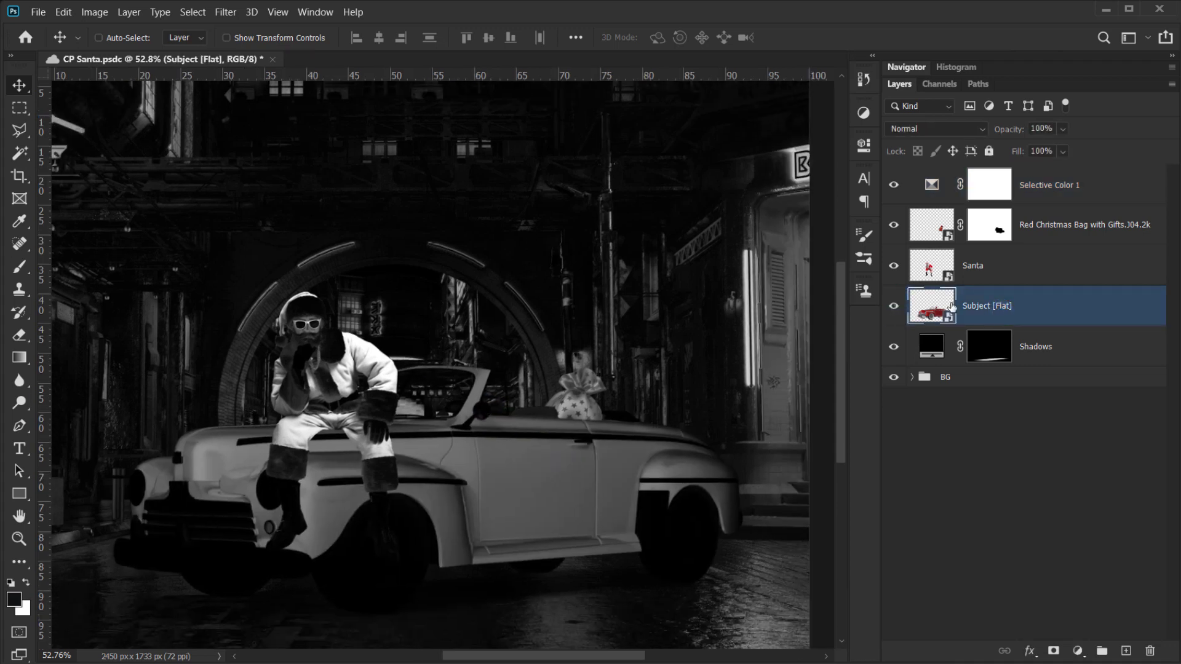
pyautogui.click(1079, 651)
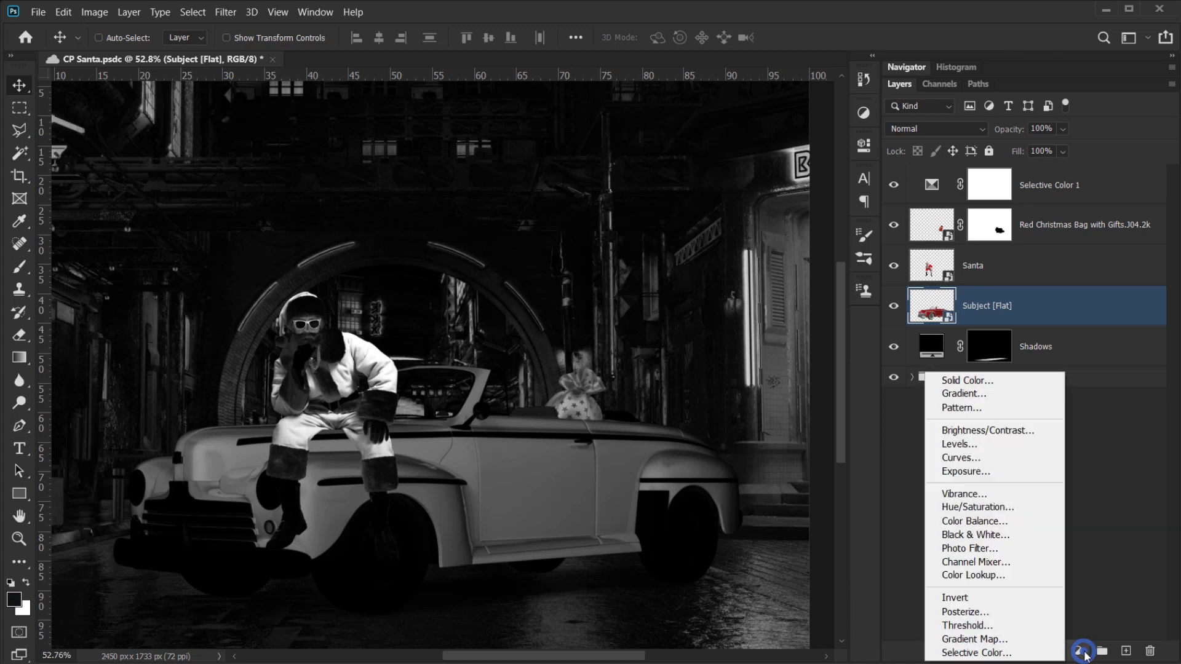
pyautogui.click(984, 508)
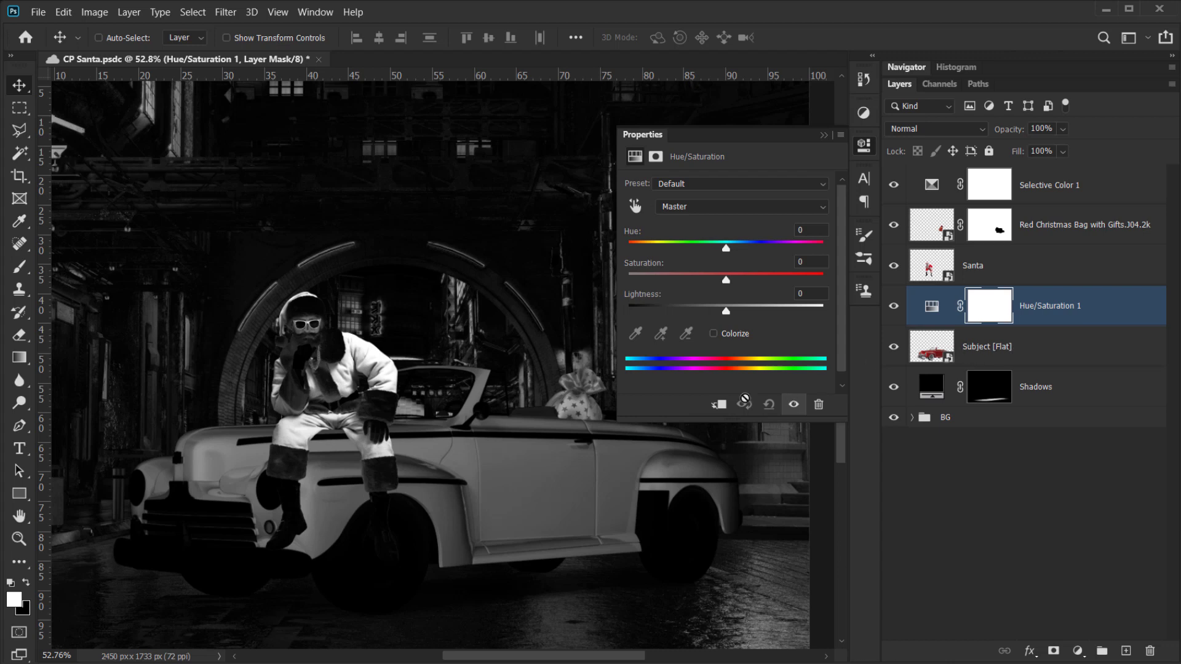
pyautogui.click(718, 404)
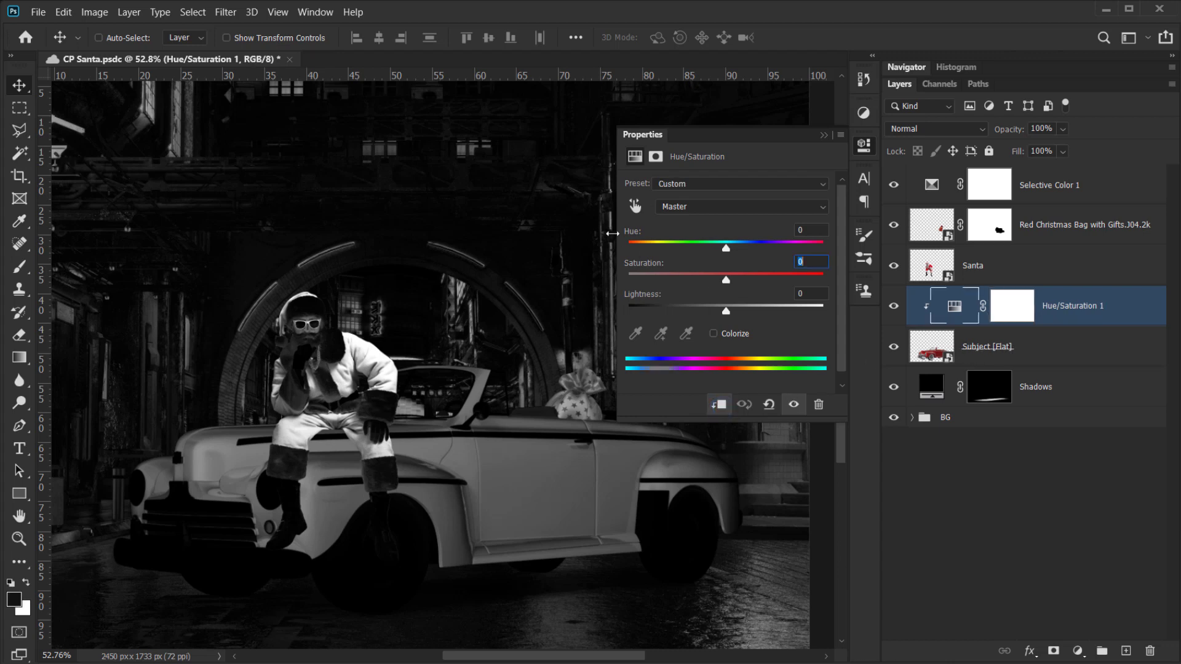
# - Lower the saturation of the car's red paint with on-image adjustment to match the background's map brightness, and compare before and after
pyautogui.click(636, 208)
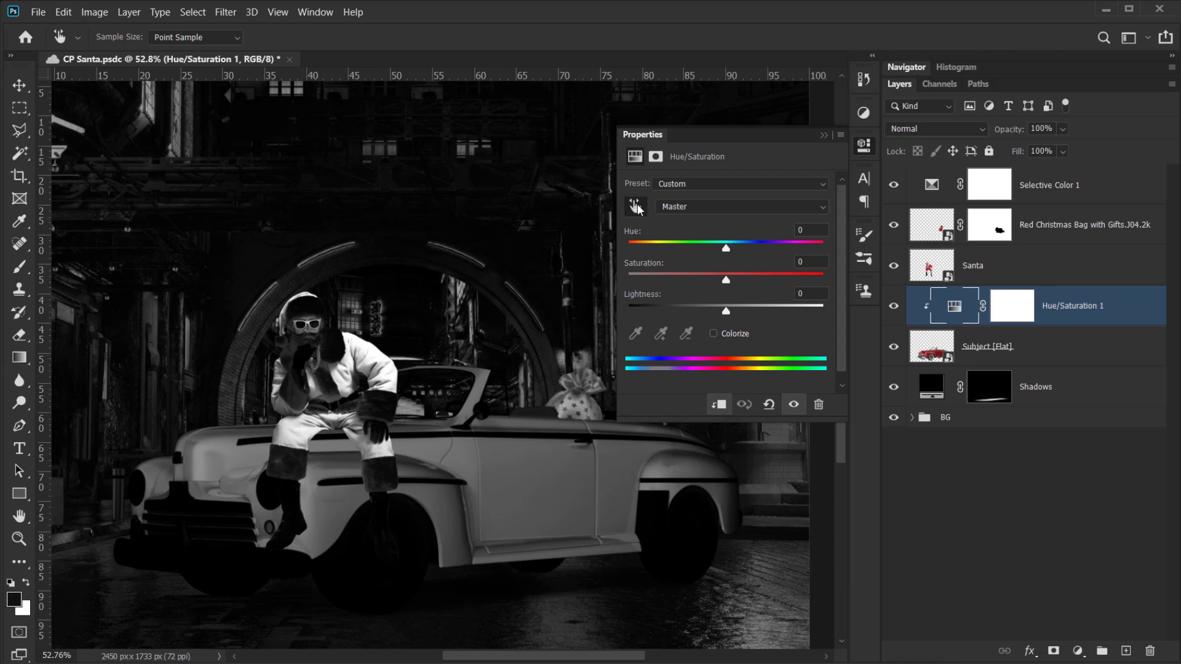
pyautogui.click(637, 207)
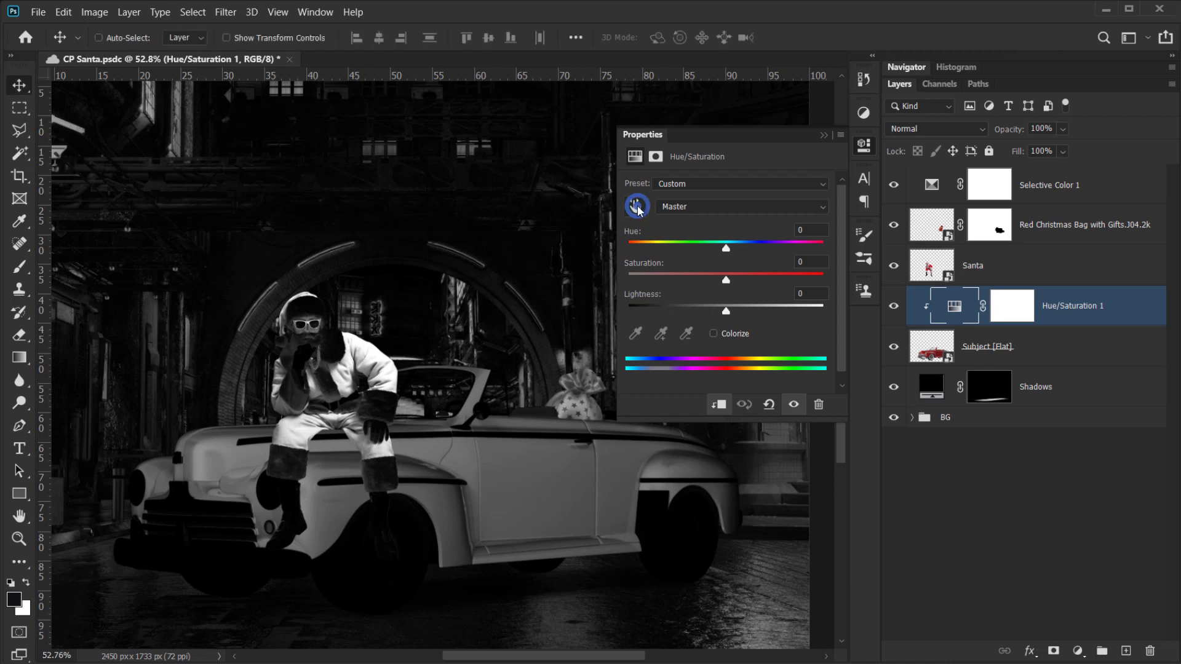
pyautogui.click(637, 204)
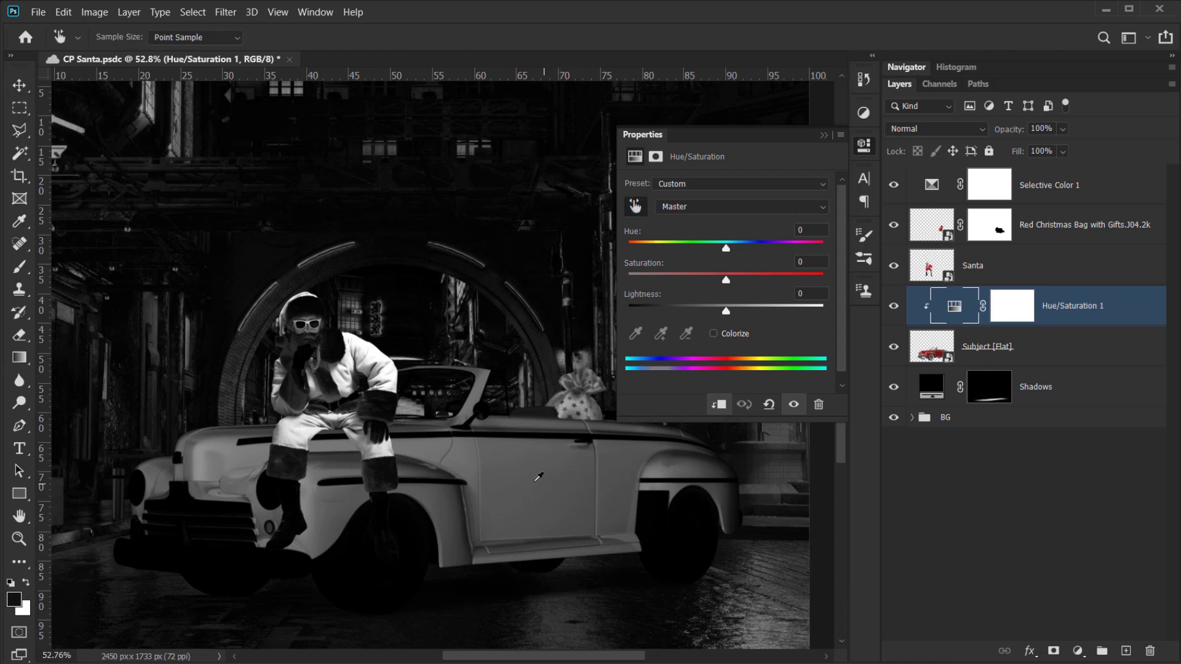
pyautogui.click(513, 469)
pyautogui.moveTo(516, 466); pyautogui.dragTo(467, 478)
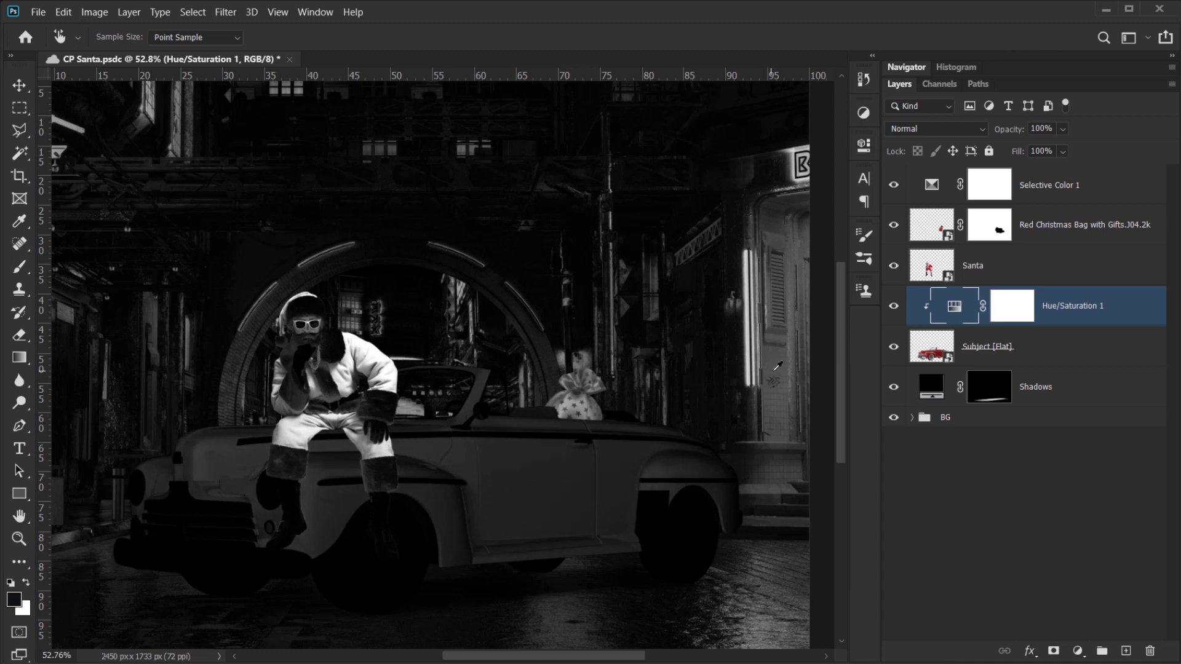
pyautogui.click(896, 308)
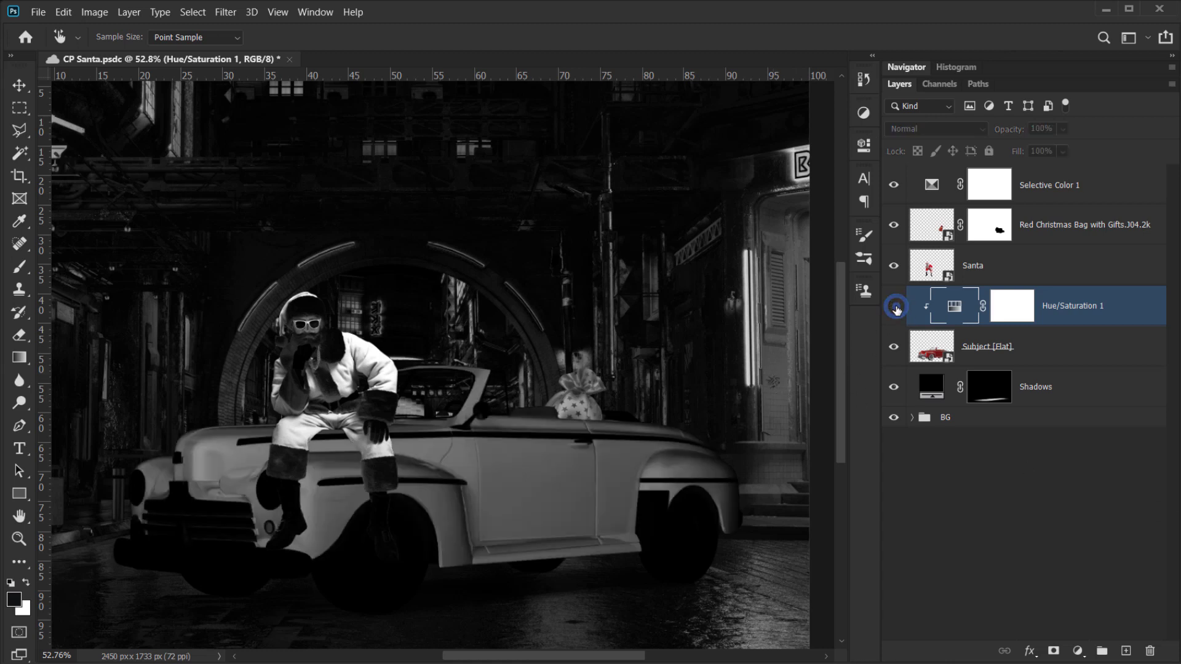
pyautogui.click(895, 307)
# - Add a Hue/Saturation adjustment clipped to the Santa layer and lower his suit's saturation with on-image adjustment to match the darker scene
pyautogui.moveTo(532, 418); pyautogui.dragTo(658, 424)
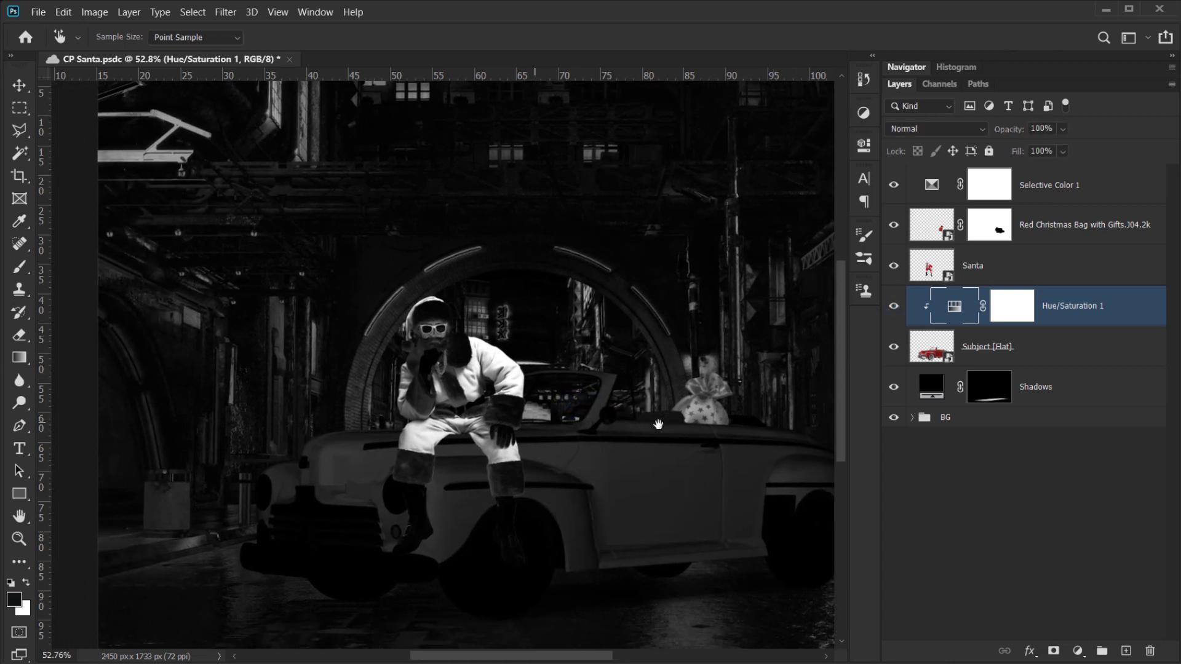
pyautogui.click(1001, 276)
pyautogui.moveTo(620, 339); pyautogui.dragTo(614, 342)
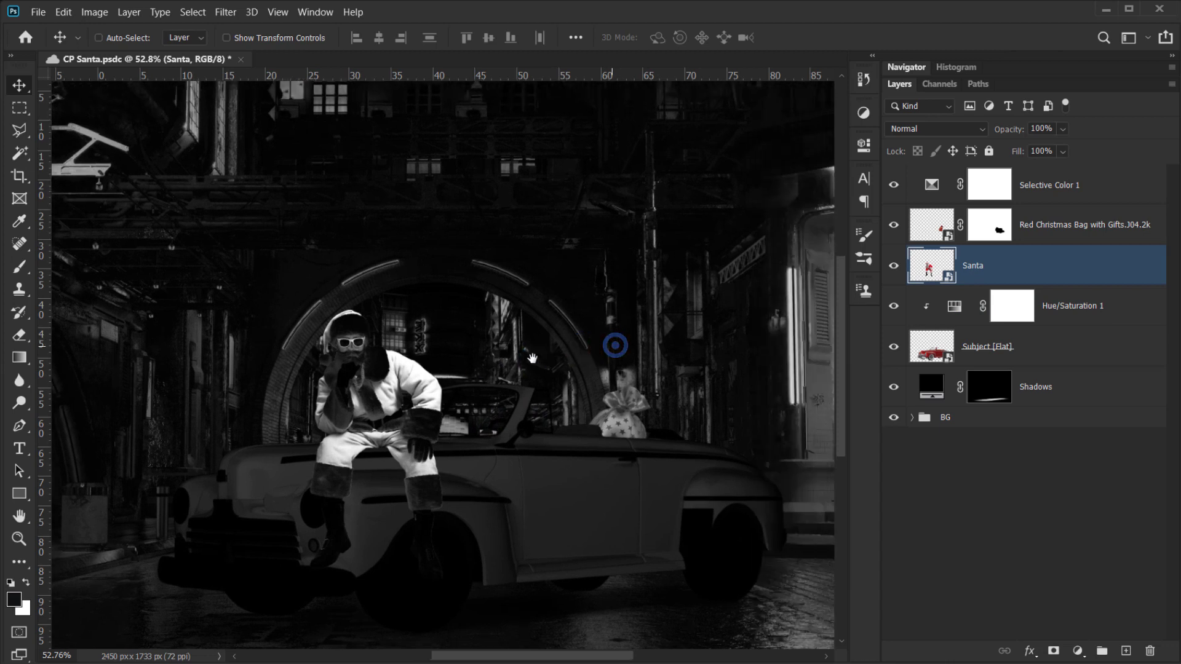
pyautogui.click(1078, 650)
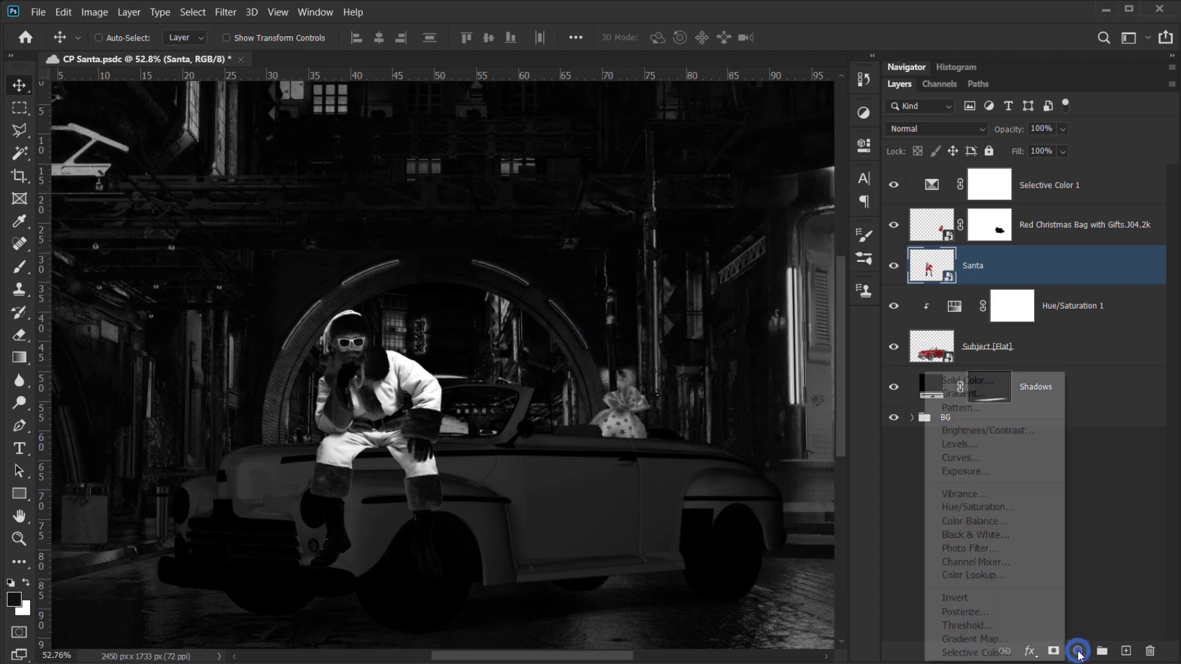
pyautogui.click(981, 506)
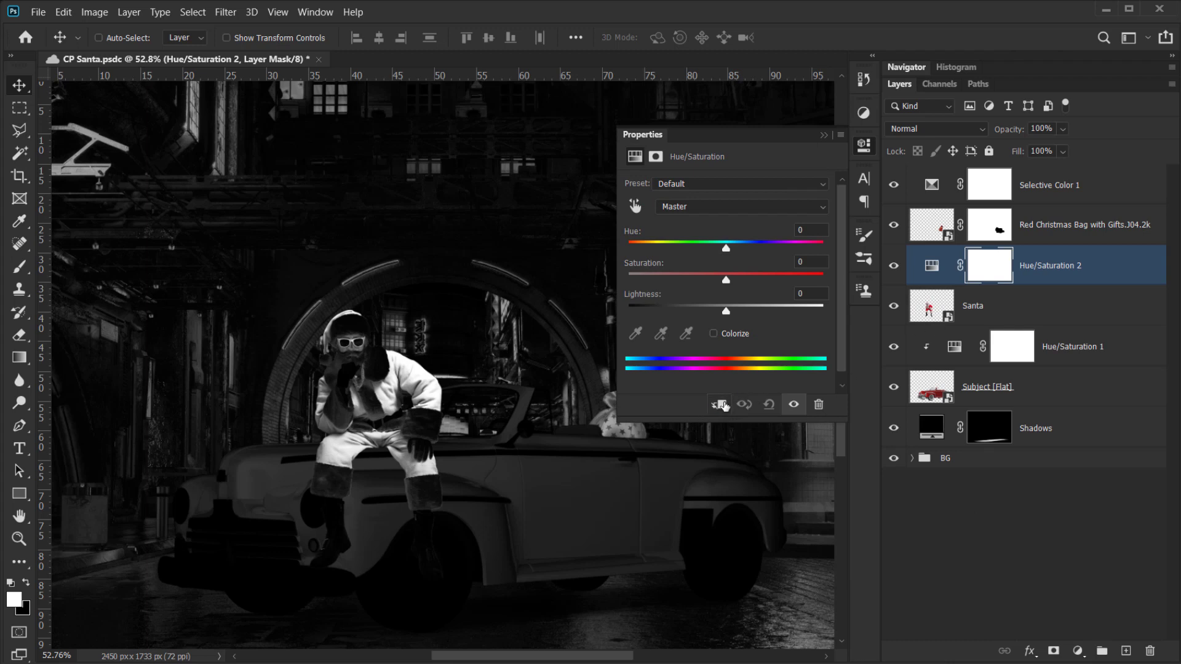
pyautogui.click(720, 405)
pyautogui.click(637, 203)
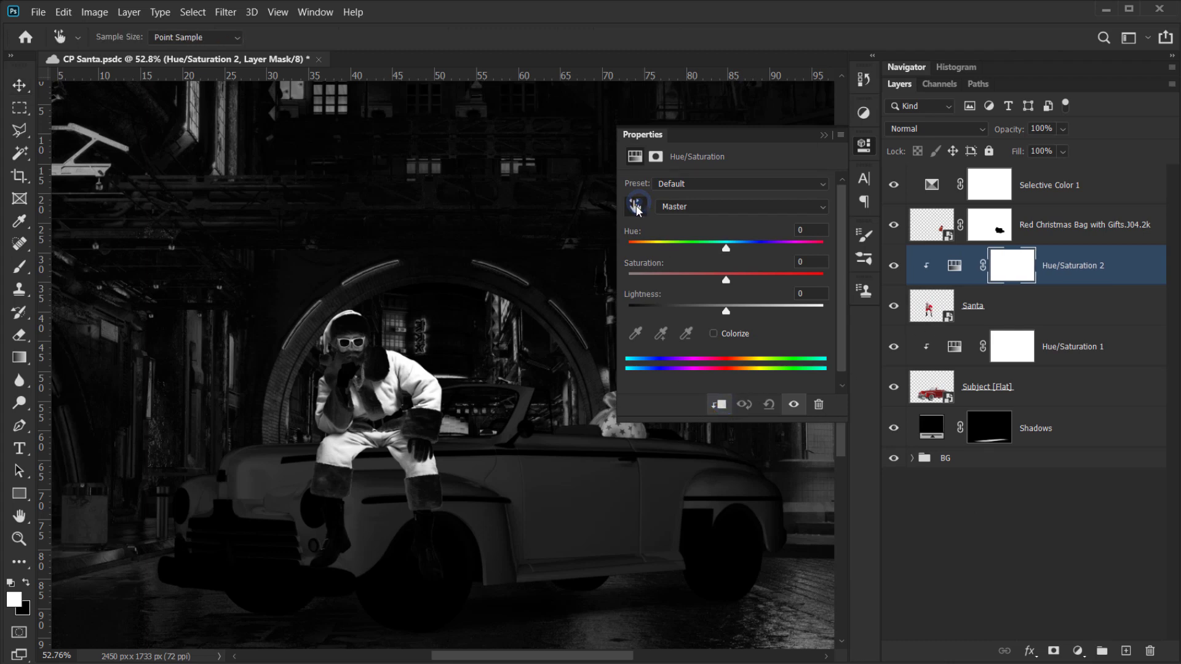
pyautogui.moveTo(391, 392); pyautogui.dragTo(331, 405)
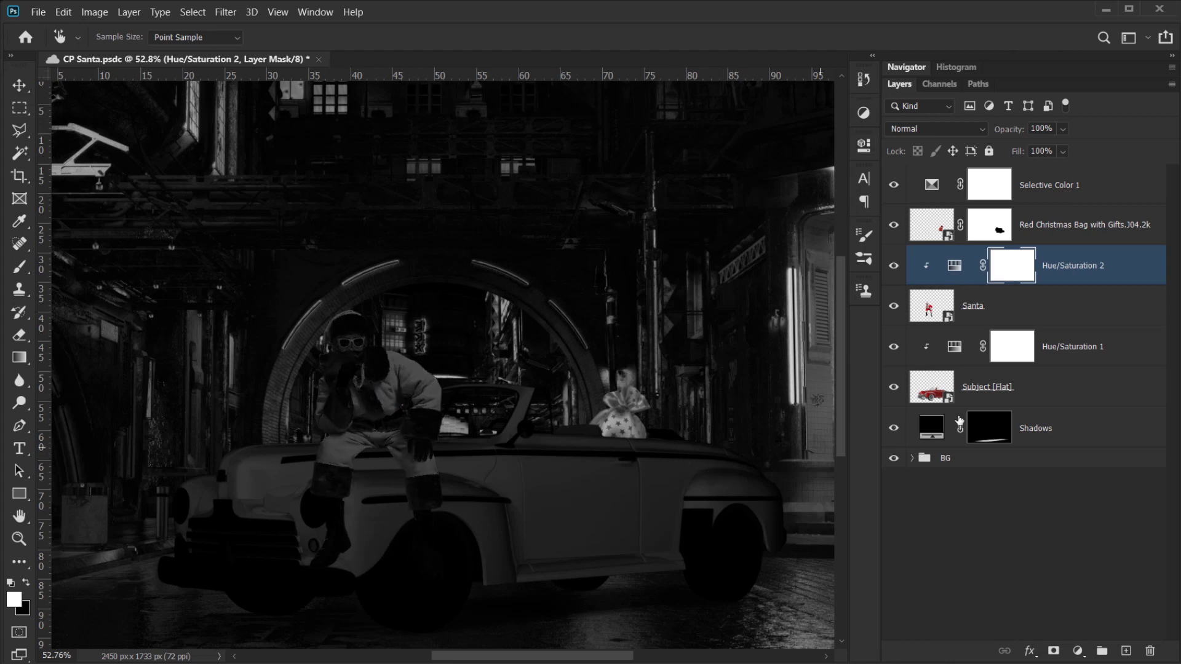
# - Add a Hue/Saturation adjustment clipped to the Red Christmas Bag layer and lower the bag's saturation with on-image adjustment
pyautogui.click(1059, 228)
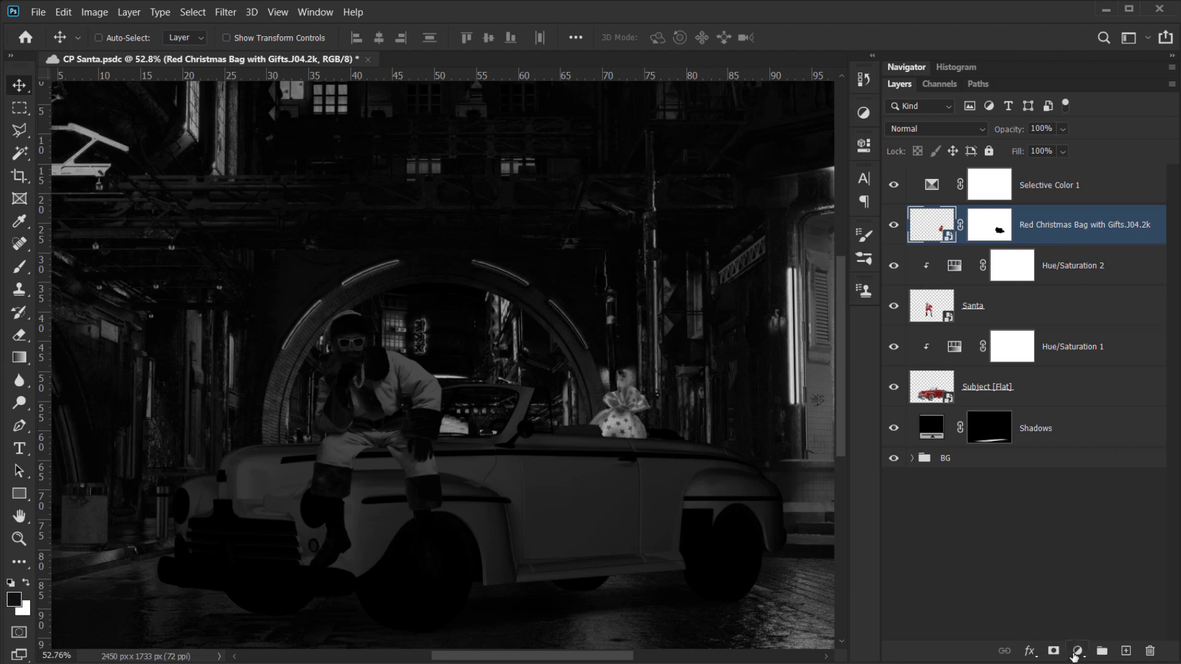
pyautogui.click(1077, 652)
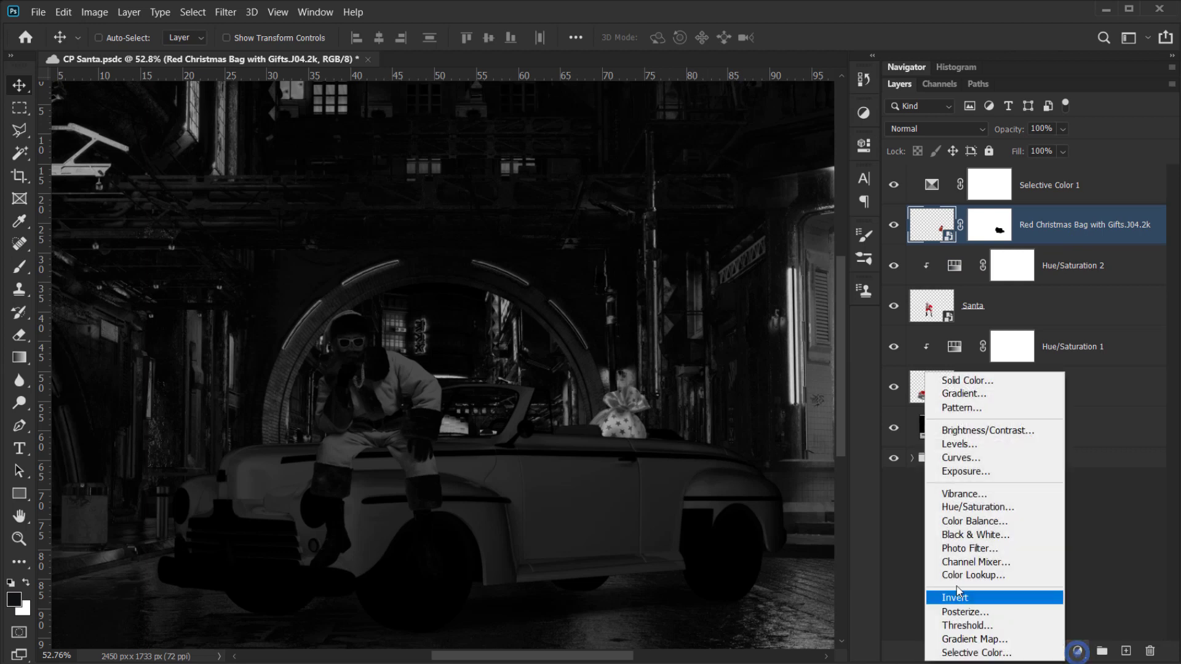
pyautogui.click(978, 510)
pyautogui.click(720, 401)
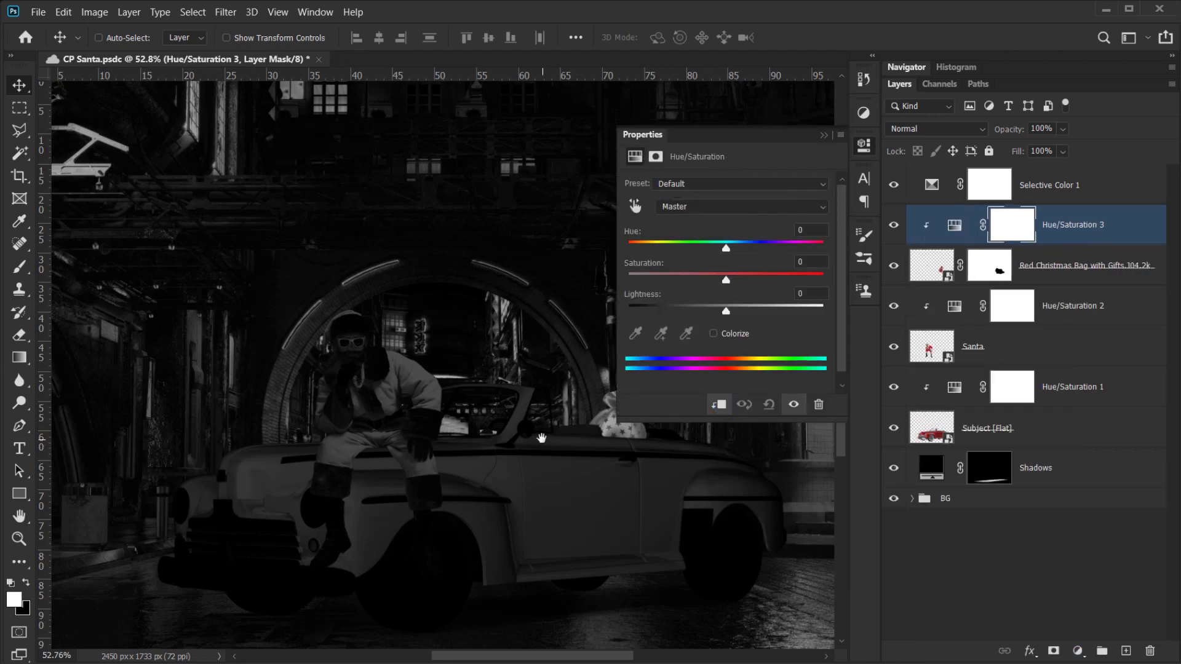
pyautogui.moveTo(538, 440); pyautogui.dragTo(381, 463)
pyautogui.doubleClick(954, 225)
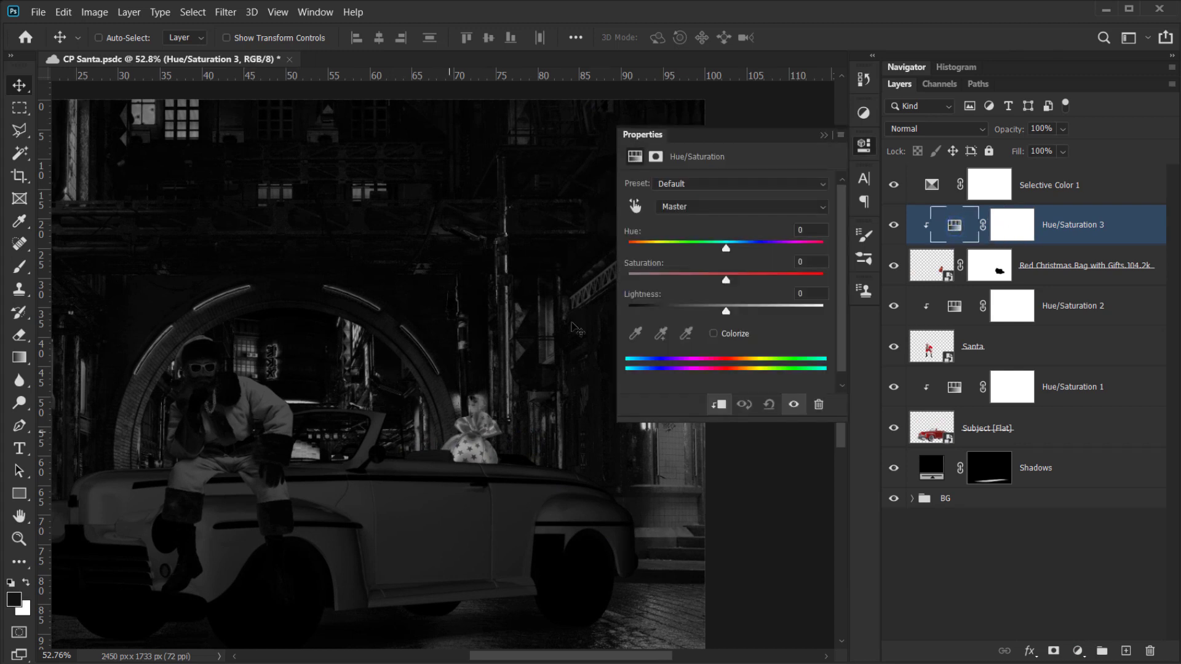
pyautogui.click(635, 208)
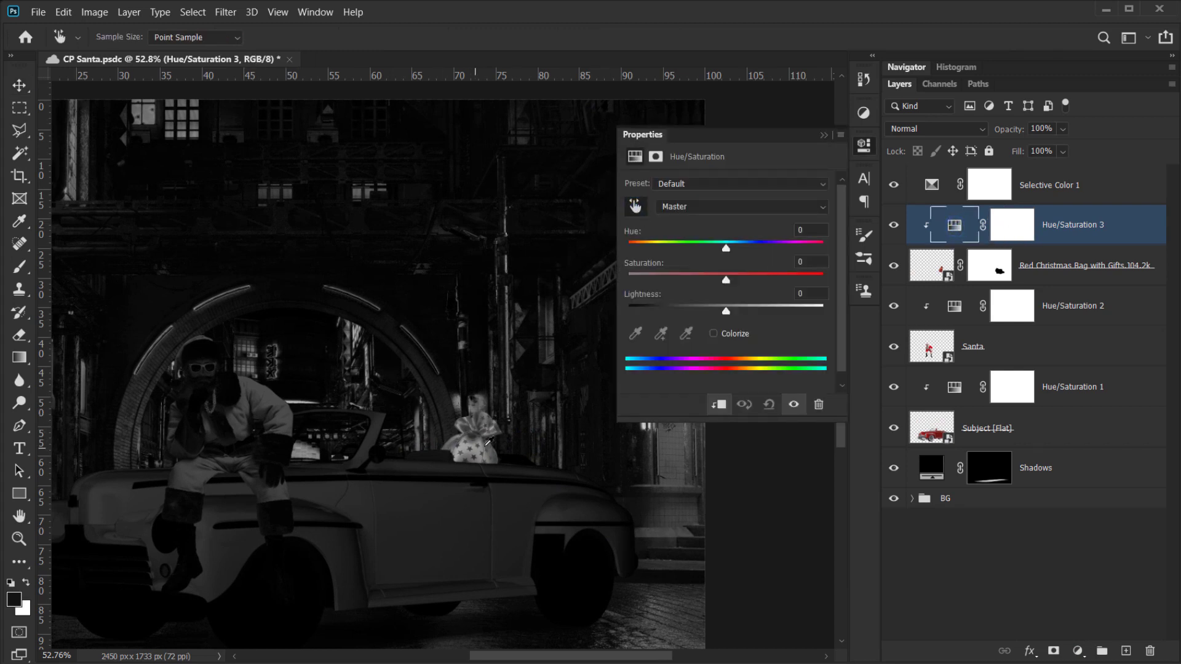
pyautogui.moveTo(482, 447); pyautogui.dragTo(435, 456)
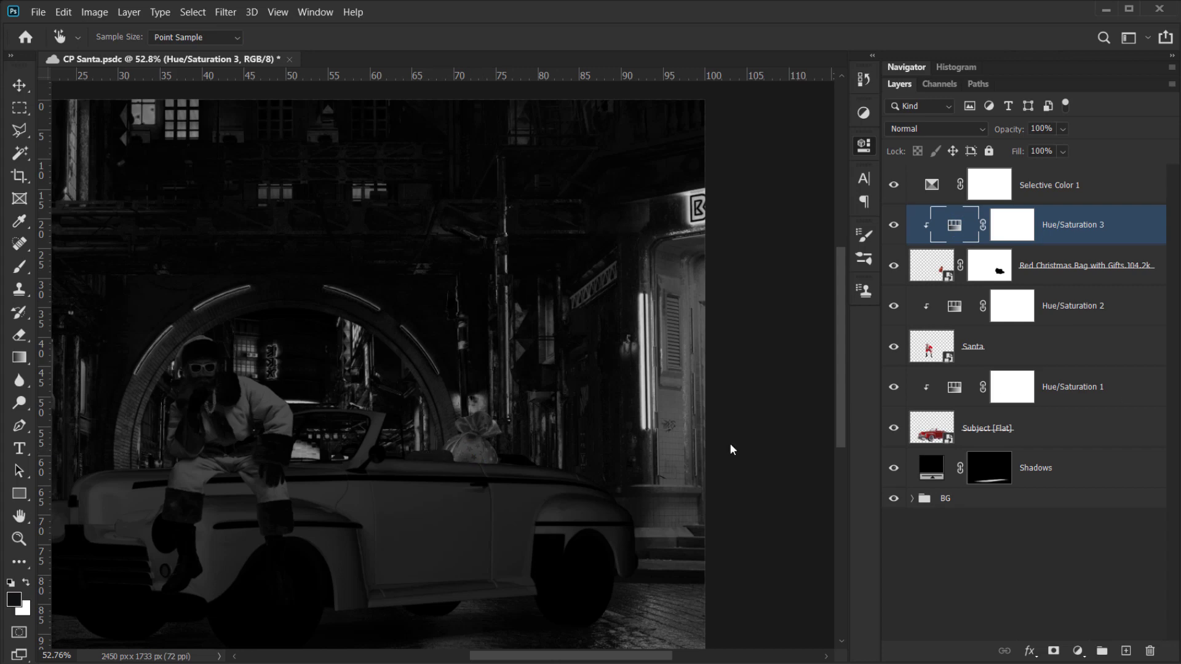
# - Hide the Selective Color layer and inspect the desaturated car, Santa and gift bag in the full-color composite
pyautogui.moveTo(544, 430); pyautogui.dragTo(605, 426)
pyautogui.click(894, 188)
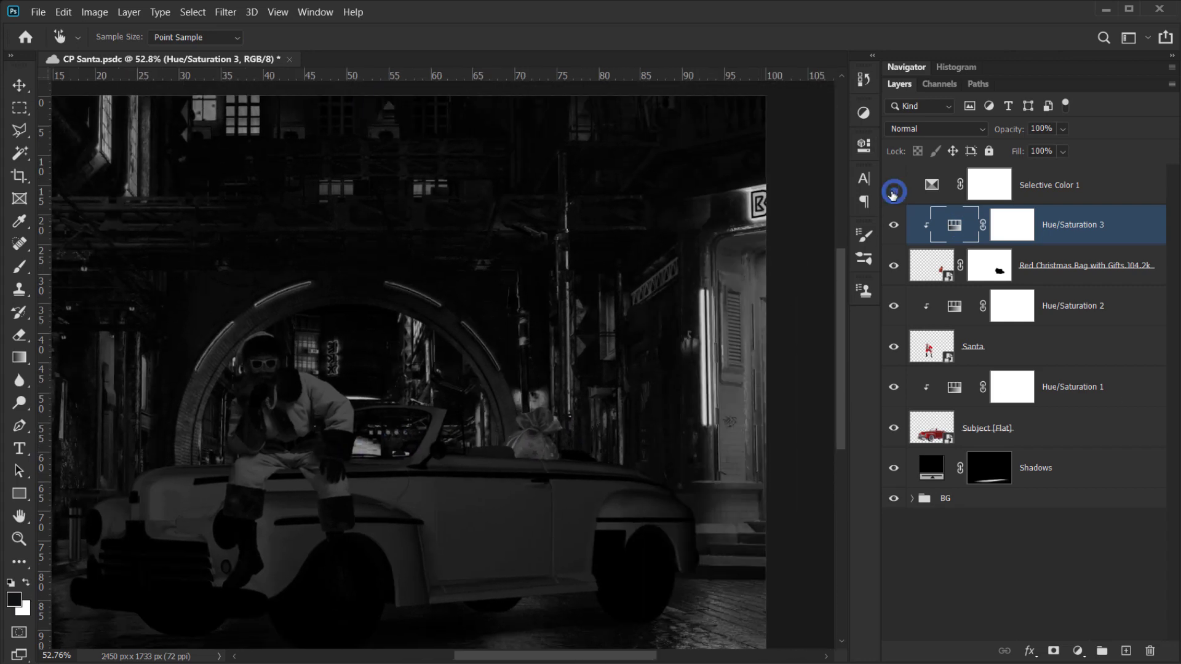
pyautogui.scroll(-4, 424, 415)
pyautogui.scroll(4, 415, 420)
pyautogui.scroll(-4, 418, 417)
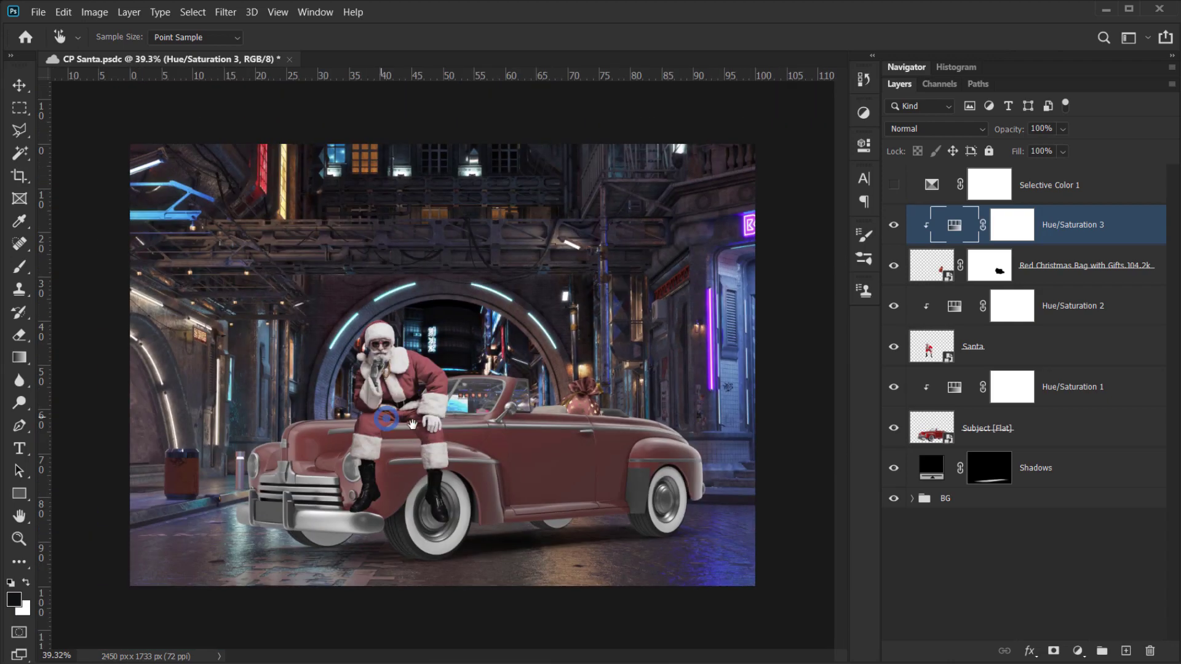
pyautogui.scroll(4, 406, 418)
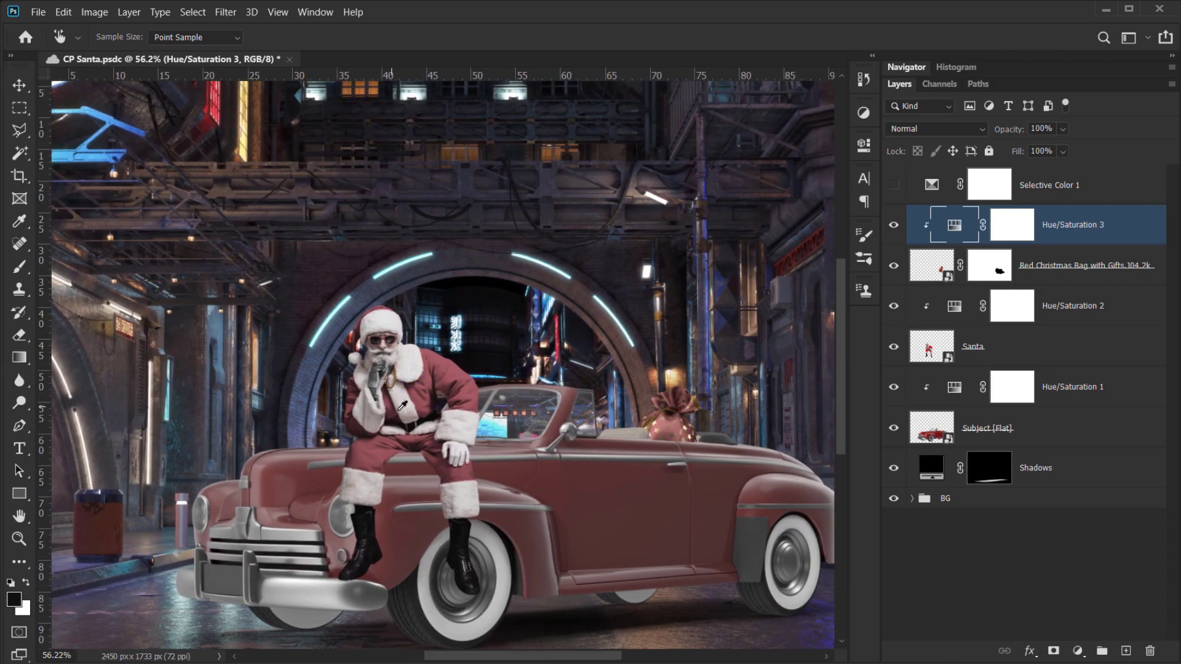
pyautogui.scroll(-4, 434, 390)
pyautogui.scroll(3, 545, 424)
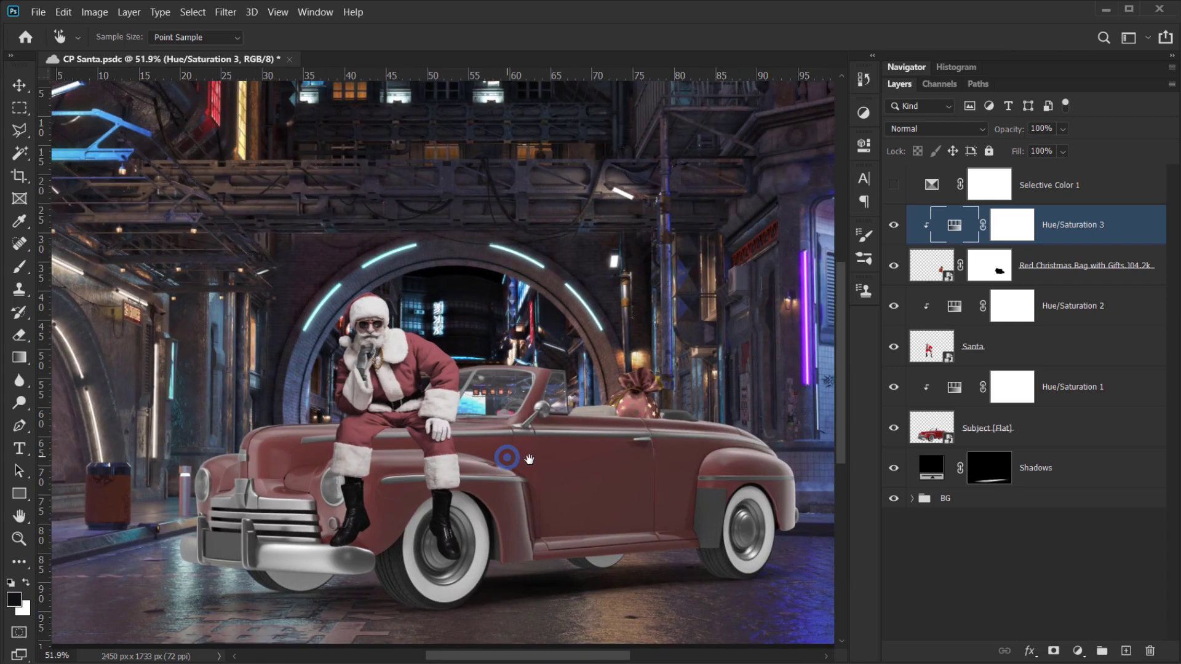
# - Compare the full-color composite with the Selective Color map, and leave the map visible around Santa and the car
pyautogui.scroll(-2, 547, 444)
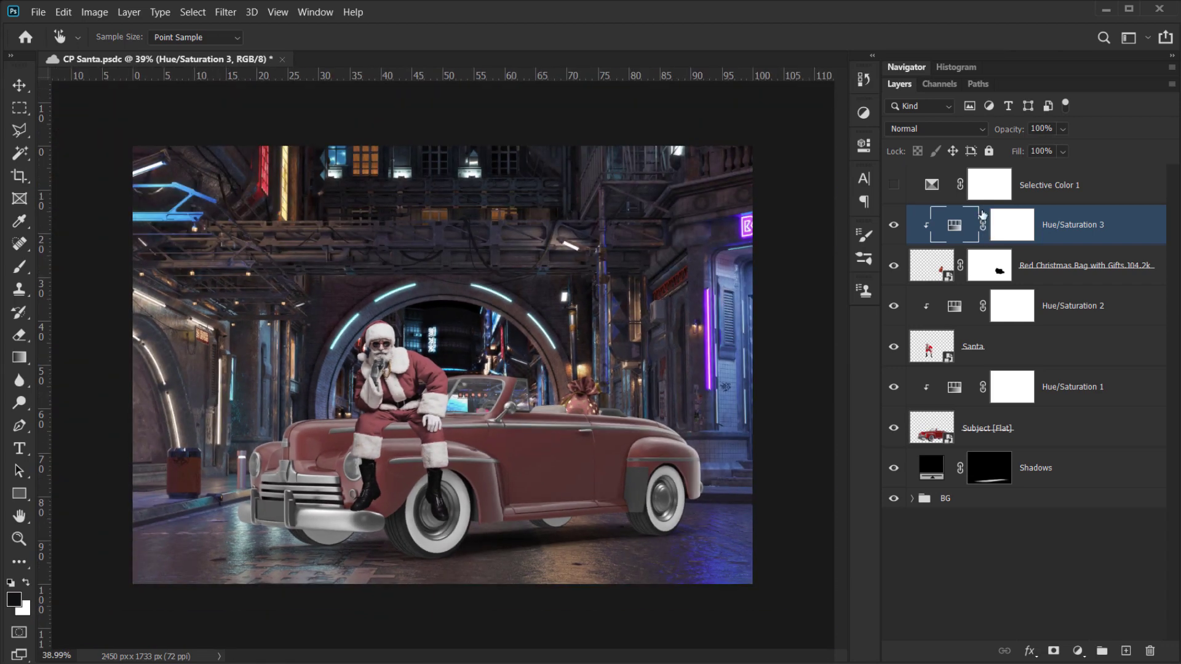
pyautogui.click(893, 184)
pyautogui.press('v')
pyautogui.click(1028, 186)
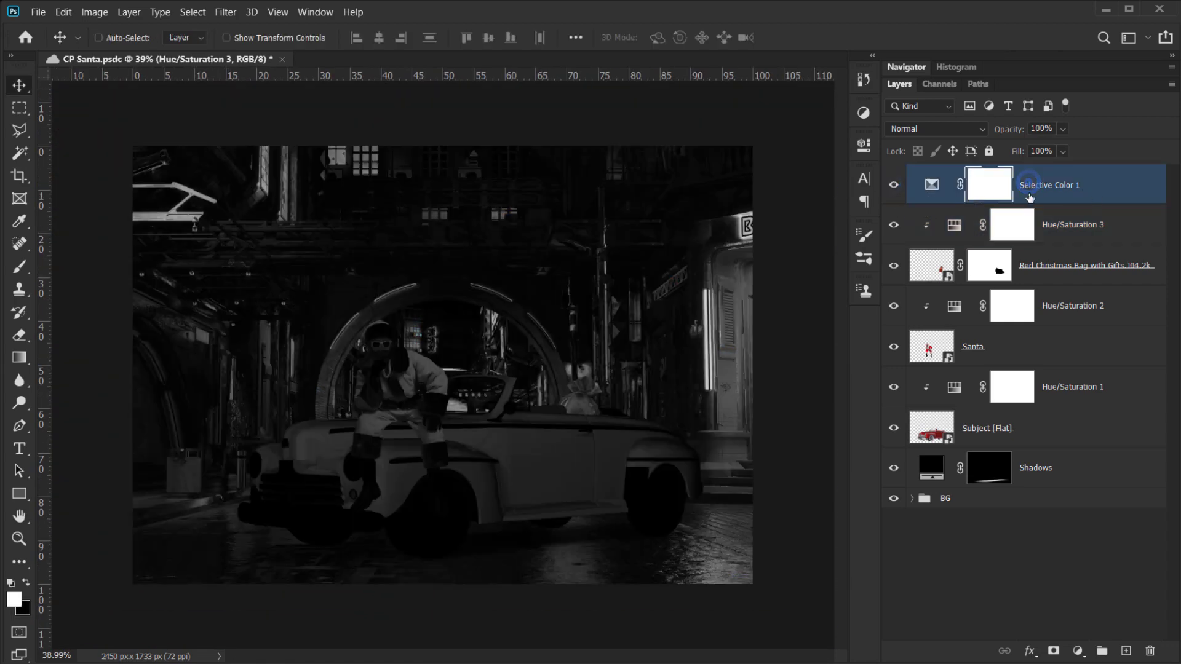
pyautogui.press('x')
pyautogui.click(894, 184)
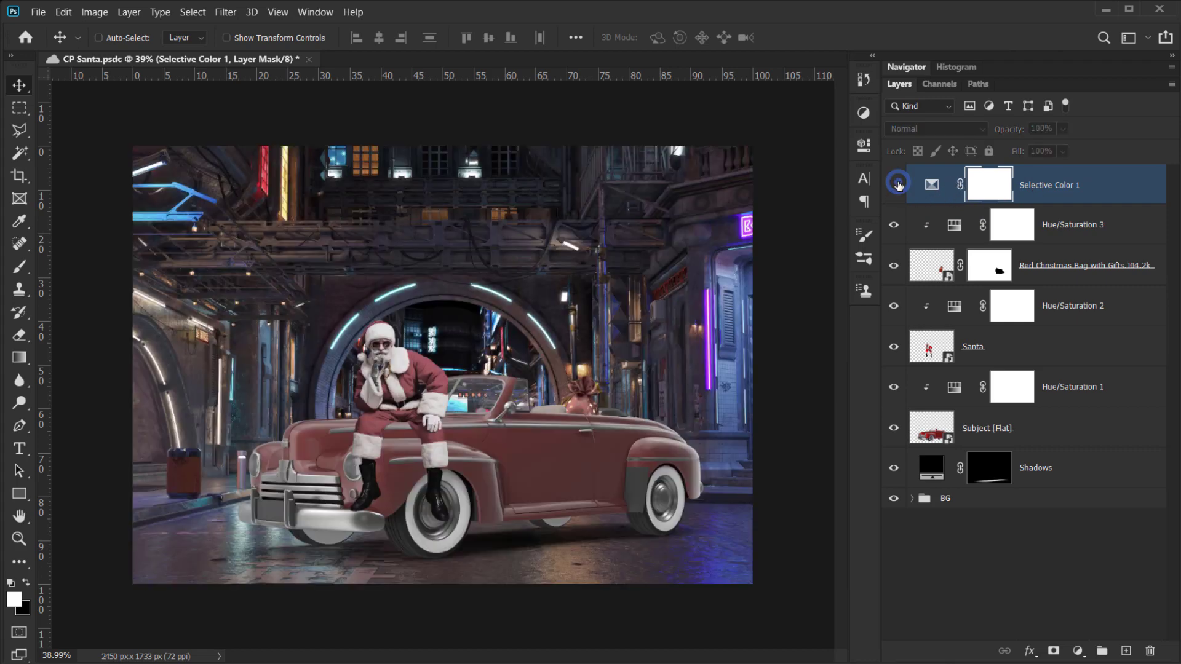
pyautogui.click(893, 184)
pyautogui.scroll(3, 432, 430)
pyautogui.moveTo(564, 388); pyautogui.dragTo(545, 379)
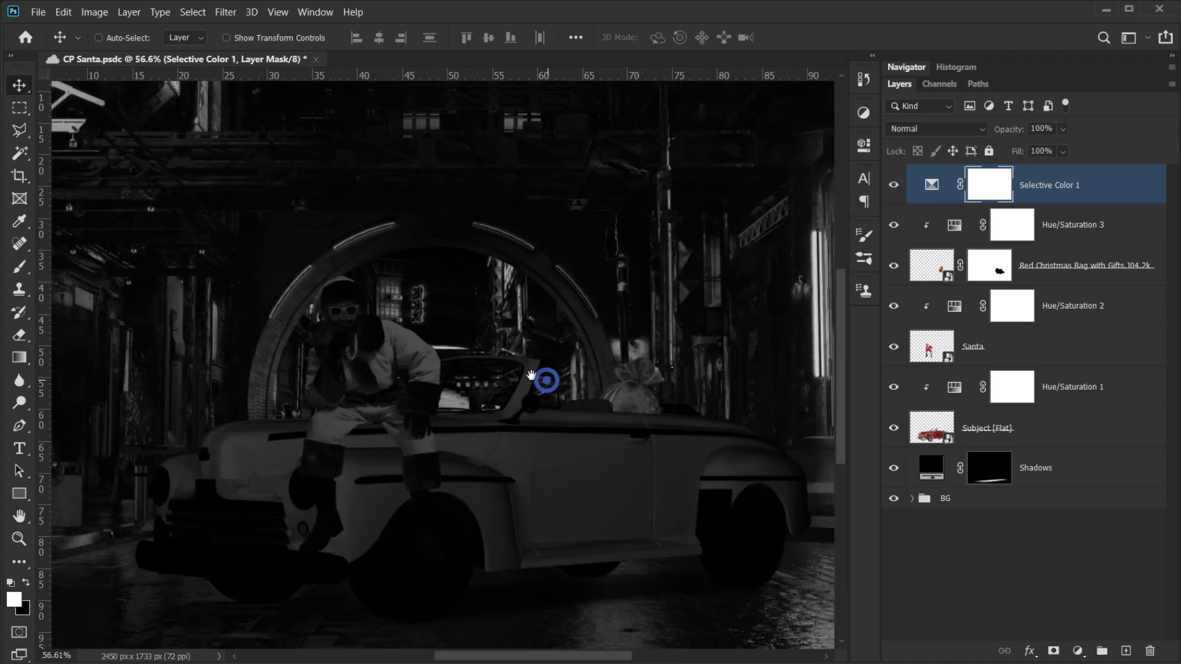
# - Add an Exposure adjustment above the car's Hue/Saturation layer and clip it to the Subject [Flat] layer
pyautogui.click(912, 429)
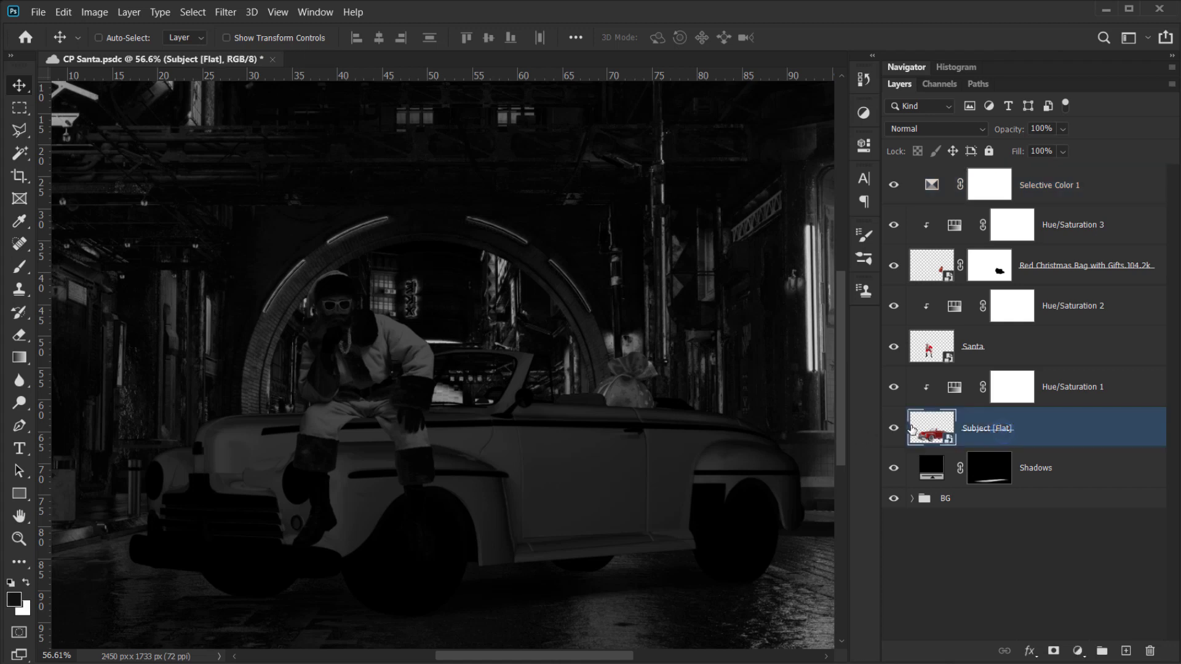
pyautogui.click(1074, 395)
pyautogui.moveTo(571, 400)
pyautogui.mouseDown()
pyautogui.moveTo(512, 407)
pyautogui.moveTo(556, 401)
pyautogui.mouseUp()
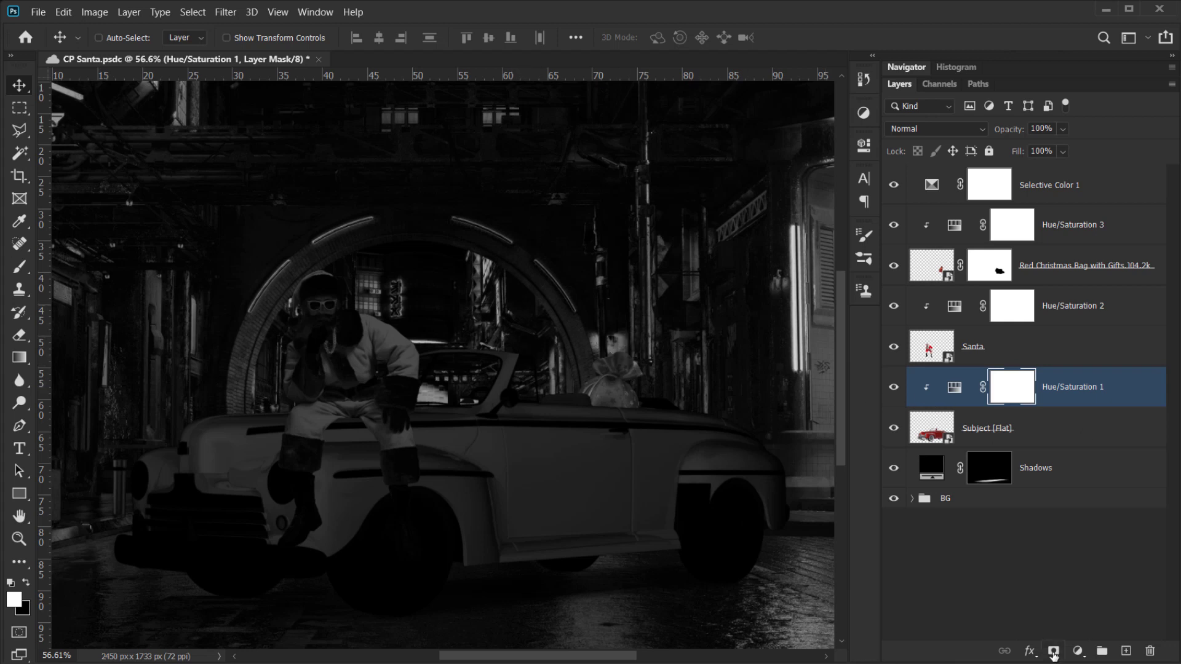
pyautogui.click(1078, 650)
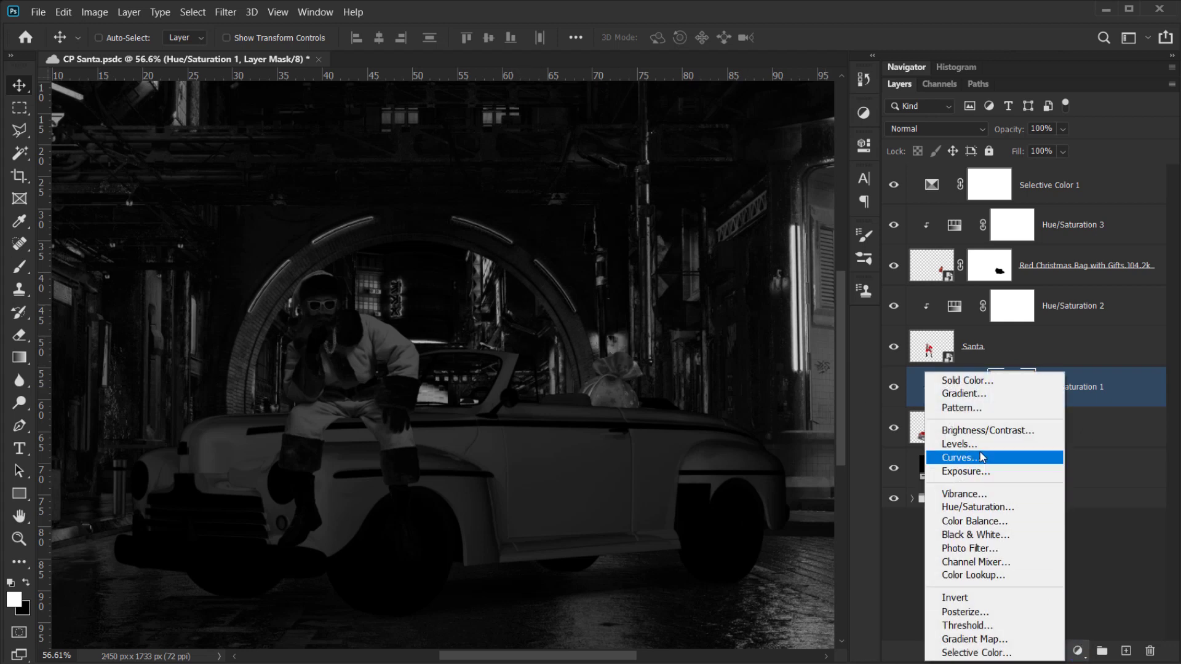
pyautogui.click(982, 471)
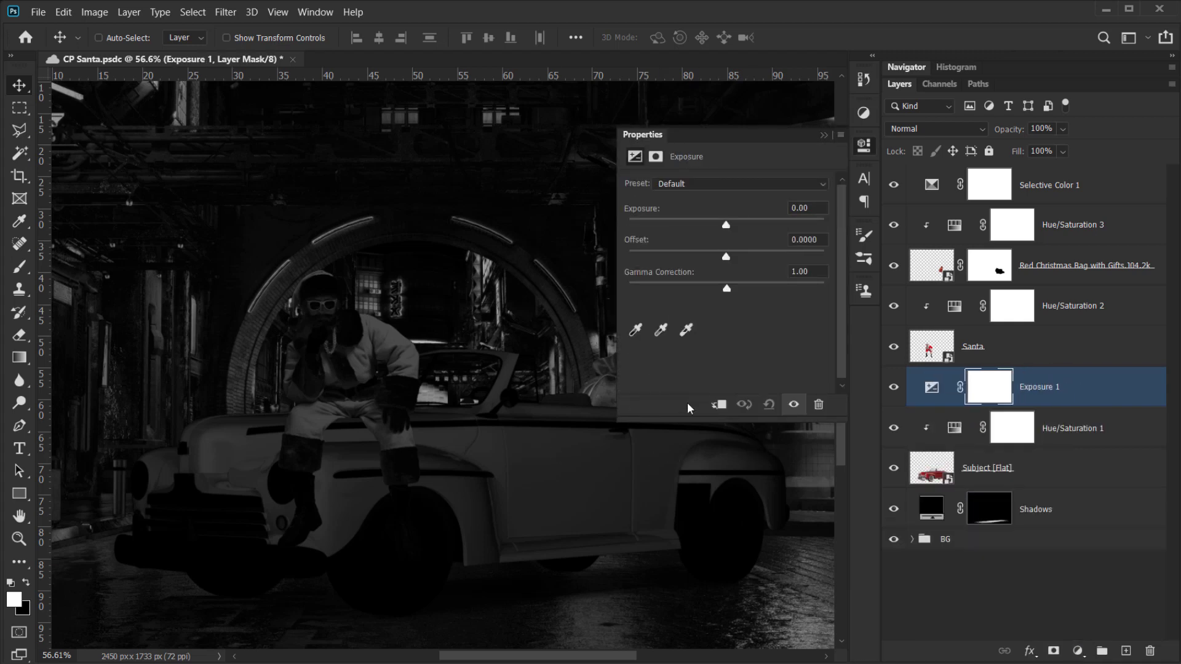
pyautogui.click(719, 406)
pyautogui.click(950, 388)
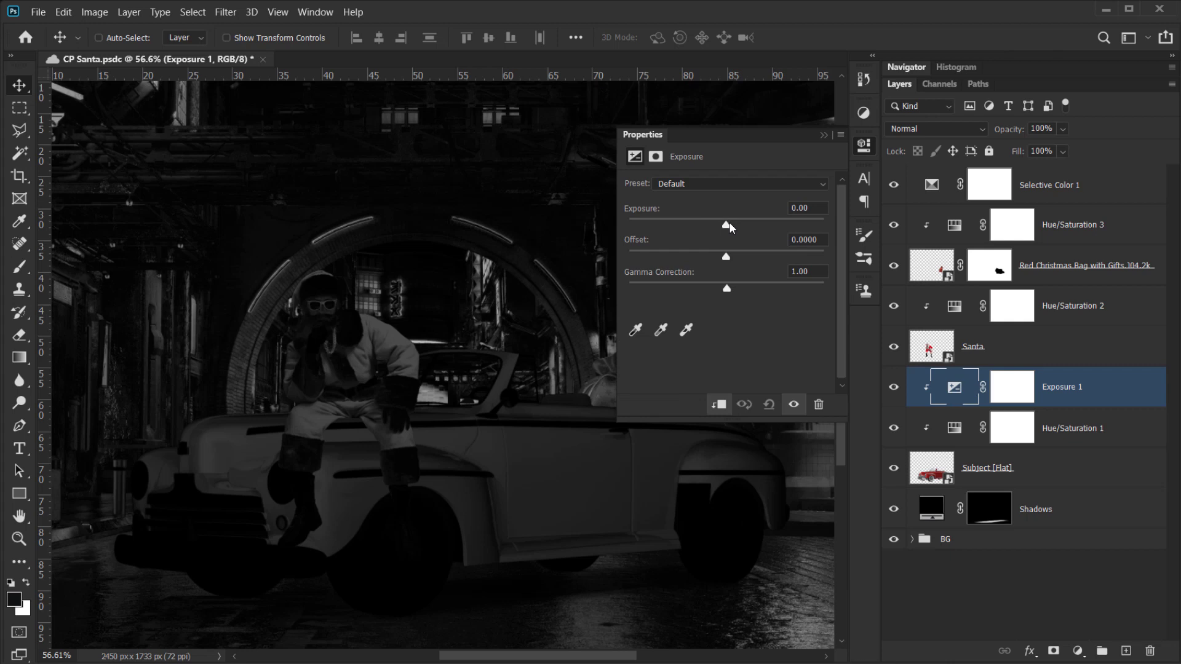
# - Set the car's exposure to -0.61, darken its midtones slightly with Gamma Correction, and compare before and after
pyautogui.moveTo(730, 227); pyautogui.dragTo(726, 226)
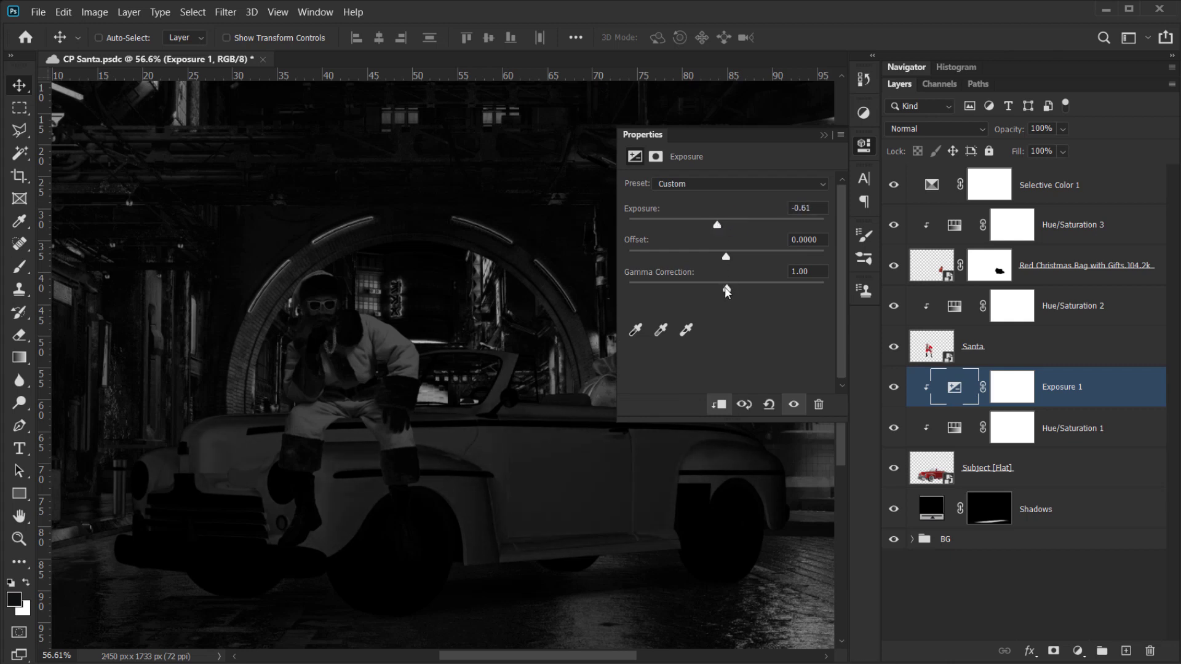
pyautogui.moveTo(727, 292); pyautogui.dragTo(734, 292)
pyautogui.click(824, 134)
pyautogui.click(894, 387)
pyautogui.click(895, 388)
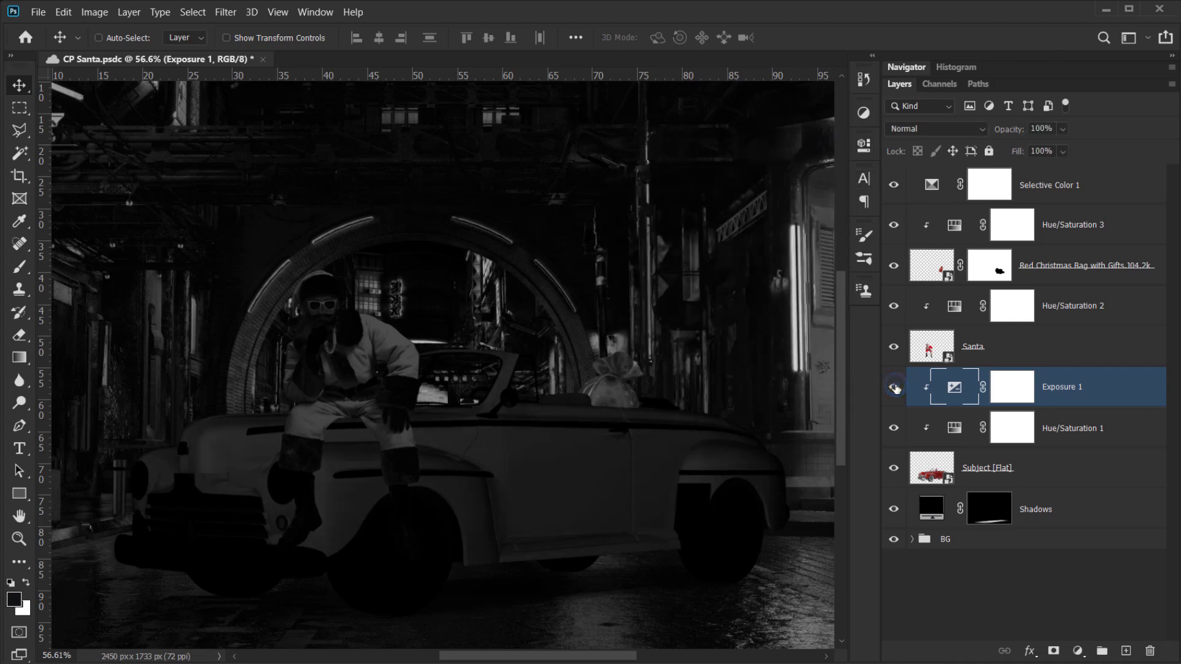
pyautogui.click(895, 387)
pyautogui.click(895, 388)
pyautogui.click(895, 388)
pyautogui.click(894, 388)
# - Darken Santa with a clipped Exposure adjustment at -0.61 exposure and slightly darker Gamma Correction, and compare before and after
pyautogui.click(1035, 339)
pyautogui.click(1093, 307)
pyautogui.click(1084, 653)
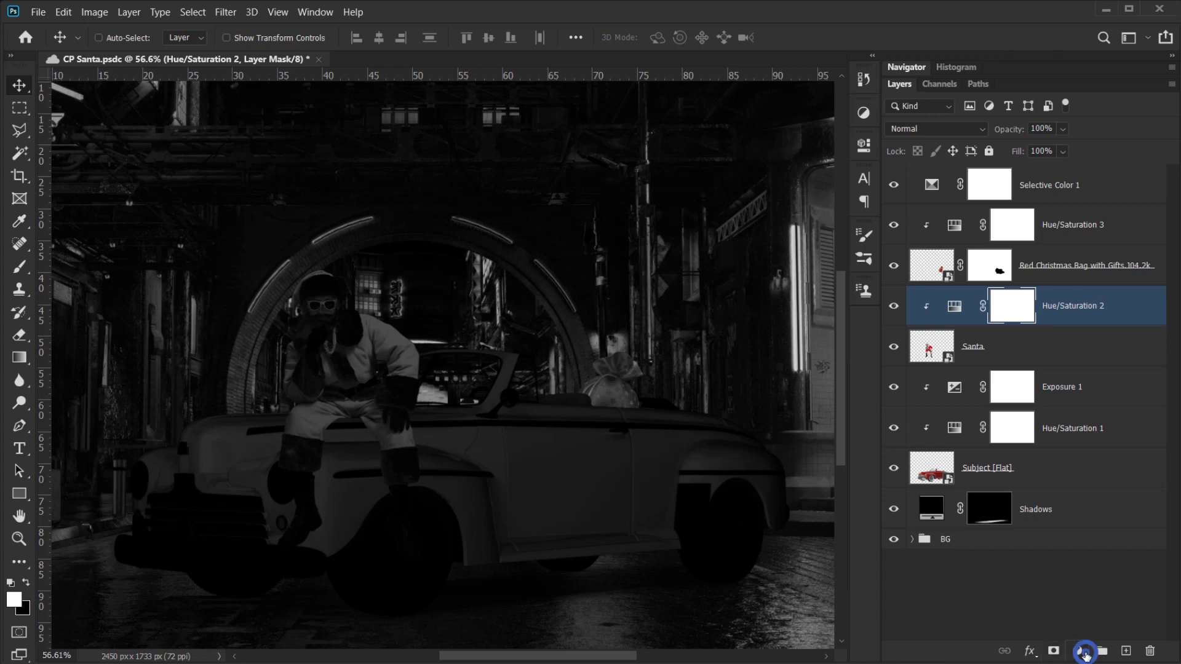
pyautogui.click(950, 475)
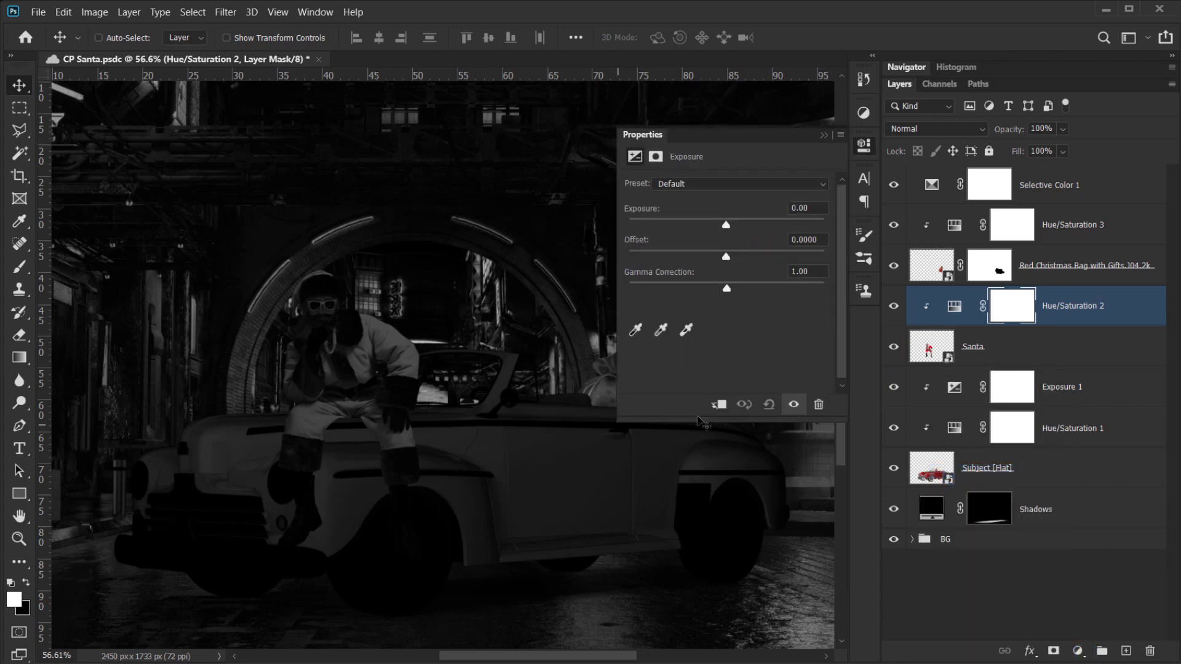
pyautogui.click(718, 404)
pyautogui.moveTo(727, 226); pyautogui.dragTo(719, 229)
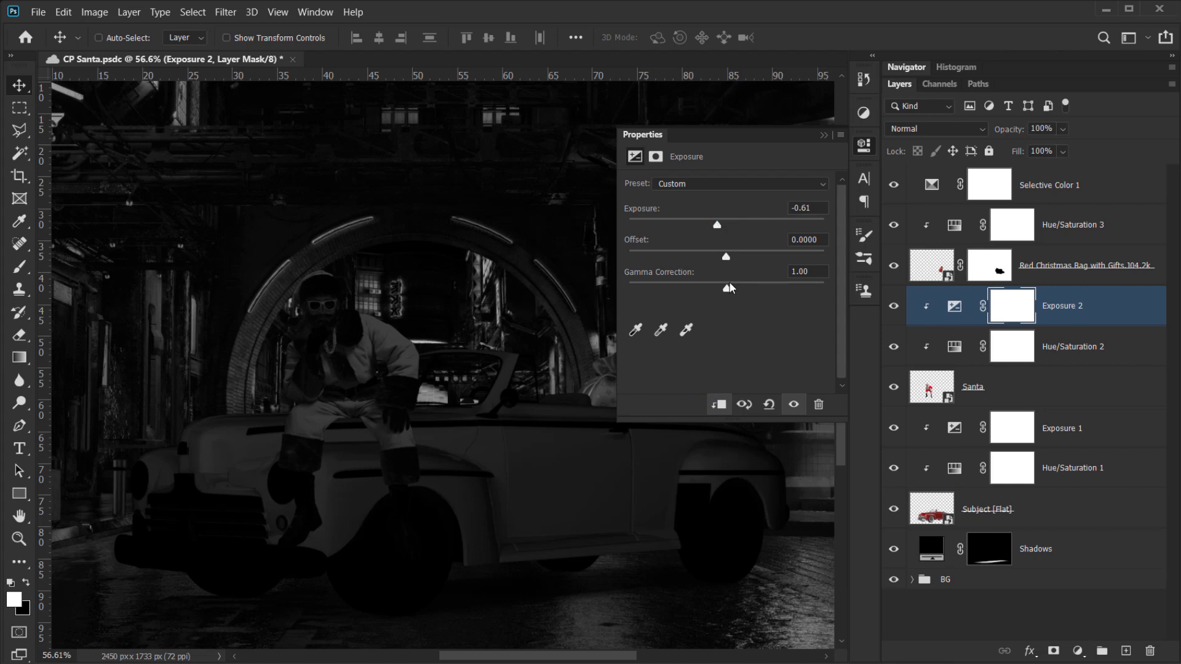
pyautogui.moveTo(729, 288); pyautogui.dragTo(737, 289)
pyautogui.click(824, 138)
pyautogui.click(893, 306)
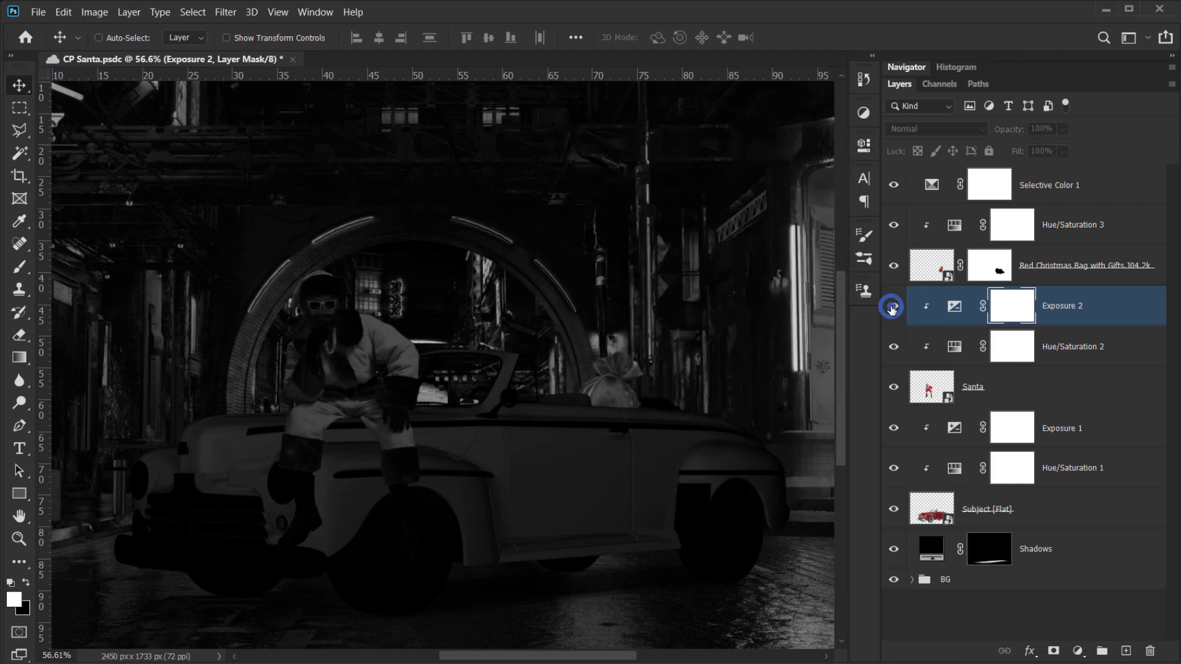
pyautogui.click(894, 305)
# - Add an Exposure adjustment clipped to the Red Christmas Bag layer, and darken the bag with lower exposure and Gamma Correction
pyautogui.click(1098, 223)
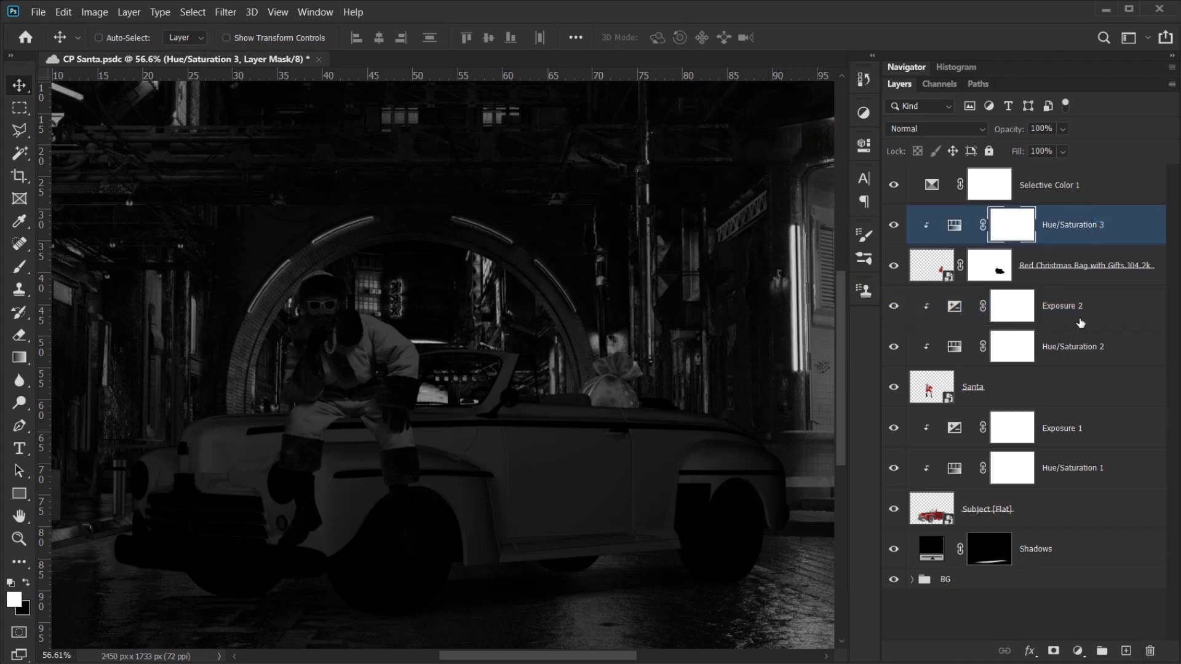
pyautogui.click(1078, 651)
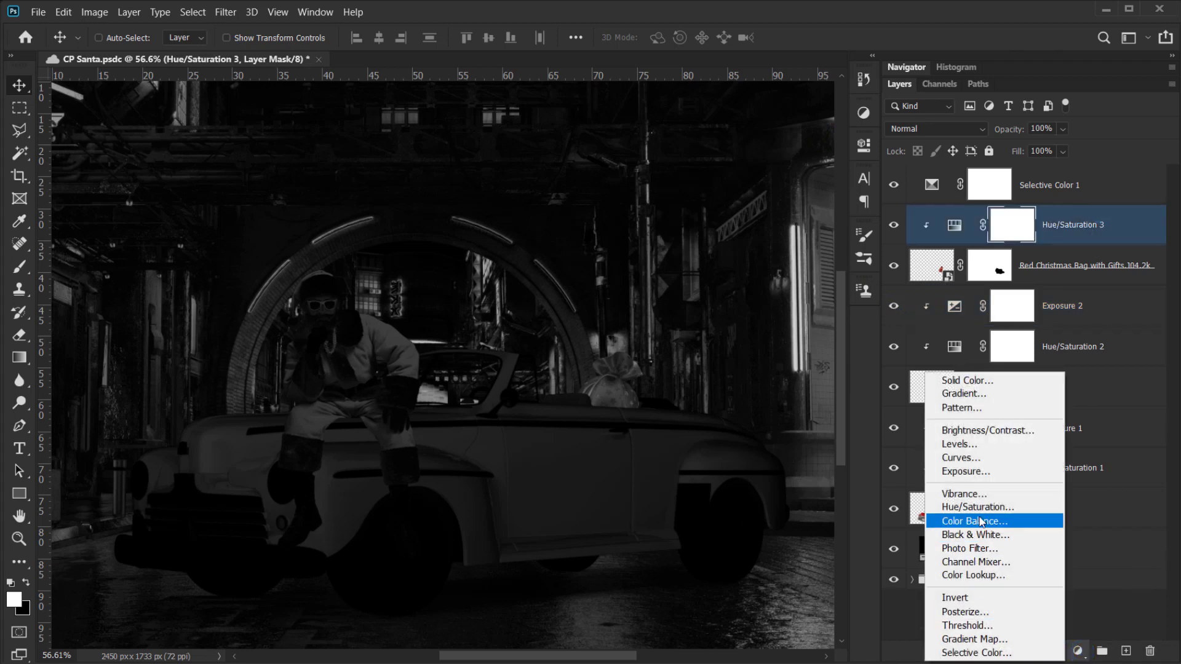
pyautogui.click(972, 471)
pyautogui.click(719, 404)
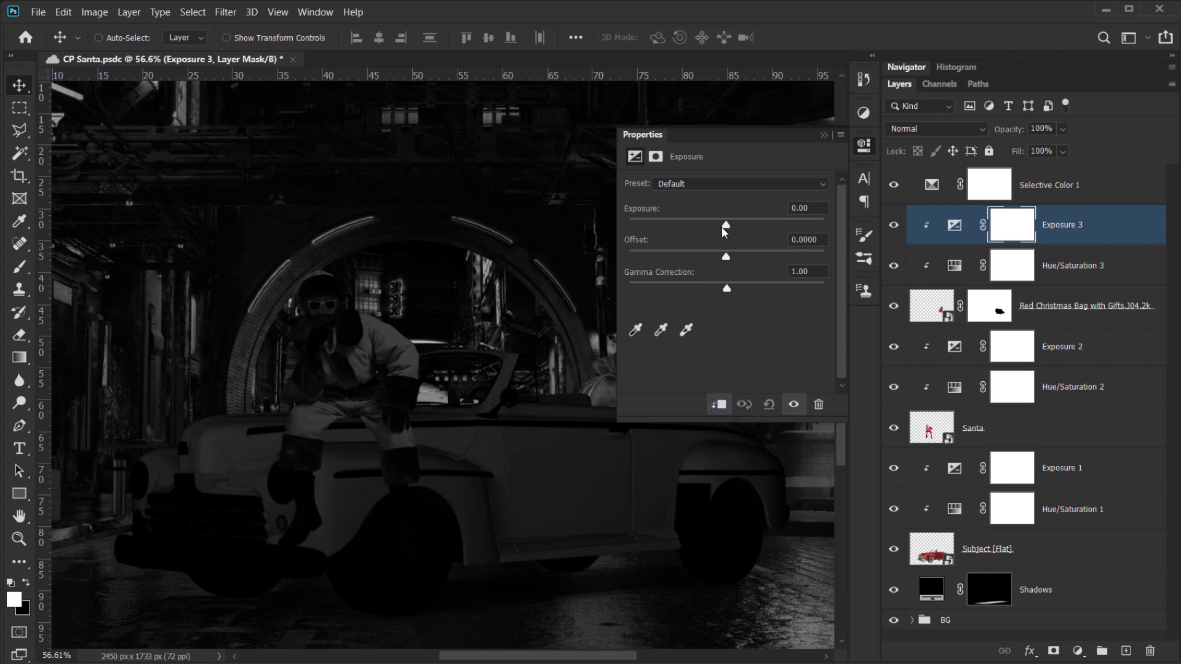
pyautogui.click(721, 227)
pyautogui.moveTo(435, 338); pyautogui.dragTo(300, 339)
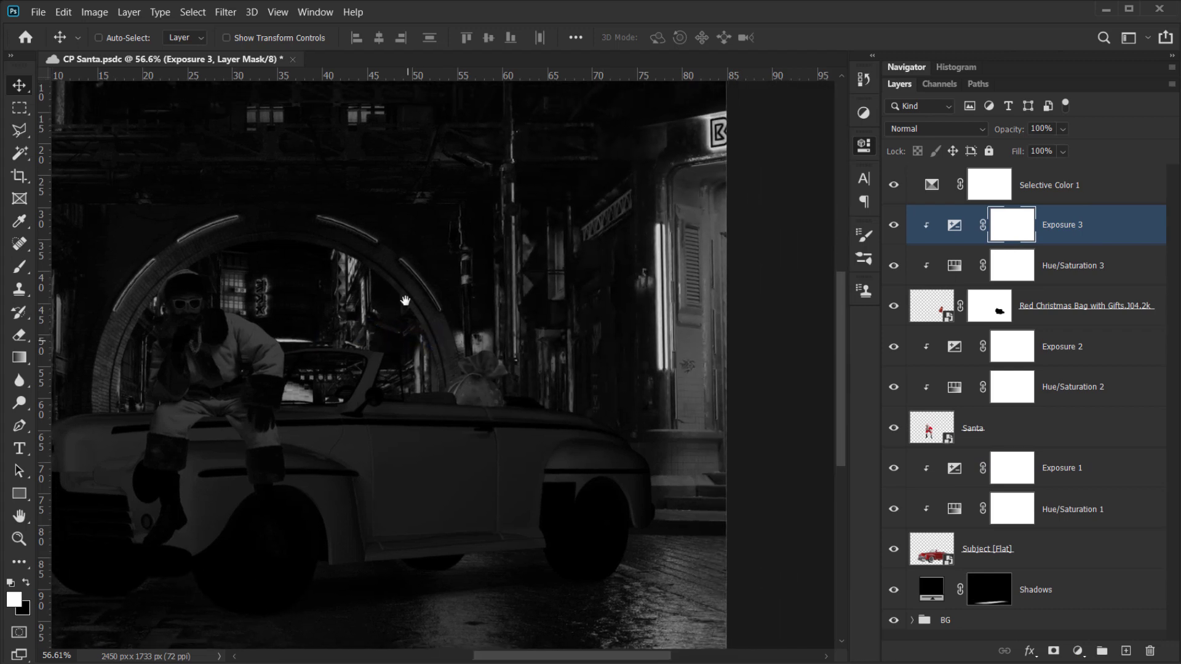
pyautogui.doubleClick(952, 224)
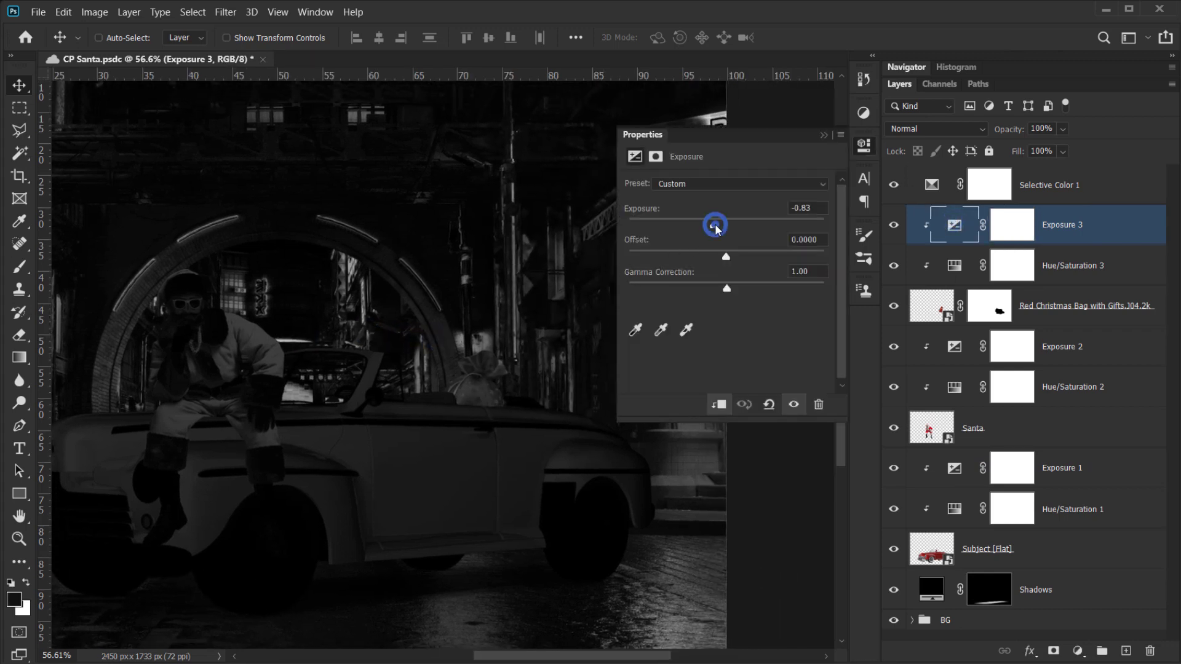
pyautogui.moveTo(712, 223); pyautogui.dragTo(718, 226)
pyautogui.moveTo(728, 285); pyautogui.dragTo(732, 287)
pyautogui.click(831, 136)
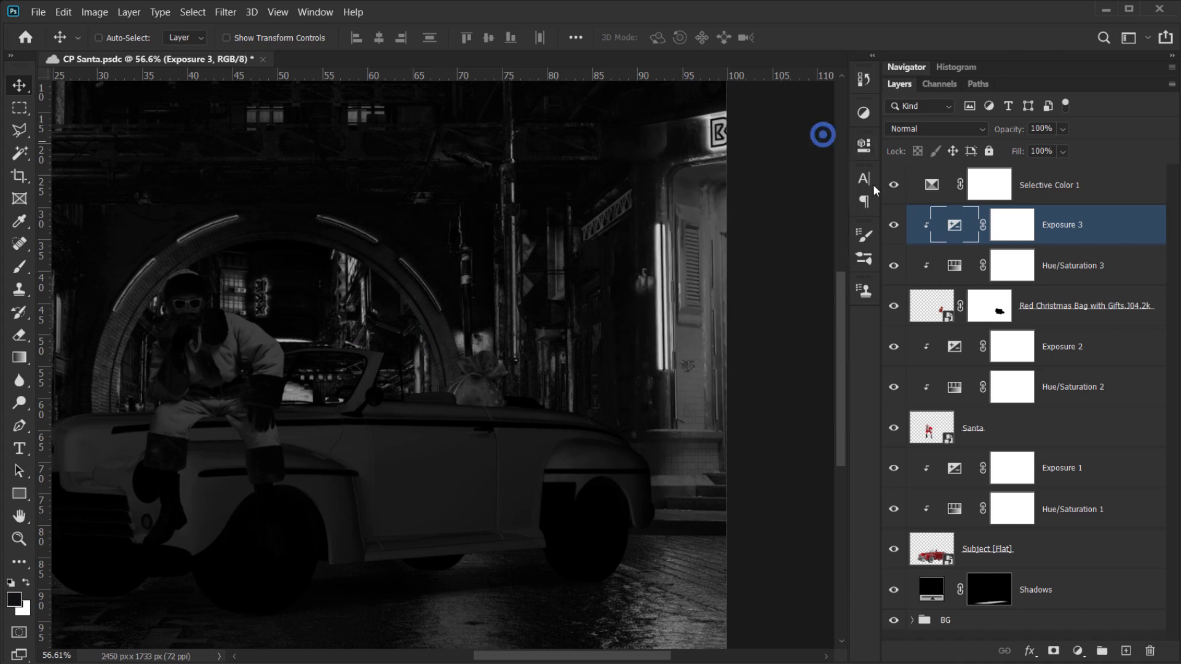
# - Compare the Selective Color map with the full-color composite to check the darkened subjects, and leave the map hidden
pyautogui.click(894, 185)
pyautogui.scroll(-2, 363, 388)
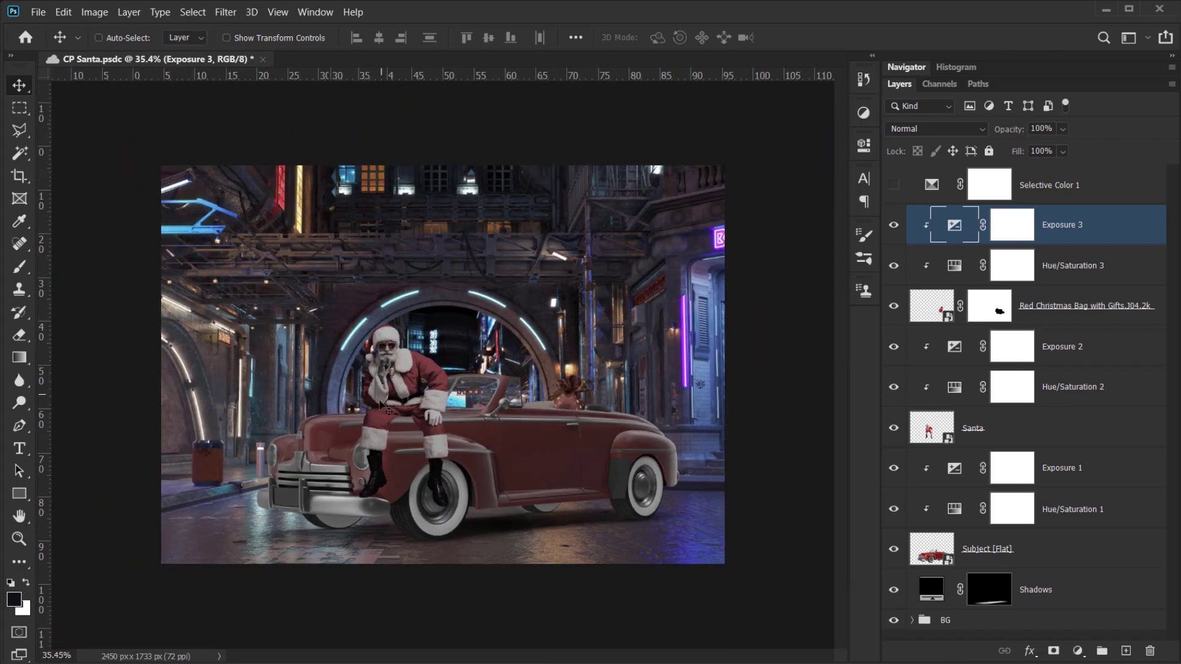
pyautogui.scroll(1, 361, 388)
pyautogui.click(896, 195)
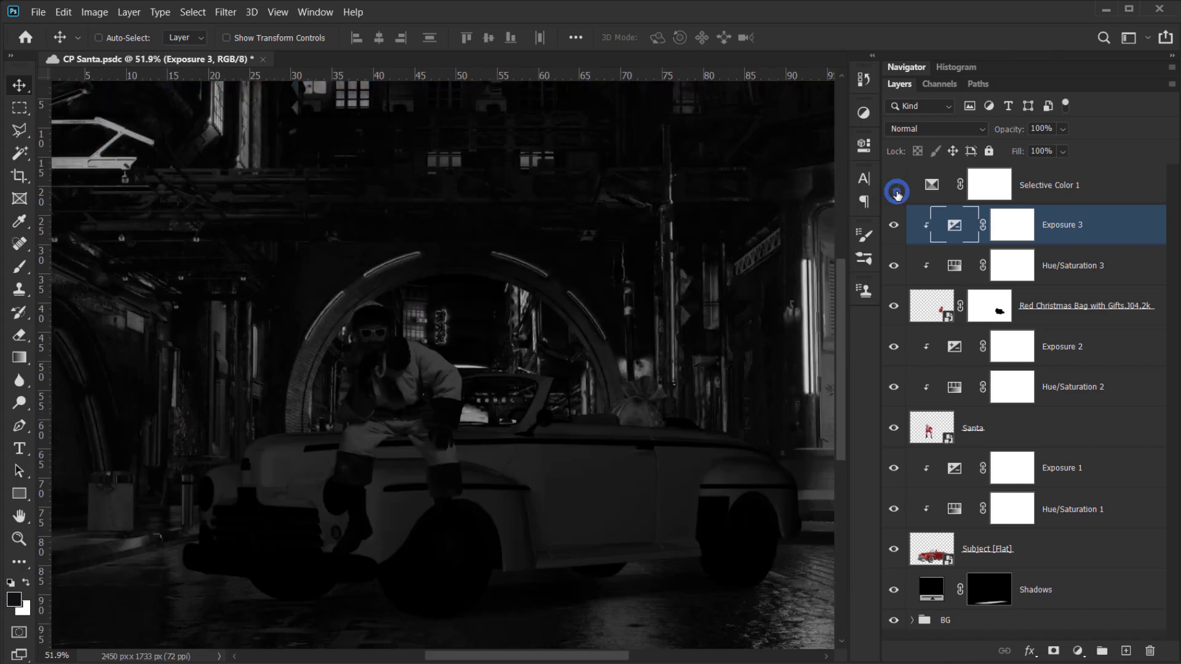
pyautogui.click(897, 194)
pyautogui.click(896, 194)
pyautogui.click(896, 194)
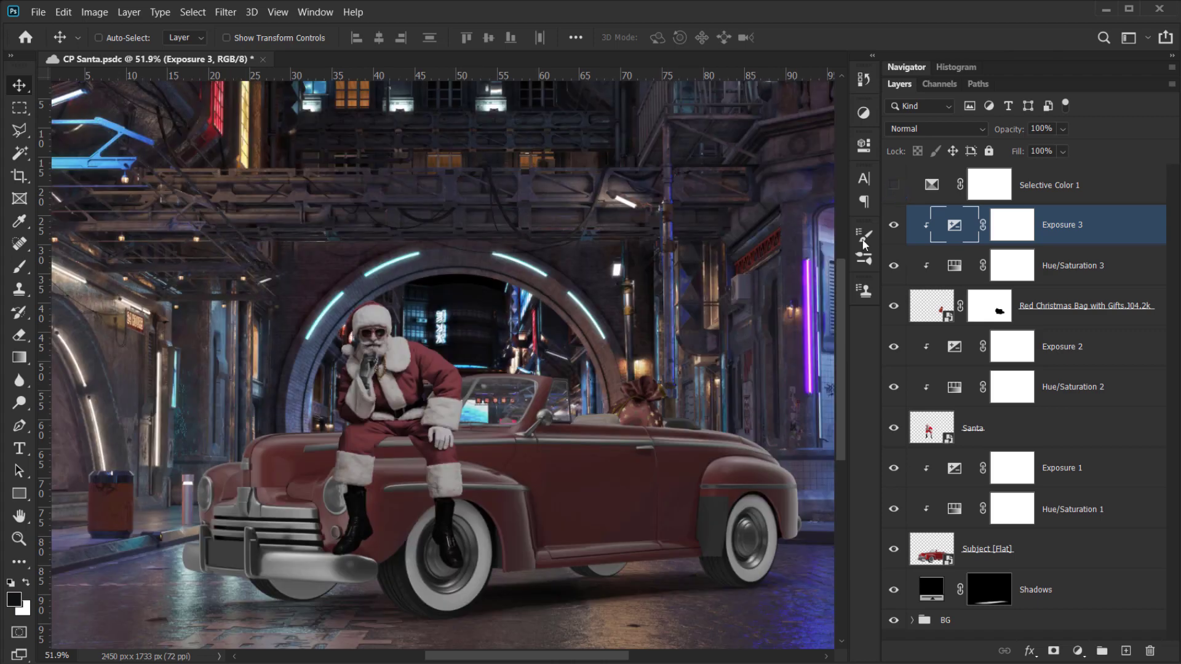
pyautogui.scroll(-2, 504, 431)
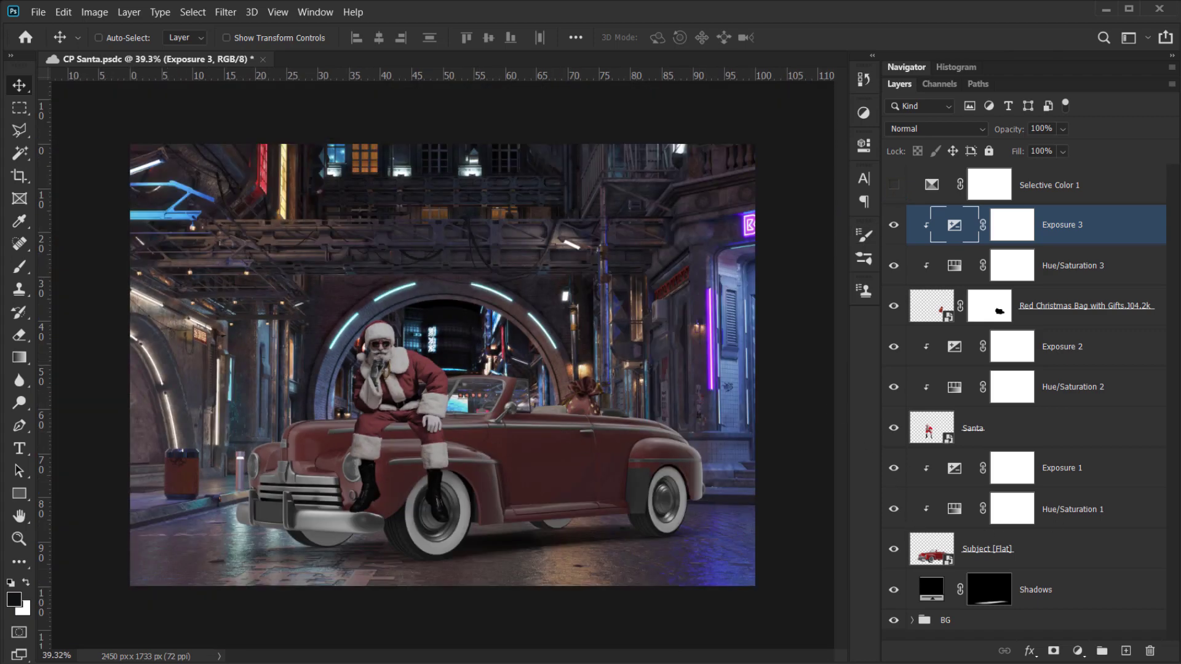
pyautogui.click(1061, 182)
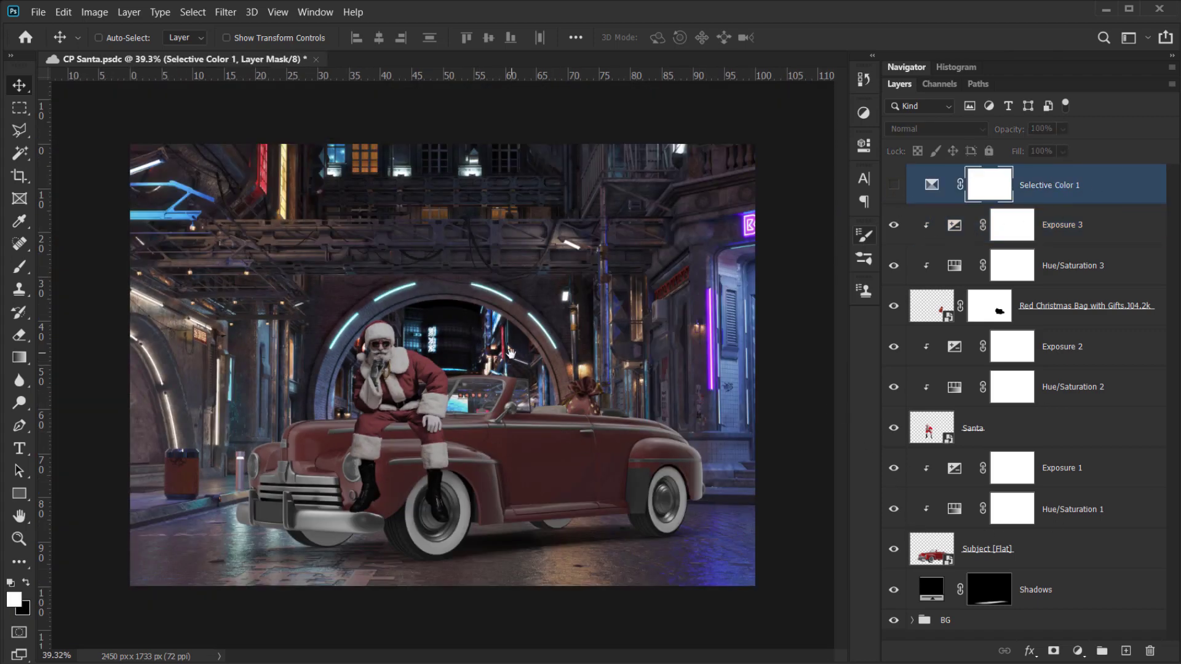
pyautogui.click(898, 186)
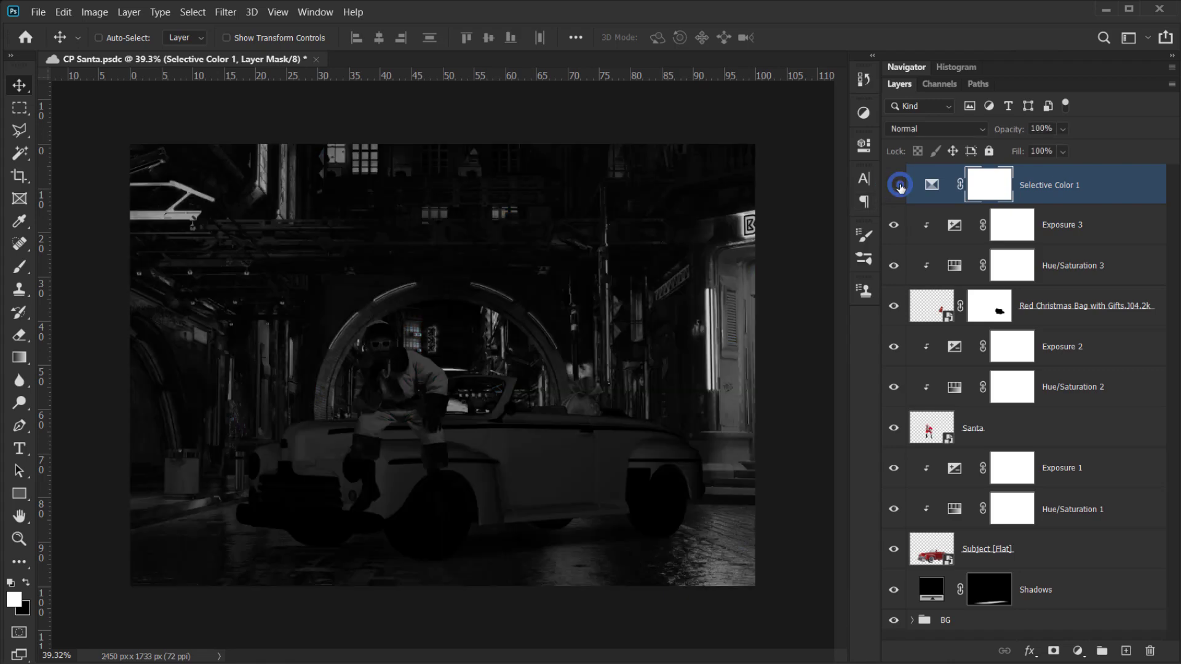
pyautogui.click(899, 185)
pyautogui.click(899, 186)
pyautogui.click(899, 185)
pyautogui.click(900, 186)
pyautogui.click(899, 186)
# - Examine how Santa, his boots and the gift bag sit against the car in the full-color composite
pyautogui.scroll(5, 427, 421)
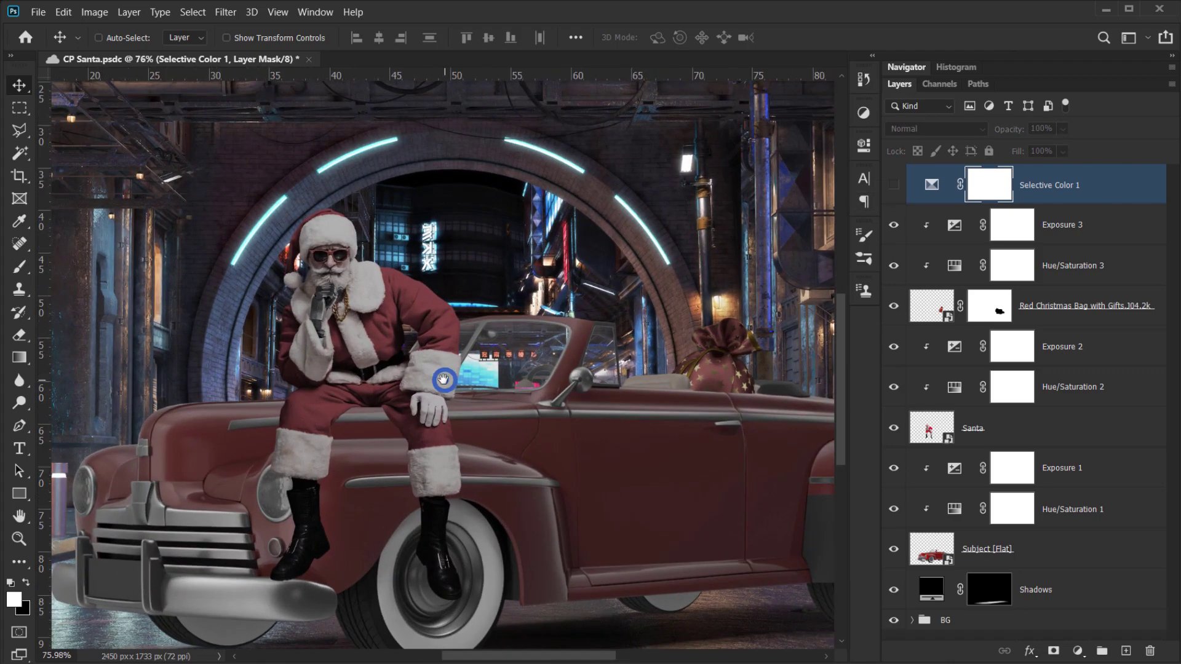
pyautogui.moveTo(444, 380); pyautogui.dragTo(365, 376)
pyautogui.scroll(-3, 329, 418)
pyautogui.moveTo(332, 416)
pyautogui.mouseDown()
pyautogui.moveTo(408, 418)
pyautogui.moveTo(344, 430)
pyautogui.mouseUp()
pyautogui.scroll(5, 344, 432)
pyautogui.moveTo(524, 425); pyautogui.dragTo(472, 404)
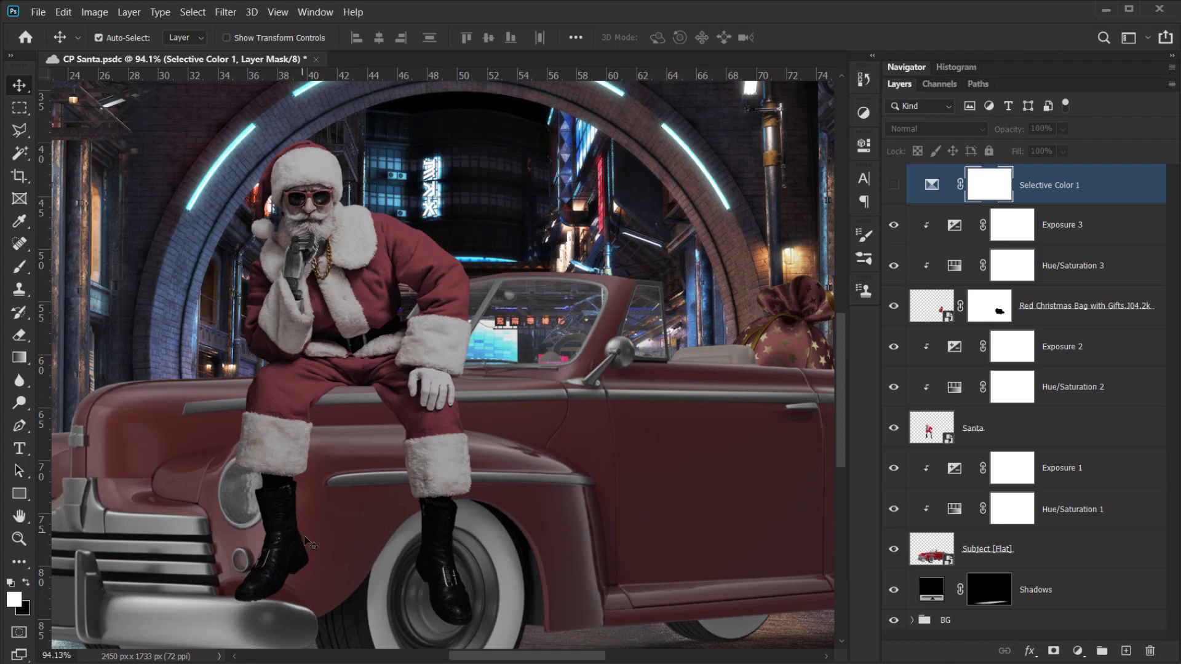
pyautogui.moveTo(352, 500); pyautogui.dragTo(633, 438)
pyautogui.scroll(-4, 239, 490)
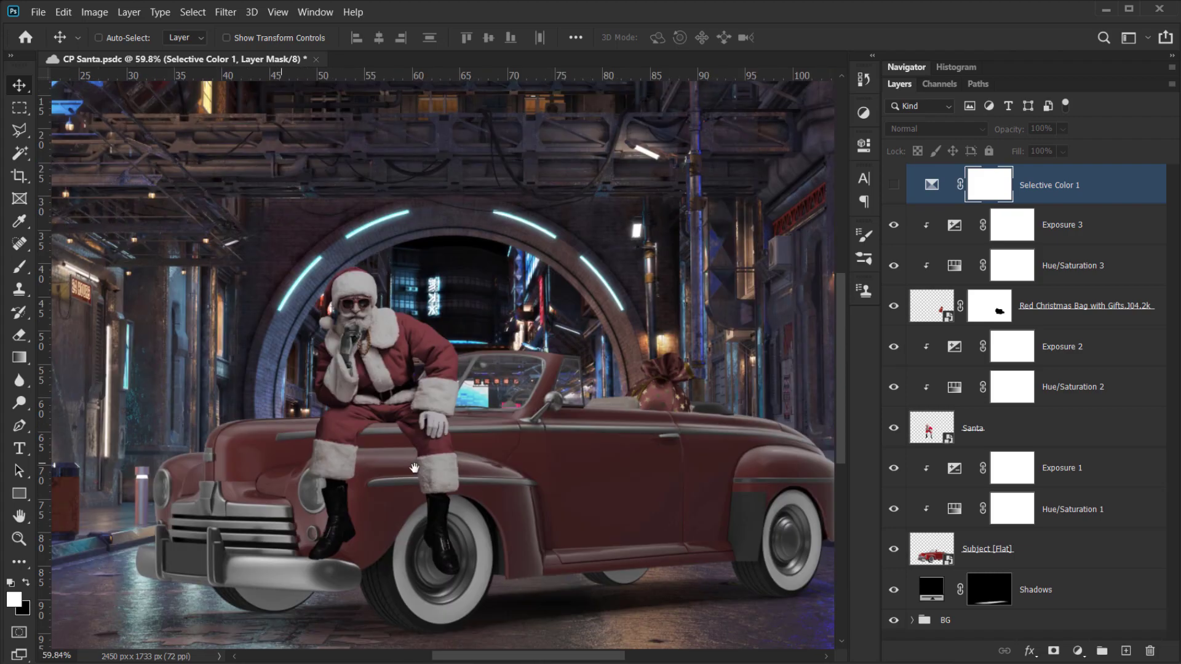
pyautogui.scroll(6, 350, 497)
pyautogui.moveTo(408, 450); pyautogui.dragTo(372, 479)
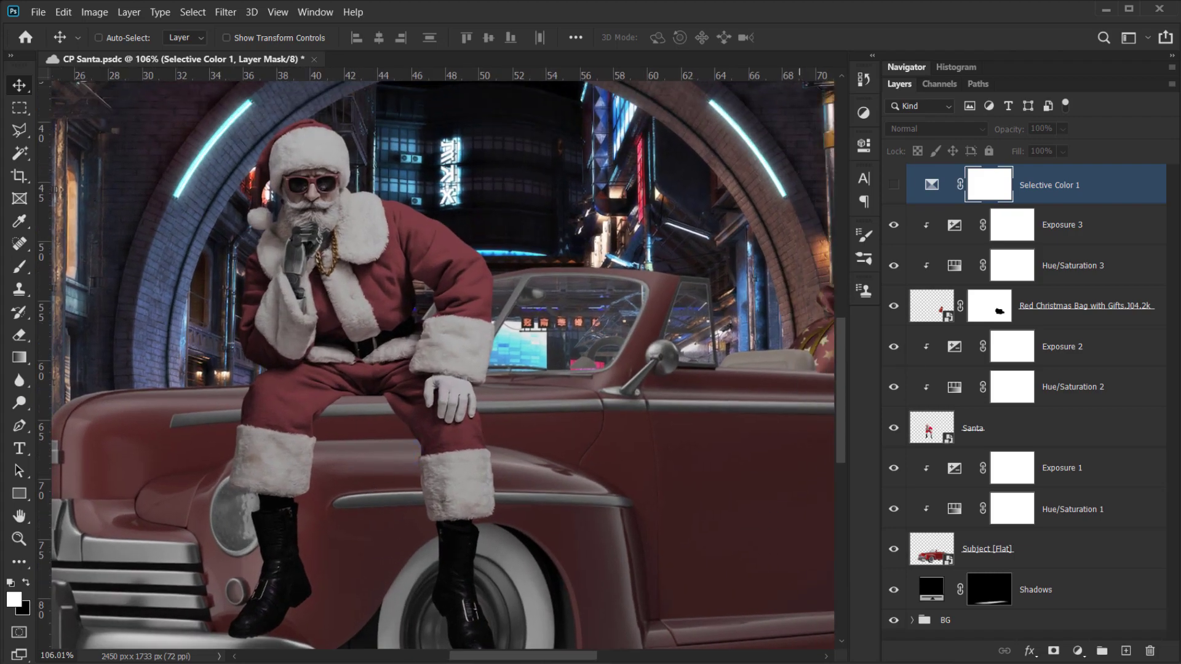
# - Choose the Polygonal Lasso tool and create a new empty layer directly below the Santa layer
pyautogui.click(19, 130)
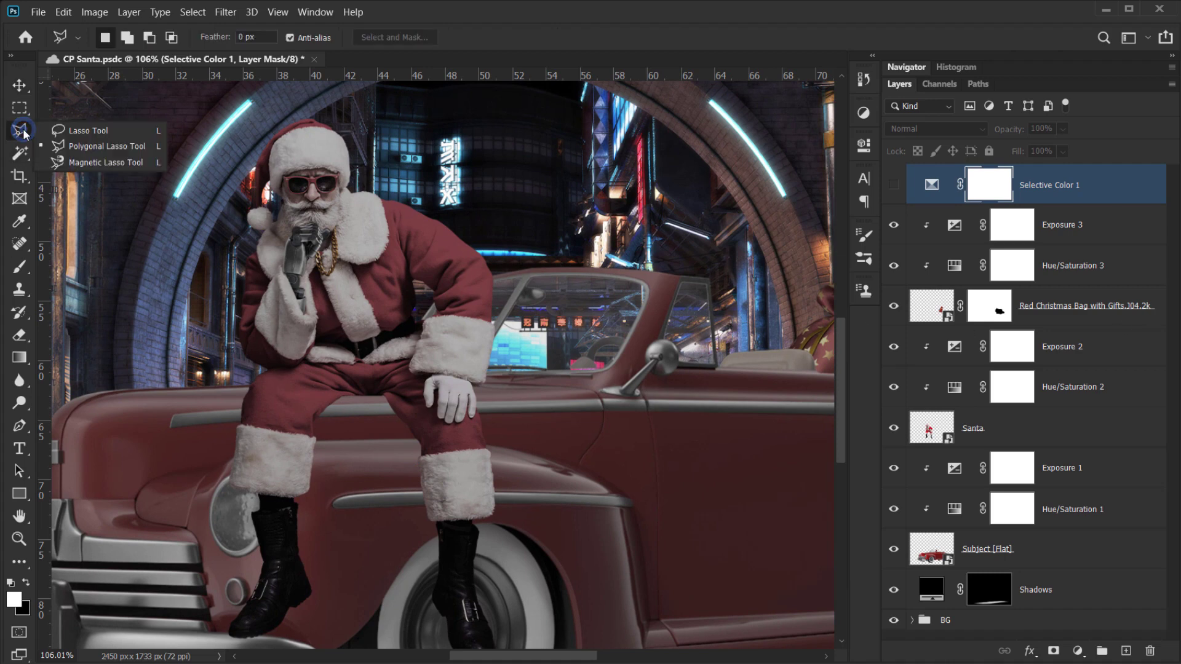
pyautogui.click(95, 152)
pyautogui.moveTo(345, 412); pyautogui.dragTo(422, 364)
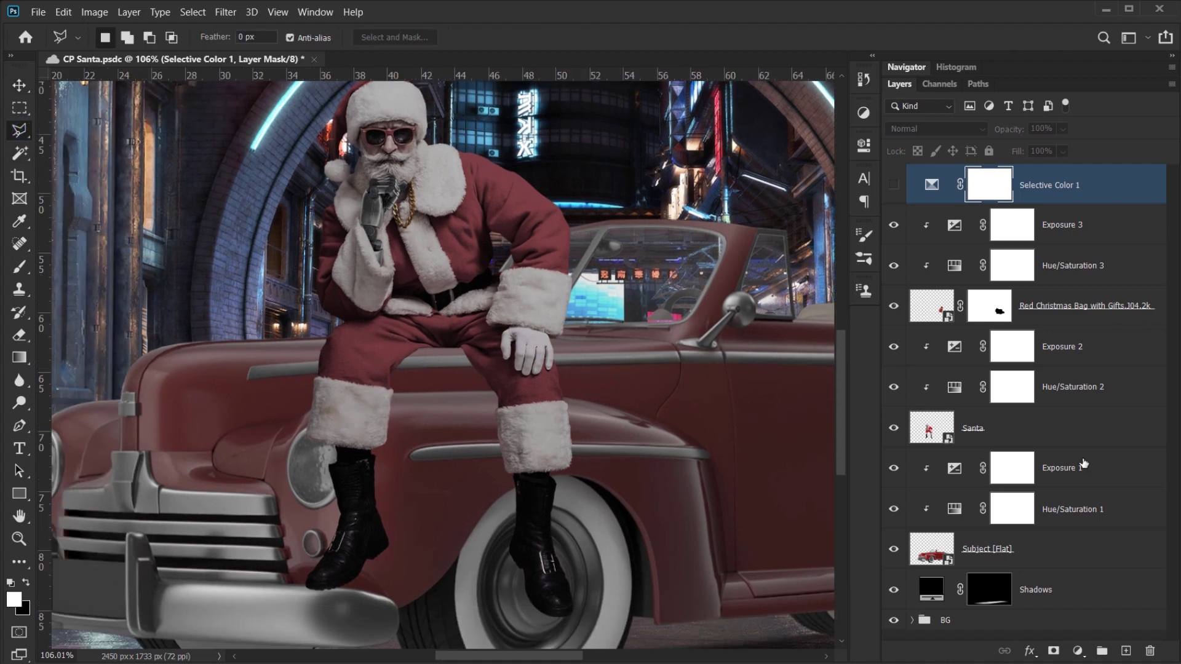
pyautogui.click(1011, 437)
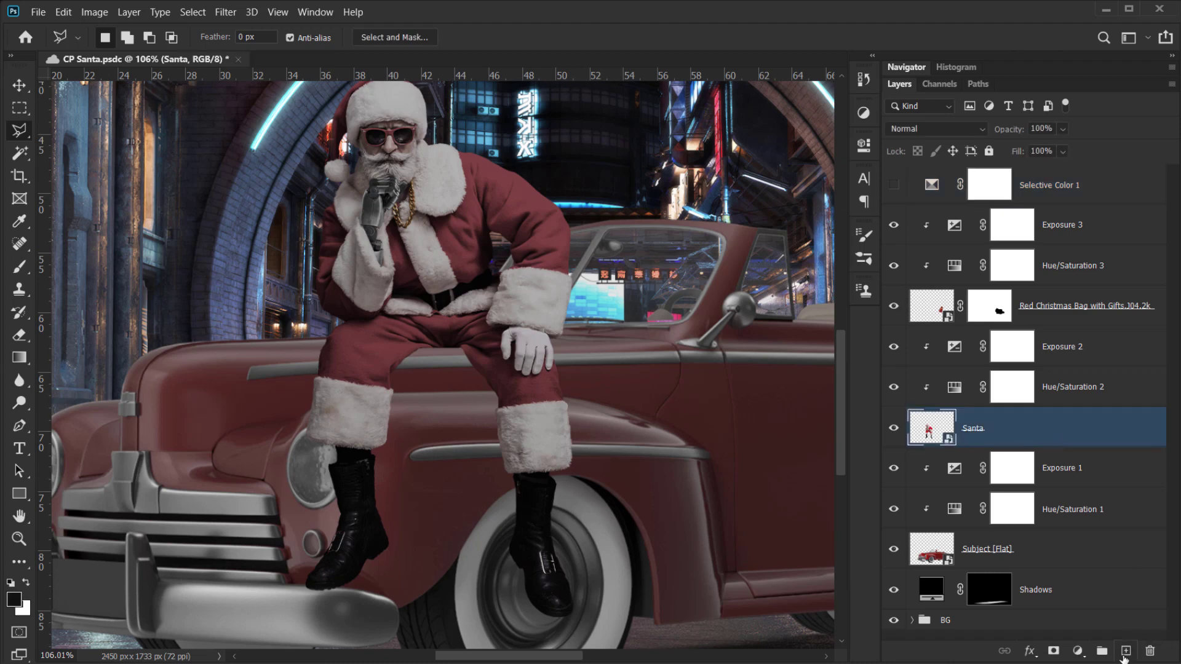
pyautogui.keyDown('ctrl'); pyautogui.click(1128, 652); pyautogui.keyUp('ctrl')
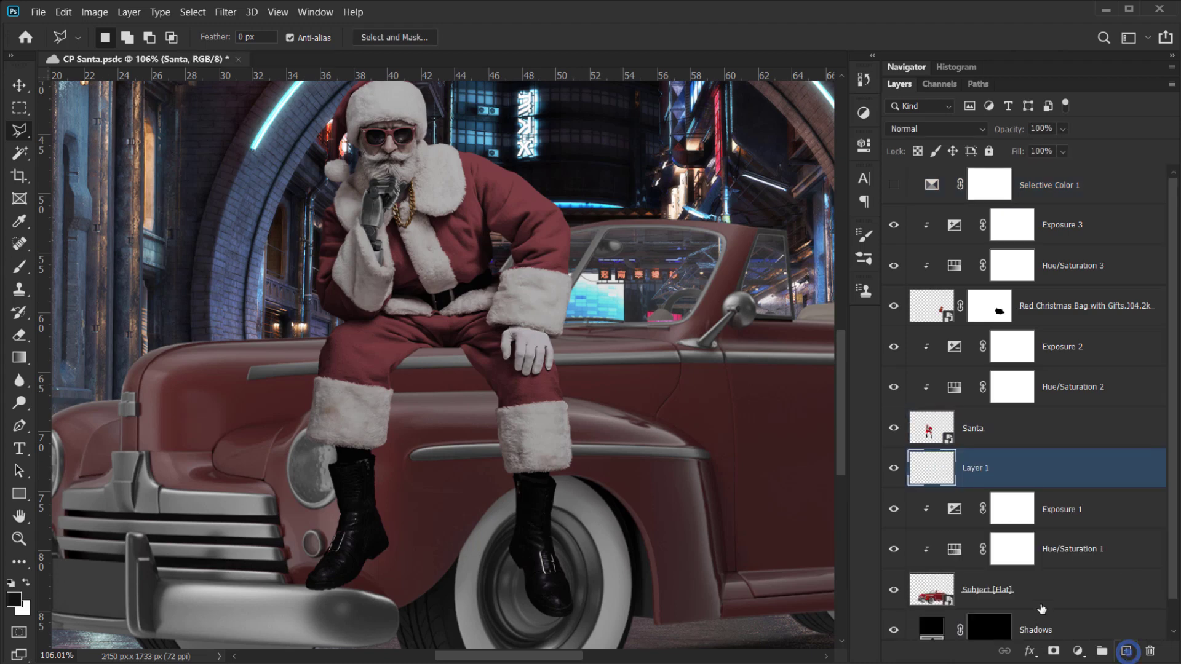
# - Rename the new empty layer below Santa as Shadow 1
pyautogui.doubleClick(974, 469)
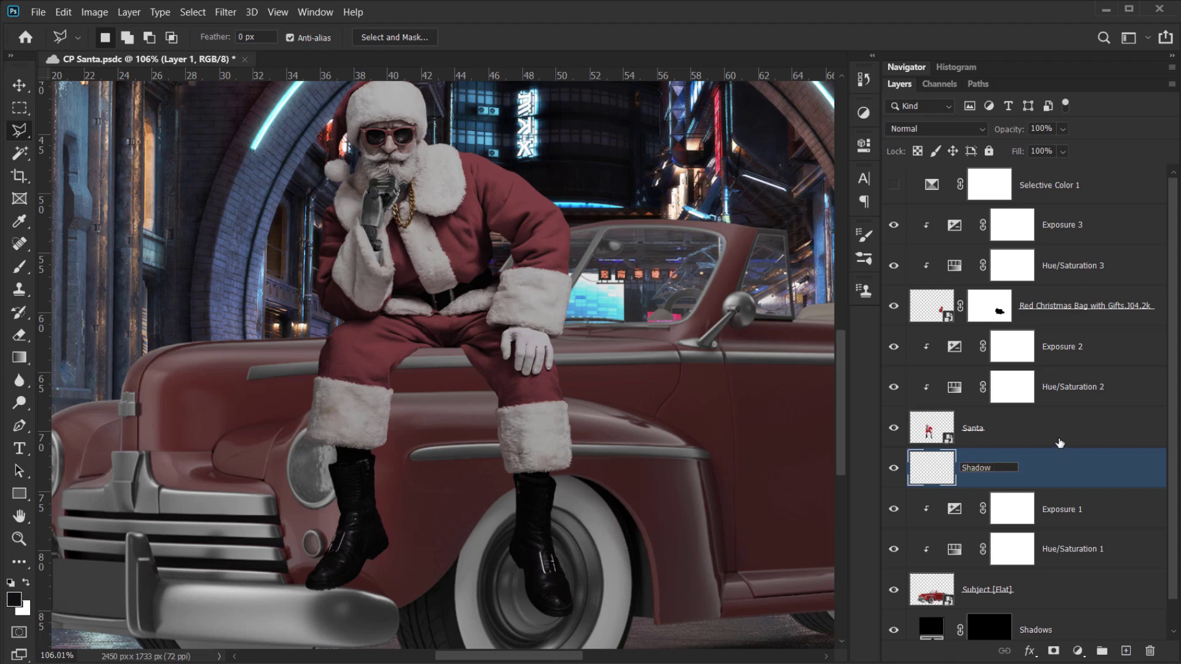
pyautogui.press('Return')
pyautogui.moveTo(481, 389); pyautogui.dragTo(511, 338)
pyautogui.scroll(4, 400, 379)
pyautogui.scroll(5, 457, 352)
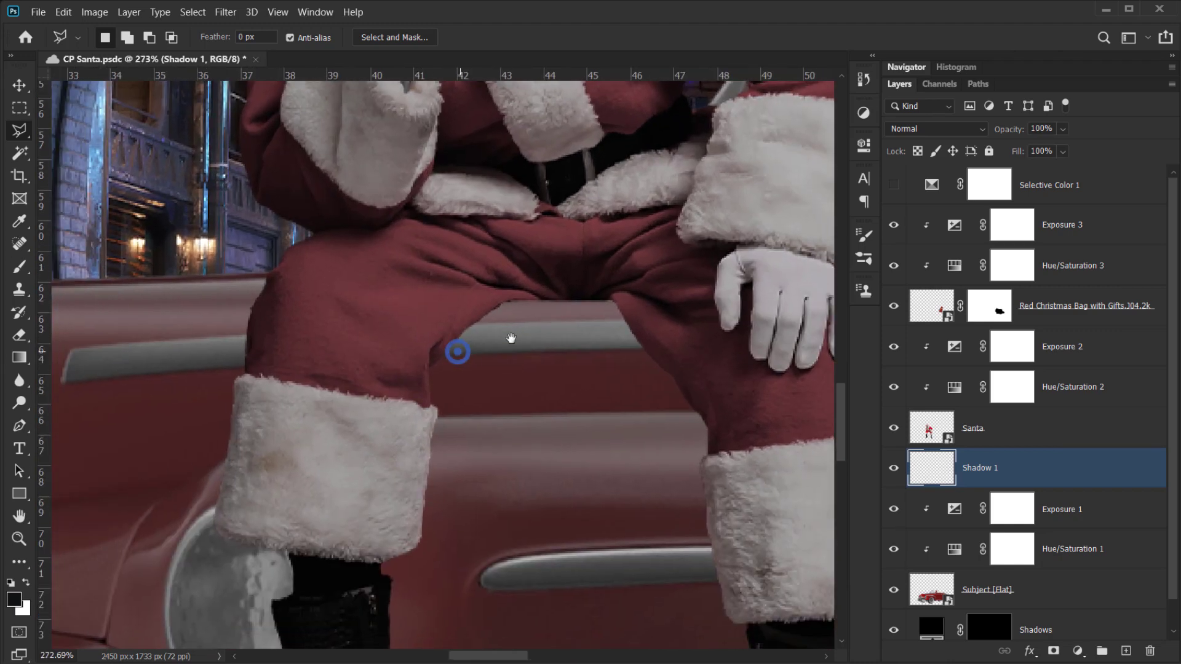
# - Start a lasso outline at the inner thigh of Santa's leg beside the headlight, running down inside the cuff and boot to the heel
pyautogui.click(502, 290)
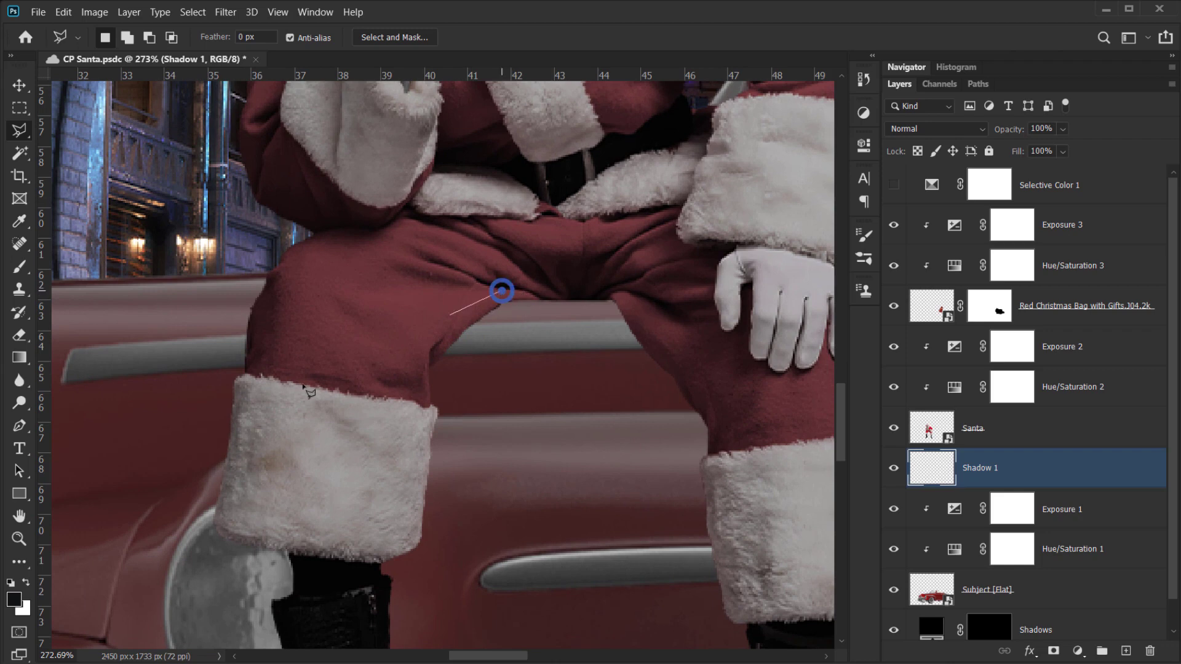
pyautogui.click(433, 337)
pyautogui.click(411, 371)
pyautogui.click(406, 464)
pyautogui.moveTo(383, 522); pyautogui.dragTo(443, 376)
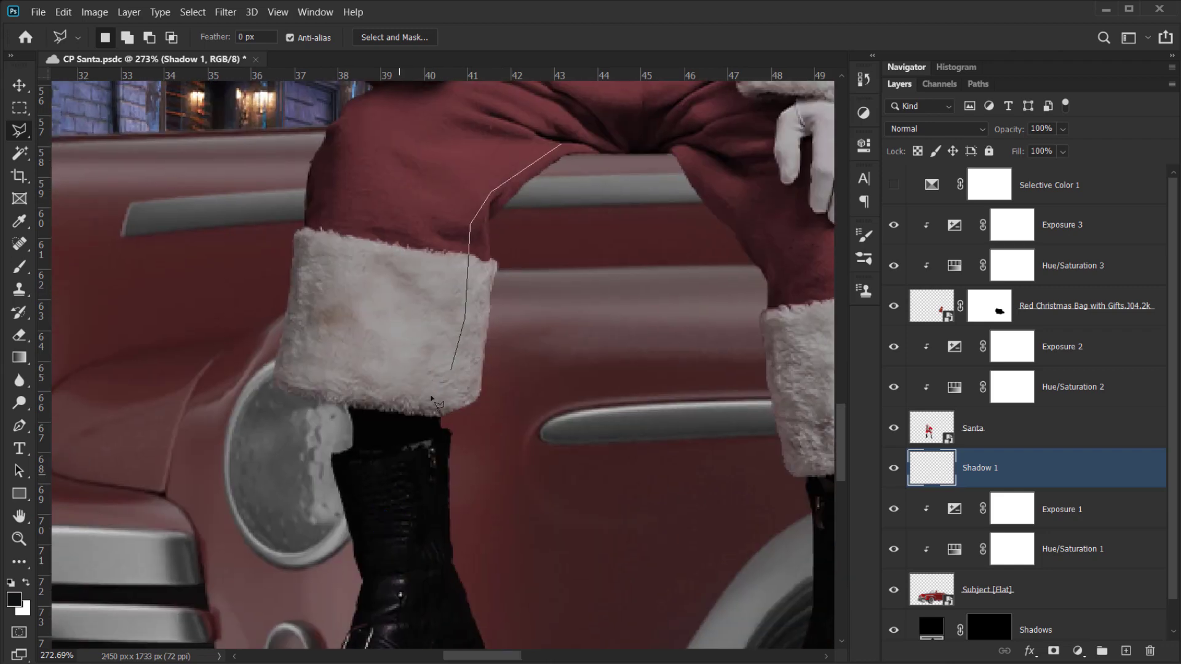
pyautogui.click(424, 407)
pyautogui.click(409, 501)
pyautogui.click(421, 557)
pyautogui.moveTo(424, 571); pyautogui.dragTo(354, 324)
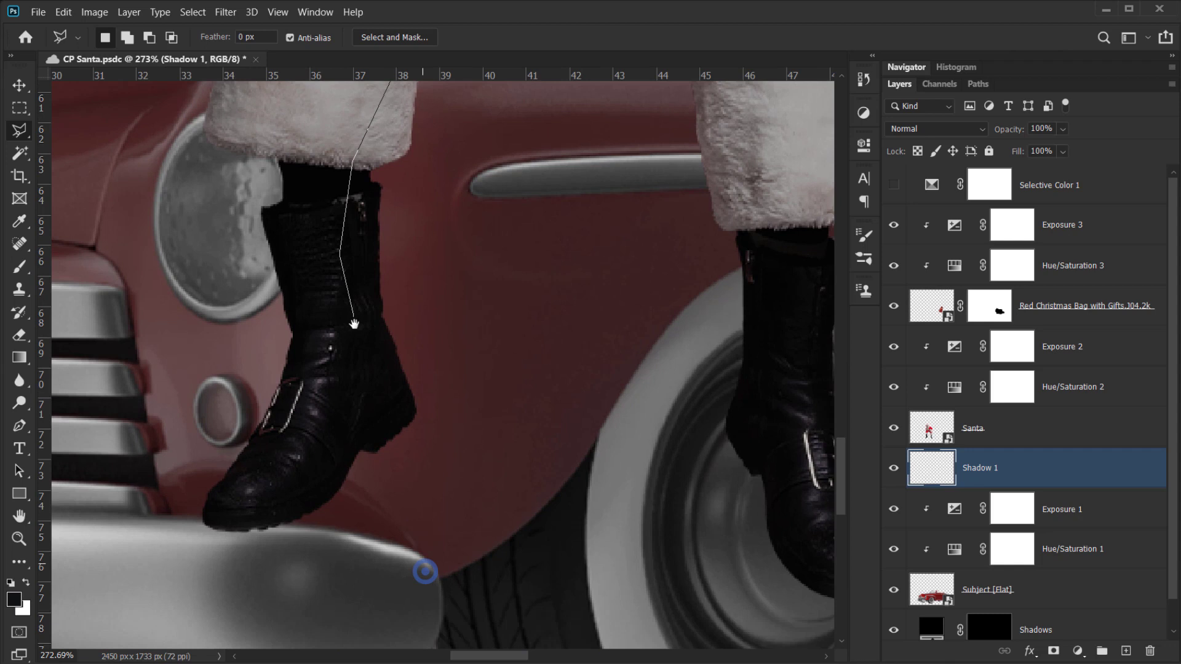
pyautogui.click(391, 418)
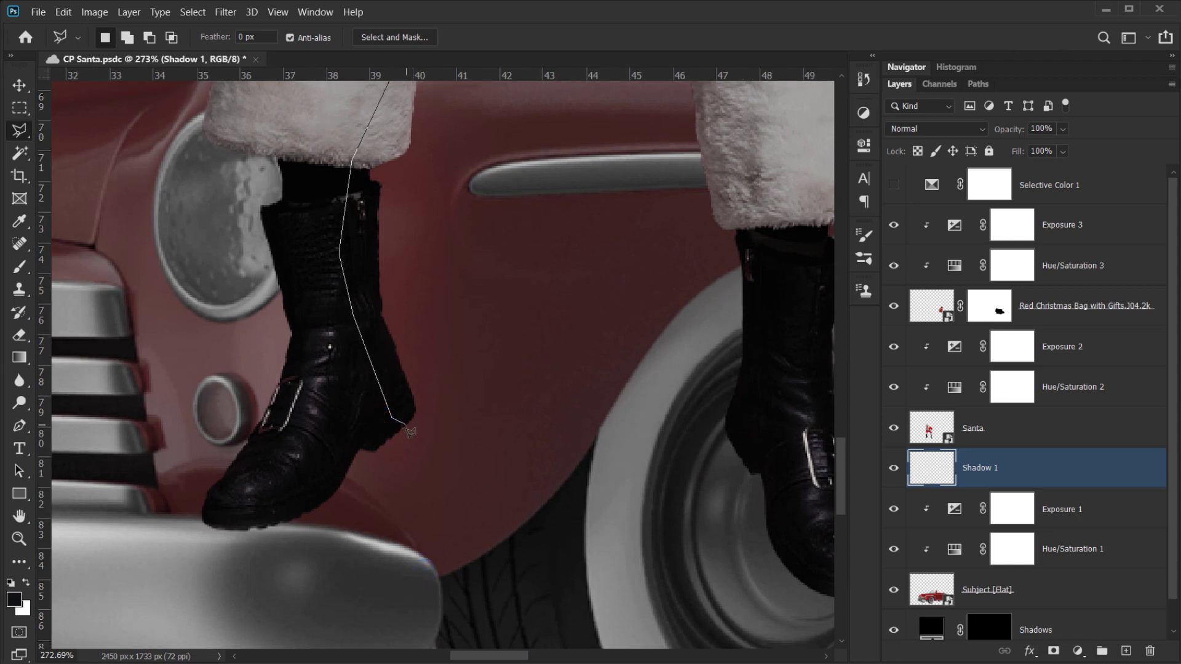
pyautogui.click(403, 423)
pyautogui.moveTo(416, 376); pyautogui.dragTo(373, 429)
pyautogui.click(362, 477)
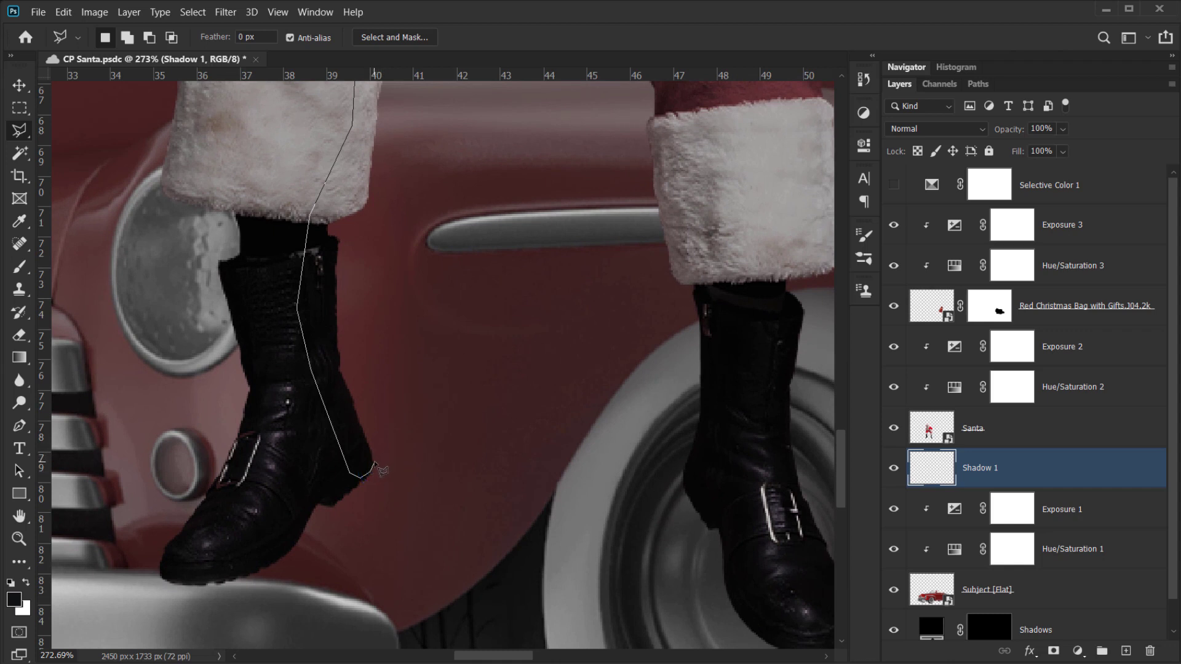
# - Continue the lasso outline back up just outside the inner edge of that boot, fur cuff and knee
pyautogui.click(376, 461)
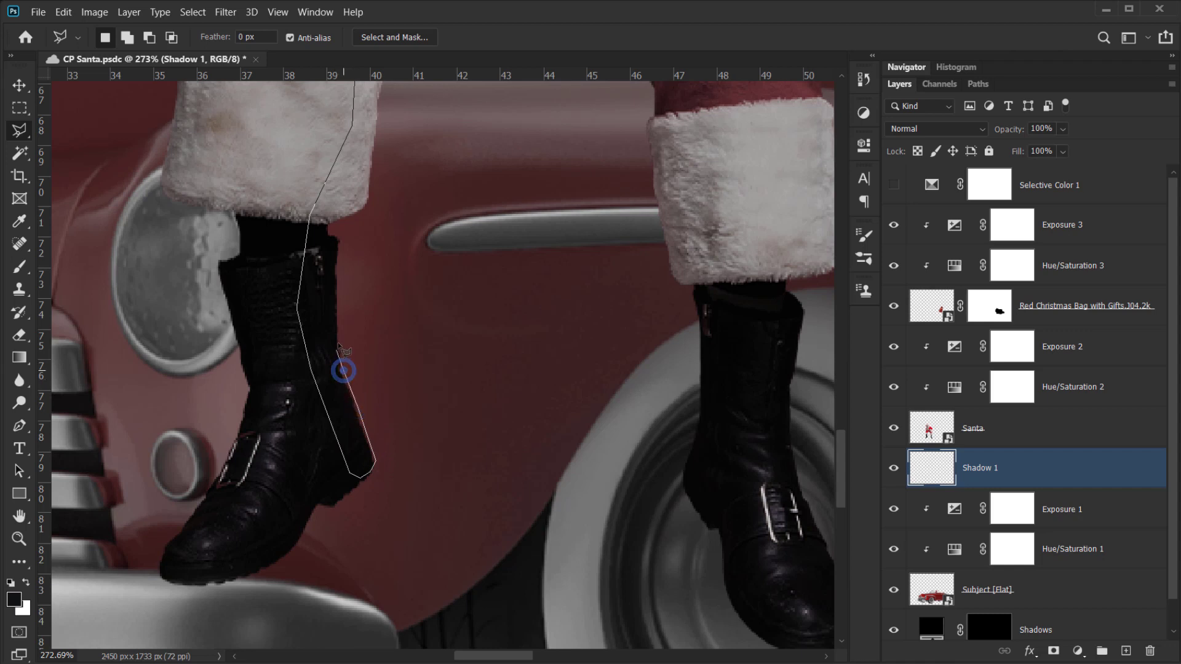
pyautogui.click(343, 369)
pyautogui.click(341, 246)
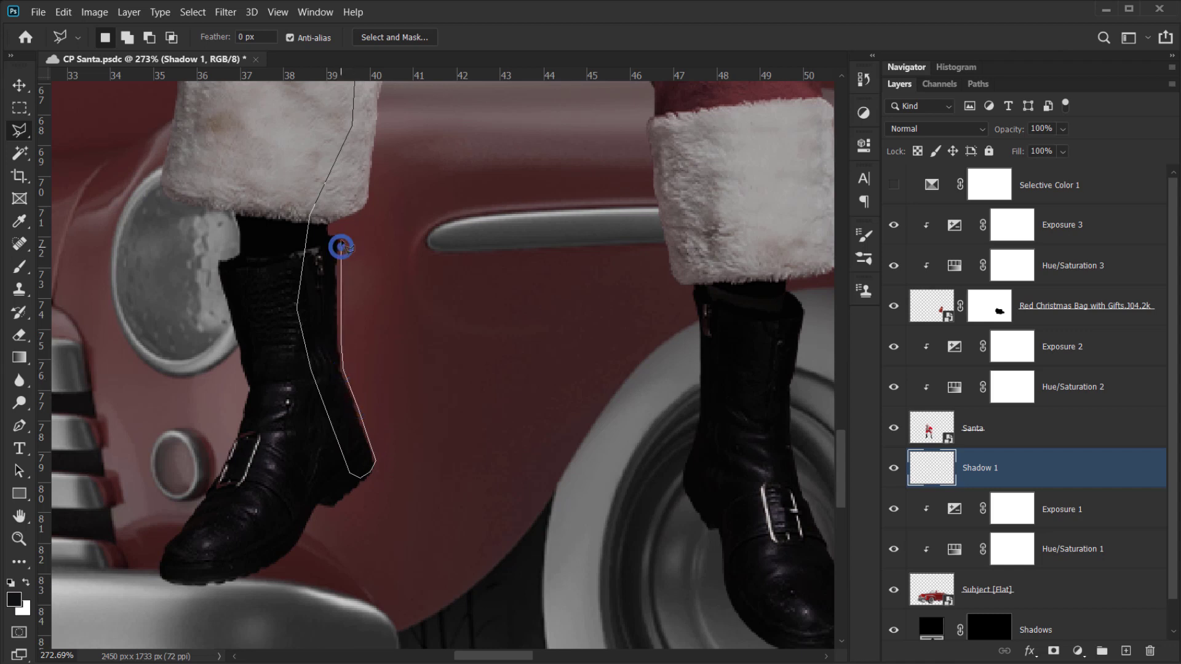
pyautogui.click(332, 231)
pyautogui.click(370, 203)
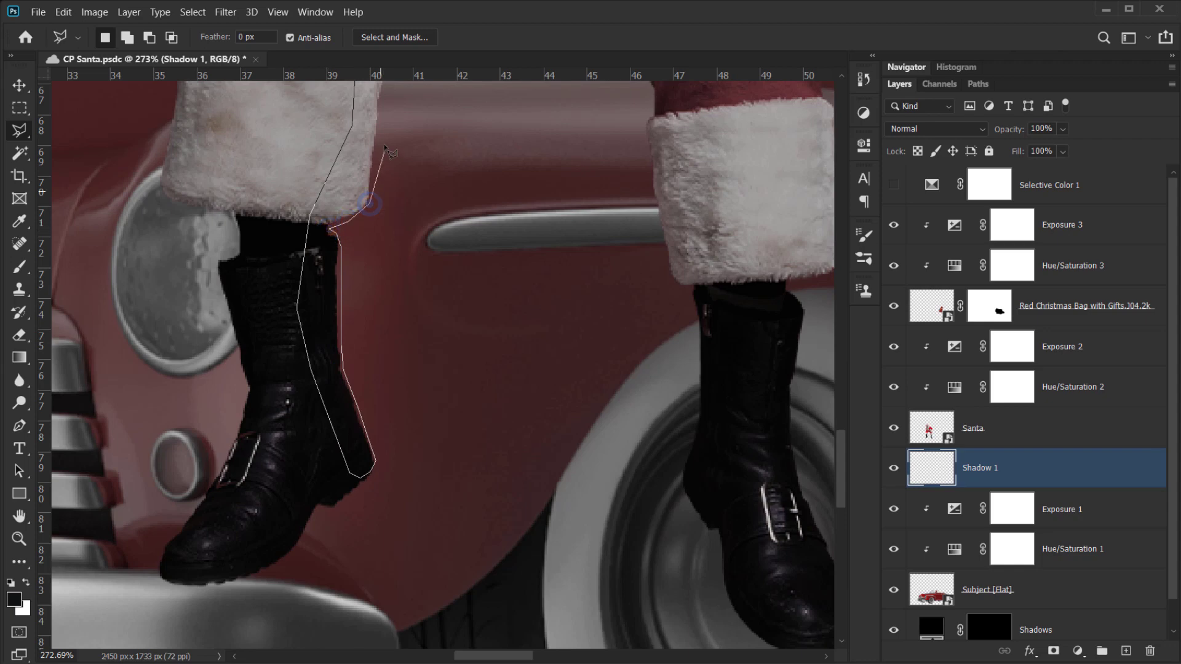
pyautogui.click(377, 139)
pyautogui.moveTo(387, 113); pyautogui.dragTo(388, 452)
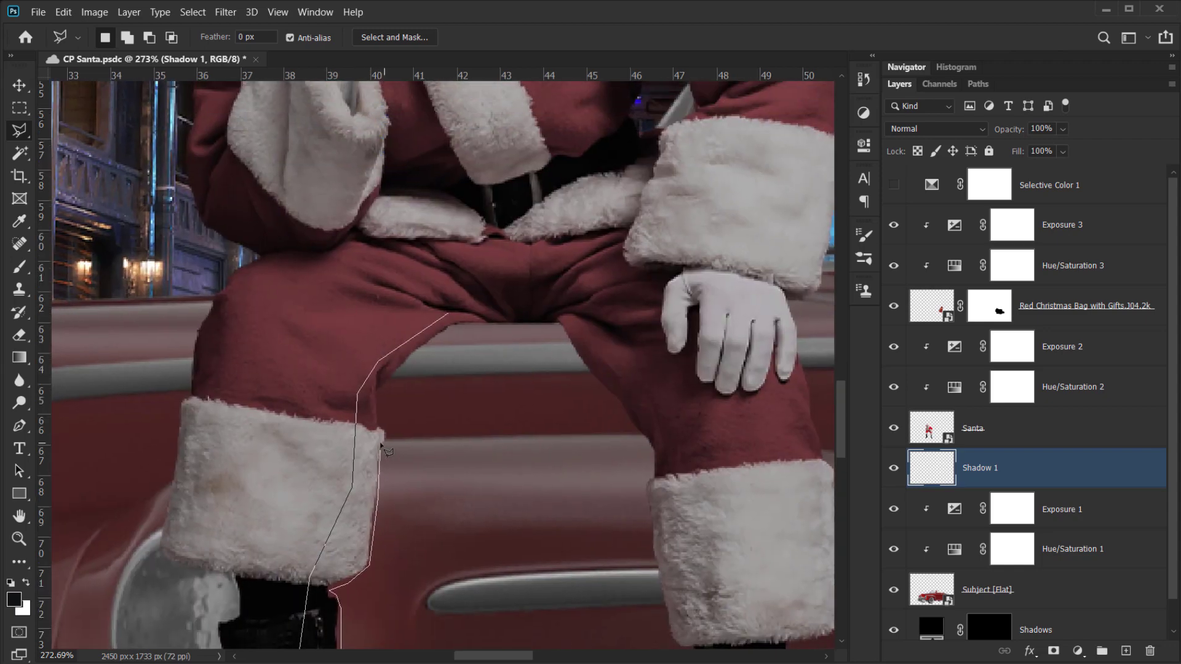
pyautogui.click(381, 454)
pyautogui.click(387, 435)
pyautogui.click(378, 389)
# - Extend the lasso outline across the gap under the crotch and down the inner thigh of the other leg to its cuff
pyautogui.click(453, 326)
pyautogui.click(553, 326)
pyautogui.click(585, 370)
pyautogui.moveTo(606, 429); pyautogui.dragTo(502, 379)
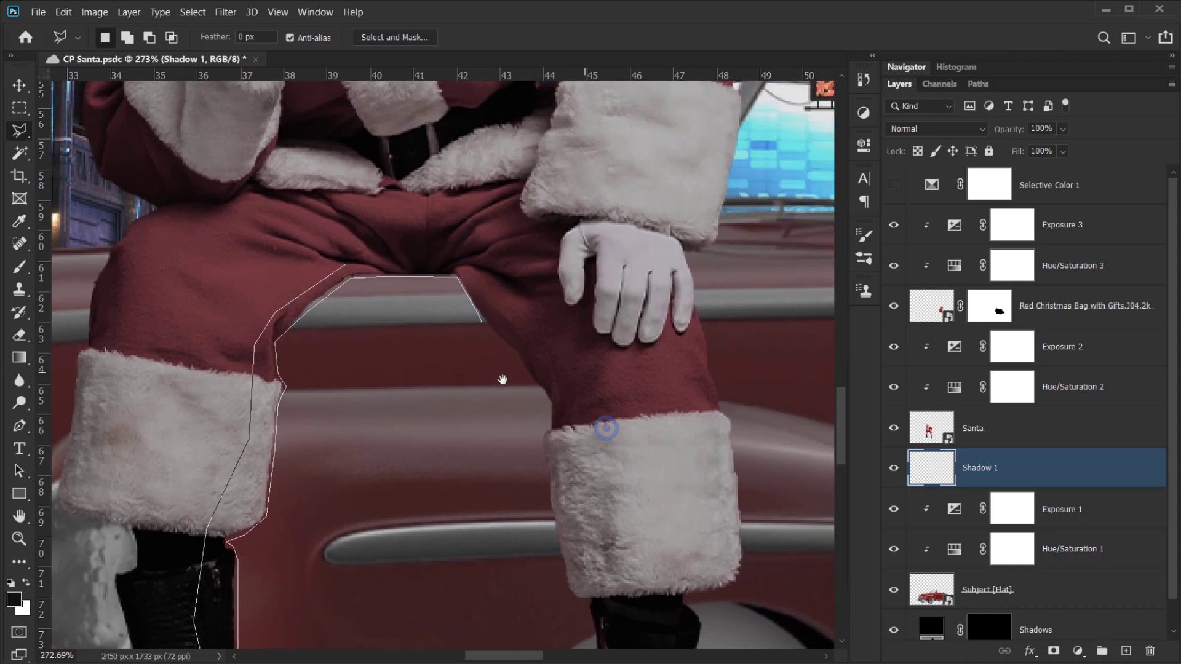
pyautogui.click(498, 338)
pyautogui.click(515, 355)
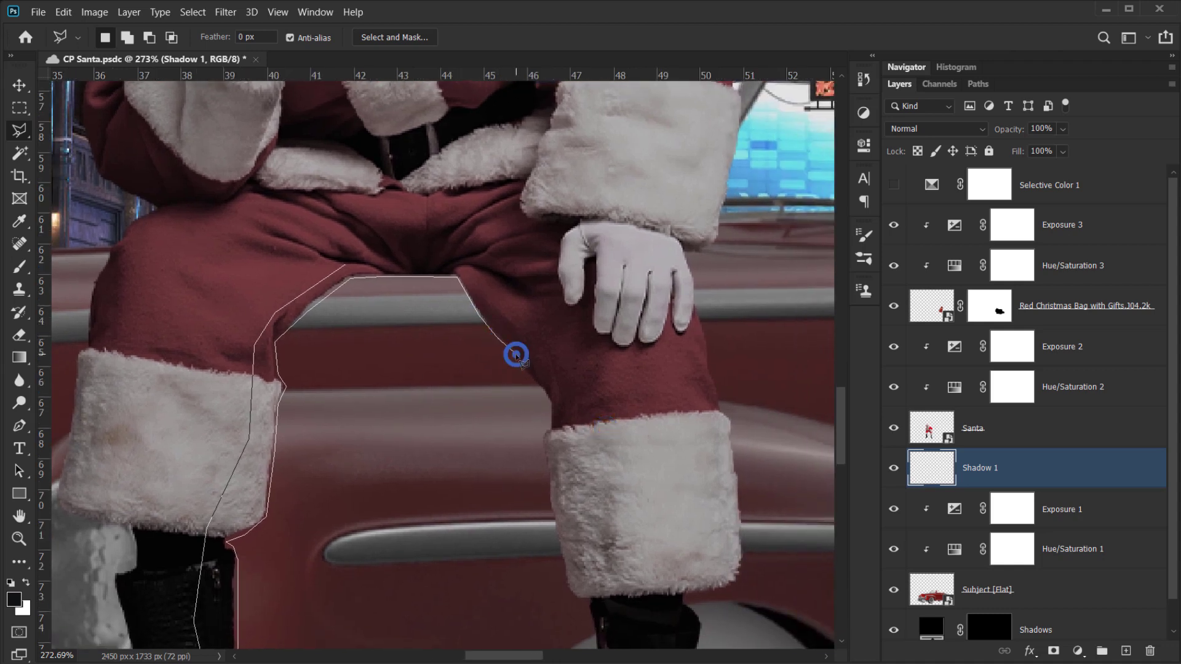
pyautogui.click(529, 377)
pyautogui.scroll(-3, 547, 455)
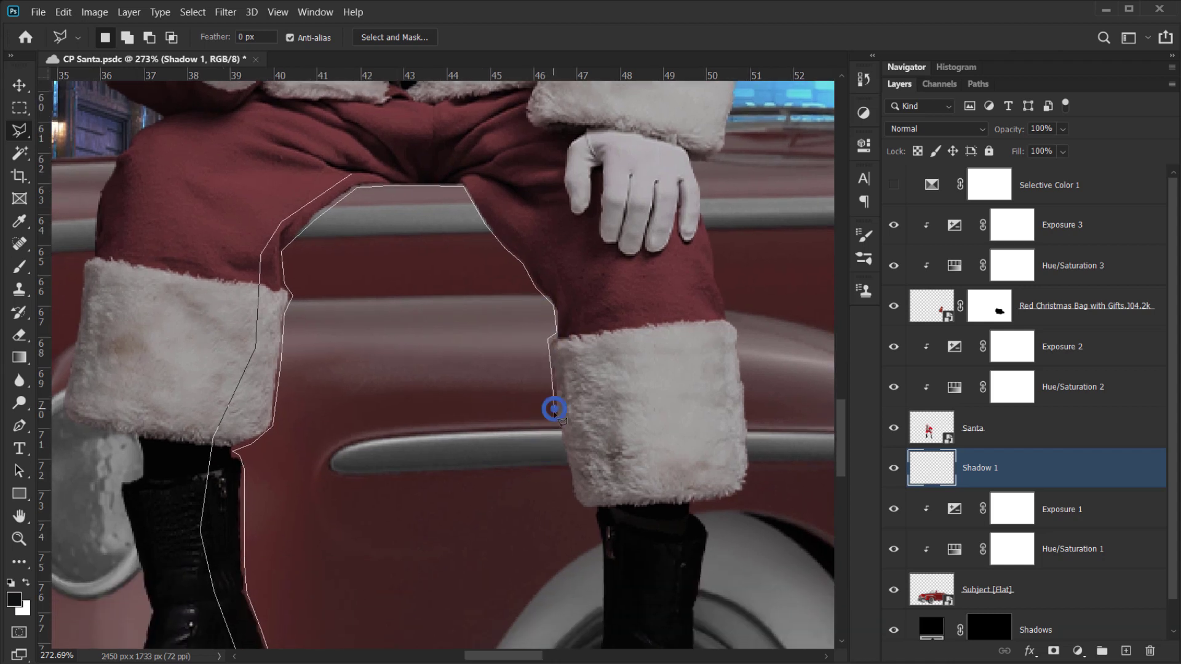
# - Carry the lasso outline along the inner edge of the cuff and boot over the front wheel, around to the heel
pyautogui.click(567, 474)
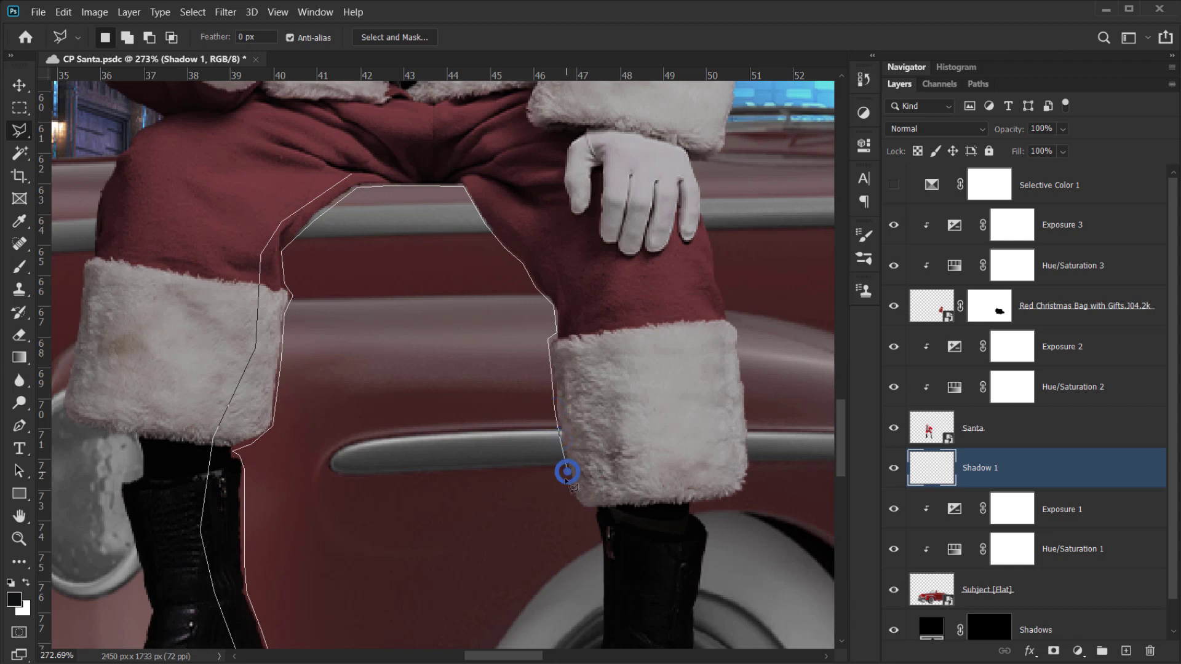
pyautogui.click(576, 507)
pyautogui.click(595, 511)
pyautogui.moveTo(598, 546); pyautogui.dragTo(571, 364)
pyautogui.click(576, 383)
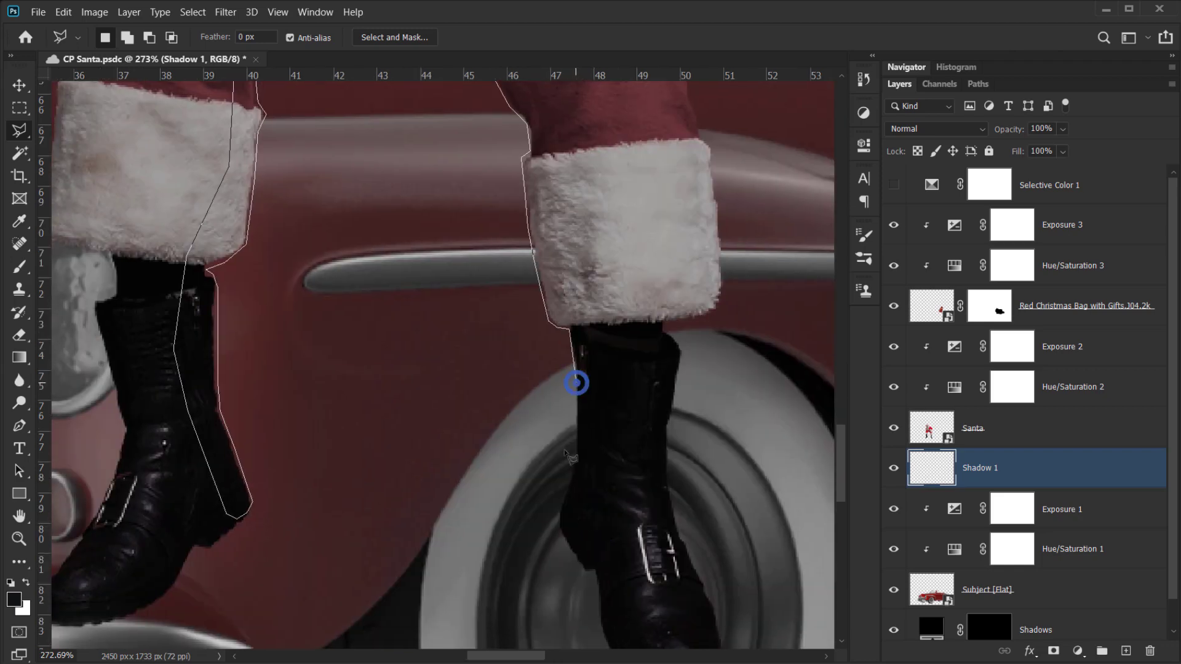
pyautogui.click(575, 459)
pyautogui.click(561, 498)
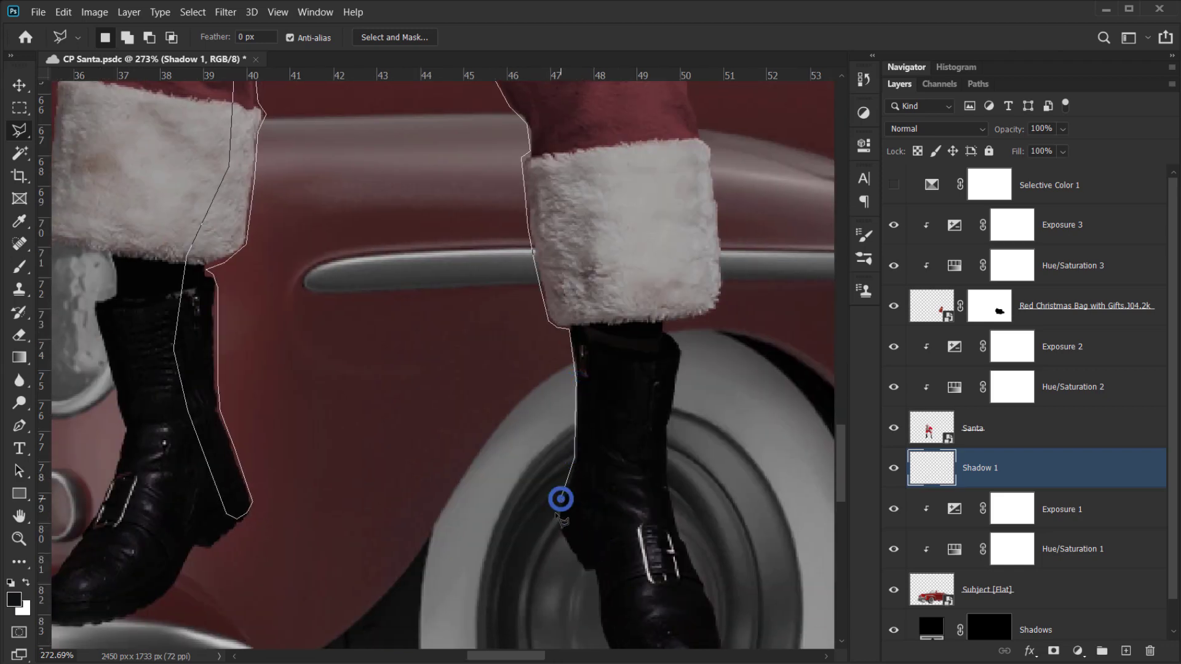
pyautogui.click(556, 515)
pyautogui.click(564, 532)
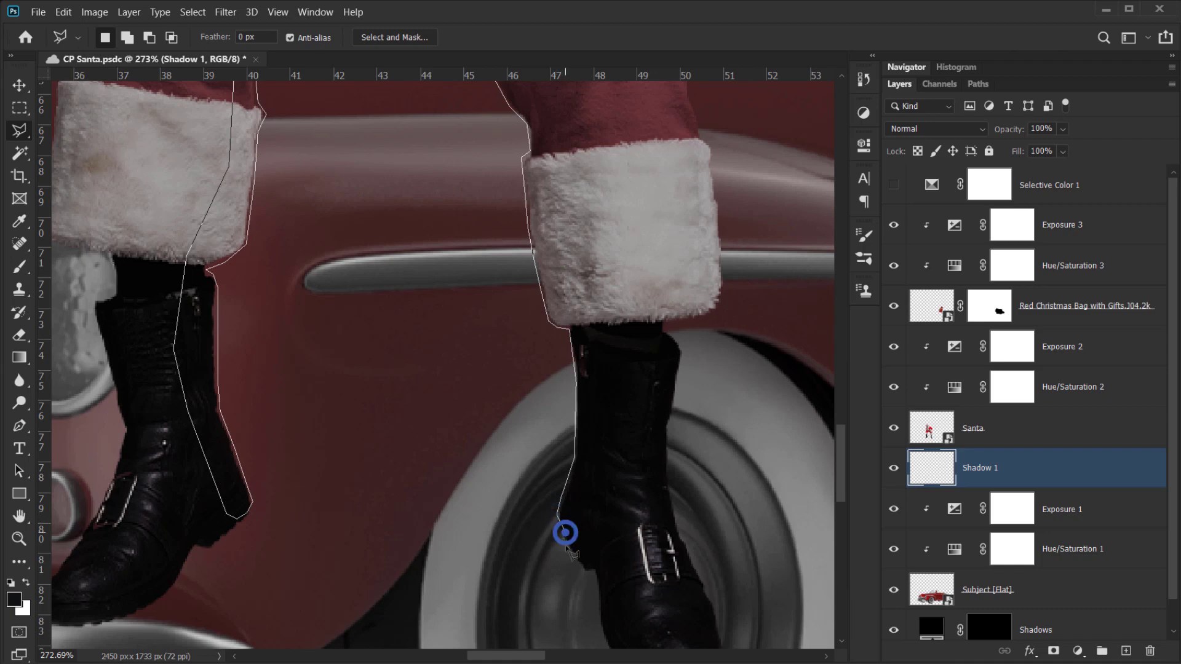
pyautogui.click(592, 551)
# - Close the lasso selection by running its remaining edge up behind Santa's leg and hips to the starting point
pyautogui.click(603, 165)
pyautogui.scroll(10, 604, 165)
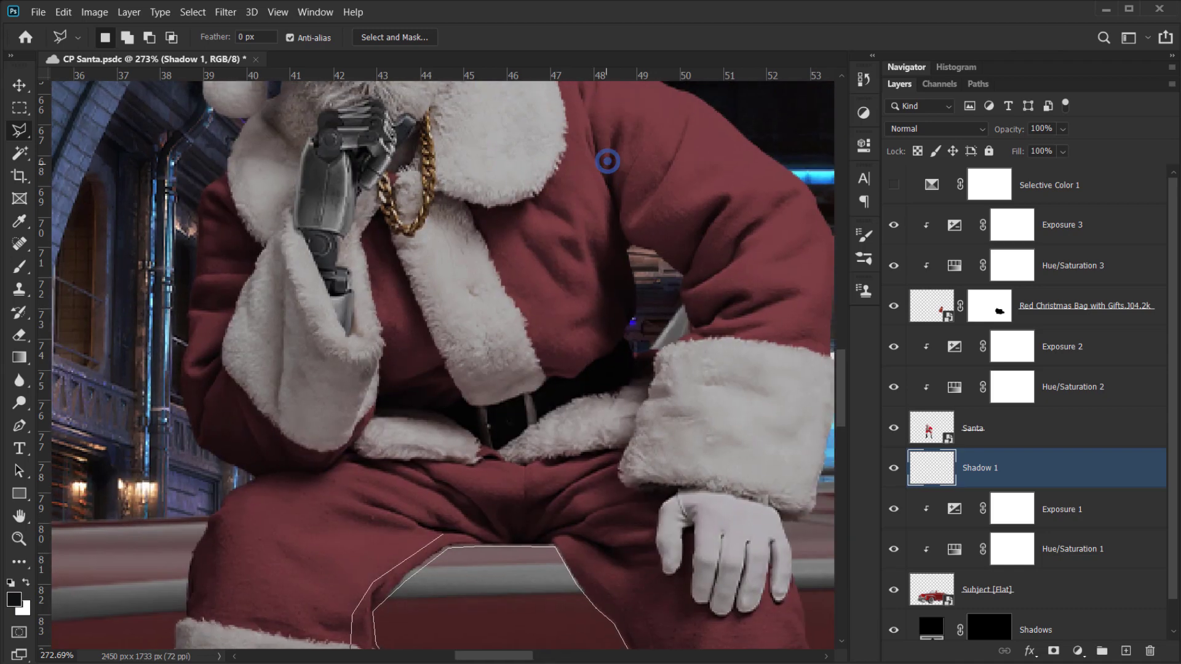
pyautogui.click(640, 466)
pyautogui.click(550, 426)
pyautogui.moveTo(414, 474)
pyautogui.mouseDown()
pyautogui.moveTo(446, 445)
pyautogui.moveTo(430, 338)
pyautogui.mouseUp()
pyautogui.click(478, 508)
pyautogui.scroll(-4, 446, 409)
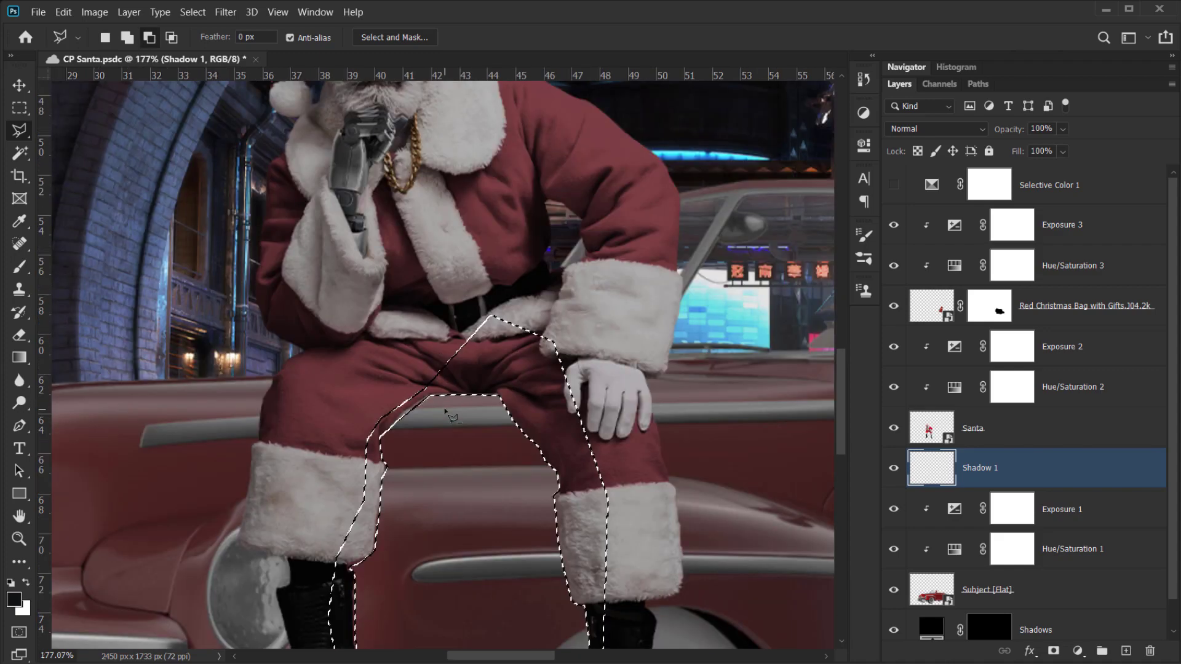
# - Set the foreground color to 281818 by sampling the dark shadow beneath the car's door handle
pyautogui.moveTo(495, 452); pyautogui.dragTo(105, 430)
pyautogui.scroll(4, 365, 377)
pyautogui.moveTo(441, 404); pyautogui.dragTo(1, 442)
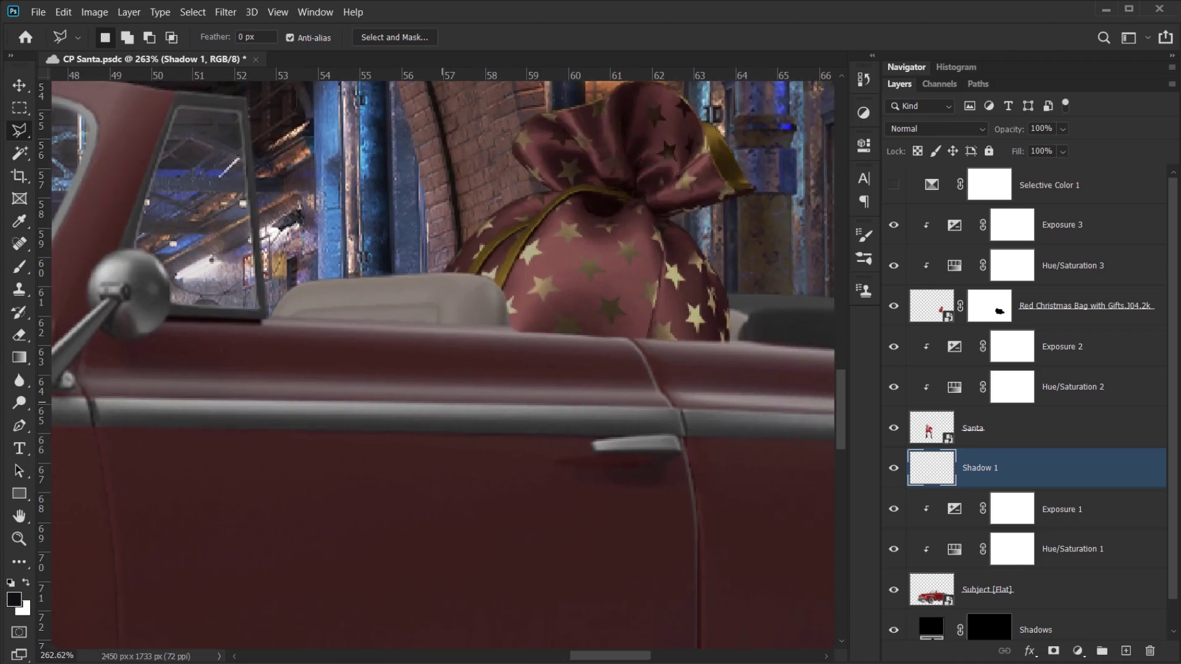
pyautogui.moveTo(479, 503); pyautogui.dragTo(461, 445)
pyautogui.scroll(3, 629, 414)
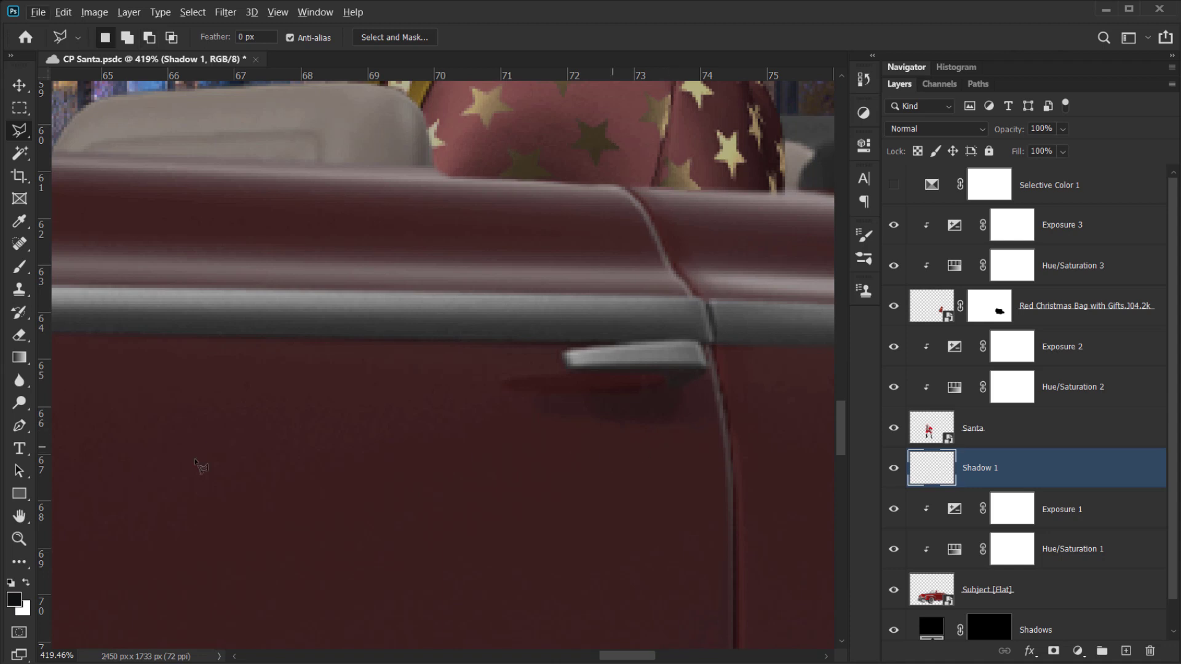
pyautogui.click(13, 606)
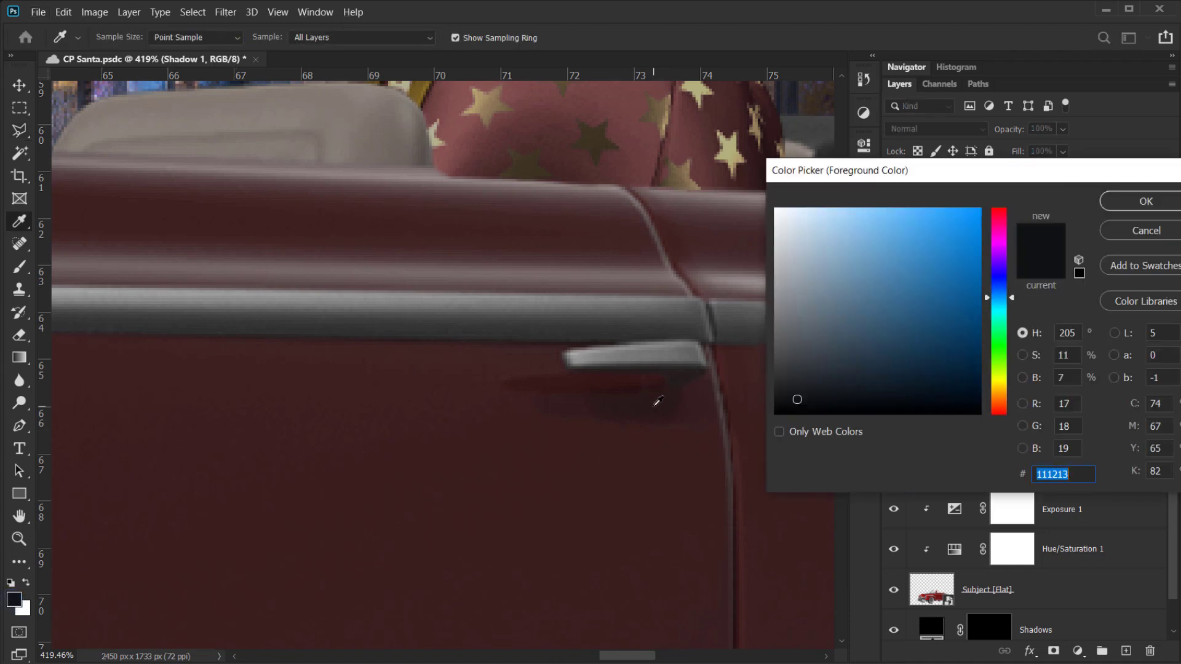
pyautogui.click(652, 405)
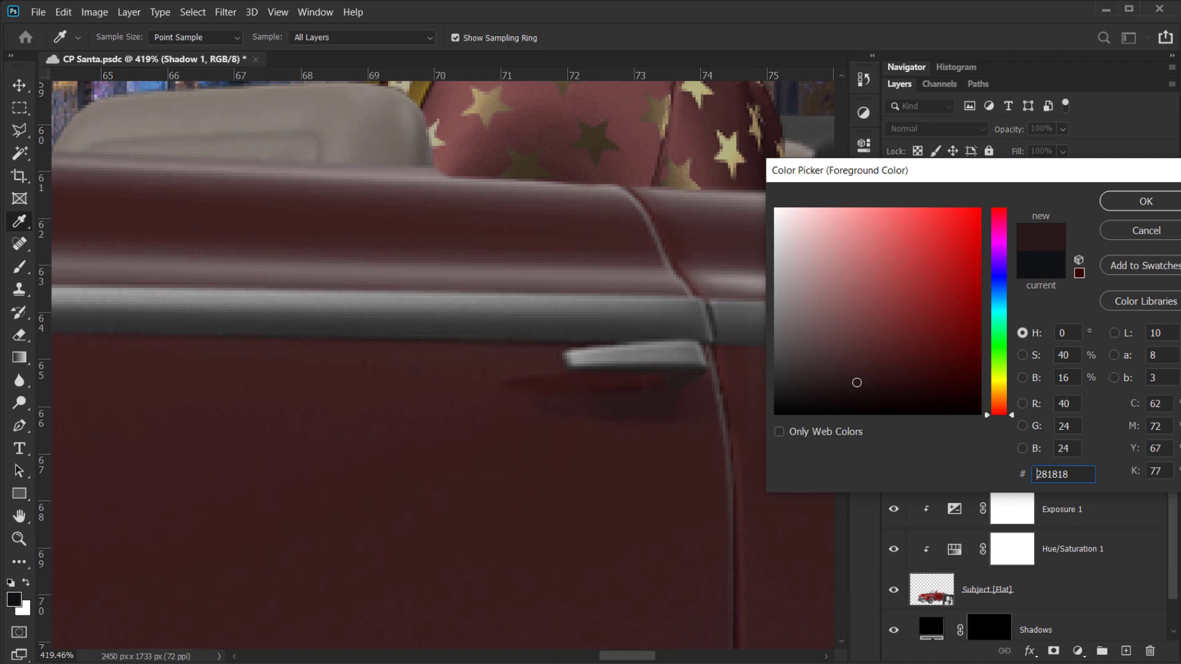
pyautogui.click(1159, 200)
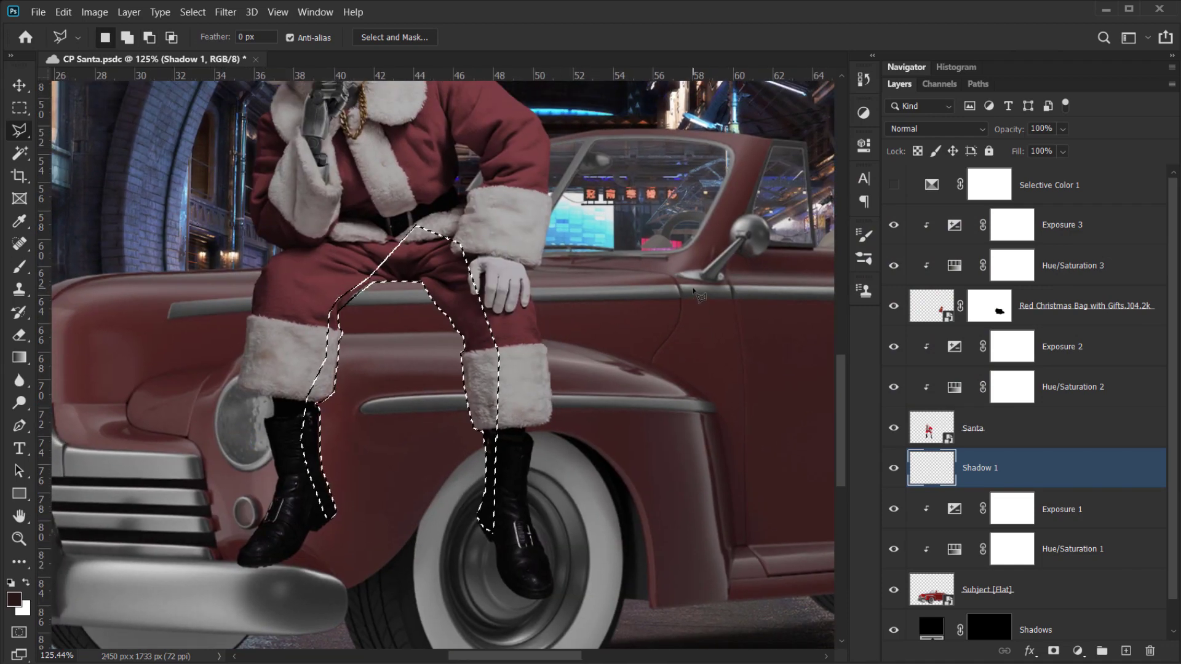
# - Fill the leg shadow selection on Shadow 1 with the foreground color and deselect
pyautogui.press('alt')
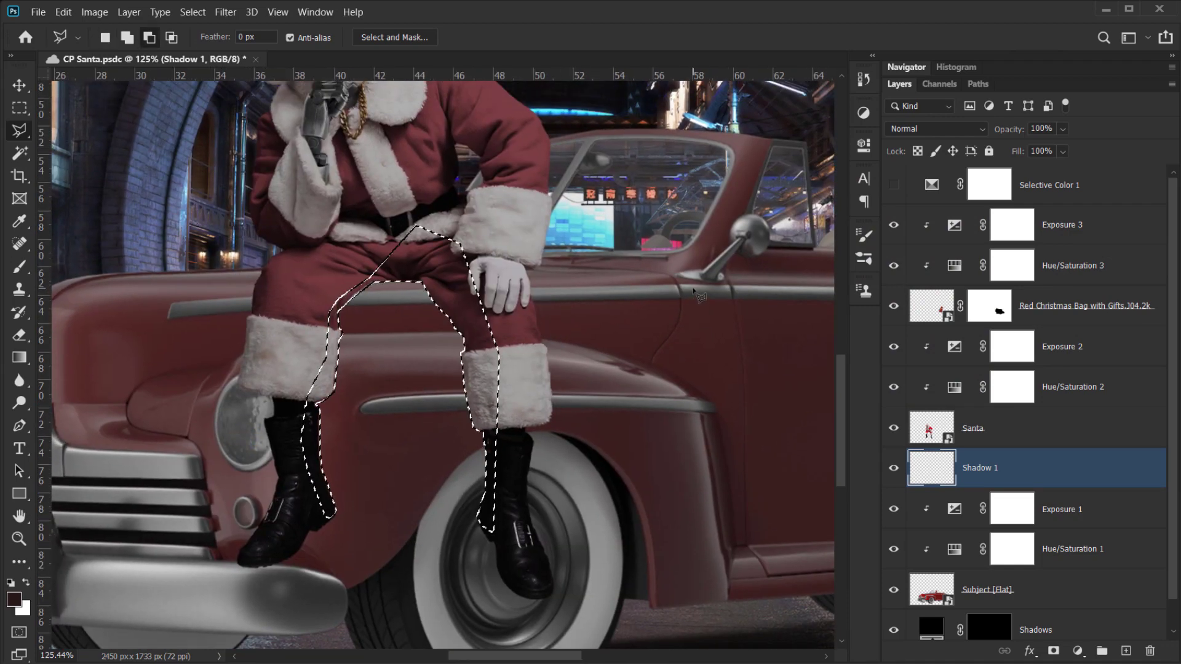
pyautogui.hotkey('alt', 'BackSpace')
pyautogui.hotkey('ctrl', 'd')
# - Compare the edges of Santa's legs with and without the Shadow 1 layer, and leave the layer visible
pyautogui.scroll(5, 360, 360)
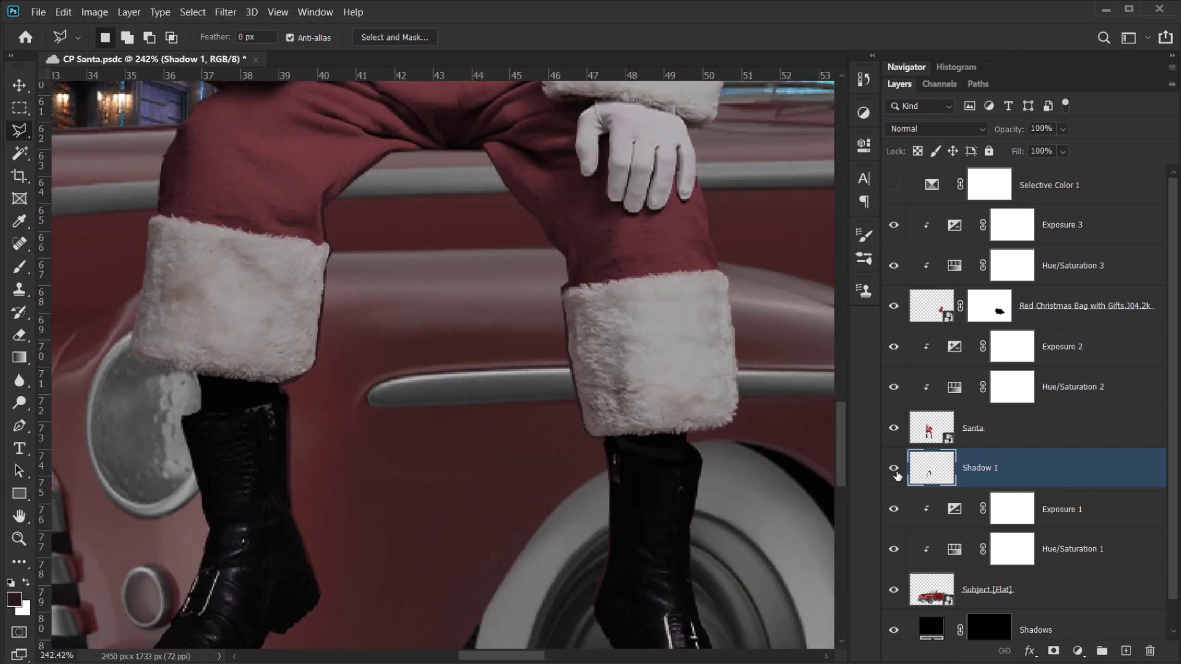
pyautogui.click(895, 468)
pyautogui.click(895, 469)
pyautogui.click(895, 468)
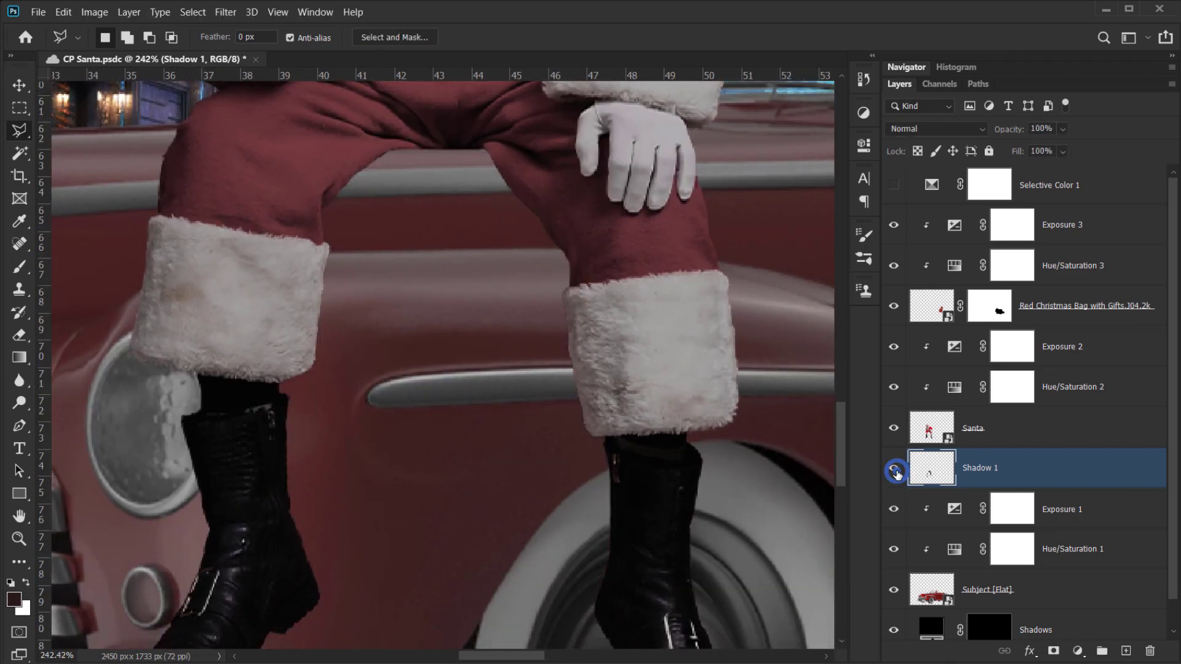
pyautogui.click(895, 468)
# - Set the Shadow 1 layer's blending mode to Multiply
pyautogui.scroll(3, 462, 311)
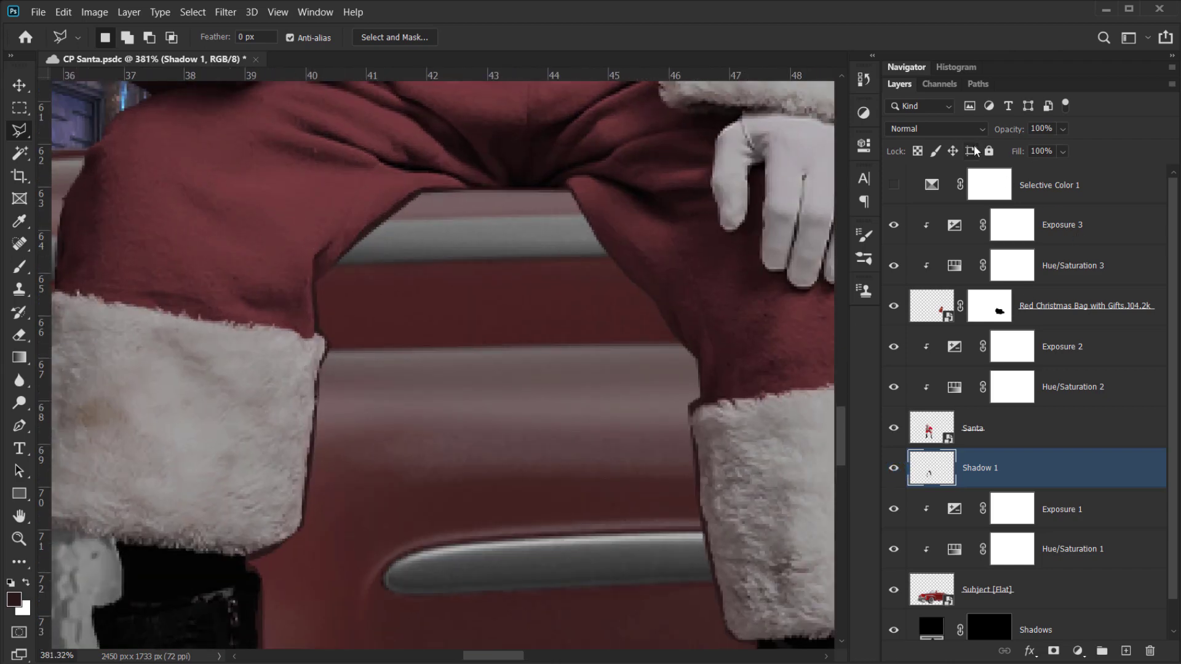
pyautogui.click(955, 128)
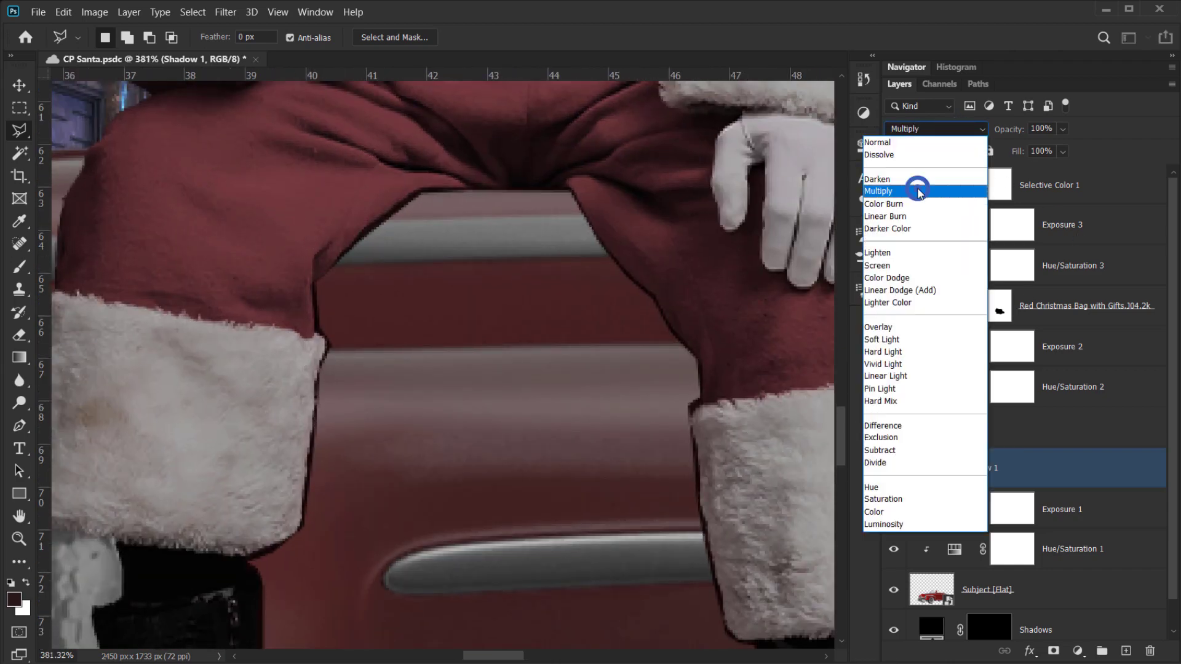
pyautogui.click(918, 193)
# - Soften the Shadow 1 layer with a Gaussian Blur of 1.9 pixels radius and review the shadow around Santa's legs
pyautogui.scroll(-3, 510, 328)
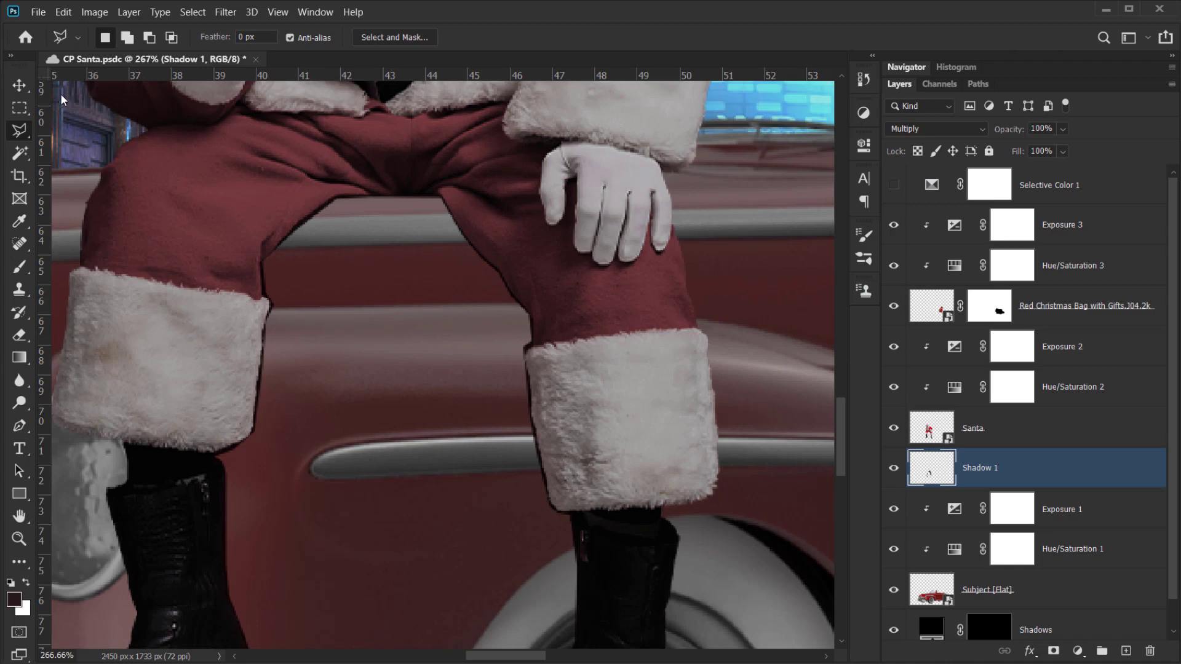
pyautogui.click(237, 16)
pyautogui.moveTo(123, 186)
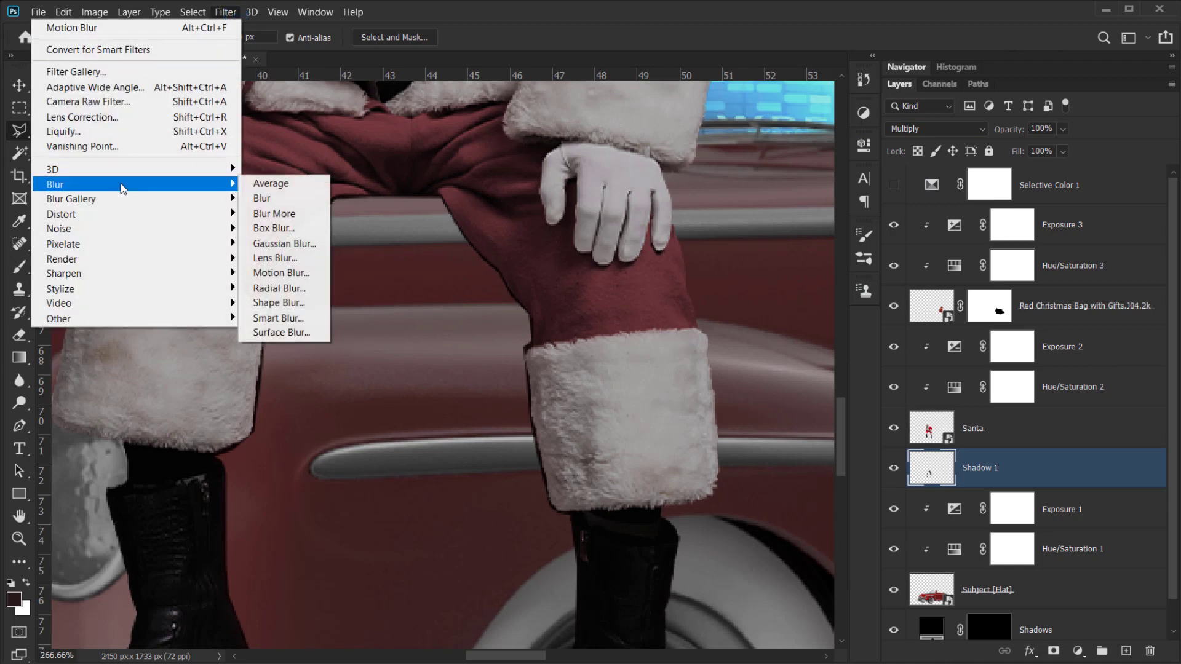
pyautogui.click(284, 244)
pyautogui.moveTo(717, 367); pyautogui.dragTo(687, 366)
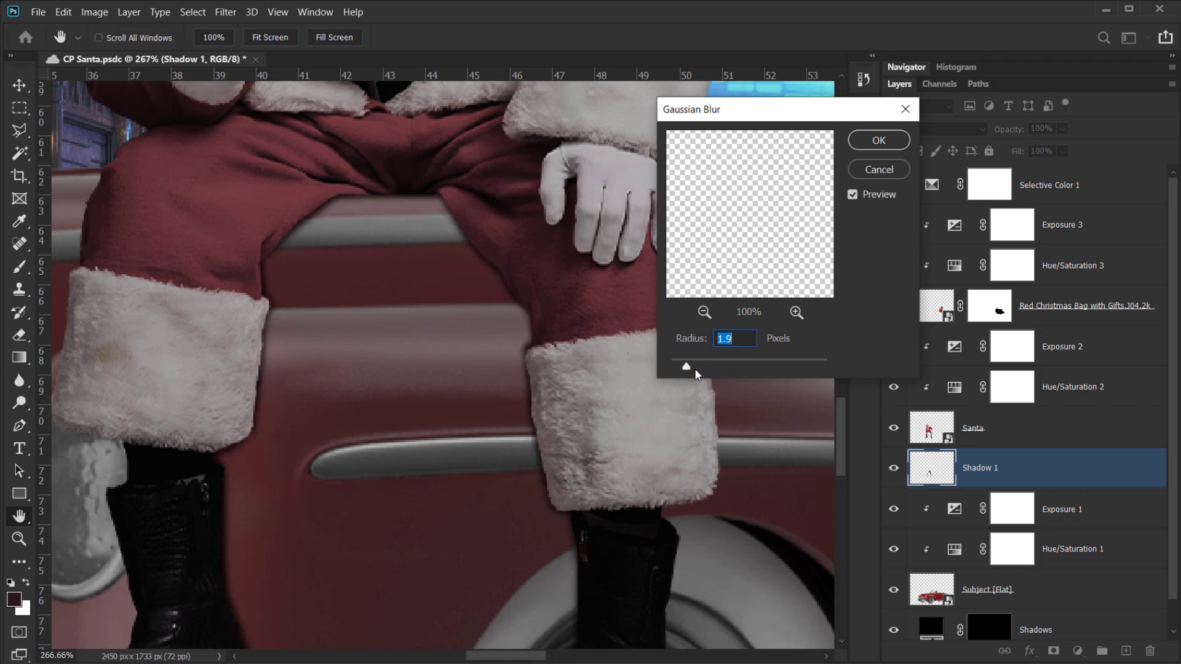
pyautogui.click(877, 140)
pyautogui.scroll(-5, 453, 271)
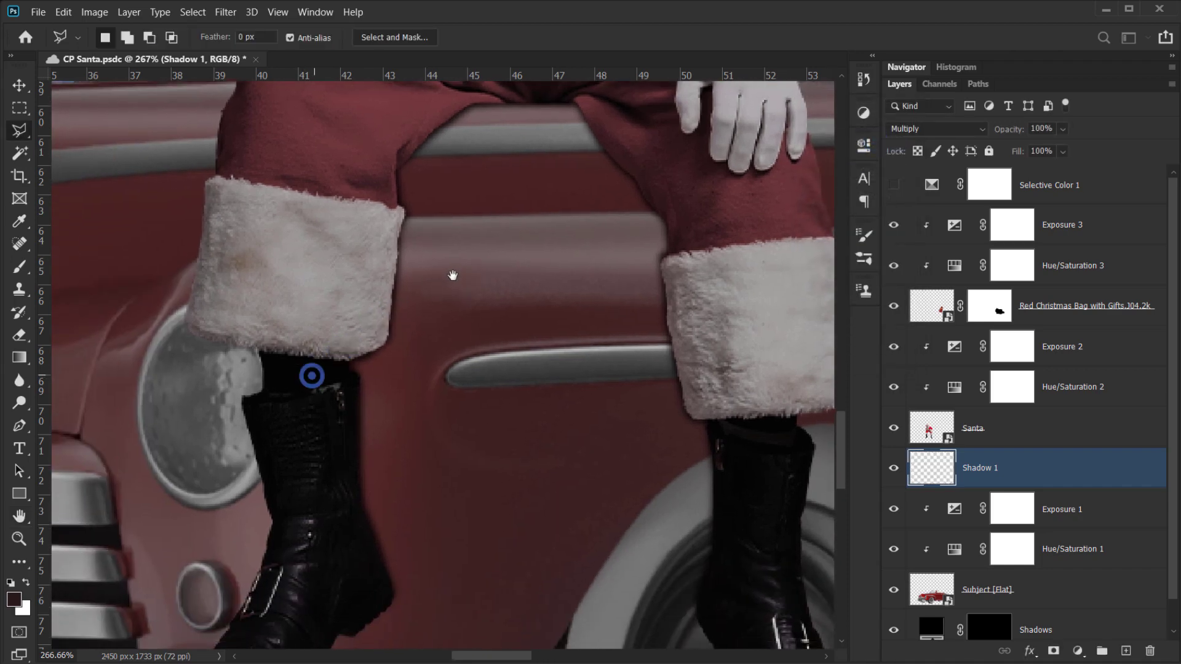
pyautogui.press('l')
pyautogui.scroll(-3, 453, 350)
pyautogui.scroll(6, 449, 311)
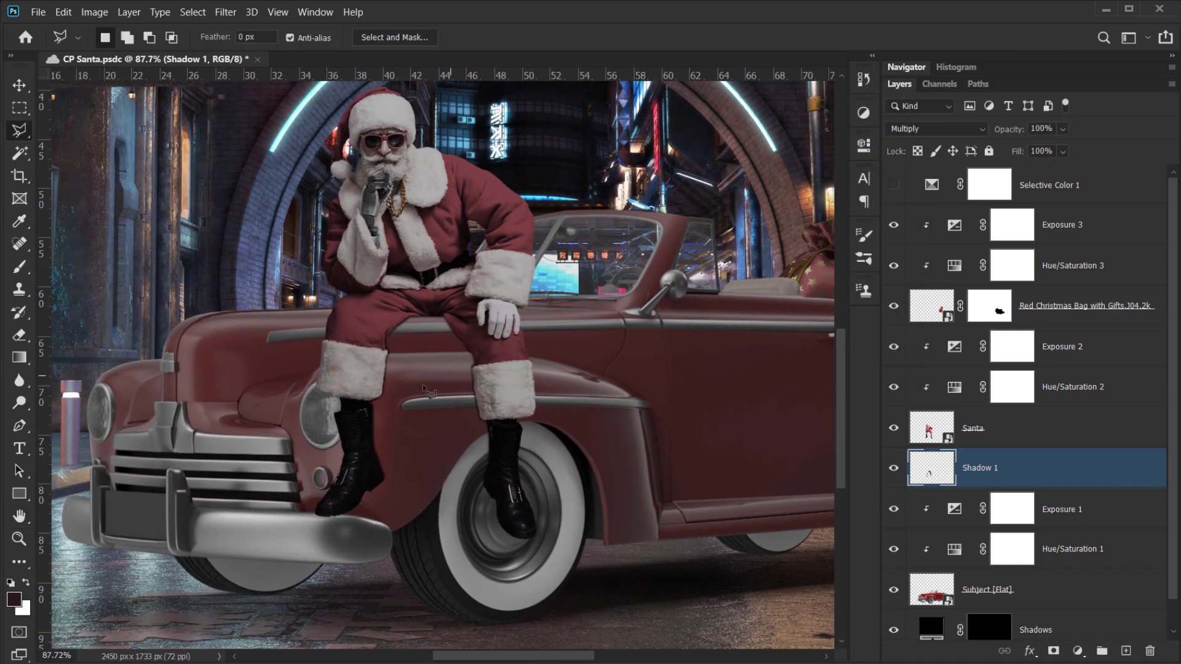
# - Set Blend If on Shadow 1 to split the underlying layer's highlights to 106 / 241 so the shadow fades over bright areas
pyautogui.scroll(4, 430, 306)
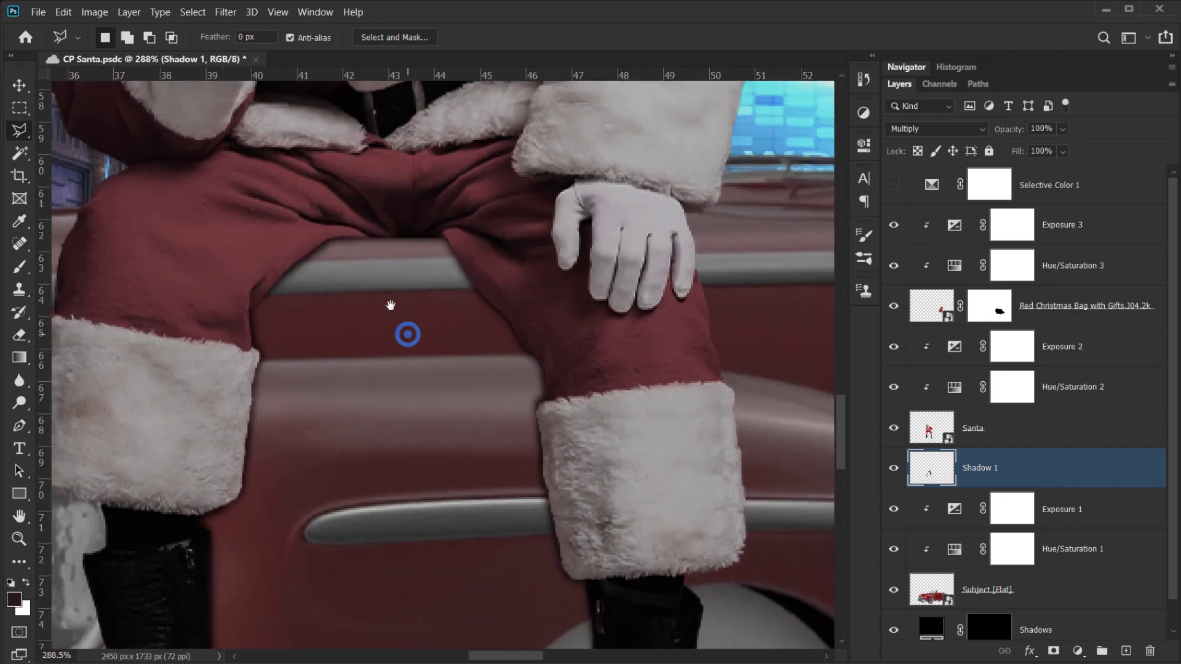
pyautogui.moveTo(407, 335); pyautogui.dragTo(390, 305)
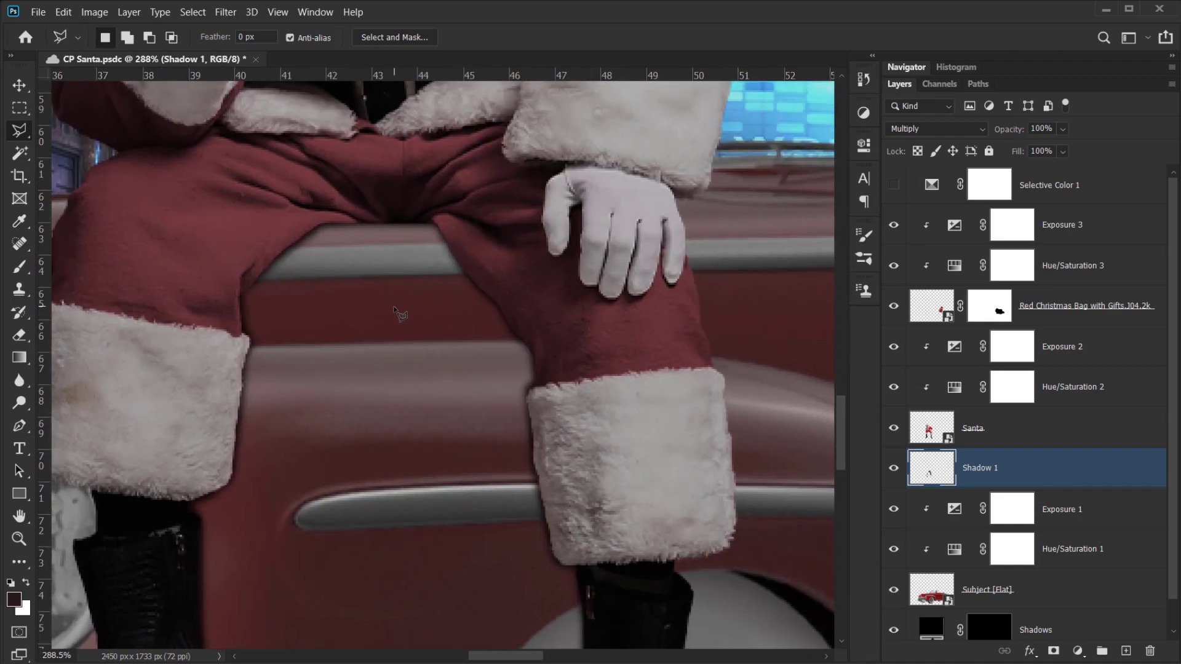
pyautogui.press('v')
pyautogui.moveTo(466, 318); pyautogui.dragTo(451, 318)
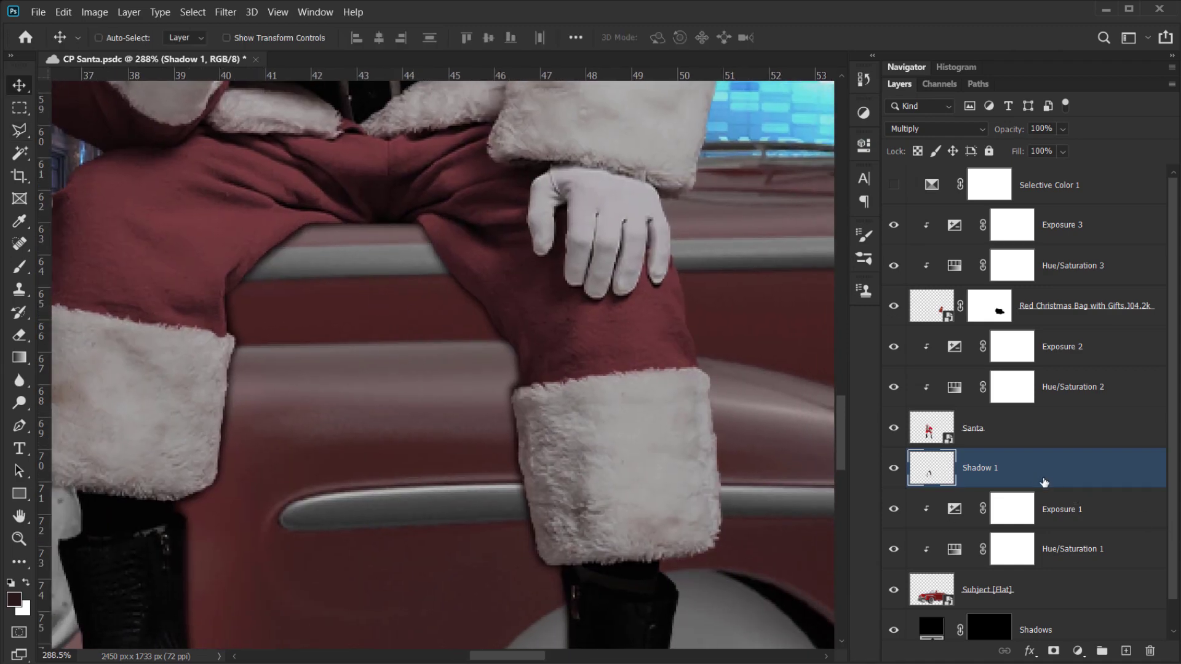
pyautogui.click(1028, 650)
pyautogui.click(929, 510)
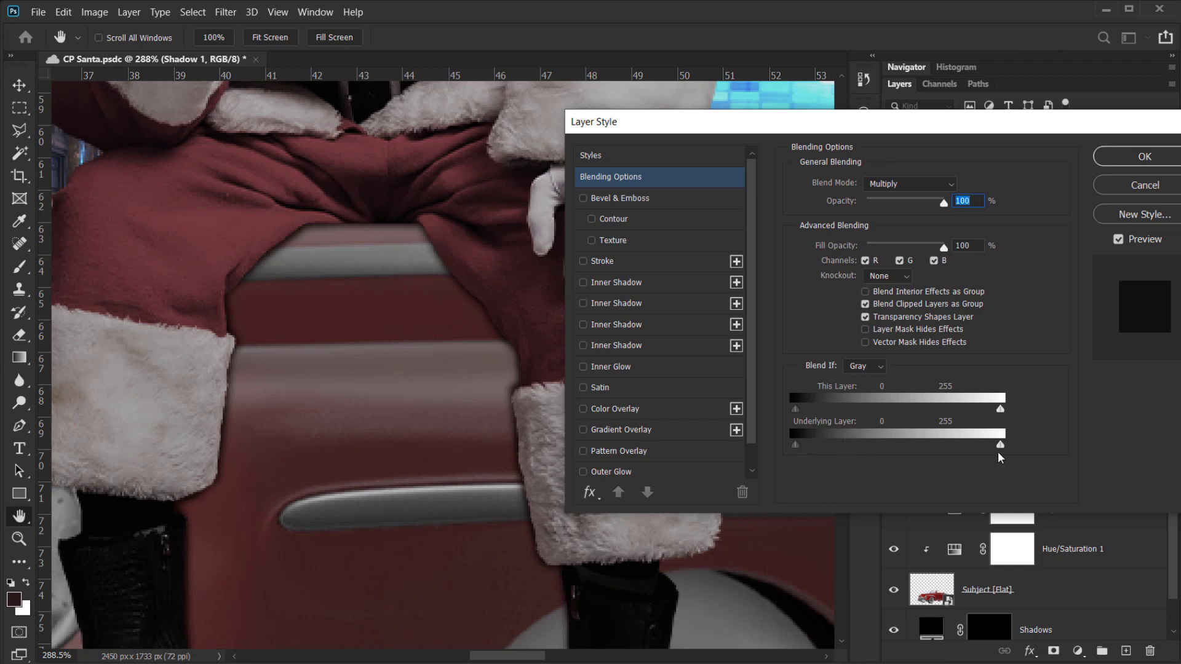
pyautogui.press('alt')
pyautogui.moveTo(999, 448); pyautogui.dragTo(998, 447)
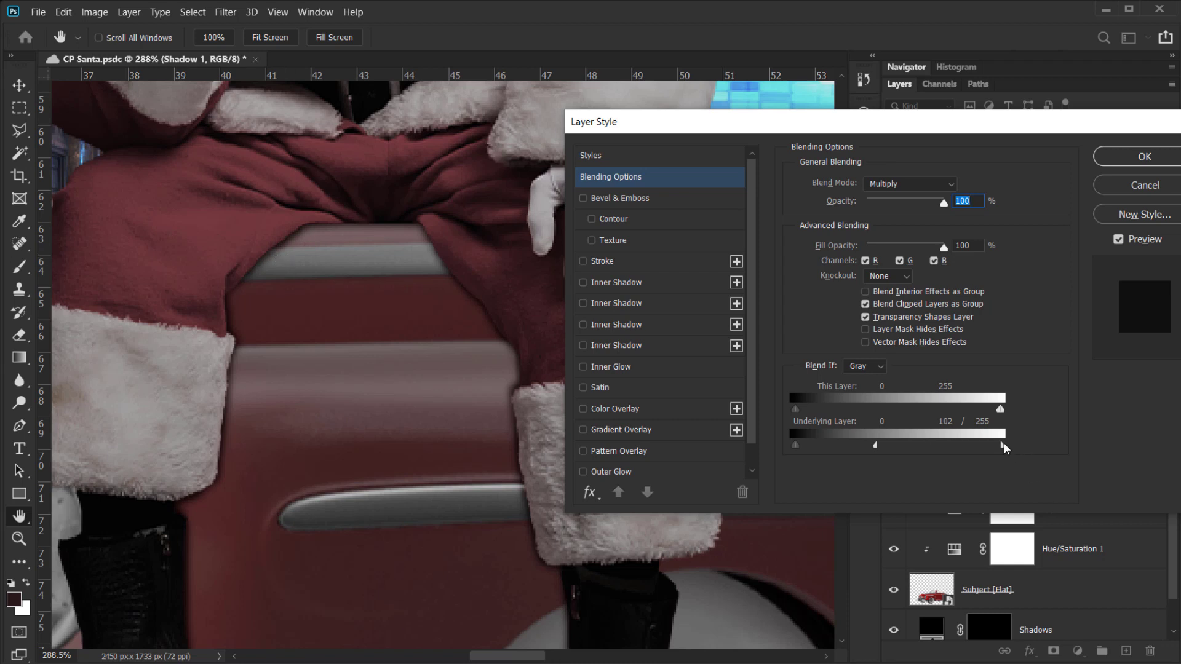
pyautogui.moveTo(1003, 448)
pyautogui.mouseDown()
pyautogui.moveTo(954, 448)
pyautogui.moveTo(985, 450)
pyautogui.mouseUp()
pyautogui.moveTo(870, 453); pyautogui.dragTo(910, 453)
pyautogui.click(1144, 157)
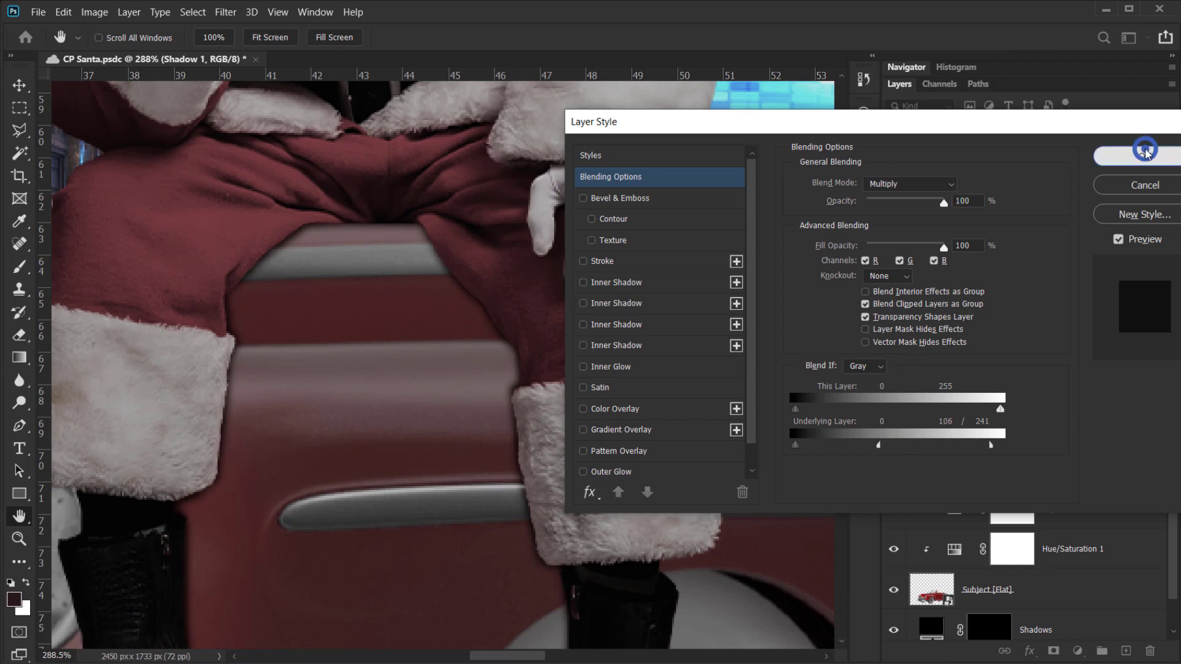
# - Add a new layer directly above Shadow 1 and name it Shadow 2
pyautogui.scroll(-6, 324, 390)
pyautogui.moveTo(332, 369); pyautogui.dragTo(381, 369)
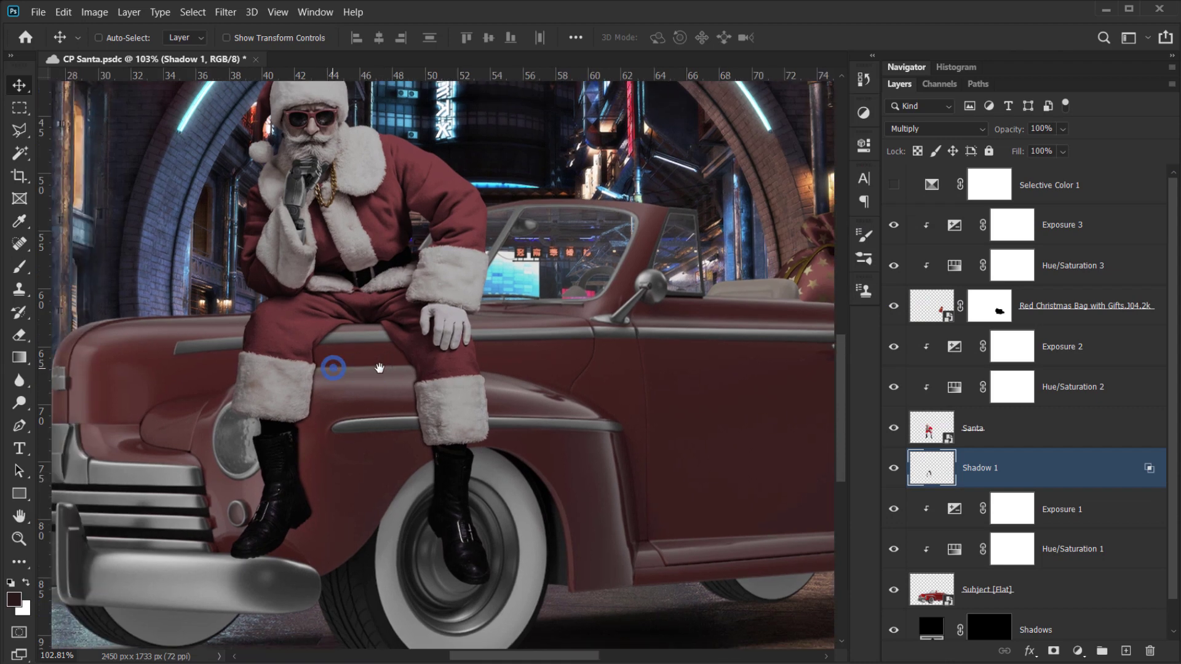
pyautogui.scroll(3, 548, 487)
pyautogui.moveTo(415, 432); pyautogui.dragTo(571, 471)
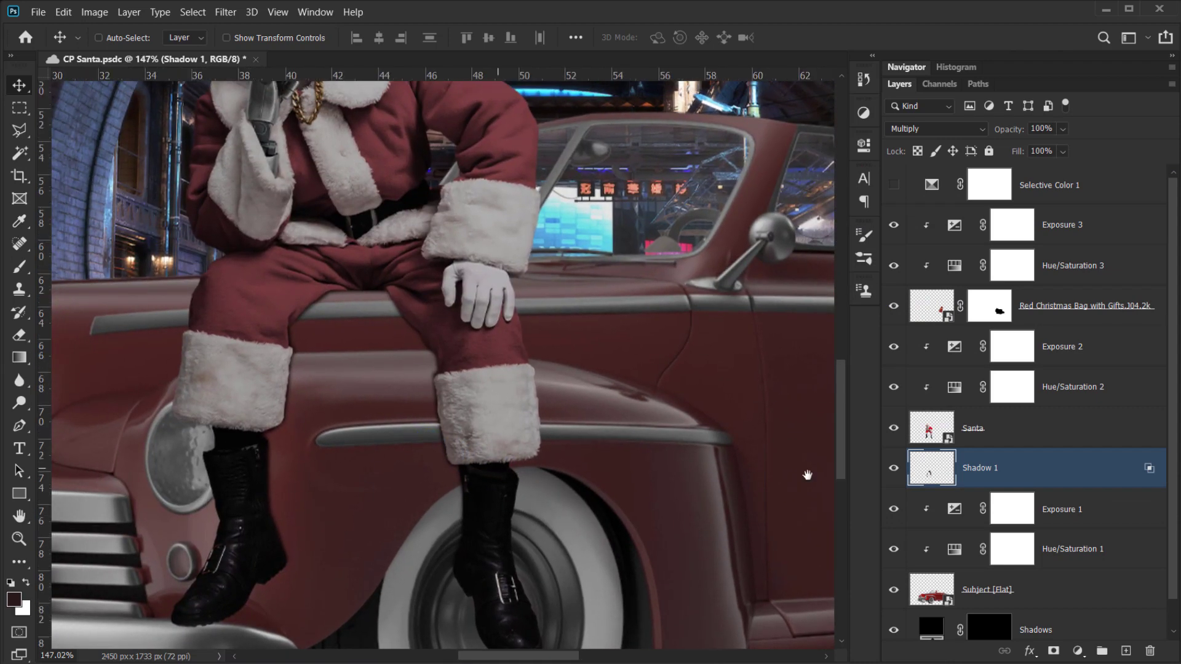
pyautogui.click(1125, 650)
pyautogui.doubleClick(973, 468)
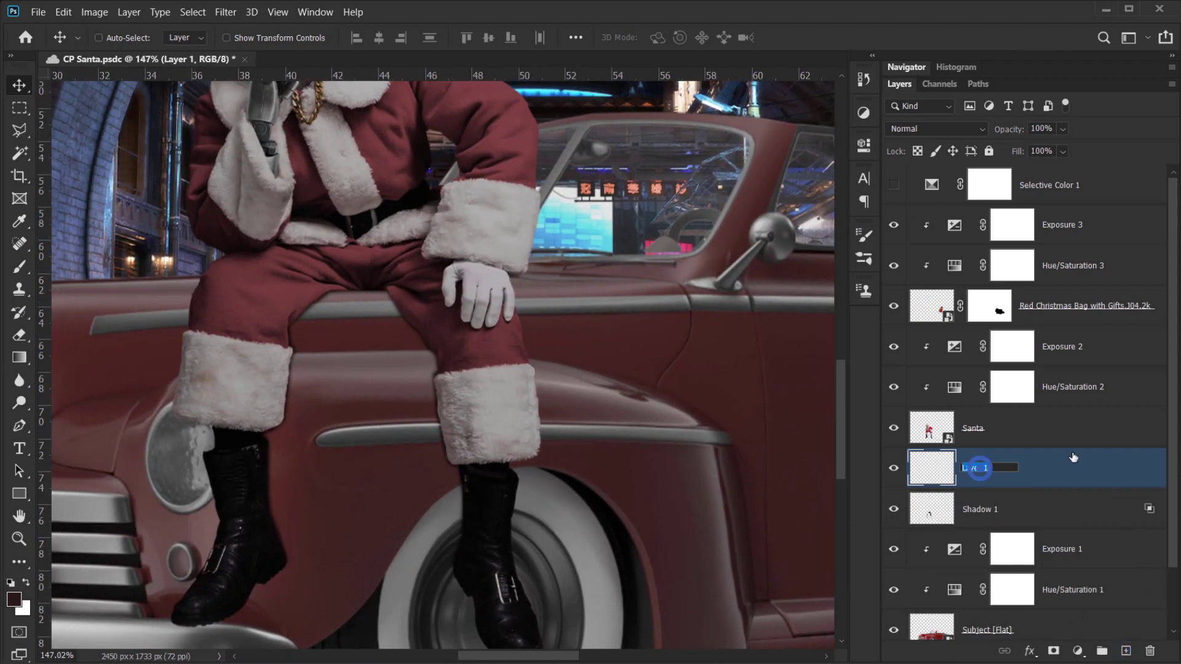
pyautogui.write('Shadow 2')
pyautogui.press('Return')
# - Start a polygonal lasso outline on Santa's thigh on the headlight side and run it down through the fur cuff
pyautogui.moveTo(383, 469); pyautogui.dragTo(393, 460)
pyautogui.moveTo(268, 402); pyautogui.dragTo(333, 364)
pyautogui.moveTo(368, 329); pyautogui.dragTo(378, 467)
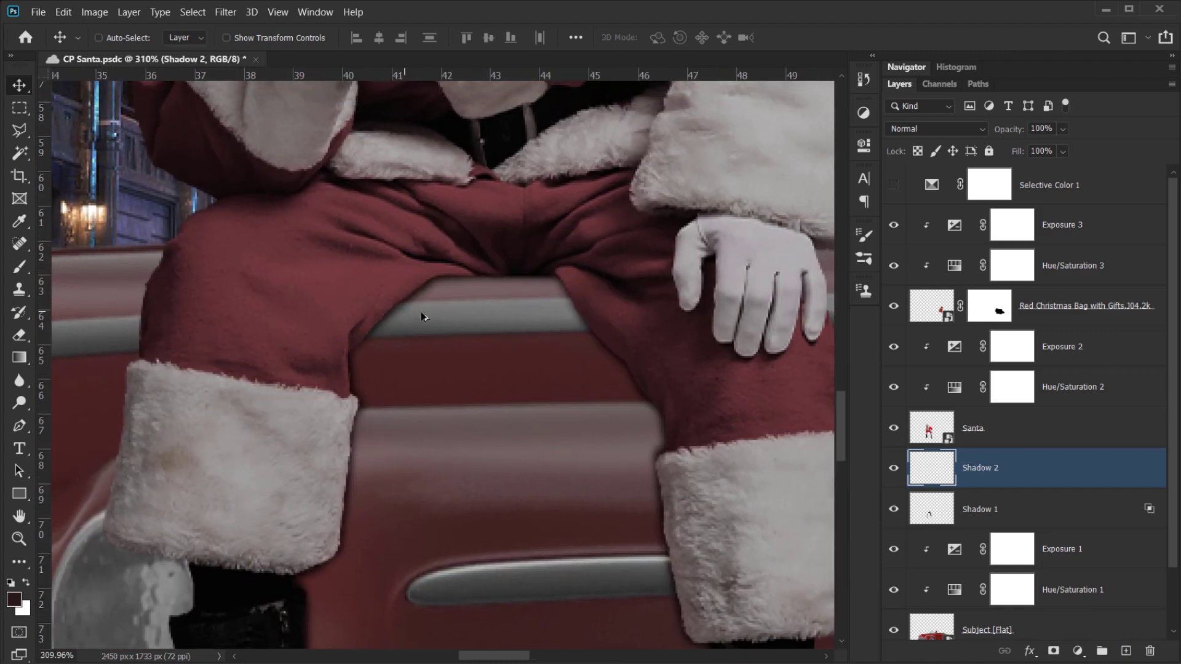
pyautogui.moveTo(428, 314); pyautogui.dragTo(438, 259)
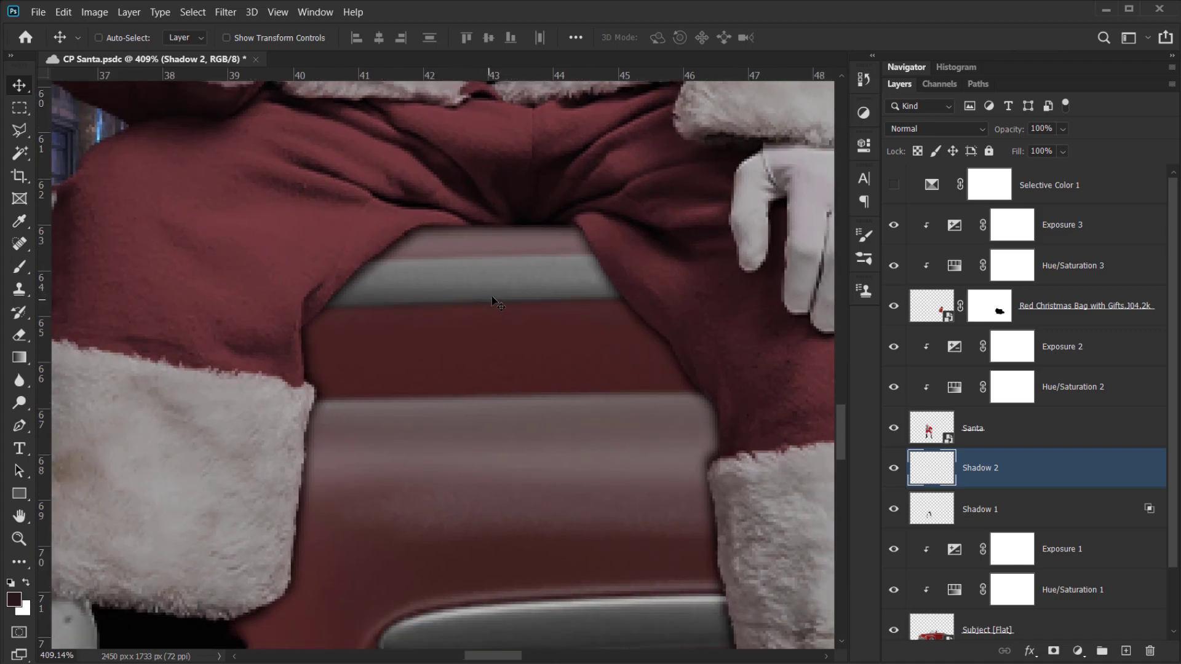
pyautogui.press('l')
pyautogui.moveTo(469, 275); pyautogui.dragTo(453, 342)
pyautogui.moveTo(342, 338); pyautogui.dragTo(346, 317)
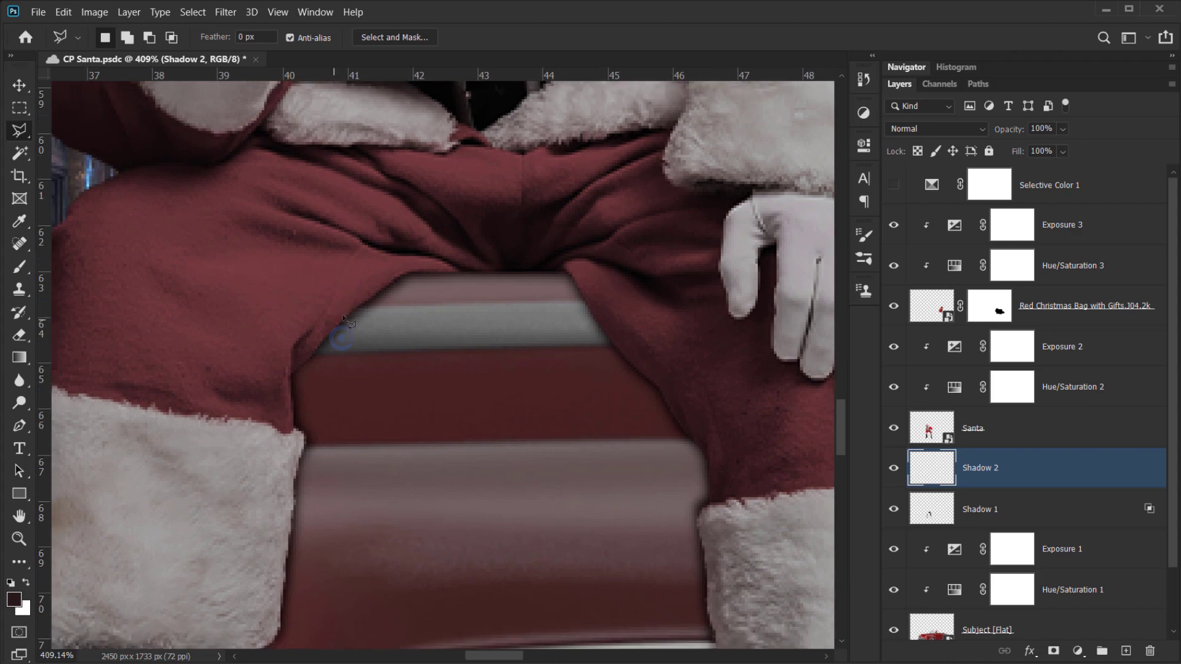
pyautogui.scroll(-2, 372, 295)
pyautogui.click(285, 308)
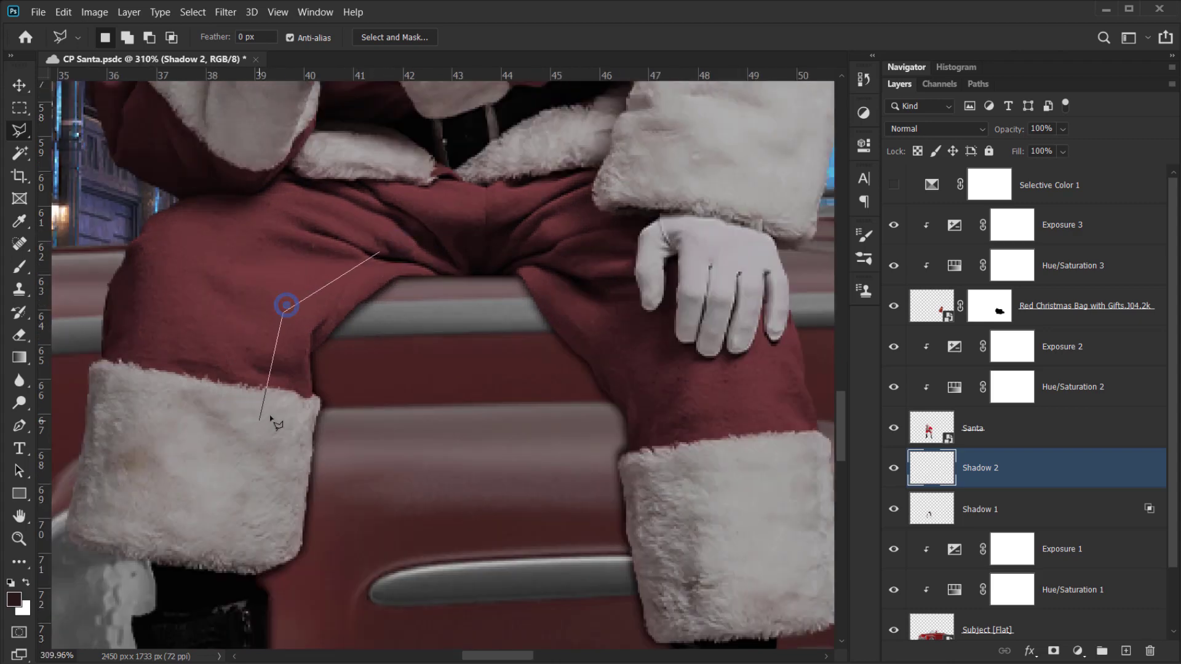
pyautogui.click(270, 415)
pyautogui.click(269, 519)
# - Continue the lasso outline from the cuff's lower edge down through the headlight-side boot to its heel
pyautogui.moveTo(292, 536); pyautogui.dragTo(340, 422)
pyautogui.click(264, 448)
pyautogui.click(295, 537)
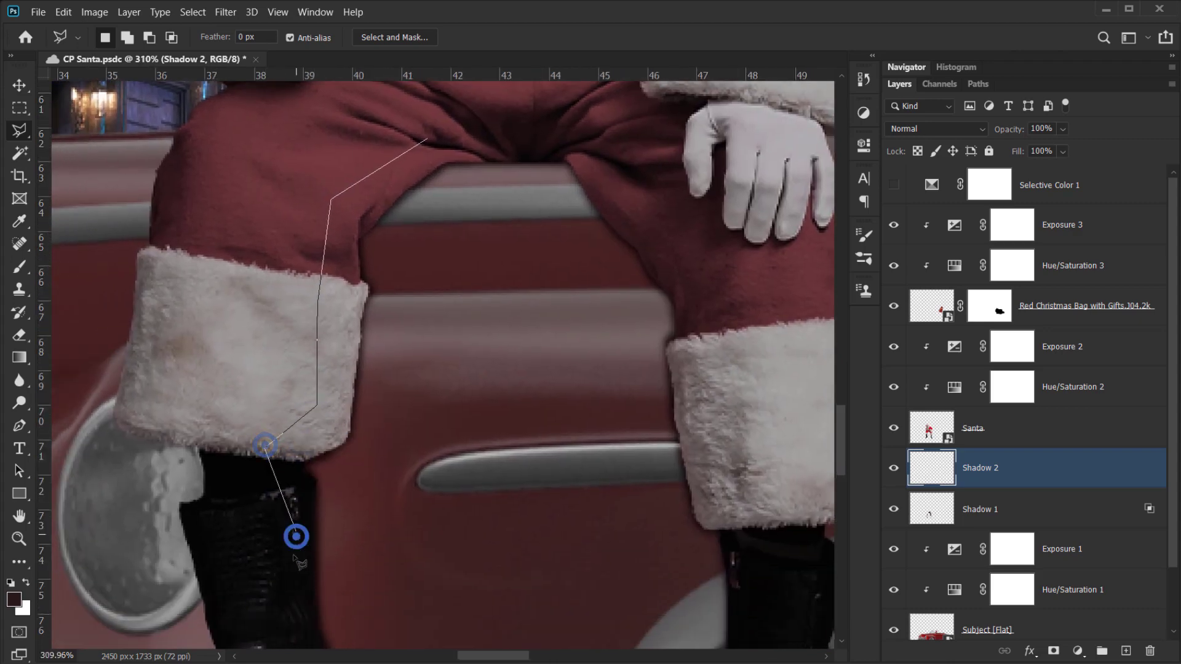
pyautogui.click(285, 608)
pyautogui.moveTo(301, 599); pyautogui.dragTo(278, 346)
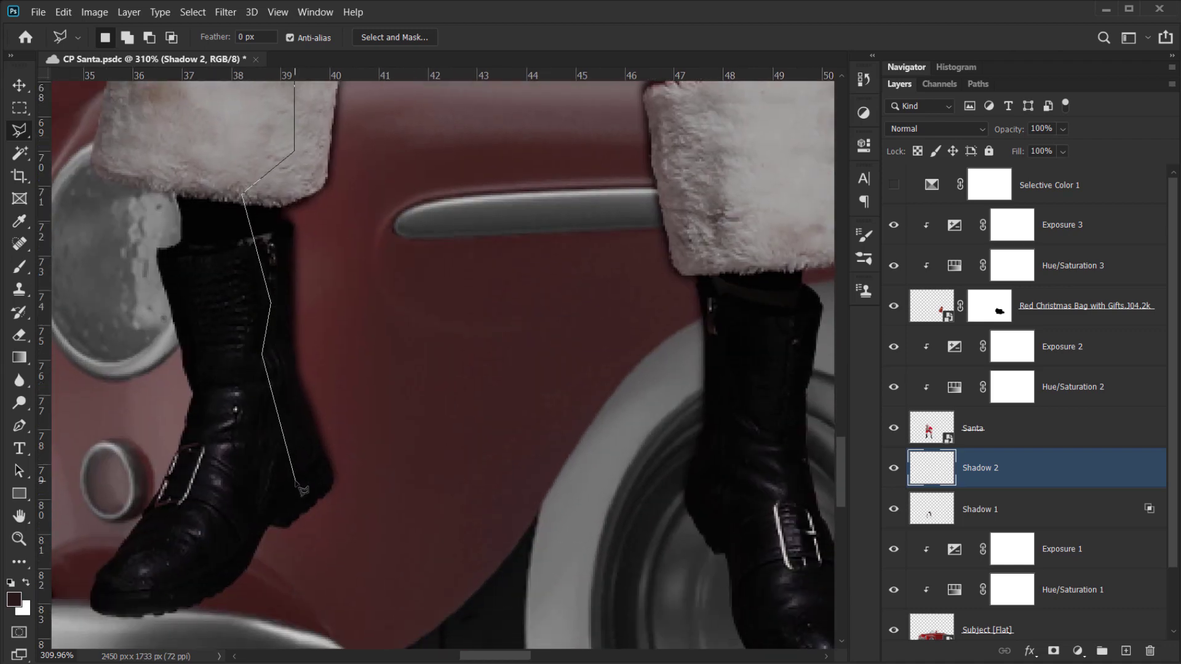
pyautogui.click(319, 496)
# - Bring the outline around the heel and back up just outside the headlight-side boot and cuff to knee height
pyautogui.click(332, 490)
pyautogui.click(358, 451)
pyautogui.click(310, 348)
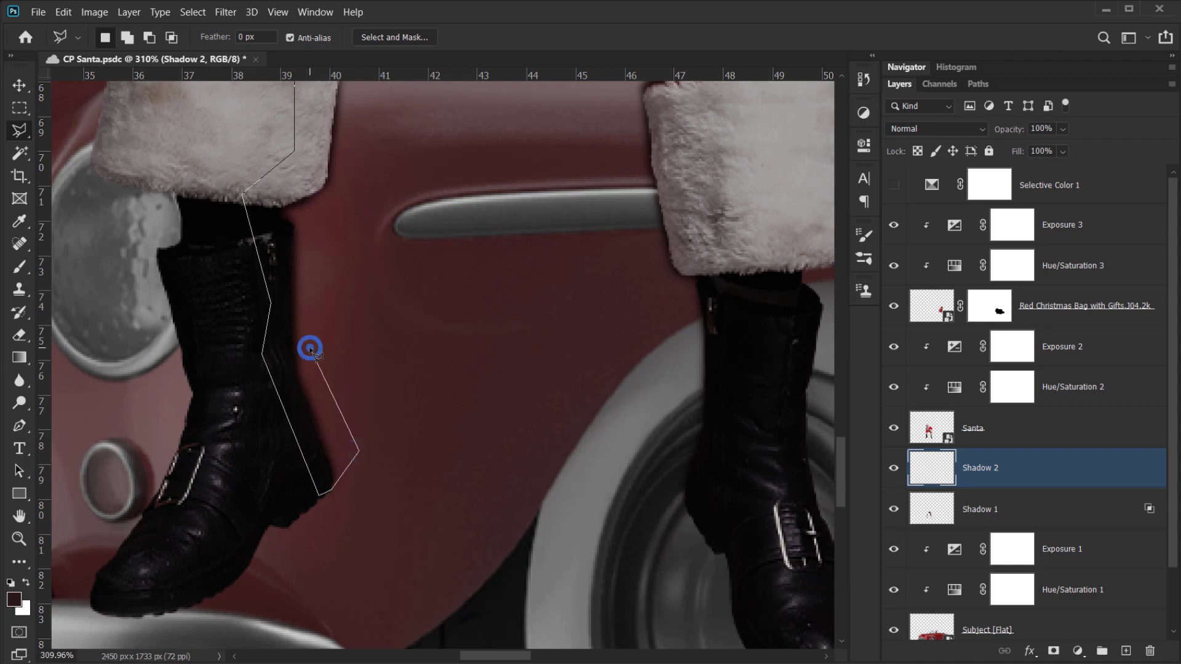
pyautogui.click(311, 214)
pyautogui.moveTo(353, 142); pyautogui.dragTo(332, 308)
pyautogui.click(331, 239)
pyautogui.moveTo(341, 202); pyautogui.dragTo(341, 285)
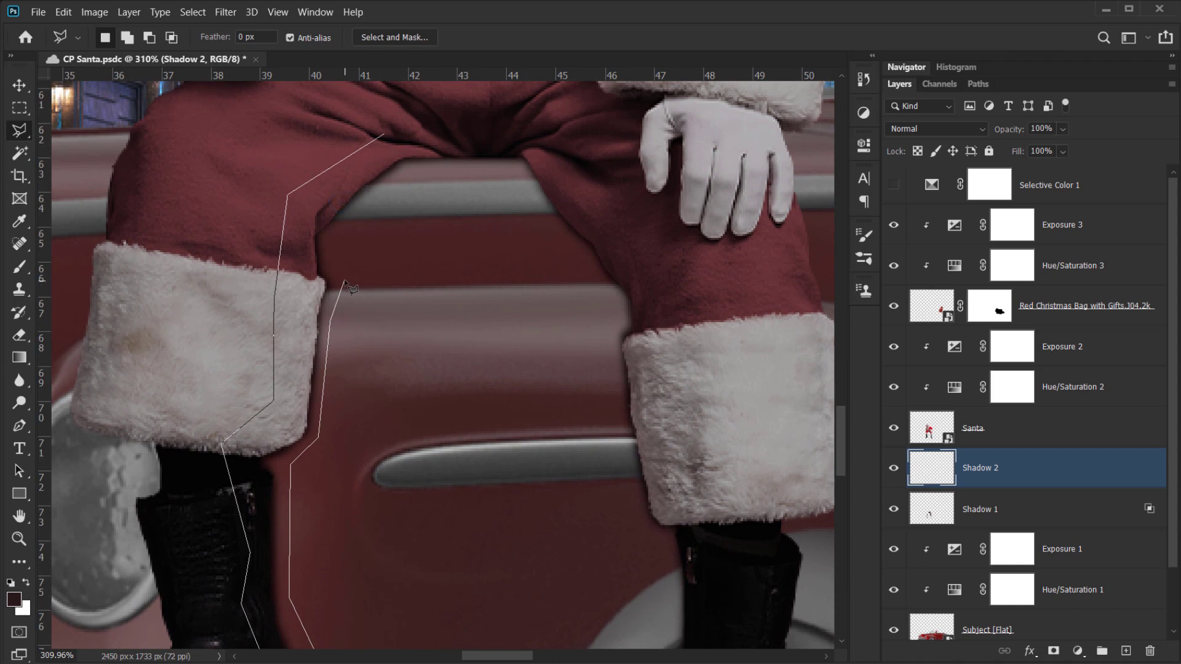
# - Trace the outline just below the inner thigh and across the gap under Santa's crotch
pyautogui.click(326, 246)
pyautogui.click(371, 194)
pyautogui.click(404, 174)
pyautogui.click(504, 174)
pyautogui.click(522, 182)
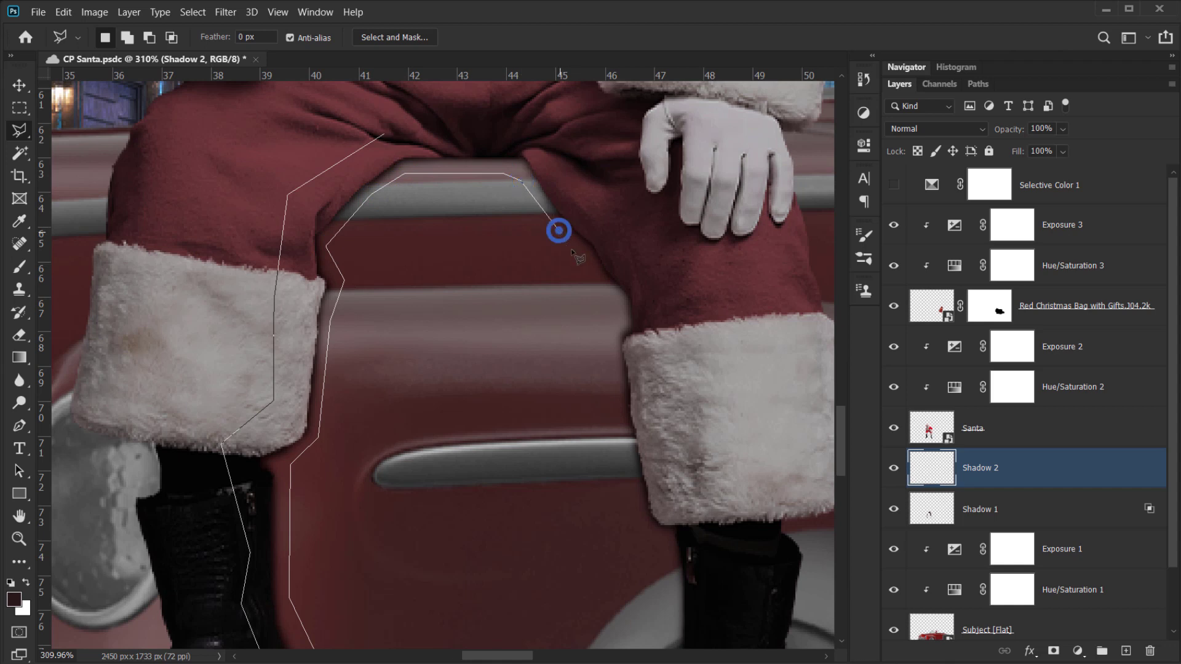
# - Extend the outline down along the inner edge of the wheel-side leg and fur cuff to the top of the boot
pyautogui.click(613, 304)
pyautogui.click(622, 316)
pyautogui.click(616, 340)
pyautogui.click(614, 353)
pyautogui.click(623, 424)
pyautogui.click(633, 482)
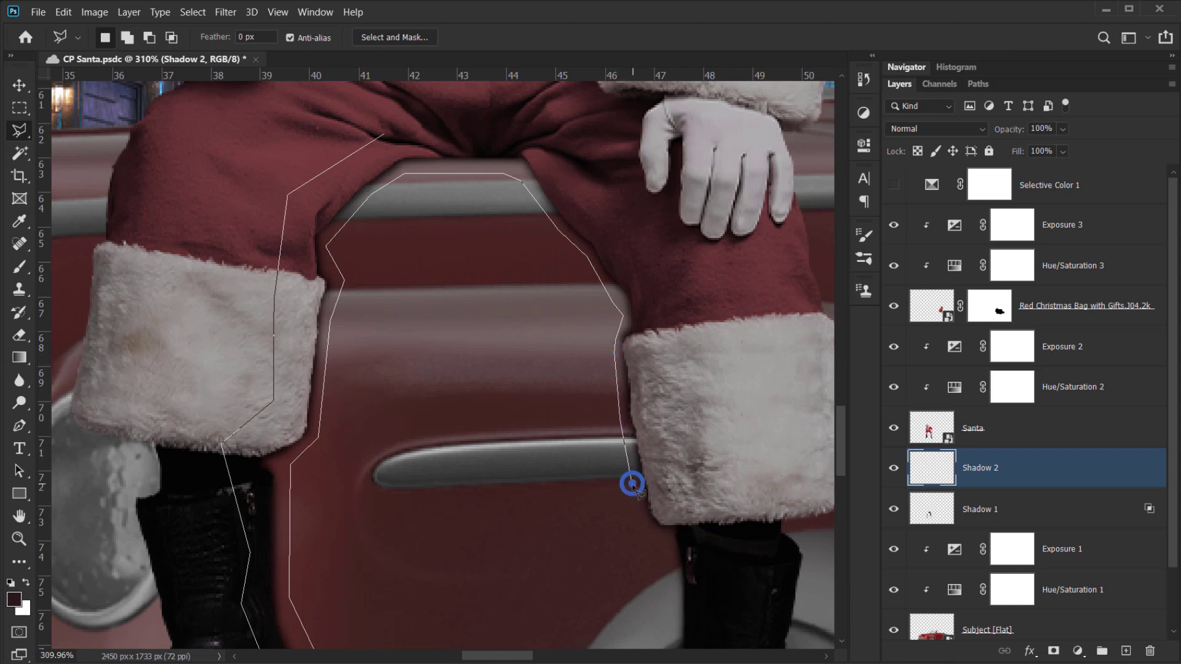
pyautogui.click(641, 528)
pyautogui.click(671, 576)
# - Trace the outline just outside the wheel-side boot's inner edge down to its heel
pyautogui.moveTo(654, 593); pyautogui.dragTo(579, 270)
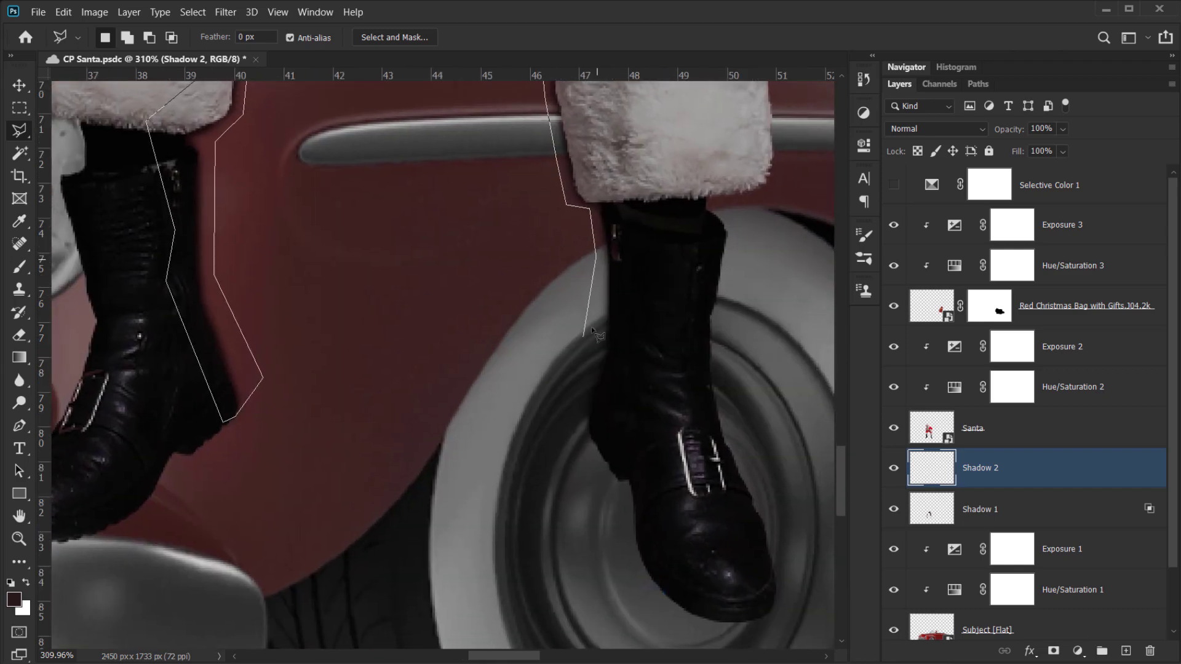
pyautogui.click(591, 341)
pyautogui.click(574, 403)
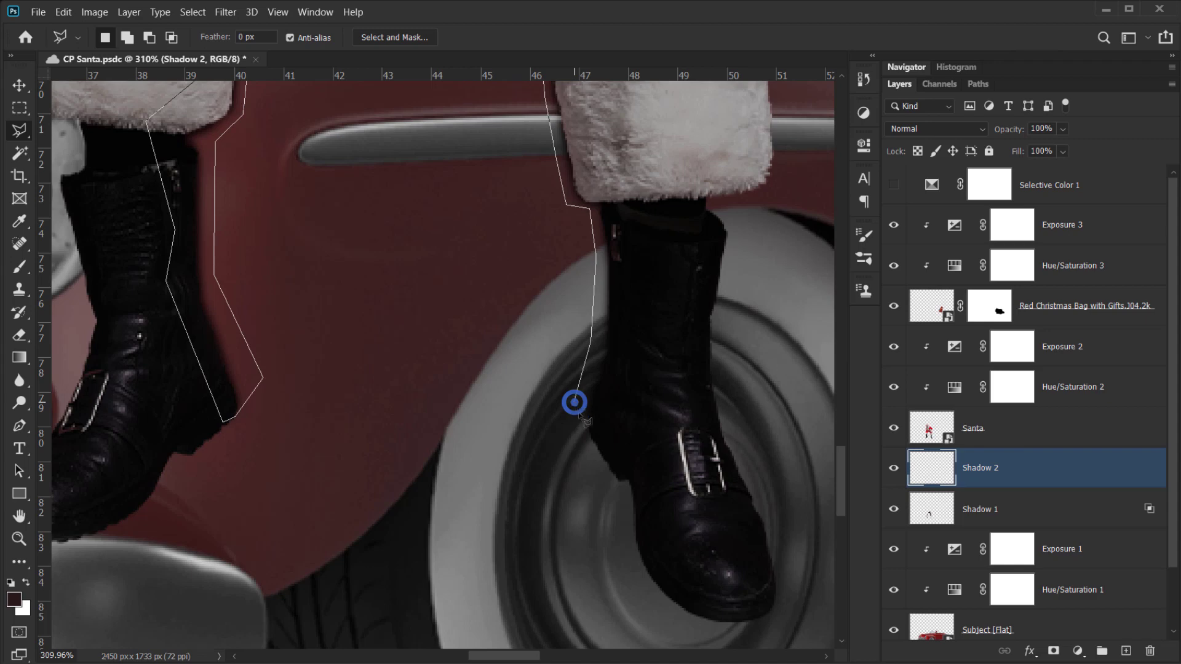
pyautogui.click(601, 449)
# - Return the outline up through the wheel-side boot, cuff and thigh, and close the selection at its starting point
pyautogui.click(658, 283)
pyautogui.click(643, 156)
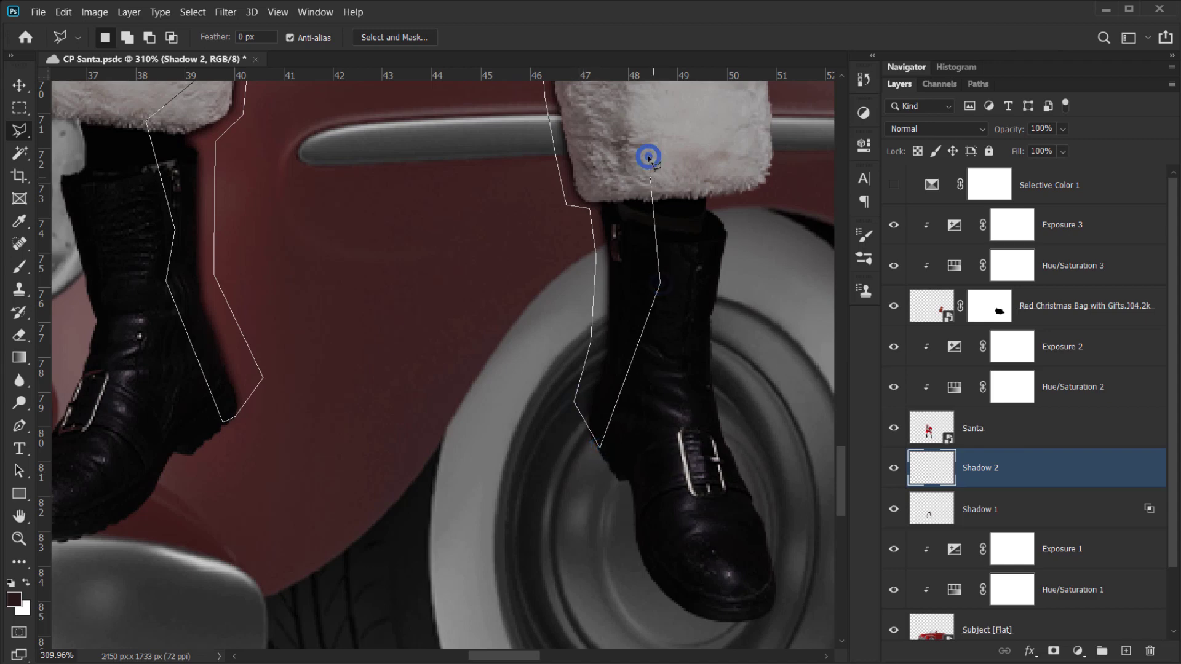
pyautogui.click(649, 87)
pyautogui.moveTo(681, 274); pyautogui.dragTo(724, 471)
pyautogui.click(645, 266)
pyautogui.click(587, 212)
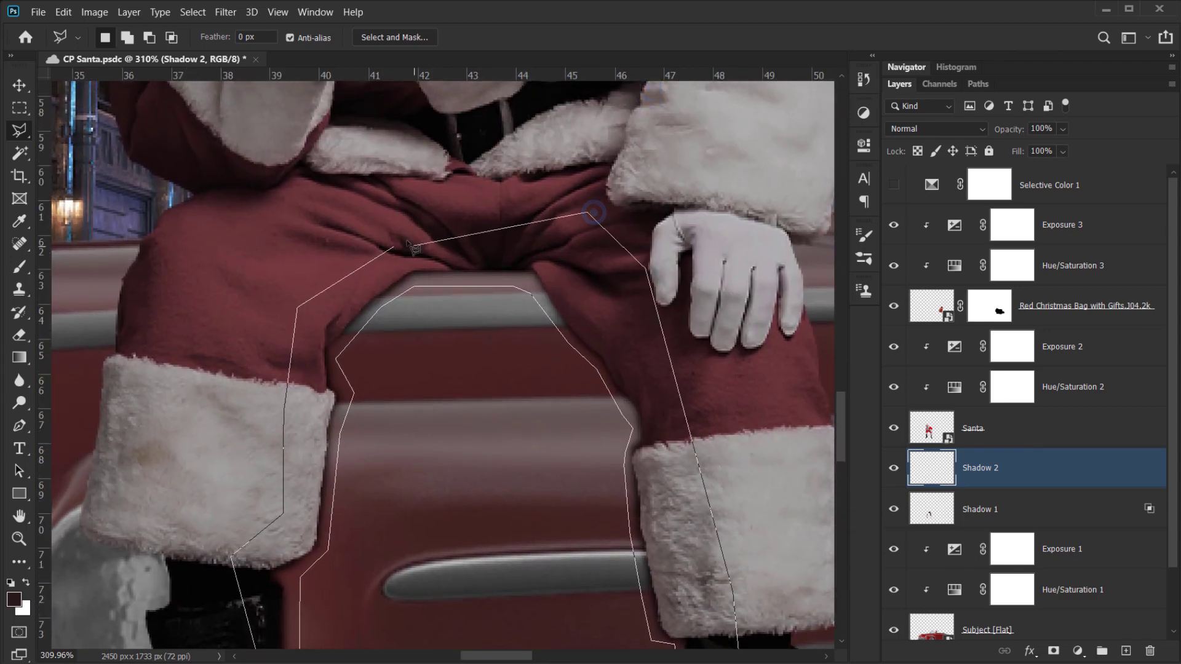
pyautogui.click(394, 247)
# - Fill the leg shadow selection on Shadow 2 with the foreground color and deselect
pyautogui.moveTo(483, 332); pyautogui.dragTo(459, 277)
pyautogui.scroll(-5, 439, 280)
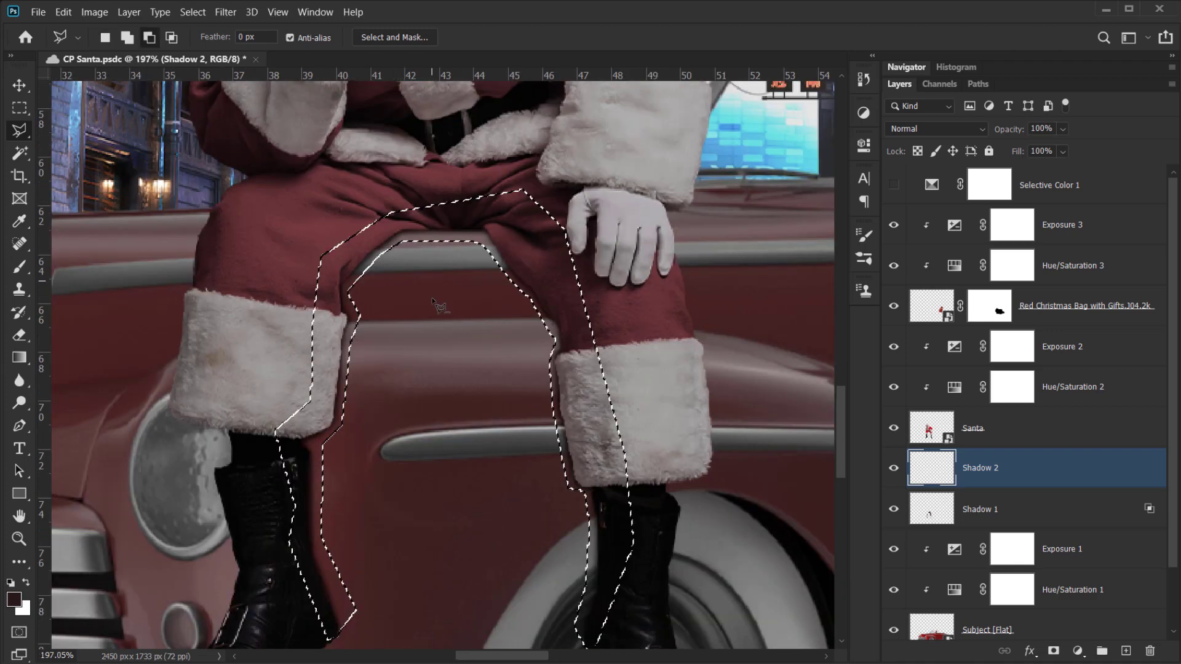
pyautogui.moveTo(453, 393); pyautogui.dragTo(349, 375)
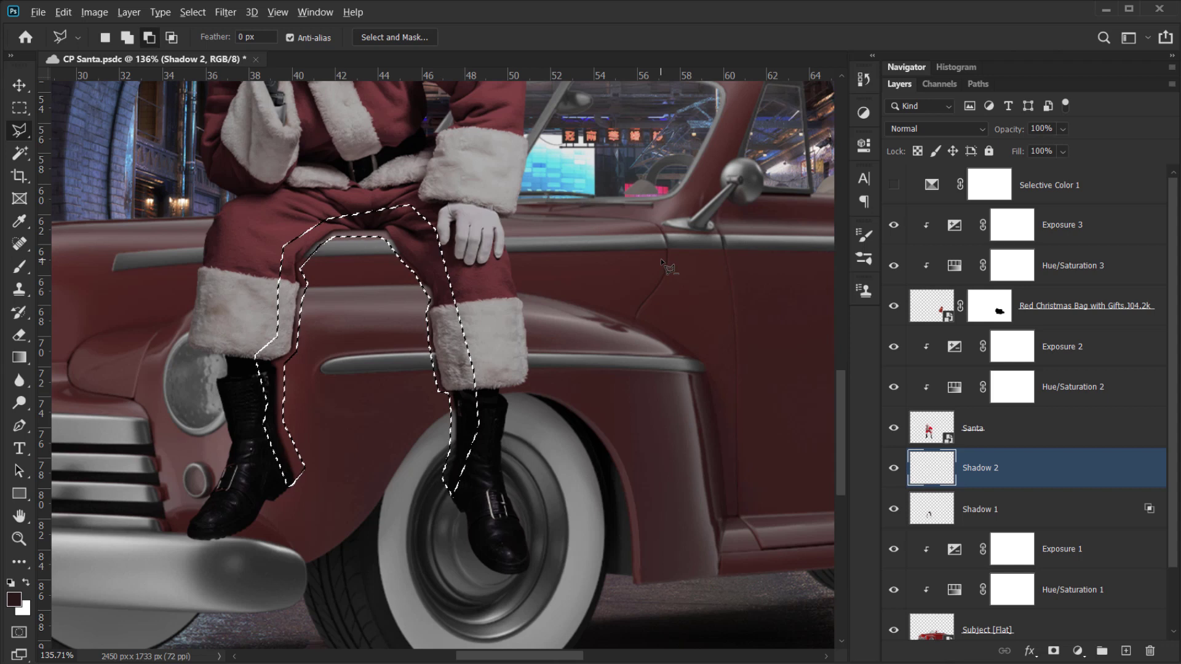
pyautogui.hotkey('alt', 'BackSpace')
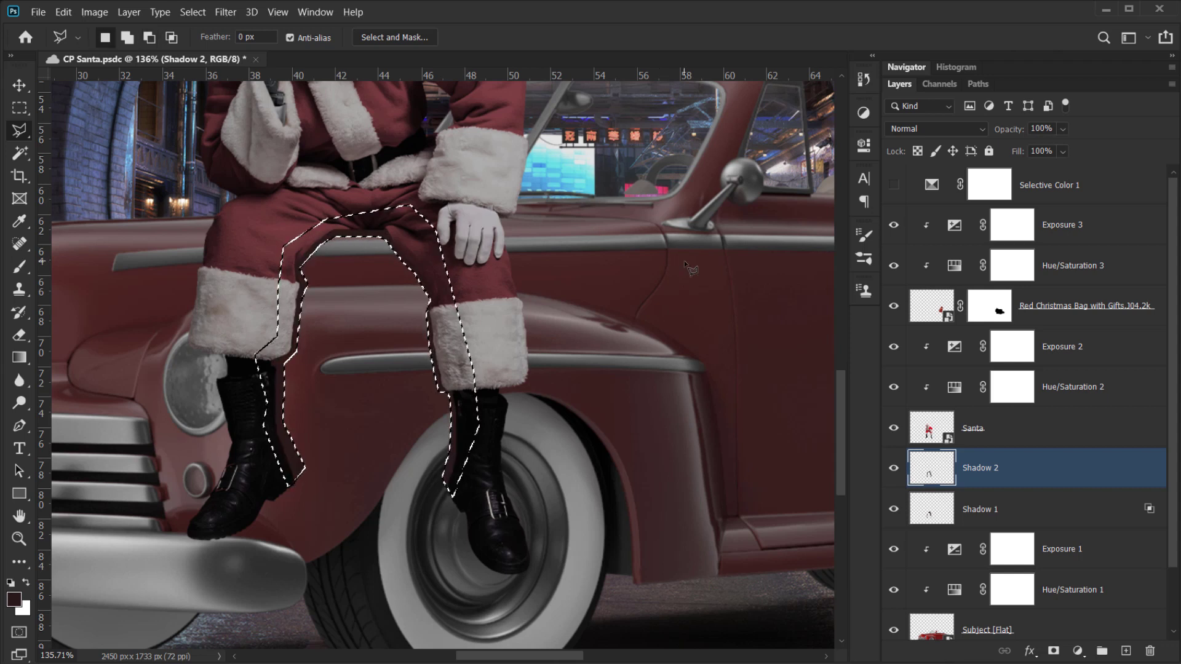
pyautogui.hotkey('ctrl', 'd')
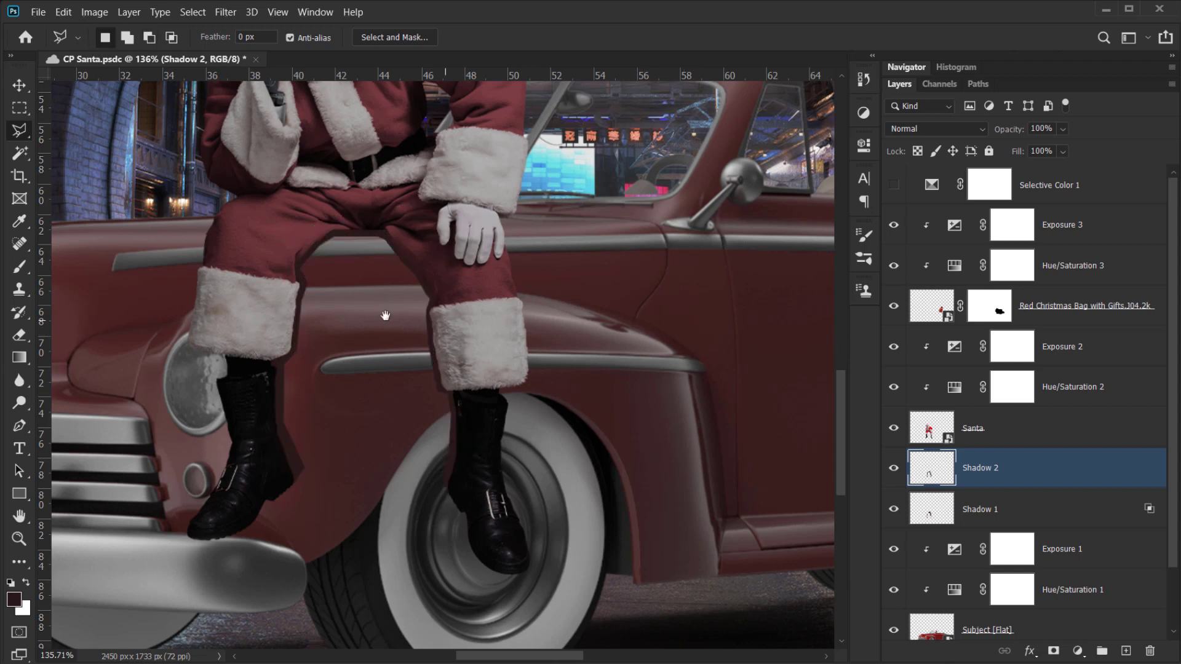
# - Set the Shadow 2 layer's blending mode to Multiply
pyautogui.scroll(3, 388, 317)
pyautogui.click(928, 127)
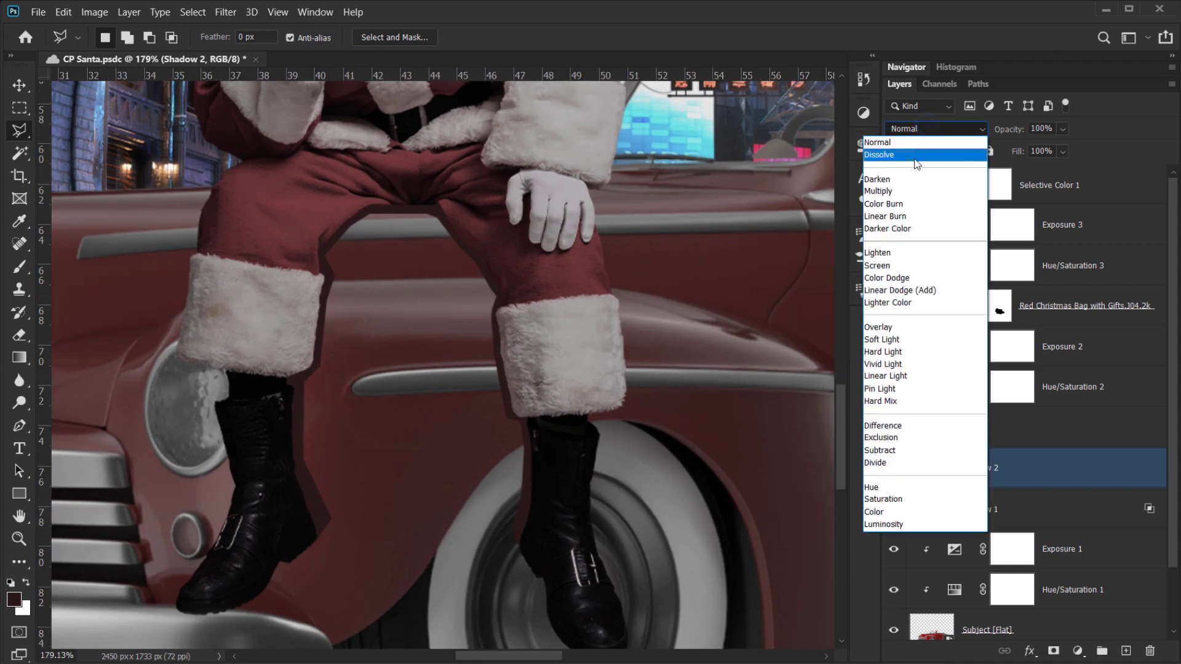
pyautogui.click(904, 195)
pyautogui.scroll(1, 389, 307)
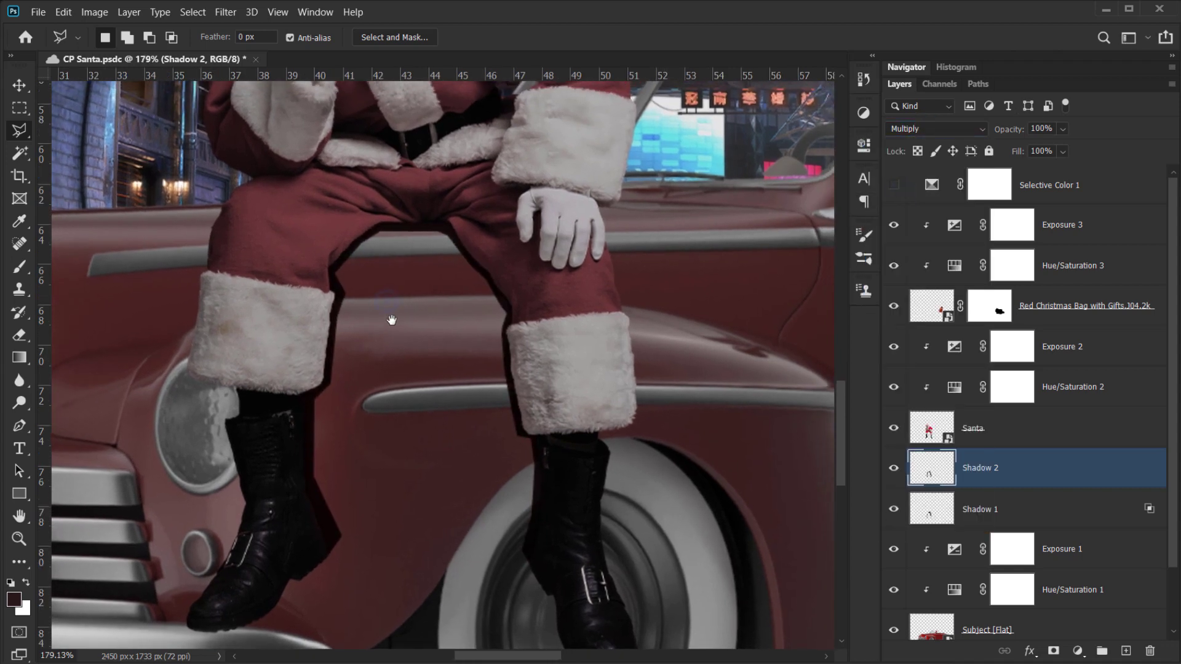
# - Soften the Shadow 2 layer with a Gaussian Blur of slightly over 5 pixels radius
pyautogui.click(225, 12)
pyautogui.moveTo(164, 184)
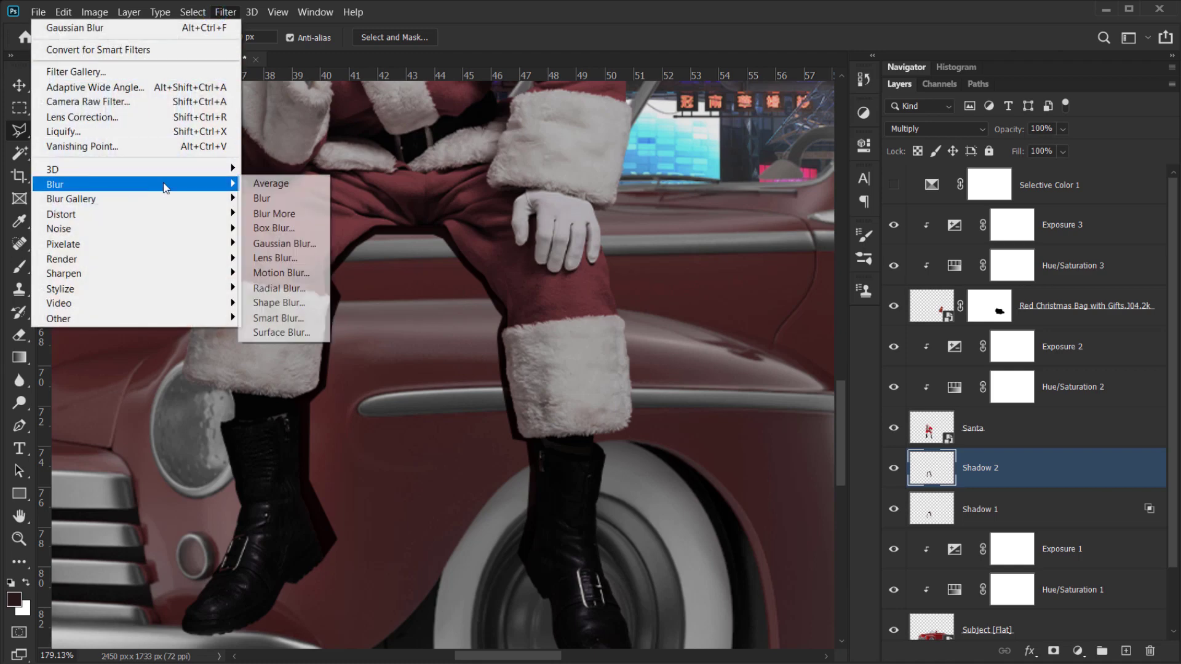
pyautogui.click(283, 243)
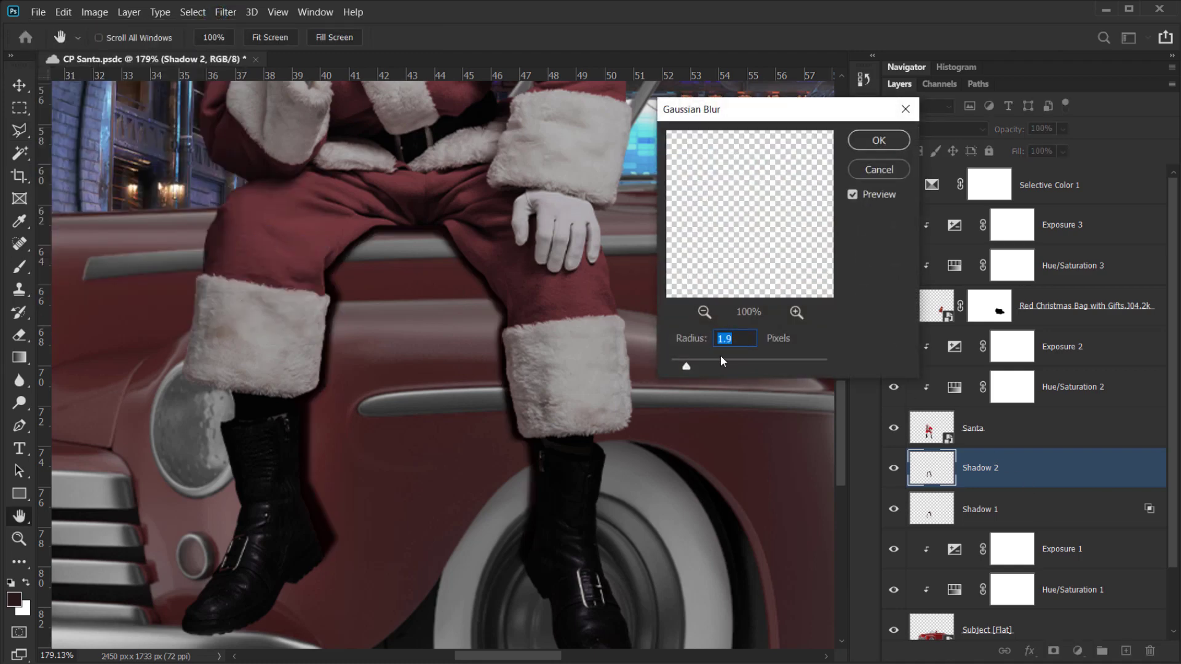
pyautogui.moveTo(692, 367); pyautogui.dragTo(709, 366)
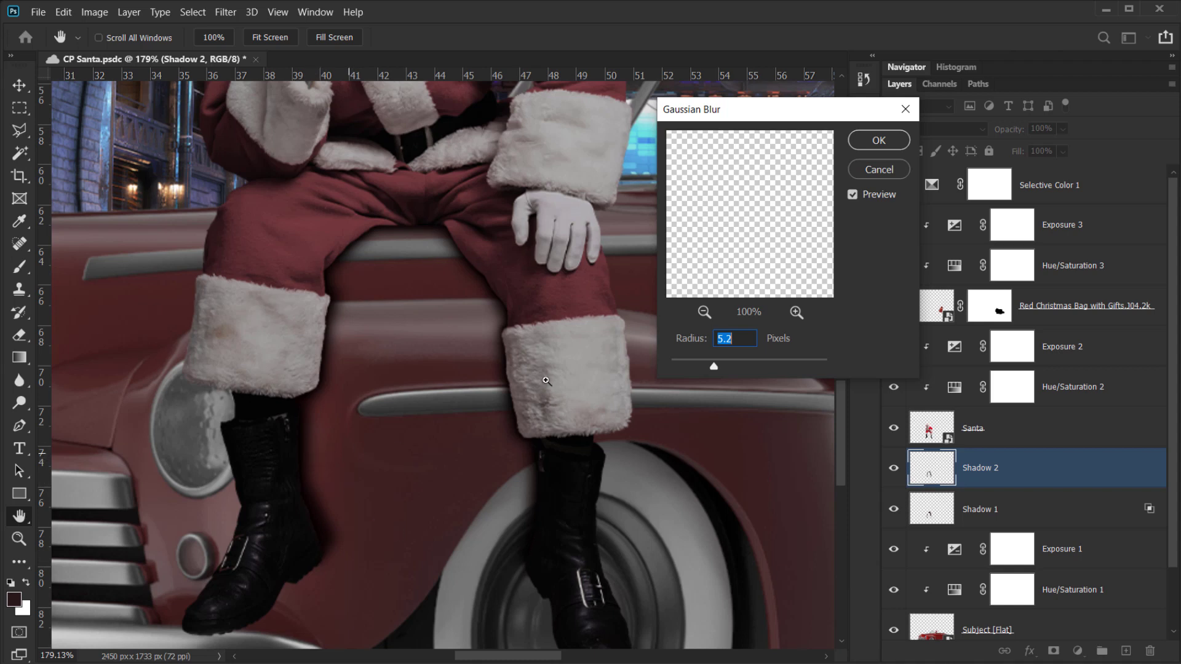
pyautogui.moveTo(715, 369); pyautogui.dragTo(717, 369)
pyautogui.press('Up')
pyautogui.click(886, 142)
# - Apply the pending blur and set Shadow 2's Blend If underlying-layer highlights to a split of about 90 / 193
pyautogui.moveTo(539, 324); pyautogui.dragTo(497, 311)
pyautogui.moveTo(477, 419)
pyautogui.mouseDown()
pyautogui.moveTo(585, 351)
pyautogui.moveTo(480, 419)
pyautogui.mouseUp()
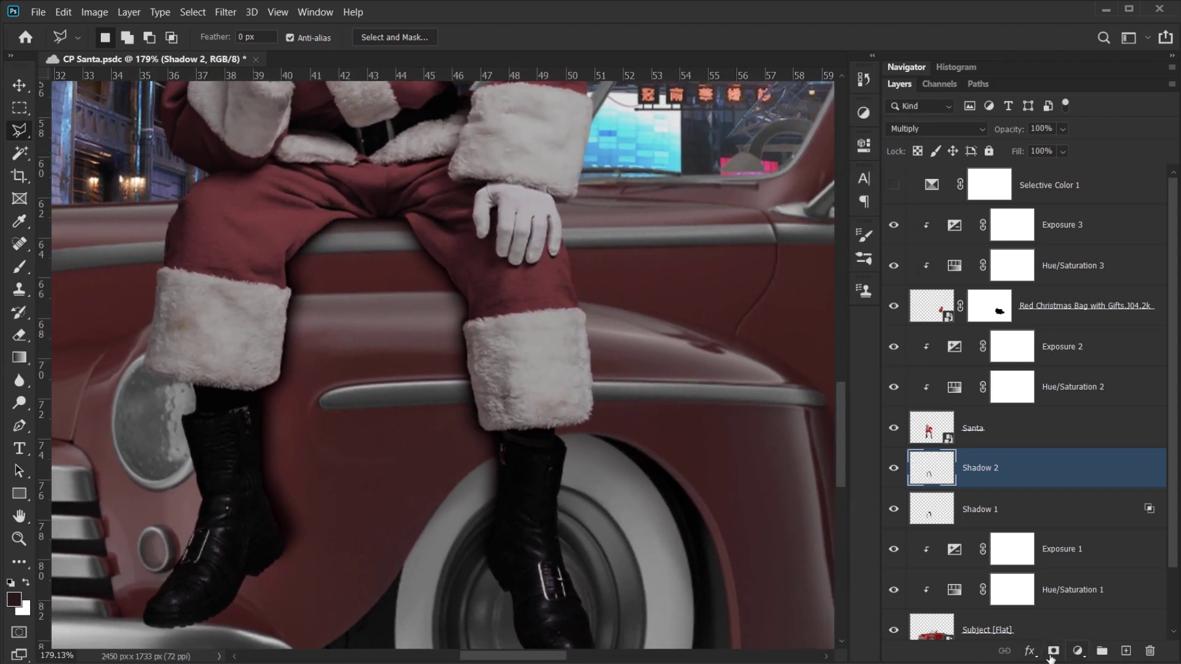
pyautogui.click(1029, 651)
pyautogui.click(940, 508)
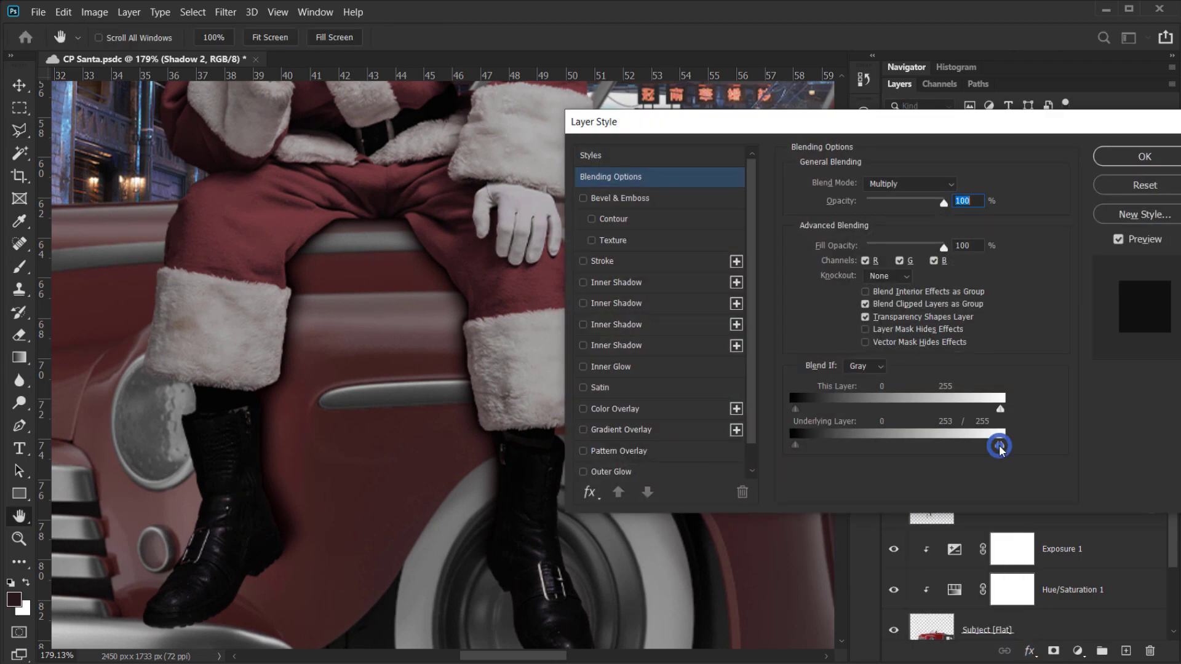
pyautogui.moveTo(999, 446); pyautogui.dragTo(989, 445)
pyautogui.moveTo(909, 453); pyautogui.dragTo(864, 444)
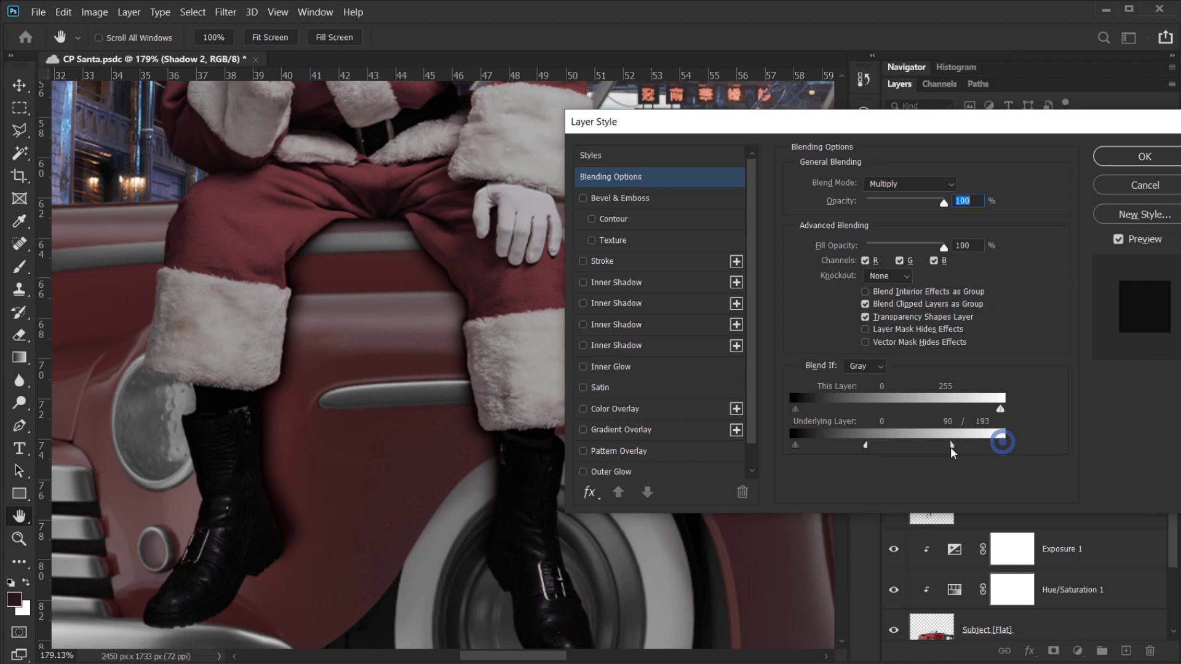
pyautogui.moveTo(1001, 445); pyautogui.dragTo(947, 449)
pyautogui.moveTo(868, 451); pyautogui.dragTo(867, 452)
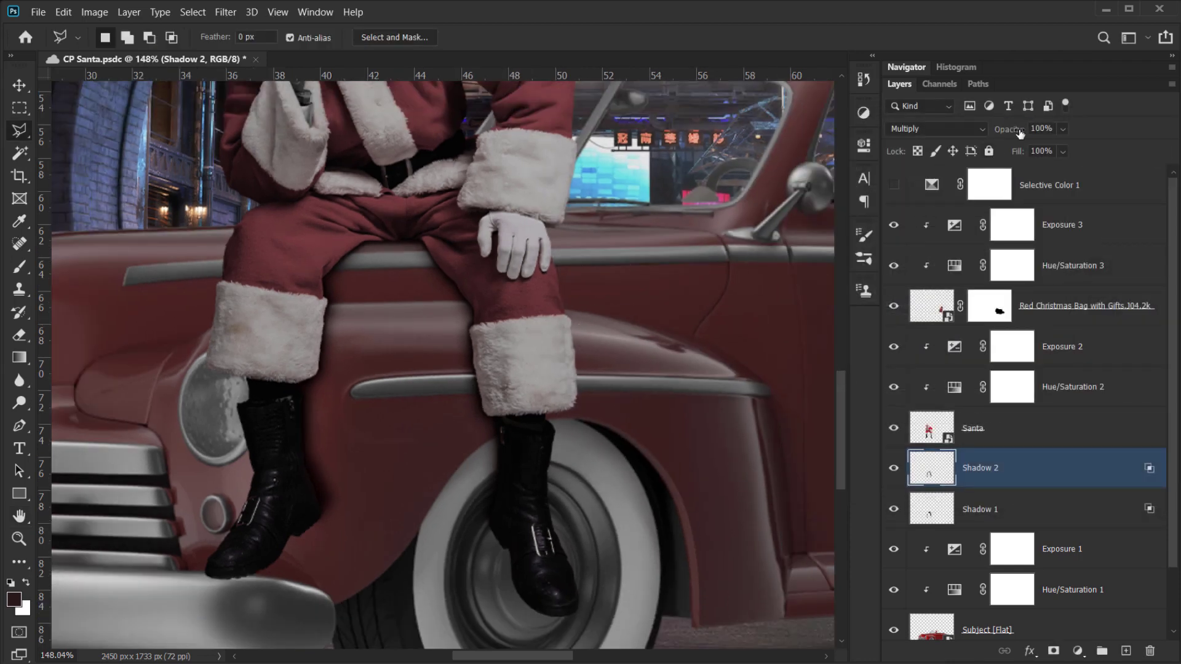
# - Lower the Shadow 2 layer's opacity to 89% and review the shadows around Santa's legs
pyautogui.moveTo(1020, 134); pyautogui.dragTo(1001, 131)
pyautogui.scroll(-6, 311, 455)
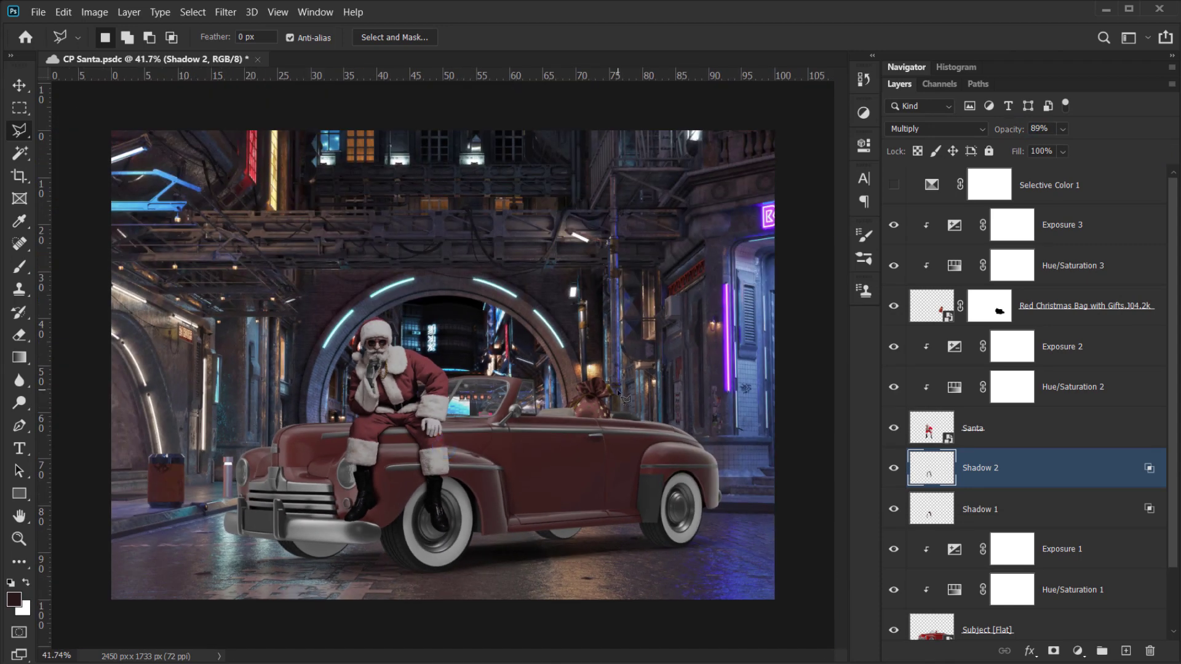
pyautogui.scroll(1, 623, 395)
pyautogui.scroll(3, 389, 458)
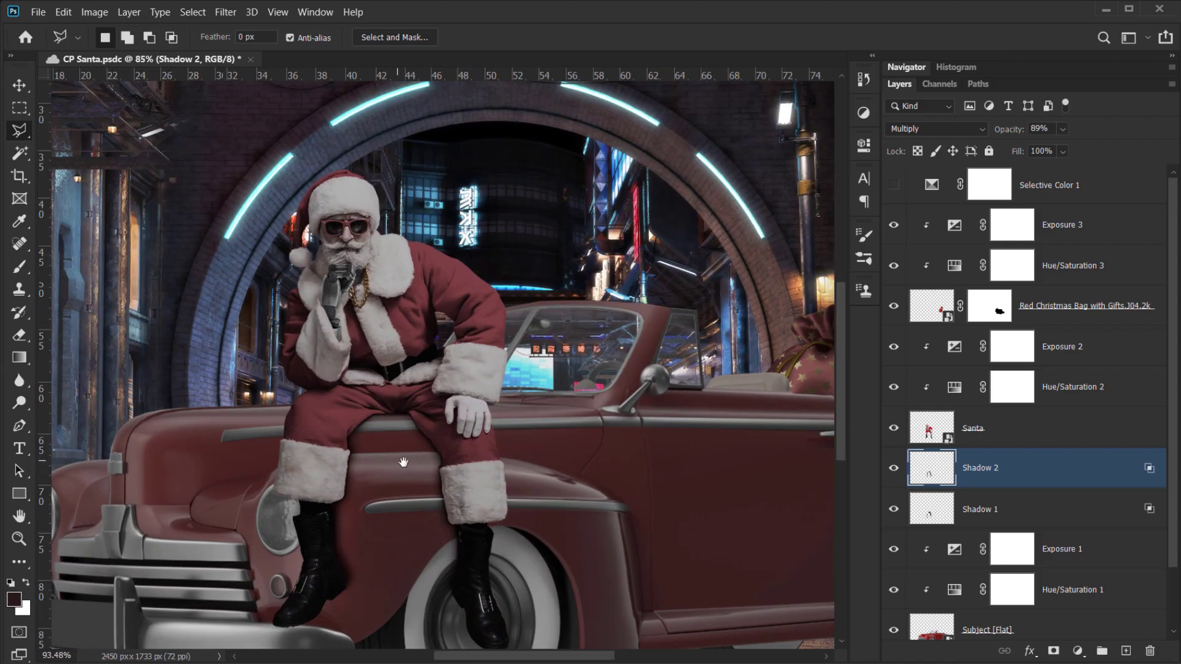
pyautogui.scroll(-3, 493, 378)
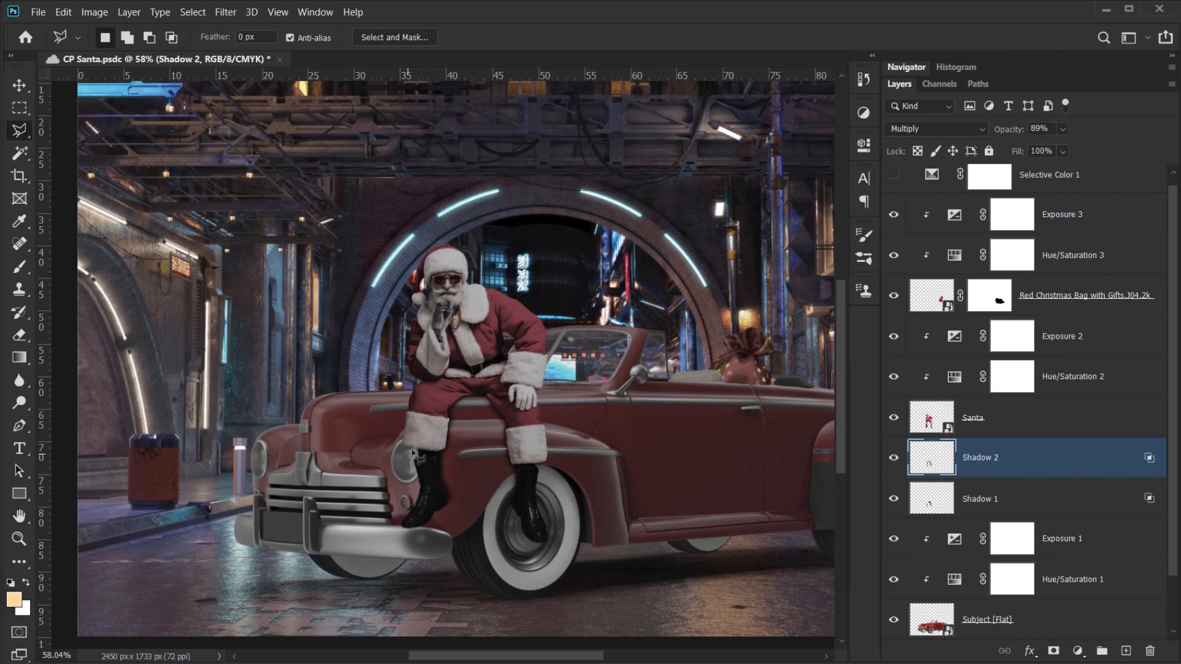
pyautogui.scroll(2, 413, 460)
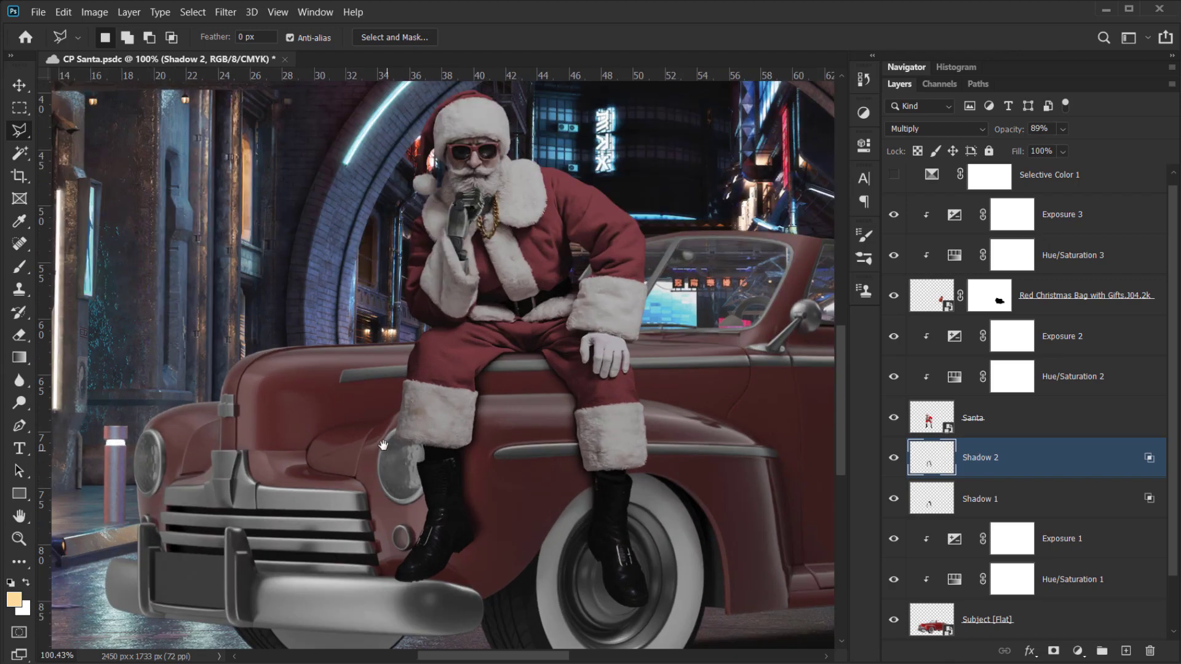
pyautogui.moveTo(383, 445); pyautogui.dragTo(420, 407)
pyautogui.scroll(-3, 381, 432)
# - Group the Shadow 1 and Shadow 2 layers and name the group "Santa Sahdow"
pyautogui.keyDown('shift'); pyautogui.click(1024, 492); pyautogui.keyUp('shift')
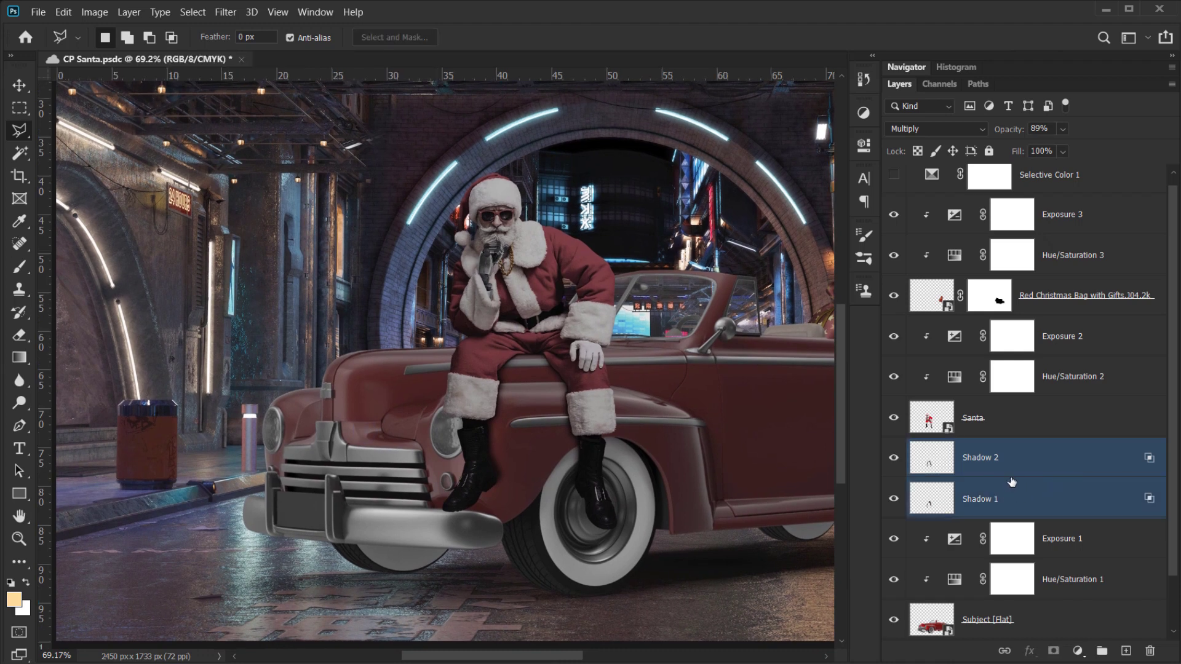
pyautogui.hotkey('ctrl', 'g')
pyautogui.doubleClick(952, 448)
pyautogui.write('Sa')
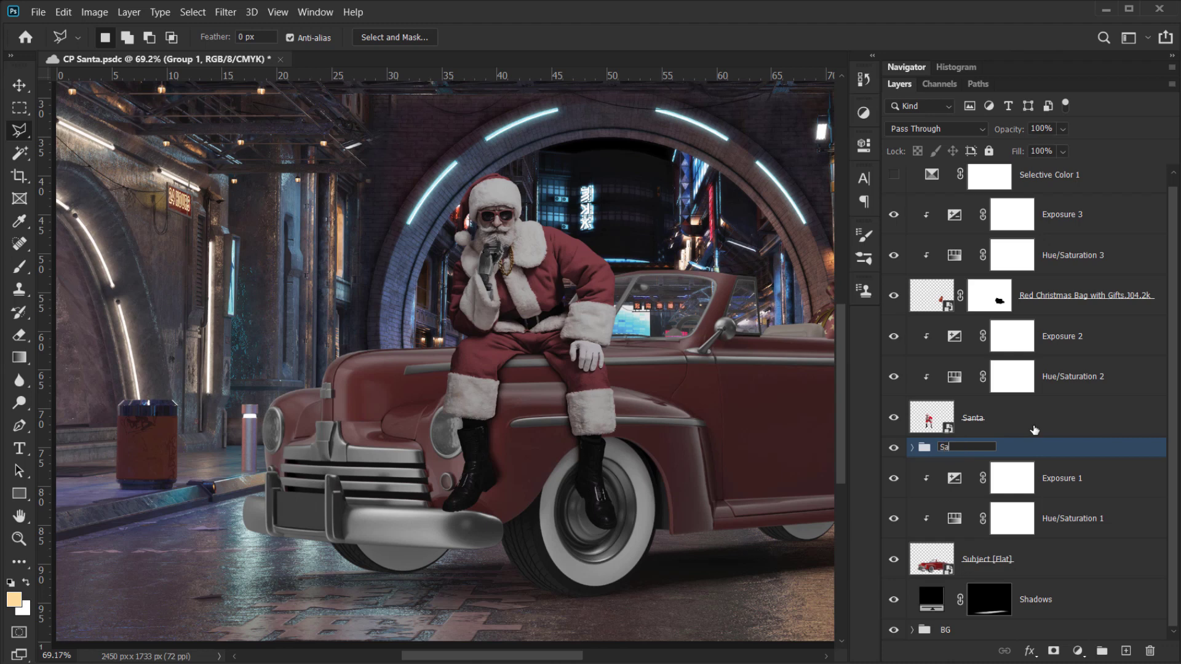
pyautogui.write('nta Sahdow')
pyautogui.press('Return')
# - Add a new layer named "Car light" directly above the car's Exposure 1 adjustment
pyautogui.moveTo(574, 523); pyautogui.dragTo(530, 473)
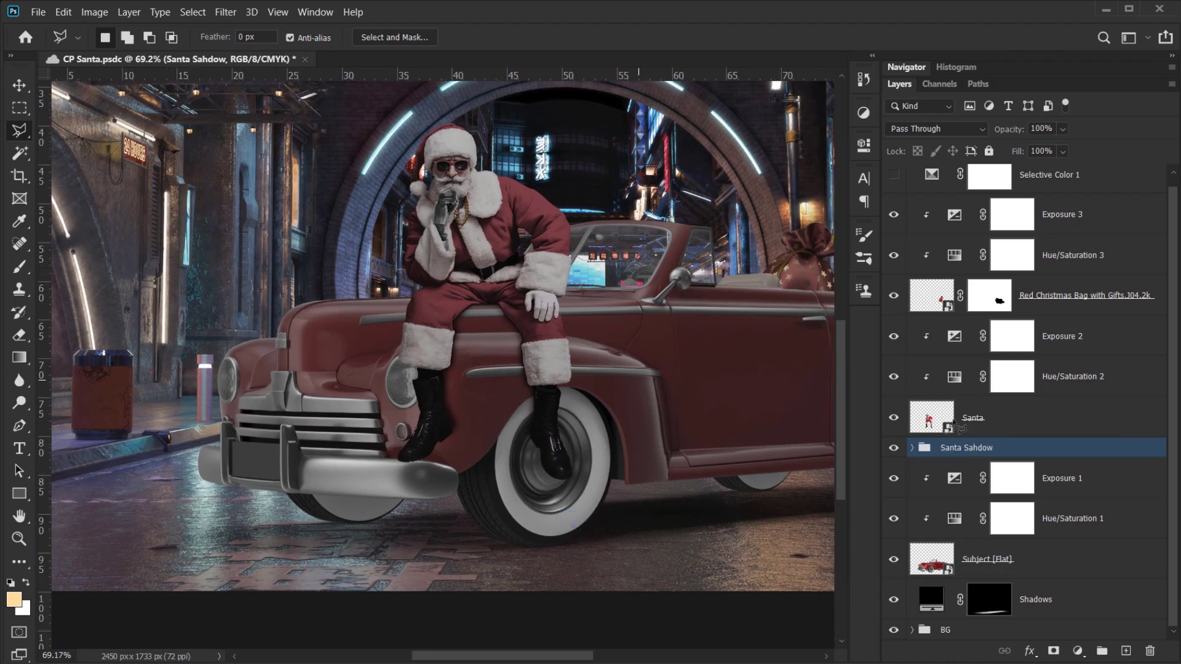
pyautogui.click(1087, 489)
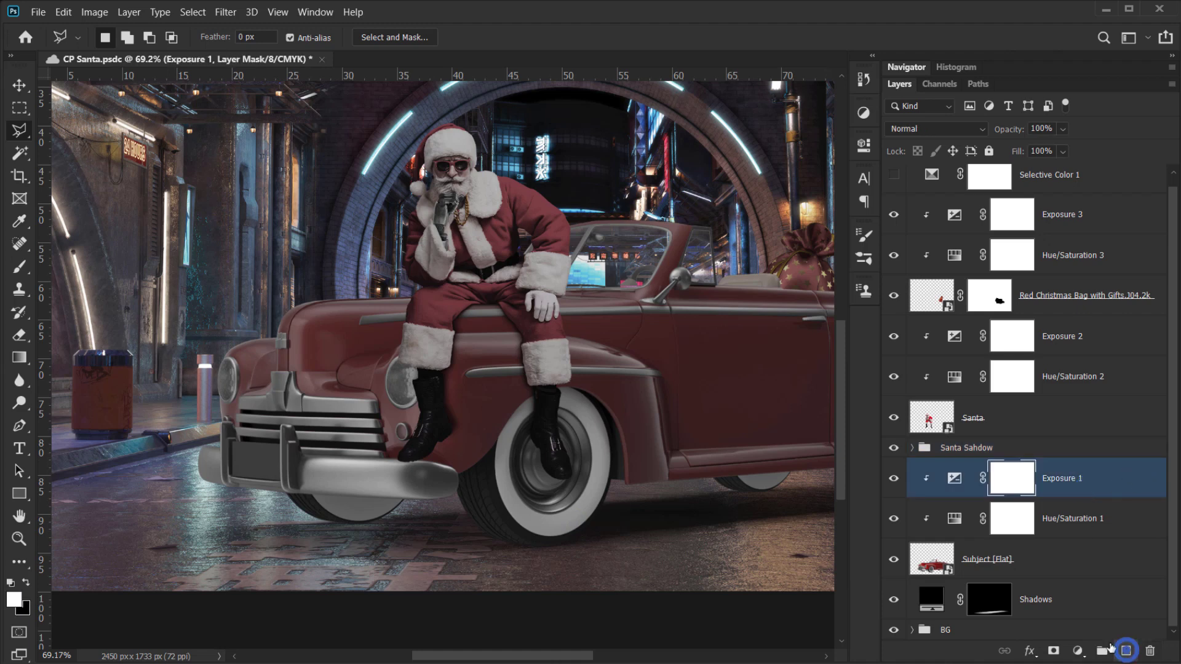
pyautogui.click(1125, 651)
pyautogui.doubleClick(974, 479)
pyautogui.write('C')
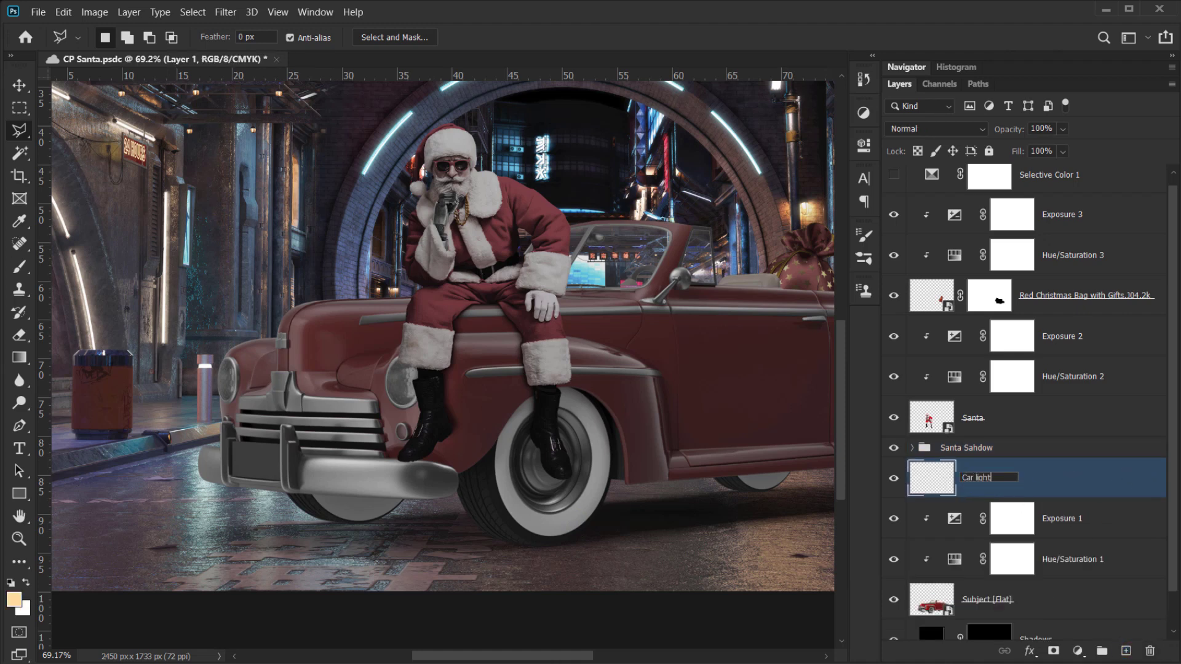
pyautogui.write('ar light')
pyautogui.press('Return')
# - Choose the Soft Round brush and size it to about 101 px over the headlight, with about 1% hardness
pyautogui.moveTo(433, 357); pyautogui.dragTo(516, 386)
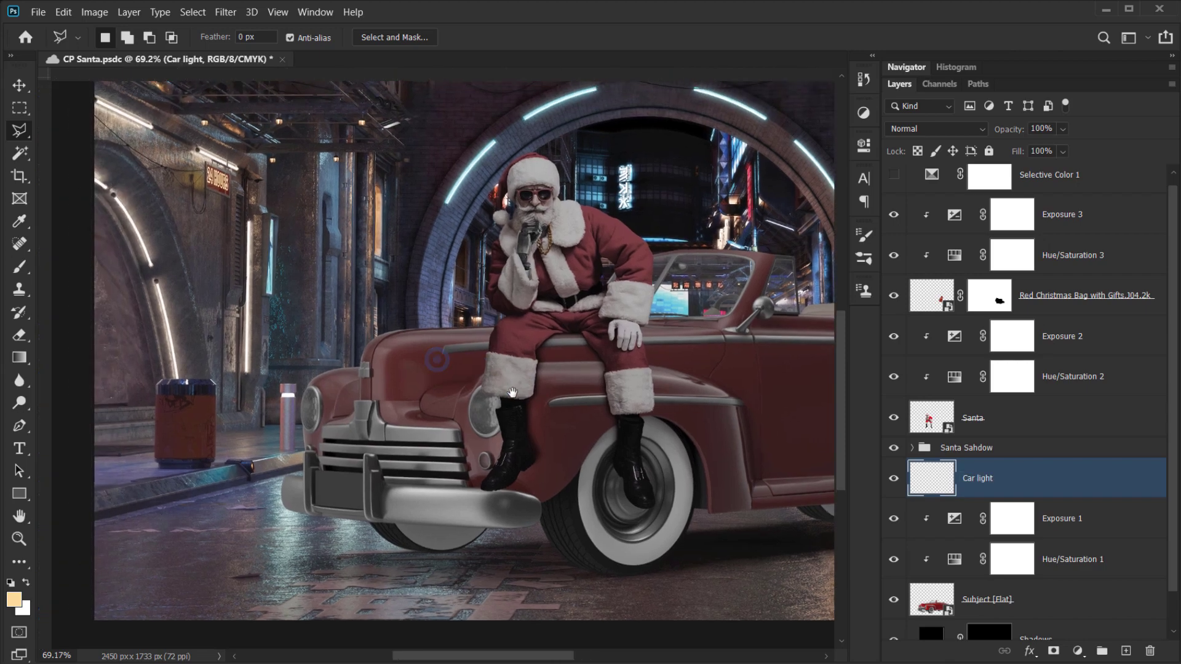
pyautogui.scroll(2, 486, 469)
pyautogui.moveTo(507, 335); pyautogui.dragTo(521, 349)
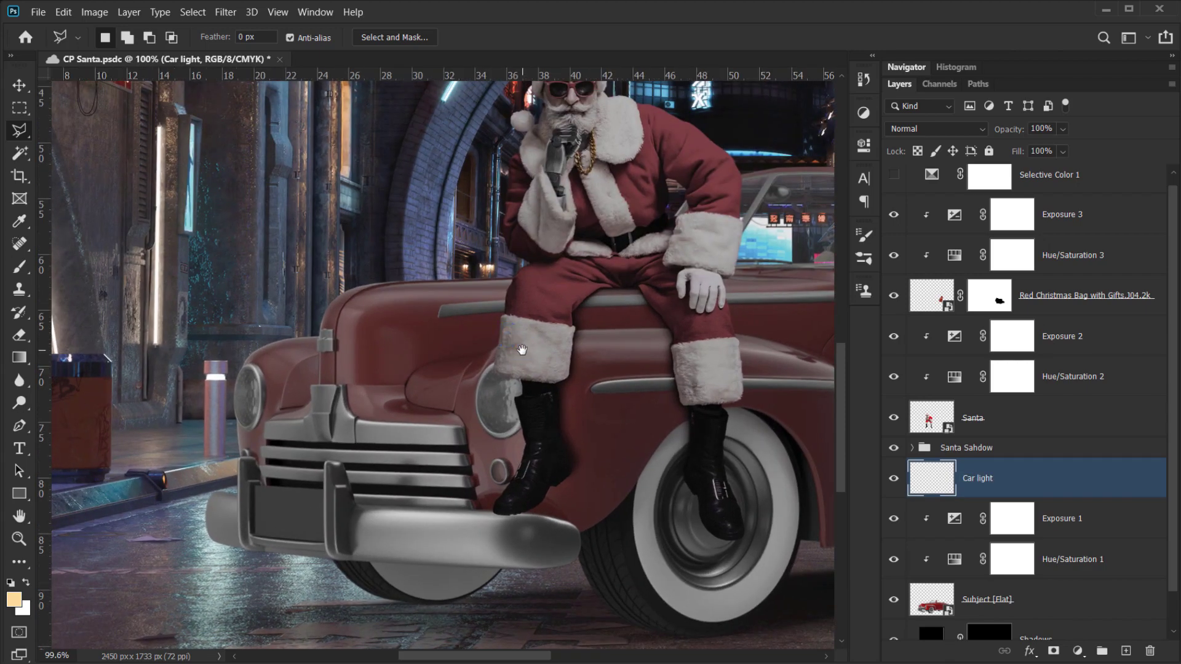
pyautogui.press('b')
pyautogui.moveTo(354, 353); pyautogui.dragTo(377, 366)
pyautogui.rightClick(377, 366)
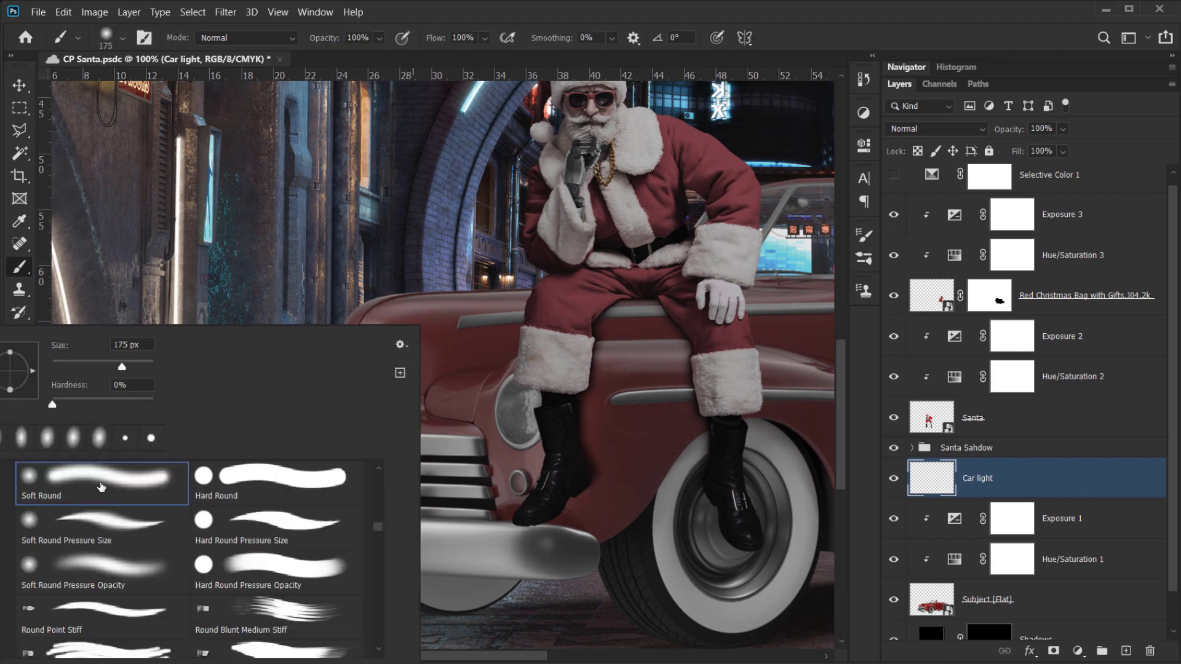
pyautogui.click(81, 490)
pyautogui.press('Return')
pyautogui.moveTo(415, 351); pyautogui.dragTo(375, 372)
pyautogui.scroll(5, 510, 381)
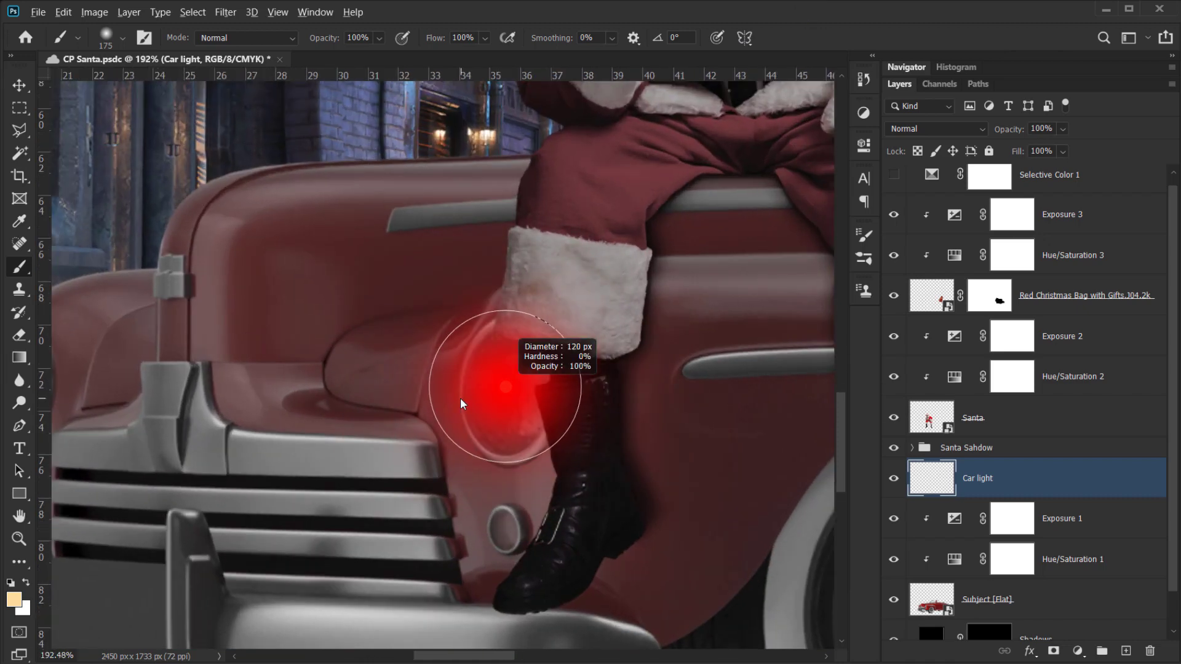
pyautogui.moveTo(461, 404); pyautogui.dragTo(431, 406)
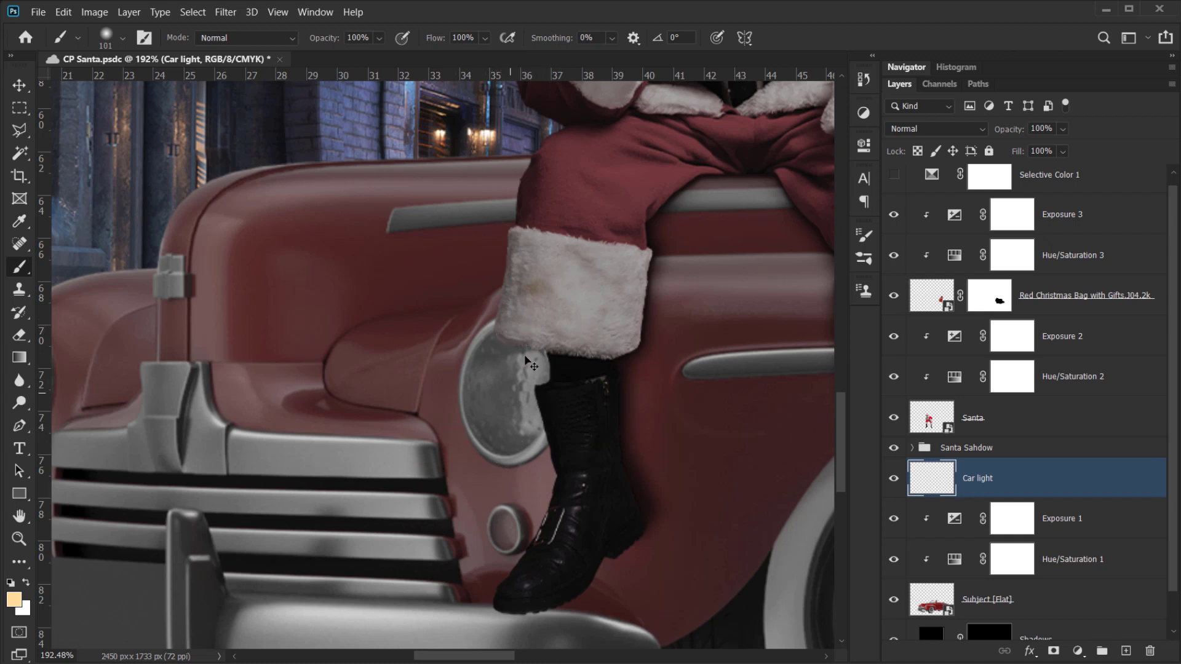
# - Flatten the soft brush tip's roundness into an ellipse
pyautogui.rightClick(501, 385)
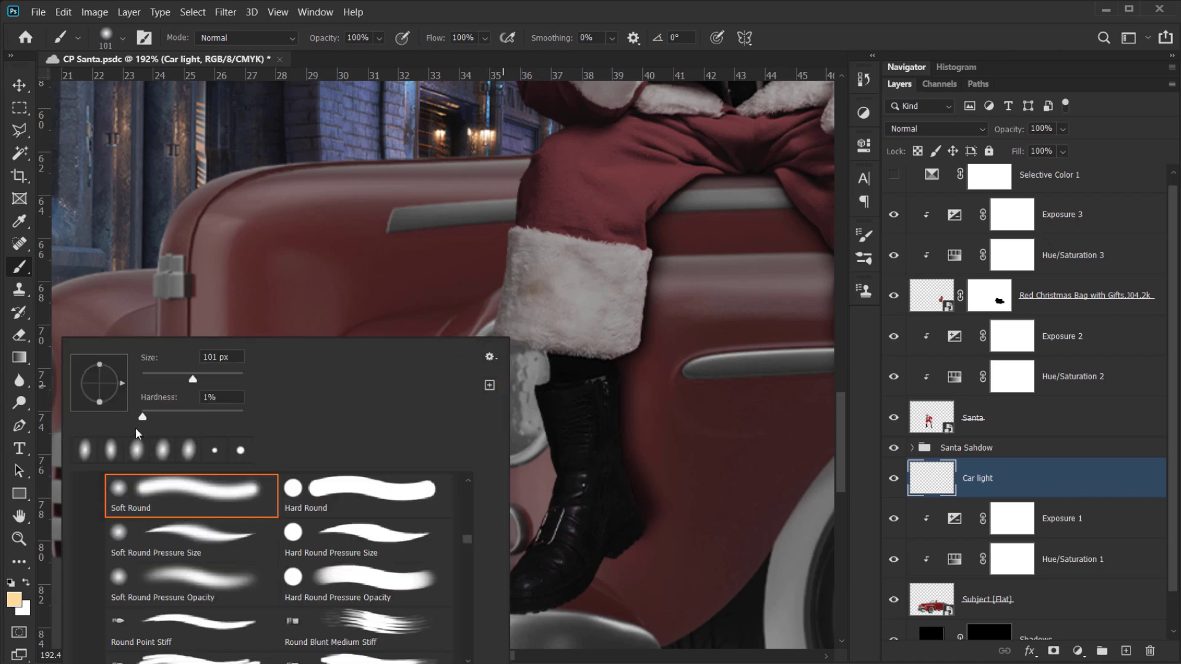
pyautogui.moveTo(99, 401); pyautogui.dragTo(102, 401)
pyautogui.click(754, 28)
pyautogui.click(482, 406)
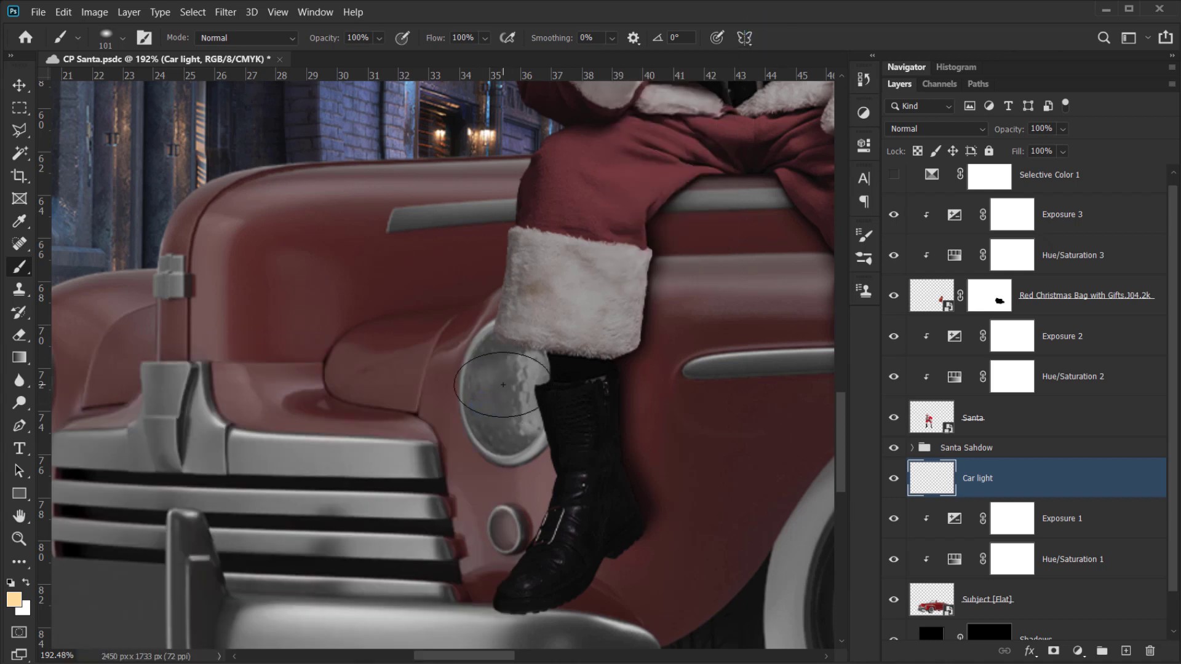
# - Rotate the elliptical brush tip to an angle of about -97° so it follows the headlight's upright shape
pyautogui.press('Right')
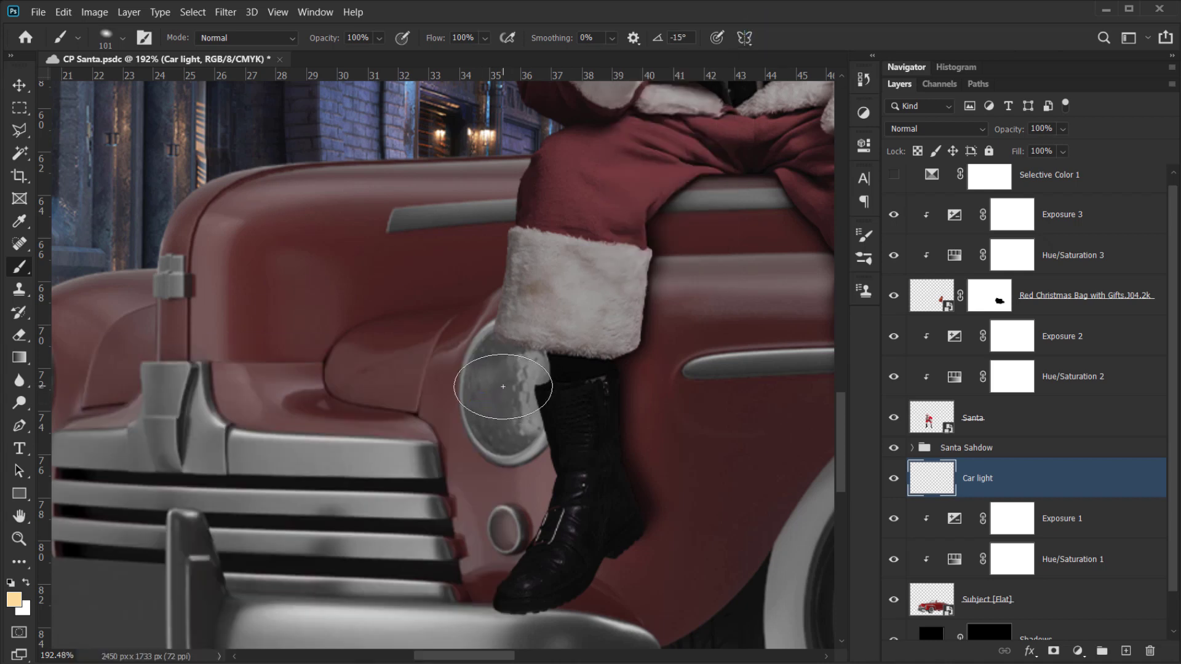
pyautogui.press('Right')
pyautogui.press('Right')
pyautogui.press('Right')
pyautogui.press('Right')
pyautogui.press('Right')
pyautogui.press('Right')
pyautogui.press('Right')
pyautogui.press('Right')
pyautogui.press('Right')
pyautogui.press('Right')
pyautogui.press('Right')
pyautogui.press('Right')
pyautogui.press('Right')
pyautogui.press('Right')
pyautogui.press('Right')
pyautogui.press('Right')
pyautogui.press('Right')
pyautogui.press('Right')
pyautogui.press('Right')
pyautogui.press('Right')
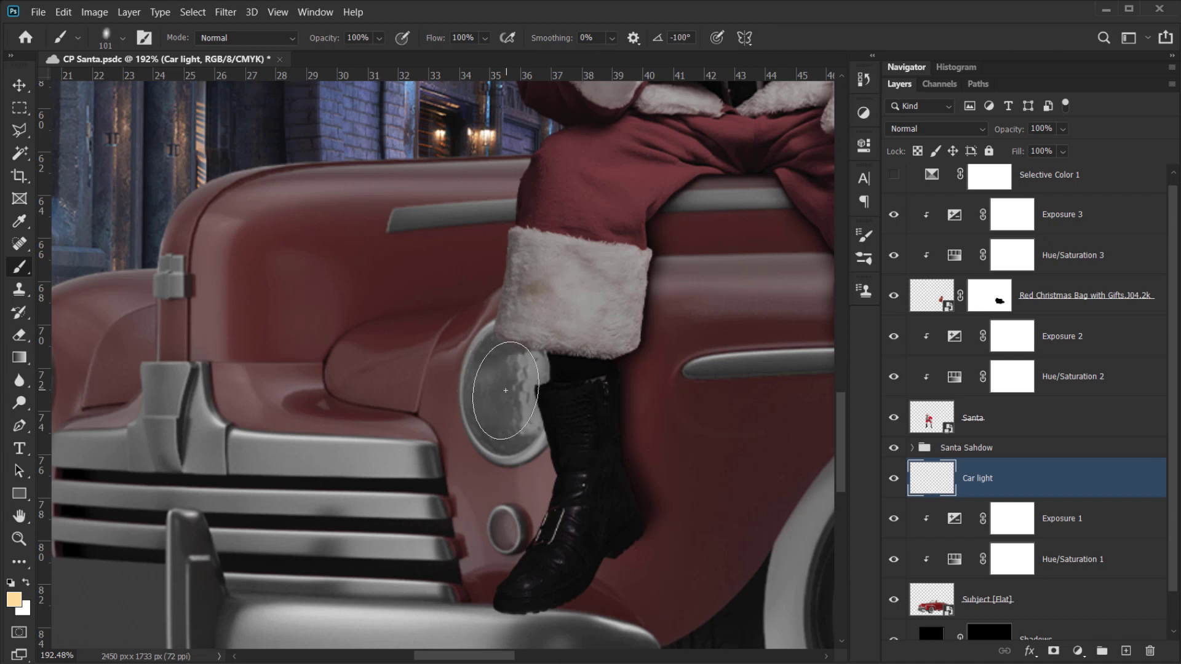
pyautogui.press('Left')
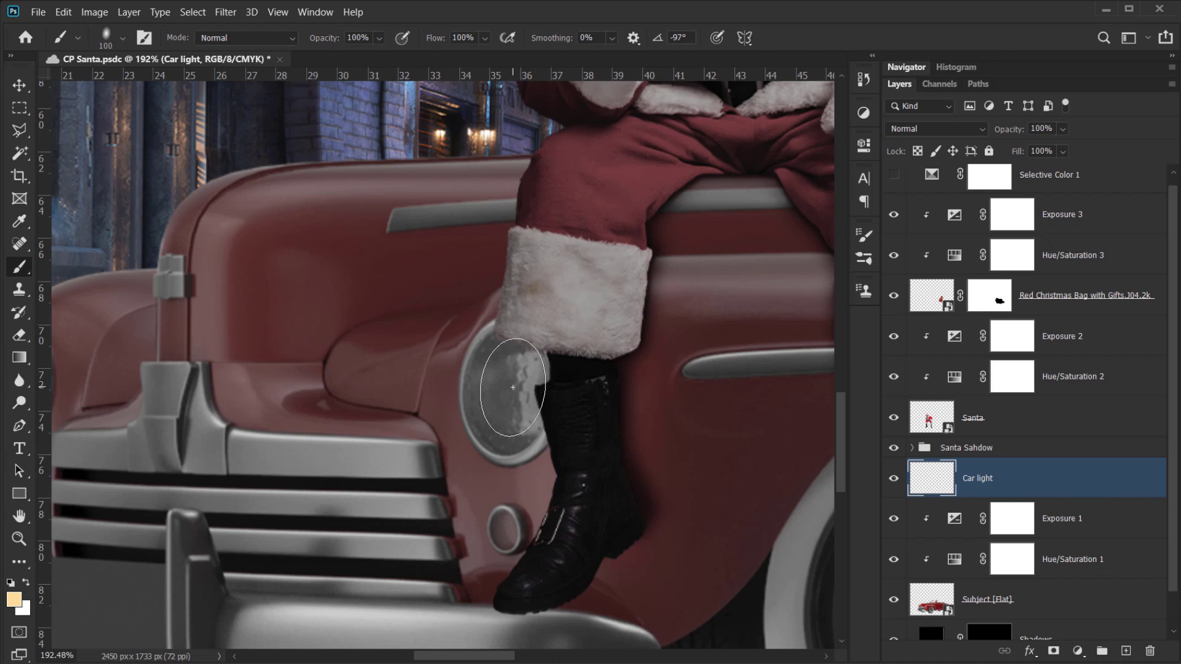
# - Enlarge the elliptical brush to 125 px and adjust its angle to -96° to fit the headlight
pyautogui.press('p')
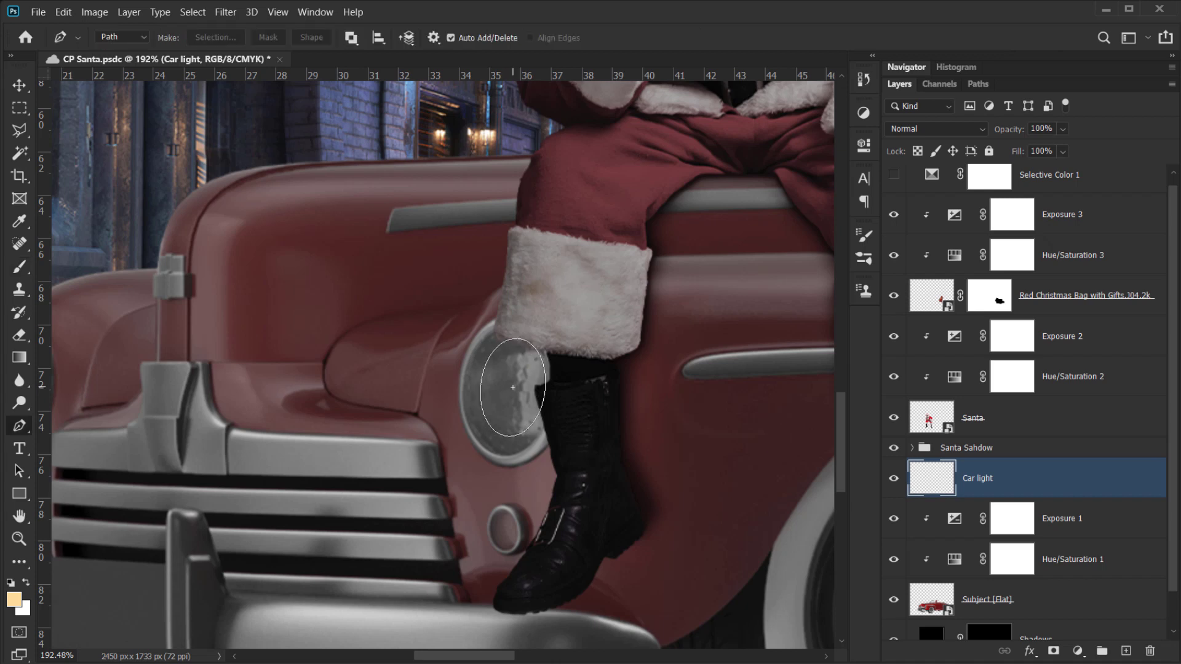
pyautogui.press('b')
pyautogui.press(']')
pyautogui.press(']')
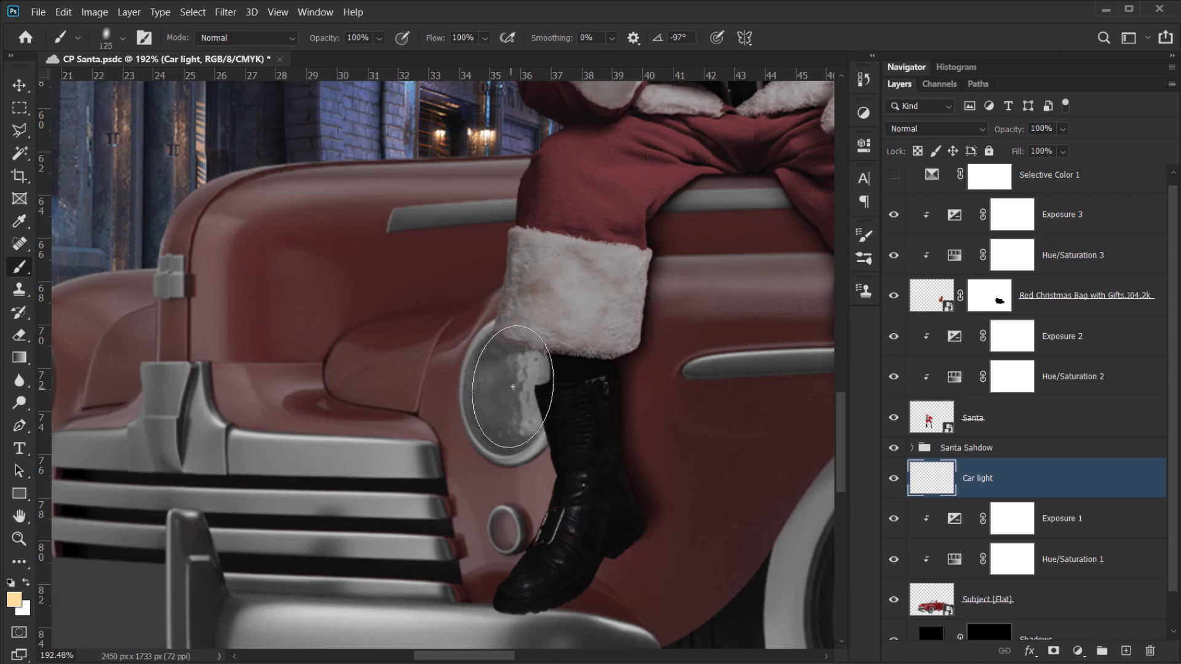
pyautogui.press('Left')
# - Set the foreground color to a light blue close to #acddfd
pyautogui.moveTo(506, 390); pyautogui.dragTo(467, 404)
pyautogui.click(18, 602)
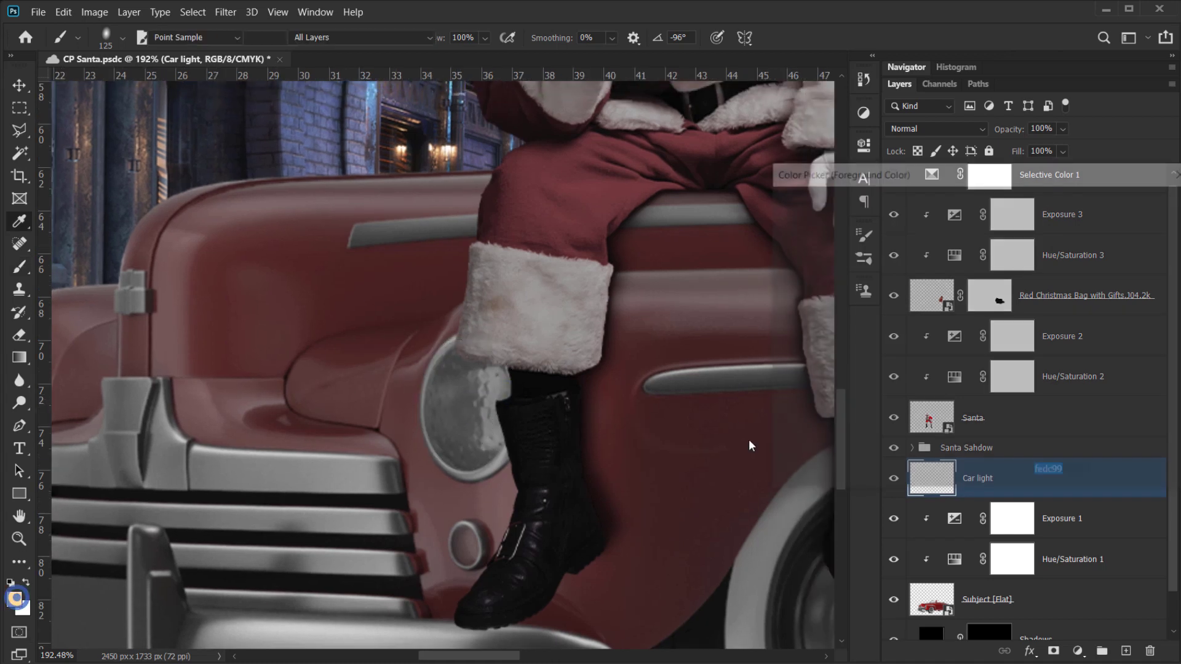
pyautogui.moveTo(1005, 397); pyautogui.dragTo(1004, 400)
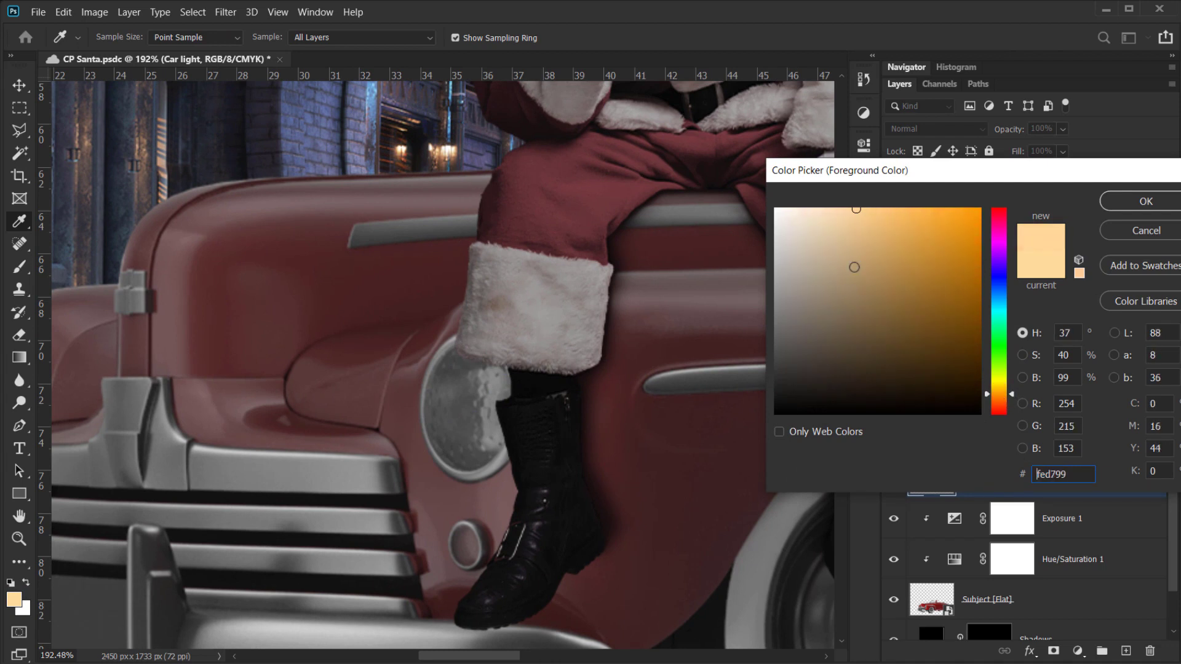
pyautogui.moveTo(871, 210); pyautogui.dragTo(840, 210)
pyautogui.moveTo(1006, 394); pyautogui.dragTo(992, 299)
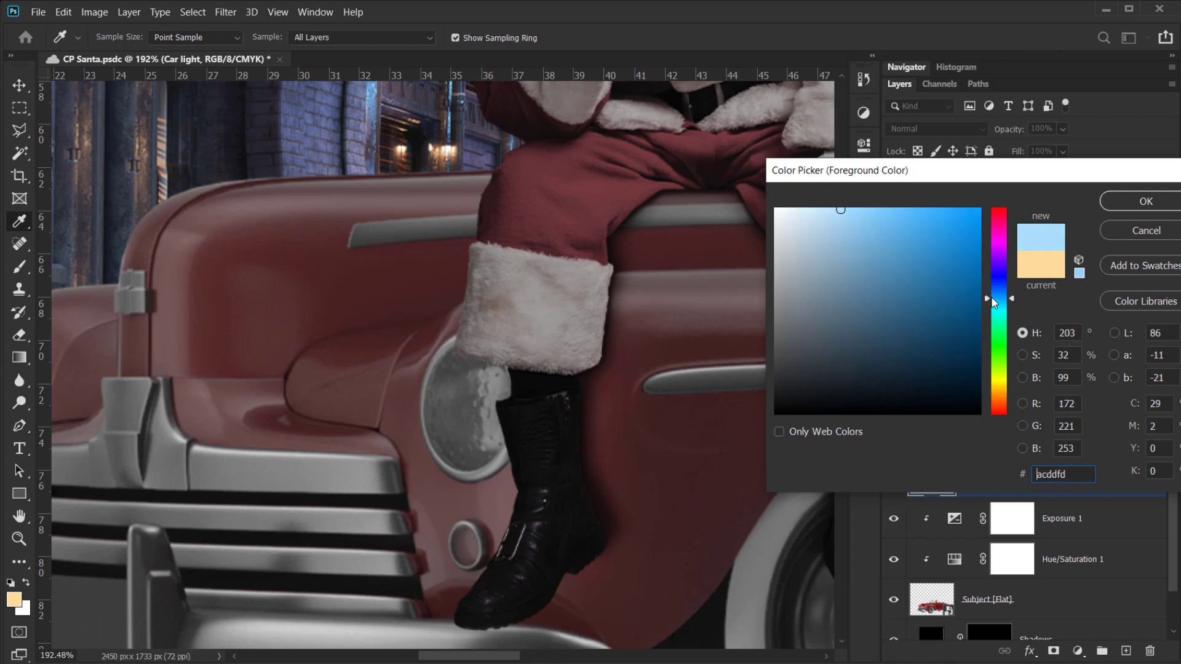
pyautogui.moveTo(992, 300); pyautogui.dragTo(990, 303)
pyautogui.click(1174, 200)
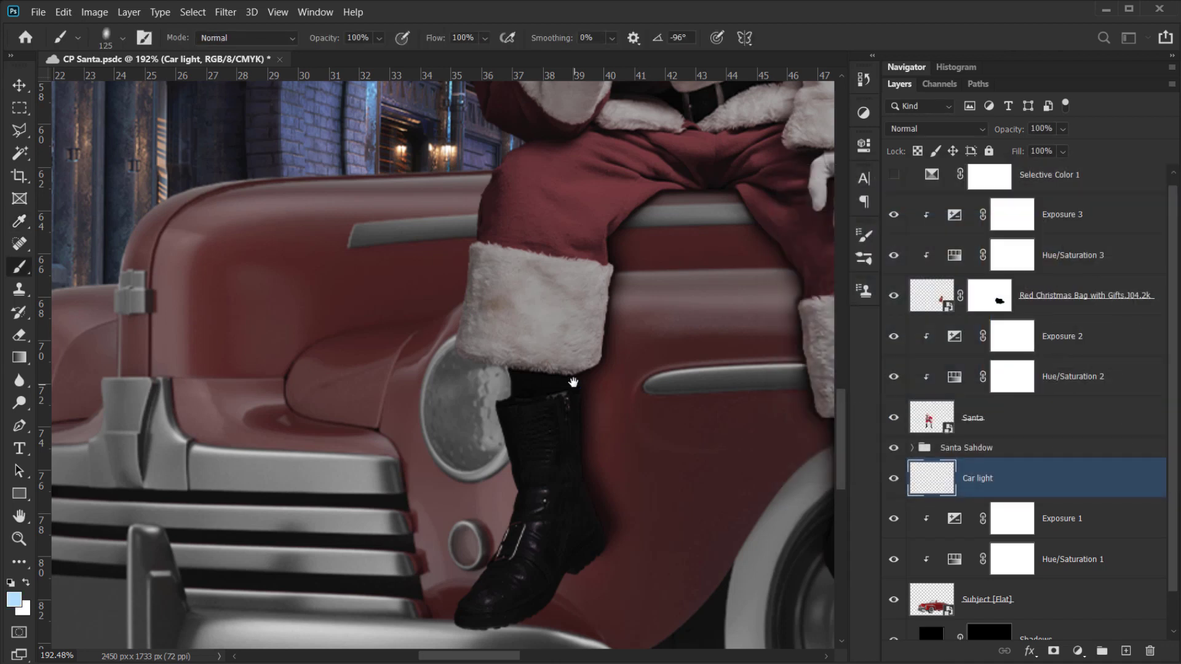
# - Paint the headlight beside Santa's boot with the light blue elliptical brush on the Car light layer
pyautogui.moveTo(564, 382)
pyautogui.mouseDown()
pyautogui.moveTo(598, 398)
pyautogui.moveTo(589, 402)
pyautogui.mouseUp()
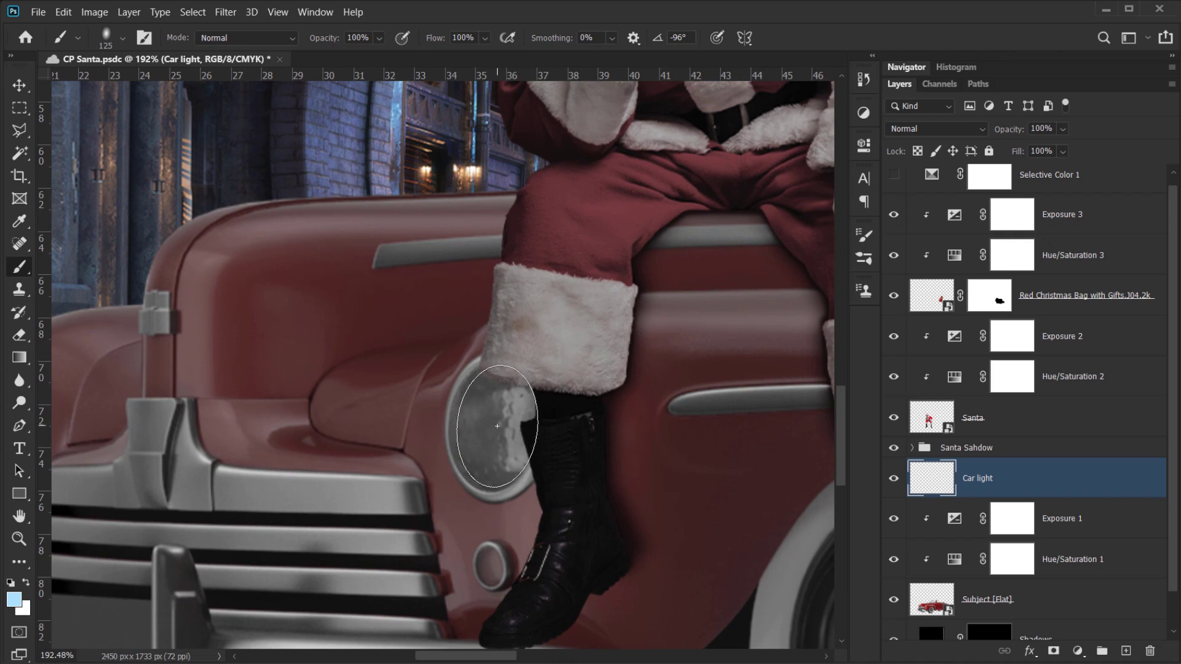
pyautogui.moveTo(497, 426); pyautogui.dragTo(496, 426)
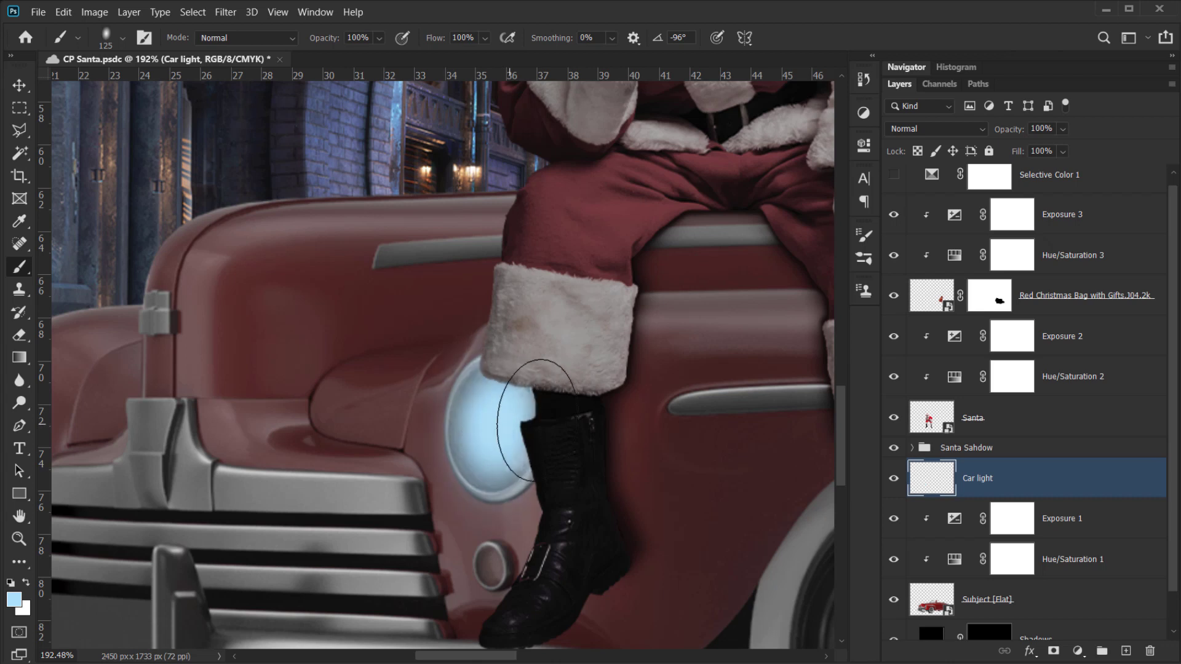
pyautogui.moveTo(517, 448); pyautogui.dragTo(535, 421)
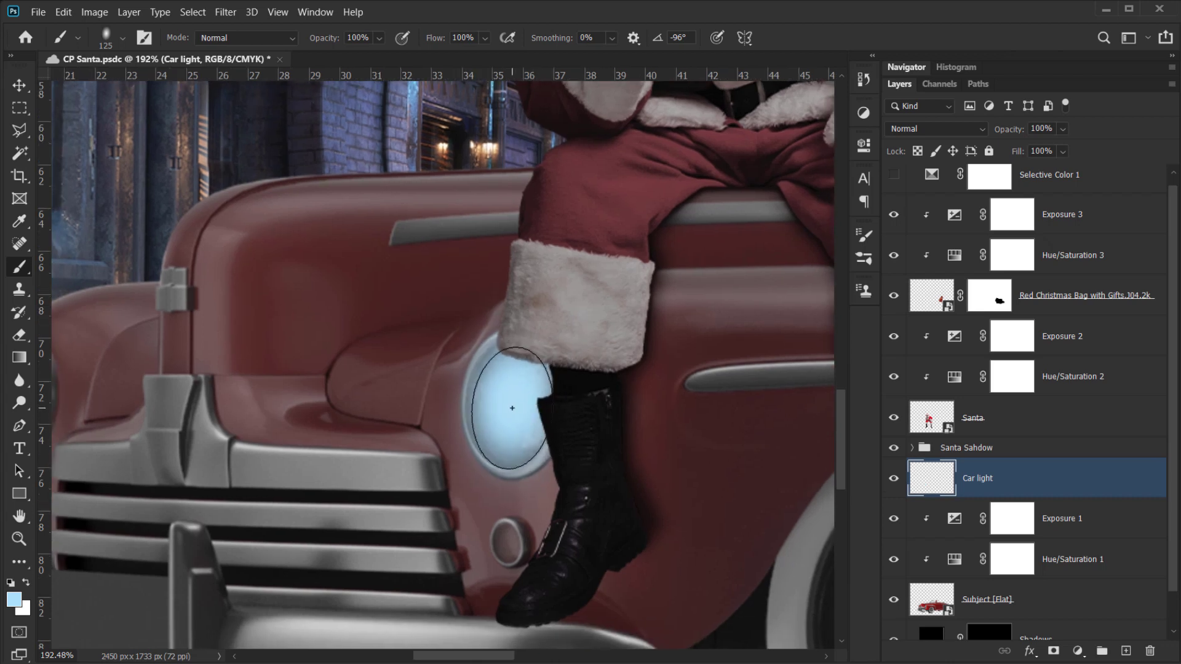
# - Add a wide, soft glow around the headlight with the brush enlarged to 400 px at 50% opacity
pyautogui.press(']')
pyautogui.press(']')
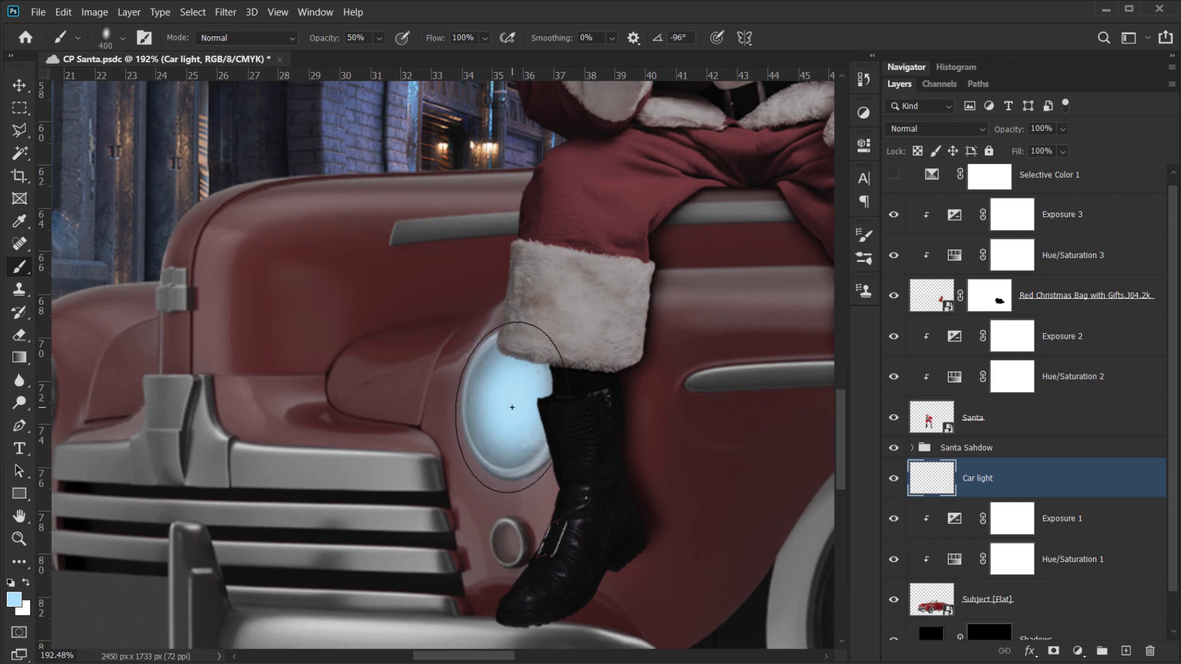
pyautogui.press(']')
pyautogui.press(']')
pyautogui.press(']')
pyautogui.press(']')
pyautogui.click(511, 410)
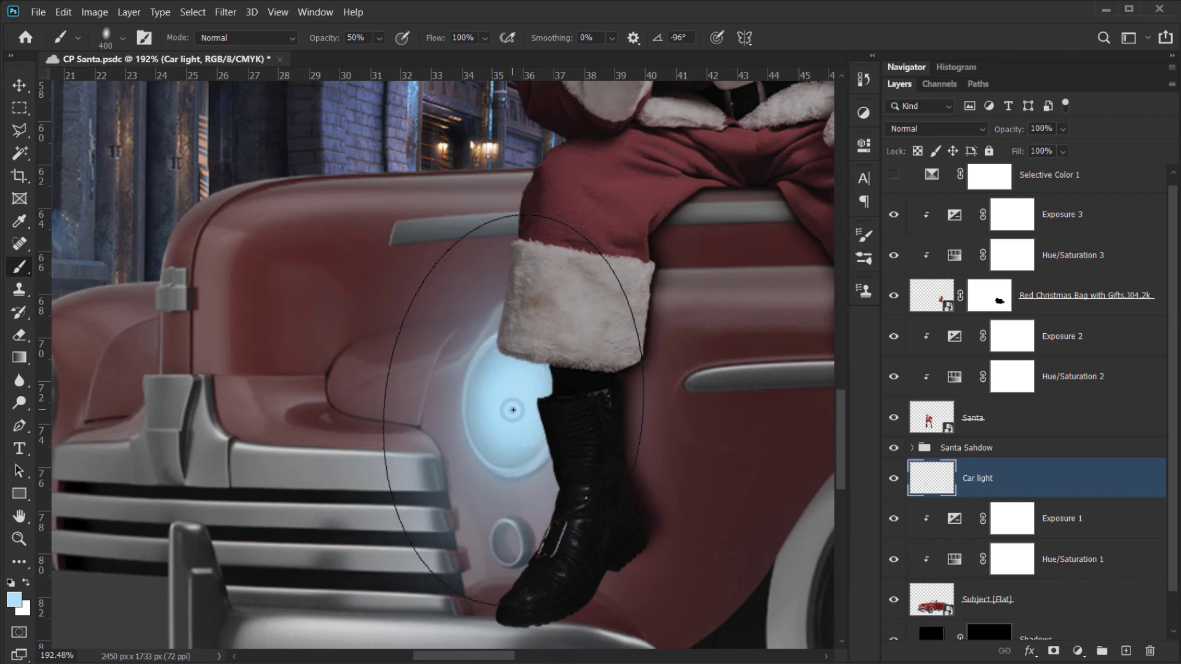
pyautogui.scroll(-3, 504, 418)
pyautogui.scroll(-2, 501, 427)
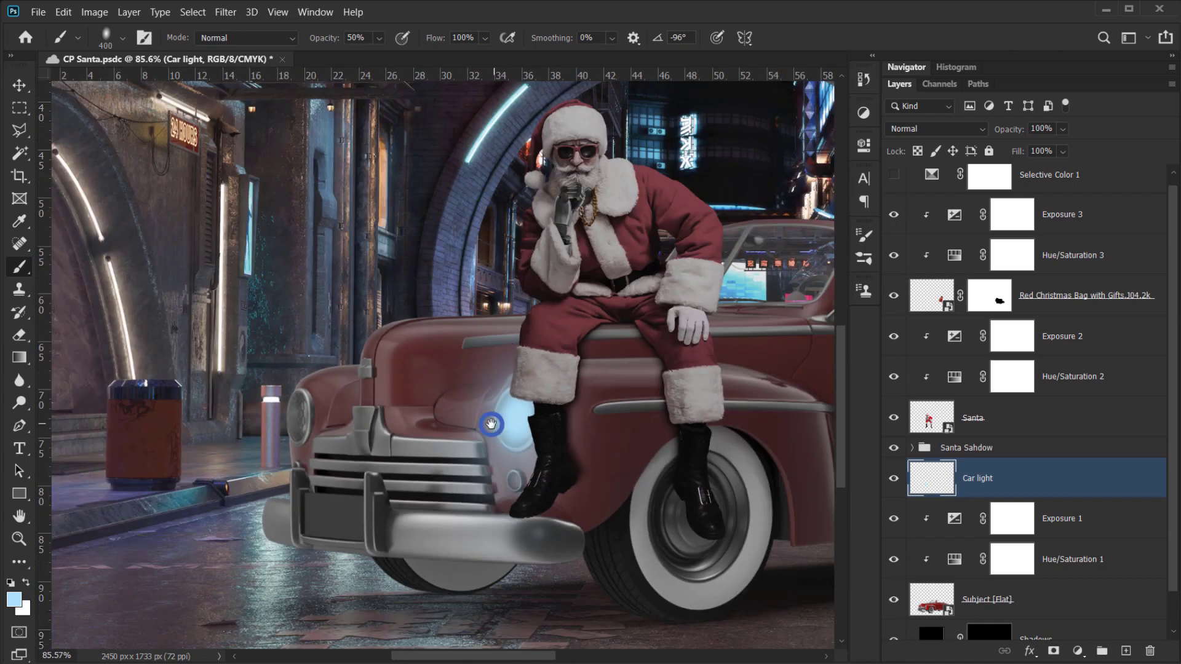
# - Set the Car light layer's blend mode to Linear Dodge (Add)
pyautogui.moveTo(487, 422); pyautogui.dragTo(429, 432)
pyautogui.click(934, 128)
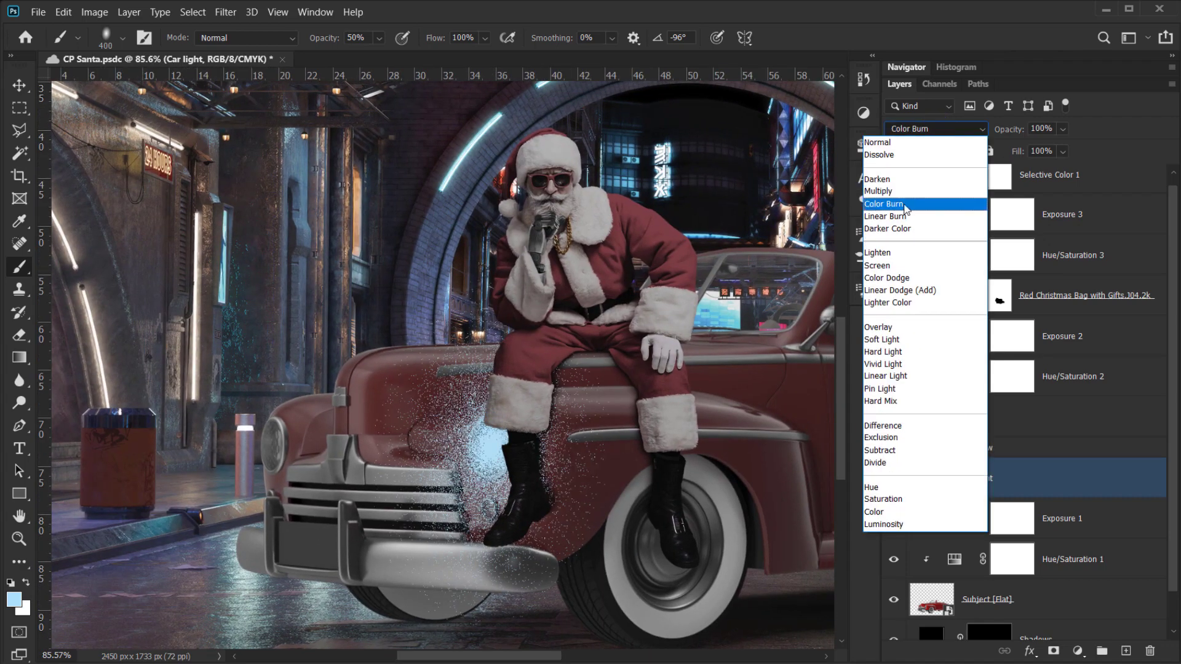
pyautogui.click(910, 289)
pyautogui.moveTo(515, 448)
pyautogui.mouseDown()
pyautogui.moveTo(500, 386)
pyautogui.moveTo(486, 396)
pyautogui.mouseUp()
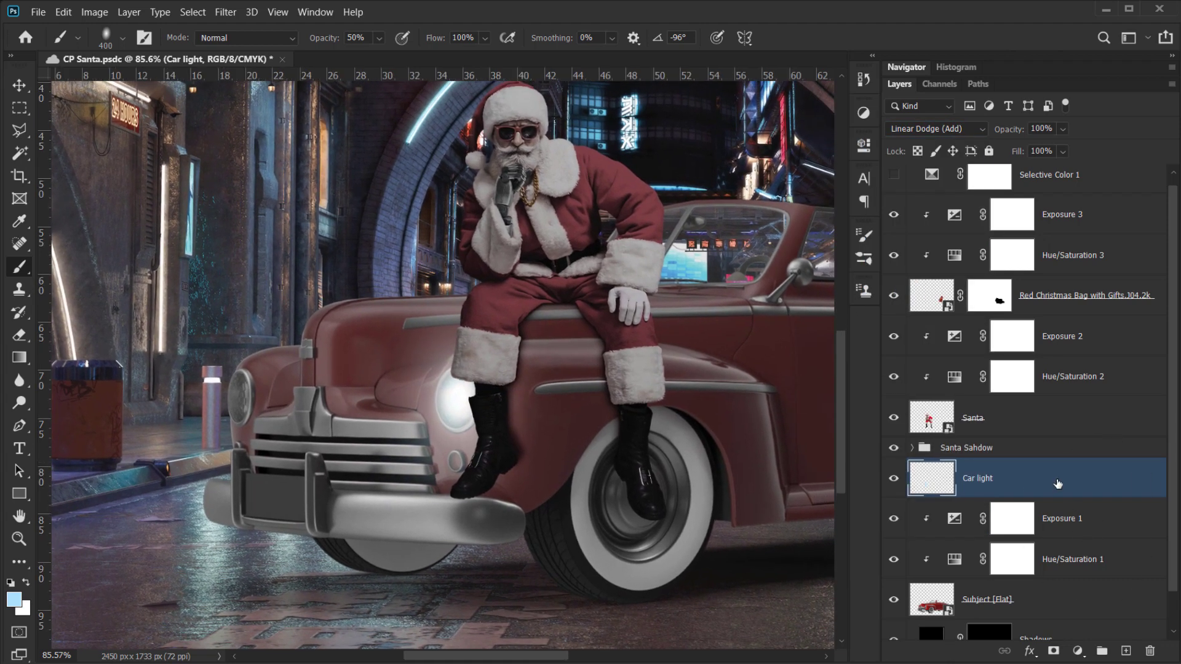
# - Blend the Car light layer with the car by splitting its Blend If underlying-layer shadow threshold to 15 / 80, and compare with the layer hidden
pyautogui.press('h')
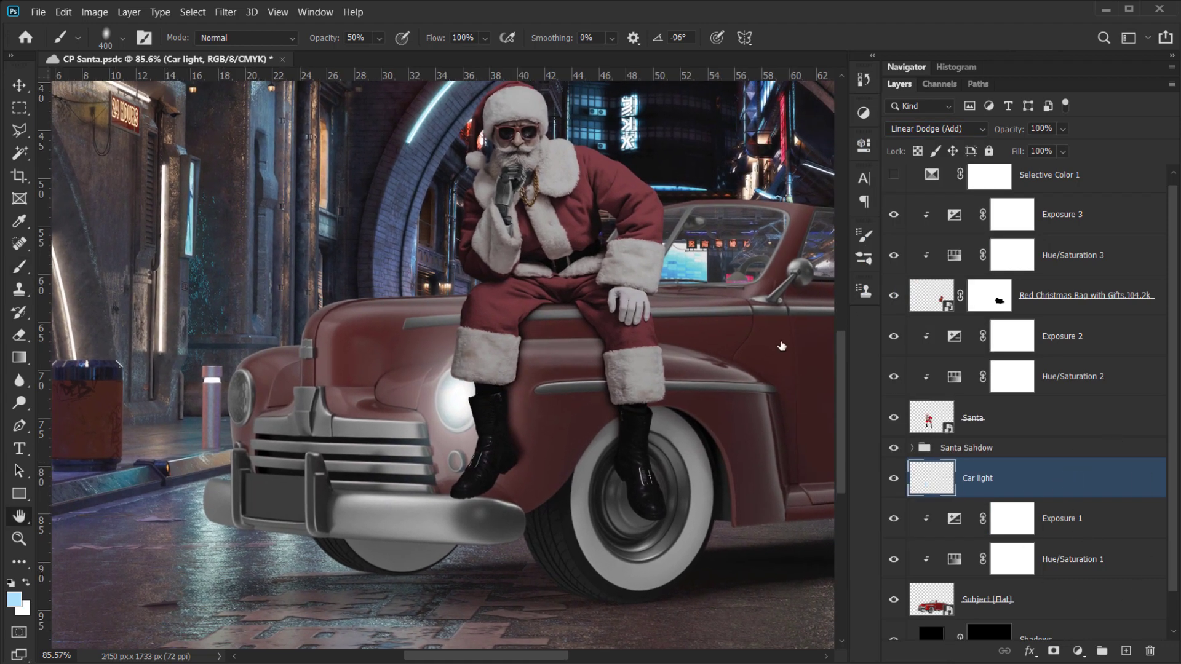
pyautogui.doubleClick(1074, 483)
pyautogui.moveTo(809, 127); pyautogui.dragTo(871, 111)
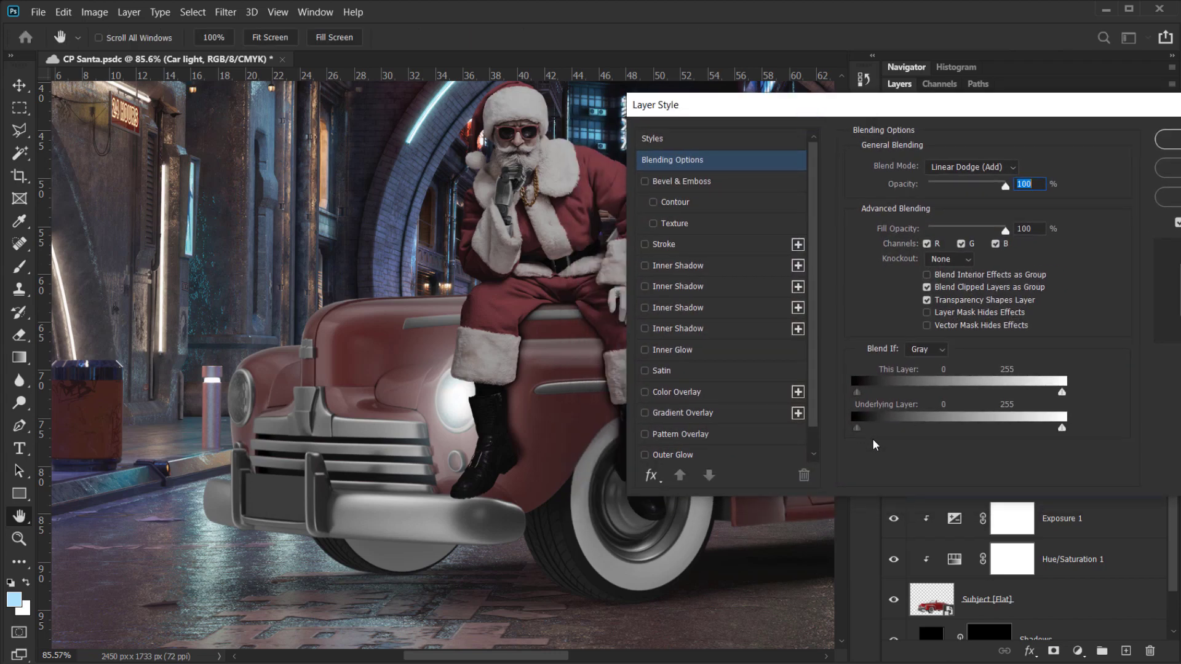
pyautogui.moveTo(857, 428); pyautogui.dragTo(930, 429)
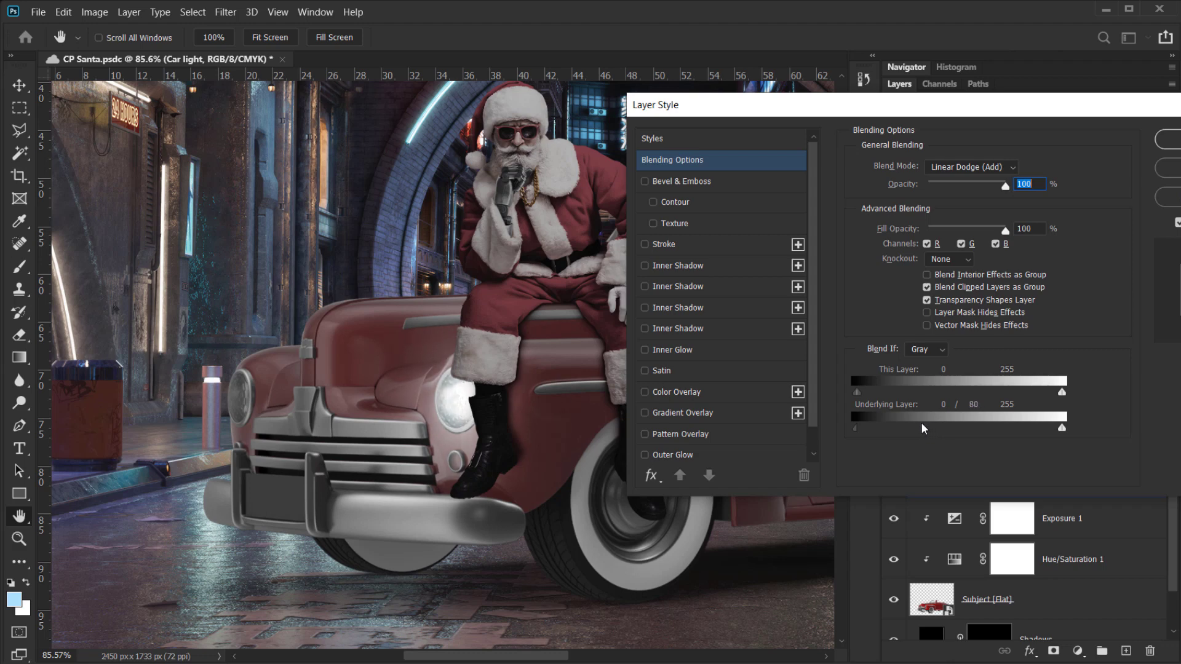
pyautogui.moveTo(855, 429); pyautogui.dragTo(869, 423)
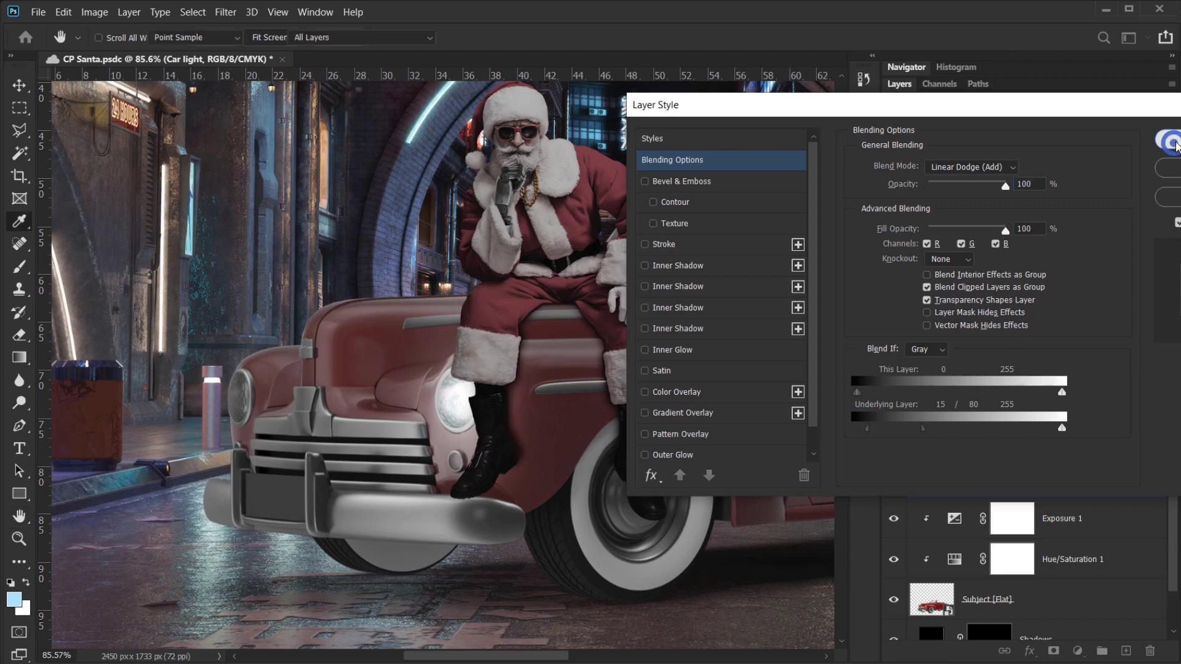
pyautogui.click(1167, 140)
pyautogui.scroll(-5, 571, 410)
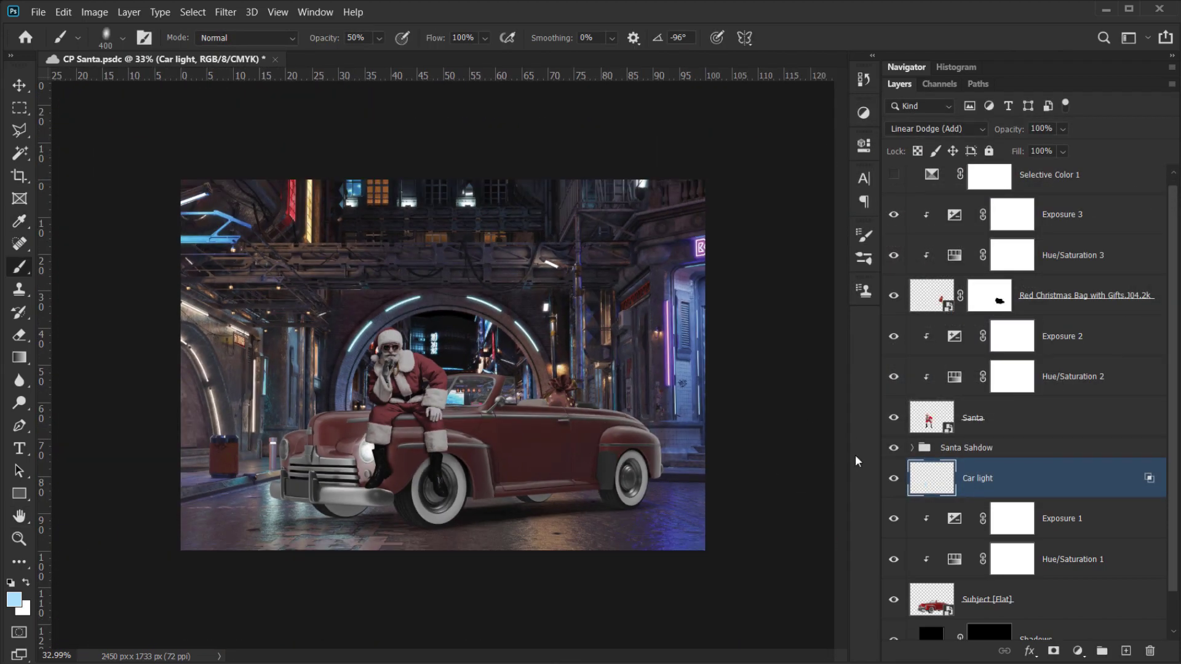
pyautogui.click(893, 478)
pyautogui.click(894, 477)
# - Resize the elliptical brush to 90 px and set its angle to -91° to fit the unlit headlight on the far side of the grille
pyautogui.scroll(4, 264, 486)
pyautogui.moveTo(254, 477); pyautogui.dragTo(518, 452)
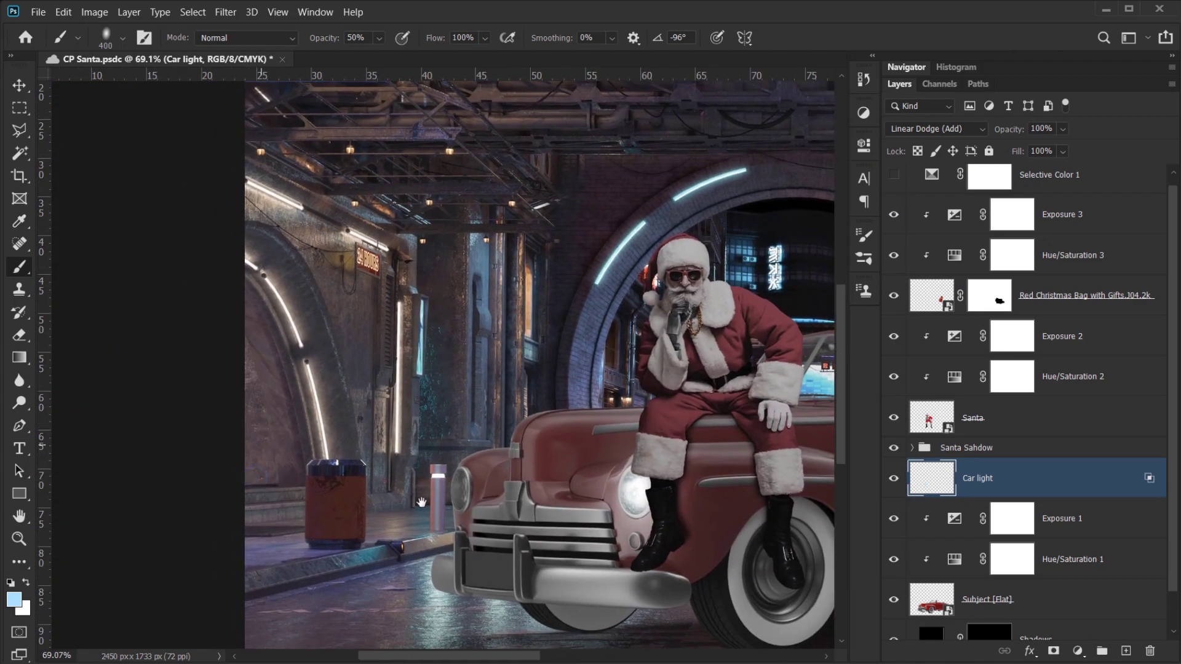
pyautogui.scroll(6, 461, 497)
pyautogui.moveTo(450, 497)
pyautogui.mouseDown()
pyautogui.moveTo(291, 535)
pyautogui.moveTo(404, 540)
pyautogui.moveTo(432, 505)
pyautogui.mouseUp()
pyautogui.moveTo(463, 466); pyautogui.dragTo(447, 473)
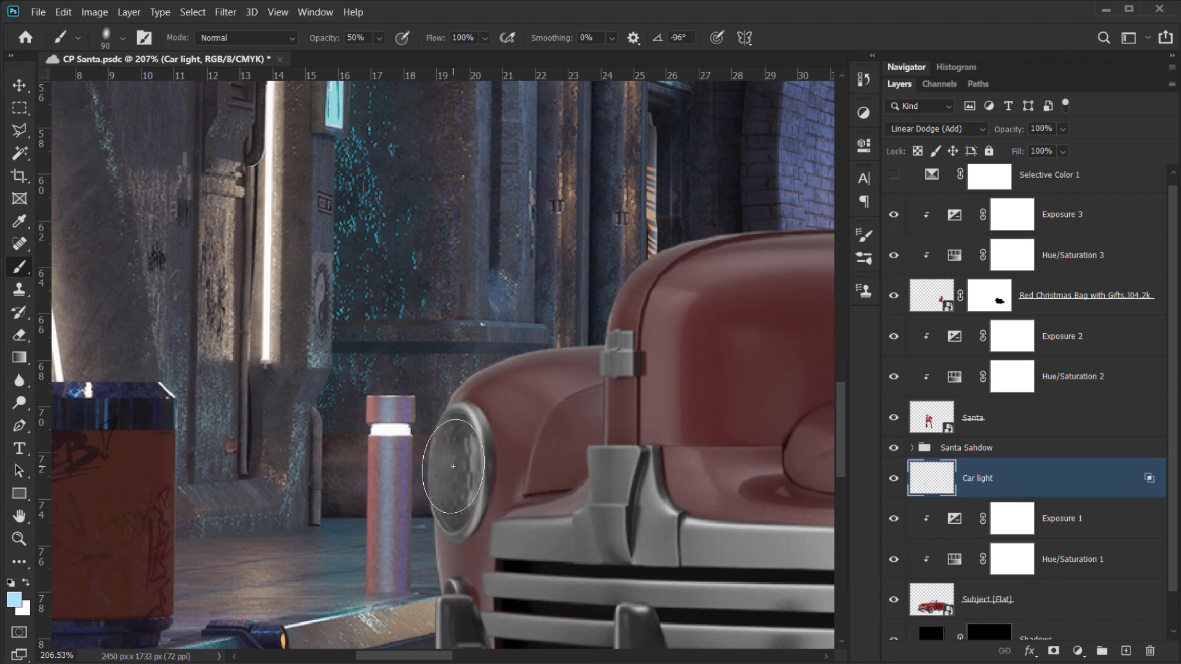
pyautogui.rightClick(448, 471)
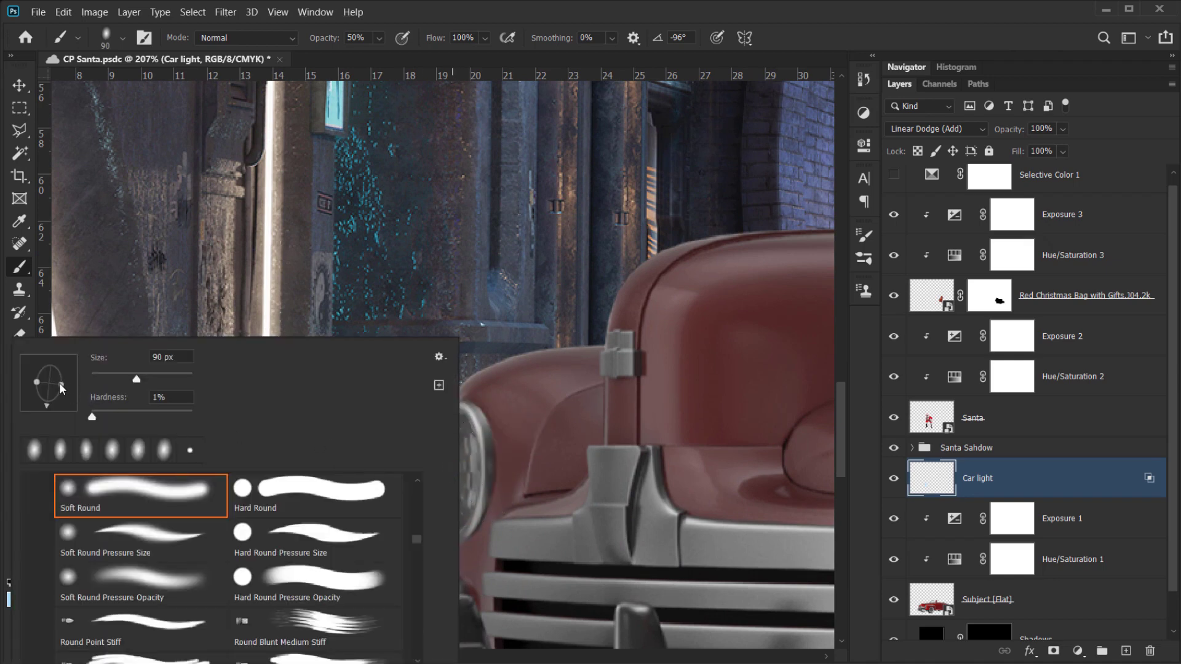
pyautogui.moveTo(61, 387)
pyautogui.mouseDown()
pyautogui.moveTo(43, 413)
pyautogui.moveTo(66, 405)
pyautogui.moveTo(65, 390)
pyautogui.mouseUp()
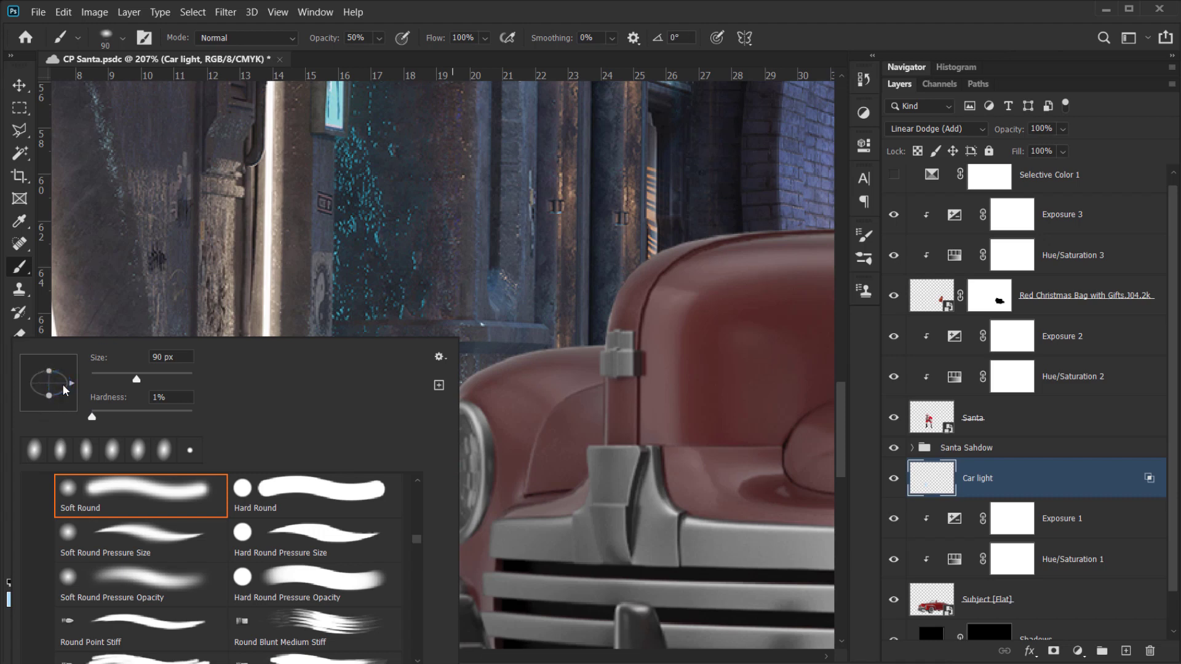
pyautogui.click(48, 372)
pyautogui.moveTo(71, 384); pyautogui.dragTo(42, 409)
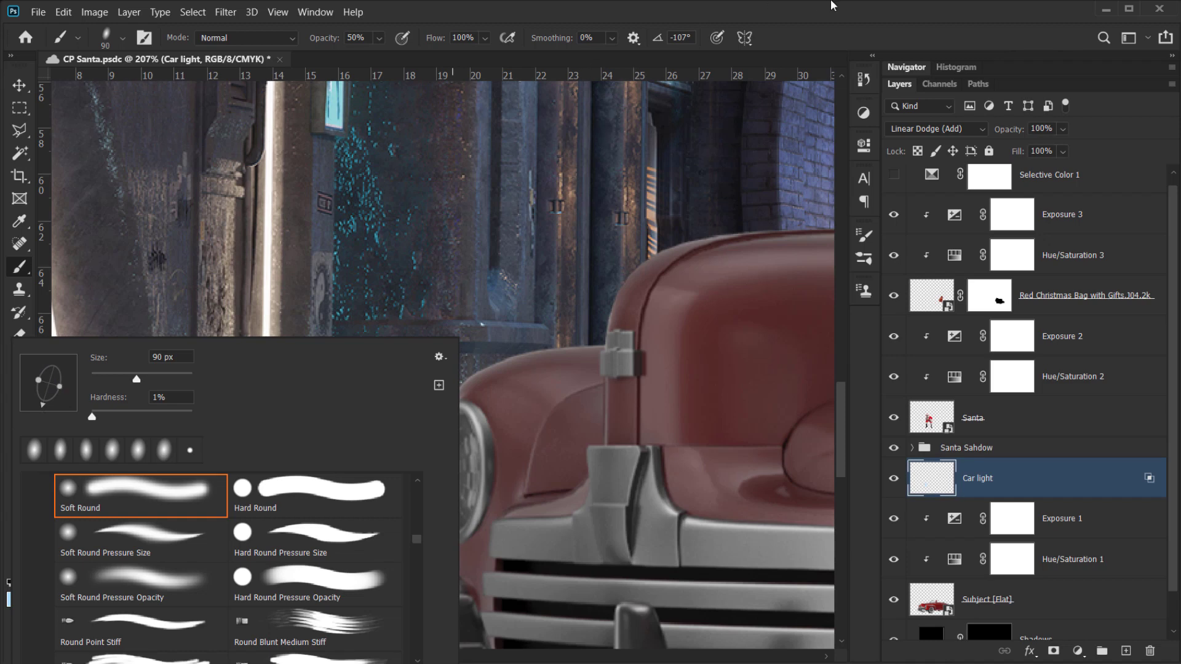
pyautogui.click(839, 3)
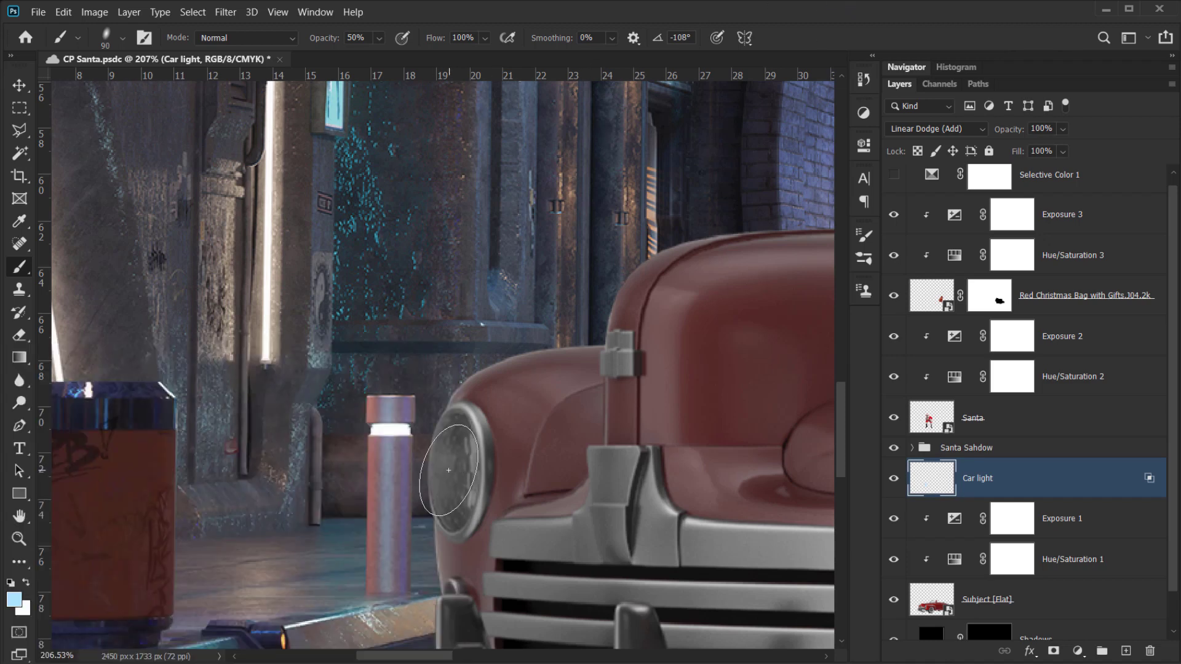
pyautogui.press('Left')
pyautogui.press('Left')
pyautogui.press('Left')
pyautogui.press('Left')
pyautogui.press('Left')
pyautogui.press('Left')
pyautogui.press('Left')
pyautogui.press('Left')
pyautogui.press('Left')
pyautogui.press('Left')
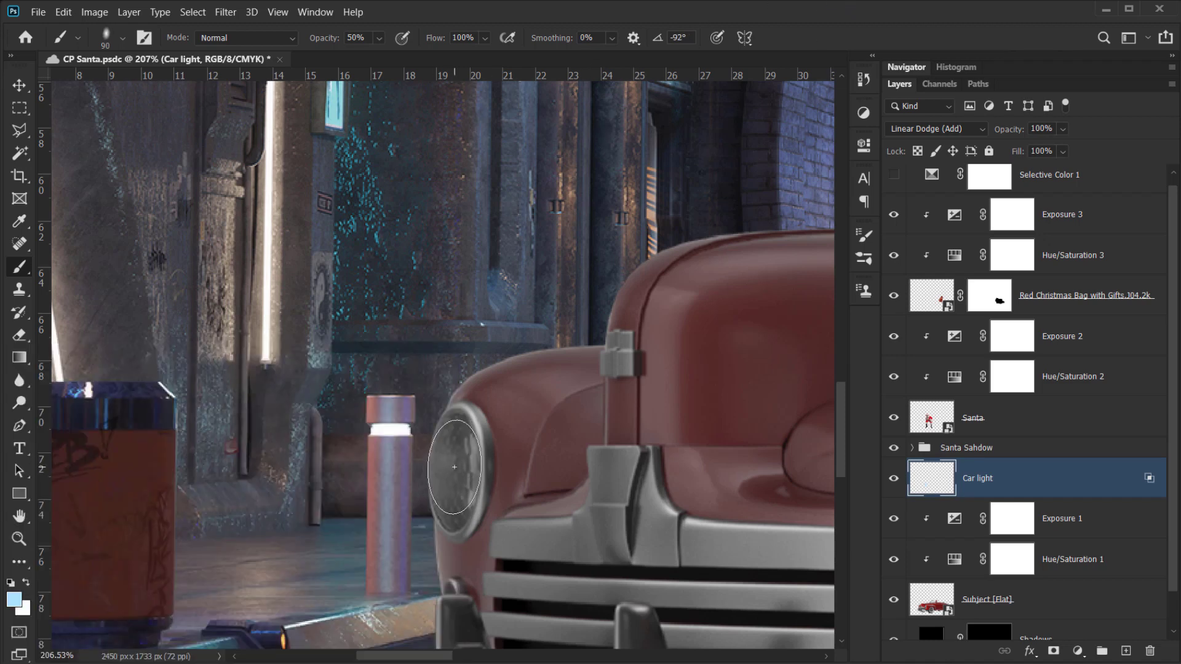
pyautogui.press('Left')
# - Paint the far headlight light blue on the Car light layer and add a soft glow around it with a 142 px brush at 20% opacity
pyautogui.moveTo(458, 455); pyautogui.dragTo(457, 477)
pyautogui.click(454, 491)
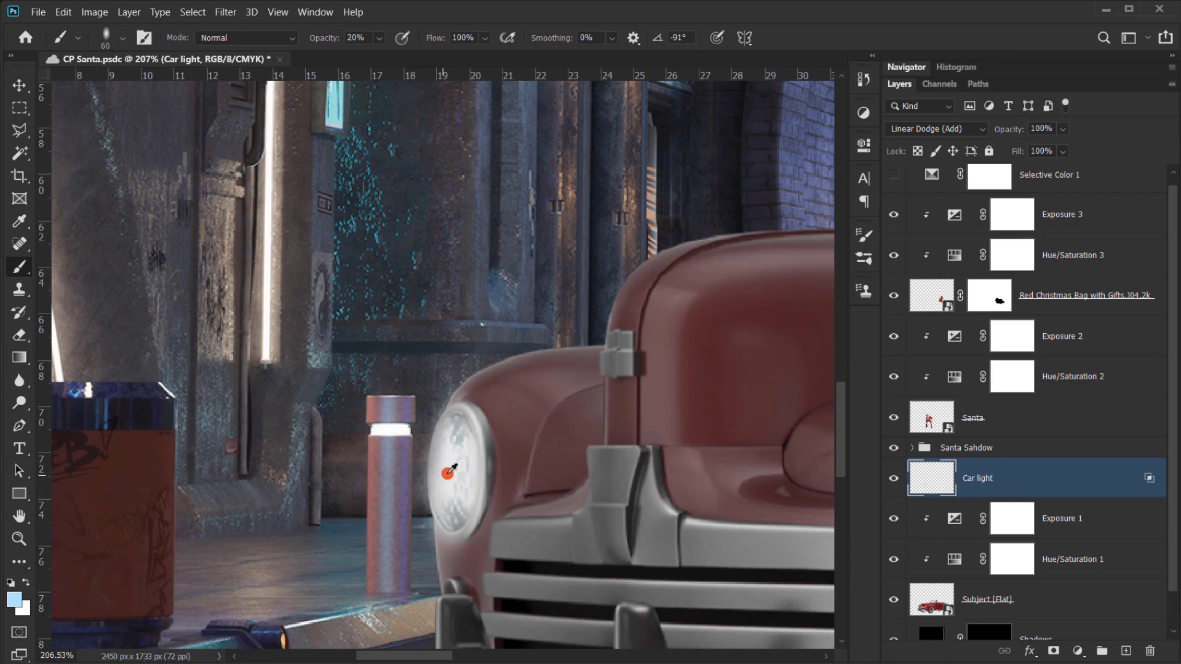
pyautogui.moveTo(454, 471); pyautogui.dragTo(469, 475)
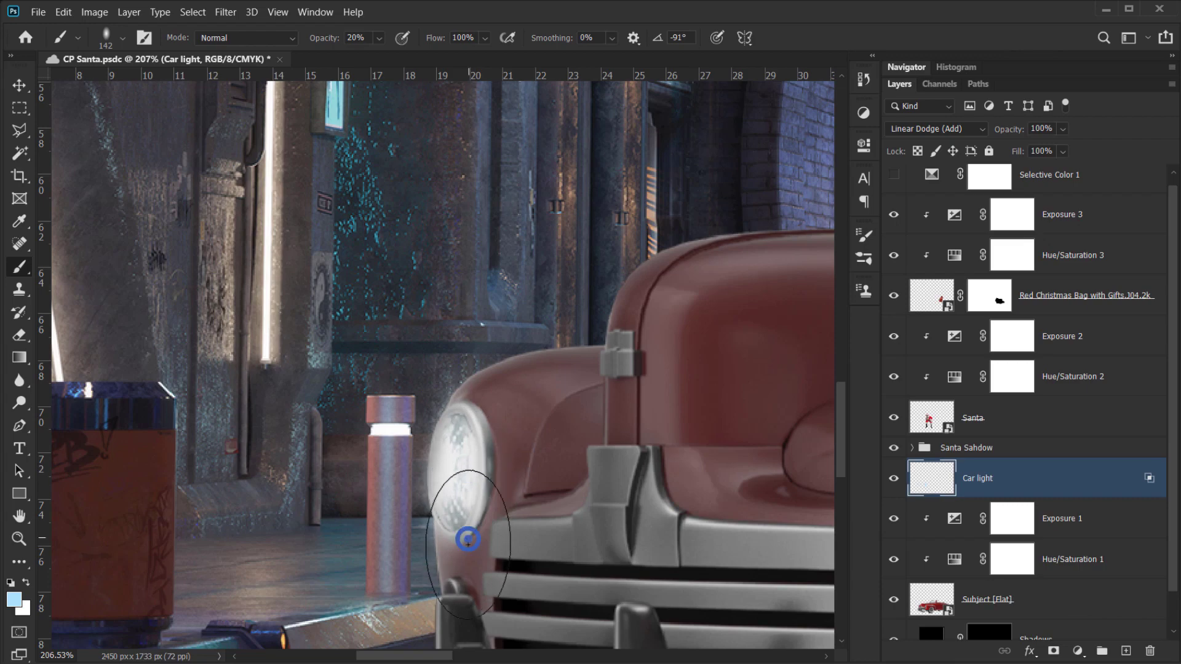
pyautogui.moveTo(466, 540); pyautogui.dragTo(470, 575)
pyautogui.click(492, 451)
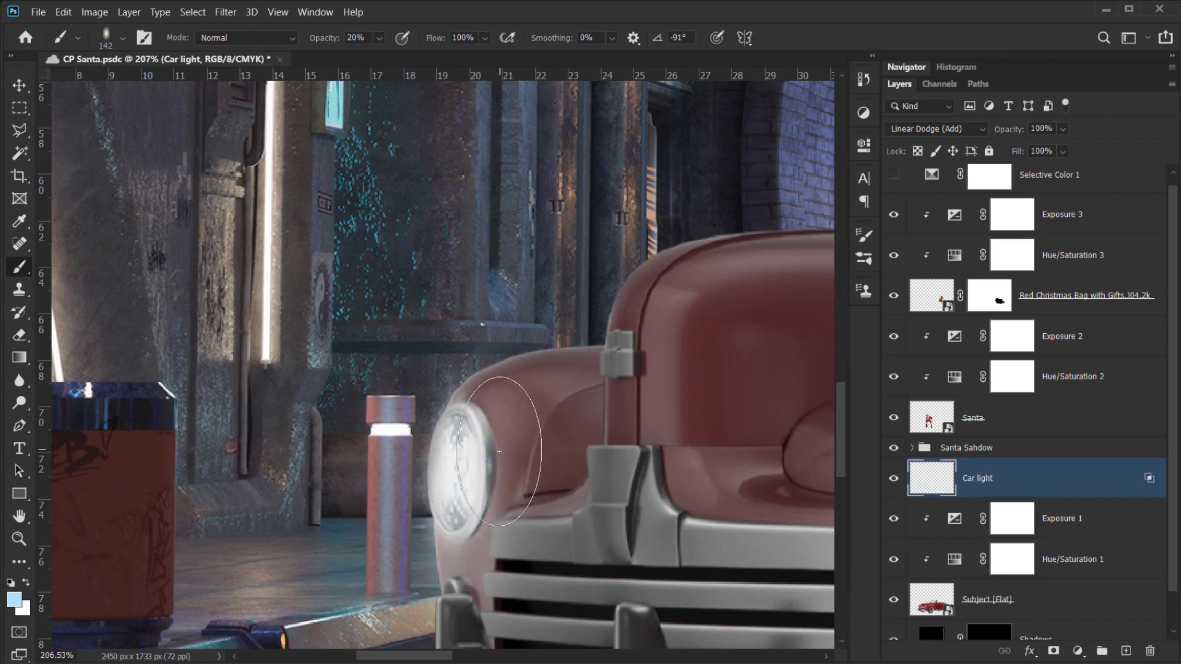
pyautogui.click(454, 474)
# - Extend the glow around the far headlight with the brush enlarged to 223 px at 20% opacity
pyautogui.scroll(-5, 549, 492)
pyautogui.scroll(-2, 549, 492)
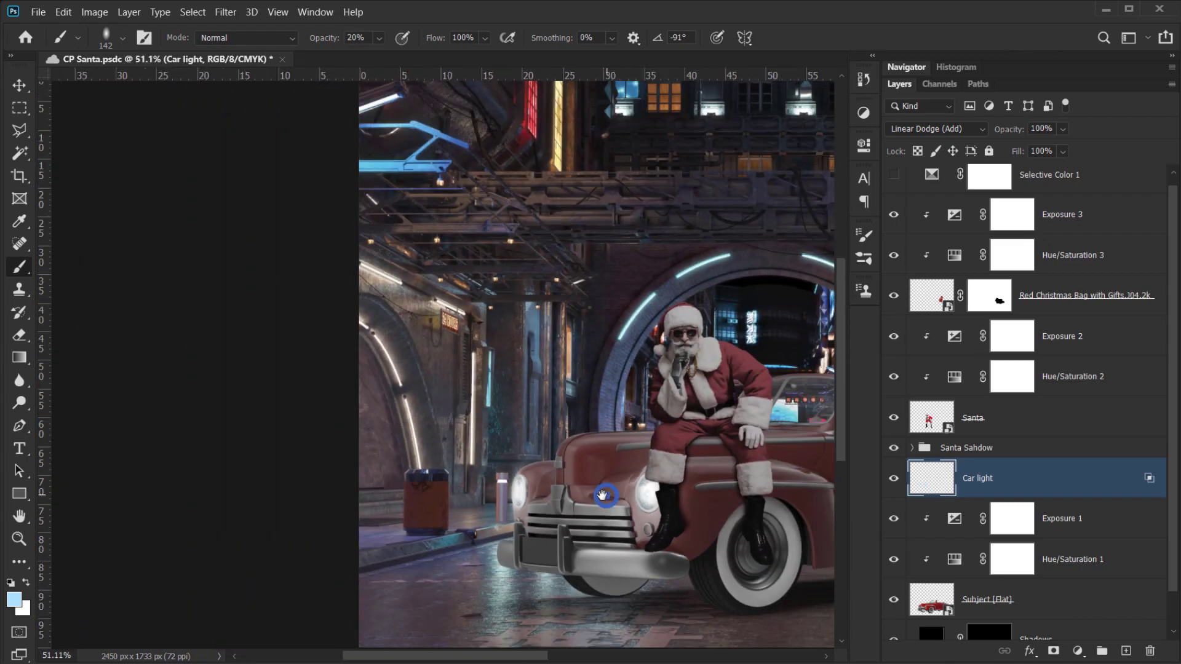
pyautogui.scroll(6, 475, 496)
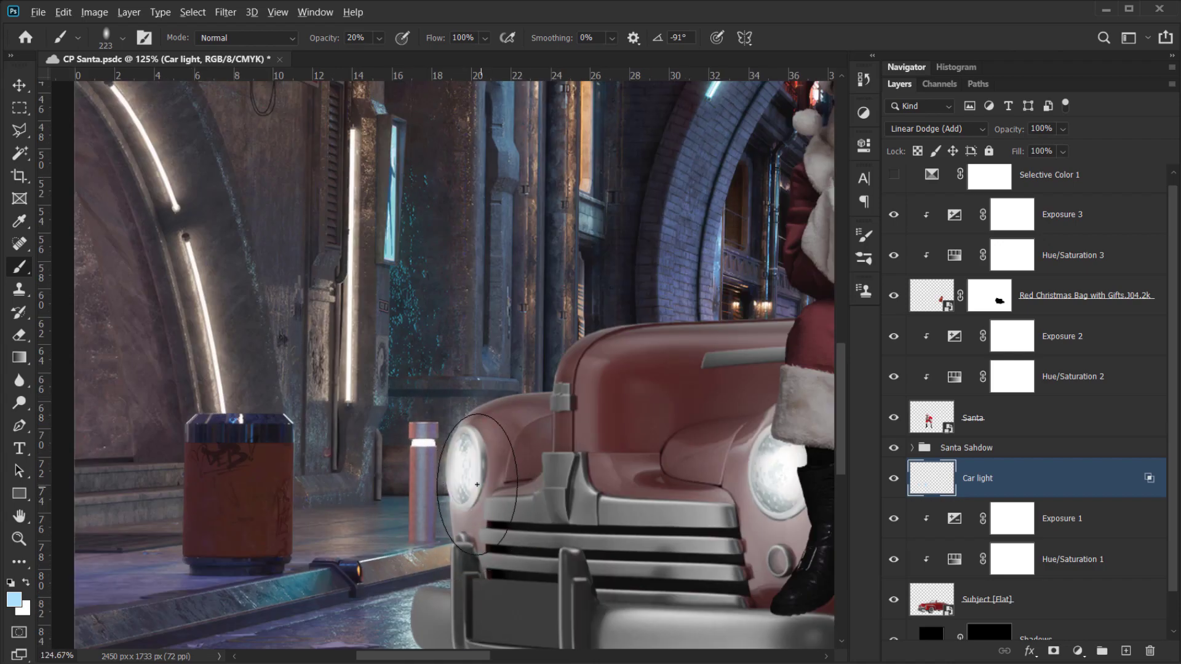
pyautogui.click(480, 477)
pyautogui.click(473, 511)
pyautogui.scroll(-7, 485, 512)
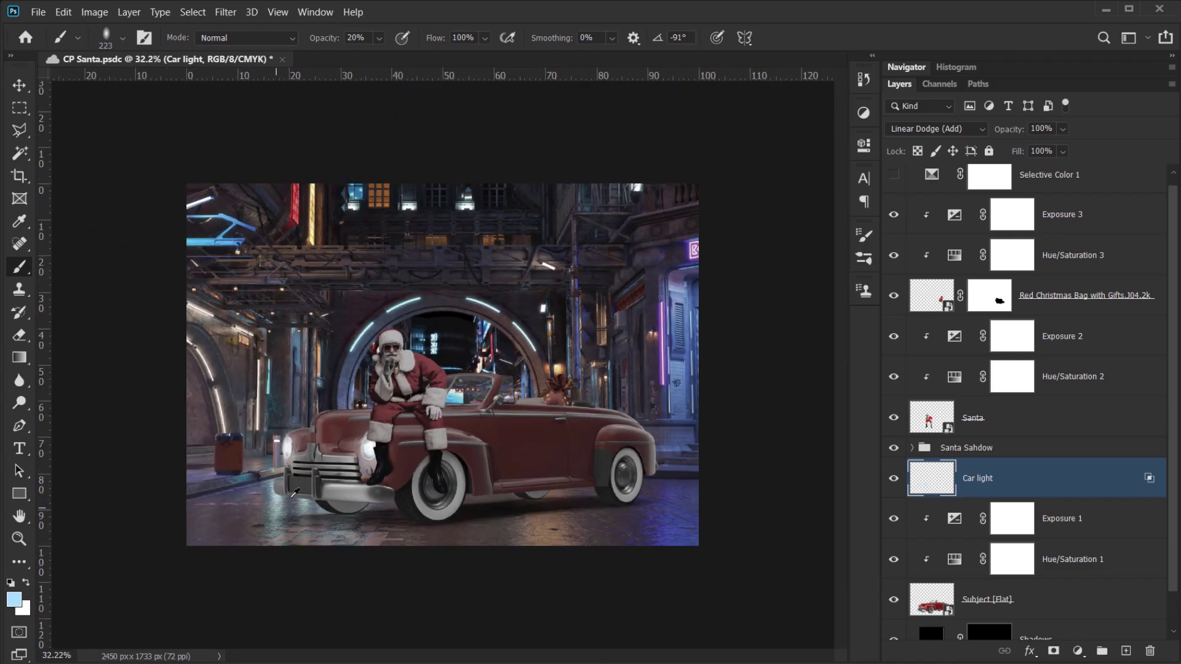
# - Add a new layer above Car light and set the elliptical brush to 155 px, 100% opacity and a -98° angle
pyautogui.scroll(4, 303, 495)
pyautogui.scroll(3, 304, 495)
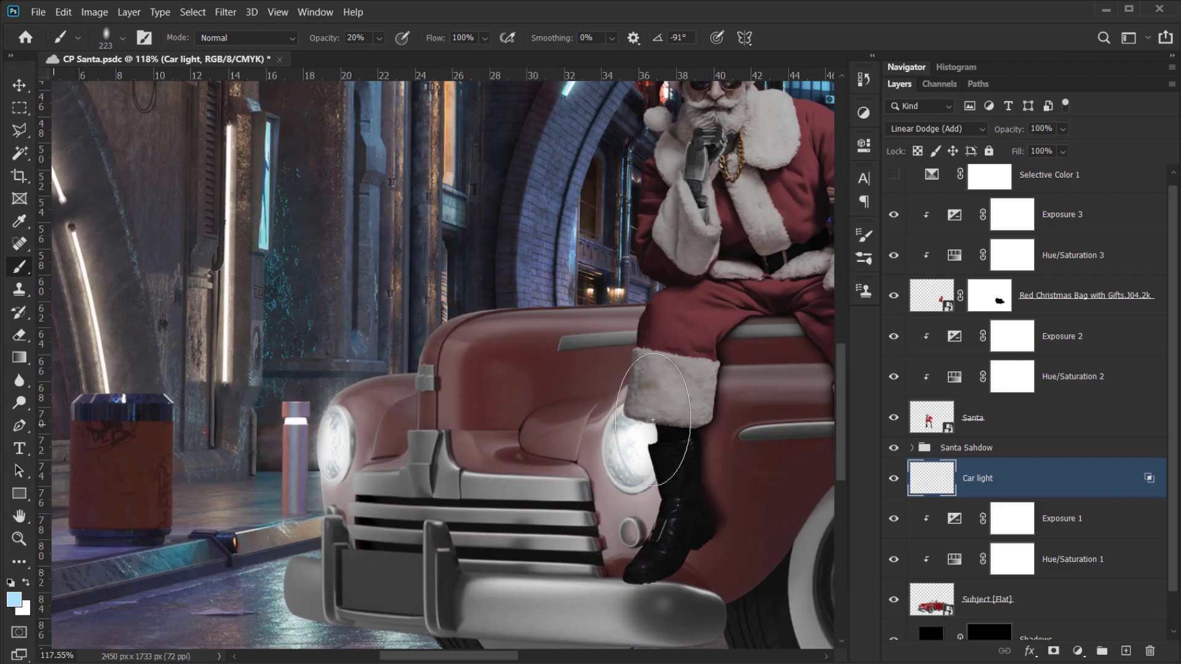
pyautogui.scroll(-3, 541, 382)
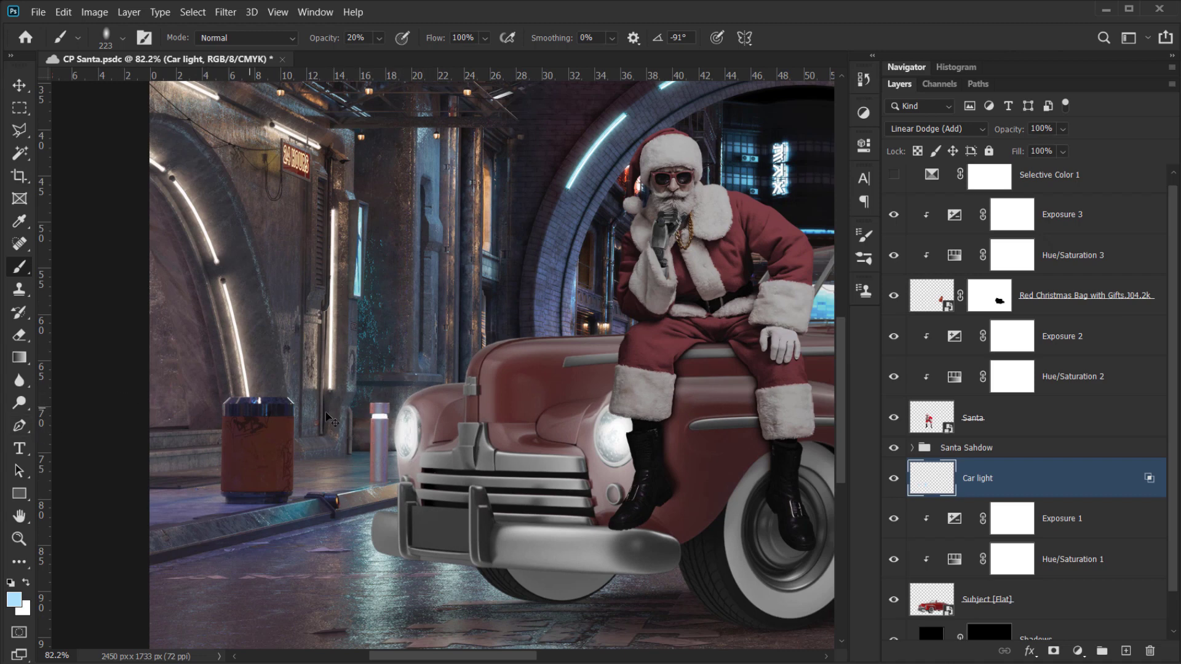
pyautogui.moveTo(491, 432); pyautogui.dragTo(501, 430)
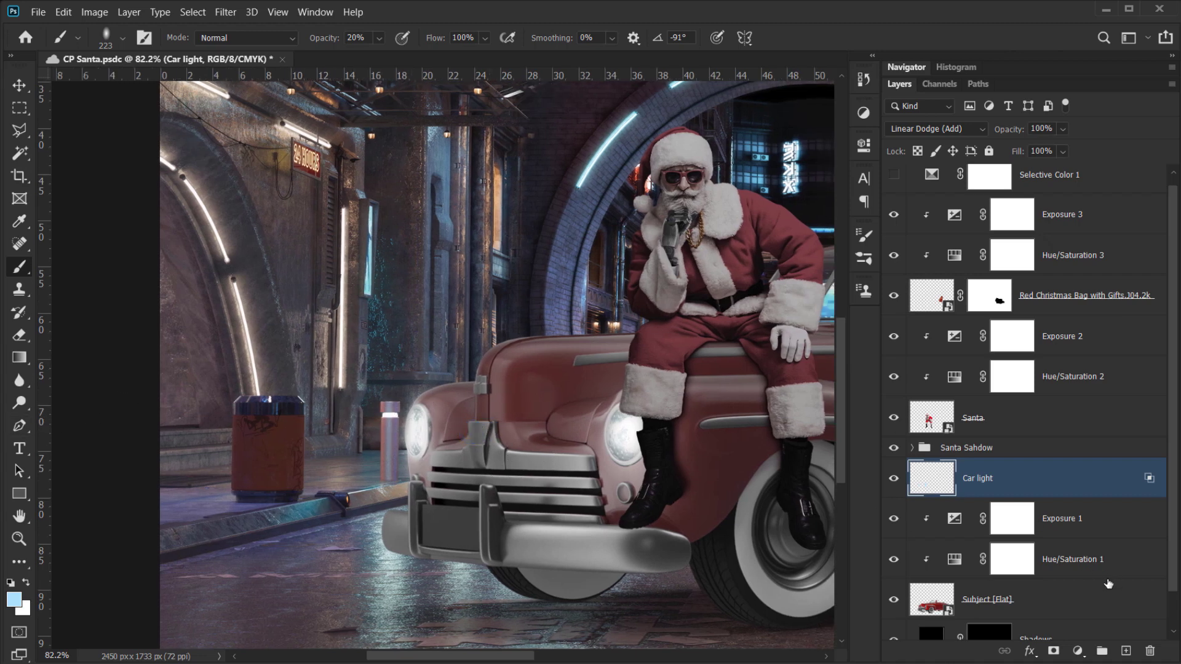
pyautogui.click(1127, 652)
pyautogui.moveTo(559, 463)
pyautogui.mouseDown()
pyautogui.moveTo(492, 468)
pyautogui.moveTo(559, 390)
pyautogui.mouseUp()
pyautogui.press('0')
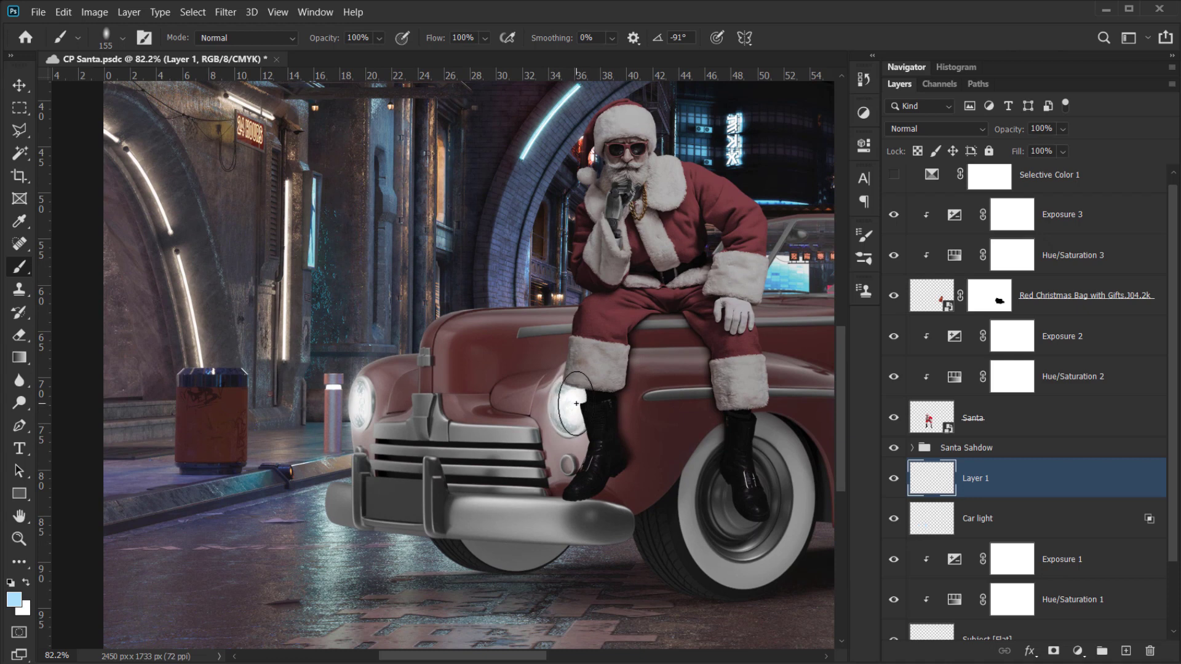
pyautogui.press('Left')
pyautogui.press('Left')
pyautogui.press('Left')
pyautogui.moveTo(573, 405); pyautogui.dragTo(561, 400)
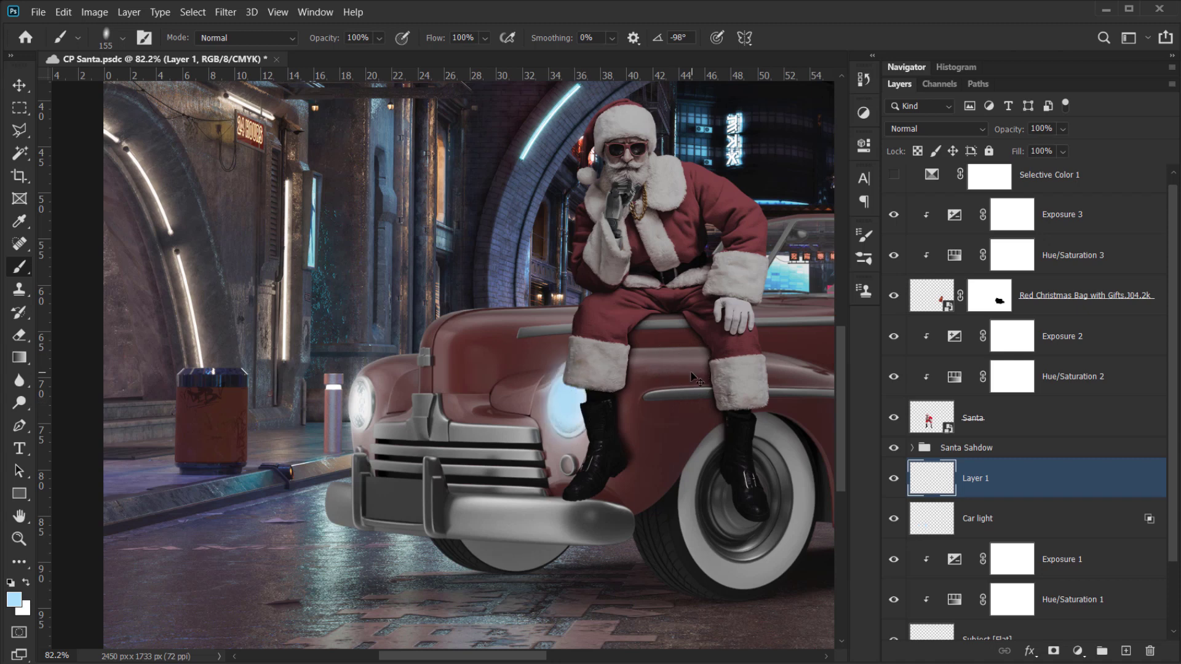
pyautogui.hotkey('ctrl', 'z')
pyautogui.hotkey('ctrl', 'z')
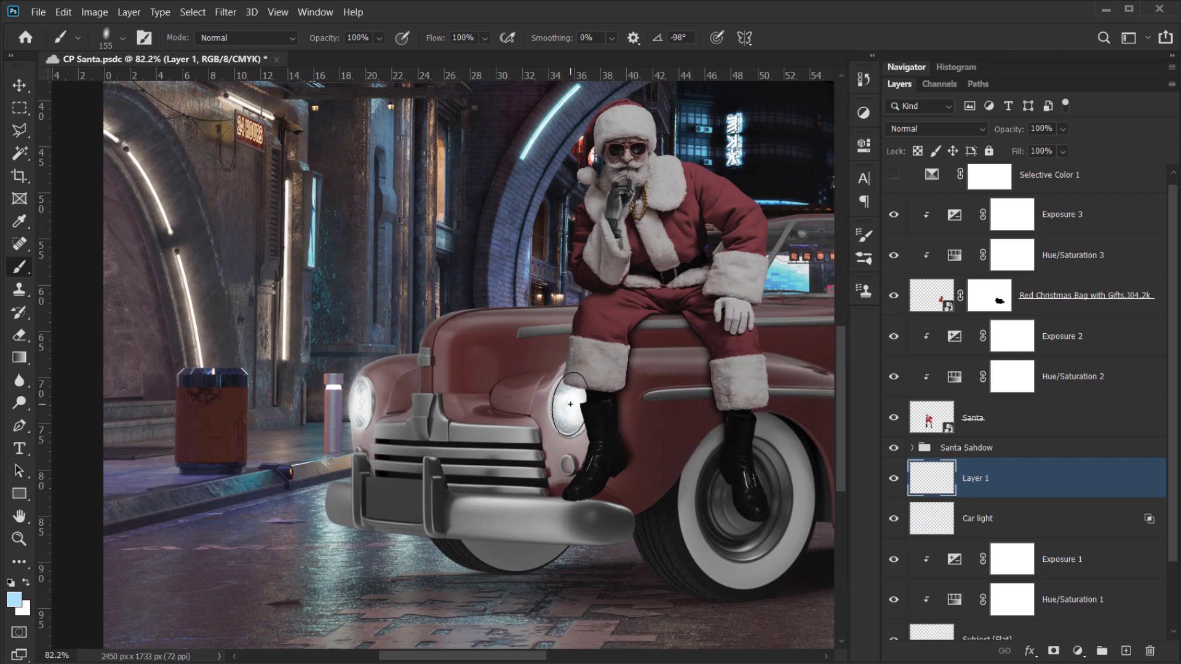
# - Paint a straight light blue beam on the new layer from the headlight beside Santa's boot to just past the image's left edge
pyautogui.click(571, 402)
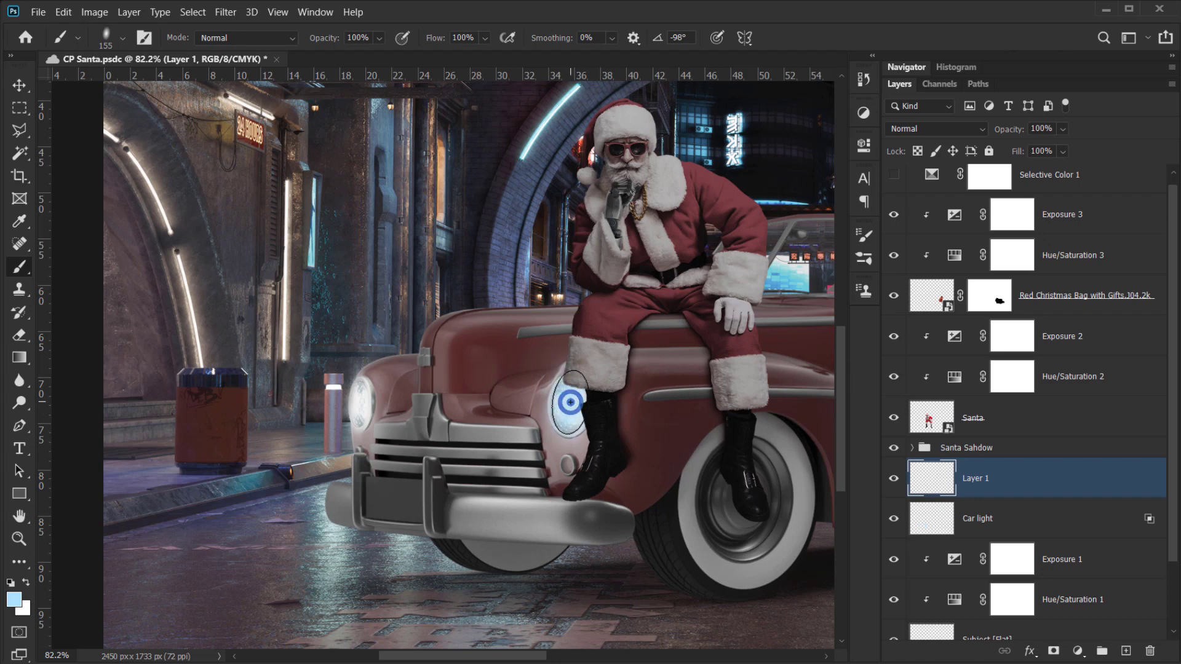
pyautogui.hscroll(-3, 570, 402)
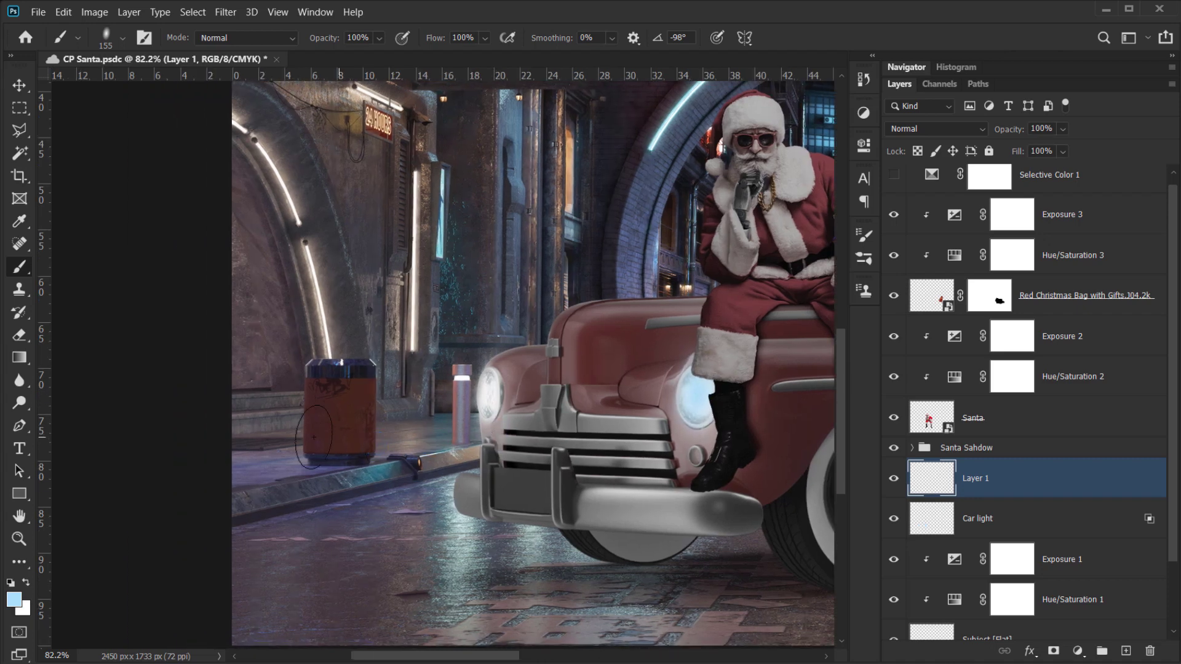
pyautogui.keyDown('shift'); pyautogui.click(222, 453); pyautogui.keyUp('shift')
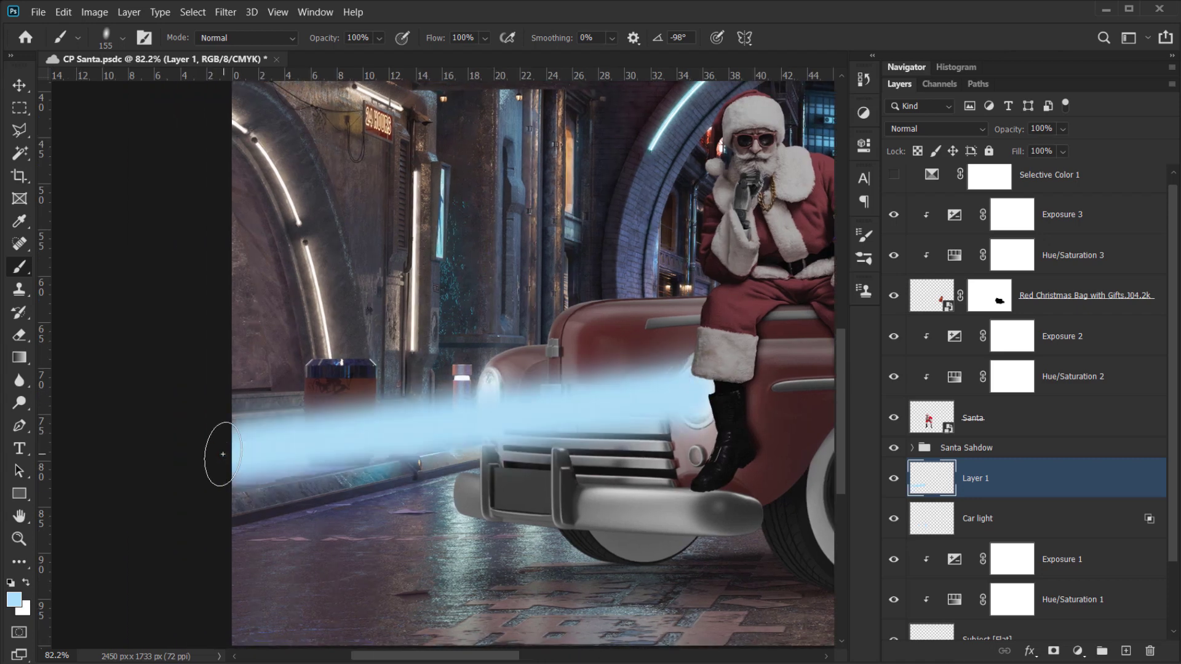
pyautogui.hscroll(2, 535, 422)
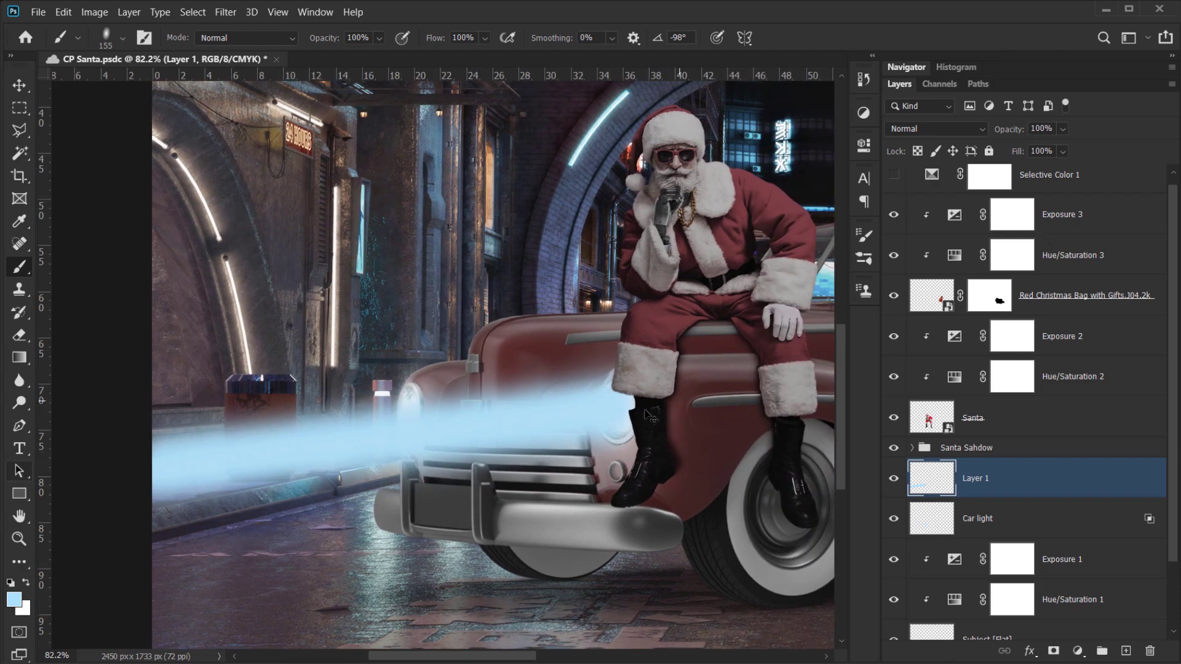
pyautogui.moveTo(498, 415)
pyautogui.mouseDown()
pyautogui.moveTo(553, 417)
pyautogui.moveTo(522, 422)
pyautogui.mouseUp()
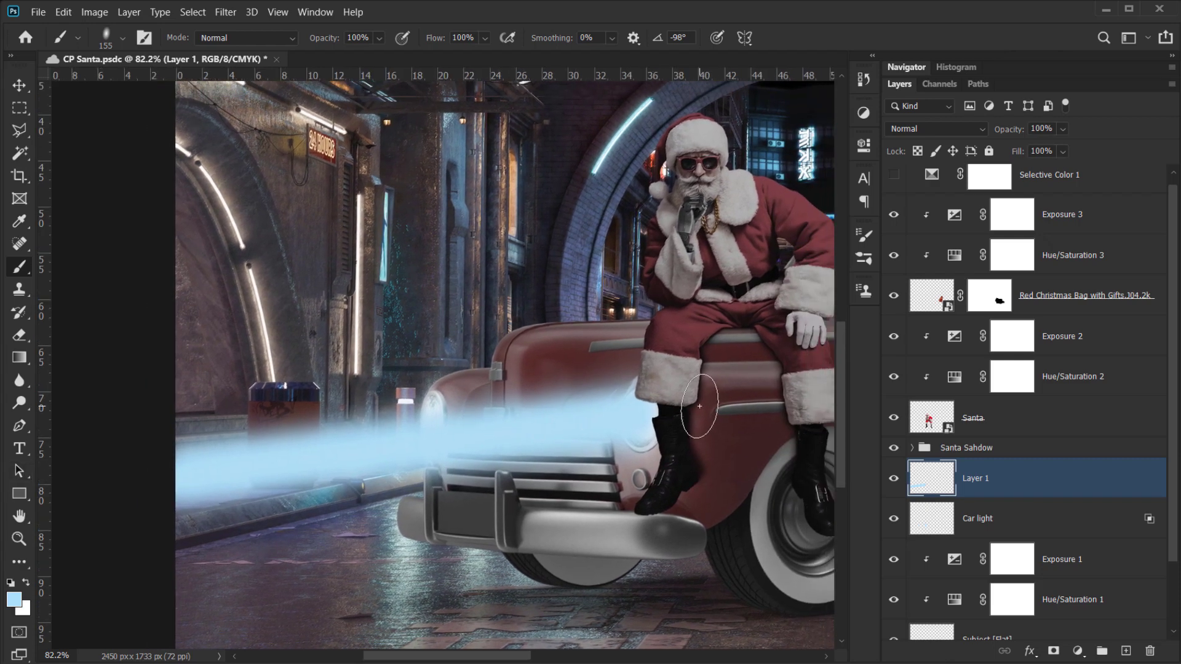
# - Free-transform the beam on Layer 1, spreading its outer end up and down into a cone at about 352% height
pyautogui.hotkey('ctrl', 't')
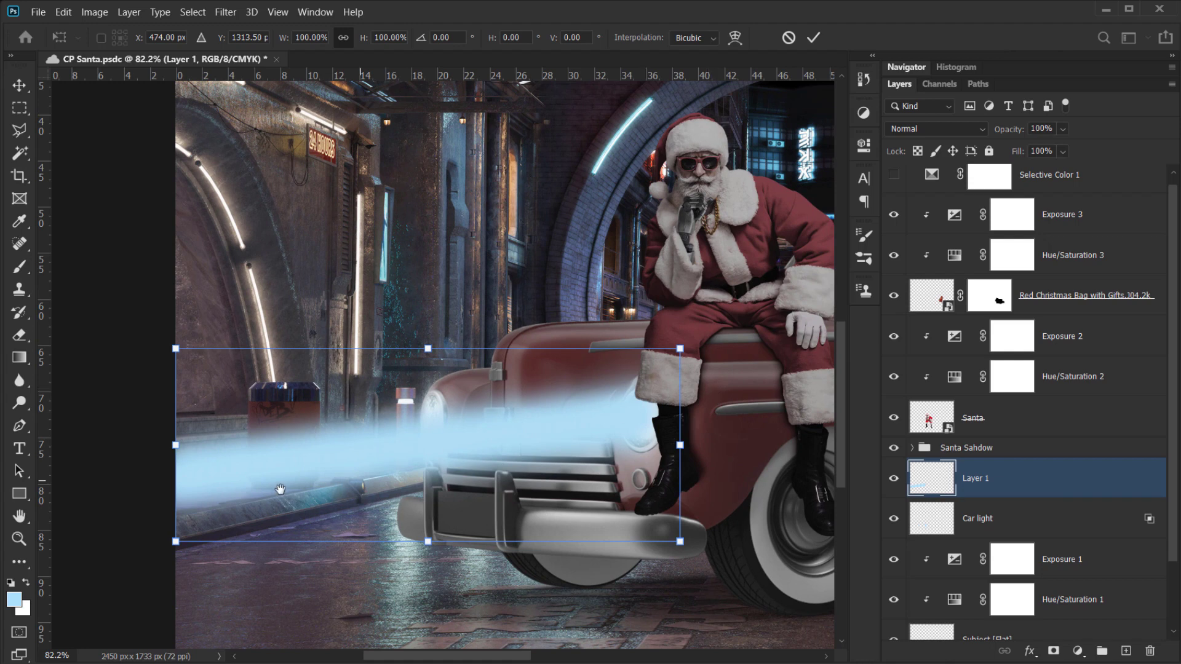
pyautogui.hscroll(-1, 280, 489)
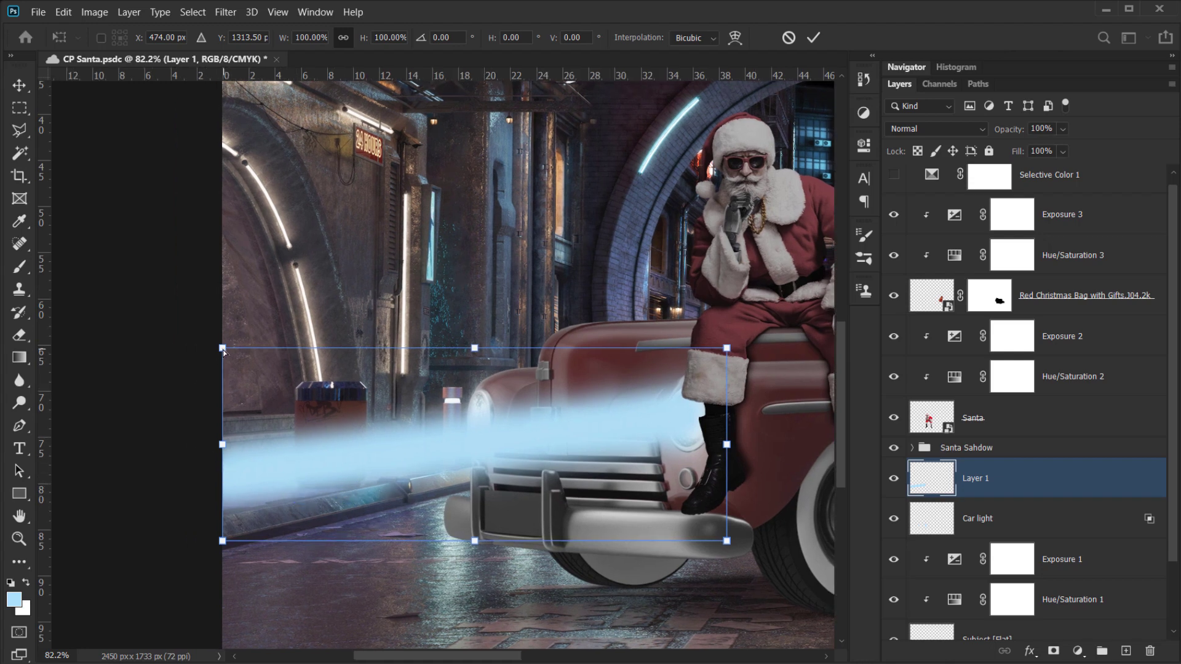
pyautogui.moveTo(223, 350); pyautogui.dragTo(217, 183)
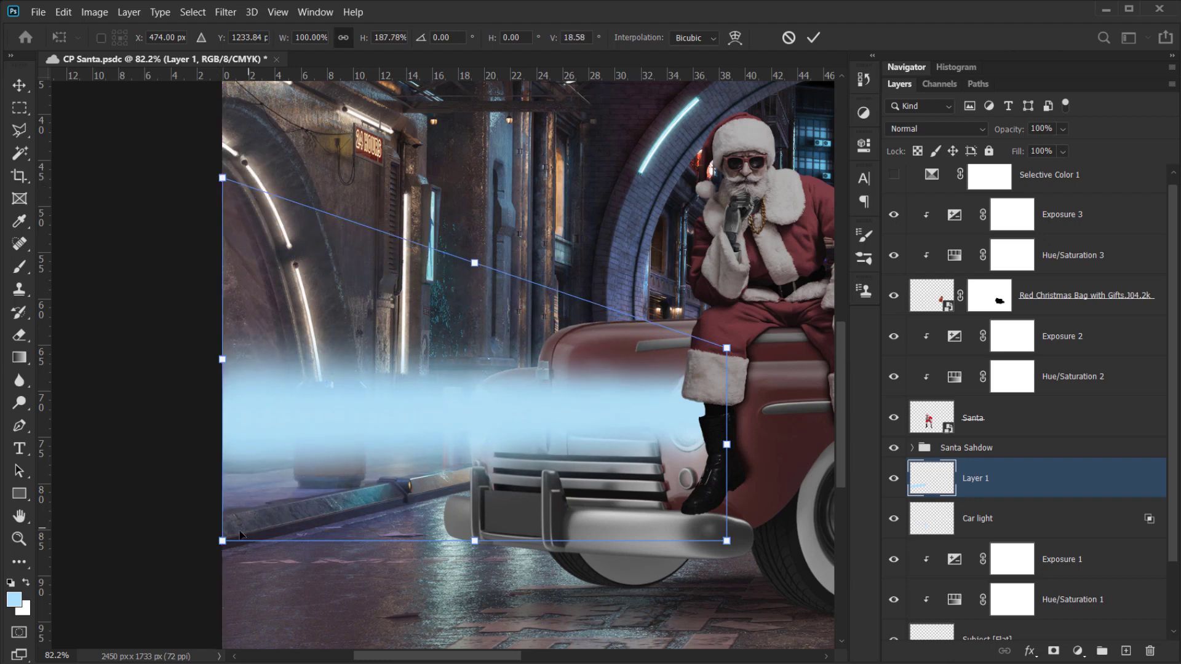
pyautogui.moveTo(222, 541); pyautogui.dragTo(224, 647)
pyautogui.moveTo(263, 444); pyautogui.dragTo(273, 464)
pyautogui.scroll(-3, 272, 479)
pyautogui.scroll(-2, 274, 479)
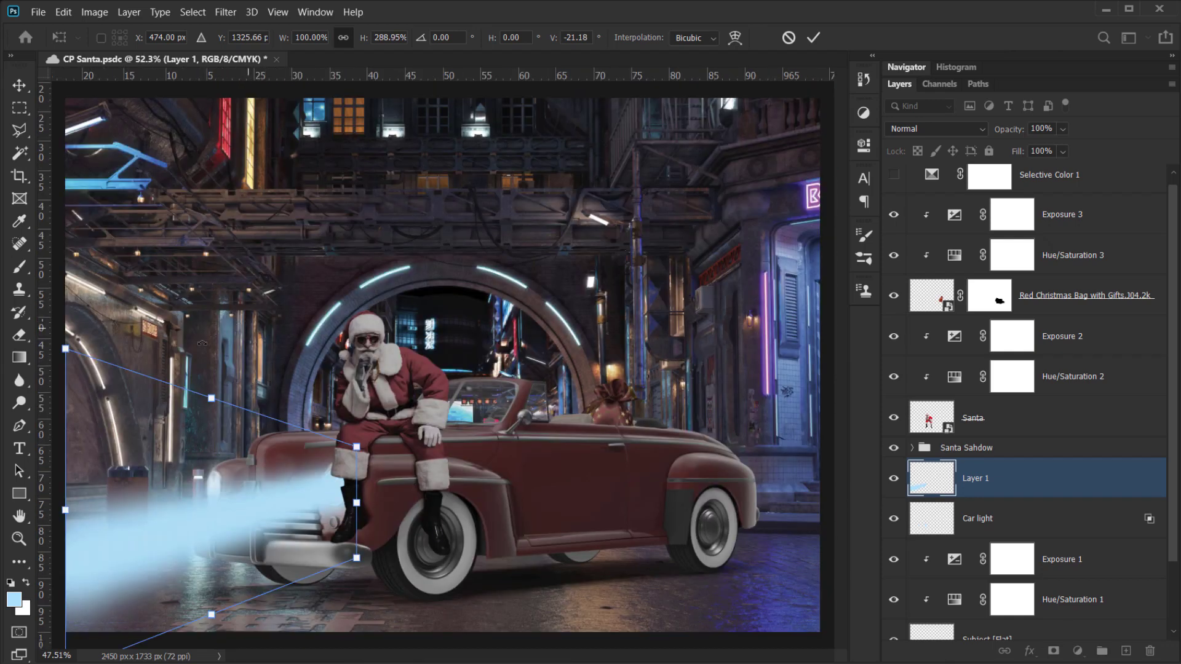
pyautogui.scroll(3, 316, 438)
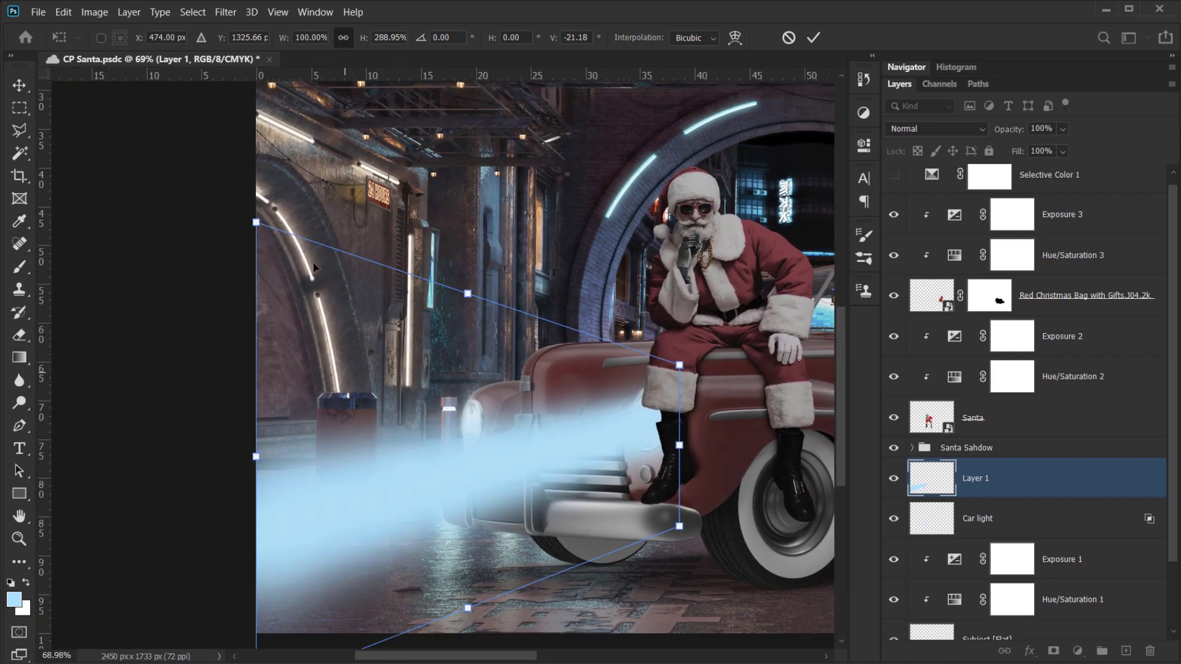
pyautogui.moveTo(257, 223); pyautogui.dragTo(241, 120)
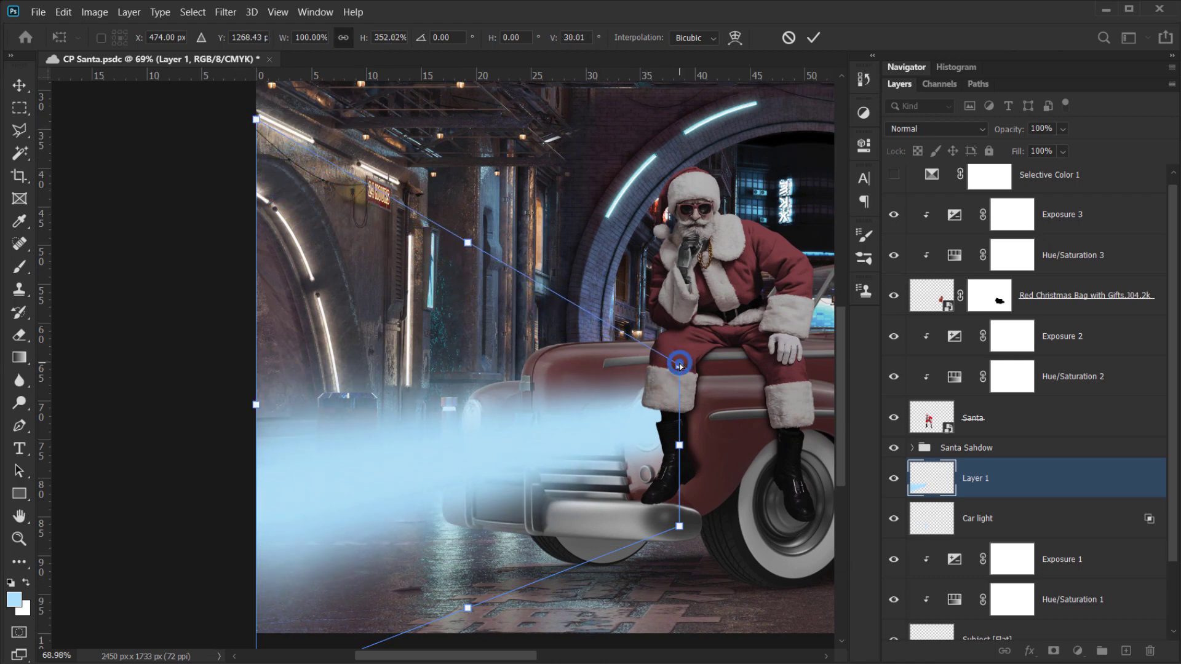
# - Narrow the beam's inner end and shift the beam up and outward to line up with the headlight beside Santa's boot
pyautogui.moveTo(679, 364); pyautogui.dragTo(671, 444)
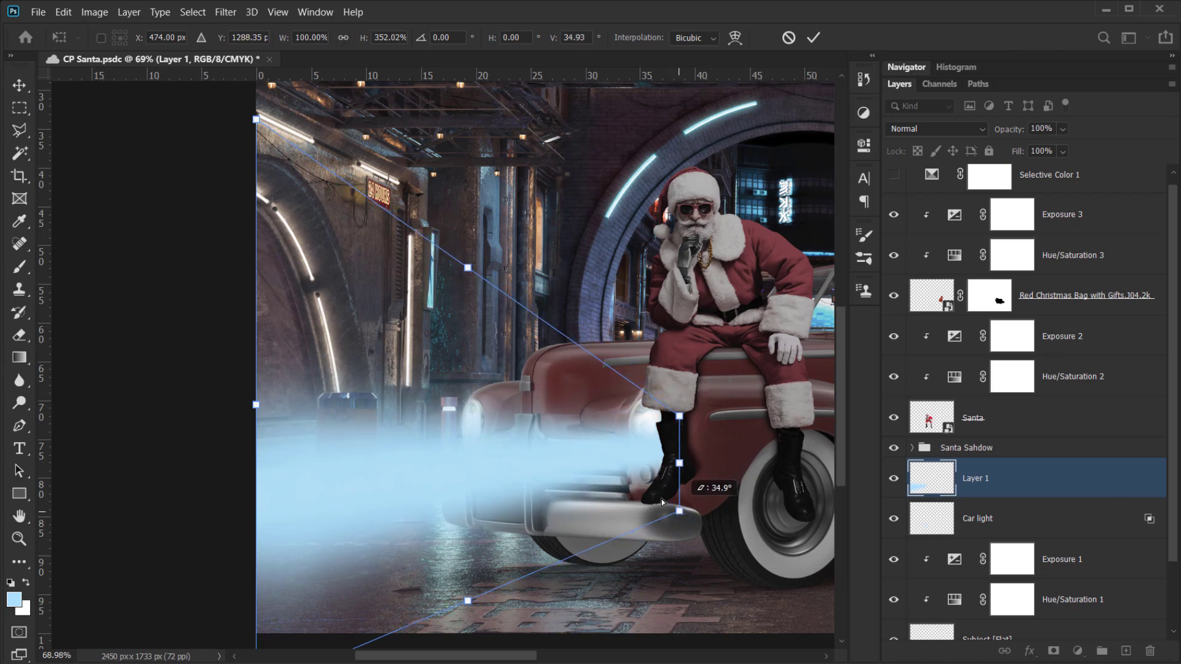
pyautogui.moveTo(634, 478); pyautogui.dragTo(624, 453)
pyautogui.moveTo(673, 494); pyautogui.dragTo(675, 490)
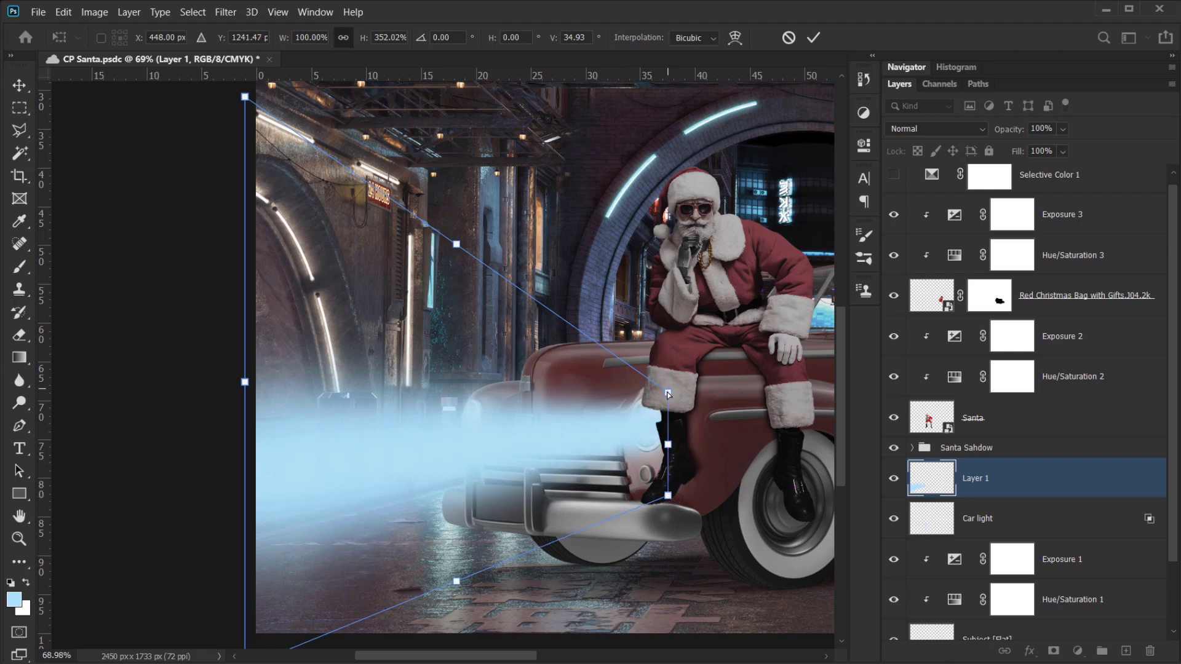
pyautogui.moveTo(668, 392); pyautogui.dragTo(668, 394)
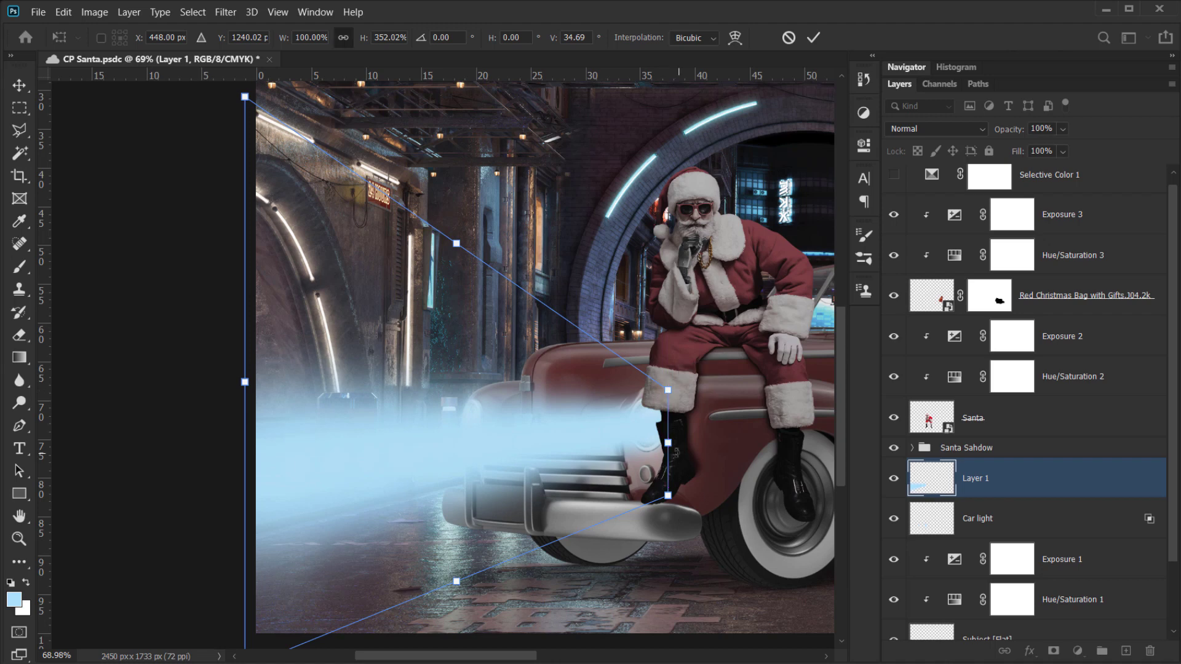
# - Flare the beam's outer end further, extending its lower corner below the image and raising its upper corner, to about 529% height
pyautogui.hscroll(-5, 453, 453)
pyautogui.moveTo(397, 611)
pyautogui.mouseDown()
pyautogui.moveTo(404, 649)
pyautogui.moveTo(398, 622)
pyautogui.mouseUp()
pyautogui.scroll(-4, 423, 552)
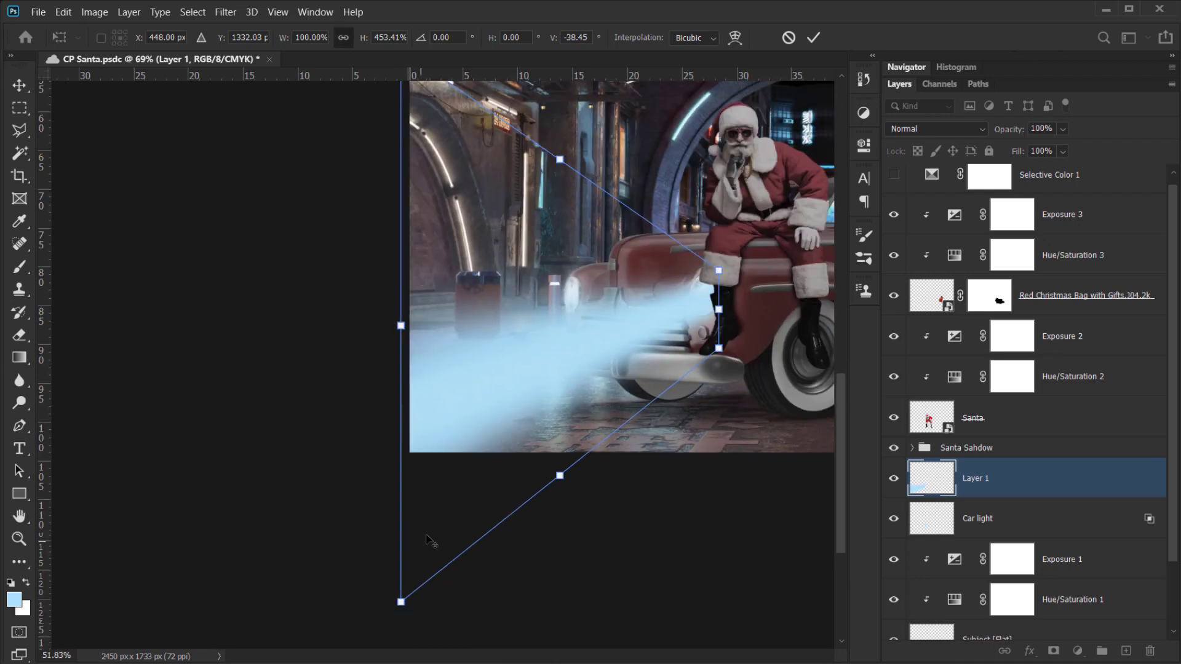
pyautogui.hotkey('alt', 'space')
pyautogui.click(254, 459)
pyautogui.scroll(4, 246, 519)
pyautogui.moveTo(241, 489); pyautogui.dragTo(807, 336)
pyautogui.moveTo(688, 342); pyautogui.dragTo(484, 515)
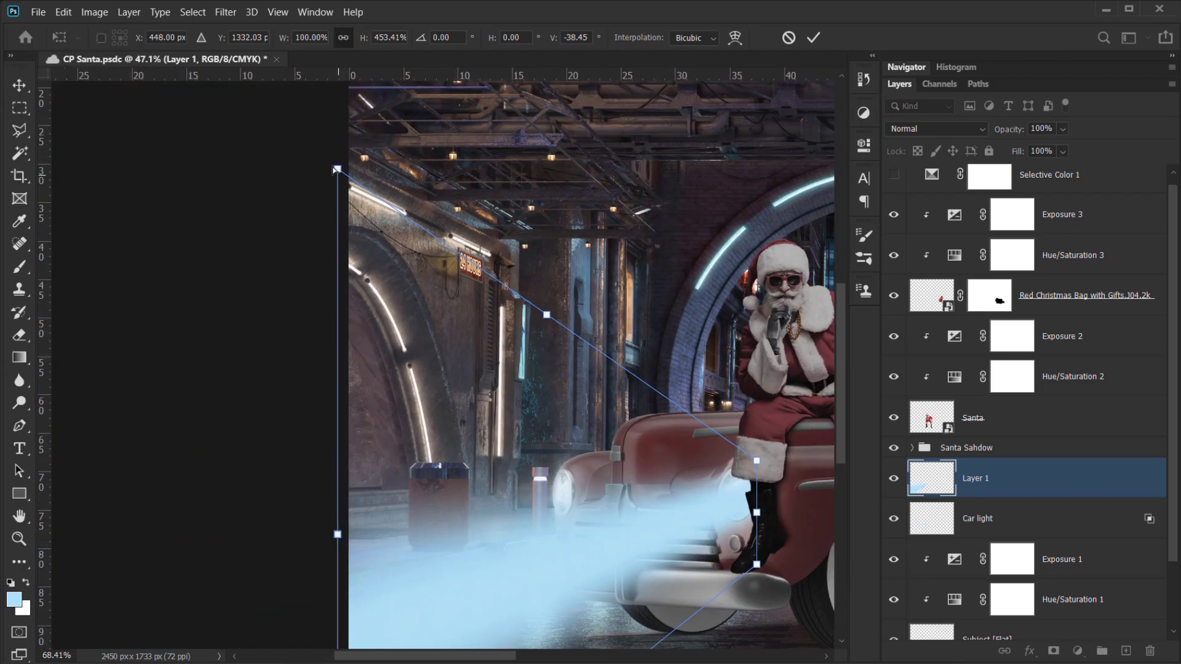
pyautogui.moveTo(339, 171); pyautogui.dragTo(312, 124)
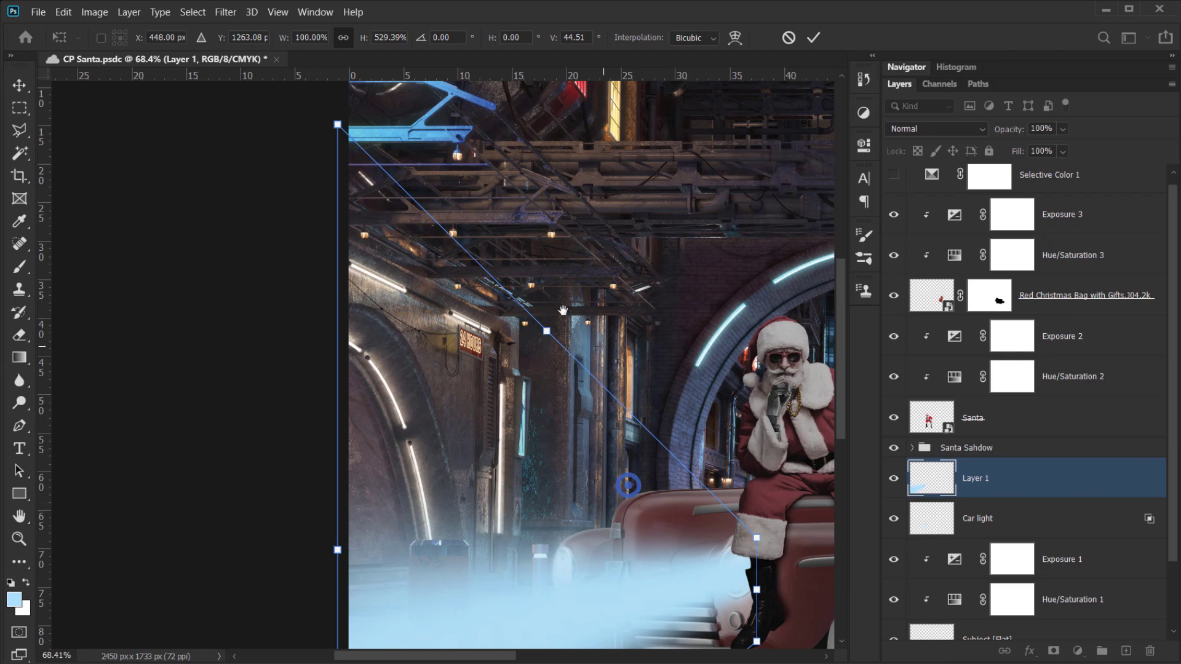
pyautogui.moveTo(656, 566); pyautogui.dragTo(551, 324)
pyautogui.moveTo(645, 391); pyautogui.dragTo(643, 392)
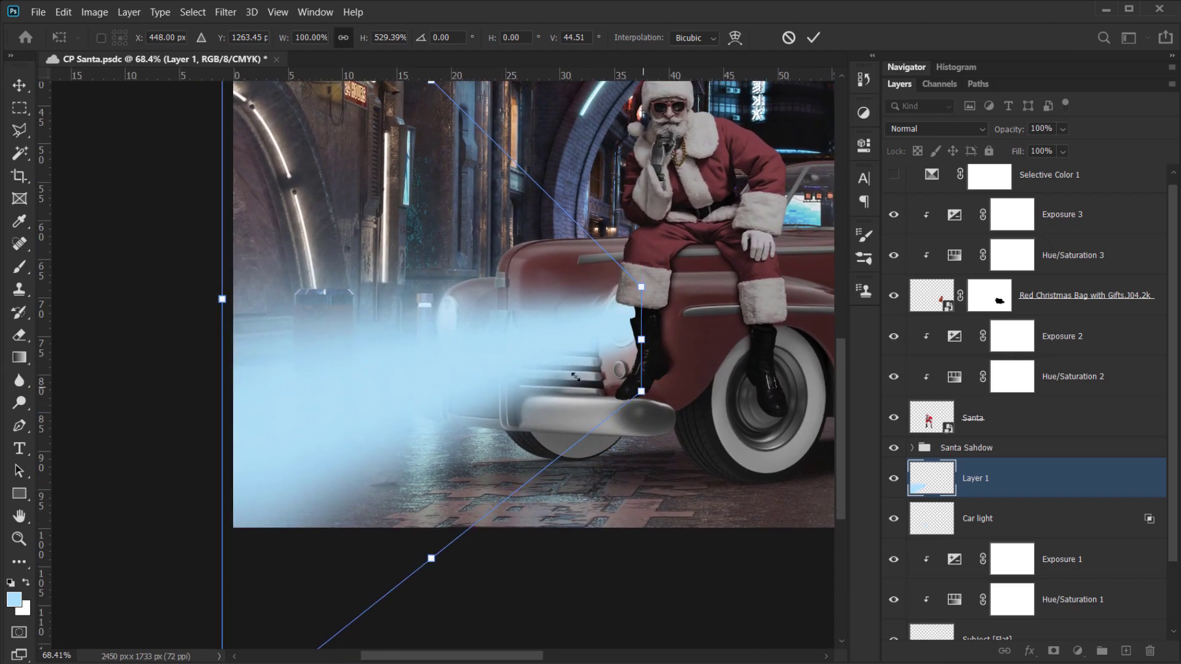
pyautogui.moveTo(501, 366); pyautogui.dragTo(526, 367)
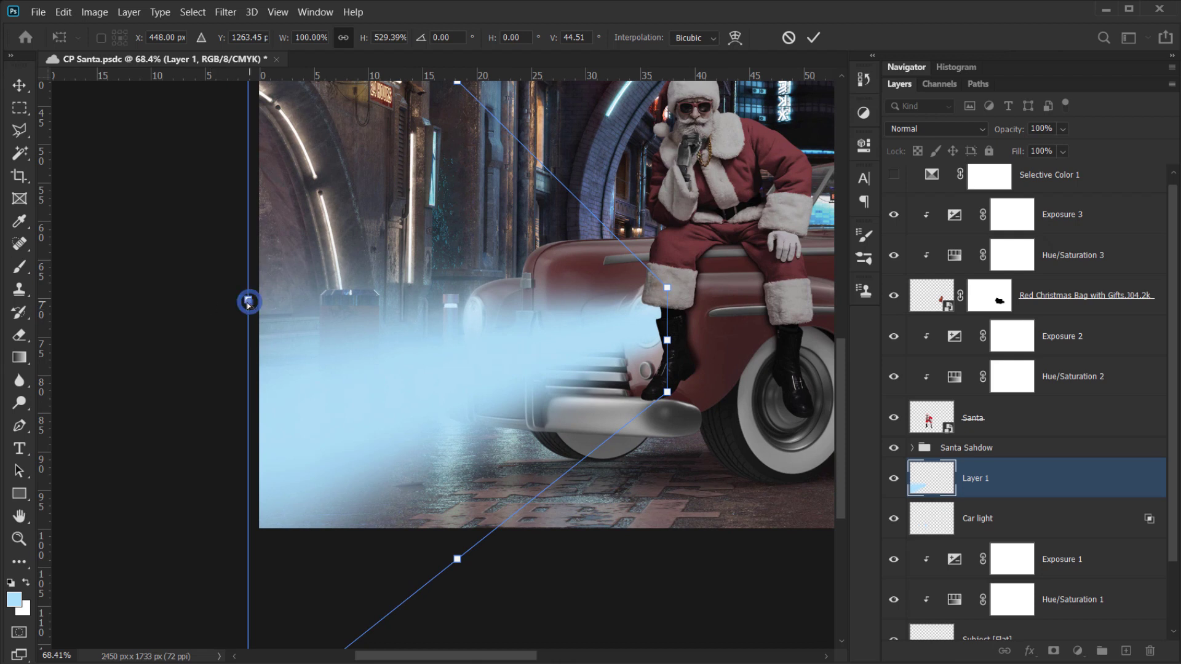
# - Fine-tune the beam's outer edge and headlight end to about 101% width and 517% height, and apply the transform
pyautogui.moveTo(248, 300); pyautogui.dragTo(258, 302)
pyautogui.hotkey('ctrl', 'z')
pyautogui.scroll(-2, 309, 371)
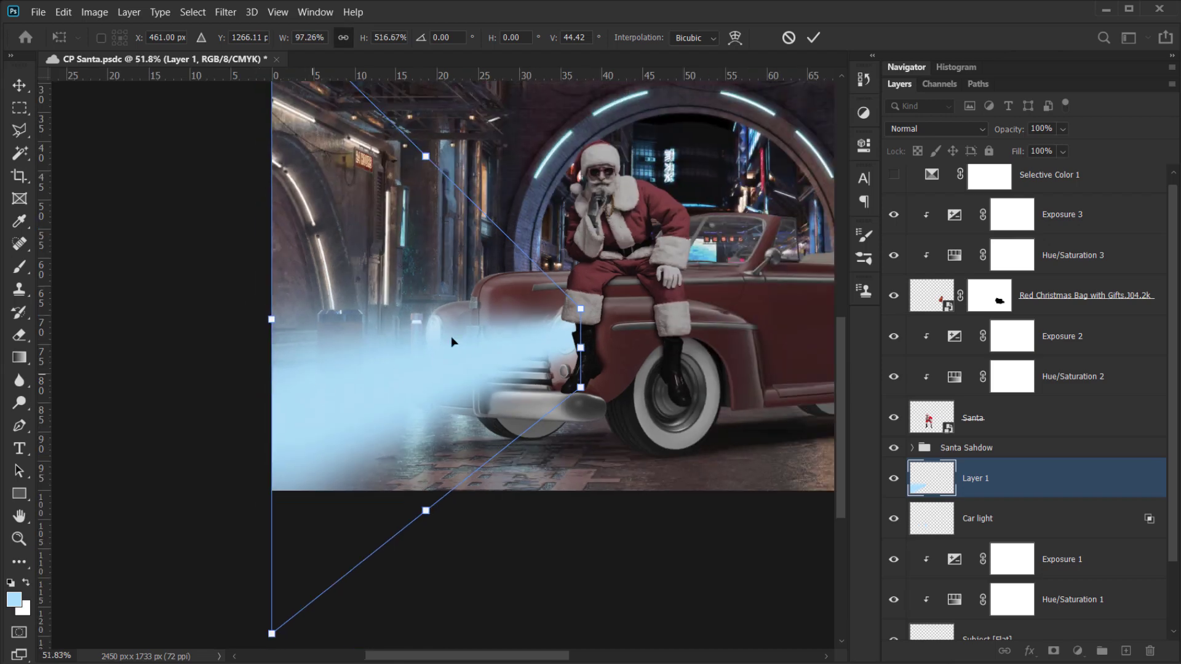
pyautogui.moveTo(581, 349); pyautogui.dragTo(585, 308)
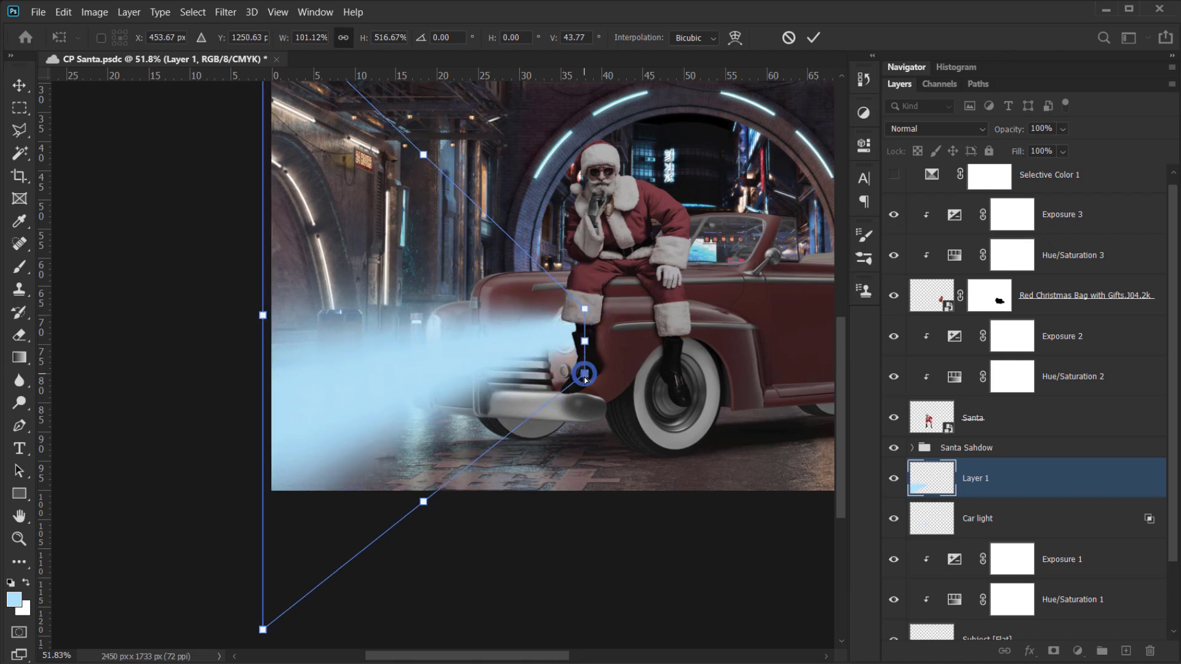
pyautogui.moveTo(585, 377); pyautogui.dragTo(585, 384)
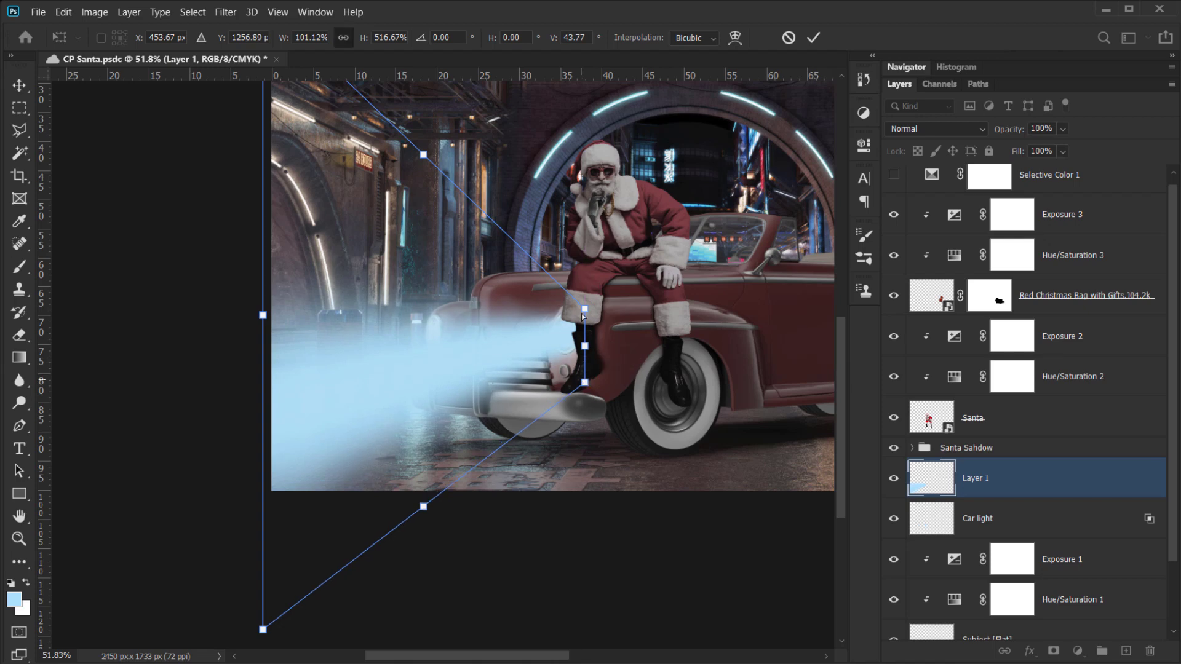
pyautogui.moveTo(586, 308); pyautogui.dragTo(585, 304)
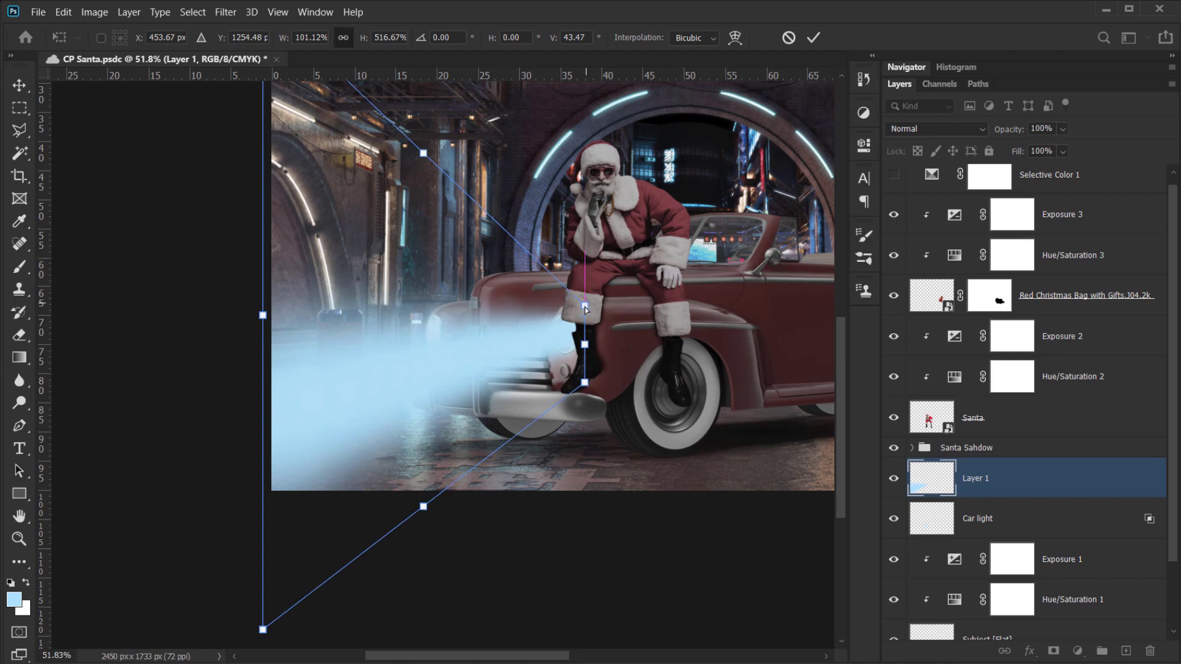
pyautogui.click(814, 38)
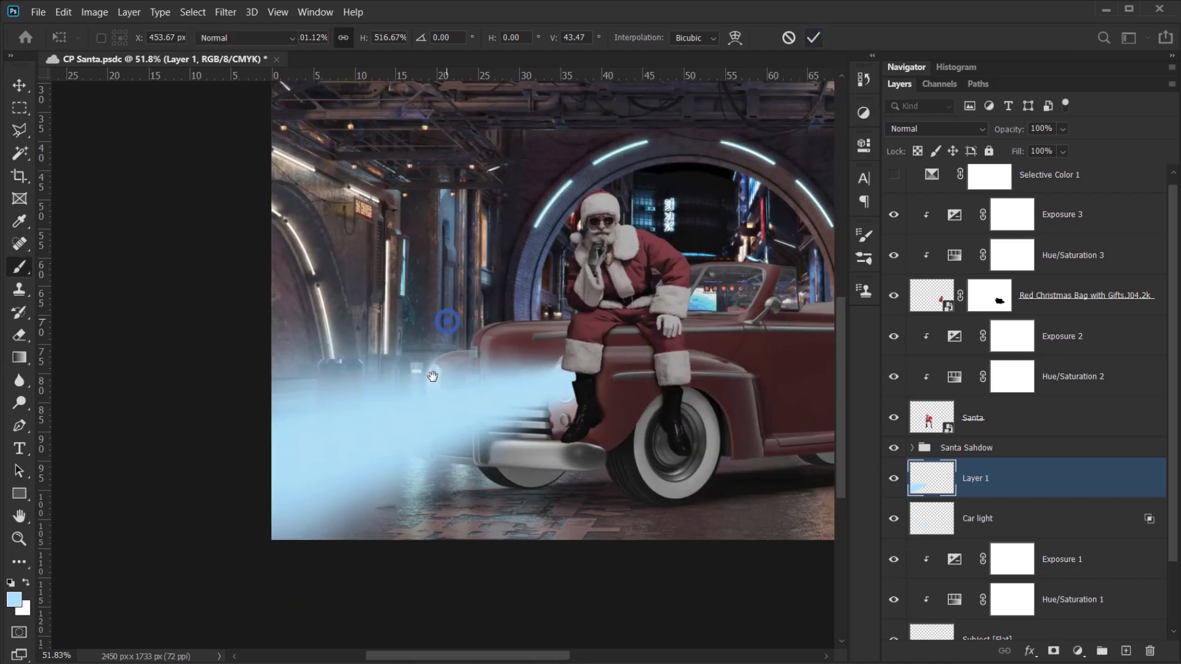
# - Open the blend mode choices for the light beam layer, Layer 1
pyautogui.click(910, 130)
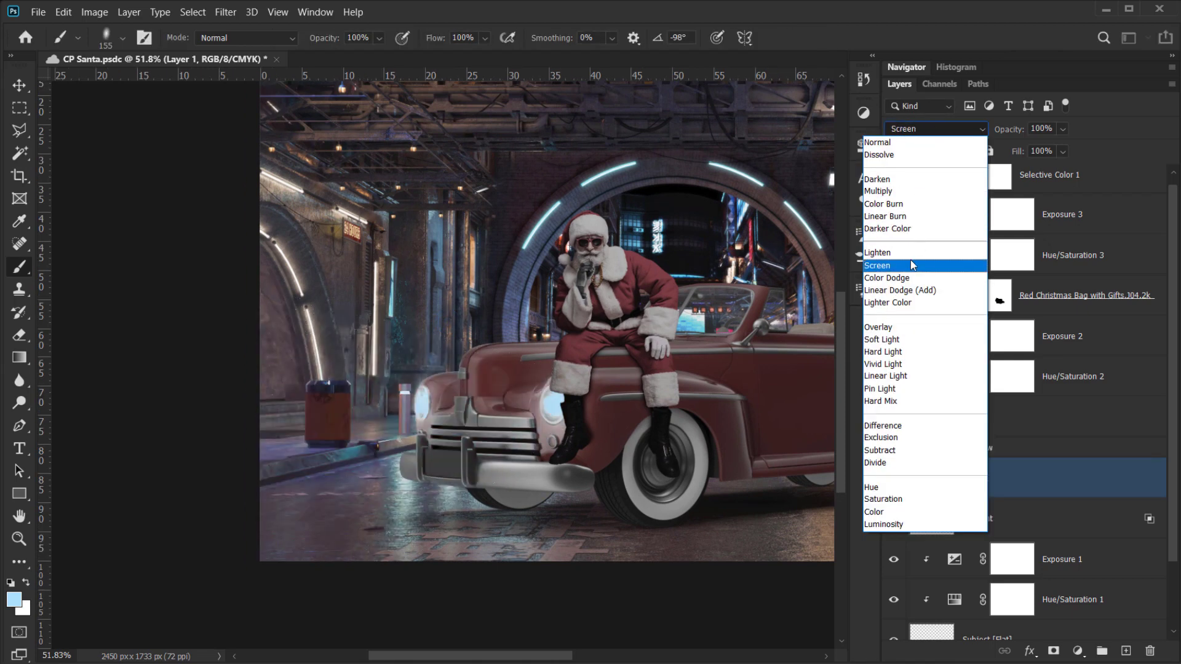
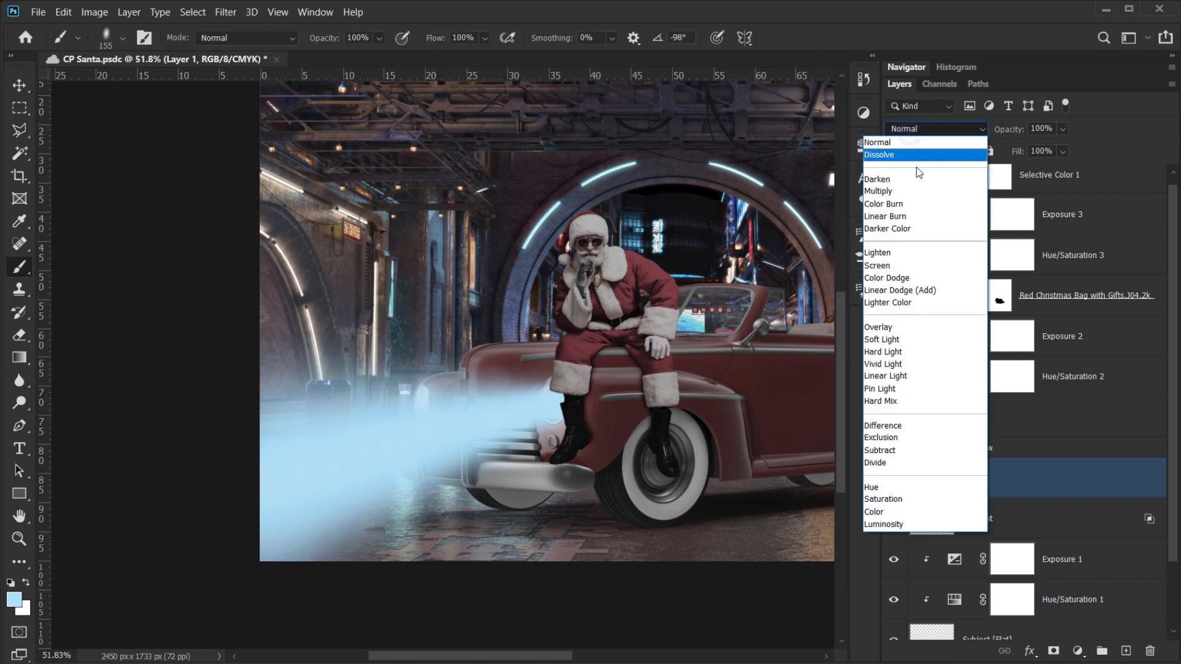
# - Set the blend mode of Layer 1, the painted light-blue headlight beam, to Screen
pyautogui.click(912, 265)
pyautogui.moveTo(486, 417); pyautogui.dragTo(441, 462)
pyautogui.scroll(4, 418, 481)
pyautogui.moveTo(1015, 490); pyautogui.dragTo(998, 470)
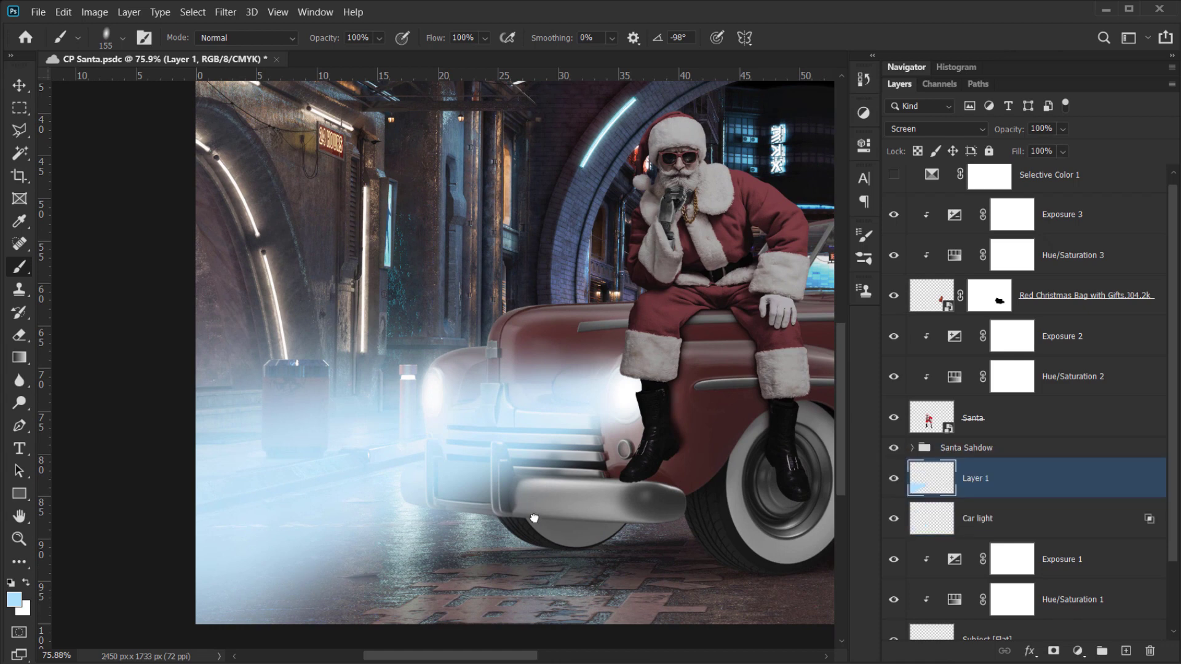
pyautogui.moveTo(389, 506); pyautogui.dragTo(343, 519)
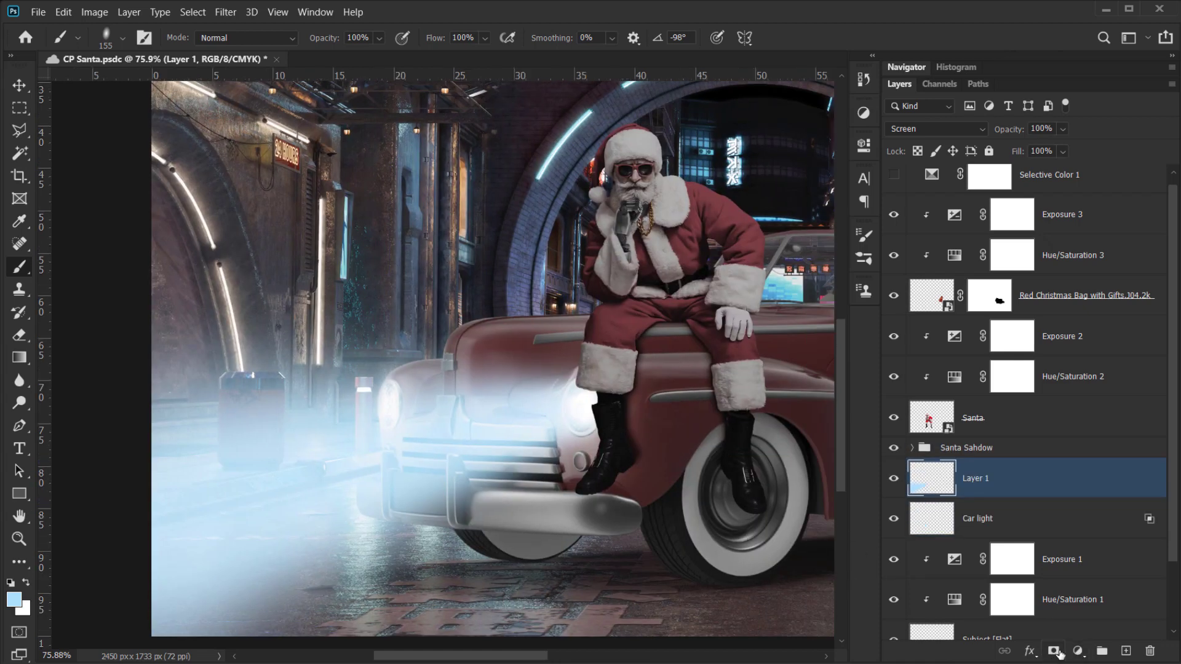
# - Add a black layer mask to Layer 1 and set up the Gradient tool with a linear white-to-transparent gradient
pyautogui.keyDown('alt'); pyautogui.click(1053, 652); pyautogui.keyUp('alt')
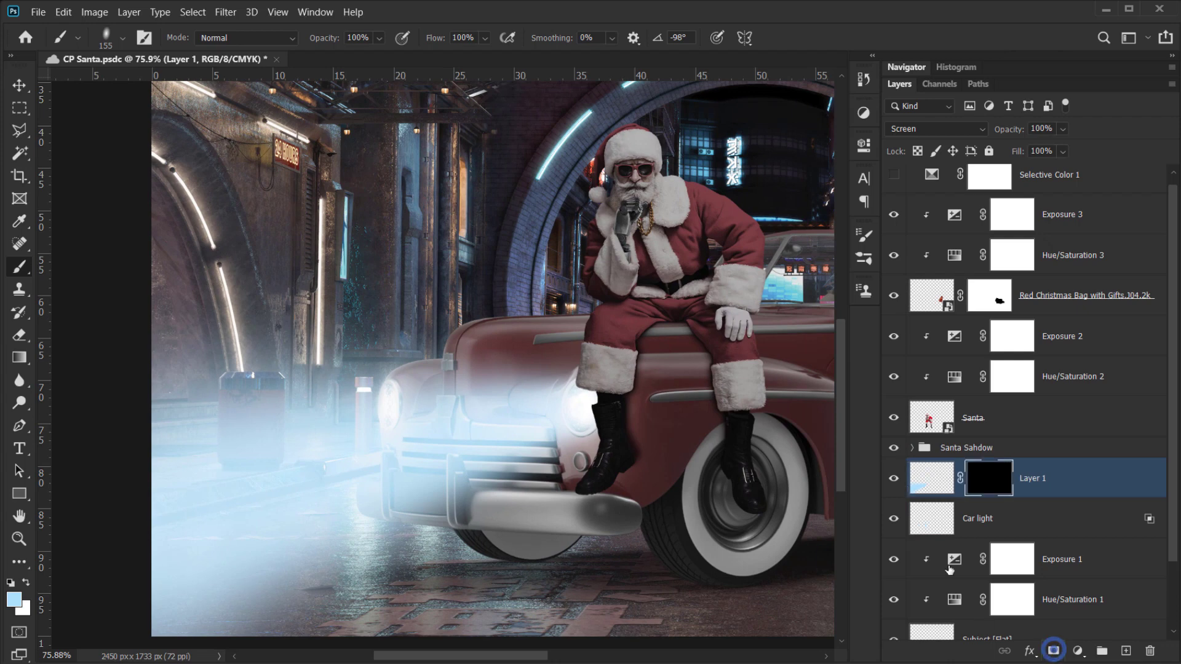
pyautogui.press('g')
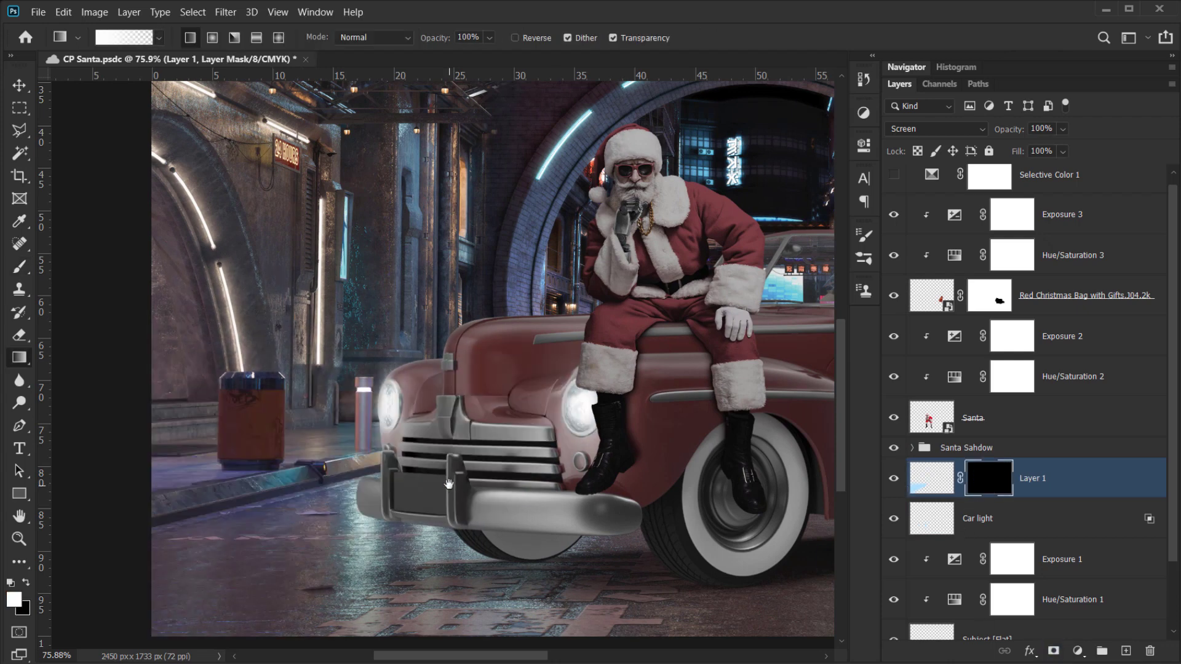
pyautogui.scroll(-3, 449, 484)
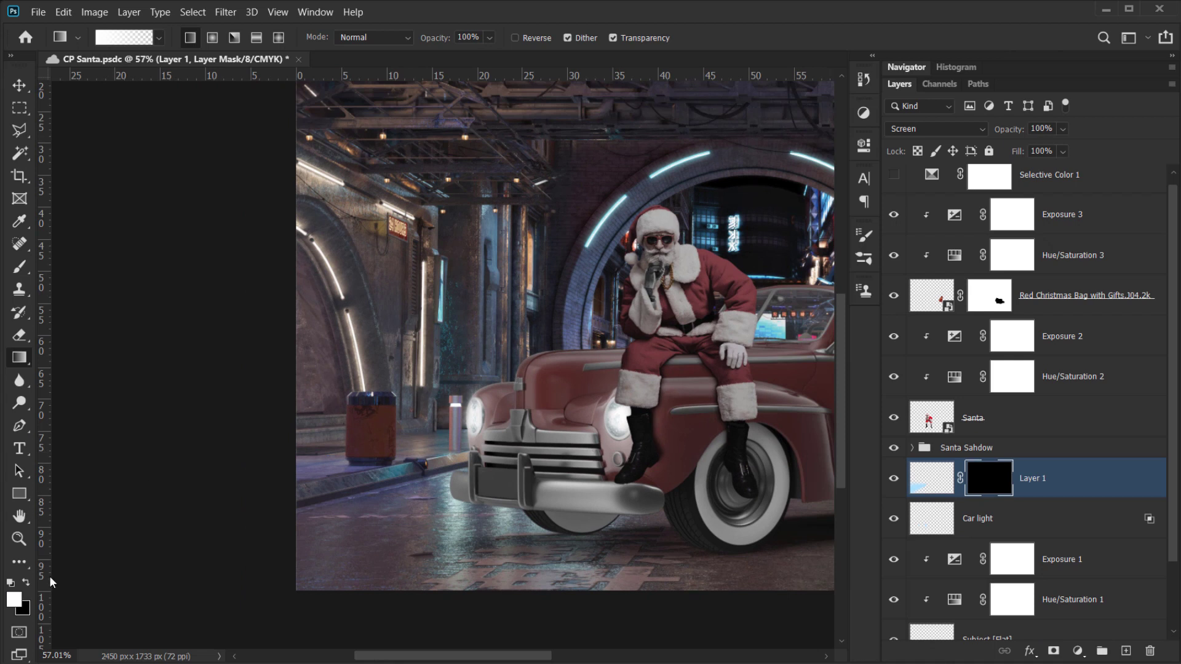
pyautogui.click(157, 38)
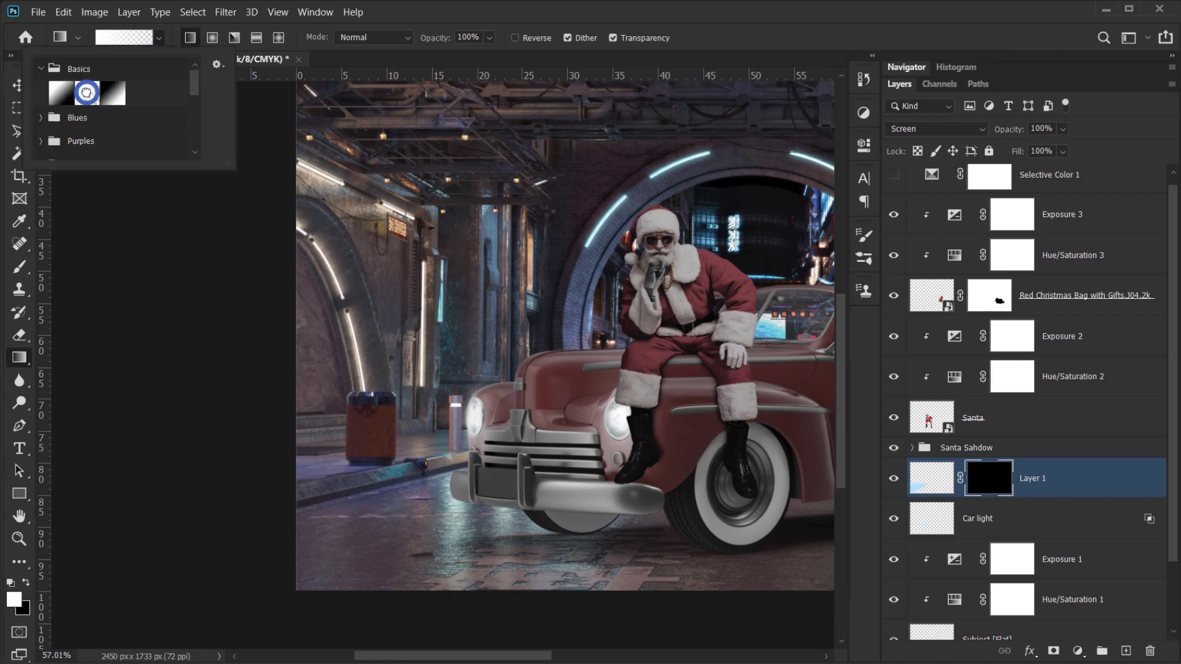
pyautogui.click(590, 7)
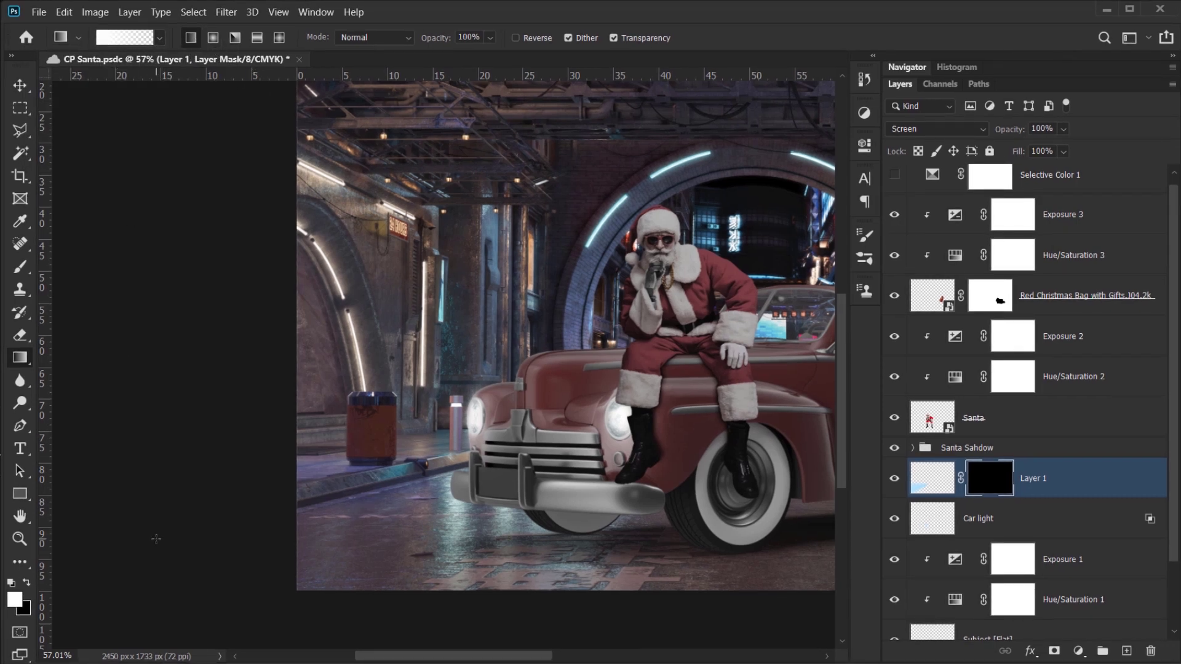
# - Try gradients of different lengths on Layer 1's mask, running from the car's front fender towards the image's left edge
pyautogui.moveTo(584, 429); pyautogui.dragTo(544, 451)
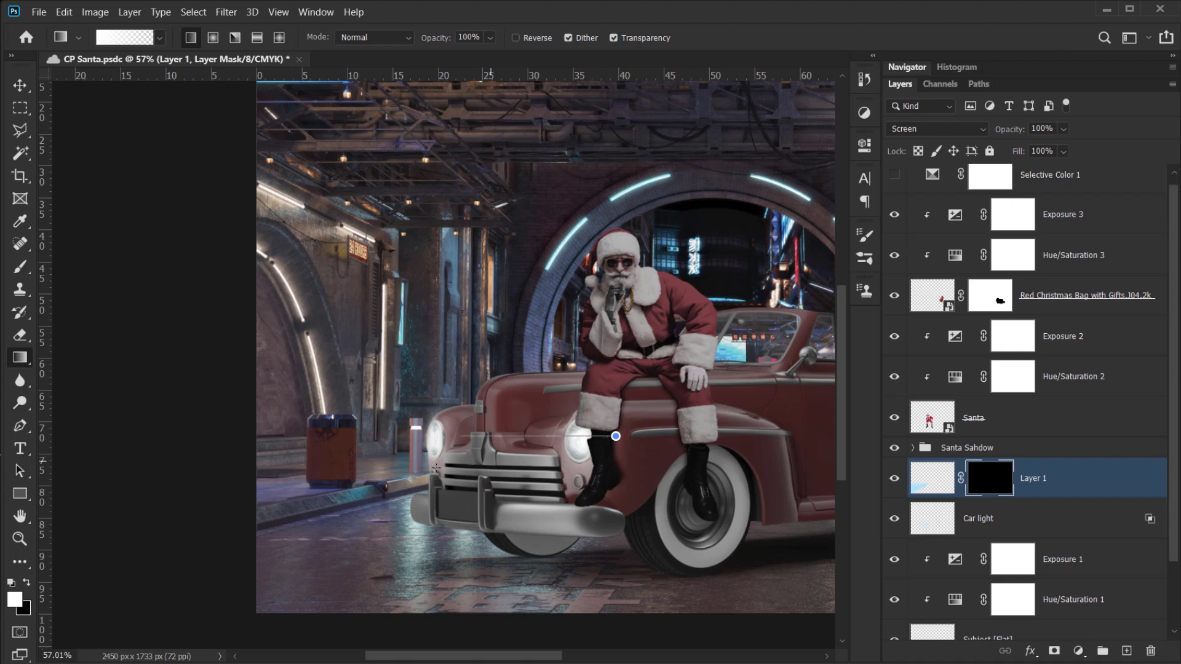
pyautogui.moveTo(360, 478); pyautogui.dragTo(361, 478)
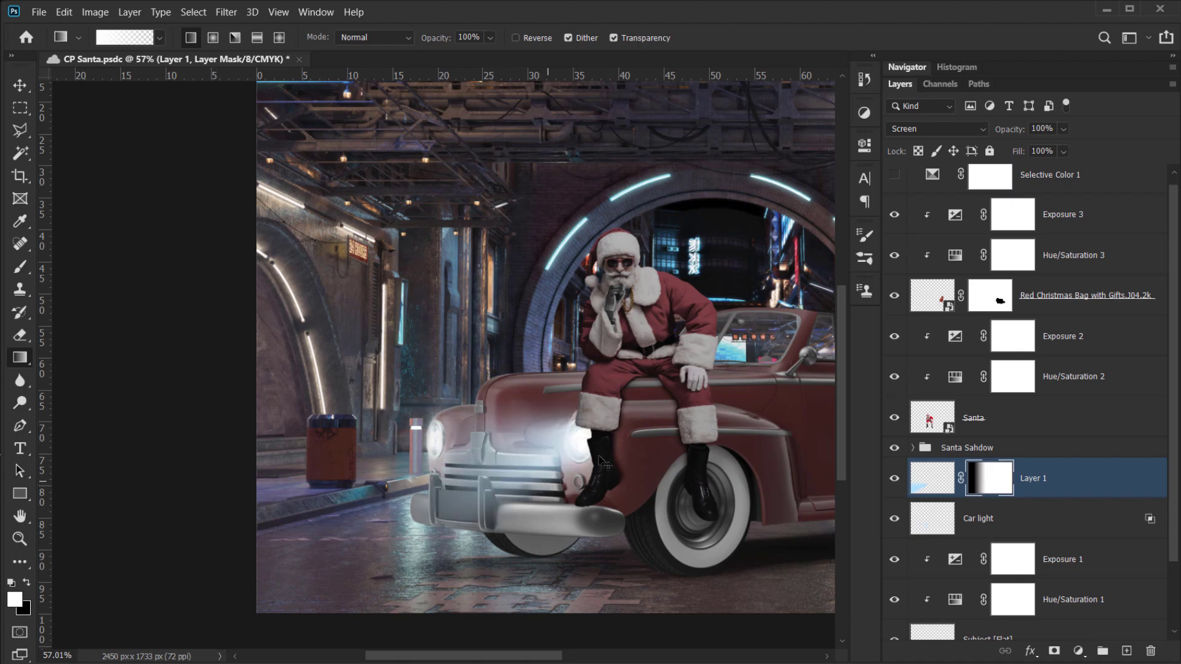
pyautogui.hotkey('ctrl', 'z')
pyautogui.moveTo(690, 429); pyautogui.dragTo(394, 481)
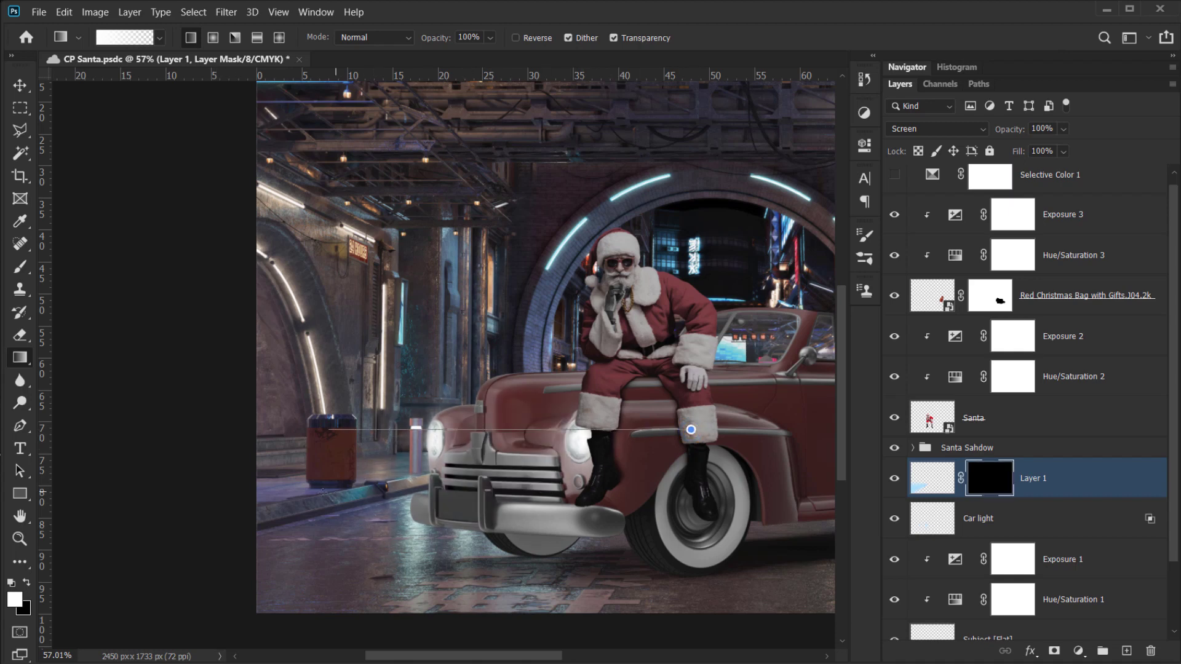
pyautogui.moveTo(323, 492); pyautogui.dragTo(295, 521)
pyautogui.scroll(3, 299, 540)
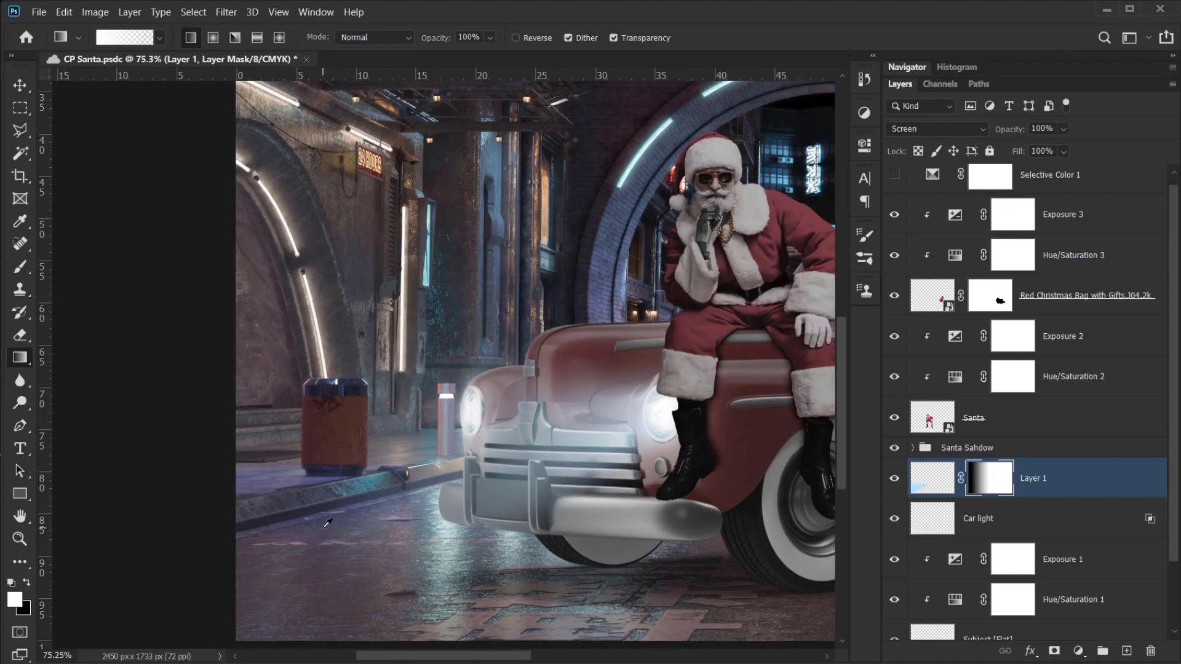
pyautogui.scroll(-1, 332, 521)
# - Compare the image with Layer 1 hidden and shown
pyautogui.click(895, 479)
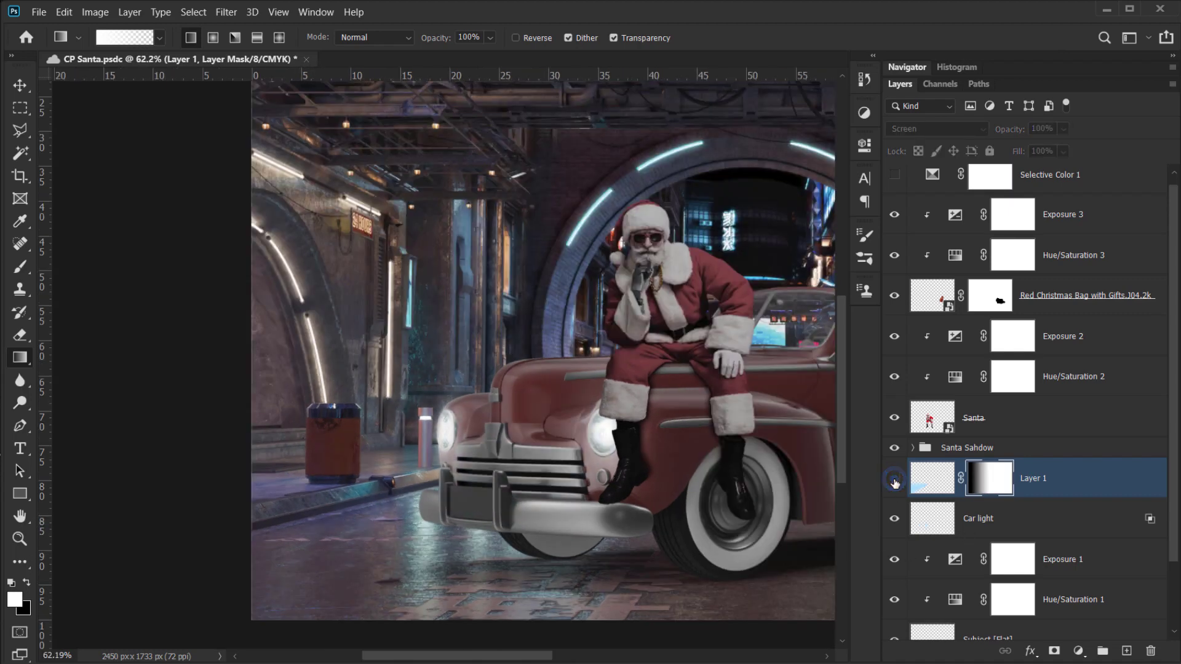
pyautogui.click(895, 478)
pyautogui.click(895, 479)
pyautogui.click(894, 479)
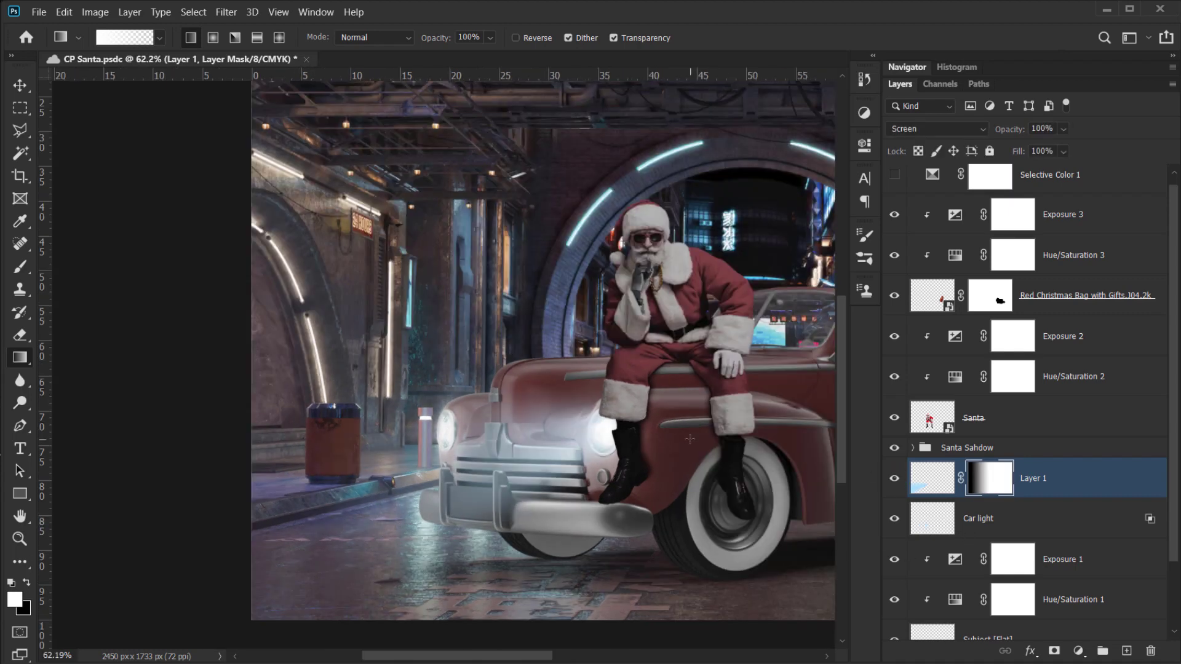
# - Try a longer mask gradient from the front fender past the image's left edge, and undo it
pyautogui.moveTo(752, 422); pyautogui.dragTo(236, 513)
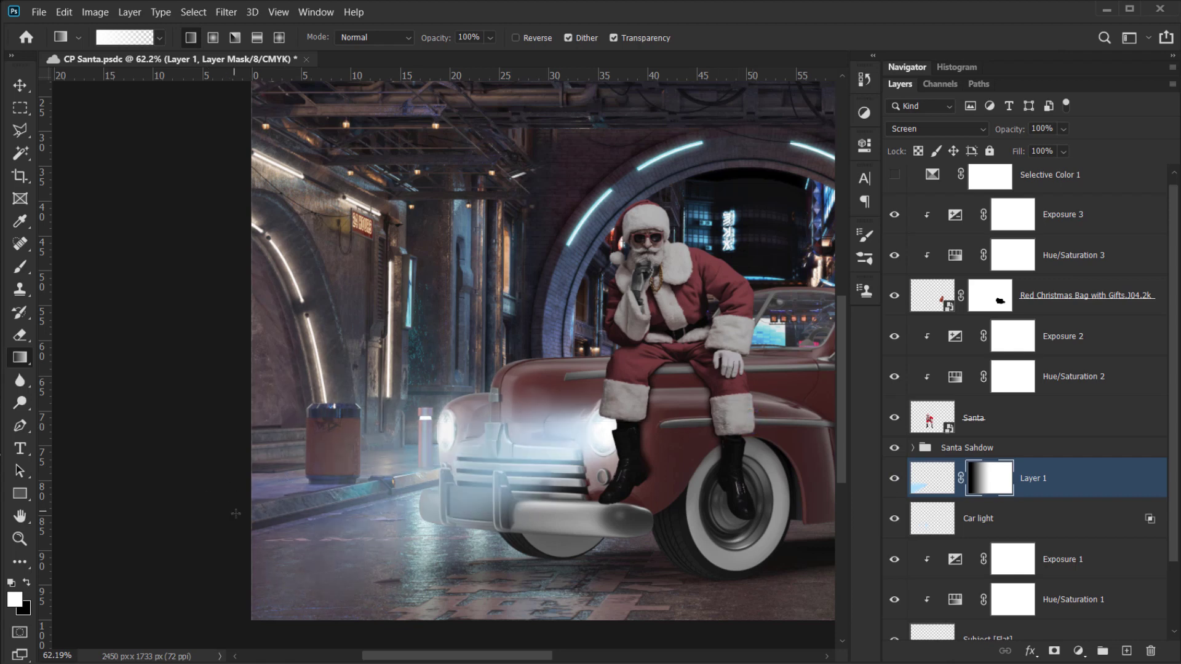
pyautogui.hotkey('ctrl', 'z')
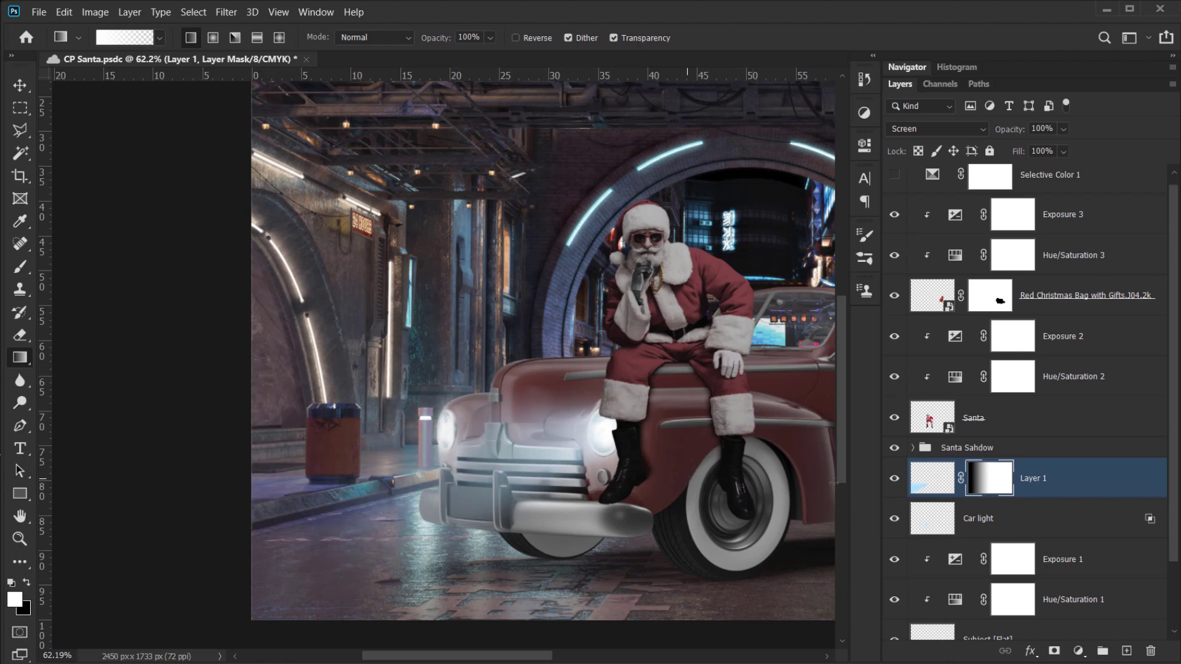
# - Examine the masked beam over the car's front and street by repeatedly toggling Layer 1's visibility
pyautogui.click(895, 478)
pyautogui.click(895, 479)
pyautogui.scroll(2, 345, 529)
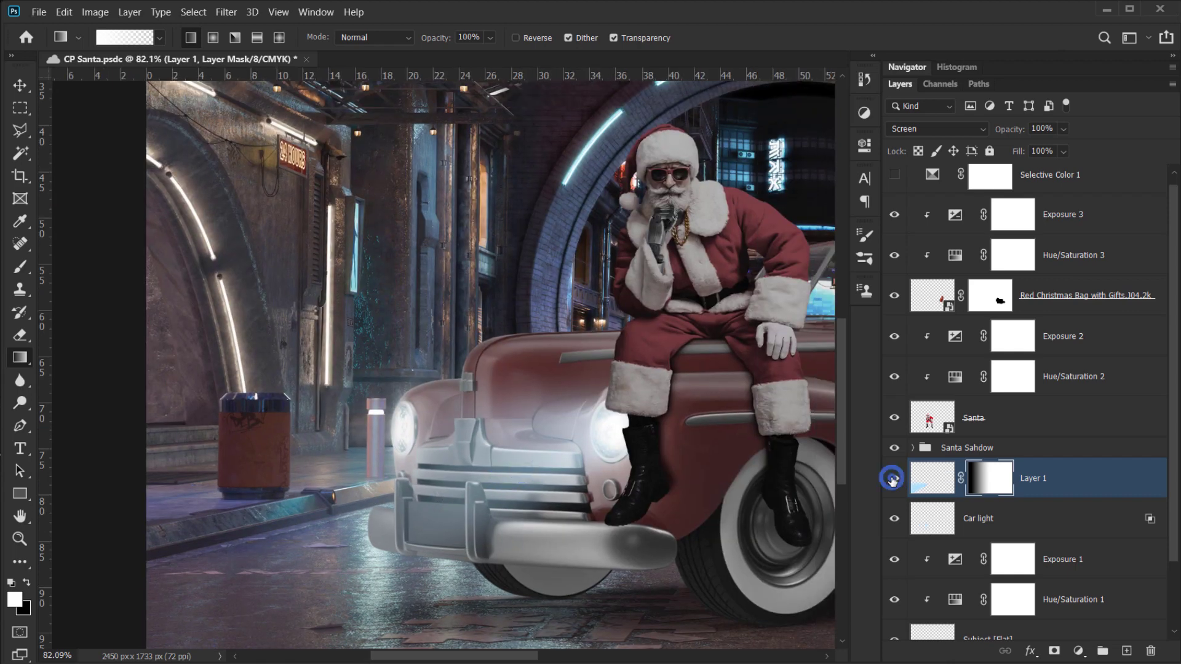
pyautogui.click(895, 478)
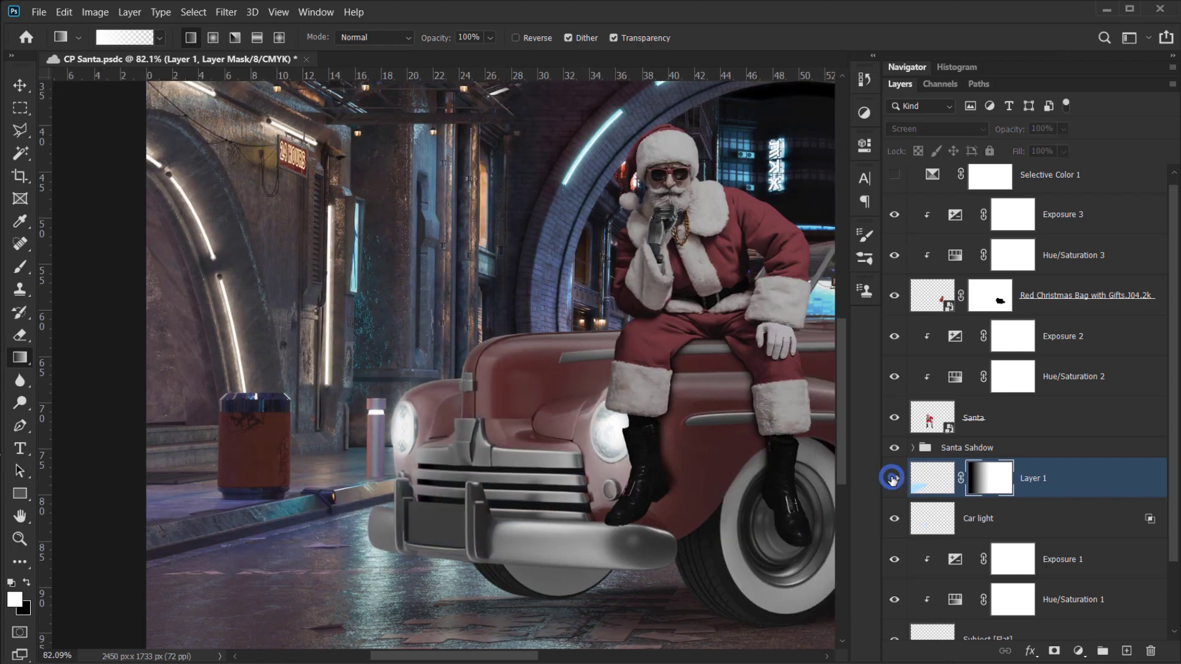
pyautogui.click(895, 479)
pyautogui.moveTo(333, 502); pyautogui.dragTo(396, 489)
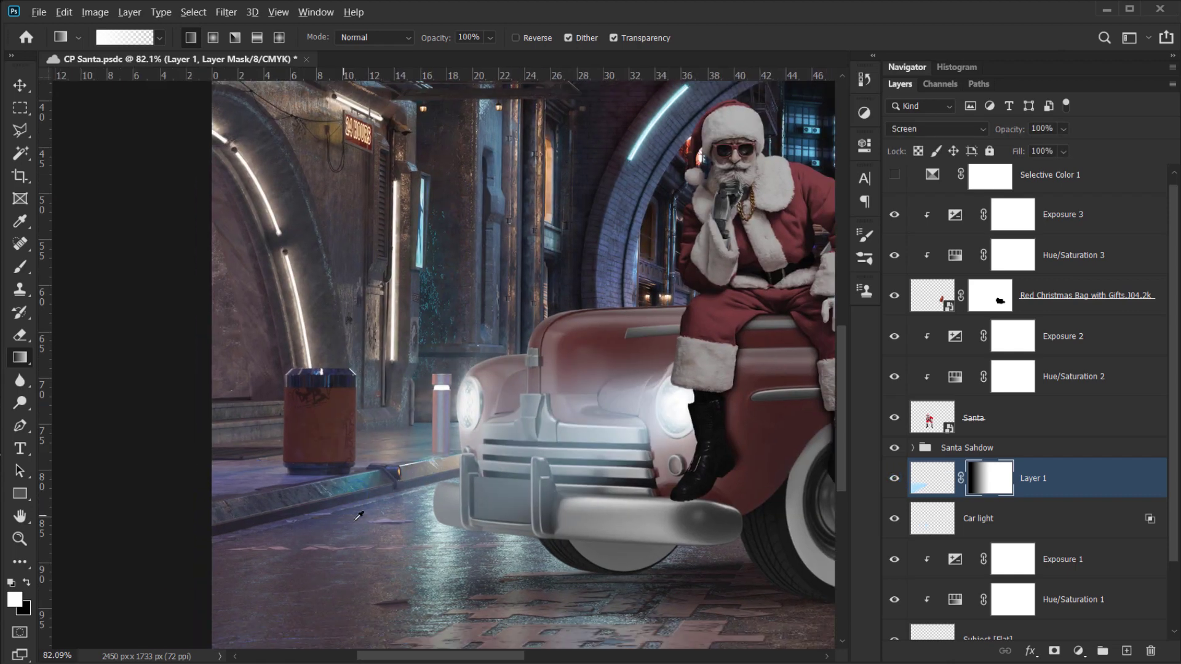
pyautogui.scroll(-2, 359, 515)
pyautogui.moveTo(612, 434); pyautogui.dragTo(594, 440)
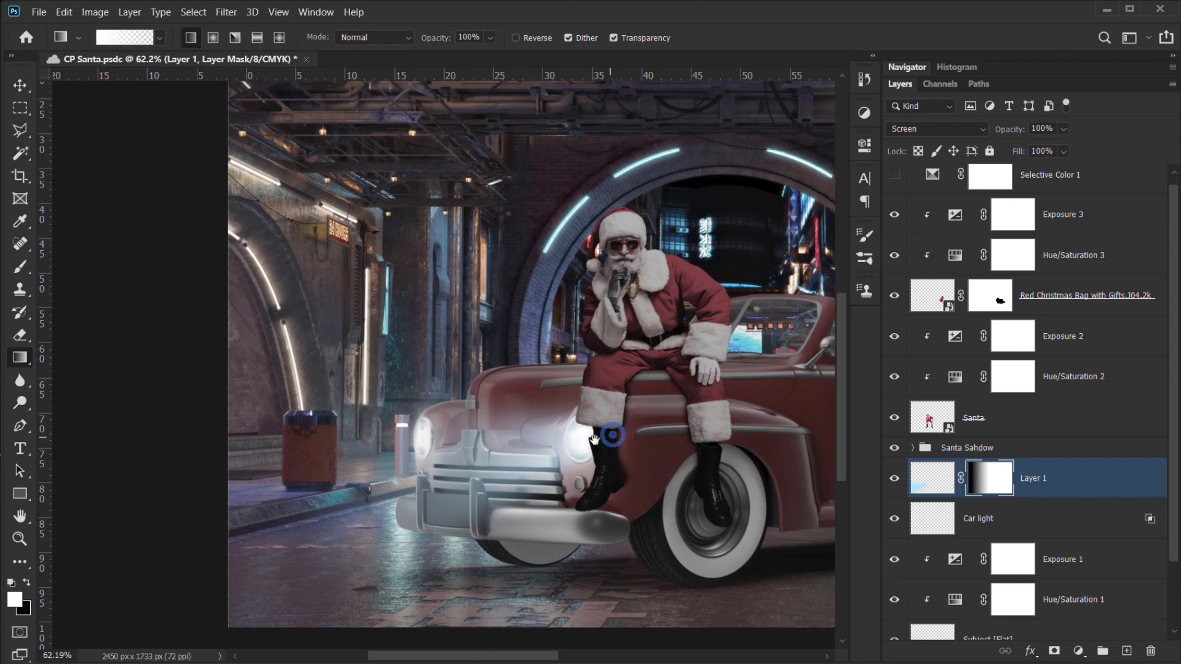
pyautogui.click(991, 474)
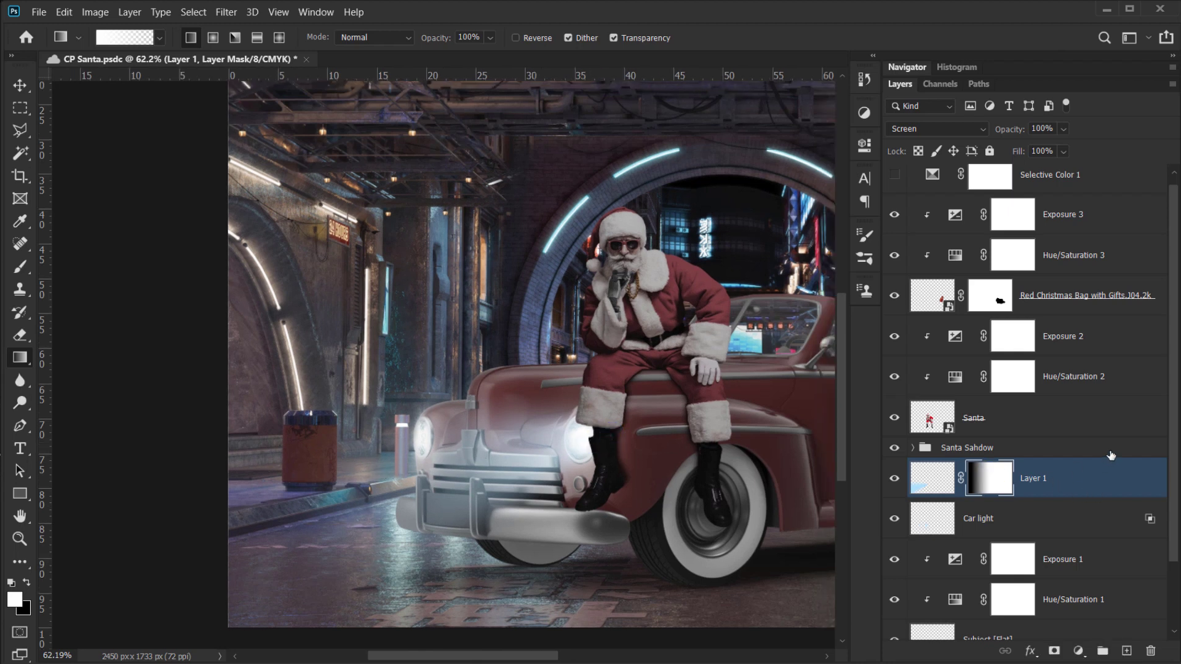
pyautogui.hotkey('ctrl', ',')
pyautogui.hotkey('ctrl', ',')
pyautogui.hotkey('ctrl', ',')
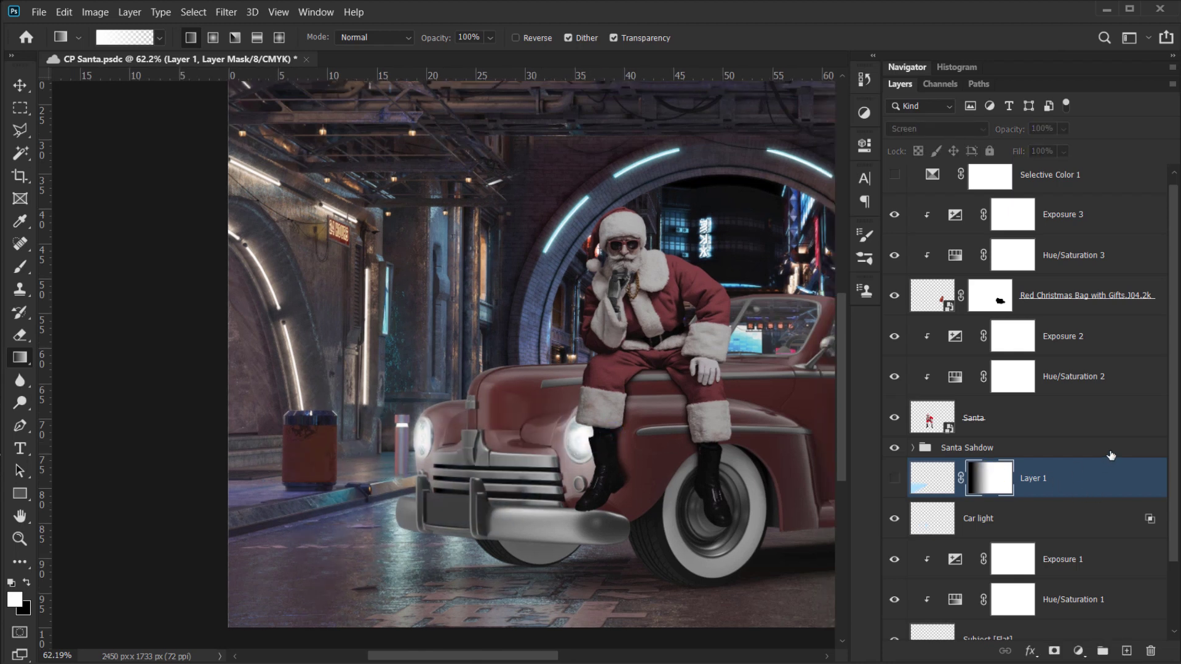
pyautogui.hotkey('ctrl', ',')
pyautogui.hotkey('ctrl', ',')
pyautogui.hotkey('ctrl', ',')
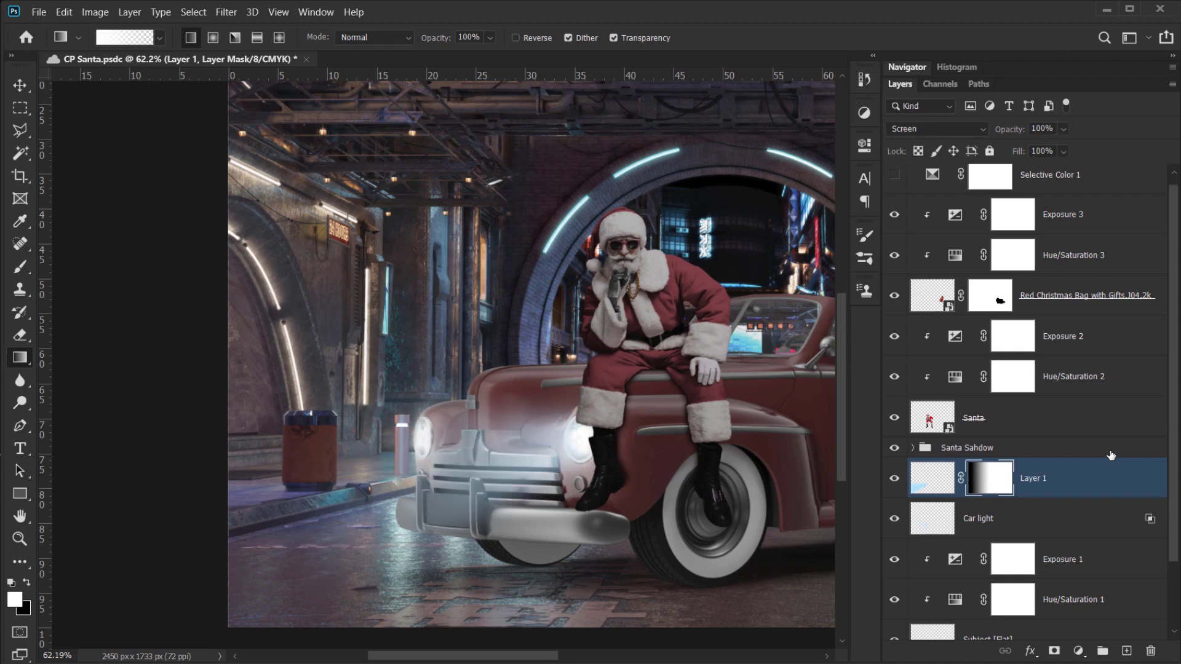
pyautogui.hotkey('ctrl', ',')
pyautogui.hotkey('ctrl', ',')
# - Refill Layer 1's mask with black and draw a linear gradient from beside the near headlight past the image's left edge
pyautogui.hotkey('ctrl', 'BackSpace')
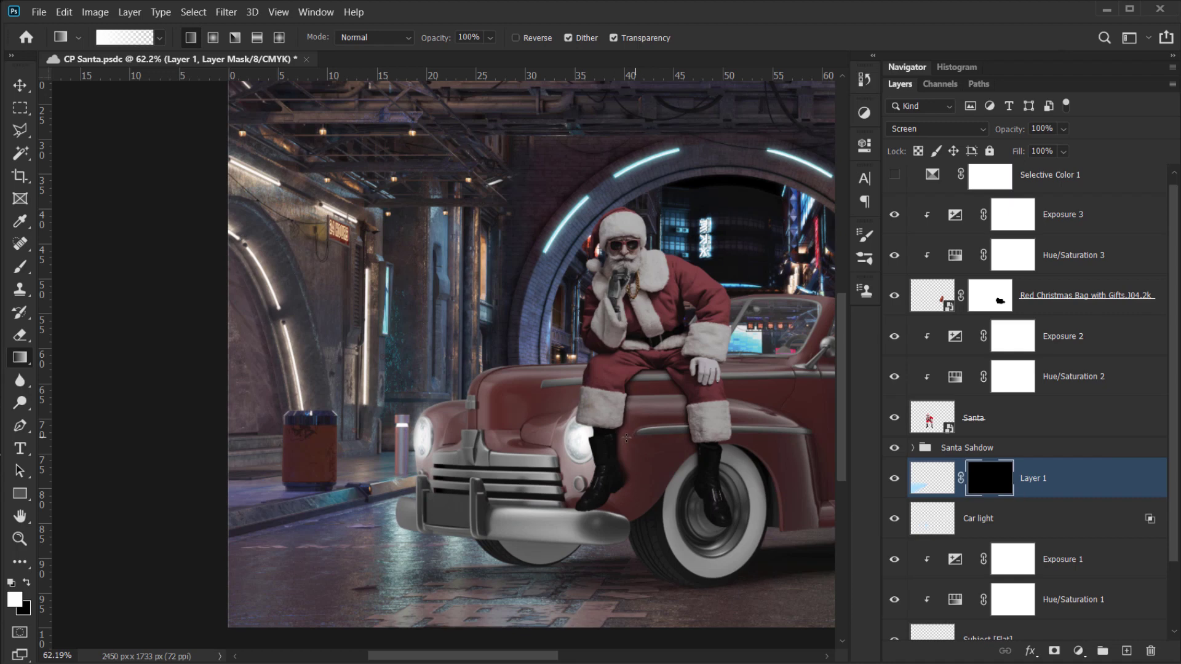
pyautogui.moveTo(620, 439); pyautogui.dragTo(488, 462)
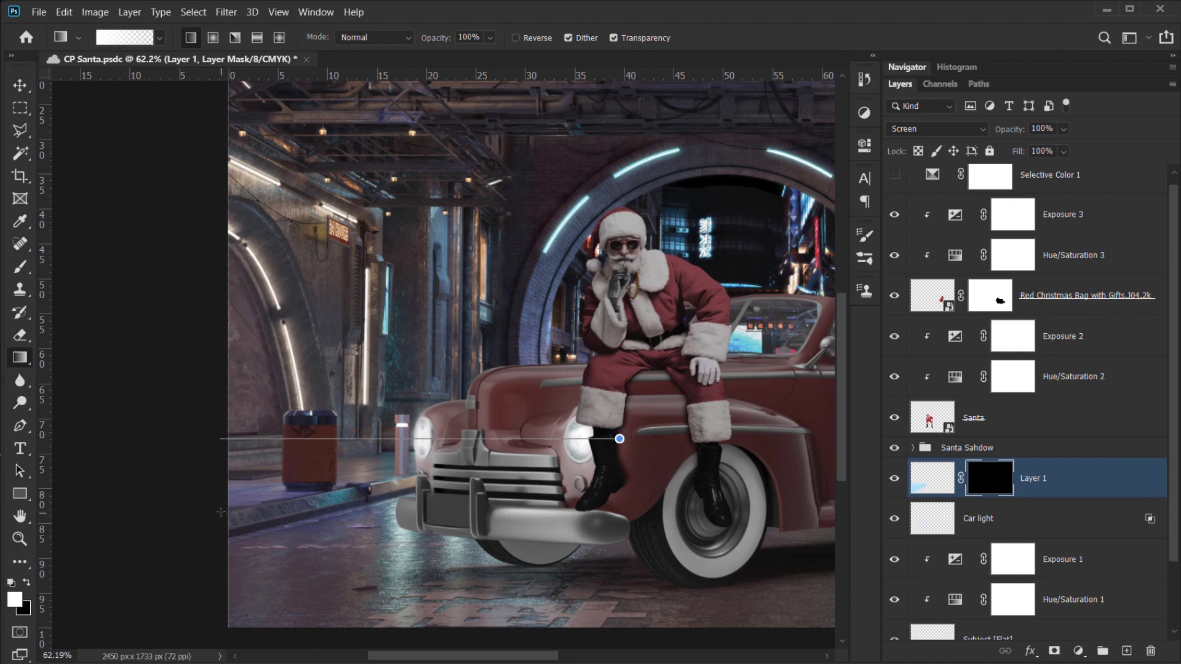
pyautogui.moveTo(220, 512); pyautogui.dragTo(220, 513)
pyautogui.keyDown('alt'); pyautogui.scroll(-3, 412, 529); pyautogui.keyUp('alt')
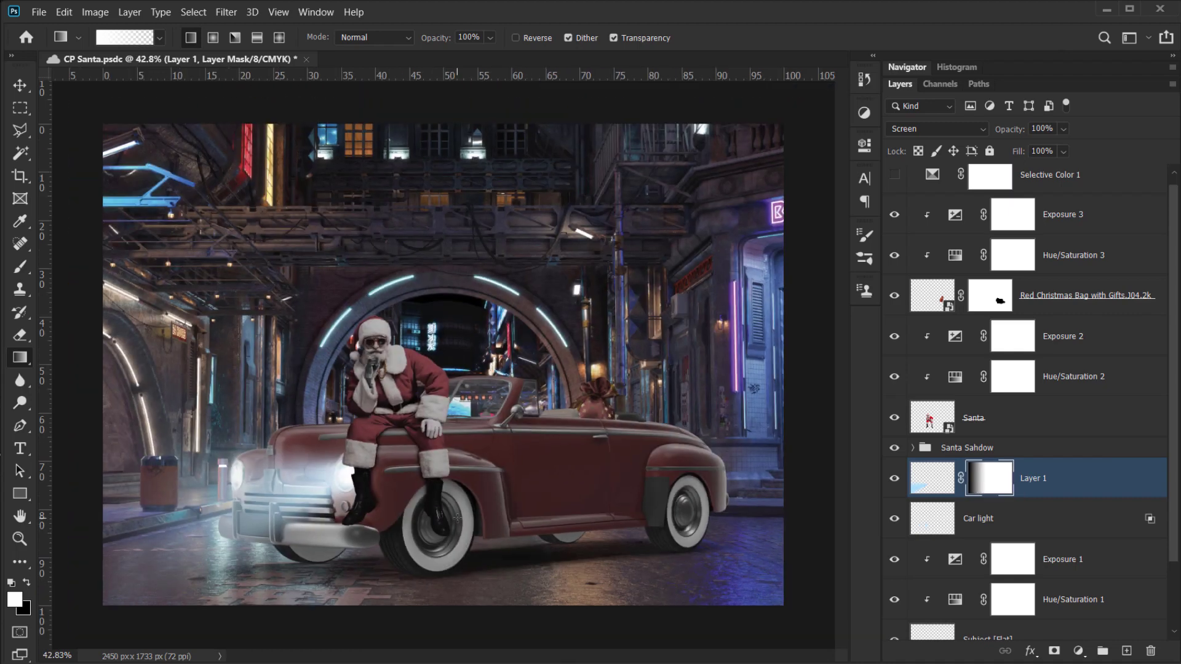
pyautogui.scroll(5, 518, 429)
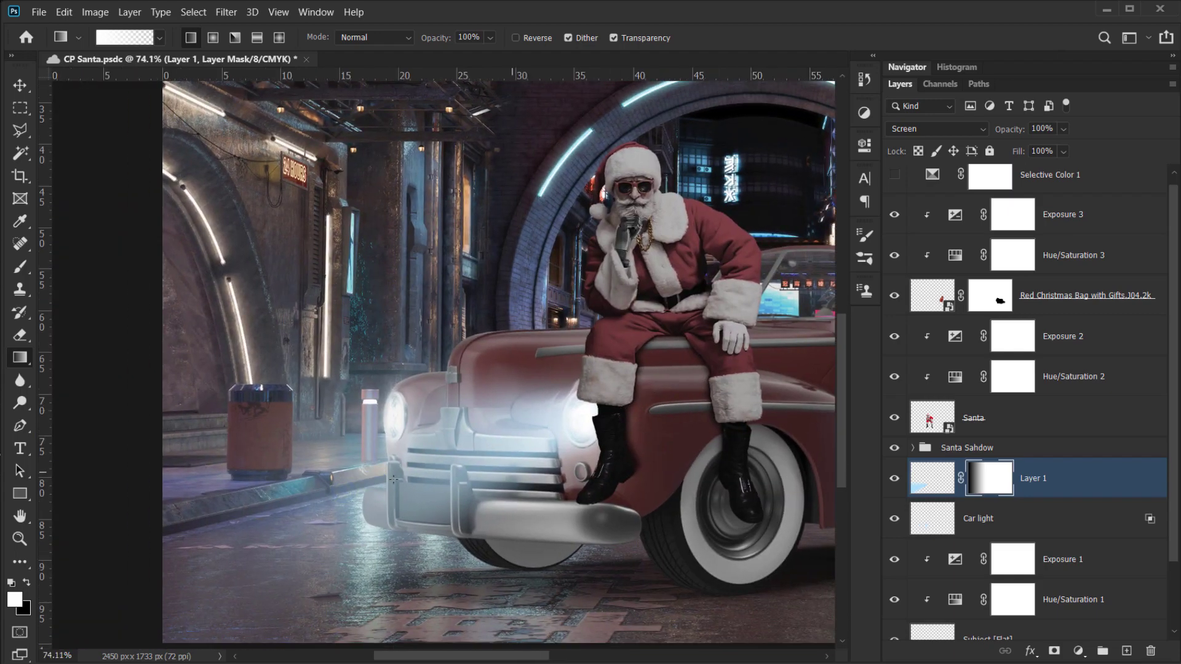
pyautogui.scroll(2, 519, 430)
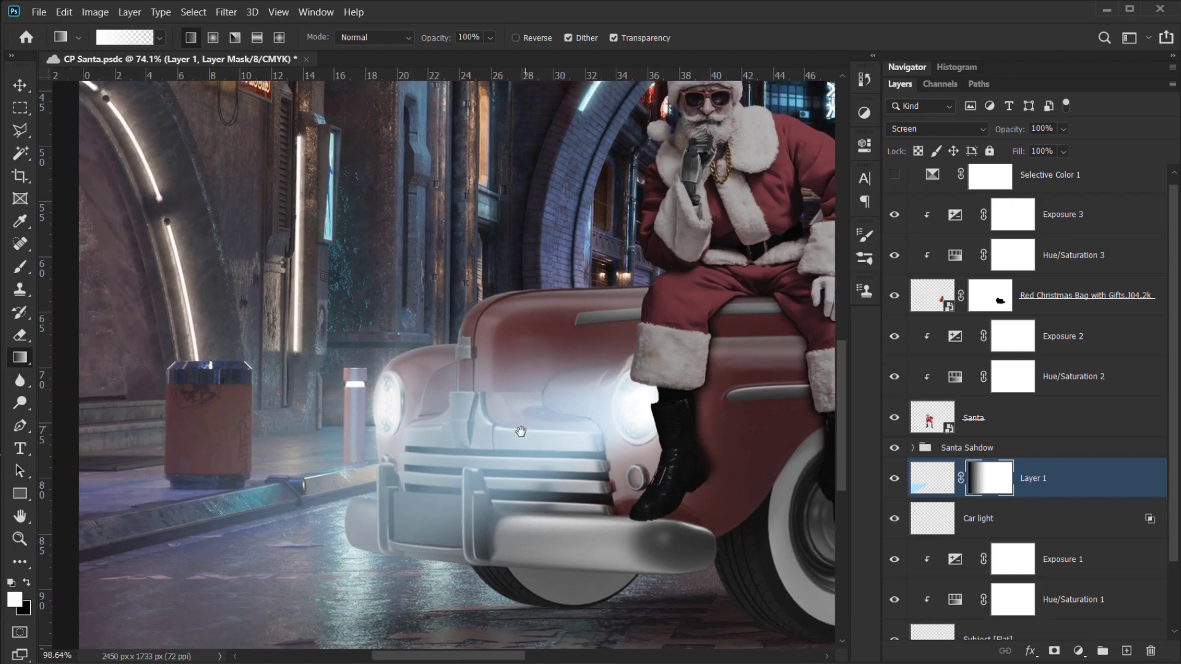
# - Duplicate Layer 1 with its mask and make the copy's image content active instead of its mask
pyautogui.moveTo(451, 451); pyautogui.dragTo(489, 444)
pyautogui.scroll(-3, 470, 445)
pyautogui.moveTo(1052, 479); pyautogui.dragTo(1049, 468)
pyautogui.click(995, 489)
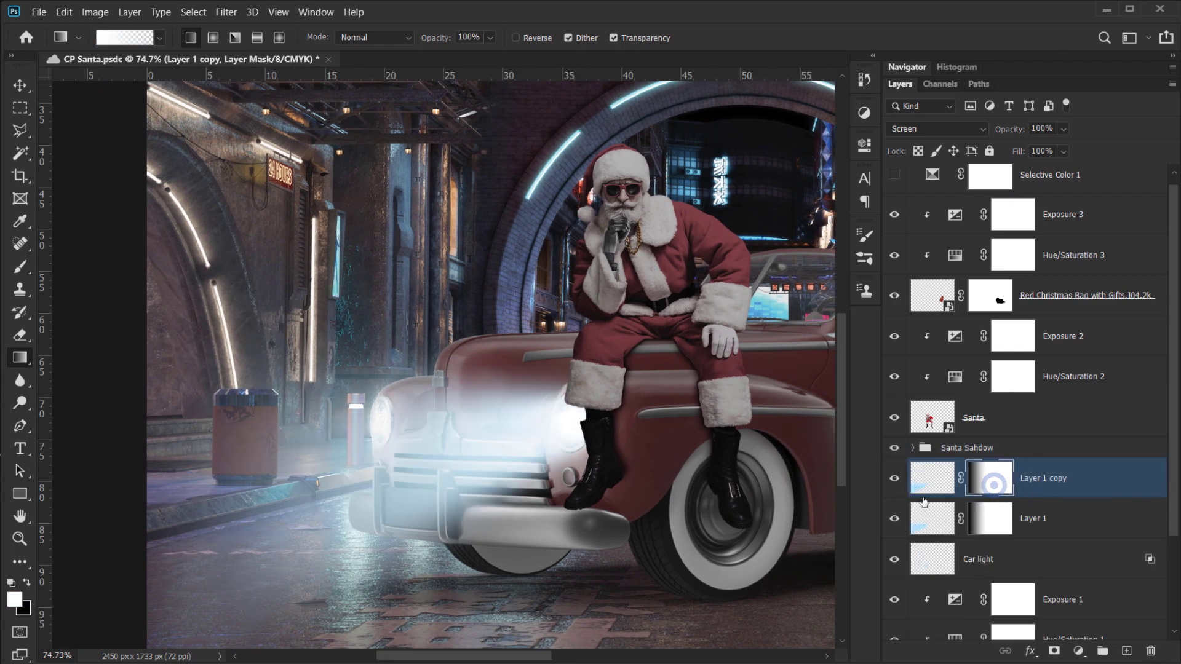
pyautogui.click(925, 490)
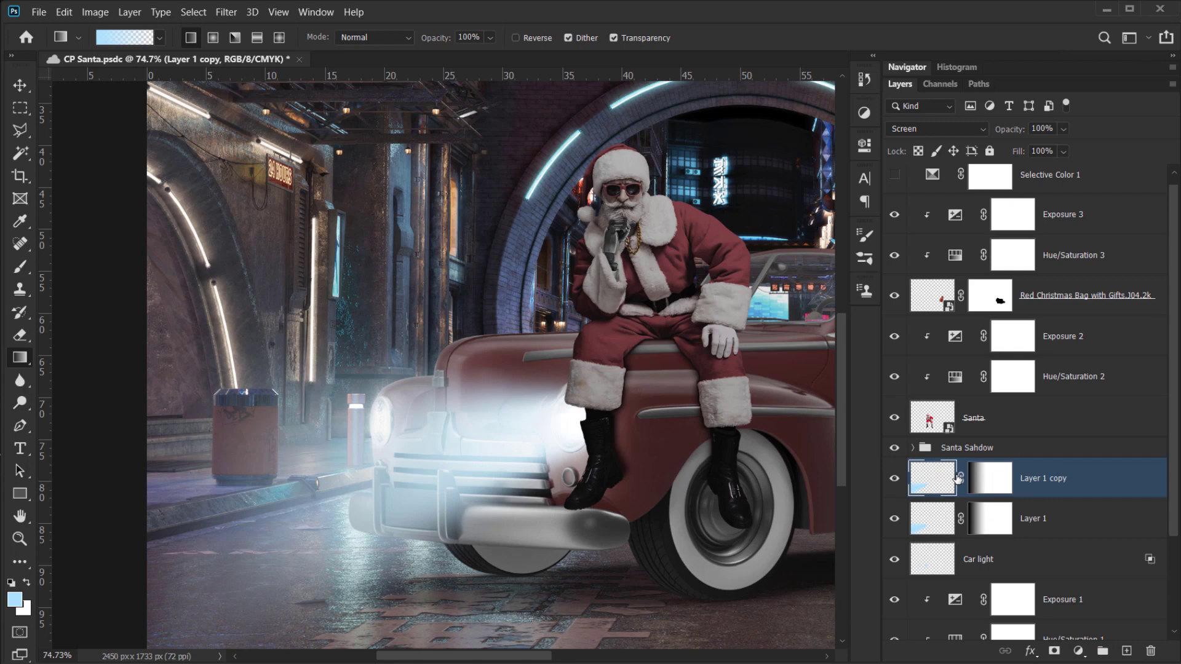
# - Transform the Layer 1 copy, moving its beam onto the car's far headlight and narrowing it to about 82% width
pyautogui.hotkey('ctrl', 't')
pyautogui.moveTo(532, 538); pyautogui.dragTo(501, 462)
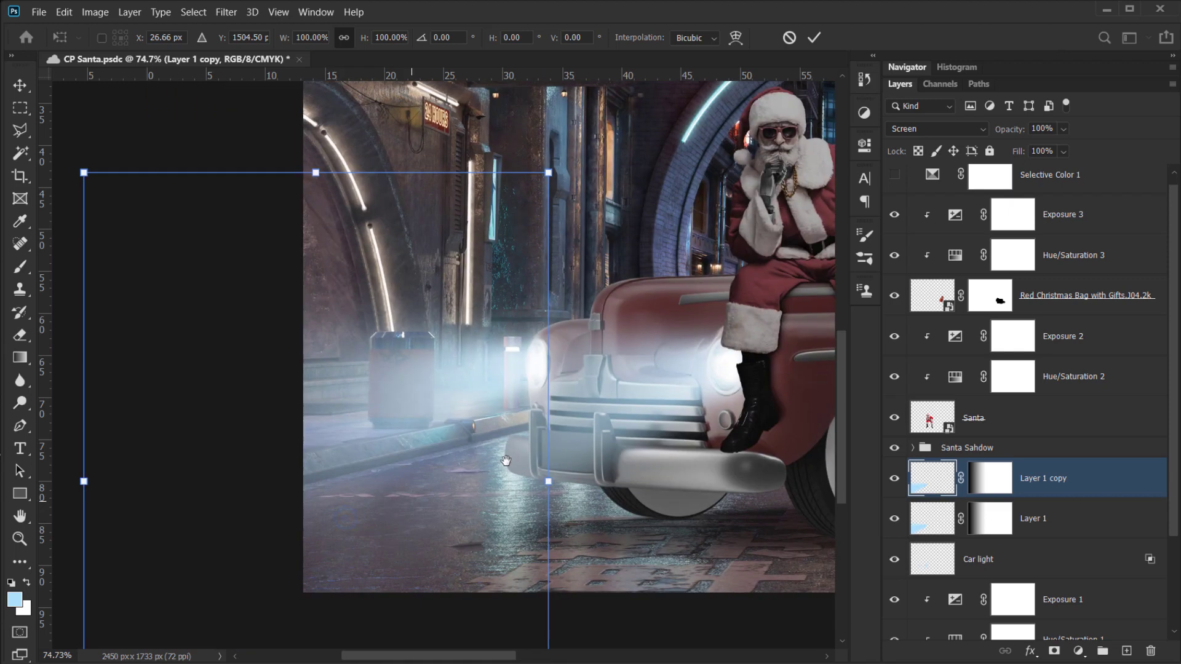
pyautogui.moveTo(84, 482); pyautogui.dragTo(166, 481)
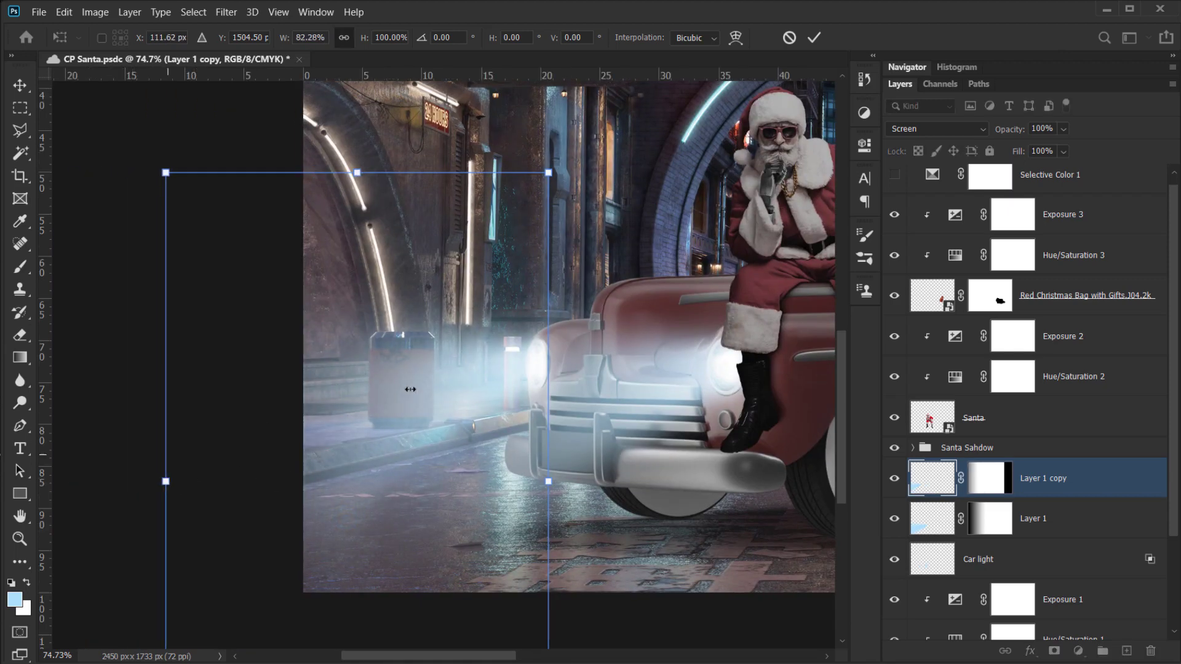
pyautogui.moveTo(548, 481); pyautogui.dragTo(547, 481)
pyautogui.scroll(4, 541, 363)
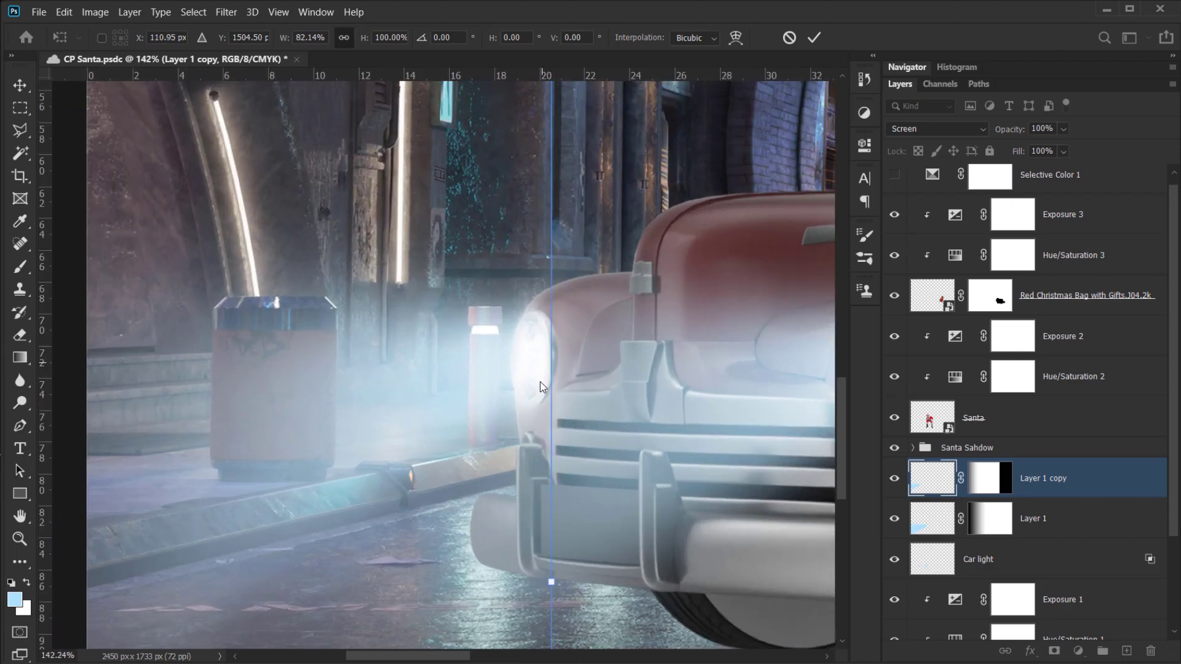
pyautogui.moveTo(540, 381); pyautogui.dragTo(533, 366)
pyautogui.click(813, 37)
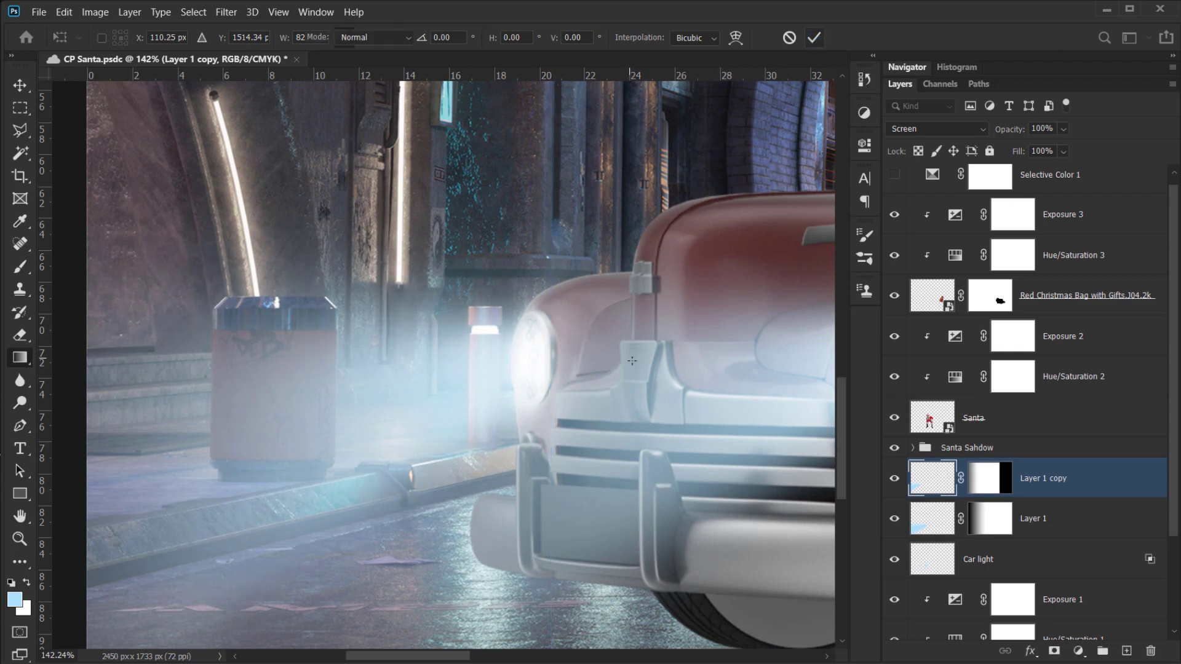
pyautogui.hotkey('ctrl', '0')
pyautogui.scroll(-1, 644, 382)
pyautogui.scroll(3, 265, 541)
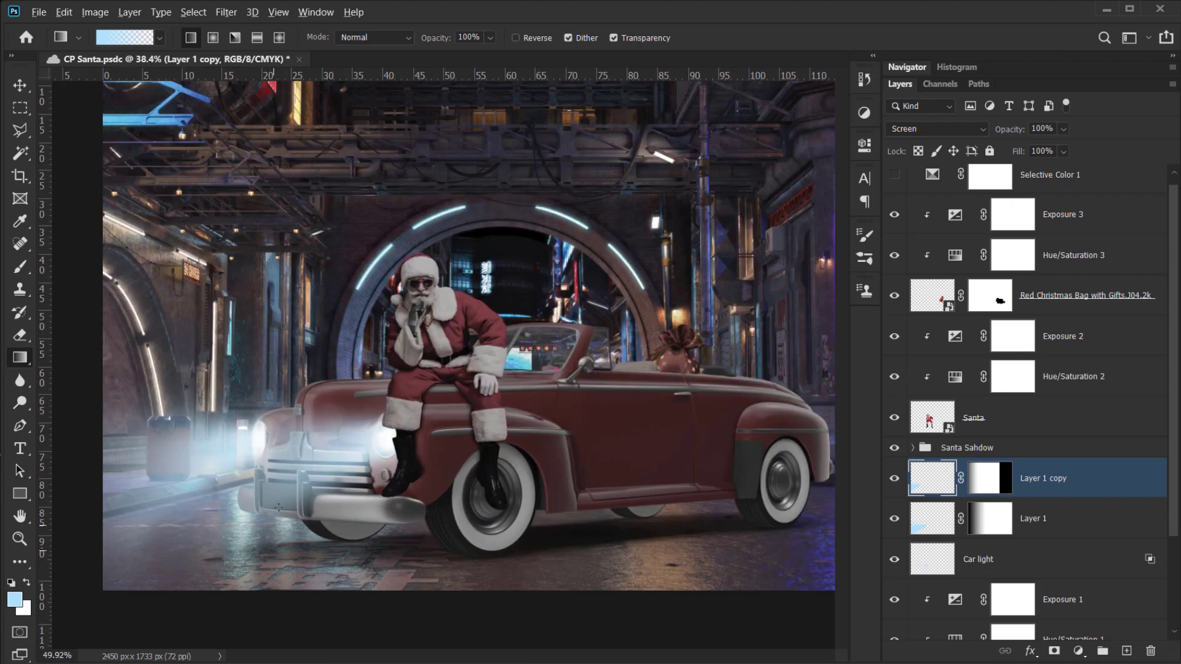
# - Examine both headlight beams over the car's grille and the street, up close and across the whole image
pyautogui.moveTo(279, 501); pyautogui.dragTo(411, 485)
pyautogui.moveTo(459, 437); pyautogui.dragTo(430, 476)
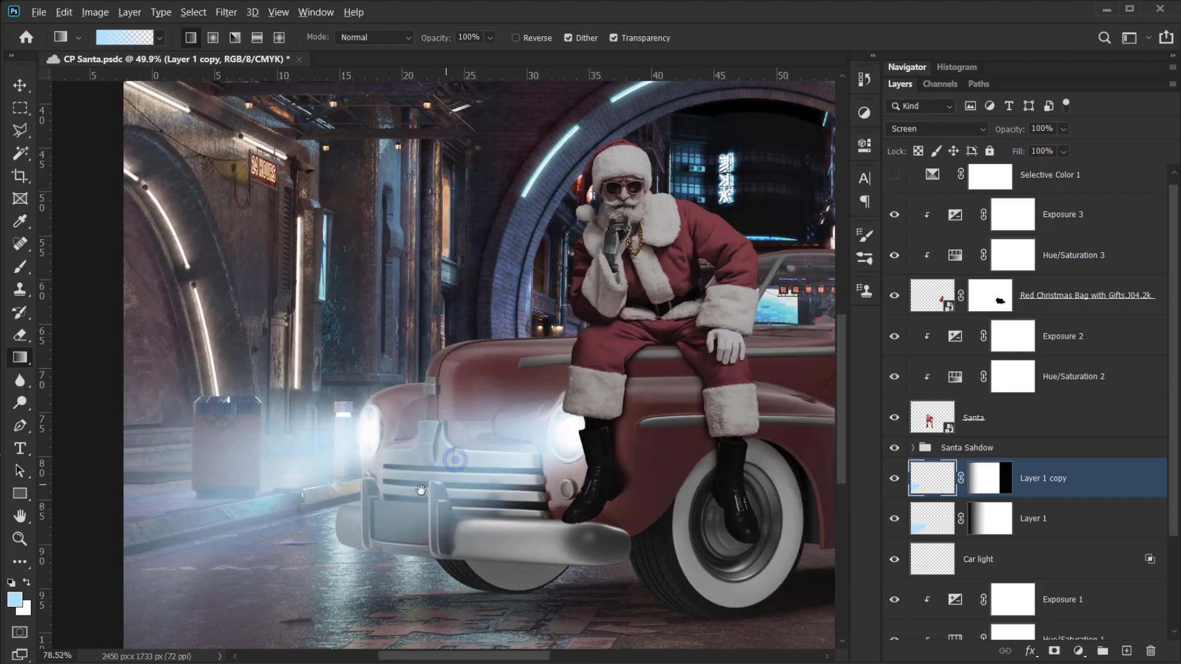
pyautogui.scroll(-3, 442, 479)
pyautogui.scroll(-1, 480, 471)
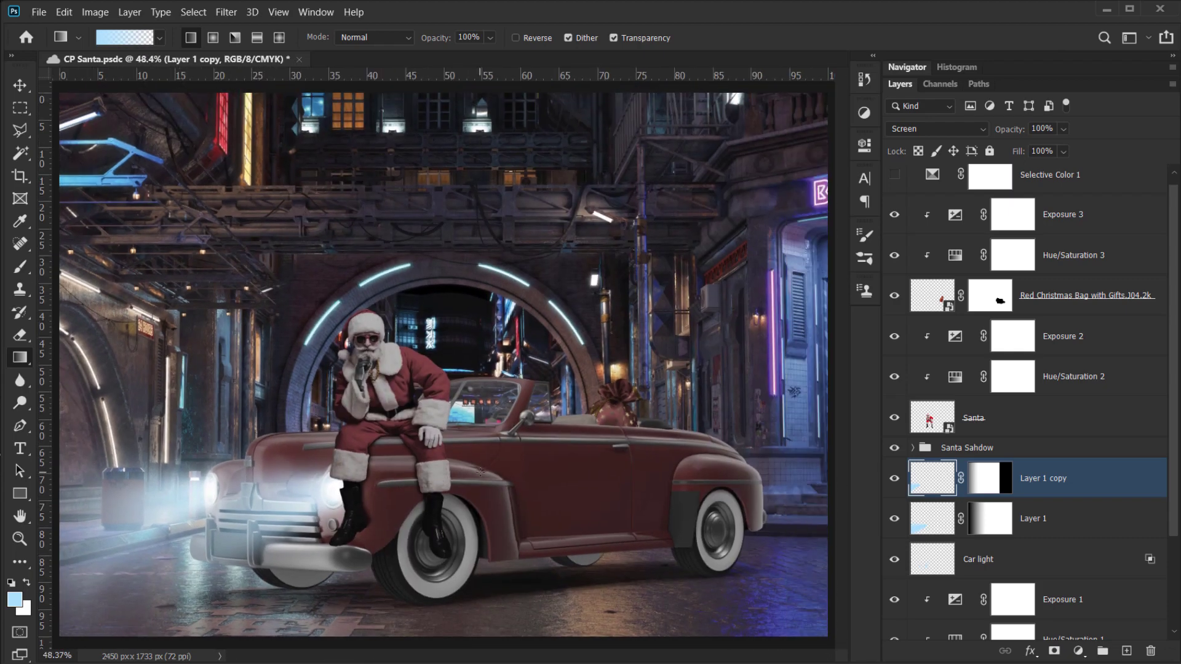
pyautogui.scroll(-2, 1088, 482)
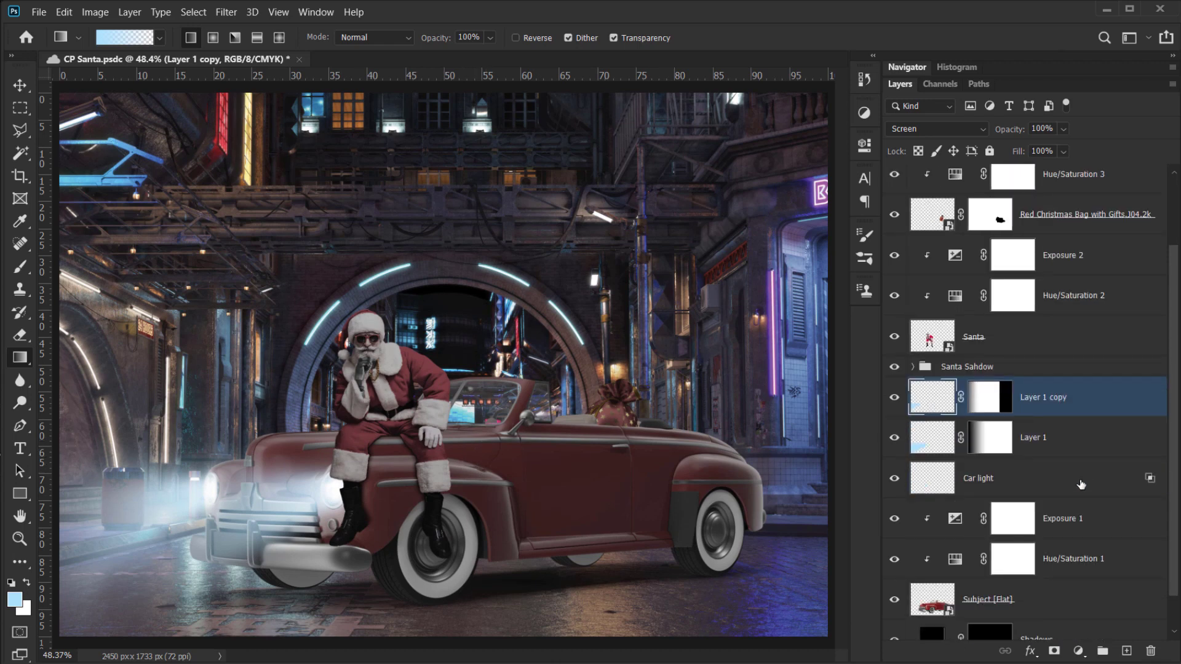
pyautogui.scroll(2, 292, 461)
pyautogui.moveTo(296, 464); pyautogui.dragTo(578, 388)
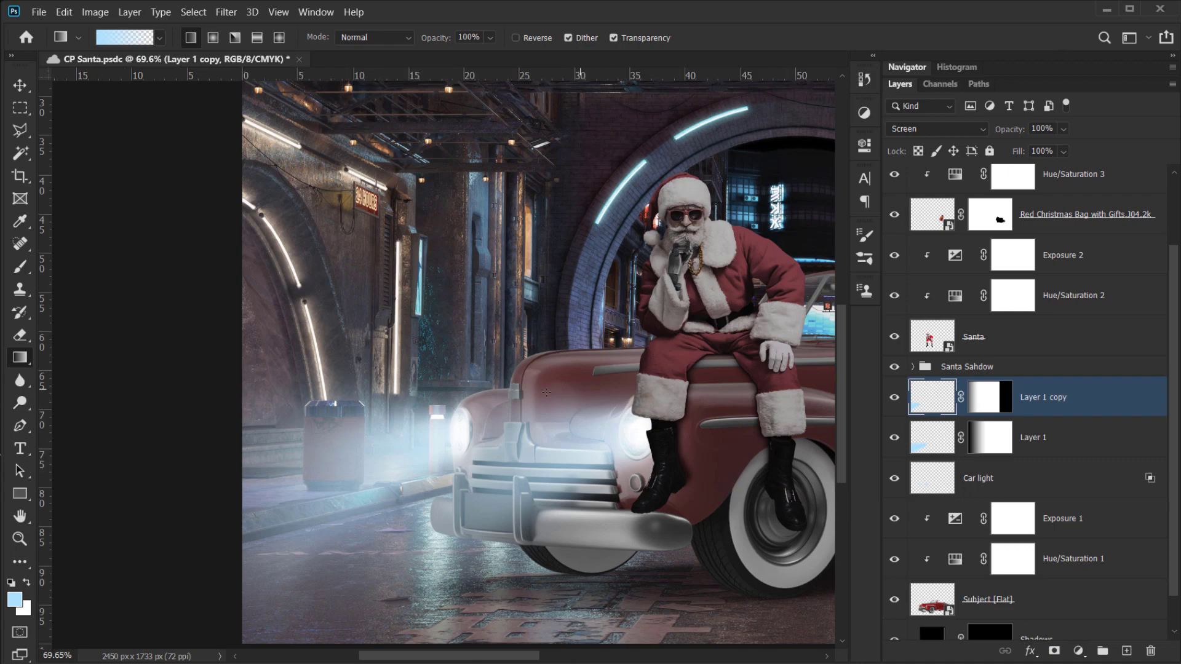
pyautogui.scroll(-2, 578, 389)
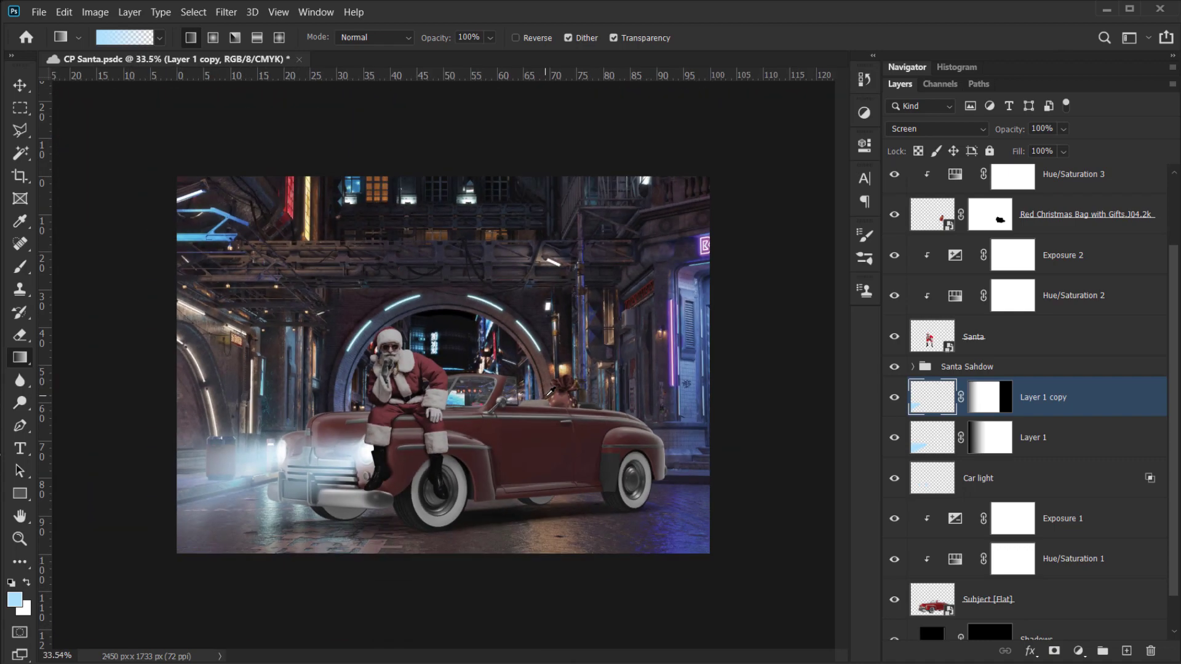
pyautogui.scroll(1, 327, 505)
pyautogui.scroll(1, 299, 492)
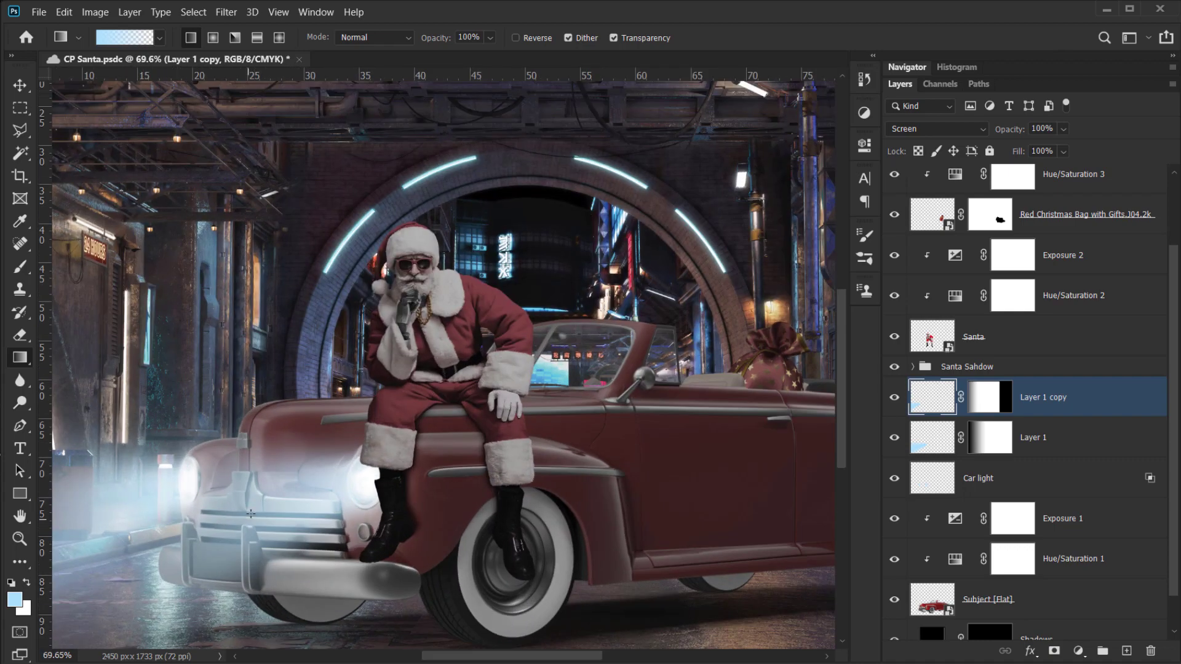
pyautogui.moveTo(299, 509); pyautogui.dragTo(516, 458)
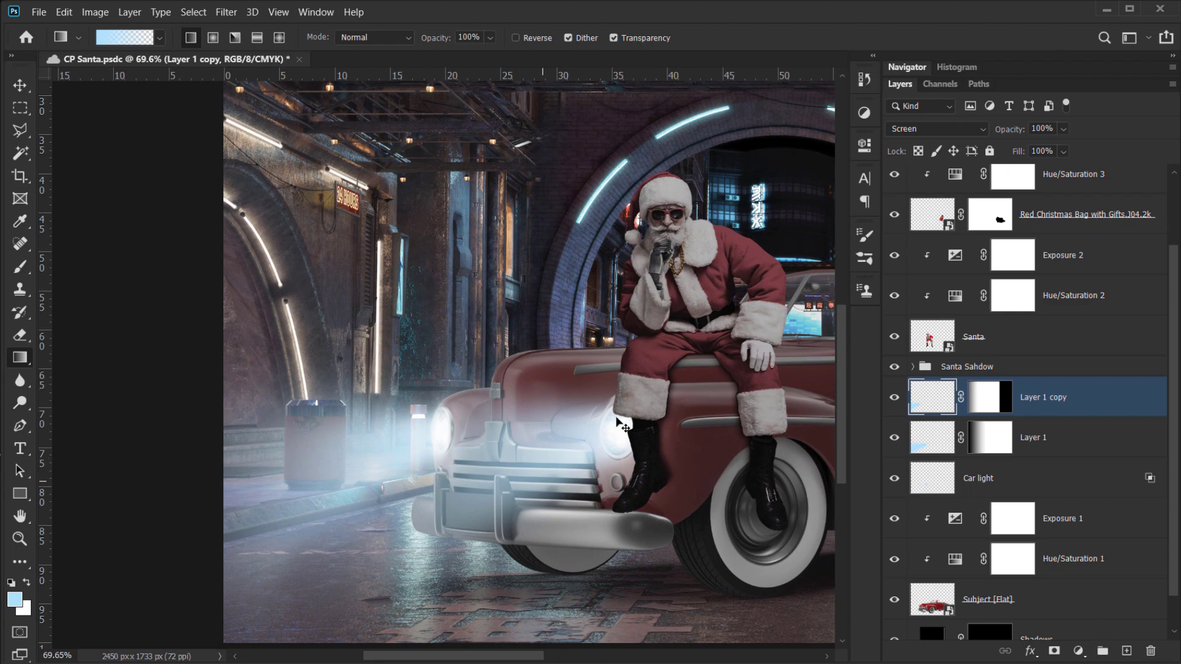
pyautogui.scroll(2, 434, 469)
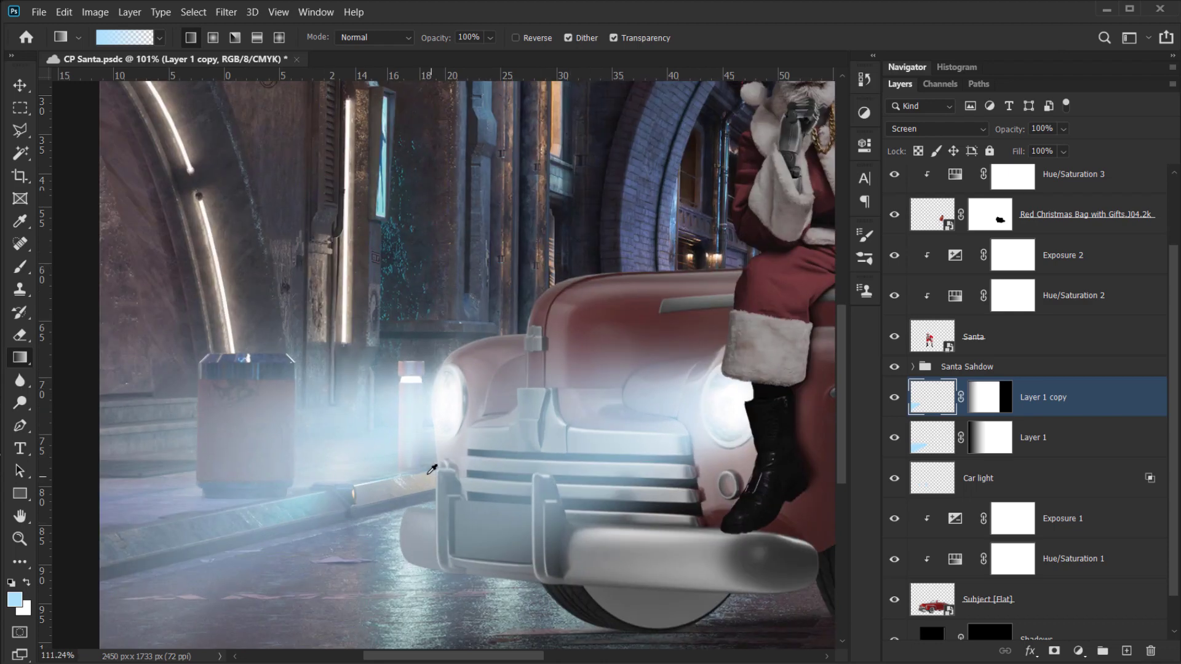
pyautogui.scroll(-1, 400, 452)
pyautogui.moveTo(477, 455); pyautogui.dragTo(367, 419)
pyautogui.scroll(-4, 367, 419)
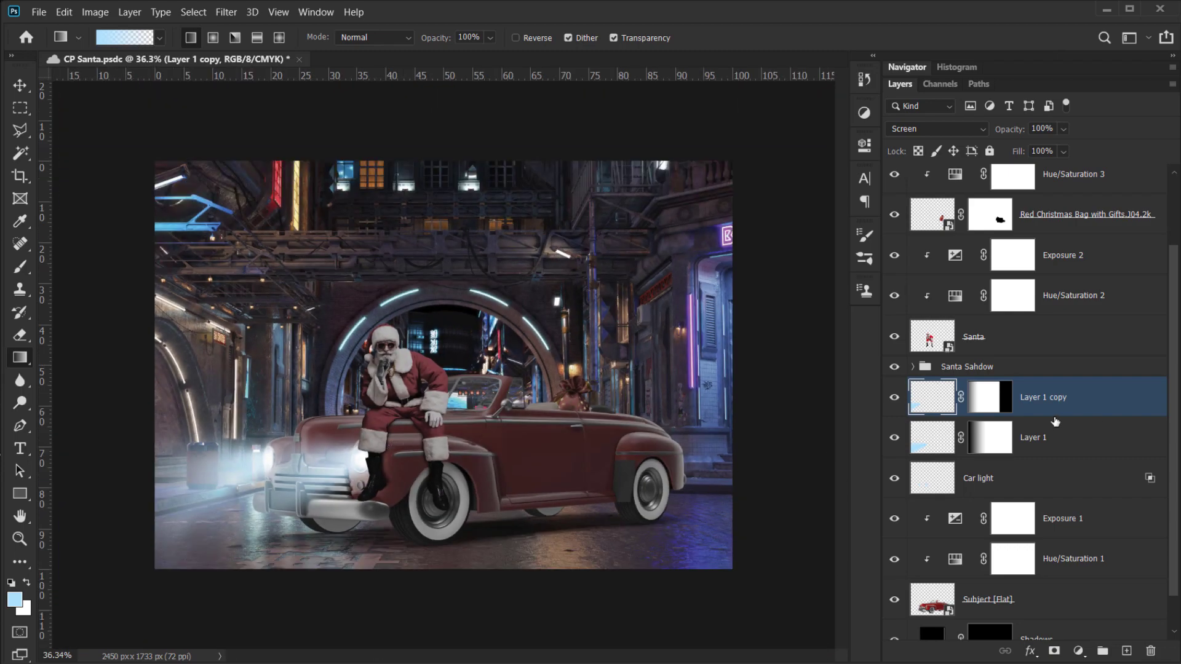
# - Group Layer 1 copy, Layer 1 and Car light, and name the group Car Lights
pyautogui.keyDown('shift'); pyautogui.click(1082, 486); pyautogui.keyUp('shift')
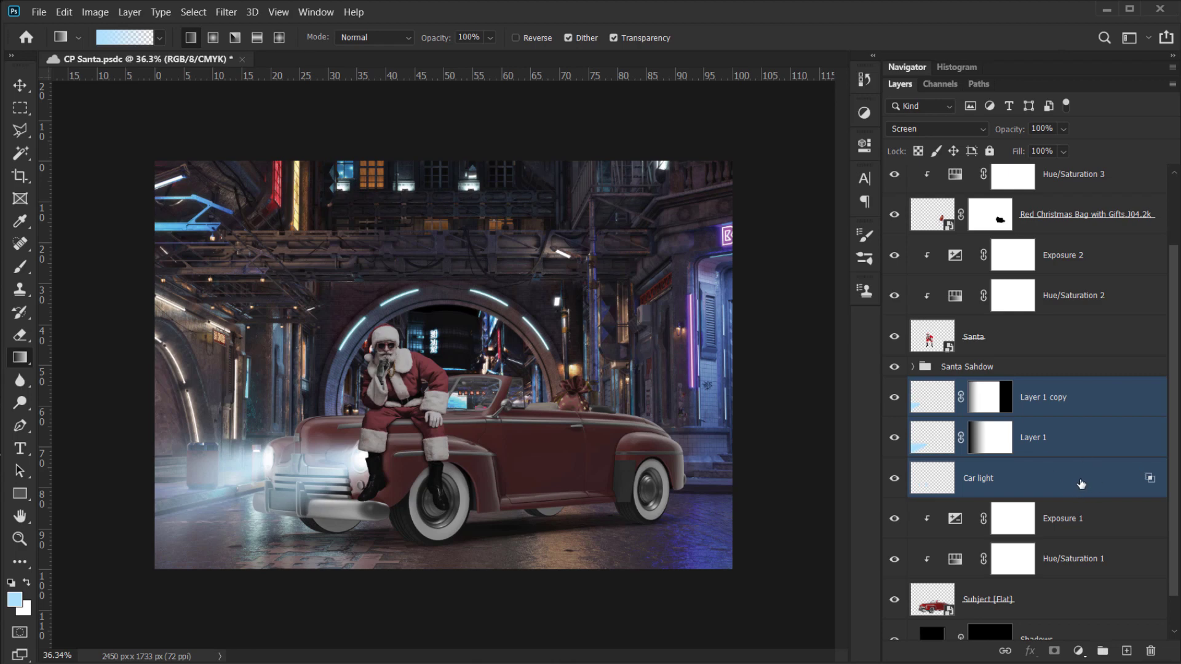
pyautogui.hotkey('ctrl', 'g')
pyautogui.doubleClick(946, 447)
pyautogui.write('Car Lights')
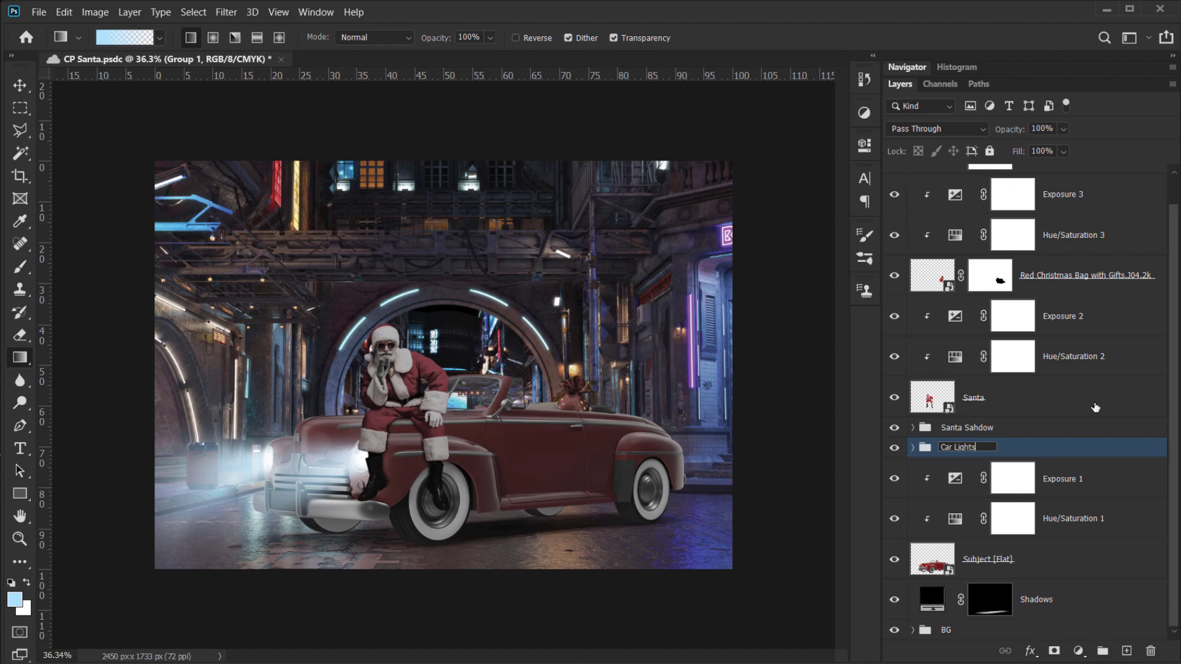
pyautogui.press('Return')
# - Examine the whole composite, then the car's front, Santa's boots, the wheels and the ground shadow up close
pyautogui.hotkey('ctrl', '+')
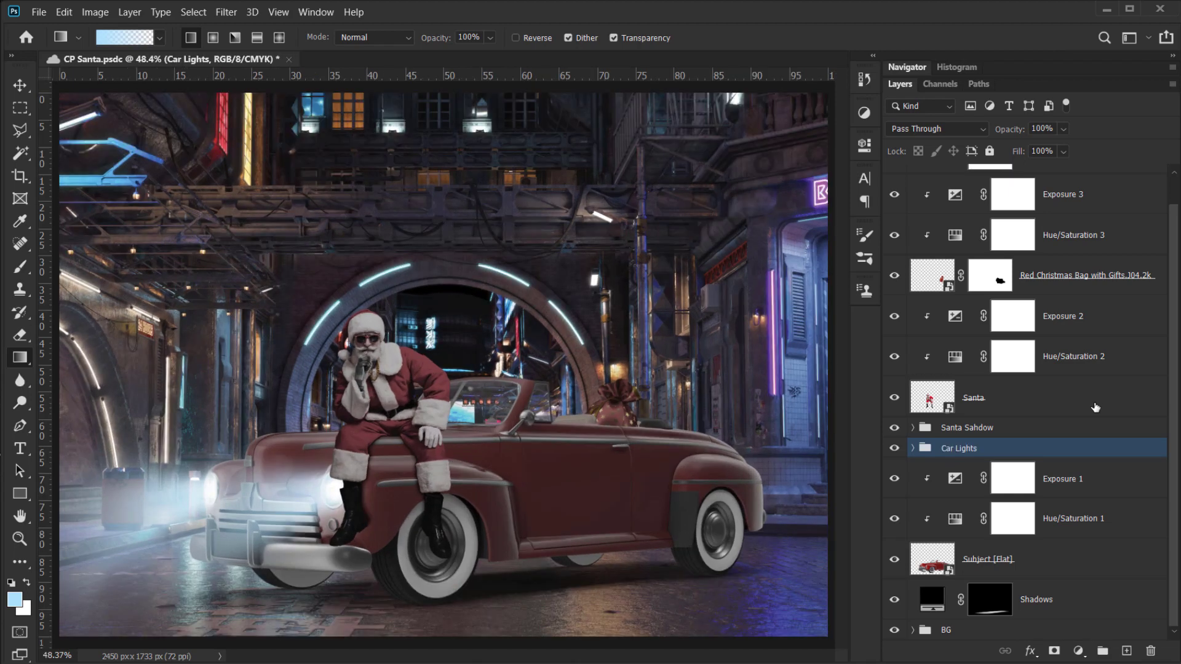
pyautogui.press('v')
pyautogui.scroll(4, 394, 475)
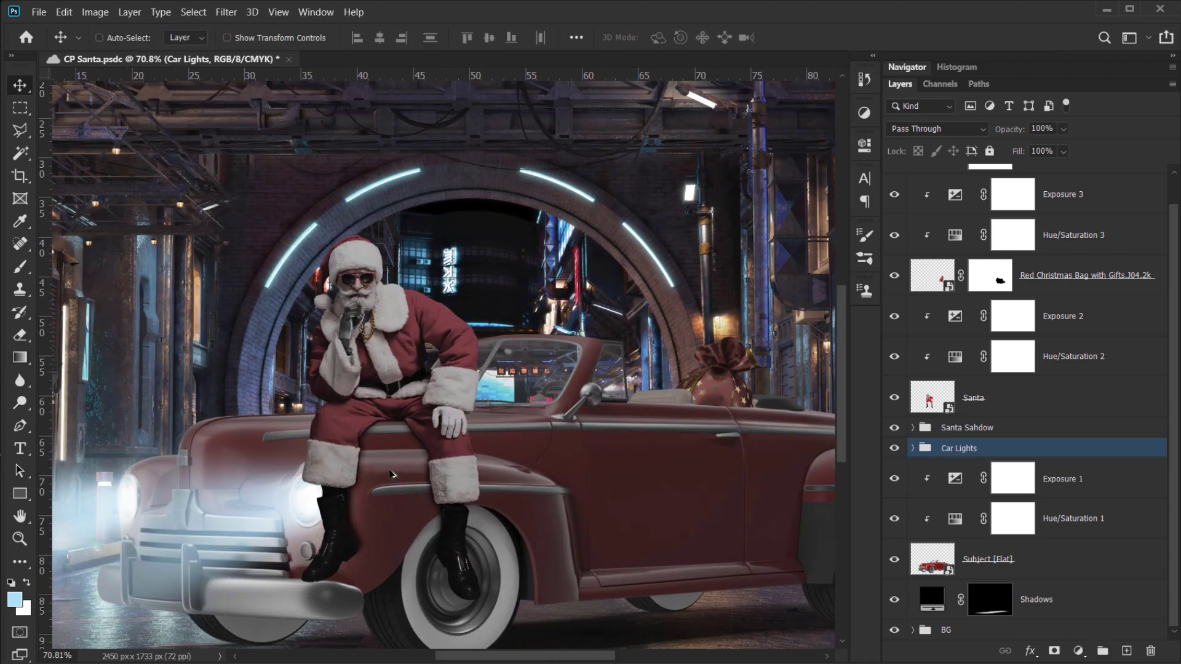
pyautogui.moveTo(507, 488); pyautogui.dragTo(487, 439)
pyautogui.scroll(-2, 449, 480)
pyautogui.moveTo(399, 551); pyautogui.dragTo(335, 467)
pyautogui.press('ctrl')
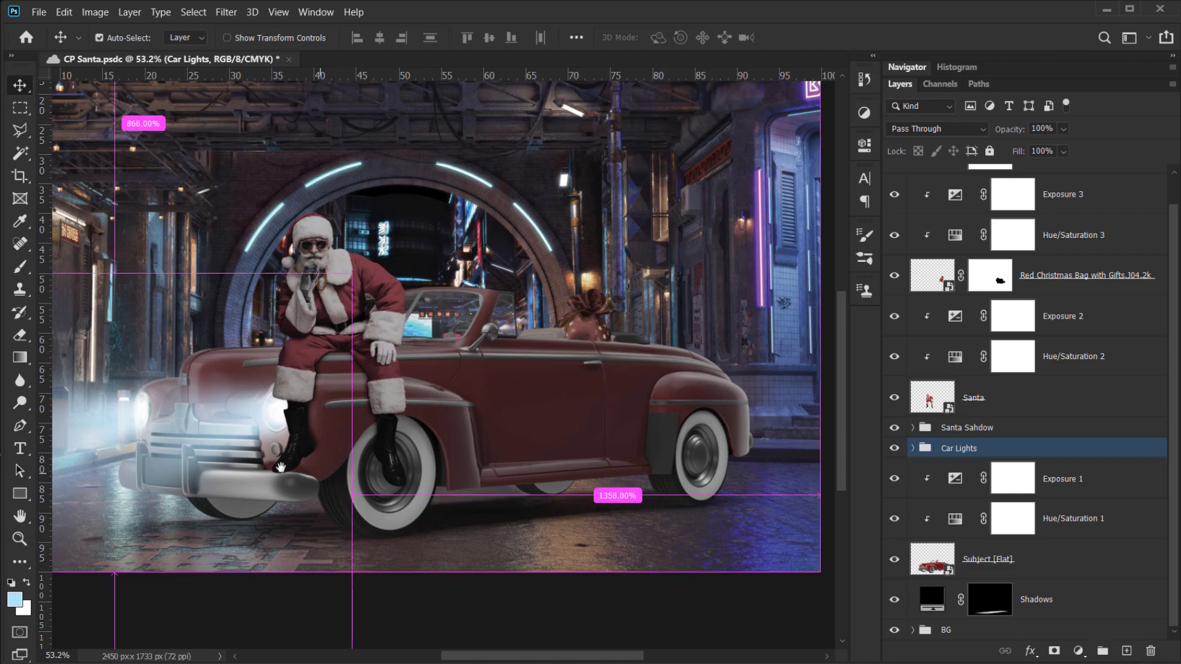
pyautogui.moveTo(281, 467); pyautogui.dragTo(405, 465)
pyautogui.scroll(-3, 430, 455)
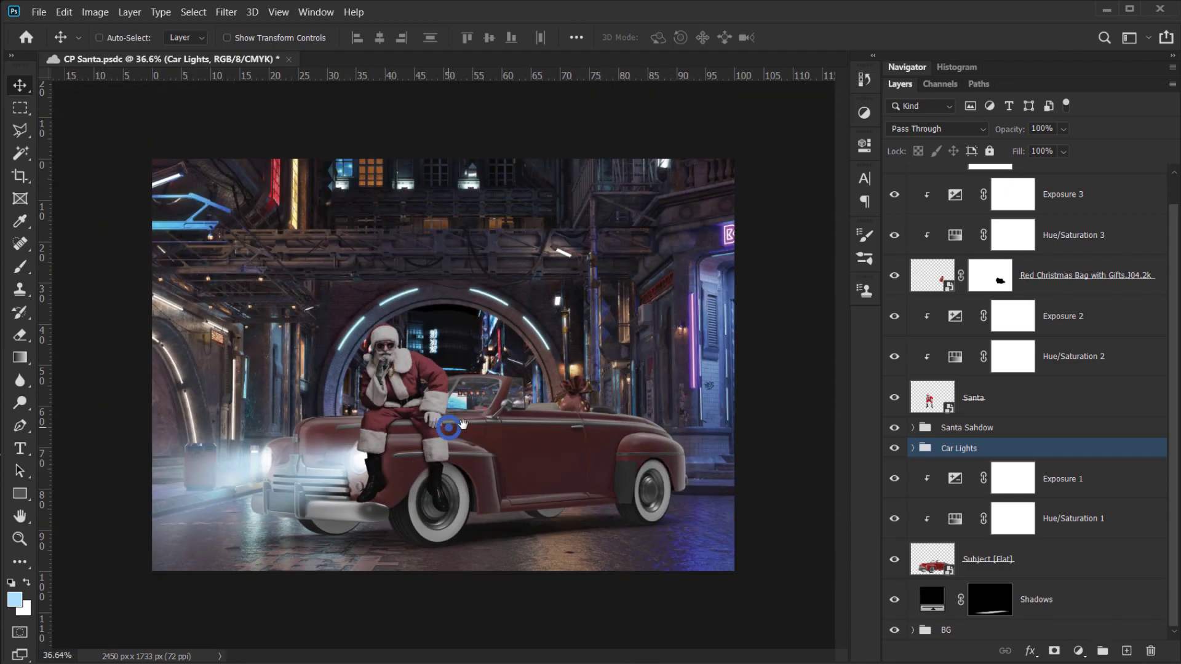
pyautogui.scroll(2, 400, 475)
pyautogui.moveTo(703, 467); pyautogui.dragTo(666, 447)
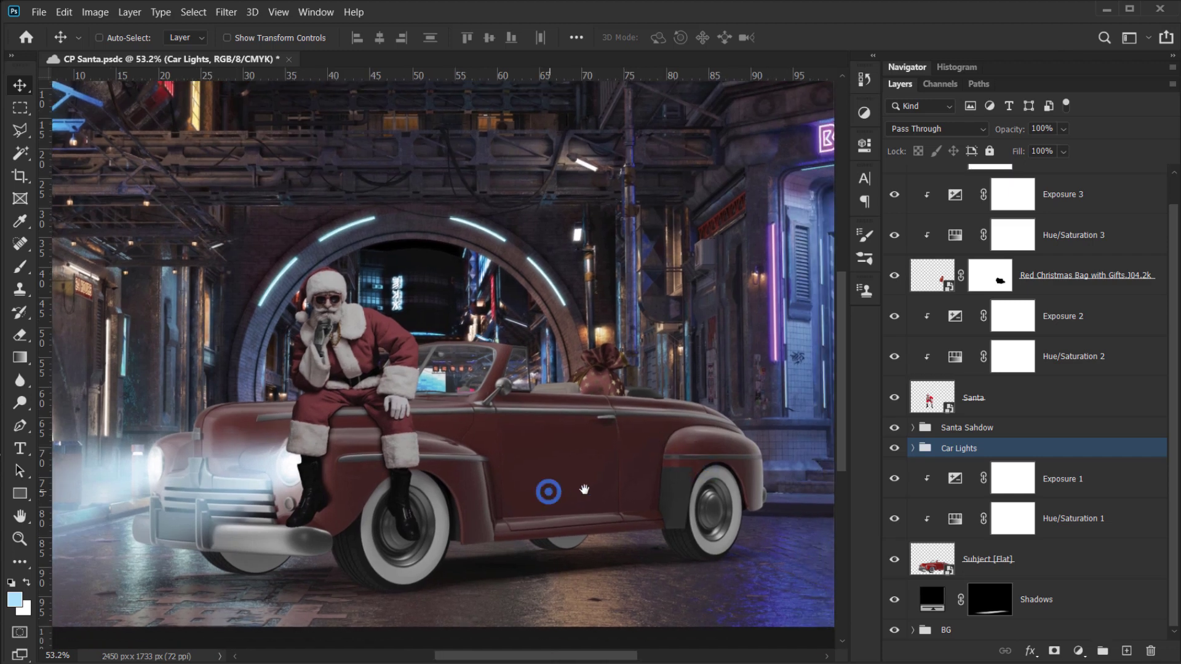
pyautogui.moveTo(584, 489); pyautogui.dragTo(535, 538)
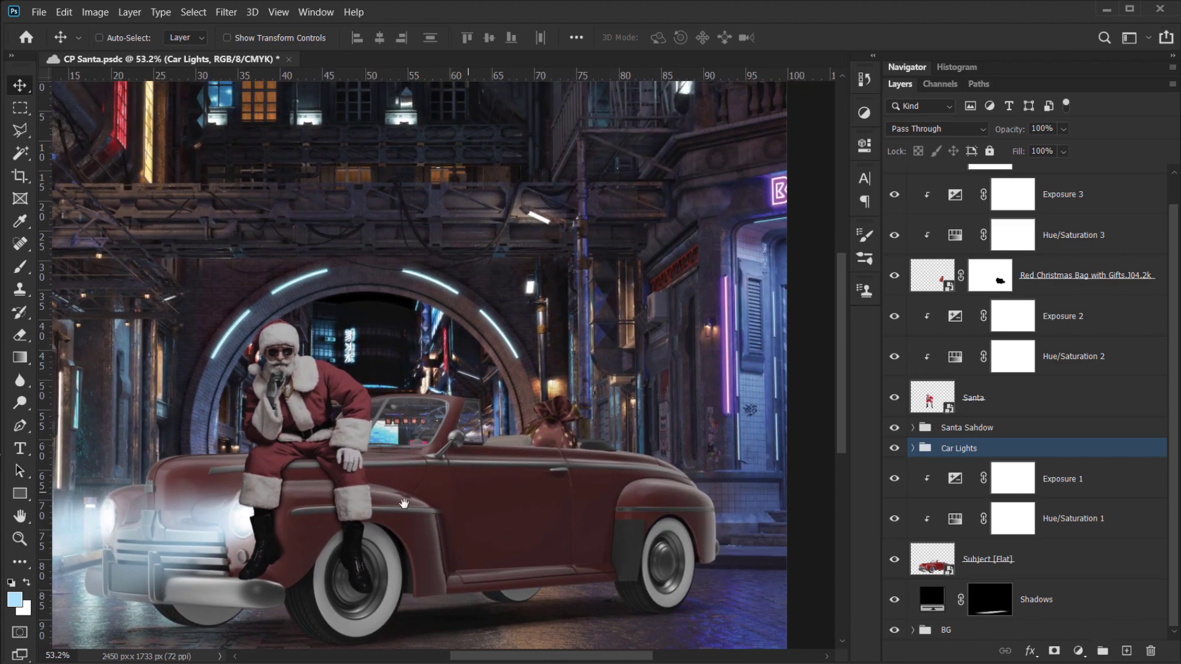
pyautogui.moveTo(404, 503); pyautogui.dragTo(466, 389)
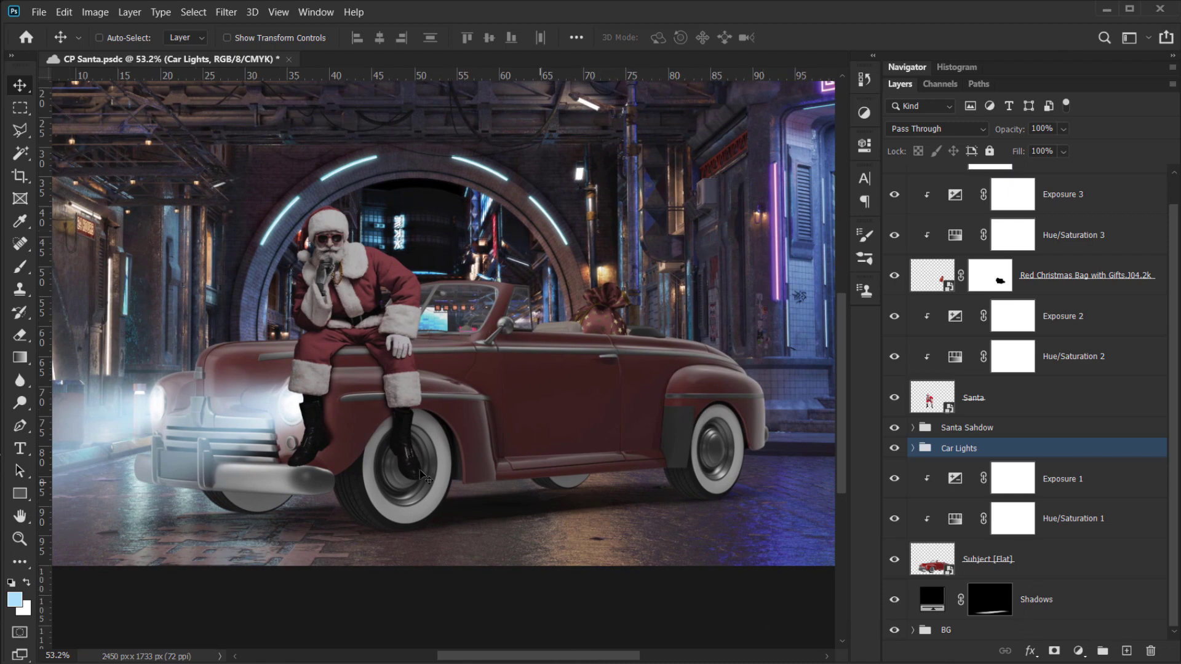
pyautogui.scroll(3, 422, 475)
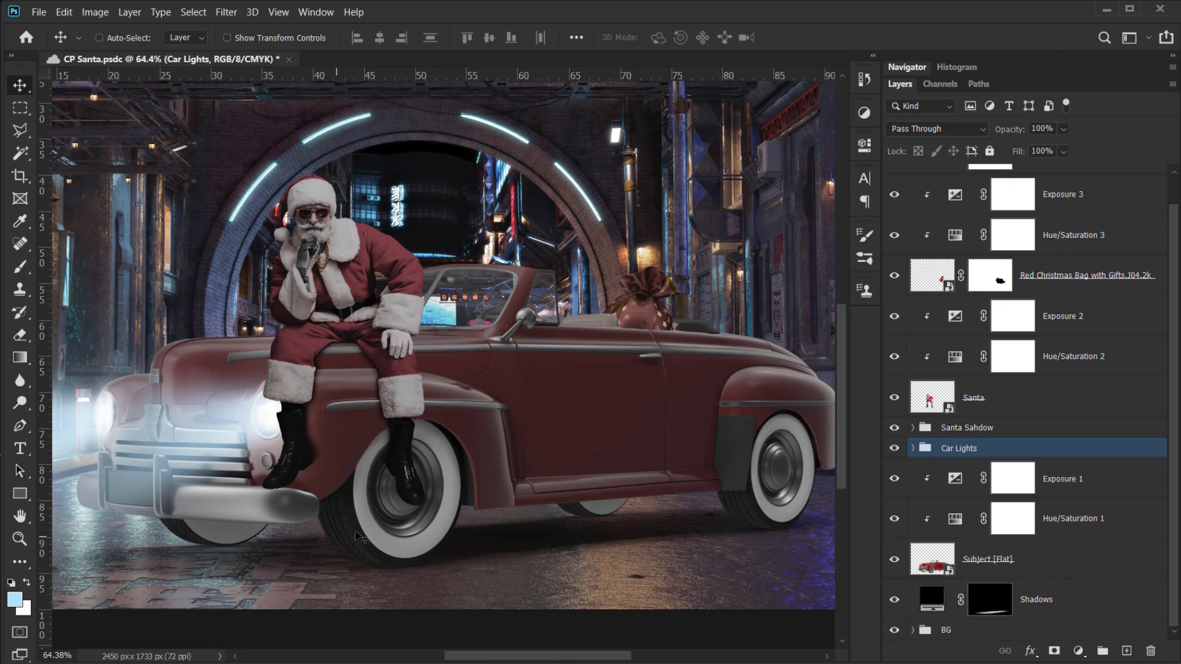
pyautogui.scroll(3, 360, 536)
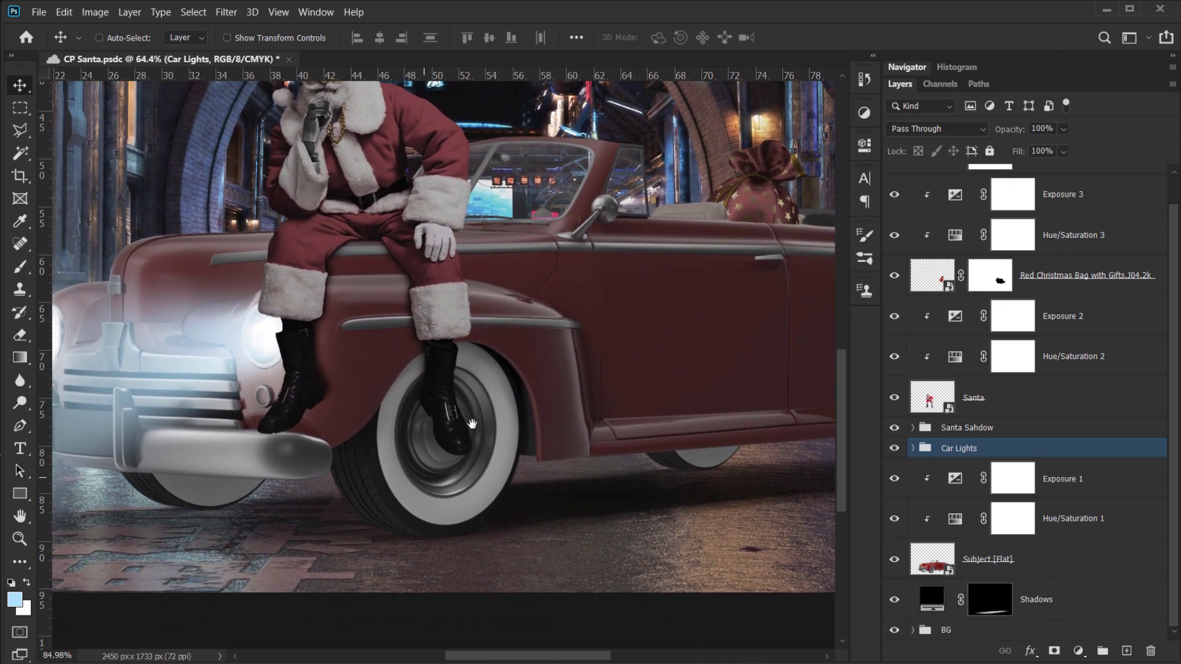
# - Hide the BG group and add an empty layer directly above the car's Exposure 1 adjustment
pyautogui.click(894, 632)
pyautogui.scroll(-3, 476, 495)
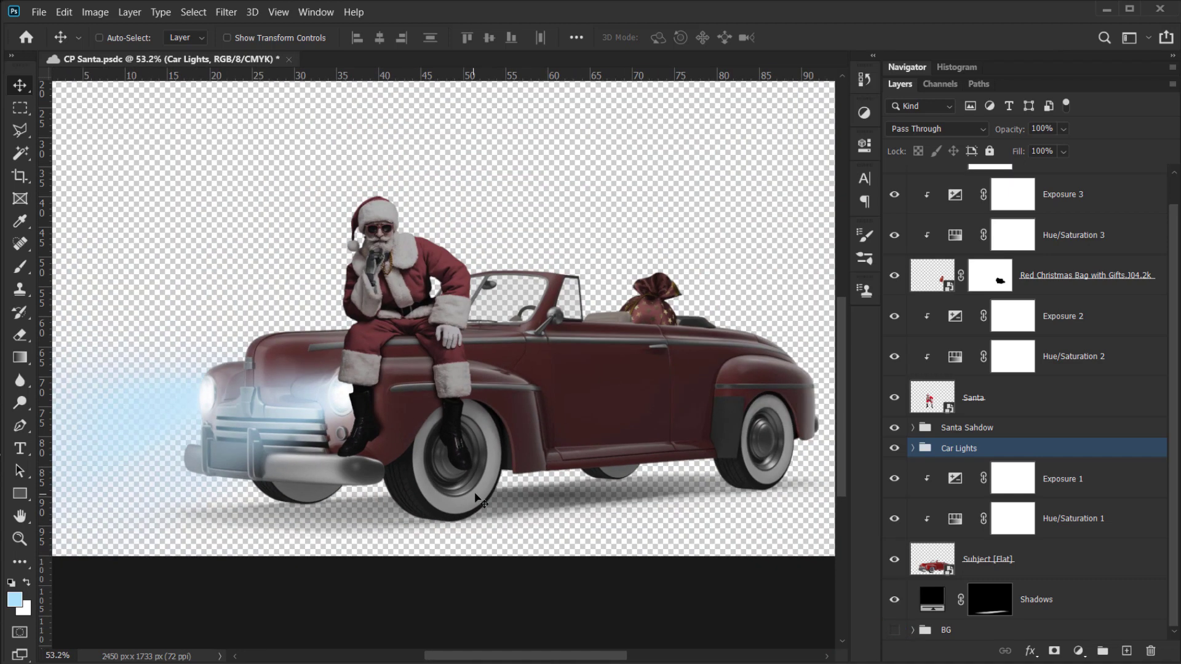
pyautogui.moveTo(595, 466)
pyautogui.mouseDown()
pyautogui.moveTo(574, 483)
pyautogui.moveTo(587, 474)
pyautogui.mouseUp()
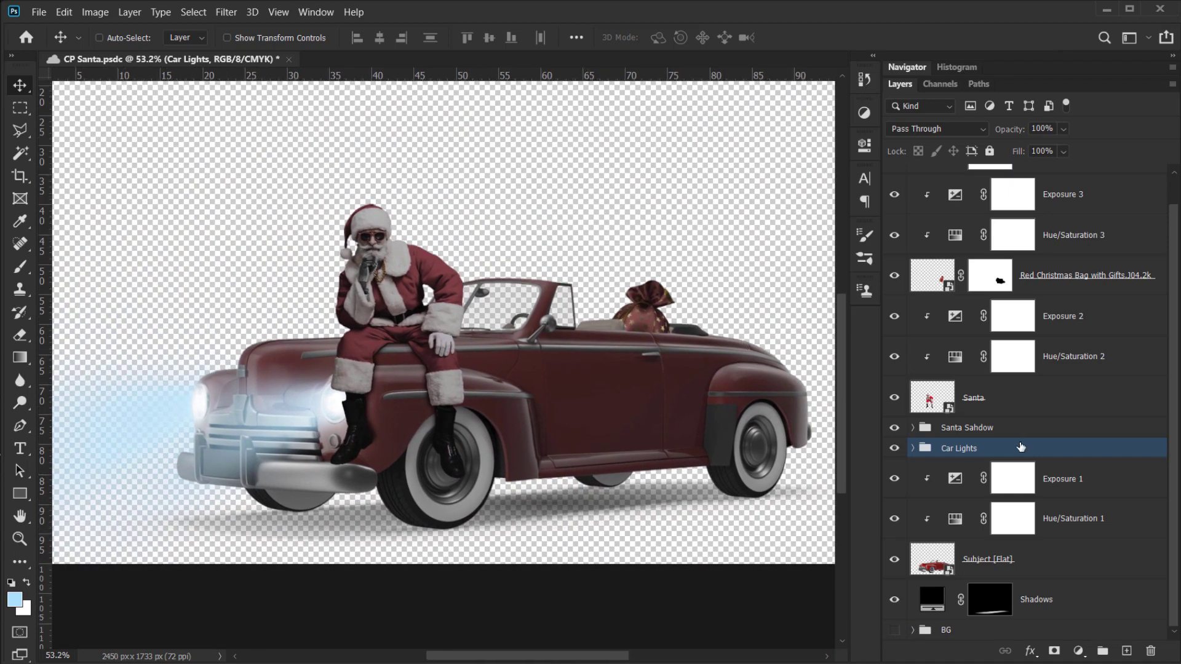
pyautogui.click(1058, 489)
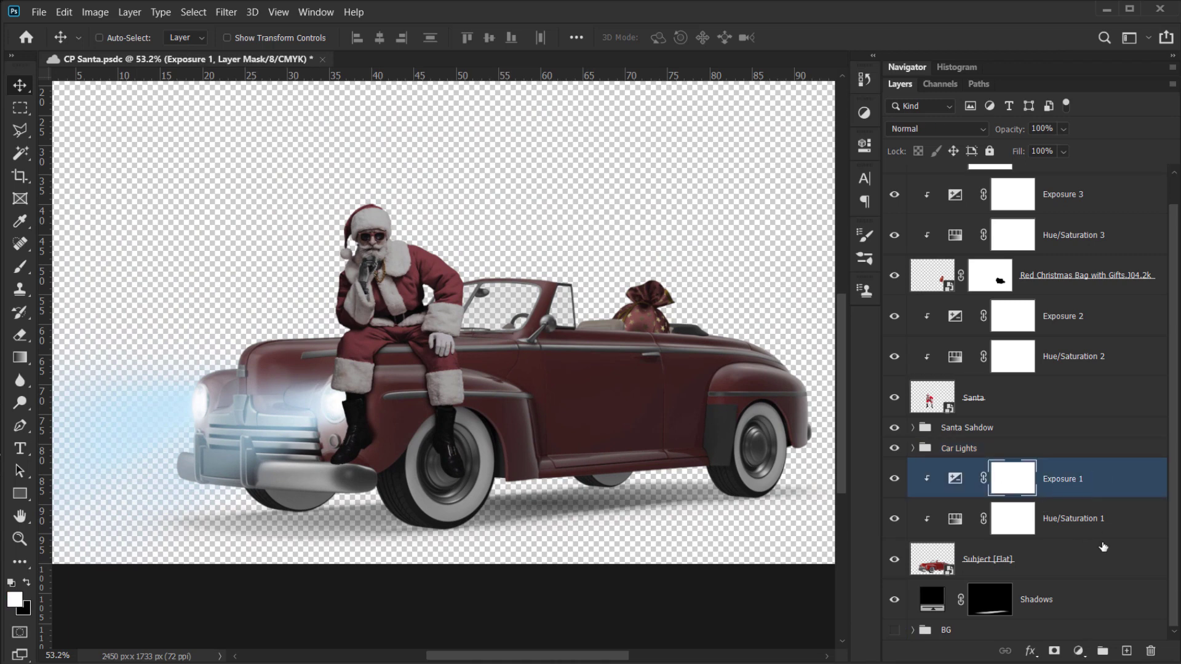
pyautogui.click(997, 555)
pyautogui.click(1081, 492)
pyautogui.click(1124, 653)
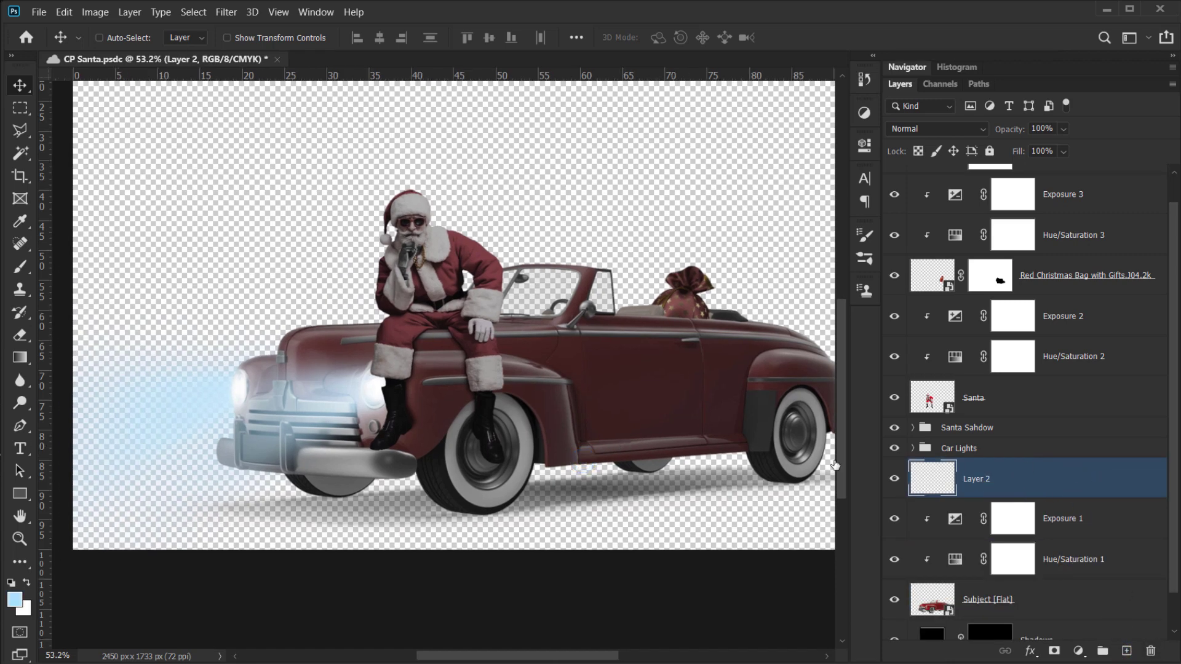
# - Activate the Clone Stamp tool for working on the new empty layer above the car
pyautogui.moveTo(552, 473); pyautogui.dragTo(518, 539)
pyautogui.press('s')
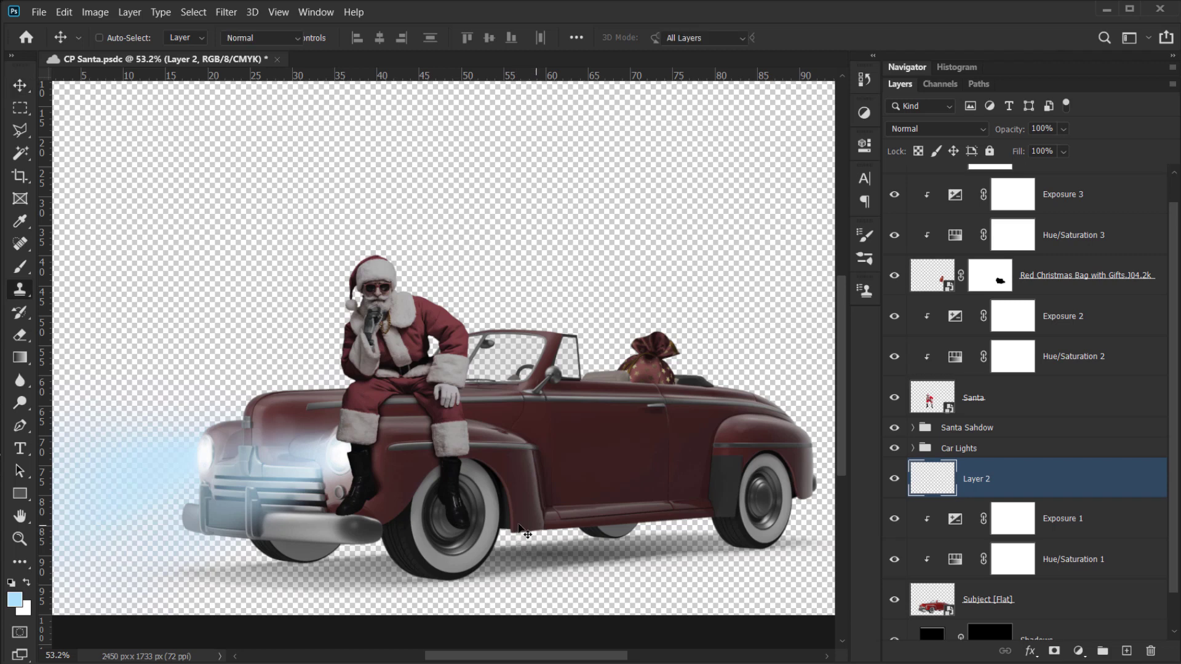
pyautogui.rightClick(23, 289)
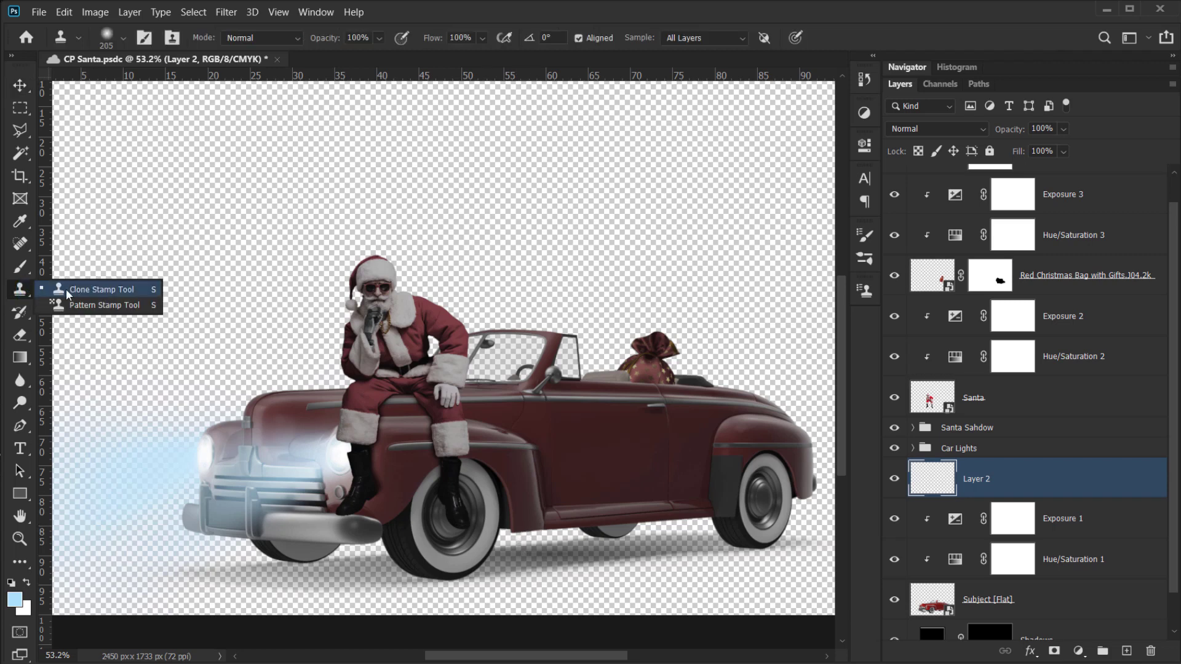
pyautogui.click(65, 289)
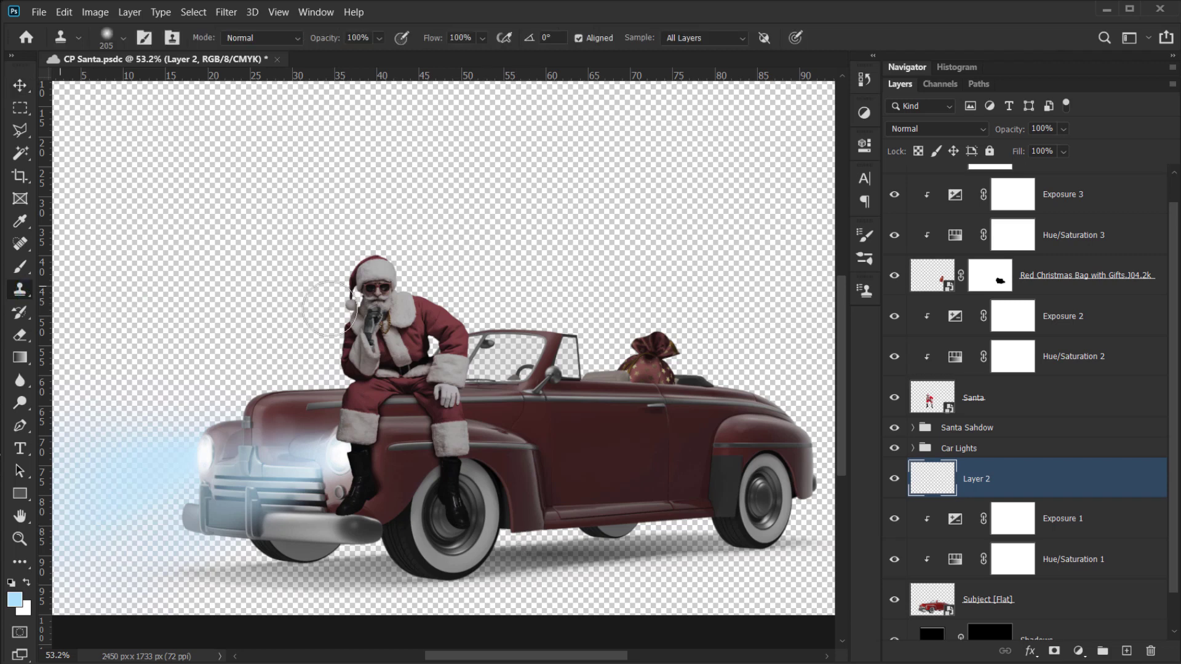
# - Review the Clone Source offset, scale and overlay options, then close them
pyautogui.click(864, 291)
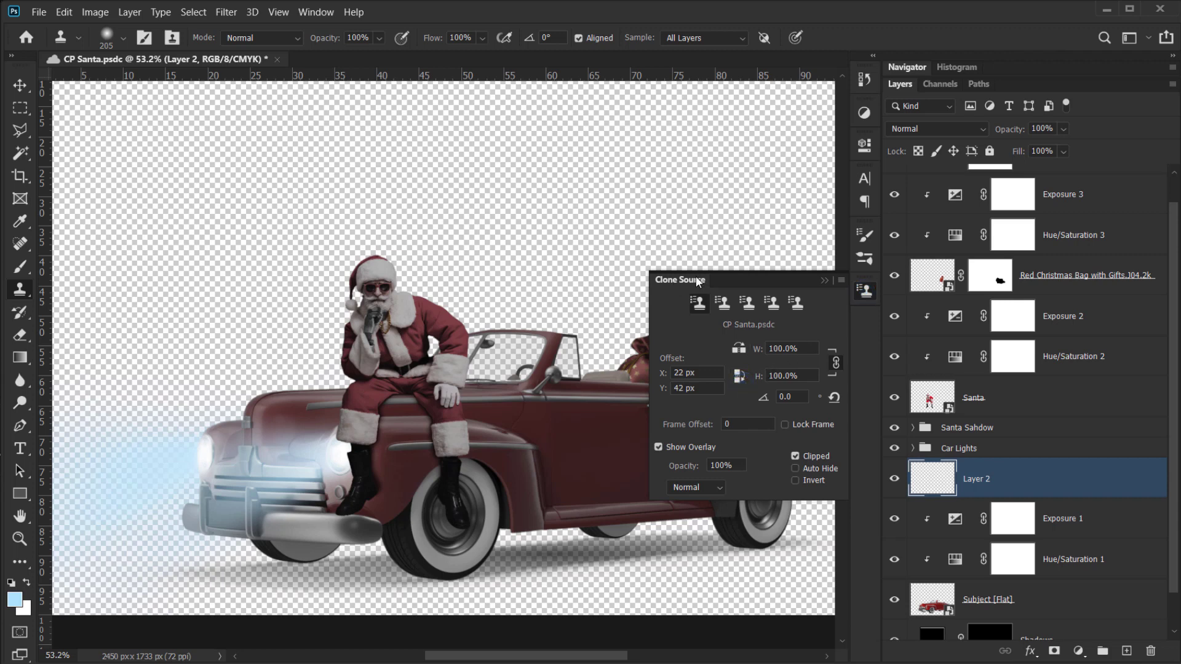
pyautogui.click(825, 280)
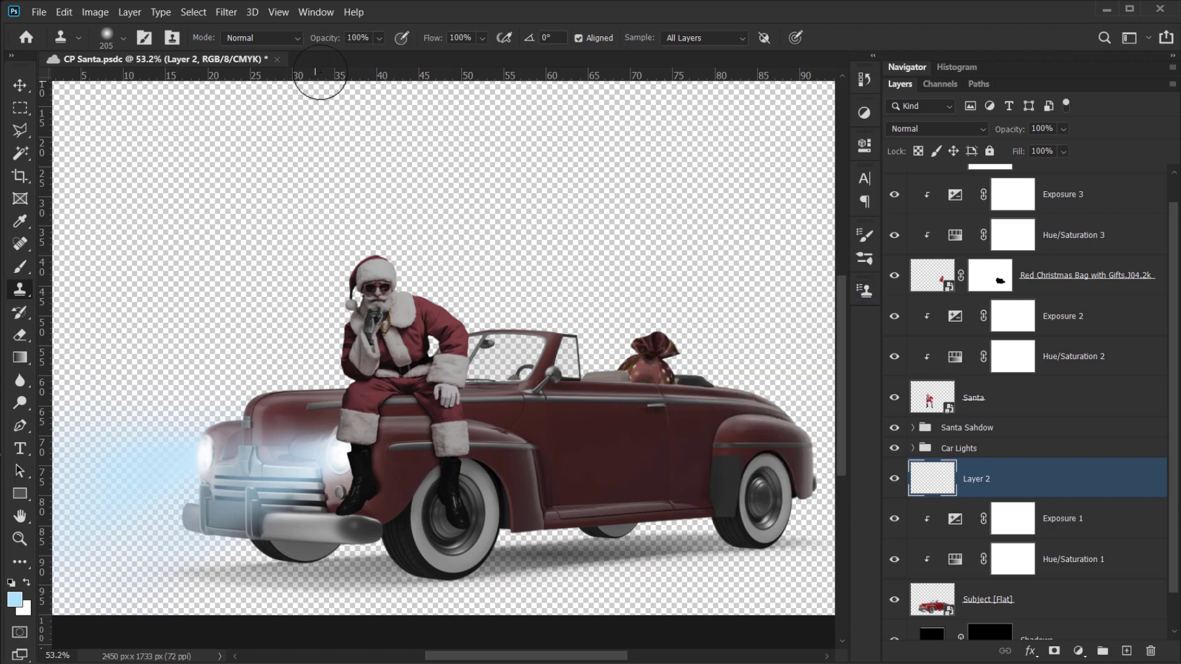
pyautogui.click(314, 12)
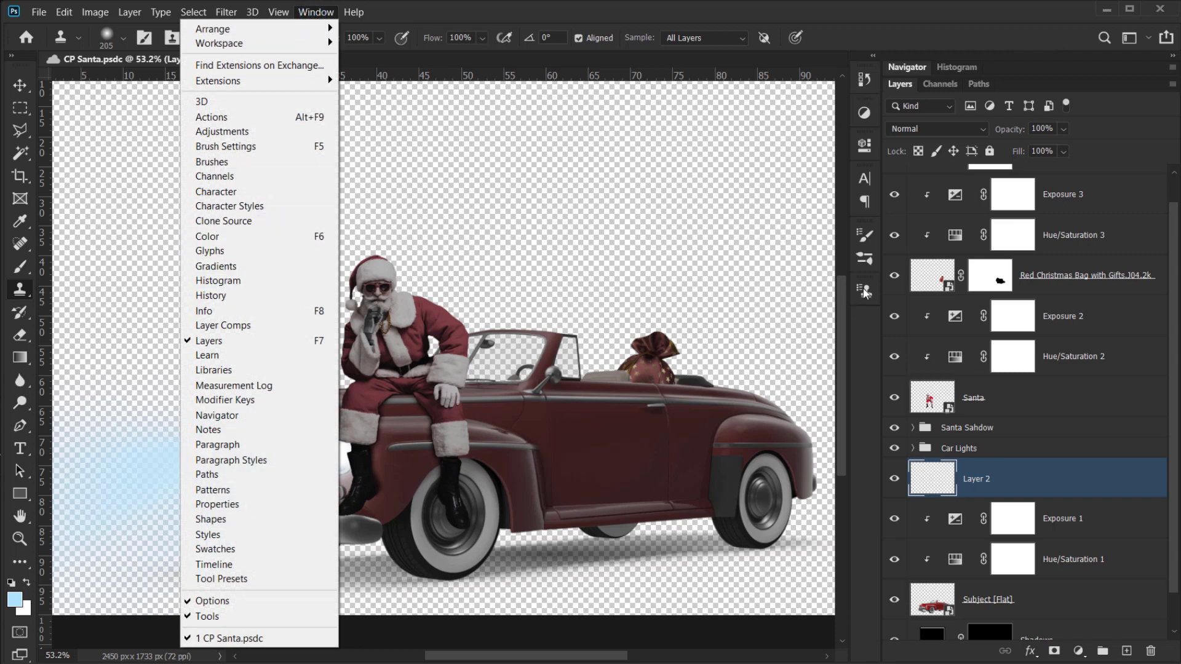
pyautogui.click(249, 222)
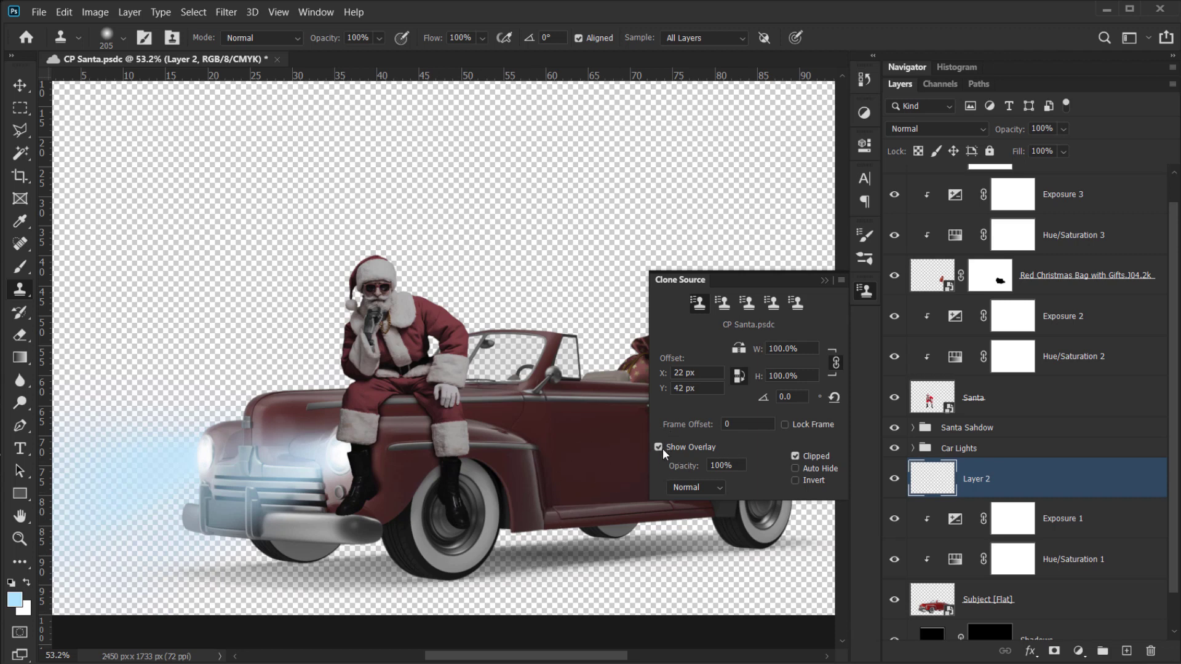
pyautogui.click(825, 280)
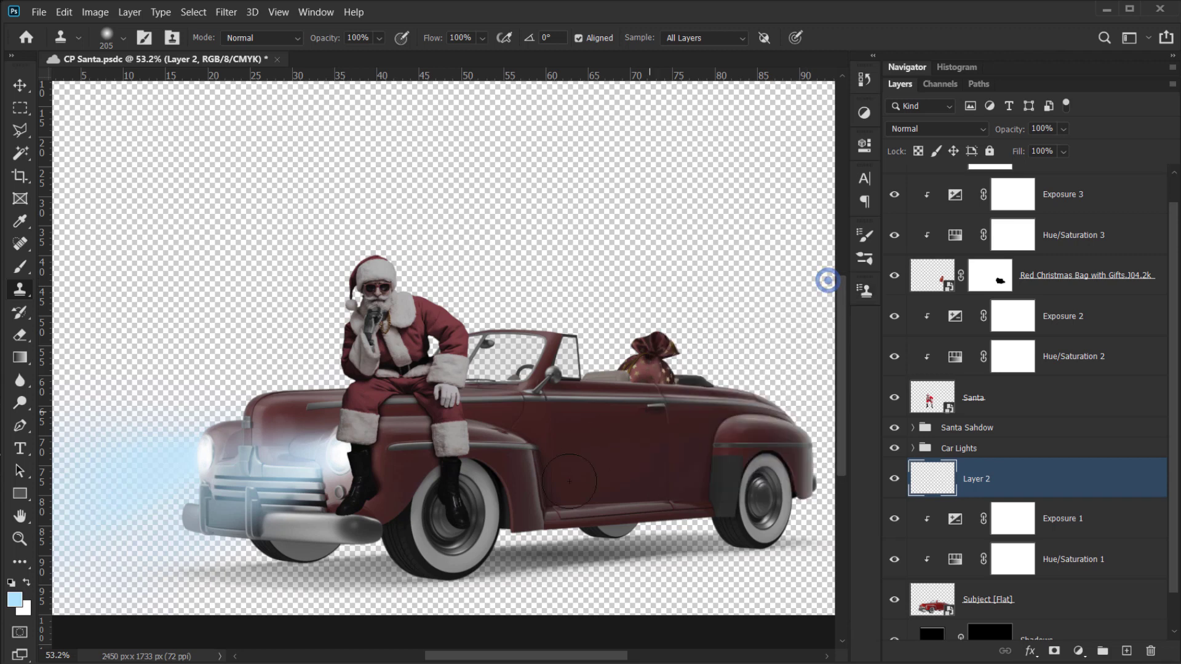
# - Set the Clone Stamp to sample All Layers, and toggle Layer 2's visibility off and back on
pyautogui.moveTo(554, 500); pyautogui.dragTo(533, 483)
pyautogui.scroll(3, 530, 467)
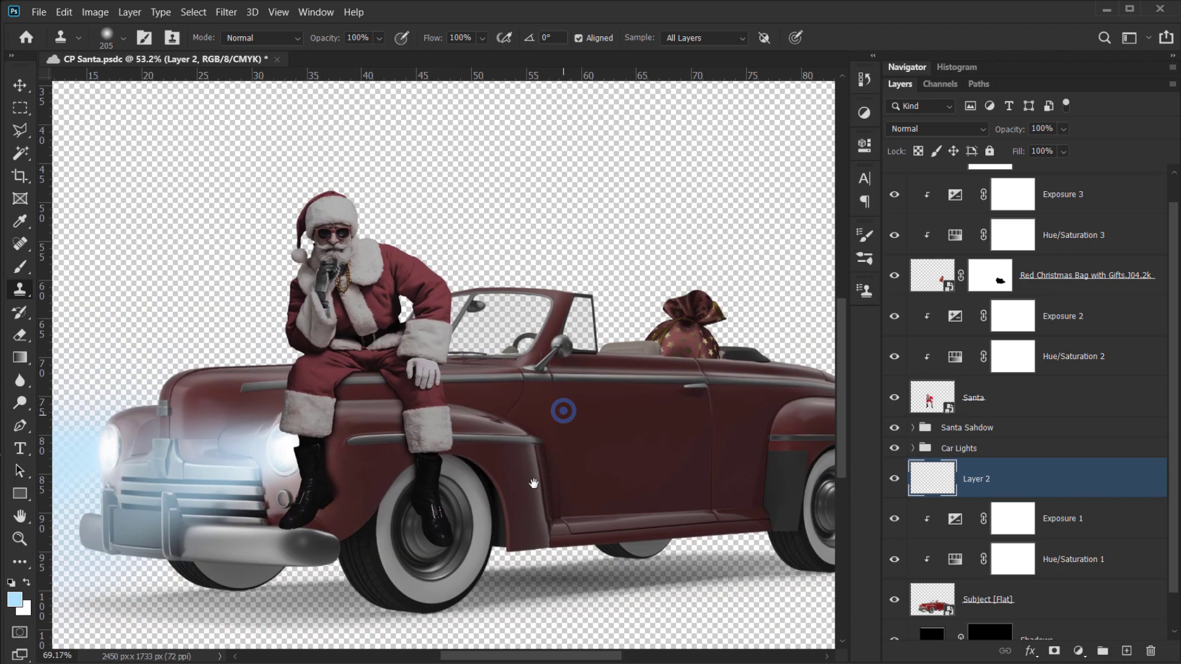
pyautogui.click(701, 37)
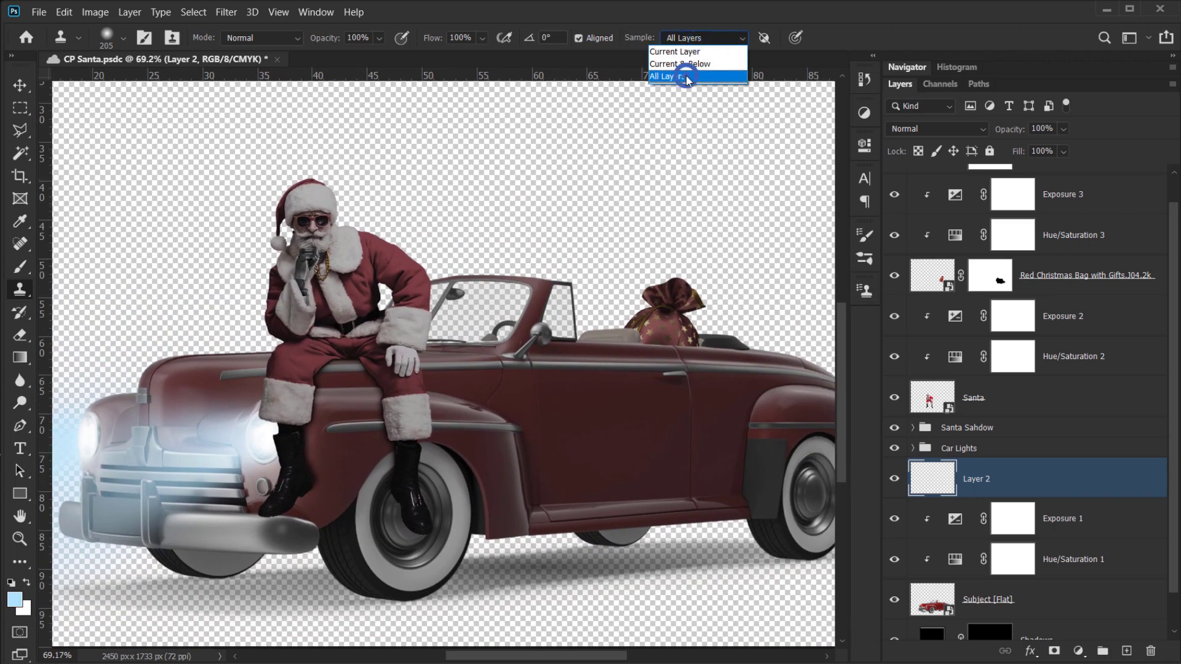
pyautogui.click(687, 80)
pyautogui.click(889, 478)
pyautogui.click(894, 480)
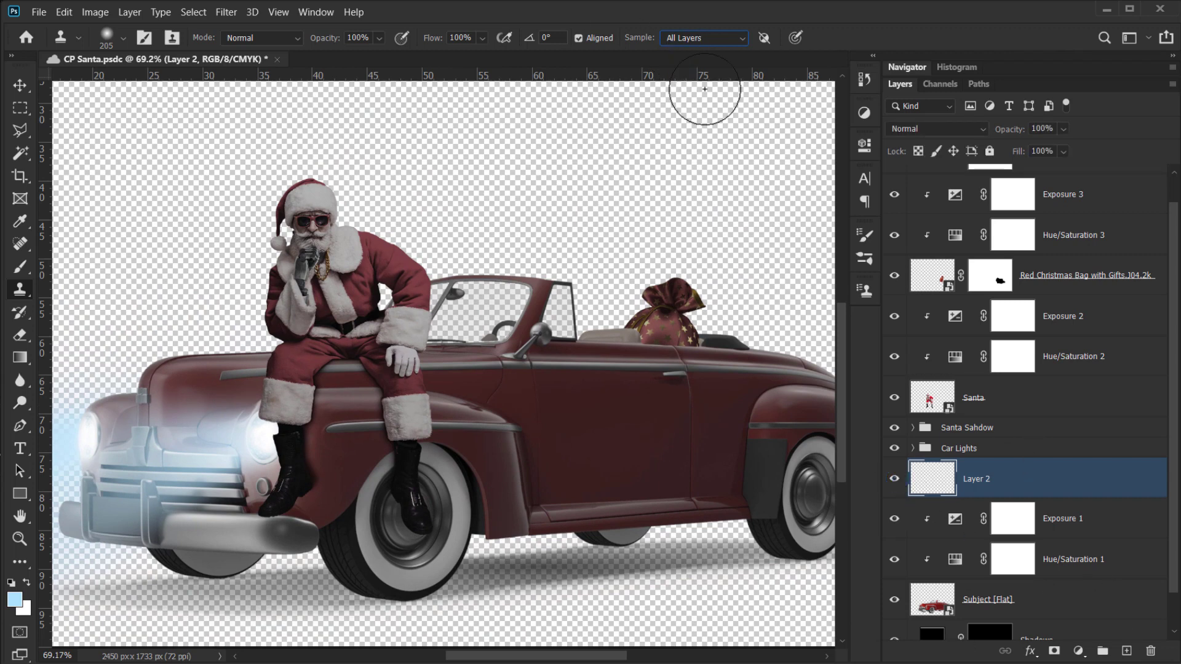
# - Sample the front wheel with the Clone Stamp and paint its mirrored reflection directly beneath the tire on Layer 2
pyautogui.moveTo(501, 503); pyautogui.dragTo(515, 403)
pyautogui.scroll(1, 436, 491)
pyautogui.scroll(3, 436, 491)
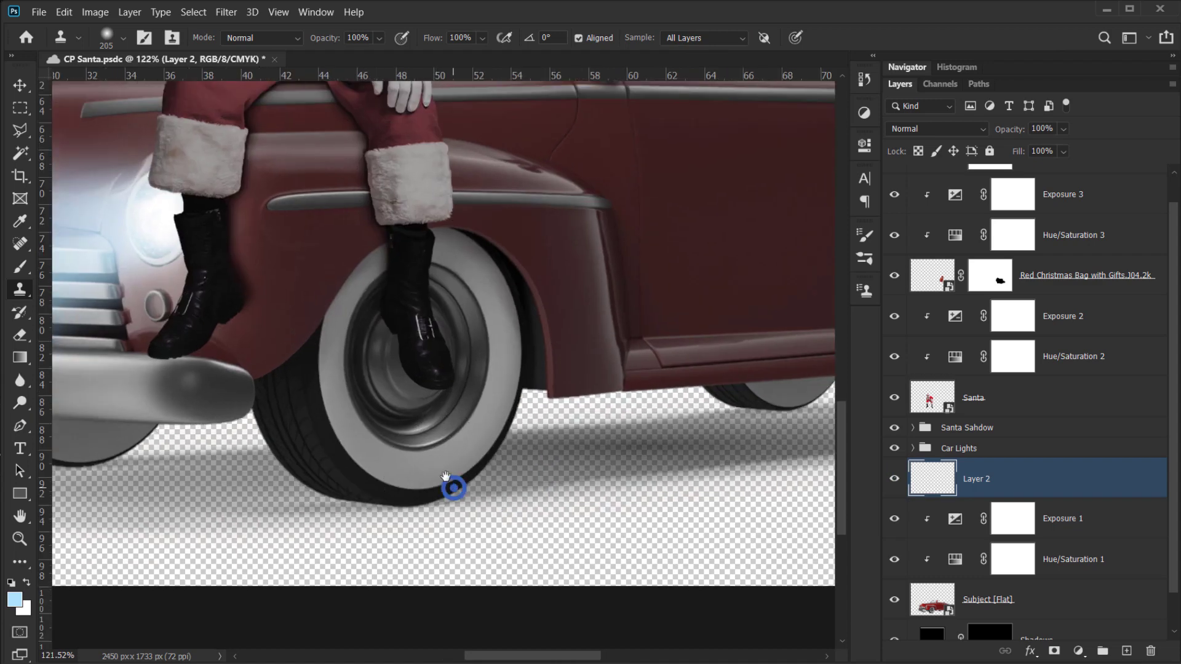
pyautogui.moveTo(449, 487); pyautogui.dragTo(430, 472)
pyautogui.moveTo(508, 500); pyautogui.dragTo(502, 493)
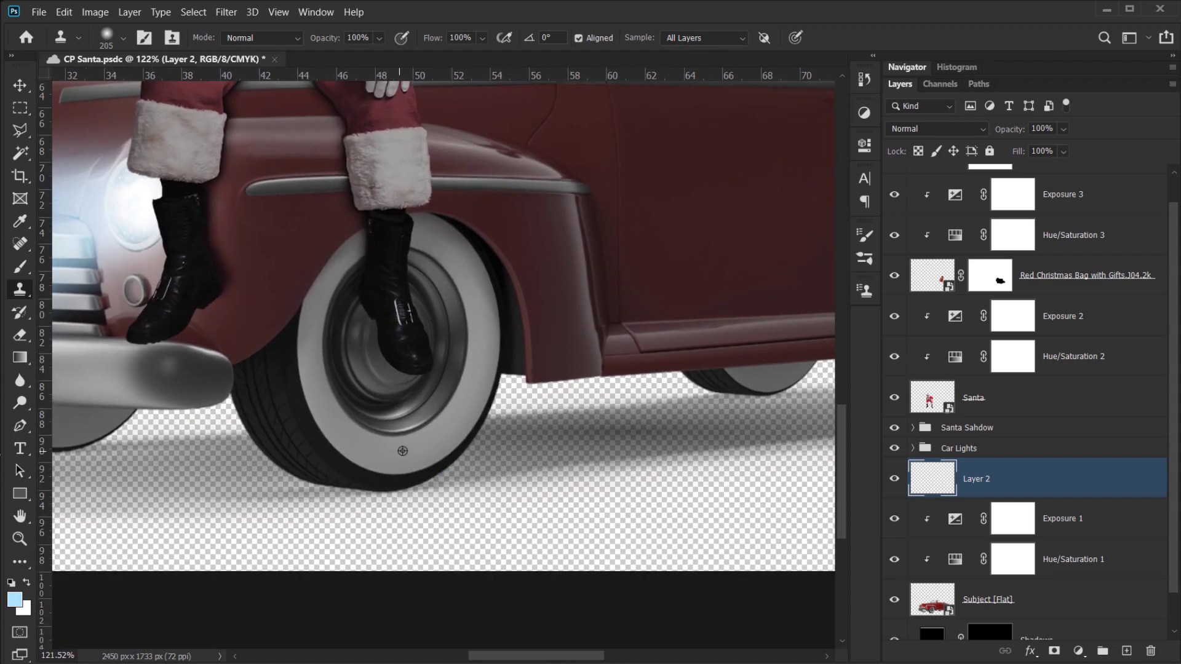
pyautogui.click(410, 414)
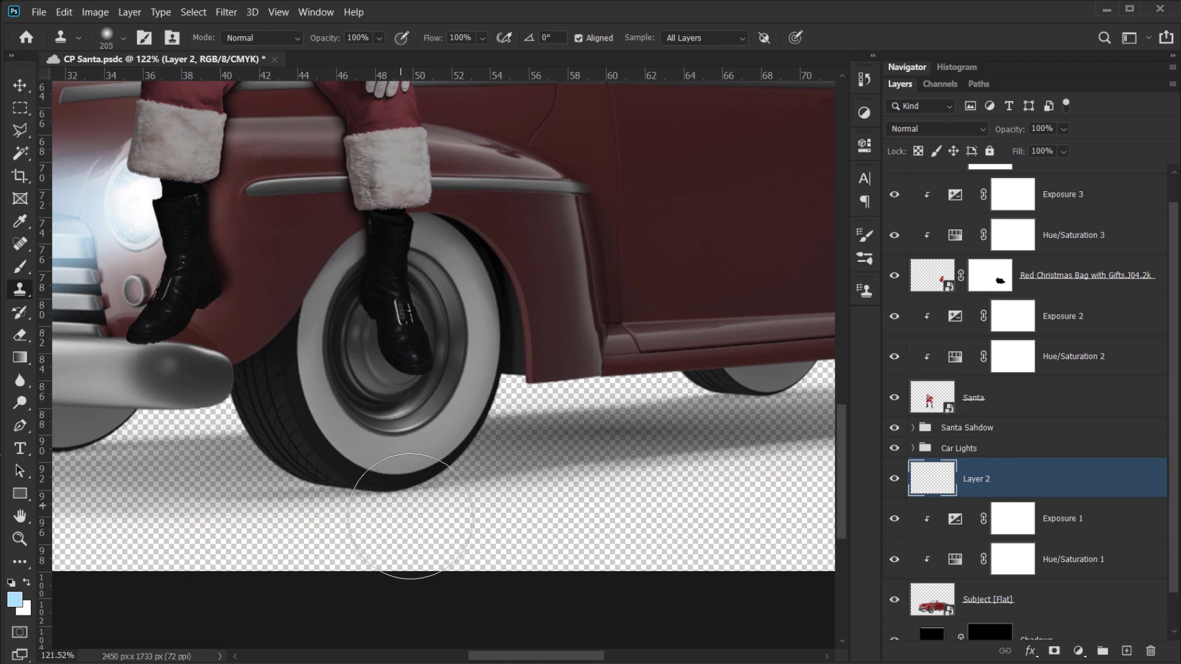
pyautogui.moveTo(414, 520)
pyautogui.mouseDown()
pyautogui.moveTo(432, 485)
pyautogui.moveTo(447, 498)
pyautogui.moveTo(405, 526)
pyautogui.moveTo(364, 521)
pyautogui.moveTo(479, 501)
pyautogui.moveTo(355, 534)
pyautogui.moveTo(481, 520)
pyautogui.moveTo(407, 549)
pyautogui.moveTo(479, 569)
pyautogui.moveTo(294, 569)
pyautogui.moveTo(400, 541)
pyautogui.moveTo(326, 544)
pyautogui.moveTo(429, 547)
pyautogui.moveTo(587, 578)
pyautogui.moveTo(393, 584)
pyautogui.mouseUp()
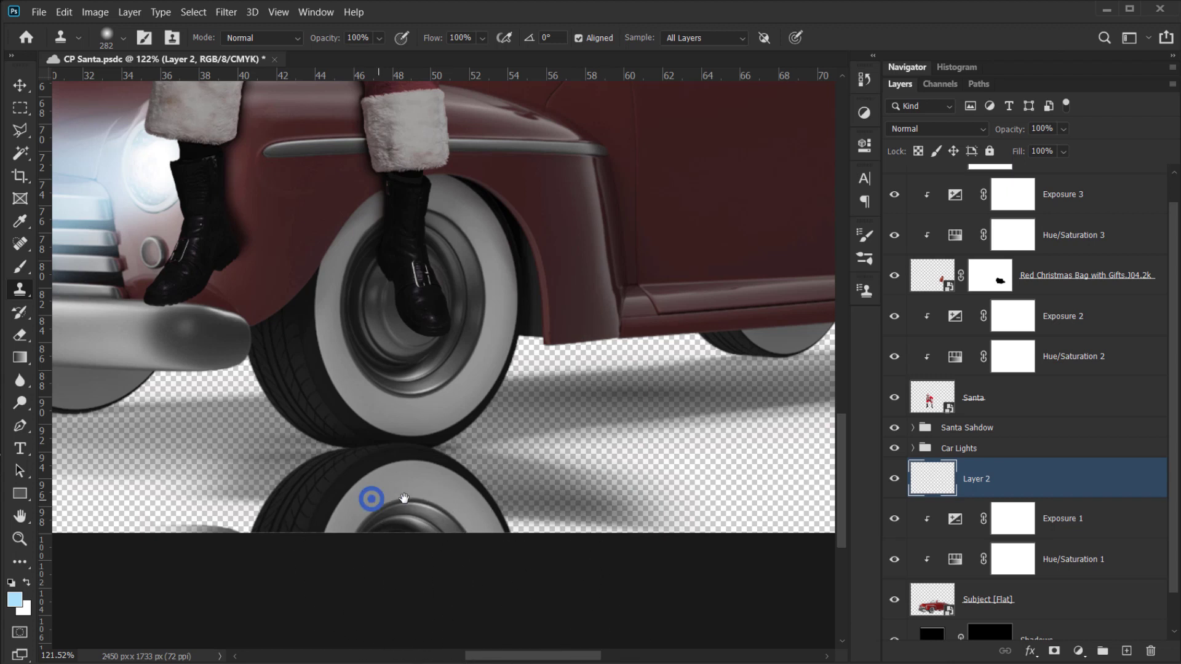
# - Free-transform the front wheel's reflection on Layer 2, shifting it horizontally to X 1250 px, and apply it
pyautogui.moveTo(372, 500); pyautogui.dragTo(413, 501)
pyautogui.hotkey('ctrl', 't')
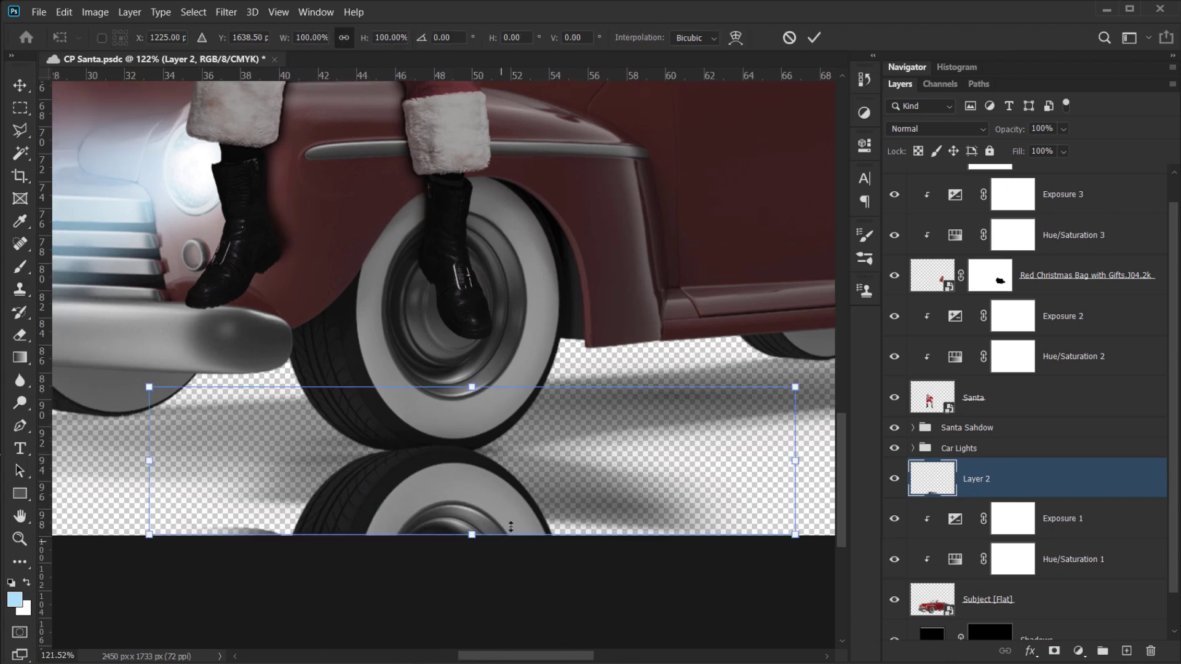
pyautogui.moveTo(511, 527); pyautogui.dragTo(531, 511)
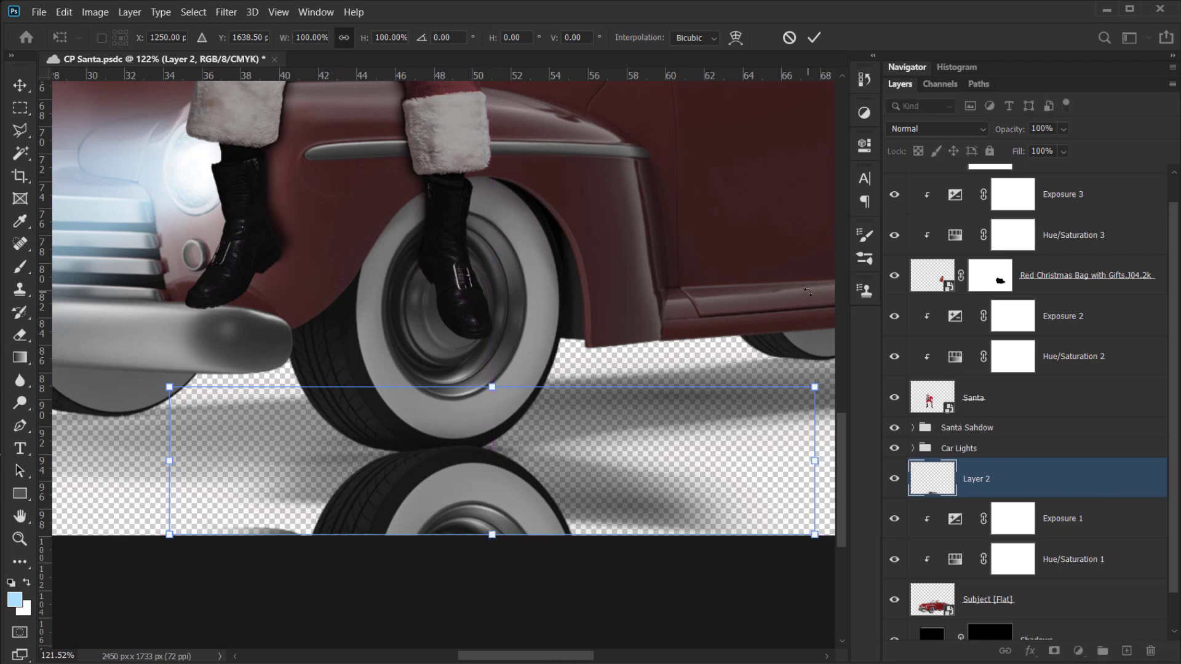
pyautogui.click(814, 37)
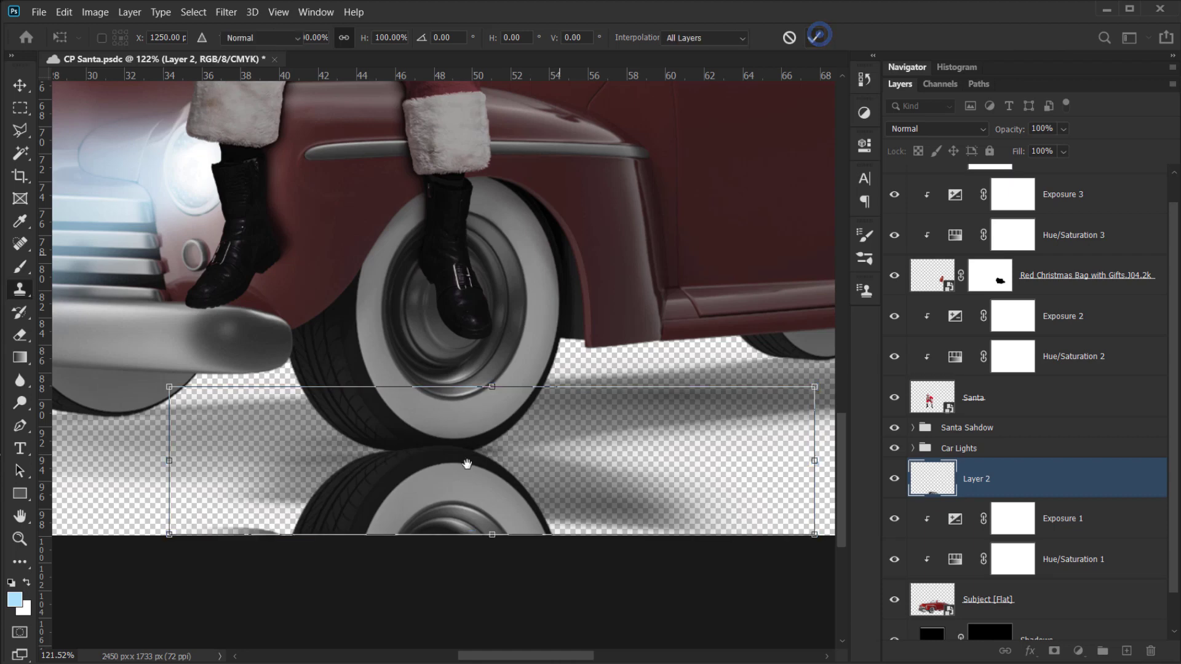
# - Add a new layer and clone the mirrored rear wheel and adjoining bodywork beneath the rear tire
pyautogui.moveTo(492, 461); pyautogui.dragTo(188, 432)
pyautogui.scroll(-7, 280, 429)
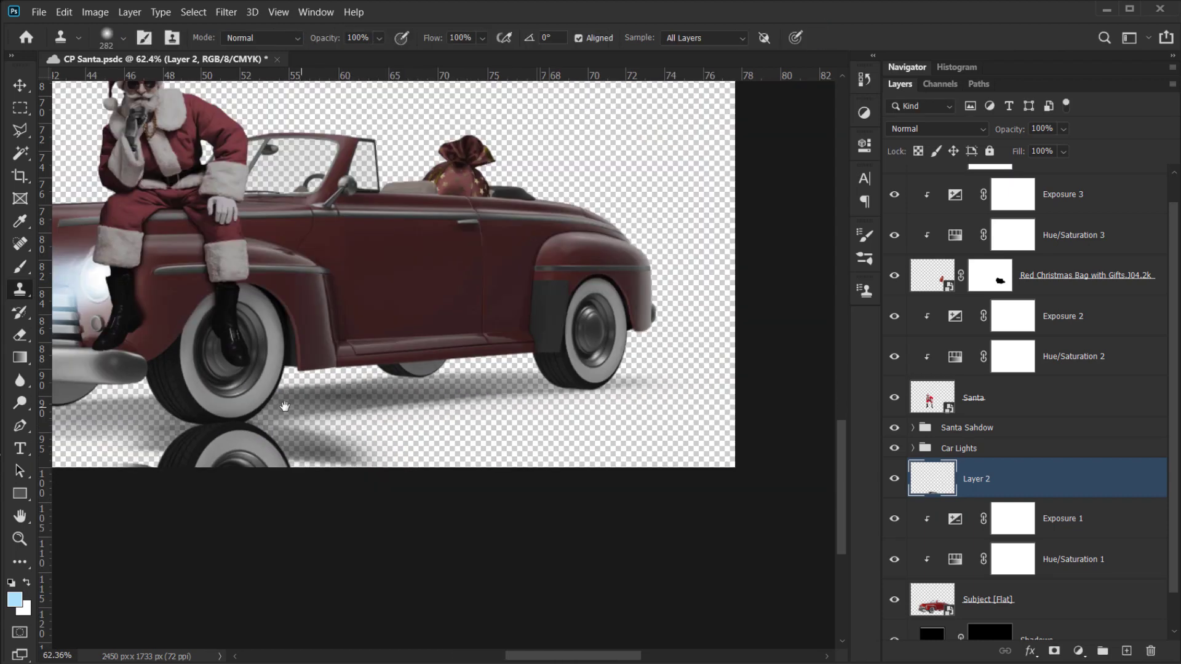
pyautogui.moveTo(267, 405); pyautogui.dragTo(310, 411)
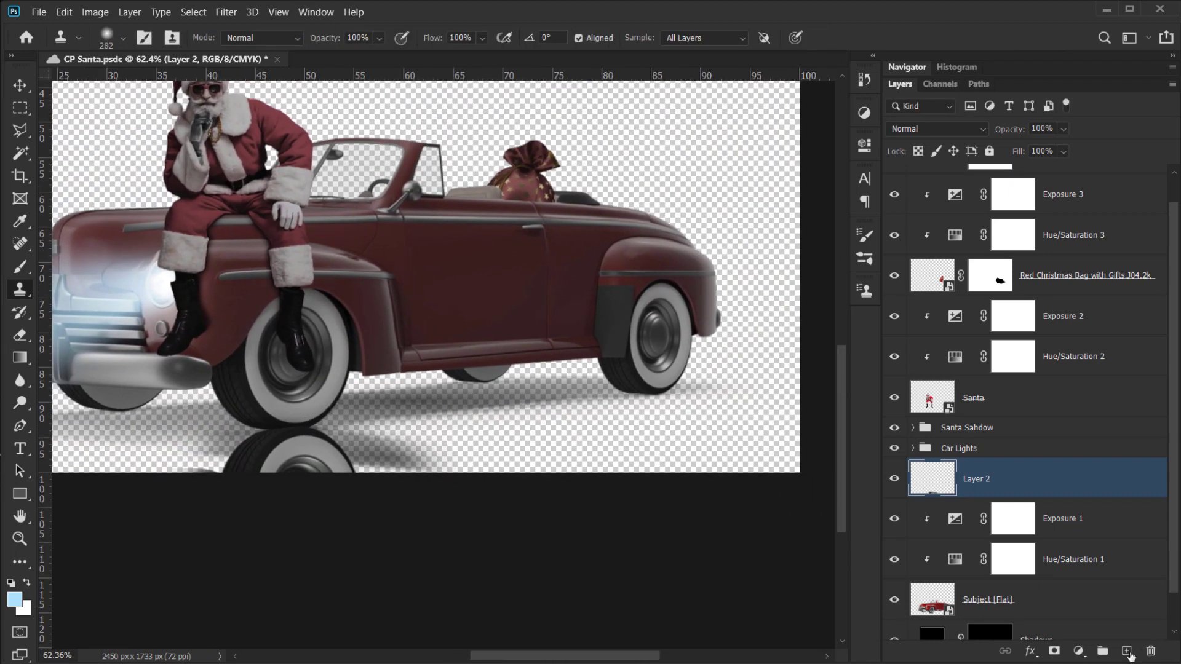
pyautogui.click(1128, 653)
pyautogui.moveTo(485, 349); pyautogui.dragTo(436, 377)
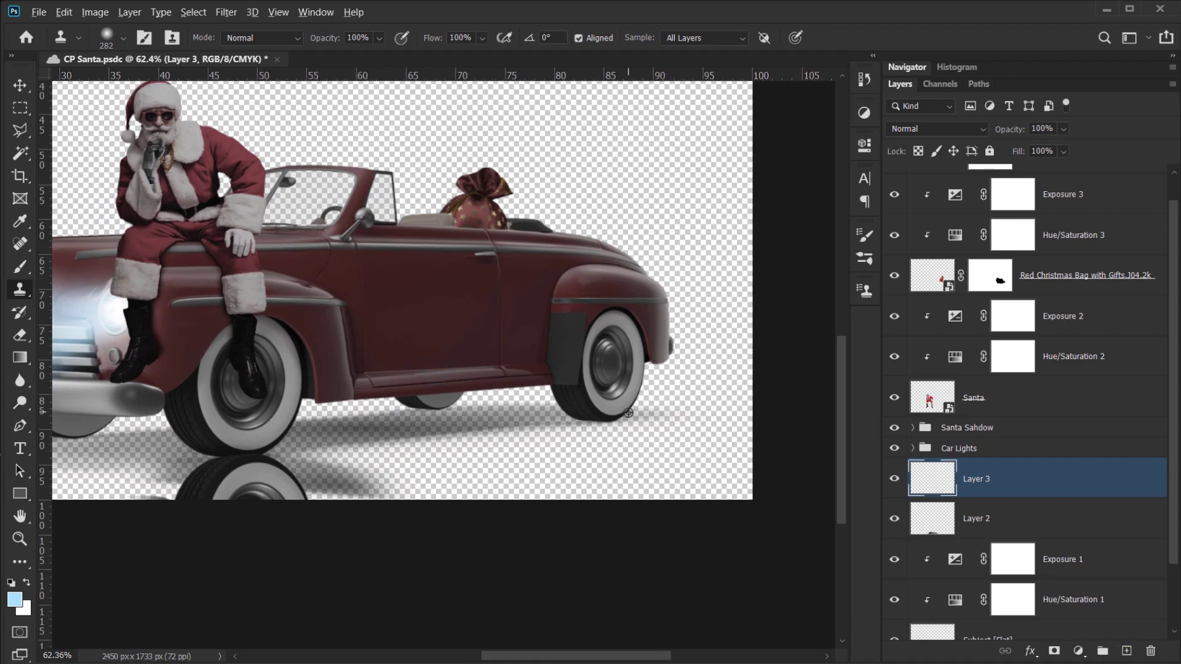
pyautogui.scroll(3, 628, 412)
pyautogui.keyDown('alt'); pyautogui.click(604, 394); pyautogui.keyUp('alt')
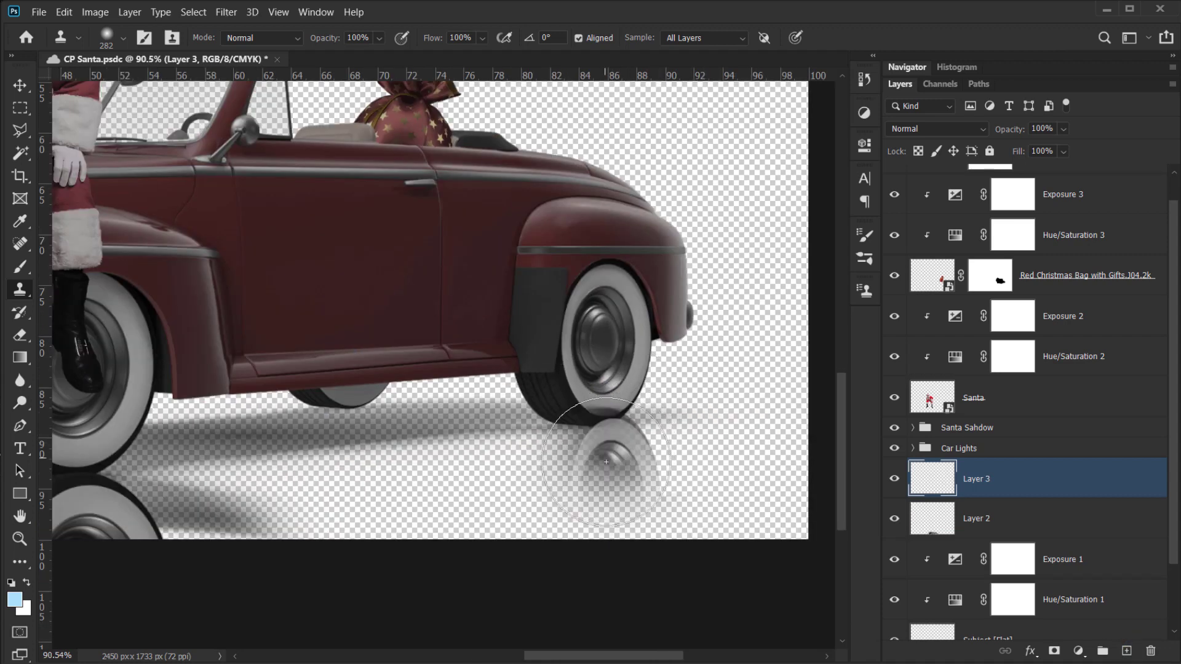
pyautogui.moveTo(605, 462)
pyautogui.mouseDown()
pyautogui.moveTo(586, 506)
pyautogui.moveTo(540, 496)
pyautogui.moveTo(561, 523)
pyautogui.moveTo(678, 523)
pyautogui.moveTo(647, 558)
pyautogui.moveTo(517, 558)
pyautogui.mouseUp()
pyautogui.moveTo(422, 416); pyautogui.dragTo(475, 413)
pyautogui.moveTo(538, 524)
pyautogui.mouseDown()
pyautogui.moveTo(498, 524)
pyautogui.moveTo(589, 545)
pyautogui.mouseUp()
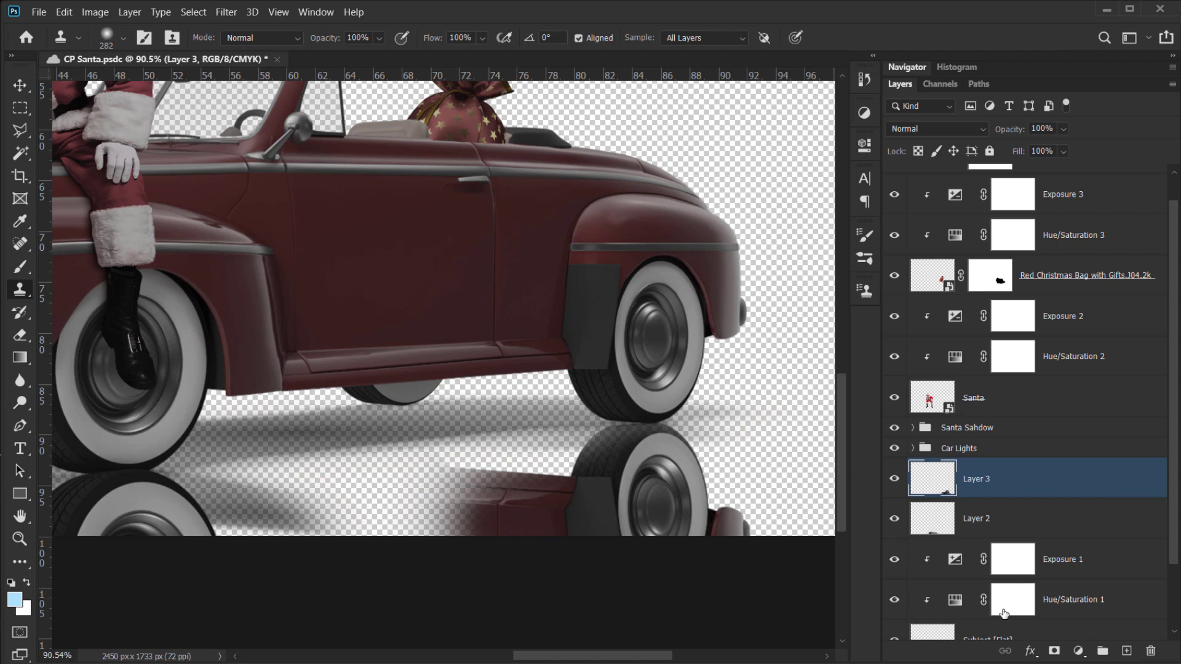
# - Add another layer and clone a reflection of the far-side wheel and car sill under the middle of the car
pyautogui.click(1127, 652)
pyautogui.moveTo(390, 405)
pyautogui.mouseDown()
pyautogui.moveTo(415, 420)
pyautogui.moveTo(387, 426)
pyautogui.mouseUp()
pyautogui.keyDown('alt'); pyautogui.click(418, 409); pyautogui.keyUp('alt')
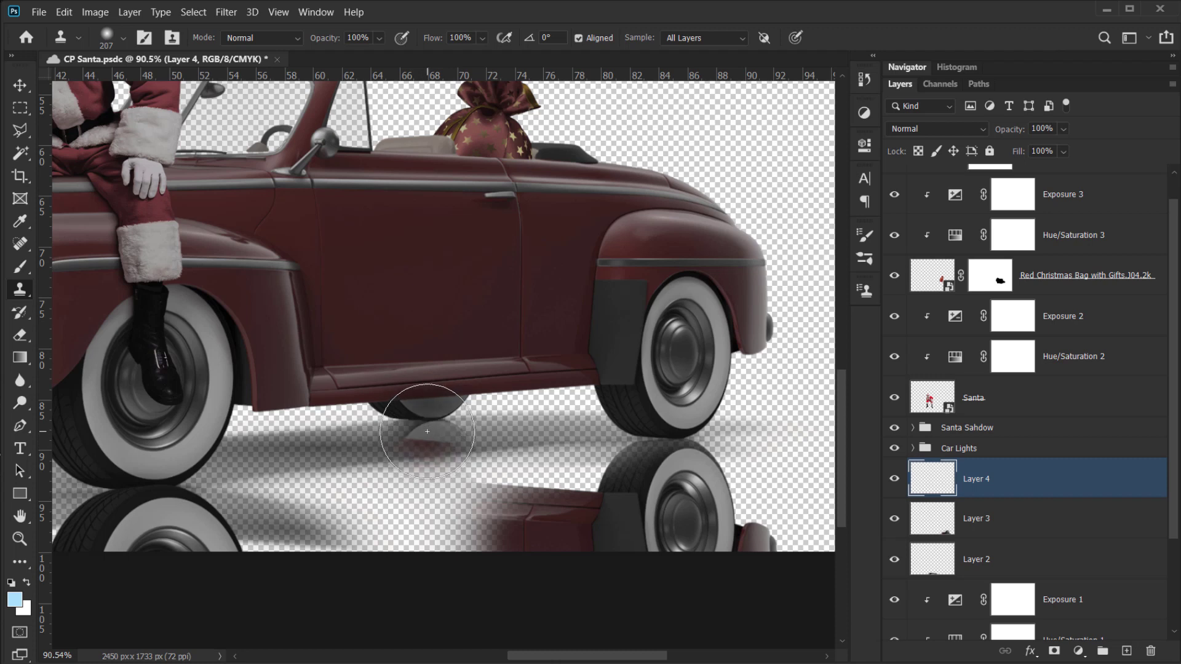
pyautogui.moveTo(427, 431)
pyautogui.mouseDown()
pyautogui.moveTo(418, 446)
pyautogui.moveTo(443, 465)
pyautogui.moveTo(382, 462)
pyautogui.moveTo(422, 470)
pyautogui.moveTo(418, 498)
pyautogui.mouseUp()
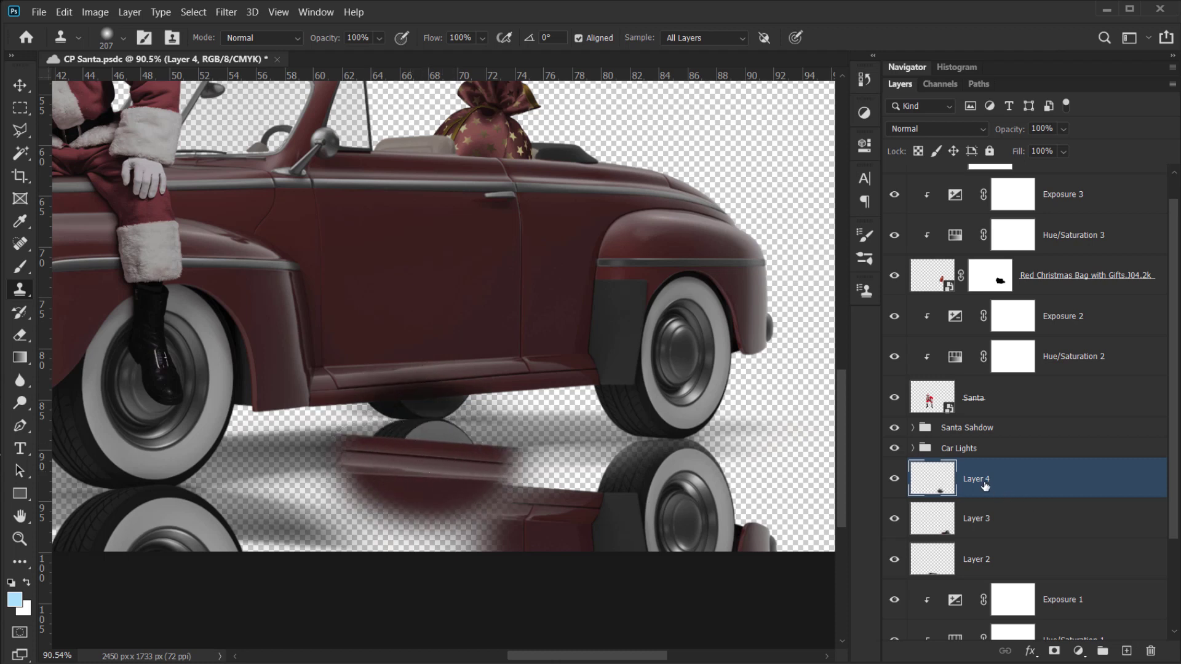
# - Rotate and skew the Layer 4 reflection to follow the car's perspective beneath the far-side wheel, and apply the transform
pyautogui.hotkey('ctrl', 't')
pyautogui.moveTo(624, 397); pyautogui.dragTo(616, 372)
pyautogui.moveTo(269, 372); pyautogui.dragTo(257, 368)
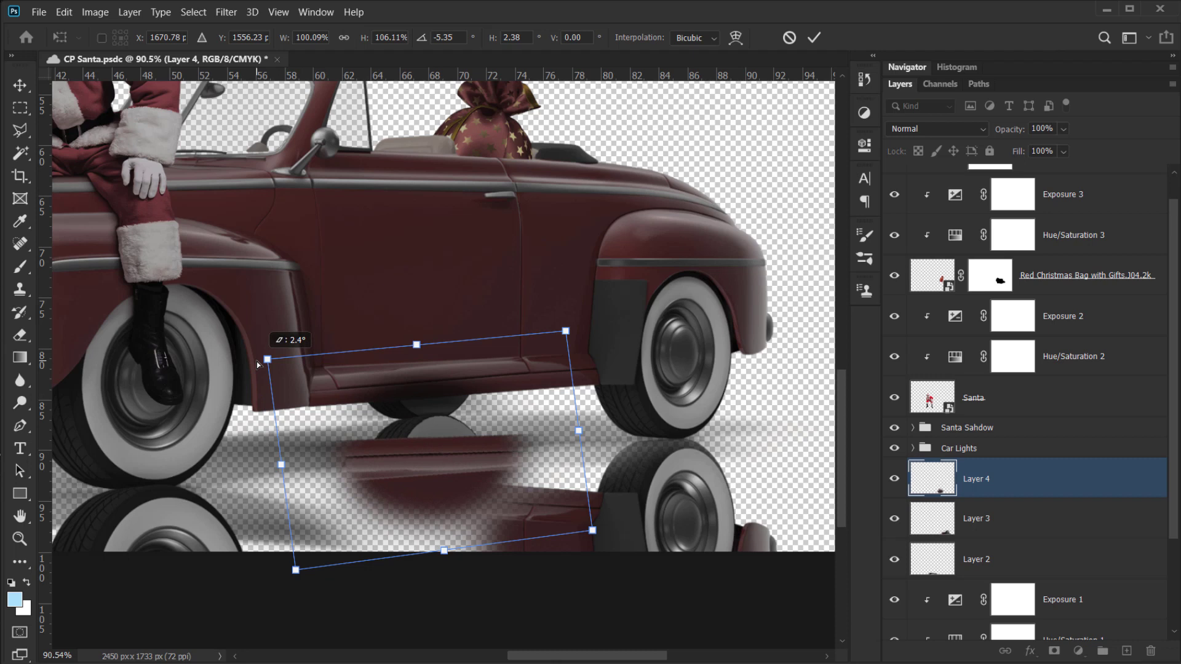
pyautogui.moveTo(567, 333); pyautogui.dragTo(557, 333)
pyautogui.moveTo(296, 572); pyautogui.dragTo(297, 579)
pyautogui.moveTo(592, 531); pyautogui.dragTo(592, 526)
pyautogui.click(817, 37)
# - Add a new layer and clone a reflection of the far front wheel and bumper beneath the front of the car
pyautogui.moveTo(380, 430); pyautogui.dragTo(603, 410)
pyautogui.moveTo(166, 441); pyautogui.dragTo(517, 396)
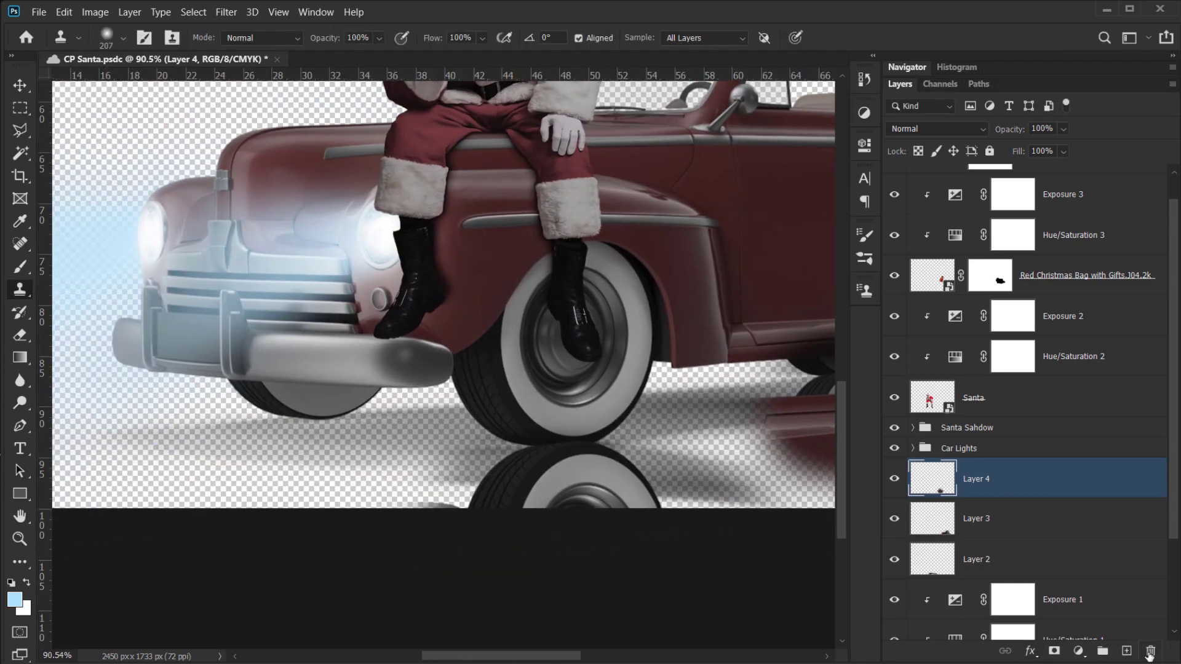
pyautogui.click(1128, 652)
pyautogui.moveTo(295, 412); pyautogui.dragTo(316, 417)
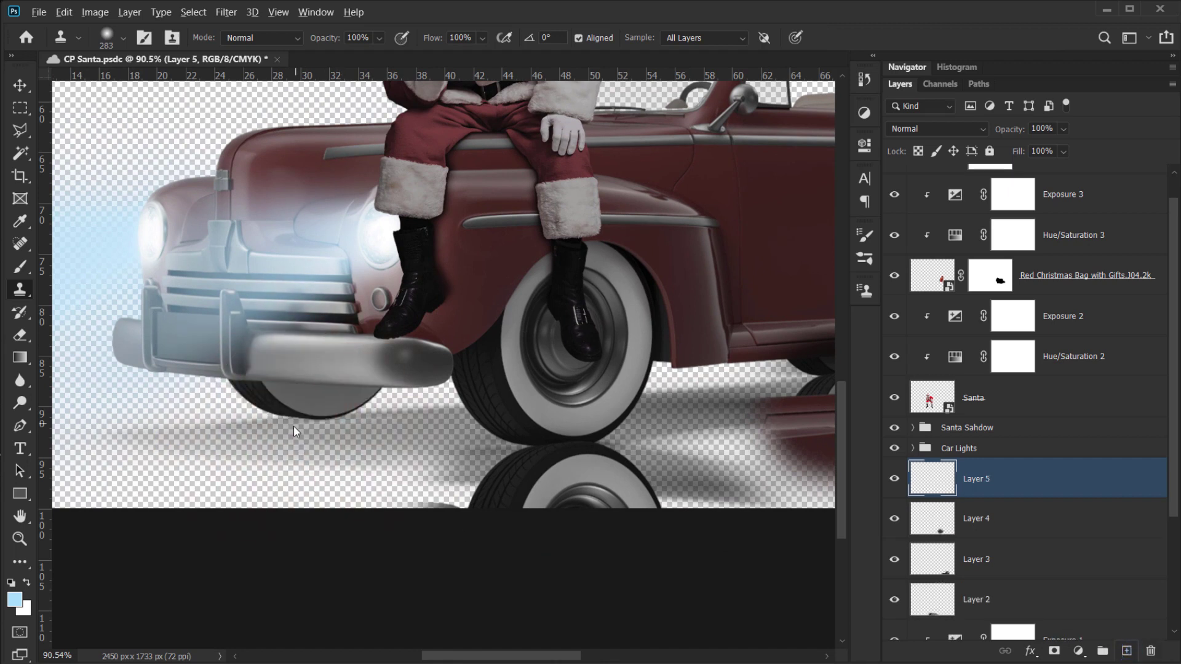
pyautogui.keyDown('alt'); pyautogui.click(301, 407); pyautogui.keyUp('alt')
pyautogui.moveTo(314, 436)
pyautogui.mouseDown()
pyautogui.moveTo(297, 446)
pyautogui.moveTo(338, 459)
pyautogui.moveTo(278, 483)
pyautogui.moveTo(211, 487)
pyautogui.moveTo(322, 471)
pyautogui.mouseUp()
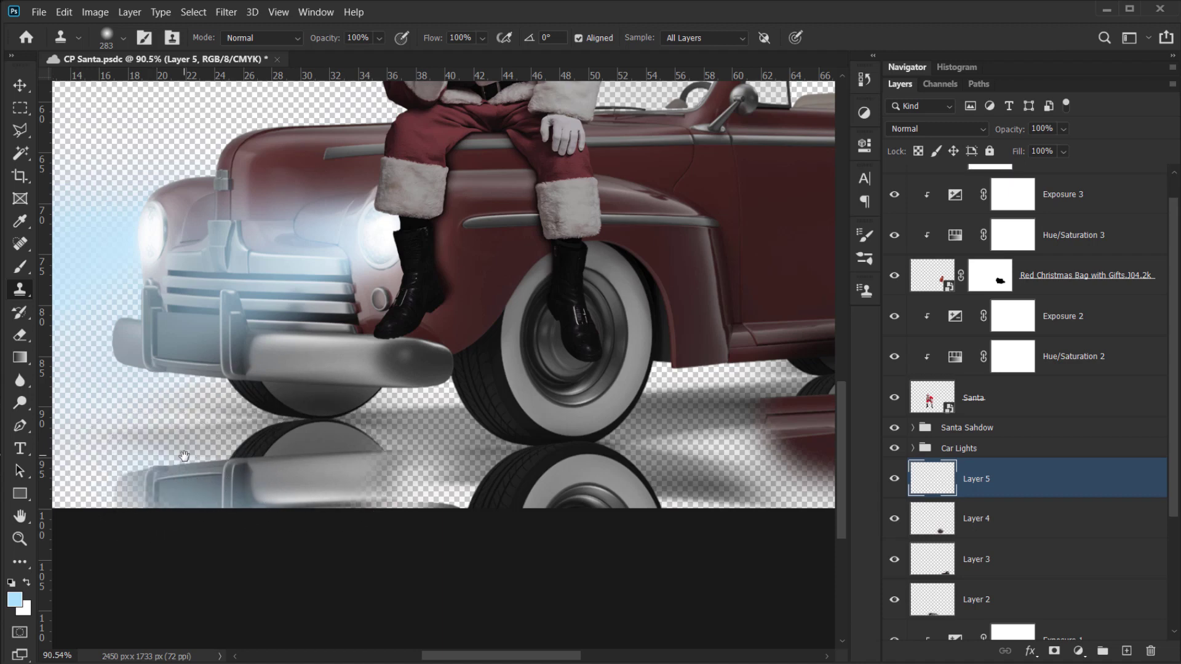
# - Rotate the front bumper reflection on Layer 5 by 2.75°, nudge it up toward the wheel, and apply the transform
pyautogui.scroll(-3, 184, 455)
pyautogui.hotkey('ctrl', 't')
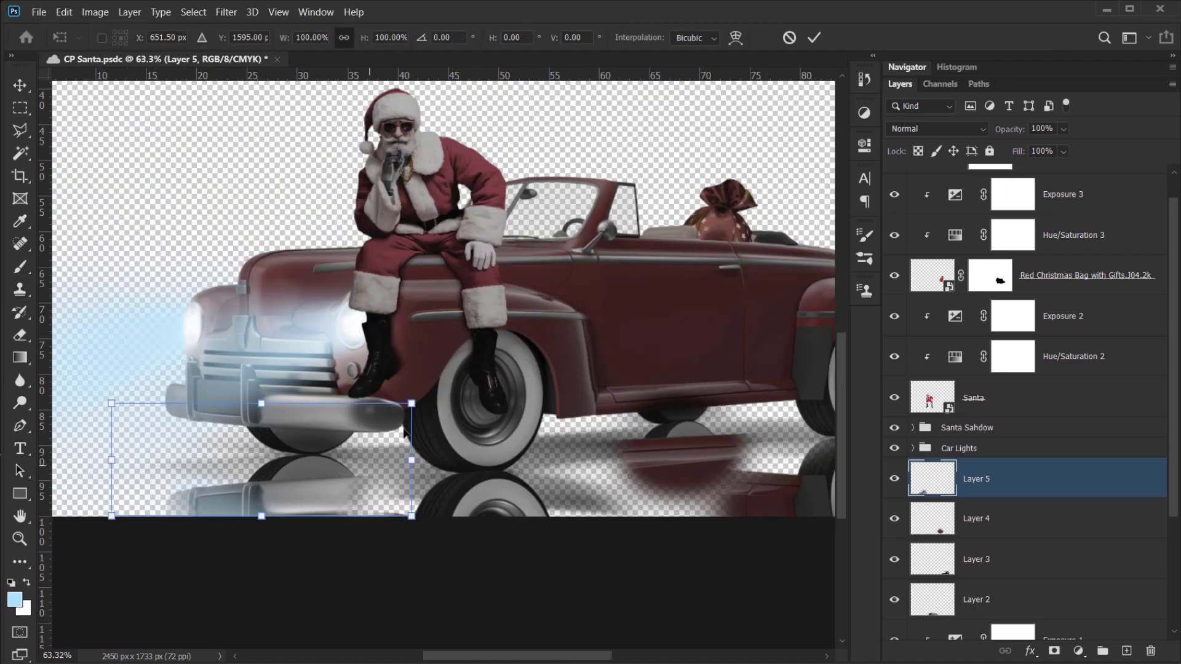
pyautogui.moveTo(459, 370); pyautogui.dragTo(465, 381)
pyautogui.click(363, 482)
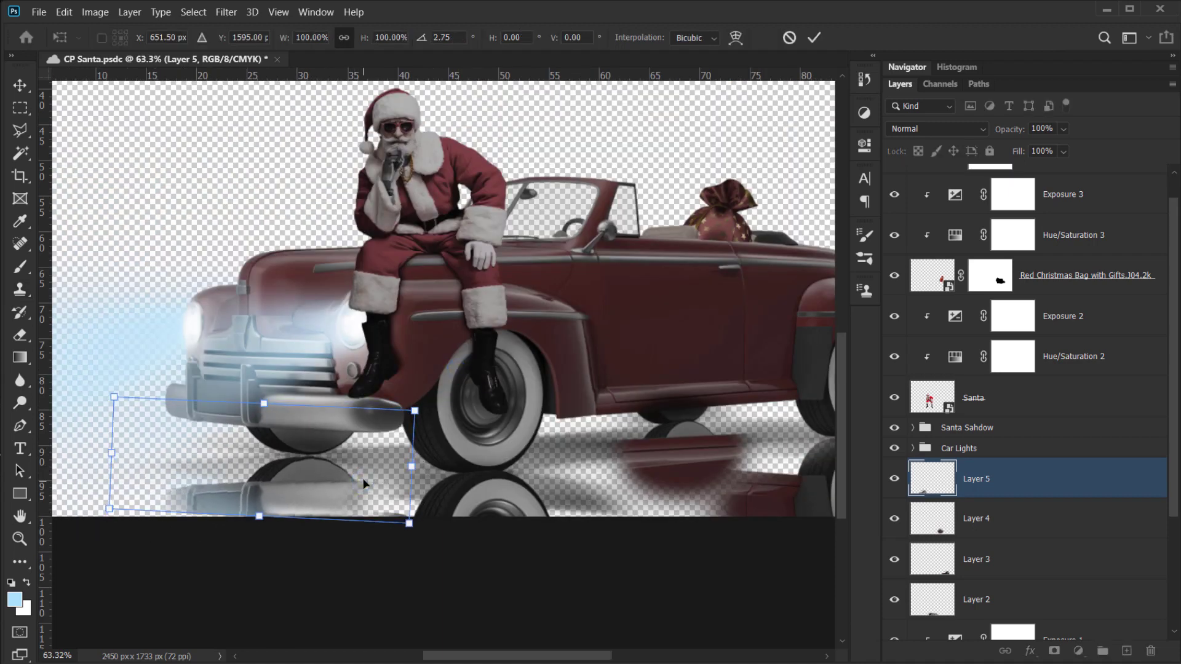
pyautogui.moveTo(364, 484); pyautogui.dragTo(366, 479)
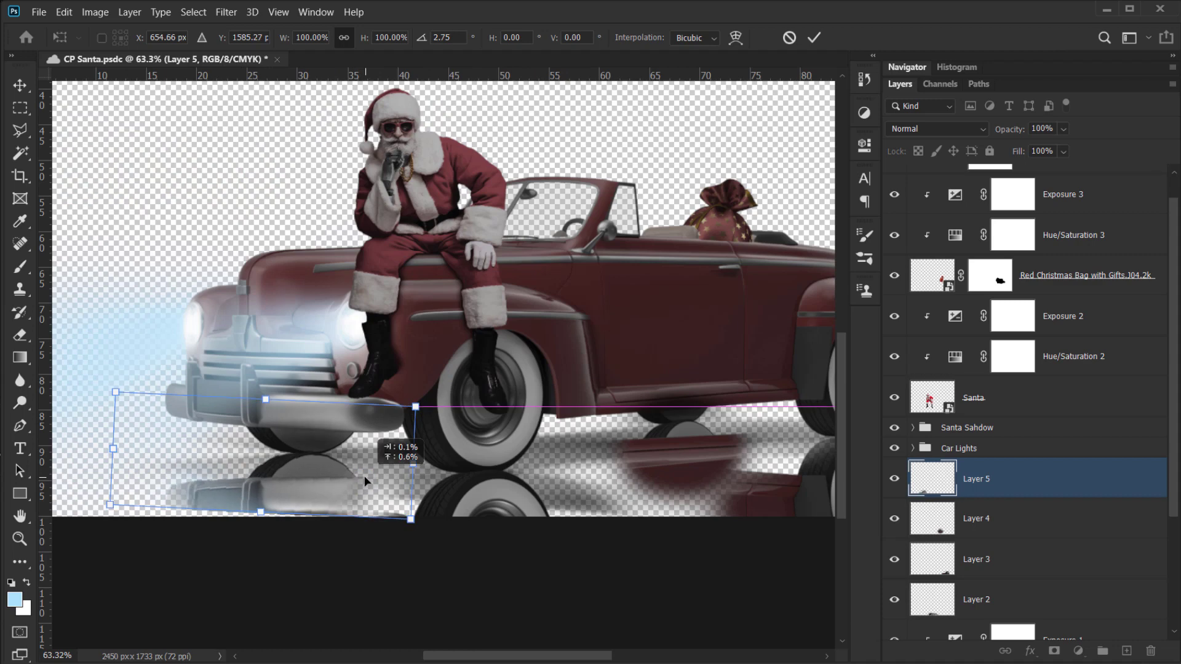
pyautogui.click(814, 38)
pyautogui.press('s')
# - Merge the four reflection layers, Layer 2 through Layer 5, into a single layer
pyautogui.scroll(-5, 490, 378)
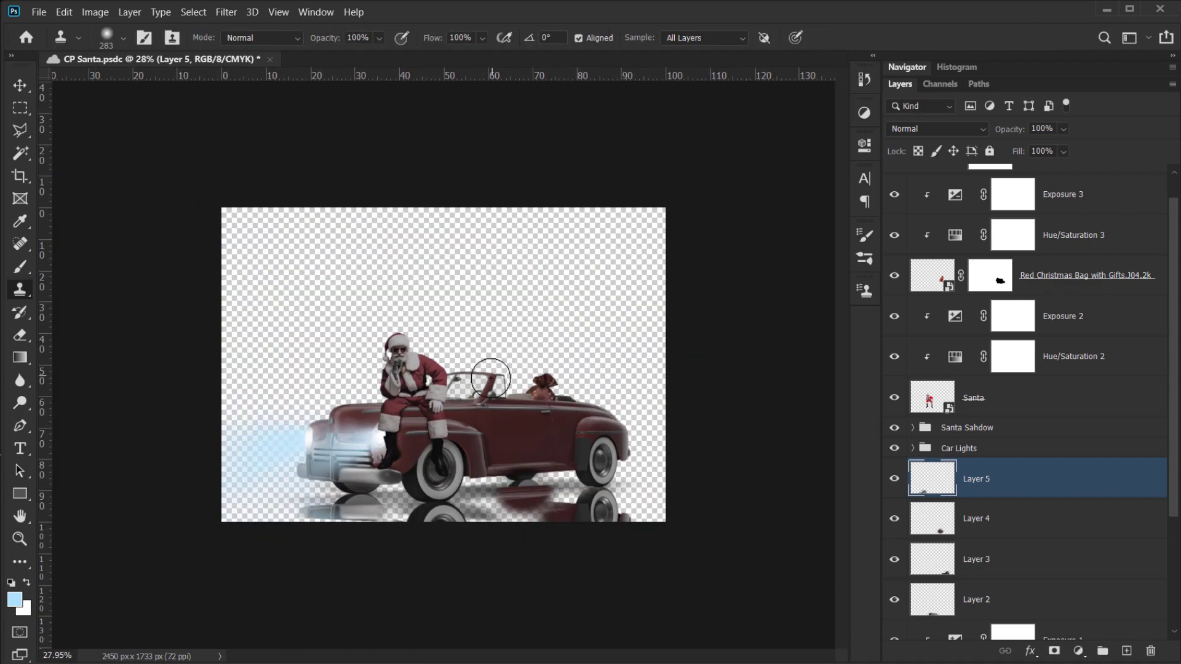
pyautogui.scroll(4, 492, 400)
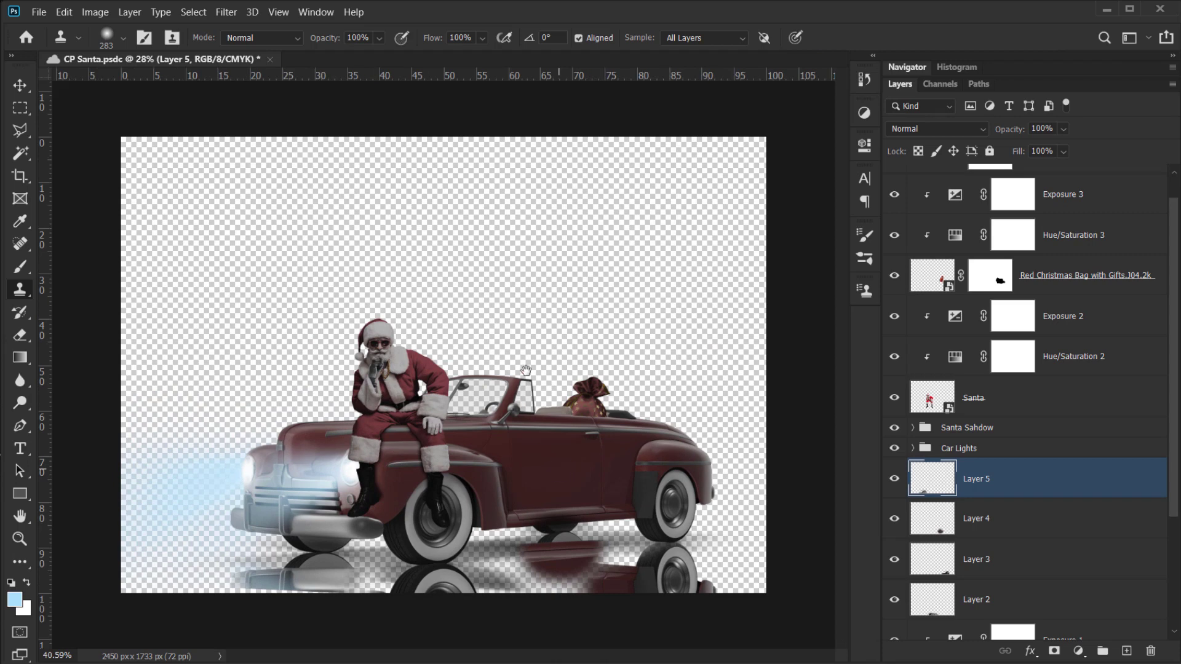
pyautogui.moveTo(477, 463); pyautogui.dragTo(470, 337)
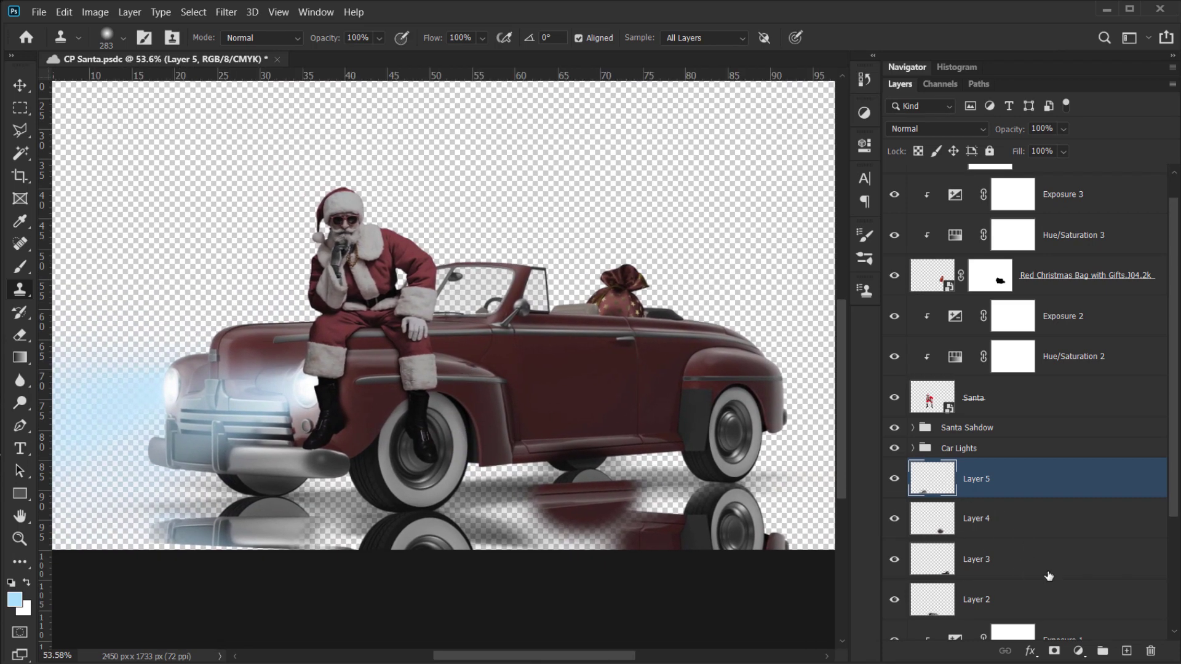
pyautogui.scroll(-1, 1035, 546)
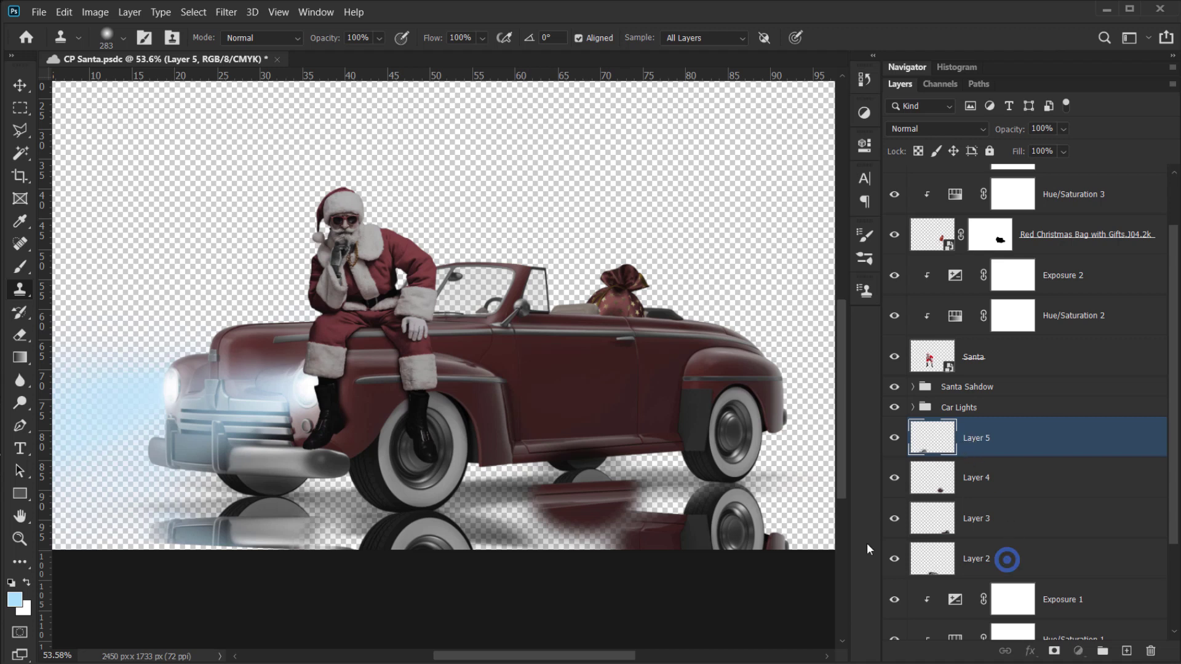
pyautogui.keyDown('shift'); pyautogui.click(1025, 547); pyautogui.keyUp('shift')
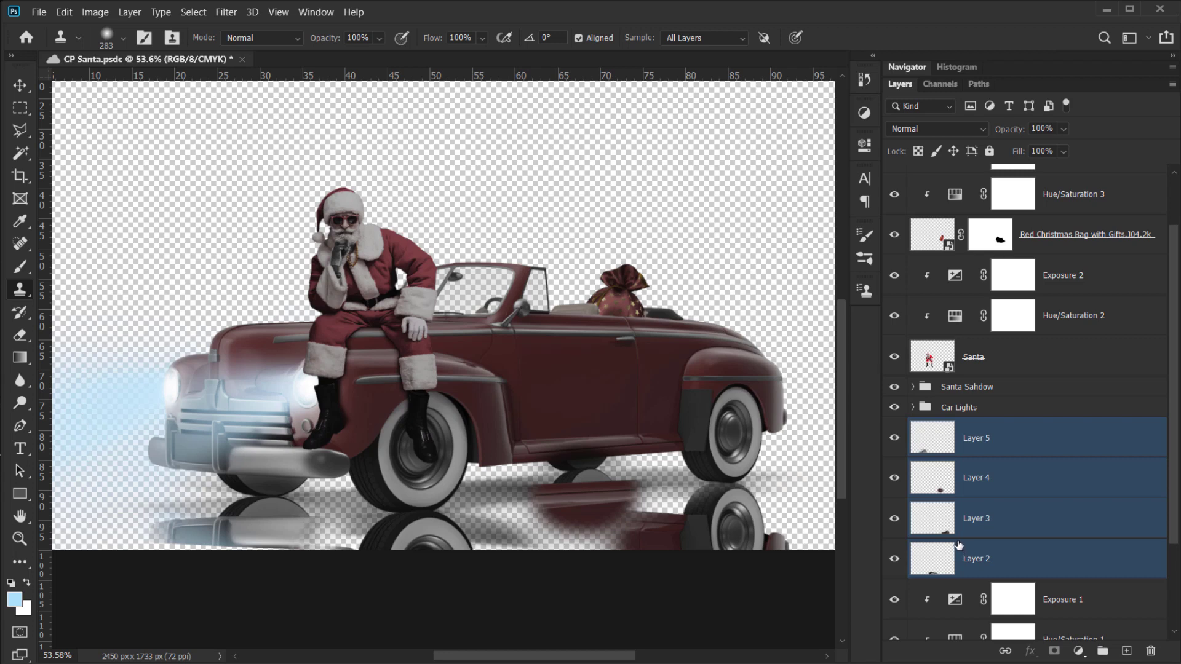
pyautogui.hotkey('ctrl', 'e')
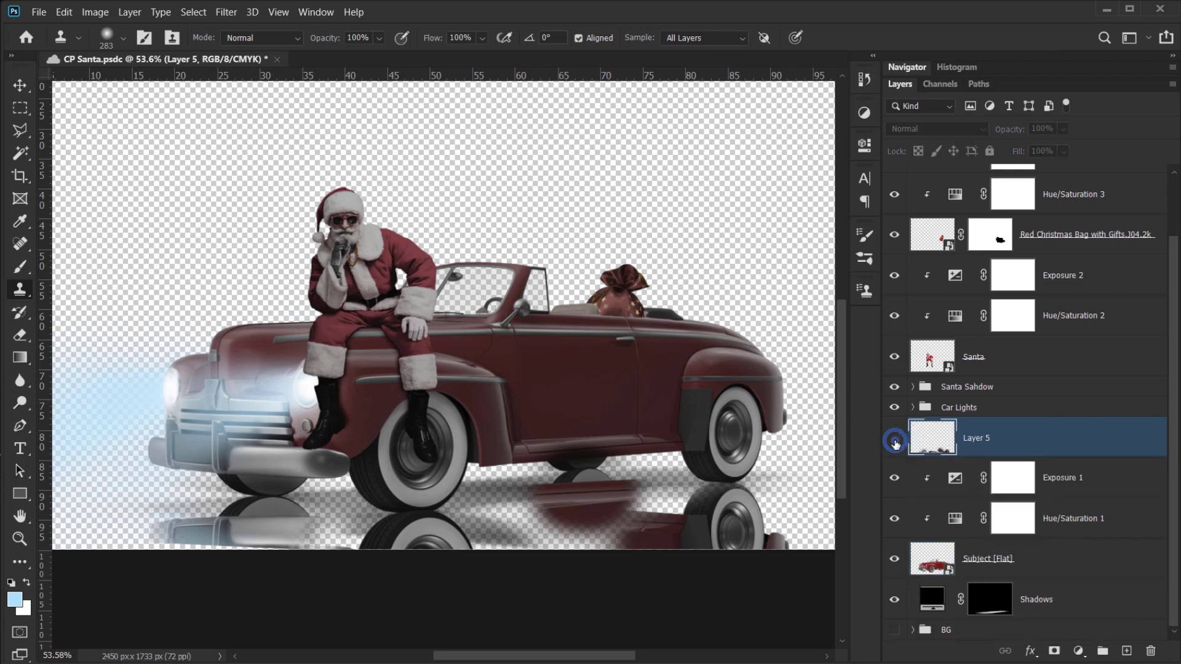
# - Toggle the merged layer's visibility off and back on, and rename it Car reflections
pyautogui.click(894, 438)
pyautogui.click(894, 438)
pyautogui.doubleClick(975, 438)
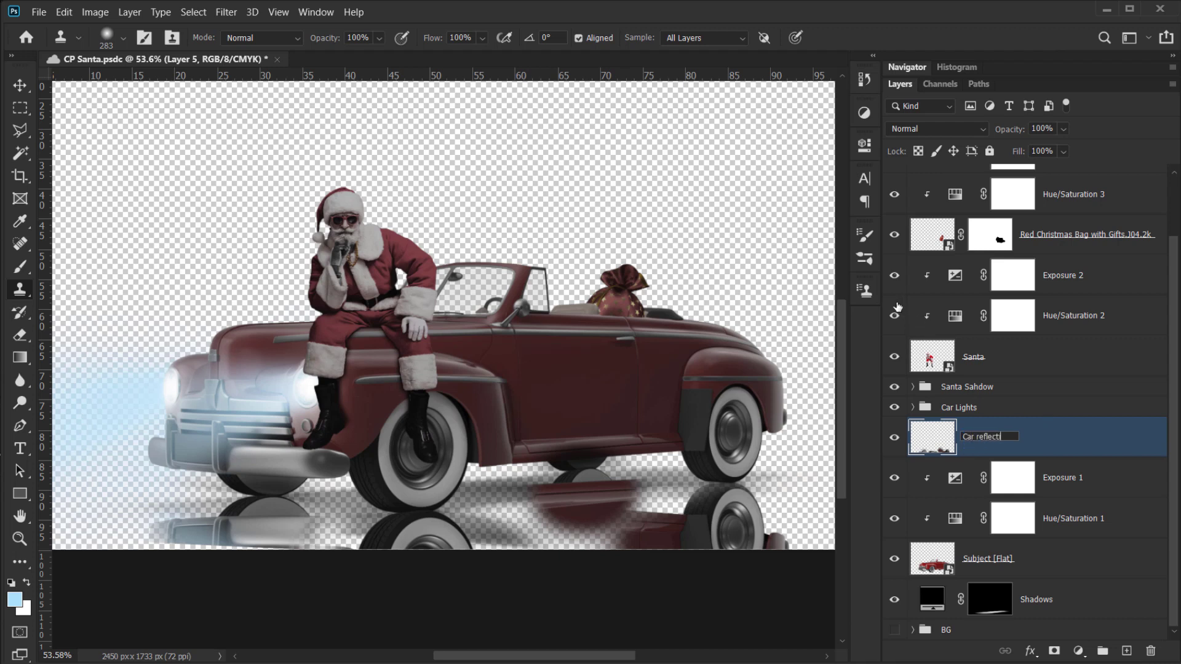
pyautogui.write('Car reflections')
pyautogui.press('Return')
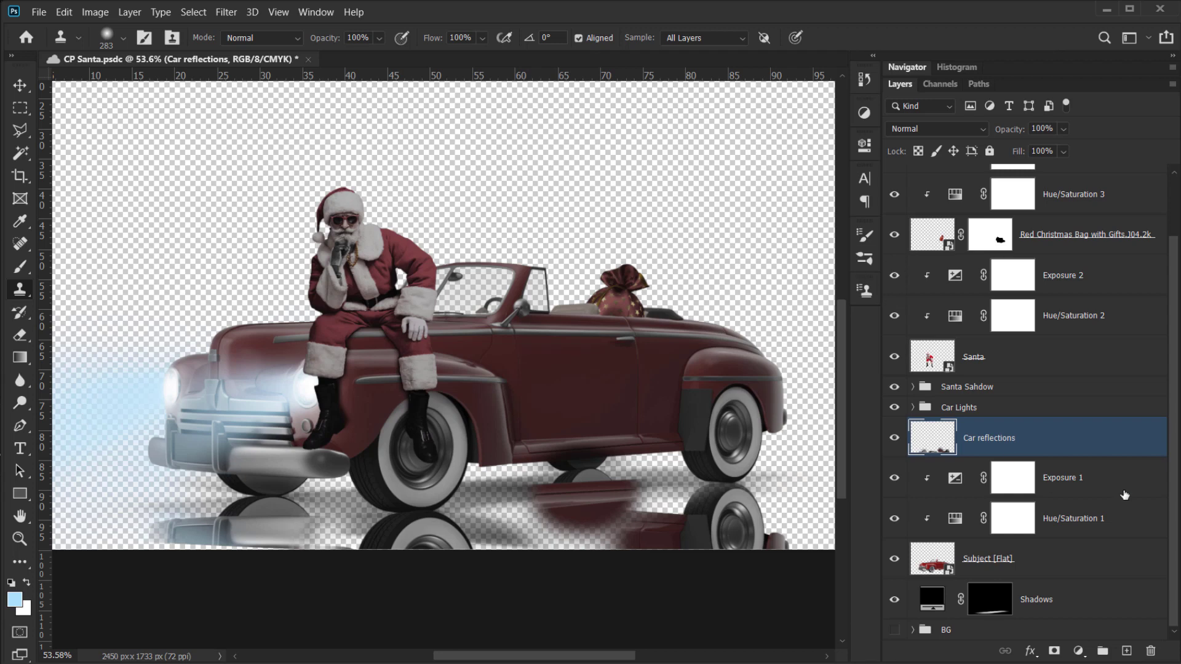
# - Move the Car reflections layer between the Shadows layer and the BG group, and make the BG group visible
pyautogui.moveTo(1056, 435); pyautogui.dragTo(1023, 593)
pyautogui.click(892, 629)
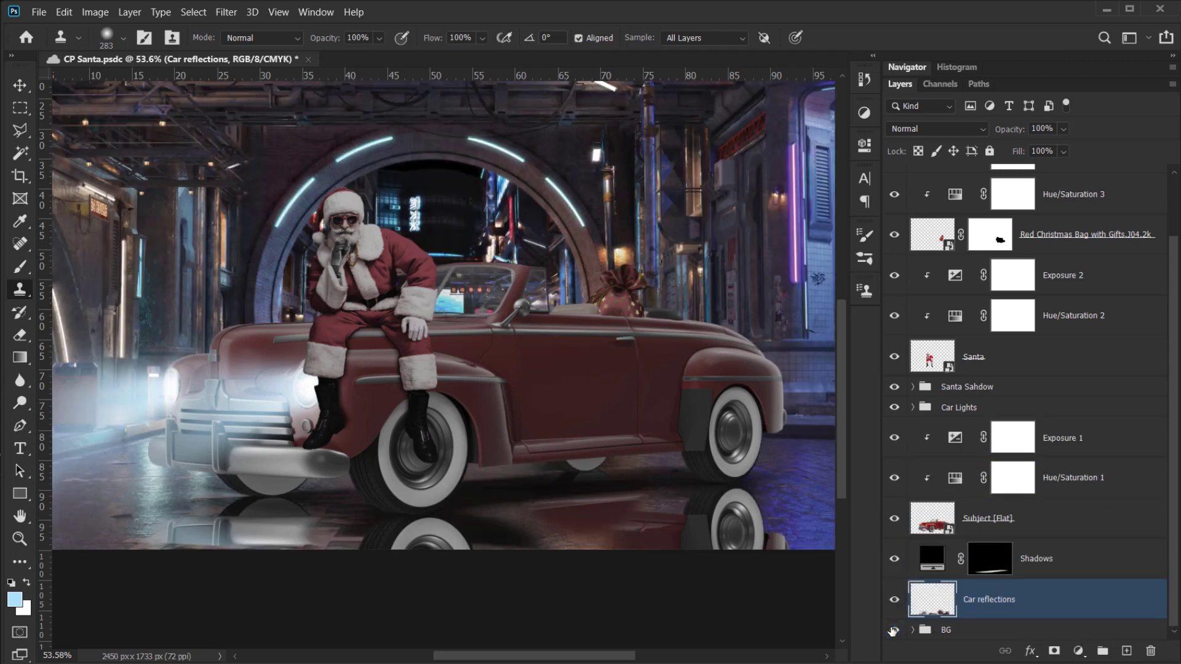
pyautogui.scroll(-2, 522, 492)
pyautogui.scroll(-5, 533, 513)
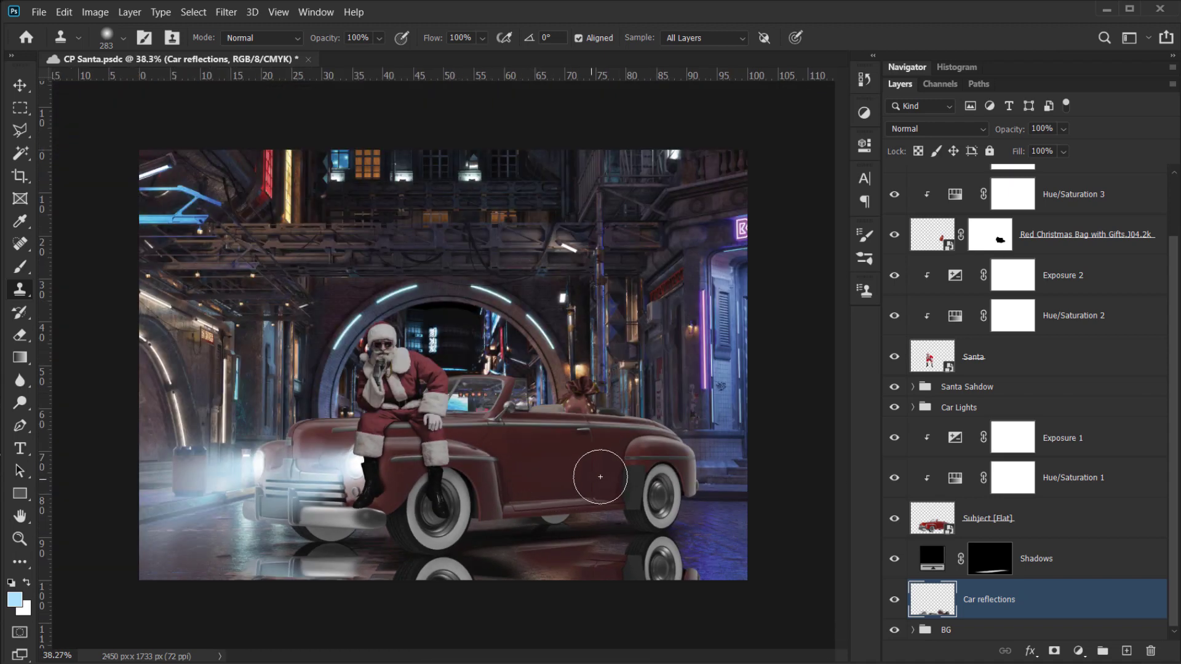
pyautogui.moveTo(600, 476); pyautogui.dragTo(537, 465)
pyautogui.scroll(2, 511, 539)
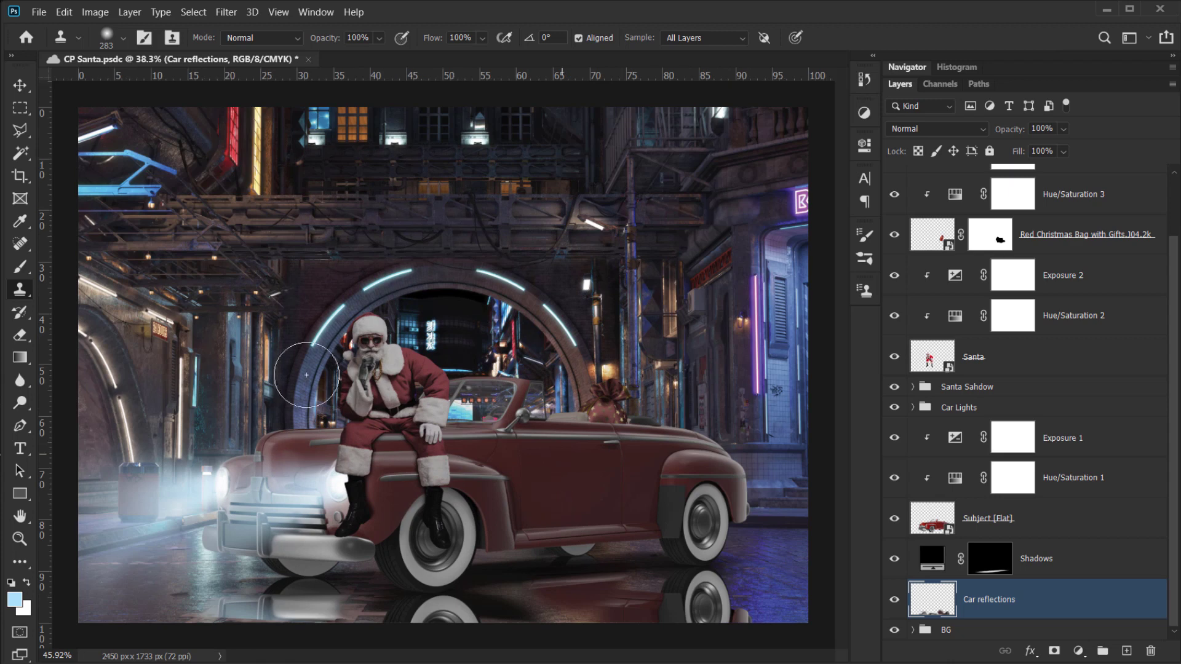
# - Apply a Motion Blur to the Car reflections layer with an angle of -30° and a distance of 32 pixels
pyautogui.click(227, 14)
pyautogui.moveTo(158, 184)
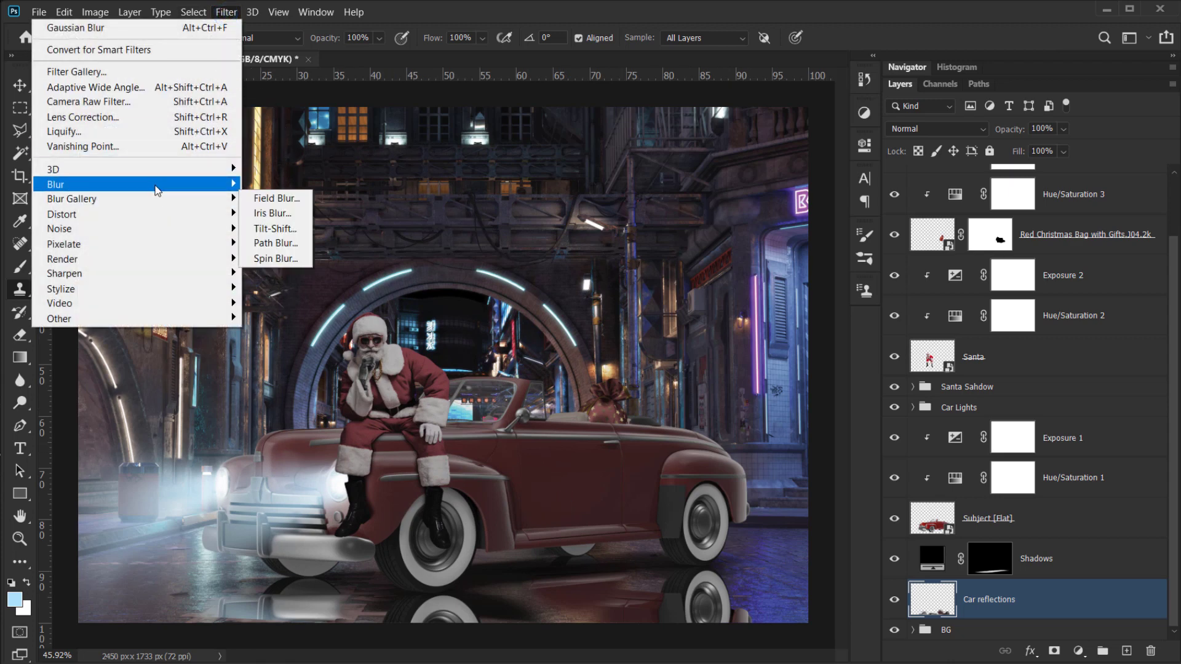
pyautogui.click(289, 272)
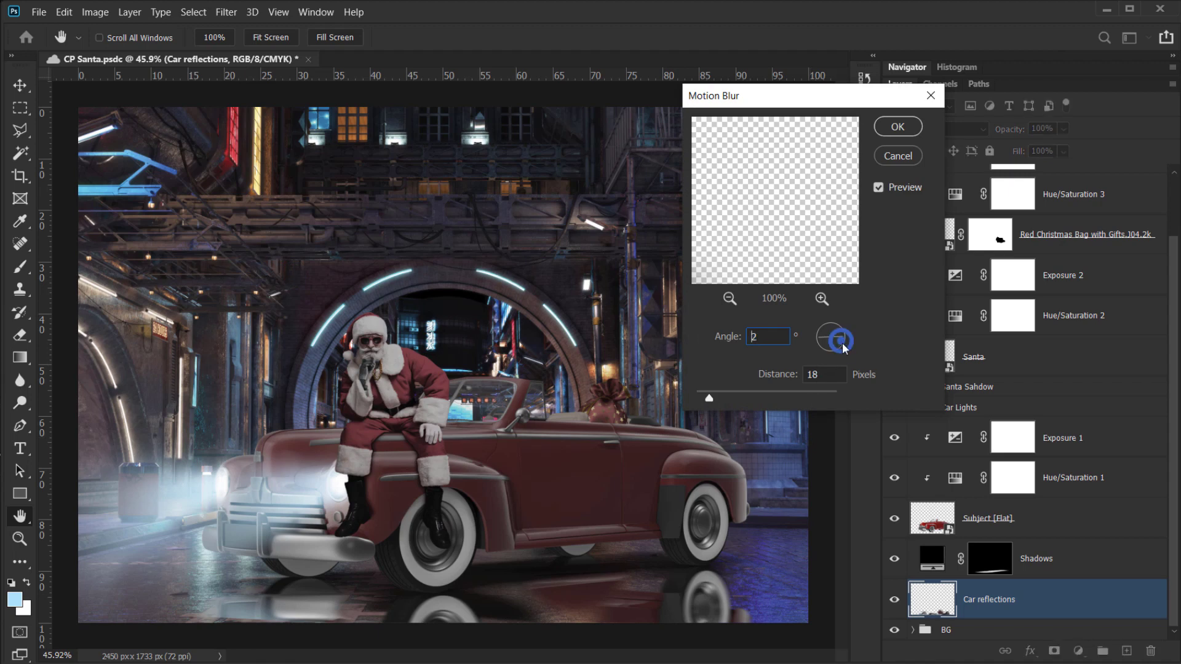
pyautogui.moveTo(836, 354); pyautogui.dragTo(851, 352)
pyautogui.moveTo(708, 398); pyautogui.dragTo(721, 398)
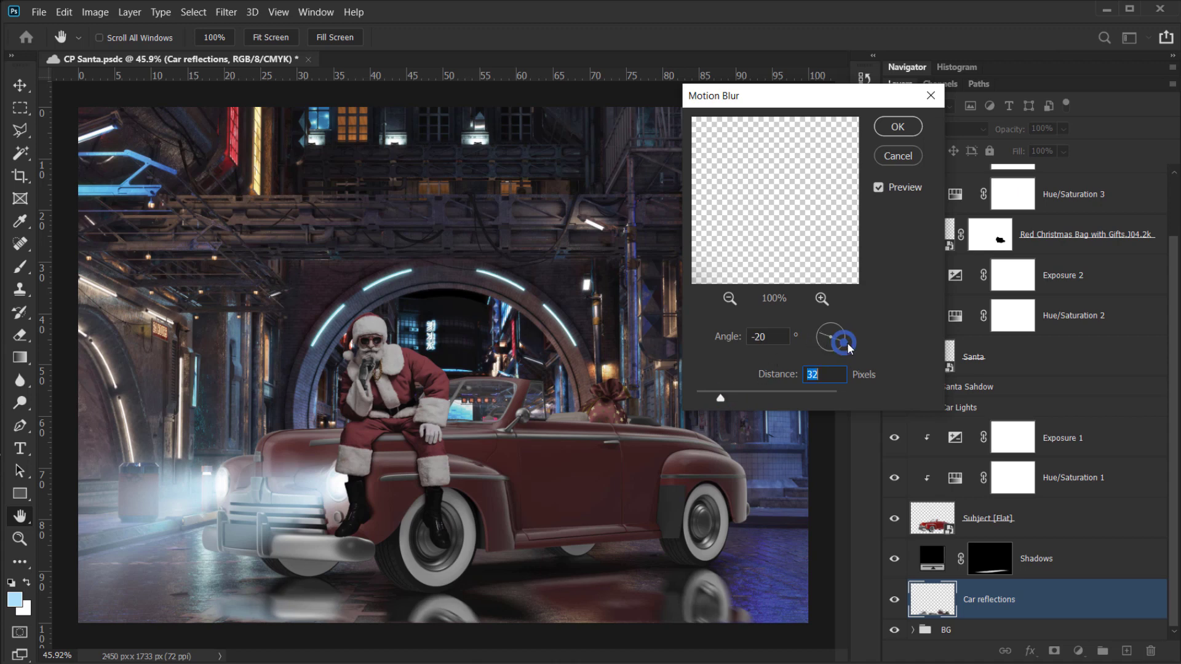
pyautogui.moveTo(847, 342); pyautogui.dragTo(846, 346)
pyautogui.click(898, 127)
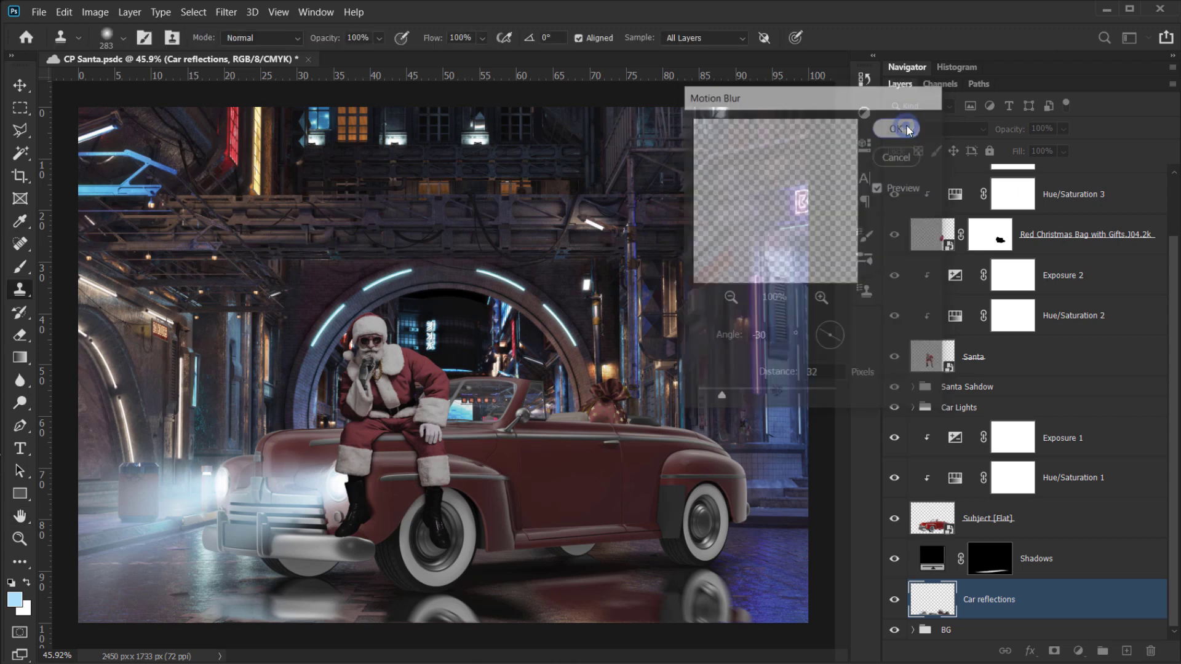
# - Set the Car reflections layer's blend mode to Soft Light and its opacity to 71%
pyautogui.click(919, 131)
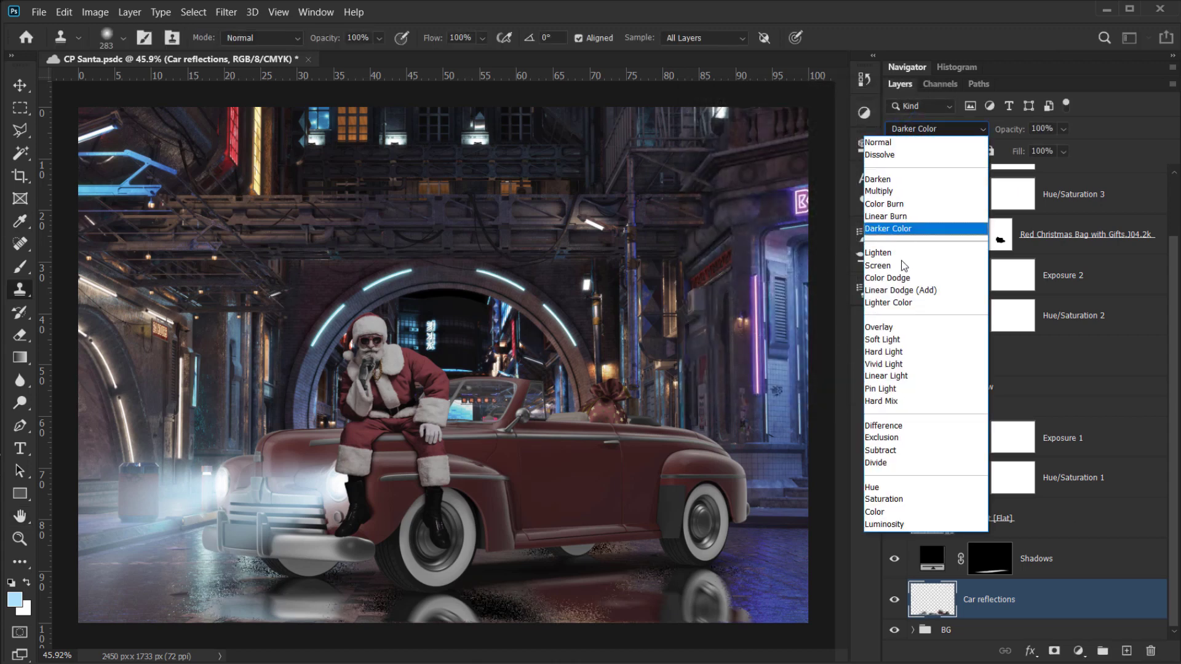
pyautogui.click(888, 341)
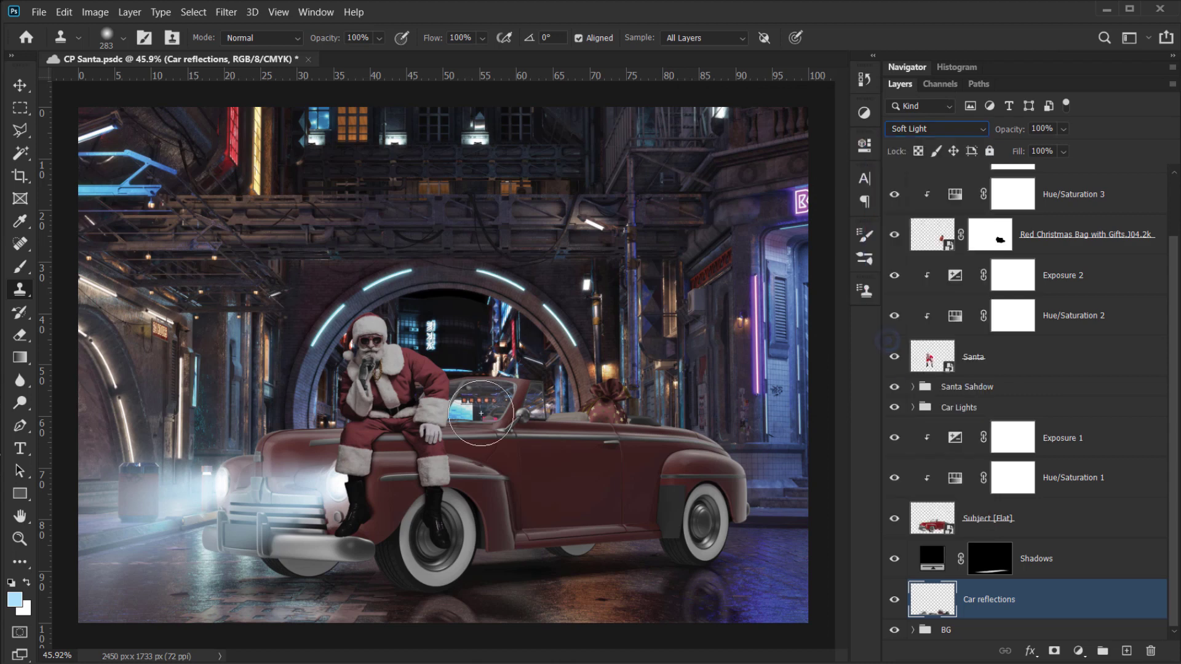
pyautogui.moveTo(1015, 131); pyautogui.dragTo(997, 134)
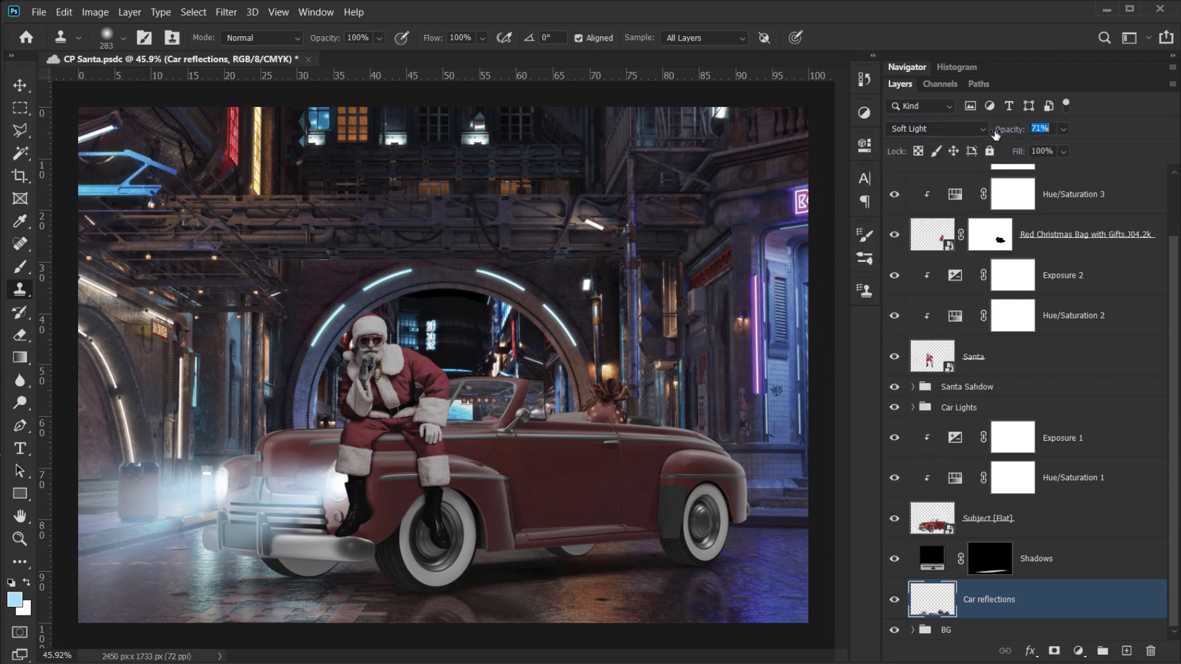
# - Examine the blended car reflections on the wet street both up close and in the whole composition
pyautogui.scroll(-3, 578, 441)
pyautogui.scroll(3, 363, 560)
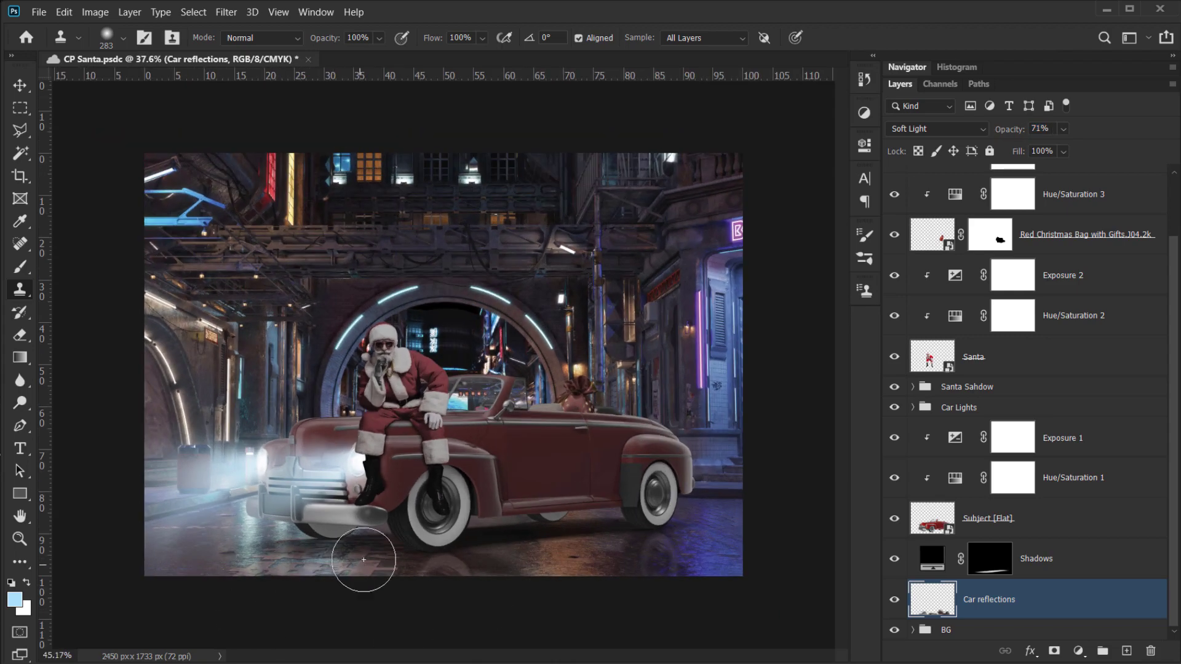
pyautogui.scroll(2, 579, 583)
pyautogui.moveTo(601, 541); pyautogui.dragTo(588, 433)
pyautogui.scroll(-2, 422, 512)
pyautogui.scroll(-2, 421, 511)
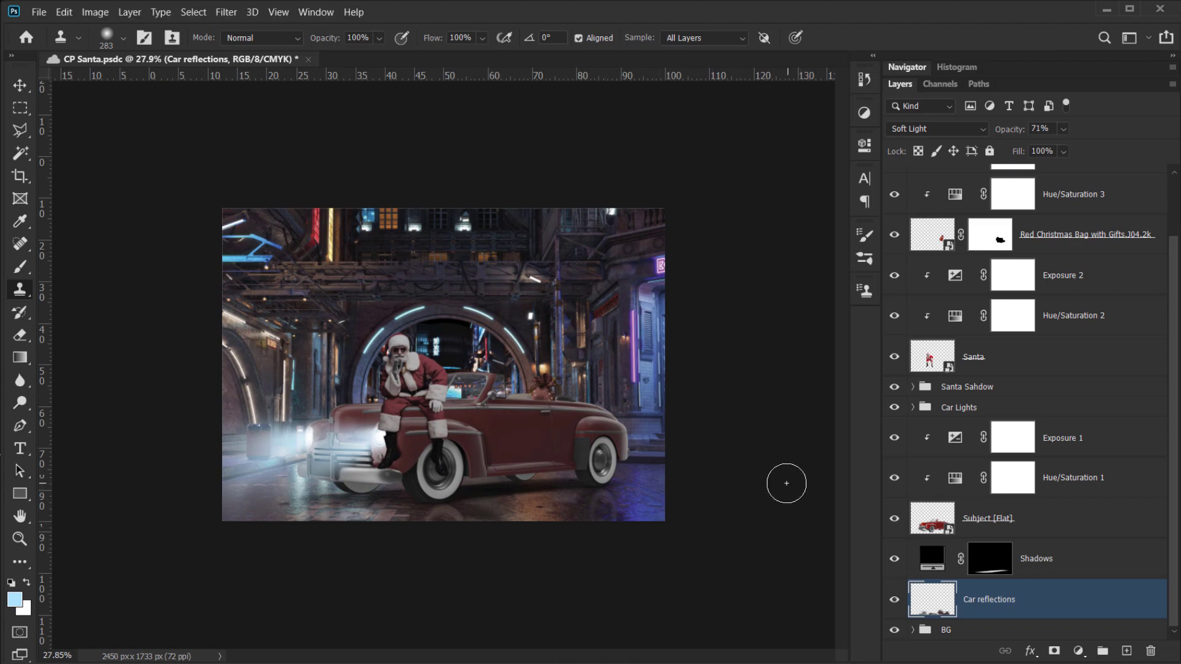
pyautogui.scroll(2, 789, 489)
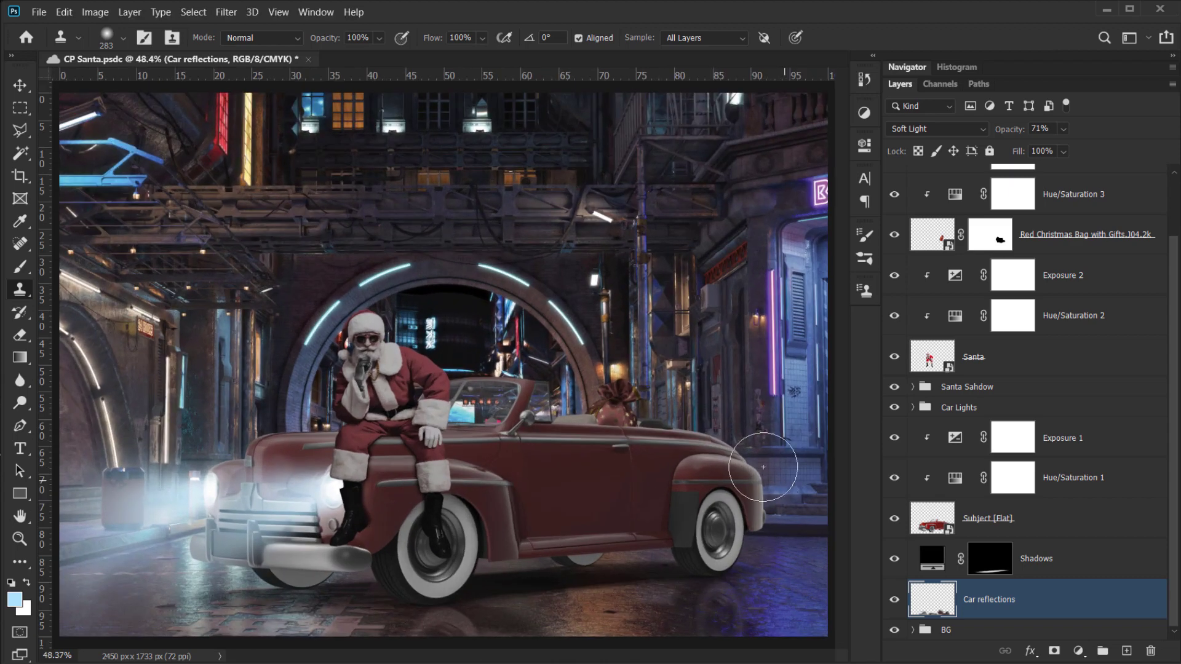
pyautogui.scroll(2, 422, 467)
pyautogui.scroll(-2, 455, 470)
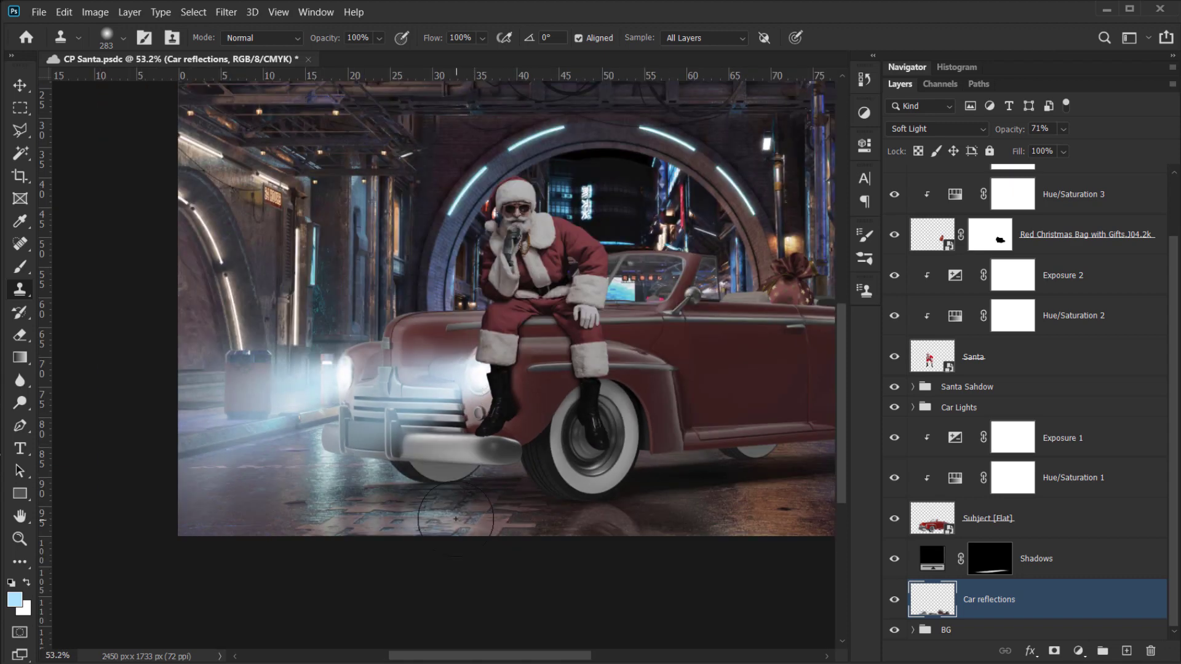
# - Create a new layer named Light Reflection directly above the Car reflections layer
pyautogui.press('b')
pyautogui.moveTo(430, 471); pyautogui.dragTo(468, 483)
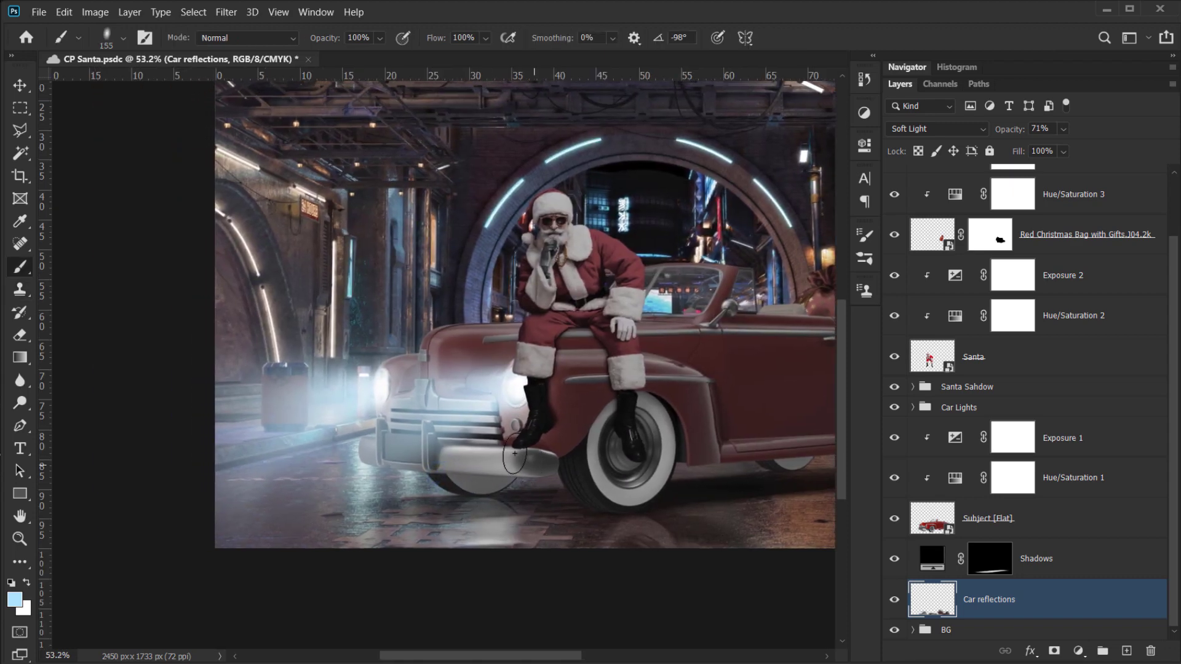
pyautogui.scroll(2, 514, 453)
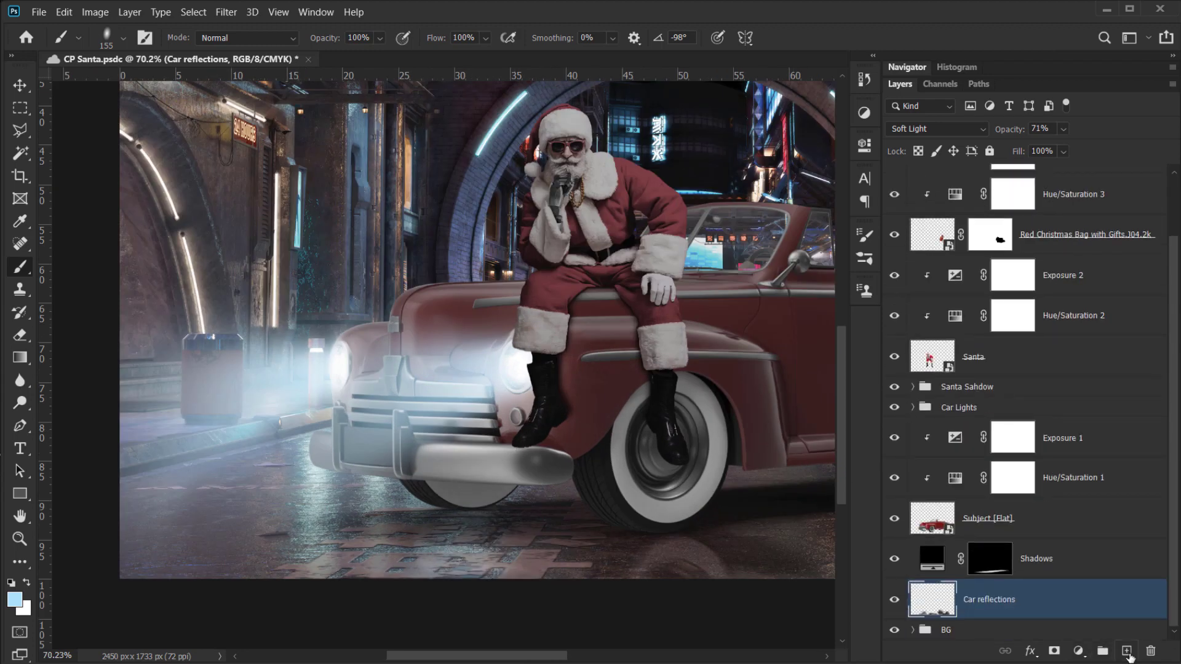
pyautogui.click(1126, 650)
pyautogui.scroll(-1, 1013, 581)
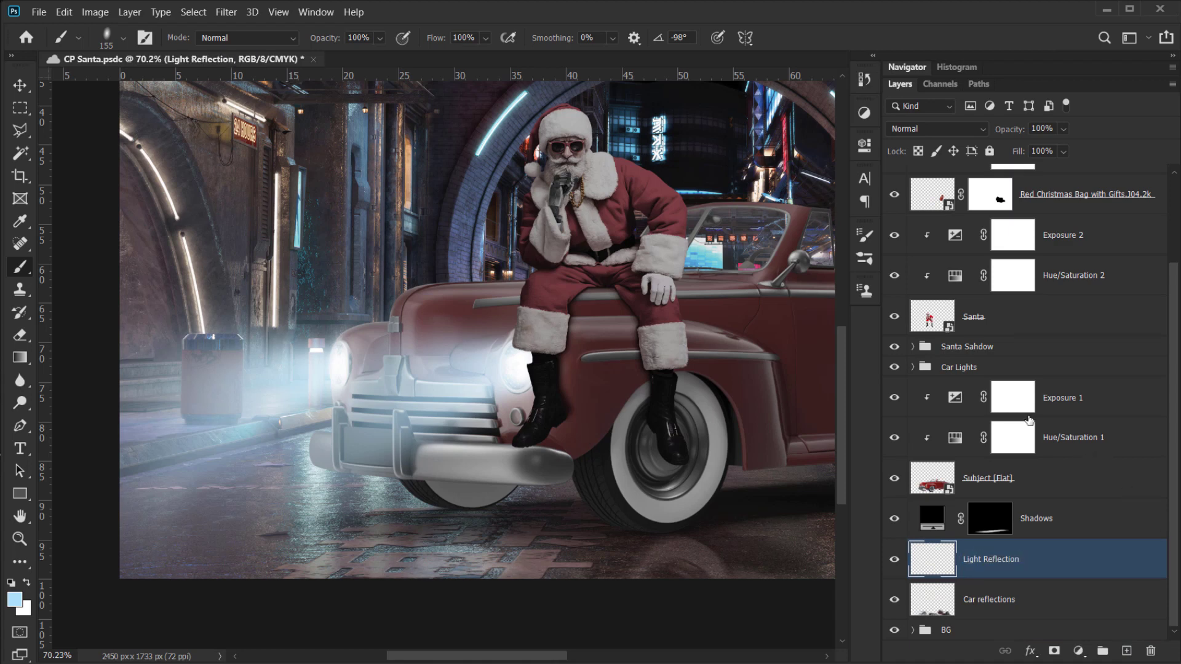
pyautogui.moveTo(512, 445); pyautogui.dragTo(478, 454)
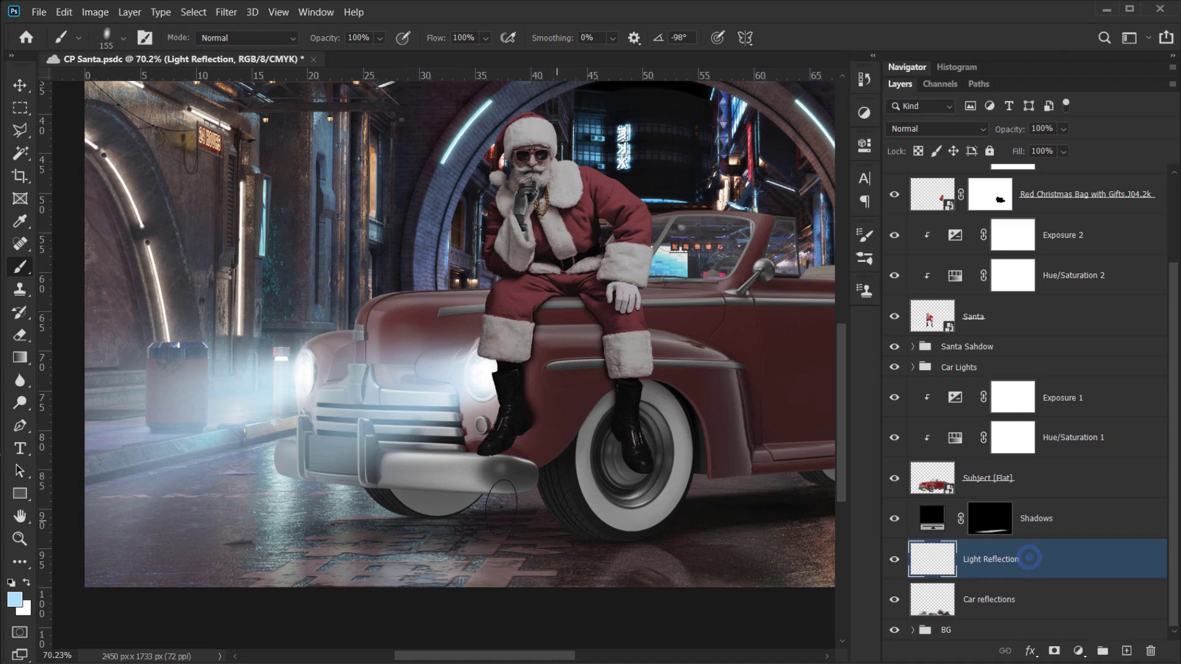
# - Clone the glow of the car's outer headlight onto the wet street in front of the bumper with a 477 px Clone Stamp
pyautogui.press('s')
pyautogui.hscroll(-3, 400, 422)
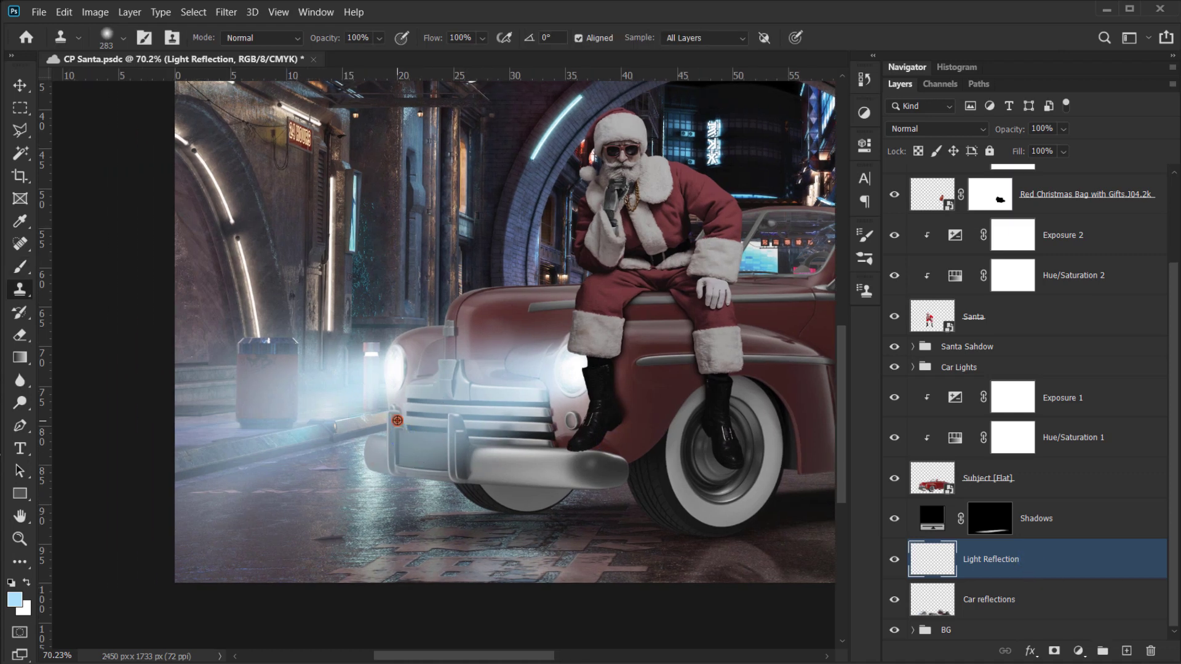
pyautogui.moveTo(398, 421); pyautogui.dragTo(453, 423)
pyautogui.keyDown('alt'); pyautogui.click(399, 370); pyautogui.keyUp('alt')
pyautogui.moveTo(401, 562)
pyautogui.mouseDown()
pyautogui.moveTo(325, 575)
pyautogui.moveTo(251, 553)
pyautogui.moveTo(264, 557)
pyautogui.mouseUp()
# - Try to clone the headlight beside Santa's boot onto the street below the bumper with the 477 px brush
pyautogui.keyDown('alt'); pyautogui.click(565, 383); pyautogui.keyUp('alt')
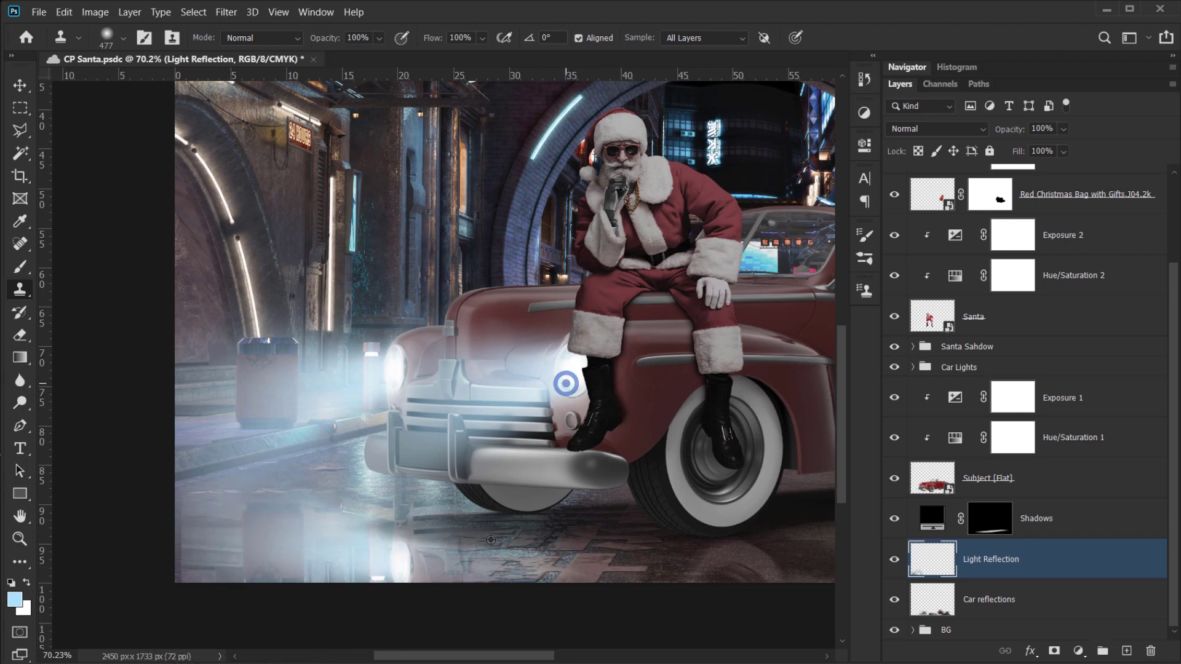
pyautogui.moveTo(481, 595)
pyautogui.mouseDown()
pyautogui.moveTo(467, 589)
pyautogui.moveTo(535, 596)
pyautogui.mouseUp()
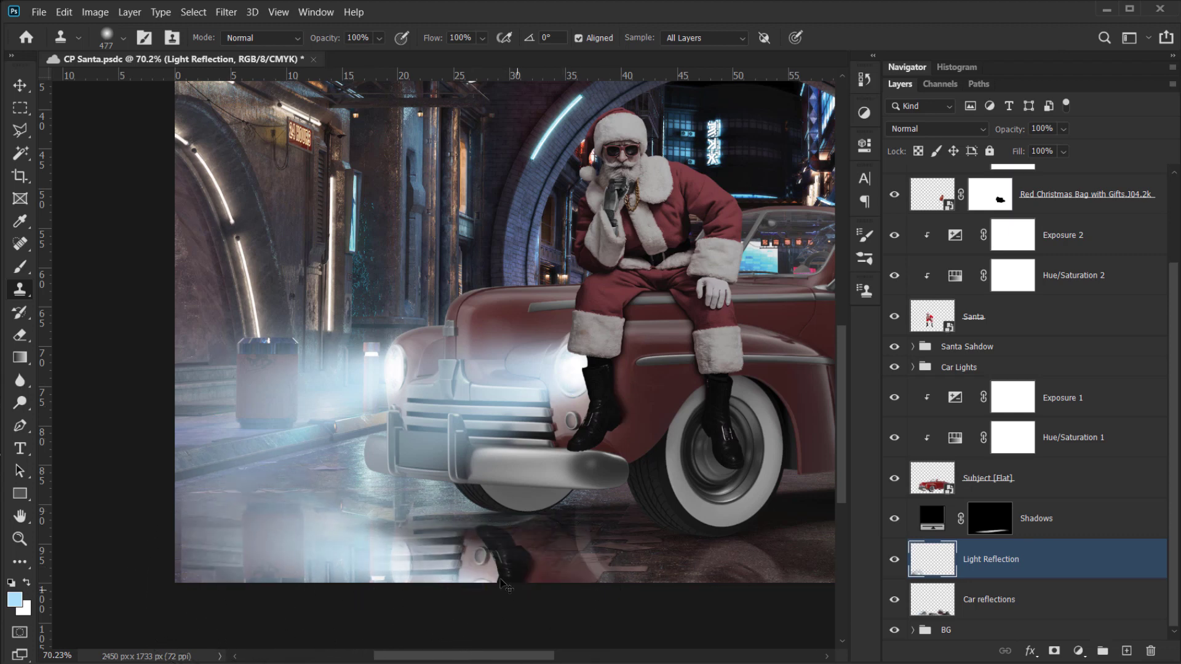
pyautogui.hotkey('ctrl', 'z')
# - Reduce the Clone Stamp to 167 px and clone the headlight beside Santa's boot onto the street below the bumper
pyautogui.moveTo(490, 541); pyautogui.dragTo(445, 553)
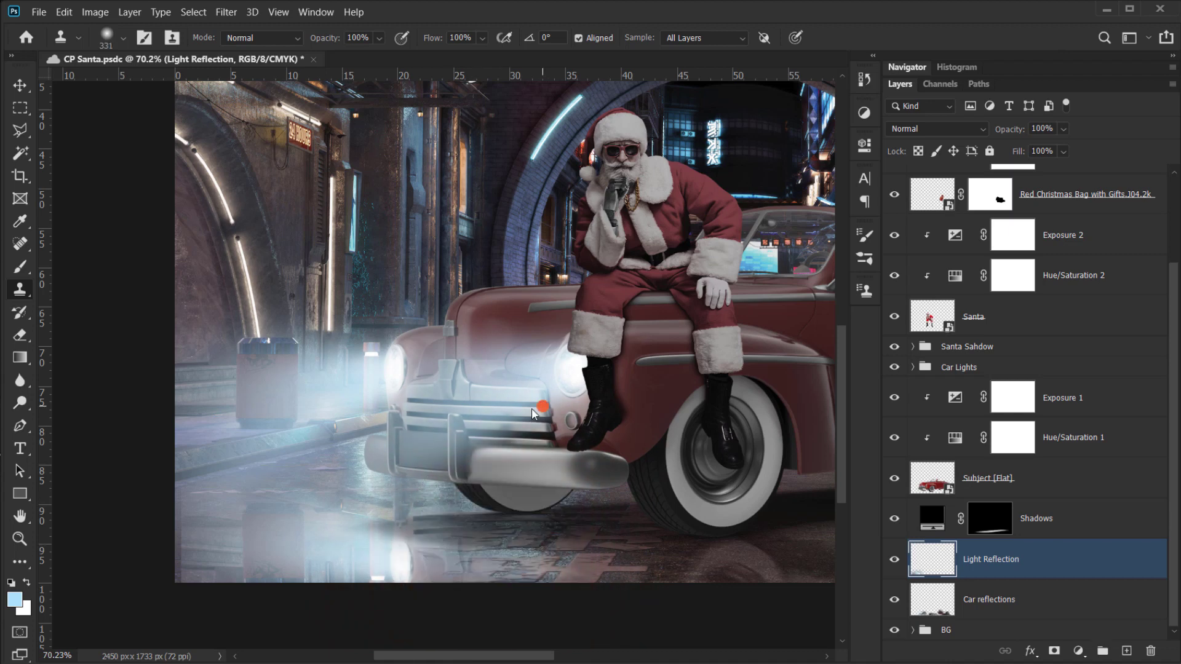
pyautogui.moveTo(542, 407); pyautogui.dragTo(491, 428)
pyautogui.keyDown('alt'); pyautogui.click(562, 374); pyautogui.keyUp('alt')
pyautogui.moveTo(542, 576); pyautogui.dragTo(397, 594)
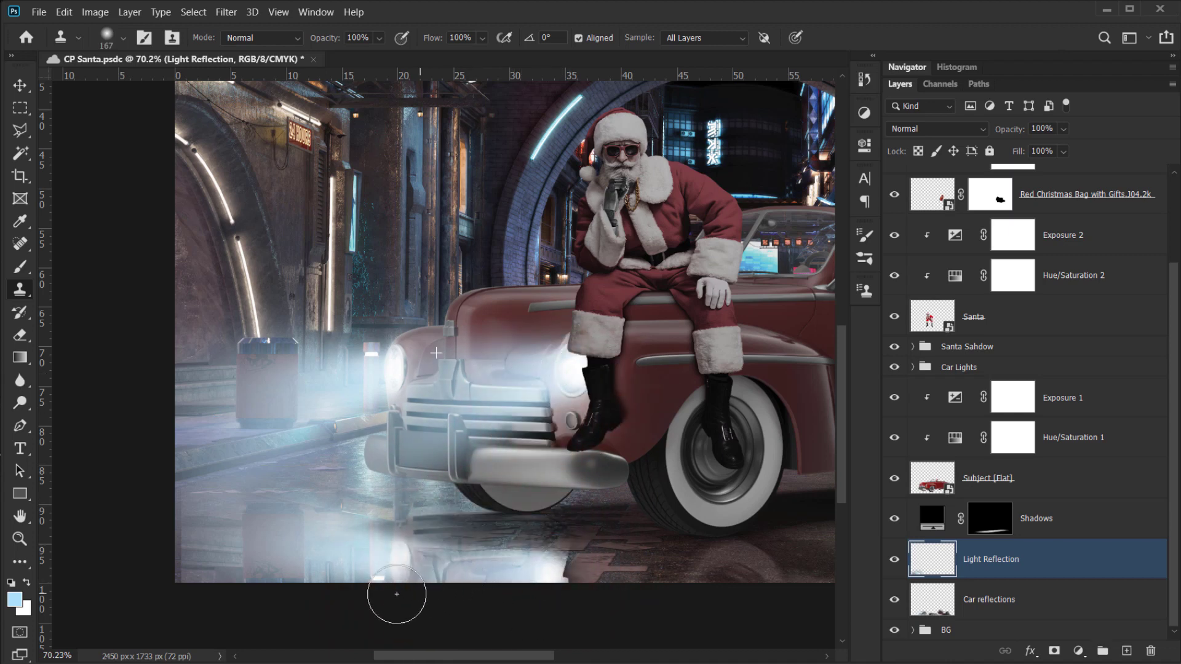
# - Set the Light Reflection layer's blend mode to Overlay
pyautogui.scroll(-3, 453, 551)
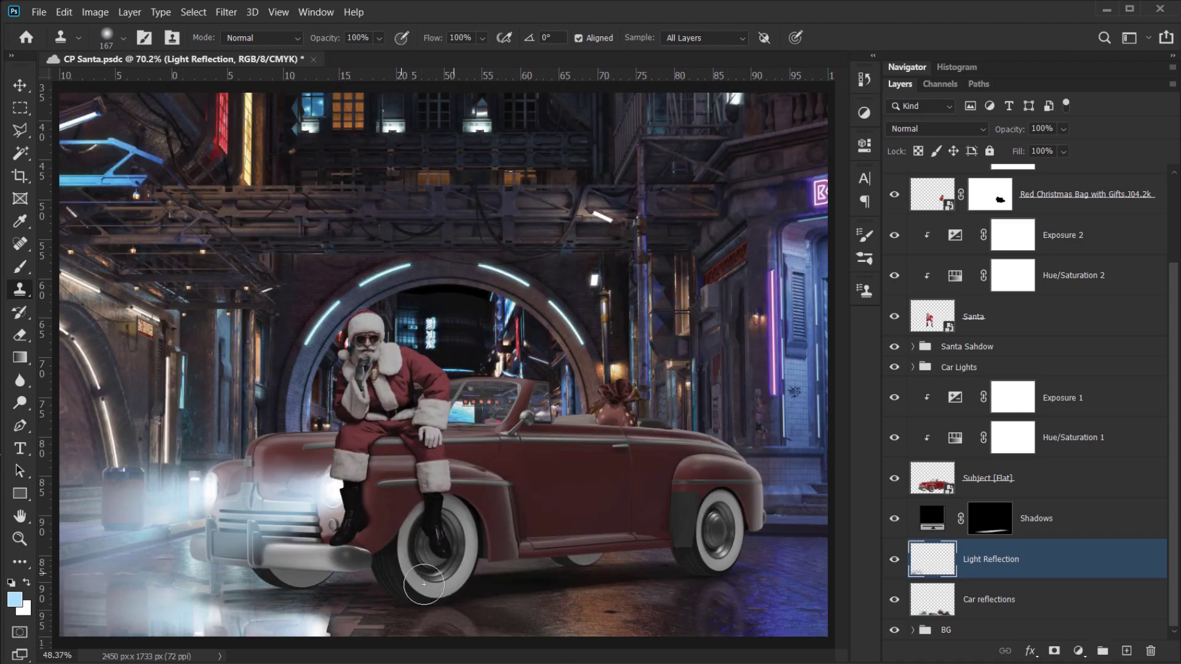
pyautogui.moveTo(233, 583); pyautogui.dragTo(318, 562)
pyautogui.scroll(2, 267, 592)
pyautogui.moveTo(214, 552); pyautogui.dragTo(437, 489)
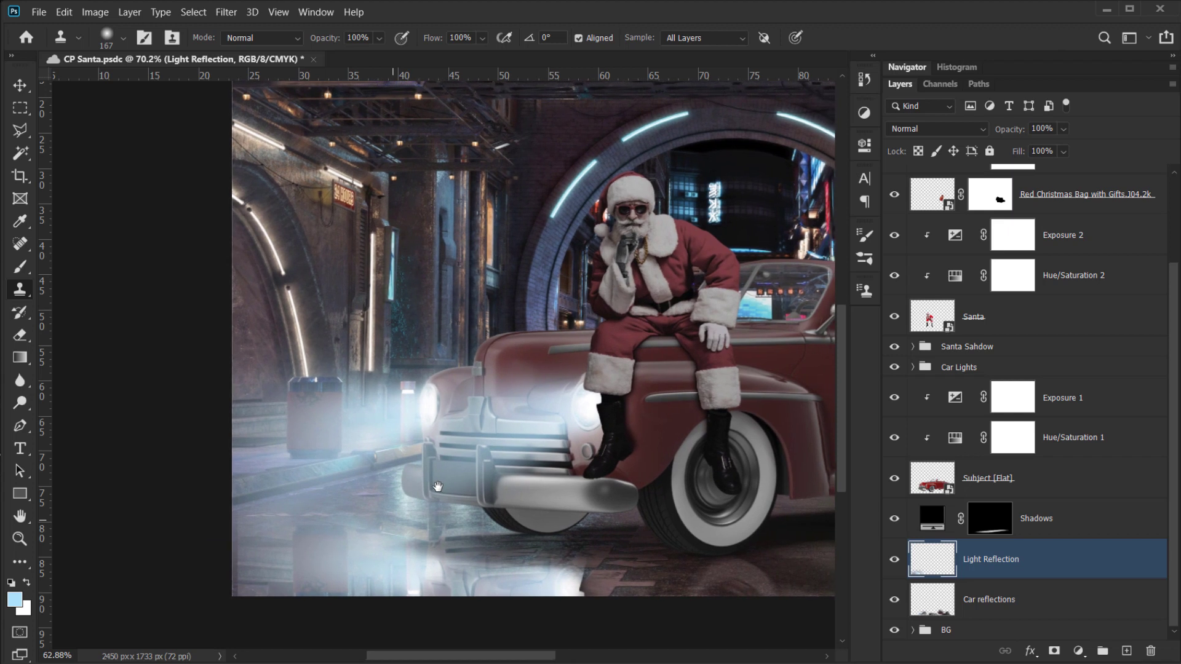
pyautogui.click(925, 130)
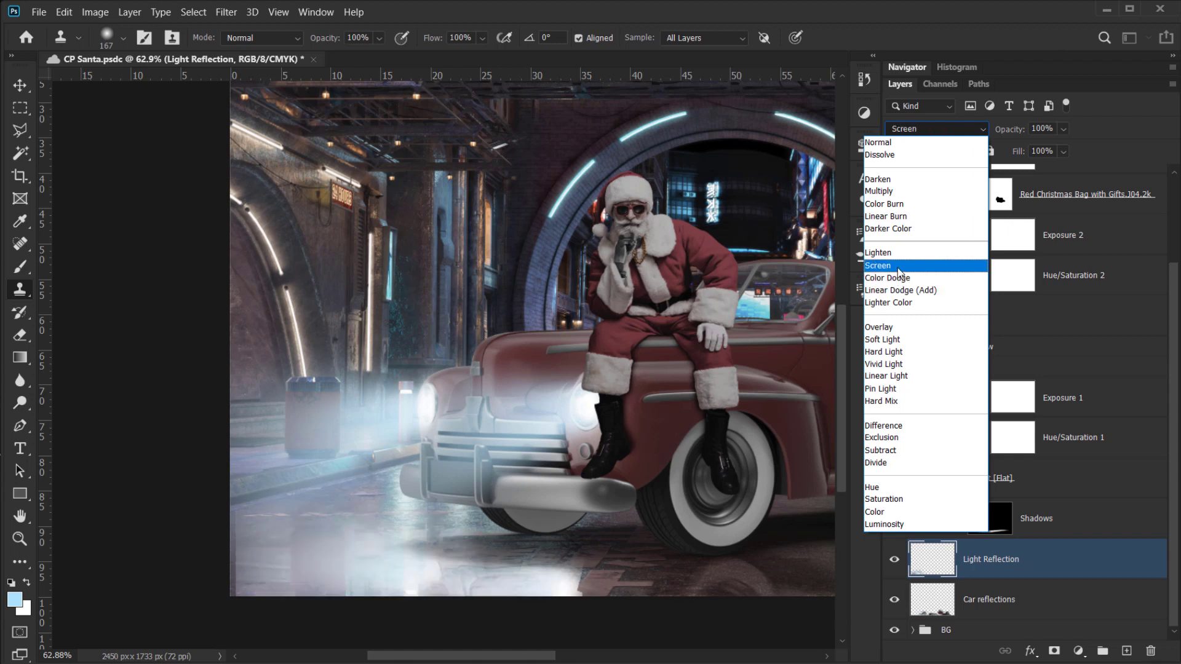
pyautogui.click(892, 331)
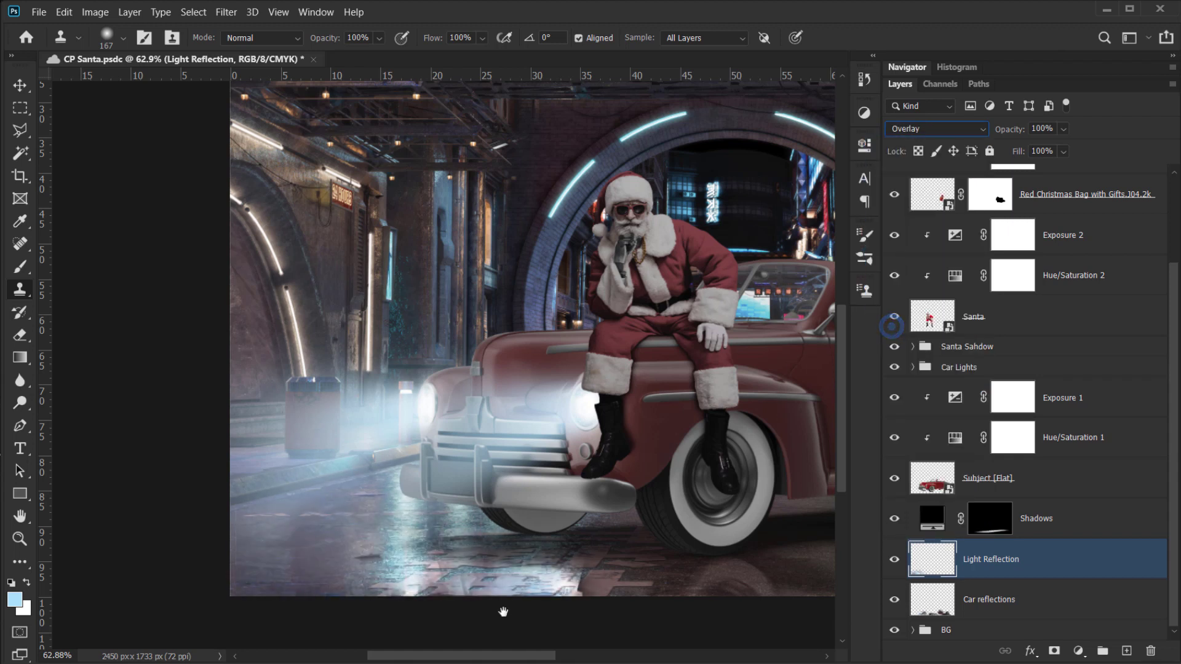
# - Compare the street with and without the Light Reflection layer, and erase the reflection's hard edge below the bumper with a 195 px eraser
pyautogui.moveTo(504, 609); pyautogui.dragTo(483, 597)
pyautogui.moveTo(479, 550); pyautogui.dragTo(485, 492)
pyautogui.scroll(3, 520, 532)
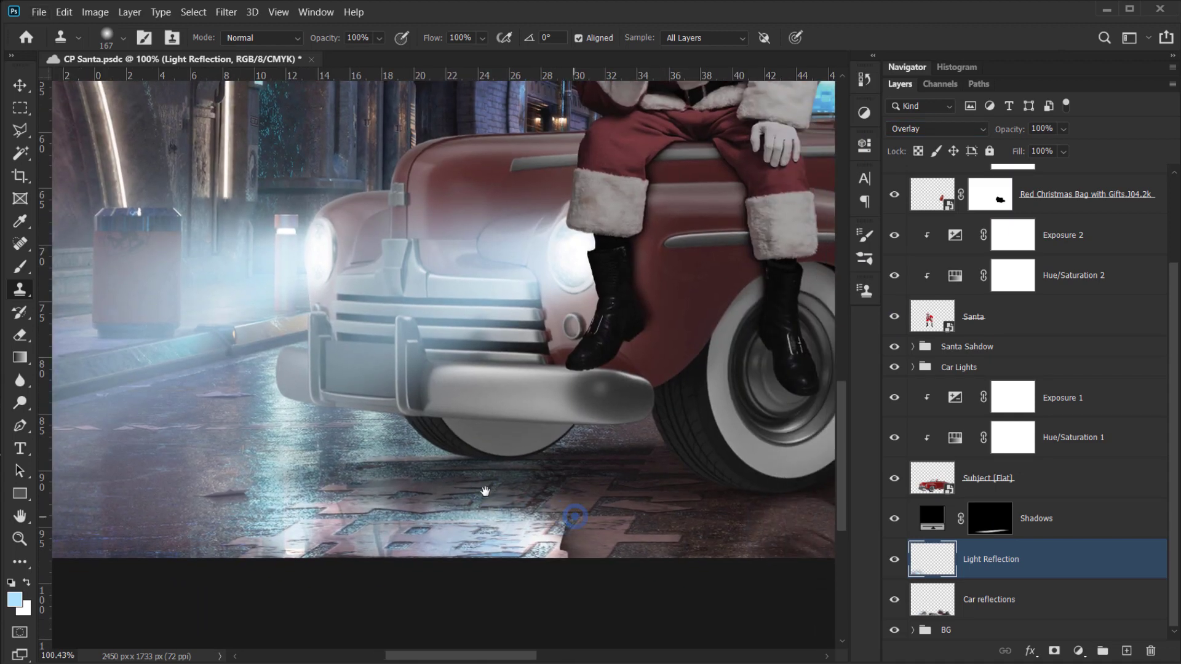
pyautogui.click(895, 559)
pyautogui.click(895, 558)
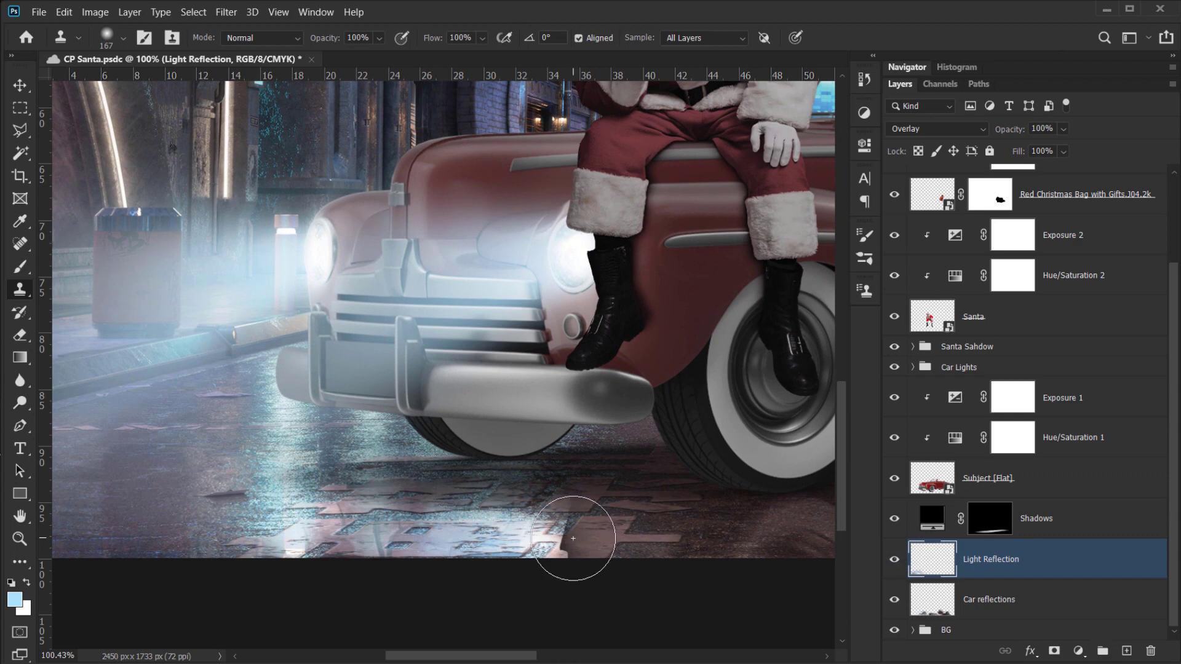
pyautogui.moveTo(574, 538); pyautogui.dragTo(602, 545)
pyautogui.press('e')
pyautogui.moveTo(508, 524)
pyautogui.mouseDown()
pyautogui.moveTo(544, 531)
pyautogui.moveTo(583, 513)
pyautogui.moveTo(635, 559)
pyautogui.mouseUp()
pyautogui.moveTo(546, 518); pyautogui.dragTo(609, 522)
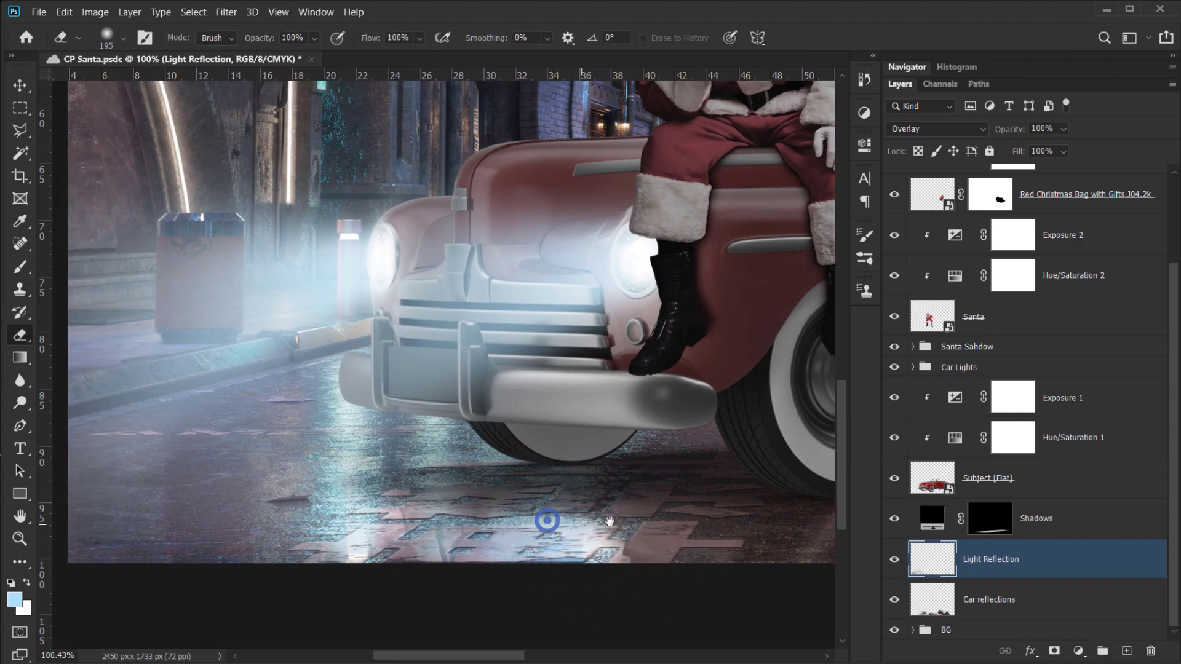
# - Toggle the Light Reflection layer's visibility off and on to compare its effect on the whole composition
pyautogui.press('s')
pyautogui.hotkey('ctrl', '0')
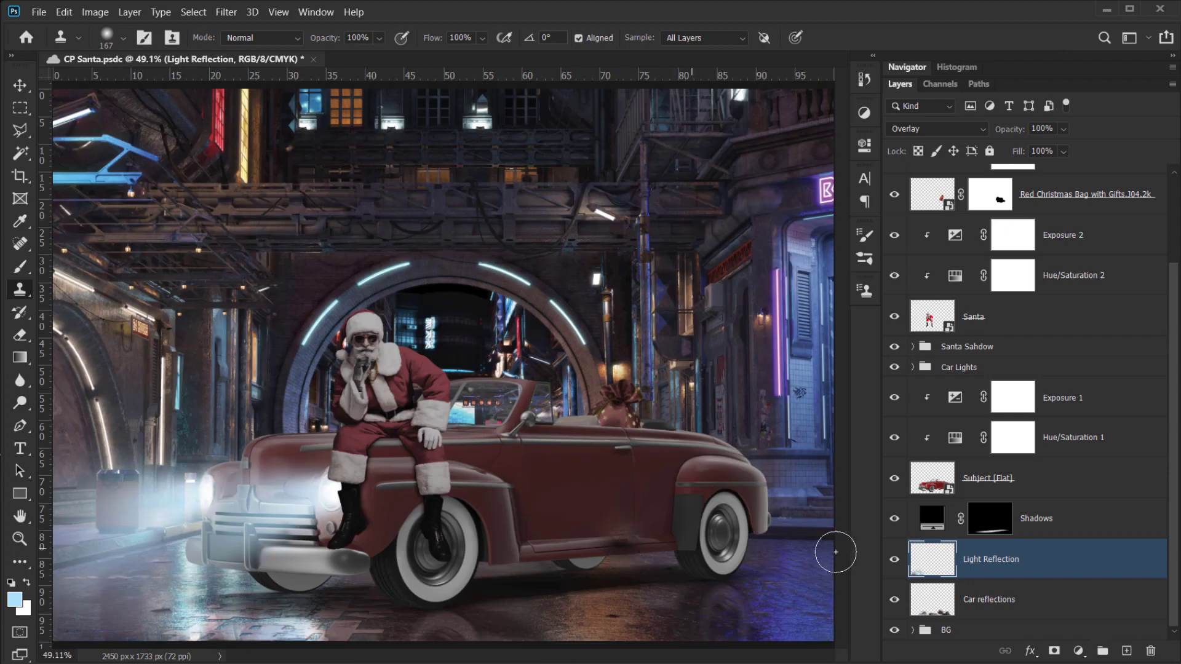
pyautogui.click(894, 561)
pyautogui.click(894, 561)
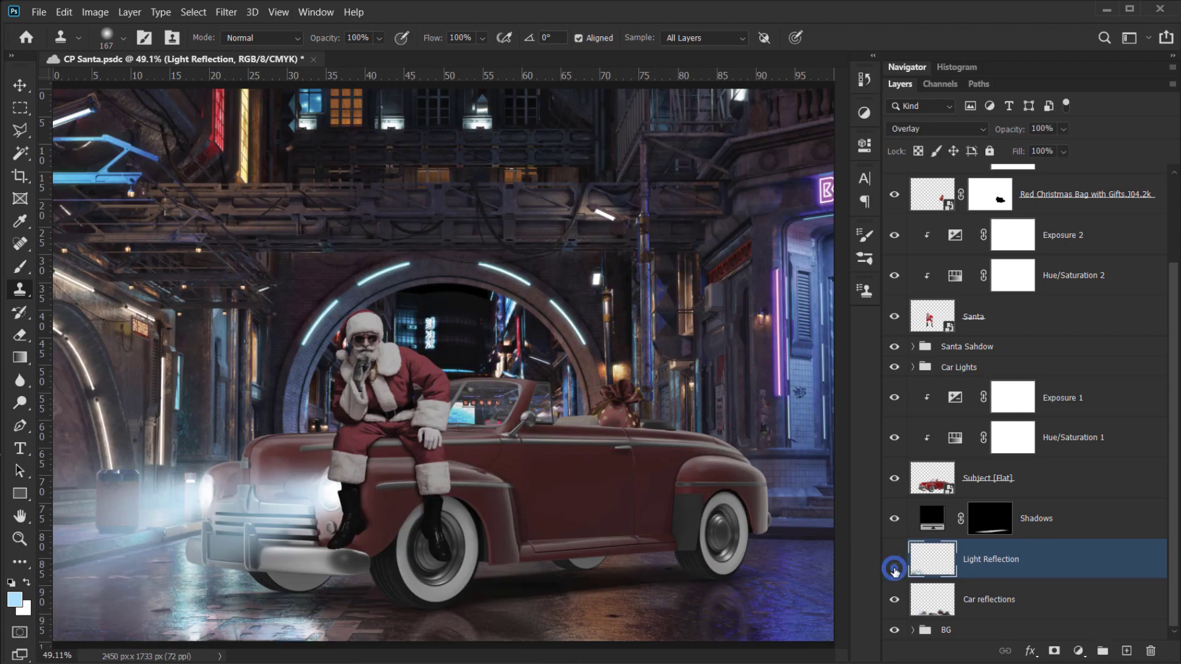
pyautogui.click(894, 561)
pyautogui.click(894, 561)
# - Save the document and lower the Light Reflection layer's opacity to 82%
pyautogui.scroll(1, 293, 569)
pyautogui.moveTo(294, 570); pyautogui.dragTo(592, 491)
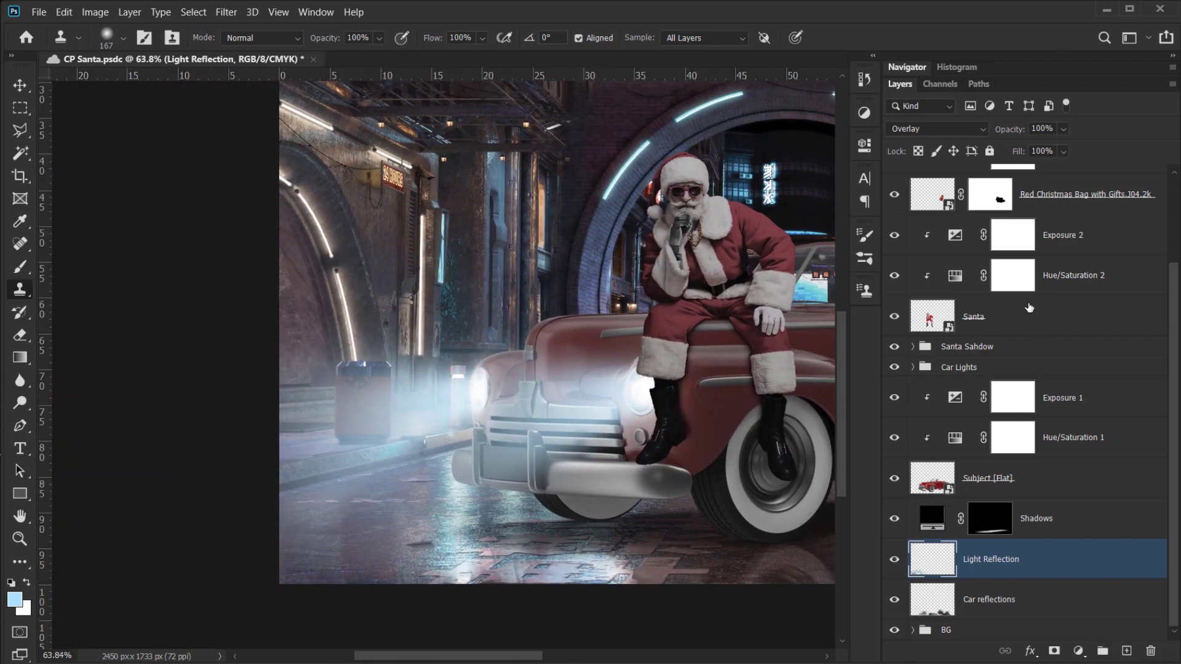
pyautogui.hotkey('ctrl', 's')
pyautogui.moveTo(1011, 135); pyautogui.dragTo(1011, 137)
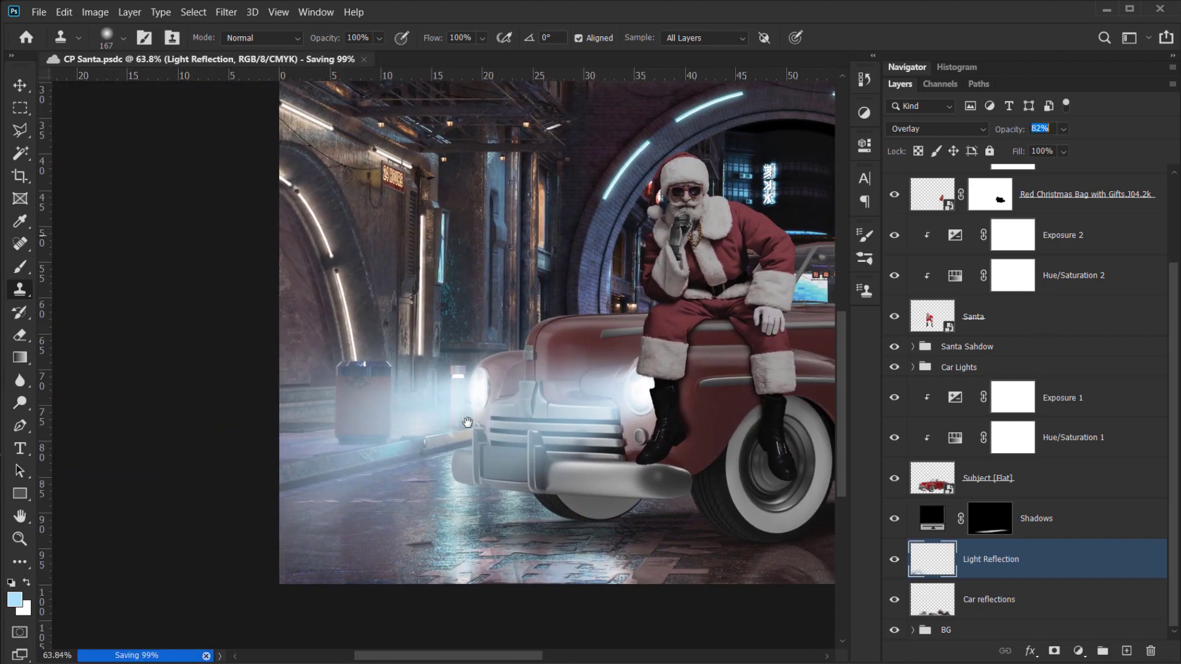
pyautogui.moveTo(528, 404); pyautogui.dragTo(469, 423)
pyautogui.scroll(-4, 414, 481)
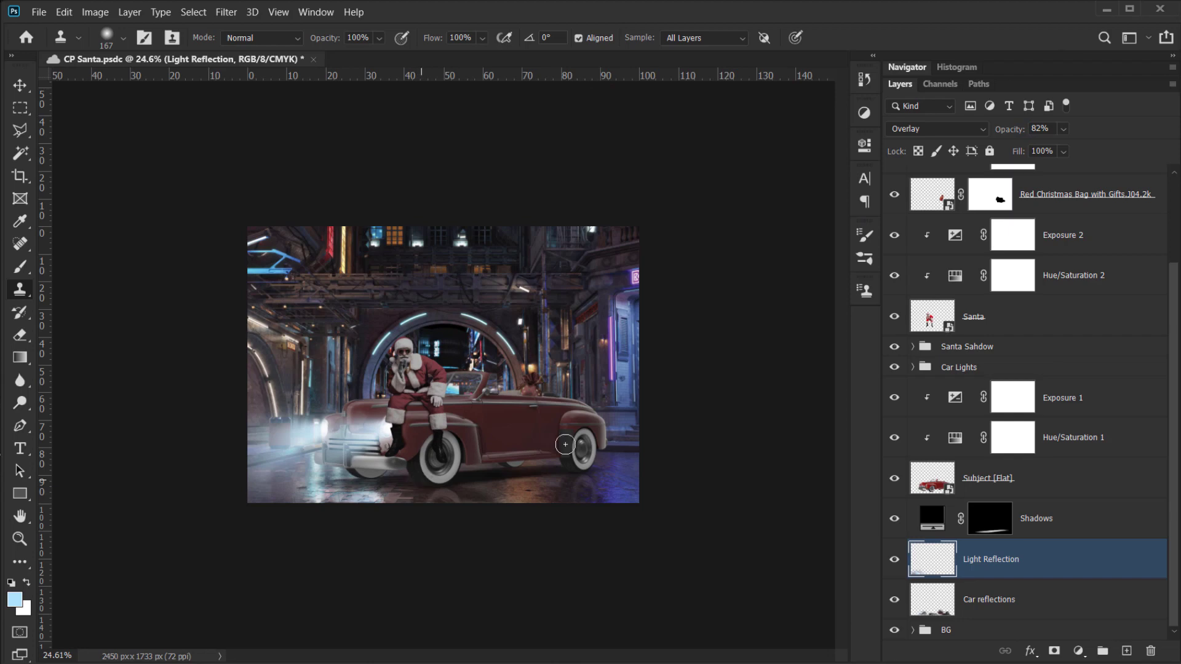
pyautogui.hotkey('ctrl', '0')
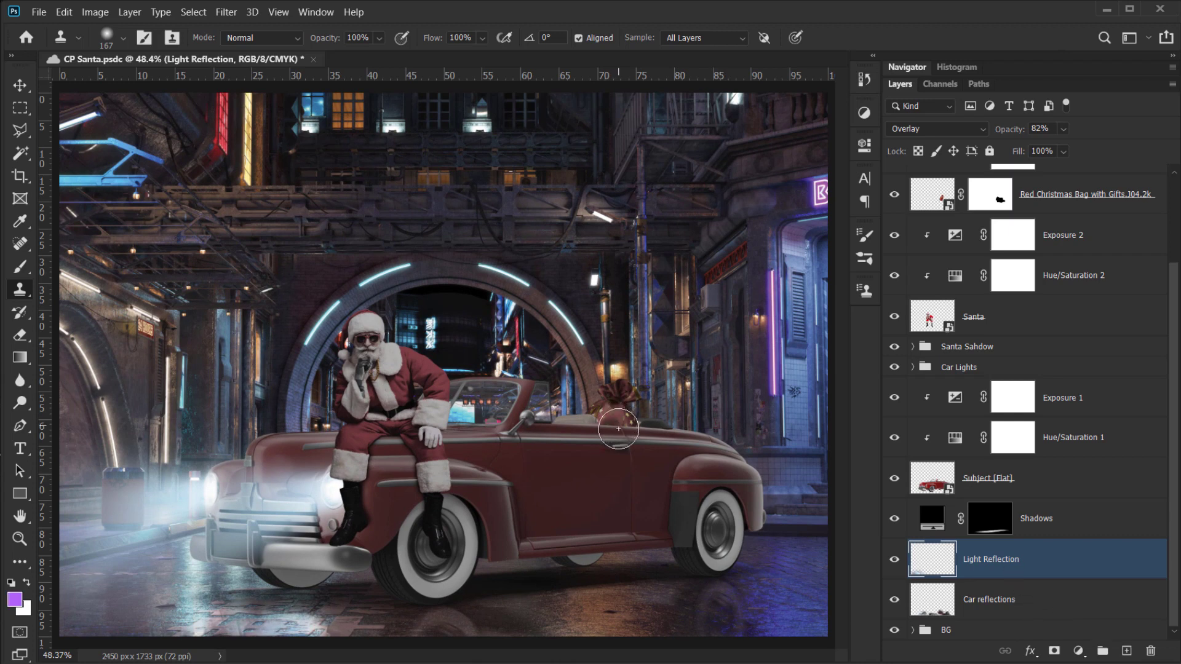
# - Examine the purple neon tube on the building behind the car and the light it casts on the surrounding walls
pyautogui.press('v')
pyautogui.scroll(3, 581, 433)
pyautogui.moveTo(565, 423); pyautogui.dragTo(495, 458)
pyautogui.moveTo(606, 403); pyautogui.dragTo(491, 437)
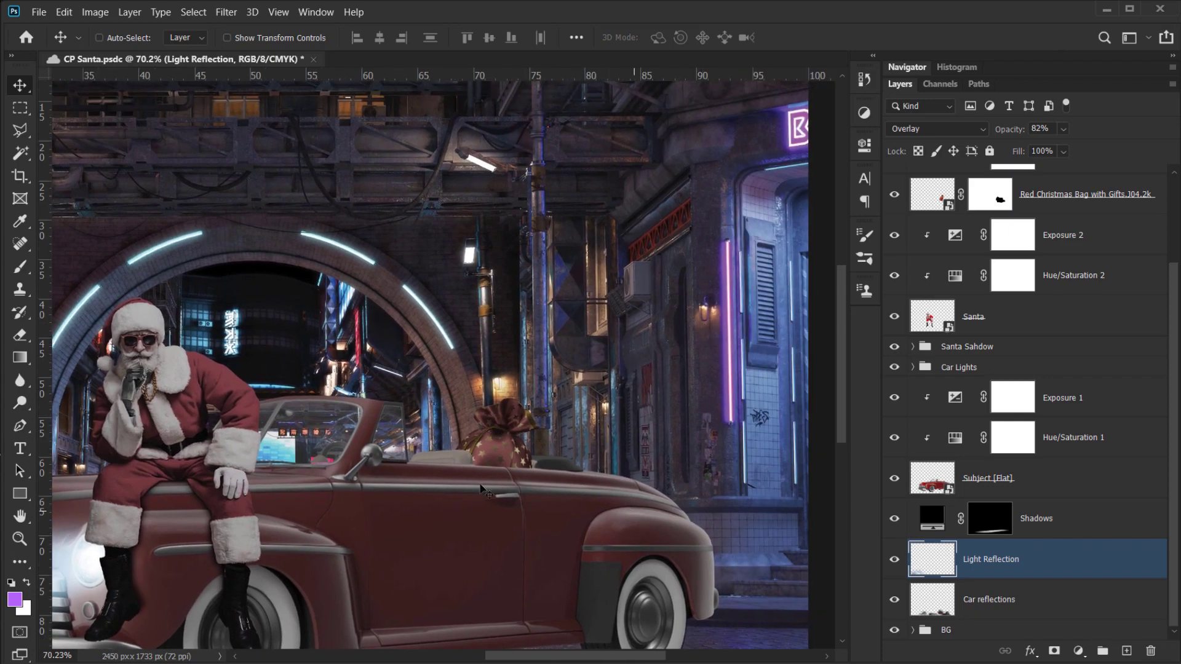
pyautogui.moveTo(431, 462); pyautogui.dragTo(379, 497)
pyautogui.scroll(5, 741, 357)
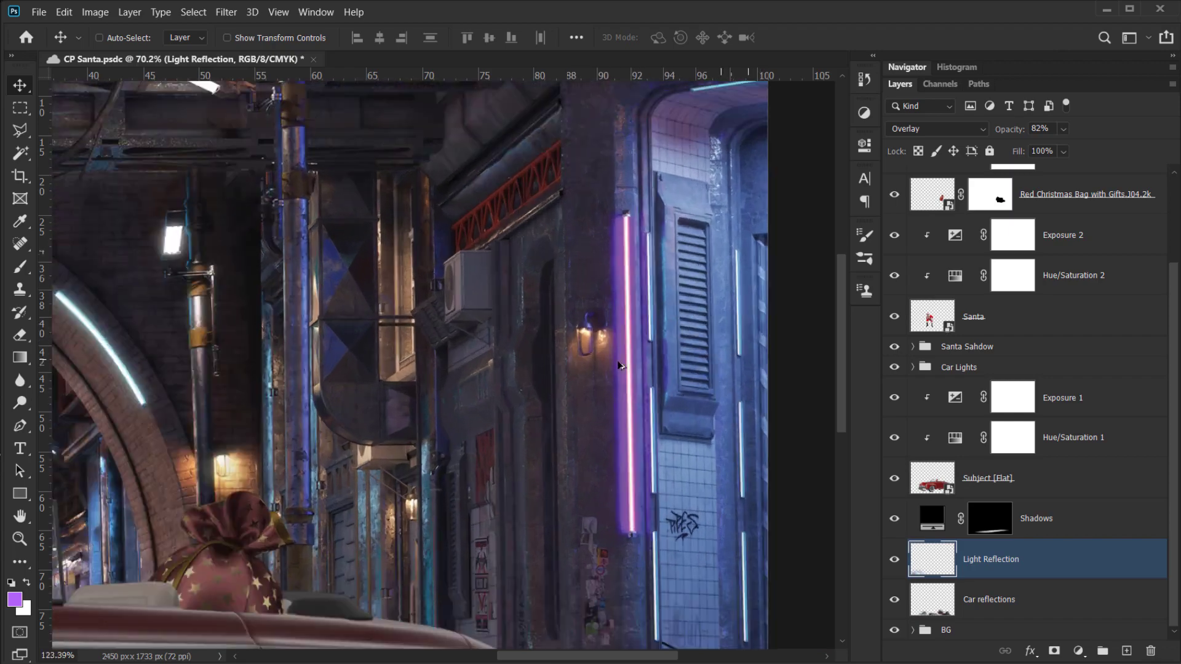
pyautogui.moveTo(618, 321); pyautogui.dragTo(571, 381)
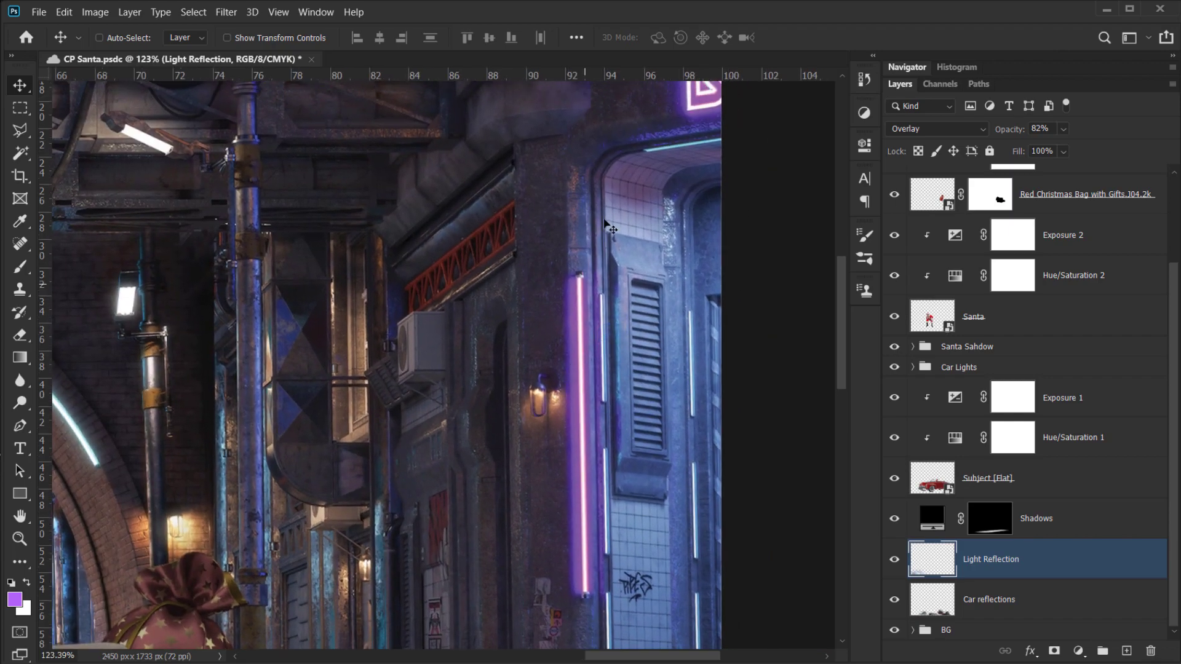
pyautogui.moveTo(661, 224); pyautogui.dragTo(656, 92)
pyautogui.scroll(3, 1029, 439)
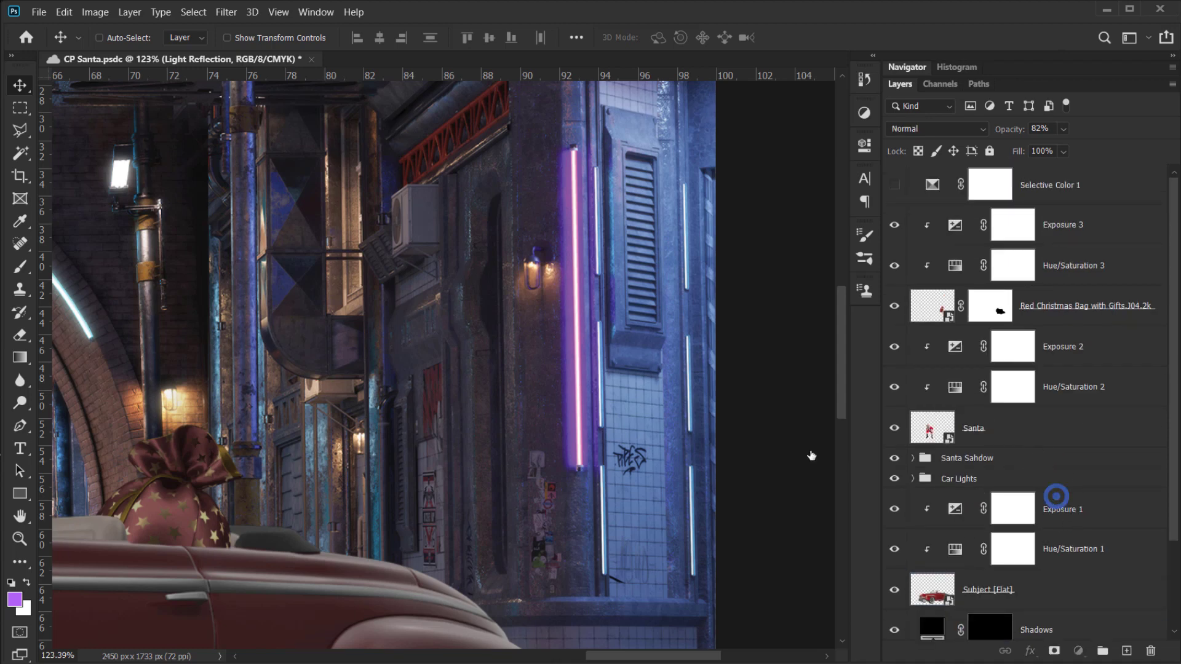
pyautogui.moveTo(564, 417); pyautogui.dragTo(607, 393)
pyautogui.moveTo(581, 429); pyautogui.dragTo(580, 431)
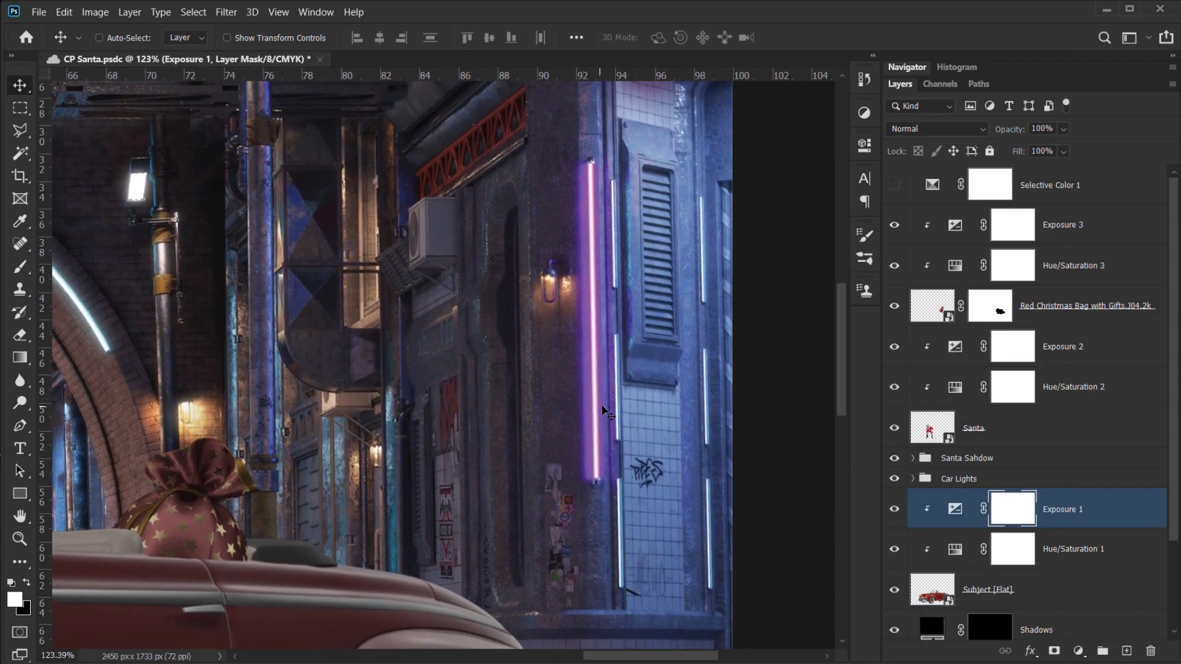
pyautogui.moveTo(599, 404); pyautogui.dragTo(640, 402)
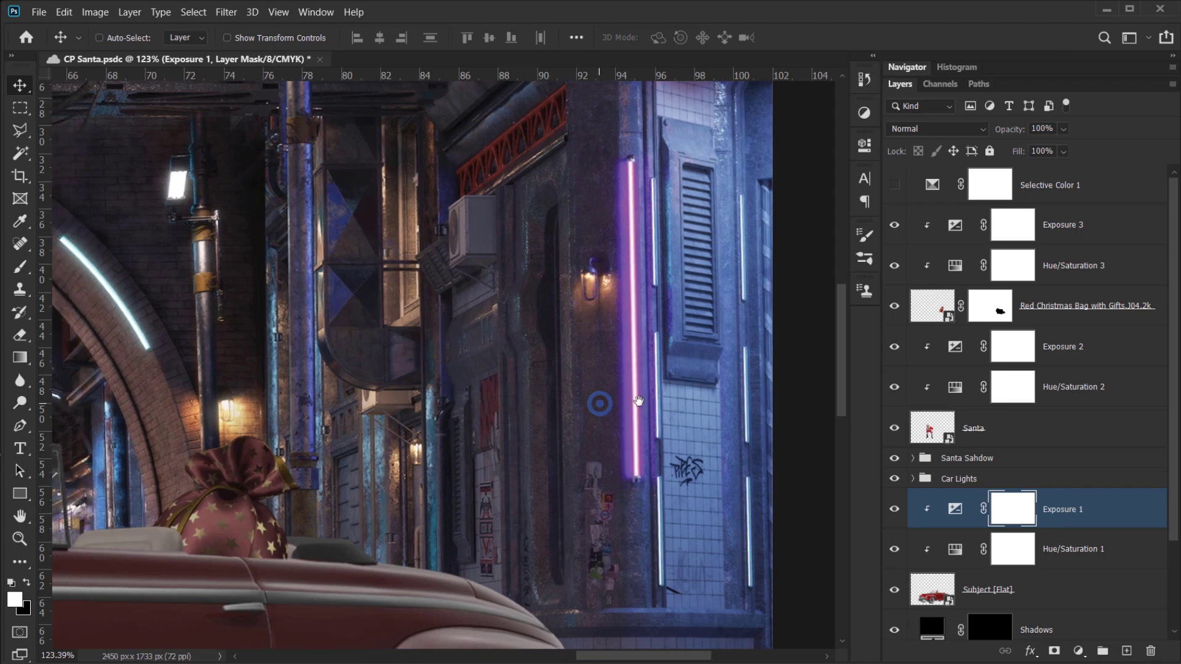
# - Sample the purple neon tube as the foreground color and refine it to a brighter magenta, #e14dfc
pyautogui.click(954, 514)
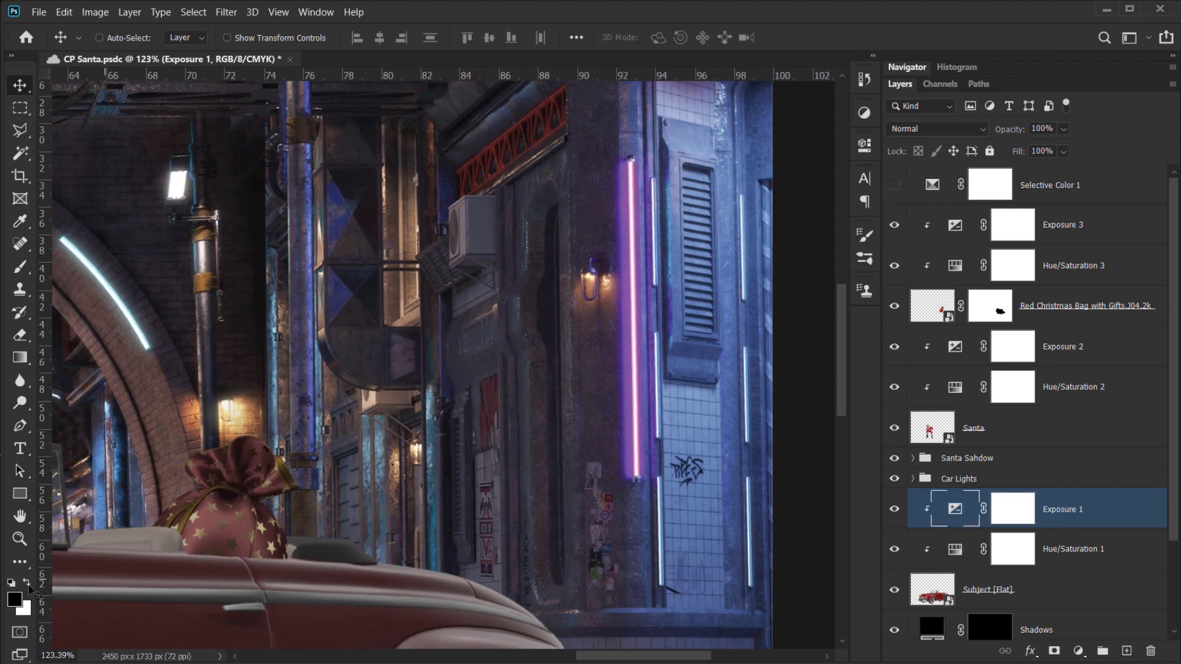
pyautogui.click(14, 600)
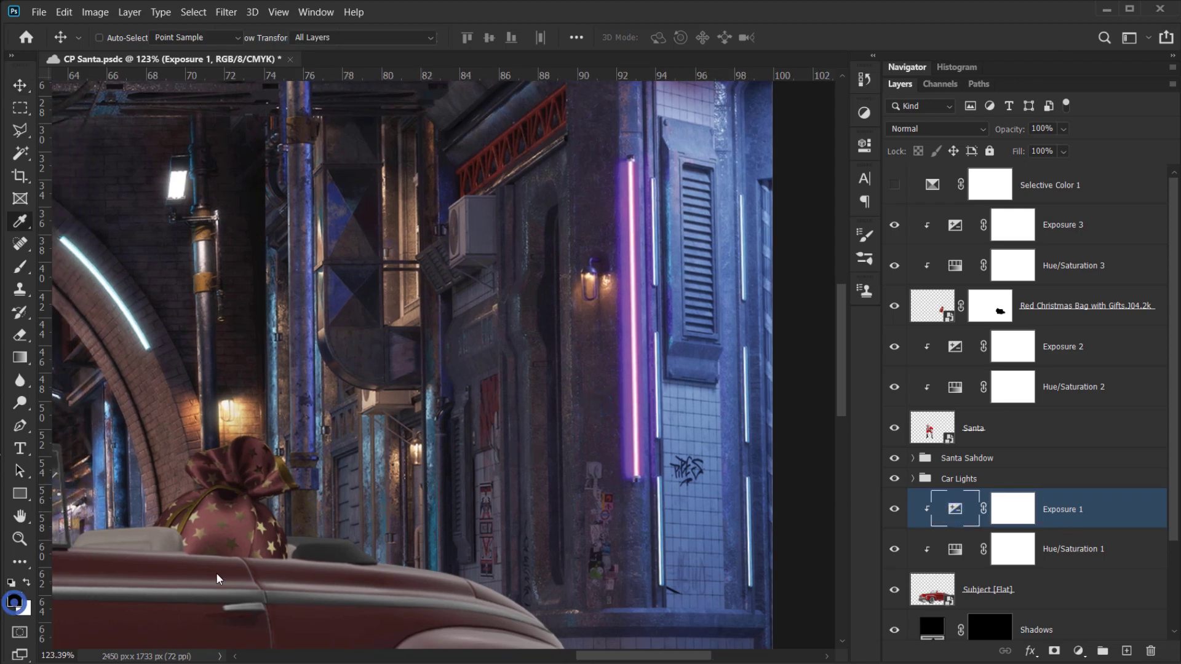
pyautogui.click(634, 344)
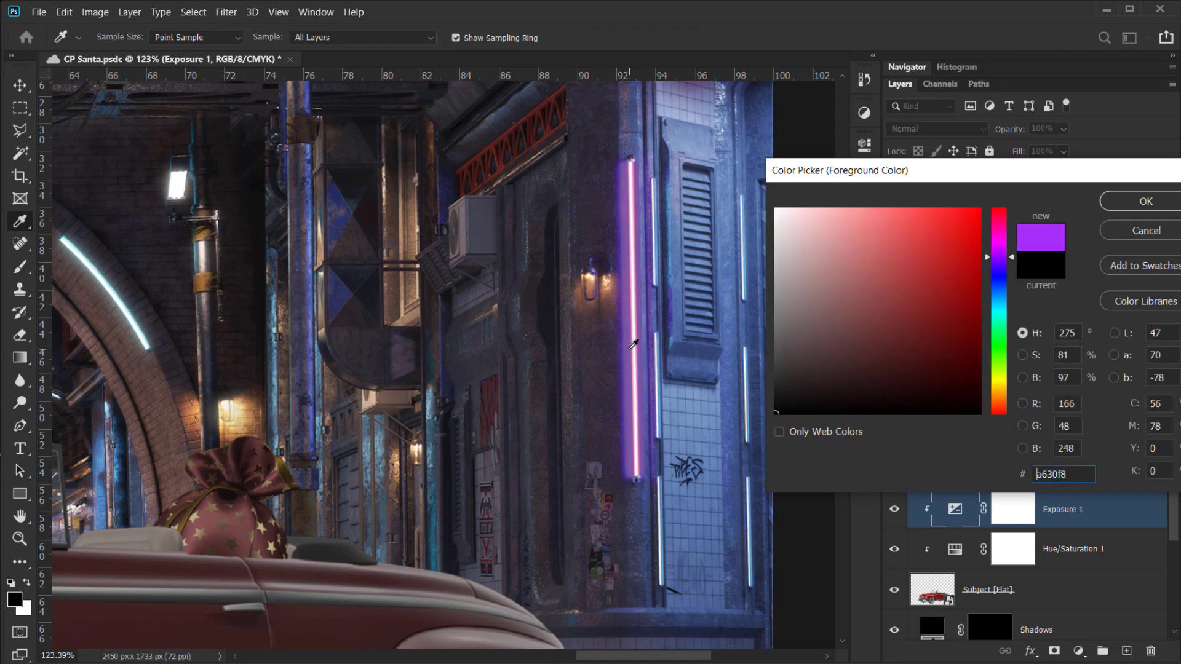
pyautogui.moveTo(631, 340)
pyautogui.mouseDown()
pyautogui.moveTo(633, 316)
pyautogui.moveTo(633, 333)
pyautogui.mouseUp()
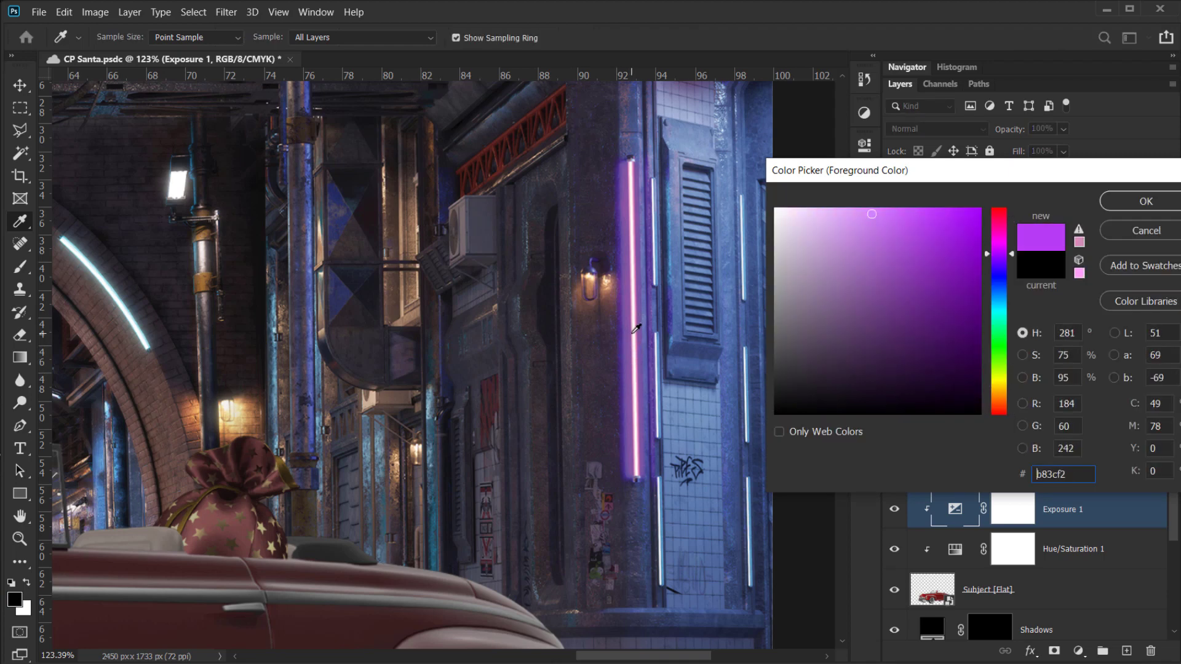
pyautogui.moveTo(920, 219)
pyautogui.mouseDown()
pyautogui.moveTo(899, 210)
pyautogui.moveTo(883, 246)
pyautogui.moveTo(930, 216)
pyautogui.mouseUp()
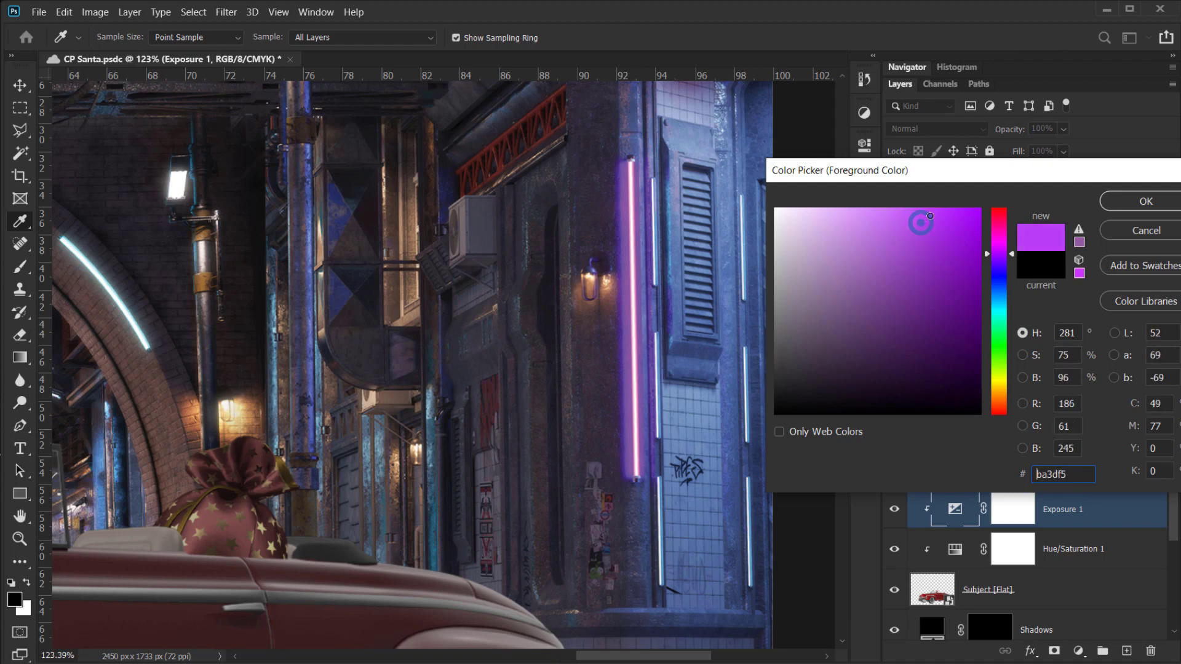
pyautogui.moveTo(1007, 255); pyautogui.dragTo(1004, 250)
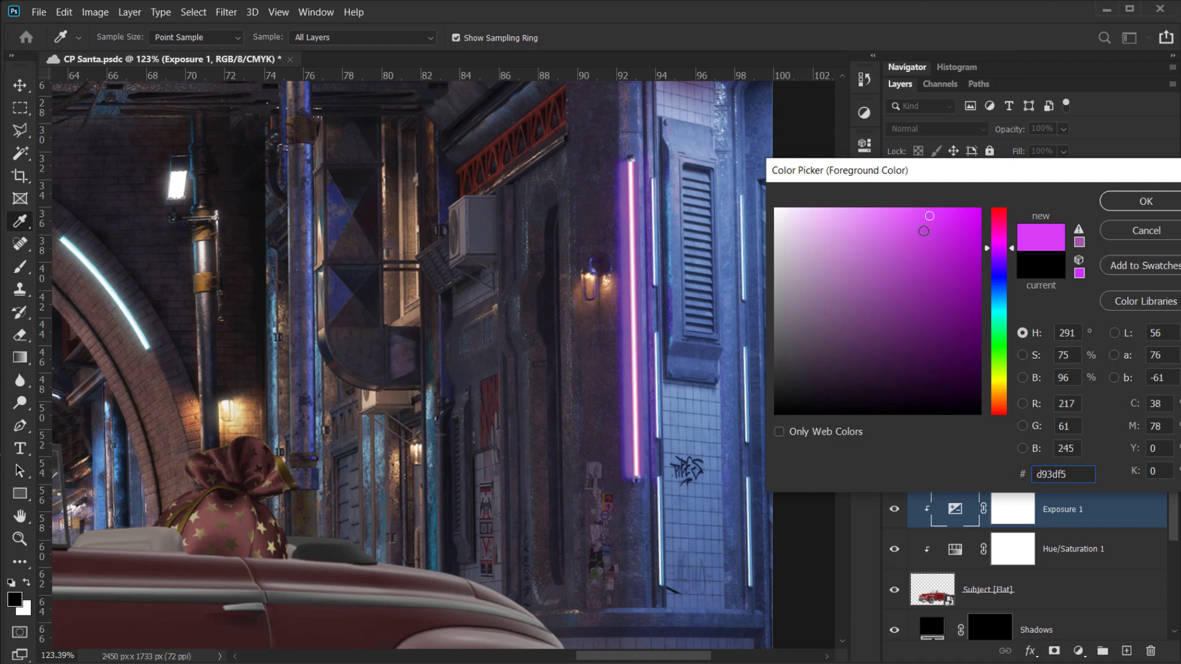
pyautogui.moveTo(923, 230)
pyautogui.mouseDown()
pyautogui.moveTo(902, 216)
pyautogui.moveTo(917, 209)
pyautogui.mouseUp()
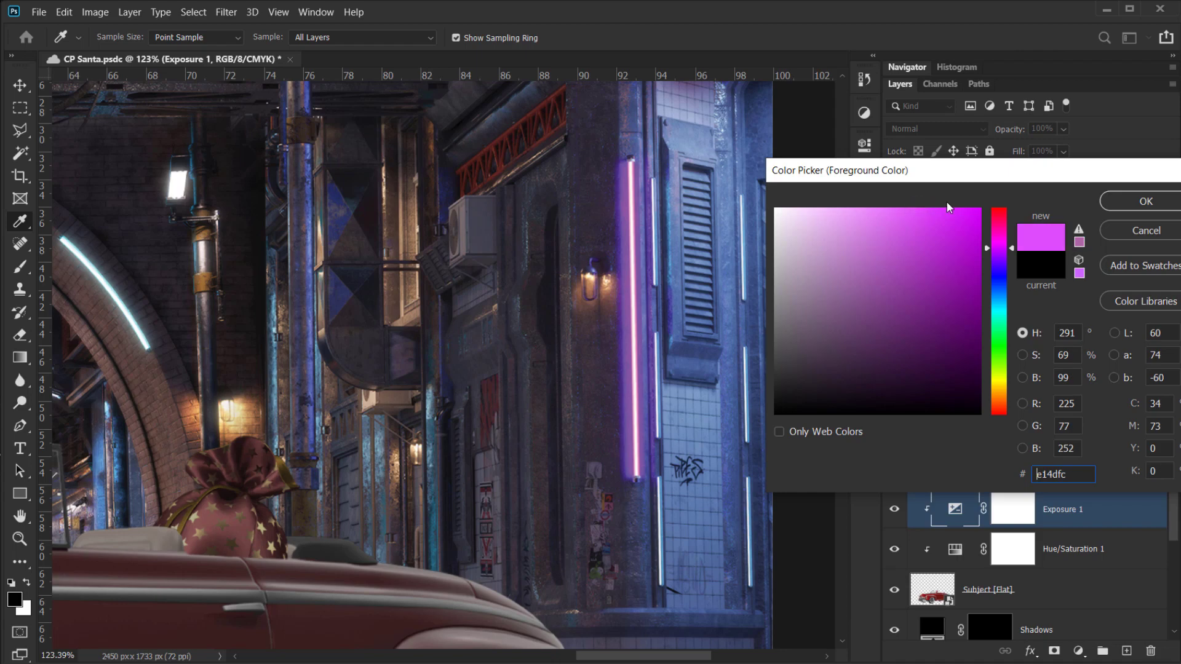
pyautogui.click(1132, 202)
# - Add a Solid Color fill layer in magenta #e14dfc directly above the car's Exposure 1 adjustment
pyautogui.press('v')
pyautogui.scroll(-5, 688, 243)
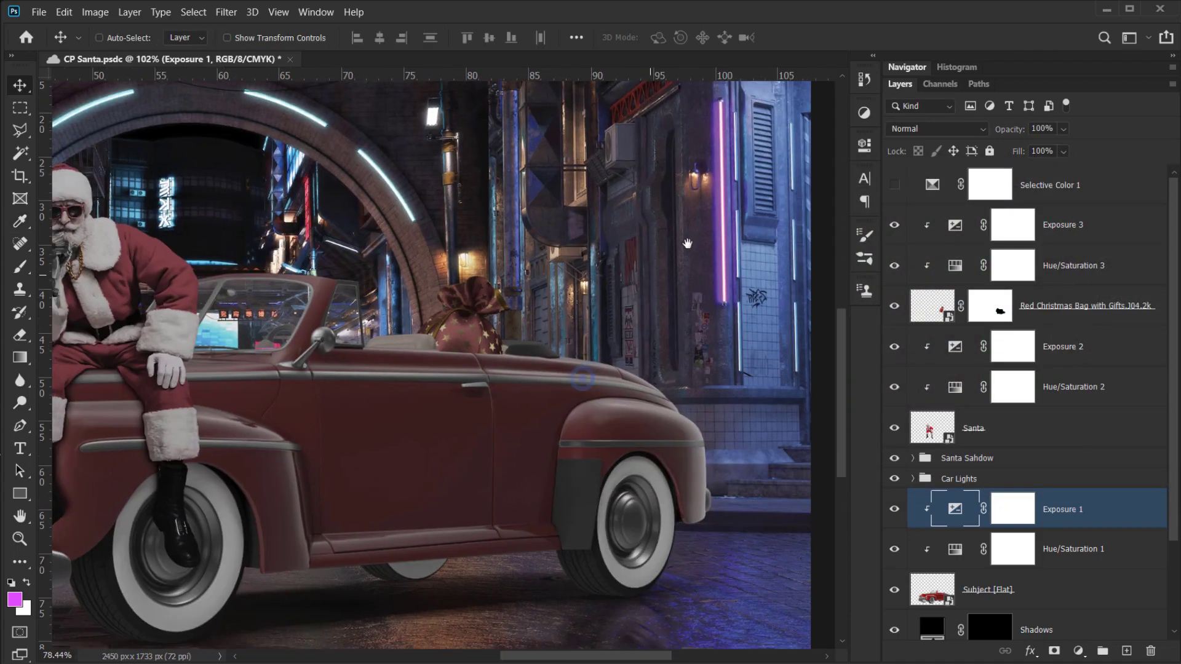
pyautogui.click(987, 592)
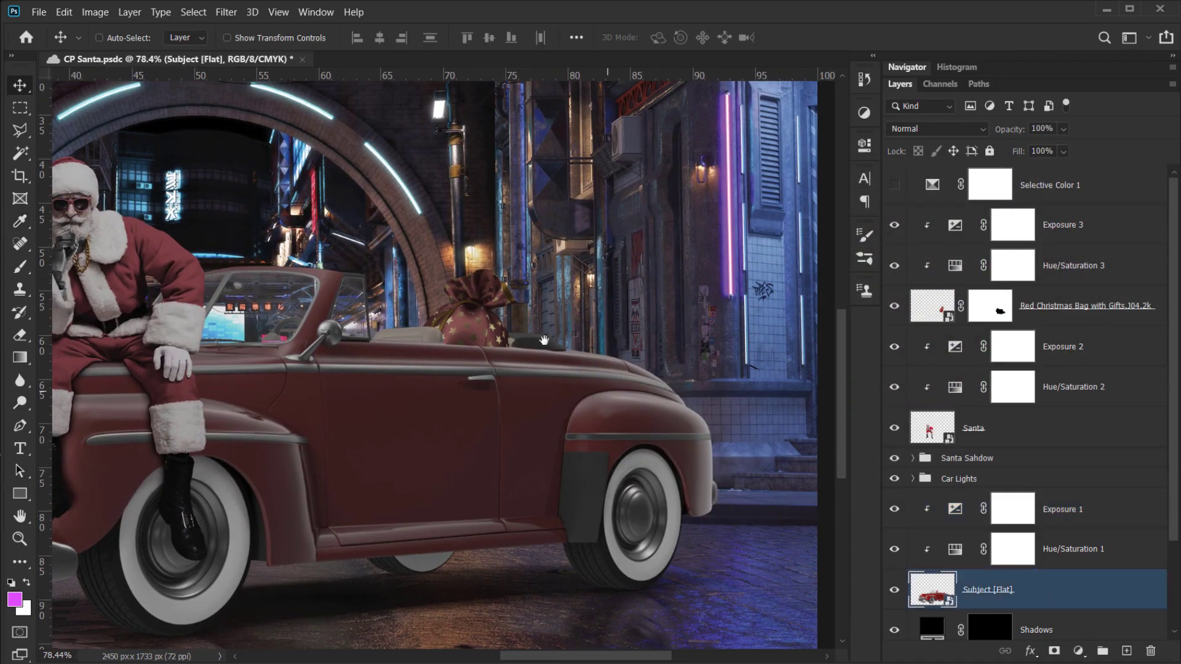
pyautogui.moveTo(544, 340); pyautogui.dragTo(515, 403)
pyautogui.click(1012, 509)
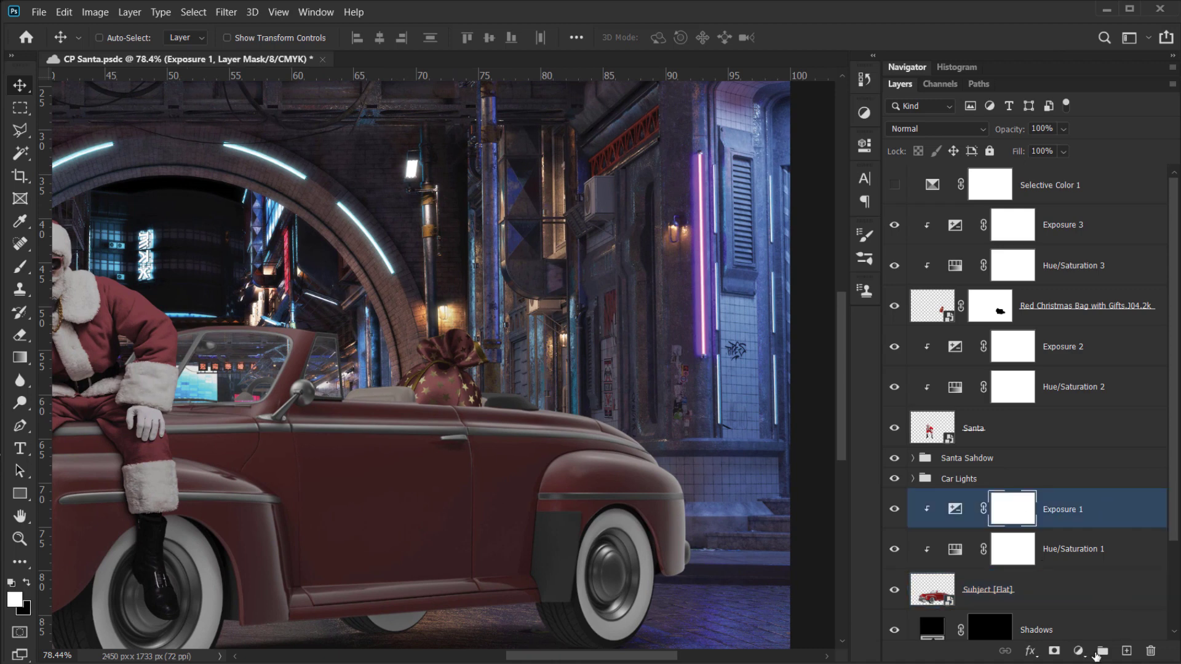
pyautogui.click(1079, 652)
pyautogui.click(970, 381)
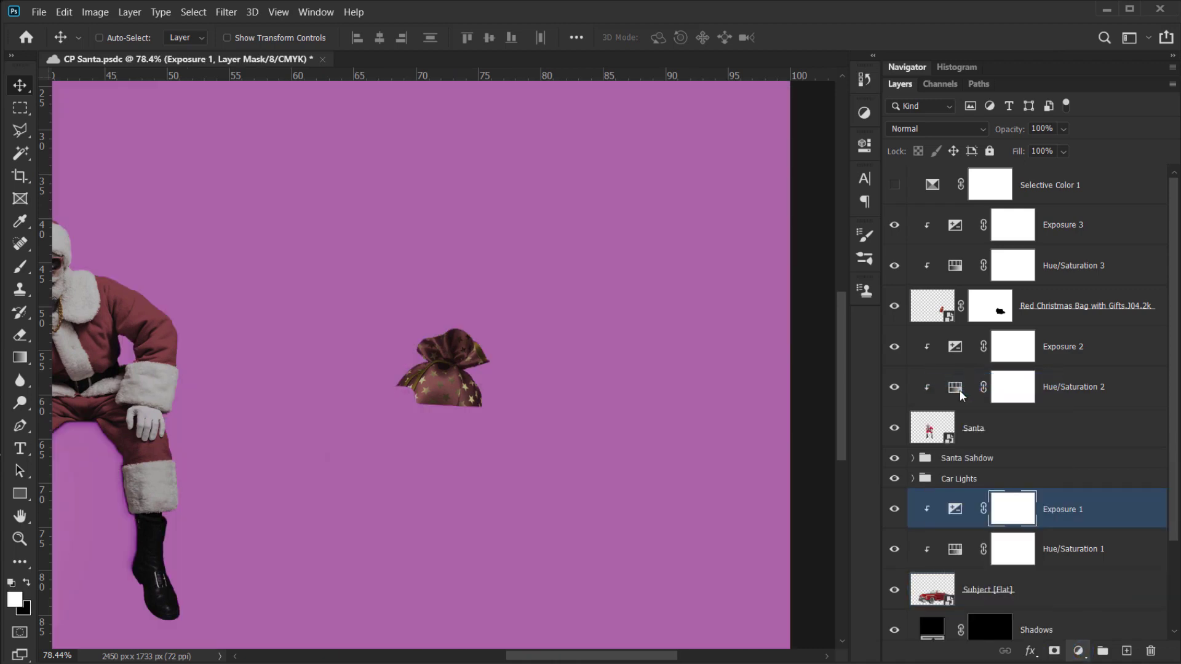
pyautogui.click(1140, 202)
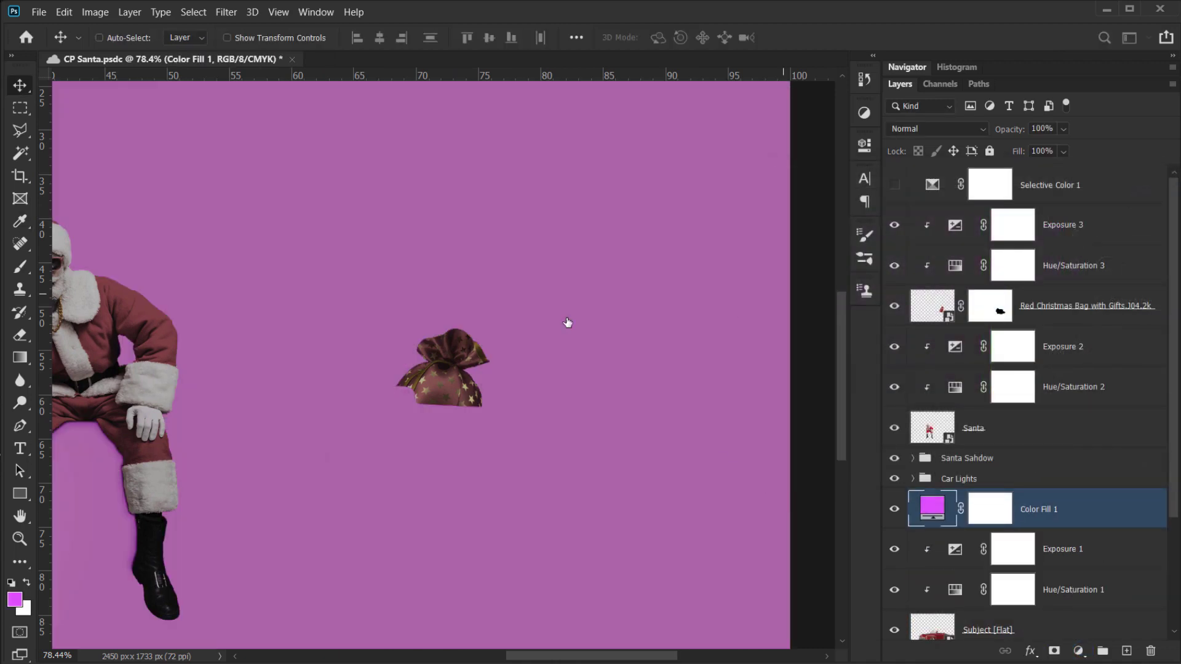
# - Clip the magenta Color Fill 1 layer to the car layers below it
pyautogui.moveTo(332, 403); pyautogui.dragTo(630, 405)
pyautogui.scroll(-5, 630, 406)
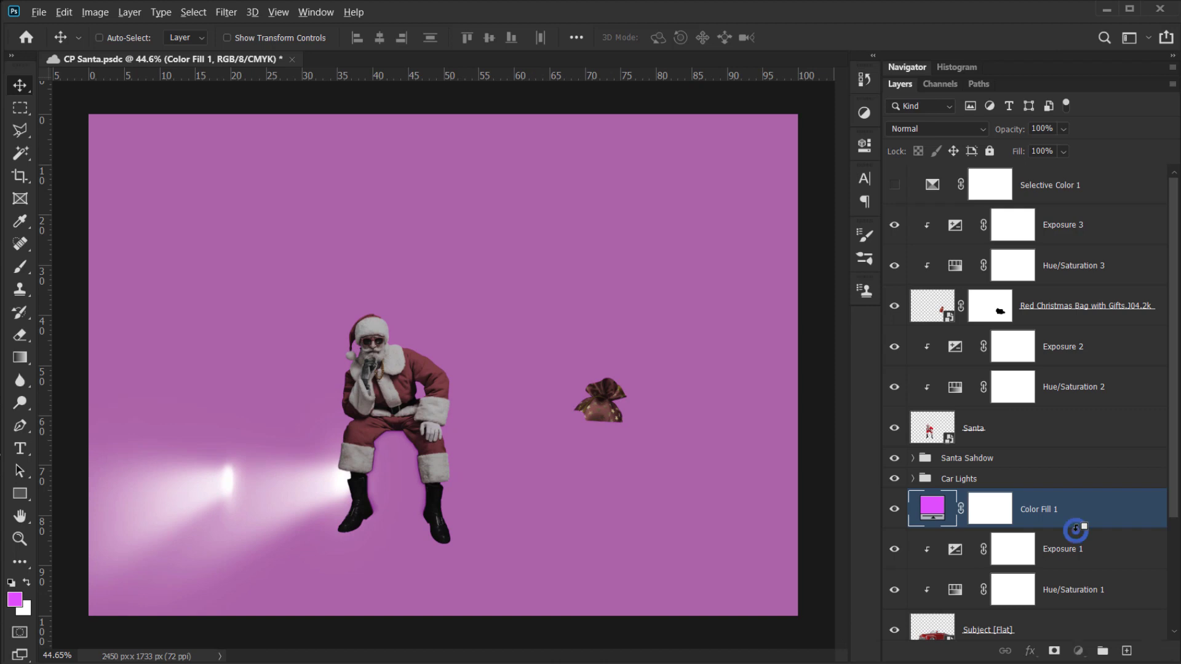
pyautogui.keyDown('alt'); pyautogui.click(1076, 527); pyautogui.keyUp('alt')
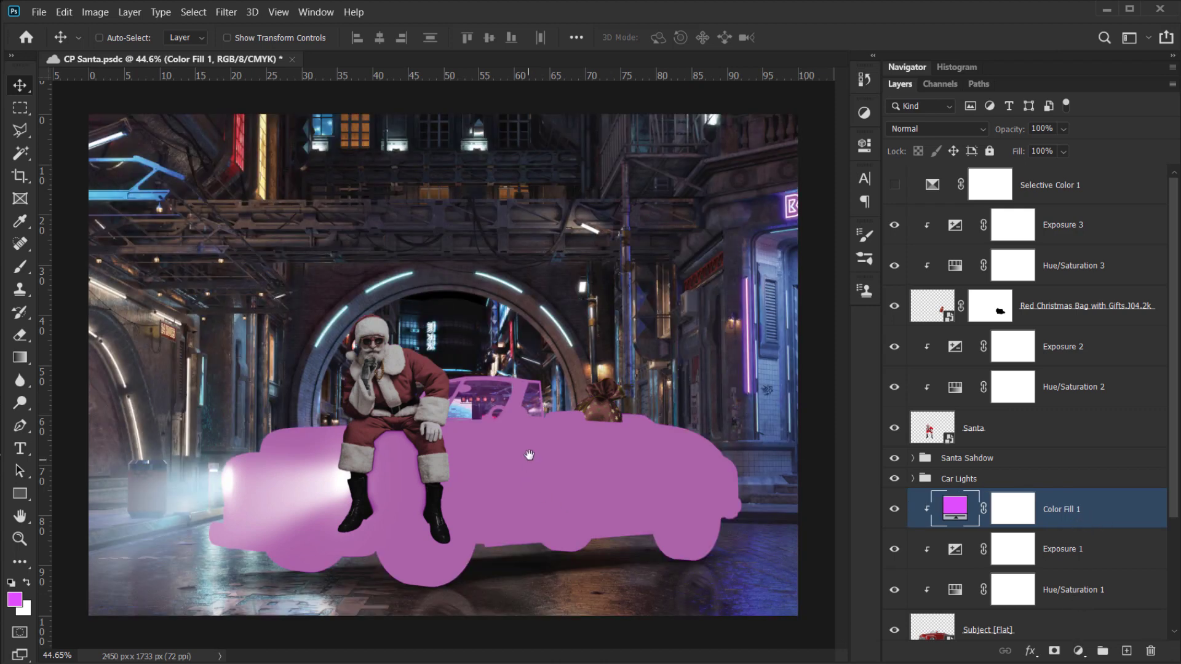
# - Hide and show the Color Fill 1 layer to examine how the neon light should fall on the car body
pyautogui.scroll(3, 528, 455)
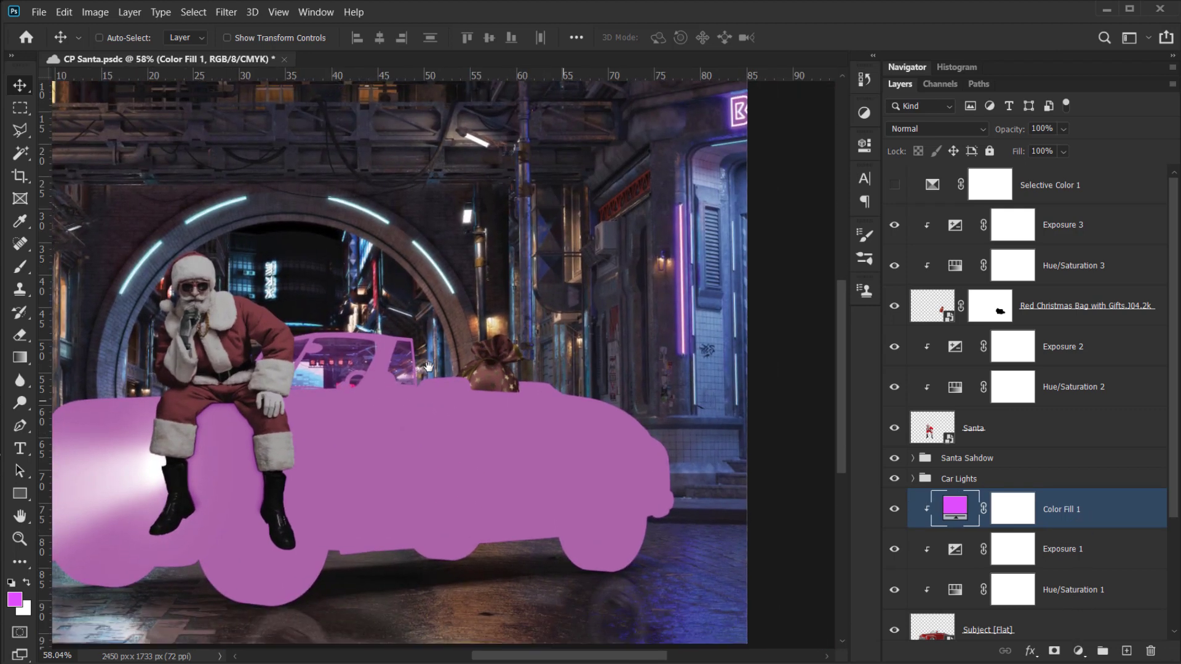
pyautogui.moveTo(428, 367); pyautogui.dragTo(433, 359)
pyautogui.moveTo(342, 376); pyautogui.dragTo(456, 373)
pyautogui.moveTo(707, 387); pyautogui.dragTo(631, 421)
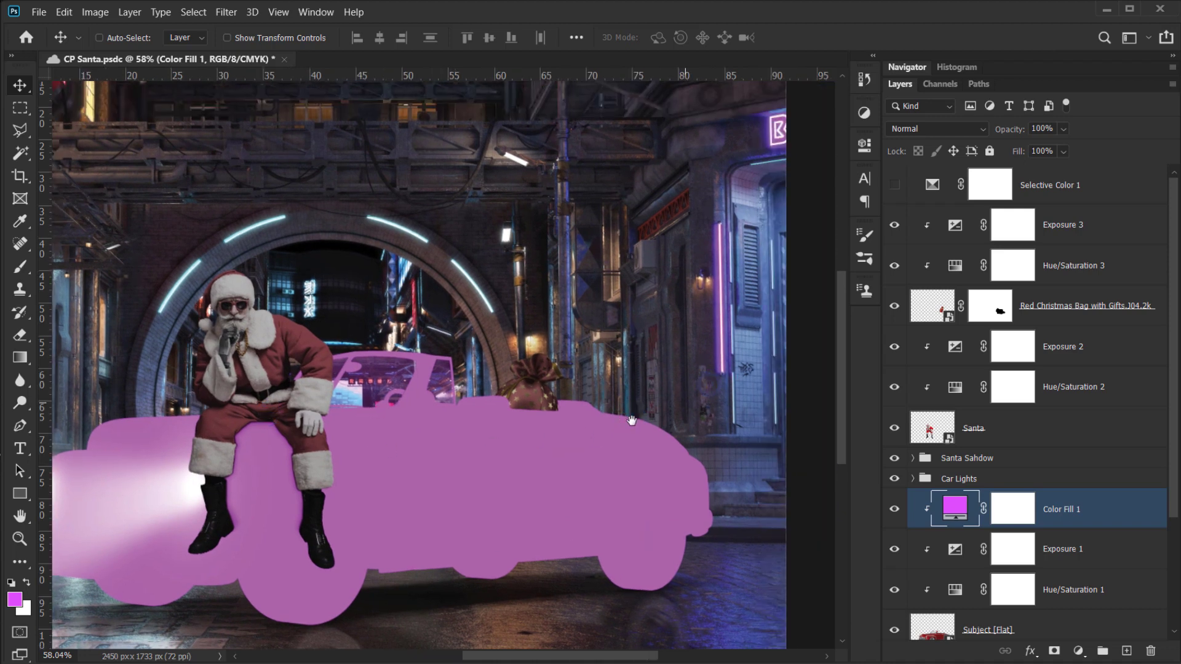
pyautogui.click(894, 509)
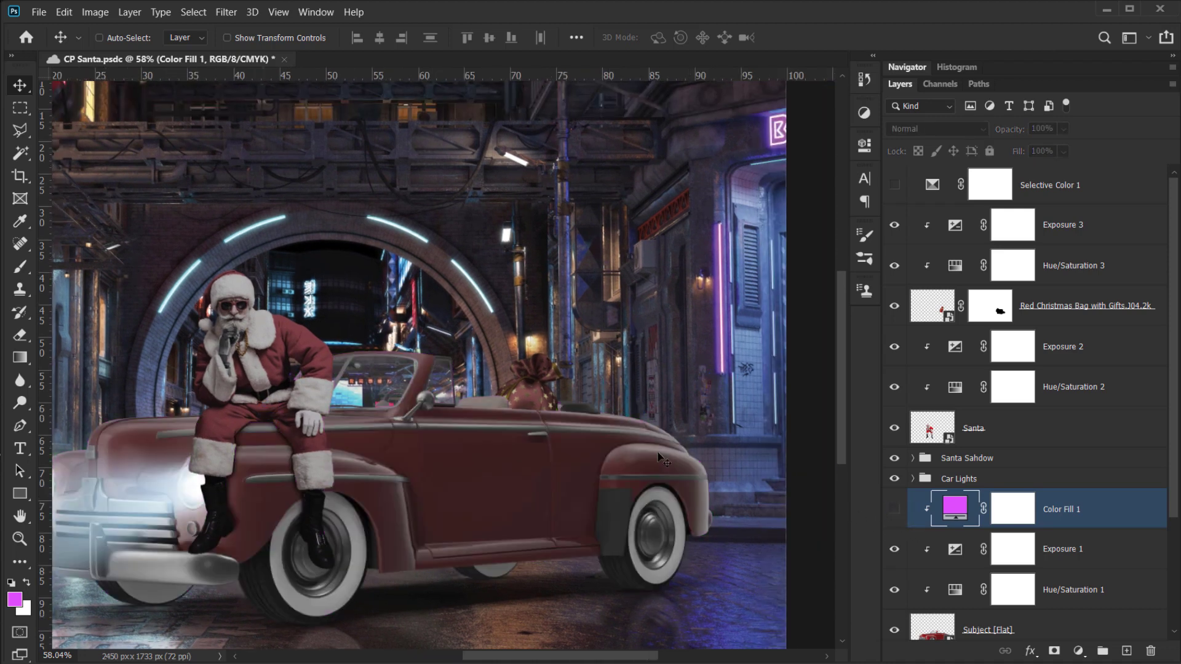
pyautogui.scroll(4, 661, 458)
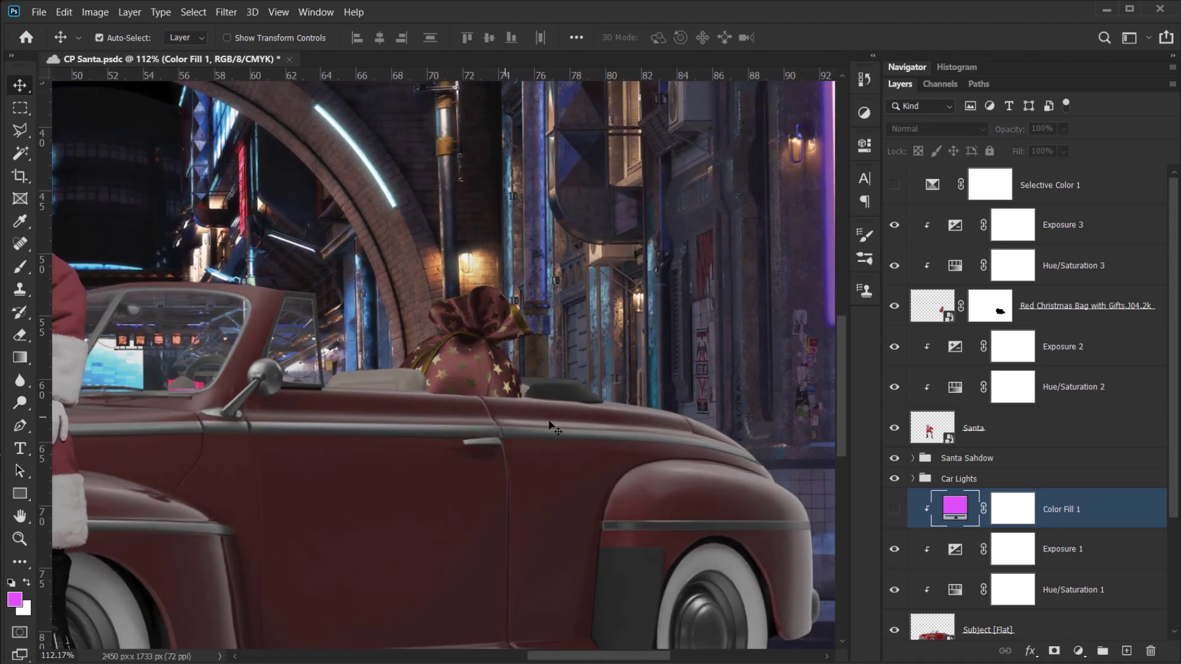
pyautogui.scroll(-4, 564, 453)
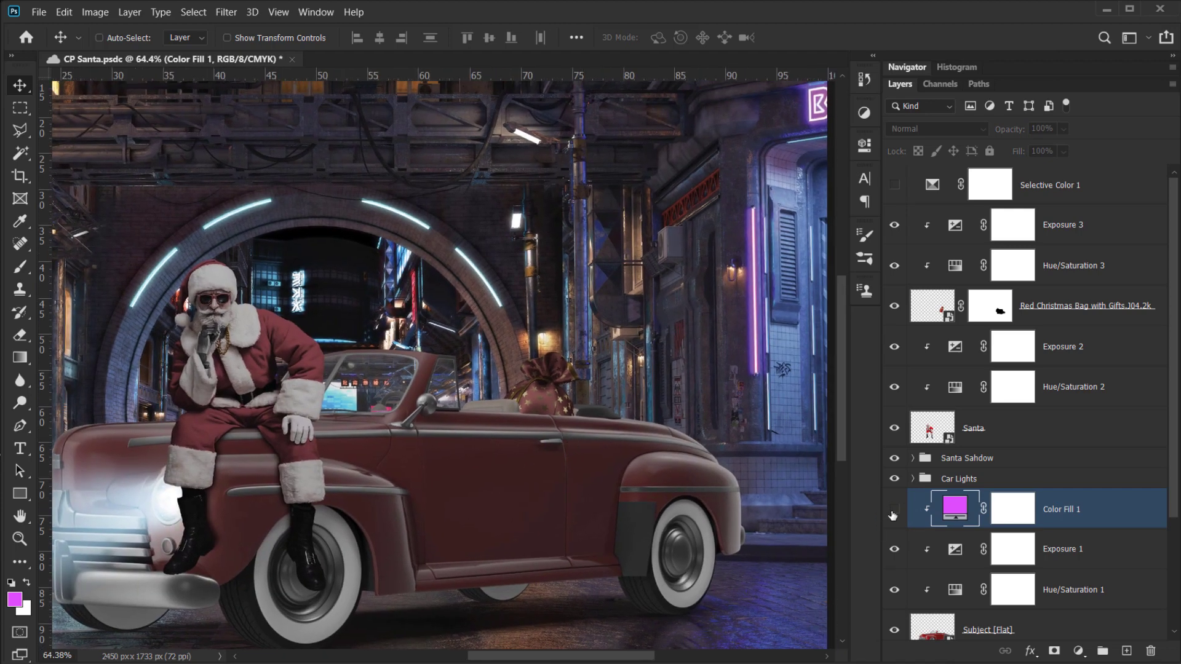
pyautogui.click(891, 511)
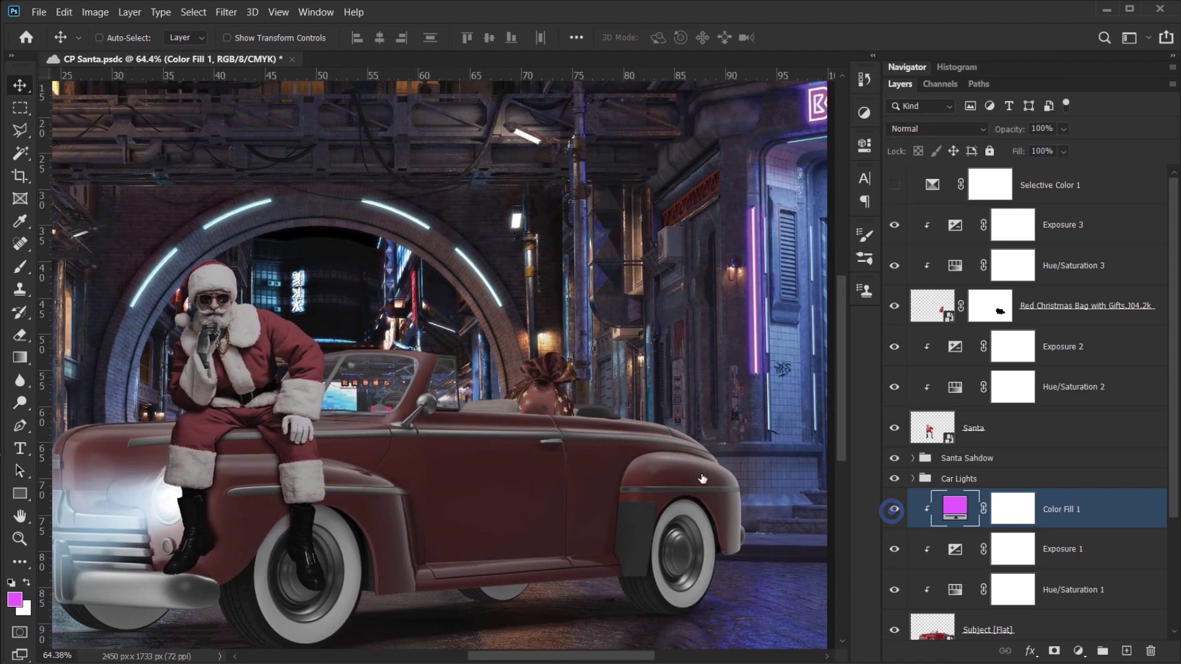
pyautogui.moveTo(581, 441); pyautogui.dragTo(521, 418)
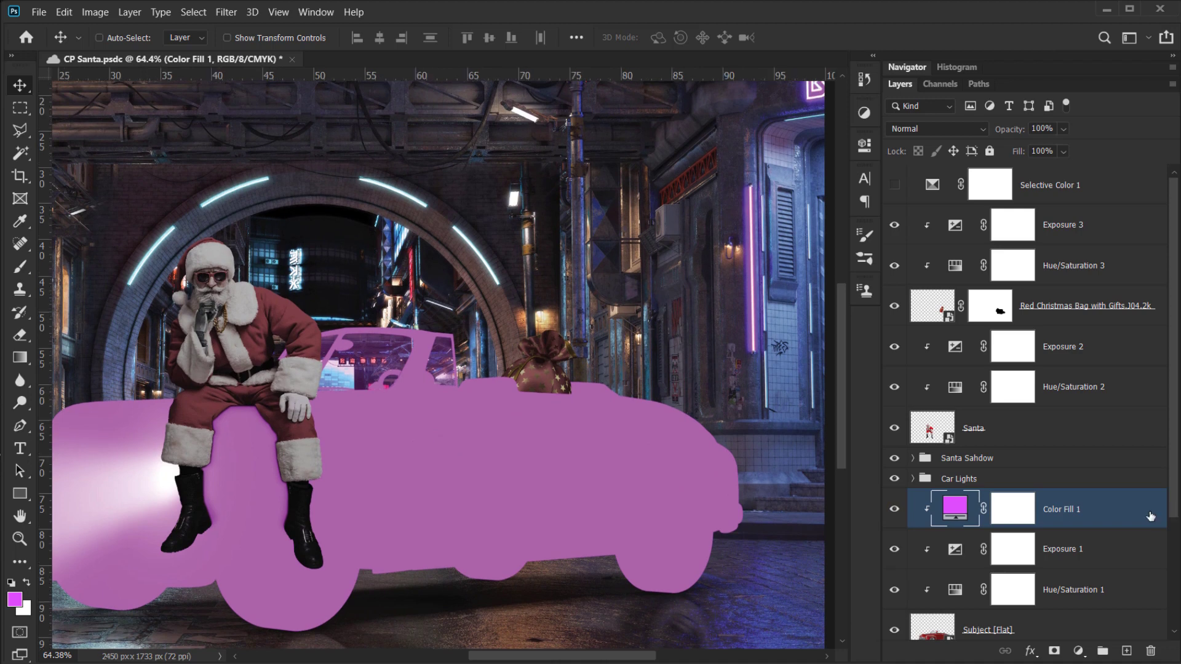
# - In Color Fill 1's Blending Options, set the Blend If Underlying Layer black slider to 76 to keep magenta off the car's dark areas
pyautogui.click(1029, 653)
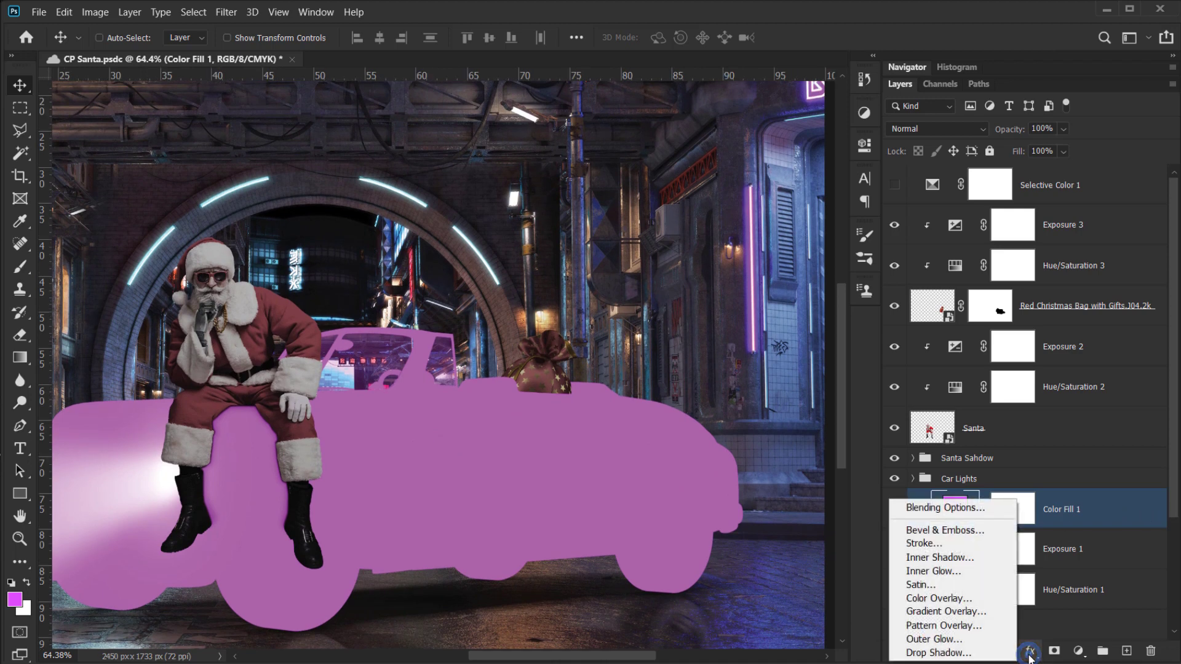
pyautogui.click(942, 512)
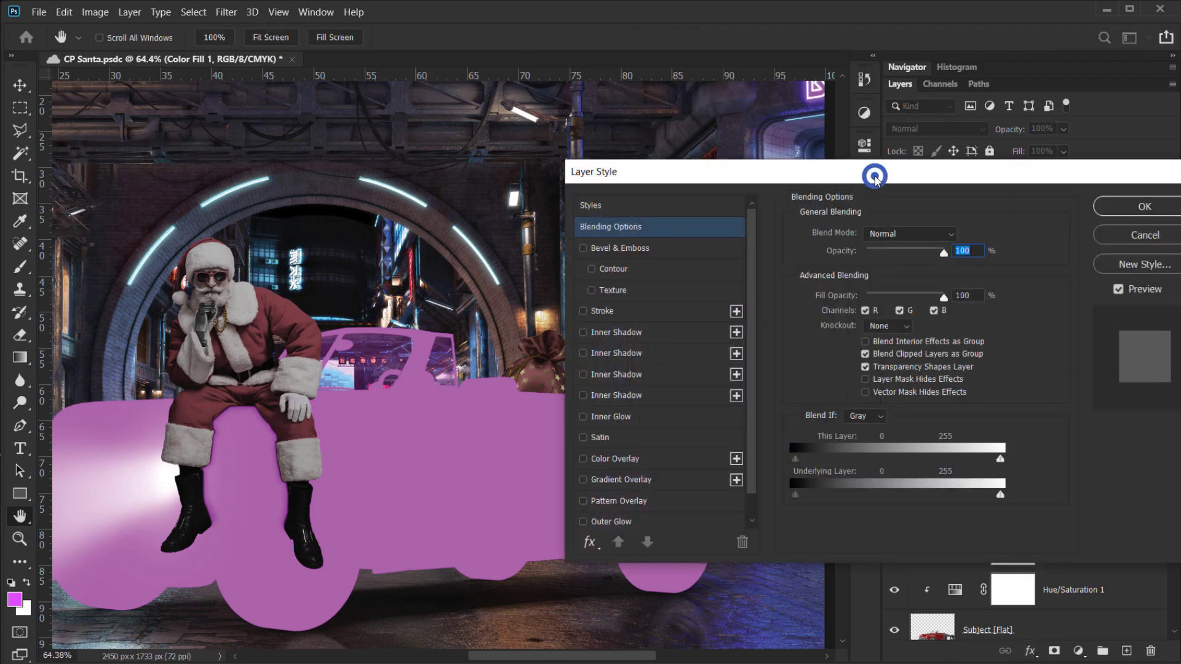
pyautogui.moveTo(875, 174); pyautogui.dragTo(1028, 88)
pyautogui.moveTo(587, 335); pyautogui.dragTo(412, 369)
pyautogui.moveTo(952, 414); pyautogui.dragTo(989, 409)
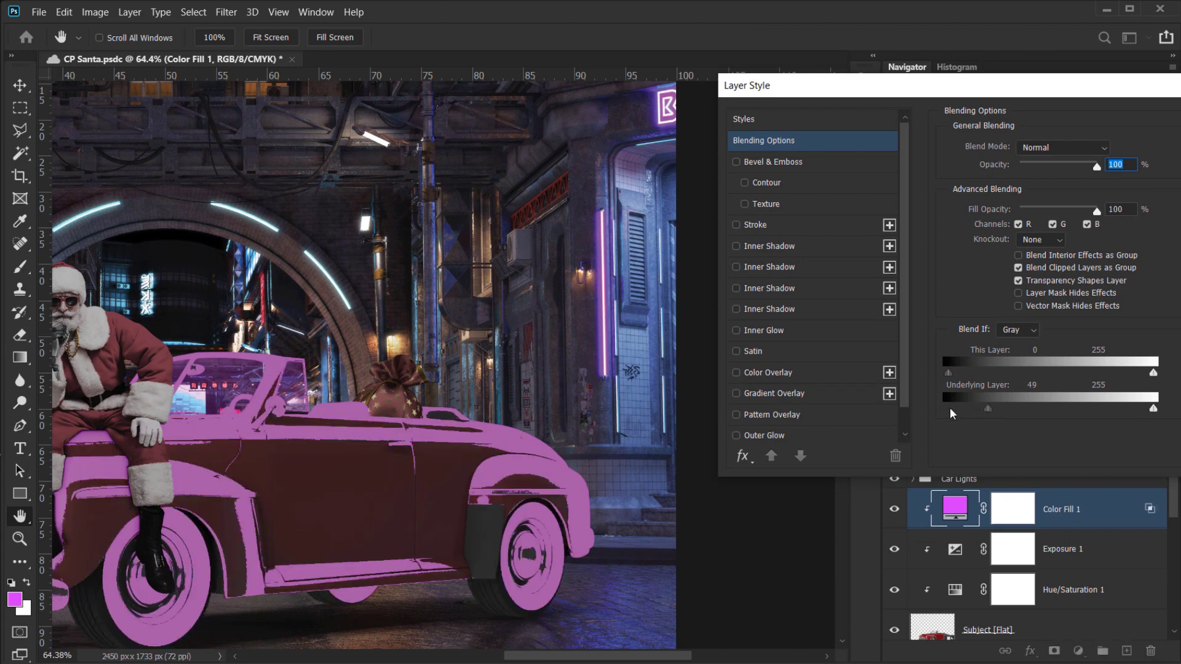
pyautogui.moveTo(989, 412); pyautogui.dragTo(997, 413)
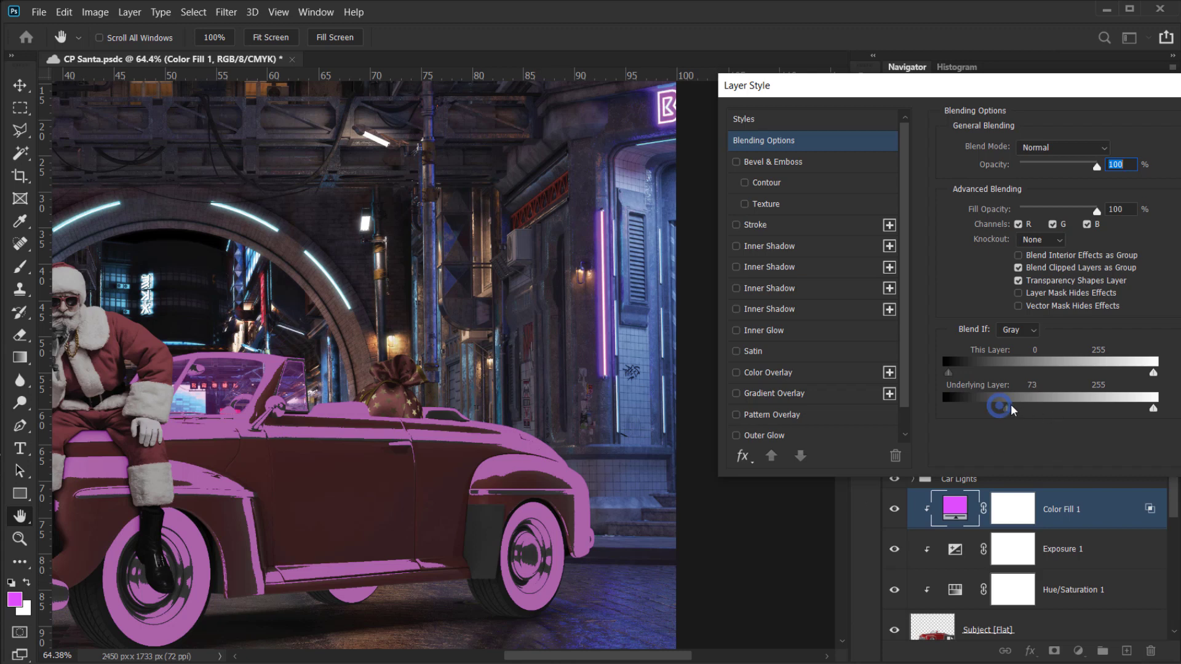
pyautogui.moveTo(1012, 410); pyautogui.dragTo(1012, 410)
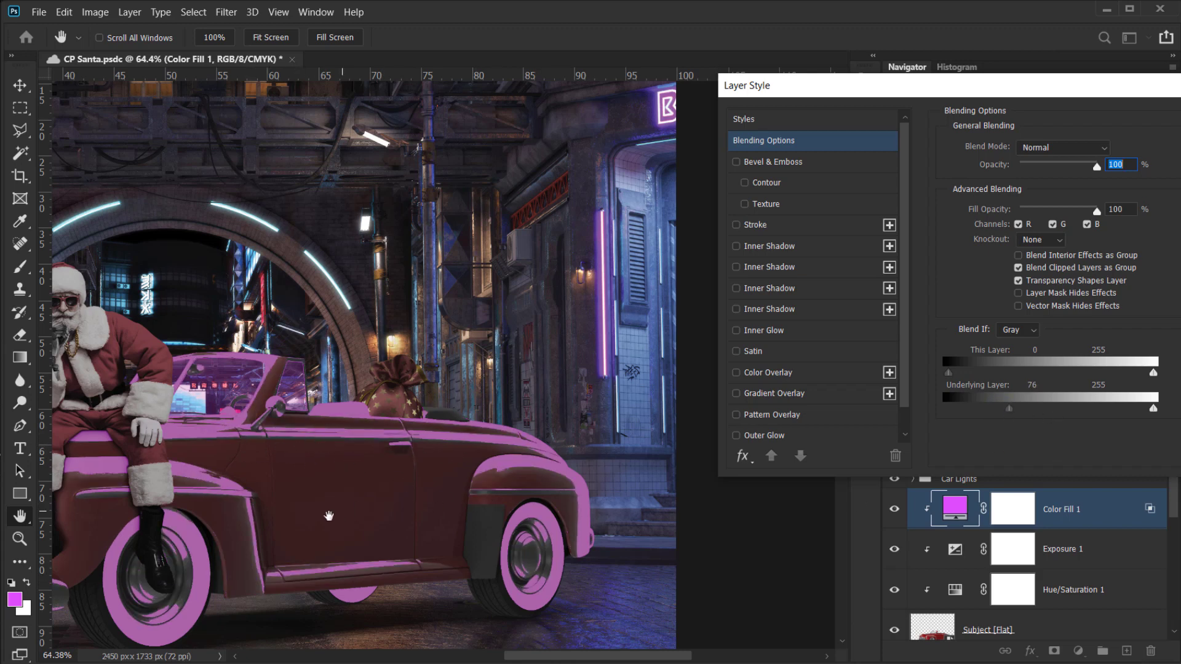
# - Split the Blend If Underlying Layer black slider to 71 / 152 so the magenta fades smoothly across the car's tones
pyautogui.moveTo(240, 503); pyautogui.dragTo(328, 477)
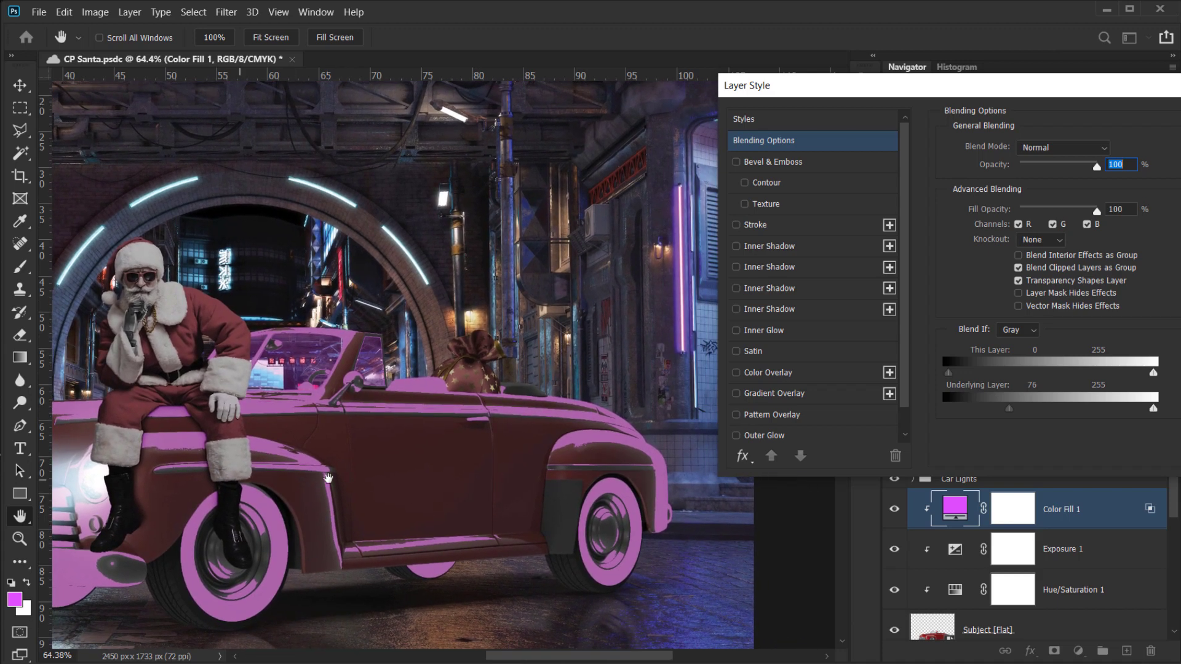
pyautogui.press('alt')
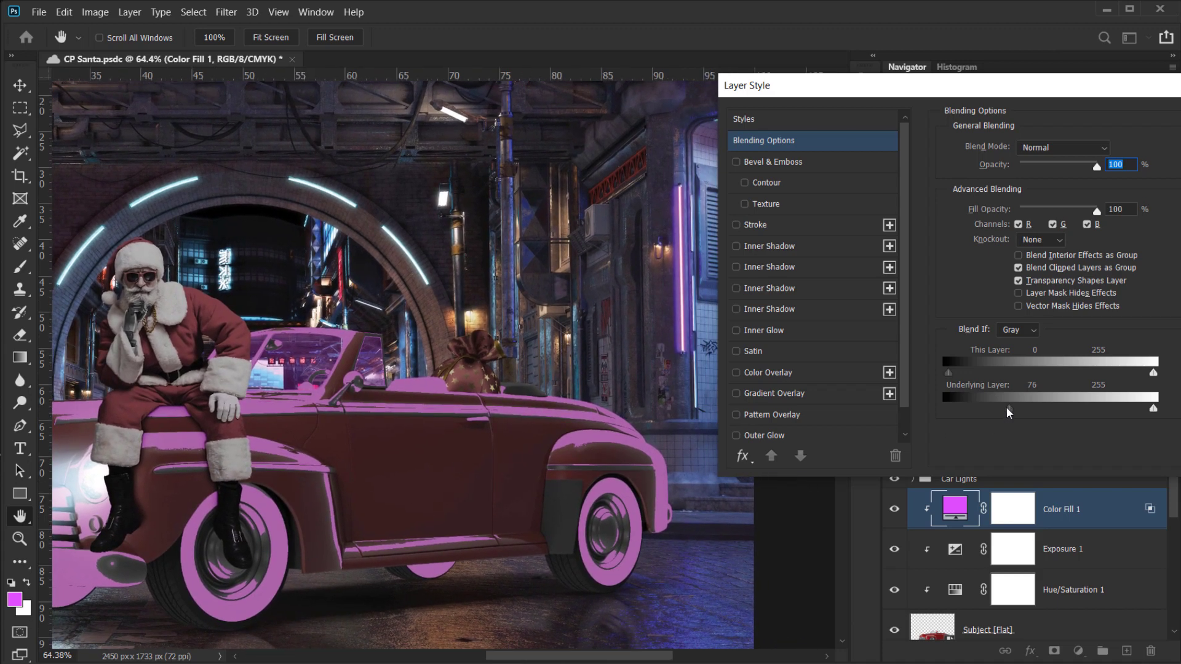
pyautogui.moveTo(939, 406); pyautogui.dragTo(919, 406)
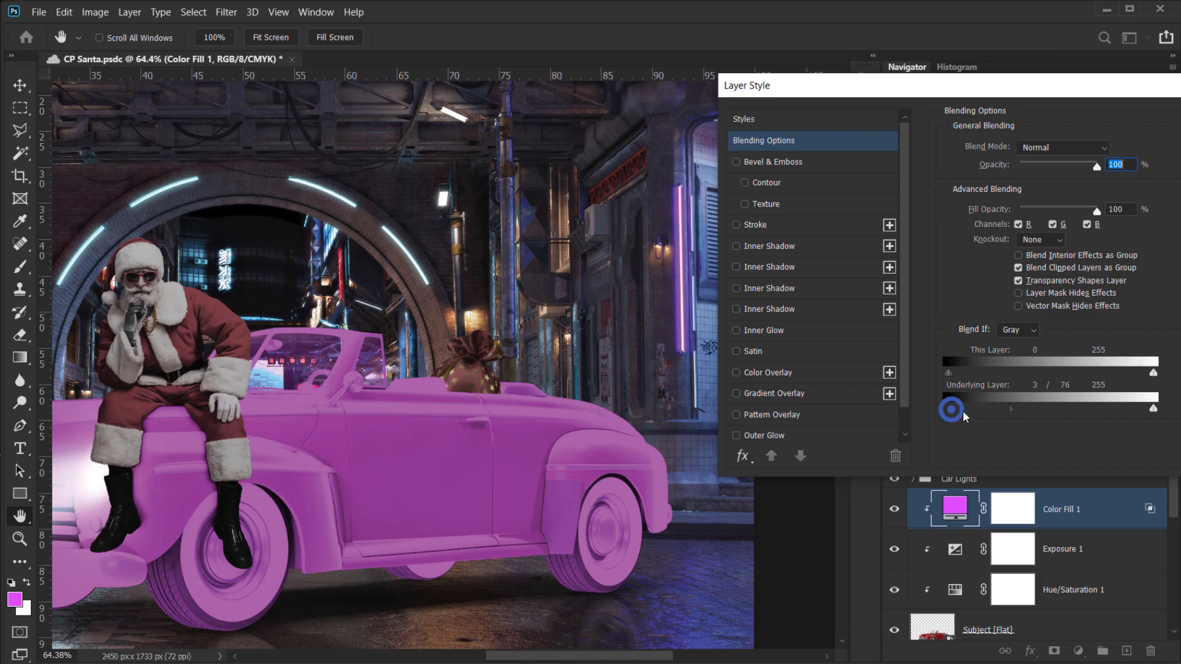
pyautogui.moveTo(948, 408); pyautogui.dragTo(1041, 411)
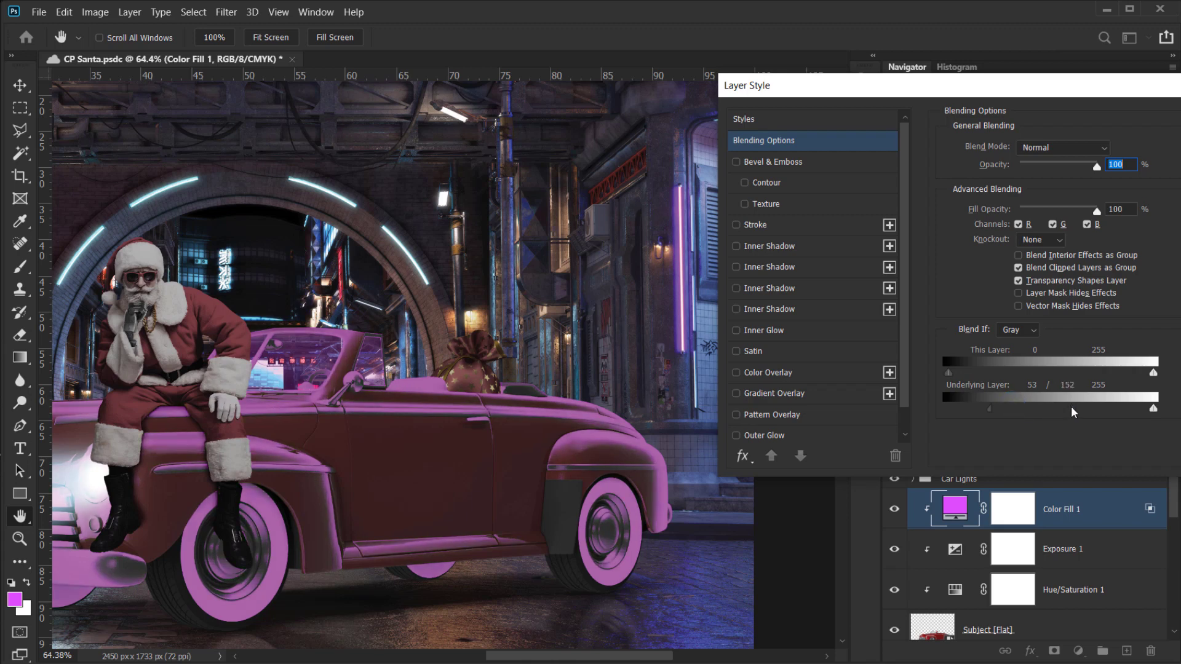
pyautogui.moveTo(997, 414); pyautogui.dragTo(1007, 411)
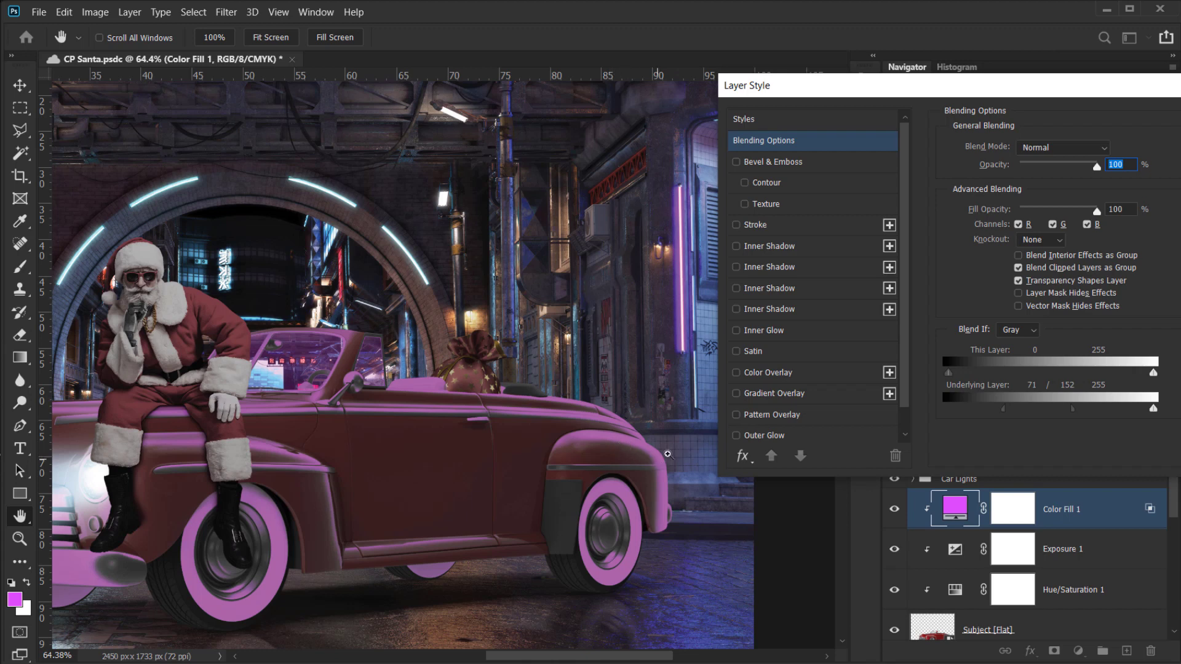
# - Set Color Fill 1's blend mode to Soft Light, compare the preview on and off, and accept the layer style
pyautogui.click(1051, 149)
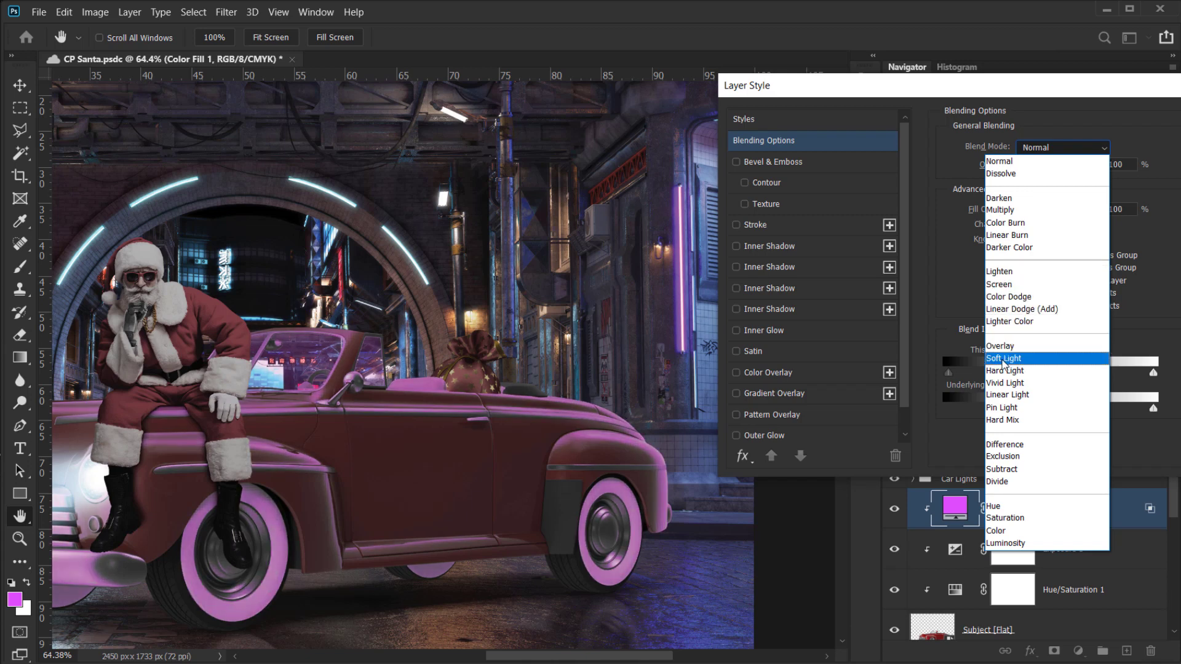
pyautogui.click(1002, 360)
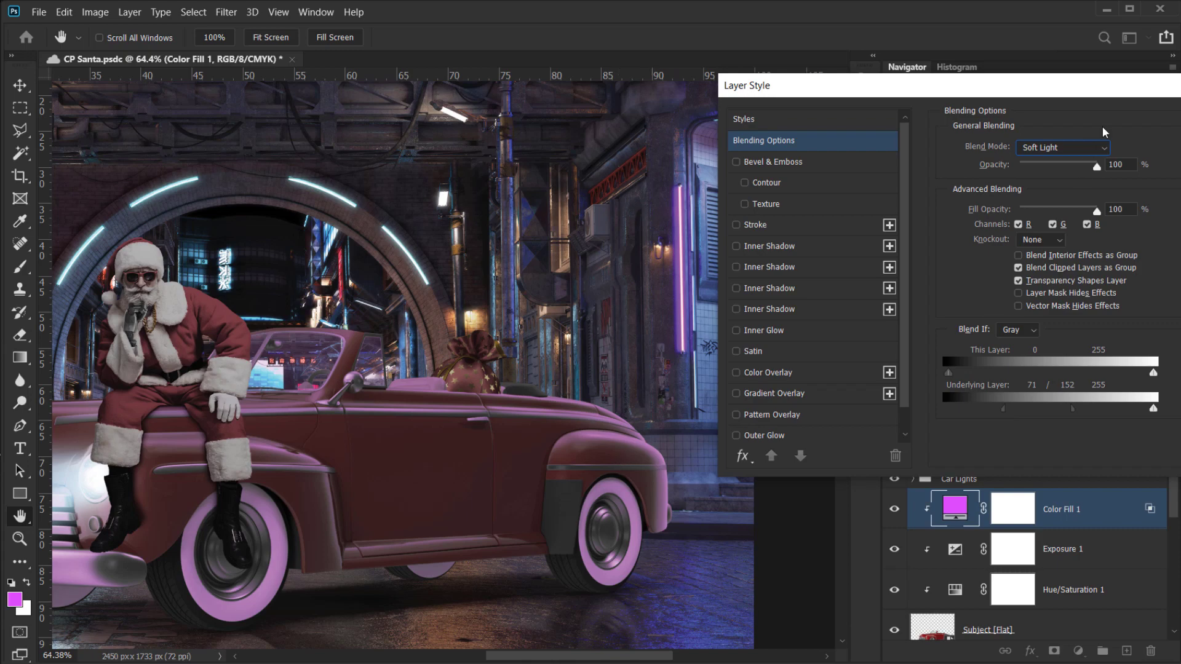
pyautogui.moveTo(1109, 84); pyautogui.dragTo(1001, 71)
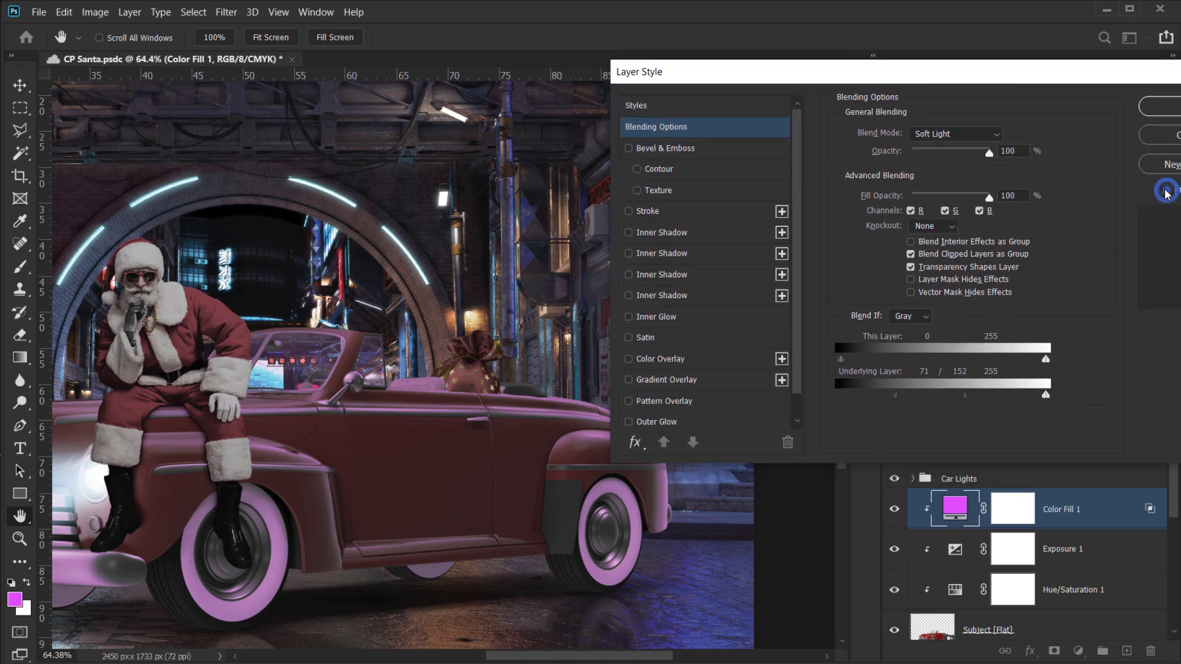
pyautogui.click(1166, 192)
pyautogui.click(1167, 192)
pyautogui.click(1159, 106)
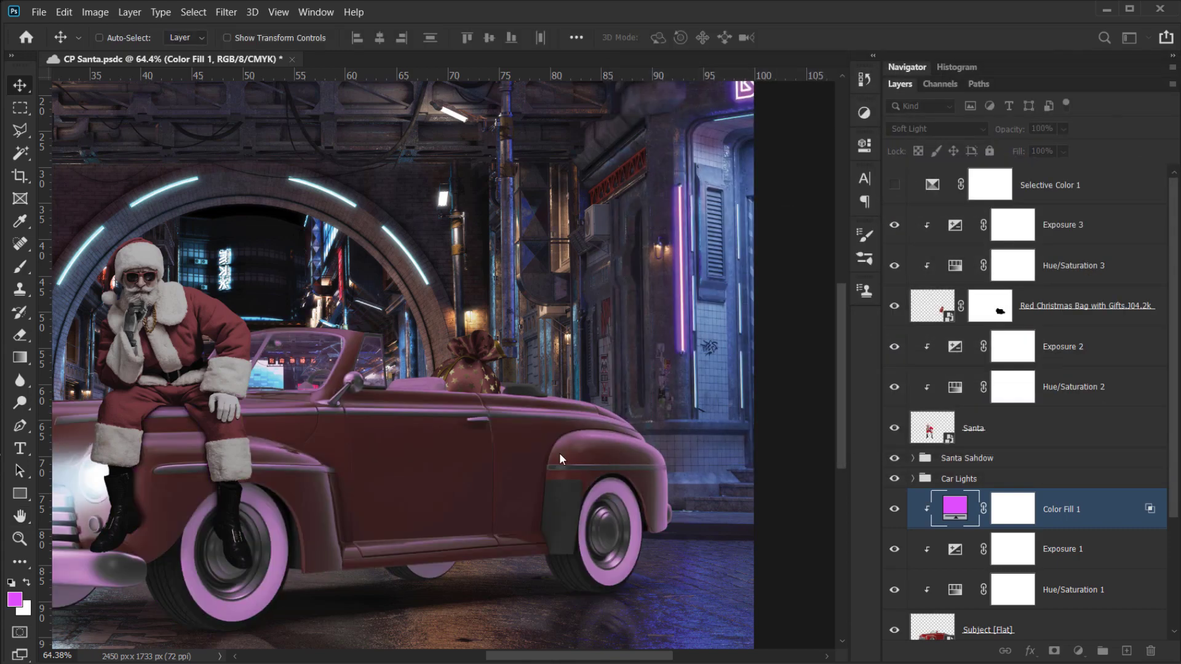
# - Hide and show Color Fill 1 and inspect the car up close to judge where the magenta light falls
pyautogui.scroll(-5, 565, 465)
pyautogui.click(889, 514)
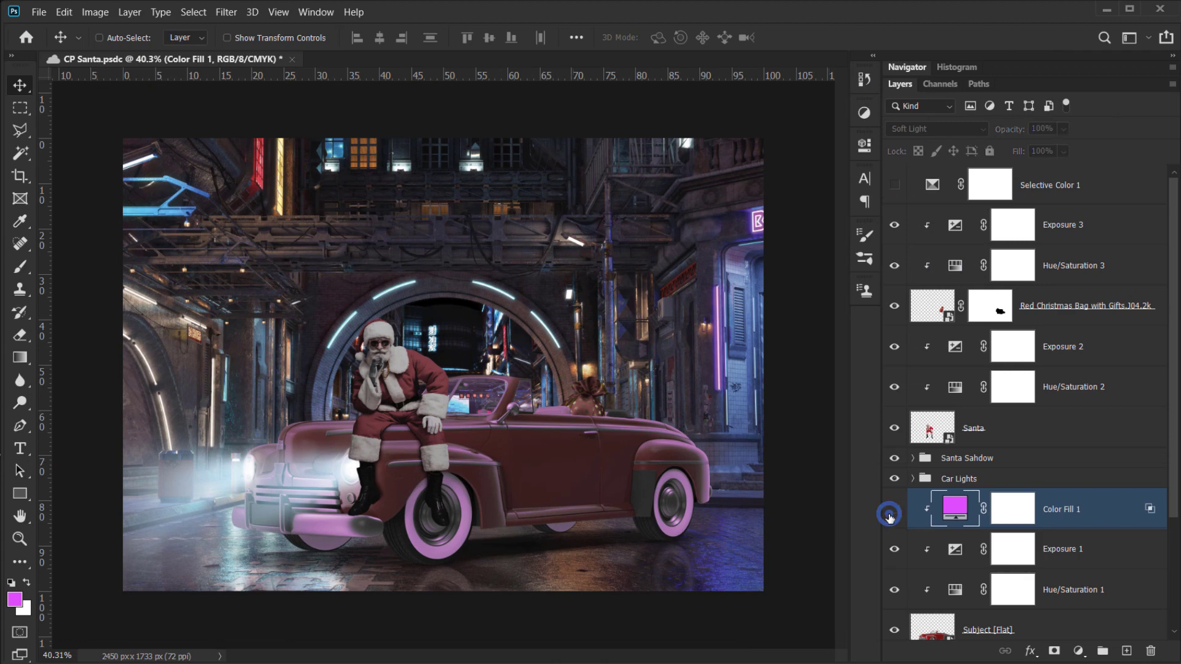
pyautogui.click(890, 516)
pyautogui.click(889, 516)
pyautogui.click(891, 517)
pyautogui.click(891, 516)
pyautogui.click(891, 516)
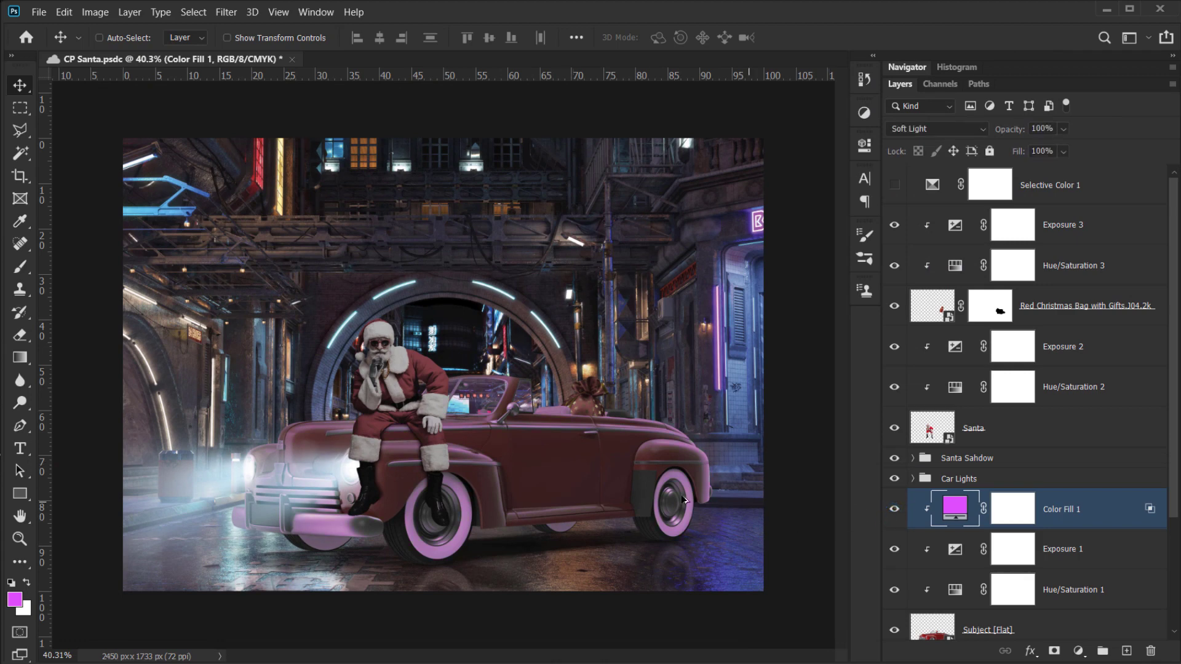
pyautogui.scroll(6, 693, 509)
pyautogui.moveTo(661, 468); pyautogui.dragTo(628, 522)
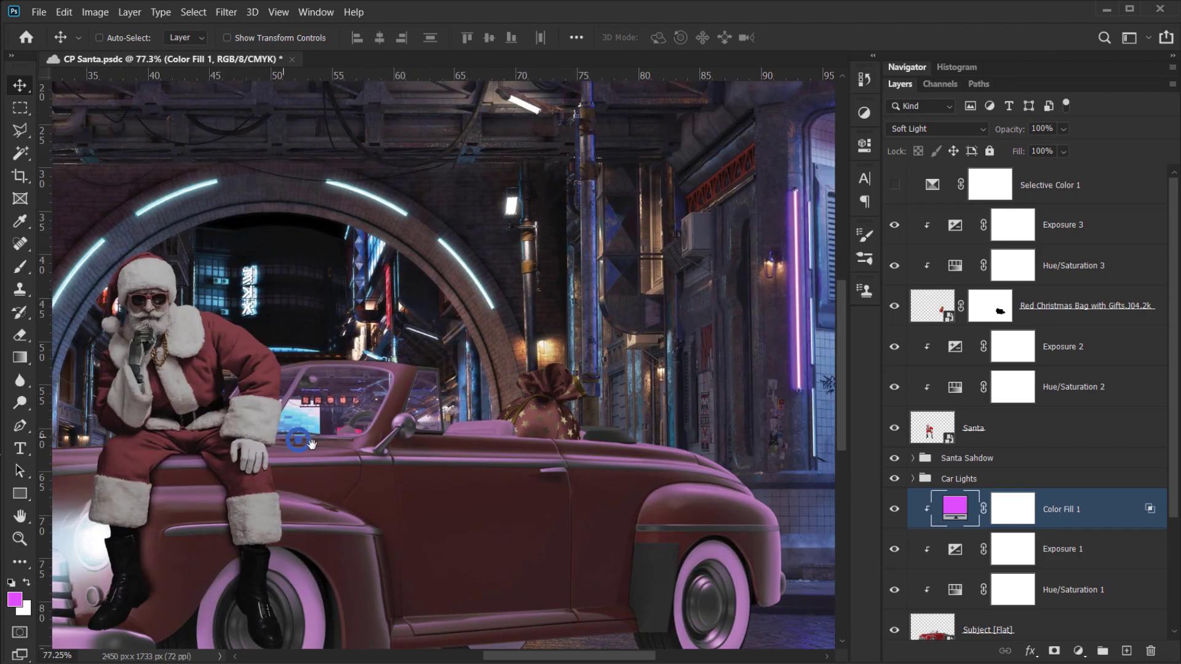
pyautogui.moveTo(297, 437); pyautogui.dragTo(552, 387)
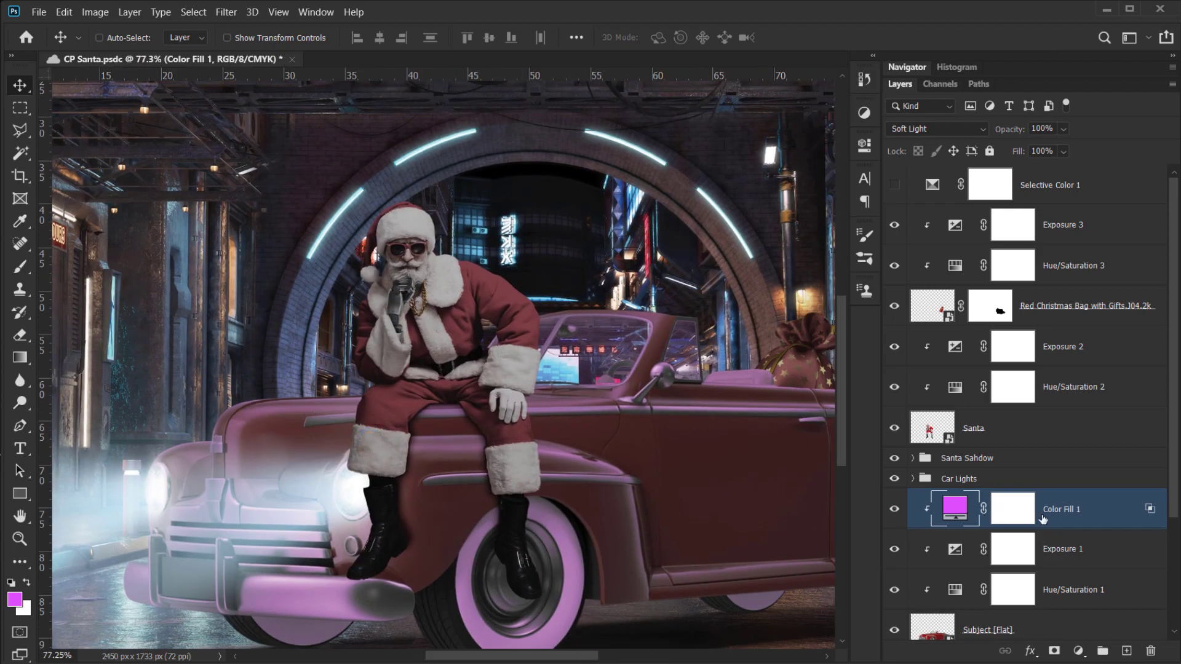
# - Target the Color Fill 1 layer mask and choose a soft round 396 px brush for masking
pyautogui.scroll(-5, 414, 458)
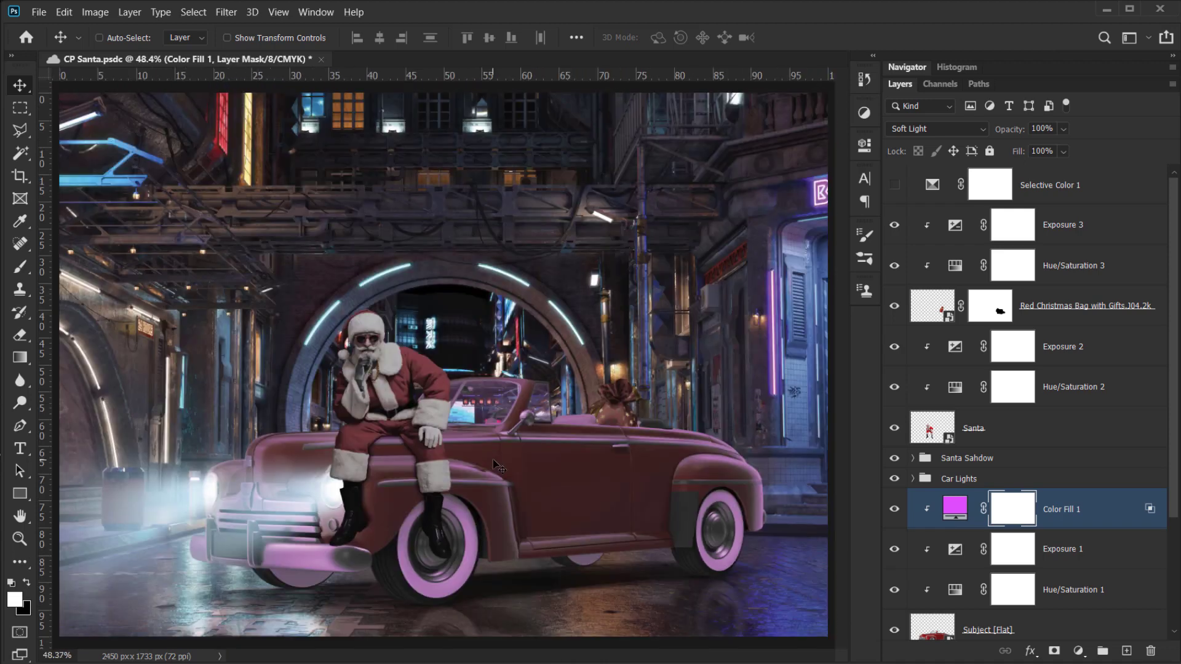
pyautogui.press('b')
pyautogui.rightClick(377, 421)
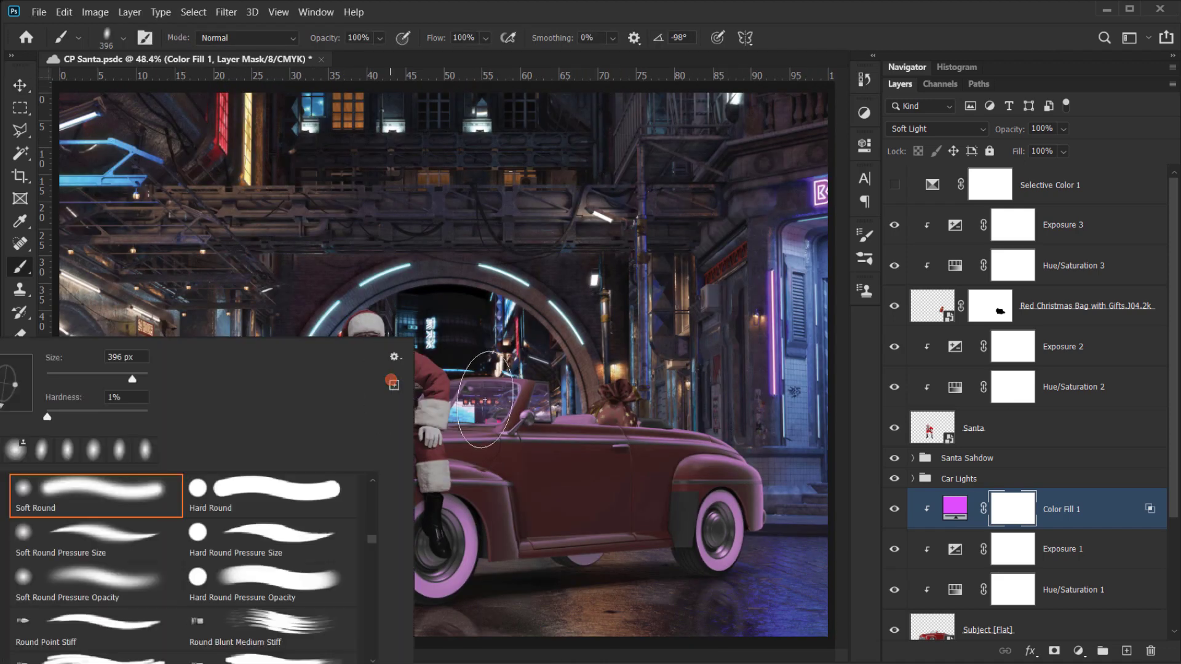
pyautogui.doubleClick(110, 578)
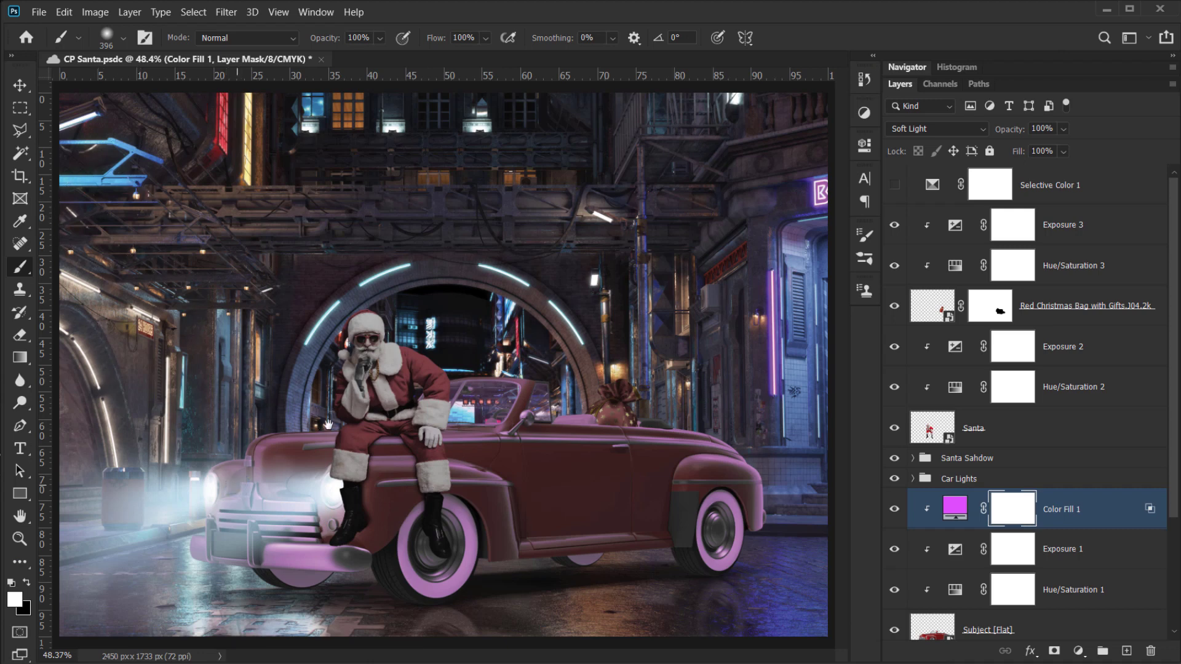
# - Mask the magenta off the car's front end and front wheel with black, then restore it in white along the wheel's rear edge
pyautogui.hotkey('ctrl', '+')
pyautogui.hotkey('ctrl', '+')
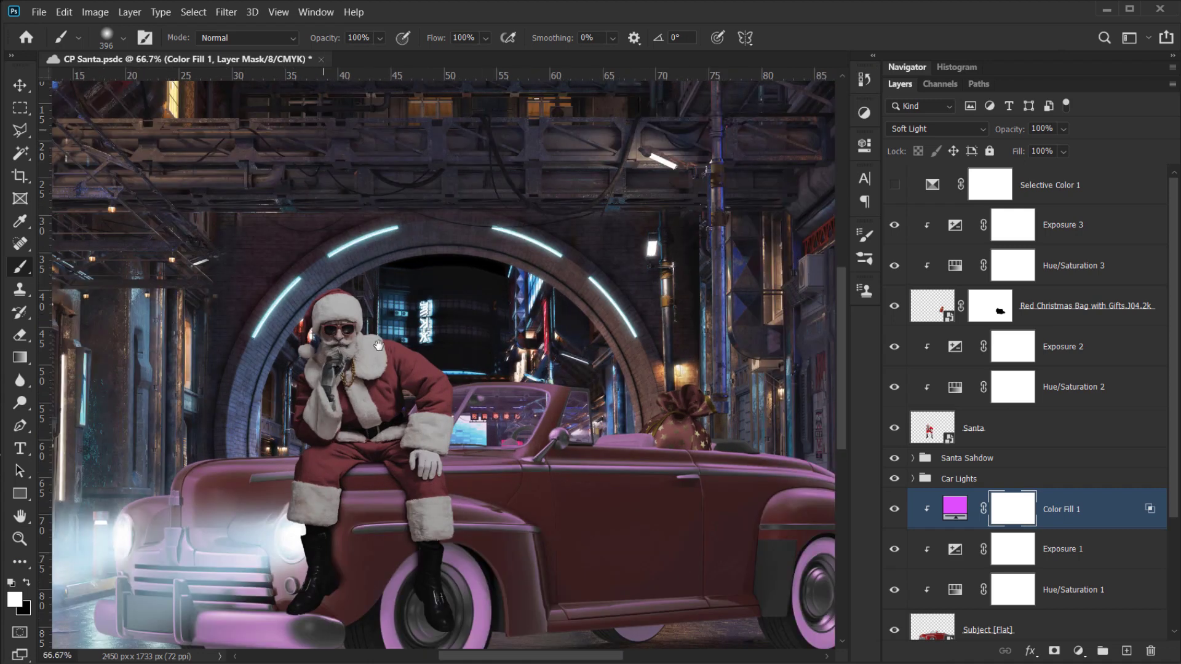
pyautogui.moveTo(188, 450); pyautogui.dragTo(407, 358)
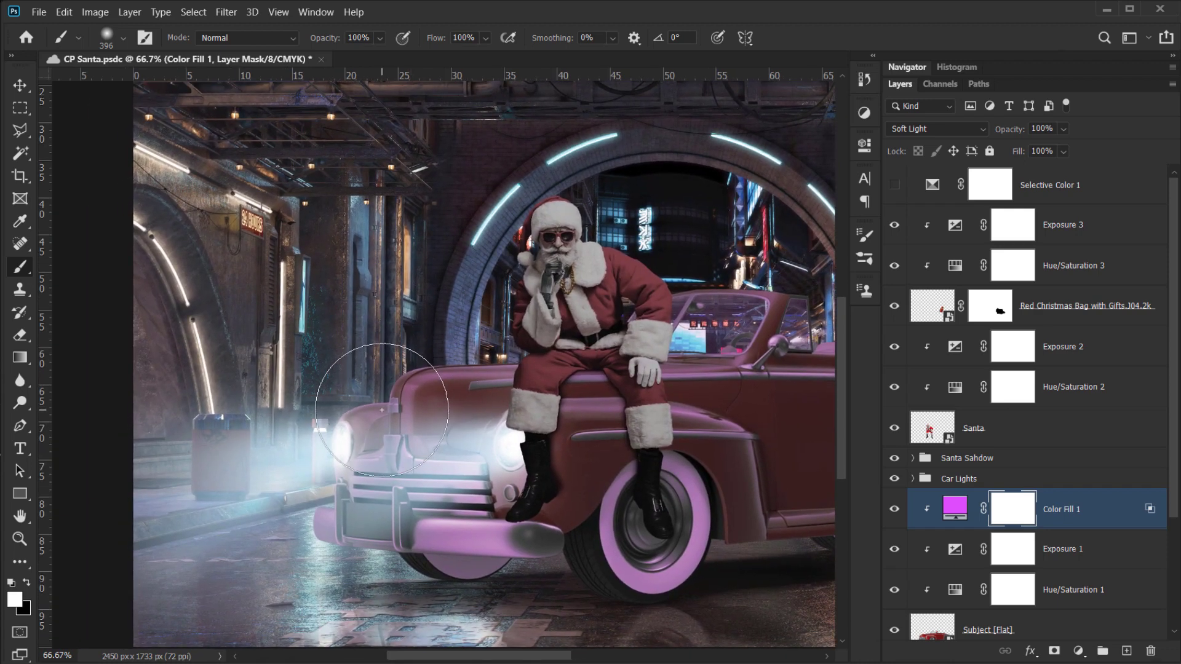
pyautogui.press('x')
pyautogui.moveTo(382, 400)
pyautogui.mouseDown()
pyautogui.moveTo(454, 354)
pyautogui.moveTo(341, 473)
pyautogui.moveTo(351, 478)
pyautogui.moveTo(462, 386)
pyautogui.moveTo(401, 510)
pyautogui.moveTo(406, 549)
pyautogui.moveTo(466, 531)
pyautogui.moveTo(445, 565)
pyautogui.moveTo(526, 450)
pyautogui.moveTo(518, 377)
pyautogui.moveTo(442, 426)
pyautogui.moveTo(297, 438)
pyautogui.moveTo(337, 410)
pyautogui.moveTo(466, 374)
pyautogui.moveTo(480, 381)
pyautogui.moveTo(534, 307)
pyautogui.moveTo(523, 370)
pyautogui.moveTo(591, 306)
pyautogui.moveTo(531, 385)
pyautogui.moveTo(504, 558)
pyautogui.moveTo(540, 523)
pyautogui.moveTo(481, 589)
pyautogui.moveTo(425, 593)
pyautogui.moveTo(329, 560)
pyautogui.moveTo(263, 598)
pyautogui.moveTo(341, 552)
pyautogui.moveTo(479, 572)
pyautogui.mouseUp()
pyautogui.press('x')
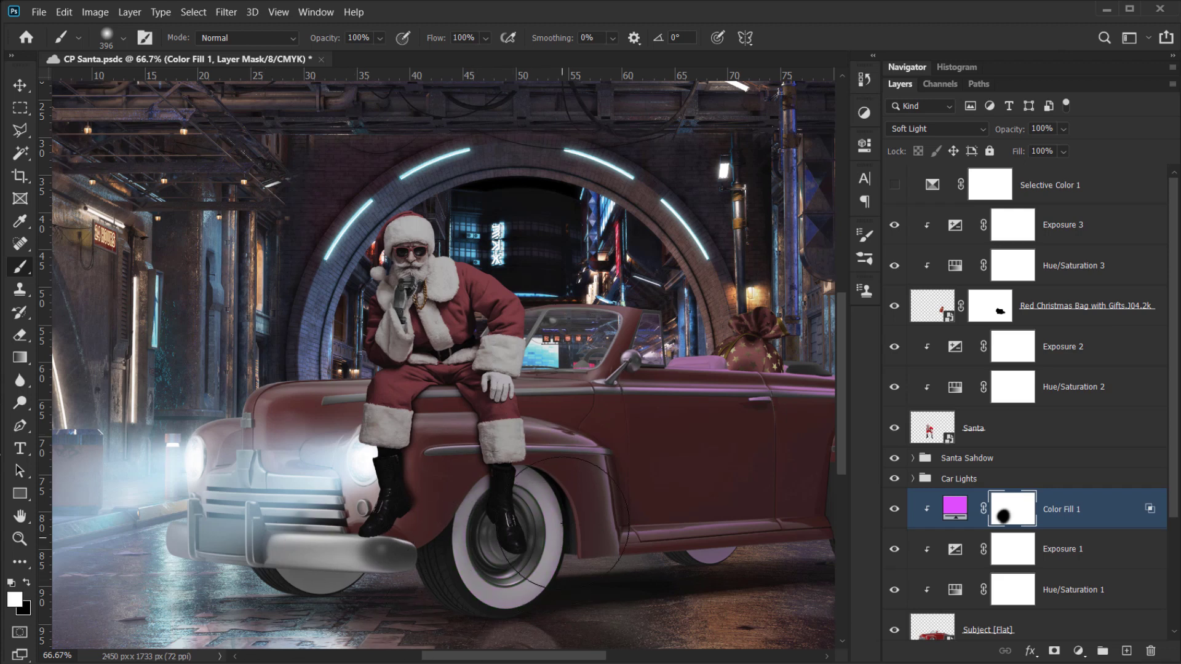
pyautogui.moveTo(561, 524); pyautogui.dragTo(518, 604)
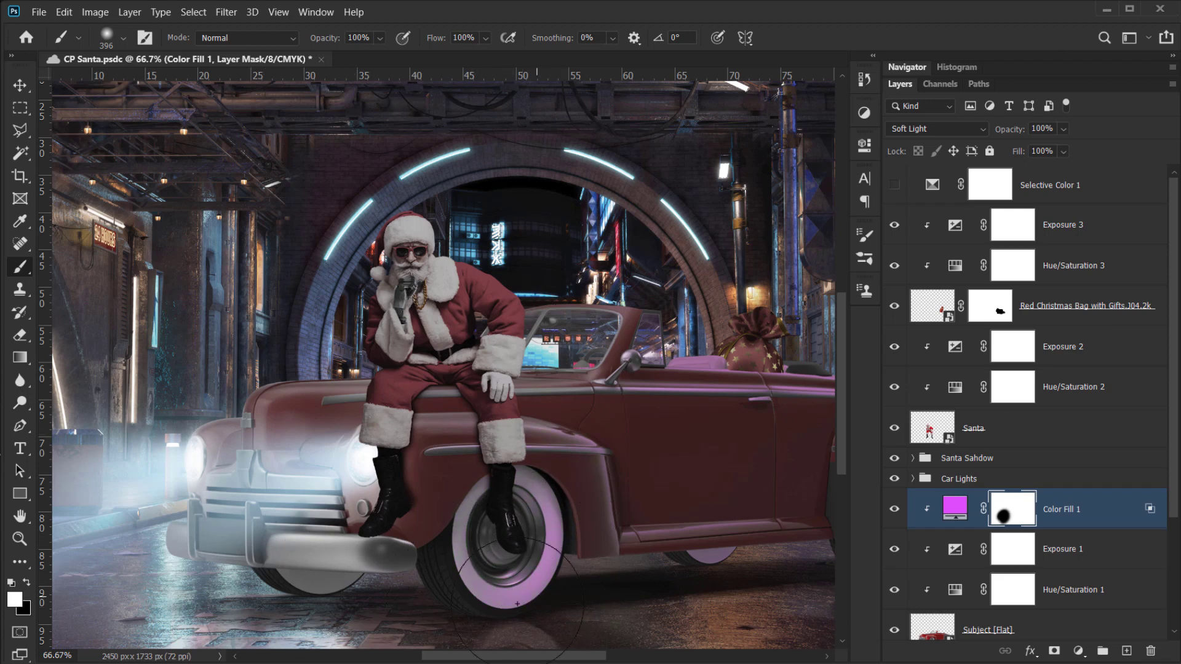
# - Paint black on the Color Fill 1 mask over the car's lower rear side and rear wheel
pyautogui.hscroll(5, 556, 551)
pyautogui.press('x')
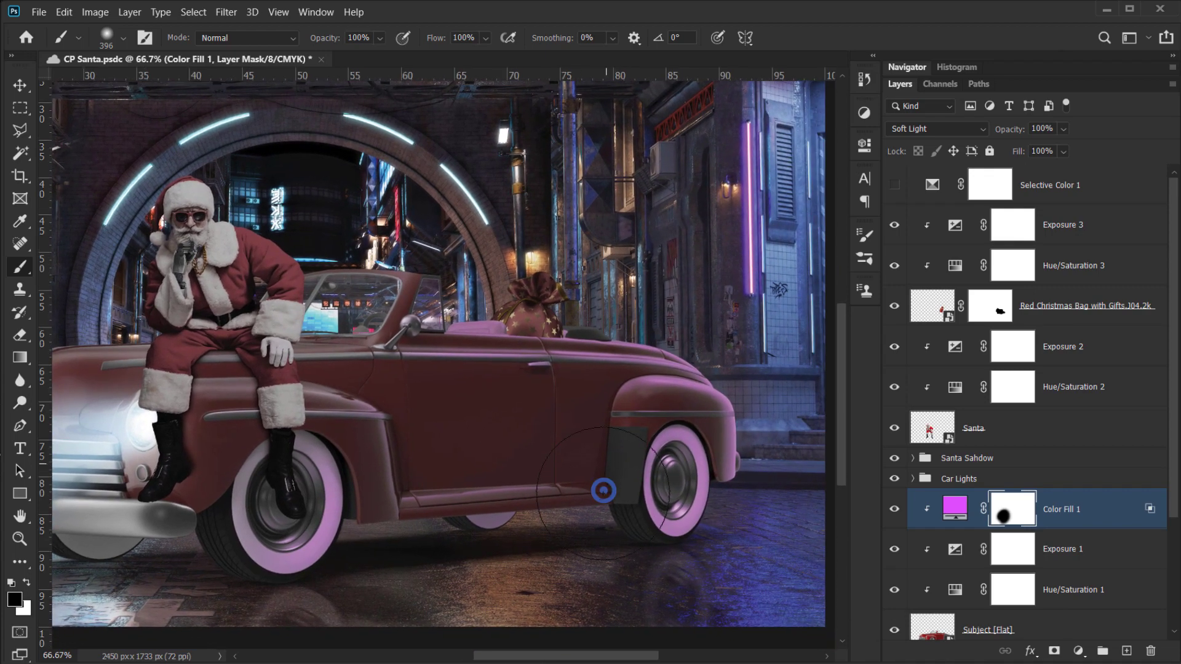
pyautogui.moveTo(603, 490)
pyautogui.mouseDown()
pyautogui.moveTo(614, 522)
pyautogui.moveTo(631, 481)
pyautogui.moveTo(605, 526)
pyautogui.moveTo(616, 555)
pyautogui.moveTo(712, 514)
pyautogui.mouseUp()
pyautogui.moveTo(710, 471)
pyautogui.mouseDown()
pyautogui.moveTo(686, 470)
pyautogui.moveTo(722, 478)
pyautogui.mouseUp()
# - Reduce the brush to 80 px and mask the magenta off the car's seats behind the windshield
pyautogui.press('[')
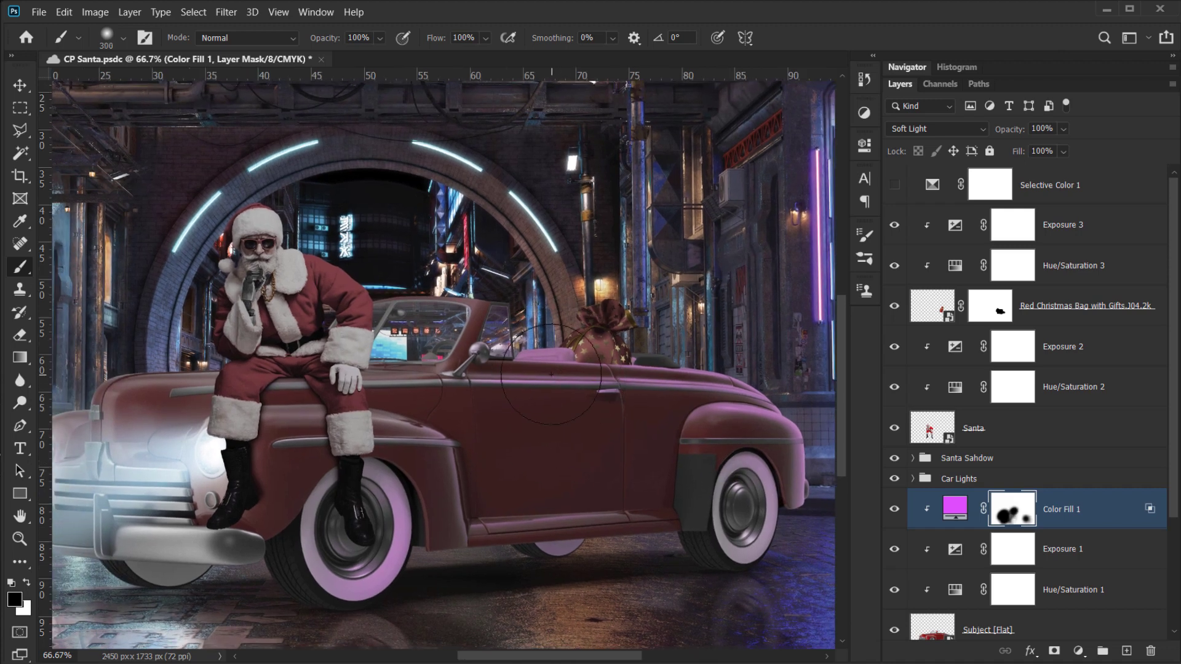
pyautogui.press('[')
pyautogui.press('[')
pyautogui.press('[')
pyautogui.press('[')
pyautogui.press('[')
pyautogui.press('[')
pyautogui.press('[')
pyautogui.press('[')
pyautogui.moveTo(524, 355)
pyautogui.mouseDown()
pyautogui.moveTo(565, 354)
pyautogui.moveTo(531, 349)
pyautogui.moveTo(476, 372)
pyautogui.moveTo(542, 411)
pyautogui.moveTo(637, 403)
pyautogui.moveTo(395, 409)
pyautogui.mouseUp()
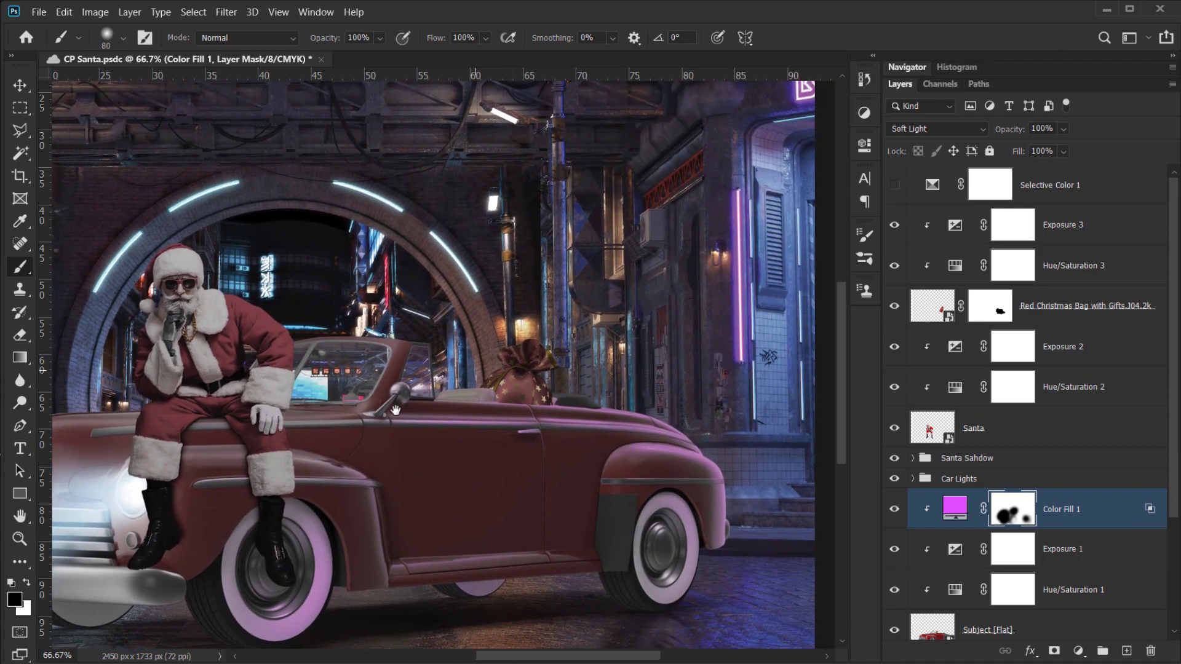
# - Toggle Color Fill 1's visibility up close and at full view to compare the masked neon light on the car
pyautogui.click(894, 509)
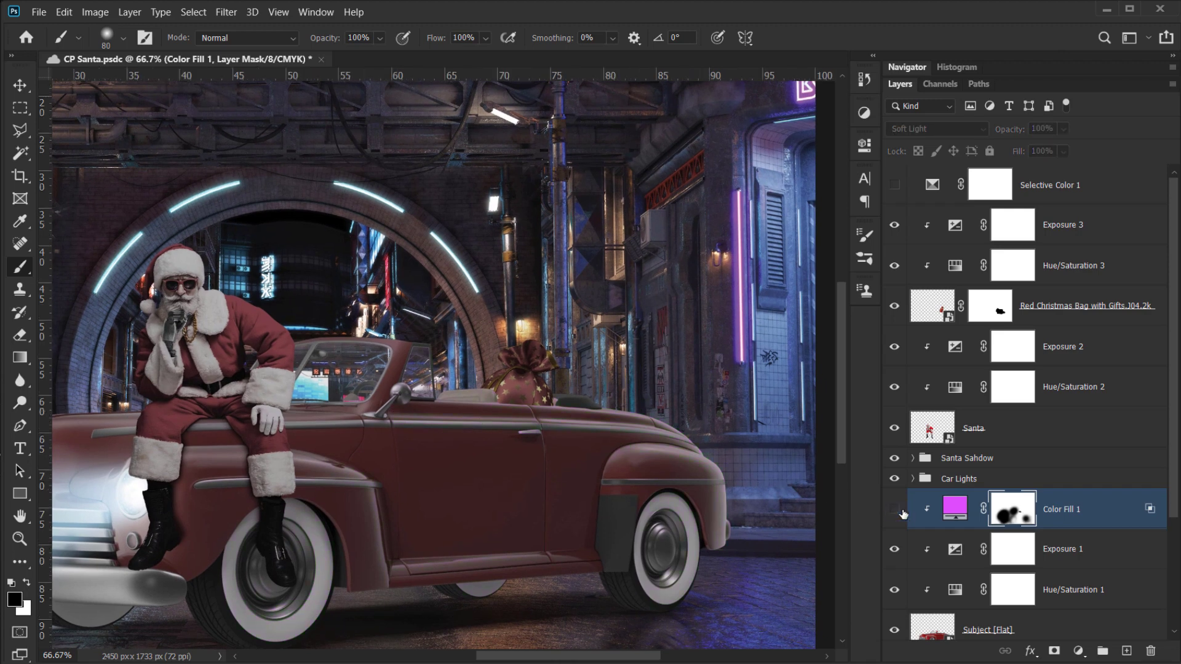
pyautogui.click(896, 510)
pyautogui.scroll(-2, 574, 514)
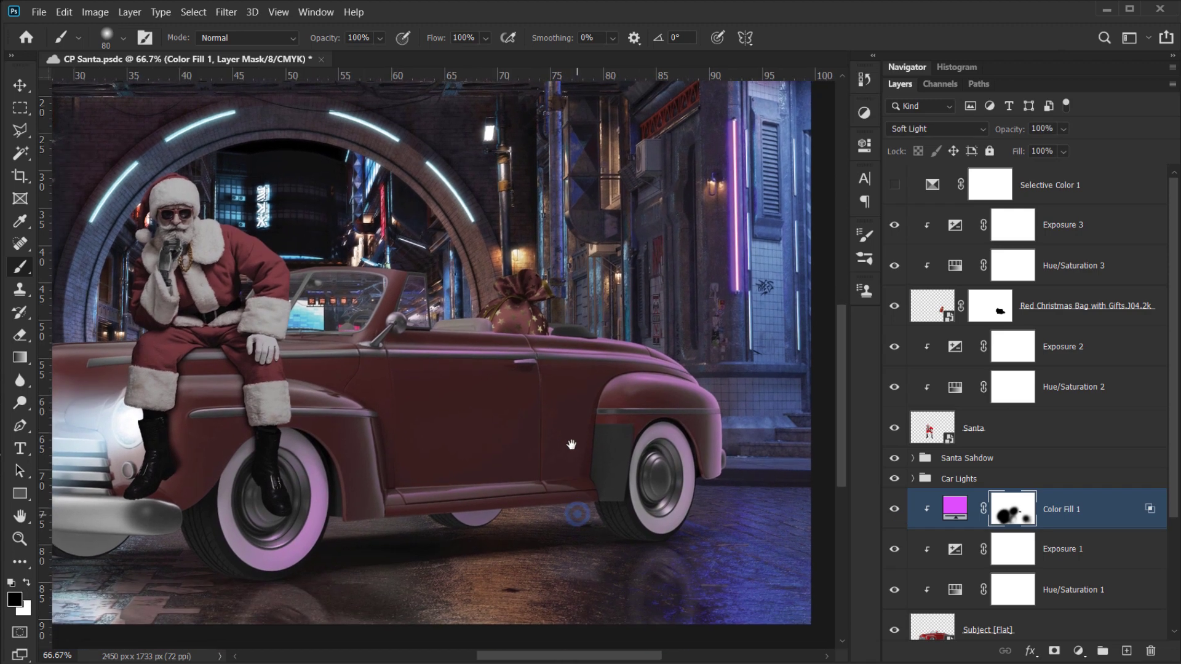
pyautogui.hotkey('ctrl', '0')
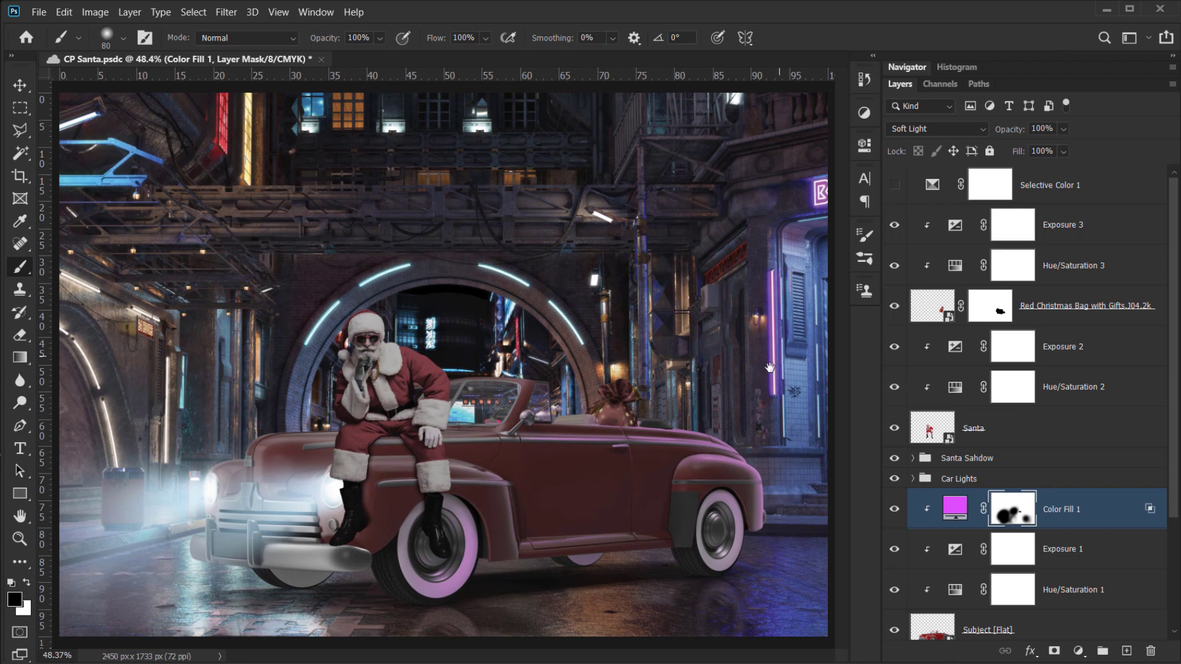
pyautogui.click(895, 513)
pyautogui.click(895, 512)
# - Examine the cyan neon tube on the arch beside Santa at 300% and sample its glow color
pyautogui.hotkey('ctrl', '1')
pyautogui.moveTo(343, 354); pyautogui.dragTo(568, 391)
pyautogui.hotkey('ctrl', '+')
pyautogui.hotkey('ctrl', '+')
pyautogui.moveTo(322, 337); pyautogui.dragTo(352, 391)
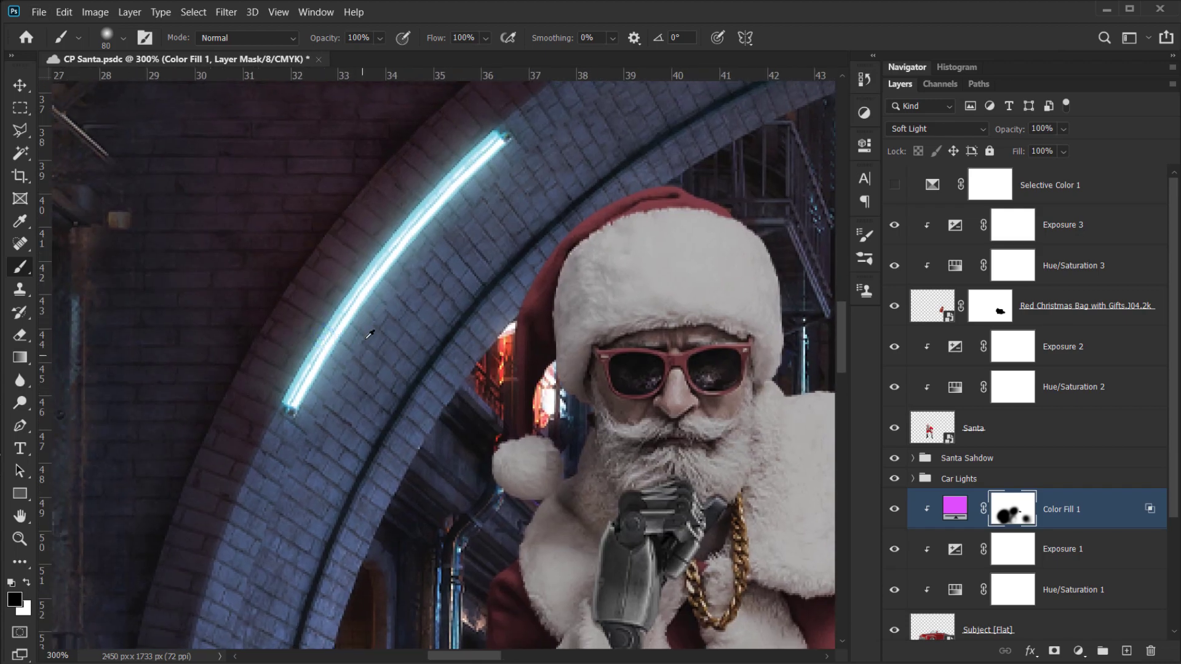
pyautogui.moveTo(342, 324); pyautogui.dragTo(362, 284)
pyautogui.click(955, 506)
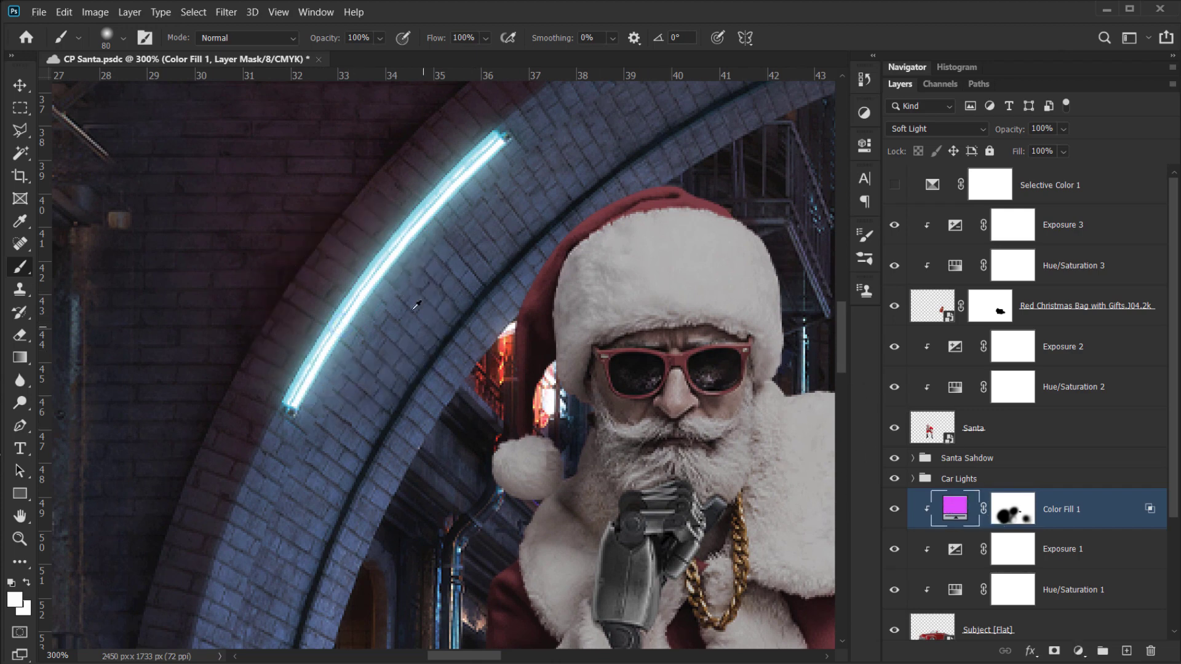
pyautogui.keyDown('alt'); pyautogui.click(378, 265); pyautogui.keyUp('alt')
pyautogui.moveTo(389, 261); pyautogui.dragTo(390, 257)
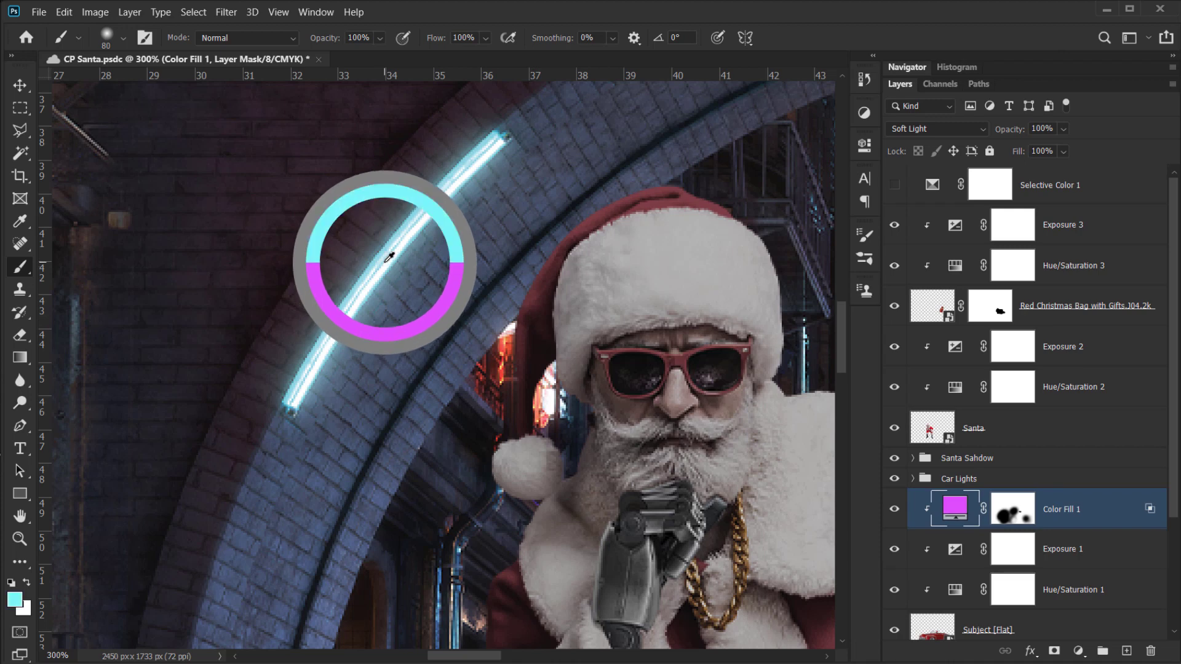
pyautogui.moveTo(389, 257); pyautogui.dragTo(389, 257)
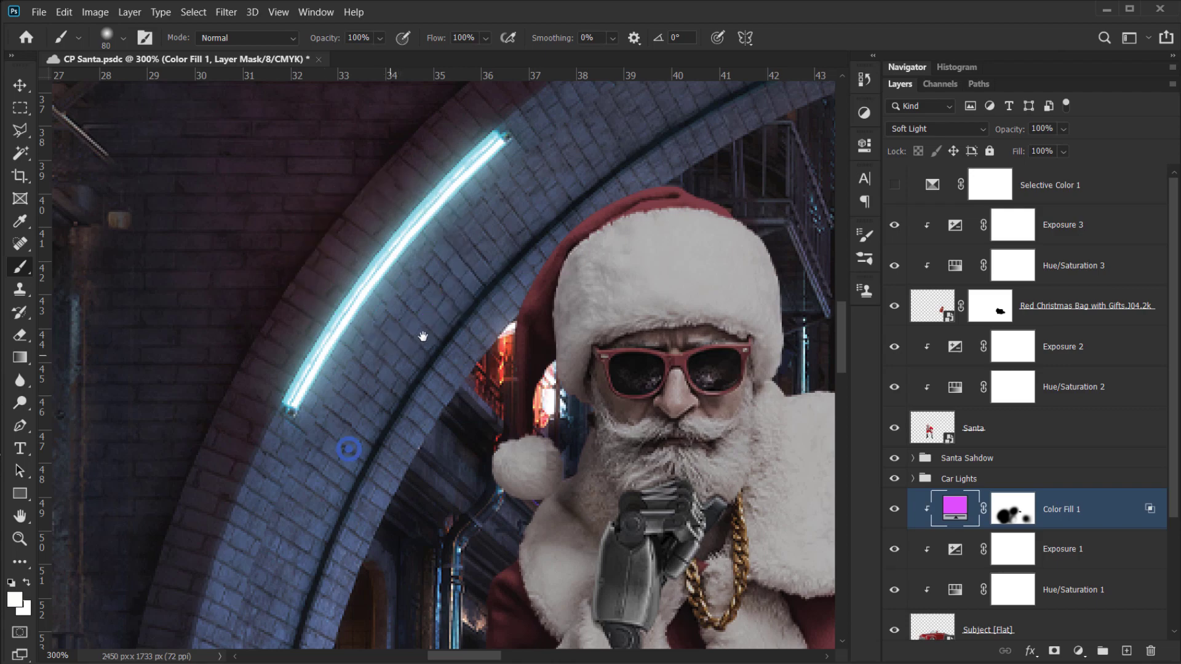
# - Add a white Solid Color fill layer above Color Fill 1
pyautogui.scroll(-4, 423, 336)
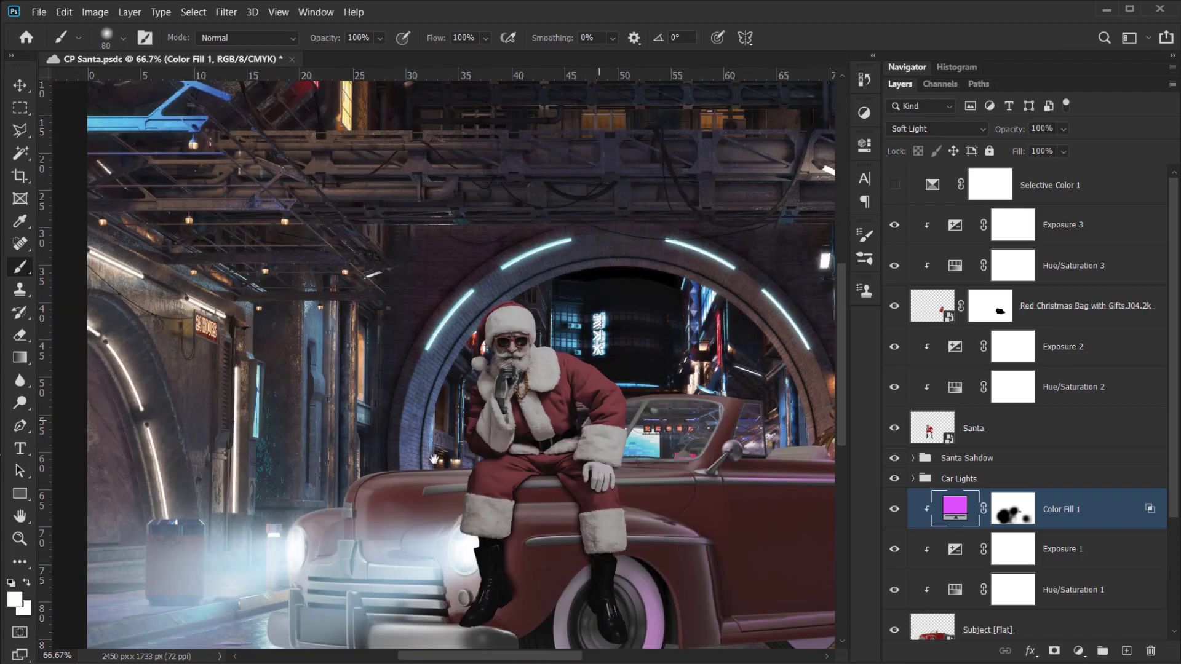
pyautogui.moveTo(434, 458); pyautogui.dragTo(412, 341)
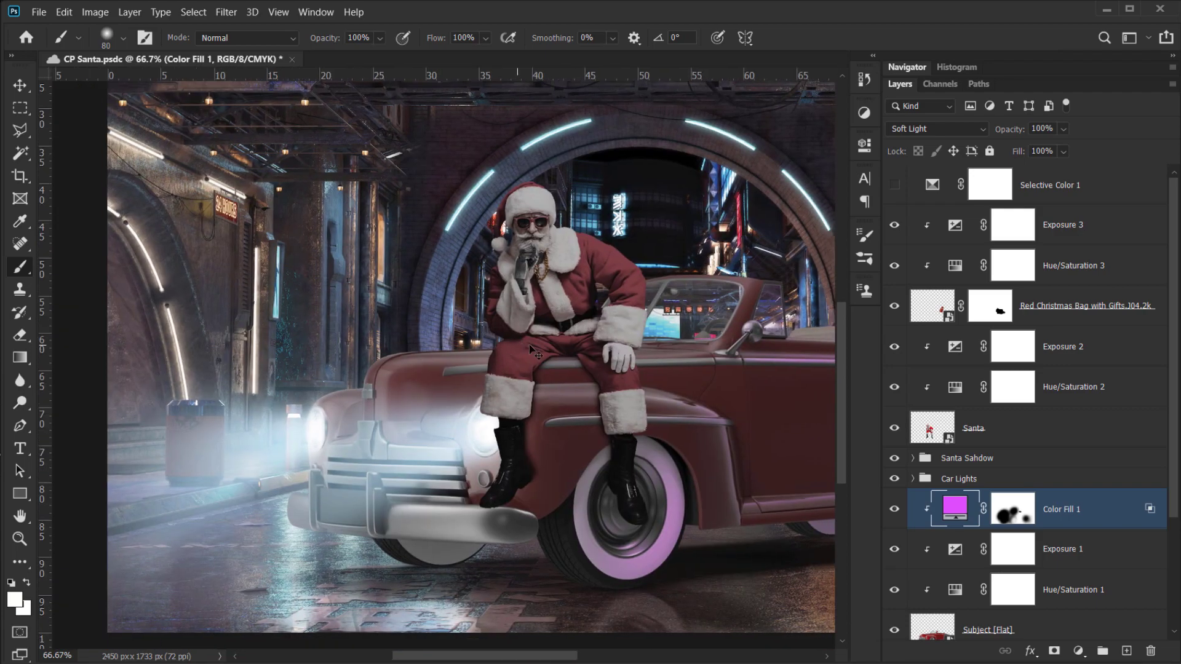
pyautogui.moveTo(398, 412)
pyautogui.mouseDown()
pyautogui.moveTo(335, 414)
pyautogui.moveTo(529, 429)
pyautogui.moveTo(392, 423)
pyautogui.mouseUp()
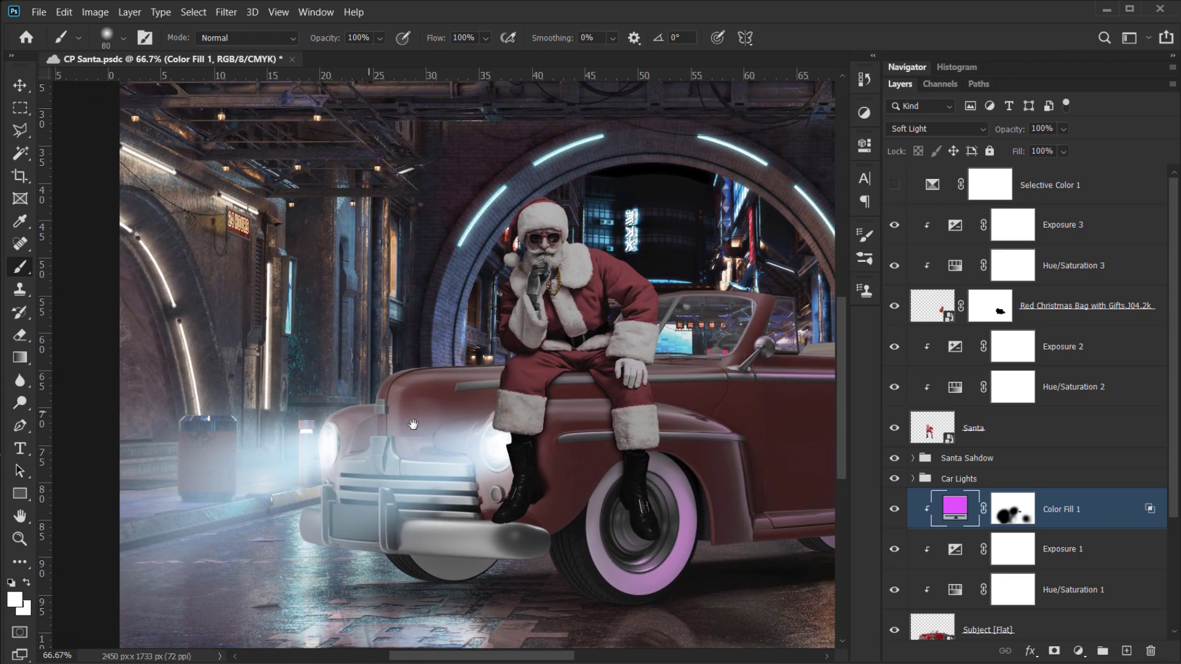
pyautogui.click(1086, 650)
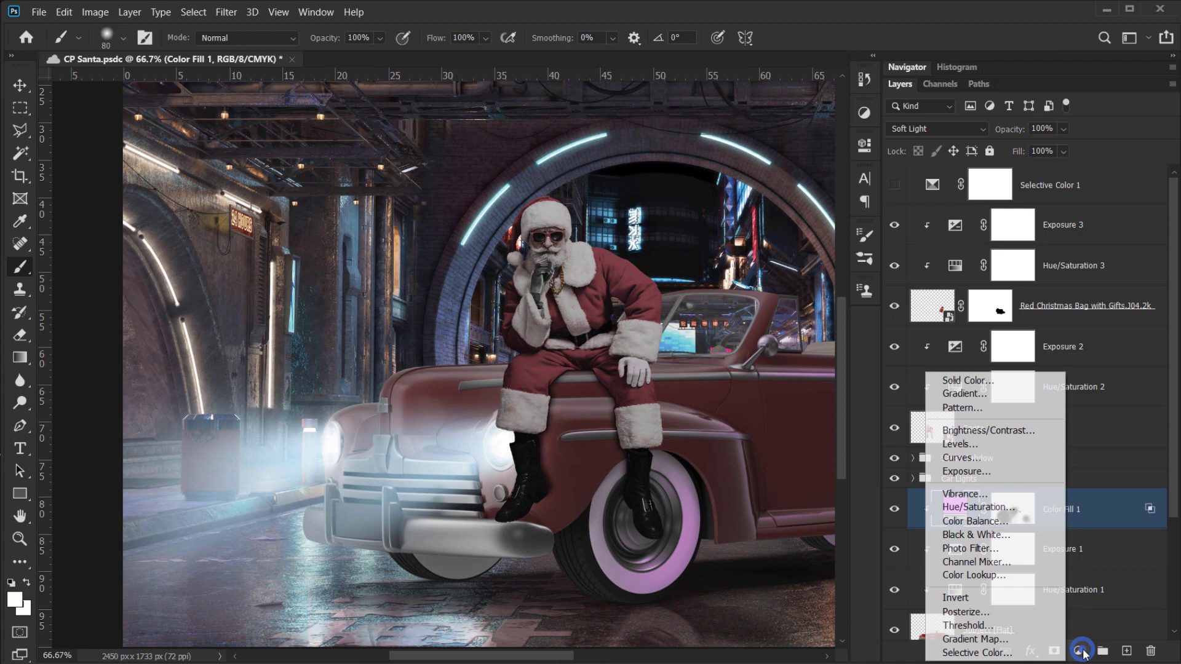
pyautogui.click(973, 382)
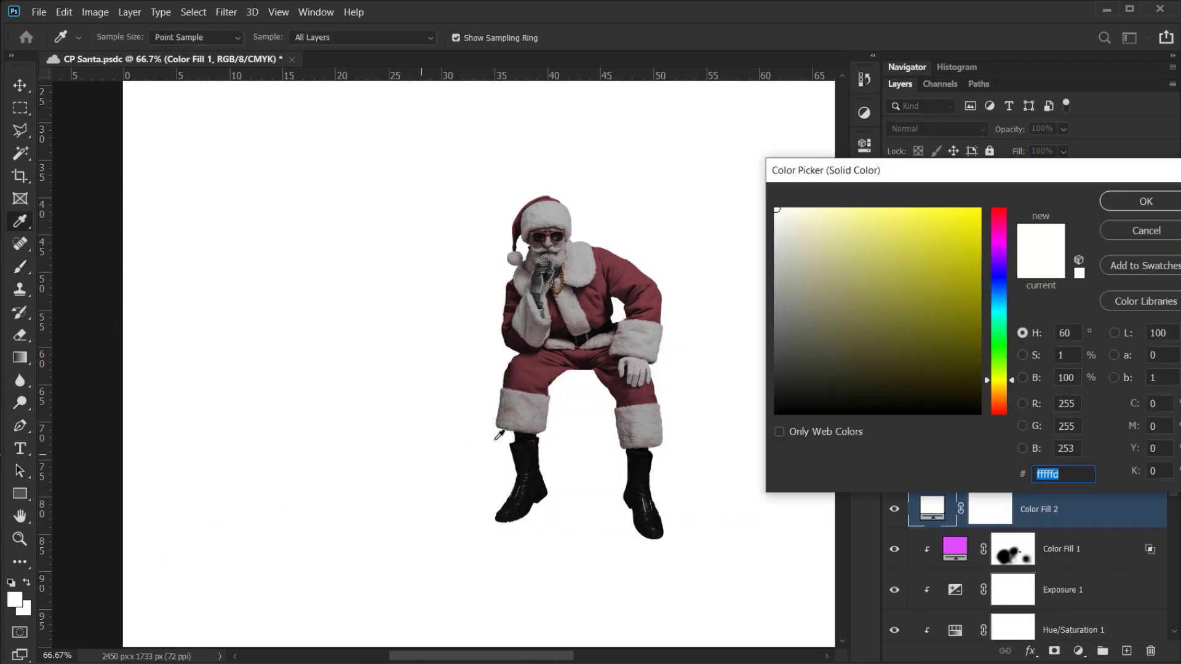
pyautogui.click(1138, 200)
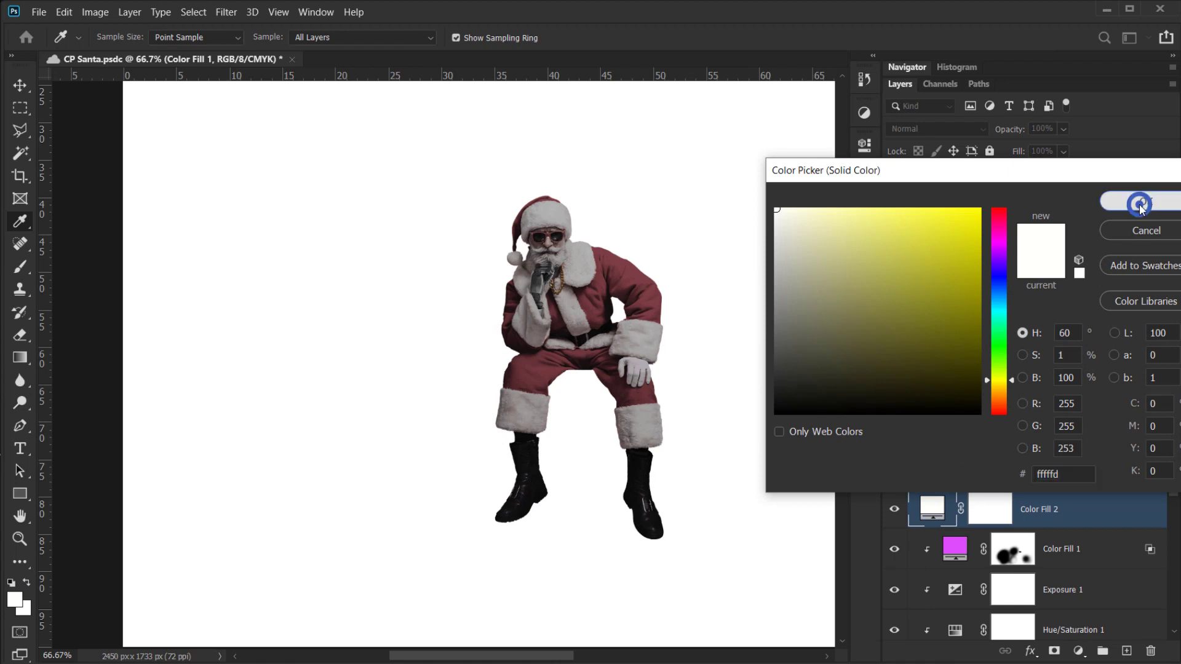
pyautogui.press('b')
# - Hide Color Fill 2, recolor it to cyan #8efefe sampled from the neon tube beside Santa, and show the layer again
pyautogui.click(894, 509)
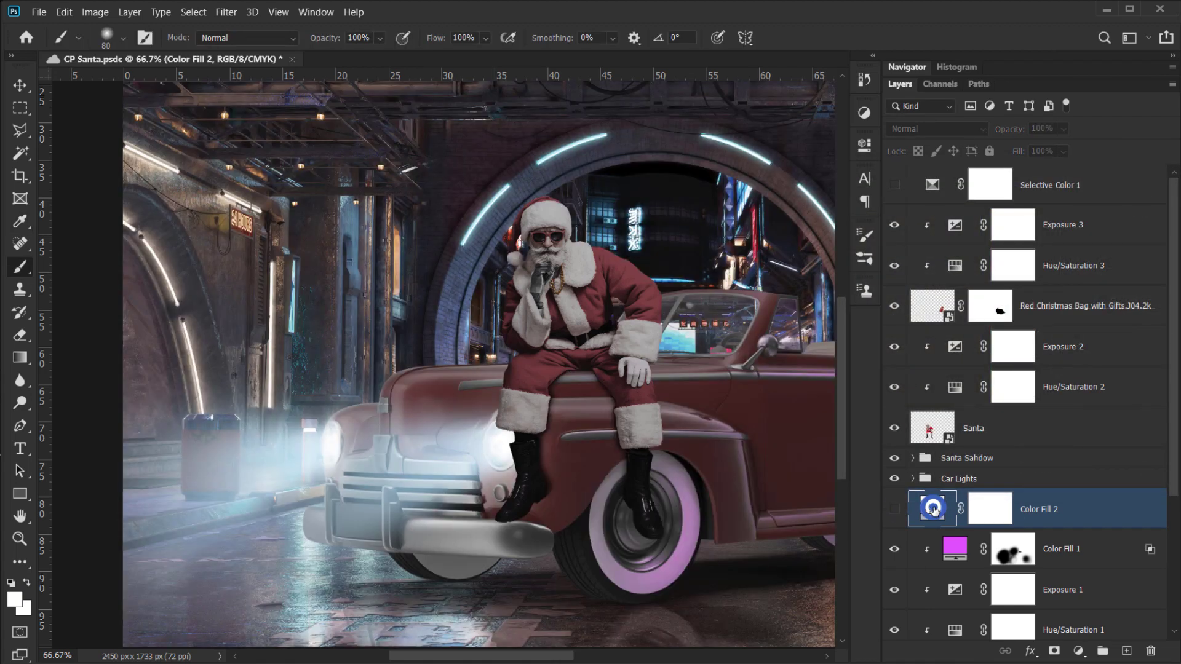
pyautogui.doubleClick(932, 508)
pyautogui.click(491, 201)
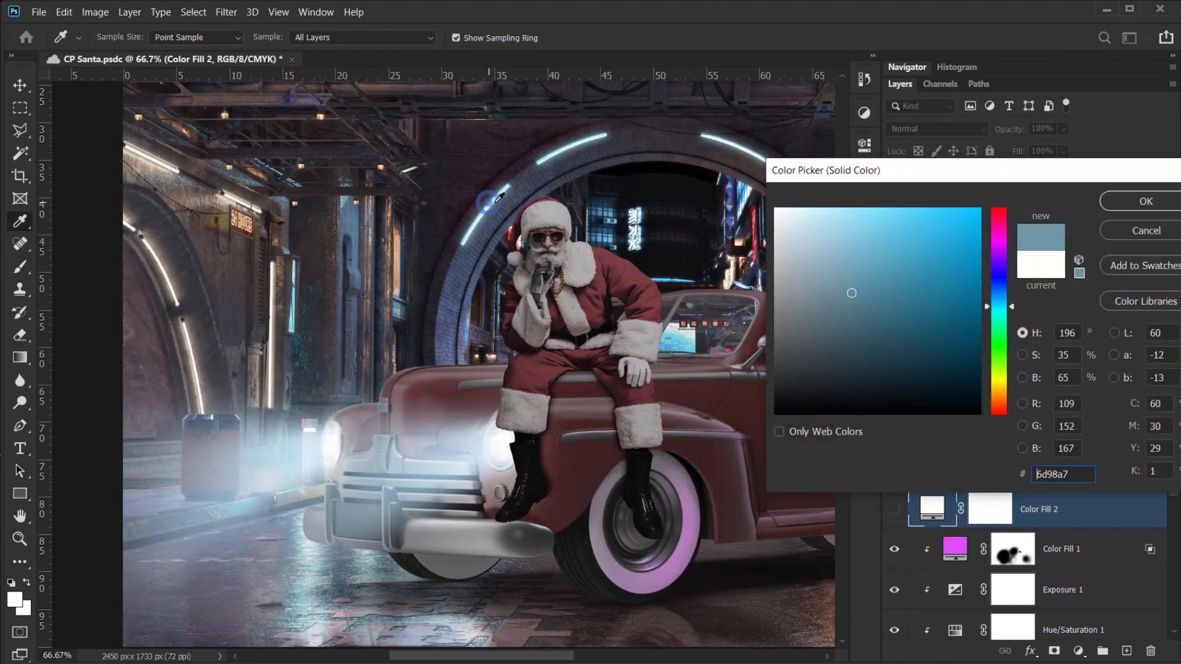
pyautogui.click(495, 202)
pyautogui.click(495, 201)
pyautogui.click(495, 200)
pyautogui.click(496, 198)
pyautogui.click(497, 197)
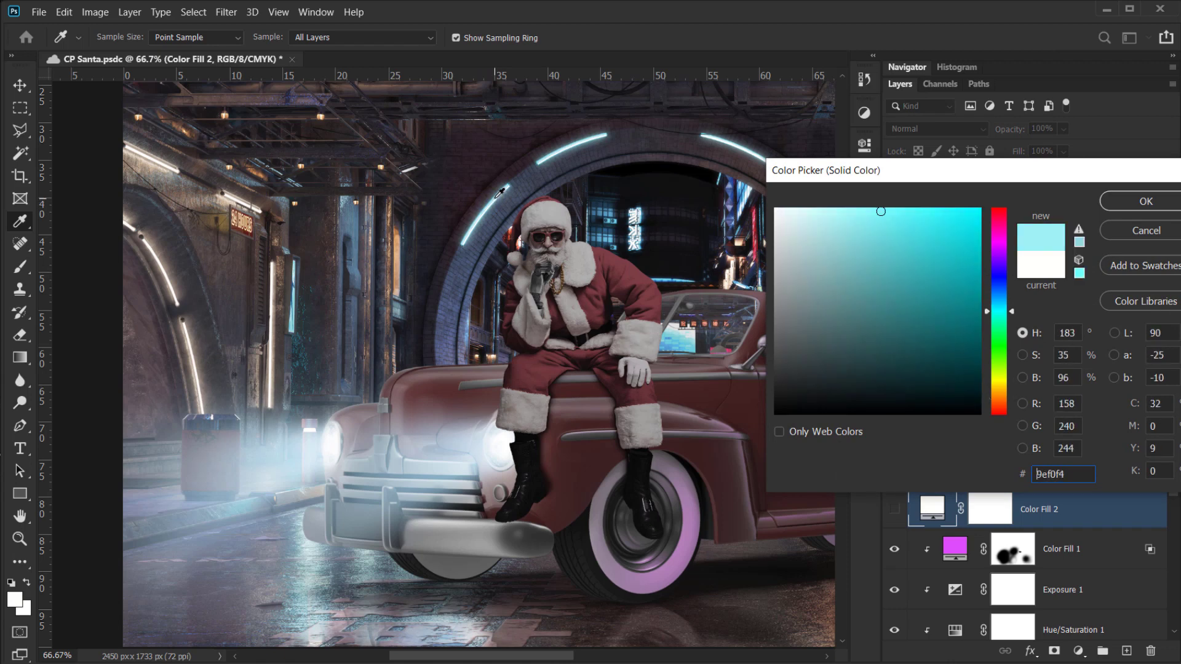
pyautogui.click(497, 195)
pyautogui.click(498, 195)
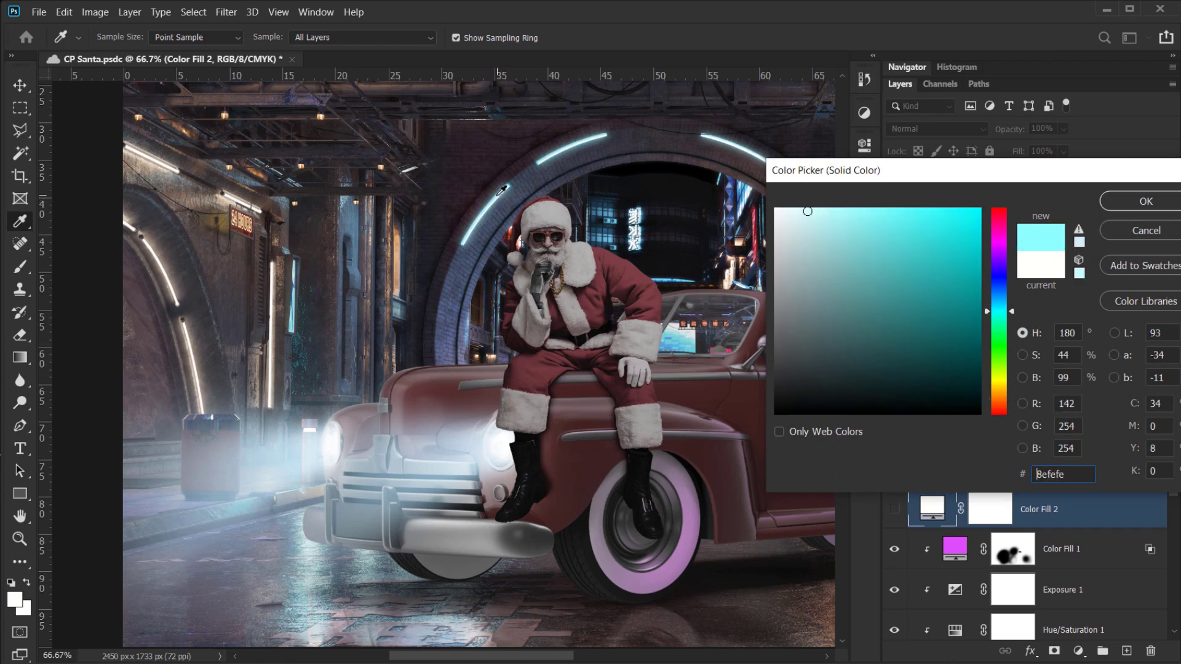
pyautogui.click(1126, 201)
pyautogui.click(890, 506)
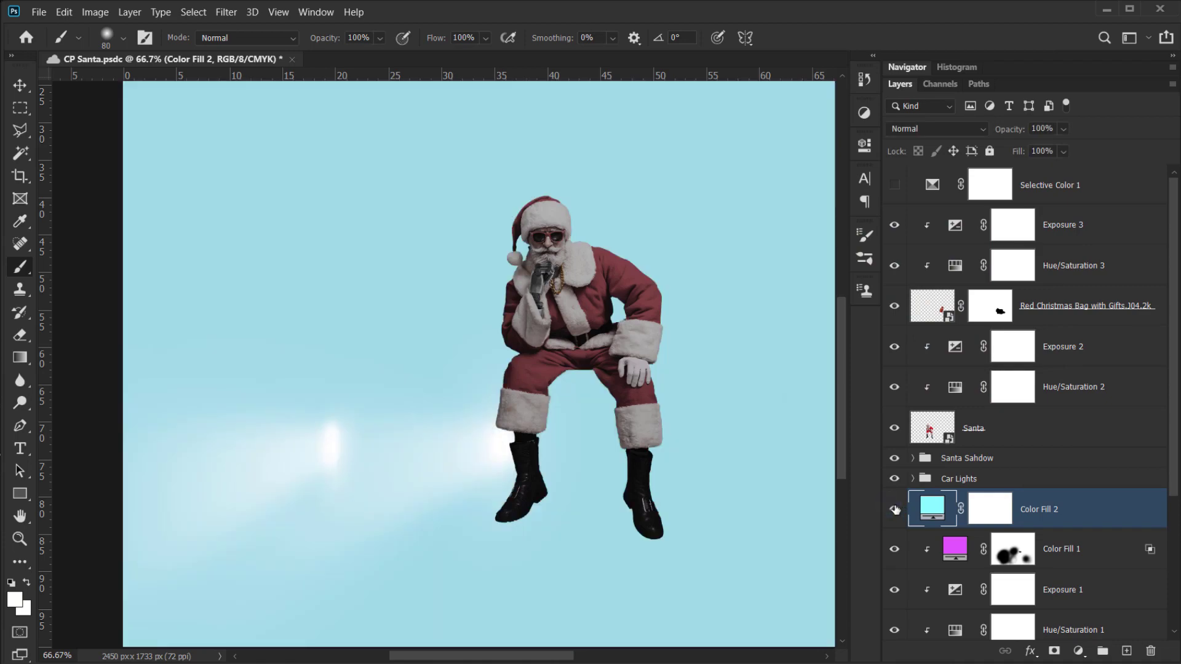
# - Clip Color Fill 2 to the layers below so that the cyan covers only the car
pyautogui.moveTo(567, 389); pyautogui.dragTo(403, 430)
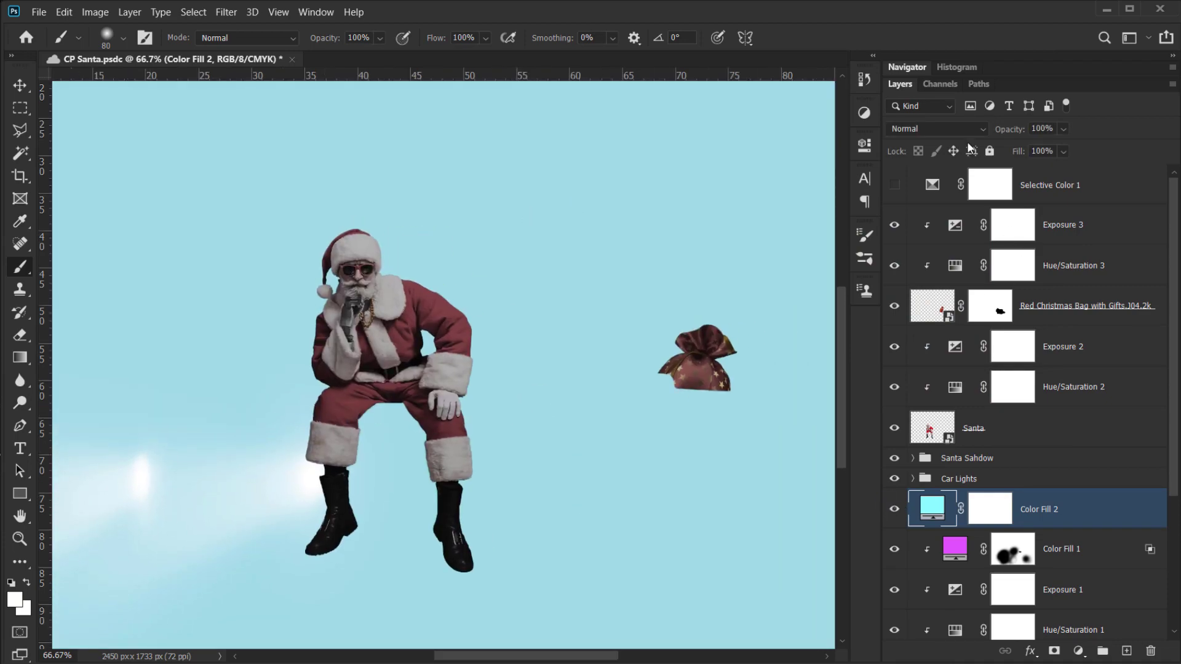
pyautogui.keyDown('alt'); pyautogui.click(1065, 524); pyautogui.keyUp('alt')
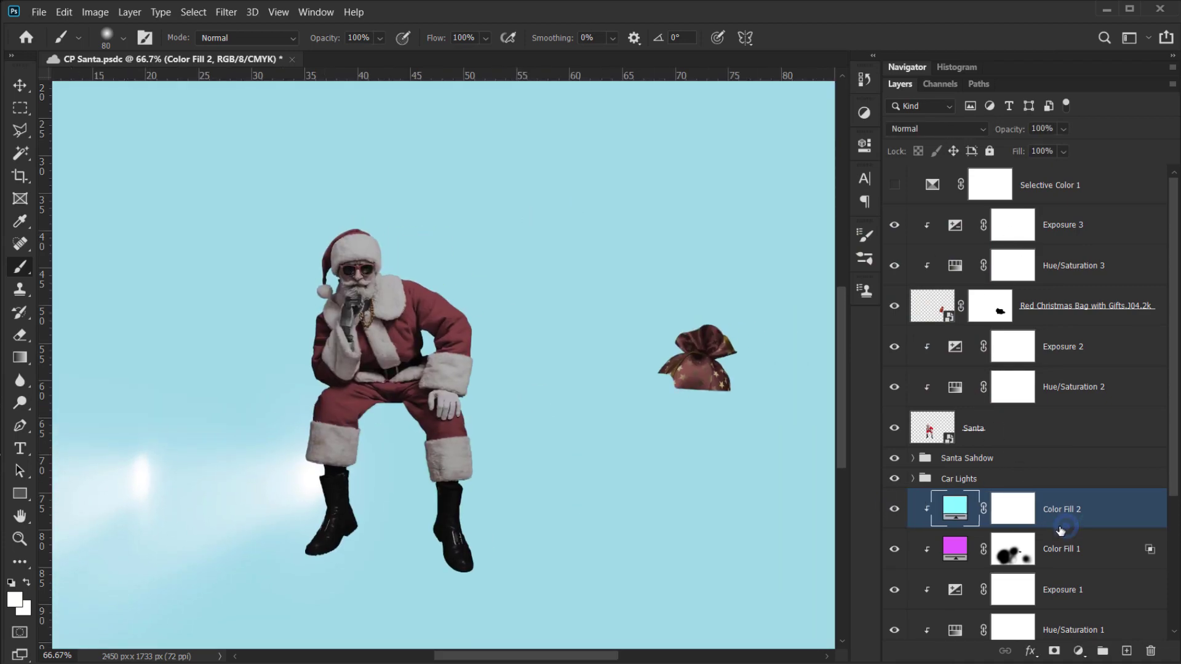
pyautogui.moveTo(590, 483); pyautogui.dragTo(619, 451)
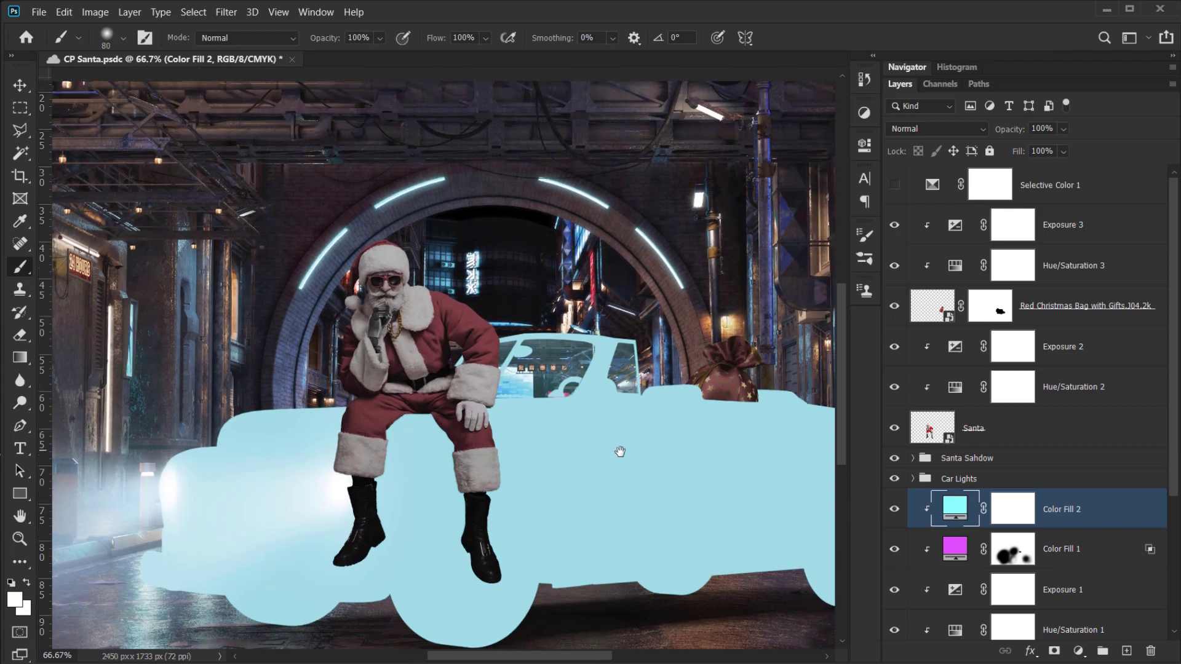
# - Split Color Fill 2's Blend If dark slider for the underlying layer to 44 / 104
pyautogui.doubleClick(1098, 526)
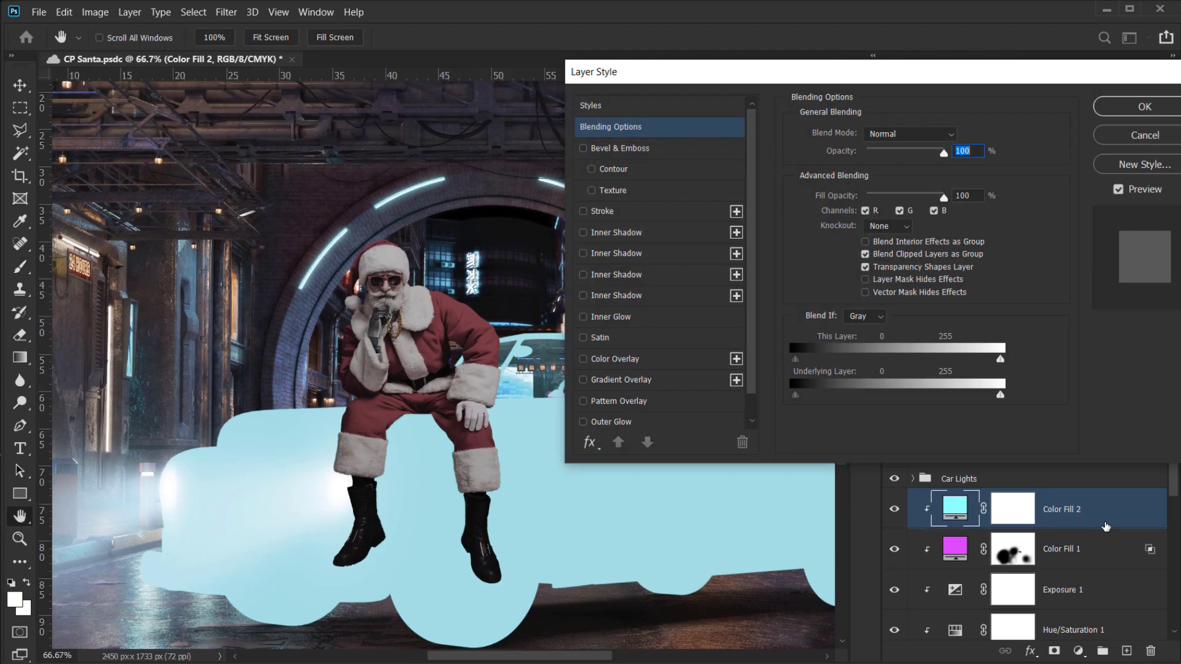
pyautogui.moveTo(801, 401)
pyautogui.mouseDown()
pyautogui.moveTo(840, 402)
pyautogui.moveTo(815, 397)
pyautogui.mouseUp()
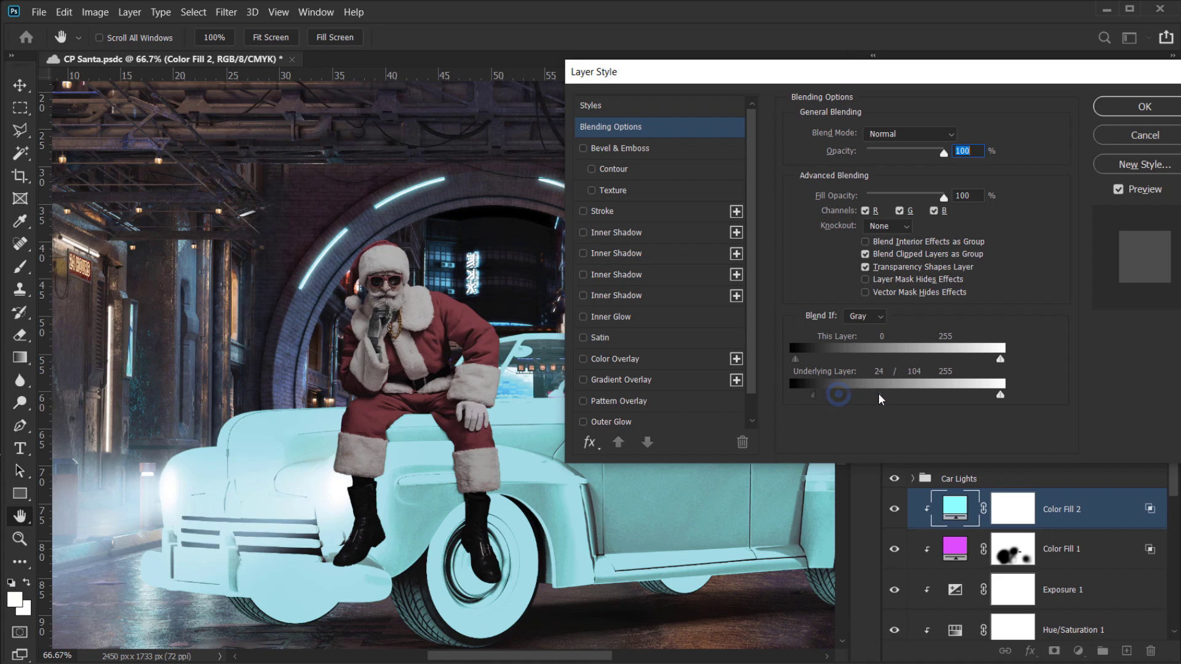
pyautogui.moveTo(815, 397); pyautogui.dragTo(831, 399)
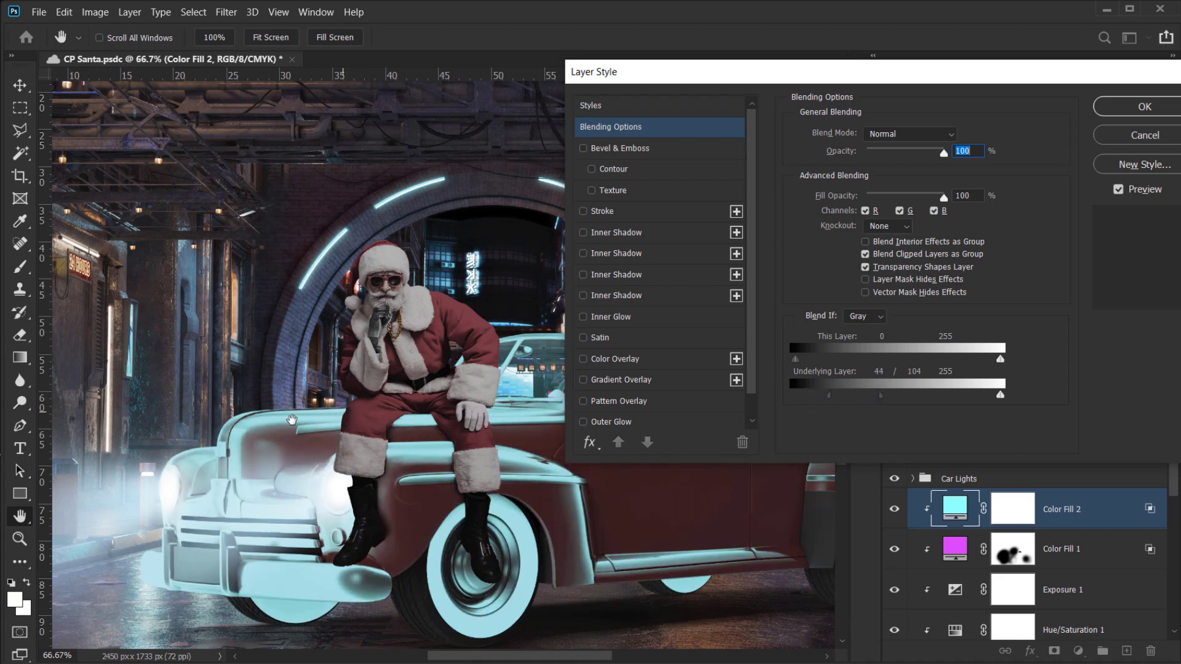
pyautogui.moveTo(847, 86); pyautogui.dragTo(983, 180)
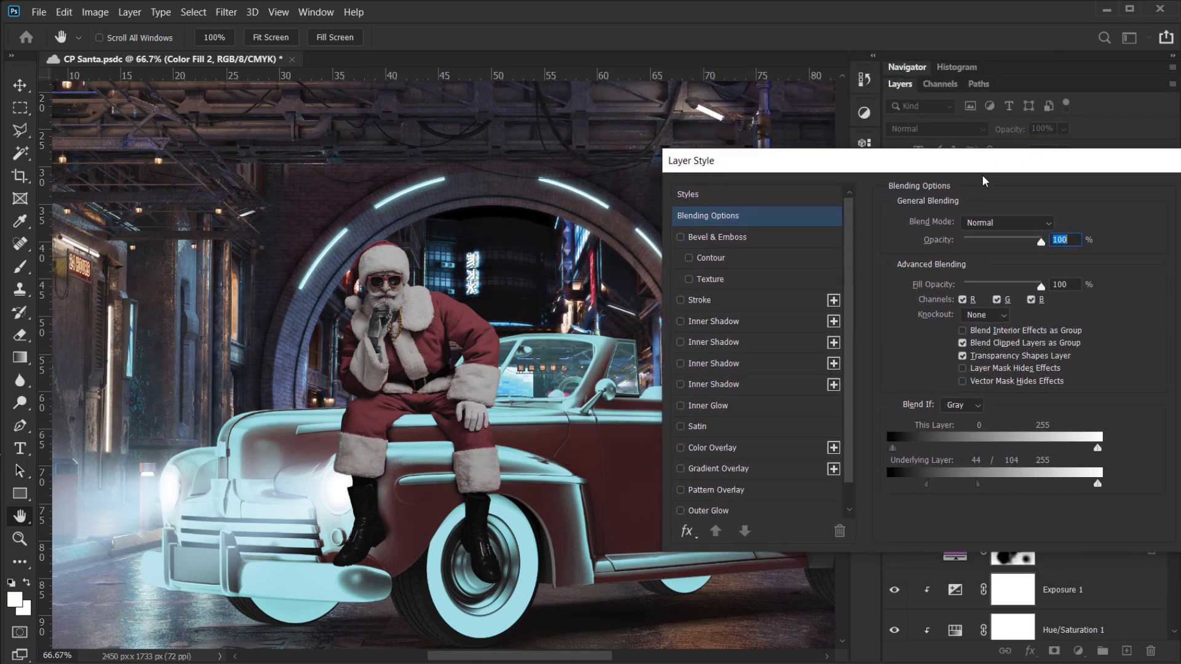
# - Set Color Fill 2's blend mode to Lighten and refine its underlying-layer Blend If dark slider to 49 / 140
pyautogui.click(996, 225)
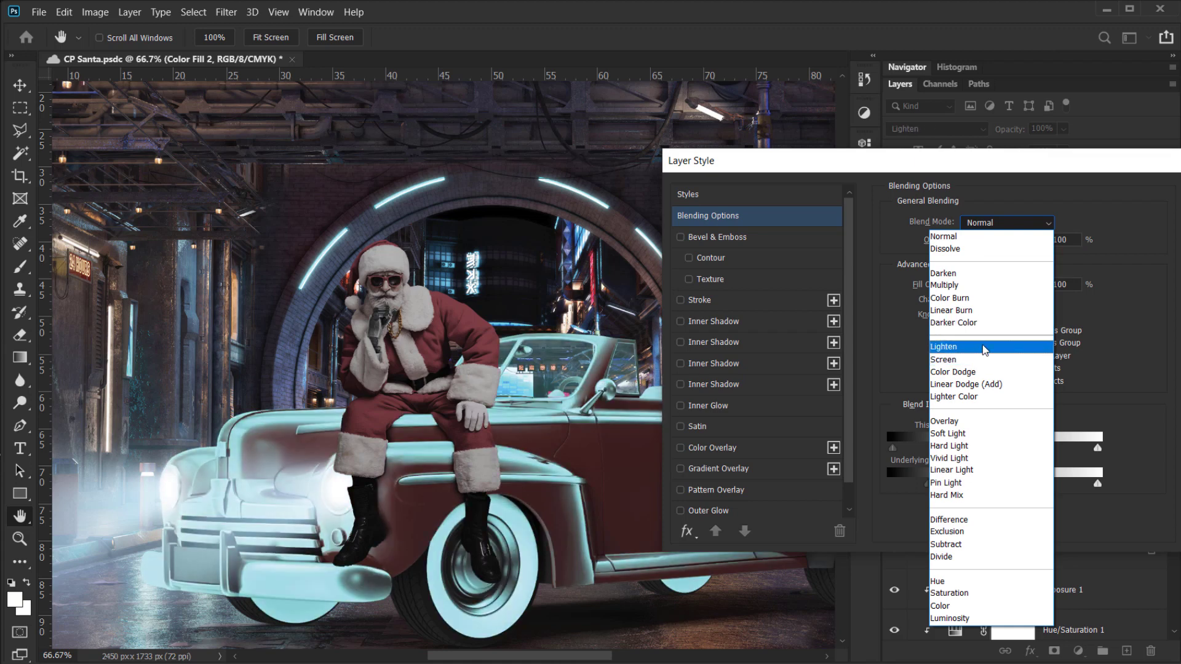
pyautogui.click(984, 348)
pyautogui.moveTo(985, 480); pyautogui.dragTo(1010, 477)
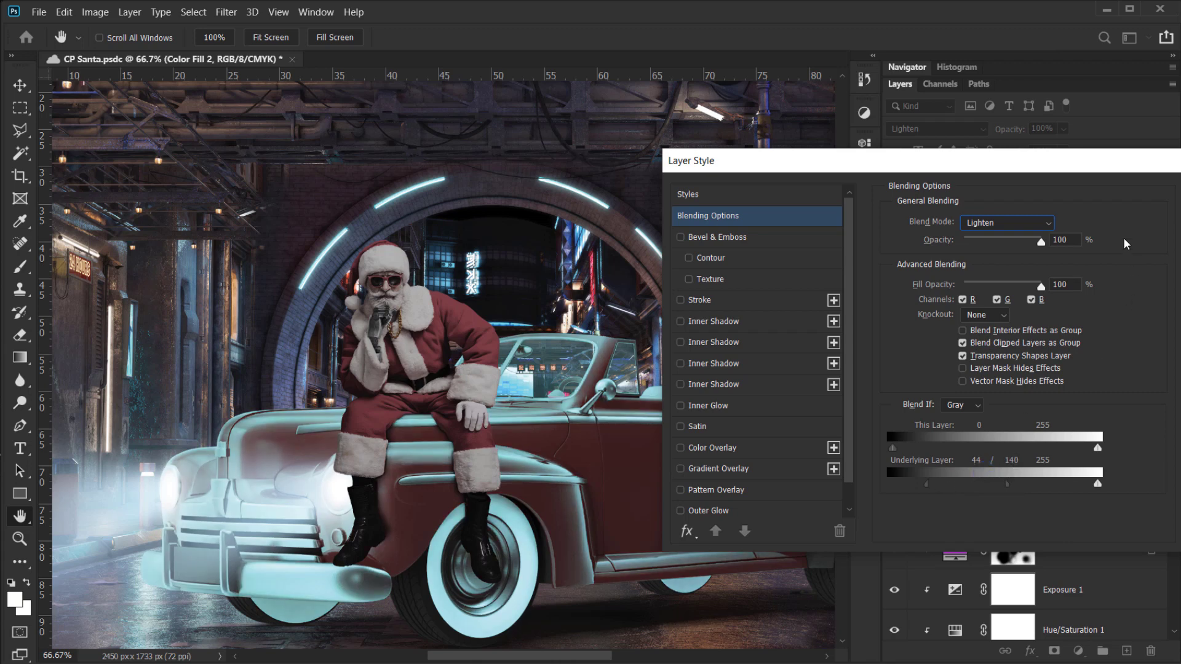
pyautogui.moveTo(1102, 167); pyautogui.dragTo(1131, 154)
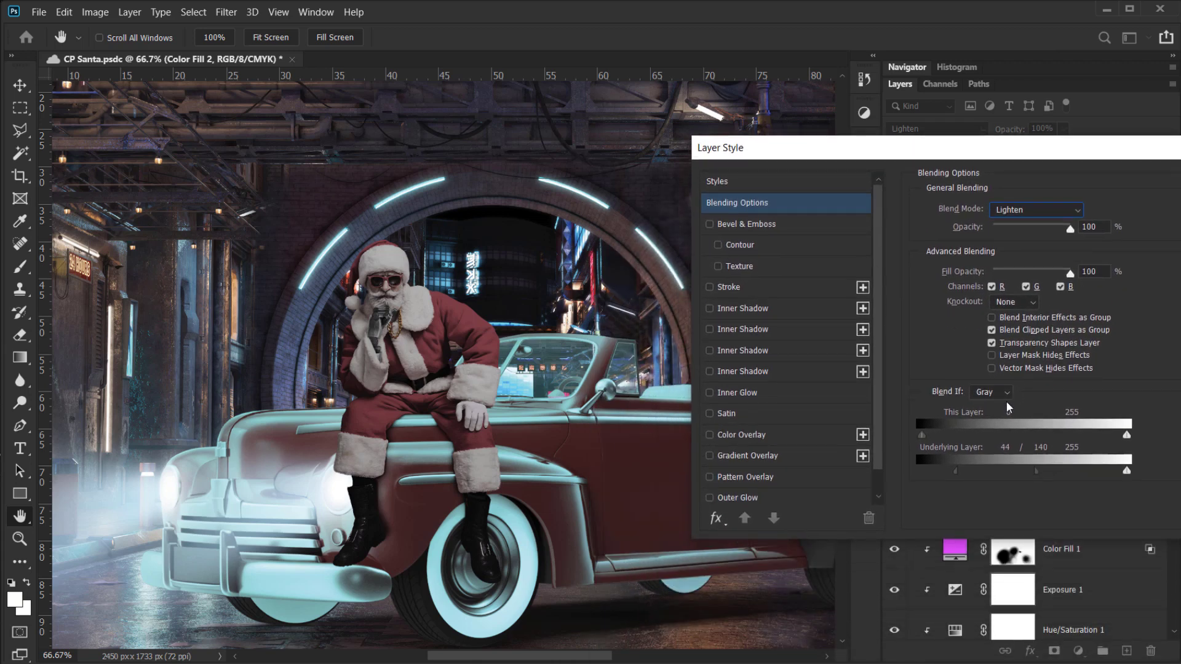
pyautogui.moveTo(970, 471); pyautogui.dragTo(962, 471)
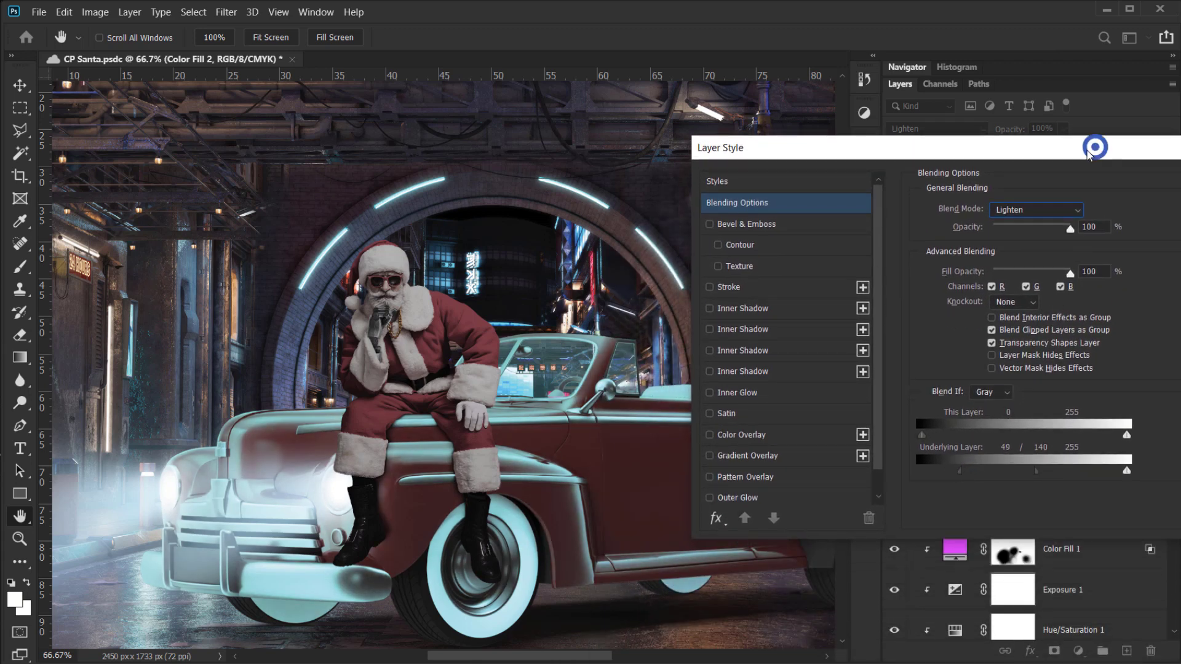
pyautogui.moveTo(1088, 152); pyautogui.dragTo(892, 151)
pyautogui.click(1090, 180)
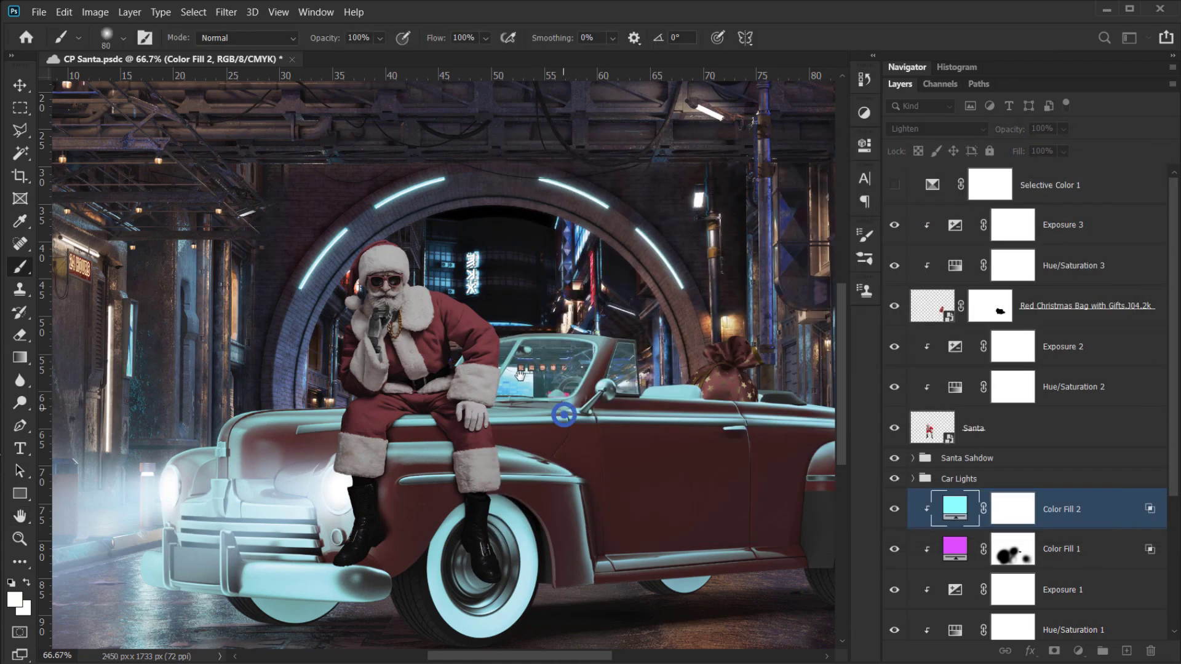
# - Change Color Fill 1's blend mode to Lighten
pyautogui.moveTo(564, 415); pyautogui.dragTo(387, 302)
pyautogui.click(1068, 549)
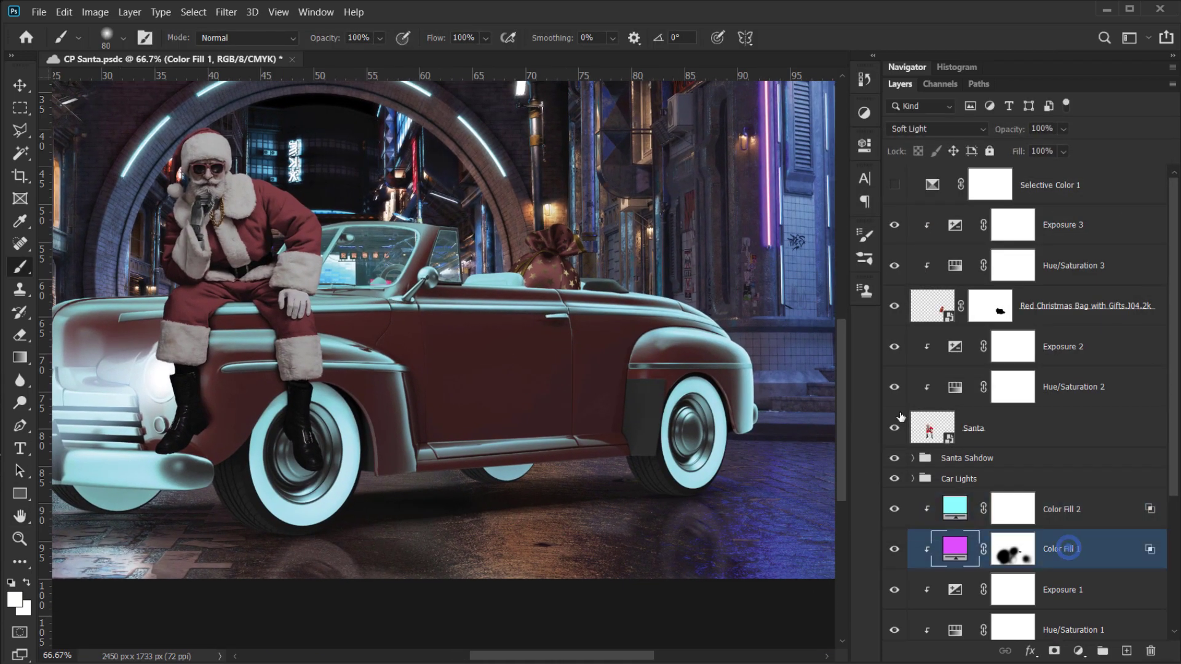
pyautogui.click(955, 131)
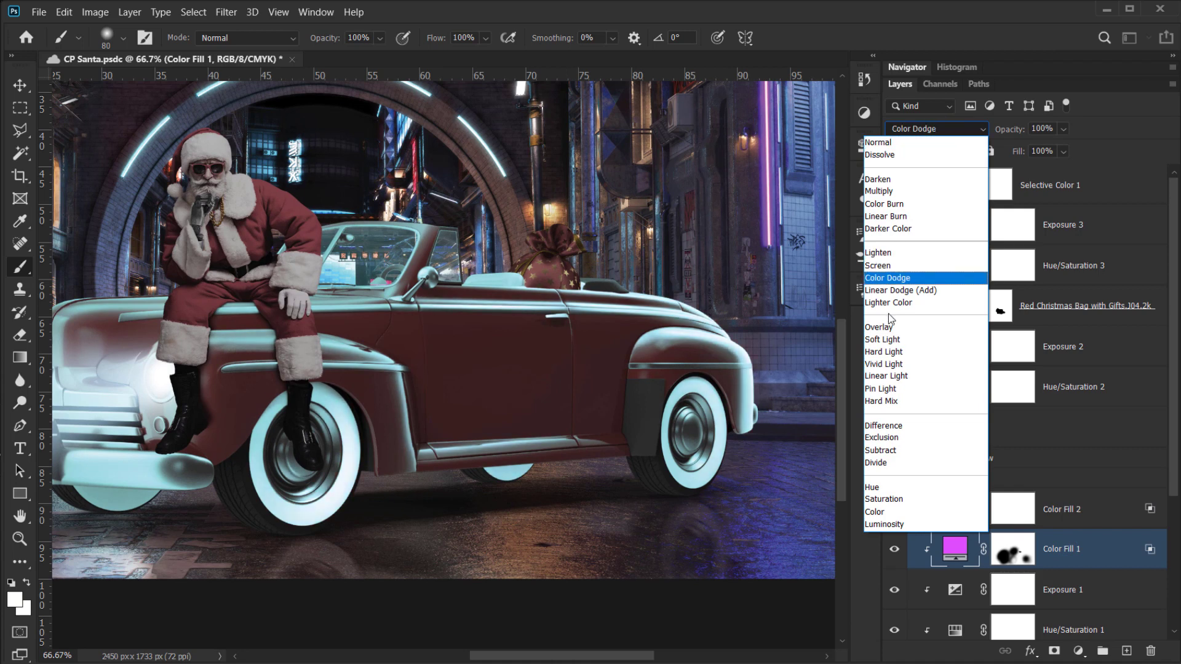
pyautogui.click(891, 253)
# - Hide Color Fill 2 and toggle Color Fill 1's visibility to compare the magenta light on the car
pyautogui.click(894, 549)
pyautogui.click(895, 549)
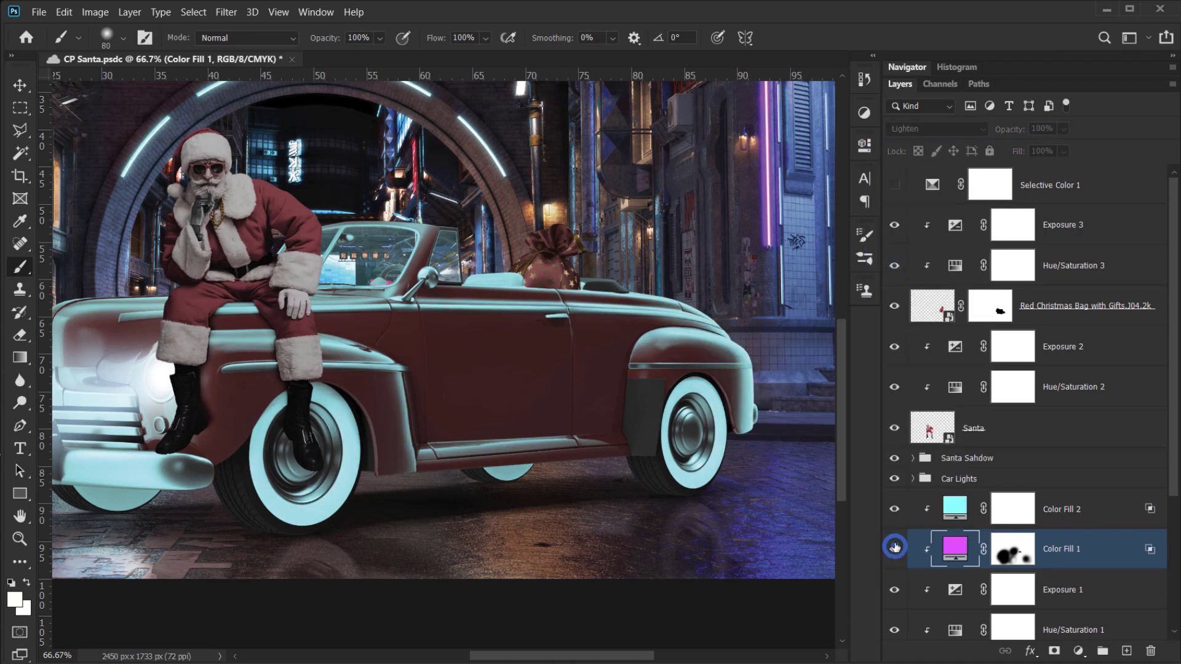
pyautogui.click(894, 509)
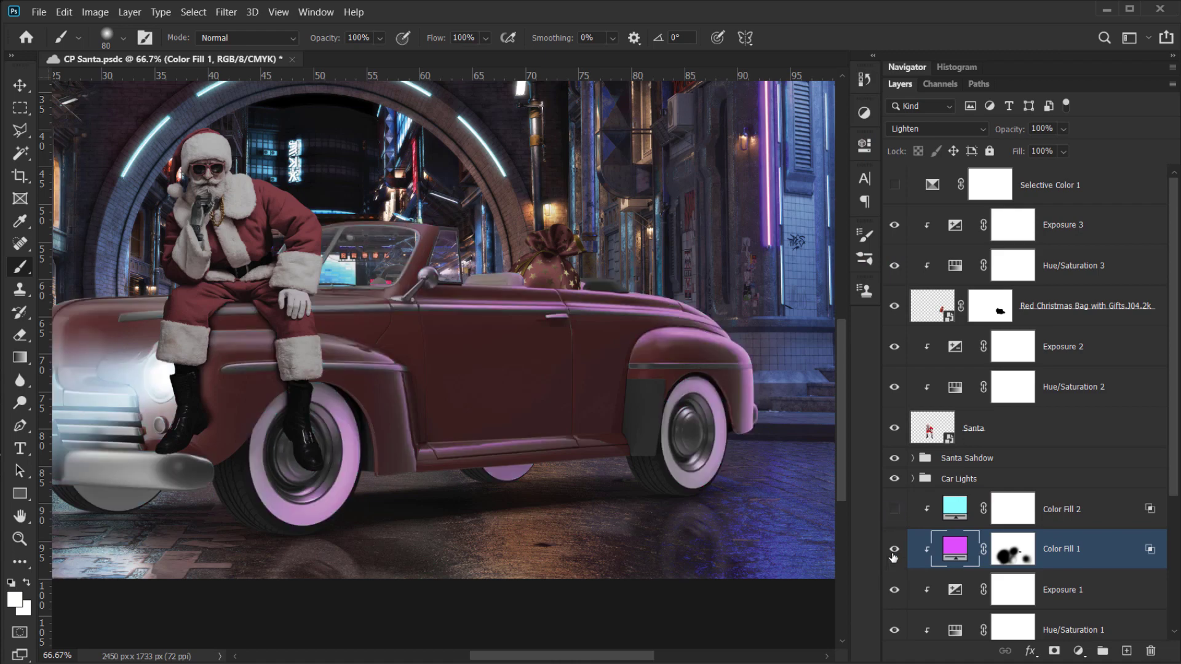
pyautogui.click(894, 549)
pyautogui.click(894, 549)
pyautogui.moveTo(519, 412); pyautogui.dragTo(610, 421)
# - Paint black on the Color Fill 1 mask over the far wheel under the car and the front wheel's hub
pyautogui.click(1013, 548)
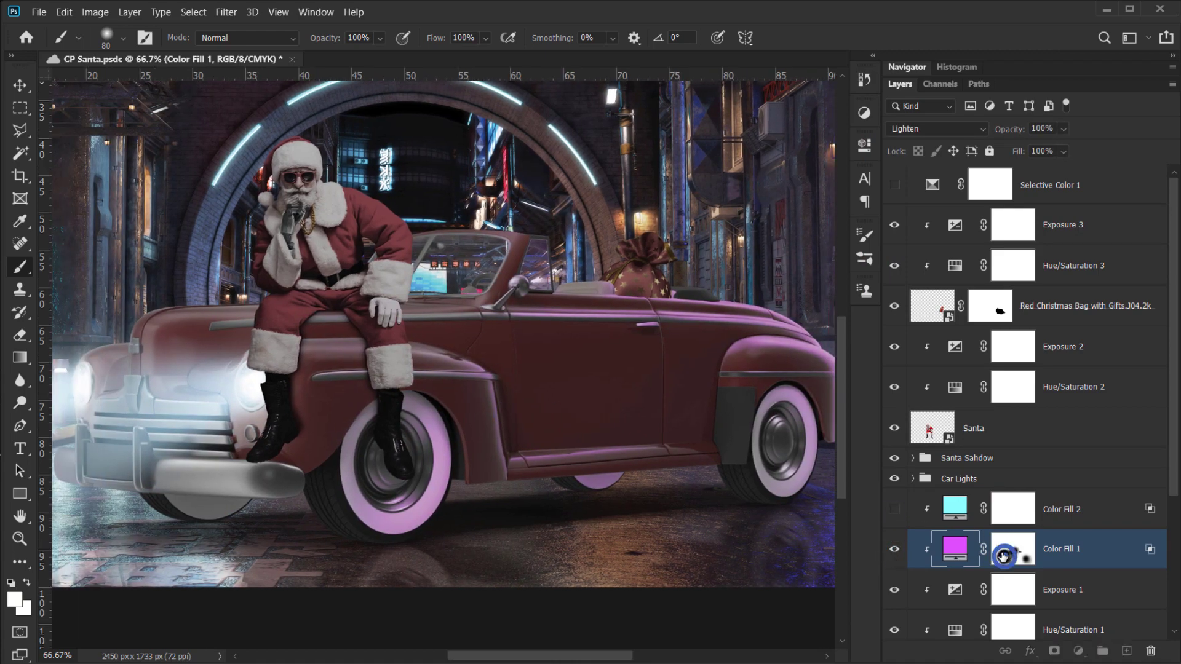
pyautogui.moveTo(665, 515); pyautogui.dragTo(531, 473)
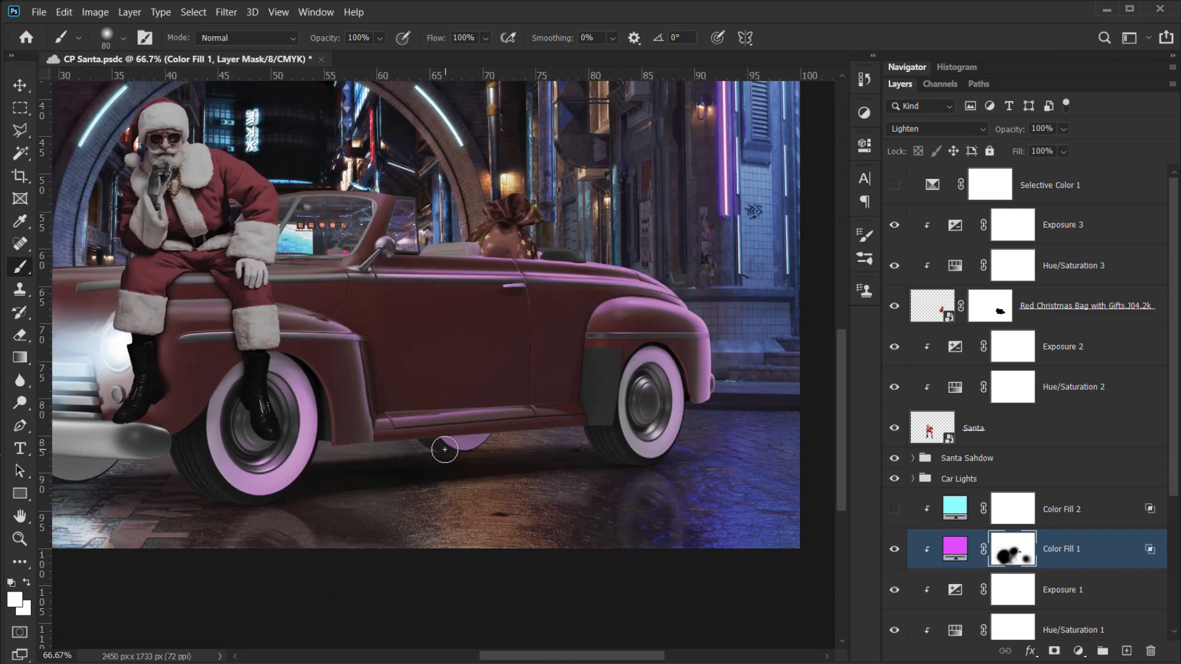
pyautogui.press('d')
pyautogui.hotkey('alt', 'd')
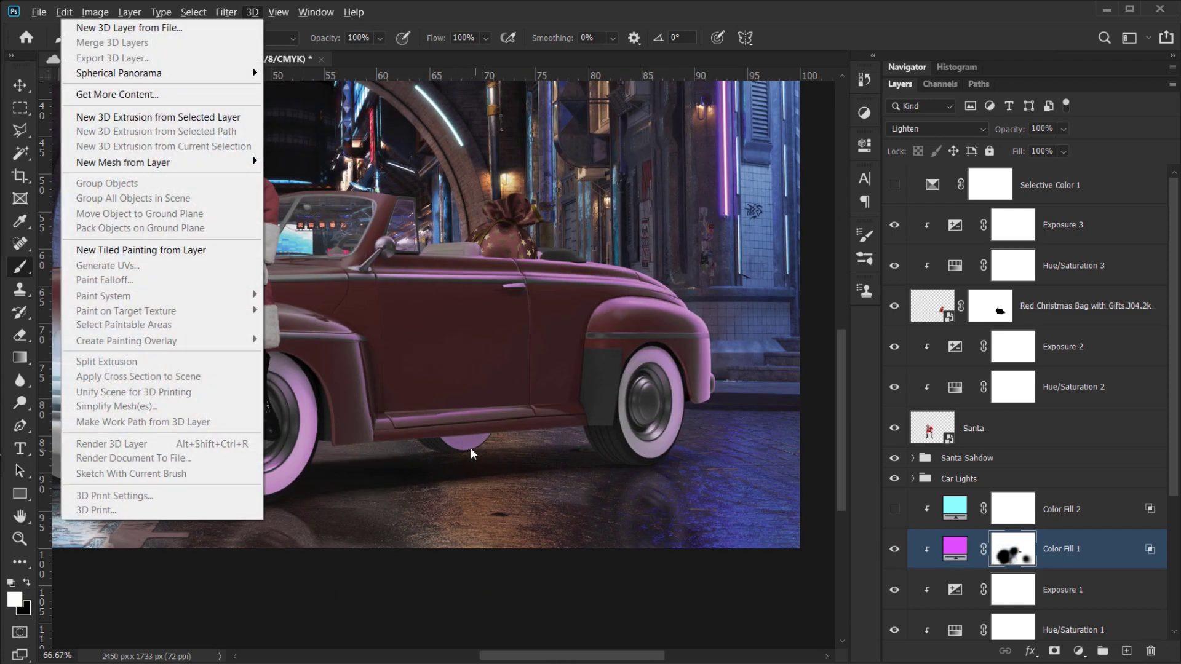
pyautogui.press('Escape')
pyautogui.press('x')
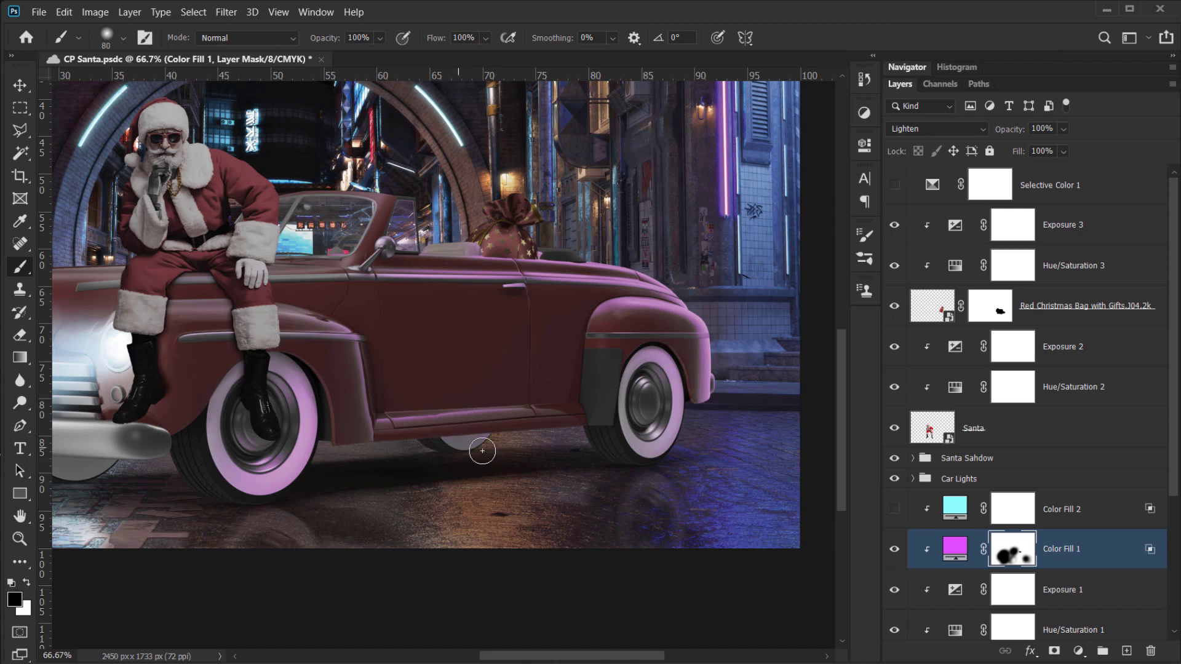
pyautogui.moveTo(255, 402)
pyautogui.mouseDown()
pyautogui.moveTo(245, 379)
pyautogui.moveTo(223, 413)
pyautogui.mouseUp()
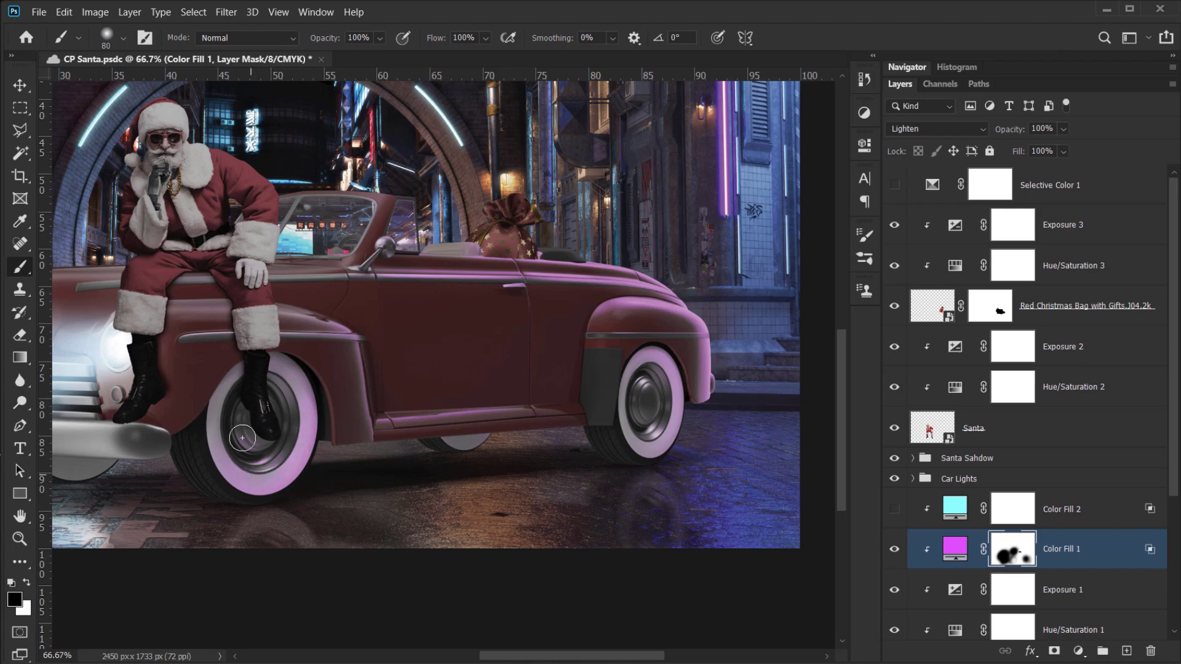
pyautogui.moveTo(243, 438); pyautogui.dragTo(344, 471)
# - Show Color Fill 2 and paint black on its mask with a large soft brush over the car's wheels, side panels and front bumper
pyautogui.click(889, 510)
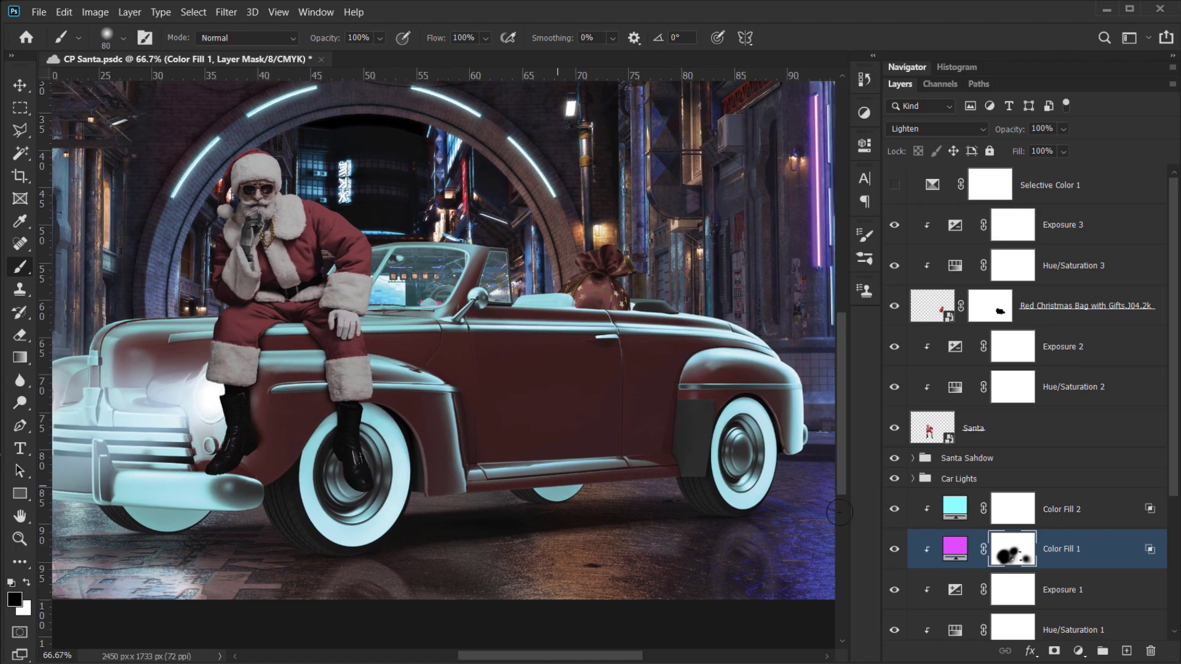
pyautogui.click(1021, 523)
pyautogui.moveTo(312, 418); pyautogui.dragTo(527, 437)
pyautogui.hotkey('ctrl', '+')
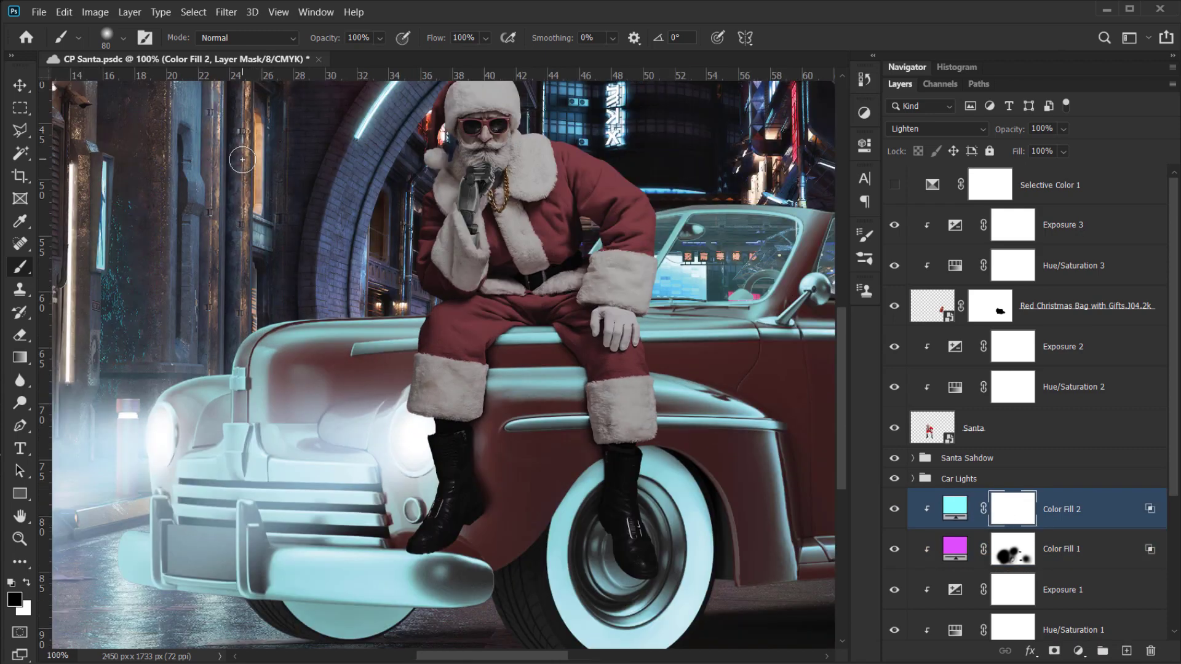
pyautogui.moveTo(465, 390); pyautogui.dragTo(324, 400)
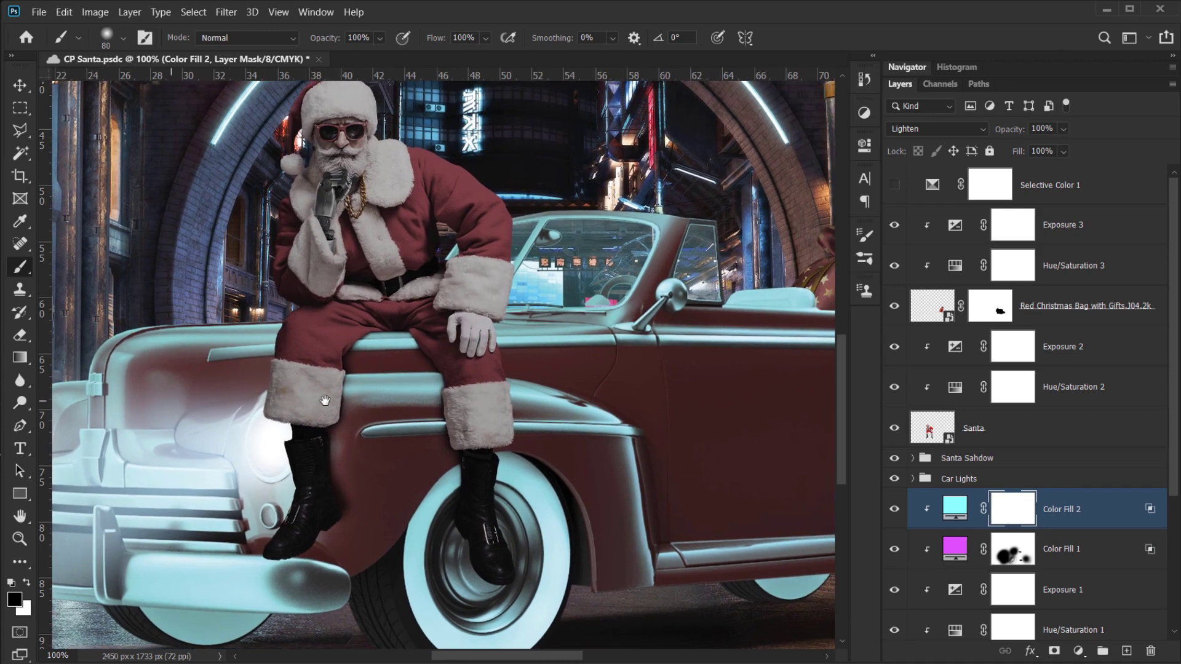
pyautogui.hotkey('ctrl', '0')
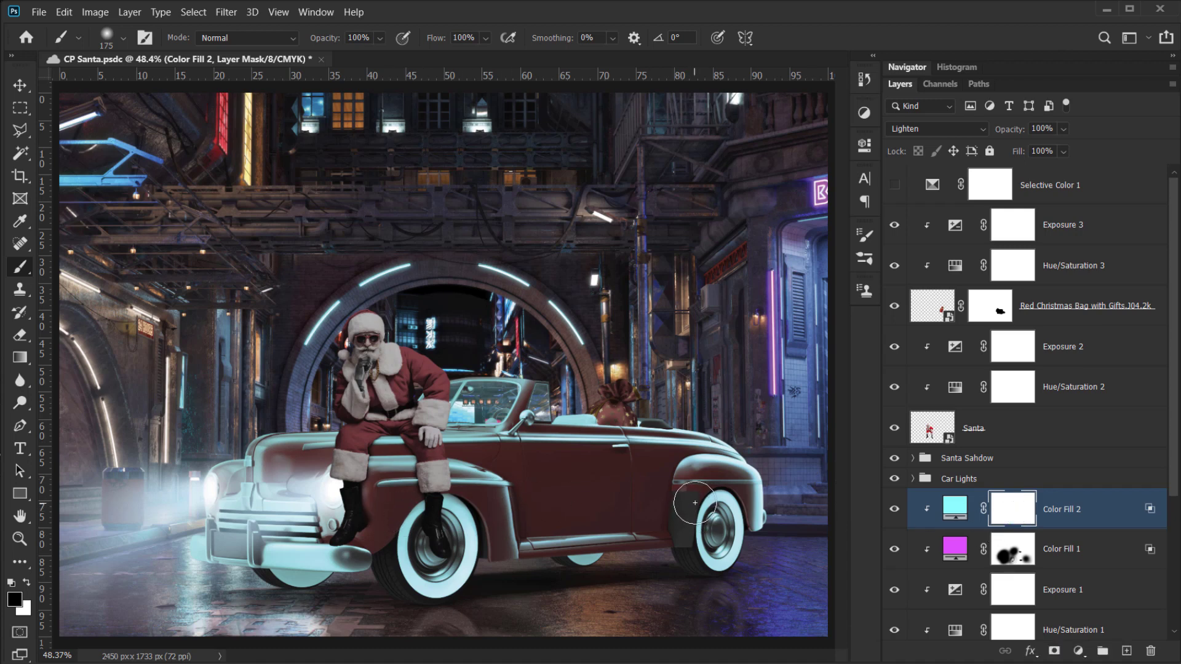
pyautogui.press(']')
pyautogui.press(']')
pyautogui.press(']')
pyautogui.press(']')
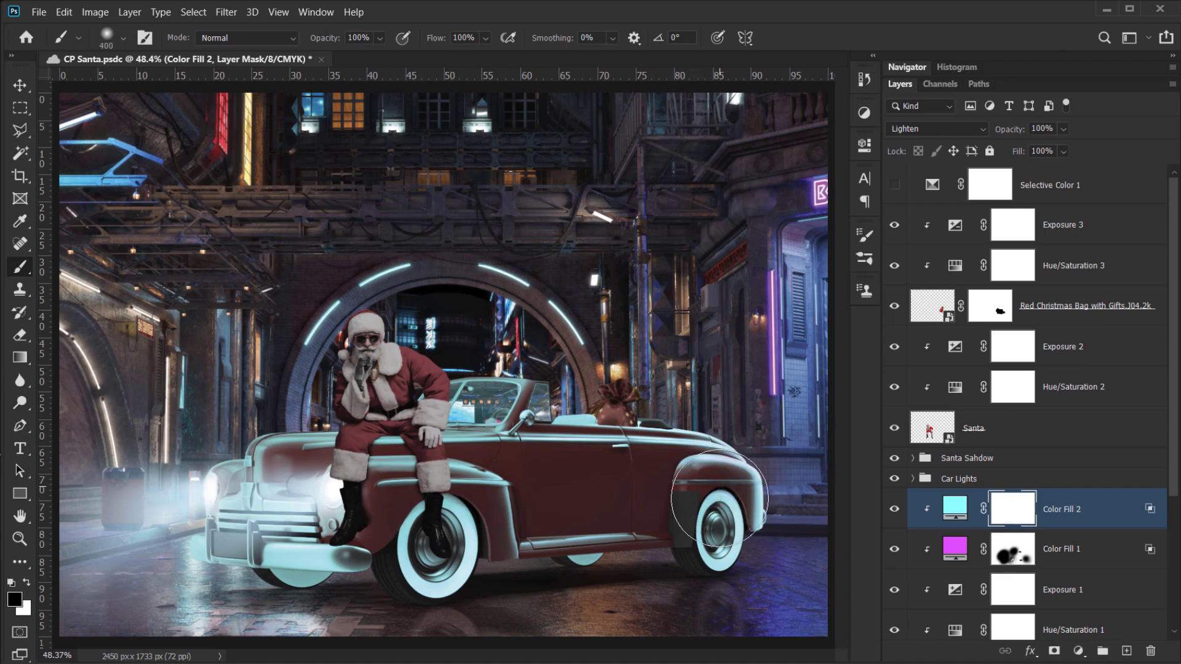
pyautogui.moveTo(720, 498)
pyautogui.mouseDown()
pyautogui.moveTo(750, 471)
pyautogui.moveTo(703, 582)
pyautogui.moveTo(720, 550)
pyautogui.moveTo(620, 568)
pyautogui.moveTo(638, 546)
pyautogui.moveTo(599, 560)
pyautogui.moveTo(673, 494)
pyautogui.moveTo(646, 484)
pyautogui.moveTo(637, 452)
pyautogui.moveTo(592, 463)
pyautogui.moveTo(591, 434)
pyautogui.moveTo(561, 434)
pyautogui.moveTo(629, 458)
pyautogui.moveTo(628, 483)
pyautogui.moveTo(526, 470)
pyautogui.moveTo(516, 421)
pyautogui.moveTo(534, 465)
pyautogui.moveTo(474, 473)
pyautogui.moveTo(495, 476)
pyautogui.moveTo(477, 458)
pyautogui.moveTo(448, 464)
pyautogui.moveTo(472, 476)
pyautogui.moveTo(437, 484)
pyautogui.moveTo(388, 468)
pyautogui.moveTo(388, 480)
pyautogui.moveTo(405, 470)
pyautogui.moveTo(390, 465)
pyautogui.moveTo(396, 442)
pyautogui.moveTo(419, 492)
pyautogui.moveTo(439, 489)
pyautogui.moveTo(397, 554)
pyautogui.moveTo(432, 547)
pyautogui.moveTo(470, 592)
pyautogui.moveTo(423, 552)
pyautogui.moveTo(334, 590)
pyautogui.moveTo(243, 603)
pyautogui.moveTo(242, 571)
pyautogui.moveTo(280, 538)
pyautogui.moveTo(343, 523)
pyautogui.moveTo(254, 526)
pyautogui.moveTo(273, 542)
pyautogui.mouseUp()
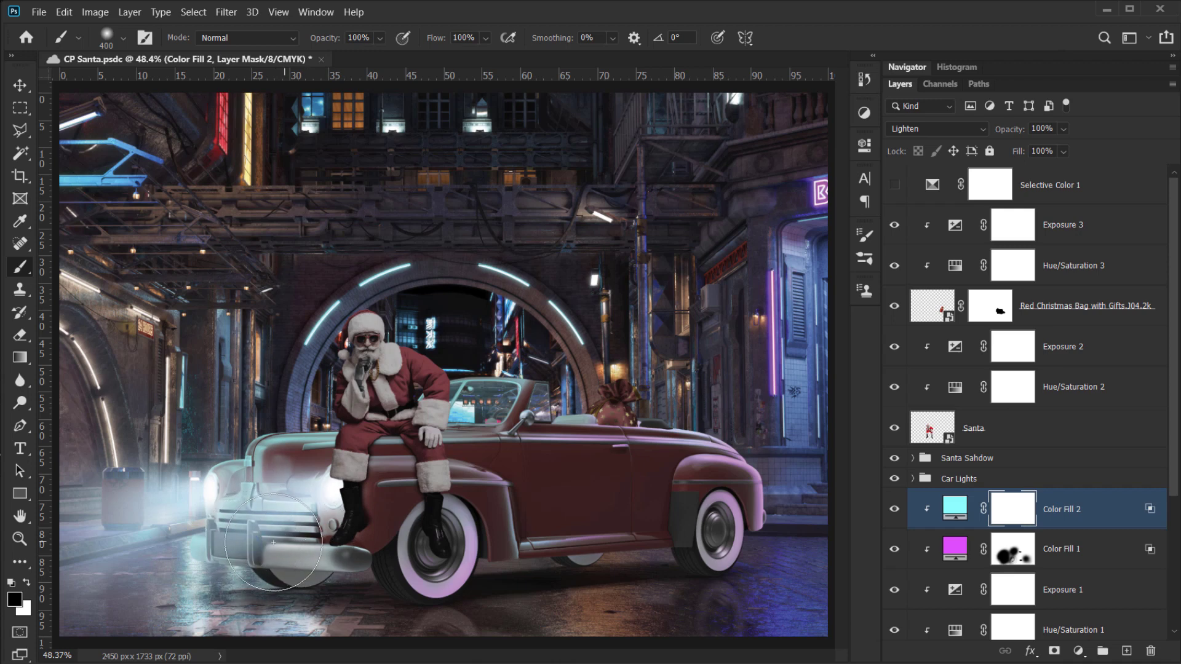
# - Toggle Color Fill 2's visibility to compare the car with and without the cyan light
pyautogui.press('space')
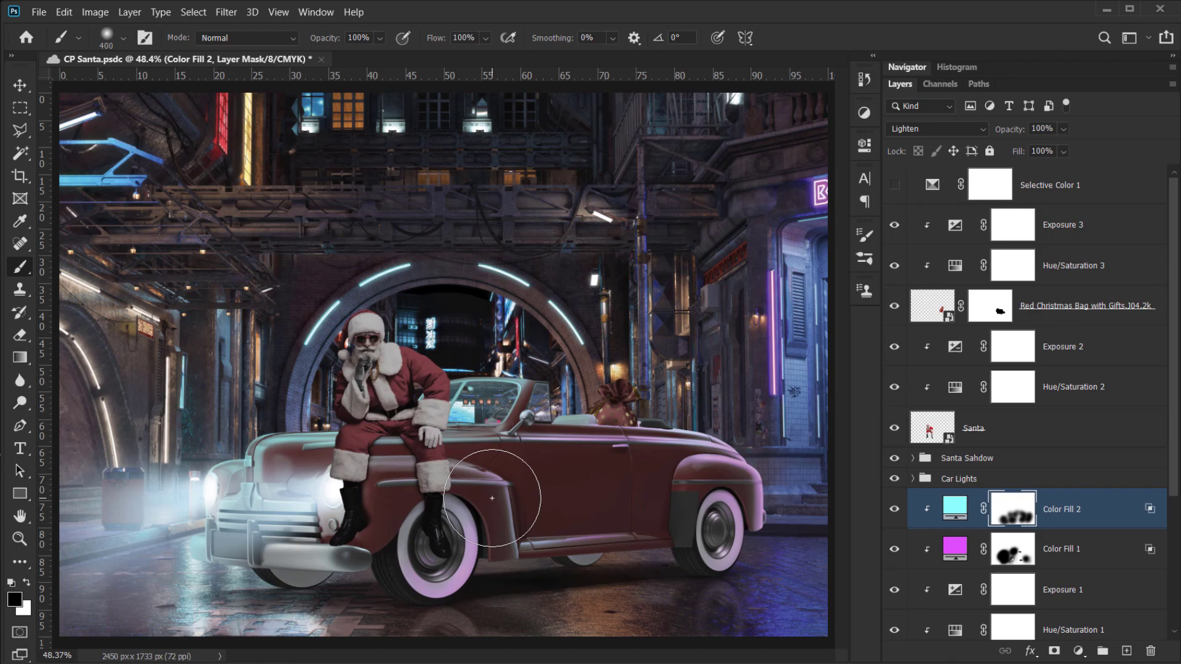
pyautogui.scroll(3, 492, 498)
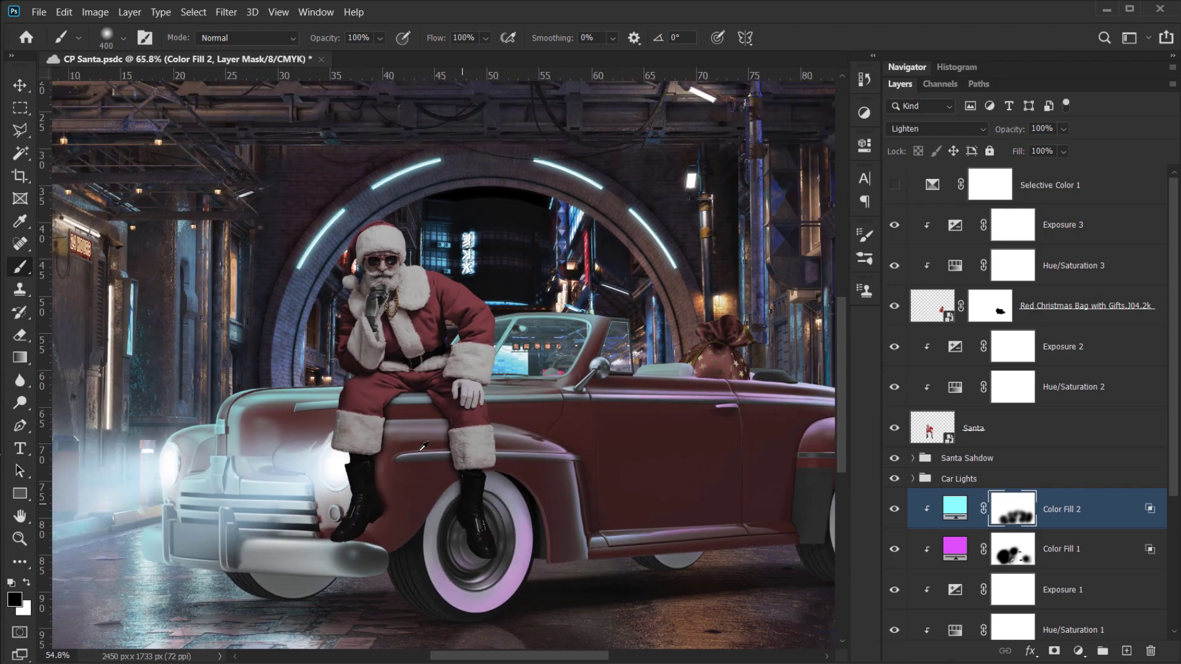
pyautogui.scroll(-4, 423, 446)
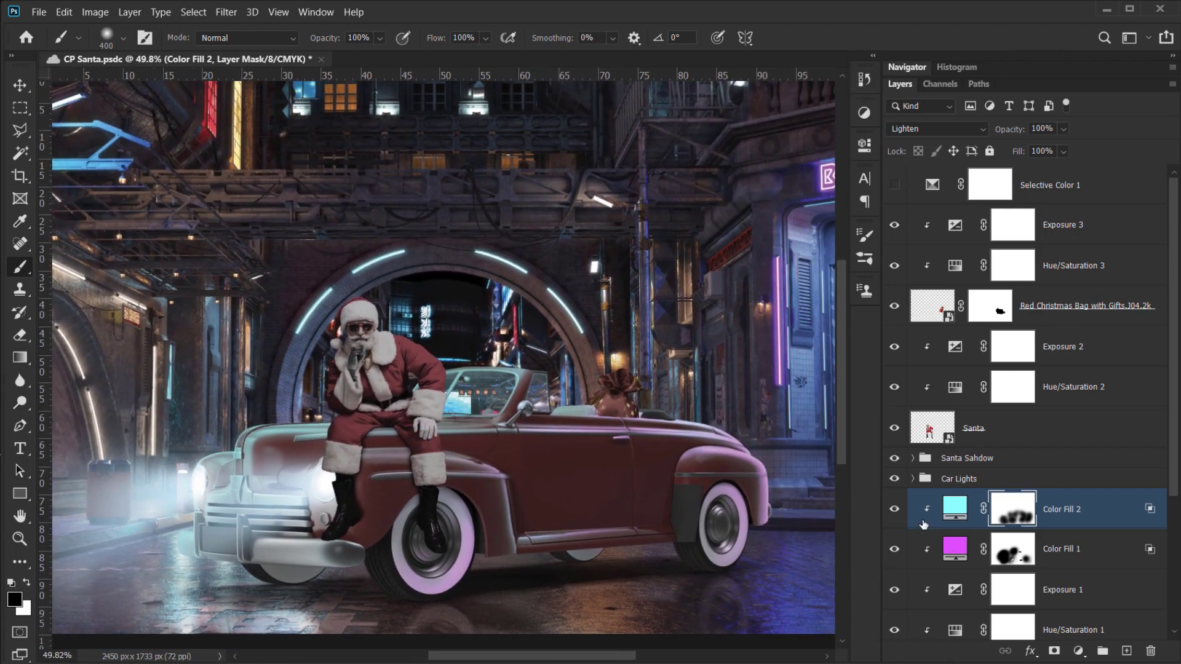
pyautogui.click(891, 511)
pyautogui.click(890, 510)
pyautogui.click(891, 510)
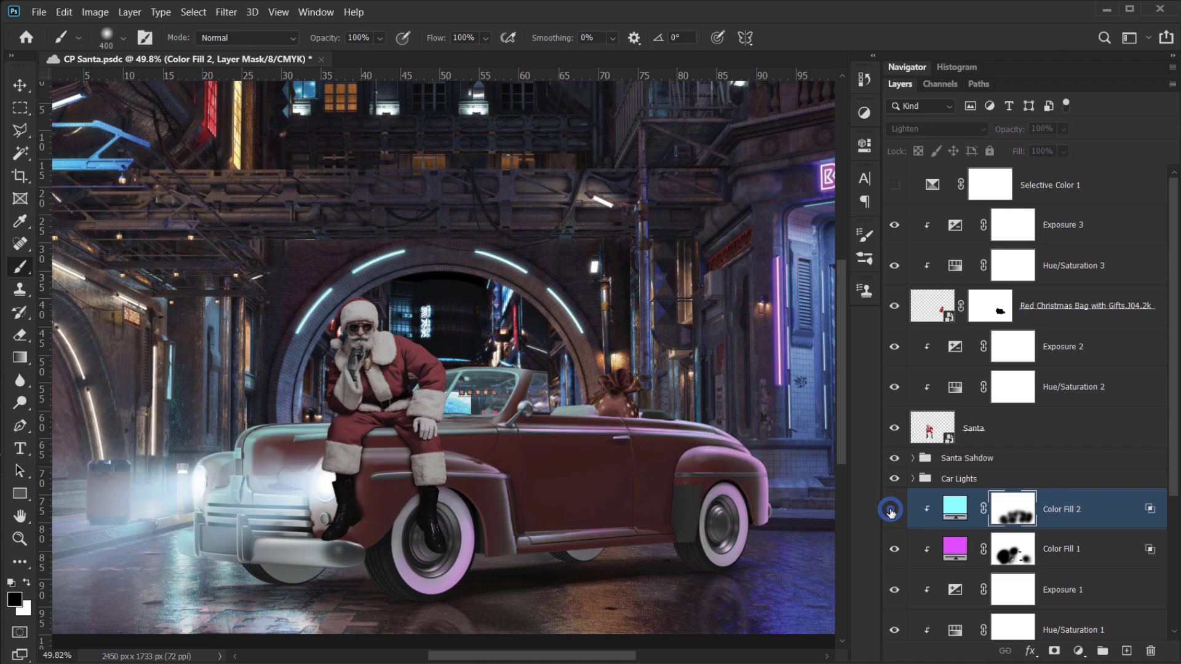
pyautogui.click(891, 508)
# - Refine the Color Fill 2 mask over the car's rear, door and seats, blending the seat area at 50% brush opacity
pyautogui.hscroll(2, 459, 549)
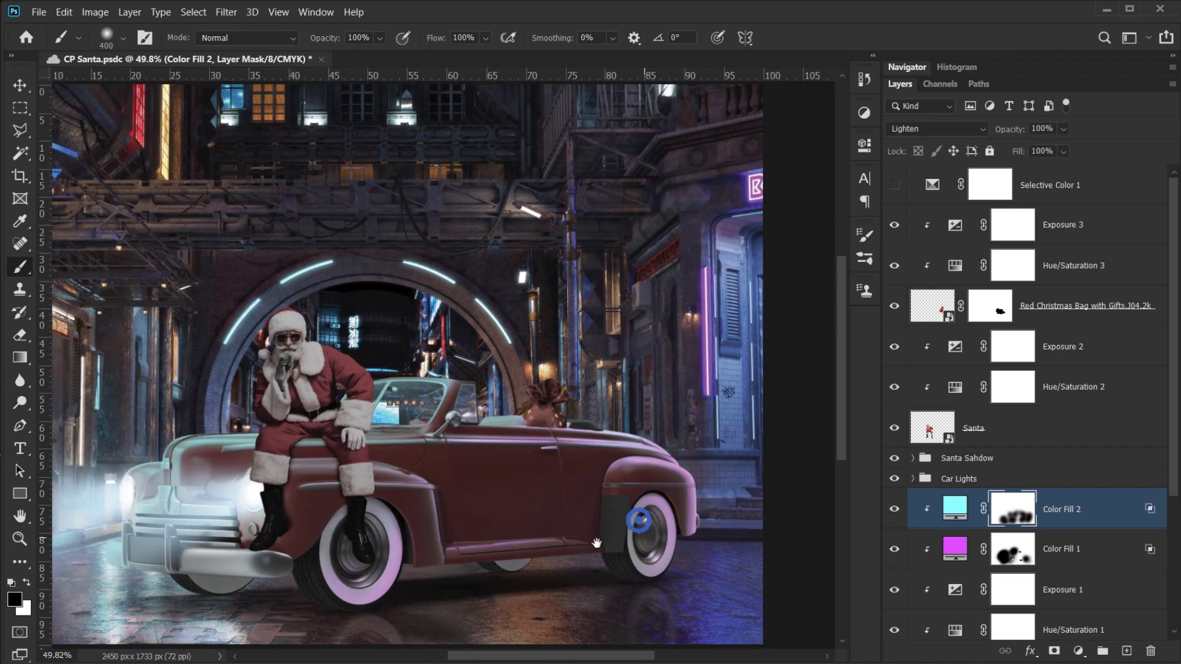
pyautogui.hscroll(2, 600, 493)
pyautogui.scroll(1, 600, 493)
pyautogui.moveTo(600, 492); pyautogui.dragTo(592, 493)
pyautogui.moveTo(569, 460)
pyautogui.mouseDown()
pyautogui.moveTo(526, 442)
pyautogui.moveTo(513, 461)
pyautogui.moveTo(478, 471)
pyautogui.moveTo(530, 474)
pyautogui.moveTo(461, 454)
pyautogui.moveTo(470, 441)
pyautogui.moveTo(436, 431)
pyautogui.moveTo(463, 433)
pyautogui.moveTo(452, 432)
pyautogui.moveTo(480, 470)
pyautogui.moveTo(443, 470)
pyautogui.moveTo(485, 508)
pyautogui.mouseUp()
pyautogui.press('x')
pyautogui.press('x')
pyautogui.scroll(5, 468, 470)
pyautogui.moveTo(455, 425)
pyautogui.mouseDown()
pyautogui.moveTo(486, 427)
pyautogui.moveTo(492, 410)
pyautogui.moveTo(494, 282)
pyautogui.moveTo(426, 397)
pyautogui.moveTo(417, 369)
pyautogui.moveTo(418, 444)
pyautogui.moveTo(381, 414)
pyautogui.mouseUp()
pyautogui.press('5')
pyautogui.press('x')
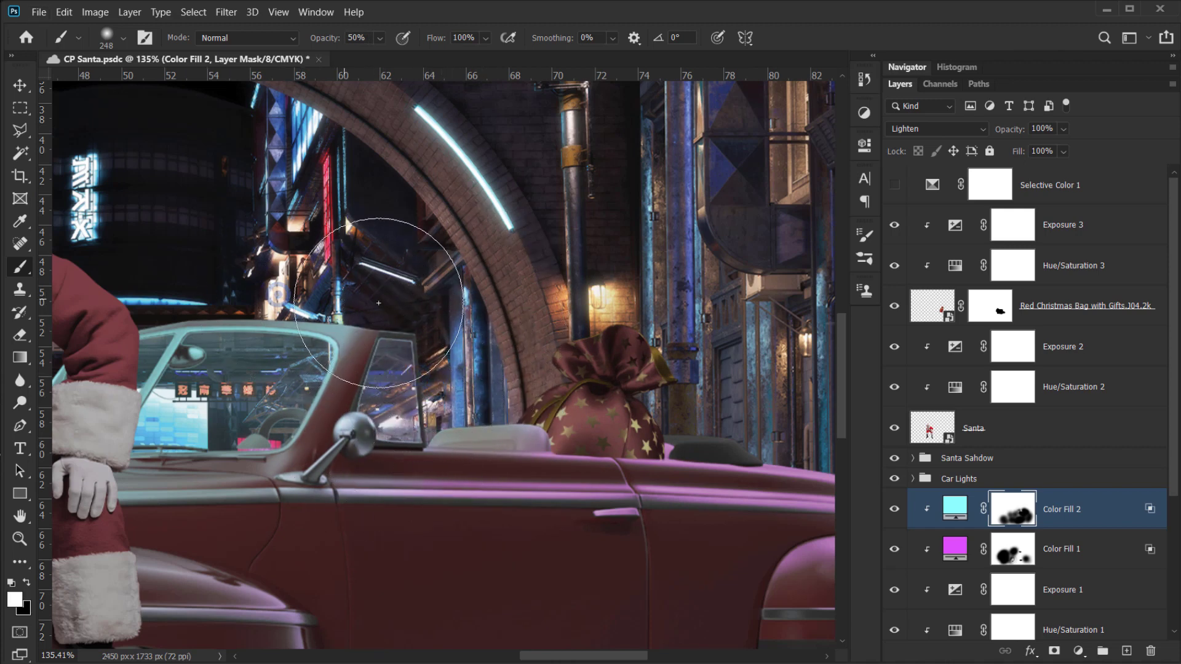
pyautogui.press('x')
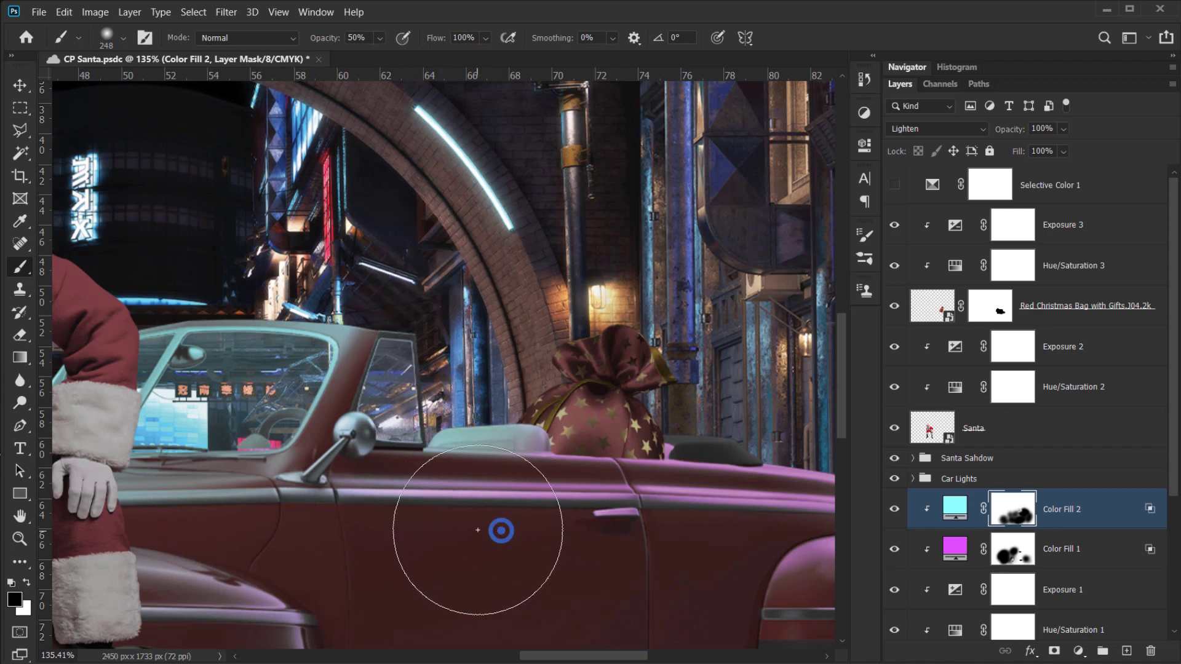
# - Compare the car with and without Color Fill 2 and lower the layer's opacity to 73%
pyautogui.scroll(-3, 479, 542)
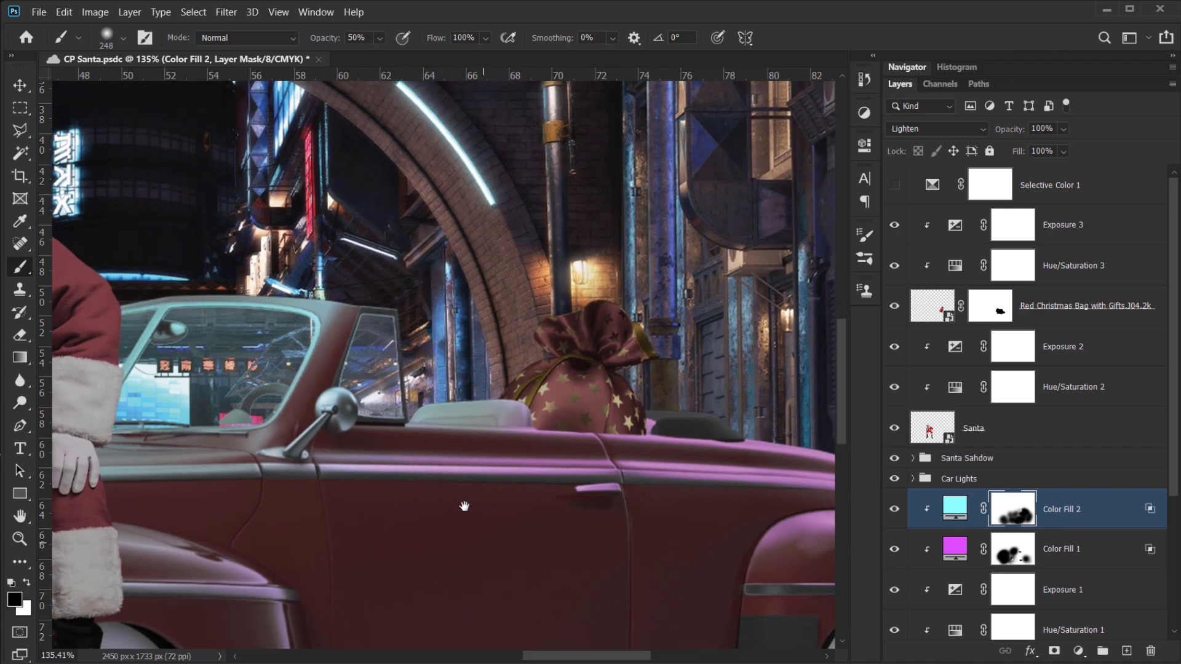
pyautogui.scroll(-4, 473, 494)
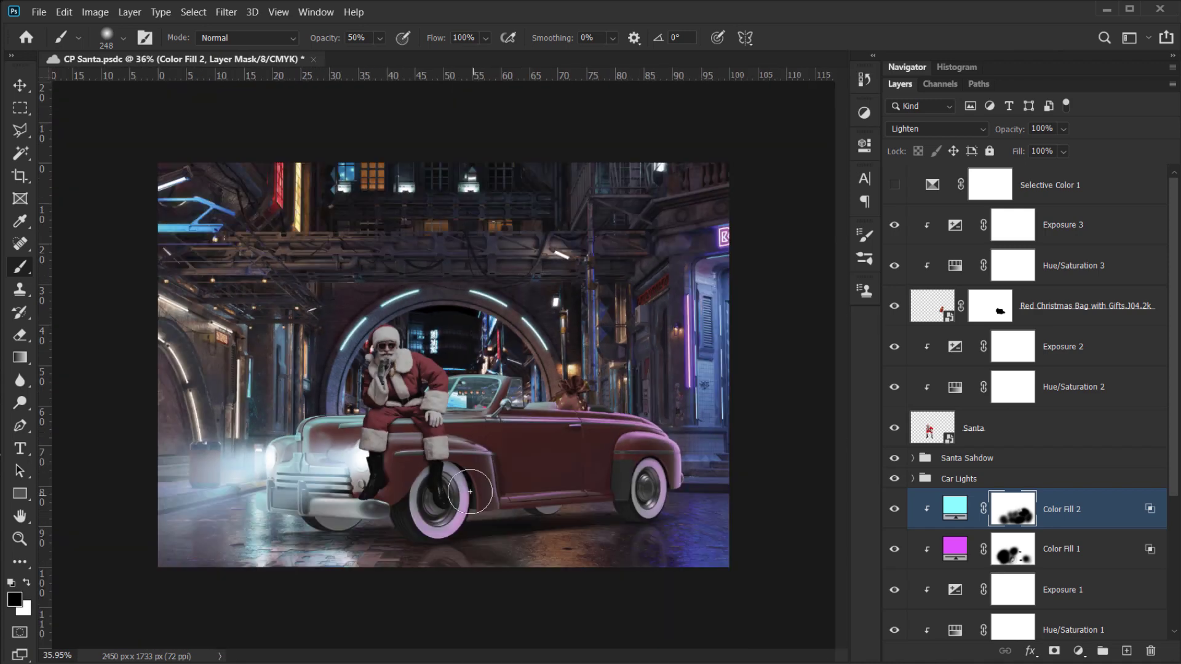
pyautogui.click(901, 515)
pyautogui.click(901, 516)
pyautogui.click(901, 515)
pyautogui.click(900, 515)
pyautogui.click(901, 516)
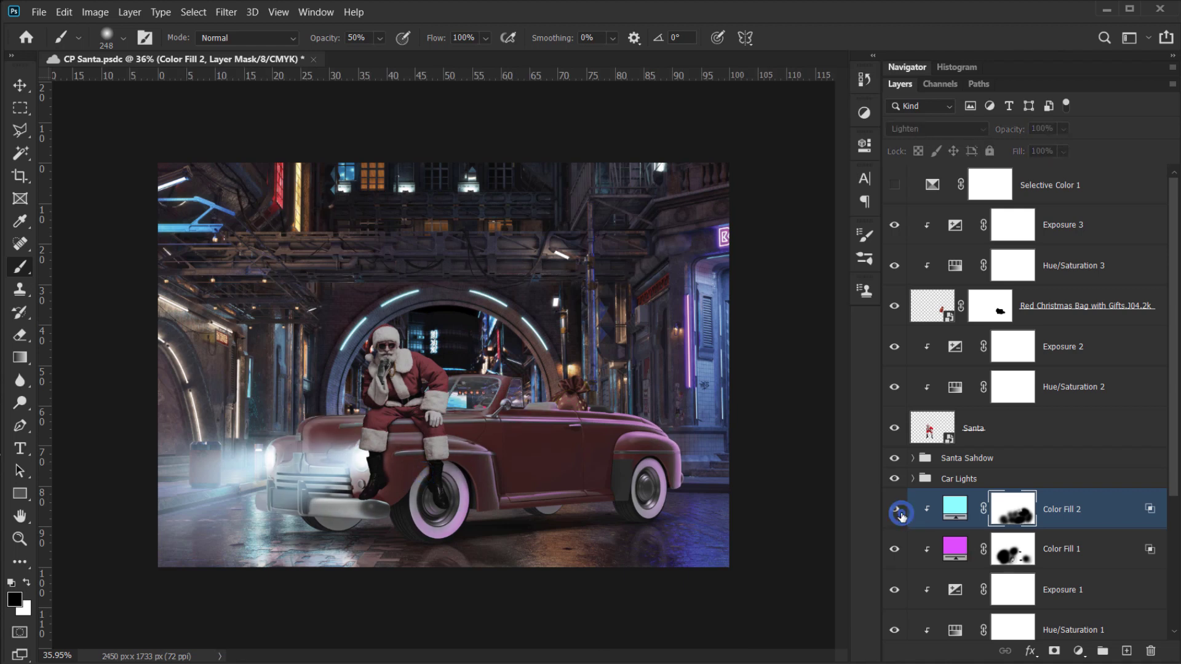
pyautogui.click(901, 515)
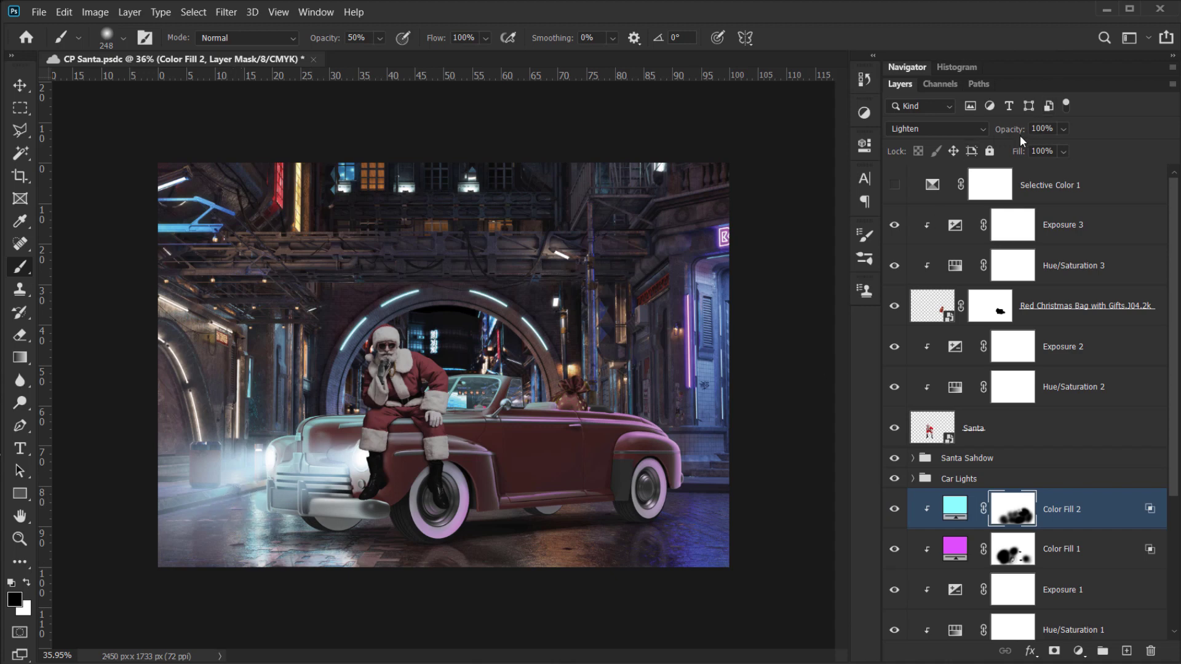
pyautogui.moveTo(1018, 132); pyautogui.dragTo(1000, 133)
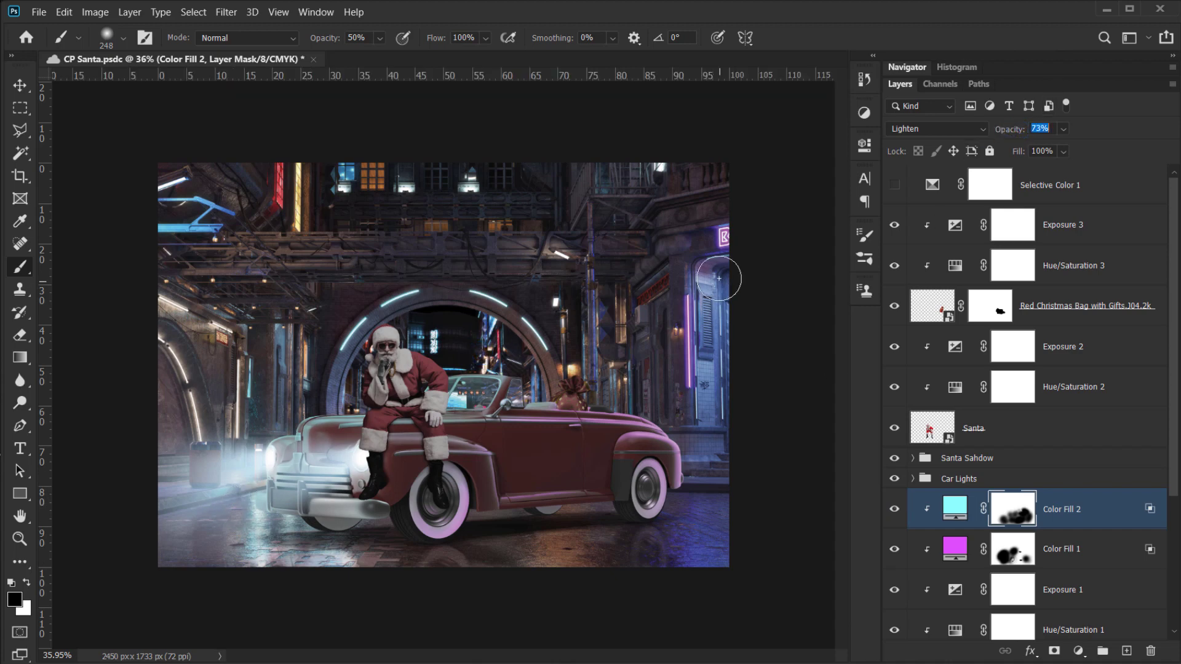
# - Duplicate Color Fill 1 and Color Fill 2 above Exposure 3 and clip both copies to the gift bag
pyautogui.hotkey('ctrl', '0')
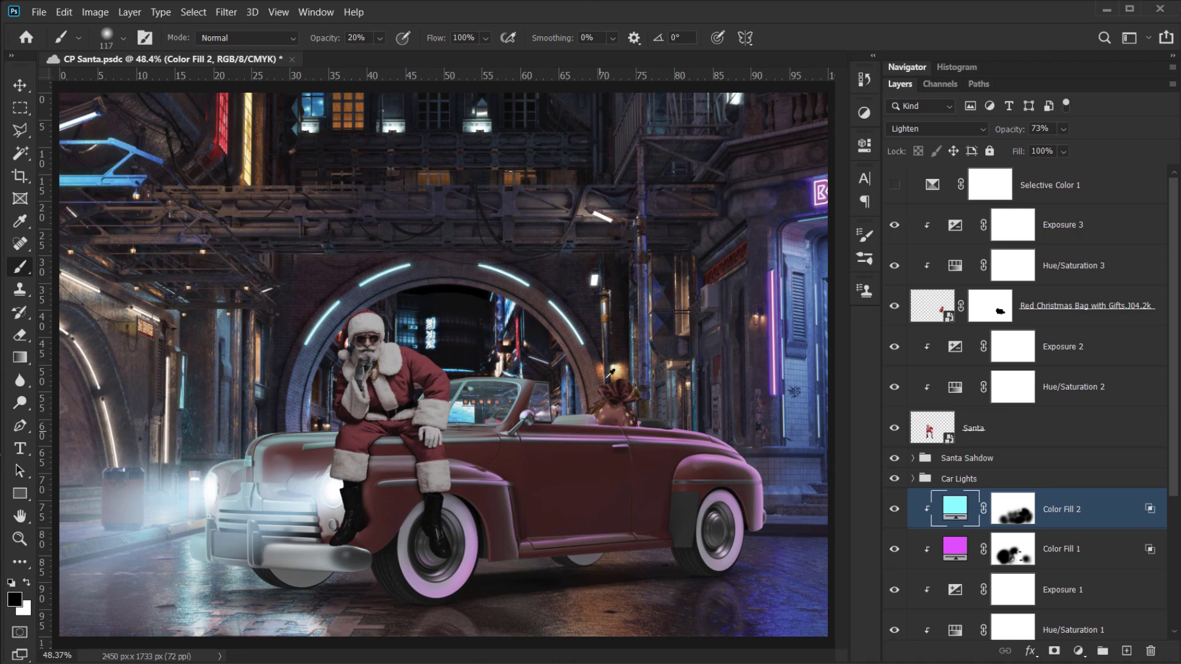
pyautogui.scroll(5, 612, 372)
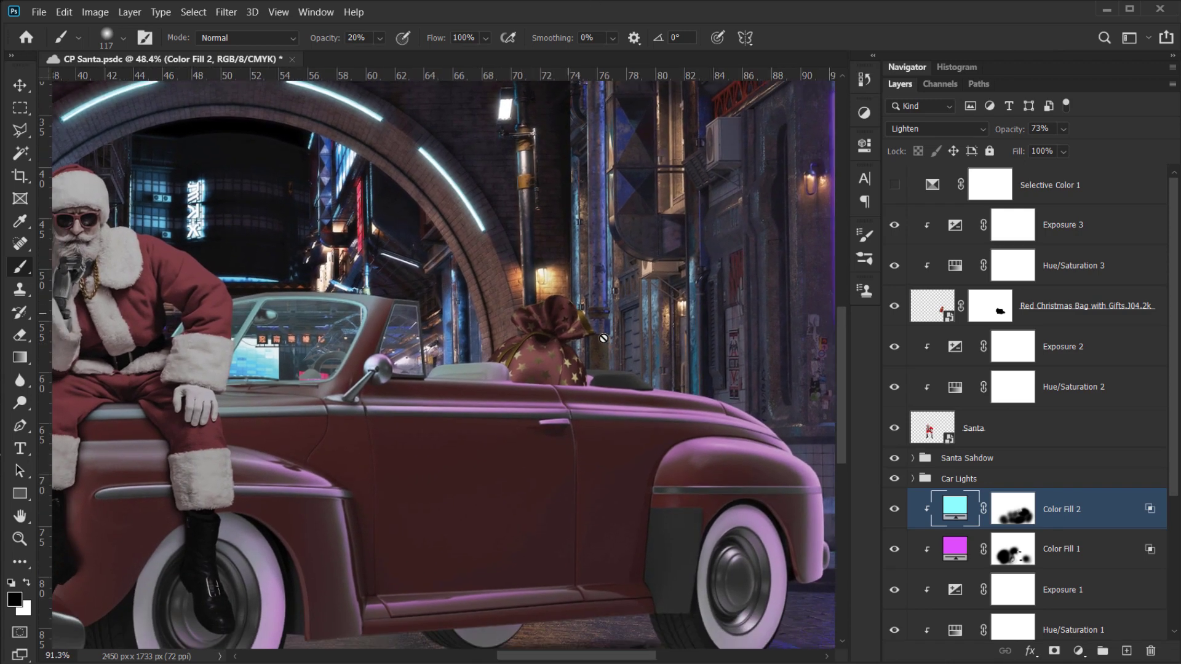
pyautogui.moveTo(527, 340); pyautogui.dragTo(616, 326)
pyautogui.moveTo(531, 328); pyautogui.dragTo(380, 412)
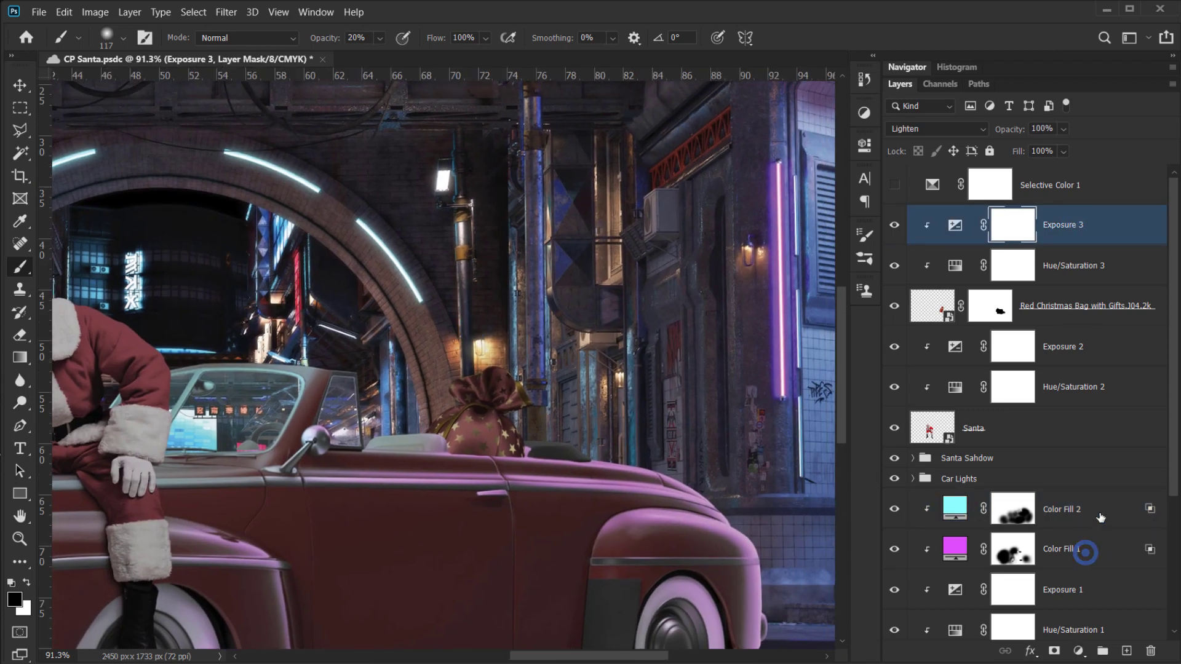
pyautogui.click(1085, 552)
pyautogui.keyDown('shift'); pyautogui.click(1104, 511); pyautogui.keyUp('shift')
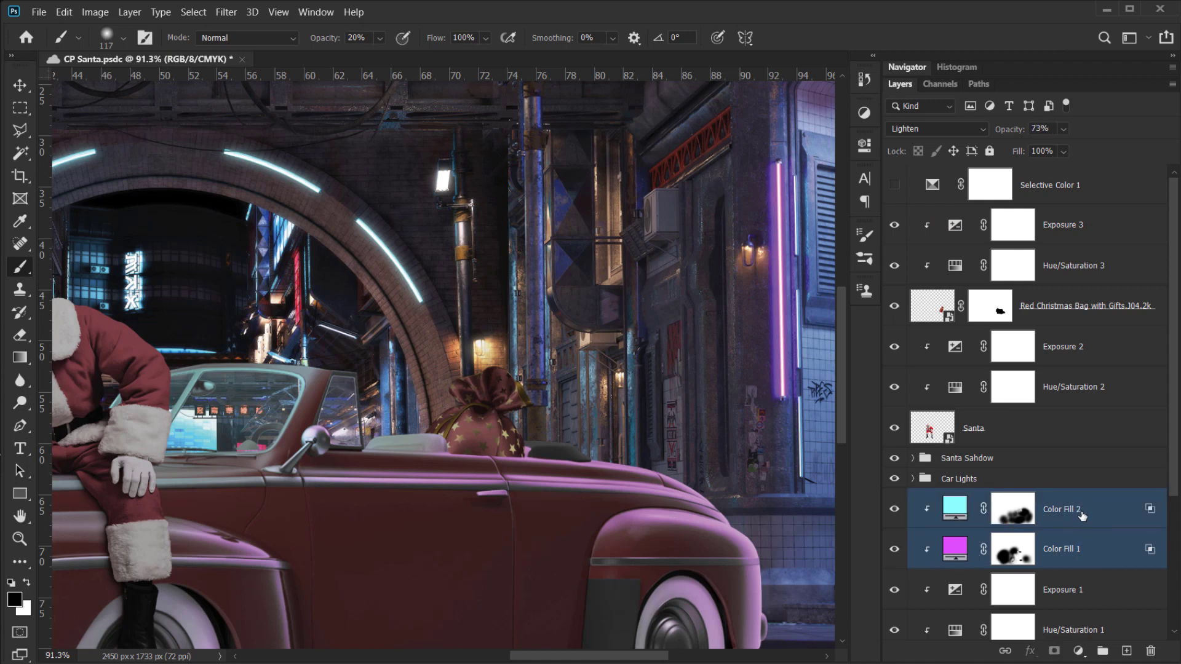
pyautogui.moveTo(1071, 512); pyautogui.dragTo(1052, 209)
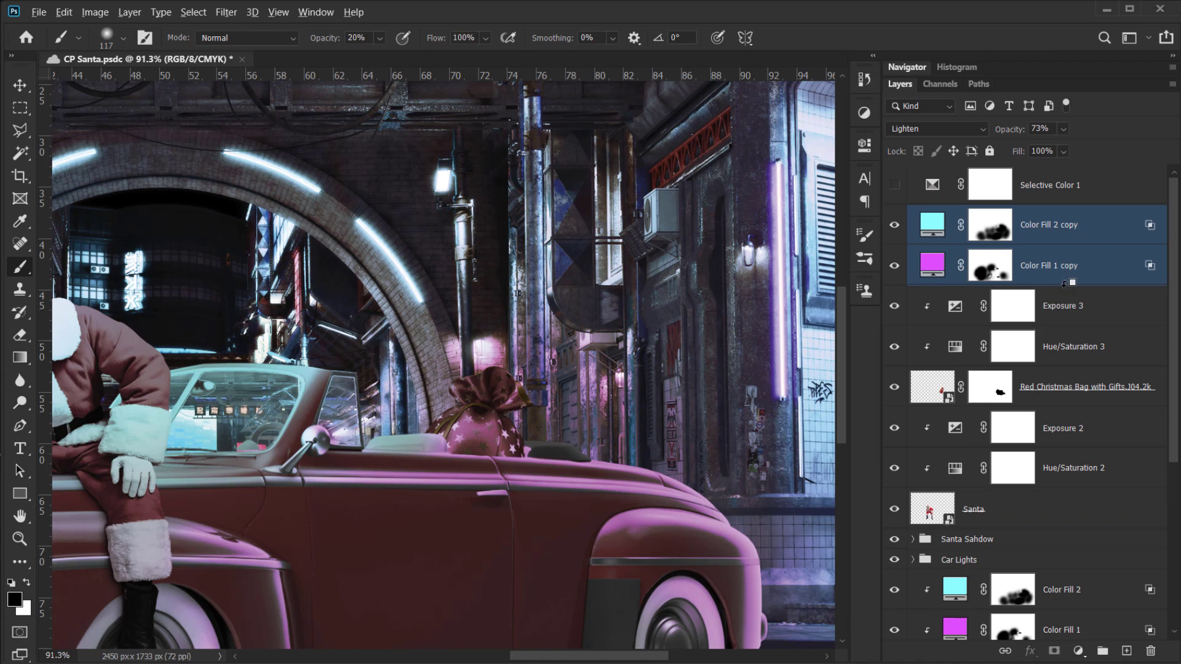
pyautogui.keyDown('alt'); pyautogui.click(1063, 283); pyautogui.keyUp('alt')
pyautogui.keyDown('alt'); pyautogui.click(1019, 243); pyautogui.keyUp('alt')
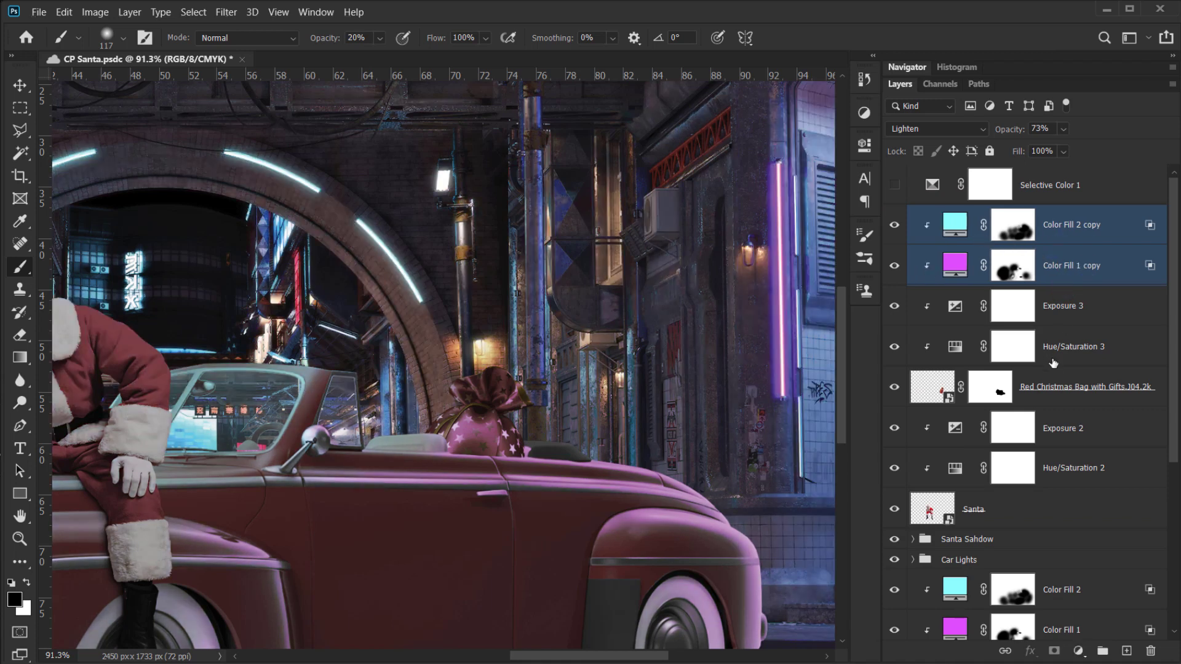
# - Reset the masks of Color Fill 2 copy and Color Fill 1 copy to solid white
pyautogui.click(1046, 389)
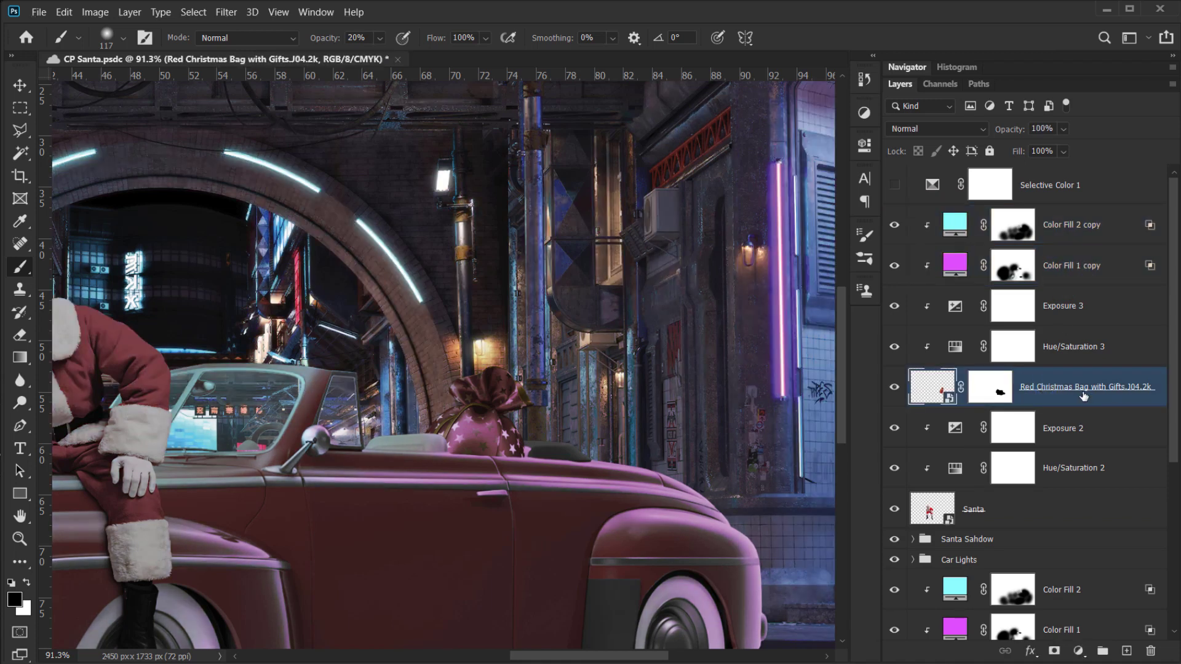
pyautogui.moveTo(622, 376); pyautogui.dragTo(587, 399)
pyautogui.click(1106, 225)
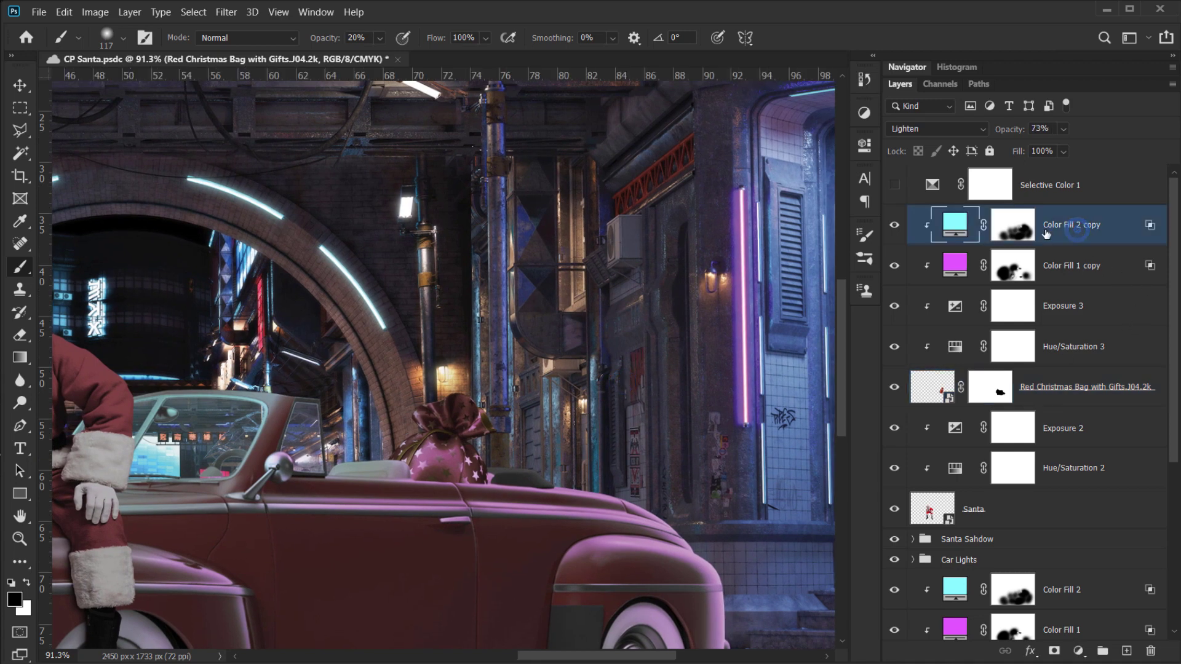
pyautogui.click(1011, 226)
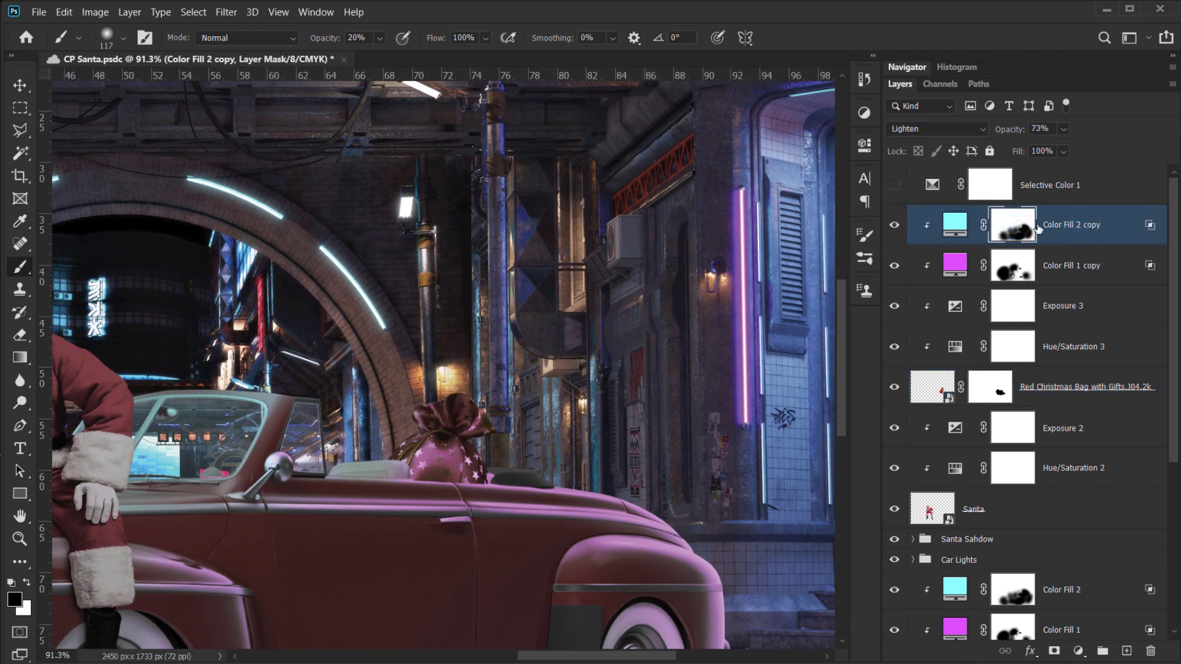
pyautogui.hotkey('alt', 'BackSpace')
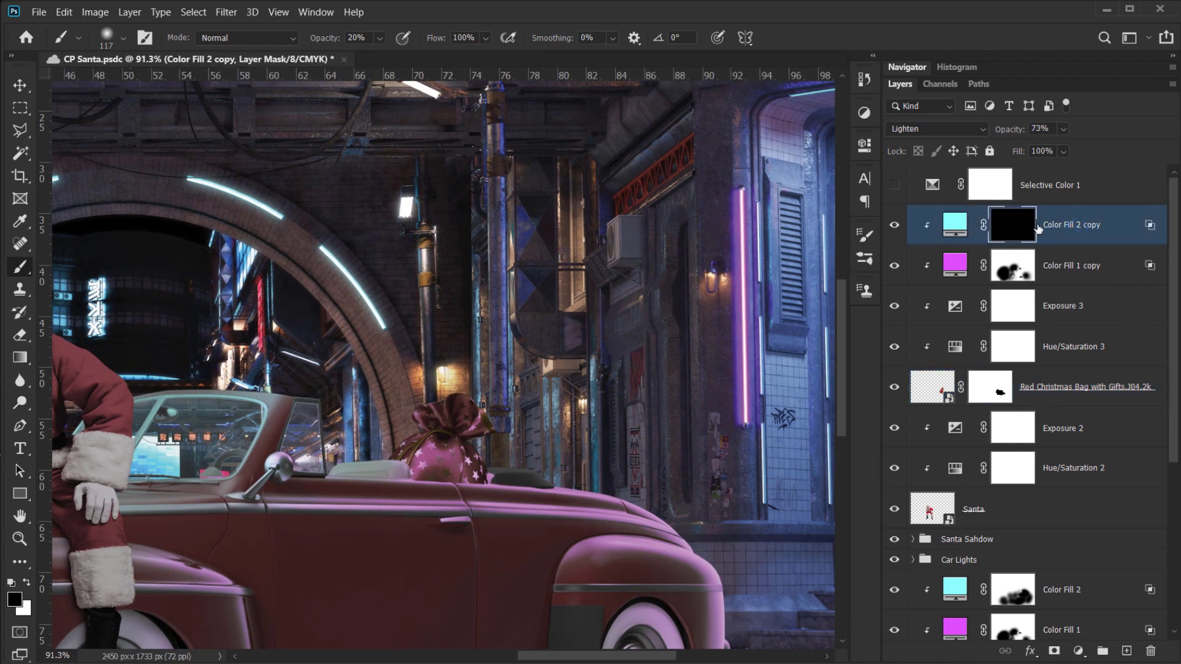
pyautogui.hotkey('ctrl', 'i')
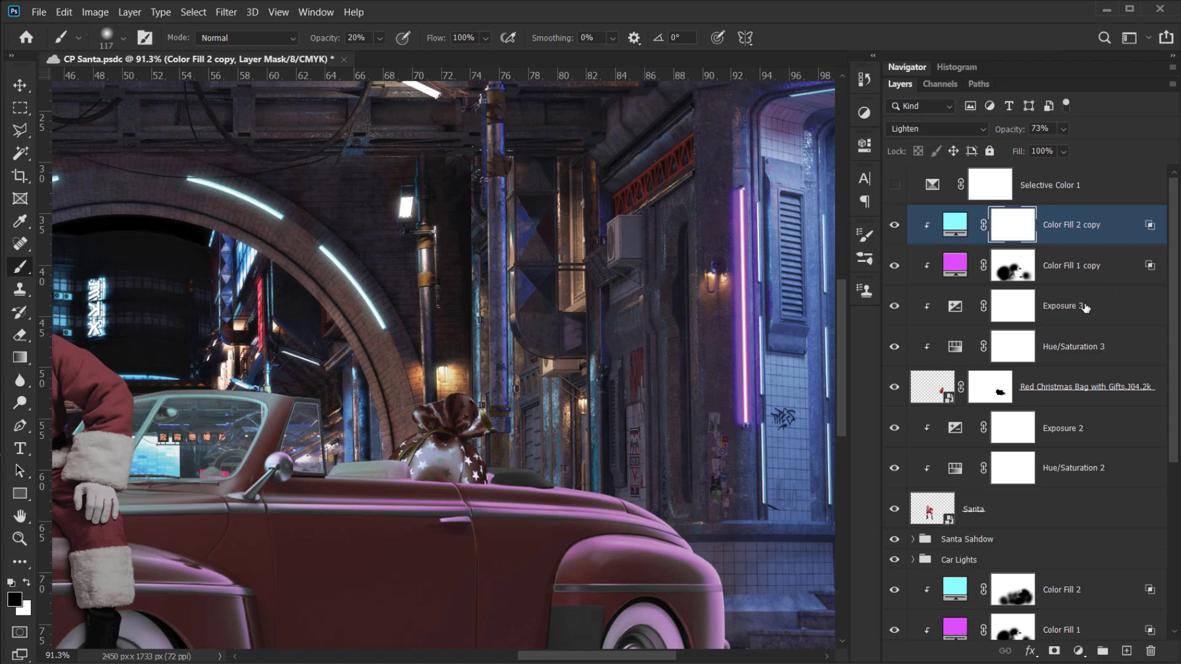
pyautogui.click(1118, 273)
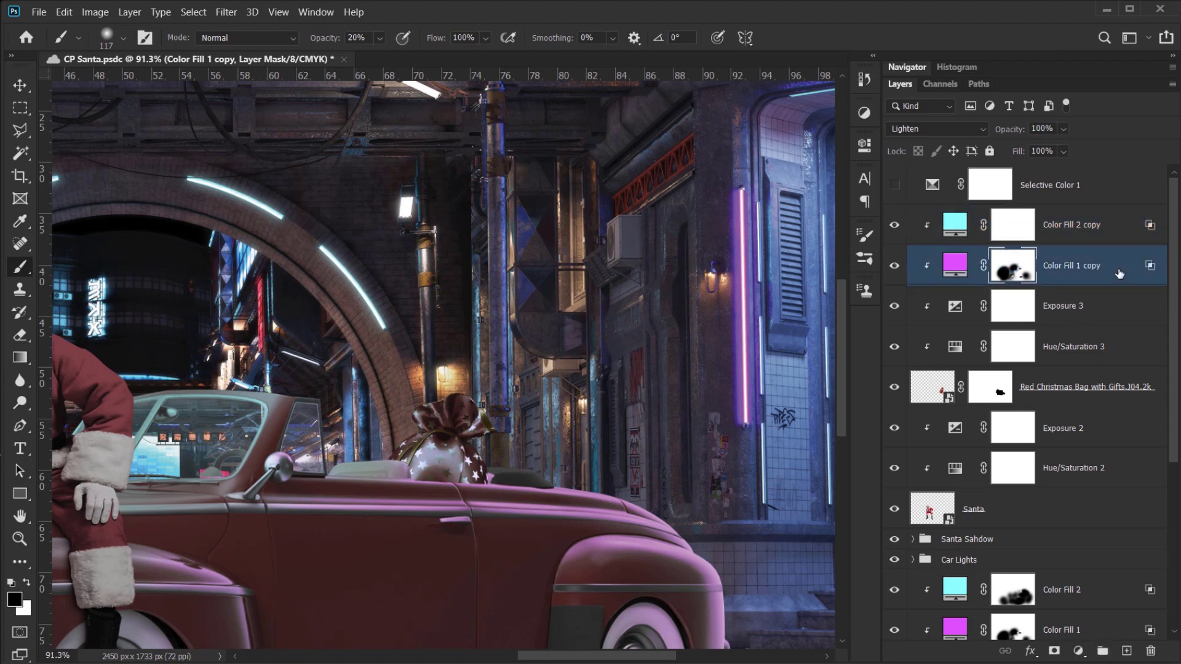
pyautogui.moveTo(501, 451); pyautogui.dragTo(559, 439)
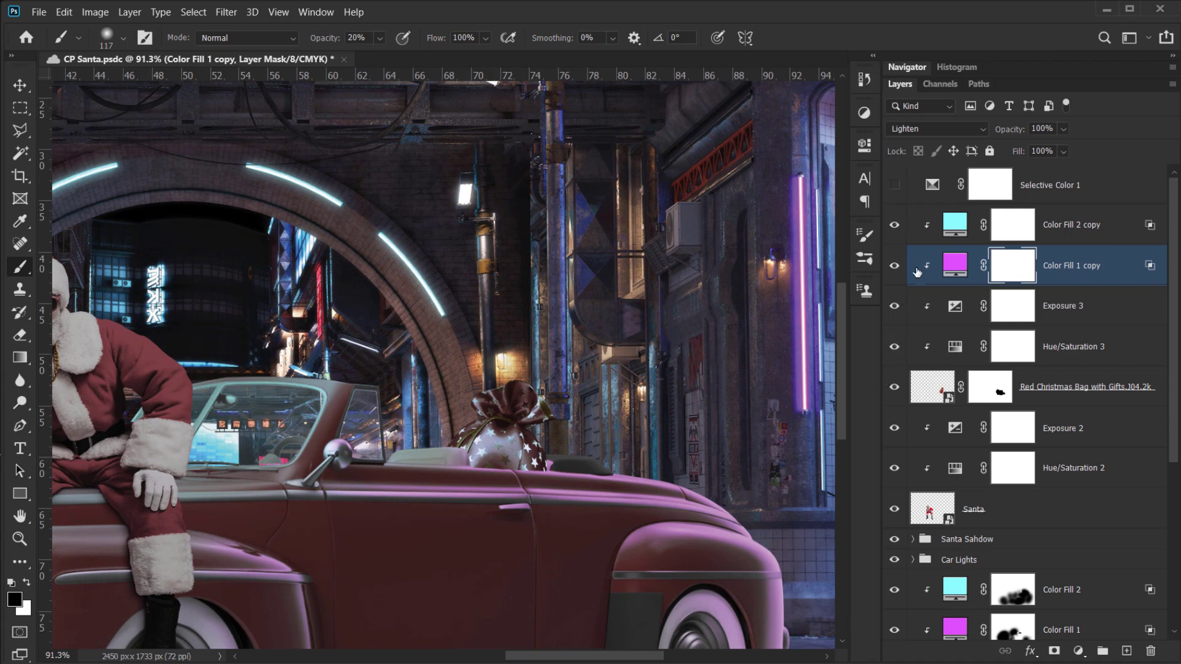
# - Hide Color Fill 2 copy and toggle Color Fill 1 copy's visibility to compare the magenta light on the gift bag
pyautogui.click(893, 229)
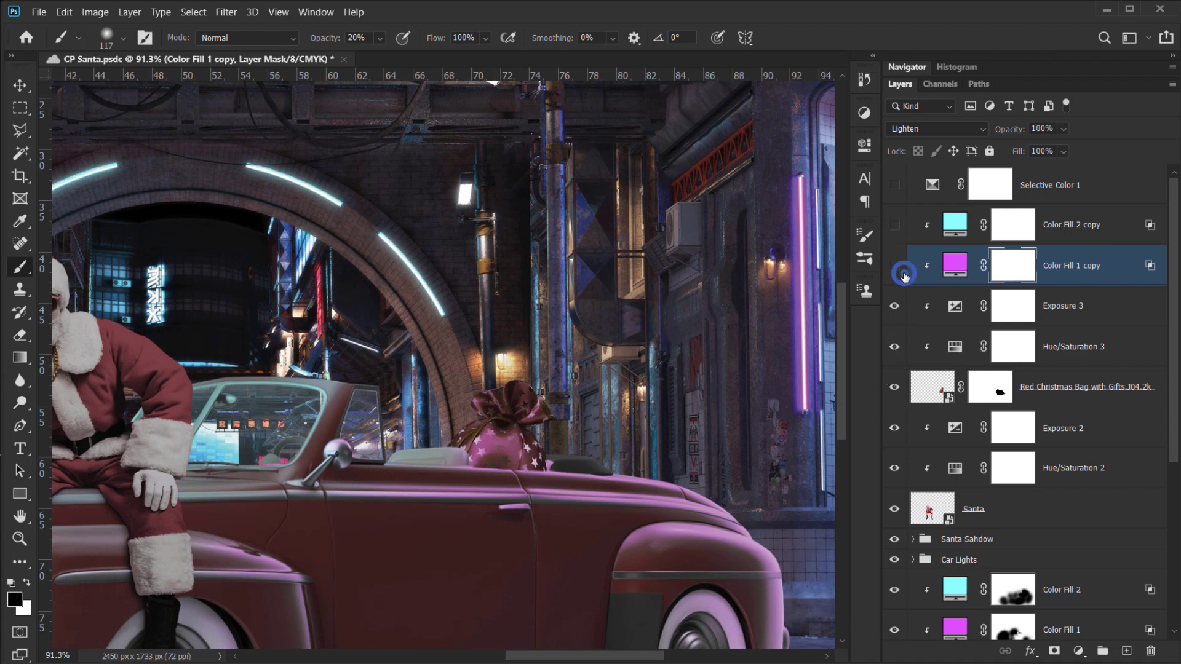
pyautogui.click(902, 273)
pyautogui.click(901, 273)
pyautogui.click(901, 273)
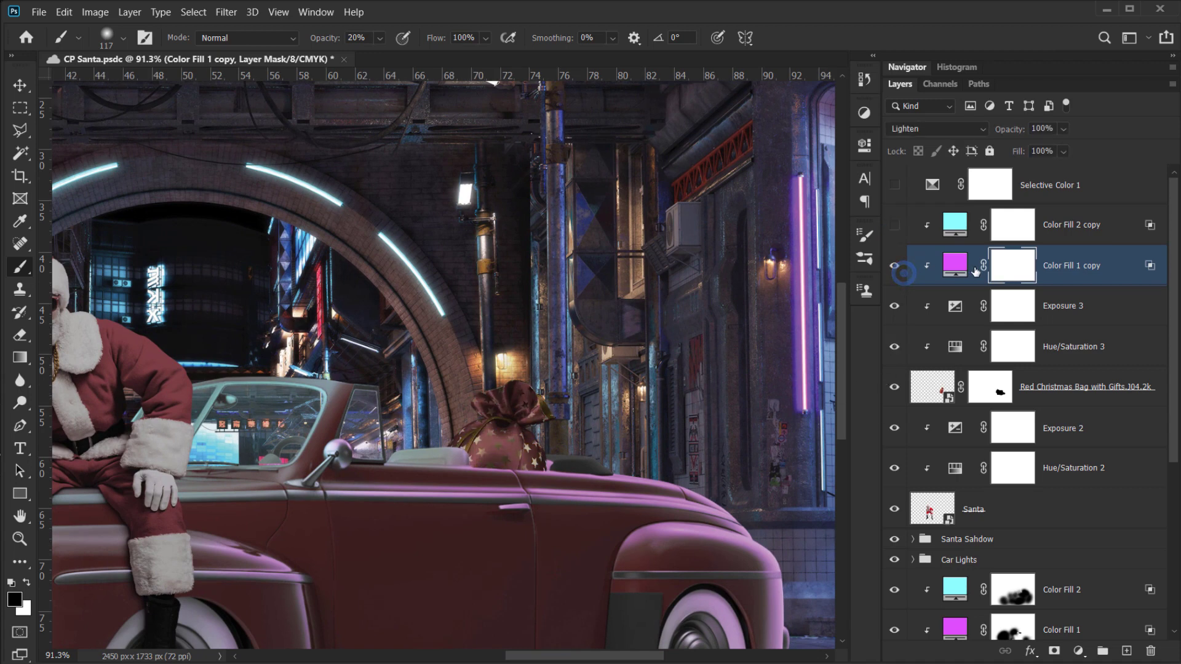
# - Change Color Fill 1 copy's blend mode to Linear Dodge (Add)
pyautogui.click(955, 265)
pyautogui.click(936, 128)
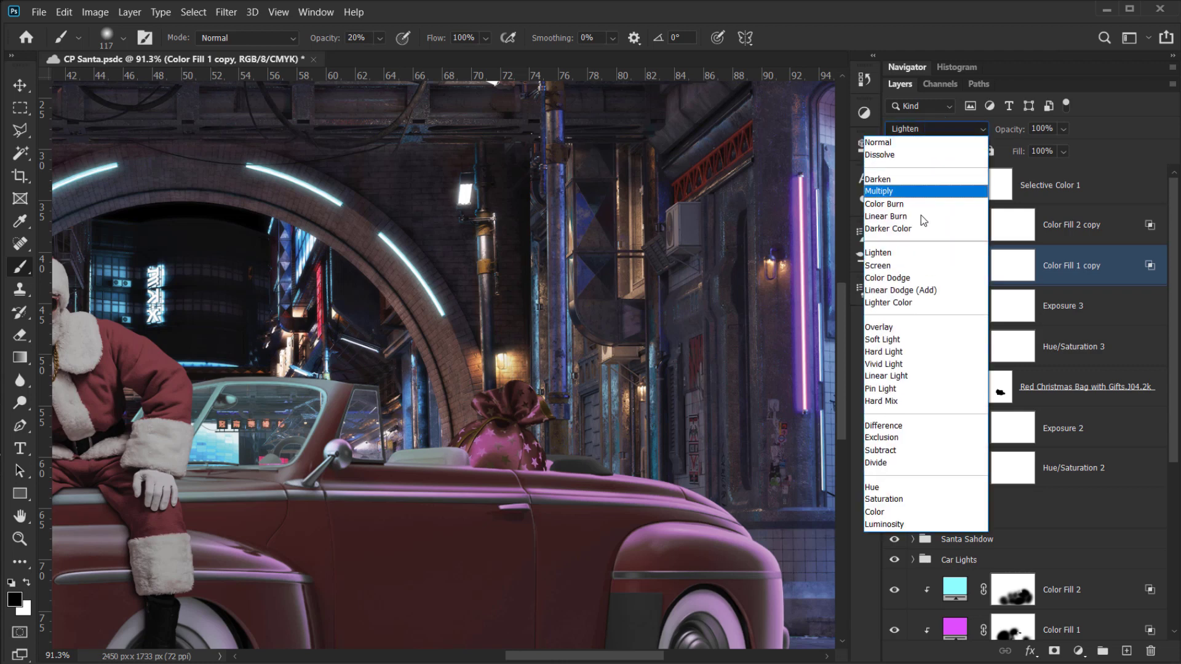
pyautogui.click(906, 292)
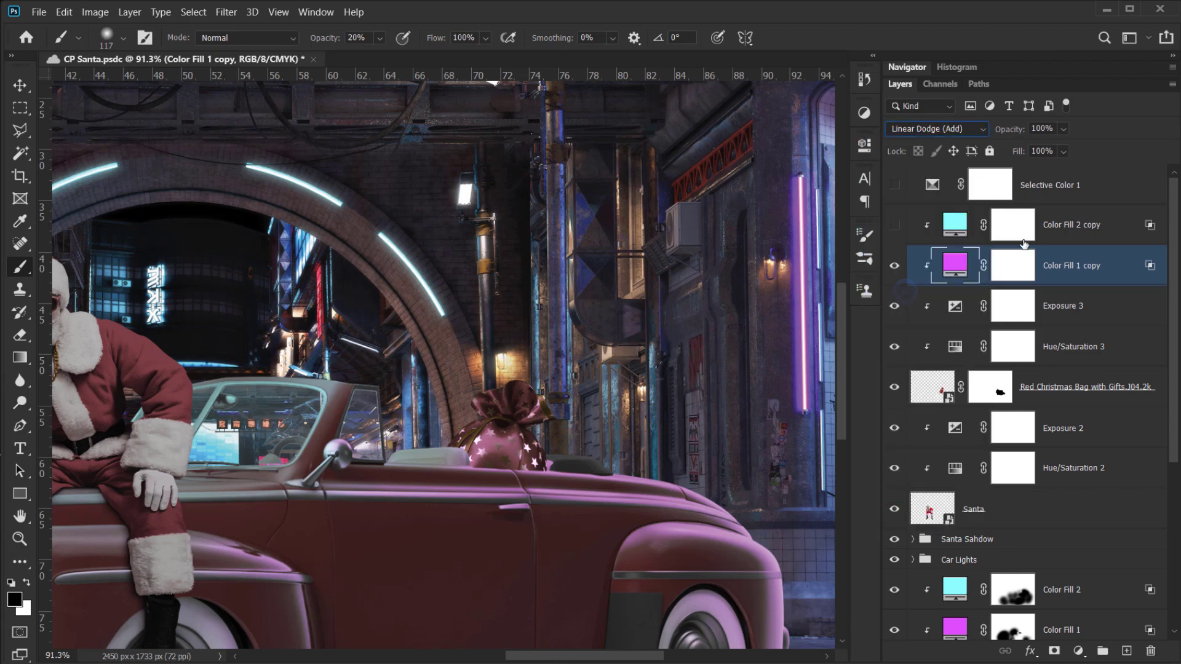
# - Compare the magenta light on the gift bag, and set Color Fill 1 copy's Blend If Underlying Layer shadow range to about 50 / 114
pyautogui.click(895, 267)
pyautogui.click(895, 268)
pyautogui.click(897, 271)
pyautogui.click(896, 269)
pyautogui.doubleClick(1127, 284)
pyautogui.moveTo(899, 150); pyautogui.dragTo(1011, 142)
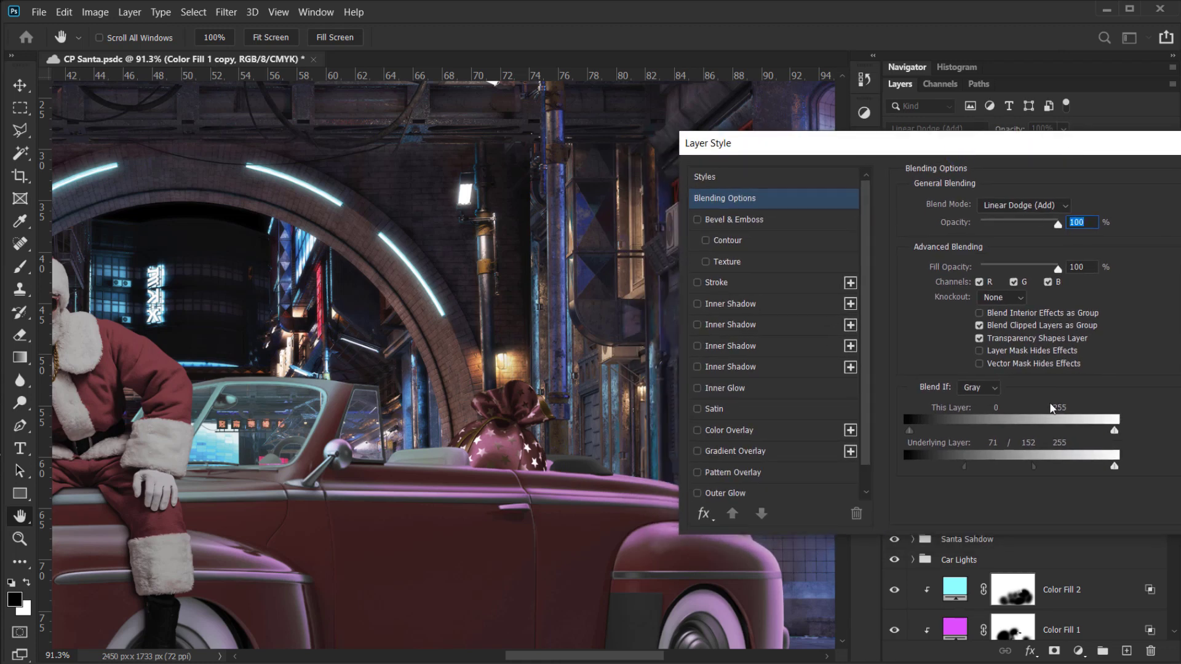
pyautogui.moveTo(965, 467); pyautogui.dragTo(936, 473)
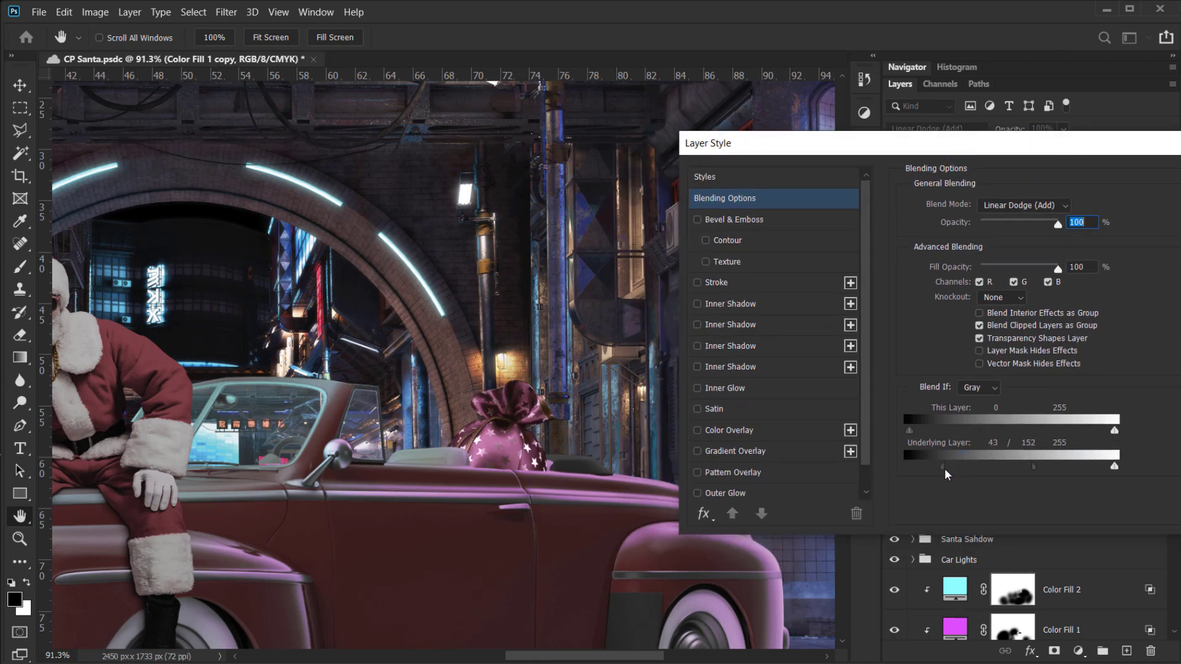
pyautogui.moveTo(1033, 467); pyautogui.dragTo(999, 474)
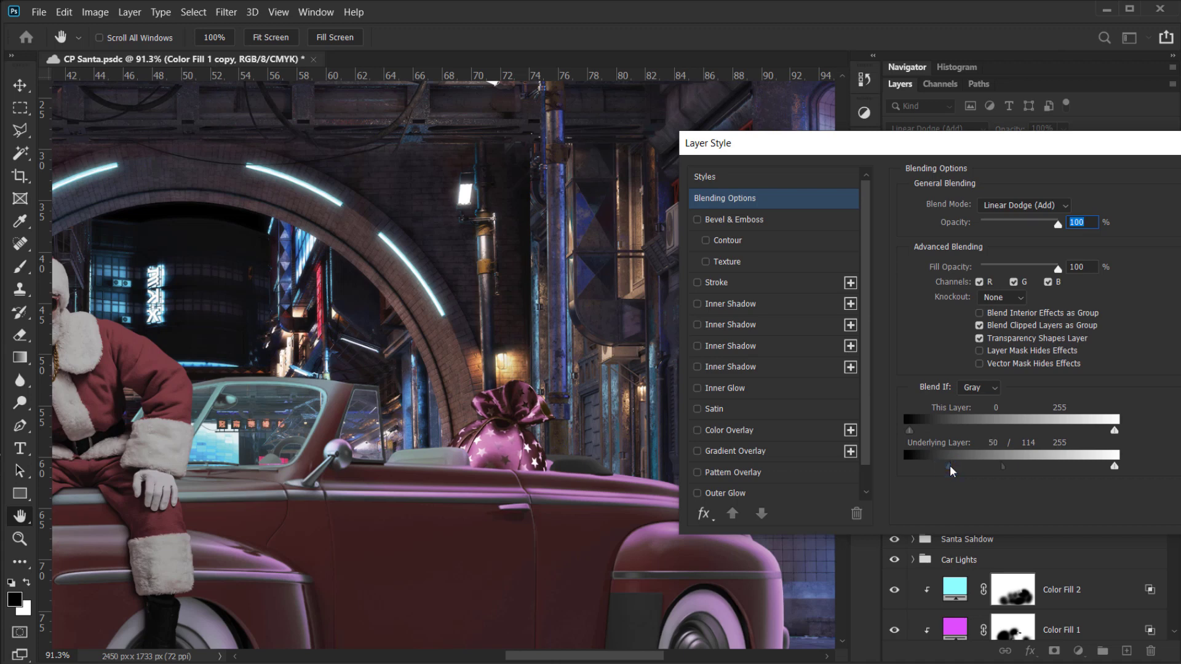
pyautogui.moveTo(1078, 149); pyautogui.dragTo(912, 150)
pyautogui.press('b')
pyautogui.click(1091, 190)
# - Invert Color Fill 1 copy's layer mask to solid black
pyautogui.click(1008, 268)
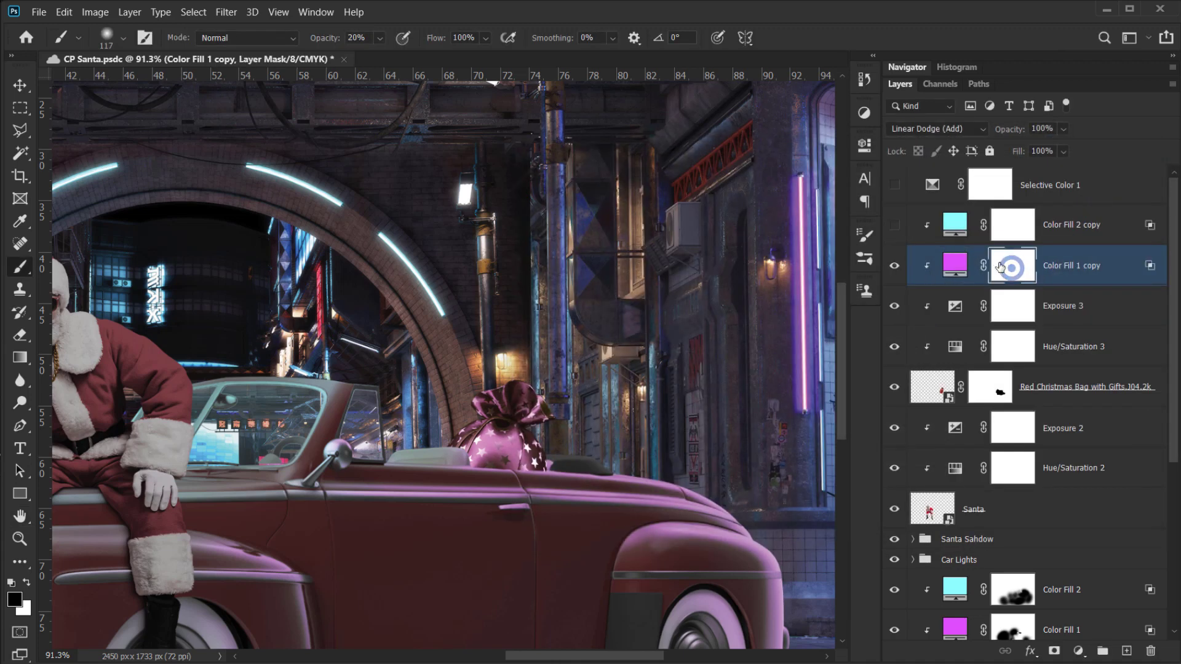
pyautogui.scroll(3, 520, 443)
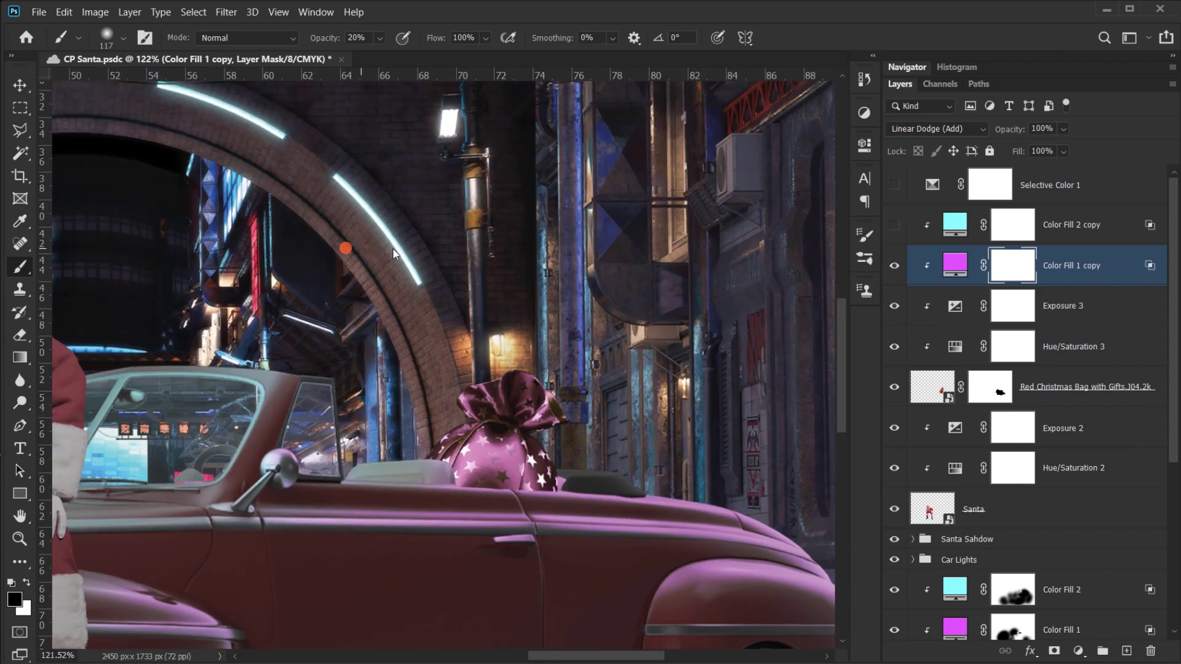
pyautogui.moveTo(394, 254); pyautogui.dragTo(401, 253)
pyautogui.moveTo(554, 341); pyautogui.dragTo(532, 298)
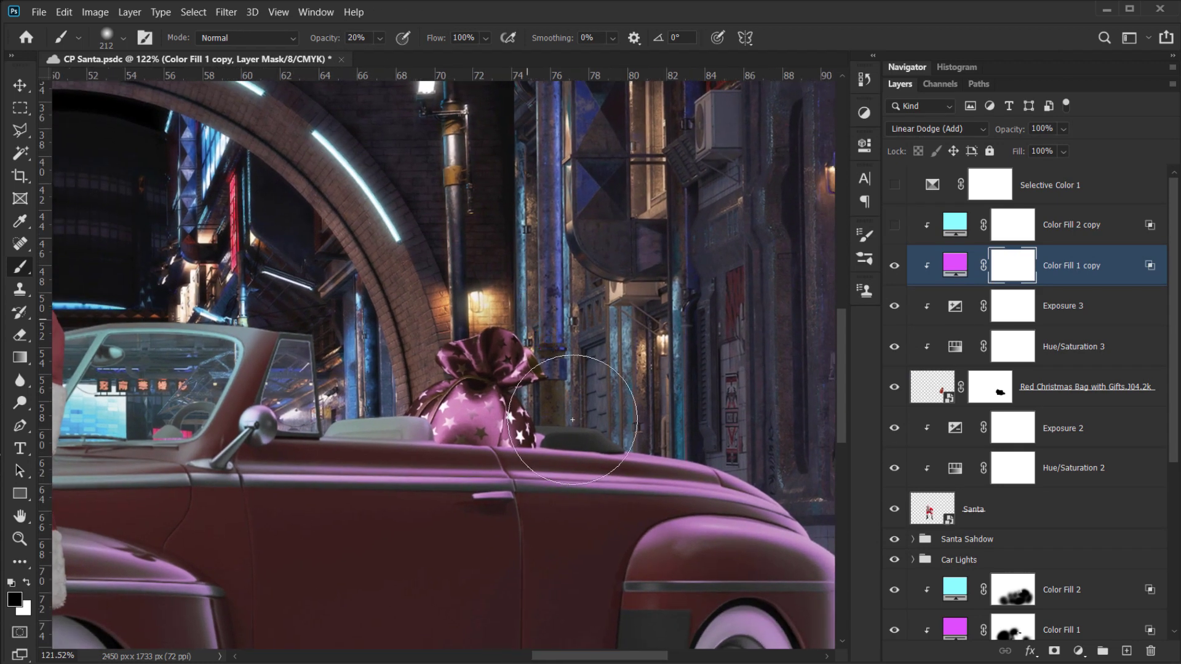
pyautogui.moveTo(581, 425); pyautogui.dragTo(567, 425)
pyautogui.hotkey('ctrl', 'i')
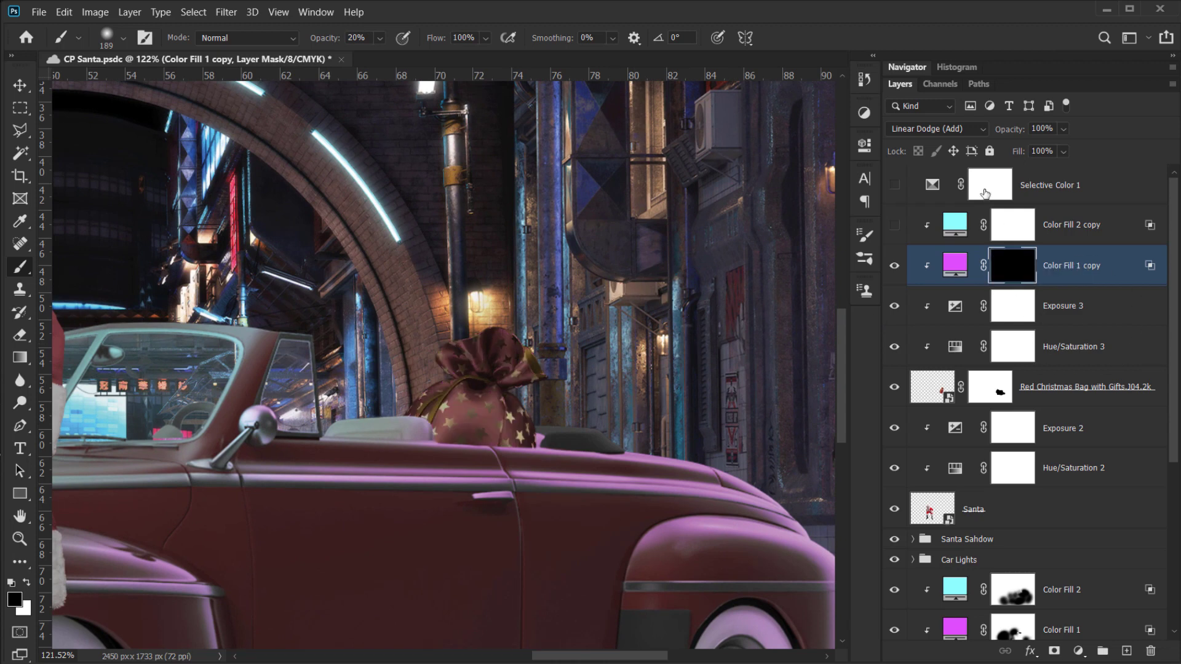
# - Paint white on Color Fill 1 copy's mask over the gift bag's right side with a 168 px brush at 20% opacity, and compare the light
pyautogui.moveTo(560, 385)
pyautogui.mouseDown()
pyautogui.moveTo(559, 358)
pyautogui.moveTo(546, 375)
pyautogui.moveTo(558, 401)
pyautogui.moveTo(541, 359)
pyautogui.moveTo(512, 373)
pyautogui.mouseUp()
pyautogui.press('x')
pyautogui.click(549, 361)
pyautogui.click(554, 381)
pyautogui.click(547, 393)
pyautogui.click(514, 356)
pyautogui.click(508, 366)
pyautogui.click(514, 384)
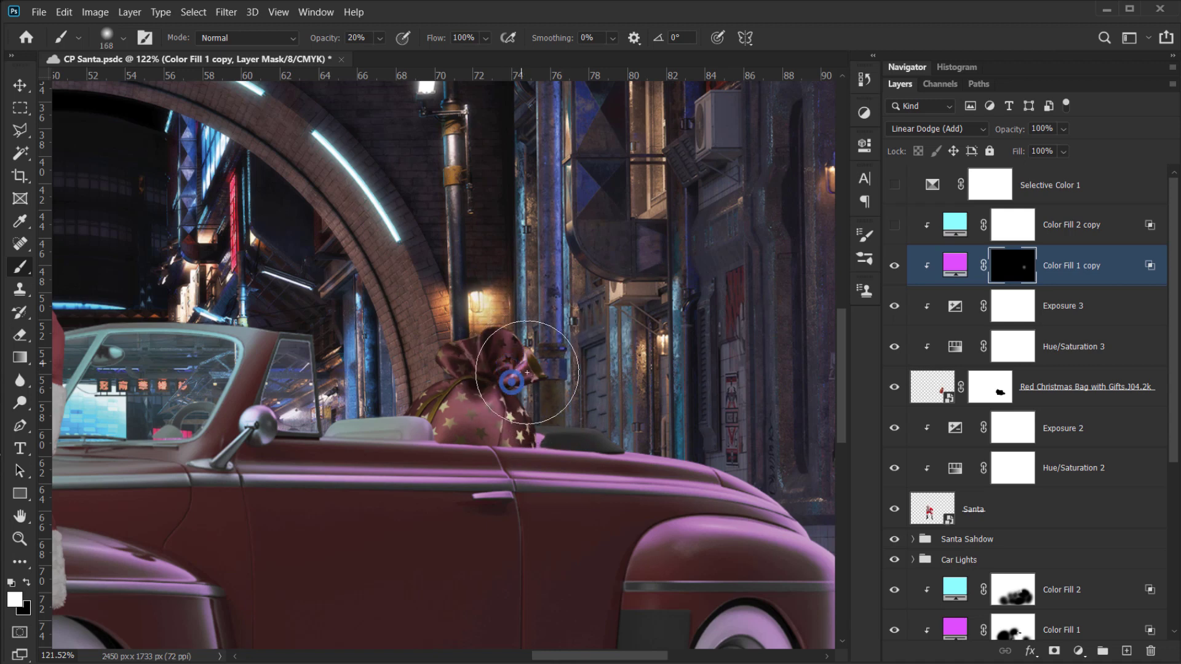
pyautogui.click(530, 389)
pyautogui.click(521, 407)
pyautogui.click(517, 421)
pyautogui.click(518, 389)
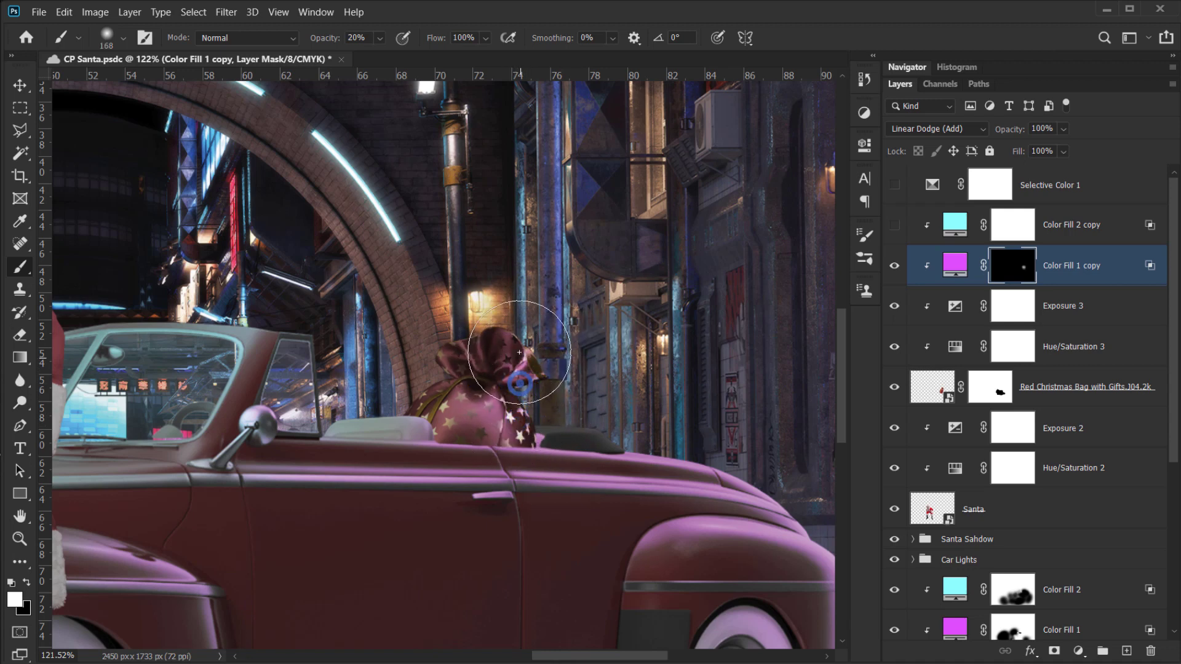
pyautogui.click(510, 348)
pyautogui.click(501, 351)
pyautogui.click(544, 355)
pyautogui.moveTo(508, 367); pyautogui.dragTo(573, 369)
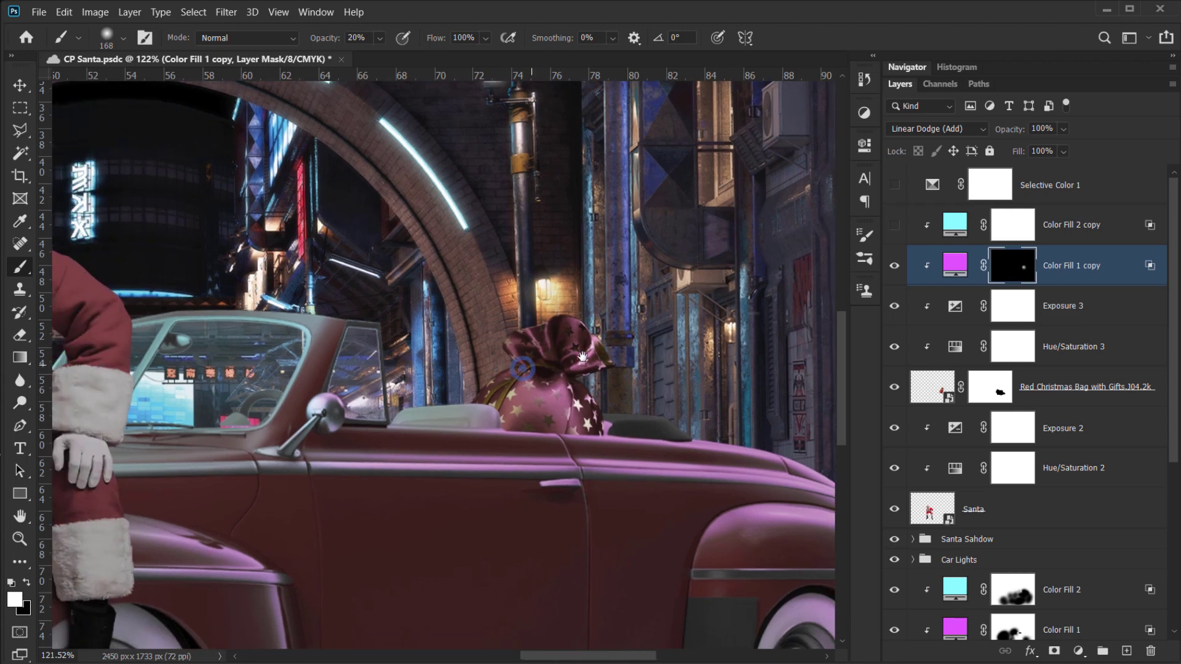
pyautogui.click(894, 269)
pyautogui.click(894, 269)
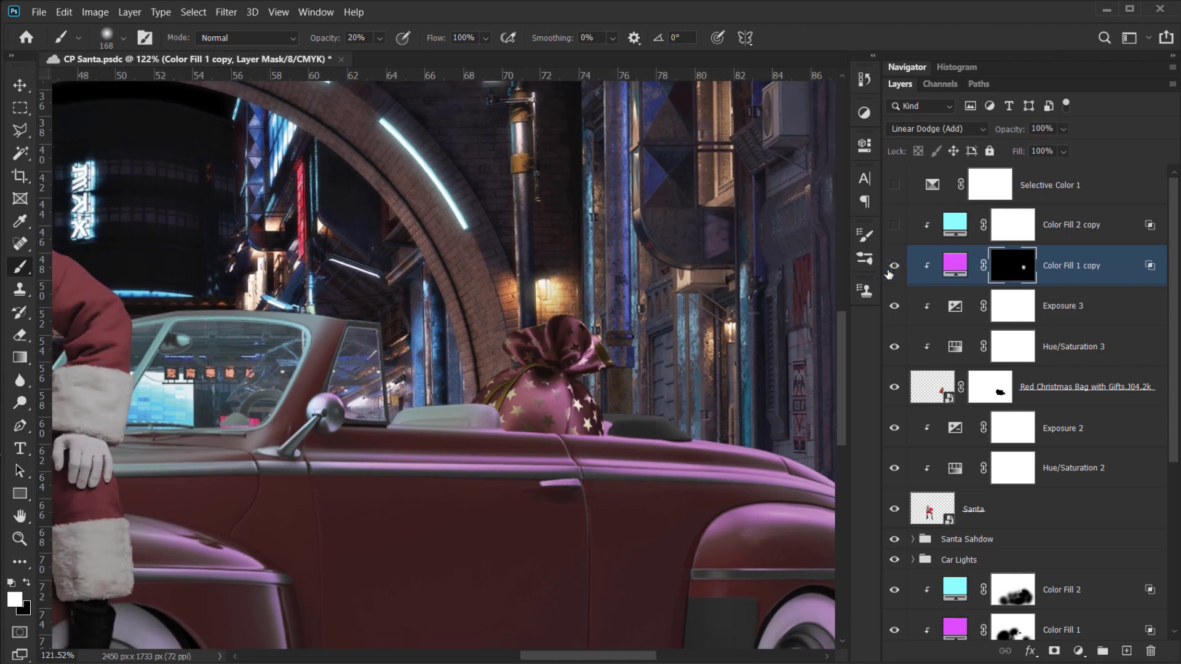
pyautogui.click(894, 269)
pyautogui.click(893, 268)
# - Paint black on Color Fill 1 copy's mask over the gift bag's left side with a 128 px brush, and compare the light
pyautogui.press('[')
pyautogui.press('[')
pyautogui.press('[')
pyautogui.press('[')
pyautogui.press('x')
pyautogui.click(511, 342)
pyautogui.click(511, 350)
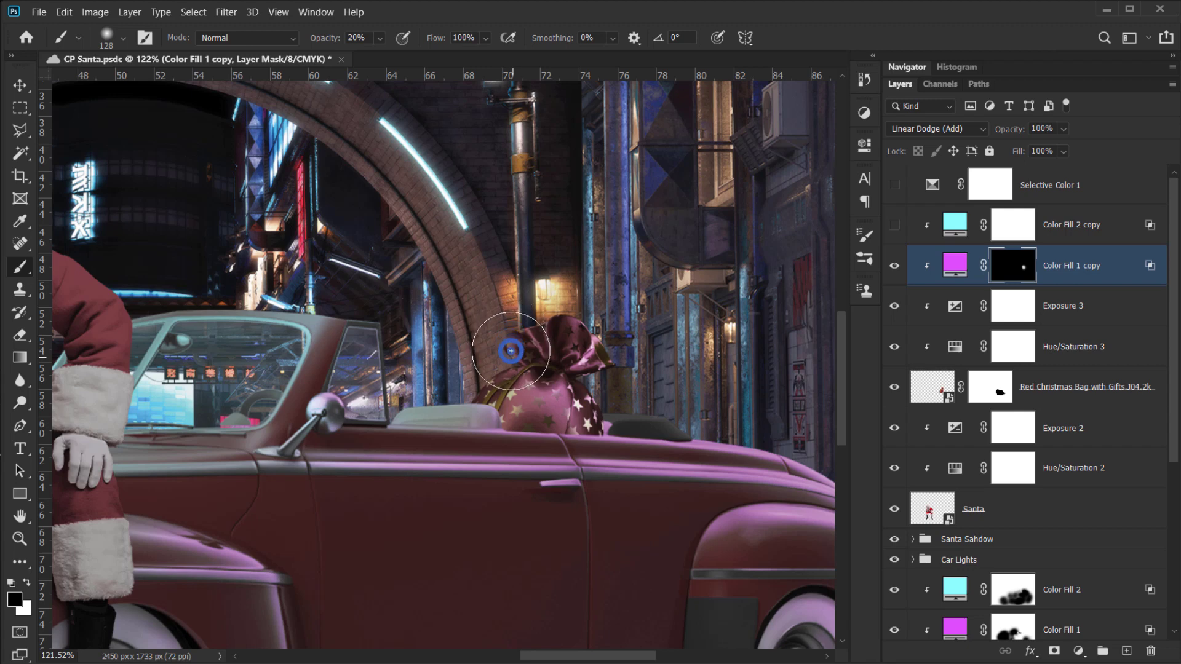
pyautogui.click(507, 375)
pyautogui.scroll(-5, 551, 357)
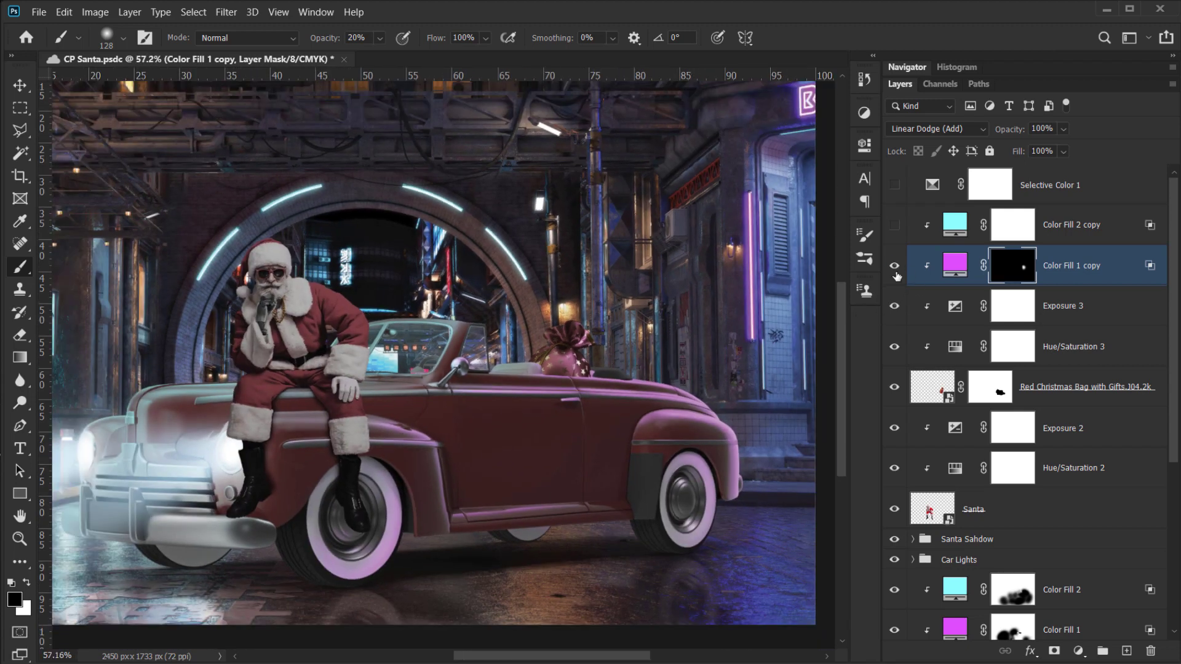
pyautogui.click(894, 268)
pyautogui.click(895, 269)
# - Show Color Fill 2 copy and change its blend mode to Linear Dodge (Add)
pyautogui.scroll(4, 558, 368)
pyautogui.moveTo(558, 367); pyautogui.dragTo(522, 384)
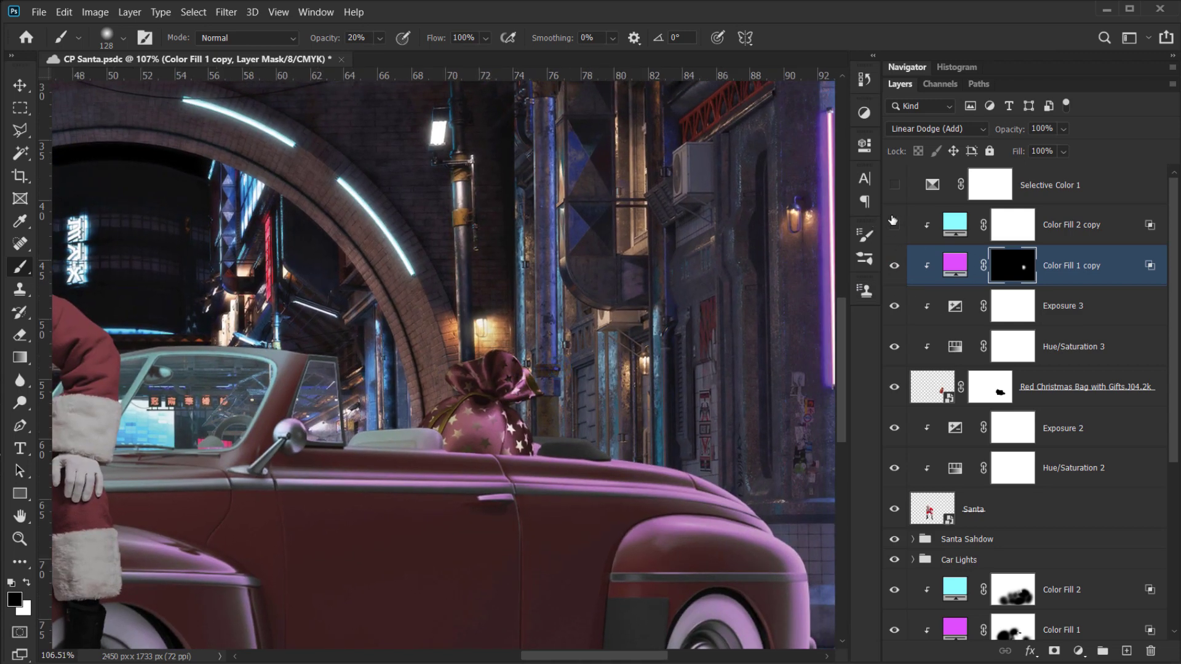
pyautogui.click(894, 225)
pyautogui.click(1109, 241)
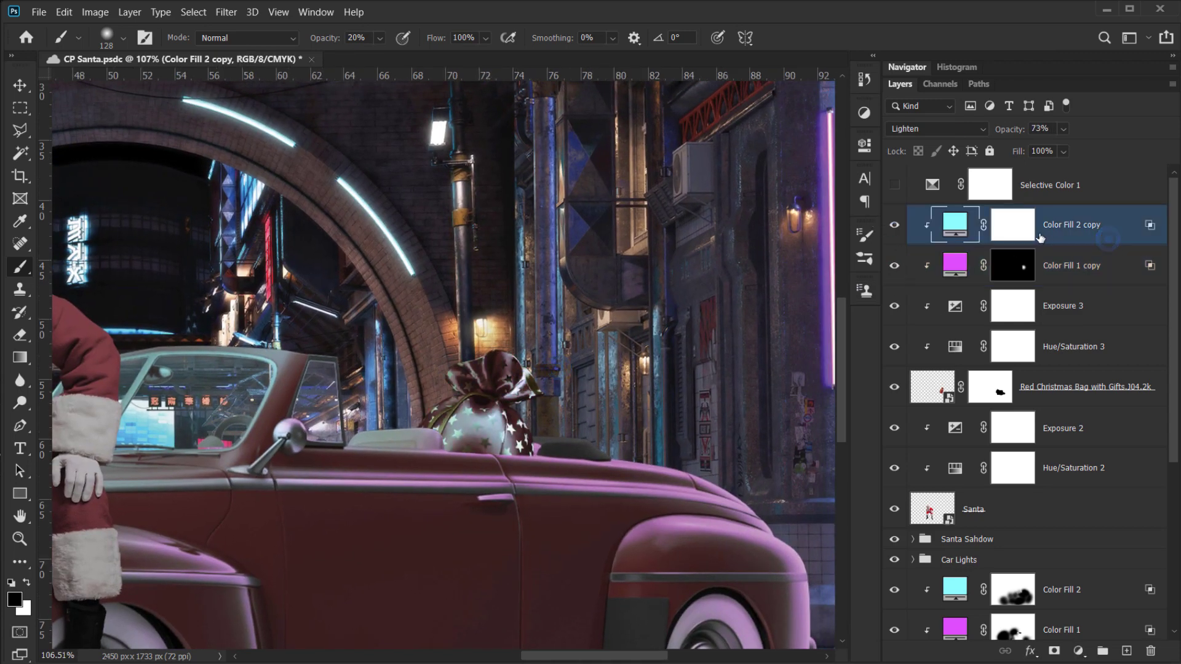
pyautogui.click(909, 129)
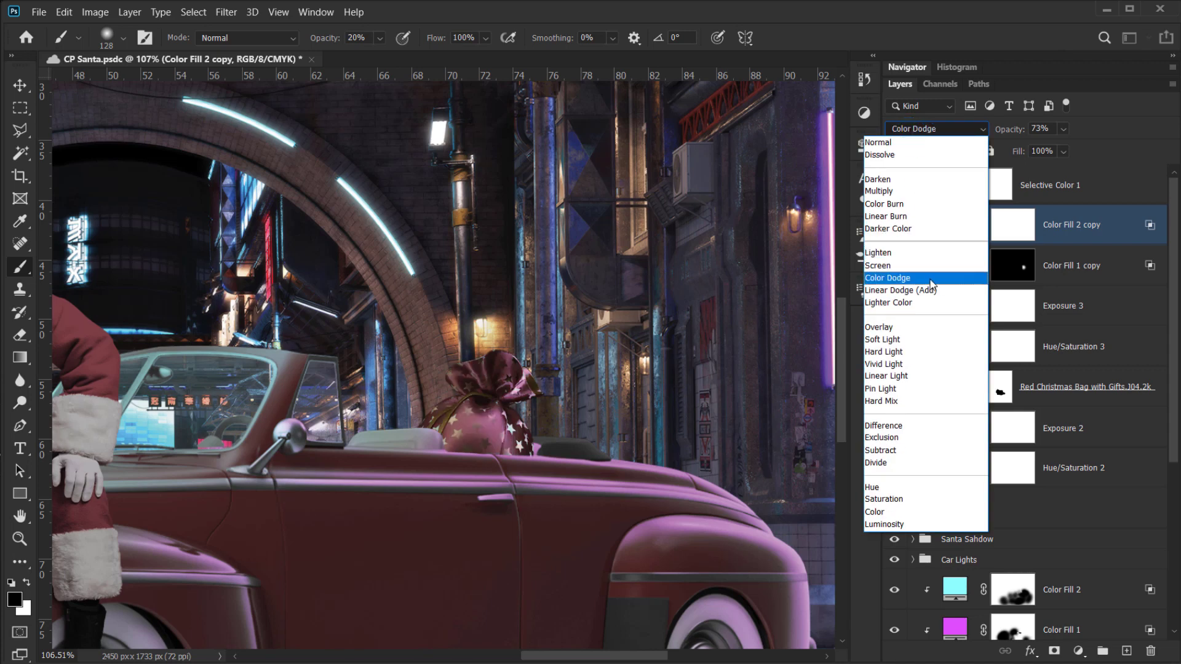
pyautogui.click(925, 290)
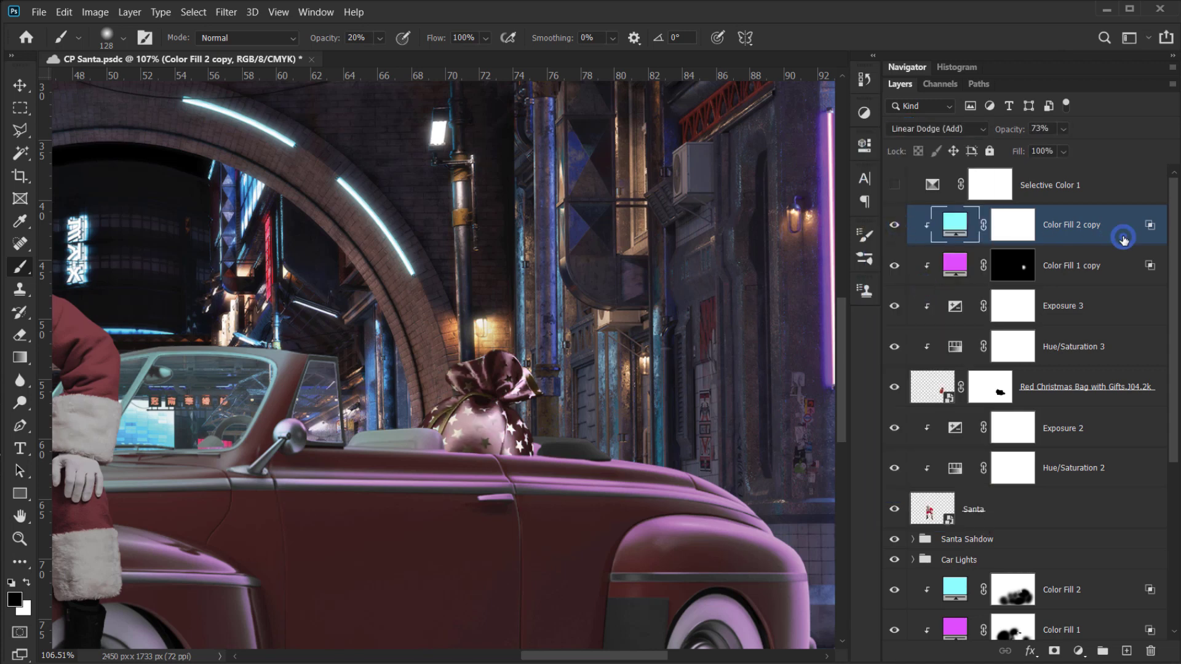
# - Set Color Fill 2 copy's Blend If Underlying Layer shadow range to 37 / 128
pyautogui.doubleClick(1123, 239)
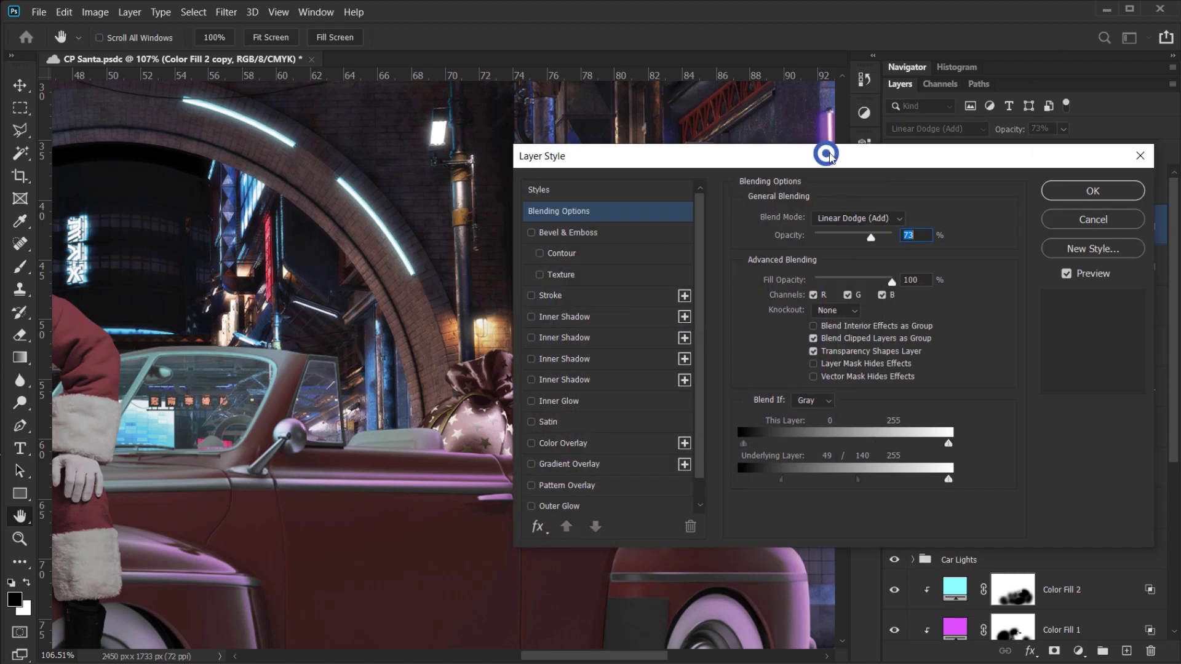
pyautogui.moveTo(825, 155); pyautogui.dragTo(982, 127)
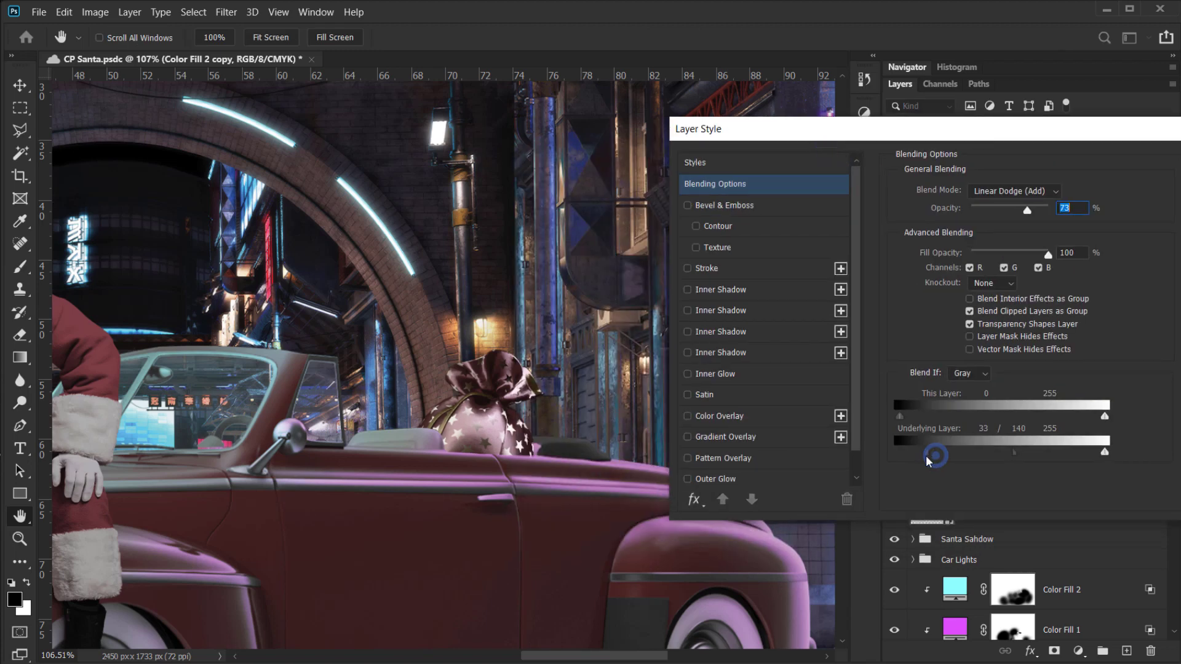
pyautogui.moveTo(926, 456); pyautogui.dragTo(1004, 457)
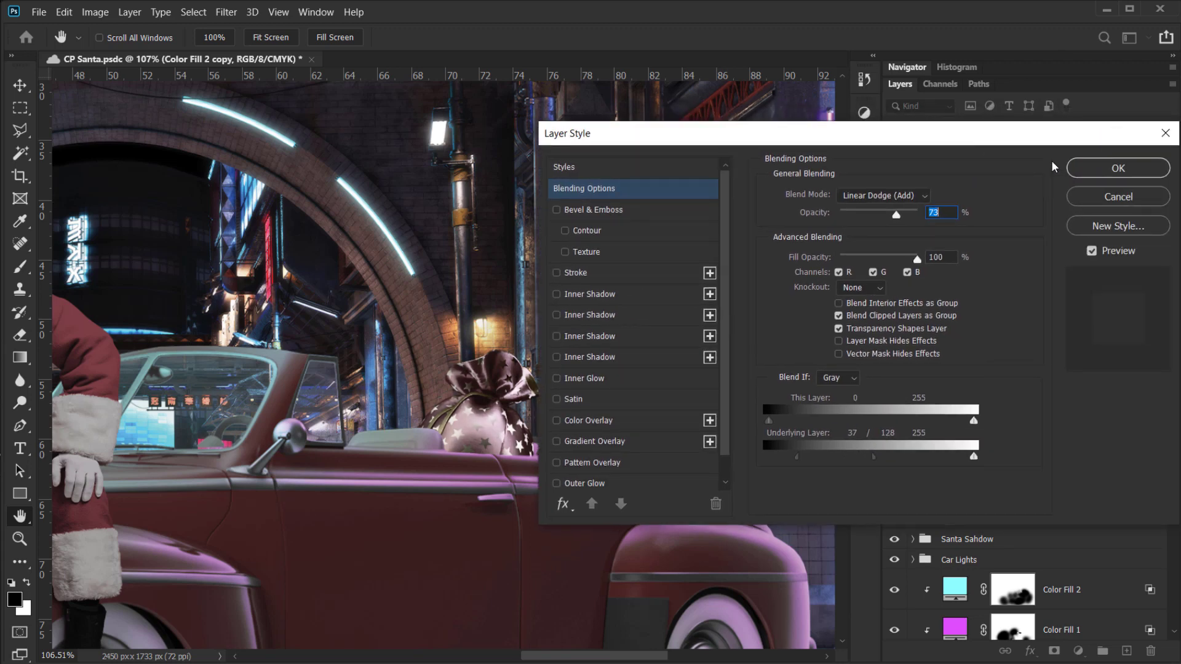
pyautogui.click(1112, 165)
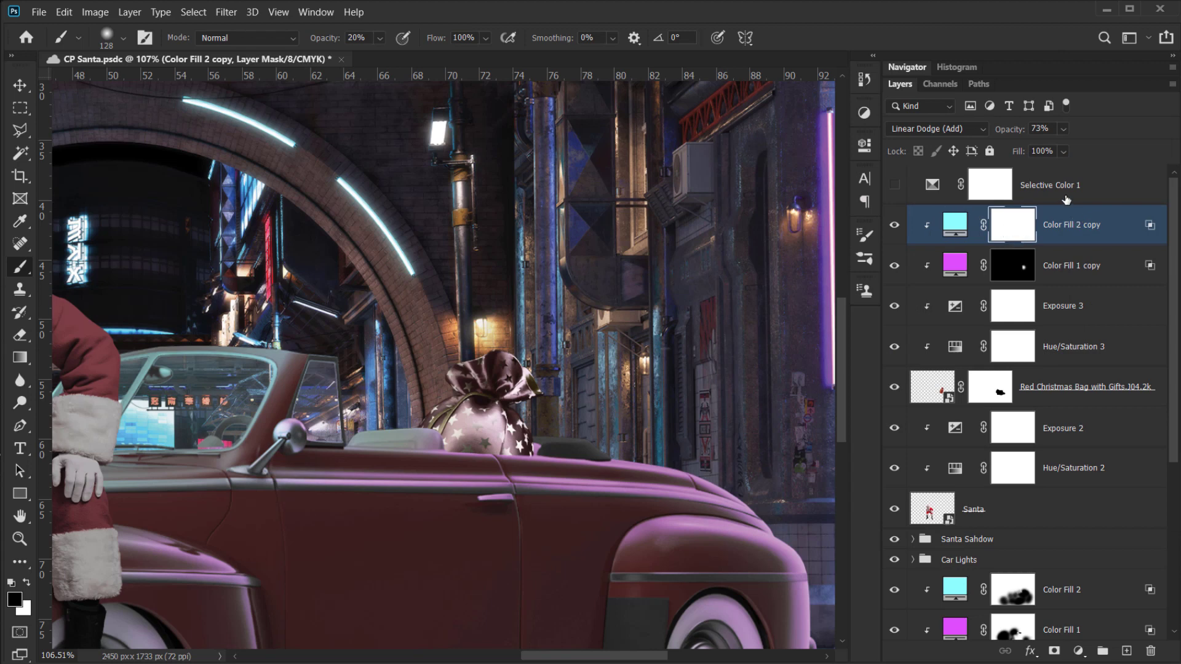
# - Invert Color Fill 2 copy's mask to black, paint white over the gift bag's left side with a 171 px brush, and compare the cyan light
pyautogui.hotkey('ctrl', 'i')
pyautogui.press('x')
pyautogui.moveTo(490, 335)
pyautogui.mouseDown()
pyautogui.moveTo(508, 335)
pyautogui.moveTo(464, 354)
pyautogui.moveTo(470, 332)
pyautogui.moveTo(473, 368)
pyautogui.mouseUp()
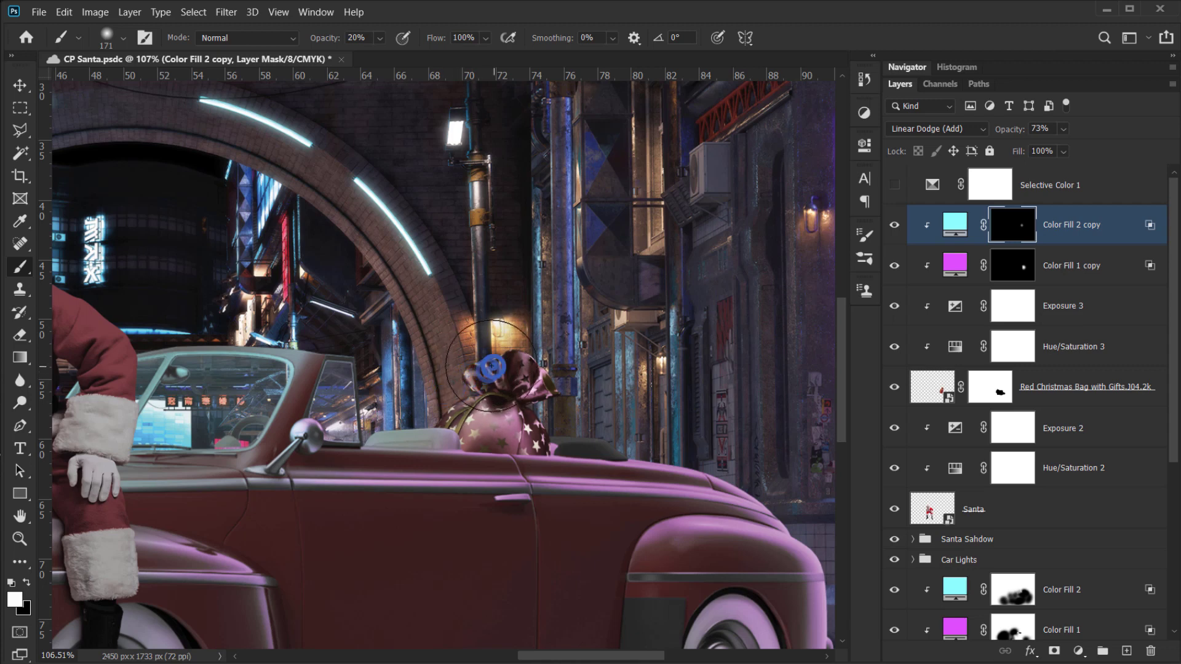
pyautogui.scroll(-6, 496, 359)
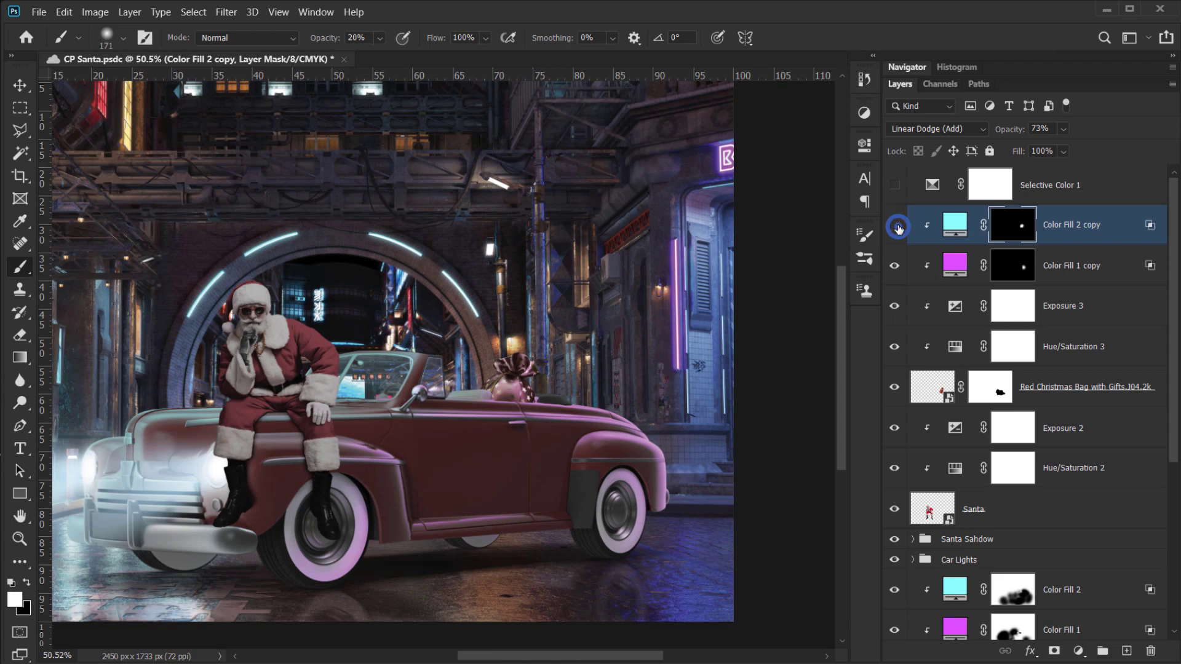
pyautogui.click(898, 227)
pyautogui.click(898, 228)
pyautogui.scroll(5, 590, 329)
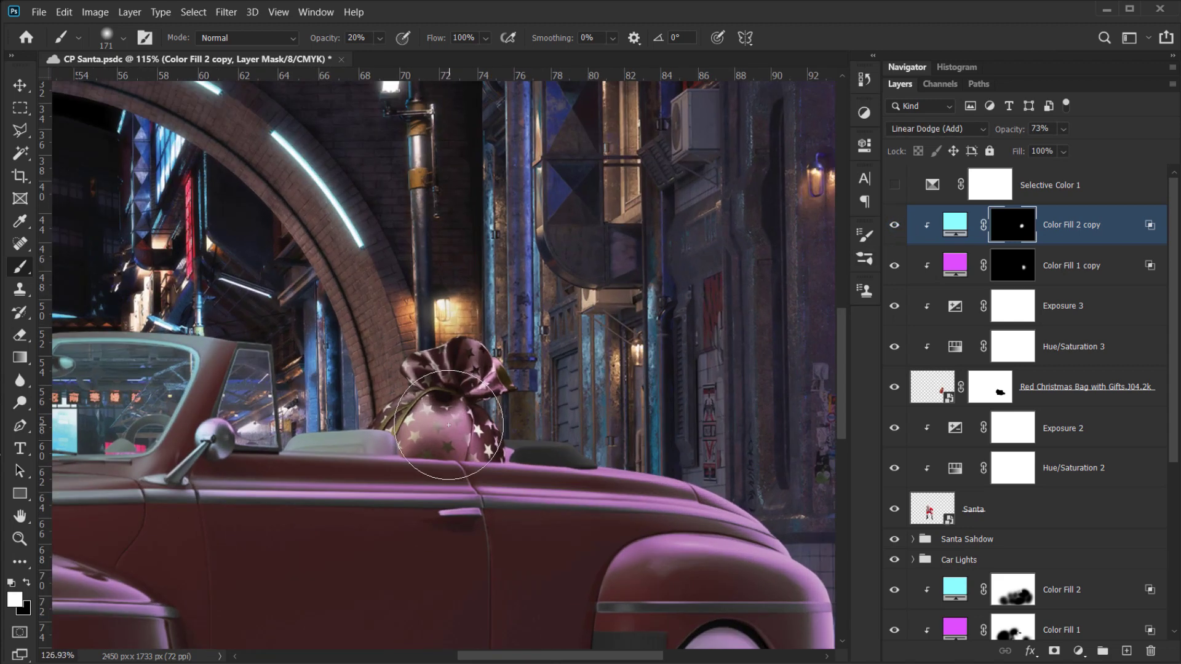
# - Paint black on Color Fill 2 copy's mask over the middle of the gift bag with a 128 px brush
pyautogui.press('x')
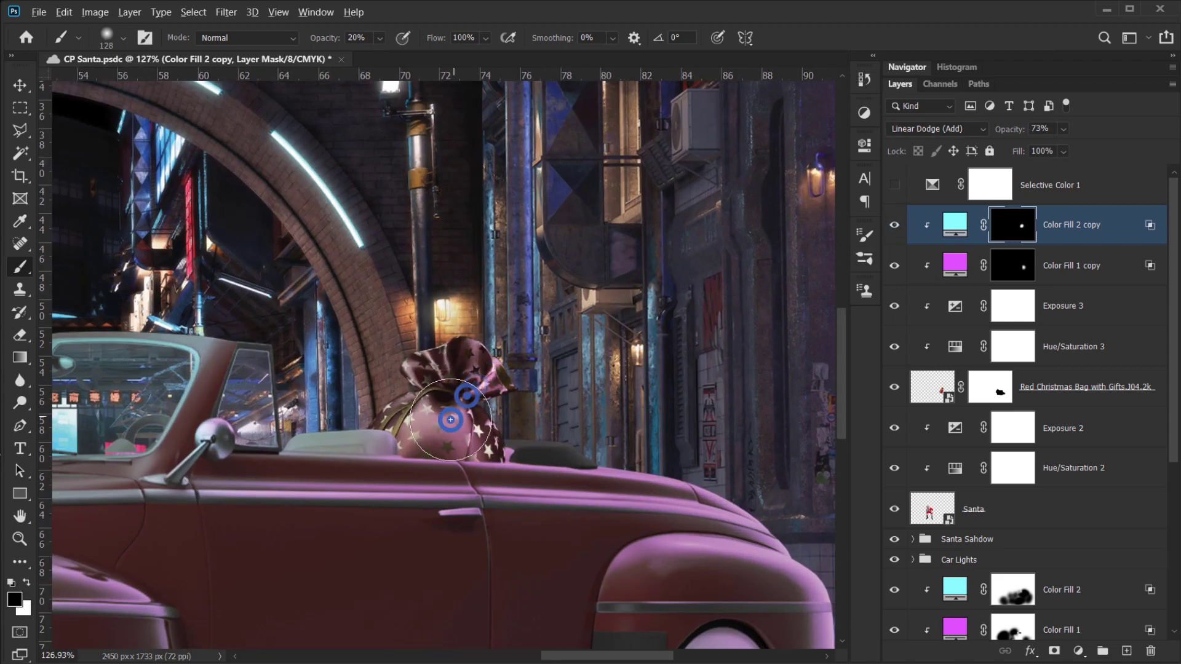
pyautogui.scroll(-5, 452, 425)
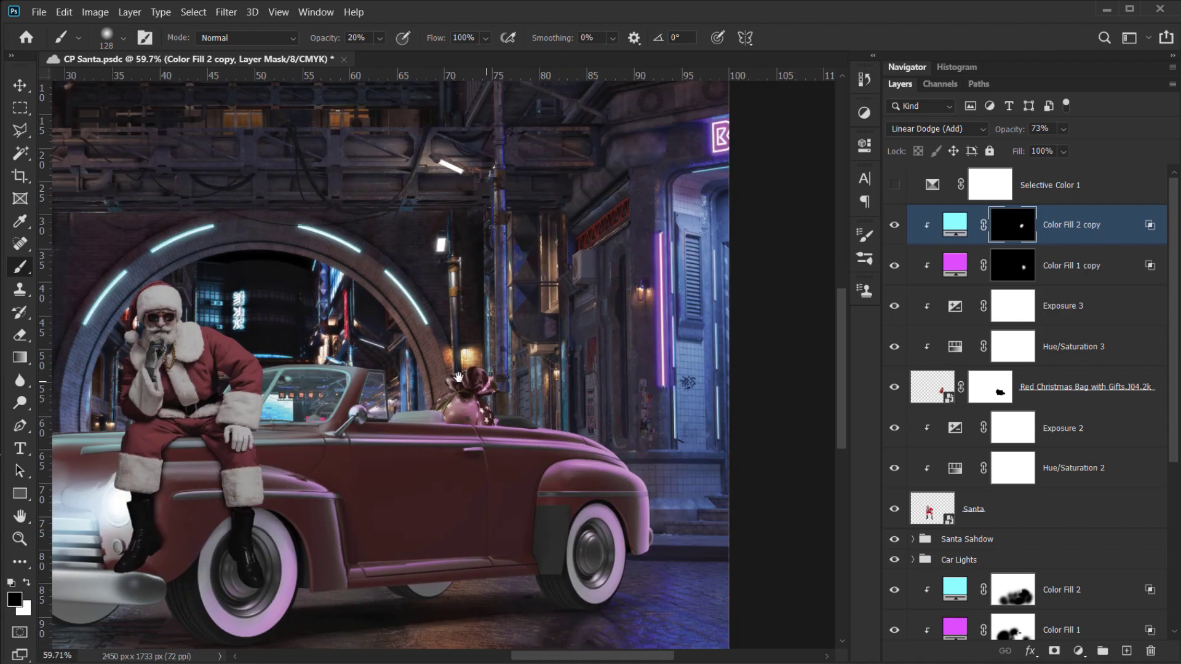
pyautogui.moveTo(421, 391); pyautogui.dragTo(502, 385)
pyautogui.scroll(-3, 502, 386)
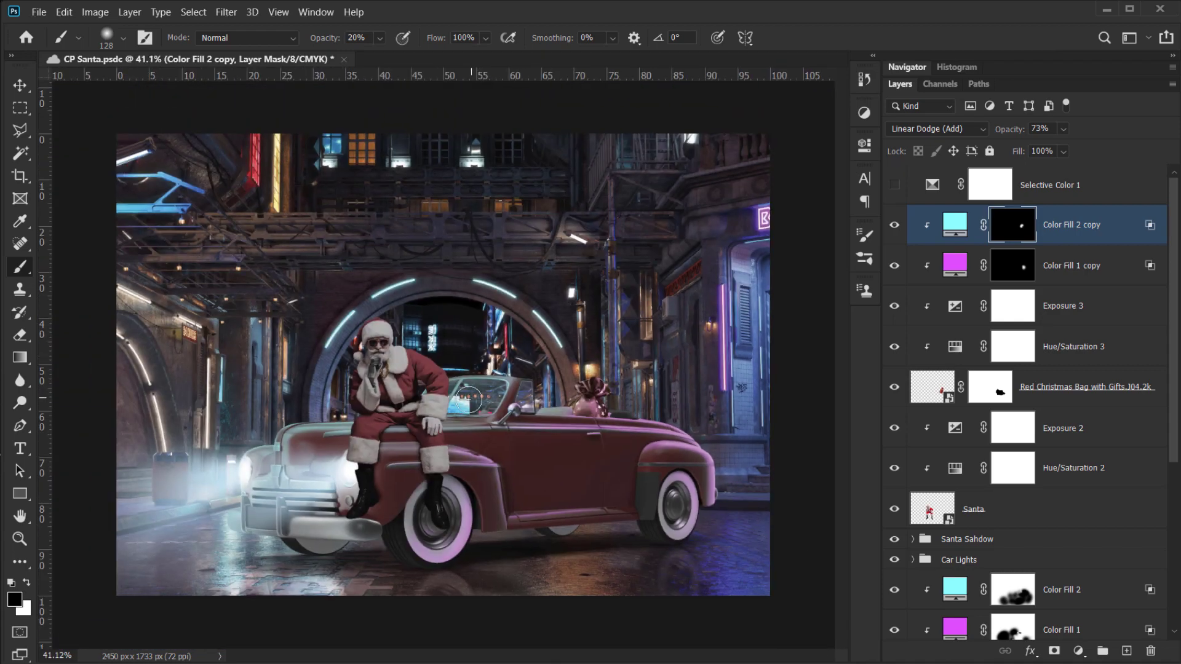
# - Examine the lighting on Santa against the car and the neon-lit arch behind him
pyautogui.scroll(3, 463, 389)
pyautogui.moveTo(513, 381)
pyautogui.mouseDown()
pyautogui.moveTo(481, 353)
pyautogui.moveTo(445, 365)
pyautogui.mouseUp()
pyautogui.scroll(2, 388, 386)
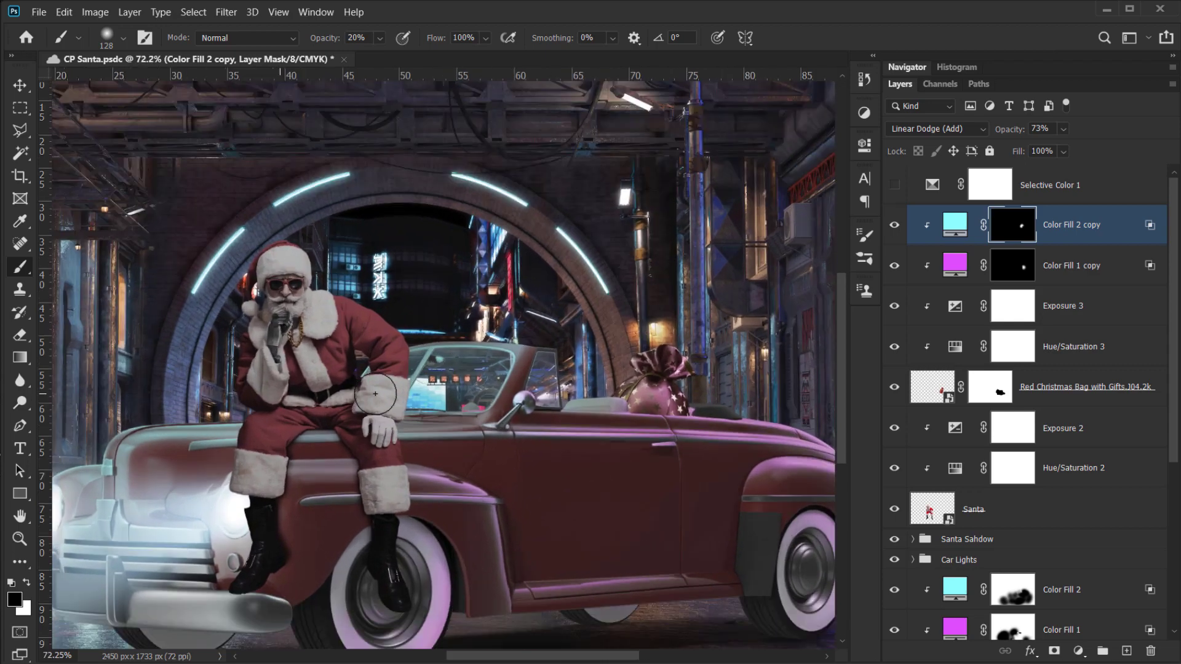
pyautogui.scroll(3, 387, 386)
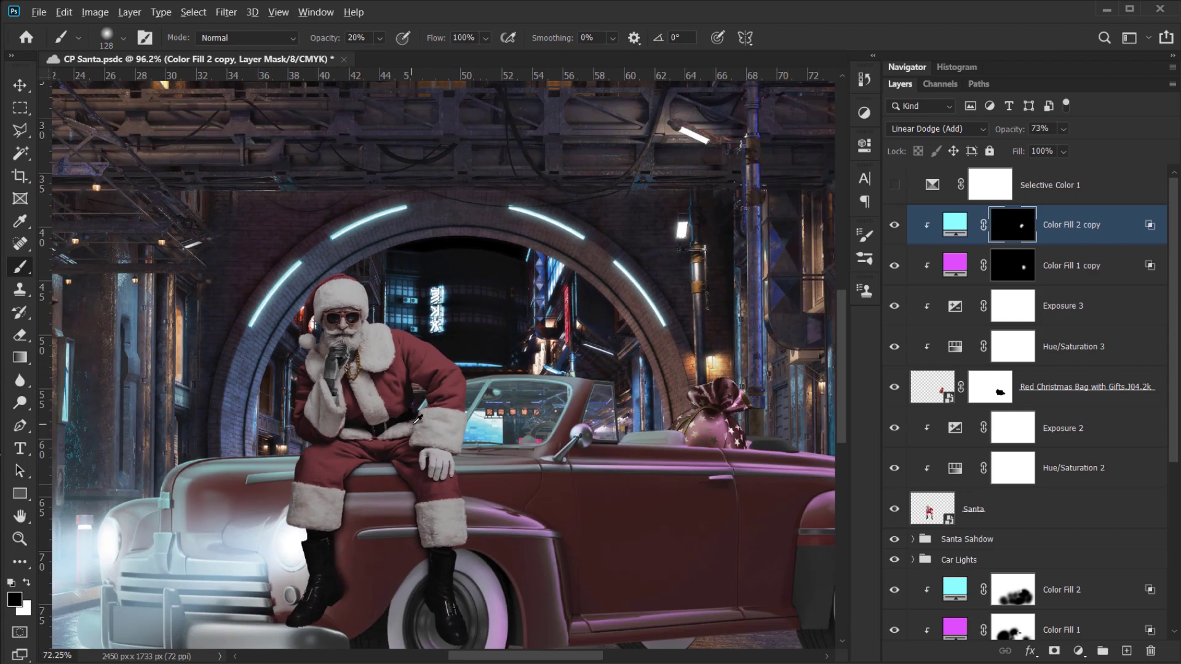
pyautogui.scroll(-2, 415, 423)
pyautogui.moveTo(385, 400); pyautogui.dragTo(403, 361)
pyautogui.scroll(2, 403, 361)
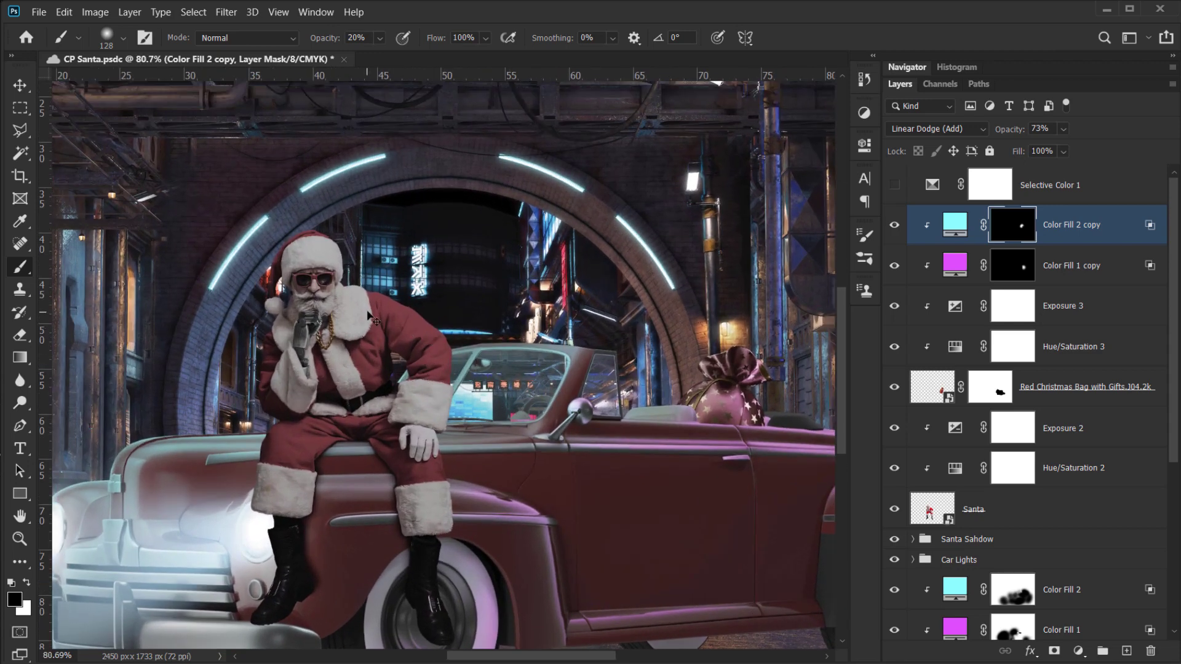
pyautogui.moveTo(530, 392)
pyautogui.mouseDown()
pyautogui.moveTo(578, 386)
pyautogui.moveTo(473, 387)
pyautogui.mouseUp()
# - Duplicate Color Fill 1 copy and Color Fill 2 copy to directly above Santa's Exposure 2 layer
pyautogui.scroll(-3, 972, 391)
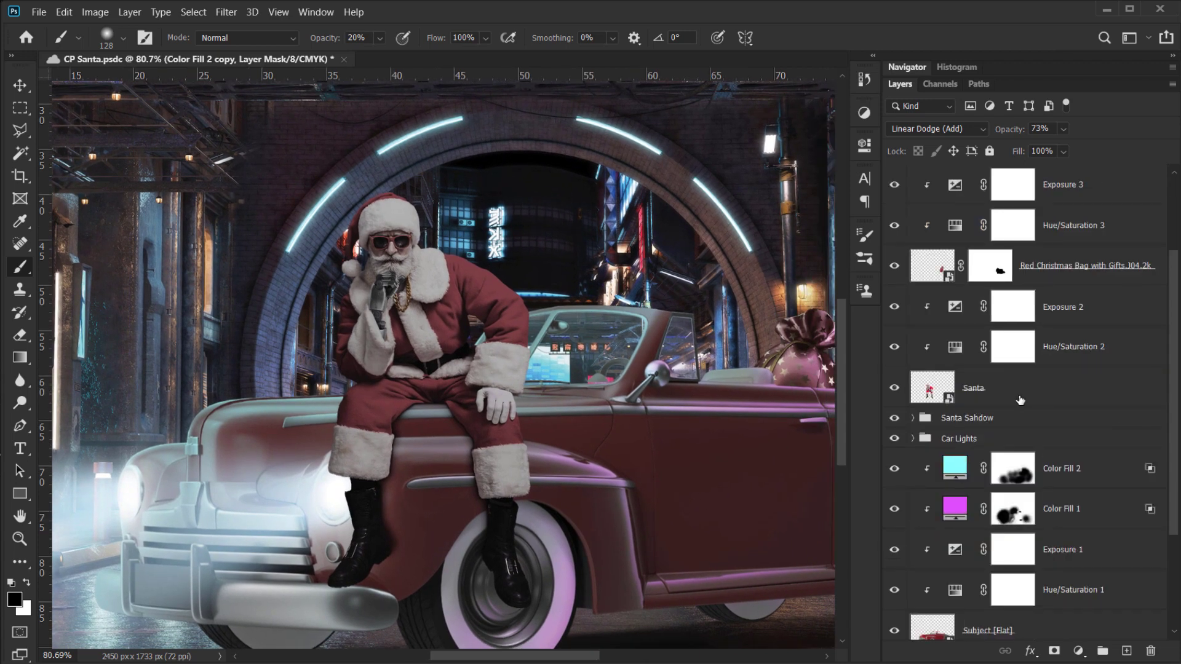
pyautogui.click(990, 393)
pyautogui.scroll(2, 981, 400)
pyautogui.scroll(1, 1039, 375)
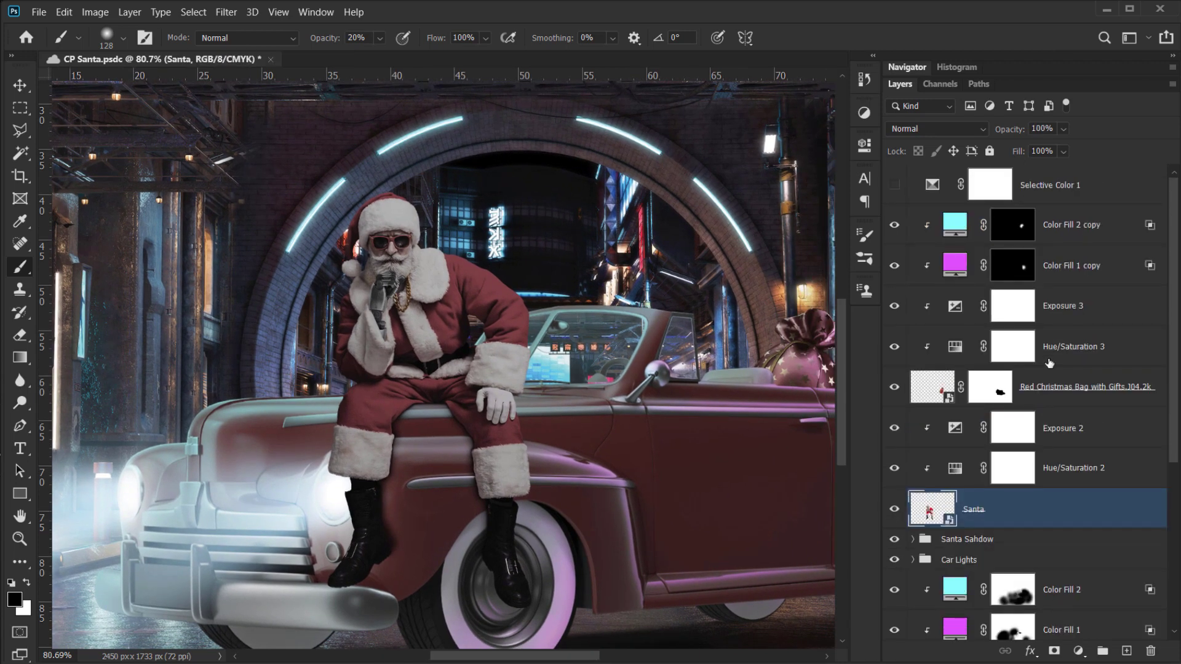
pyautogui.scroll(-3, 416, 412)
pyautogui.click(1075, 263)
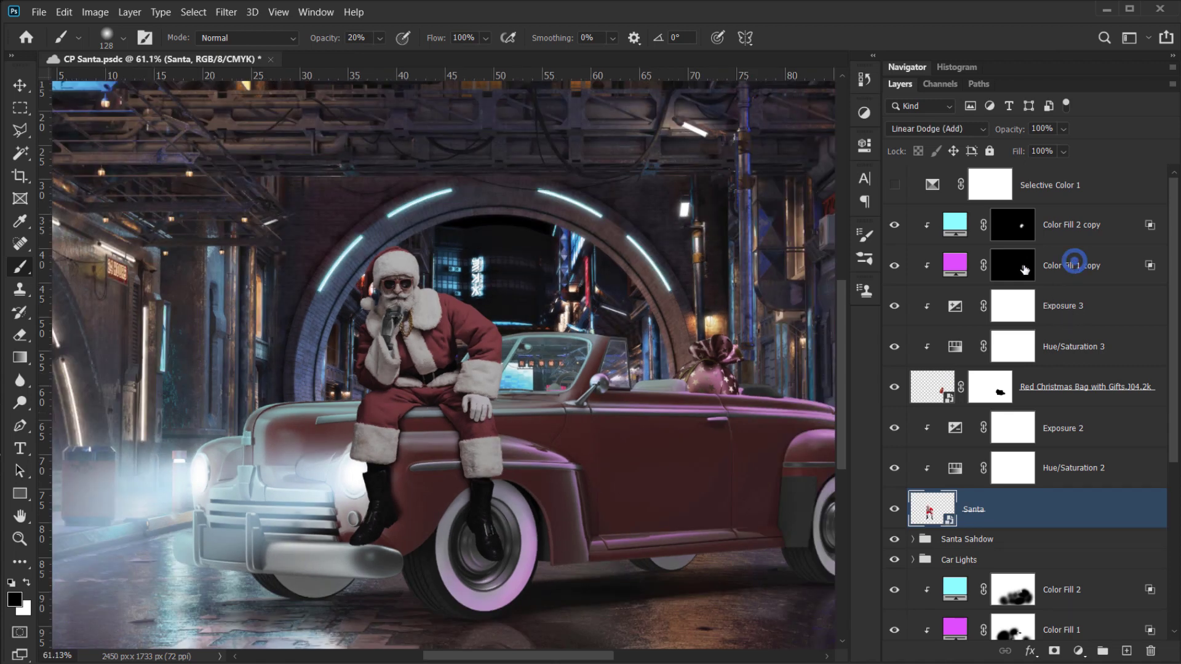
pyautogui.keyDown('shift'); pyautogui.click(1070, 225); pyautogui.keyUp('shift')
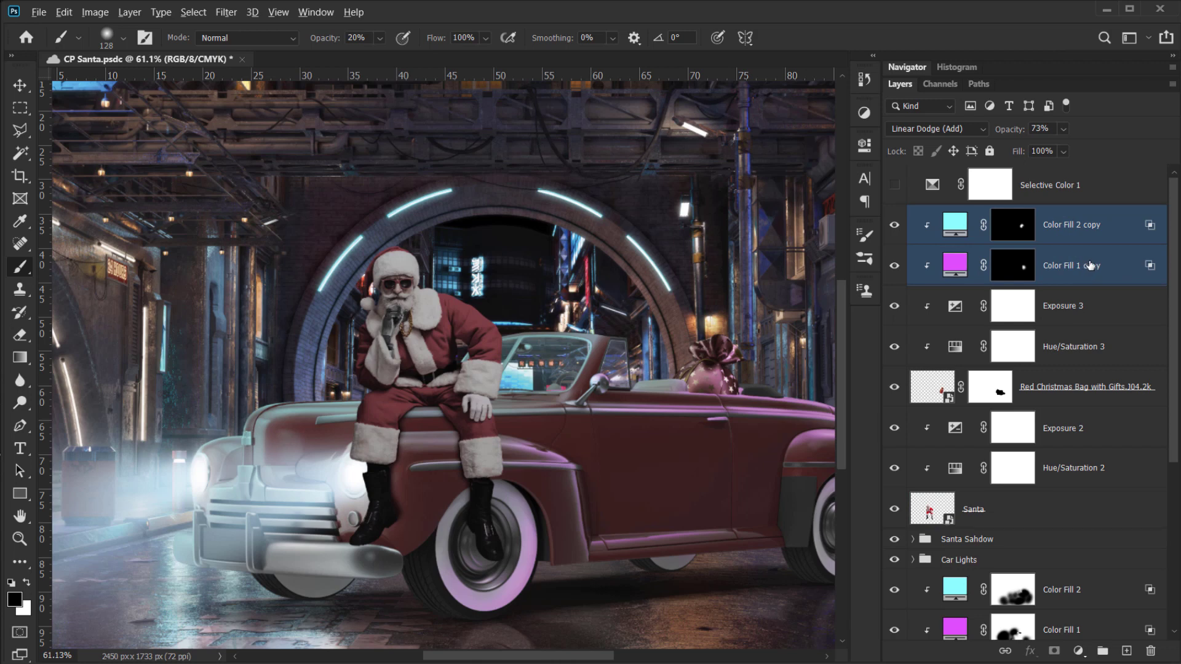
pyautogui.moveTo(1089, 265); pyautogui.dragTo(1070, 427)
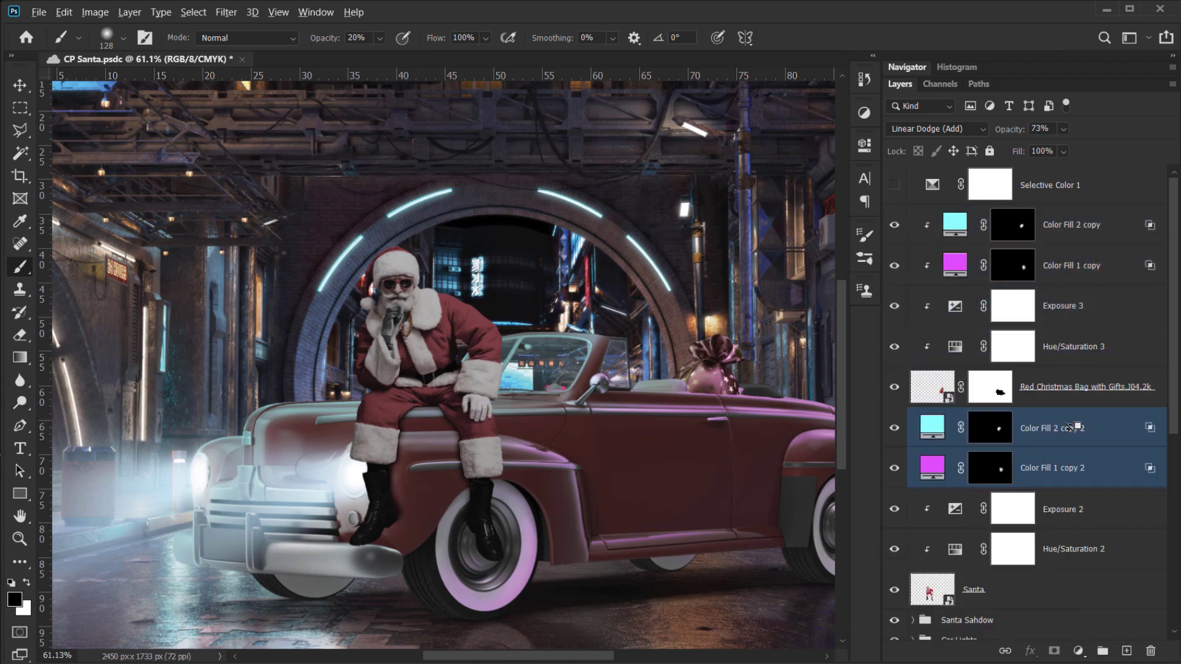
# - Clip Color Fill 1 copy 2 and Color Fill 2 copy 2 to Santa and fill both layers' masks with black
pyautogui.keyDown('alt'); pyautogui.click(1090, 485); pyautogui.keyUp('alt')
pyautogui.keyDown('alt'); pyautogui.click(1092, 447); pyautogui.keyUp('alt')
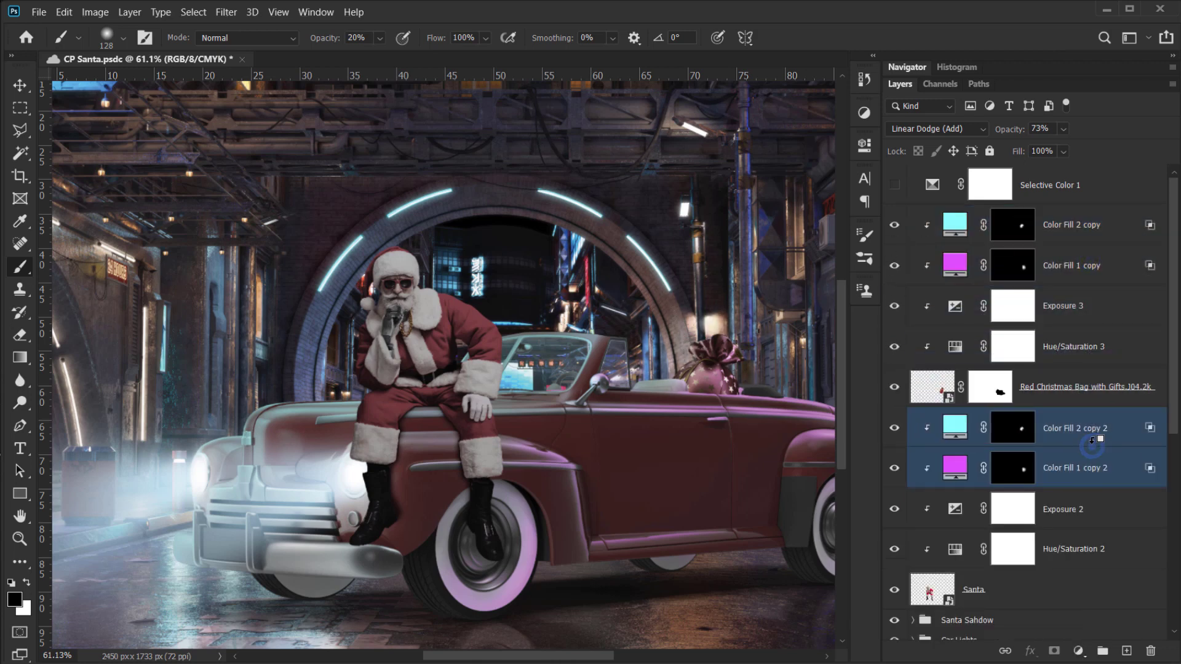
pyautogui.click(1012, 430)
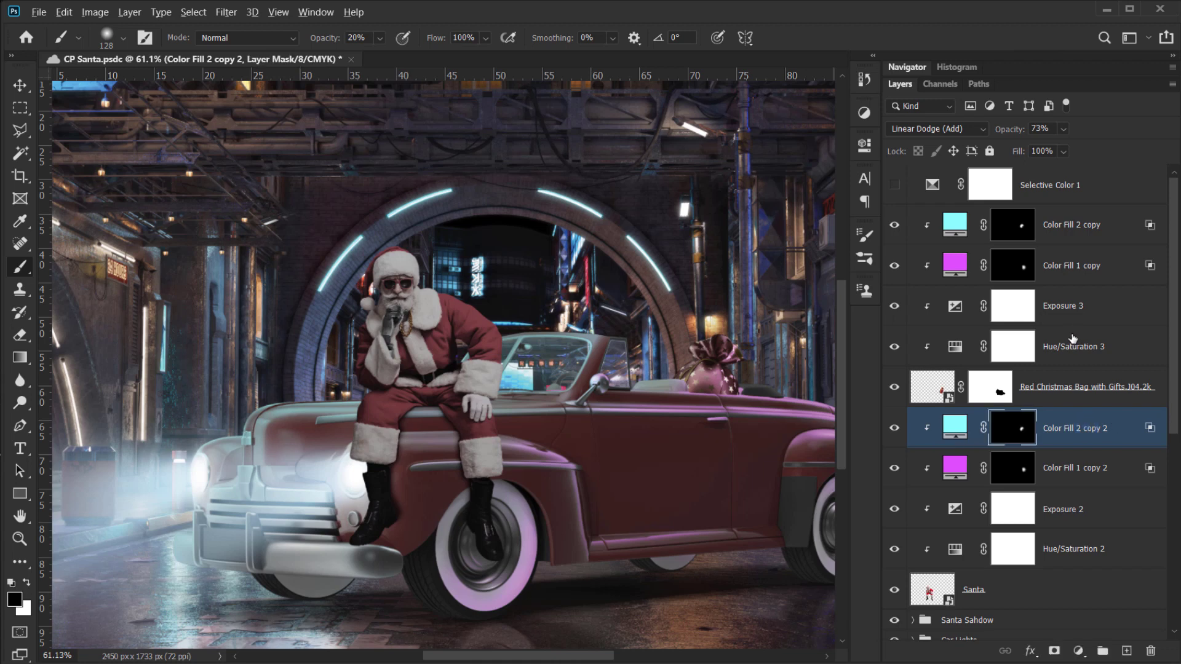
pyautogui.click(1007, 473)
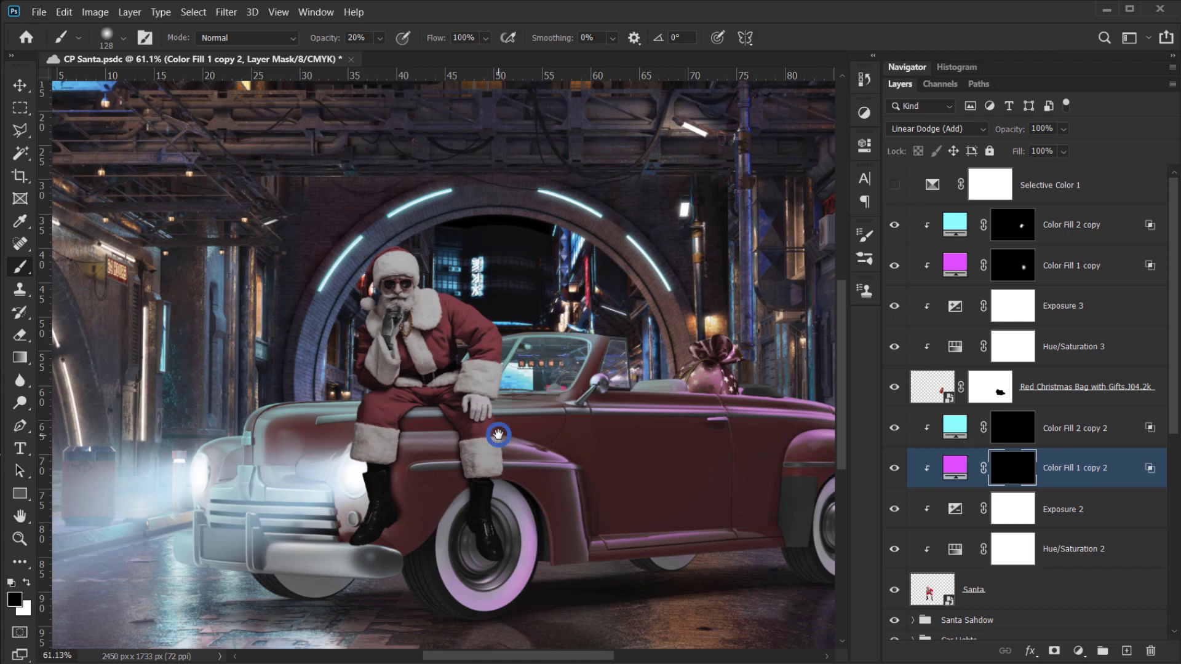
pyautogui.moveTo(497, 435); pyautogui.dragTo(447, 453)
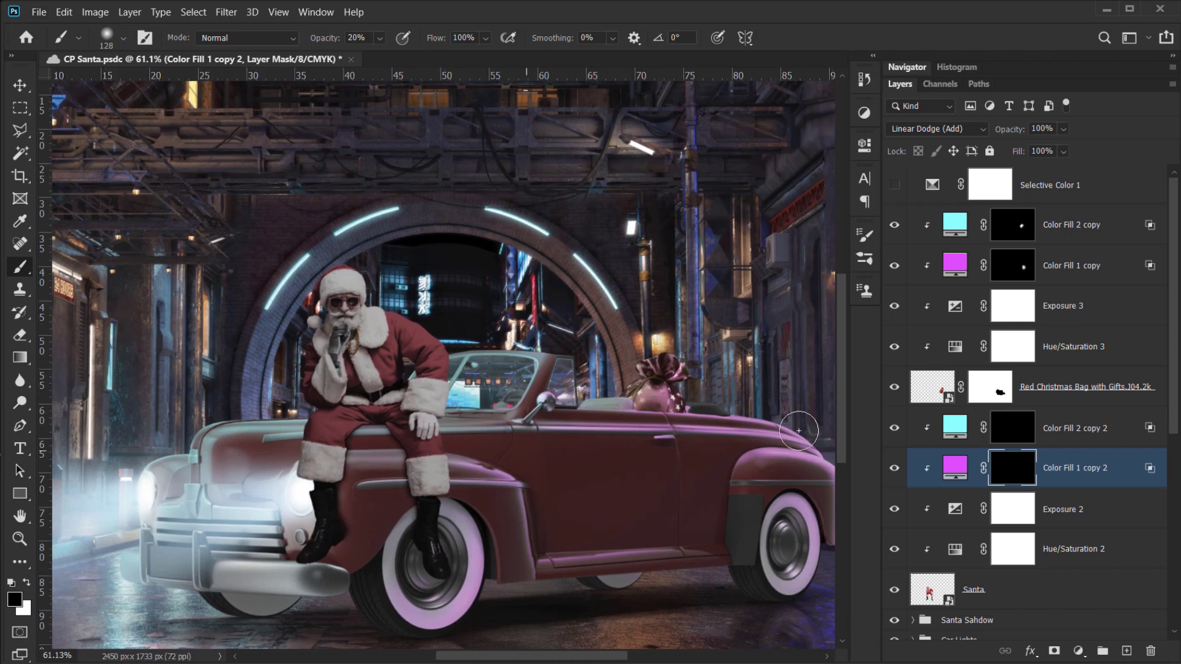
# - Hide Color Fill 2 copy 2, preview the unmasked magenta, and paint it into Color Fill 1 copy 2's mask over Santa's car-facing side and legs
pyautogui.keyDown('shift'); pyautogui.click(1010, 469); pyautogui.keyUp('shift')
pyautogui.keyDown('shift'); pyautogui.click(1011, 470); pyautogui.keyUp('shift')
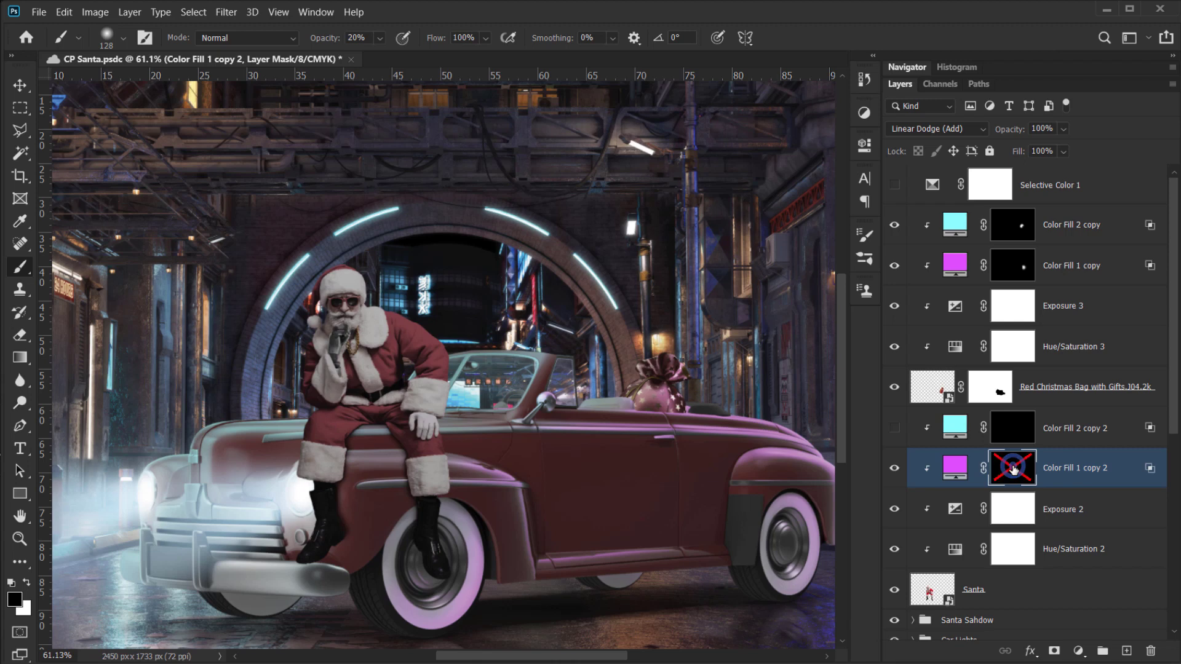
pyautogui.keyDown('shift'); pyautogui.click(1012, 470); pyautogui.keyUp('shift')
pyautogui.keyDown('shift'); pyautogui.click(1011, 469); pyautogui.keyUp('shift')
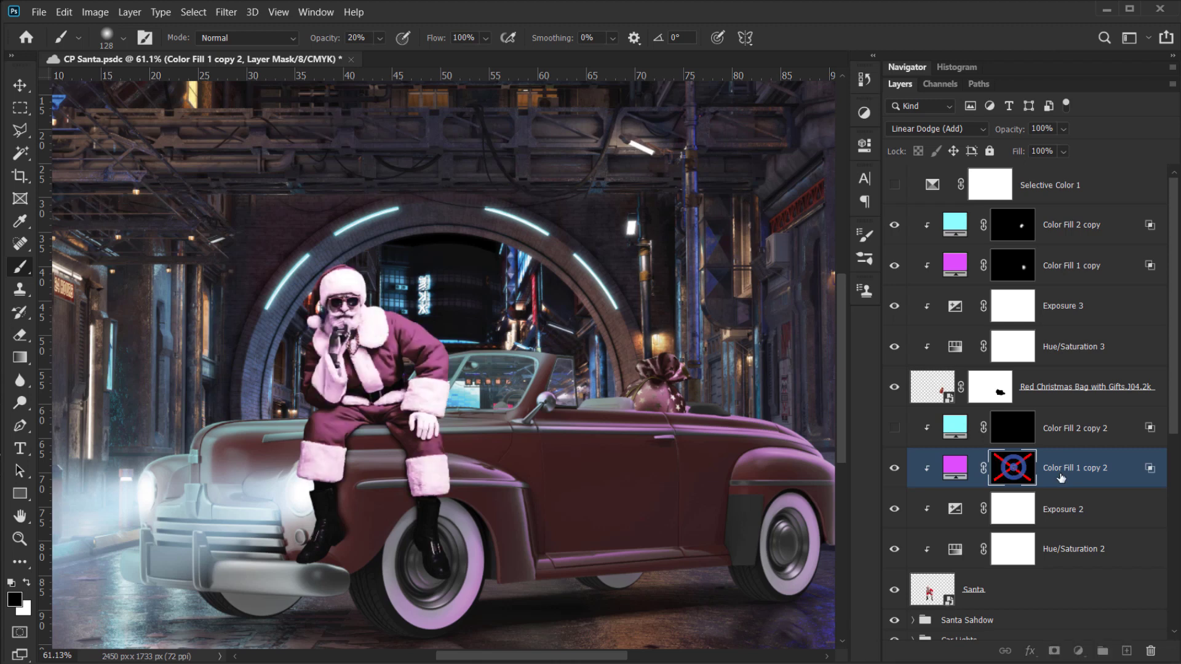
pyautogui.keyDown('shift'); pyautogui.click(1012, 470); pyautogui.keyUp('shift')
pyautogui.moveTo(469, 374); pyautogui.dragTo(492, 374)
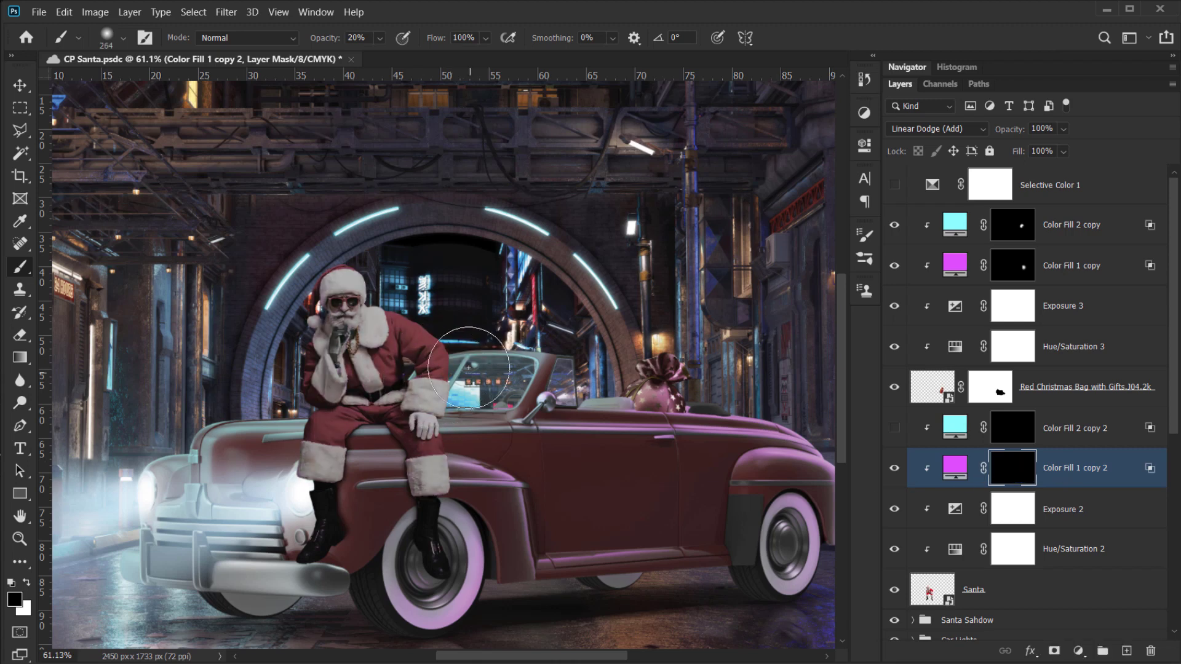
pyautogui.moveTo(452, 319)
pyautogui.mouseDown()
pyautogui.moveTo(421, 302)
pyautogui.moveTo(453, 318)
pyautogui.moveTo(417, 317)
pyautogui.moveTo(437, 321)
pyautogui.moveTo(481, 371)
pyautogui.moveTo(475, 392)
pyautogui.moveTo(463, 384)
pyautogui.moveTo(450, 433)
pyautogui.moveTo(463, 491)
pyautogui.moveTo(477, 487)
pyautogui.moveTo(466, 464)
pyautogui.moveTo(480, 401)
pyautogui.moveTo(453, 324)
pyautogui.moveTo(518, 413)
pyautogui.moveTo(492, 415)
pyautogui.moveTo(466, 560)
pyautogui.moveTo(454, 532)
pyautogui.moveTo(452, 564)
pyautogui.mouseUp()
pyautogui.press('x')
pyautogui.moveTo(532, 473)
pyautogui.mouseDown()
pyautogui.moveTo(543, 469)
pyautogui.moveTo(485, 492)
pyautogui.mouseUp()
pyautogui.press('x')
pyautogui.moveTo(421, 525); pyautogui.dragTo(419, 568)
pyautogui.moveTo(431, 478)
pyautogui.mouseDown()
pyautogui.moveTo(438, 543)
pyautogui.moveTo(468, 456)
pyautogui.mouseUp()
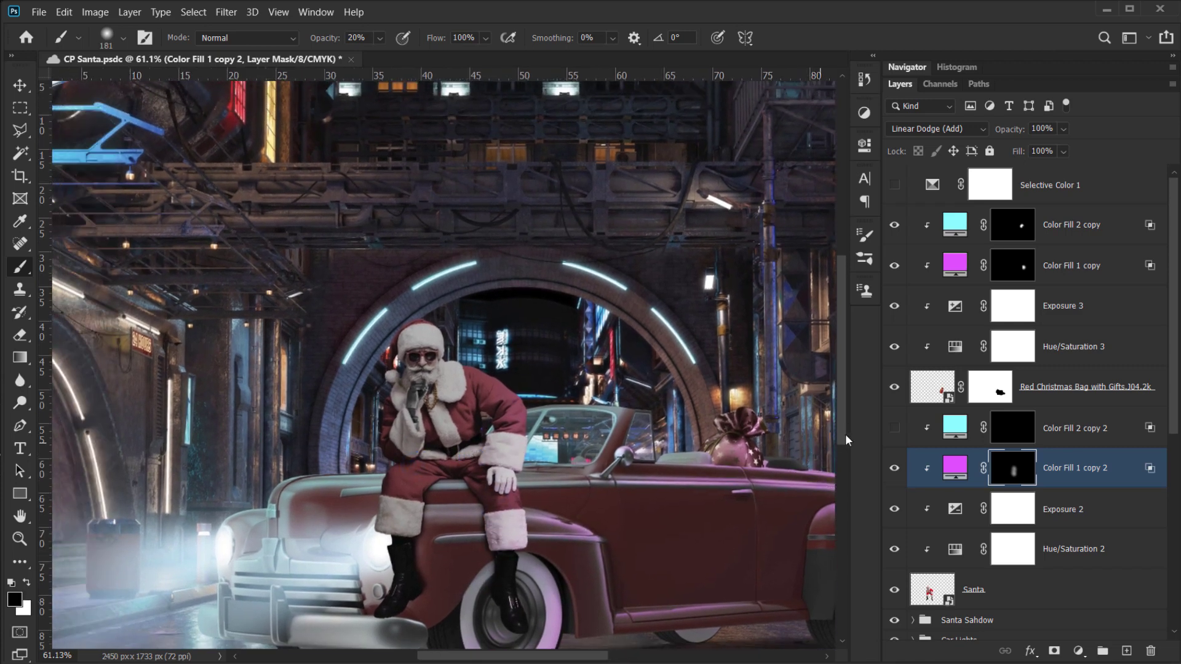
# - Show Color Fill 2 copy 2, preview it unmasked, and paint cyan light into its mask along Santa's outer side with a 165 px brush
pyautogui.keyDown('shift'); pyautogui.click(1020, 434); pyautogui.keyUp('shift')
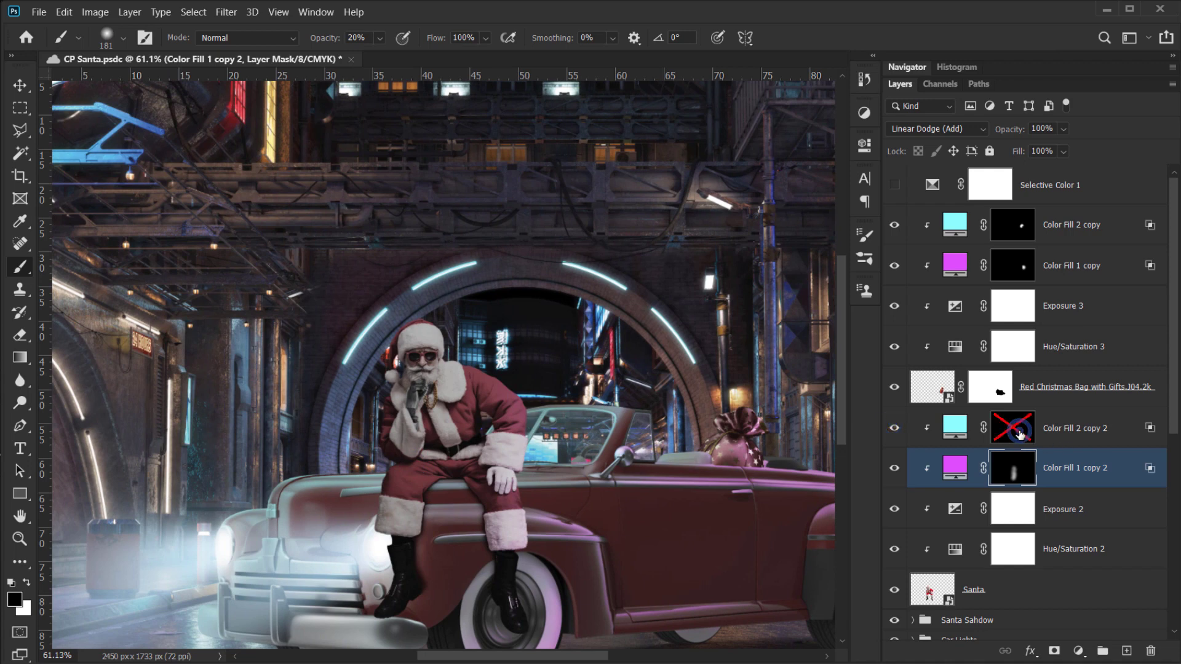
pyautogui.keyDown('shift'); pyautogui.click(1020, 434); pyautogui.keyUp('shift')
pyautogui.keyDown('shift'); pyautogui.click(1020, 435); pyautogui.keyUp('shift')
pyautogui.keyDown('shift'); pyautogui.click(1019, 430); pyautogui.keyUp('shift')
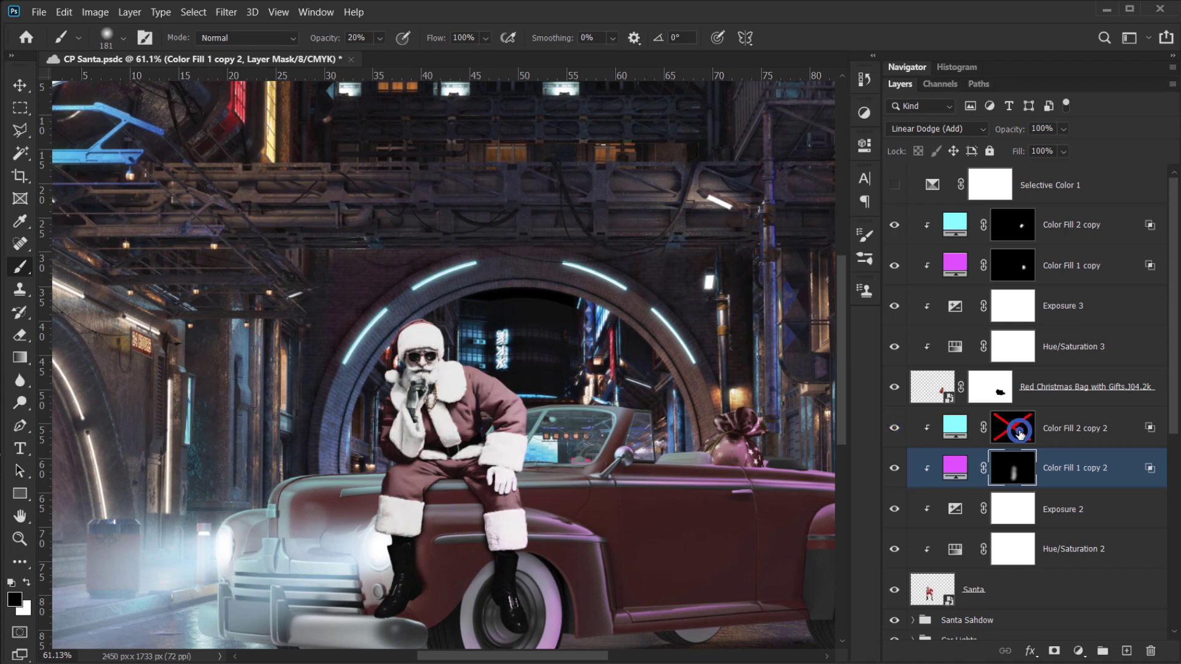
pyautogui.click(1019, 428)
pyautogui.moveTo(372, 334)
pyautogui.mouseDown()
pyautogui.moveTo(409, 339)
pyautogui.moveTo(421, 320)
pyautogui.moveTo(420, 330)
pyautogui.moveTo(457, 314)
pyautogui.moveTo(406, 329)
pyautogui.mouseUp()
pyautogui.keyDown('alt'); pyautogui.rightClick(364, 336); pyautogui.keyUp('alt')
pyautogui.press('x')
pyautogui.keyDown('alt'); pyautogui.rightClick(424, 329); pyautogui.keyUp('alt')
pyautogui.moveTo(407, 417)
pyautogui.mouseDown()
pyautogui.moveTo(419, 394)
pyautogui.moveTo(409, 406)
pyautogui.moveTo(425, 471)
pyautogui.moveTo(414, 546)
pyautogui.moveTo(425, 540)
pyautogui.moveTo(410, 543)
pyautogui.moveTo(416, 609)
pyautogui.moveTo(414, 362)
pyautogui.moveTo(455, 324)
pyautogui.mouseUp()
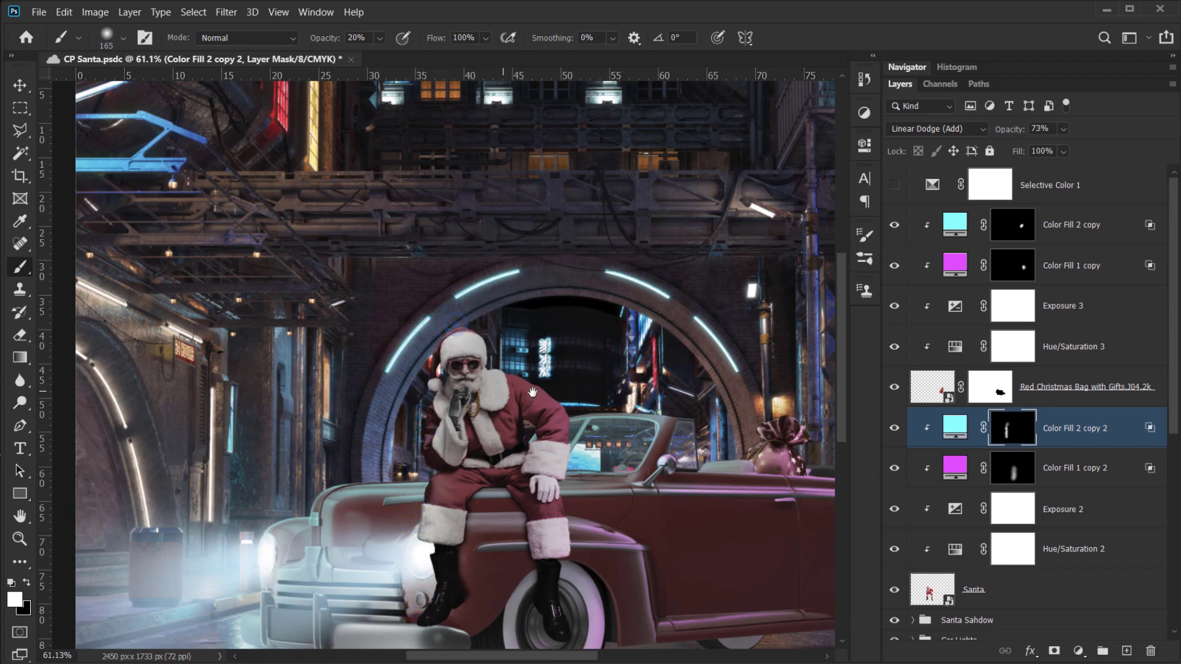
pyautogui.moveTo(406, 360); pyautogui.dragTo(374, 339)
# - Compare Santa's cyan light, and refine Color Fill 2 copy 2's mask over his face and raised sleeve with a 56 px brush
pyautogui.click(896, 422)
pyautogui.click(897, 425)
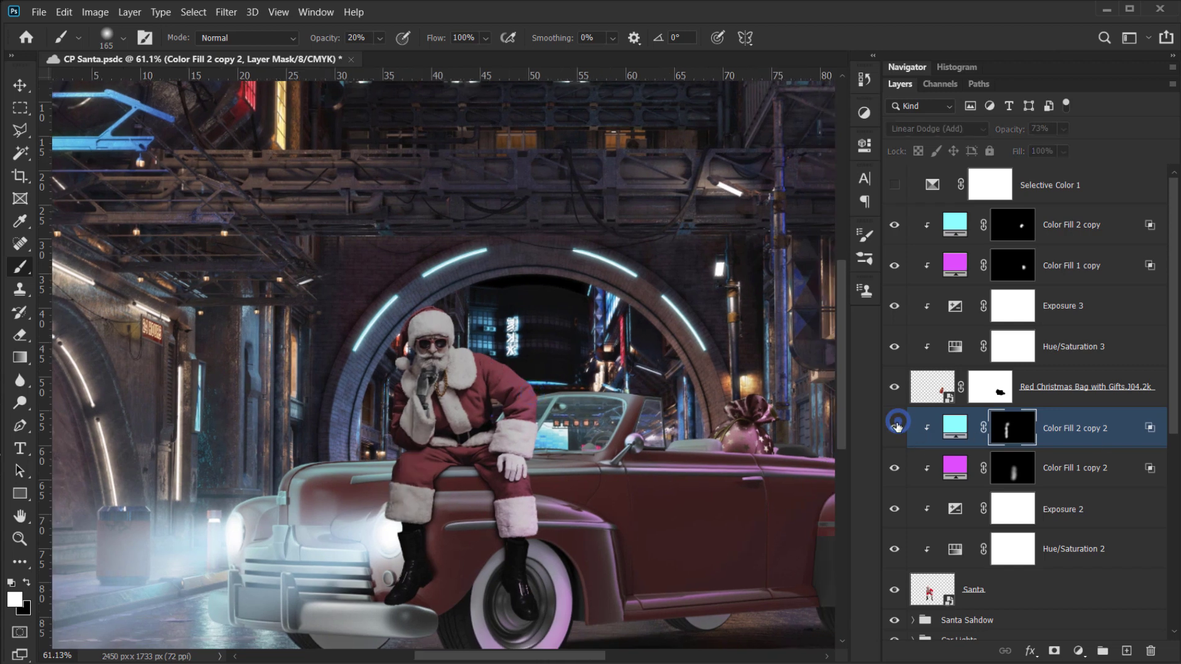
pyautogui.click(896, 424)
pyautogui.click(896, 424)
pyautogui.scroll(4, 406, 423)
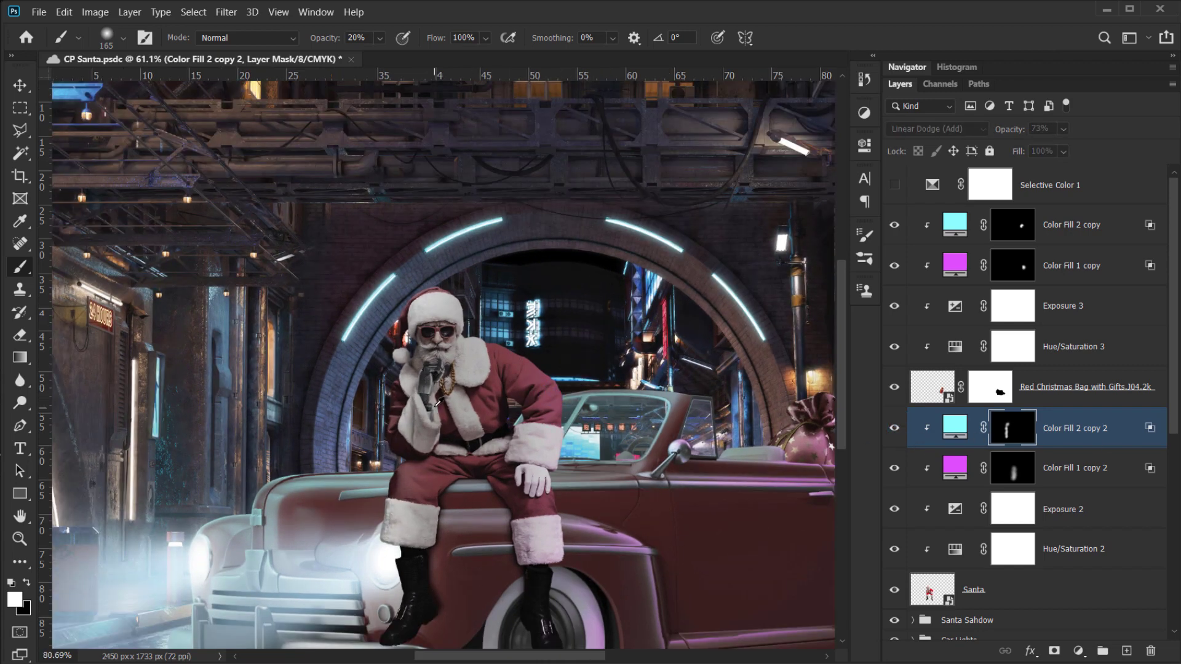
pyautogui.moveTo(393, 424)
pyautogui.mouseDown()
pyautogui.moveTo(406, 400)
pyautogui.moveTo(403, 429)
pyautogui.moveTo(417, 384)
pyautogui.moveTo(356, 492)
pyautogui.mouseUp()
pyautogui.moveTo(577, 434)
pyautogui.mouseDown()
pyautogui.moveTo(581, 410)
pyautogui.moveTo(582, 449)
pyautogui.mouseUp()
pyautogui.hscroll(-4, 480, 424)
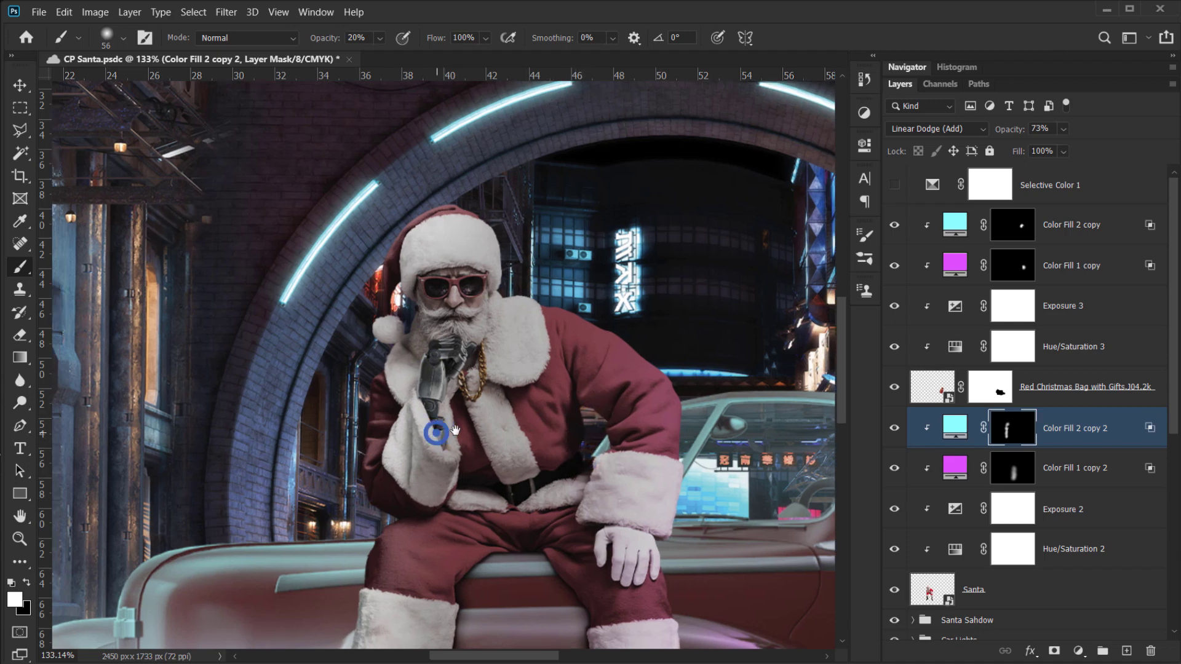
pyautogui.moveTo(434, 280); pyautogui.dragTo(426, 338)
# - Compare Santa with and without Color Fill 2 copy 2, and examine the neon lights on the arch behind him
pyautogui.scroll(-6, 410, 428)
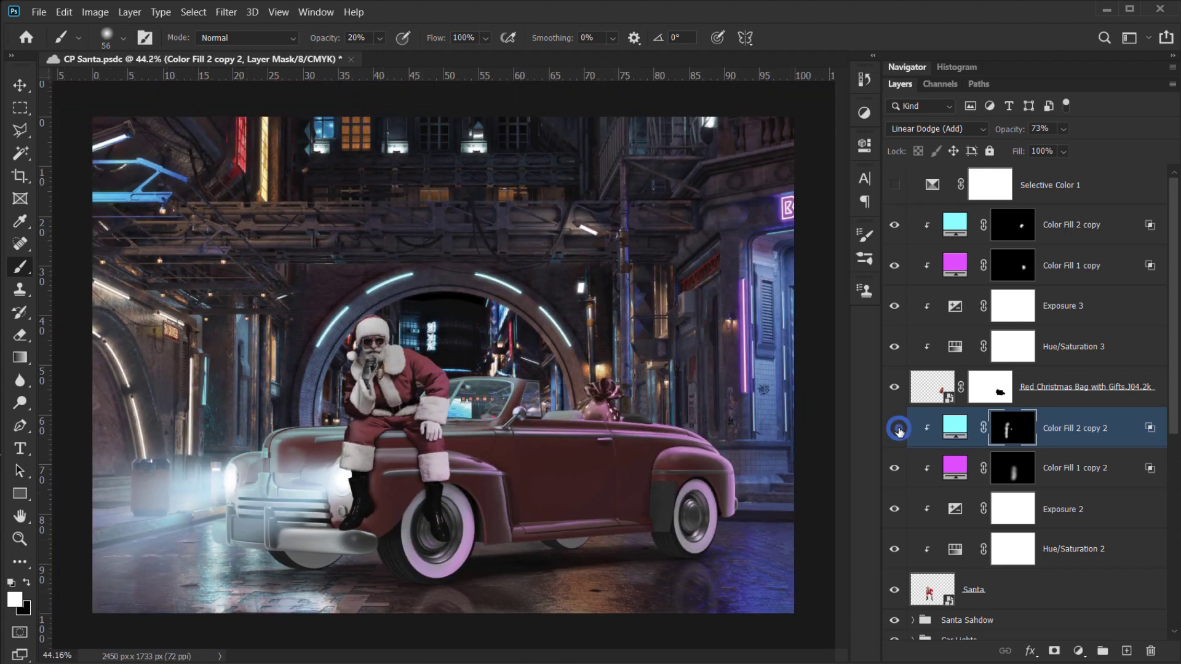
pyautogui.click(897, 429)
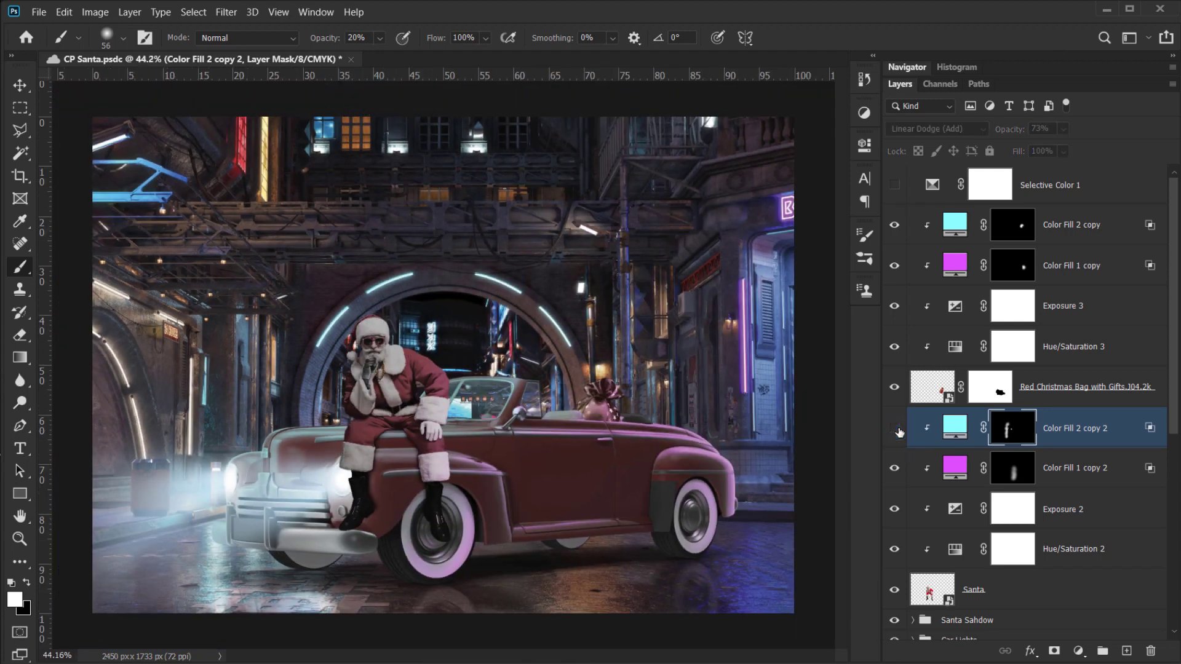
pyautogui.click(897, 428)
pyautogui.click(897, 428)
pyautogui.click(897, 428)
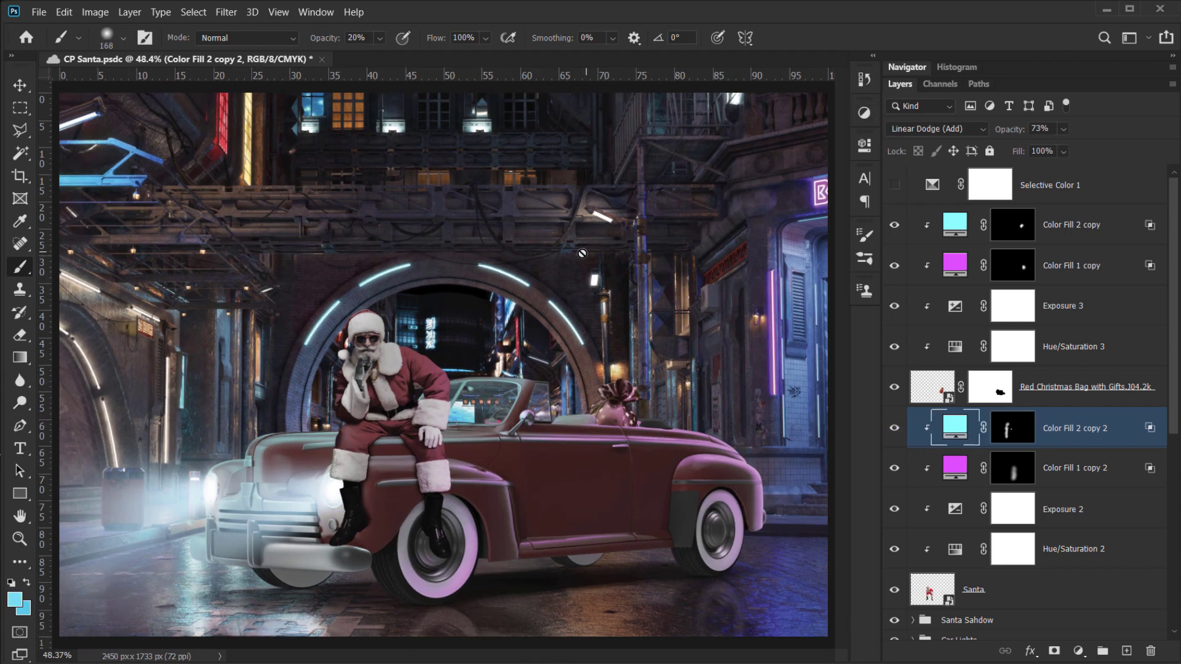
pyautogui.scroll(5, 497, 294)
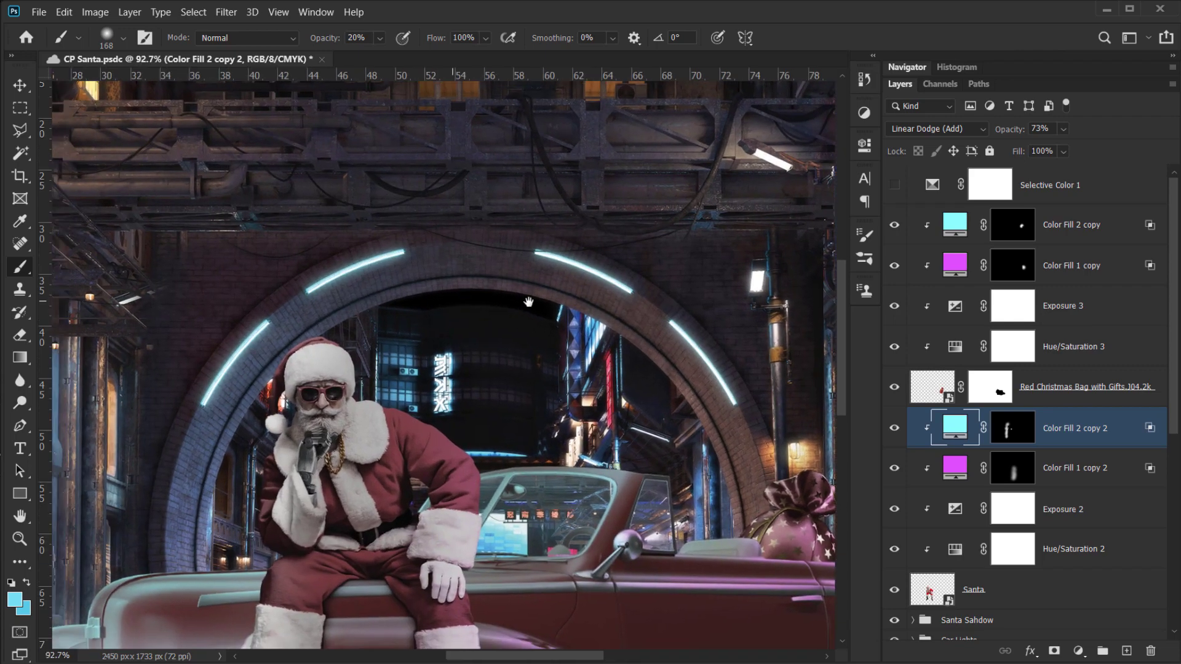
pyautogui.scroll(3, 307, 266)
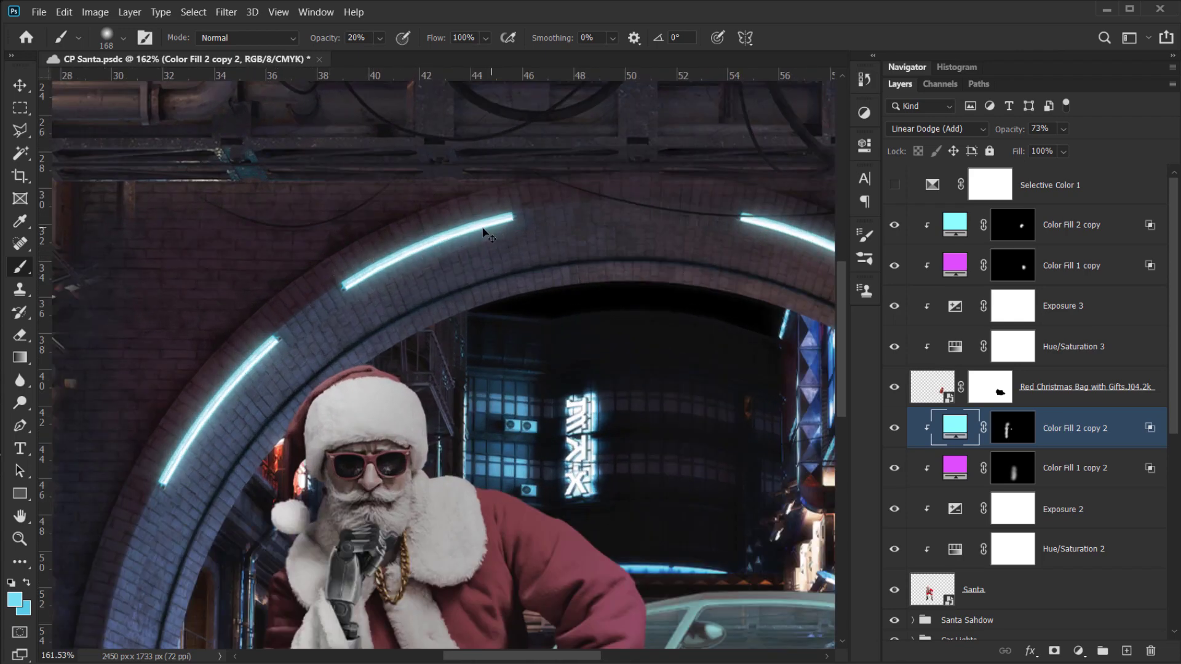
pyautogui.scroll(-4, 592, 334)
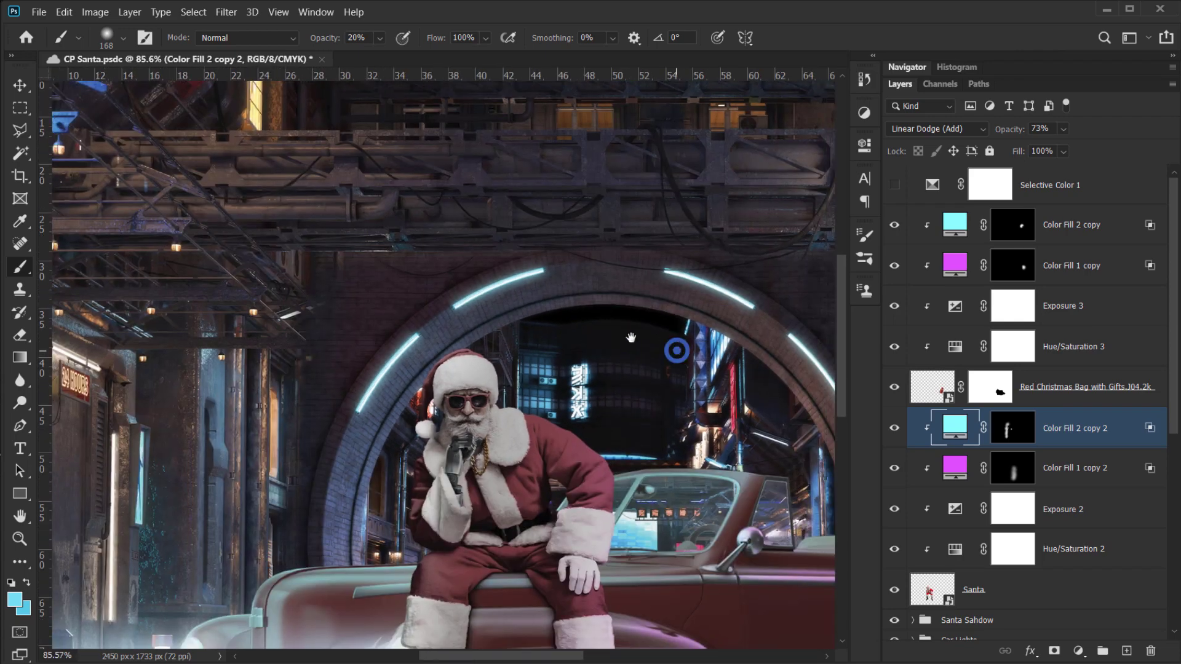
pyautogui.moveTo(680, 349); pyautogui.dragTo(540, 298)
pyautogui.scroll(-2, 540, 298)
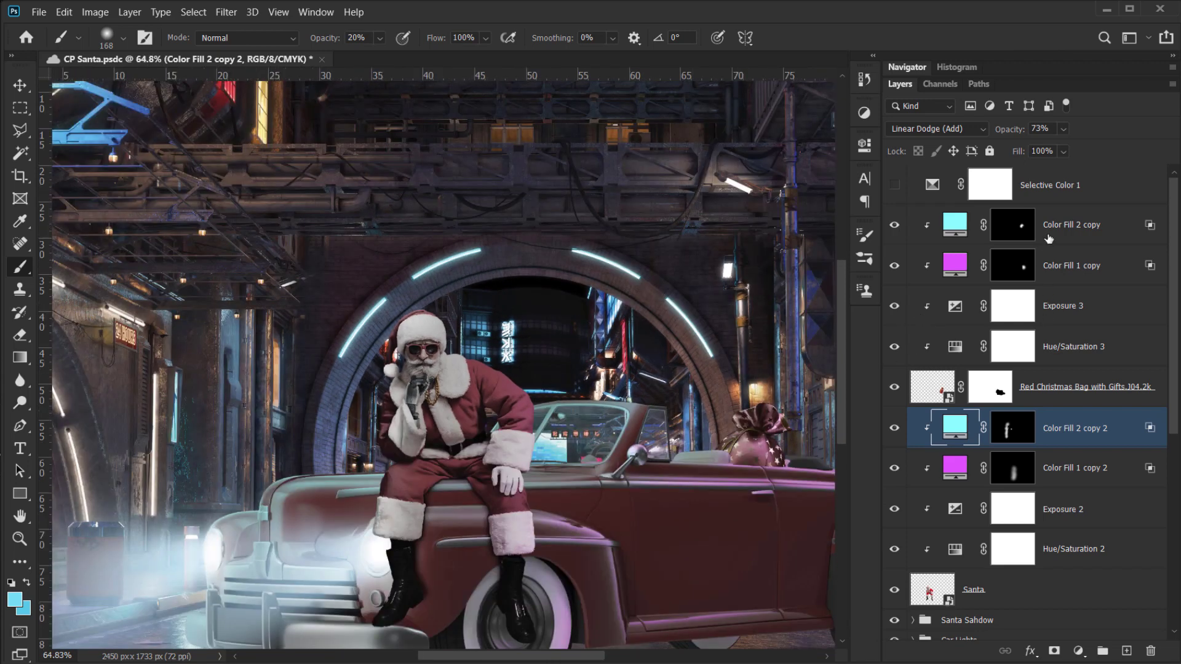
# - Add a layer named Light 1 above Color Fill 2 copy and set its blend mode to Linear Dodge (Add)
pyautogui.click(1092, 227)
pyautogui.click(1127, 651)
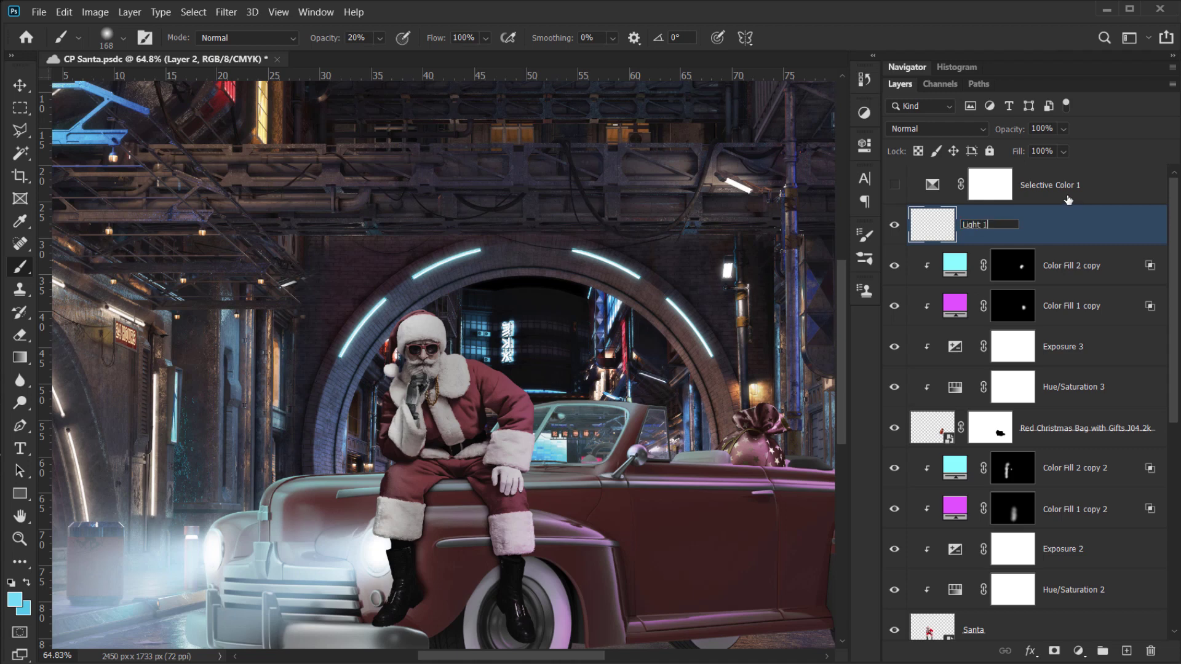
pyautogui.press('Return')
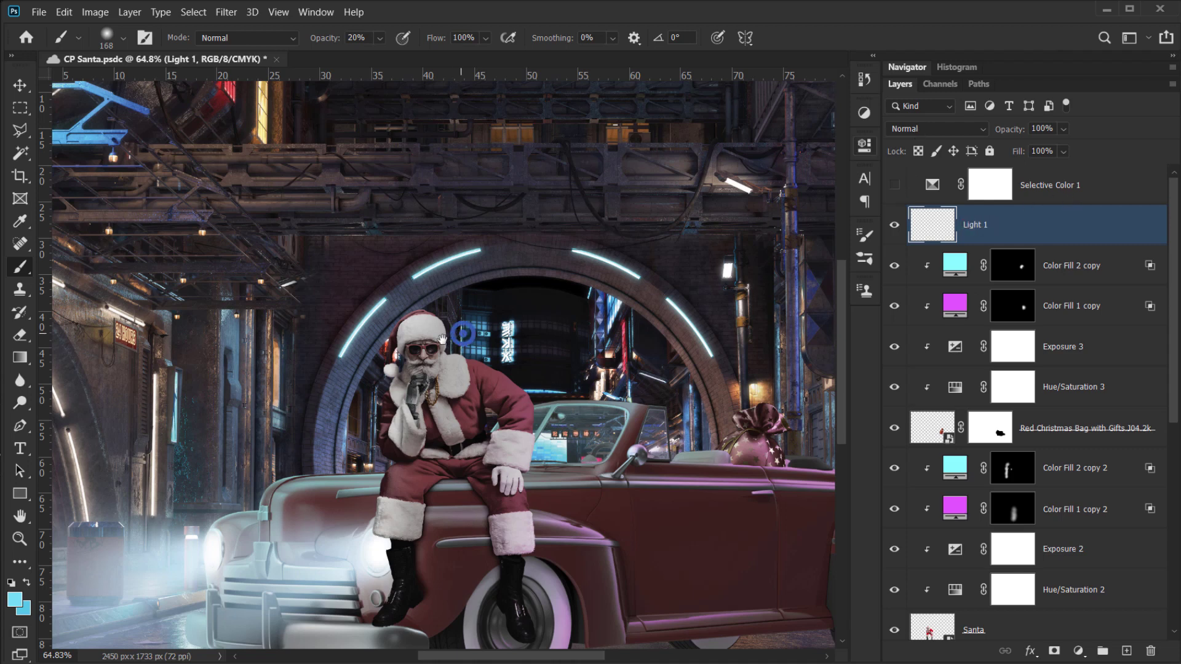
pyautogui.moveTo(462, 334); pyautogui.dragTo(432, 344)
pyautogui.click(920, 129)
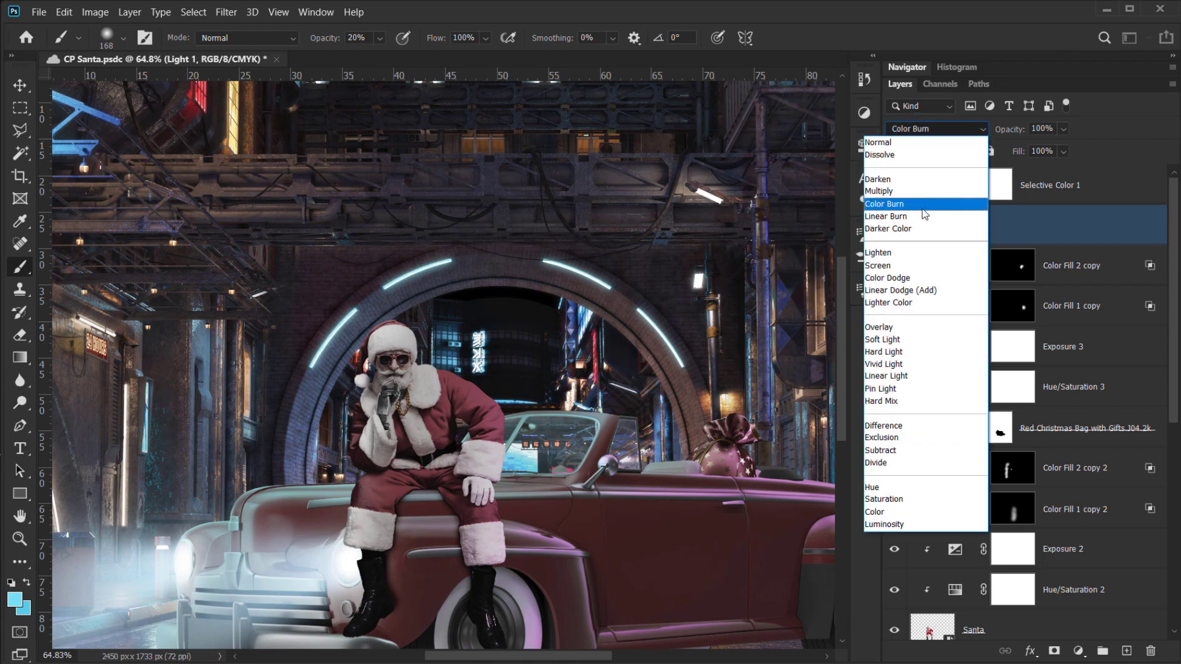
pyautogui.click(933, 294)
# - Sample the cyan glow at the edge of the neon sign inside the arch and set the brush size to 204 px
pyautogui.scroll(6, 450, 369)
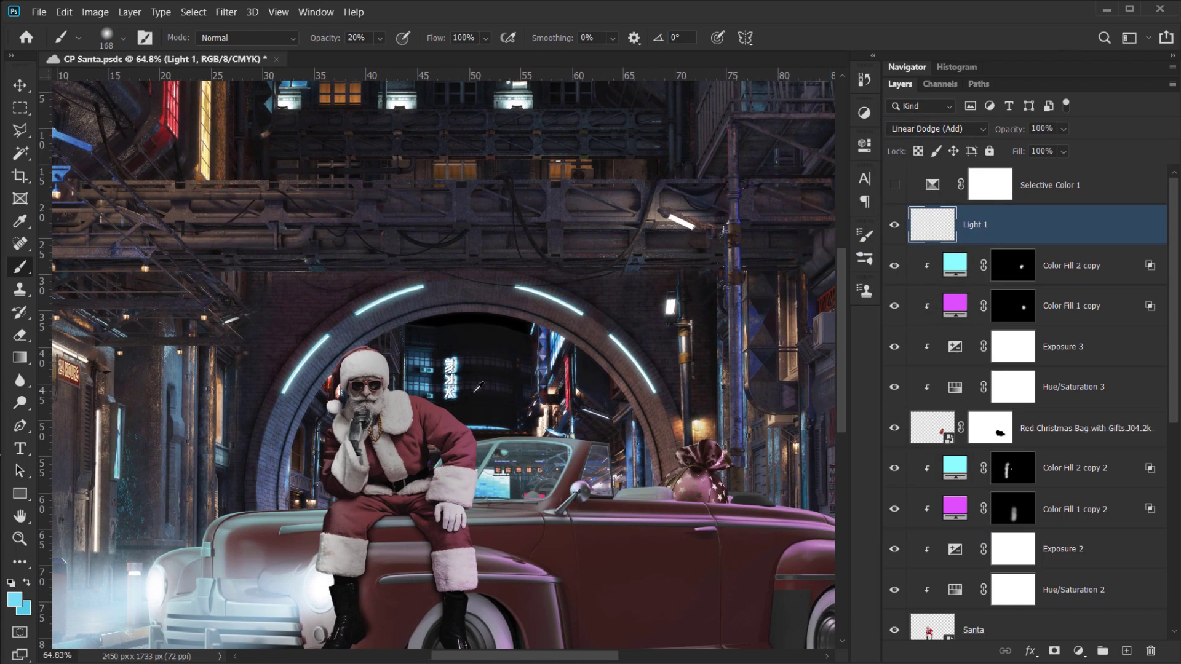
pyautogui.scroll(8, 450, 372)
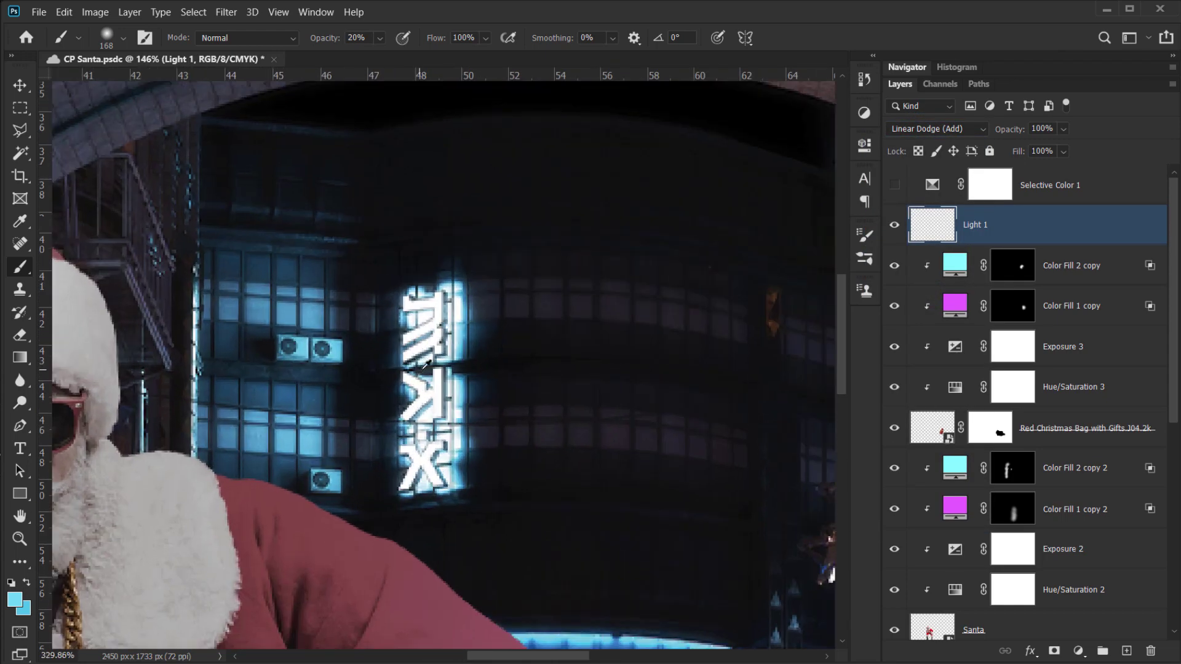
pyautogui.keyDown('alt'); pyautogui.click(468, 348); pyautogui.keyUp('alt')
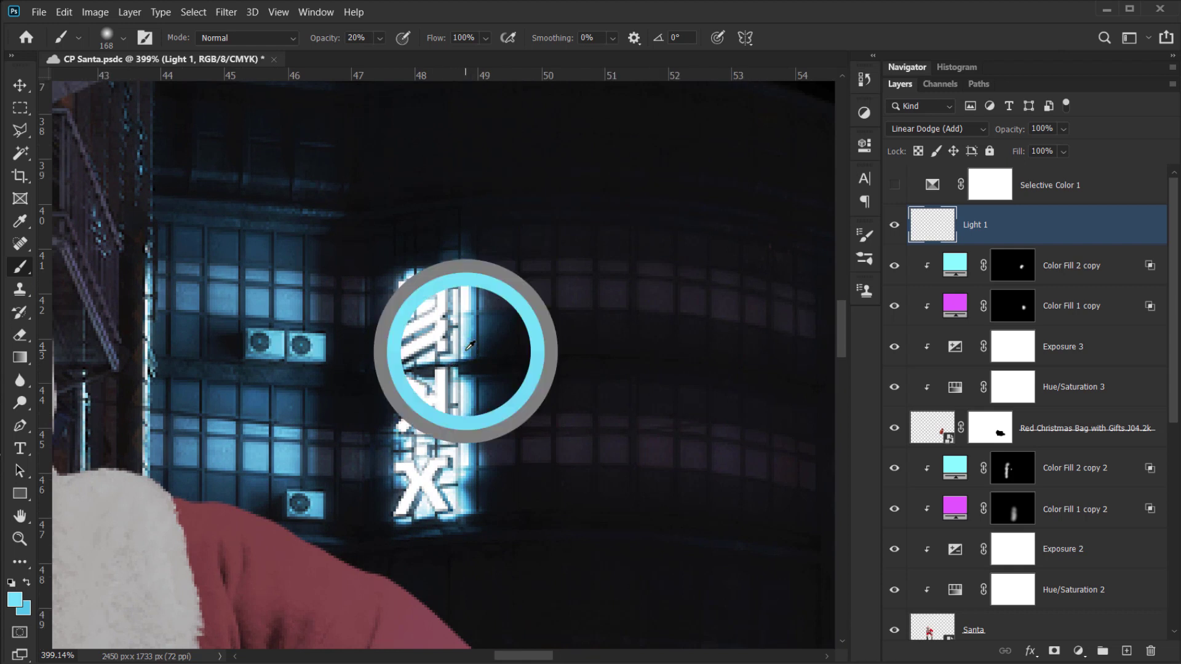
pyautogui.keyDown('alt'); pyautogui.click(468, 350); pyautogui.keyUp('alt')
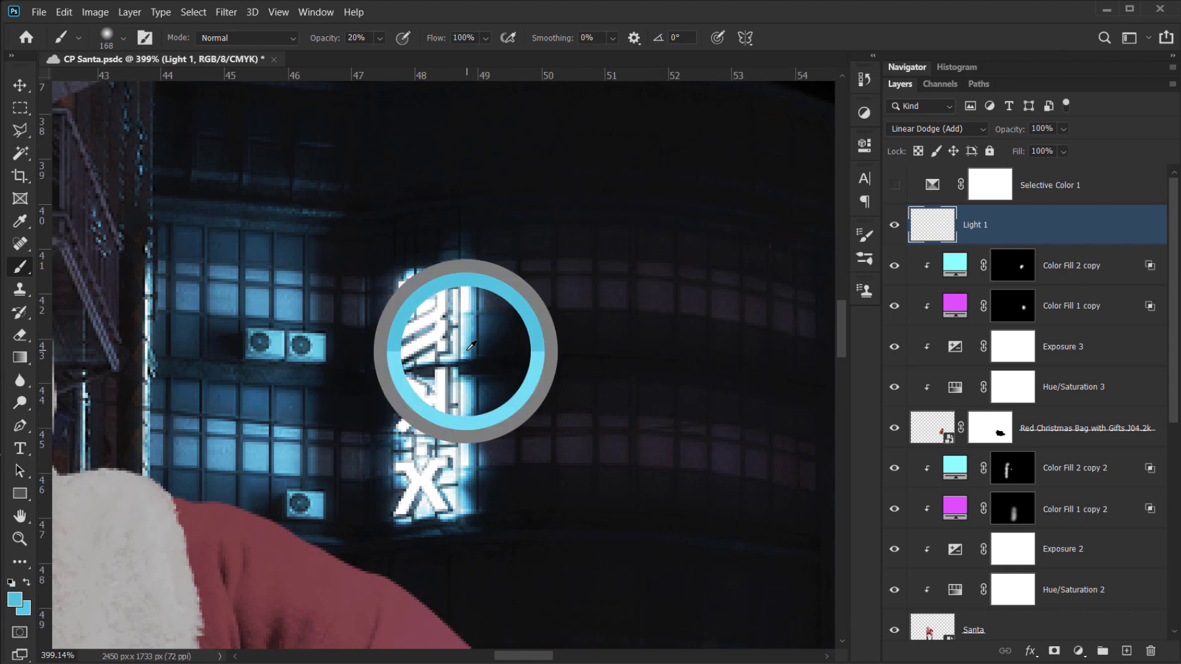
pyautogui.moveTo(444, 377); pyautogui.dragTo(487, 388)
pyautogui.scroll(-2, 483, 381)
pyautogui.scroll(-2, 486, 378)
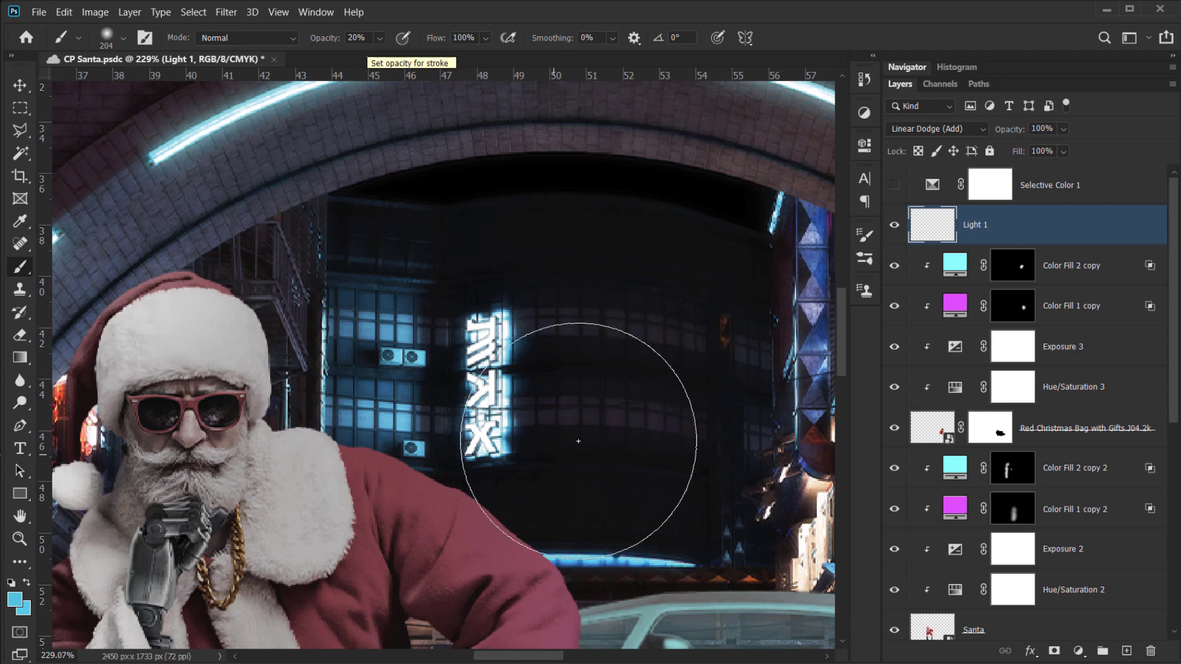
# - Paint a soft cyan glow on Light 1 around the neon sign with the 204 px brush at 20% opacity
pyautogui.moveTo(508, 361); pyautogui.dragTo(455, 372)
pyautogui.moveTo(434, 332)
pyautogui.mouseDown()
pyautogui.moveTo(424, 366)
pyautogui.moveTo(440, 365)
pyautogui.moveTo(436, 334)
pyautogui.moveTo(431, 366)
pyautogui.moveTo(442, 339)
pyautogui.mouseUp()
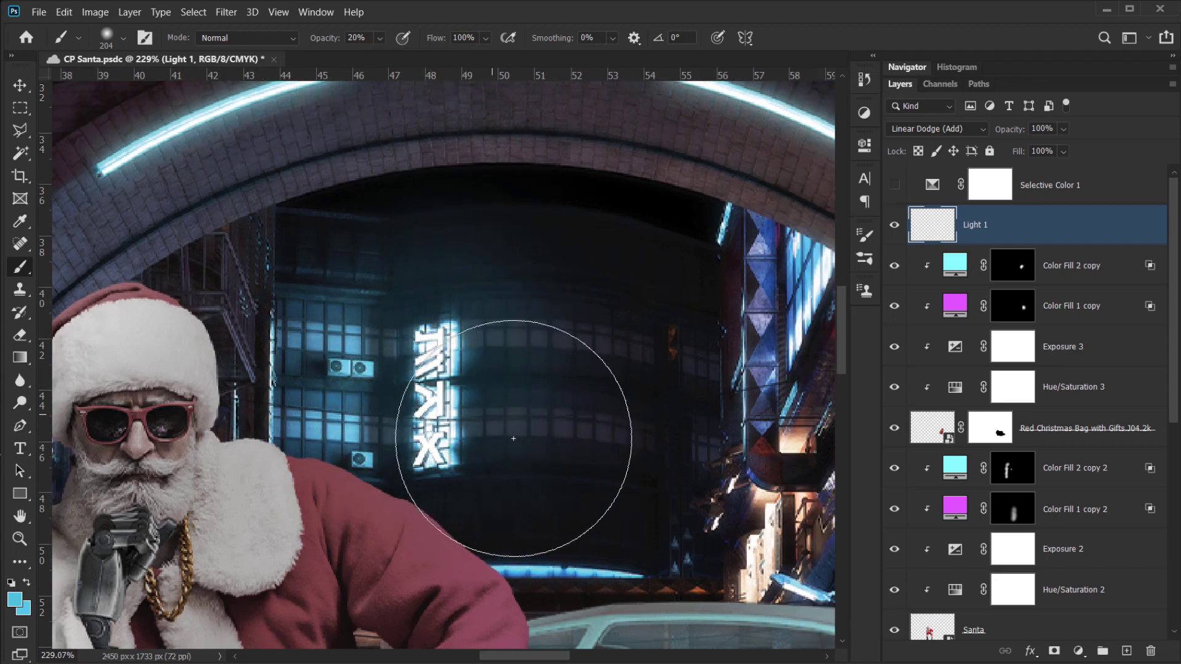
pyautogui.moveTo(476, 296); pyautogui.dragTo(526, 331)
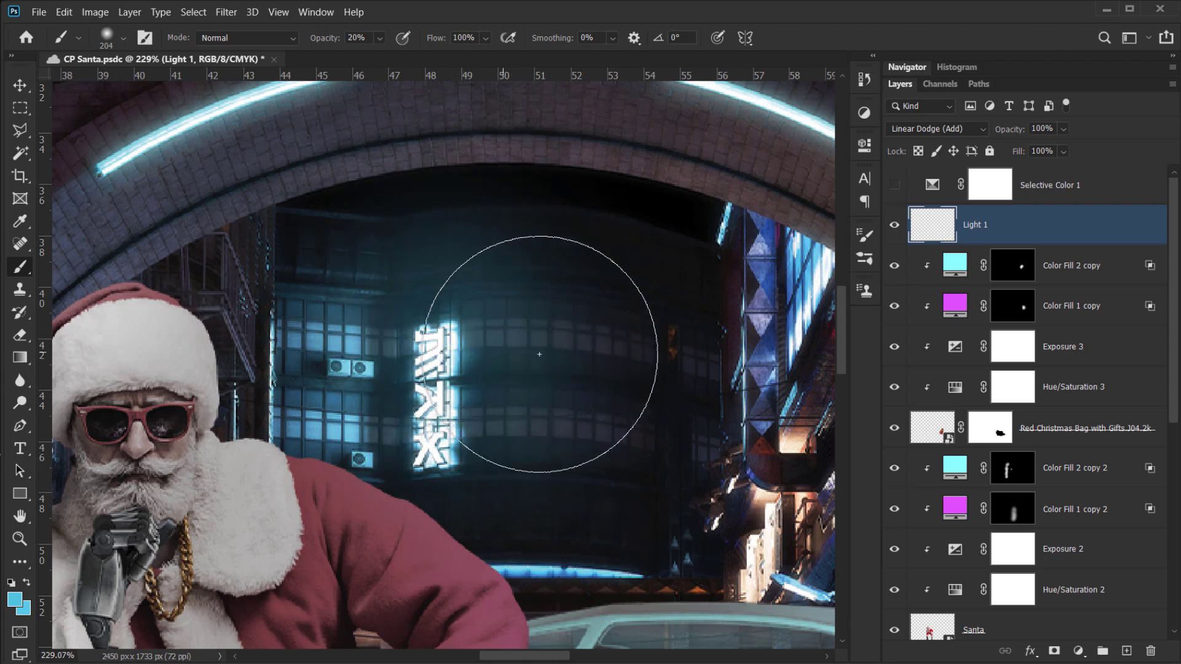
pyautogui.moveTo(581, 356); pyautogui.dragTo(500, 332)
pyautogui.hotkey('ctrl', '-')
pyautogui.hotkey('ctrl', '-')
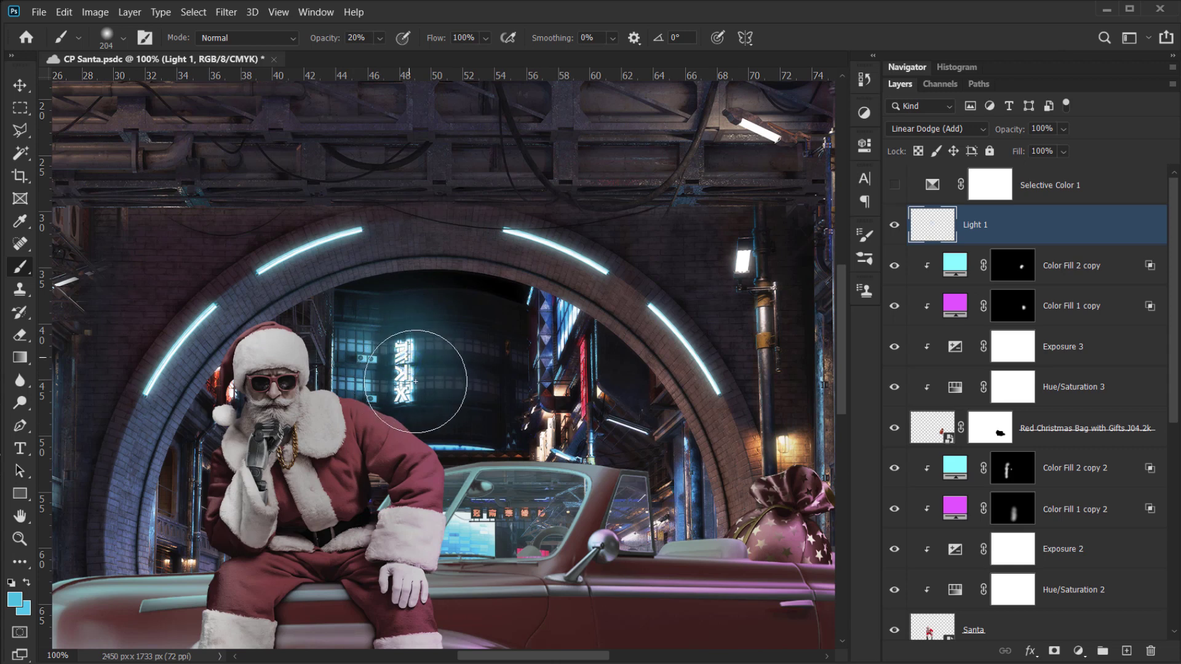
# - Spread the cyan glow on Light 1 across the dark building around the neon sign, enlarging the brush to 300 px
pyautogui.click(412, 416)
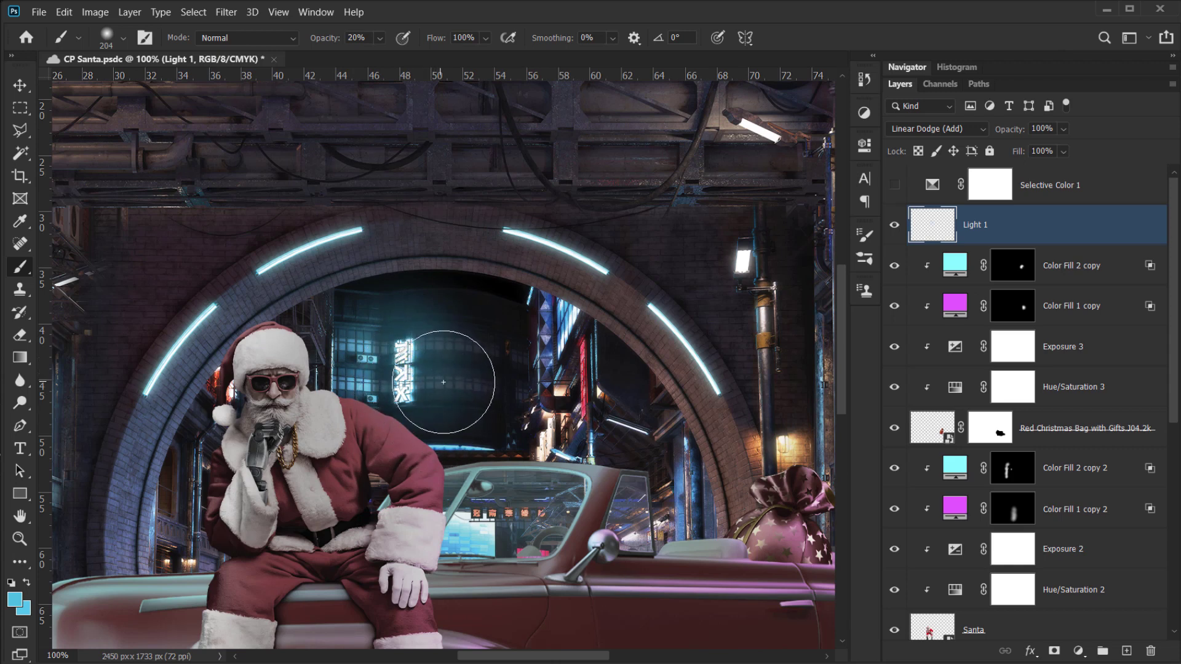
pyautogui.press(']')
pyautogui.press(']')
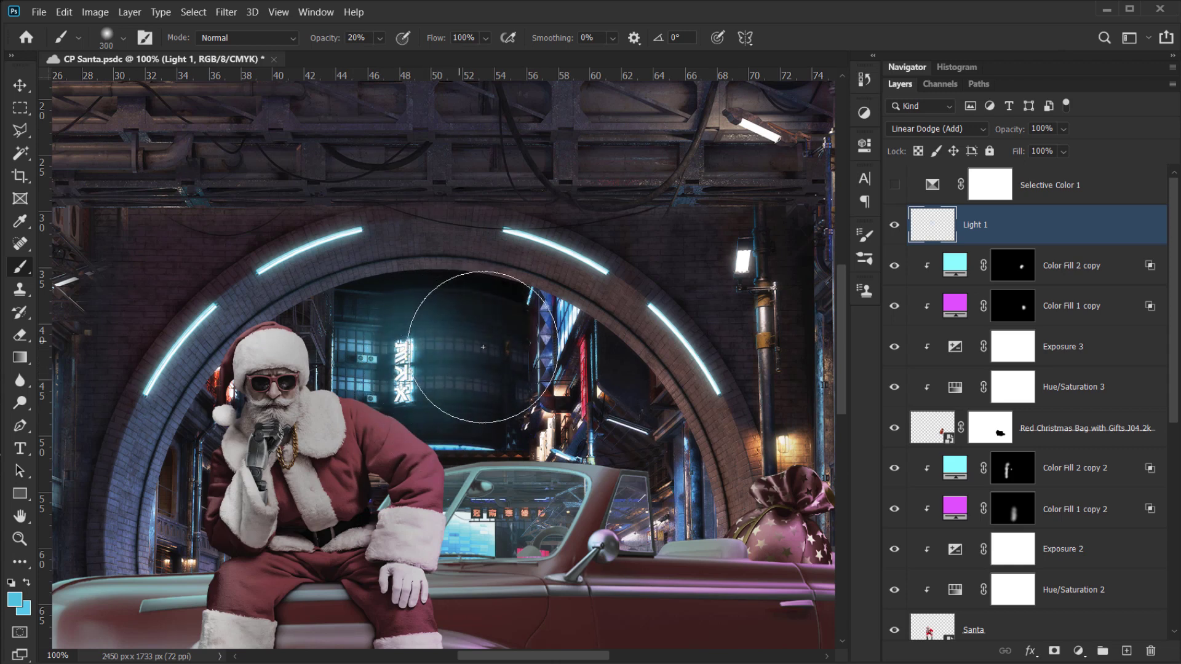
pyautogui.click(482, 337)
pyautogui.click(398, 355)
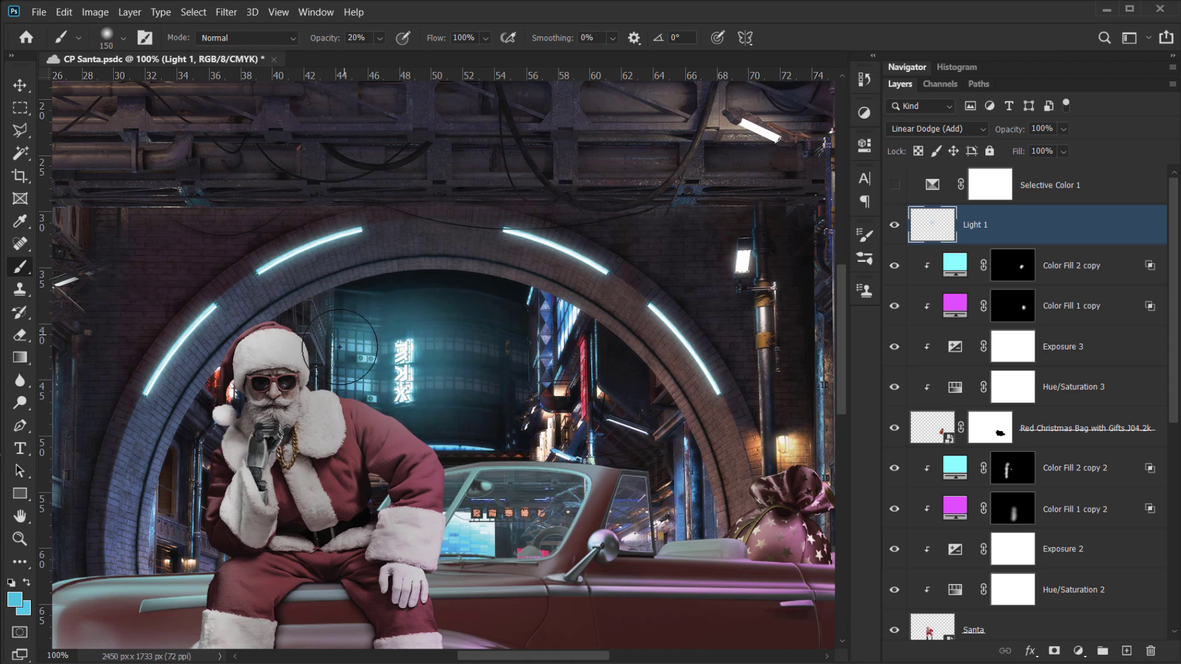
# - Extend the cyan glow on Light 1 down the building toward the car windshield with a 150 px brush, and compare with the layer hidden
pyautogui.moveTo(334, 330)
pyautogui.mouseDown()
pyautogui.moveTo(327, 364)
pyautogui.moveTo(368, 366)
pyautogui.moveTo(370, 379)
pyautogui.moveTo(401, 361)
pyautogui.moveTo(399, 399)
pyautogui.moveTo(400, 374)
pyautogui.moveTo(420, 402)
pyautogui.mouseUp()
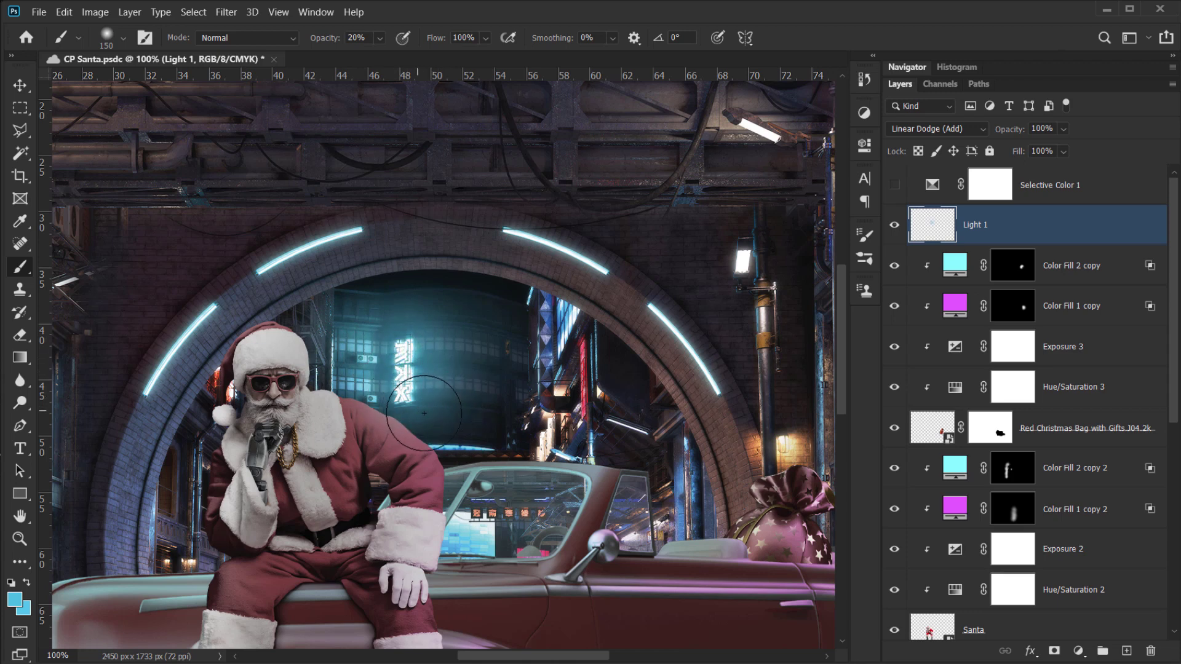
pyautogui.moveTo(438, 443); pyautogui.dragTo(465, 448)
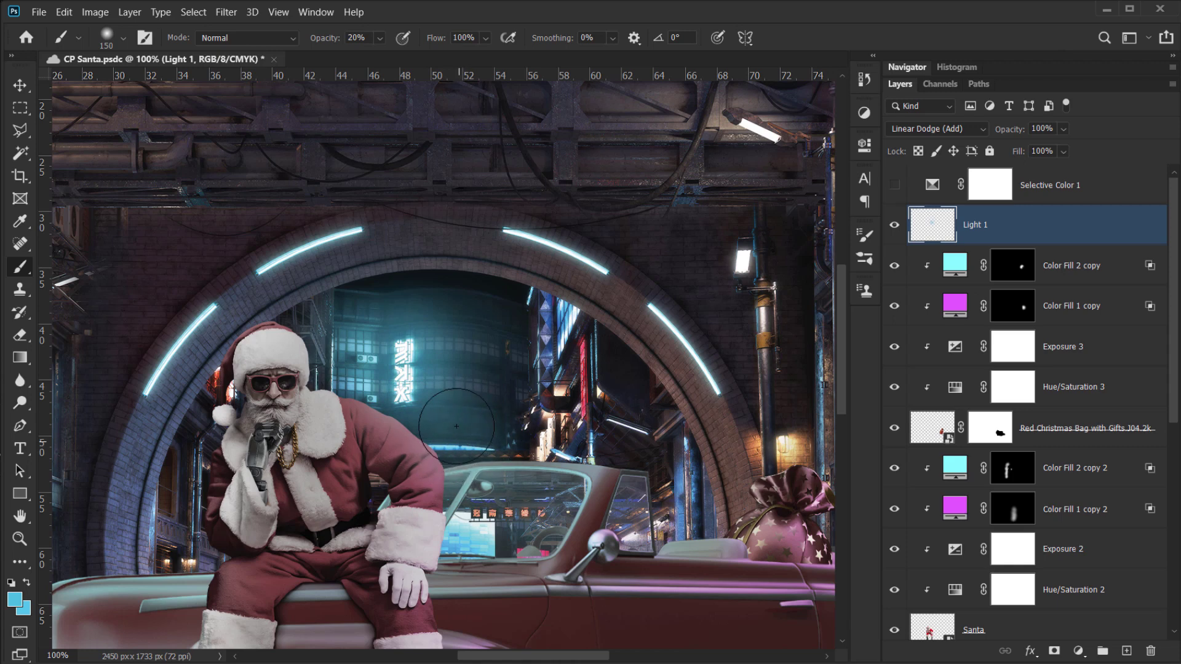
pyautogui.moveTo(443, 407); pyautogui.dragTo(490, 436)
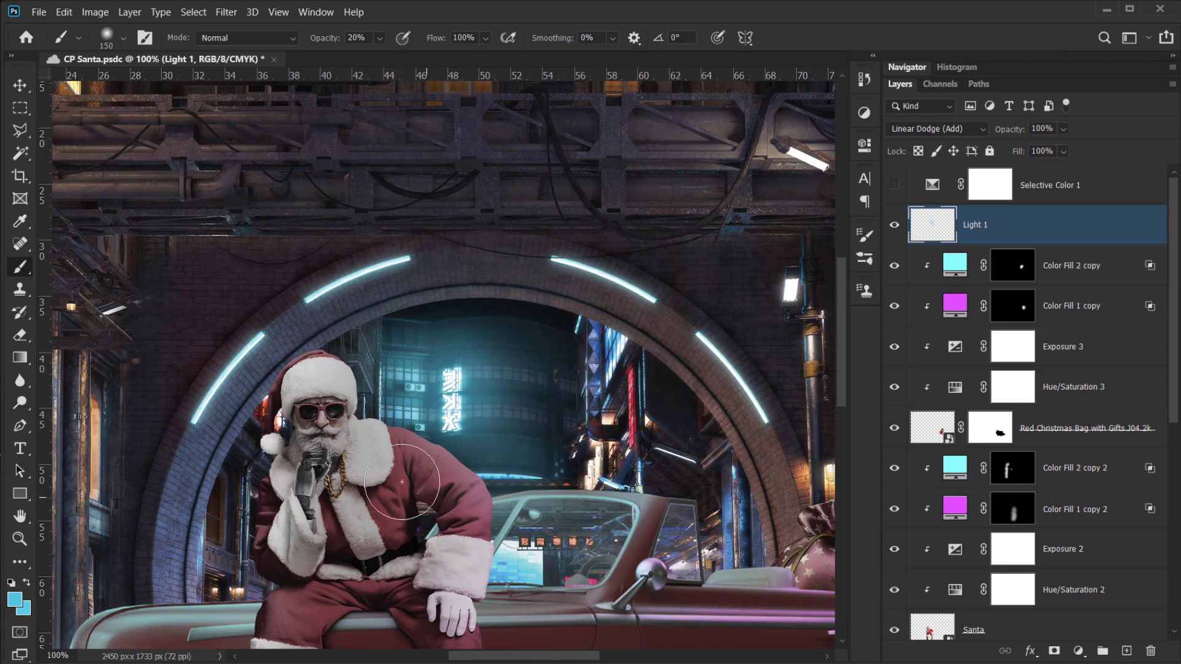
pyautogui.moveTo(389, 470)
pyautogui.mouseDown()
pyautogui.moveTo(458, 442)
pyautogui.moveTo(367, 420)
pyautogui.mouseUp()
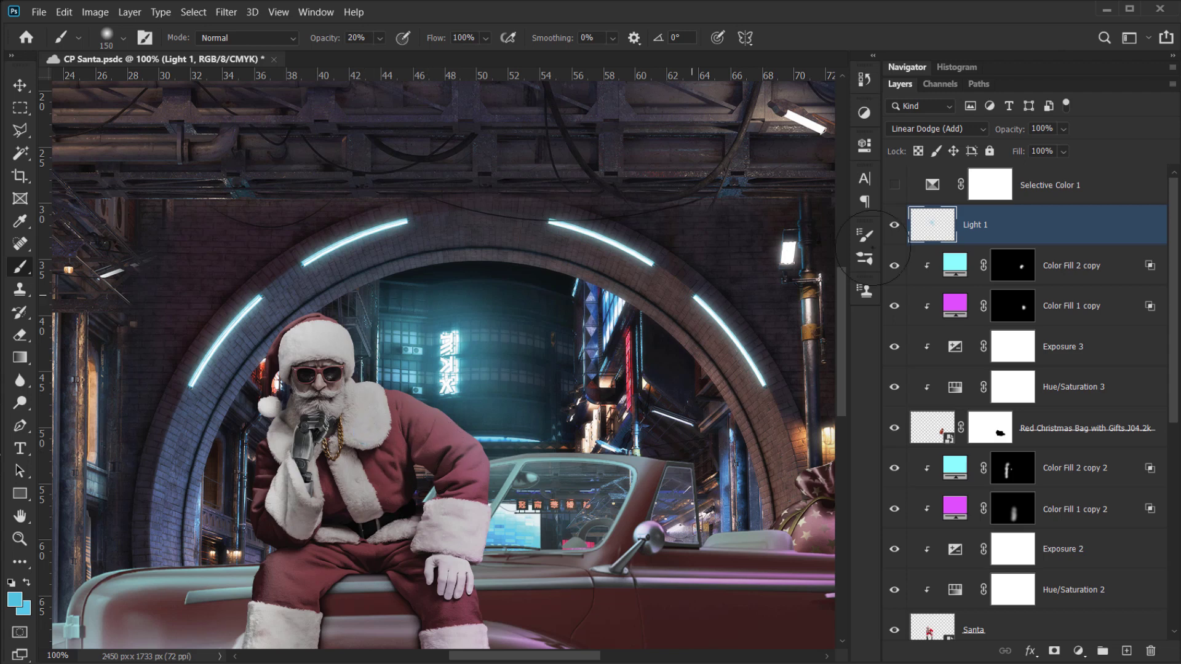
pyautogui.click(895, 226)
pyautogui.click(895, 228)
# - Add a broad dab of cyan glow over the neon sign inside the arch with a 250 px brush
pyautogui.moveTo(469, 341); pyautogui.dragTo(426, 351)
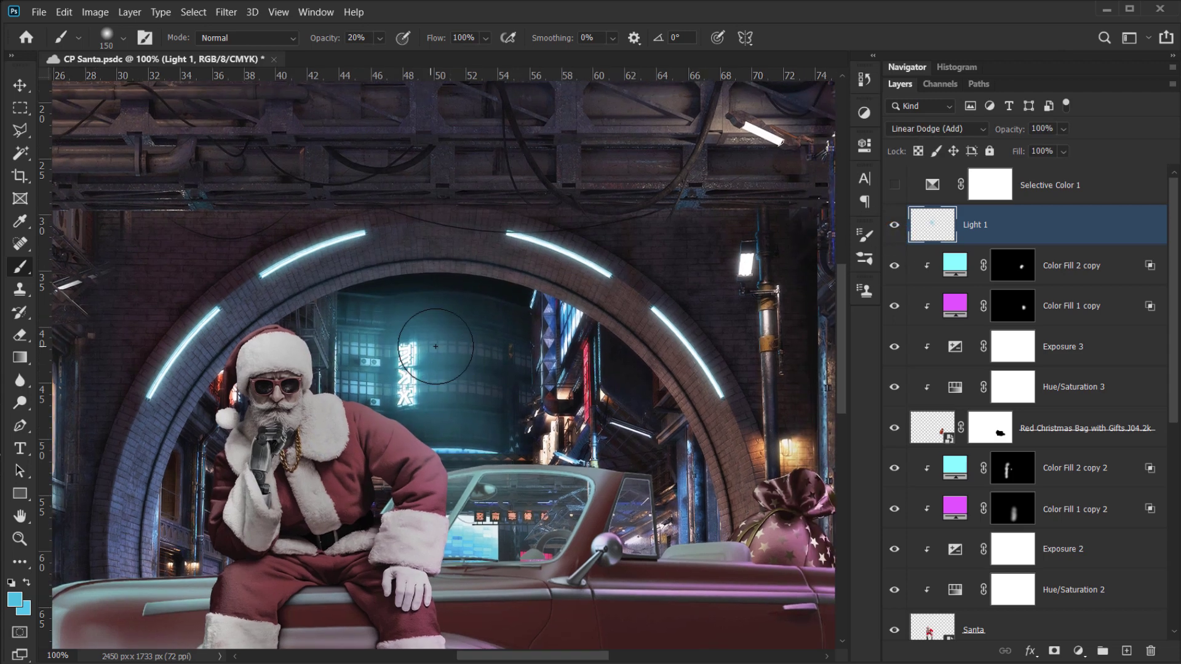
pyautogui.press(']')
pyautogui.press(']')
pyautogui.press(']')
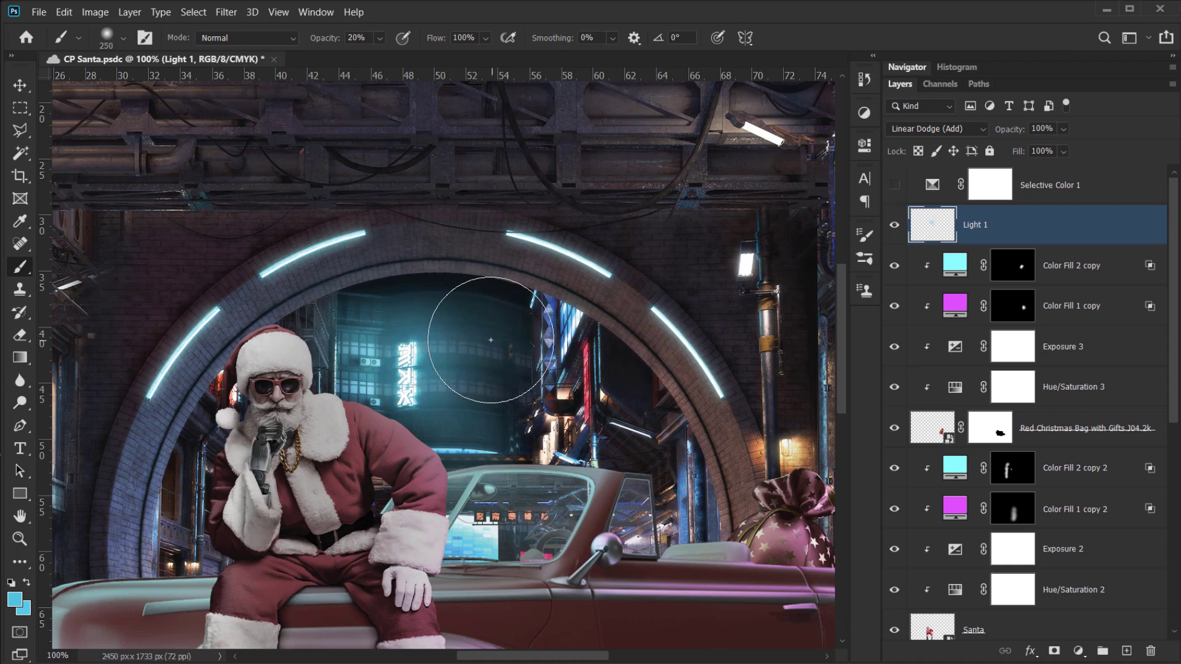
pyautogui.click(411, 372)
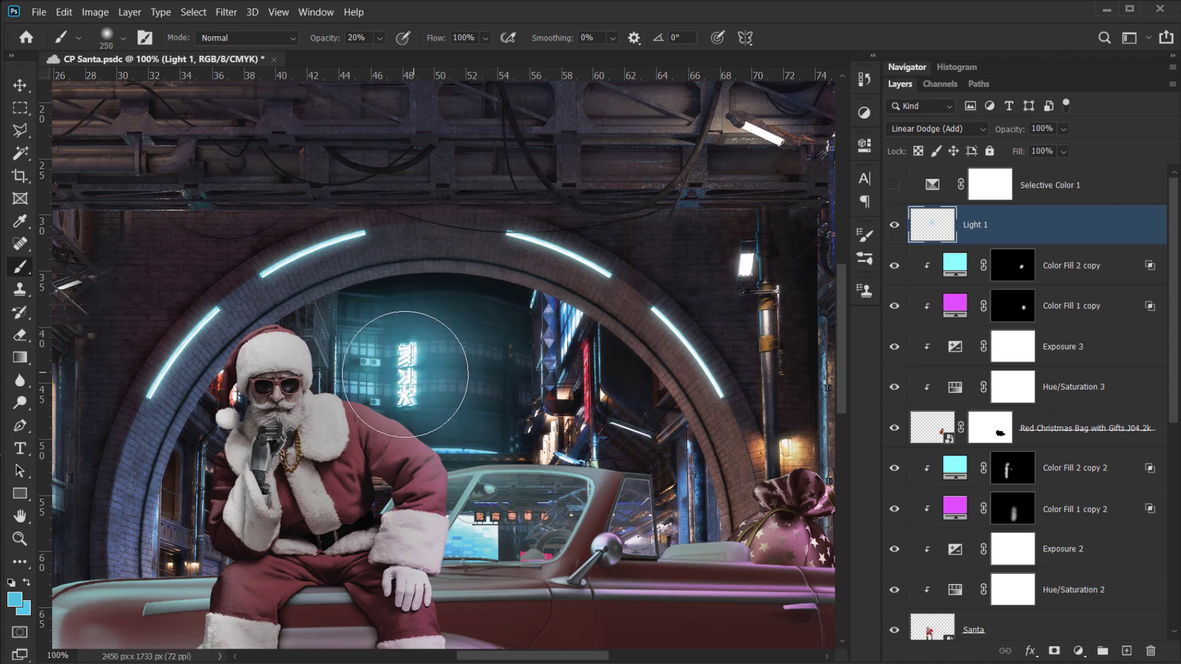
# - Set the brush size to 100 px and sample a pale blue from the lit blue signage beside the dark building
pyautogui.press('[')
pyautogui.press('[')
pyautogui.press('[')
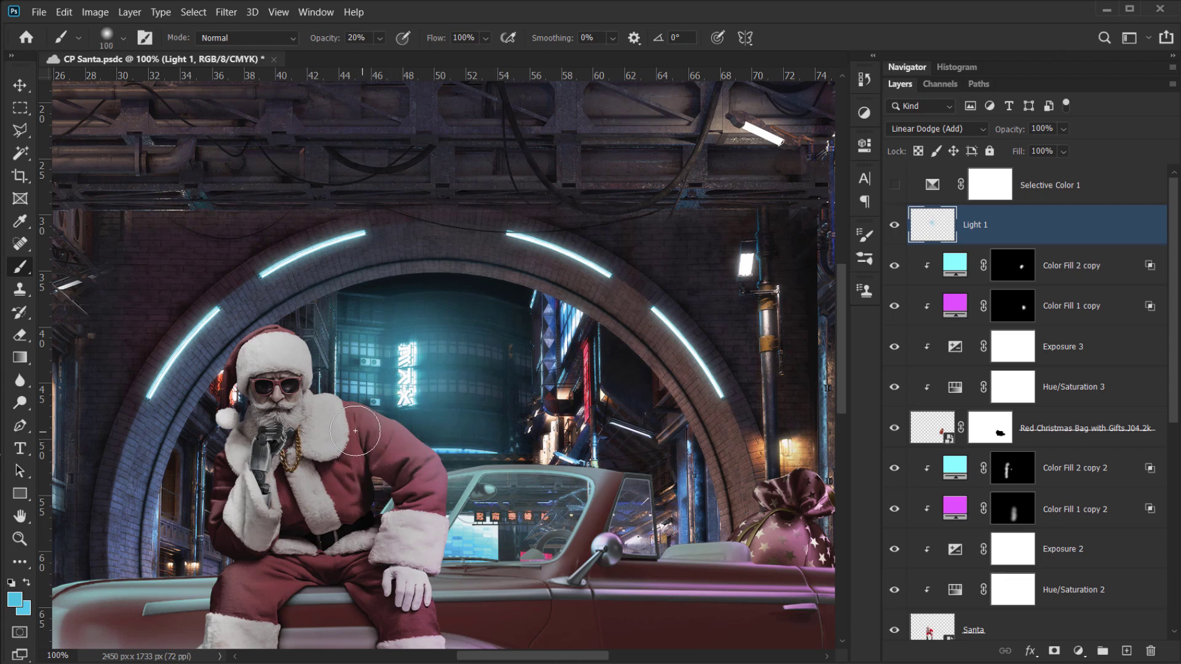
pyautogui.scroll(2, 431, 344)
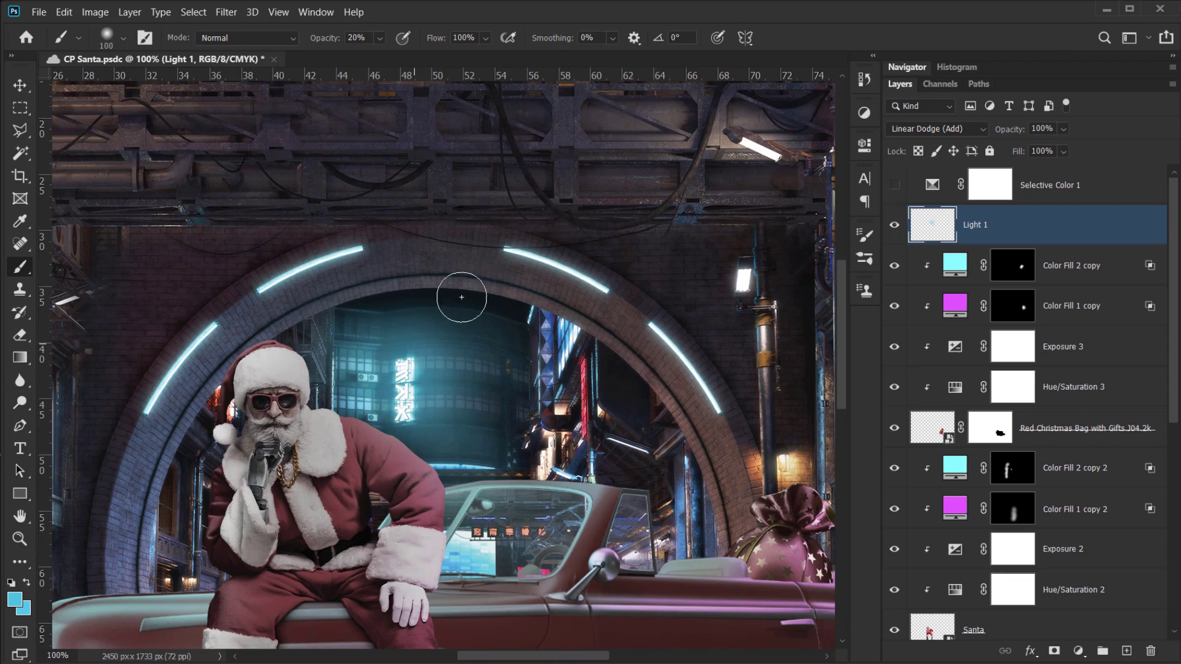
pyautogui.moveTo(471, 383)
pyautogui.mouseDown()
pyautogui.moveTo(382, 346)
pyautogui.moveTo(485, 375)
pyautogui.moveTo(540, 367)
pyautogui.moveTo(556, 396)
pyautogui.moveTo(434, 428)
pyautogui.mouseUp()
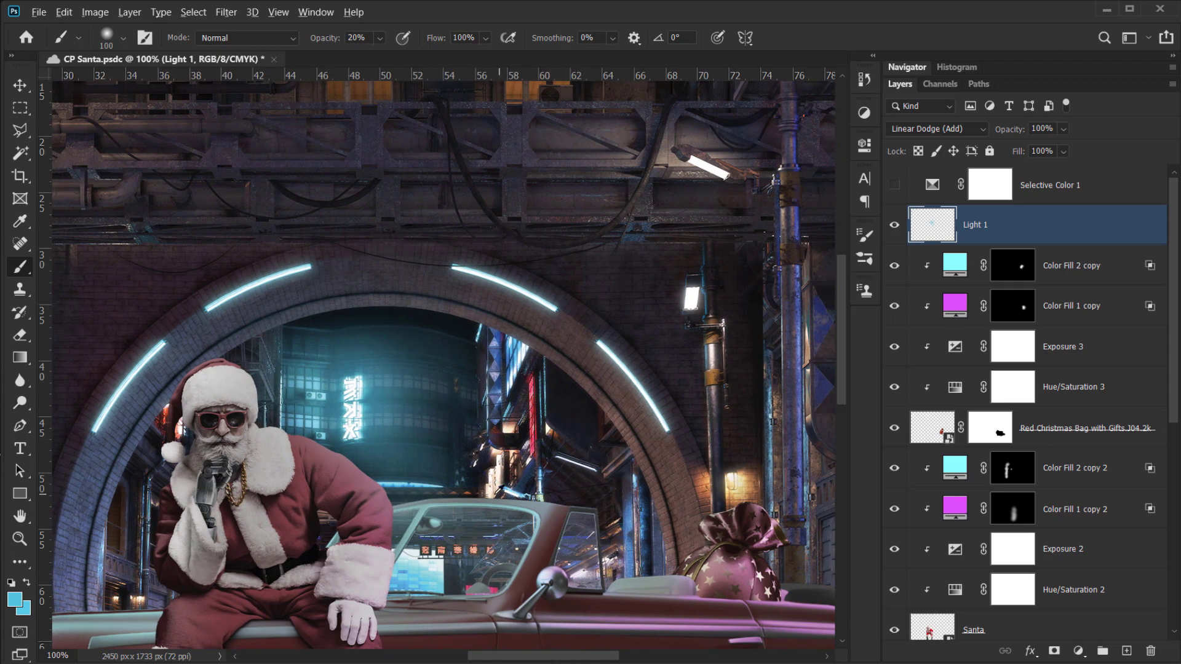
pyautogui.keyDown('alt'); pyautogui.click(510, 493); pyautogui.keyUp('alt')
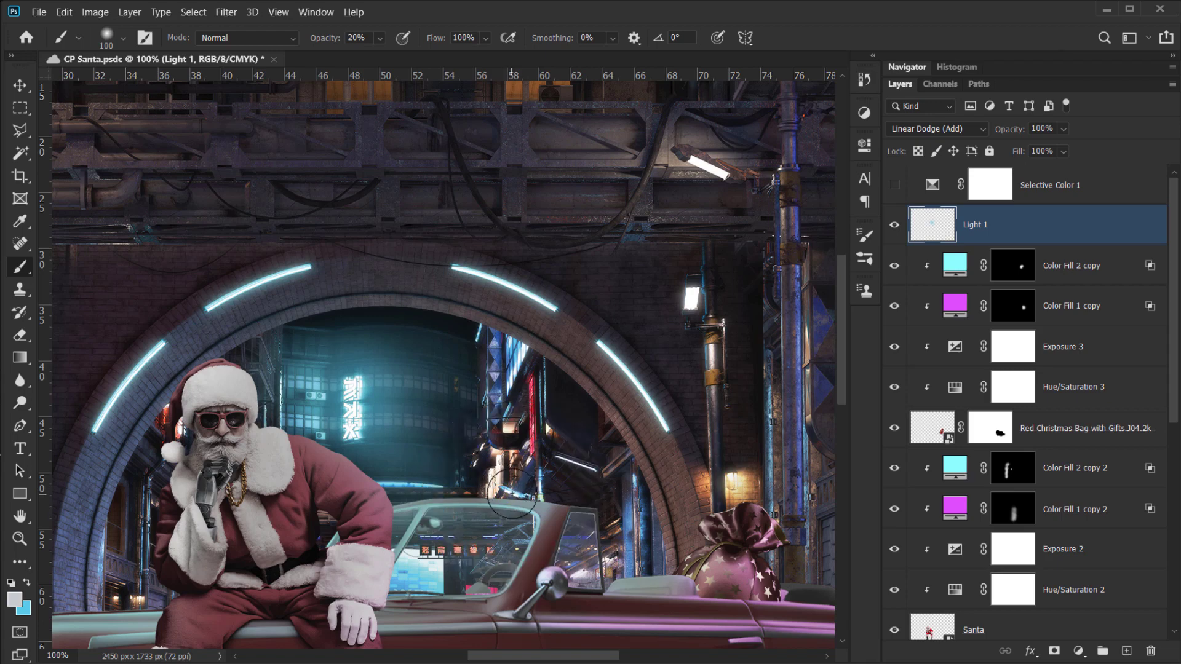
pyautogui.keyDown('alt'); pyautogui.click(494, 472); pyautogui.keyUp('alt')
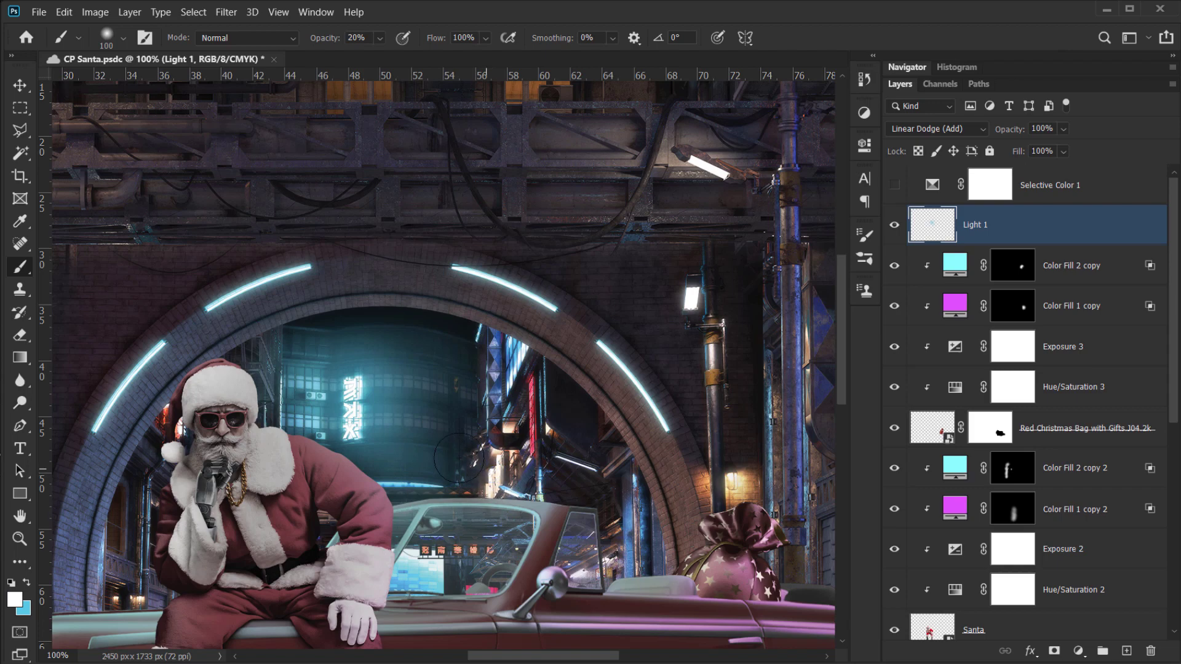
pyautogui.keyDown('alt'); pyautogui.click(504, 355); pyautogui.keyUp('alt')
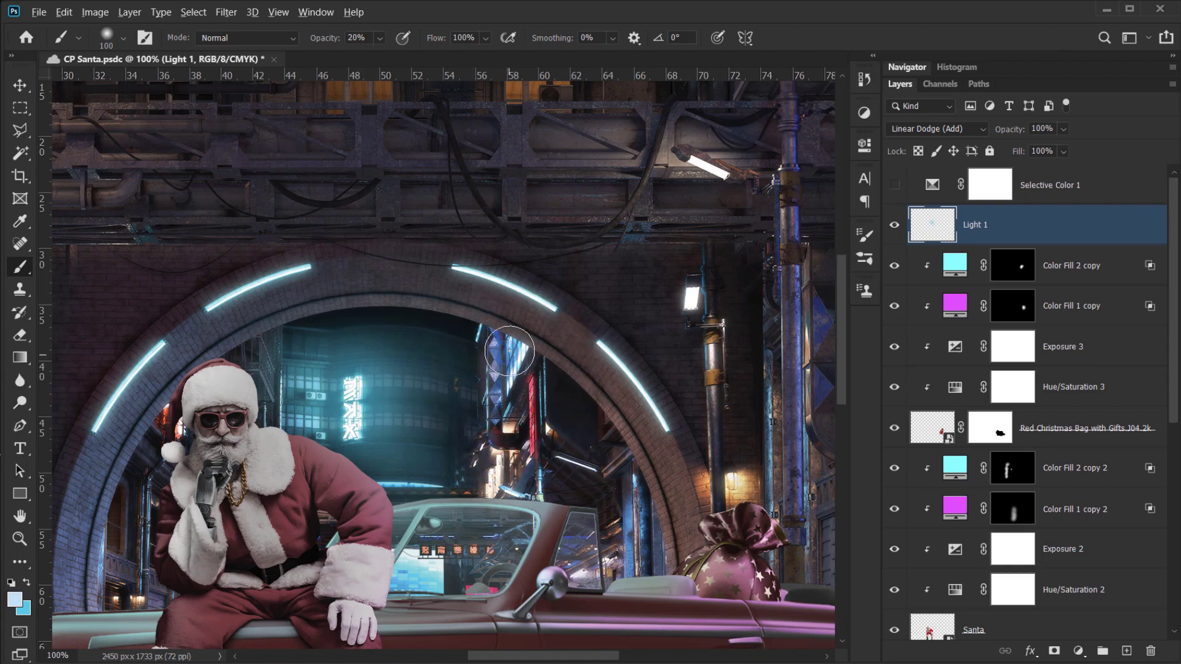
# - Sample white from the wall lamp beside the brick arch and enlarge the brush to 200 px
pyautogui.moveTo(504, 397); pyautogui.dragTo(407, 431)
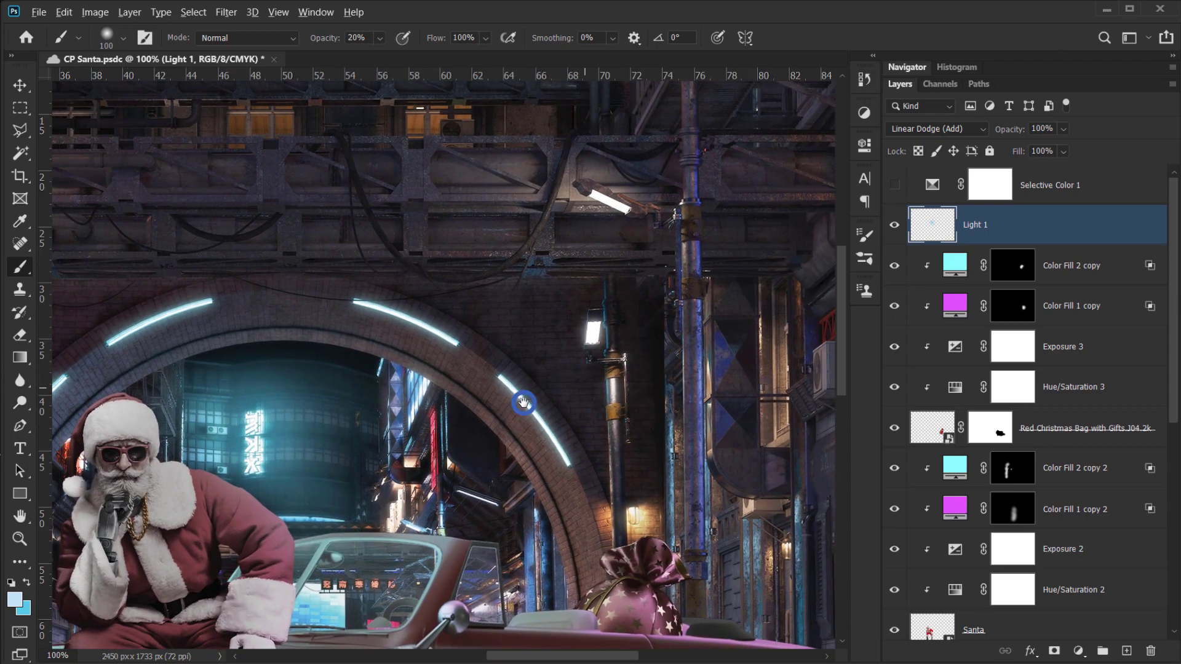
pyautogui.moveTo(524, 403); pyautogui.dragTo(512, 425)
pyautogui.keyDown('alt'); pyautogui.click(583, 355); pyautogui.keyUp('alt')
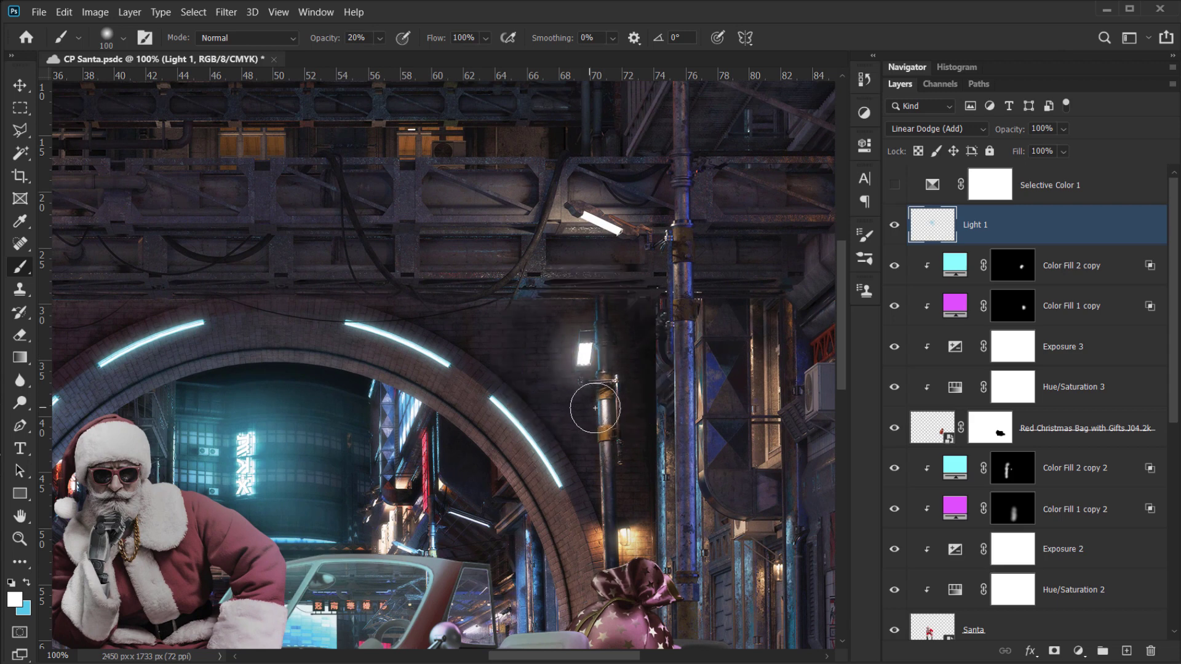
pyautogui.press(']')
pyautogui.press(']')
pyautogui.press(']')
pyautogui.press(']')
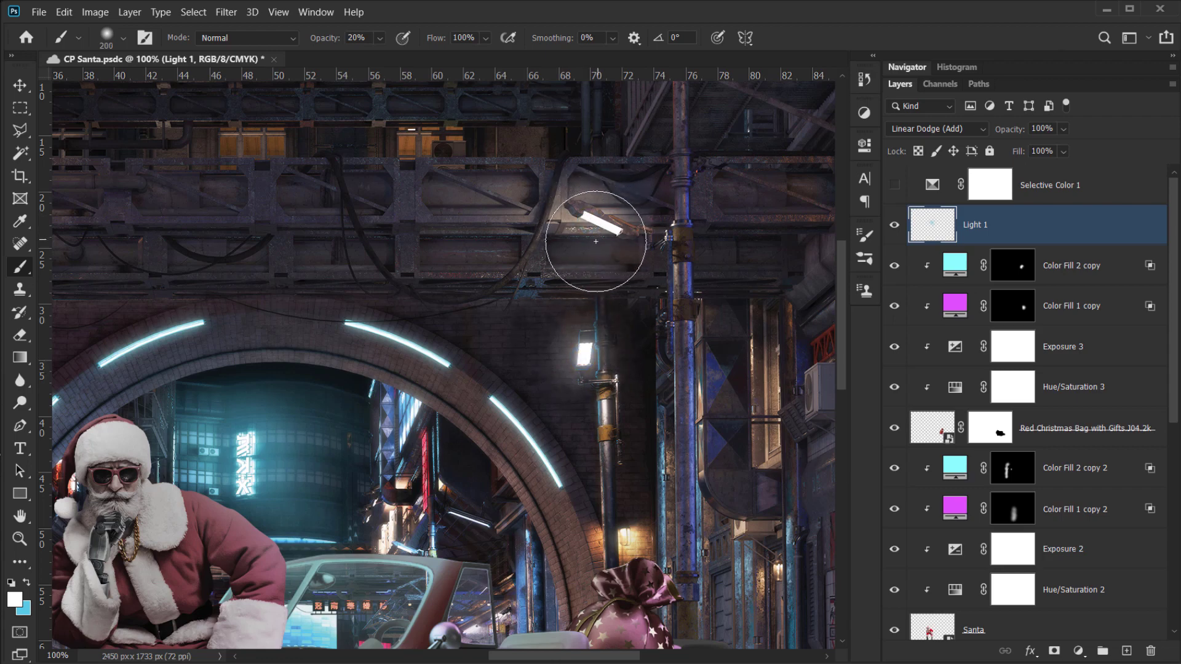
# - Paint a soft white glow on Light 1 along the left archway's light strips and the tubes near the 24 Hours sign with a 90 px brush
pyautogui.press('[')
pyautogui.press('[')
pyautogui.press('[')
pyautogui.press('[')
pyautogui.press('[')
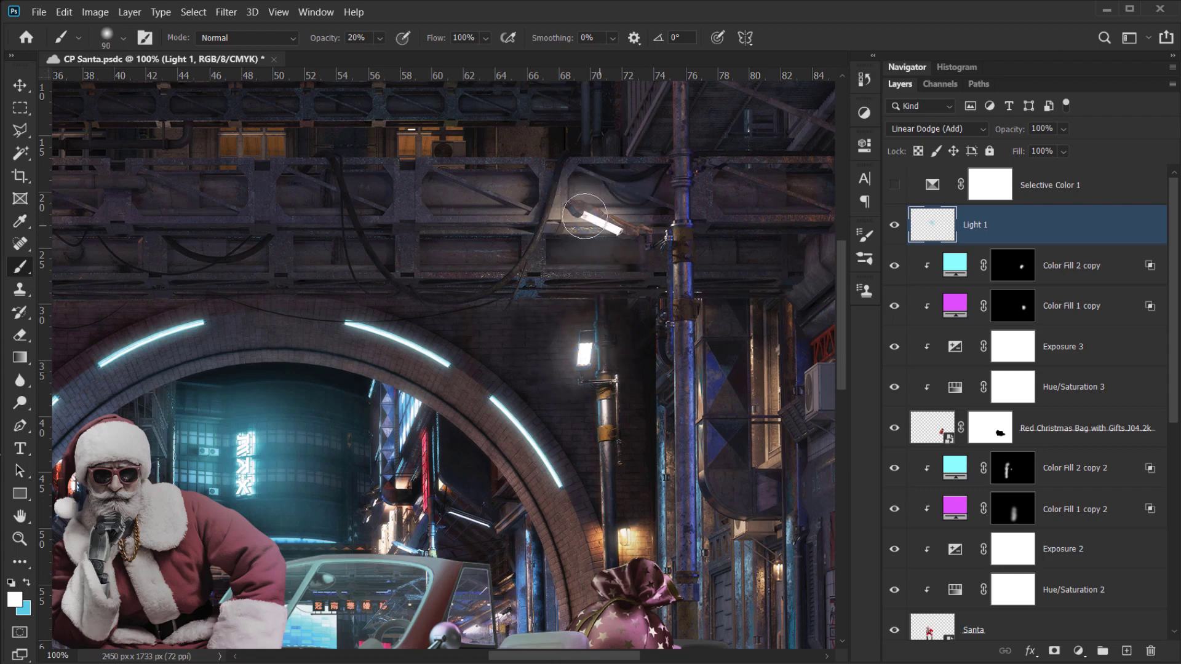
pyautogui.moveTo(564, 434); pyautogui.dragTo(596, 369)
pyautogui.moveTo(506, 364); pyautogui.dragTo(1082, 248)
pyautogui.moveTo(321, 415); pyautogui.dragTo(686, 354)
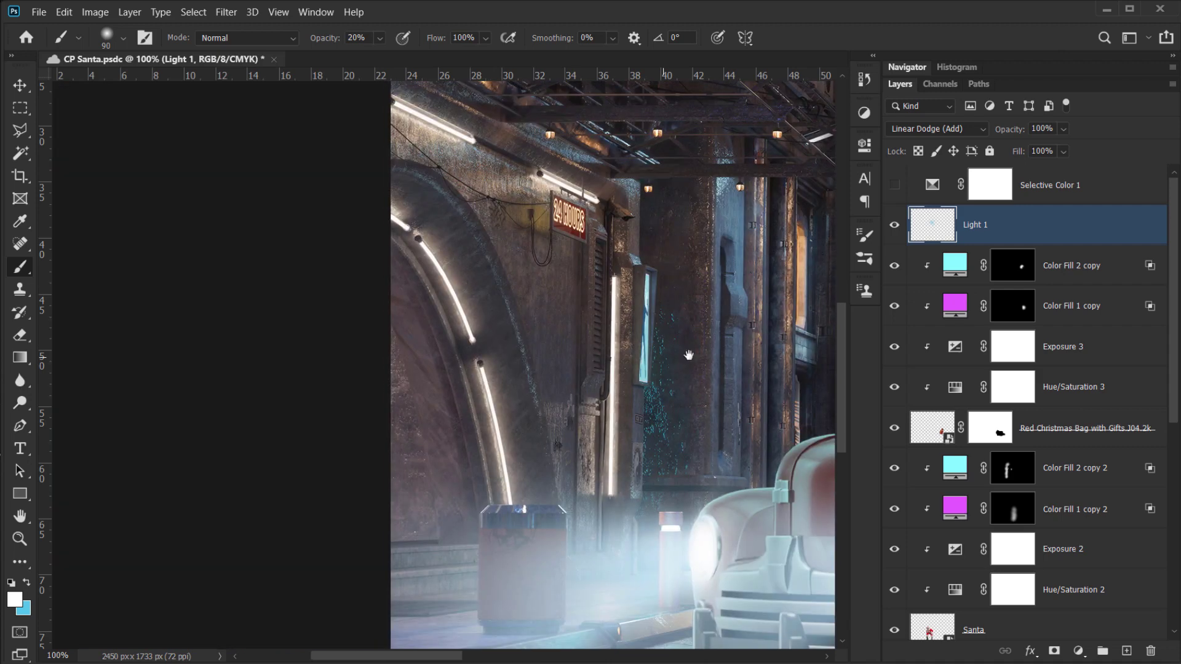
pyautogui.moveTo(414, 258); pyautogui.dragTo(463, 326)
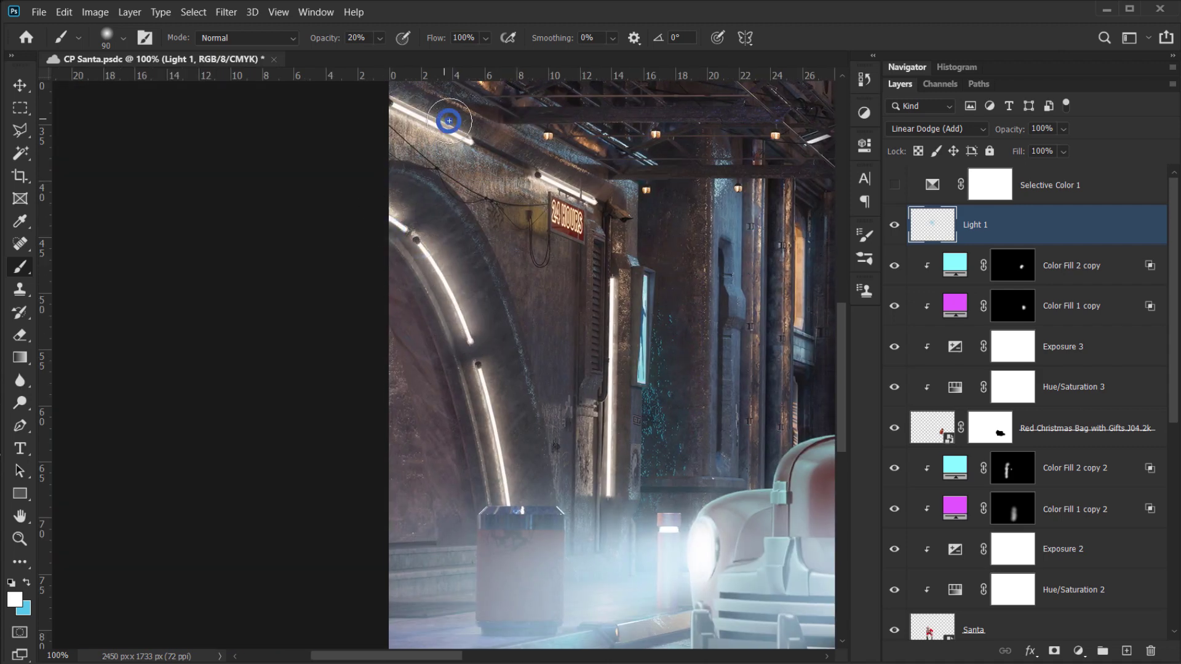
pyautogui.moveTo(393, 104); pyautogui.dragTo(425, 115)
pyautogui.moveTo(540, 178)
pyautogui.mouseDown()
pyautogui.moveTo(578, 190)
pyautogui.moveTo(564, 222)
pyautogui.mouseUp()
# - Try a white glow stroke on the lower light strip of the left archway and undo it
pyautogui.moveTo(569, 389); pyautogui.dragTo(455, 306)
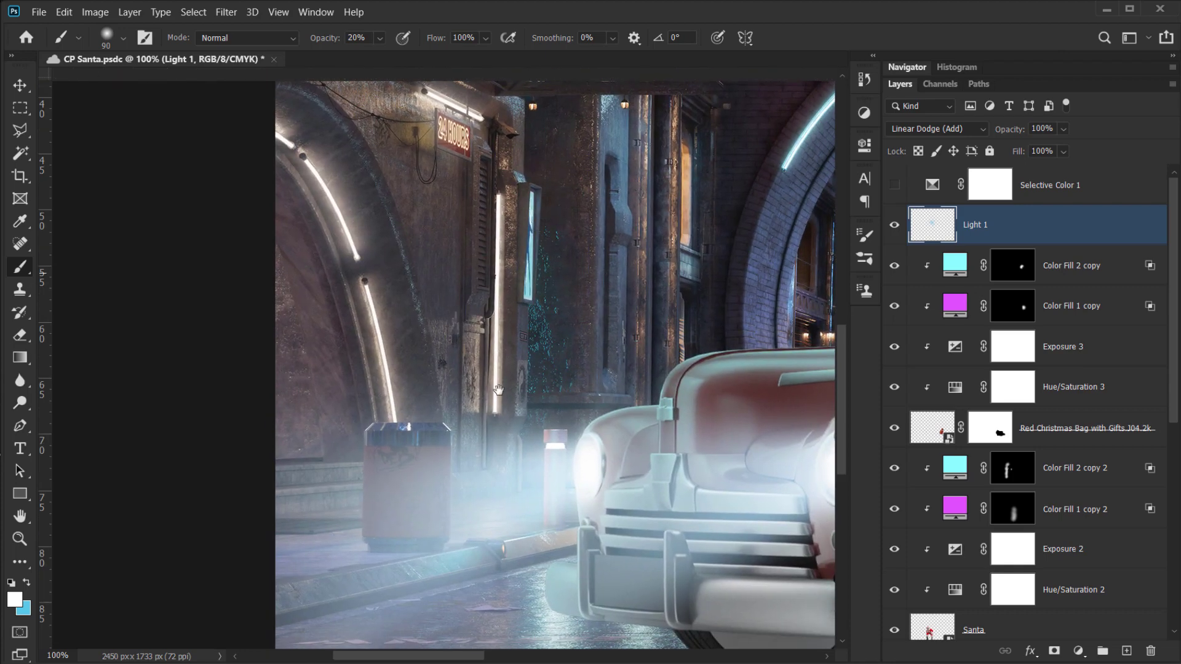
pyautogui.moveTo(390, 397)
pyautogui.mouseDown()
pyautogui.moveTo(382, 317)
pyautogui.moveTo(379, 343)
pyautogui.moveTo(395, 359)
pyautogui.moveTo(368, 299)
pyautogui.moveTo(394, 386)
pyautogui.mouseUp()
pyautogui.hotkey('ctrl', 'z')
pyautogui.moveTo(524, 483); pyautogui.dragTo(309, 445)
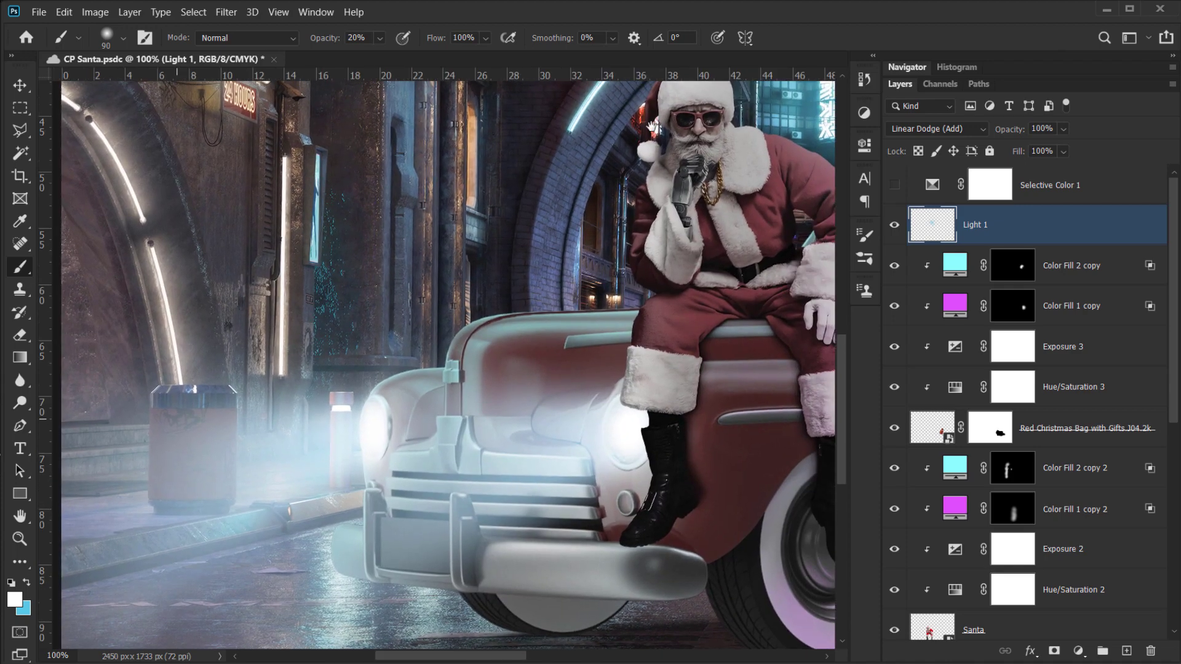
pyautogui.hotkey('ctrl', '-')
pyautogui.hotkey('ctrl', '-')
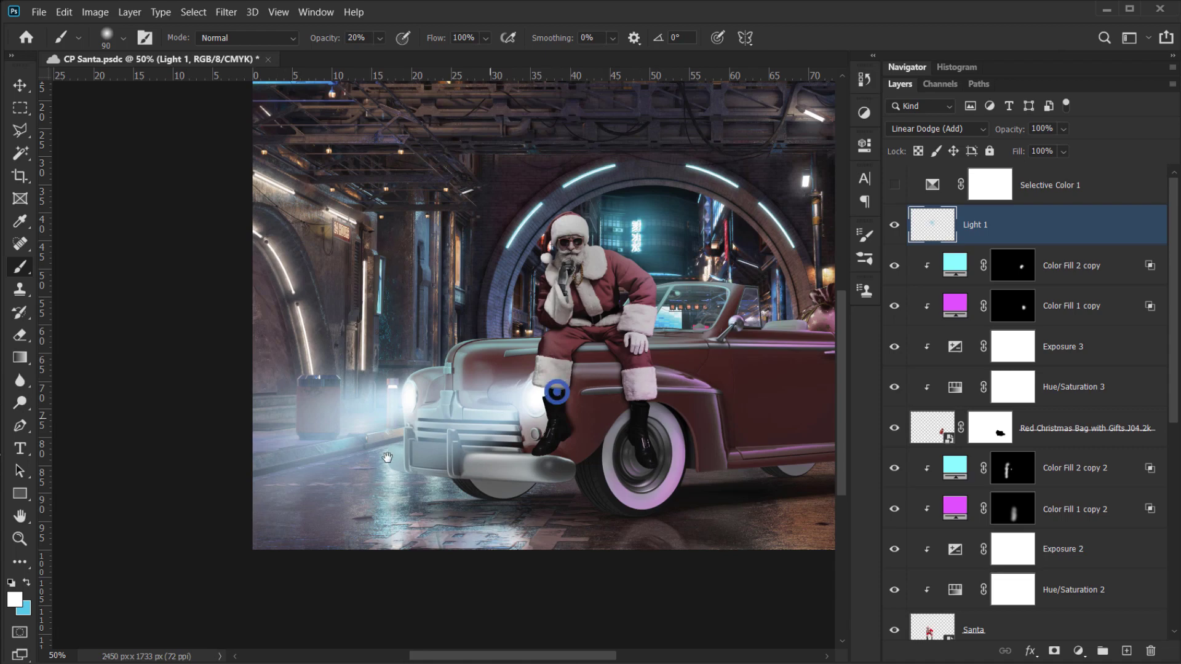
pyautogui.moveTo(557, 391); pyautogui.dragTo(431, 497)
pyautogui.hotkey('ctrl', '+')
pyautogui.hotkey('ctrl', '+')
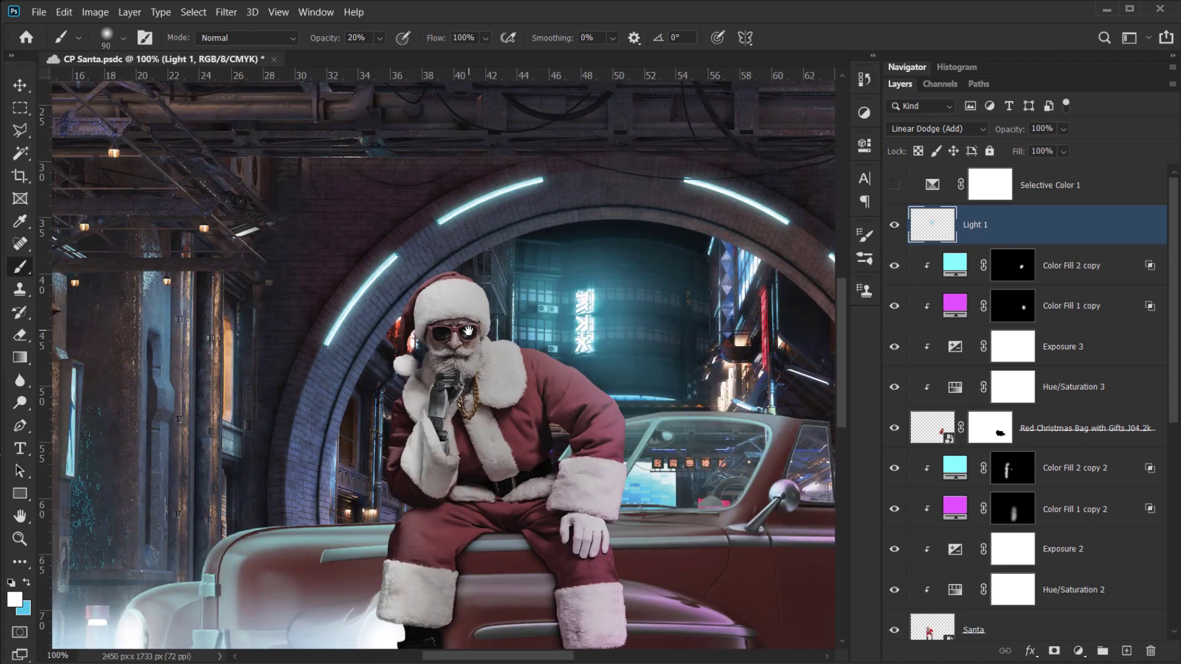
# - Paint a white glow at 20% brush opacity over the neon tubes of the central arch on the Light 1 layer
pyautogui.moveTo(411, 358); pyautogui.dragTo(386, 416)
pyautogui.click(450, 258)
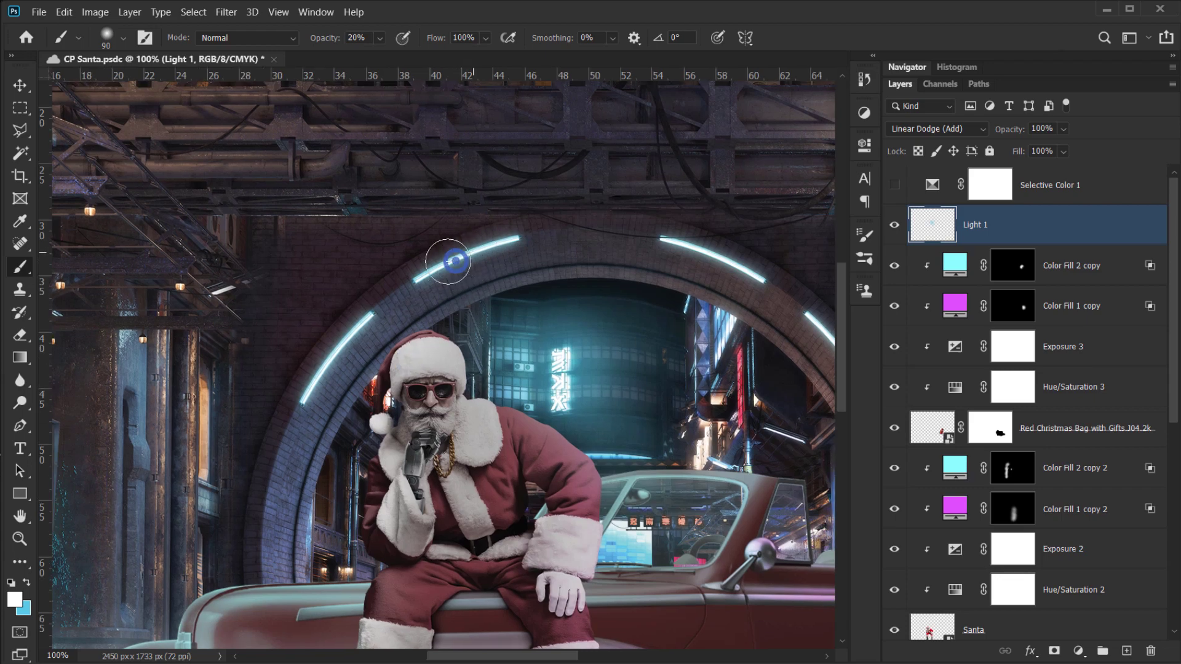
pyautogui.moveTo(473, 253); pyautogui.dragTo(511, 246)
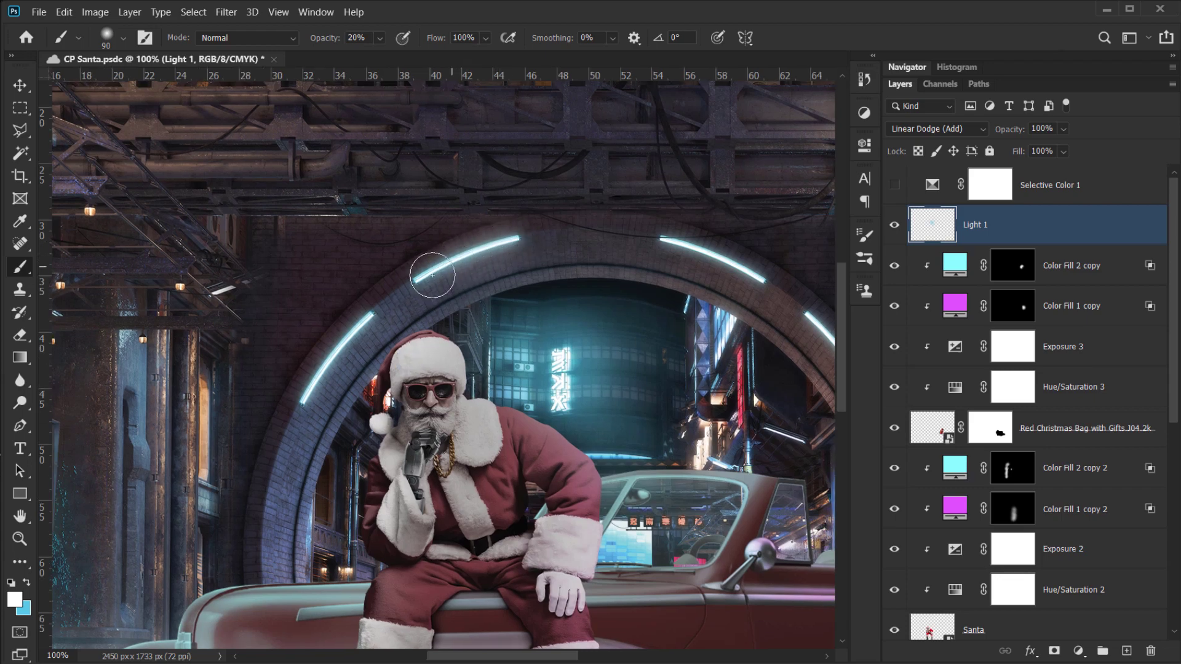
pyautogui.moveTo(362, 317); pyautogui.dragTo(304, 398)
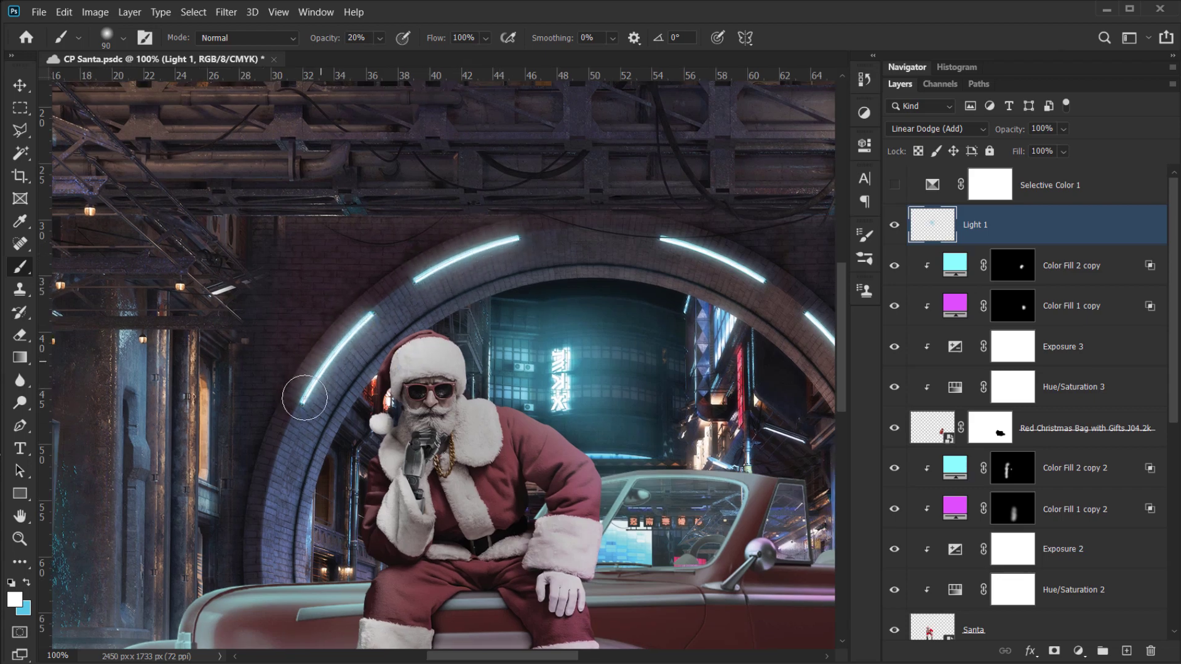
pyautogui.moveTo(679, 243); pyautogui.dragTo(762, 283)
pyautogui.moveTo(747, 330)
pyautogui.mouseDown()
pyautogui.moveTo(485, 288)
pyautogui.moveTo(586, 319)
pyautogui.moveTo(613, 358)
pyautogui.mouseUp()
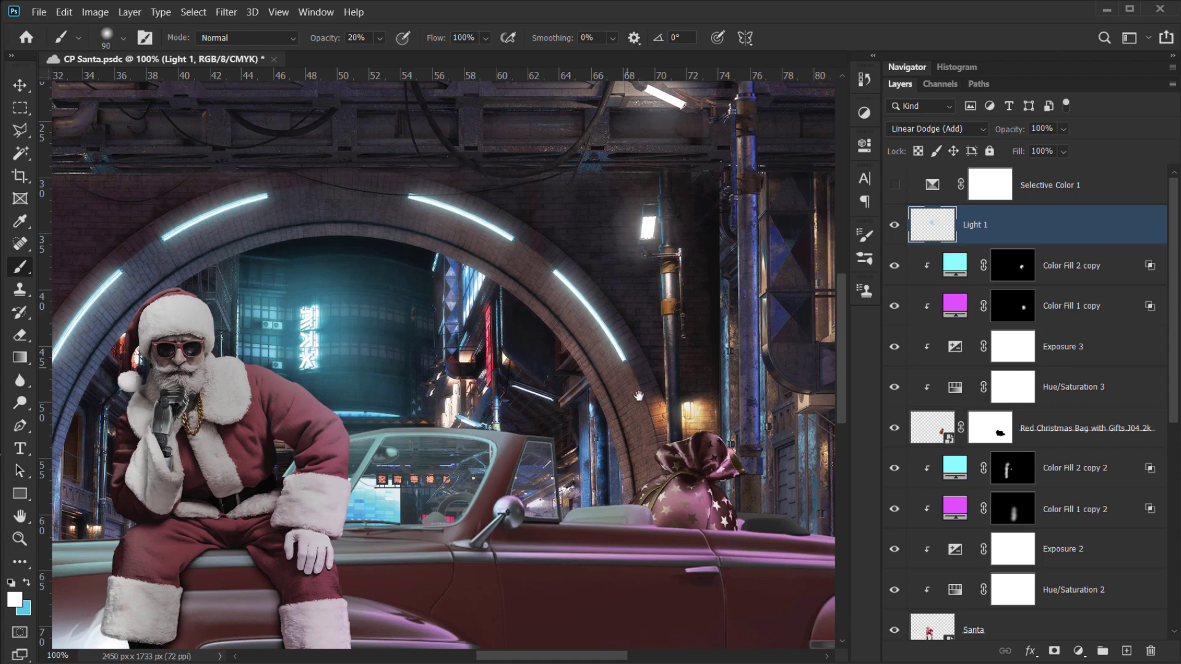
# - Sample purple from the vertical neon tube on the right-hand building and paint a soft glow along it
pyautogui.moveTo(639, 397)
pyautogui.mouseDown()
pyautogui.moveTo(497, 320)
pyautogui.moveTo(647, 406)
pyautogui.moveTo(776, 398)
pyautogui.moveTo(322, 363)
pyautogui.moveTo(241, 386)
pyautogui.mouseUp()
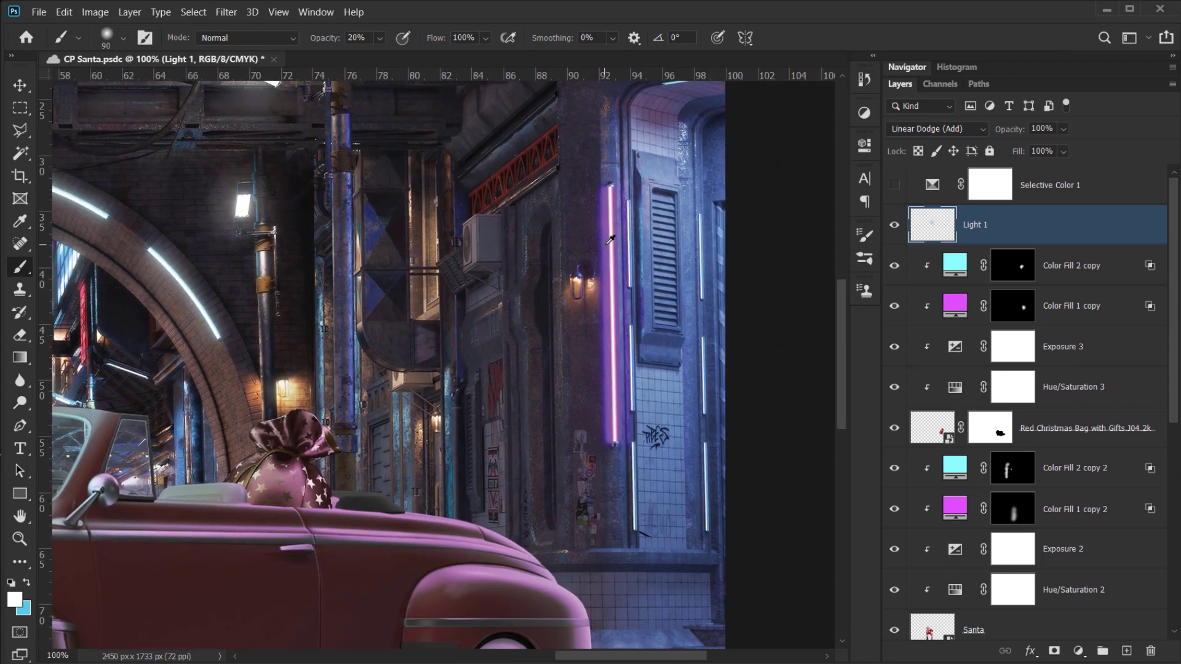
pyautogui.keyDown('alt'); pyautogui.click(611, 239); pyautogui.keyUp('alt')
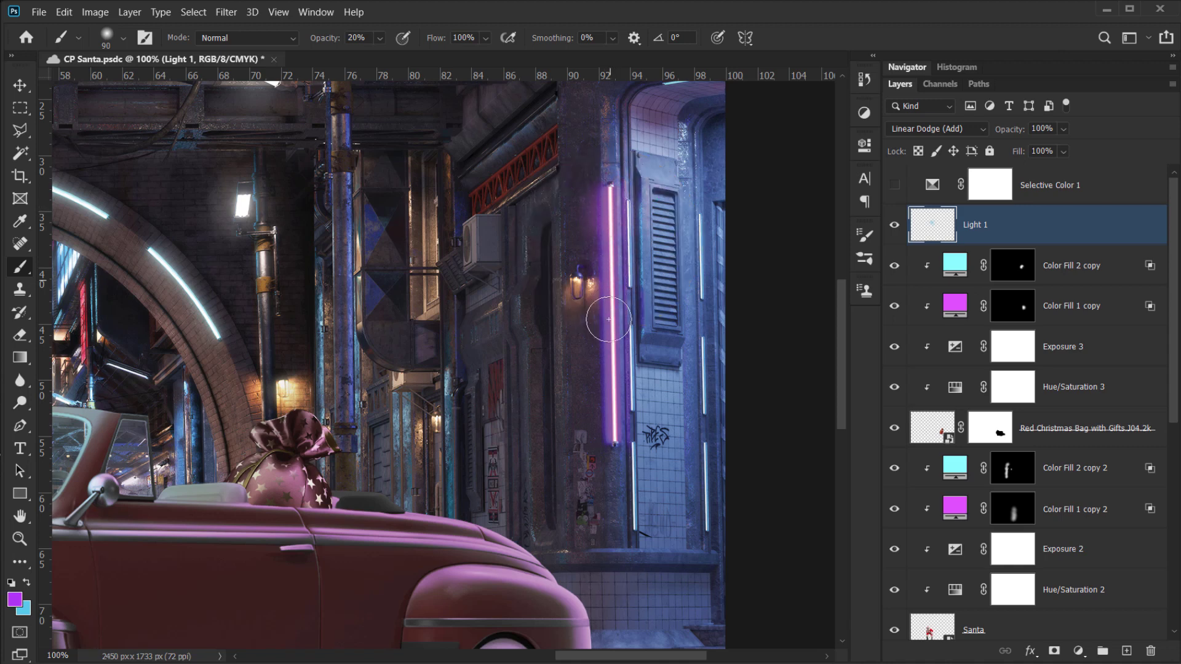
pyautogui.moveTo(617, 439); pyautogui.dragTo(583, 447)
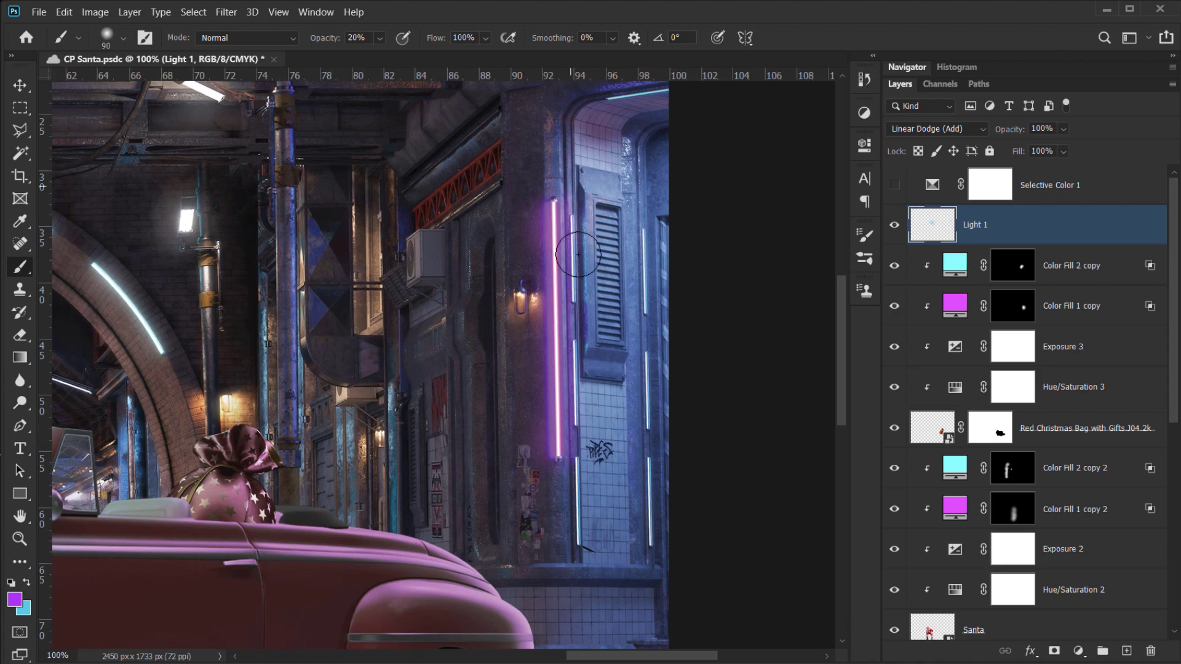
# - Enlarge the brush to 500 and paint a wide purple glow around the neon sign and vertical tube on the right-hand building
pyautogui.scroll(4, 580, 306)
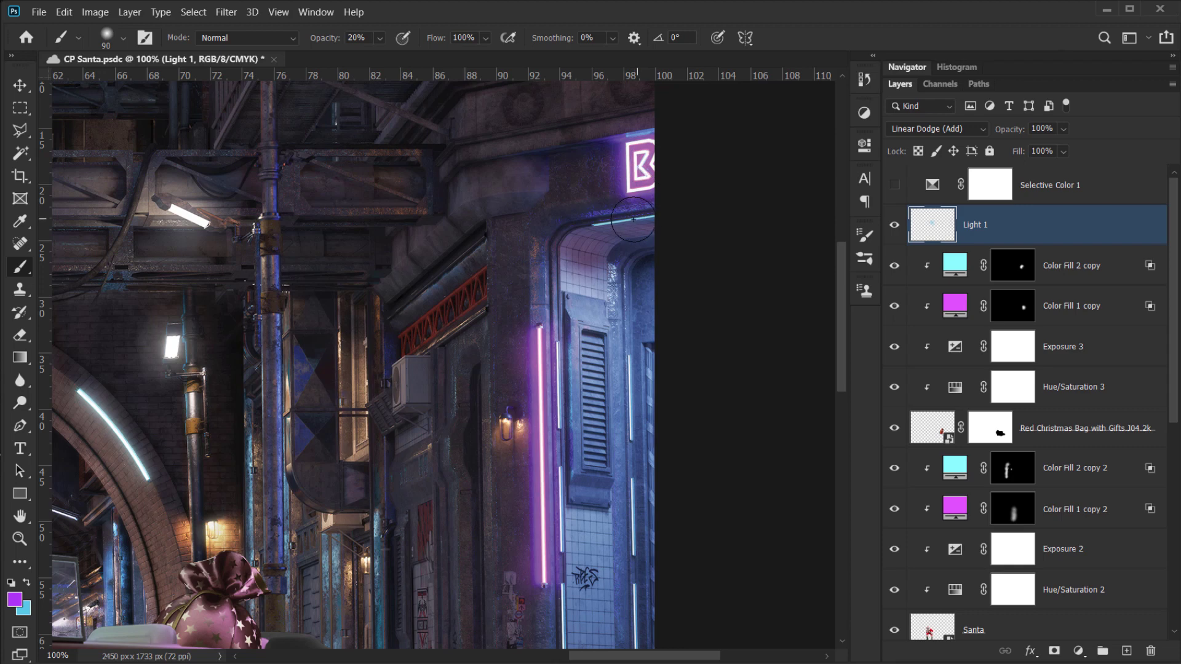
pyautogui.press(']')
pyautogui.press(']')
pyautogui.press(']')
pyautogui.press(']')
pyautogui.press(']')
pyautogui.press(']')
pyautogui.press(']')
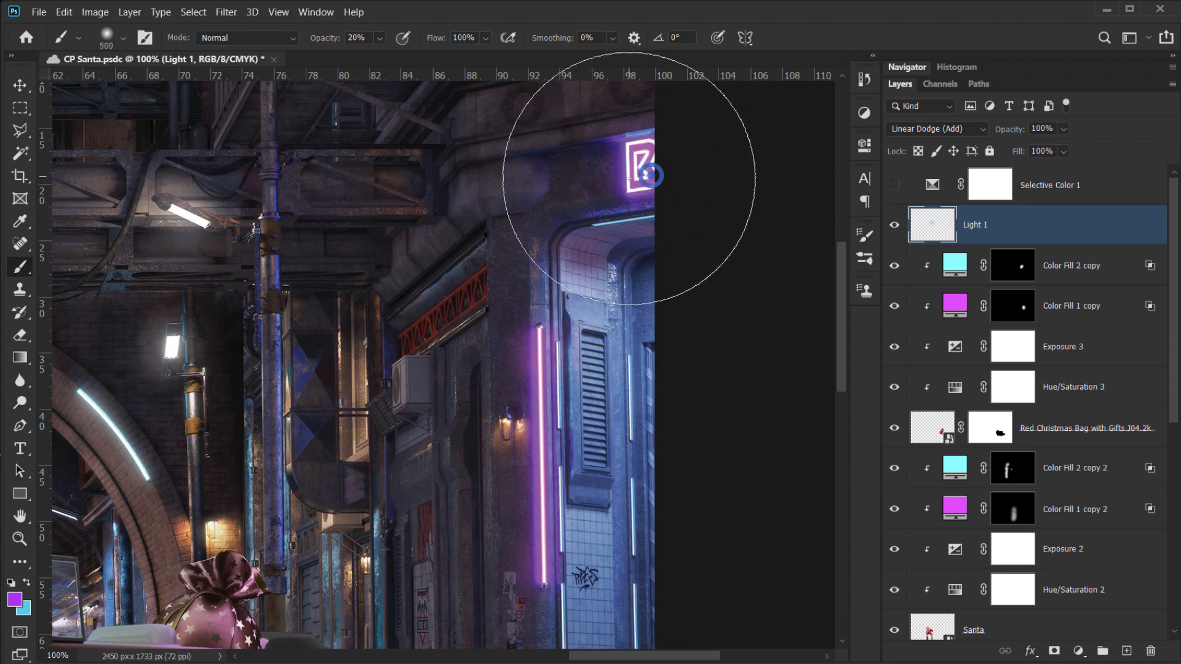
pyautogui.moveTo(530, 396)
pyautogui.mouseDown()
pyautogui.moveTo(535, 548)
pyautogui.moveTo(747, 74)
pyautogui.mouseUp()
pyautogui.scroll(-1, 544, 534)
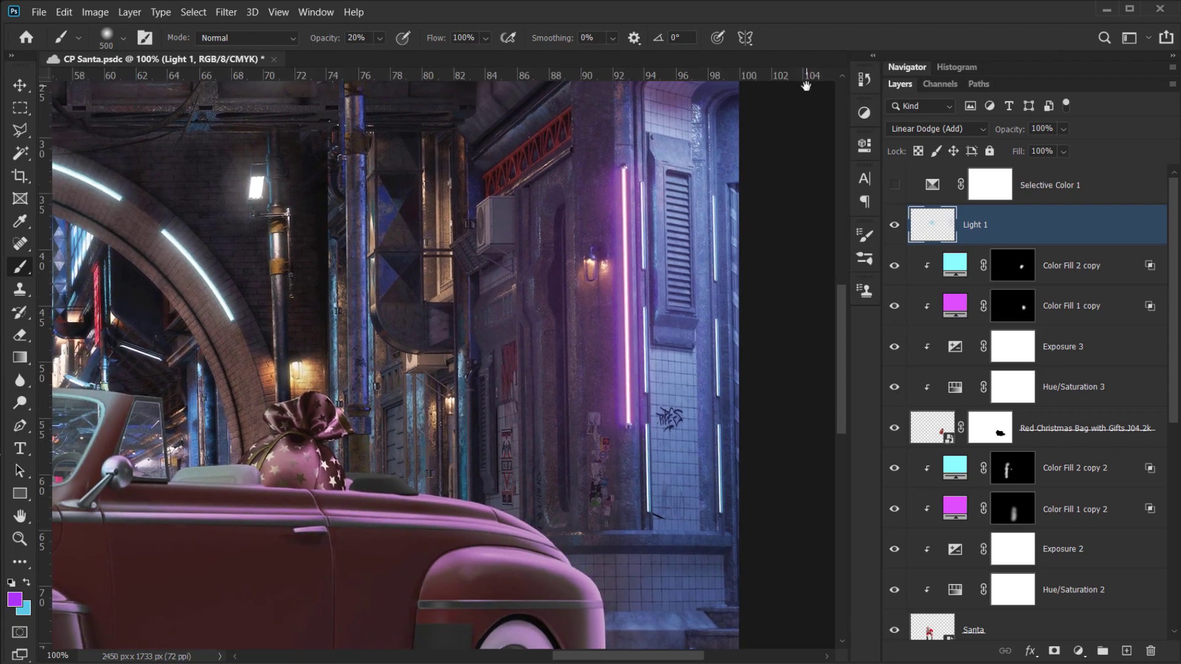
# - Add a new layer named Light 2 above Light 1 and set its blend mode to Color Dodge
pyautogui.hotkey('ctrl', '-')
pyautogui.moveTo(373, 459); pyautogui.dragTo(711, 453)
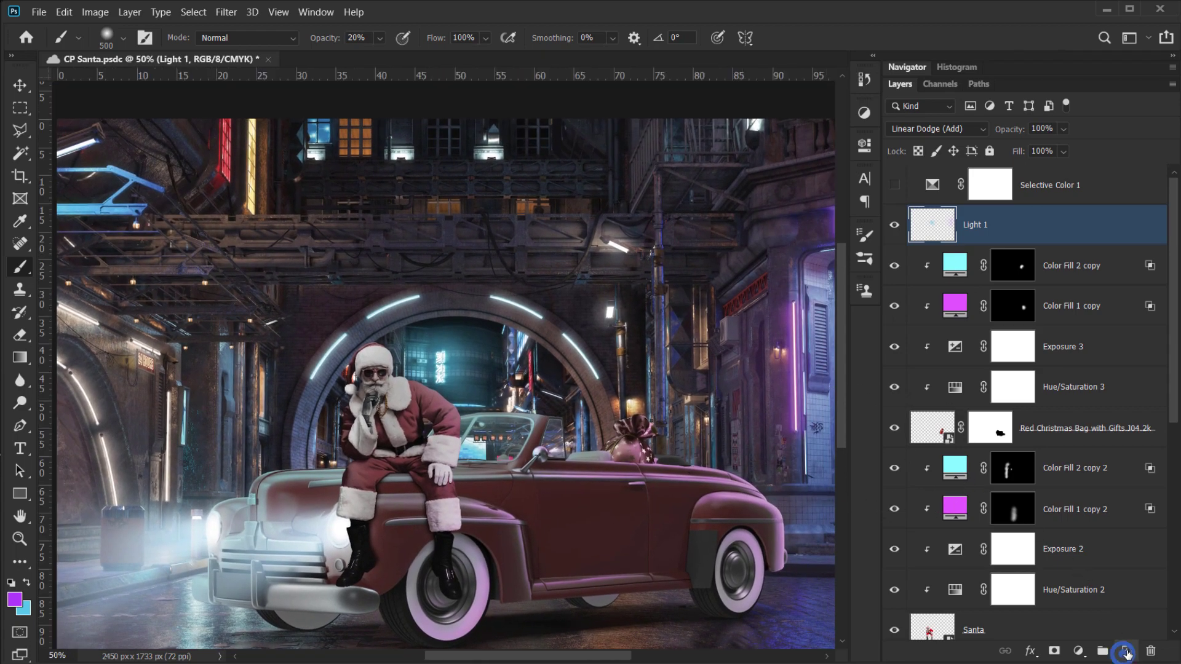
pyautogui.click(1125, 653)
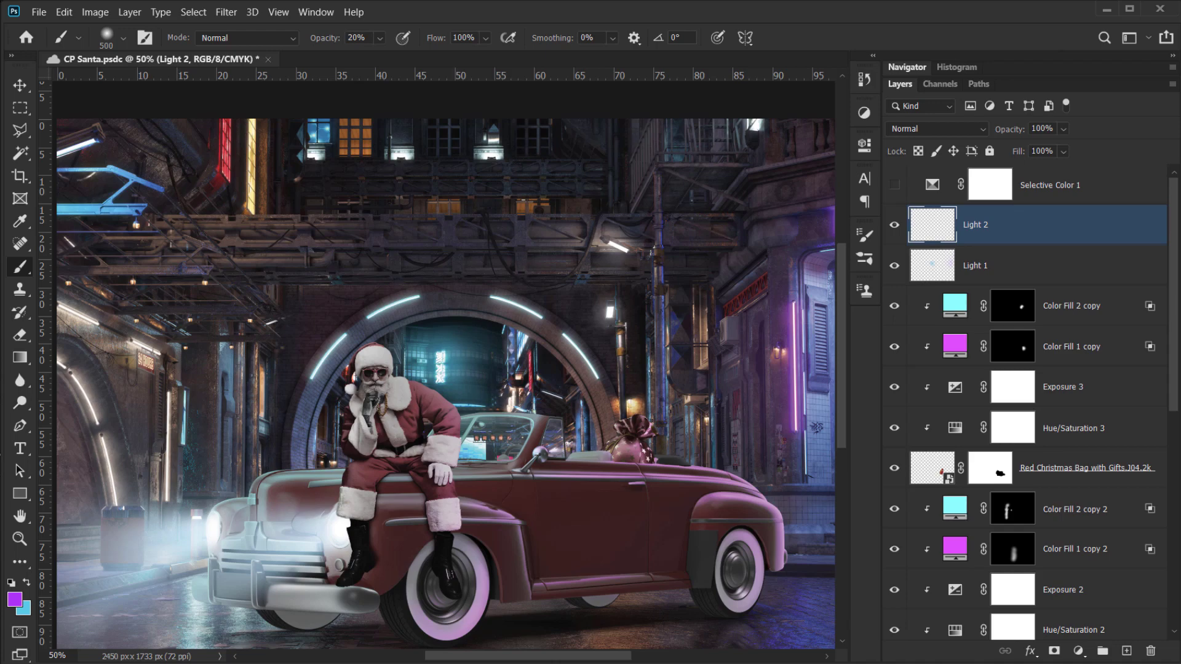
pyautogui.click(961, 130)
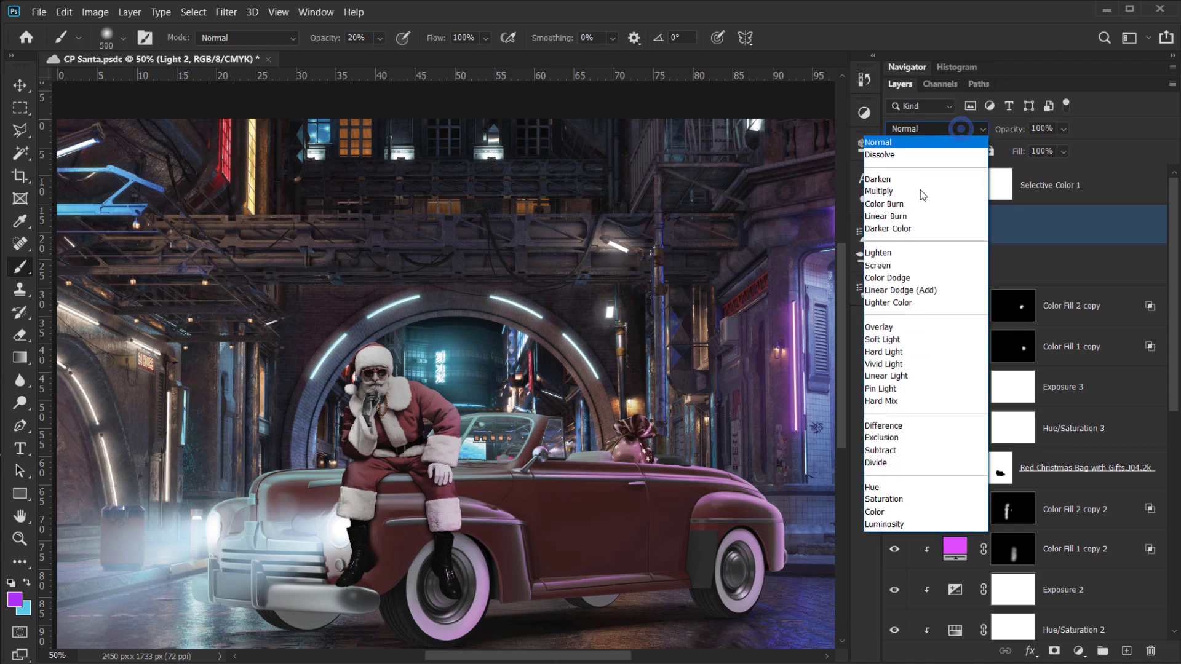
pyautogui.click(916, 274)
# - Sample cyan from around the neon sign behind Santa and paint a glow over the sign with a 200 px brush
pyautogui.moveTo(588, 398)
pyautogui.mouseDown()
pyautogui.moveTo(613, 414)
pyautogui.moveTo(674, 416)
pyautogui.mouseUp()
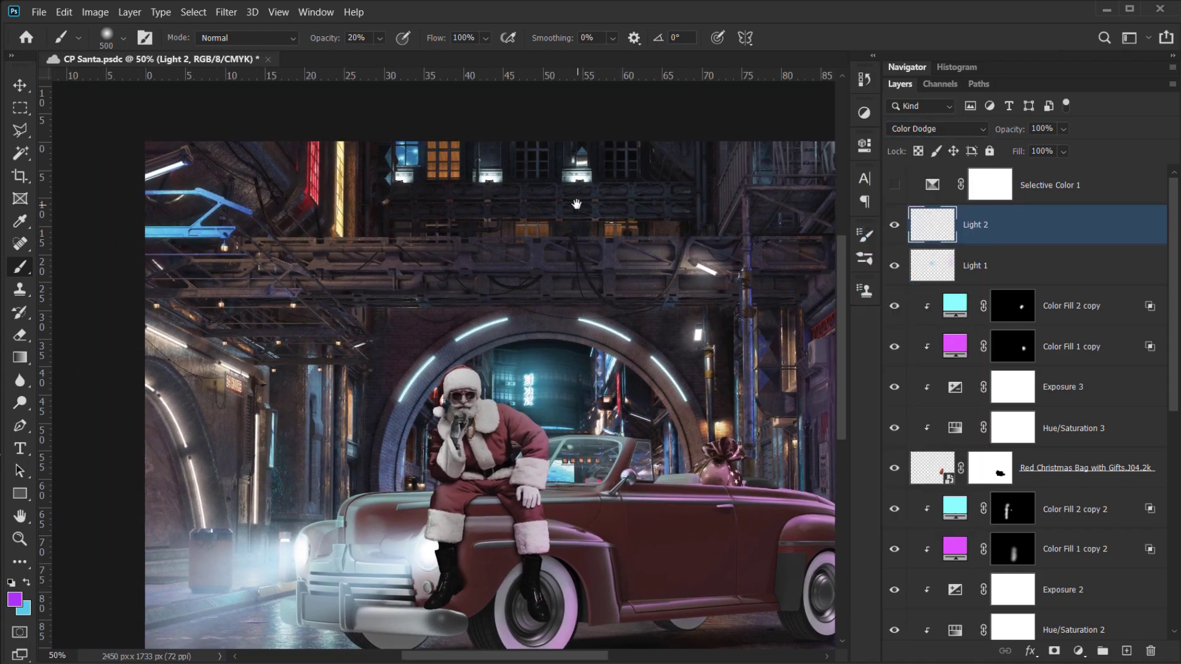
pyautogui.scroll(2, 397, 343)
pyautogui.moveTo(581, 429); pyautogui.dragTo(508, 441)
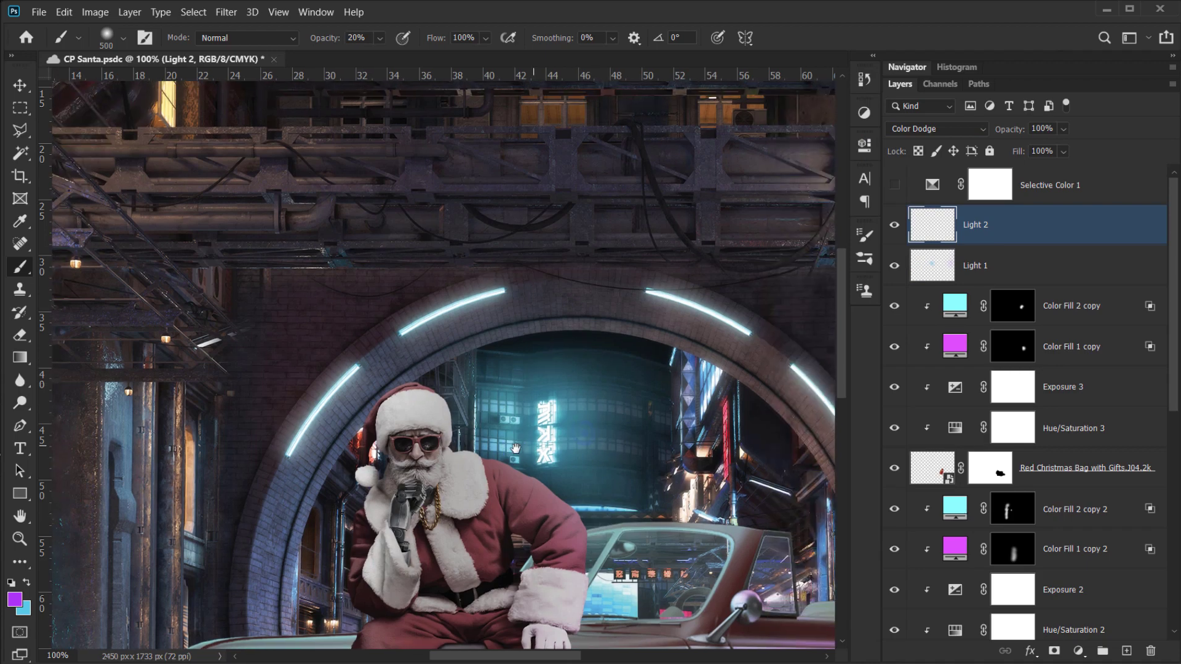
pyautogui.scroll(2, 443, 359)
pyautogui.moveTo(813, 310); pyautogui.dragTo(615, 240)
pyautogui.keyDown('alt'); pyautogui.click(590, 434); pyautogui.keyUp('alt')
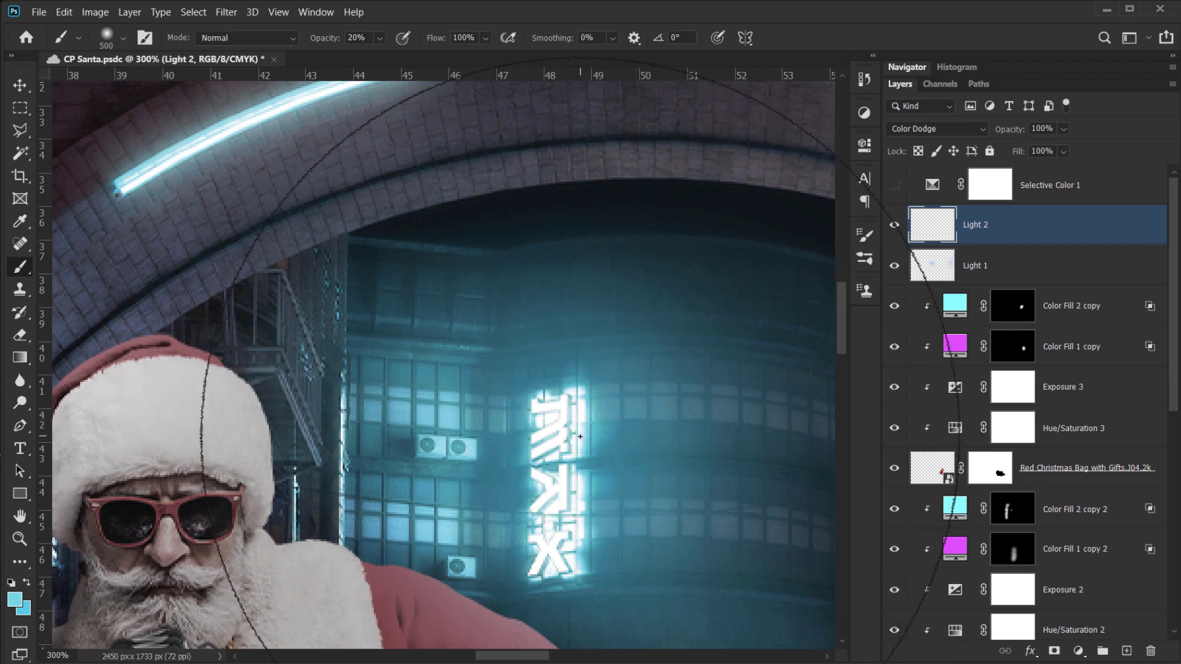
pyautogui.press('[')
pyautogui.press('[')
pyautogui.press('[')
pyautogui.press('[')
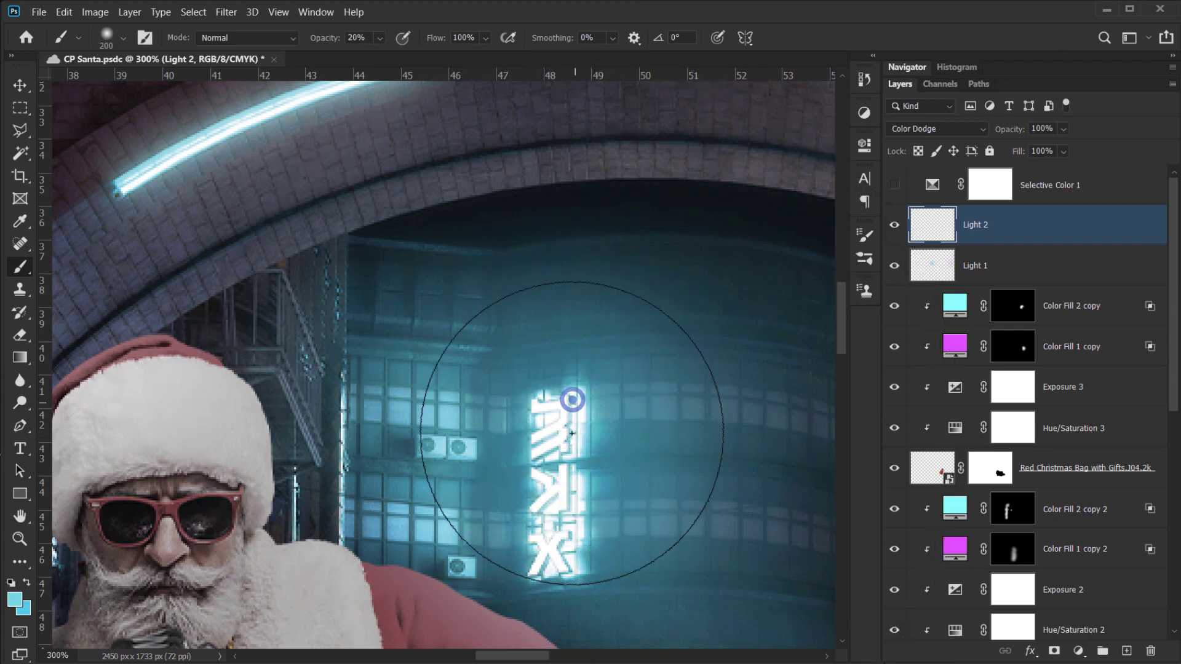
pyautogui.click(571, 467)
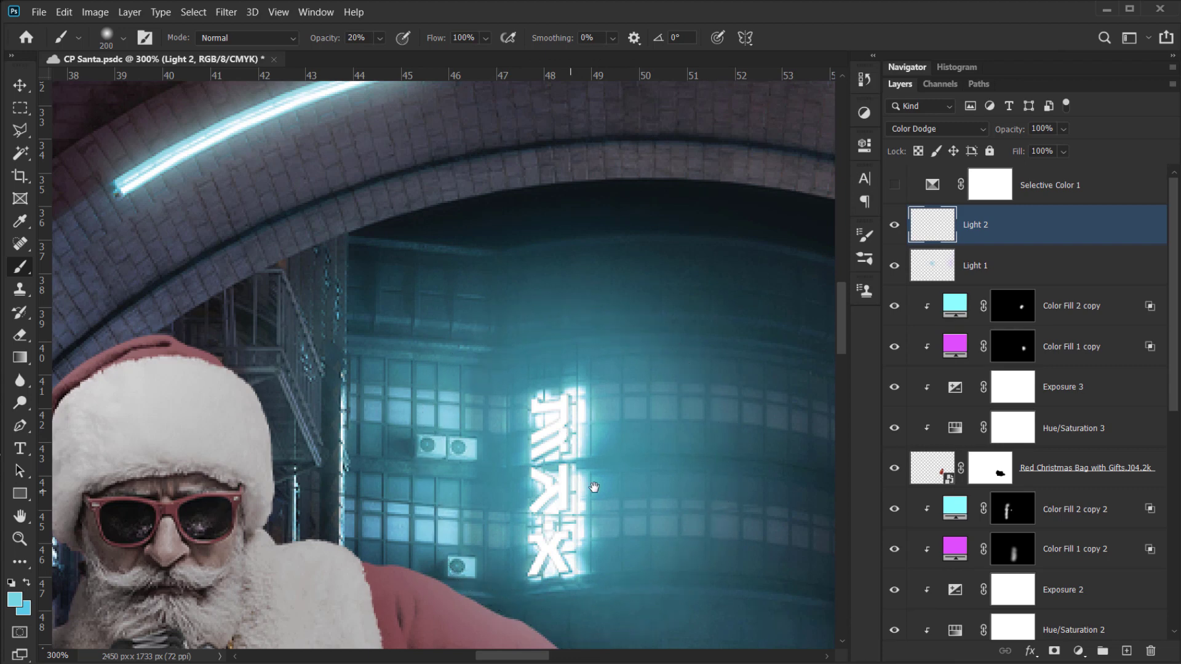
# - Set the brush to 50% opacity and size 125, and paint a cyan glow over the arch's four neon tubes
pyautogui.hotkey('ctrl', '-')
pyautogui.hotkey('ctrl', '-')
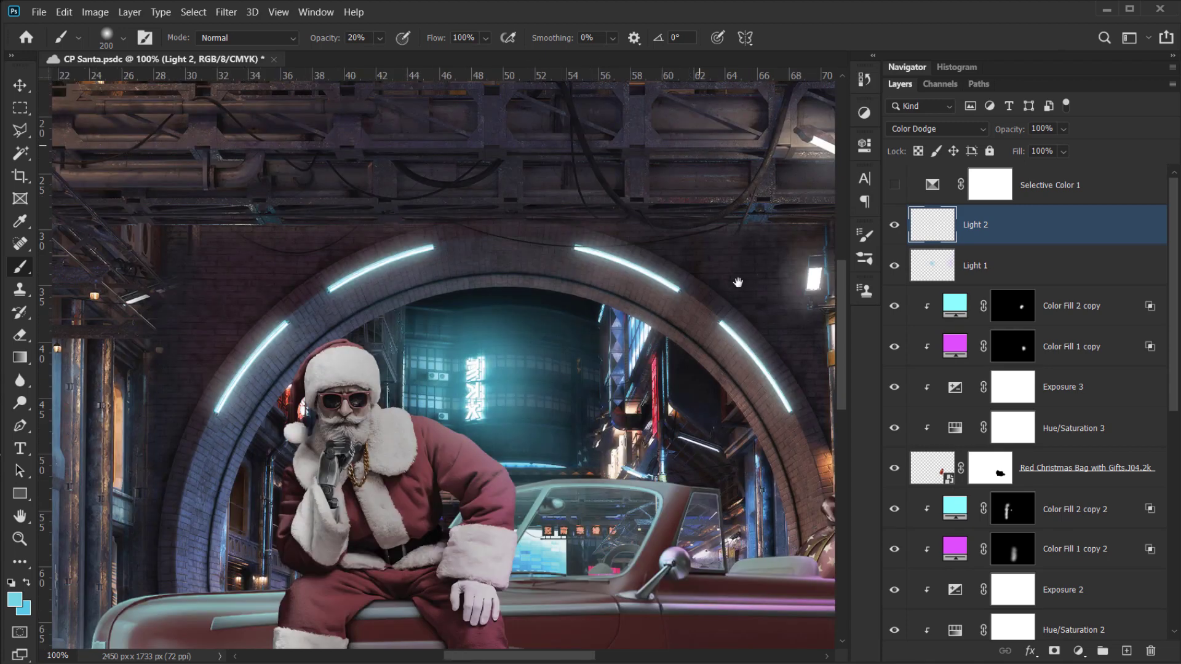
pyautogui.moveTo(540, 443); pyautogui.dragTo(569, 441)
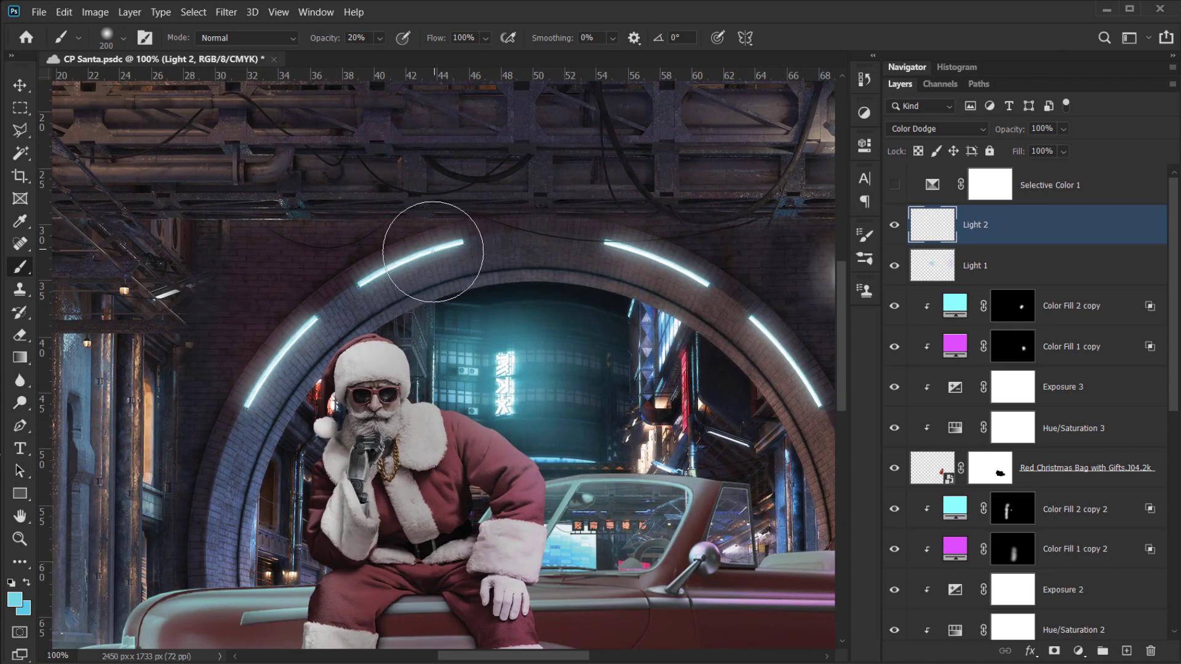
pyautogui.press('5')
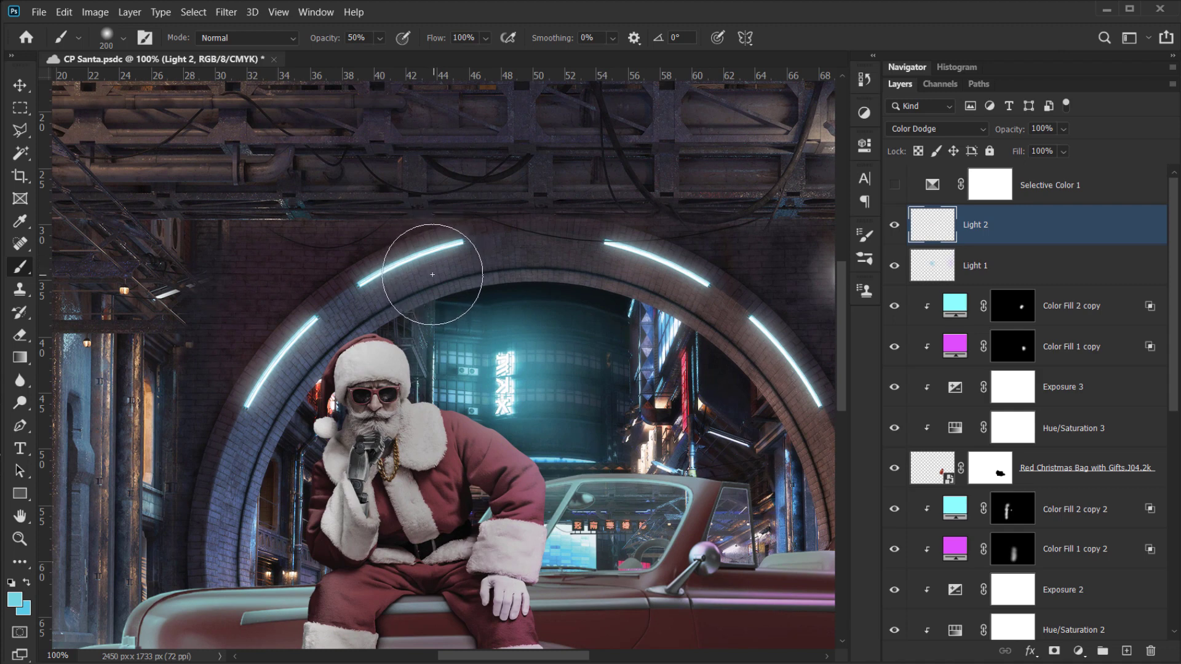
pyautogui.press('[')
pyautogui.press('[')
pyautogui.press('[')
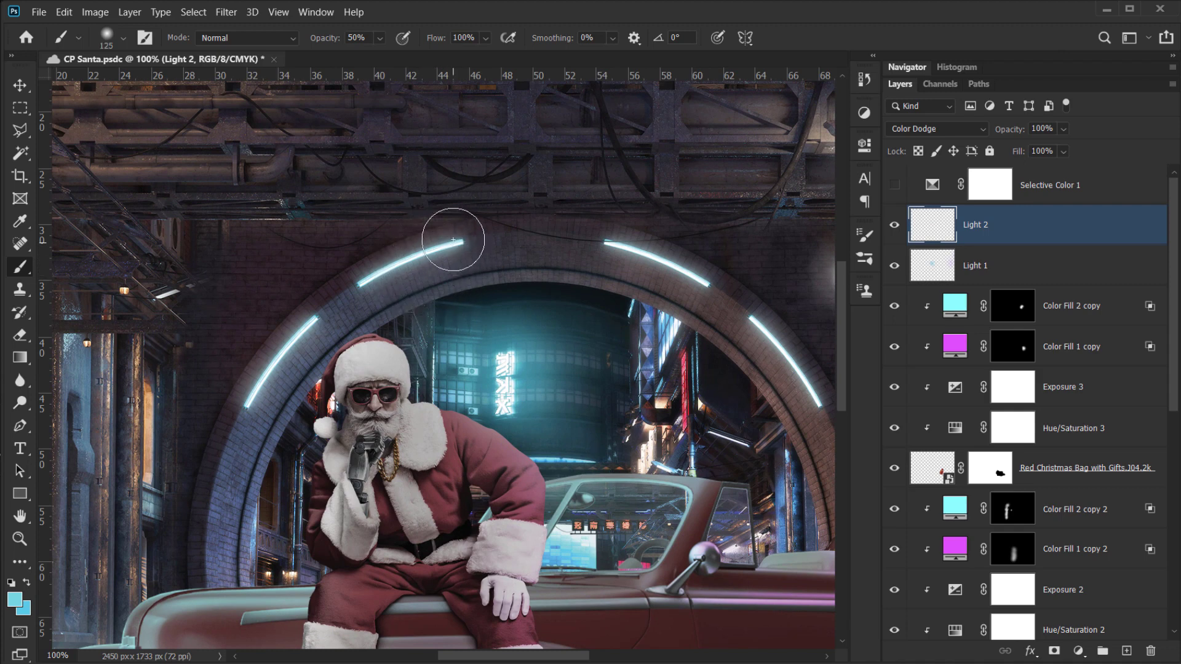
pyautogui.moveTo(453, 240); pyautogui.dragTo(401, 267)
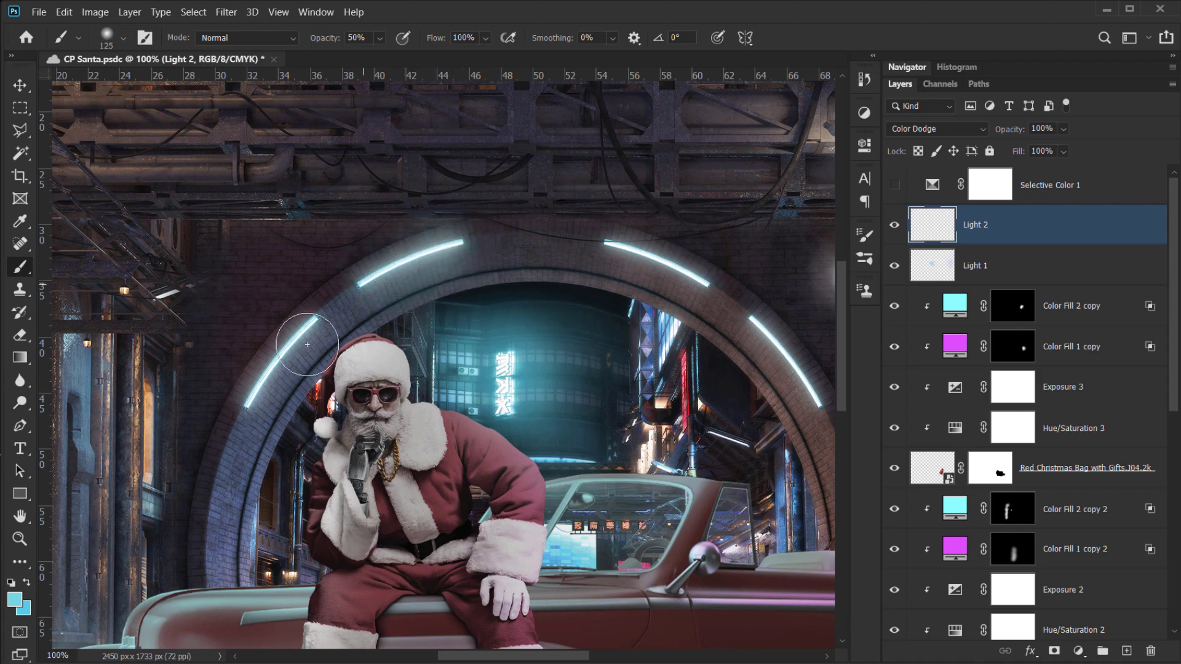
pyautogui.moveTo(305, 335); pyautogui.dragTo(250, 399)
pyautogui.moveTo(580, 265)
pyautogui.mouseDown()
pyautogui.moveTo(622, 248)
pyautogui.moveTo(713, 278)
pyautogui.mouseUp()
pyautogui.moveTo(684, 344); pyautogui.dragTo(517, 281)
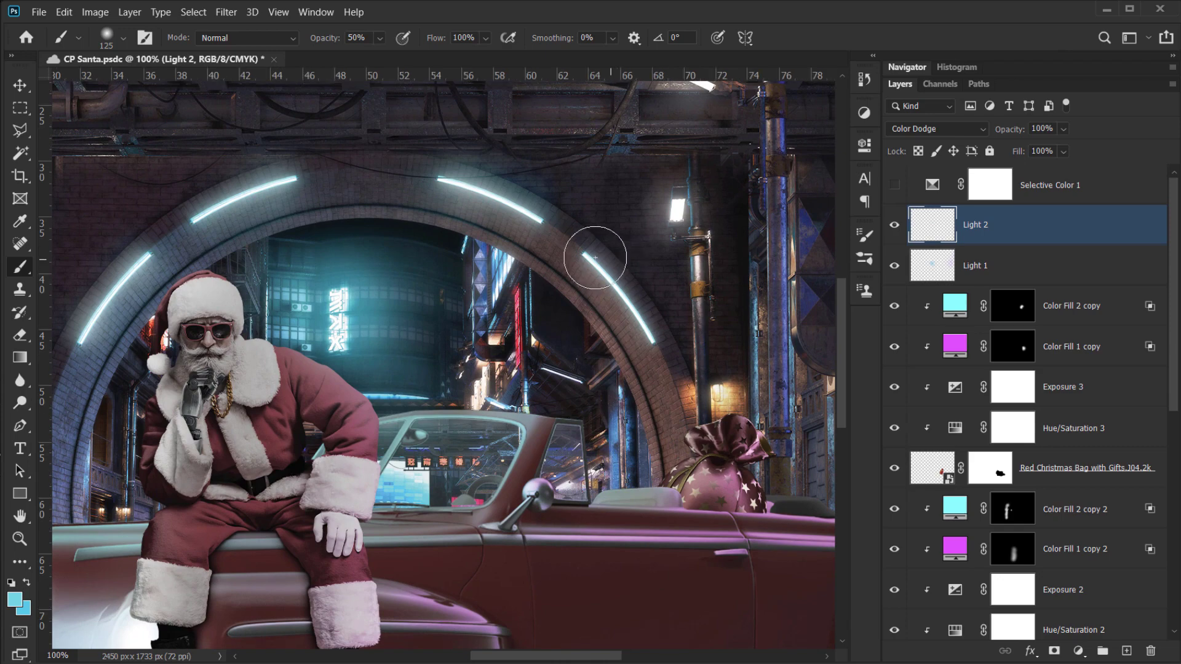
pyautogui.moveTo(588, 256)
pyautogui.mouseDown()
pyautogui.moveTo(642, 348)
pyautogui.moveTo(502, 348)
pyautogui.moveTo(449, 364)
pyautogui.moveTo(646, 376)
pyautogui.mouseUp()
# - Sample white from the wall lamp beside the arch and paint a glow on the lamp
pyautogui.moveTo(391, 433); pyautogui.dragTo(503, 432)
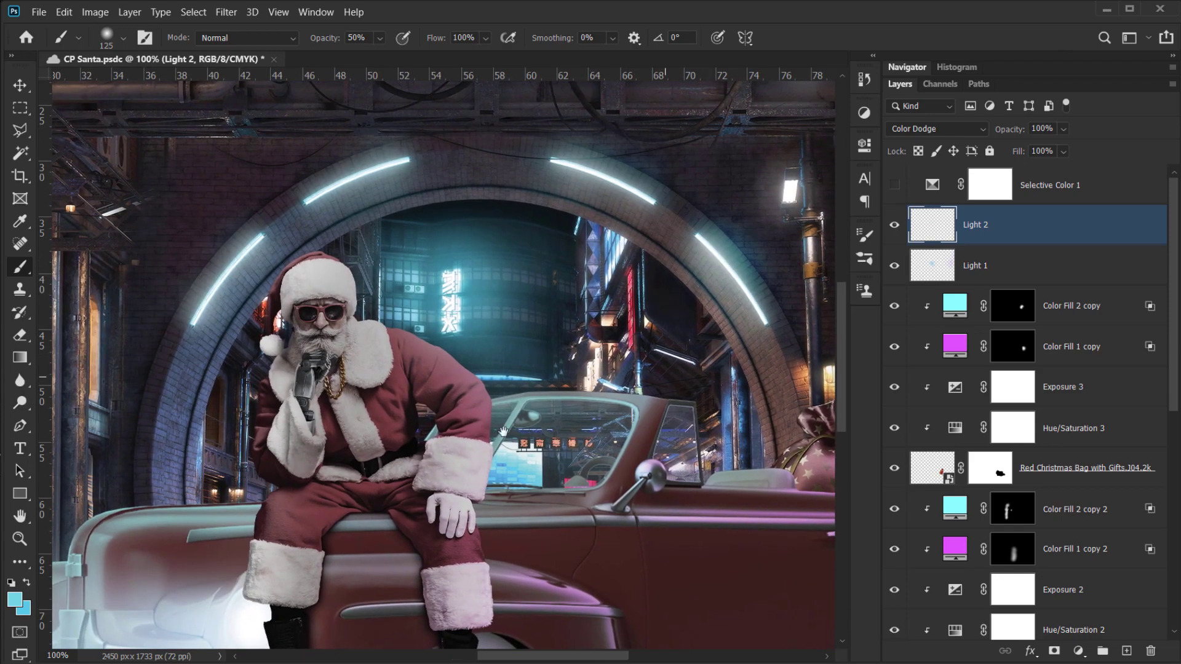
pyautogui.moveTo(759, 360); pyautogui.dragTo(201, 338)
pyautogui.moveTo(231, 295); pyautogui.dragTo(713, 346)
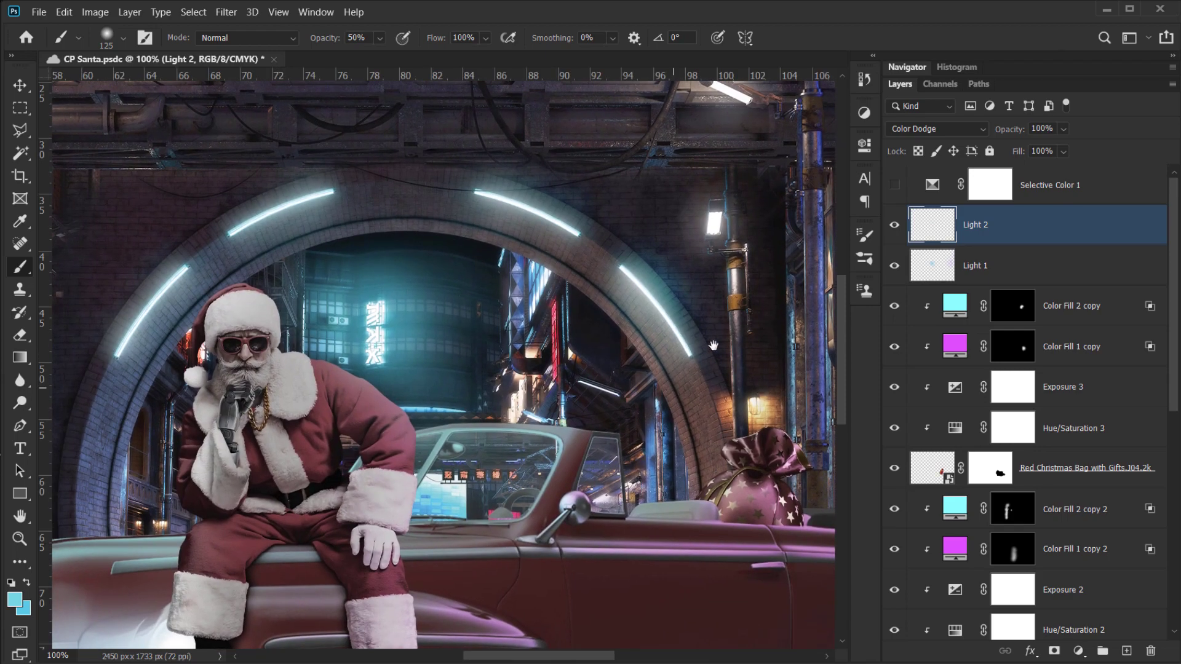
pyautogui.click(713, 222)
pyautogui.keyDown('alt'); pyautogui.click(718, 214); pyautogui.keyUp('alt')
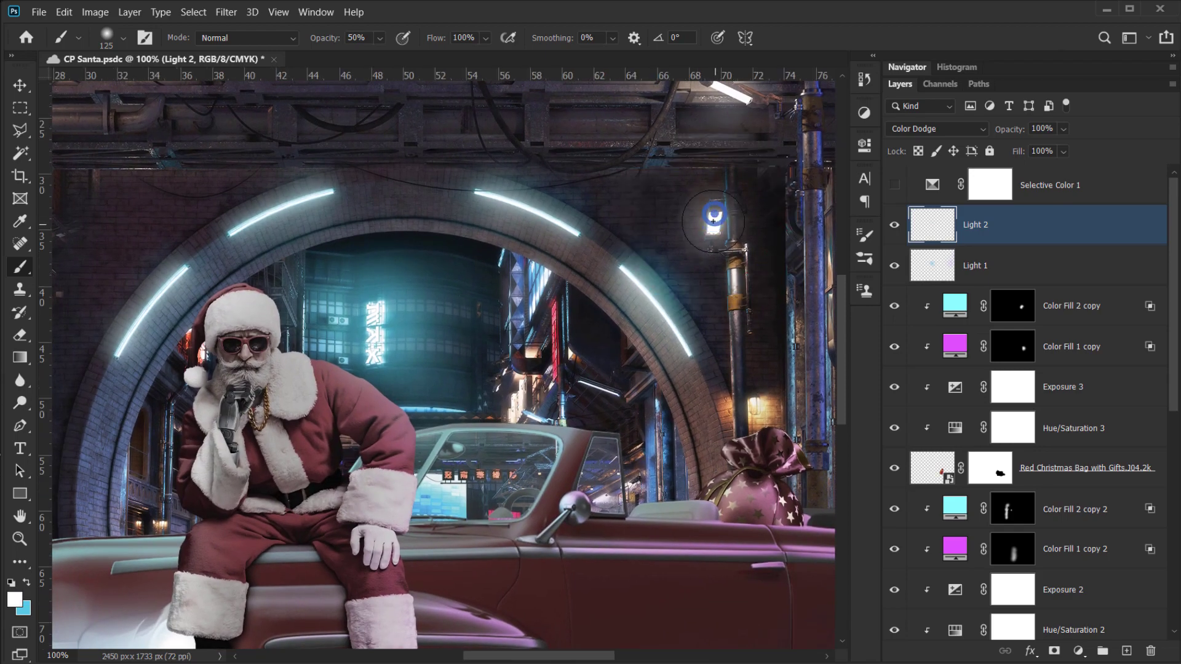
# - Paint a white glow over the curved light tubes of the small arch at the image's far left
pyautogui.moveTo(575, 354); pyautogui.dragTo(866, 298)
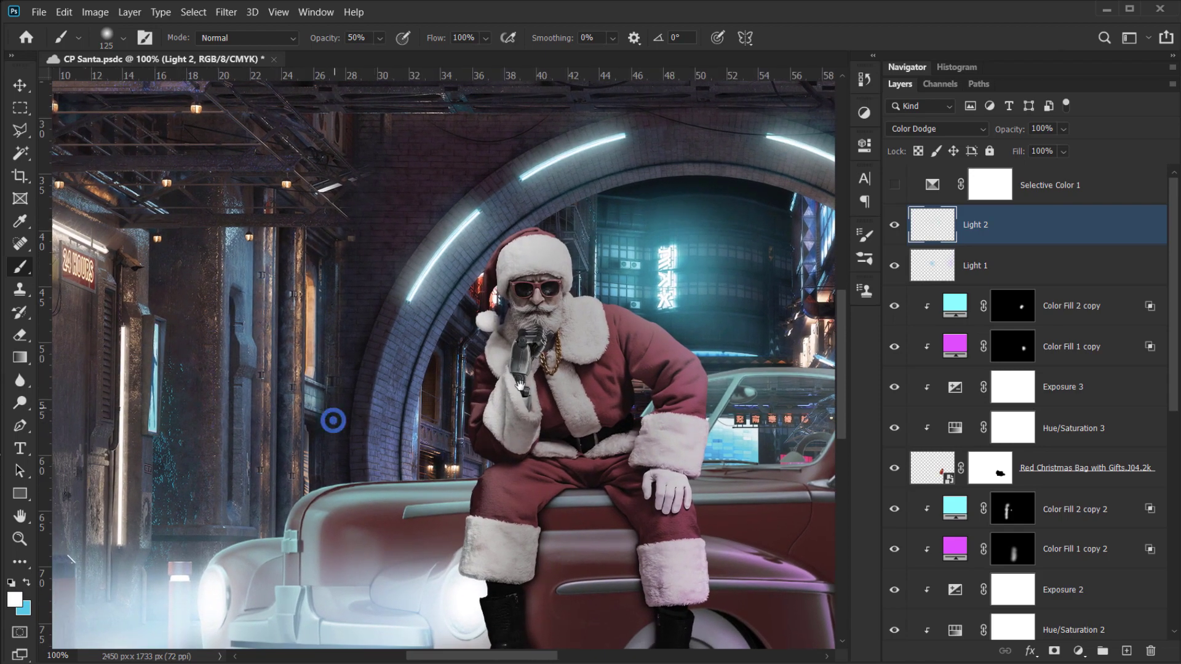
pyautogui.moveTo(335, 419); pyautogui.dragTo(802, 327)
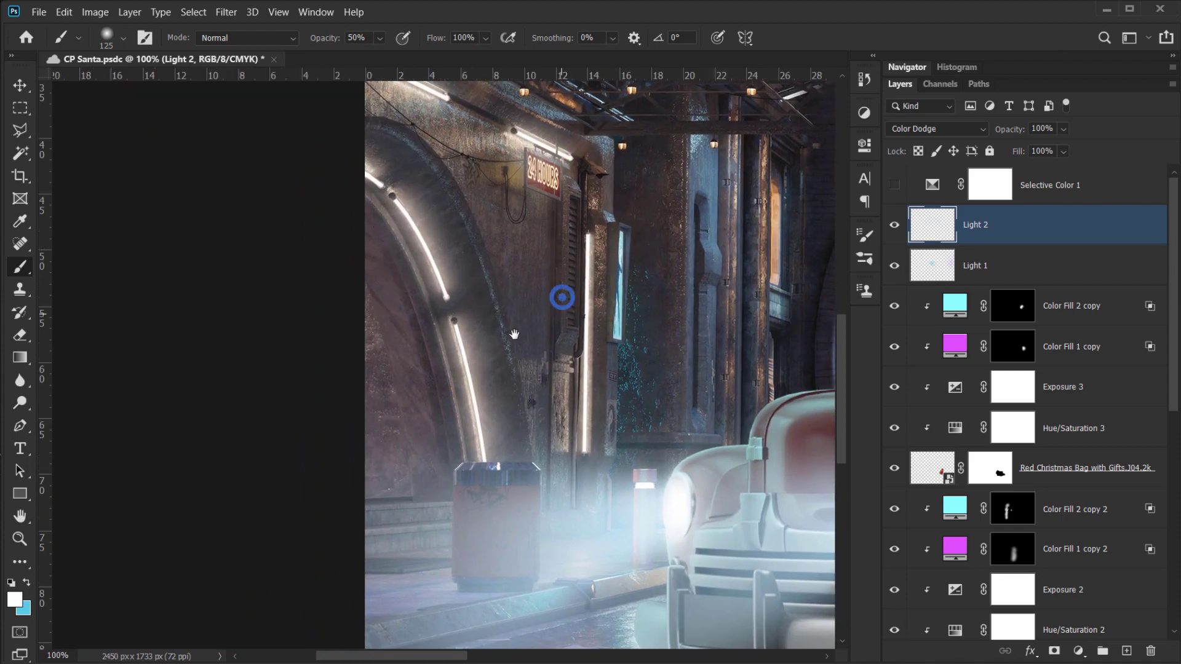
pyautogui.moveTo(562, 298); pyautogui.dragTo(526, 348)
pyautogui.click(361, 253)
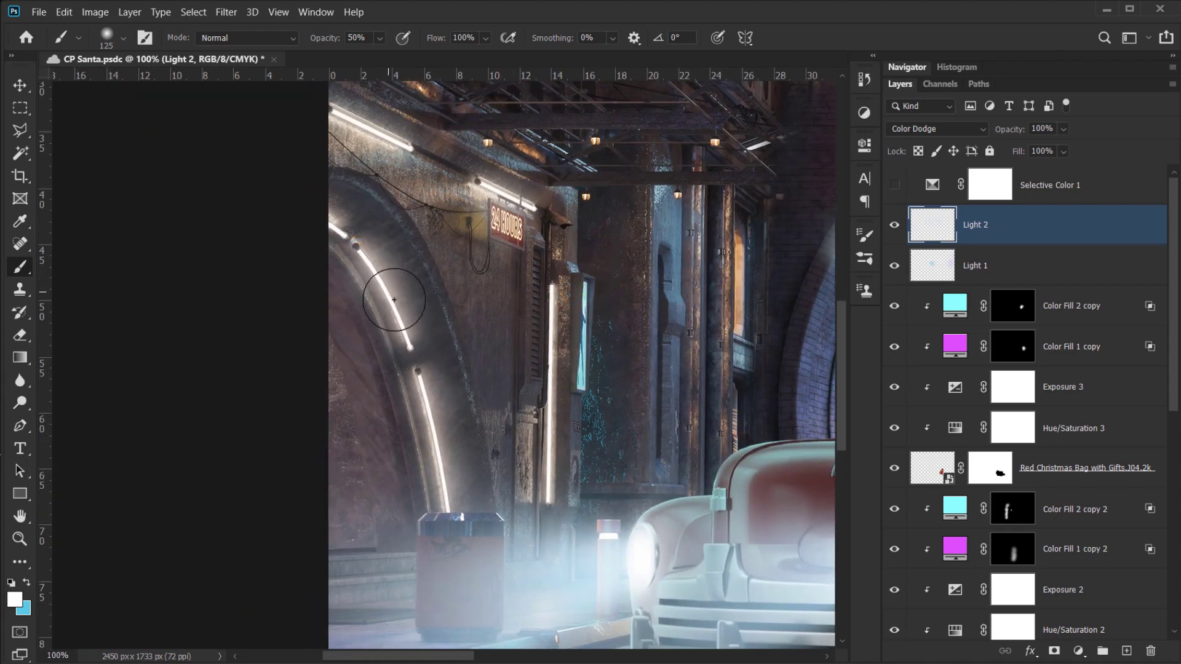
pyautogui.moveTo(394, 299); pyautogui.dragTo(410, 337)
# - Sample a teal tone and paint a broader glow around the central arch with an enlarged brush
pyautogui.moveTo(443, 338); pyautogui.dragTo(395, 338)
pyautogui.hotkey('ctrl', '-')
pyautogui.hotkey('ctrl', '-')
pyautogui.moveTo(706, 274); pyautogui.dragTo(441, 319)
pyautogui.press(']')
pyautogui.press(']')
pyautogui.moveTo(458, 280)
pyautogui.mouseDown()
pyautogui.moveTo(422, 294)
pyautogui.moveTo(354, 351)
pyautogui.mouseUp()
pyautogui.keyDown('alt'); pyautogui.click(475, 325); pyautogui.keyUp('alt')
pyautogui.moveTo(535, 310)
pyautogui.mouseDown()
pyautogui.moveTo(391, 276)
pyautogui.moveTo(332, 277)
pyautogui.moveTo(423, 351)
pyautogui.mouseUp()
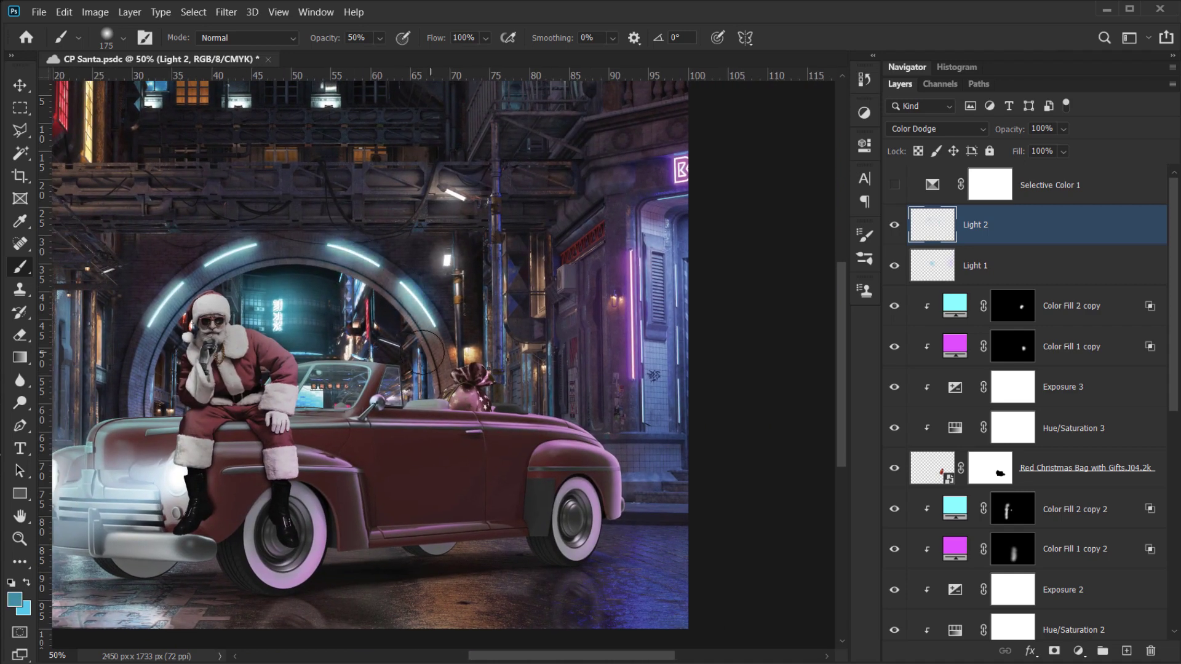
pyautogui.moveTo(243, 261); pyautogui.dragTo(165, 321)
# - Paint a magenta glow over the right-hand building's vertical neon tube and neon sign with a 175 px brush
pyautogui.press('[')
pyautogui.press('[')
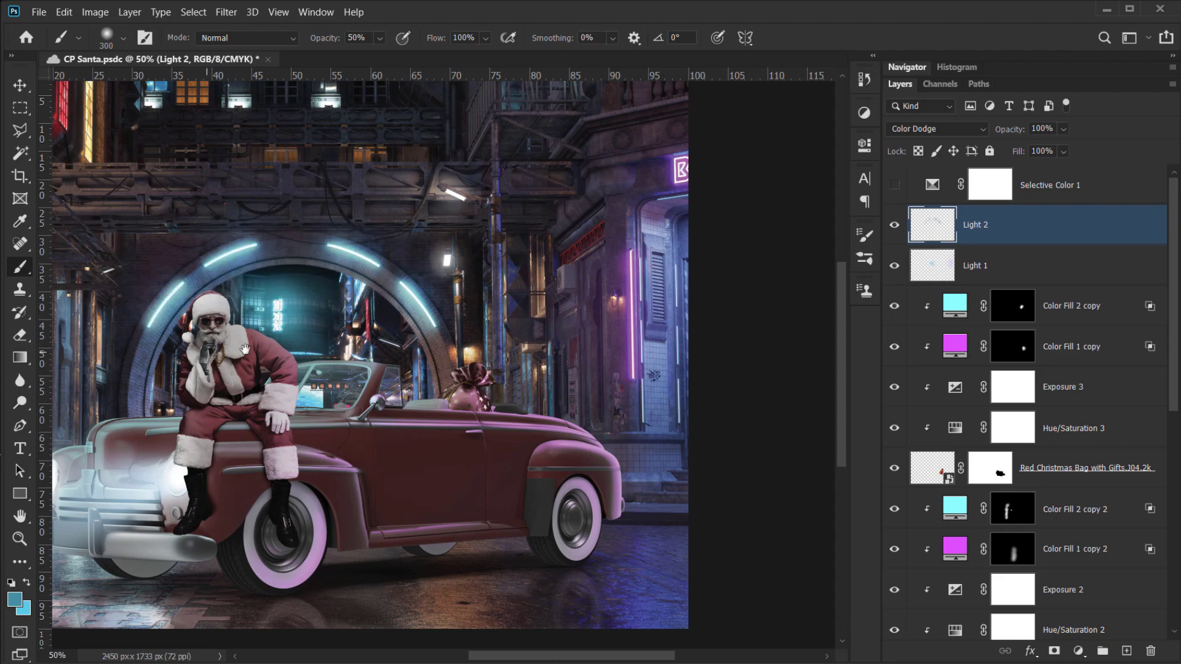
pyautogui.moveTo(240, 345); pyautogui.dragTo(289, 335)
pyautogui.moveTo(259, 381); pyautogui.dragTo(484, 399)
pyautogui.moveTo(797, 299); pyautogui.dragTo(591, 354)
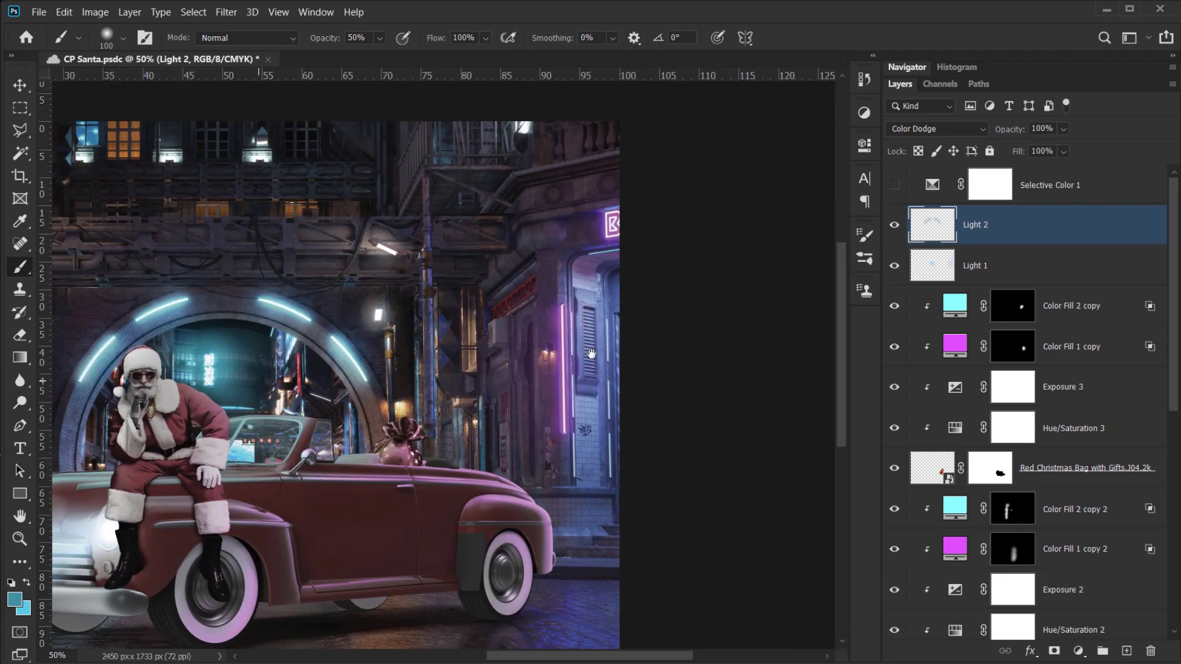
pyautogui.press(']')
pyautogui.press(']')
pyautogui.press(']')
pyautogui.moveTo(559, 314); pyautogui.dragTo(547, 372)
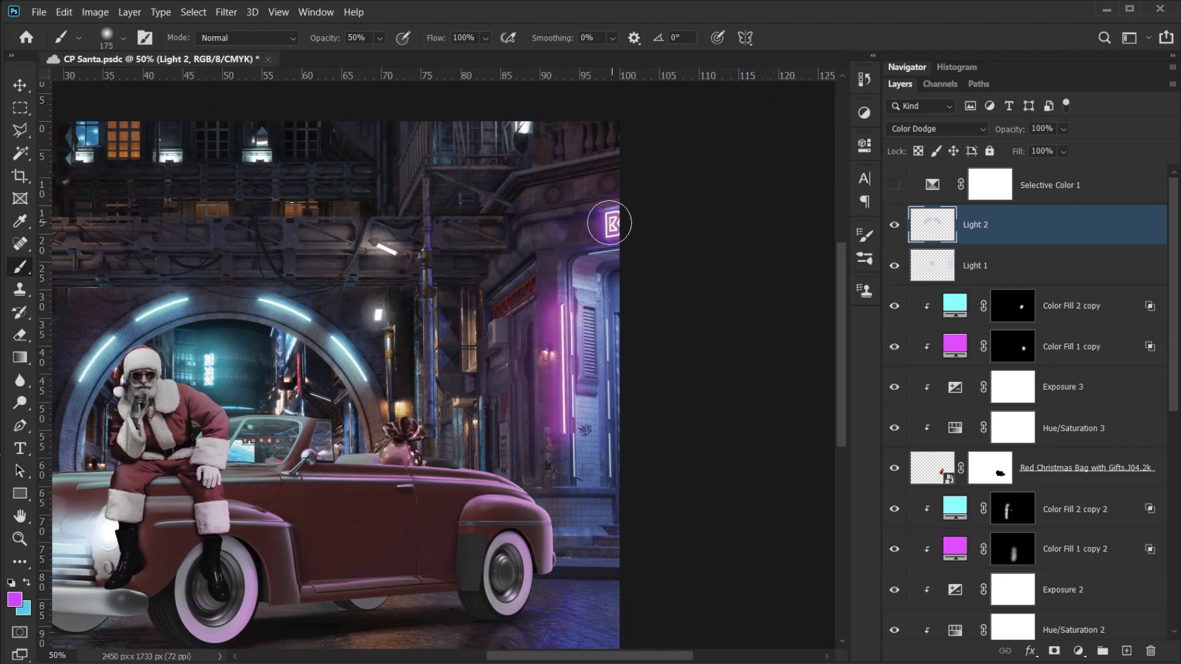
pyautogui.click(609, 223)
# - Enlarge the brush to 1400 and paint a broad magenta glow over the right-hand building
pyautogui.press(']')
pyautogui.press(']')
pyautogui.press(']')
pyautogui.press(']')
pyautogui.press(']')
pyautogui.press(']')
pyautogui.press(']')
pyautogui.press(']')
pyautogui.press(']')
pyautogui.press(']')
pyautogui.press(']')
pyautogui.press(']')
pyautogui.press(']')
pyautogui.press(']')
pyautogui.moveTo(577, 416)
pyautogui.mouseDown()
pyautogui.moveTo(557, 437)
pyautogui.moveTo(582, 294)
pyautogui.mouseUp()
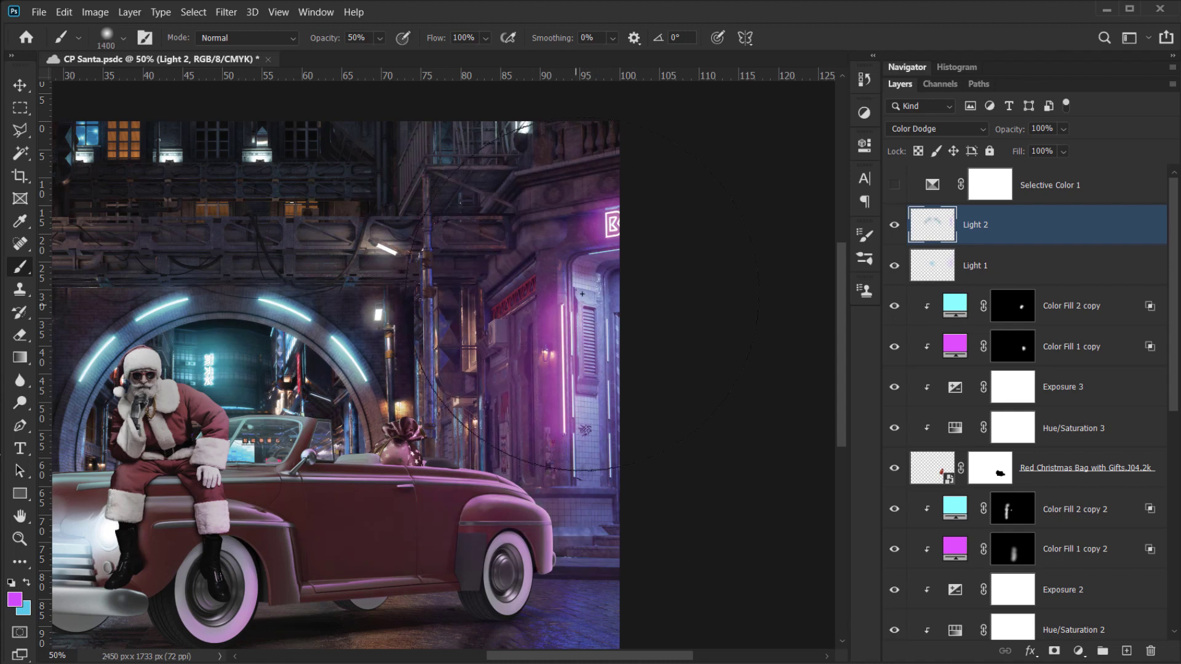
# - Sample a teal tone inside the central arch, add a broad 1400 px glow around its left side, and compare Light 2 off and on
pyautogui.moveTo(414, 477)
pyautogui.mouseDown()
pyautogui.moveTo(706, 437)
pyautogui.moveTo(718, 458)
pyautogui.mouseUp()
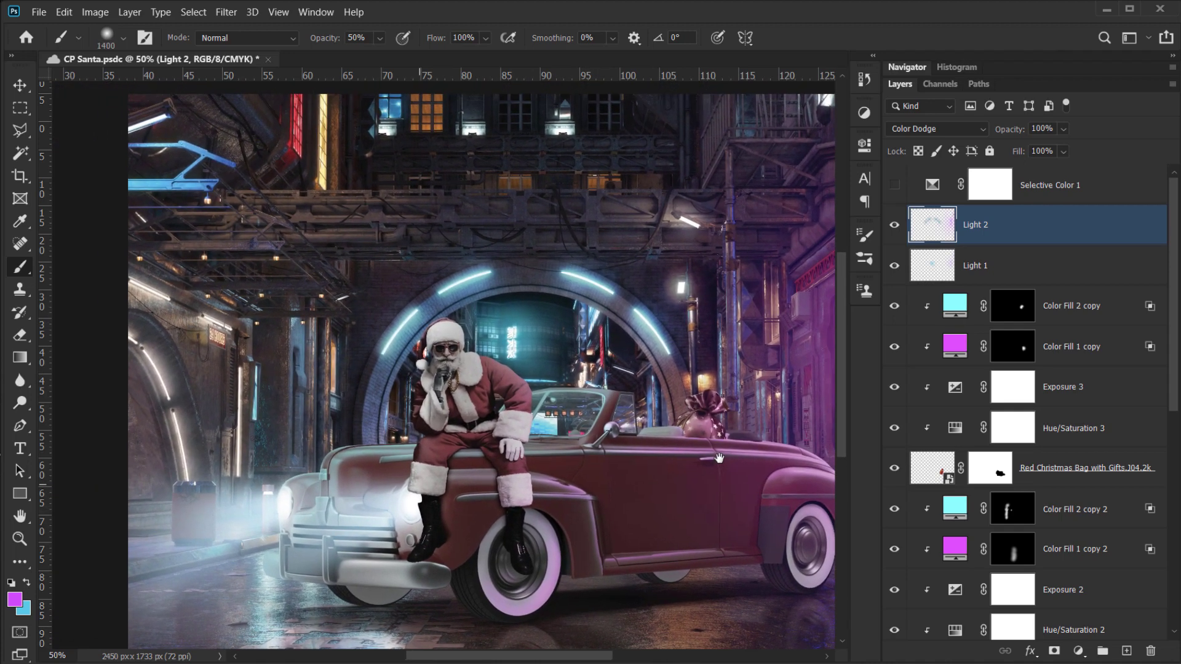
pyautogui.keyDown('alt'); pyautogui.click(503, 311); pyautogui.keyUp('alt')
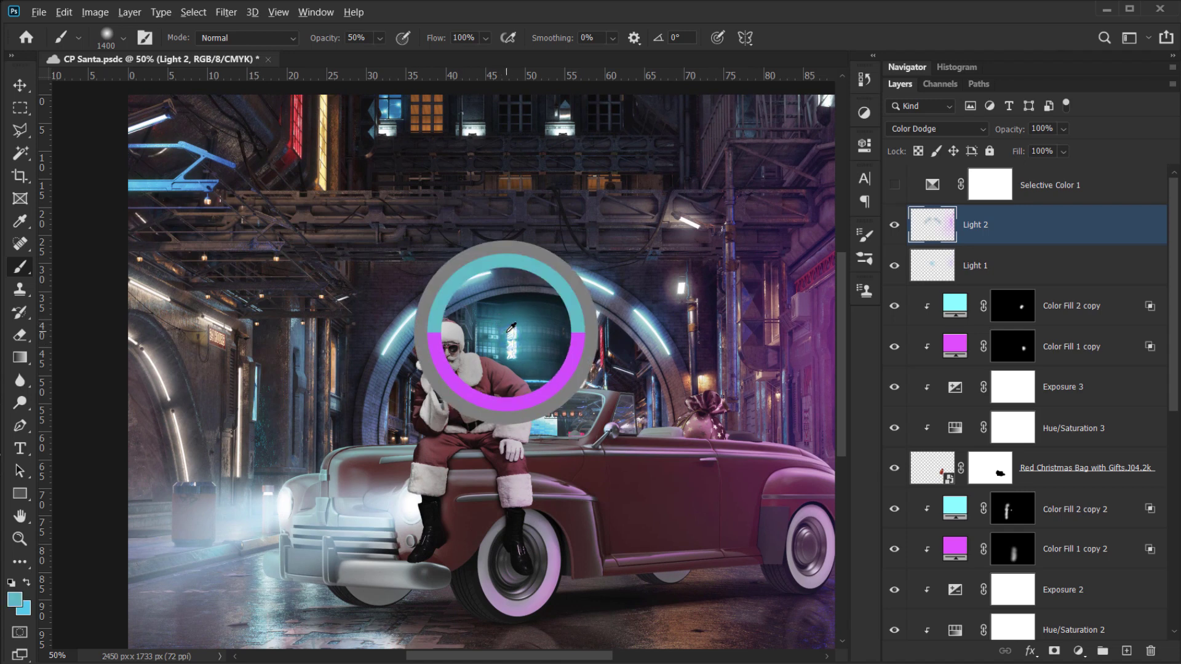
pyautogui.click(400, 358)
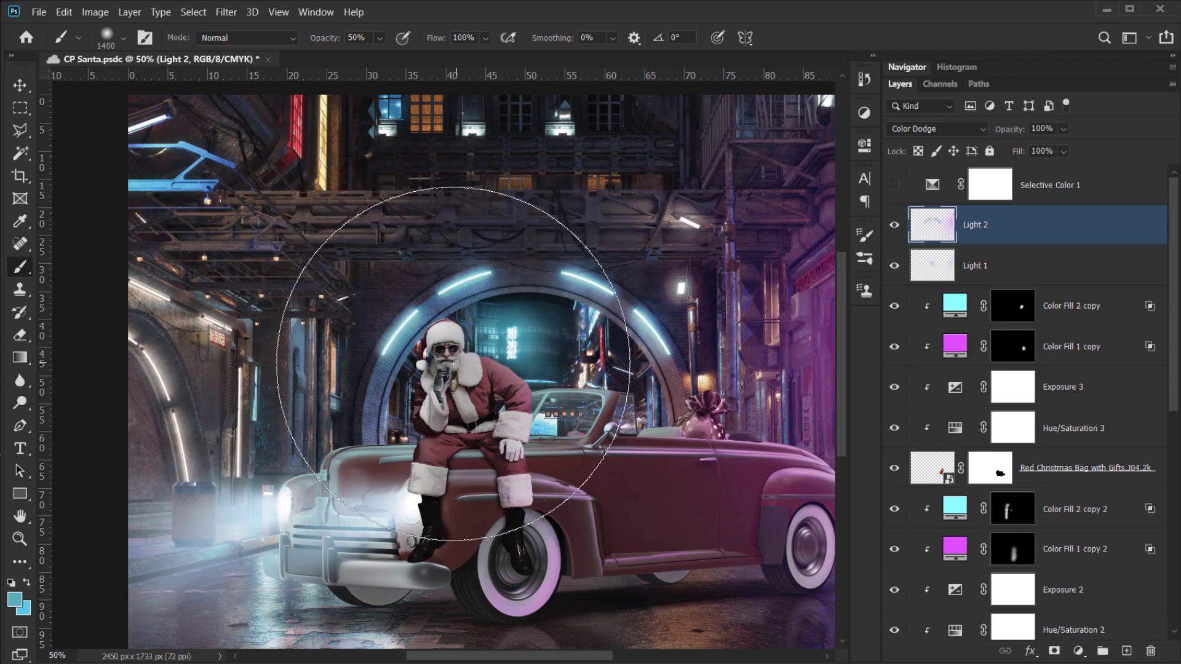
pyautogui.press('space')
pyautogui.moveTo(462, 368); pyautogui.dragTo(482, 382)
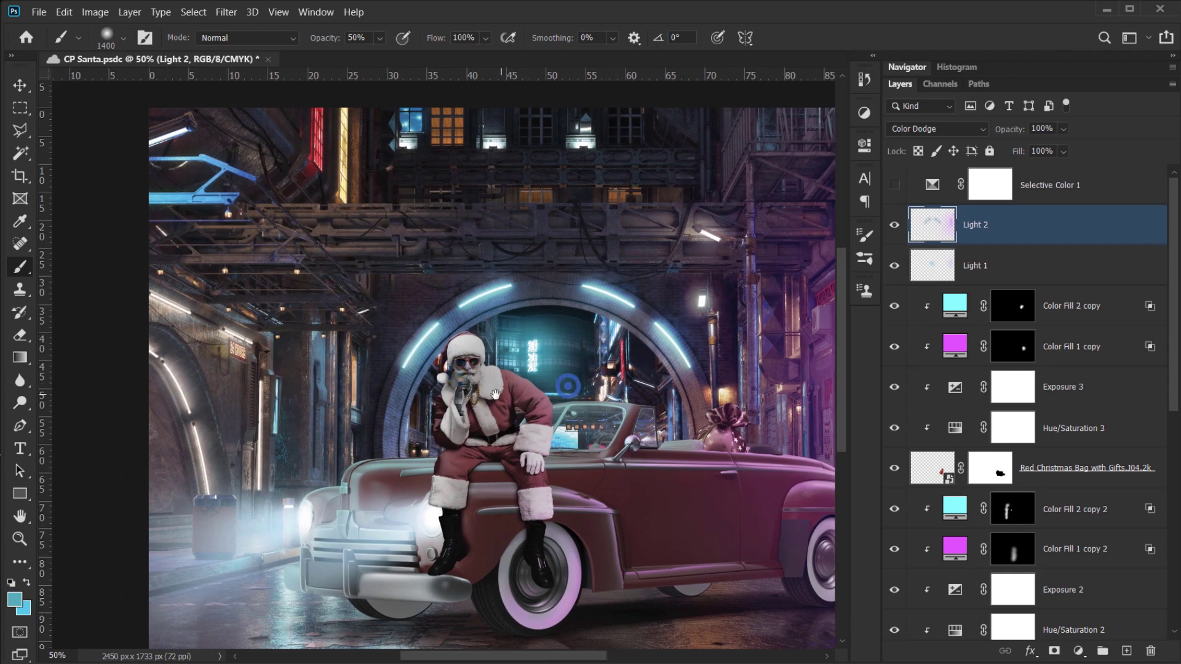
pyautogui.moveTo(568, 386); pyautogui.dragTo(542, 339)
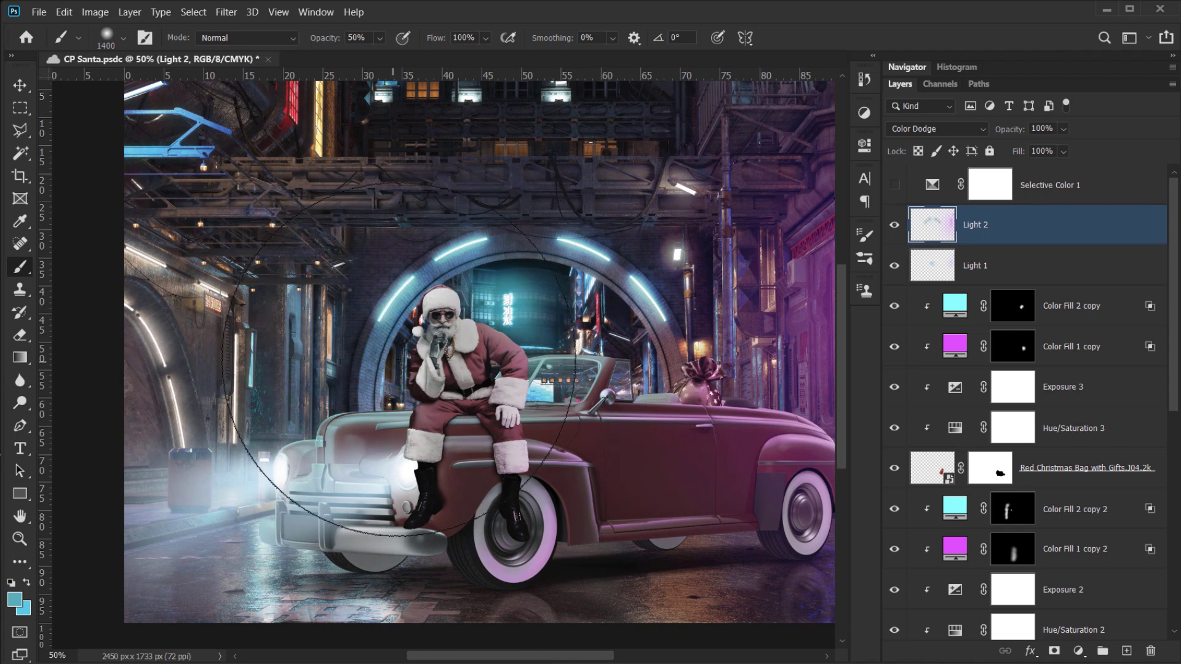
pyautogui.click(893, 230)
pyautogui.click(894, 229)
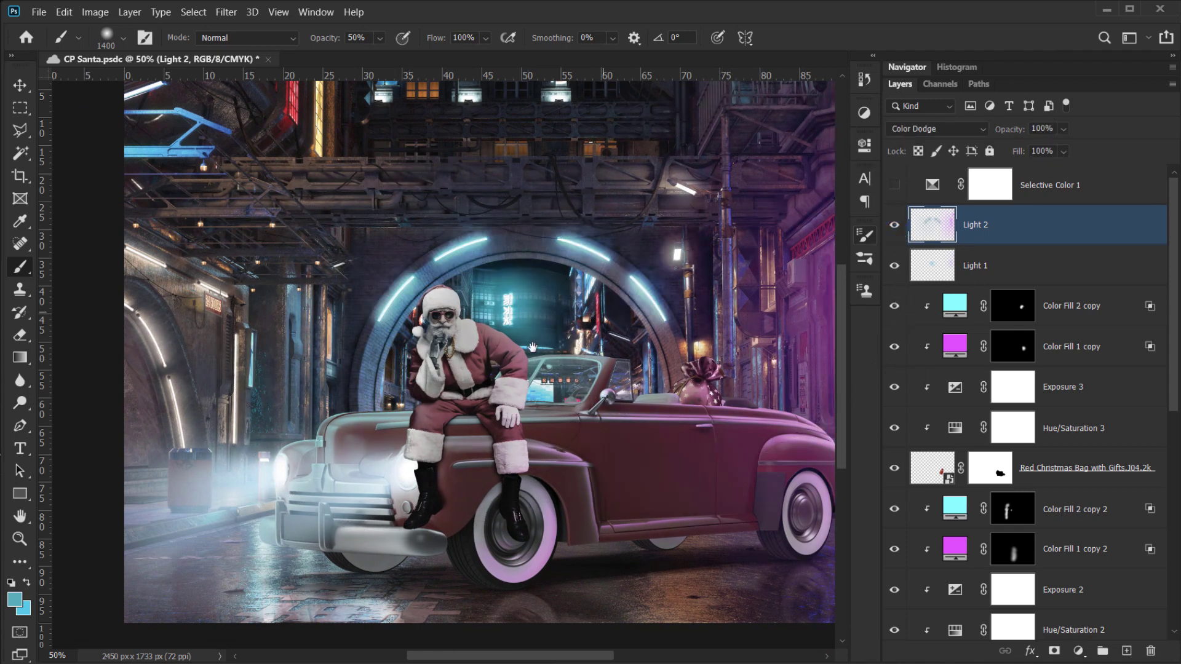
pyautogui.moveTo(533, 347); pyautogui.dragTo(521, 349)
# - Reduce the brush size to 200 px and check the image with the Light 2 layer hidden and shown
pyautogui.press('[')
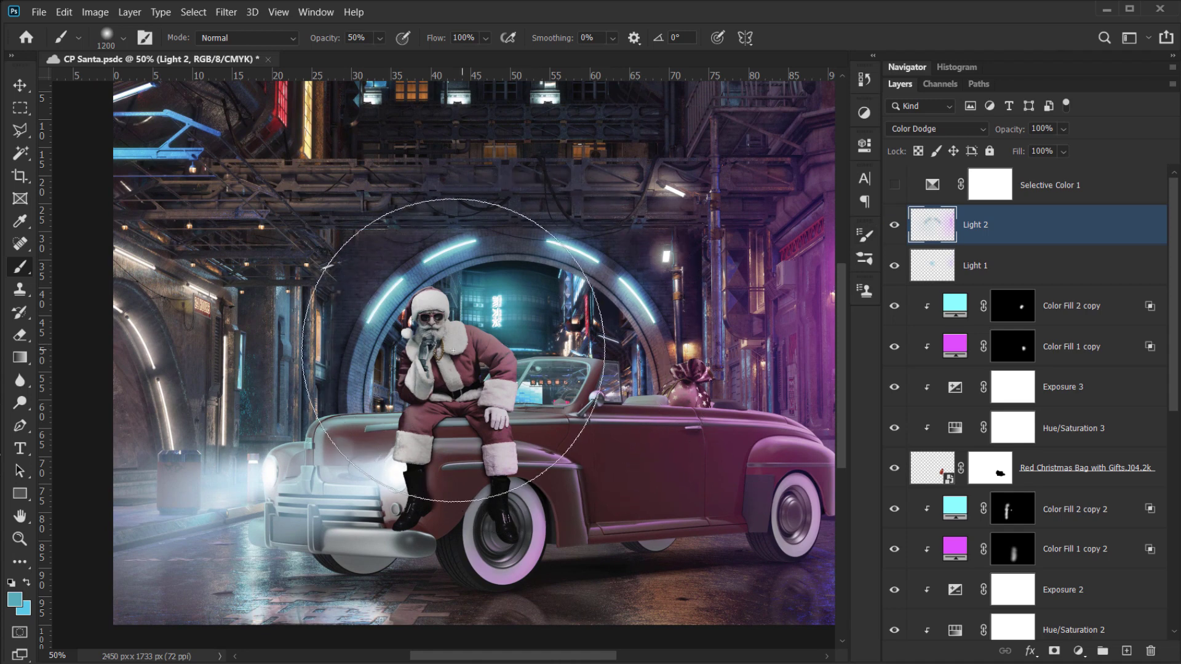
pyautogui.press('[')
pyautogui.press('[')
pyautogui.press('[')
pyautogui.press('[')
pyautogui.press('[')
pyautogui.press('[')
pyautogui.press('[')
pyautogui.press('[')
pyautogui.press('[')
pyautogui.press('[')
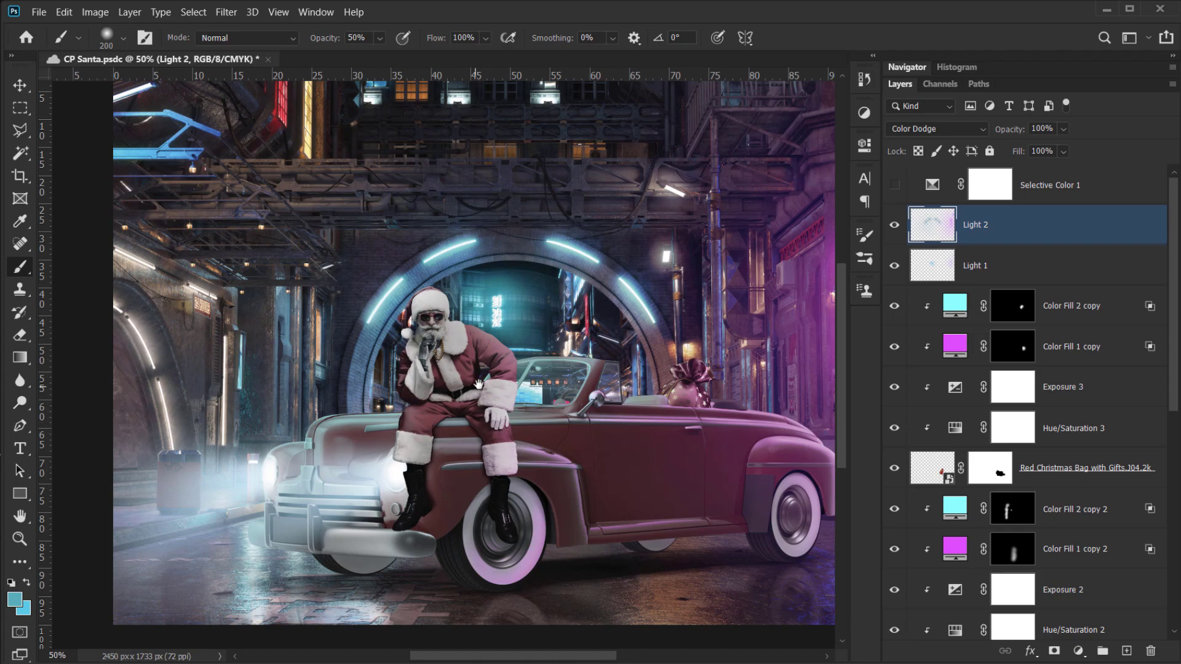
pyautogui.moveTo(455, 384); pyautogui.dragTo(494, 415)
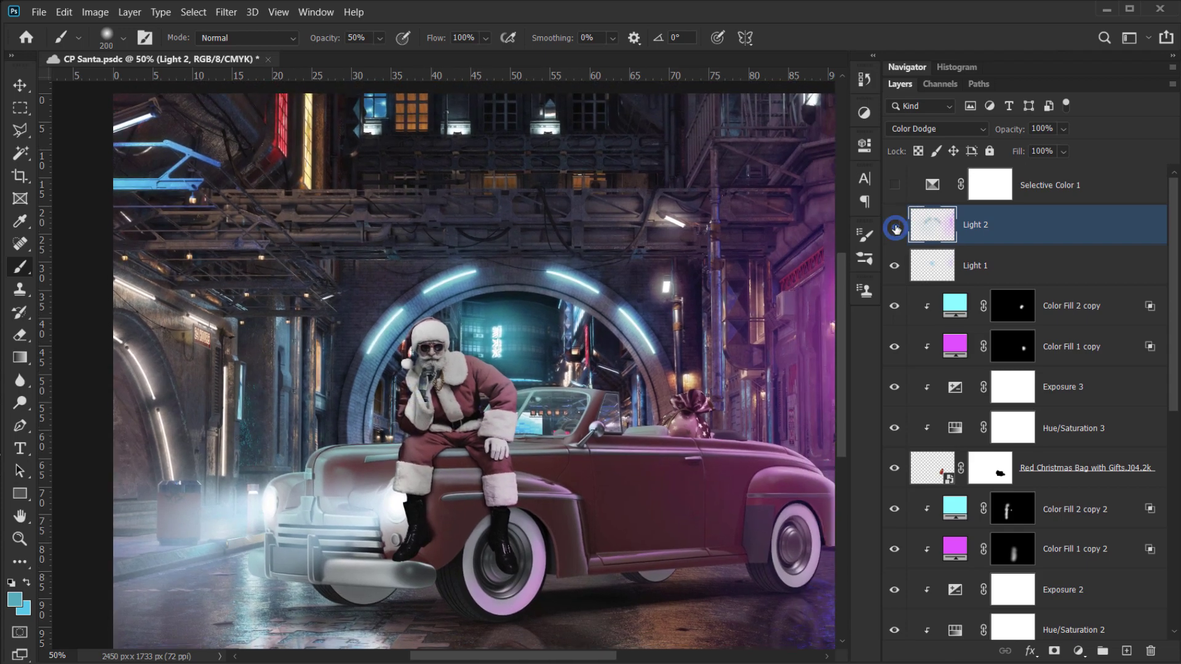
pyautogui.click(896, 229)
pyautogui.click(897, 227)
pyautogui.scroll(-3, 738, 233)
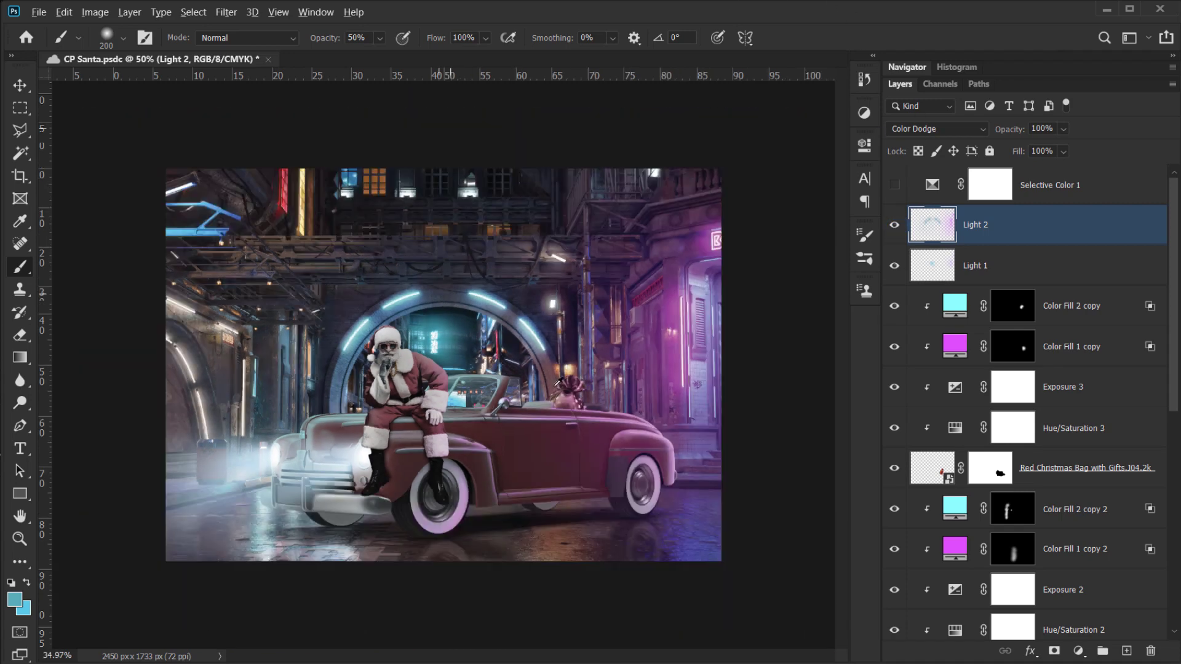
# - Group the Light 1 and Light 2 layers as "Light" and compare the image with the group hidden and shown
pyautogui.keyDown('shift'); pyautogui.click(1049, 269); pyautogui.keyUp('shift')
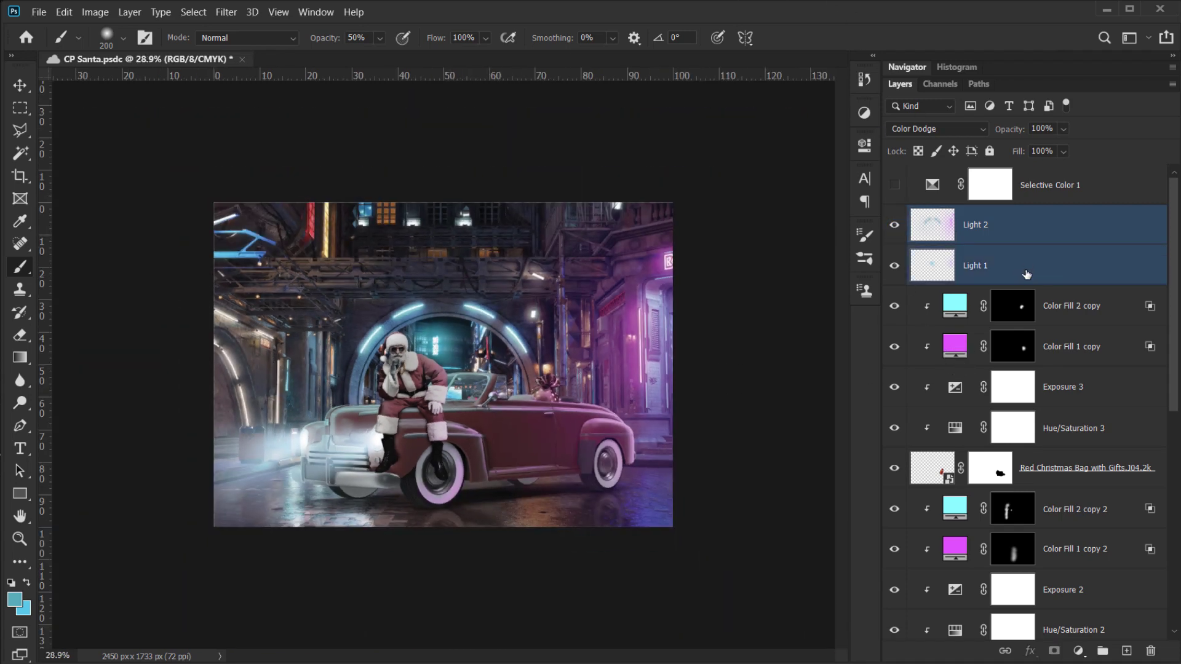
pyautogui.hotkey('ctrl', 'g')
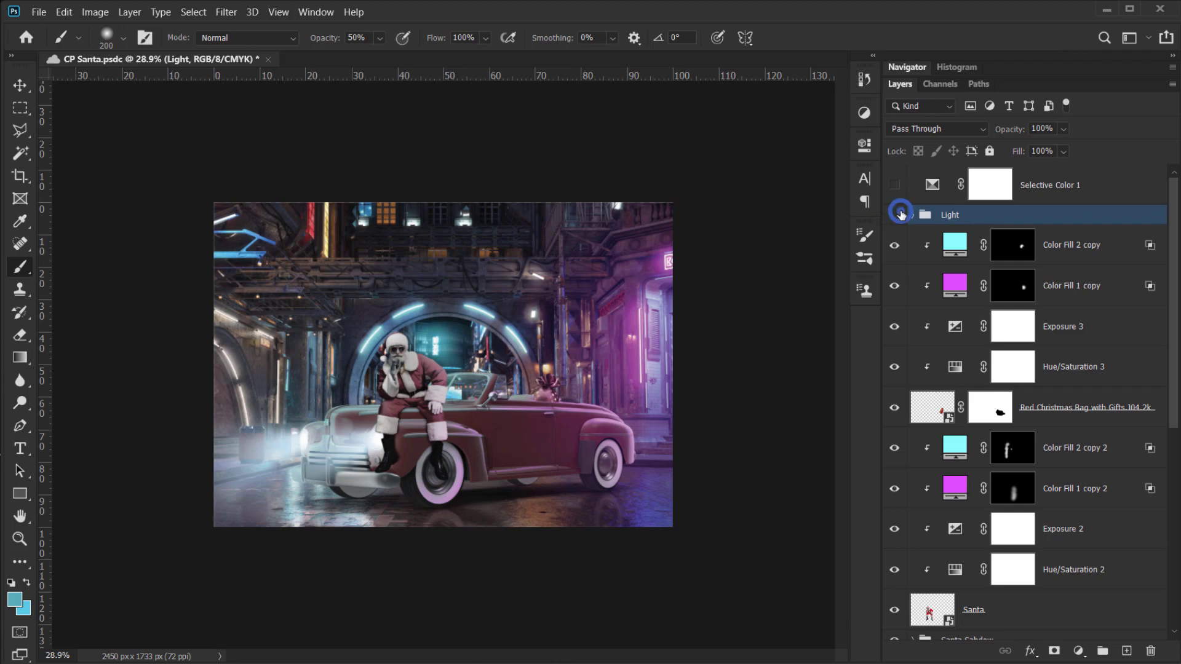
pyautogui.click(900, 214)
pyautogui.click(900, 214)
pyautogui.click(900, 214)
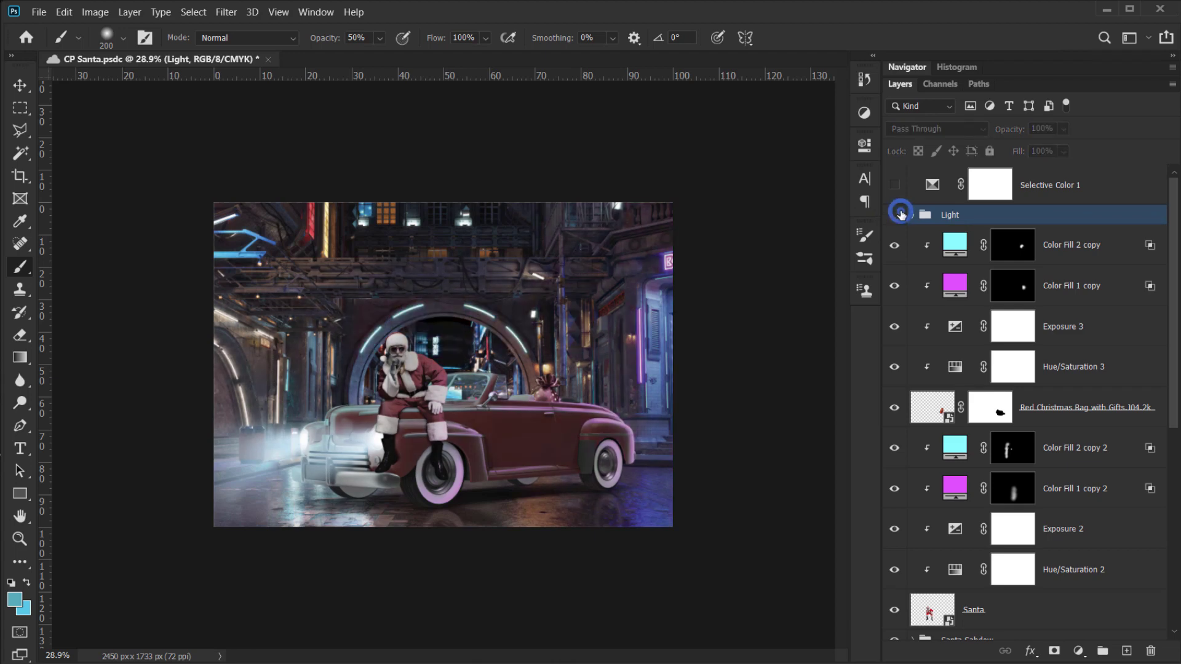
pyautogui.click(901, 214)
# - Lower the Light group's opacity to 83% and check the effect of the group and its Light 1 layer
pyautogui.scroll(3, 515, 385)
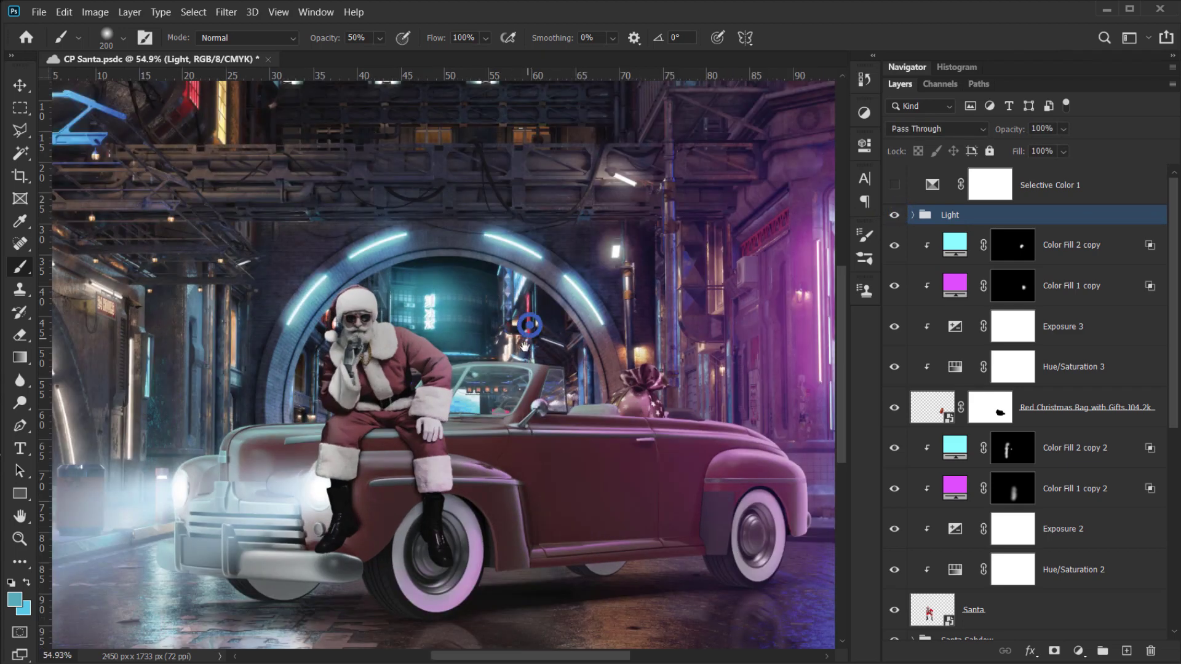
pyautogui.moveTo(526, 345); pyautogui.dragTo(501, 391)
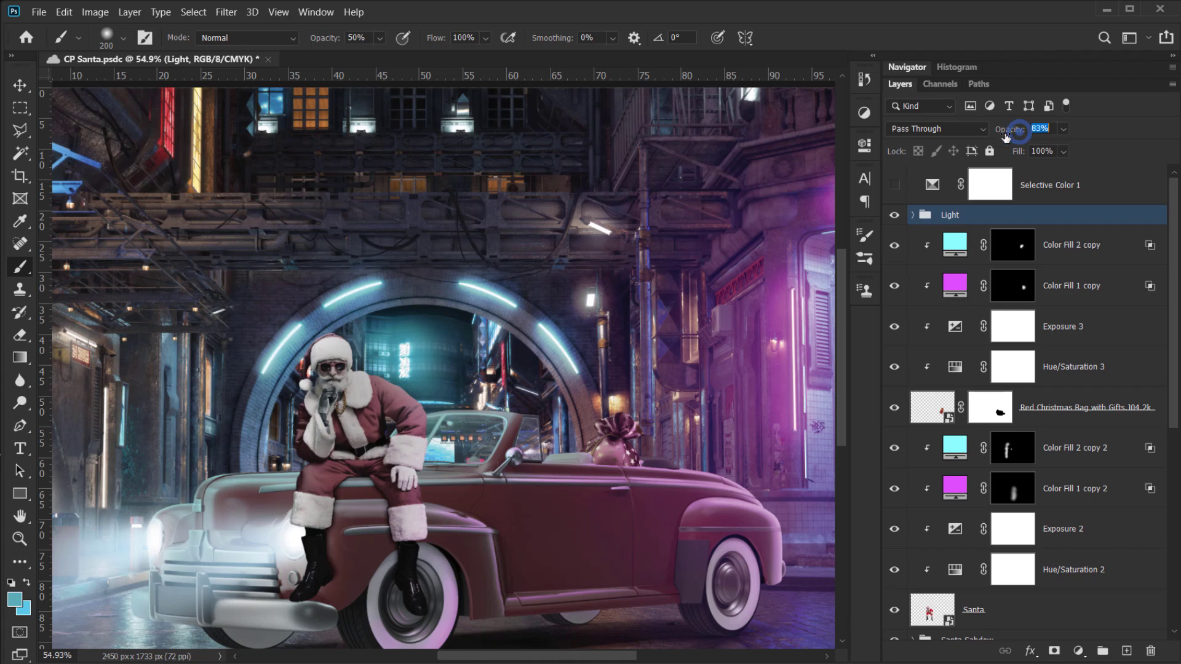
pyautogui.click(895, 214)
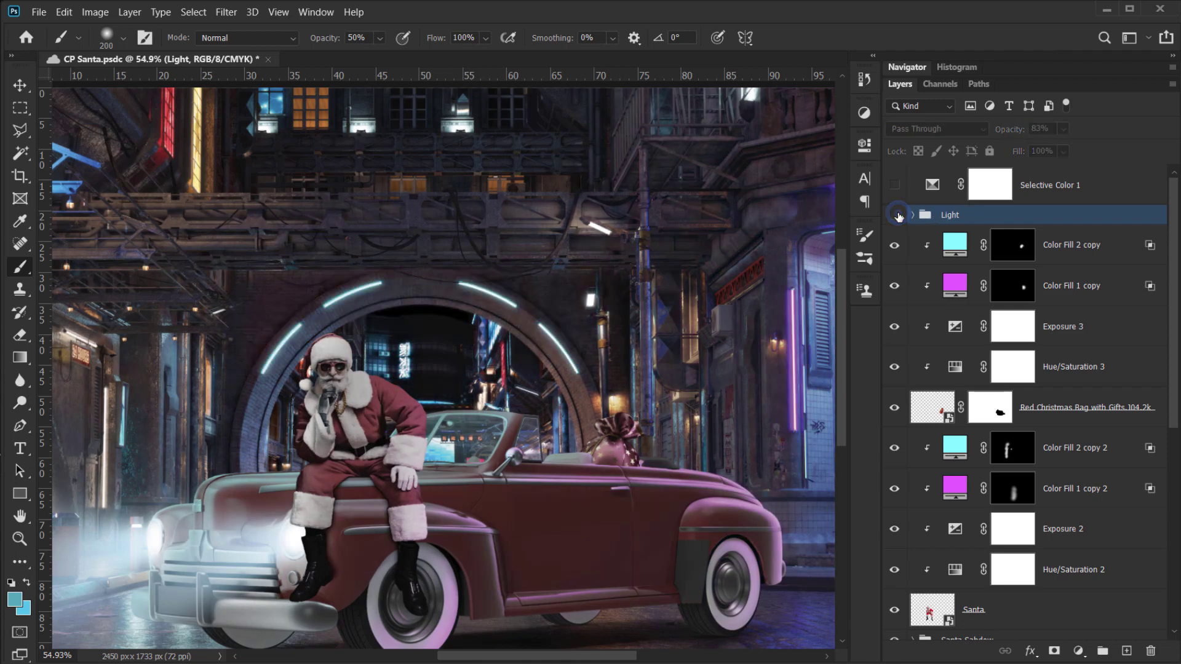
pyautogui.click(913, 215)
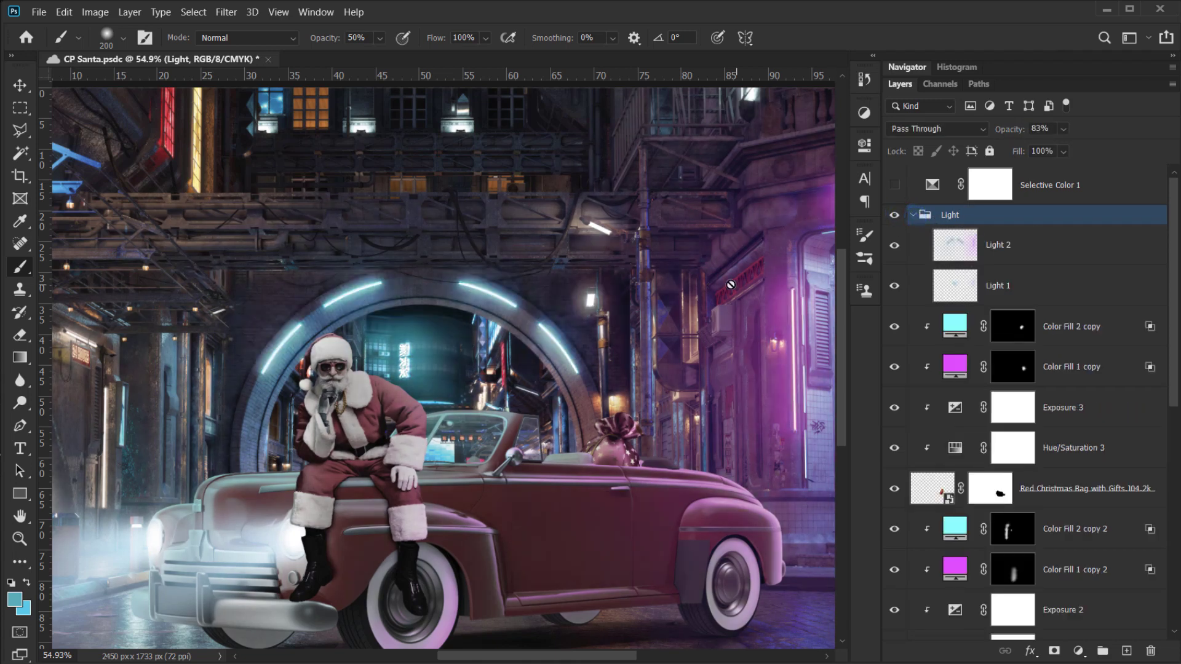
pyautogui.click(899, 289)
pyautogui.click(899, 289)
# - On the Light 1 layer, soften the glow around the small wall lamp beside the central arch using the Eraser at 20% opacity
pyautogui.scroll(8, 593, 304)
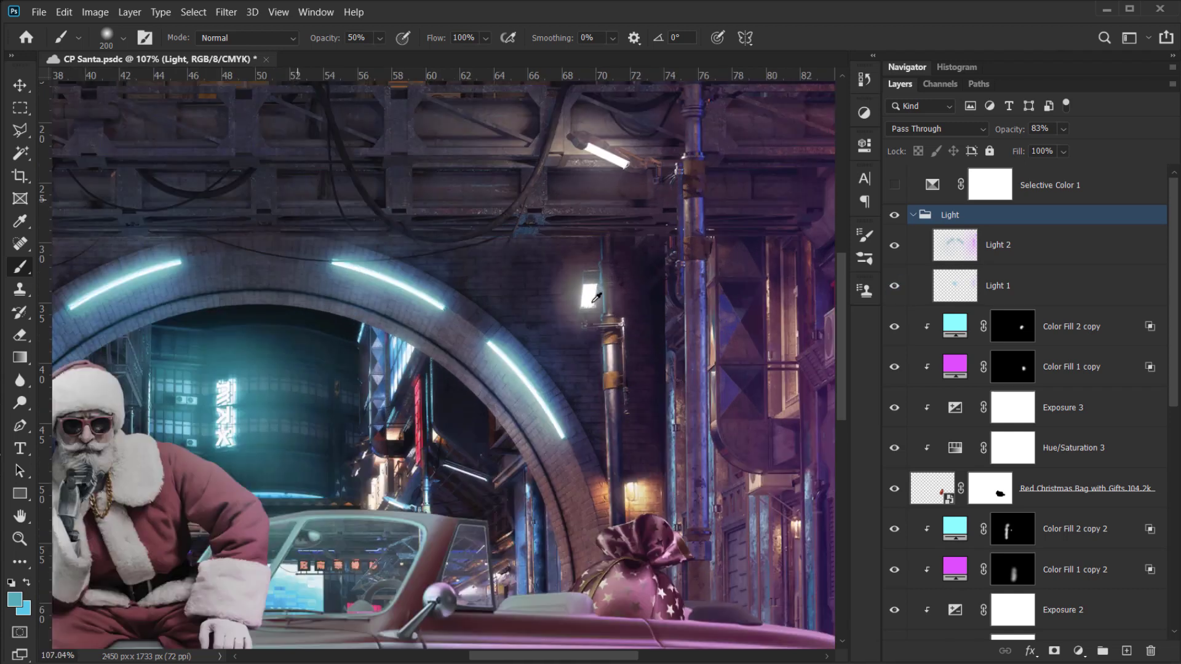
pyautogui.click(965, 284)
pyautogui.moveTo(583, 301); pyautogui.dragTo(652, 279)
pyautogui.press('e')
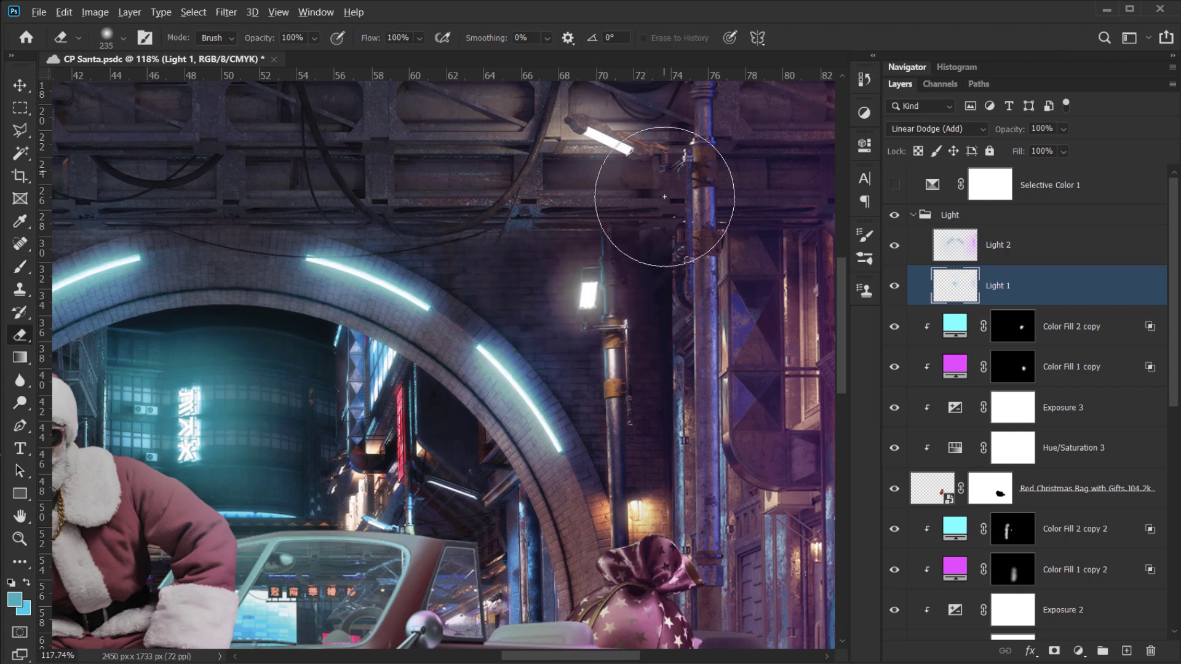
pyautogui.press('2')
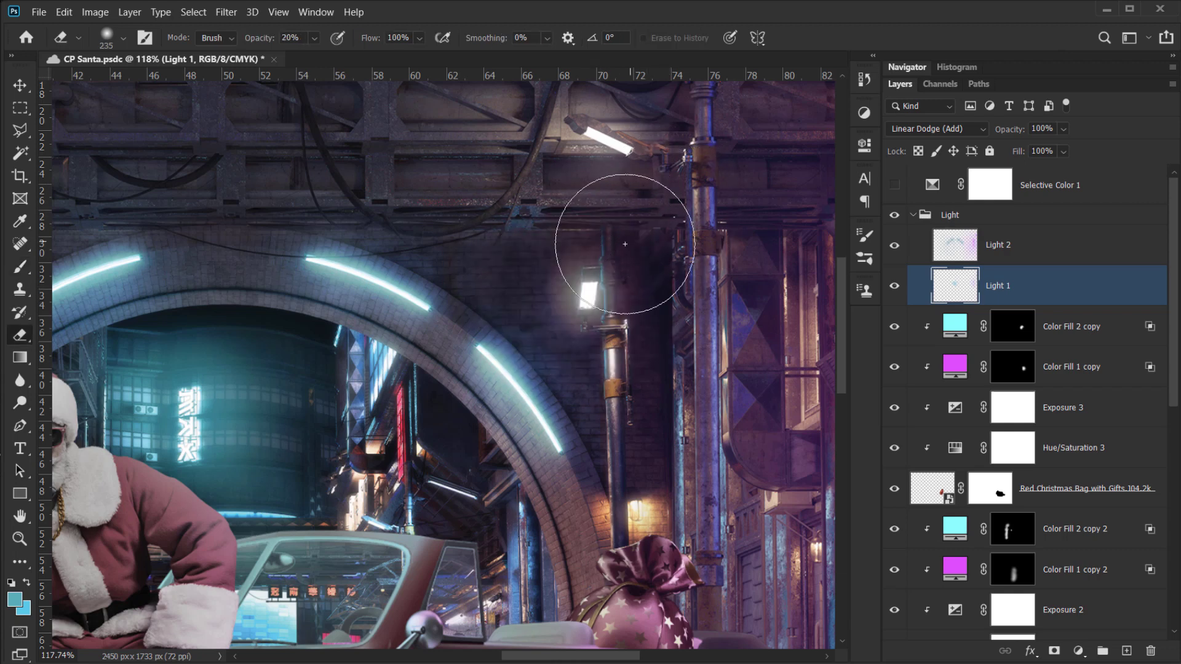
pyautogui.moveTo(609, 262)
pyautogui.mouseDown()
pyautogui.moveTo(560, 288)
pyautogui.moveTo(573, 294)
pyautogui.mouseUp()
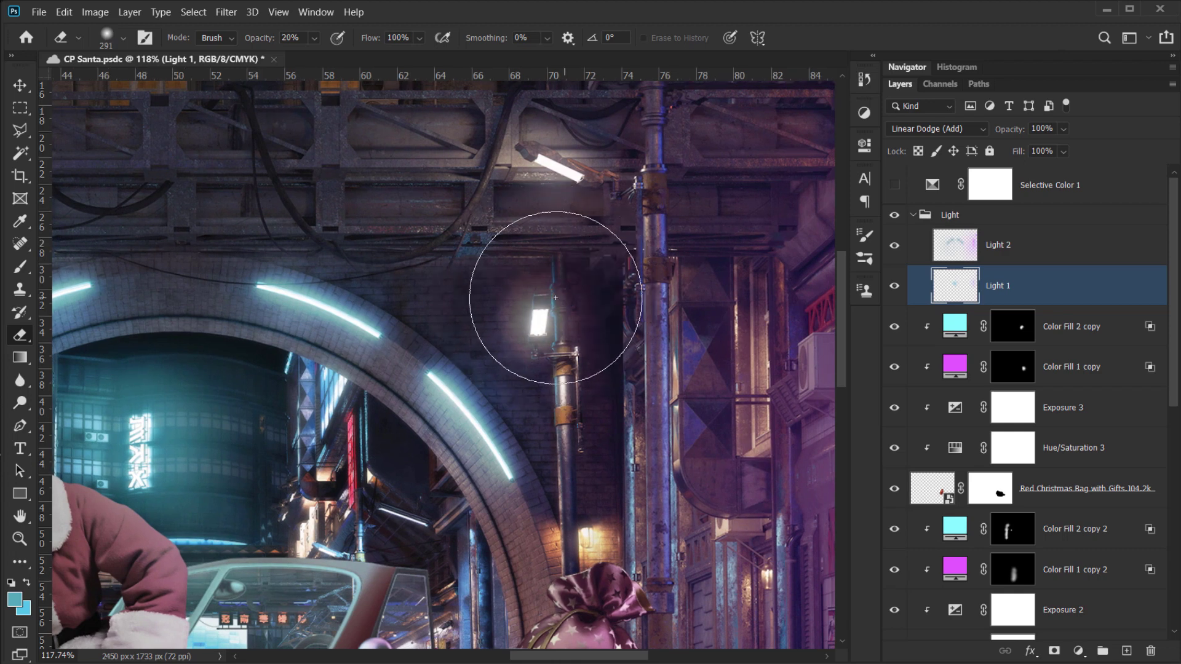
pyautogui.click(540, 299)
pyautogui.click(504, 307)
# - Reduce the eraser to 129 px and erase more of the glow closely around the small wall lamp
pyautogui.moveTo(504, 306); pyautogui.dragTo(475, 308)
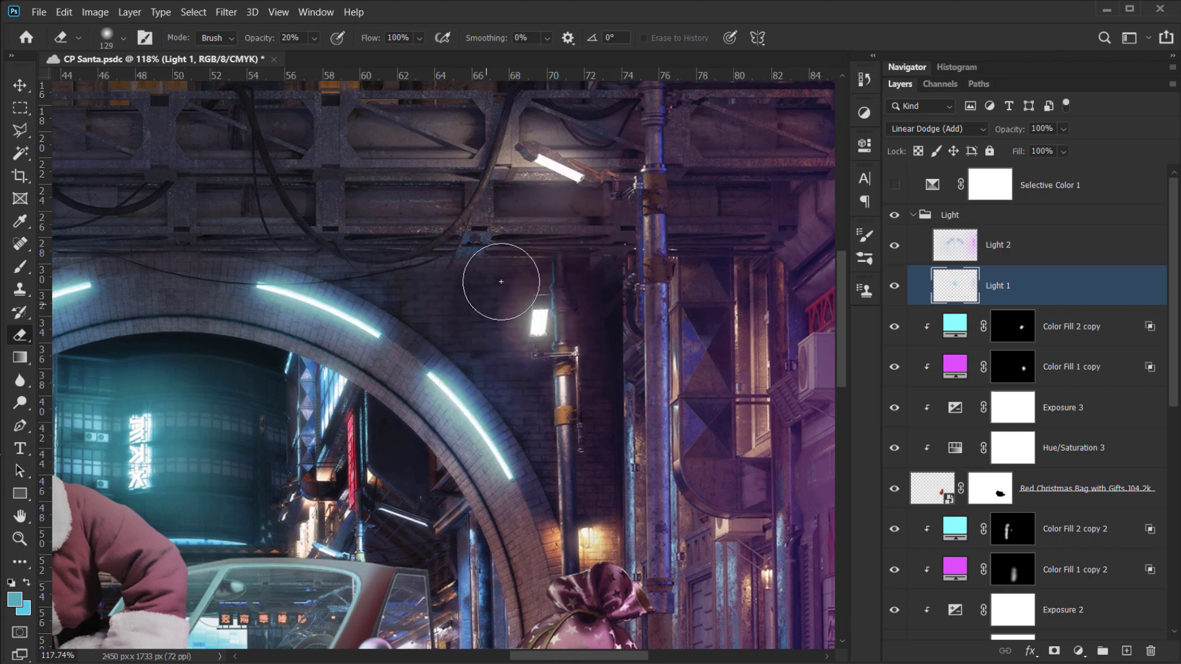
pyautogui.click(560, 298)
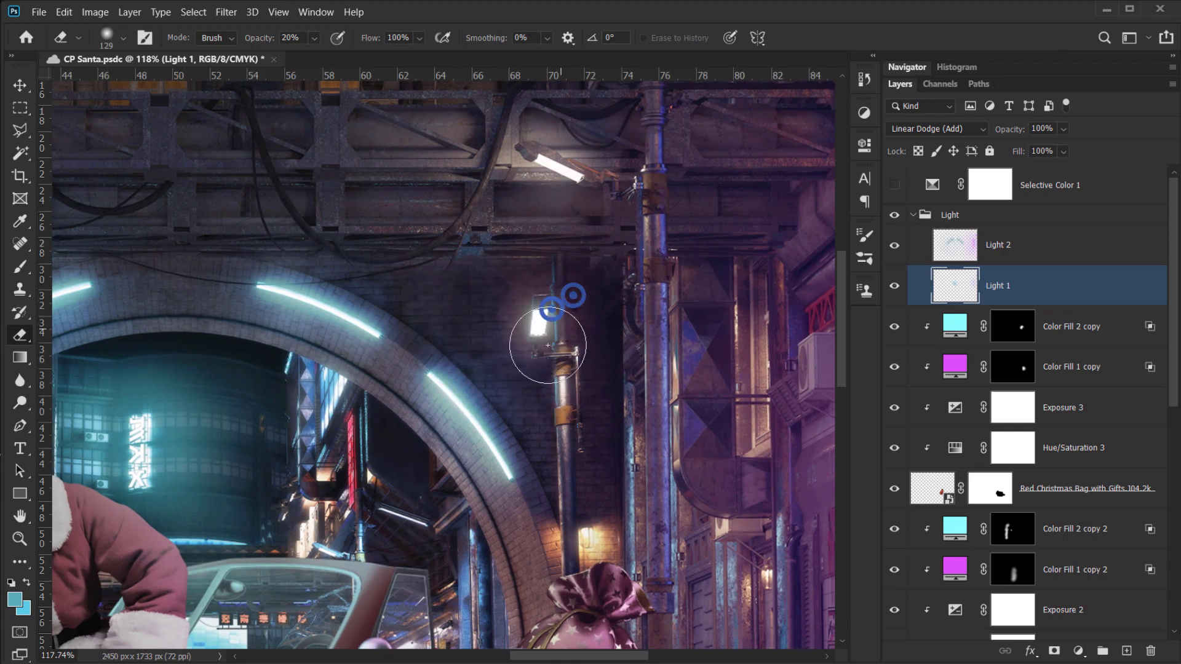
pyautogui.click(534, 277)
pyautogui.click(522, 306)
pyautogui.click(517, 331)
pyautogui.keyDown('alt'); pyautogui.click(536, 307); pyautogui.keyUp('alt')
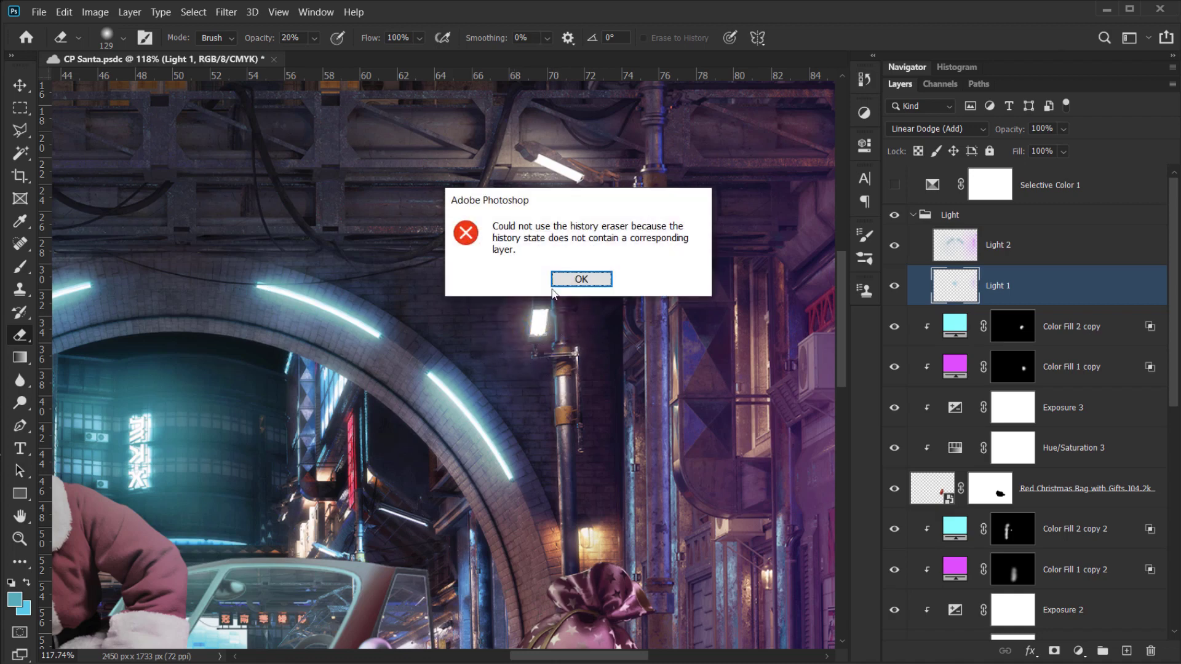
pyautogui.click(599, 281)
# - Compare the light layers off and on, and soften the wall lamp's glow on Light 2 with a 187 px eraser
pyautogui.hotkey('ctrl', '0')
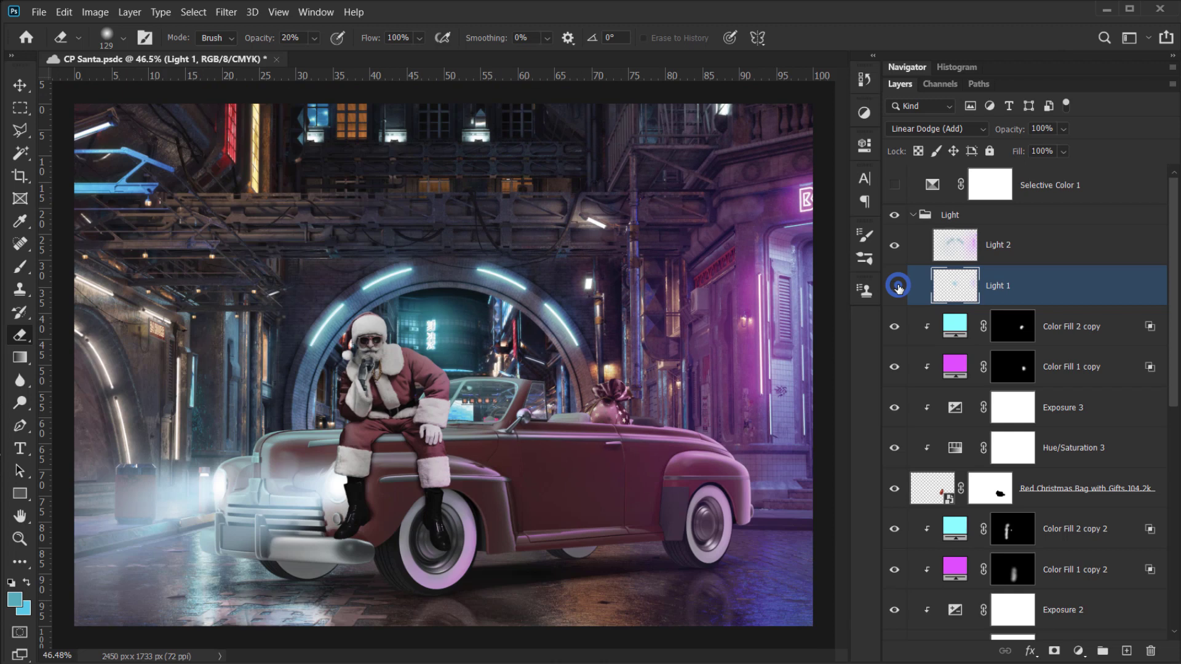
pyautogui.click(898, 287)
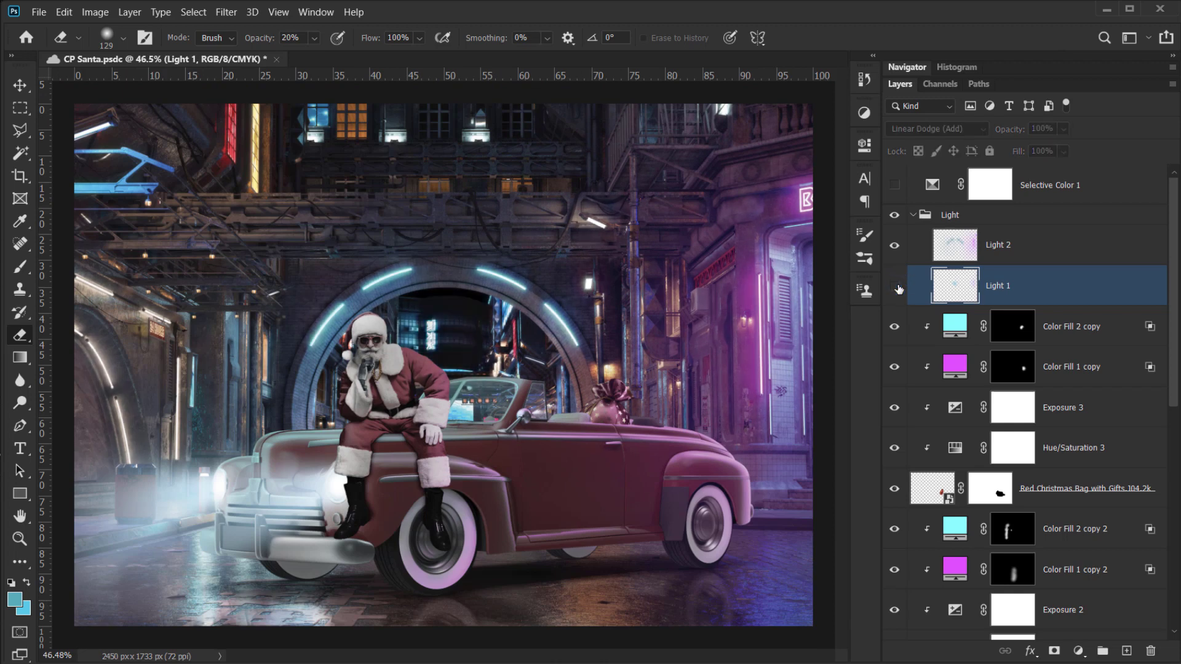
pyautogui.click(898, 287)
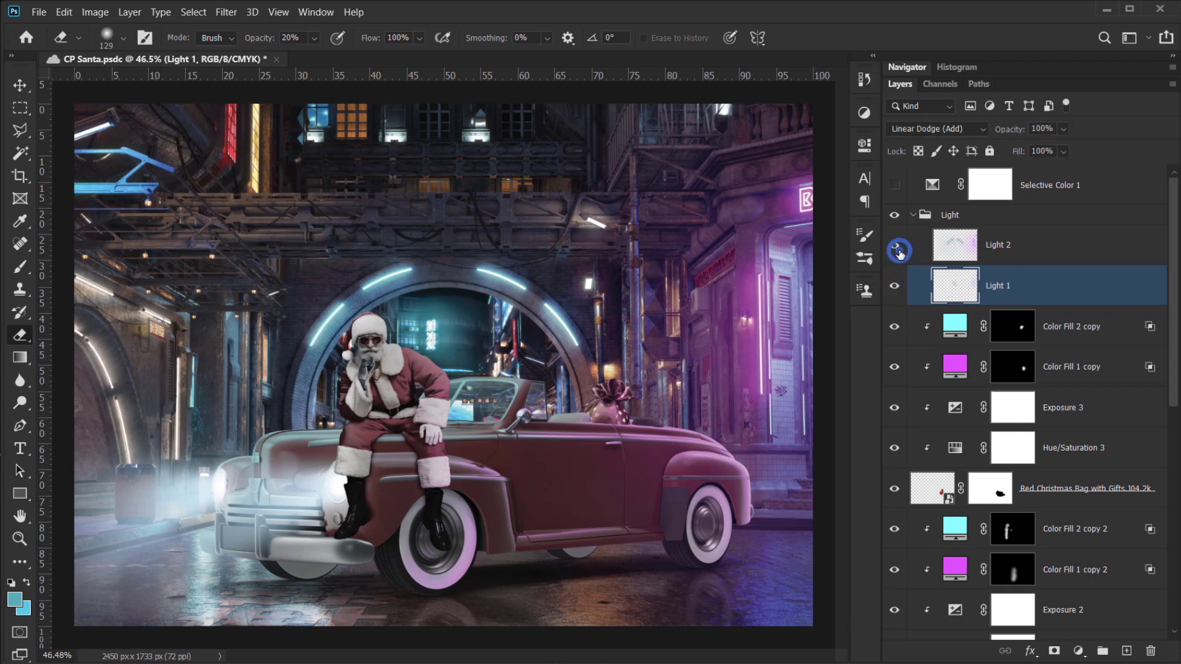
pyautogui.click(898, 249)
pyautogui.click(953, 247)
pyautogui.moveTo(572, 265); pyautogui.dragTo(579, 289)
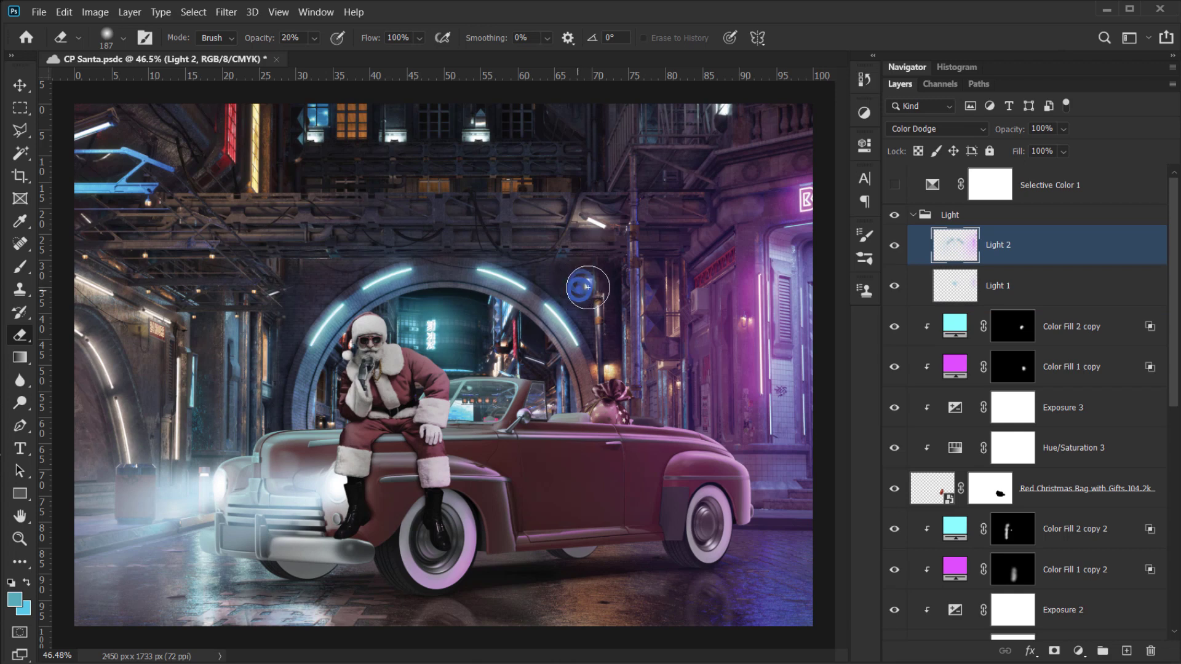
# - Review the whole composite at several magnifications, comparing it with the Light group and its individual layers hidden and shown
pyautogui.scroll(-7, 602, 295)
pyautogui.scroll(3, 602, 294)
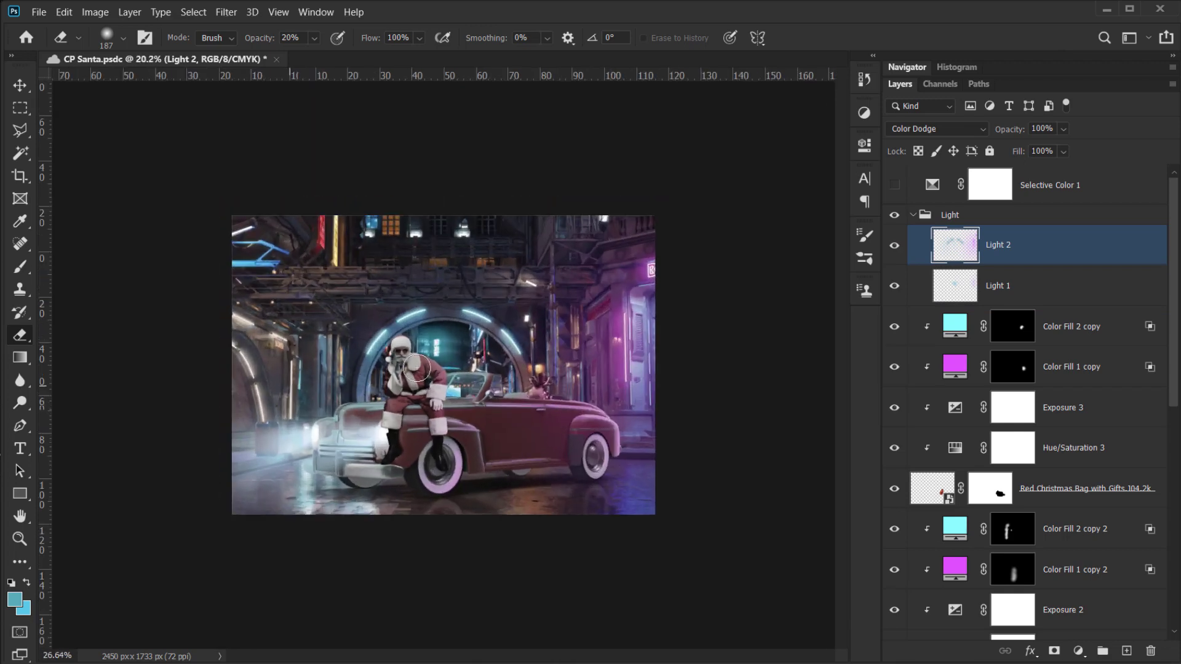
pyautogui.hotkey('ctrl', '0')
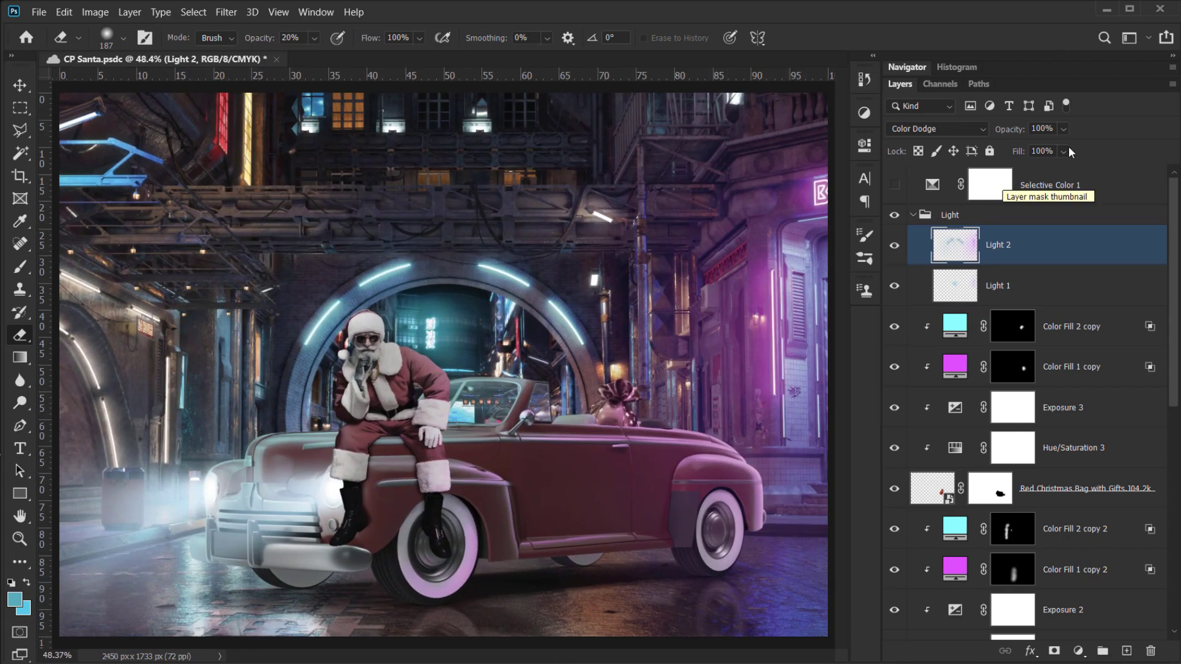
pyautogui.scroll(-4, 610, 348)
pyautogui.moveTo(509, 333); pyautogui.dragTo(527, 331)
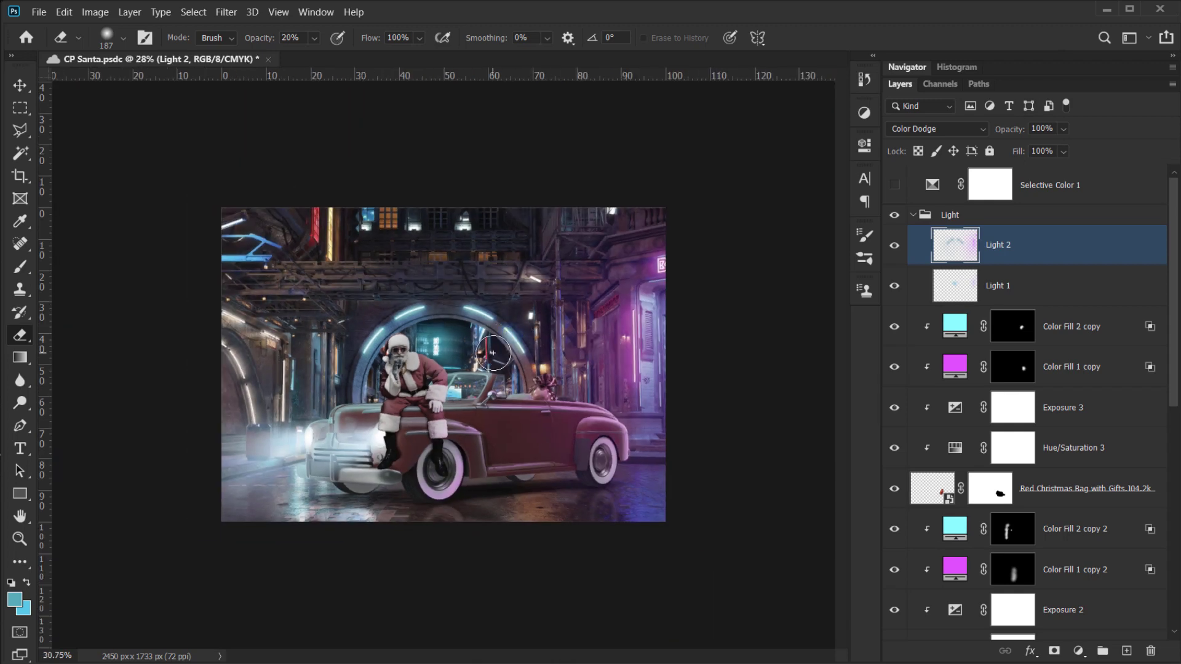
pyautogui.scroll(2, 493, 352)
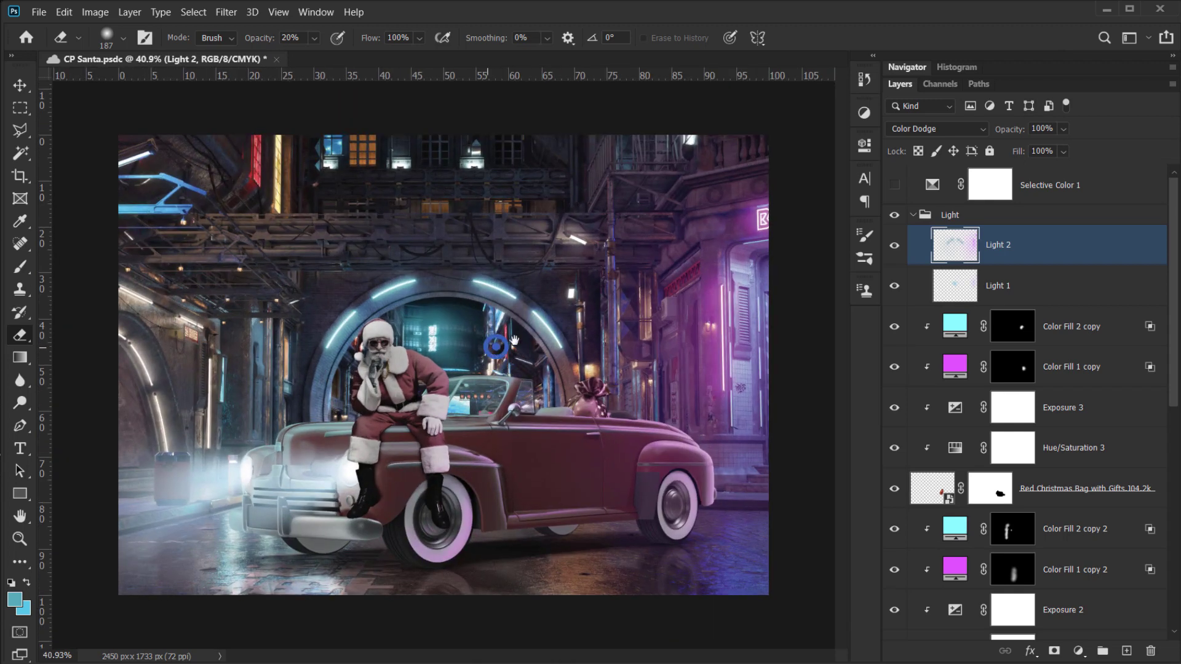
pyautogui.click(896, 215)
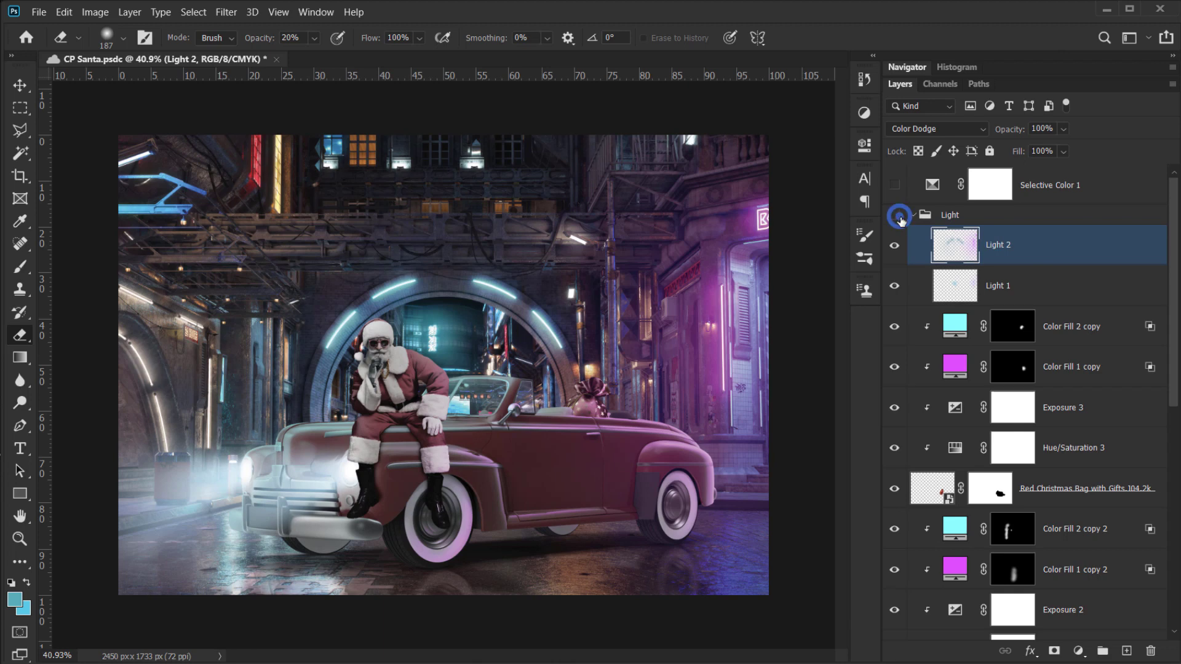
pyautogui.click(900, 219)
pyautogui.click(900, 219)
pyautogui.click(902, 247)
pyautogui.click(894, 287)
# - On the Light 1 layer, paint a teal glow sampled from the scene around the neon sign inside the arch, using a 312 px brush at 50% opacity
pyautogui.click(941, 289)
pyautogui.scroll(6, 449, 340)
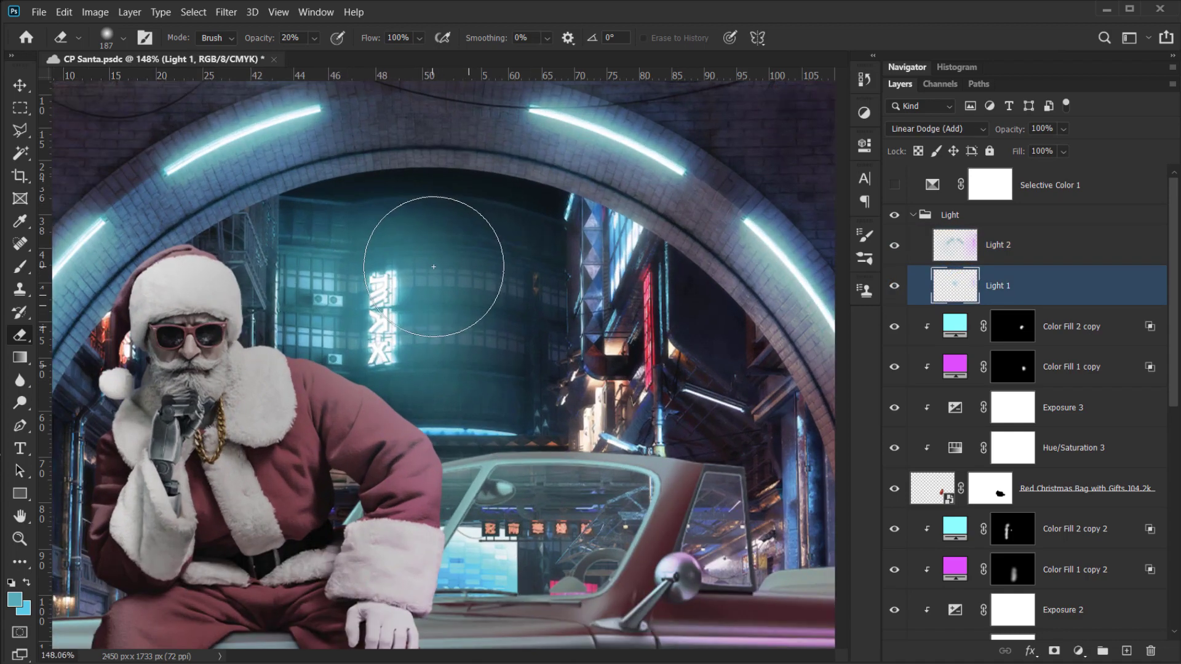
pyautogui.press('b')
pyautogui.keyDown('alt'); pyautogui.click(406, 251); pyautogui.keyUp('alt')
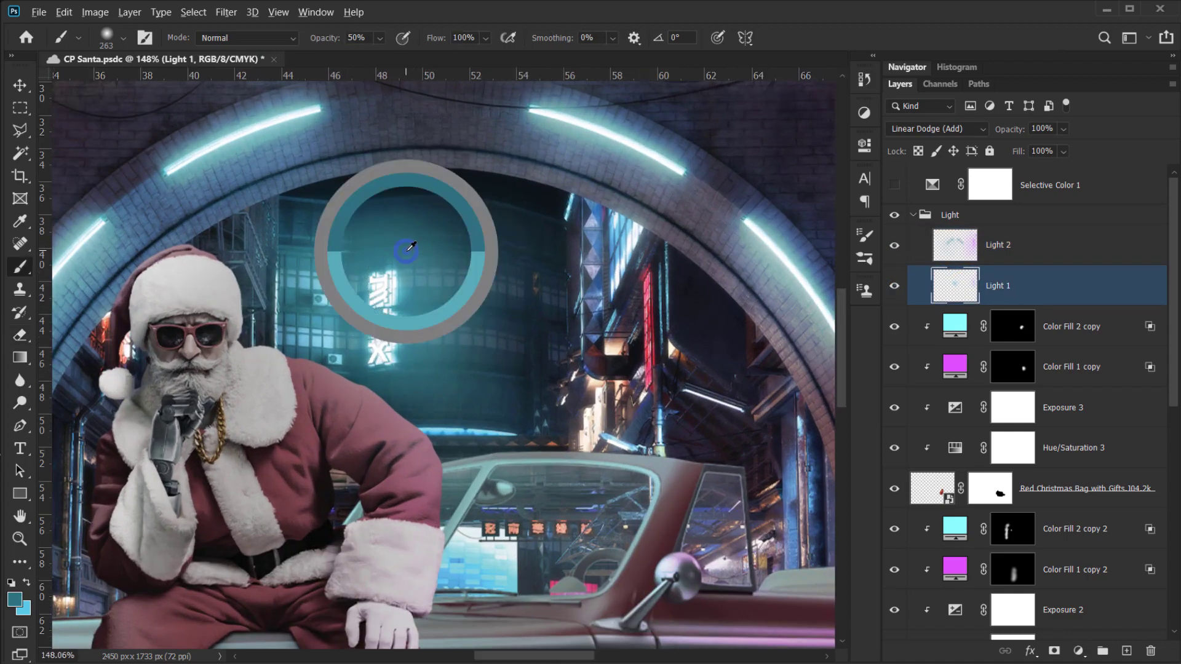
pyautogui.moveTo(360, 256); pyautogui.dragTo(382, 255)
pyautogui.click(382, 253)
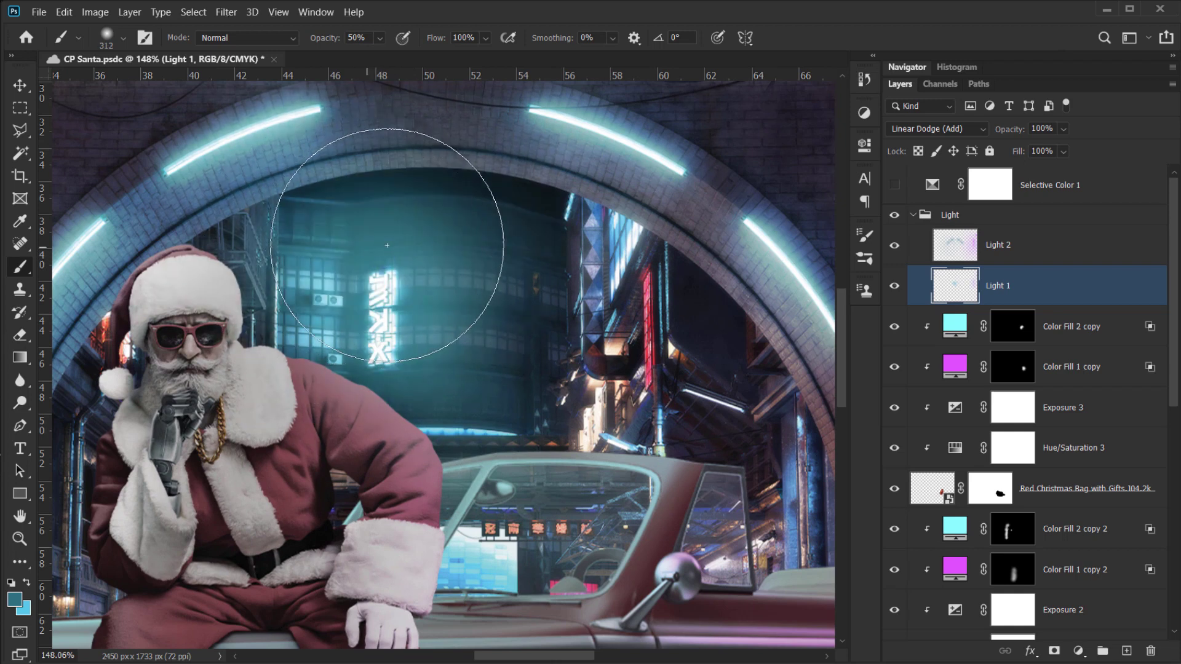
# - Extend the Light 1 glow across the upper arch opening, resampling the colour and reducing the brush to 189 px
pyautogui.click(461, 225)
pyautogui.click(548, 236)
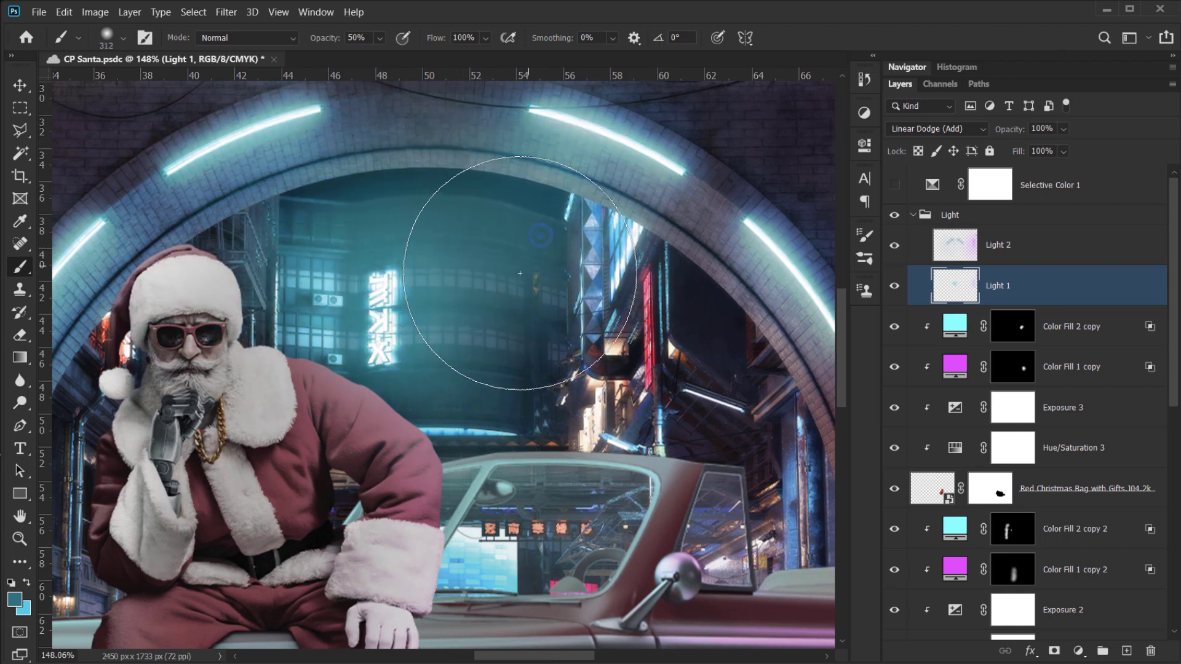
pyautogui.moveTo(468, 234); pyautogui.dragTo(438, 233)
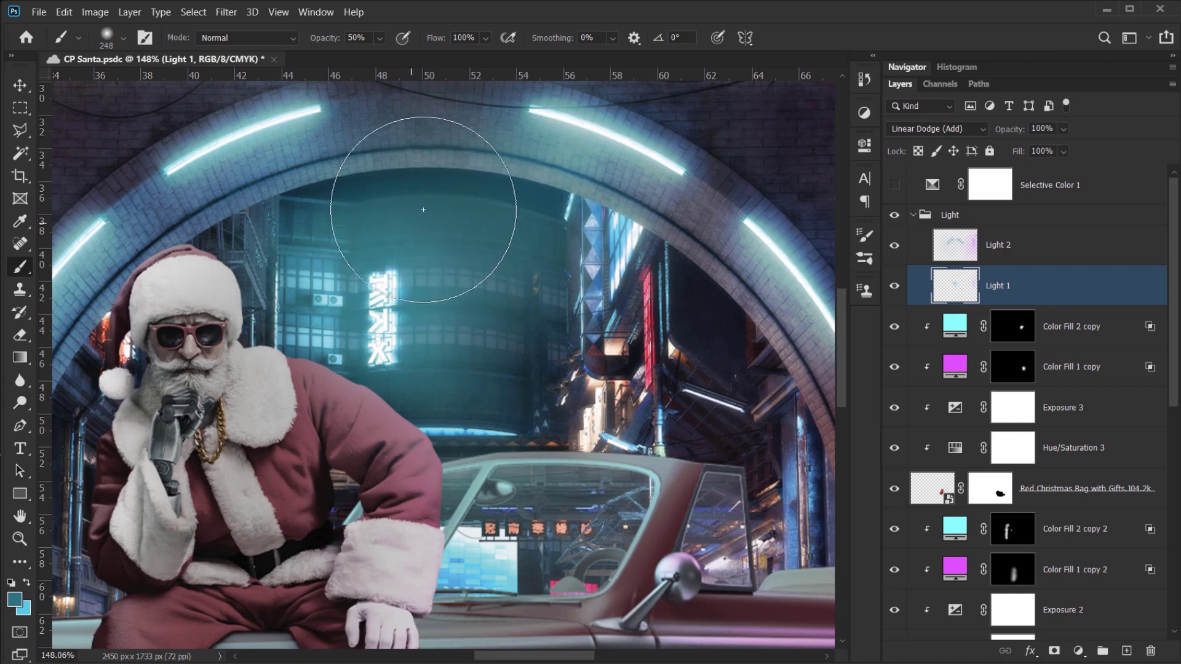
pyautogui.keyDown('alt'); pyautogui.click(439, 163); pyautogui.keyUp('alt')
pyautogui.moveTo(425, 173); pyautogui.dragTo(399, 185)
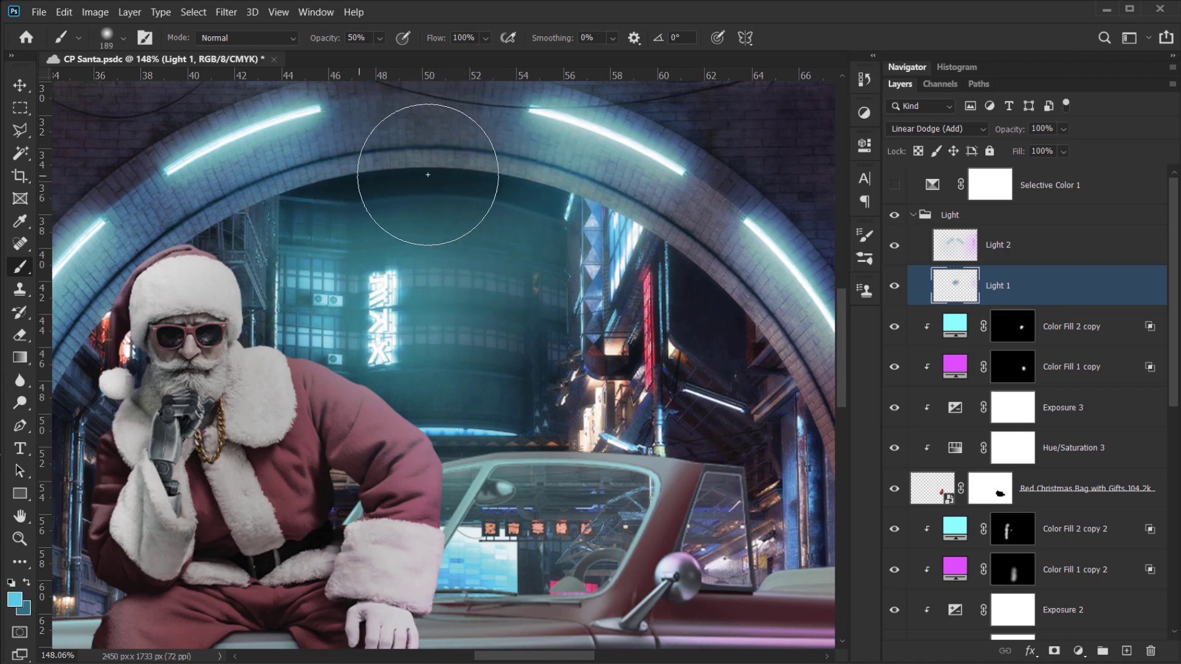
# - Collapse the Light group, compare the image with it hidden and shown, and lower the group's opacity to 69%
pyautogui.scroll(-8, 395, 181)
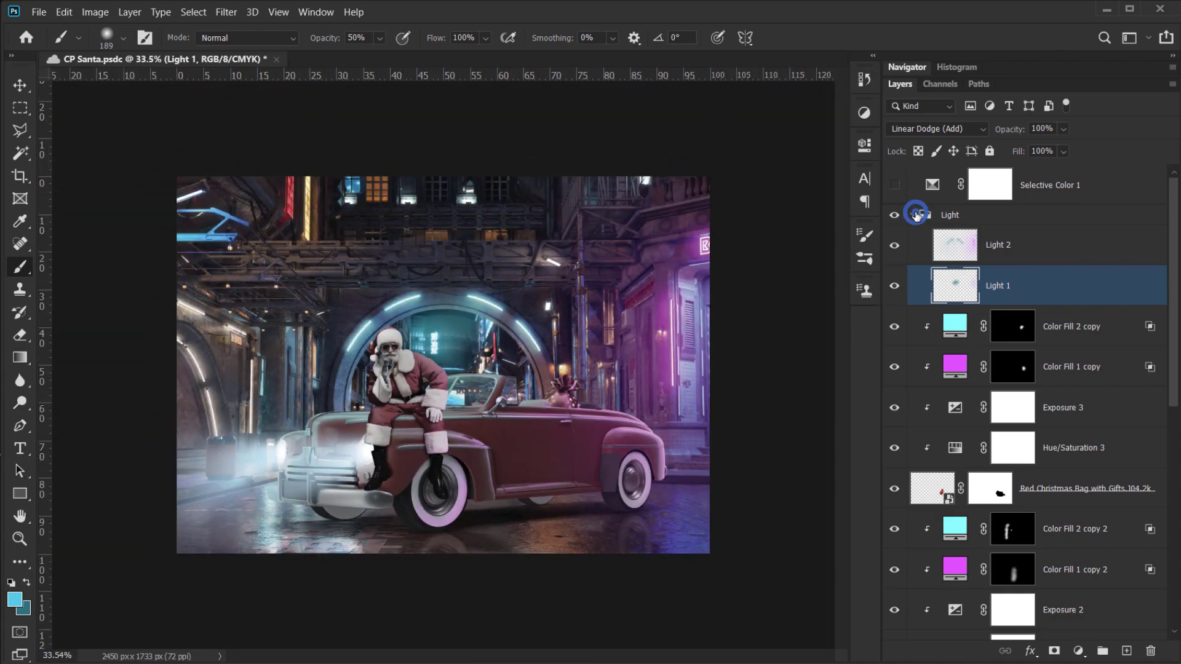
pyautogui.click(916, 213)
pyautogui.click(895, 214)
pyautogui.click(895, 215)
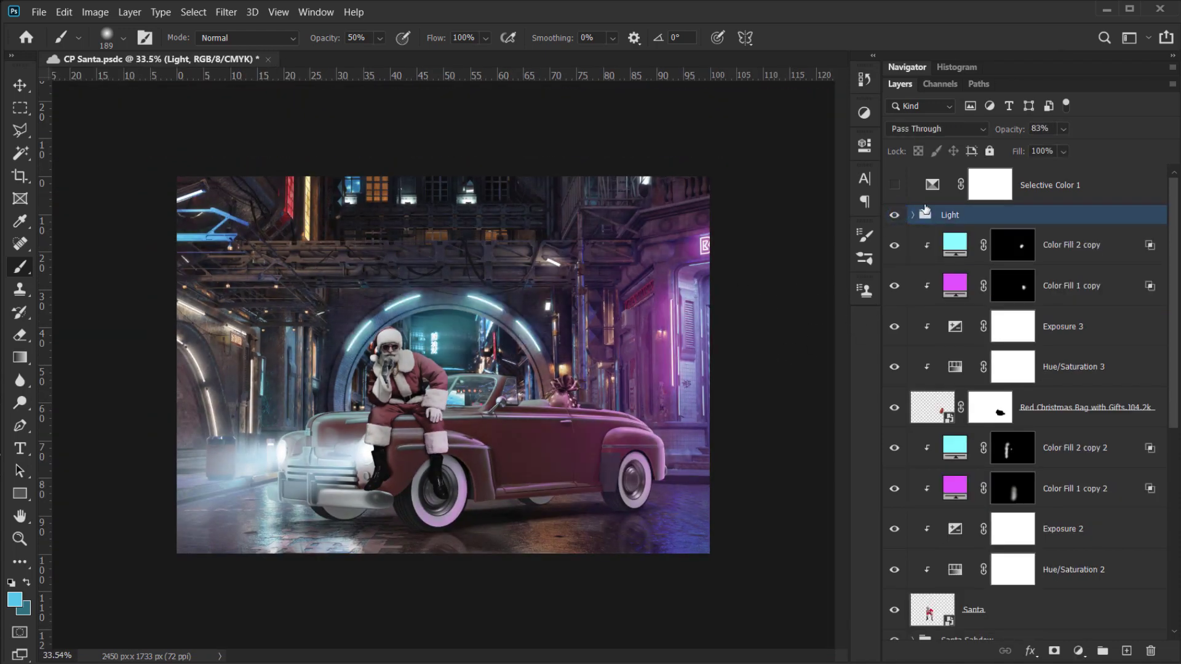
pyautogui.moveTo(1009, 132); pyautogui.dragTo(997, 137)
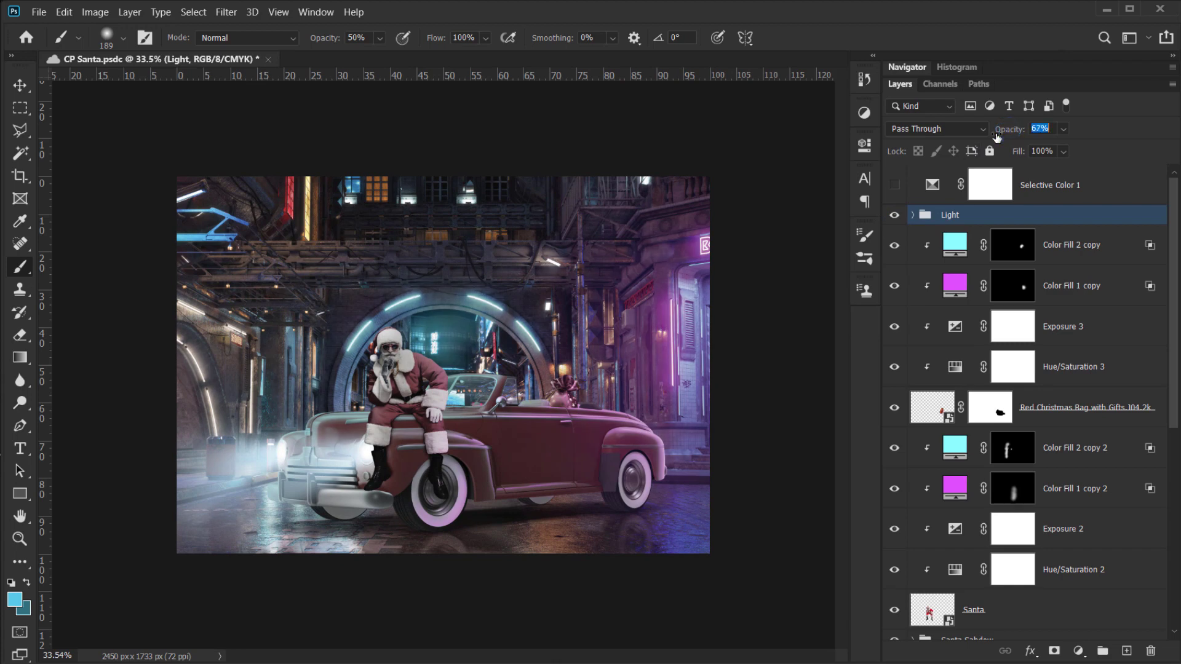
pyautogui.hotkey('ctrl', '0')
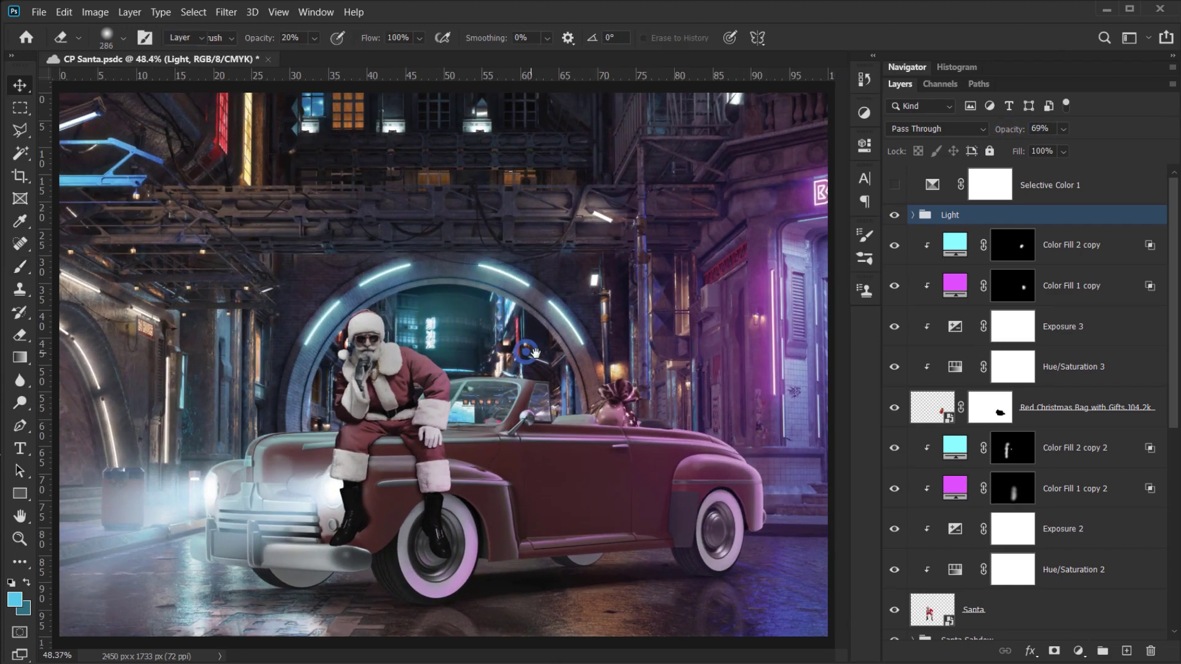
pyautogui.moveTo(260, 426); pyautogui.dragTo(295, 424)
pyautogui.moveTo(410, 377); pyautogui.dragTo(390, 369)
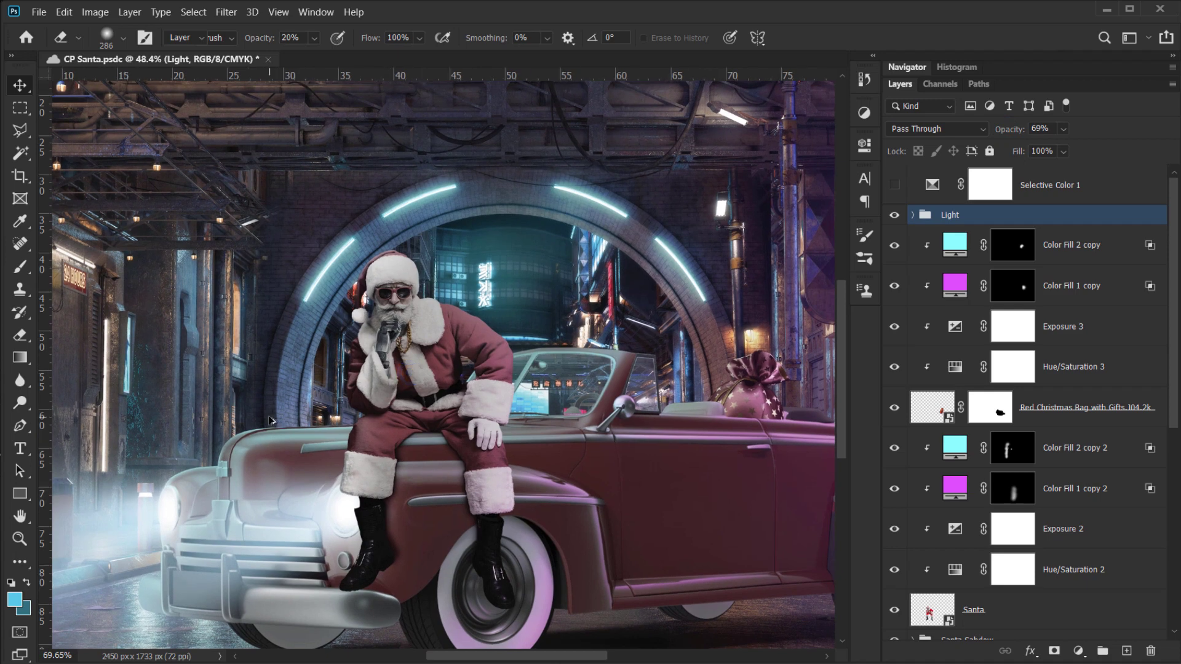
pyautogui.moveTo(306, 421); pyautogui.dragTo(270, 418)
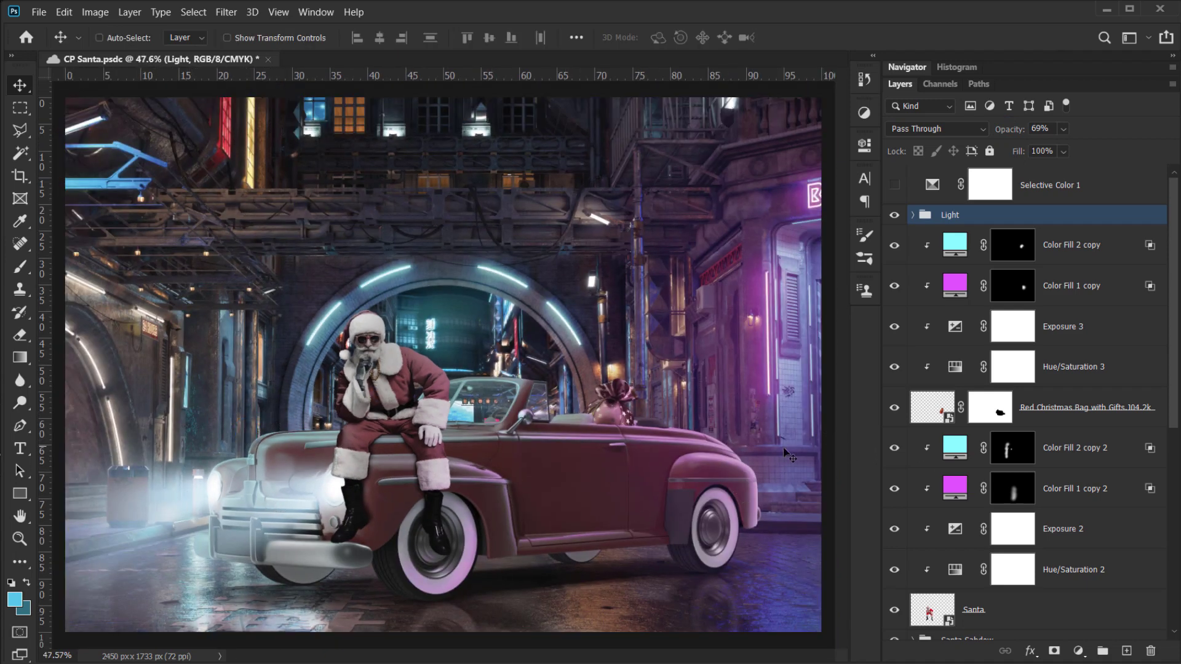
# - Place 06_smoke_fog_by_duzulek_db2mrz9.jpg from the Santa CP folder above the Light group and set its blend mode to Screen
pyautogui.click(293, 660)
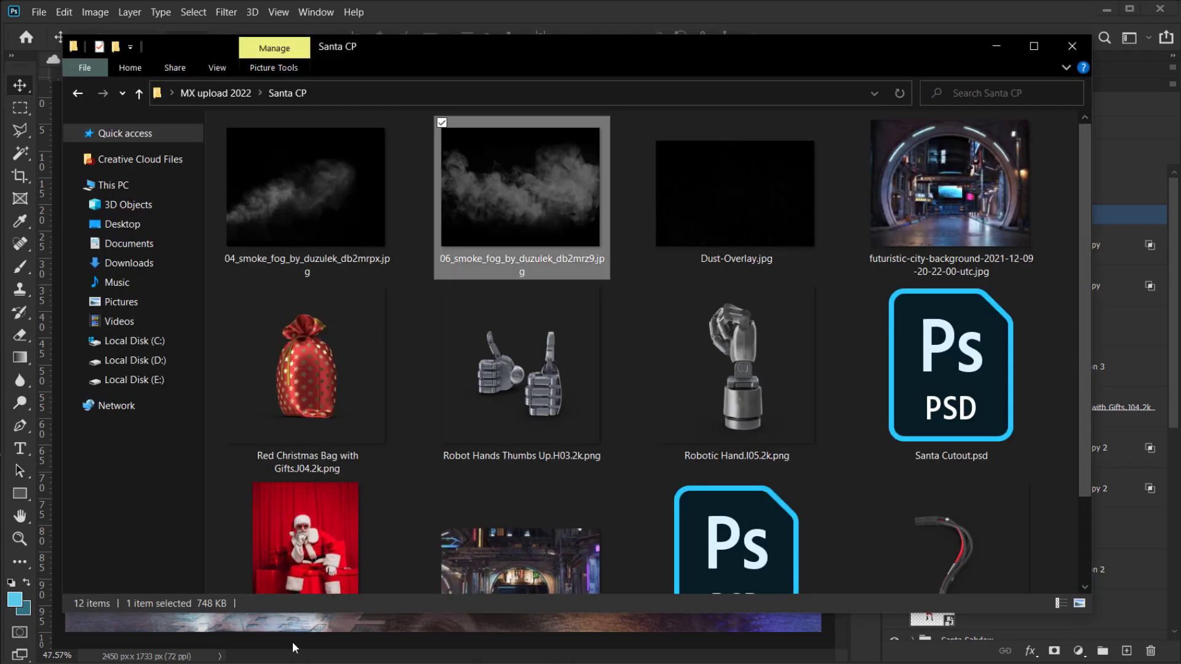
pyautogui.click(338, 215)
pyautogui.click(503, 200)
pyautogui.click(316, 215)
pyautogui.moveTo(496, 198); pyautogui.dragTo(467, 626)
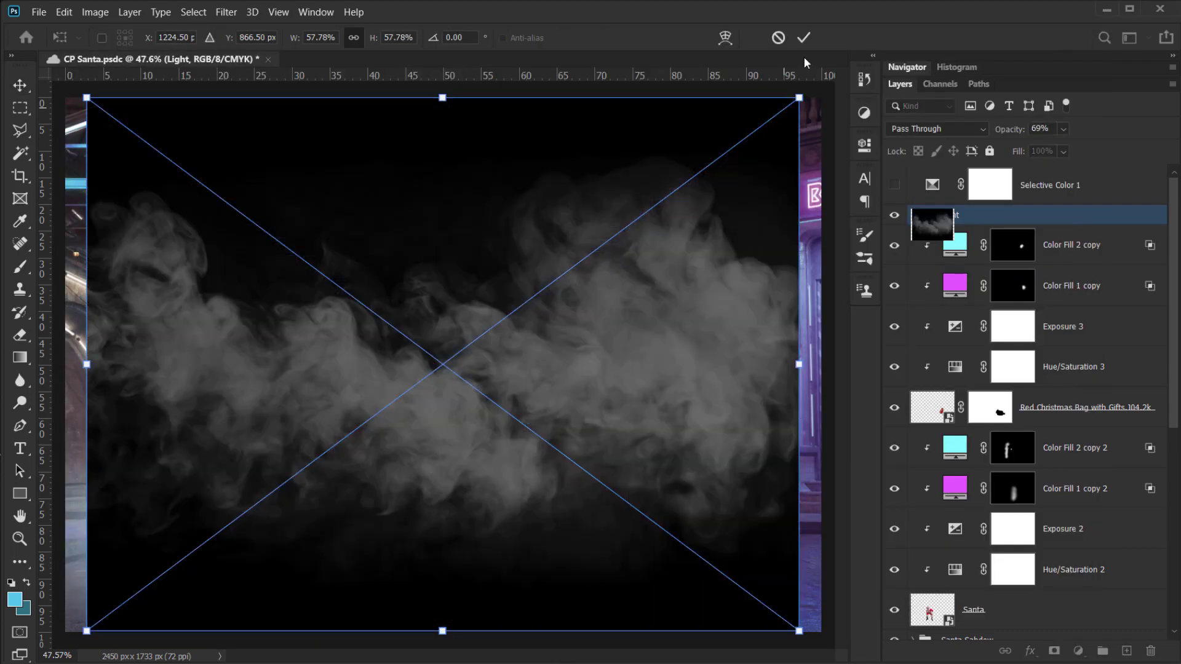
pyautogui.click(804, 37)
pyautogui.click(935, 129)
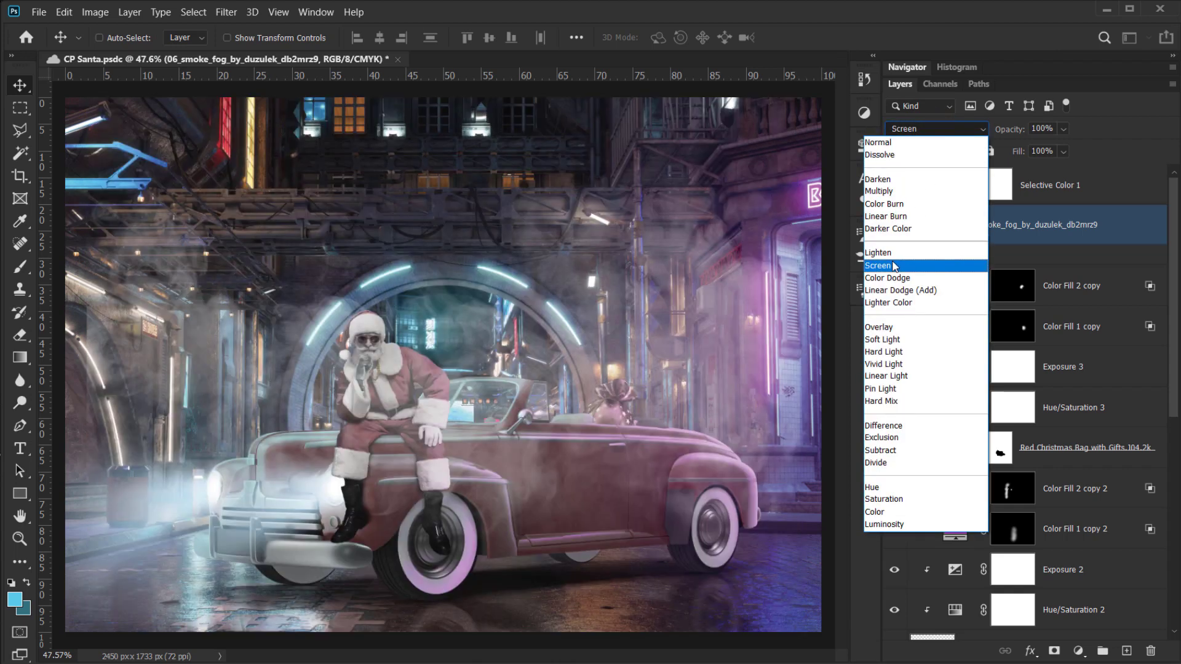
pyautogui.click(893, 265)
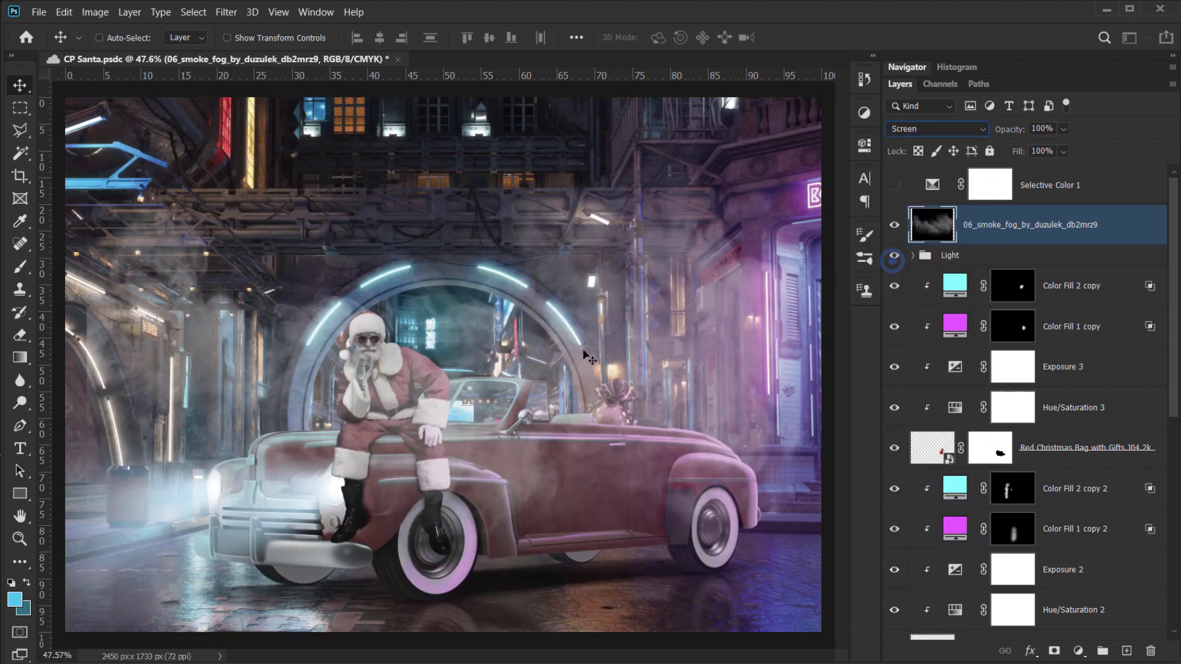
# - Scale the smoke layer proportionally to about 51% and position it over the car's front end and the pavement beside it
pyautogui.hotkey('ctrl', 't')
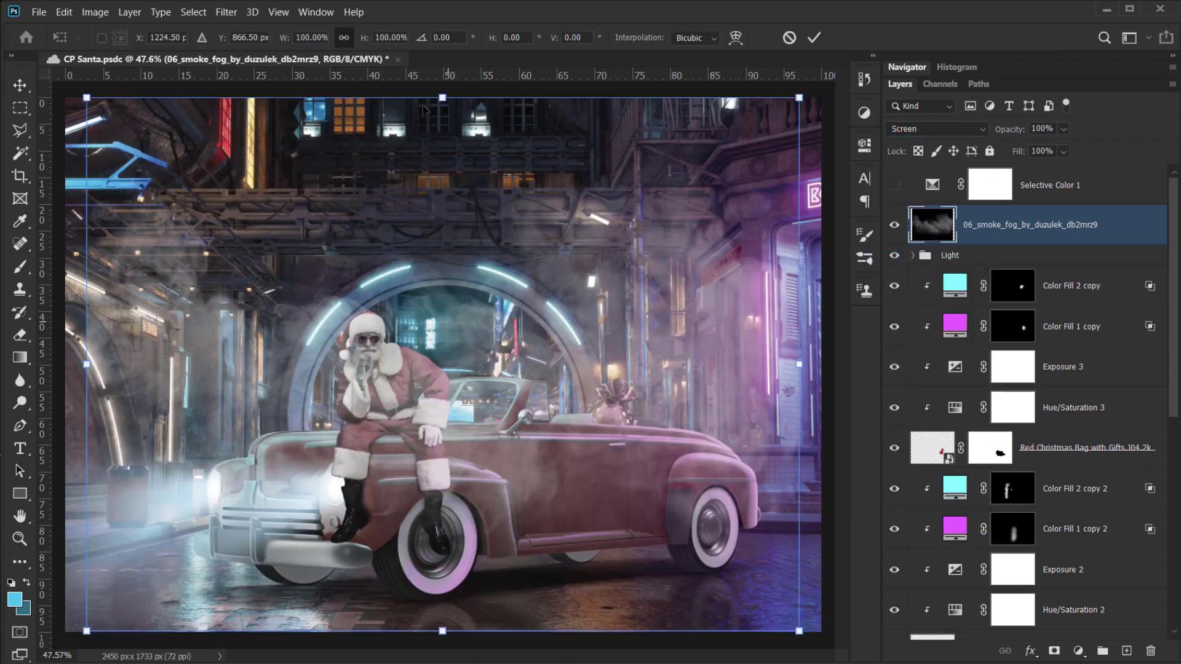
pyautogui.moveTo(441, 97); pyautogui.dragTo(443, 203)
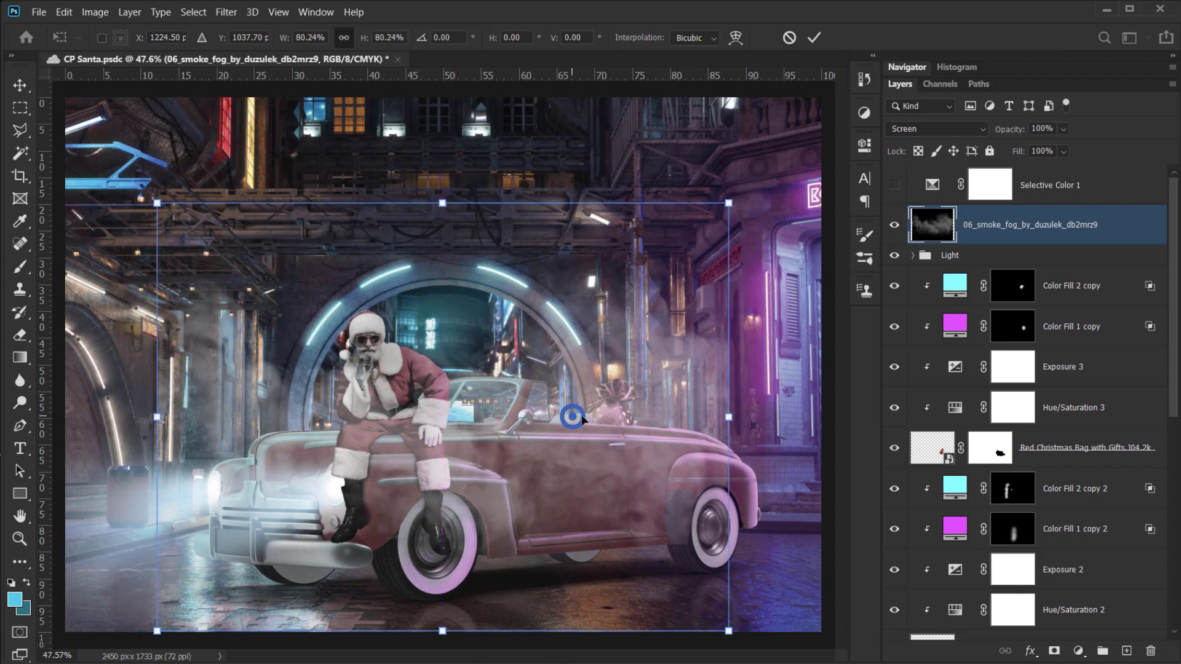
pyautogui.moveTo(572, 416); pyautogui.dragTo(275, 524)
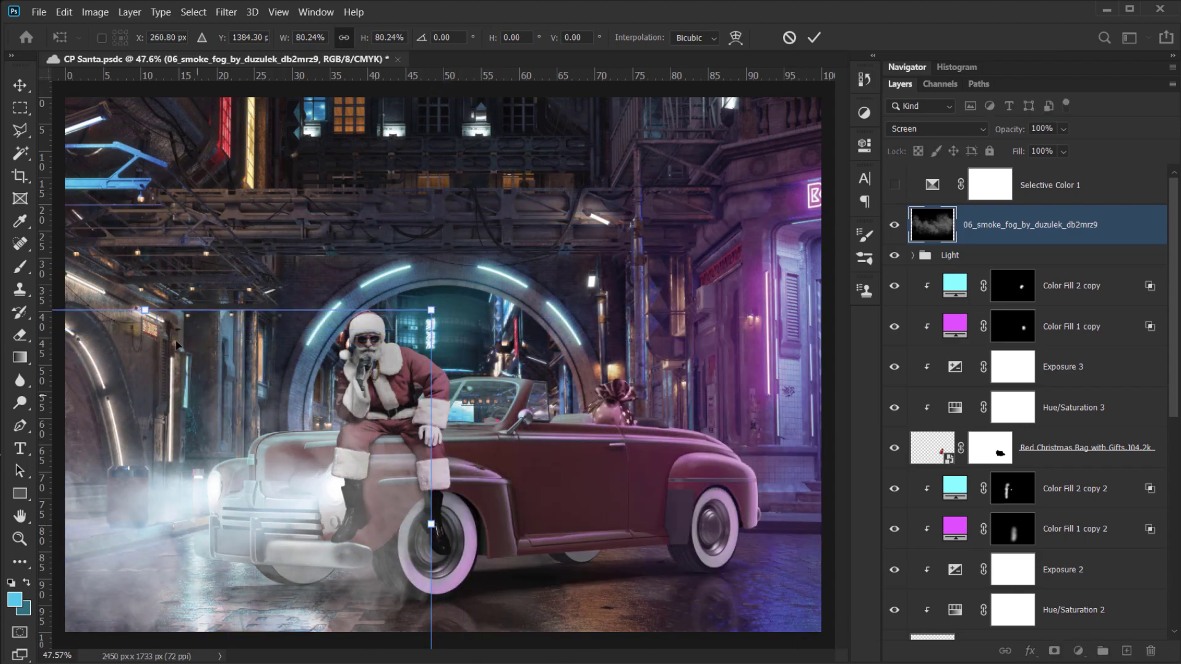
pyautogui.moveTo(145, 310); pyautogui.dragTo(235, 490)
pyautogui.moveTo(336, 504); pyautogui.dragTo(359, 526)
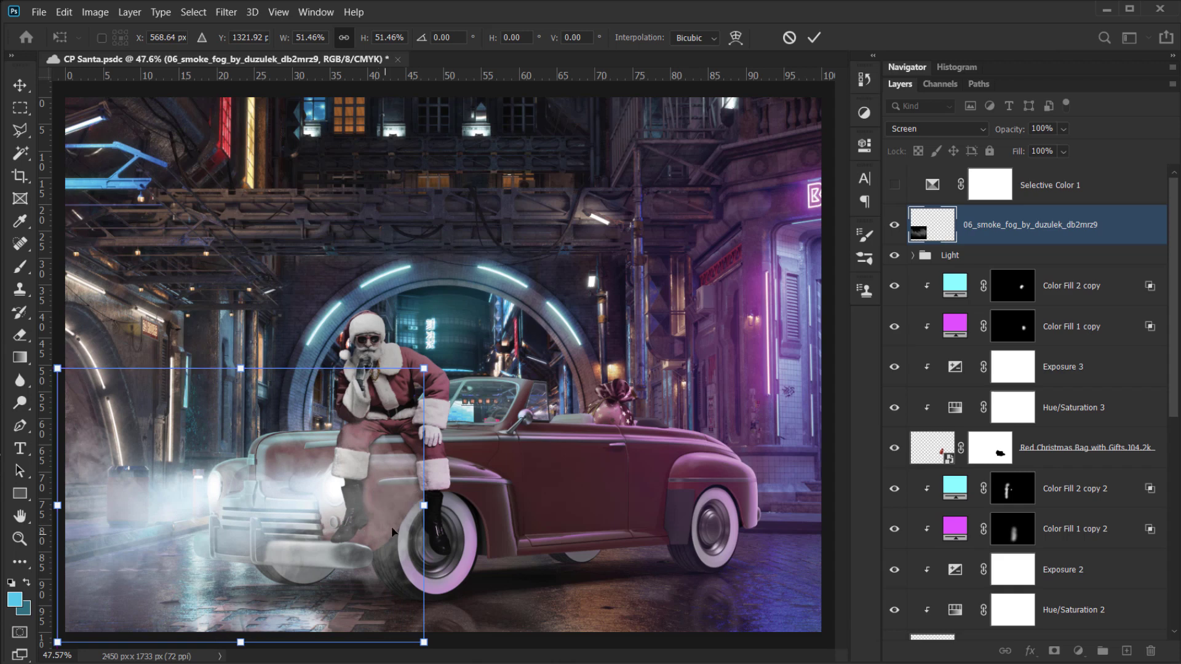
pyautogui.click(814, 38)
pyautogui.scroll(4, 343, 457)
pyautogui.moveTo(309, 448); pyautogui.dragTo(386, 420)
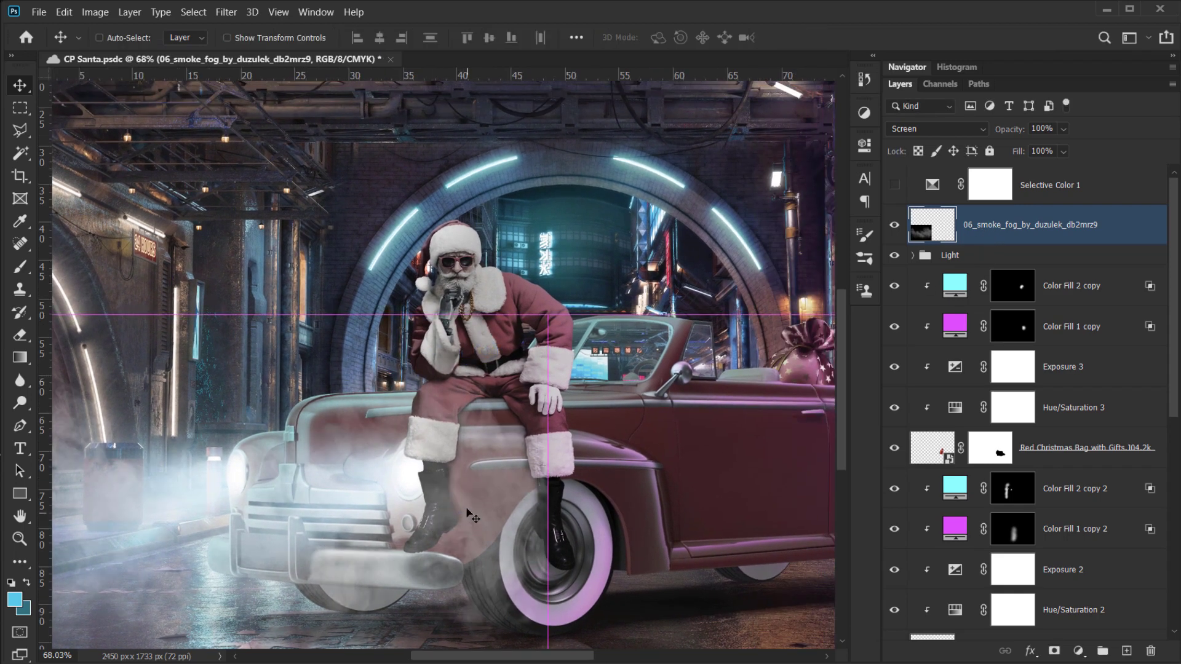
pyautogui.moveTo(351, 492); pyautogui.dragTo(324, 523)
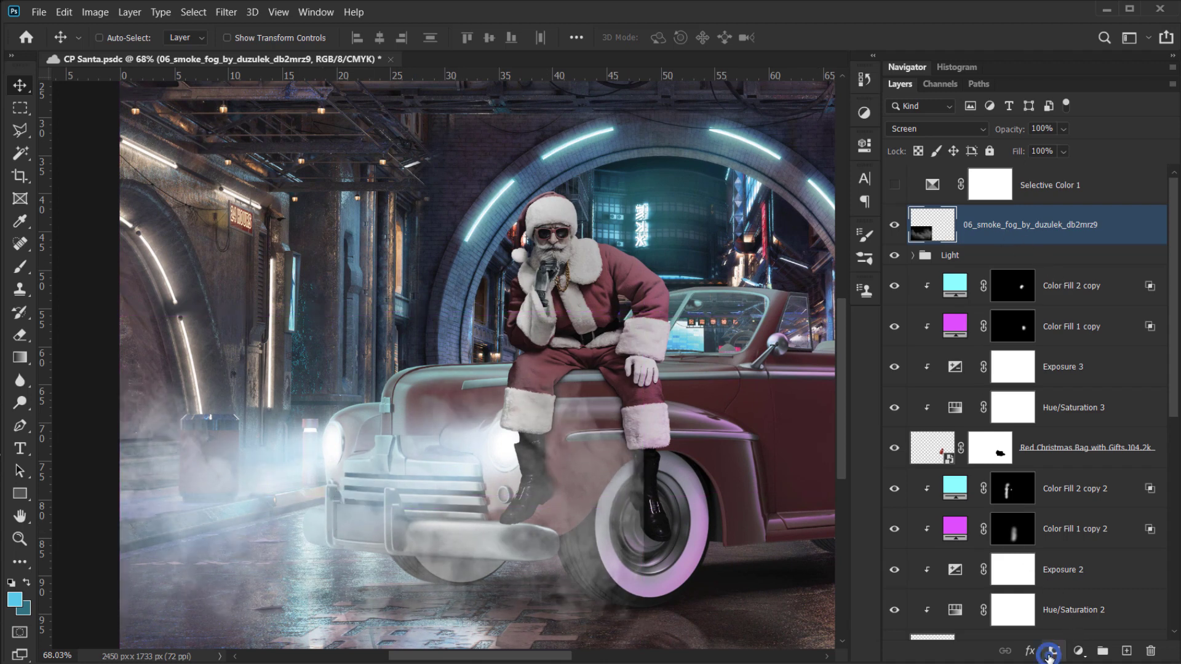
# - Add a layer mask to the smoke and paint black with a 451 px brush to clear it from Santa's legs and the front wheel
pyautogui.click(1051, 651)
pyautogui.moveTo(596, 498); pyautogui.dragTo(520, 489)
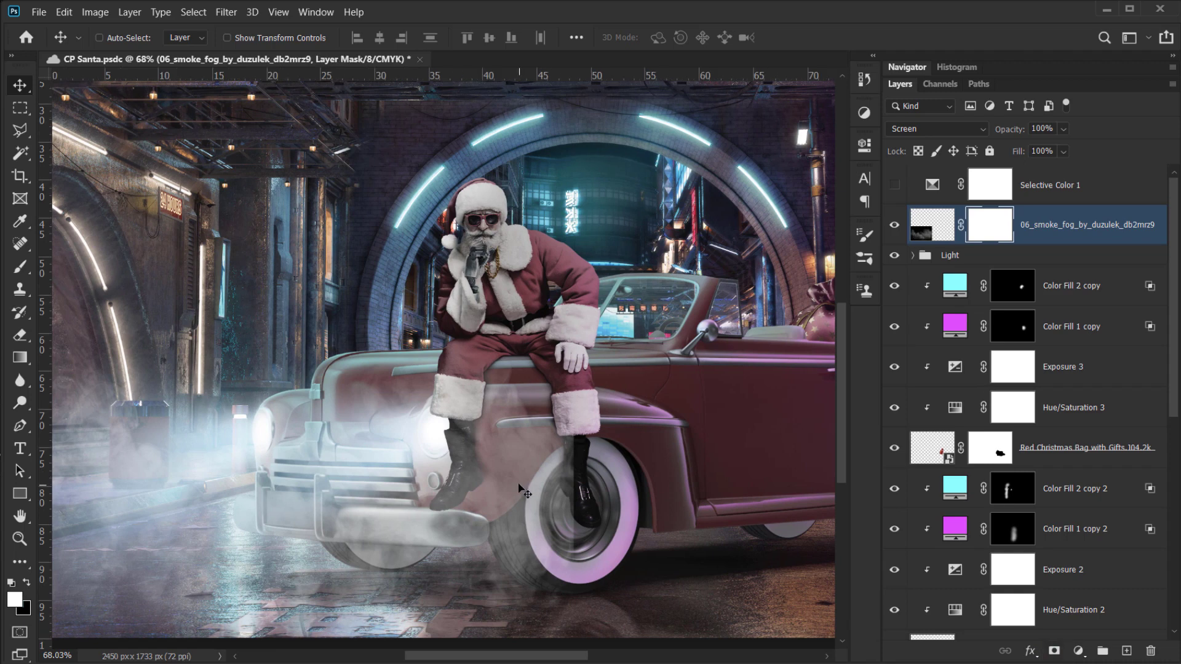
pyautogui.press('b')
pyautogui.moveTo(518, 415); pyautogui.dragTo(528, 408)
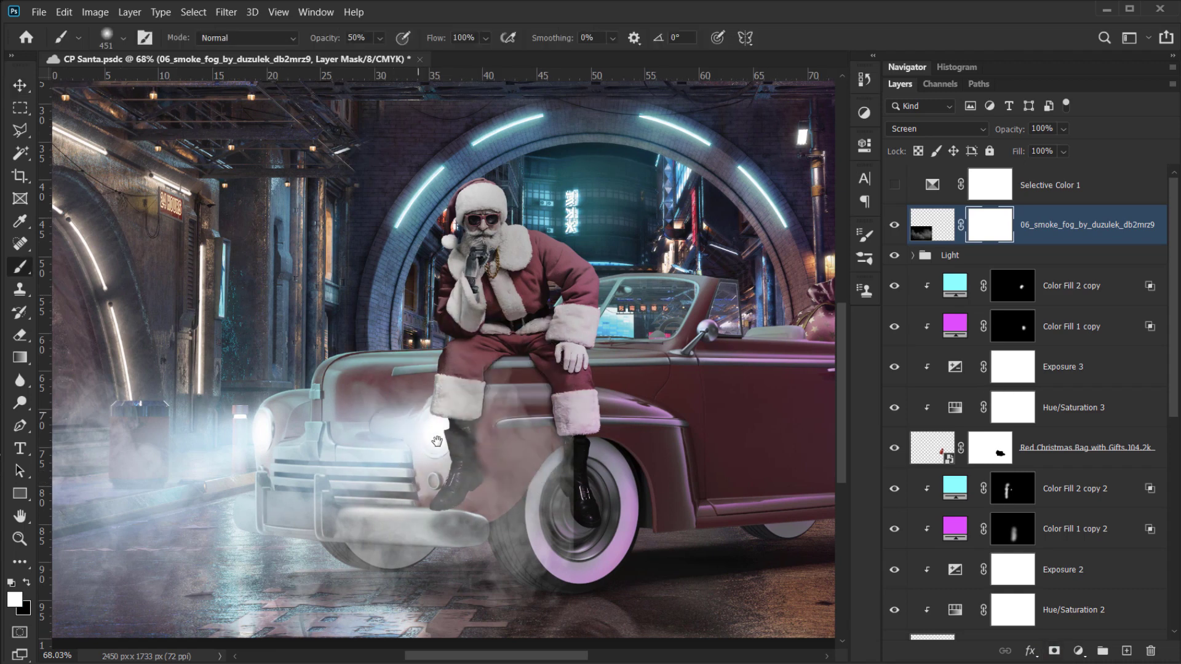
pyautogui.moveTo(439, 440)
pyautogui.mouseDown()
pyautogui.moveTo(382, 442)
pyautogui.moveTo(468, 437)
pyautogui.moveTo(495, 412)
pyautogui.moveTo(481, 417)
pyautogui.mouseUp()
pyautogui.press('x')
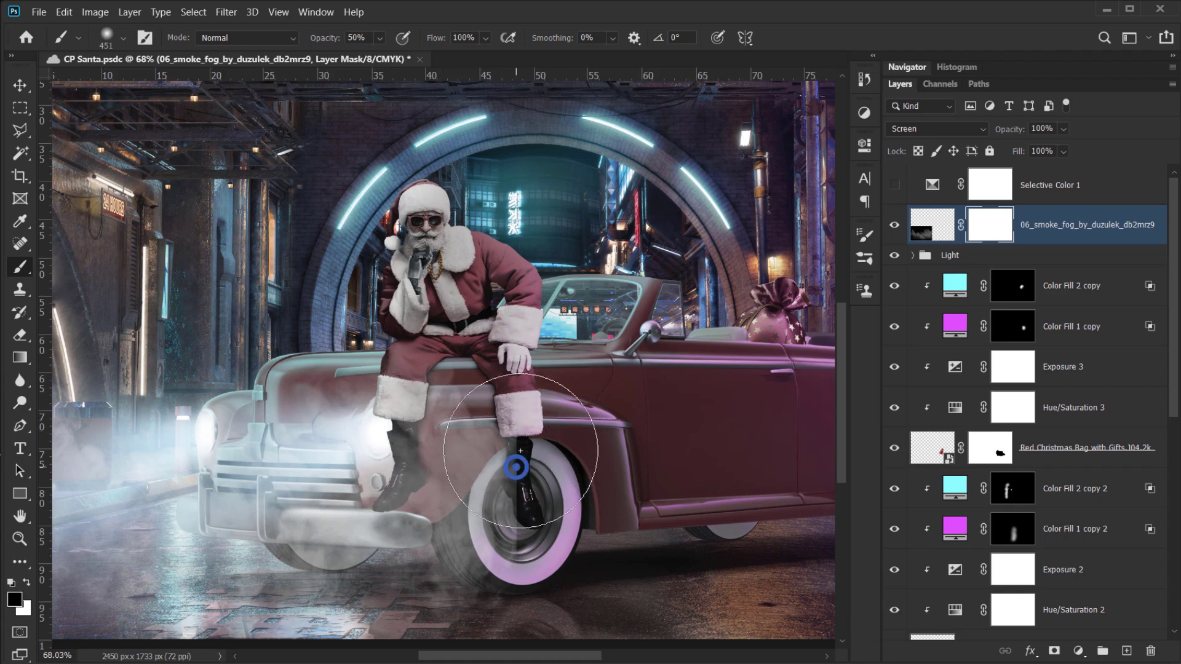
pyautogui.moveTo(514, 472)
pyautogui.mouseDown()
pyautogui.moveTo(486, 482)
pyautogui.moveTo(530, 469)
pyautogui.moveTo(524, 513)
pyautogui.mouseUp()
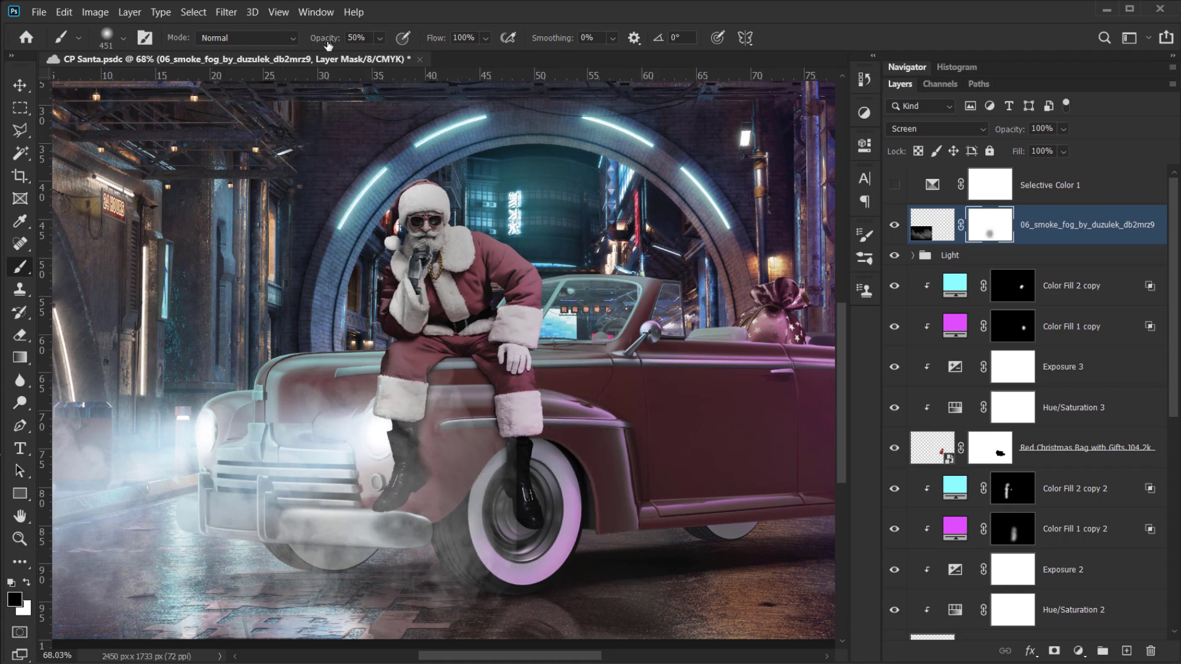
pyautogui.moveTo(519, 386)
pyautogui.mouseDown()
pyautogui.moveTo(516, 533)
pyautogui.moveTo(477, 584)
pyautogui.moveTo(483, 595)
pyautogui.mouseUp()
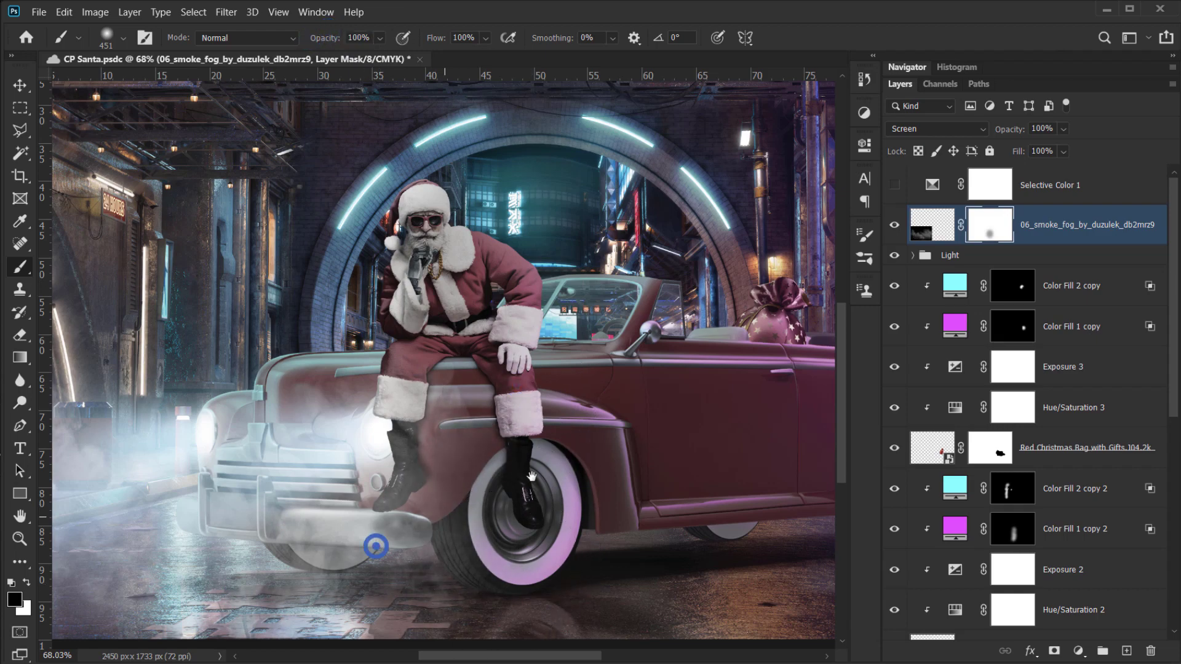
# - Fade the smoke along the image's left and bottom edges on its mask, using the black brush at 100% opacity
pyautogui.moveTo(532, 475); pyautogui.dragTo(735, 384)
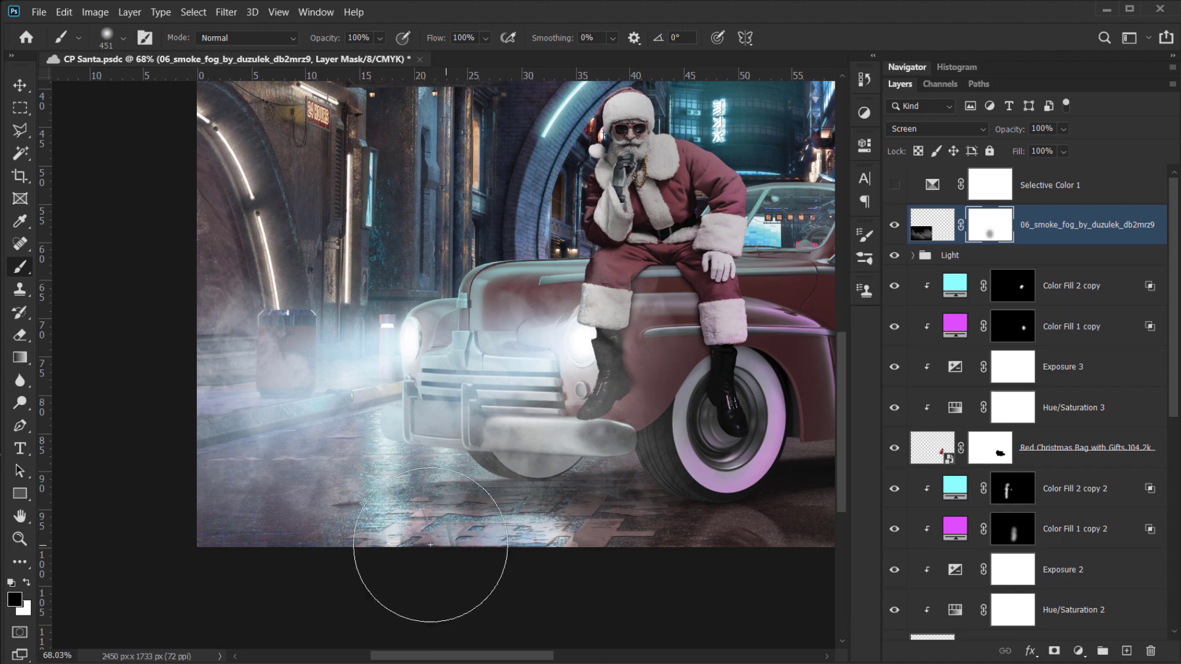
pyautogui.moveTo(237, 240); pyautogui.dragTo(271, 234)
pyautogui.moveTo(252, 297); pyautogui.dragTo(204, 367)
pyautogui.moveTo(616, 366); pyautogui.dragTo(633, 462)
pyautogui.moveTo(623, 572); pyautogui.dragTo(587, 610)
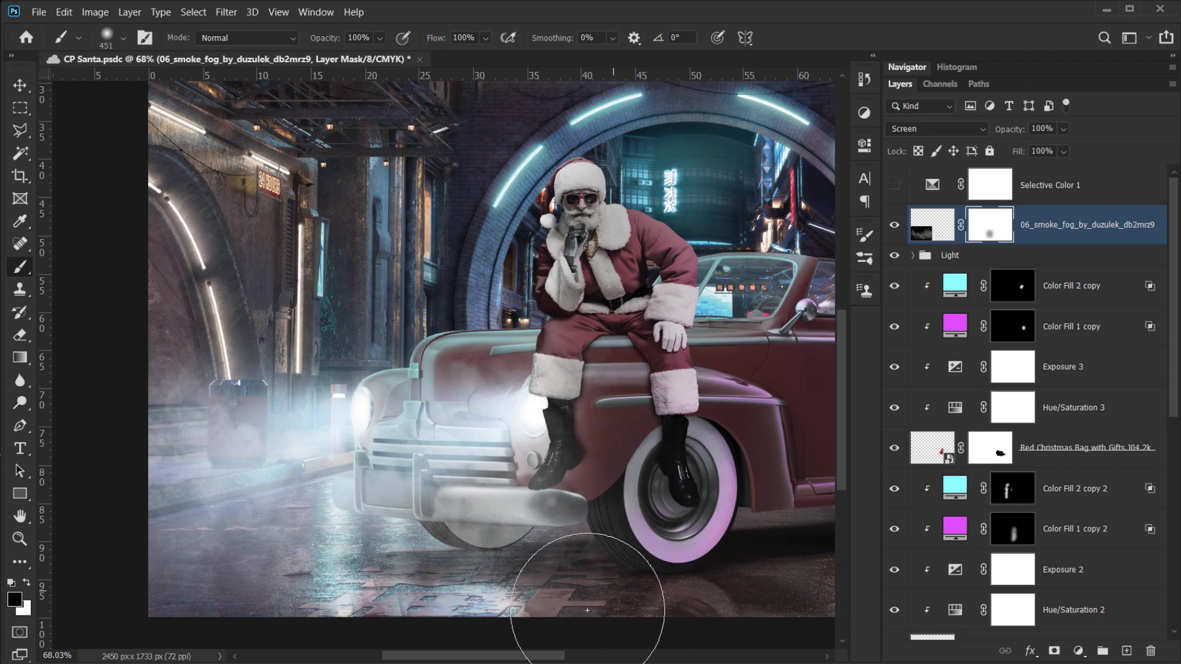
# - Reduce the brush to 200 px and mask out the remaining smoke around Santa's boots and the front fender
pyautogui.moveTo(453, 491); pyautogui.dragTo(410, 455)
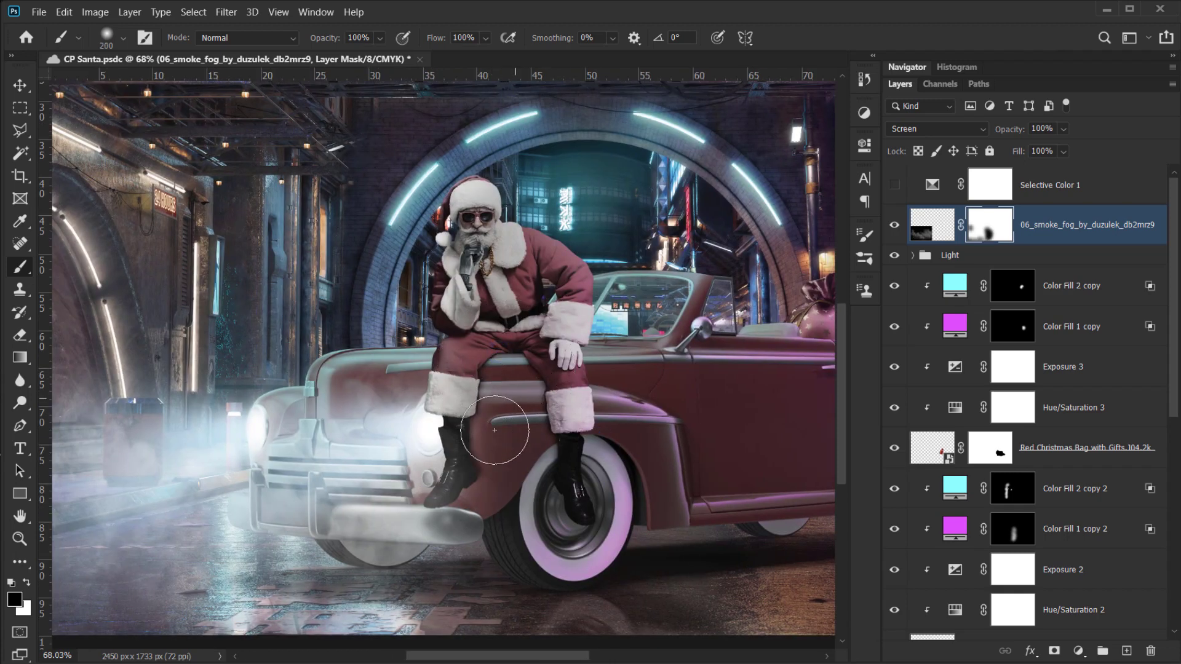
pyautogui.moveTo(454, 438); pyautogui.dragTo(563, 377)
pyautogui.moveTo(493, 385); pyautogui.dragTo(616, 371)
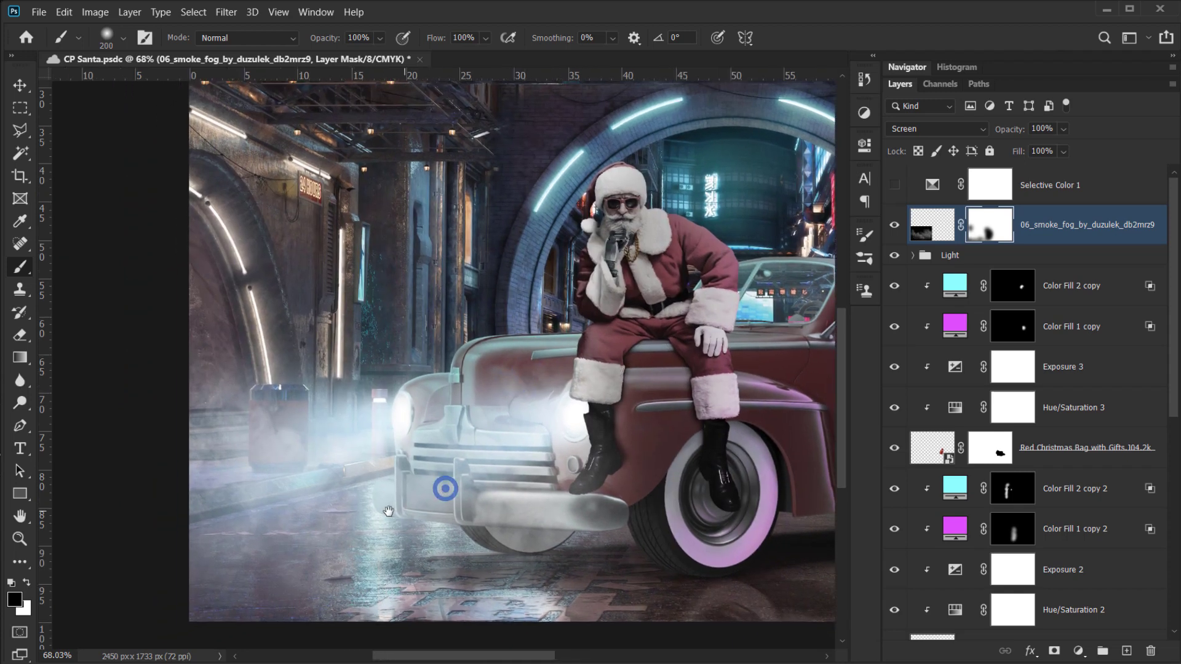
pyautogui.moveTo(389, 511); pyautogui.dragTo(331, 534)
# - Try the Lighten blend mode on the smoke layer, and return it to Screen
pyautogui.click(914, 131)
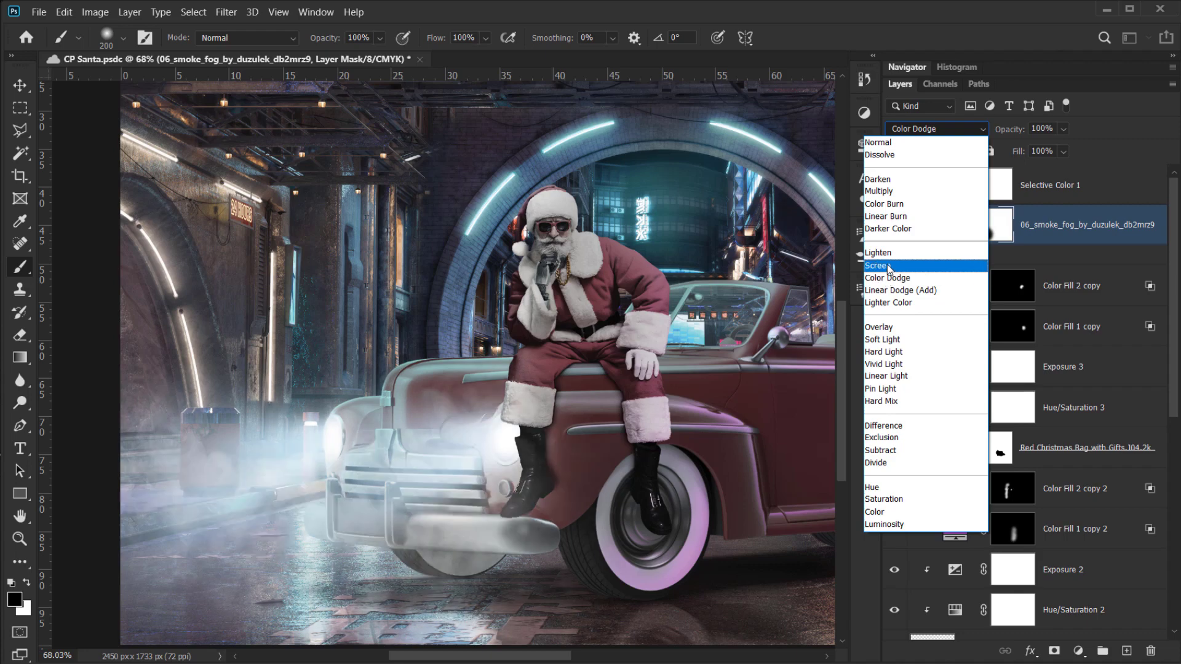
pyautogui.click(885, 254)
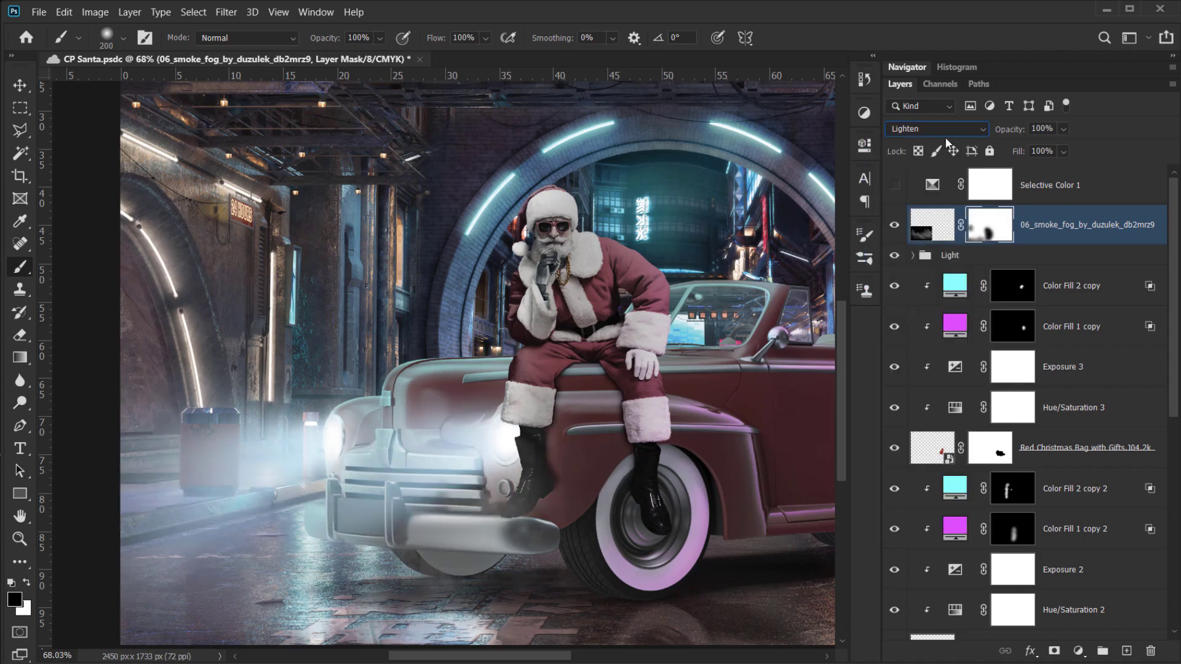
pyautogui.click(938, 128)
pyautogui.click(893, 261)
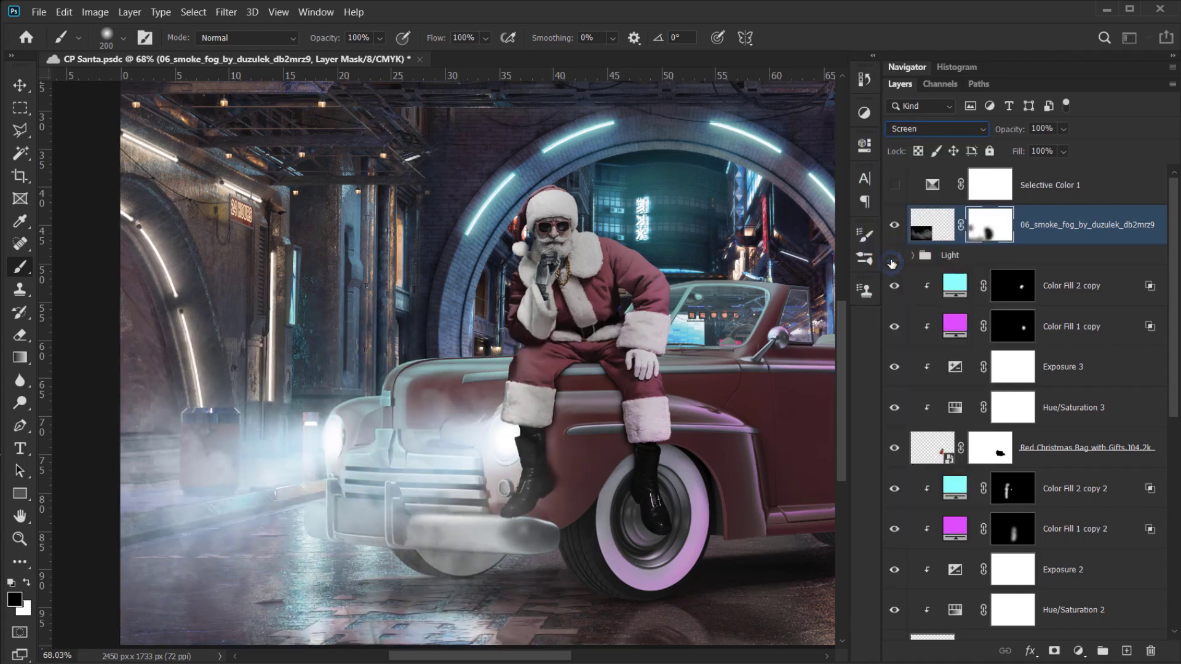
# - Hide the Light group and lower the smoke layer's opacity to 74%, comparing the image with and without the smoke
pyautogui.click(893, 259)
pyautogui.click(896, 225)
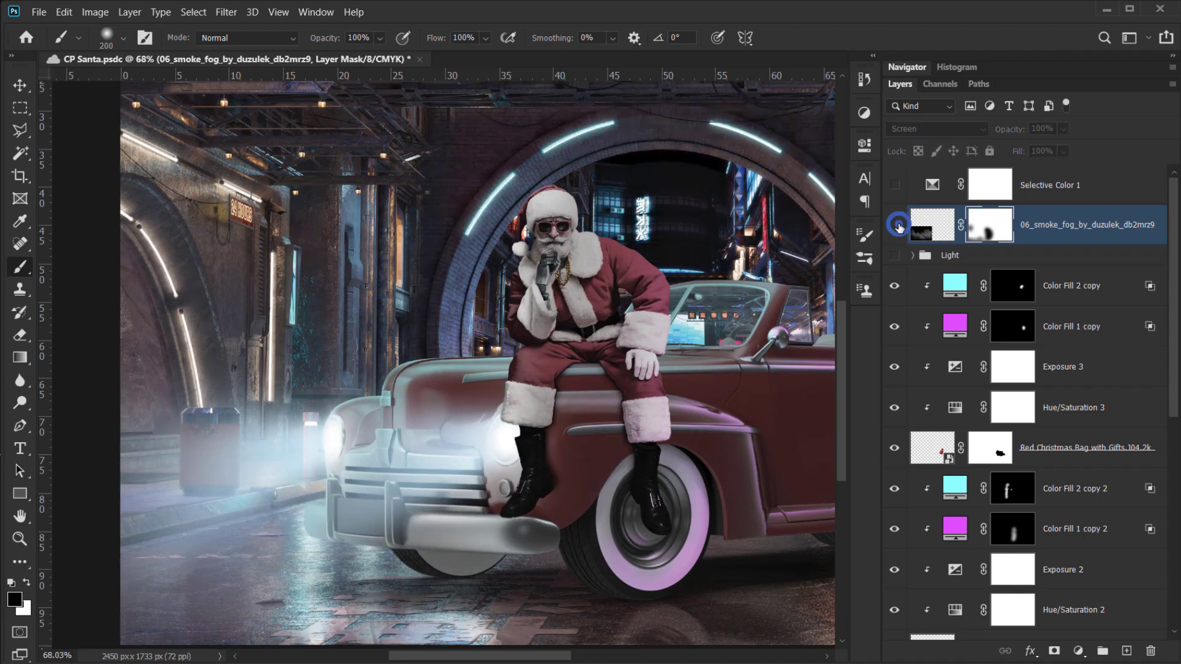
pyautogui.moveTo(491, 455); pyautogui.dragTo(548, 380)
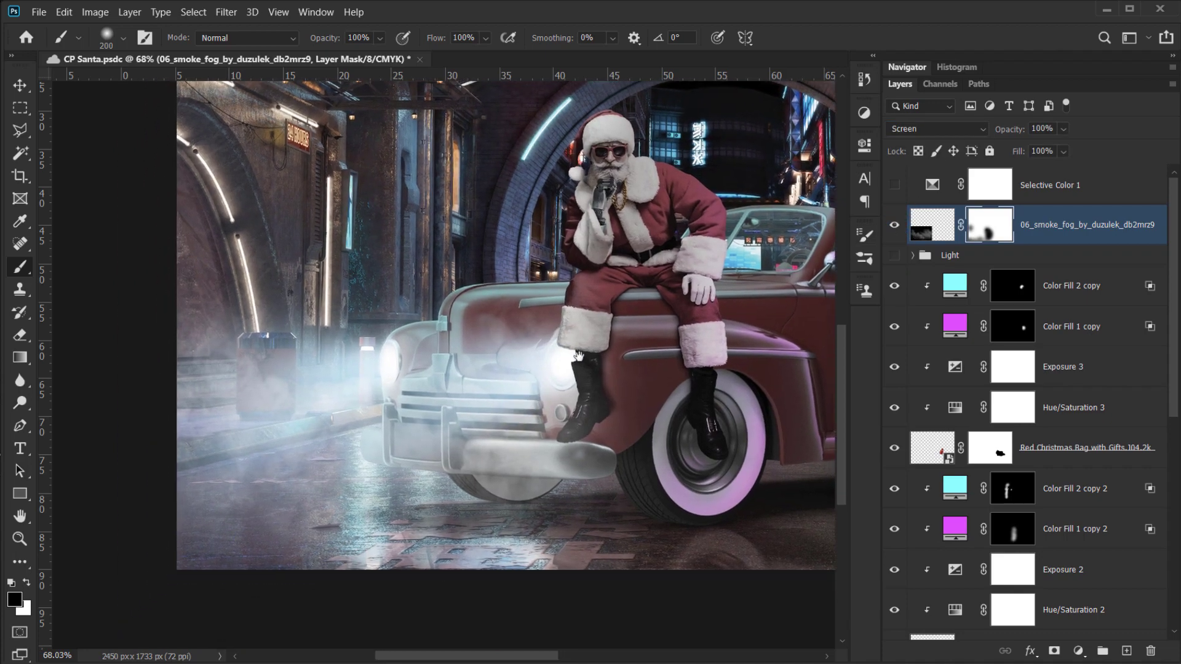
pyautogui.moveTo(442, 464); pyautogui.dragTo(316, 511)
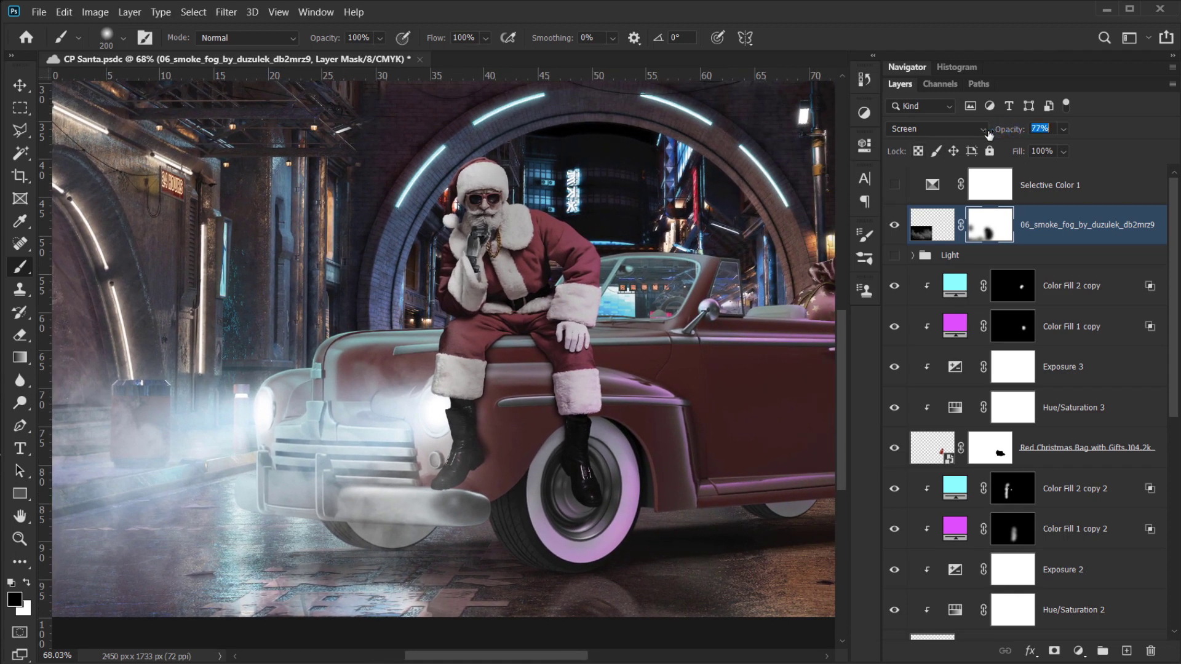
pyautogui.moveTo(988, 135); pyautogui.dragTo(978, 134)
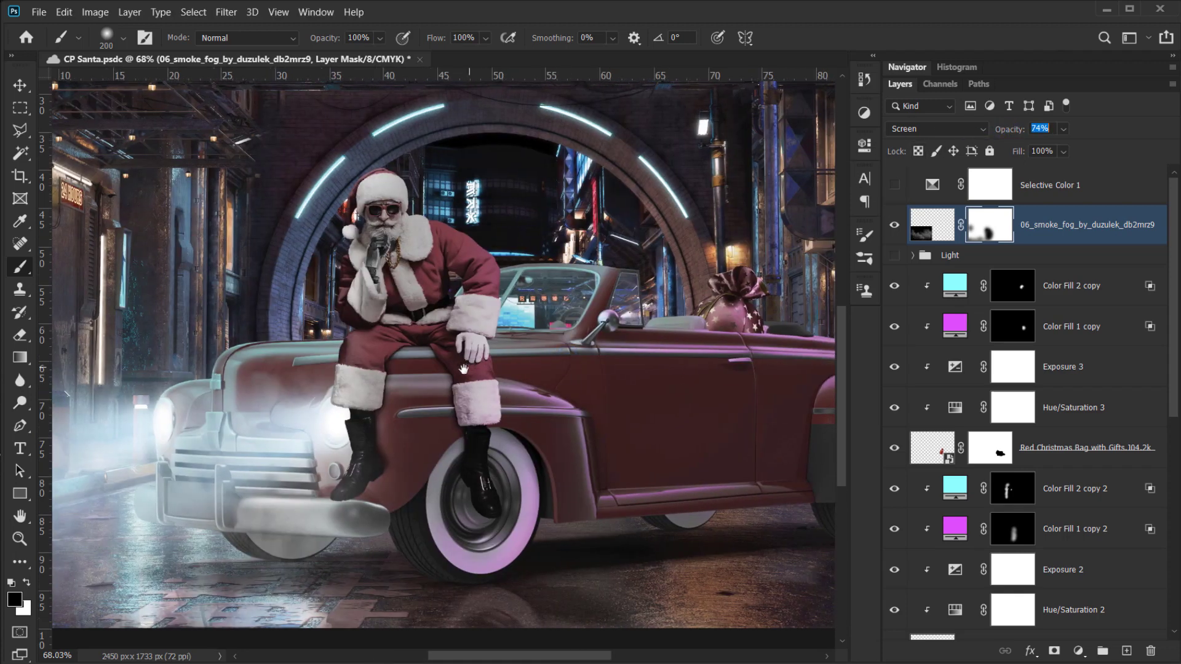
pyautogui.moveTo(484, 364); pyautogui.dragTo(622, 366)
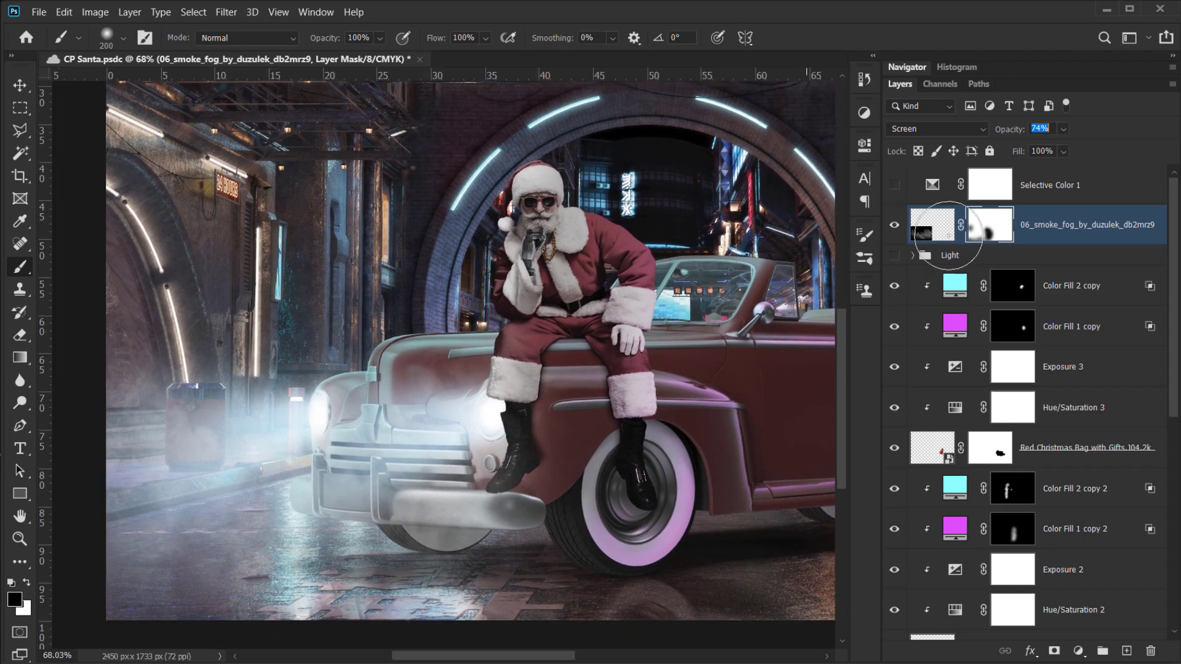
pyautogui.click(894, 227)
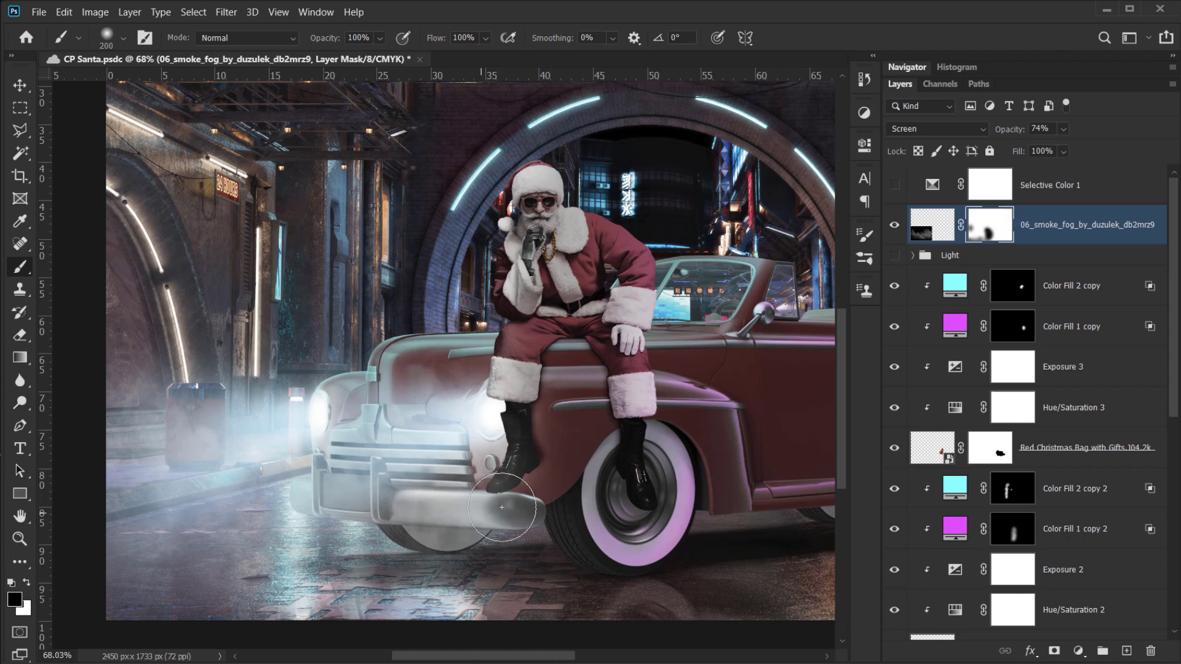
# - Enlarge the brush to 500 px and mask out more of the smoke over the wet street in front of the car
pyautogui.press(']')
pyautogui.moveTo(281, 514); pyautogui.dragTo(224, 526)
pyautogui.scroll(-2, 433, 128)
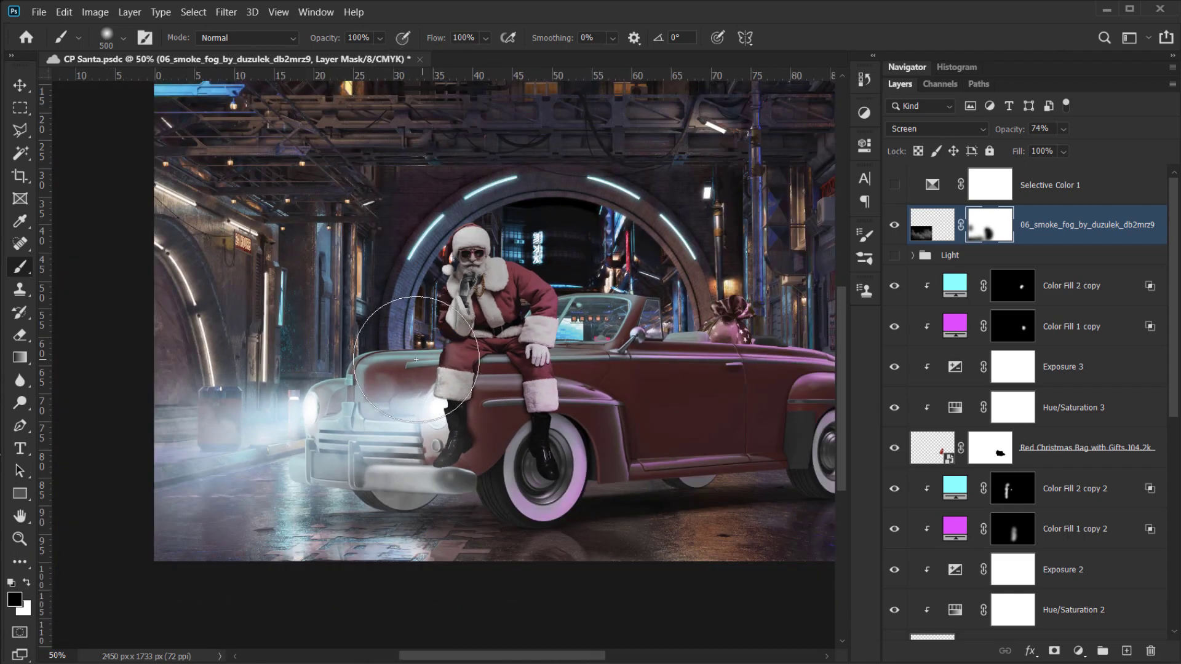
pyautogui.moveTo(388, 400); pyautogui.dragTo(257, 495)
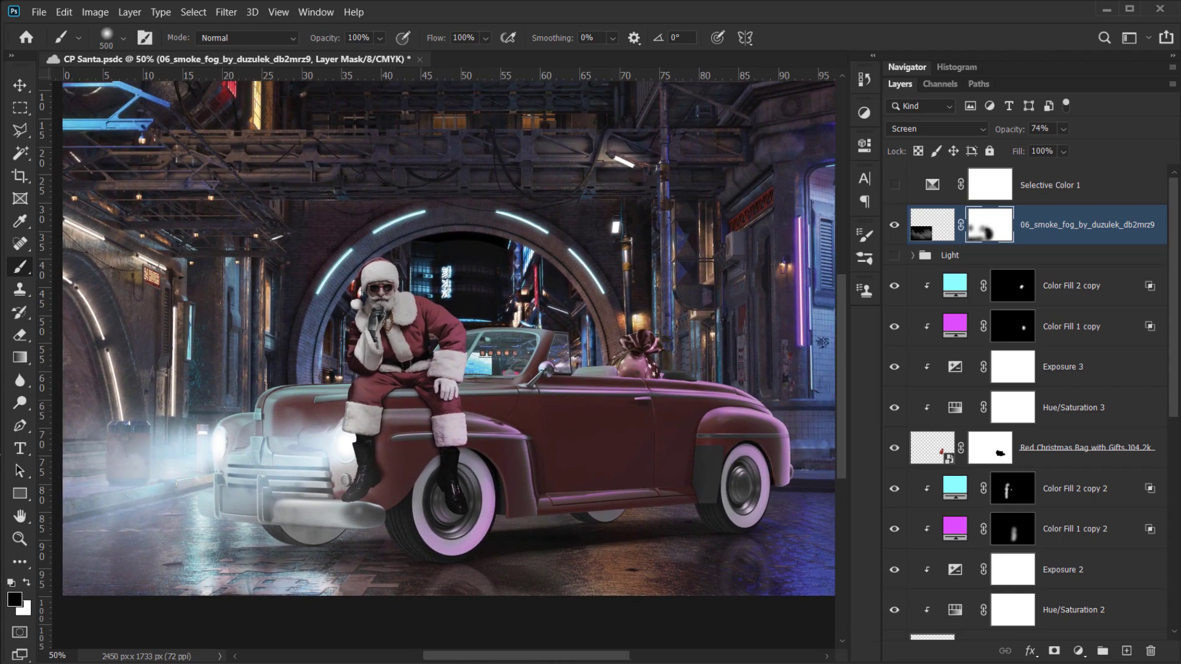
# - Bring the Dust-Overlay image into the composite as a new layer above the smoke
pyautogui.hotkey('alt', 'Tab')
pyautogui.moveTo(767, 233); pyautogui.dragTo(366, 637)
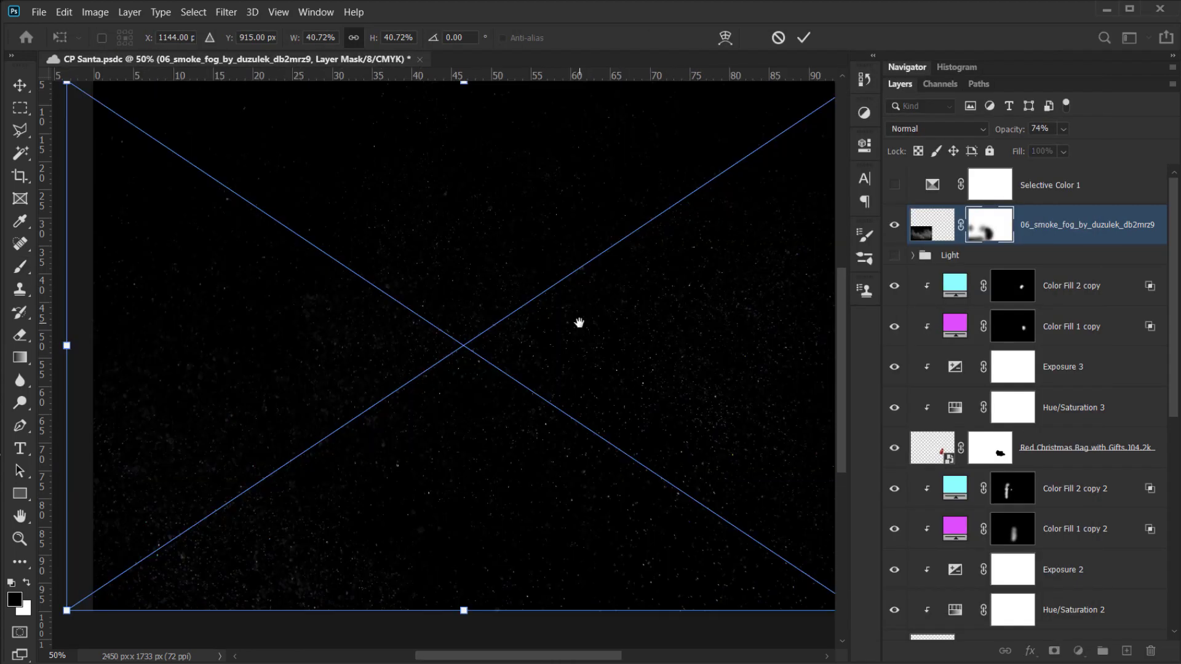
pyautogui.moveTo(580, 324); pyautogui.dragTo(535, 350)
pyautogui.hotkey('ctrl', '0')
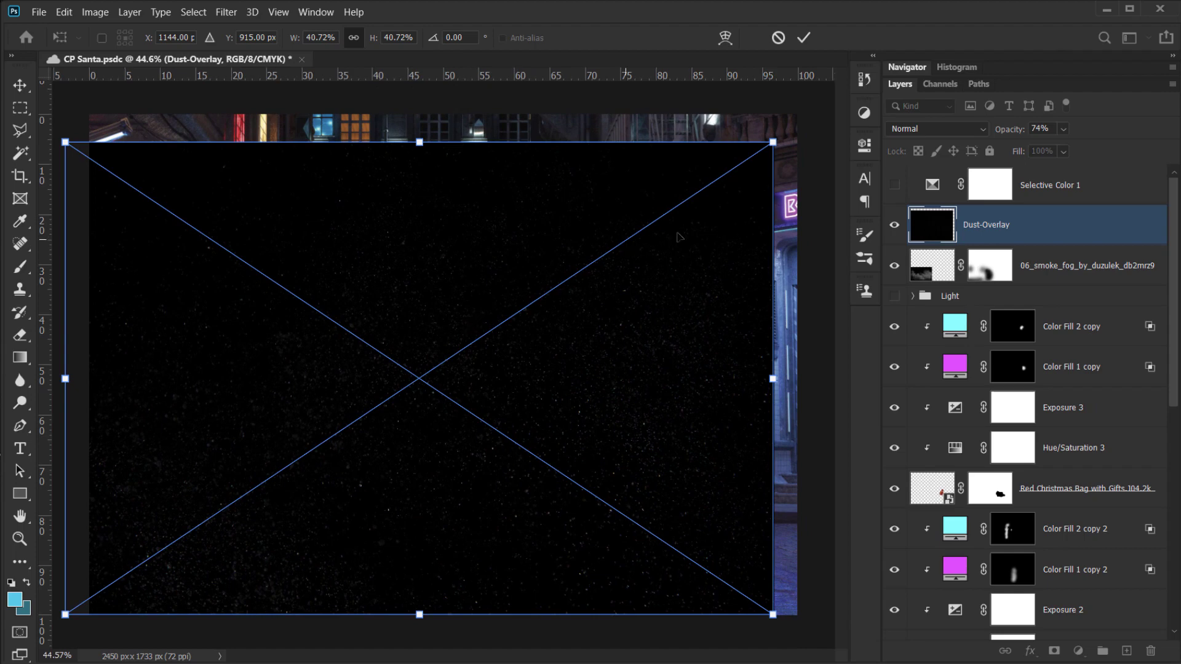
# - Scale the dust overlay to 15.42% and position it over the front of the car and its headlights
pyautogui.moveTo(777, 151); pyautogui.dragTo(323, 458)
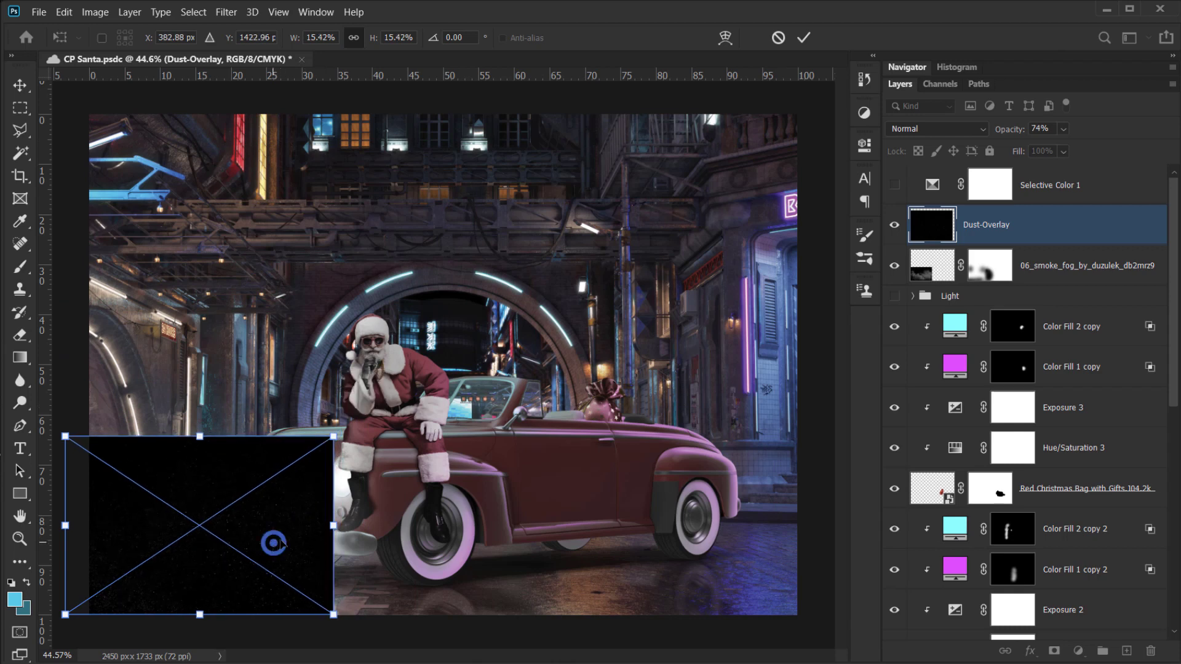
pyautogui.moveTo(279, 544); pyautogui.dragTo(296, 522)
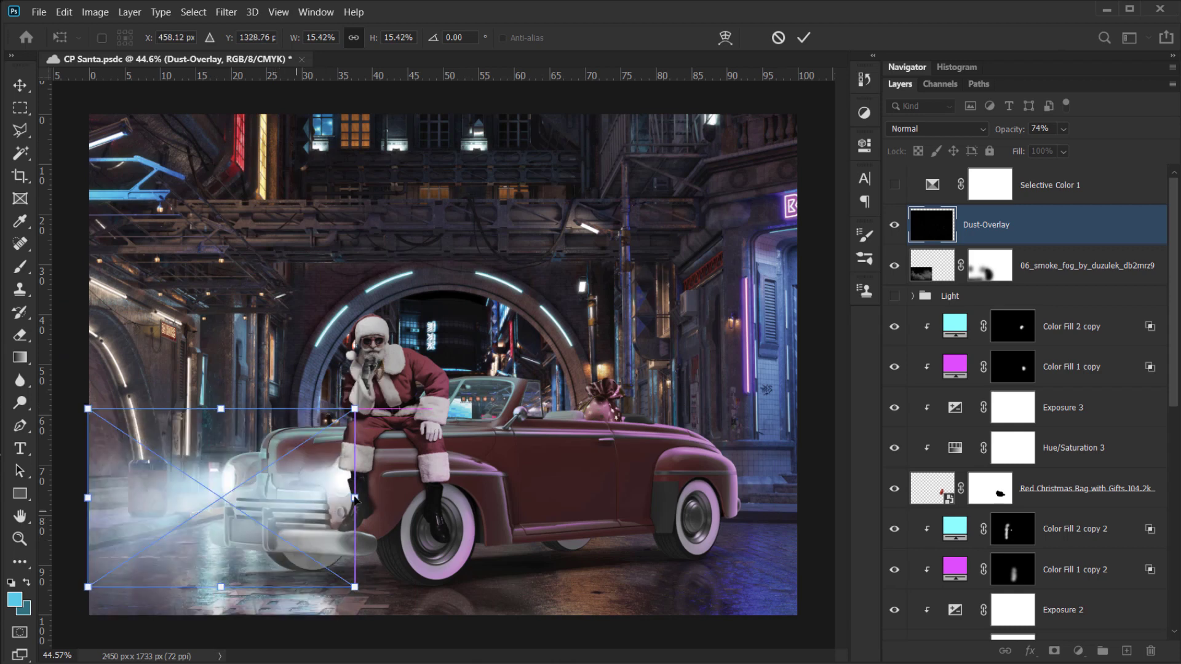
pyautogui.moveTo(355, 497); pyautogui.dragTo(355, 496)
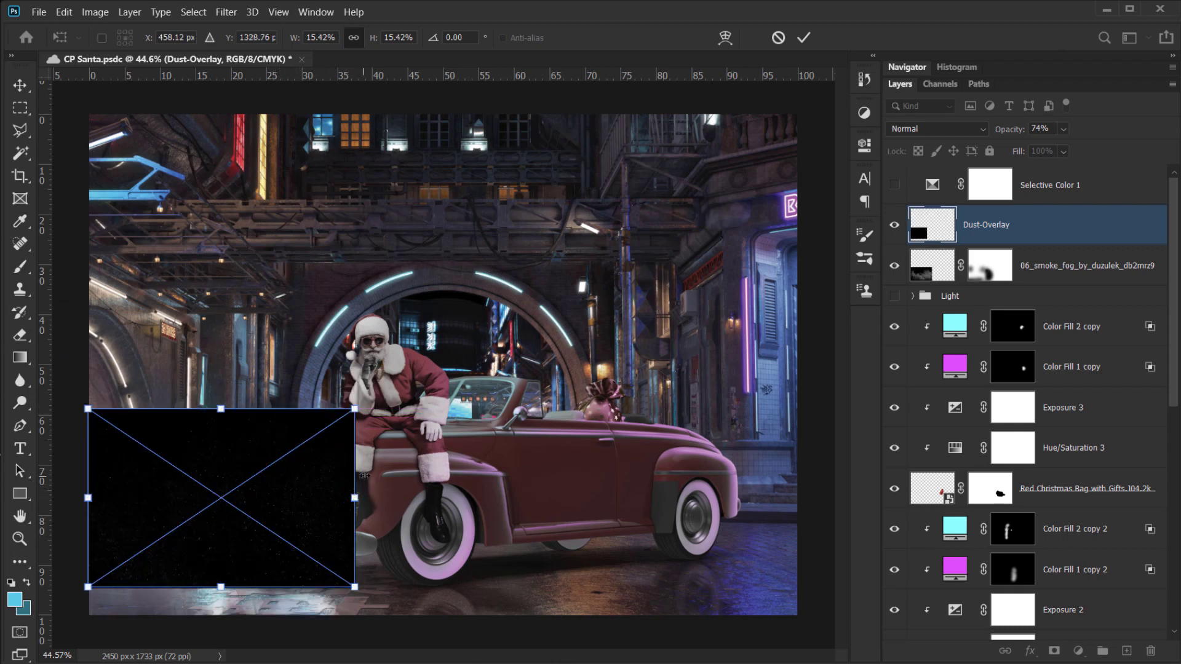
pyautogui.click(810, 36)
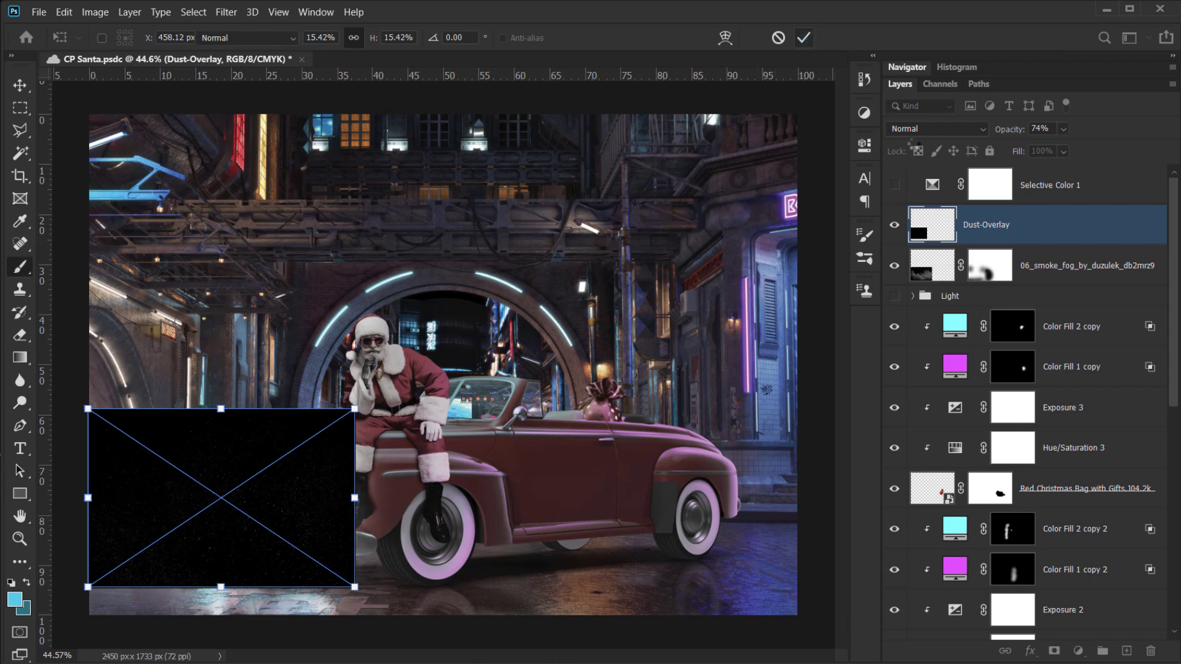
# - Try the Screen blend mode on the Dust-Overlay layer and inspect the dust around the headlights up close
pyautogui.click(935, 128)
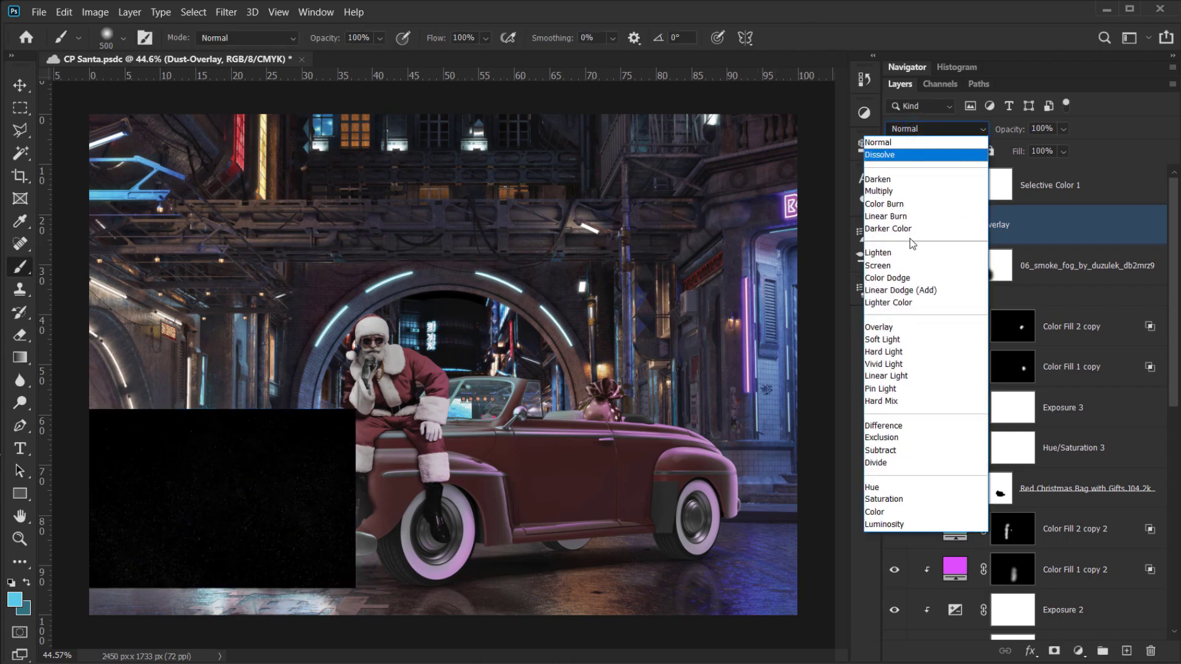
pyautogui.click(891, 266)
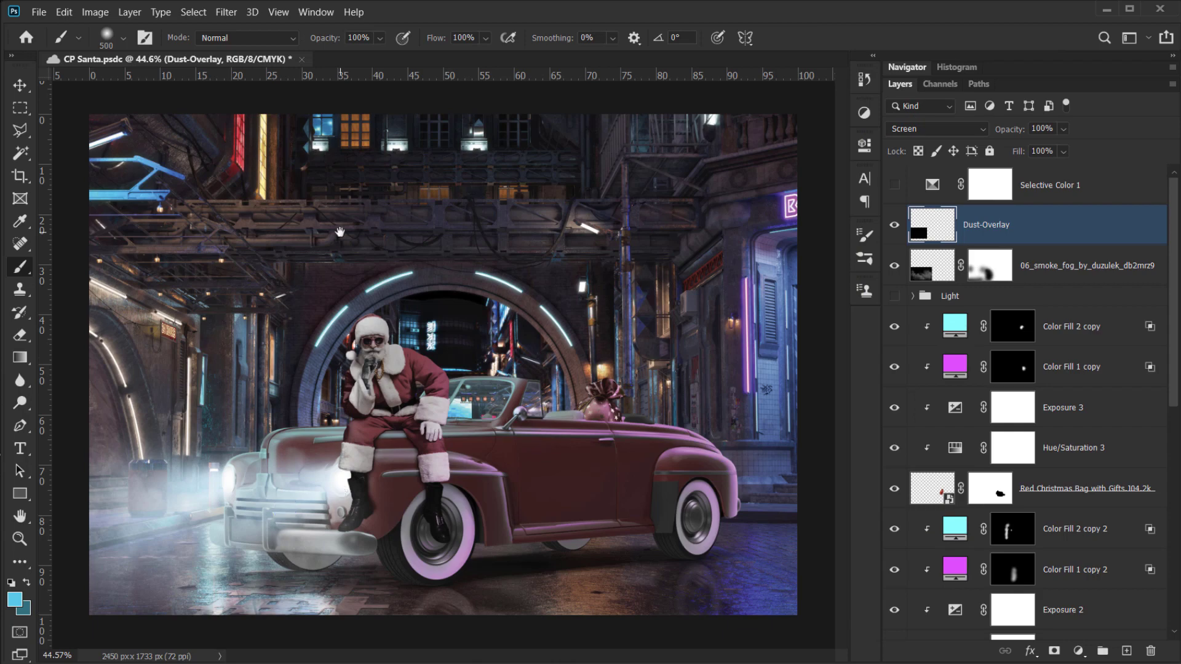
pyautogui.hotkey('ctrl', '+')
pyautogui.hotkey('ctrl', '+')
pyautogui.moveTo(285, 424); pyautogui.dragTo(567, 340)
pyautogui.hotkey('ctrl', '+')
pyautogui.hotkey('ctrl', '+')
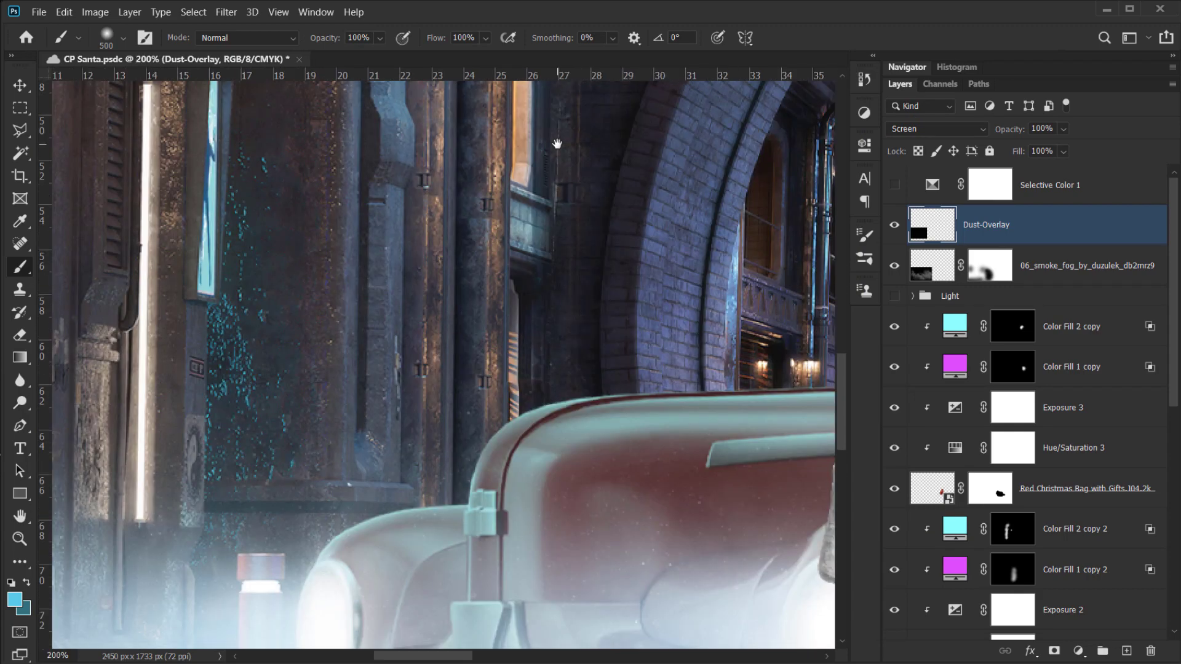
pyautogui.moveTo(355, 419); pyautogui.dragTo(630, 34)
pyautogui.moveTo(433, 350); pyautogui.dragTo(391, 360)
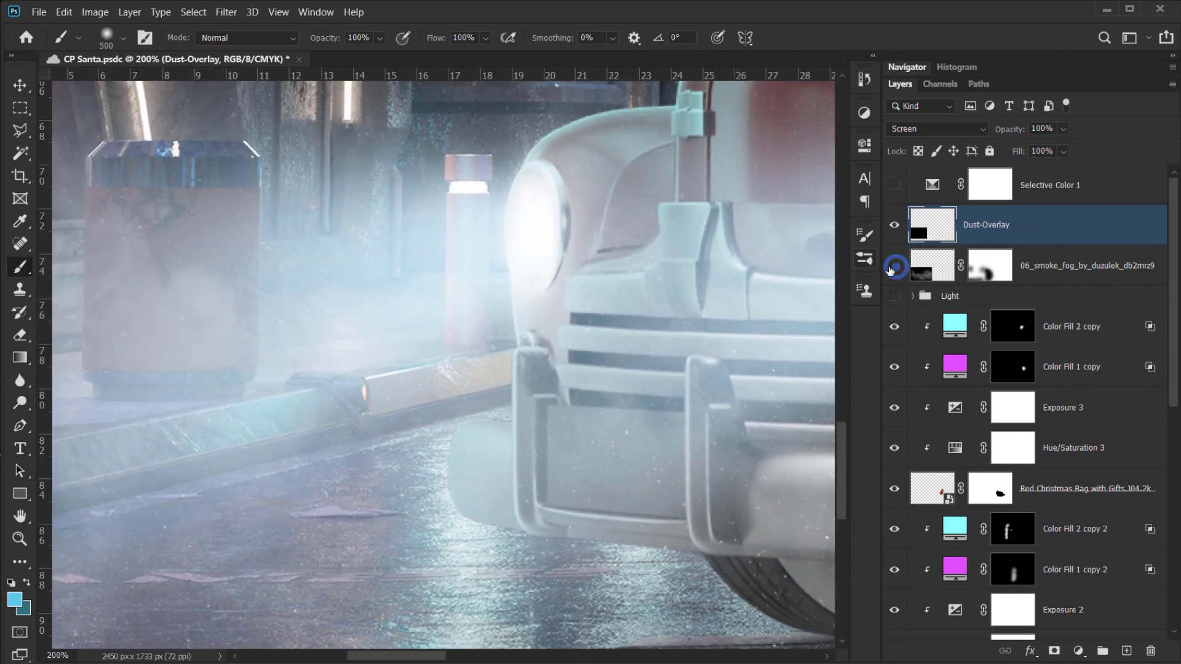
# - Hide the smoke layer and set the Dust-Overlay layer's blend mode to Color Dodge
pyautogui.click(894, 265)
pyautogui.moveTo(516, 360); pyautogui.dragTo(233, 443)
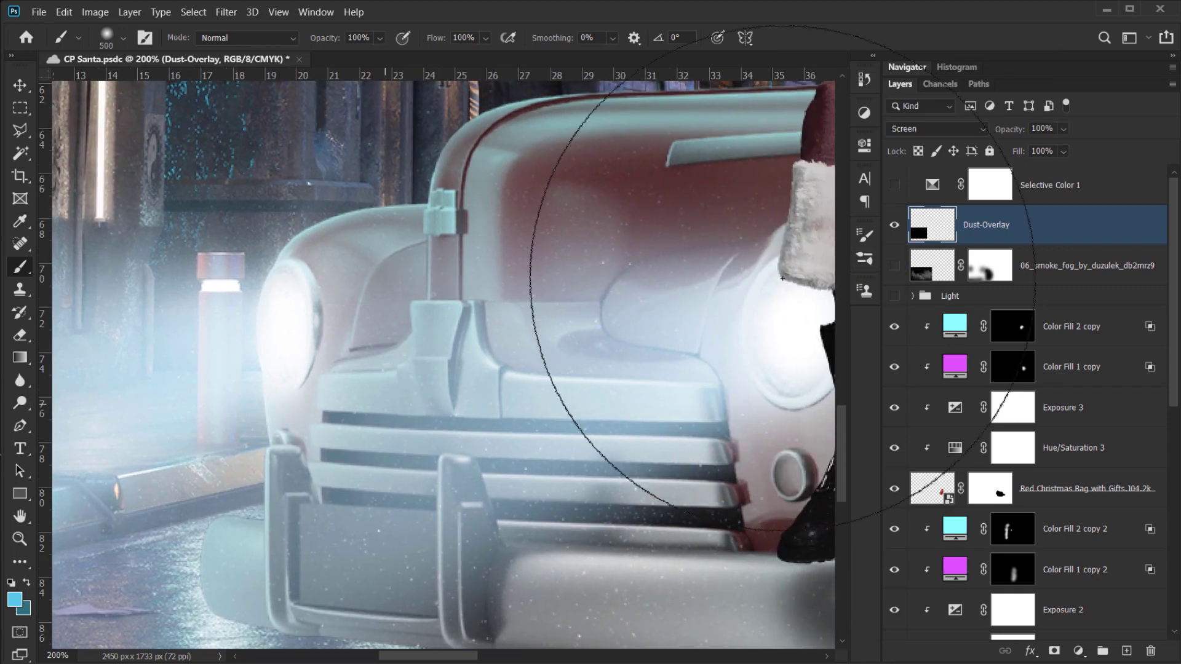
pyautogui.click(926, 129)
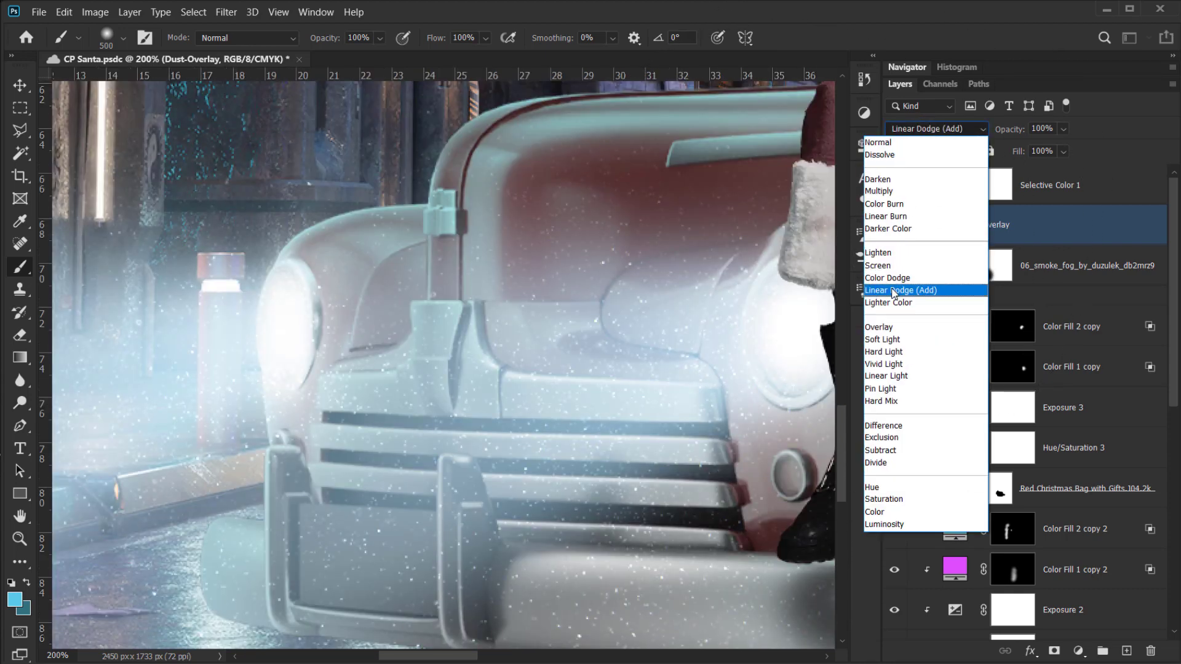
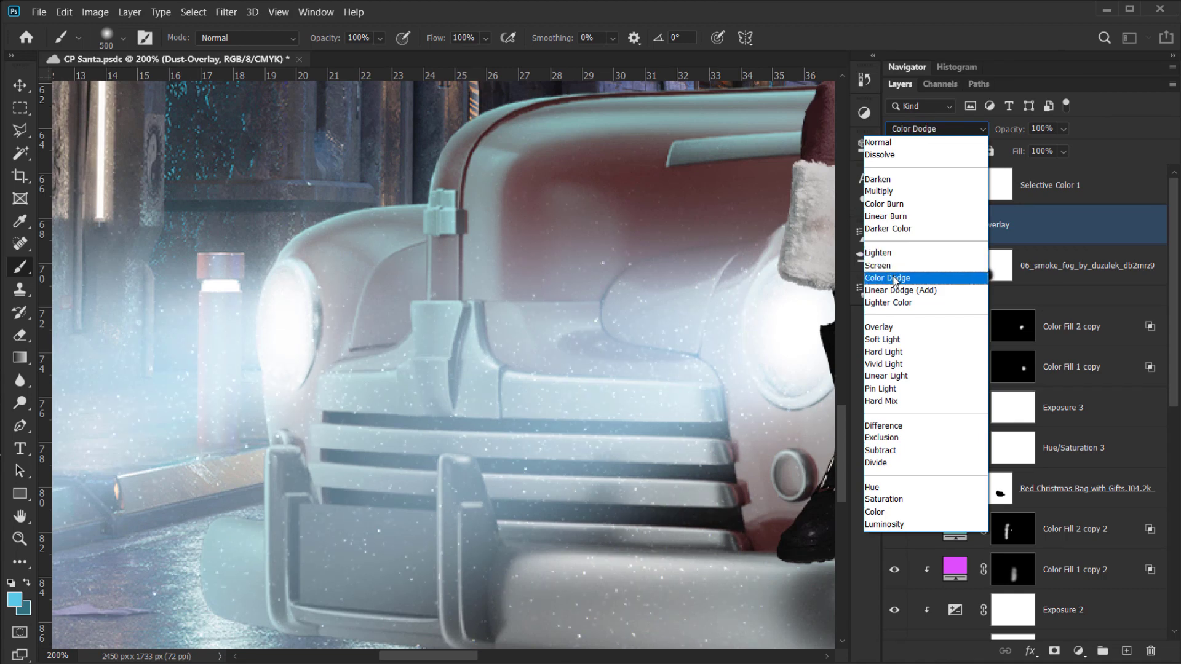
pyautogui.click(894, 278)
pyautogui.hscroll(3, 574, 375)
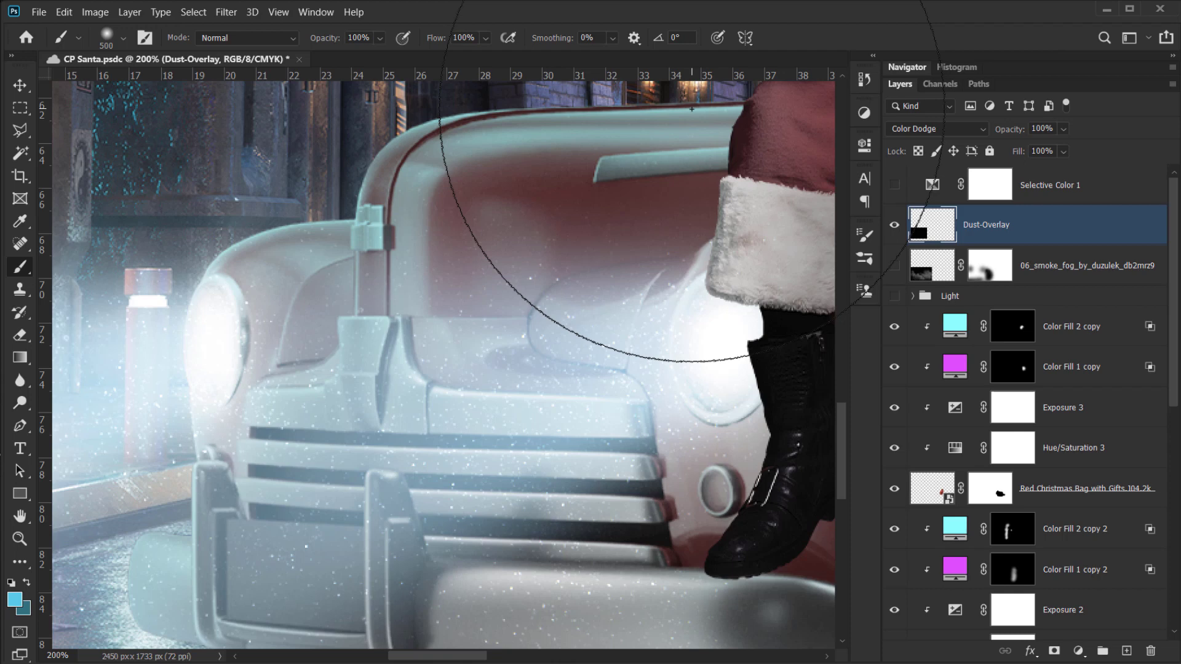
# - Add a layer mask to the Dust-Overlay layer and paint black with the 500 px brush over the street below the bumper
pyautogui.hotkey('ctrl', '-')
pyautogui.hotkey('ctrl', '-')
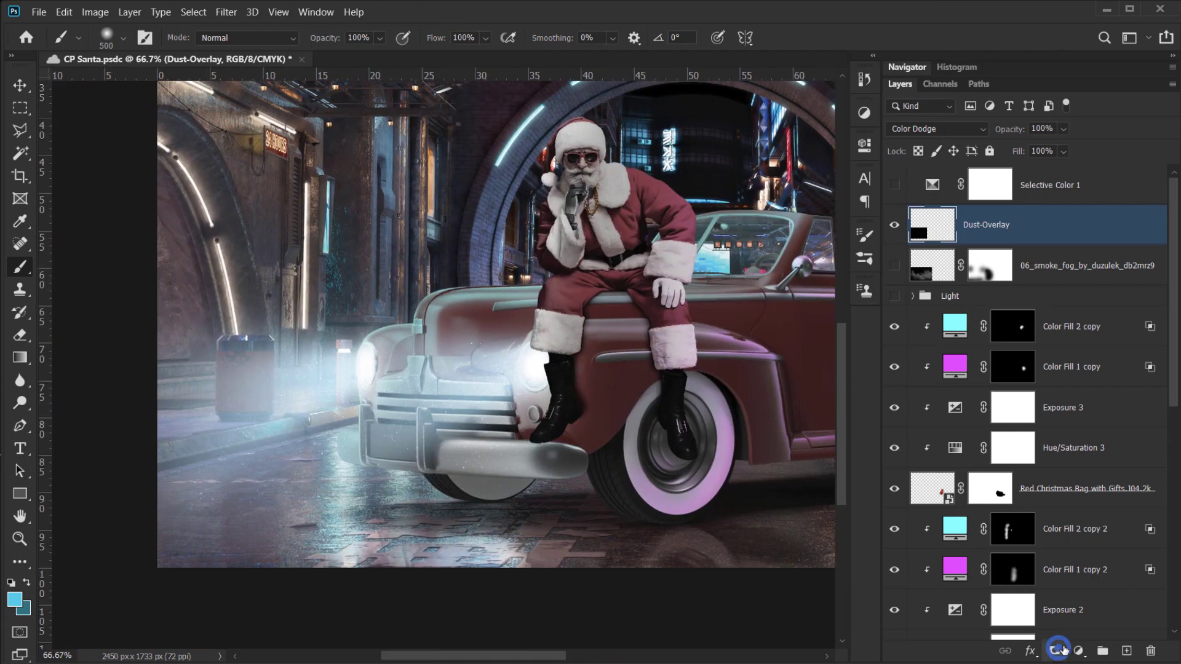
pyautogui.click(1057, 650)
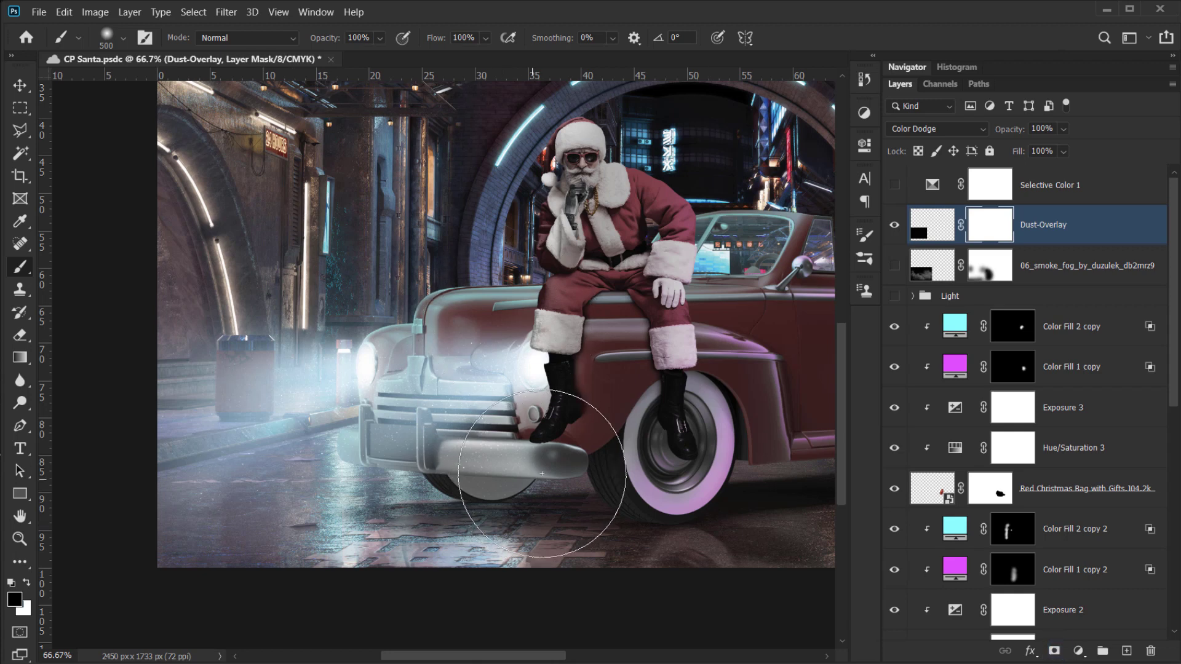
pyautogui.moveTo(560, 476)
pyautogui.mouseDown()
pyautogui.moveTo(409, 516)
pyautogui.moveTo(238, 509)
pyautogui.moveTo(316, 494)
pyautogui.moveTo(185, 505)
pyautogui.mouseUp()
pyautogui.click(323, 264)
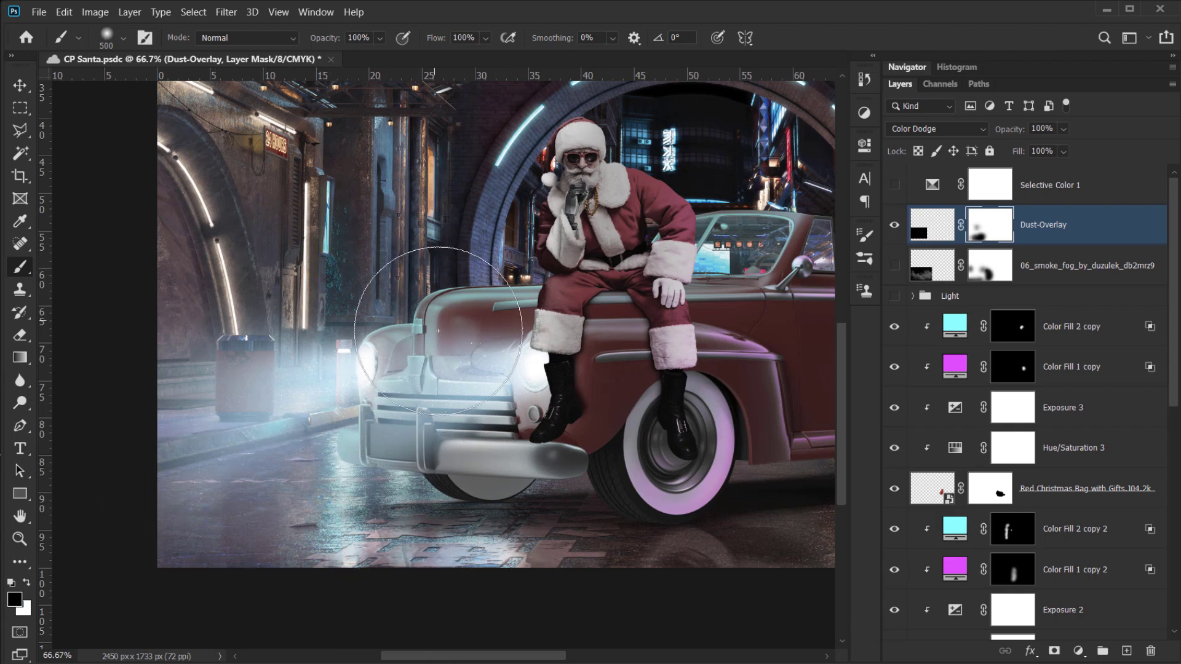
# - Reduce the brush to 200 px and mask out dust on the car's hood, grille and the pavement in front
pyautogui.press('[')
pyautogui.press('[')
pyautogui.press('[')
pyautogui.press('[')
pyautogui.moveTo(474, 317); pyautogui.dragTo(465, 332)
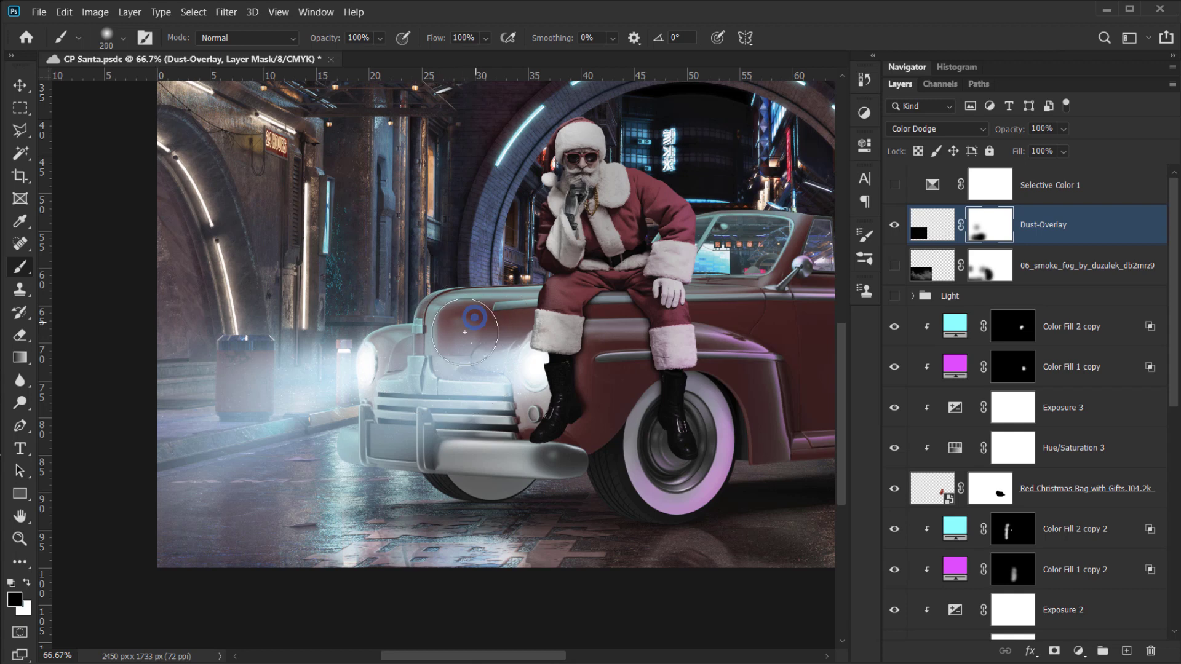
pyautogui.moveTo(413, 396); pyautogui.dragTo(402, 389)
pyautogui.moveTo(448, 432); pyautogui.dragTo(429, 454)
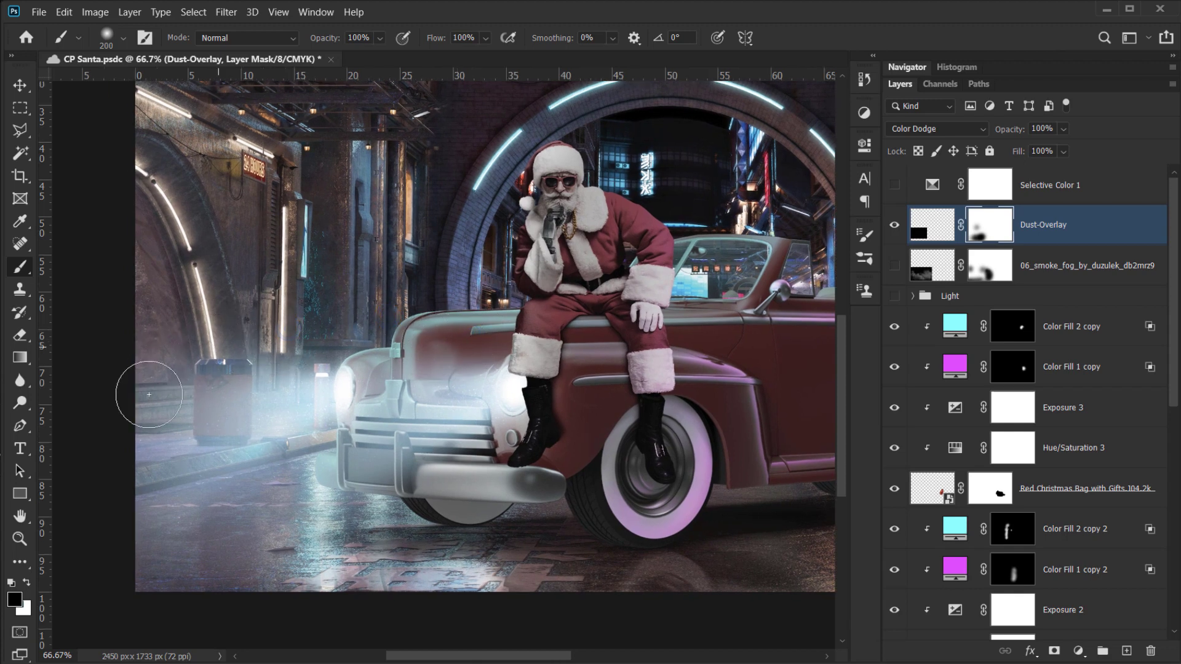
pyautogui.click(314, 541)
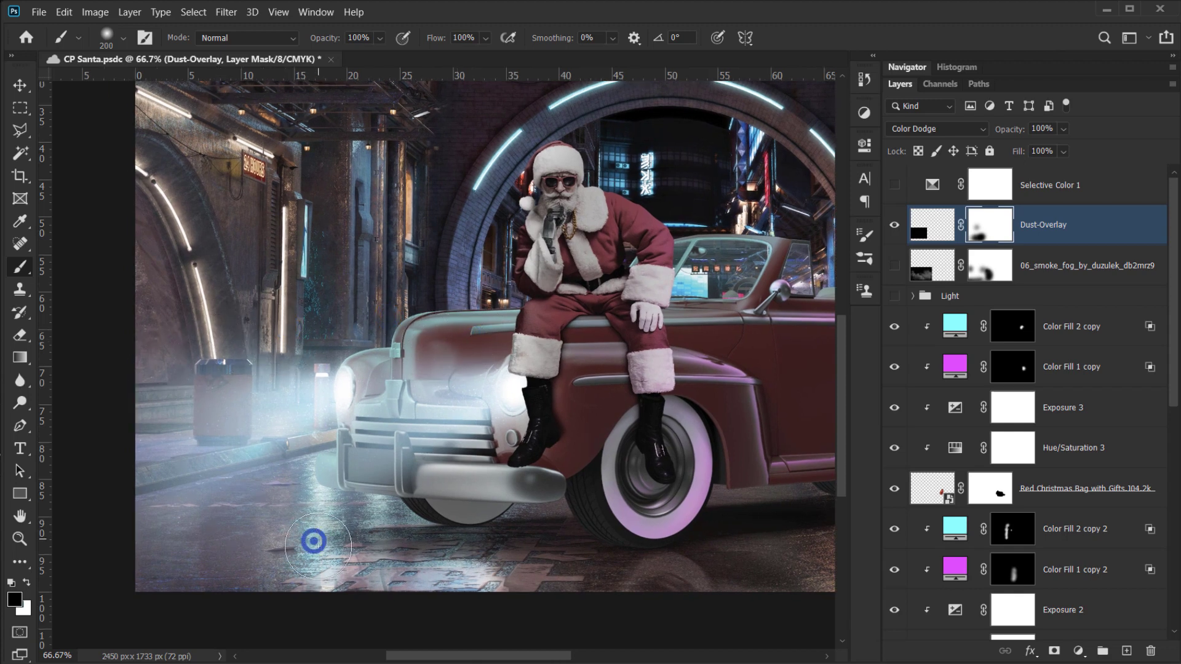
# - Show the smoke layer again and lower its opacity to 54%
pyautogui.click(895, 265)
pyautogui.moveTo(369, 505); pyautogui.dragTo(398, 495)
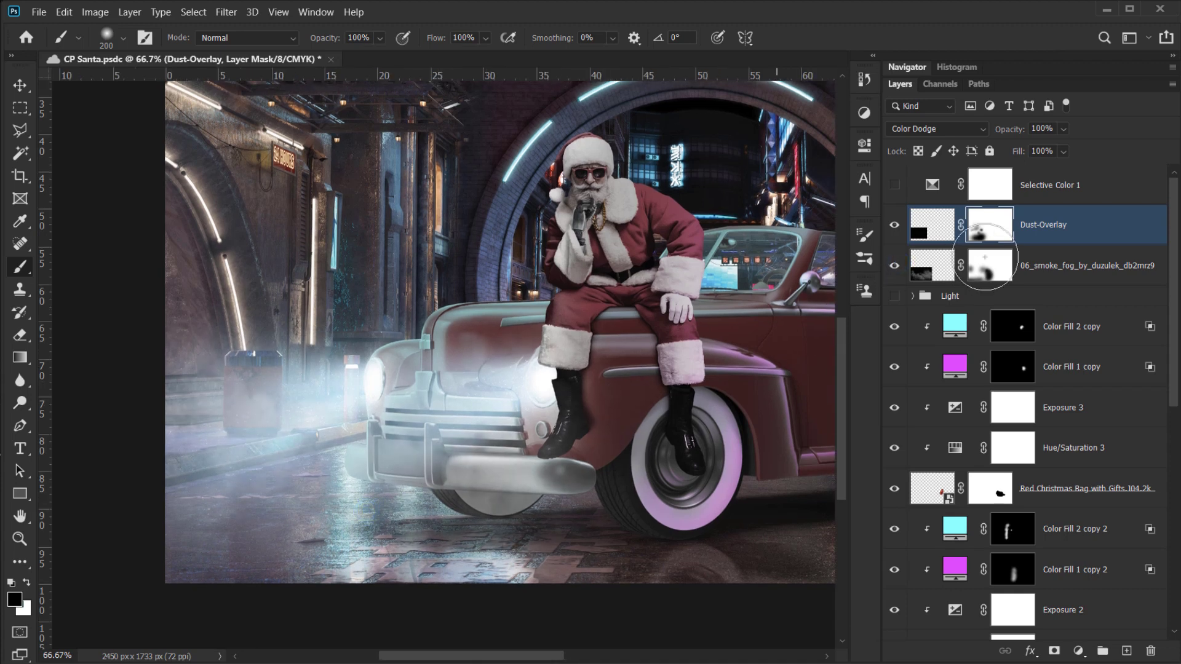
pyautogui.click(1038, 260)
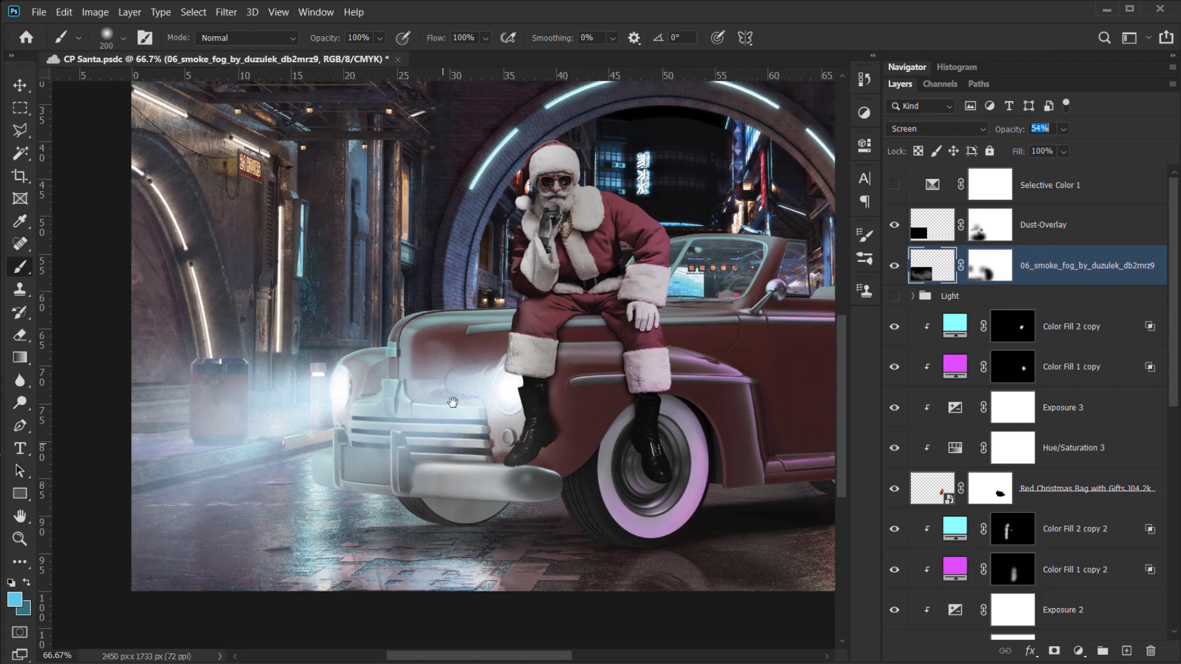
# - Examine the combined smoke and dust across the whole composite and close up around the grille and headlights
pyautogui.hotkey('ctrl', '-')
pyautogui.hotkey('ctrl', '-')
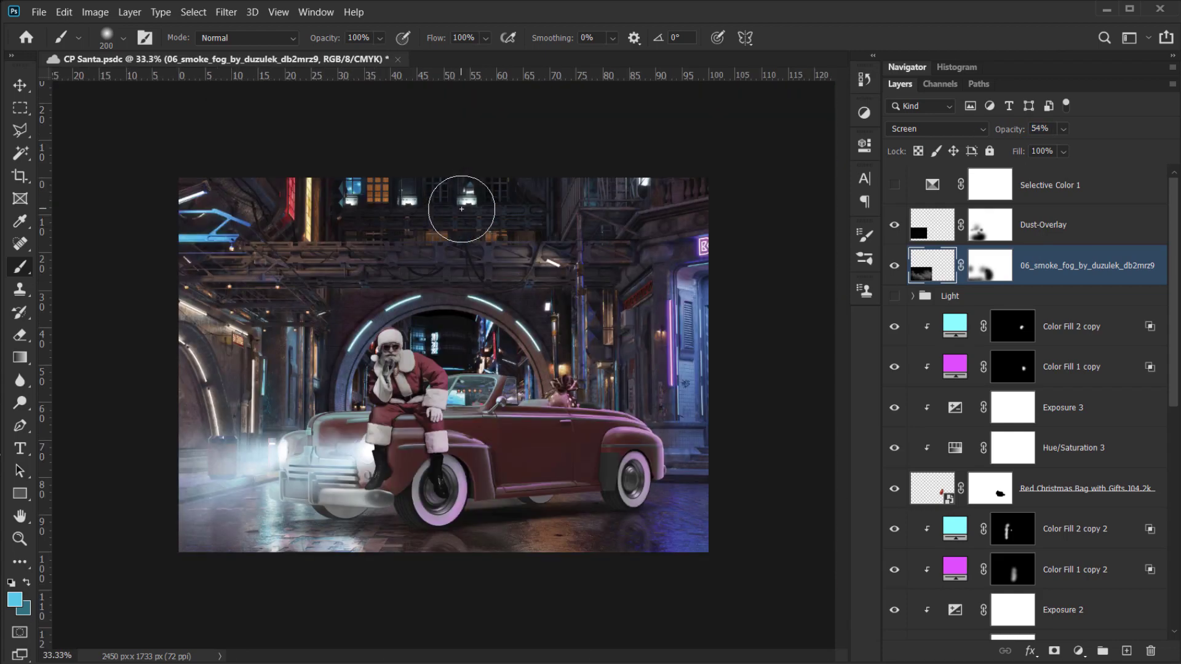
pyautogui.hotkey('ctrl', '+')
pyautogui.hotkey('ctrl', '+')
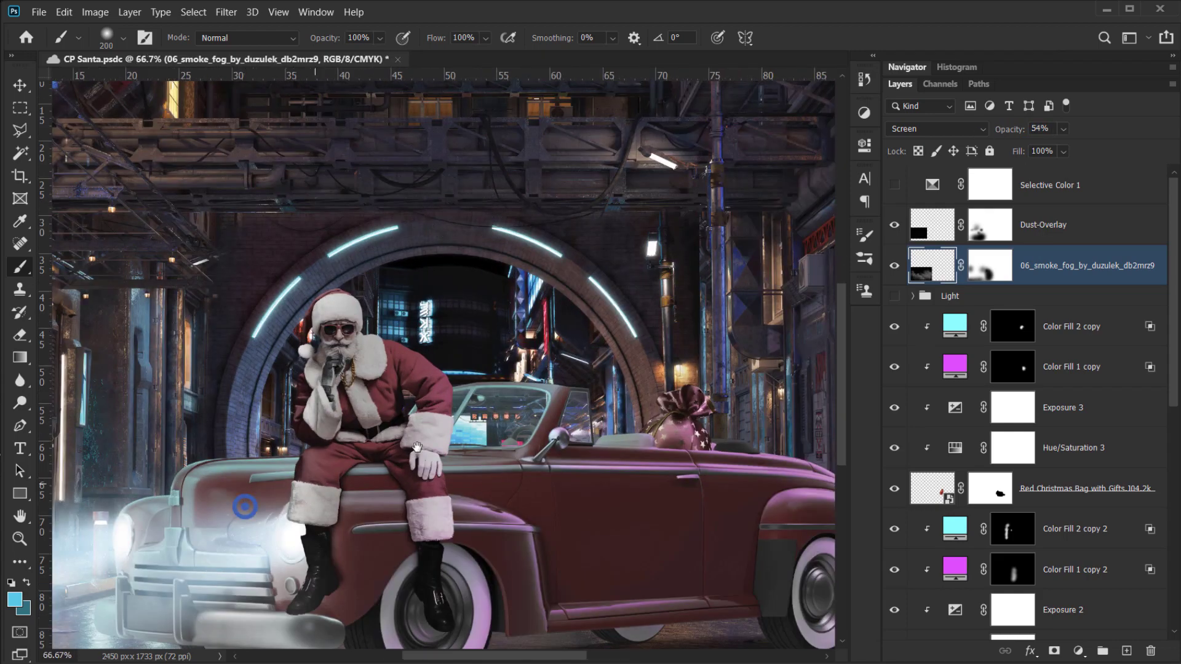
pyautogui.moveTo(277, 478); pyautogui.dragTo(511, 396)
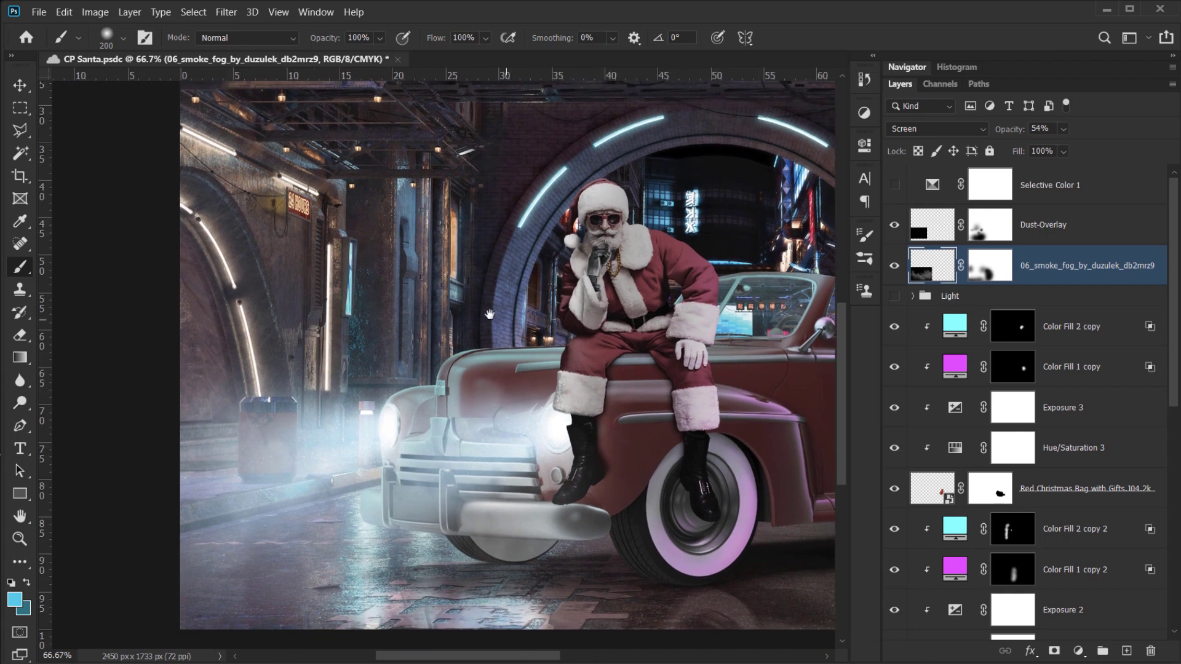
pyautogui.moveTo(577, 426); pyautogui.dragTo(392, 418)
pyautogui.scroll(5, 245, 482)
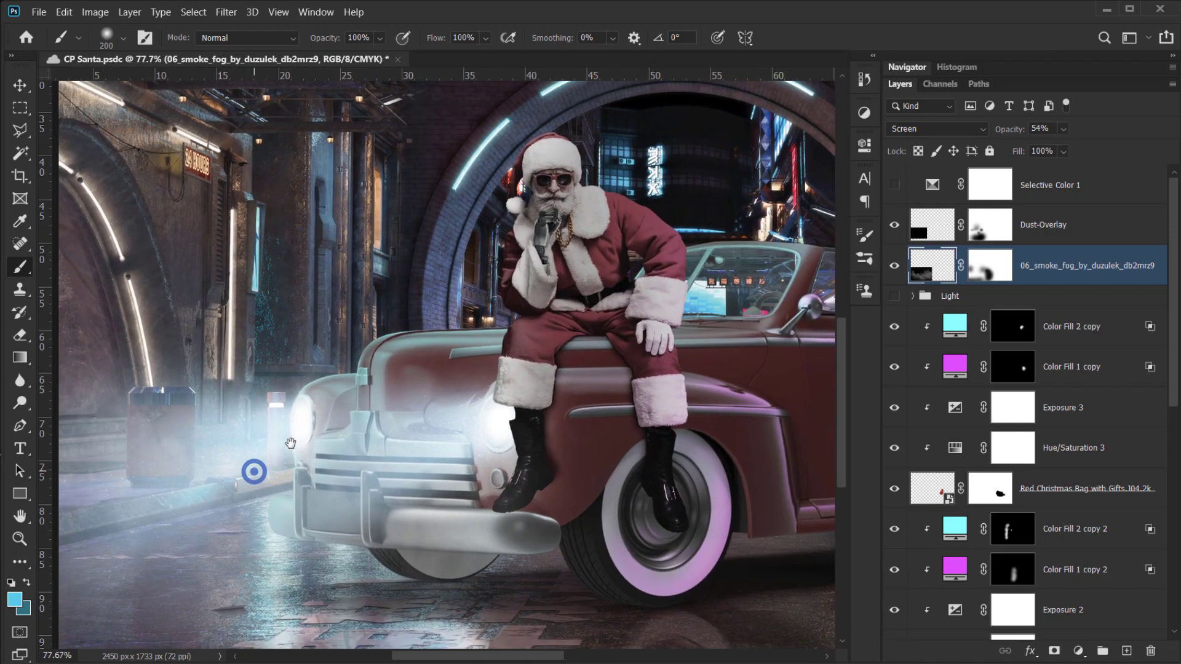
pyautogui.scroll(3, 447, 451)
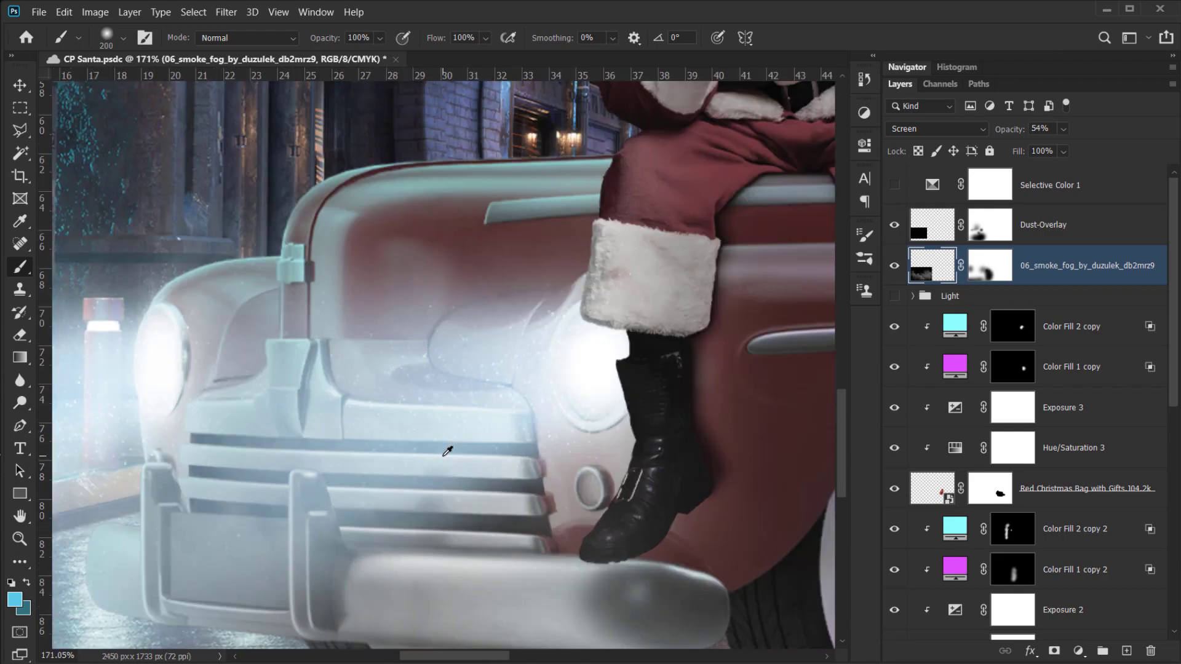
# - Set the Dust-Overlay layer's opacity to 66% and check the dust around the grille, headlights and whole composite
pyautogui.scroll(-1, 447, 450)
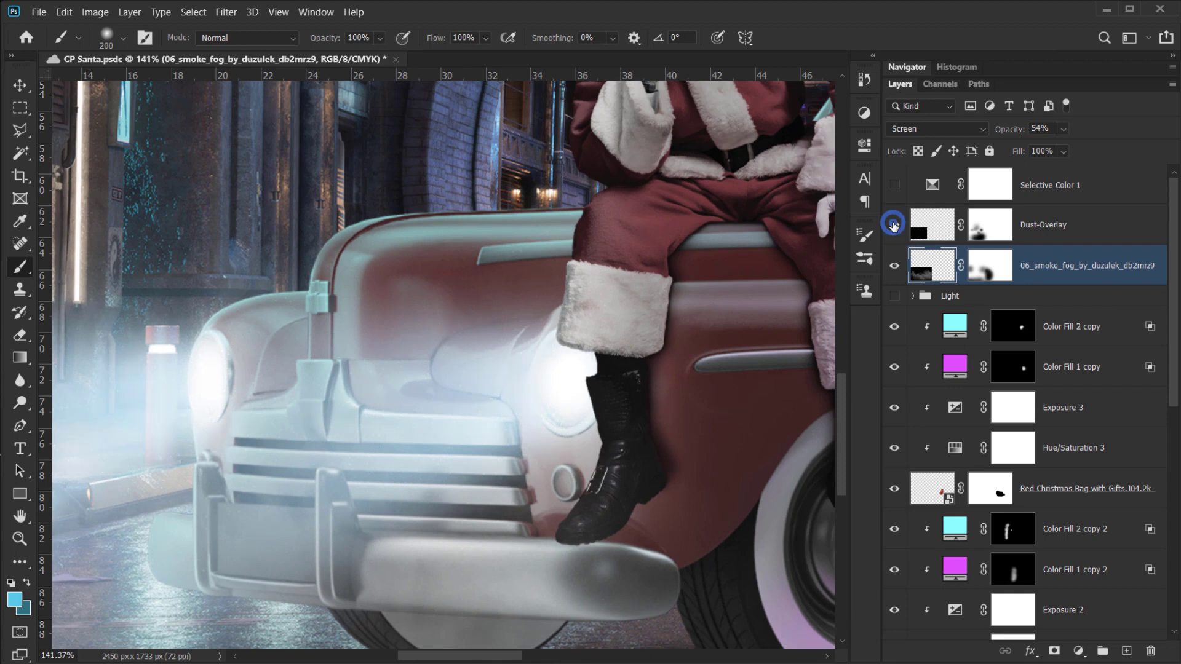
pyautogui.scroll(4, 447, 346)
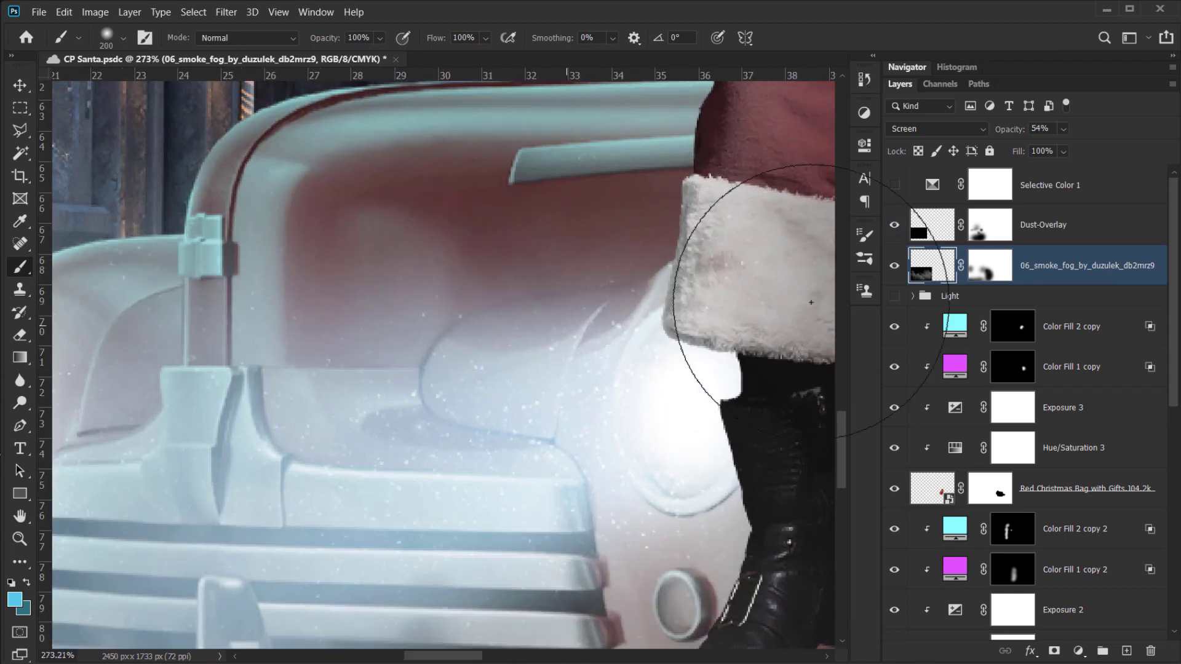
pyautogui.click(1034, 238)
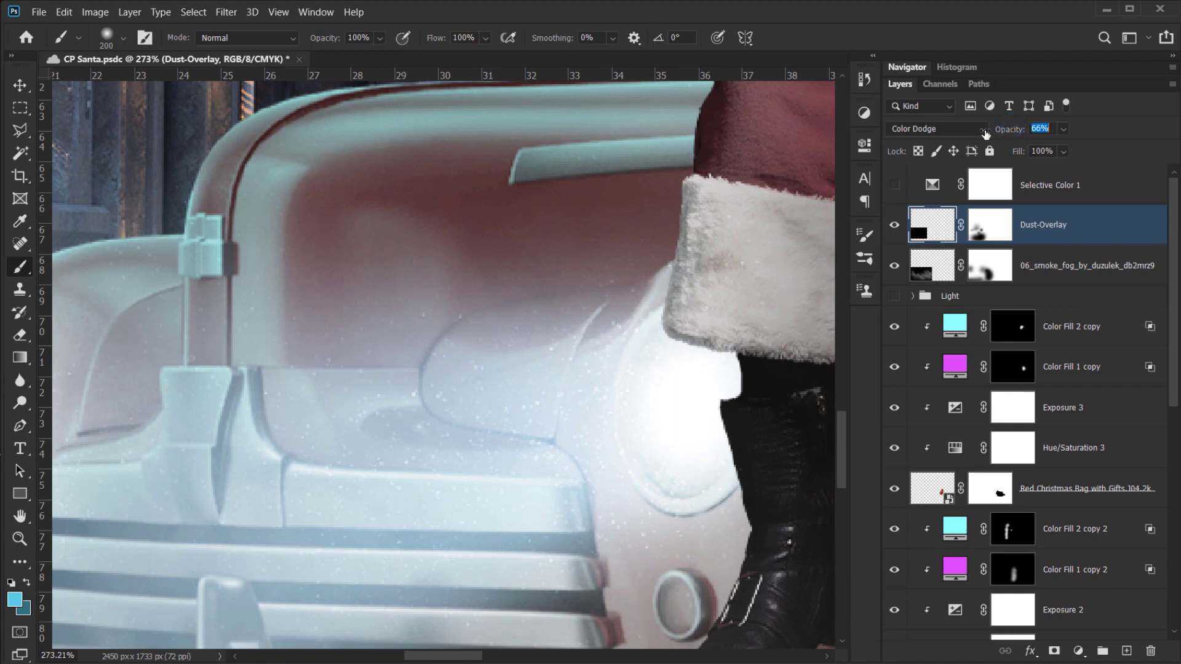
pyautogui.scroll(-8, 326, 419)
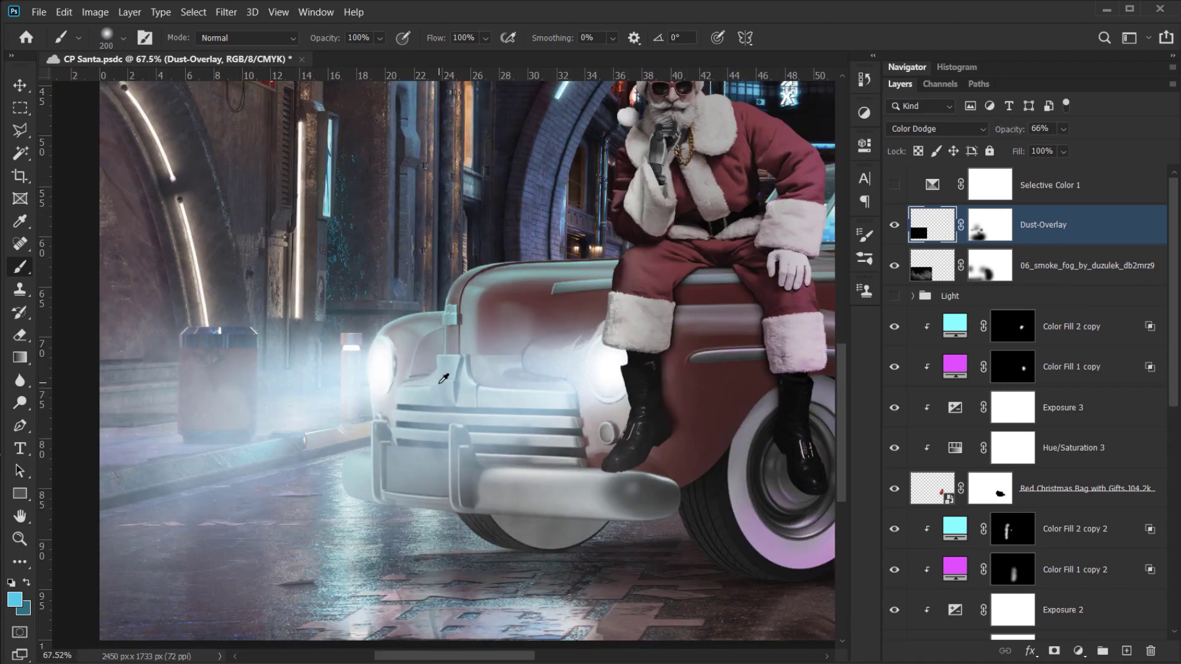
pyautogui.scroll(-1, 439, 383)
pyautogui.moveTo(546, 345); pyautogui.dragTo(399, 418)
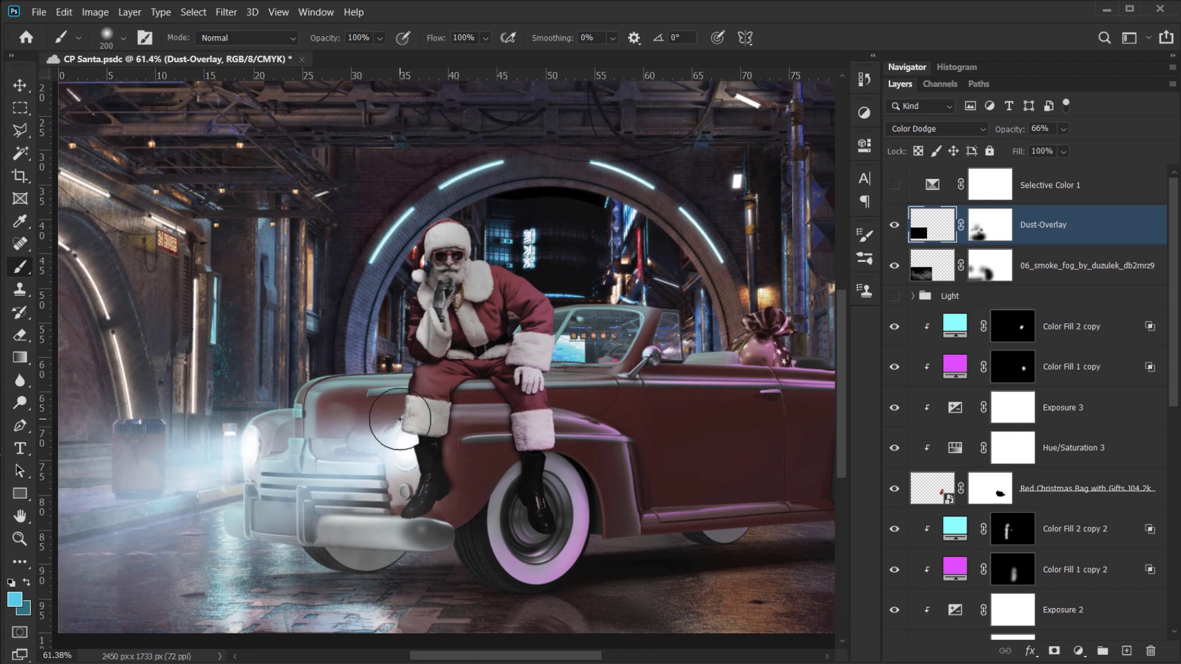
pyautogui.scroll(-2, 399, 419)
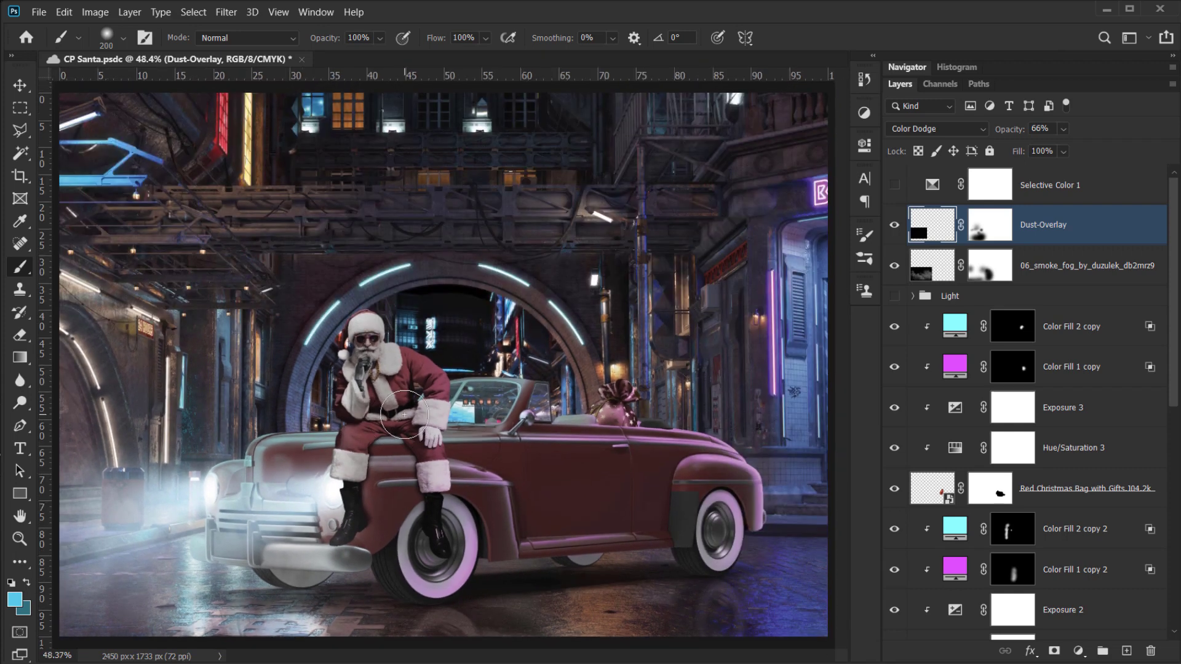
# - Set the Dust-Overlay layer's opacity to 94%, show the Light group again and compare the image with and without dust
pyautogui.click(894, 296)
pyautogui.click(895, 296)
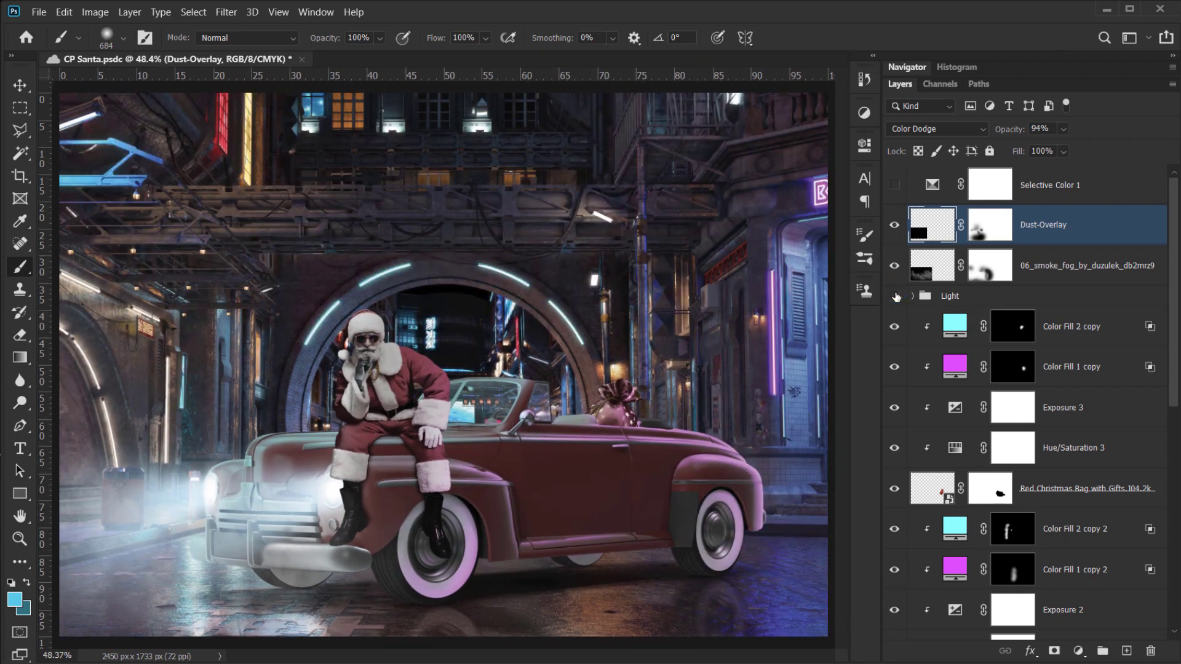
pyautogui.click(895, 296)
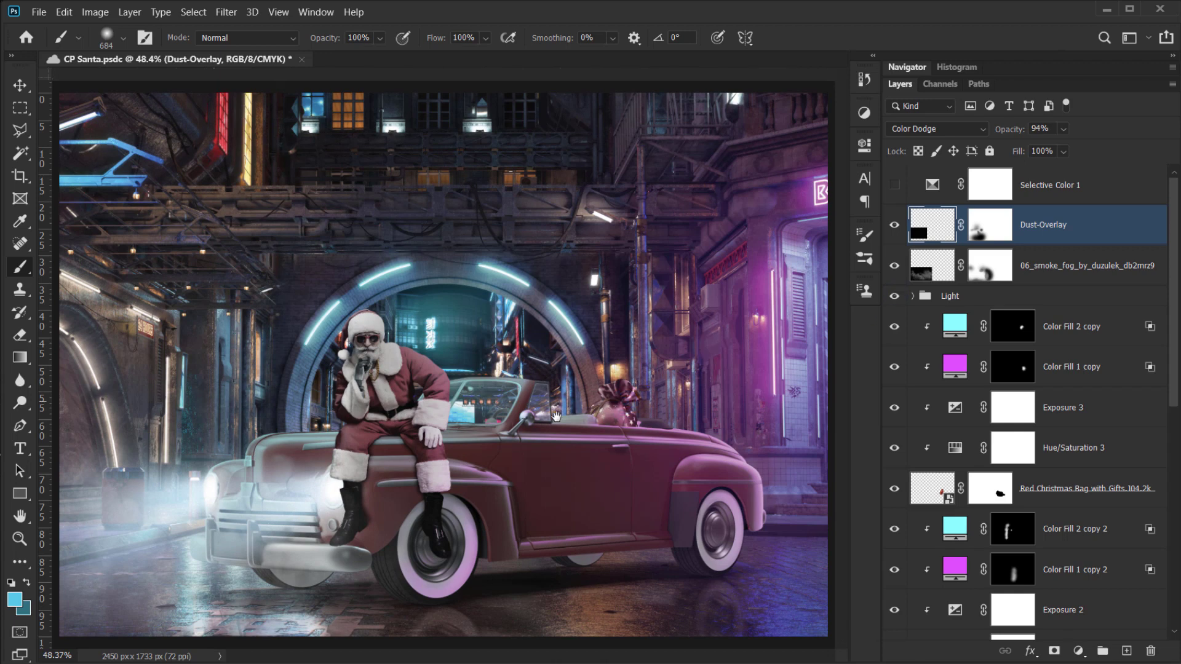
pyautogui.scroll(-1, 515, 421)
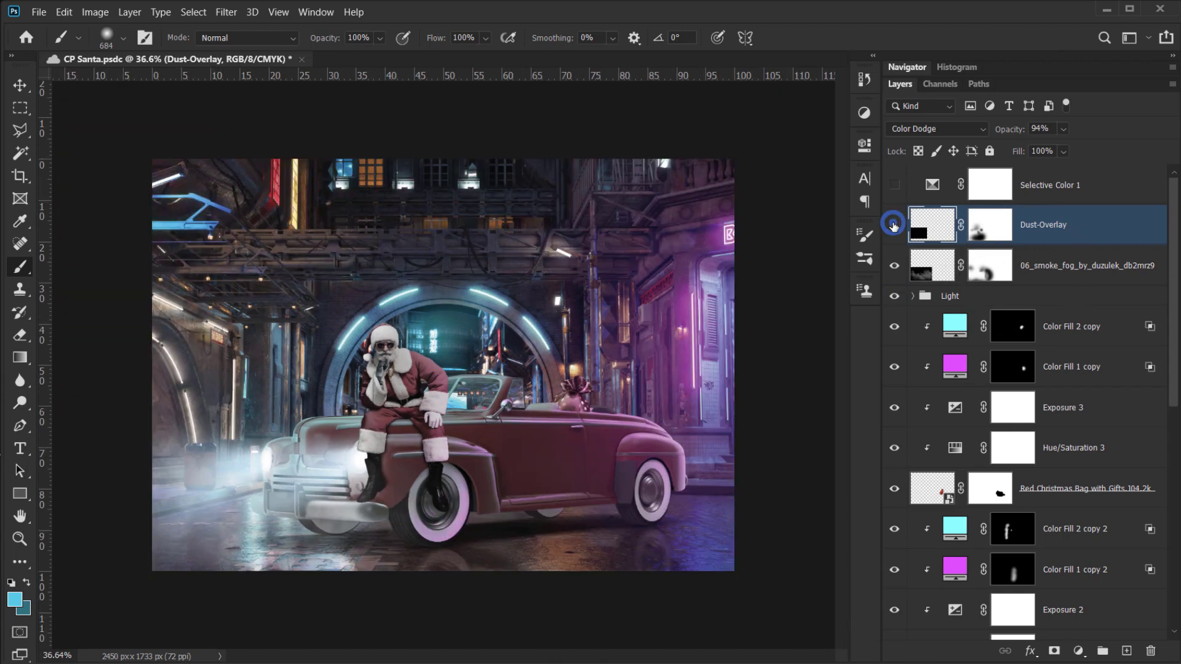
pyautogui.click(893, 226)
pyautogui.scroll(1, 495, 387)
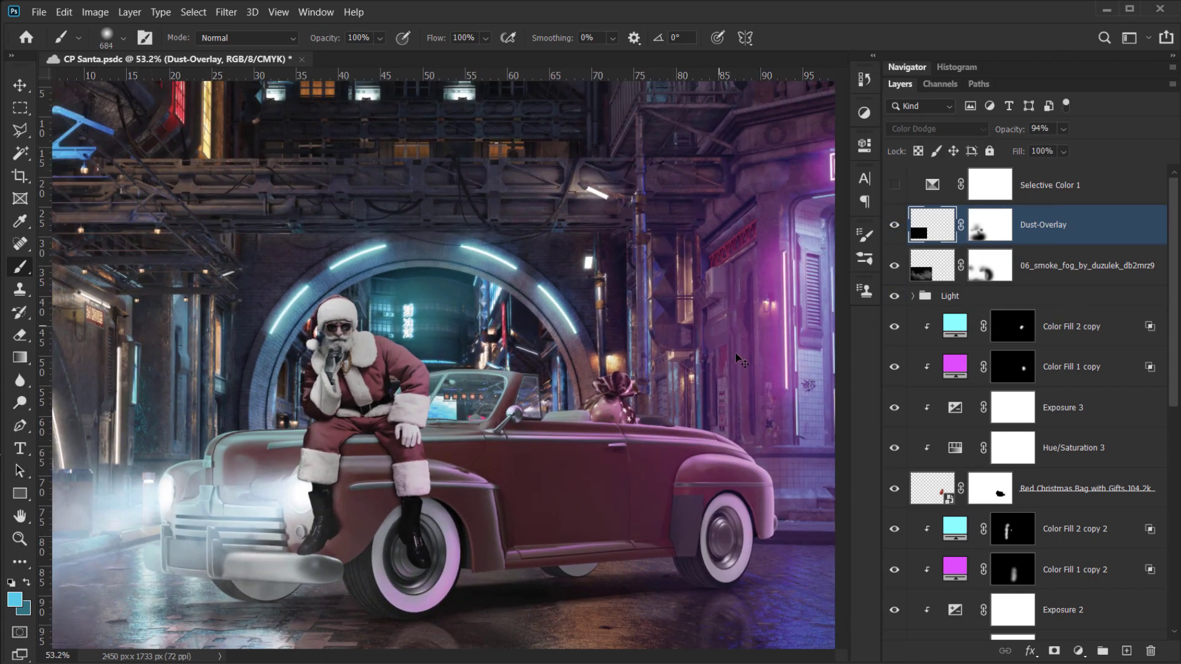
pyautogui.scroll(-1, 517, 388)
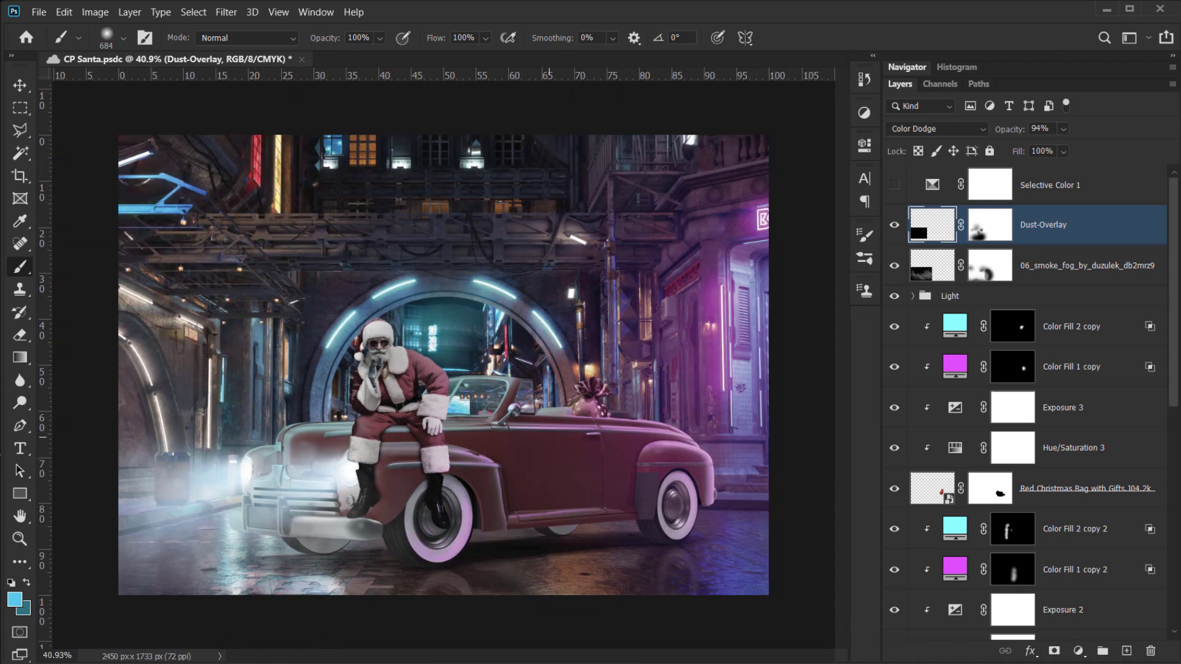
# - Place 04_smoke_fog_by_duzulek_db2mrpx.jpg from the Santa CP folder above the Dust-Overlay layer and blend it with Screen
pyautogui.hotkey('alt', 'Tab')
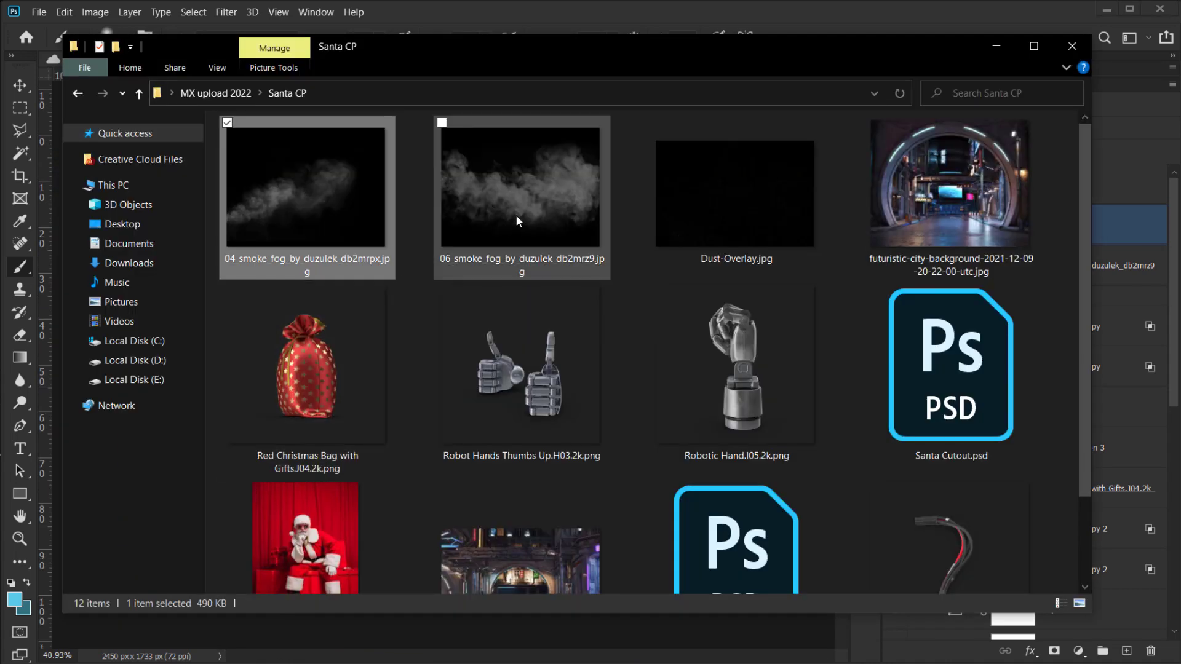
pyautogui.moveTo(317, 212); pyautogui.dragTo(583, 633)
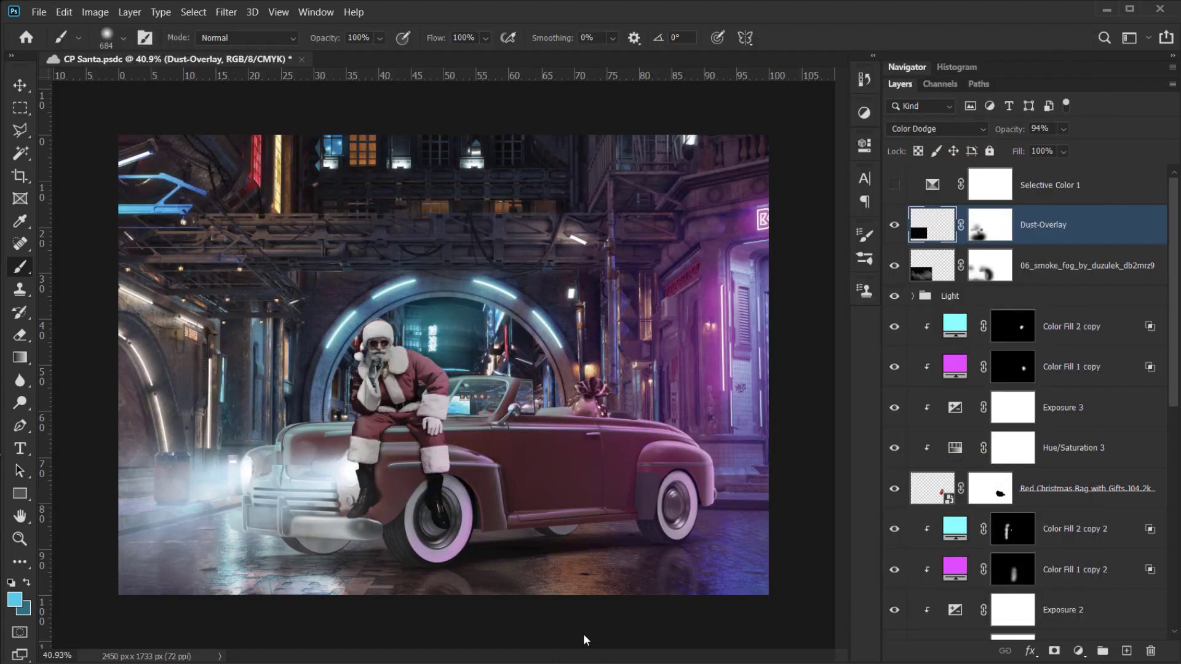
pyautogui.click(910, 128)
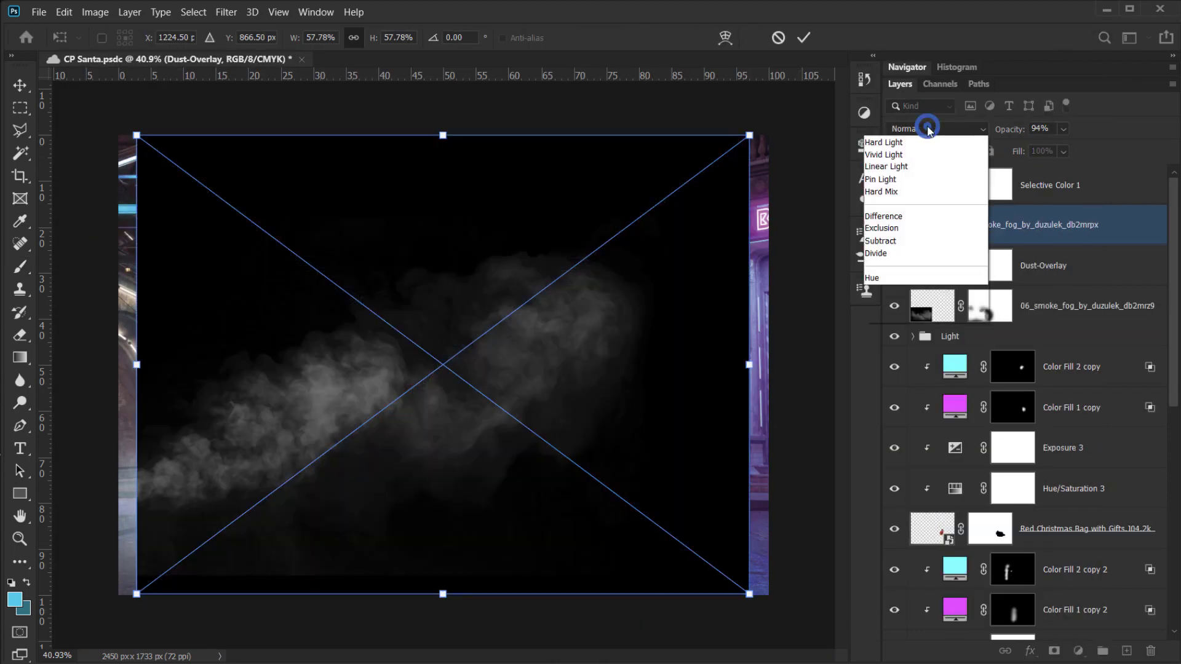
pyautogui.click(898, 266)
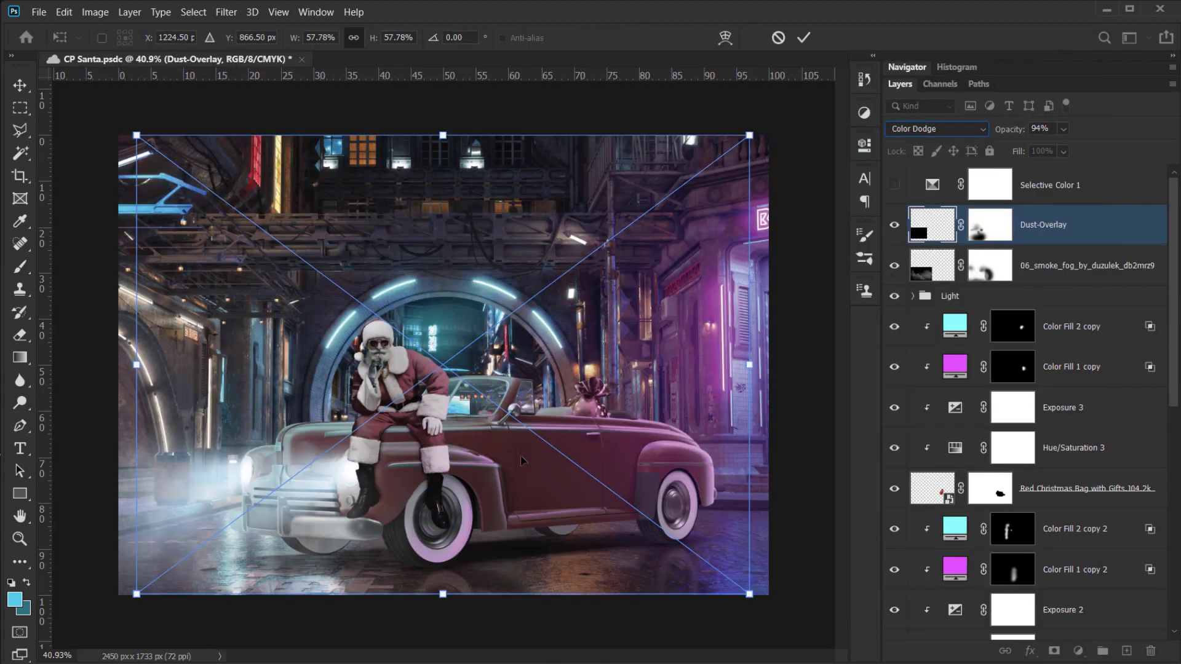
# - Scale the placed smoke to 55.09%, rotate it to -87.81° and position it over the pink-lit building behind the car
pyautogui.moveTo(502, 493); pyautogui.dragTo(805, 556)
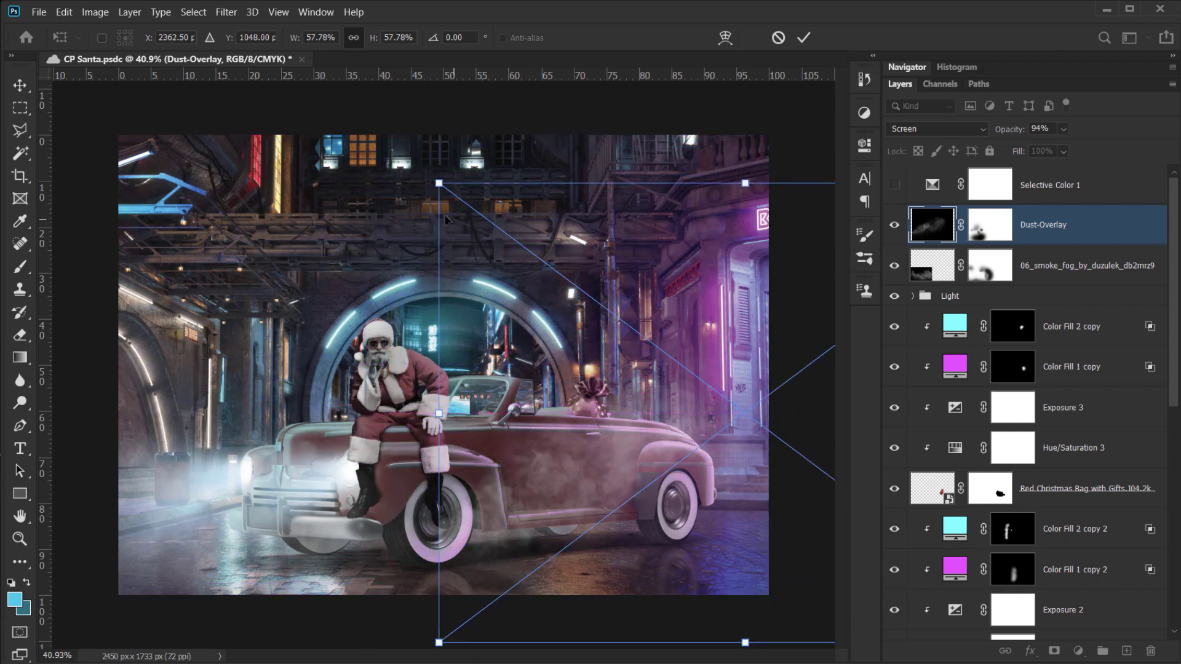
pyautogui.moveTo(432, 238); pyautogui.dragTo(467, 240)
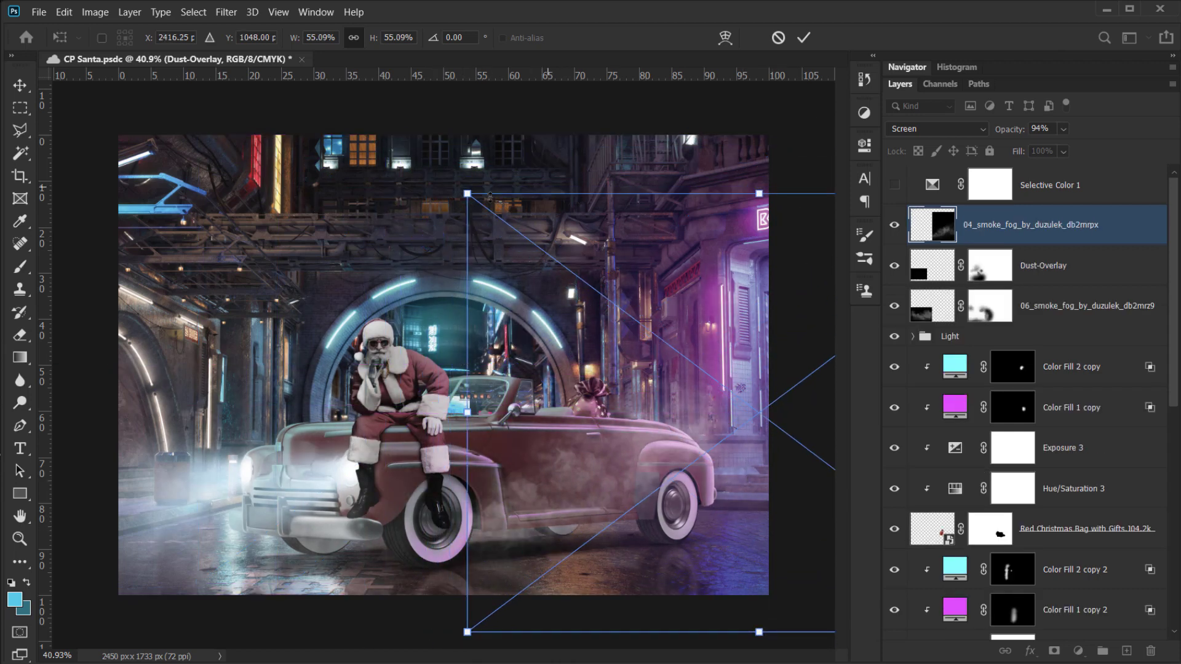
pyautogui.moveTo(449, 172); pyautogui.dragTo(670, 599)
pyautogui.moveTo(763, 496)
pyautogui.mouseDown()
pyautogui.moveTo(762, 510)
pyautogui.moveTo(762, 497)
pyautogui.mouseUp()
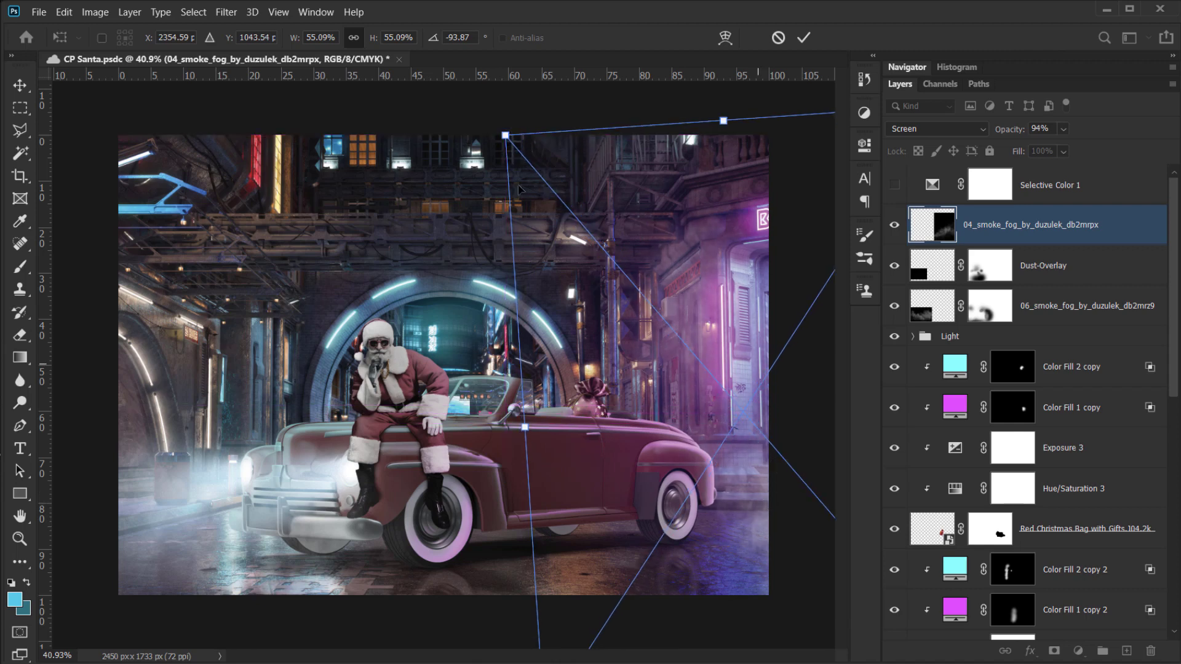
pyautogui.moveTo(482, 141); pyautogui.dragTo(458, 237)
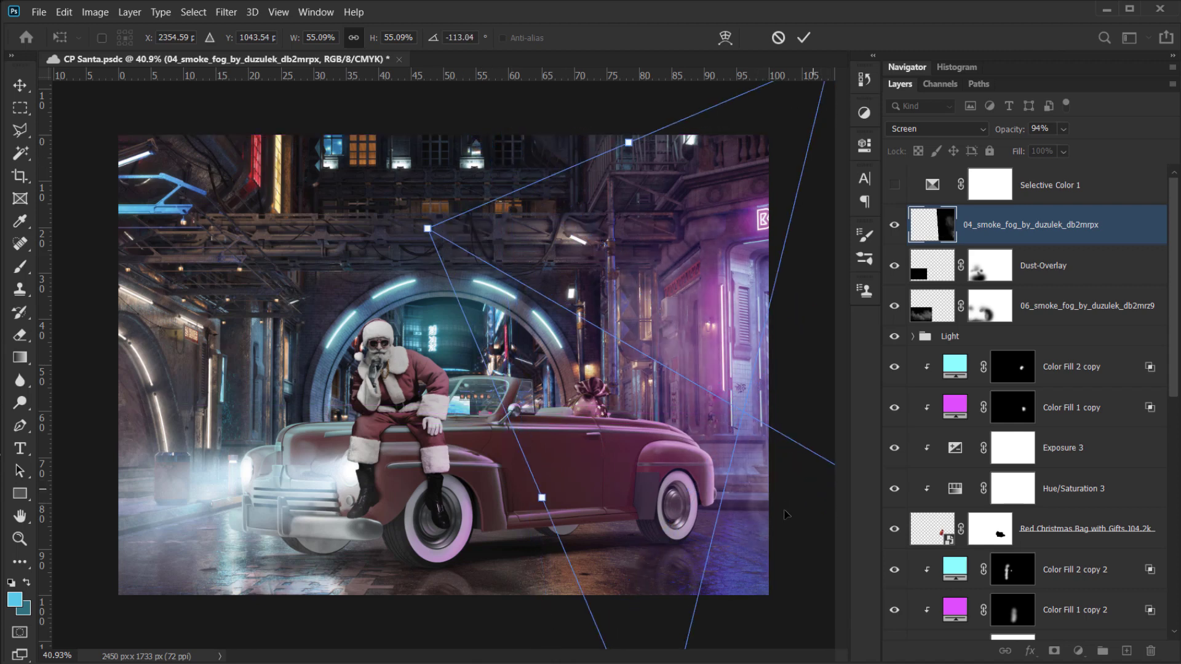
pyautogui.moveTo(781, 517); pyautogui.dragTo(723, 470)
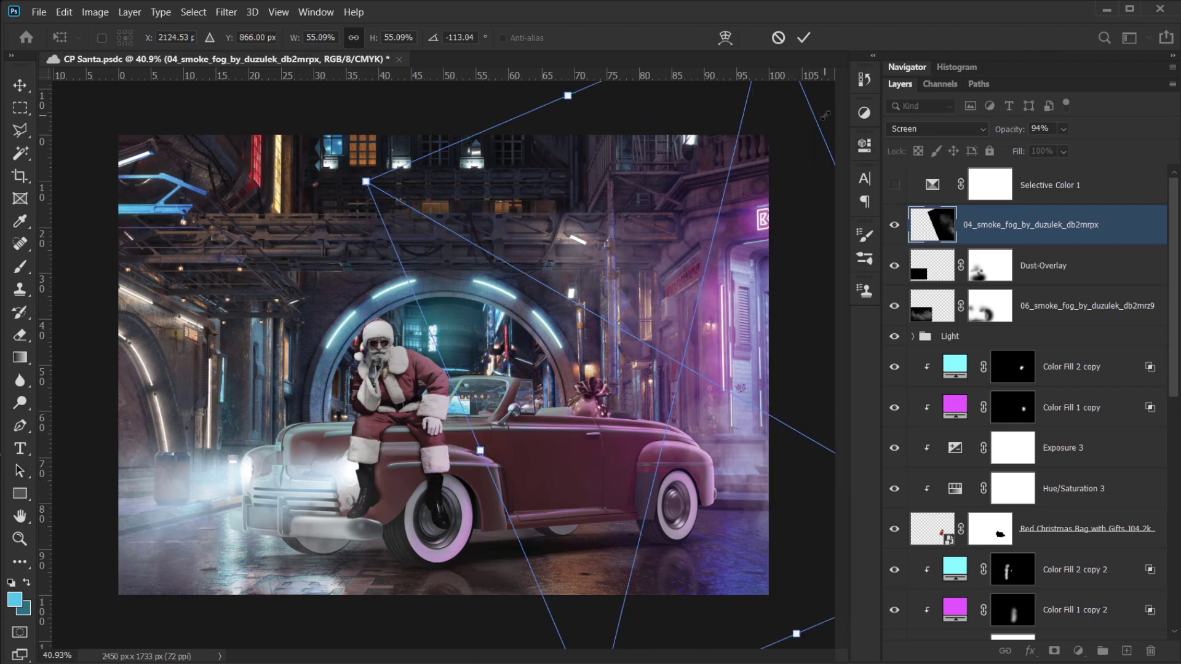
pyautogui.scroll(-3, 655, 274)
pyautogui.moveTo(762, 187); pyautogui.dragTo(798, 252)
pyautogui.moveTo(698, 377); pyautogui.dragTo(740, 396)
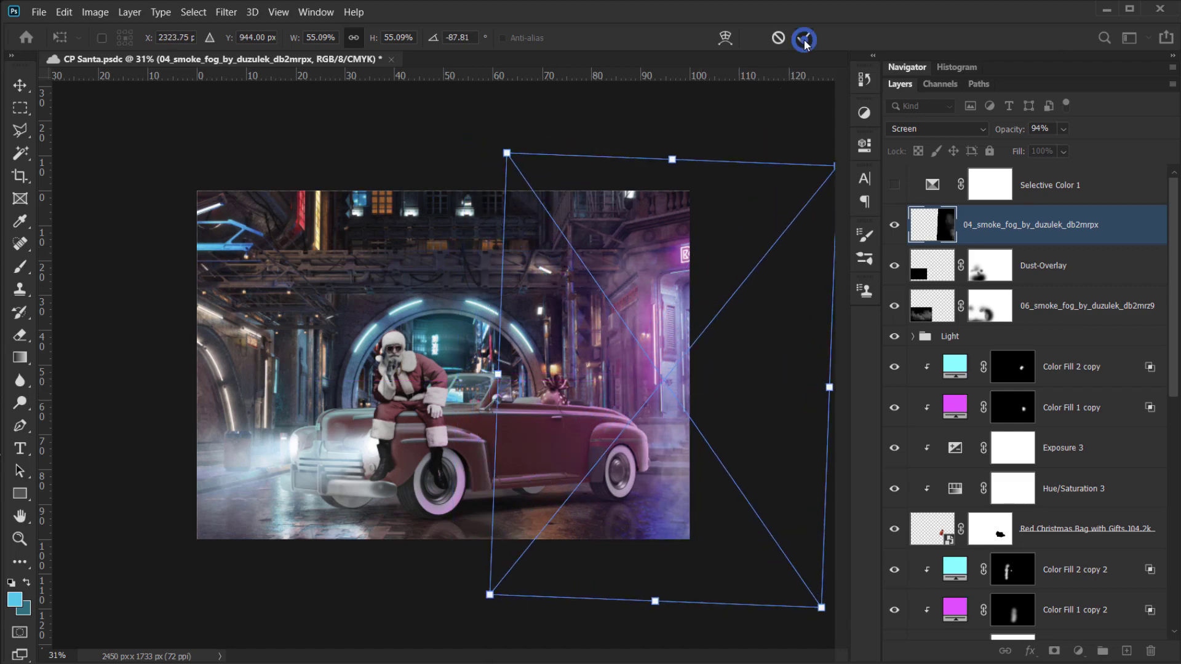
pyautogui.click(804, 41)
# - Reposition the new smoke beside the pink-lit building and rotate it by another -9.88°
pyautogui.scroll(3, 495, 406)
pyautogui.press('b')
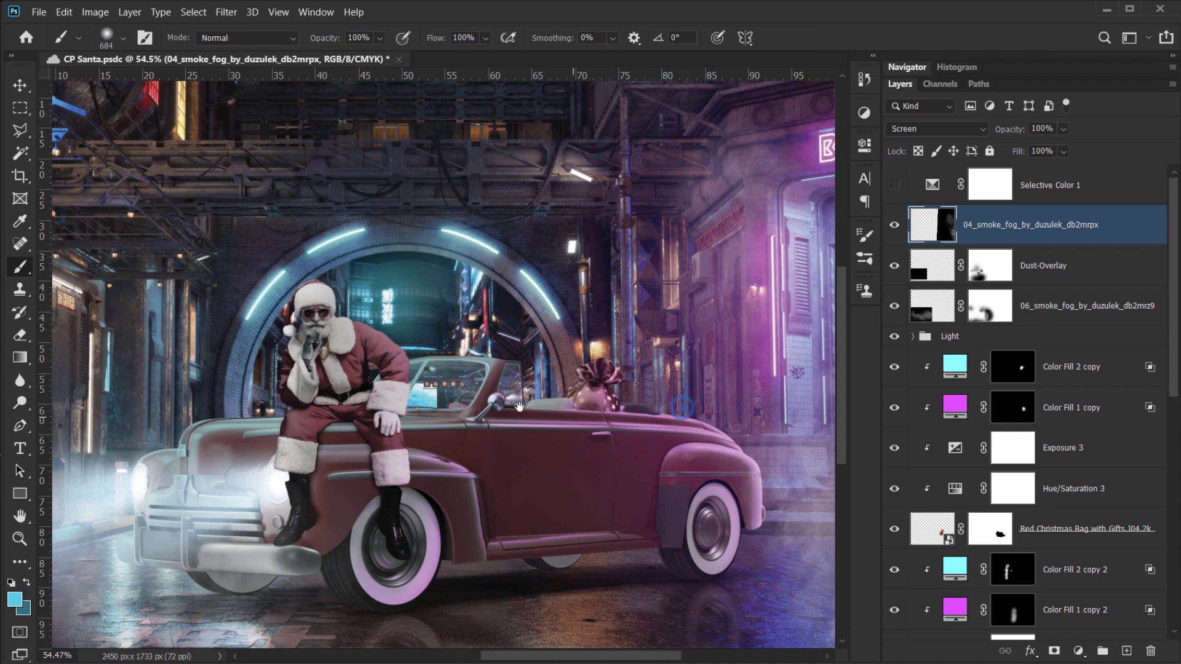
pyautogui.moveTo(518, 407); pyautogui.dragTo(345, 407)
pyautogui.press('v')
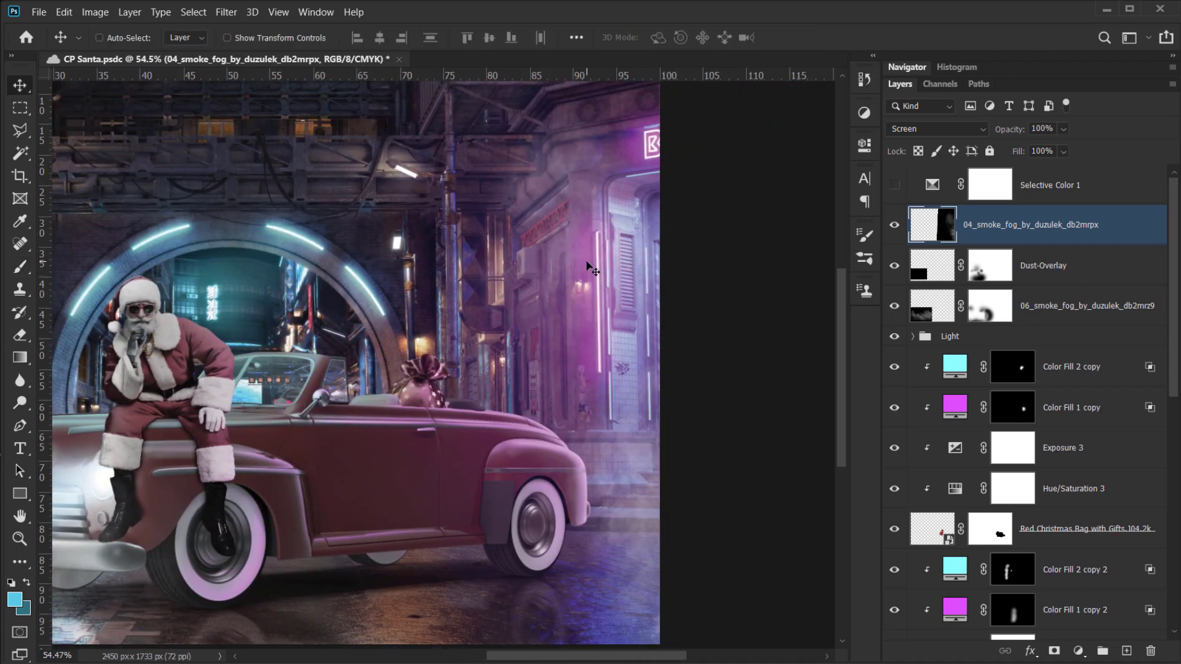
pyautogui.moveTo(588, 266); pyautogui.dragTo(610, 383)
pyautogui.hotkey('ctrl', 't')
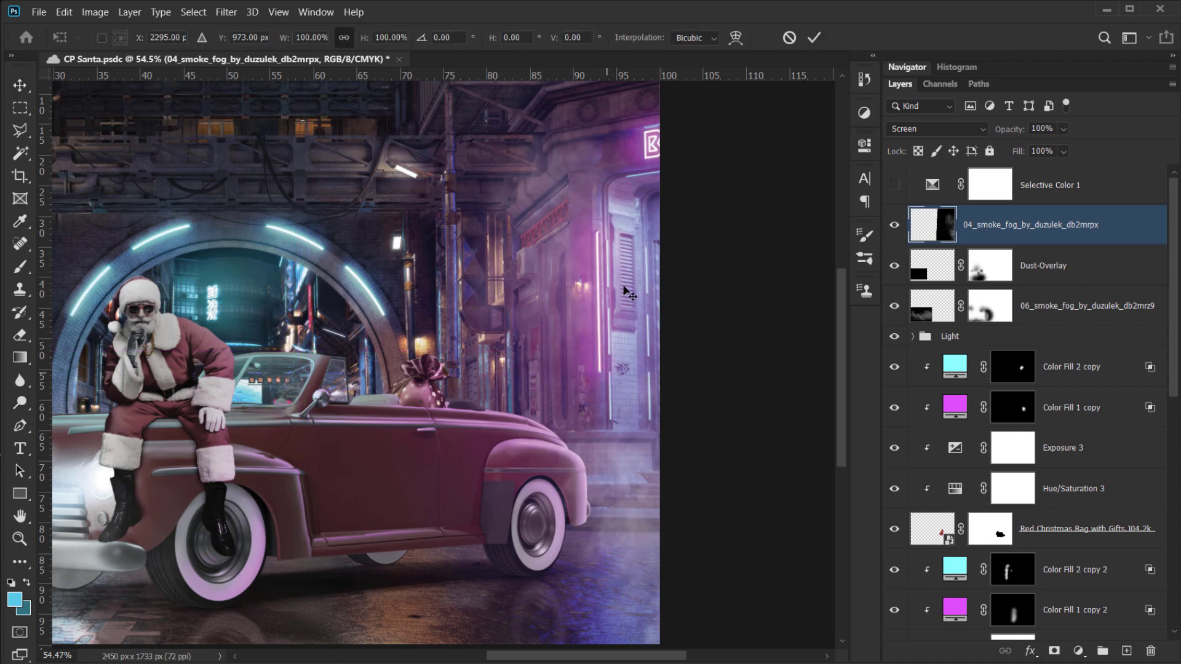
pyautogui.moveTo(260, 267); pyautogui.dragTo(249, 329)
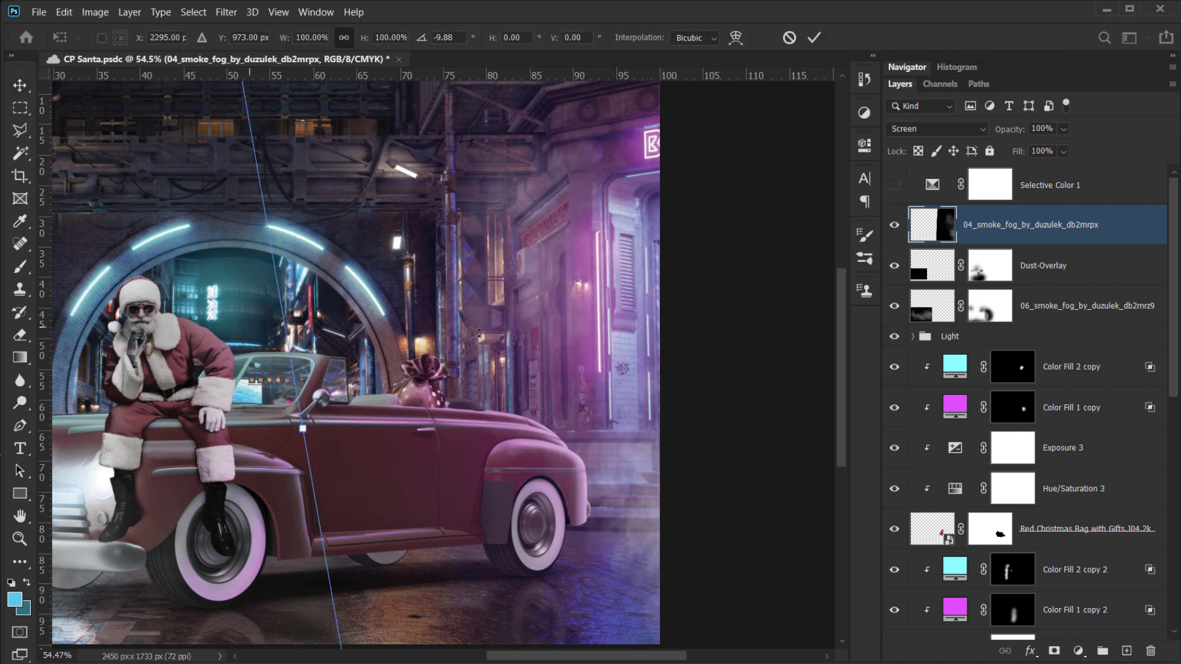
pyautogui.moveTo(715, 324); pyautogui.dragTo(727, 297)
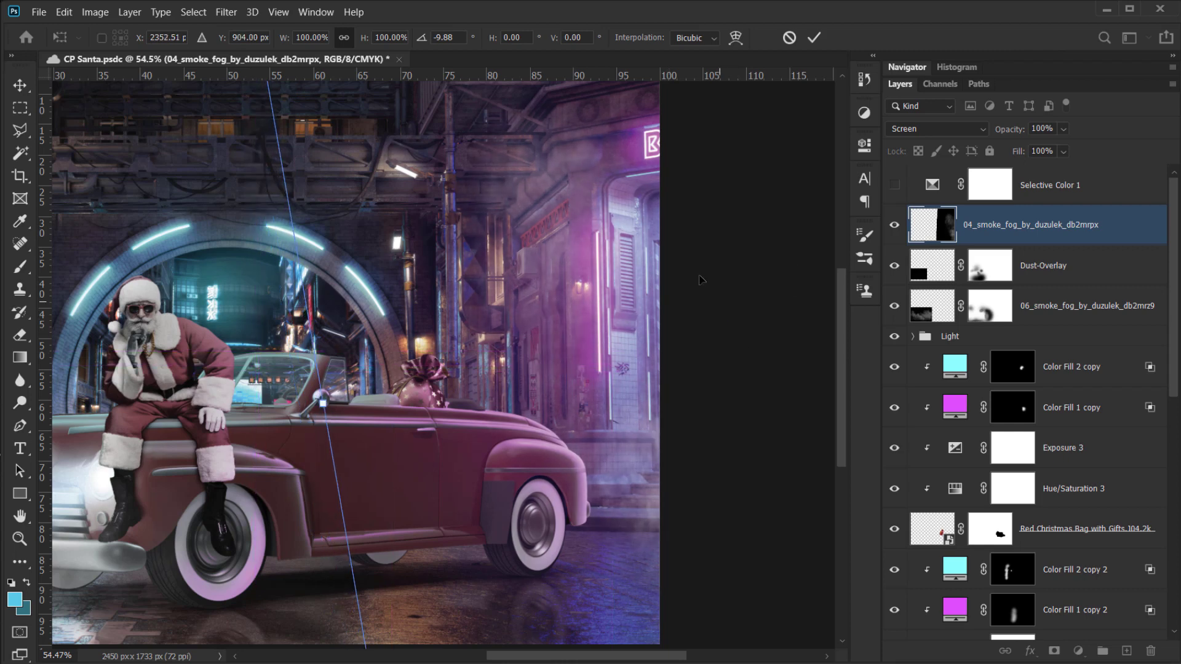
pyautogui.click(814, 38)
pyautogui.hotkey('ctrl', '0')
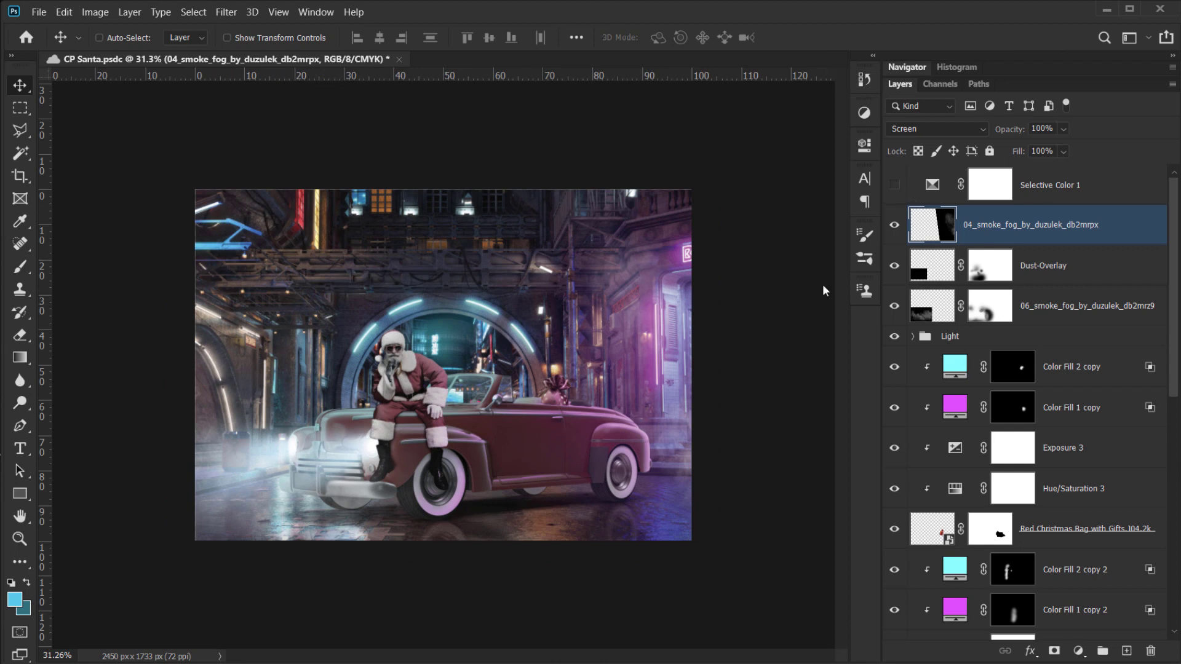
# - Rotate the new smoke layer by a further -17.55° and shift it down and outward behind the car's rear
pyautogui.scroll(1, 718, 309)
pyautogui.hotkey('ctrl', 't')
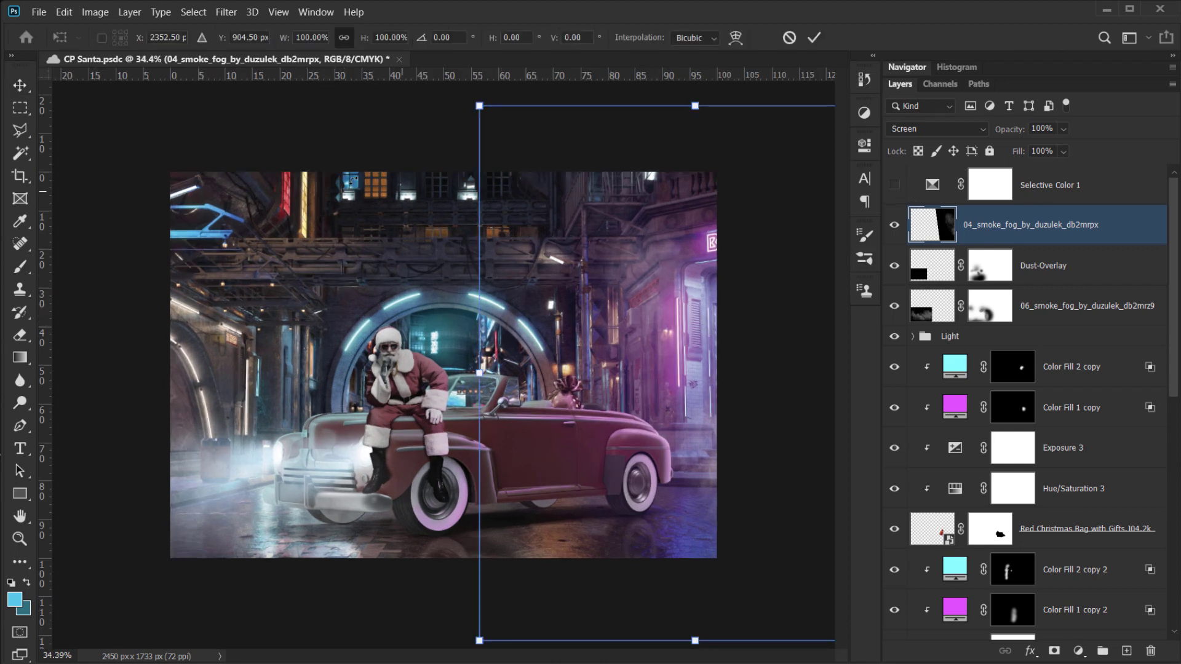
pyautogui.moveTo(353, 191); pyautogui.dragTo(403, 309)
pyautogui.moveTo(676, 417); pyautogui.dragTo(687, 428)
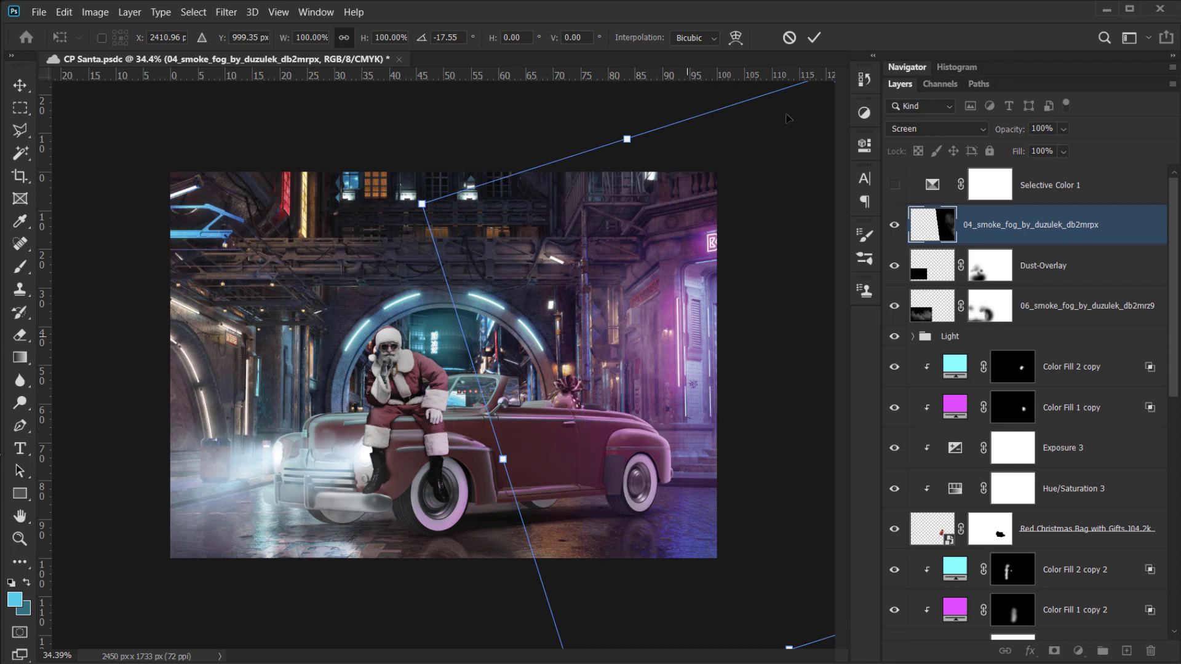
pyautogui.click(815, 39)
# - Compare the scene with and without the 04_smoke_fog layer and lower its opacity to 68%
pyautogui.moveTo(511, 363); pyautogui.dragTo(659, 325)
pyautogui.click(895, 225)
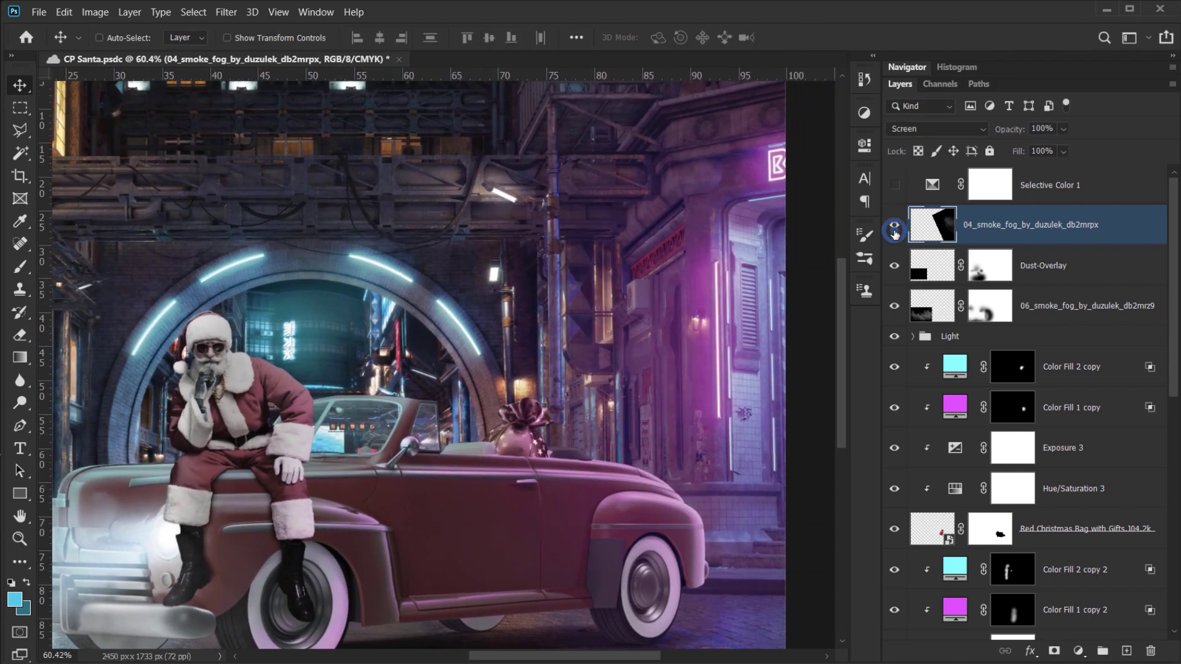
pyautogui.click(895, 226)
pyautogui.moveTo(1011, 130); pyautogui.dragTo(986, 132)
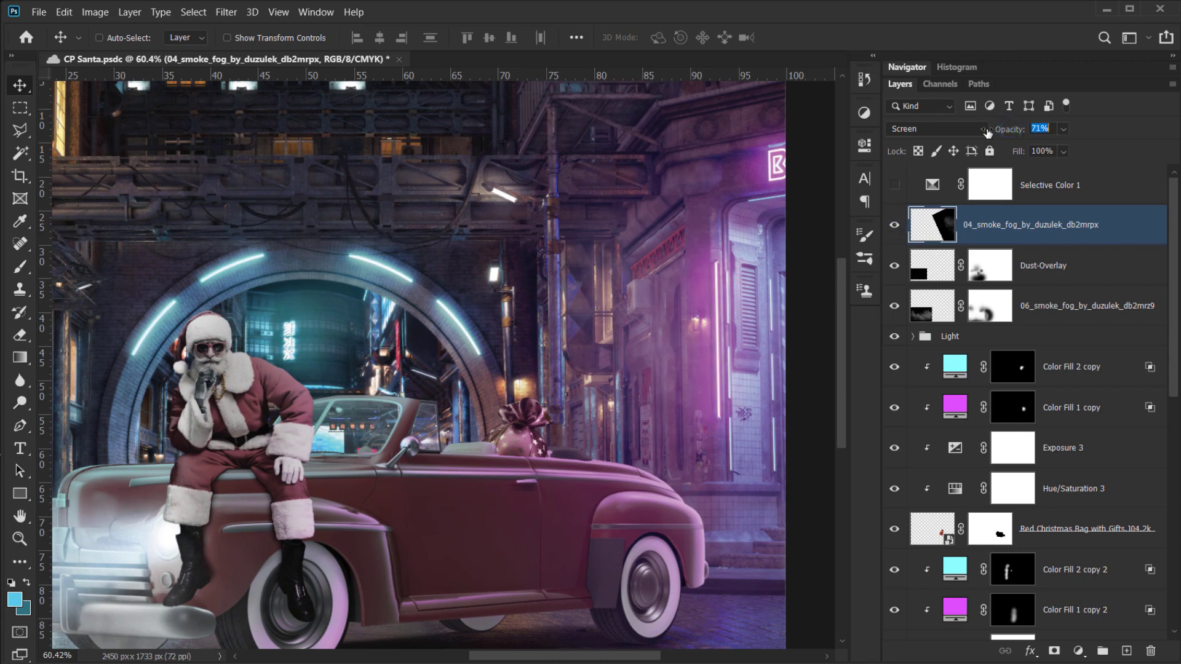
pyautogui.scroll(-5, 703, 359)
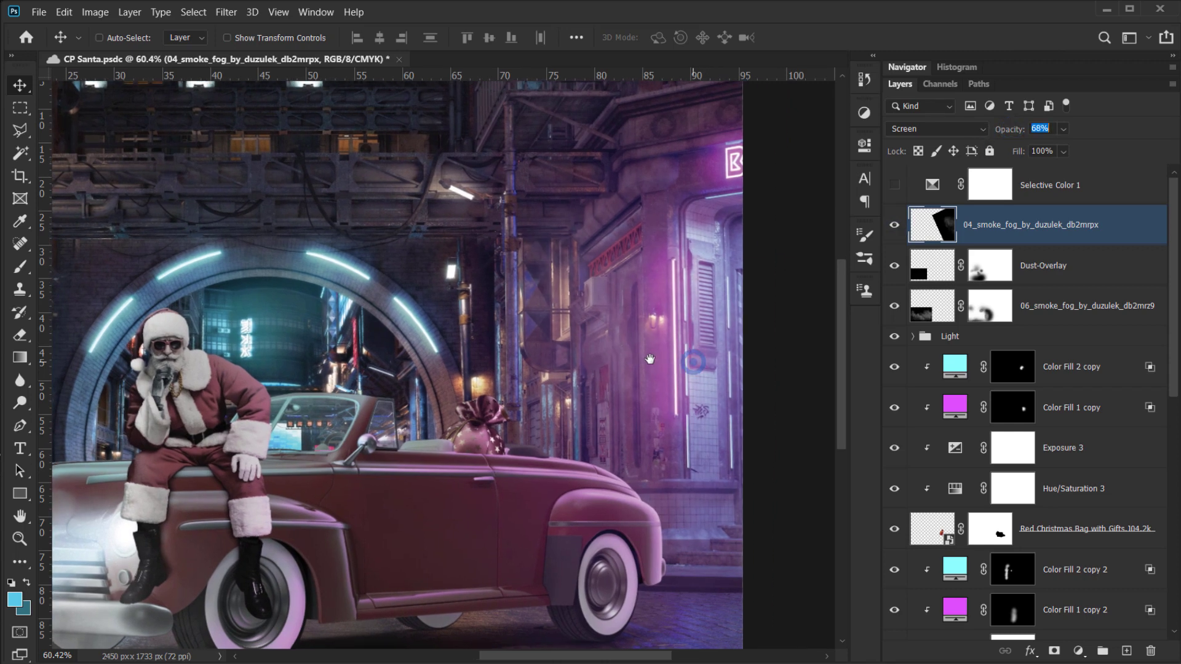
pyautogui.scroll(2, 603, 429)
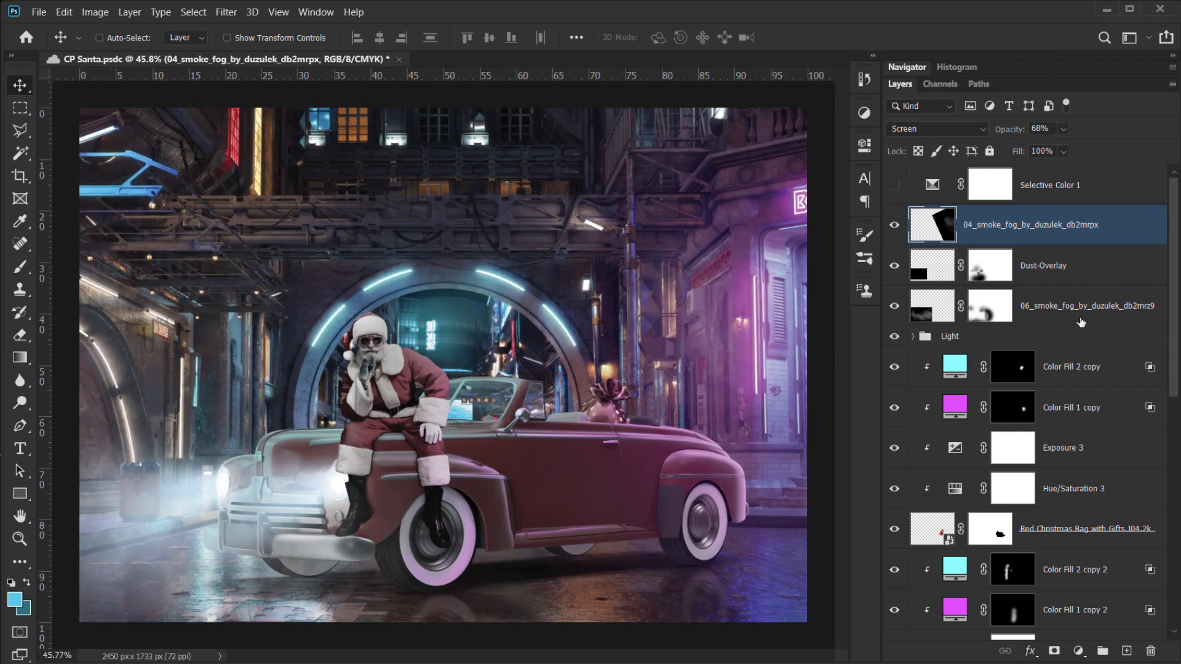
# - Group the two smoke layers and the Dust-Overlay layer and name the group Fog
pyautogui.keyDown('shift'); pyautogui.click(1088, 301); pyautogui.keyUp('shift')
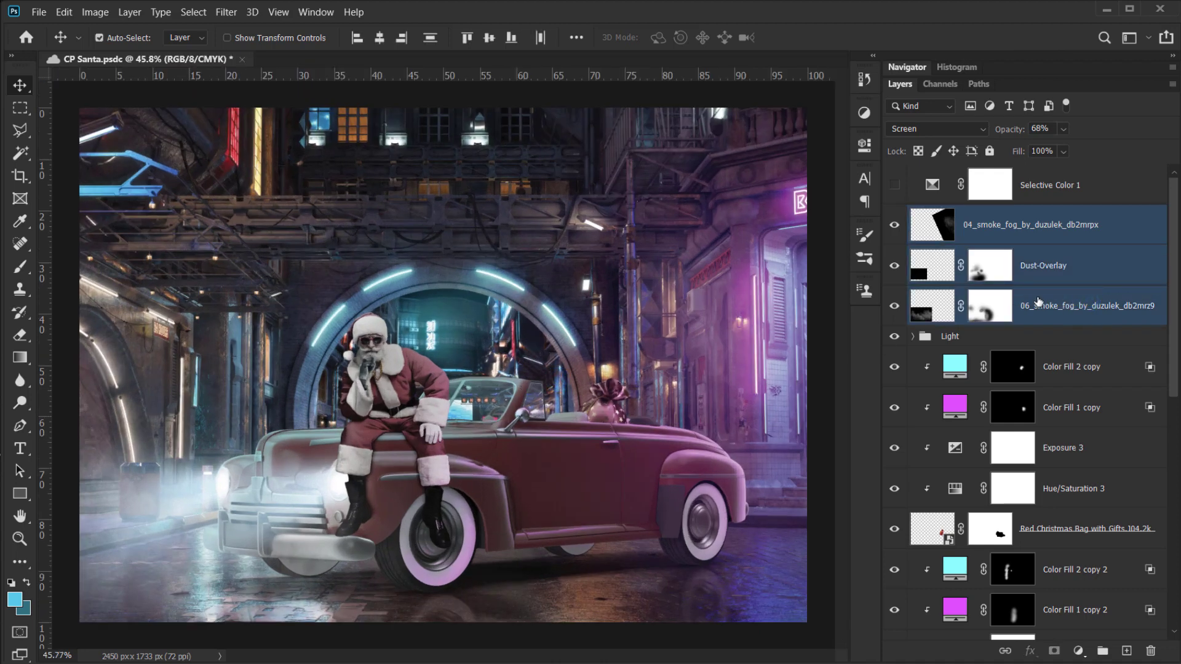
pyautogui.hotkey('ctrl', 'g')
pyautogui.doubleClick(950, 215)
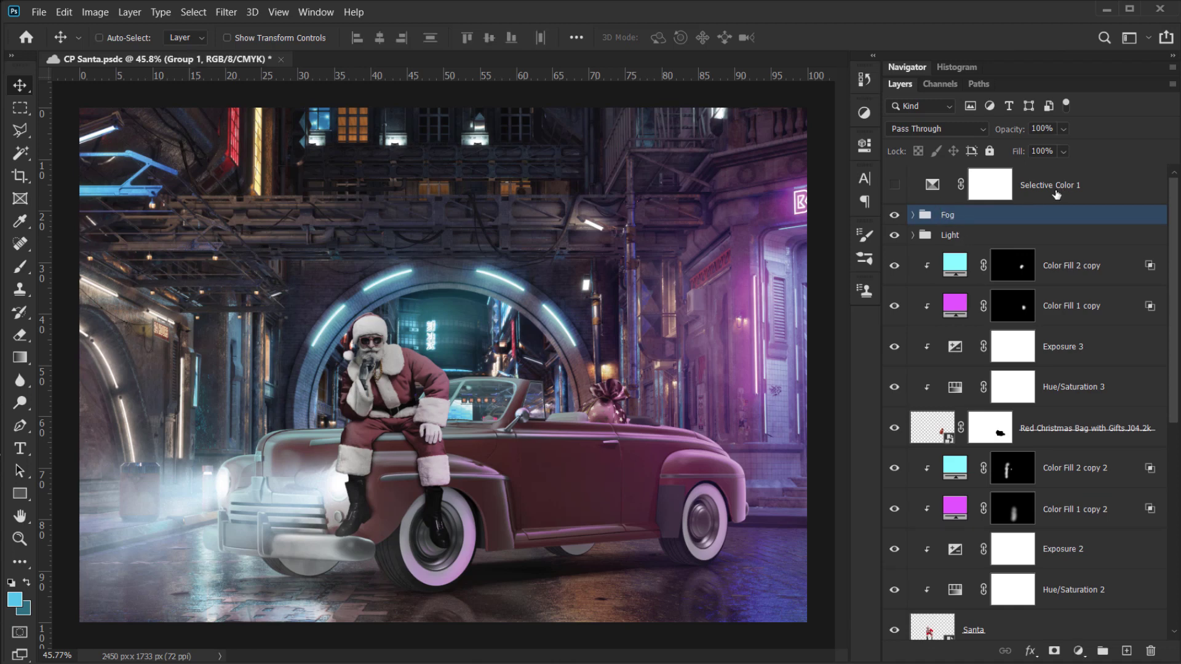
# - Compare the scene with and without the Fog group
pyautogui.click(893, 218)
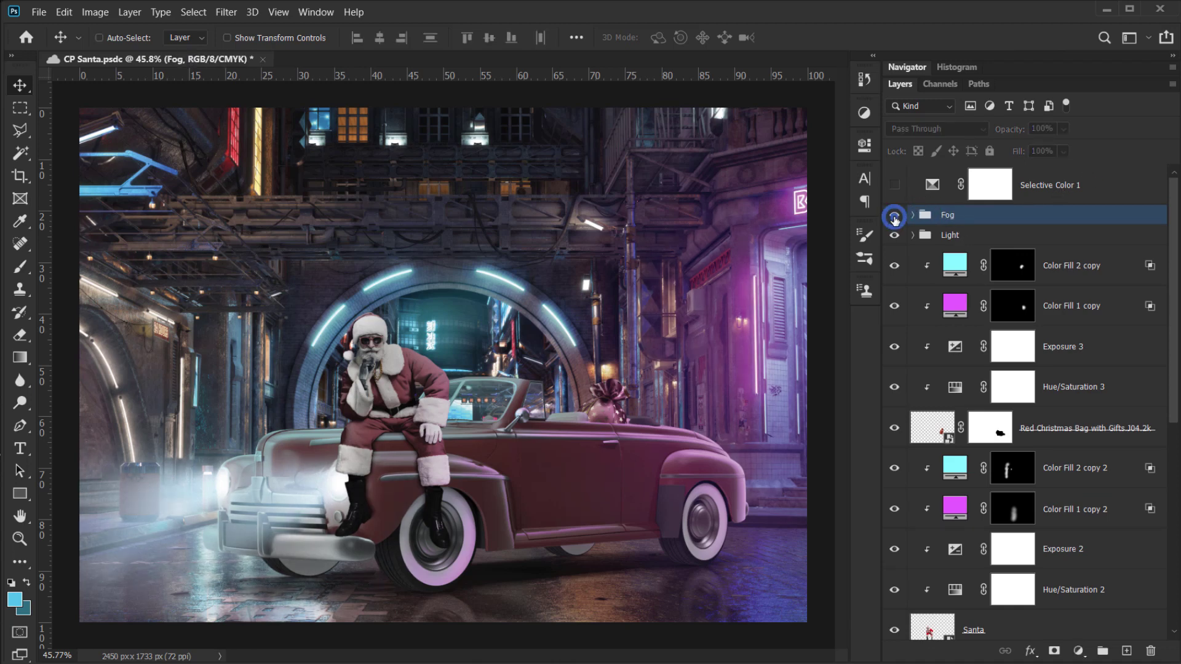
pyautogui.click(893, 218)
pyautogui.click(893, 217)
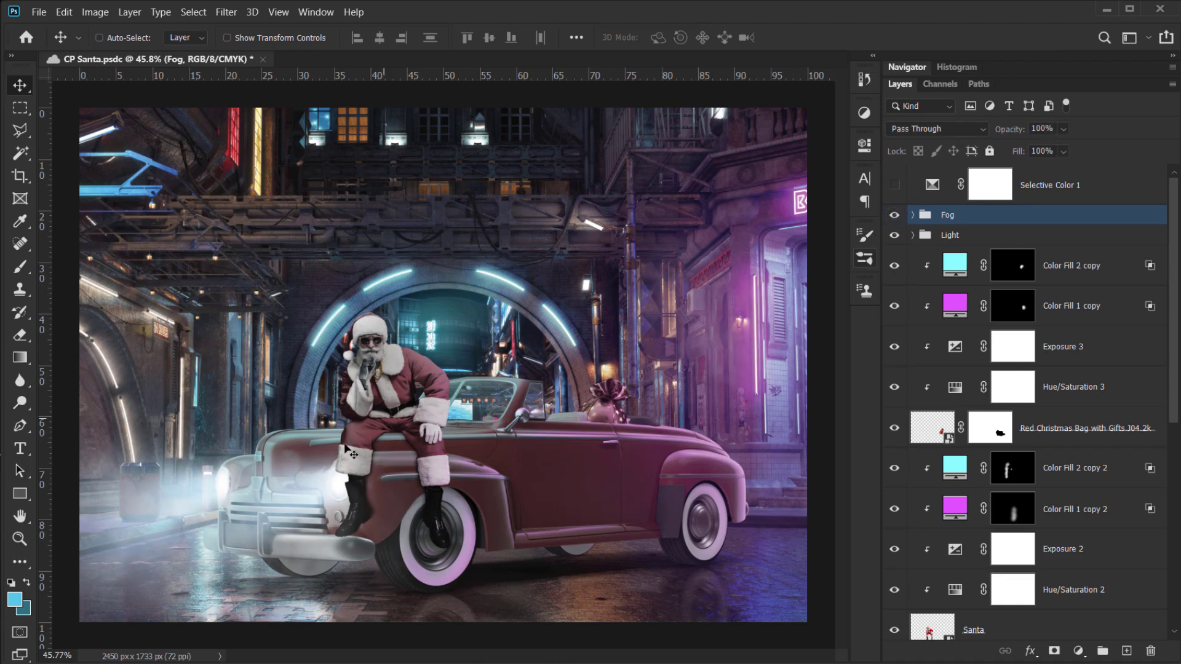
pyautogui.click(893, 220)
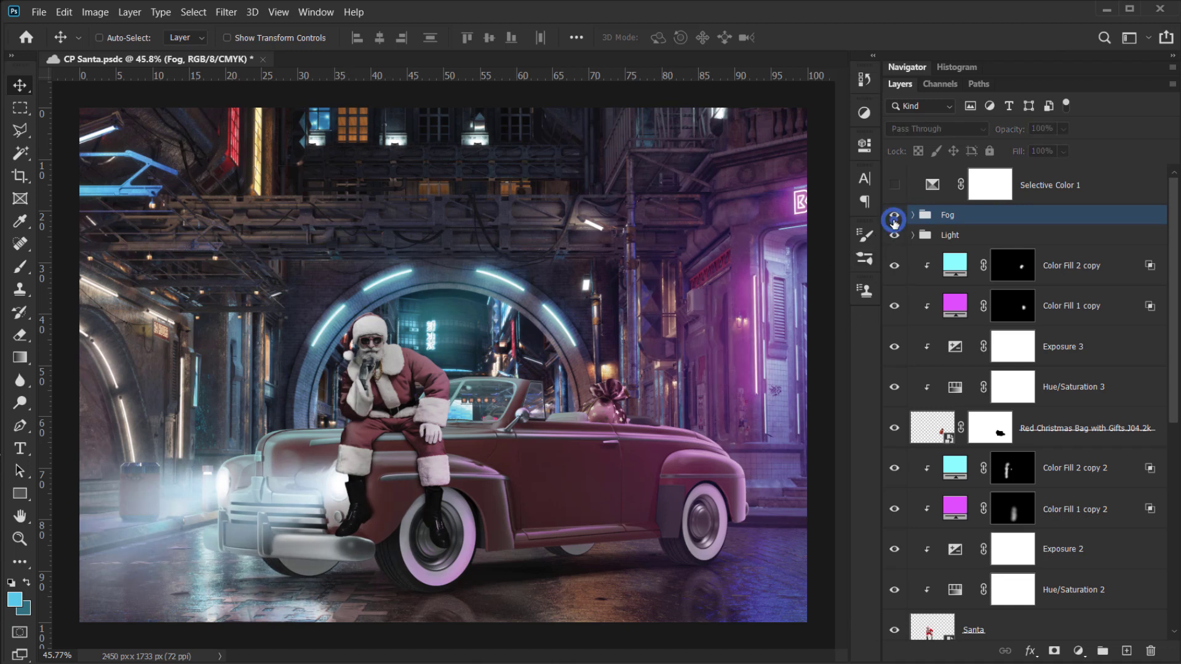
pyautogui.click(893, 219)
# - Examine how Santa and the car blend with the surrounding street lighting, both up close and in the full scene
pyautogui.scroll(5, 394, 531)
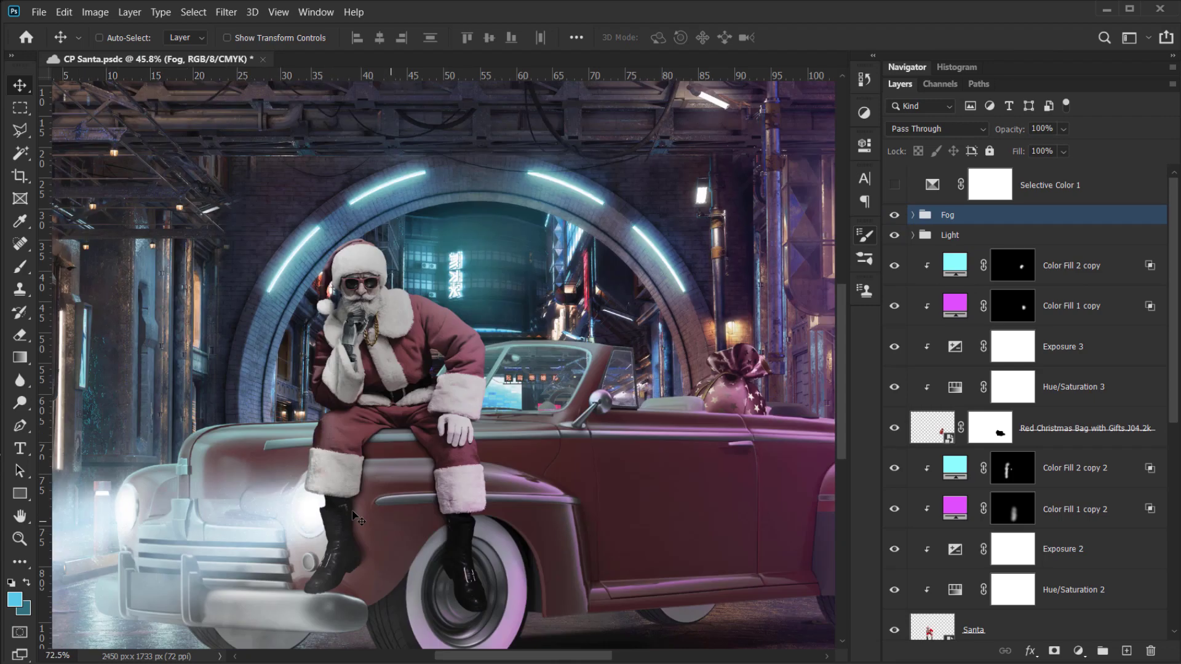
pyautogui.moveTo(351, 511); pyautogui.dragTo(467, 446)
pyautogui.scroll(-4, 466, 446)
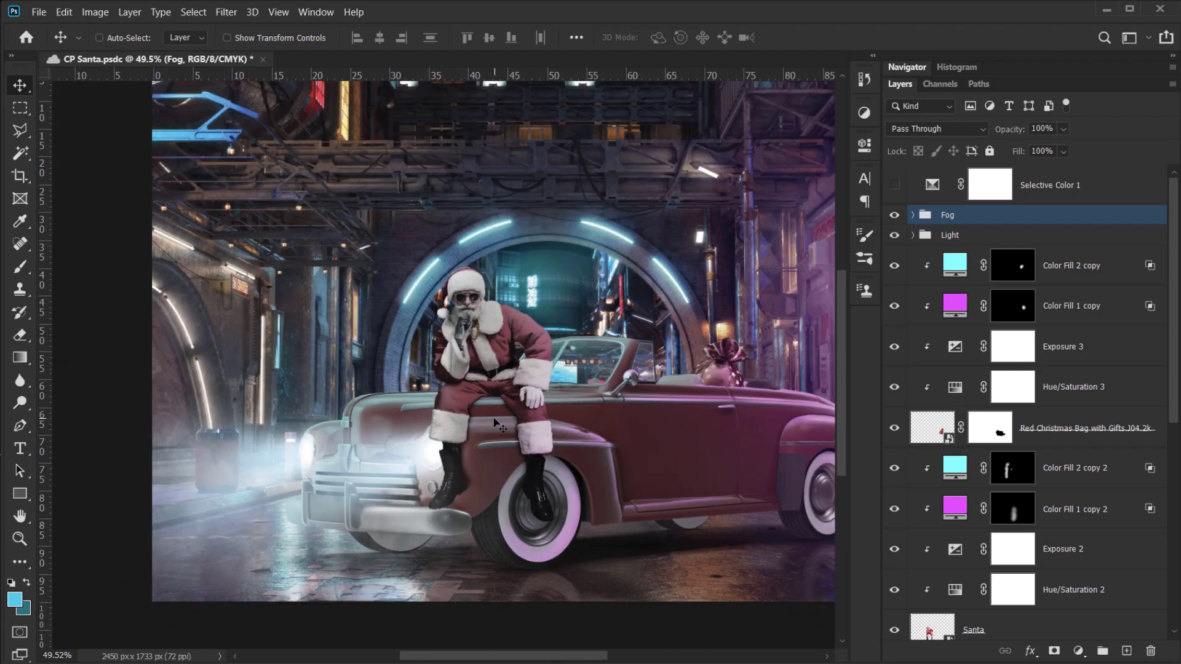
pyautogui.scroll(3, 495, 423)
pyautogui.moveTo(423, 362); pyautogui.dragTo(400, 352)
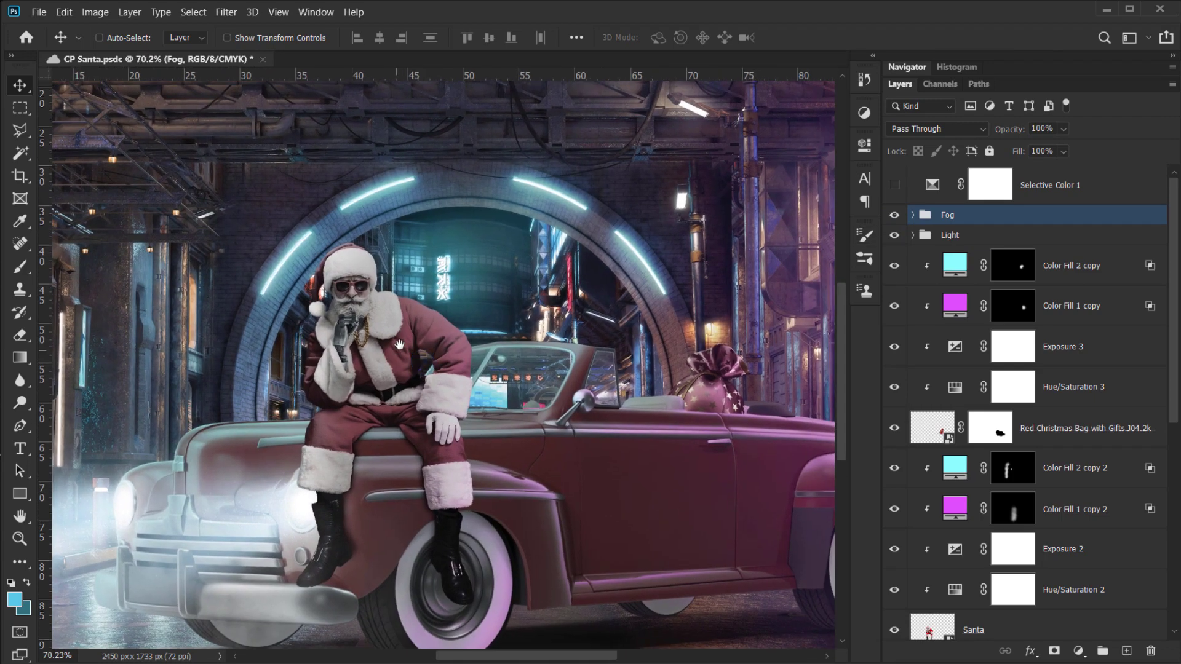
pyautogui.scroll(-5, 417, 343)
pyautogui.scroll(4, 447, 328)
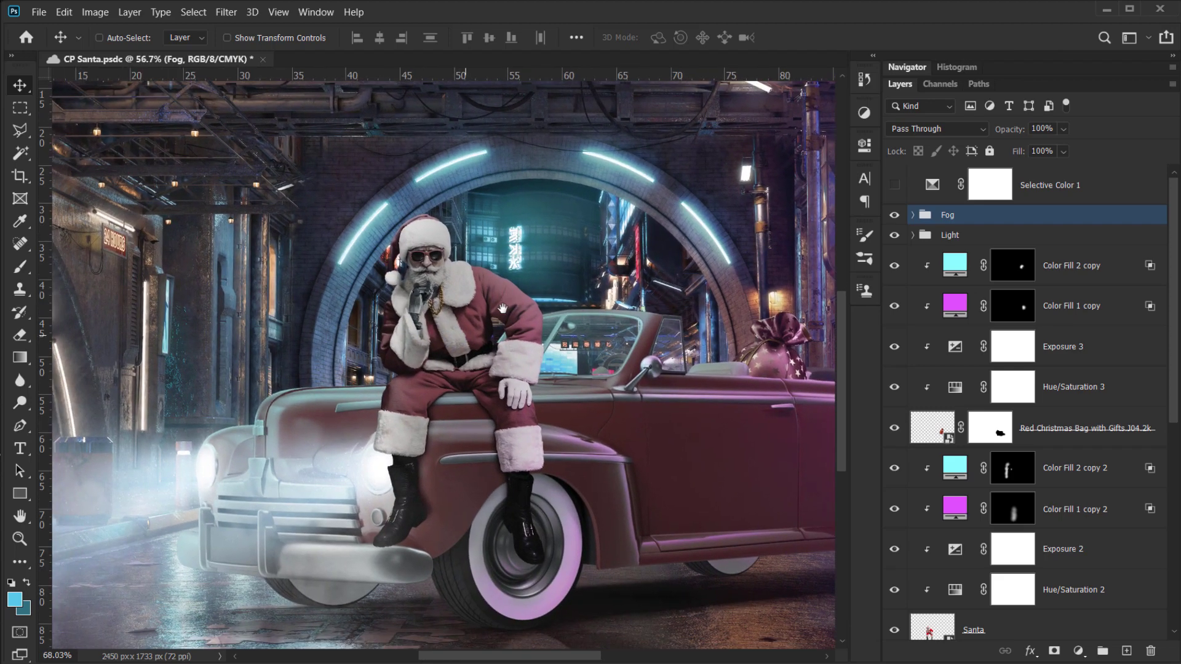
pyautogui.moveTo(503, 309); pyautogui.dragTo(499, 326)
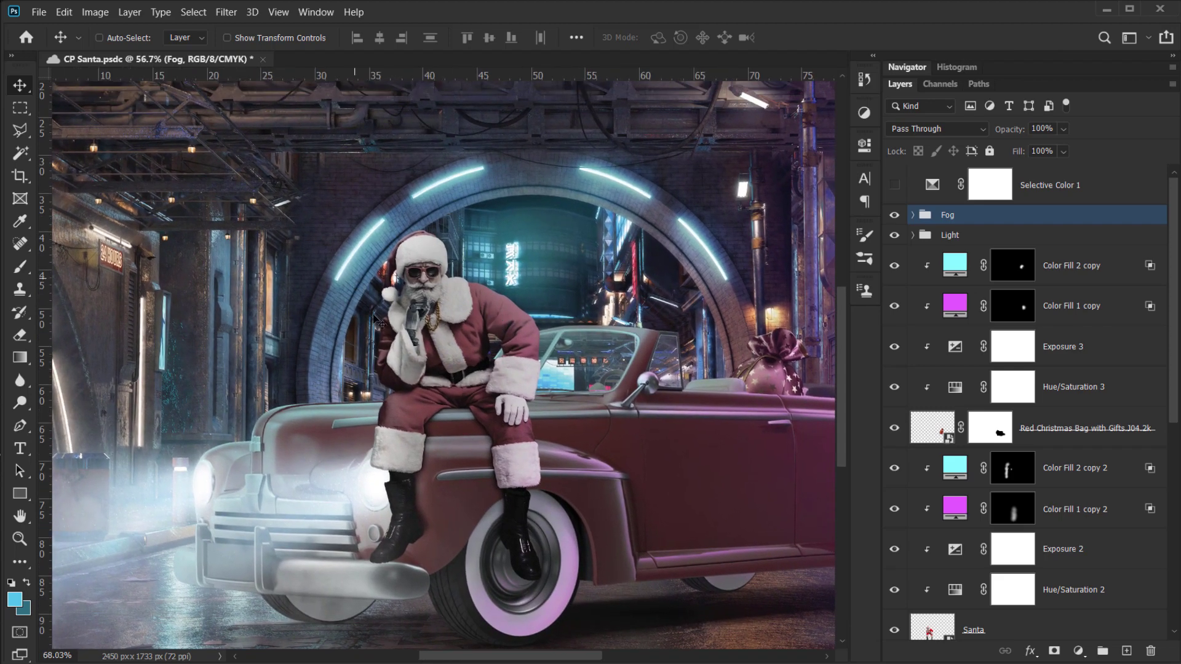
pyautogui.moveTo(607, 334); pyautogui.dragTo(459, 383)
pyautogui.scroll(-4, 416, 375)
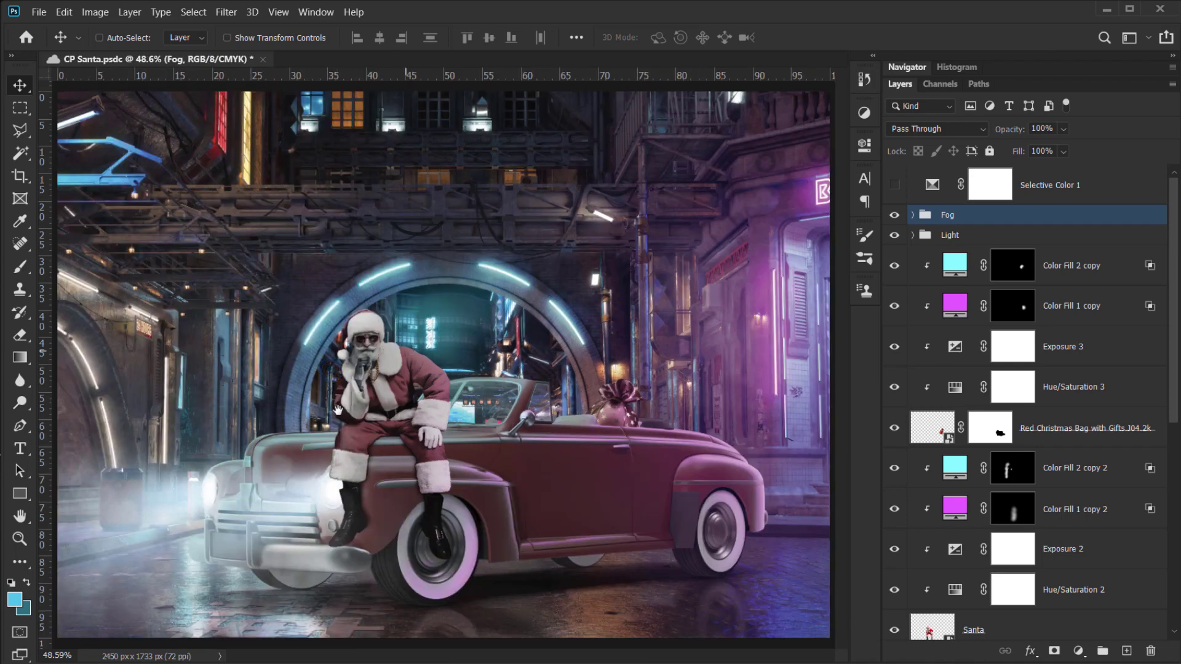
pyautogui.scroll(4, 338, 409)
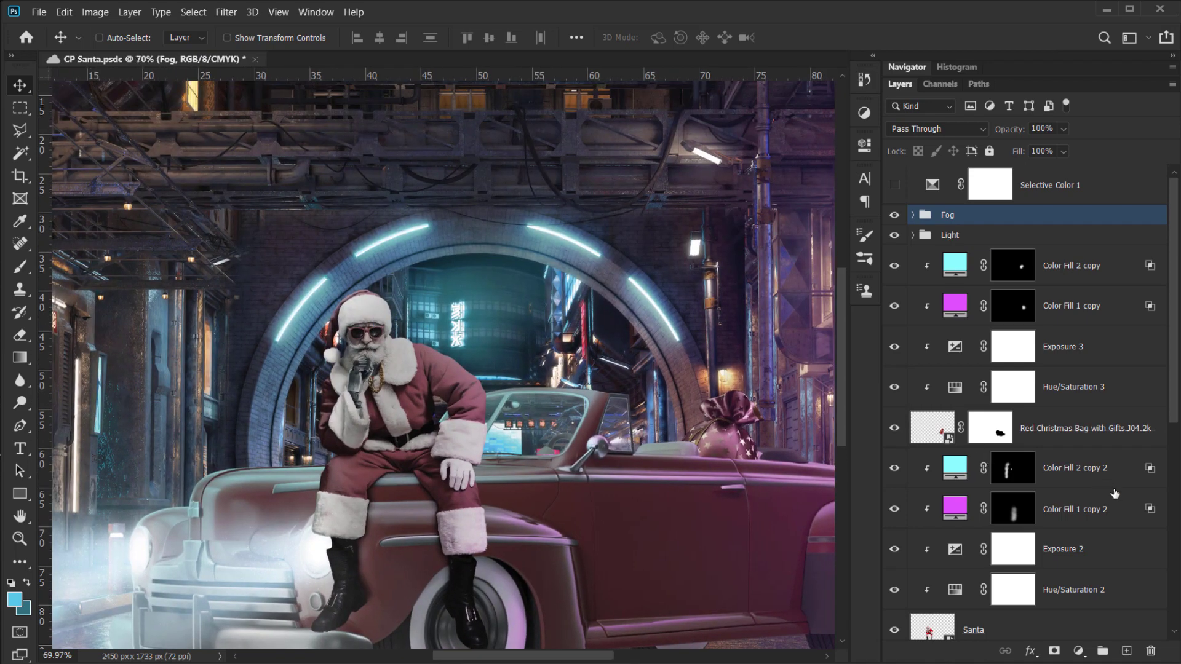
# - Add a Hue/Saturation adjustment above Color Fill 2 copy 2 and clip it to the Santa layer
pyautogui.scroll(-2, 1114, 493)
pyautogui.click(1067, 367)
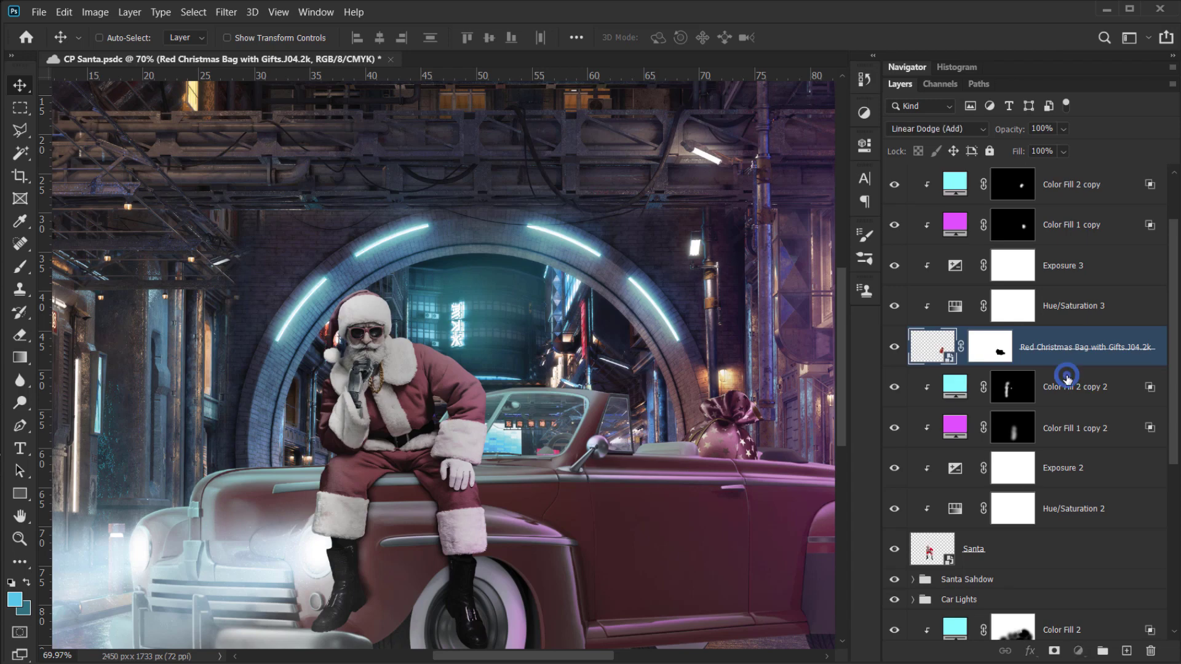
pyautogui.click(1067, 376)
pyautogui.moveTo(399, 369)
pyautogui.mouseDown()
pyautogui.moveTo(449, 355)
pyautogui.moveTo(446, 302)
pyautogui.moveTo(348, 310)
pyautogui.moveTo(430, 291)
pyautogui.moveTo(393, 349)
pyautogui.moveTo(411, 286)
pyautogui.mouseUp()
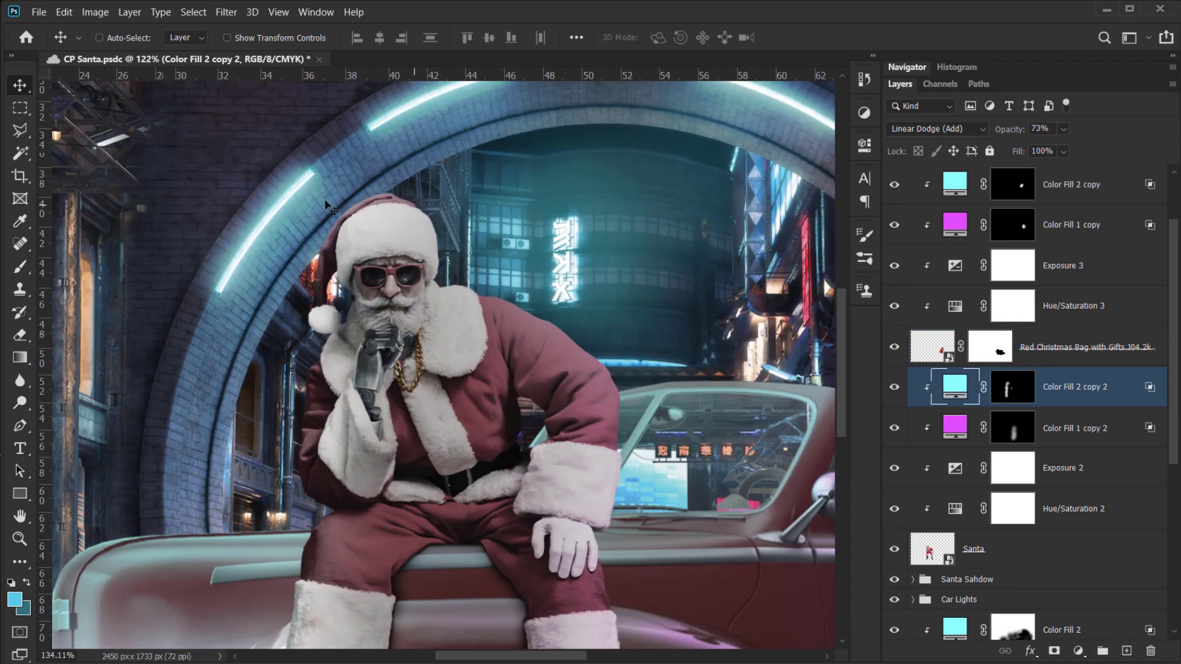
pyautogui.moveTo(509, 284); pyautogui.dragTo(573, 258)
pyautogui.scroll(-2, 393, 332)
pyautogui.scroll(-3, 393, 333)
pyautogui.hotkey('ctrl', '0')
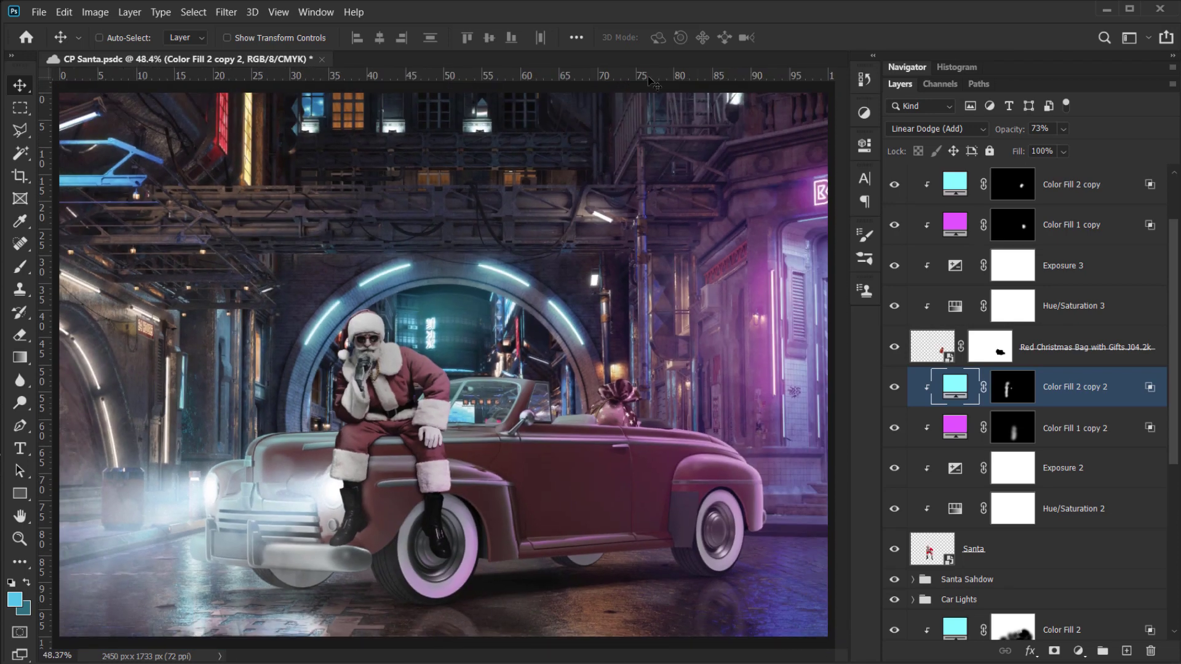
pyautogui.moveTo(369, 363); pyautogui.dragTo(448, 295)
pyautogui.scroll(1, 374, 365)
pyautogui.scroll(-3, 448, 295)
pyautogui.moveTo(552, 315); pyautogui.dragTo(512, 359)
pyautogui.click(1086, 653)
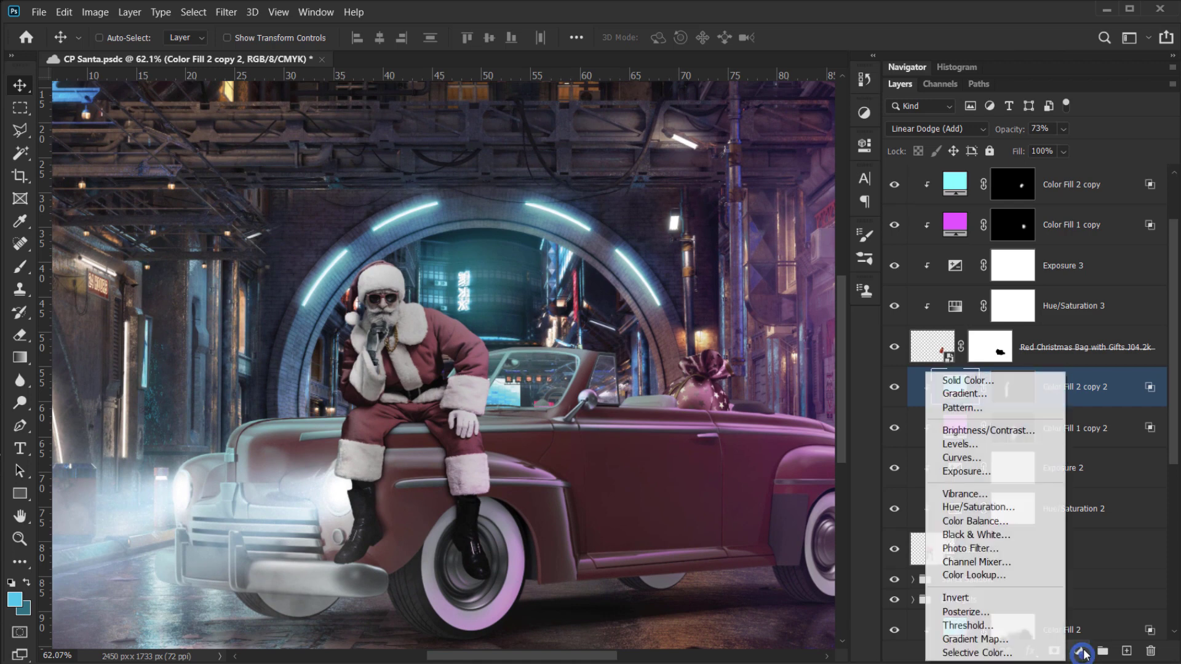
pyautogui.click(978, 504)
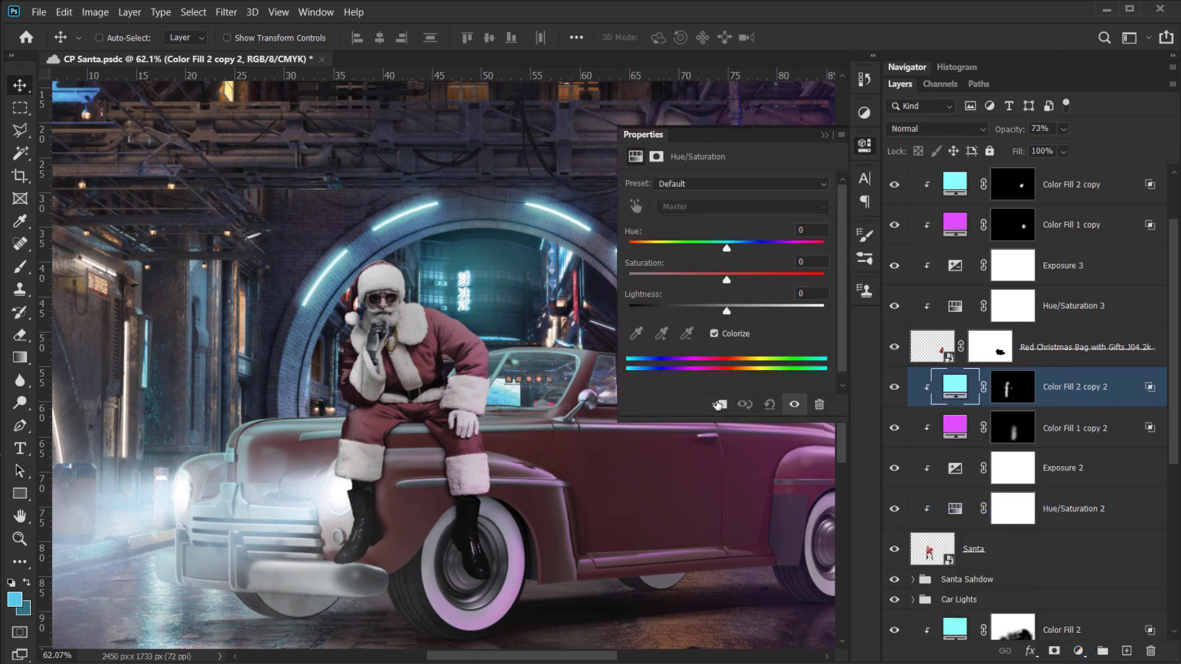
pyautogui.click(723, 404)
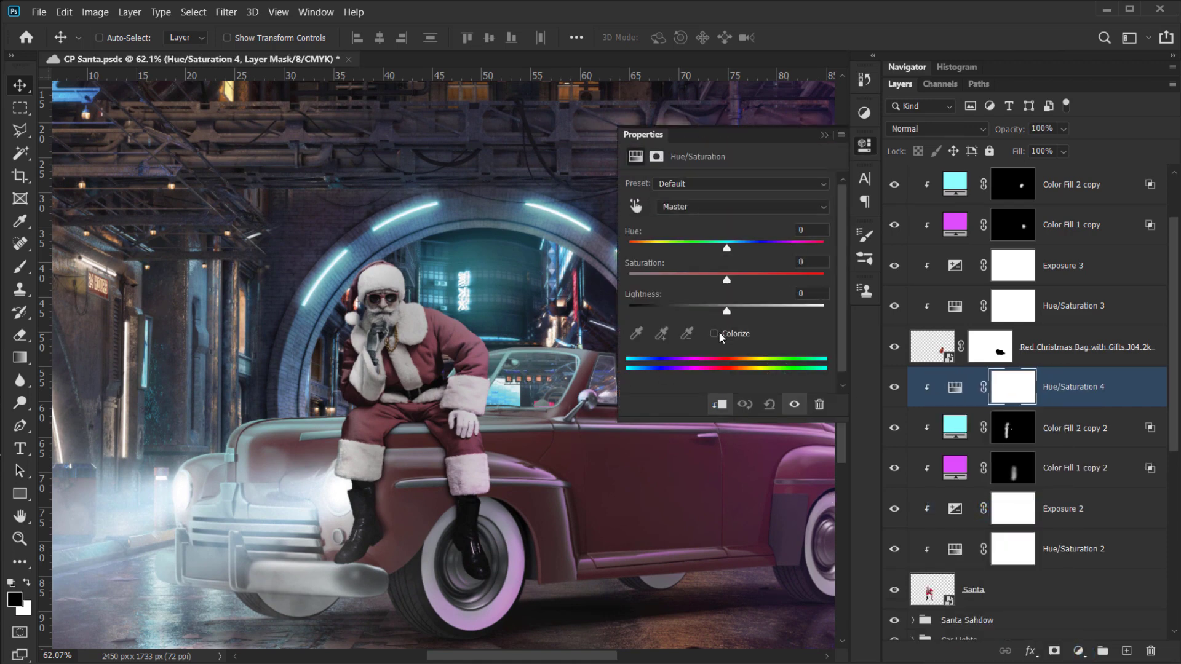
# - Colorize Santa with the new Hue/Saturation adjustment at hue 198, saturation 66 and lightness +15
pyautogui.click(714, 333)
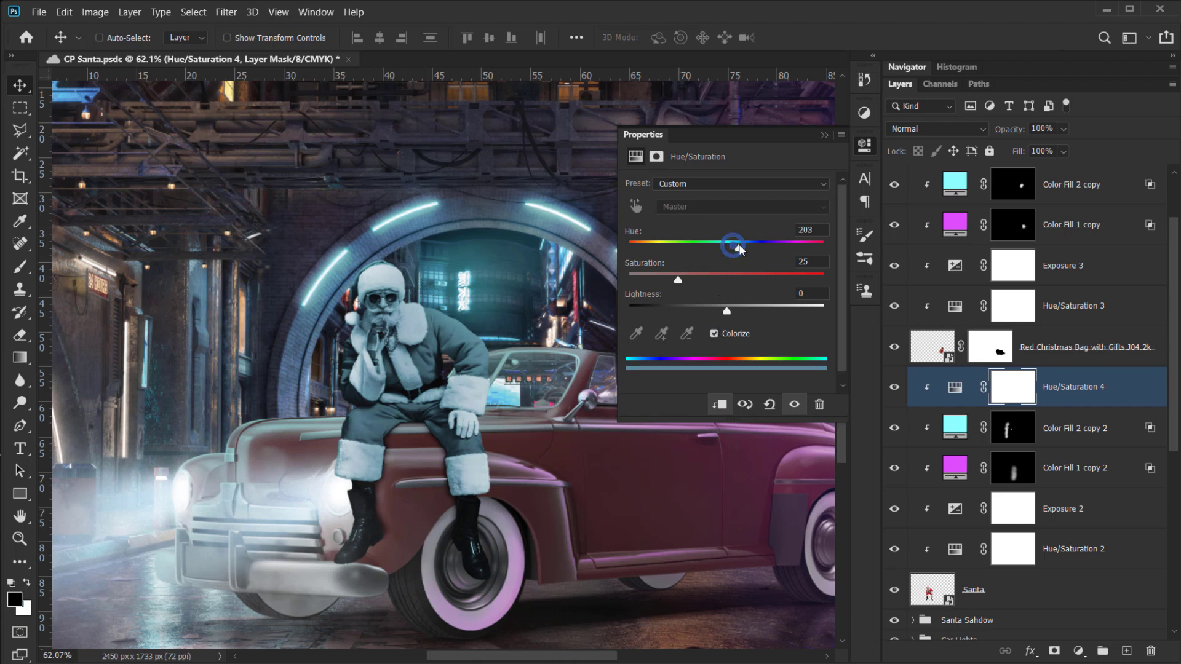
pyautogui.click(735, 280)
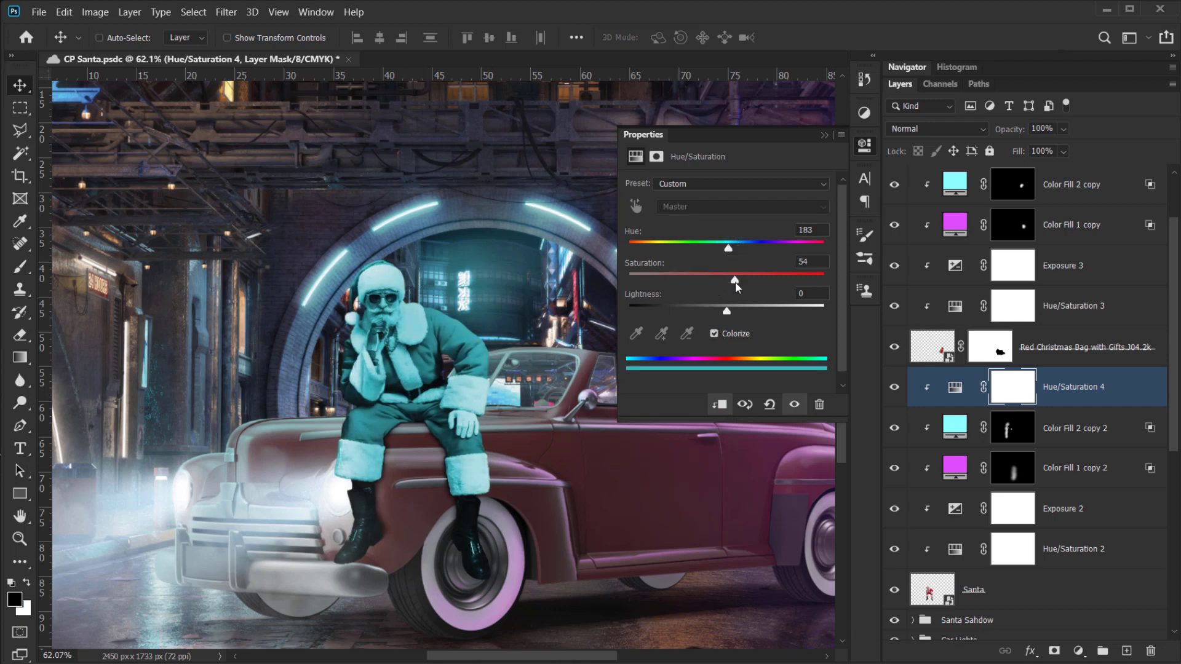
pyautogui.moveTo(727, 247); pyautogui.dragTo(736, 249)
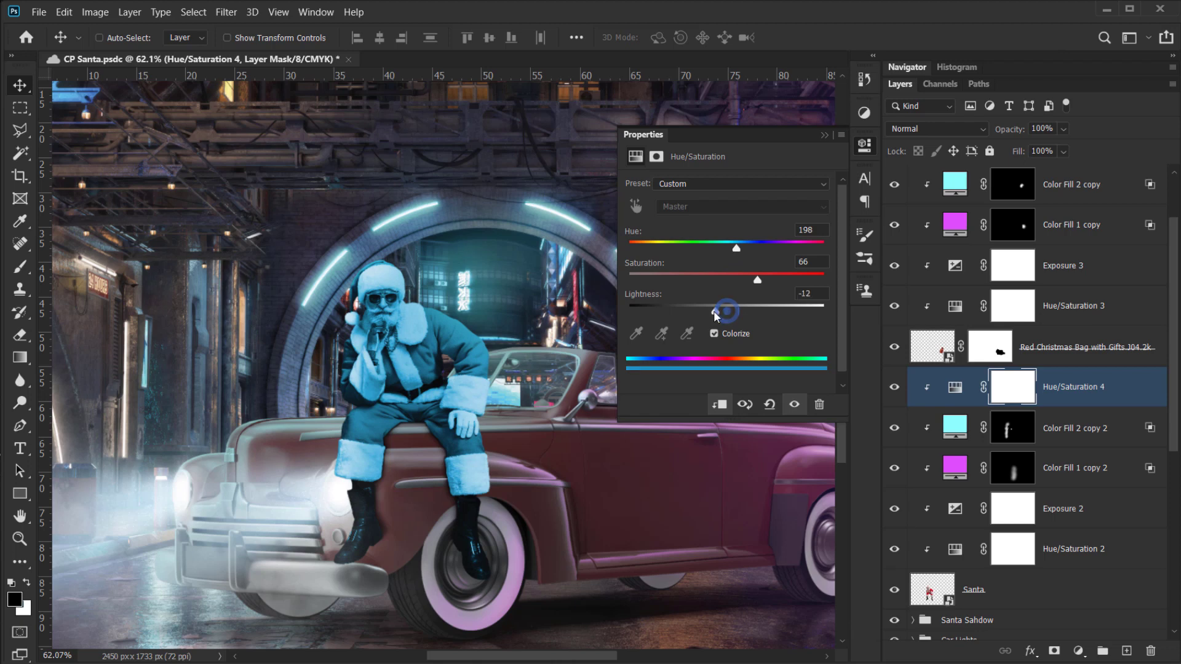
pyautogui.moveTo(713, 311); pyautogui.dragTo(744, 313)
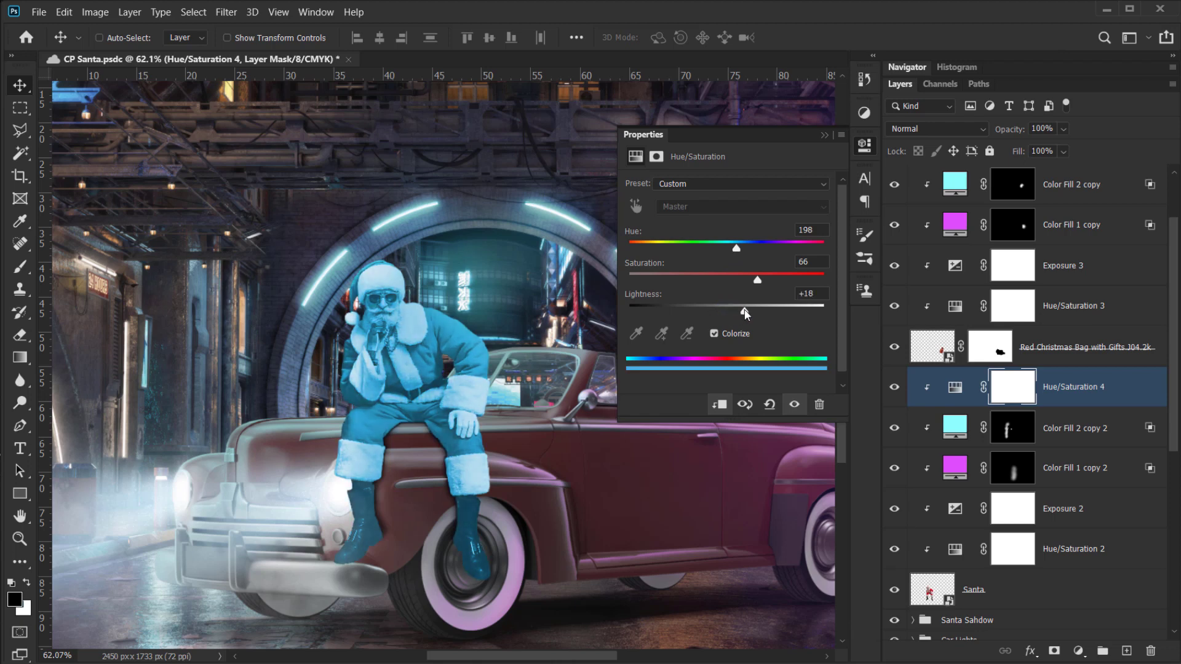
pyautogui.click(825, 136)
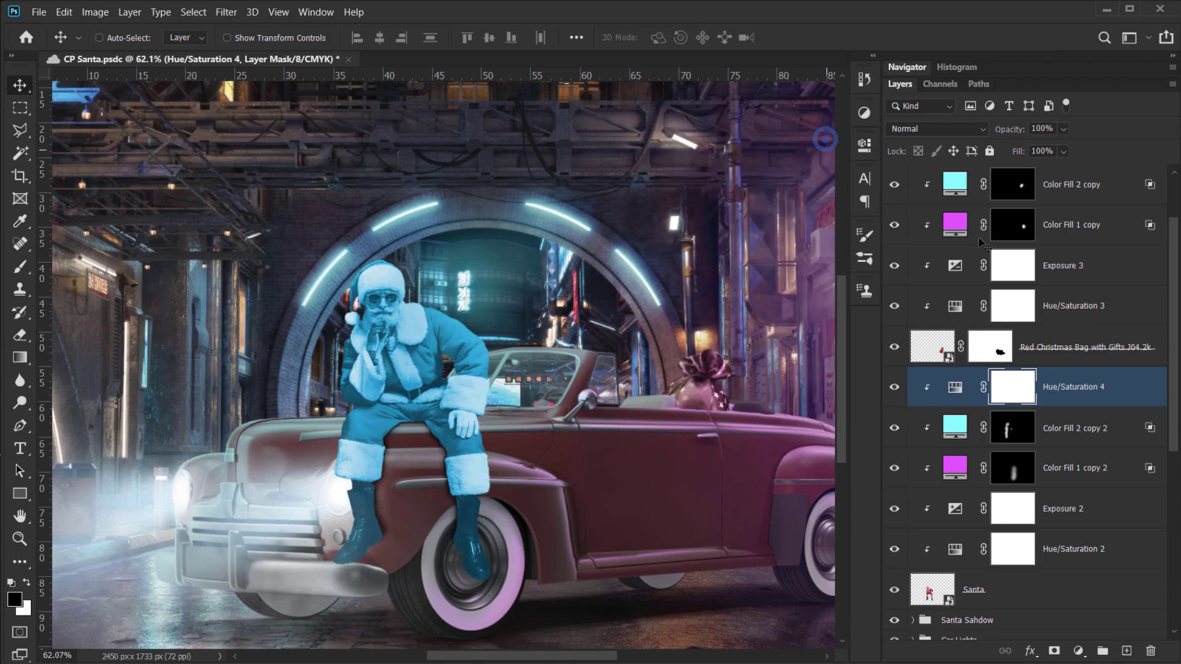
# - Set the Hue/Saturation 4 layer's blend mode to Overlay and compare Santa with and without it
pyautogui.click(931, 128)
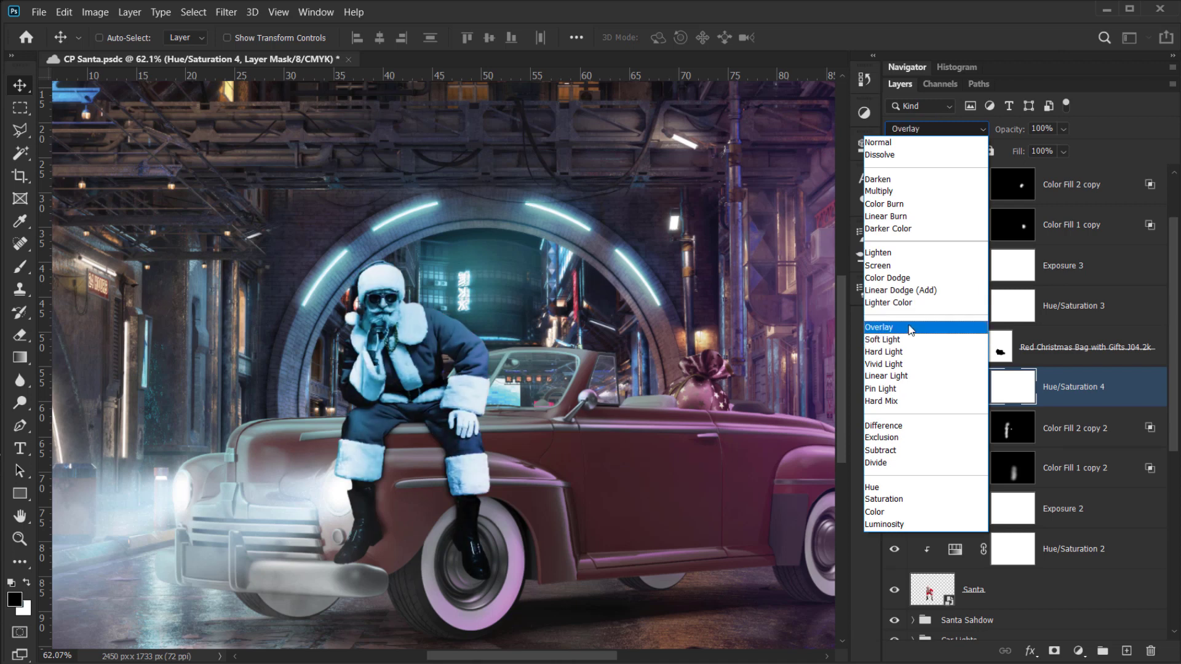
pyautogui.click(909, 328)
pyautogui.click(896, 386)
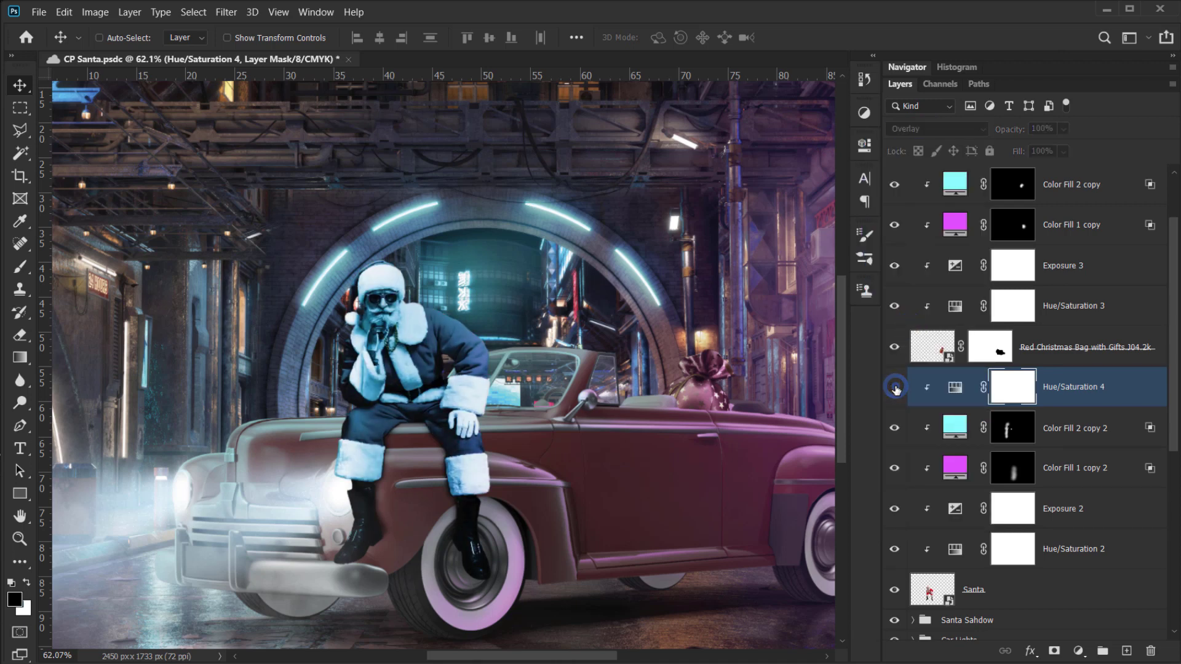
pyautogui.click(895, 386)
pyautogui.click(896, 387)
pyautogui.click(896, 387)
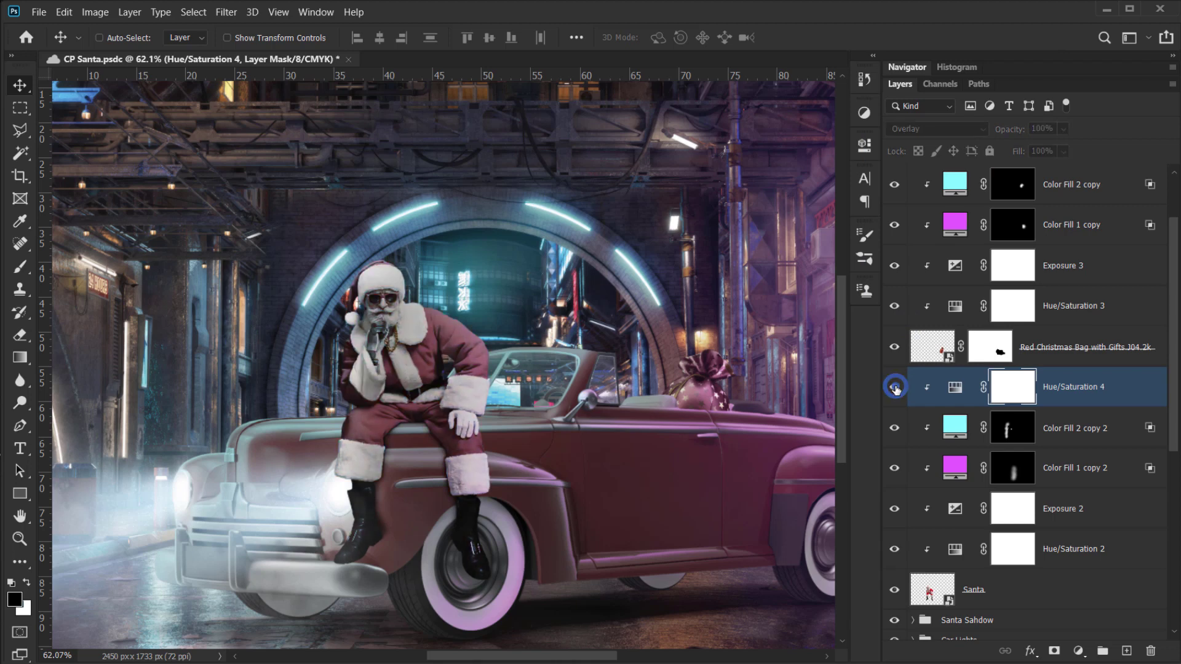
pyautogui.click(896, 387)
pyautogui.click(896, 387)
pyautogui.click(896, 387)
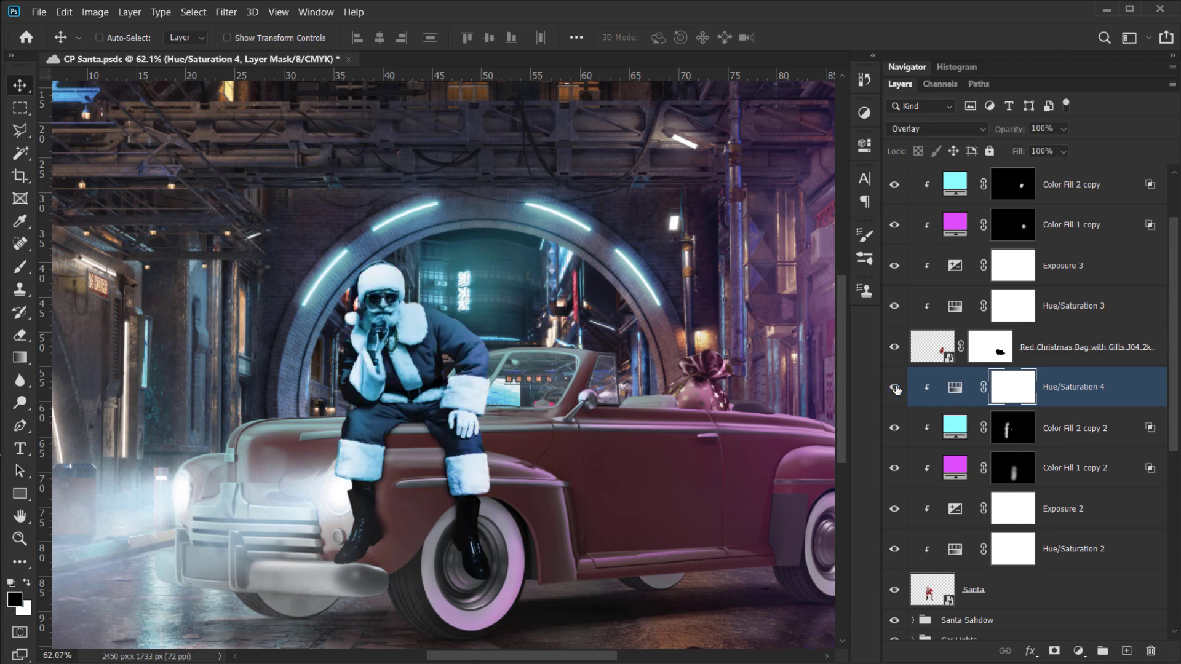
# - Refine the Hue/Saturation 4 colorize settings to hue 190, saturation 65 and lightness +18
pyautogui.doubleClick(951, 388)
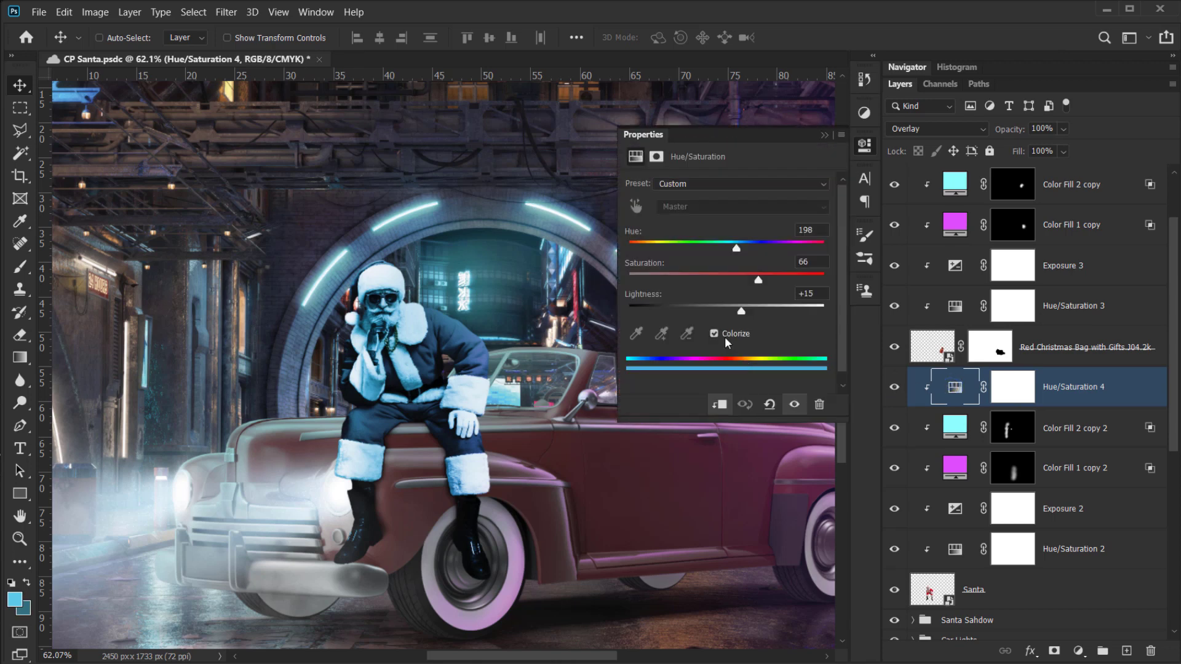
pyautogui.moveTo(742, 310); pyautogui.dragTo(755, 313)
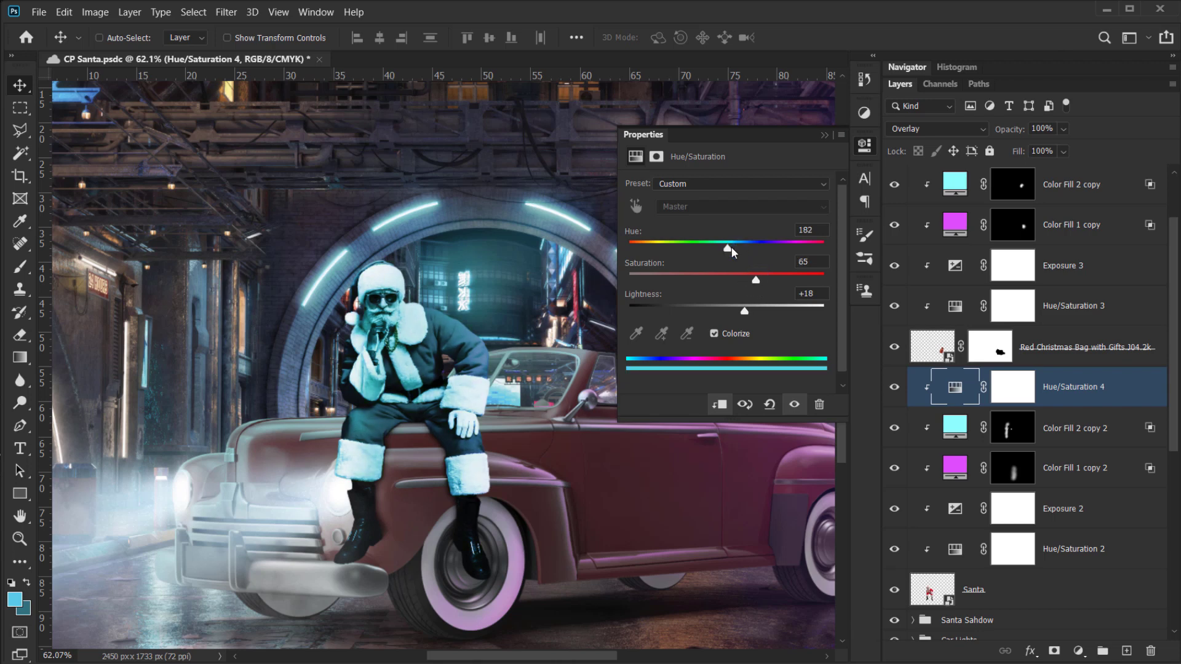
pyautogui.moveTo(731, 248); pyautogui.dragTo(733, 249)
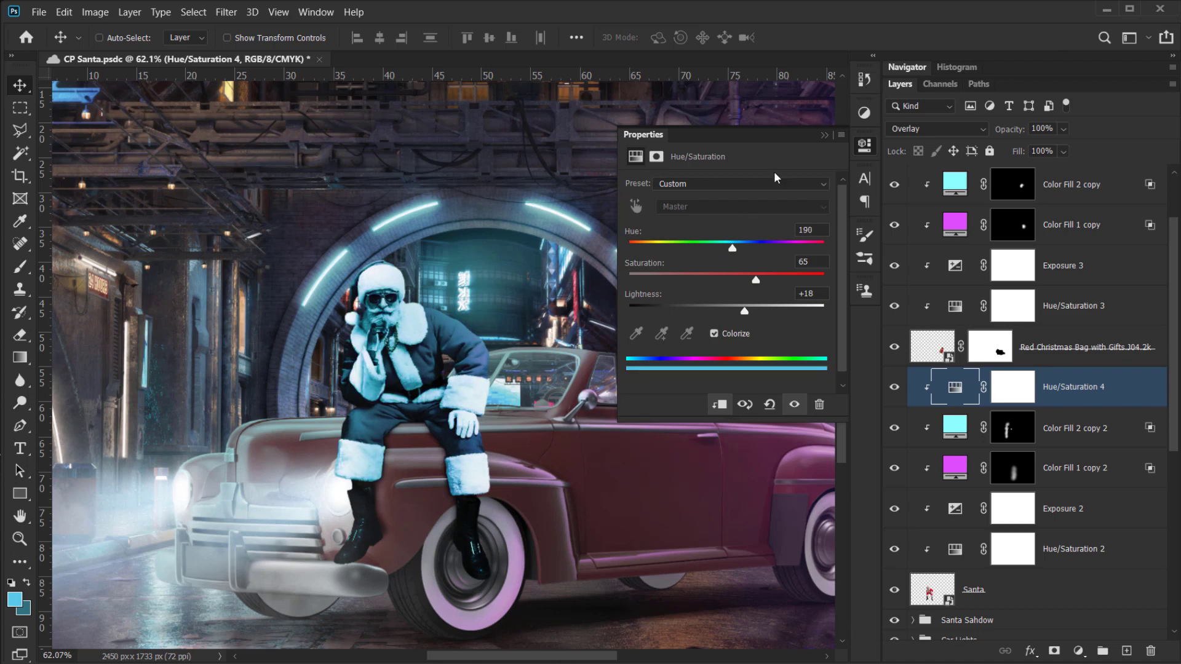
pyautogui.click(826, 135)
# - Invert the Hue/Saturation 4 layer mask to black so the blue tint is hidden
pyautogui.click(1014, 391)
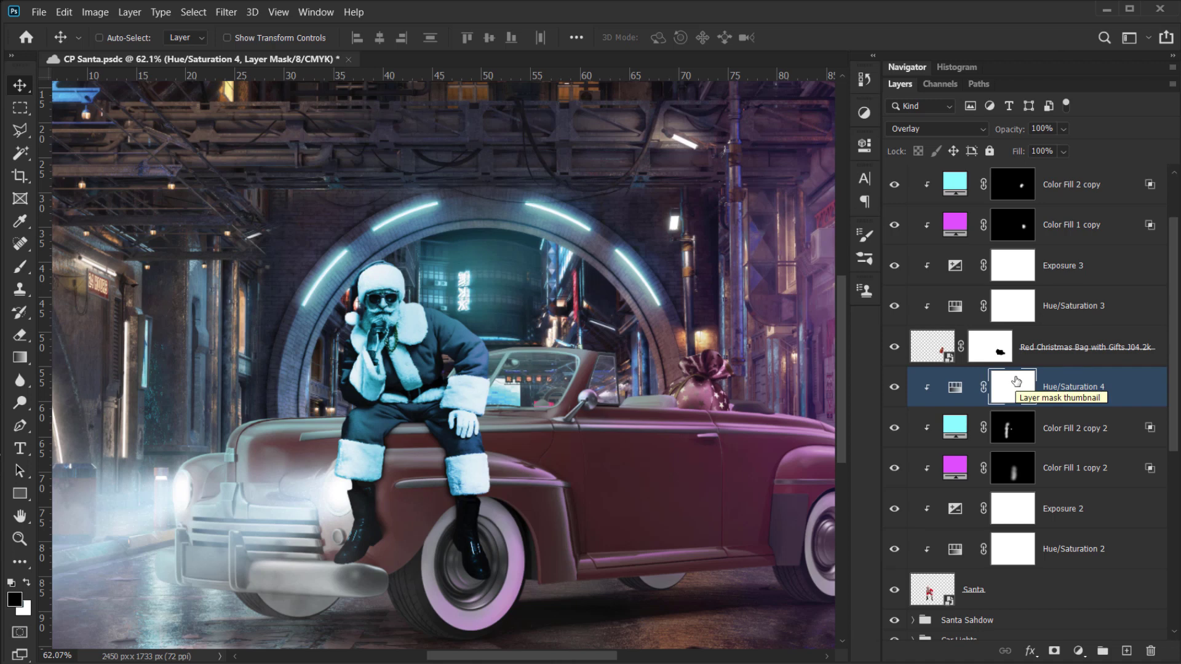
pyautogui.press('ctrl')
pyautogui.hotkey('ctrl', 'i')
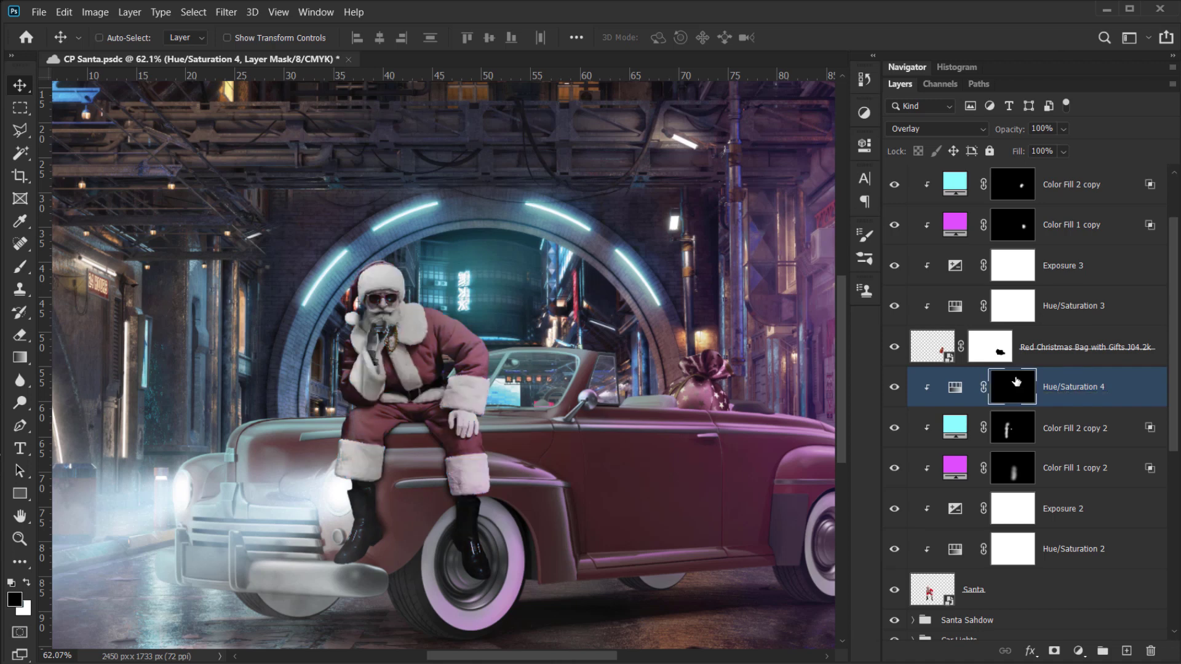
# - Switch to the Brush tool and reduce its size to 200 px for painting the Hue/Saturation 4 mask over Santa
pyautogui.moveTo(358, 358); pyautogui.dragTo(278, 406)
pyautogui.hotkey('ctrl', '+')
pyautogui.hotkey('ctrl', '+')
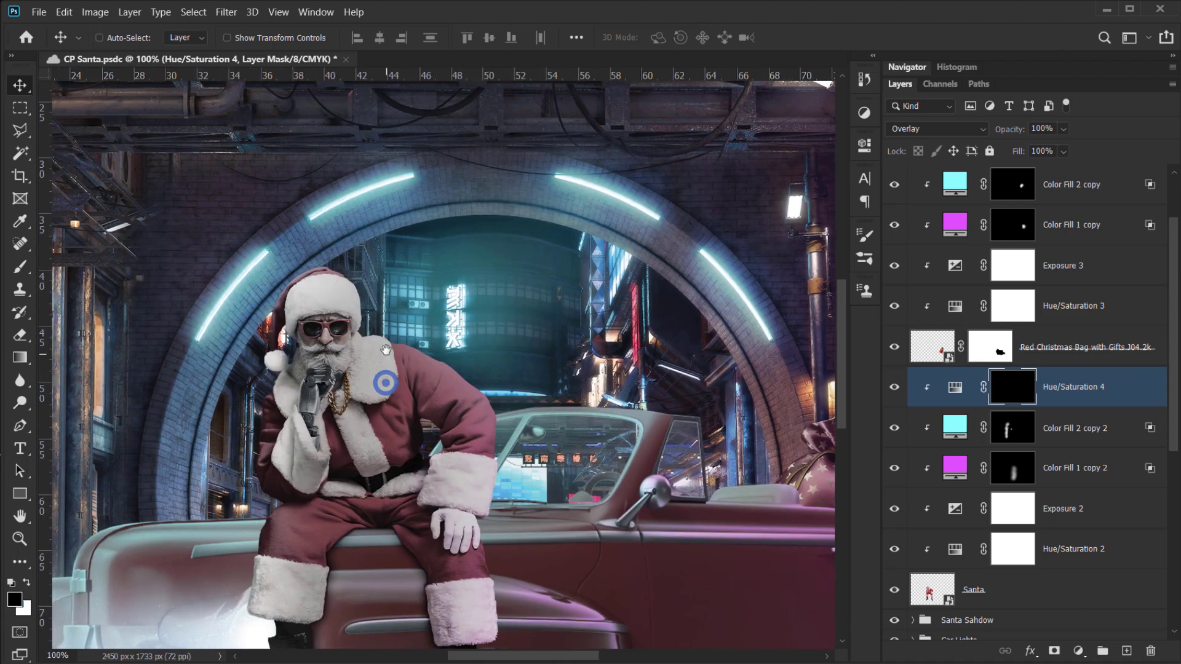
pyautogui.moveTo(385, 349)
pyautogui.mouseDown()
pyautogui.moveTo(355, 268)
pyautogui.moveTo(410, 299)
pyautogui.mouseUp()
pyautogui.press('b')
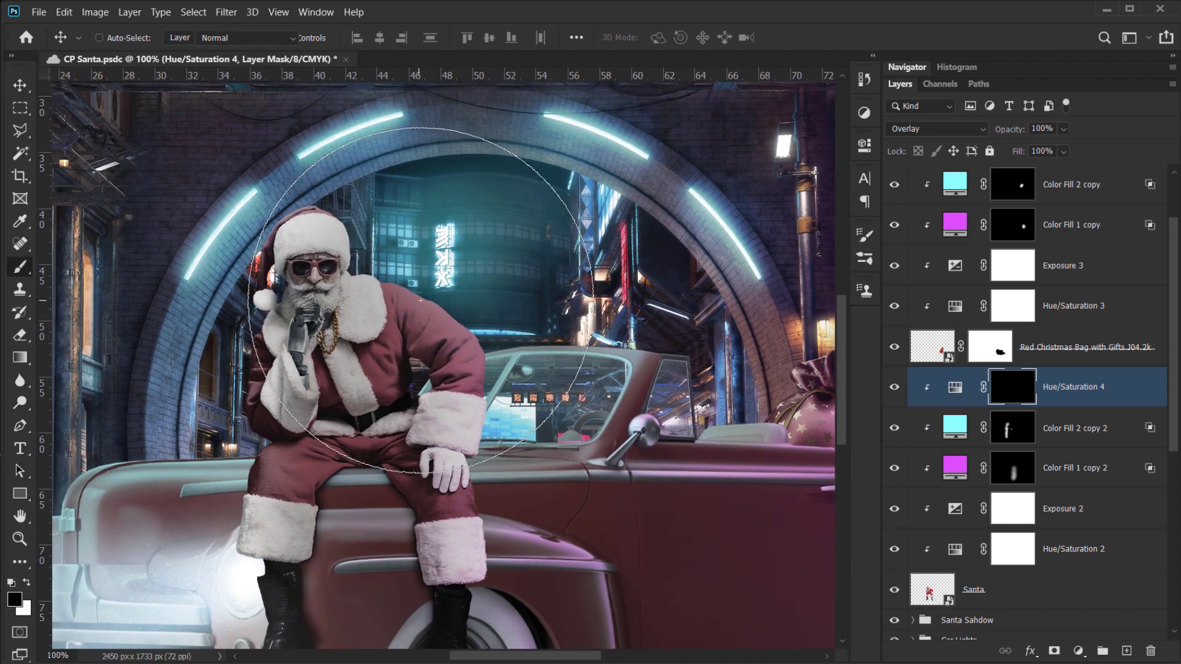
pyautogui.press('[')
pyautogui.press('[')
pyautogui.press('[')
pyautogui.press('[')
pyautogui.press('[')
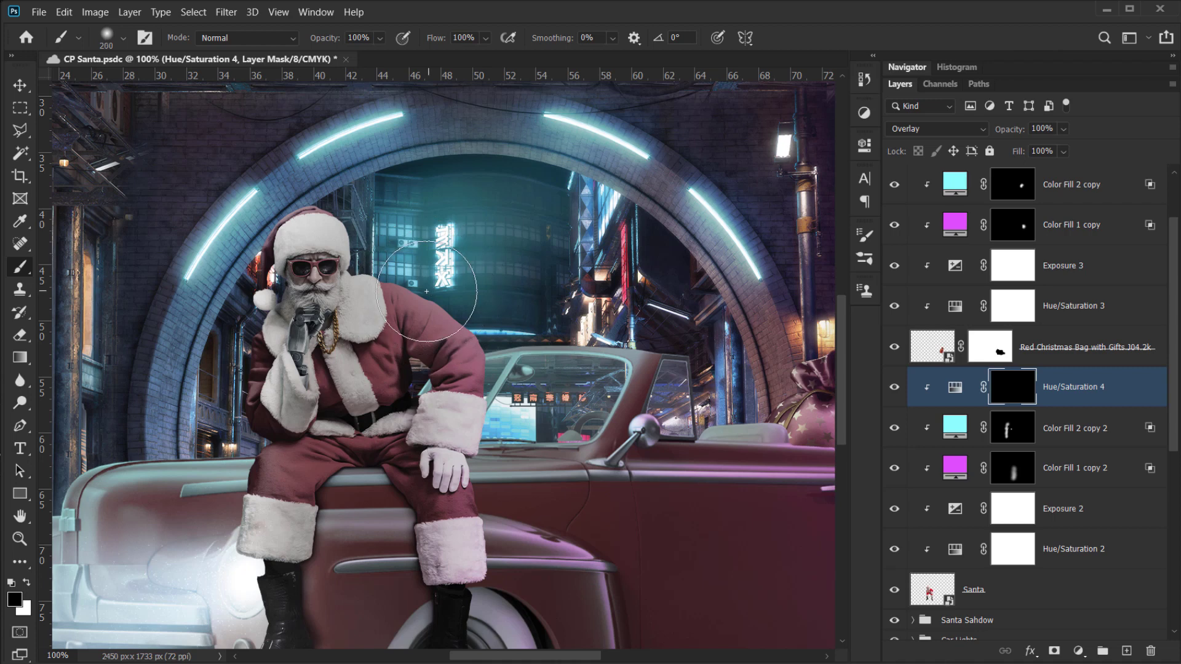
pyautogui.hscroll(-2, 401, 297)
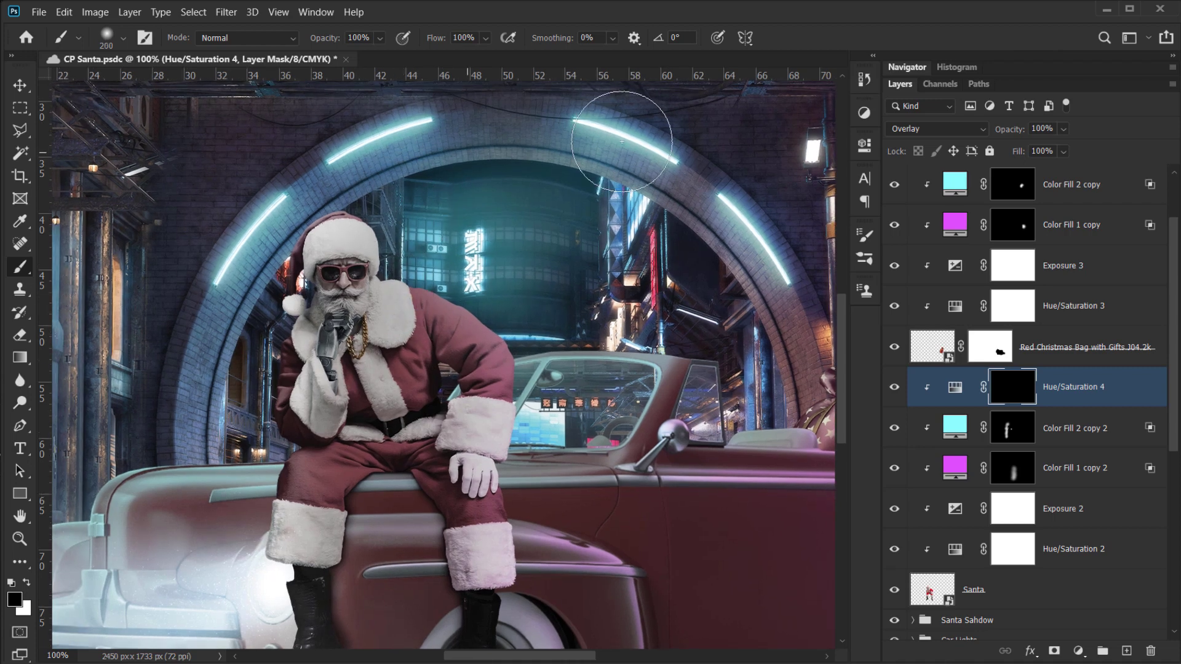
# - Set the brush opacity and flow to 50%
pyautogui.rightClick(465, 312)
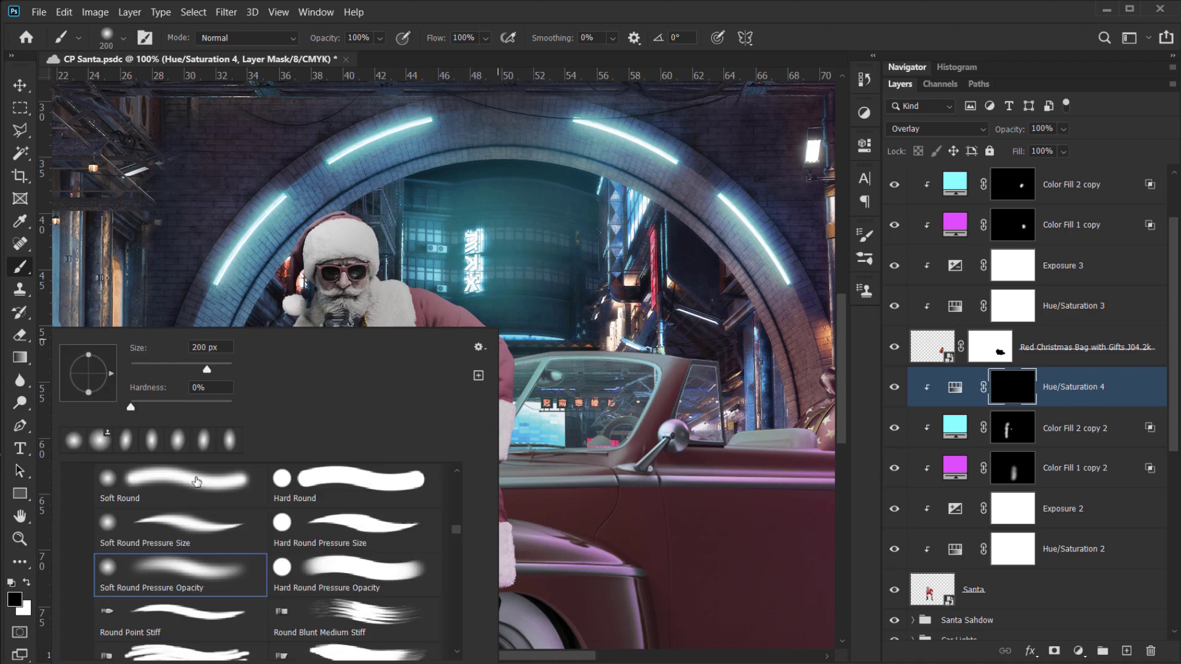
pyautogui.click(859, 35)
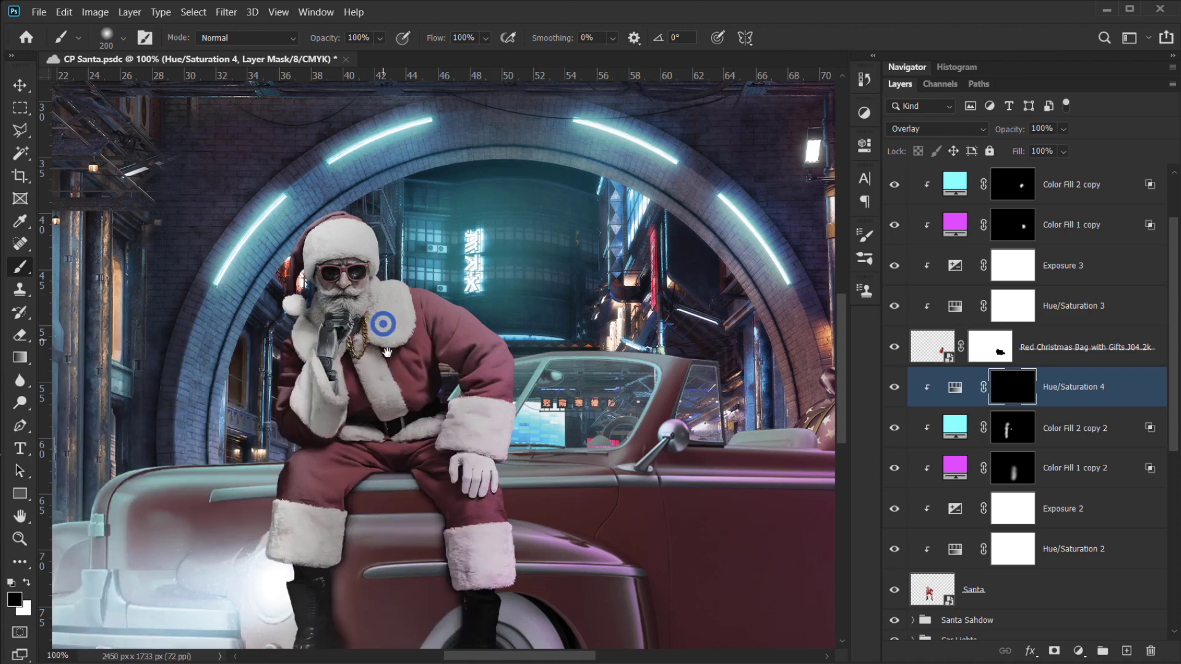
pyautogui.moveTo(387, 352); pyautogui.dragTo(393, 383)
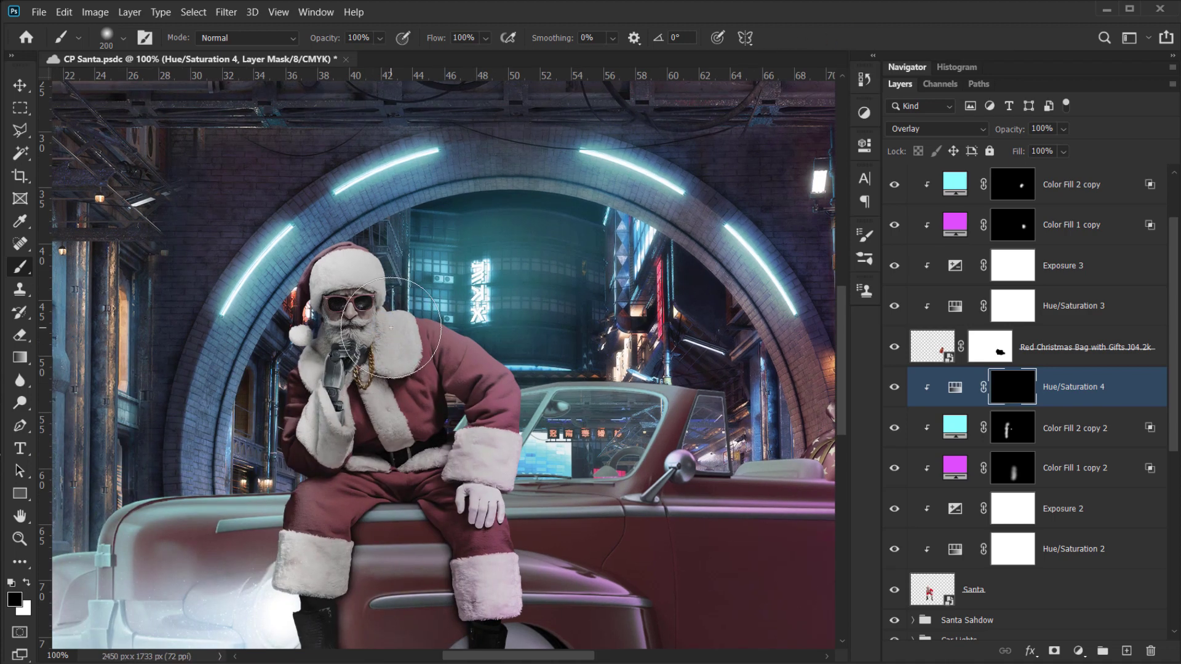
pyautogui.press('5')
pyautogui.moveTo(448, 61); pyautogui.dragTo(482, 38)
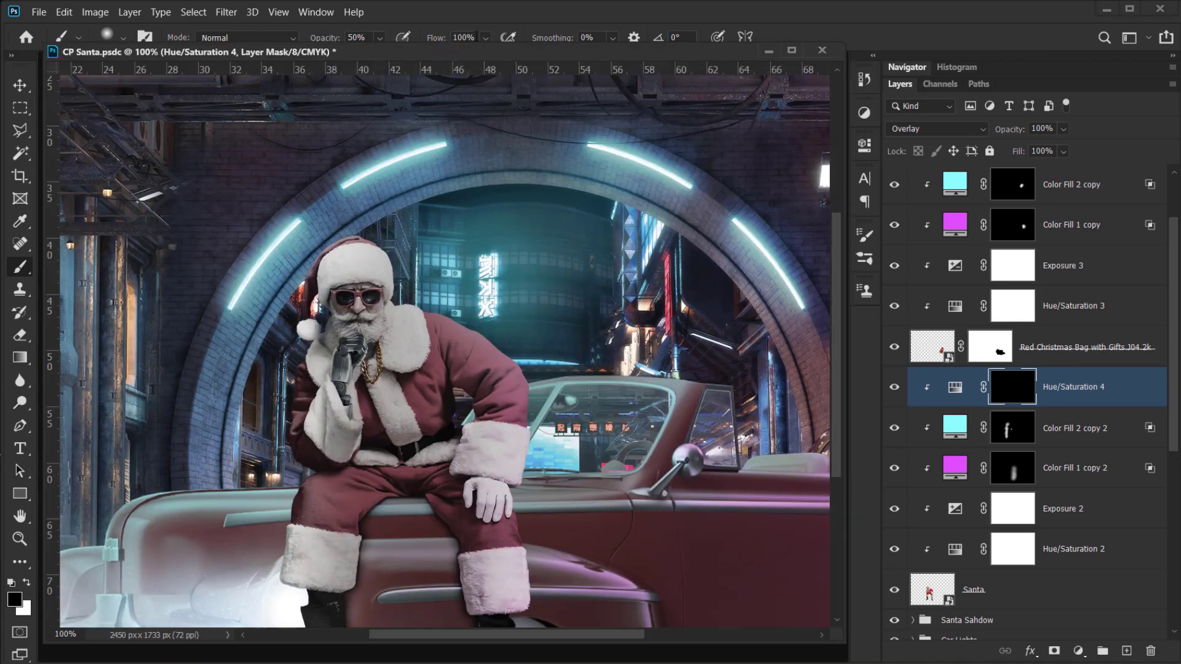
pyautogui.write('50')
pyautogui.moveTo(257, 45); pyautogui.dragTo(260, 67)
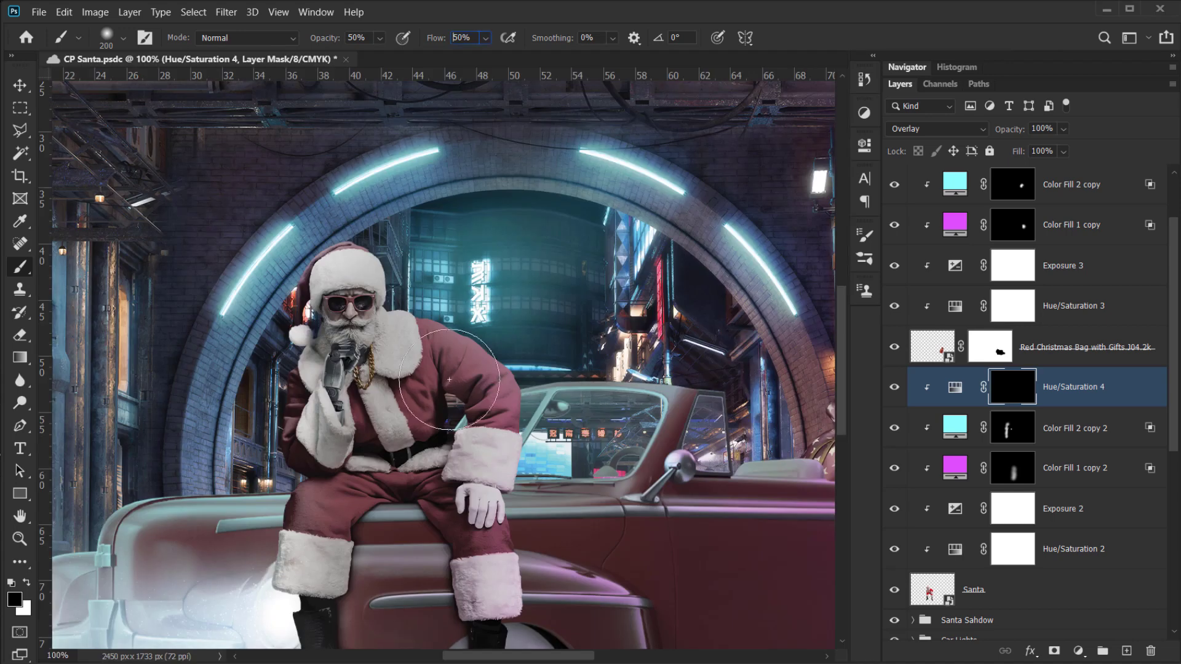
# - Paint white on the Hue/Saturation 4 mask to reveal the blue tint around Santa's hat, shoulder and arm
pyautogui.moveTo(437, 382); pyautogui.dragTo(401, 353)
pyautogui.press('x')
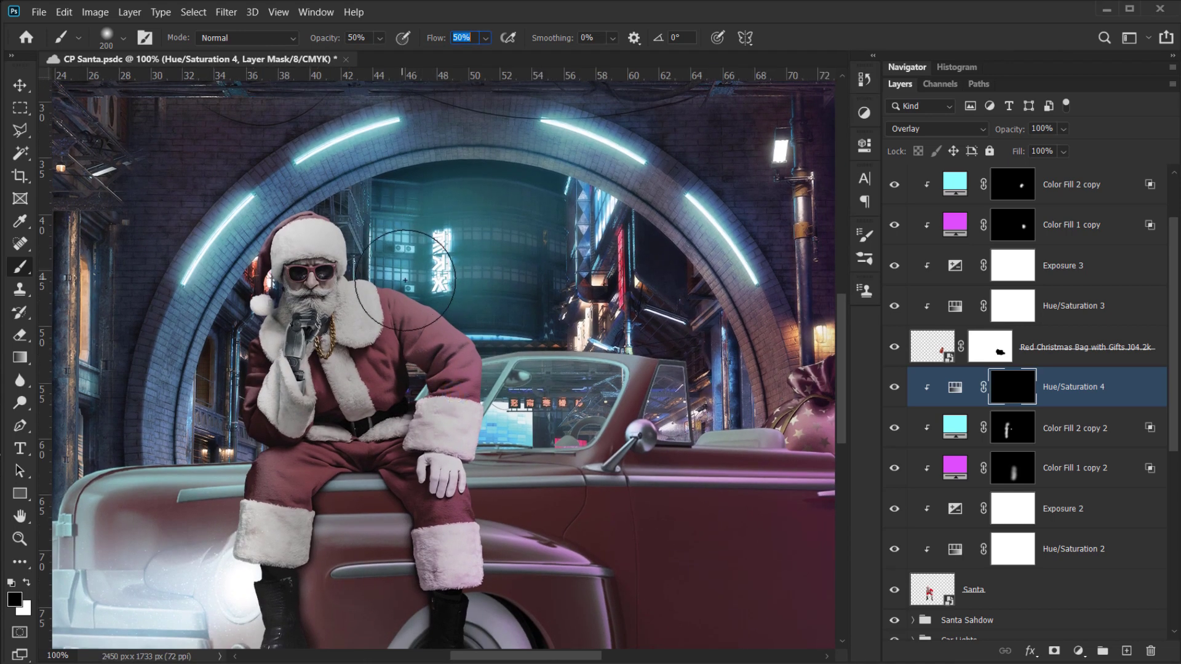
pyautogui.moveTo(388, 275); pyautogui.dragTo(414, 281)
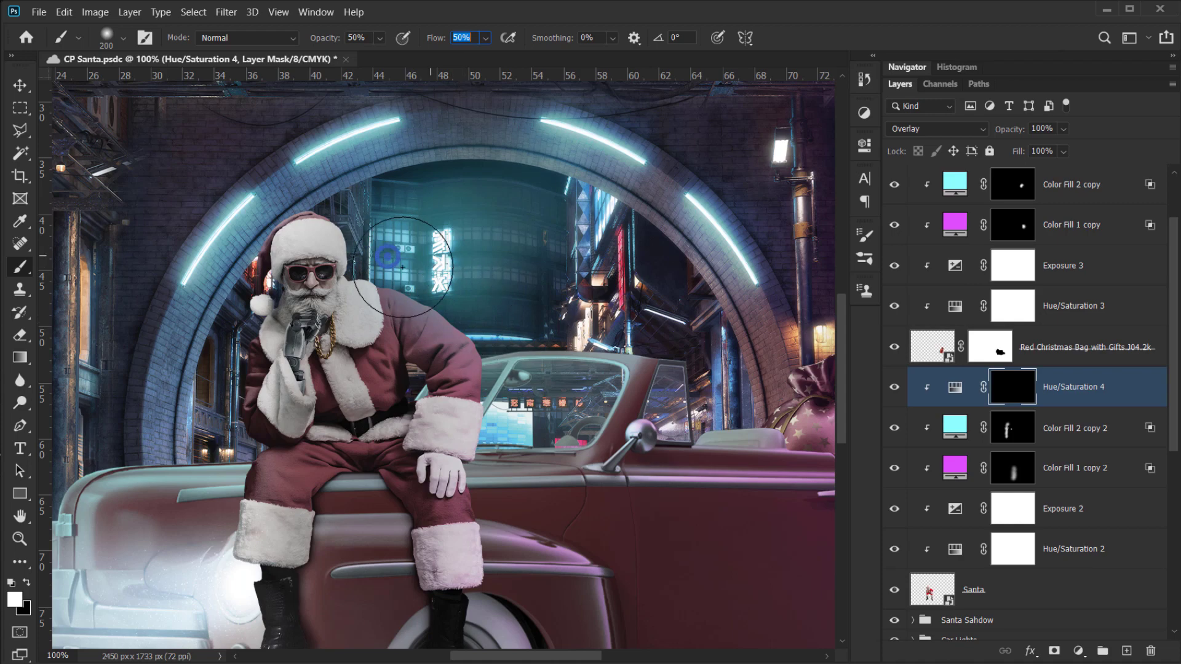
pyautogui.moveTo(358, 263)
pyautogui.mouseDown()
pyautogui.moveTo(383, 334)
pyautogui.moveTo(394, 327)
pyautogui.mouseUp()
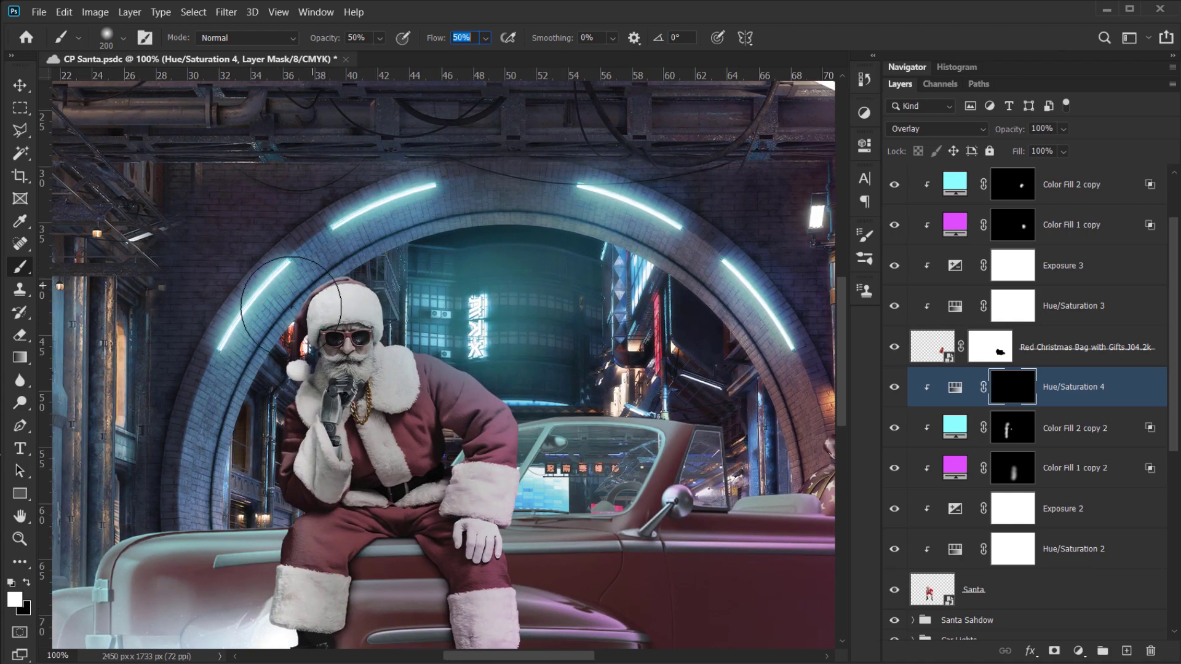
pyautogui.moveTo(358, 281); pyautogui.dragTo(453, 210)
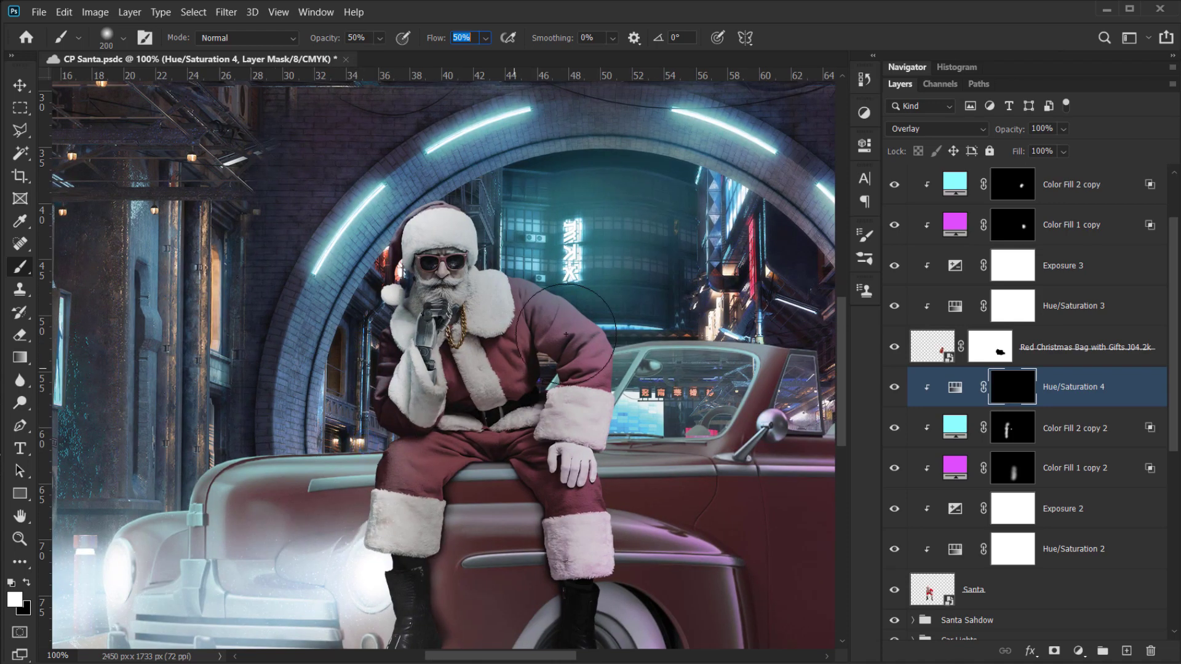
pyautogui.moveTo(554, 264); pyautogui.dragTo(549, 277)
pyautogui.moveTo(558, 324)
pyautogui.mouseDown()
pyautogui.moveTo(462, 325)
pyautogui.moveTo(475, 313)
pyautogui.moveTo(498, 396)
pyautogui.moveTo(518, 360)
pyautogui.moveTo(472, 360)
pyautogui.mouseUp()
pyautogui.hotkey('ctrl', '0')
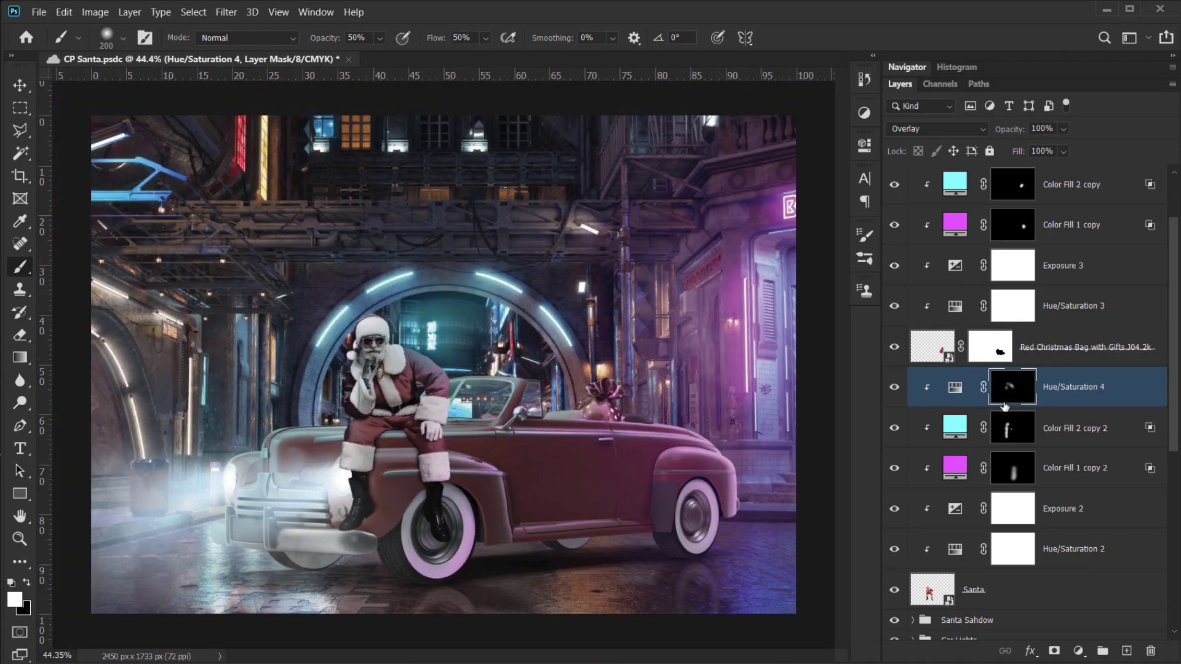
# - Replace the Hue/Saturation 4 layer with a light blue Solid Color fill at hue 193, saturation 48, brightness 94, clipped to Santa
pyautogui.click(899, 388)
pyautogui.moveTo(1038, 400); pyautogui.dragTo(1150, 651)
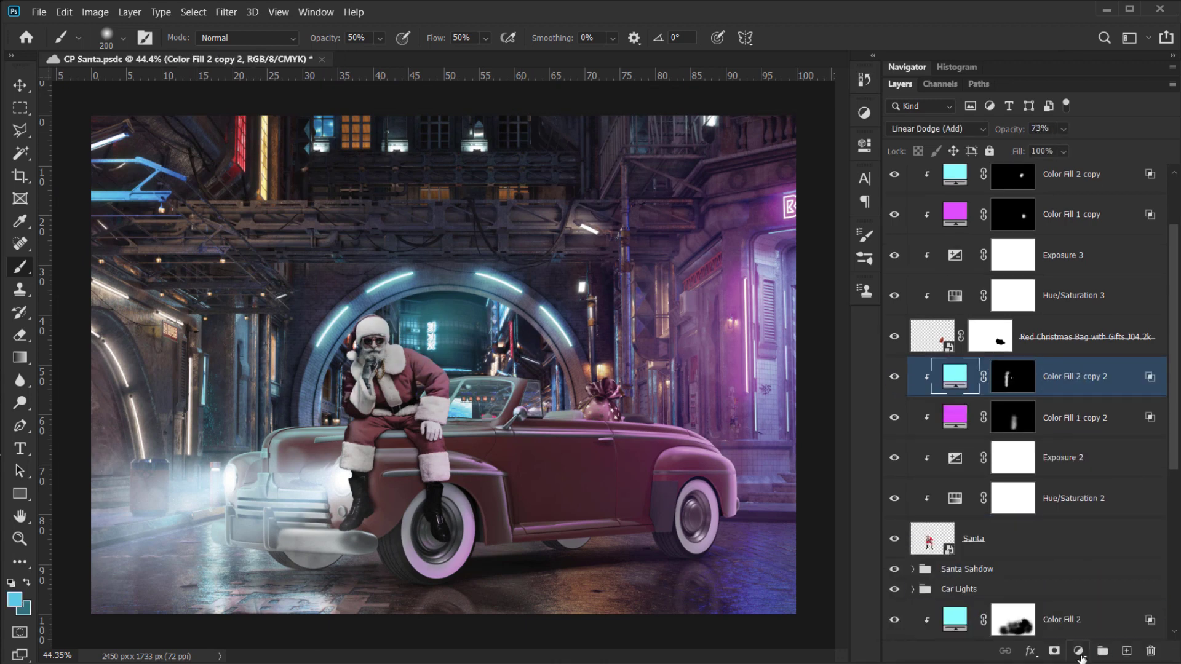
pyautogui.click(1078, 651)
pyautogui.click(984, 379)
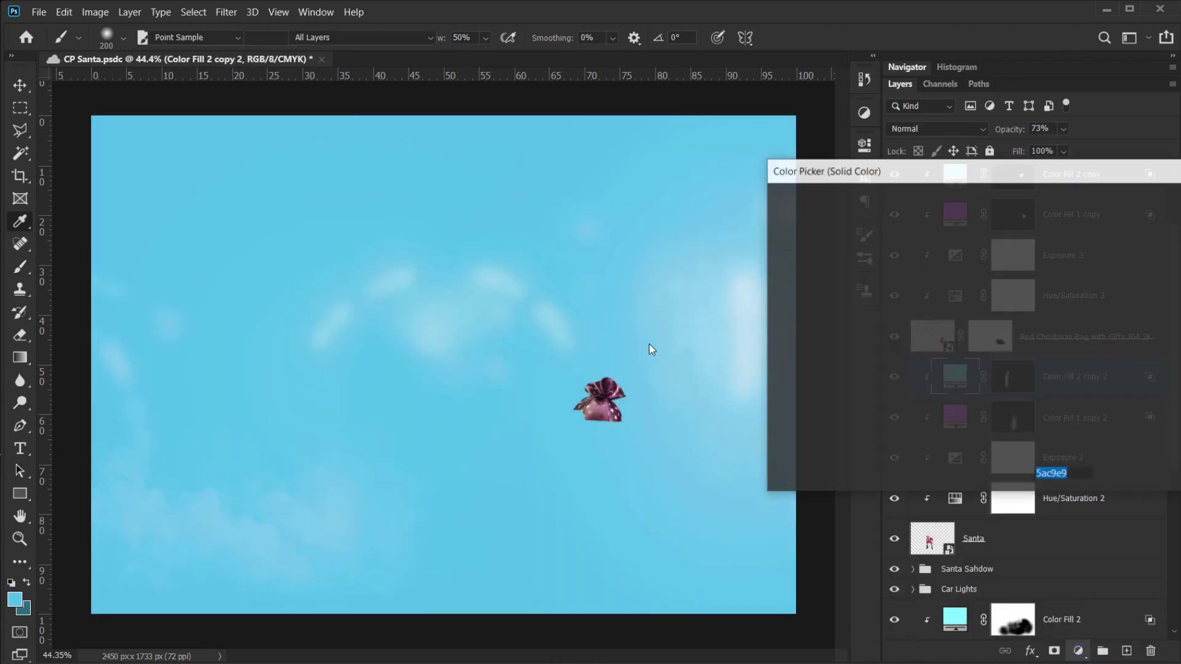
pyautogui.moveTo(869, 224); pyautogui.dragTo(874, 220)
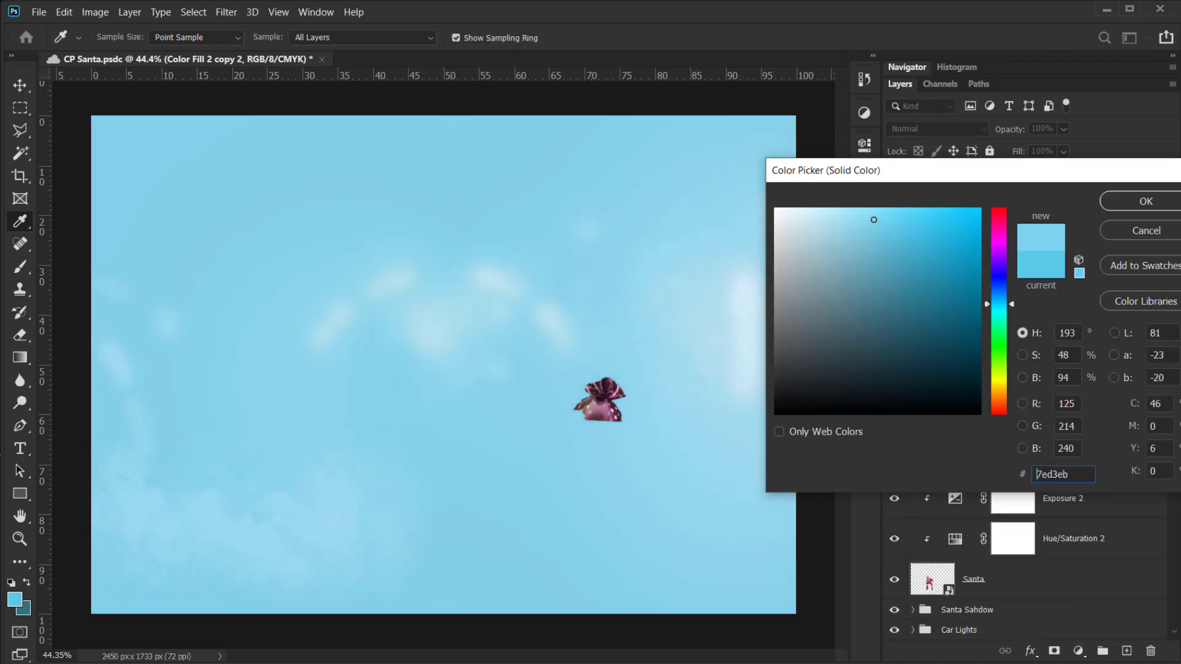
pyautogui.click(1153, 198)
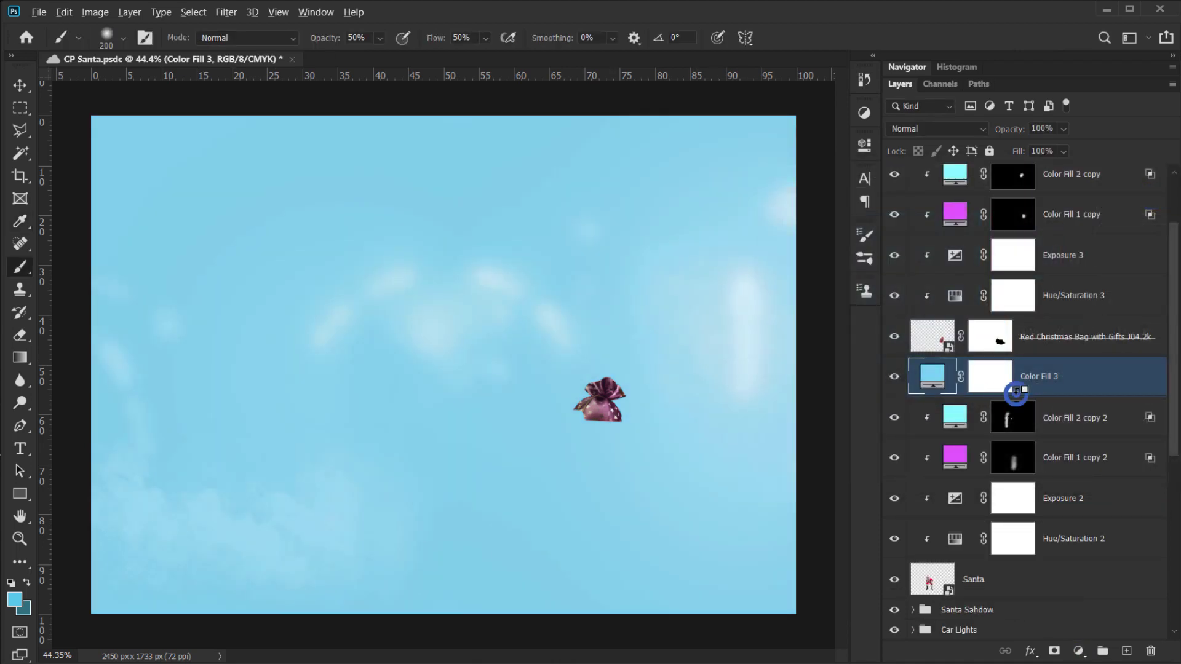
pyautogui.keyDown('alt'); pyautogui.click(1015, 394); pyautogui.keyUp('alt')
# - Split the black Underlying Layer slider in Color Fill 3's Blend If settings to 0 / 136
pyautogui.scroll(3, 447, 381)
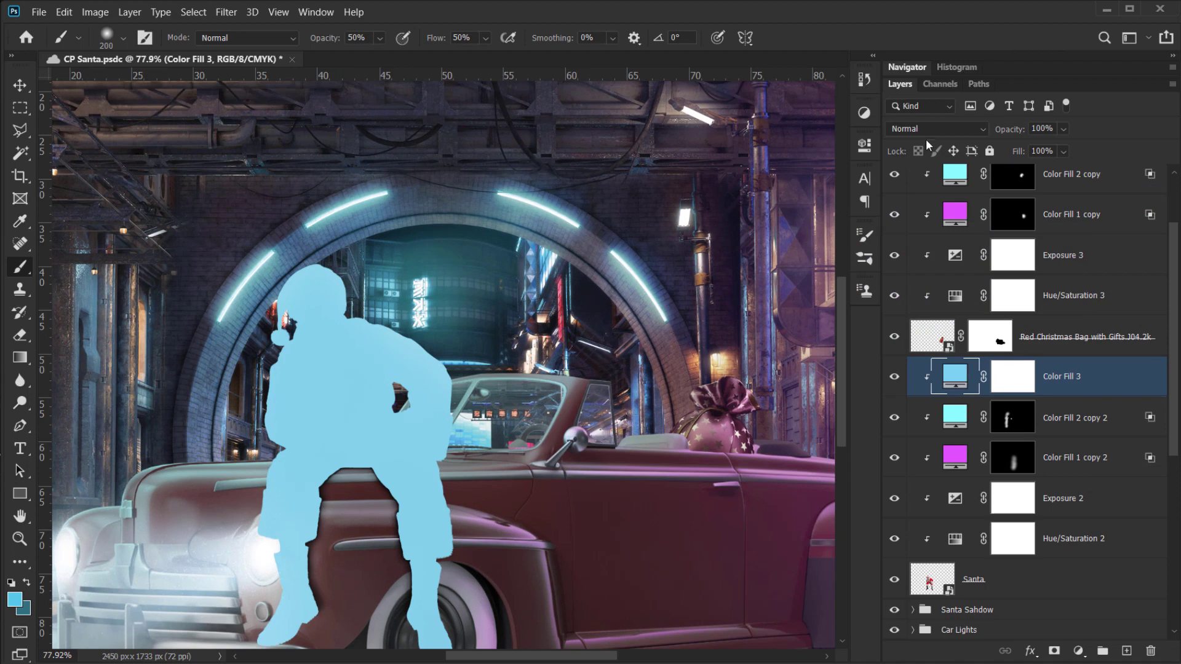
pyautogui.doubleClick(1140, 384)
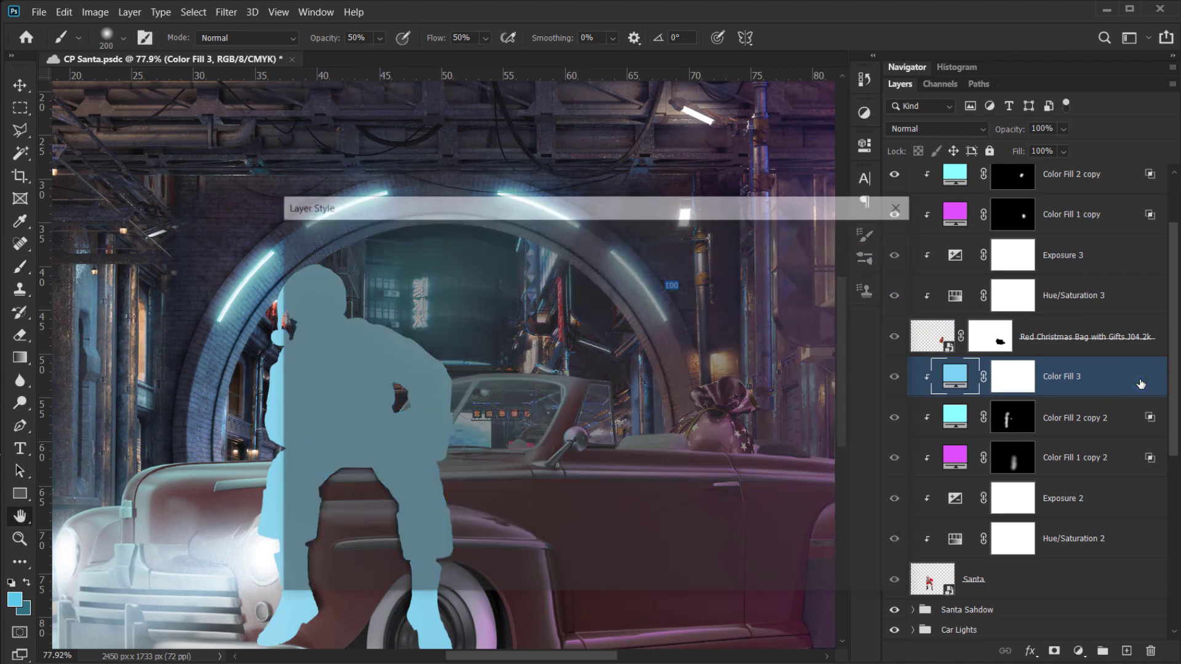
pyautogui.moveTo(703, 198); pyautogui.dragTo(969, 186)
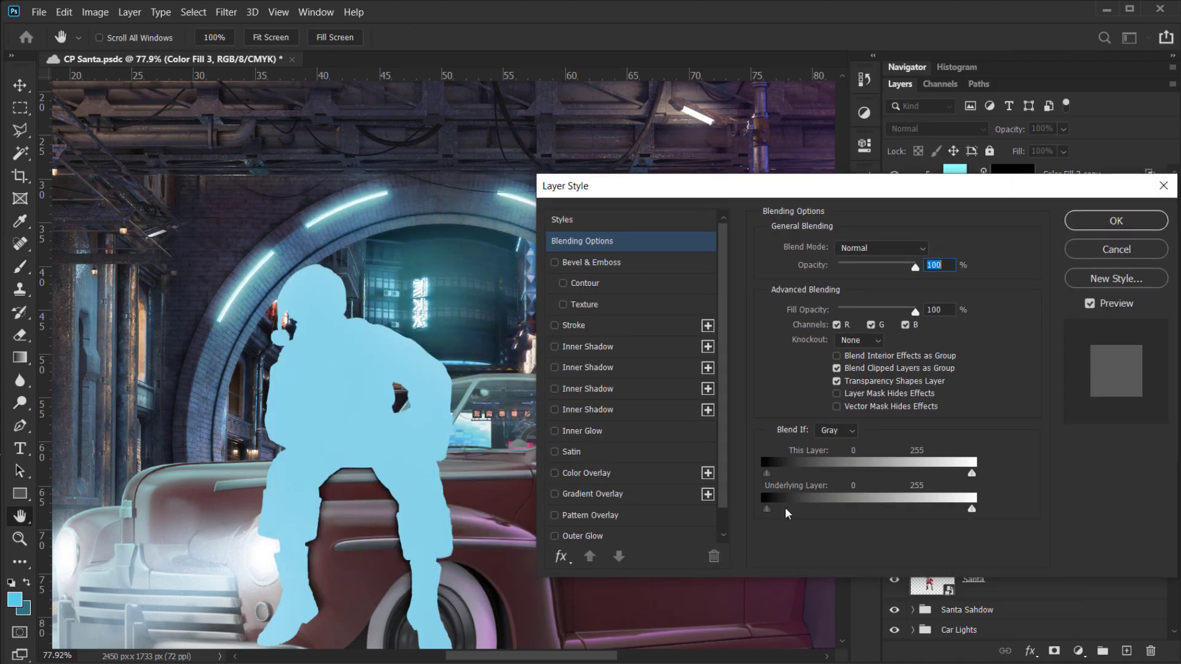
pyautogui.moveTo(769, 507); pyautogui.dragTo(863, 506)
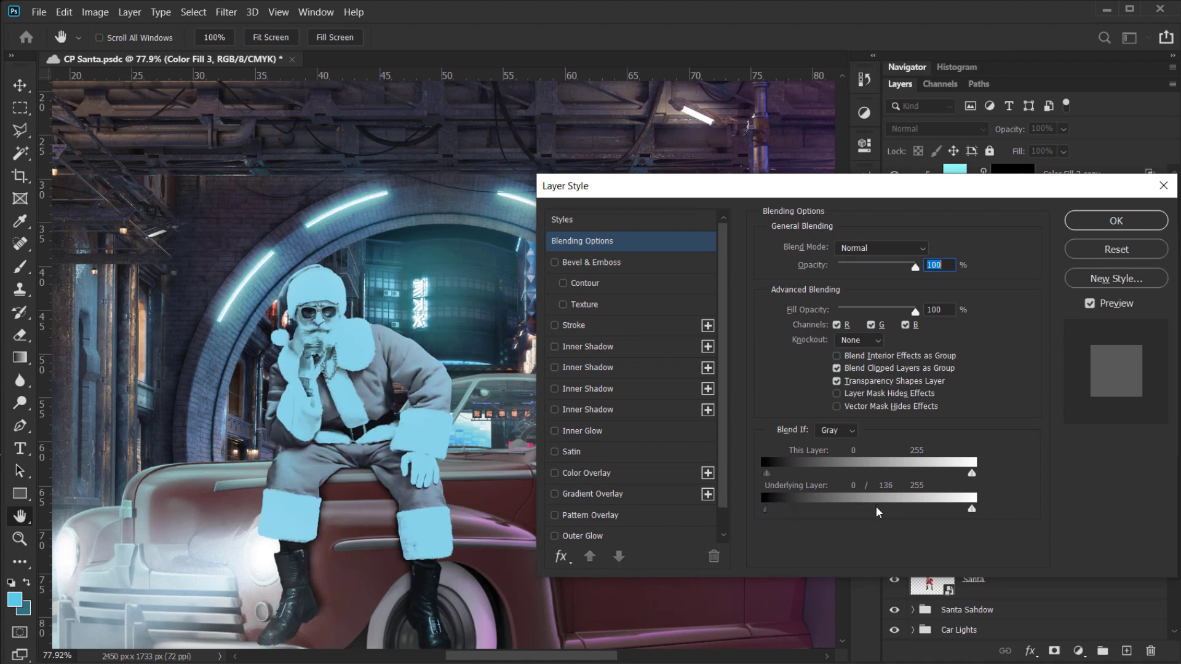
pyautogui.click(1116, 220)
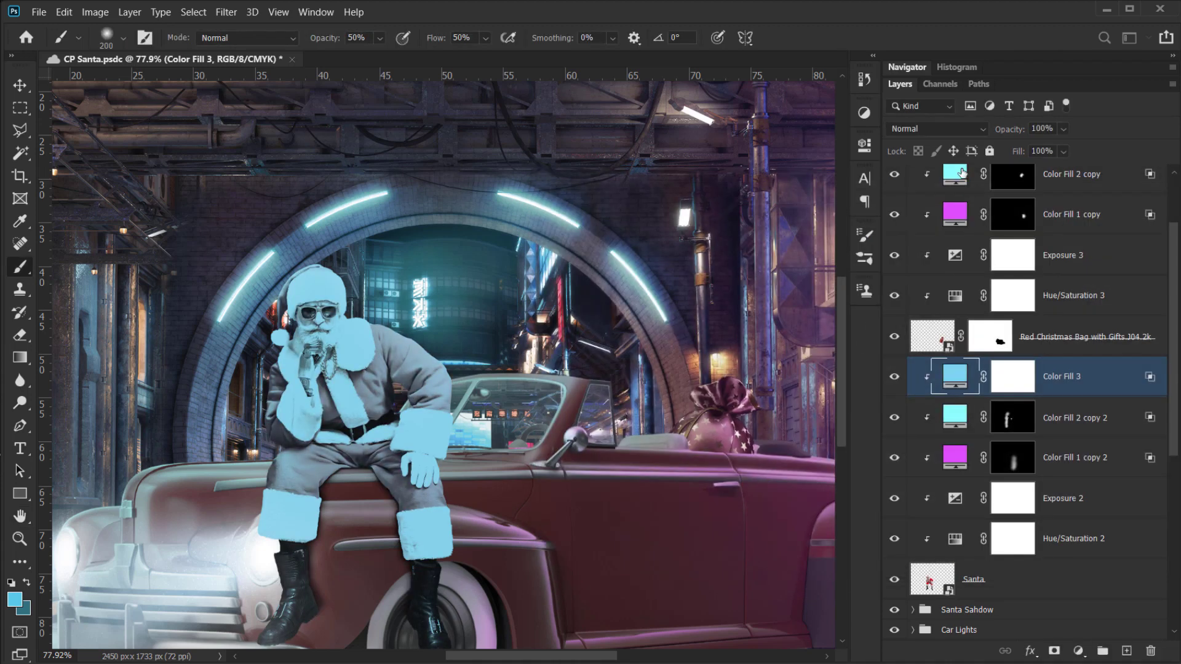
# - Set Color Fill 3's blend mode to Overlay and invert its layer mask to black
pyautogui.click(950, 126)
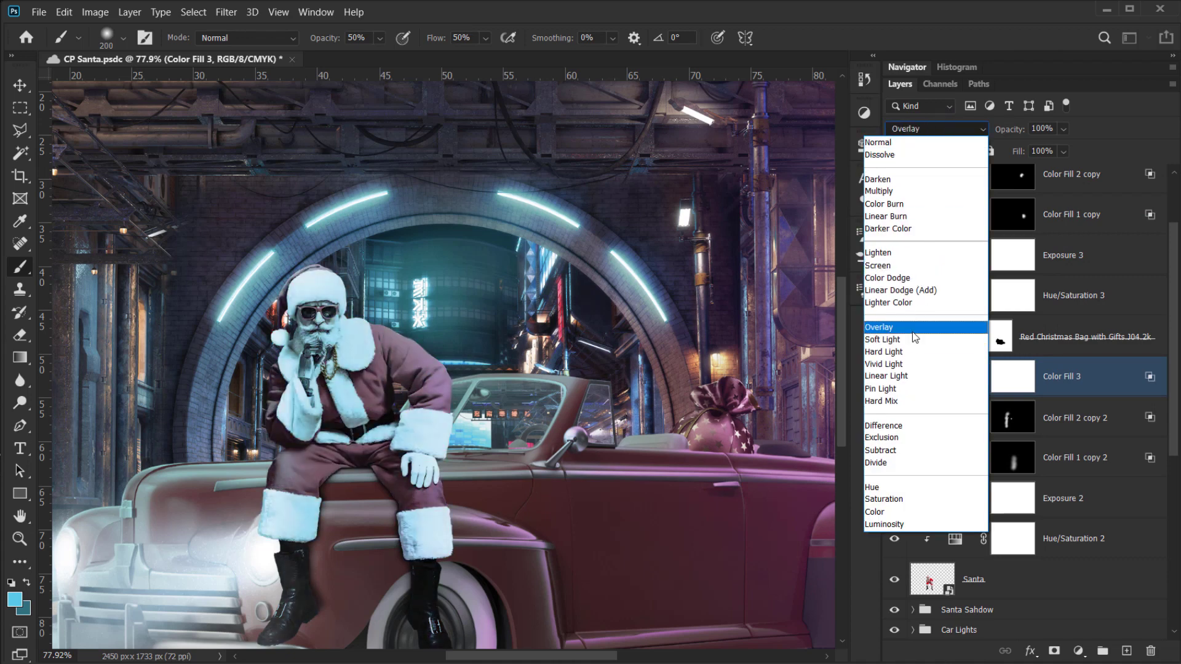
pyautogui.click(912, 332)
pyautogui.click(1020, 385)
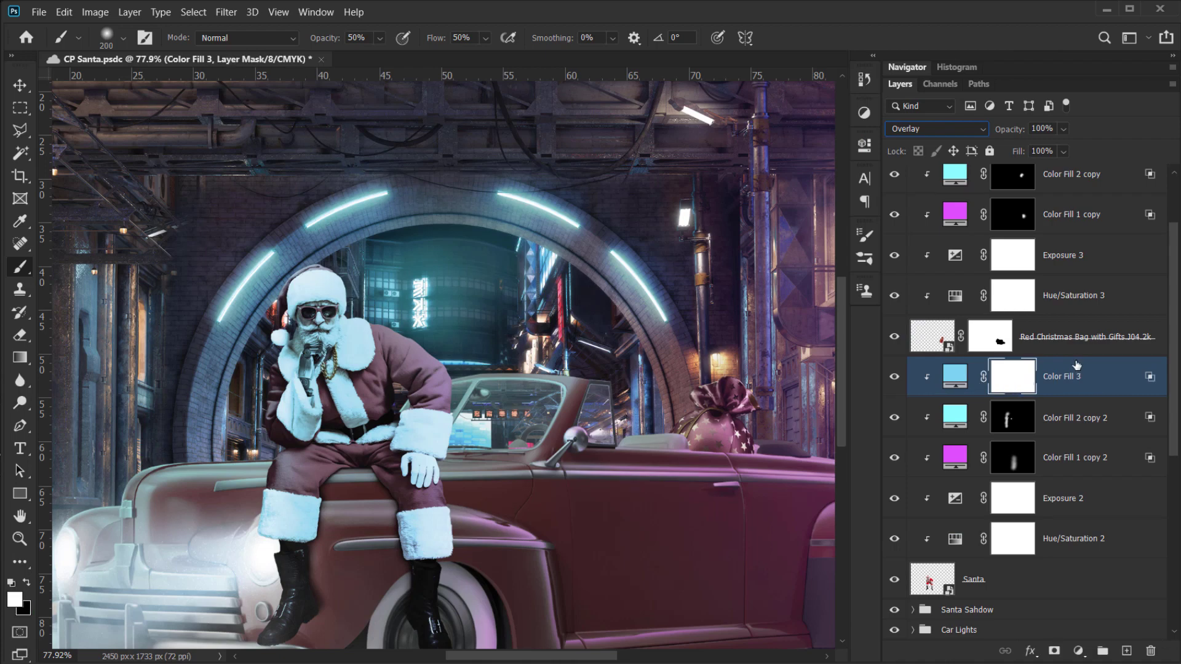
pyautogui.hotkey('ctrl', 'i')
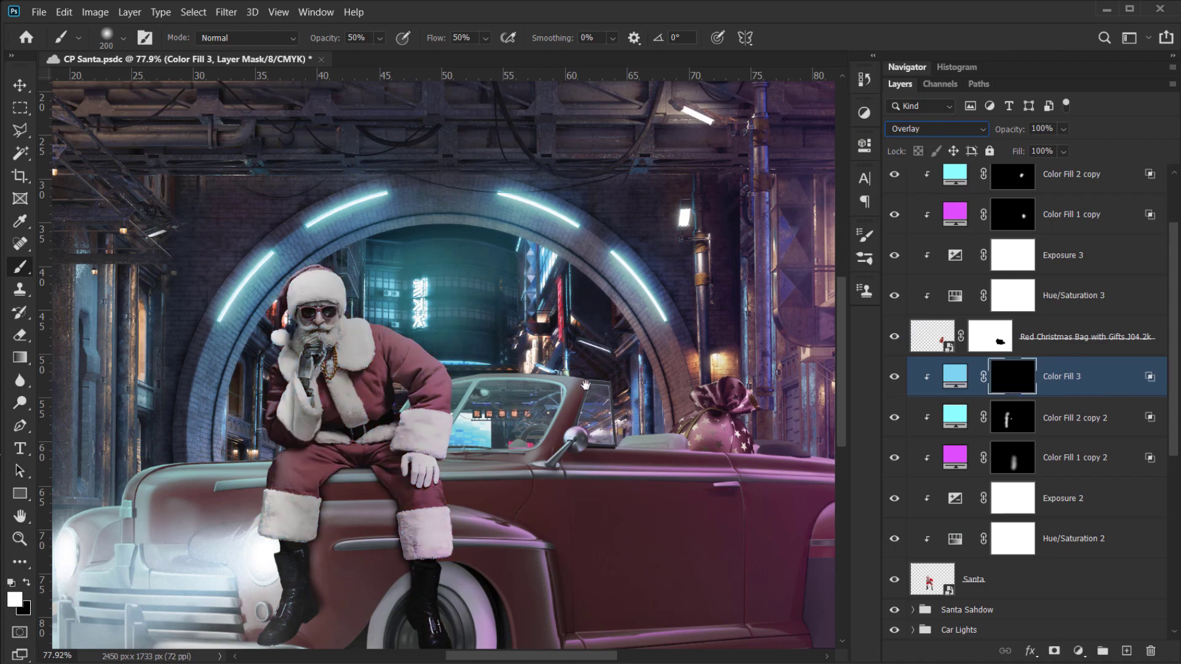
# - Reveal the blue tint on Santa's shoulder beside the glowing arch by dabbing white on the Color Fill 3 mask with a 280 px brush
pyautogui.moveTo(586, 385); pyautogui.dragTo(607, 389)
pyautogui.scroll(5, 378, 362)
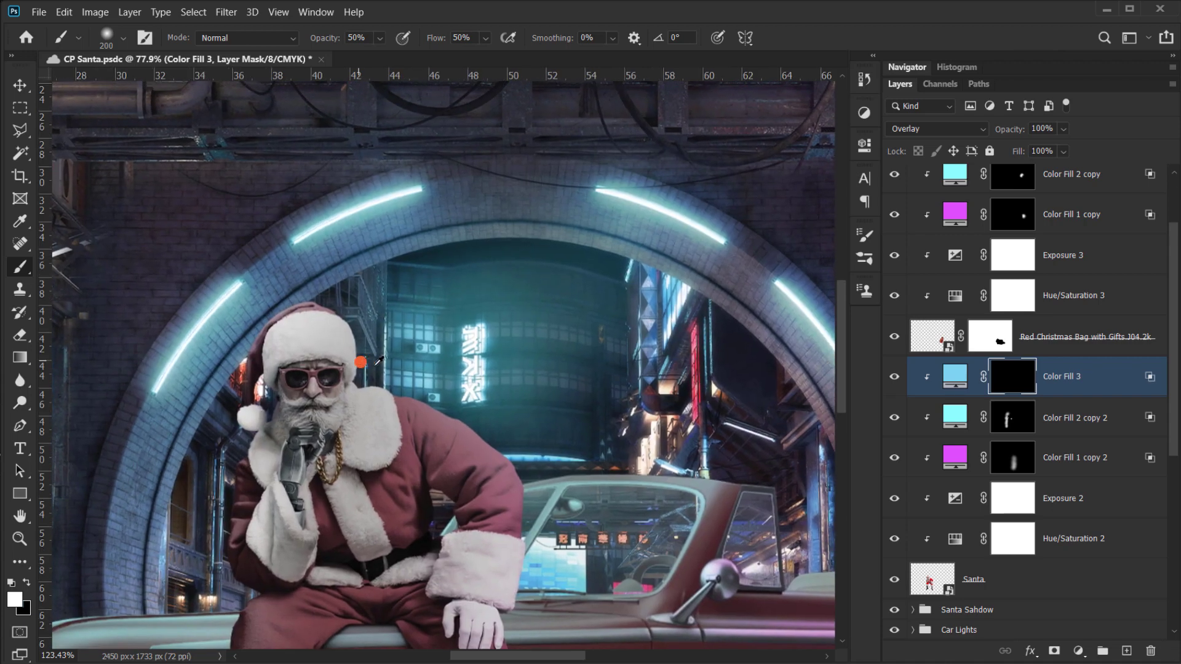
pyautogui.moveTo(360, 362); pyautogui.dragTo(399, 370)
pyautogui.moveTo(503, 395); pyautogui.dragTo(515, 365)
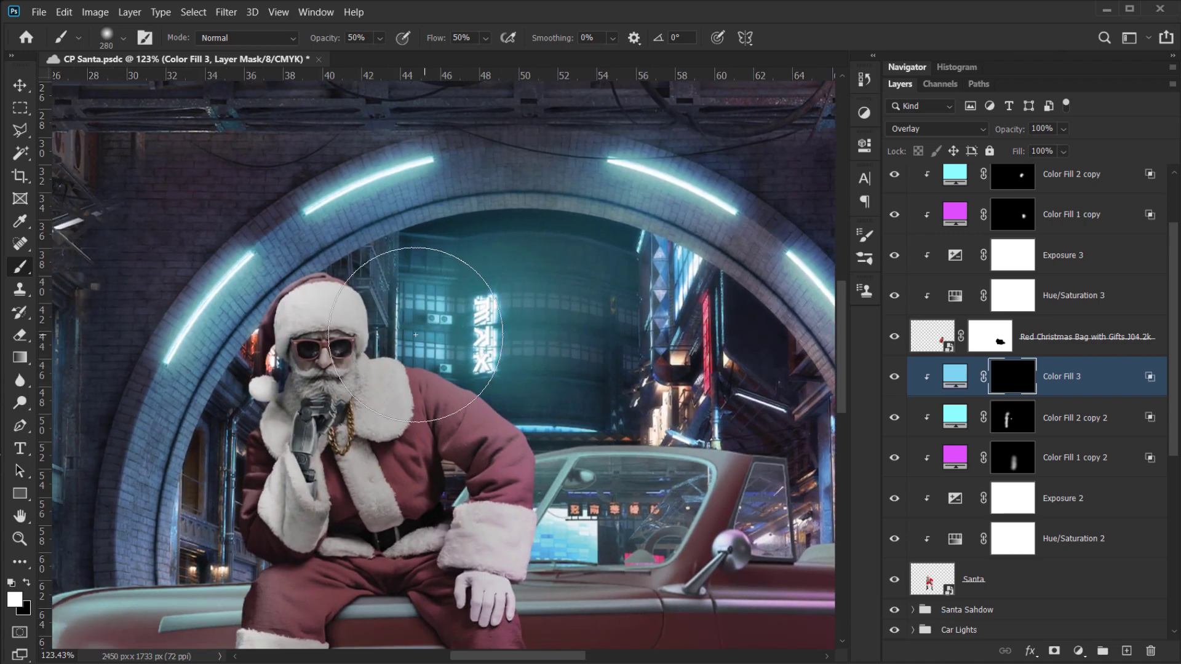
pyautogui.click(472, 355)
pyautogui.click(495, 373)
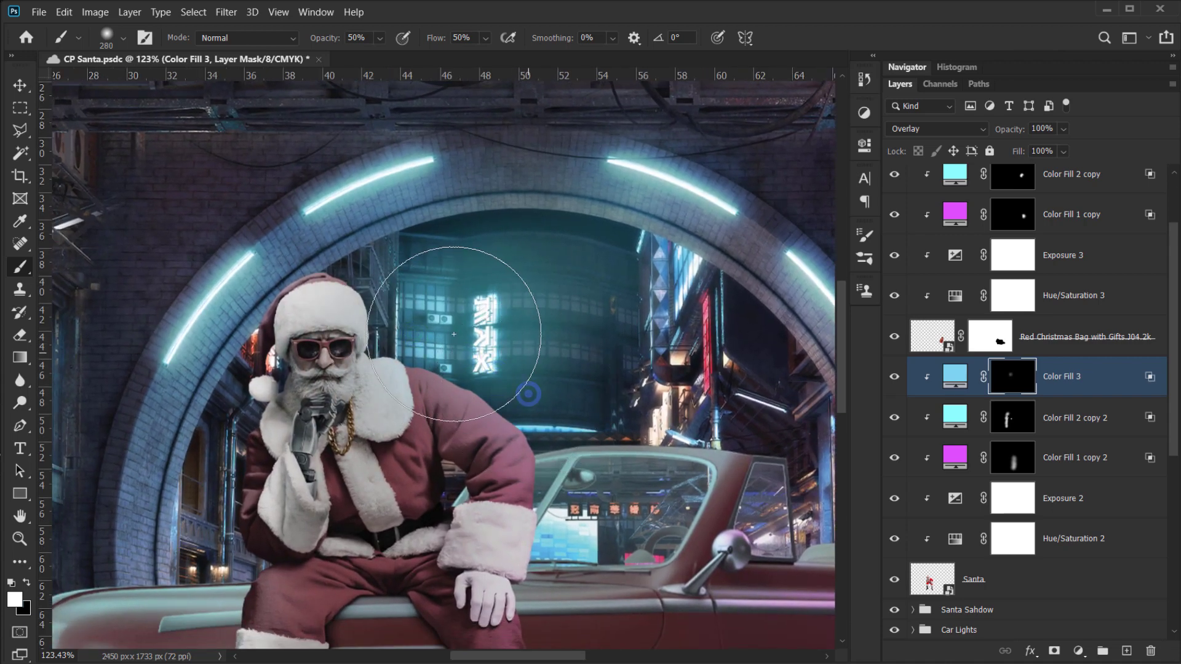
# - Reveal the blue tint along Santa's headlight-side sleeve, thigh and trouser cuff on the Color Fill 3 mask with a 206 px white brush
pyautogui.moveTo(421, 294); pyautogui.dragTo(381, 287)
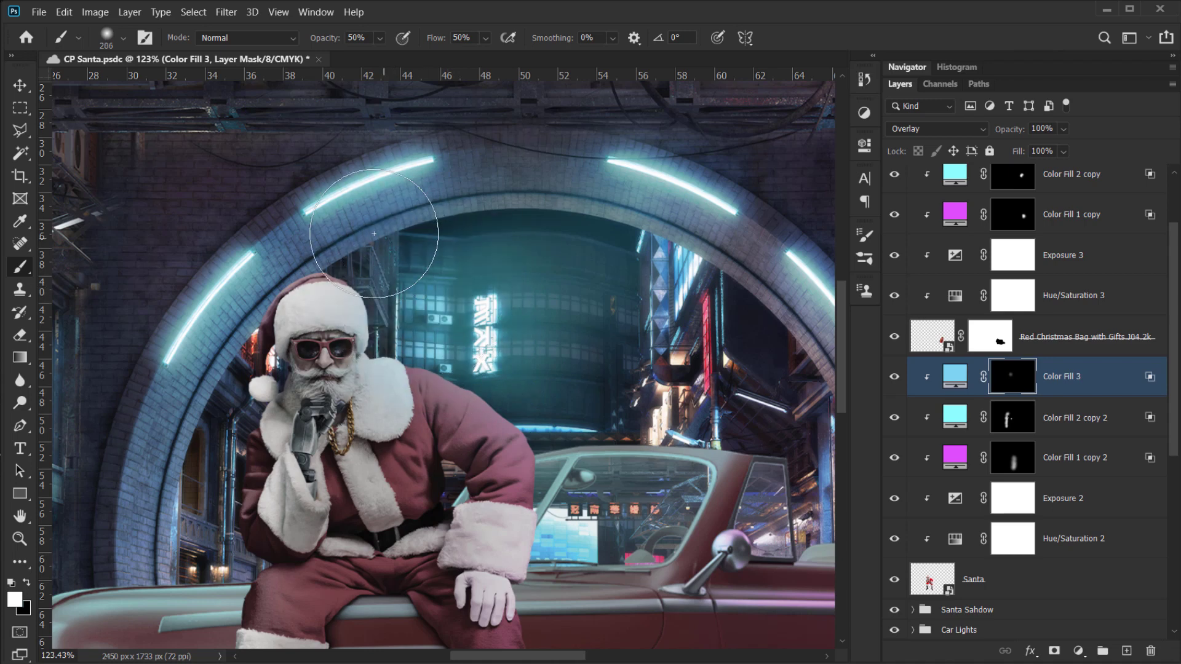
pyautogui.moveTo(228, 408); pyautogui.dragTo(352, 315)
pyautogui.click(341, 351)
pyautogui.click(352, 466)
pyautogui.click(356, 514)
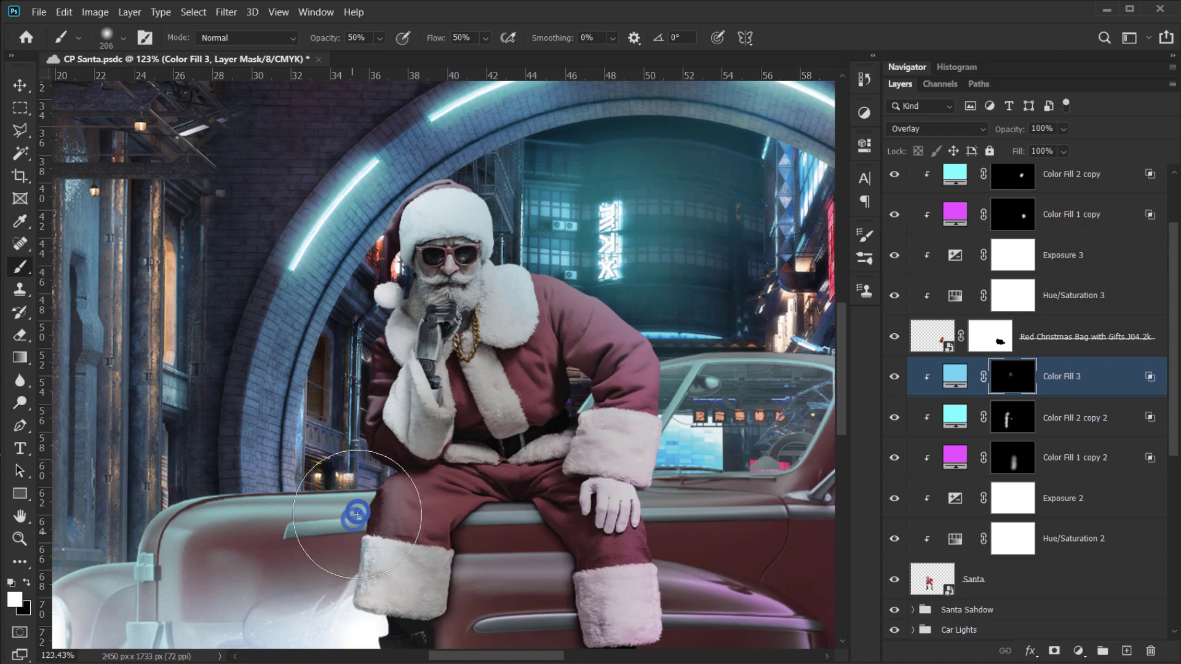
pyautogui.moveTo(359, 513); pyautogui.dragTo(414, 395)
pyautogui.click(395, 486)
pyautogui.click(411, 488)
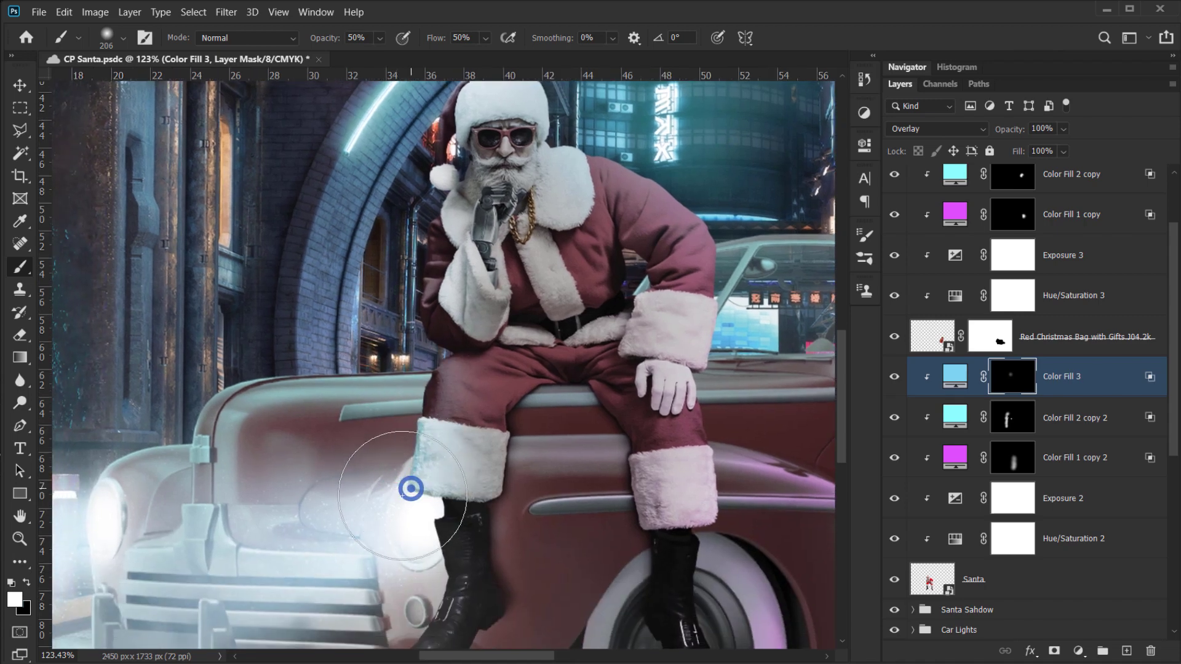
pyautogui.click(406, 527)
# - Reveal the blue tint on Santa's headlight-side boot by dabbing white on the Color Fill 3 mask with a 168 px brush
pyautogui.moveTo(416, 502)
pyautogui.mouseDown()
pyautogui.moveTo(470, 426)
pyautogui.moveTo(446, 453)
pyautogui.mouseUp()
pyautogui.click(463, 466)
pyautogui.click(466, 496)
pyautogui.click(469, 502)
pyautogui.click(459, 530)
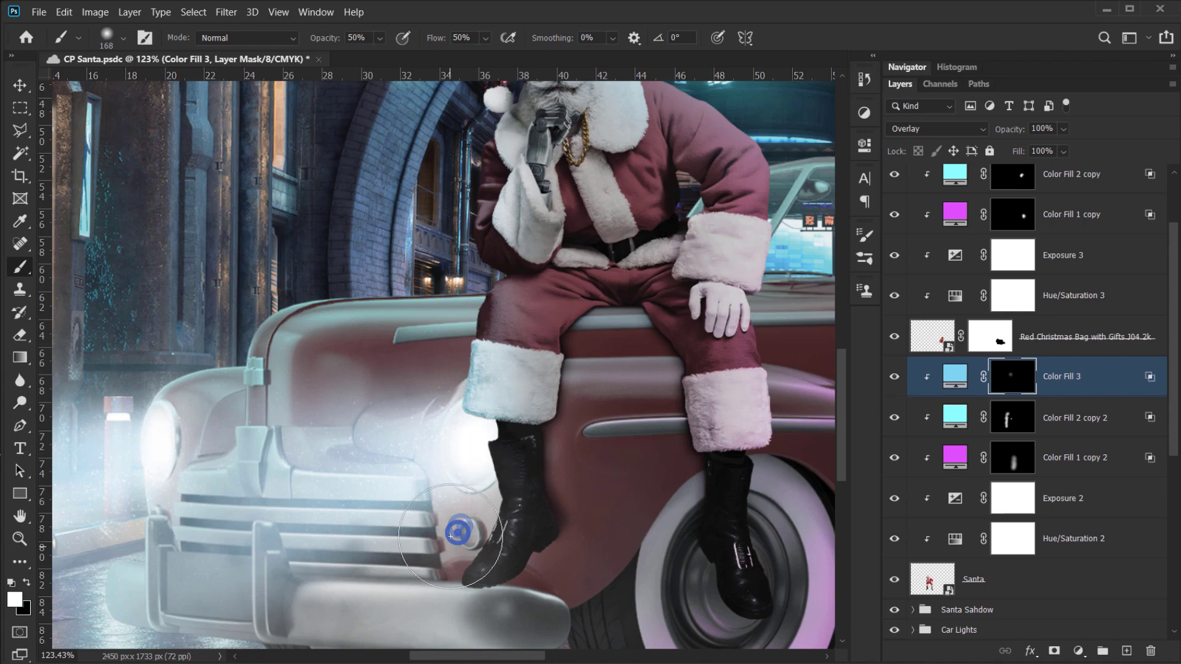
pyautogui.click(456, 559)
pyautogui.click(466, 556)
pyautogui.click(475, 535)
pyautogui.click(480, 509)
# - Strengthen the blue tint along the headlight-side trouser cuff and boot edge with white dabs on the Color Fill 3 mask
pyautogui.click(483, 479)
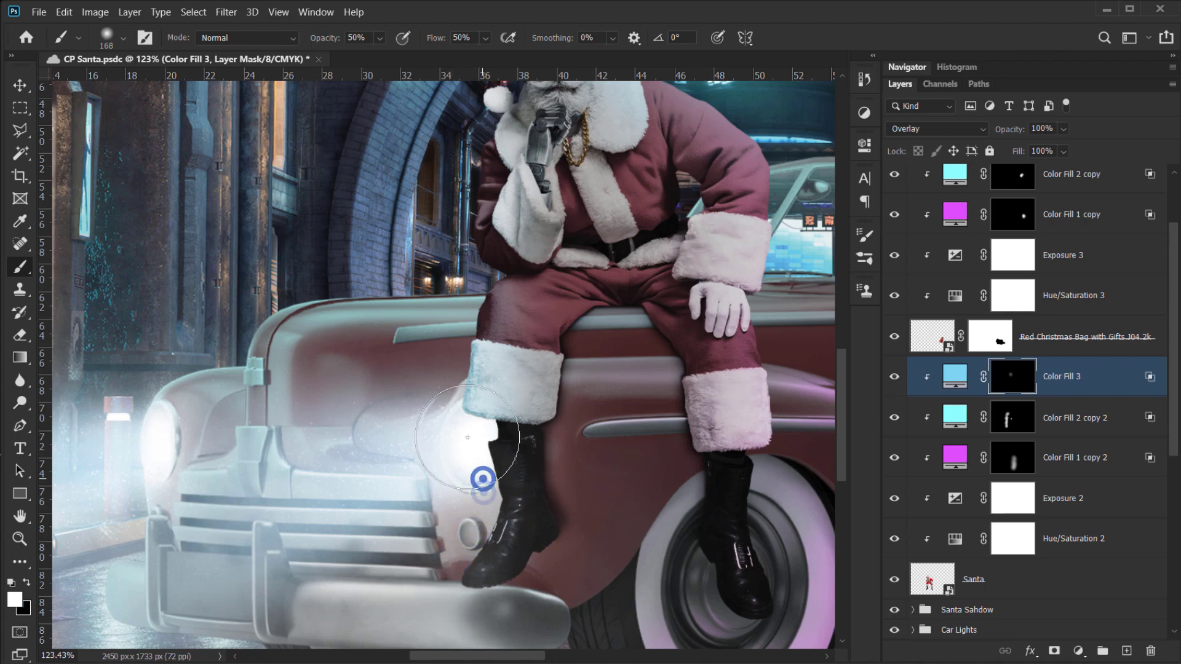
pyautogui.click(477, 416)
pyautogui.click(480, 372)
pyautogui.click(477, 318)
pyautogui.click(471, 423)
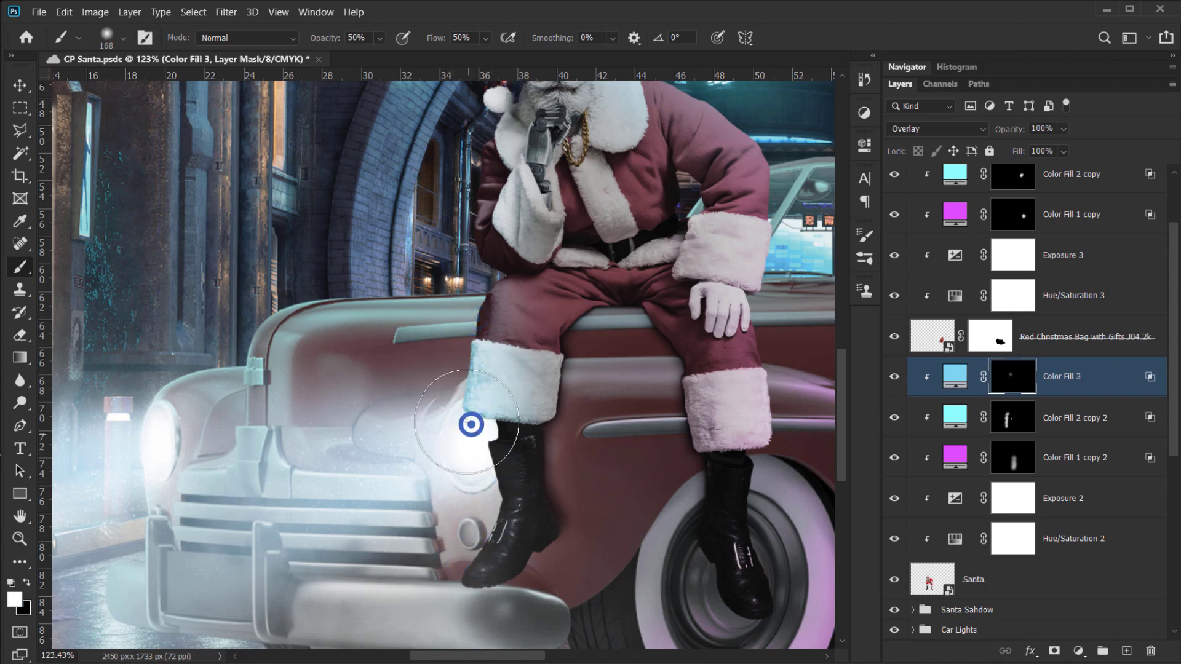
pyautogui.click(471, 415)
pyautogui.click(464, 426)
pyautogui.moveTo(453, 456)
pyautogui.mouseDown()
pyautogui.moveTo(390, 454)
pyautogui.moveTo(471, 474)
pyautogui.moveTo(467, 489)
pyautogui.mouseUp()
# - Reveal the blue tint on Santa's boot in front of the wheel with a 133 px white brush on the Color Fill 3 mask
pyautogui.keyDown('alt'); pyautogui.rightClick(650, 461); pyautogui.keyUp('alt')
pyautogui.moveTo(666, 534)
pyautogui.mouseDown()
pyautogui.moveTo(645, 393)
pyautogui.moveTo(612, 315)
pyautogui.mouseUp()
pyautogui.click(599, 437)
pyautogui.click(601, 427)
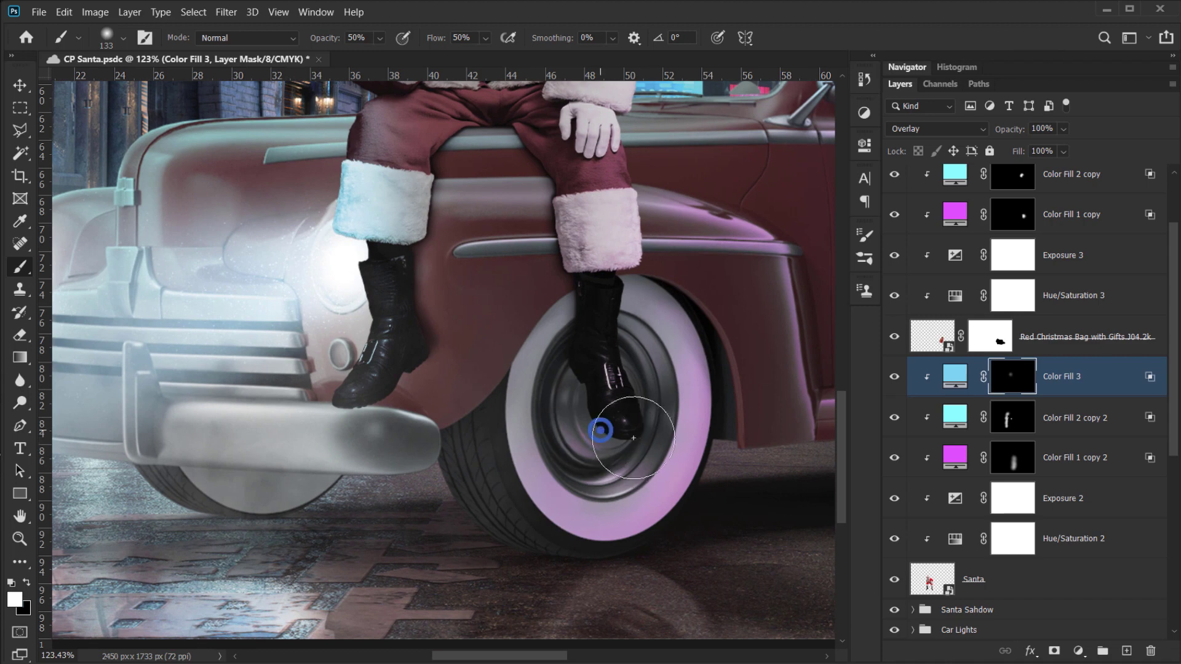
pyautogui.click(596, 440)
pyautogui.click(614, 428)
pyautogui.moveTo(596, 488); pyautogui.dragTo(551, 568)
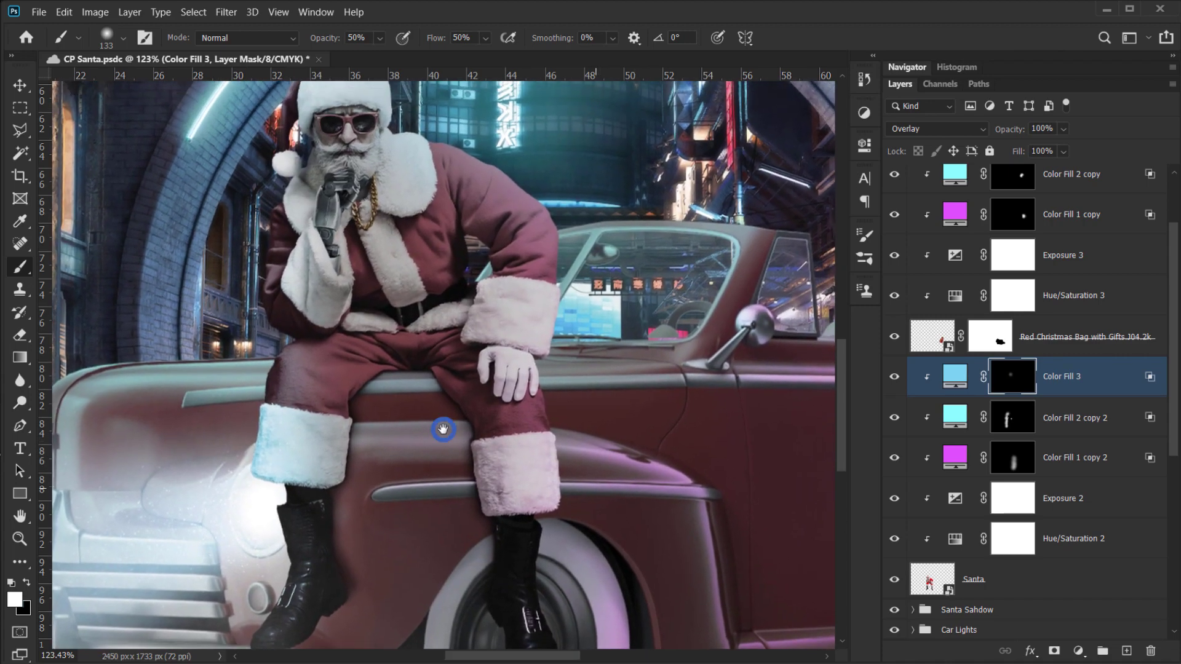
# - Compare Santa with and without Color Fill 3, both in the whole image and close up on the thigh and cuff
pyautogui.moveTo(443, 430); pyautogui.dragTo(485, 476)
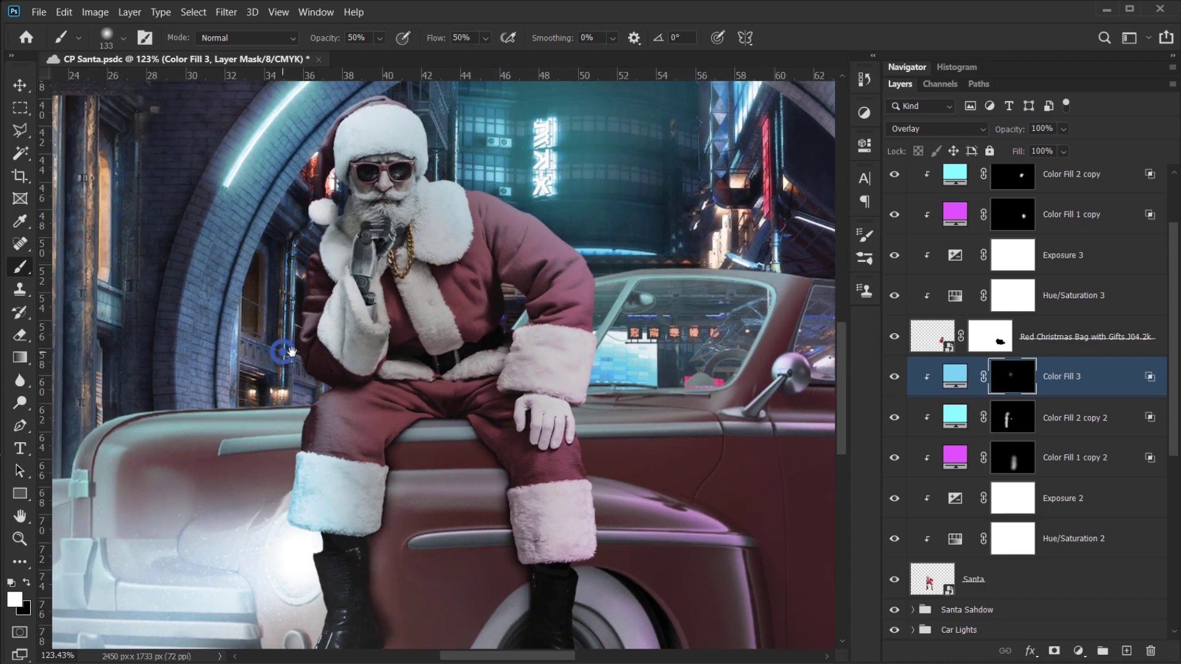
pyautogui.moveTo(283, 356); pyautogui.dragTo(295, 359)
pyautogui.hotkey('ctrl', '0')
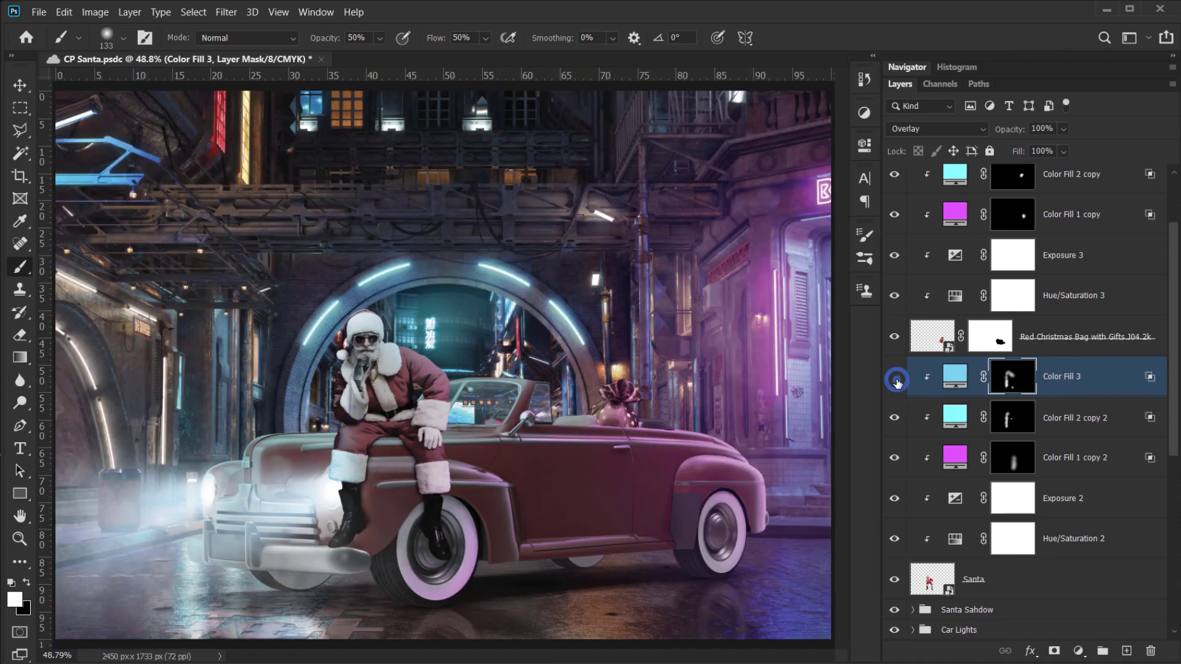
pyautogui.click(895, 378)
pyautogui.click(894, 378)
pyautogui.scroll(5, 374, 369)
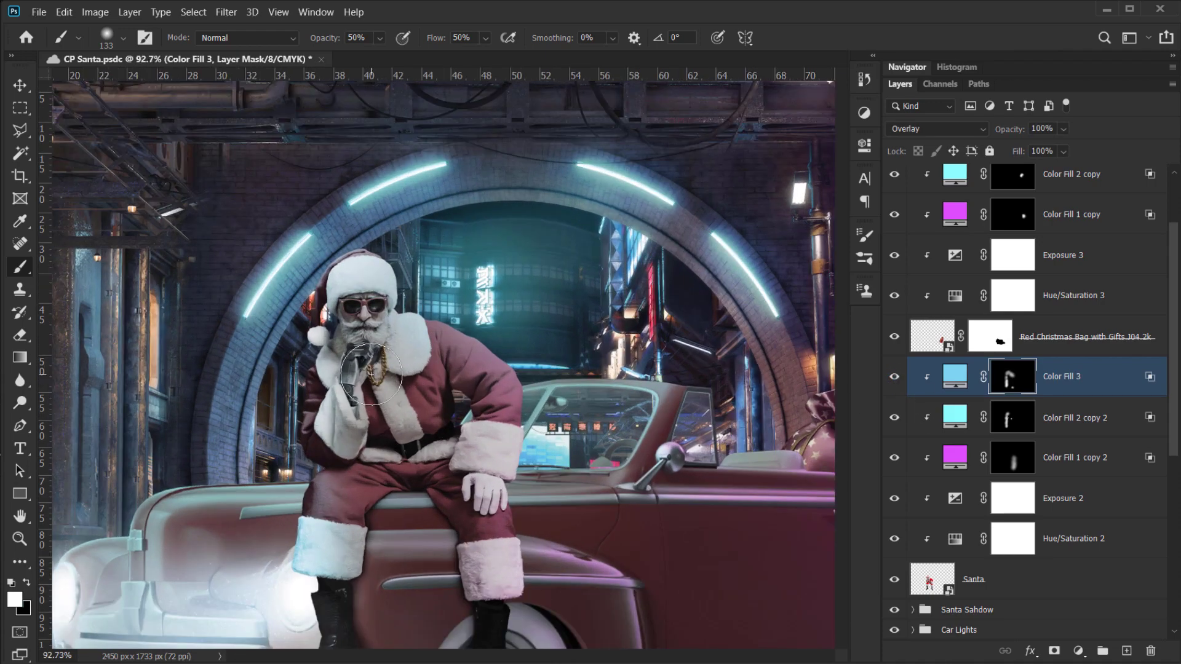
pyautogui.scroll(4, 402, 459)
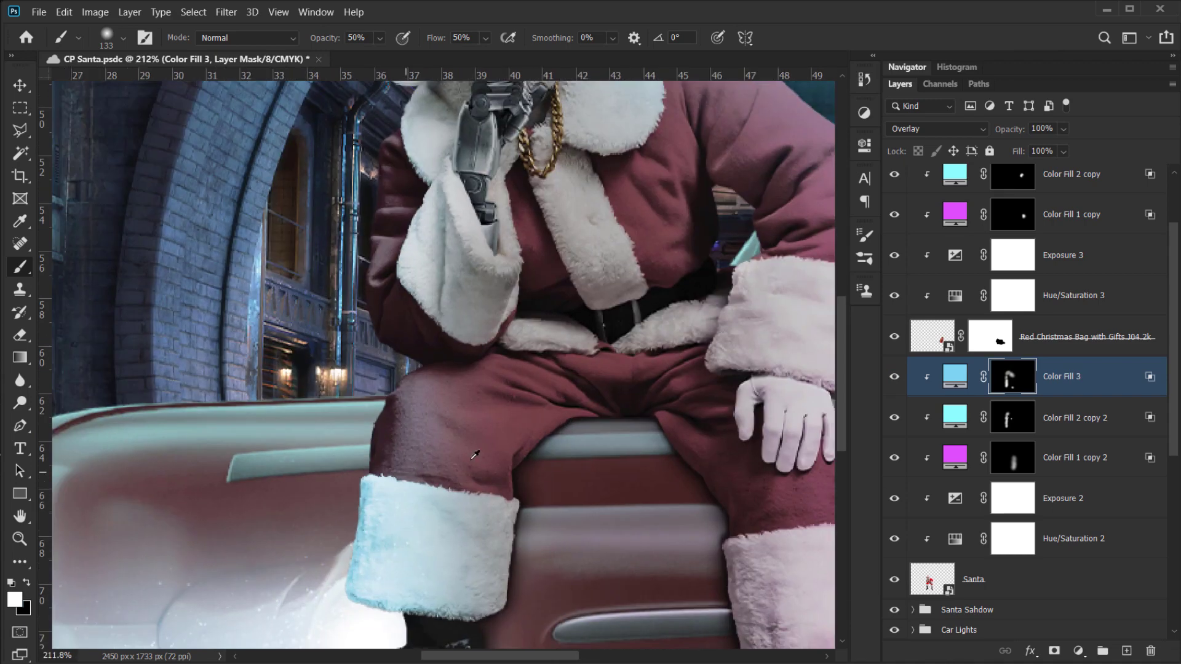
pyautogui.click(899, 376)
pyautogui.click(899, 377)
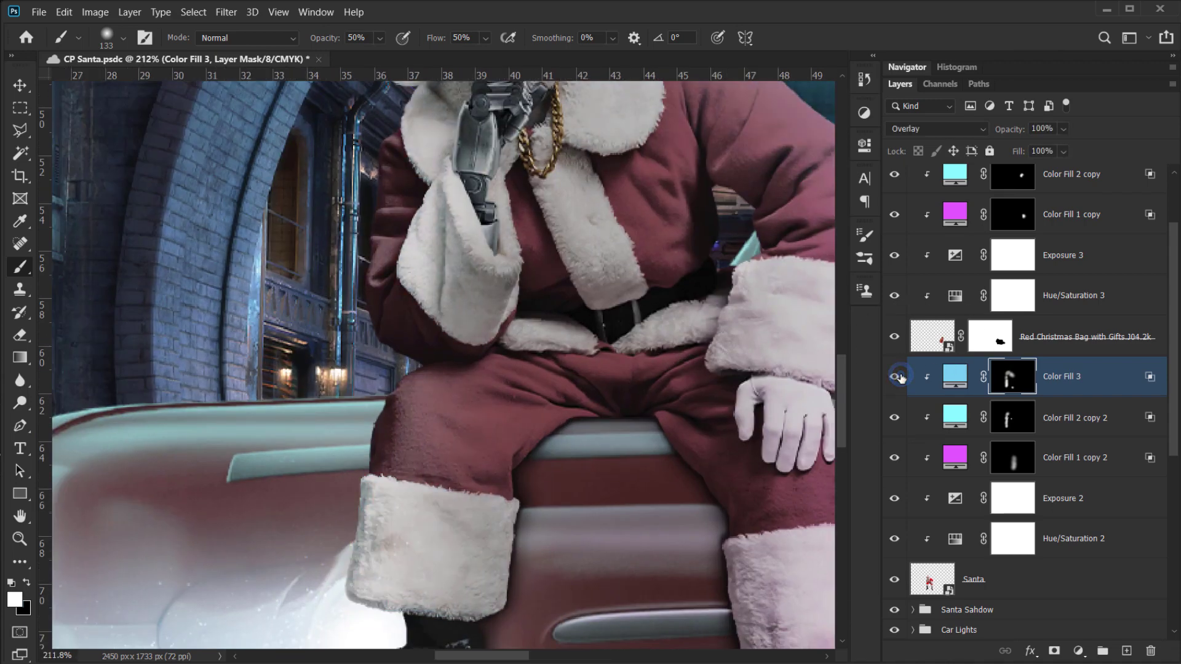
# - Reduce the blue tint on the headlight-side thigh with a 96 px black brush on the Color Fill 3 mask and compare the result
pyautogui.moveTo(278, 444); pyautogui.dragTo(255, 449)
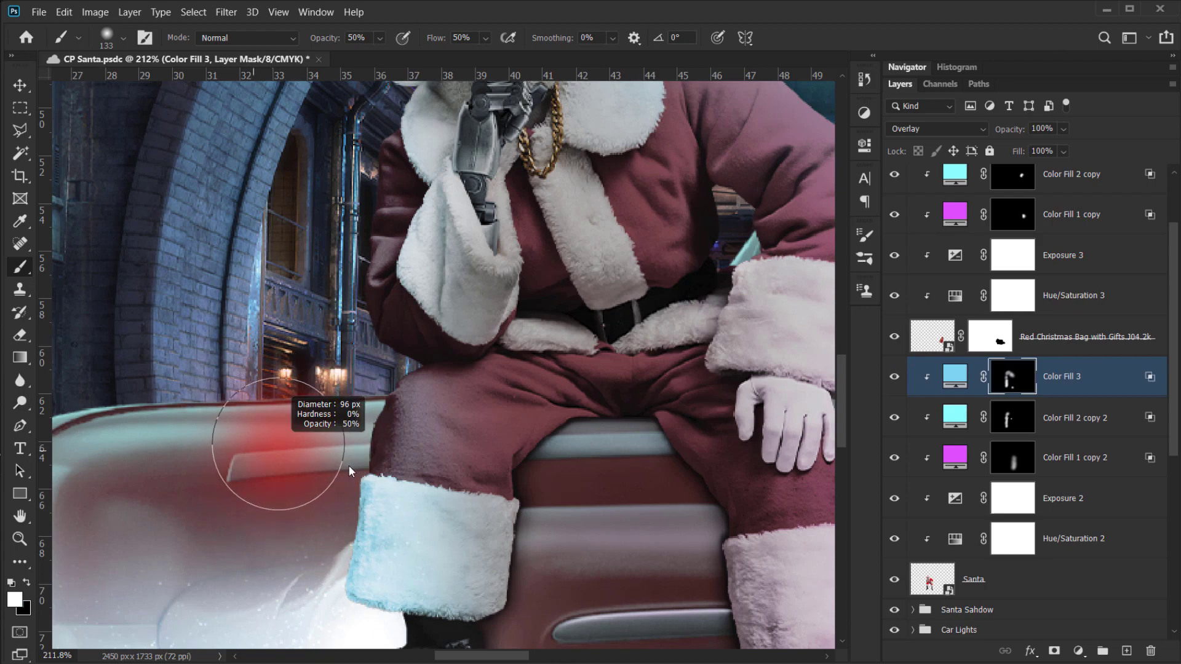
pyautogui.press('x')
pyautogui.moveTo(453, 421)
pyautogui.mouseDown()
pyautogui.moveTo(440, 424)
pyautogui.moveTo(451, 447)
pyautogui.mouseUp()
pyautogui.scroll(-3, 457, 452)
pyautogui.scroll(-2, 460, 447)
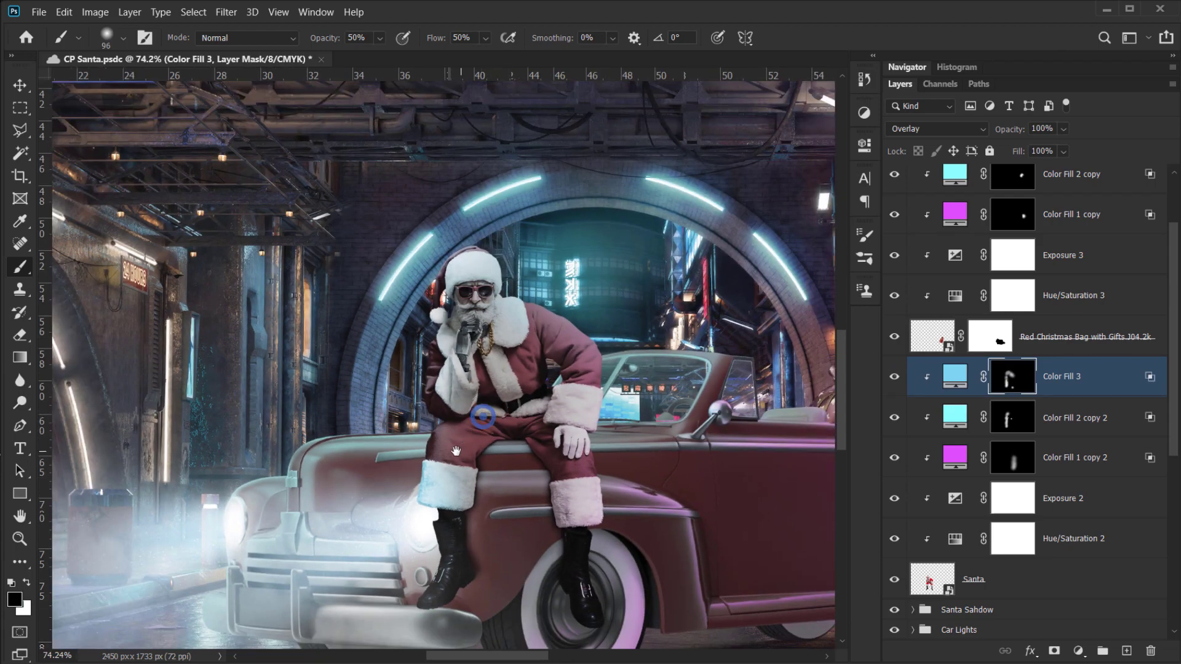
pyautogui.scroll(-2, 455, 451)
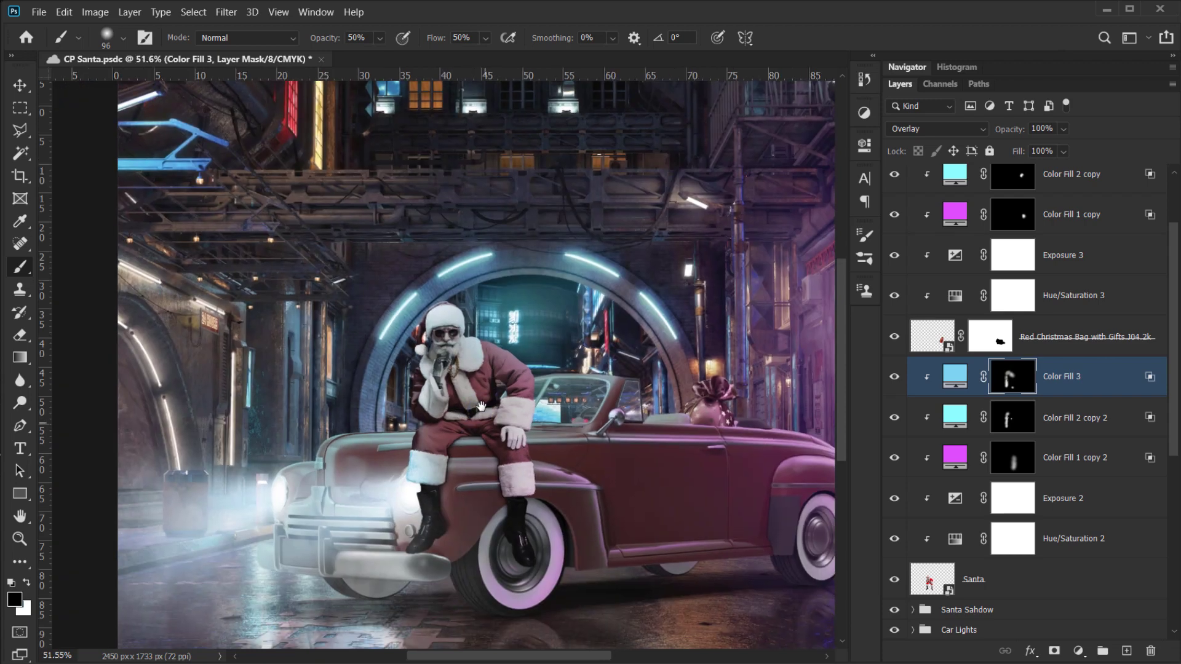
pyautogui.moveTo(481, 406); pyautogui.dragTo(481, 402)
pyautogui.click(894, 376)
pyautogui.click(894, 376)
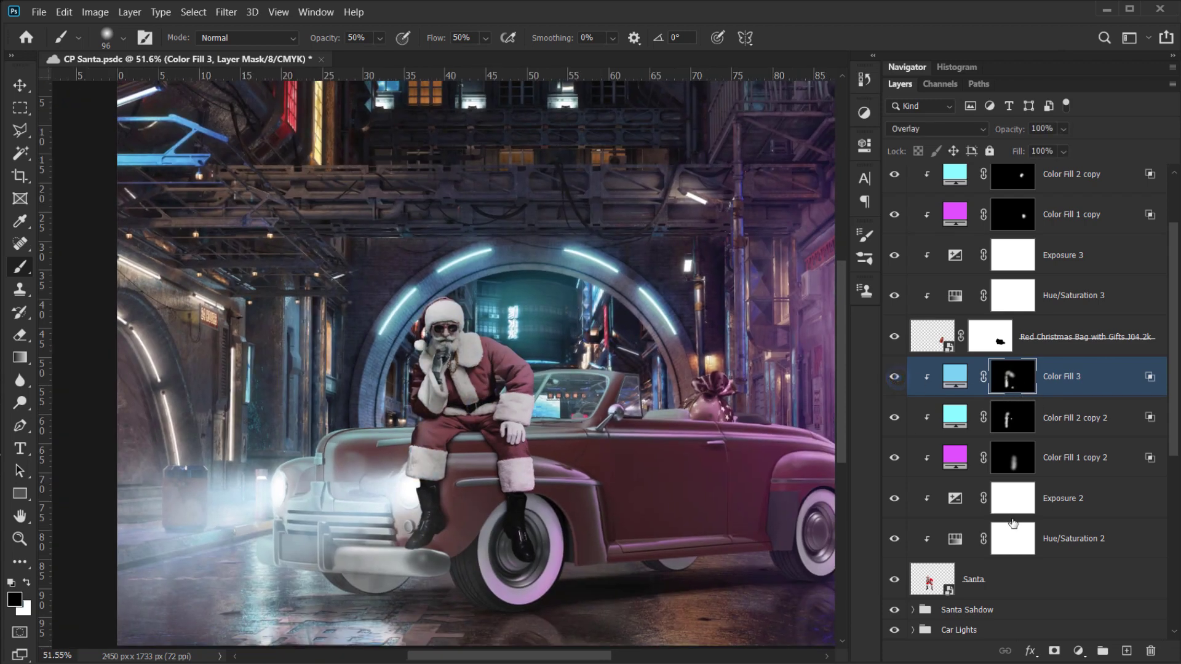
pyautogui.click(1078, 650)
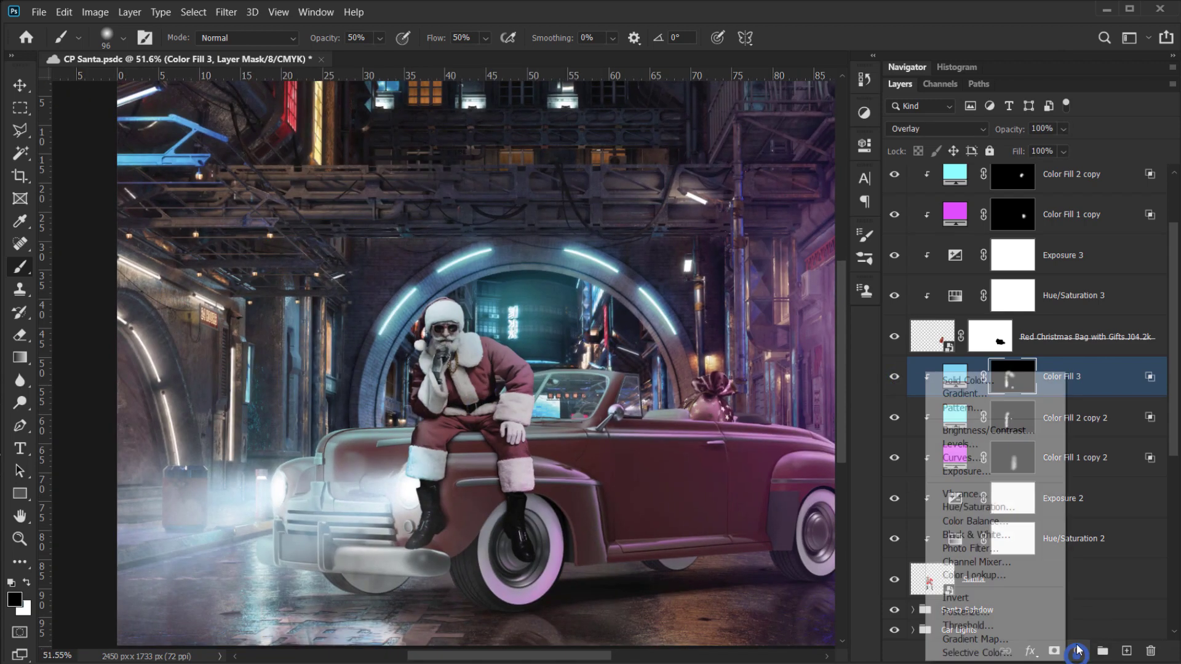
pyautogui.click(1017, 389)
pyautogui.press('Escape')
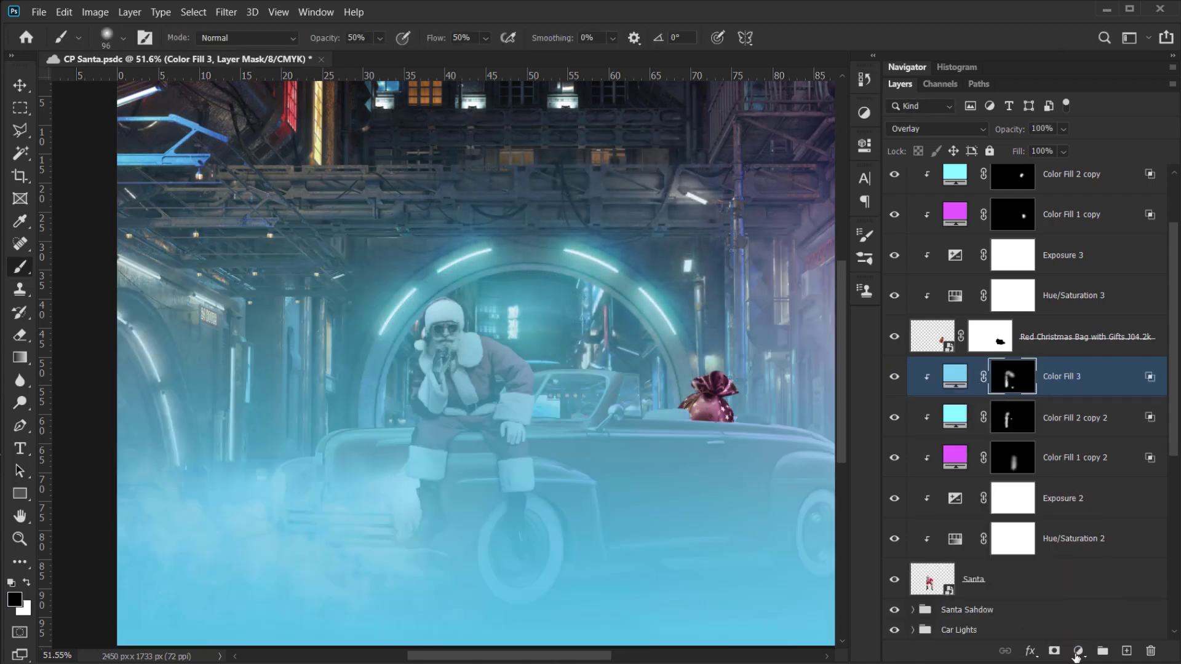
# - Add a solid color fill of 5ac9e9 above Color Fill 3 and clip it to Santa
pyautogui.click(1078, 651)
pyautogui.click(944, 381)
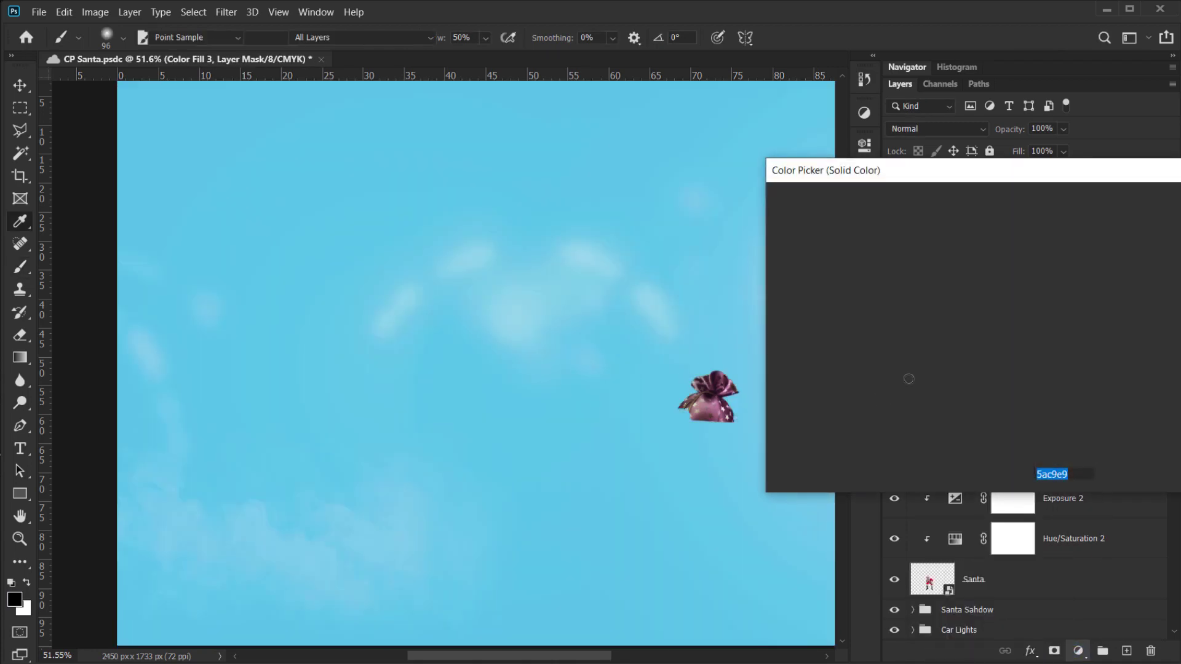
pyautogui.click(1161, 198)
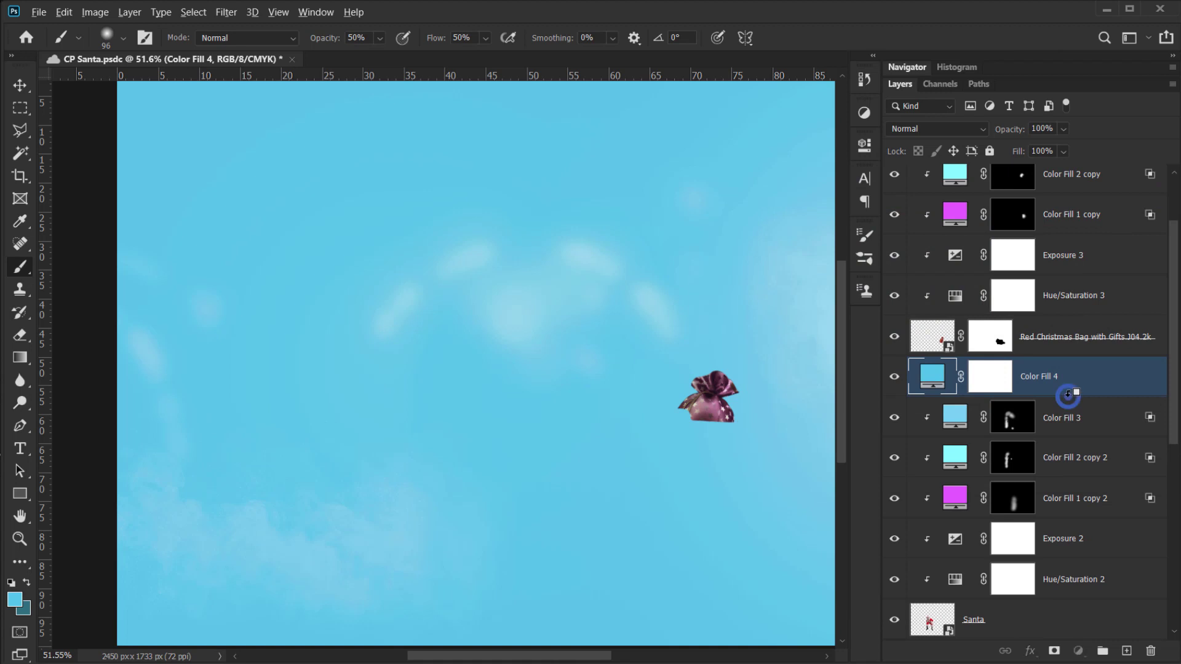
pyautogui.keyDown('alt'); pyautogui.click(1067, 397); pyautogui.keyUp('alt')
# - Set Color Fill 4's blend mode to Linear Dodge (Add) and compare Santa with and without it
pyautogui.click(950, 130)
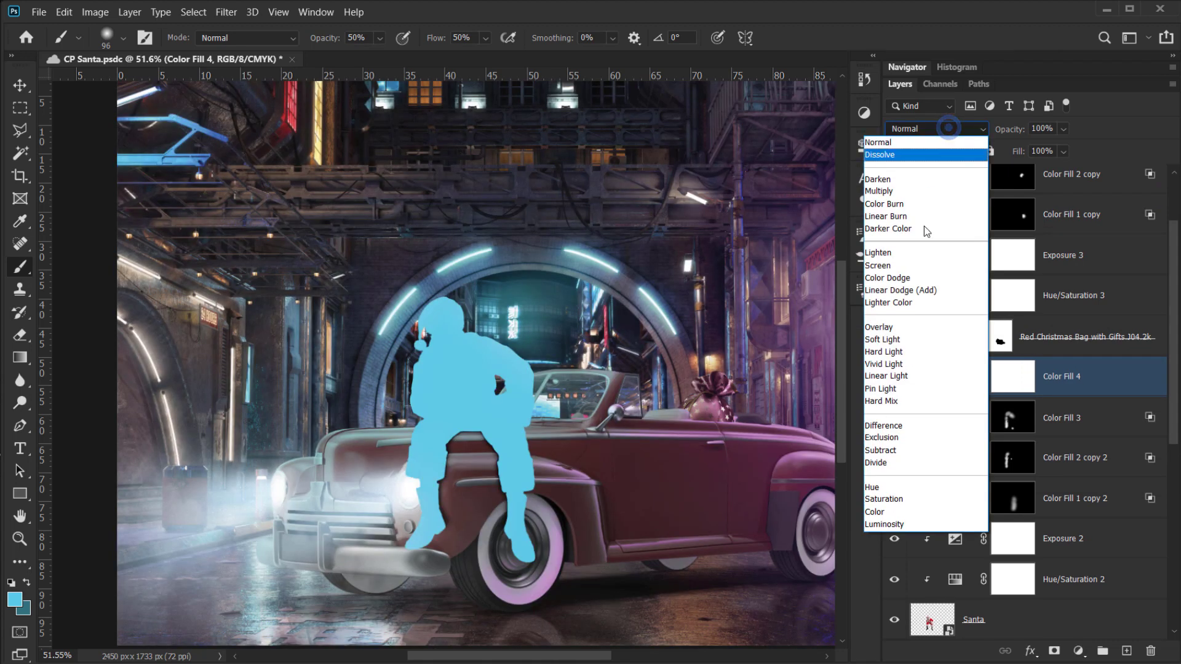
pyautogui.click(909, 286)
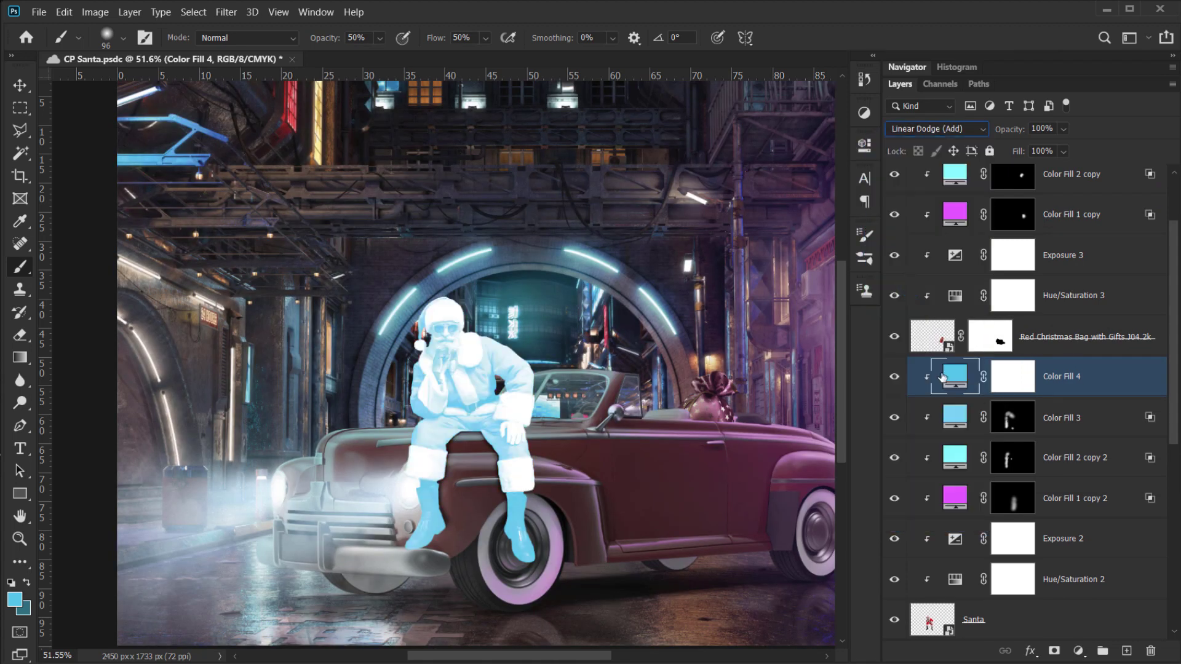
pyautogui.click(894, 379)
pyautogui.click(895, 379)
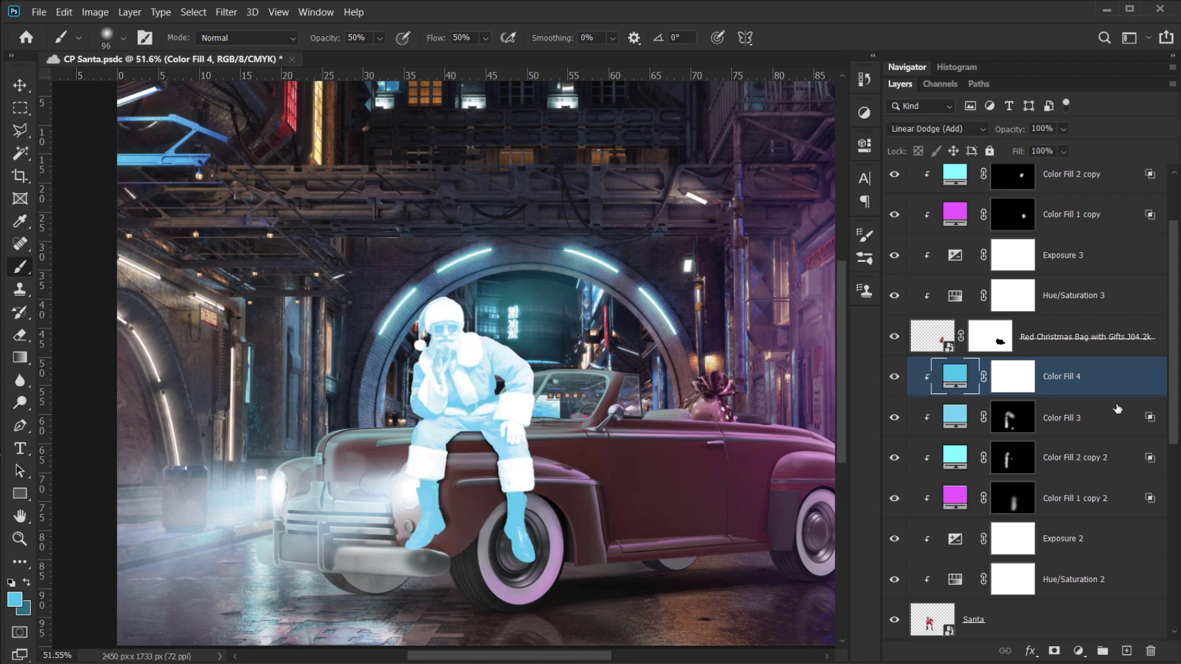
# - Split the black Underlying Layer slider in Color Fill 4's Blend If settings, lower half at 3, and invert its layer mask to black
pyautogui.doubleClick(1107, 388)
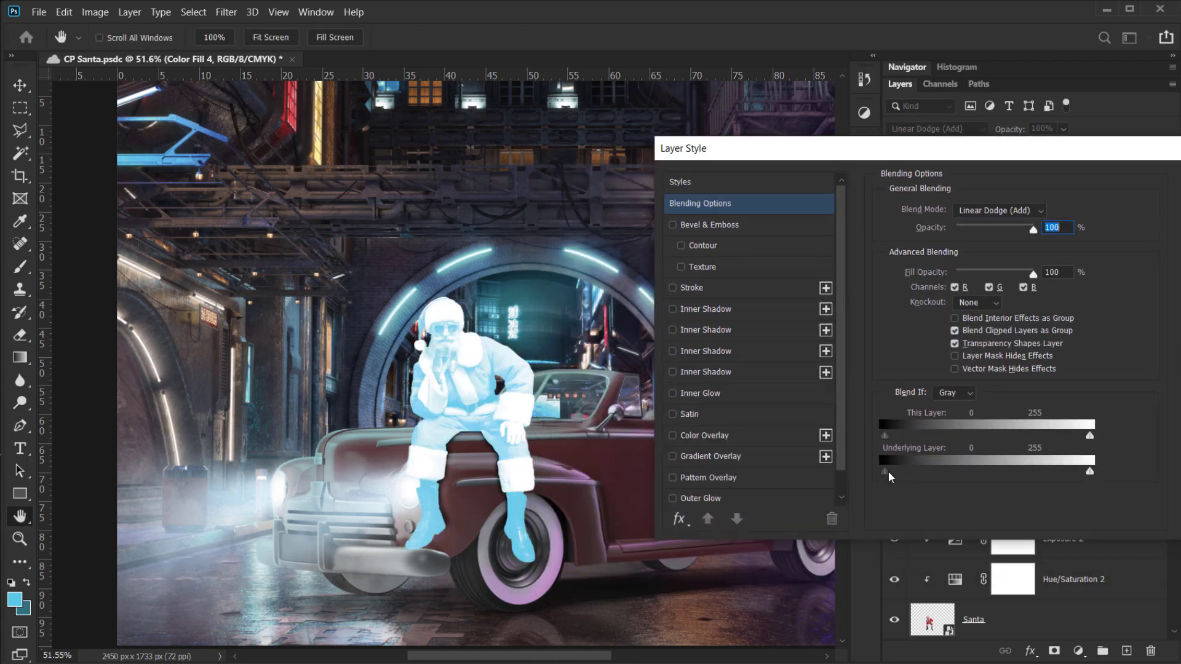
pyautogui.moveTo(904, 475); pyautogui.dragTo(917, 478)
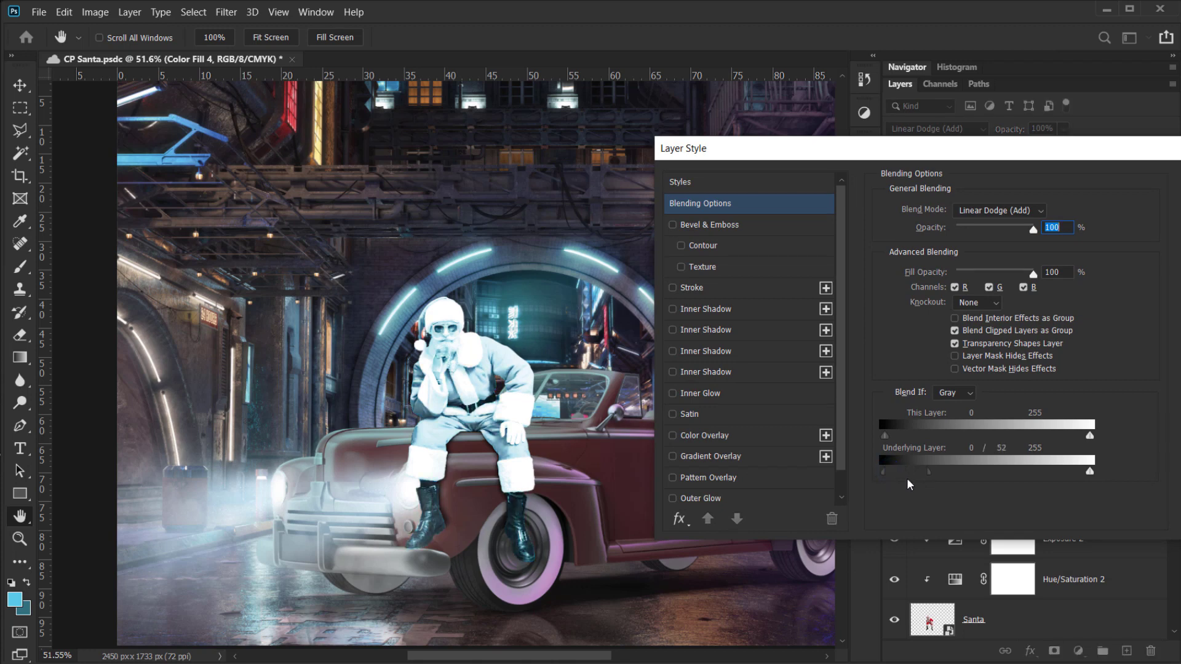
pyautogui.moveTo(892, 475); pyautogui.dragTo(889, 476)
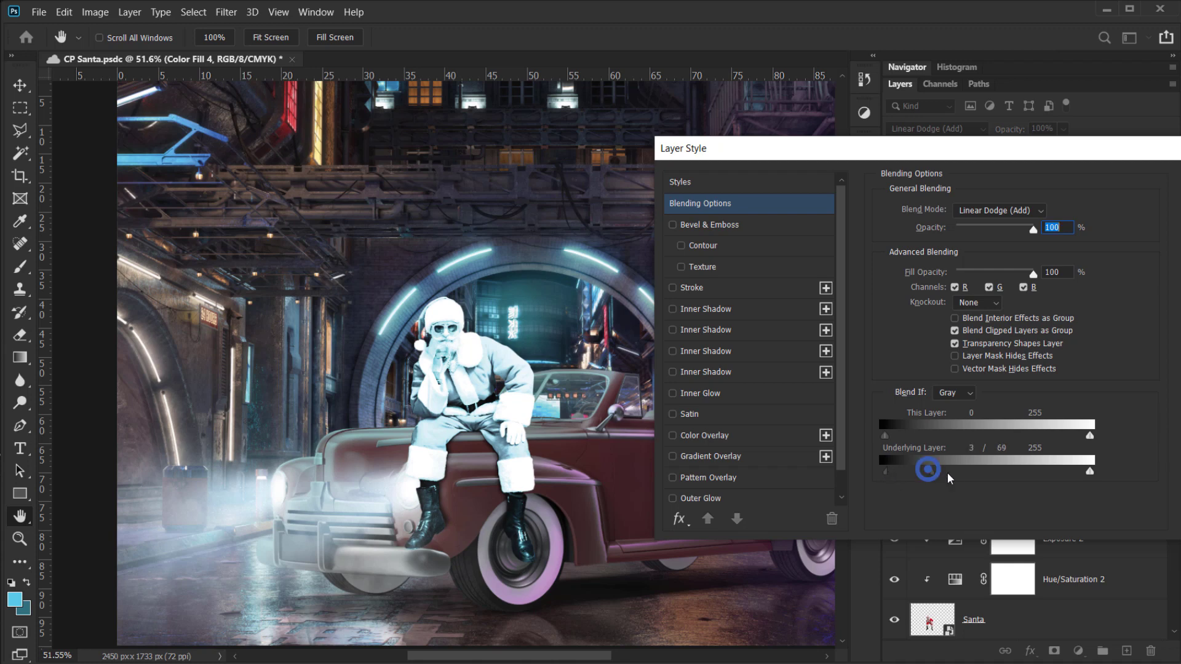
pyautogui.moveTo(948, 479); pyautogui.dragTo(930, 480)
pyautogui.press('Return')
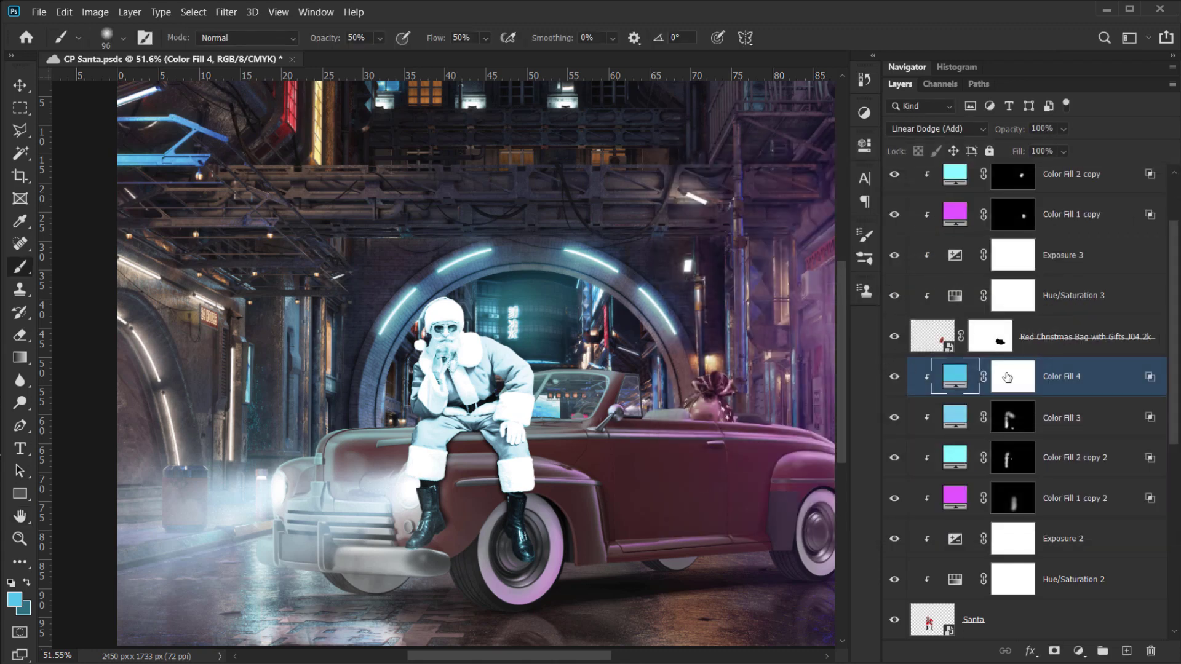
pyautogui.click(1010, 373)
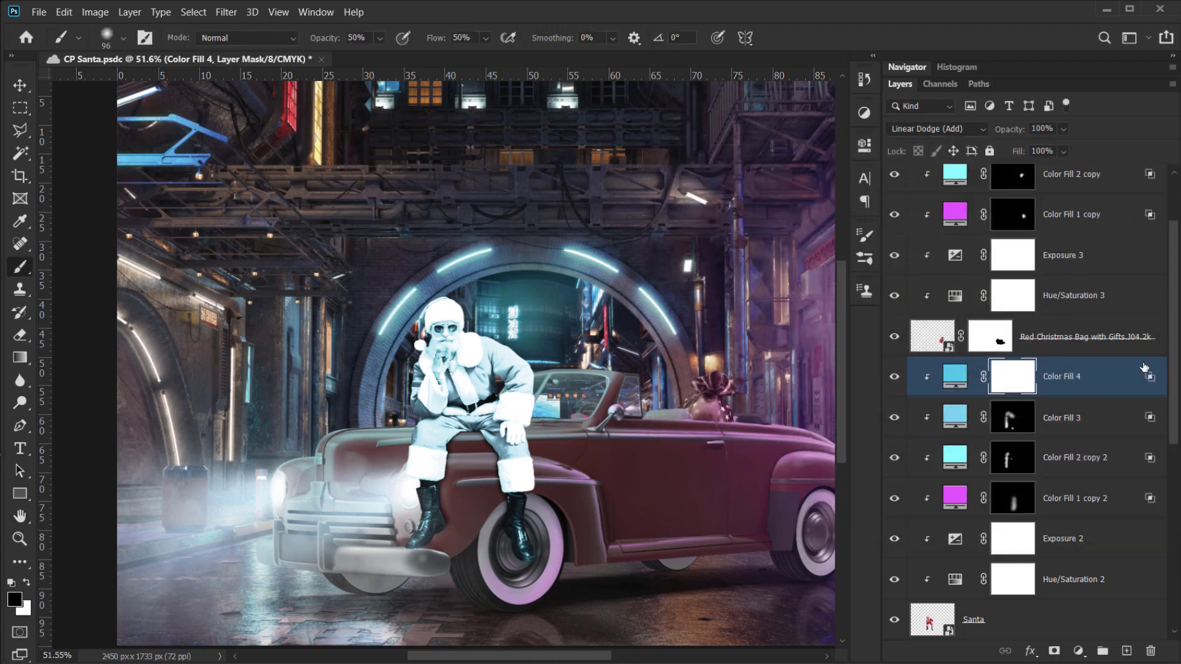
pyautogui.hotkey('ctrl', 'i')
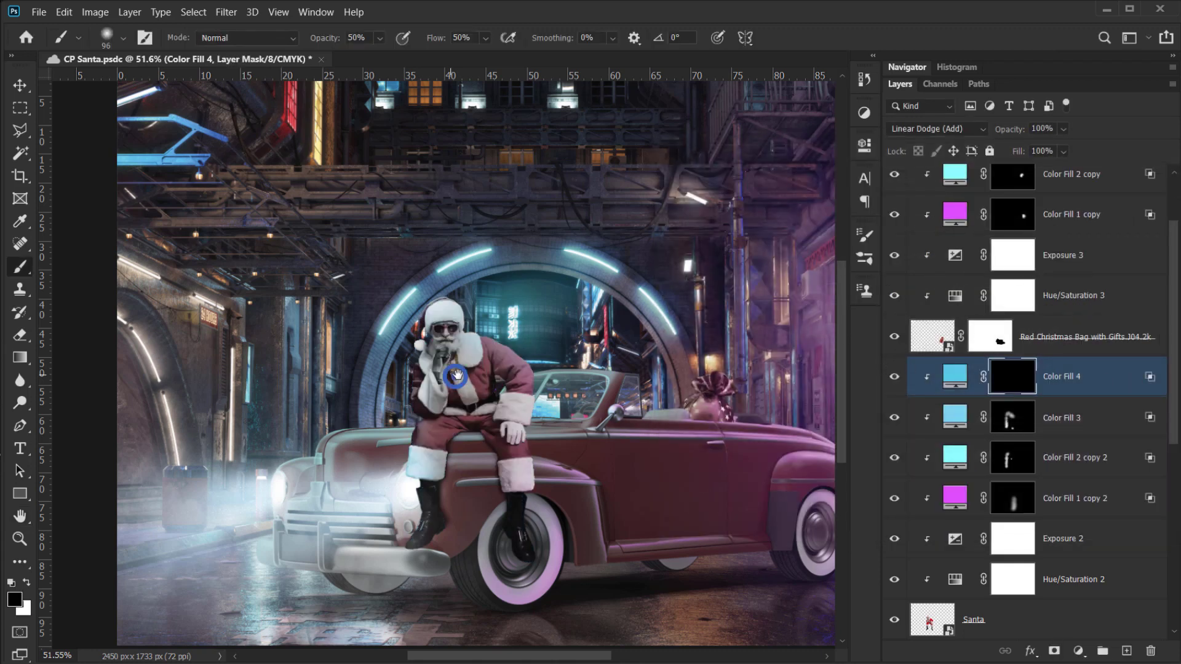
# - Paint a thin bright blue rim along Santa's shoulder on the Color Fill 4 mask with a 22 px white brush at 100% opacity
pyautogui.keyDown('alt'); pyautogui.scroll(5, 455, 376); pyautogui.keyUp('alt')
pyautogui.keyDown('alt'); pyautogui.scroll(4, 541, 303); pyautogui.keyUp('alt')
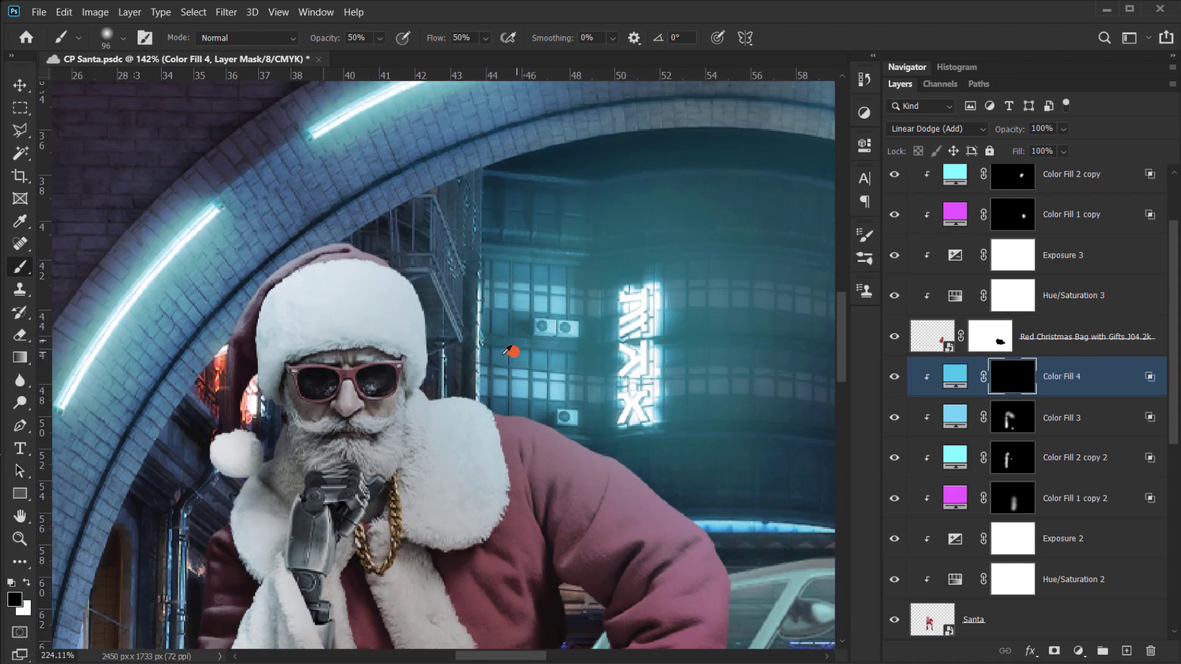
pyautogui.keyDown('alt'); pyautogui.rightClick(482, 366); pyautogui.keyUp('alt')
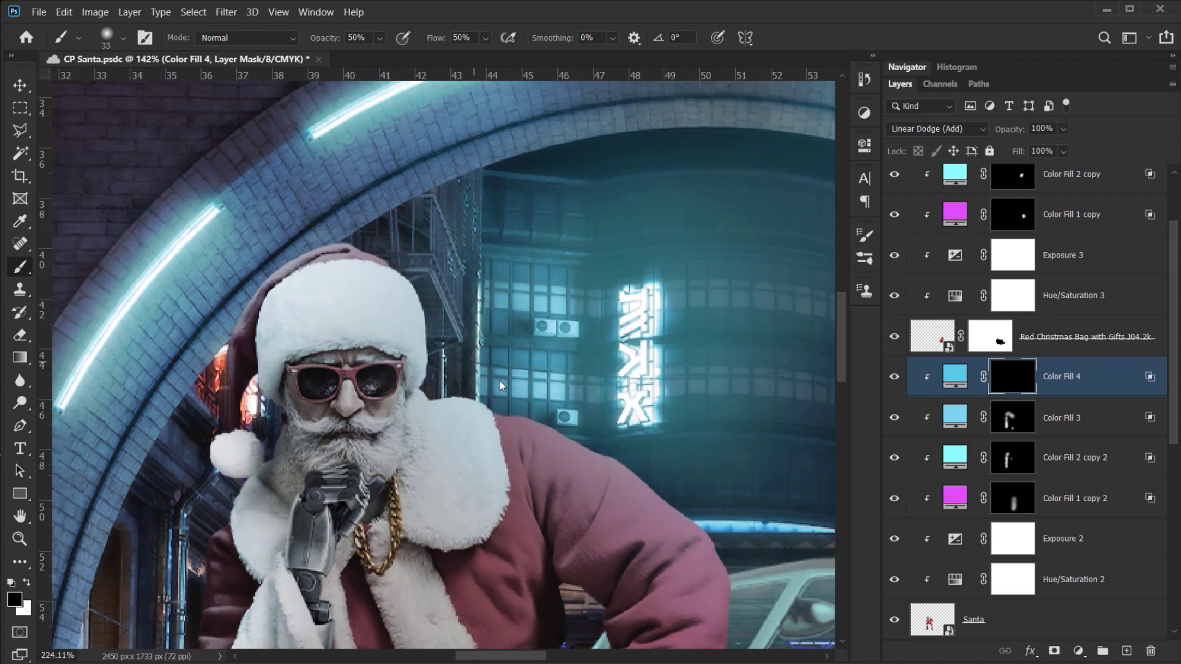
pyautogui.keyDown('alt'); pyautogui.scroll(3, 509, 382); pyautogui.keyUp('alt')
pyautogui.scroll(1, 459, 396)
pyautogui.keyDown('alt'); pyautogui.rightClick(460, 391); pyautogui.keyUp('alt')
pyautogui.keyDown('alt'); pyautogui.moveTo(447, 397); pyautogui.dragTo(439, 396); pyautogui.keyUp('alt')
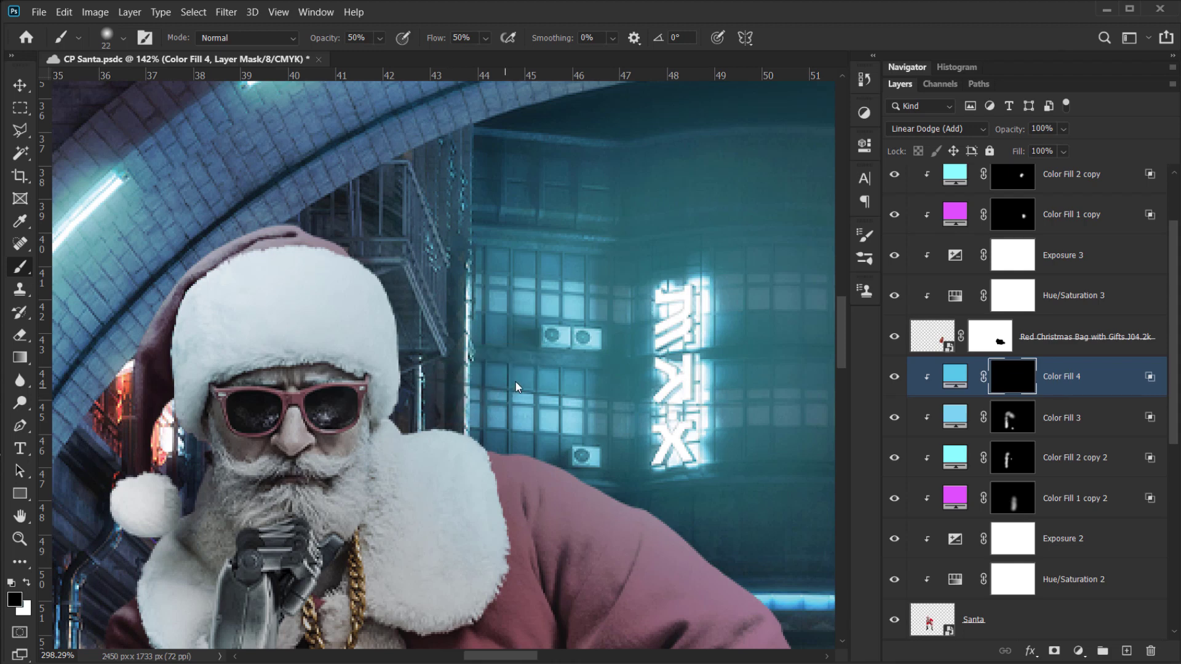
pyautogui.moveTo(762, 240); pyautogui.dragTo(675, 177)
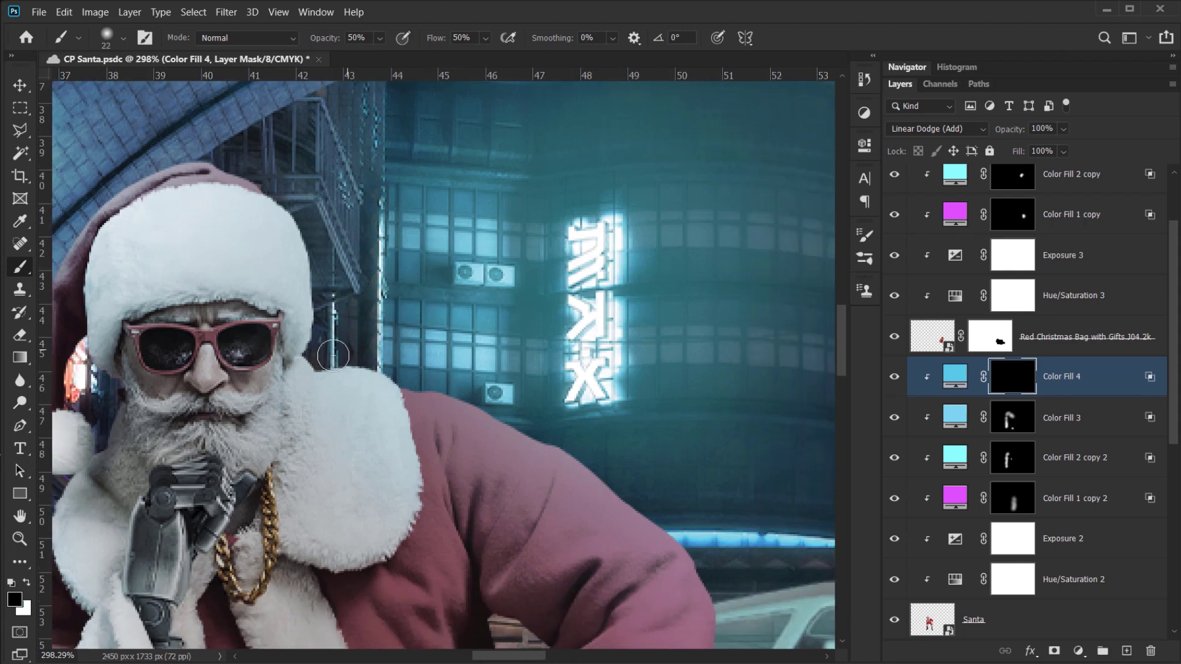
pyautogui.press('x')
pyautogui.press('0')
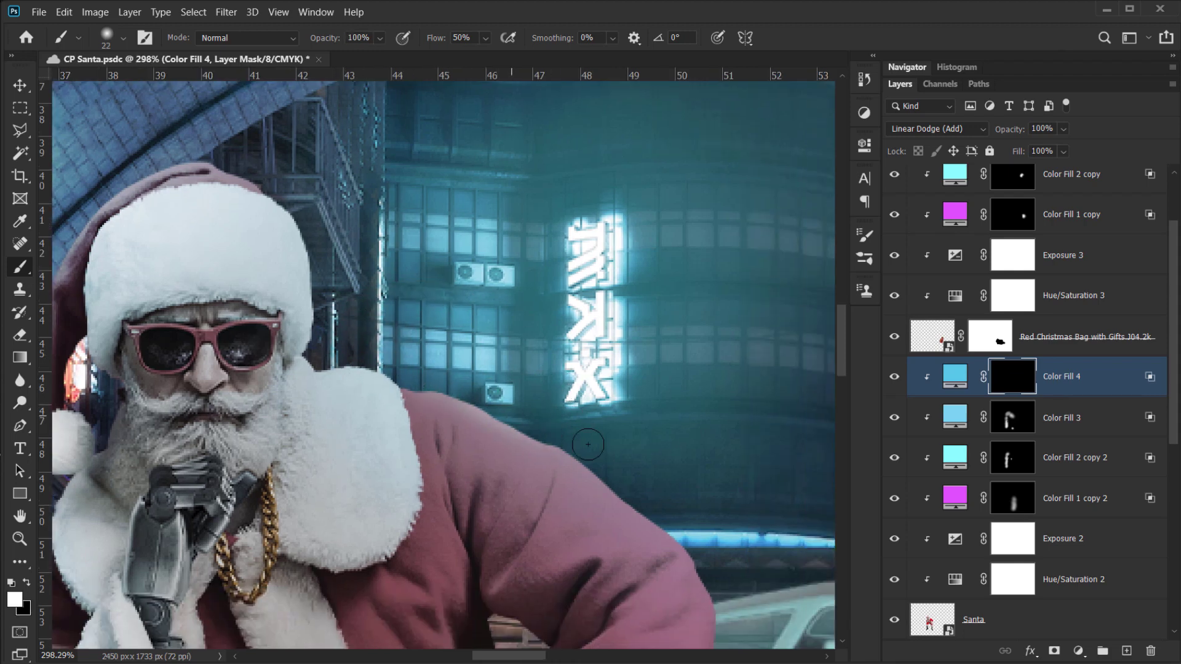
pyautogui.moveTo(659, 495); pyautogui.dragTo(469, 341)
pyautogui.moveTo(514, 416); pyautogui.dragTo(515, 473)
pyautogui.moveTo(345, 283); pyautogui.dragTo(675, 458)
# - Paint the bright blue rim along the arch-side edges of Santa's hat, fur collar and sleeve on the Color Fill 4 mask
pyautogui.moveTo(250, 232)
pyautogui.mouseDown()
pyautogui.moveTo(221, 278)
pyautogui.moveTo(190, 382)
pyautogui.moveTo(188, 331)
pyautogui.moveTo(185, 477)
pyautogui.mouseUp()
pyautogui.press('x')
pyautogui.press('x')
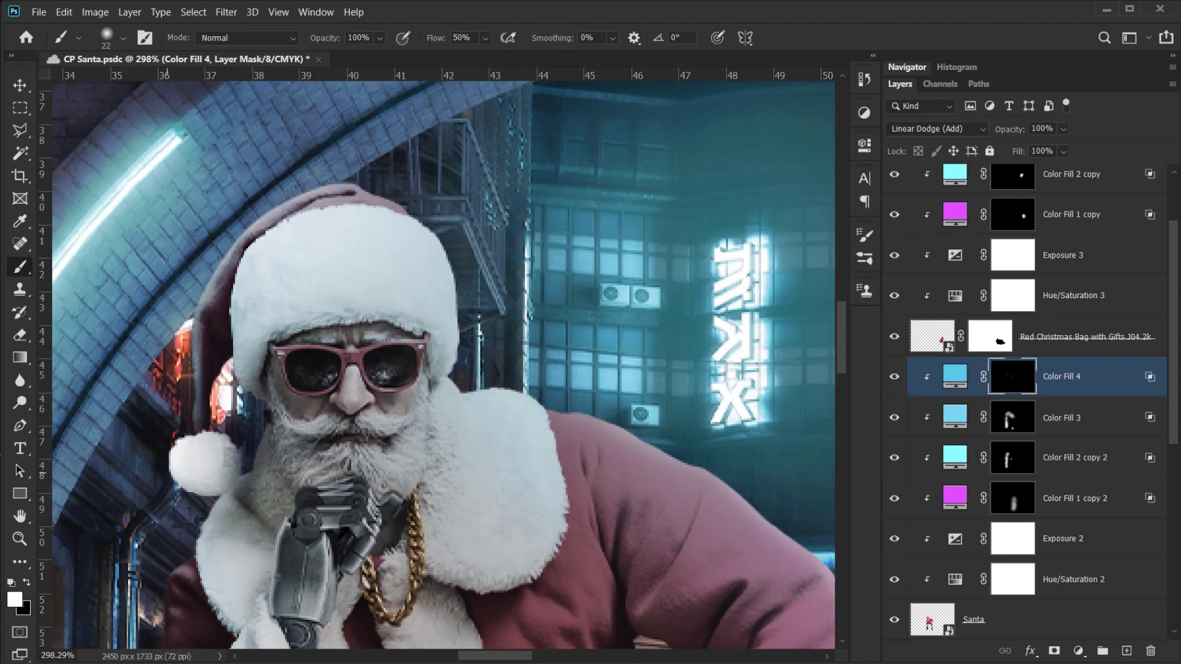
pyautogui.moveTo(186, 523); pyautogui.dragTo(294, 368)
pyautogui.moveTo(291, 406)
pyautogui.mouseDown()
pyautogui.moveTo(262, 423)
pyautogui.moveTo(267, 444)
pyautogui.mouseUp()
pyautogui.moveTo(268, 472); pyautogui.dragTo(332, 287)
pyautogui.moveTo(329, 382); pyautogui.dragTo(334, 450)
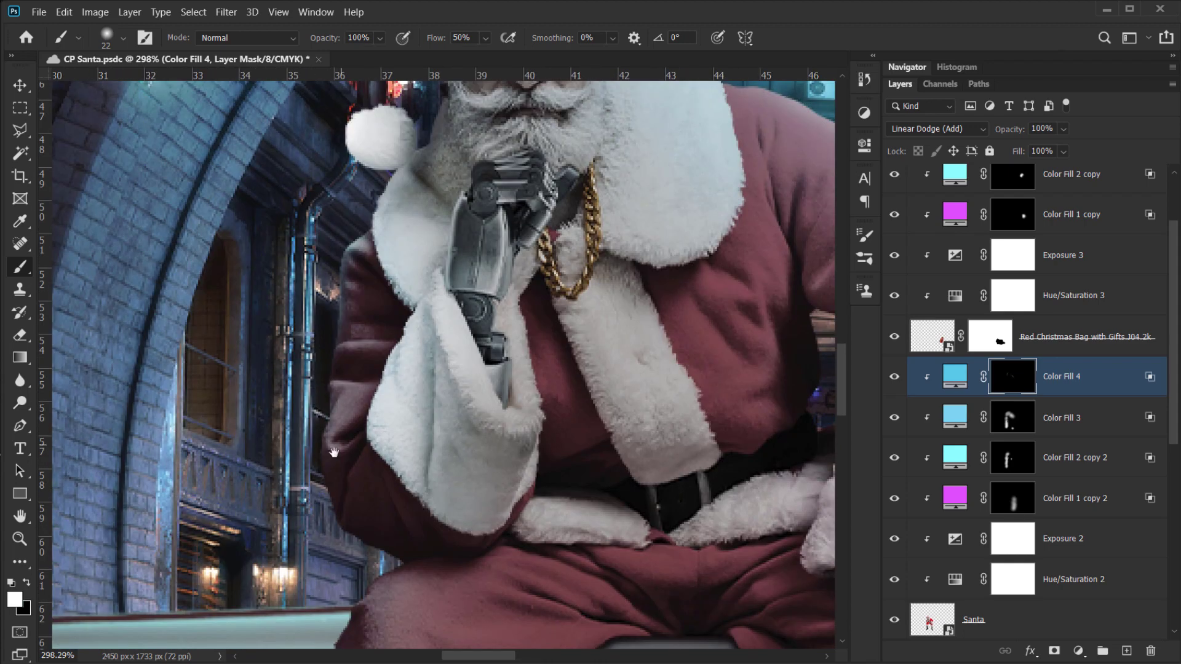
# - Touch up the blue rim along the edges of Santa's sleeves on the Color Fill 4 mask, alternating white and black paint
pyautogui.moveTo(553, 132); pyautogui.dragTo(441, 287)
pyautogui.moveTo(603, 215); pyautogui.dragTo(670, 235)
pyautogui.moveTo(433, 256); pyautogui.dragTo(150, 215)
pyautogui.moveTo(427, 215); pyautogui.dragTo(492, 246)
pyautogui.moveTo(468, 406)
pyautogui.mouseDown()
pyautogui.moveTo(630, 215)
pyautogui.moveTo(584, 258)
pyautogui.mouseUp()
pyautogui.moveTo(575, 206)
pyautogui.mouseDown()
pyautogui.moveTo(588, 240)
pyautogui.moveTo(575, 213)
pyautogui.mouseUp()
pyautogui.press('x')
pyautogui.press('x')
pyautogui.press('x')
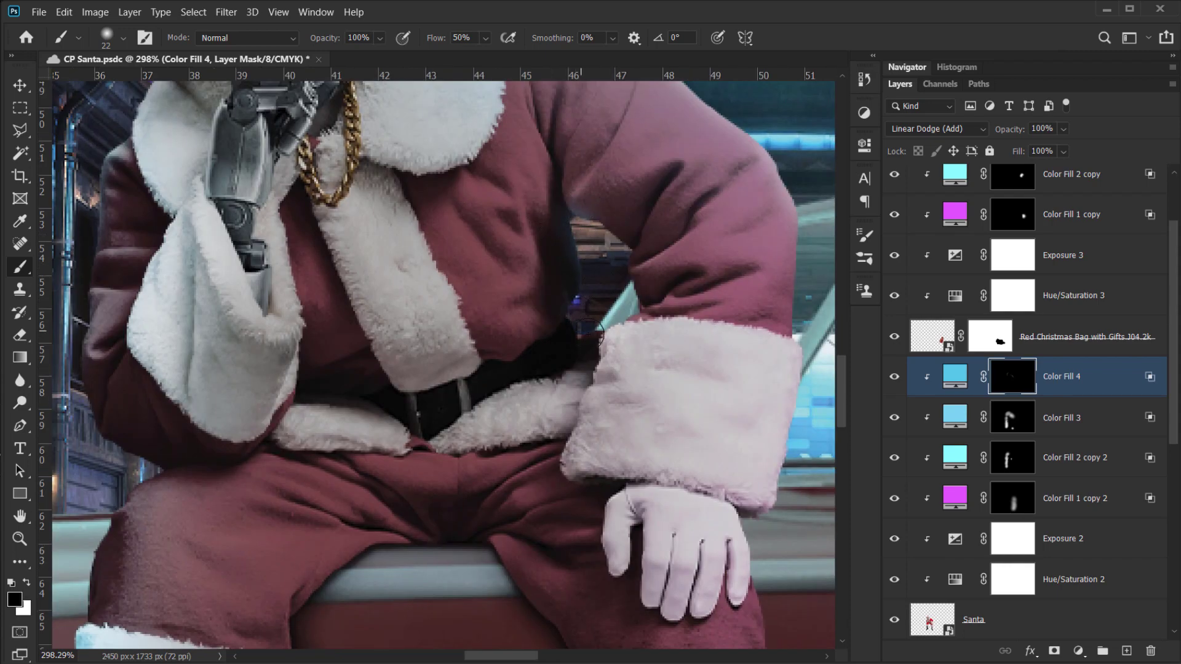
pyautogui.press('x')
pyautogui.moveTo(595, 331); pyautogui.dragTo(580, 318)
# - Extend the blue rim along the headlight-side edges of Santa's trouser cuff and boot on the Color Fill 4 mask
pyautogui.moveTo(179, 486)
pyautogui.mouseDown()
pyautogui.moveTo(404, 361)
pyautogui.moveTo(319, 437)
pyautogui.moveTo(316, 479)
pyautogui.mouseUp()
pyautogui.press('x')
pyautogui.press('x')
pyautogui.moveTo(289, 561)
pyautogui.mouseDown()
pyautogui.moveTo(437, 377)
pyautogui.moveTo(449, 491)
pyautogui.moveTo(490, 497)
pyautogui.mouseUp()
pyautogui.moveTo(503, 527); pyautogui.dragTo(475, 390)
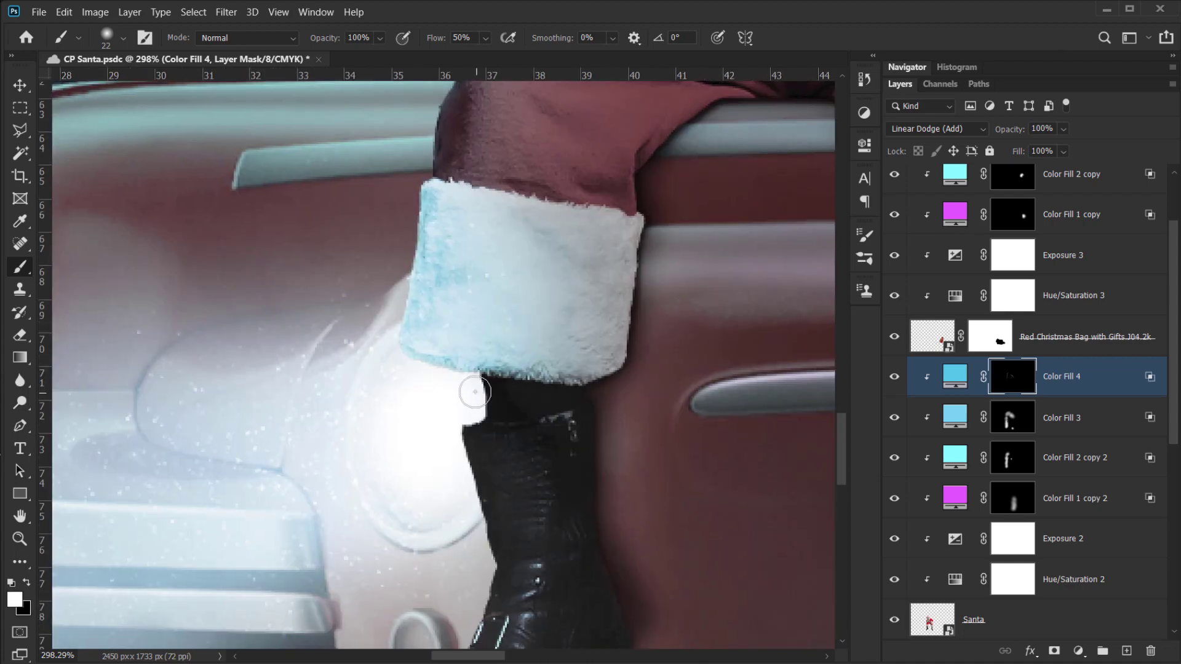
pyautogui.moveTo(470, 514); pyautogui.dragTo(461, 305)
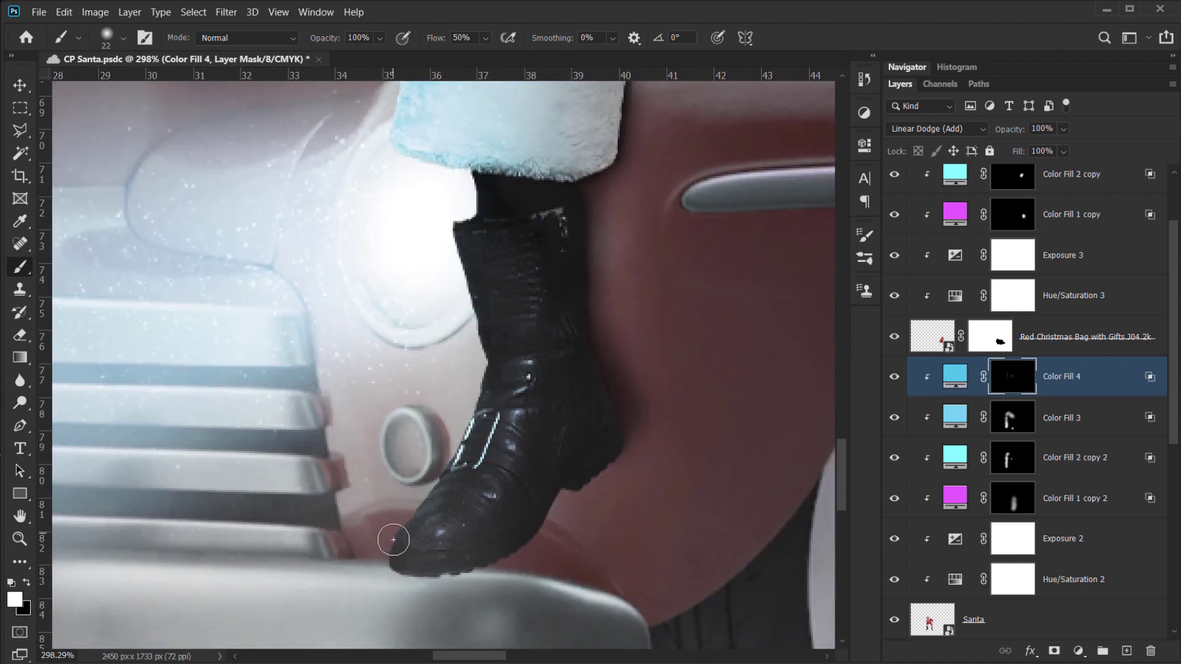
pyautogui.moveTo(461, 476); pyautogui.dragTo(428, 544)
pyautogui.moveTo(436, 466); pyautogui.dragTo(467, 615)
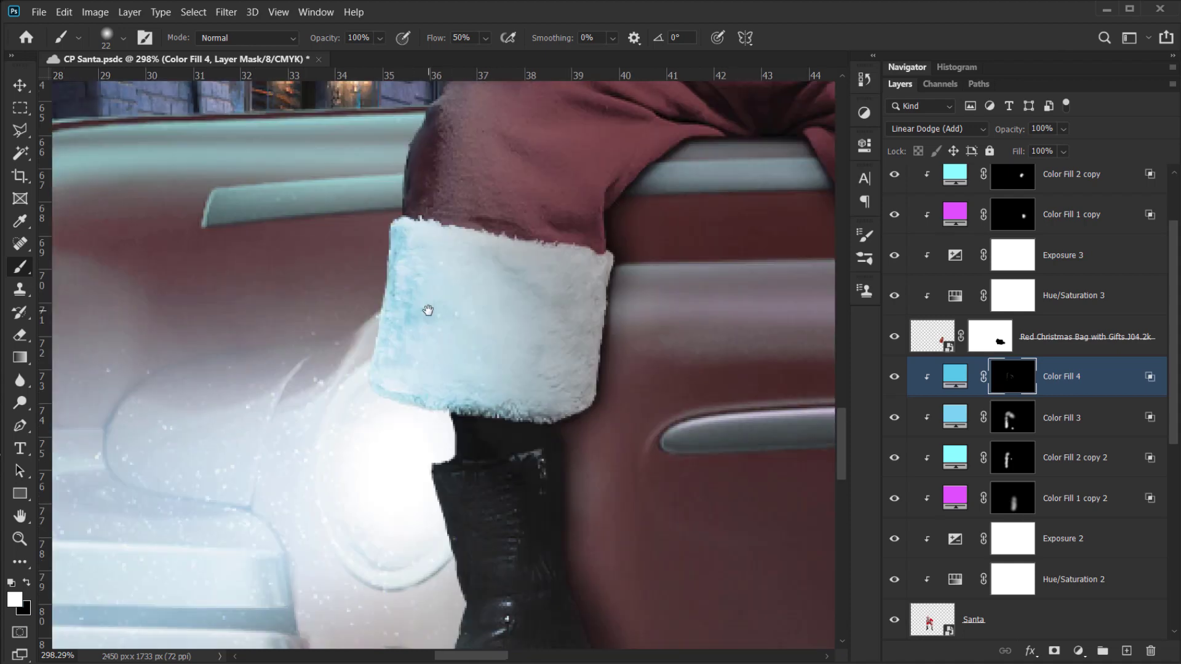
# - Examine Santa's edge lighting with and without Color Fill 4, and with and without Color Fill 3
pyautogui.hotkey('ctrl', '-')
pyautogui.hotkey('ctrl', '-')
pyautogui.hotkey('ctrl', '-')
pyautogui.hotkey('ctrl', '+')
pyautogui.hotkey('ctrl', '+')
pyautogui.scroll(3, 529, 246)
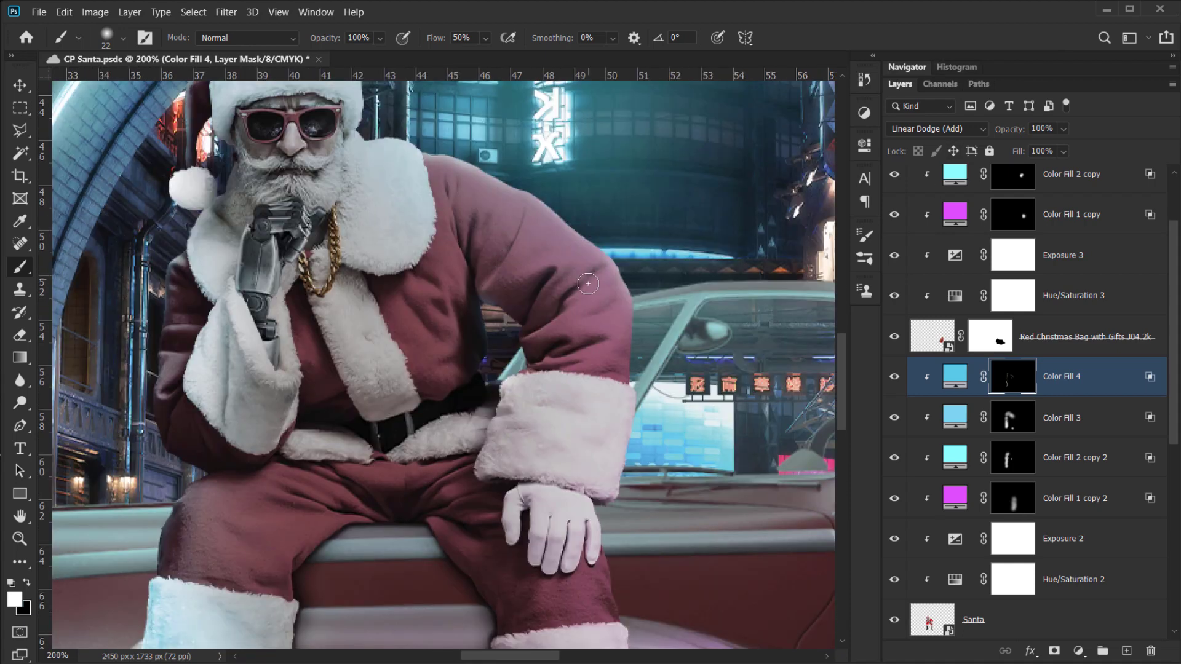
pyautogui.press('x')
pyautogui.moveTo(488, 246); pyautogui.dragTo(514, 317)
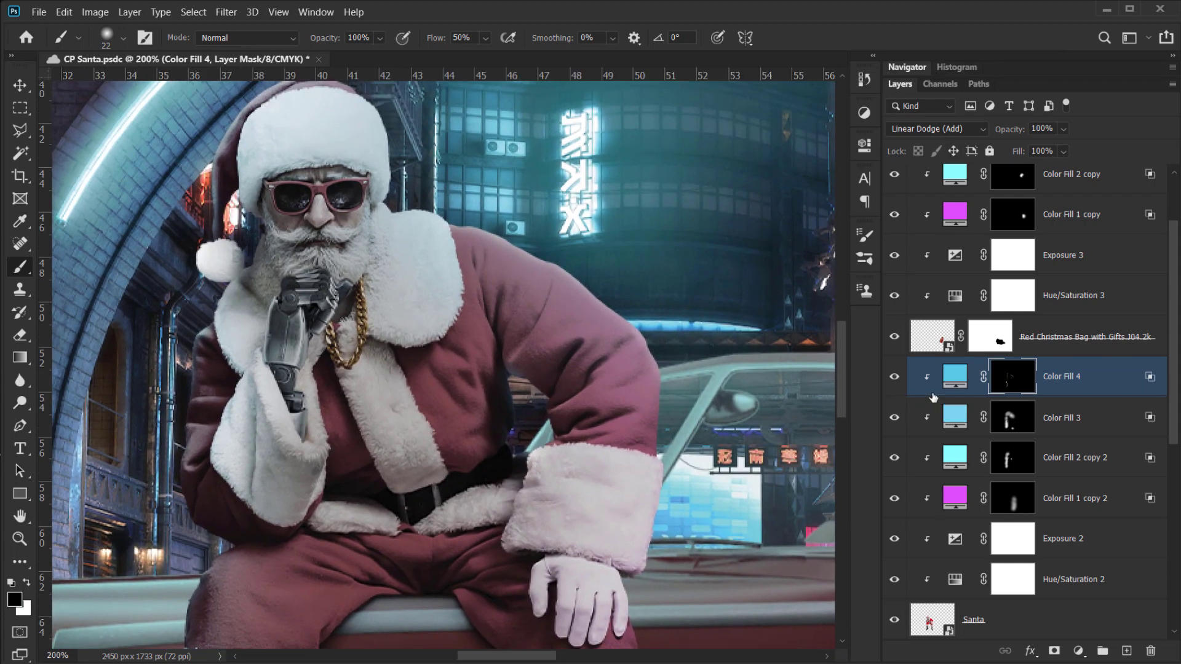
pyautogui.click(893, 376)
pyautogui.click(893, 376)
pyautogui.click(894, 418)
pyautogui.click(894, 418)
# - Reduce the Color Fill 3 glow over Santa's hat and face by painting its mask with a 70 px black brush
pyautogui.click(1001, 386)
pyautogui.click(1016, 417)
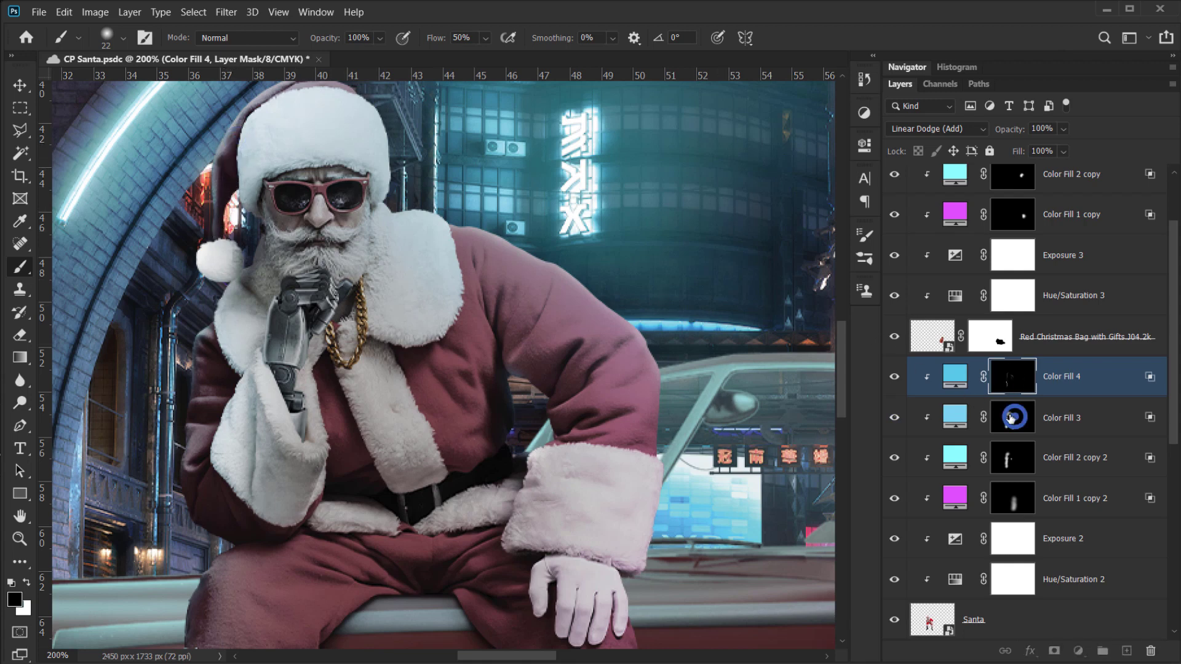
pyautogui.scroll(2, 276, 139)
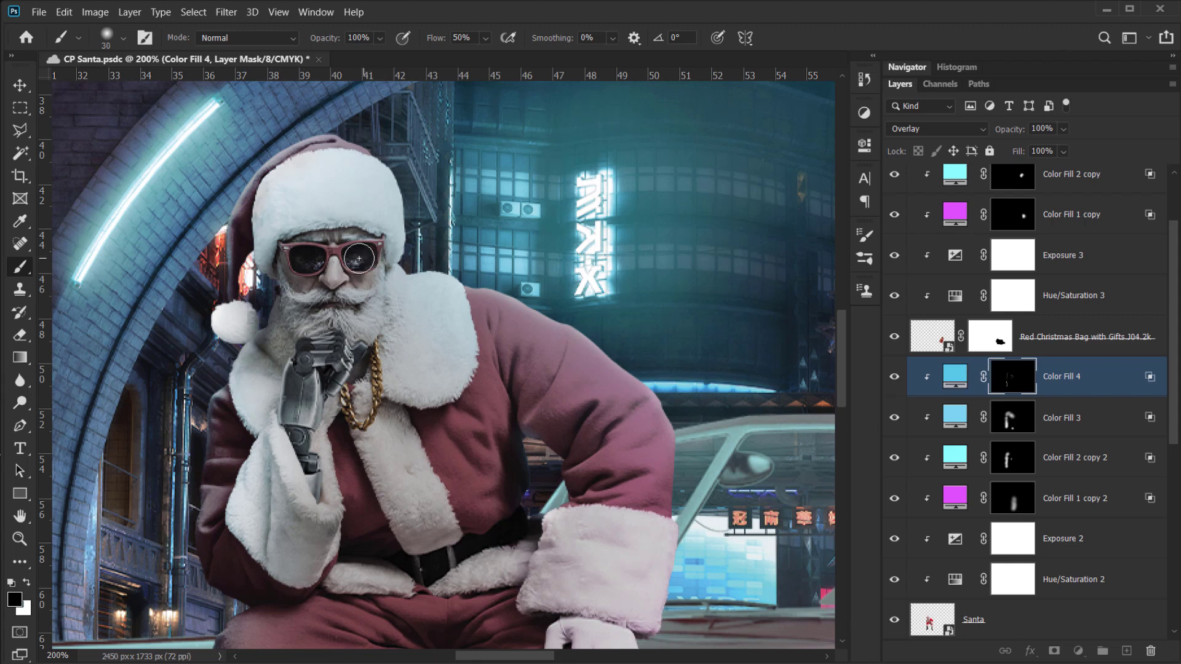
pyautogui.hotkey('alt', '[')
pyautogui.press(']')
pyautogui.press(']')
pyautogui.press(']')
pyautogui.press(']')
pyautogui.moveTo(340, 222); pyautogui.dragTo(328, 286)
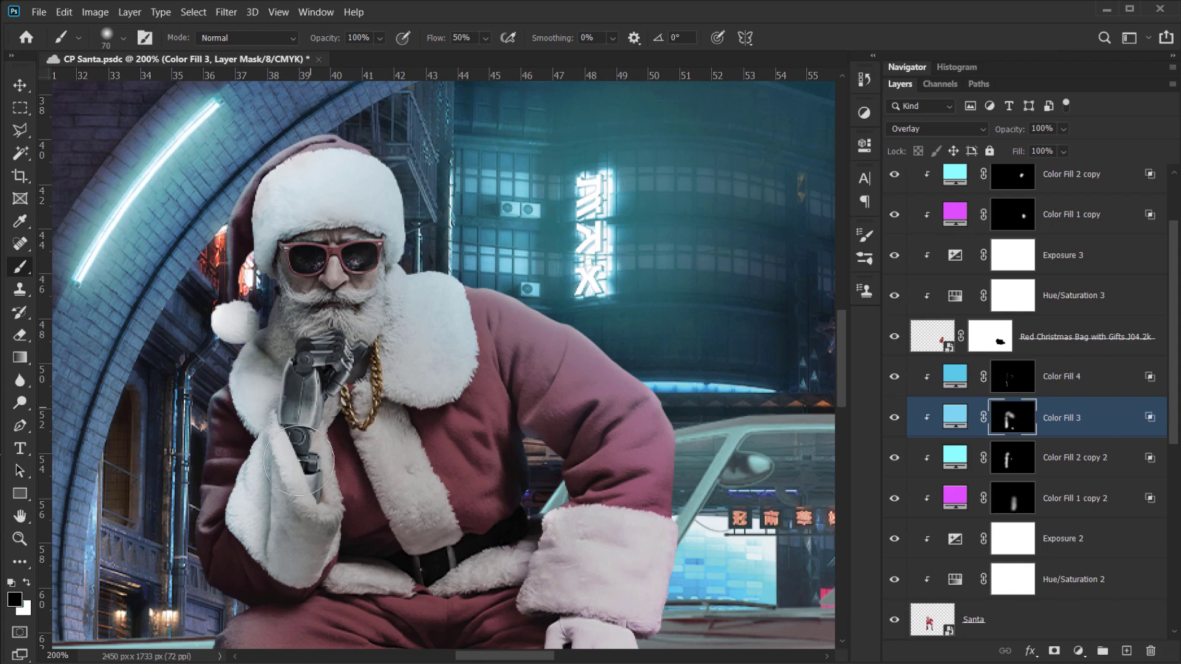
pyautogui.moveTo(319, 482); pyautogui.dragTo(388, 350)
# - Review the whole composite and compare Santa's lighting with Color Fill 3 and Color Fill 4 hidden and shown
pyautogui.hotkey('ctrl', '-')
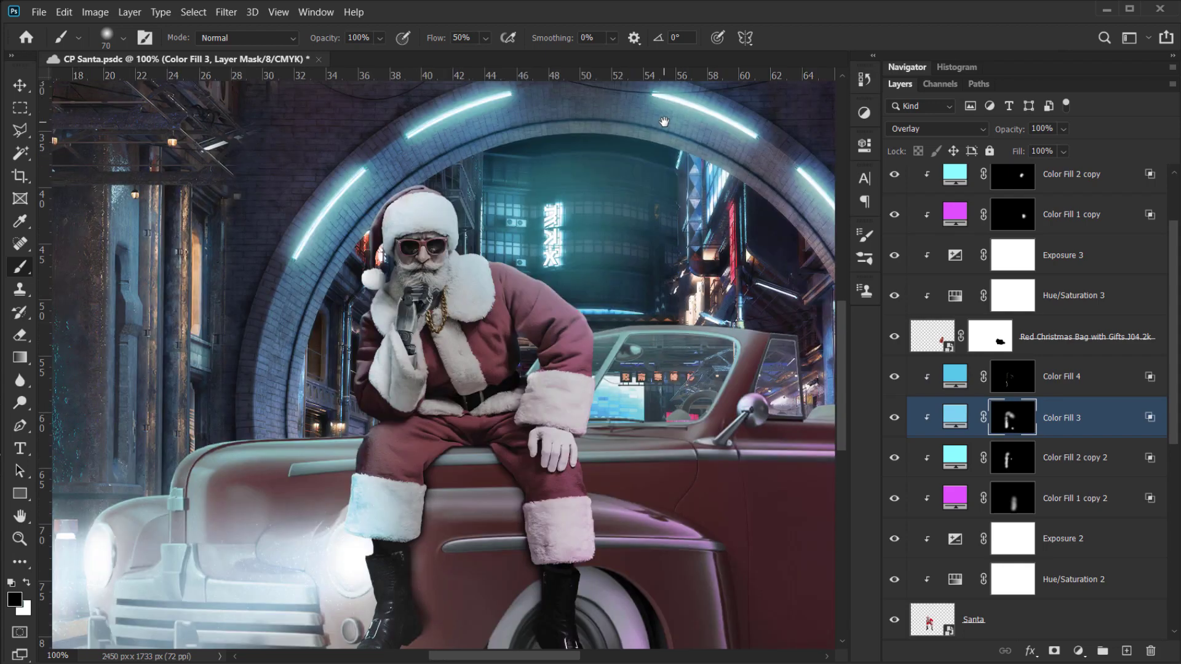
pyautogui.hotkey('ctrl', '-')
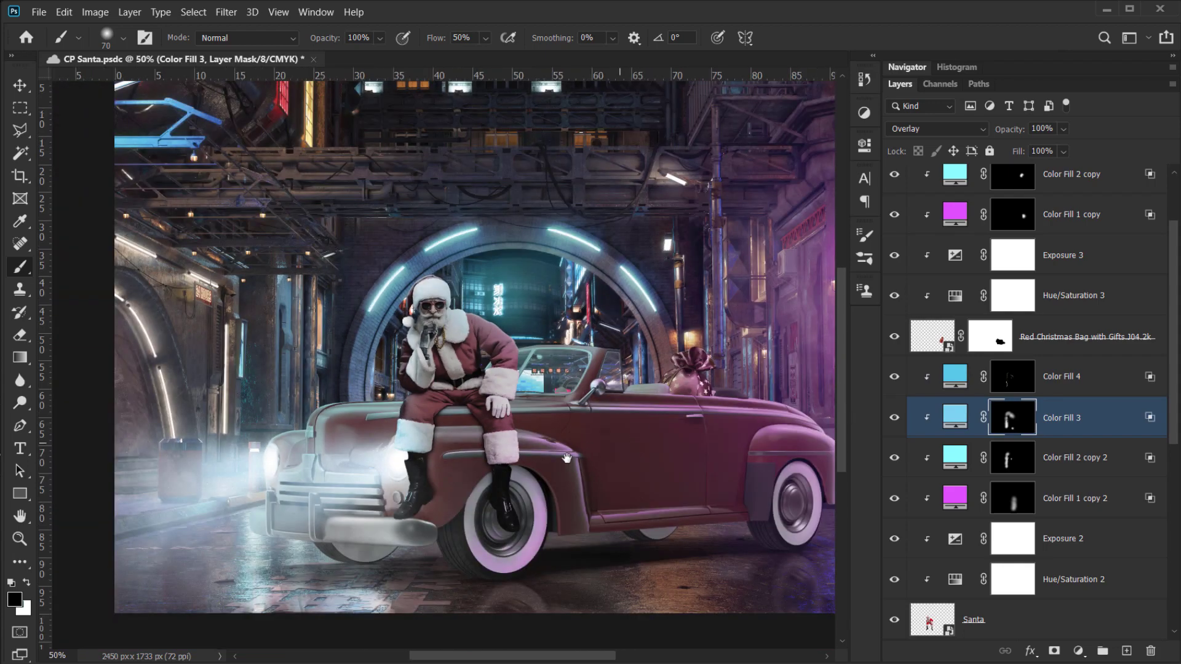
pyautogui.moveTo(566, 458); pyautogui.dragTo(505, 462)
pyautogui.moveTo(421, 499); pyautogui.dragTo(450, 517)
pyautogui.hotkey('ctrl', '+')
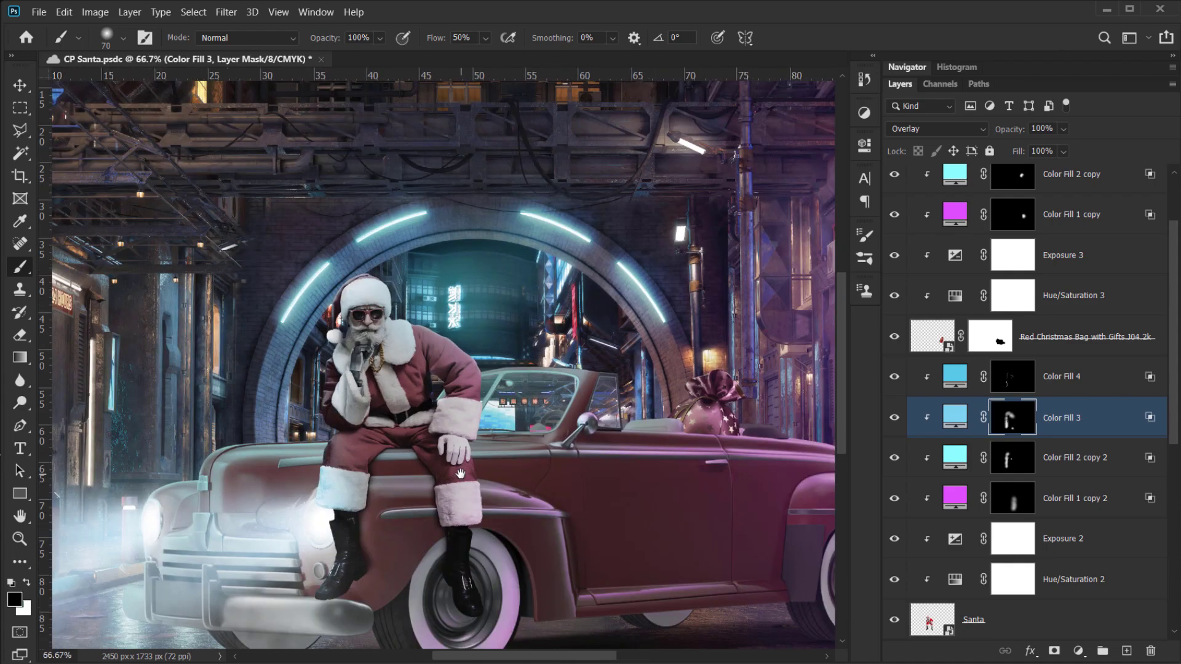
pyautogui.hotkey('ctrl', '+')
pyautogui.moveTo(372, 394); pyautogui.dragTo(435, 337)
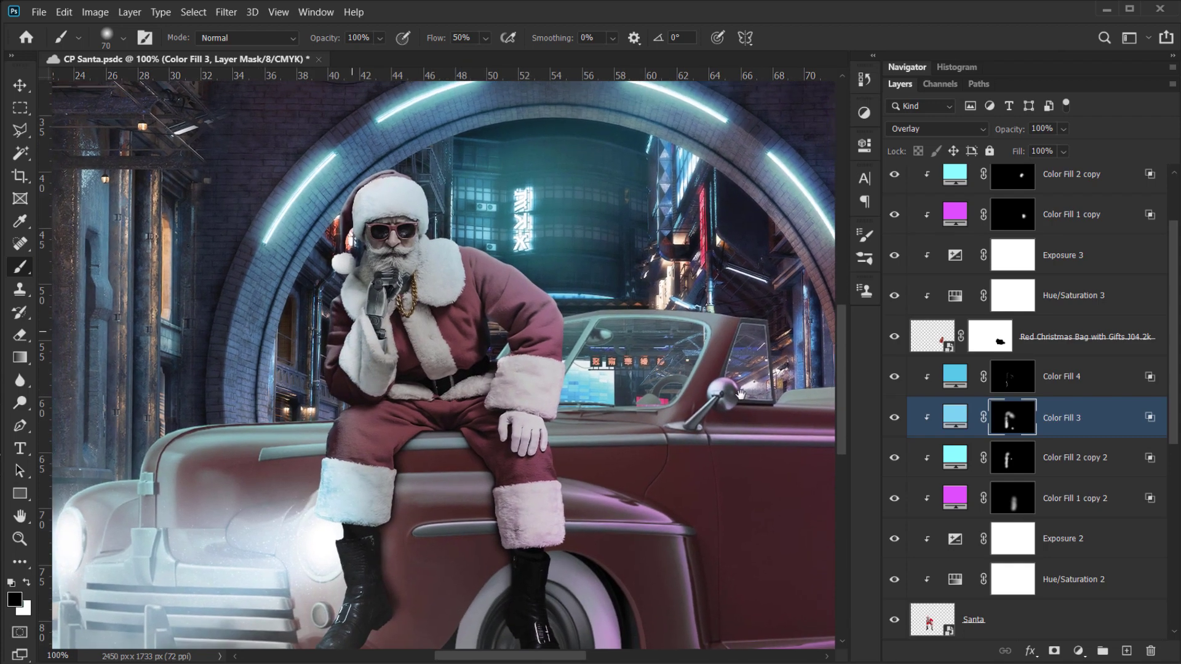
pyautogui.click(895, 419)
pyautogui.click(896, 419)
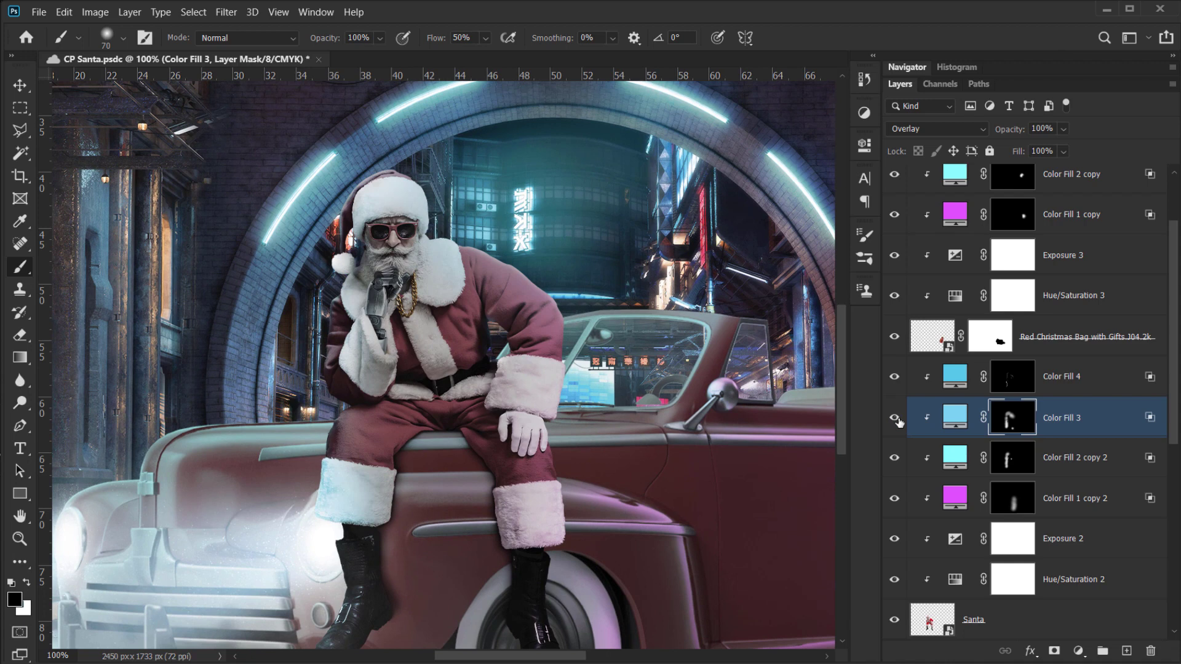
pyautogui.click(894, 376)
pyautogui.click(894, 376)
pyautogui.moveTo(508, 465)
pyautogui.mouseDown()
pyautogui.moveTo(570, 434)
pyautogui.moveTo(570, 412)
pyautogui.mouseUp()
# - Add a clipped Exposure adjustment above Exposure 2 with exposure +3.11 and offset +0.1250, and invert its mask to black
pyautogui.click(1068, 380)
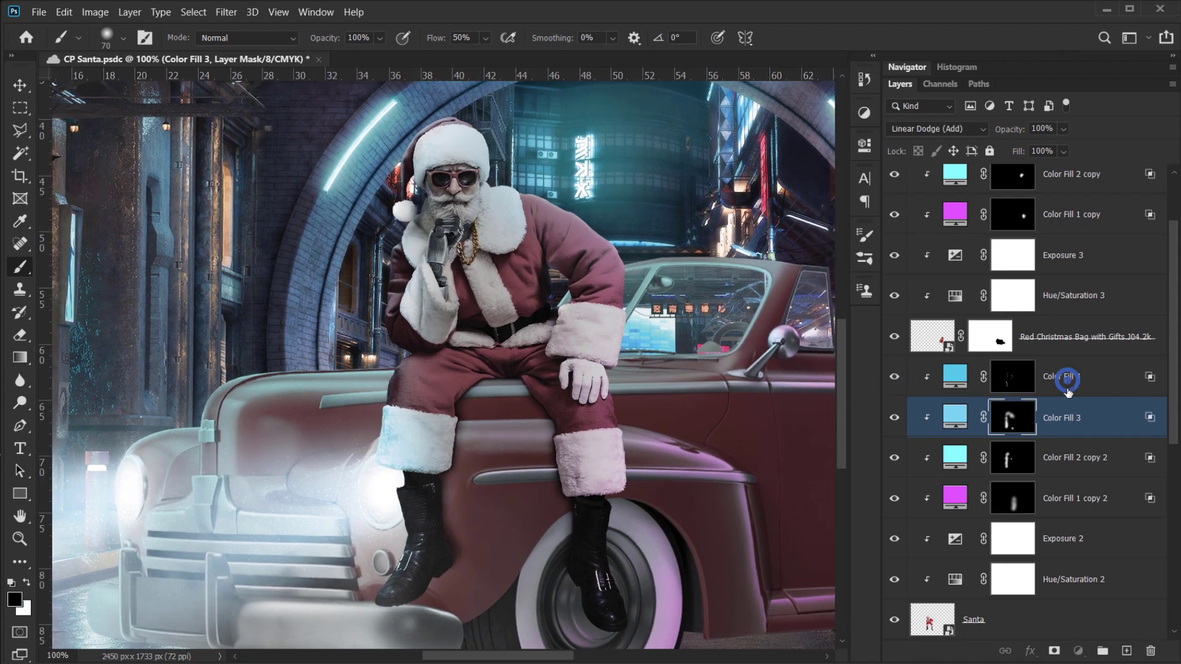
pyautogui.click(1071, 456)
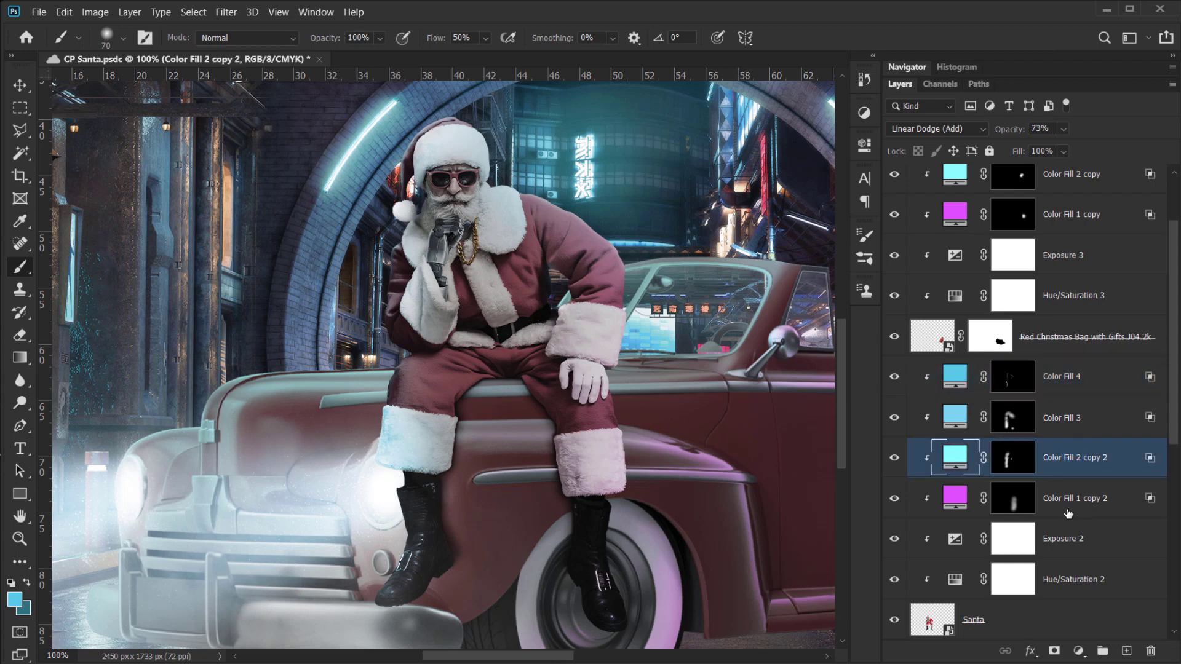
pyautogui.click(991, 550)
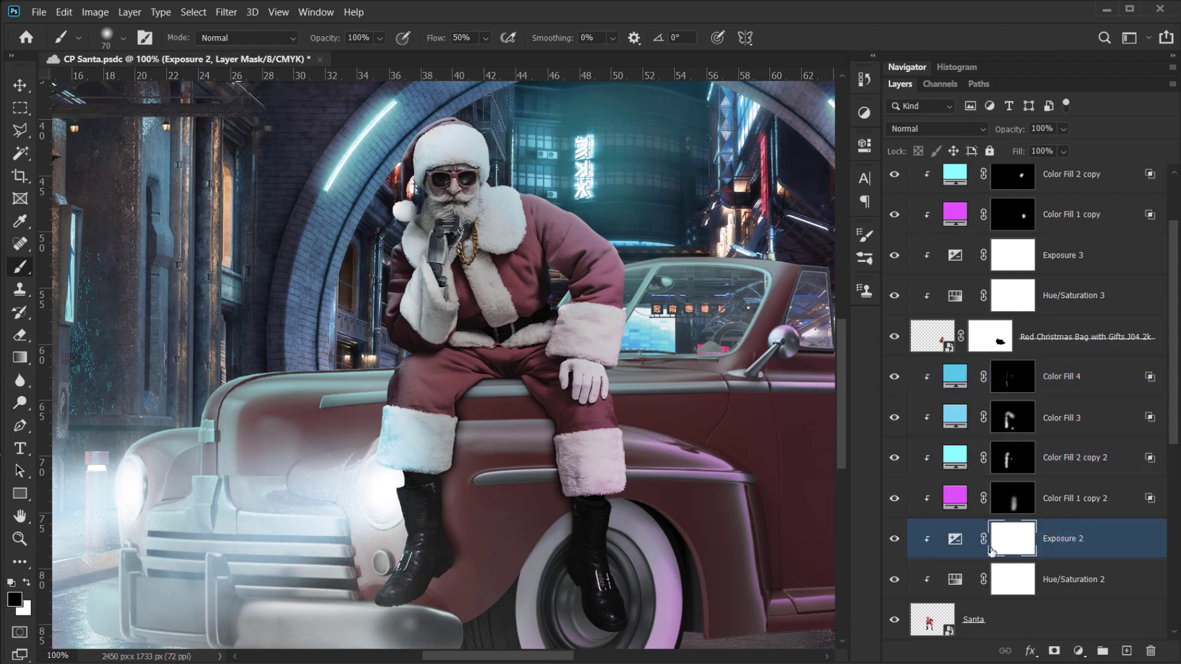
pyautogui.click(896, 541)
pyautogui.click(897, 541)
pyautogui.click(1077, 652)
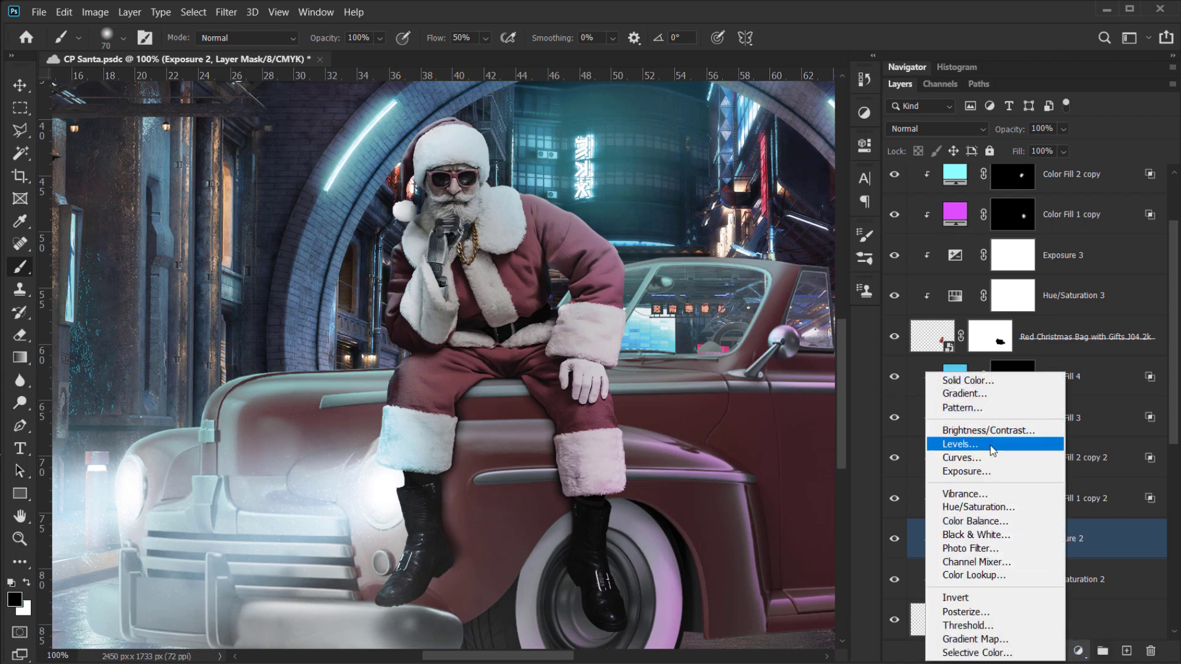
pyautogui.click(984, 473)
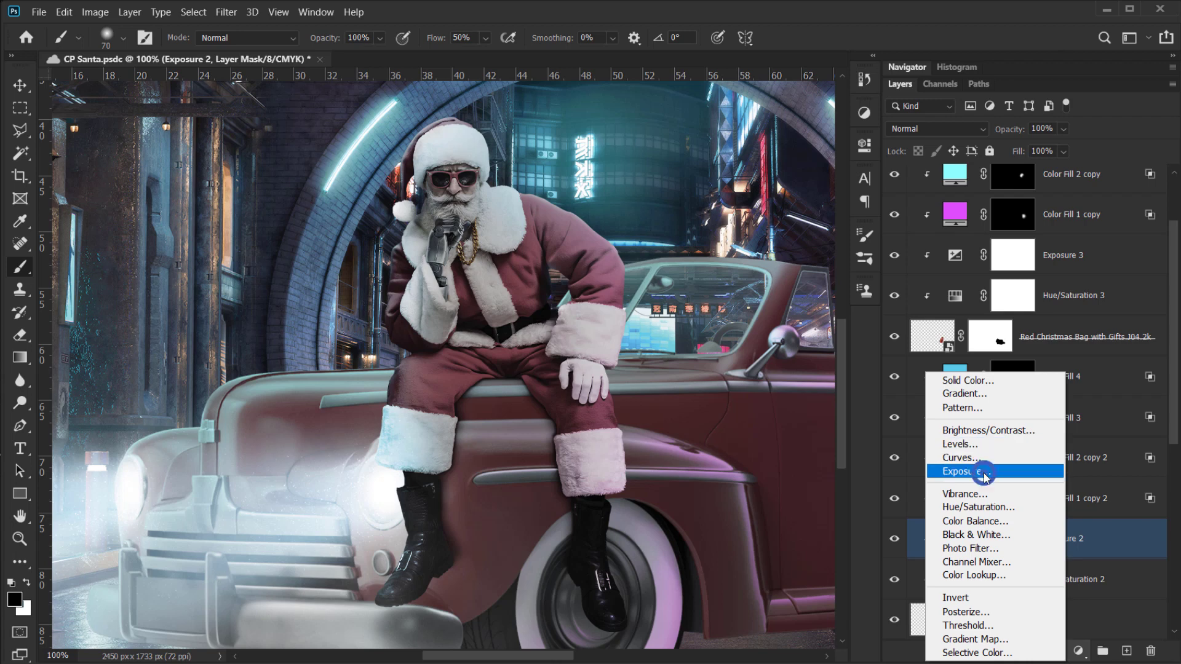
pyautogui.moveTo(722, 223); pyautogui.dragTo(752, 228)
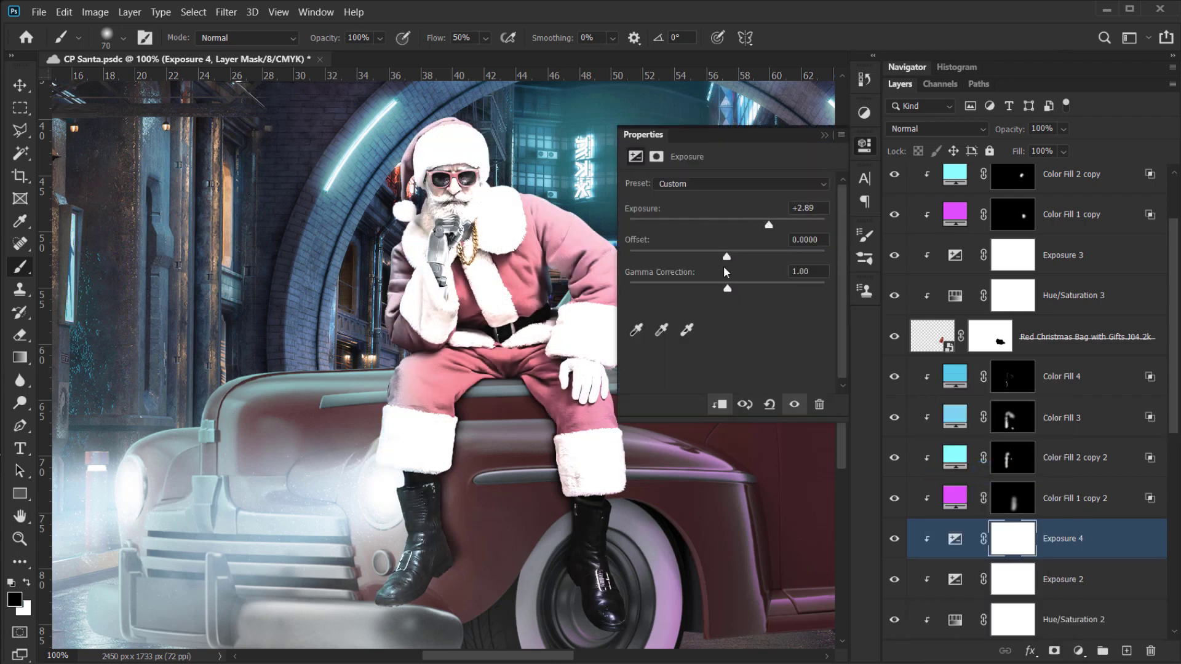
pyautogui.moveTo(725, 257); pyautogui.dragTo(751, 257)
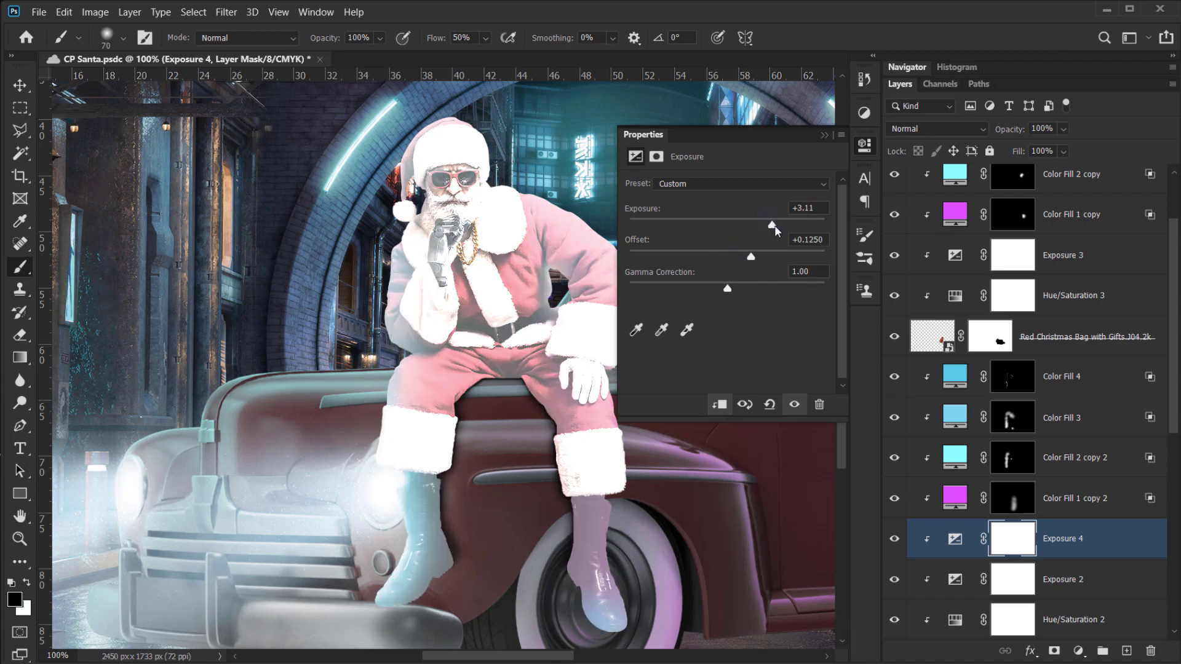
pyautogui.click(1023, 538)
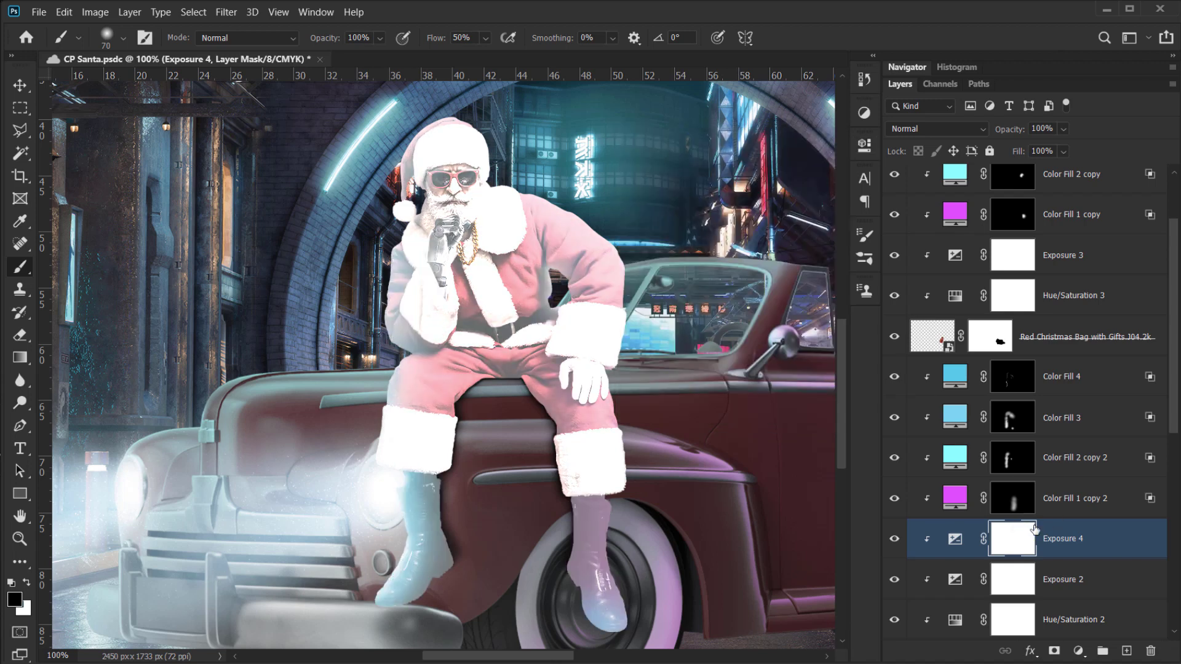
pyautogui.hotkey('ctrl', 'i')
# - Paint a thin bright rim along Santa's shoulder and outer arm on the Exposure 4 mask with a 9 px white brush
pyautogui.click(448, 350)
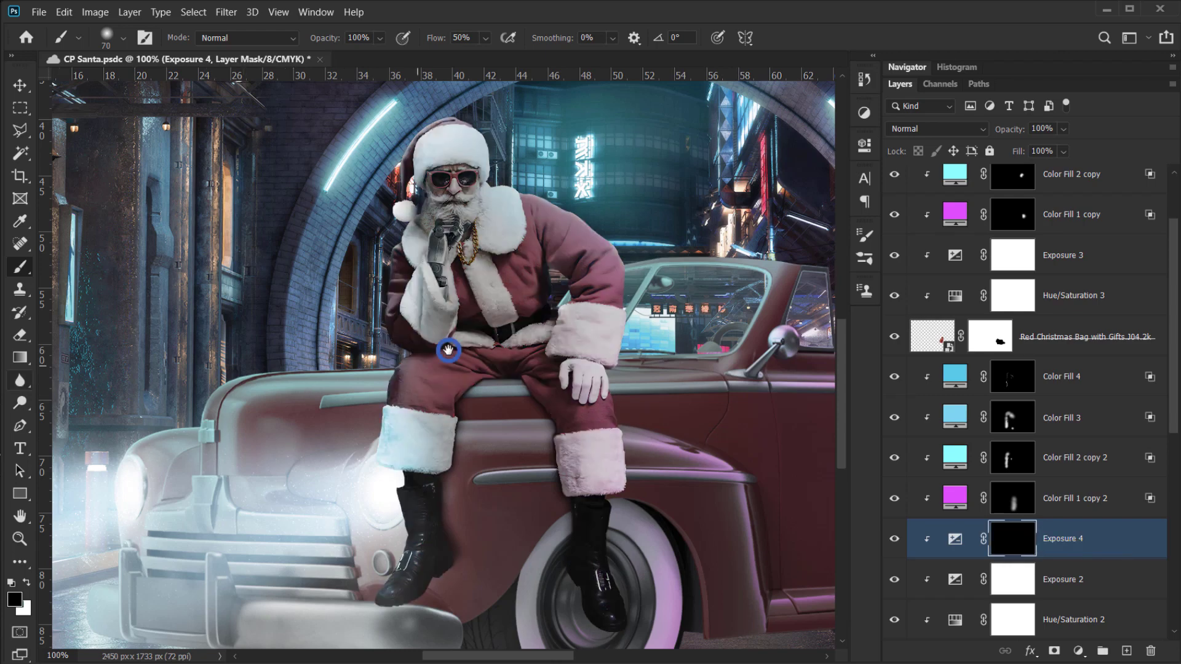
pyautogui.moveTo(448, 350); pyautogui.dragTo(380, 425)
pyautogui.hotkey('ctrl', '+')
pyautogui.hotkey('ctrl', '+')
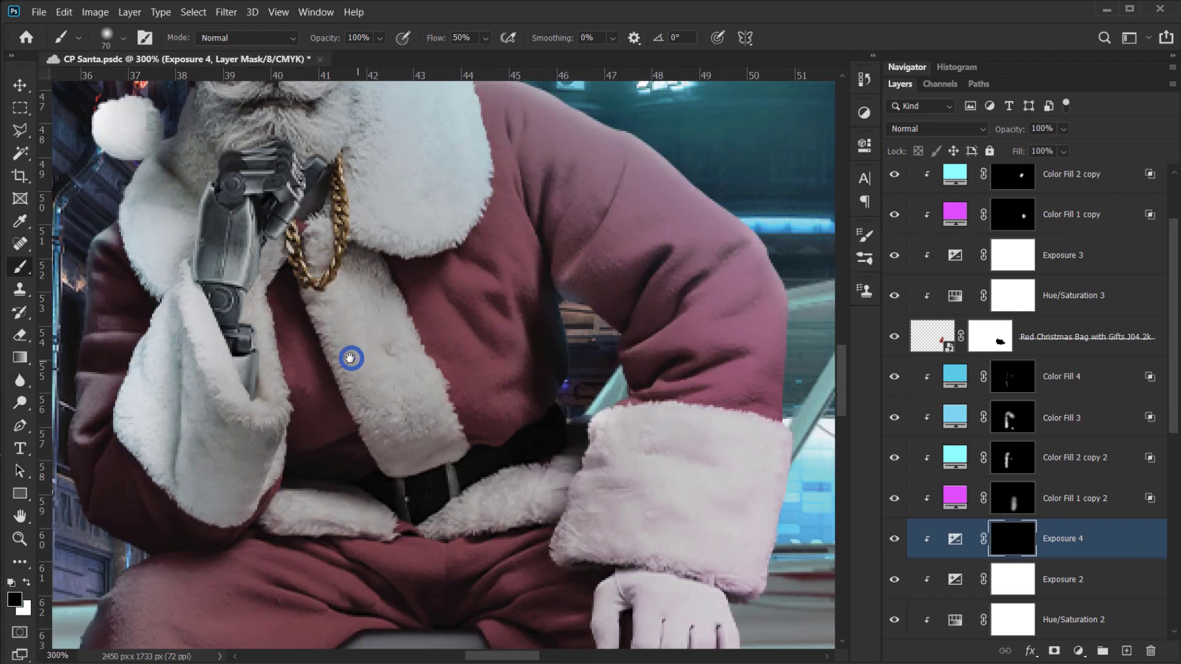
pyautogui.moveTo(350, 358); pyautogui.dragTo(277, 485)
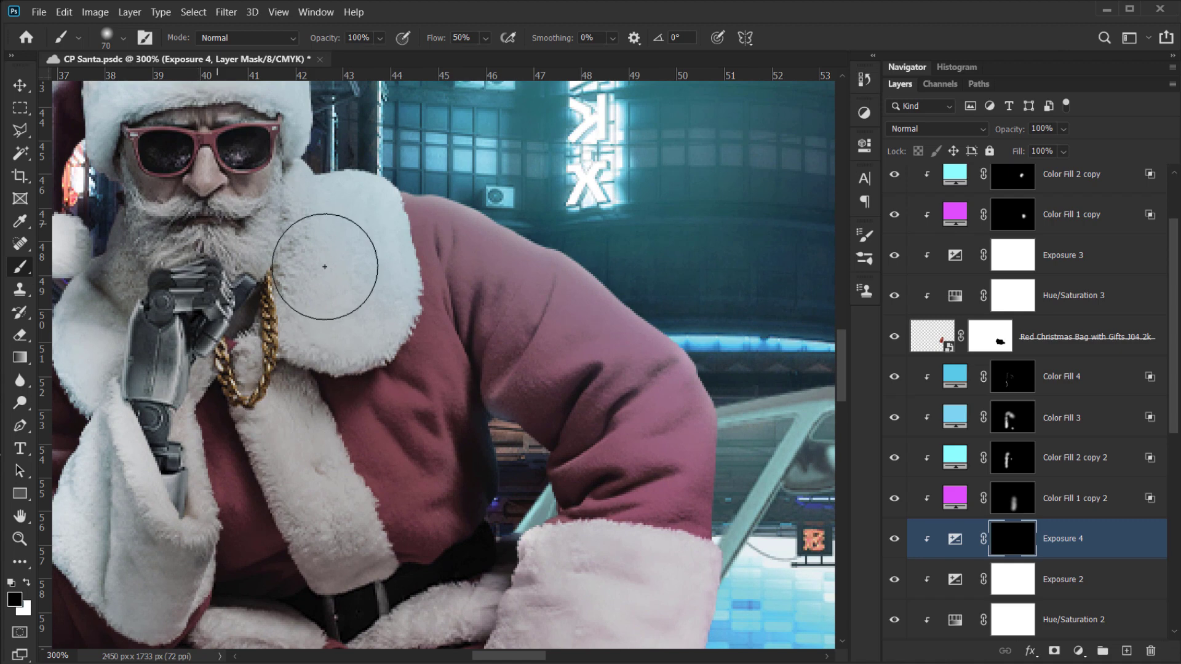
pyautogui.moveTo(461, 289); pyautogui.dragTo(443, 324)
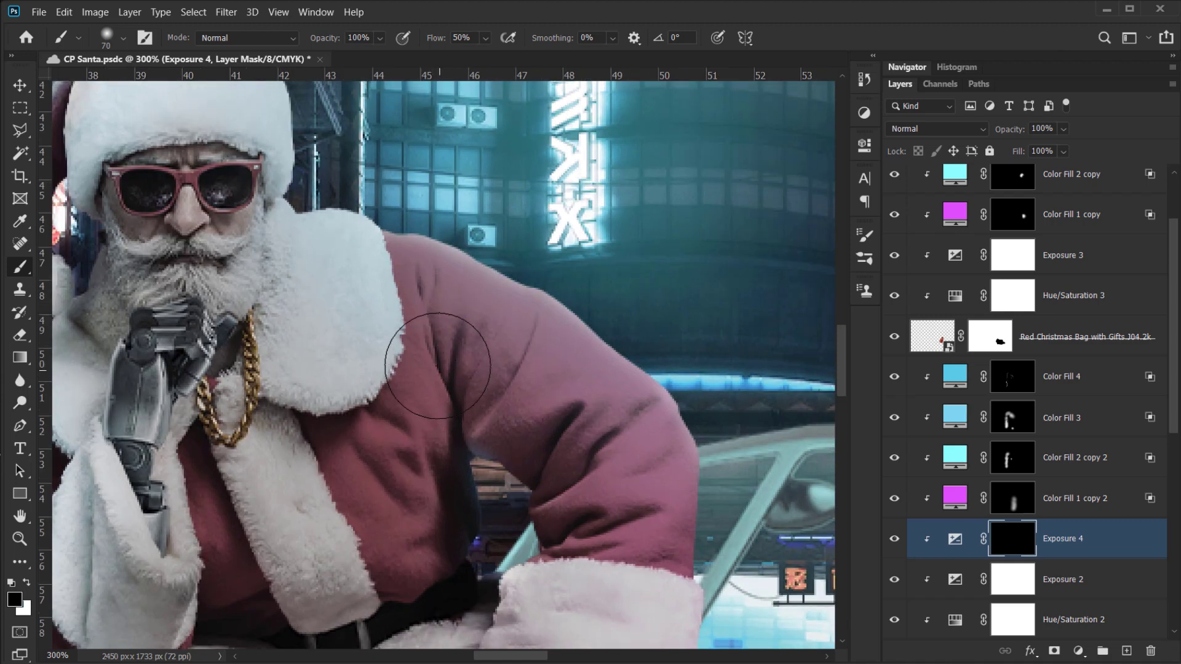
pyautogui.press('[')
pyautogui.press('[')
pyautogui.press('[')
pyautogui.press('[')
pyautogui.press('[')
pyautogui.press('[')
pyautogui.press('[')
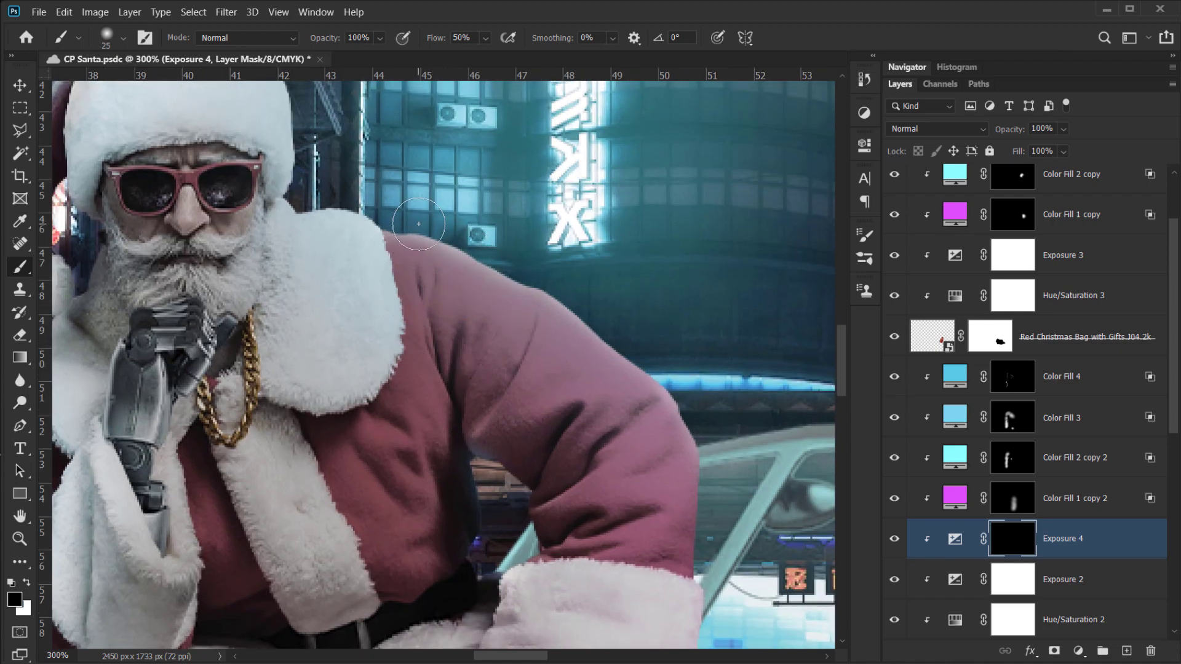
pyautogui.press('[')
pyautogui.press('[')
pyautogui.press('[')
pyautogui.press('[')
pyautogui.press('x')
pyautogui.moveTo(369, 223); pyautogui.dragTo(298, 212)
pyautogui.moveTo(335, 241); pyautogui.dragTo(370, 335)
pyautogui.moveTo(563, 417); pyautogui.dragTo(470, 364)
pyautogui.moveTo(490, 334)
pyautogui.mouseDown()
pyautogui.moveTo(552, 380)
pyautogui.moveTo(576, 403)
pyautogui.mouseUp()
pyautogui.moveTo(643, 464); pyautogui.dragTo(454, 333)
pyautogui.moveTo(393, 281)
pyautogui.mouseDown()
pyautogui.moveTo(444, 340)
pyautogui.moveTo(450, 370)
pyautogui.mouseUp()
pyautogui.moveTo(450, 369); pyautogui.dragTo(449, 475)
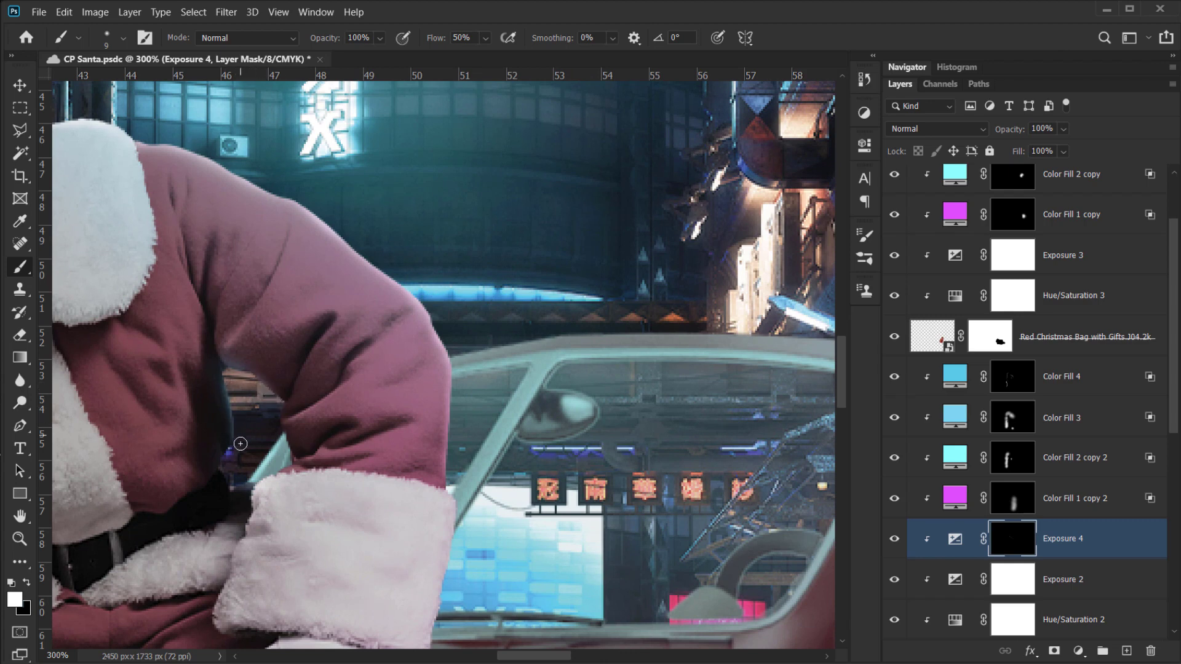
# - Continue the bright rim along the car-side edges of Santa's sleeve cuff, resting hand and trouser leg on the Exposure 4 mask
pyautogui.moveTo(444, 517)
pyautogui.mouseDown()
pyautogui.moveTo(392, 368)
pyautogui.moveTo(401, 410)
pyautogui.moveTo(377, 509)
pyautogui.moveTo(286, 384)
pyautogui.mouseUp()
pyautogui.rightClick(279, 433)
pyautogui.press('Escape')
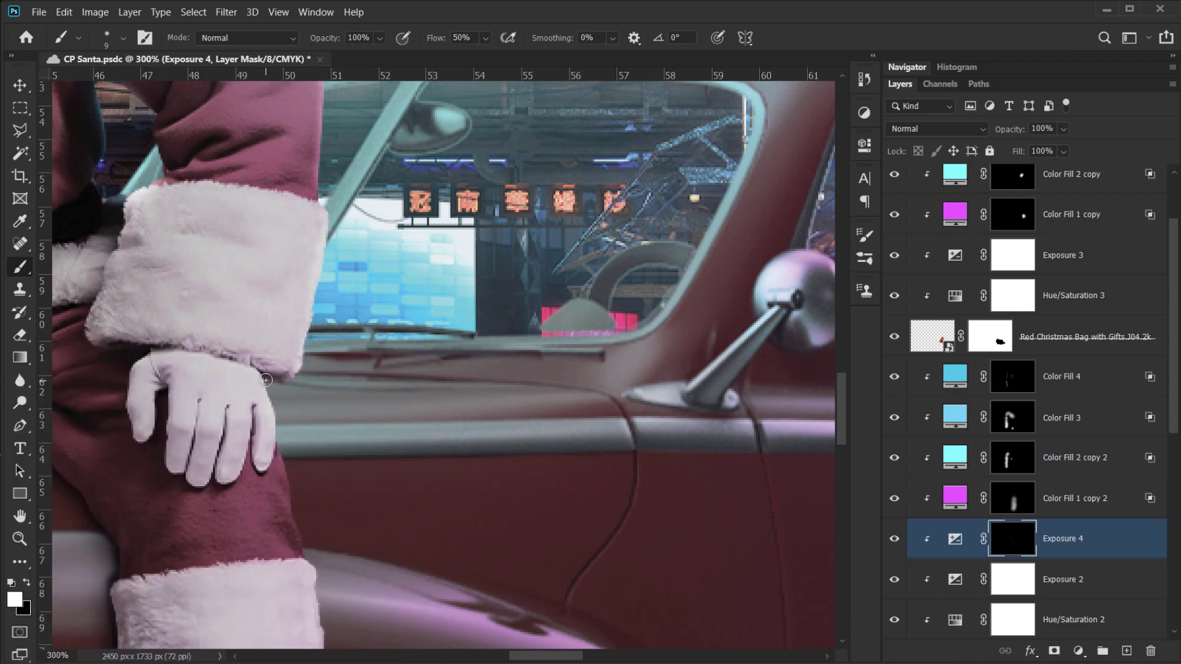
pyautogui.moveTo(306, 525); pyautogui.dragTo(238, 406)
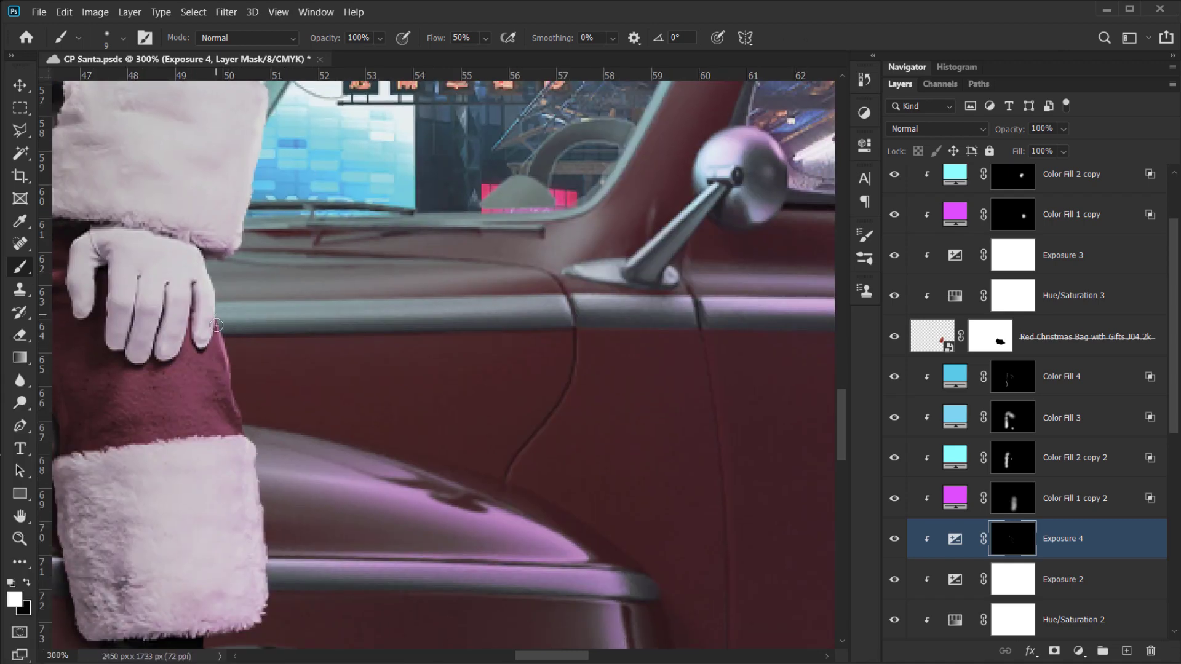
pyautogui.moveTo(259, 482); pyautogui.dragTo(231, 404)
pyautogui.moveTo(182, 584); pyautogui.dragTo(208, 431)
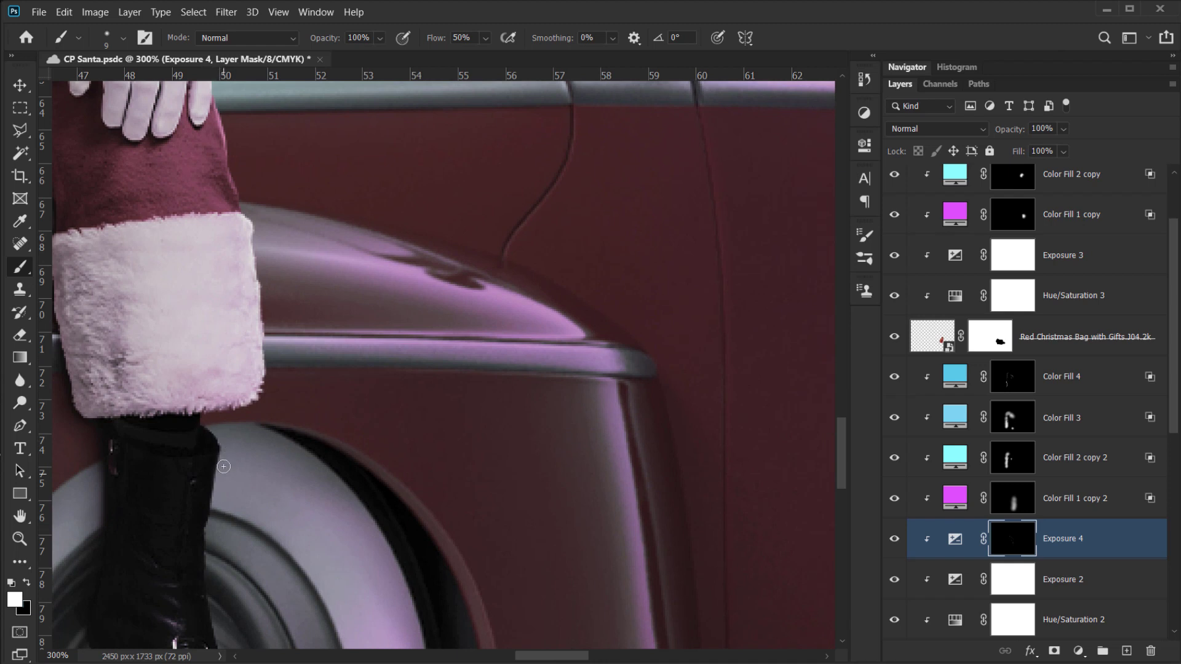
# - Paint a rim on the boot over the wheel with a 15 px brush at 100% flow, trimming it with black
pyautogui.moveTo(206, 584)
pyautogui.mouseDown()
pyautogui.moveTo(239, 379)
pyautogui.moveTo(252, 444)
pyautogui.mouseUp()
pyautogui.press(']')
pyautogui.press(']')
pyautogui.hotkey('ctrl', 'z')
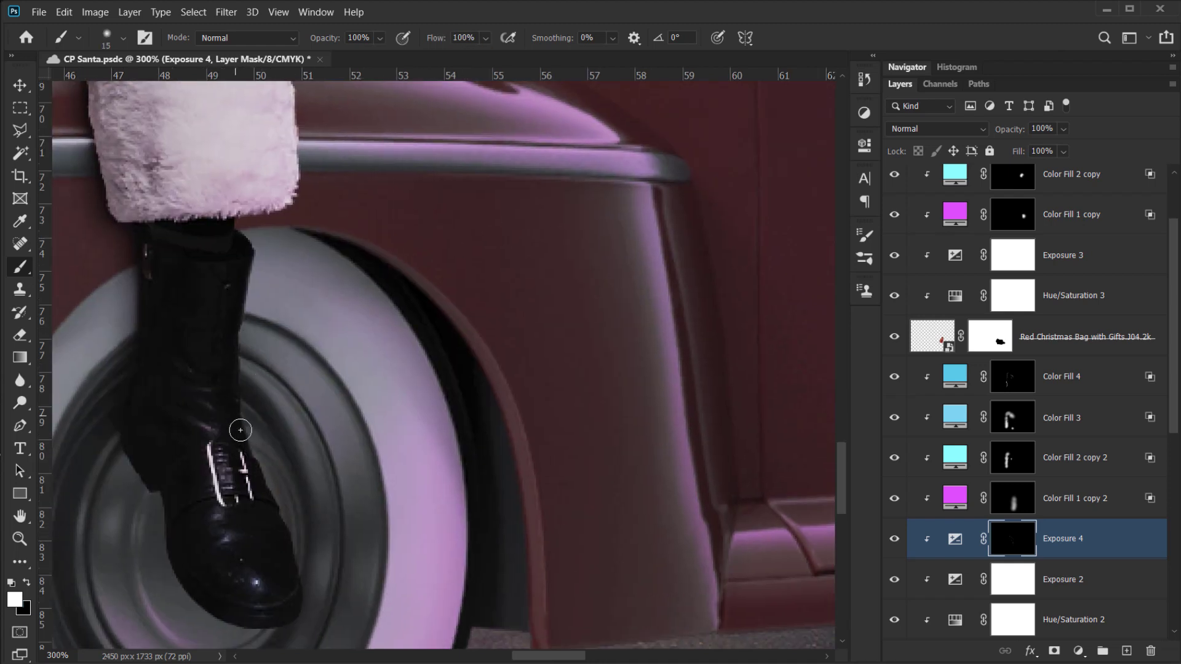
pyautogui.moveTo(249, 308)
pyautogui.mouseDown()
pyautogui.moveTo(255, 453)
pyautogui.moveTo(276, 511)
pyautogui.mouseUp()
pyautogui.moveTo(301, 593)
pyautogui.mouseDown()
pyautogui.moveTo(515, 508)
pyautogui.moveTo(507, 543)
pyautogui.mouseUp()
pyautogui.press('x')
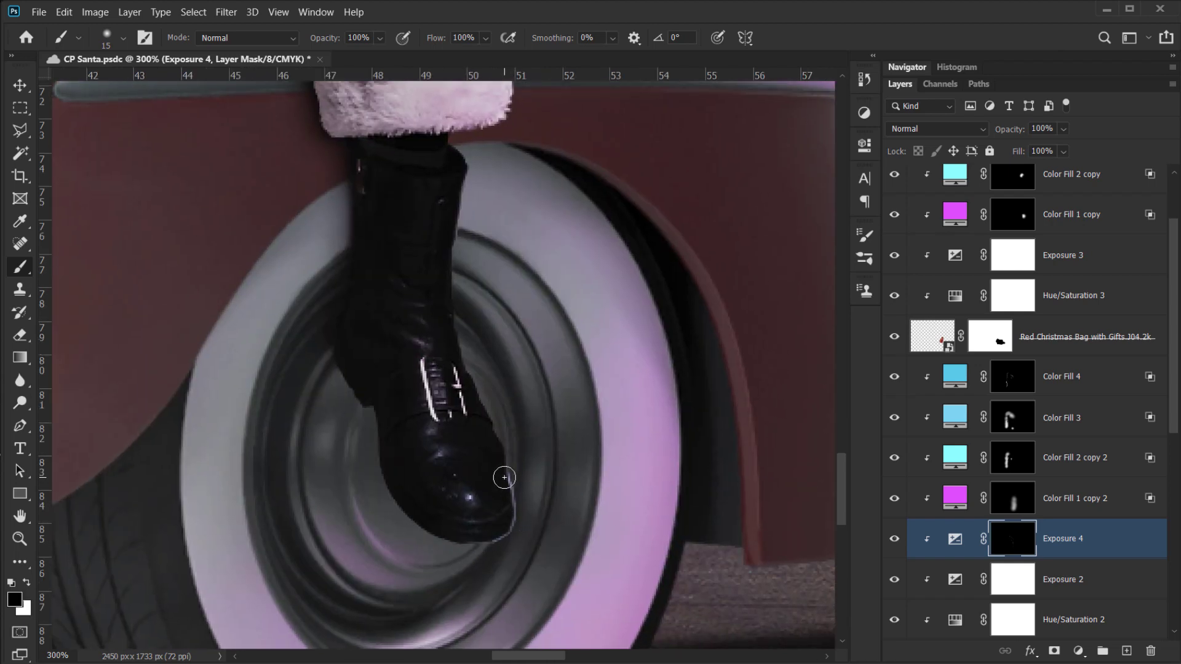
pyautogui.moveTo(508, 476)
pyautogui.mouseDown()
pyautogui.moveTo(514, 493)
pyautogui.moveTo(484, 544)
pyautogui.mouseUp()
# - Paint a bright rim along the toe, instep and shaft of the boot by the headlight on the Exposure 4 mask, trimming excess with black
pyautogui.moveTo(277, 492); pyautogui.dragTo(725, 558)
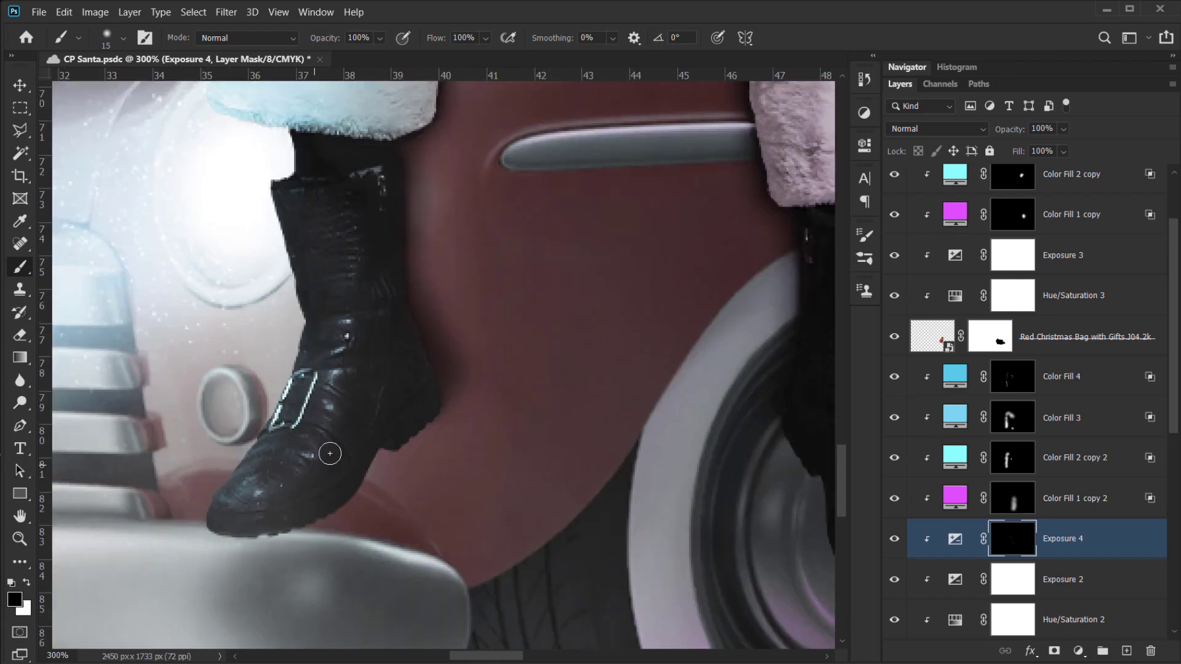
pyautogui.press('x')
pyautogui.moveTo(242, 455); pyautogui.dragTo(206, 530)
pyautogui.press('x')
pyautogui.press('x')
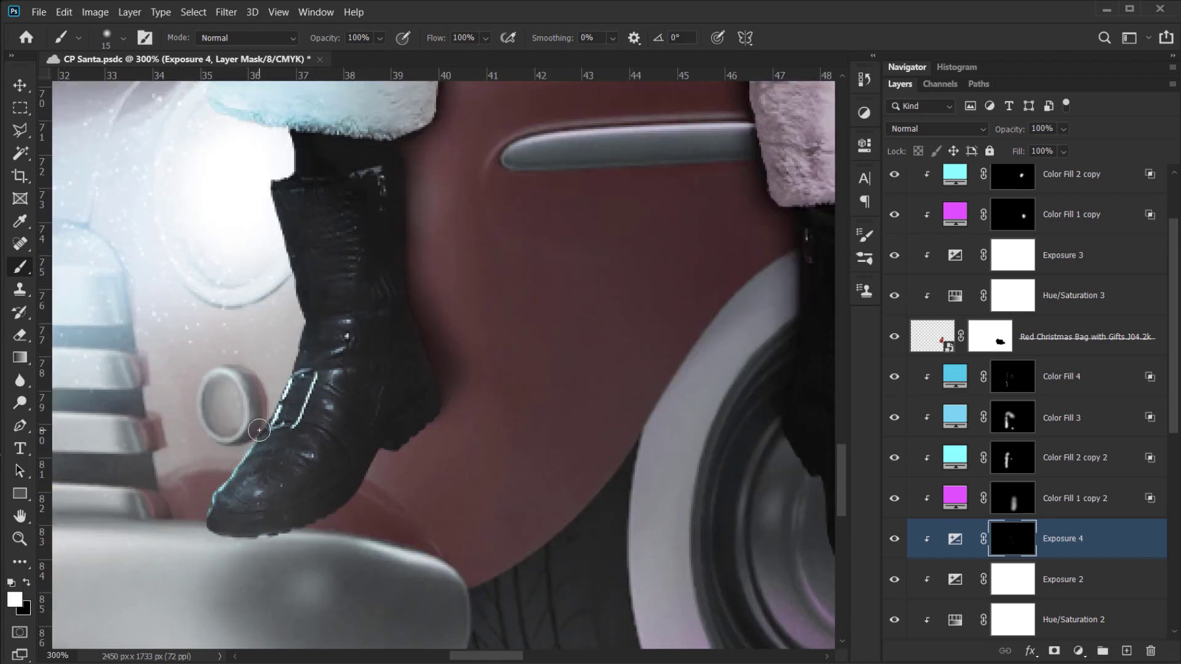
pyautogui.press('x')
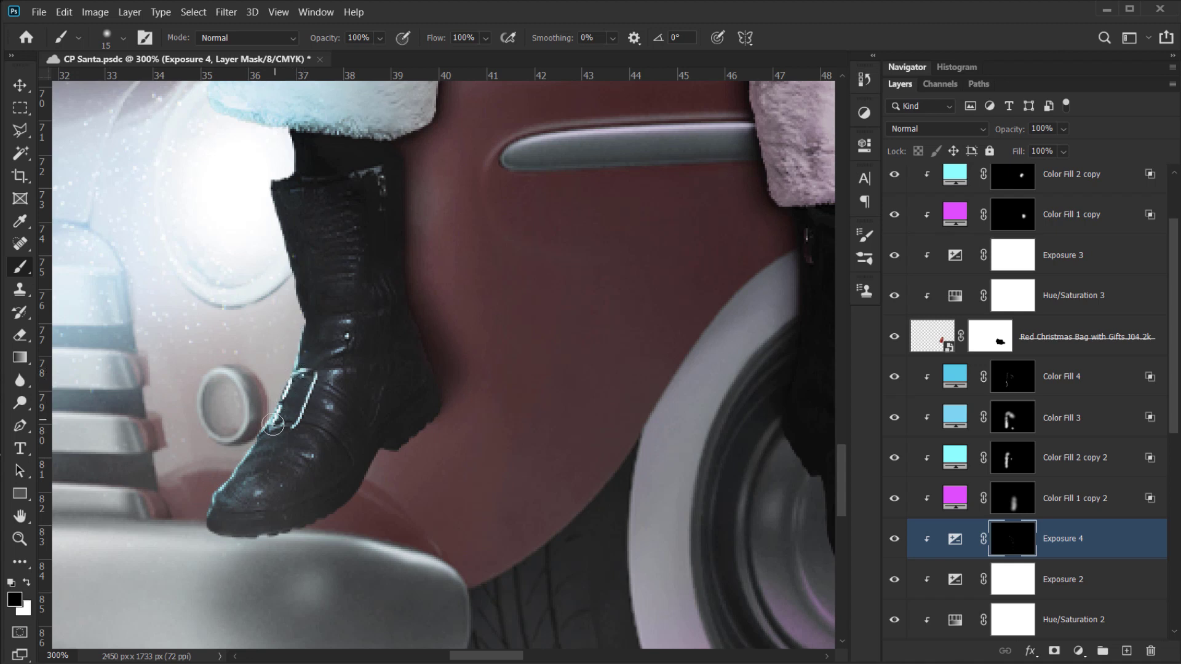
pyautogui.press('x')
pyautogui.scroll(3, 314, 414)
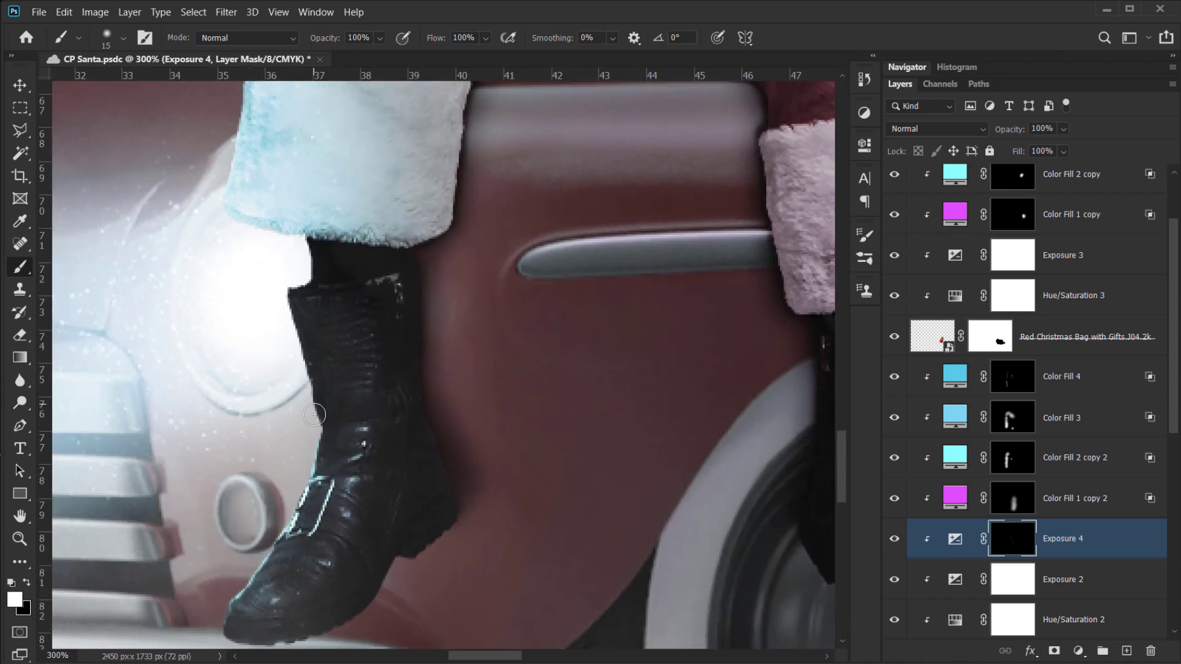
pyautogui.moveTo(292, 301); pyautogui.dragTo(305, 361)
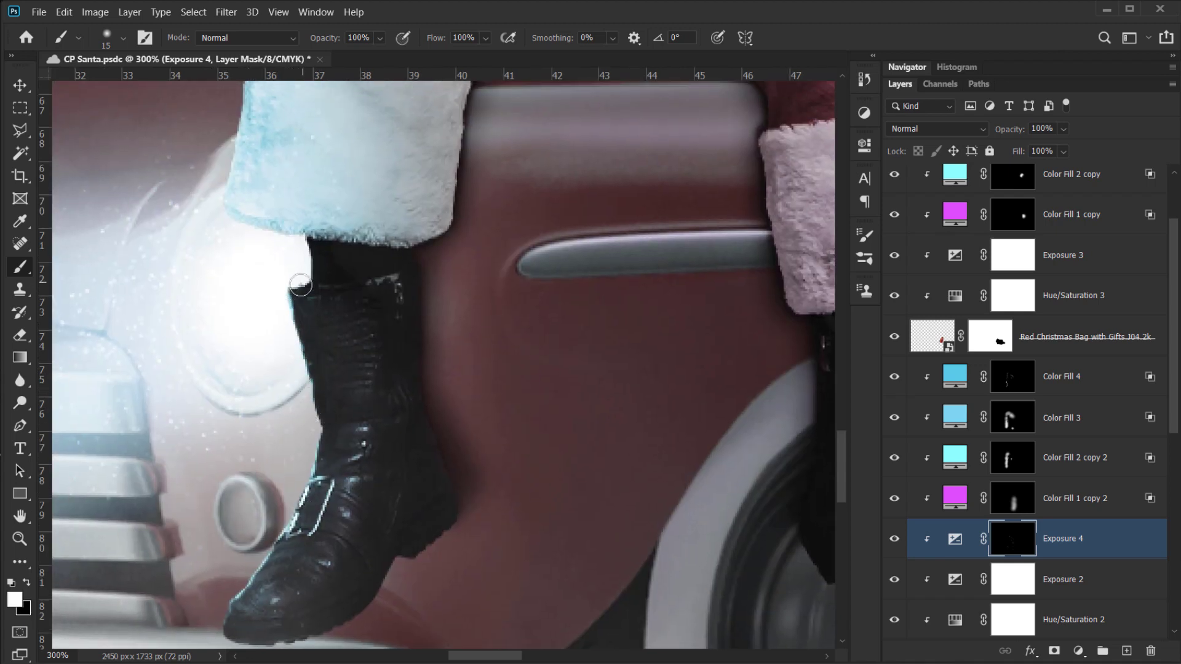
# - Paint a bright rim down the outer sleeve and elbow of Santa's raised arm on the Exposure 4 mask, softening it with black
pyautogui.scroll(4, 300, 285)
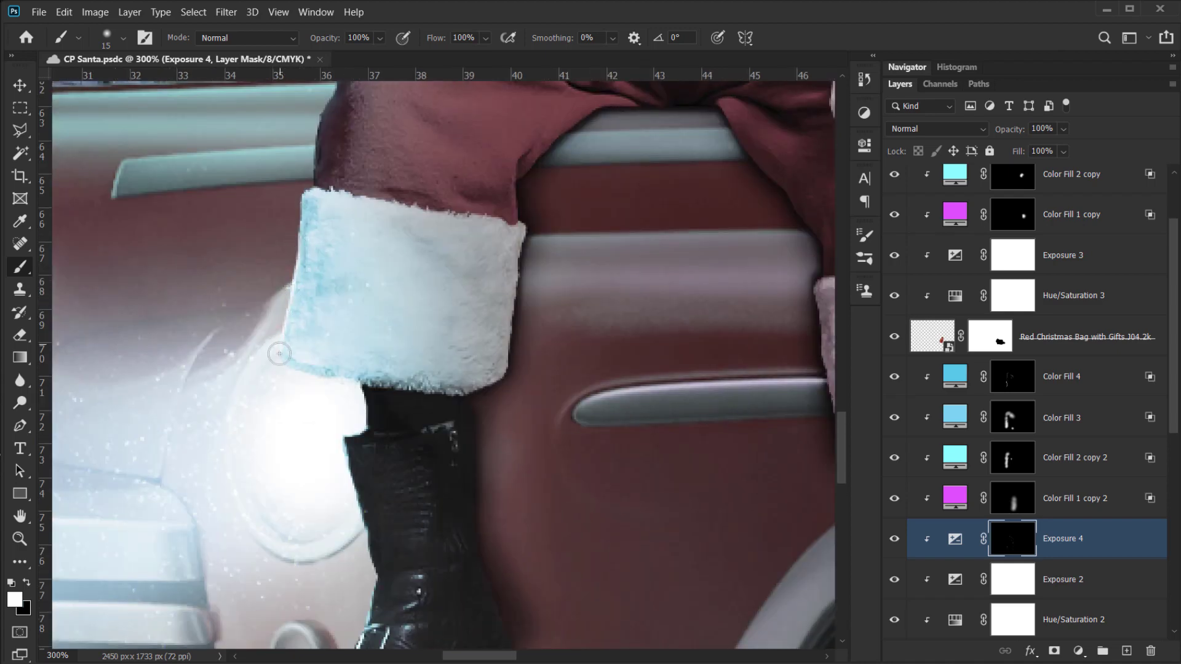
pyautogui.scroll(4, 351, 382)
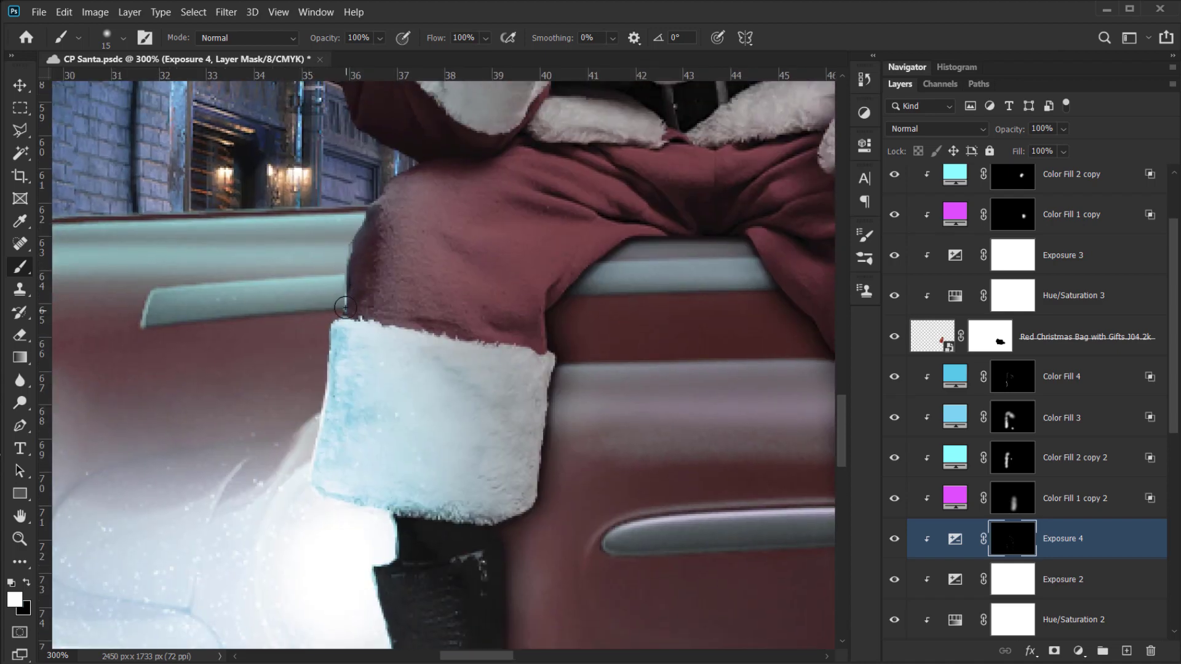
pyautogui.scroll(6, 388, 462)
pyautogui.scroll(7, 385, 387)
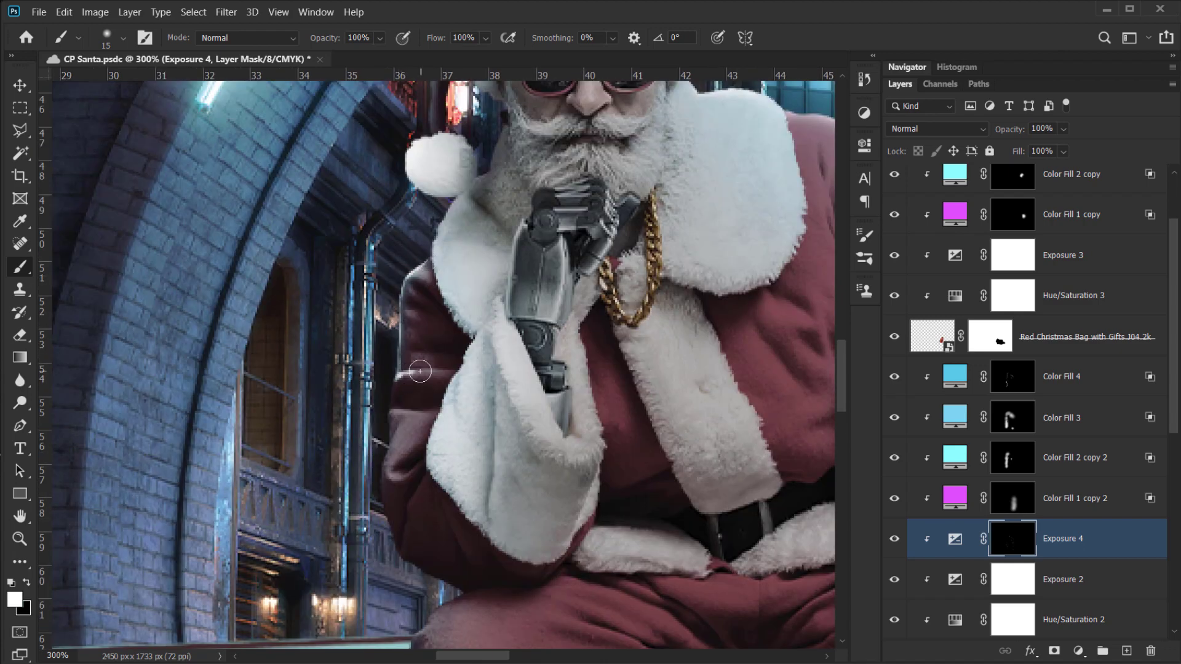
pyautogui.press('x')
pyautogui.press('x')
pyautogui.press('x')
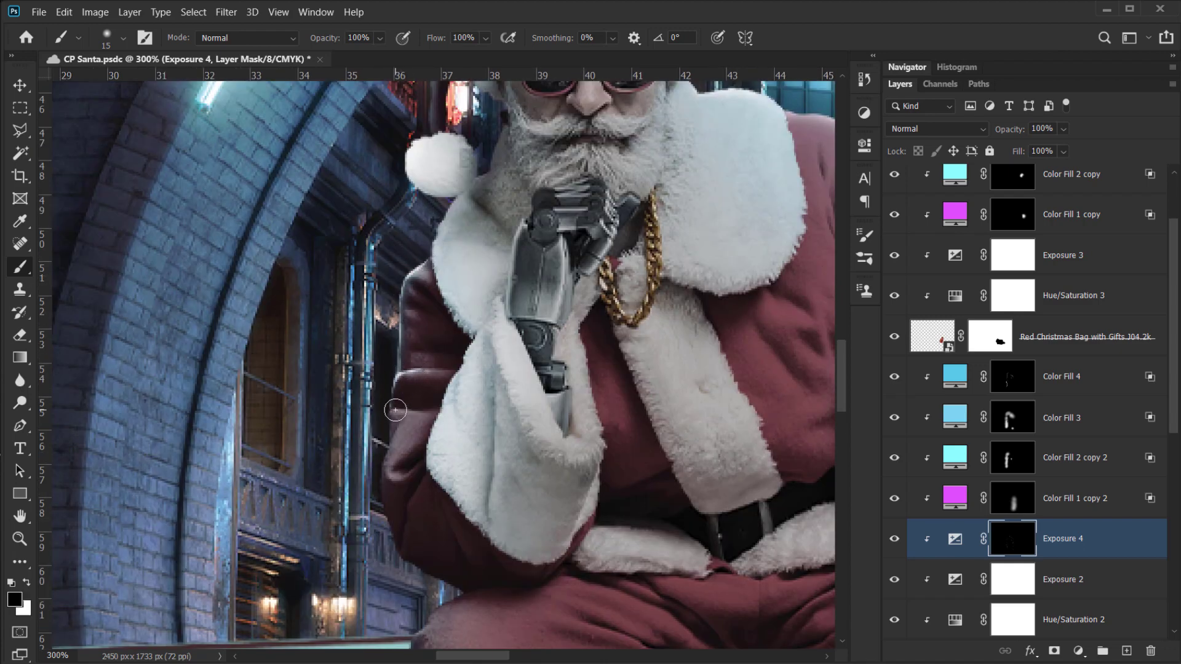
pyautogui.press('x')
pyautogui.moveTo(390, 426)
pyautogui.mouseDown()
pyautogui.moveTo(382, 462)
pyautogui.moveTo(400, 550)
pyautogui.mouseUp()
pyautogui.press('x')
pyautogui.press('x')
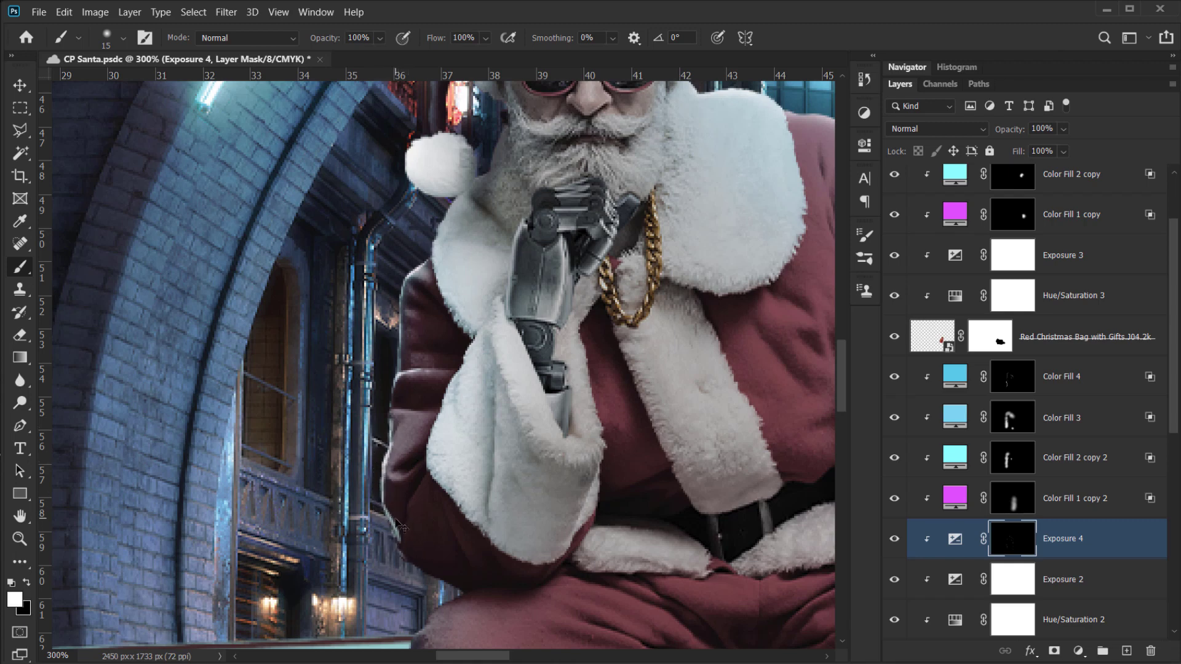
pyautogui.press('x')
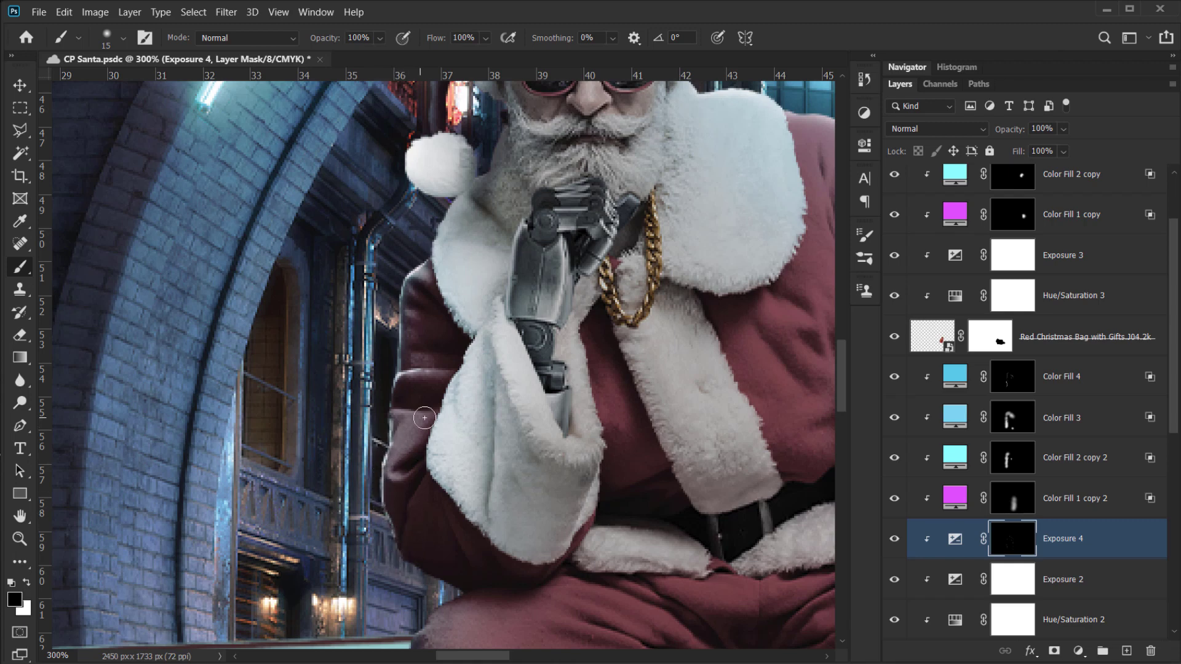
pyautogui.scroll(3, 424, 418)
pyautogui.press('x')
pyautogui.press('x')
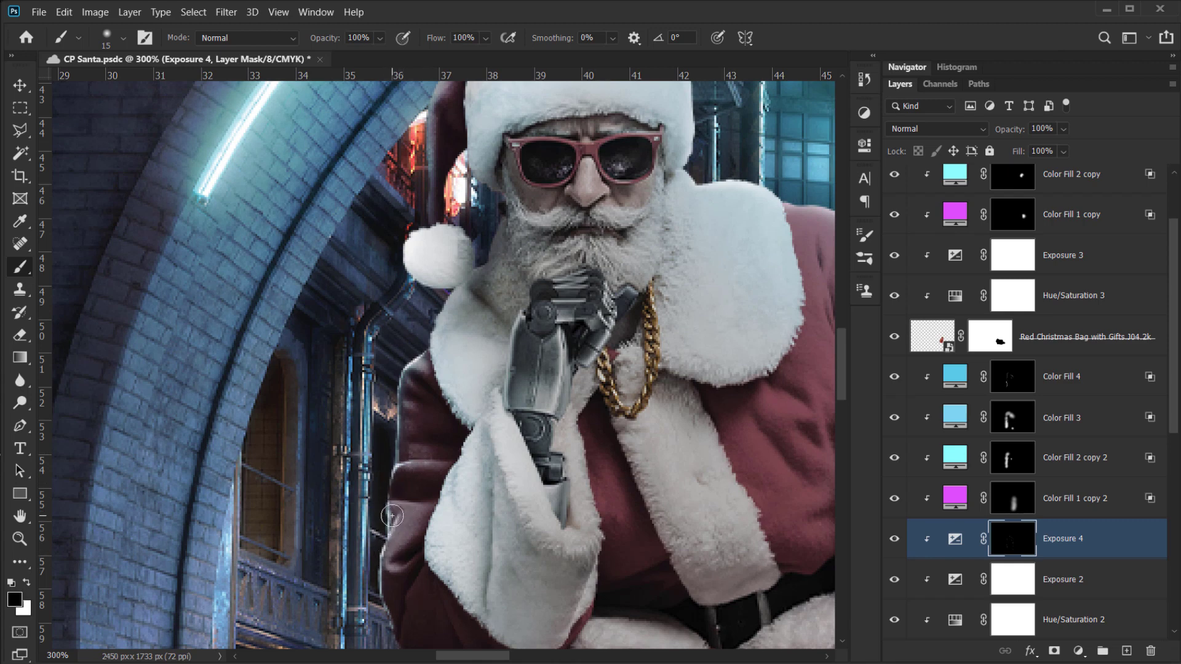
# - Add a thin bright rim around the outer edge and crown of Santa's hat on the Exposure 4 mask, alternating white and black
pyautogui.scroll(6, 400, 516)
pyautogui.press('x')
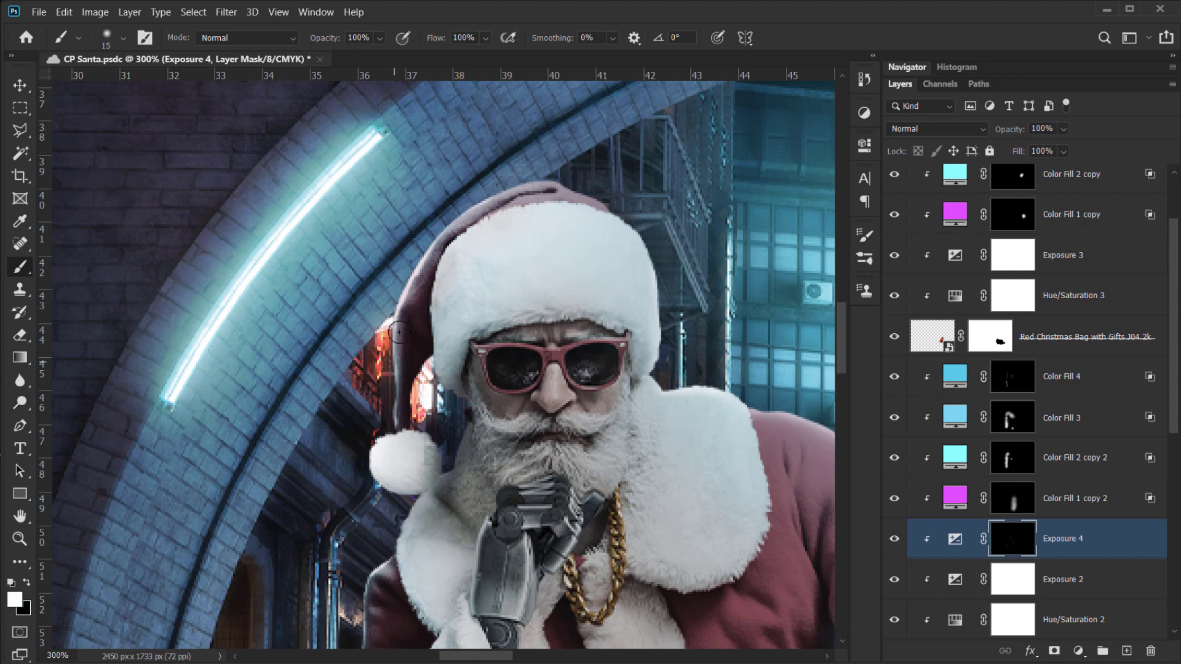
pyautogui.press('x')
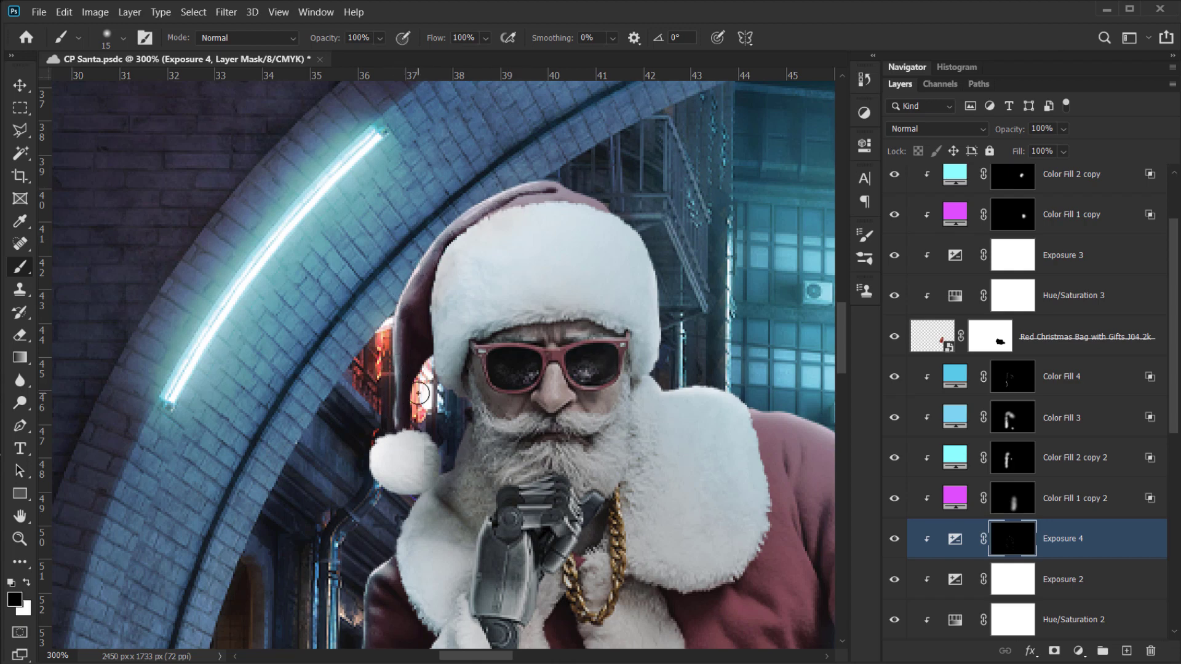
pyautogui.moveTo(552, 181); pyautogui.dragTo(509, 225)
pyautogui.press('x')
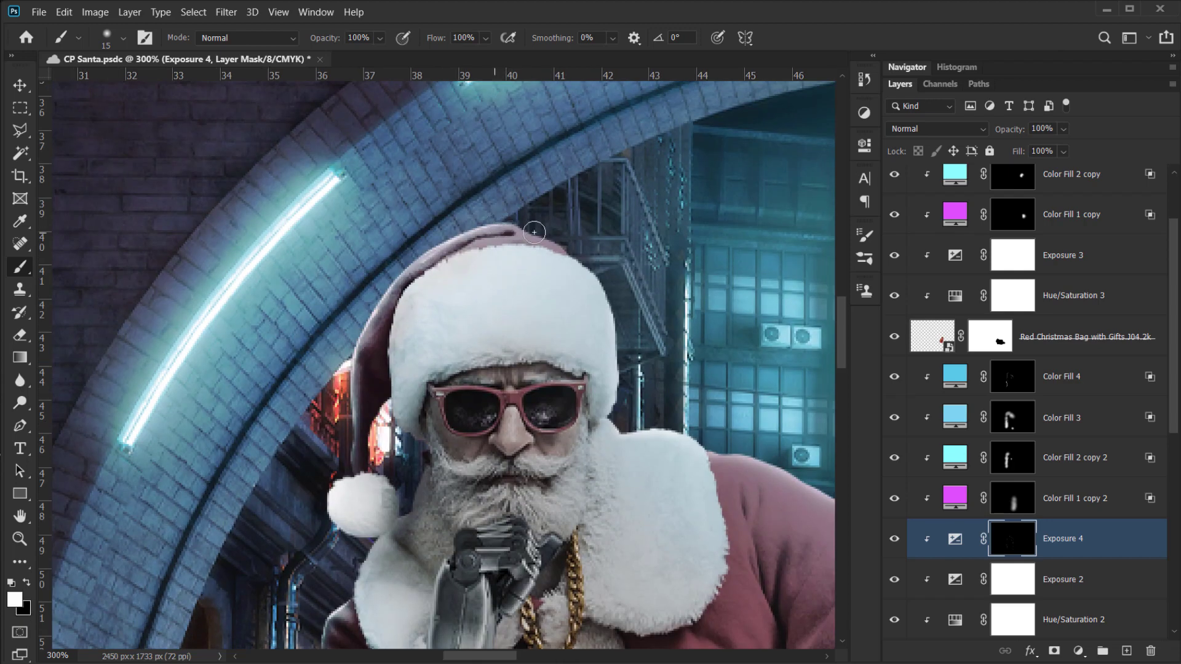
pyautogui.press('x')
pyautogui.press('x')
pyautogui.press('x')
pyautogui.moveTo(548, 264); pyautogui.dragTo(565, 264)
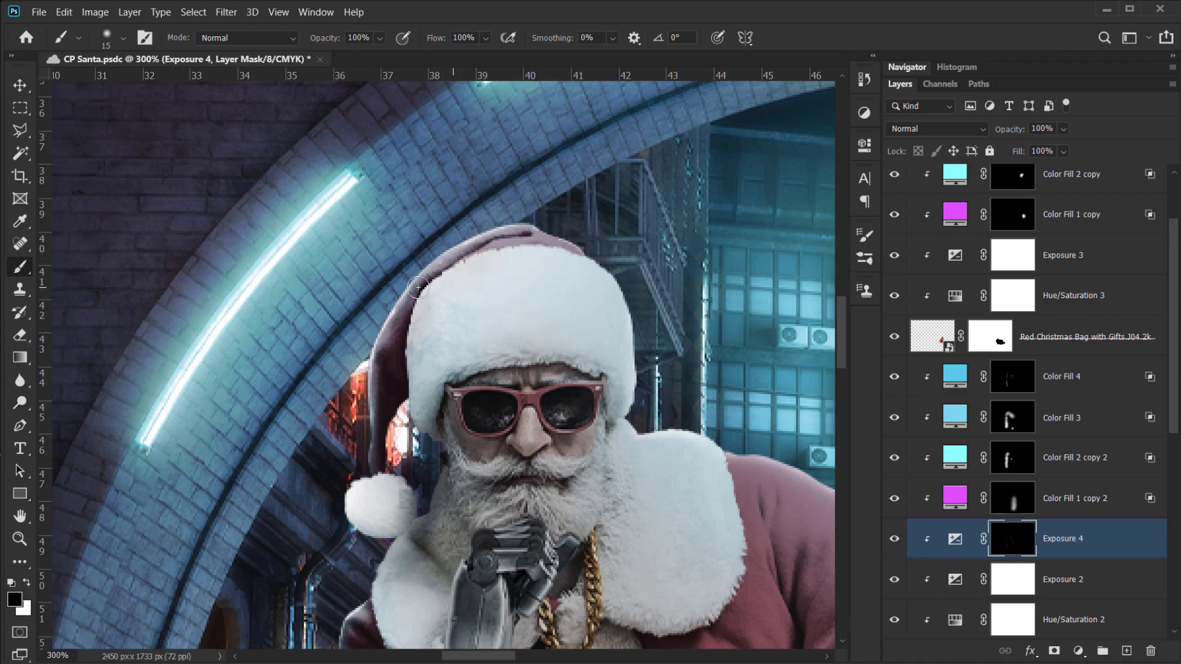
# - Brighten the outer edge of Santa's resting arm from the shoulder to the cuff on the Exposure 4 mask, trimming the inner side with black
pyautogui.moveTo(727, 460); pyautogui.dragTo(432, 373)
pyautogui.press('x')
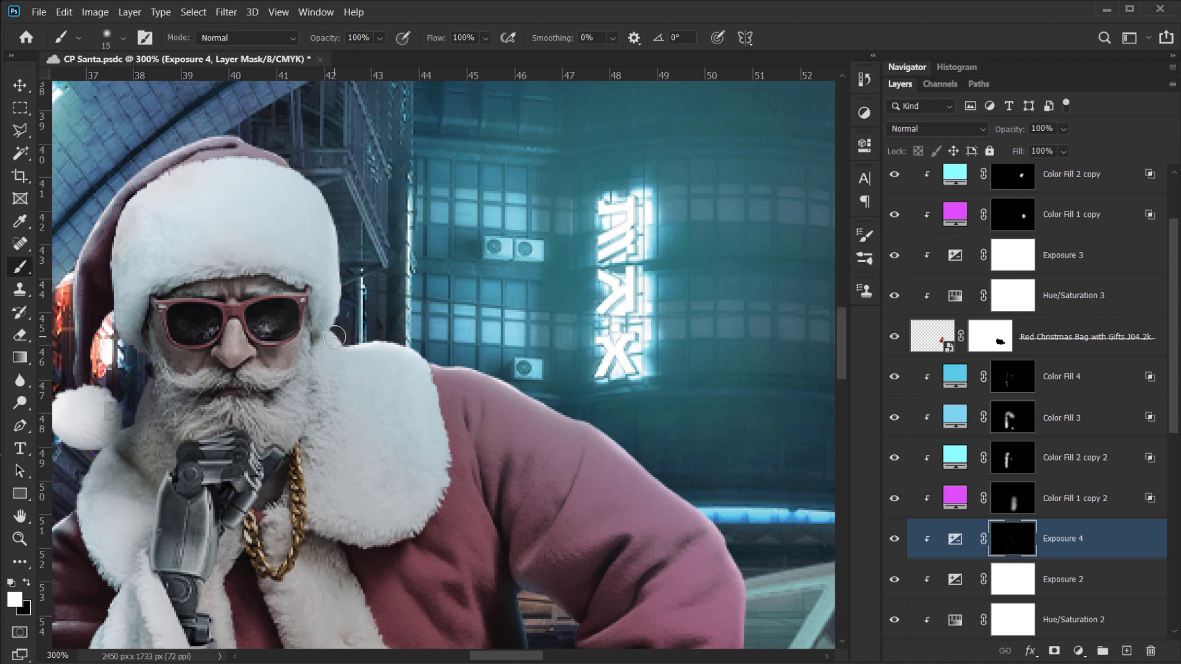
pyautogui.moveTo(470, 391); pyautogui.dragTo(282, 305)
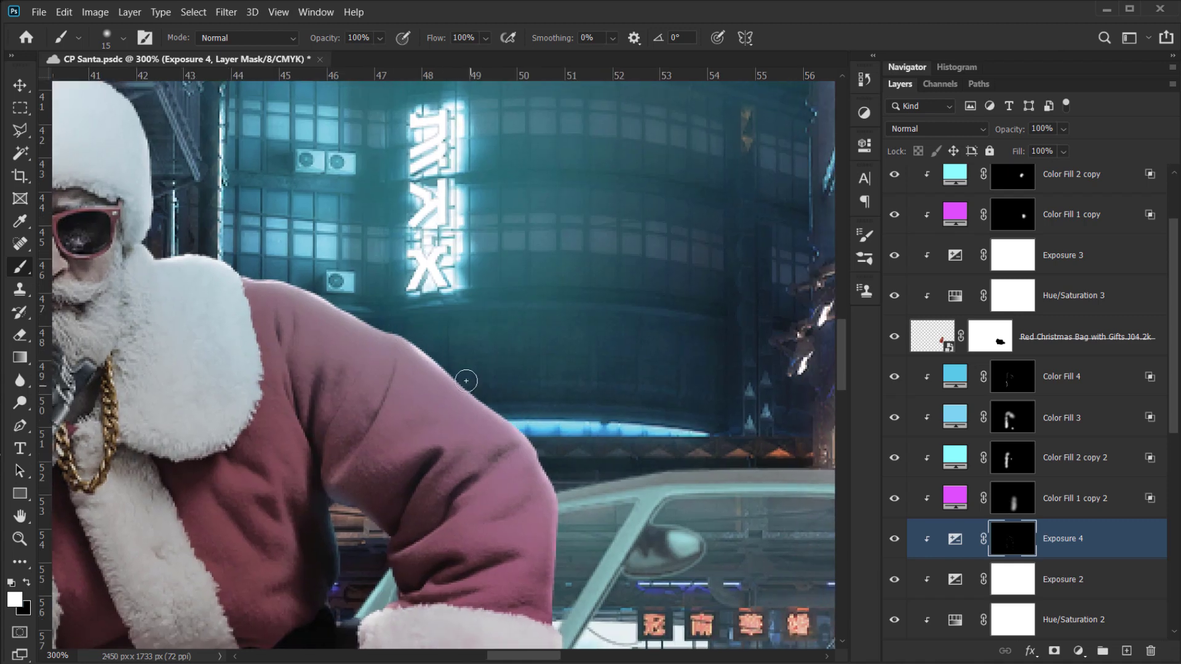
pyautogui.moveTo(445, 371); pyautogui.dragTo(522, 435)
pyautogui.press('x')
pyautogui.moveTo(423, 357); pyautogui.dragTo(493, 419)
pyautogui.press('x')
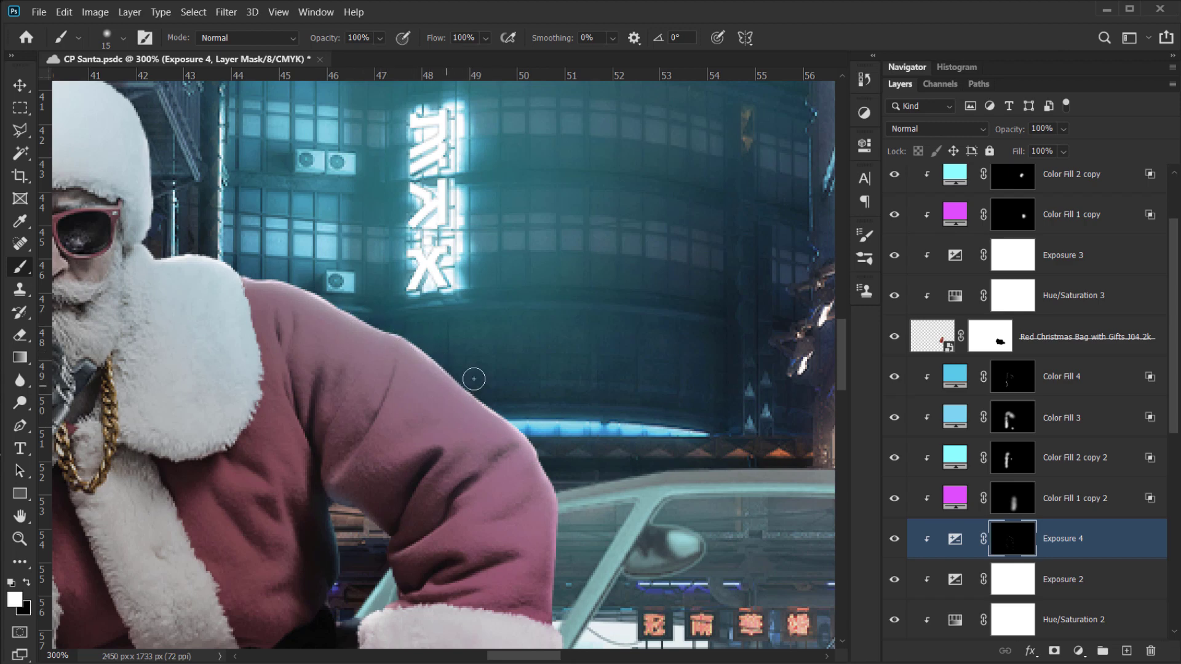
pyautogui.moveTo(473, 379); pyautogui.dragTo(351, 250)
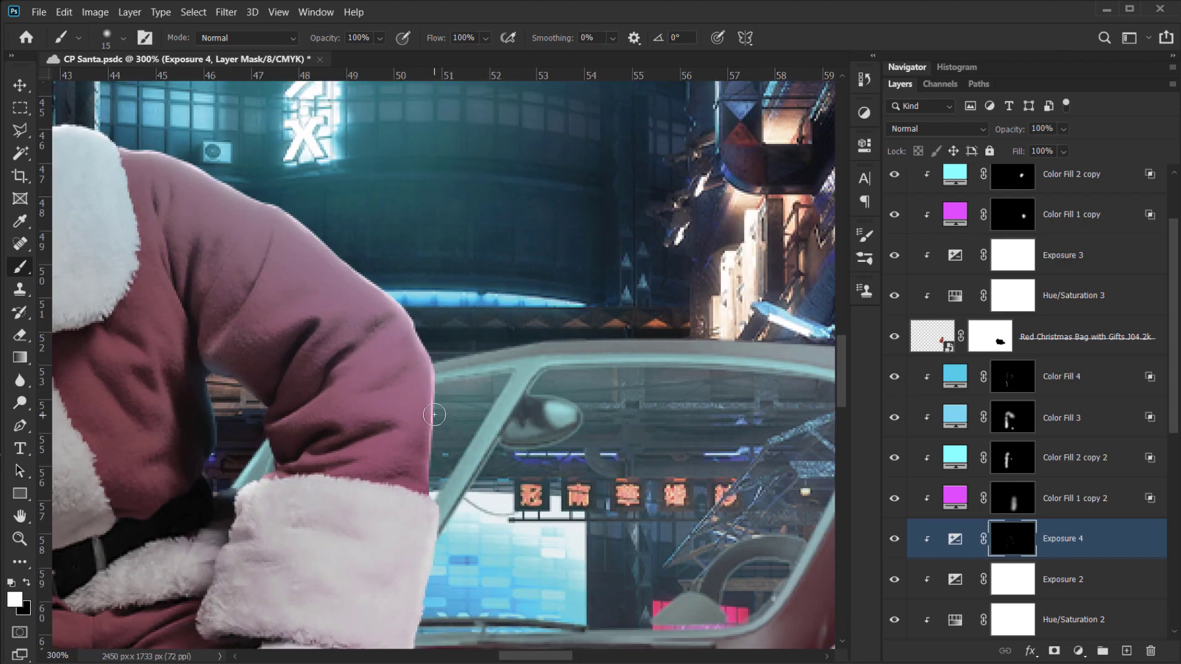
pyautogui.moveTo(434, 414); pyautogui.dragTo(428, 493)
# - Paint rim light on the jacket's side and the sleeve's underside around the gap beneath Santa's resting arm, refining with black
pyautogui.moveTo(211, 386); pyautogui.dragTo(268, 402)
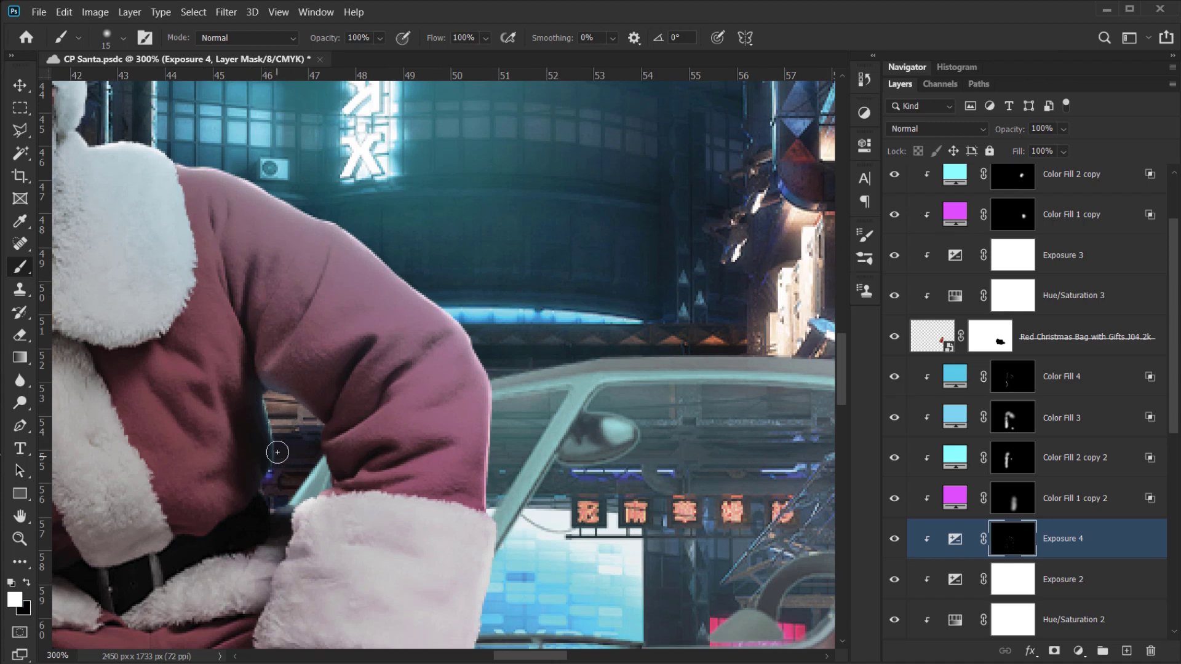
pyautogui.moveTo(266, 484)
pyautogui.mouseDown()
pyautogui.moveTo(457, 561)
pyautogui.moveTo(400, 547)
pyautogui.mouseUp()
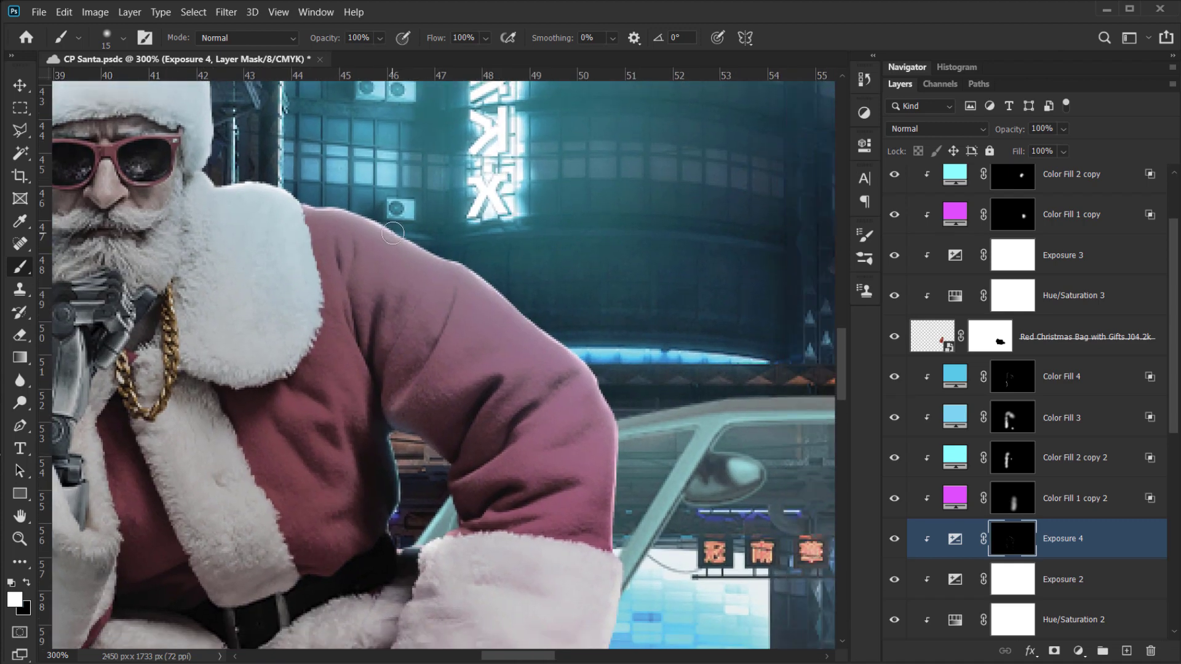
pyautogui.press('x')
pyautogui.press('x')
pyautogui.press('x')
pyautogui.press('x')
pyautogui.press('x')
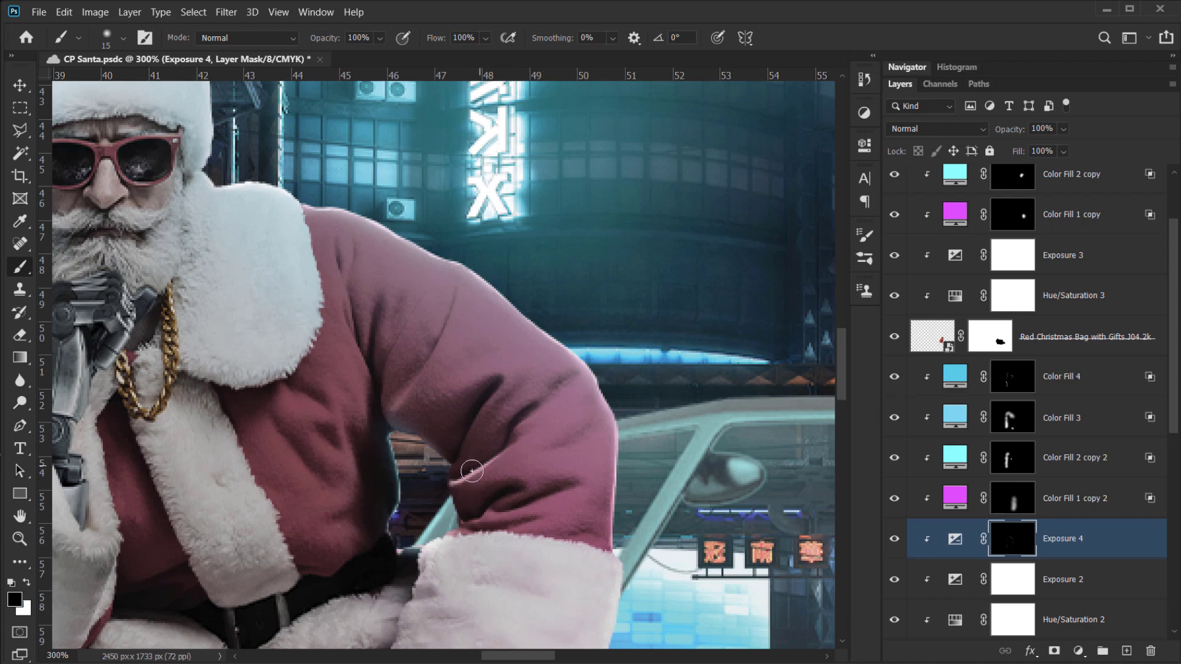
# - Paint thin highlights along the fabric folds of the resting arm's sleeve on the Exposure 4 mask and soften them with black
pyautogui.press('x')
pyautogui.moveTo(441, 348); pyautogui.dragTo(407, 397)
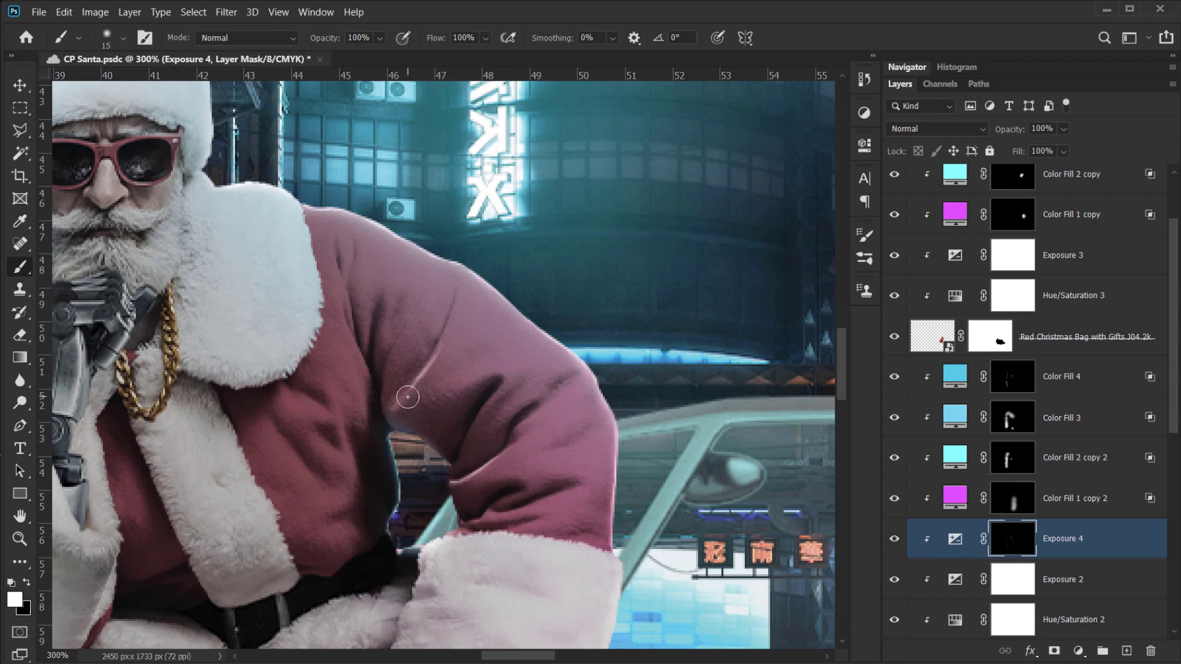
pyautogui.moveTo(446, 322); pyautogui.dragTo(435, 378)
pyautogui.press('x')
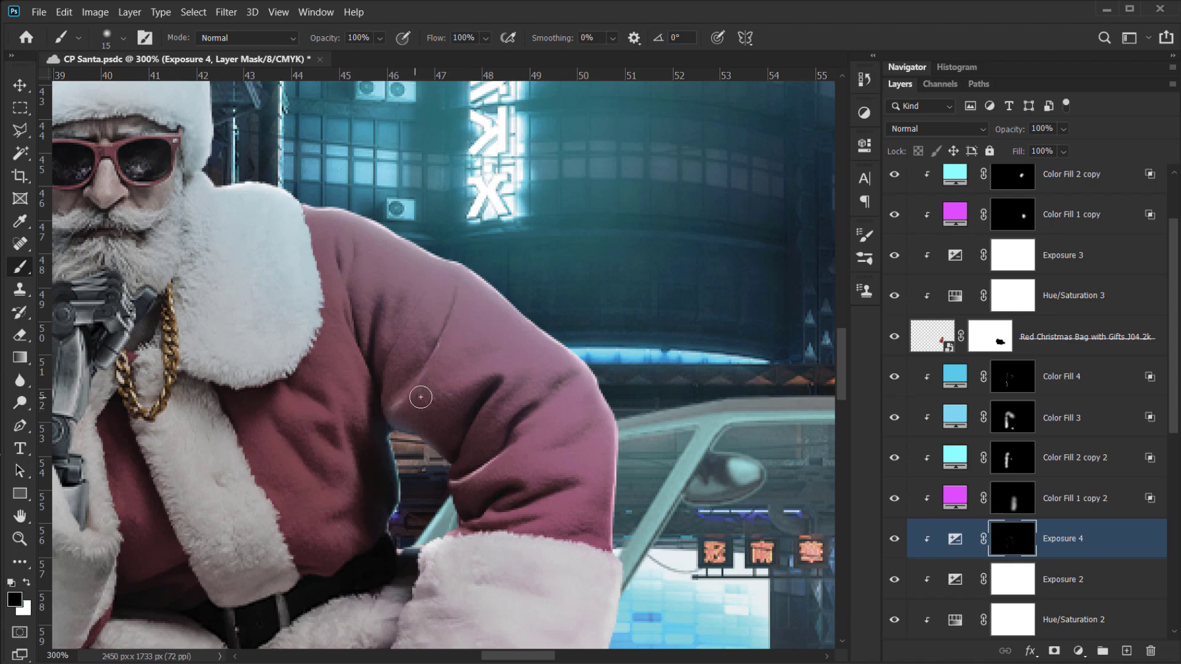
pyautogui.moveTo(420, 397); pyautogui.dragTo(614, 256)
pyautogui.press('x')
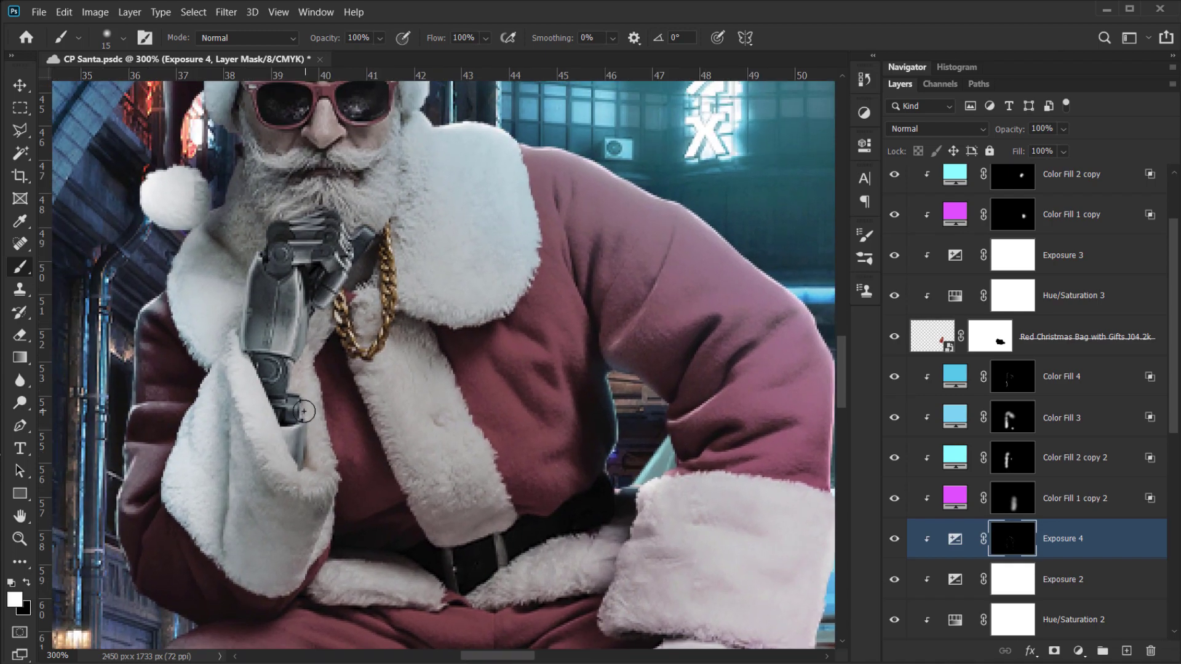
pyautogui.press('x')
# - Compare the composite with Exposure 4 hidden and shown, and examine the rim lighting on Santa up close and in the whole scene
pyautogui.scroll(-10, 304, 411)
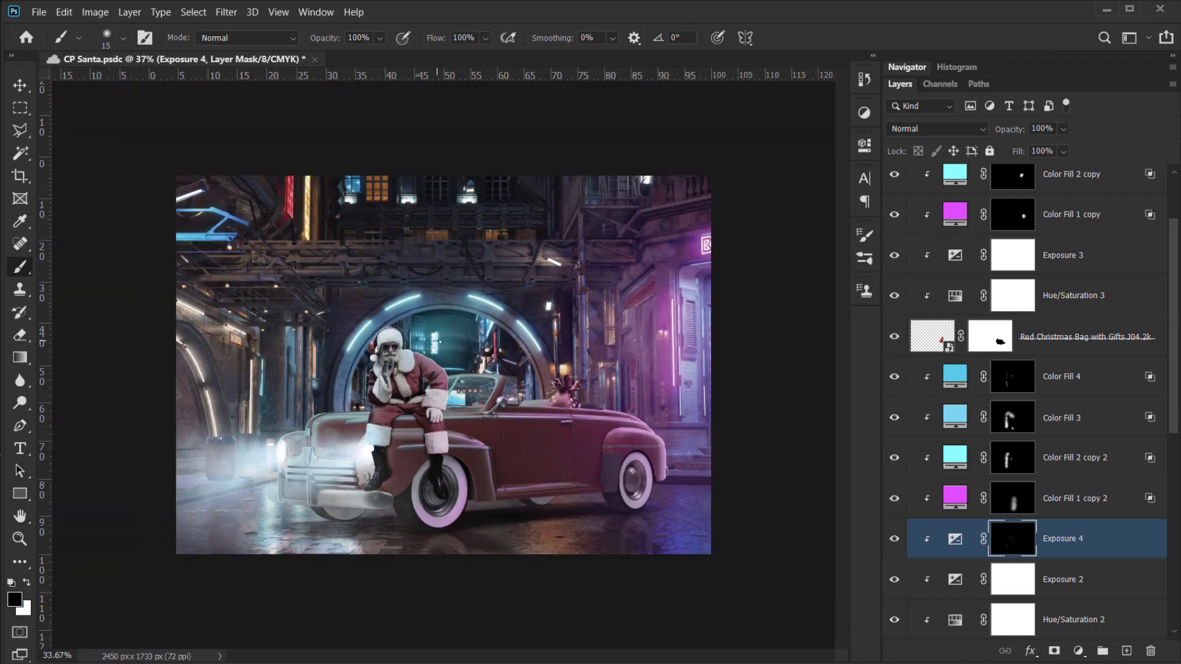
pyautogui.click(895, 540)
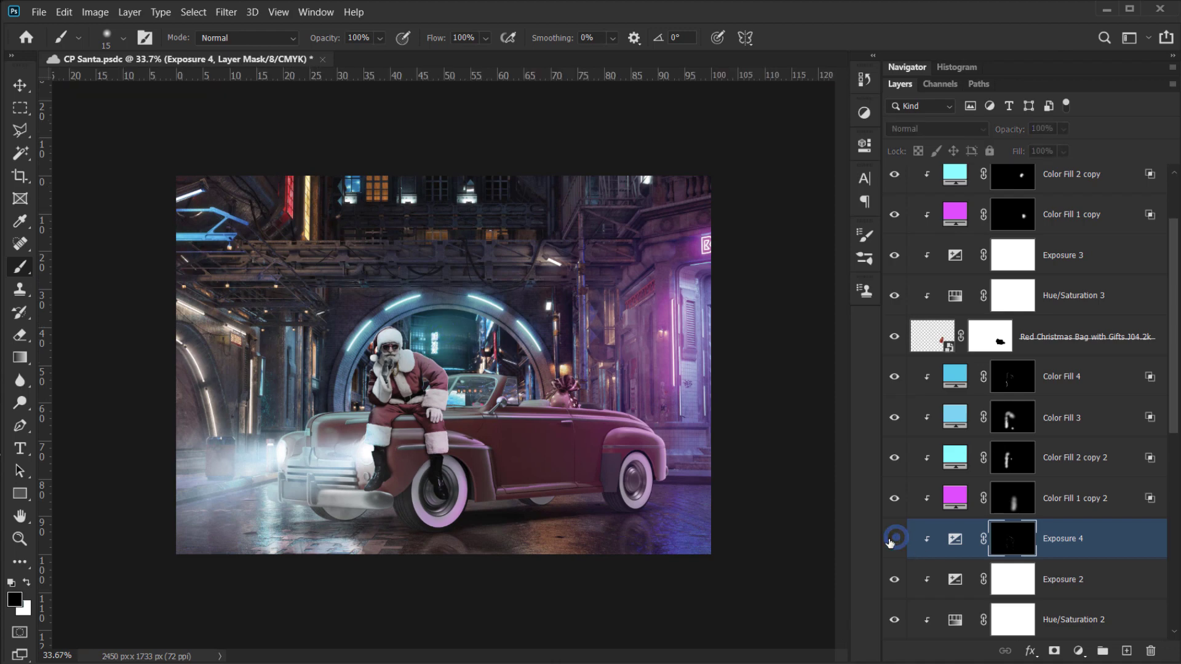
pyautogui.click(895, 539)
pyautogui.scroll(3, 429, 403)
pyautogui.scroll(3, 430, 403)
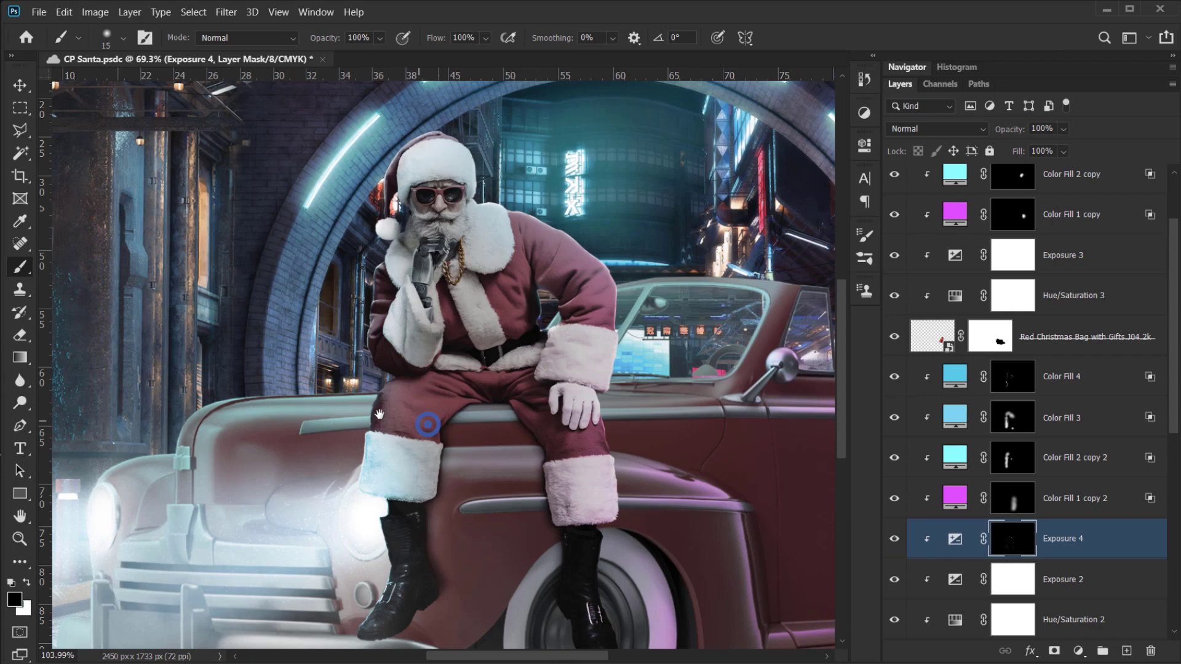
pyautogui.moveTo(379, 415); pyautogui.dragTo(369, 385)
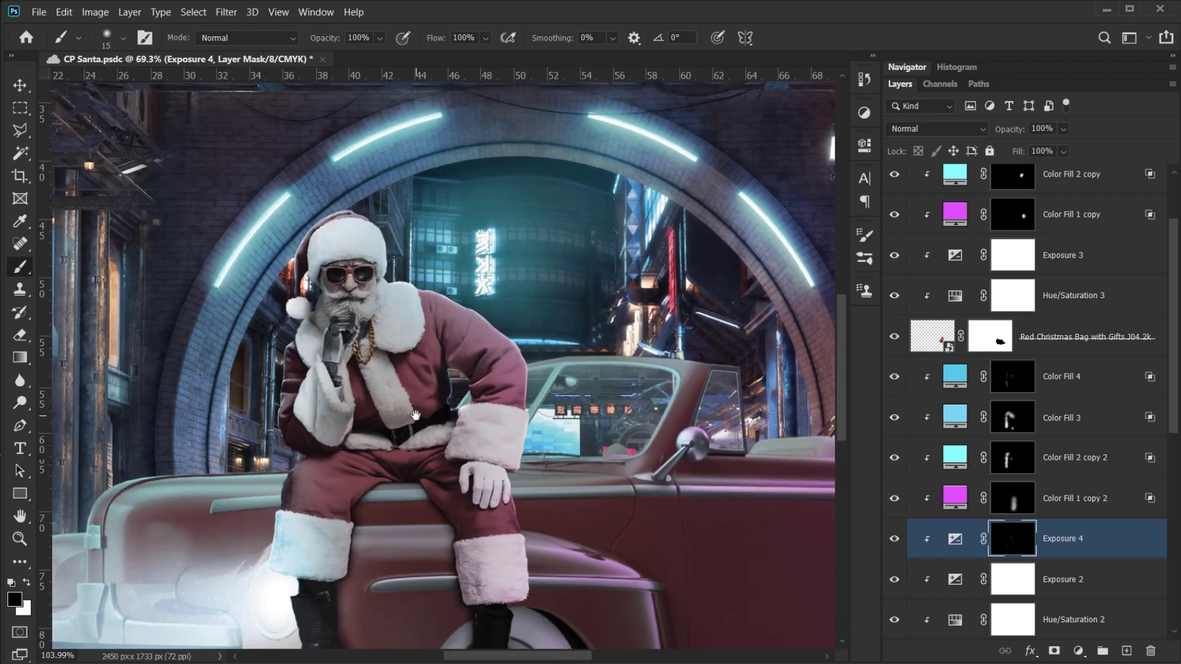
pyautogui.scroll(4, 371, 344)
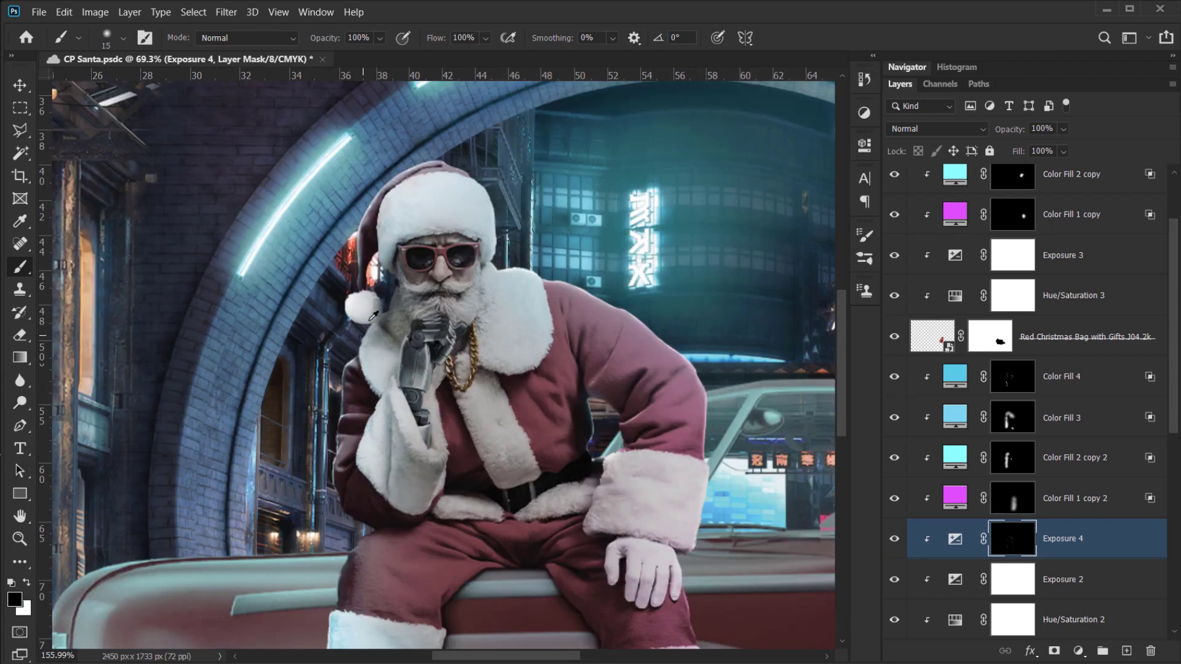
pyautogui.scroll(1, 374, 315)
pyautogui.moveTo(407, 162); pyautogui.dragTo(398, 231)
pyautogui.scroll(-3, 422, 209)
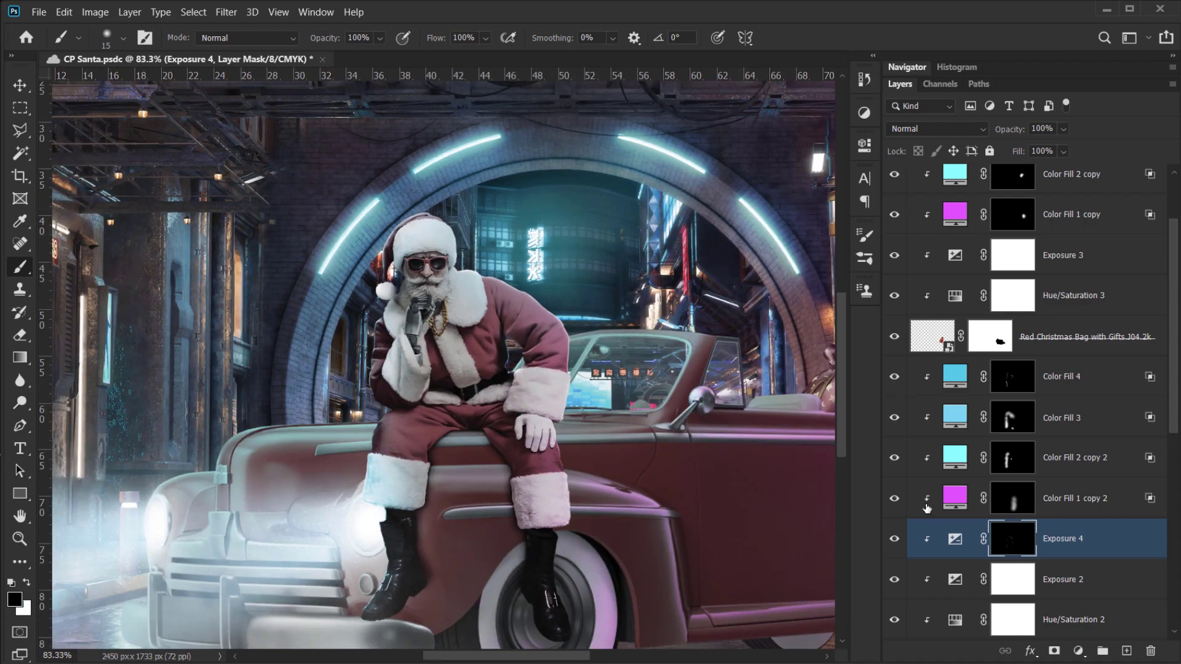
pyautogui.scroll(-2, 642, 448)
pyautogui.moveTo(579, 360); pyautogui.dragTo(477, 389)
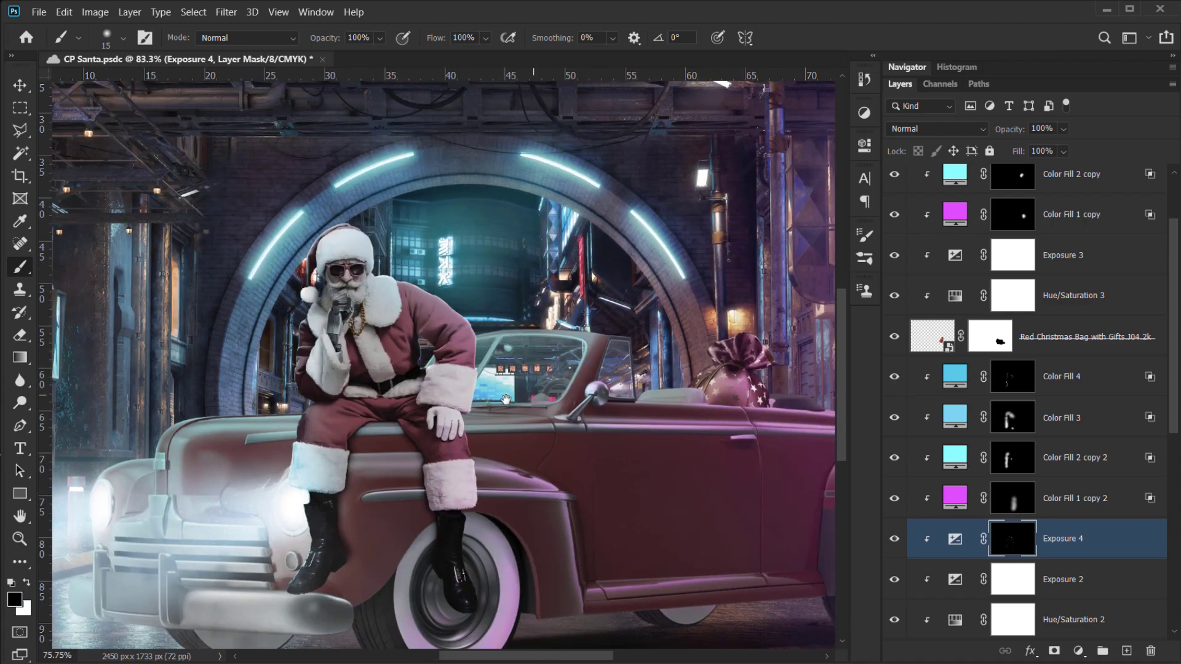
pyautogui.scroll(-2, 424, 368)
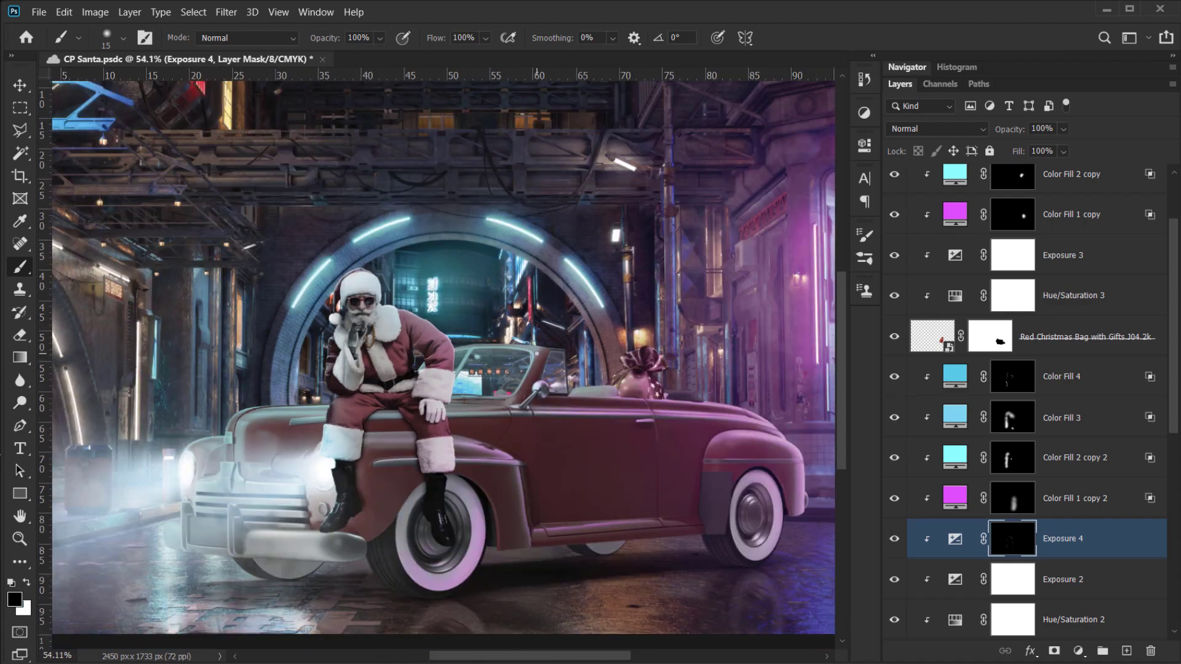
pyautogui.scroll(-1, 536, 353)
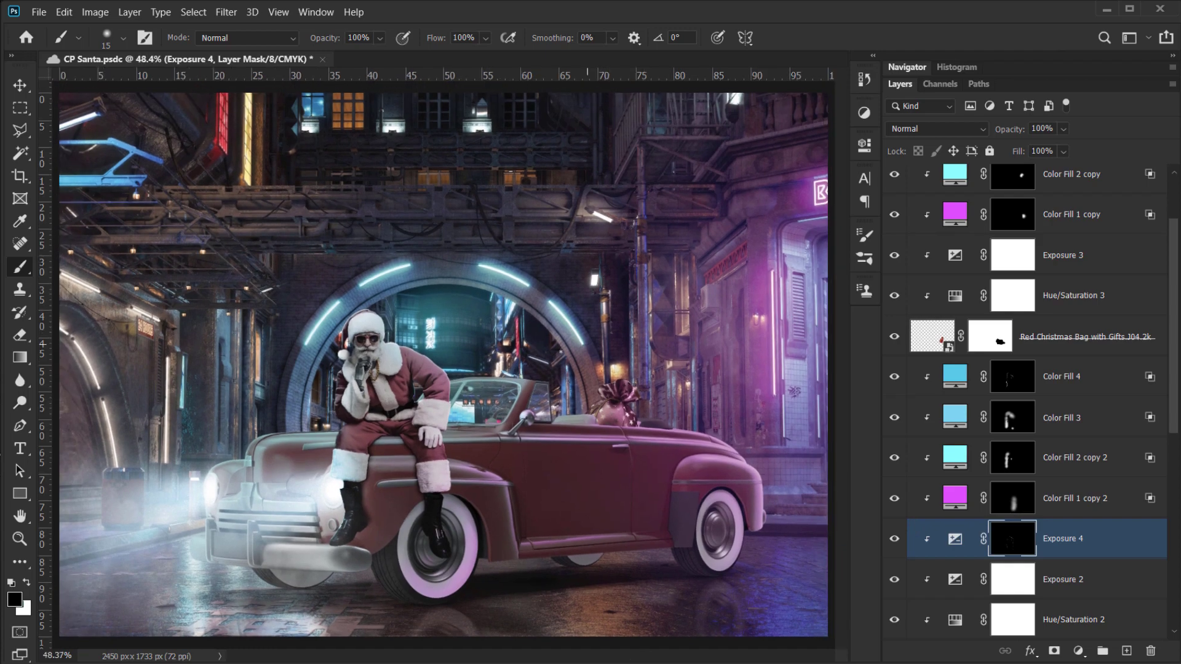
# - Check how Santa's lighting blends with the car and street at several magnifications, toggling the Exposure 4 layer's visibility for comparison
pyautogui.scroll(8, 289, 418)
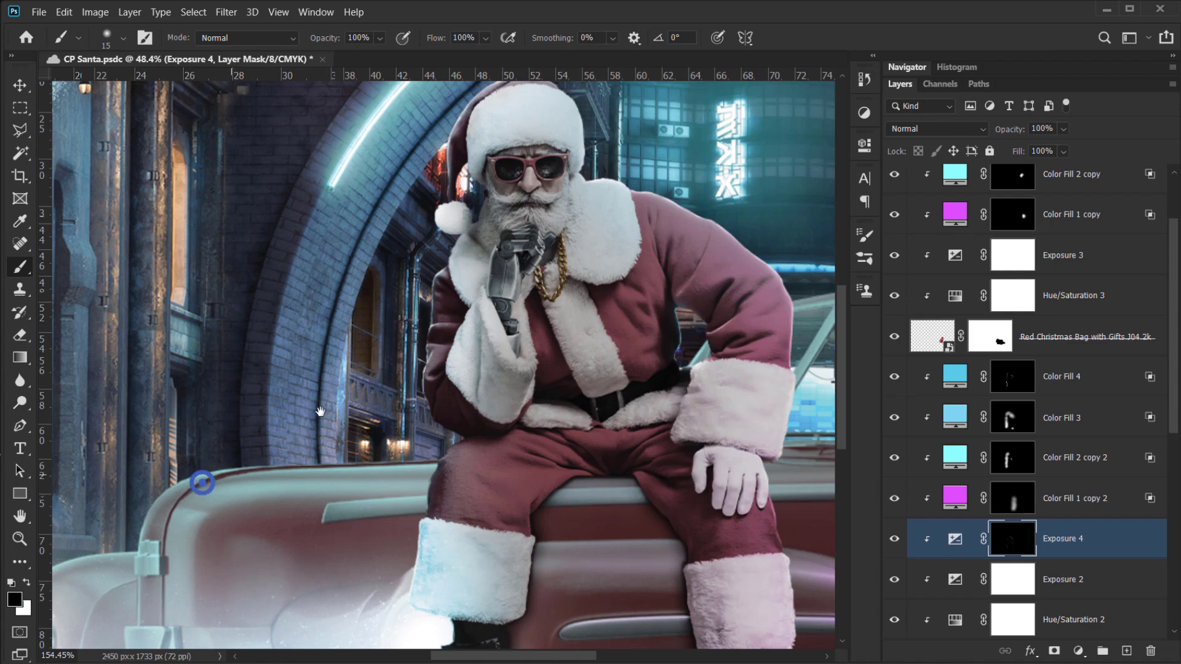
pyautogui.scroll(3, 201, 482)
pyautogui.scroll(-4, 372, 359)
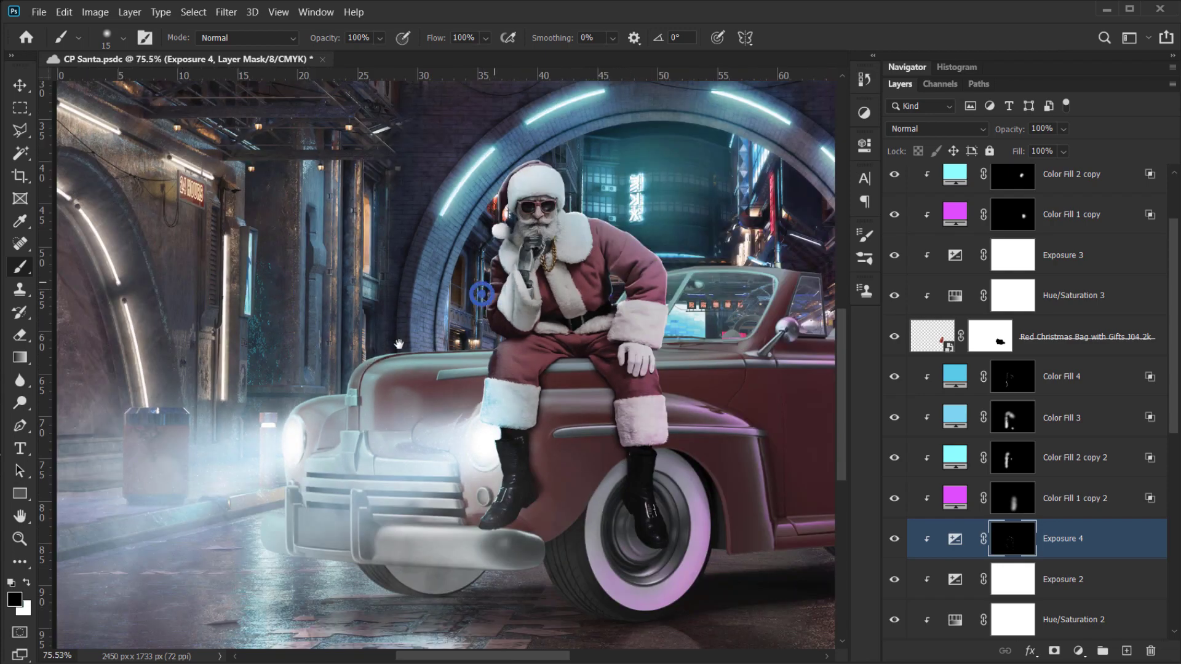
pyautogui.scroll(1, 372, 358)
pyautogui.scroll(-2, 397, 349)
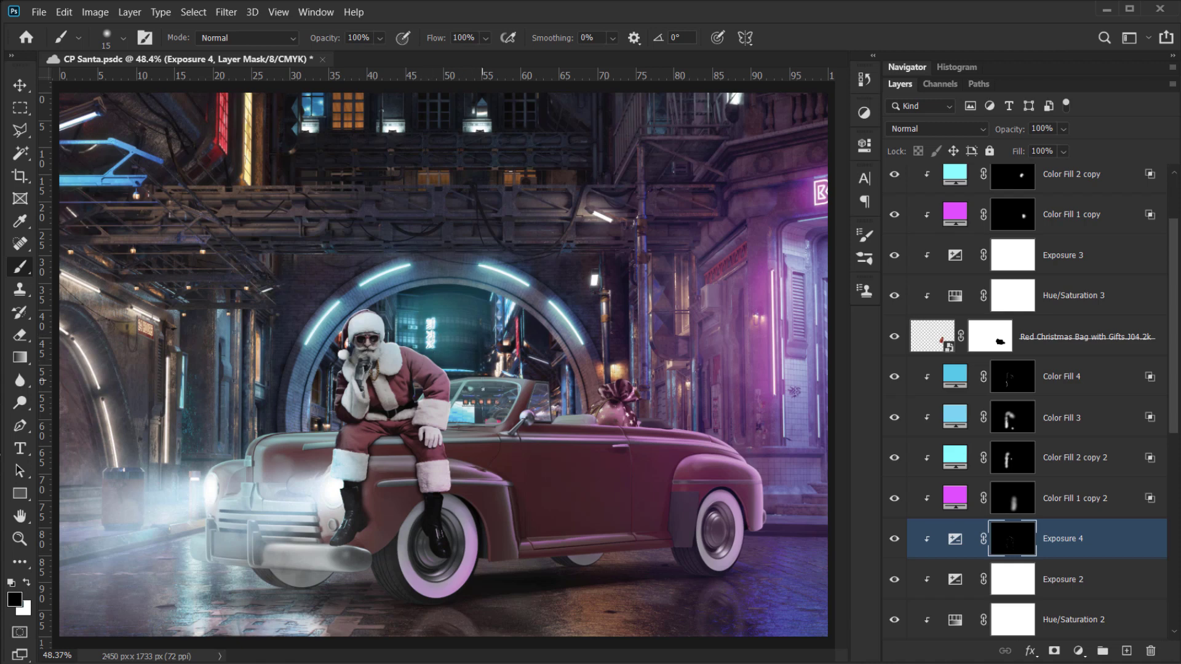
pyautogui.scroll(2, 372, 365)
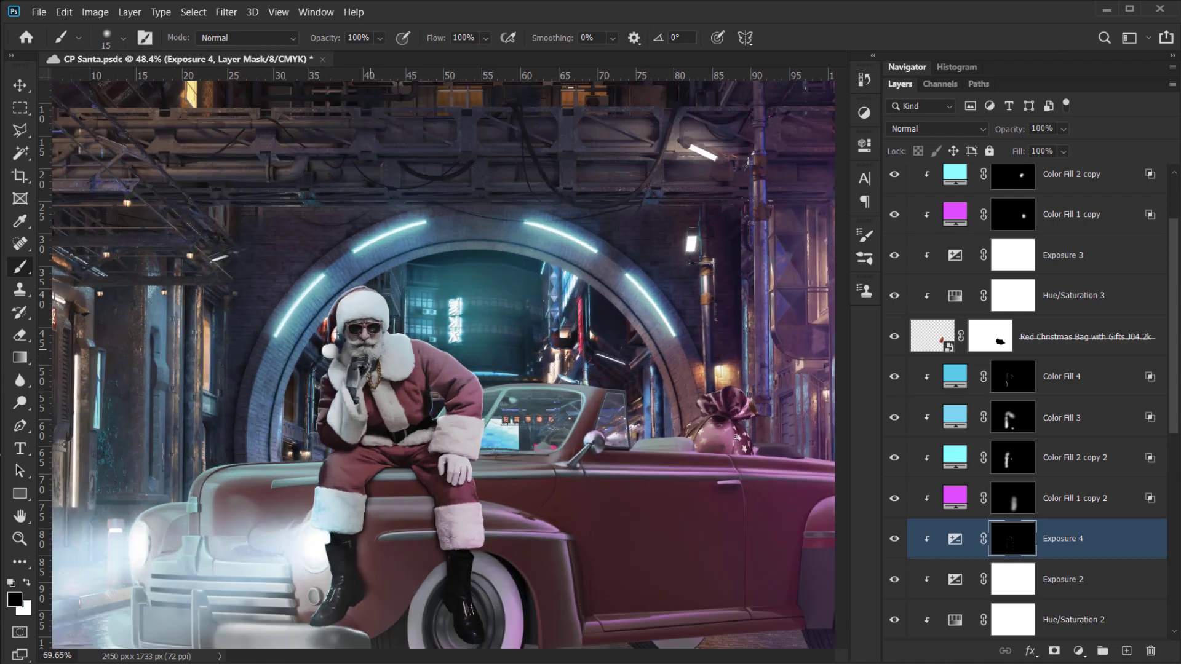
pyautogui.click(900, 537)
pyautogui.click(901, 537)
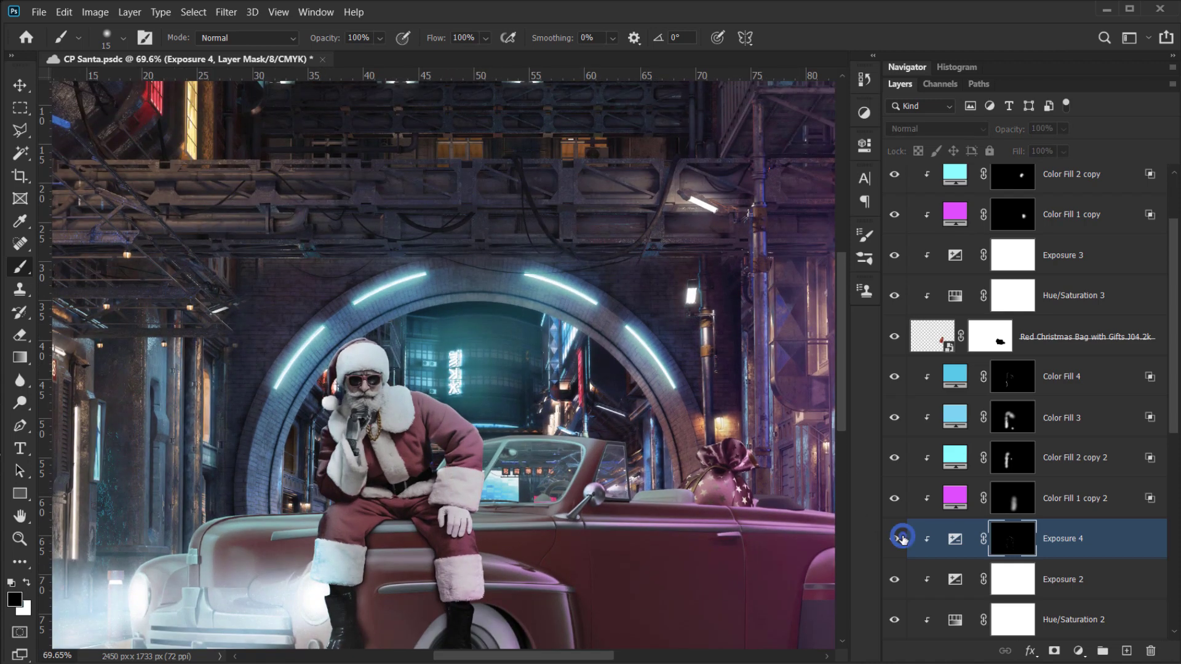
pyautogui.scroll(-2, 421, 464)
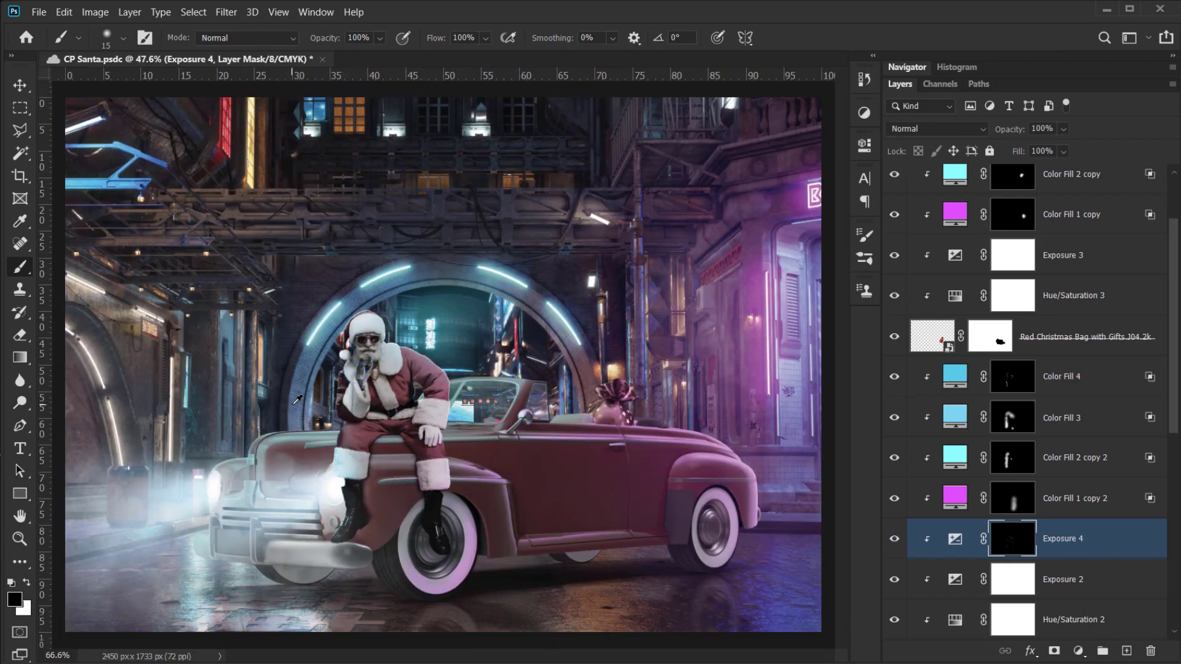
pyautogui.scroll(1, 294, 400)
pyautogui.scroll(-2, 296, 398)
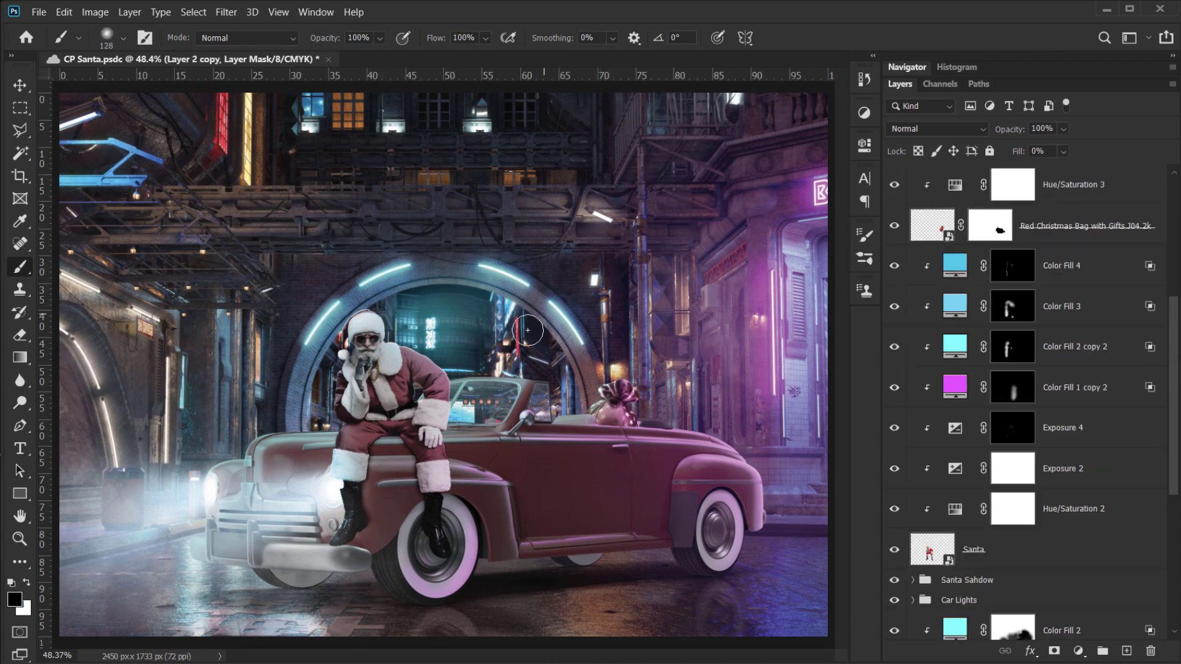
# - Create a new layer above Color Fill 4 and fill Santa's silhouette, selected from the Santa layer, with light blue, then deselect
pyautogui.scroll(3, 510, 345)
pyautogui.click(1089, 273)
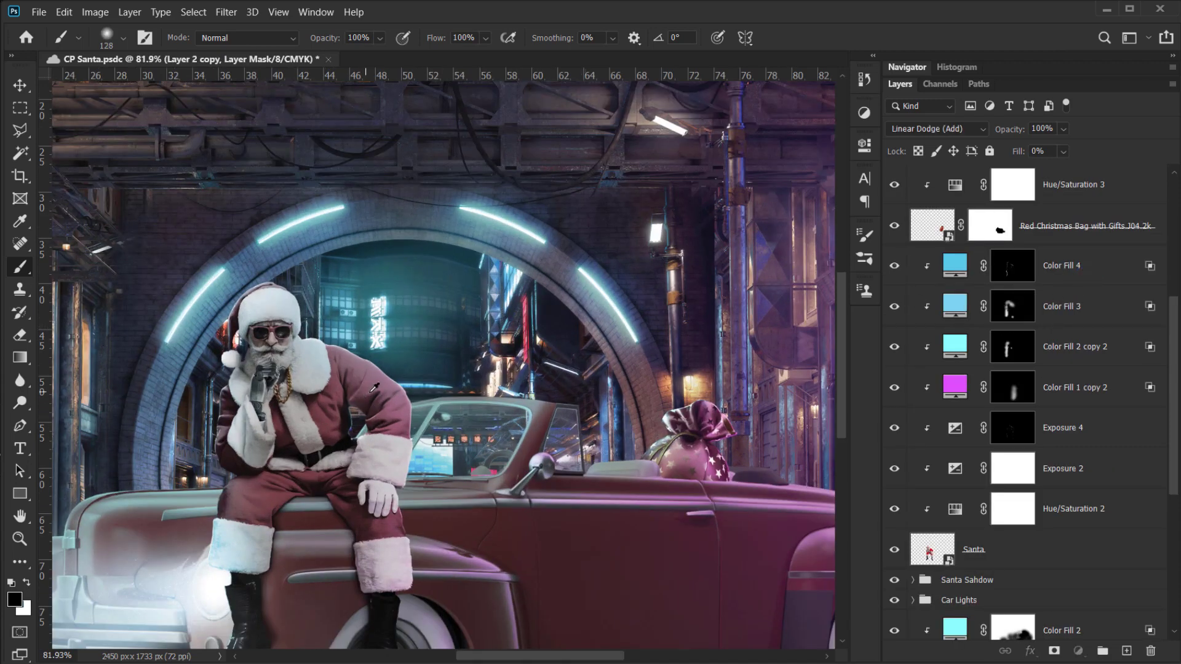
pyautogui.scroll(-2, 431, 366)
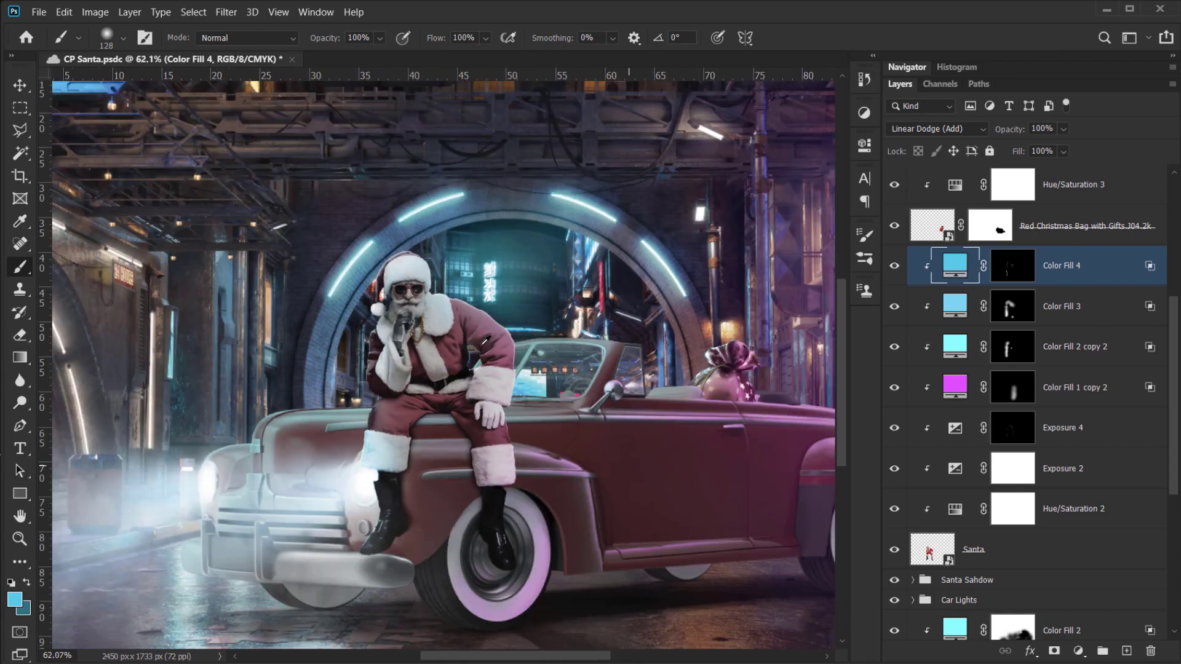
pyautogui.scroll(3, 558, 397)
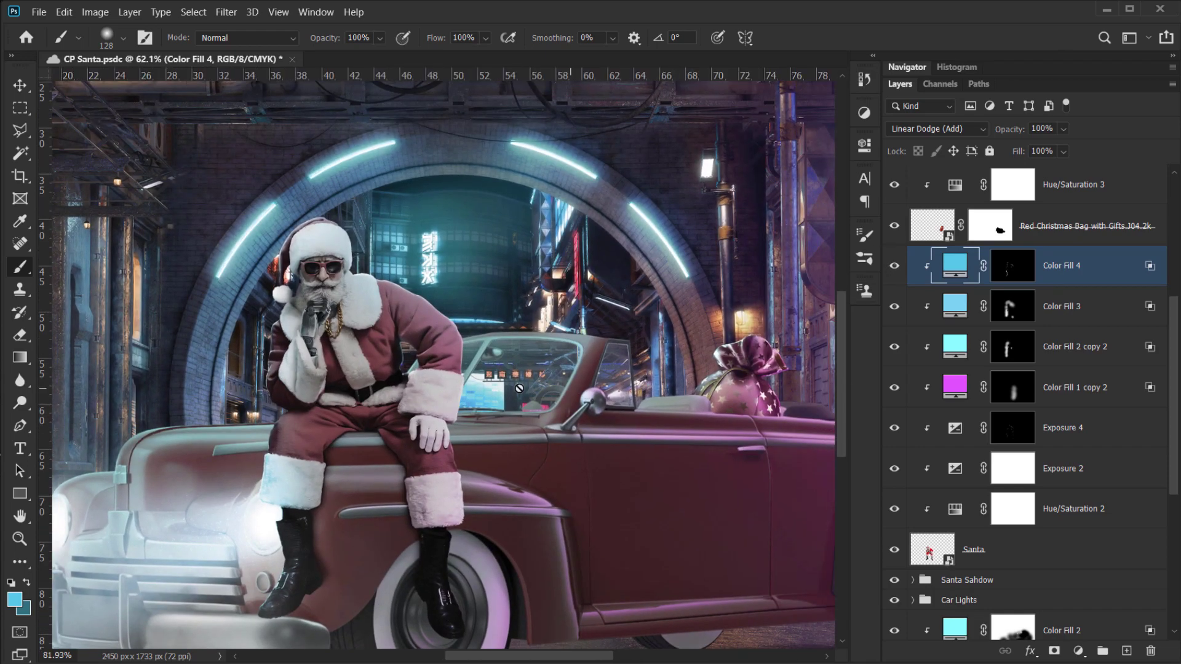
pyautogui.scroll(-2, 520, 386)
pyautogui.moveTo(573, 349); pyautogui.dragTo(466, 373)
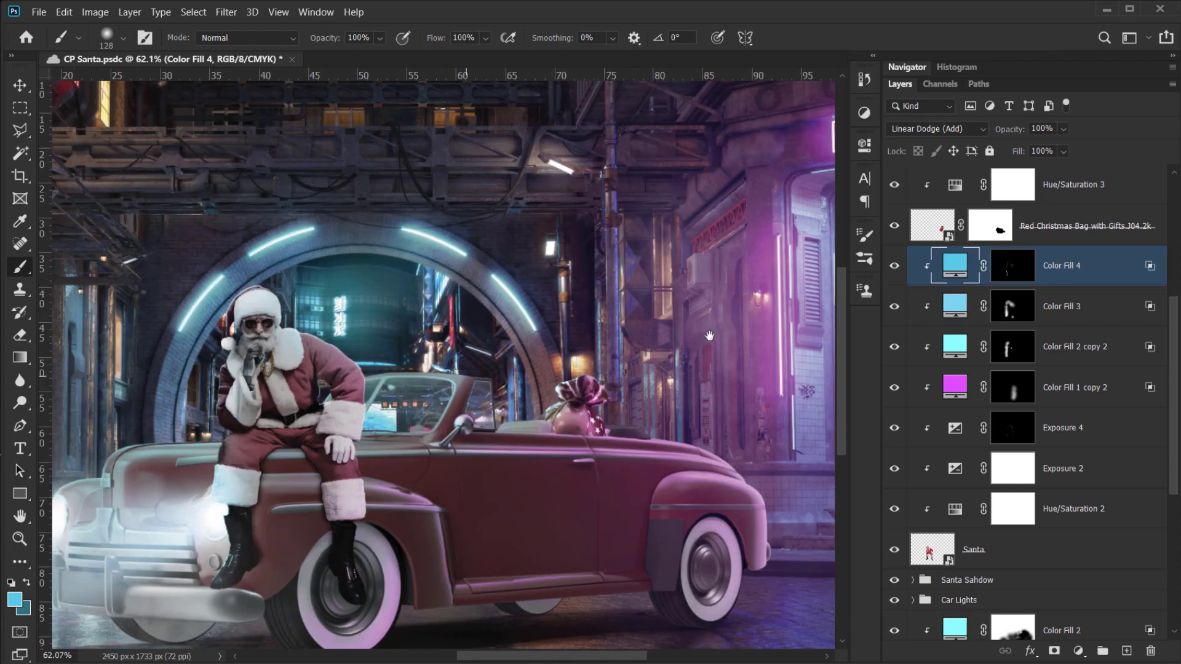
pyautogui.moveTo(572, 342); pyautogui.dragTo(699, 330)
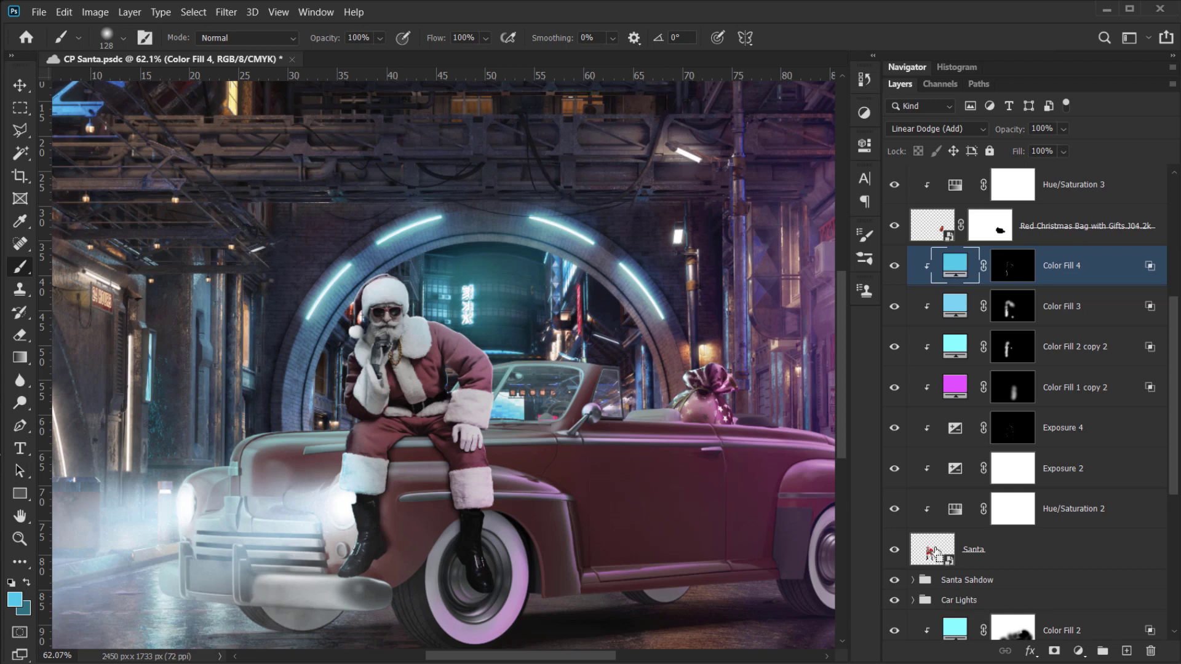
pyautogui.keyDown('ctrl'); pyautogui.click(935, 549); pyautogui.keyUp('ctrl')
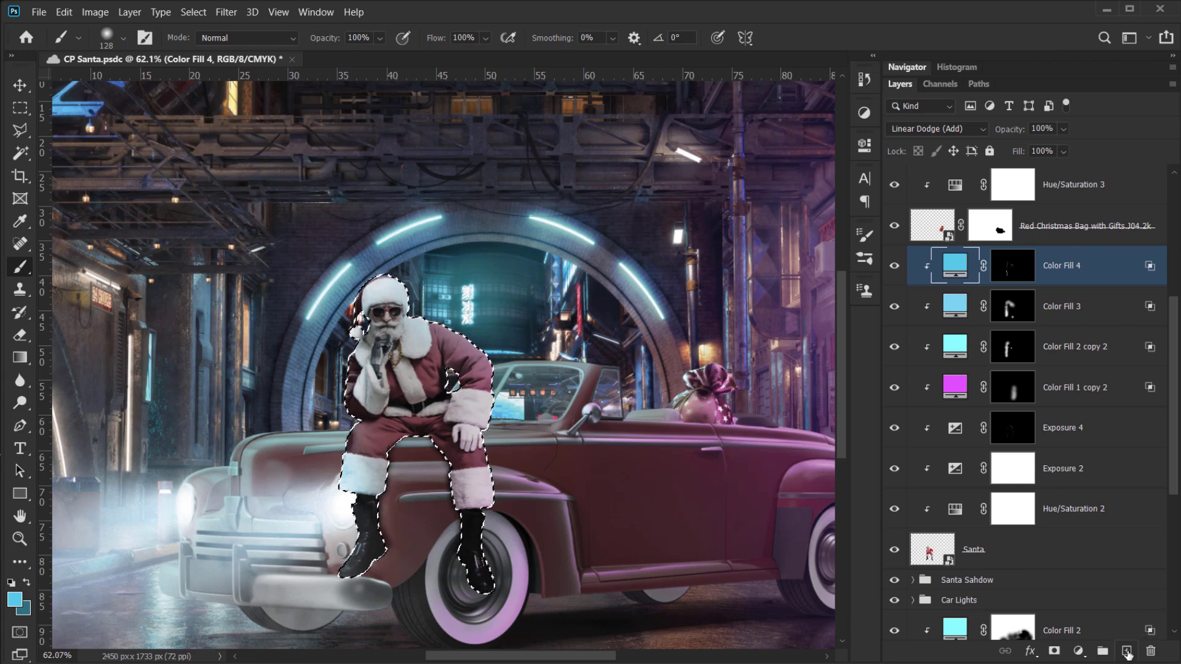
pyautogui.click(1127, 652)
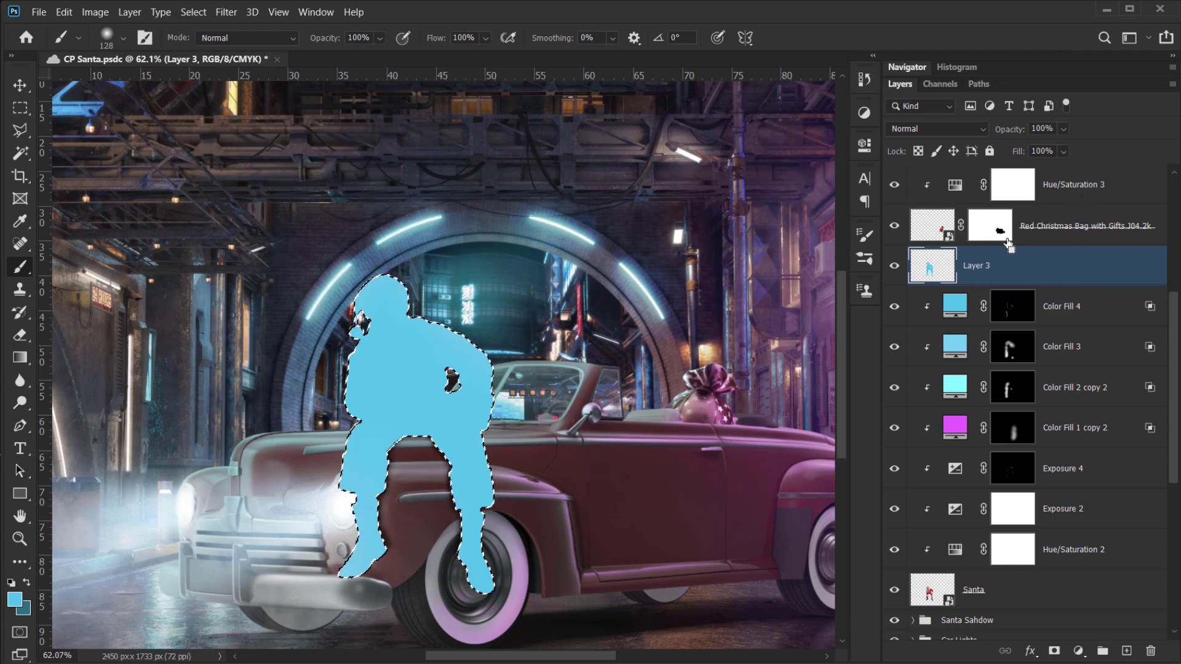
pyautogui.moveTo(568, 328); pyautogui.dragTo(570, 334)
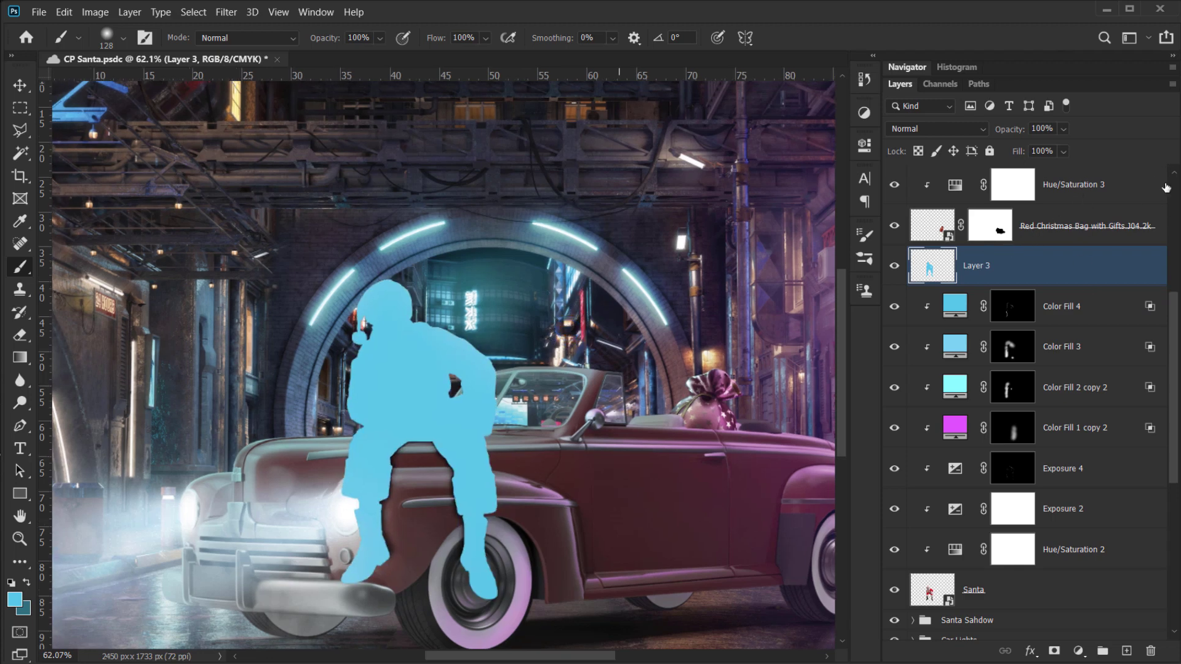
# - Set the blue silhouette layer's Fill to 0%
pyautogui.moveTo(1015, 156); pyautogui.dragTo(743, 174)
pyautogui.moveTo(571, 326); pyautogui.dragTo(547, 316)
pyautogui.scroll(-4, 547, 316)
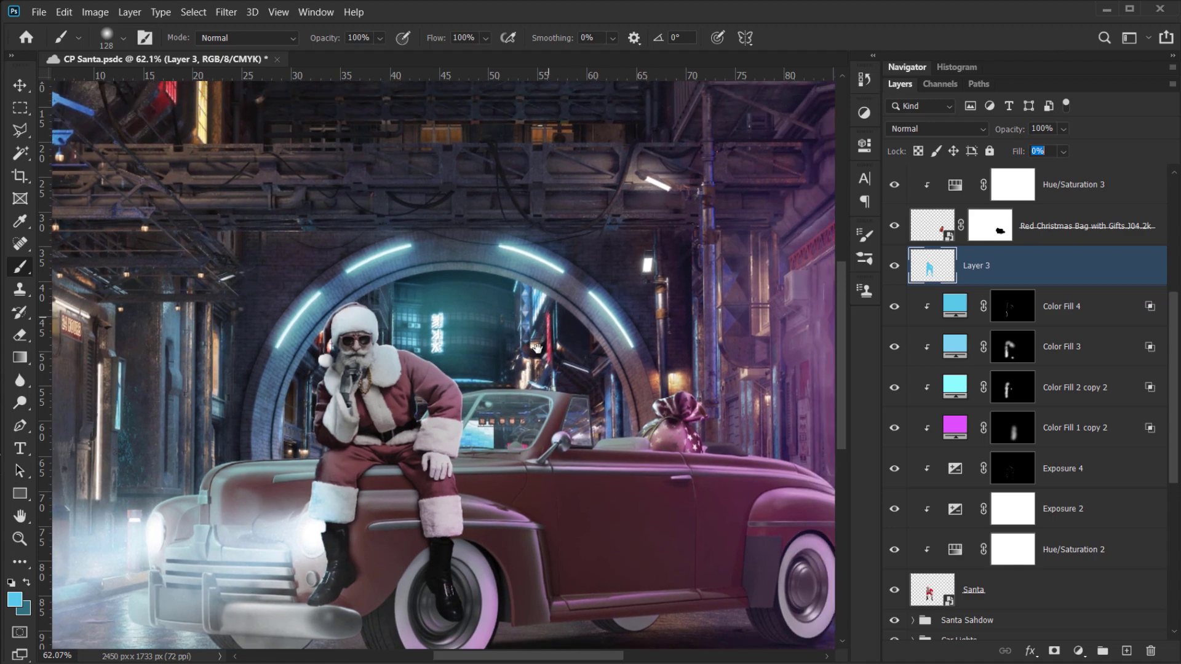
pyautogui.scroll(2, 500, 337)
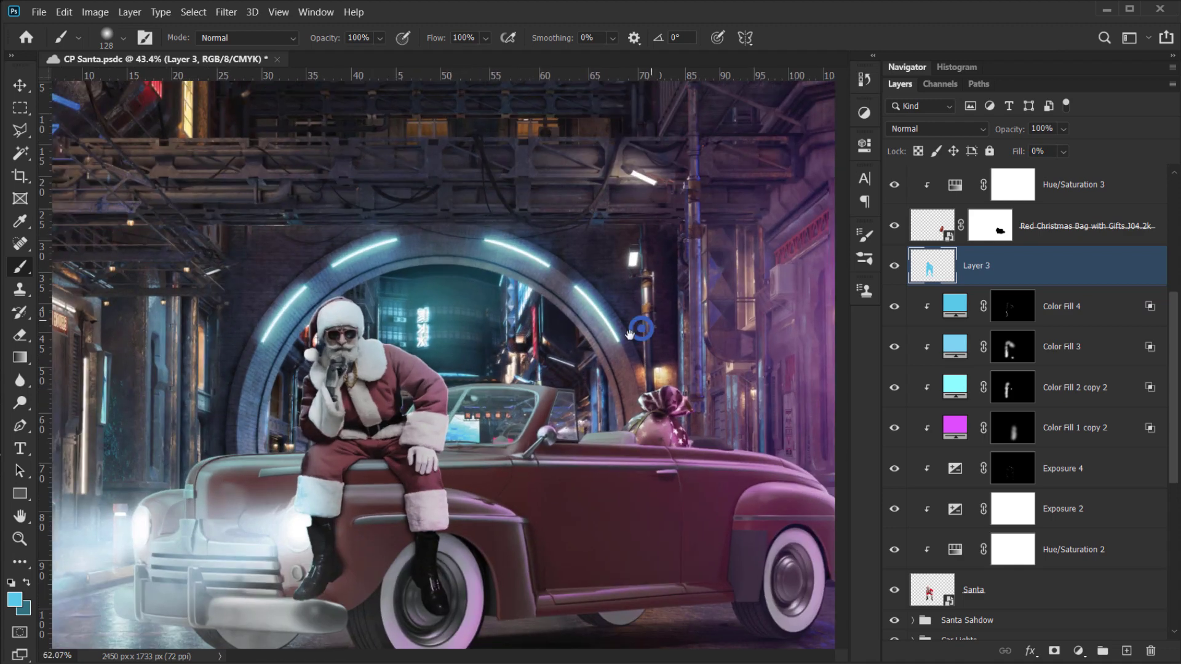
pyautogui.moveTo(627, 329); pyautogui.dragTo(599, 342)
# - Add a light cyan Inner Shadow to the silhouette layer with its blend mode set to Normal
pyautogui.click(1032, 653)
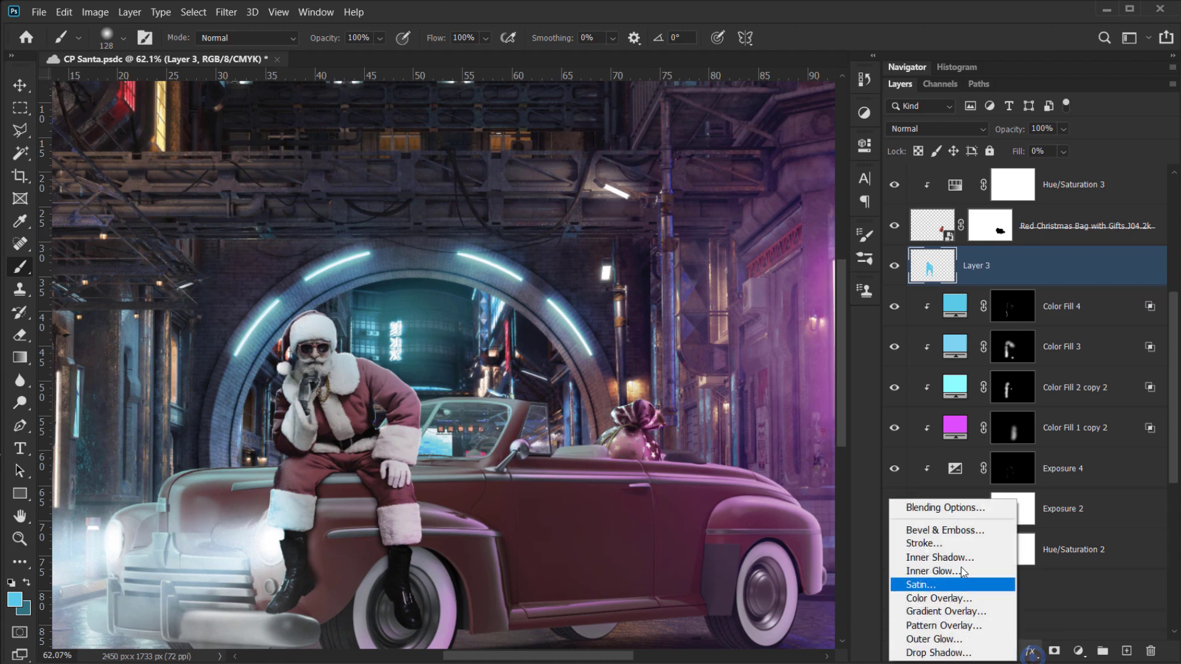
pyautogui.click(947, 512)
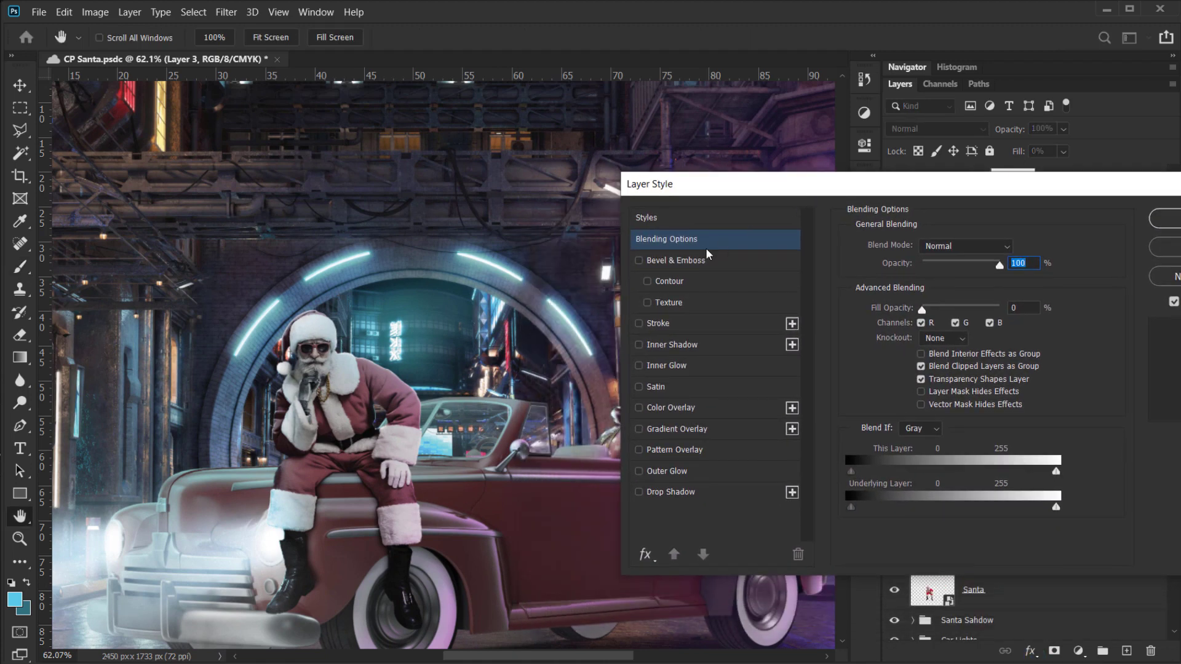
pyautogui.click(669, 346)
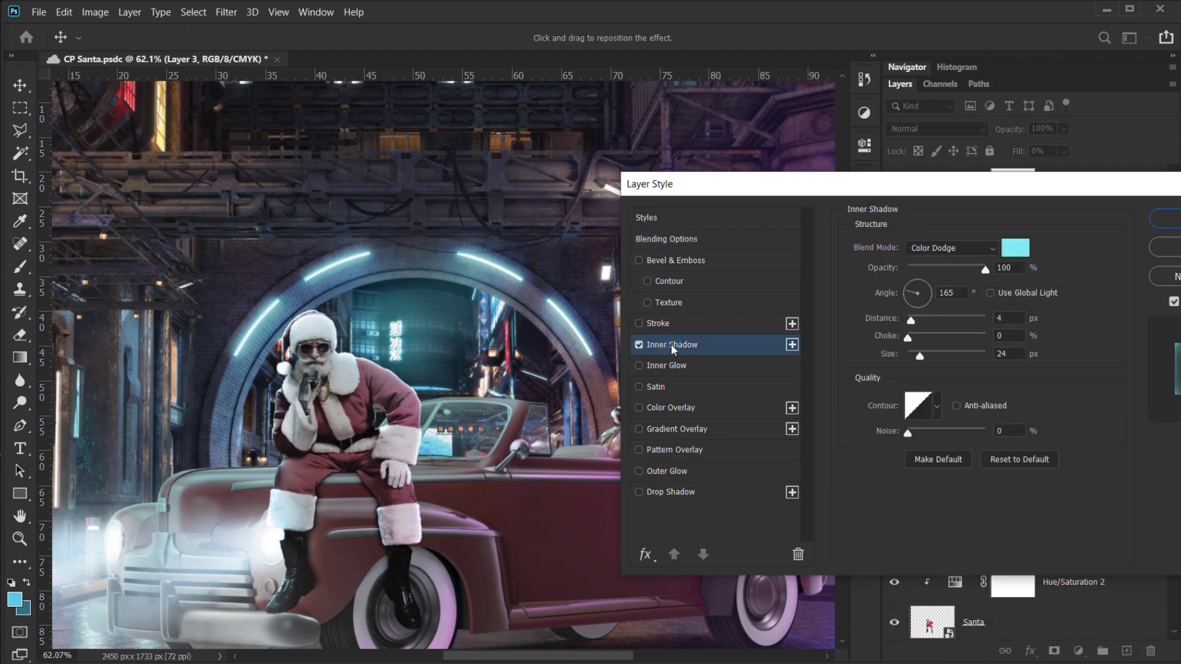
pyautogui.click(987, 248)
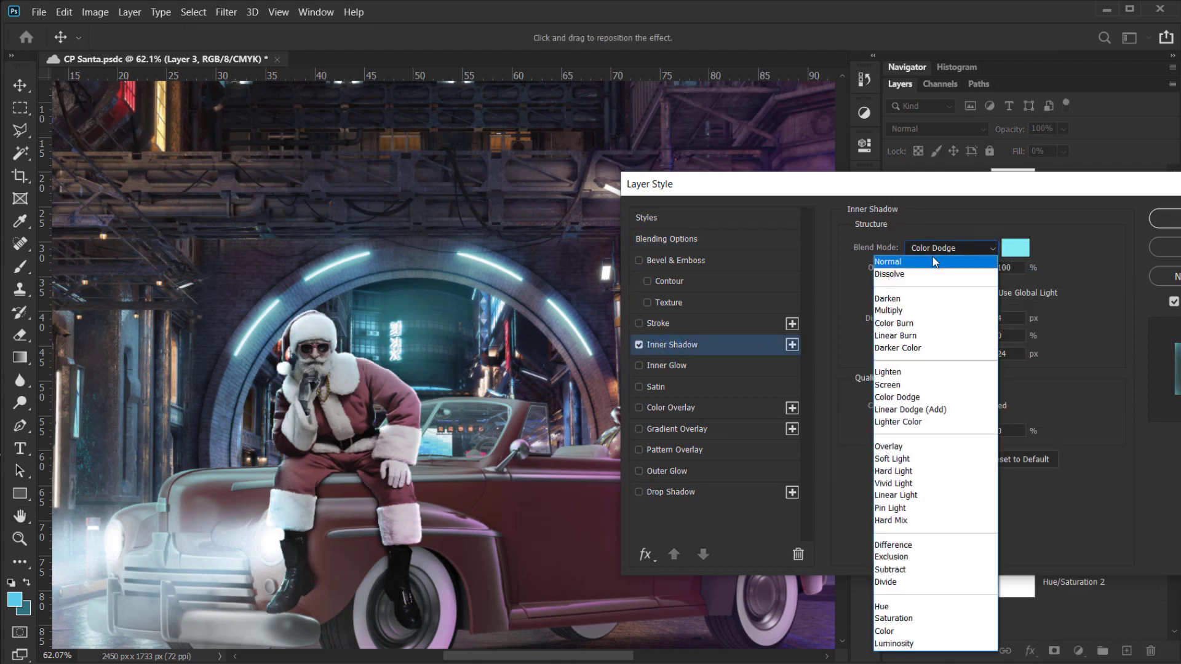
pyautogui.click(933, 259)
pyautogui.moveTo(407, 395); pyautogui.dragTo(109, 524)
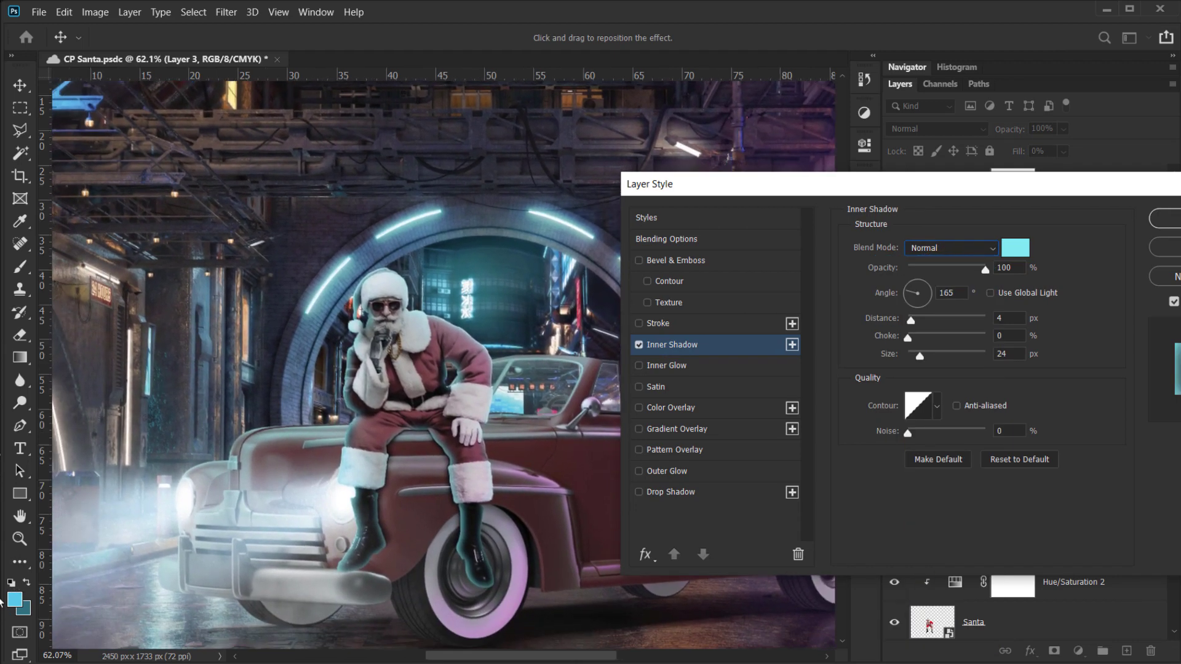
# - Set the inner shadow's size to 0 px and reposition it to a 71° angle with a 6 px distance
pyautogui.moveTo(473, 393); pyautogui.dragTo(408, 441)
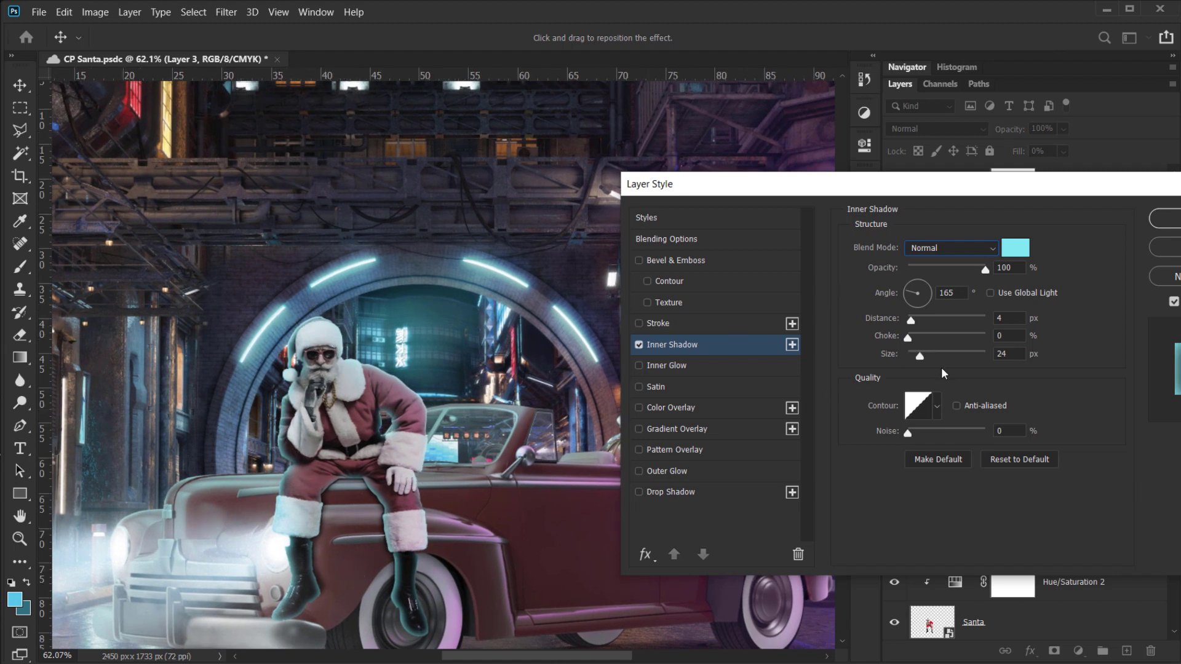
pyautogui.moveTo(921, 358); pyautogui.dragTo(900, 362)
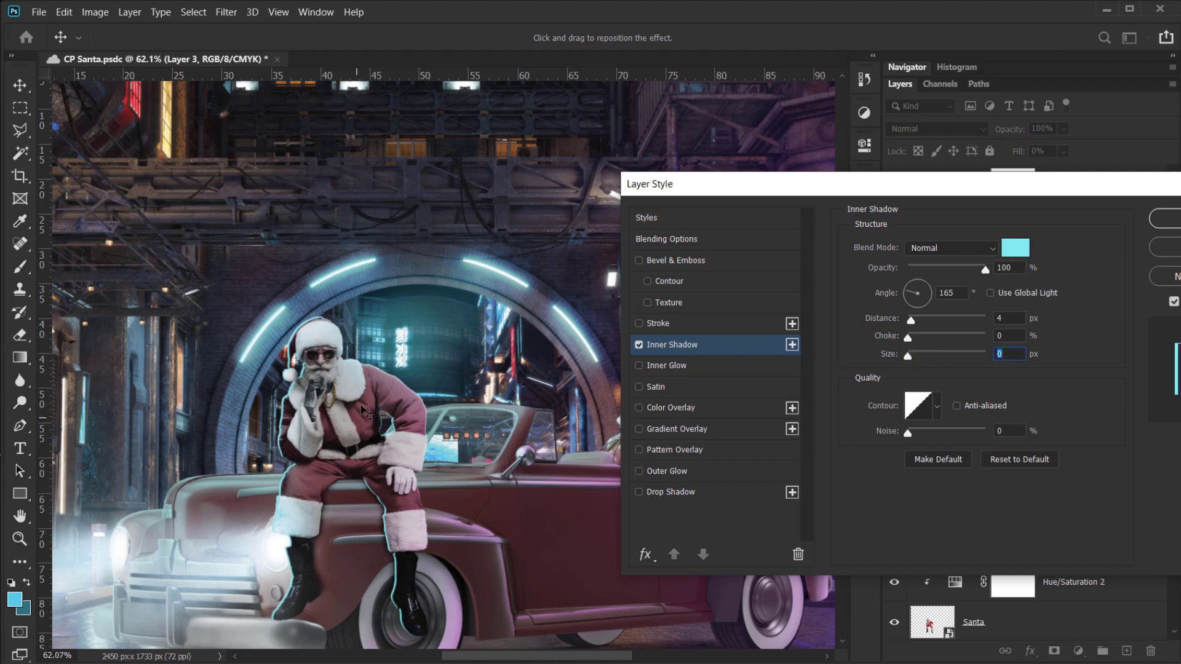
pyautogui.moveTo(367, 413)
pyautogui.mouseDown()
pyautogui.moveTo(348, 393)
pyautogui.moveTo(371, 410)
pyautogui.moveTo(358, 406)
pyautogui.mouseUp()
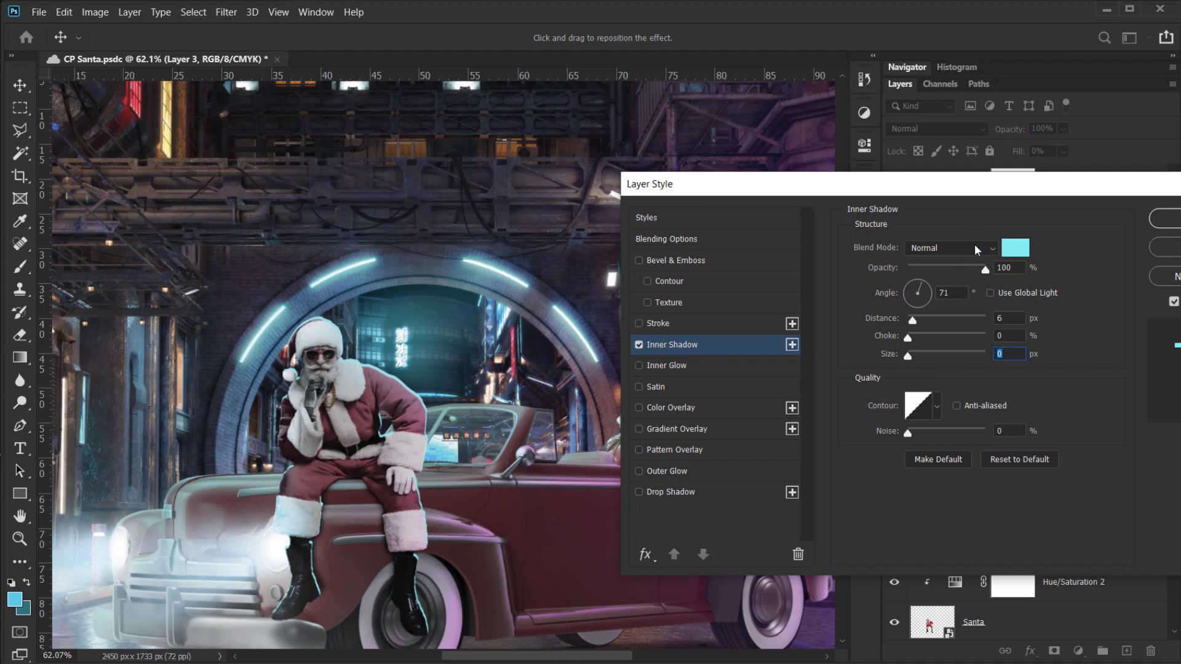
# - Try Linear Dodge (Add) as the inner shadow's blend mode and settle on Color Dodge
pyautogui.click(977, 248)
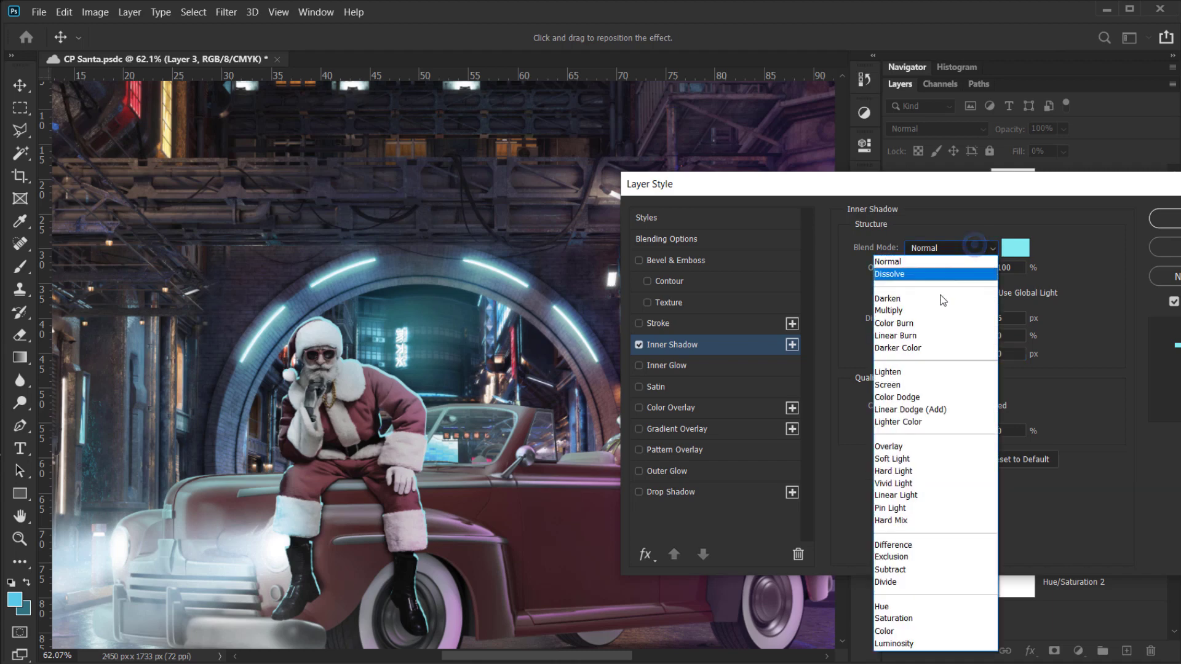
pyautogui.click(908, 409)
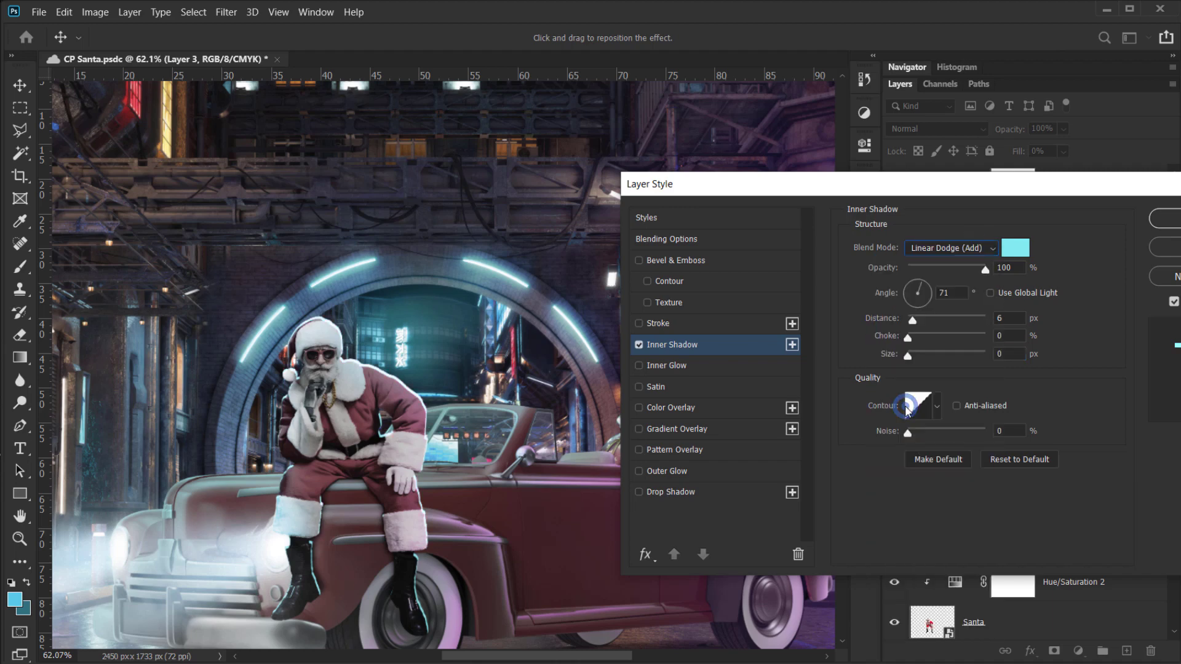
pyautogui.click(936, 248)
pyautogui.click(918, 398)
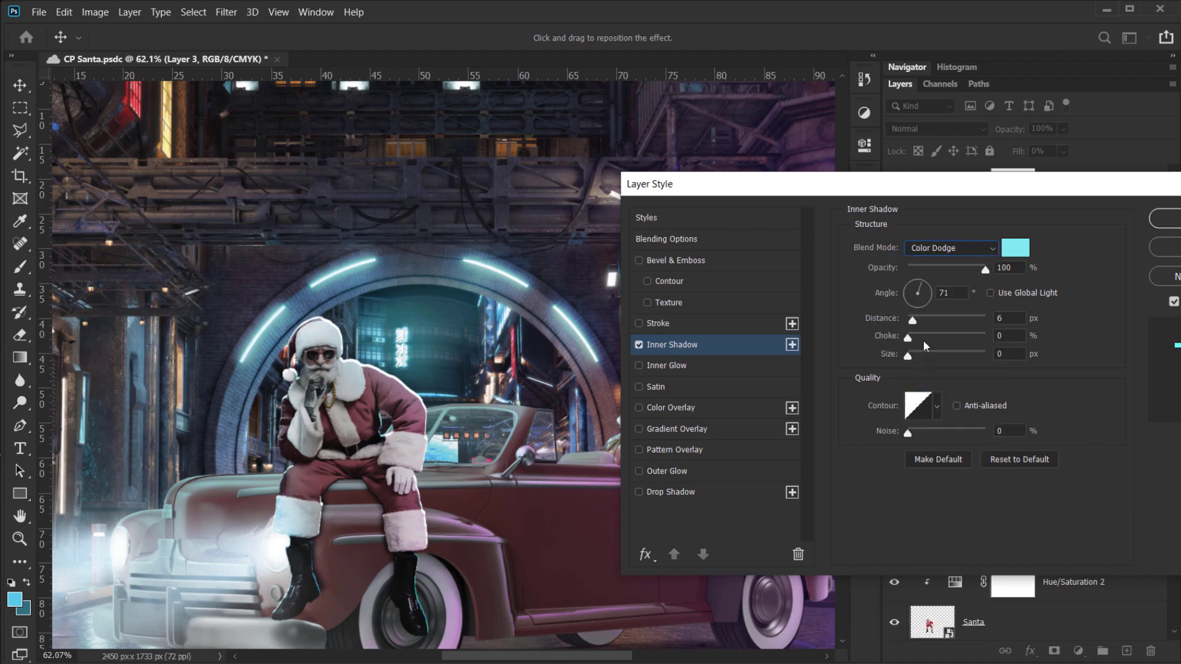
# - Set the inner shadow's distance to 2 px and its size to 16 px
pyautogui.click(997, 318)
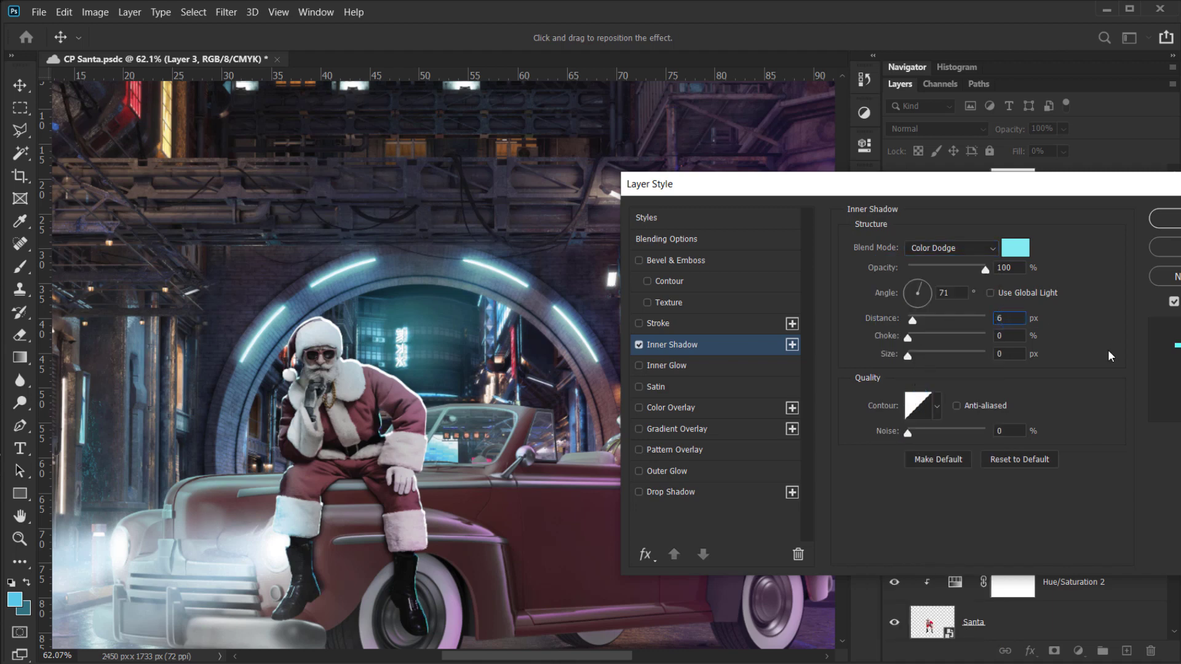
pyautogui.press('Down')
pyautogui.press('Down')
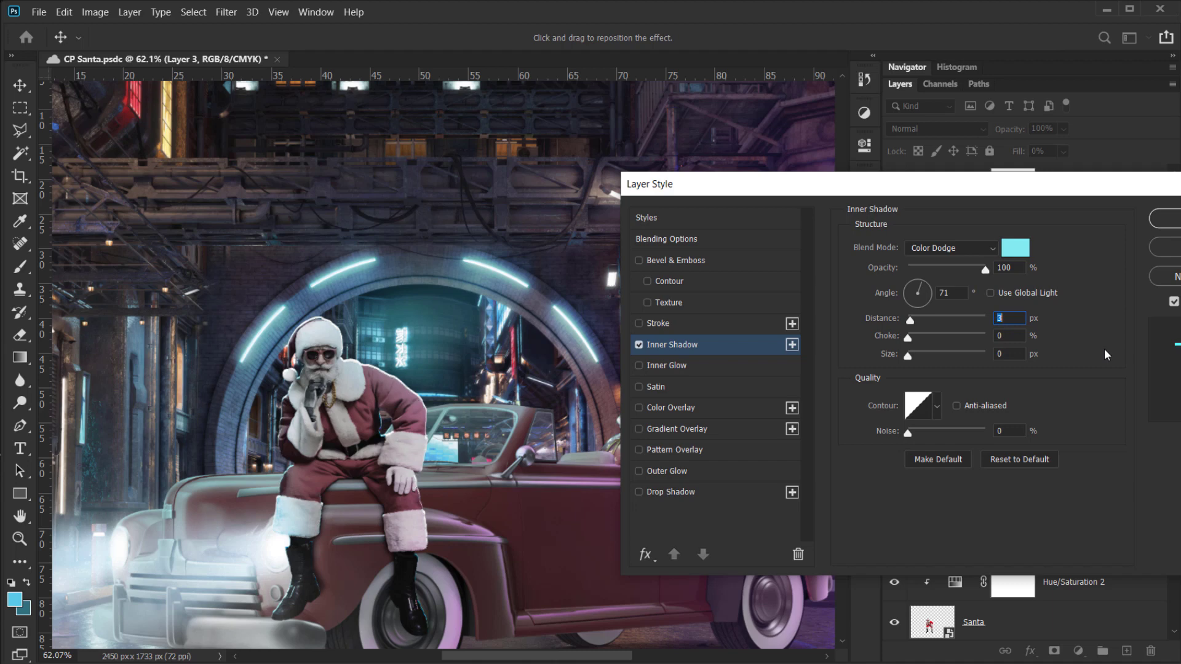
pyautogui.press('Down')
pyautogui.moveTo(908, 355); pyautogui.dragTo(919, 359)
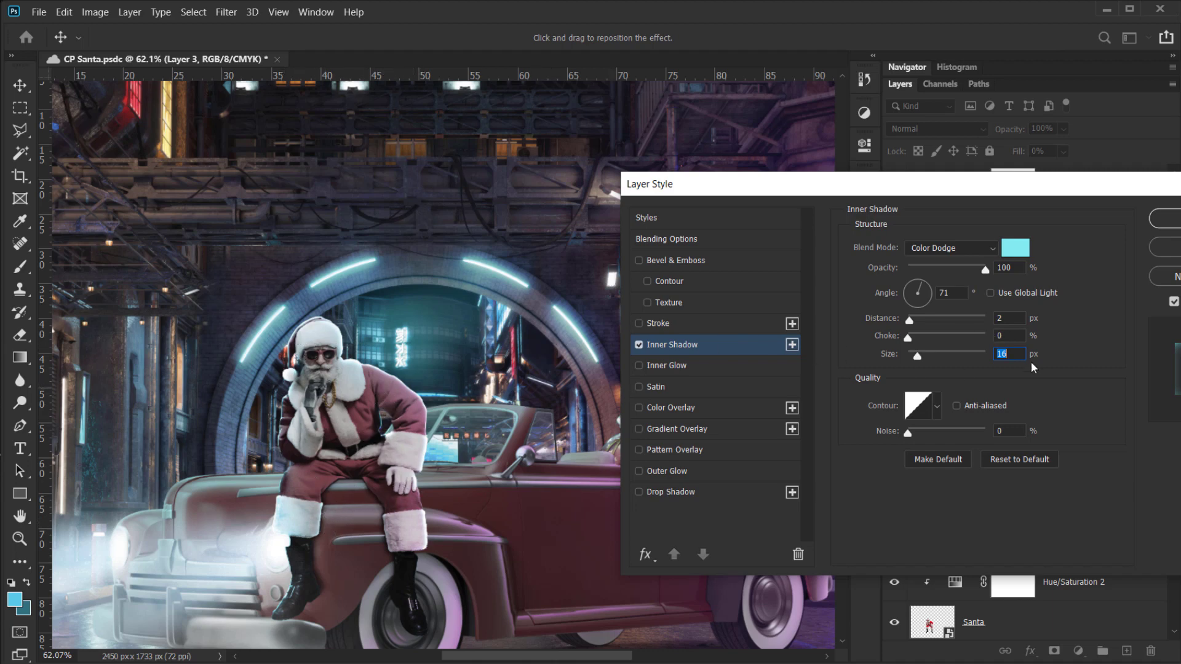
# - Compare the image with the effect preview off and on, and apply the layer style to Layer 3
pyautogui.click(1174, 301)
pyautogui.click(1174, 301)
pyautogui.click(1174, 301)
pyautogui.click(1173, 301)
pyautogui.moveTo(1099, 184); pyautogui.dragTo(982, 185)
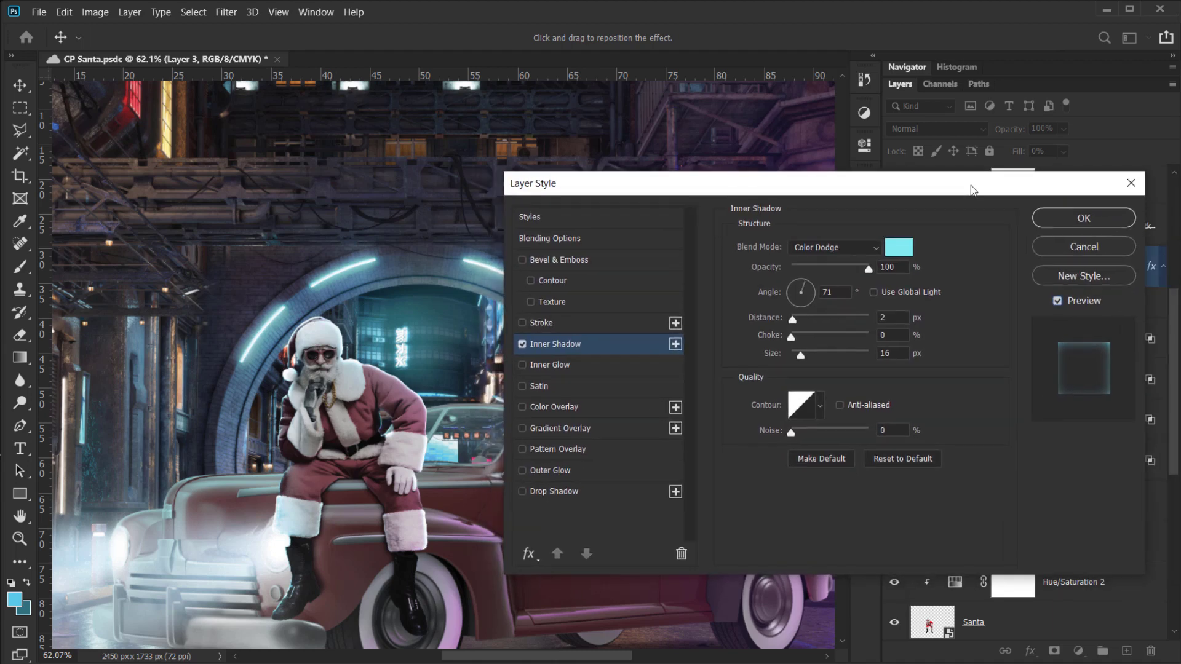
pyautogui.click(1083, 219)
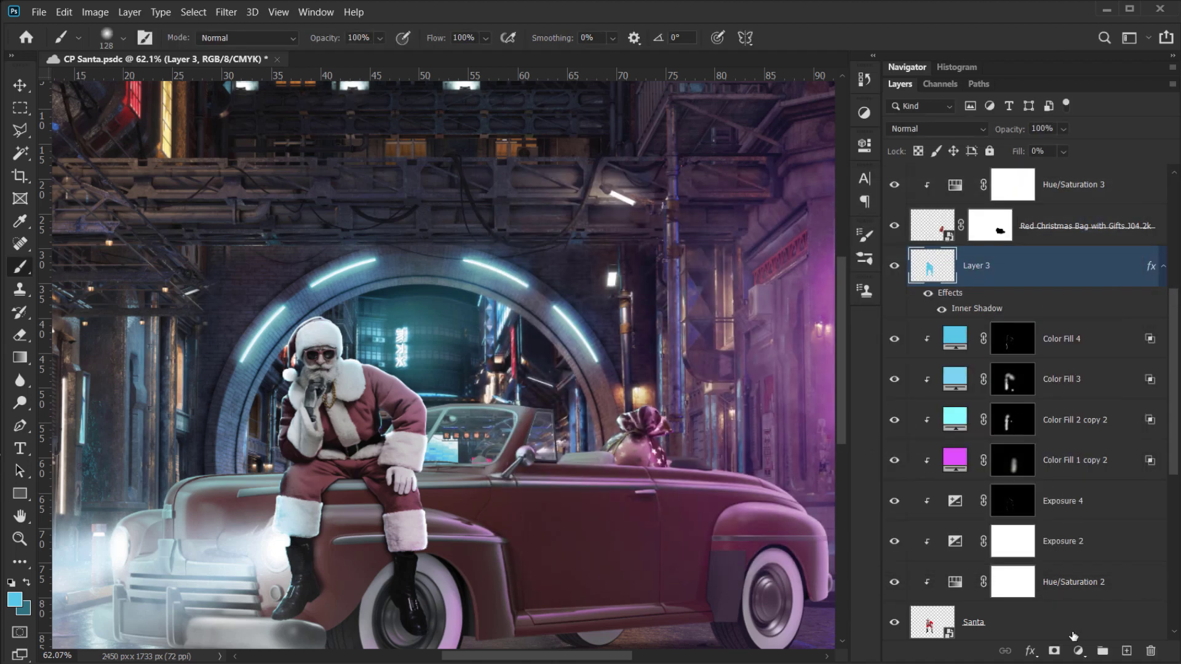
# - Add a layer mask to Layer 3 and paint black over the inside of Santa's head and torso
pyautogui.click(1054, 651)
pyautogui.press('d')
pyautogui.hscroll(-5, 547, 467)
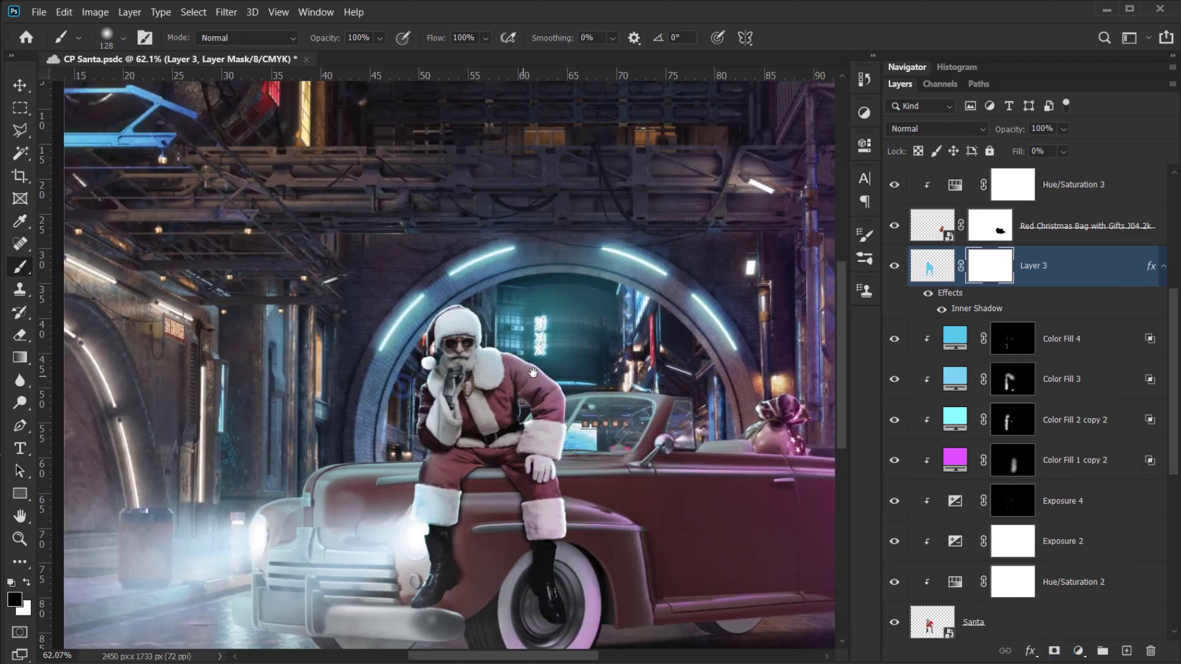
pyautogui.moveTo(539, 447); pyautogui.dragTo(561, 447)
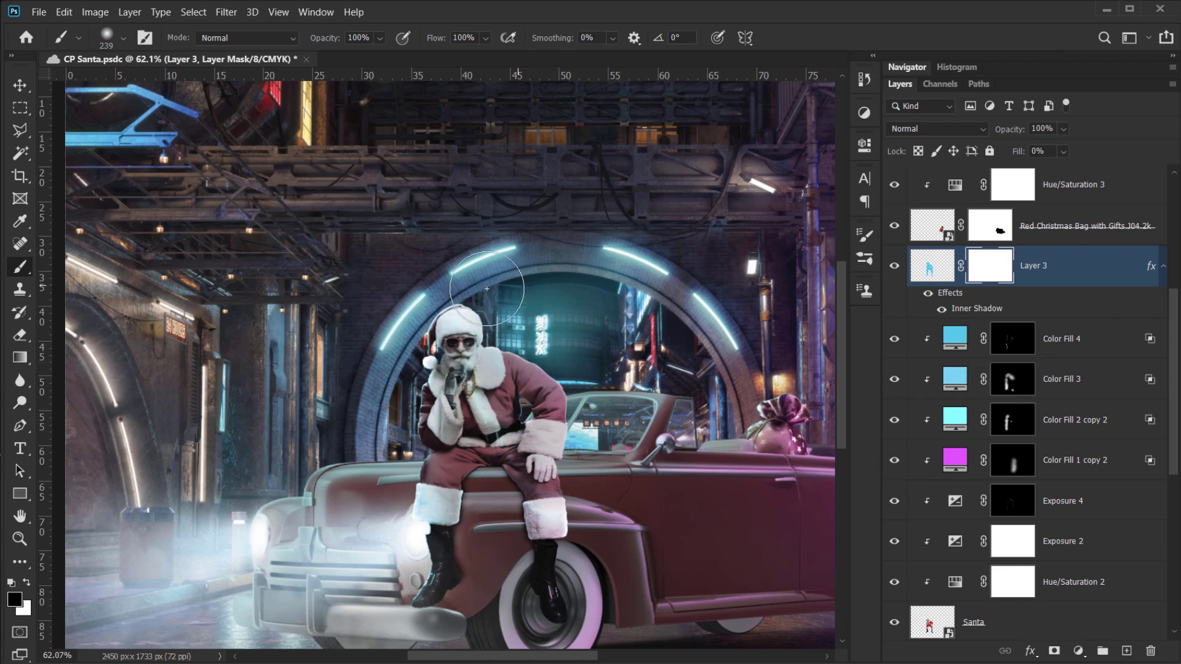
pyautogui.moveTo(458, 296)
pyautogui.mouseDown()
pyautogui.moveTo(444, 297)
pyautogui.moveTo(424, 345)
pyautogui.mouseUp()
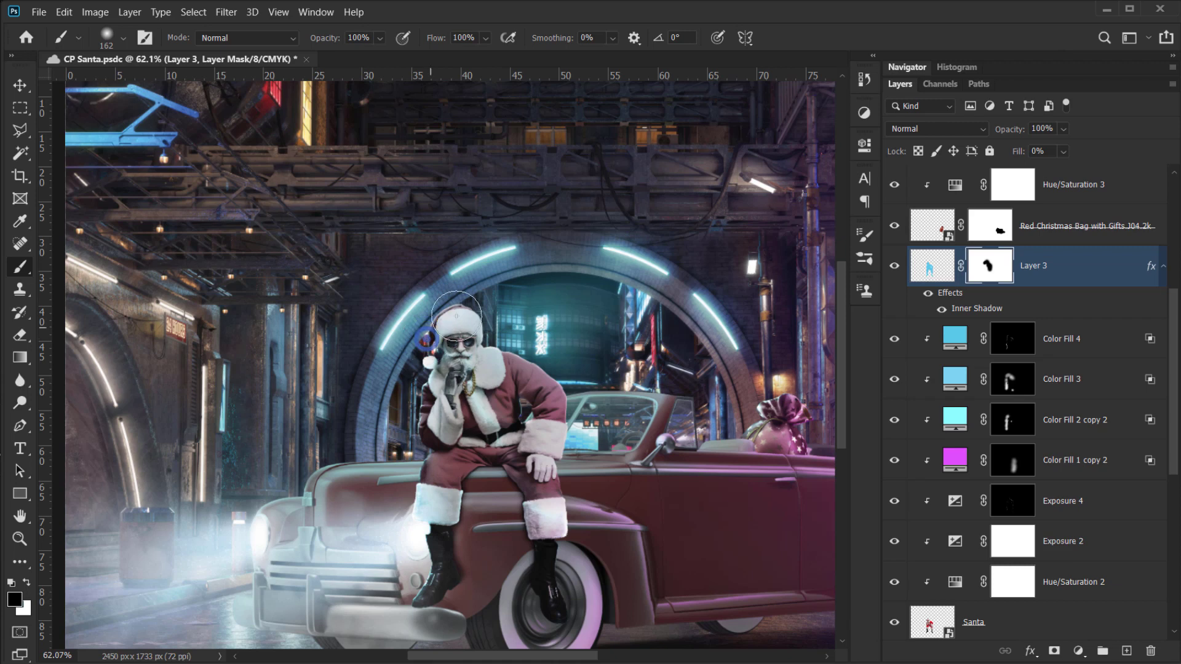
pyautogui.moveTo(495, 305); pyautogui.dragTo(505, 269)
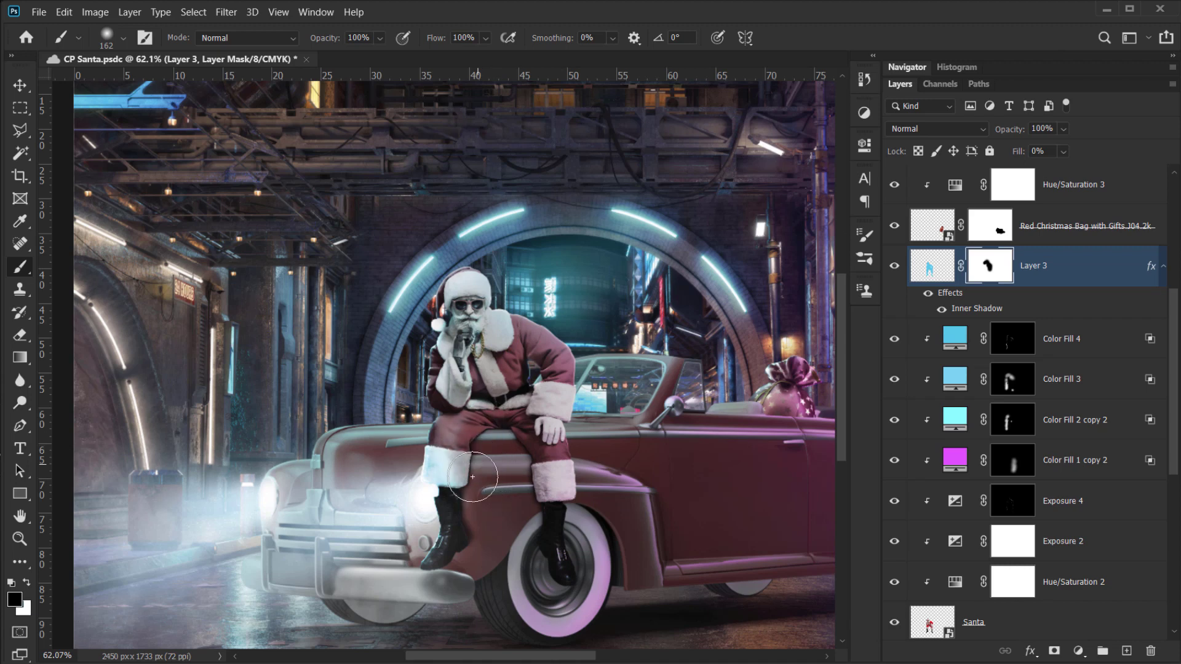
# - Continue masking Layer 3 in black over Santa's lower body and legs with a brush of about 91 px
pyautogui.keyDown('alt'); pyautogui.rightClick(482, 442); pyautogui.keyUp('alt')
pyautogui.moveTo(482, 442)
pyautogui.mouseDown()
pyautogui.moveTo(490, 410)
pyautogui.moveTo(466, 436)
pyautogui.moveTo(473, 340)
pyautogui.moveTo(455, 383)
pyautogui.moveTo(465, 353)
pyautogui.moveTo(456, 386)
pyautogui.moveTo(467, 425)
pyautogui.moveTo(447, 451)
pyautogui.moveTo(474, 546)
pyautogui.moveTo(438, 586)
pyautogui.moveTo(463, 567)
pyautogui.moveTo(480, 487)
pyautogui.moveTo(464, 565)
pyautogui.mouseUp()
pyautogui.scroll(5, 478, 457)
pyautogui.moveTo(476, 524); pyautogui.dragTo(554, 361)
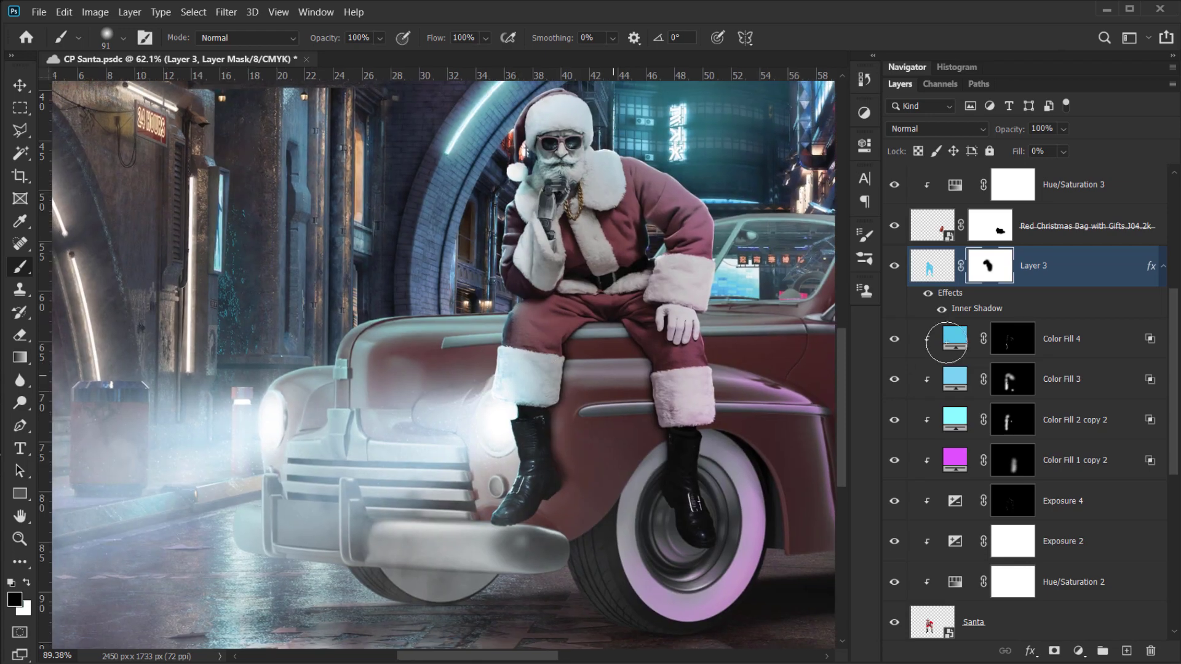
# - Compare Santa's rim light with Layer 3 hidden and shown, both close up and in the whole scene
pyautogui.click(890, 274)
pyautogui.click(890, 272)
pyautogui.click(890, 271)
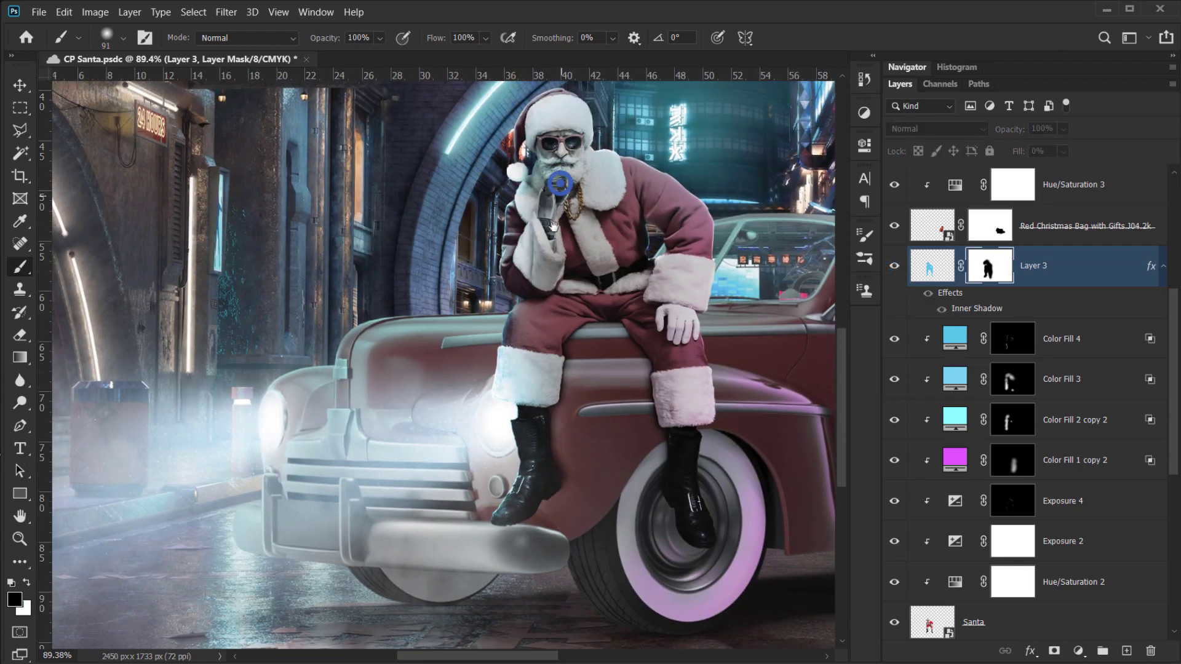
pyautogui.moveTo(559, 183); pyautogui.dragTo(552, 227)
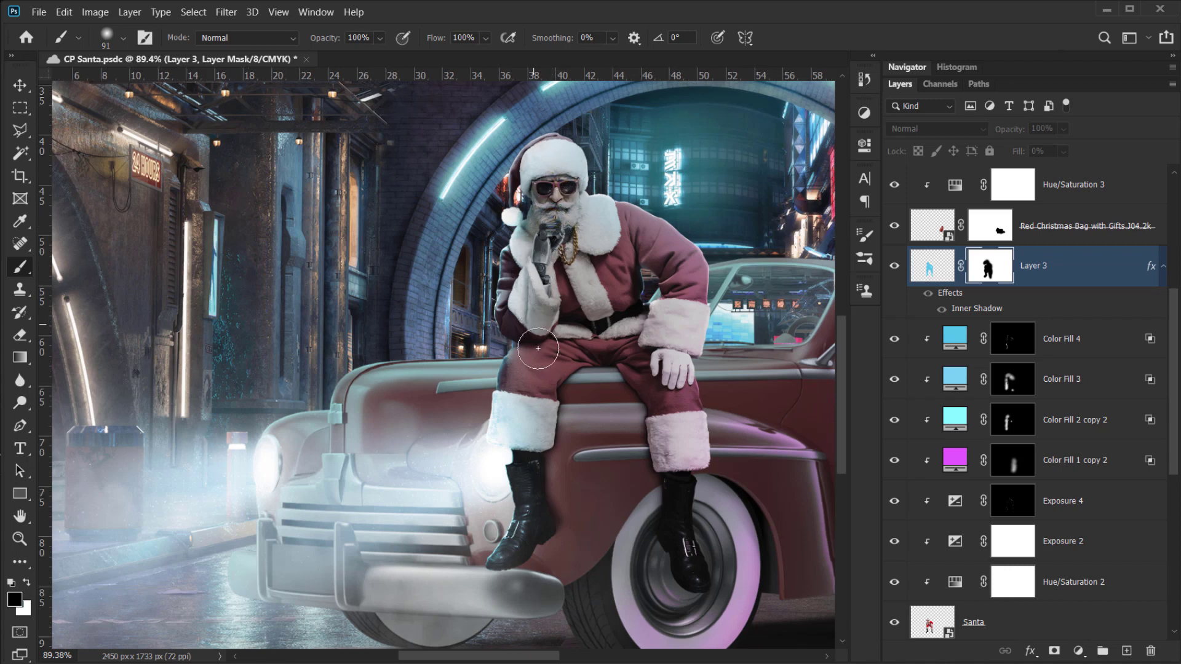
pyautogui.moveTo(591, 389); pyautogui.dragTo(576, 436)
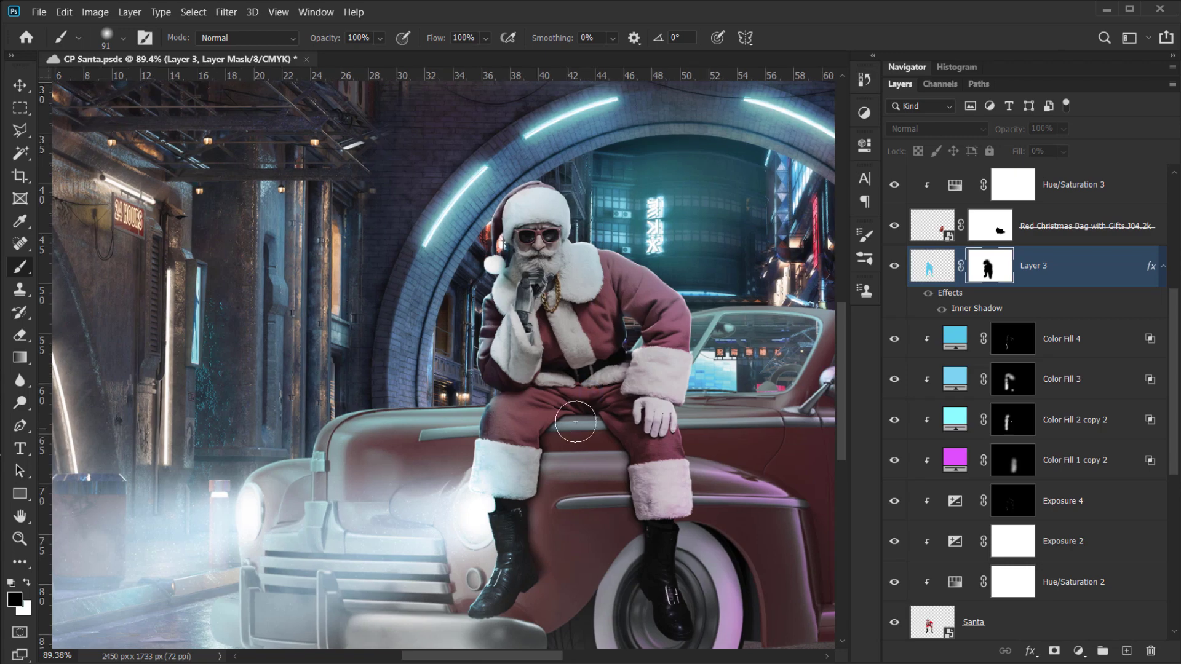
pyautogui.scroll(-5, 585, 413)
pyautogui.scroll(4, 375, 451)
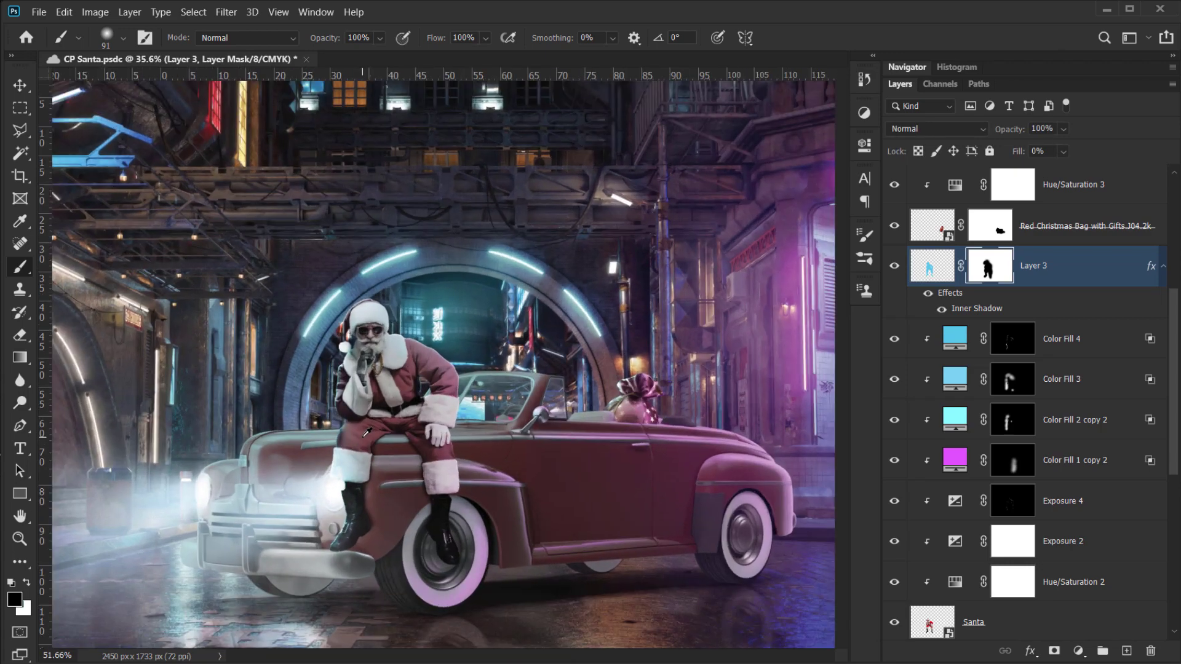
pyautogui.click(893, 268)
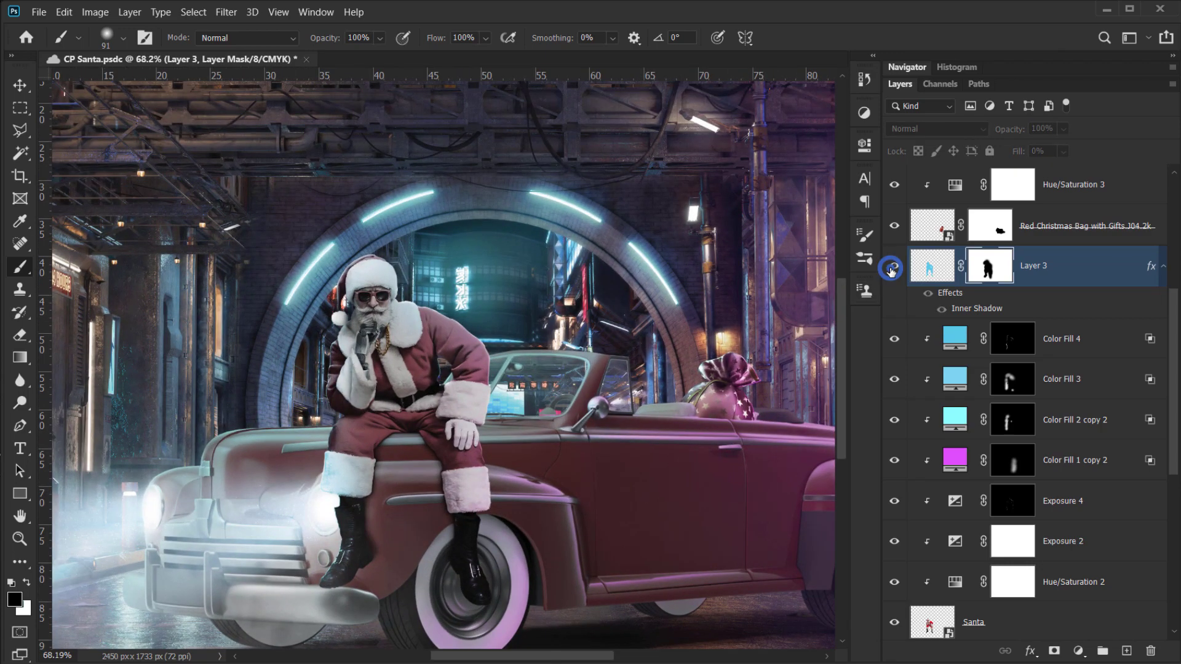
pyautogui.click(893, 267)
# - Mask out the glow around Santa's beard, fur collar and mechanical hand with a 48 px brush
pyautogui.scroll(5, 409, 341)
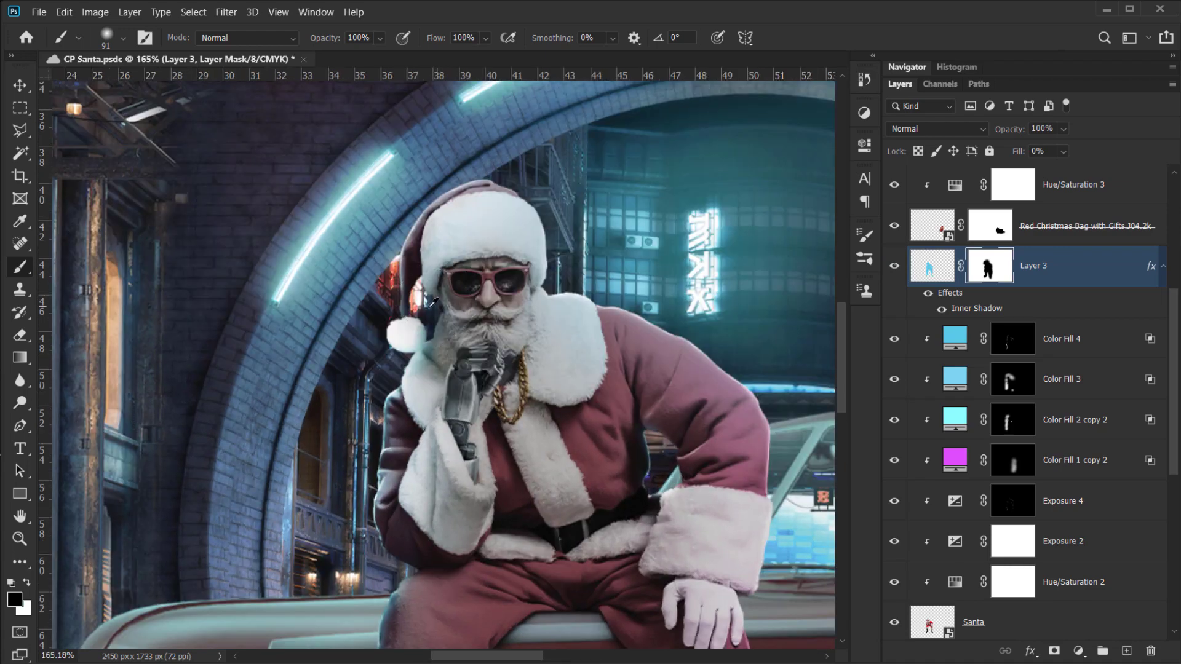
pyautogui.moveTo(425, 339); pyautogui.dragTo(409, 338)
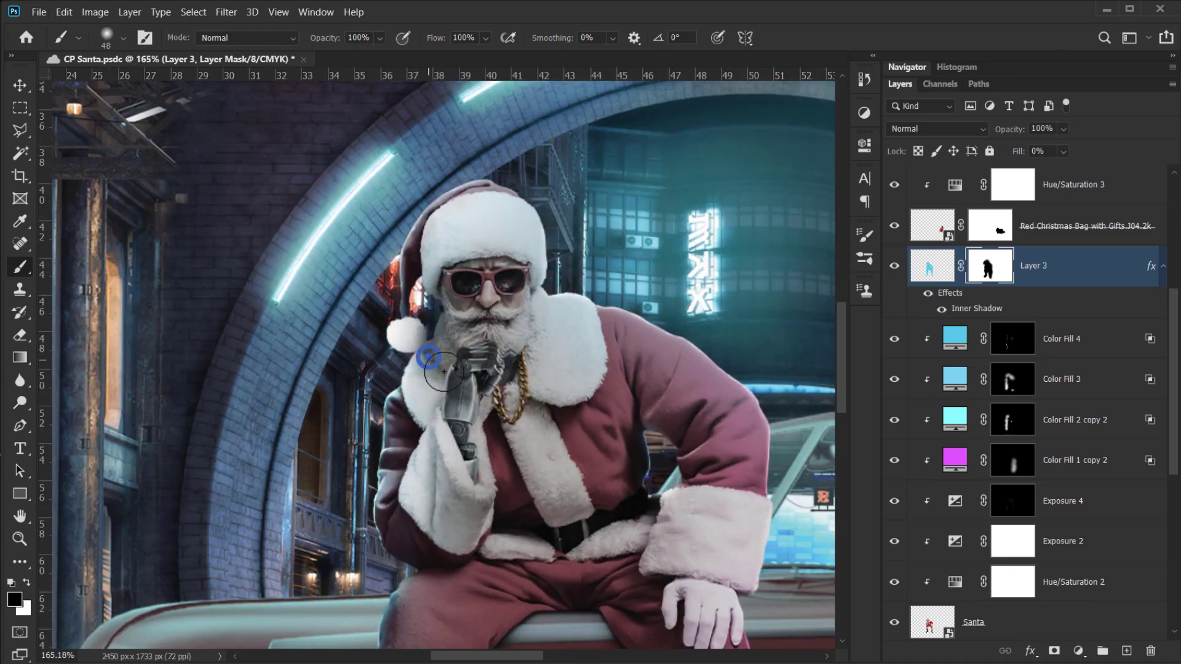
pyautogui.moveTo(443, 388); pyautogui.dragTo(505, 353)
pyautogui.scroll(-6, 504, 352)
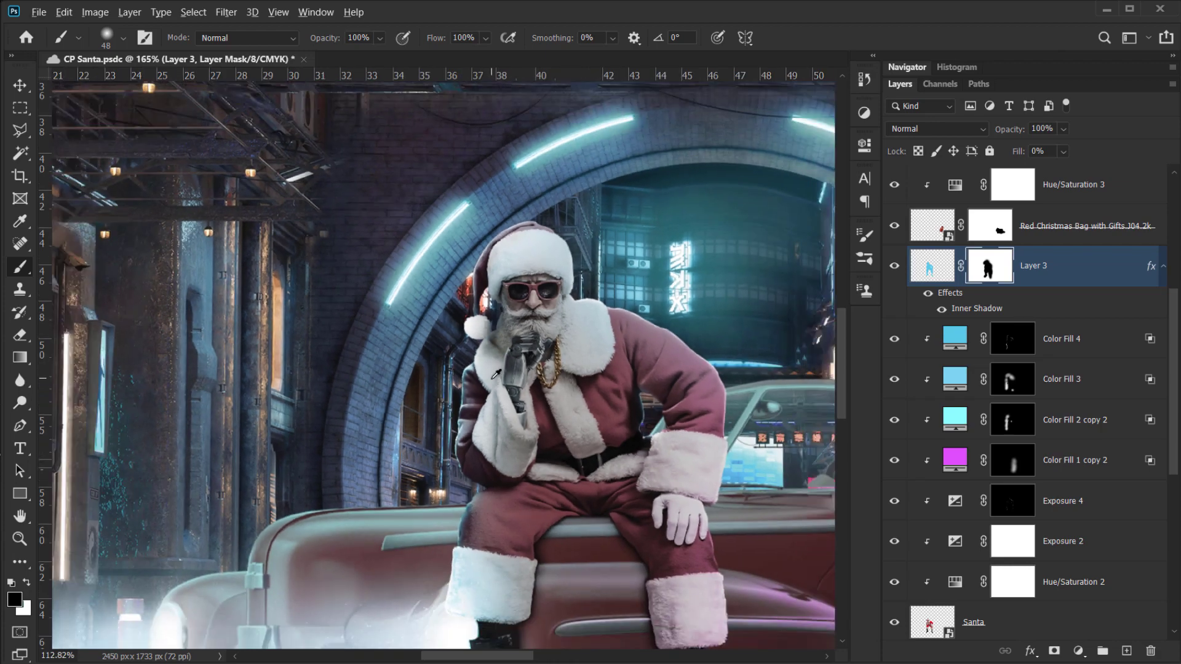
pyautogui.scroll(3, 519, 367)
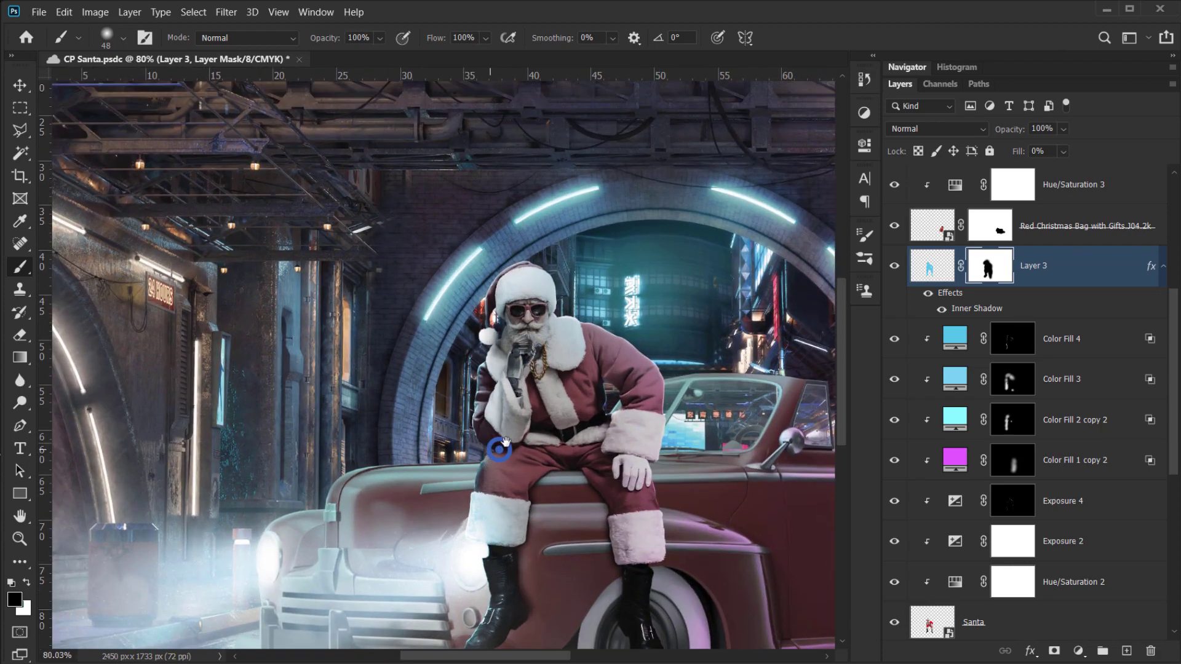
pyautogui.scroll(-3, 515, 433)
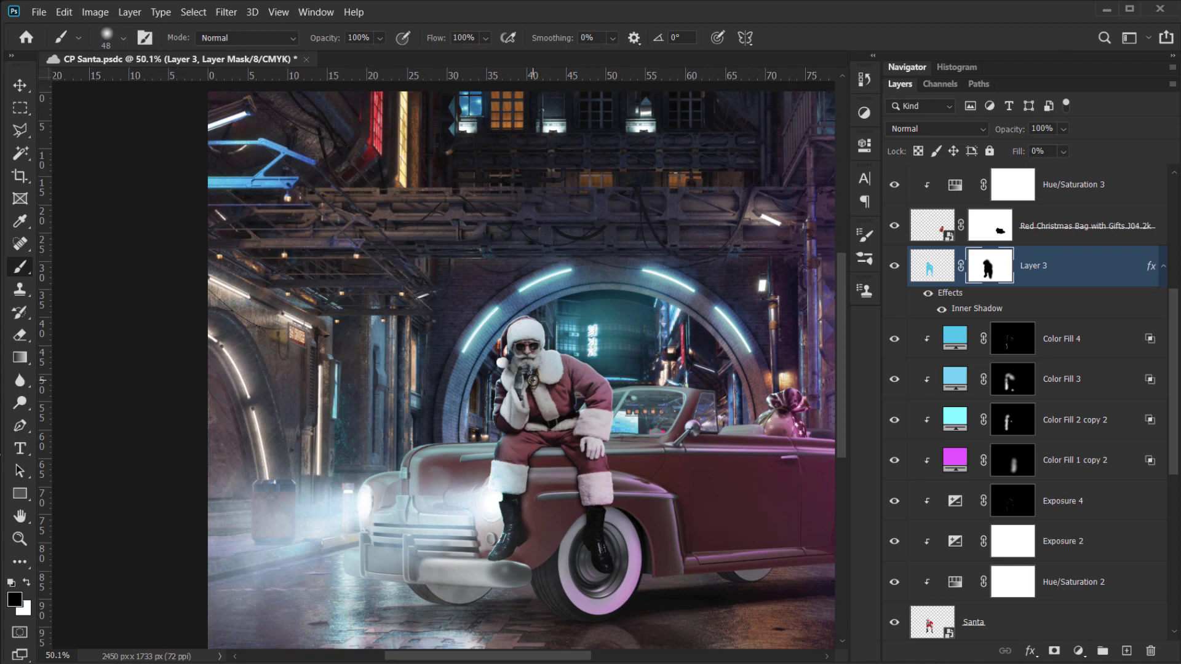
pyautogui.scroll(-1, 533, 379)
# - Duplicate Layer 3 and reset the copy's layer mask to solid white
pyautogui.scroll(4, 431, 348)
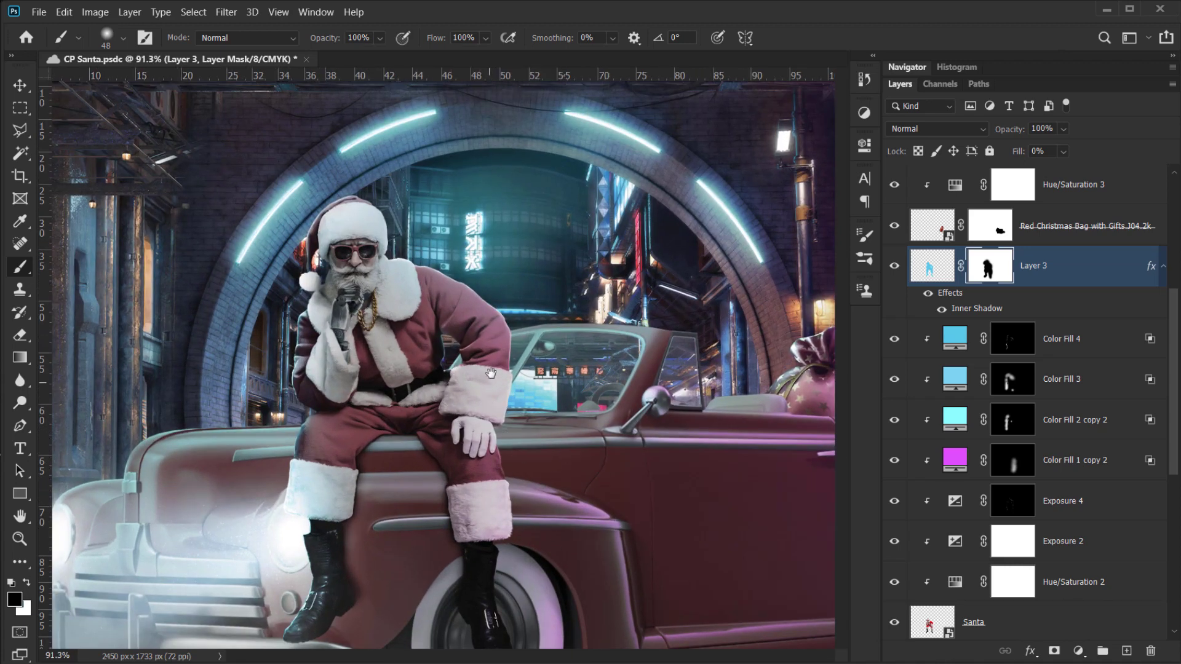
pyautogui.moveTo(491, 373); pyautogui.dragTo(546, 362)
pyautogui.moveTo(1052, 265); pyautogui.dragTo(1043, 247)
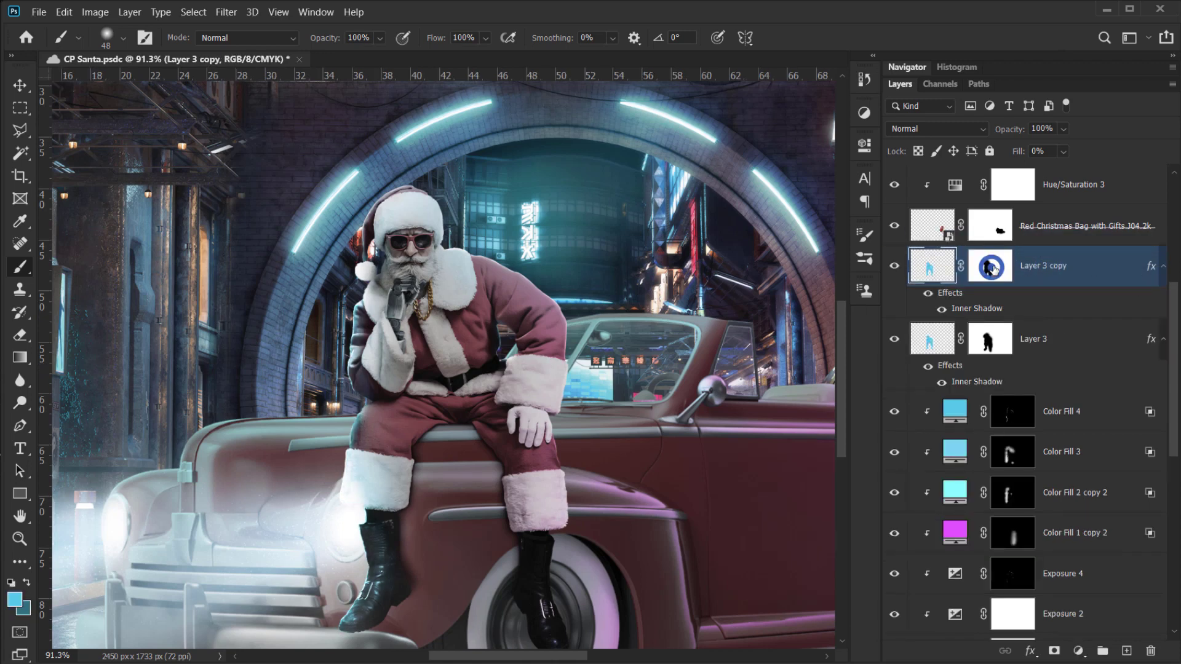
pyautogui.click(989, 266)
pyautogui.hotkey('alt', 'BackSpace')
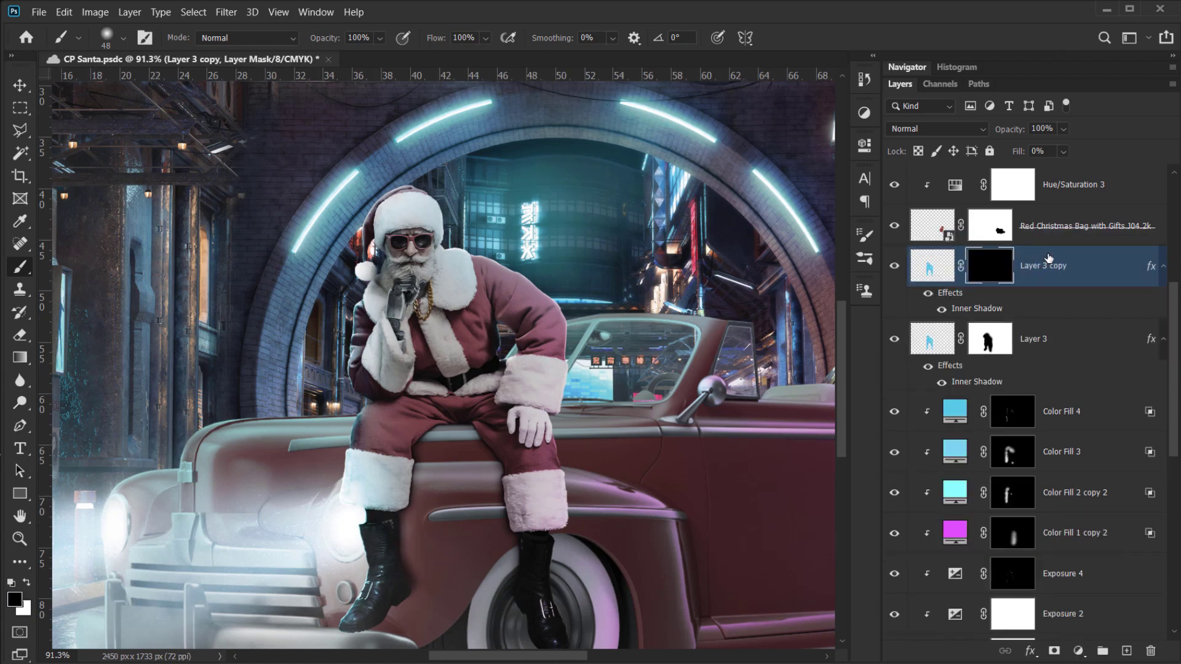
pyautogui.hotkey('ctrl', 'i')
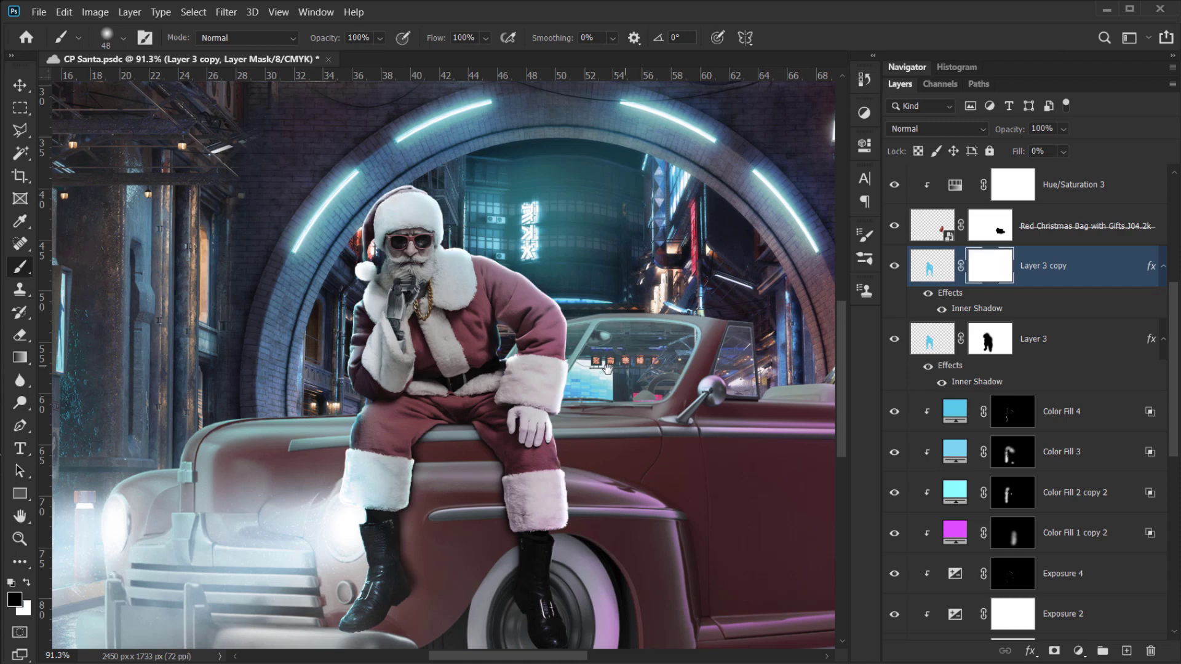
# - Hide Layer 3 and recolor Layer 3 copy's Inner Shadow to magenta e55dfc, sampled from the vertical pink neon tube
pyautogui.scroll(-2, 605, 367)
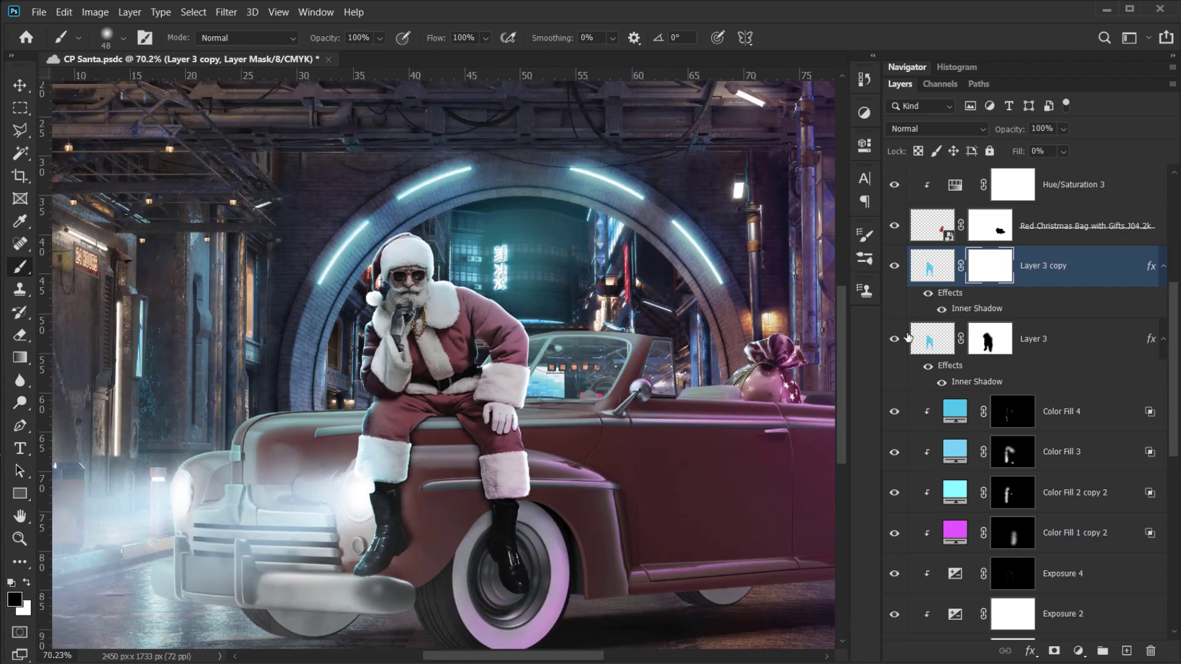
pyautogui.click(894, 339)
pyautogui.click(986, 313)
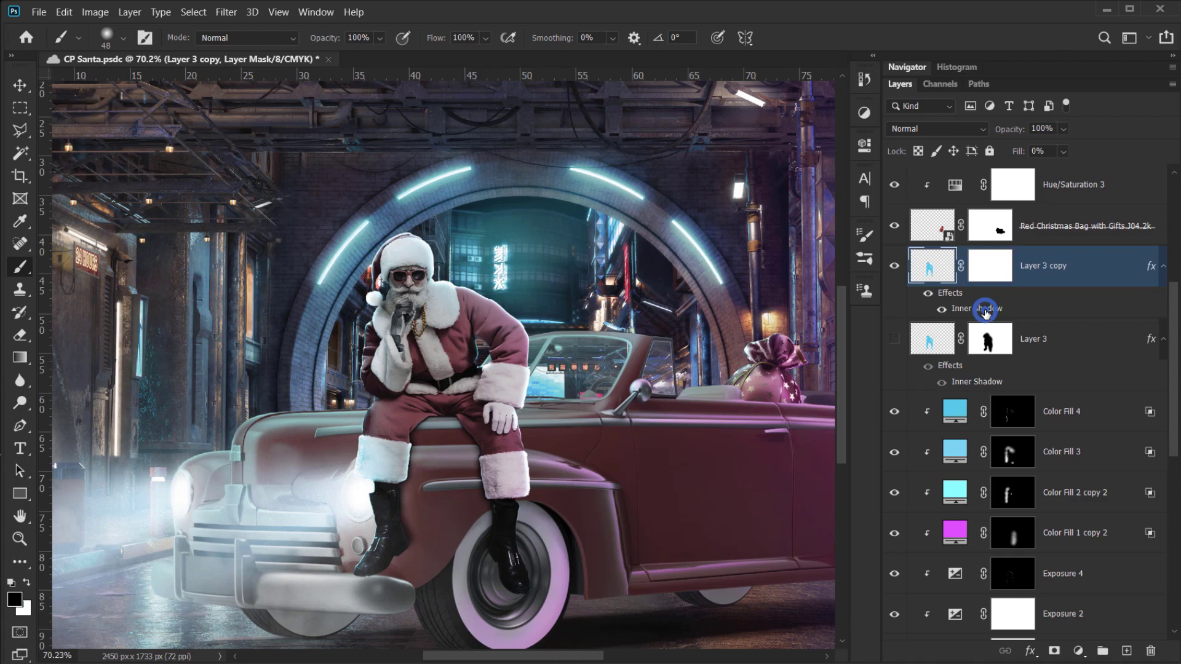
pyautogui.doubleClick(985, 312)
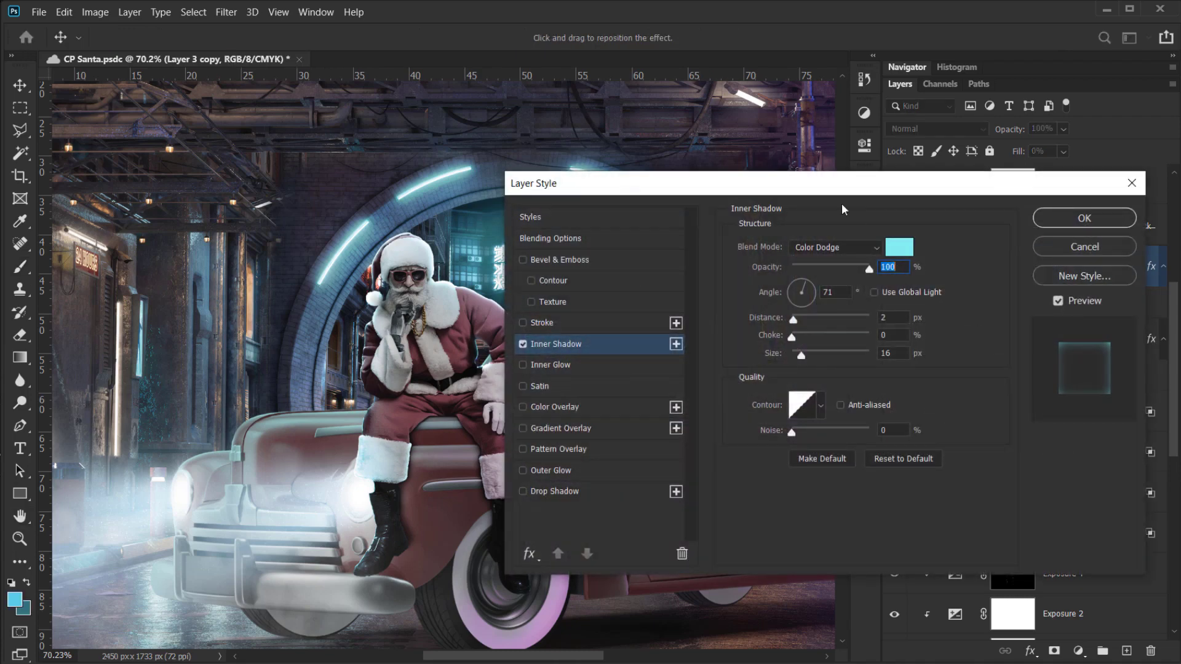
pyautogui.moveTo(830, 187); pyautogui.dragTo(922, 178)
pyautogui.click(991, 238)
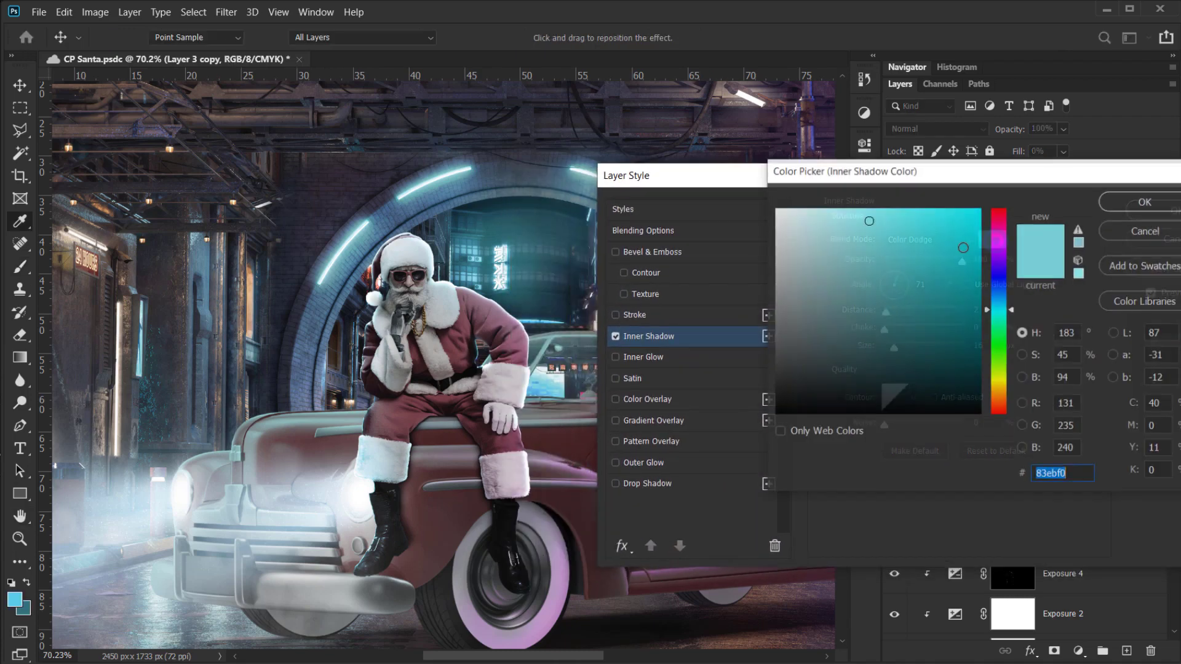
pyautogui.hscroll(10, 465, 280)
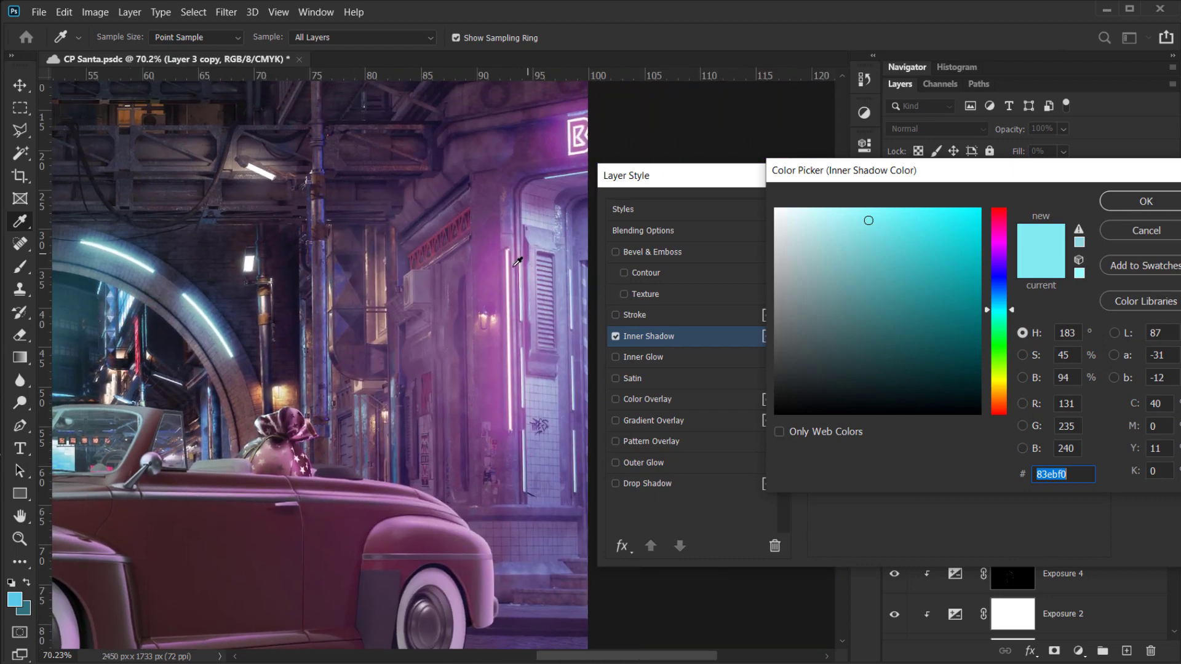
pyautogui.click(507, 268)
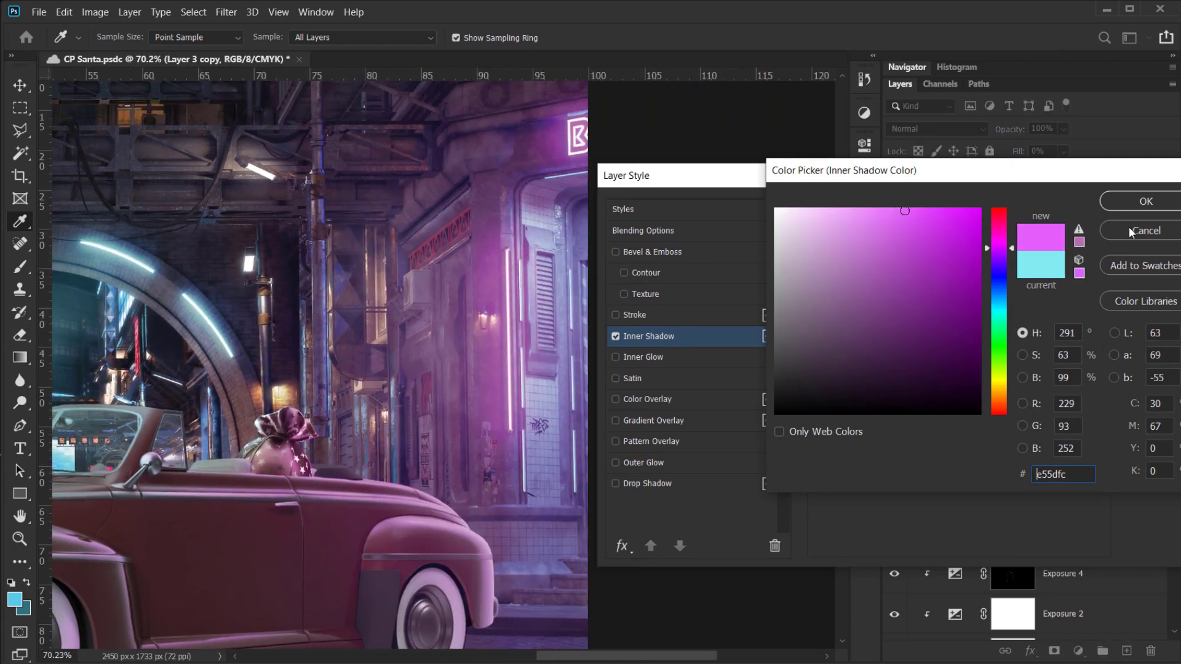
pyautogui.click(1154, 205)
# - Set Layer 3 copy's Inner Shadow to a 14° angle, 15 px distance and 27 px size
pyautogui.moveTo(500, 253); pyautogui.dragTo(739, 201)
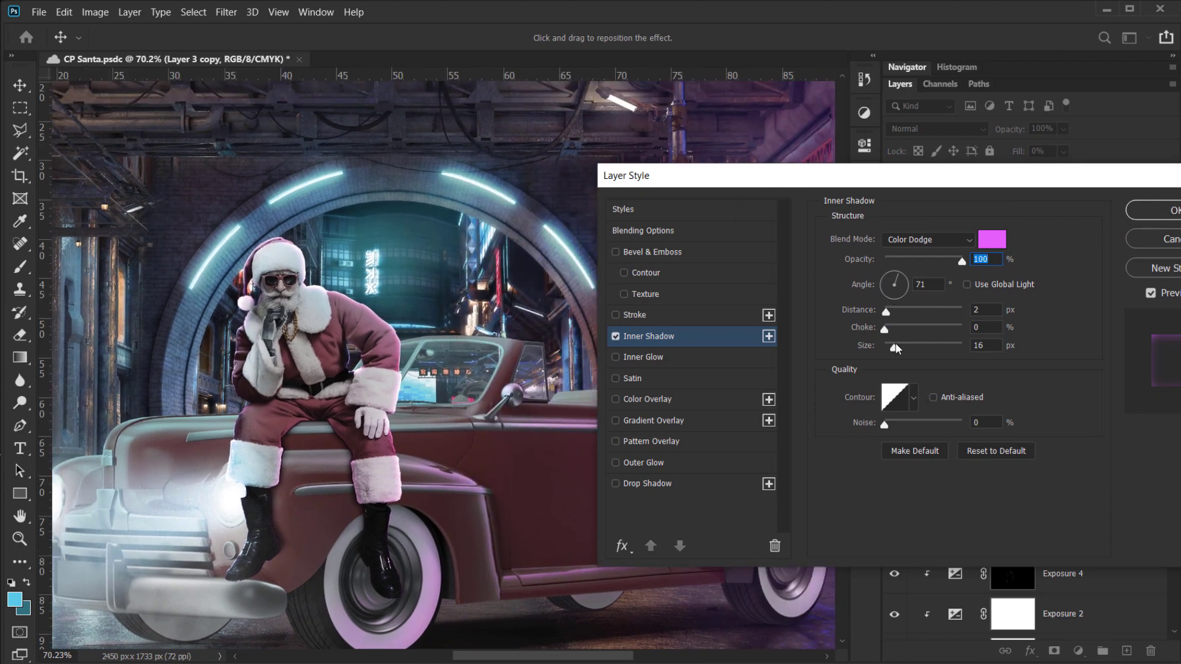
pyautogui.moveTo(895, 348); pyautogui.dragTo(884, 348)
pyautogui.moveTo(440, 498); pyautogui.dragTo(441, 500)
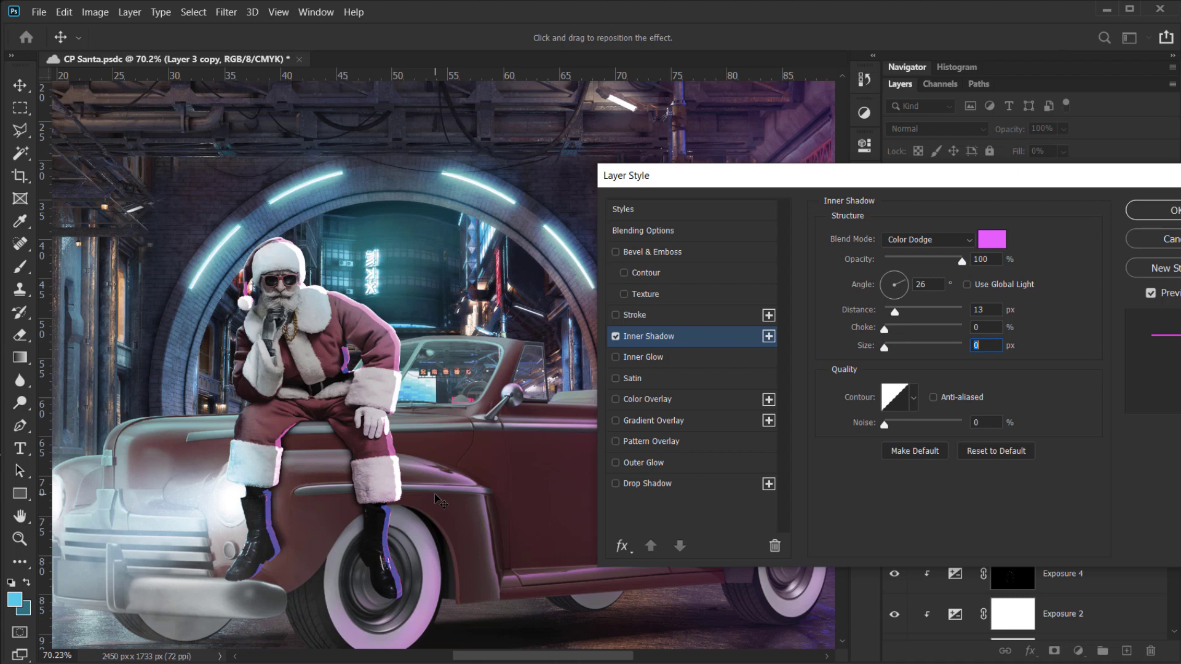
pyautogui.moveTo(889, 348); pyautogui.dragTo(896, 350)
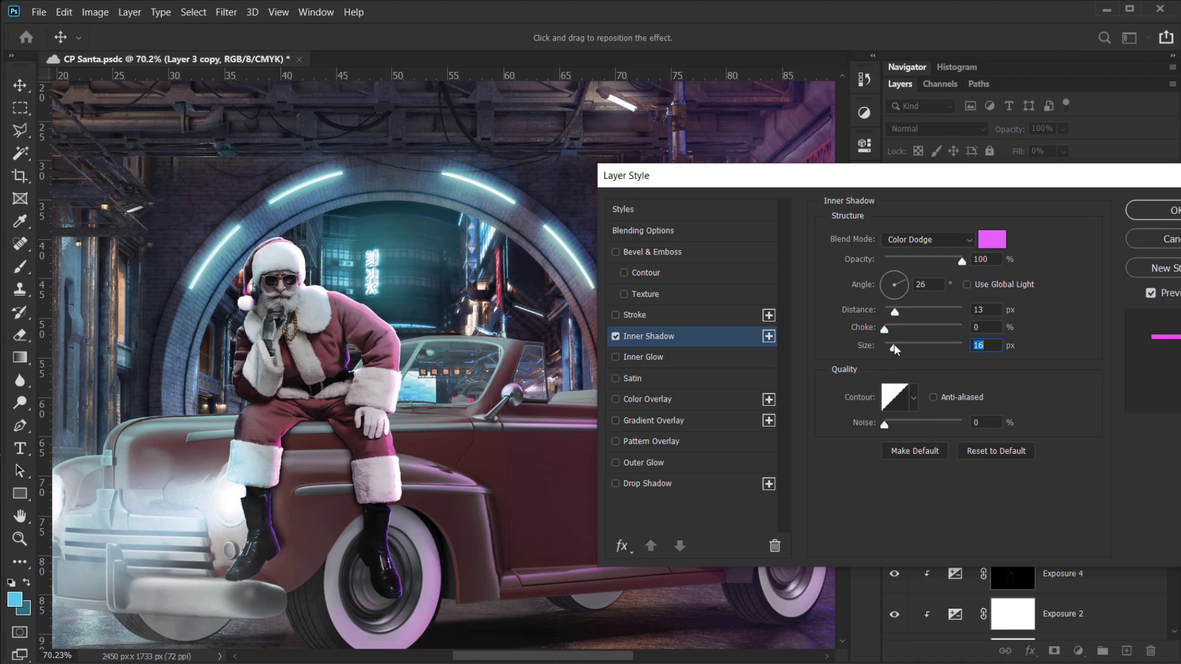
pyautogui.click(895, 312)
pyautogui.moveTo(897, 315); pyautogui.dragTo(893, 315)
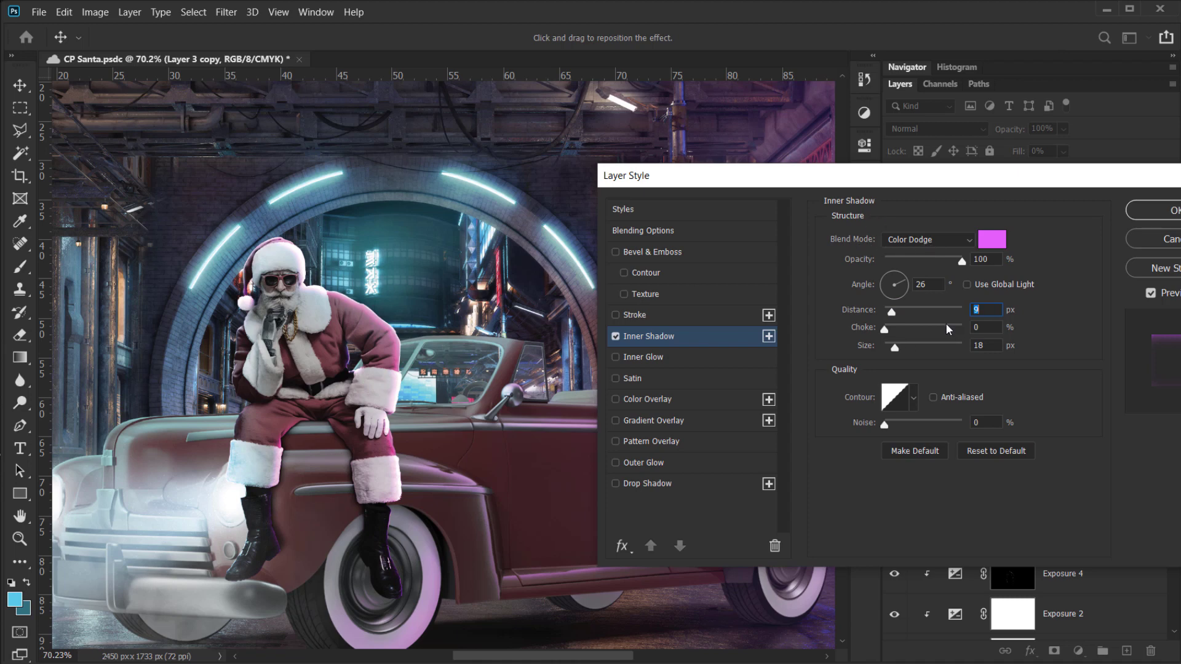
pyautogui.moveTo(895, 350); pyautogui.dragTo(898, 352)
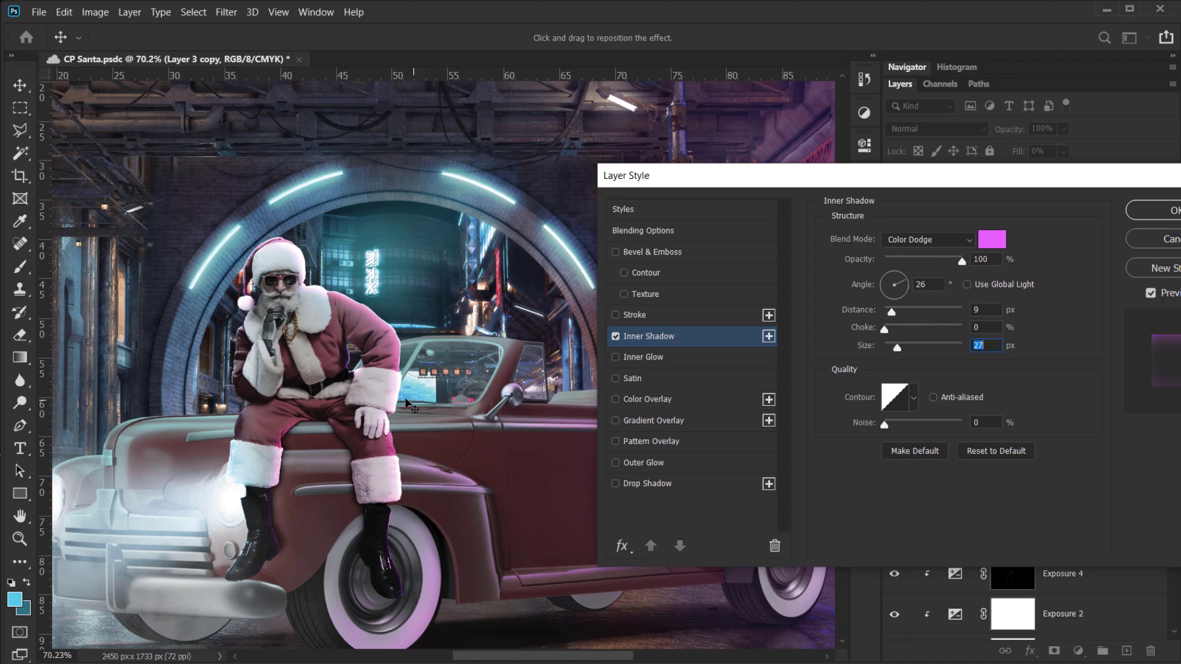
pyautogui.moveTo(407, 404); pyautogui.dragTo(403, 406)
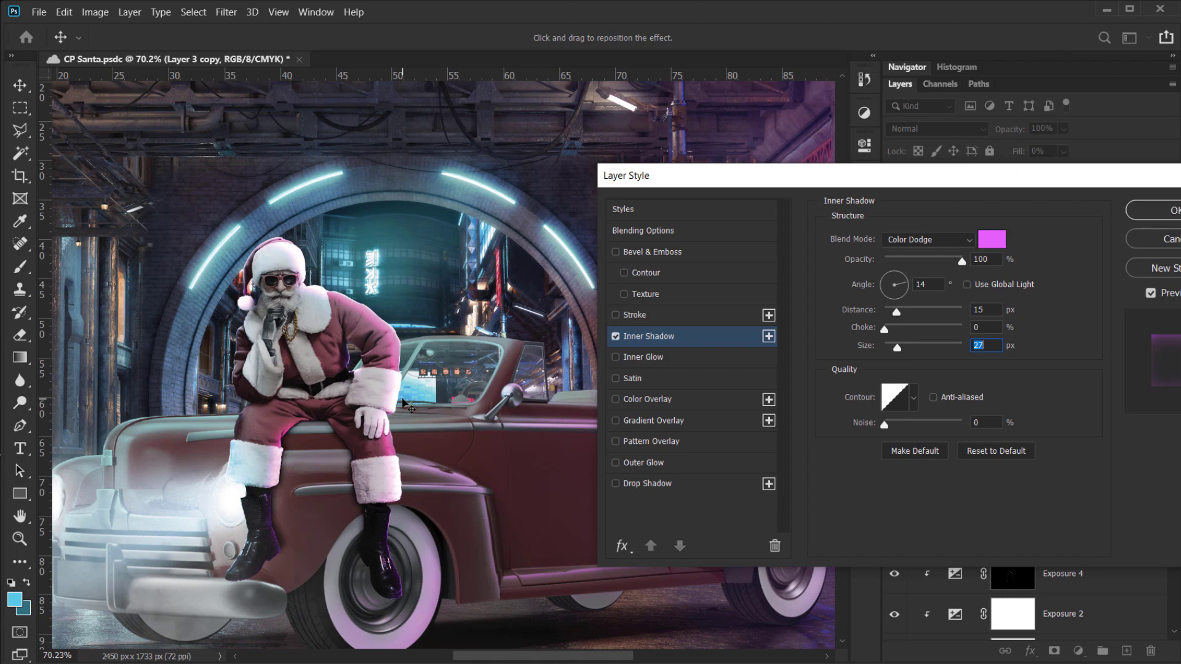
pyautogui.moveTo(1076, 177); pyautogui.dragTo(1024, 184)
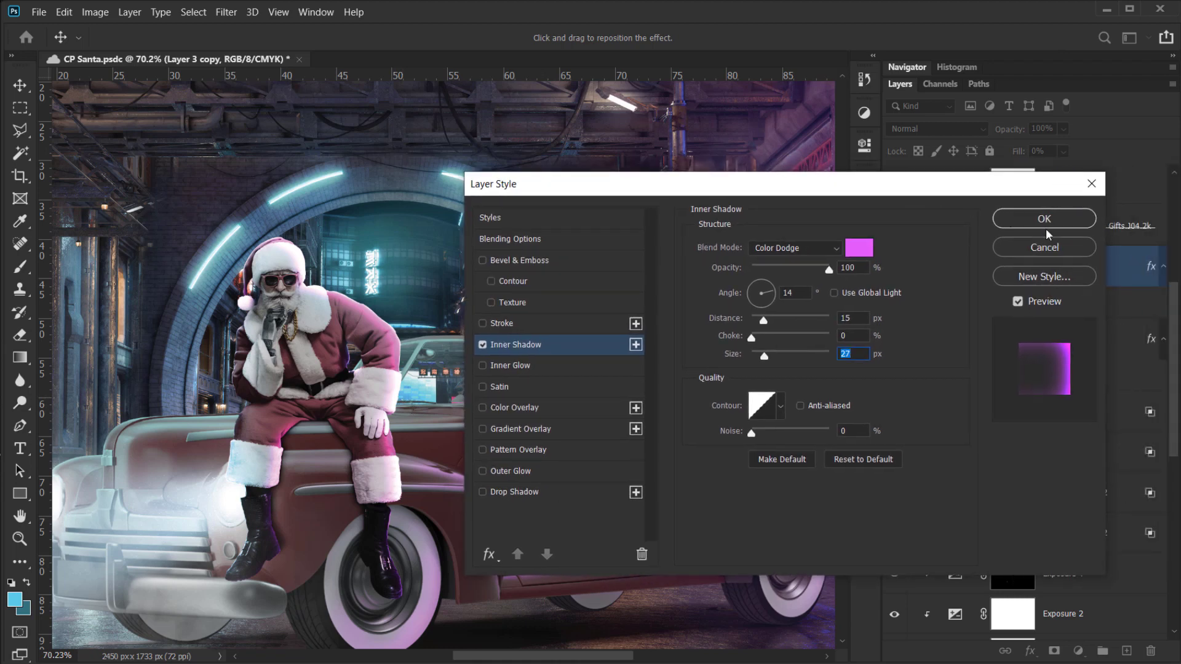
pyautogui.click(1041, 219)
# - Invert Layer 3 copy's mask to solid black and make Layer 3 visible again
pyautogui.moveTo(410, 411); pyautogui.dragTo(478, 416)
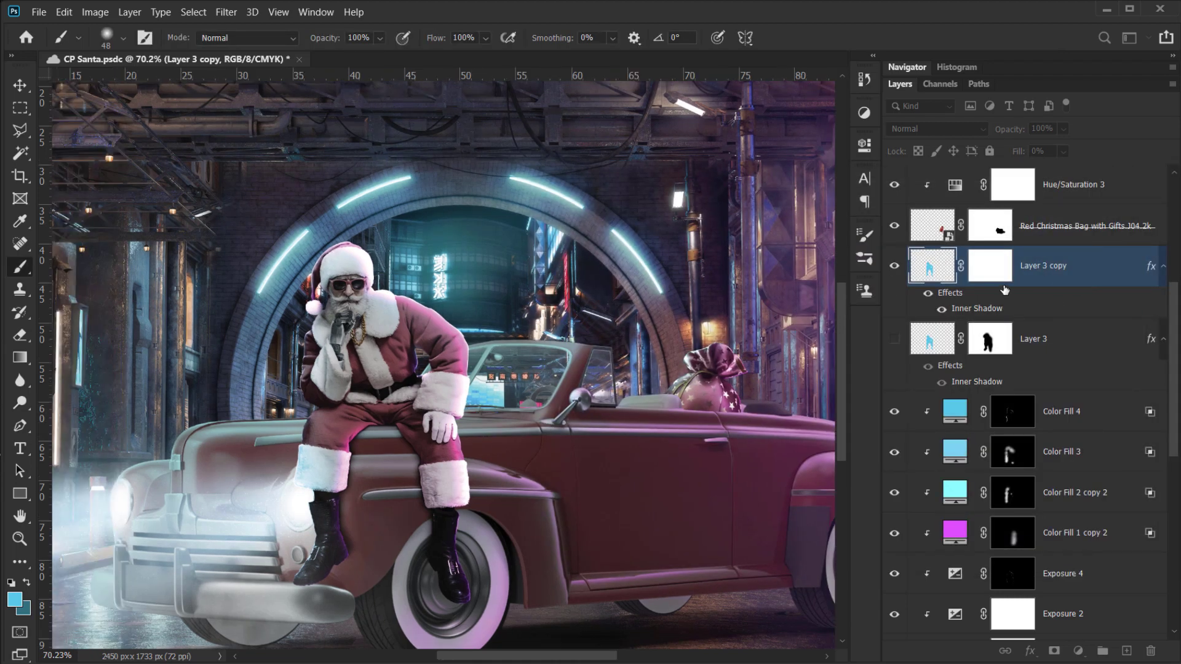
pyautogui.click(1003, 270)
pyautogui.moveTo(344, 352); pyautogui.dragTo(529, 334)
pyautogui.click(1002, 270)
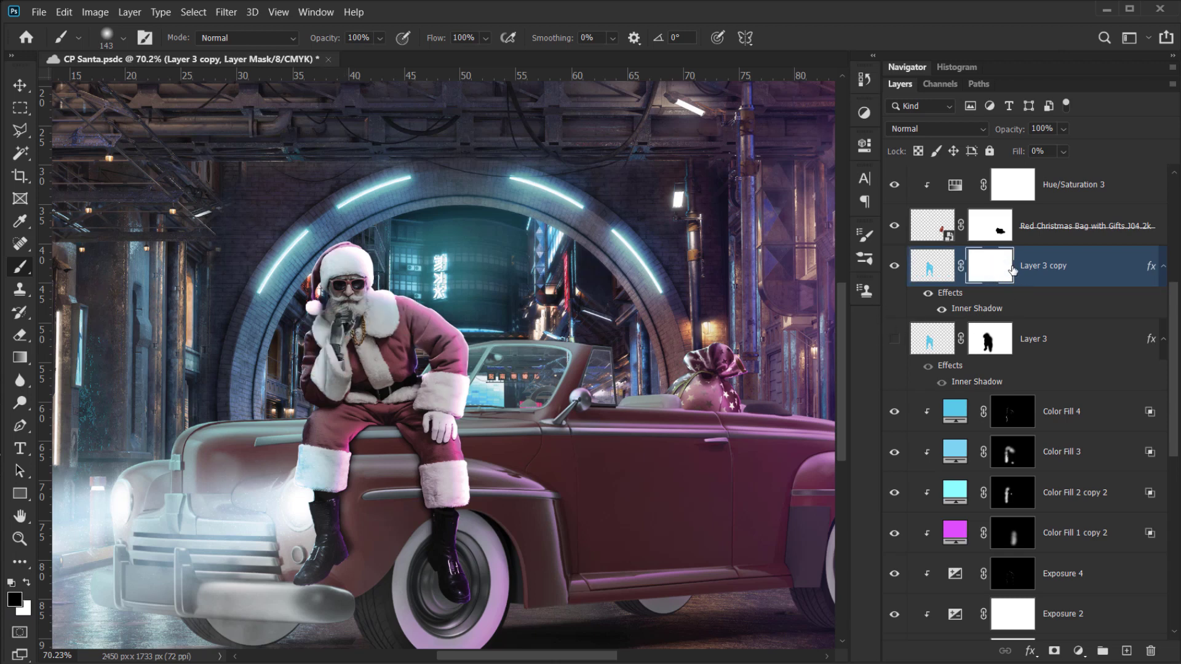
pyautogui.hotkey('ctrl', 'i')
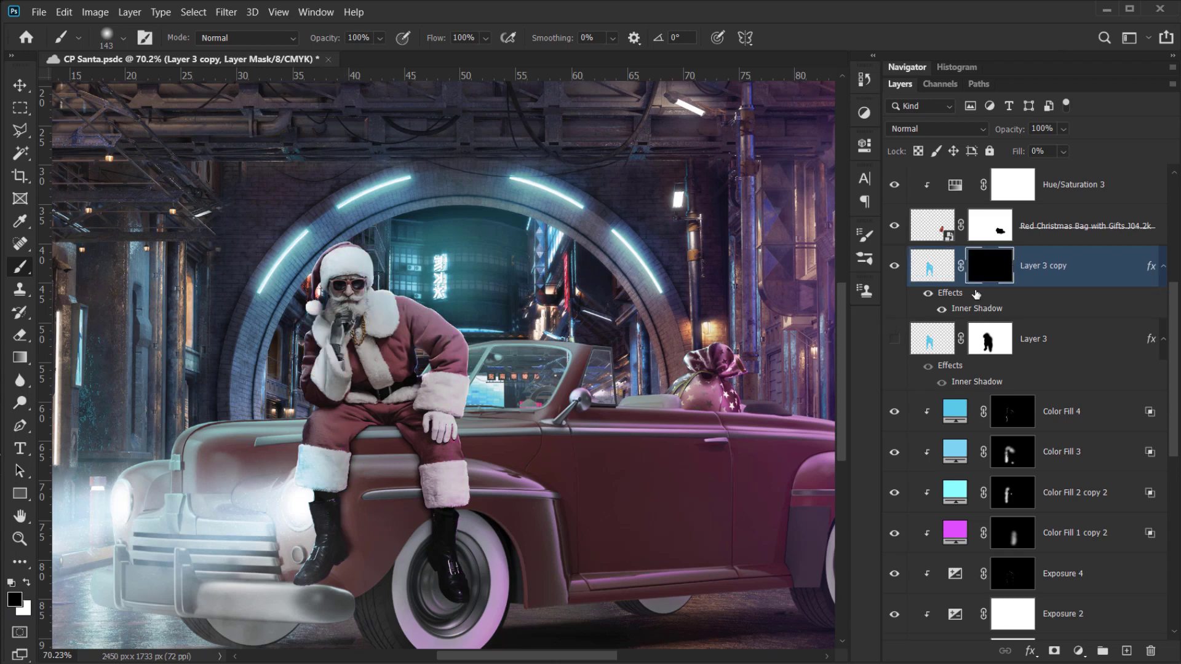
pyautogui.click(899, 344)
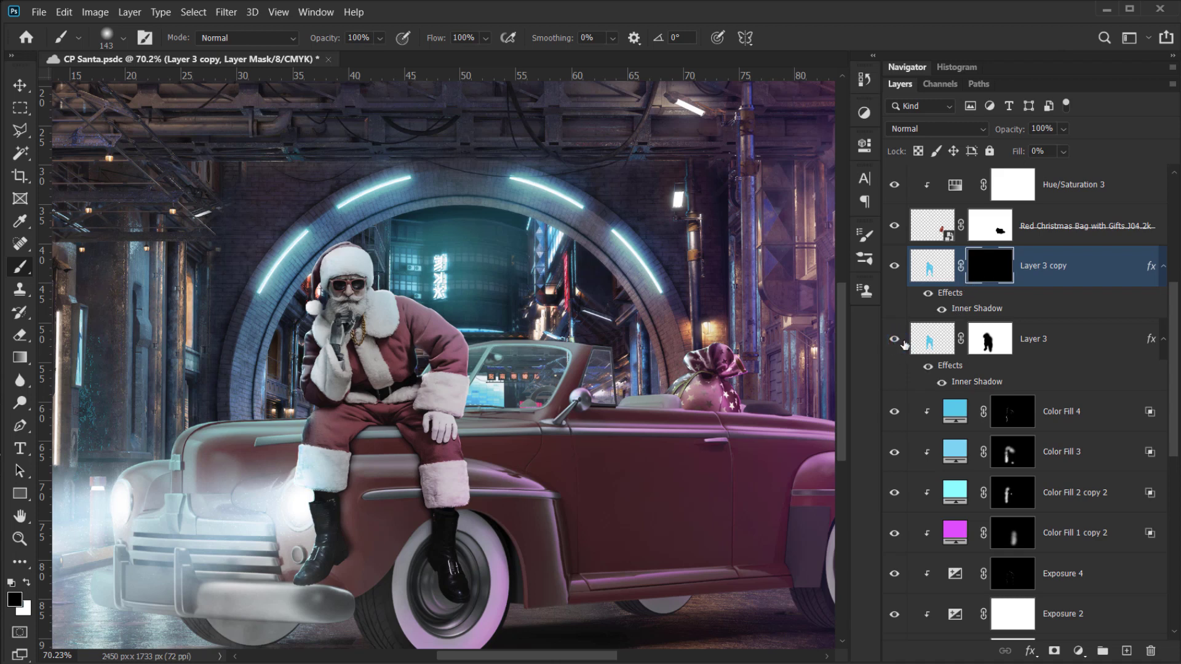
# - Paint white on Layer 3 copy's mask with a 196 px brush to reveal magenta light along Santa's outstretched arm and the leg beside the wheel
pyautogui.click(1034, 339)
pyautogui.moveTo(408, 340)
pyautogui.mouseDown()
pyautogui.moveTo(416, 355)
pyautogui.moveTo(468, 355)
pyautogui.mouseUp()
pyautogui.click(999, 267)
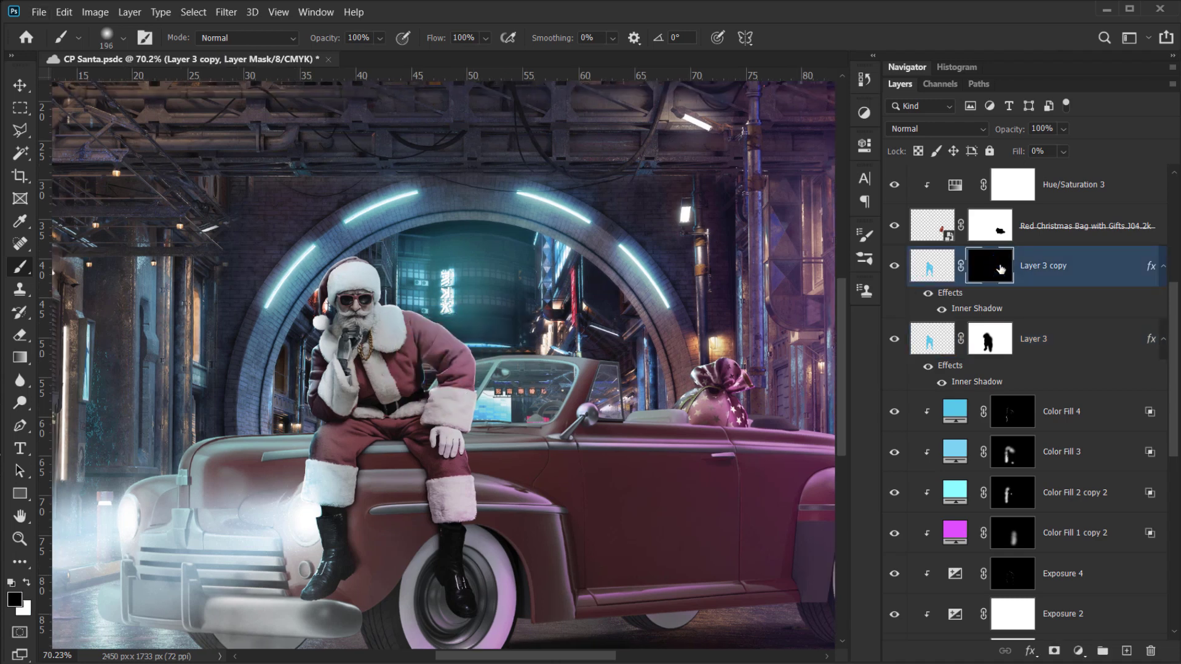
pyautogui.press('x')
pyautogui.moveTo(424, 305); pyautogui.dragTo(473, 311)
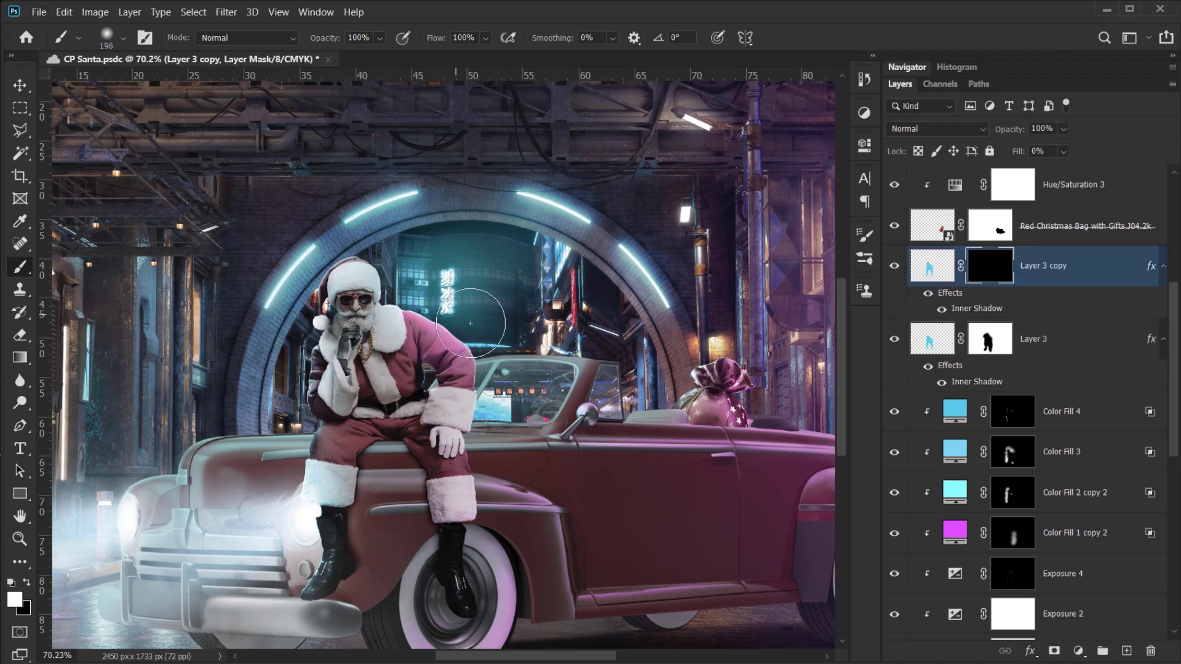
pyautogui.moveTo(494, 432)
pyautogui.mouseDown()
pyautogui.moveTo(507, 502)
pyautogui.moveTo(493, 559)
pyautogui.moveTo(497, 629)
pyautogui.mouseUp()
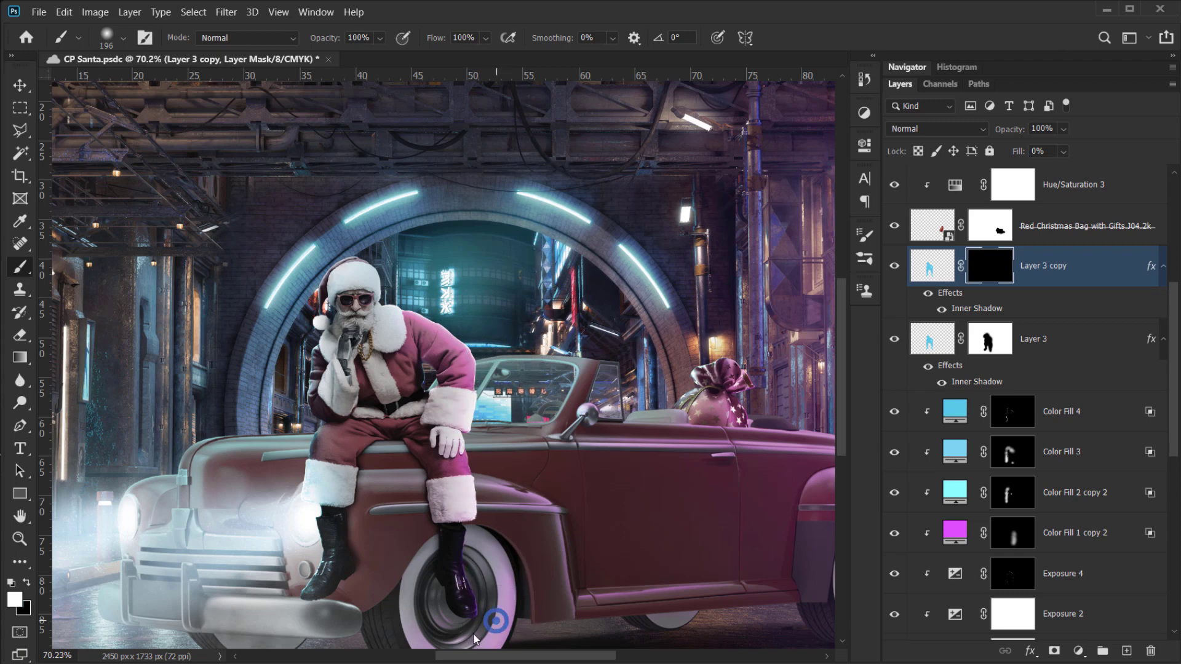
# - Mask the magenta spill off Santa's shoulder and outstretched sleeve in black with a 153 px brush
pyautogui.moveTo(486, 522); pyautogui.dragTo(506, 548)
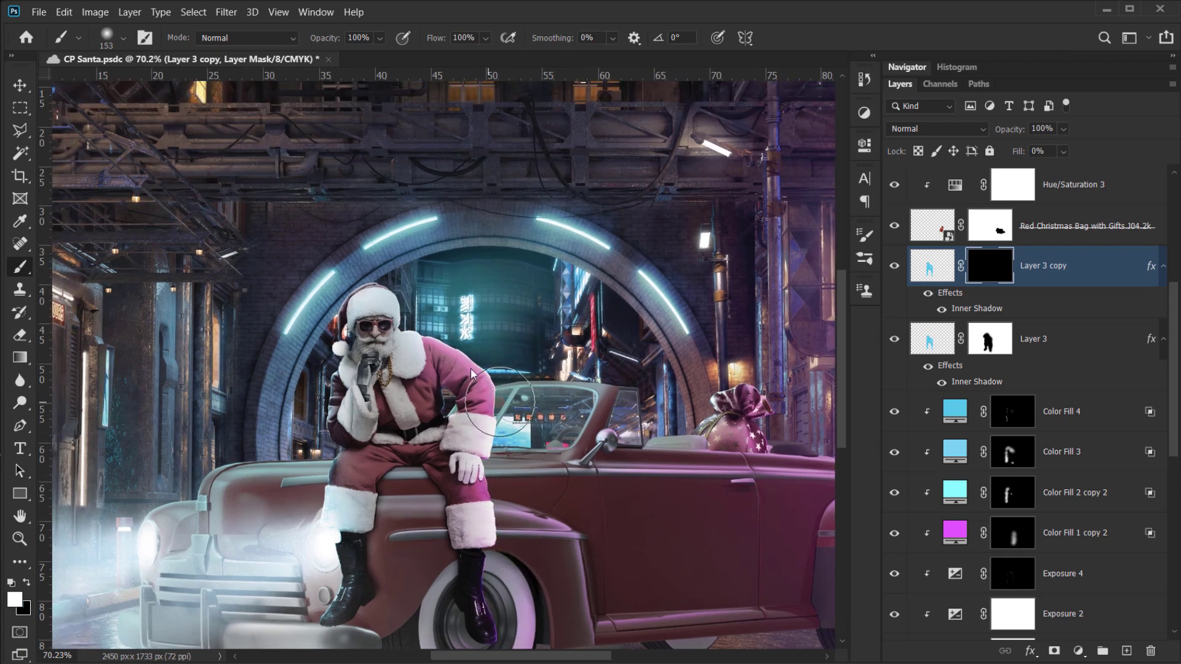
pyautogui.press('x')
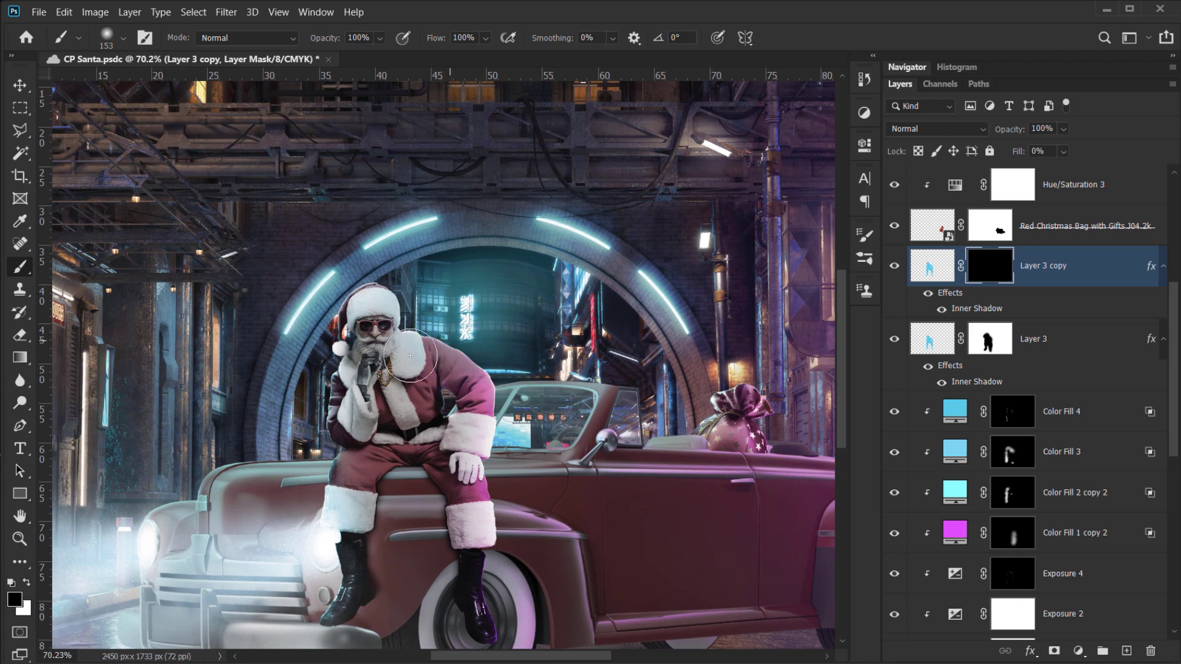
pyautogui.moveTo(410, 355)
pyautogui.mouseDown()
pyautogui.moveTo(447, 380)
pyautogui.moveTo(475, 377)
pyautogui.moveTo(472, 438)
pyautogui.mouseUp()
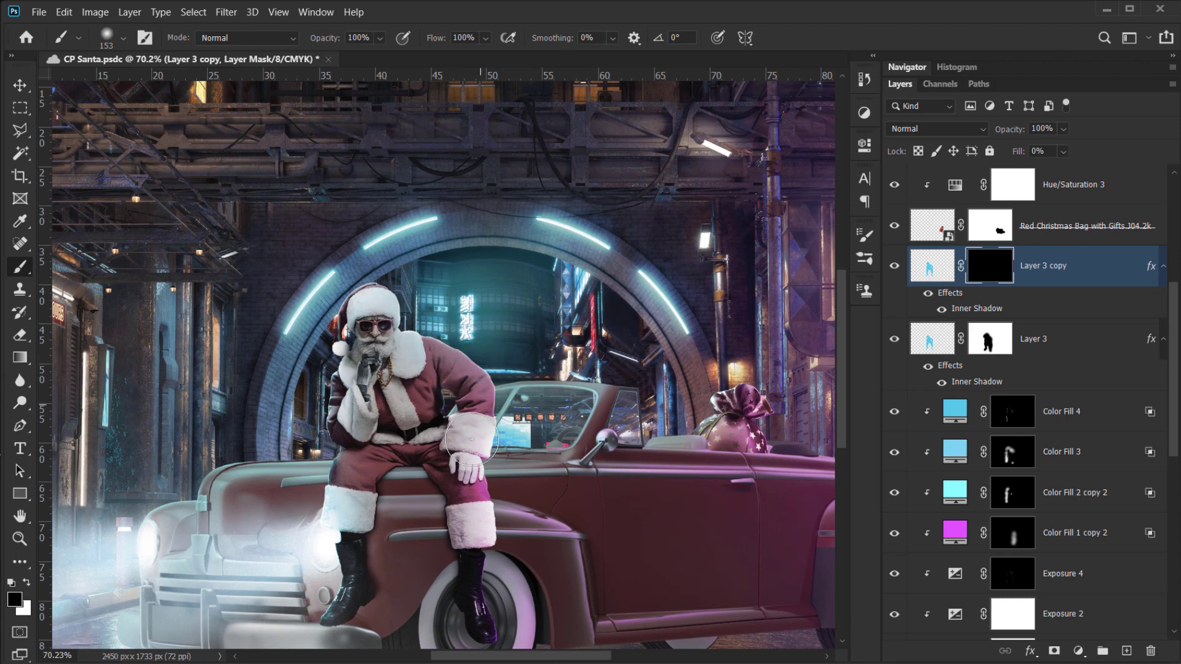
pyautogui.moveTo(501, 491)
pyautogui.mouseDown()
pyautogui.moveTo(578, 431)
pyautogui.moveTo(512, 484)
pyautogui.mouseUp()
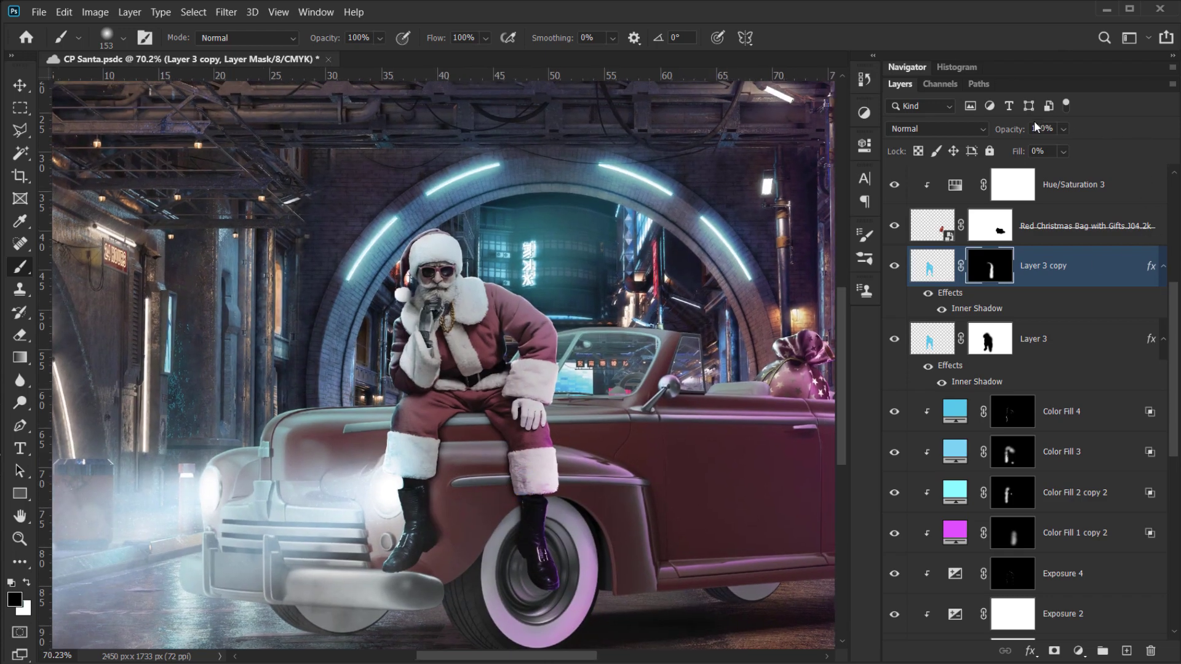
# - Lower Layer 3 copy's opacity to 74% and check the rim light in the whole scene
pyautogui.moveTo(1018, 131); pyautogui.dragTo(1009, 135)
pyautogui.scroll(-3, 626, 343)
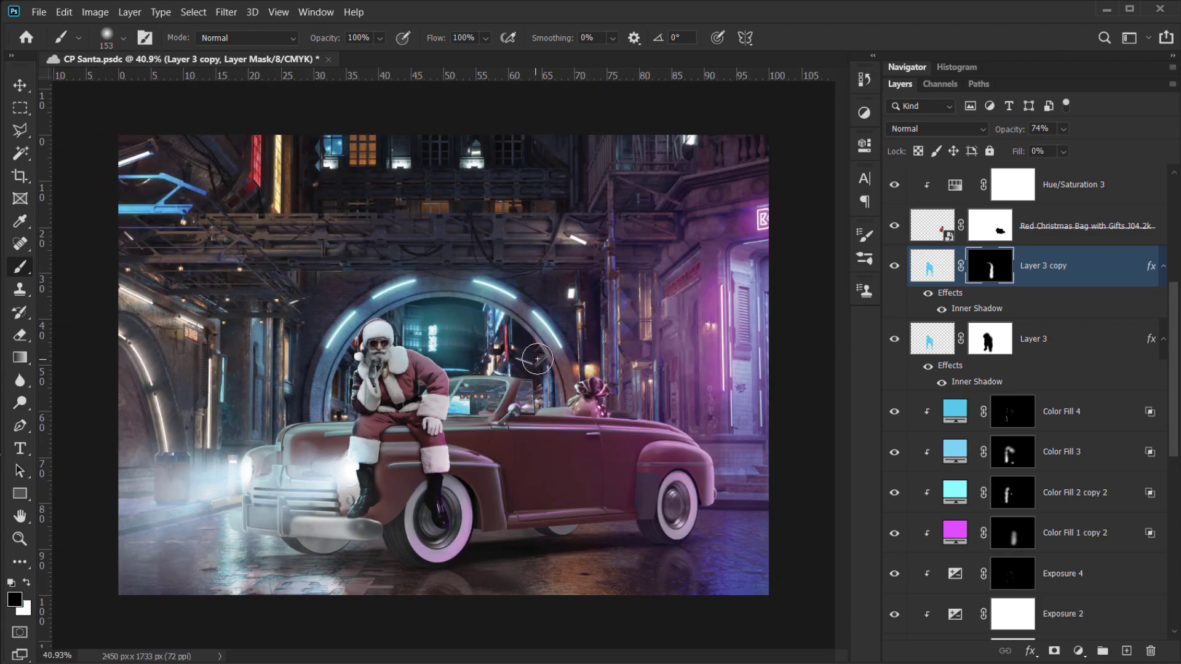
pyautogui.scroll(1, 537, 359)
pyautogui.moveTo(583, 305); pyautogui.dragTo(594, 316)
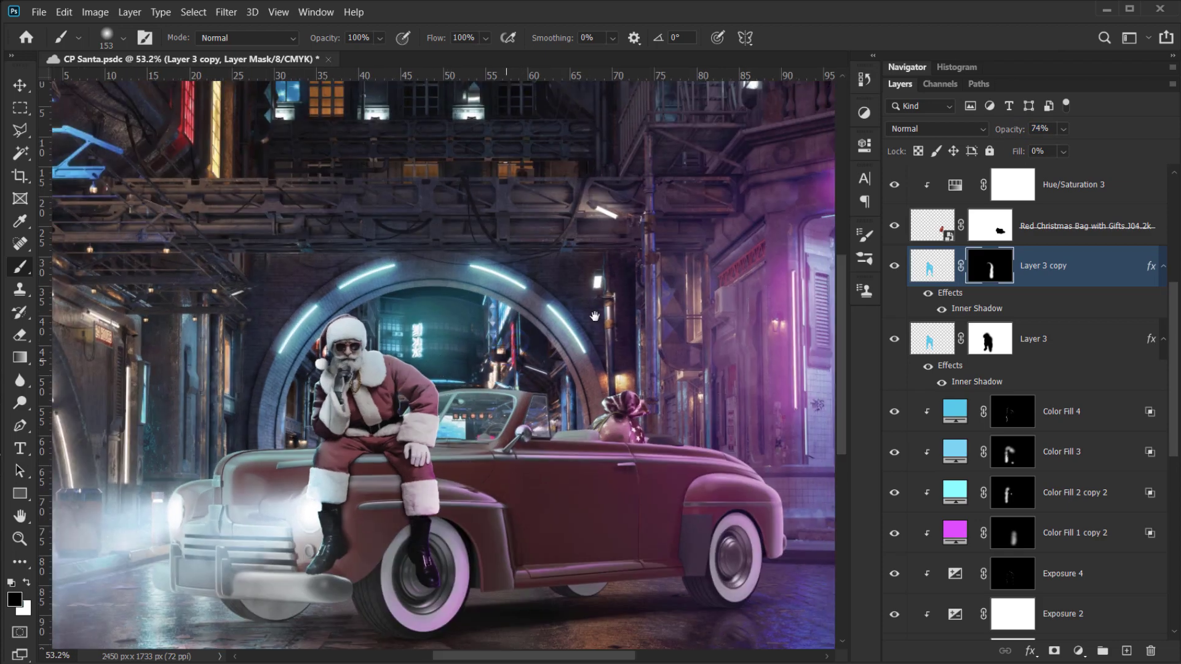
pyautogui.scroll(-1, 594, 316)
pyautogui.scroll(1, 1013, 579)
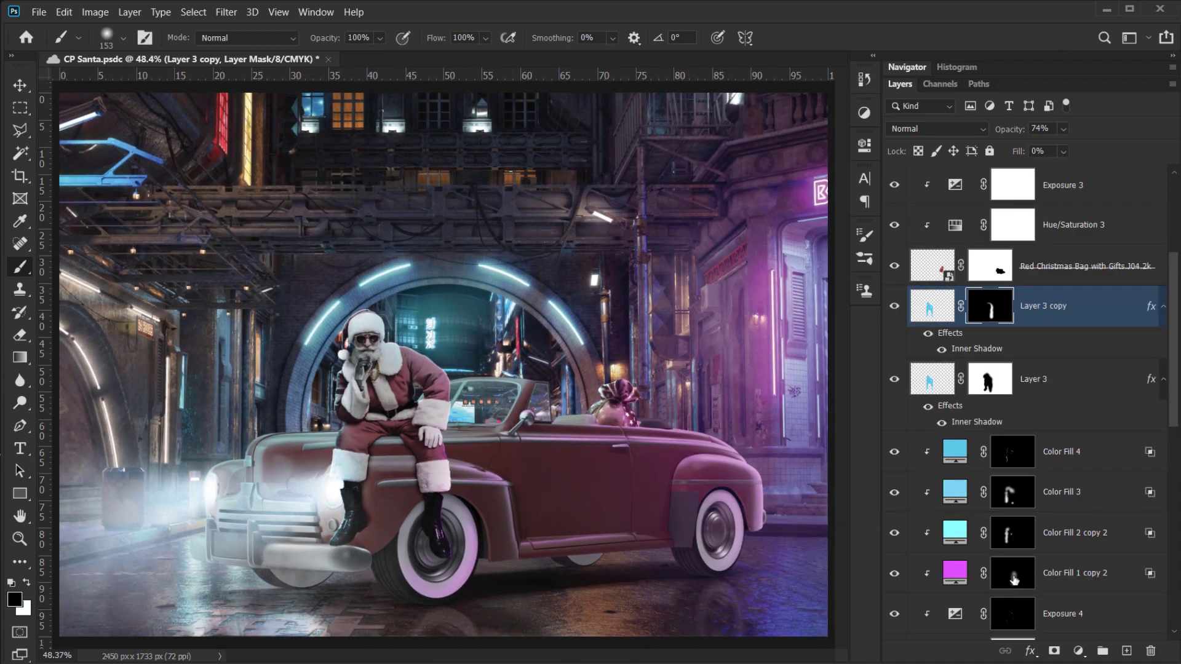
# - Collapse the effect lists of Layer 3 copy and Layer 3
pyautogui.scroll(1, 1160, 343)
pyautogui.click(1163, 346)
pyautogui.scroll(4, 1136, 483)
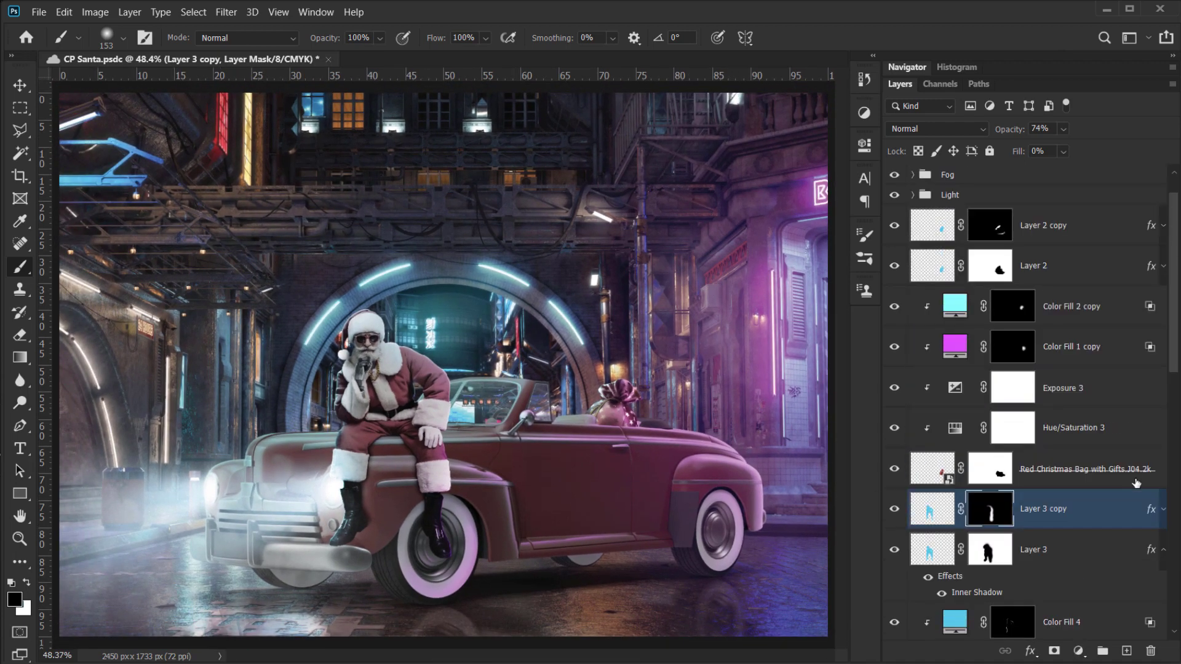
pyautogui.click(1162, 549)
pyautogui.scroll(1, 934, 447)
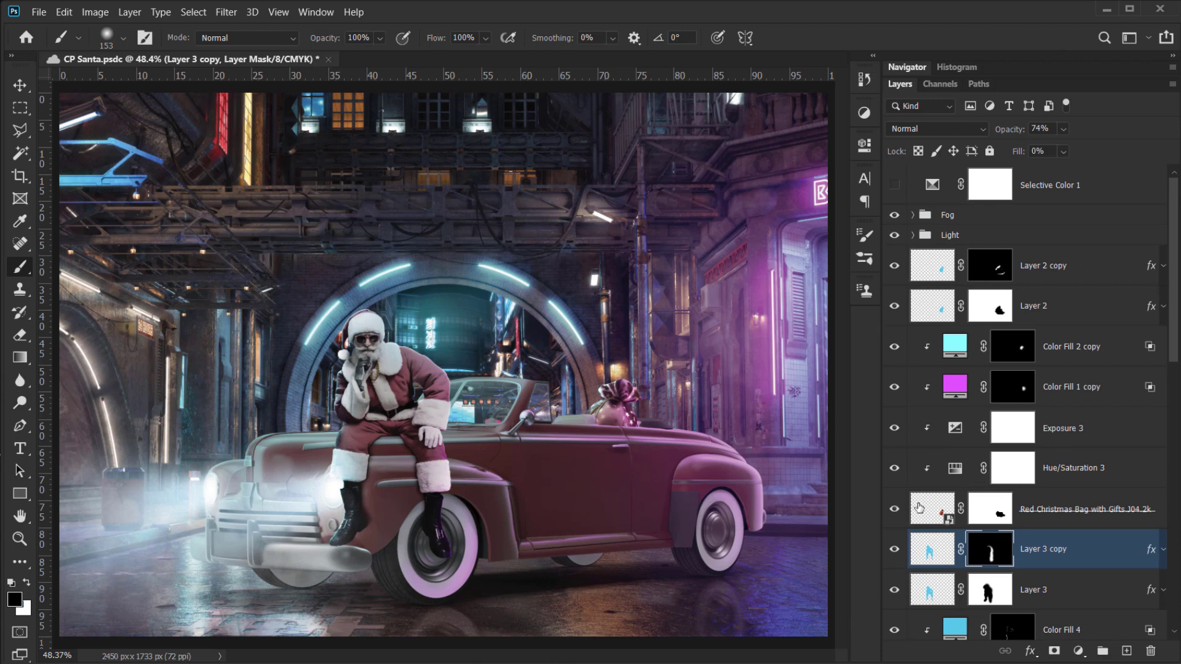
# - Compare the gift bag's rim light with Layer 2 and Layer 2 copy hidden and shown
pyautogui.click(895, 305)
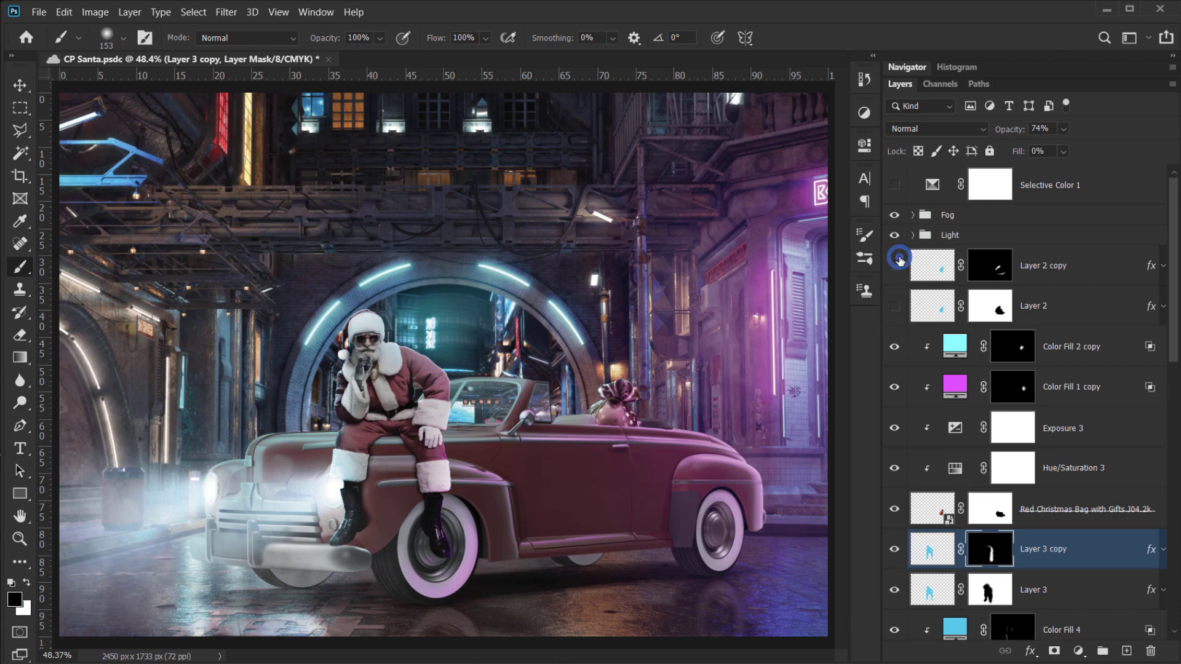
pyautogui.click(895, 265)
pyautogui.click(895, 265)
pyautogui.click(894, 306)
pyautogui.hotkey('ctrl', '-')
pyautogui.hotkey('ctrl', '+')
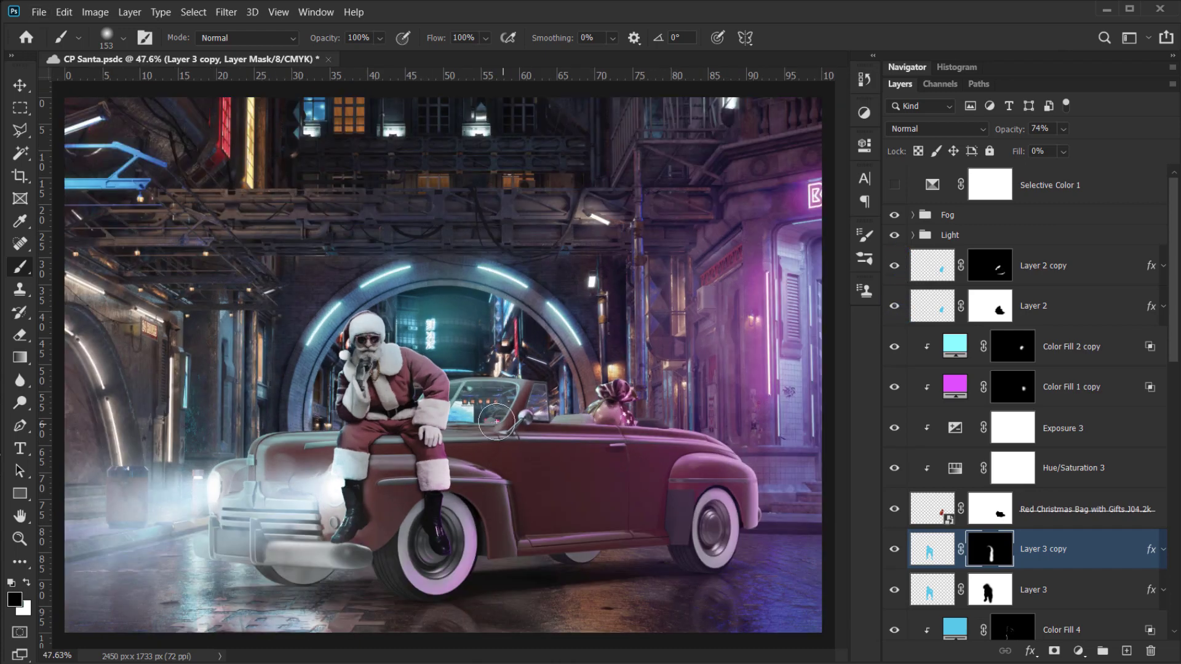
# - Preview the scene in grayscale with the Selective Color 1 check layer, leaving that layer hidden
pyautogui.click(894, 185)
pyautogui.click(895, 184)
pyautogui.click(896, 191)
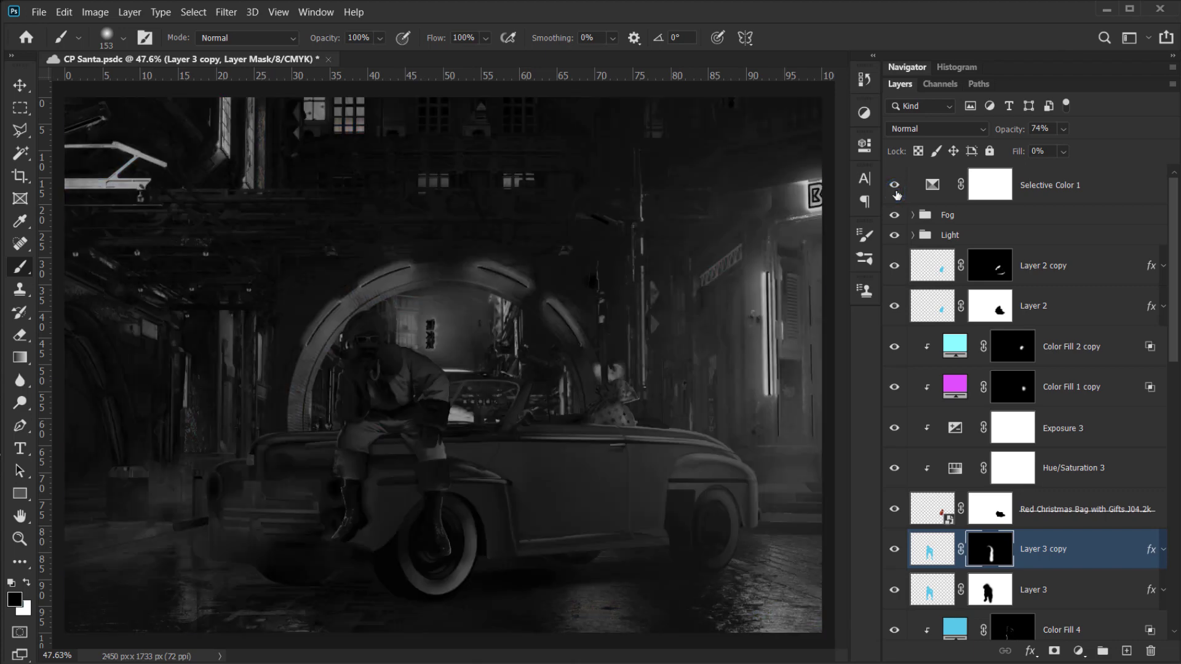
pyautogui.click(895, 190)
# - Review the full scene and compare it with the Fog group hidden and shown
pyautogui.hotkey('ctrl', '-')
pyautogui.scroll(-2, 345, 423)
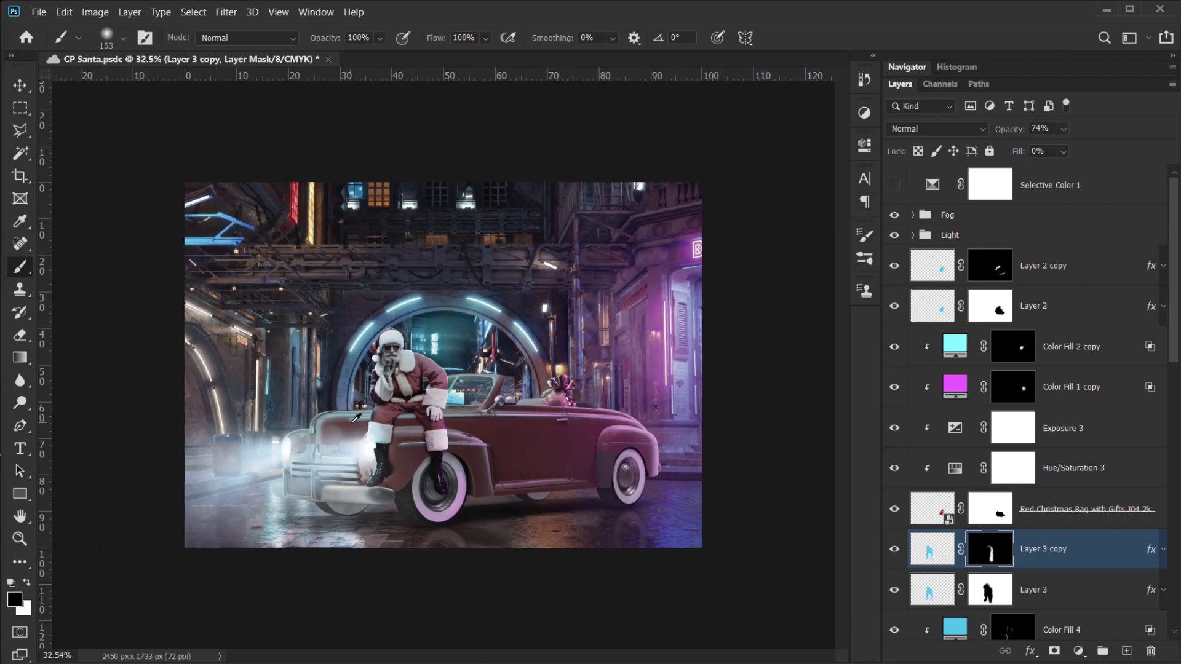
pyautogui.scroll(3, 371, 401)
pyautogui.scroll(1, 386, 368)
pyautogui.scroll(1, 386, 369)
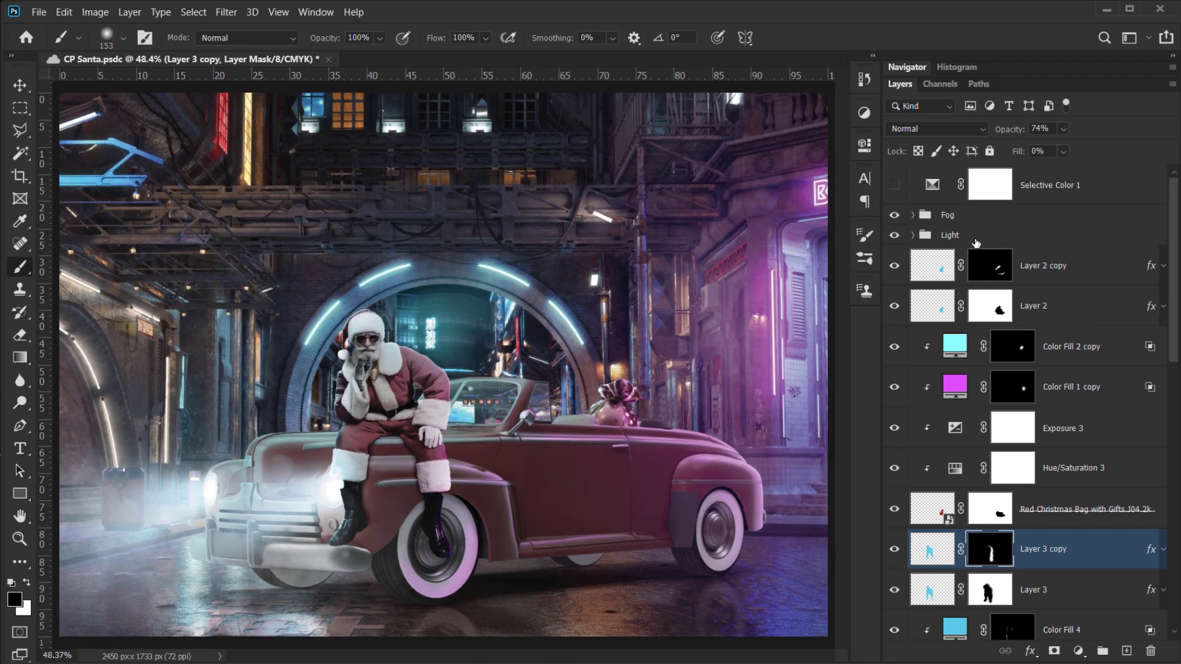
pyautogui.click(947, 215)
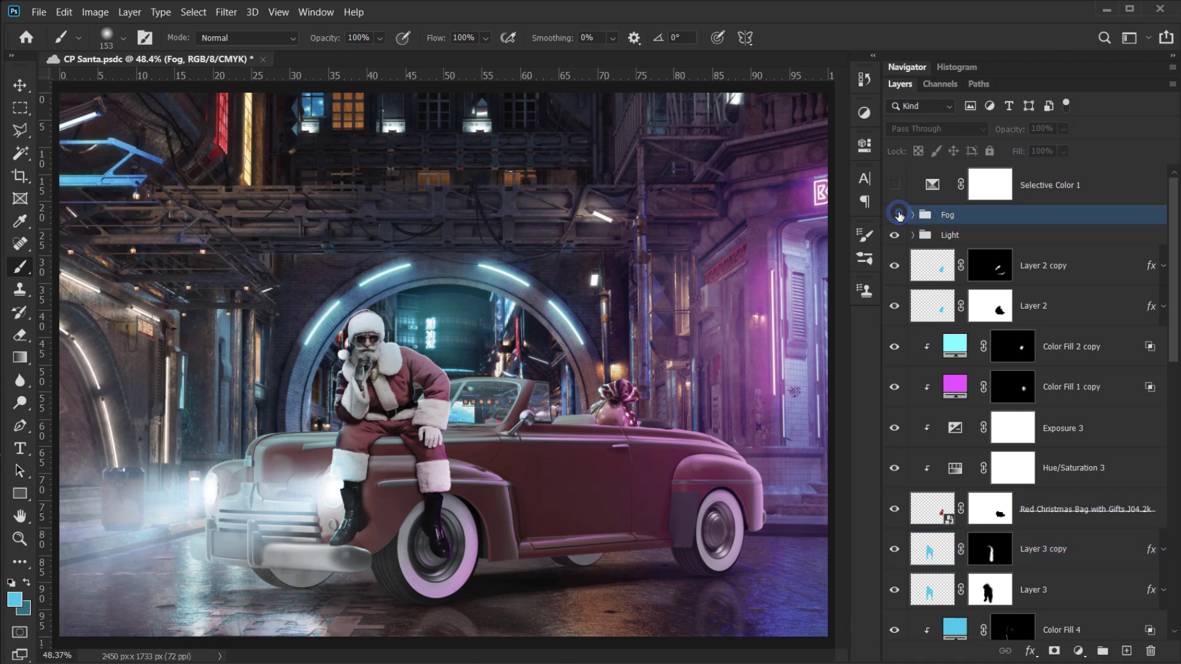
pyautogui.click(895, 215)
pyautogui.click(898, 215)
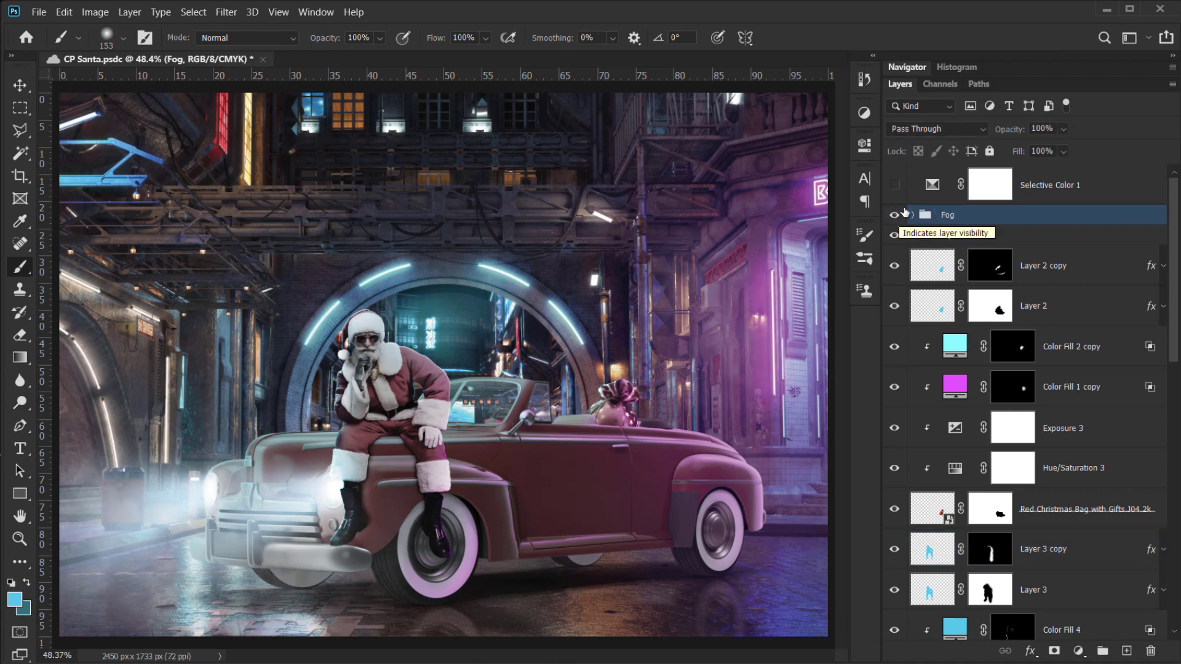
# - Add a new layer above the Fog group and sketch a stick figure beside the car's front with a 45 px black brush
pyautogui.click(1126, 651)
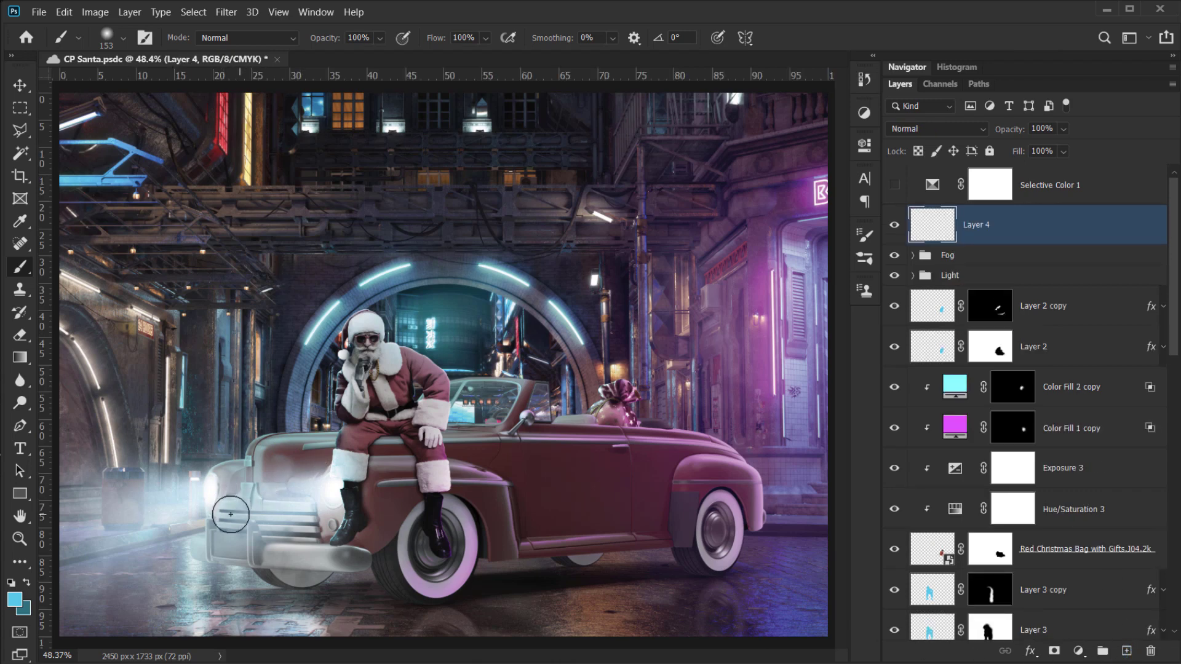
pyautogui.press('d')
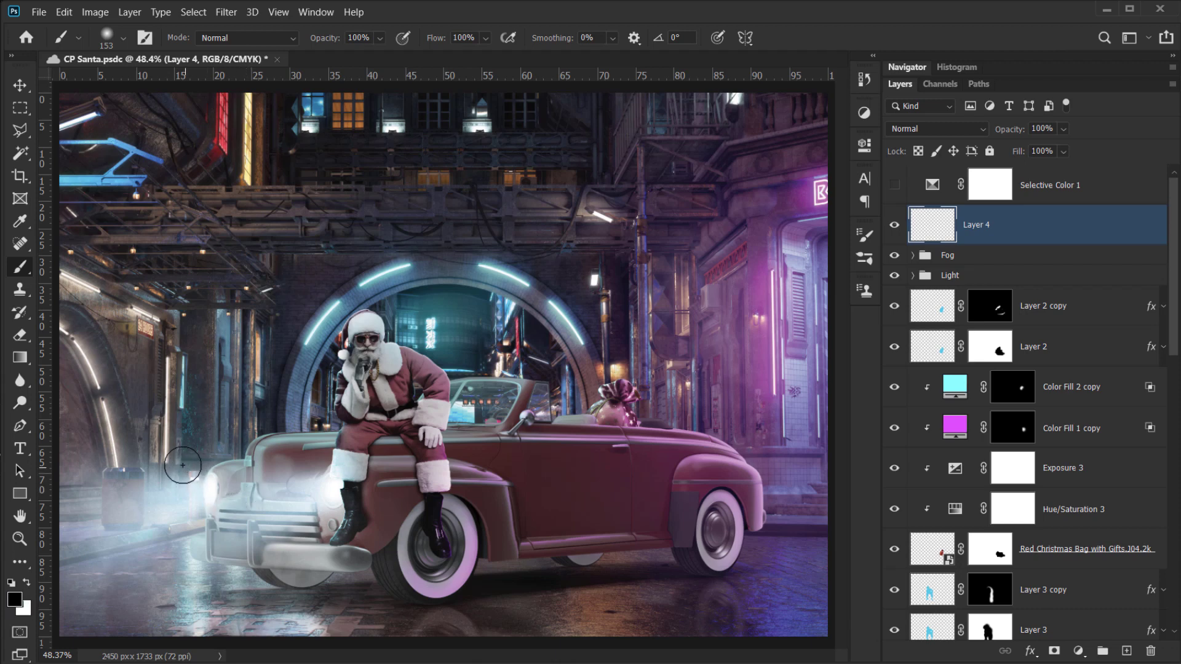
pyautogui.press('[')
pyautogui.press('[')
pyautogui.moveTo(188, 424)
pyautogui.mouseDown()
pyautogui.moveTo(175, 439)
pyautogui.moveTo(176, 513)
pyautogui.moveTo(183, 500)
pyautogui.moveTo(154, 507)
pyautogui.mouseUp()
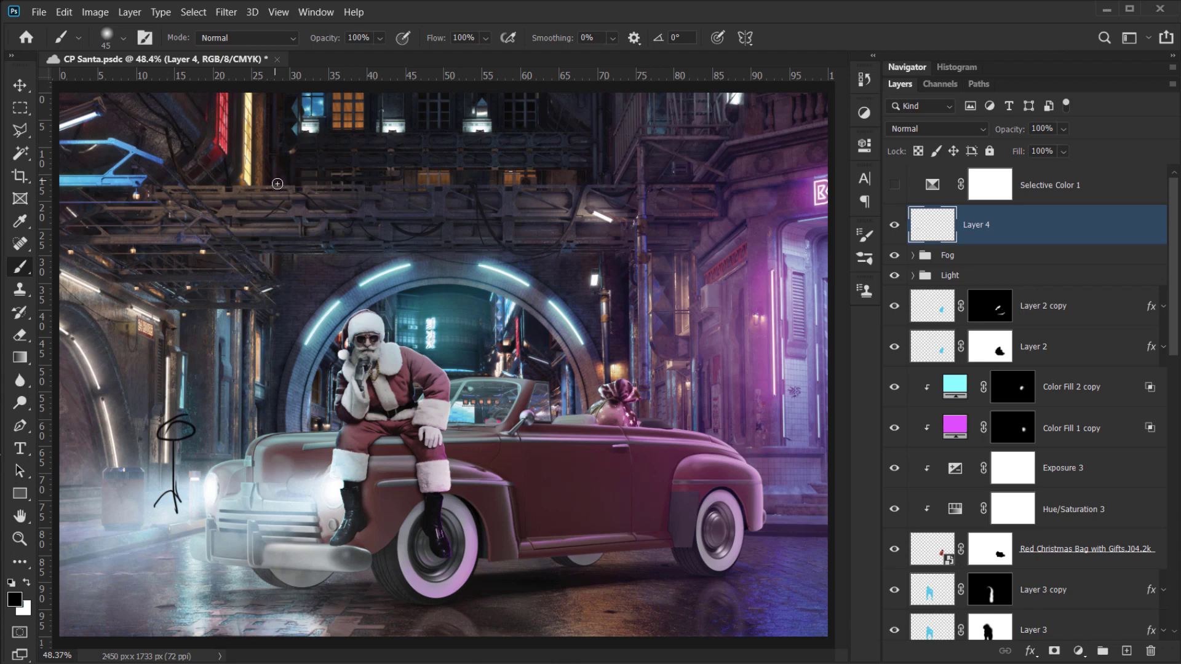
# - Sketch rough black outlines along the overhead bridge and a second stick figure behind the car's rear
pyautogui.moveTo(277, 182)
pyautogui.mouseDown()
pyautogui.moveTo(284, 141)
pyautogui.moveTo(358, 111)
pyautogui.moveTo(348, 126)
pyautogui.mouseUp()
pyautogui.moveTo(328, 184)
pyautogui.mouseDown()
pyautogui.moveTo(361, 191)
pyautogui.moveTo(320, 193)
pyautogui.mouseUp()
pyautogui.moveTo(414, 188)
pyautogui.mouseDown()
pyautogui.moveTo(423, 150)
pyautogui.moveTo(442, 185)
pyautogui.mouseUp()
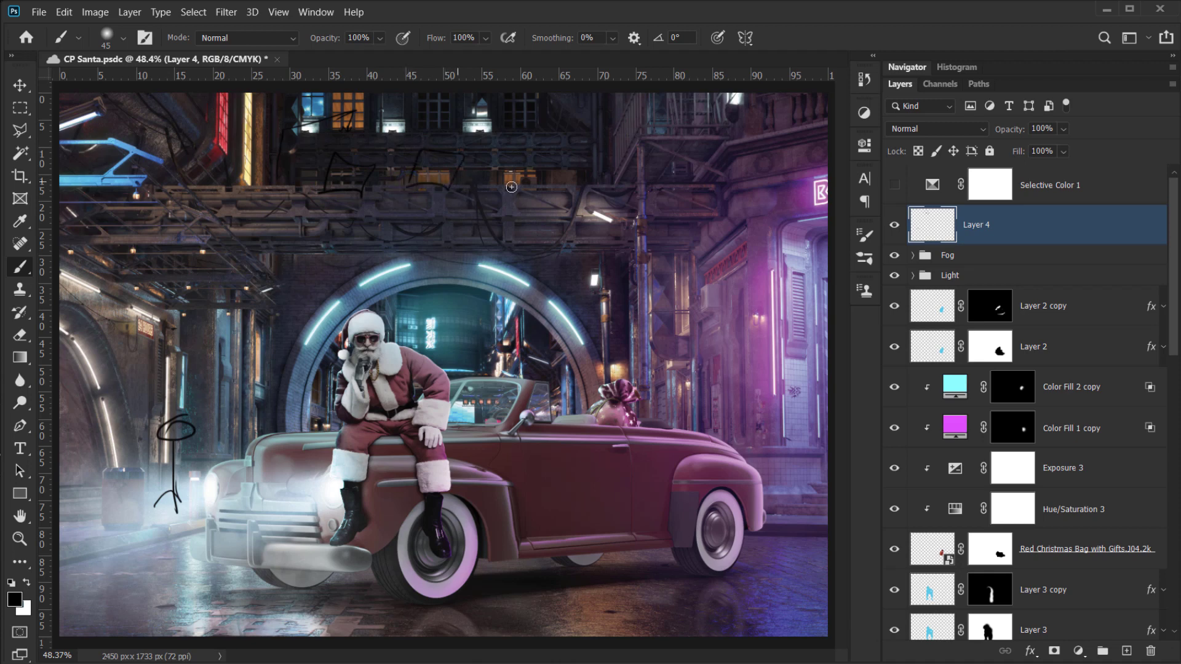
pyautogui.moveTo(524, 186)
pyautogui.mouseDown()
pyautogui.moveTo(523, 161)
pyautogui.moveTo(545, 177)
pyautogui.mouseUp()
pyautogui.moveTo(805, 447)
pyautogui.mouseDown()
pyautogui.moveTo(812, 473)
pyautogui.moveTo(801, 458)
pyautogui.moveTo(797, 512)
pyautogui.mouseUp()
pyautogui.moveTo(798, 505)
pyautogui.mouseDown()
pyautogui.moveTo(806, 534)
pyautogui.moveTo(786, 533)
pyautogui.moveTo(823, 482)
pyautogui.mouseUp()
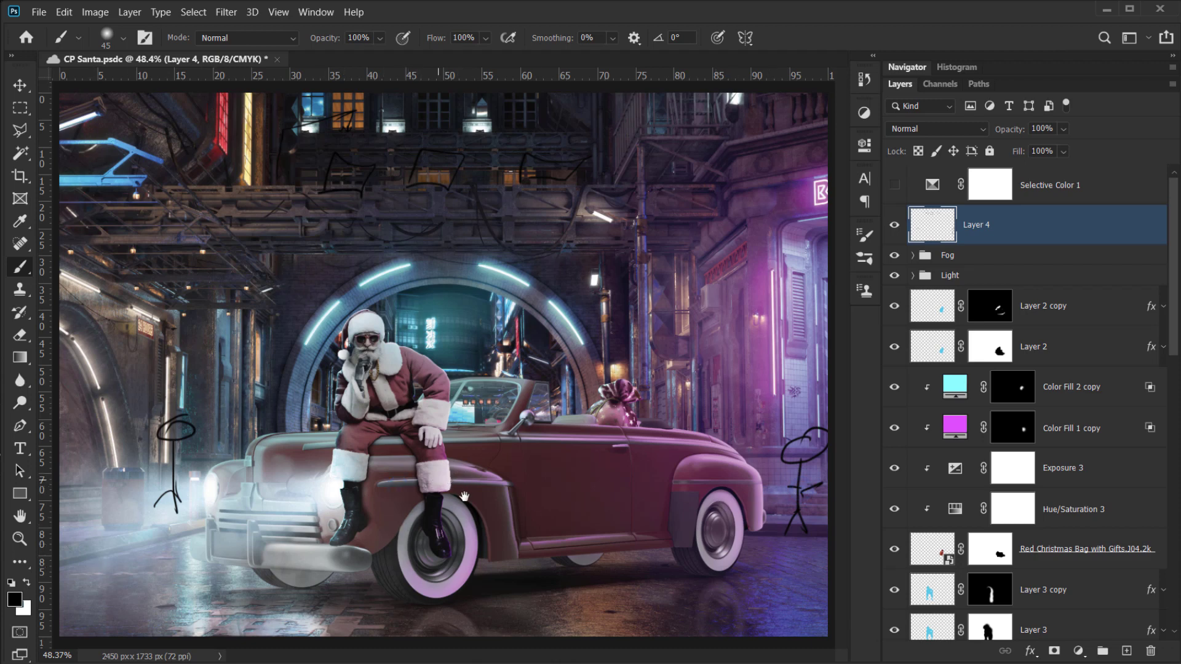
pyautogui.moveTo(253, 128)
pyautogui.mouseDown()
pyautogui.moveTo(252, 168)
pyautogui.moveTo(259, 158)
pyautogui.moveTo(256, 143)
pyautogui.moveTo(246, 190)
pyautogui.mouseUp()
# - Hide the sketch layer above the Fog group and delete it
pyautogui.click(894, 226)
pyautogui.moveTo(1002, 226)
pyautogui.mouseDown()
pyautogui.moveTo(1045, 311)
pyautogui.moveTo(1142, 642)
pyautogui.mouseUp()
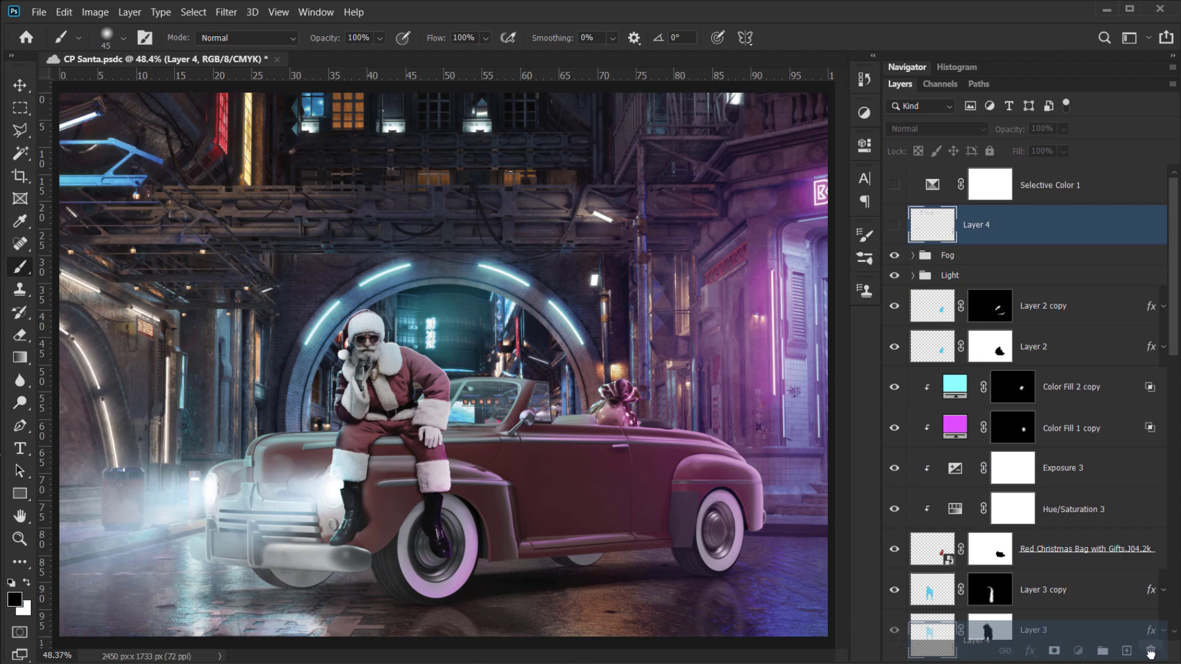
pyautogui.moveTo(1150, 653); pyautogui.dragTo(1150, 651)
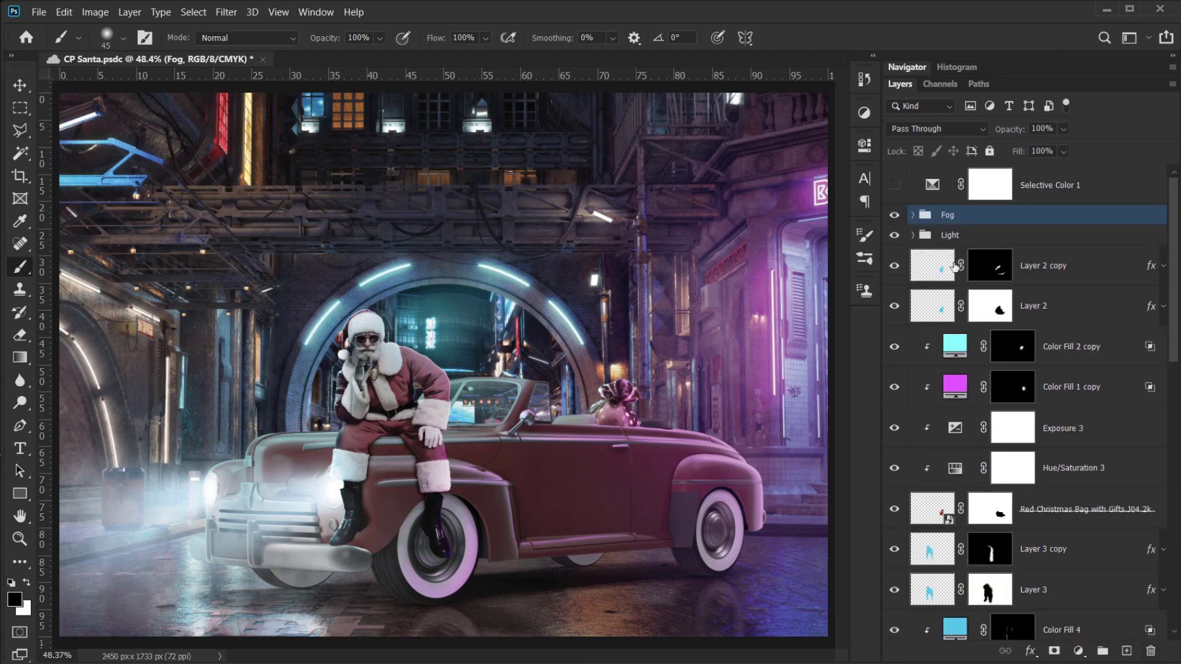
pyautogui.scroll(-4, 441, 365)
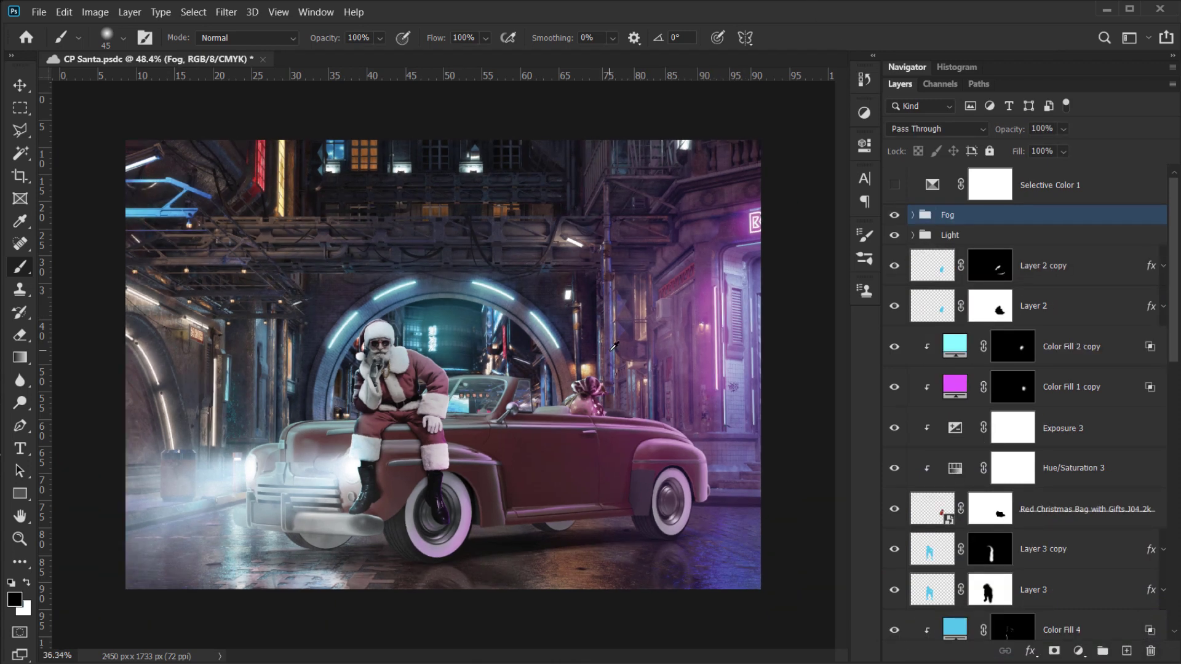
pyautogui.scroll(4, 442, 367)
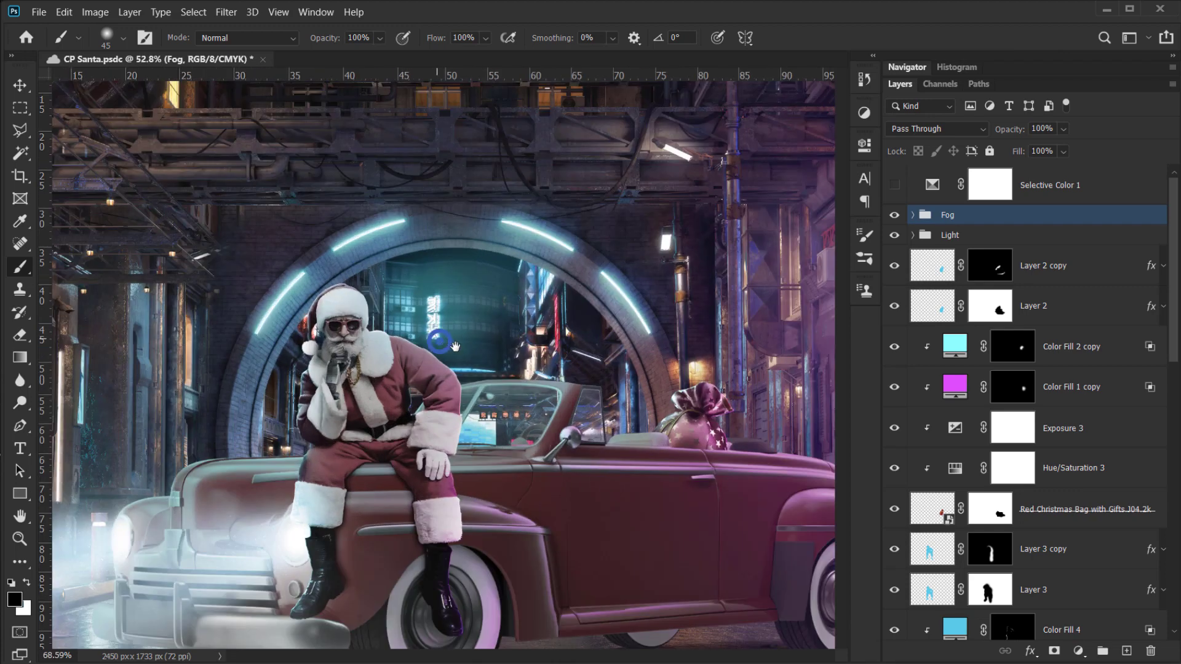
pyautogui.scroll(-3, 455, 346)
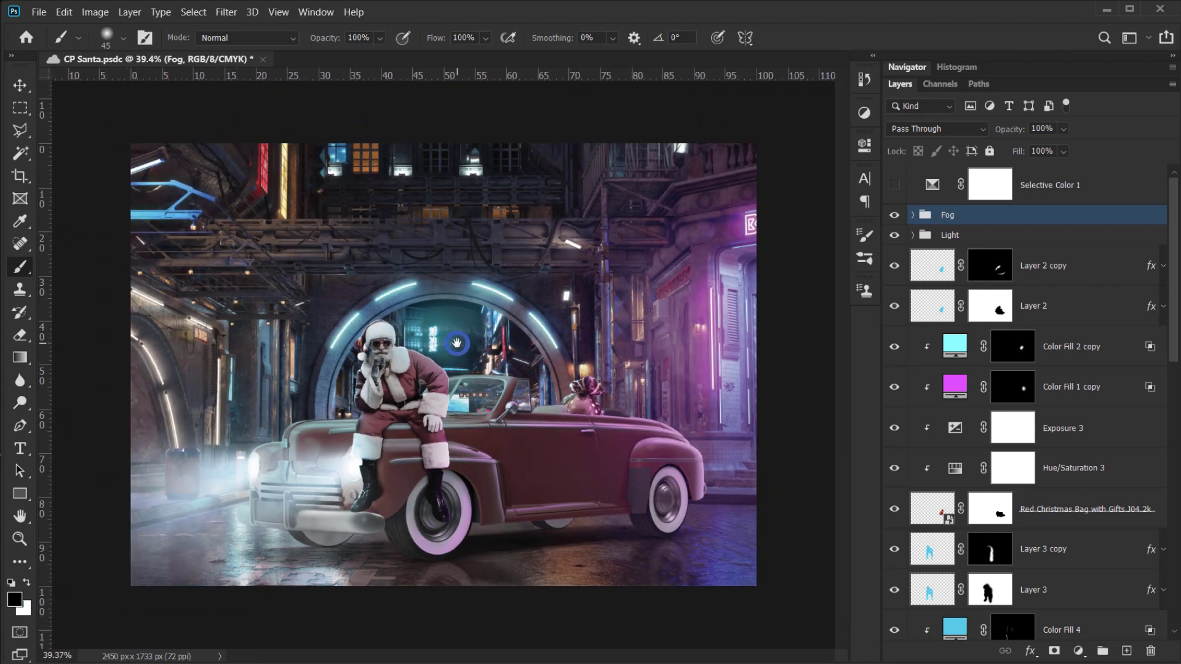
pyautogui.scroll(3, 457, 336)
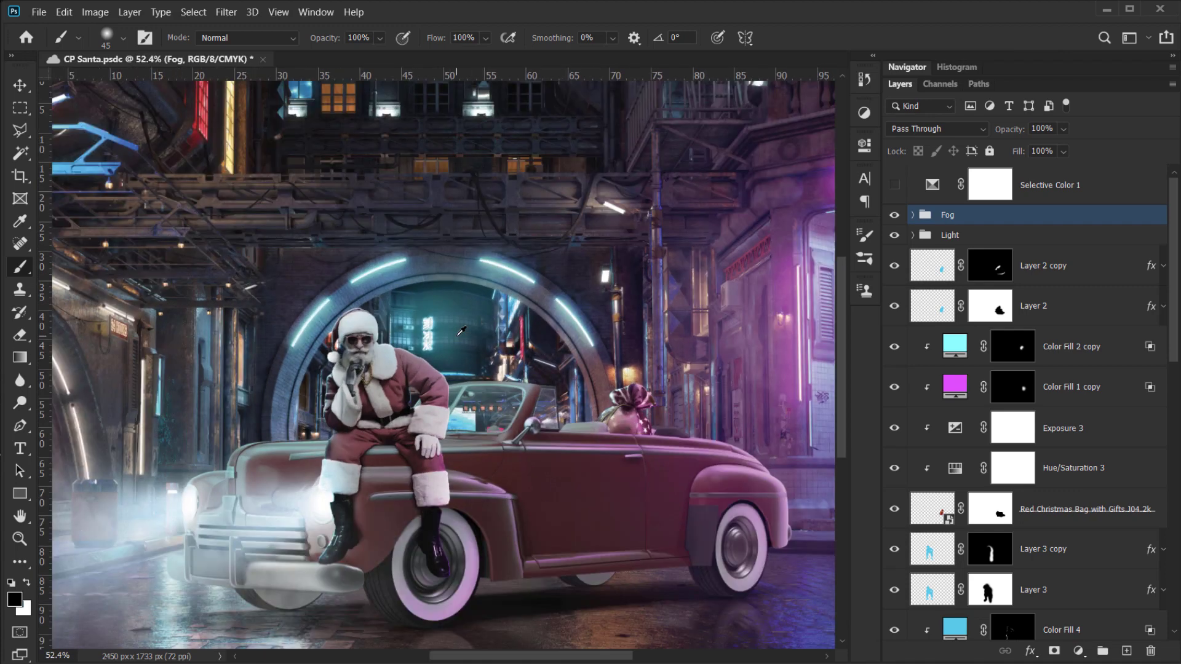
pyautogui.scroll(-1, 410, 332)
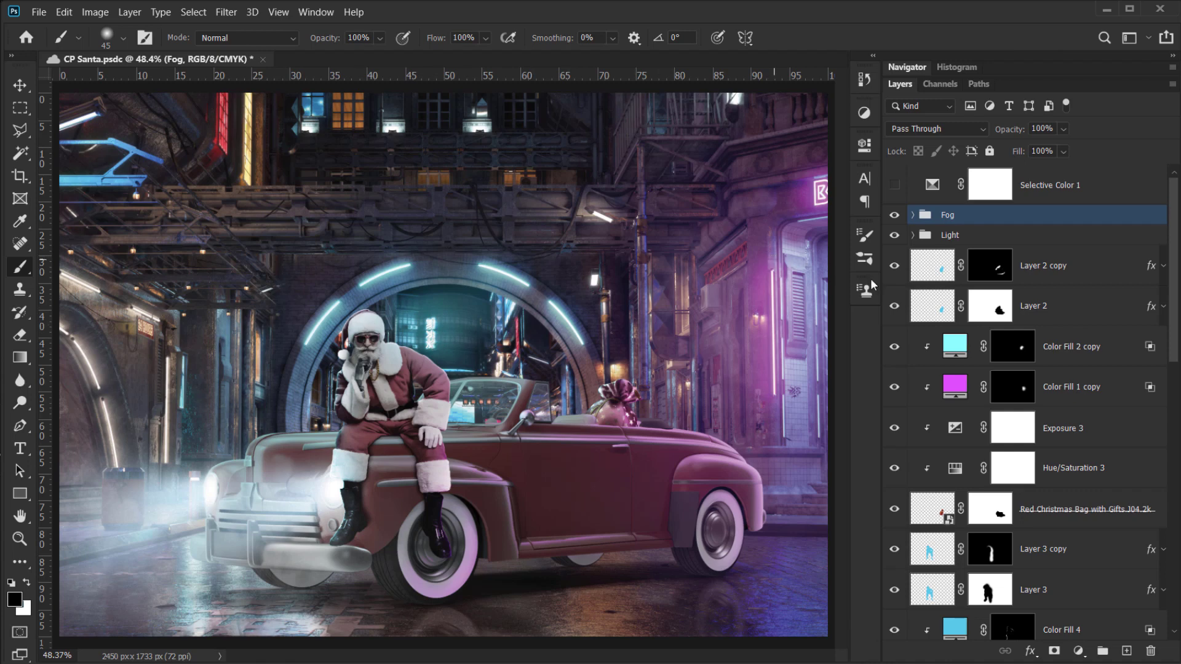
# - Group the layers from Layer 2 copy down to the Red Christmas Bag layer and name the group Ch Bag
pyautogui.click(1063, 277)
pyautogui.scroll(-2, 1069, 286)
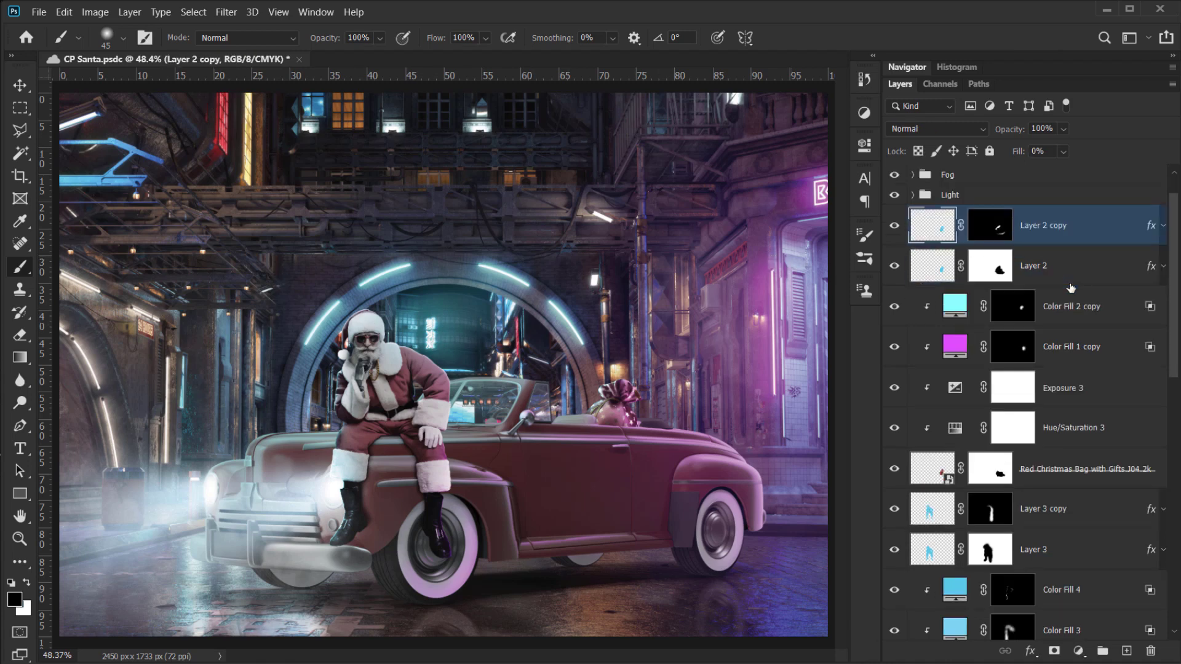
pyautogui.scroll(2, 1050, 270)
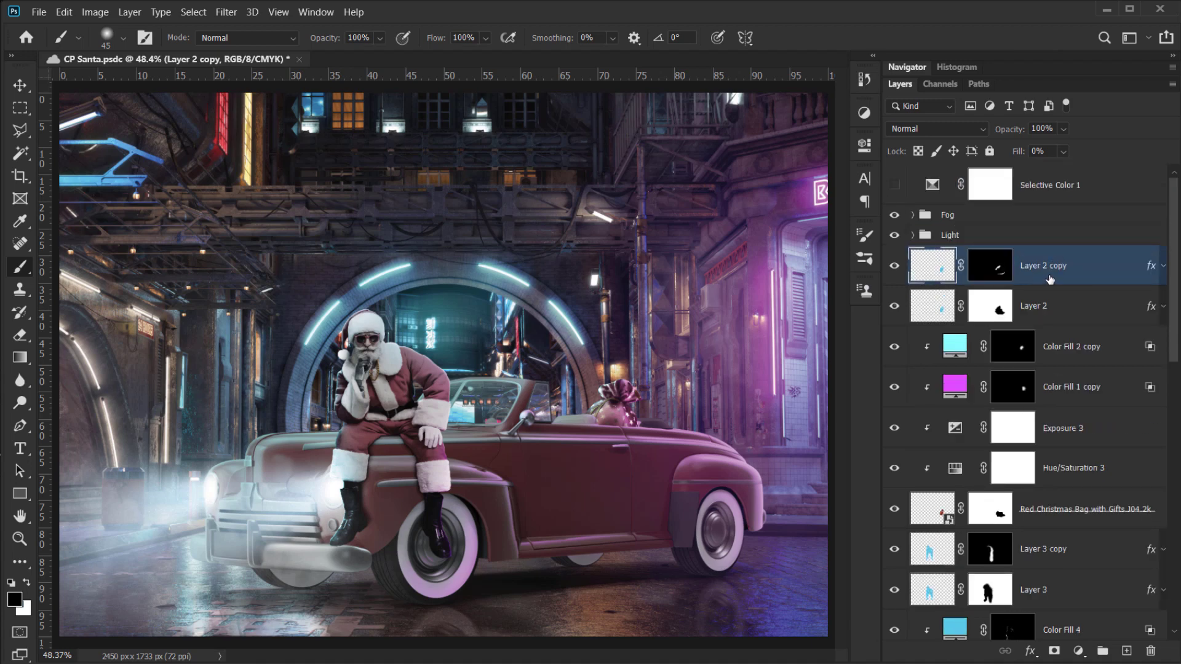
pyautogui.keyDown('shift'); pyautogui.click(1073, 518); pyautogui.keyUp('shift')
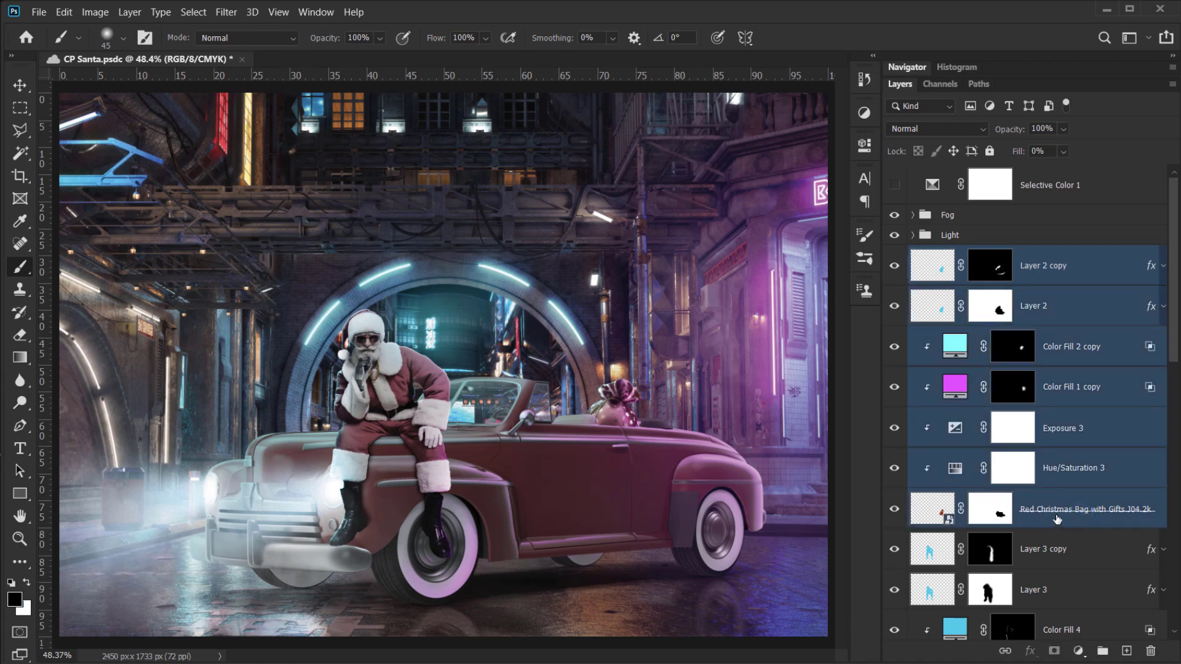
pyautogui.hotkey('ctrl', 'g')
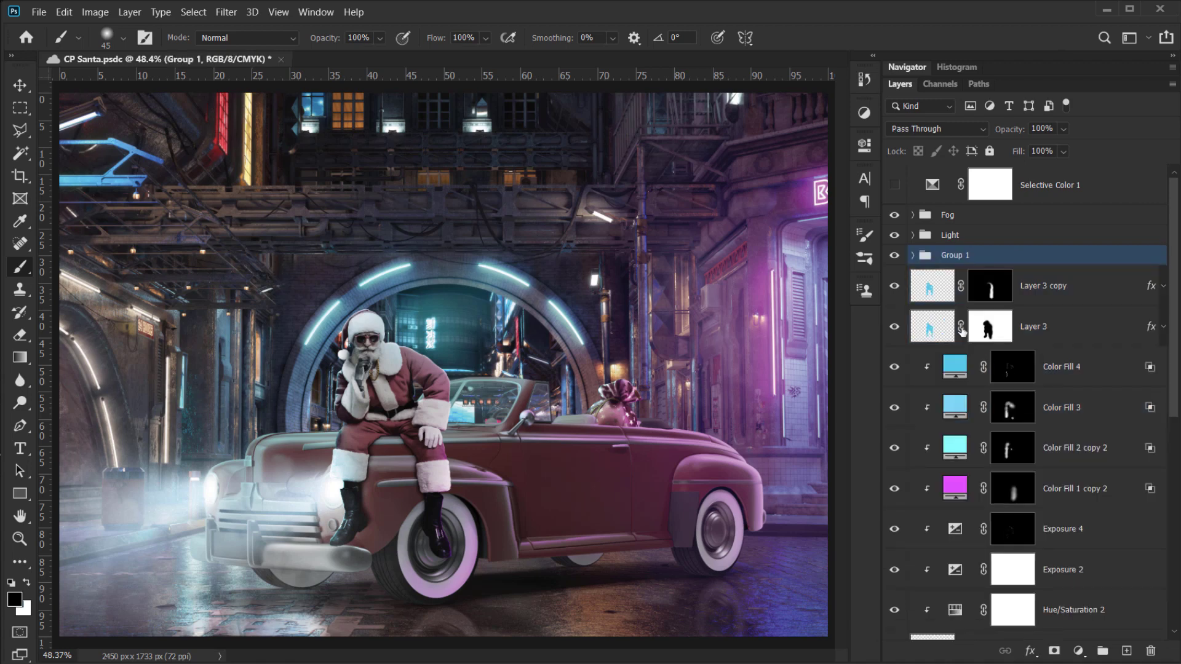
pyautogui.doubleClick(965, 259)
pyautogui.write('Ch Bag')
pyautogui.press('Return')
# - Group everything from Layer 3 copy down to the Santa Sahdow group and name the group Santa
pyautogui.click(1058, 286)
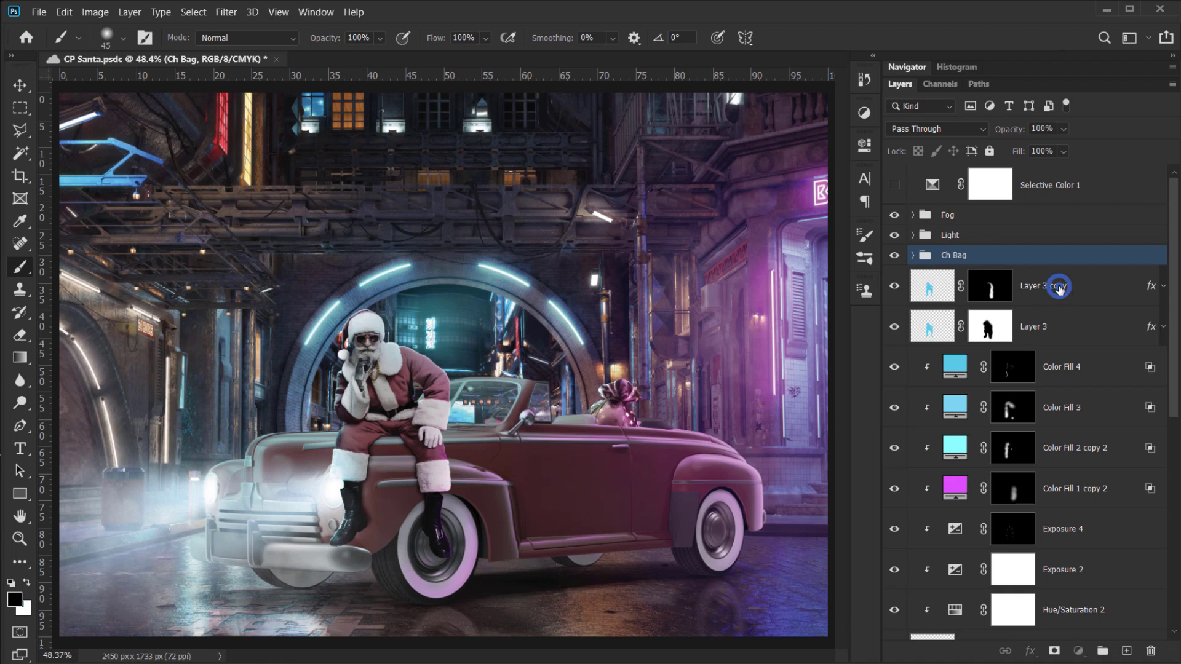
pyautogui.scroll(-5, 1070, 430)
pyautogui.keyDown('shift'); pyautogui.click(1075, 460); pyautogui.keyUp('shift')
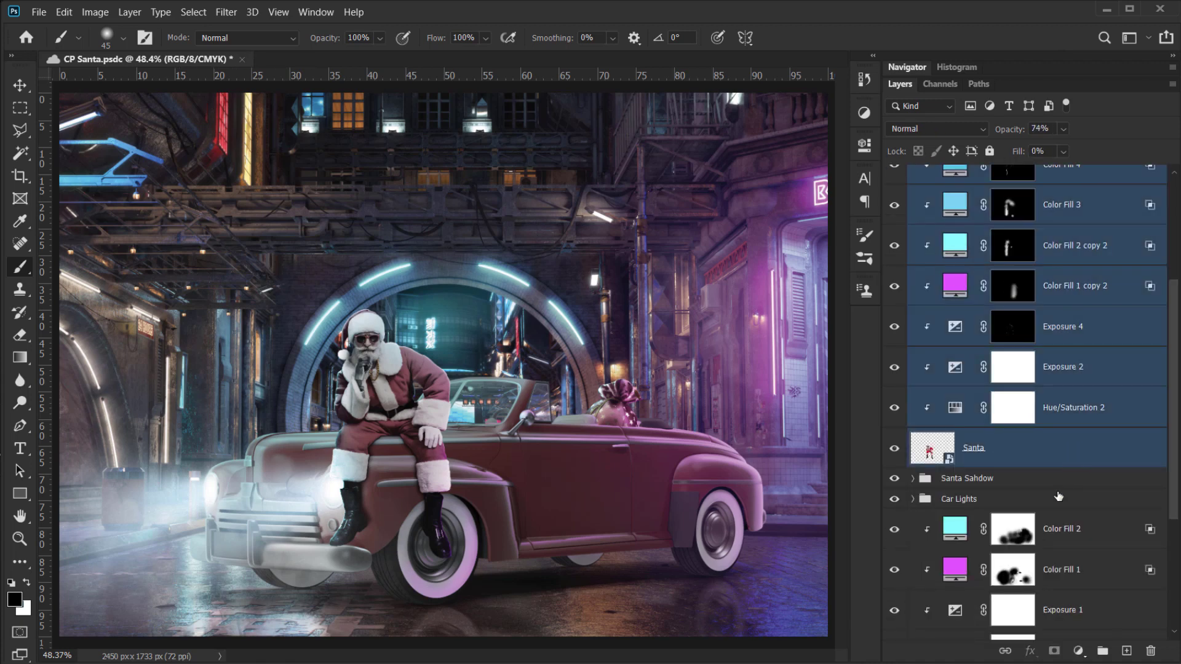
pyautogui.keyDown('shift'); pyautogui.click(1063, 479); pyautogui.keyUp('shift')
pyautogui.hotkey('ctrl', 'g')
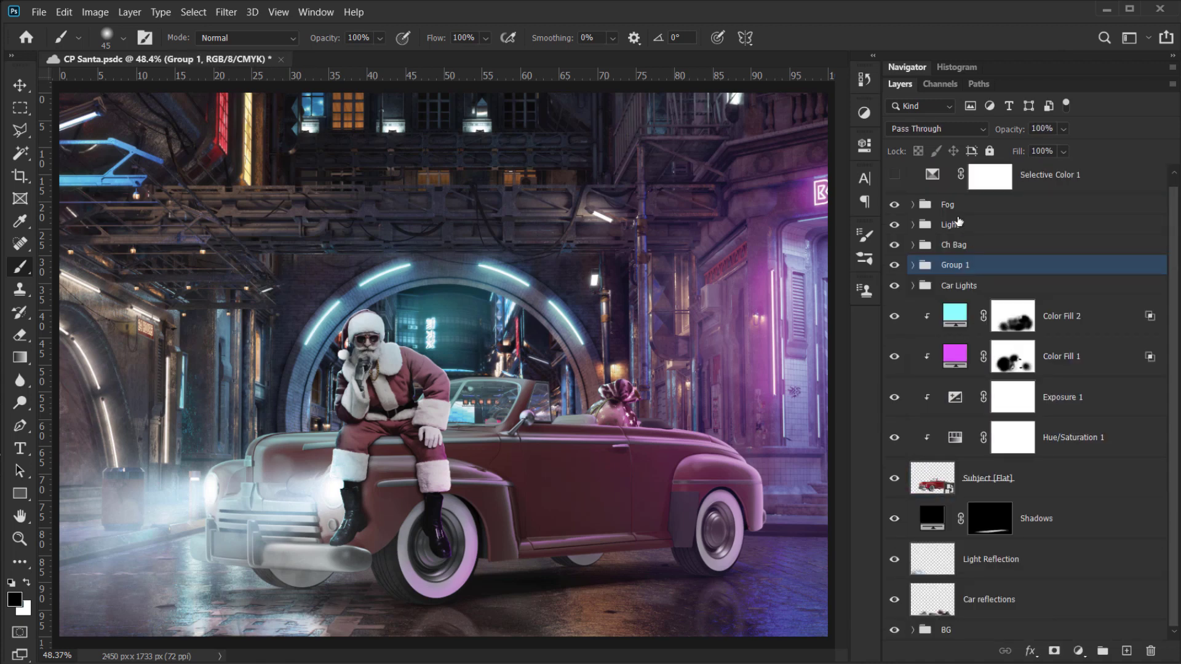
pyautogui.doubleClick(954, 264)
pyautogui.write('Santa')
pyautogui.press('Return')
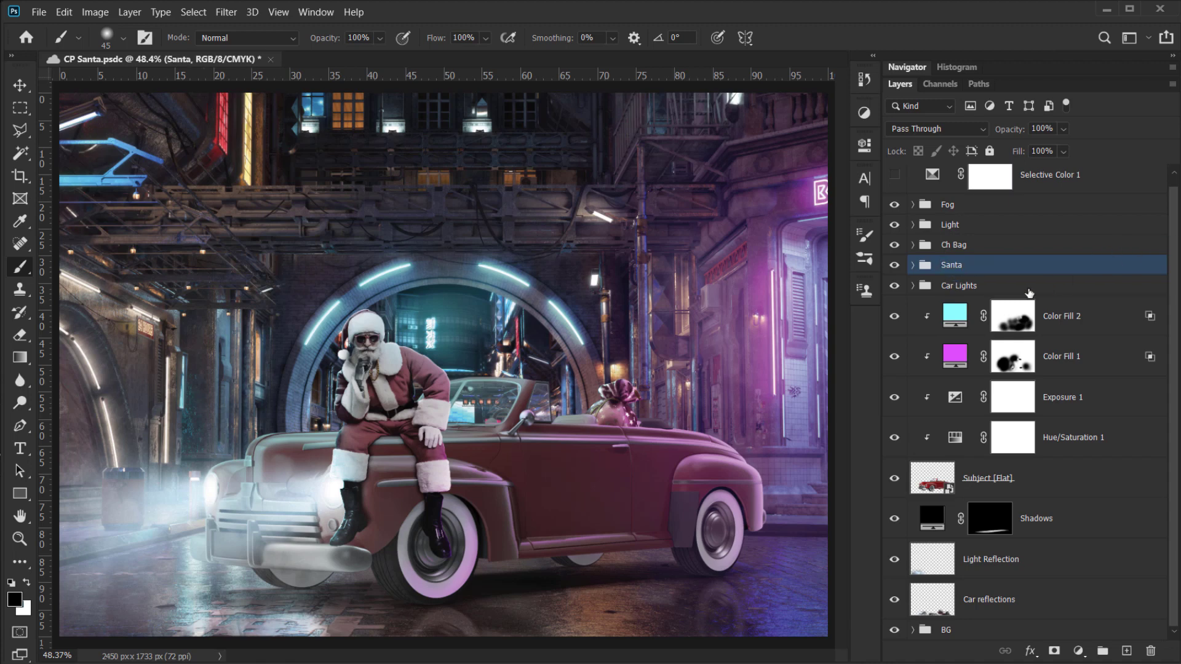
# - Group everything from Car Lights down to Car reflections and name the group Car
pyautogui.click(1024, 285)
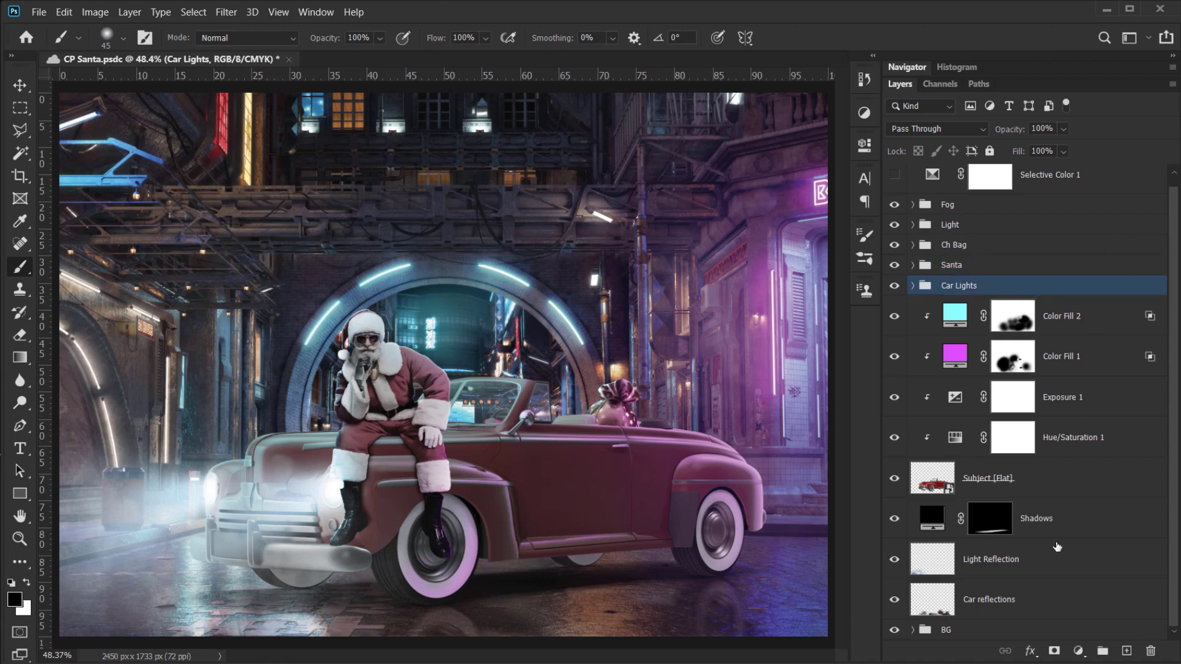
pyautogui.keyDown('shift'); pyautogui.click(1046, 592); pyautogui.keyUp('shift')
pyautogui.hotkey('ctrl', 'g')
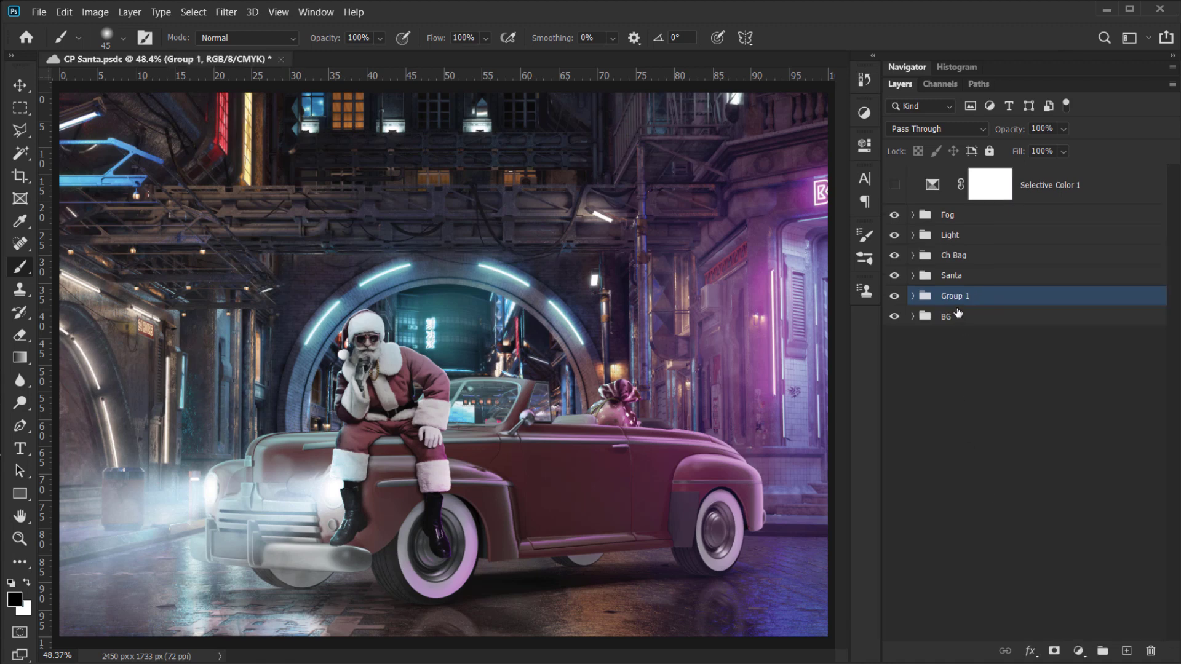
pyautogui.doubleClick(953, 295)
pyautogui.write('Car')
pyautogui.press('Return')
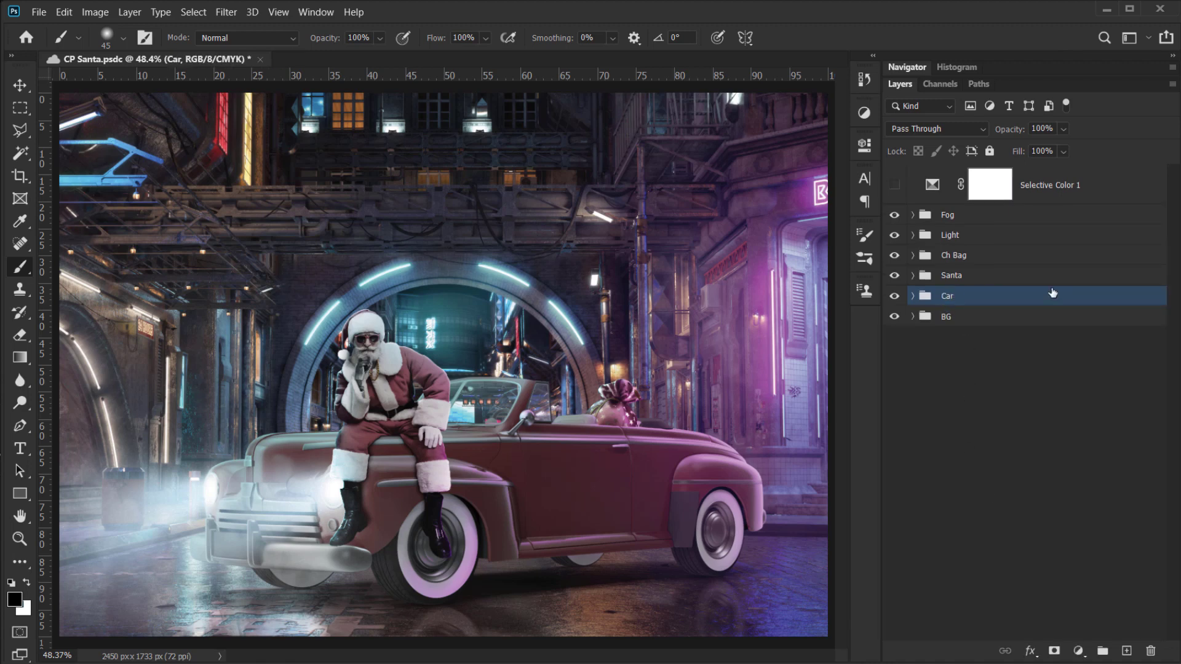
# - Compare the scene with the Car group, the BG group and the Selective Color 1 check layer each switched off and on
pyautogui.click(895, 298)
pyautogui.click(895, 298)
pyautogui.scroll(-2, 382, 410)
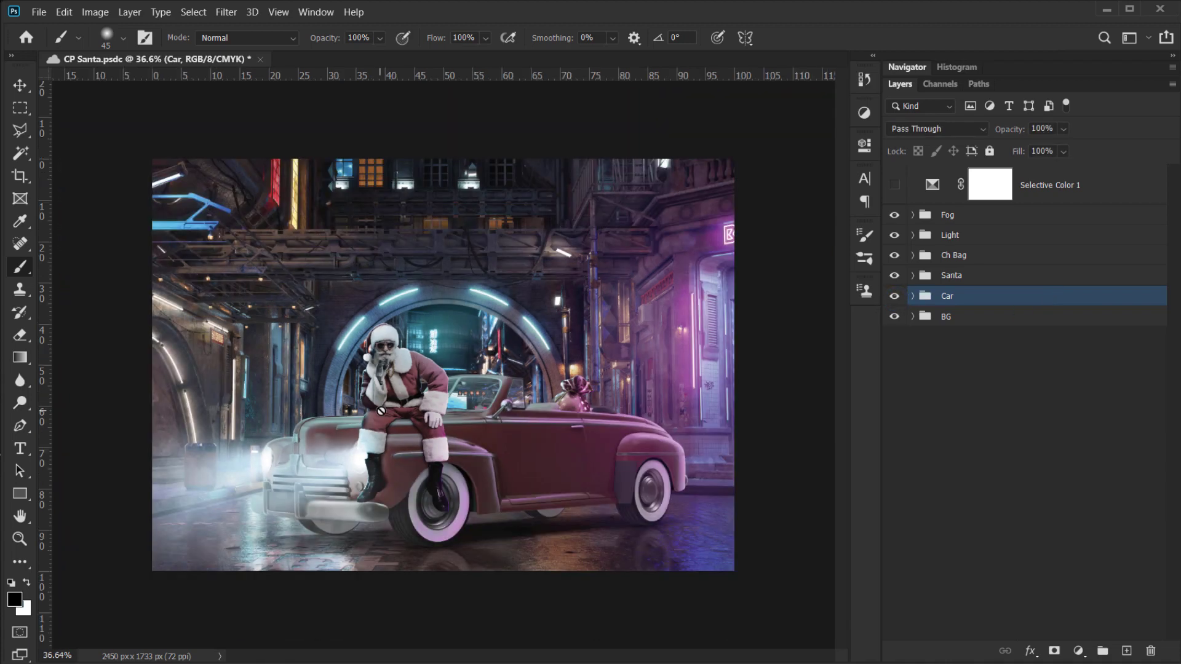
pyautogui.click(893, 316)
pyautogui.click(893, 317)
pyautogui.scroll(2, 472, 392)
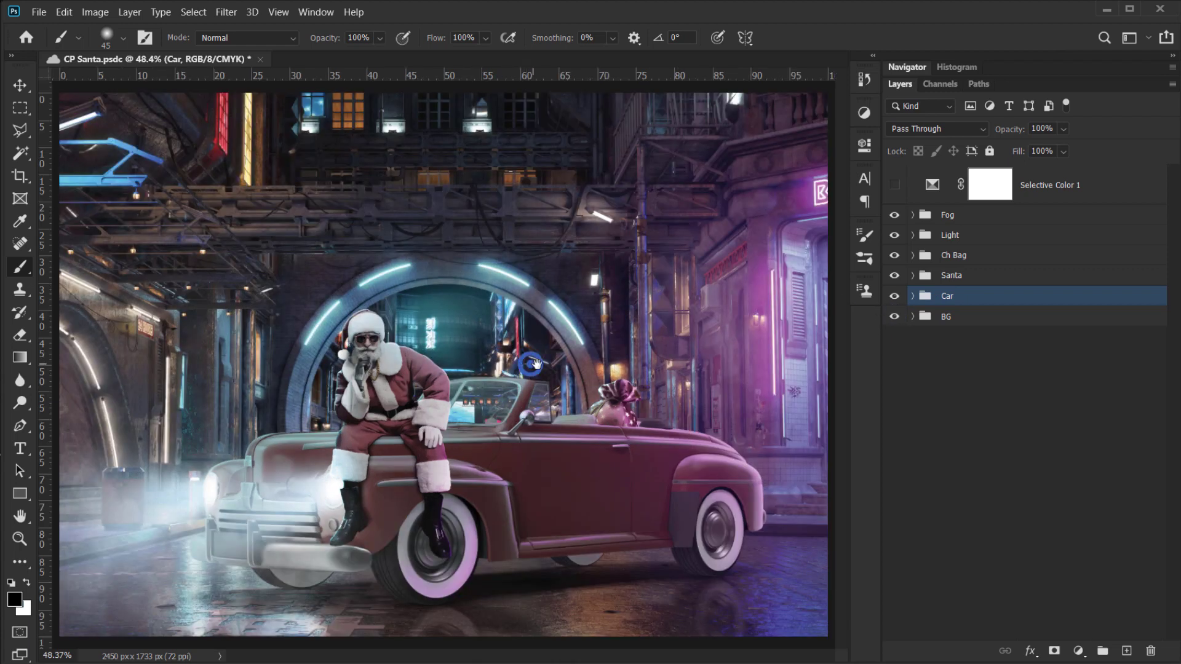
pyautogui.click(895, 185)
pyautogui.click(896, 184)
# - Examine Santa's suit and boots up close against the car and headlights
pyautogui.scroll(3, 409, 399)
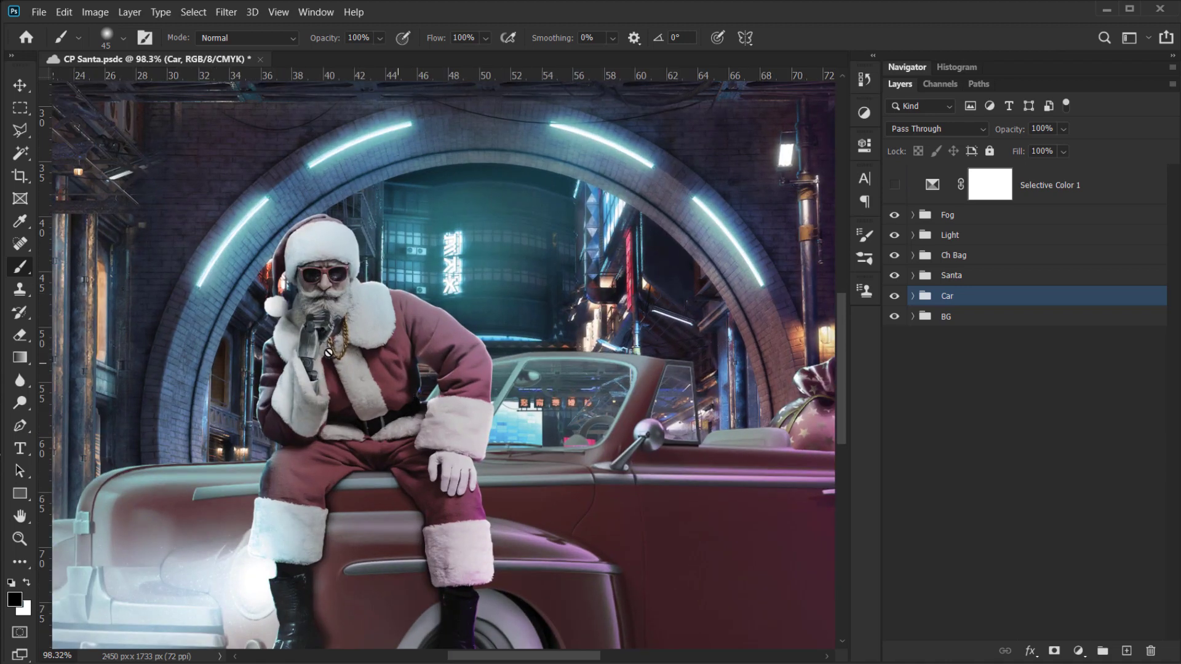
pyautogui.scroll(2, 329, 353)
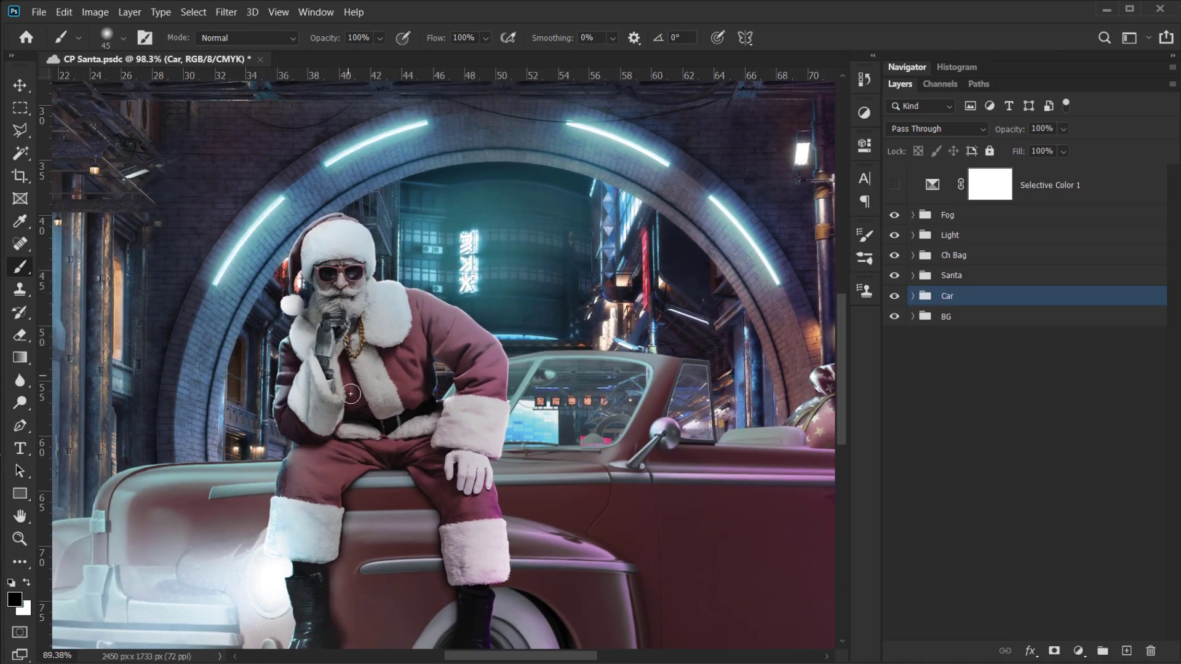
pyautogui.scroll(-2, 350, 387)
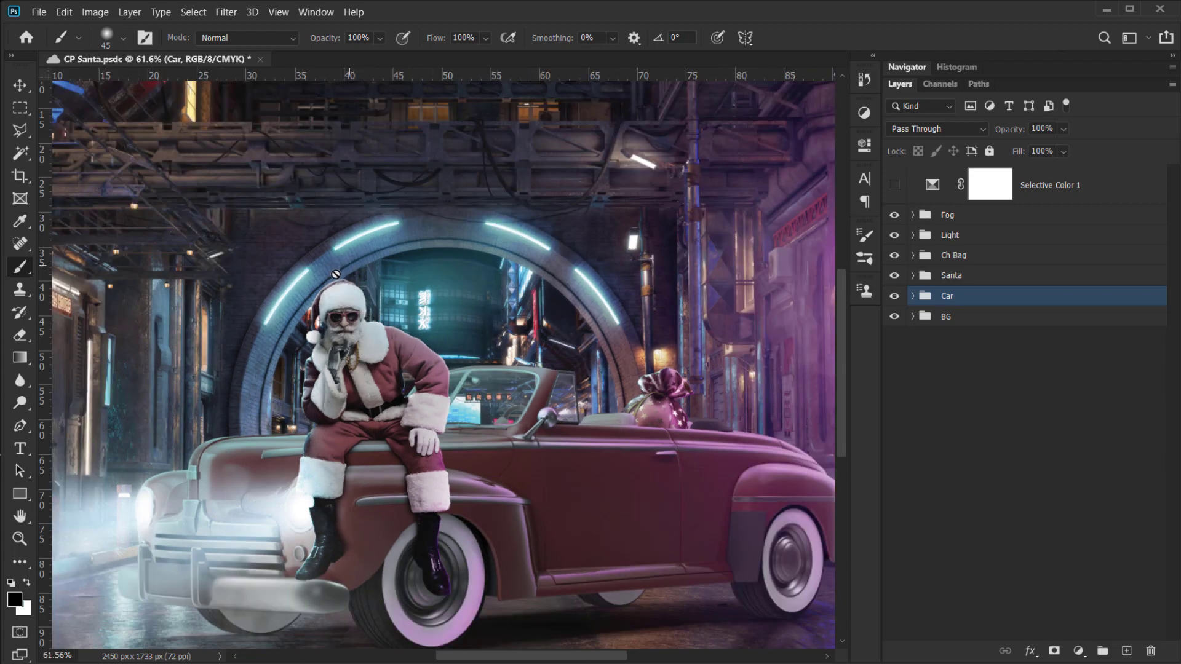
pyautogui.scroll(-1, 329, 457)
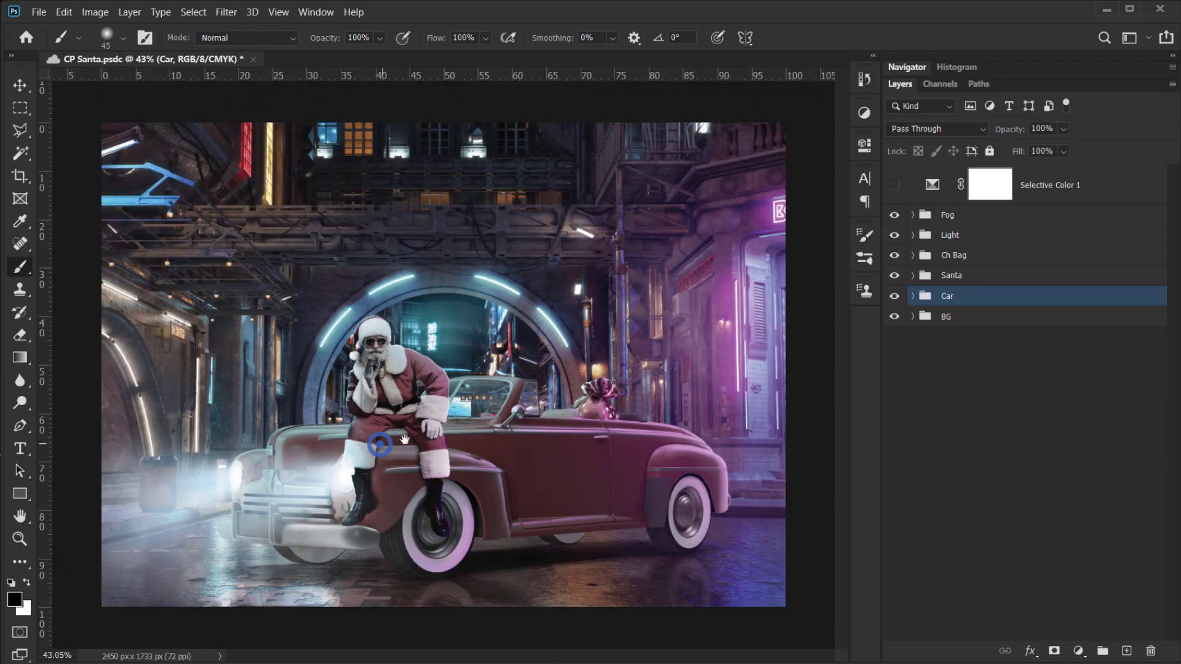
pyautogui.scroll(4, 359, 484)
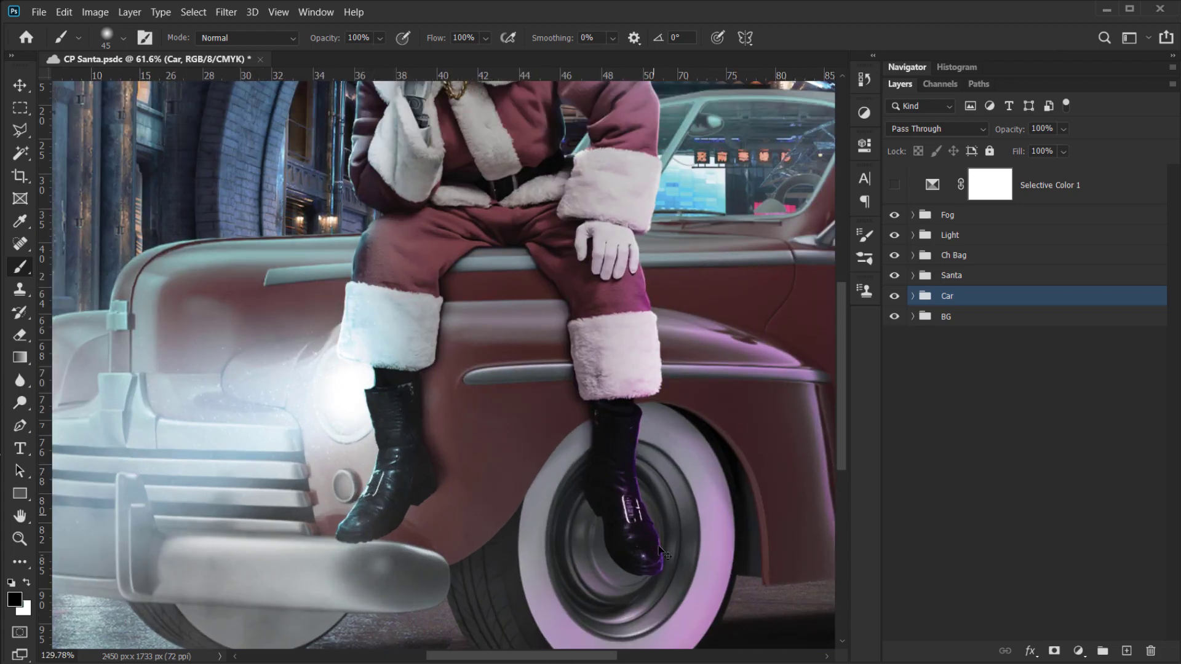
pyautogui.scroll(-2, 651, 544)
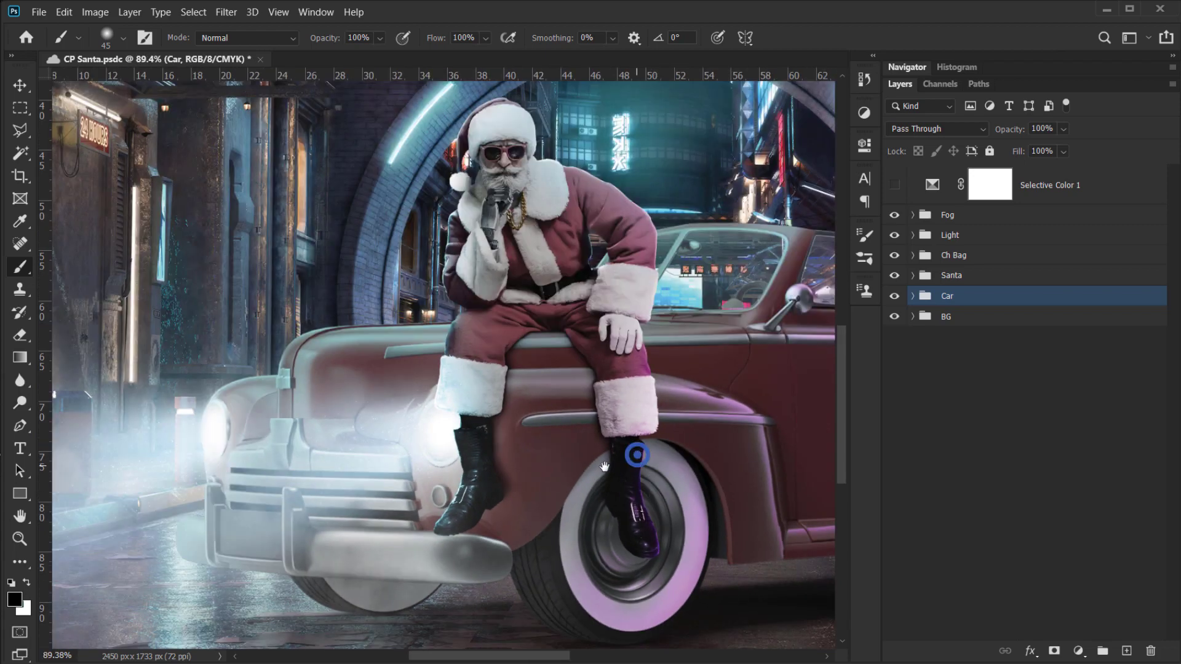
# - Compare Santa's boot with Layer 3 copy in the Santa group off and on, and set that layer's opacity to 49%
pyautogui.scroll(2, 781, 479)
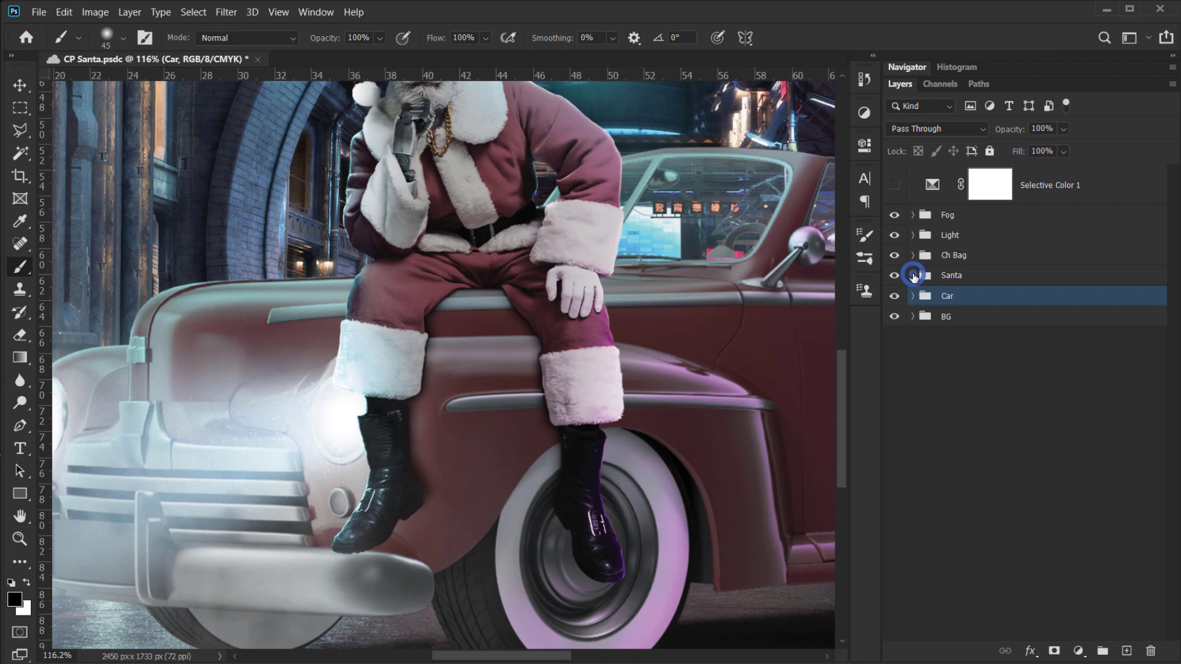
pyautogui.click(913, 276)
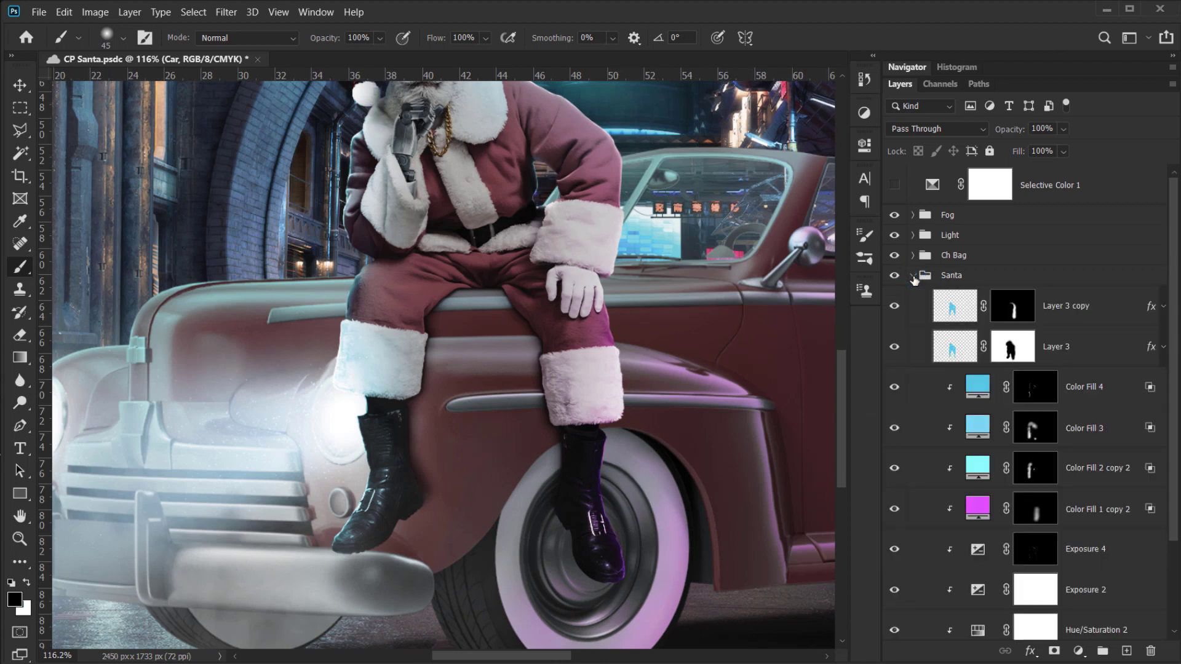
pyautogui.click(895, 307)
pyautogui.click(894, 307)
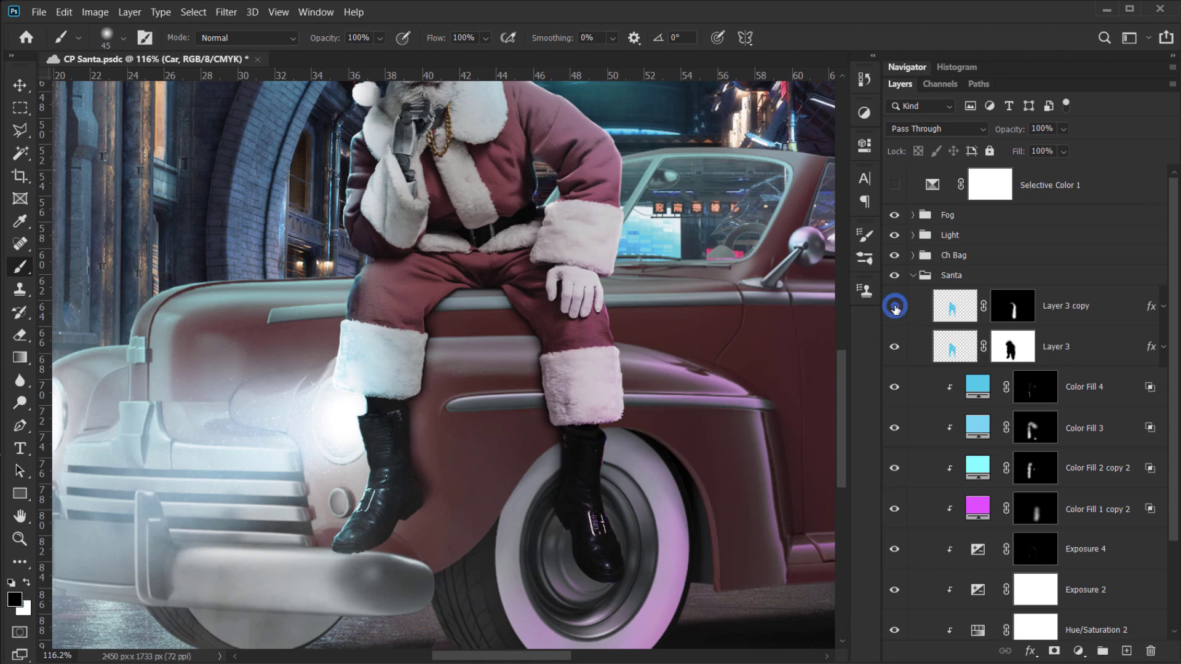
pyautogui.click(1052, 306)
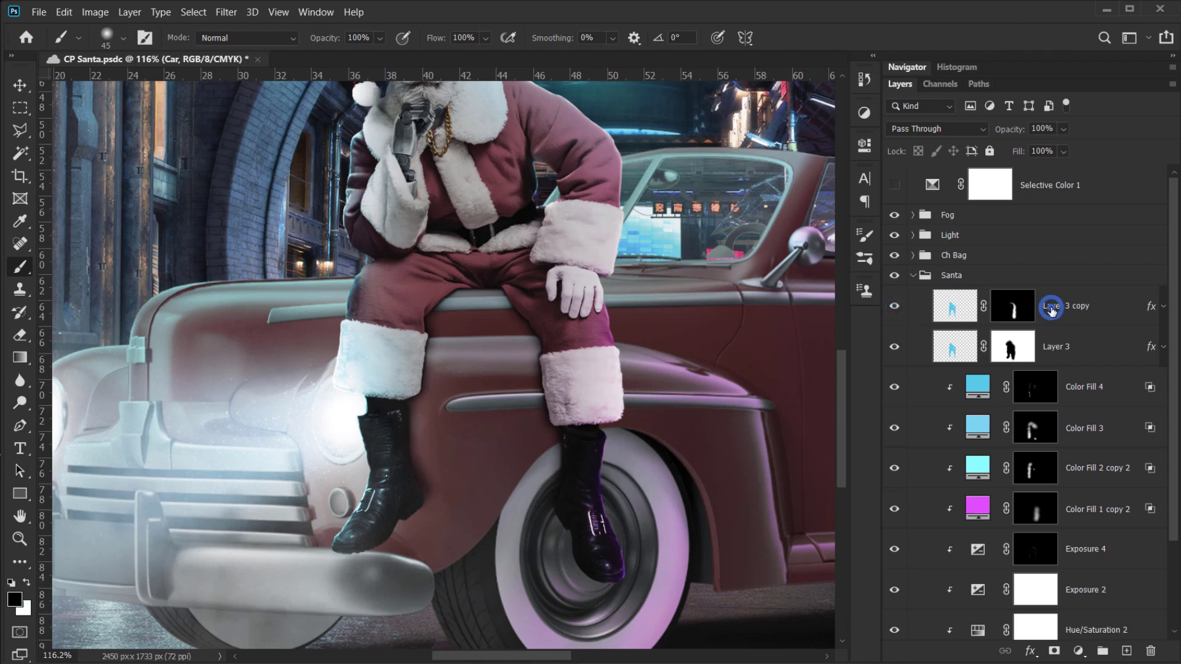
pyautogui.click(997, 129)
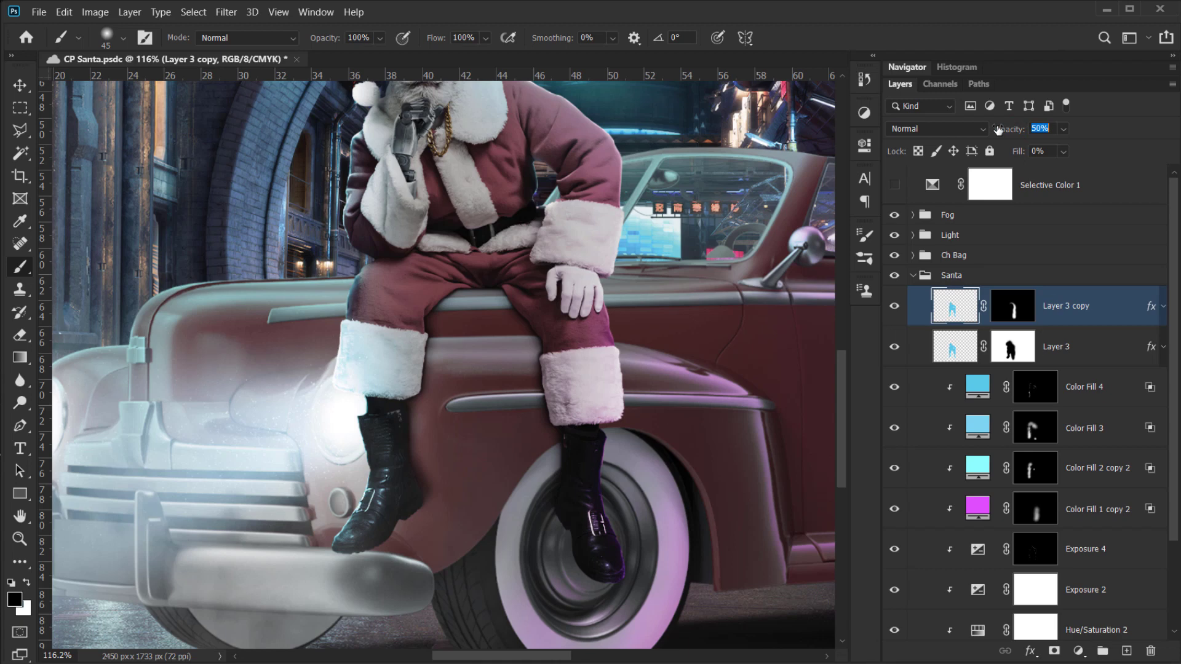
pyautogui.press('Down')
pyautogui.scroll(-5, 581, 441)
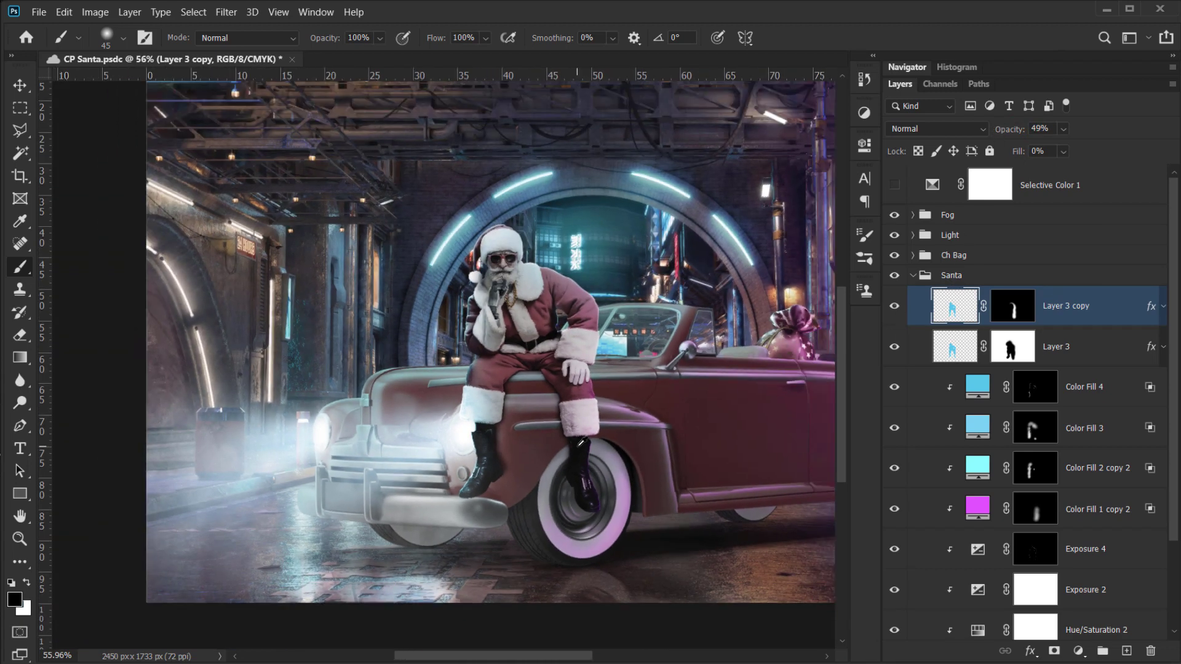
pyautogui.moveTo(637, 334); pyautogui.dragTo(510, 392)
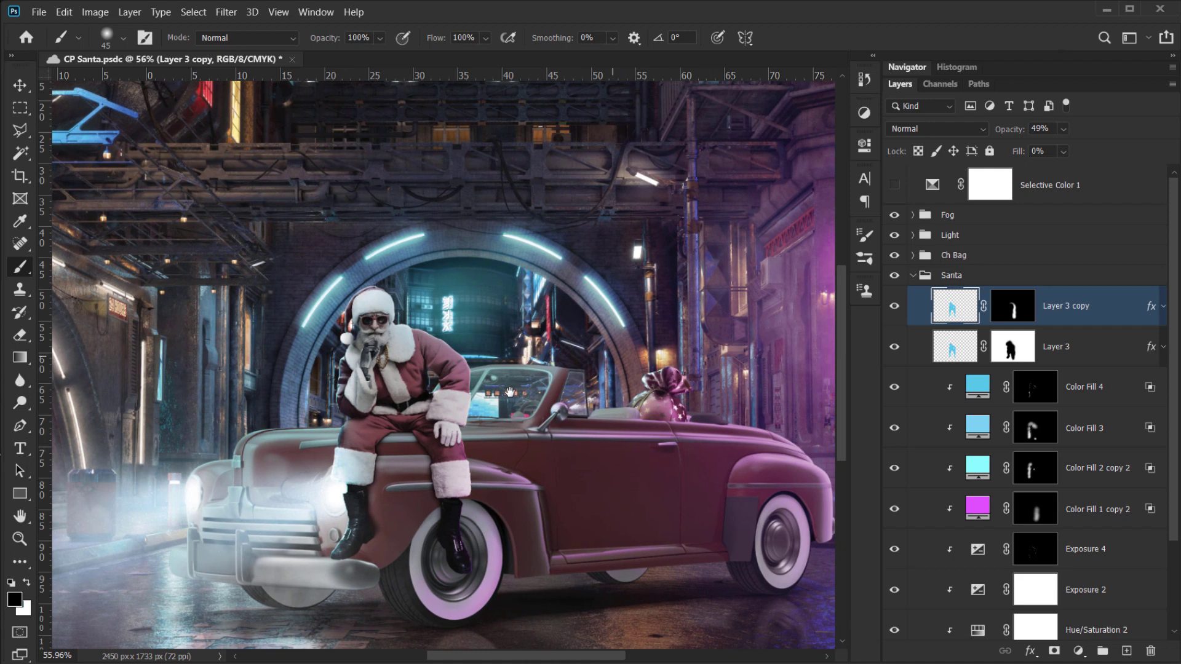
pyautogui.click(913, 274)
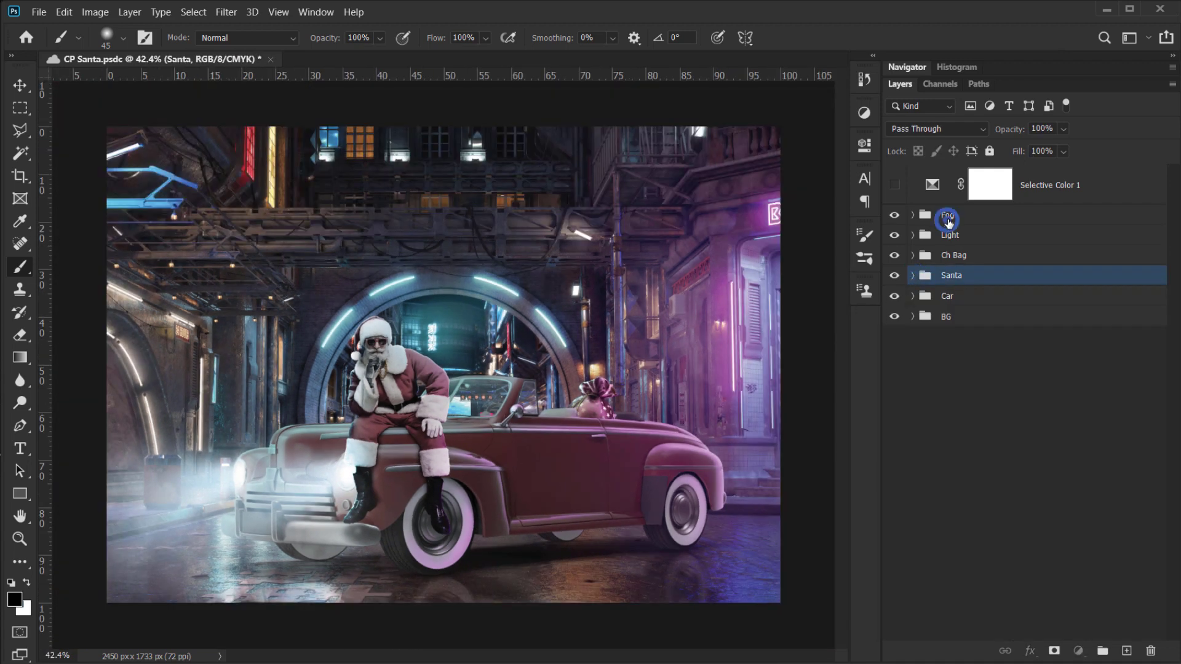
# - Add a dark teal Solid Color fill layer (#3c4d51) directly above the Fog group
pyautogui.click(947, 216)
pyautogui.moveTo(418, 384); pyautogui.dragTo(426, 381)
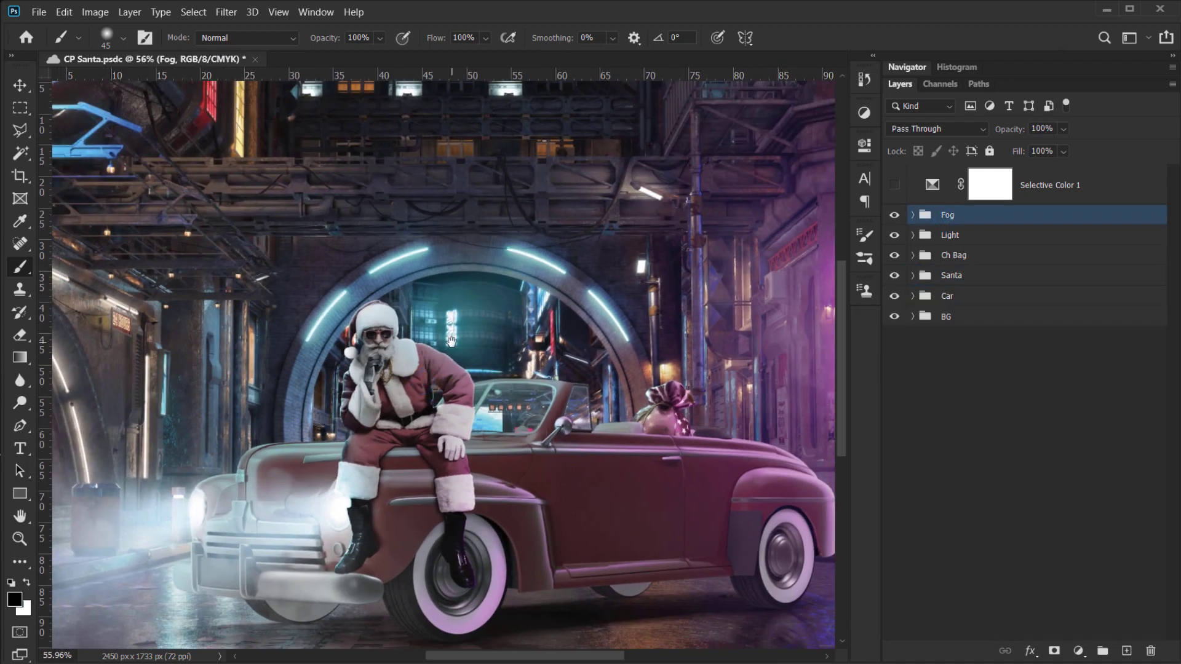
pyautogui.scroll(-2, 451, 342)
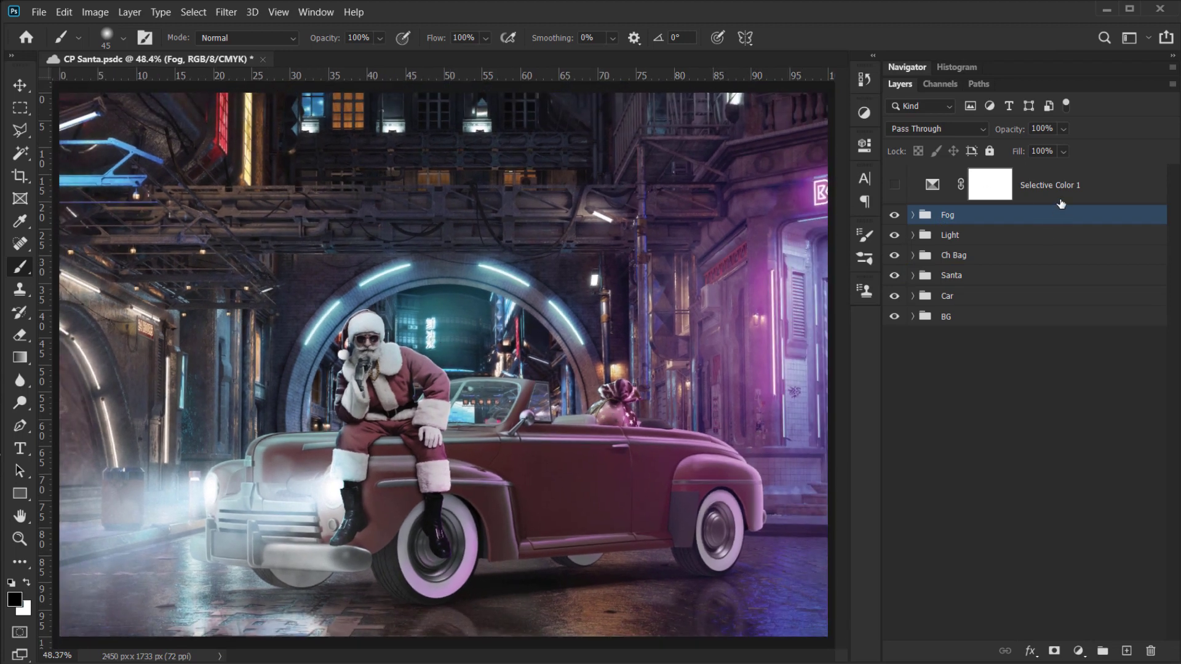
pyautogui.click(1078, 652)
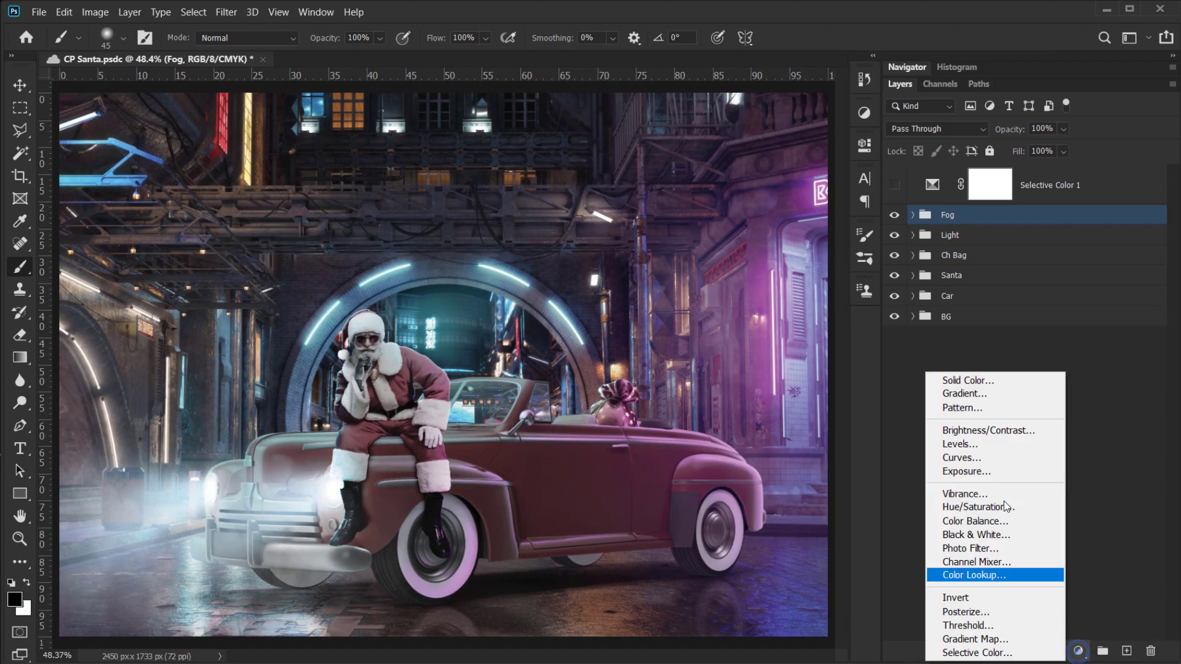
pyautogui.click(1015, 378)
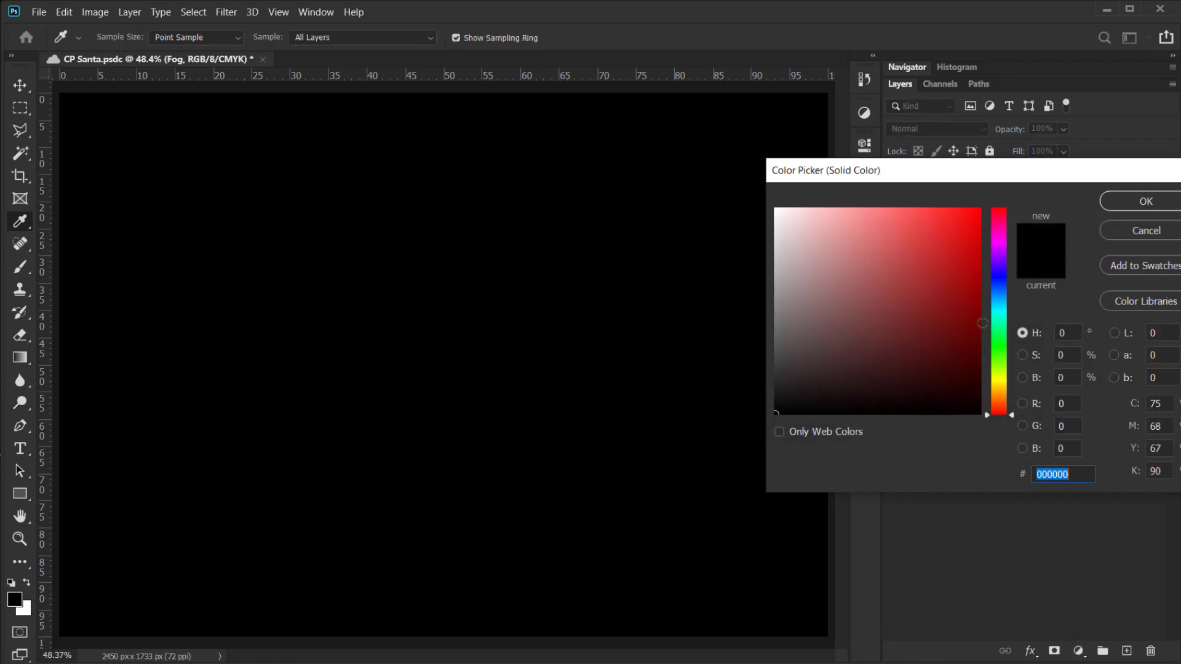
pyautogui.moveTo(1006, 334); pyautogui.dragTo(1009, 304)
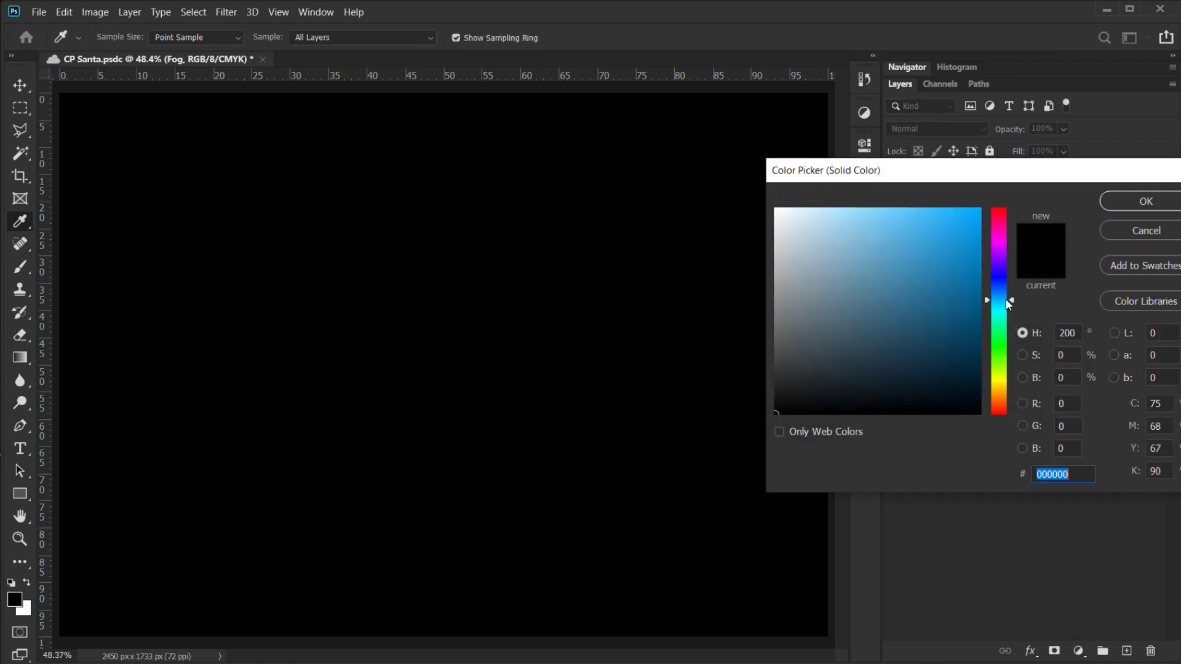
pyautogui.moveTo(866, 339); pyautogui.dragTo(828, 349)
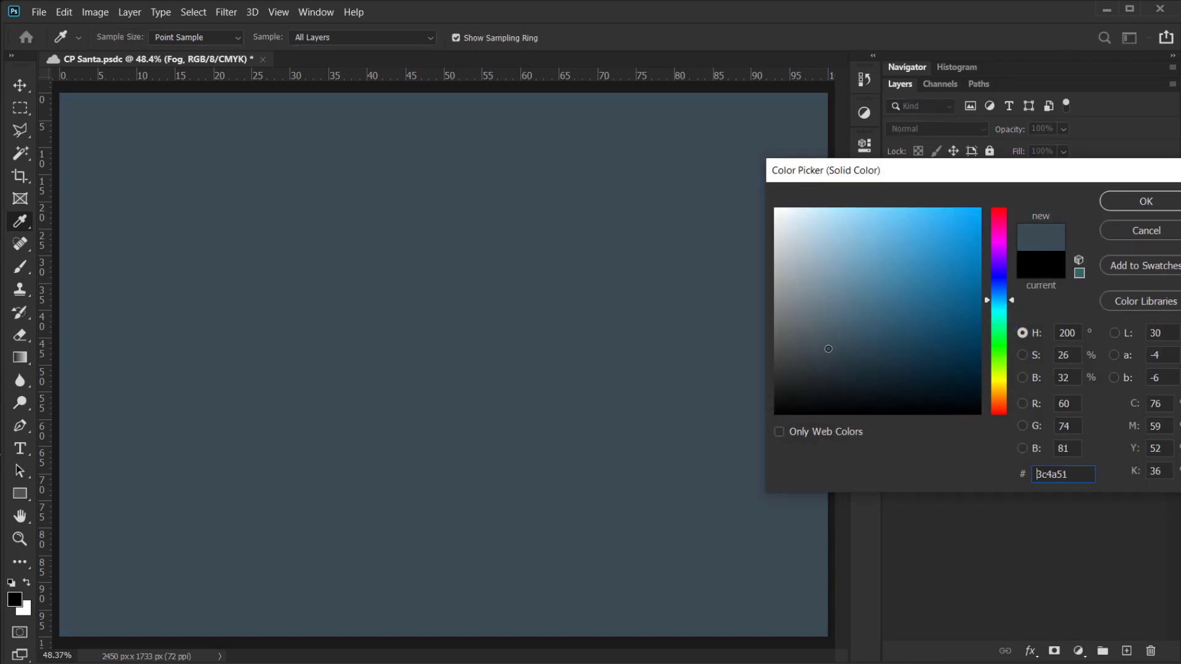
pyautogui.click(1008, 306)
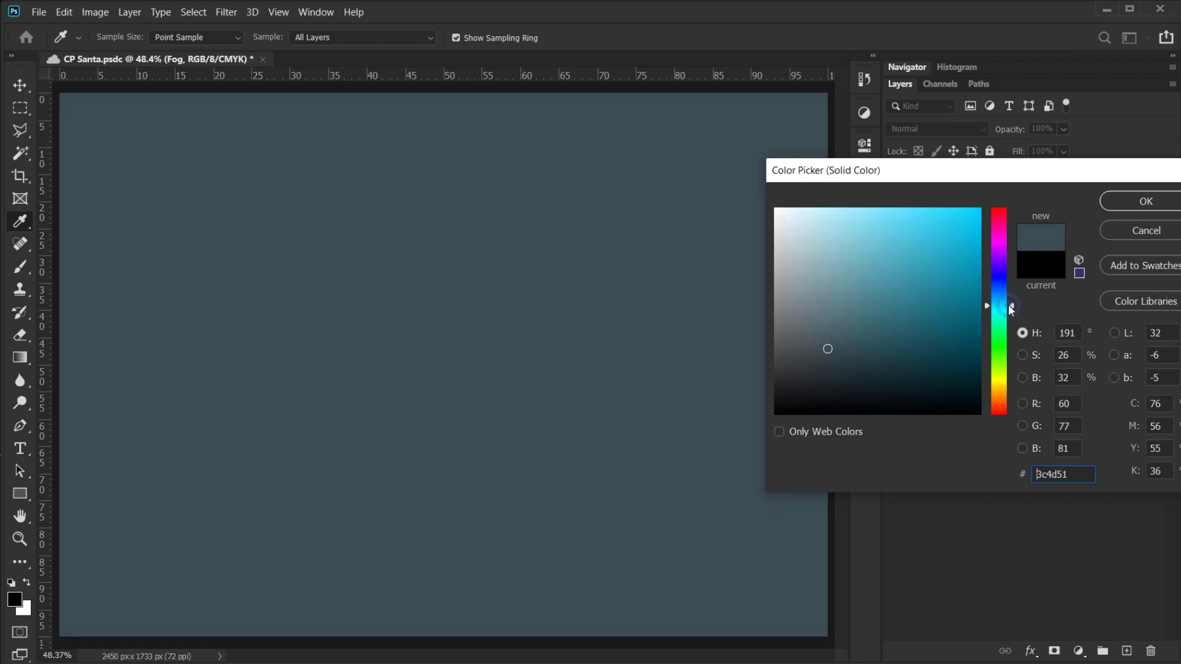
pyautogui.click(1175, 201)
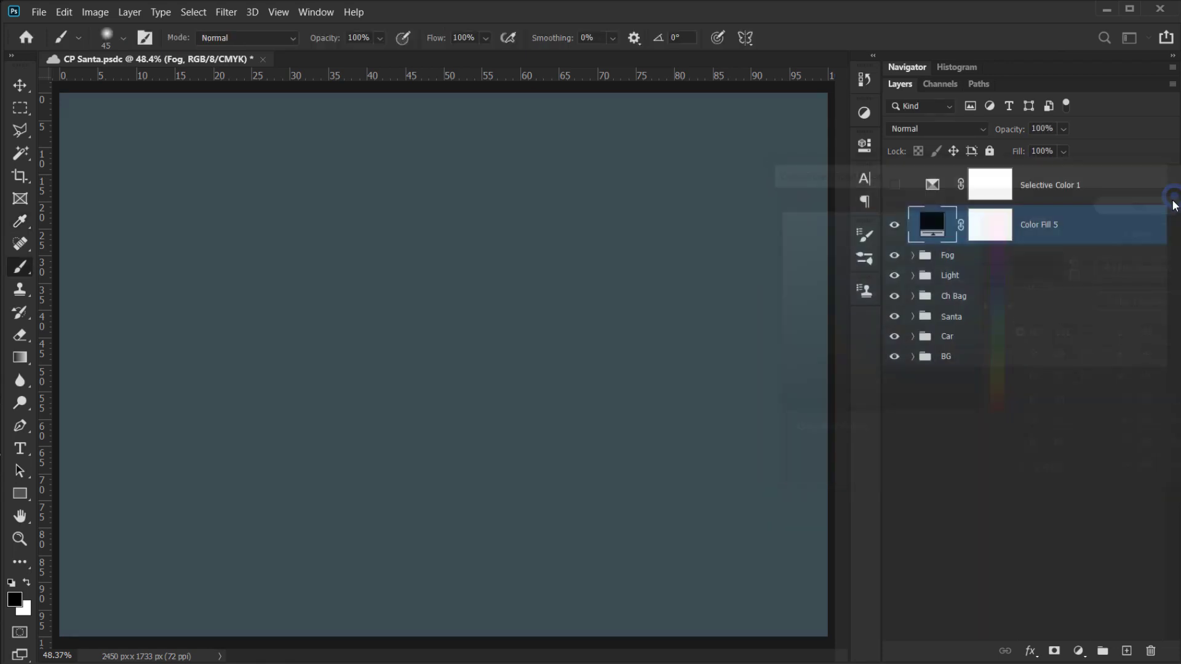
# - Set the new teal fill layer's blend mode to Overlay and compare the scene with it off and on
pyautogui.click(935, 131)
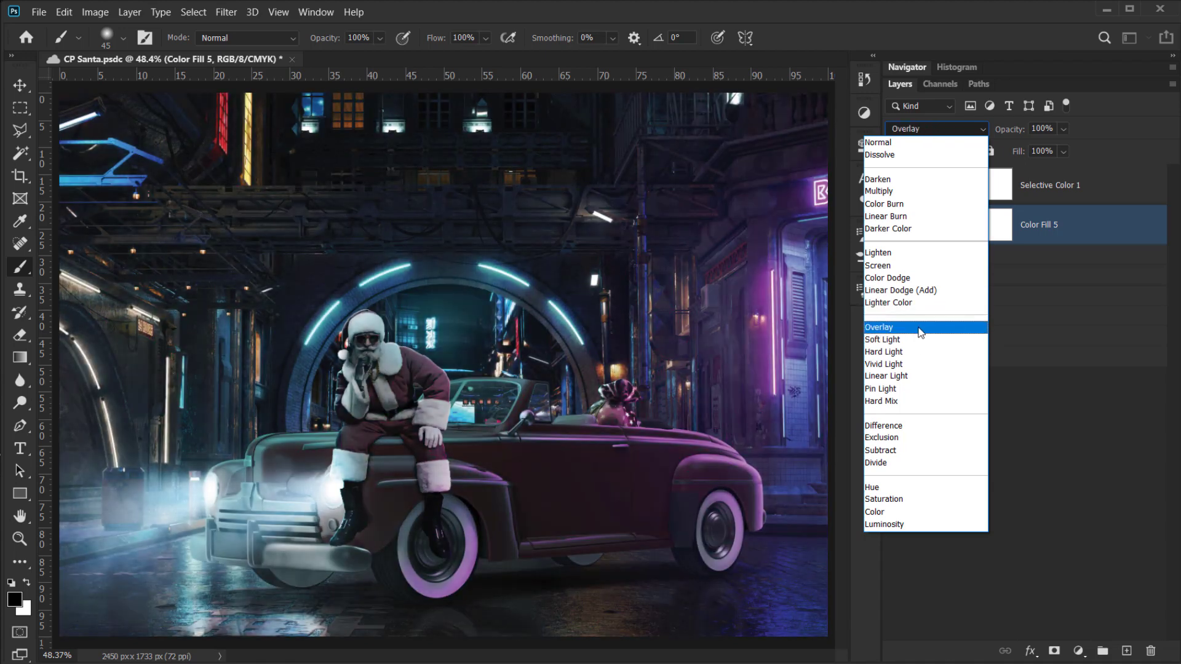
pyautogui.click(921, 332)
pyautogui.click(895, 227)
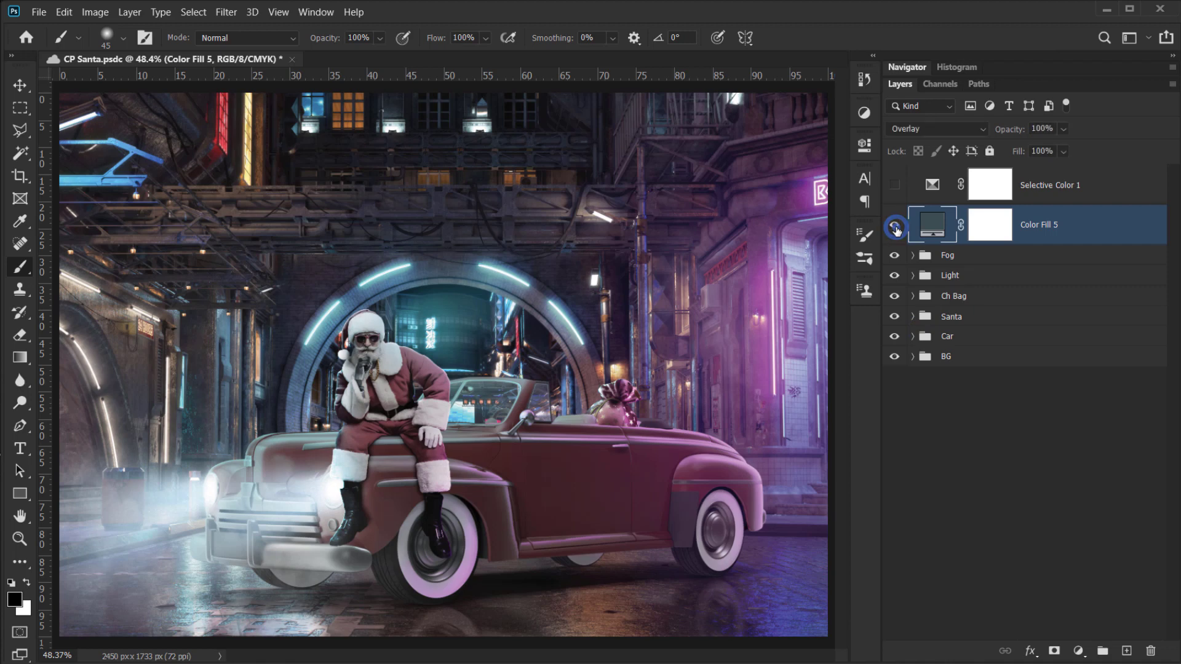
pyautogui.click(894, 228)
# - Add a second Solid Color fill layer in dark blue (#334f5c) above the Overlay fill
pyautogui.click(1078, 651)
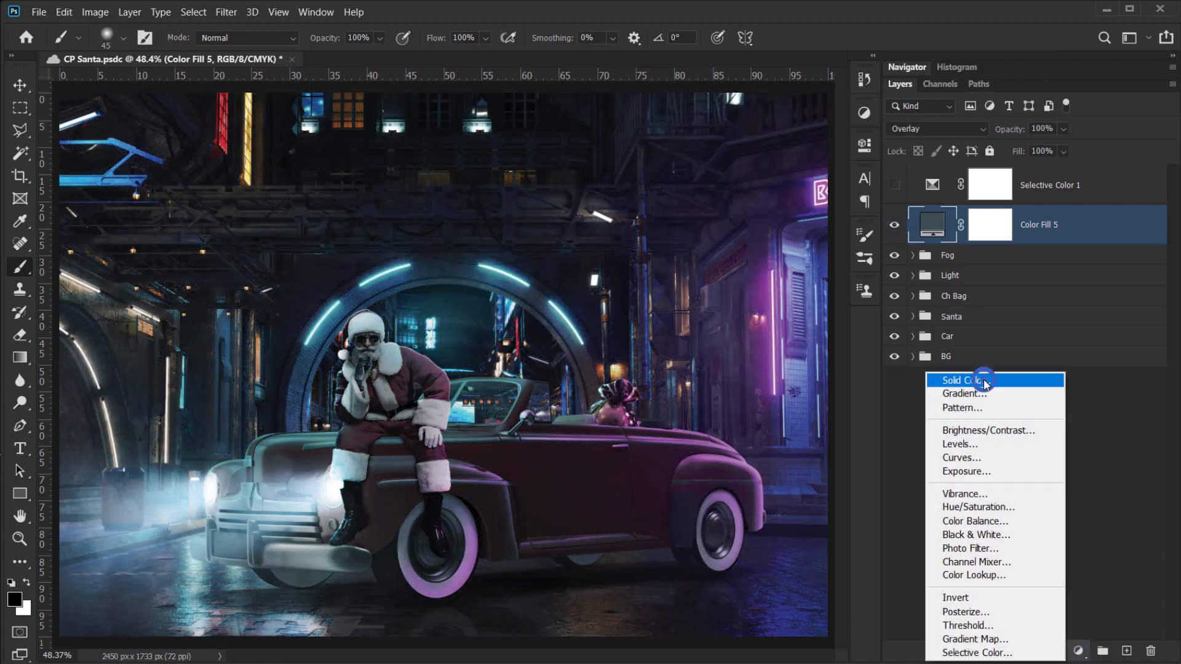
pyautogui.click(984, 379)
pyautogui.moveTo(998, 350); pyautogui.dragTo(1004, 304)
pyautogui.click(859, 321)
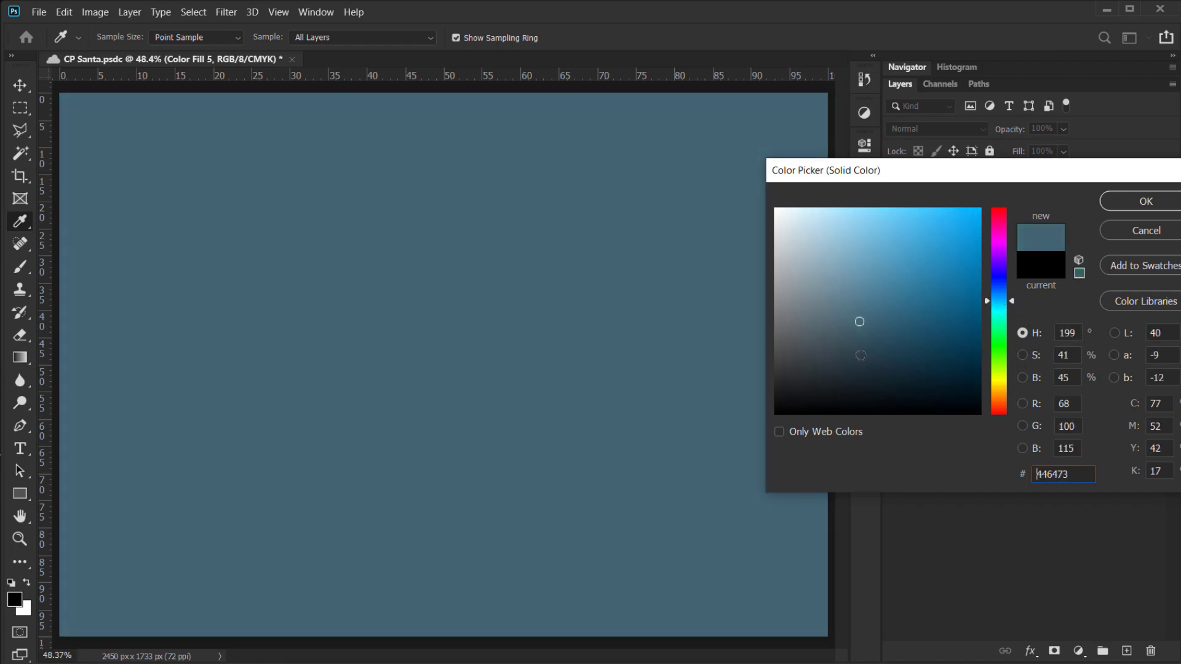
pyautogui.moveTo(860, 355); pyautogui.dragTo(867, 340)
pyautogui.click(1156, 197)
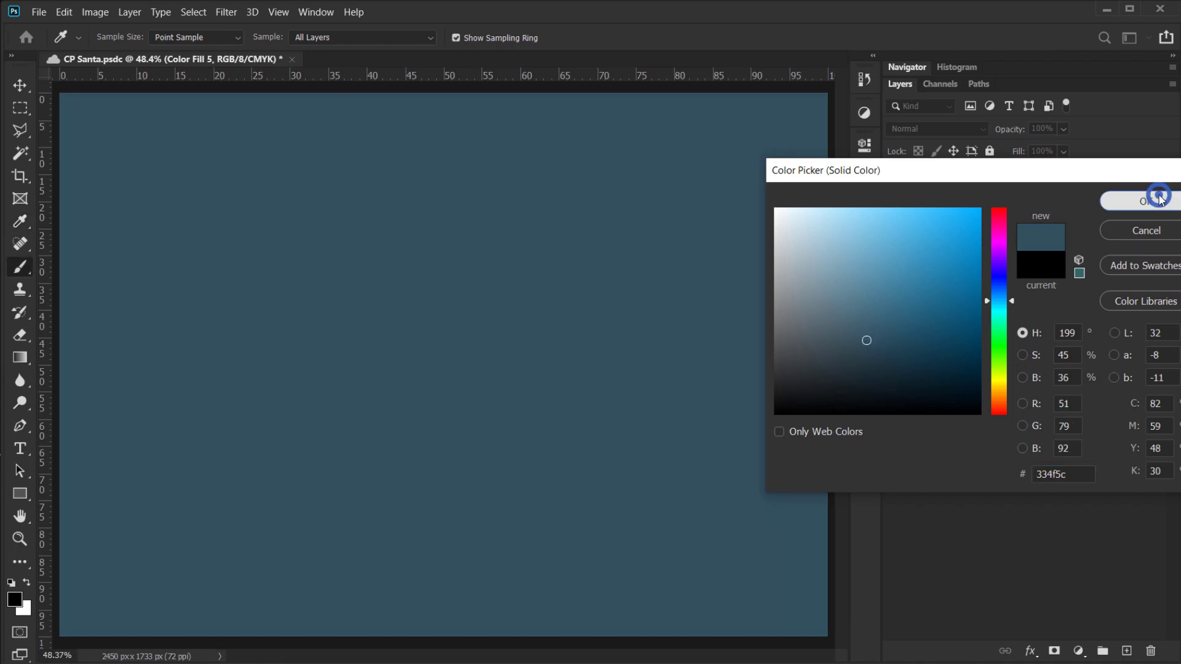
# - Set the dark blue fill layer to Hard Light and place it below the Overlay fill in the layer stack
pyautogui.click(935, 128)
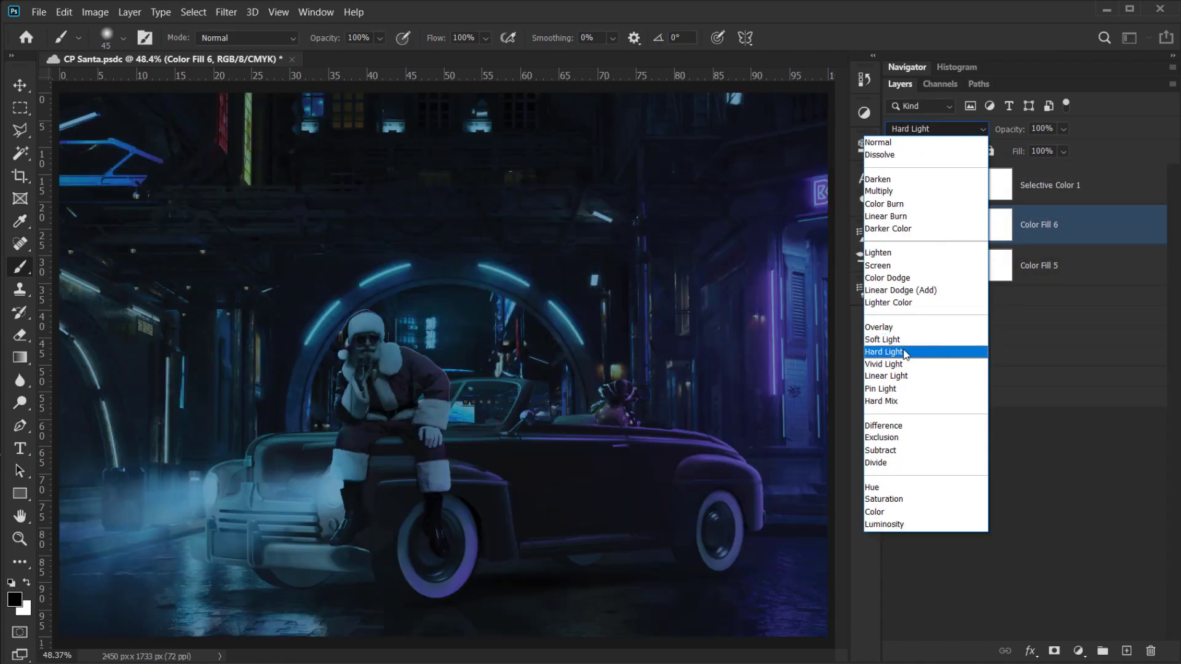
pyautogui.click(898, 352)
pyautogui.click(899, 231)
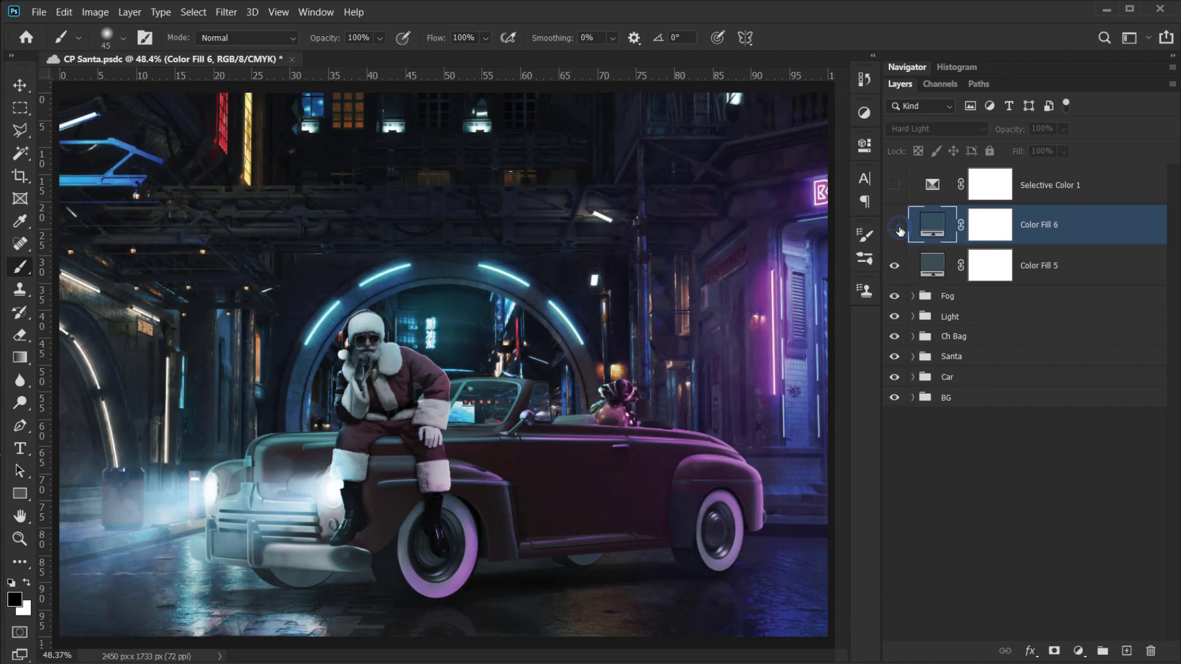
pyautogui.click(899, 231)
pyautogui.moveTo(1062, 225); pyautogui.dragTo(1053, 266)
# - Recolour the Overlay fill layer to a brighter, more saturated blue with a hue of 202°
pyautogui.click(935, 227)
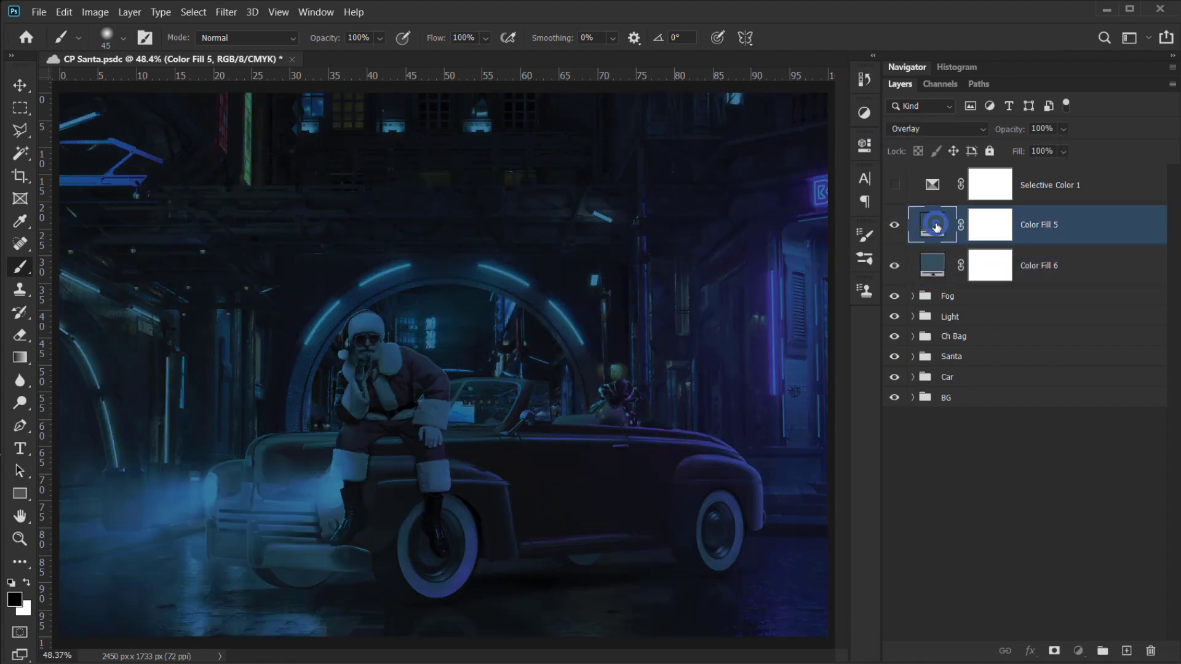
pyautogui.doubleClick(935, 226)
pyautogui.click(850, 322)
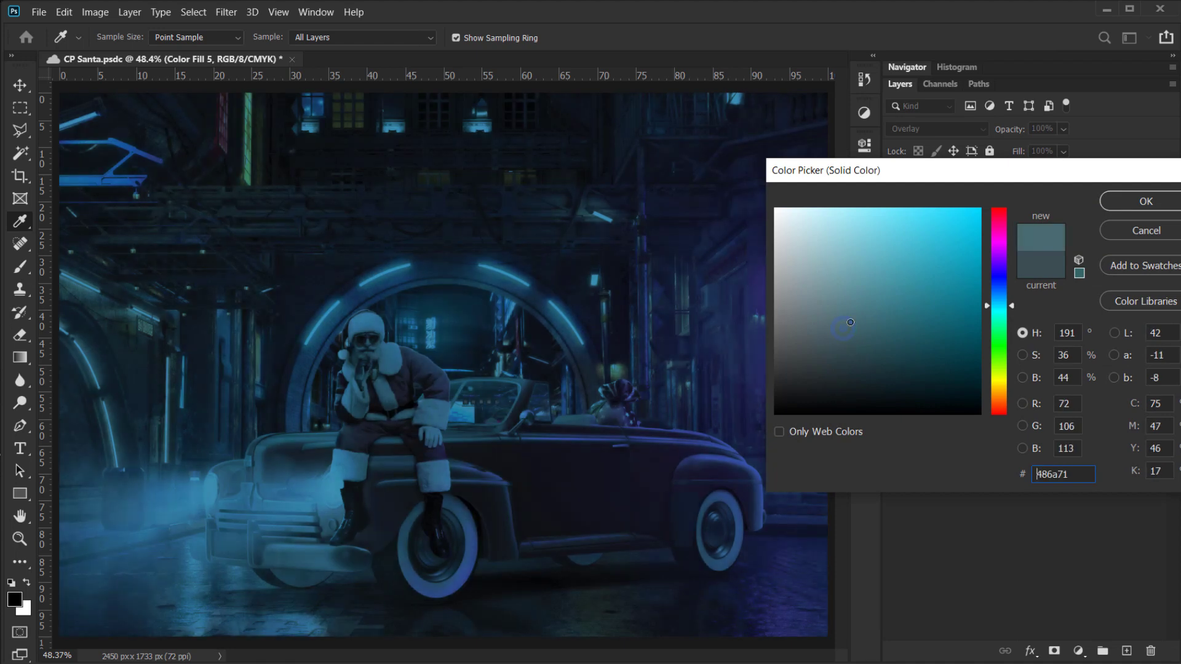
pyautogui.click(1002, 311)
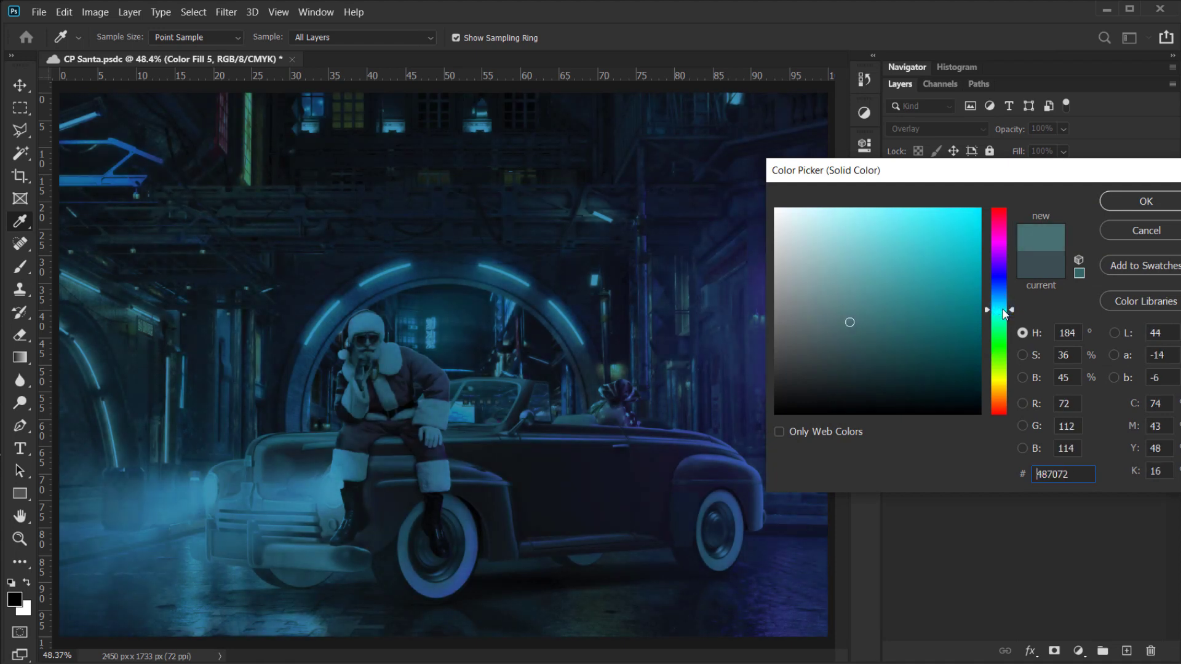
pyautogui.moveTo(1004, 313); pyautogui.dragTo(1002, 308)
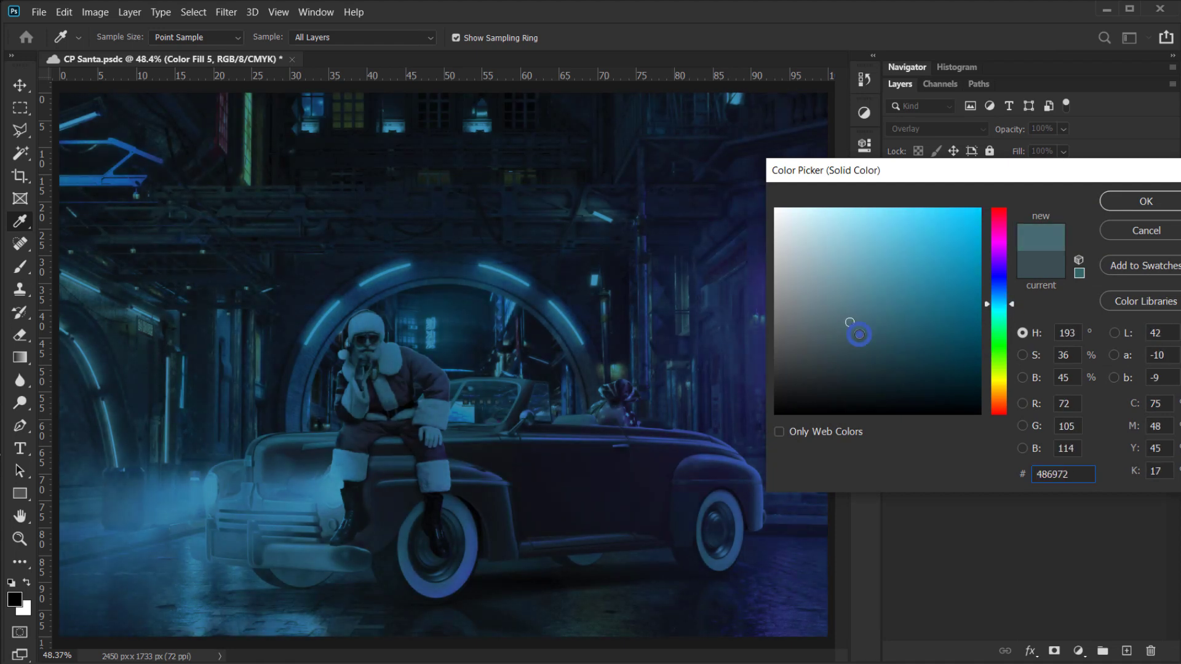
pyautogui.click(859, 334)
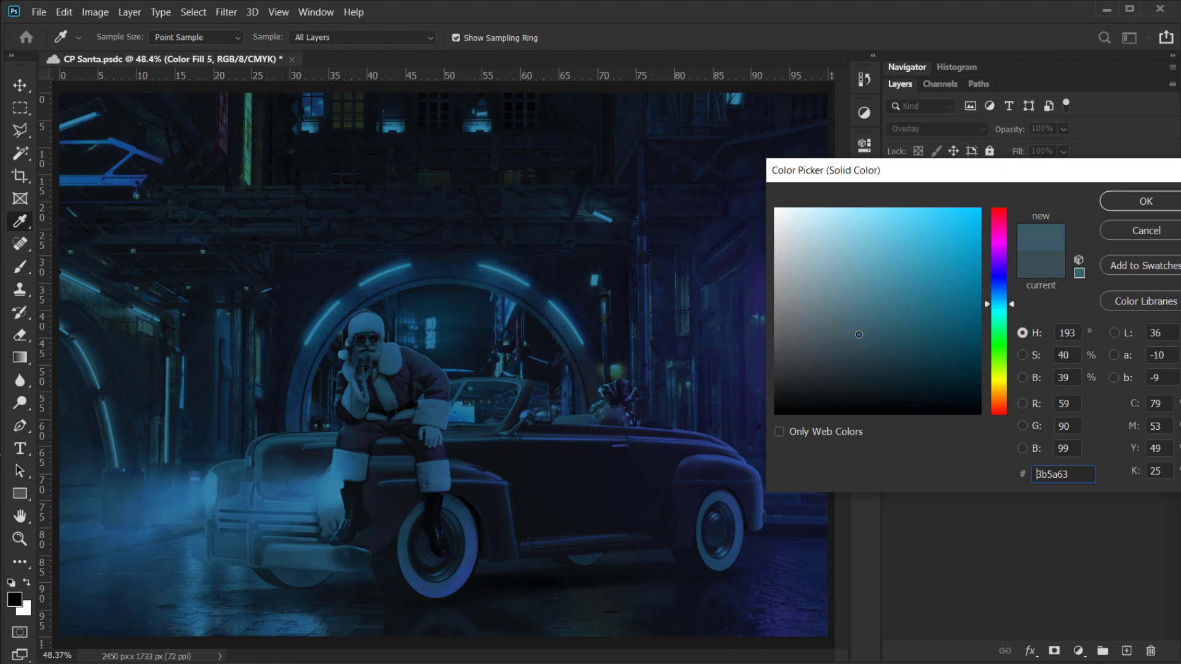
pyautogui.moveTo(859, 333); pyautogui.dragTo(860, 327)
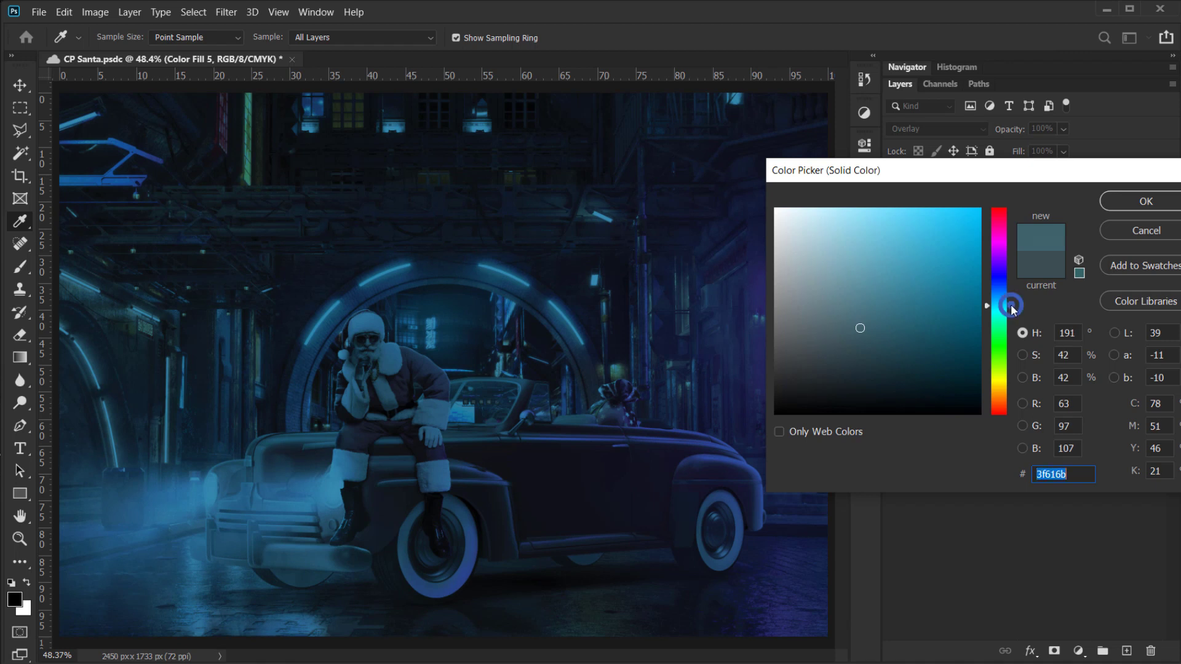
pyautogui.moveTo(1008, 304); pyautogui.dragTo(1011, 301)
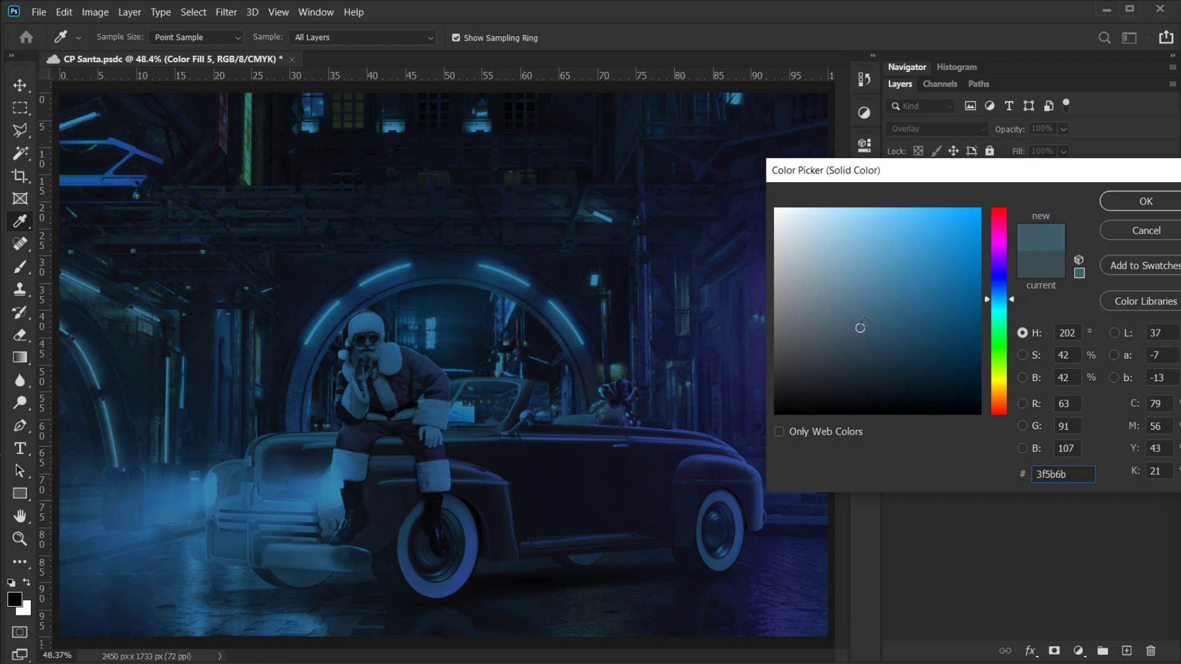
pyautogui.moveTo(864, 323); pyautogui.dragTo(871, 316)
pyautogui.click(1130, 202)
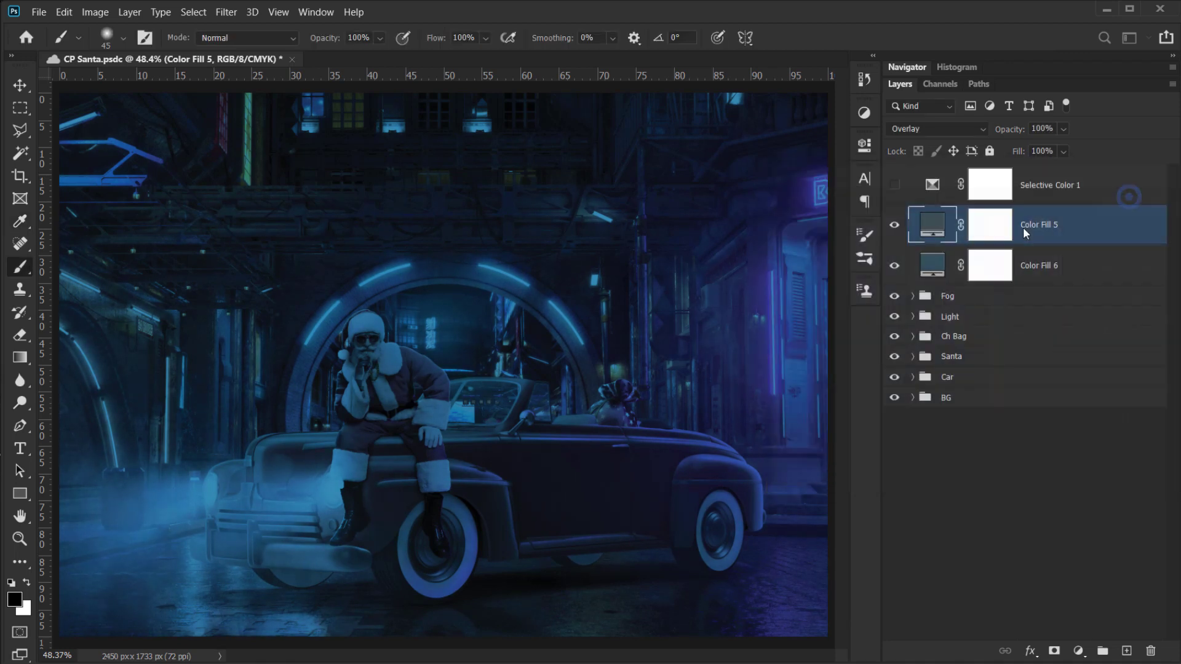
# - Change the Hard Light fill layer's colour to a darker, less saturated blue-grey (#323d42)
pyautogui.doubleClick(932, 265)
pyautogui.moveTo(837, 373)
pyautogui.mouseDown()
pyautogui.moveTo(830, 353)
pyautogui.moveTo(823, 361)
pyautogui.mouseUp()
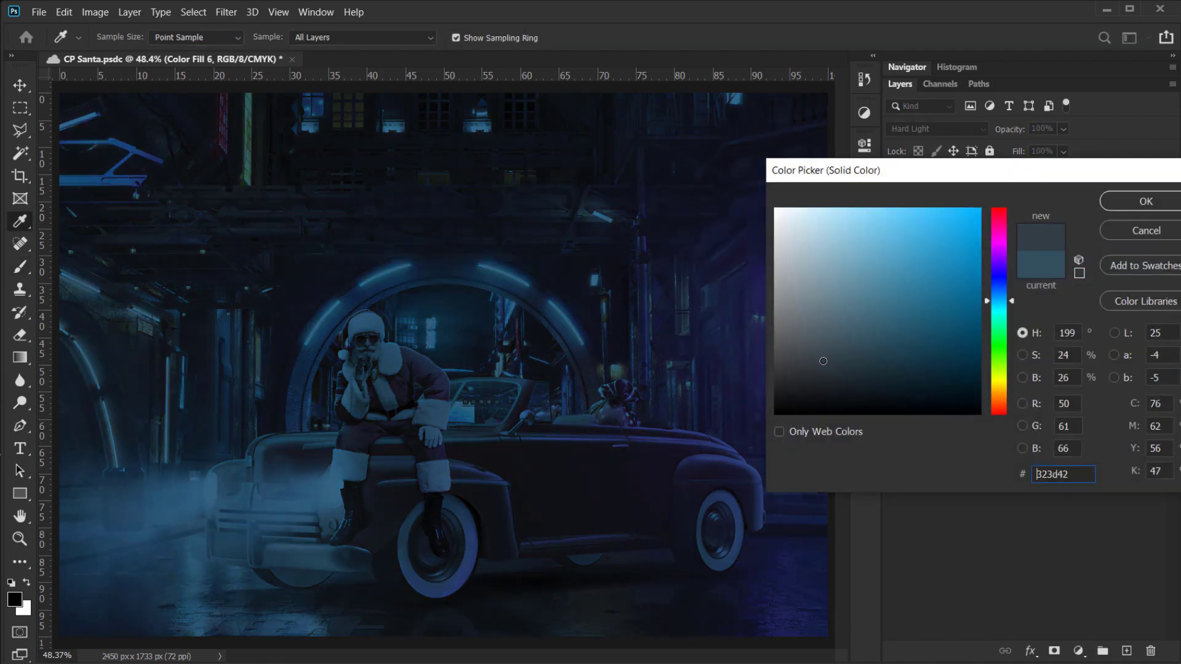
pyautogui.click(1155, 209)
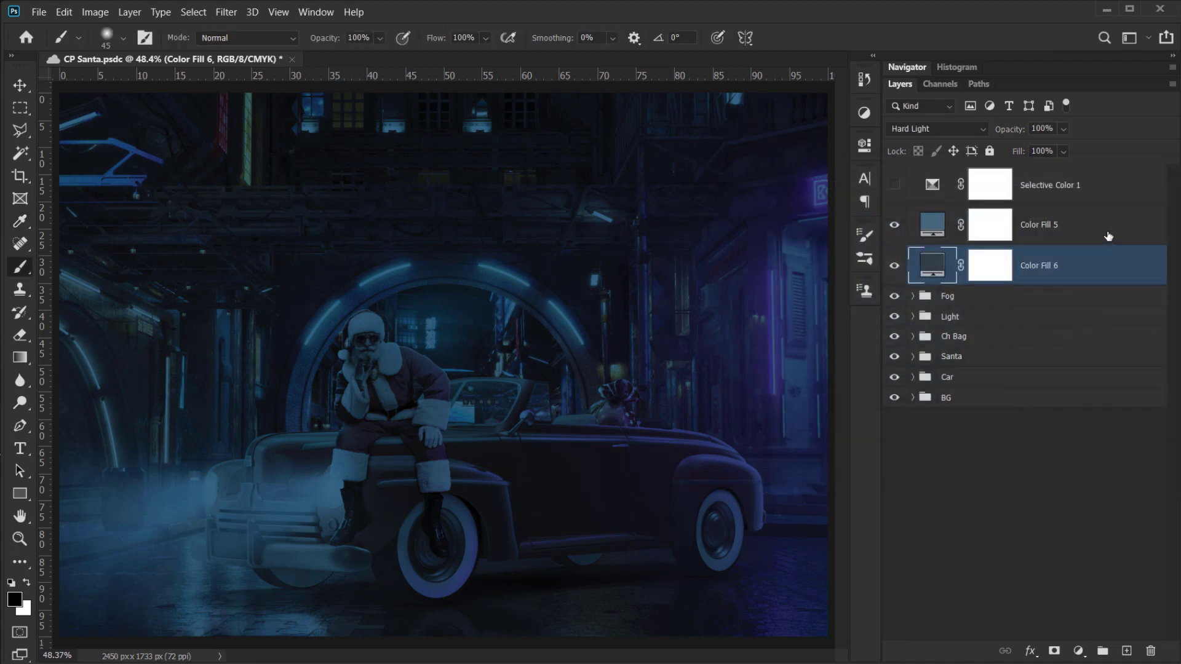
# - Group the Overlay and Hard Light fill layers and name the group Night
pyautogui.keyDown('shift'); pyautogui.click(1108, 236); pyautogui.keyUp('shift')
pyautogui.hotkey('ctrl', 'g')
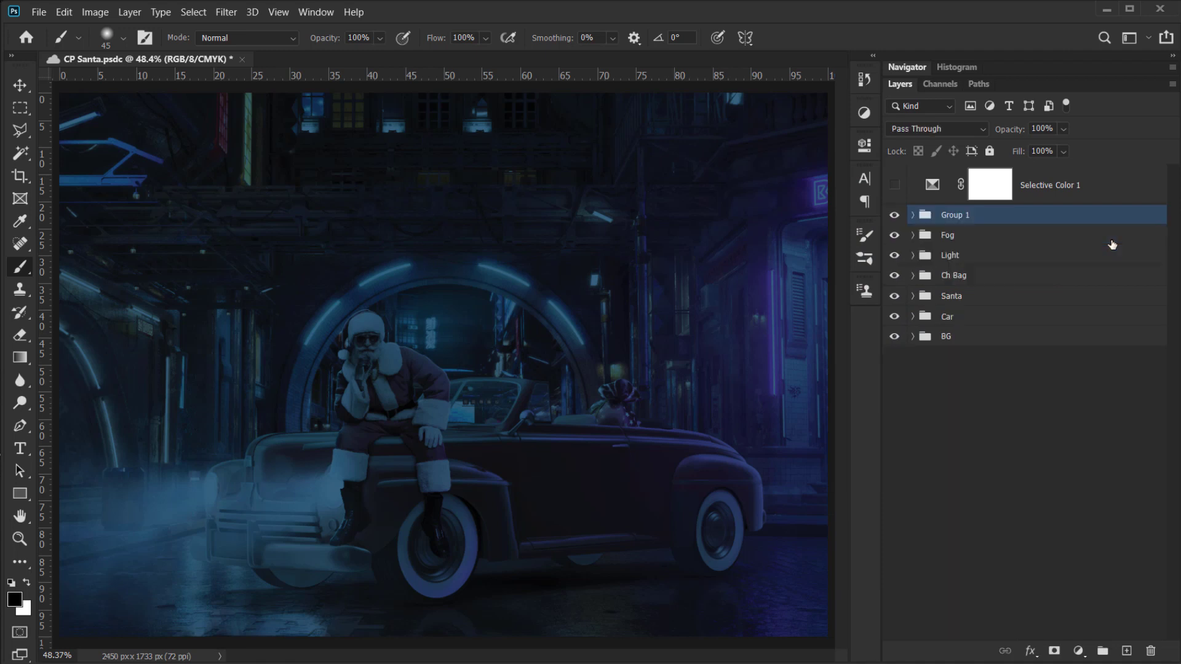
pyautogui.doubleClick(957, 214)
pyautogui.write('Night')
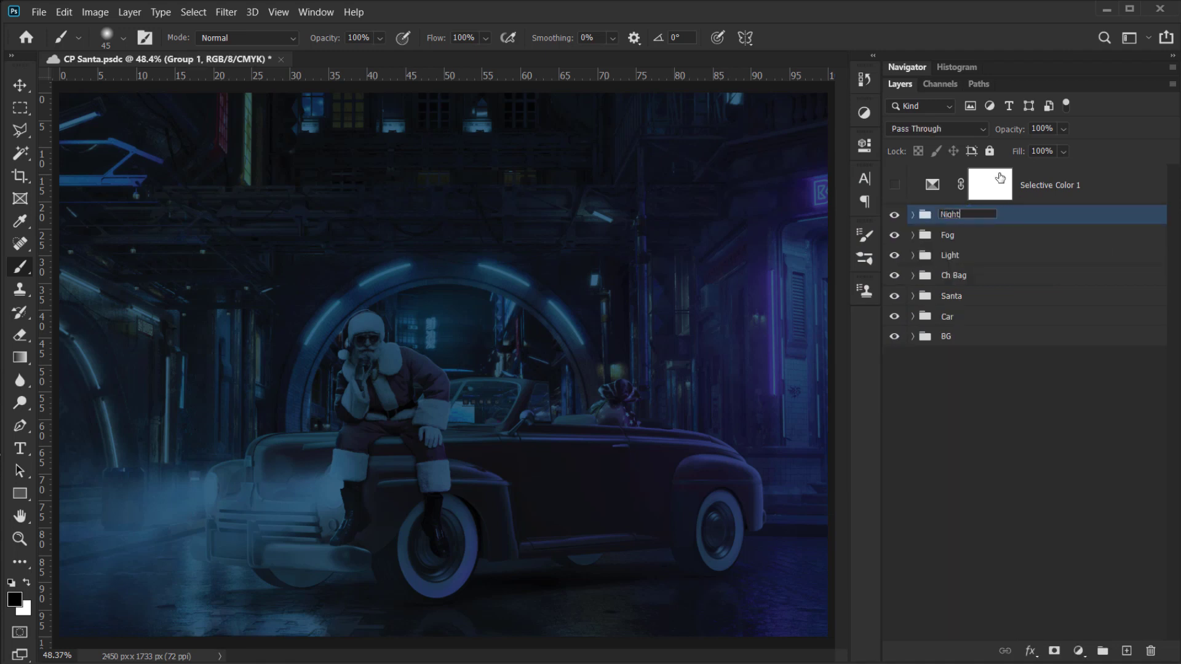
# - Finish naming the Night group, reduce its opacity to 60%, and compare the scene with the group hidden and shown
pyautogui.press('Return')
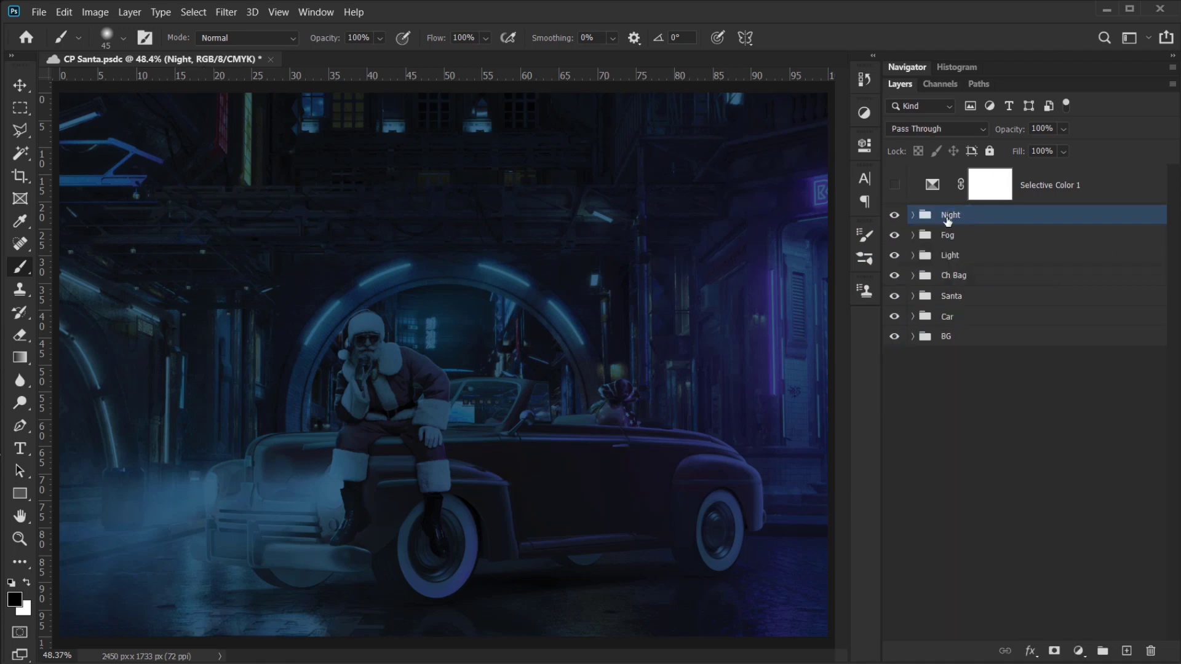
pyautogui.moveTo(1011, 130); pyautogui.dragTo(985, 135)
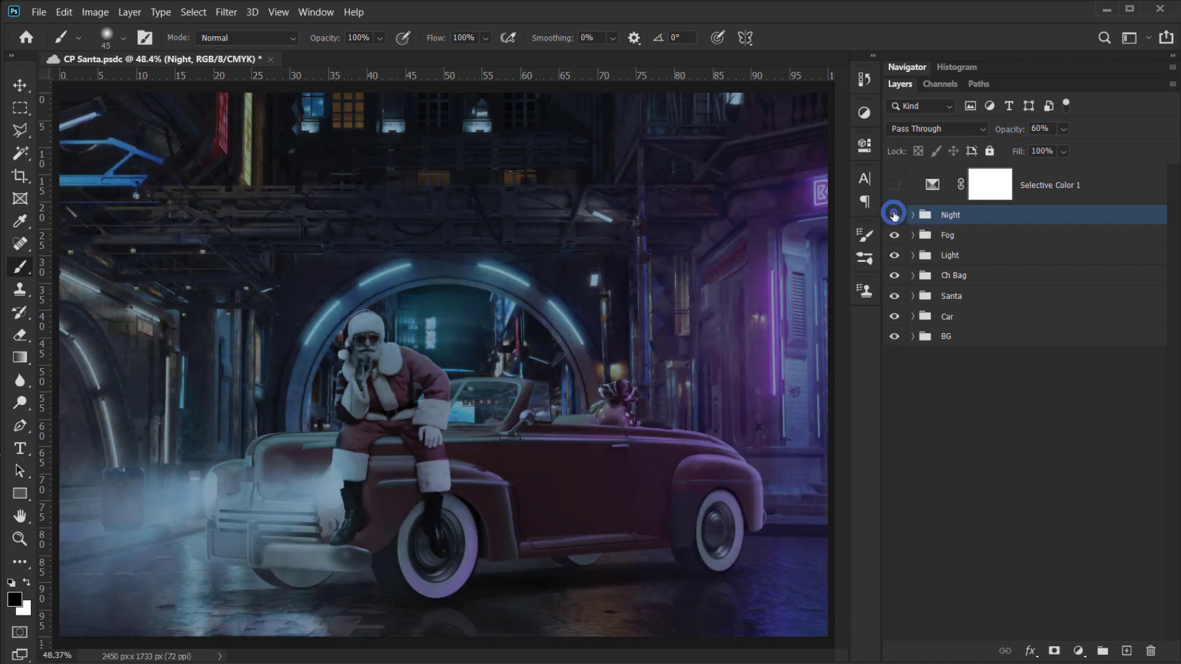
pyautogui.click(893, 215)
pyautogui.click(894, 215)
pyautogui.click(894, 215)
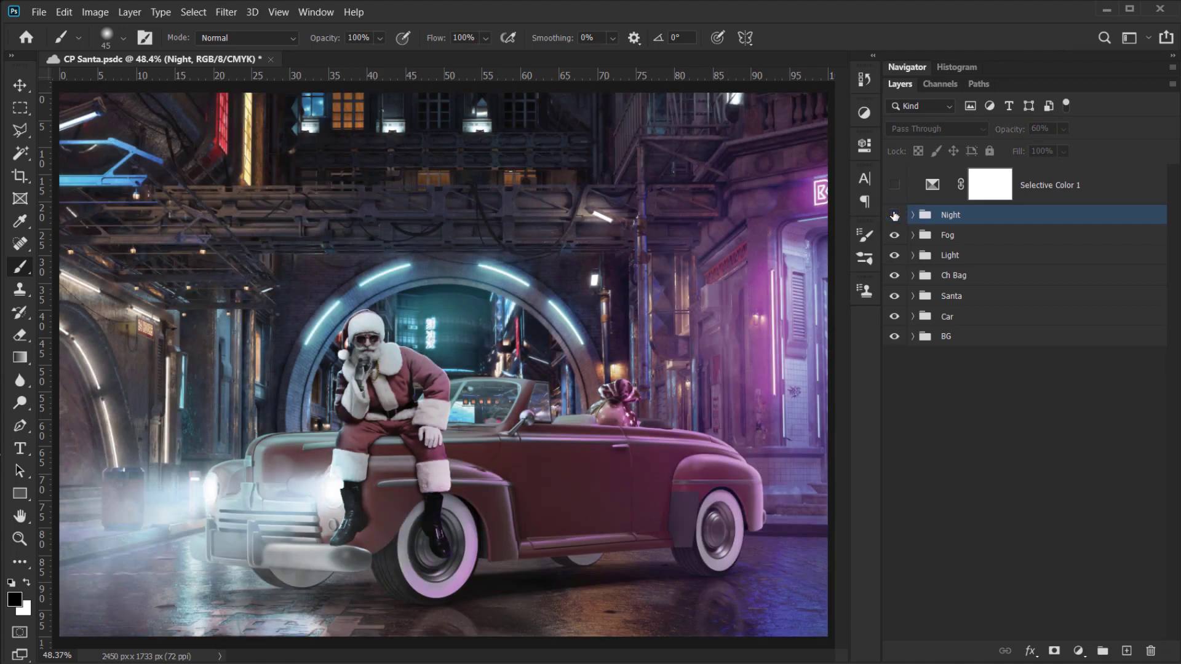
pyautogui.click(893, 214)
# - Lower the Night group's opacity to 48% and move the group directly below the Light group
pyautogui.moveTo(1016, 131); pyautogui.dragTo(1004, 135)
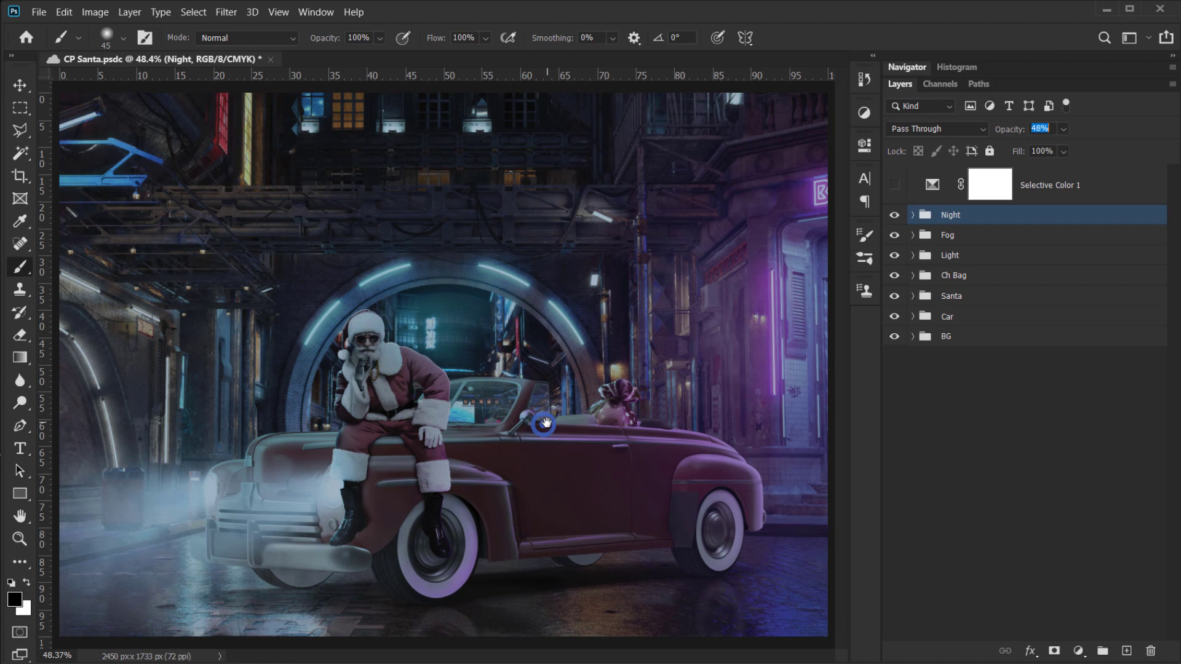
pyautogui.moveTo(985, 217); pyautogui.dragTo(967, 267)
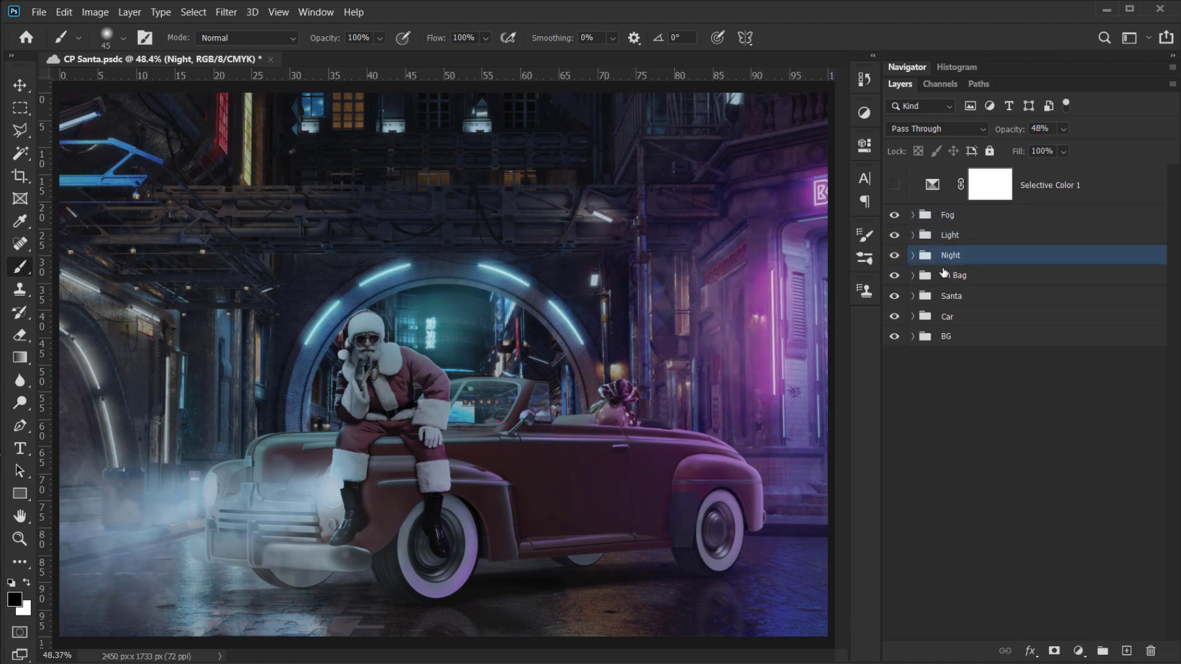
pyautogui.click(894, 254)
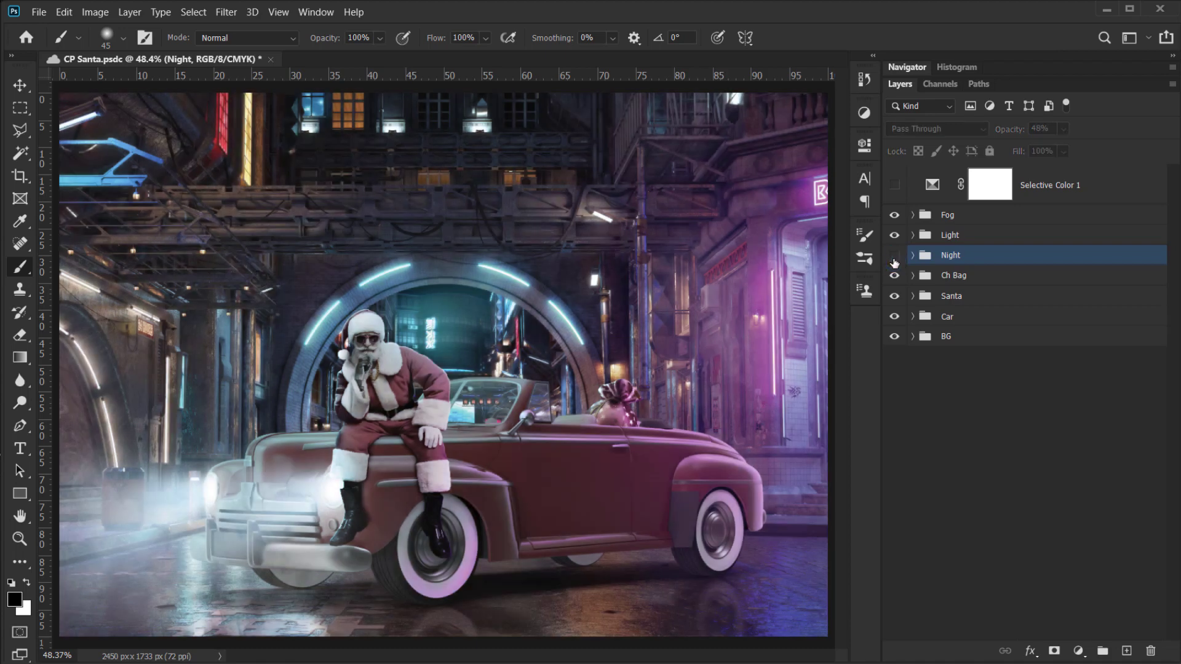
pyautogui.click(894, 255)
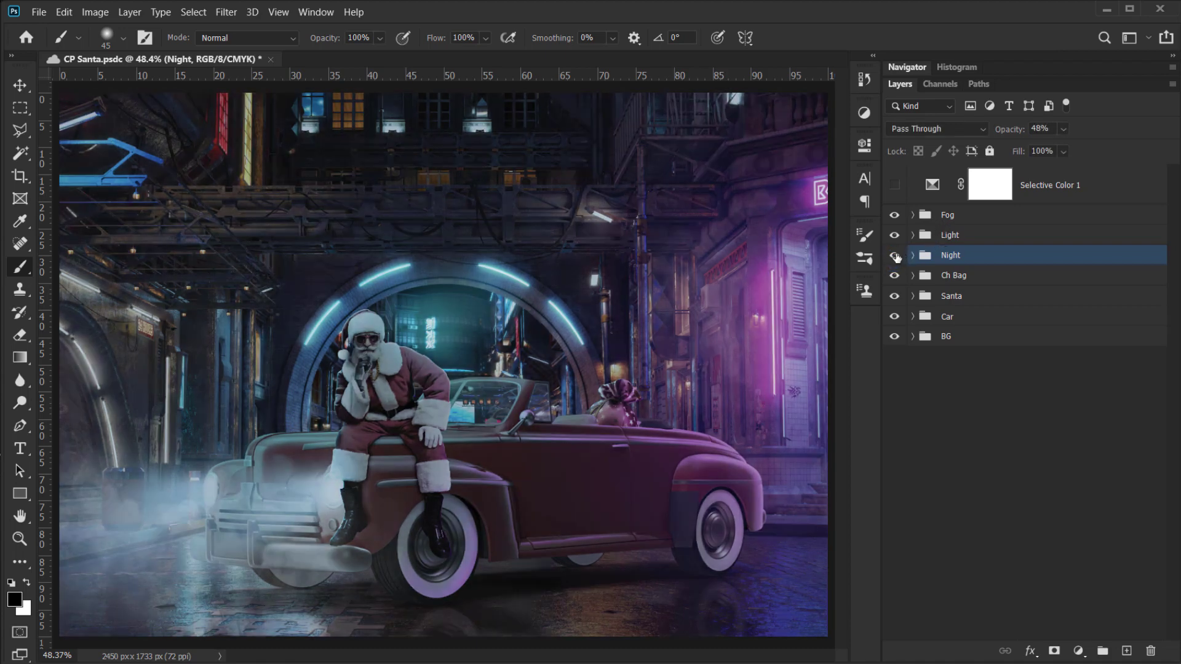
pyautogui.click(894, 255)
pyautogui.click(895, 256)
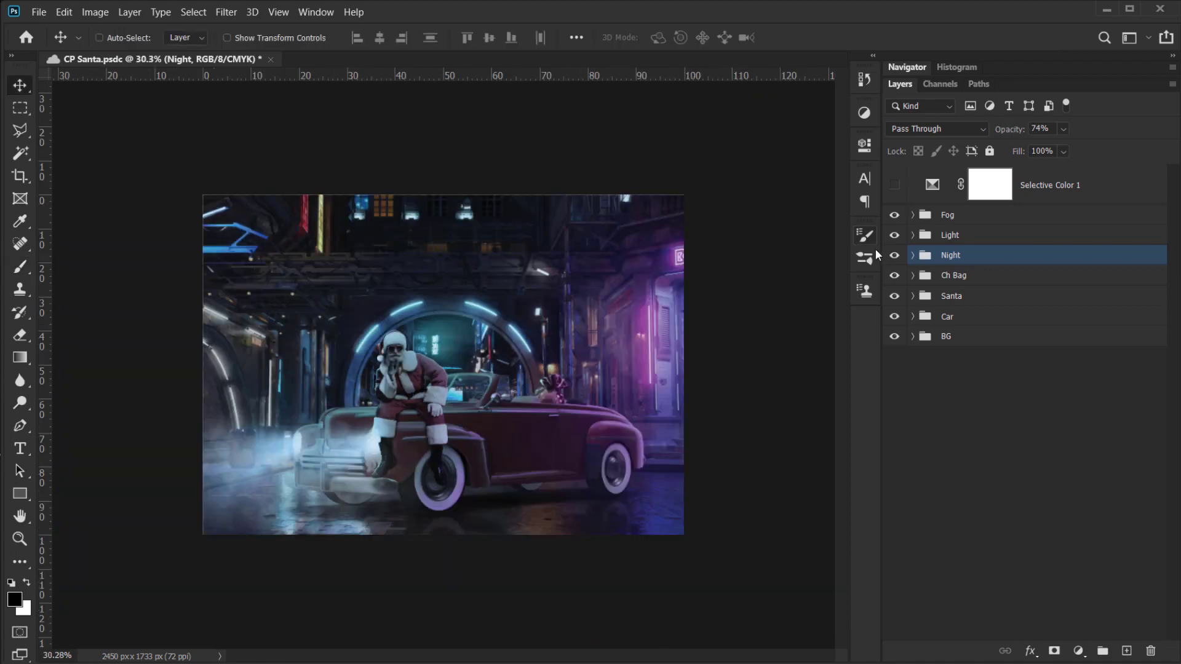
# - Set the Night group's opacity to 61% and compare the scene with the group hidden and shown
pyautogui.click(895, 256)
pyautogui.click(895, 256)
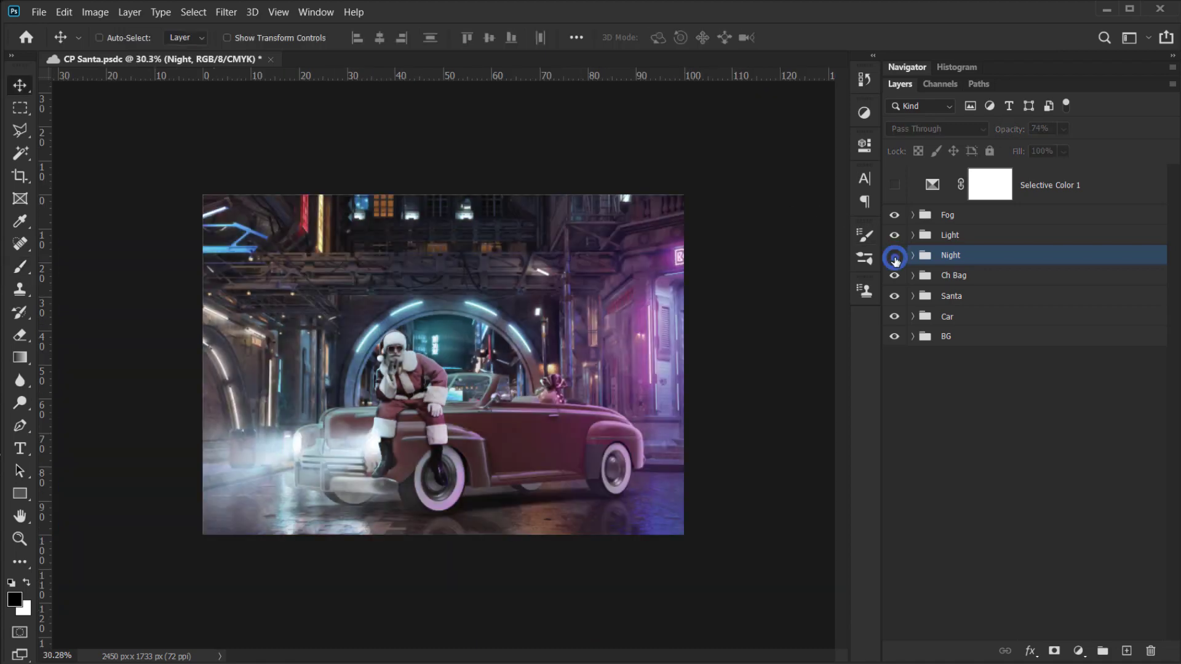
pyautogui.scroll(3, 404, 397)
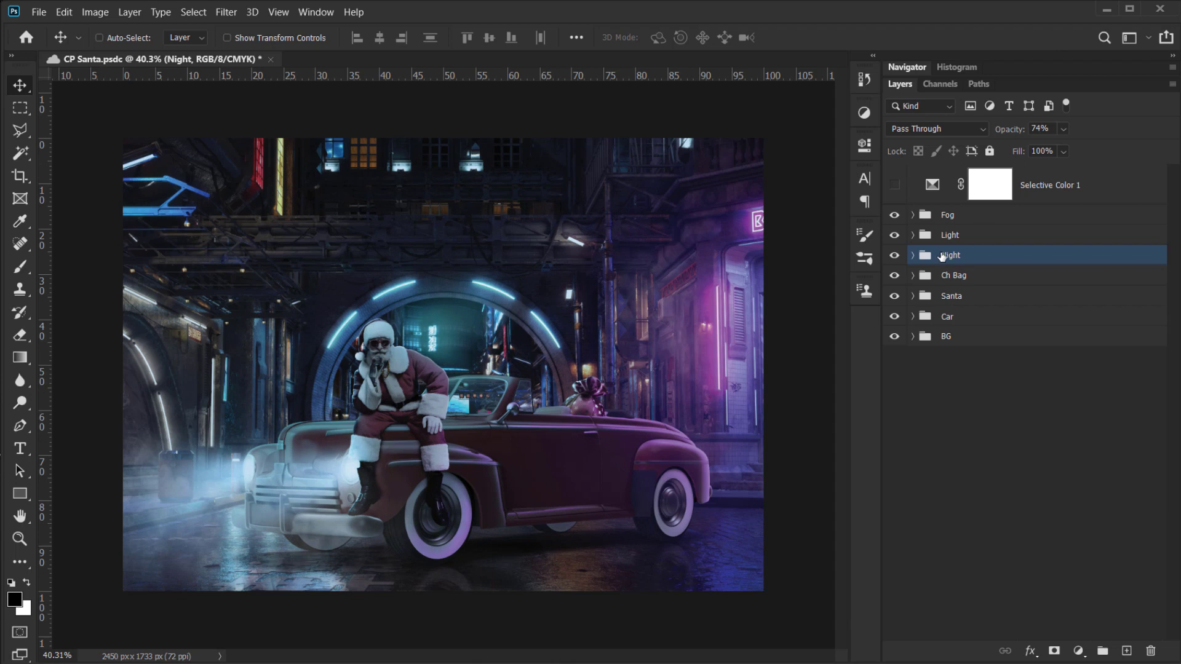
pyautogui.moveTo(1011, 134); pyautogui.dragTo(1060, 134)
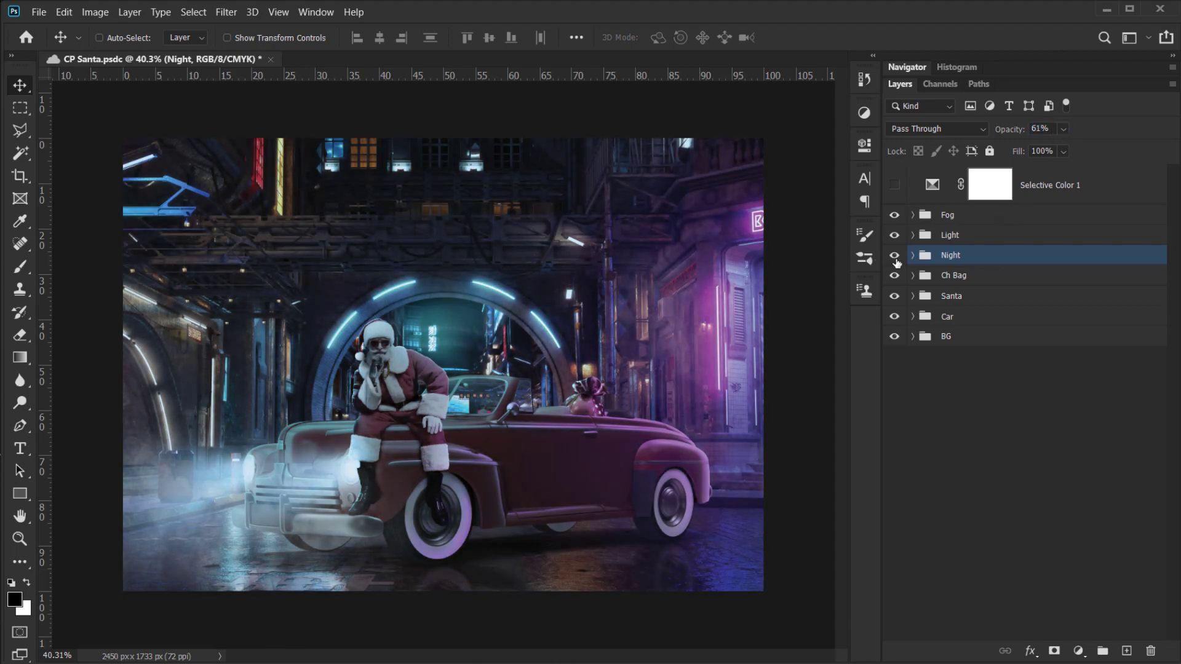
pyautogui.click(895, 255)
pyautogui.click(894, 256)
# - Move the Night group back above the Fog group and check the scene with and without it
pyautogui.moveTo(941, 255); pyautogui.dragTo(934, 208)
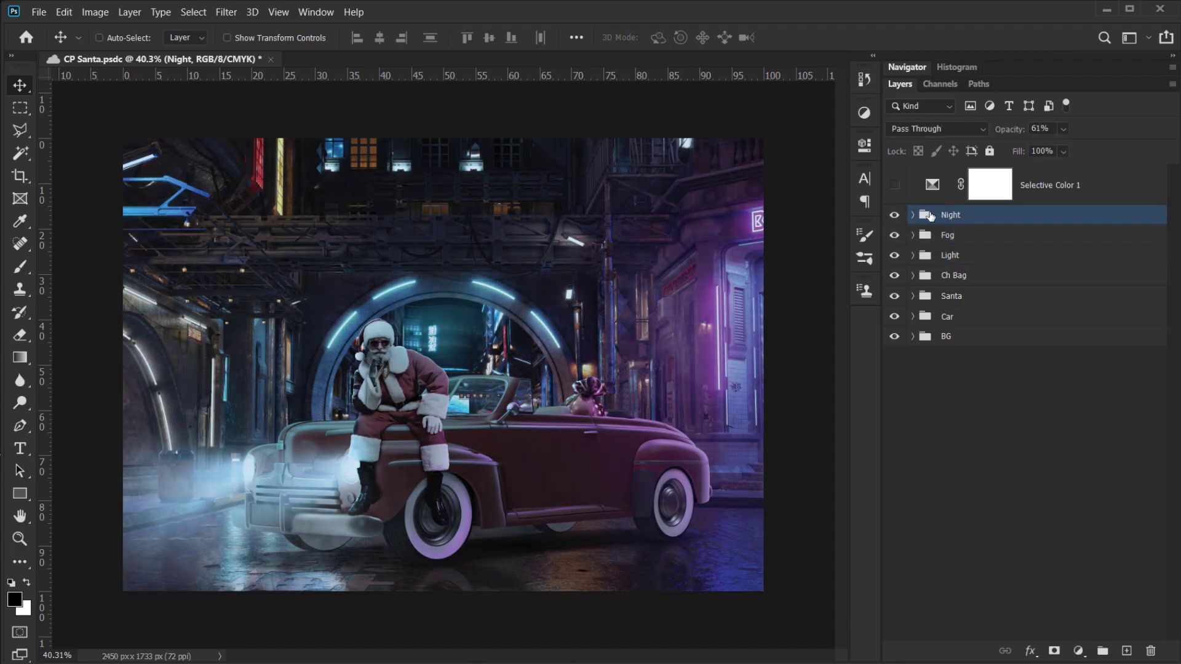
pyautogui.click(897, 217)
pyautogui.click(897, 216)
# - Examine the night grading on Santa, the car and the street close up and overall, with and without the Night group
pyautogui.scroll(2, 335, 420)
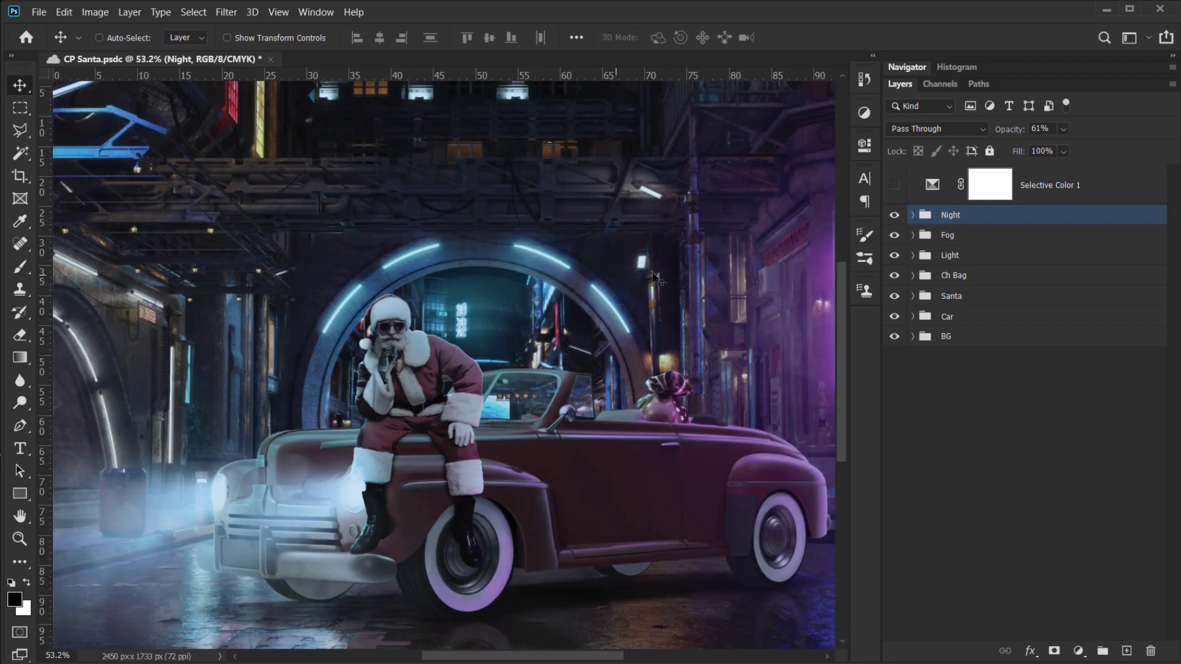
pyautogui.scroll(-1, 655, 279)
pyautogui.scroll(2, 554, 296)
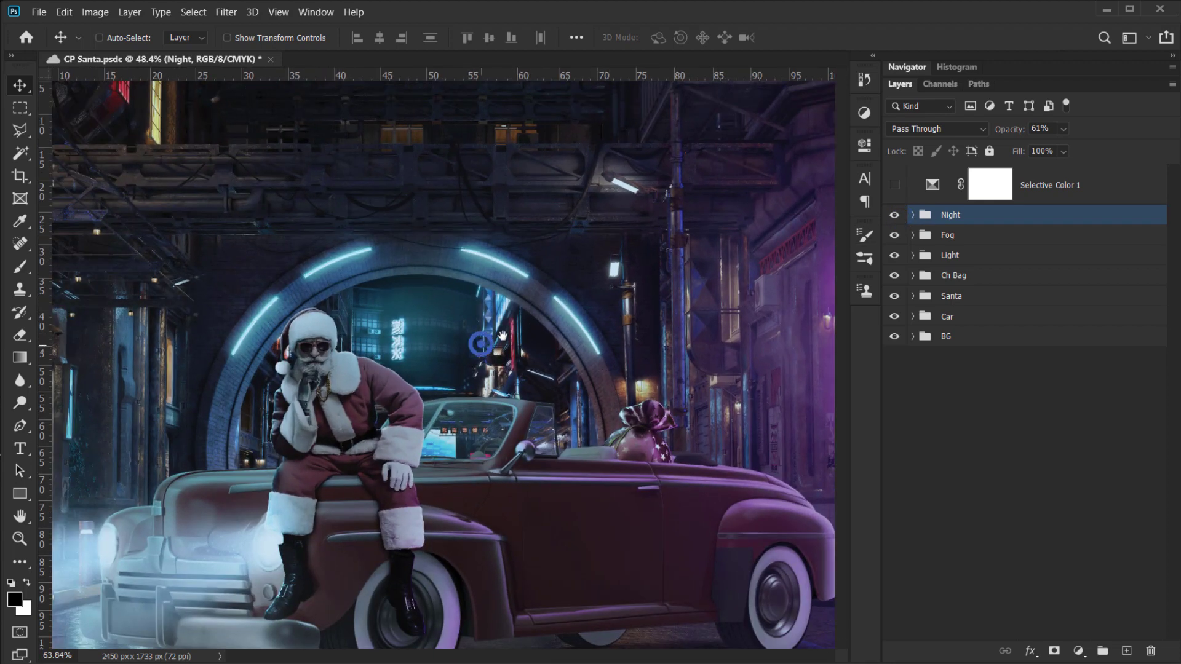
pyautogui.scroll(-3, 554, 295)
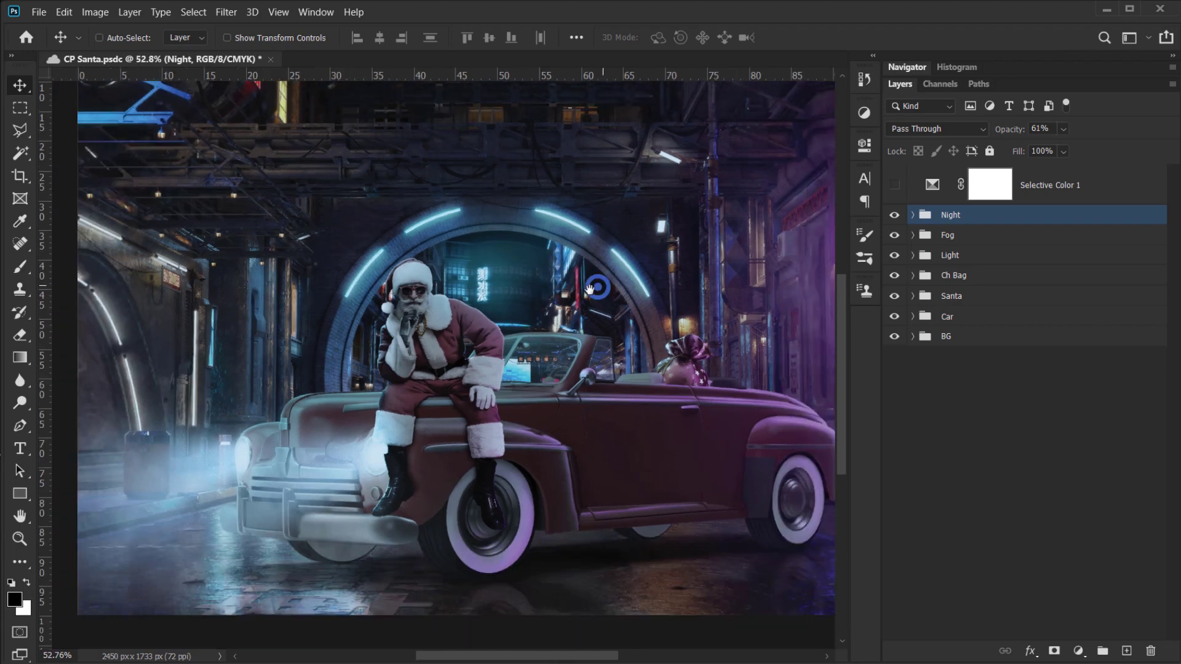
pyautogui.scroll(-2, 545, 305)
pyautogui.scroll(3, 681, 266)
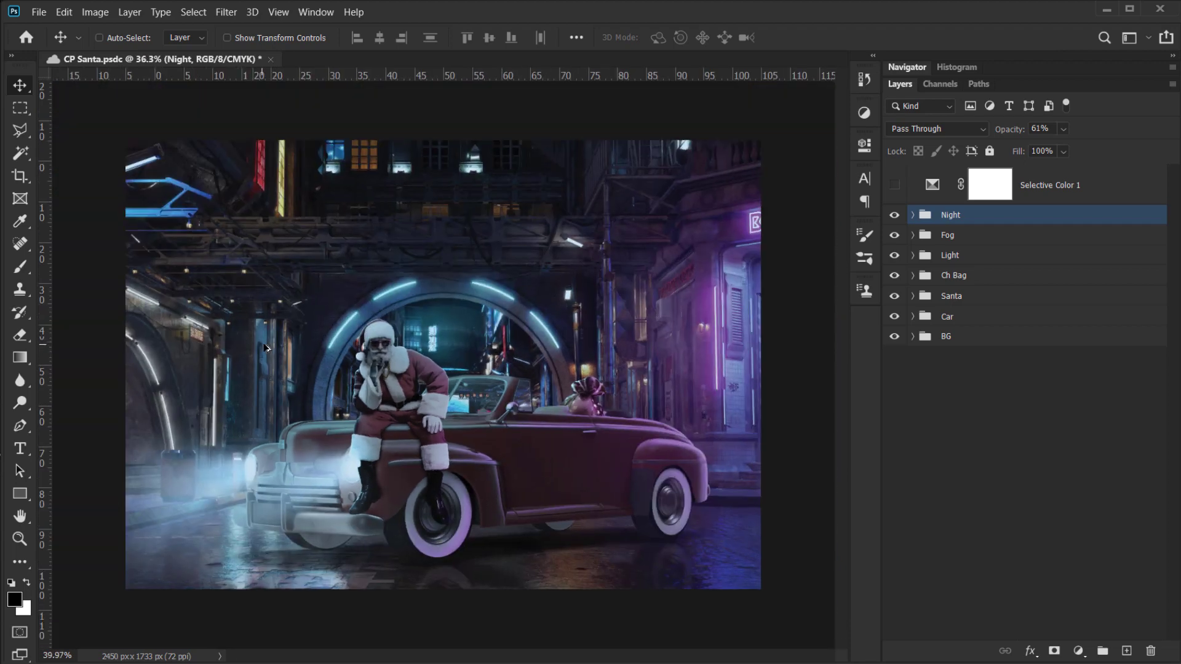
pyautogui.click(894, 216)
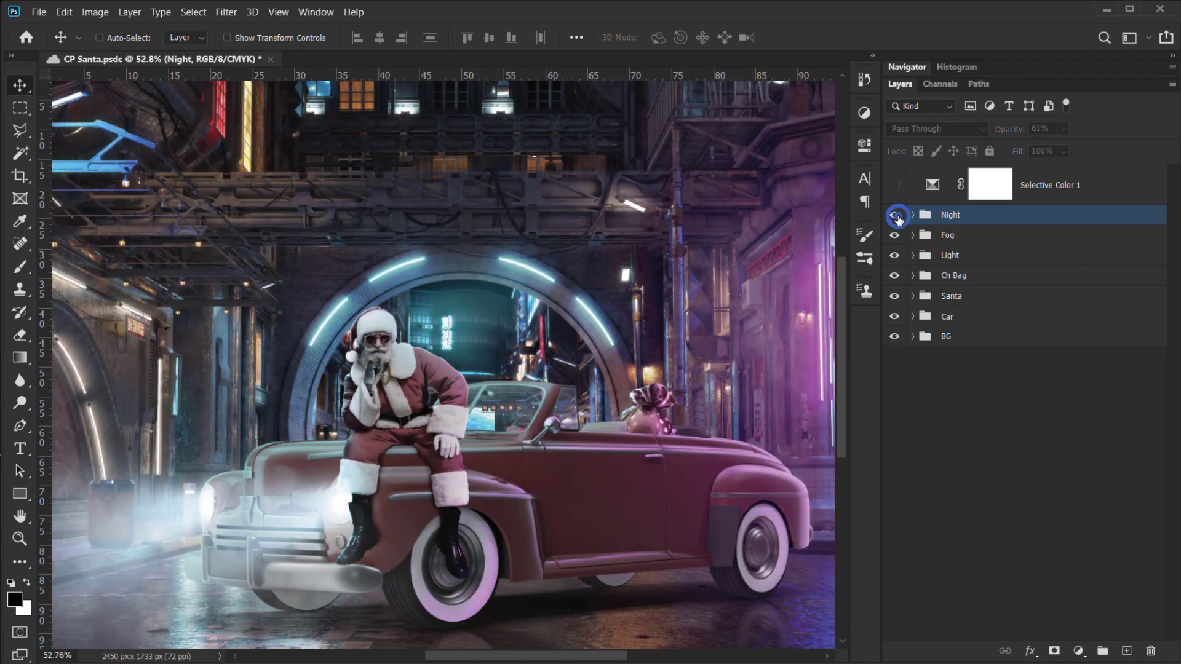
pyautogui.click(896, 217)
# - Set the Night group's opacity to 57% and check the Fog group's effect on the graded scene
pyautogui.scroll(-1, 376, 341)
pyautogui.moveTo(1011, 129); pyautogui.dragTo(1016, 134)
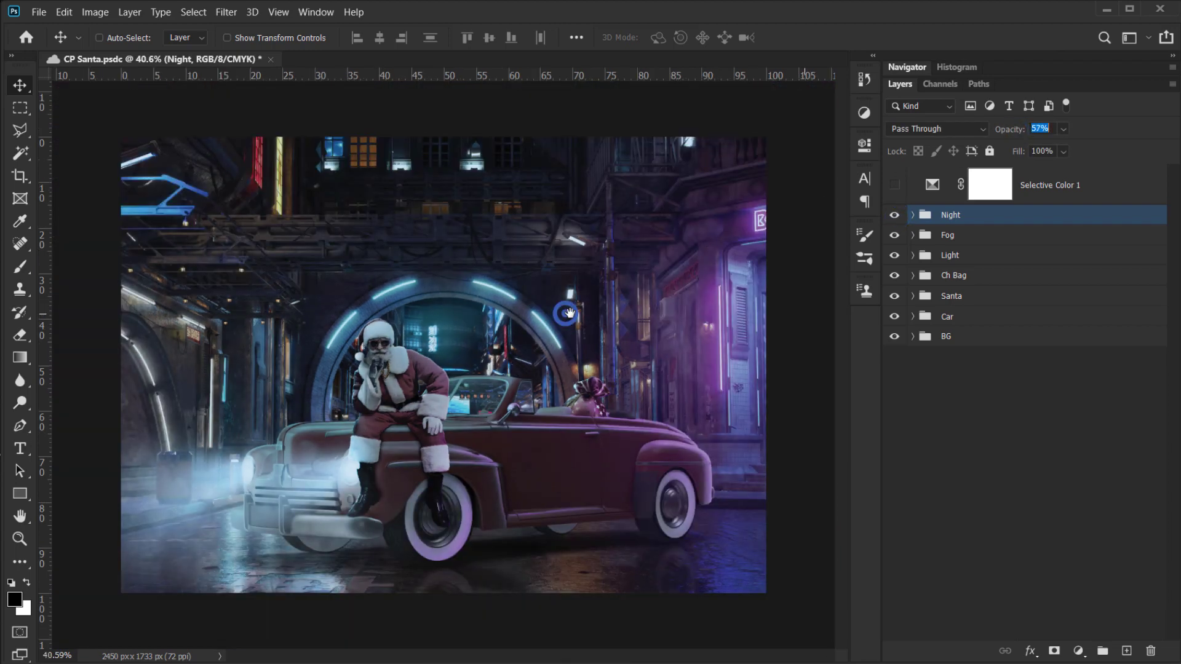
pyautogui.click(894, 235)
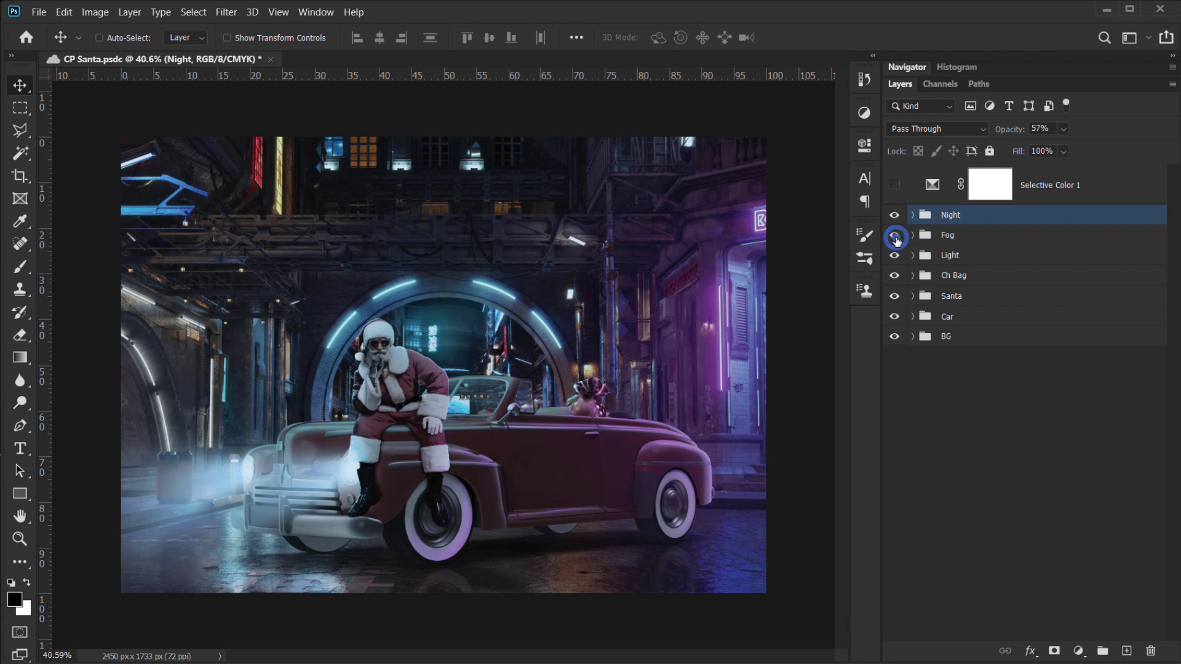
pyautogui.click(896, 237)
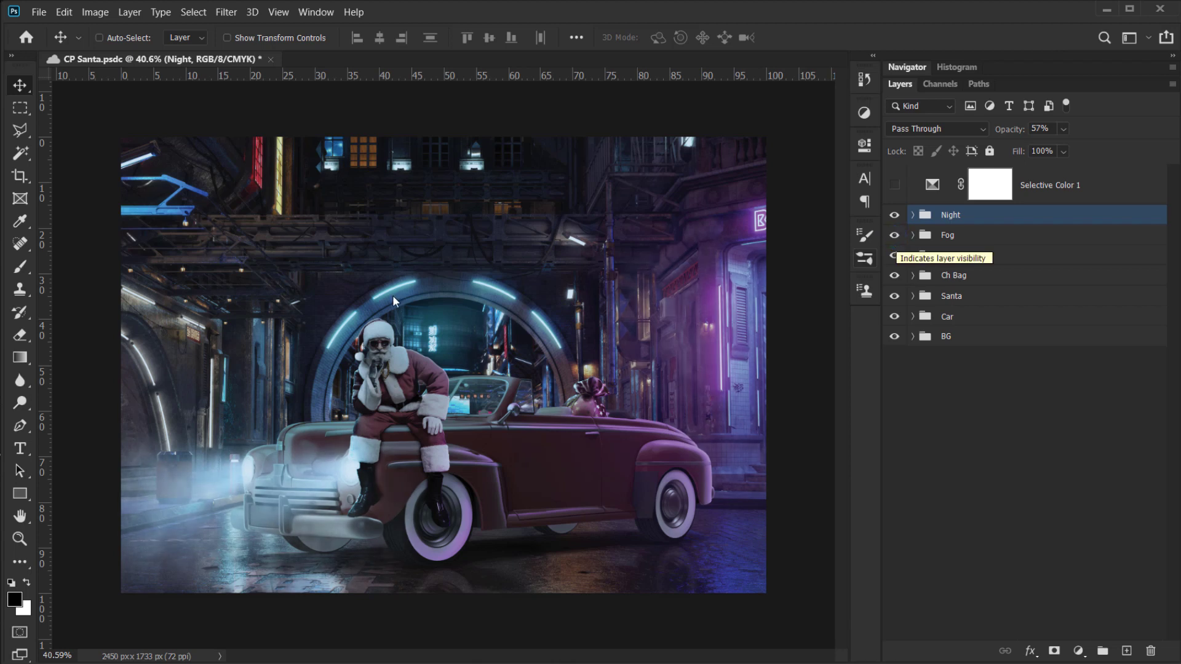
pyautogui.hotkey('ctrl', '+')
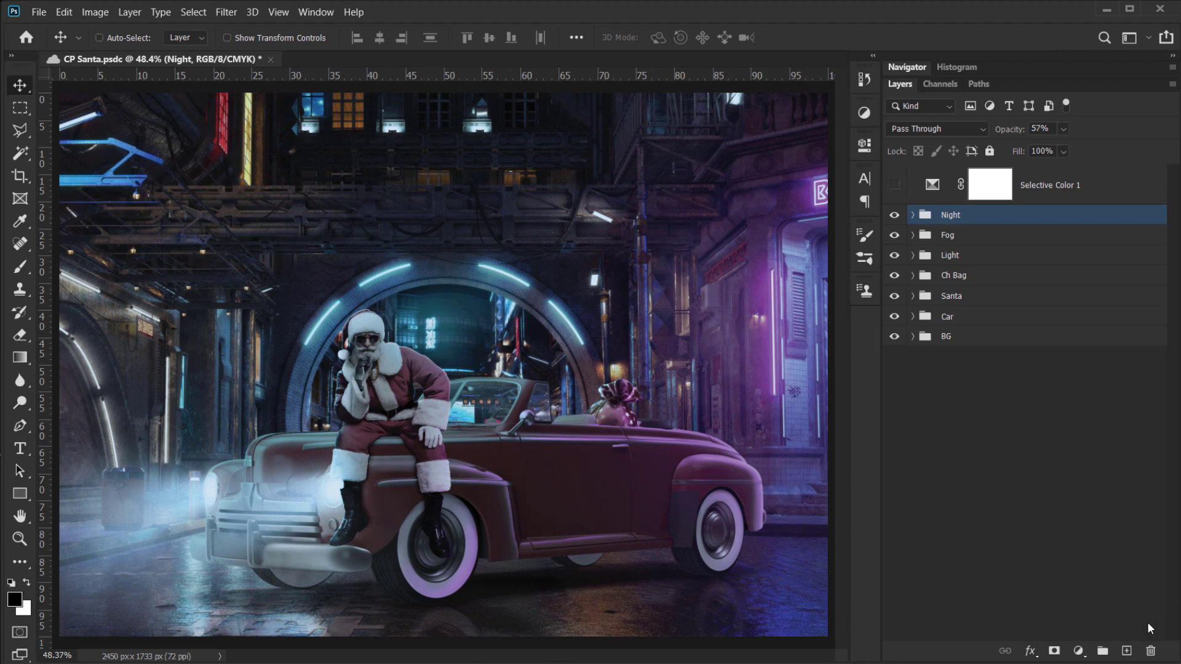
# - Add a Curves adjustment layer directly above the Night group, leaving its curve unedited
pyautogui.click(1080, 652)
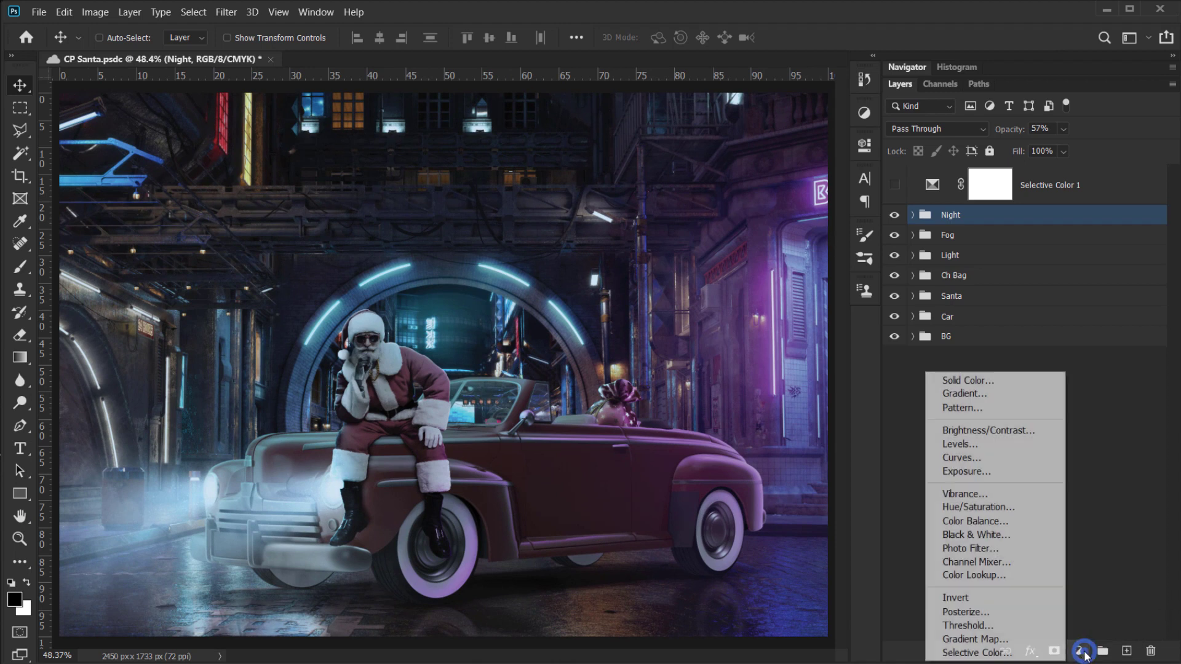
pyautogui.click(959, 458)
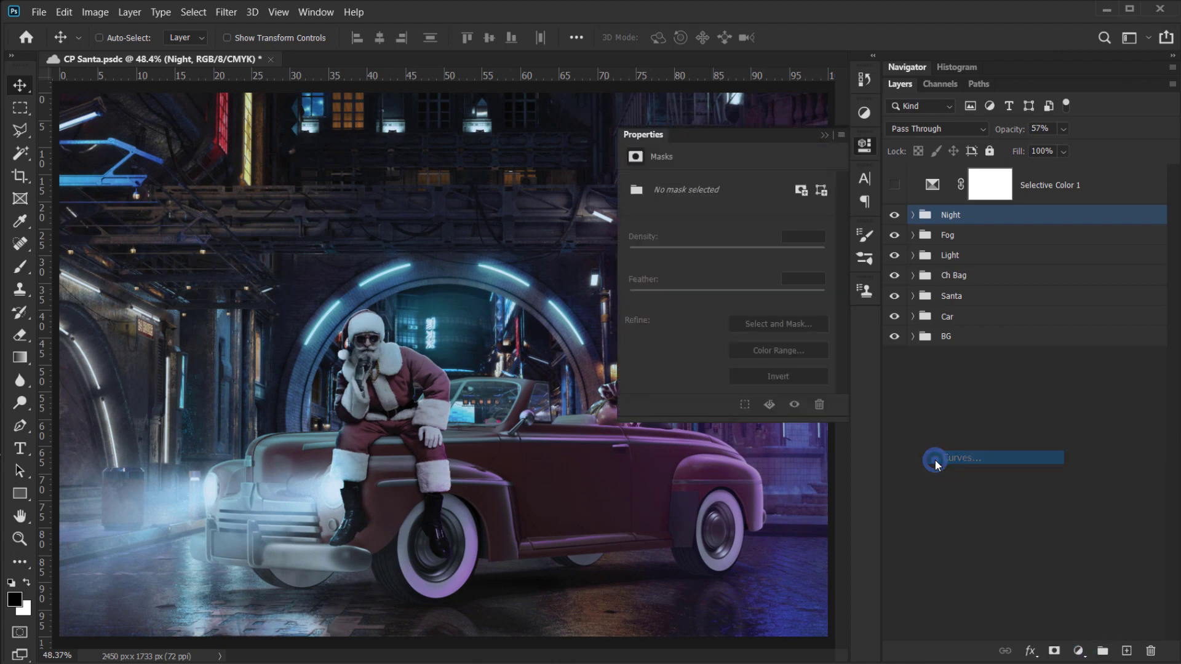
pyautogui.click(823, 136)
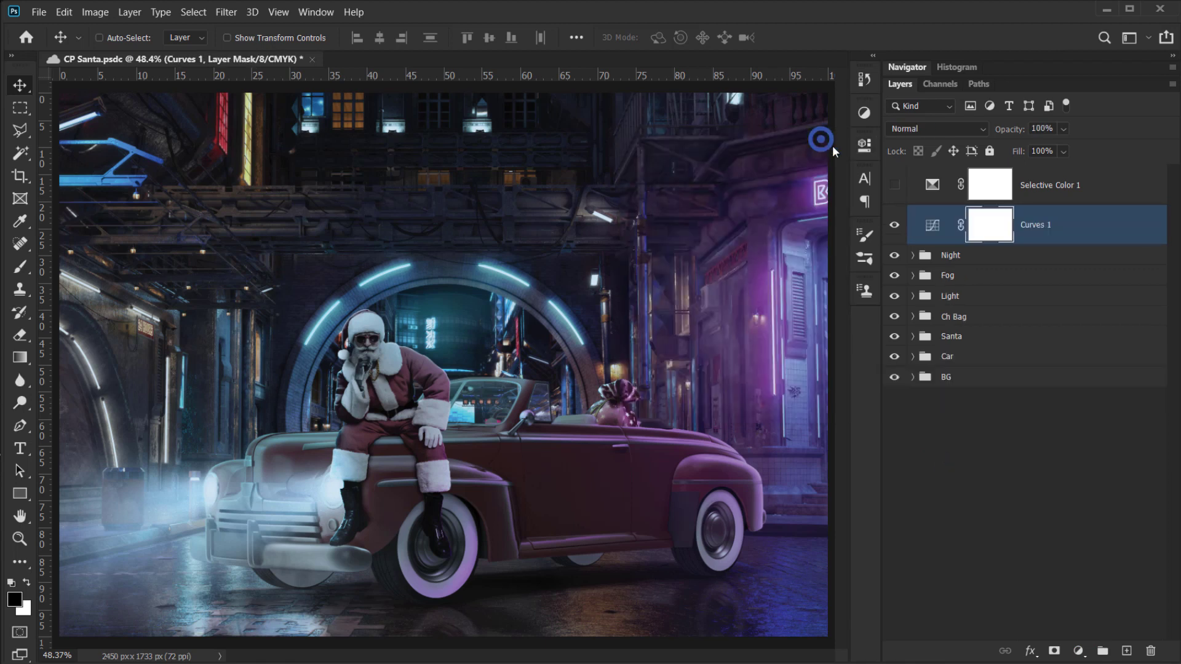
pyautogui.click(925, 223)
# - Use Apply Image on the Curves layer's mask with the Merged layer, RGB channel, Multiply blending and 100% opacity
pyautogui.click(94, 12)
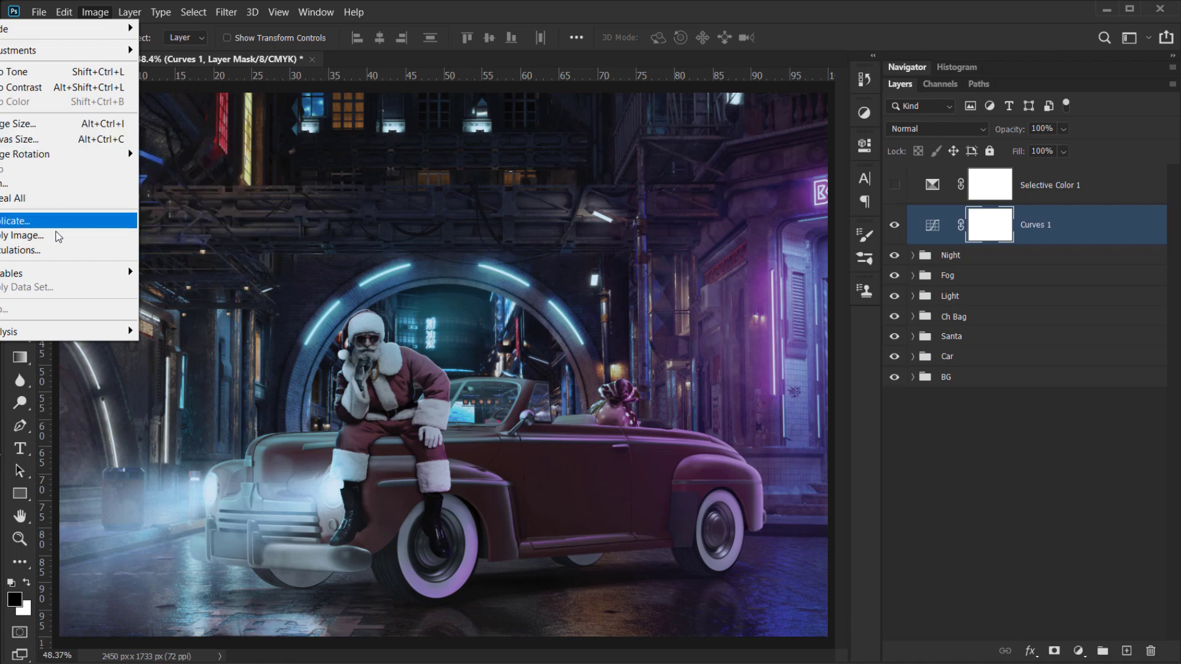
pyautogui.click(65, 235)
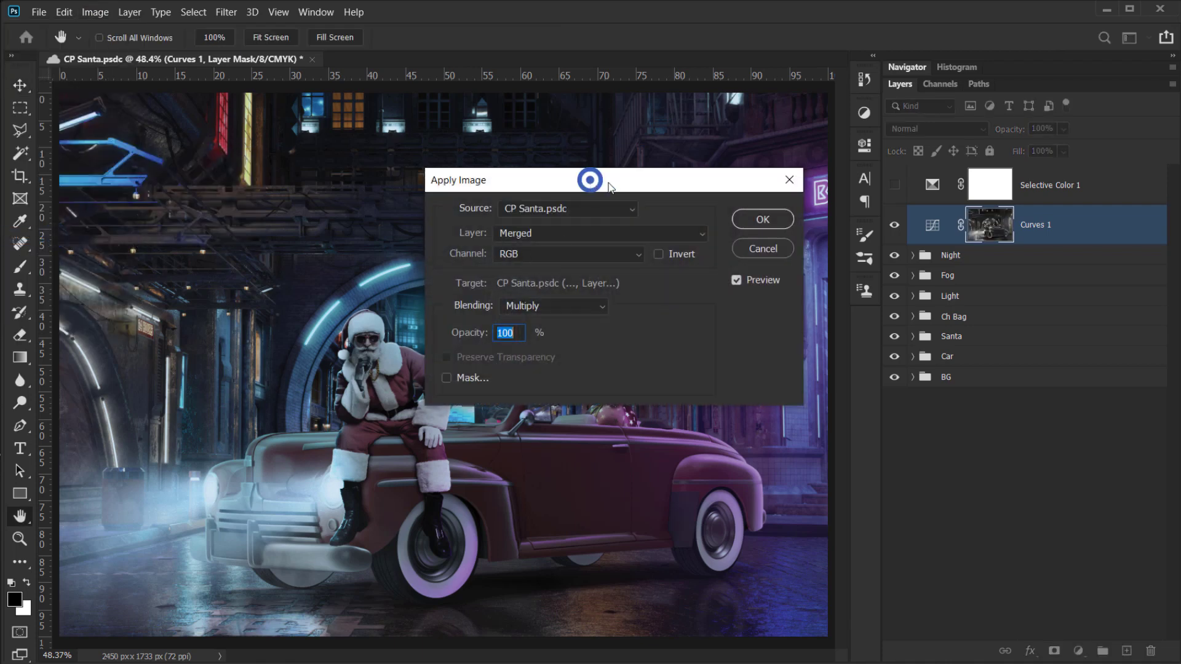
pyautogui.moveTo(610, 186); pyautogui.dragTo(756, 267)
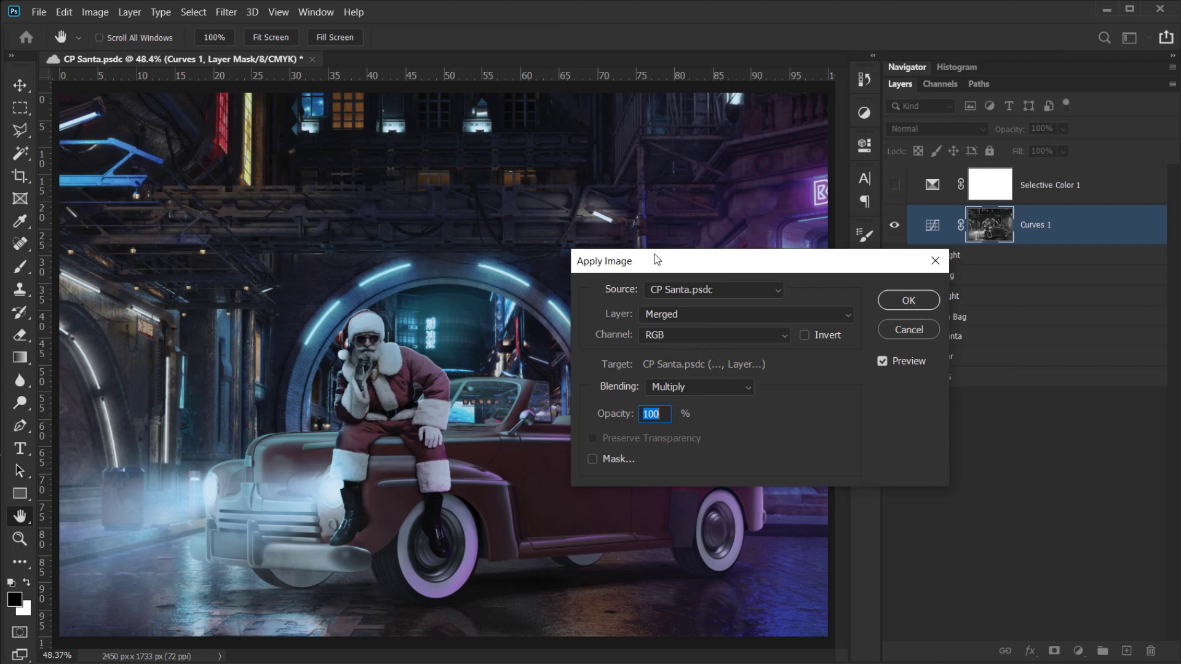
pyautogui.moveTo(685, 263); pyautogui.dragTo(675, 265)
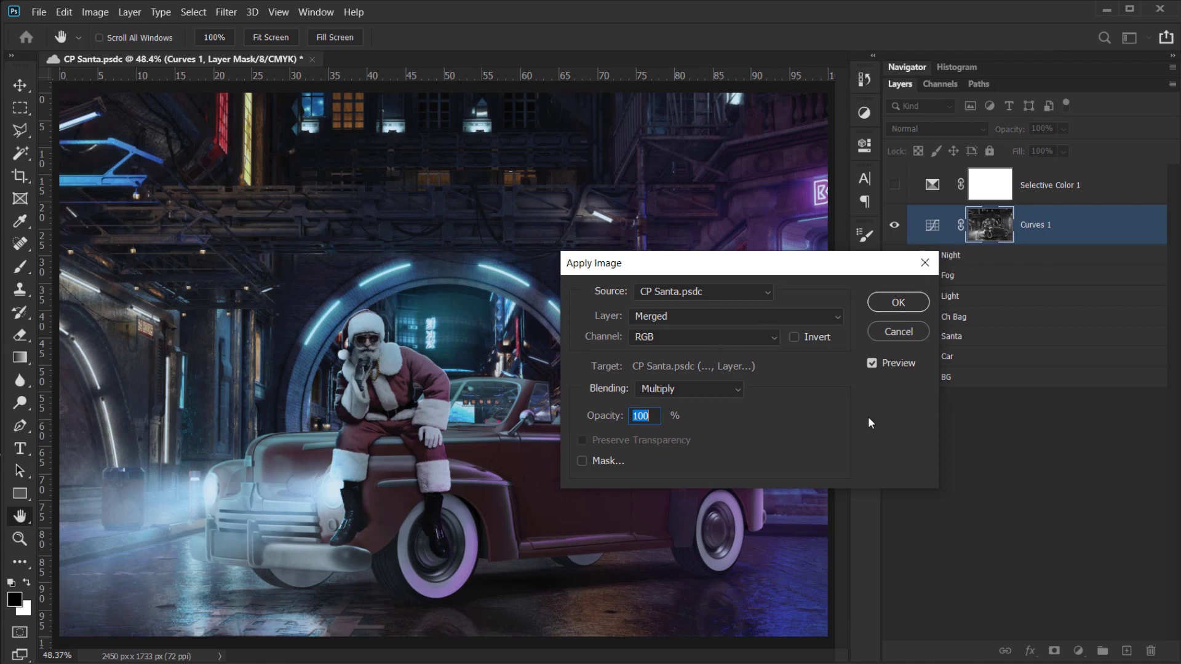
pyautogui.click(680, 320)
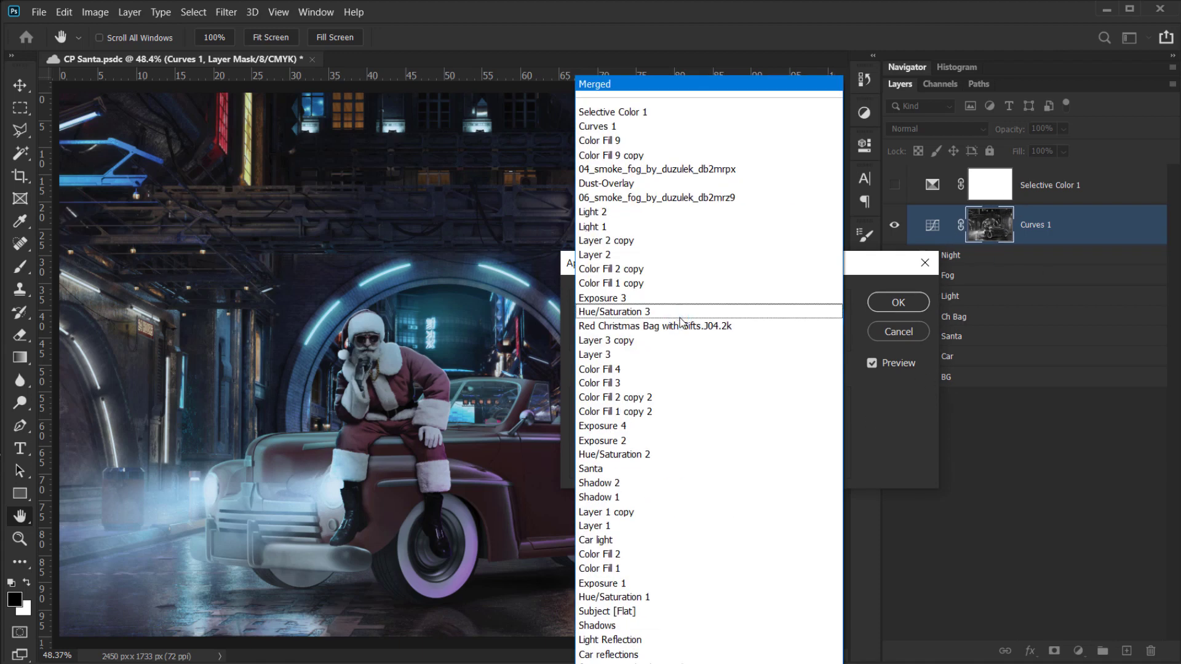
pyautogui.click(641, 89)
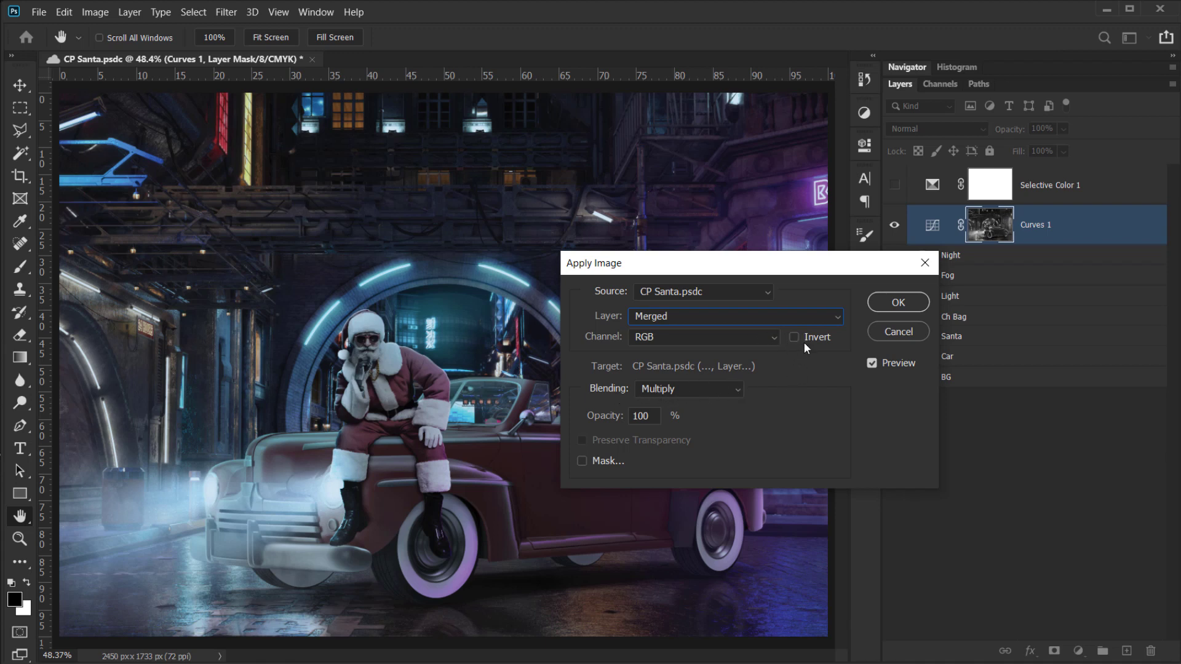
pyautogui.click(898, 302)
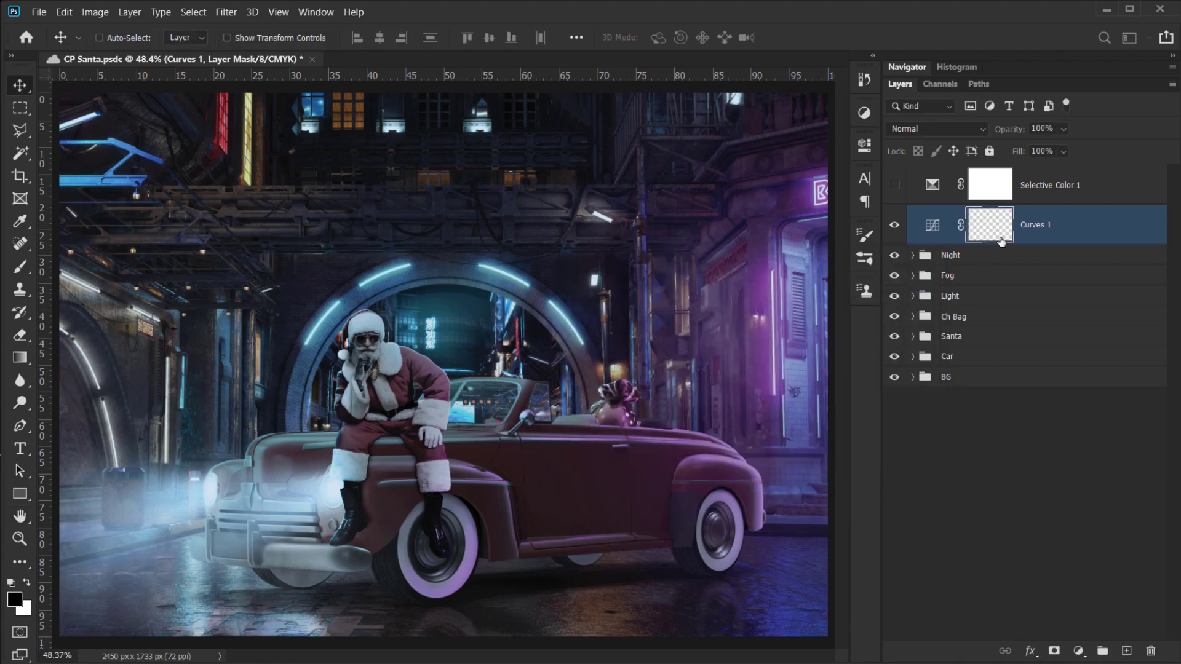
# - Apply the merged RGB image to the Curves mask again with Multiply at 100%, and display the mask alone on the canvas
pyautogui.click(86, 13)
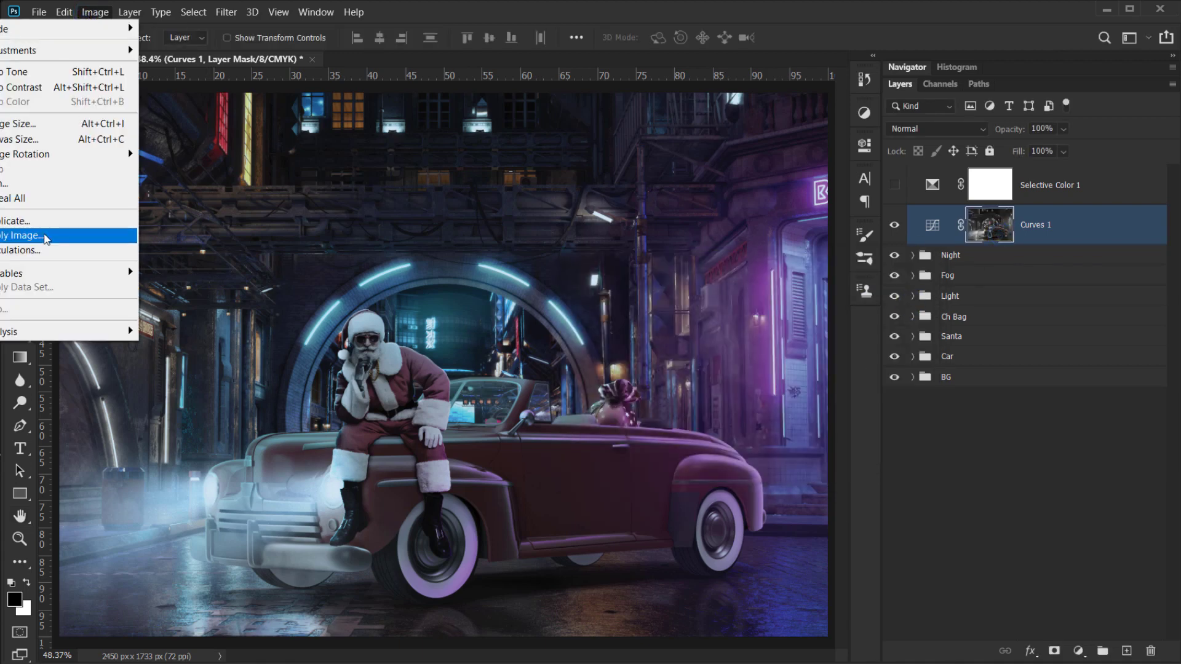
pyautogui.click(46, 236)
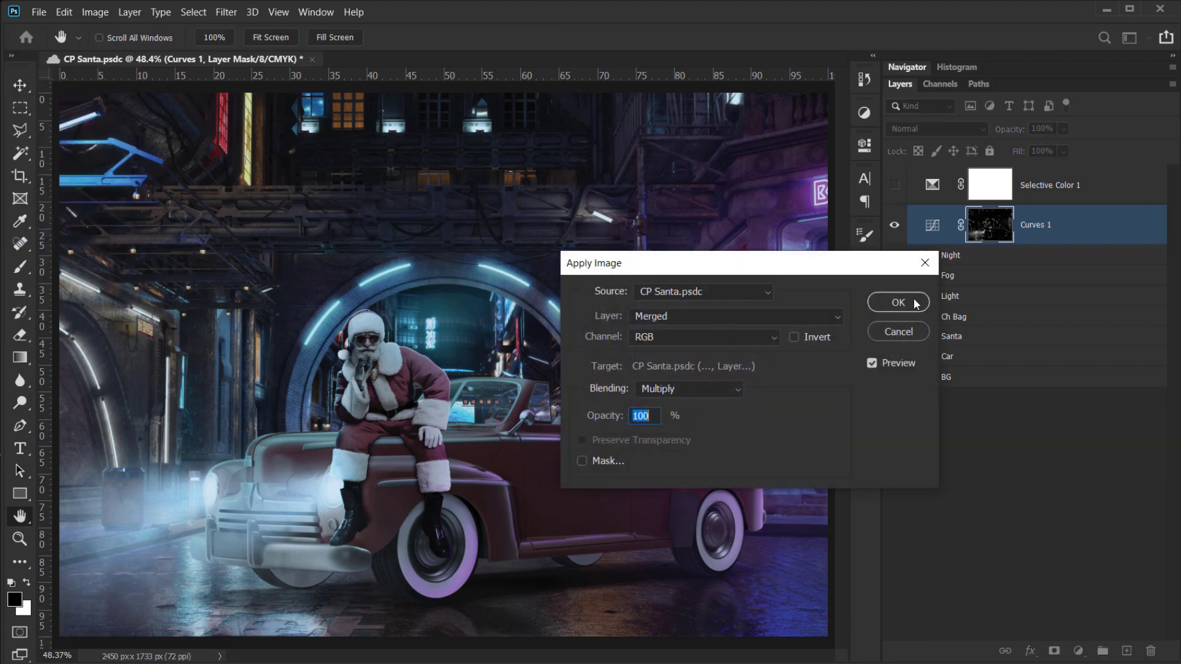
pyautogui.click(898, 302)
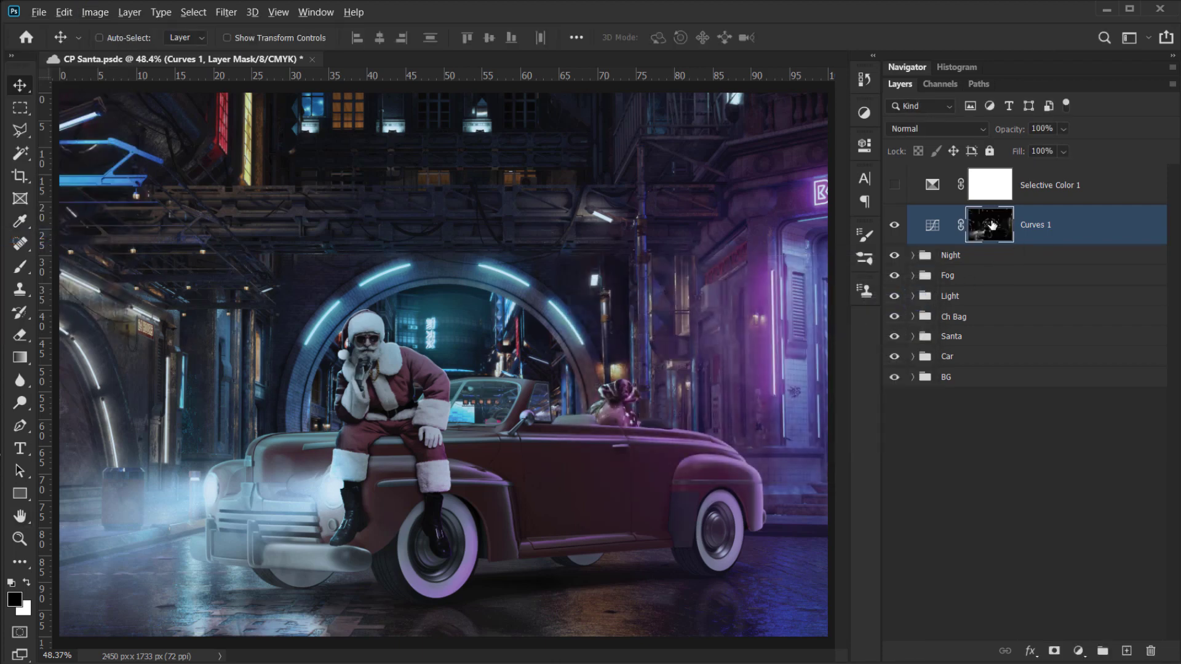
pyautogui.keyDown('alt'); pyautogui.click(991, 226); pyautogui.keyUp('alt')
pyautogui.scroll(-2, 627, 371)
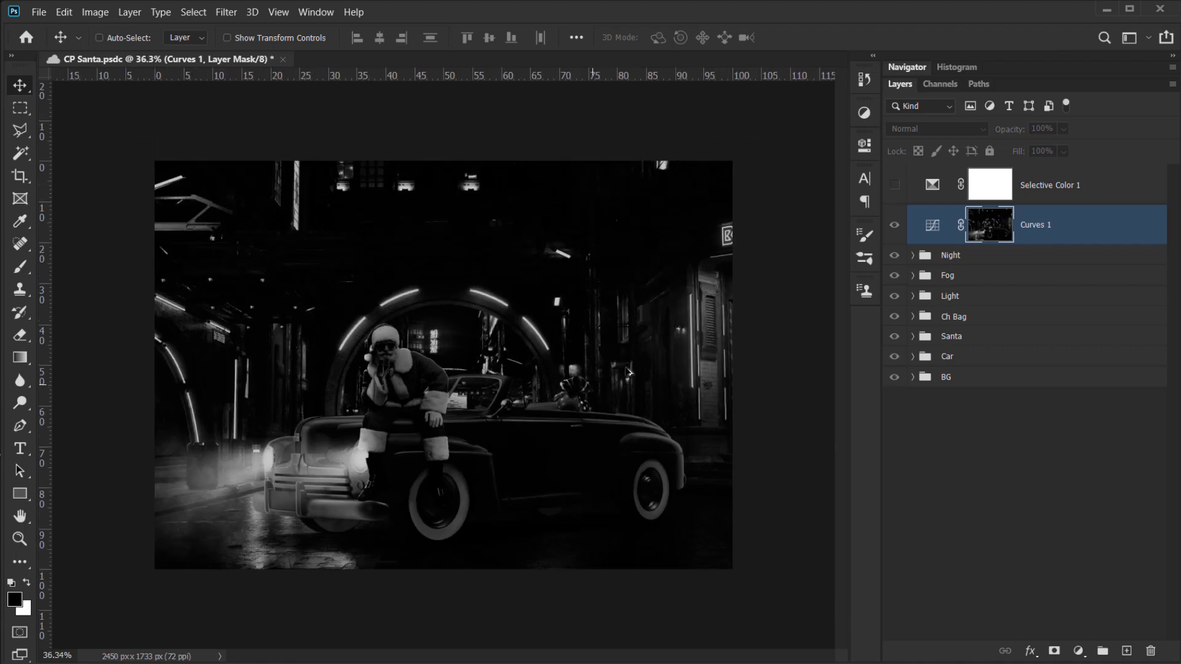
# - Switch from the mask view to the composite and raise the Curves 1 highlights, adding a lower point to hold the shadows
pyautogui.scroll(3, 400, 403)
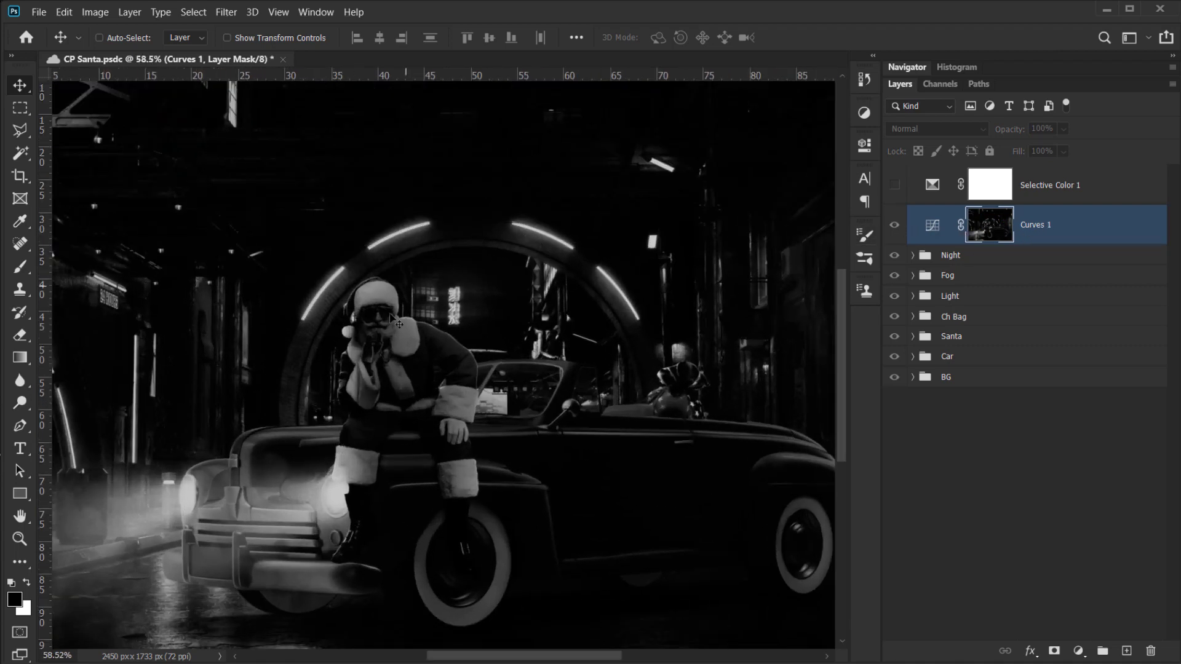
pyautogui.scroll(1, 372, 337)
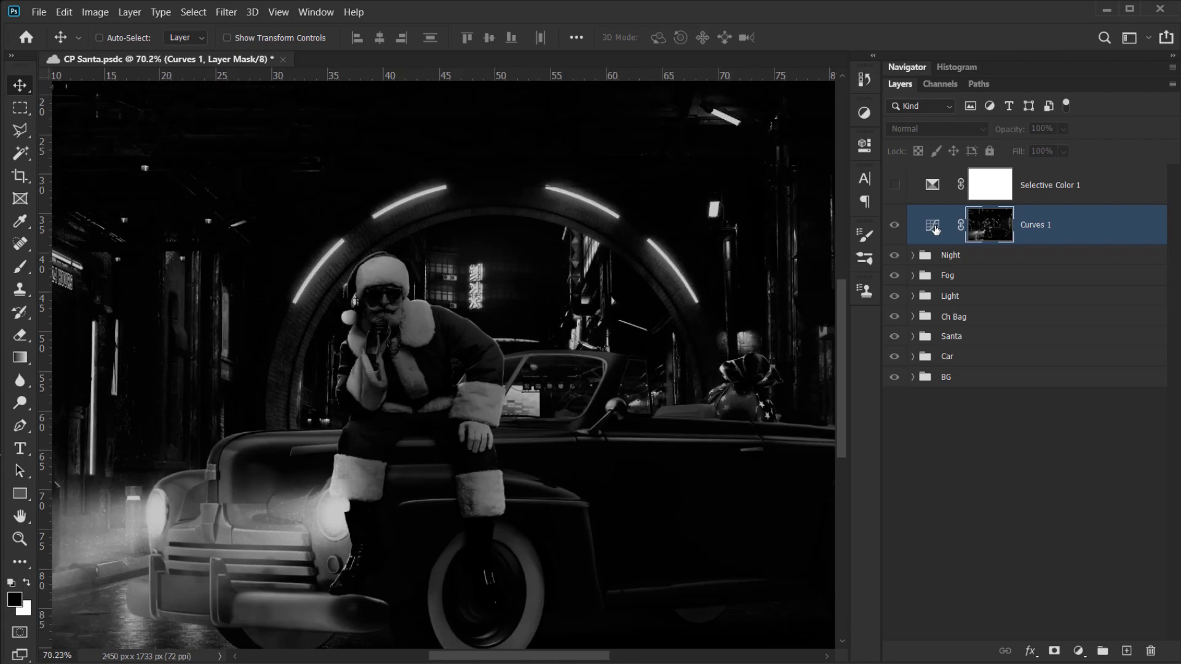
pyautogui.click(935, 228)
pyautogui.moveTo(418, 314); pyautogui.dragTo(542, 324)
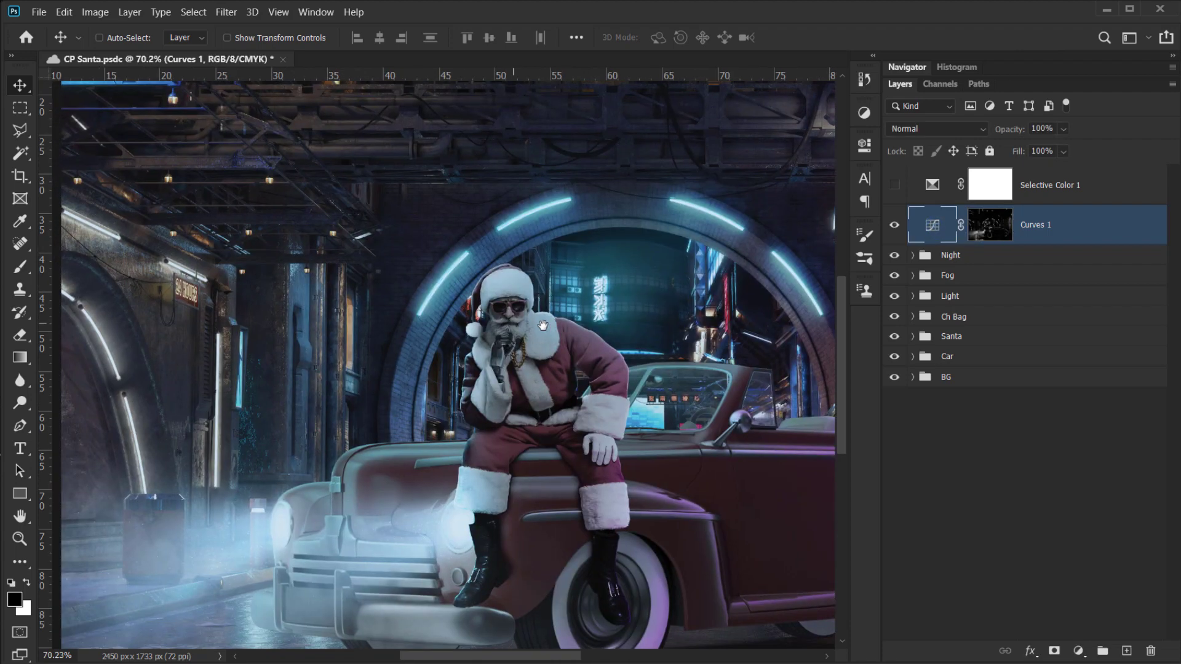
pyautogui.doubleClick(932, 225)
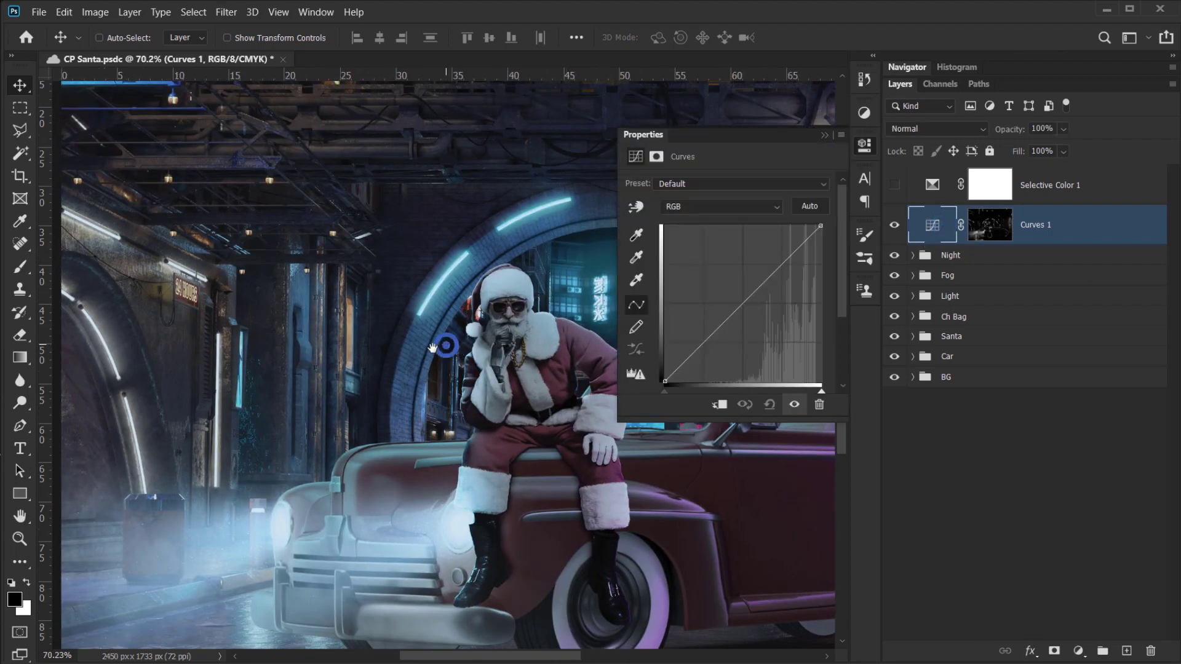
pyautogui.moveTo(432, 349); pyautogui.dragTo(300, 352)
pyautogui.doubleClick(932, 225)
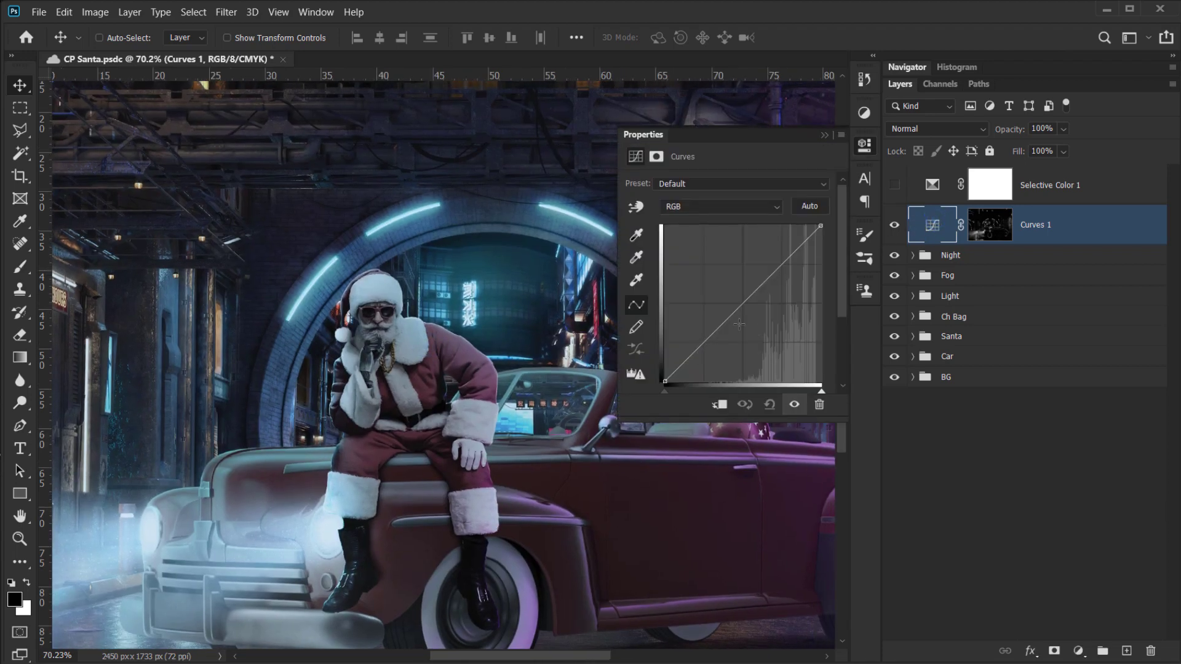
pyautogui.moveTo(787, 266); pyautogui.dragTo(767, 250)
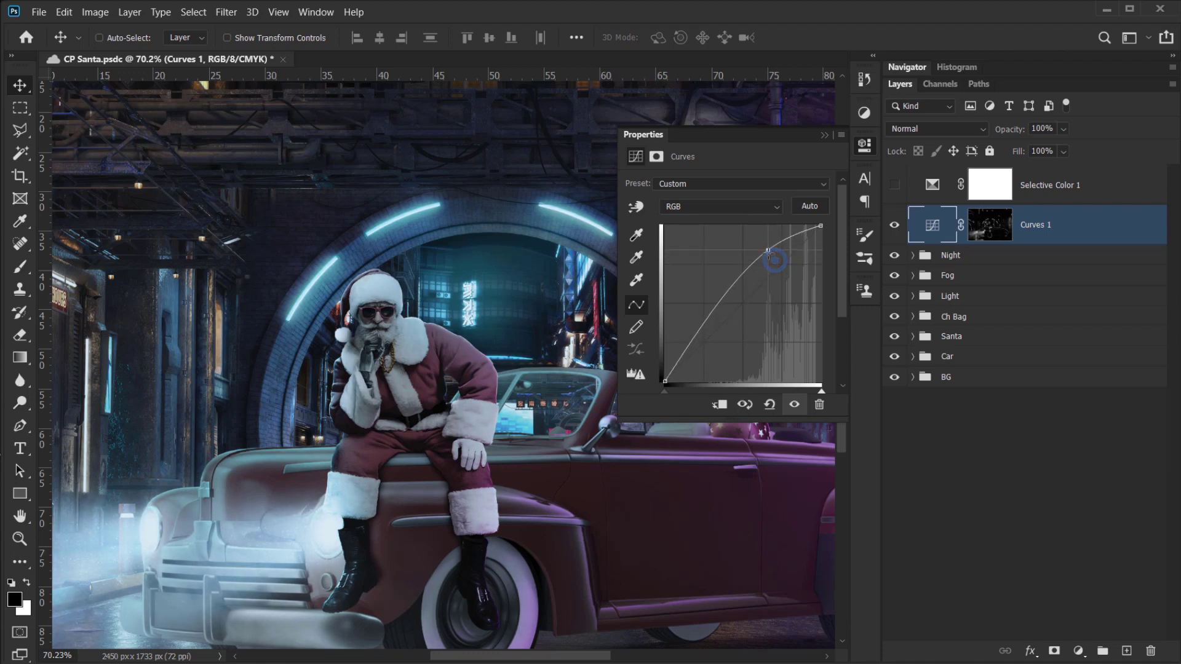
pyautogui.moveTo(696, 334)
pyautogui.mouseDown()
pyautogui.moveTo(710, 348)
pyautogui.moveTo(702, 333)
pyautogui.mouseUp()
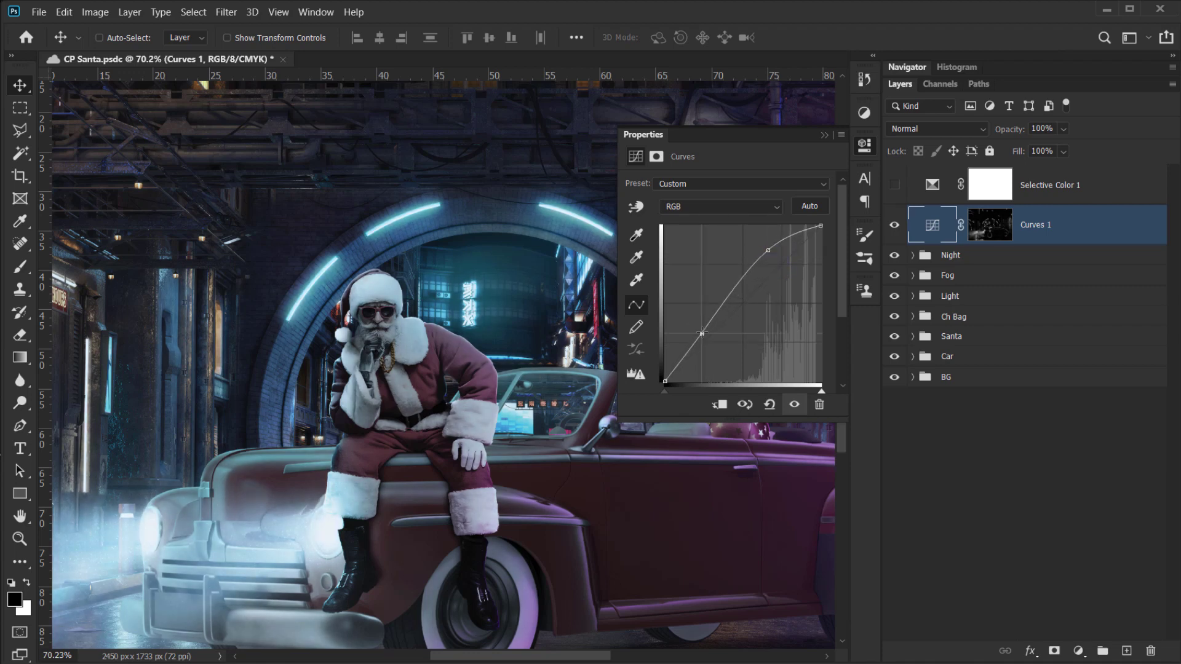
# - Strengthen Curves 1 by moving its white point inward and raising its shadow point, and compare the scene with and without it
pyautogui.click(767, 251)
pyautogui.moveTo(822, 226); pyautogui.dragTo(758, 246)
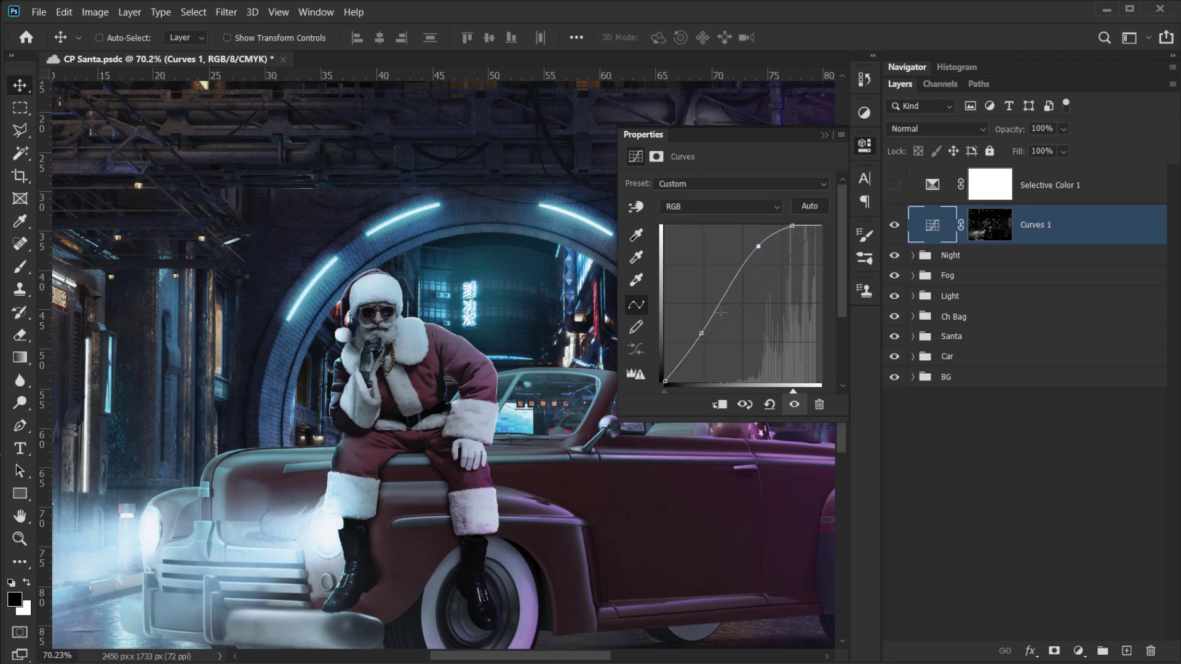
pyautogui.moveTo(701, 333); pyautogui.dragTo(693, 321)
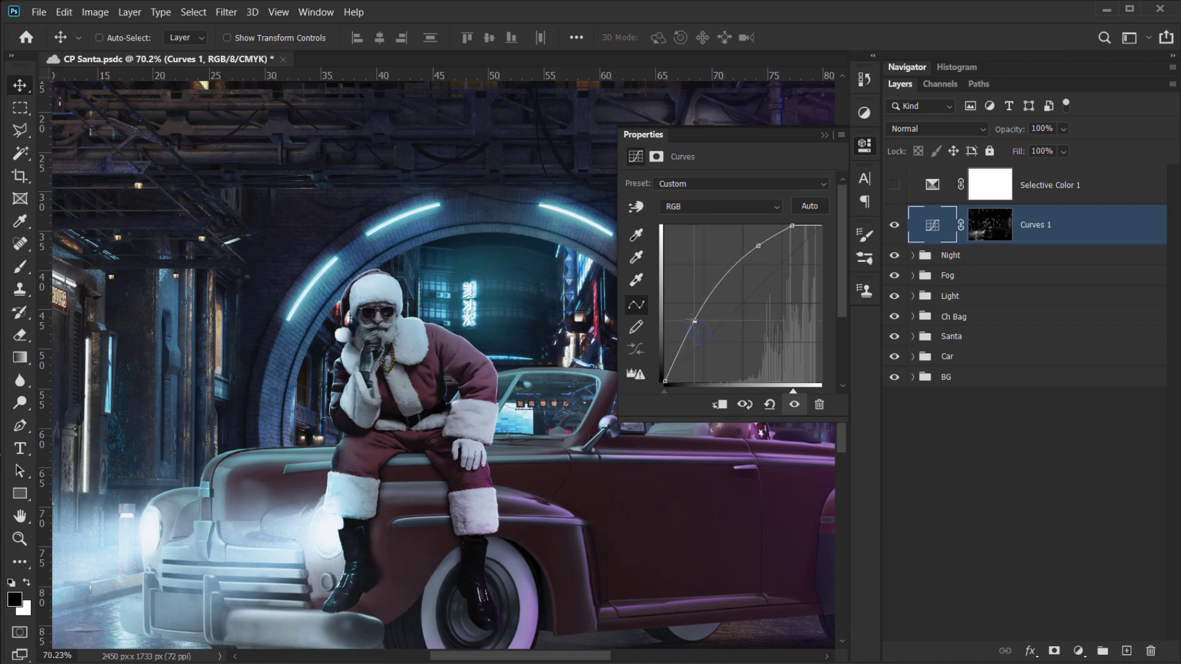
pyautogui.click(823, 135)
pyautogui.hotkey('ctrl', '0')
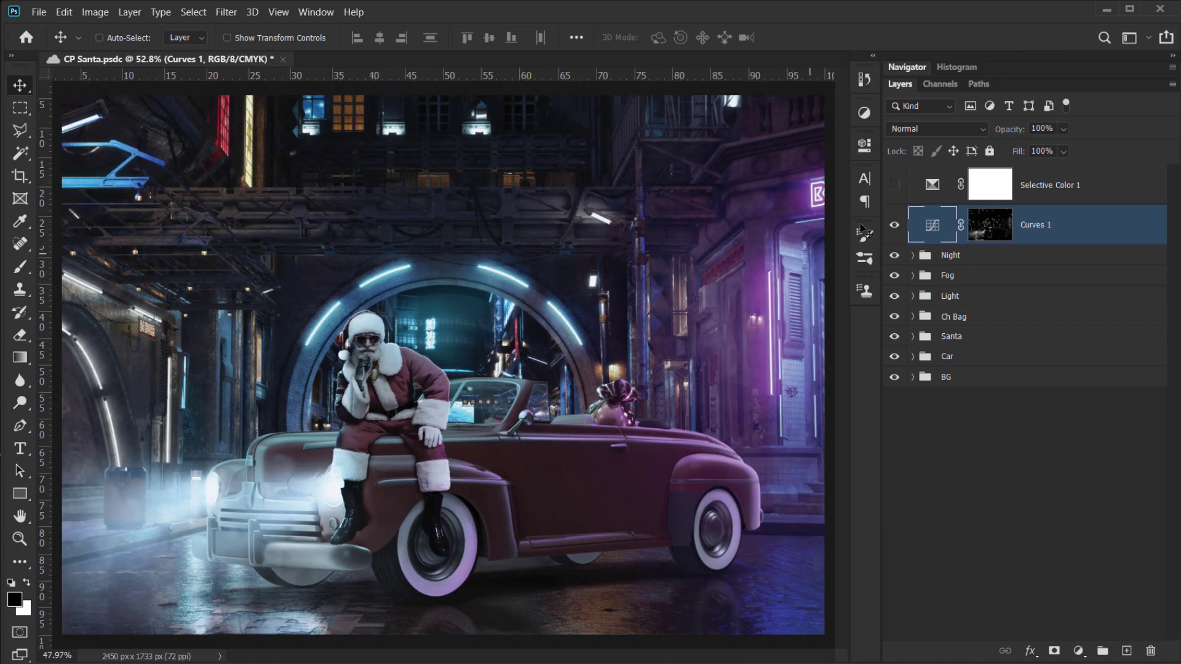
pyautogui.click(893, 232)
pyautogui.click(893, 232)
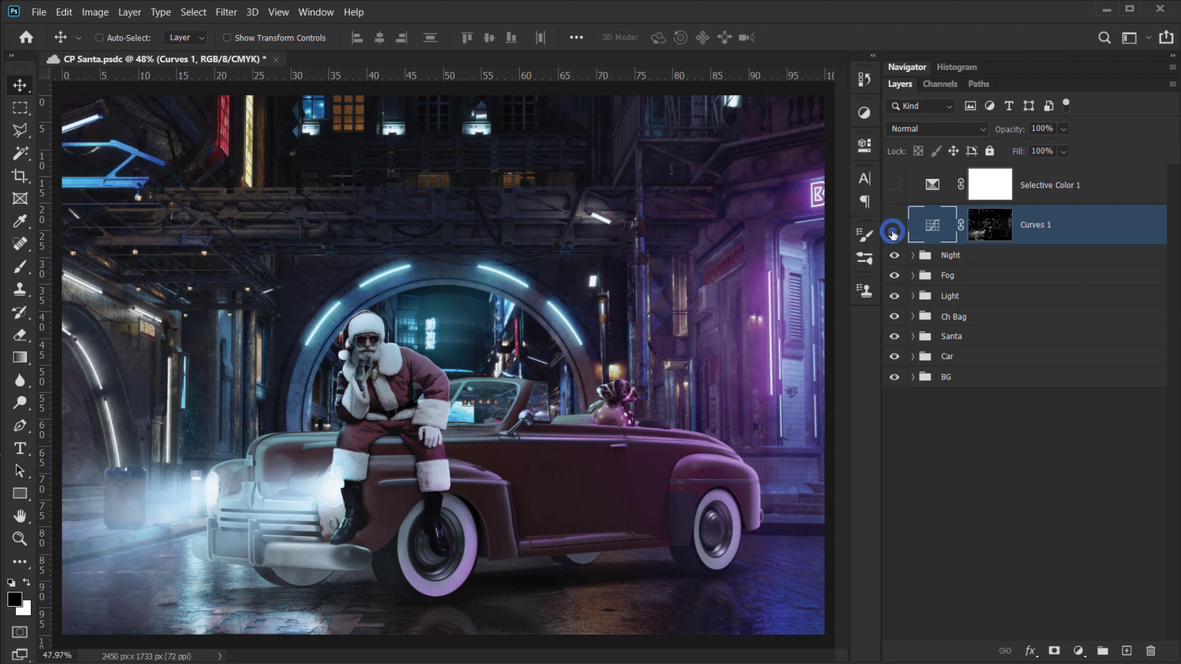
pyautogui.click(892, 232)
pyautogui.click(893, 232)
# - Reshape Curves 1 by returning its white point to full input and shifting the upper curve point higher toward the midtones
pyautogui.scroll(3, 345, 396)
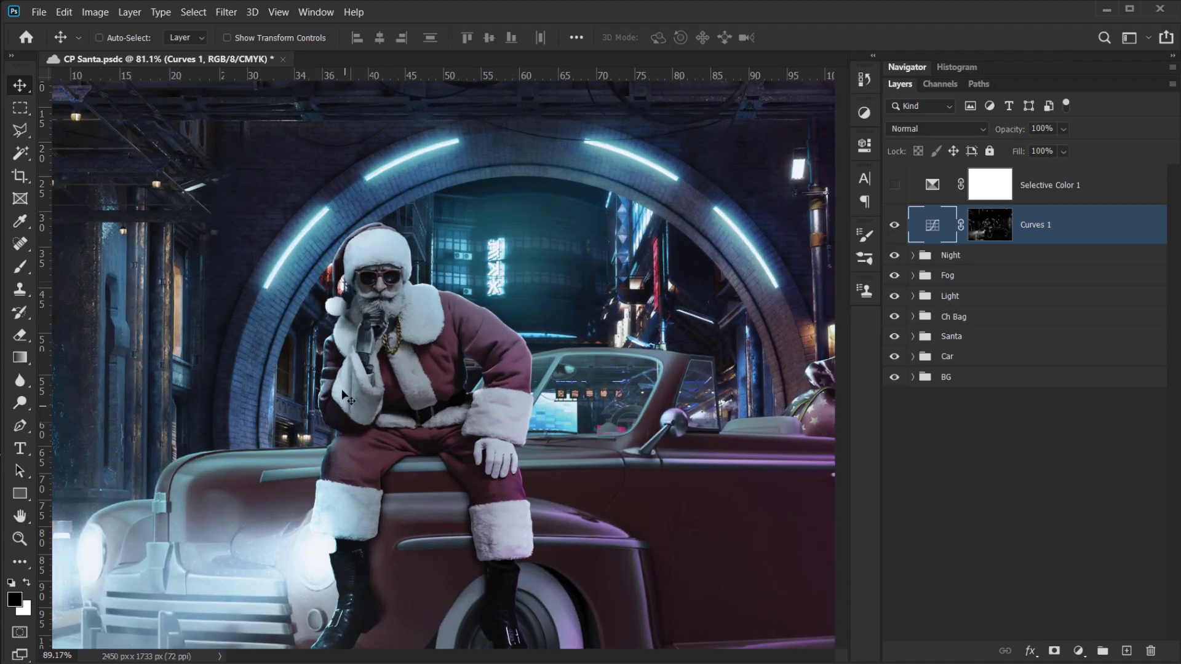
pyautogui.scroll(1, 345, 397)
pyautogui.click(928, 224)
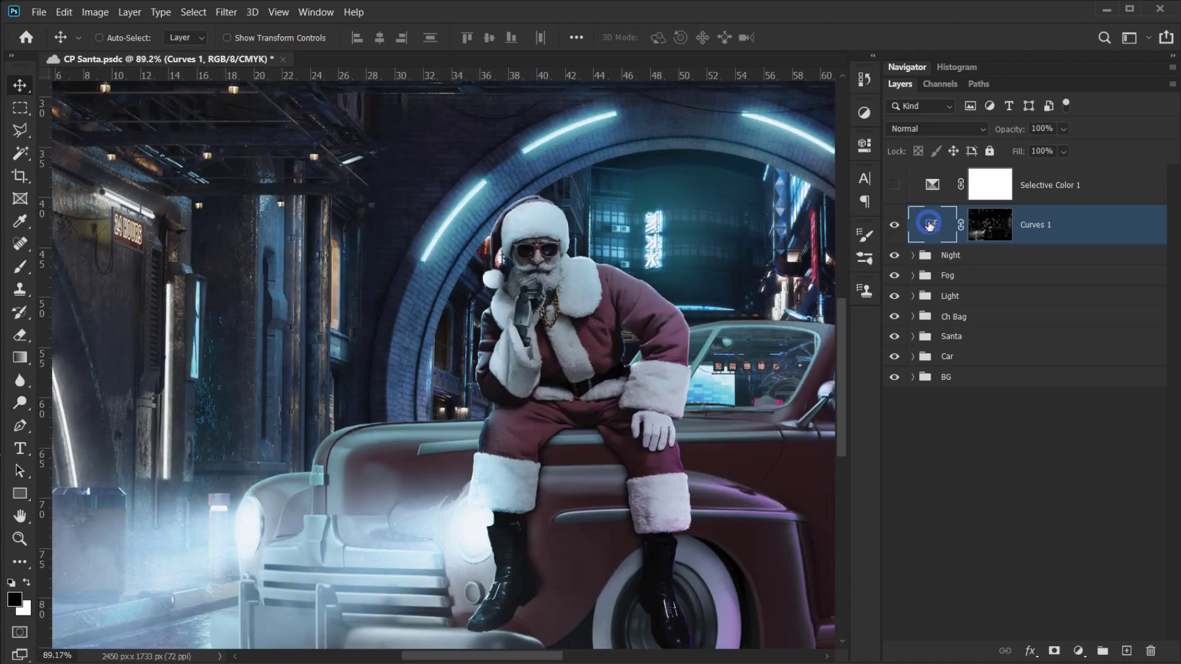
pyautogui.moveTo(760, 247); pyautogui.dragTo(825, 224)
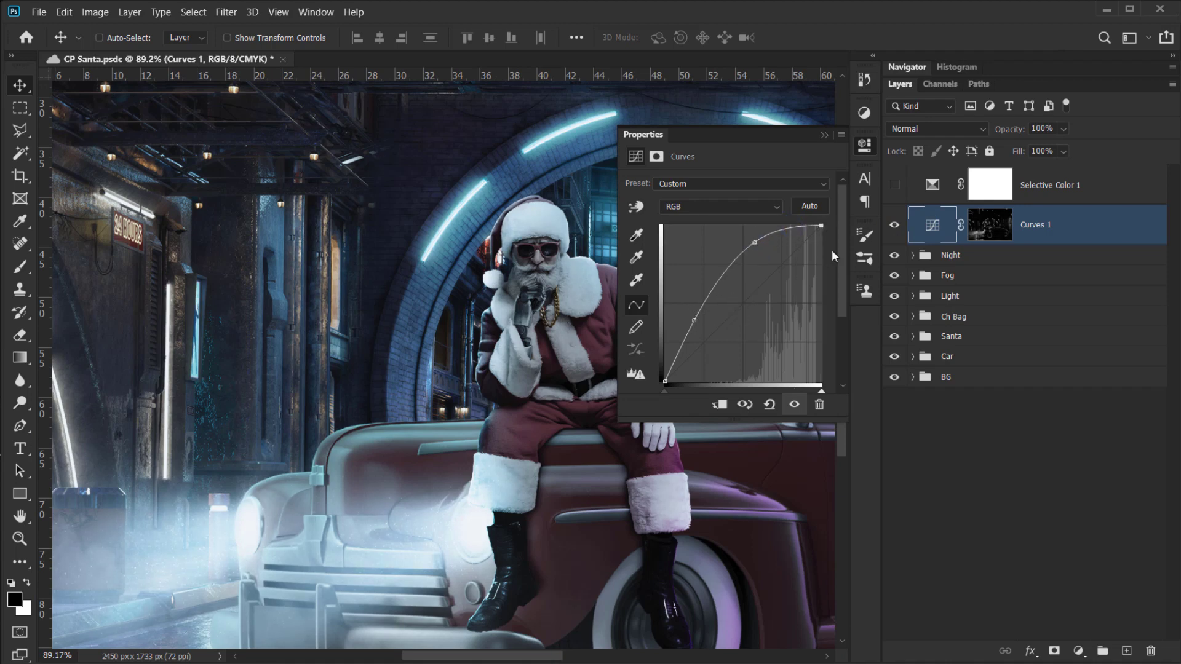
pyautogui.moveTo(823, 226); pyautogui.dragTo(746, 242)
pyautogui.click(824, 135)
# - Compare the scene with and without Curves 1, and examine the highlights close up around Santa and the headlights
pyautogui.scroll(-2, 823, 138)
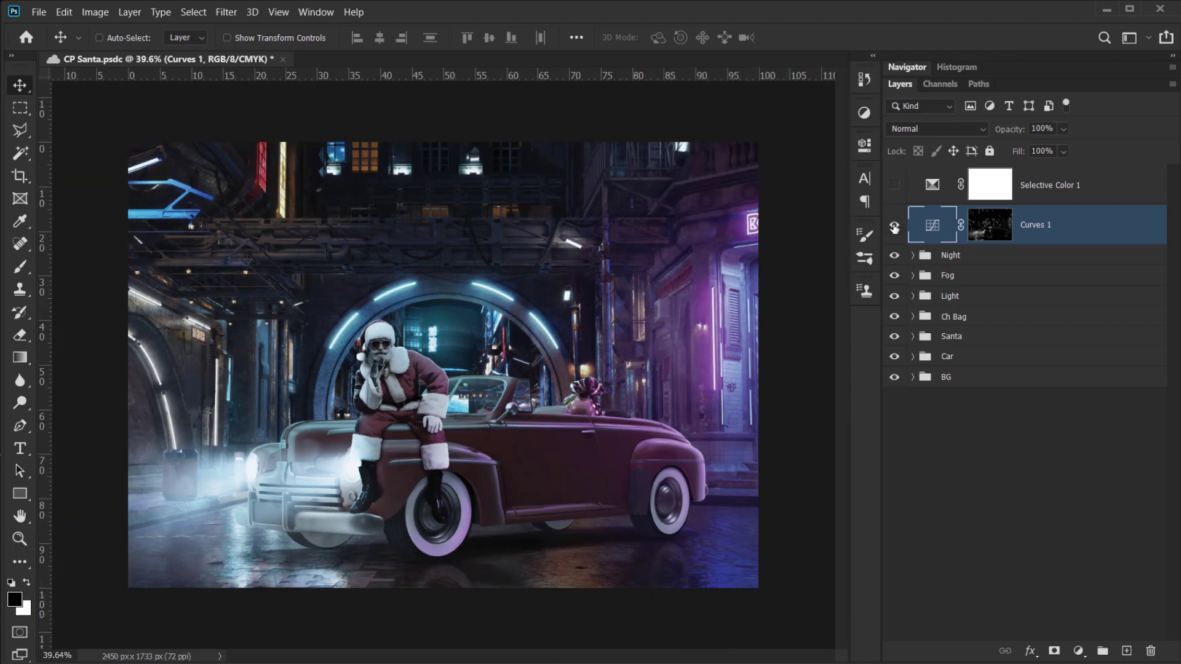
pyautogui.click(894, 228)
pyautogui.click(894, 227)
pyautogui.click(895, 228)
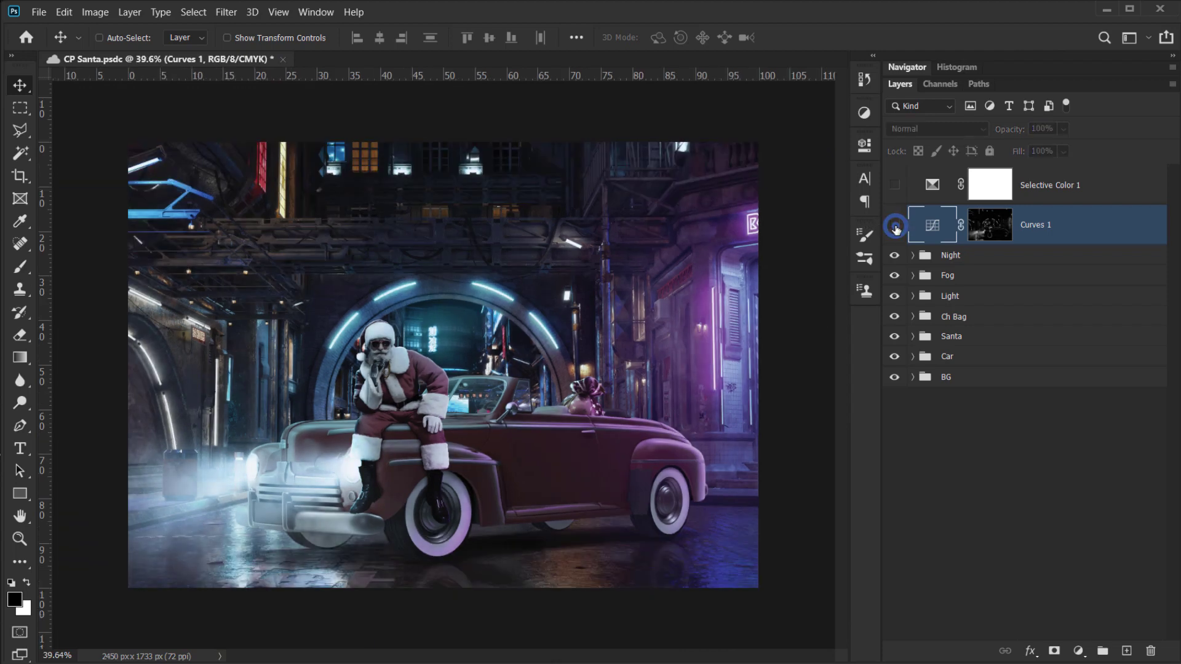
pyautogui.click(895, 228)
pyautogui.click(895, 229)
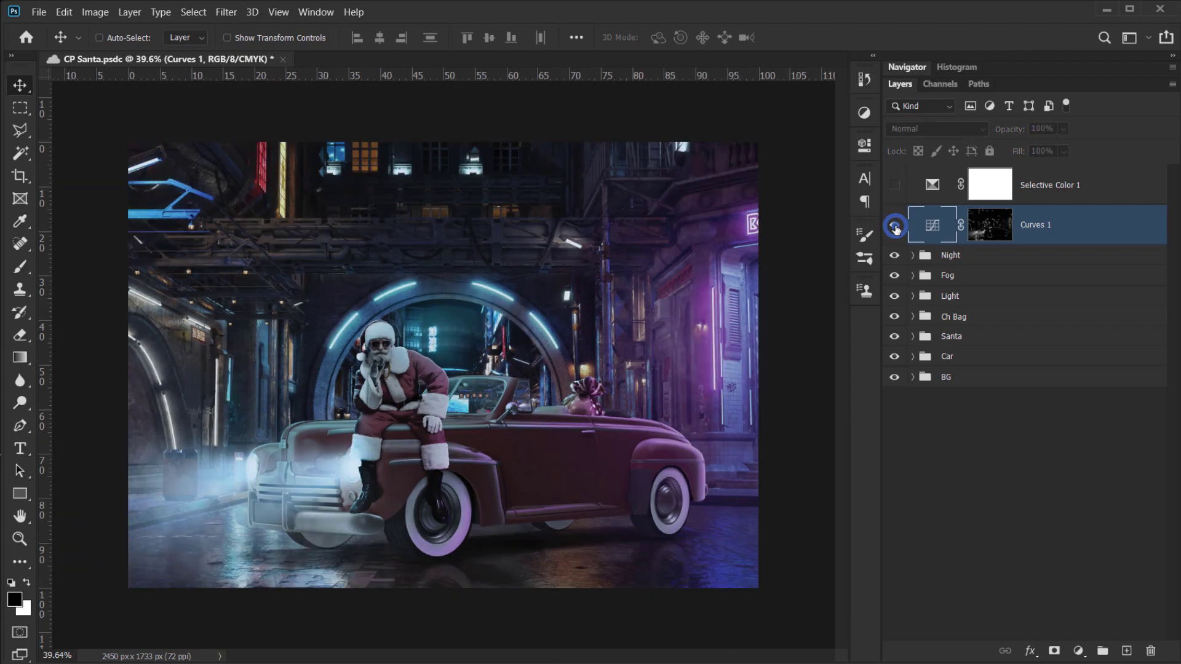
pyautogui.click(896, 228)
pyautogui.scroll(2, 321, 501)
pyautogui.moveTo(282, 483); pyautogui.dragTo(437, 420)
pyautogui.scroll(-2, 253, 475)
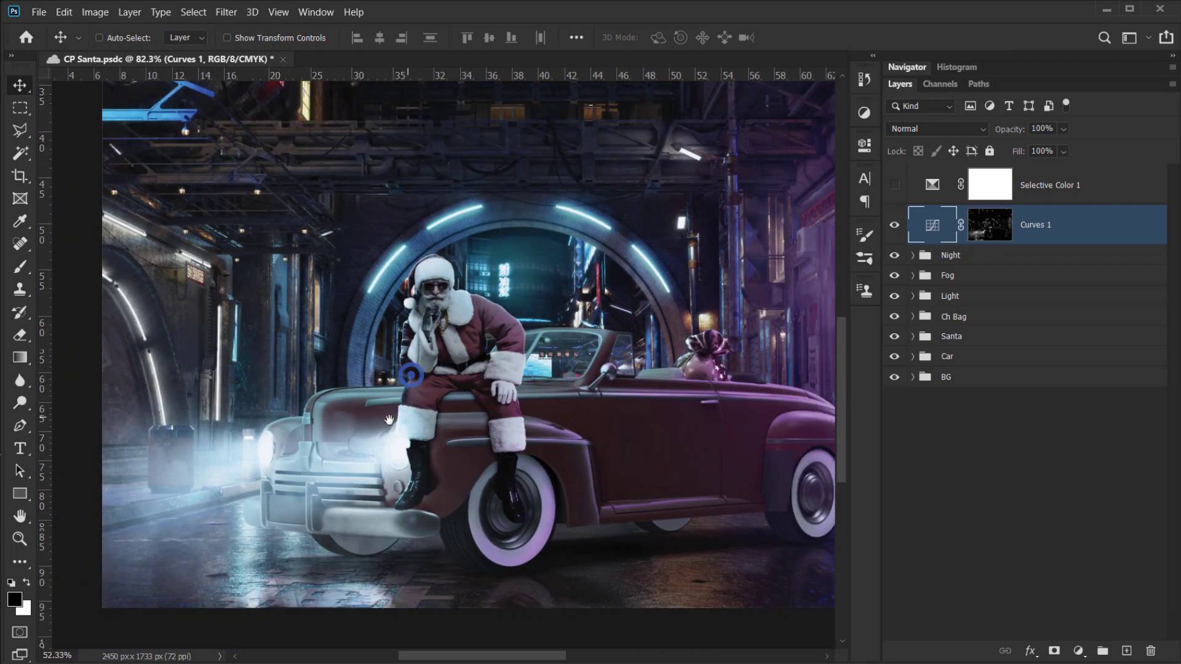
pyautogui.moveTo(428, 356); pyautogui.dragTo(347, 442)
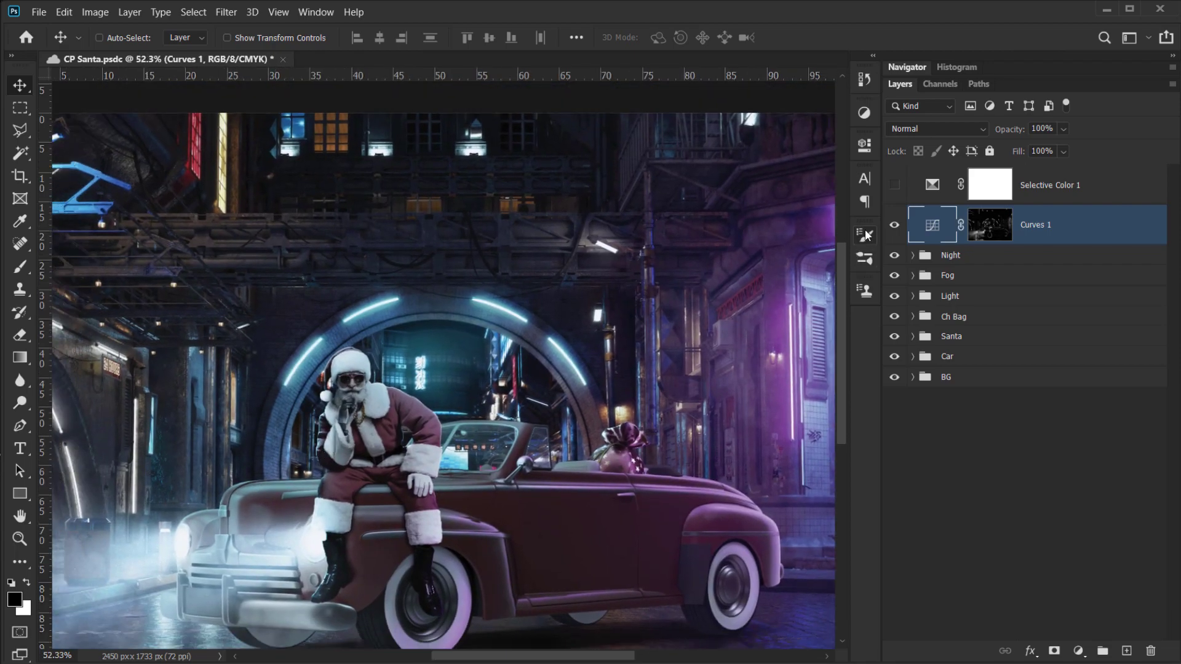
pyautogui.click(893, 225)
pyautogui.click(892, 225)
pyautogui.click(893, 225)
pyautogui.click(893, 225)
pyautogui.scroll(-1, 437, 397)
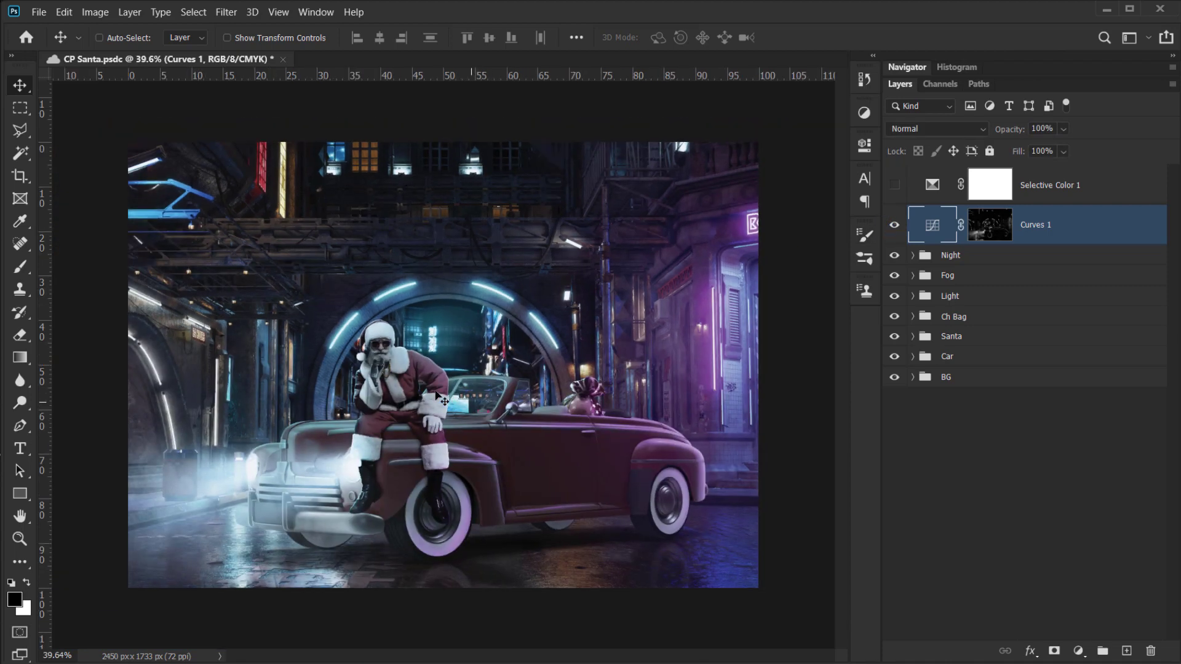
# - Add a second Curves adjustment above Curves 1 and apply the merged RGB image to its mask with Multiply at 100% opacity
pyautogui.scroll(1, 433, 391)
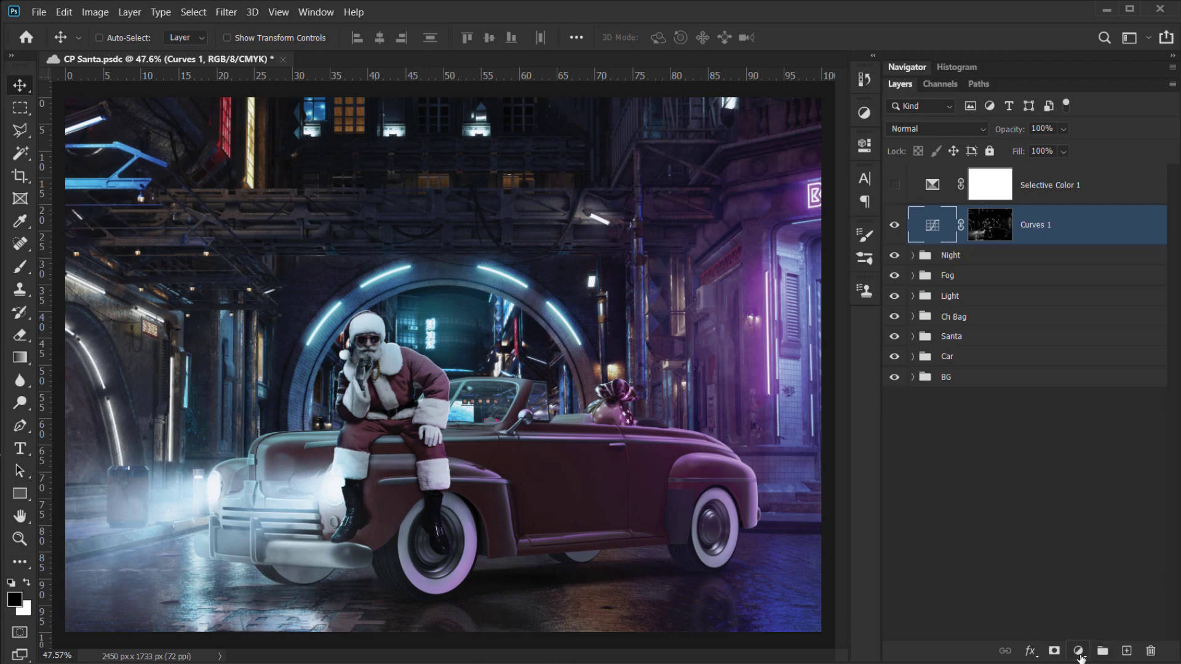
pyautogui.click(1077, 650)
pyautogui.click(976, 460)
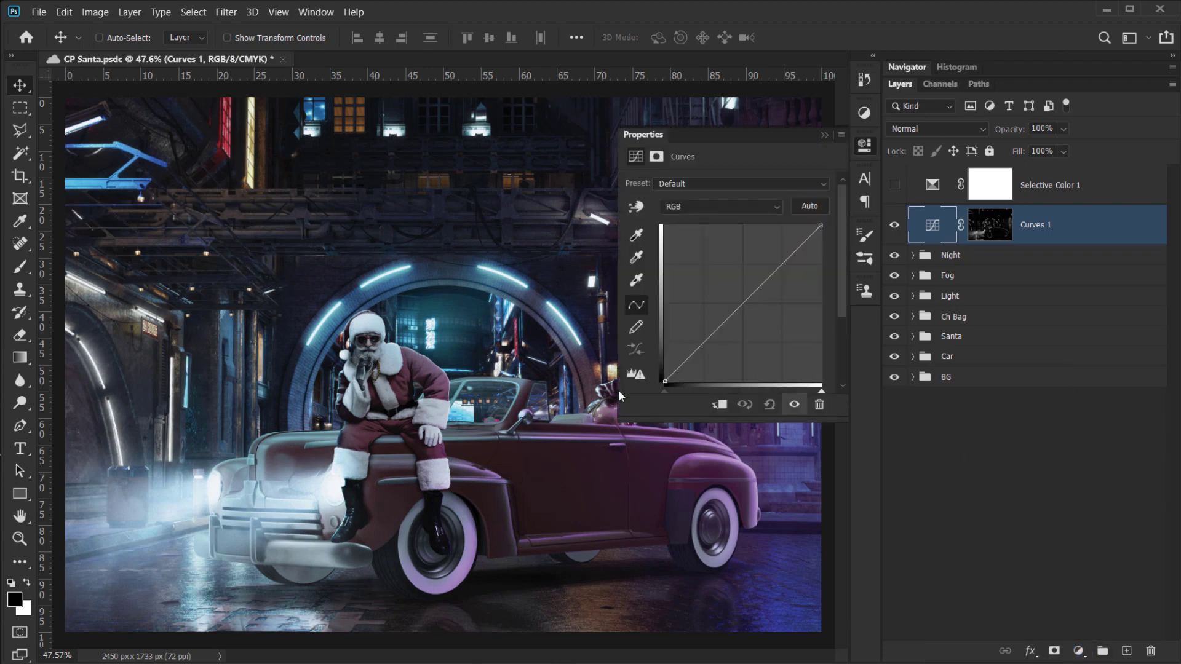
pyautogui.click(95, 12)
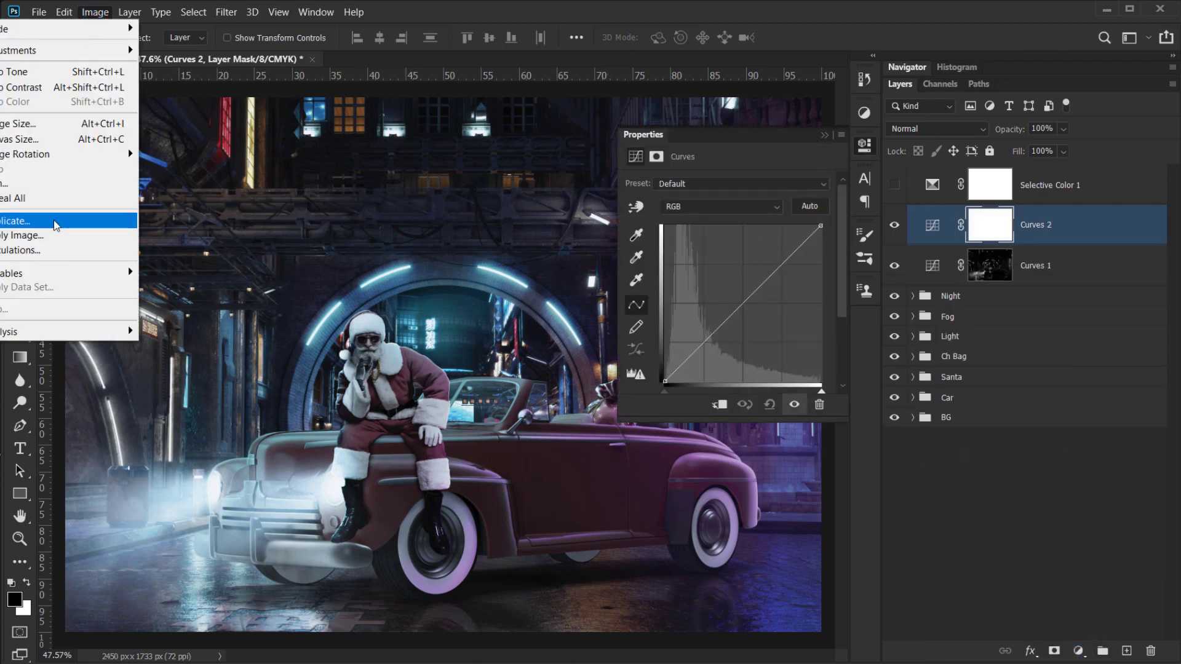
pyautogui.click(54, 235)
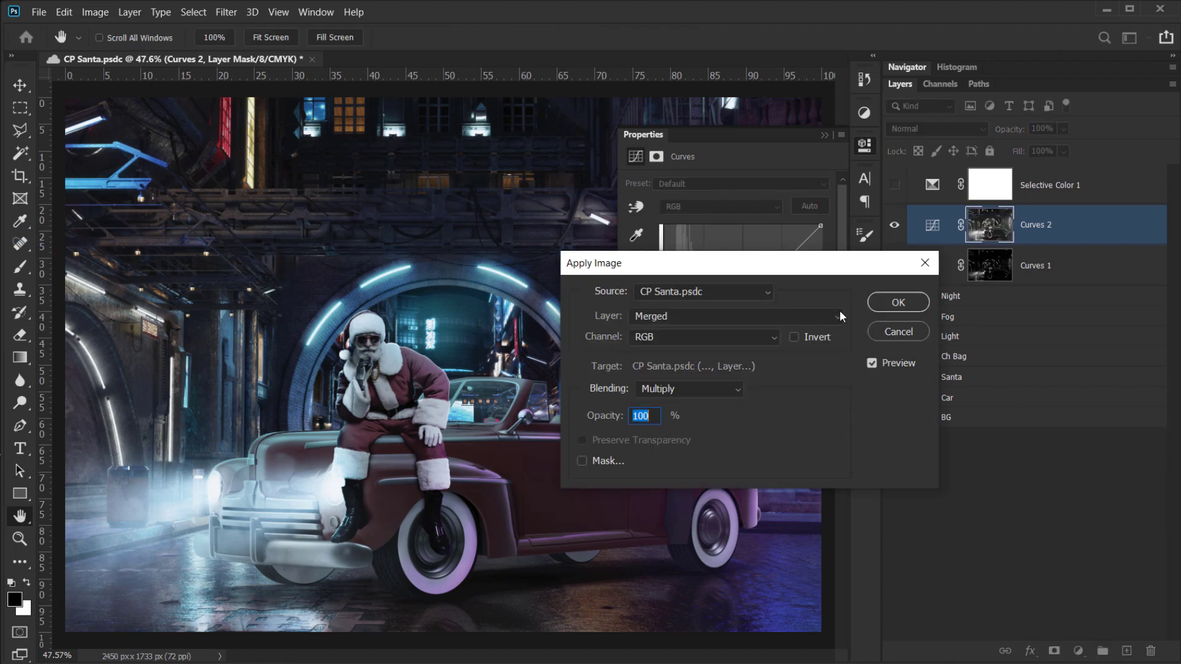
pyautogui.click(894, 304)
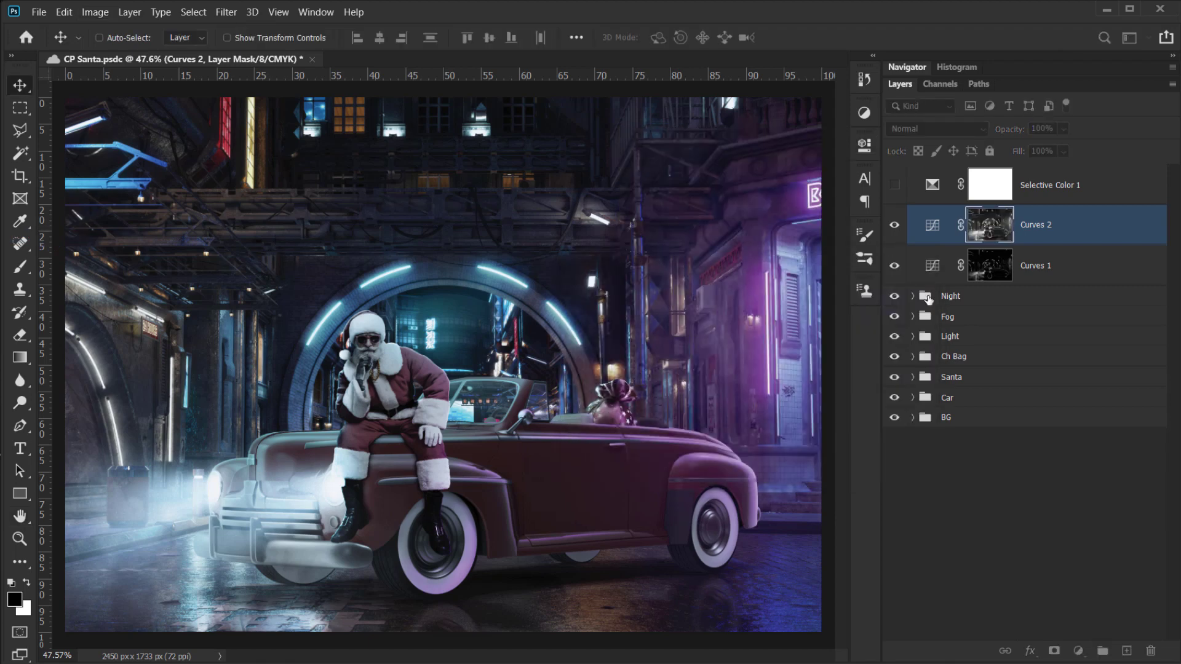
# - Shape the Curves 2 RGB curve with a raised highlight point and a lower point that keeps the shadows close to the original
pyautogui.click(934, 228)
pyautogui.doubleClick(934, 227)
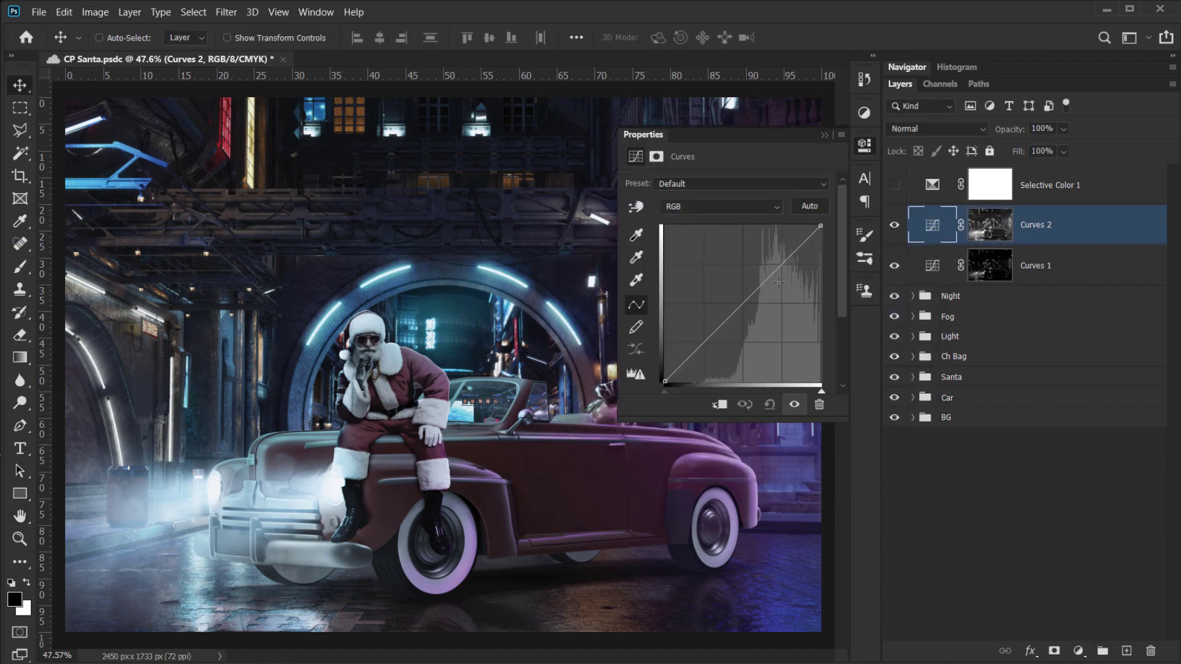
pyautogui.moveTo(782, 261); pyautogui.dragTo(768, 259)
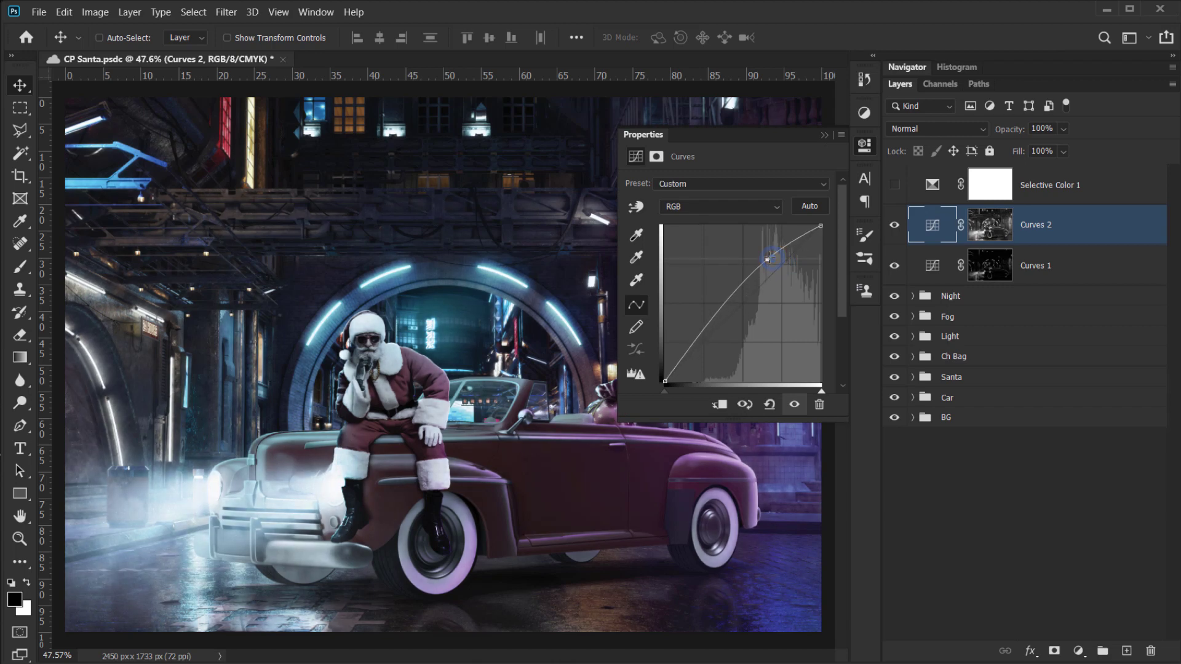
pyautogui.moveTo(714, 339); pyautogui.dragTo(711, 329)
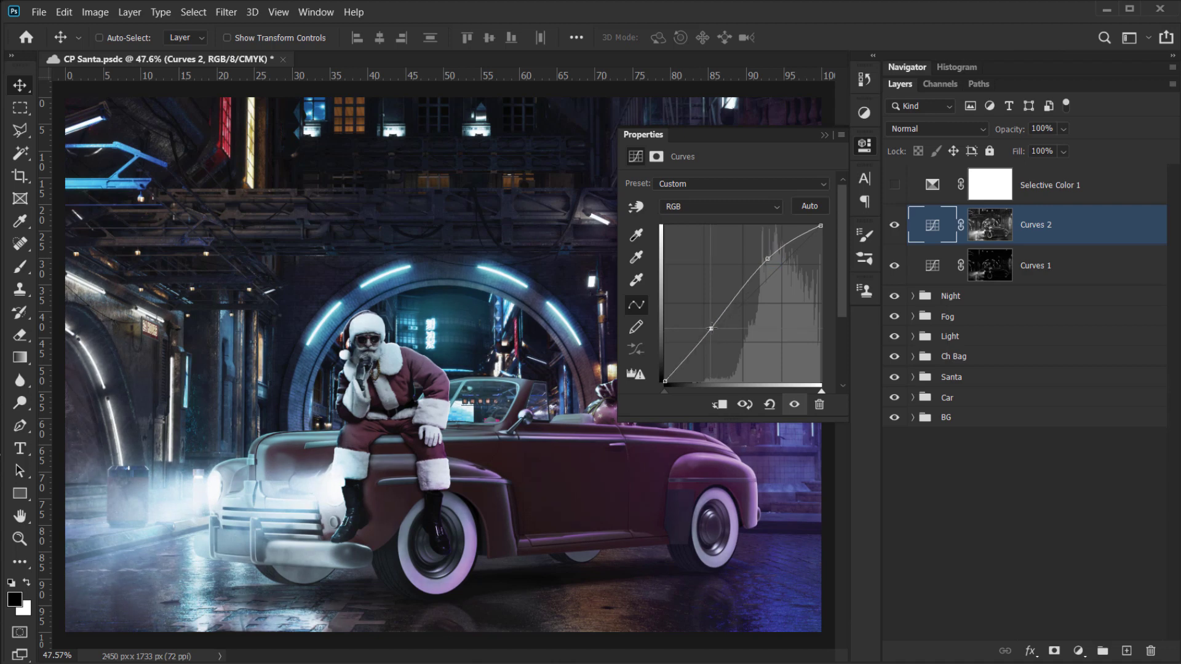
pyautogui.click(824, 135)
# - Hide Curves 1 to compare the scene with and without Curves 2 alone, and delete the Curves 1 layer
pyautogui.click(894, 265)
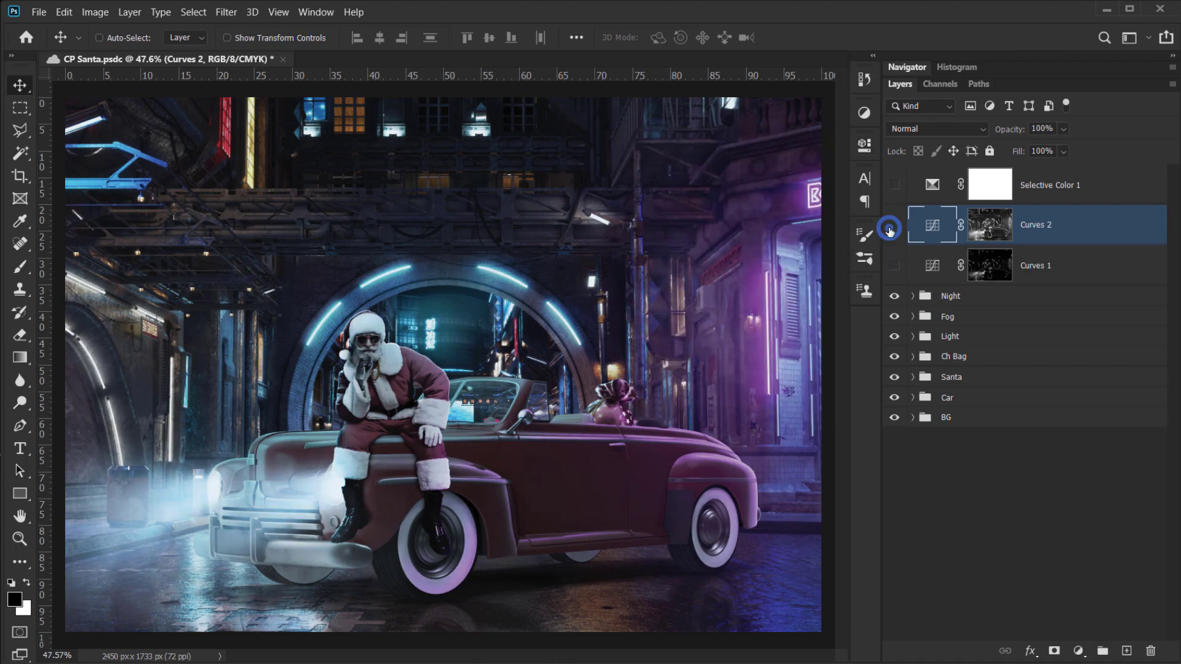
pyautogui.click(891, 232)
pyautogui.click(892, 233)
pyautogui.click(893, 239)
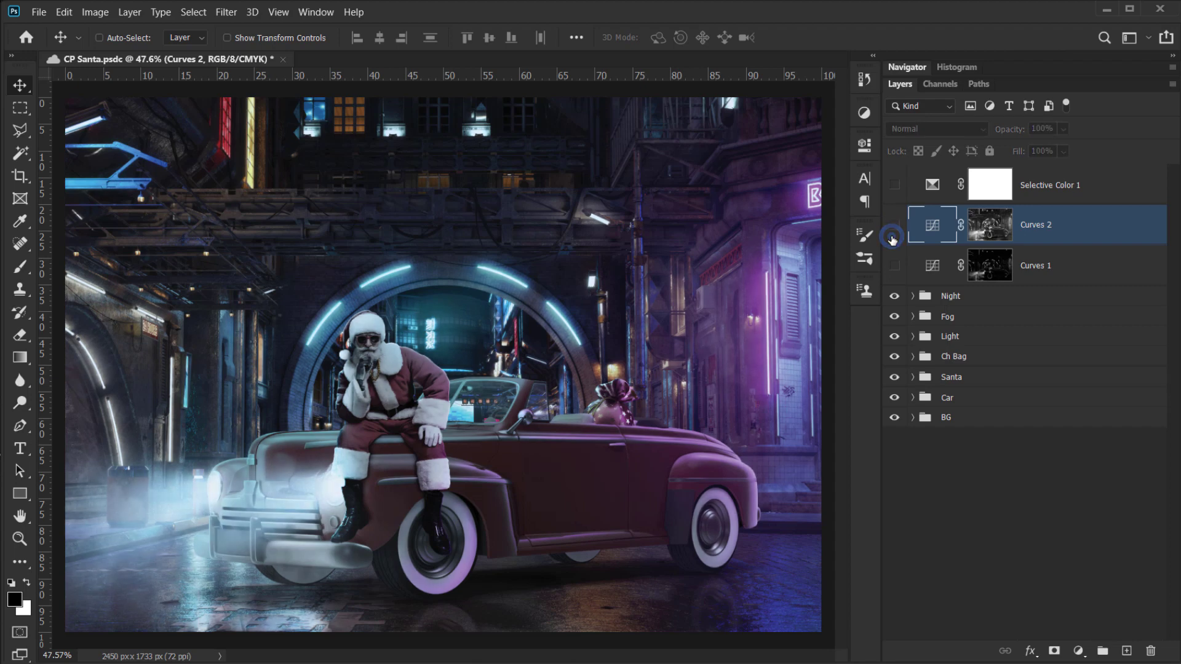
pyautogui.click(892, 240)
pyautogui.click(892, 241)
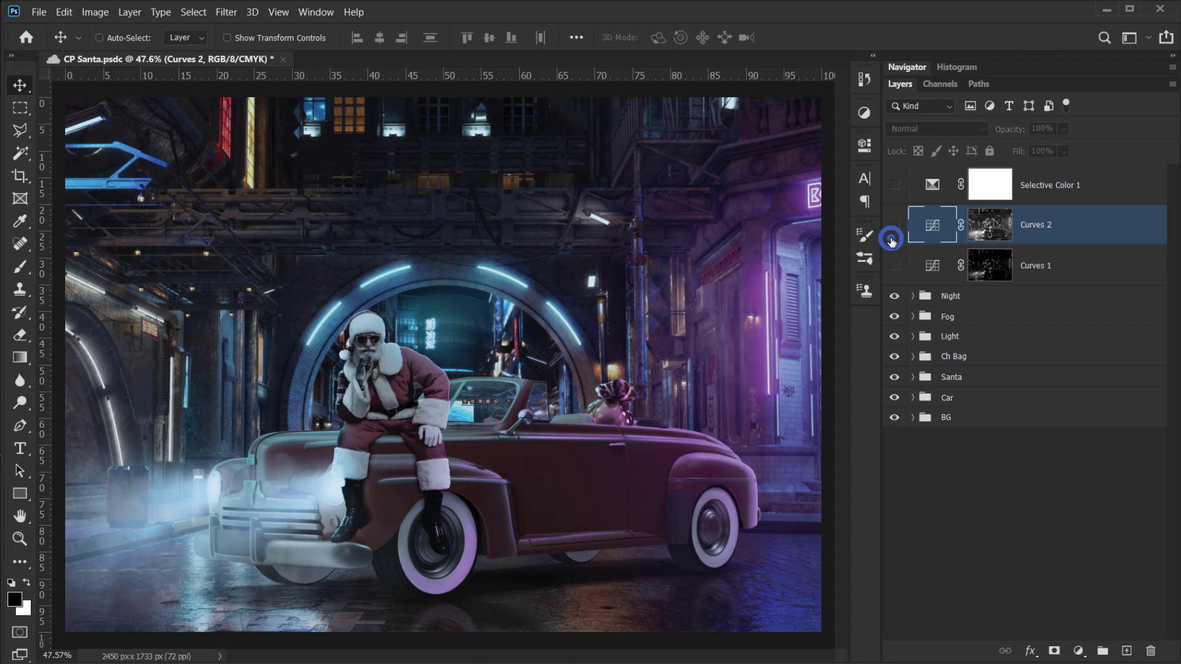
pyautogui.click(892, 239)
pyautogui.click(1062, 272)
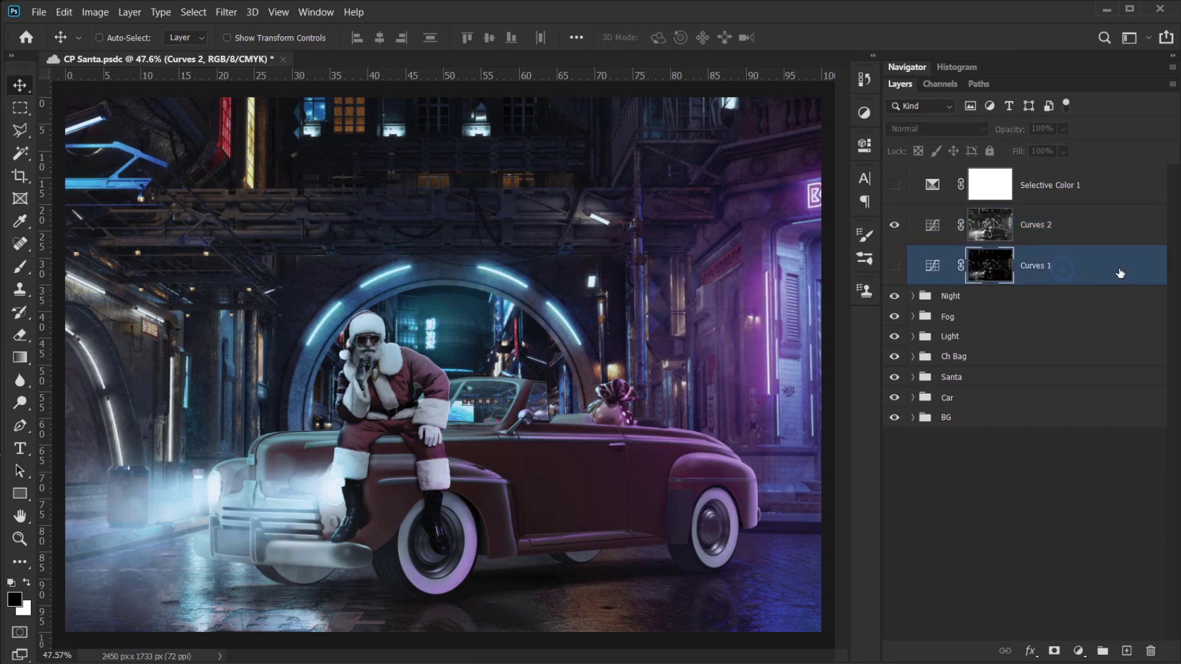
pyautogui.moveTo(1117, 268); pyautogui.dragTo(1150, 650)
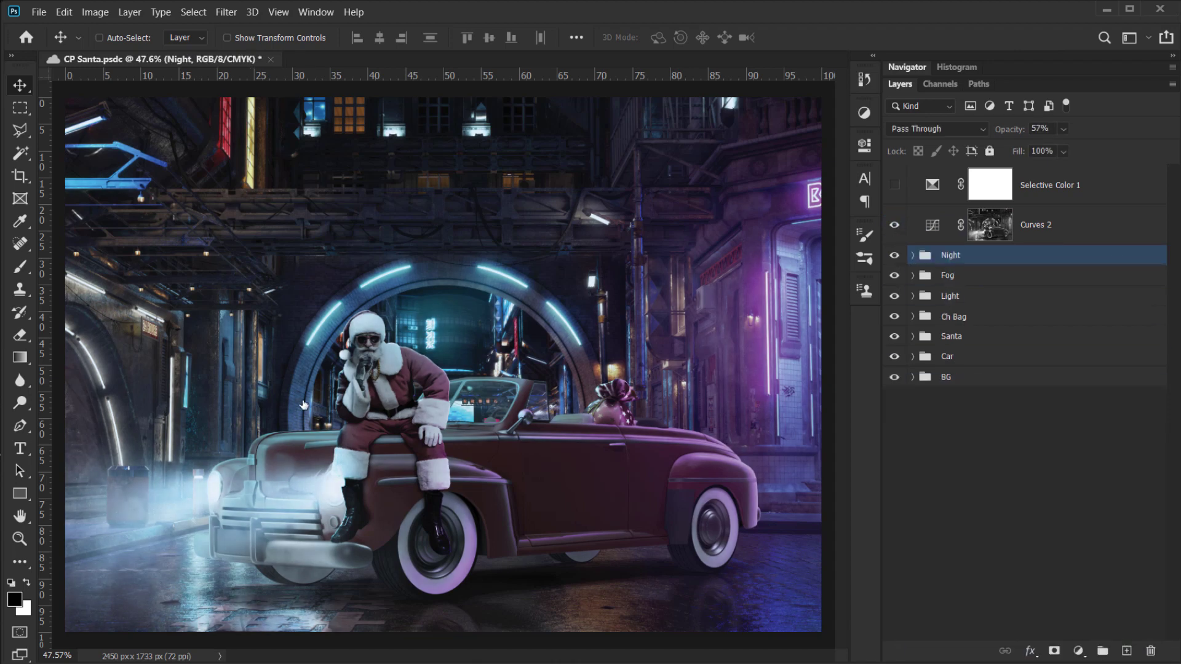
# - Raise the highlight point of the Curves 2 curve further to brighten the lit areas around Santa and the car
pyautogui.scroll(5, 304, 392)
pyautogui.doubleClick(935, 227)
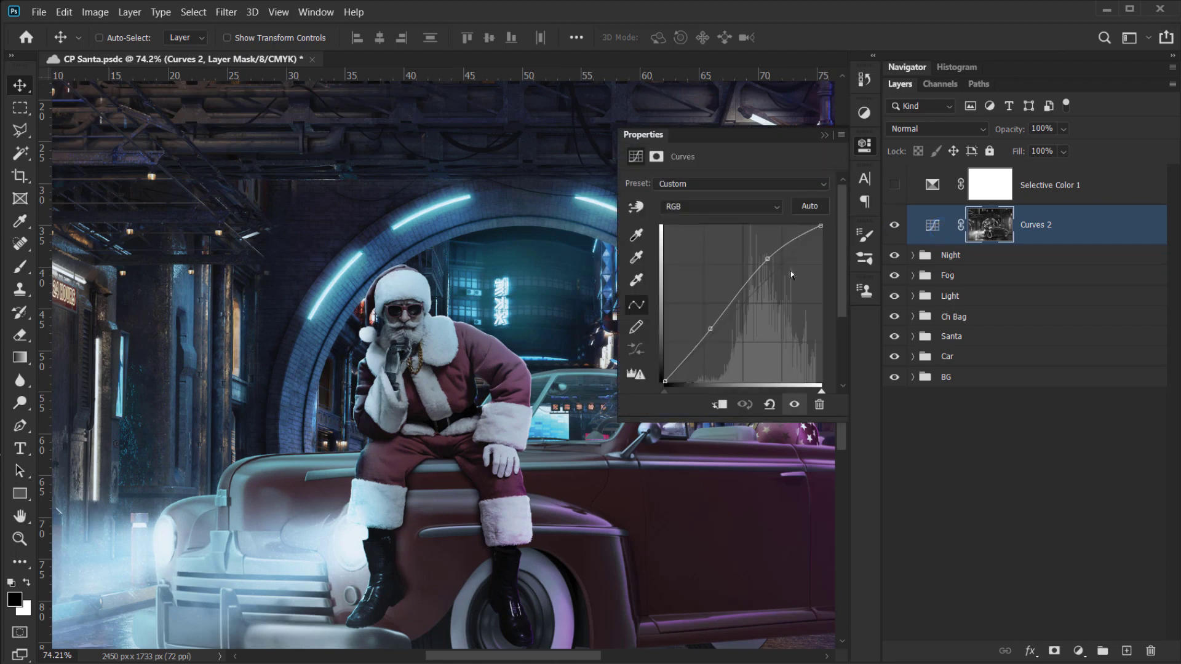
pyautogui.moveTo(770, 257); pyautogui.dragTo(766, 249)
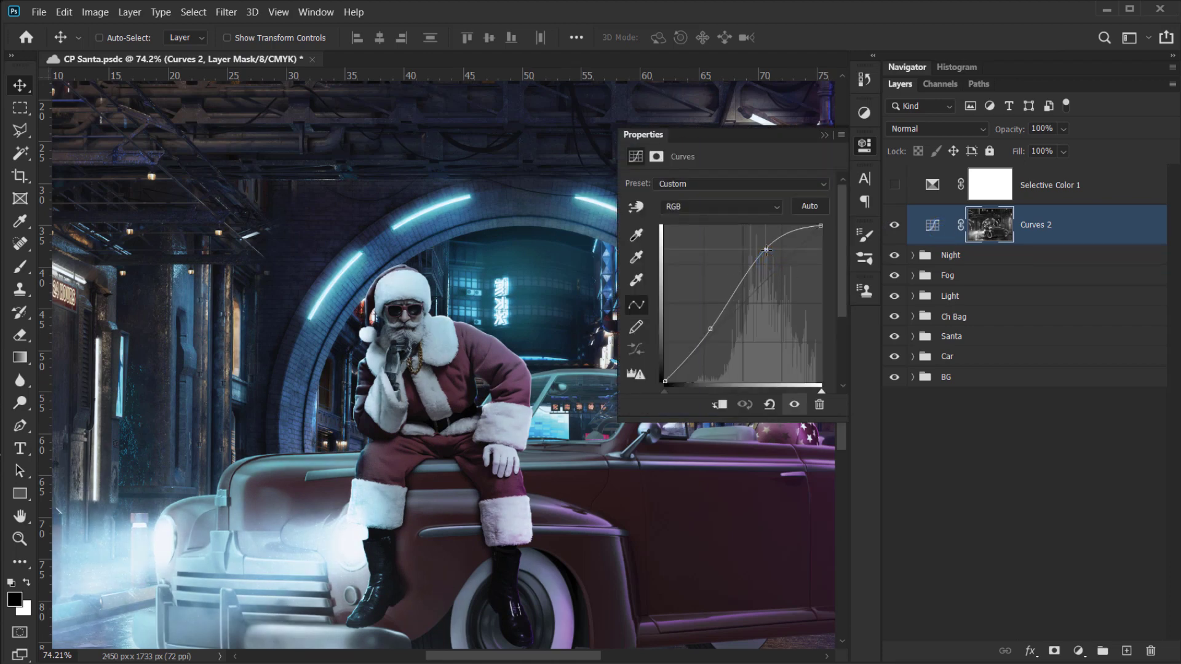
# - Raise the lower point of the Curves 2 curve, then compare the whole scene with and without that layer
pyautogui.moveTo(714, 327); pyautogui.dragTo(705, 320)
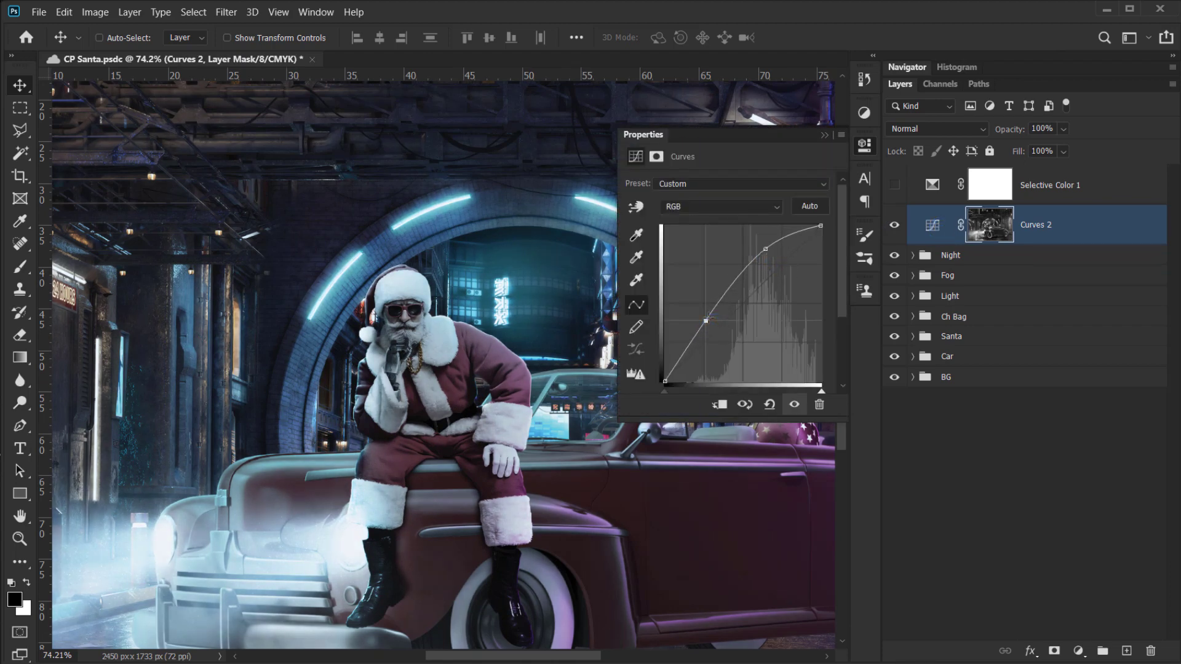
pyautogui.click(825, 135)
pyautogui.scroll(-4, 824, 184)
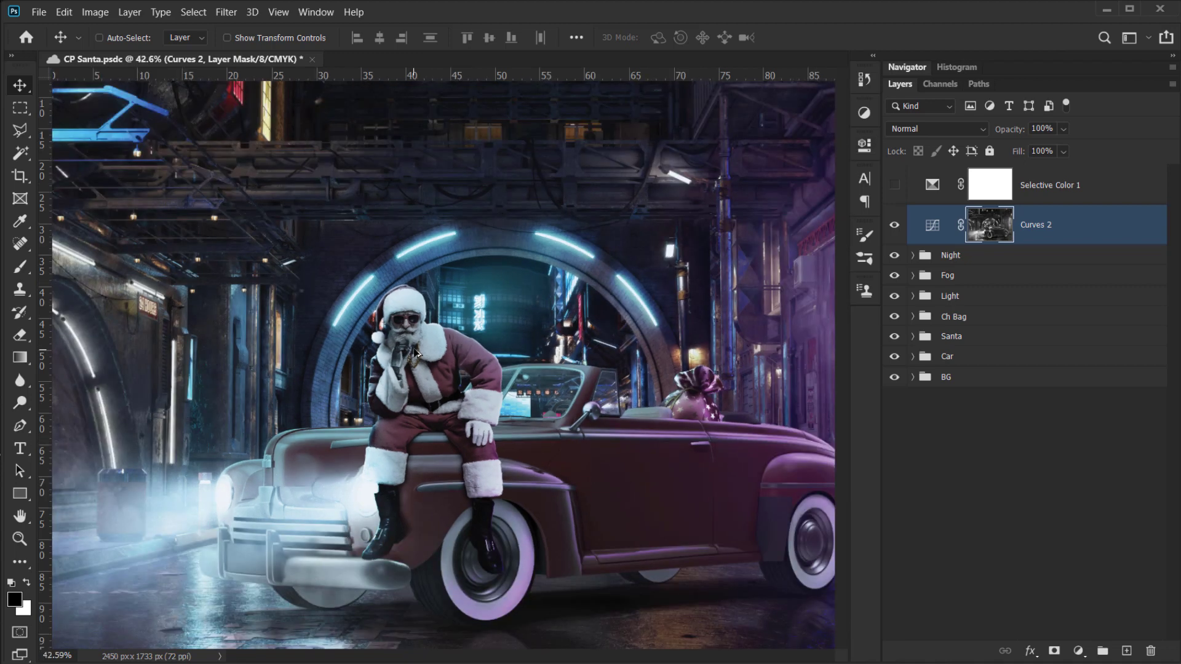
pyautogui.click(891, 234)
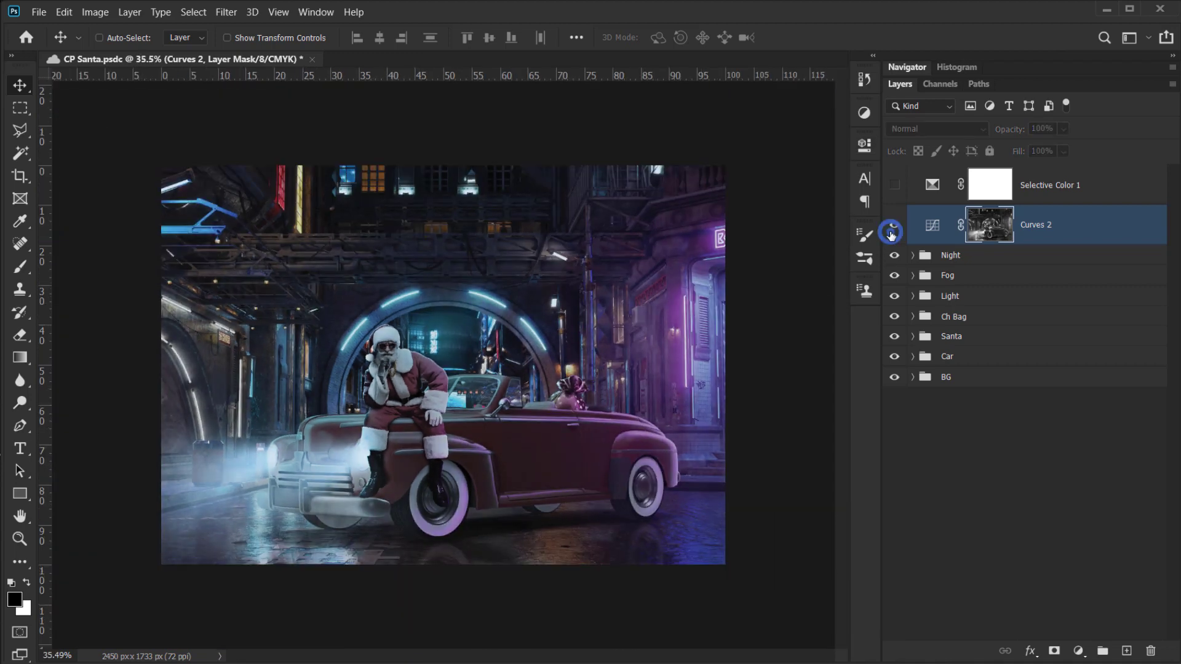
pyautogui.click(891, 234)
pyautogui.scroll(1, 430, 360)
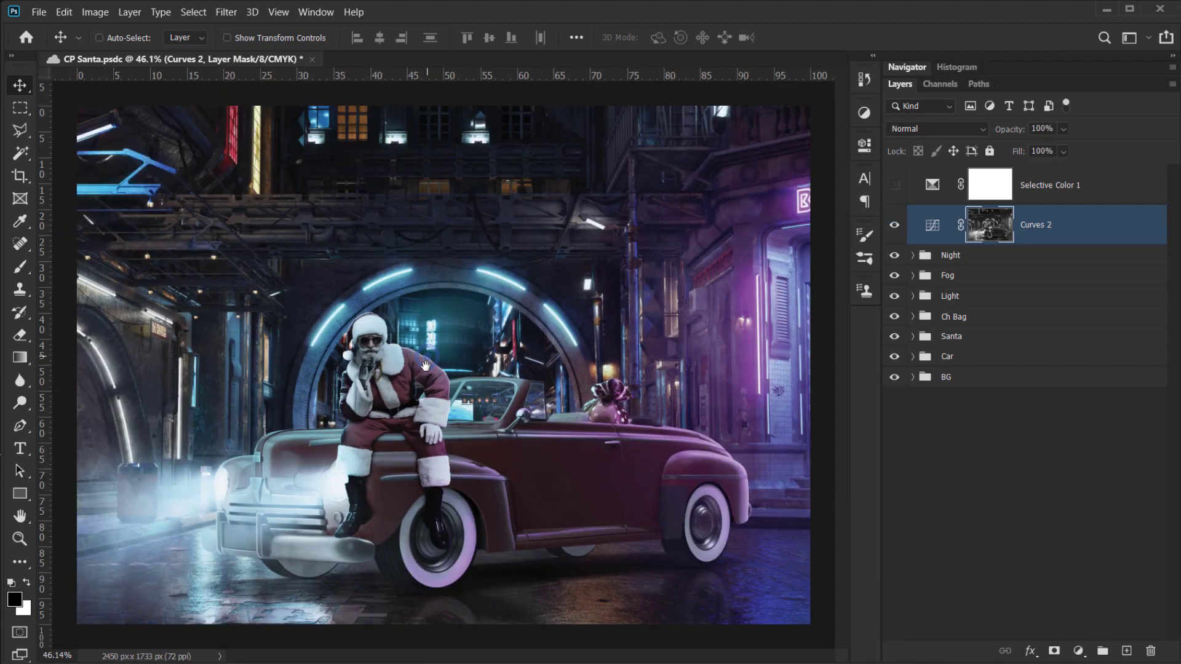
pyautogui.scroll(1, 422, 355)
pyautogui.moveTo(422, 355); pyautogui.dragTo(446, 348)
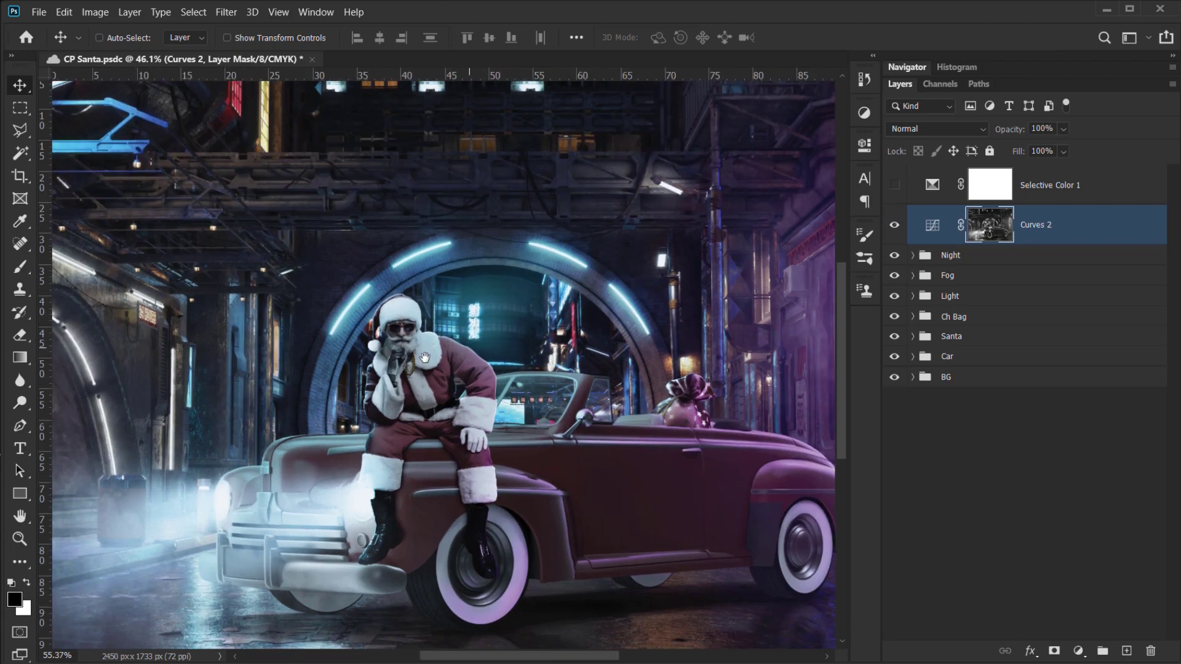
pyautogui.scroll(-1, 751, 367)
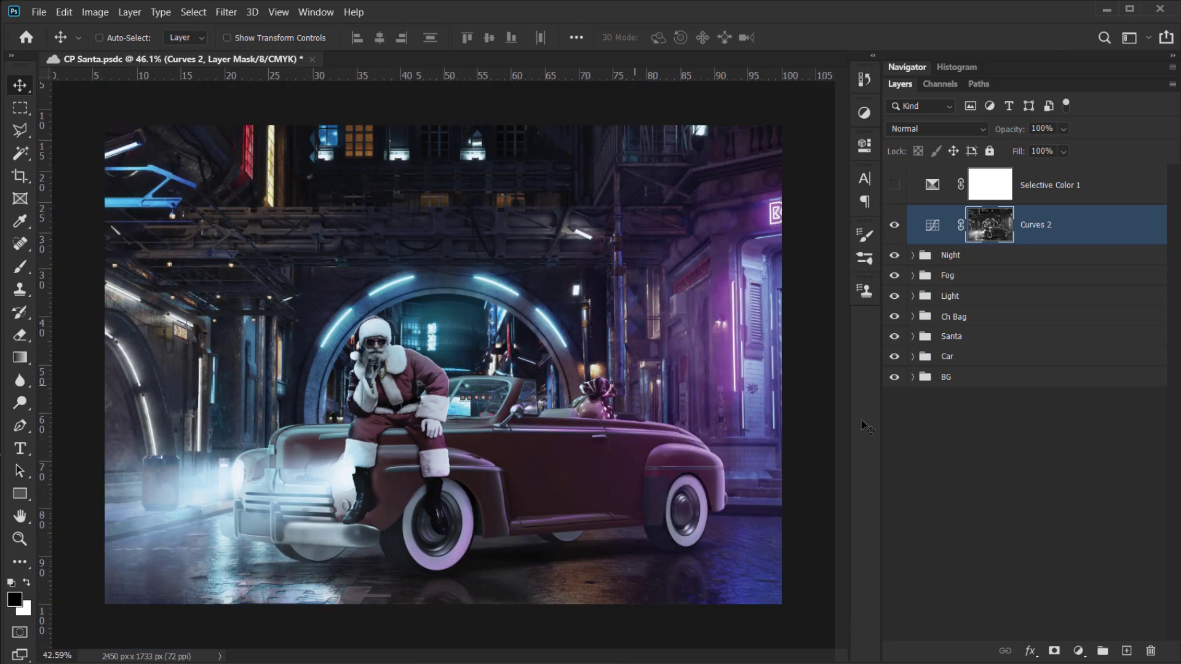
# - Add another Curves adjustment above Curves 2, apply the inverted merged RGB image to its mask with Multiply at 100% opacity, and open its curve settings
pyautogui.click(1077, 651)
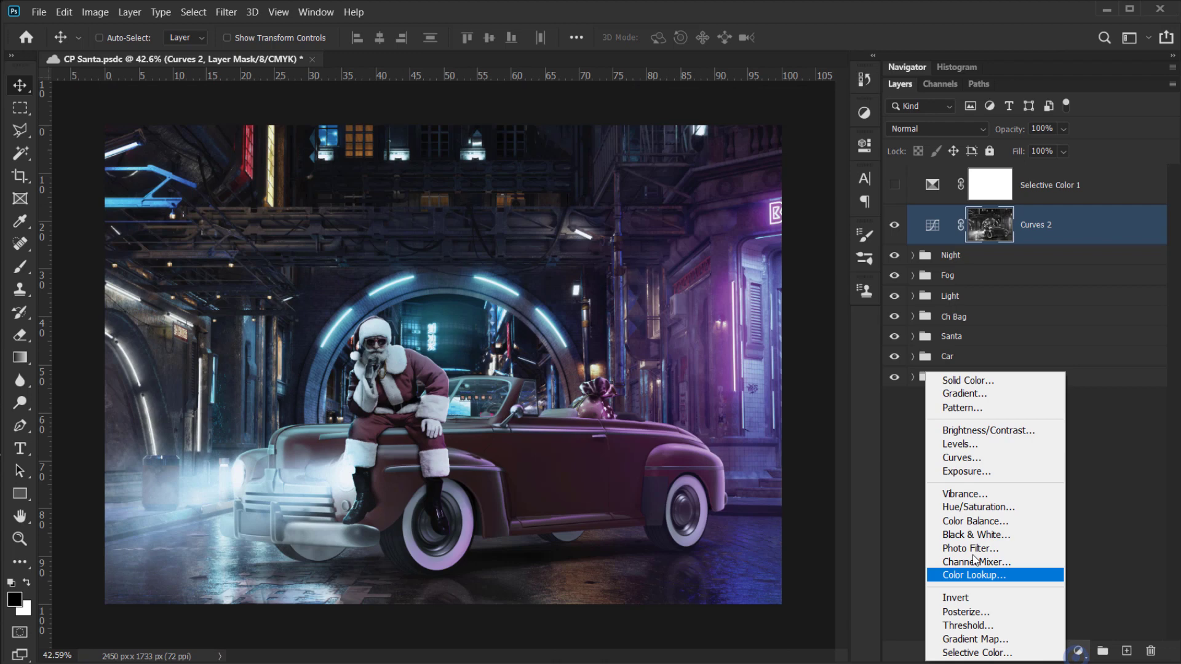
pyautogui.click(957, 460)
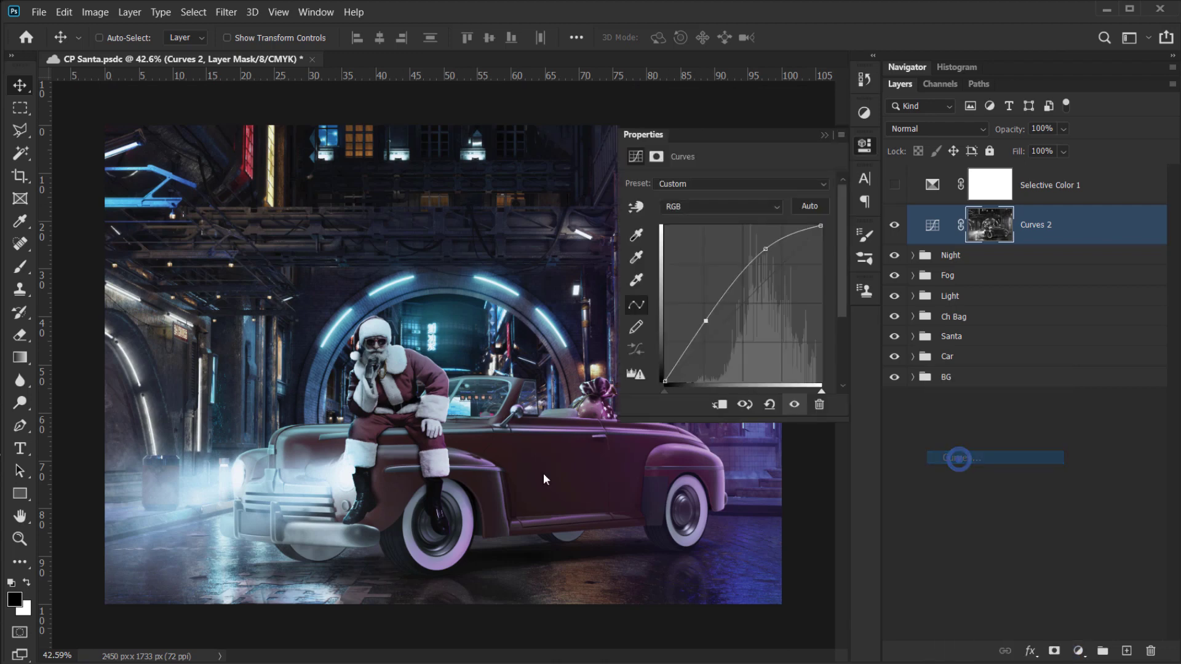
pyautogui.click(95, 13)
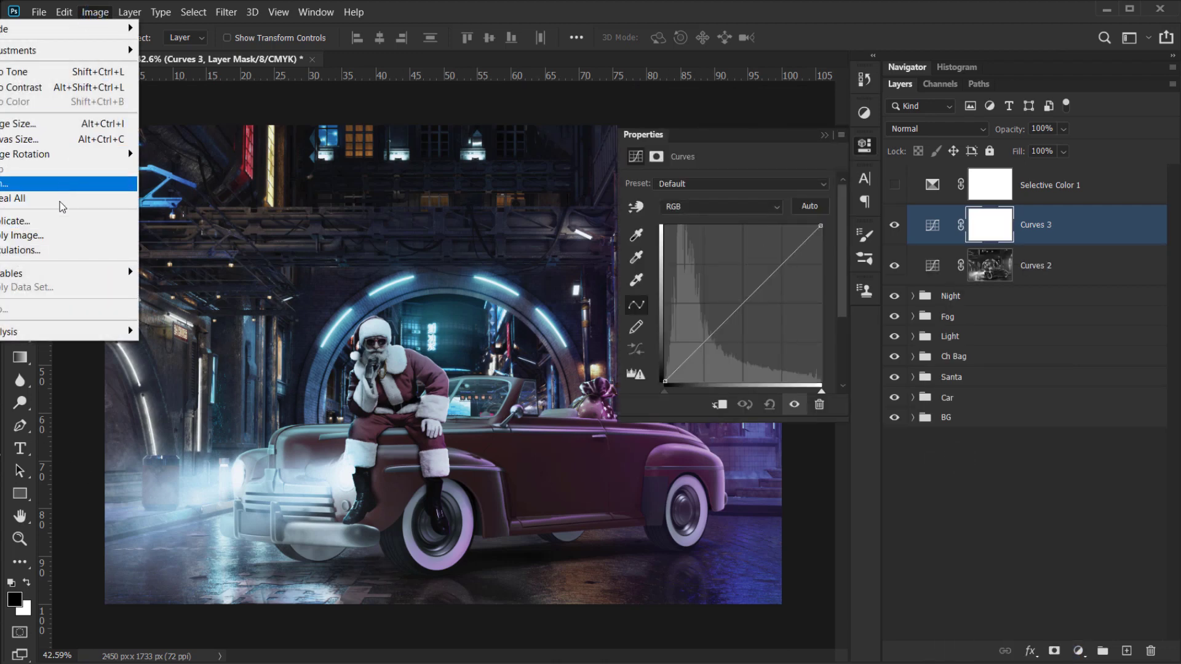
pyautogui.click(65, 235)
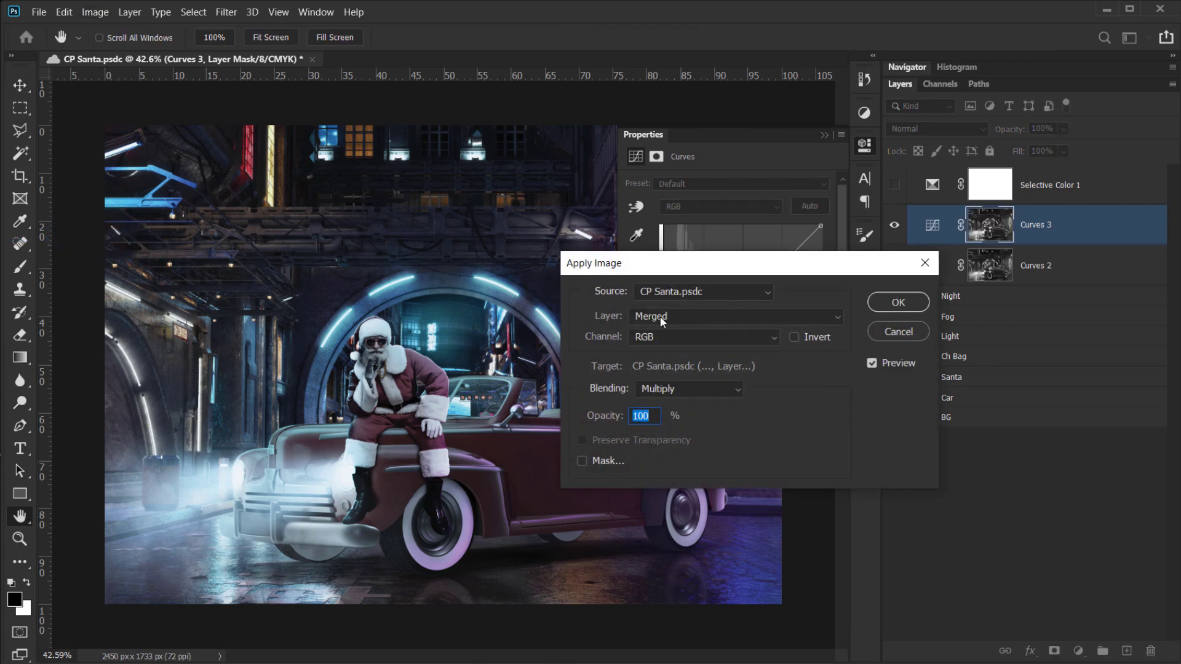
pyautogui.click(794, 337)
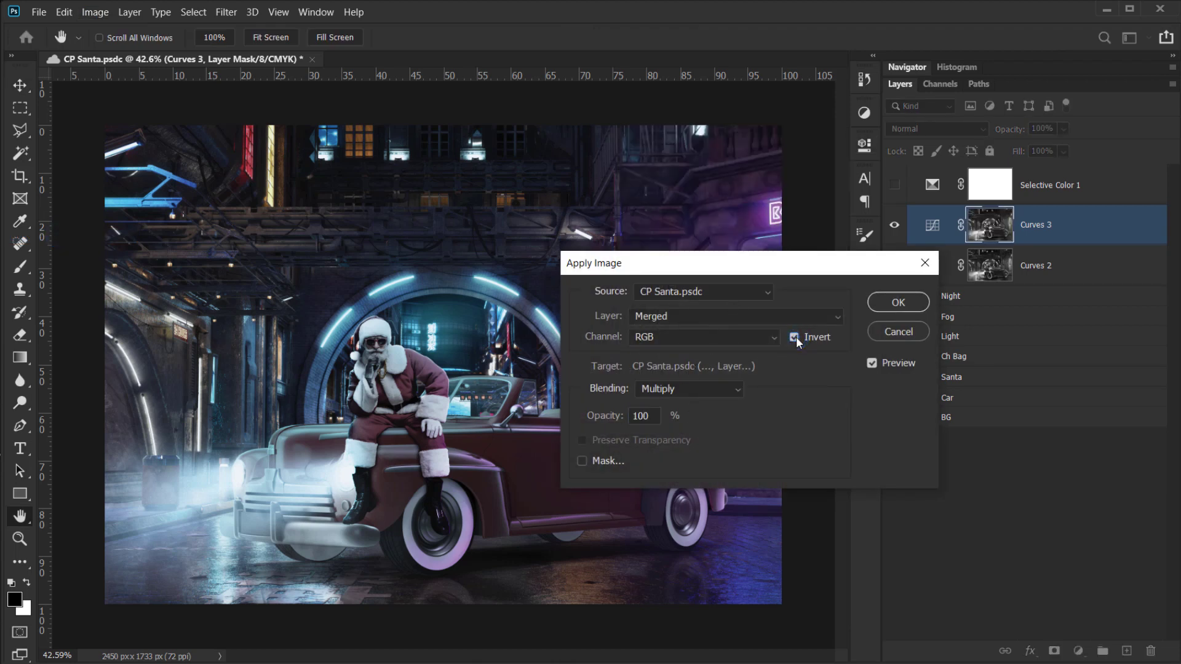
pyautogui.click(897, 300)
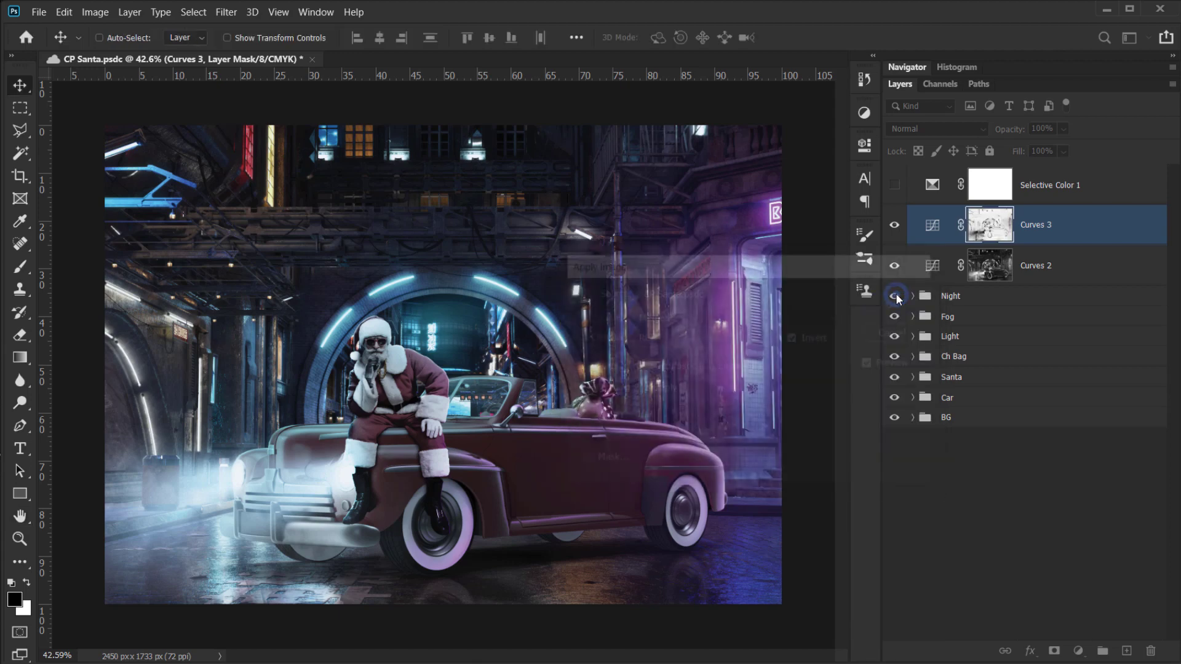
pyautogui.click(932, 227)
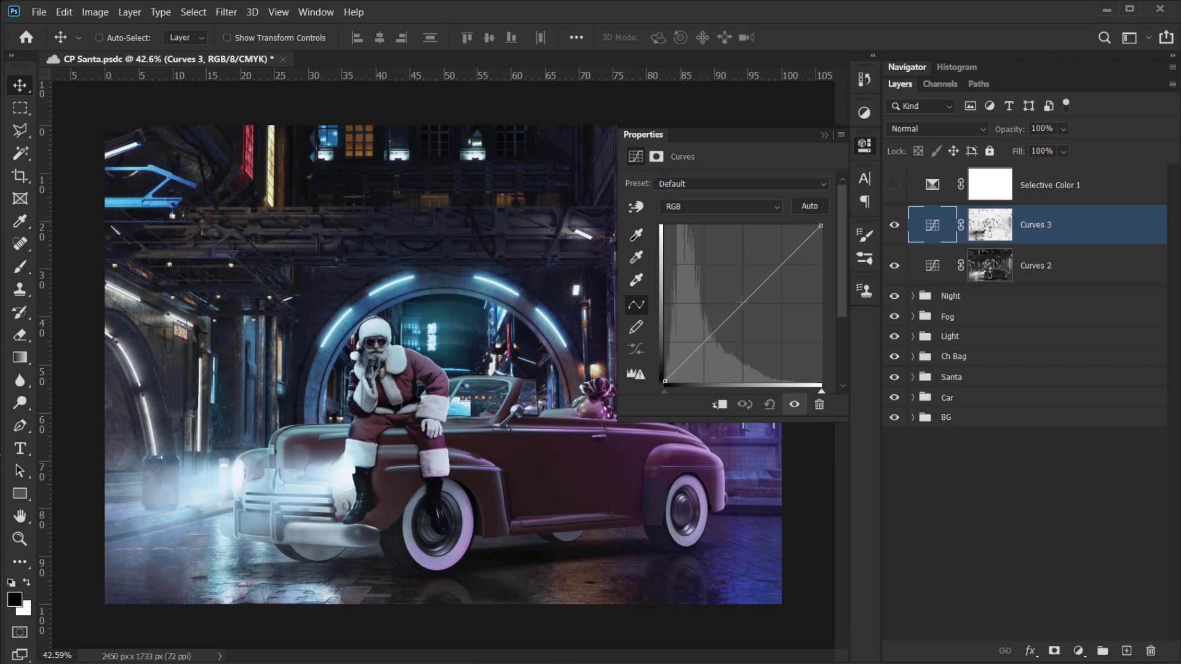
pyautogui.moveTo(743, 302); pyautogui.dragTo(728, 260)
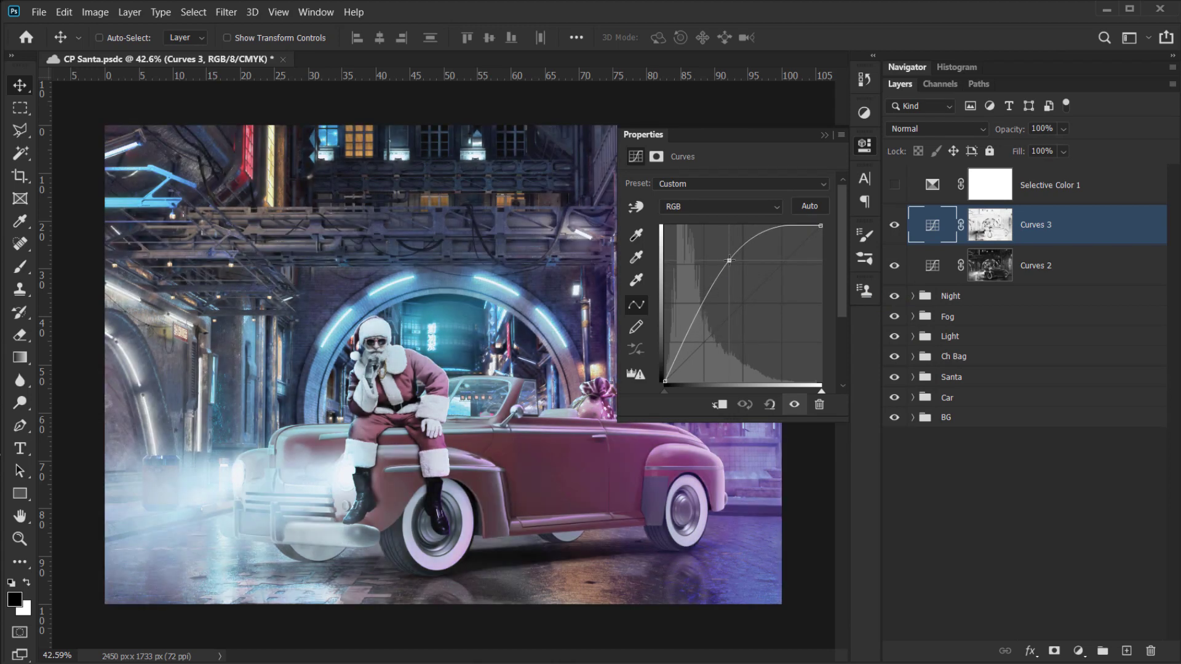
pyautogui.hotkey('ctrl', 'z')
pyautogui.hotkey('ctrl', 'z')
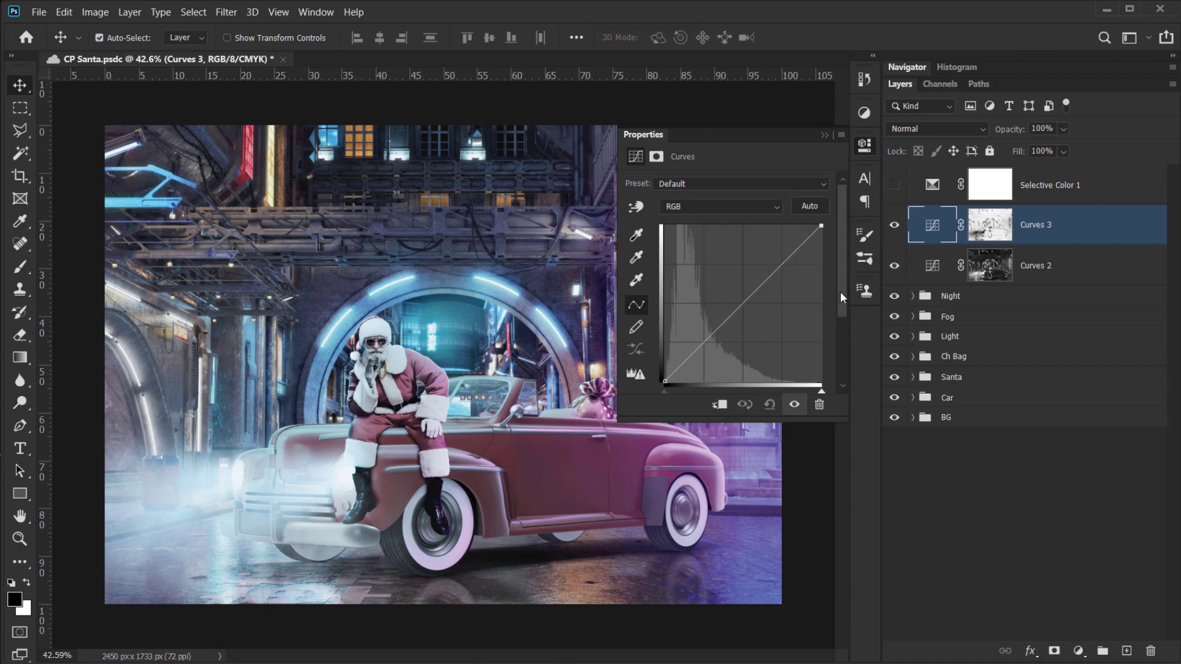
# - In the Blue channel of Curves 3, raise the black point slightly and lower the white point slightly
pyautogui.click(702, 208)
pyautogui.click(694, 256)
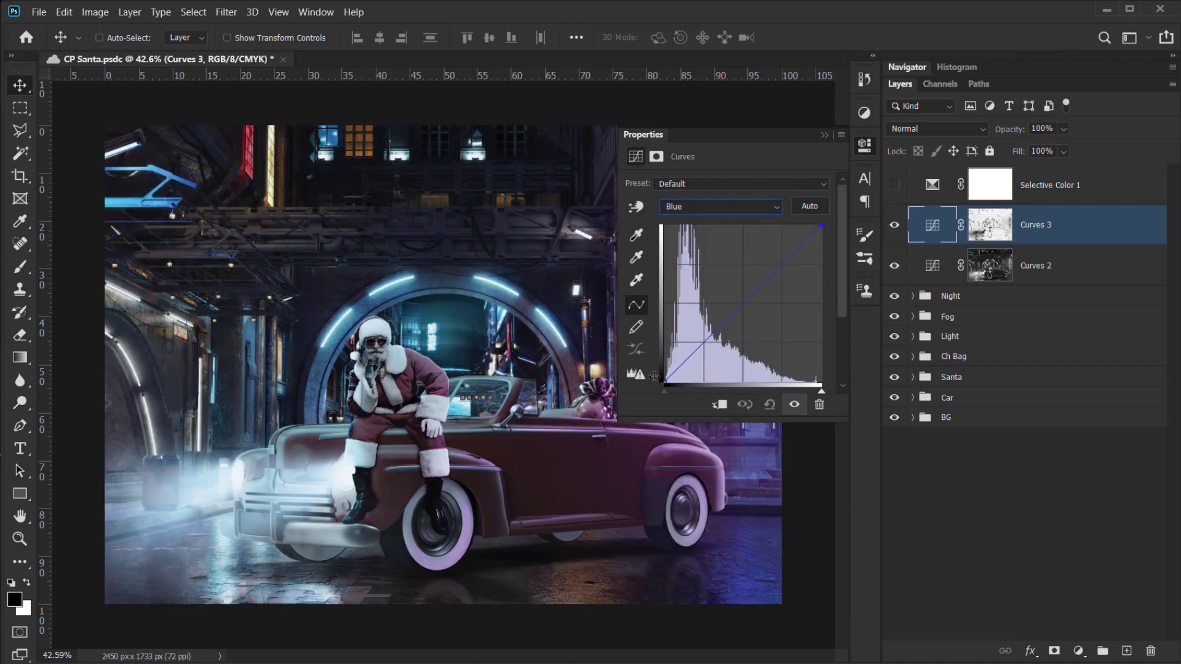
pyautogui.moveTo(666, 381); pyautogui.dragTo(664, 375)
pyautogui.moveTo(820, 227); pyautogui.dragTo(824, 238)
# - In the Red channel of Curves 3, raise the black point, lower the white point and add a slightly raised midtone point
pyautogui.click(729, 206)
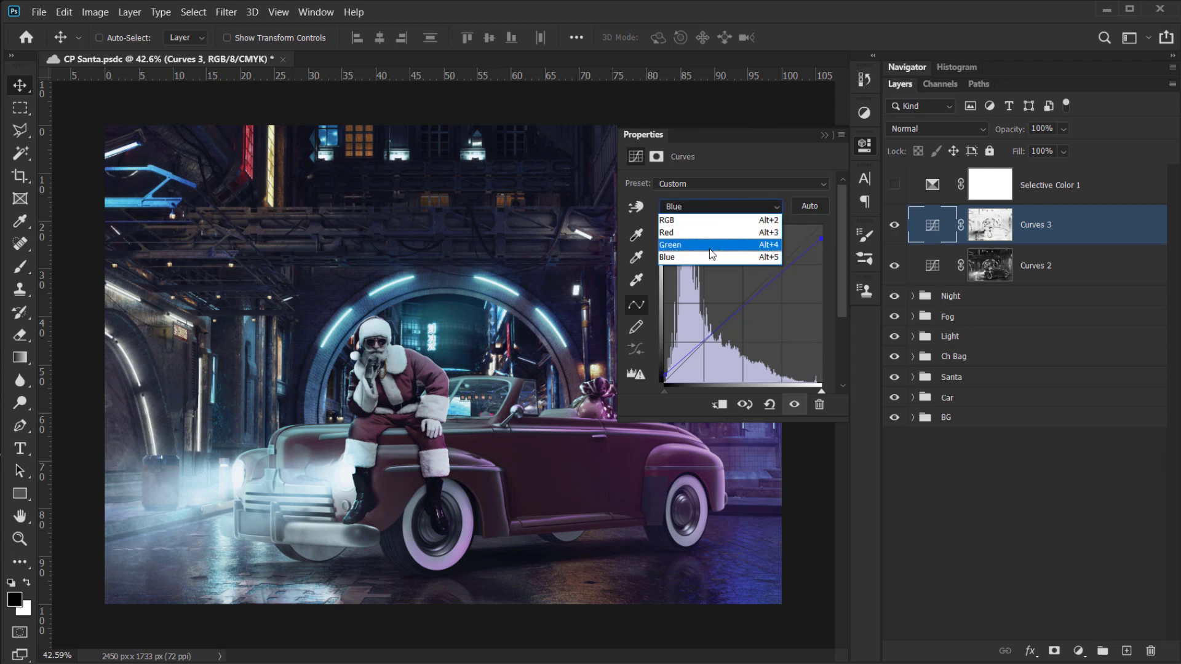
pyautogui.click(679, 232)
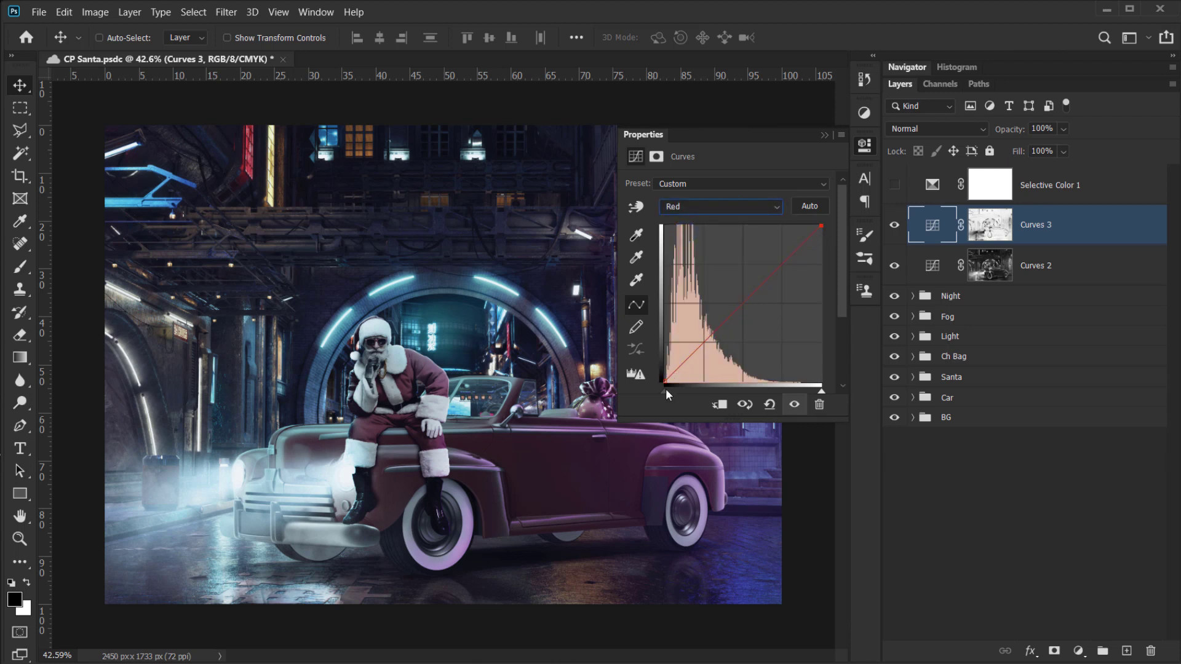
pyautogui.moveTo(665, 385); pyautogui.dragTo(662, 373)
pyautogui.moveTo(821, 225); pyautogui.dragTo(821, 245)
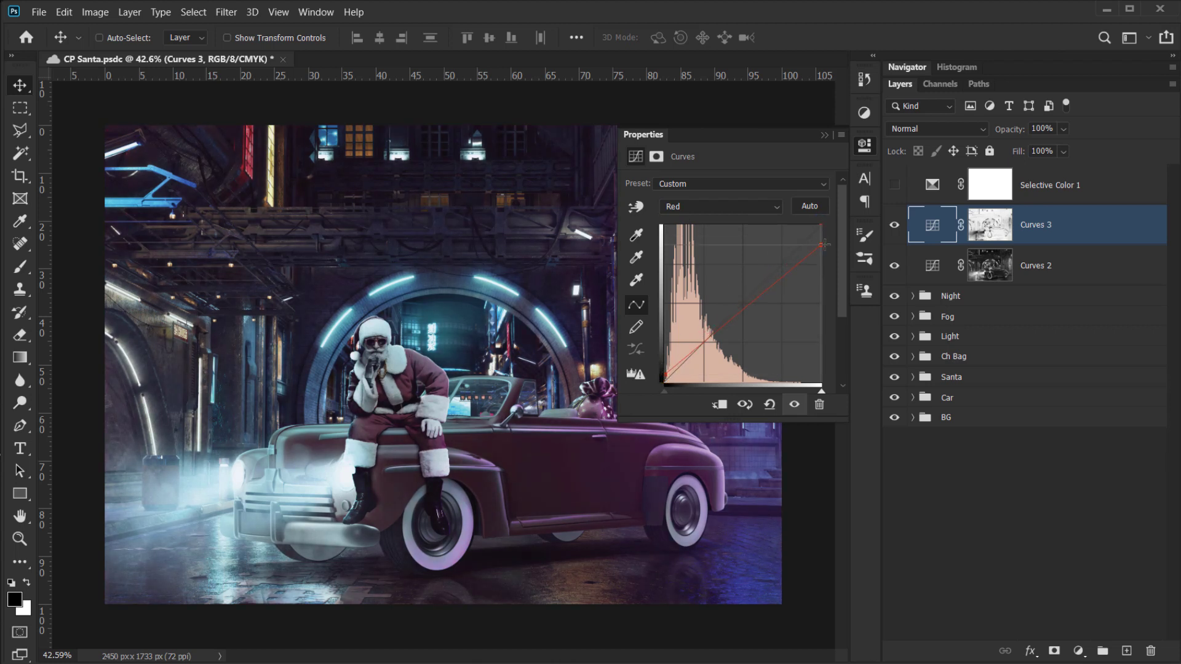
pyautogui.click(741, 305)
# - In the Green channel of Curves 3, lower the white point and pull the midtones down for a purple tint
pyautogui.click(728, 205)
pyautogui.click(704, 237)
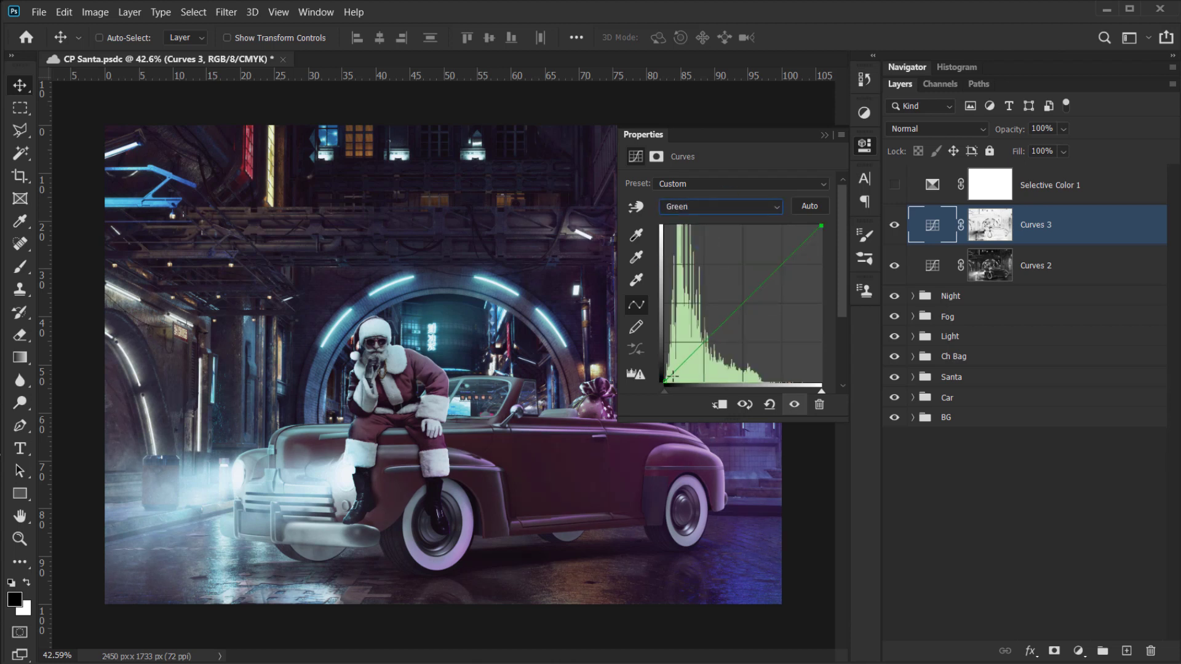
pyautogui.moveTo(664, 381); pyautogui.dragTo(665, 382)
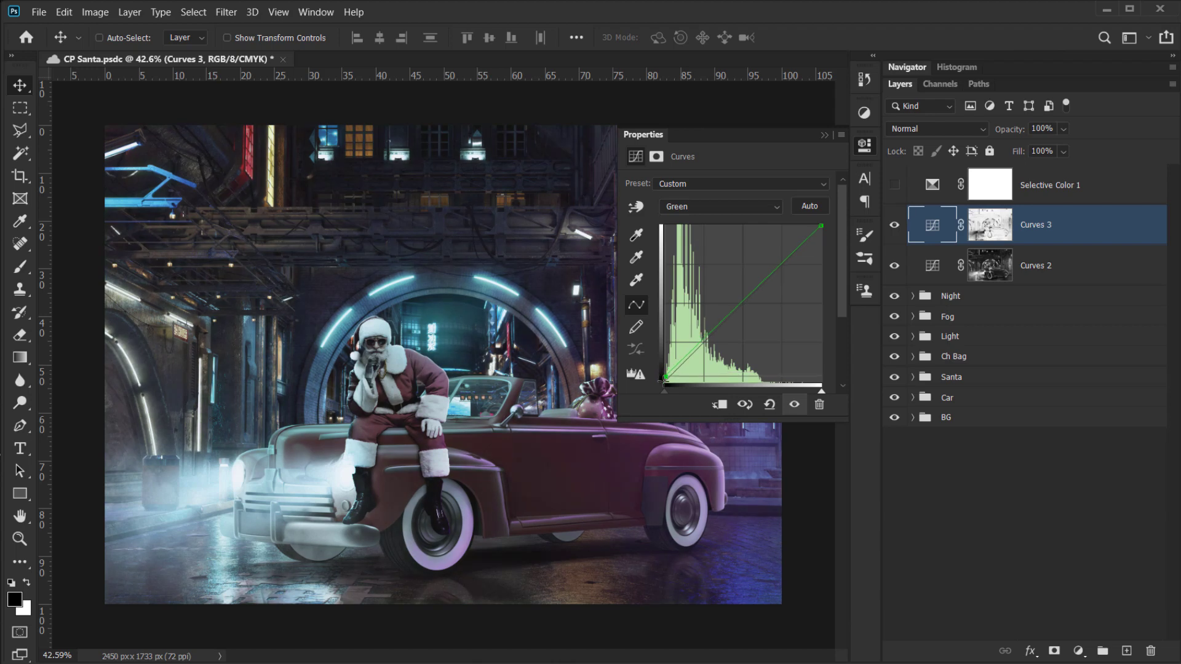
pyautogui.moveTo(821, 225); pyautogui.dragTo(822, 236)
pyautogui.moveTo(749, 301); pyautogui.dragTo(749, 313)
pyautogui.click(827, 138)
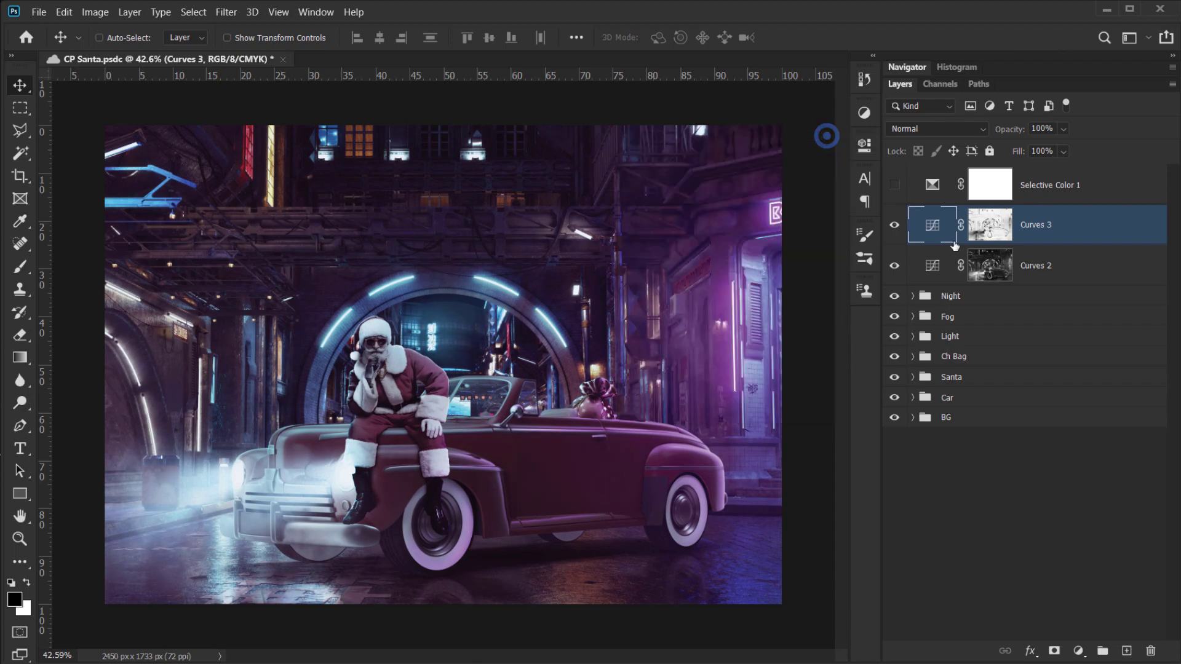
# - Compare the scene with and without the Curves 3 color grade
pyautogui.click(895, 227)
pyautogui.click(895, 227)
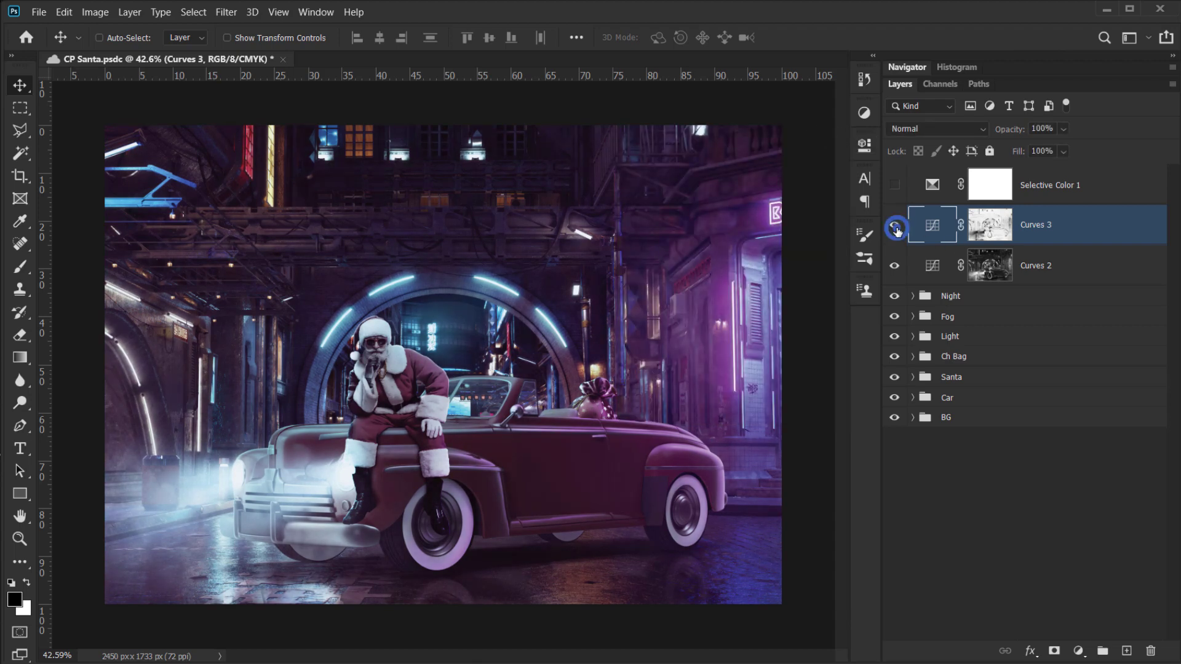
pyautogui.click(895, 226)
pyautogui.click(895, 226)
# - Examine the graded colors up close on Santa, the car, the arch and the glowing headlights, and across the whole scene
pyautogui.scroll(-3, 534, 424)
pyautogui.scroll(4, 448, 396)
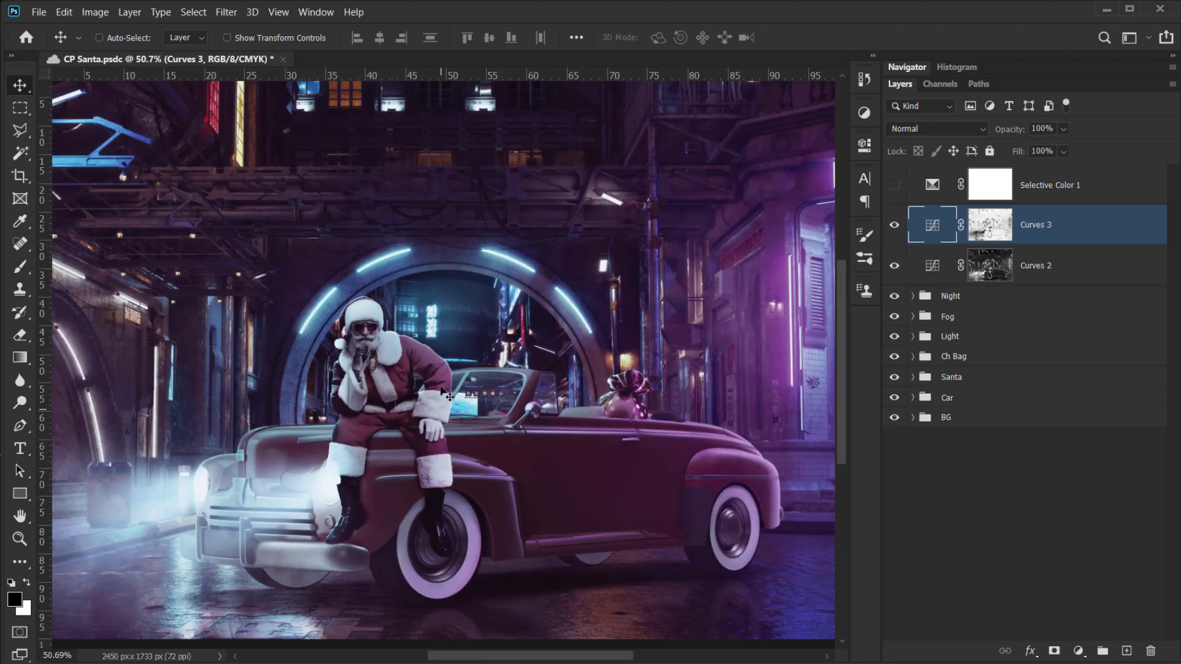
pyautogui.scroll(-2, 492, 384)
pyautogui.press('ctrl')
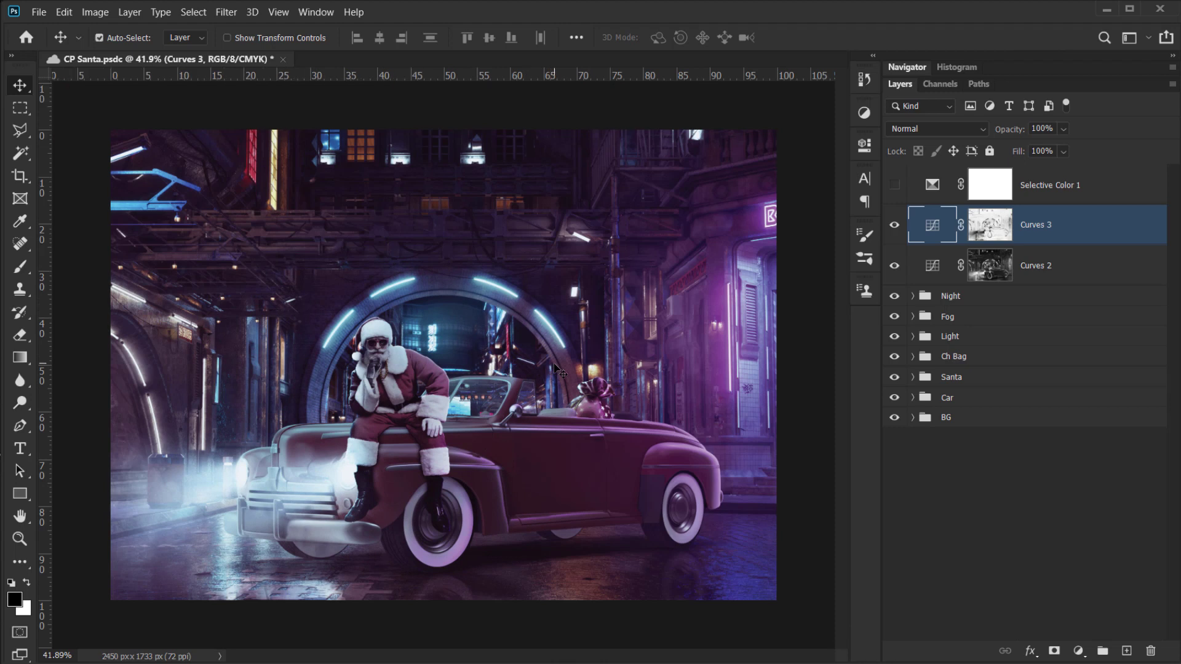
pyautogui.scroll(2, 556, 369)
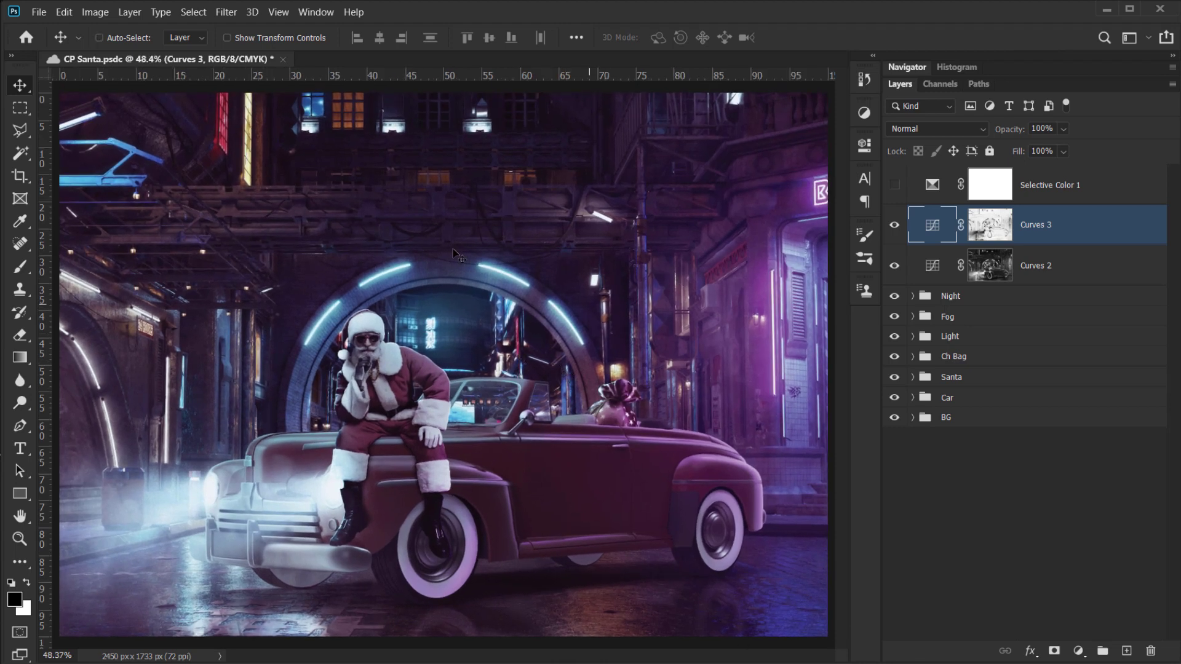
pyautogui.scroll(3, 480, 440)
pyautogui.moveTo(582, 342); pyautogui.dragTo(519, 346)
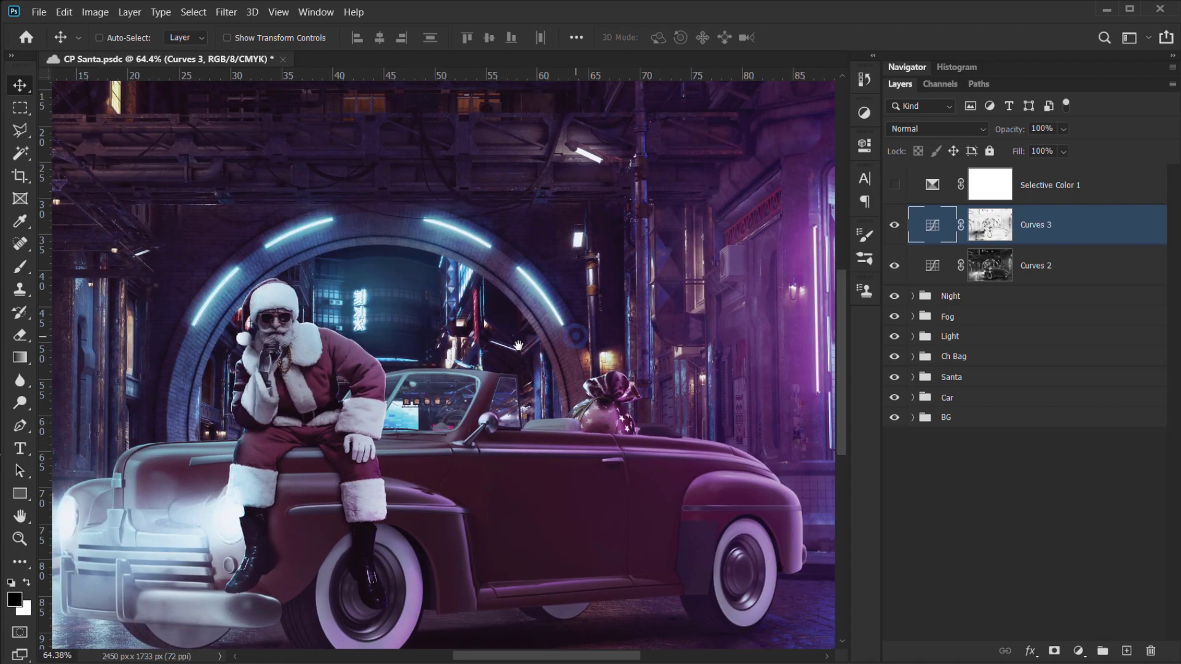
pyautogui.scroll(2, 477, 369)
pyautogui.moveTo(368, 341); pyautogui.dragTo(476, 328)
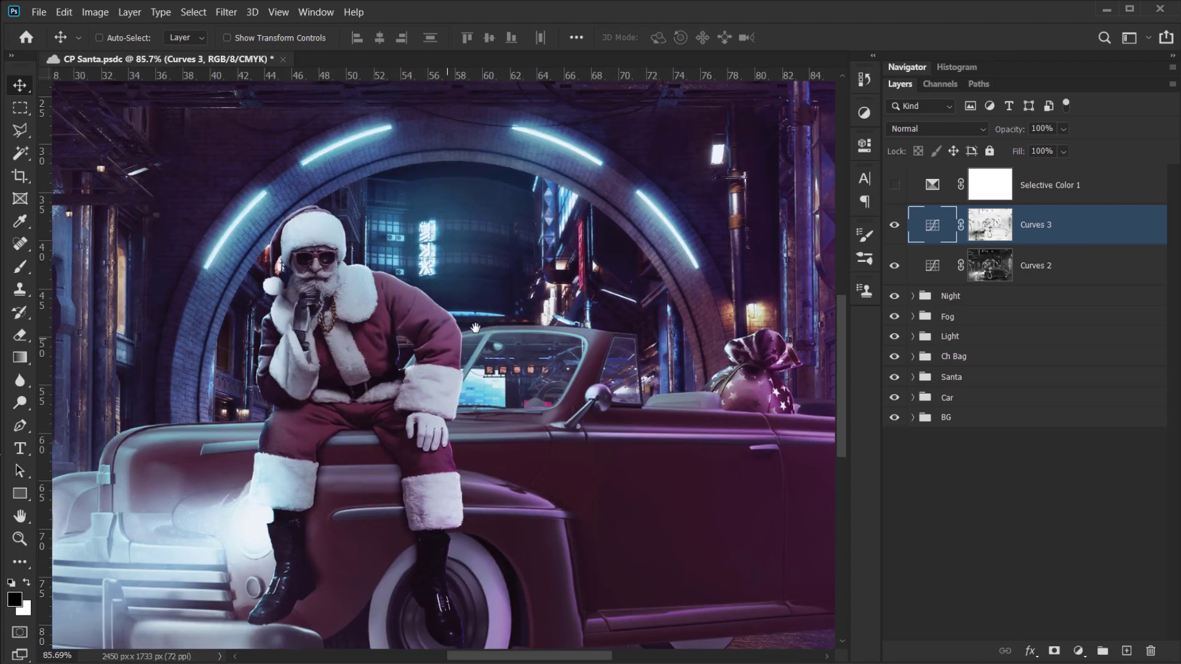
pyautogui.hotkey('ctrl', '0')
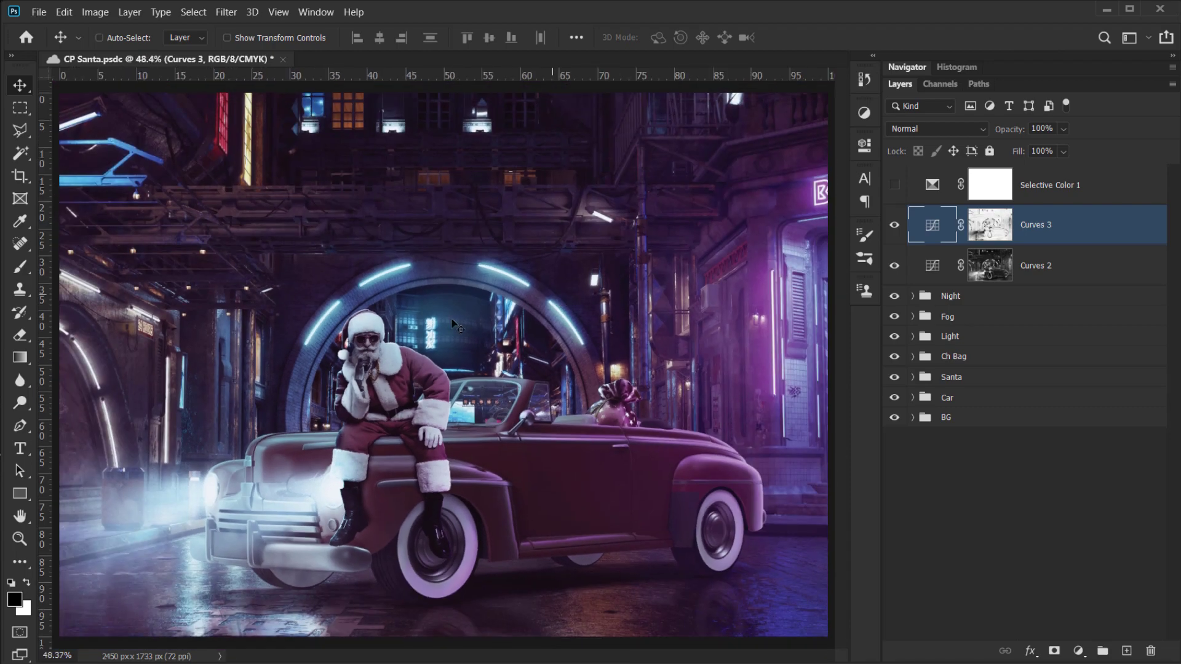
pyautogui.scroll(1, 307, 394)
pyautogui.moveTo(345, 388); pyautogui.dragTo(404, 328)
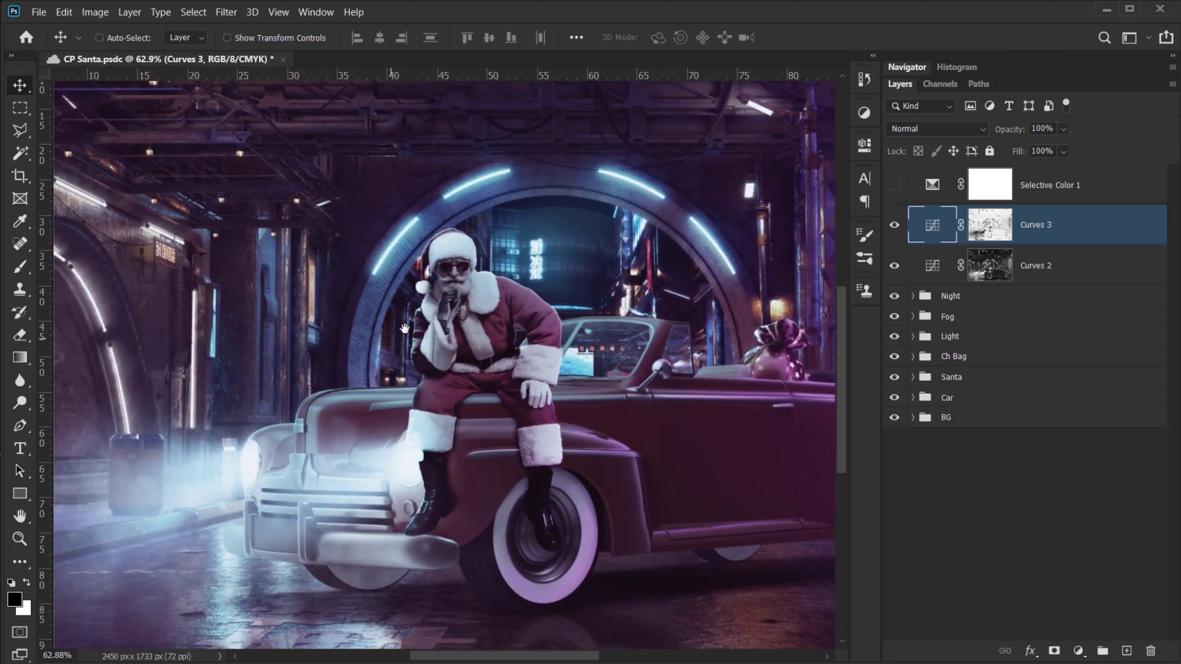
pyautogui.moveTo(283, 470); pyautogui.dragTo(345, 446)
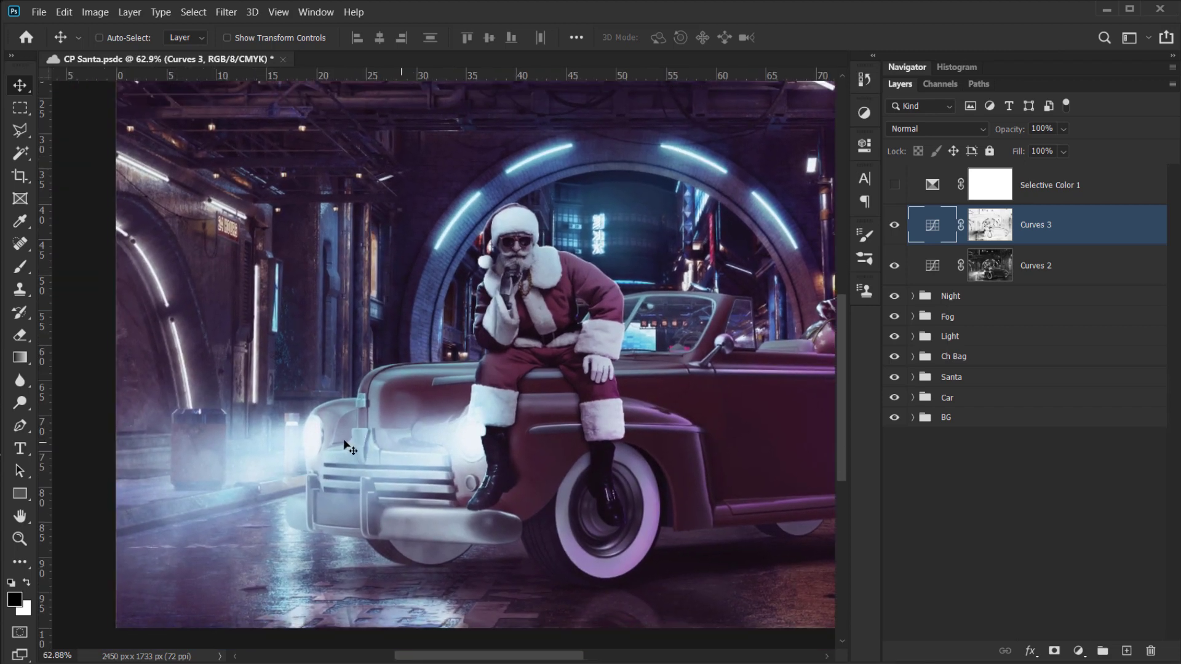
# - Compare the graded scene with and without the Curves 2 highlight brightening, both close up and in full view
pyautogui.click(894, 265)
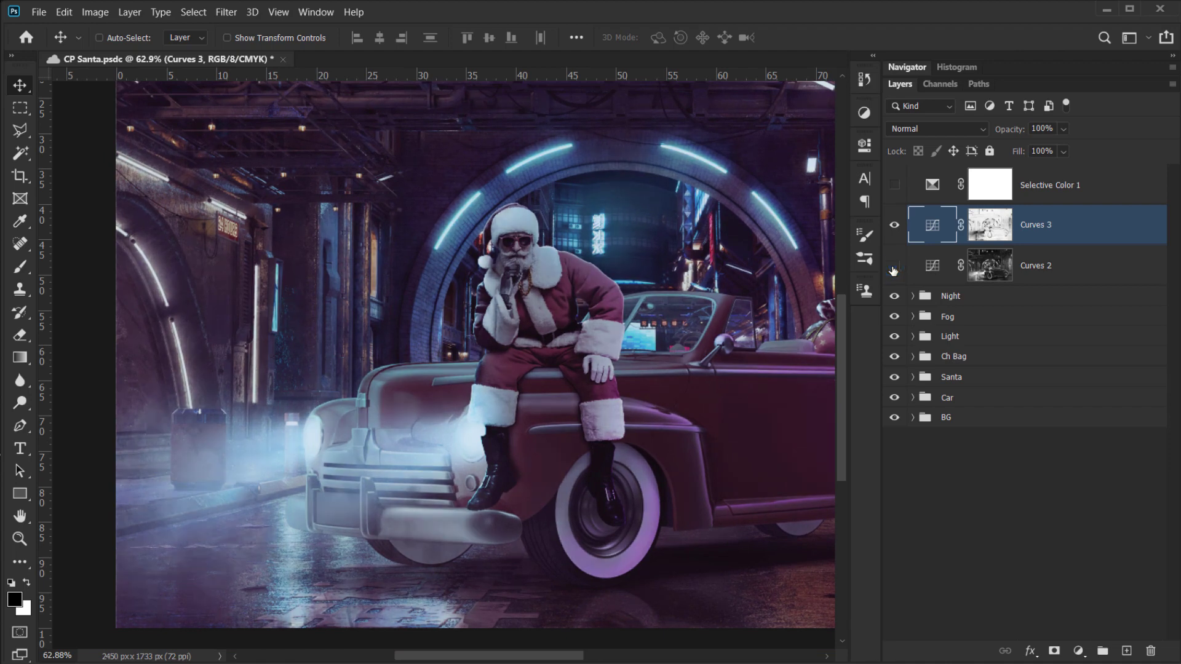
pyautogui.click(894, 265)
pyautogui.scroll(-3, 493, 416)
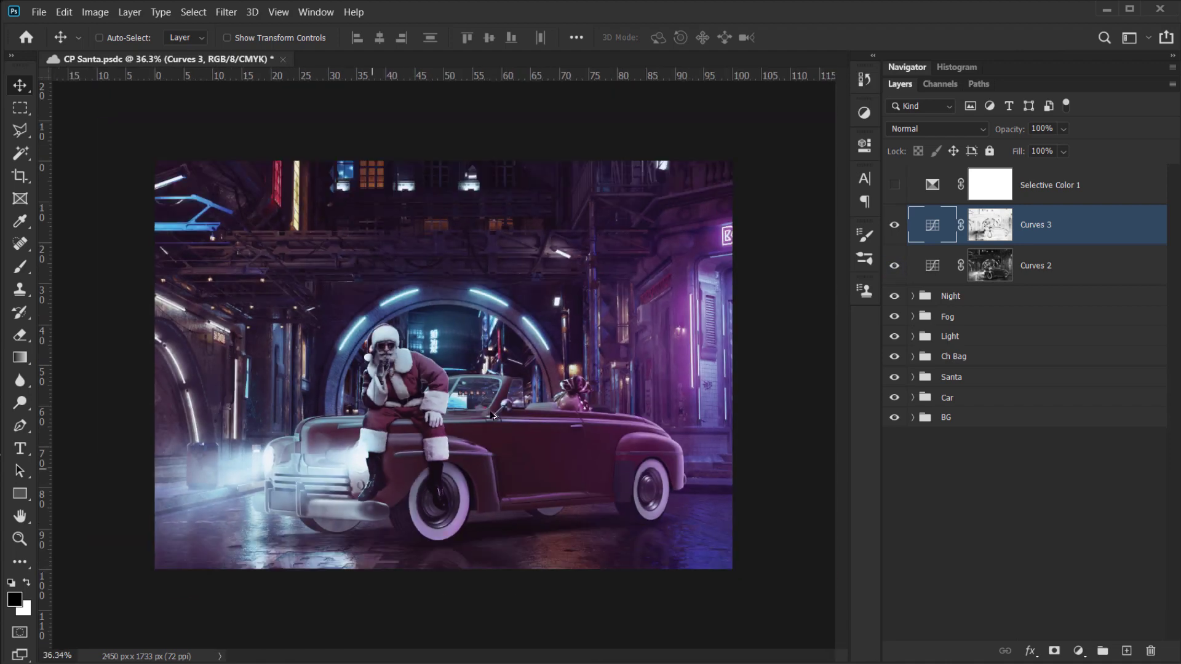
pyautogui.click(895, 266)
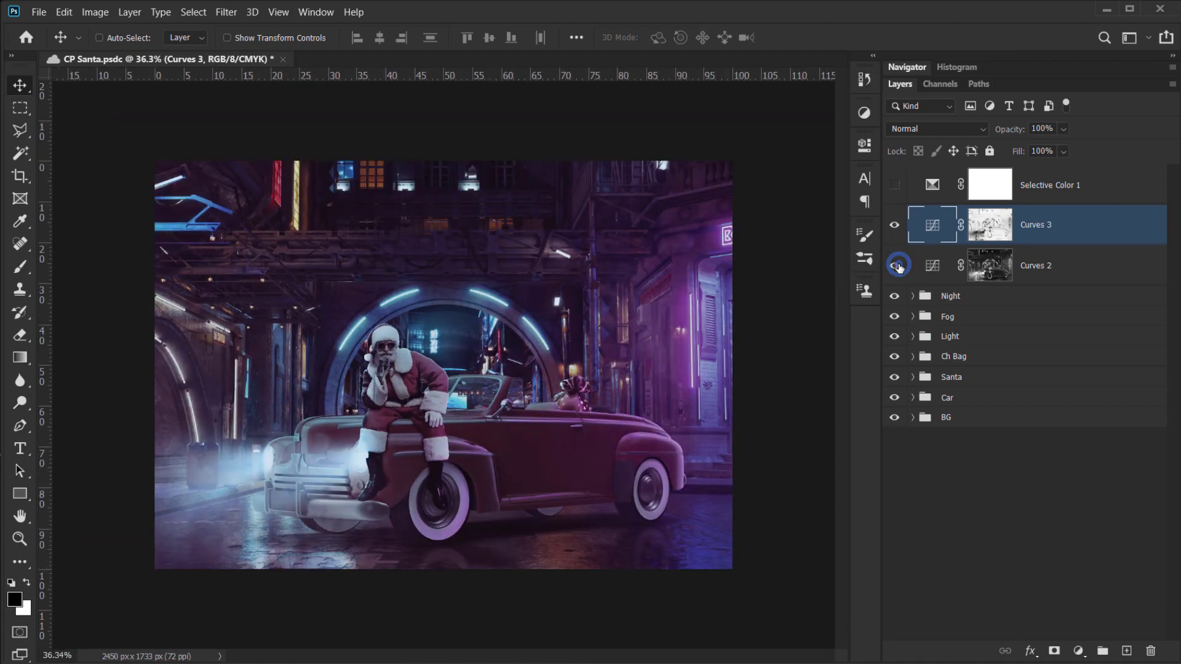
pyautogui.click(895, 266)
pyautogui.click(895, 266)
pyautogui.click(895, 265)
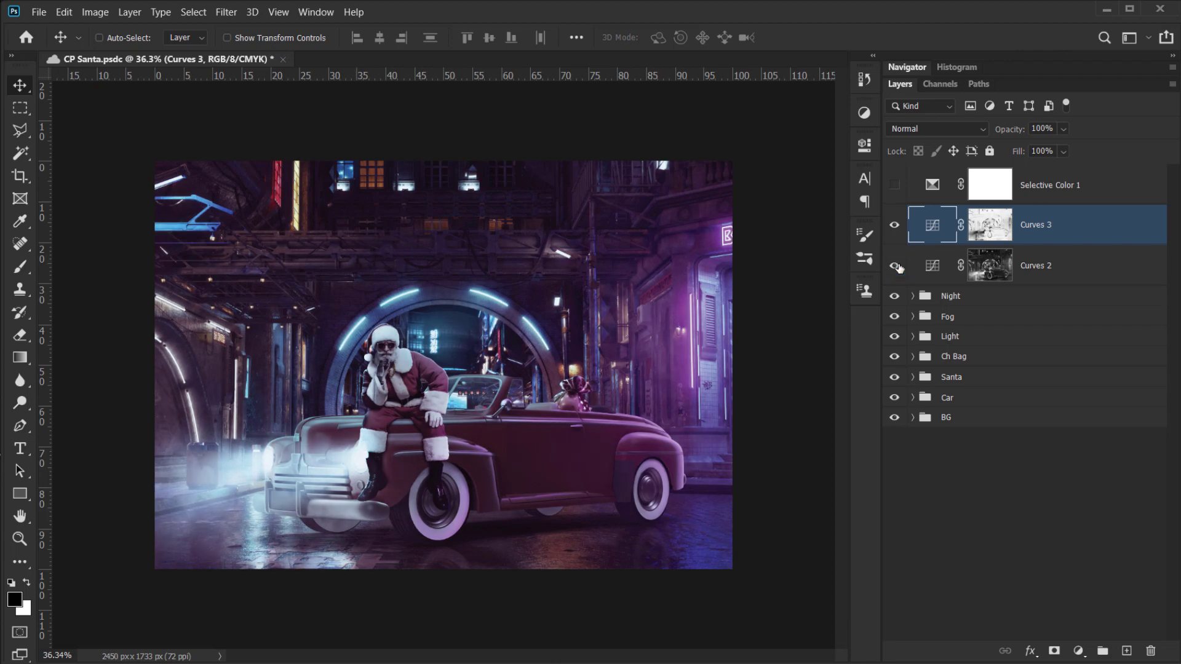
# - Compare the scene with and without the Curves 2 and Curves 3 adjustments, each in turn
pyautogui.click(895, 266)
pyautogui.click(895, 265)
pyautogui.scroll(1, 365, 418)
pyautogui.click(894, 225)
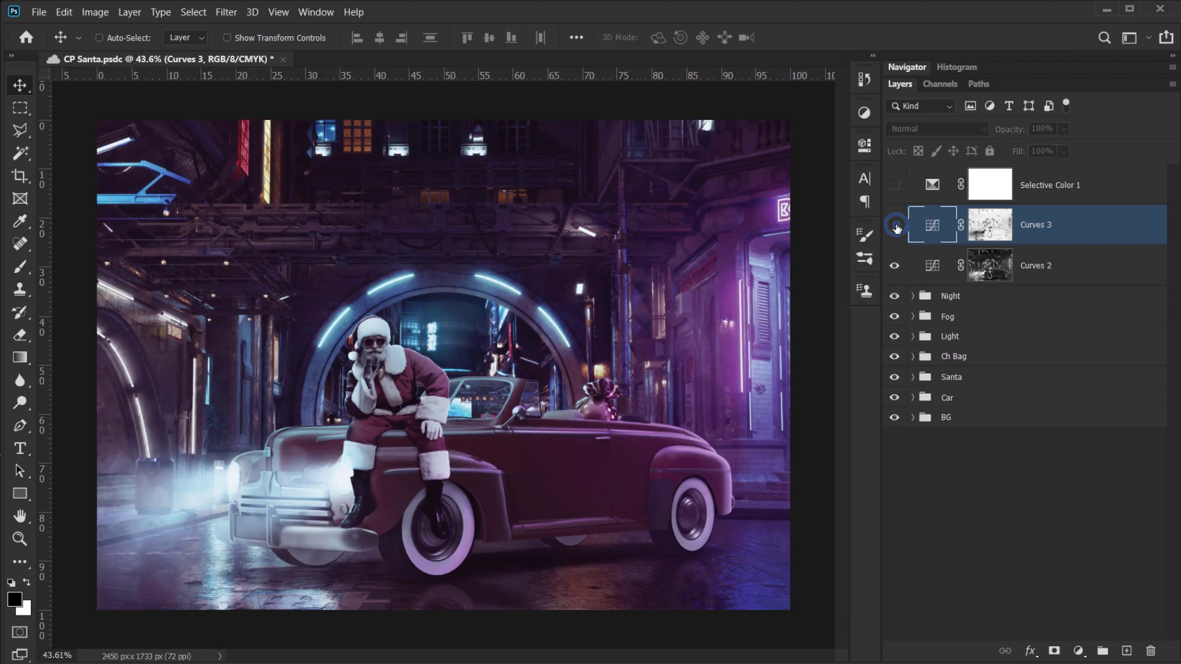
pyautogui.click(895, 226)
pyautogui.scroll(-1, 519, 419)
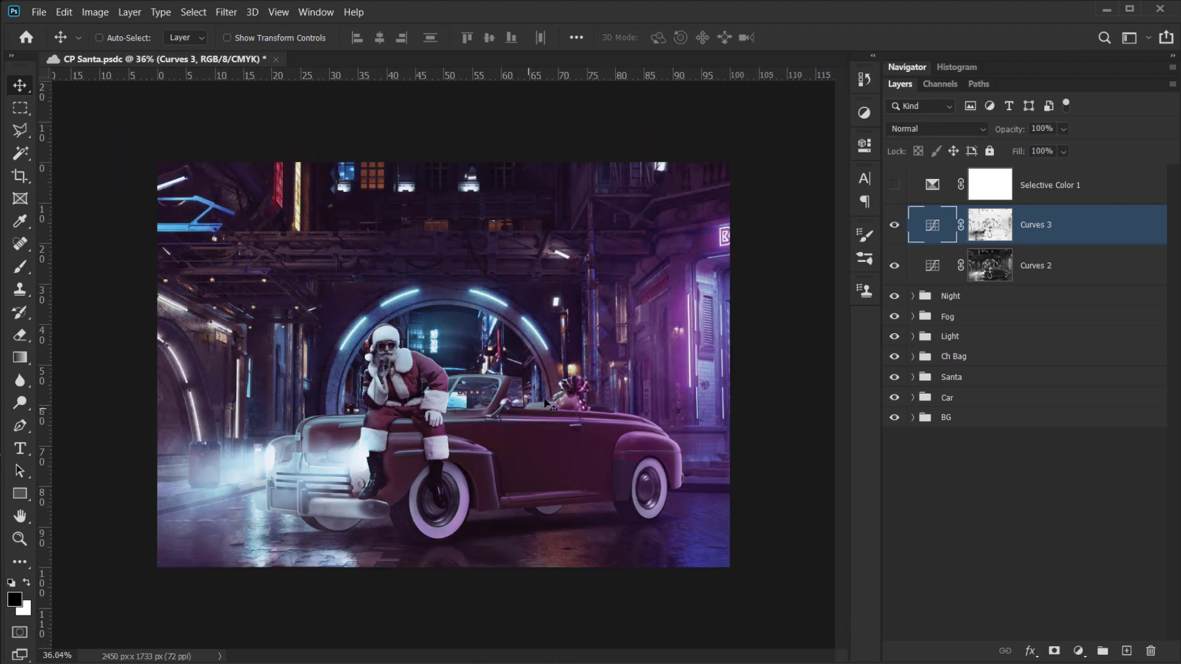
pyautogui.scroll(2, 546, 404)
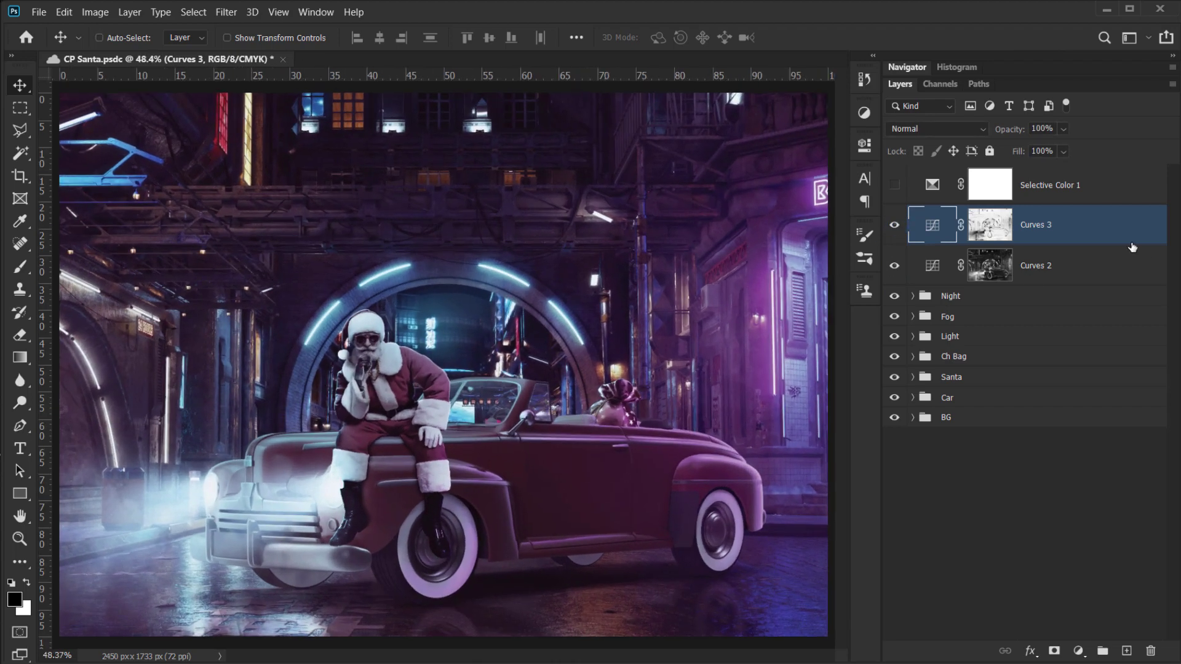
# - Add a new layer above Curves 3, name it "Camere RAw", and stamp all visible layers into it
pyautogui.click(1125, 651)
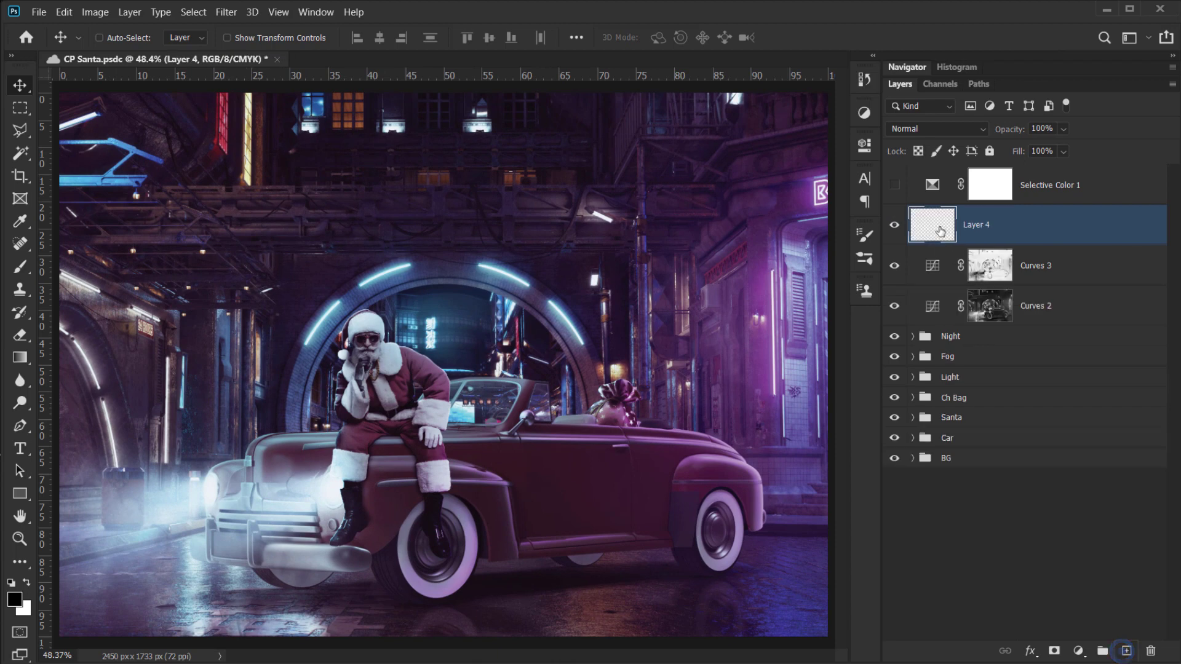
pyautogui.doubleClick(991, 226)
pyautogui.write('Camere')
pyautogui.press('Return')
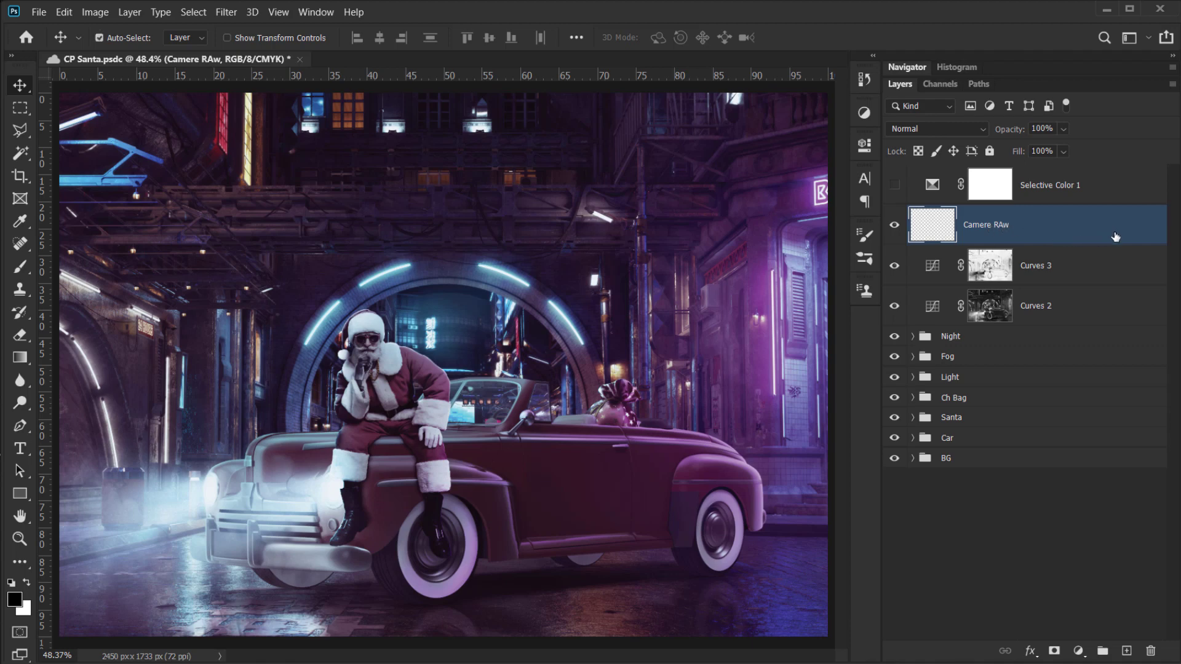
pyautogui.hotkey('ctrl', 'shift', 'alt', 'e')
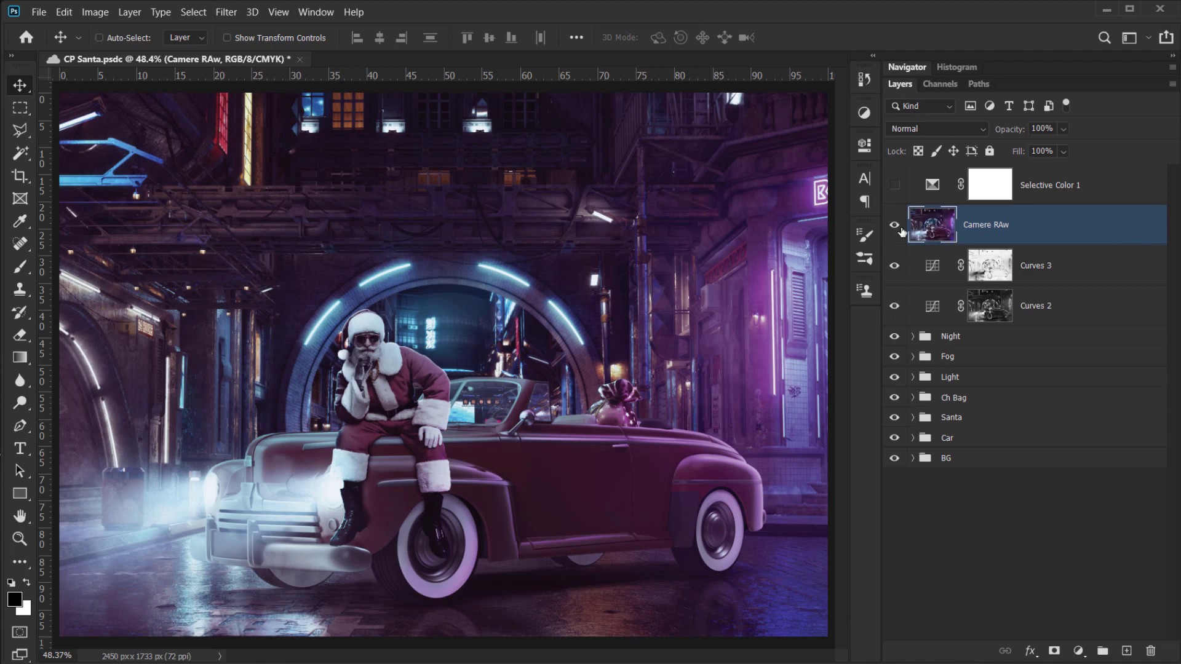
pyautogui.click(897, 226)
pyautogui.click(897, 226)
# - Convert the Camere RAw layer to a smart object and open the Camera Raw filter on it
pyautogui.rightClick(1053, 238)
pyautogui.click(961, 242)
pyautogui.scroll(-1, 409, 404)
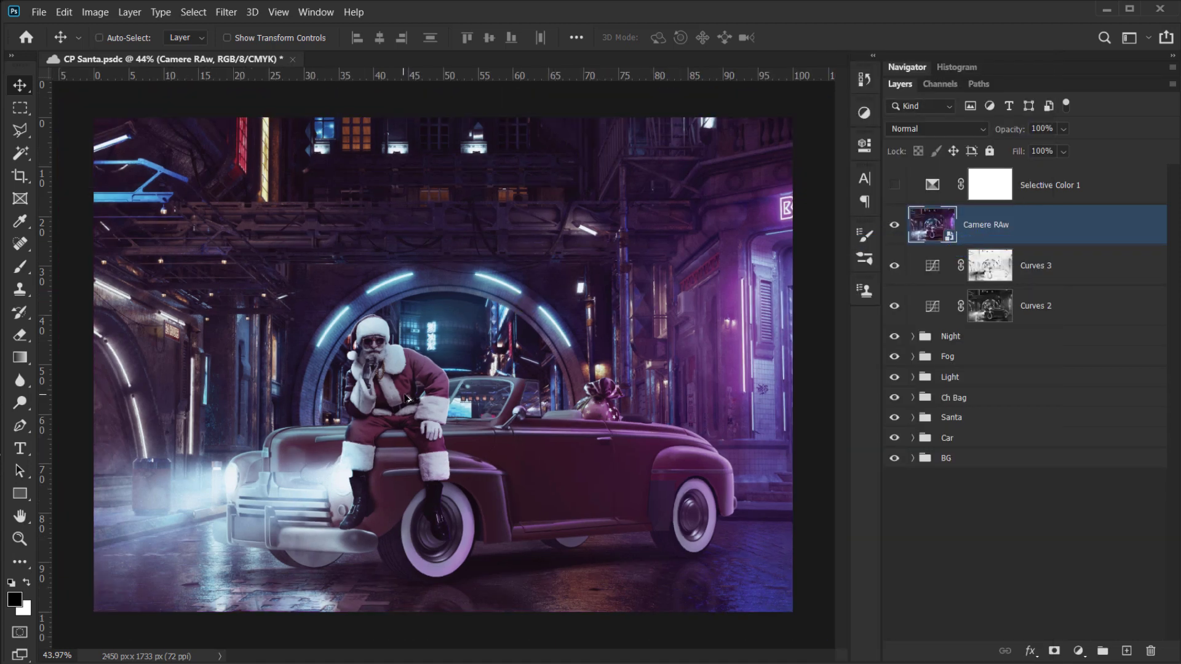
pyautogui.moveTo(409, 389); pyautogui.dragTo(426, 380)
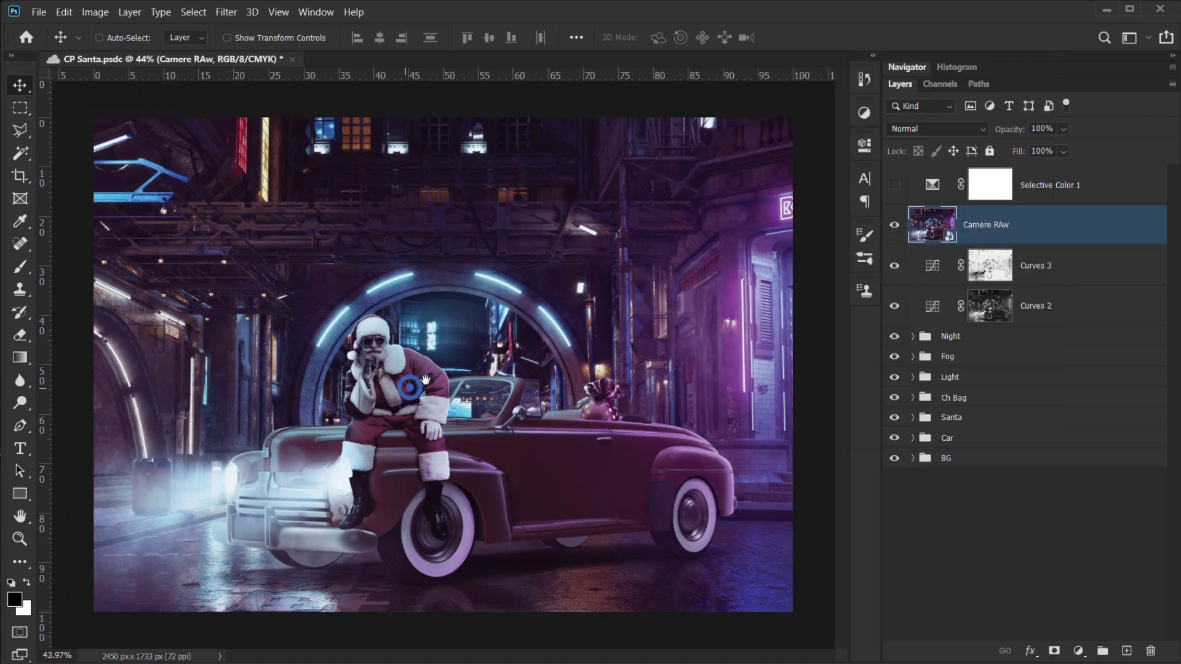
pyautogui.click(220, 14)
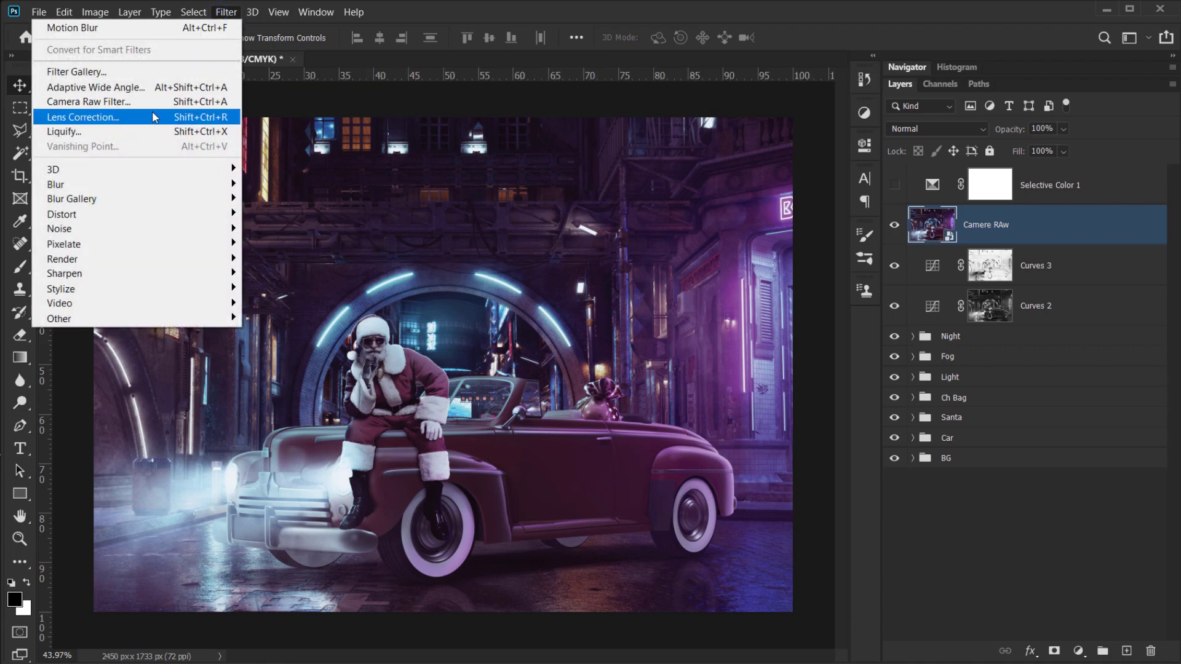
pyautogui.click(146, 103)
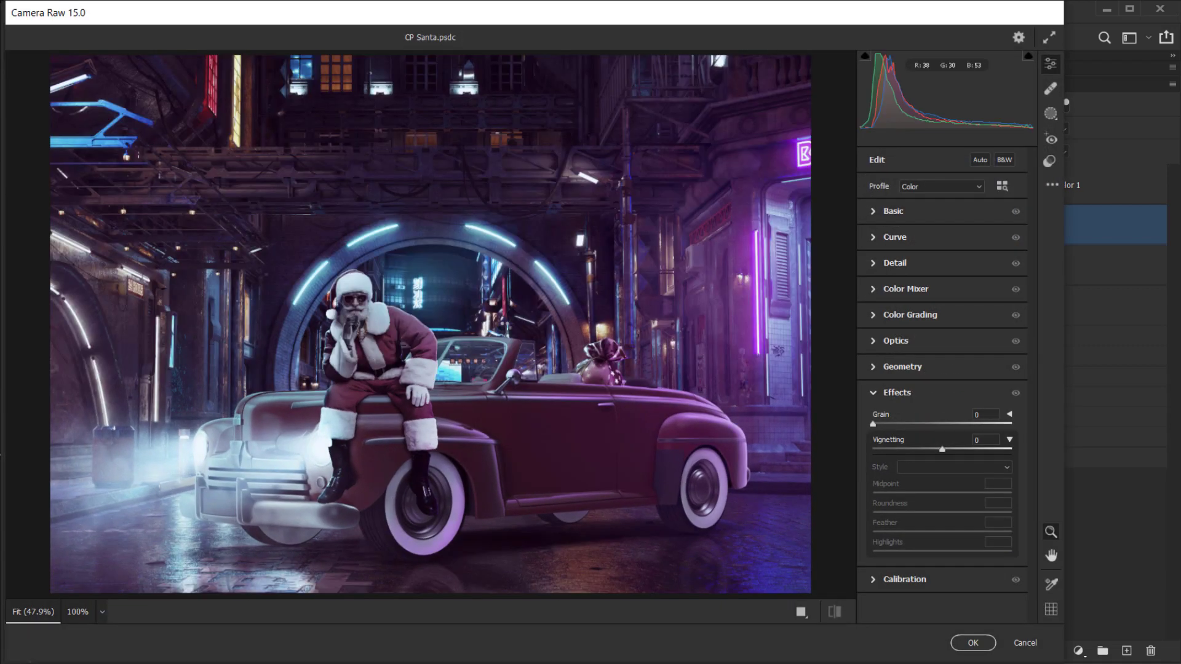
pyautogui.moveTo(601, 16); pyautogui.dragTo(653, 13)
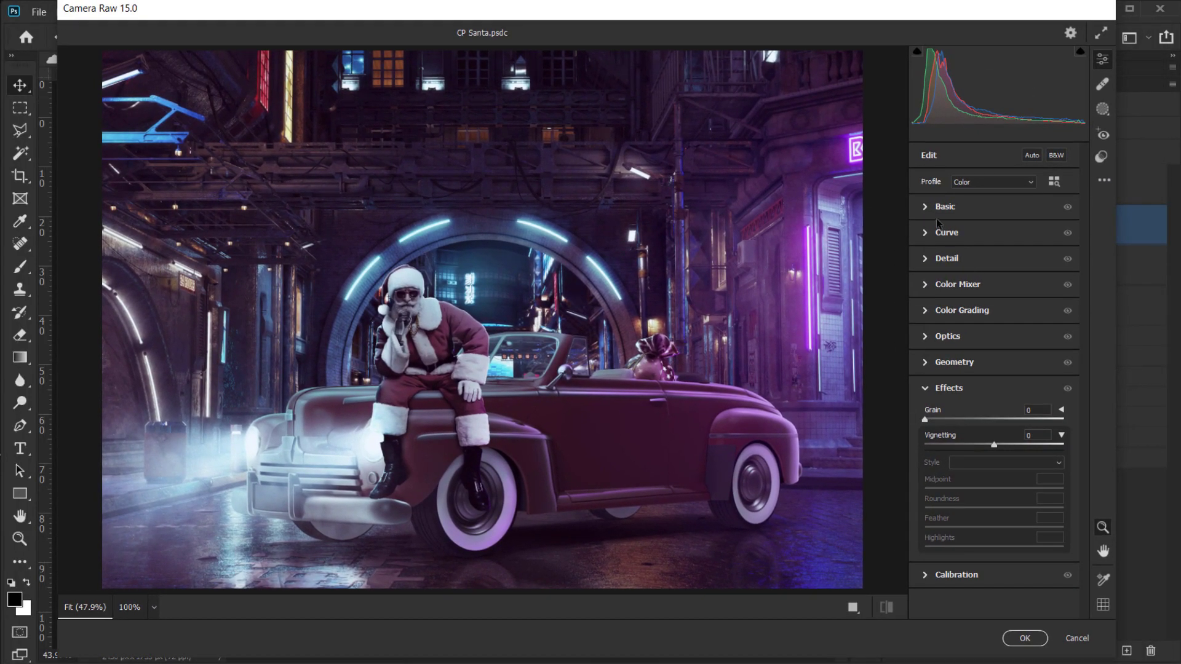
# - In the Basic adjustments, set the white balance Temperature to -4 and the Tint to +27
pyautogui.click(927, 389)
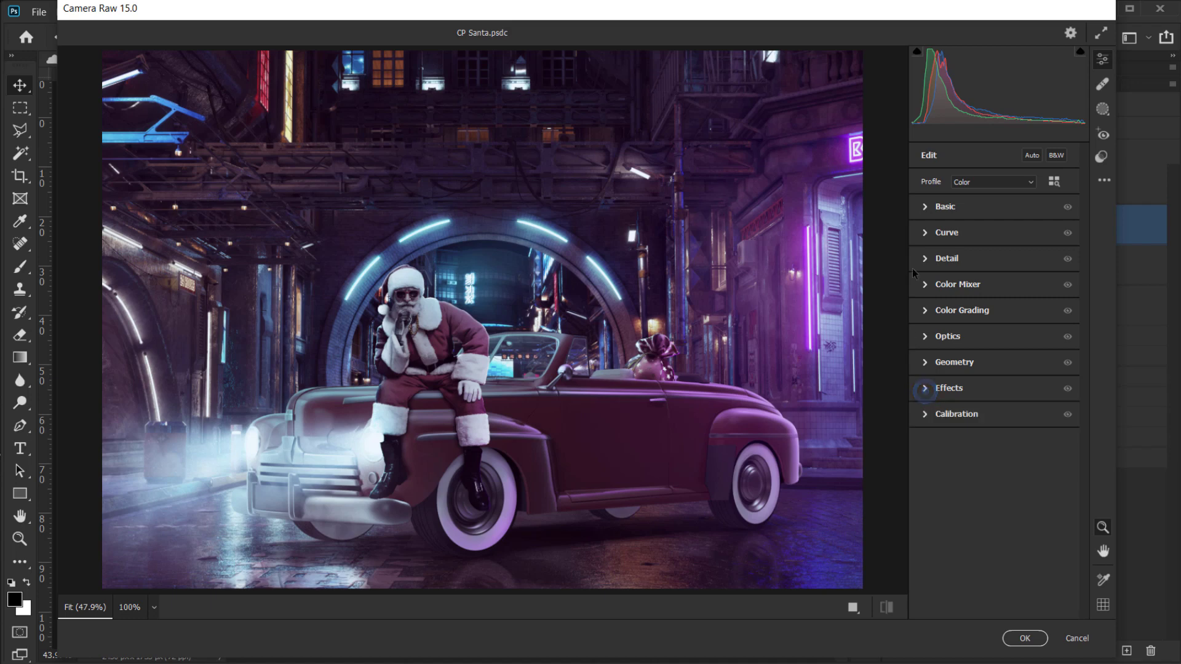
pyautogui.click(928, 207)
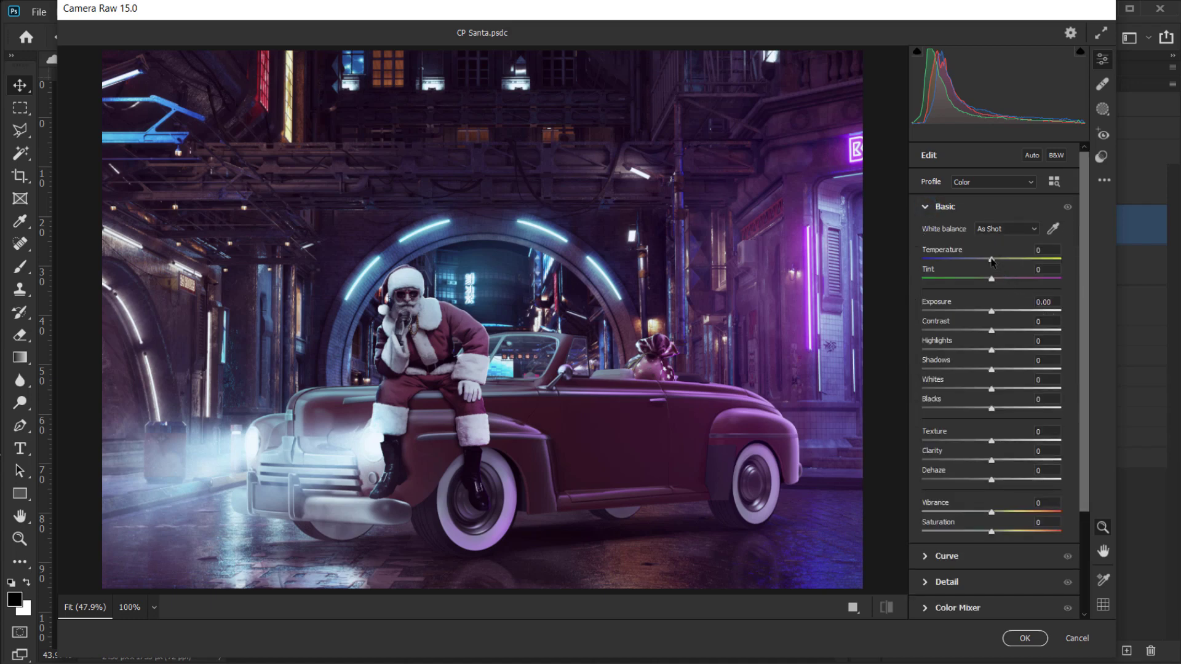
pyautogui.moveTo(991, 261); pyautogui.dragTo(1013, 282)
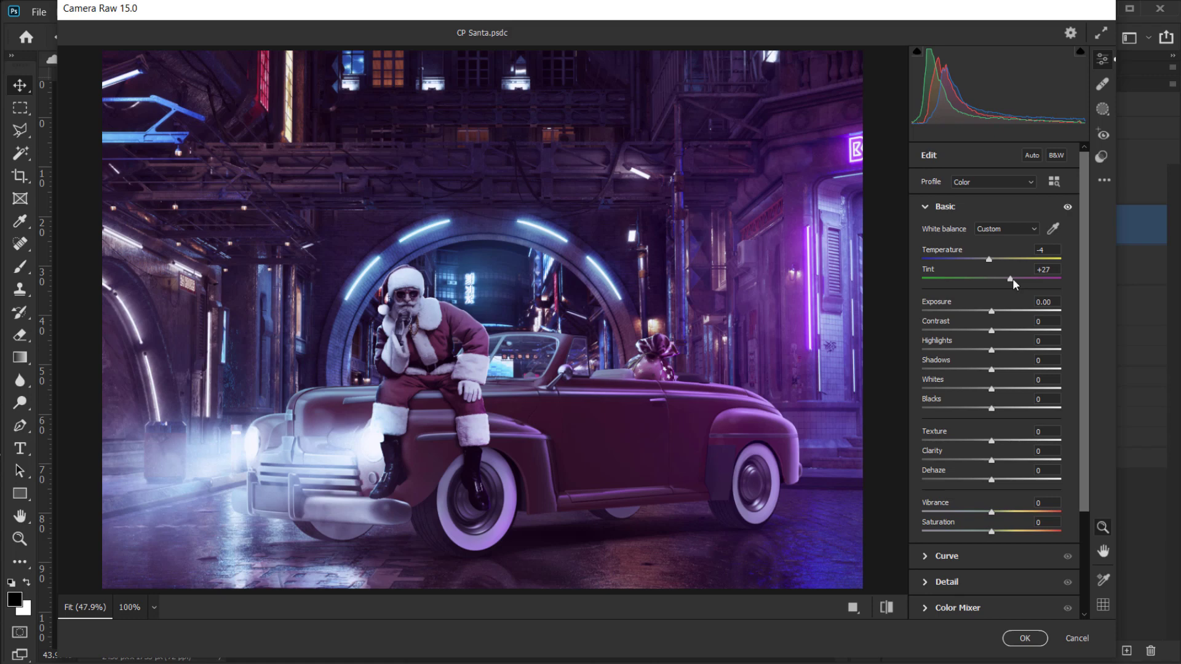
pyautogui.moveTo(989, 259); pyautogui.dragTo(988, 261)
# - Set Exposure to -0.05, Contrast to +7, Highlights to -39, Shadows to +12 and Whites to +17
pyautogui.moveTo(992, 311); pyautogui.dragTo(986, 313)
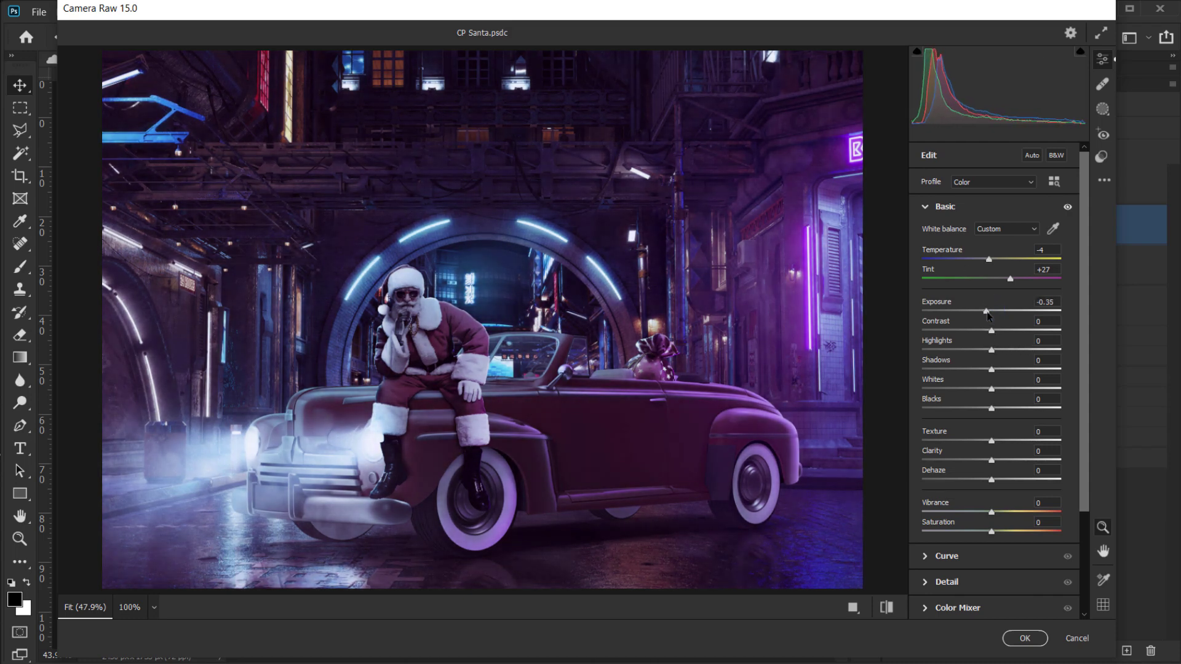
pyautogui.moveTo(988, 315); pyautogui.dragTo(993, 315)
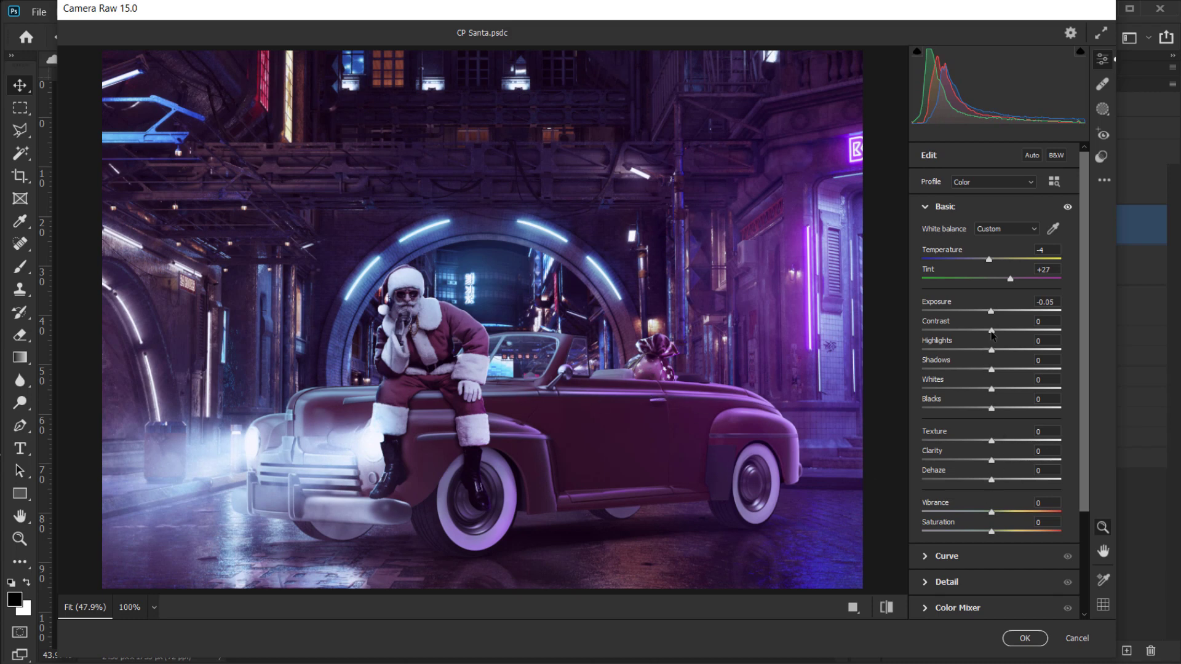
pyautogui.moveTo(991, 332); pyautogui.dragTo(998, 333)
pyautogui.moveTo(992, 350); pyautogui.dragTo(973, 354)
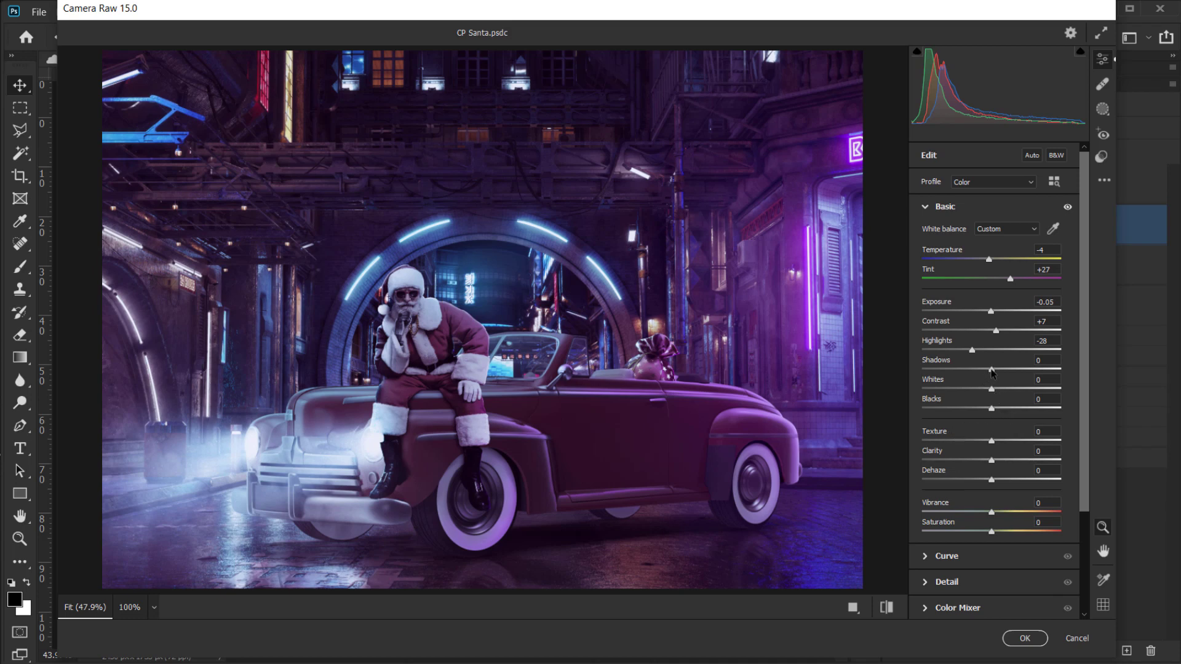
pyautogui.moveTo(991, 372); pyautogui.dragTo(1004, 380)
pyautogui.moveTo(992, 392)
pyautogui.mouseDown()
pyautogui.moveTo(1004, 390)
pyautogui.moveTo(972, 375)
pyautogui.moveTo(998, 377)
pyautogui.mouseUp()
pyautogui.moveTo(971, 350); pyautogui.dragTo(962, 352)
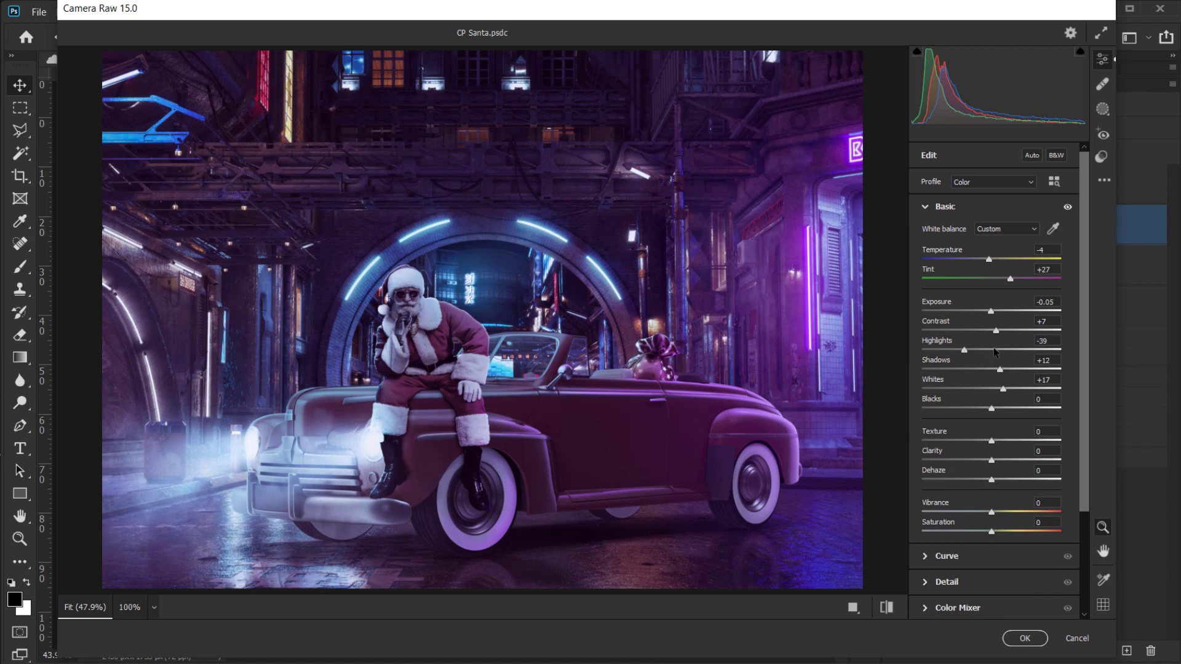
# - Compare the preview between the original and the current color and tone settings
pyautogui.click(884, 610)
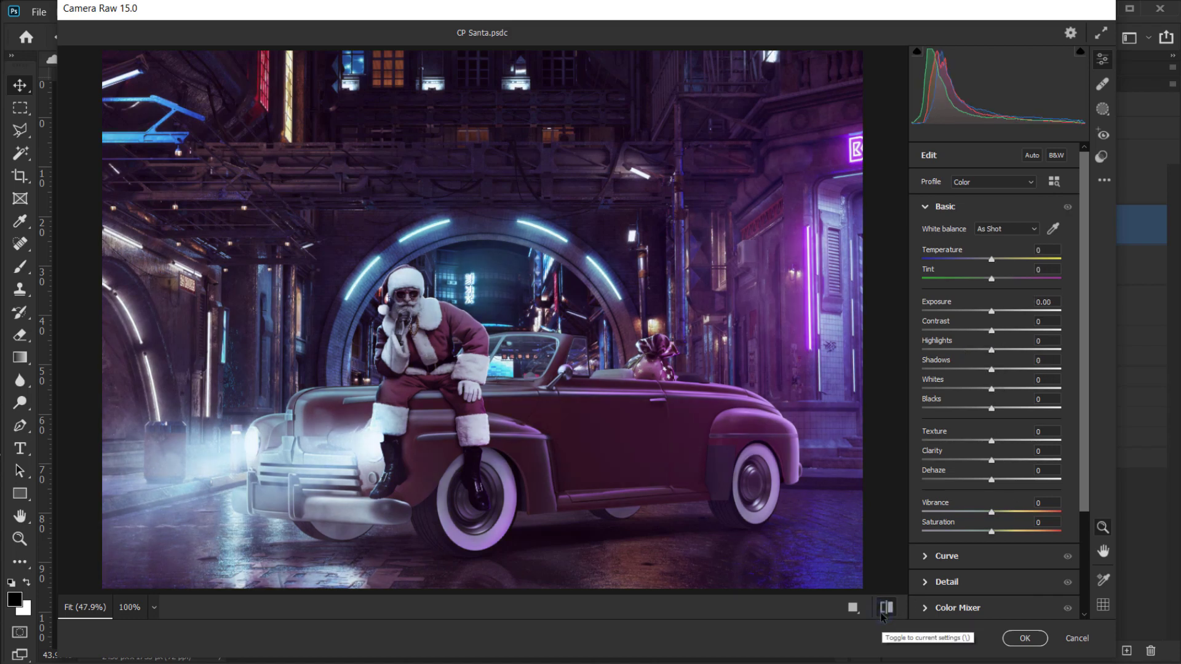
pyautogui.click(884, 610)
pyautogui.click(884, 610)
pyautogui.click(884, 610)
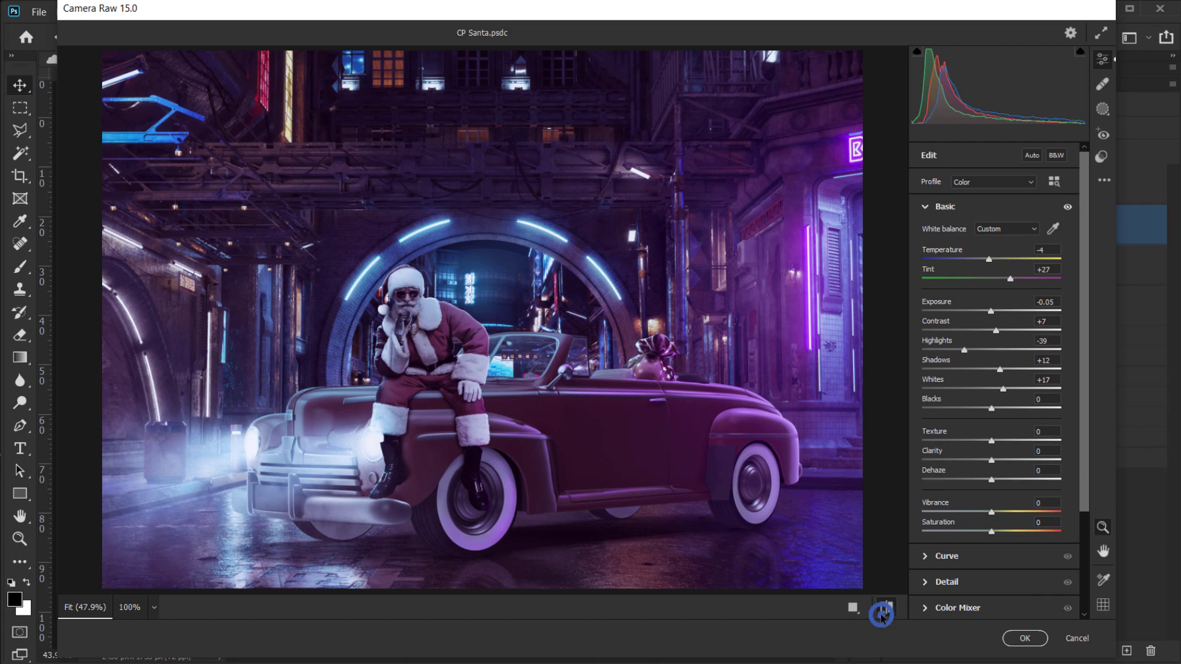
pyautogui.click(884, 610)
pyautogui.click(884, 610)
# - Set Clarity to -11, Dehaze to +7 and Vibrance to +15
pyautogui.moveTo(991, 461); pyautogui.dragTo(985, 462)
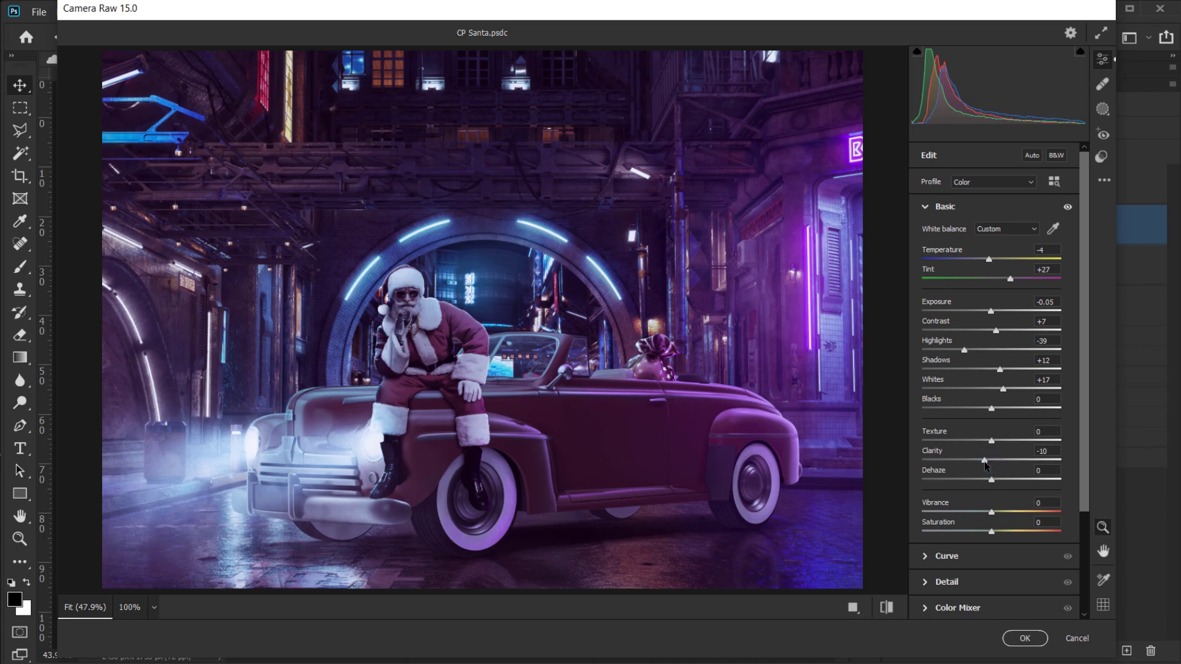
pyautogui.moveTo(983, 465)
pyautogui.mouseDown()
pyautogui.moveTo(910, 474)
pyautogui.moveTo(982, 475)
pyautogui.mouseUp()
pyautogui.moveTo(982, 470); pyautogui.dragTo(993, 479)
pyautogui.moveTo(990, 511); pyautogui.dragTo(1001, 510)
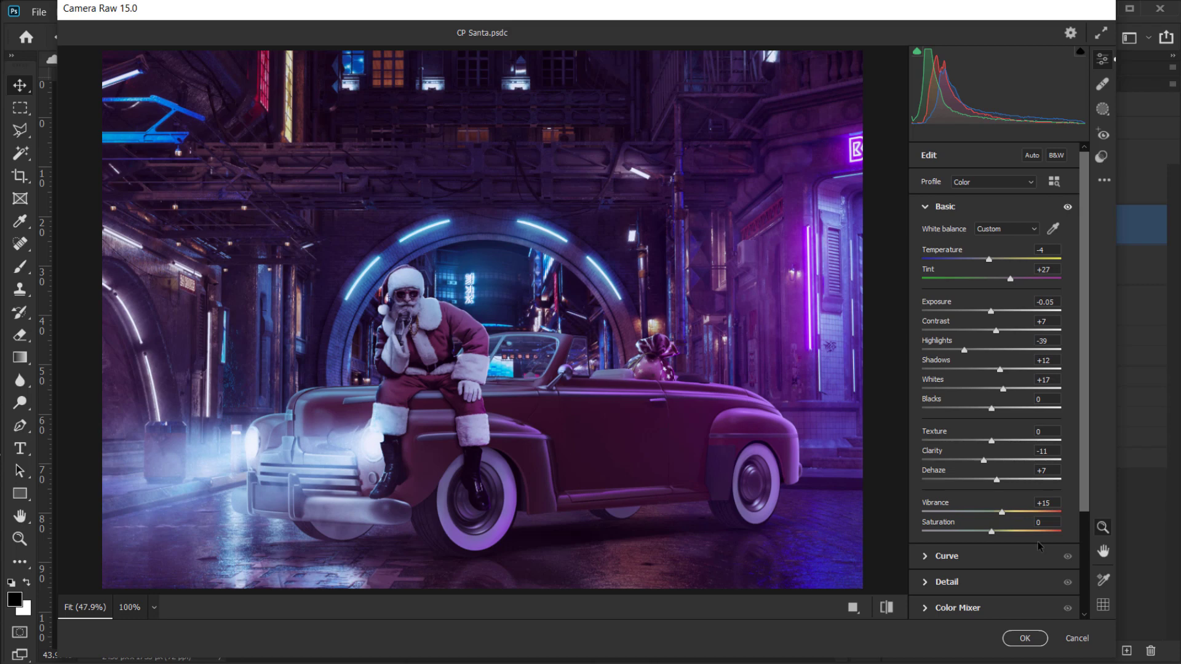
# - In the Effects settings, add Vignetting of -21 with Midpoint 63 and Feather 61, and set Grain to 10
pyautogui.scroll(-2, 1043, 481)
pyautogui.scroll(-2, 989, 466)
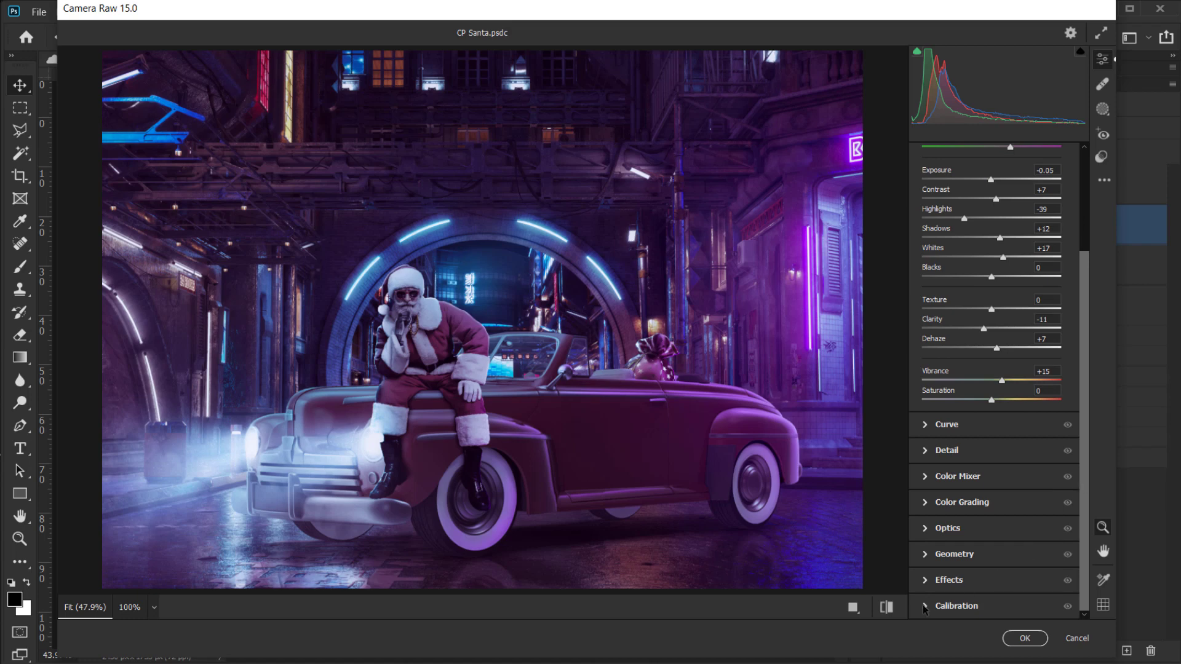
pyautogui.click(927, 582)
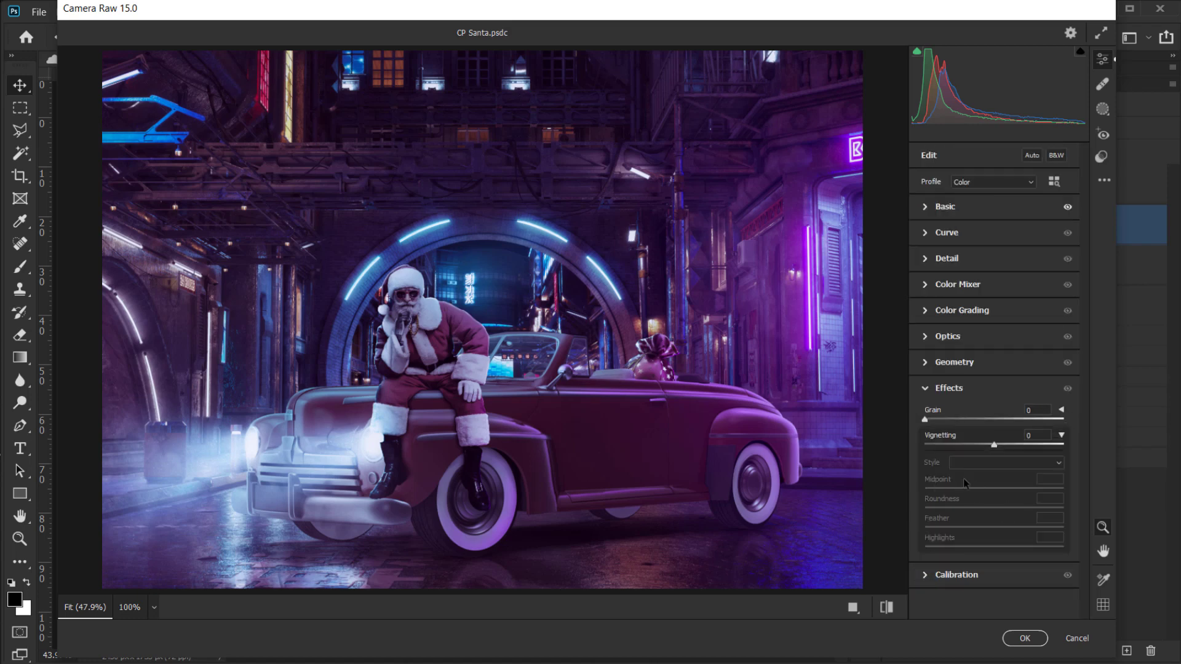
pyautogui.moveTo(994, 448); pyautogui.dragTo(982, 447)
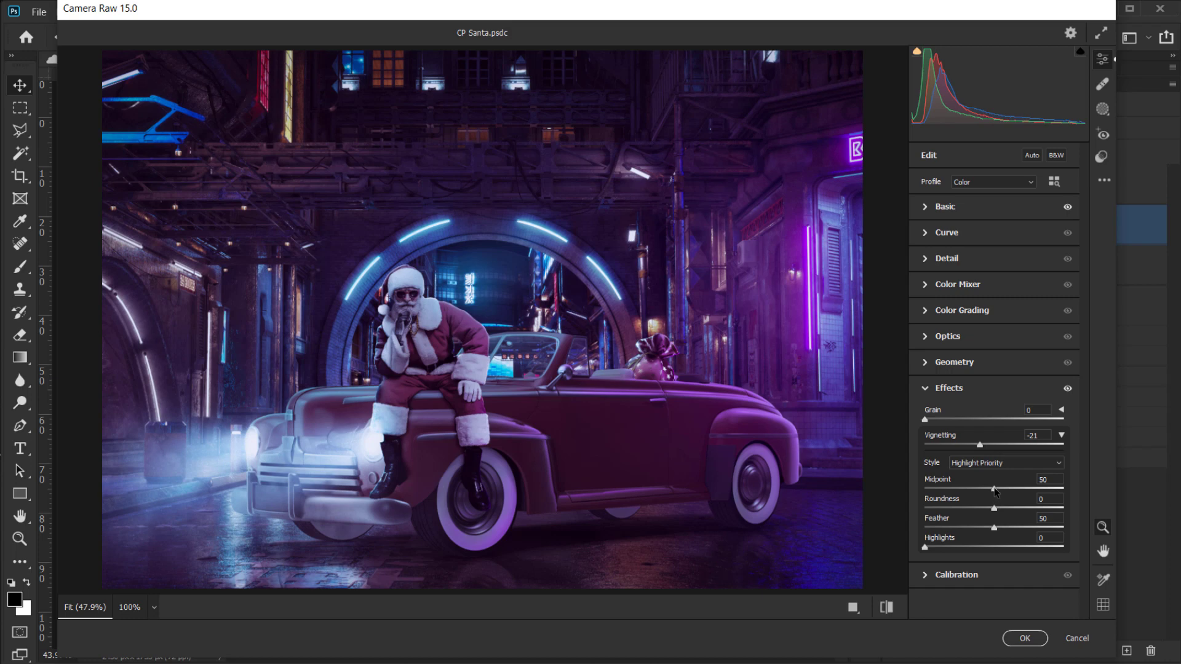
pyautogui.moveTo(995, 490); pyautogui.dragTo(1013, 491)
pyautogui.moveTo(994, 529); pyautogui.dragTo(1005, 529)
pyautogui.moveTo(924, 420); pyautogui.dragTo(933, 421)
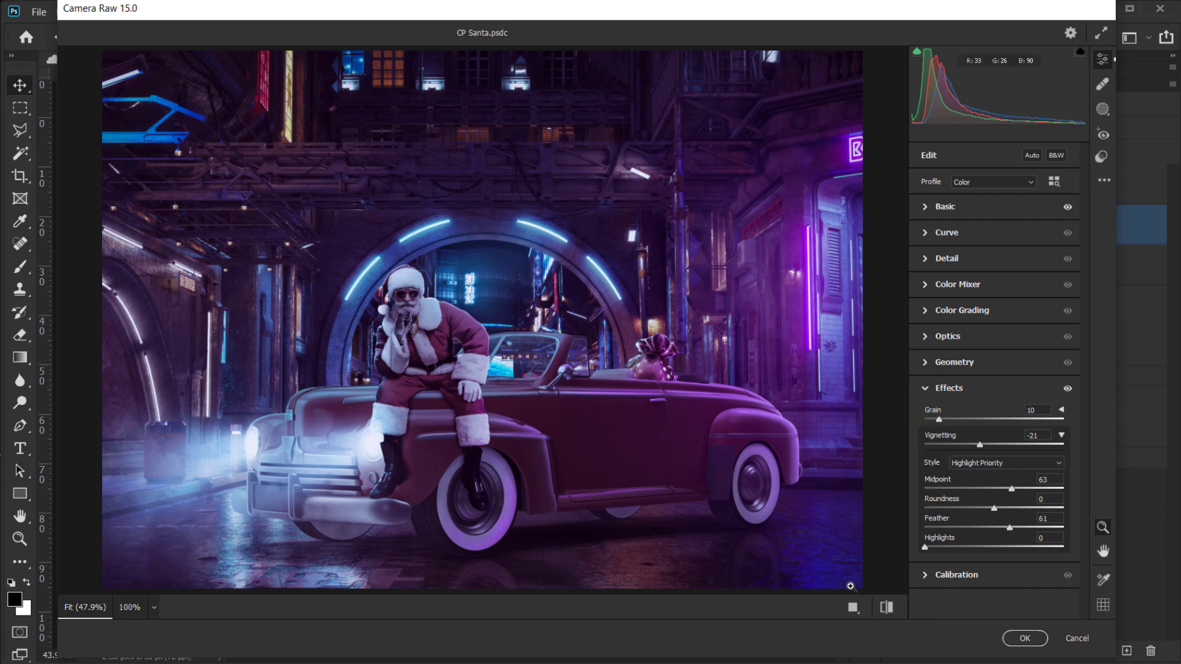
# - Compare the preview before and after all the edits and apply the Camera Raw filter
pyautogui.click(886, 607)
pyautogui.click(886, 607)
pyautogui.click(886, 608)
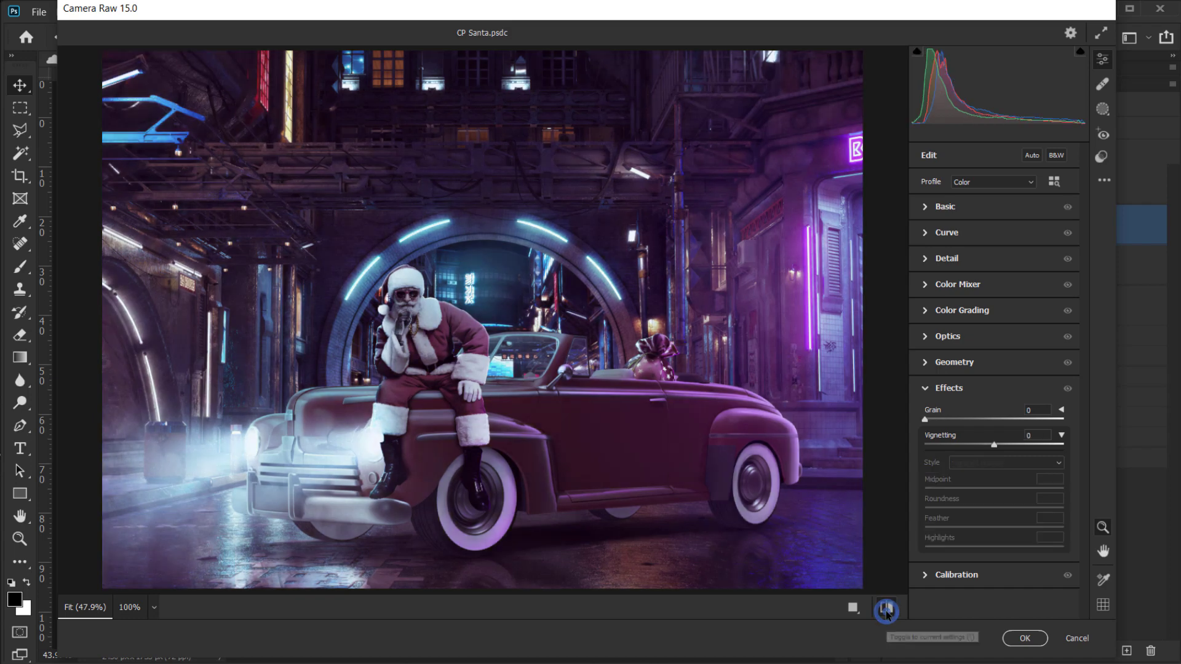
pyautogui.click(886, 609)
pyautogui.click(1025, 638)
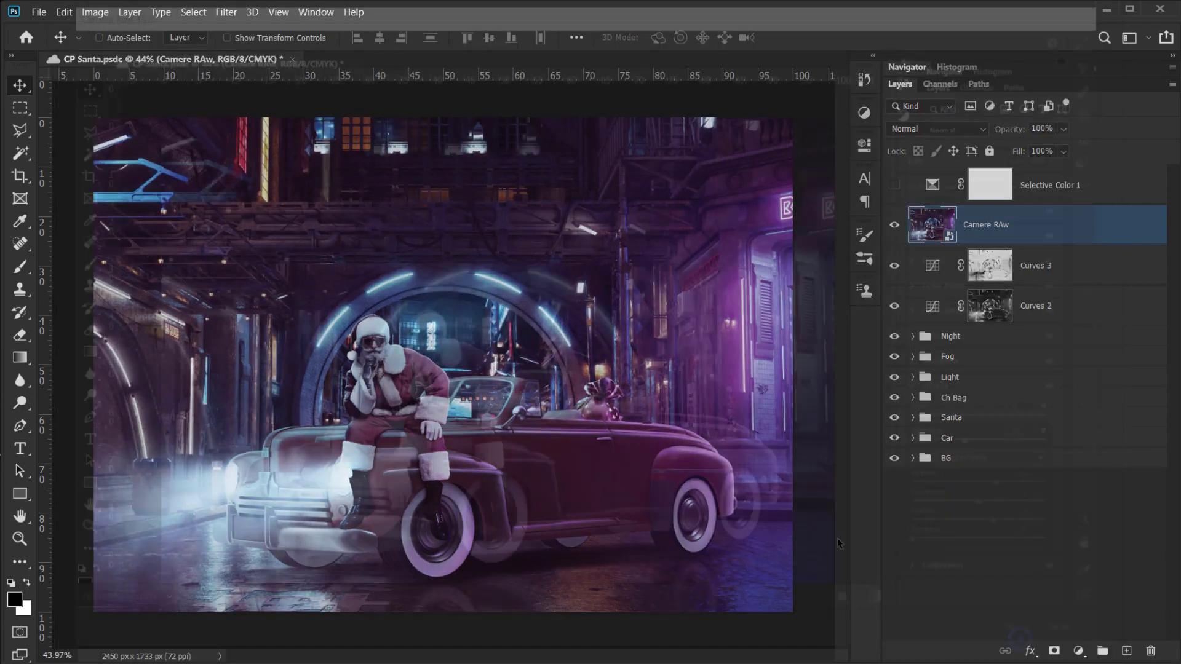
# - Compare the scene with and without the filtered Camere RAw layer, up close and at reduced size
pyautogui.click(894, 225)
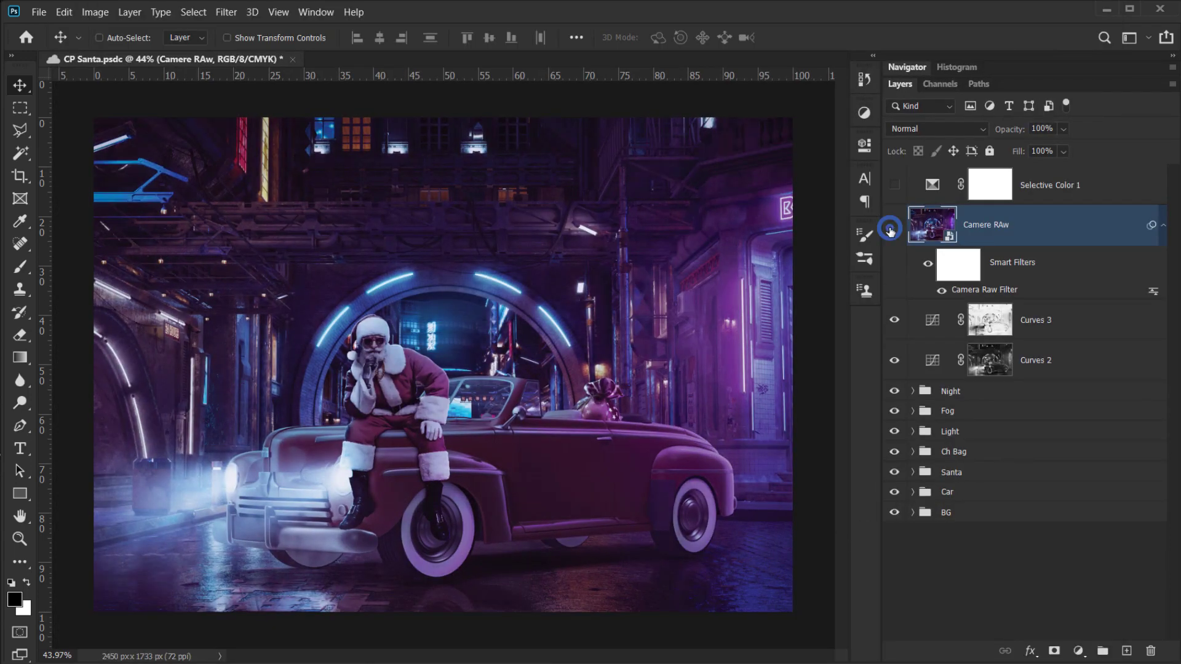
pyautogui.click(894, 226)
pyautogui.click(894, 225)
pyautogui.click(892, 226)
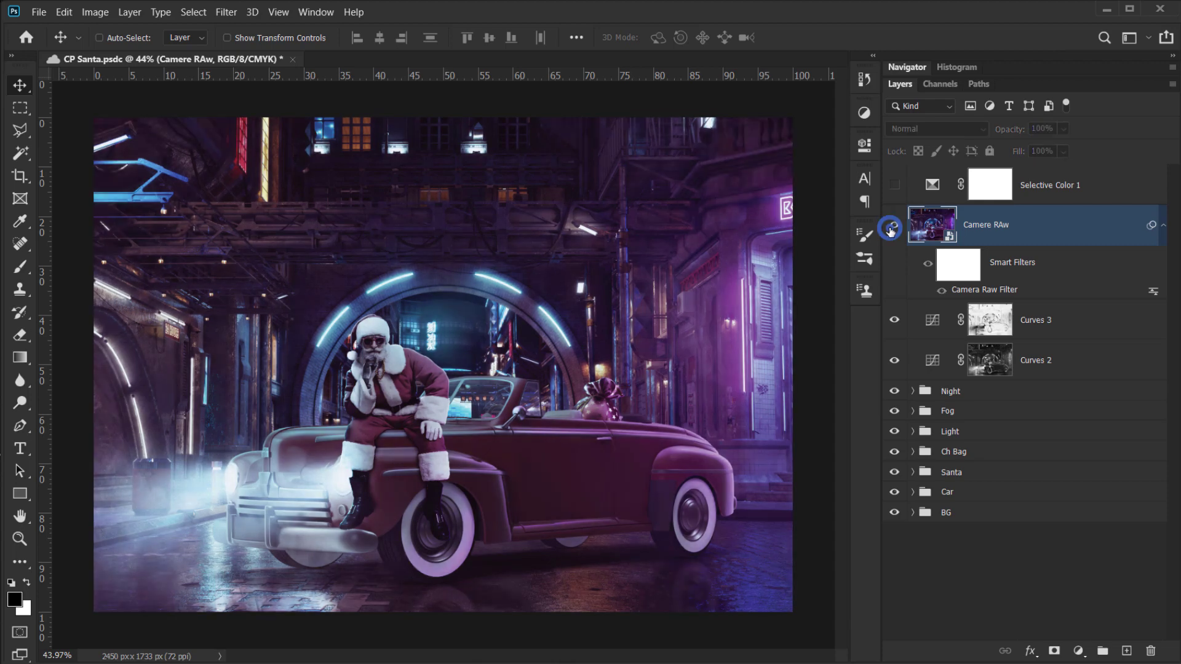
pyautogui.click(892, 227)
pyautogui.scroll(-2, 644, 326)
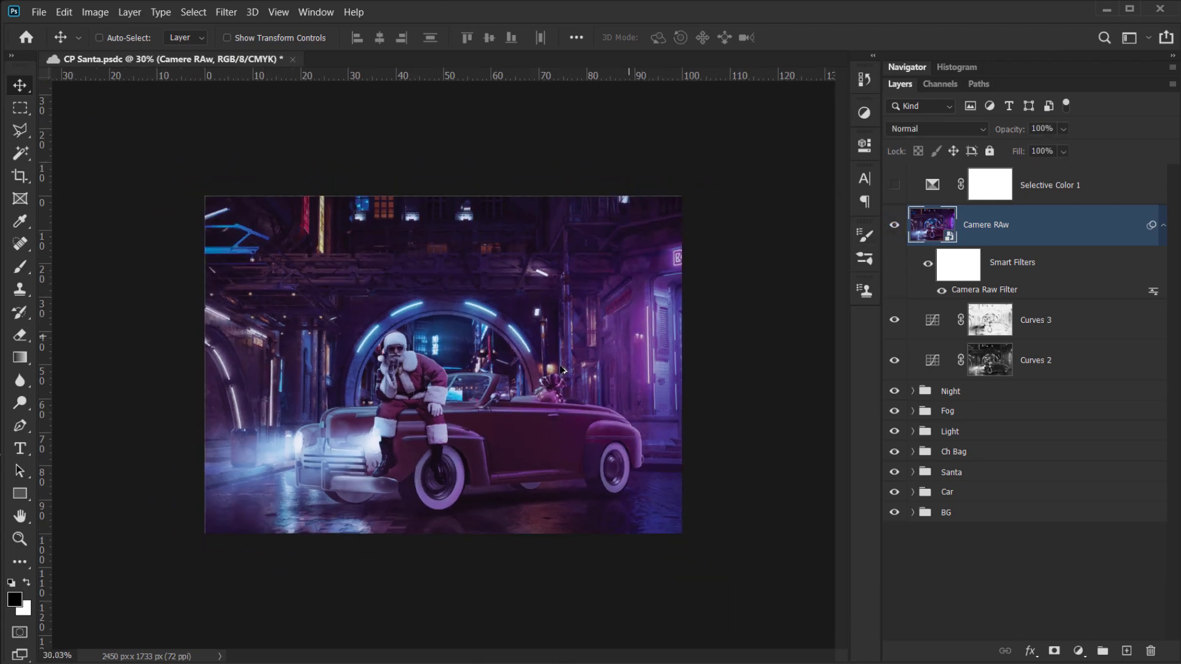
pyautogui.scroll(1, 563, 369)
# - Switch the canvas surround to a custom white colour, ffffff
pyautogui.rightClick(772, 205)
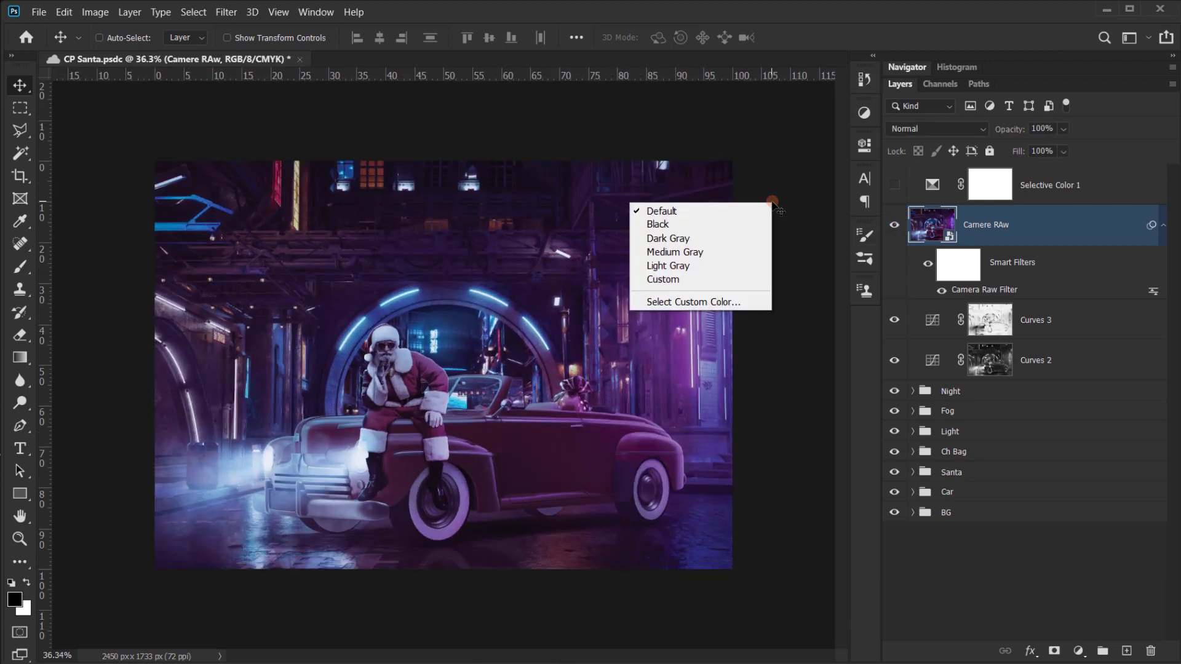
pyautogui.click(705, 280)
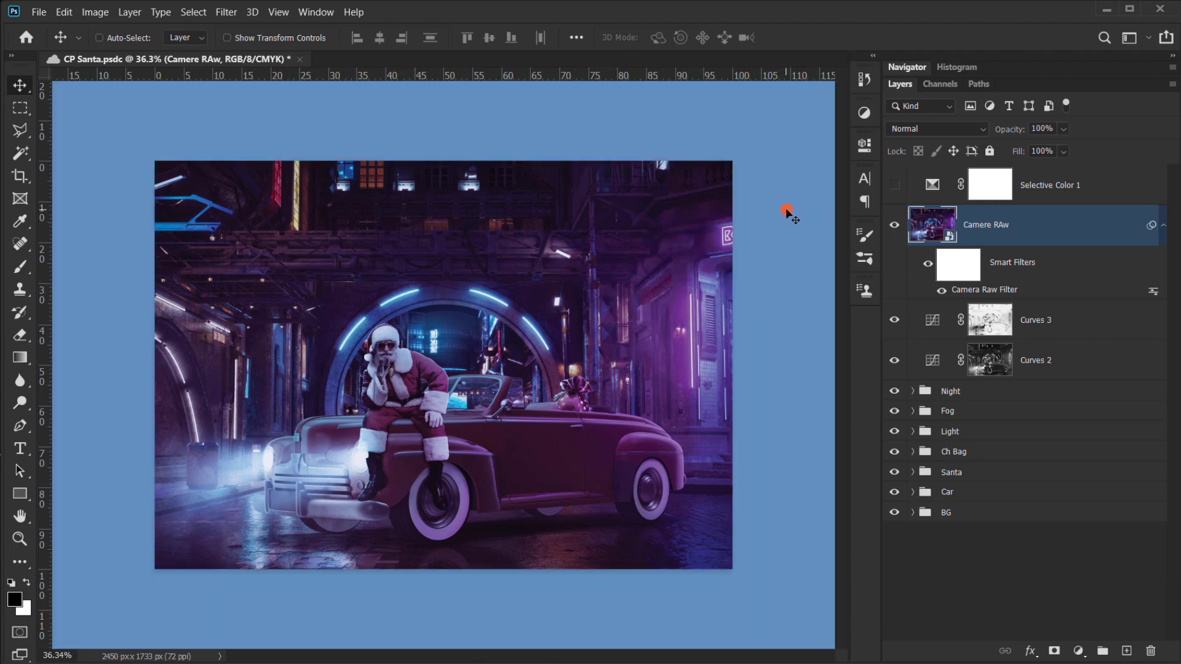
pyautogui.rightClick(786, 211)
pyautogui.click(693, 282)
pyautogui.rightClick(780, 278)
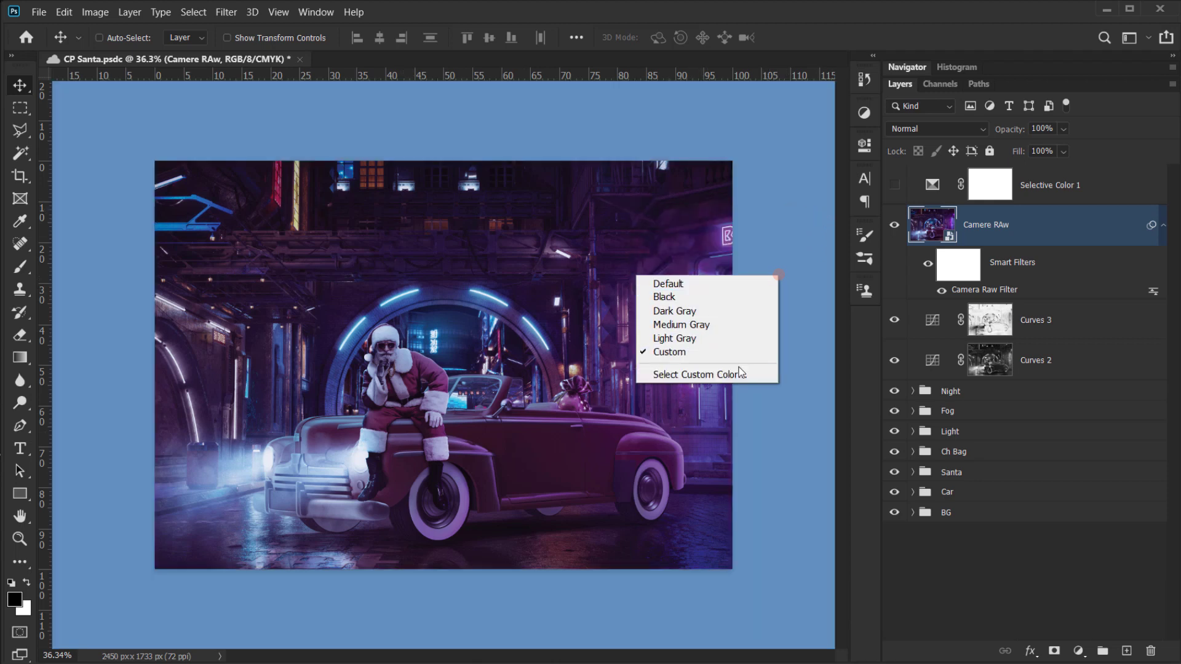
pyautogui.click(735, 374)
pyautogui.write('ffffff')
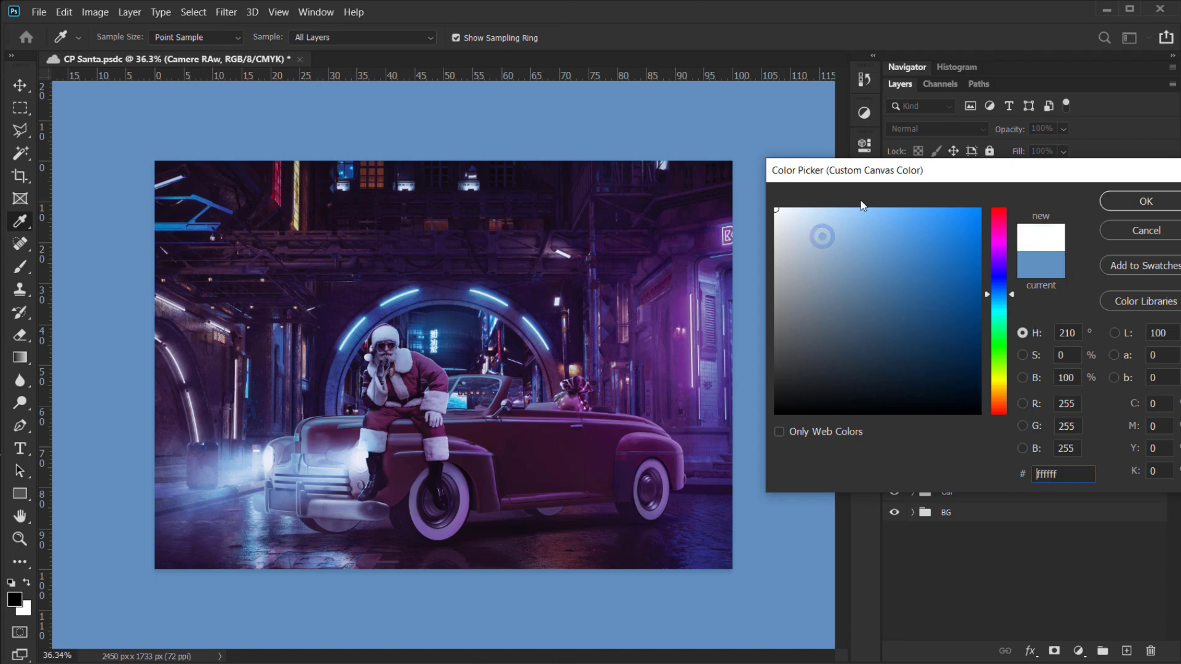
pyautogui.click(1171, 202)
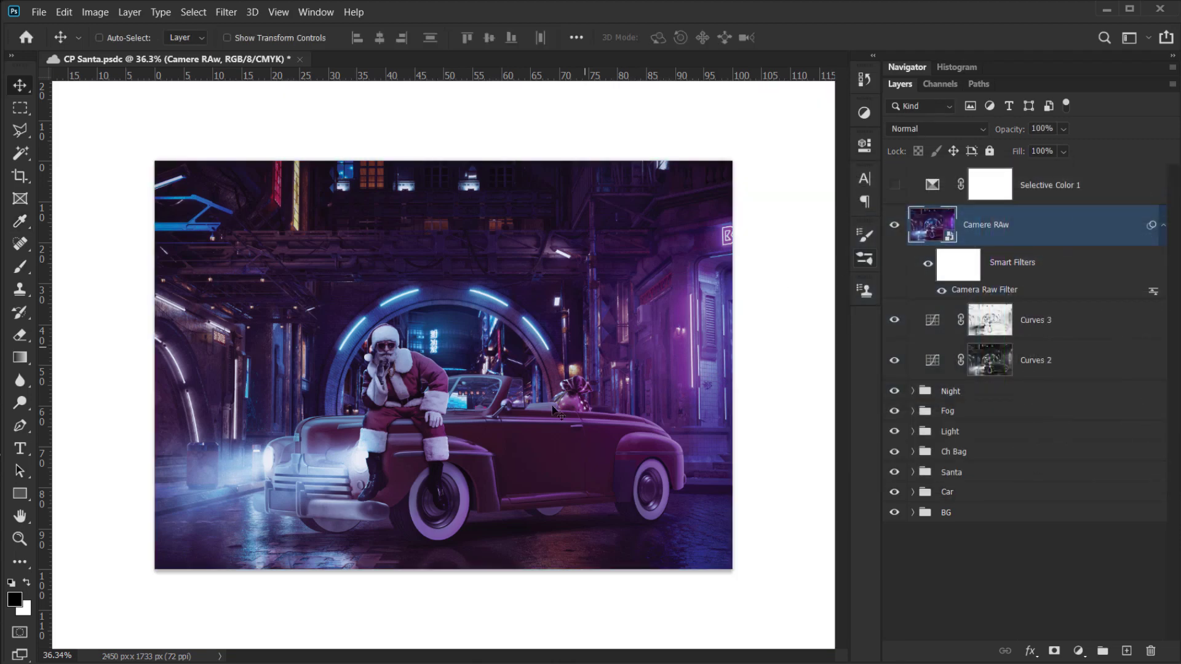
# - Judge the scene against the white surround, with and without the Camere RAw layer
pyautogui.scroll(-3, 552, 411)
pyautogui.scroll(4, 462, 423)
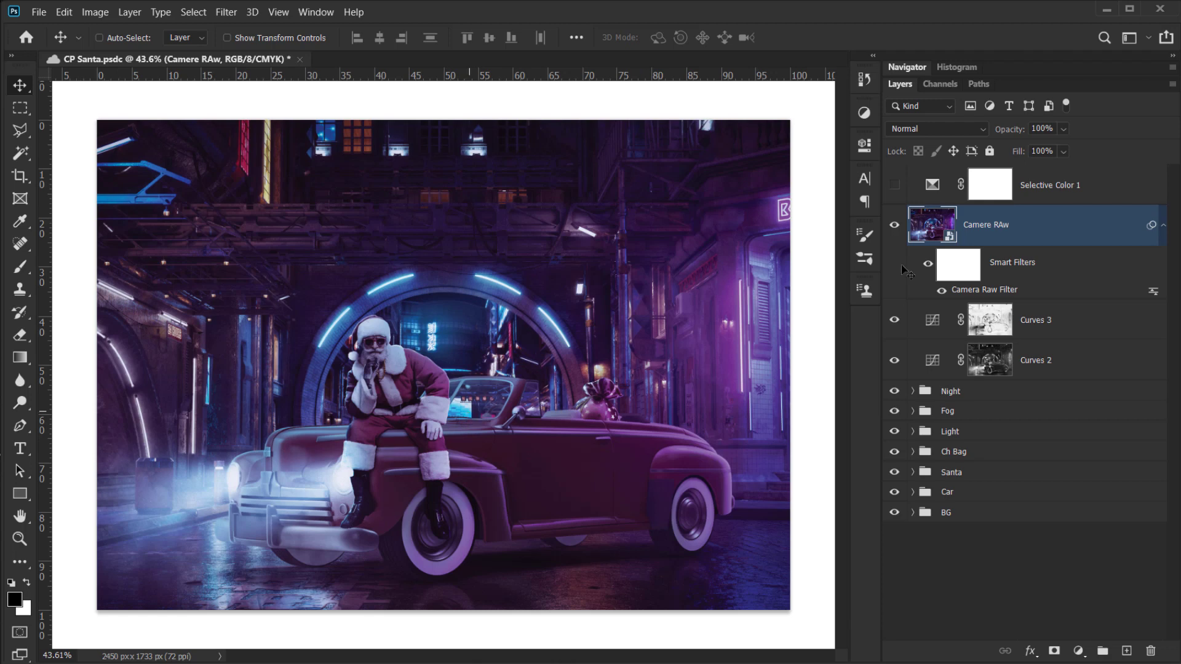
pyautogui.click(894, 225)
pyautogui.click(894, 225)
# - Restore the default canvas surround colour and fit the whole image in view
pyautogui.rightClick(798, 252)
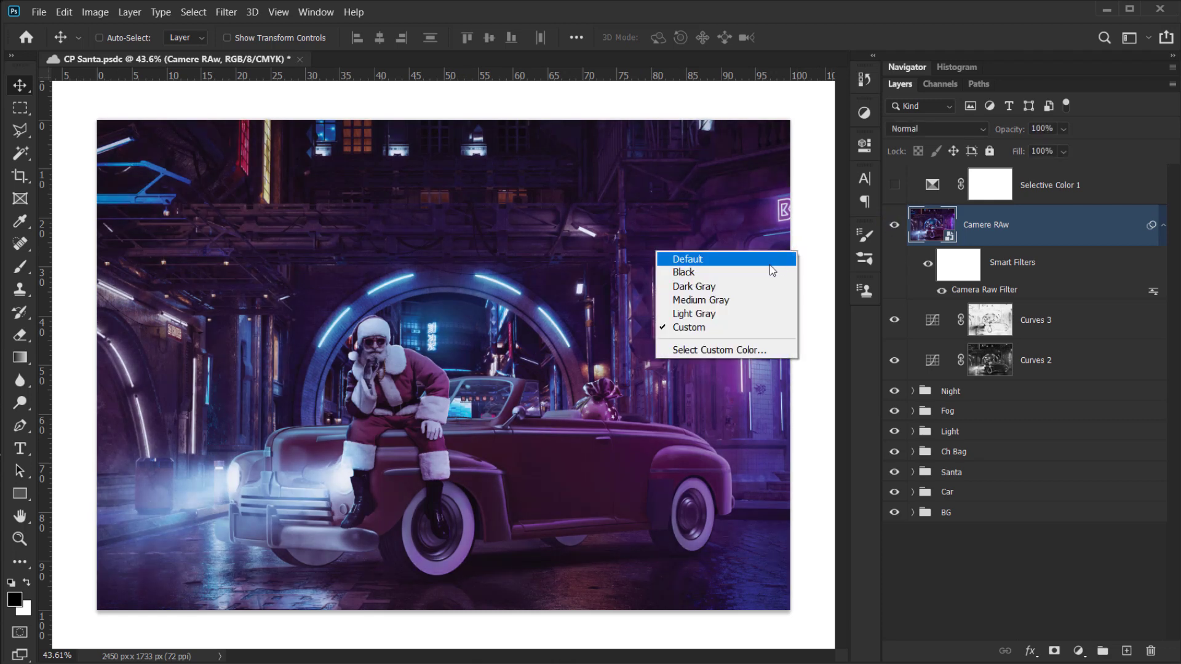
pyautogui.click(770, 263)
pyautogui.hotkey('ctrl', '0')
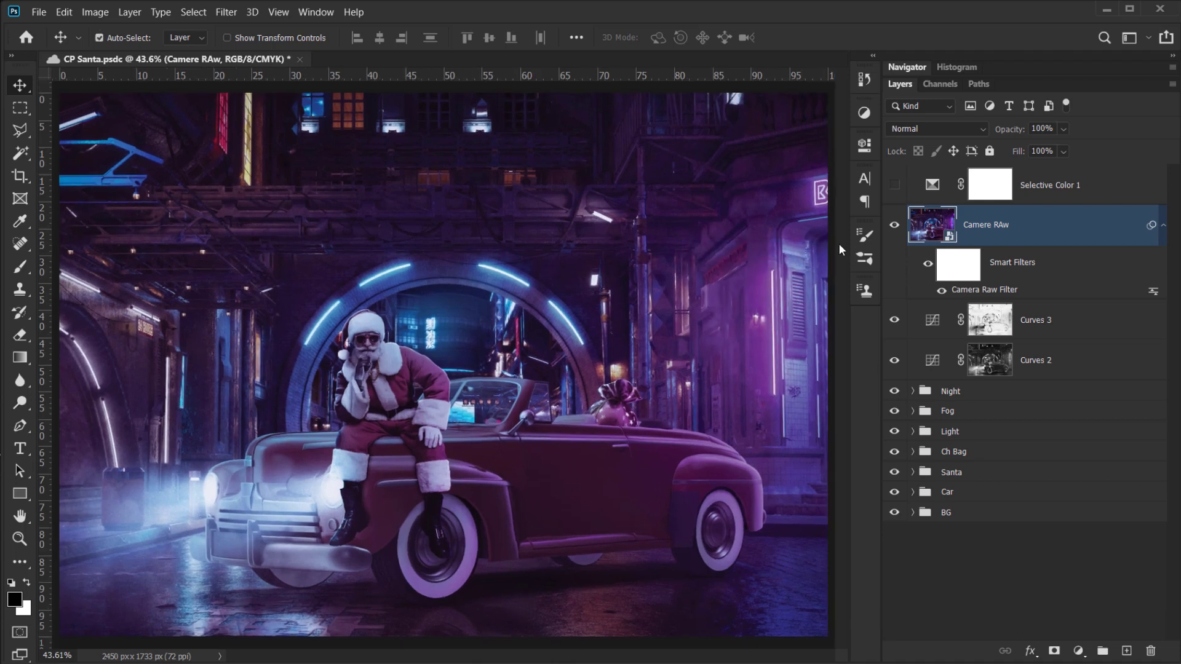
# - Compare the scene with and without the Camere RAw layer on the dark surround, and examine Santa and the car at several sizes
pyautogui.scroll(-2, 362, 490)
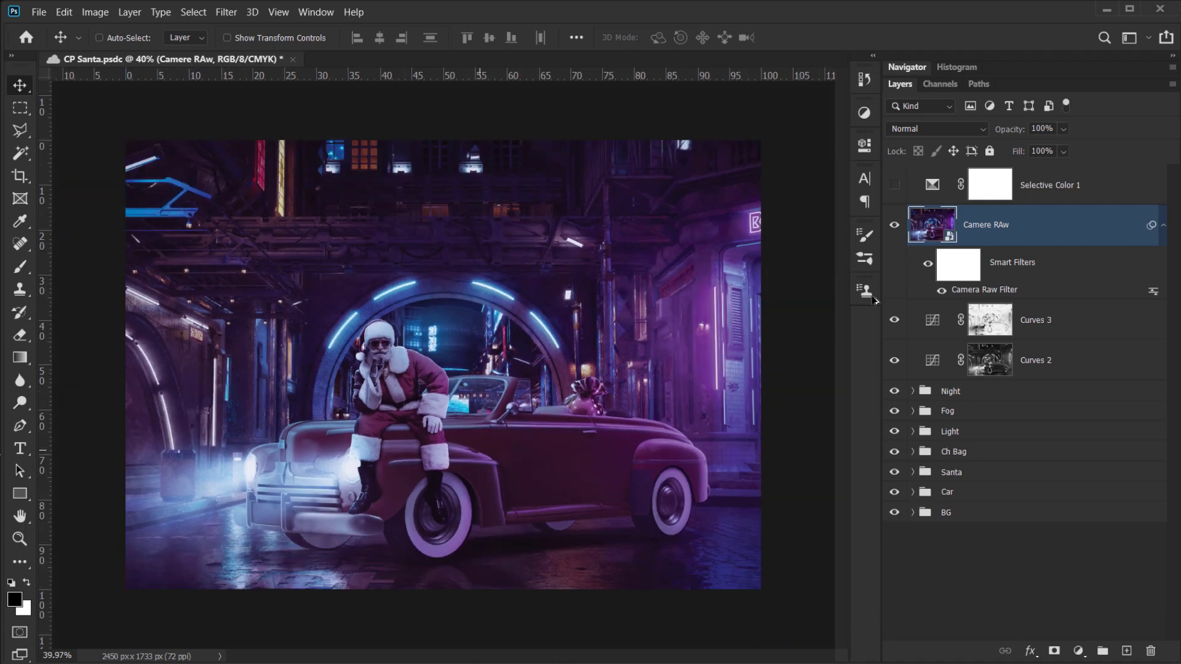
pyautogui.click(893, 229)
pyautogui.click(894, 229)
pyautogui.scroll(3, 387, 363)
pyautogui.scroll(-5, 389, 361)
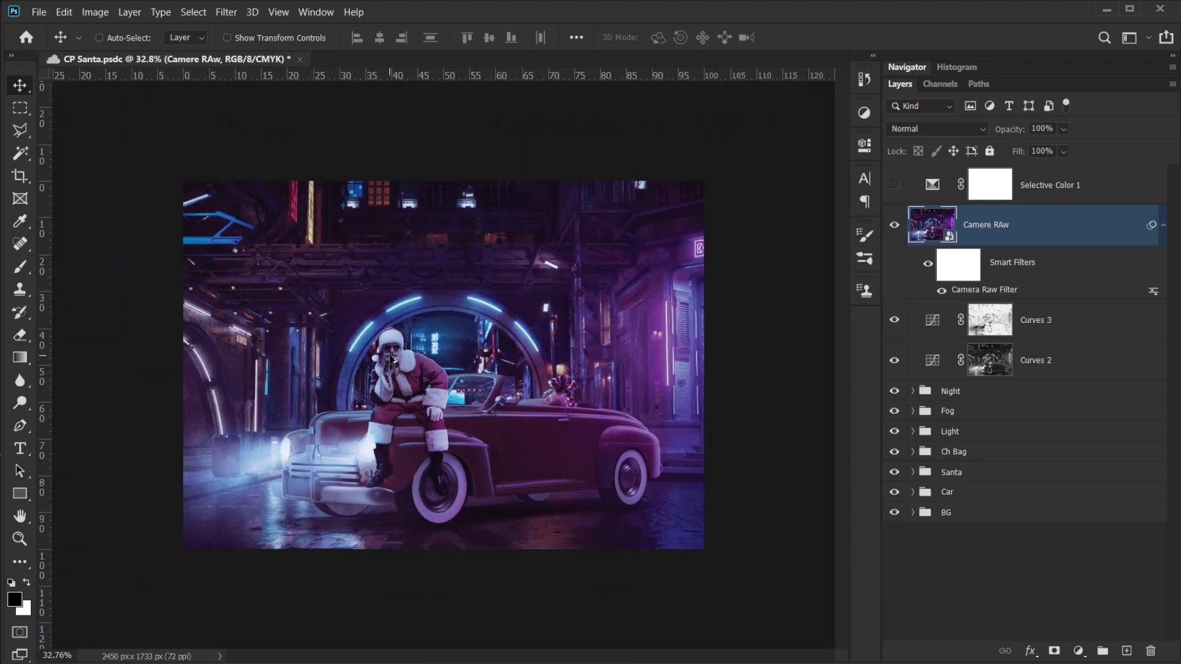
pyautogui.scroll(5, 390, 356)
pyautogui.scroll(-2, 389, 356)
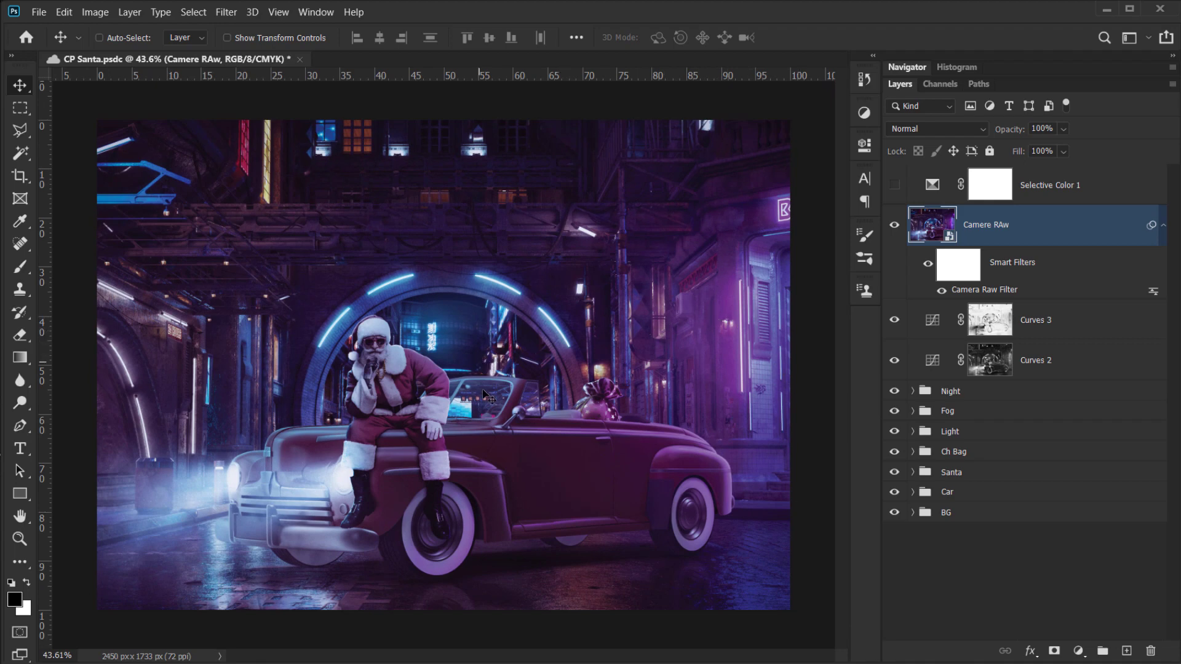
pyautogui.scroll(3, 367, 426)
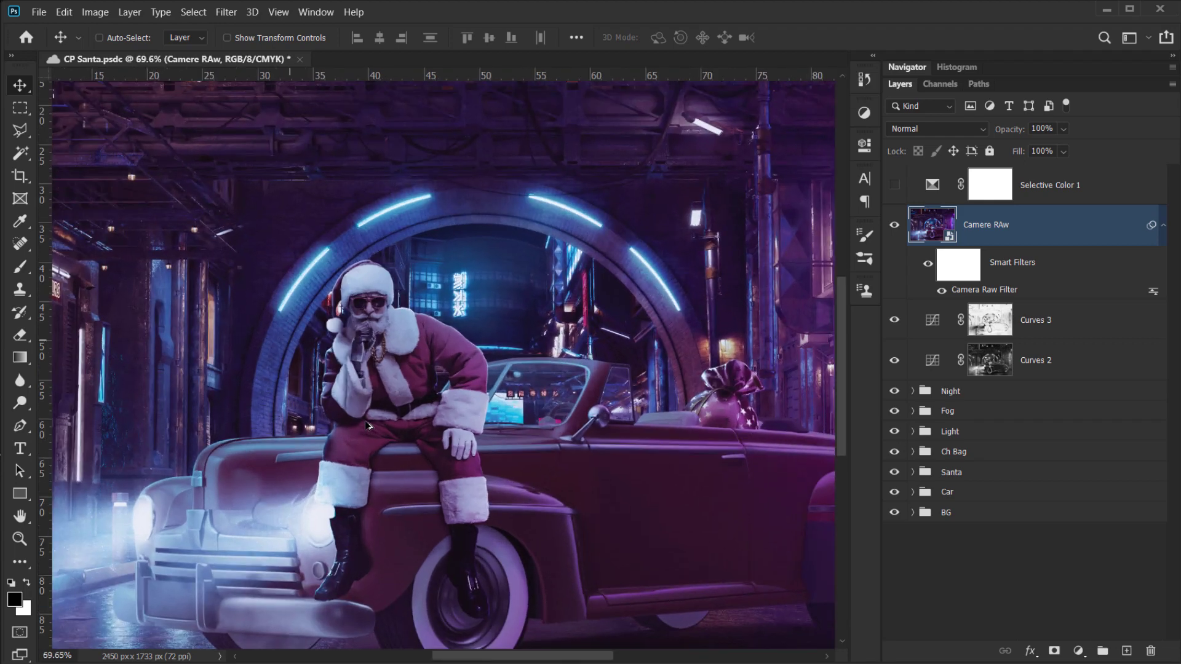
pyautogui.moveTo(432, 395); pyautogui.dragTo(412, 412)
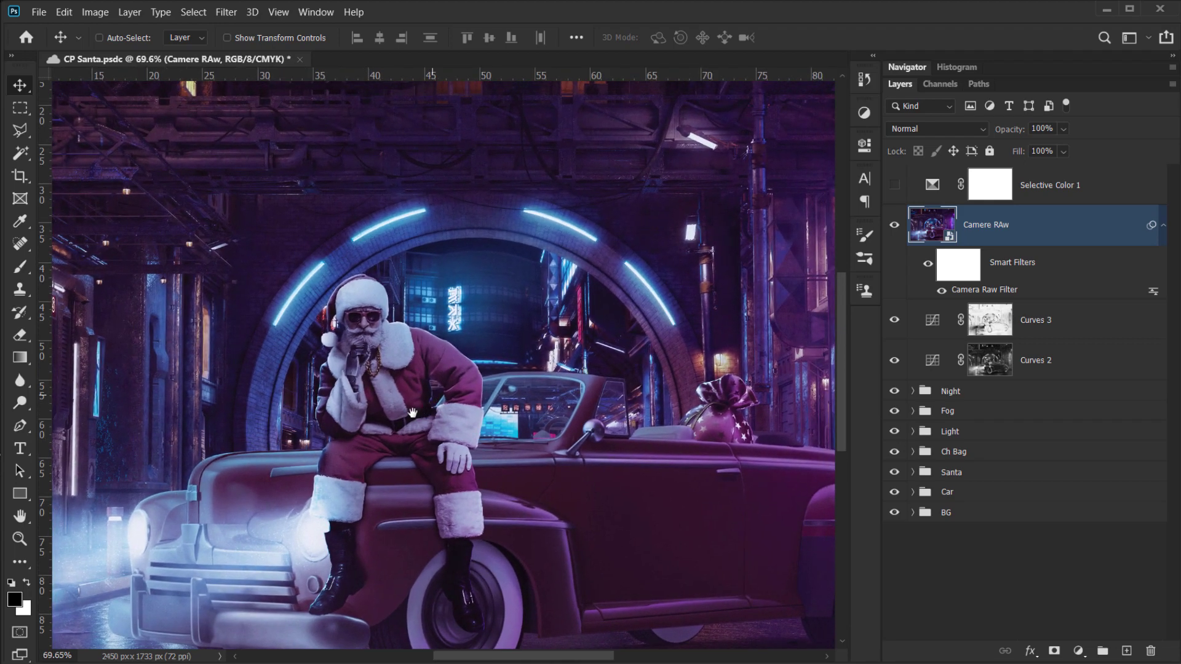
pyautogui.scroll(-2, 412, 413)
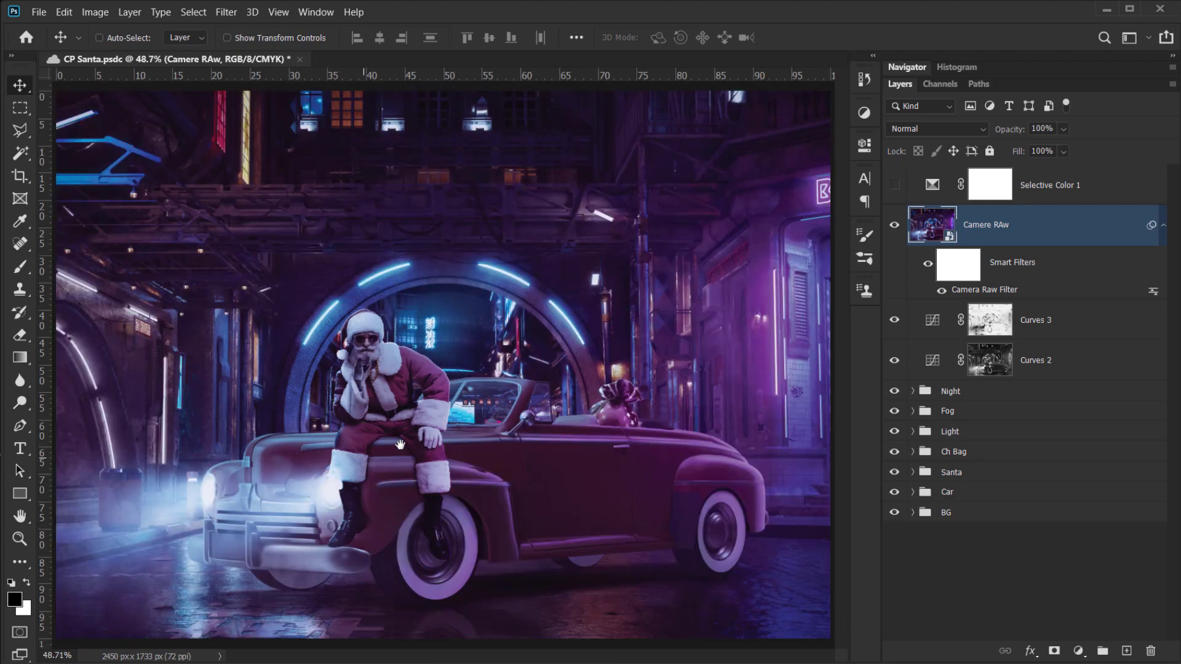
pyautogui.scroll(-1, 611, 371)
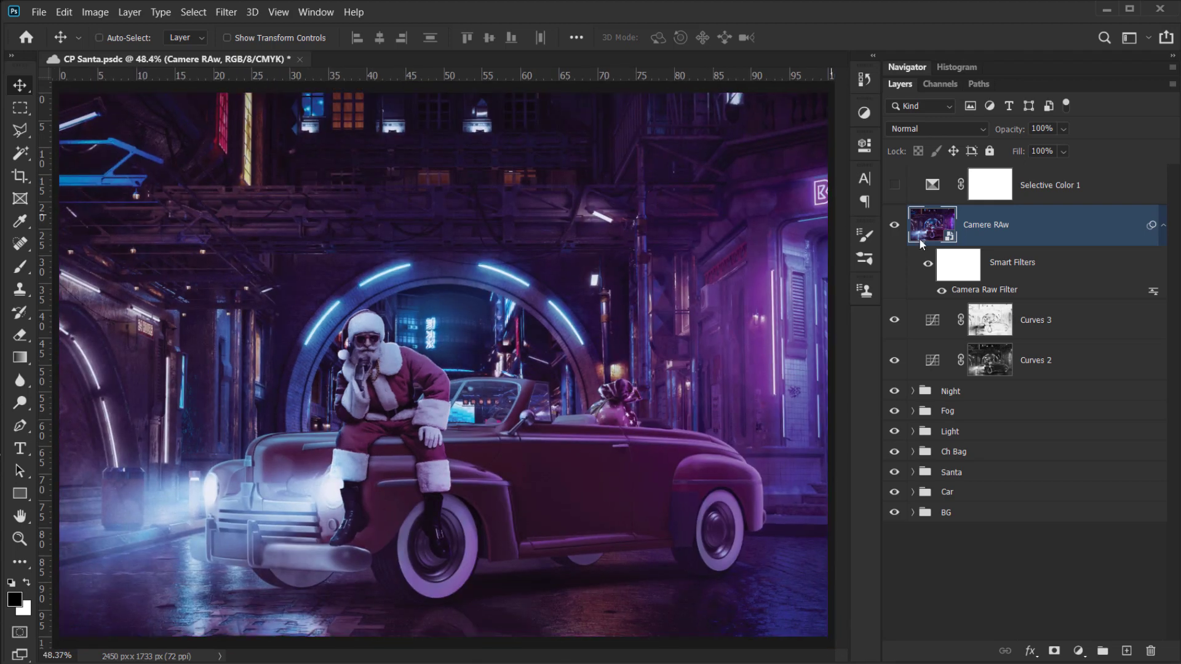
pyautogui.scroll(-3, 405, 351)
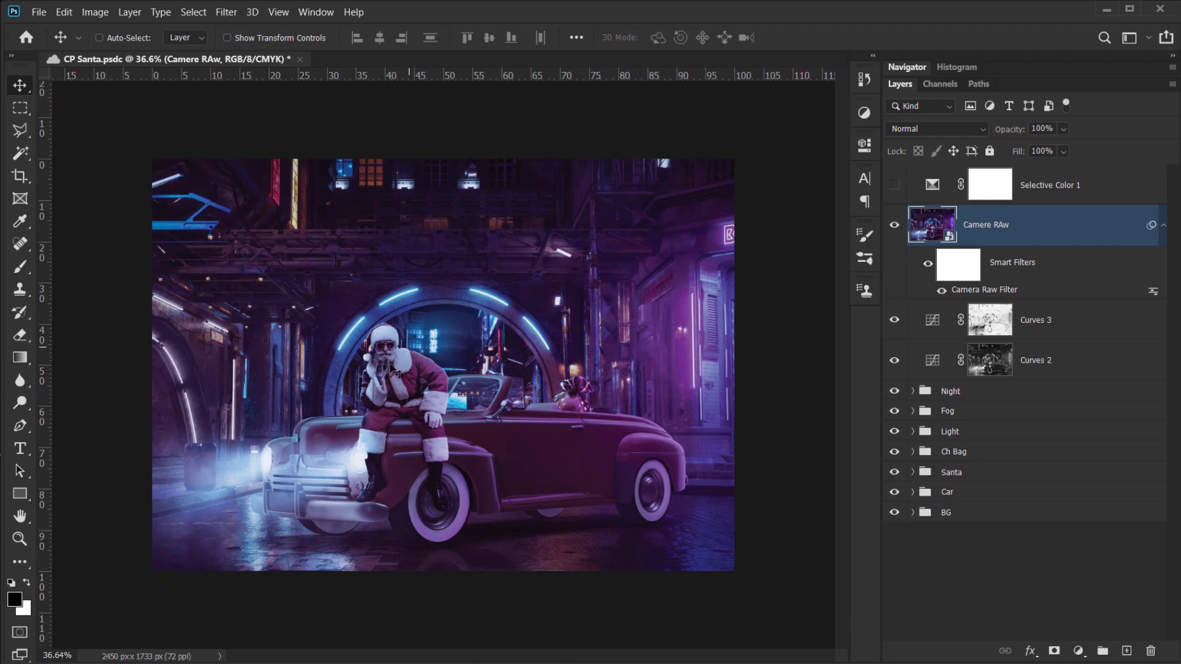
pyautogui.scroll(3, 388, 379)
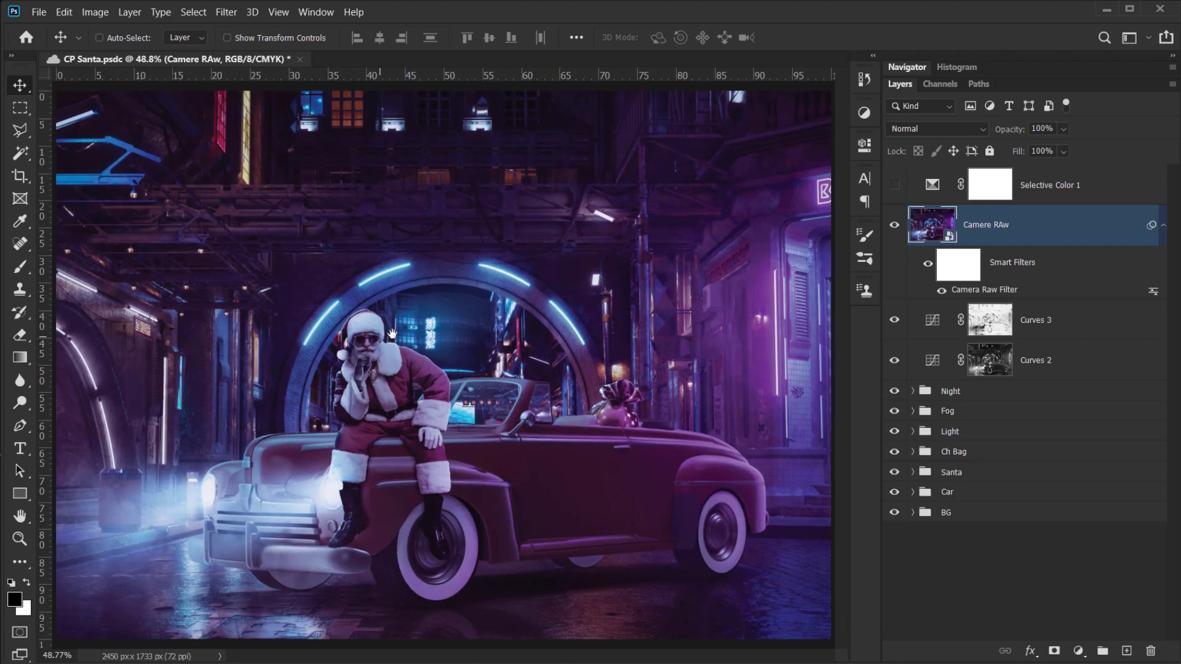
pyautogui.scroll(3, 369, 301)
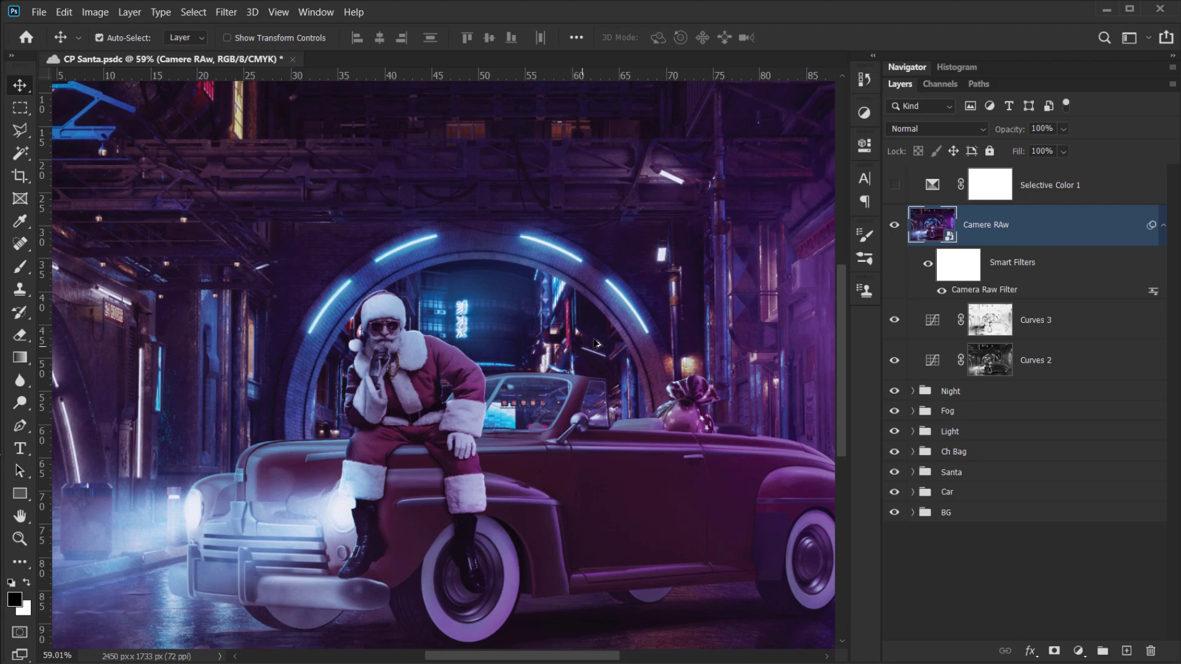
# - Stamp all visible layers into a new layer above Camere RAw and rename it "Highg pass"
pyautogui.hotkey('ctrl', 'alt', 'shift', 'e')
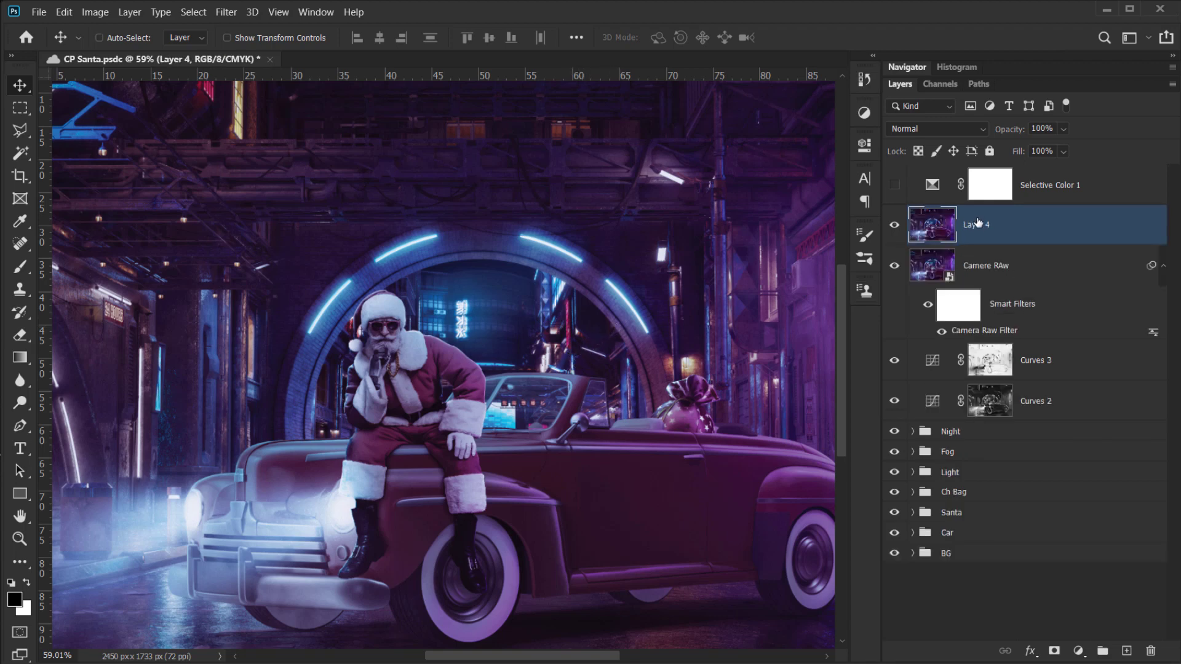
pyautogui.doubleClick(977, 224)
pyautogui.write('Highg pass')
pyautogui.press('Return')
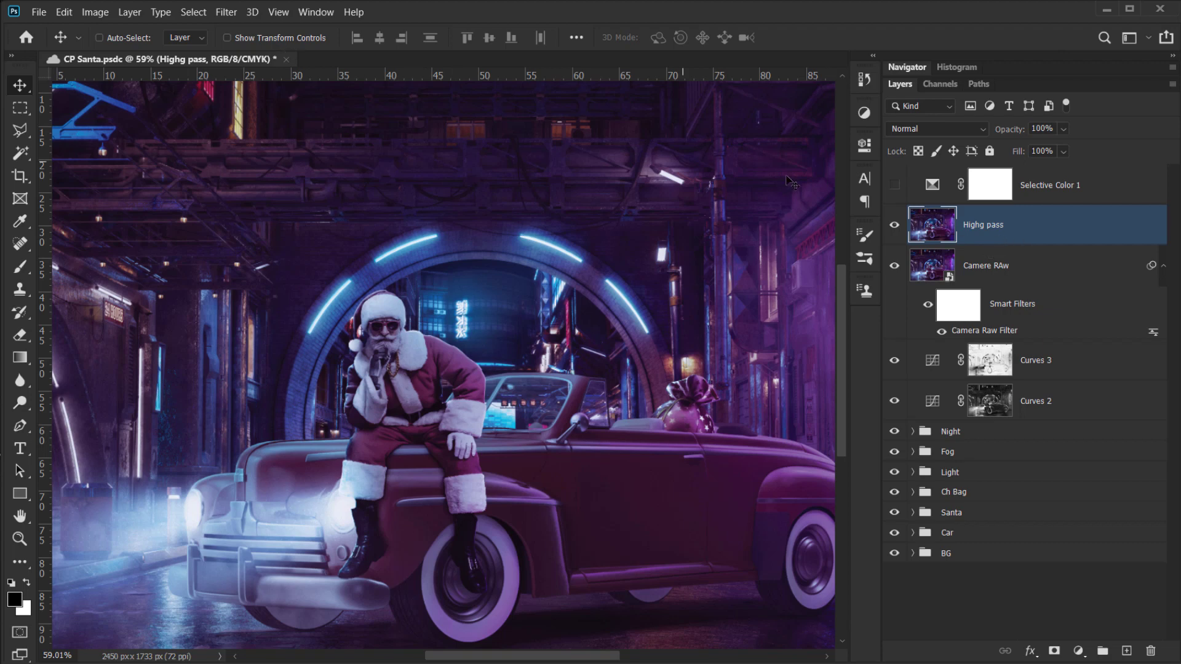
# - Desaturate the Highg pass layer
pyautogui.scroll(-1, 744, 297)
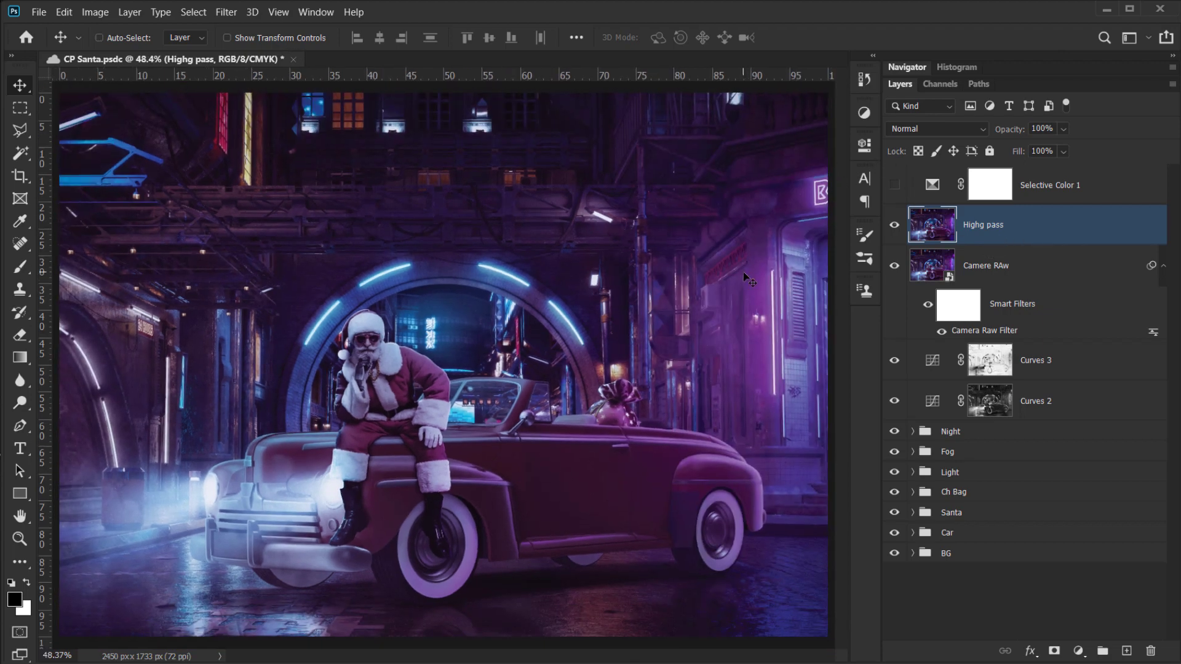
pyautogui.press('ctrl')
pyautogui.hotkey('ctrl', 'shift', 'u')
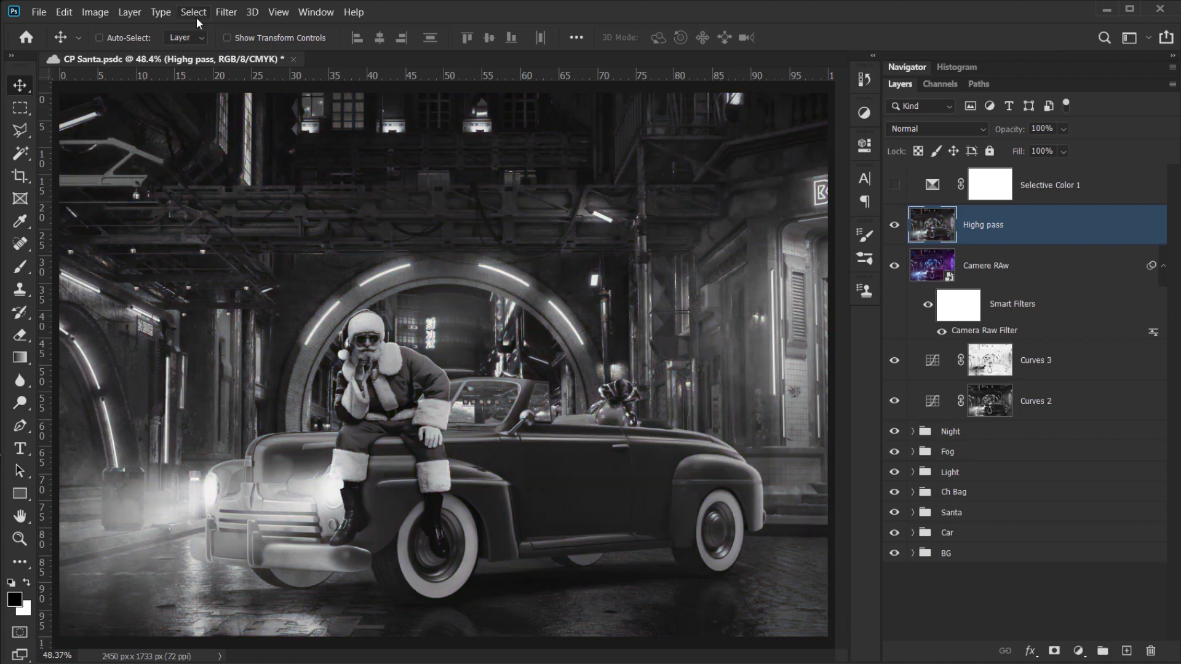
# - Apply the High Pass filter to the Highg pass layer with a radius of 2 pixels
pyautogui.click(225, 12)
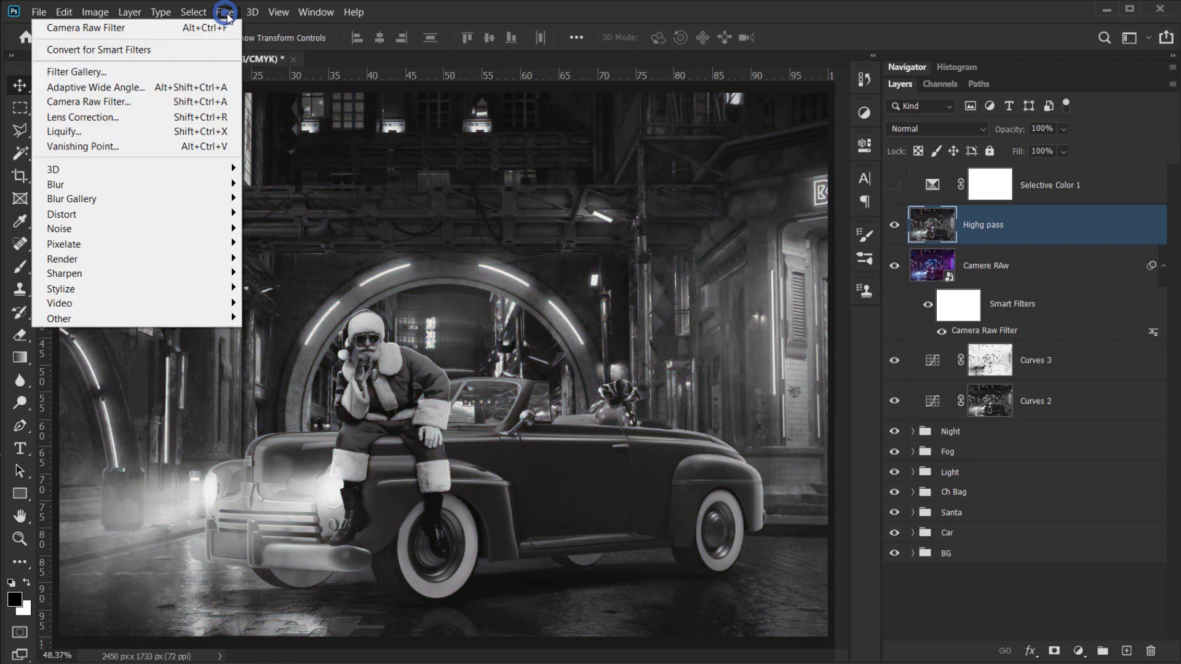
pyautogui.moveTo(207, 323)
pyautogui.click(266, 330)
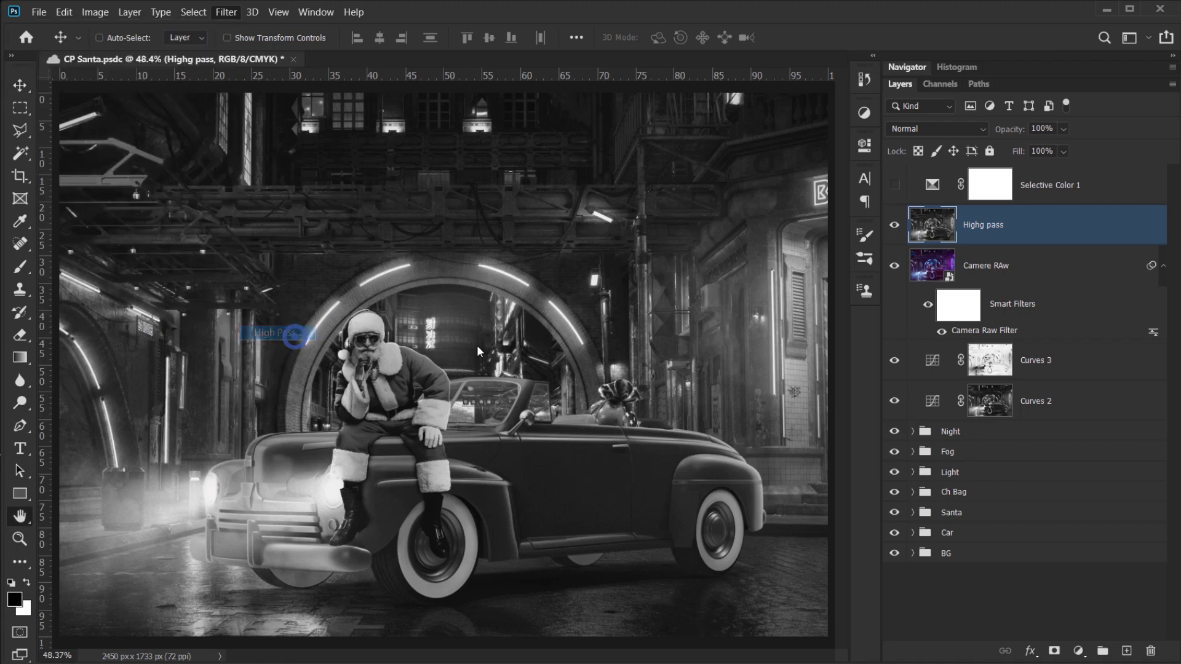
pyautogui.moveTo(585, 124); pyautogui.dragTo(792, 127)
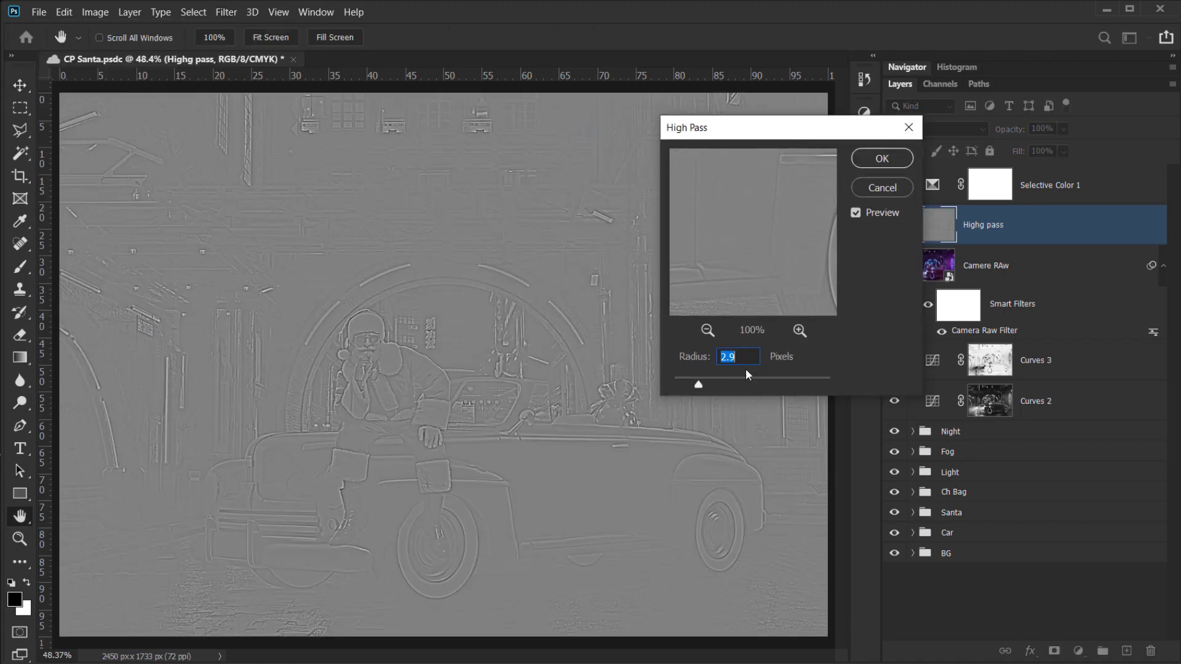
pyautogui.moveTo(698, 388); pyautogui.dragTo(692, 387)
pyautogui.write('2')
pyautogui.click(879, 158)
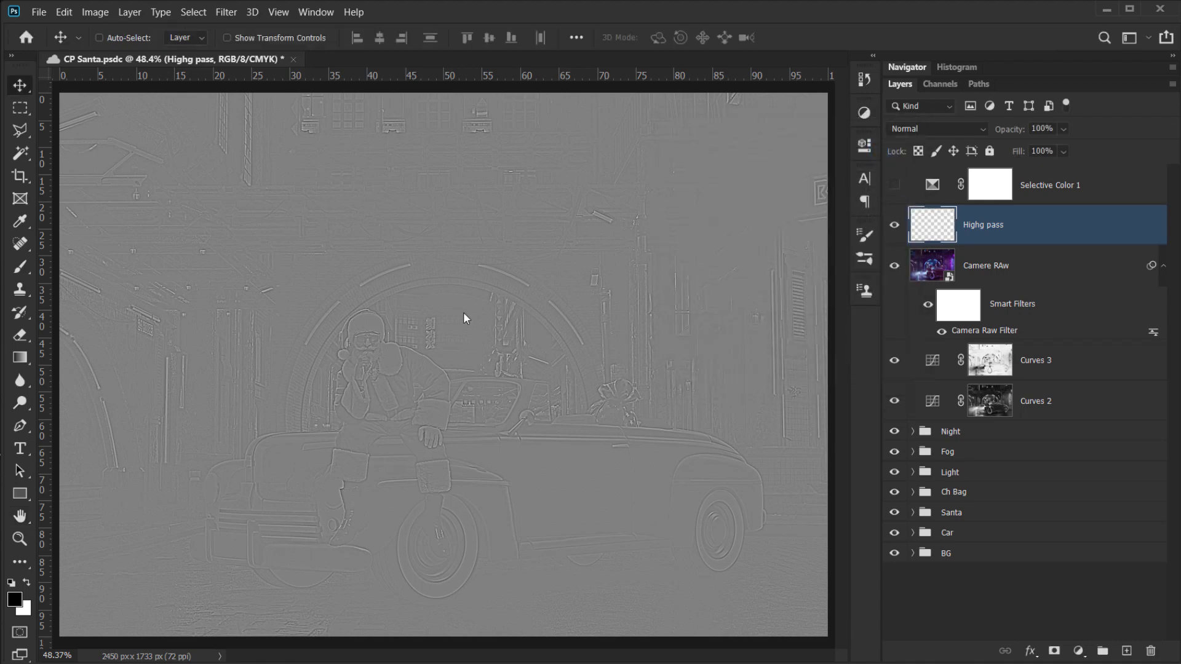
# - Set the Highg pass layer's blend mode to Hard Light
pyautogui.scroll(-1, 463, 320)
pyautogui.click(940, 130)
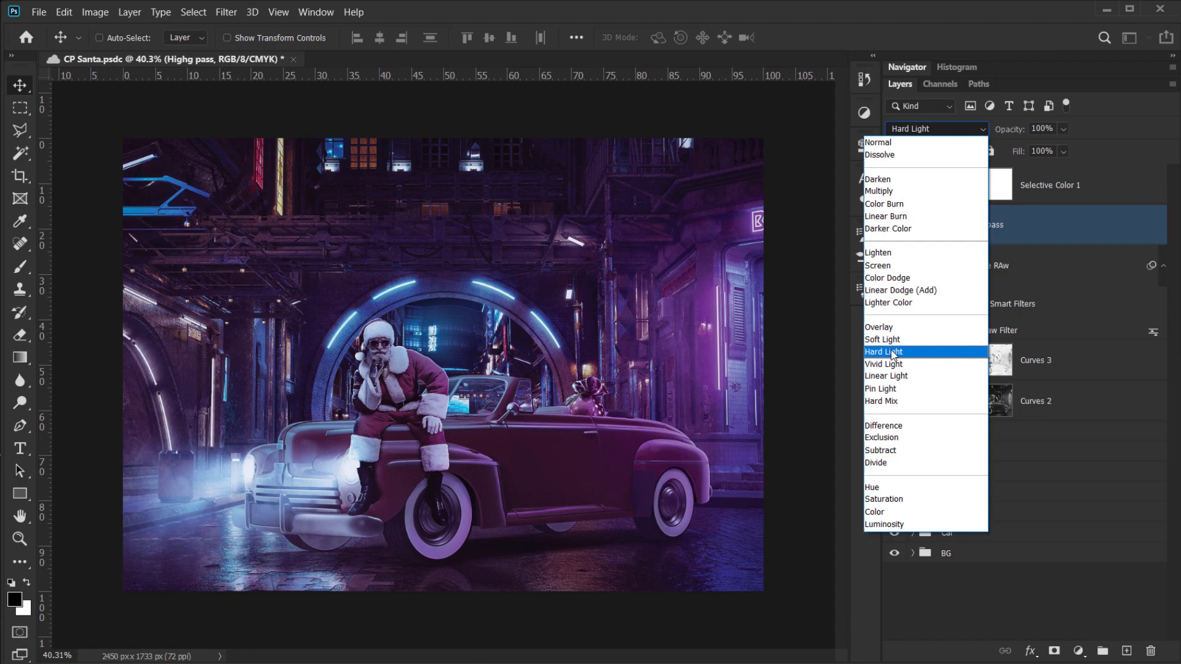
pyautogui.click(893, 353)
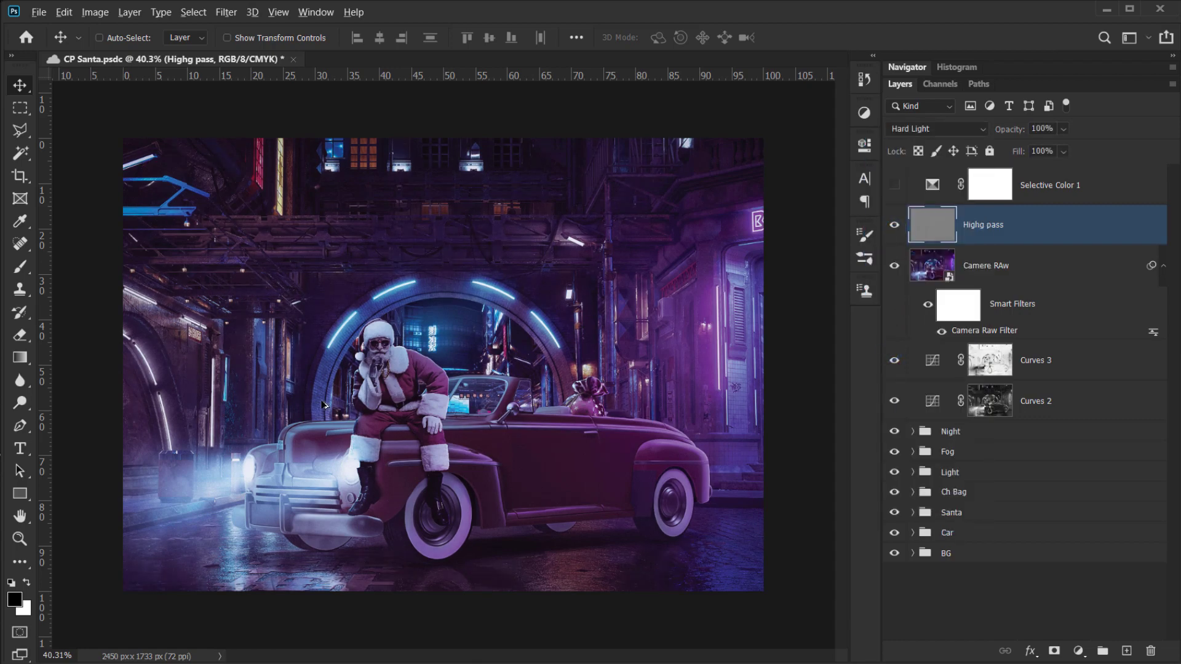
# - Check the sharpening on Santa and the car, and lower the Highg pass layer's opacity to 80%
pyautogui.scroll(3, 338, 400)
pyautogui.moveTo(427, 364); pyautogui.dragTo(344, 361)
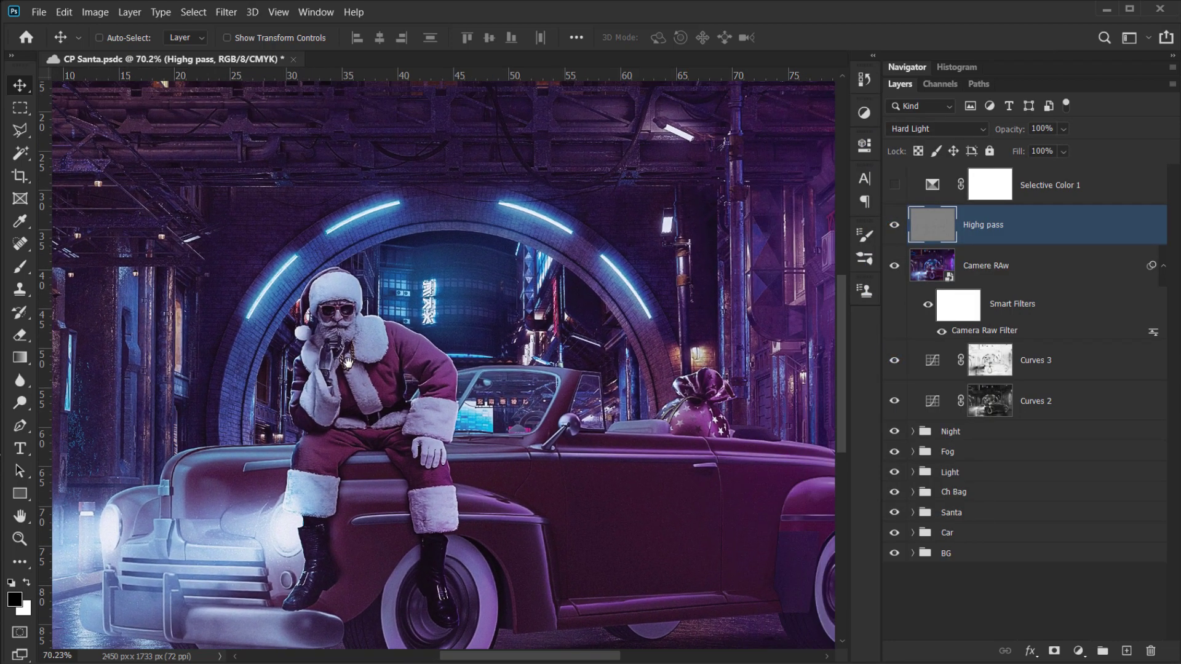
pyautogui.scroll(2, 315, 382)
pyautogui.scroll(-1, 317, 380)
pyautogui.scroll(-3, 316, 377)
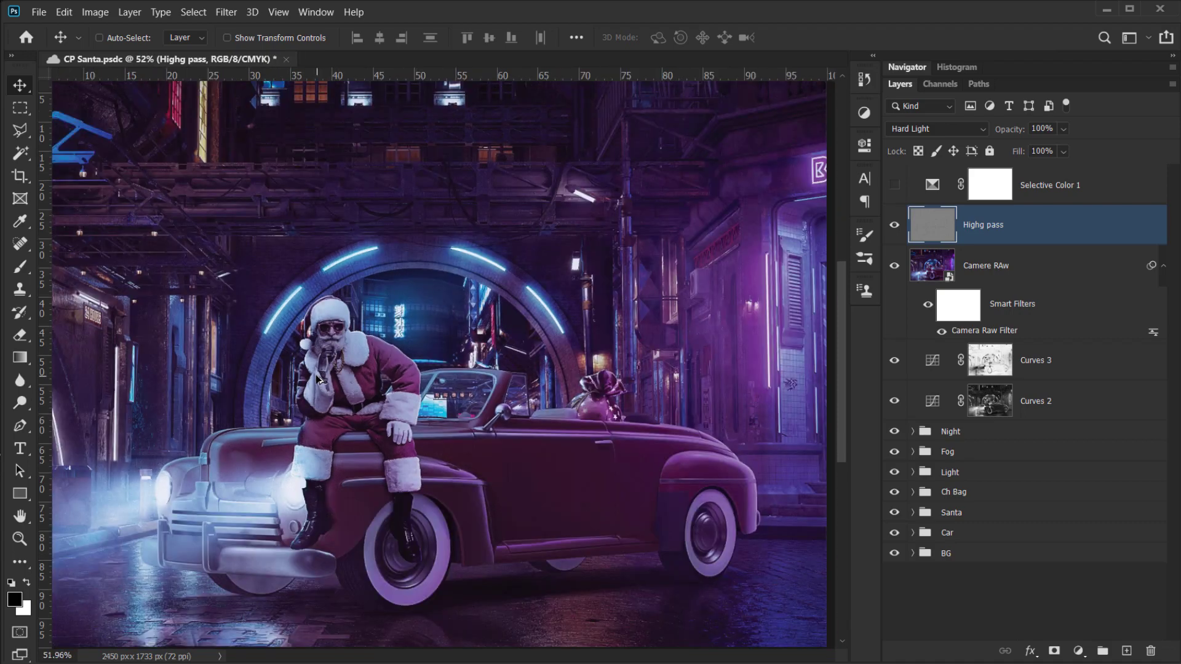
pyautogui.scroll(2, 363, 384)
pyautogui.scroll(1, 364, 387)
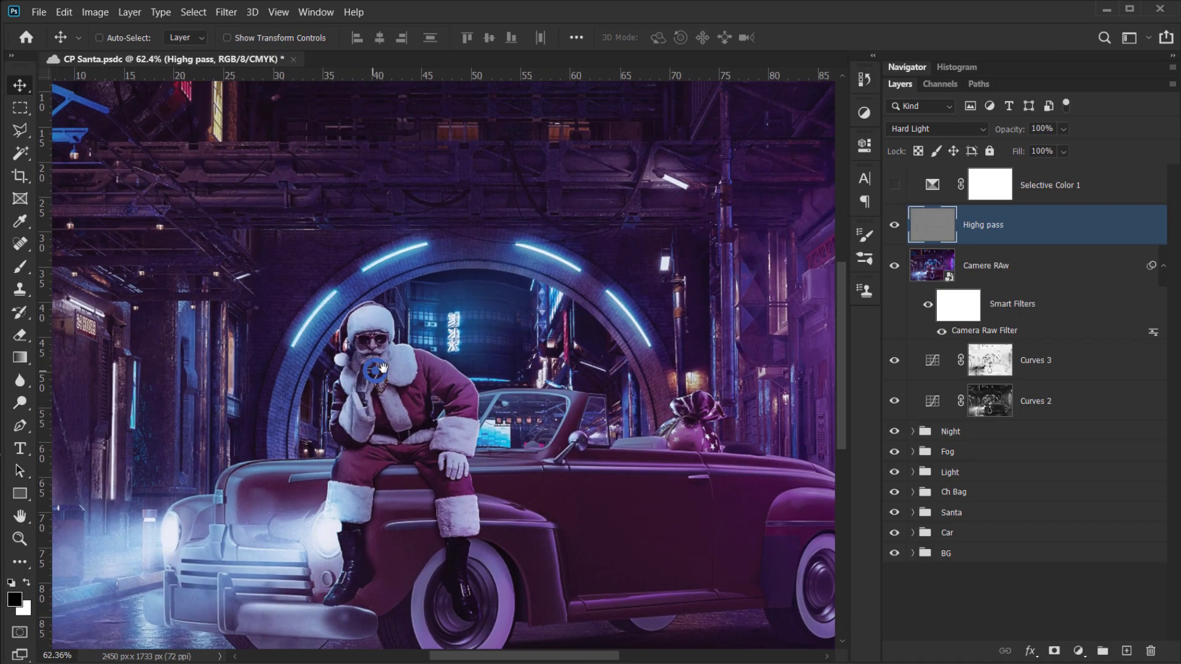
pyautogui.moveTo(382, 367); pyautogui.dragTo(415, 360)
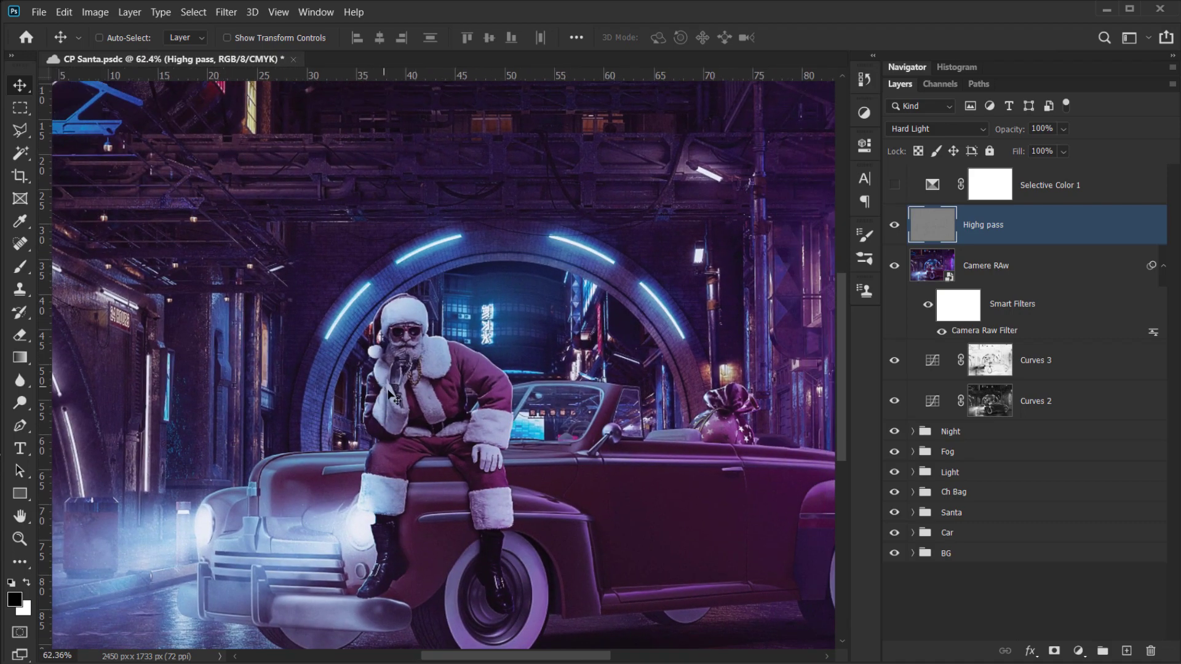
pyautogui.scroll(-1, 406, 363)
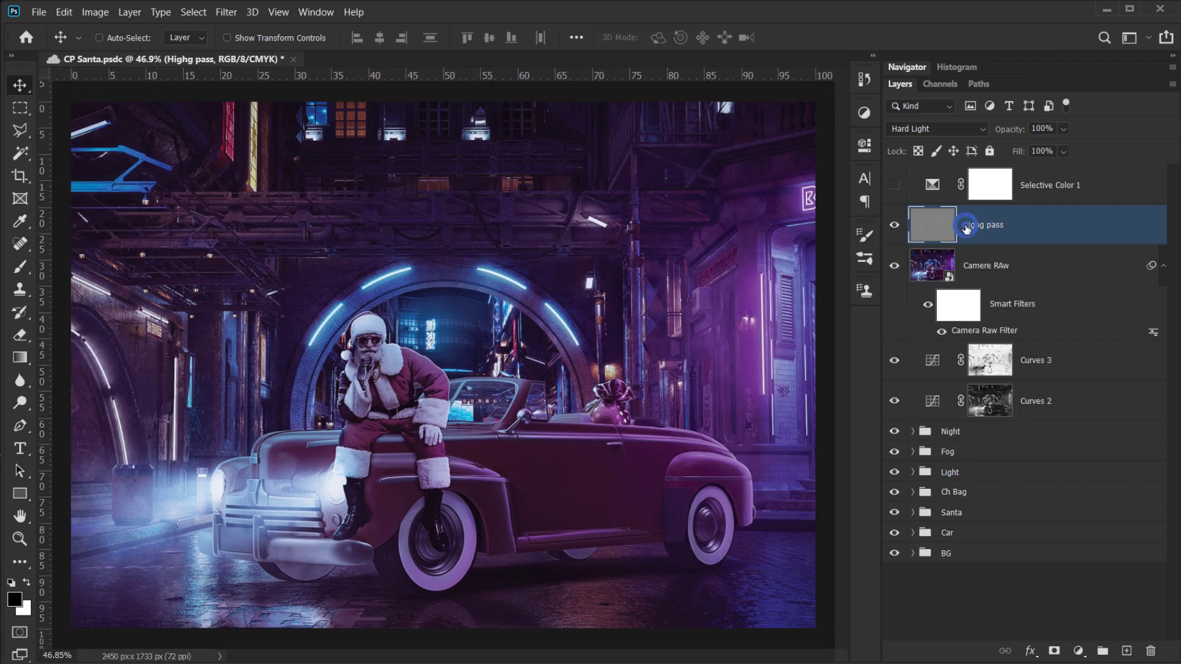
pyautogui.moveTo(1015, 134); pyautogui.dragTo(1003, 134)
# - Stamp all visible layers onto a new layer above Highg pass and name it Blur
pyautogui.click(1164, 266)
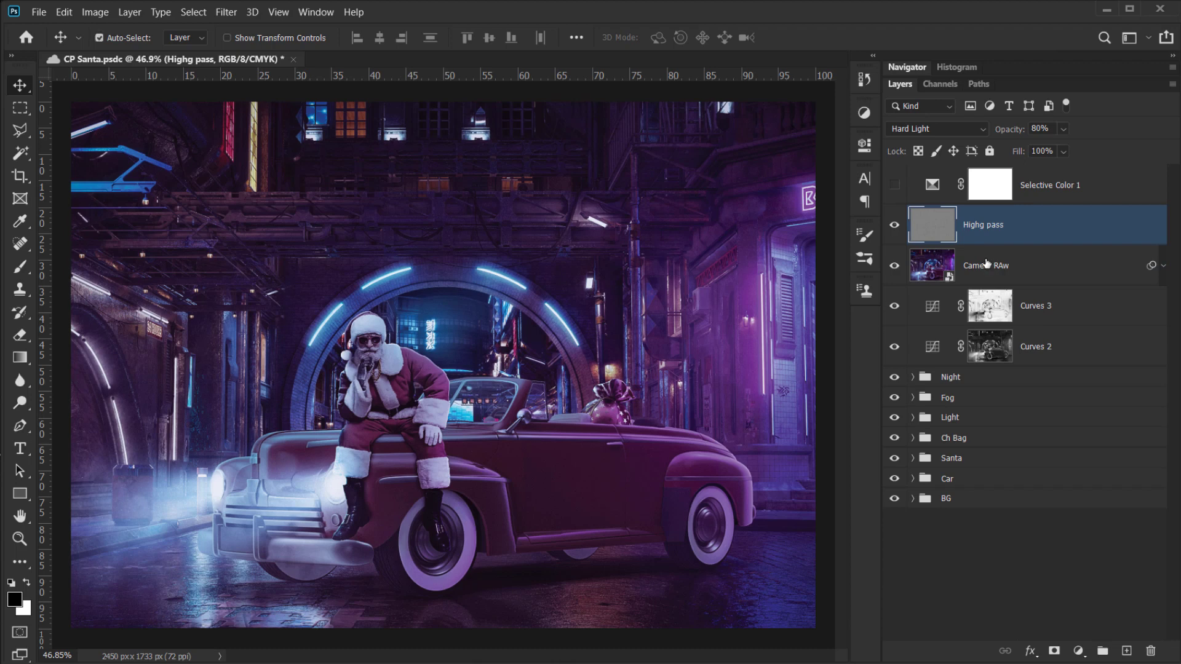
pyautogui.hotkey('ctrl', 'shift', 'alt', 'e')
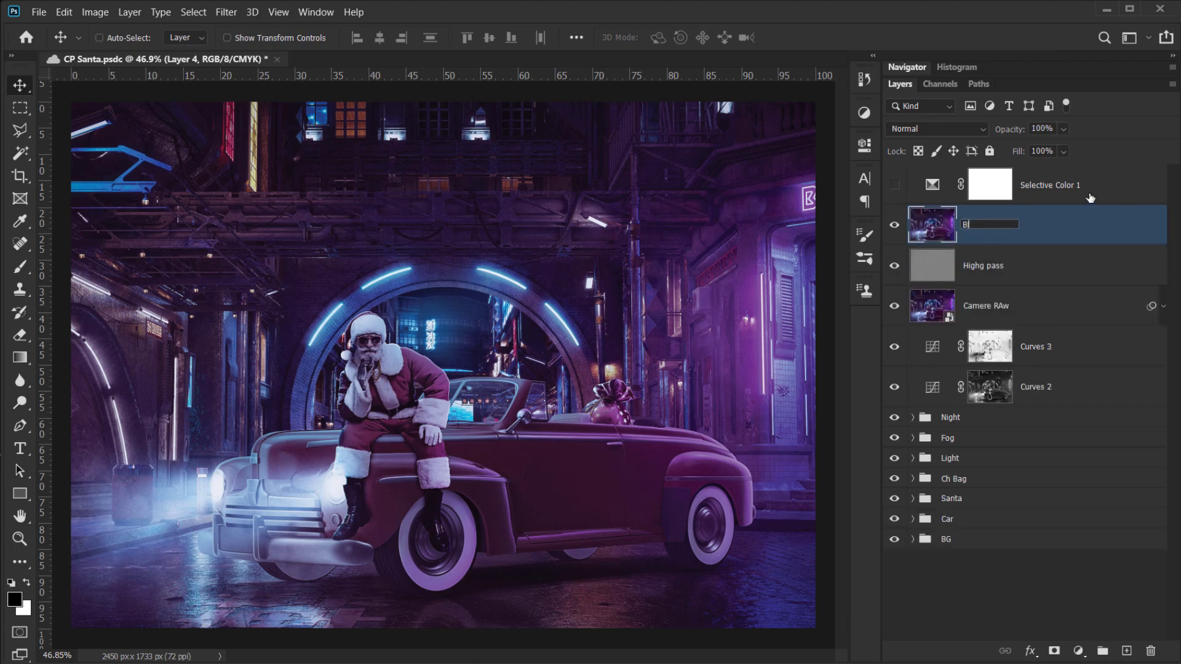
pyautogui.press('Return')
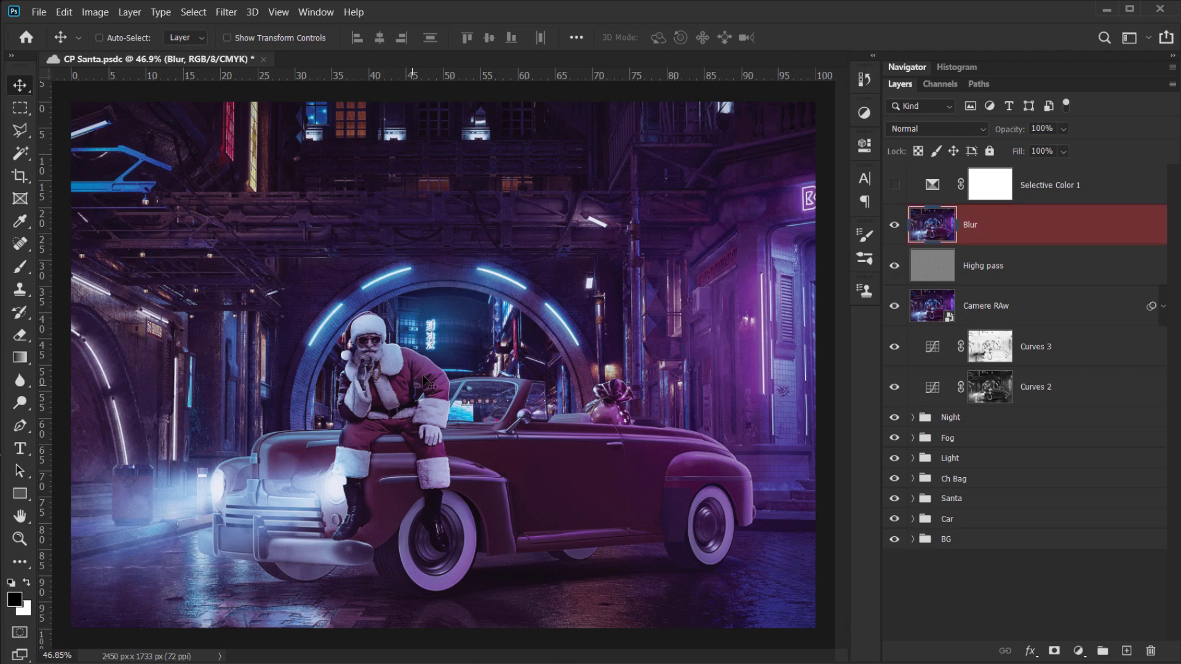
# - In Quick Mask mode, paint around the outer edges of the image with a soft 517 px brush at 100% opacity
pyautogui.press('q')
pyautogui.press('x')
pyautogui.press('b')
pyautogui.scroll(2, 316, 339)
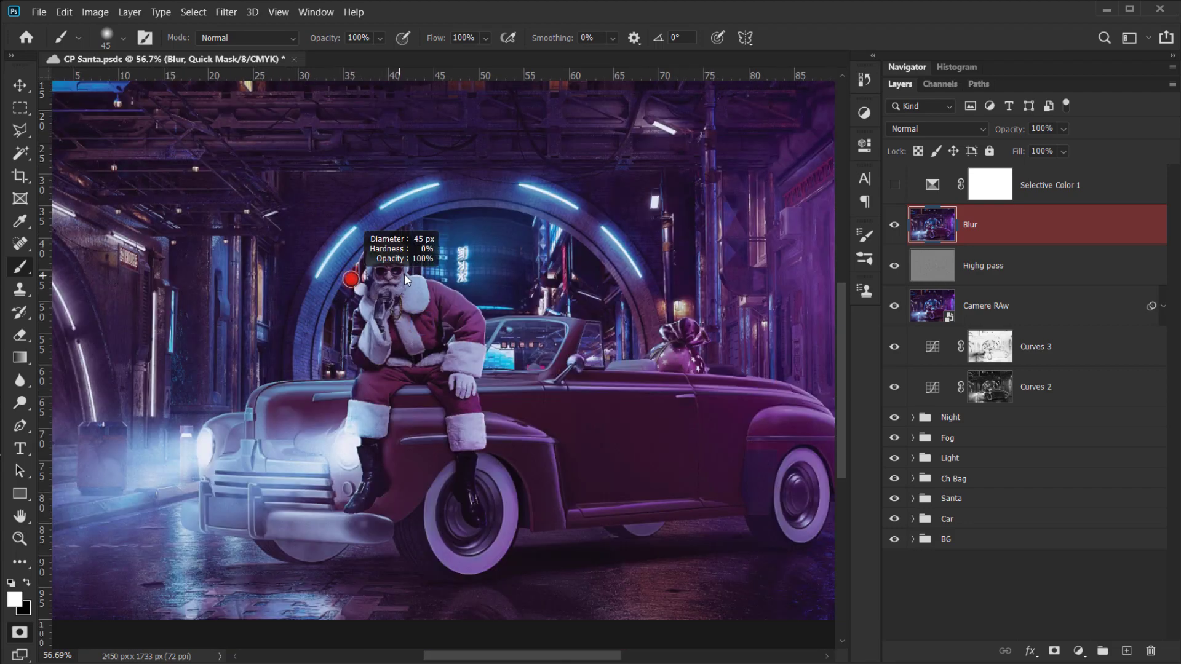
pyautogui.moveTo(351, 279); pyautogui.dragTo(404, 274)
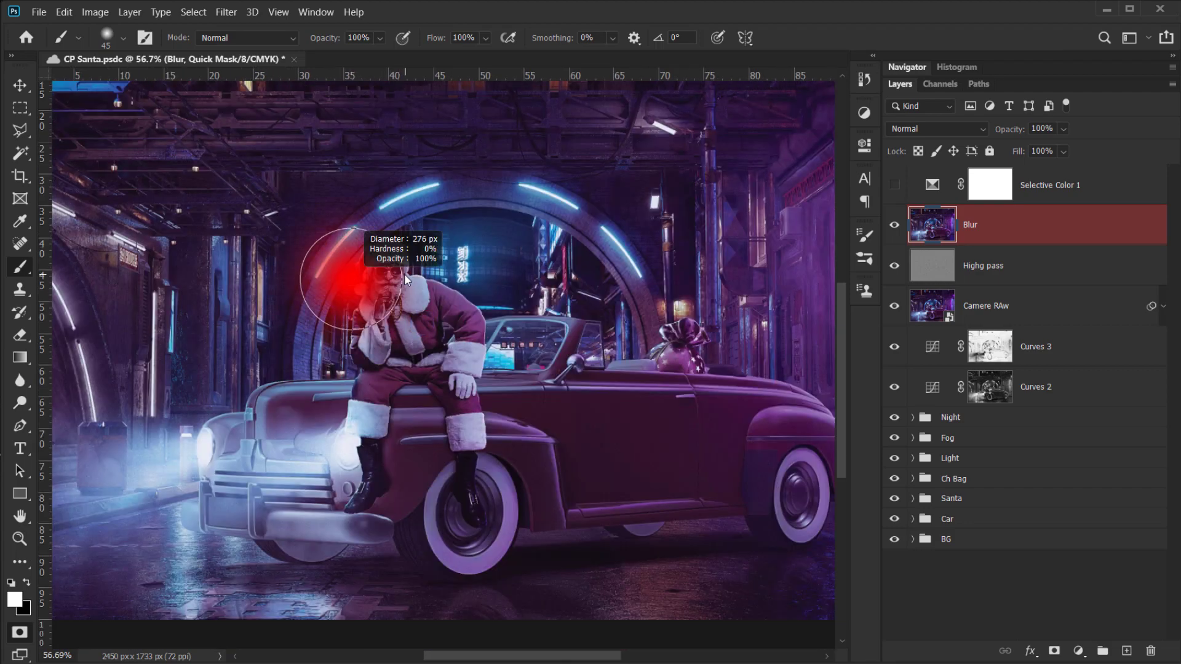
pyautogui.moveTo(439, 232); pyautogui.dragTo(407, 331)
pyautogui.scroll(-3, 406, 331)
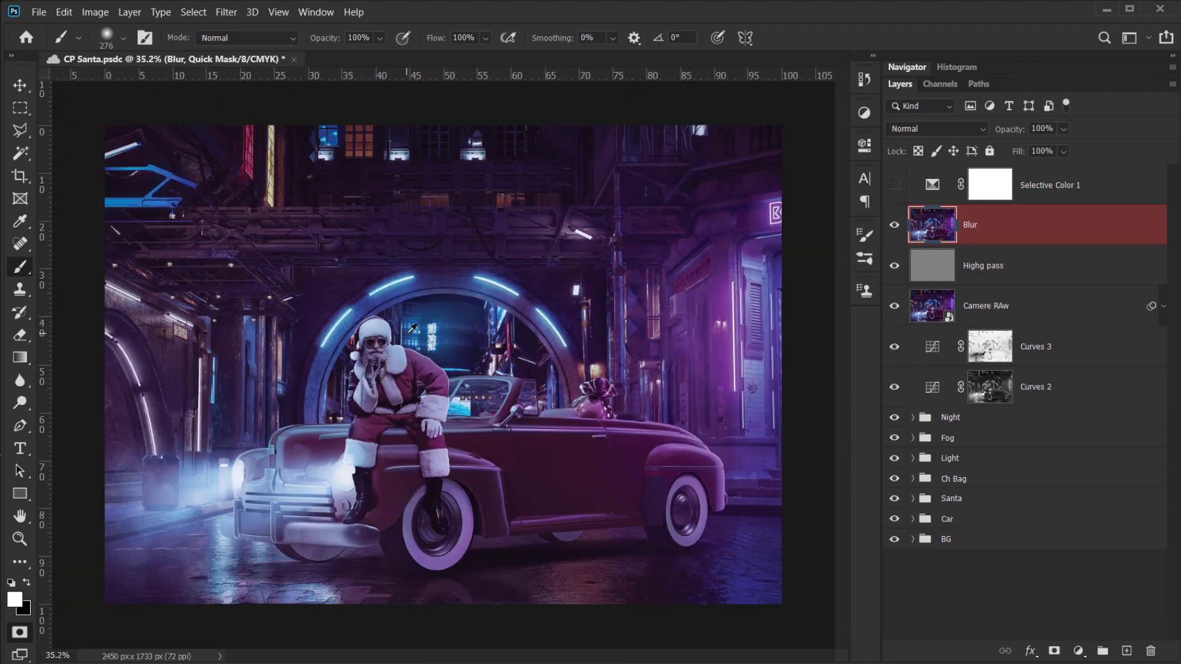
pyautogui.moveTo(344, 279); pyautogui.dragTo(362, 278)
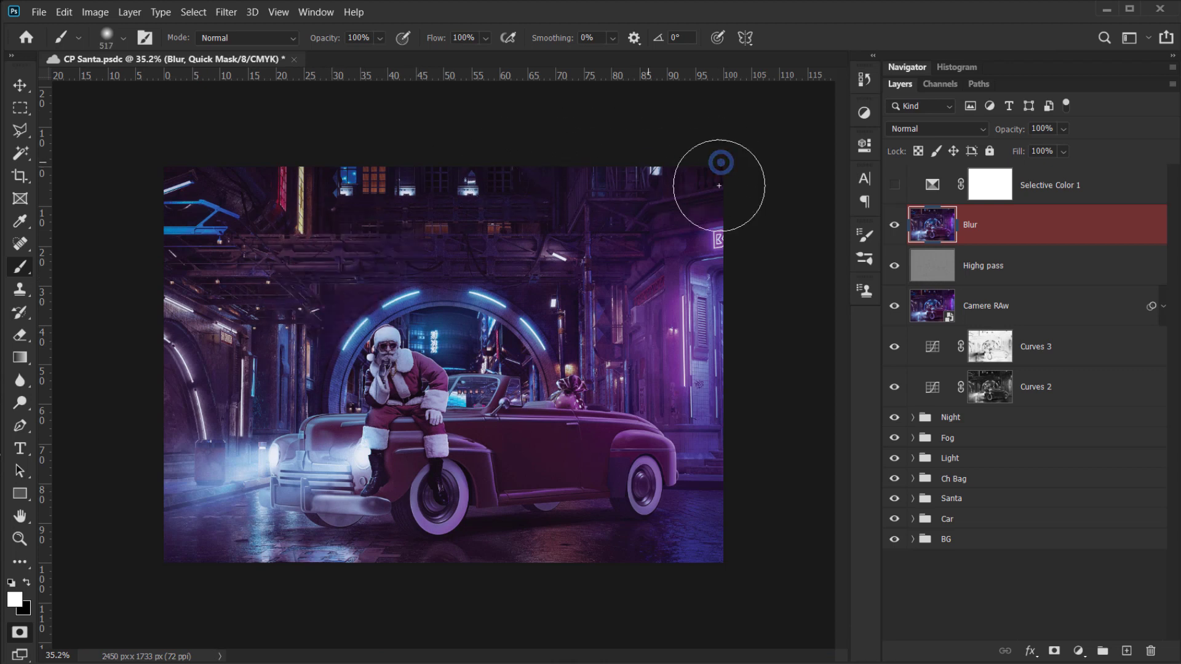
pyautogui.press('x')
pyautogui.moveTo(674, 183)
pyautogui.mouseDown()
pyautogui.moveTo(482, 176)
pyautogui.moveTo(808, 191)
pyautogui.moveTo(522, 179)
pyautogui.moveTo(788, 243)
pyautogui.moveTo(400, 147)
pyautogui.moveTo(474, 167)
pyautogui.moveTo(317, 165)
pyautogui.moveTo(150, 190)
pyautogui.mouseUp()
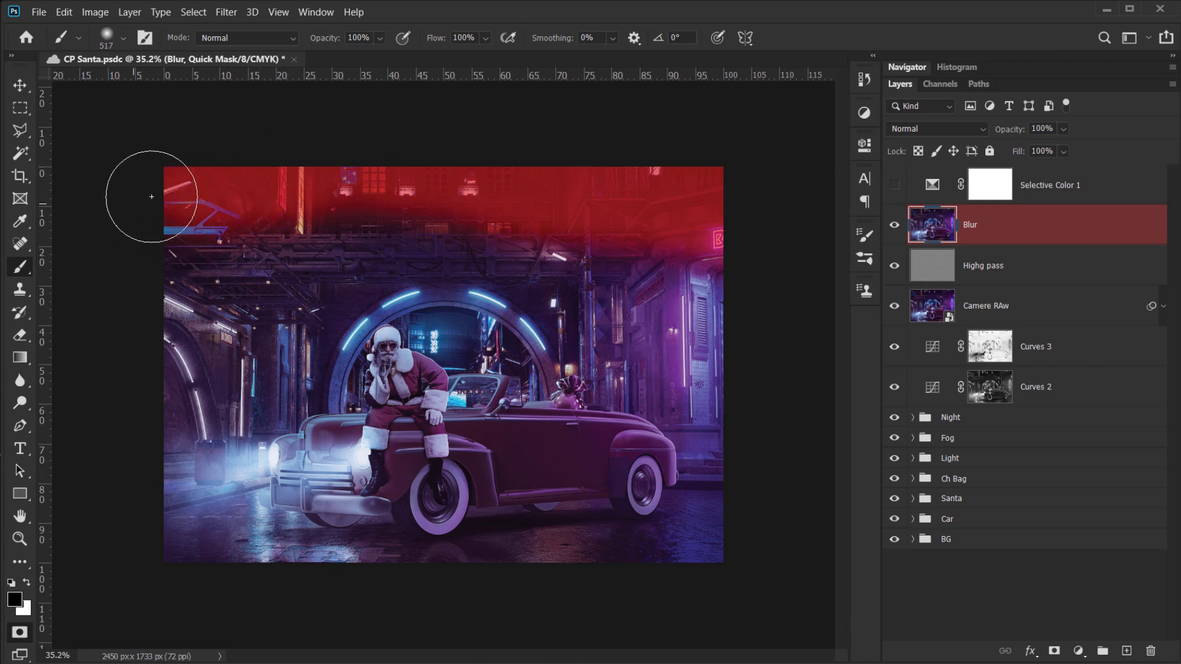
pyautogui.moveTo(756, 490)
pyautogui.mouseDown()
pyautogui.moveTo(751, 550)
pyautogui.moveTo(703, 597)
pyautogui.moveTo(630, 618)
pyautogui.moveTo(381, 625)
pyautogui.moveTo(283, 616)
pyautogui.moveTo(212, 590)
pyautogui.moveTo(162, 559)
pyautogui.moveTo(130, 501)
pyautogui.moveTo(124, 402)
pyautogui.moveTo(162, 178)
pyautogui.moveTo(535, 208)
pyautogui.moveTo(711, 310)
pyautogui.moveTo(773, 544)
pyautogui.moveTo(735, 579)
pyautogui.moveTo(464, 614)
pyautogui.mouseUp()
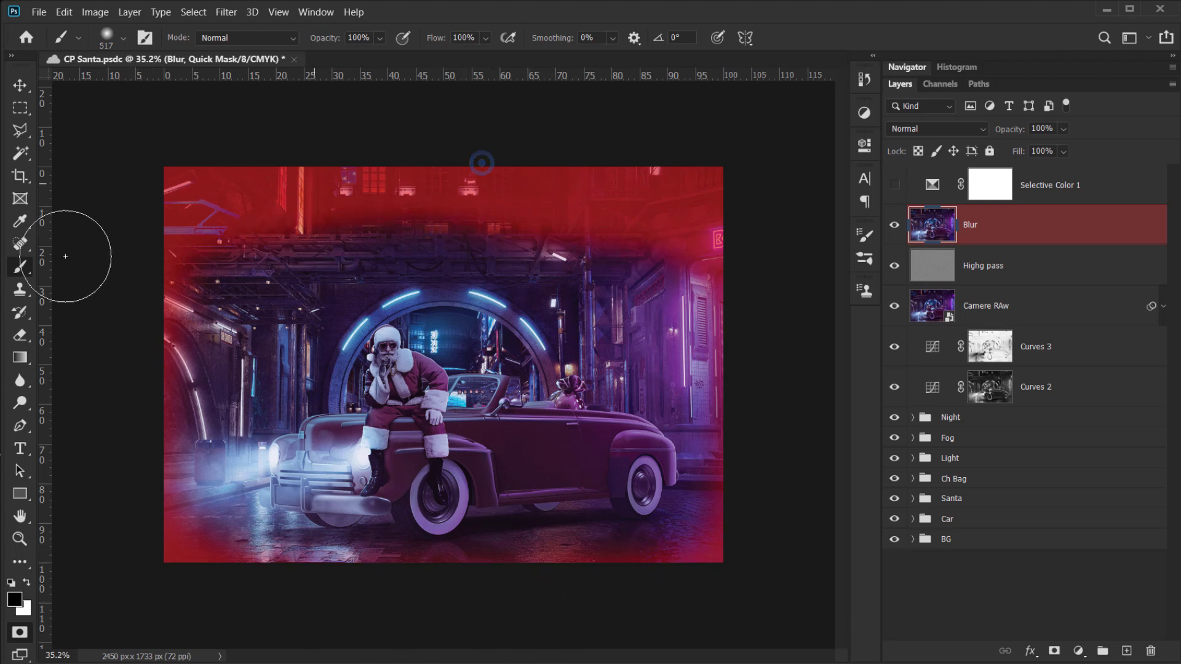
# - Trim the mask's inner edge below the upper band, and repaint the right, lower and left borders
pyautogui.press('x')
pyautogui.moveTo(240, 271)
pyautogui.mouseDown()
pyautogui.moveTo(222, 291)
pyautogui.moveTo(512, 267)
pyautogui.moveTo(637, 273)
pyautogui.moveTo(457, 259)
pyautogui.moveTo(442, 266)
pyautogui.moveTo(638, 281)
pyautogui.mouseUp()
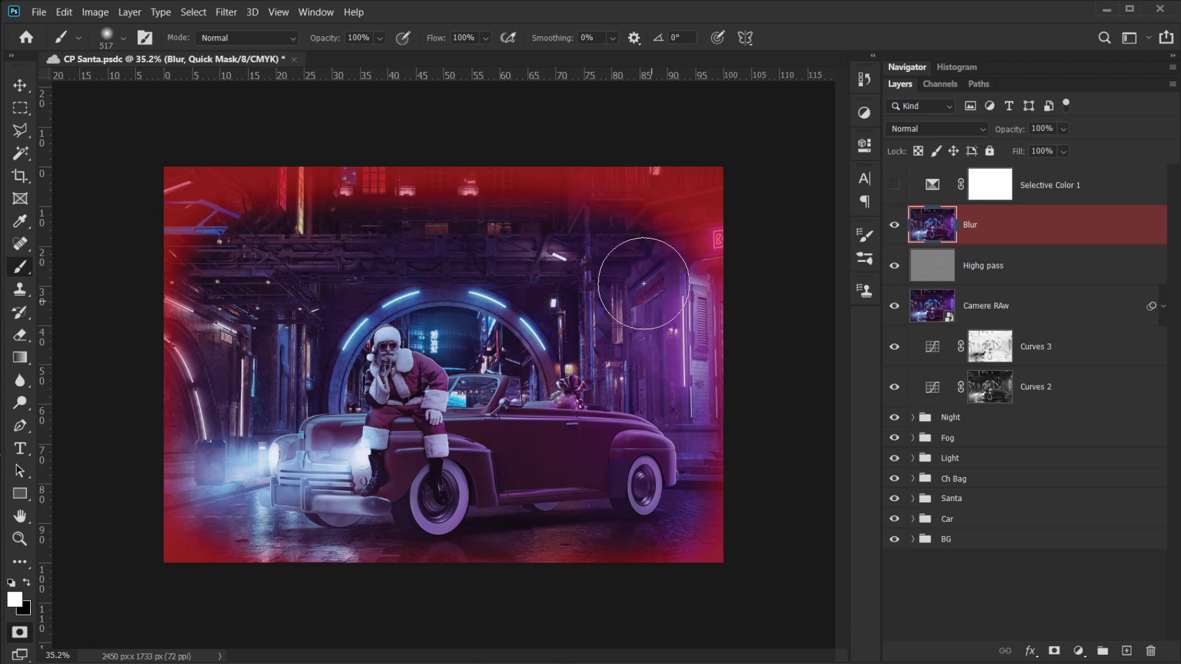
pyautogui.press('x')
pyautogui.moveTo(734, 293)
pyautogui.mouseDown()
pyautogui.moveTo(751, 477)
pyautogui.moveTo(309, 633)
pyautogui.moveTo(242, 575)
pyautogui.moveTo(210, 592)
pyautogui.mouseUp()
pyautogui.moveTo(118, 462); pyautogui.dragTo(145, 321)
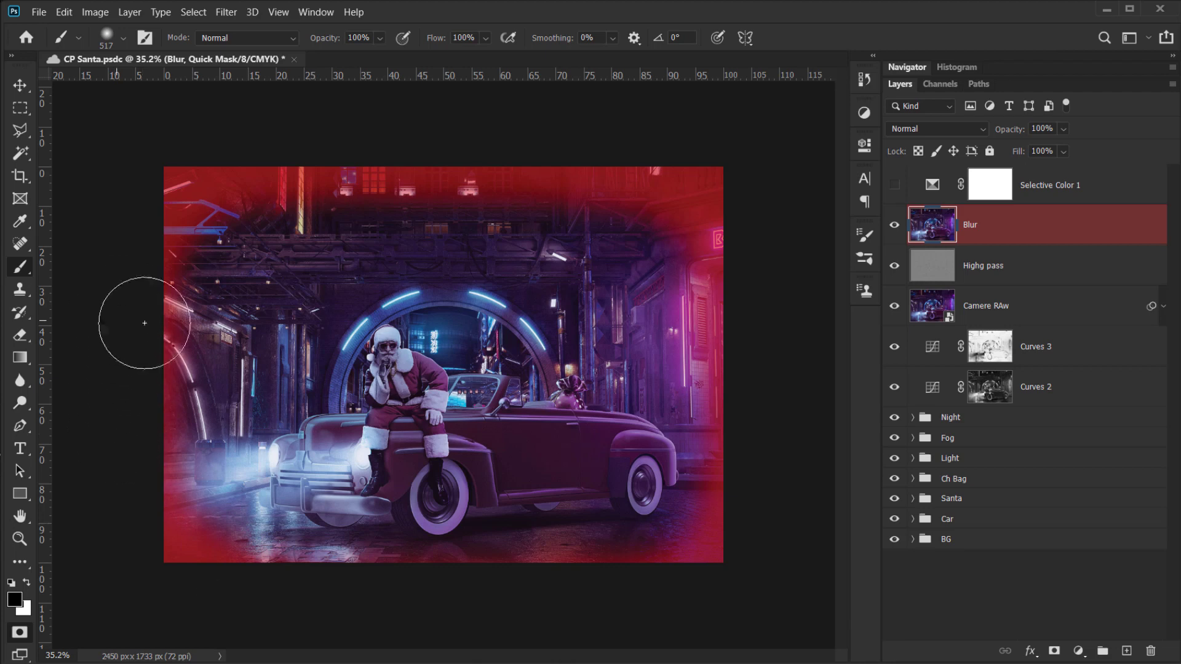
# - Lower the brush opacity to 45% and paint the quick mask over the car's windshield with a soft 123 px brush
pyautogui.press('space')
pyautogui.scroll(8, 492, 388)
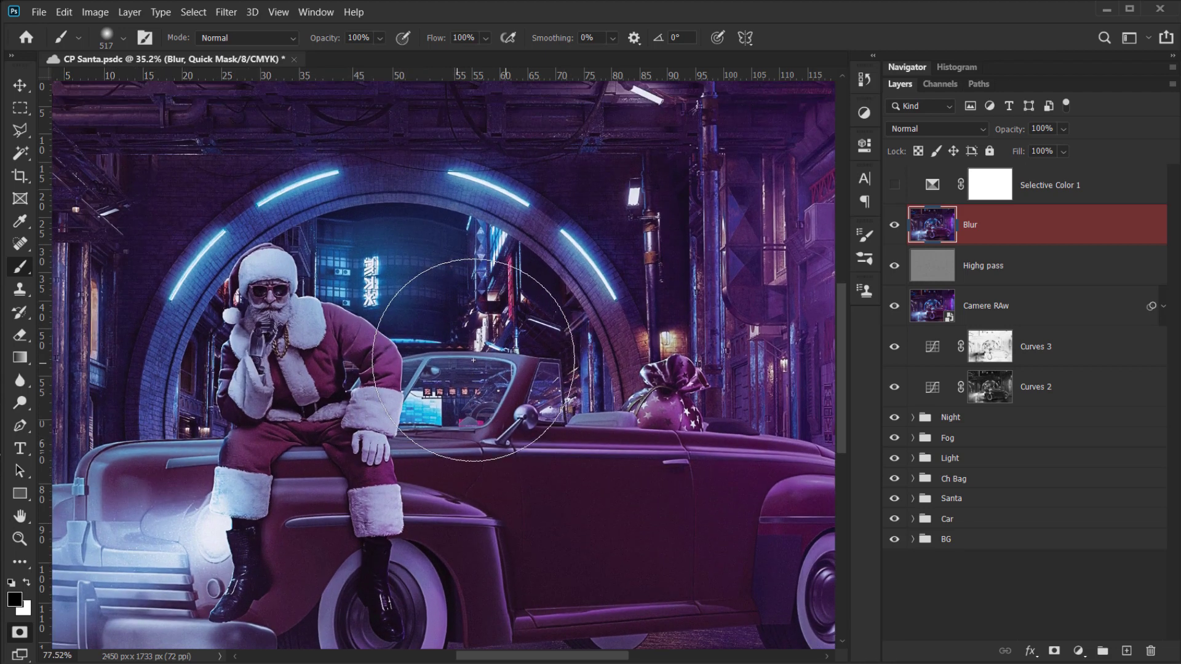
pyautogui.moveTo(472, 360); pyautogui.dragTo(377, 384)
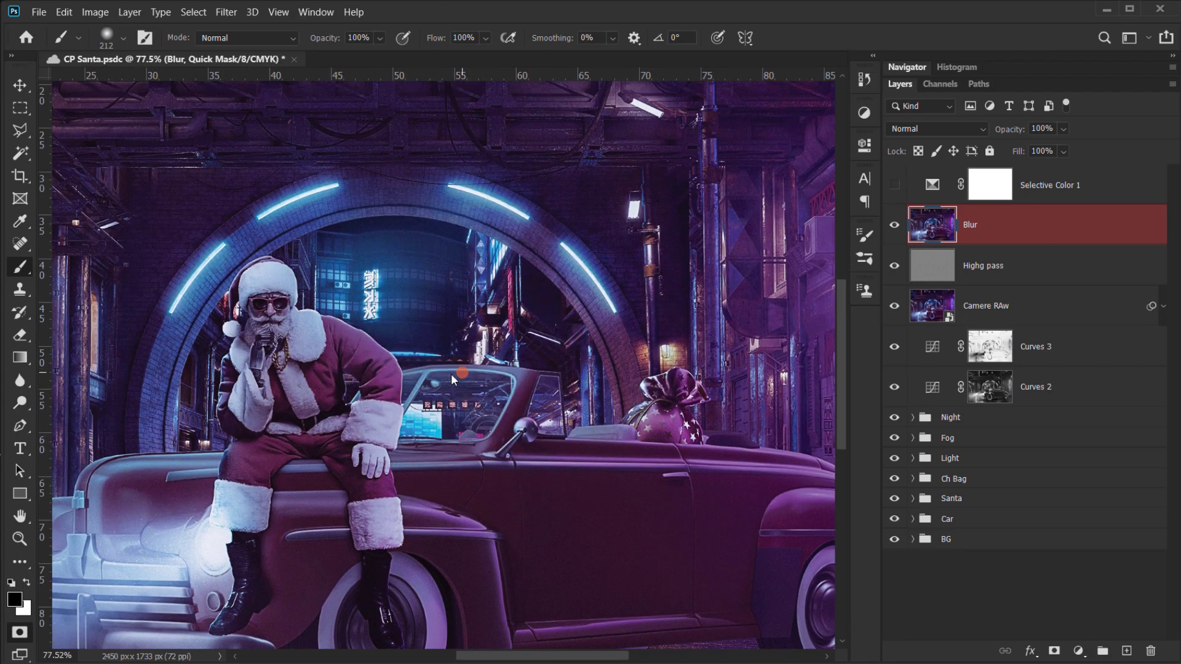
pyautogui.moveTo(463, 372); pyautogui.dragTo(446, 376)
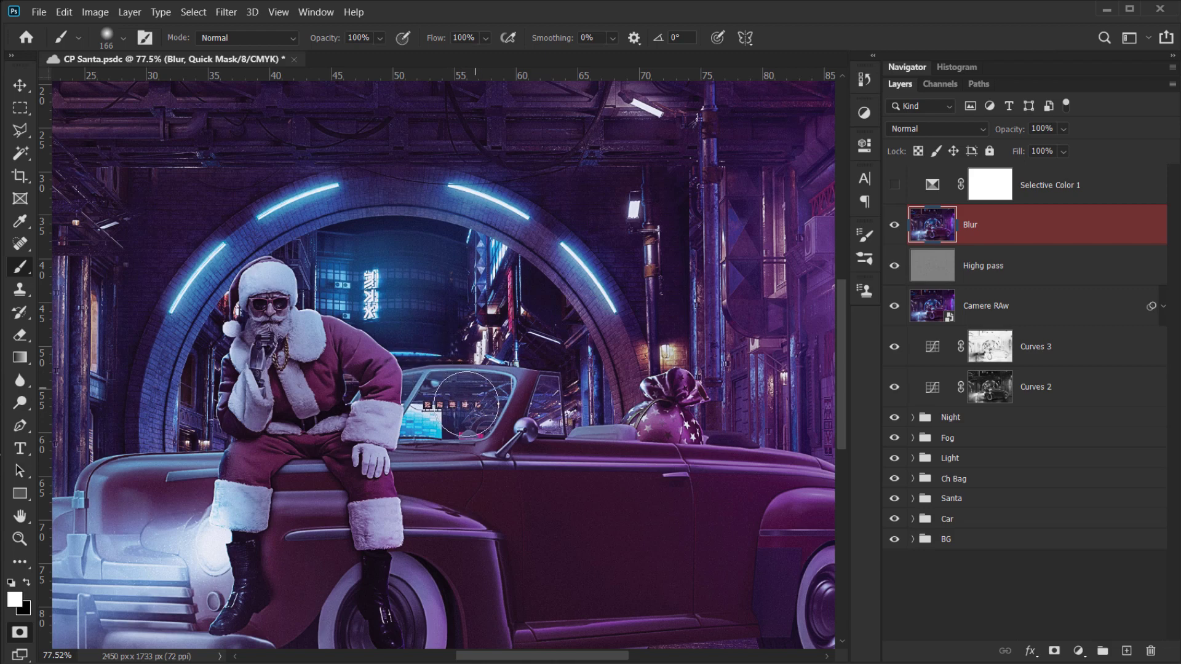
pyautogui.press('x')
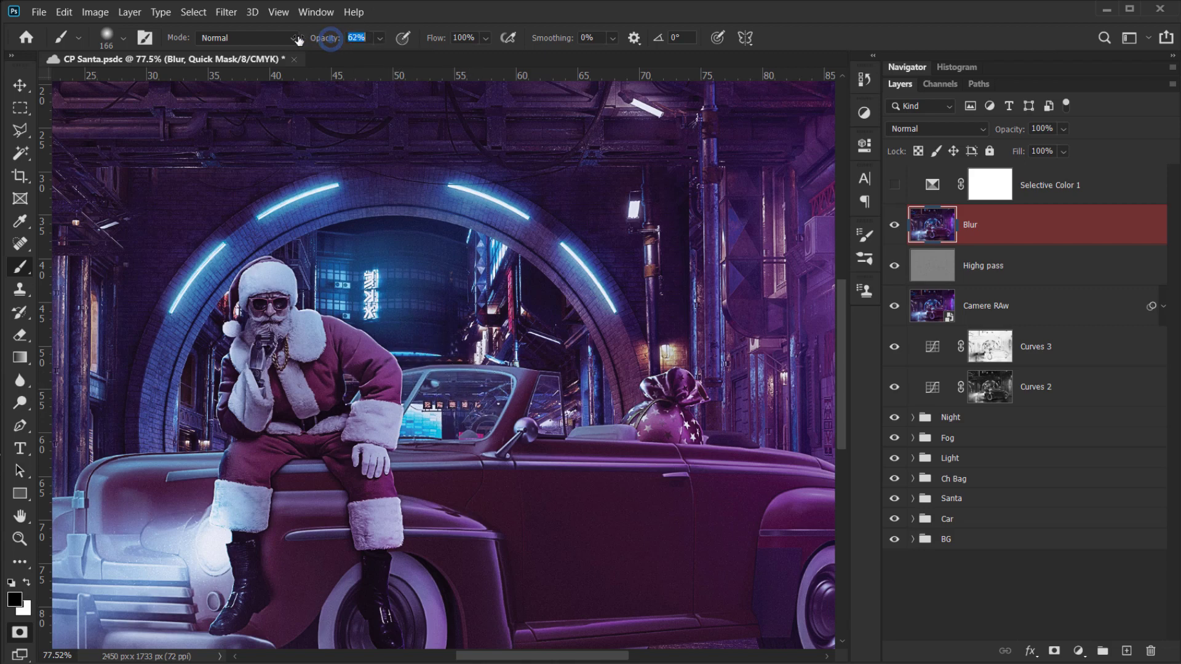
pyautogui.moveTo(473, 332); pyautogui.dragTo(455, 335)
pyautogui.moveTo(500, 383); pyautogui.dragTo(504, 389)
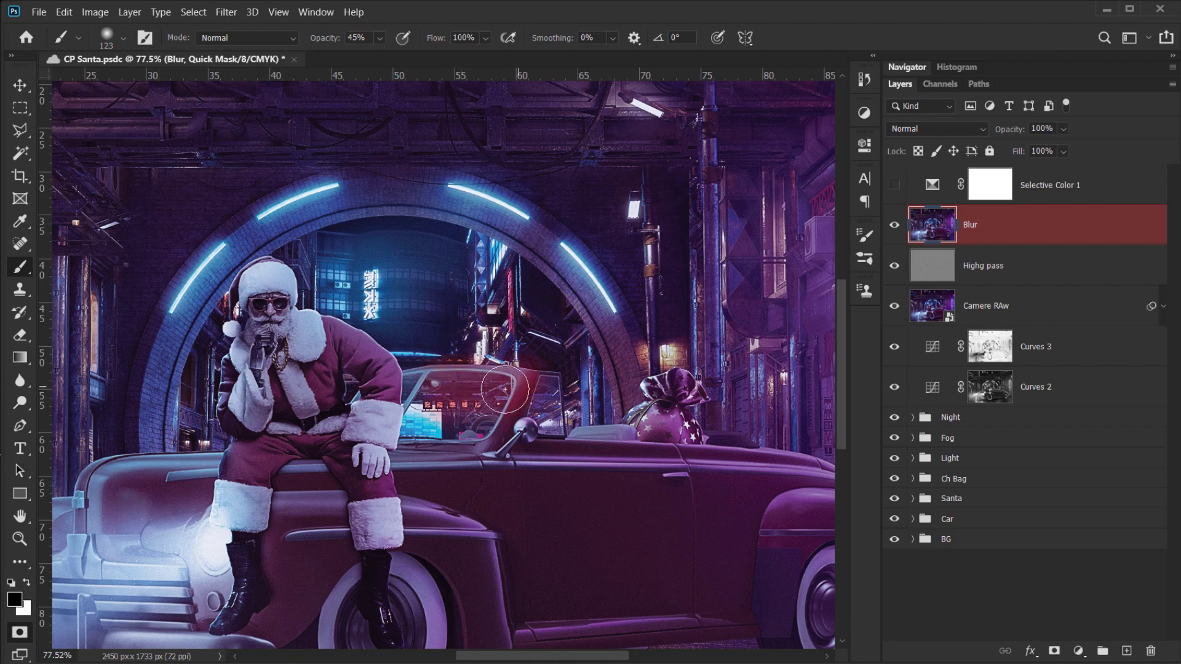
pyautogui.moveTo(448, 418)
pyautogui.mouseDown()
pyautogui.moveTo(424, 428)
pyautogui.moveTo(430, 381)
pyautogui.moveTo(431, 392)
pyautogui.moveTo(457, 375)
pyautogui.moveTo(538, 387)
pyautogui.moveTo(502, 389)
pyautogui.moveTo(467, 434)
pyautogui.mouseUp()
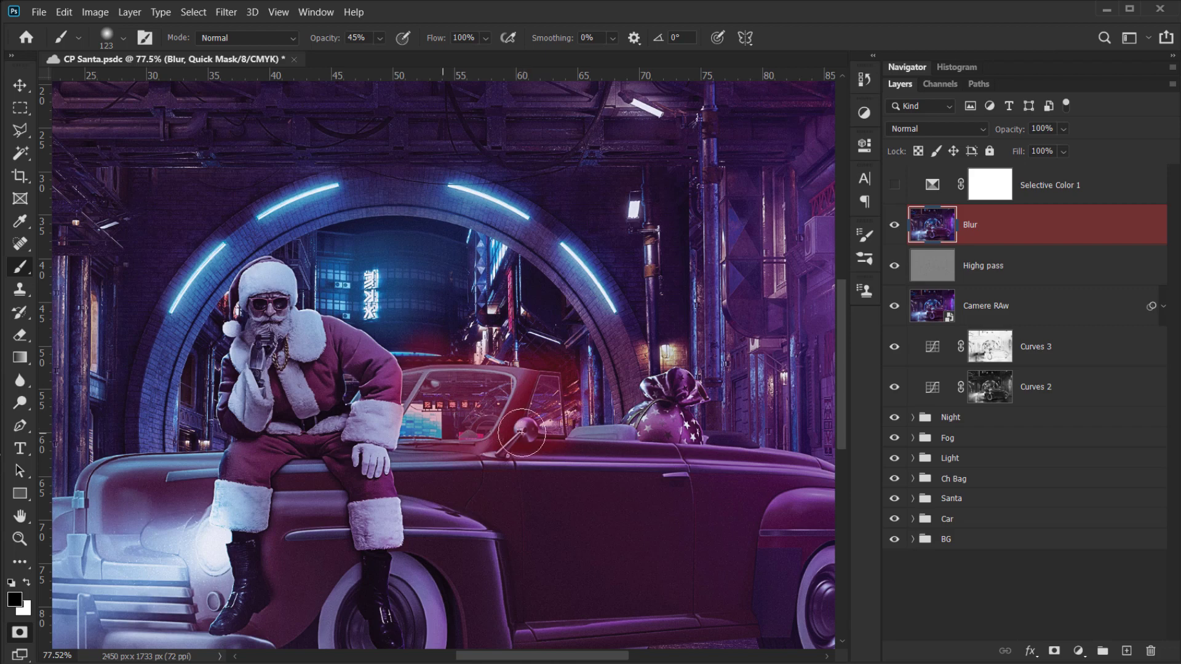
# - Extend the quick mask over the car's door and body with a 267 px brush at 45% opacity
pyautogui.scroll(3, 497, 418)
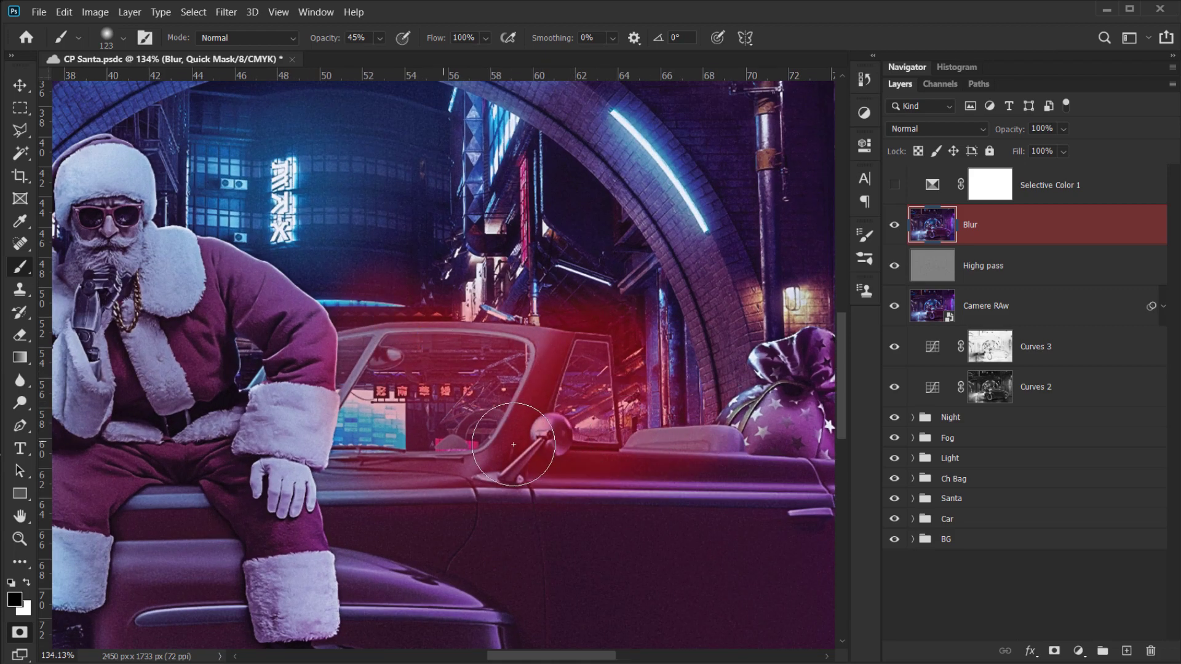
pyautogui.moveTo(555, 466); pyautogui.dragTo(548, 367)
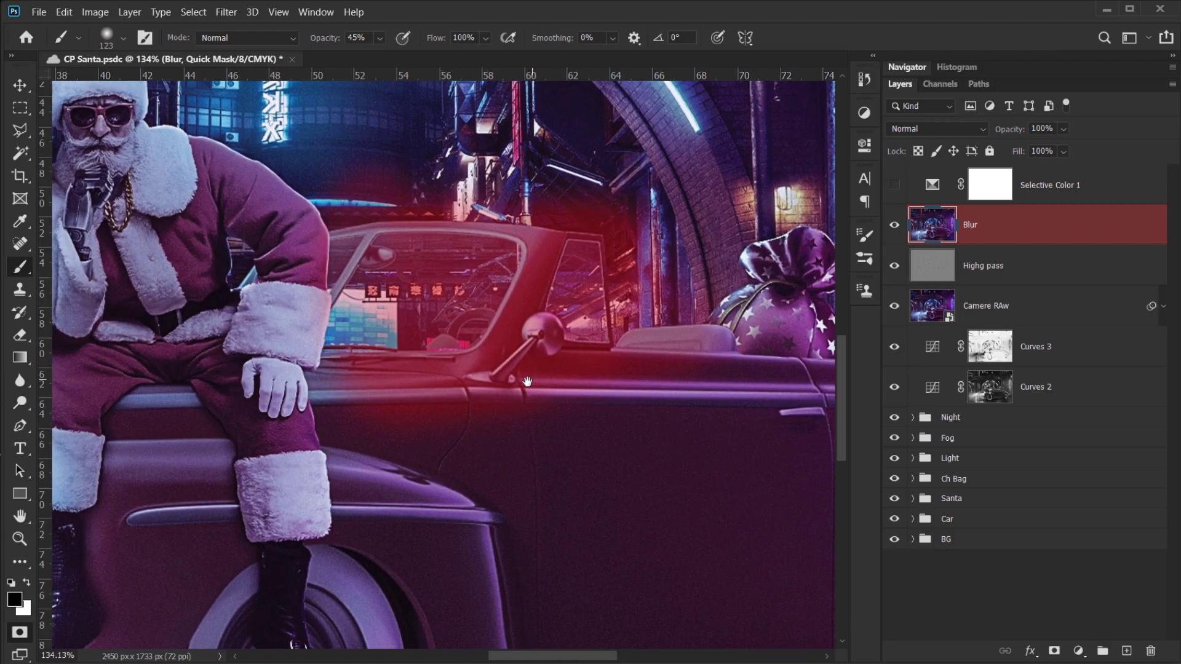
pyautogui.scroll(-4, 548, 369)
pyautogui.moveTo(550, 417); pyautogui.dragTo(583, 417)
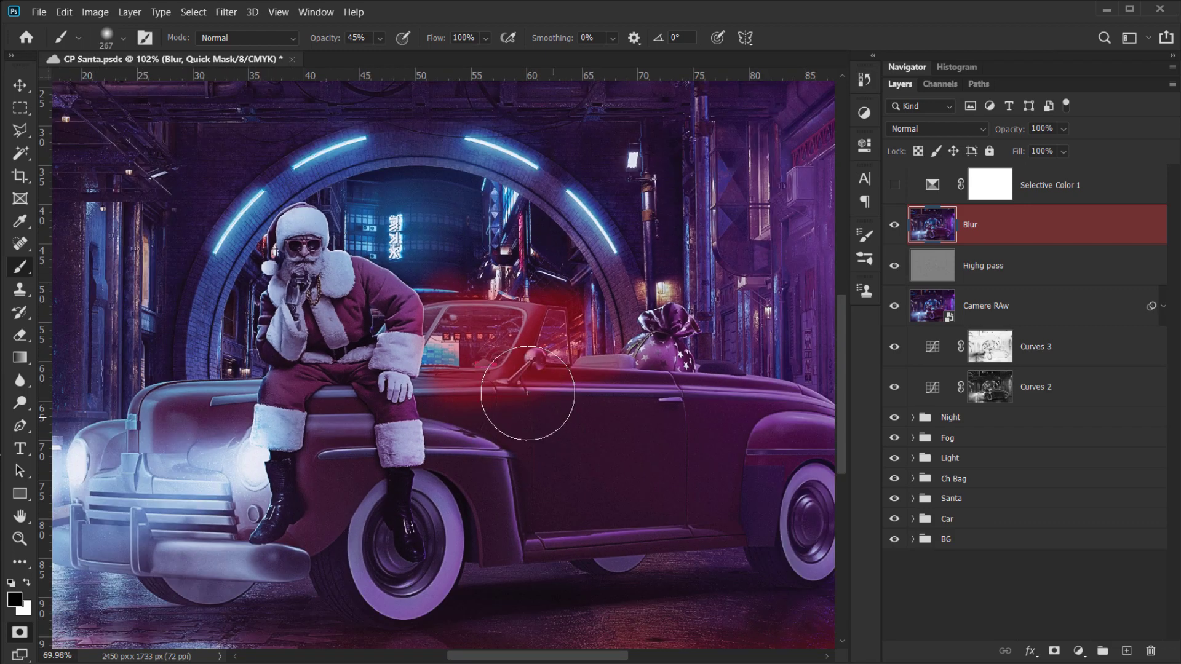
pyautogui.moveTo(480, 426)
pyautogui.mouseDown()
pyautogui.moveTo(644, 448)
pyautogui.moveTo(713, 414)
pyautogui.moveTo(711, 395)
pyautogui.moveTo(540, 390)
pyautogui.moveTo(488, 330)
pyautogui.moveTo(408, 431)
pyautogui.mouseUp()
pyautogui.scroll(-4, 352, 460)
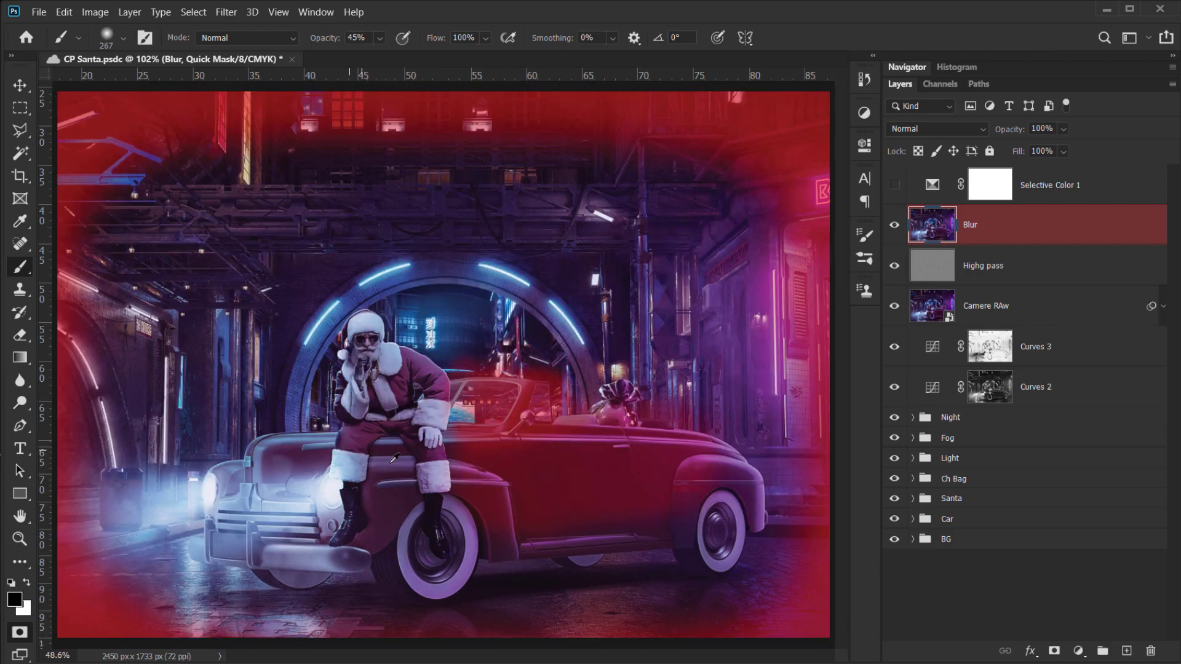
# - Paint the quick mask lightly over the arch and the background walls on both sides with a 428 px brush
pyautogui.moveTo(530, 469); pyautogui.dragTo(556, 474)
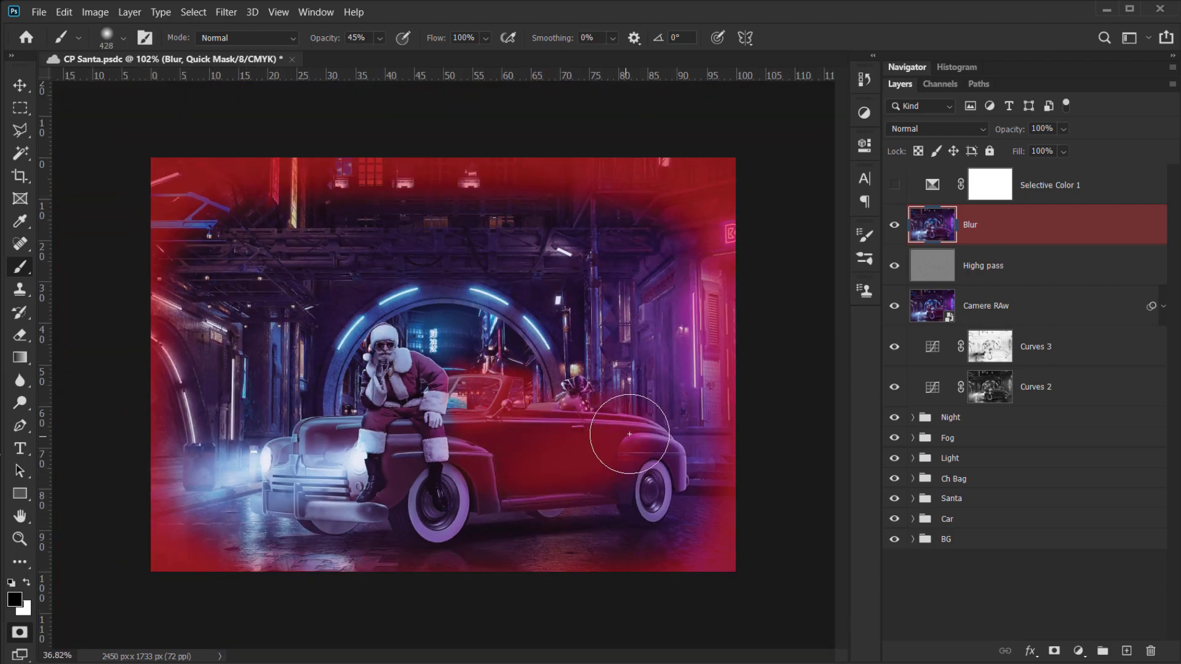
pyautogui.moveTo(570, 333)
pyautogui.mouseDown()
pyautogui.moveTo(439, 274)
pyautogui.moveTo(327, 315)
pyautogui.moveTo(197, 331)
pyautogui.mouseUp()
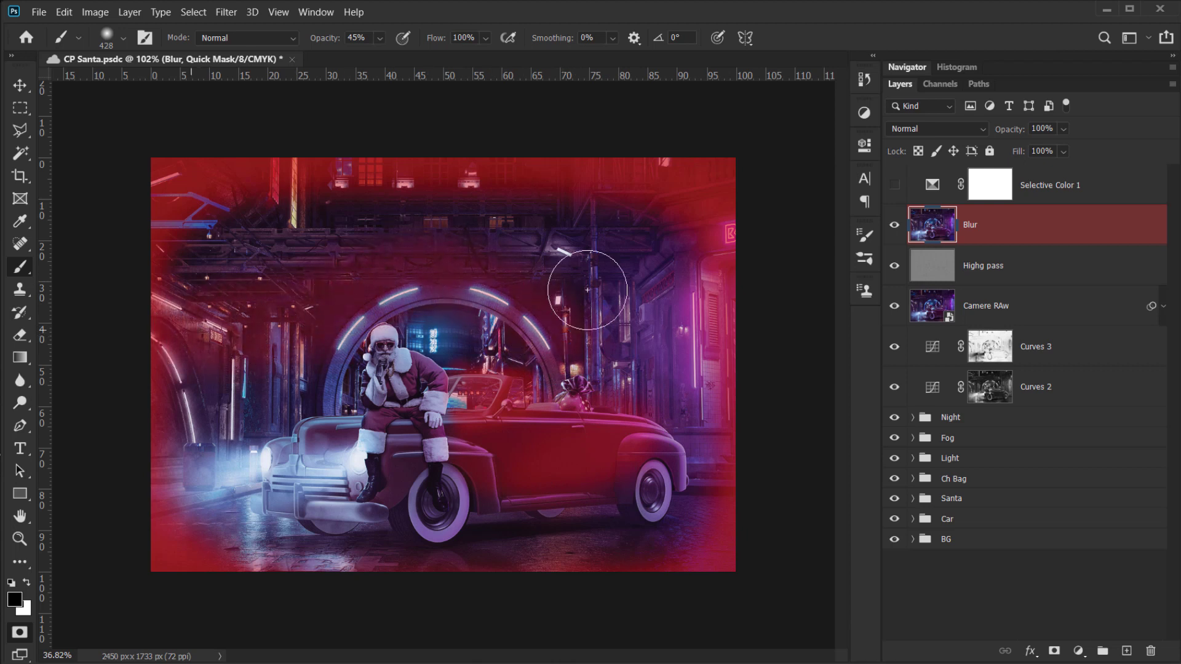
pyautogui.moveTo(587, 290)
pyautogui.mouseDown()
pyautogui.moveTo(608, 305)
pyautogui.moveTo(581, 338)
pyautogui.mouseUp()
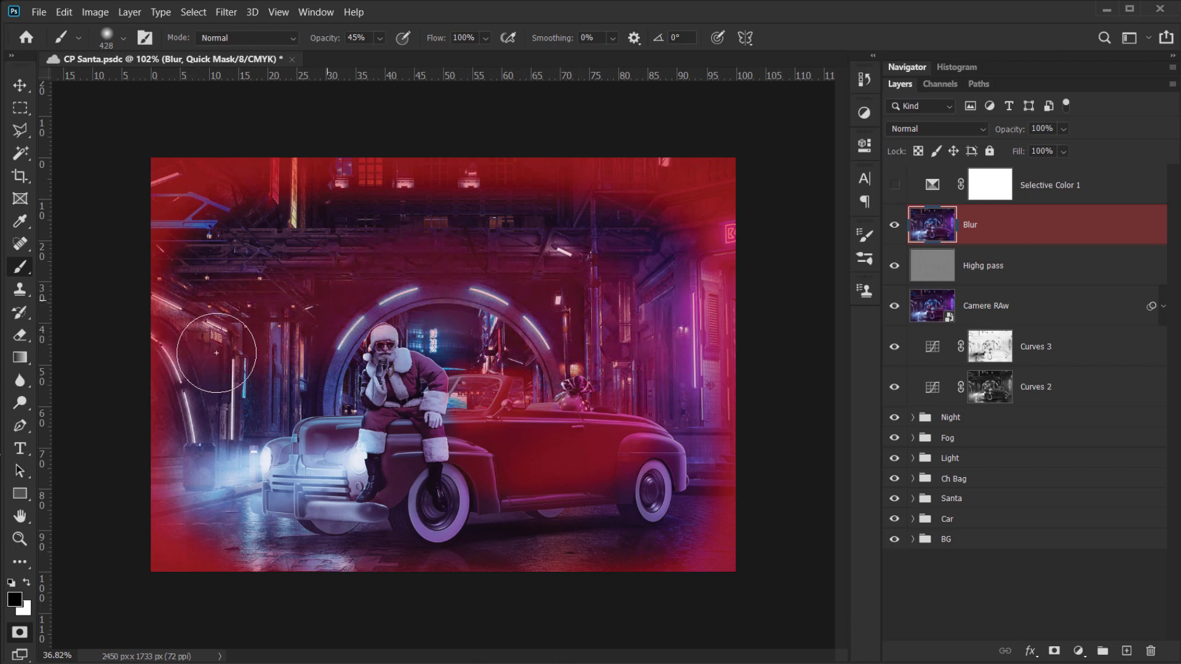
pyautogui.press('x')
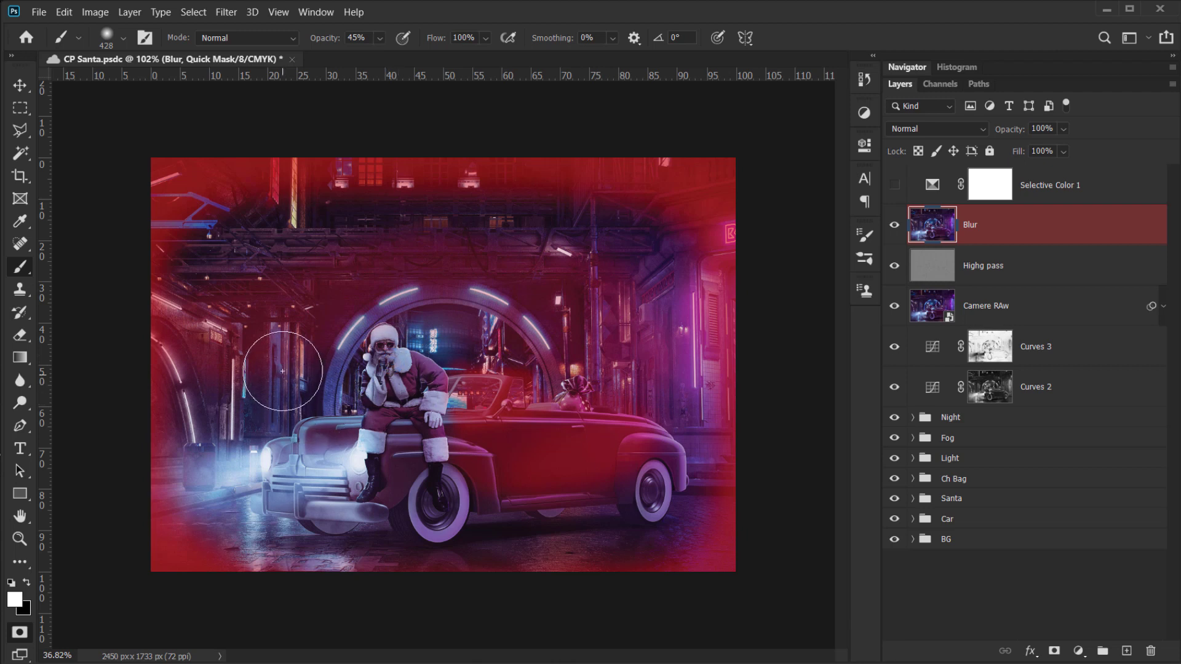
pyautogui.press('x')
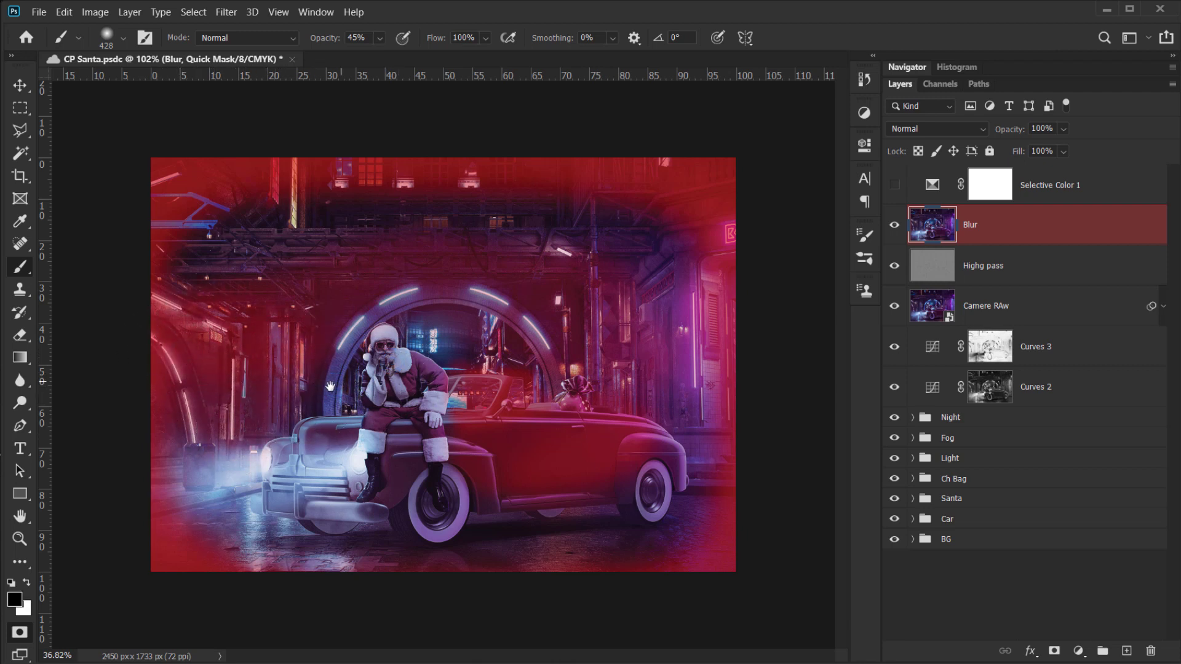
# - Reduce the brush to 214 px and build up the quick mask around the windshield and the background inside the arch
pyautogui.scroll(5, 475, 374)
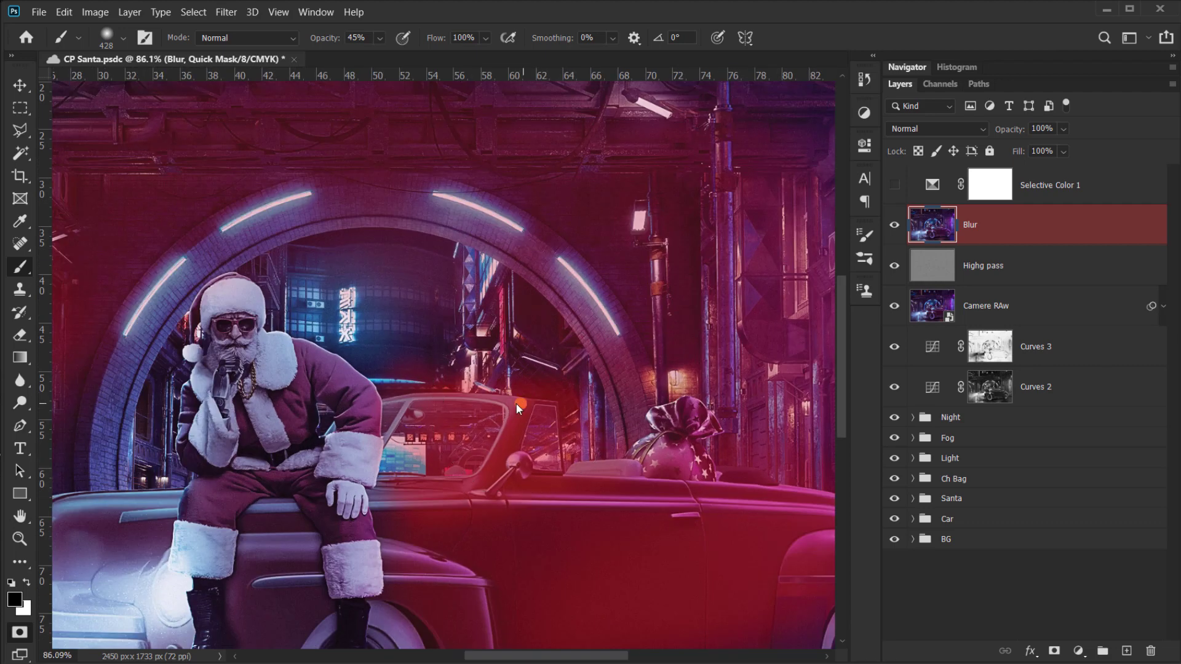
pyautogui.moveTo(517, 408); pyautogui.dragTo(451, 420)
pyautogui.press('x')
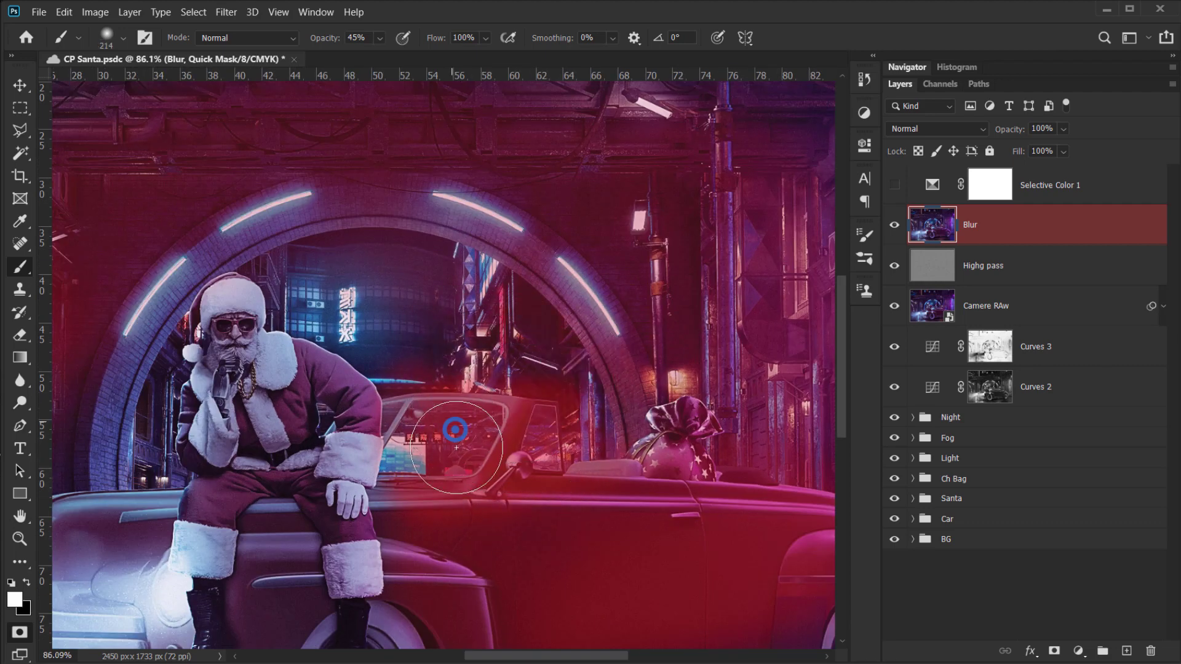
pyautogui.press('x')
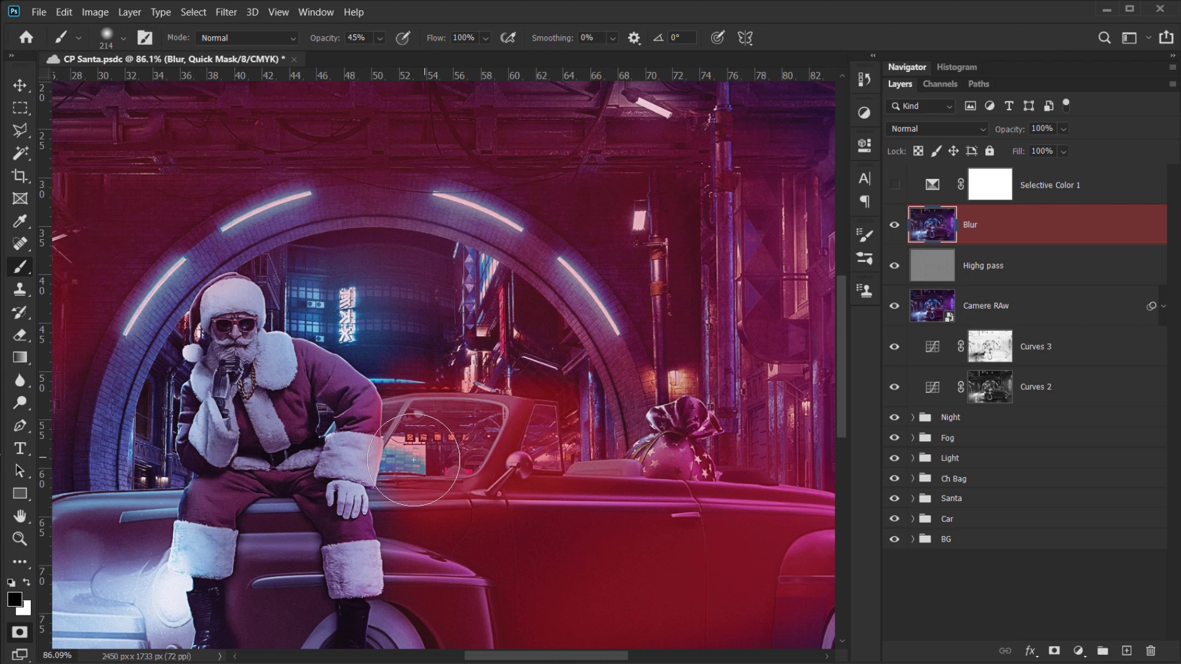
pyautogui.moveTo(496, 424)
pyautogui.mouseDown()
pyautogui.moveTo(502, 454)
pyautogui.moveTo(487, 427)
pyautogui.moveTo(473, 443)
pyautogui.moveTo(466, 397)
pyautogui.moveTo(426, 348)
pyautogui.moveTo(334, 288)
pyautogui.moveTo(429, 278)
pyautogui.mouseUp()
# - Convert the quick mask to a selection and invert it so the painted areas are selected
pyautogui.scroll(-5, 572, 369)
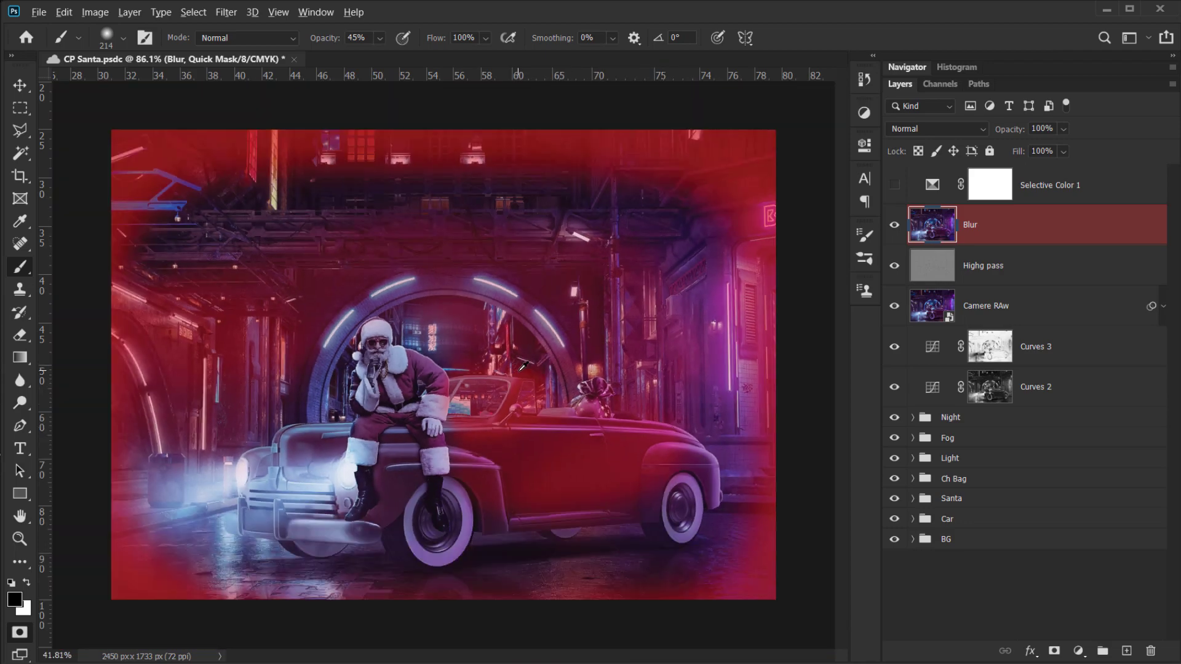
pyautogui.press('q')
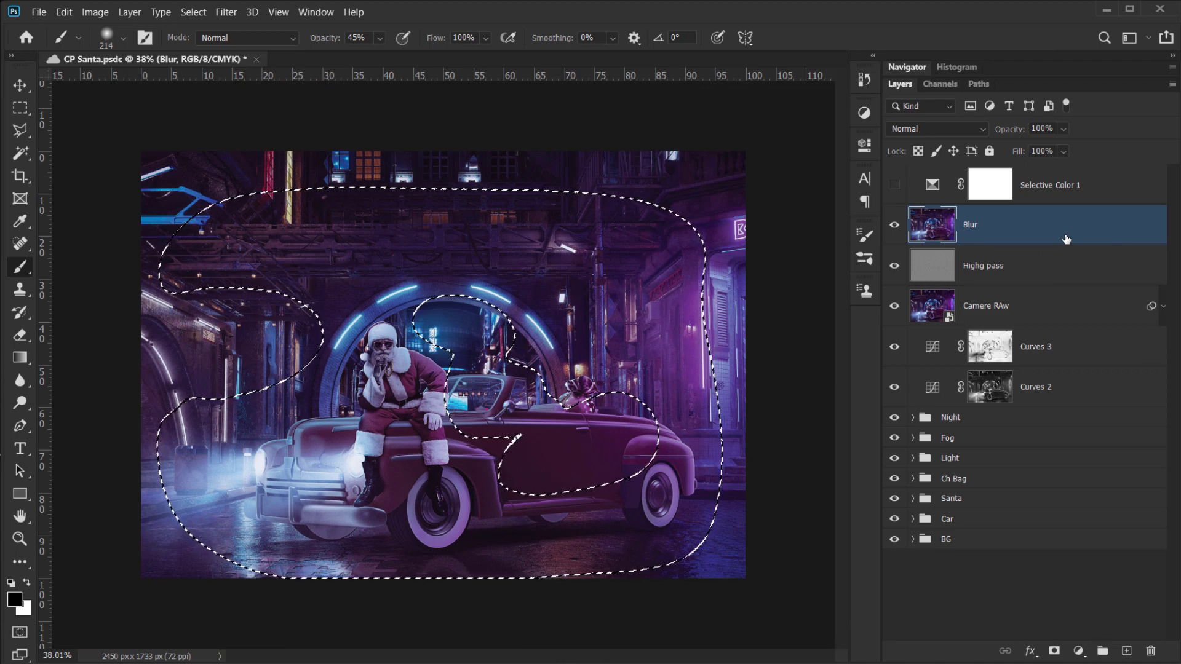
pyautogui.hotkey('ctrl', 'shift', 'i')
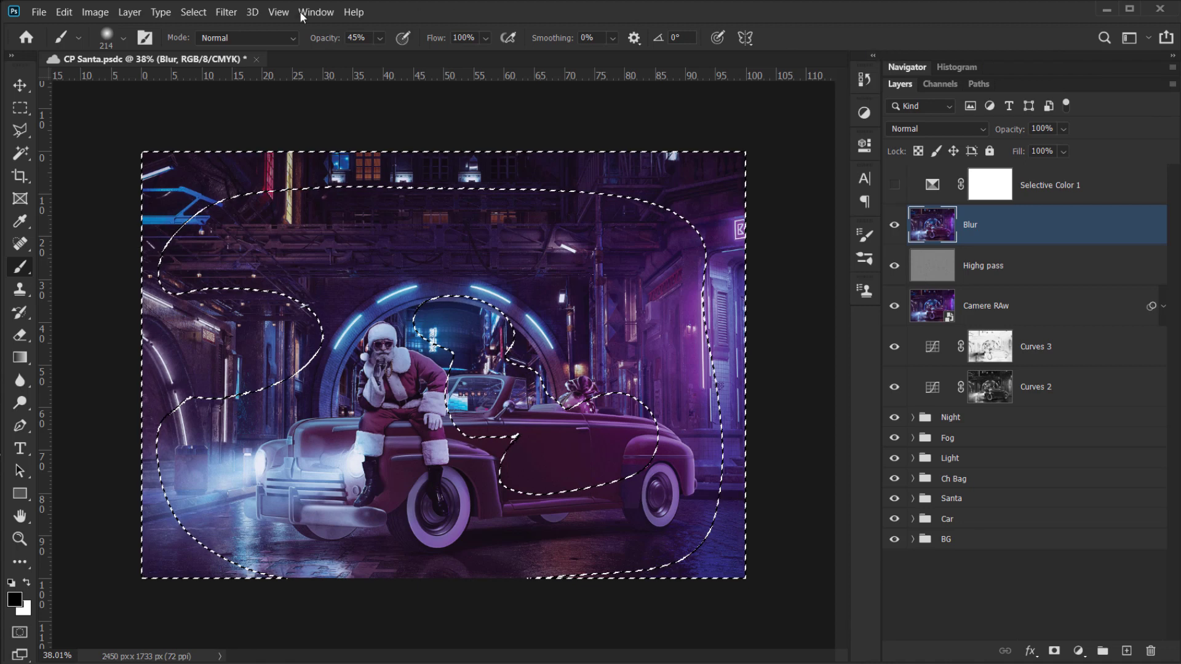
# - Apply a Lens Blur with a radius of 15 to the selected areas of the Blur layer and deselect
pyautogui.click(231, 13)
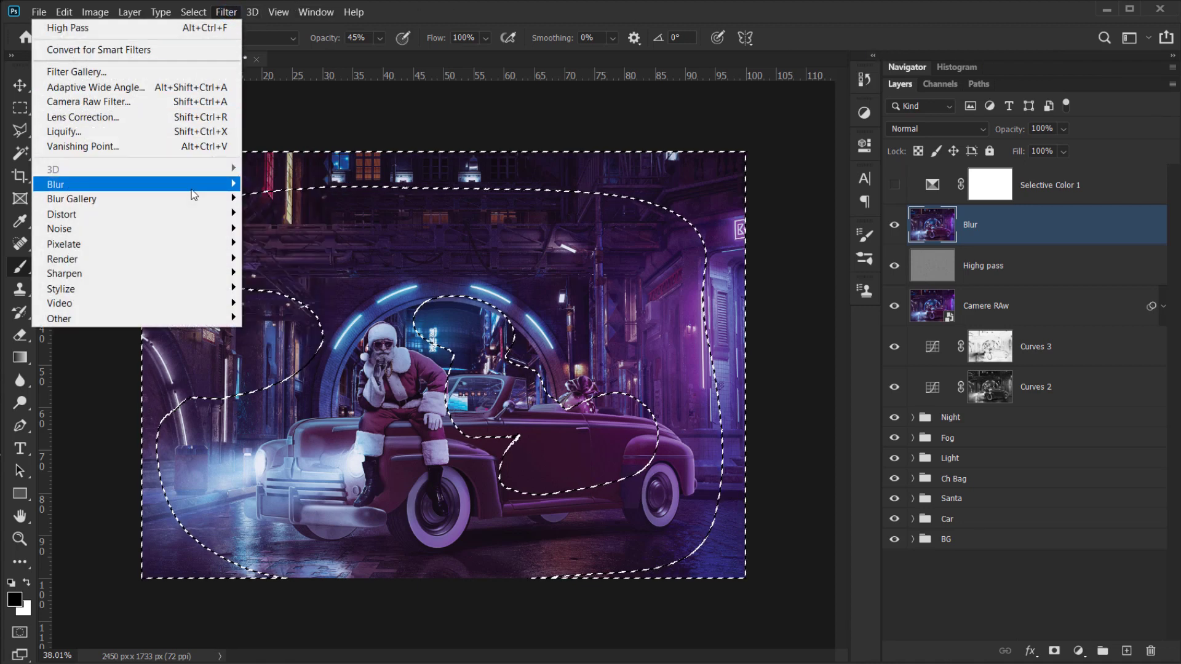
pyautogui.moveTo(193, 195)
pyautogui.click(283, 258)
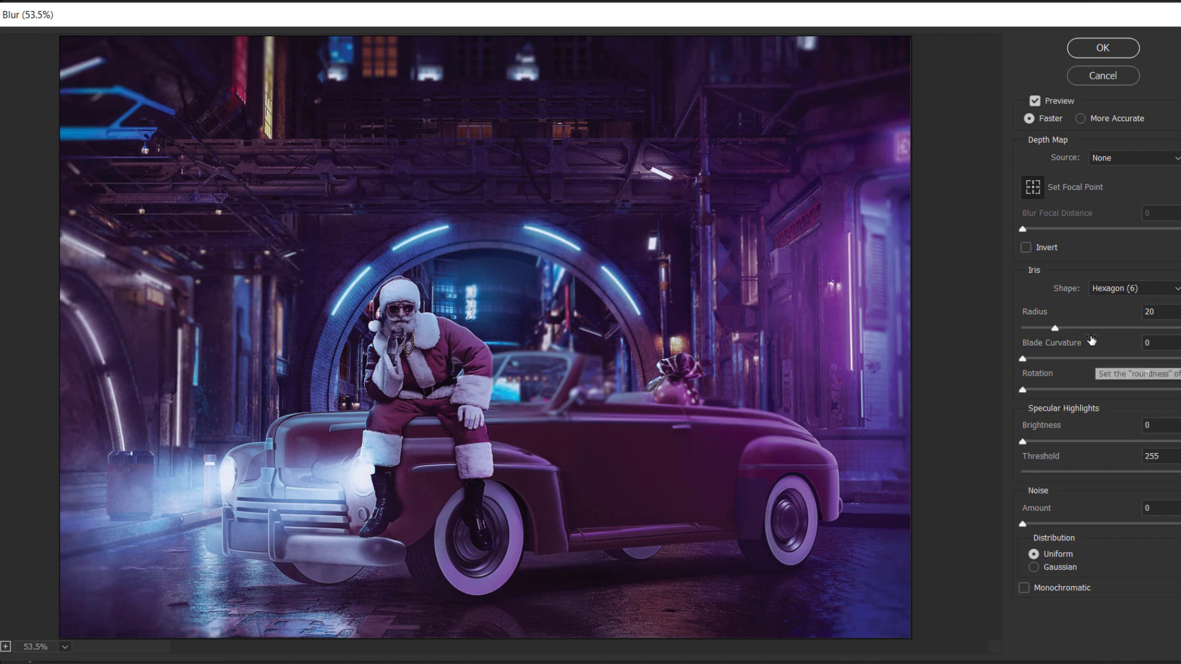
pyautogui.moveTo(1054, 328); pyautogui.dragTo(1045, 331)
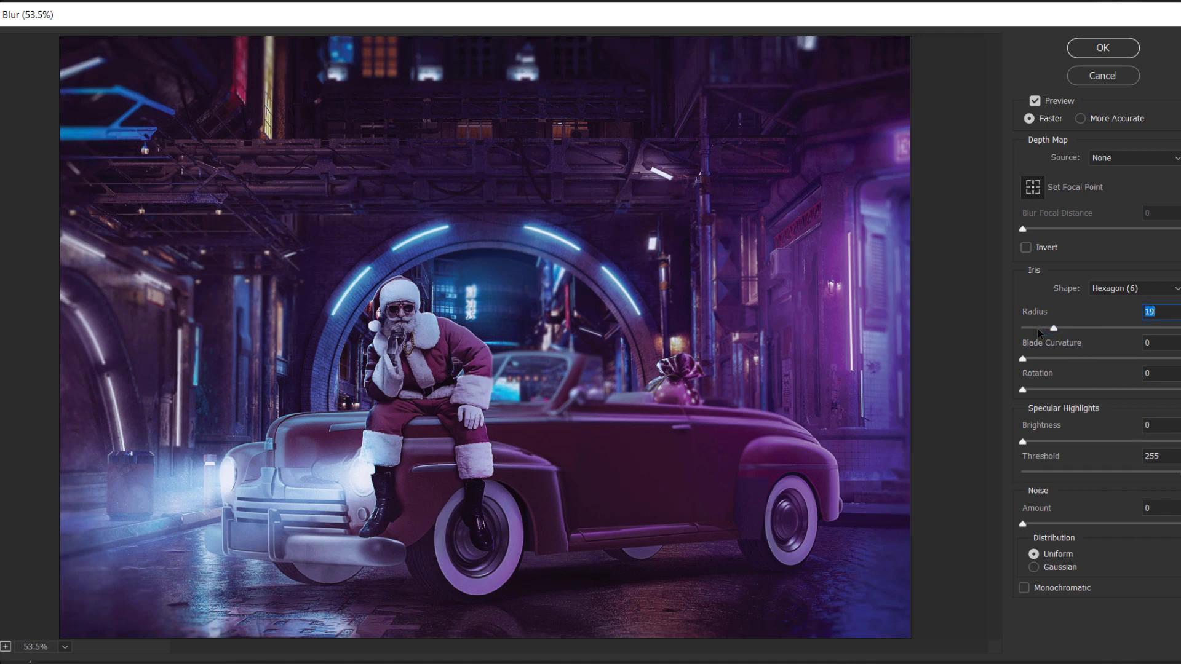
pyautogui.click(1038, 328)
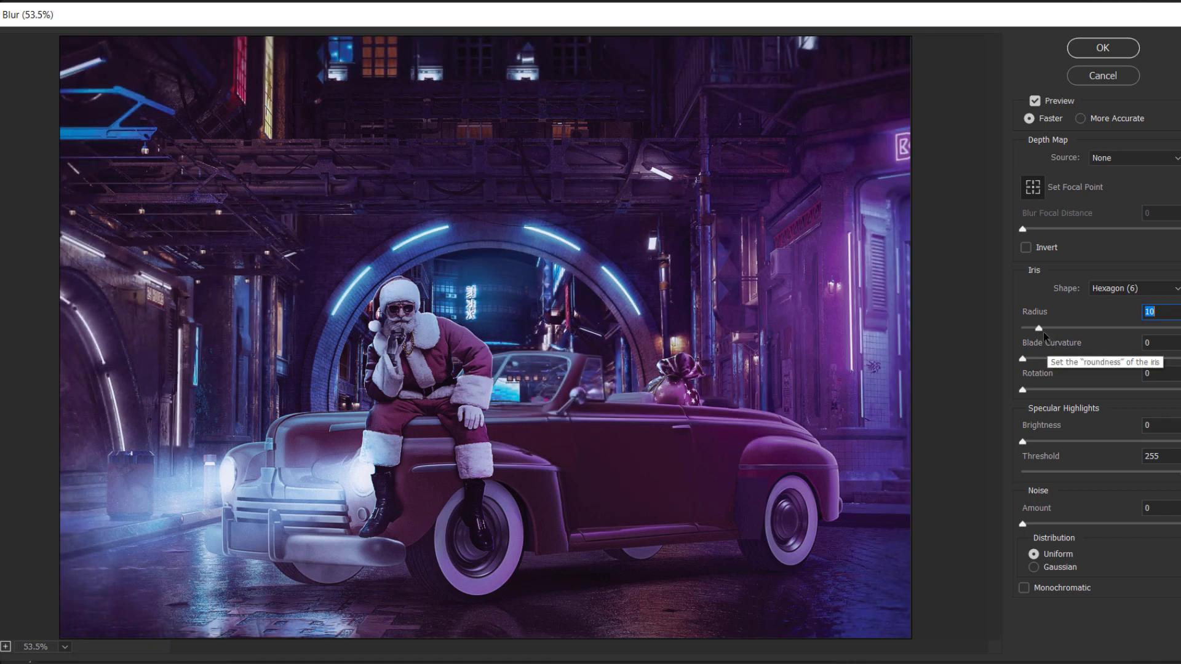
pyautogui.moveTo(1043, 332); pyautogui.dragTo(1049, 331)
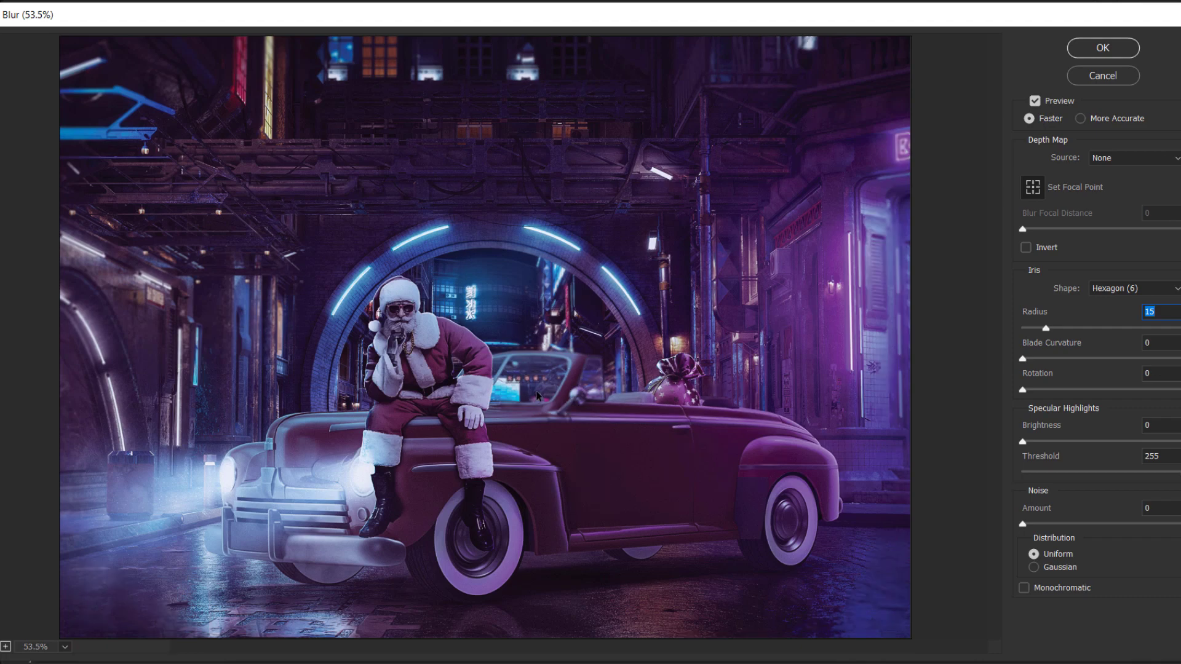
pyautogui.click(1092, 55)
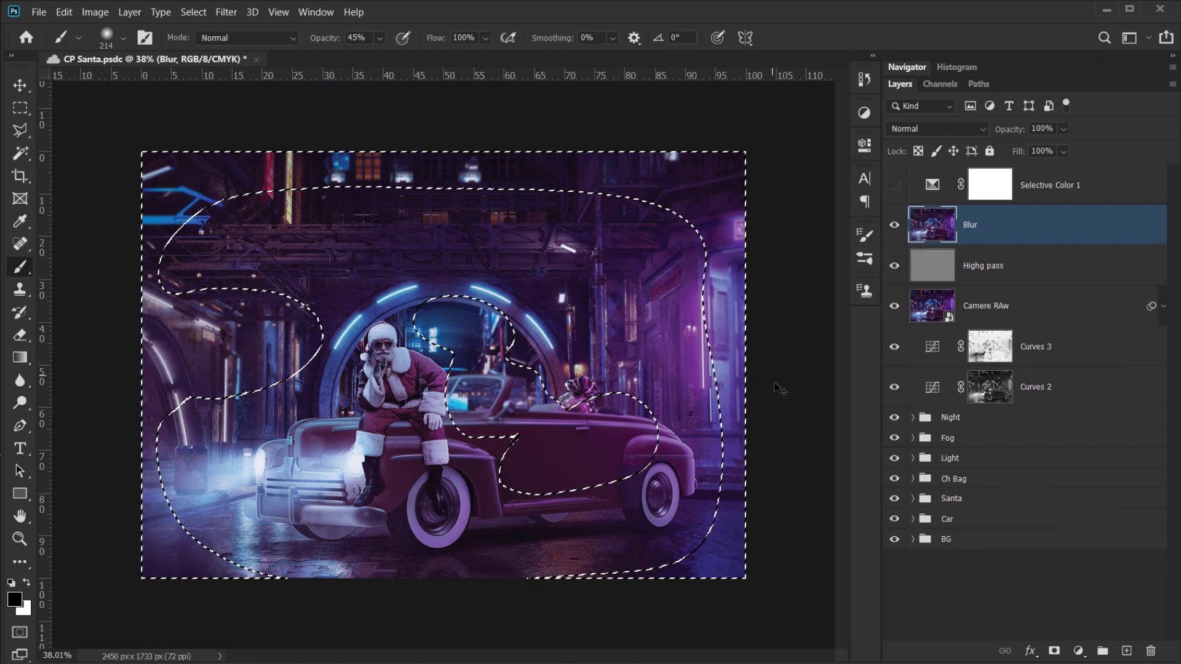
pyautogui.hotkey('ctrl', 'd')
# - Compare the image with and without the Blur layer around the Santa, the windshield and the arch background
pyautogui.scroll(1, 427, 406)
pyautogui.scroll(3, 427, 406)
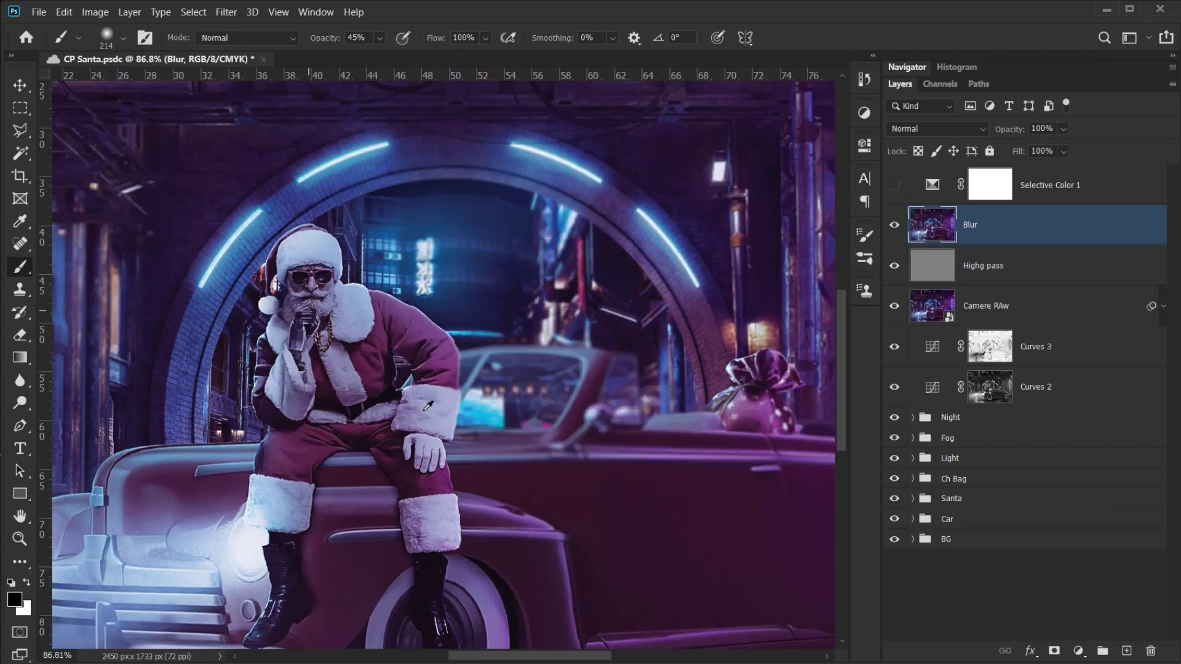
pyautogui.click(893, 225)
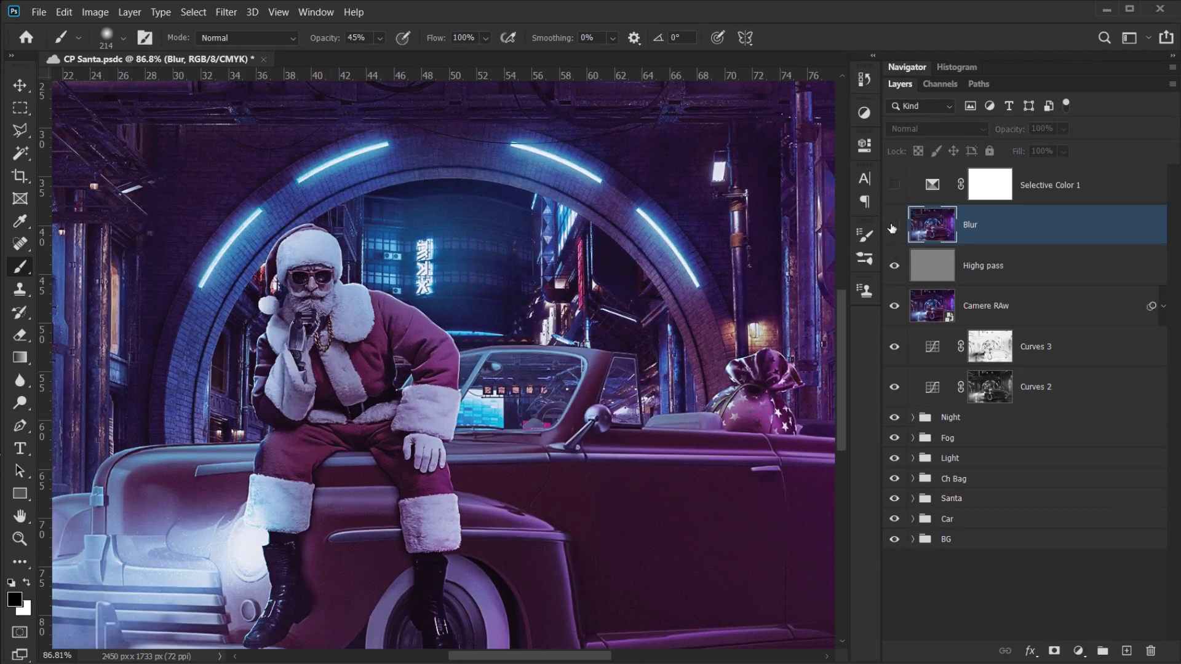
pyautogui.click(893, 225)
pyautogui.scroll(-1, 459, 385)
pyautogui.scroll(-2, 459, 385)
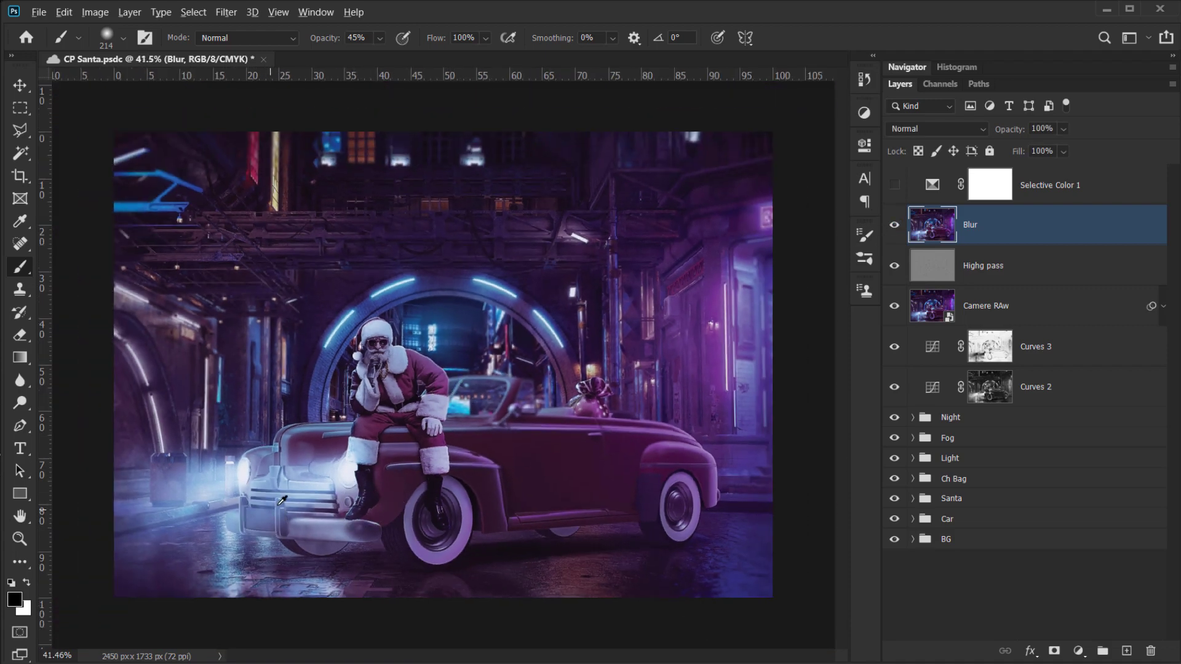
pyautogui.scroll(1, 281, 499)
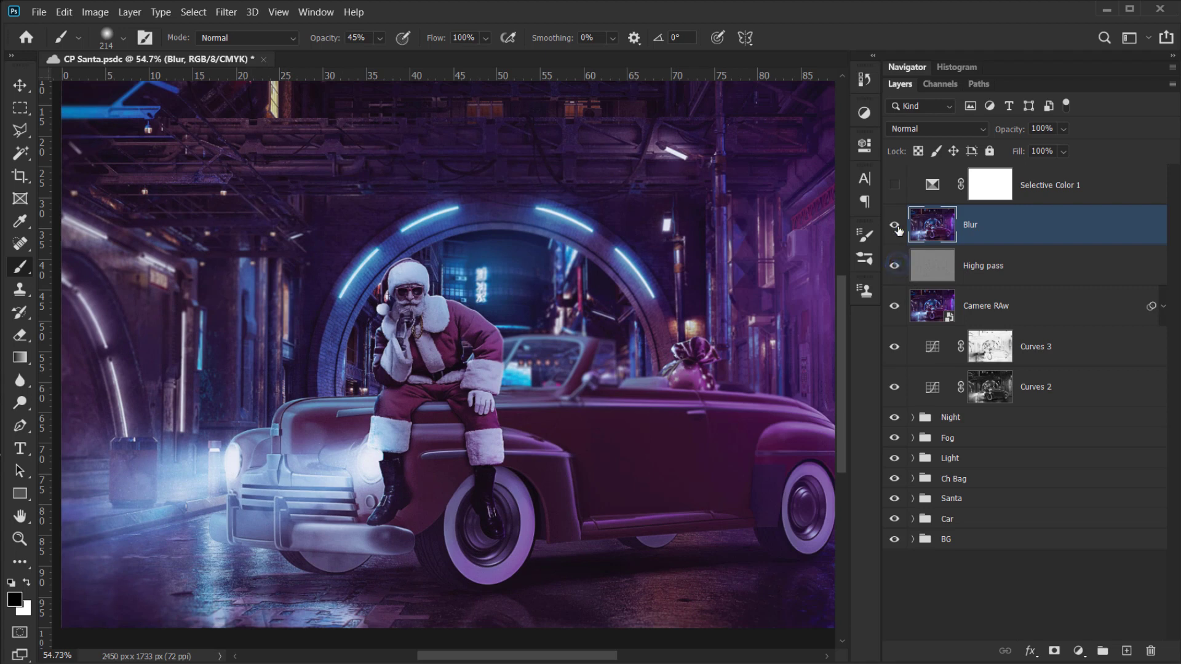
pyautogui.click(895, 225)
pyautogui.click(894, 225)
pyautogui.scroll(-1, 411, 413)
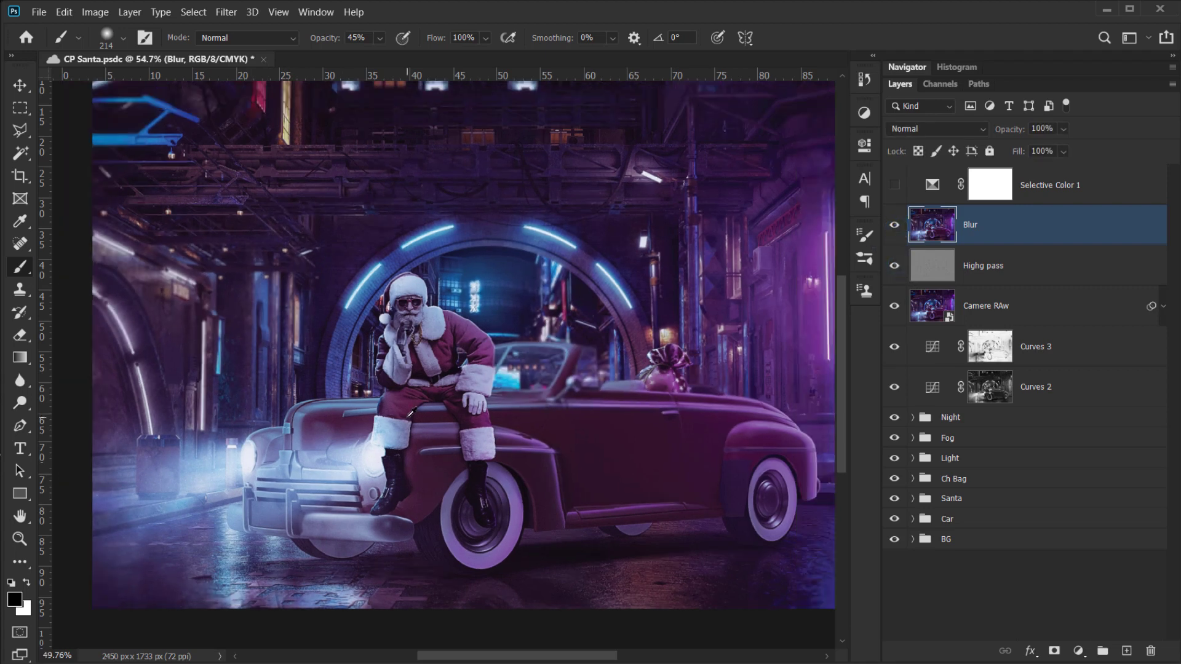
pyautogui.scroll(-1, 410, 413)
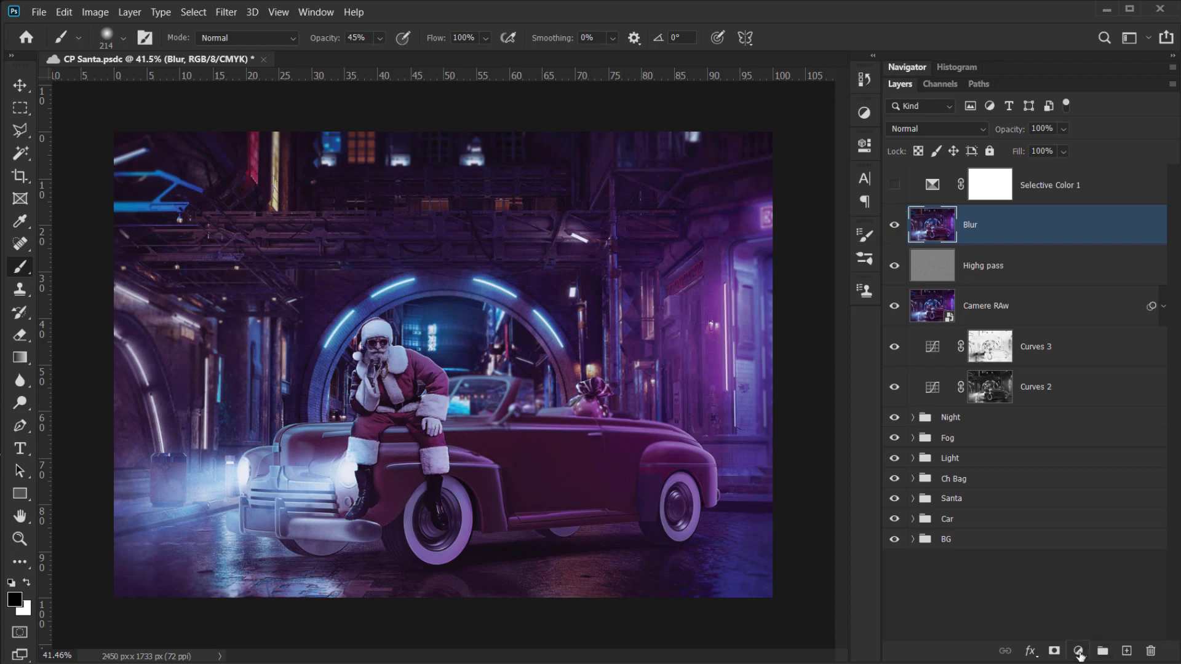
# - Add a Gradient Map adjustment layer directly above the Blur layer
pyautogui.click(1078, 653)
pyautogui.click(985, 640)
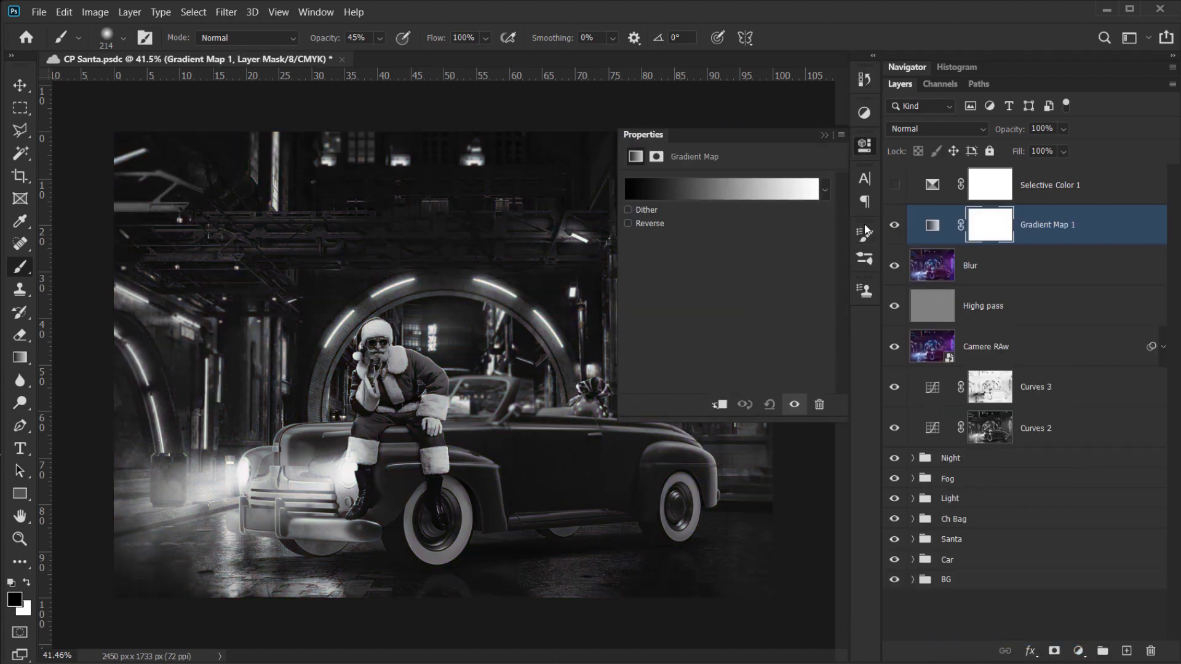
pyautogui.click(934, 226)
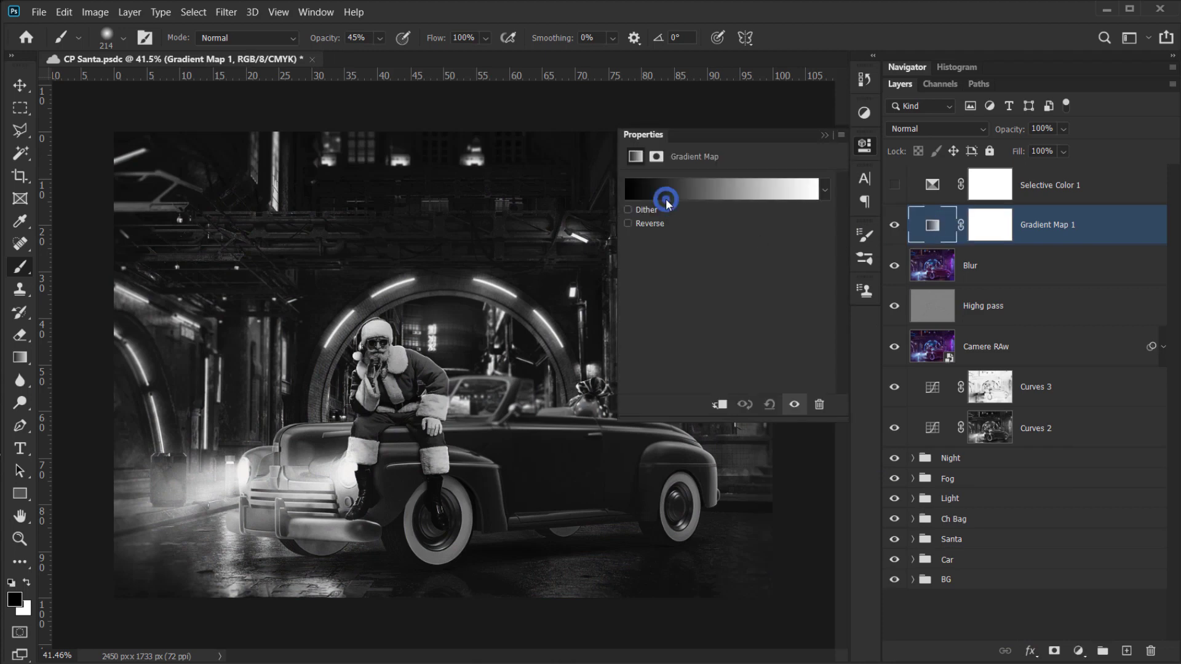
# - Recolour the gradient map's black stop to the dark slate blue #293339
pyautogui.click(667, 202)
pyautogui.doubleClick(616, 415)
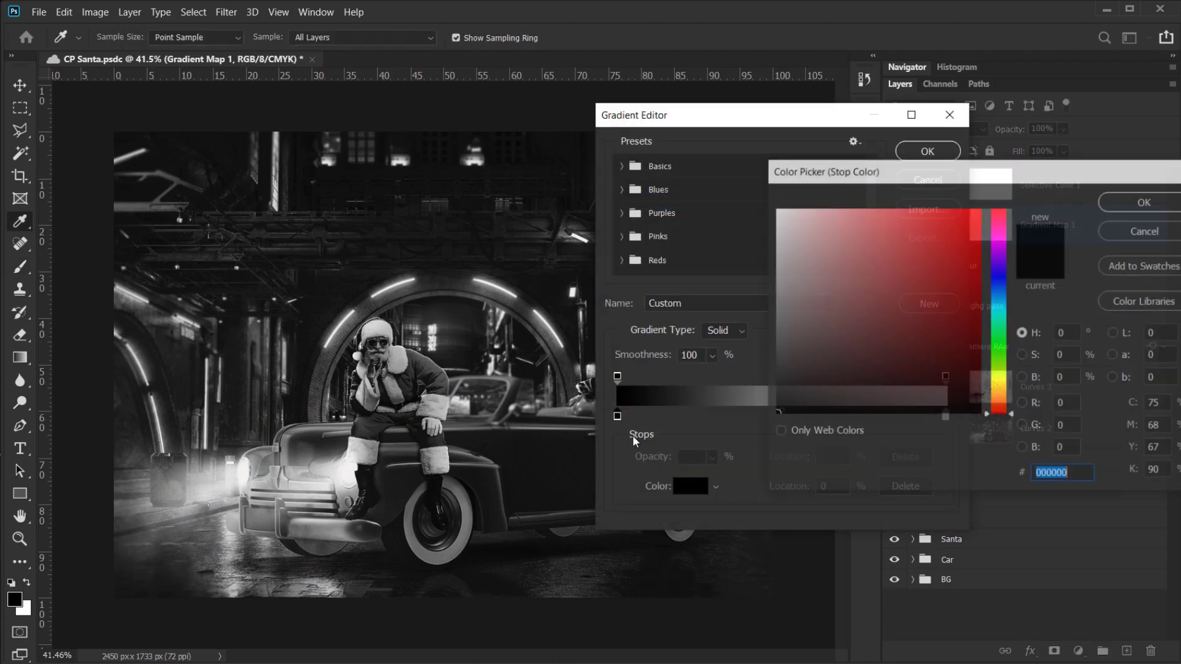
pyautogui.click(1001, 309)
pyautogui.moveTo(857, 358); pyautogui.dragTo(833, 368)
pyautogui.click(997, 298)
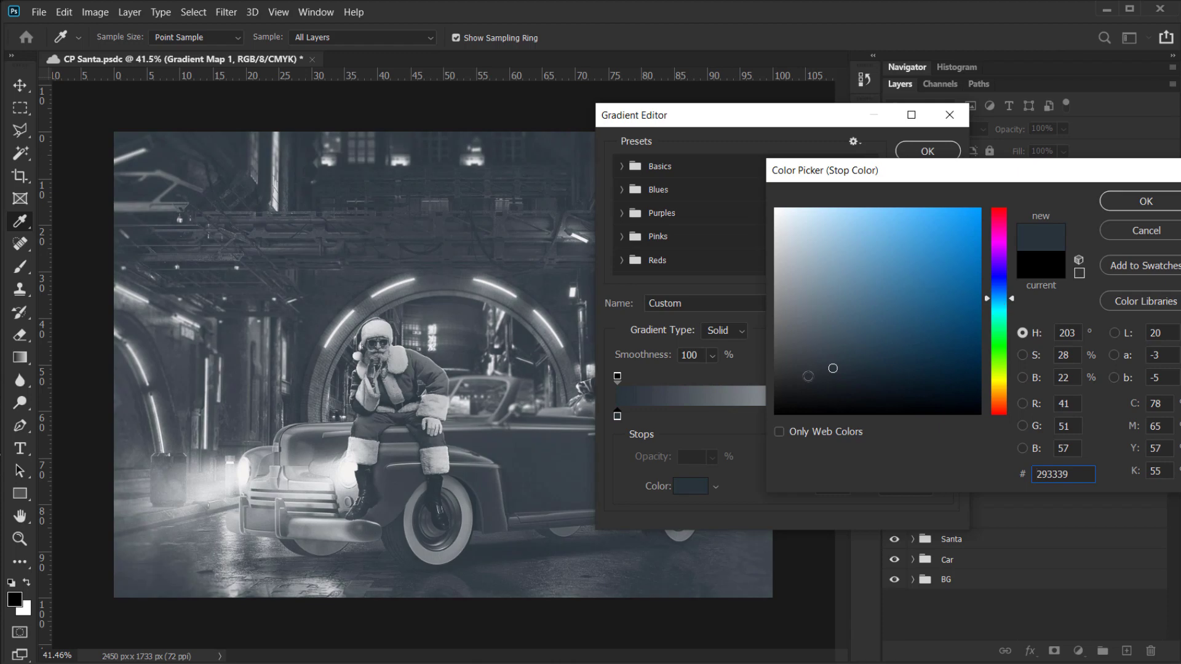
pyautogui.click(1147, 199)
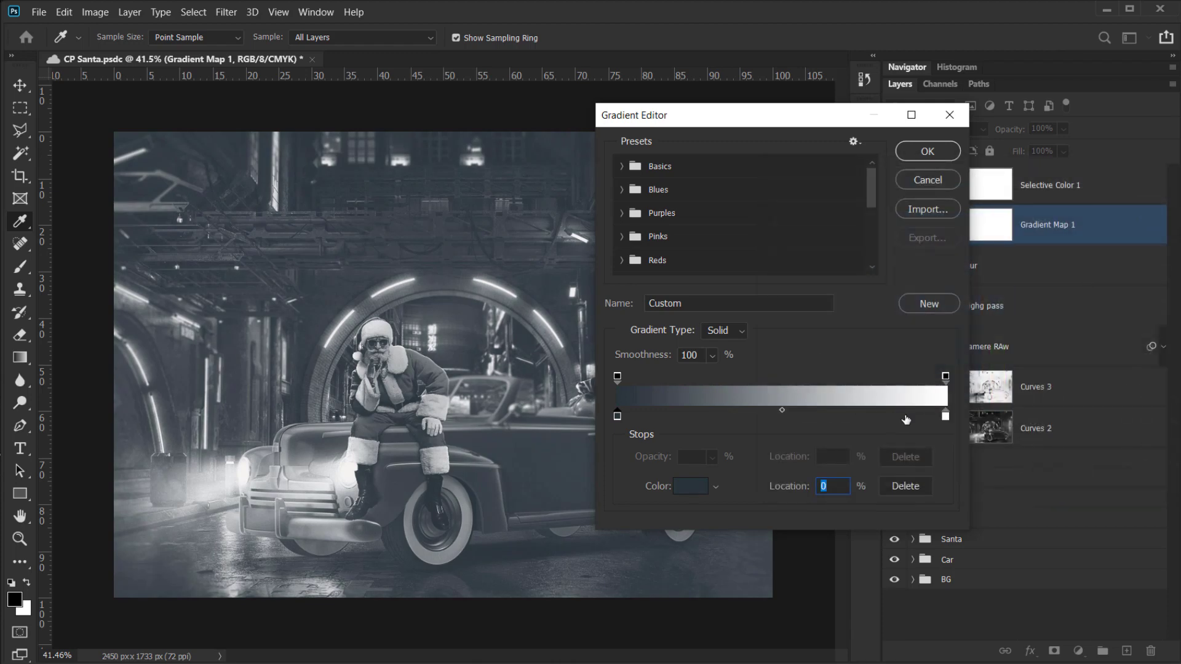
# - Set the gradient map's white stop to 50% brightness grey (#808080) and accept the gradient
pyautogui.doubleClick(945, 416)
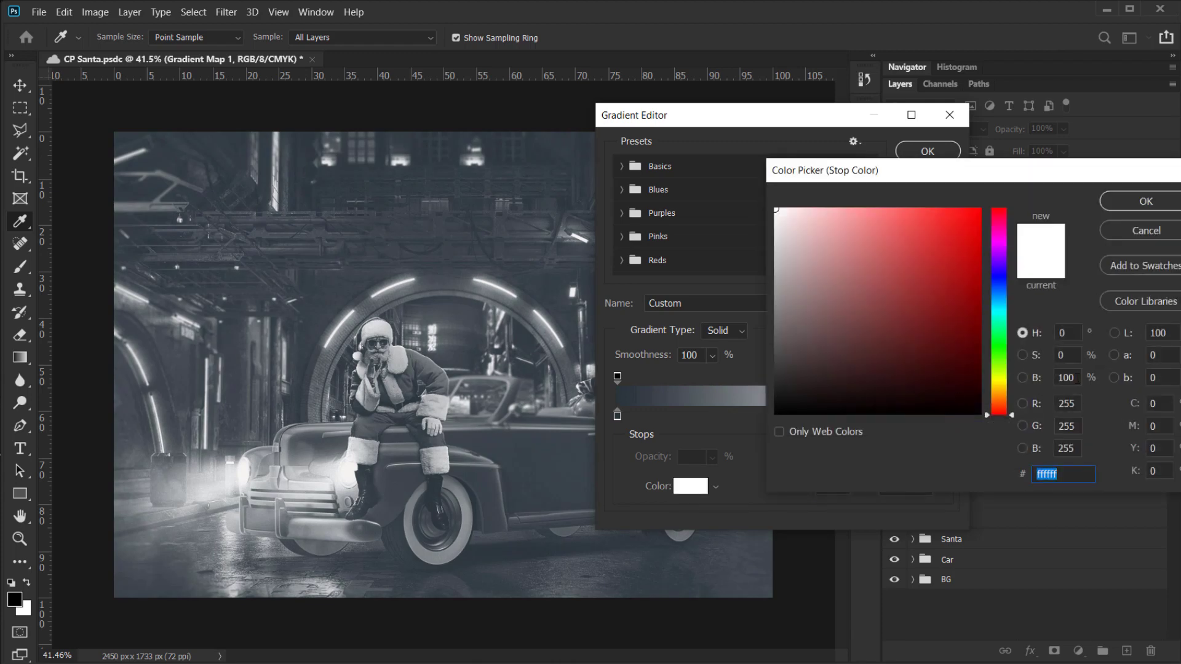
pyautogui.click(1075, 377)
pyautogui.write('50')
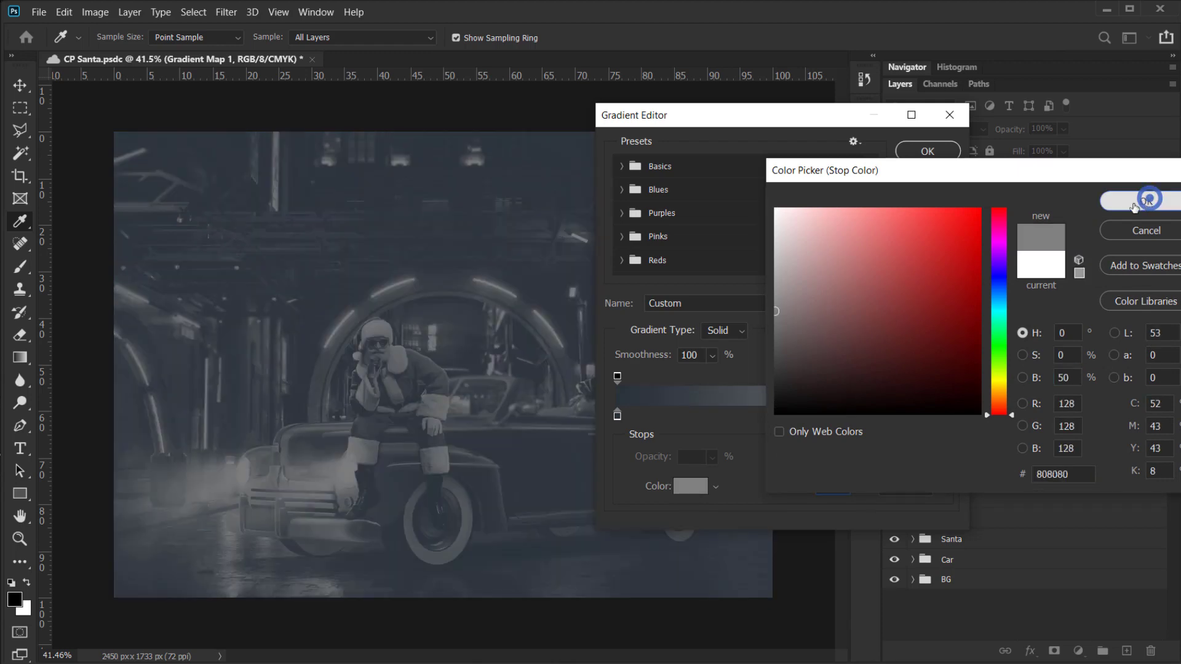
pyautogui.click(1148, 202)
pyautogui.click(926, 151)
pyautogui.press('b')
# - Blend the gradient map layer in Soft Light mode at 26% opacity
pyautogui.click(936, 129)
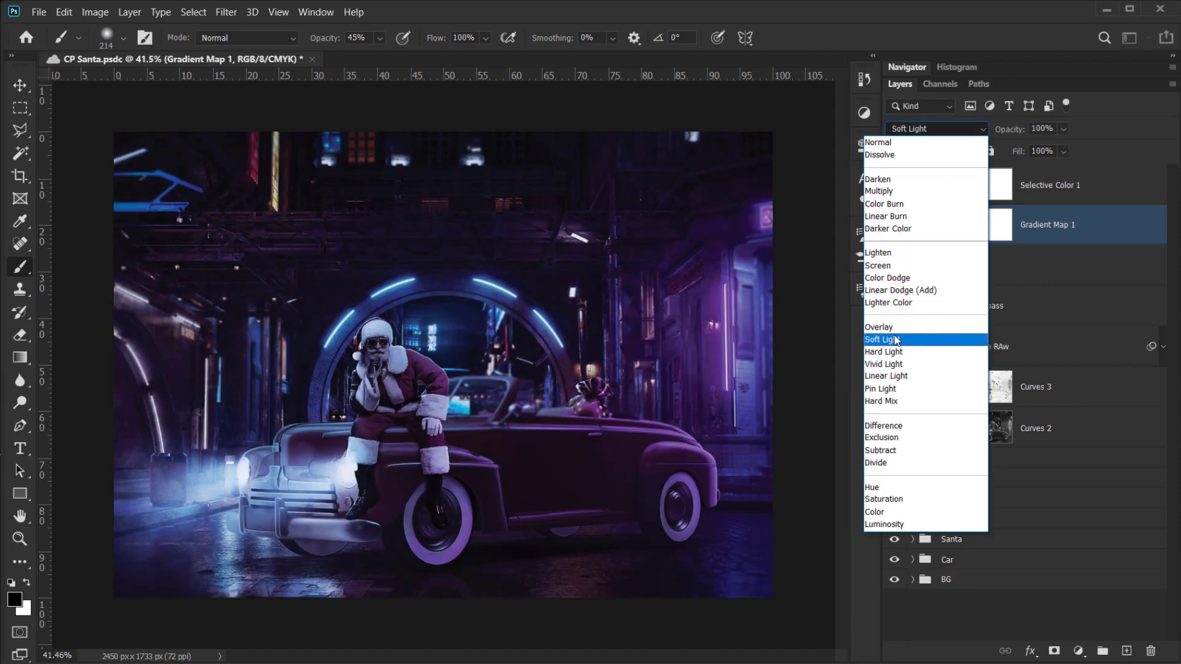
pyautogui.click(895, 340)
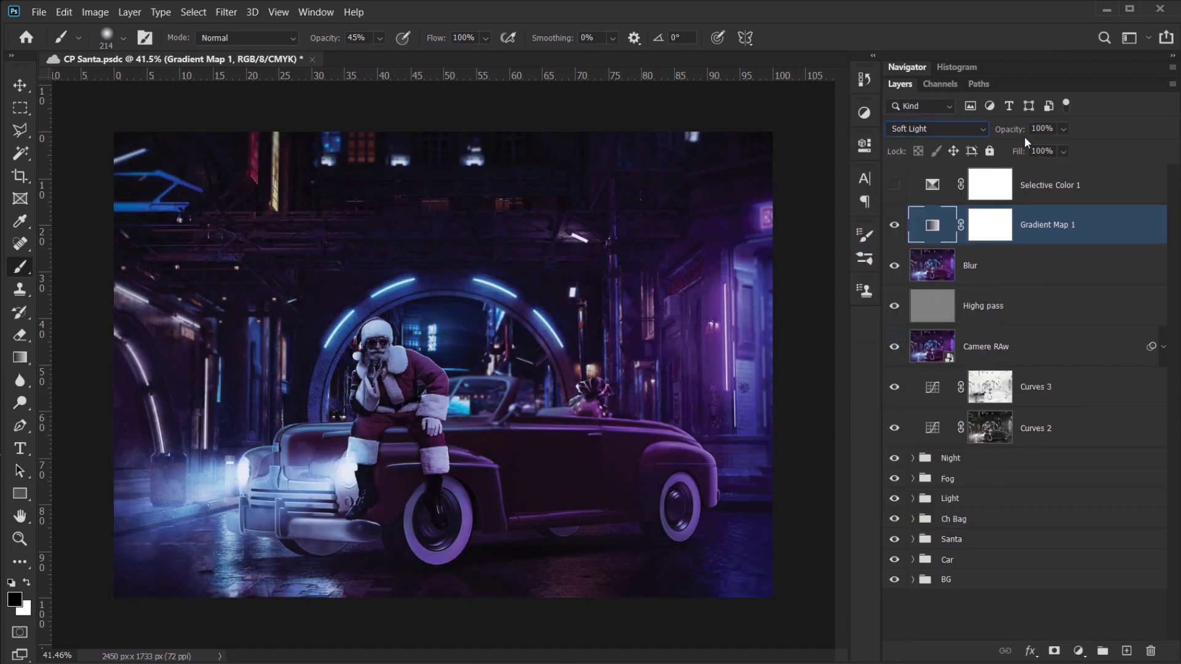
pyautogui.moveTo(1020, 132); pyautogui.dragTo(870, 161)
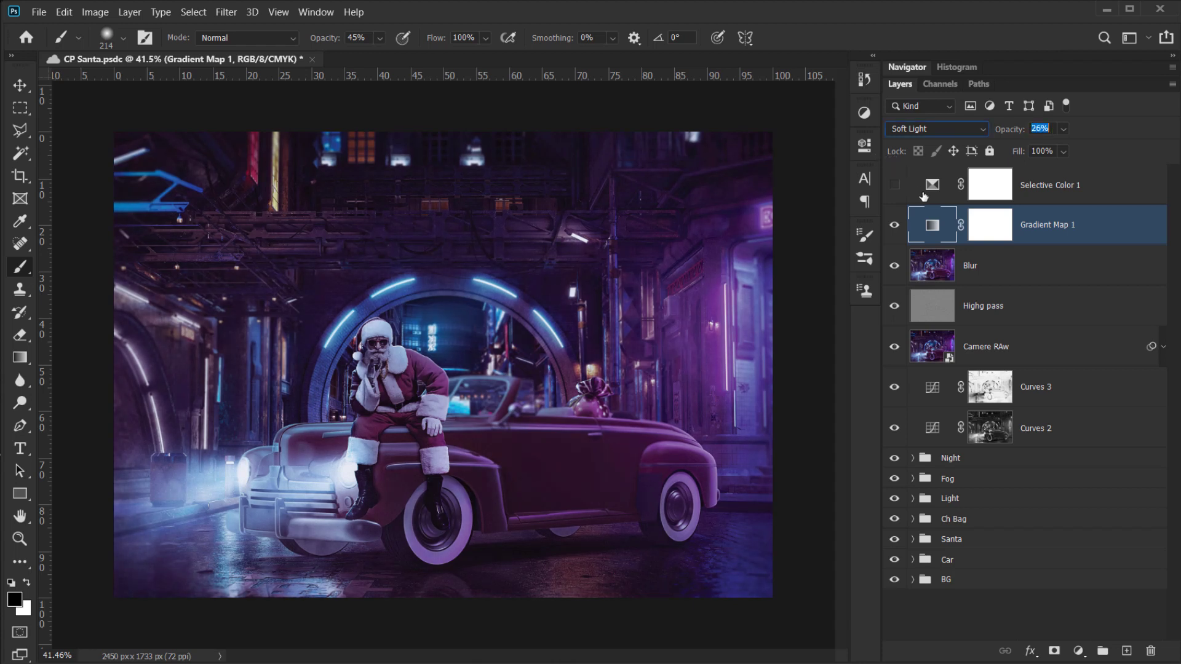
pyautogui.click(931, 211)
# - Compare the image with and without the gradient map and against the BG group alone, and view the whole composite without panels
pyautogui.click(895, 226)
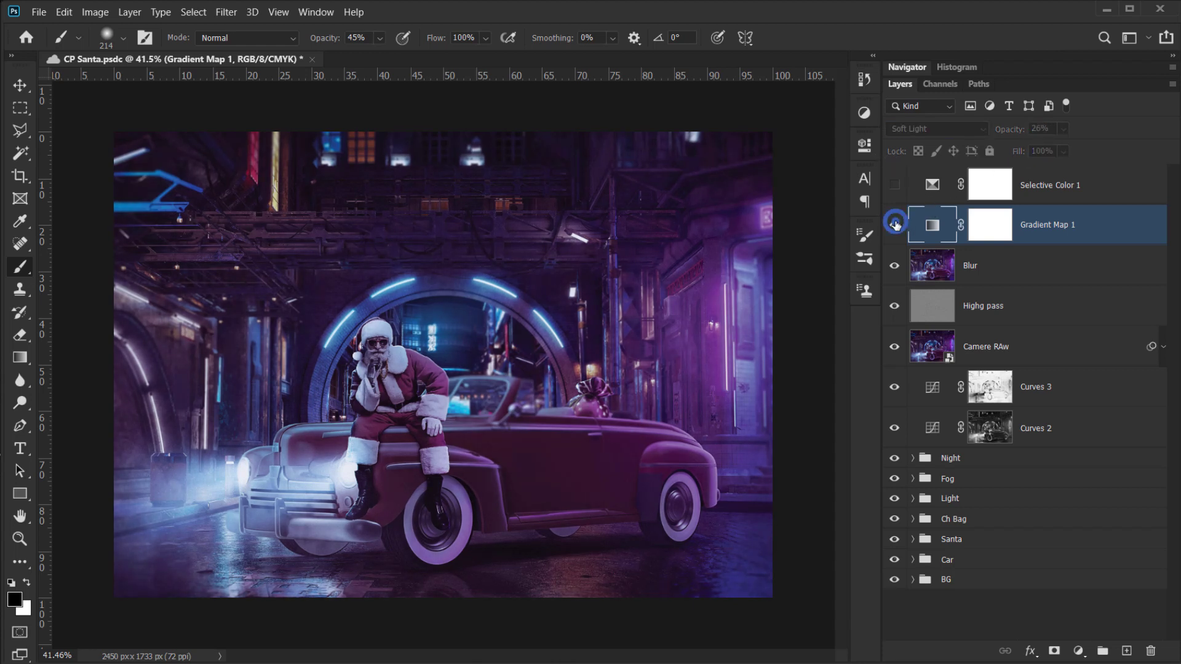
pyautogui.click(895, 225)
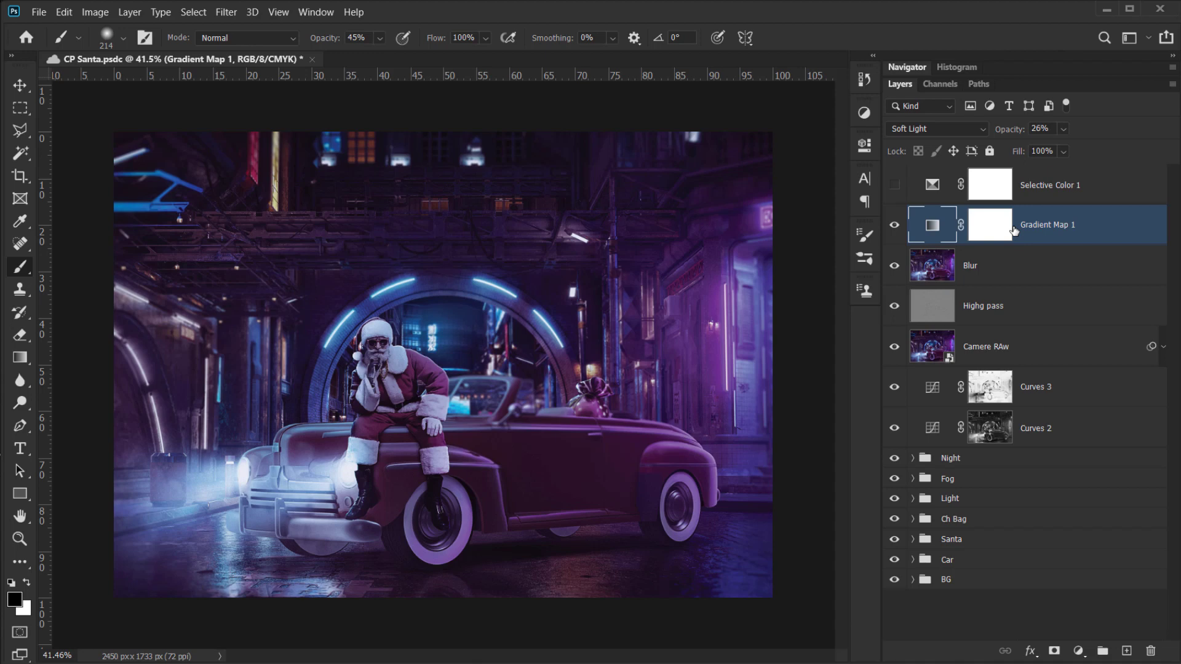
pyautogui.keyDown('alt'); pyautogui.click(894, 580); pyautogui.keyUp('alt')
pyautogui.keyDown('alt'); pyautogui.click(895, 580); pyautogui.keyUp('alt')
pyautogui.press('Tab')
pyautogui.hotkey('ctrl', '0')
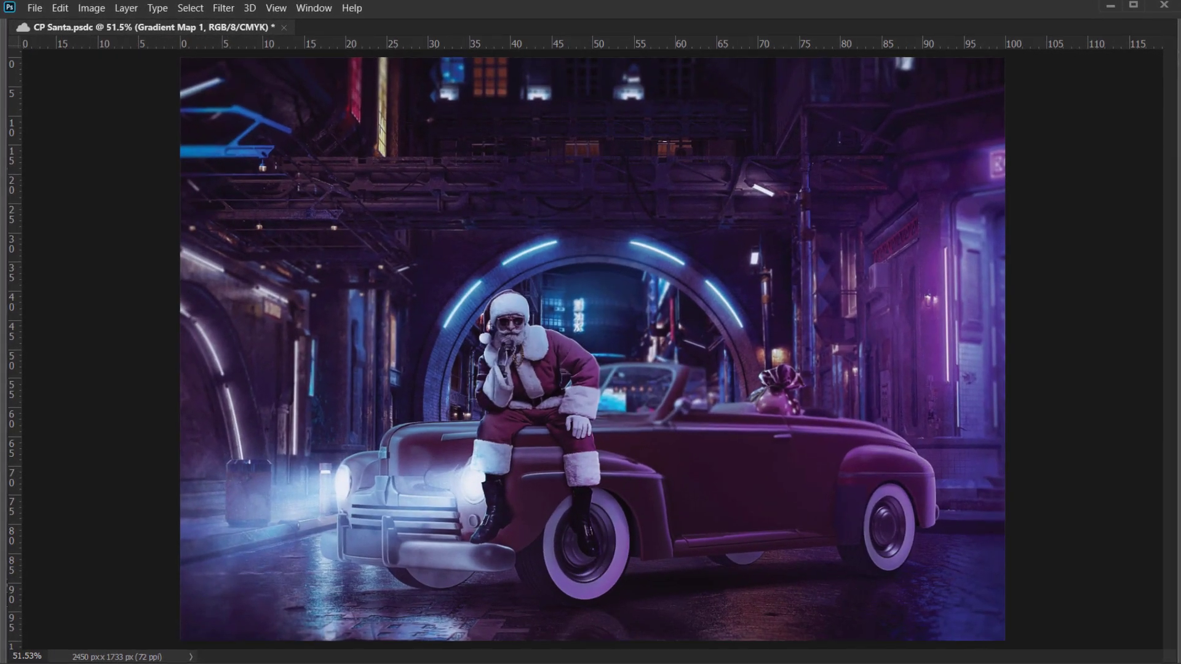